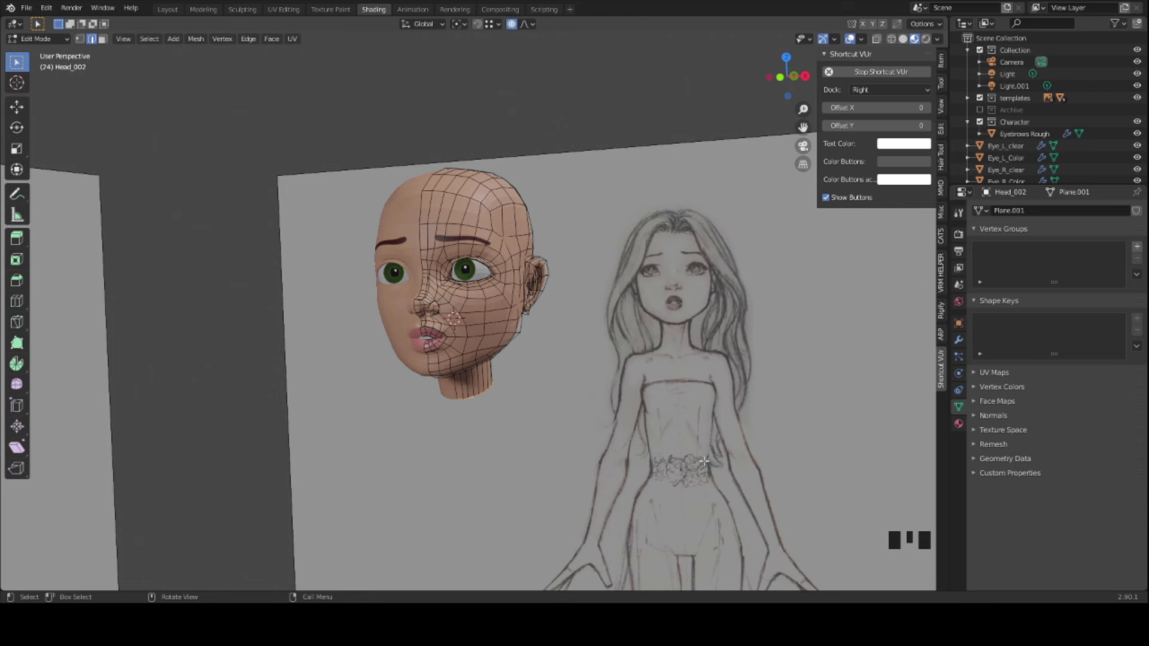
# - Extrude the neck's open bottom edge loop down about 0.02 m along the side sketch and widen it slightly along Y
pyautogui.press('KP_3')
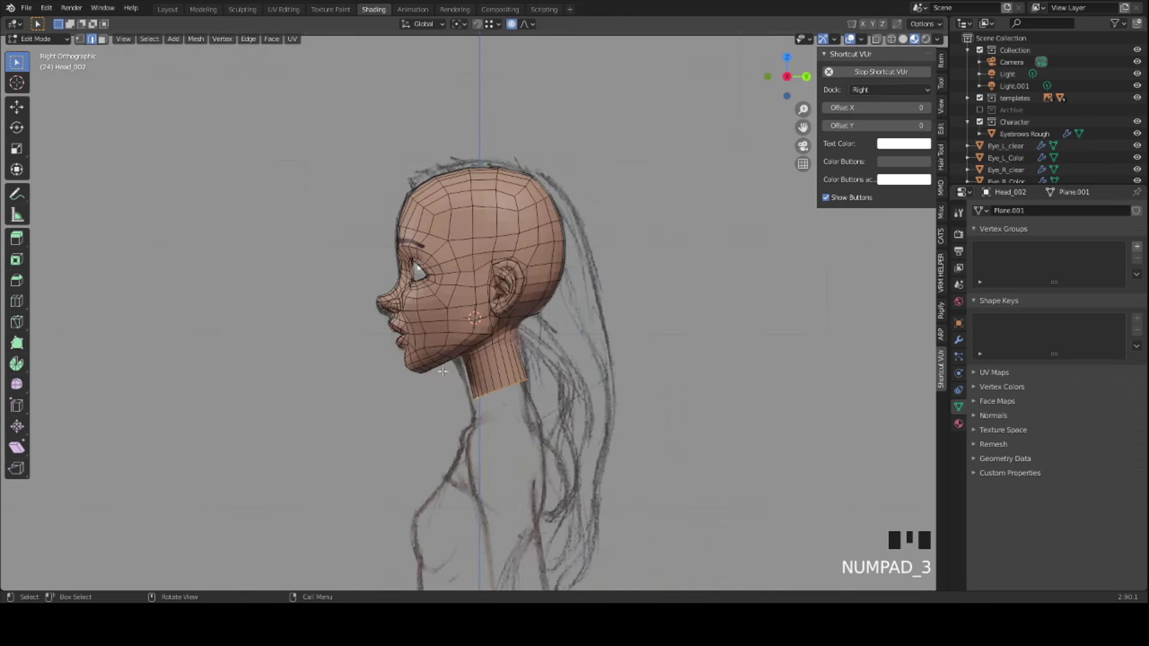
pyautogui.scroll(2, 387, 366)
pyautogui.keyDown('shift'); pyautogui.moveTo(418, 401); pyautogui.dragTo(359, 334, button='middle'); pyautogui.keyUp('shift')
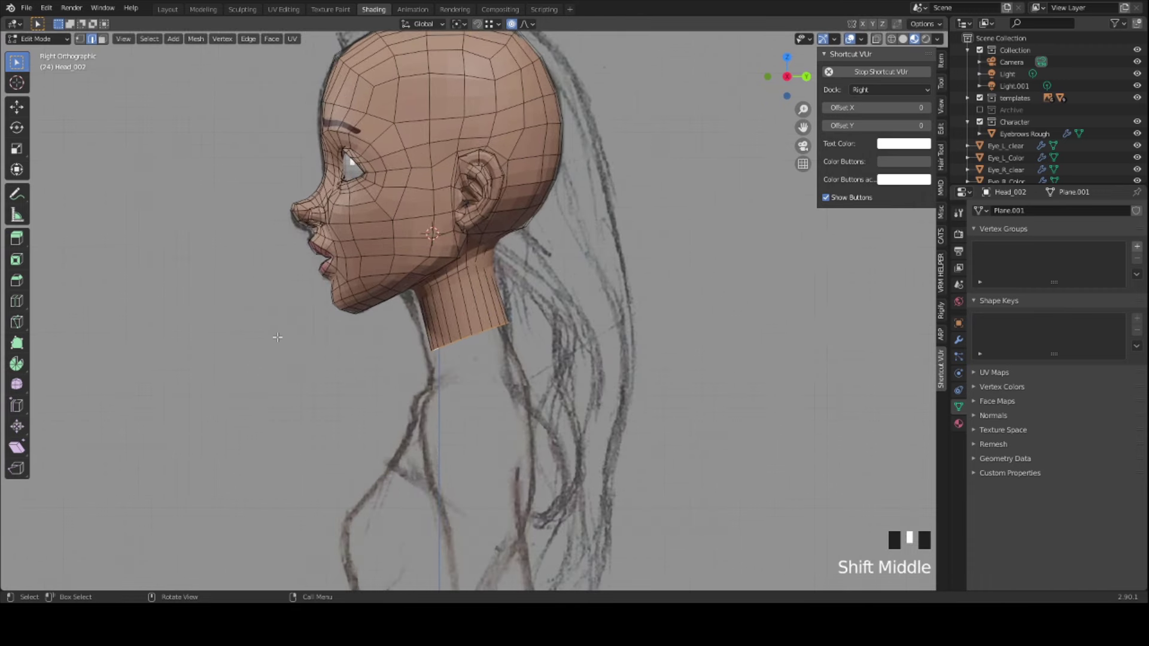
pyautogui.press('e')
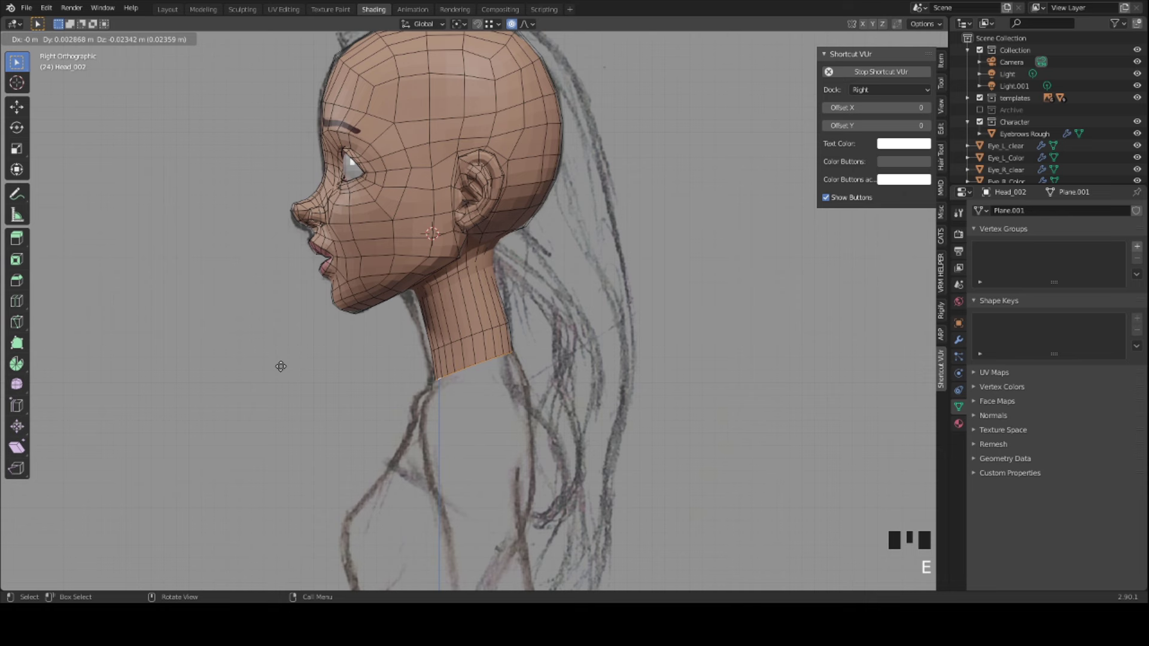
pyautogui.click(278, 361)
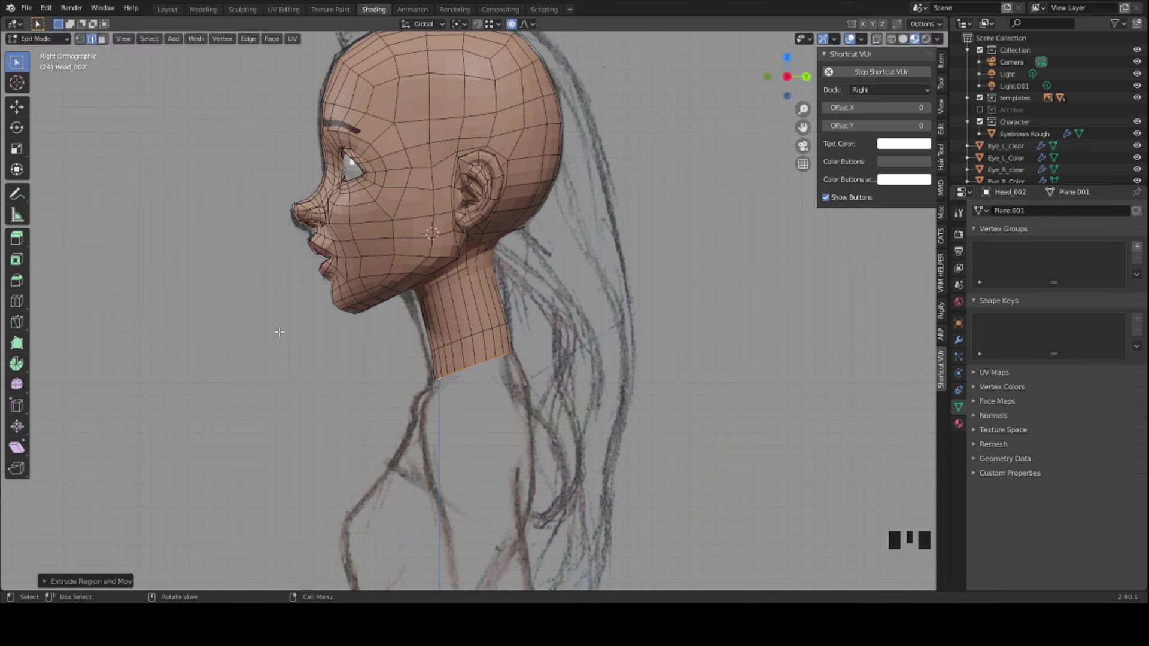
pyautogui.press('s')
pyautogui.press('y')
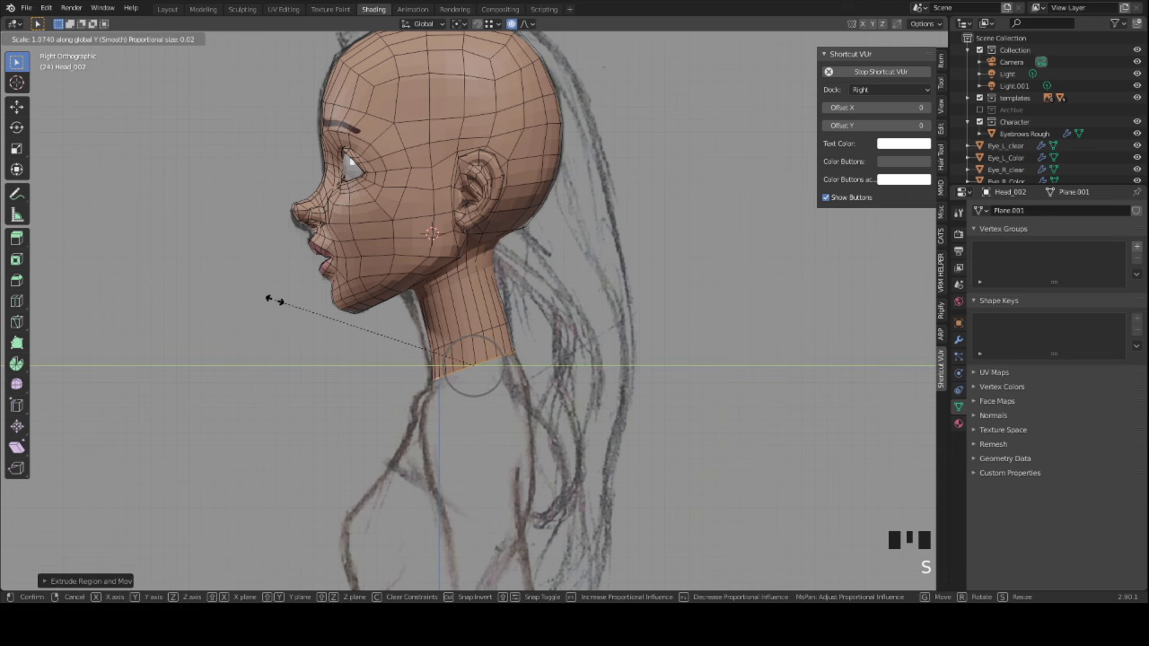
pyautogui.click(272, 297)
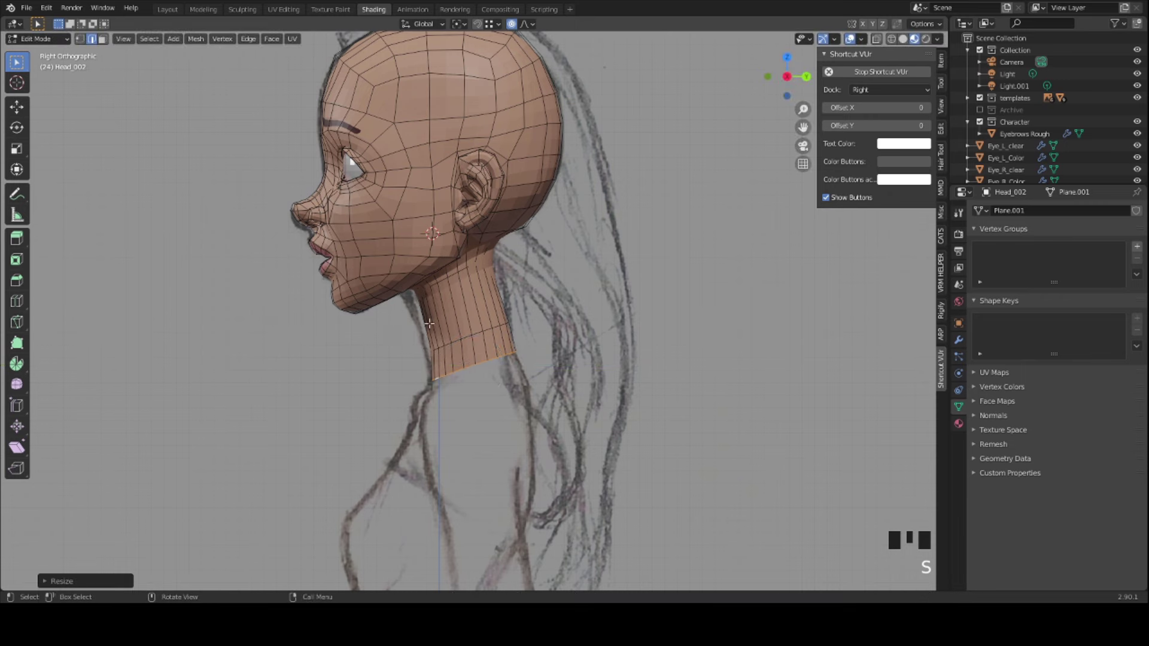
# - Nudge the edge loop just above the neck's bottom edge to follow the side sketch
pyautogui.keyDown('alt'); pyautogui.click(467, 338); pyautogui.keyUp('alt')
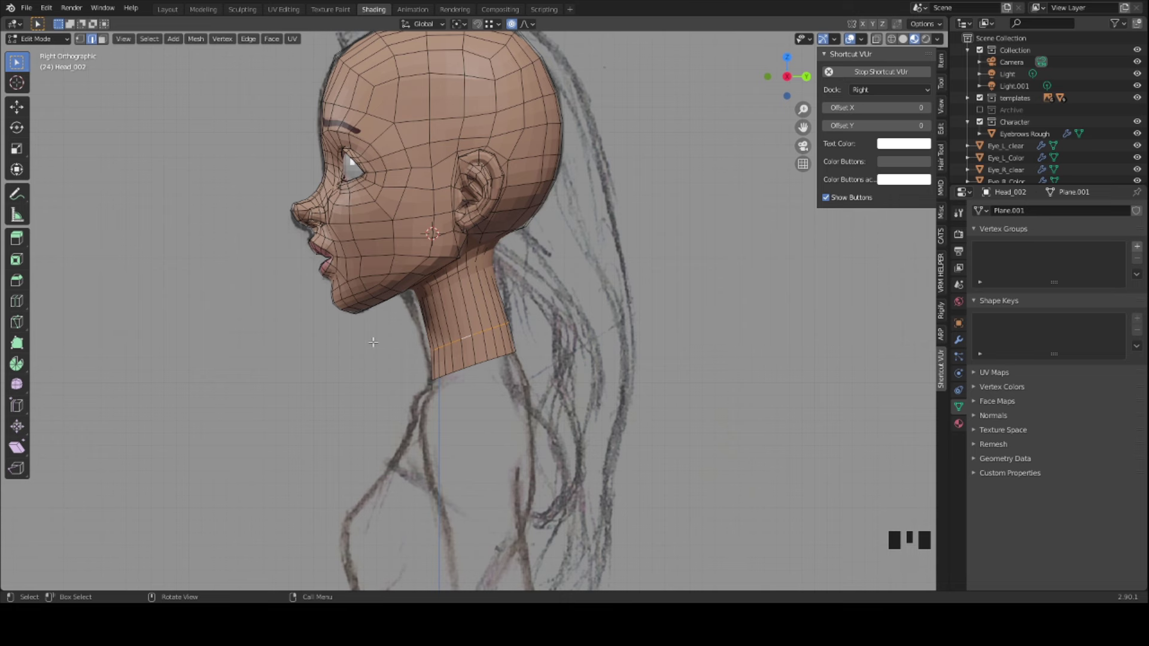
pyautogui.press('g')
pyautogui.click(372, 342)
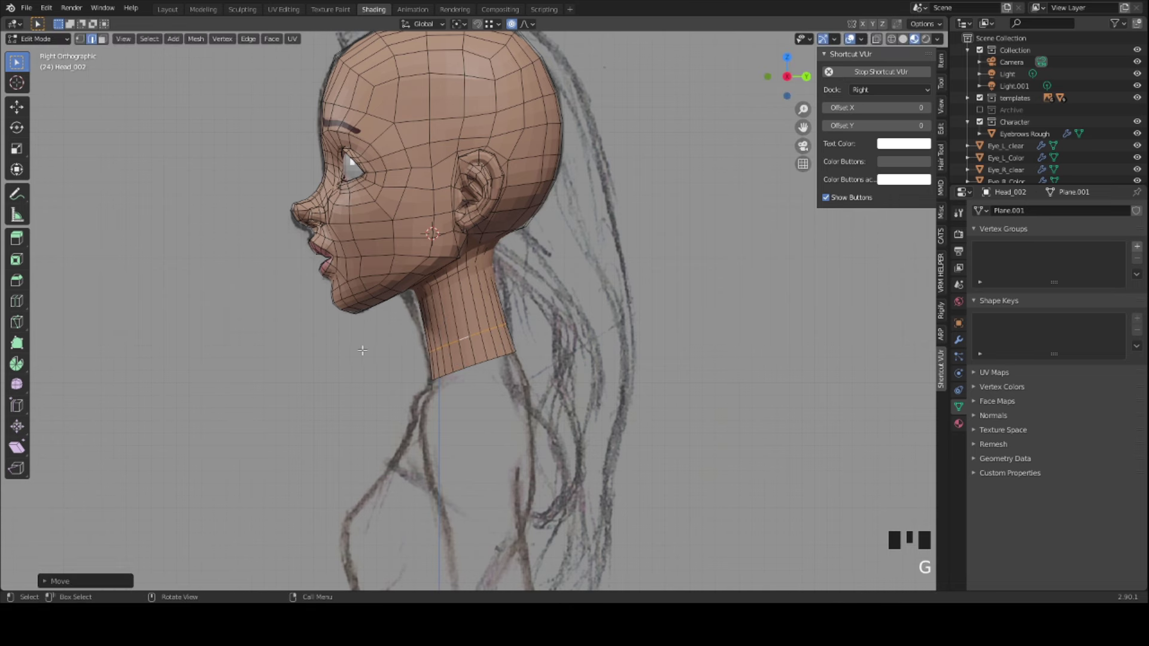
# - Select the neck's bottom edge loop in the front view
pyautogui.moveTo(255, 332); pyautogui.dragTo(317, 323, button='middle')
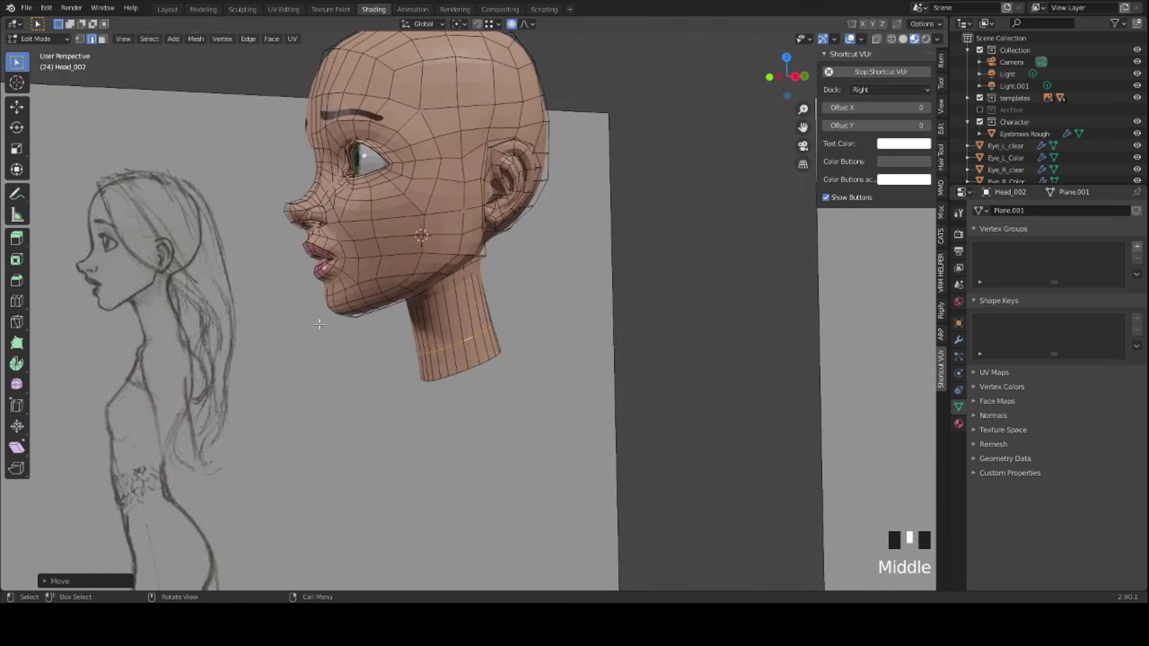
pyautogui.press('KP_1')
pyautogui.scroll(2, 464, 398)
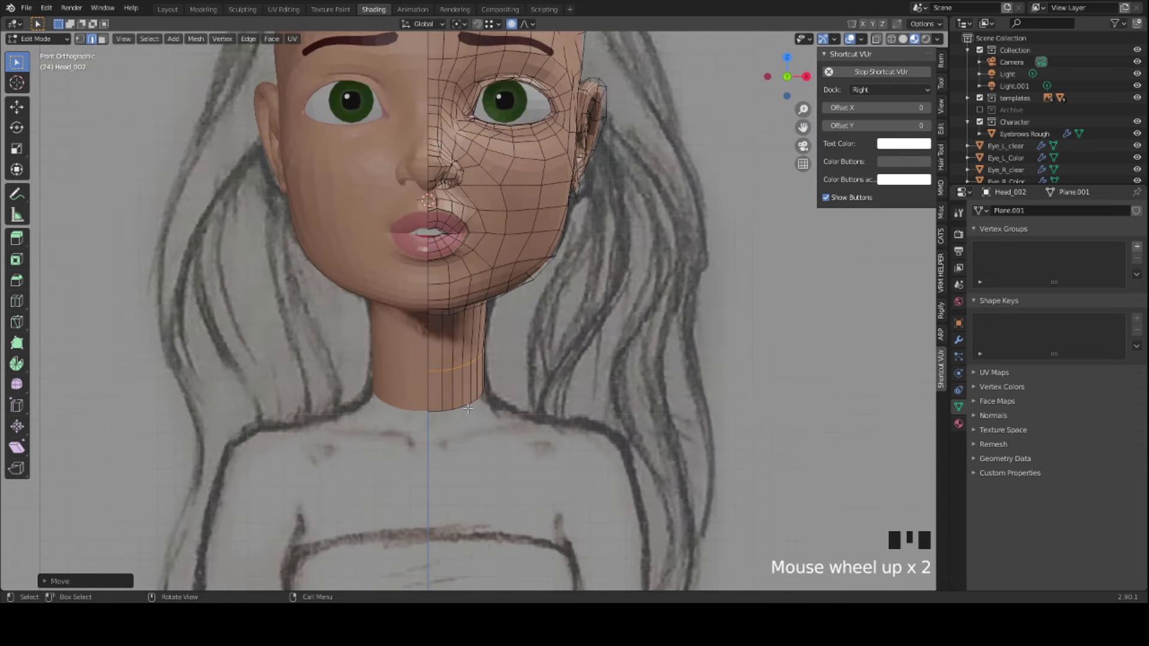
pyautogui.keyDown('alt'); pyautogui.click(435, 409); pyautogui.keyUp('alt')
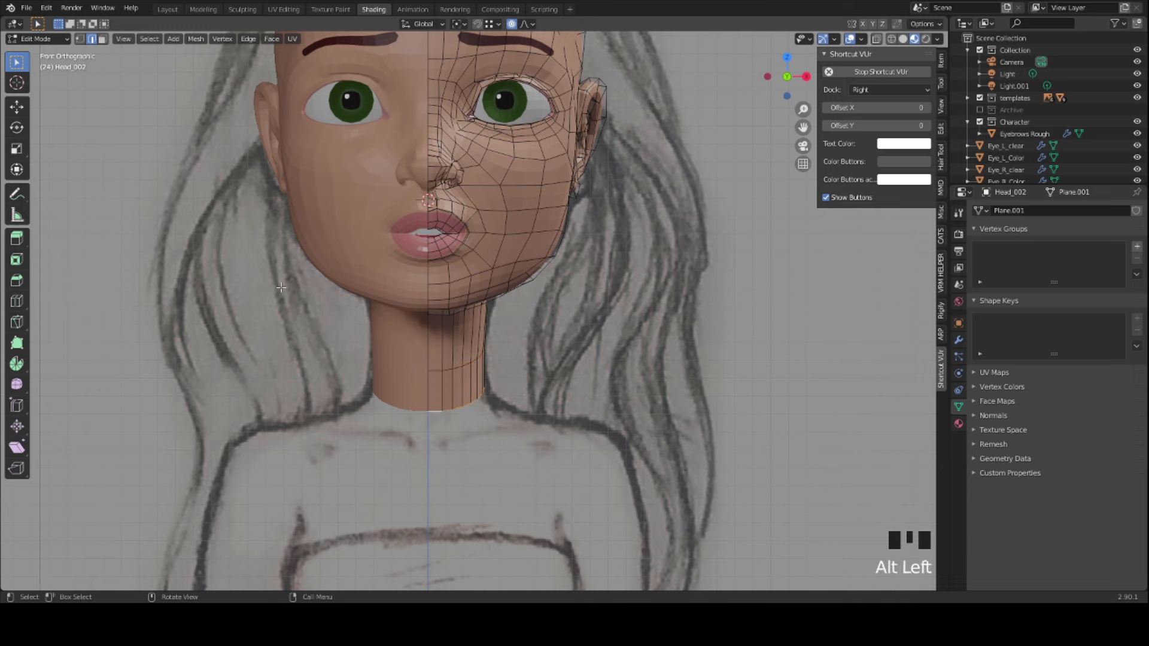
pyautogui.press('s')
pyautogui.press('x')
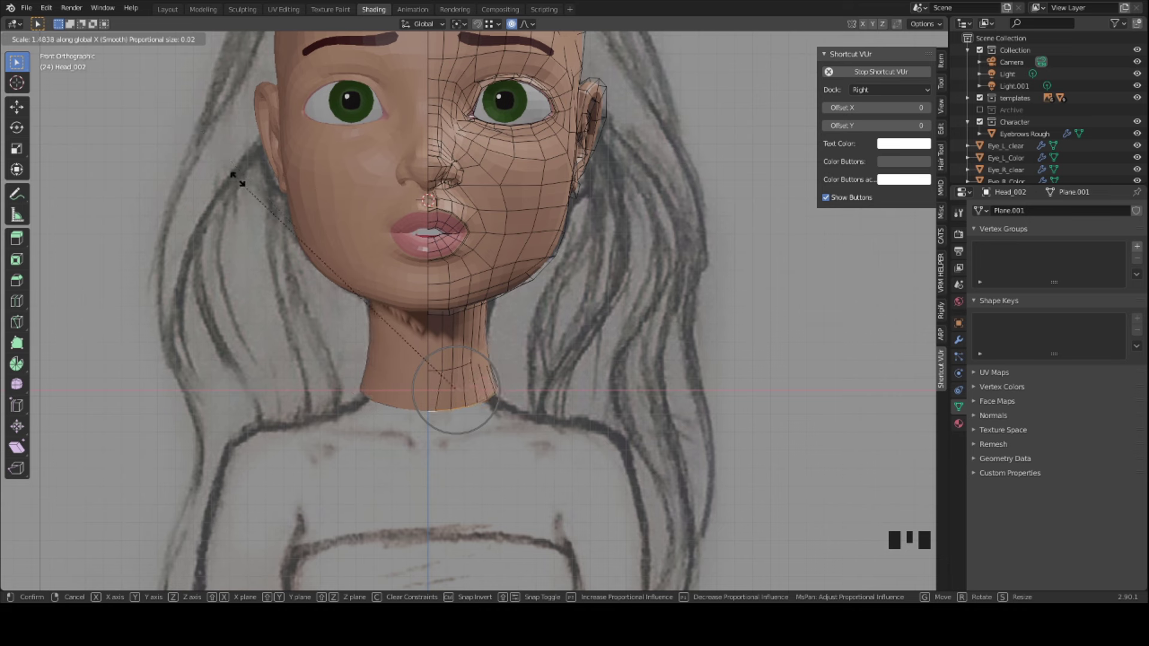
pyautogui.click(333, 294)
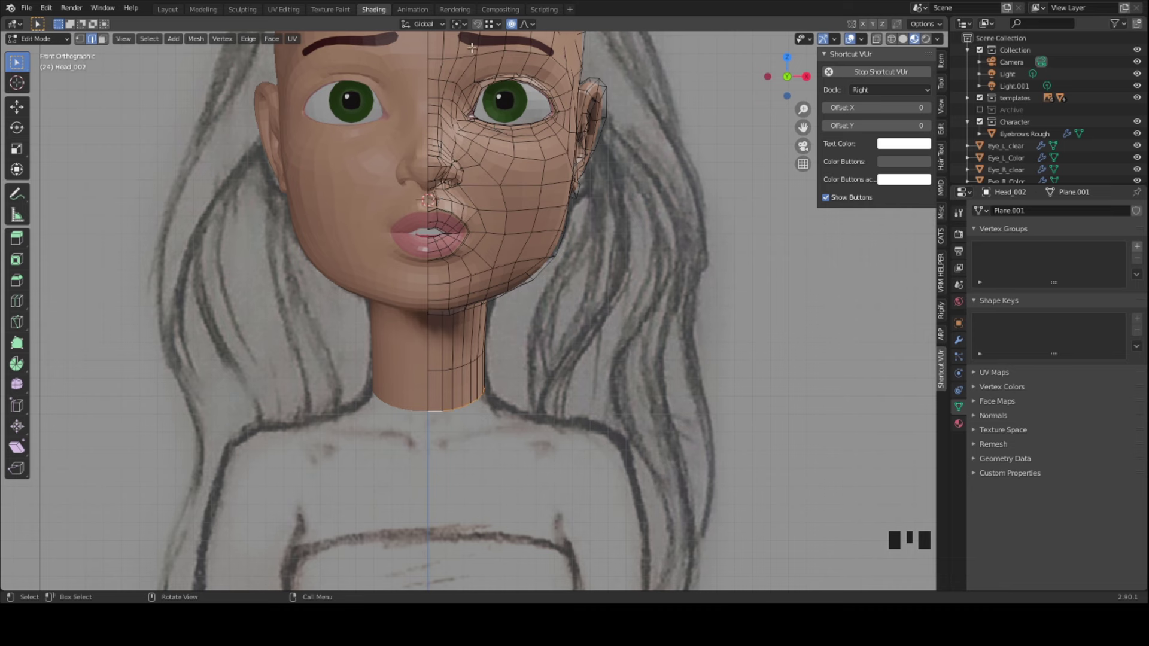
# - Set the transform pivot to the 3D cursor and scale the neck's bottom loop along X to fit the front sketch
pyautogui.click(458, 24)
pyautogui.click(468, 52)
pyautogui.press('s')
pyautogui.press('x')
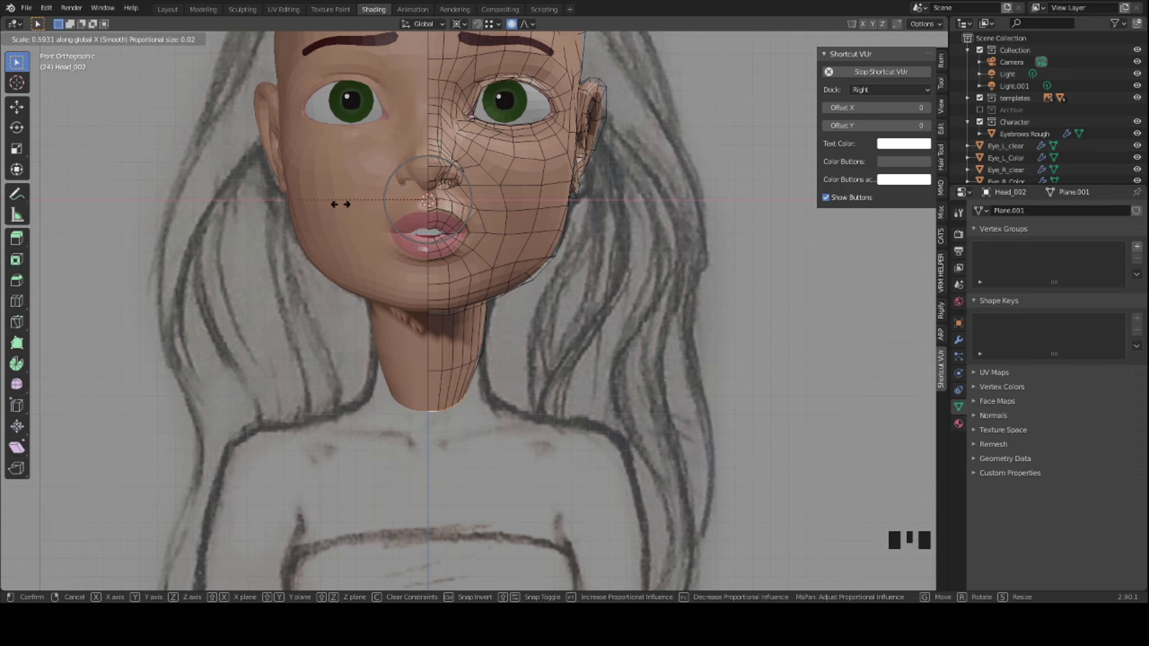
pyautogui.click(209, 258)
# - Extrude the neck's bottom loop down to chest level in the front view and scale it about 2.5 times along X
pyautogui.scroll(-2, 375, 352)
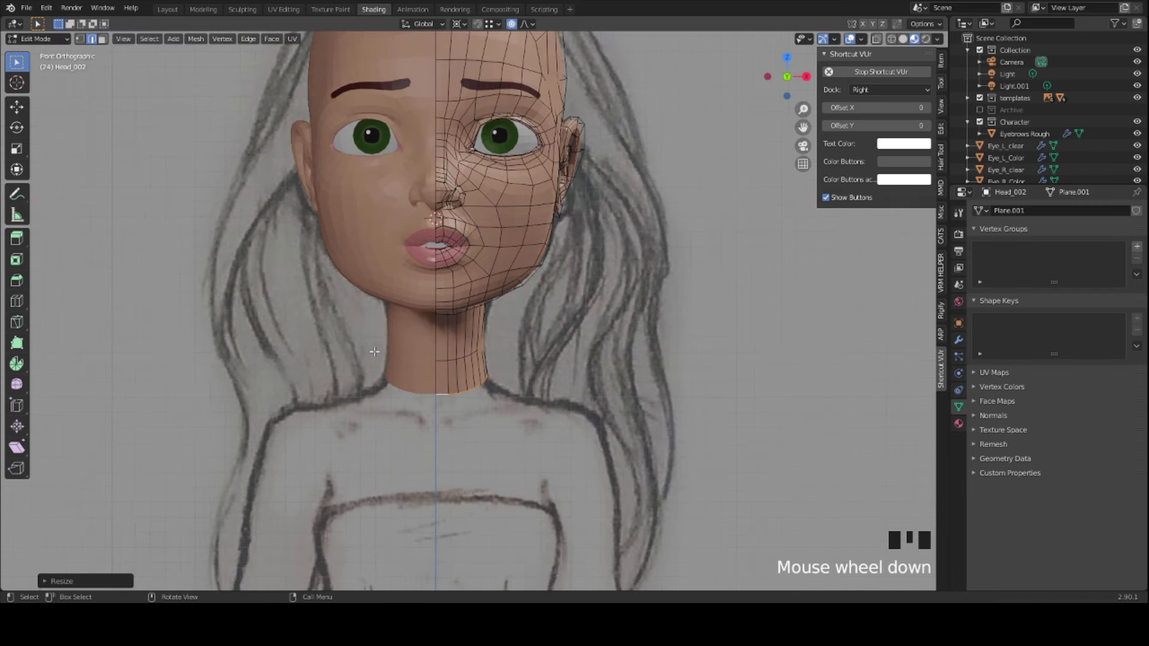
pyautogui.press('KP_3')
pyautogui.scroll(-1, 324, 326)
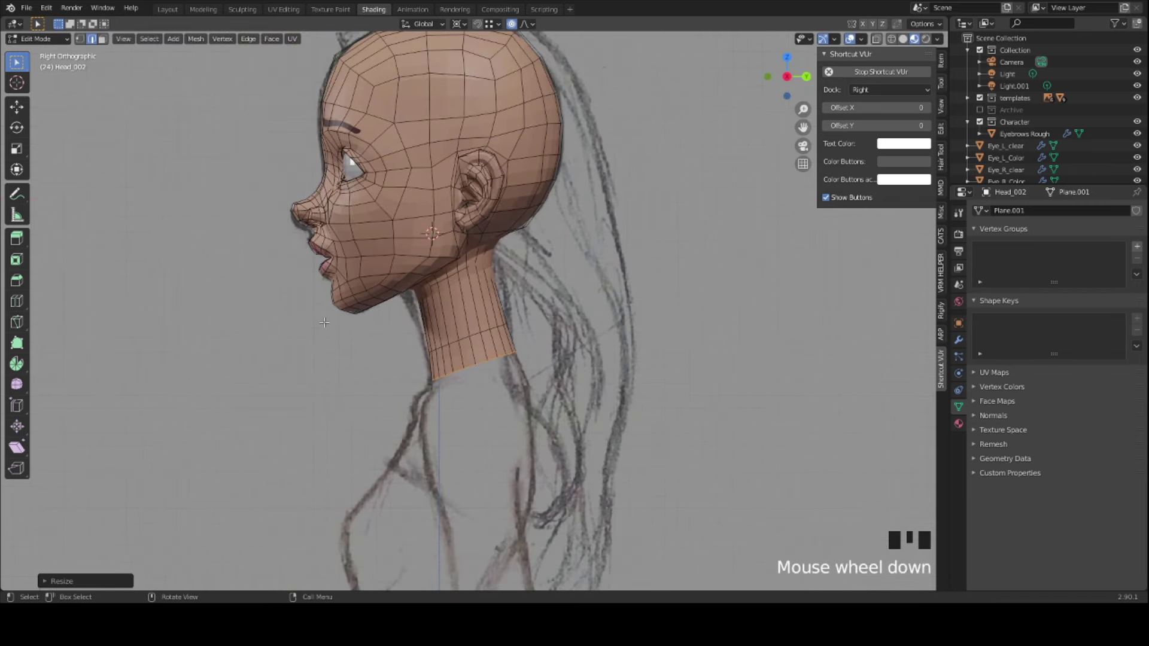
pyautogui.press('KP_1')
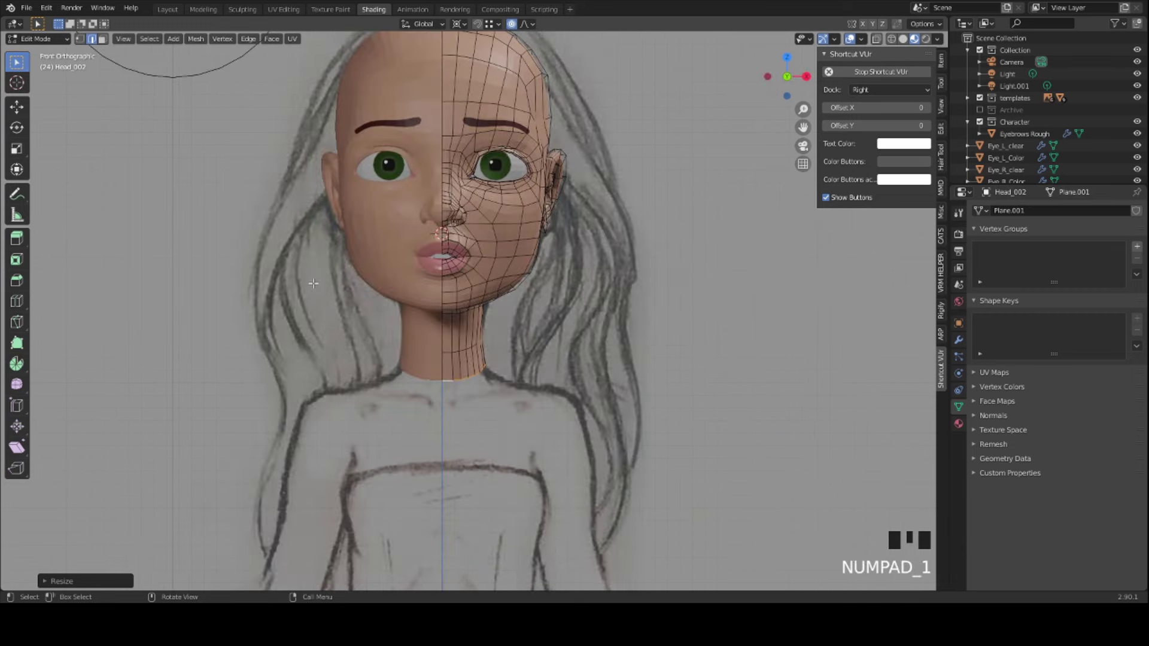
pyautogui.press('e')
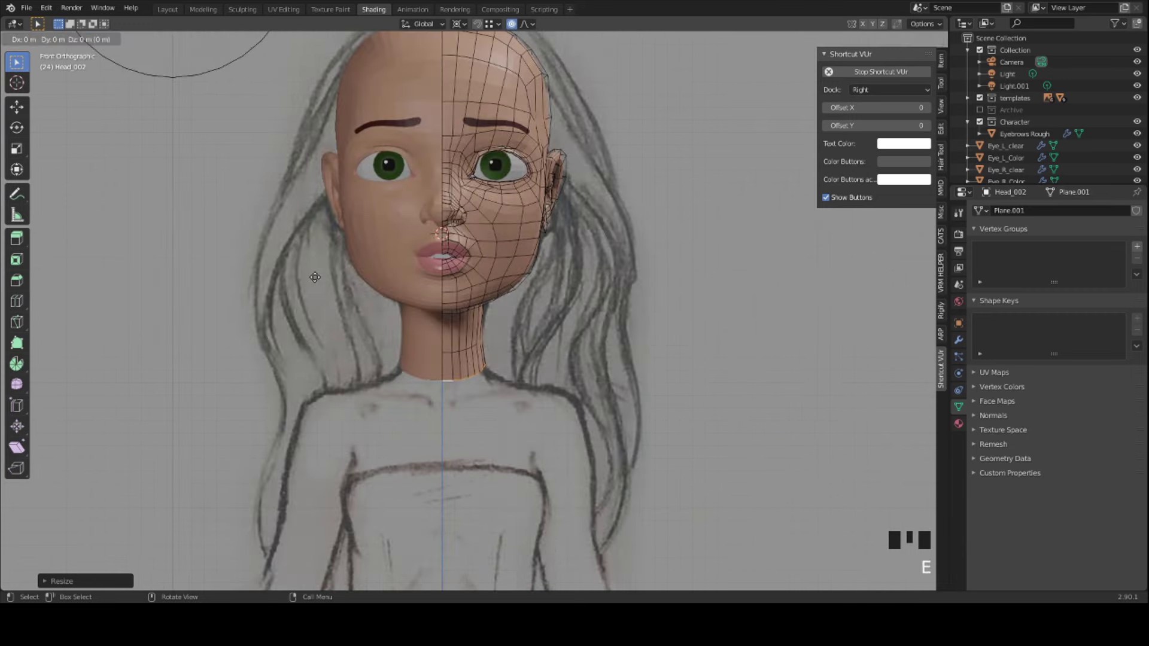
pyautogui.click(329, 423)
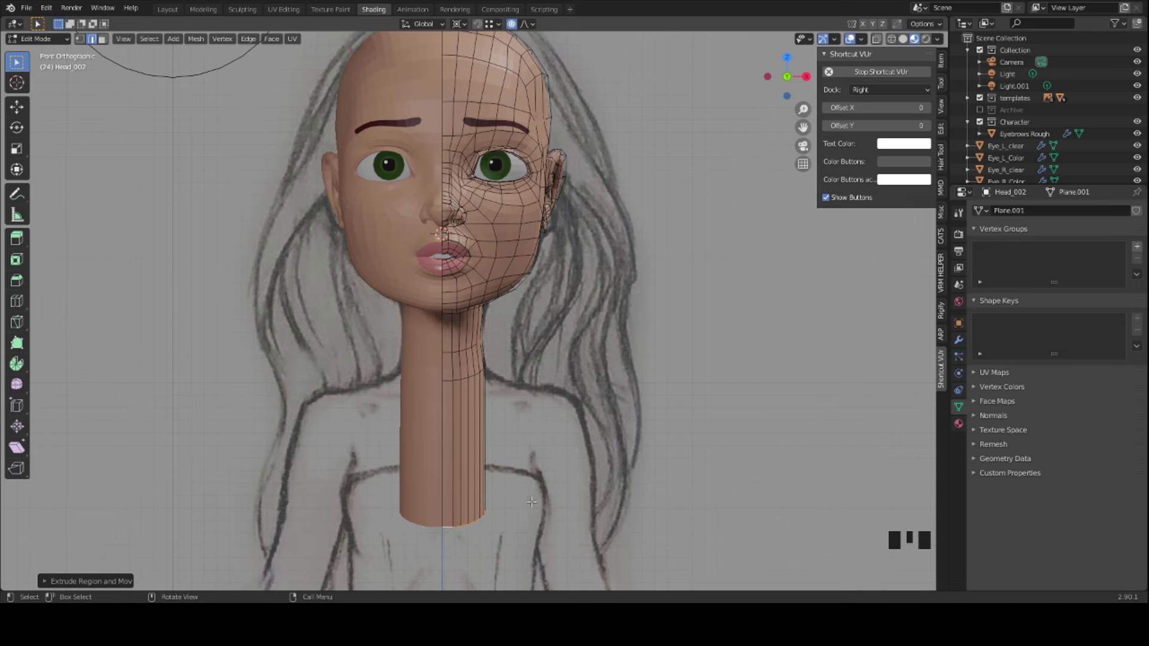
pyautogui.press('s')
pyautogui.press('x')
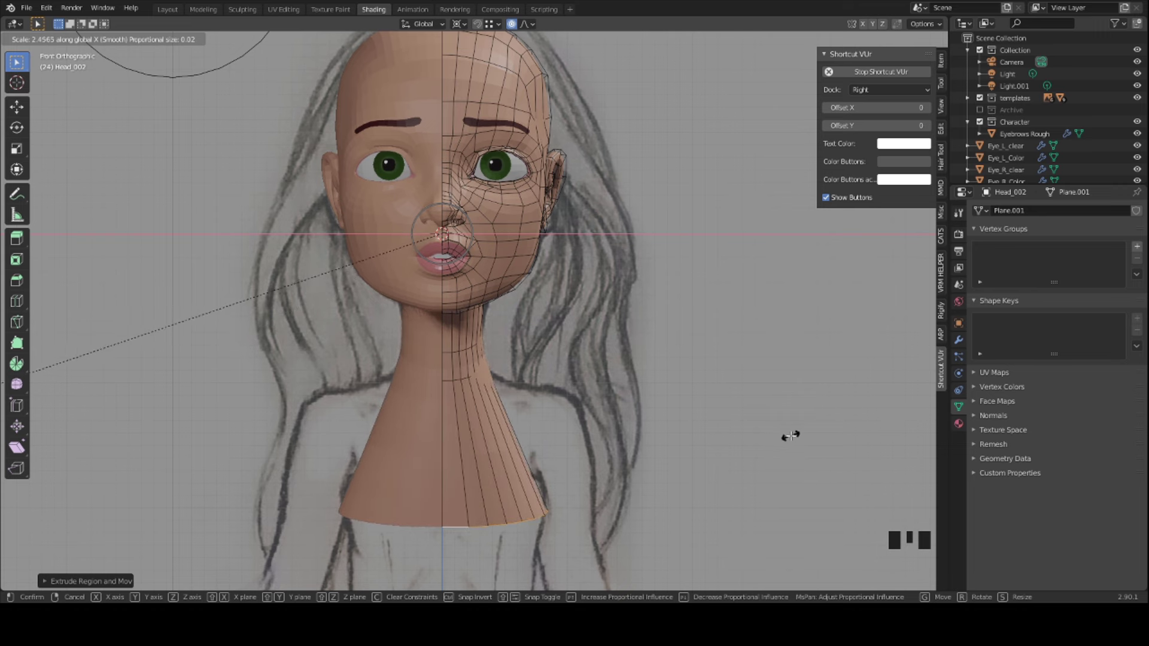
pyautogui.click(791, 438)
# - Widen the extruded chest loop along Y in the side view
pyautogui.keyDown('shift'); pyautogui.moveTo(548, 493); pyautogui.dragTo(548, 377, button='middle'); pyautogui.keyUp('shift')
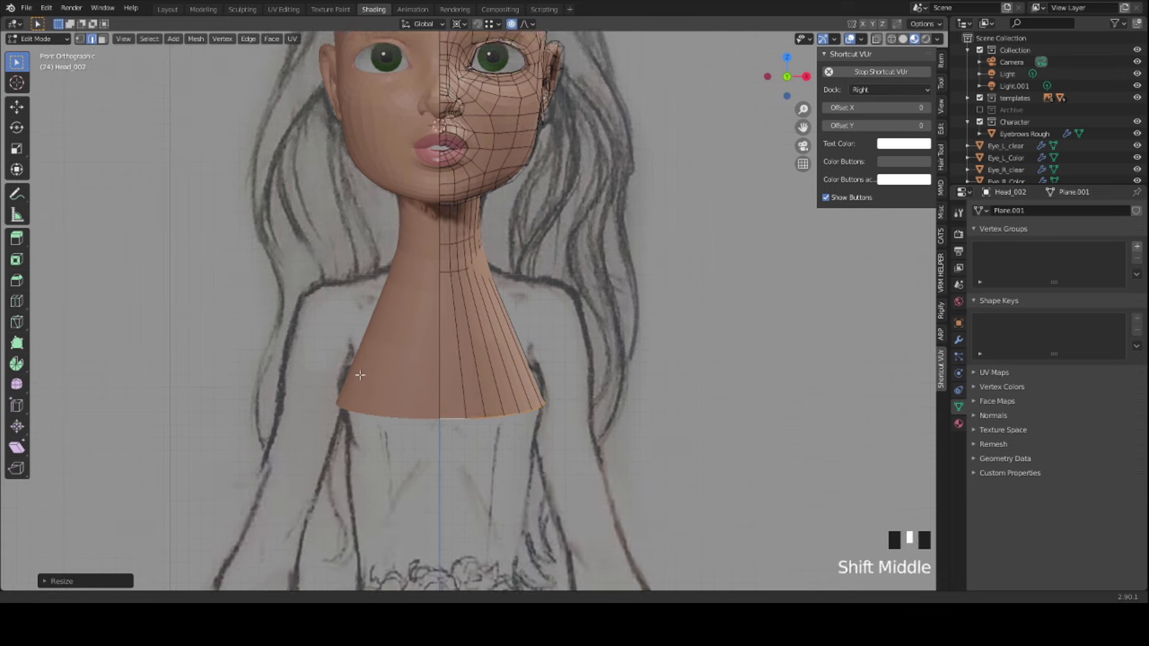
pyautogui.press('KP_3')
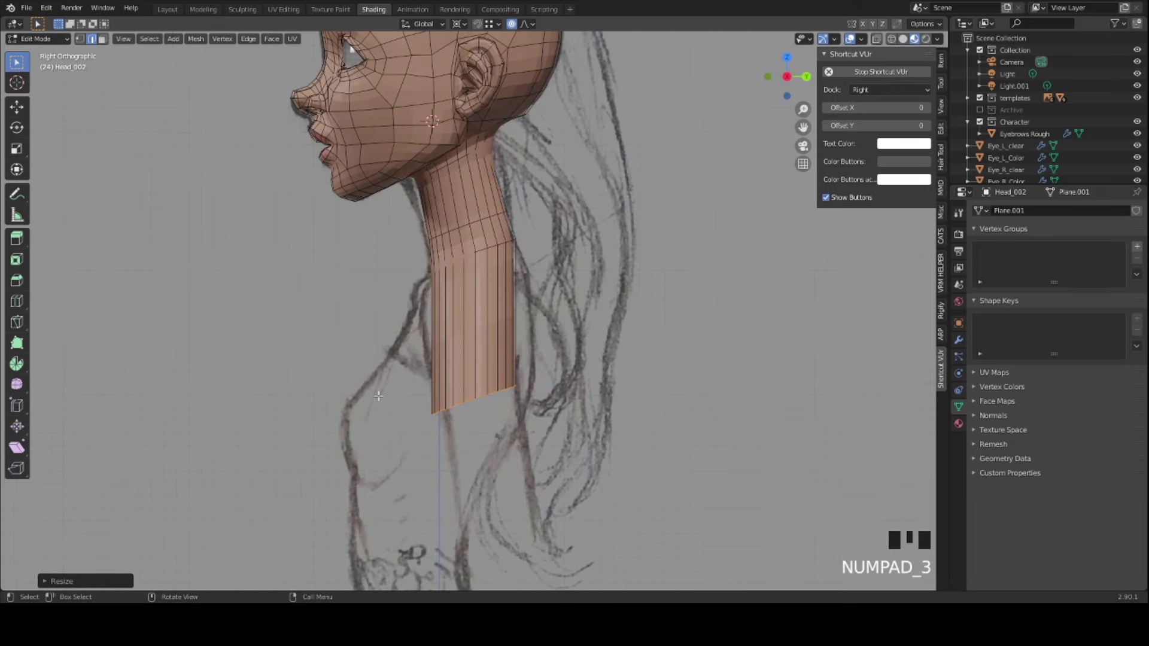
pyautogui.press('s')
pyautogui.press('y')
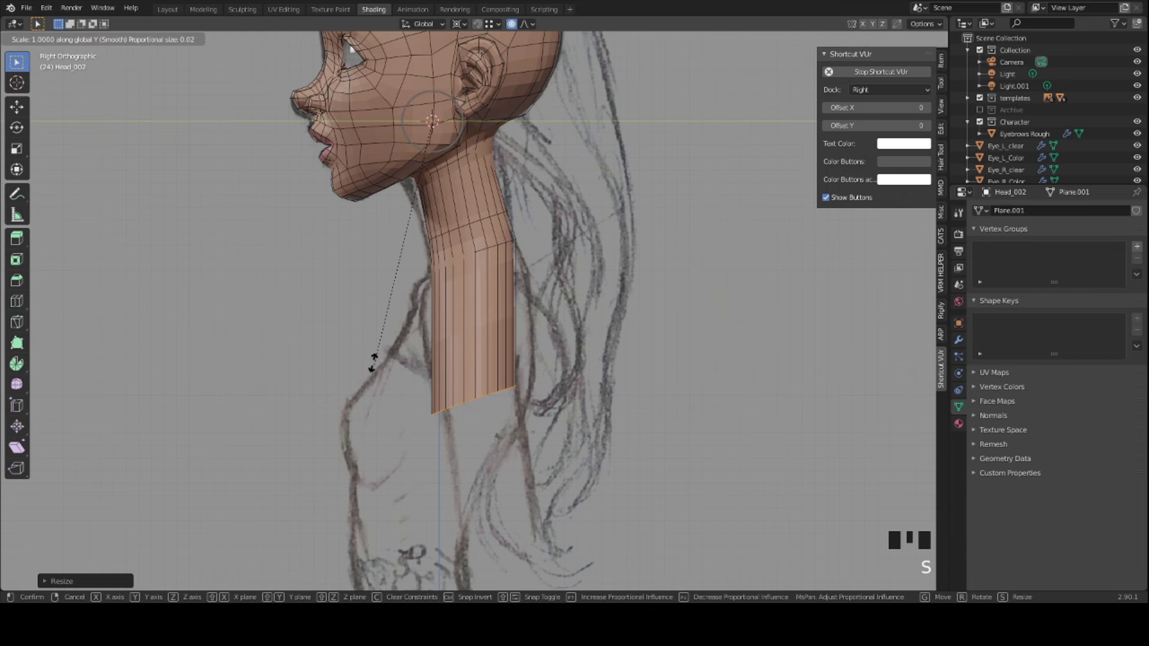
pyautogui.click(698, 455)
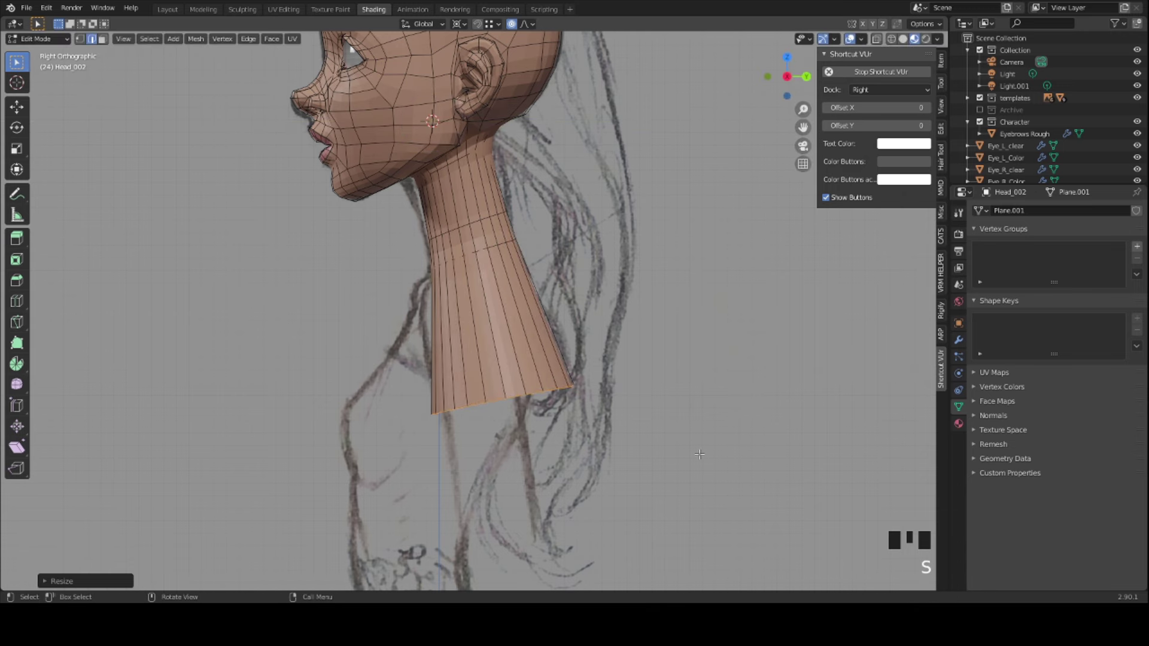
# - Shift the chest loop forward about 0.05 m along Y and widen it further to reach the side sketch's chest and back lines
pyautogui.press('g')
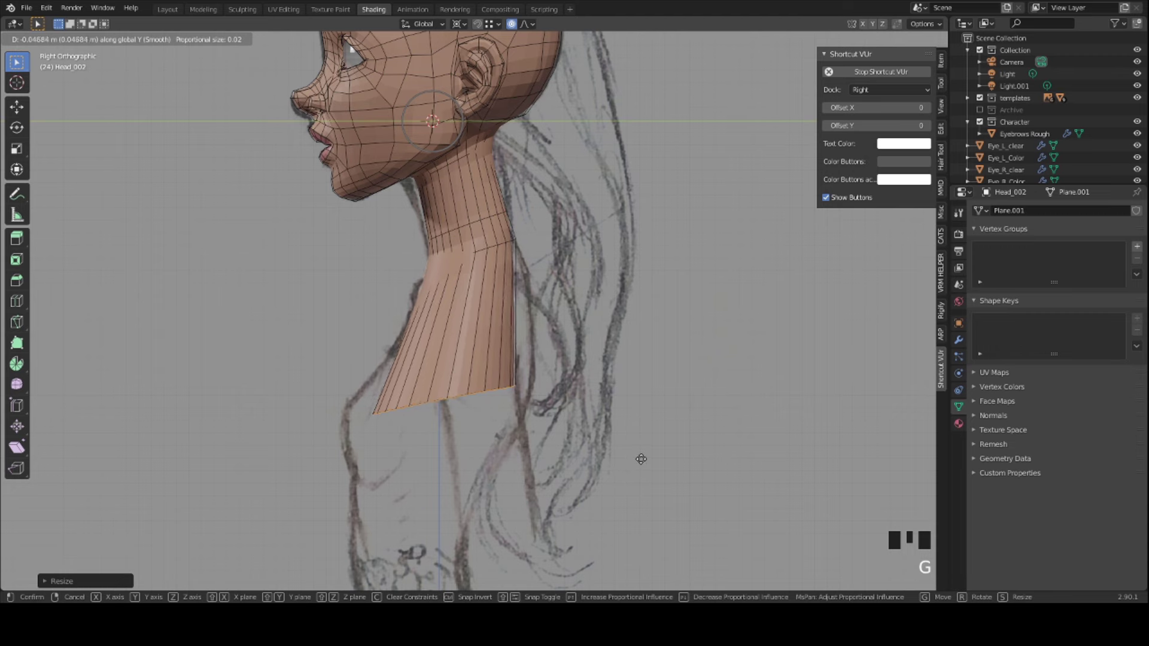
pyautogui.click(638, 461)
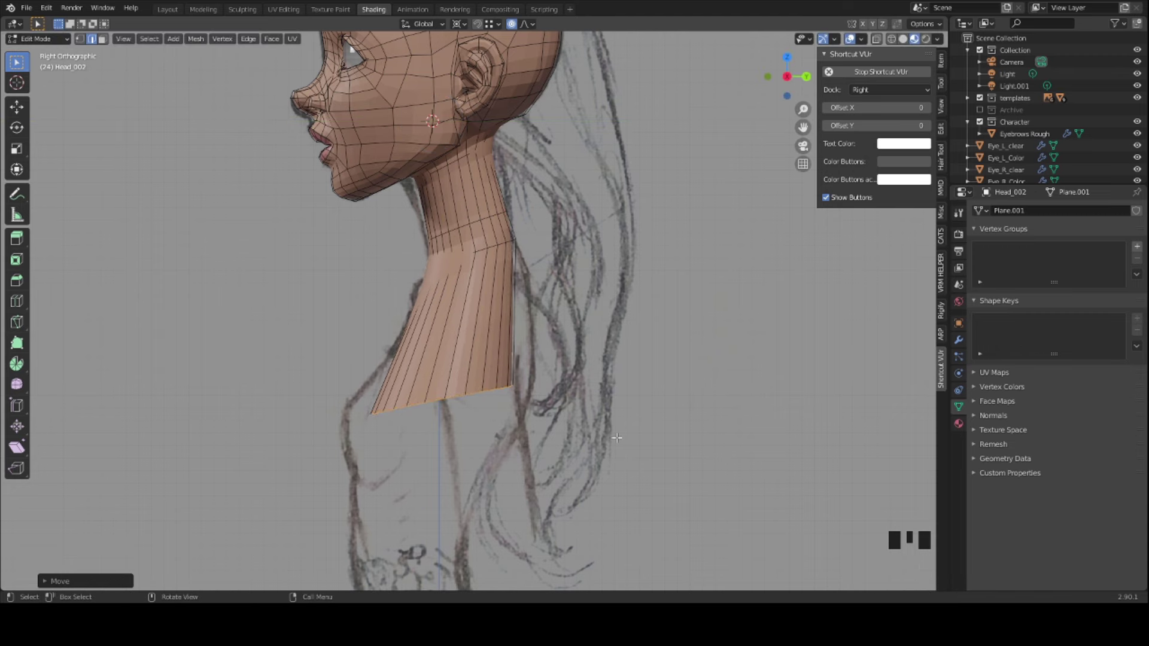
pyautogui.press('s')
pyautogui.press('y')
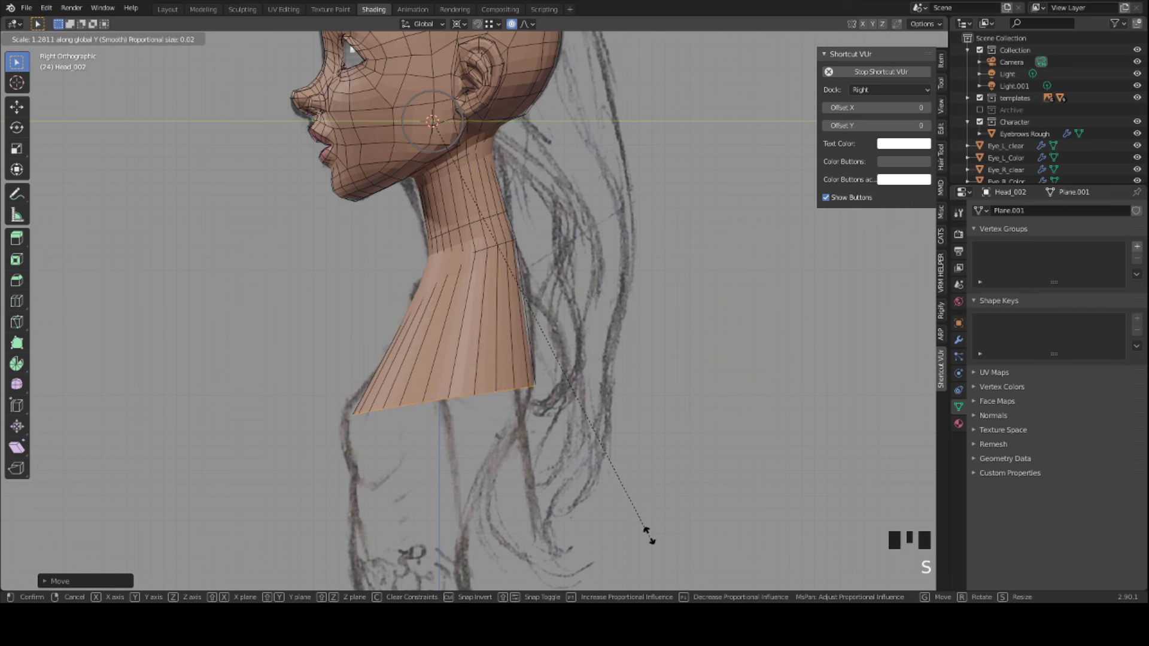
pyautogui.click(634, 513)
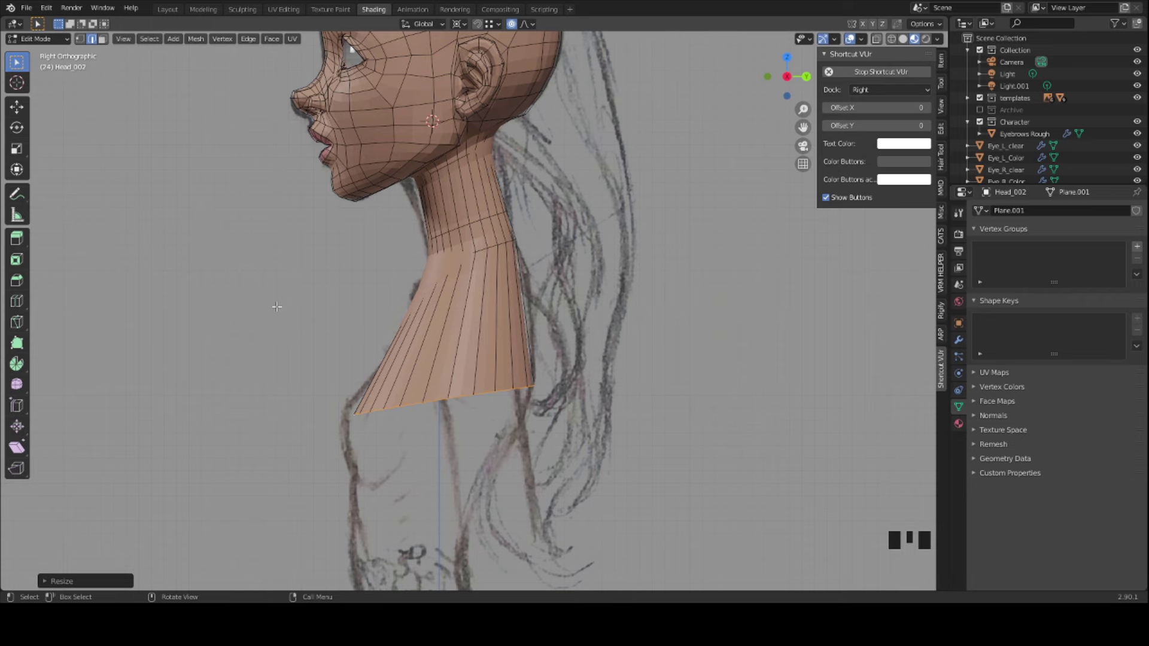
# - Extrude the chest loop straight down along Z to the waist and scale it along X to fit the front sketch
pyautogui.press('KP_1')
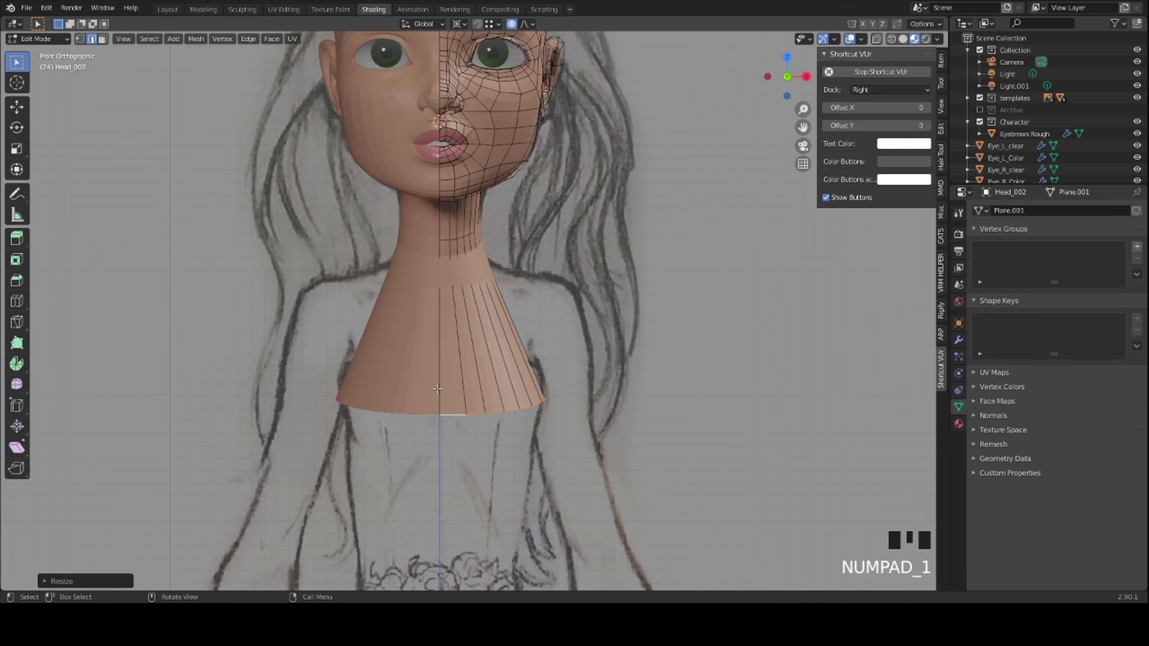
pyautogui.scroll(-1, 443, 369)
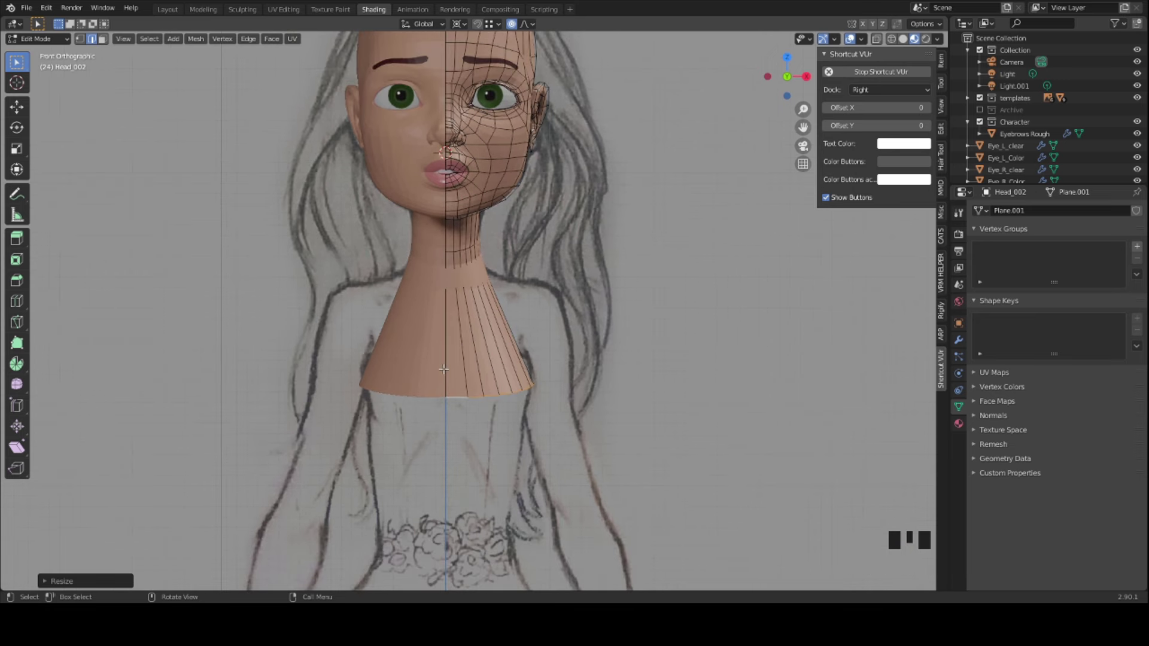
pyautogui.press('e')
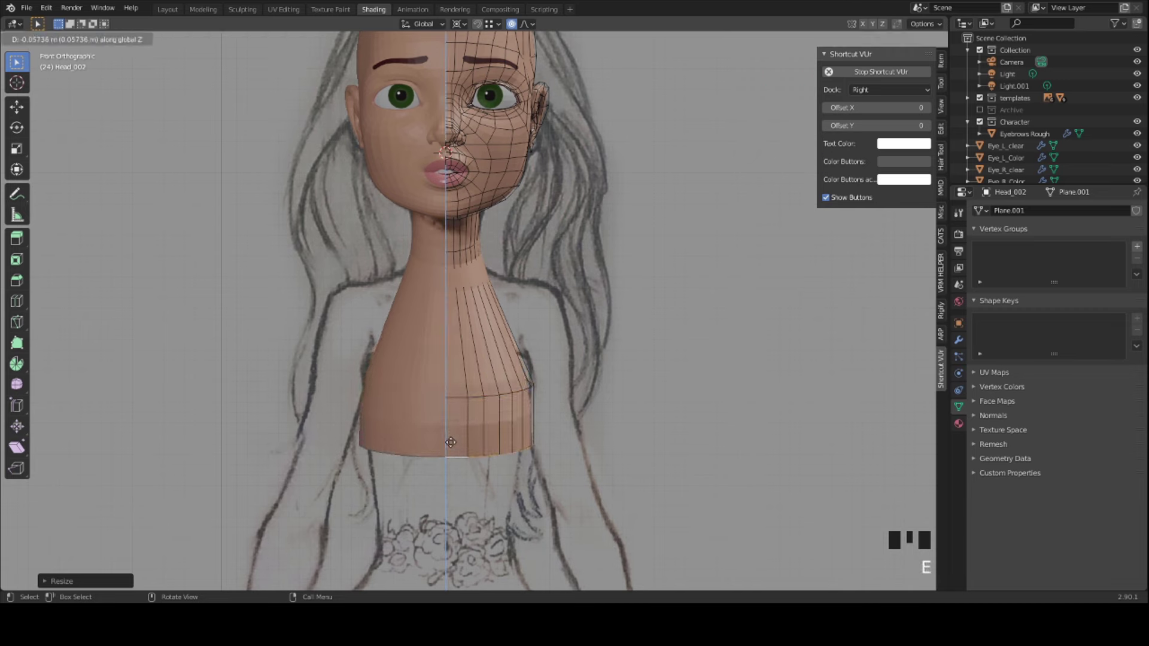
pyautogui.click(428, 486)
pyautogui.press('s')
pyautogui.press('y')
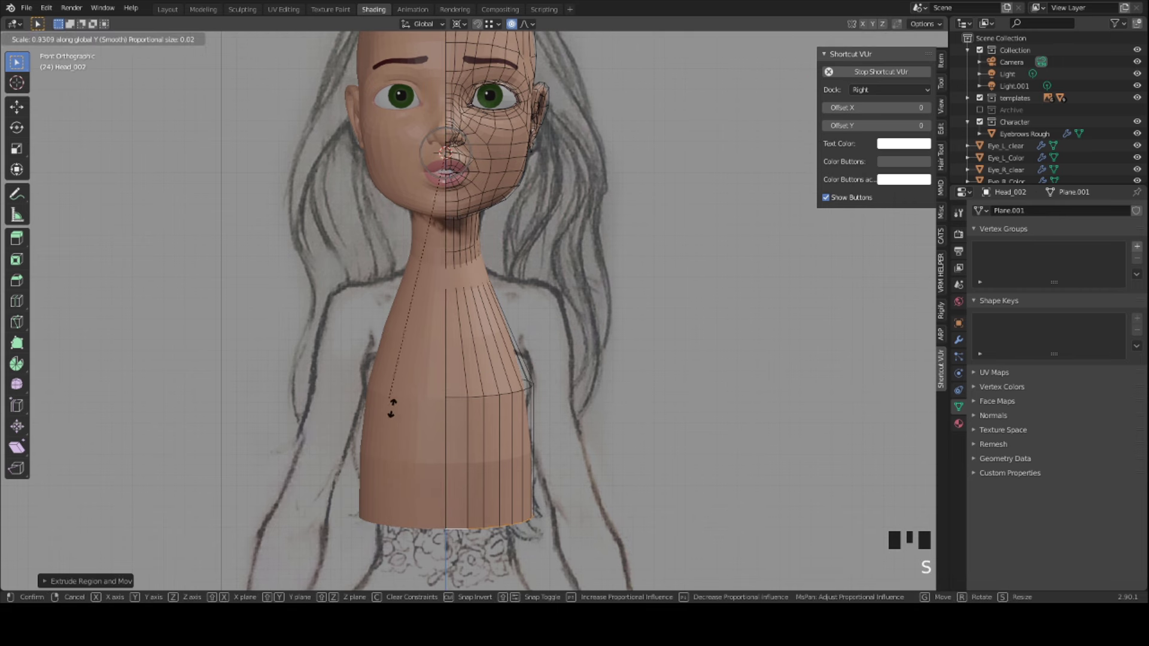
pyautogui.press('x')
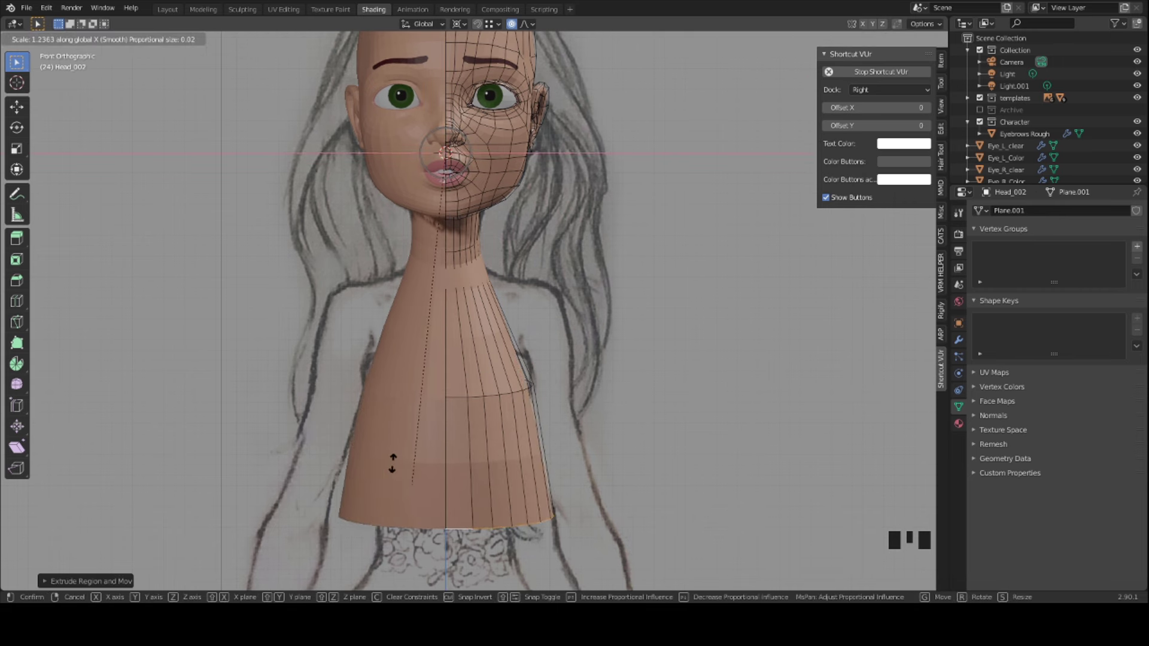
pyautogui.click(425, 356)
# - Narrow the waist loop in the side view by scaling it to about 0.55 along Y
pyautogui.press('KP_3')
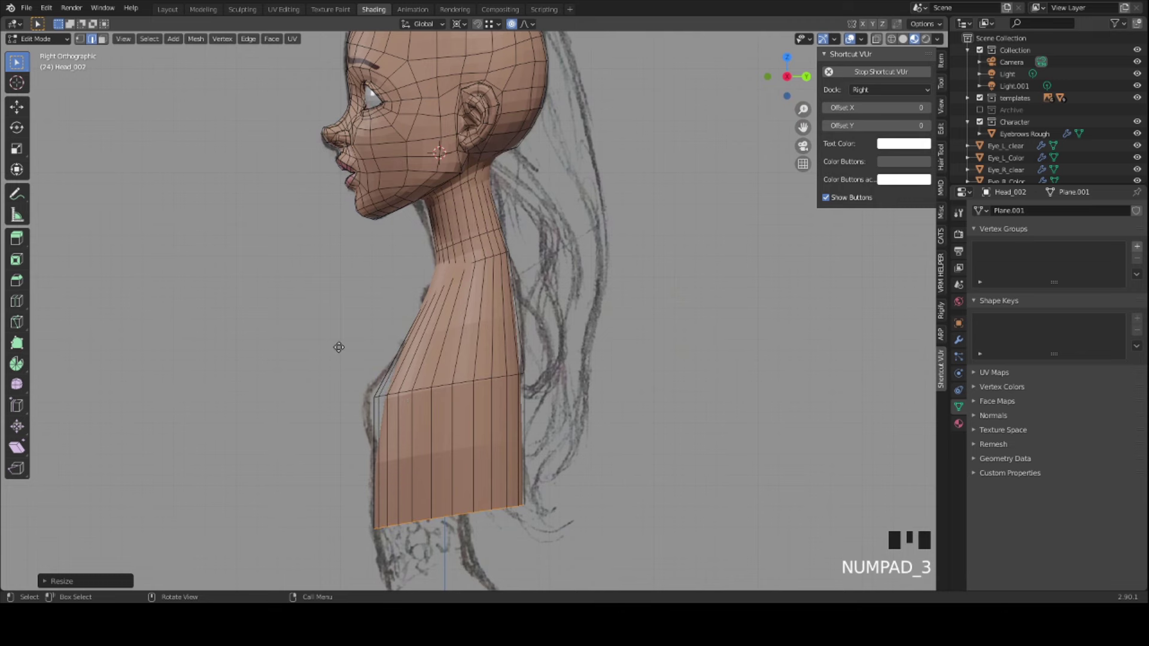
pyautogui.press('g')
pyautogui.press('y')
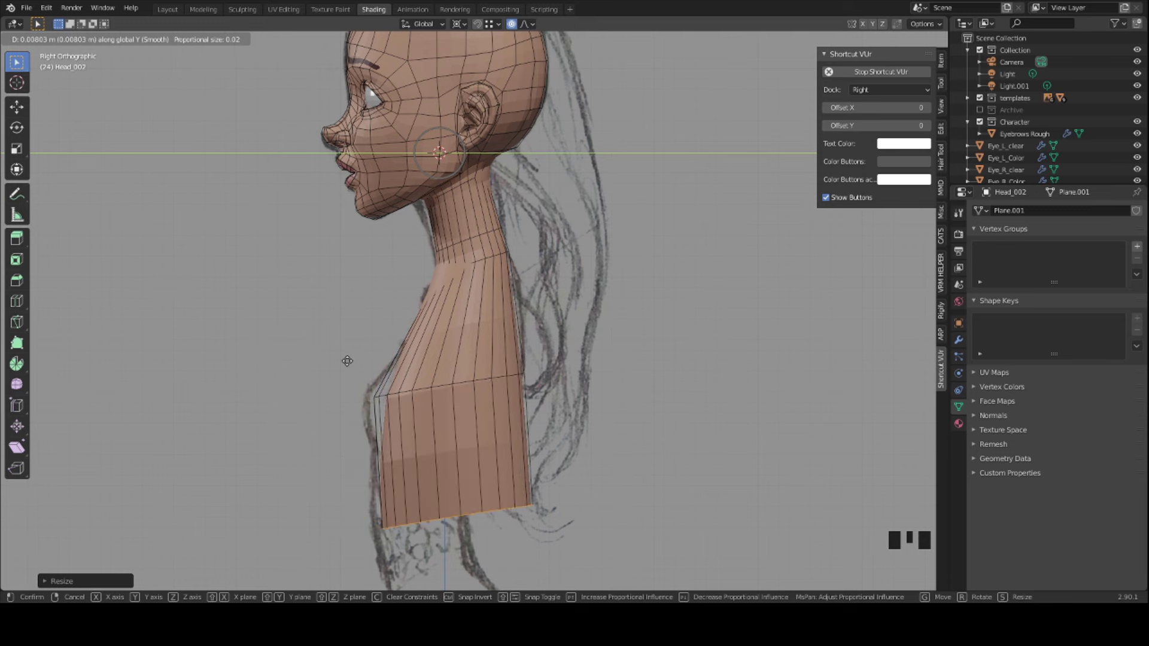
pyautogui.press('s')
pyautogui.press('y')
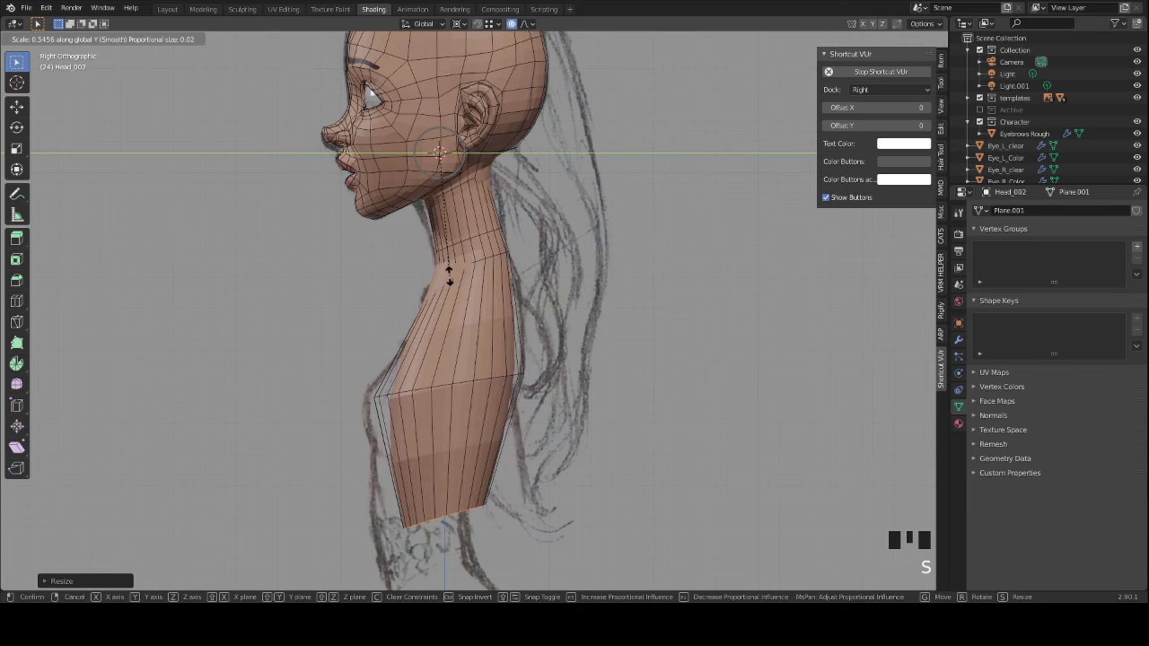
pyautogui.click(450, 276)
# - Shift the waist loop forward about 0.023 m along Y and widen it about 1.14 times along Y to fit the side sketch
pyautogui.press('g')
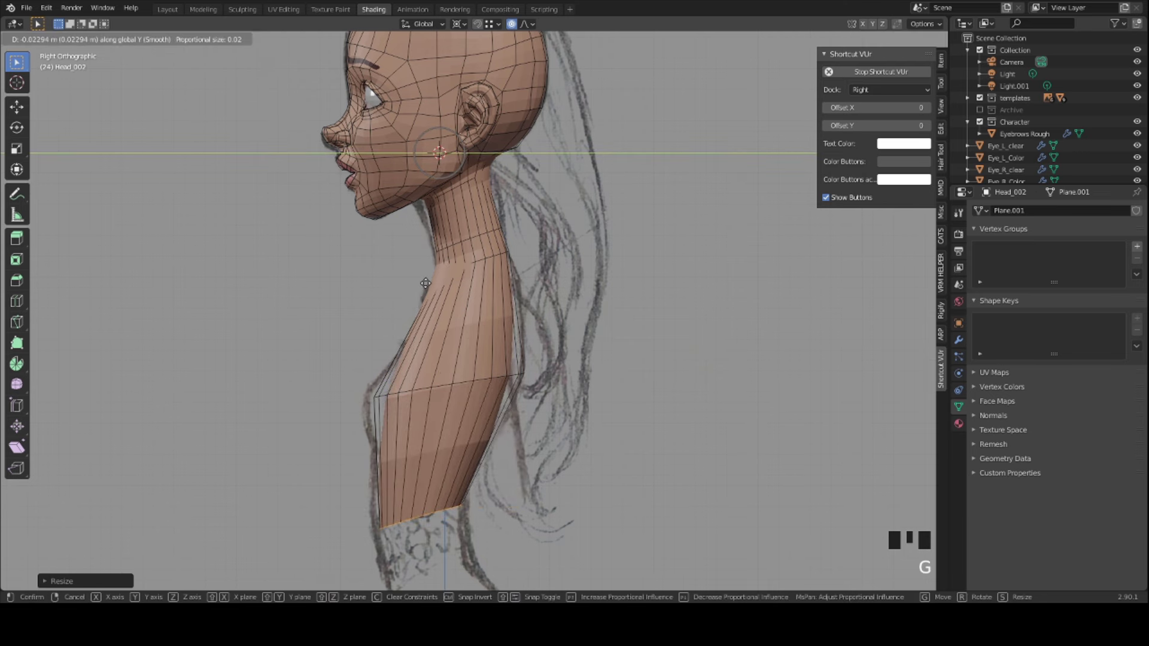
pyautogui.click(425, 284)
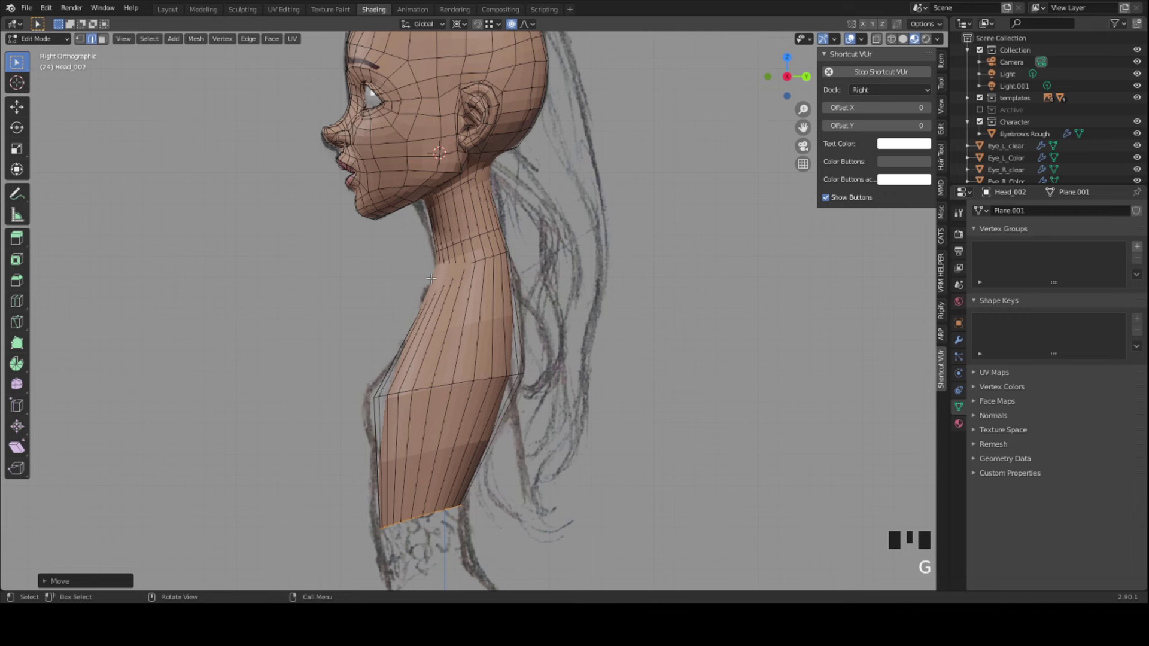
pyautogui.press('s')
pyautogui.press('y')
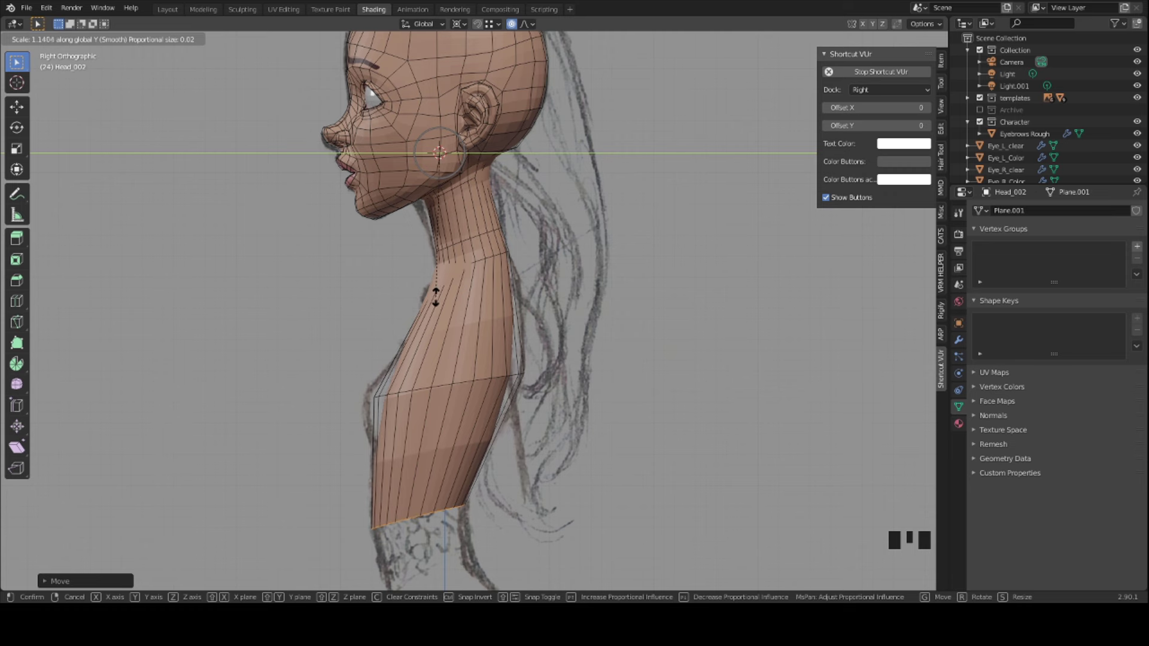
pyautogui.click(435, 295)
# - Turn off the Subdivision modifier's viewport display for the head mesh
pyautogui.keyDown('shift'); pyautogui.moveTo(441, 468); pyautogui.dragTo(462, 394, button='middle'); pyautogui.keyUp('shift')
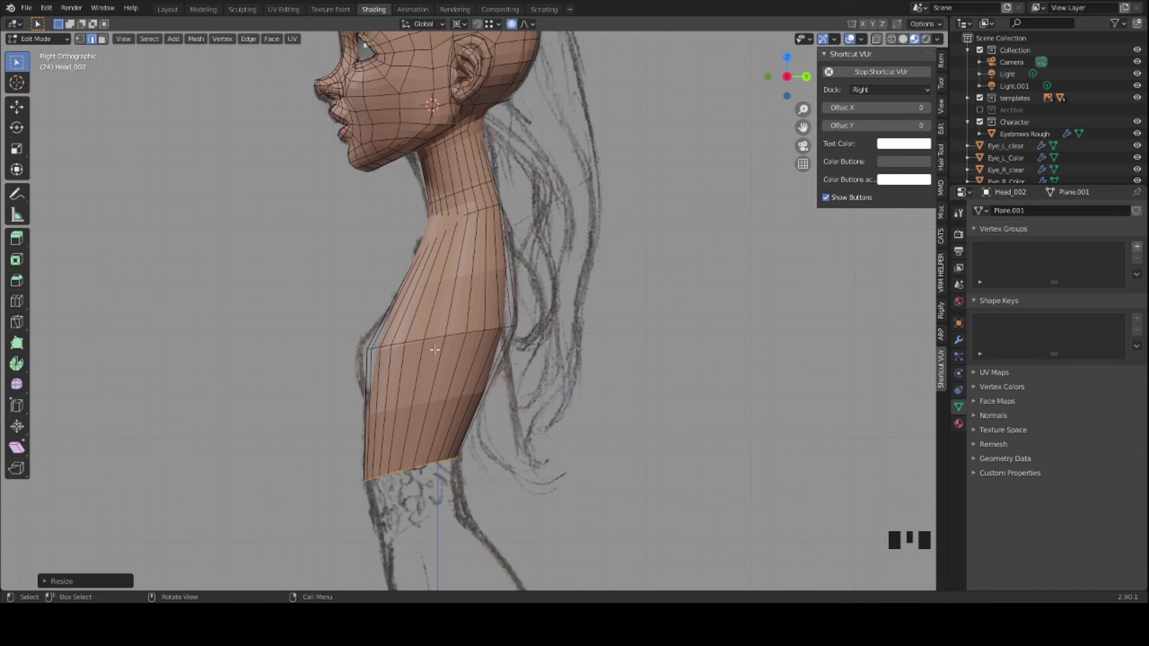
pyautogui.click(958, 339)
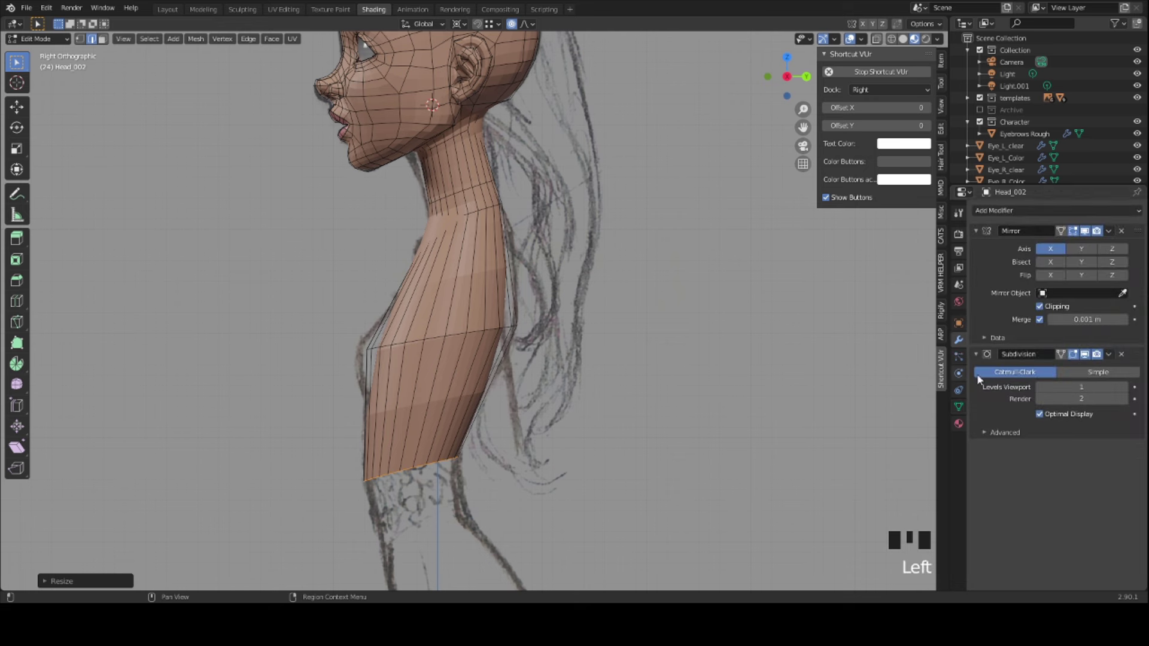
pyautogui.click(1085, 354)
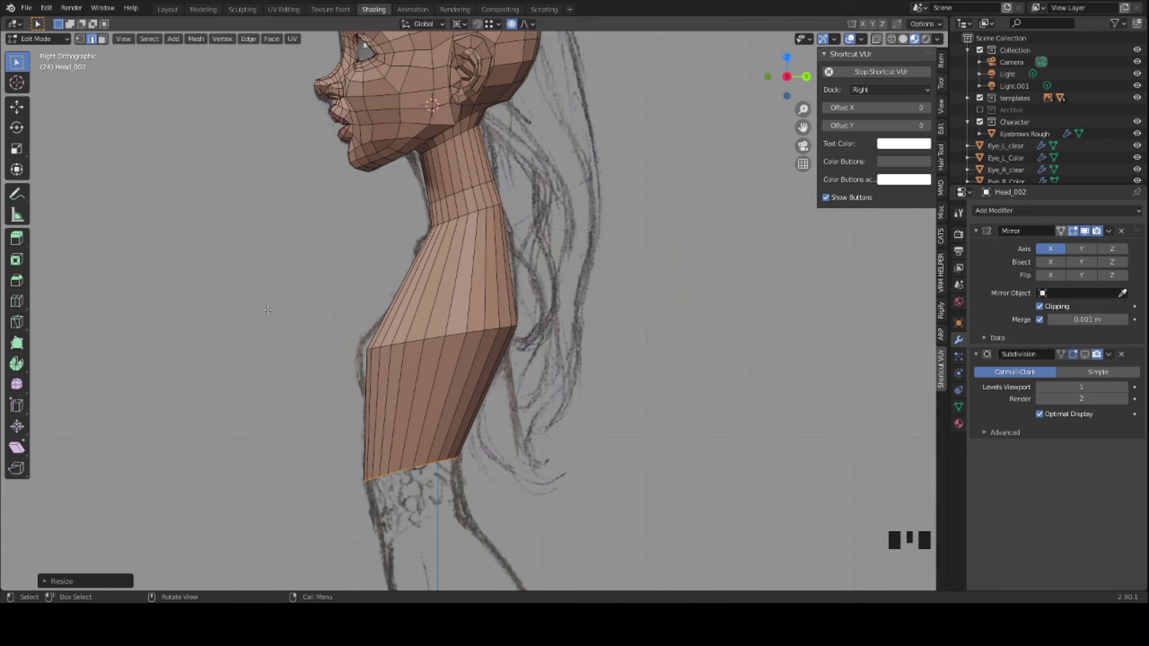
# - Extrude the waist loop a short section straight down along Z and shift the new loop slightly backward to follow the side sketch
pyautogui.press('e')
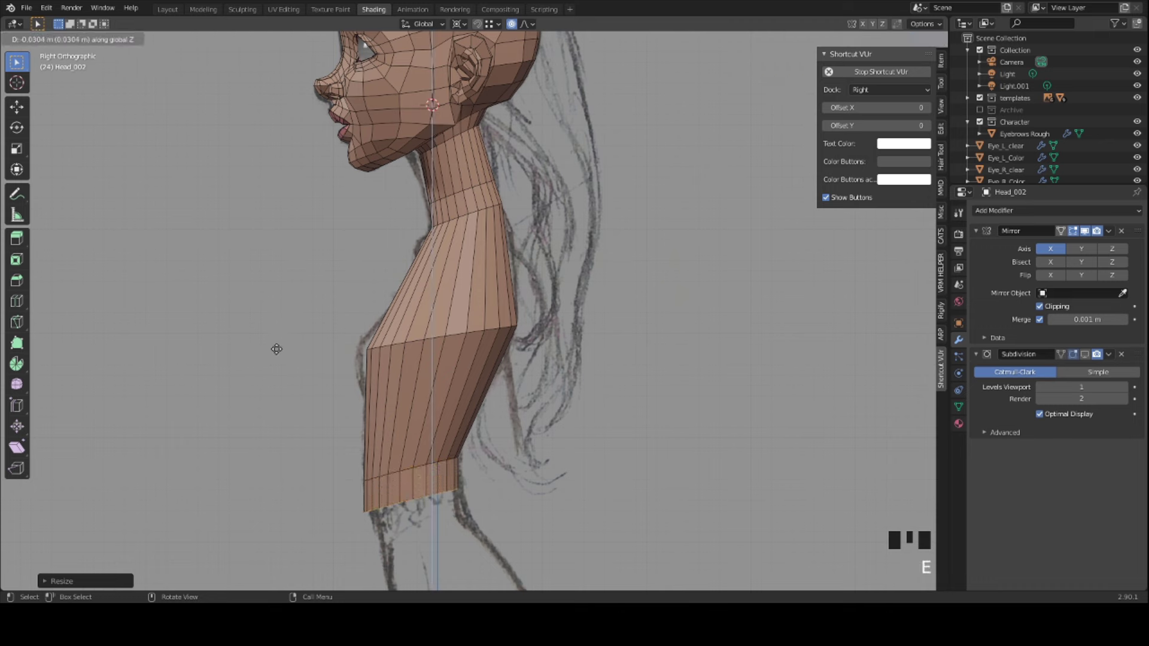
pyautogui.click(280, 357)
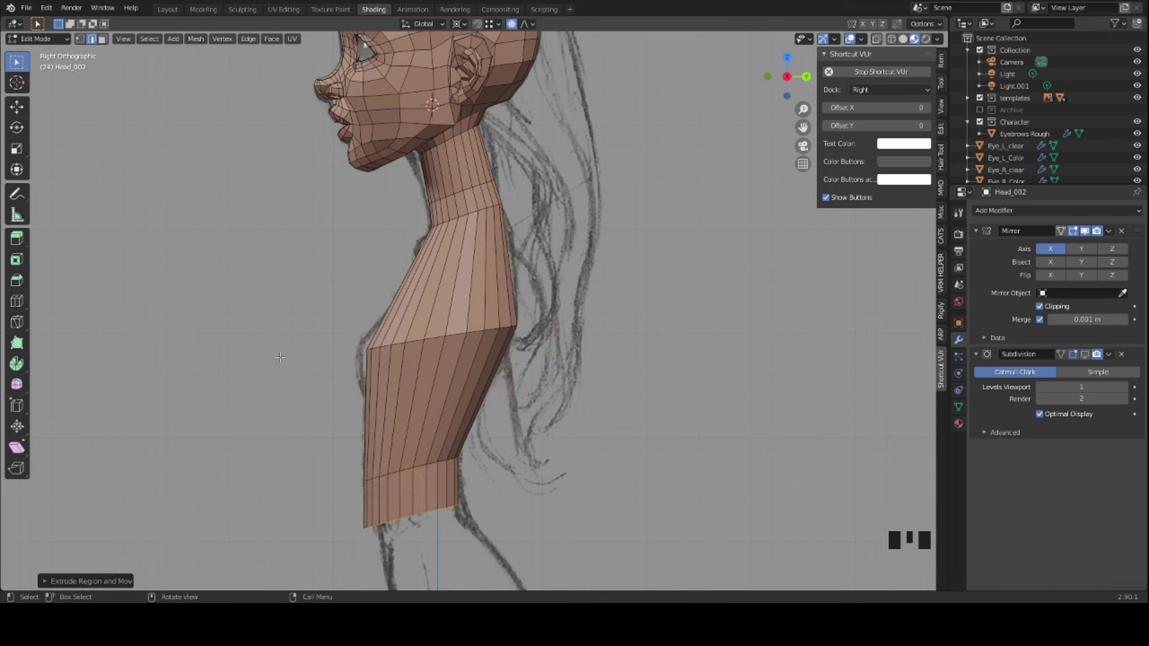
pyautogui.press('g')
pyautogui.click(288, 359)
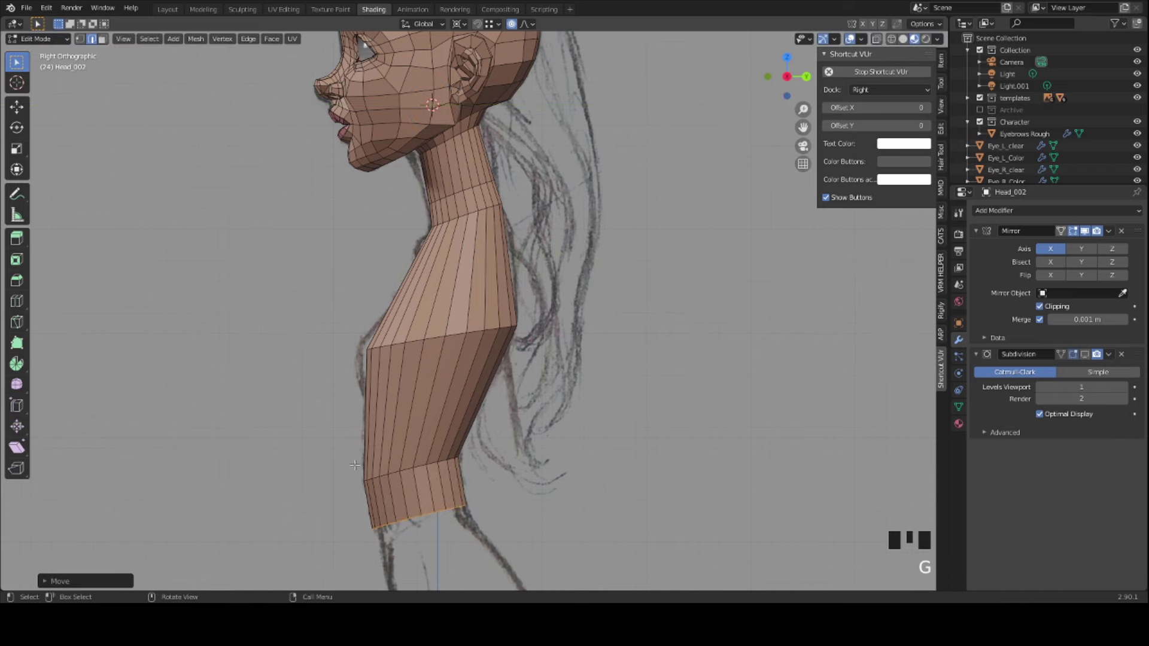
# - Examine the torso's shape from several angles and from the front against the reference sketches
pyautogui.keyDown('shift'); pyautogui.moveTo(355, 465); pyautogui.dragTo(523, 406, button='middle'); pyautogui.keyUp('shift')
pyautogui.scroll(-3, 478, 383)
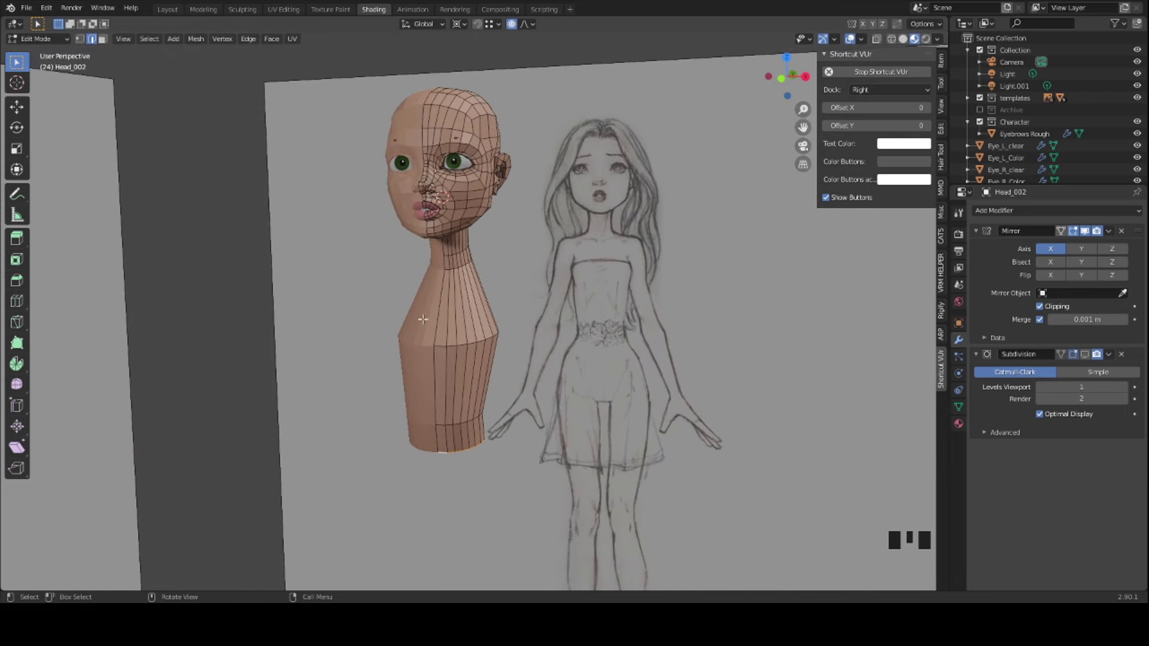
pyautogui.moveTo(478, 327)
pyautogui.mouseDown(button='middle')
pyautogui.moveTo(334, 363)
pyautogui.moveTo(450, 322)
pyautogui.mouseUp(button='middle')
pyautogui.scroll(2, 454, 333)
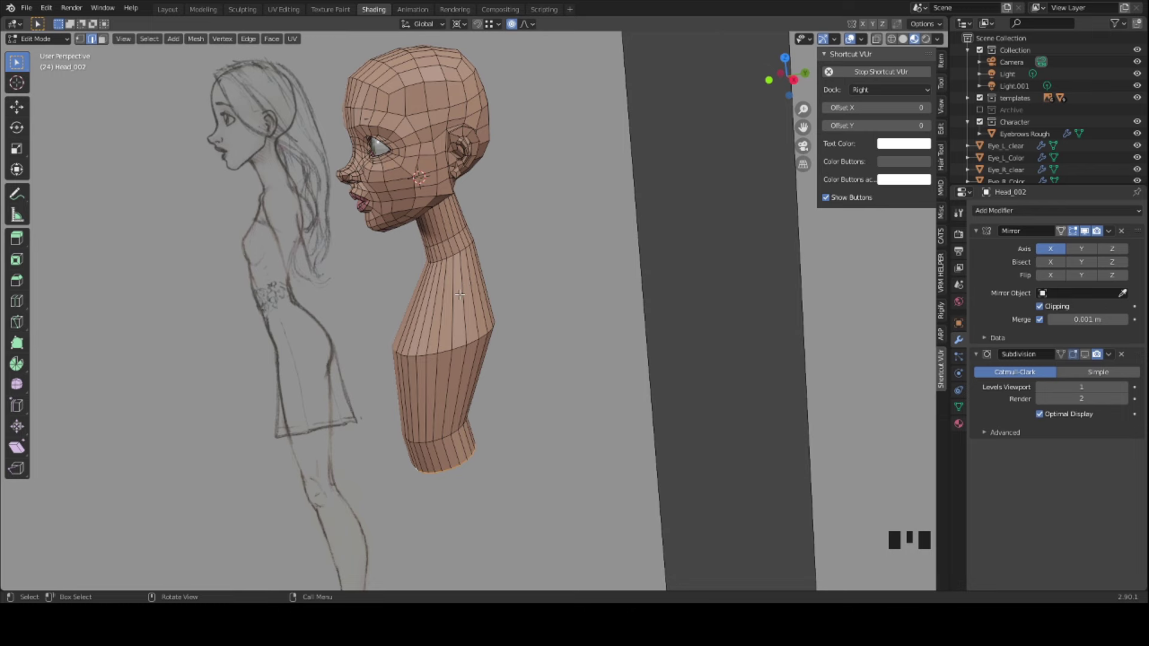
pyautogui.moveTo(425, 325); pyautogui.dragTo(438, 325, button='middle')
pyautogui.scroll(2, 439, 325)
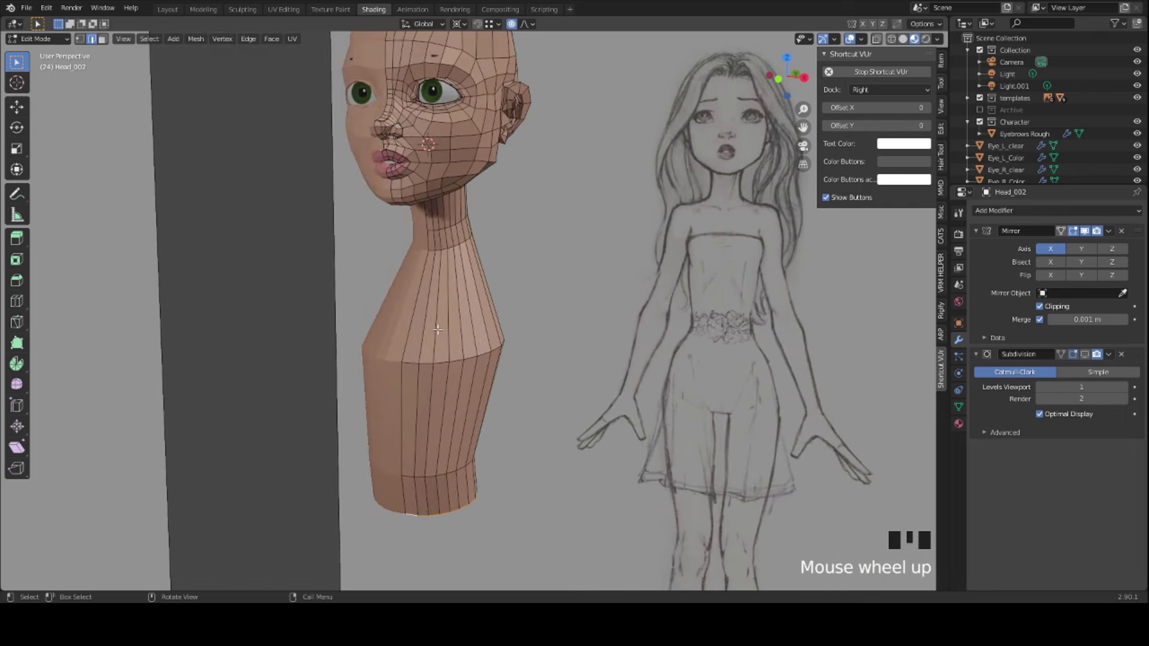
pyautogui.press('KP_3')
pyautogui.press('KP_1')
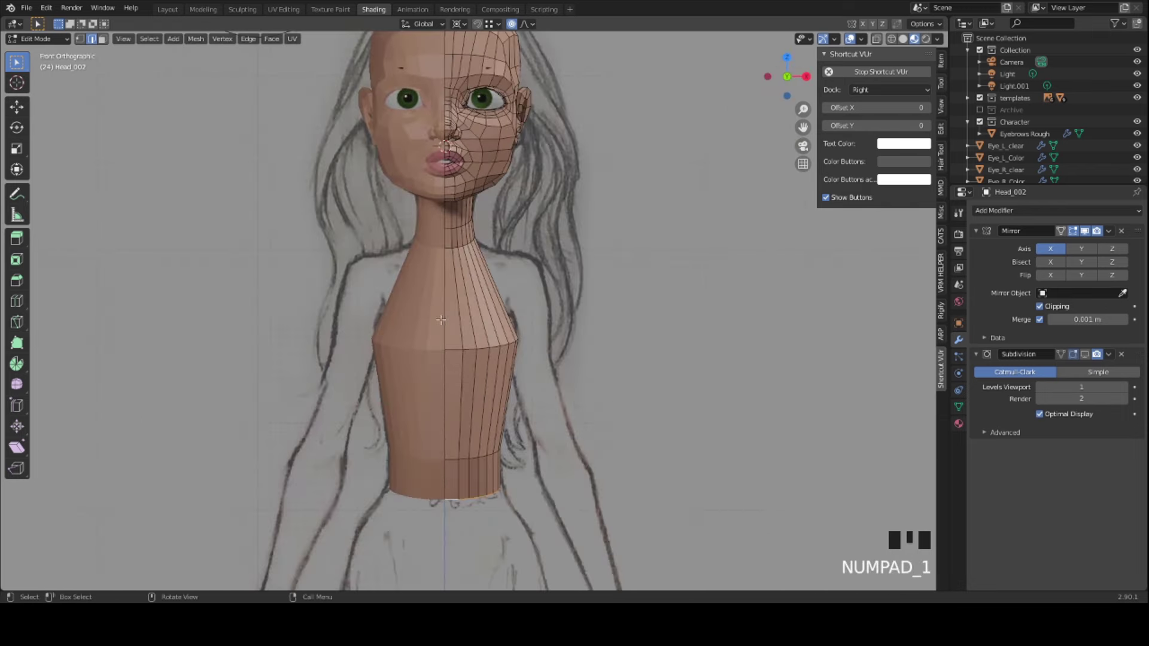
# - Add a loop cut around the upper chest just below the neck base and widen it along X toward the shoulders
pyautogui.click(453, 270)
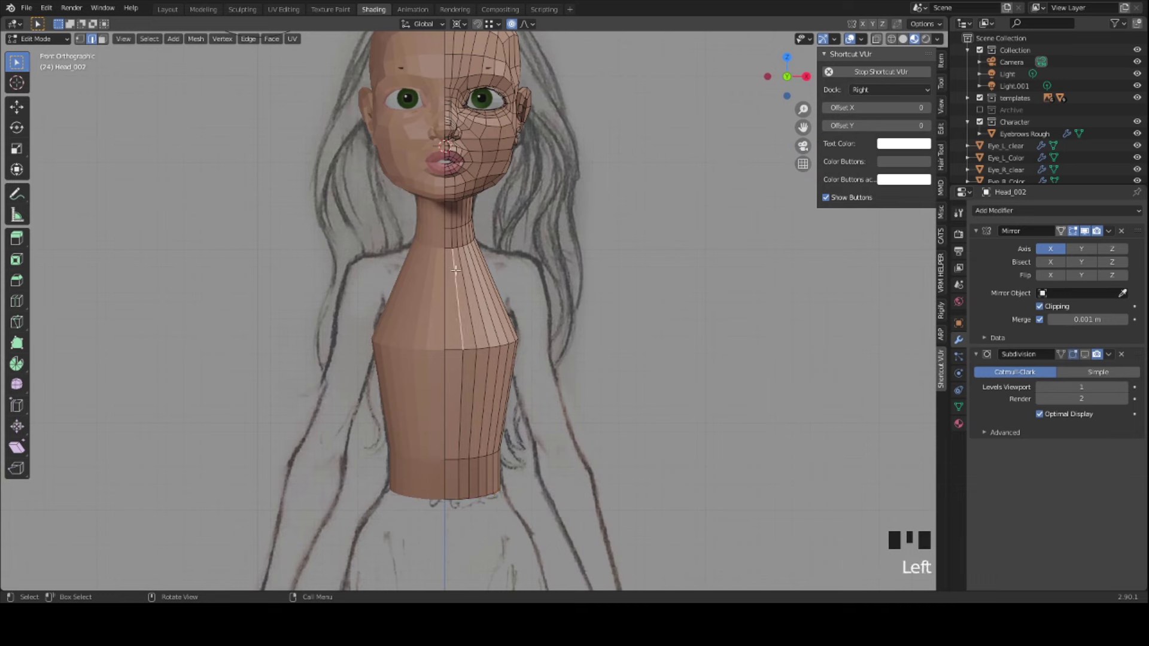
pyautogui.hotkey('ctrl', 'r')
pyautogui.click(453, 263)
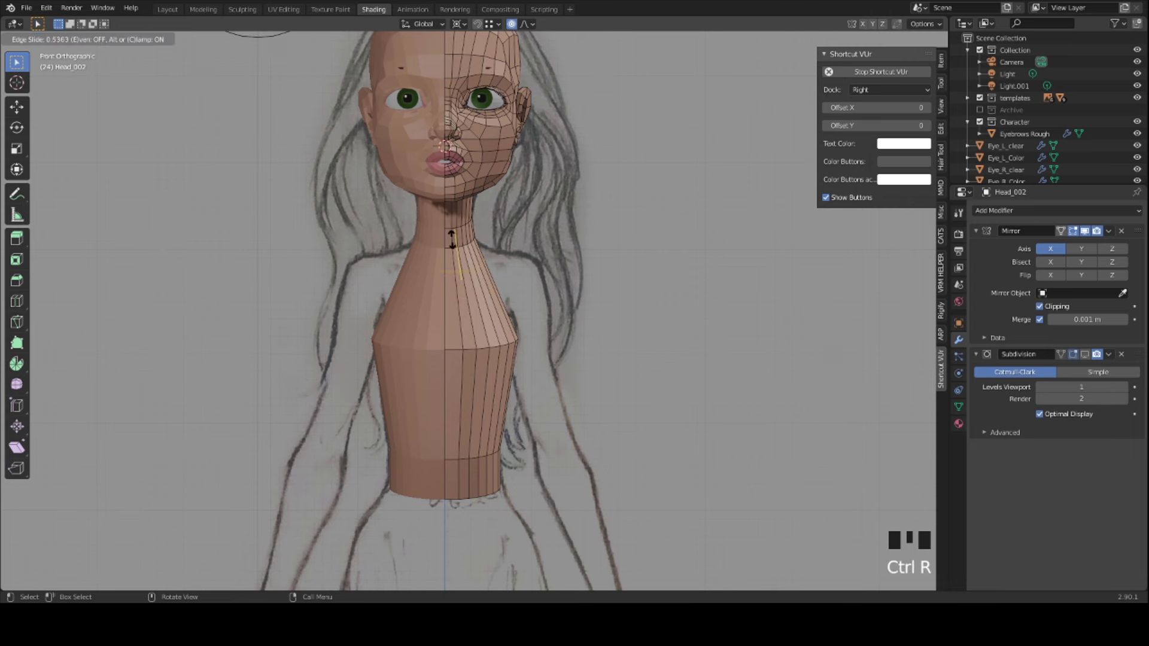
pyautogui.click(462, 243)
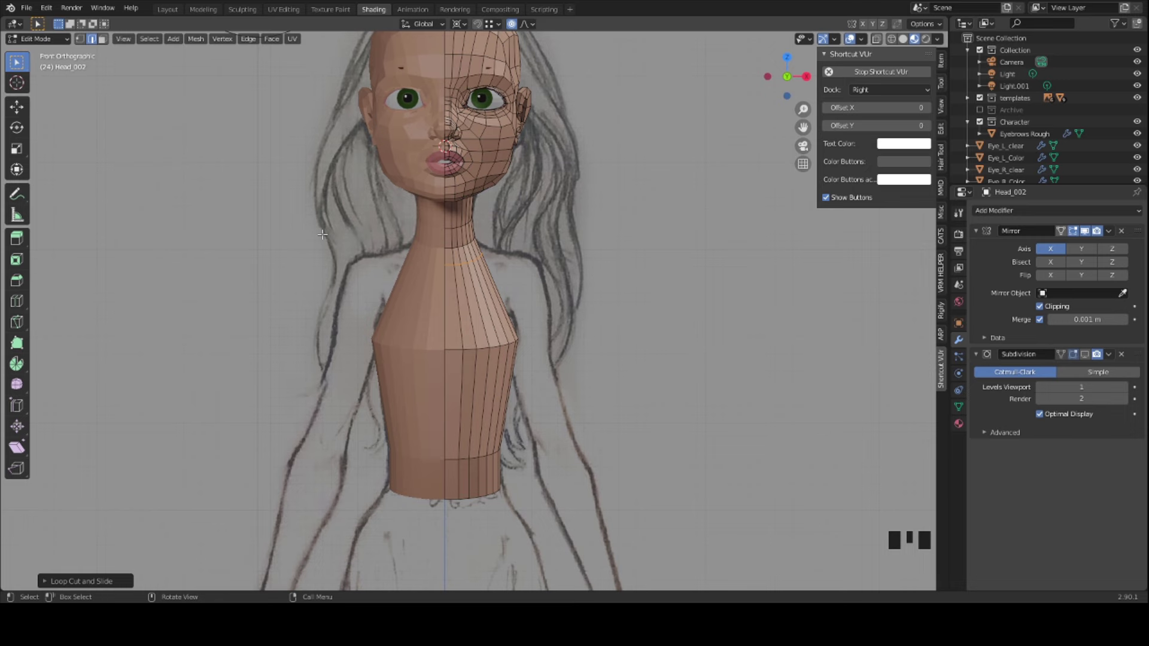
pyautogui.press('s')
pyautogui.press('x')
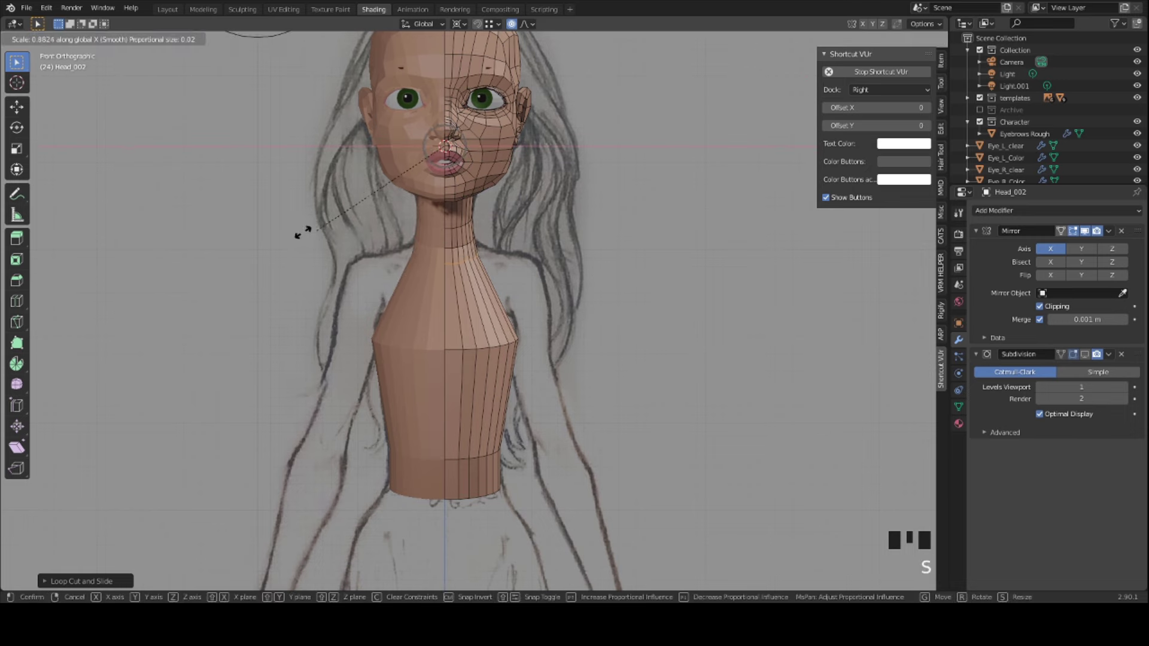
pyautogui.click(219, 279)
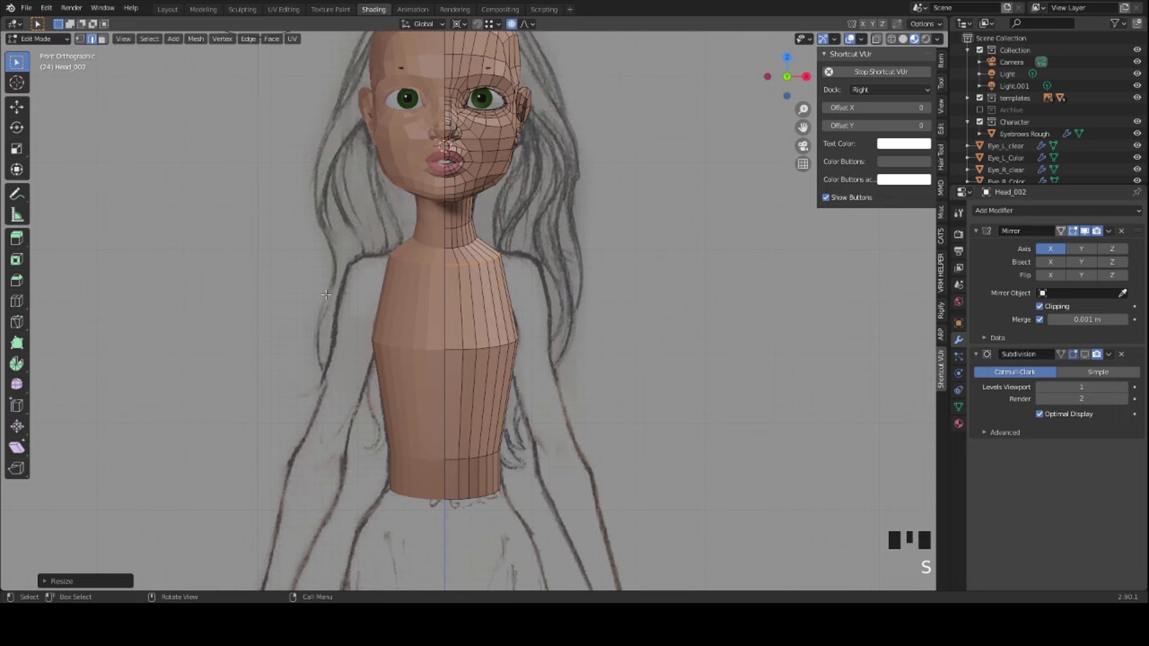
# - Add a loop cut just above the widest chest loop, sliding it by about -0.54
pyautogui.press('KP_3')
pyautogui.press('KP_1')
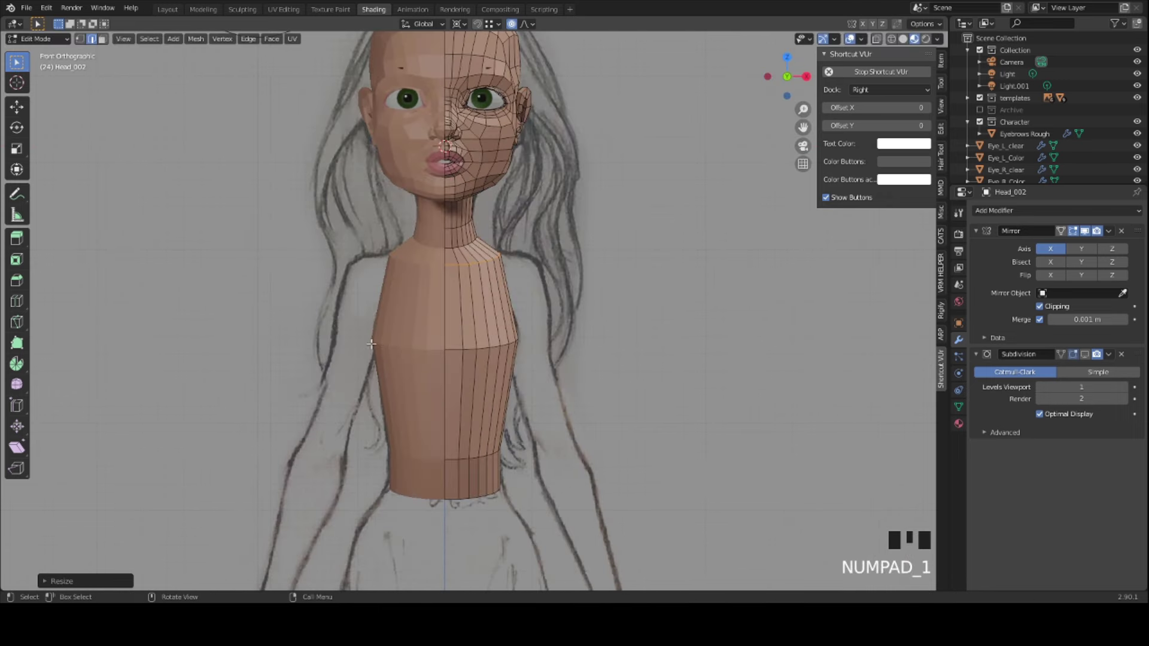
pyautogui.click(475, 336)
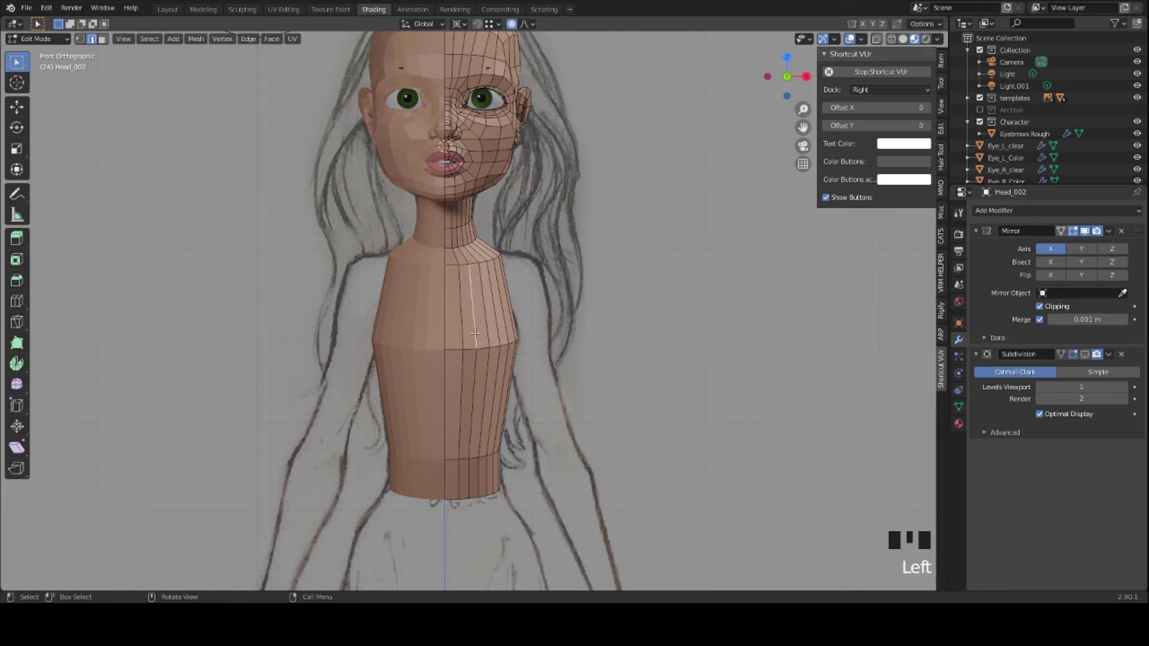
pyautogui.hotkey('ctrl', 'r')
pyautogui.click(476, 338)
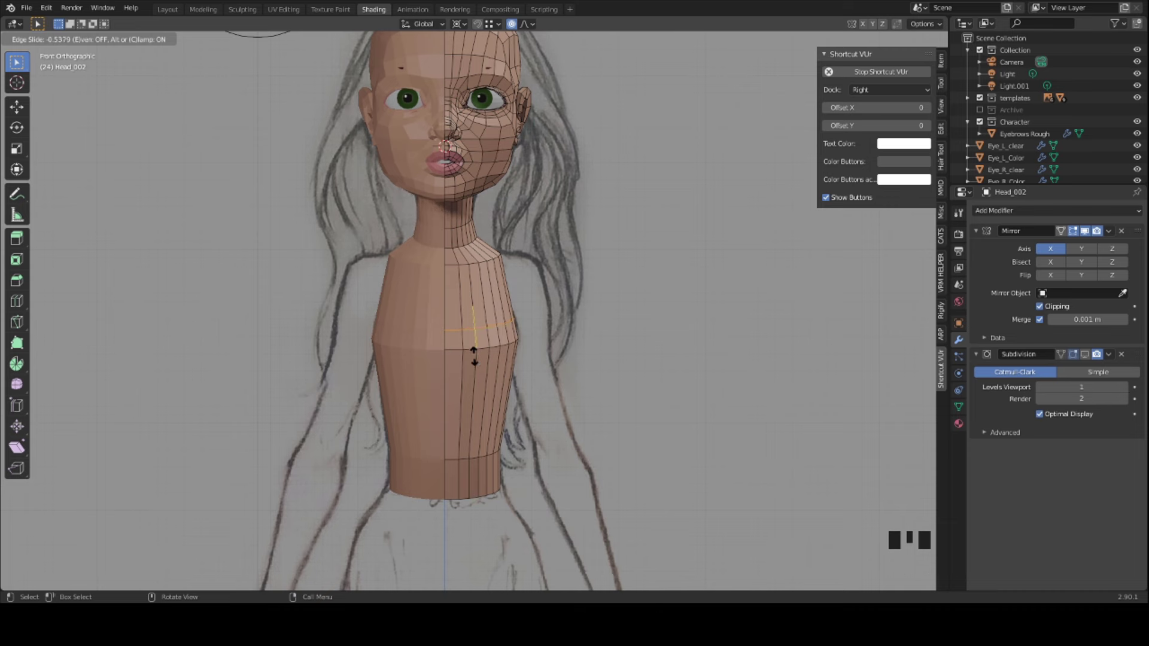
pyautogui.click(474, 356)
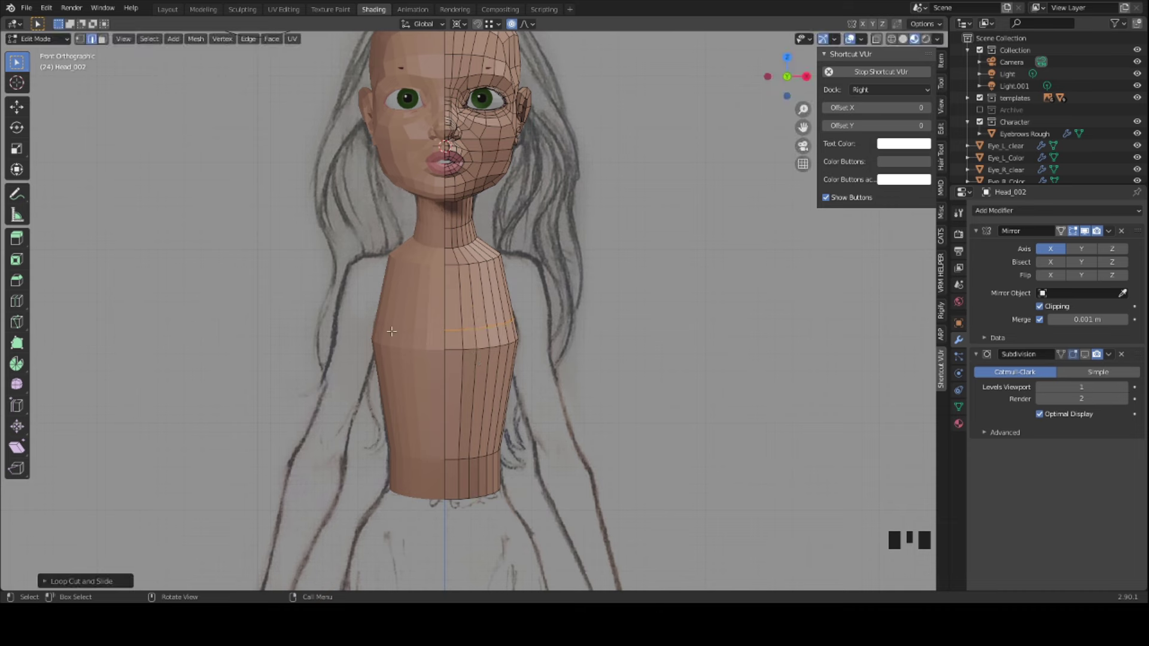
# - Scale the original chest loop below the new cut to about 0.91 along X and edge-slide it down by about 0.09
pyautogui.keyDown('alt'); pyautogui.click(456, 351); pyautogui.keyUp('alt')
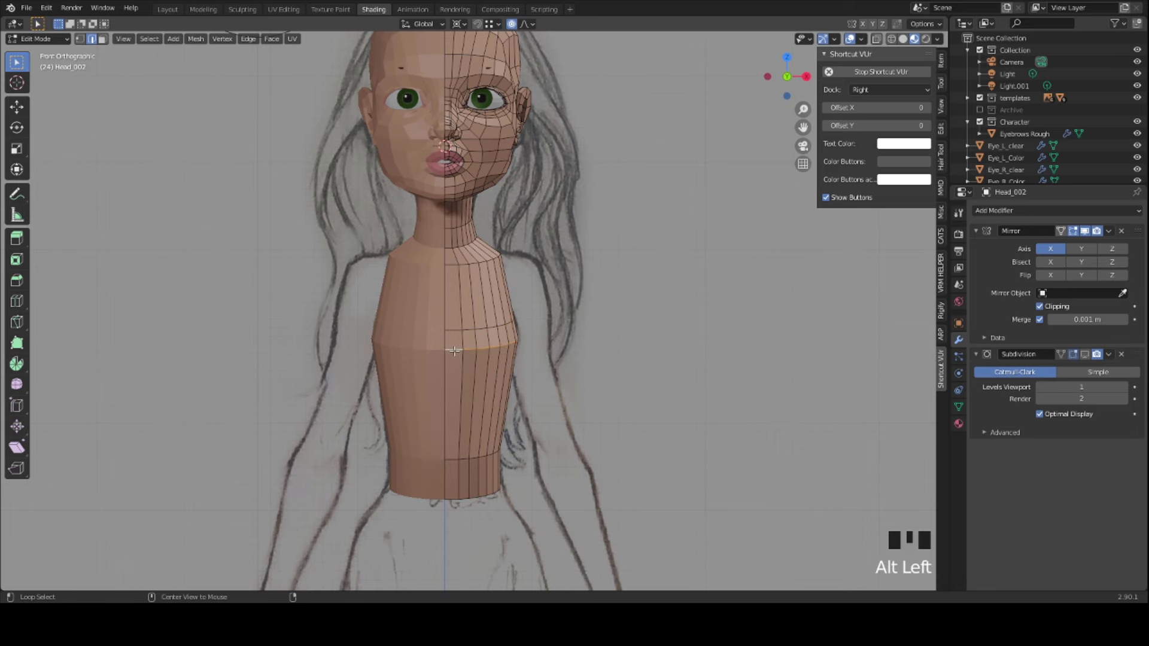
pyautogui.scroll(-1, 402, 330)
pyautogui.scroll(2, 527, 361)
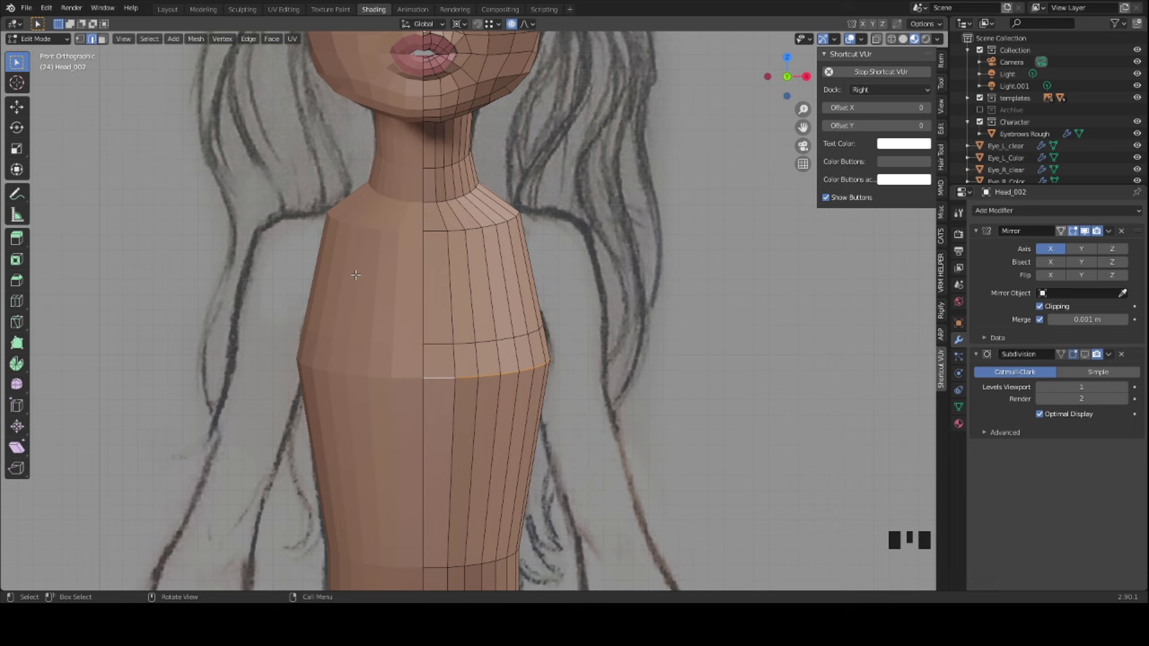
pyautogui.press('s')
pyautogui.press('x')
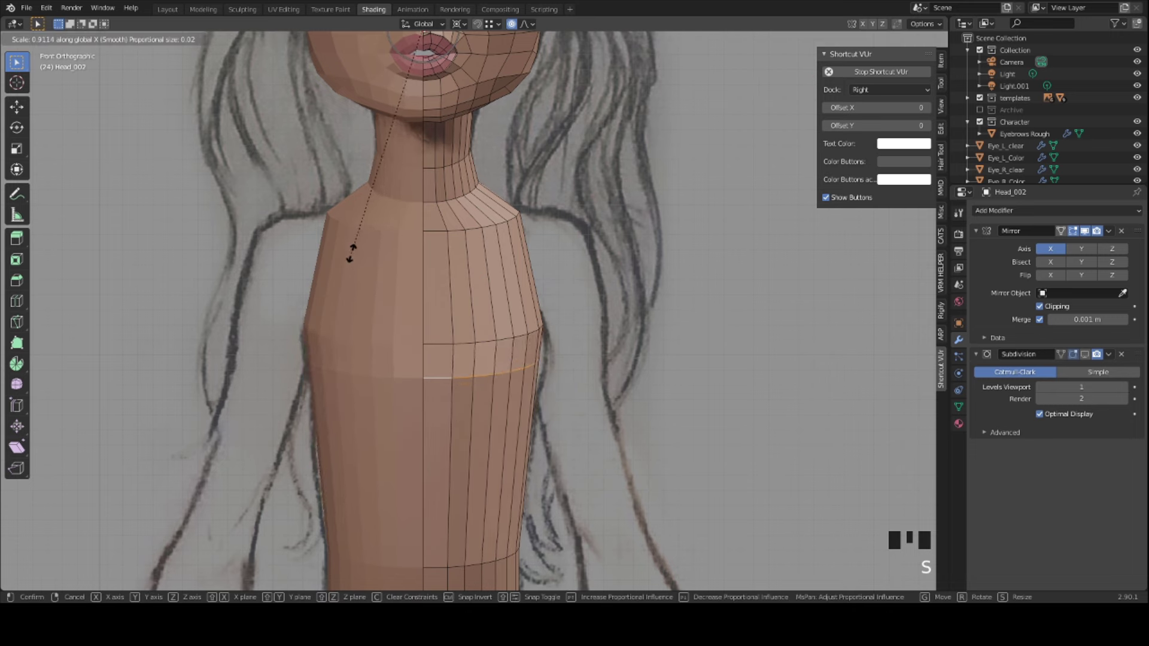
pyautogui.click(353, 255)
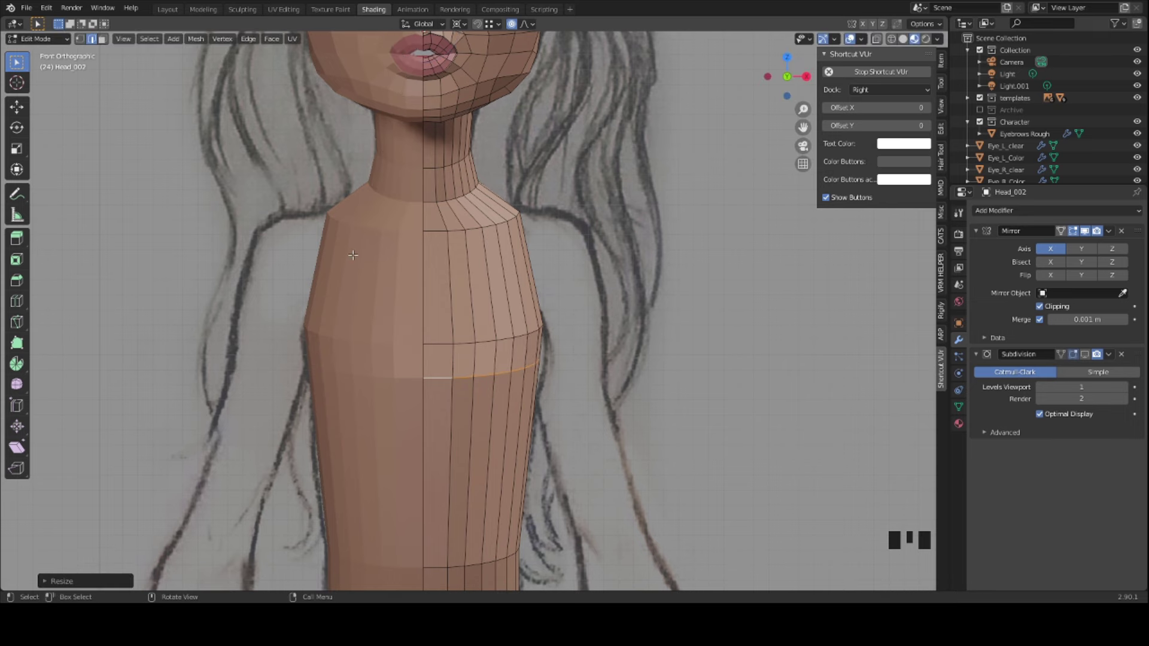
pyautogui.press('g')
pyautogui.press('g')
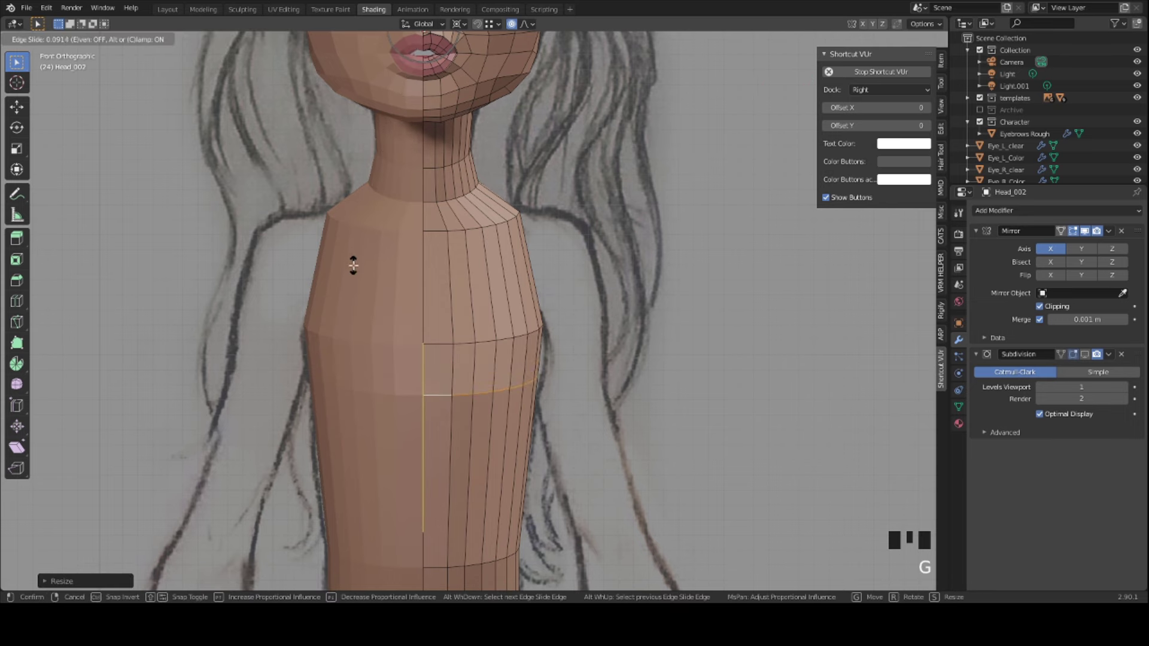
pyautogui.click(352, 265)
# - Scale the newly cut chest loop to about 0.96 along X to fit the front sketch's armpit width
pyautogui.keyDown('alt'); pyautogui.click(465, 342); pyautogui.keyUp('alt')
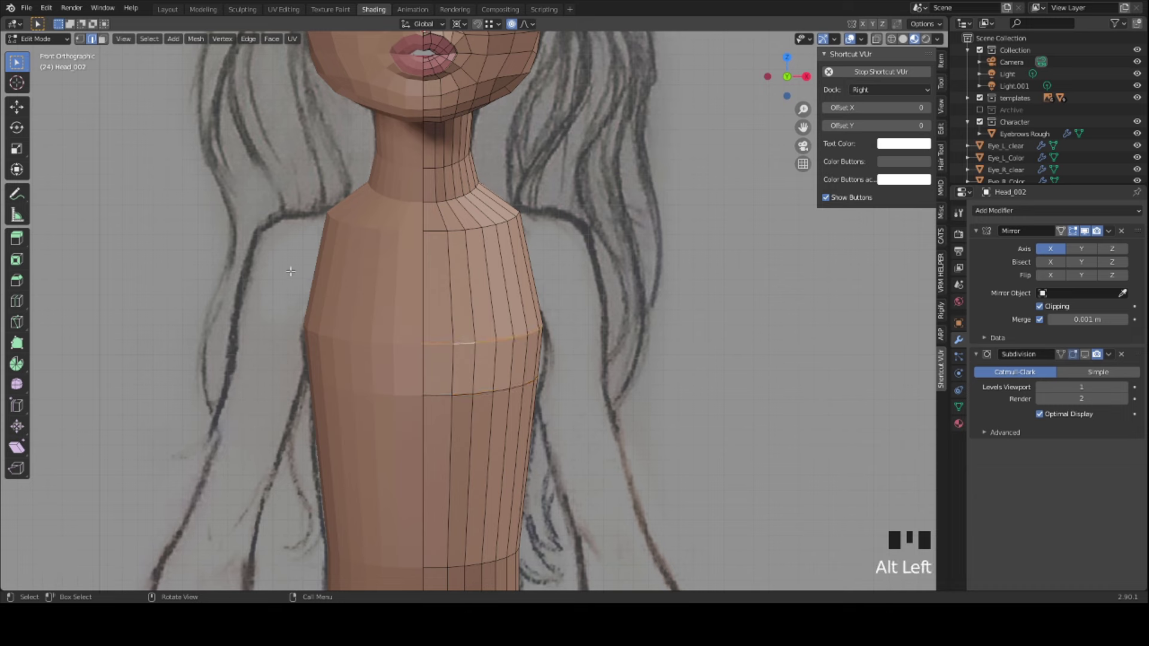
pyautogui.press('s')
pyautogui.press('x')
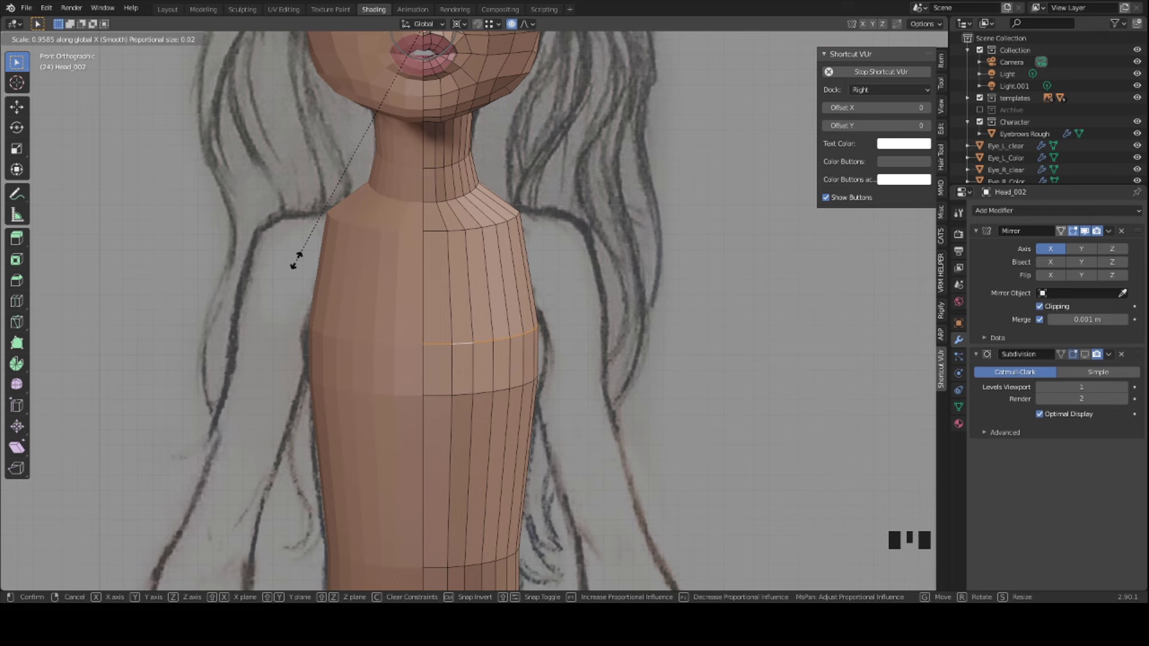
pyautogui.click(295, 260)
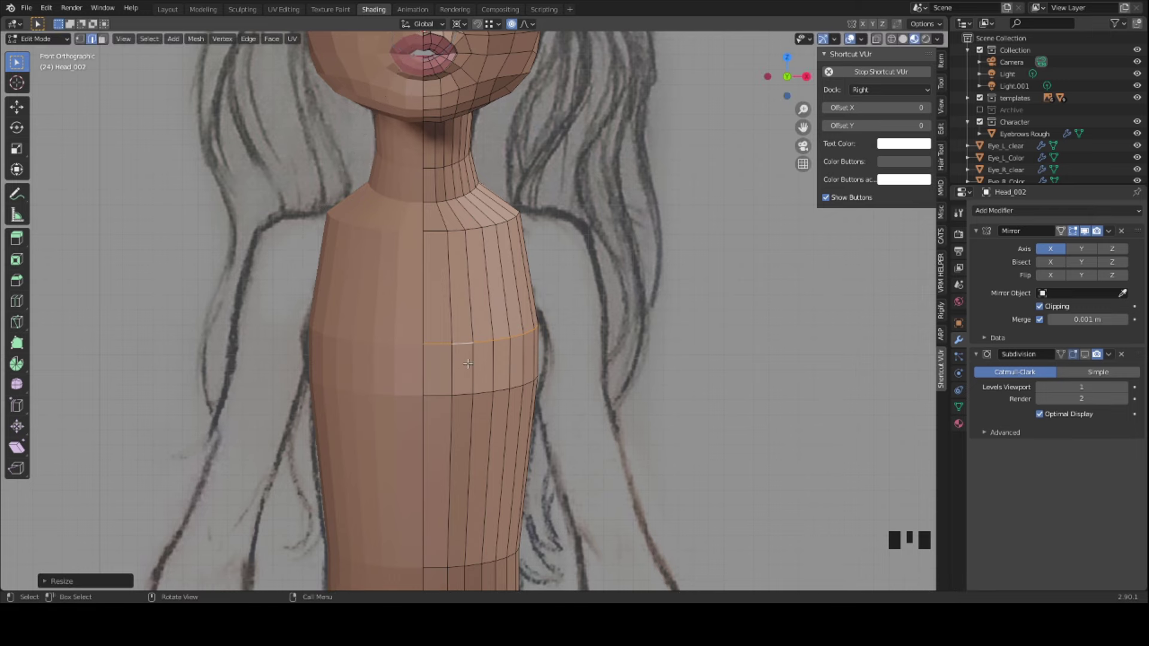
pyautogui.press('KP_3')
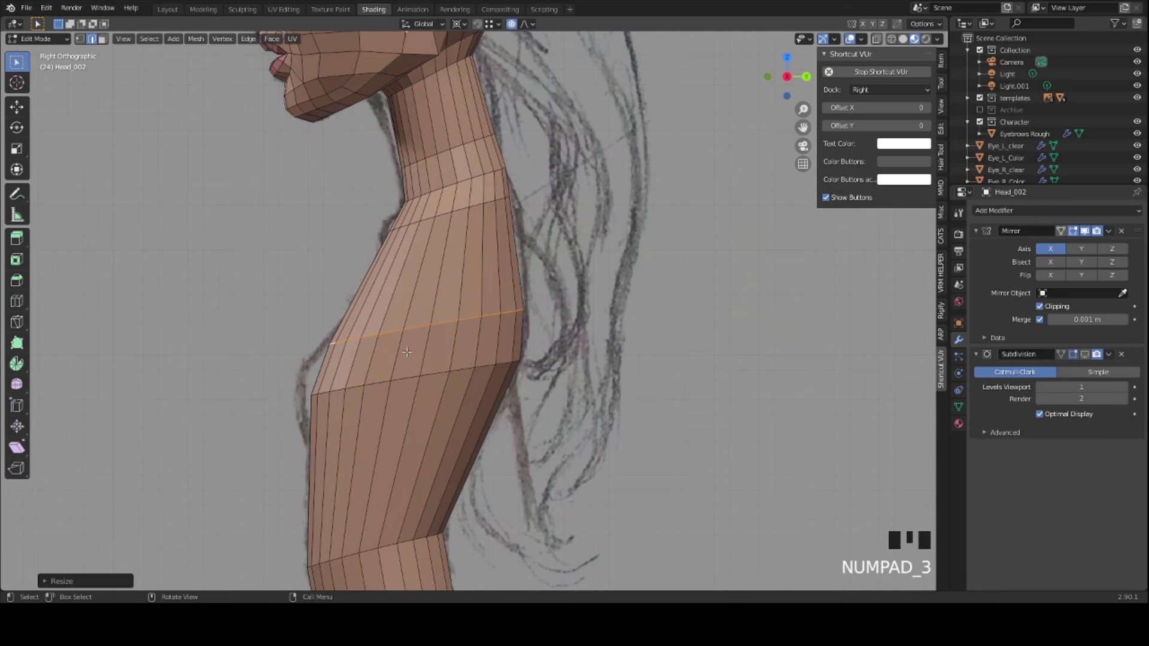
pyautogui.press('KP_1')
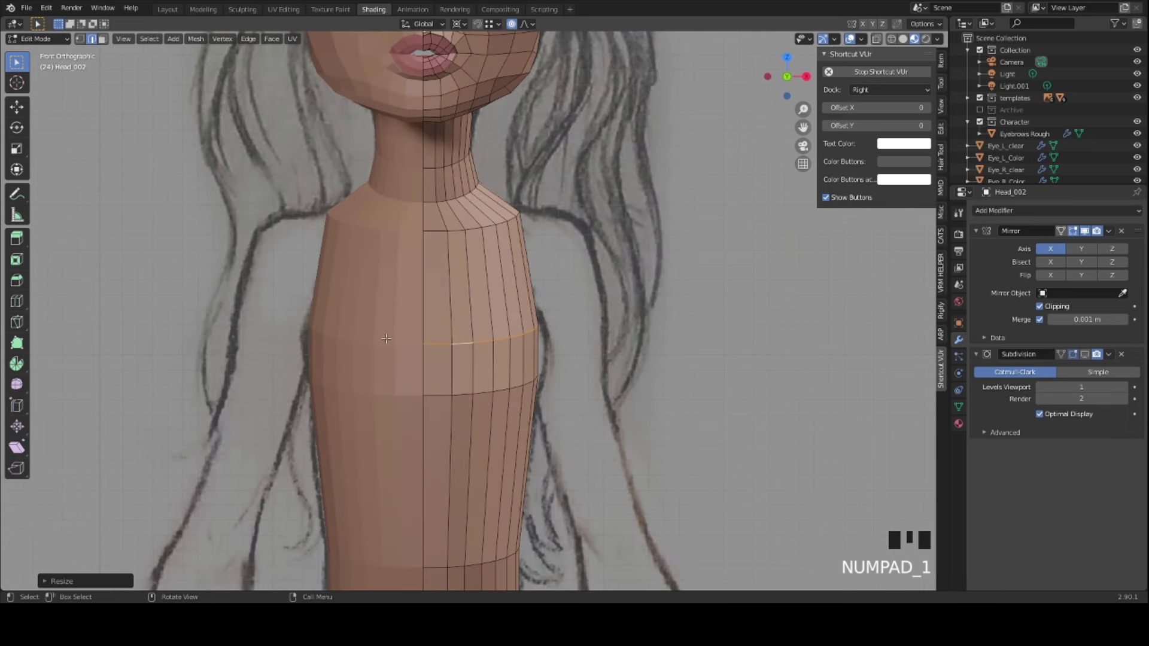
# - Add a loop cut around the upper chest, midway between the shoulder loop and the armpit loop
pyautogui.click(467, 280)
pyautogui.hotkey('ctrl', 'r')
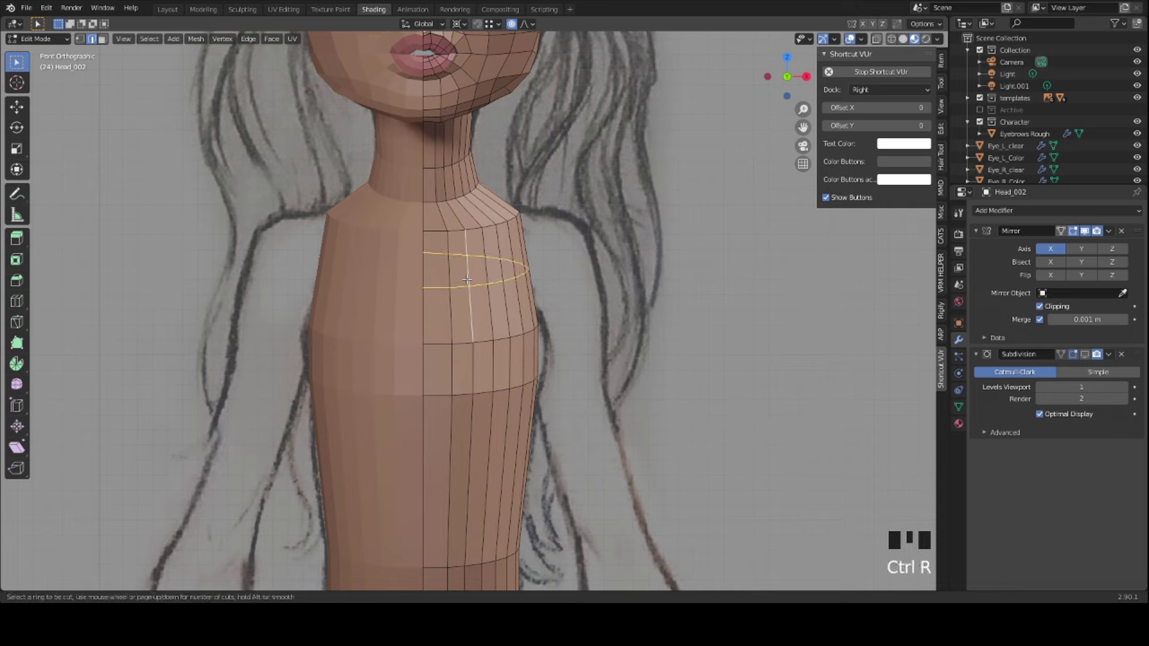
pyautogui.click(461, 282)
pyautogui.click(461, 282)
# - From the side, select a block of faces three columns wide and two rows high on the upper torso as the arm base
pyautogui.moveTo(461, 281); pyautogui.dragTo(393, 338, button='middle')
pyautogui.press('KP_3')
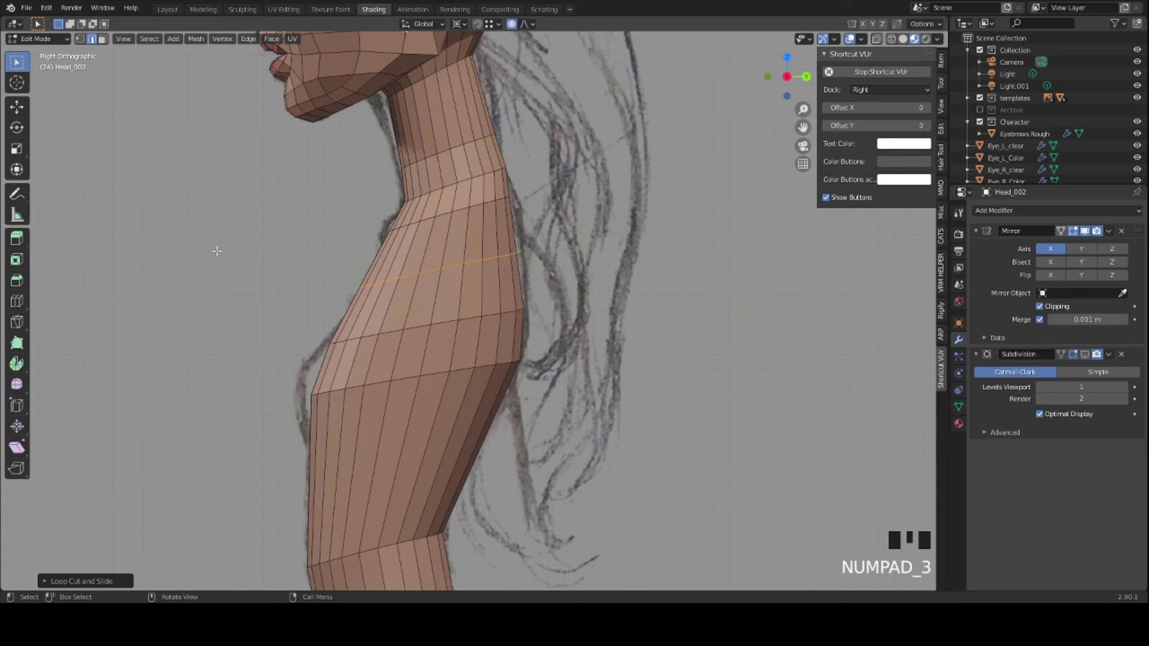
pyautogui.press('3')
pyautogui.moveTo(436, 239); pyautogui.dragTo(478, 298)
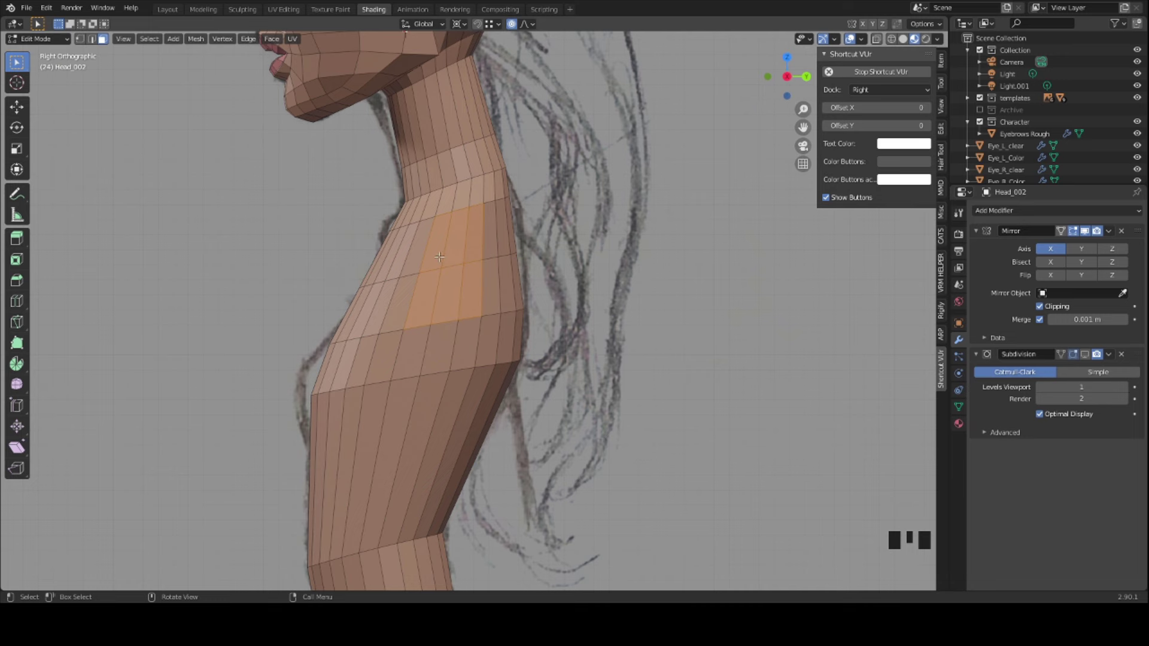
pyautogui.moveTo(502, 200); pyautogui.dragTo(432, 316)
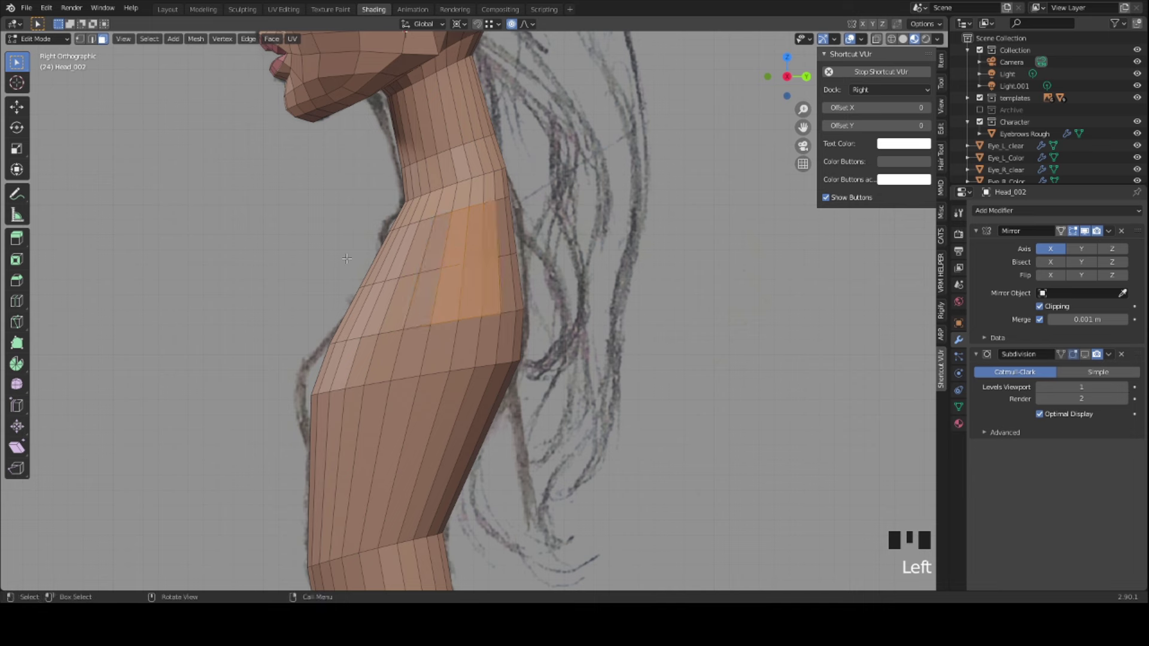
pyautogui.moveTo(482, 204); pyautogui.dragTo(407, 328)
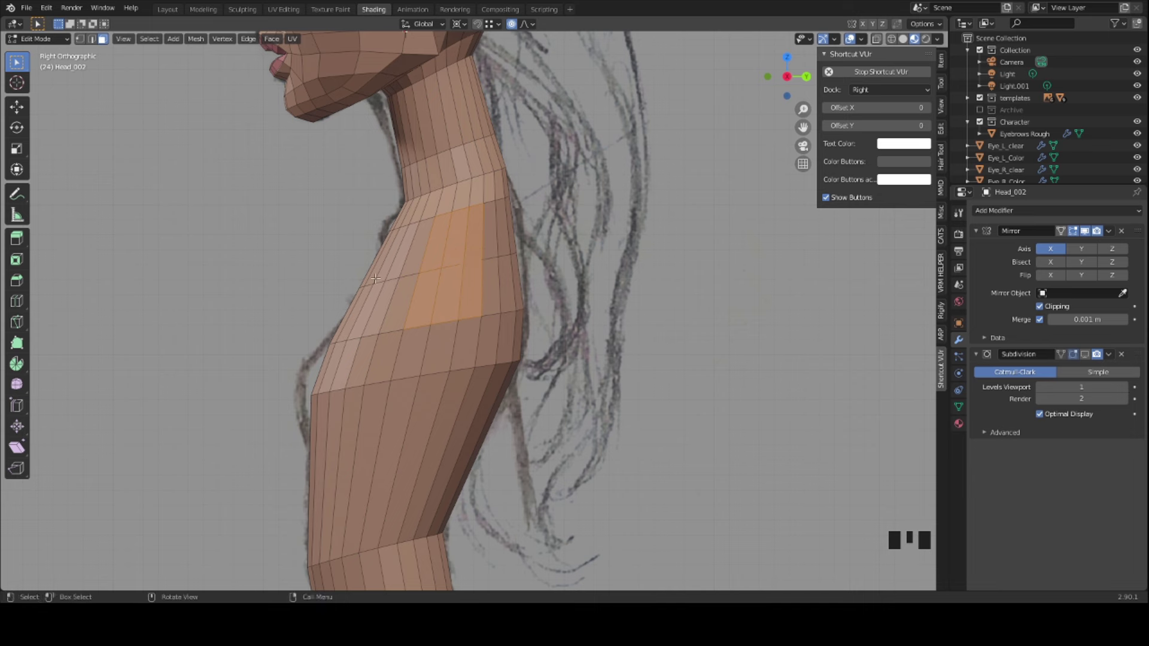
# - Switch the mesh to Sculpt Mode with the Elastic Deform brush and show the wireframe over the upper torso
pyautogui.moveTo(402, 287); pyautogui.dragTo(338, 282, button='middle')
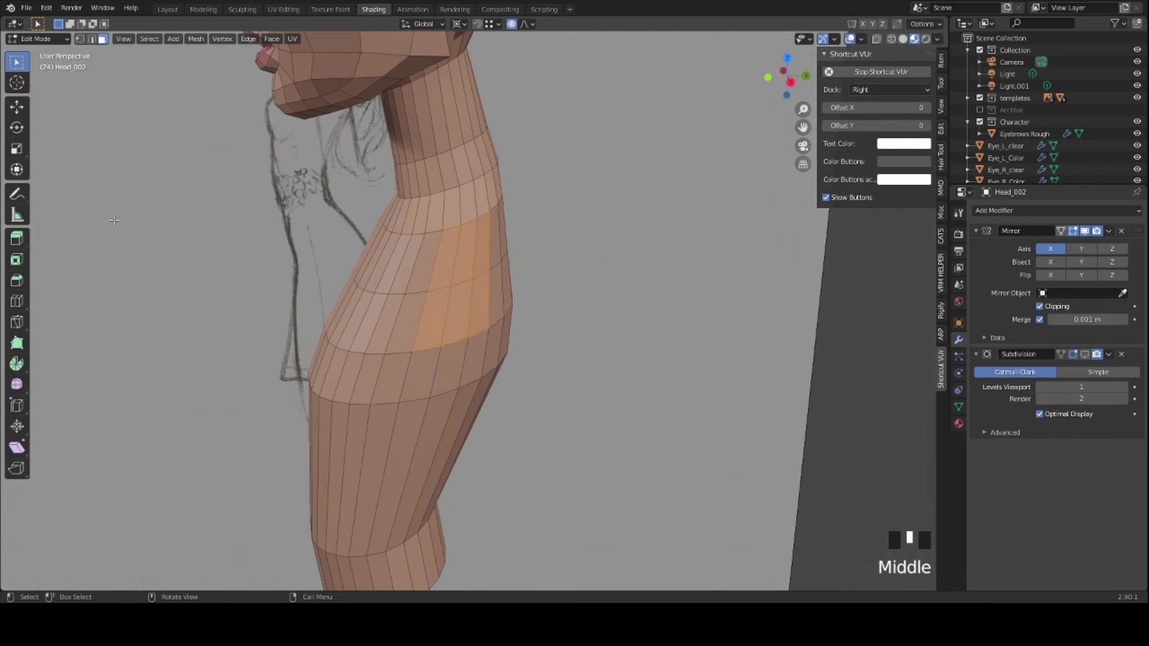
pyautogui.click(39, 40)
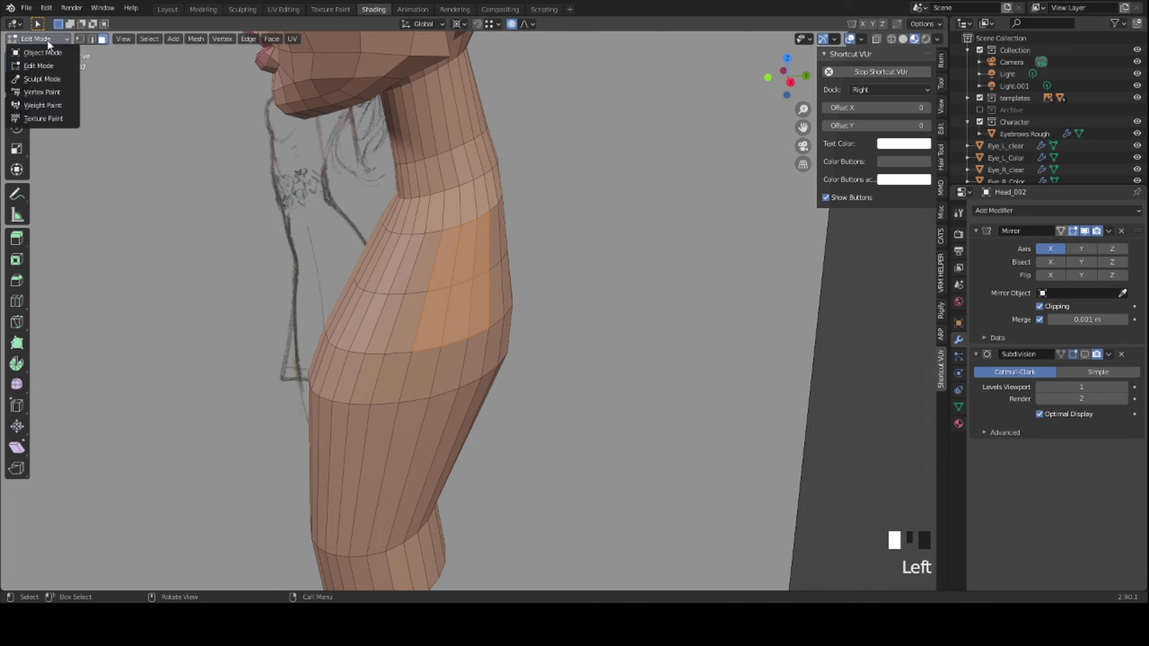
pyautogui.click(58, 80)
pyautogui.scroll(2, 386, 284)
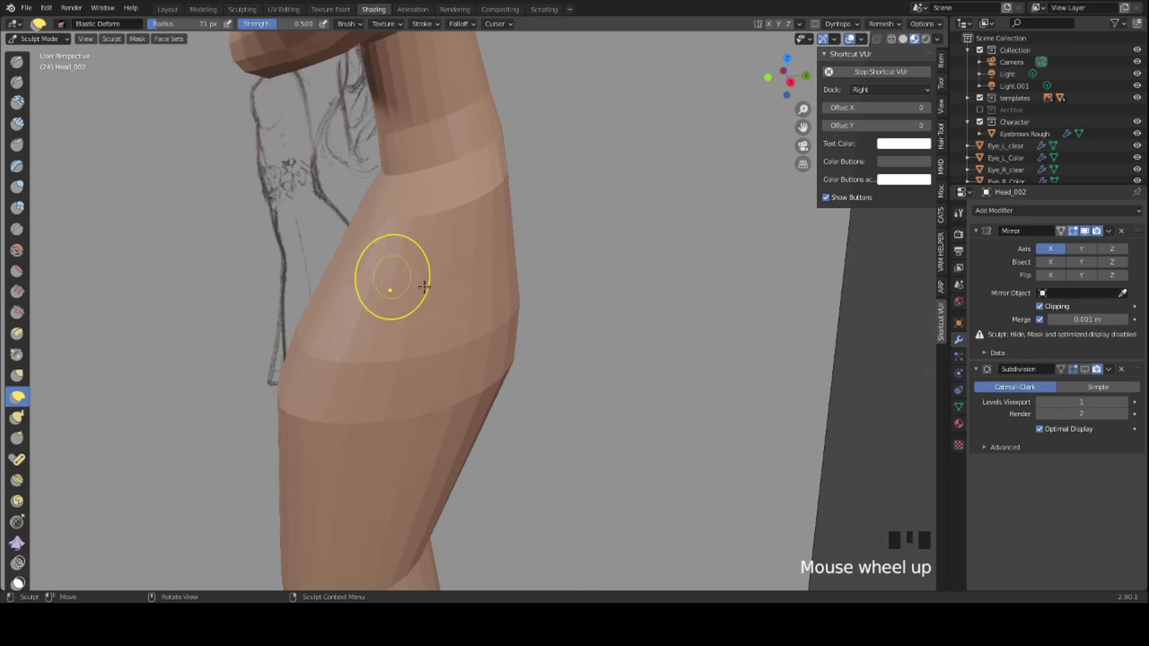
pyautogui.hotkey('shift', 'z')
pyautogui.moveTo(457, 299); pyautogui.dragTo(383, 237, button='middle')
pyautogui.press('Tab')
pyautogui.press('Tab')
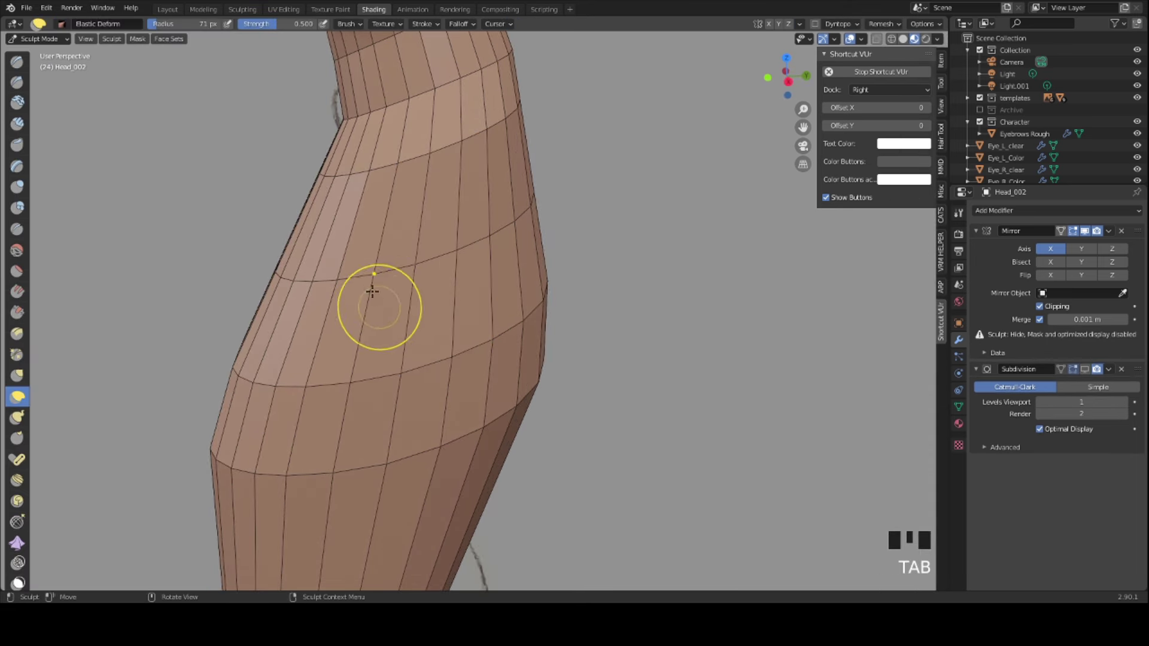
# - Pull the corner vertices of the arm-base patch inward with Elastic Deform strokes to round its outline
pyautogui.moveTo(367, 269)
pyautogui.mouseDown()
pyautogui.moveTo(309, 277)
pyautogui.moveTo(398, 158)
pyautogui.mouseUp()
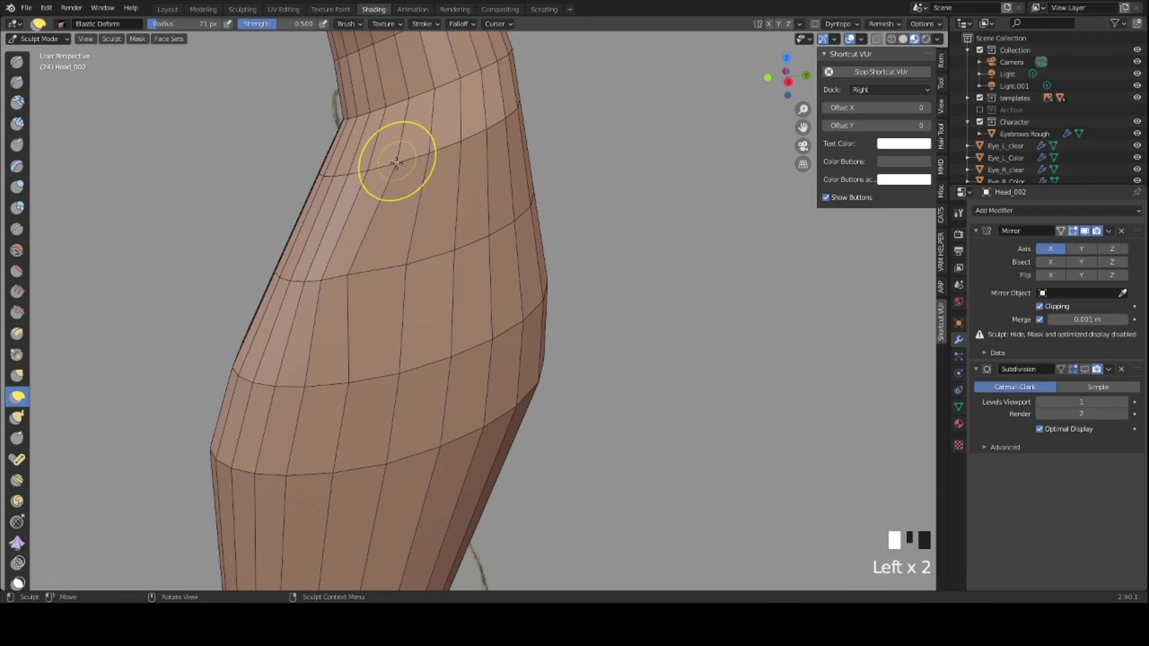
pyautogui.click(390, 174)
pyautogui.press('Tab')
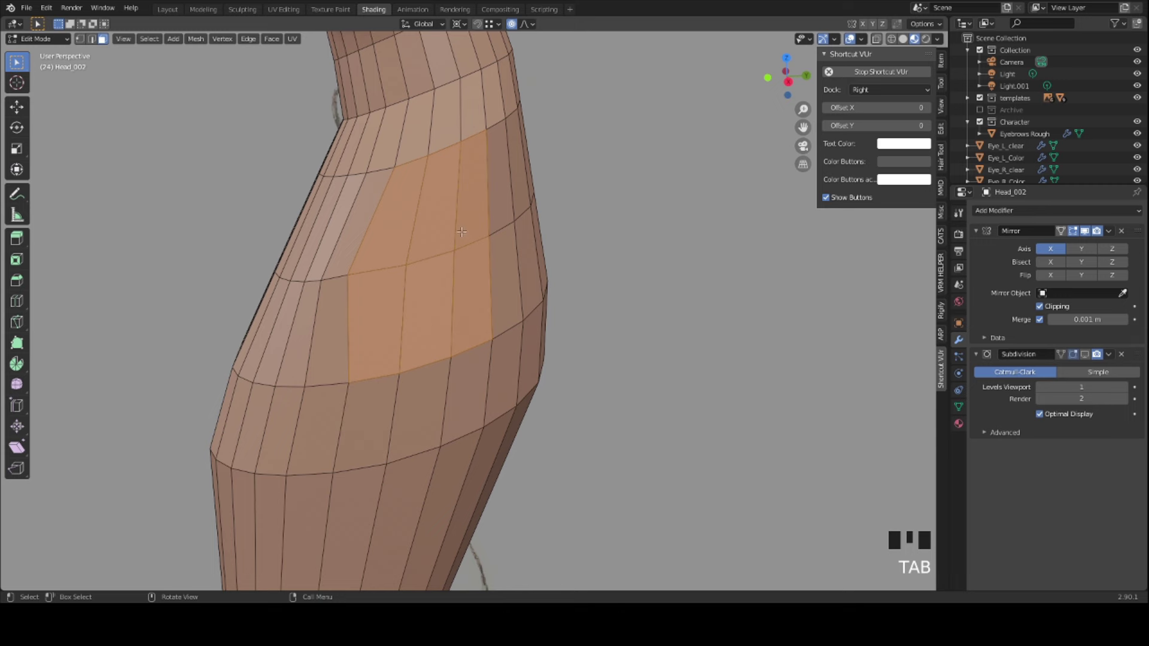
pyautogui.press('Tab')
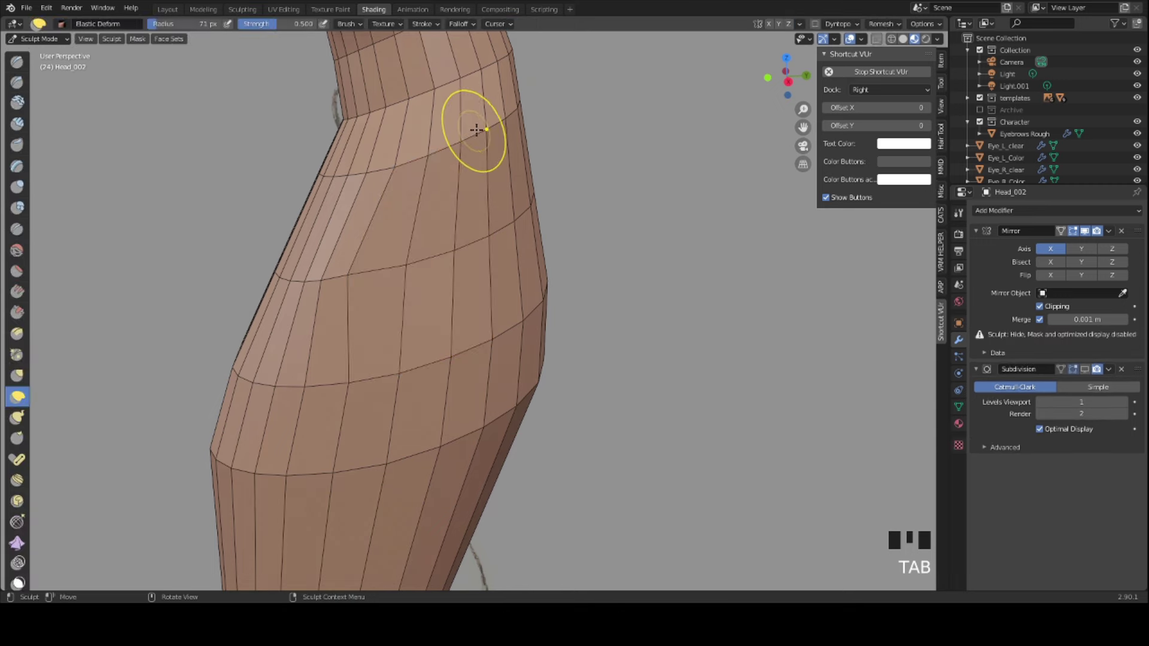
pyautogui.moveTo(472, 128)
pyautogui.mouseDown()
pyautogui.moveTo(477, 146)
pyautogui.moveTo(449, 149)
pyautogui.moveTo(478, 270)
pyautogui.moveTo(472, 227)
pyautogui.mouseUp()
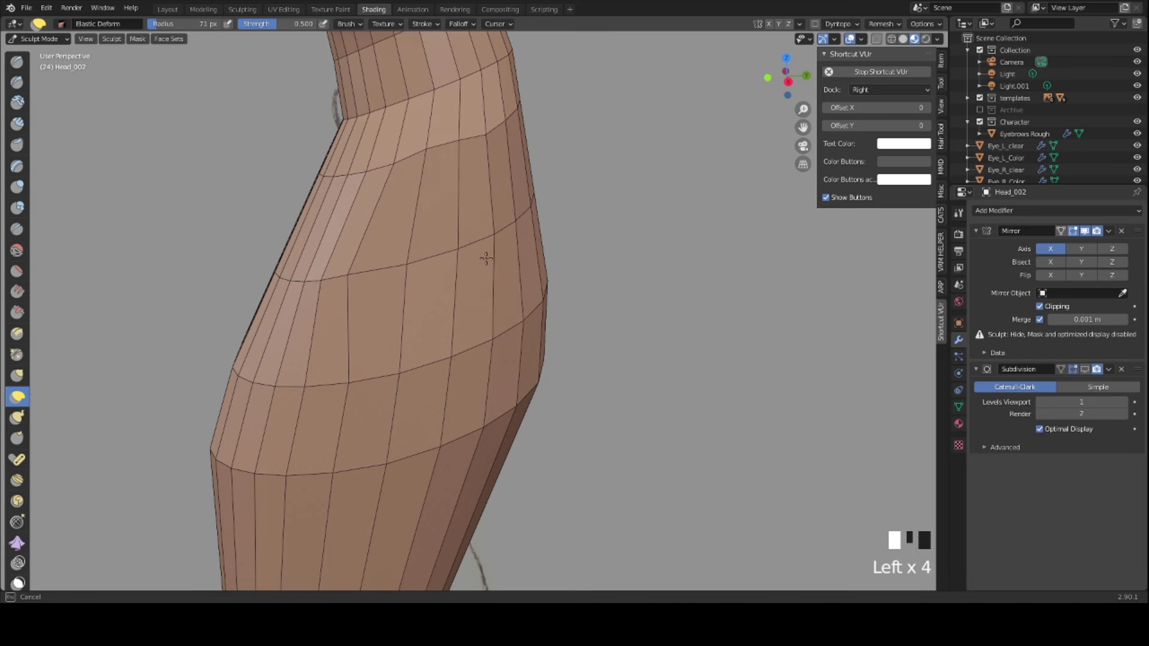
pyautogui.moveTo(492, 339)
pyautogui.mouseDown()
pyautogui.moveTo(431, 335)
pyautogui.moveTo(444, 359)
pyautogui.moveTo(377, 380)
pyautogui.moveTo(339, 336)
pyautogui.mouseUp()
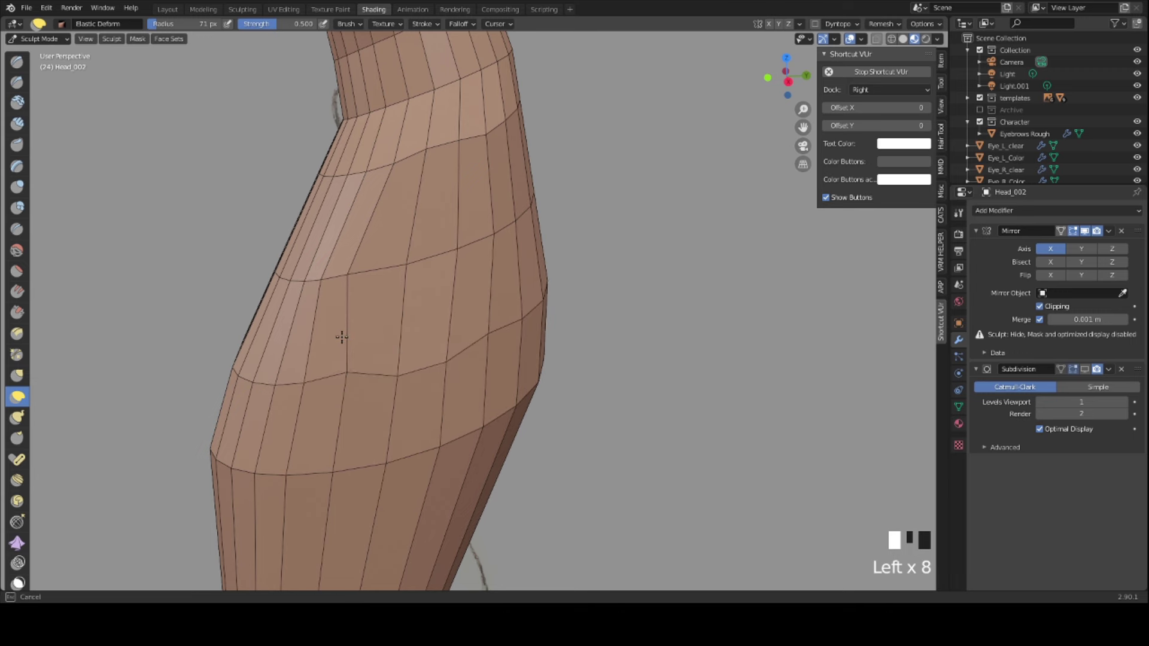
# - In Edit Mode, extrude the rounded arm-base faces outward to the sketched shoulder width and lower them to follow the shoulder slope
pyautogui.scroll(-3, 335, 333)
pyautogui.press('Tab')
pyautogui.moveTo(254, 280)
pyautogui.mouseDown(button='middle')
pyautogui.moveTo(239, 271)
pyautogui.moveTo(260, 306)
pyautogui.moveTo(335, 359)
pyautogui.moveTo(384, 374)
pyautogui.moveTo(333, 329)
pyautogui.moveTo(441, 322)
pyautogui.mouseUp(button='middle')
pyautogui.press('Tab')
pyautogui.press('Tab')
pyautogui.press('KP_3')
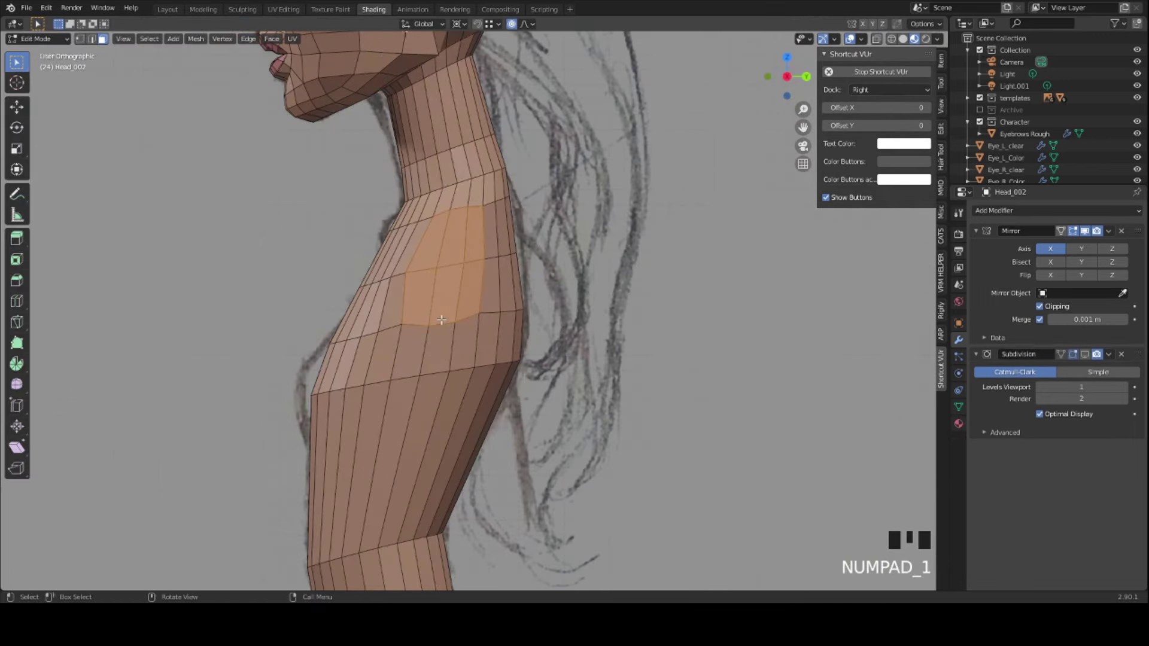
pyautogui.press('KP_1')
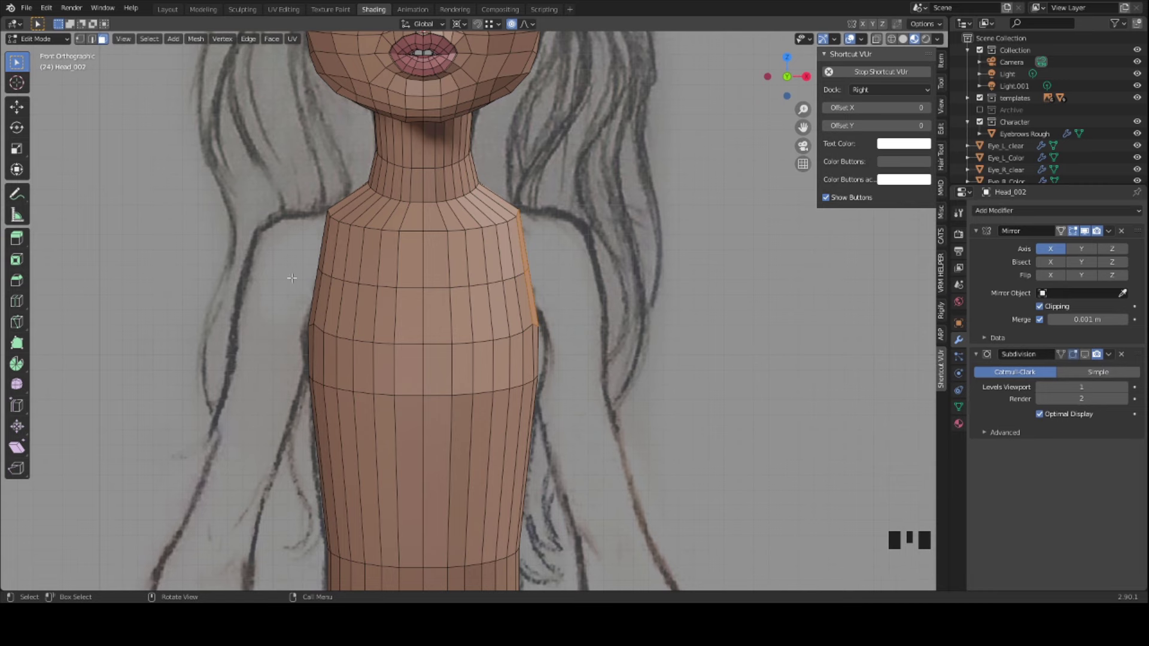
pyautogui.press('e')
pyautogui.click(344, 214)
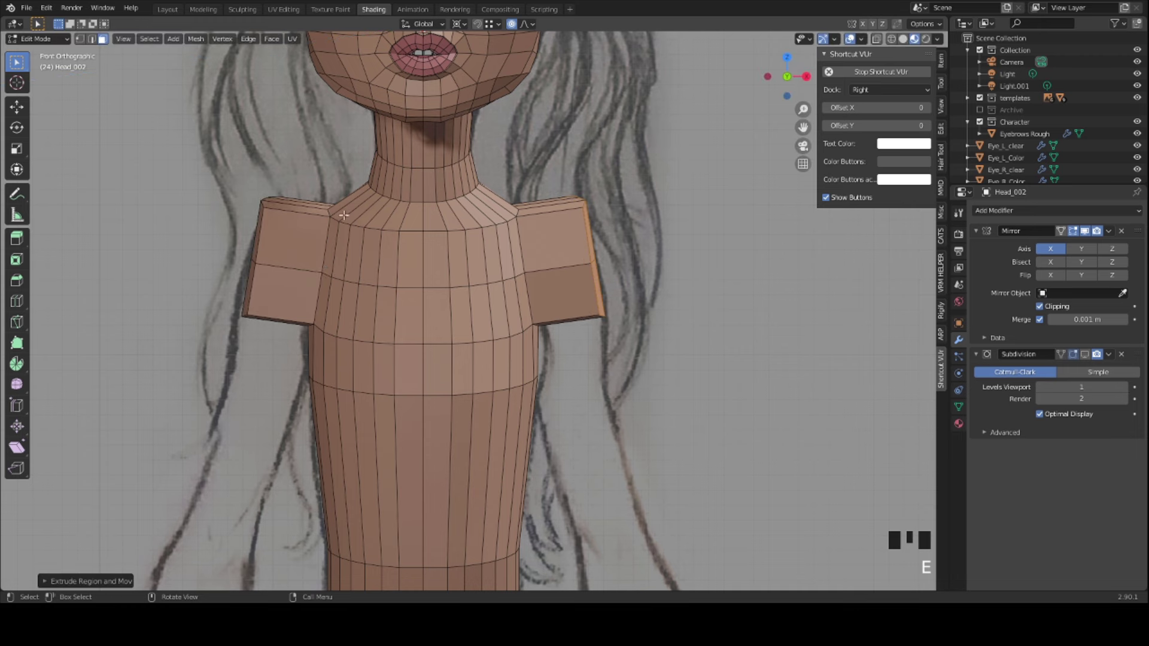
pyautogui.press('g')
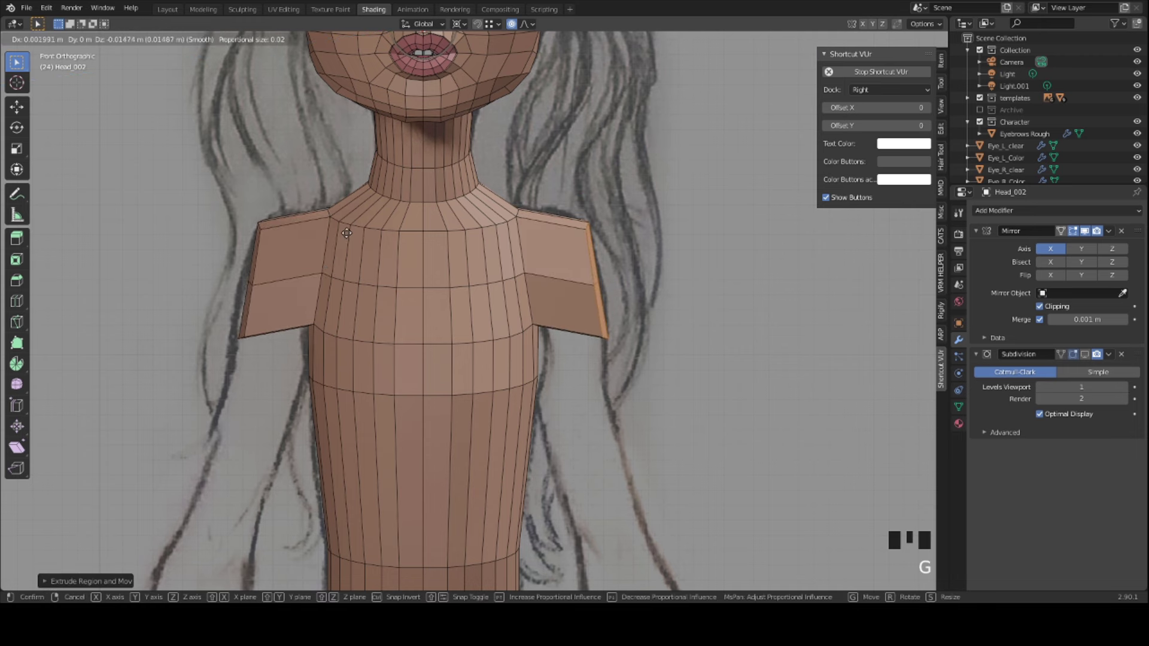
pyautogui.click(347, 233)
# - Add a centered loop cut around the extruded shoulder section
pyautogui.press('2')
pyautogui.click(549, 221)
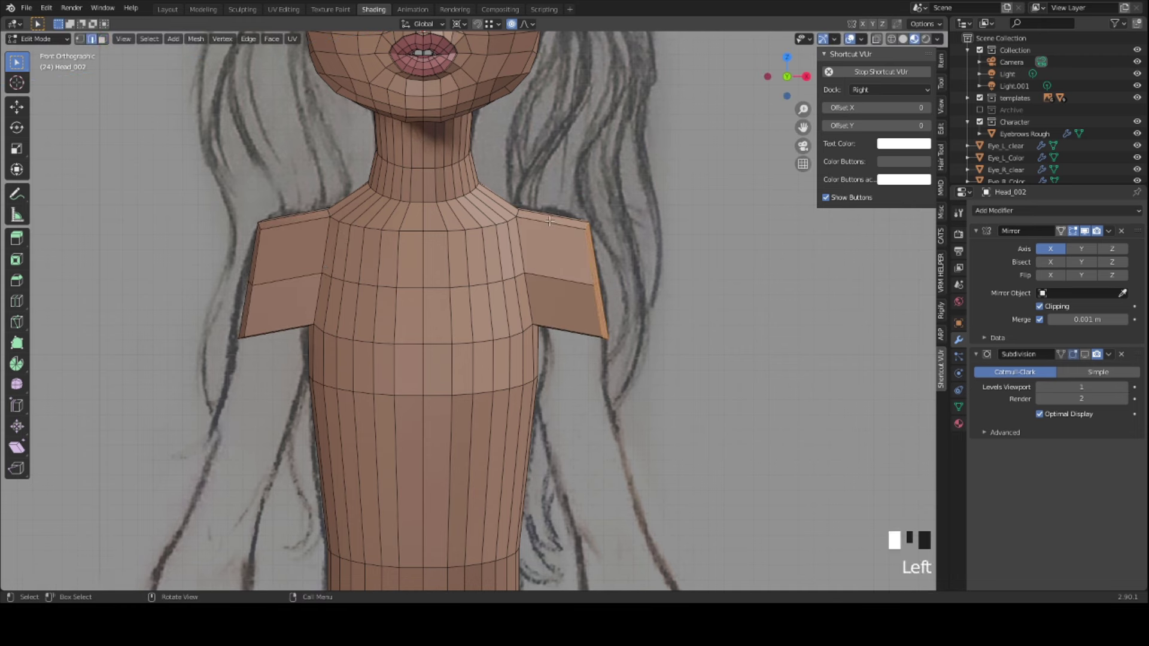
pyautogui.hotkey('ctrl', 'r')
pyautogui.click(549, 220)
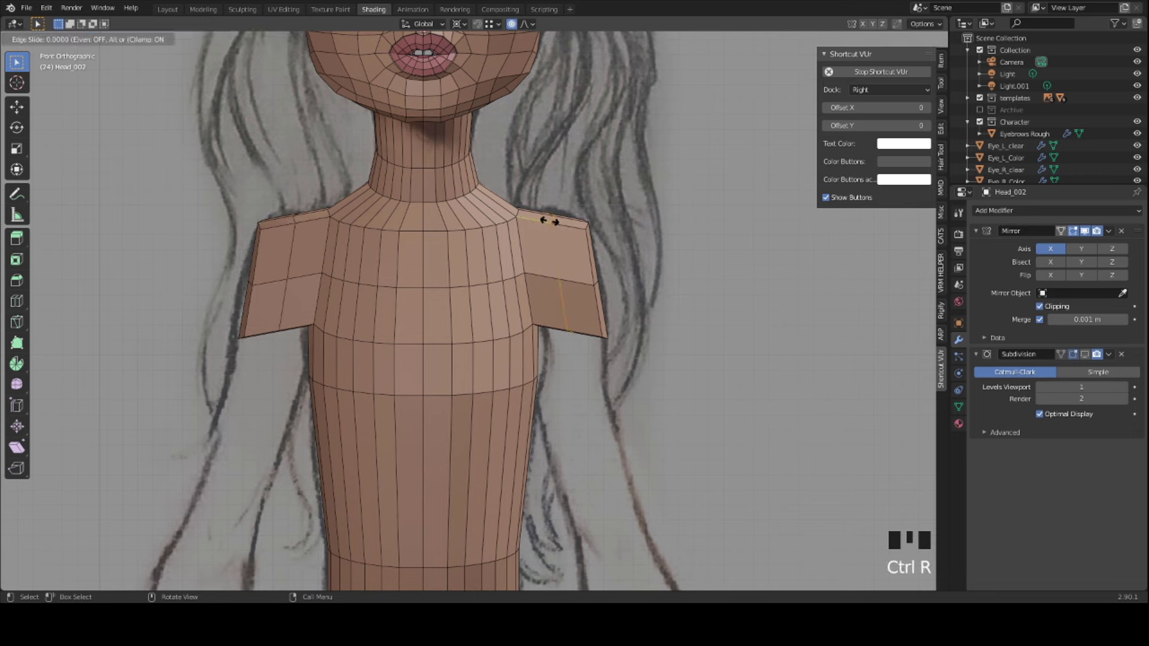
pyautogui.click(549, 221)
# - Add a second loop cut on the inner half of the shoulder section, slid by about 0.58 toward the torso
pyautogui.click(532, 217)
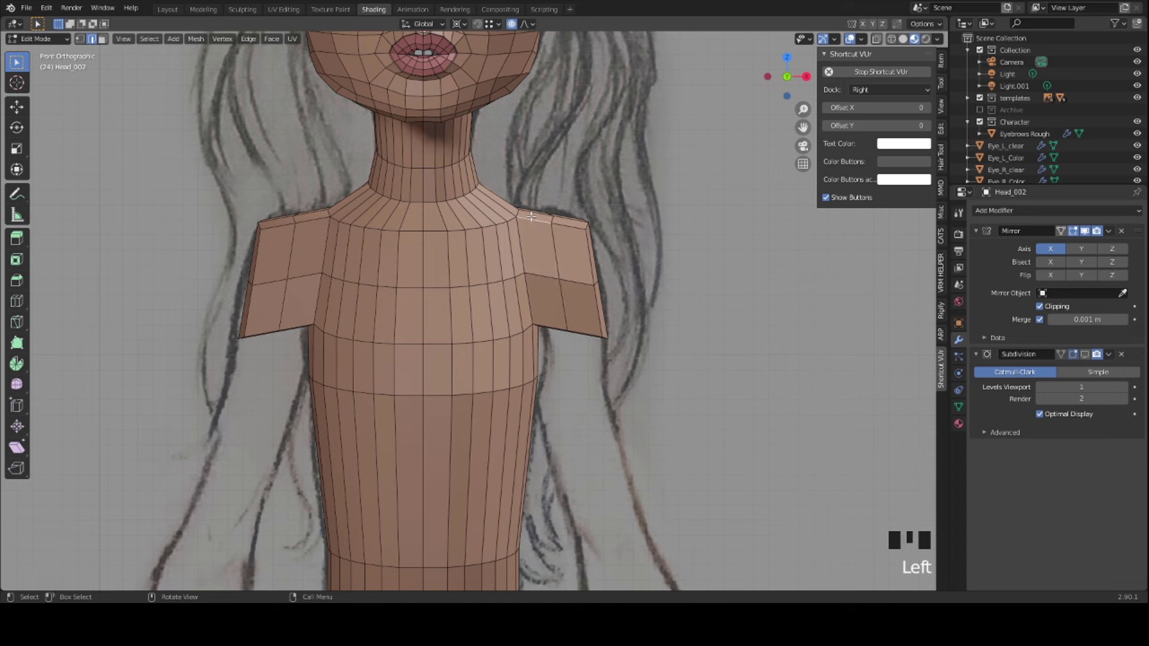
pyautogui.hotkey('ctrl', 'r')
pyautogui.click(532, 217)
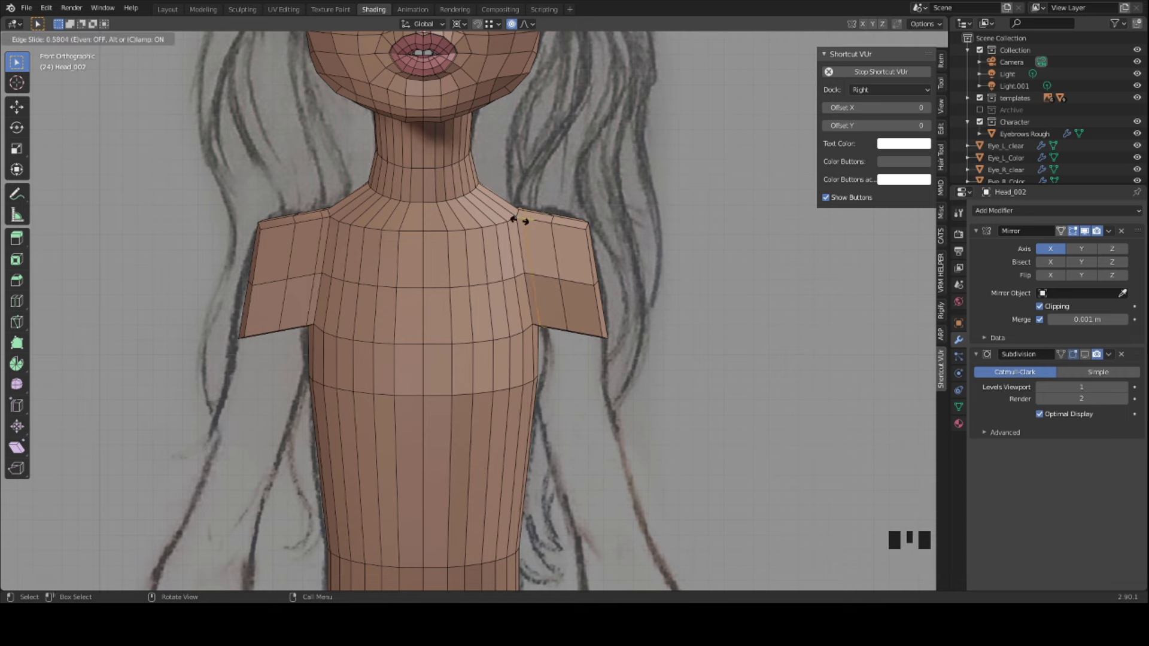
pyautogui.click(520, 219)
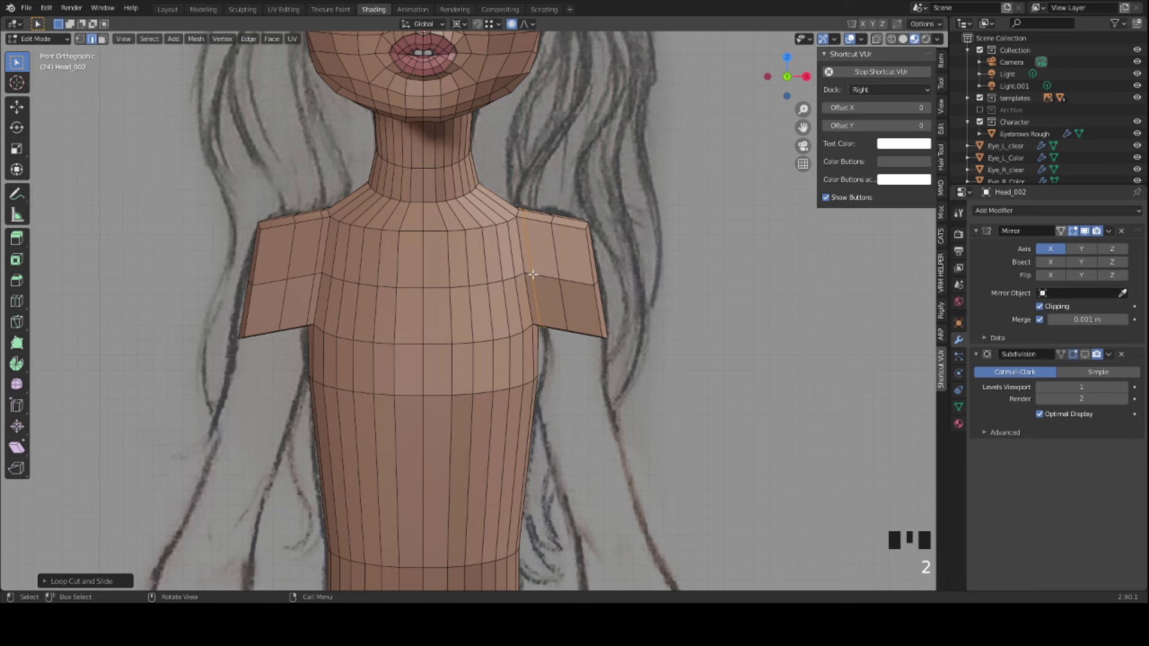
# - Examine the face loops around the arm base and across the chest into the shoulder from front and angled views
pyautogui.press('3')
pyautogui.scroll(2, 533, 282)
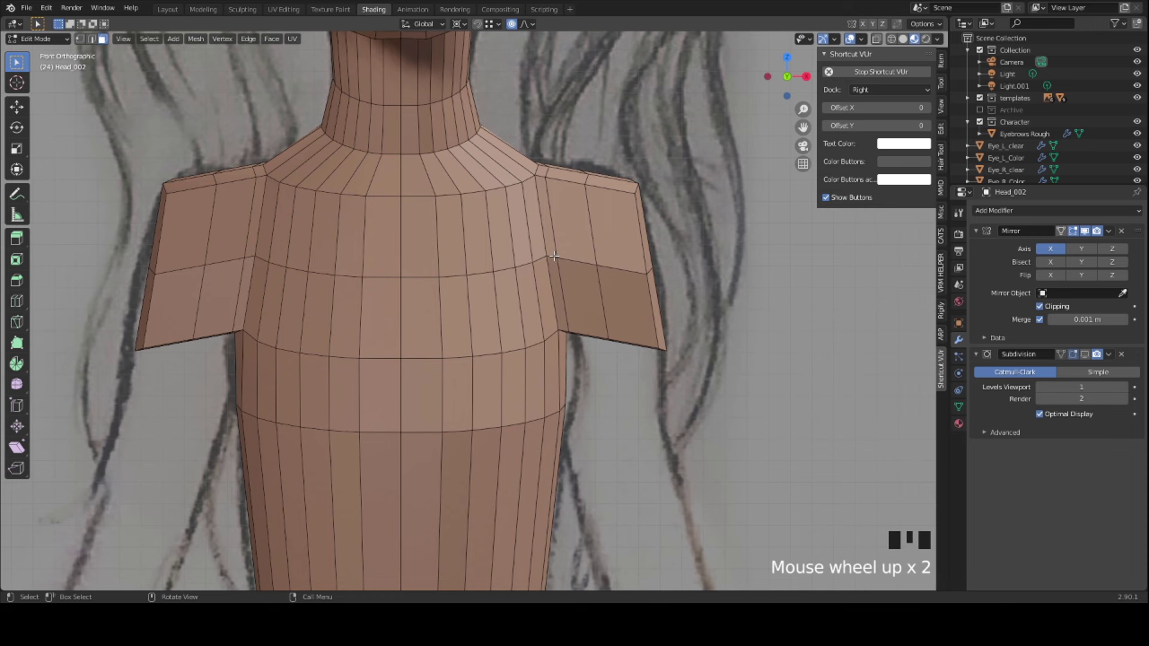
pyautogui.keyDown('alt'); pyautogui.click(554, 256); pyautogui.keyUp('alt')
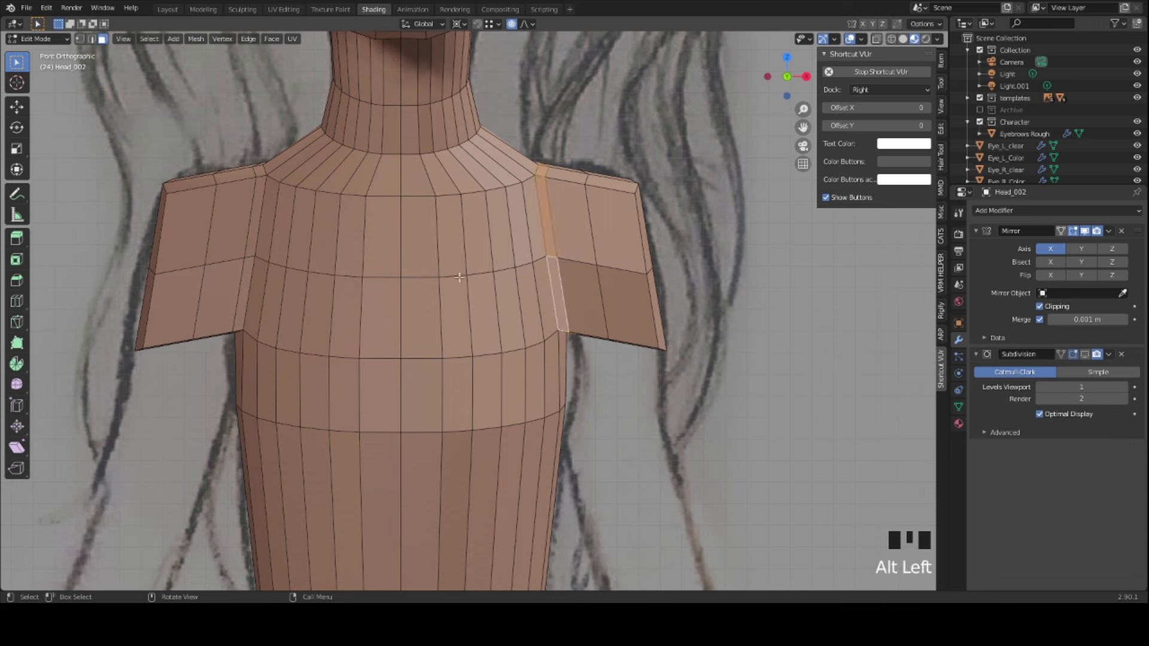
pyautogui.keyDown('alt'); pyautogui.click(497, 323); pyautogui.keyUp('alt')
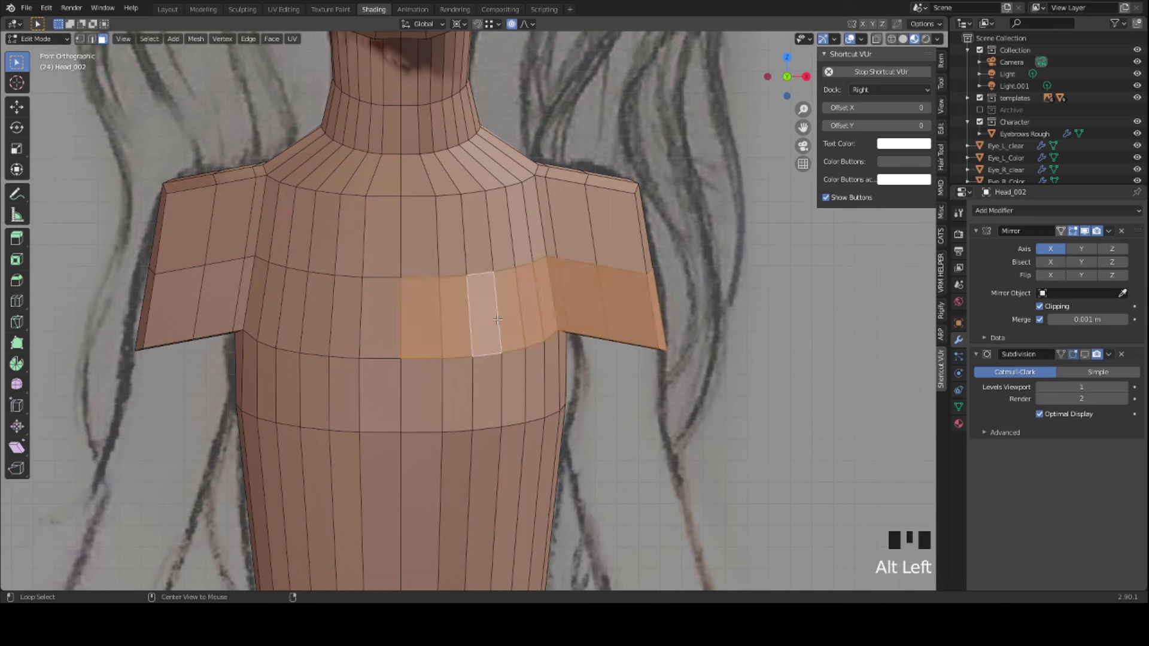
pyautogui.scroll(-1, 467, 346)
pyautogui.scroll(-1, 431, 346)
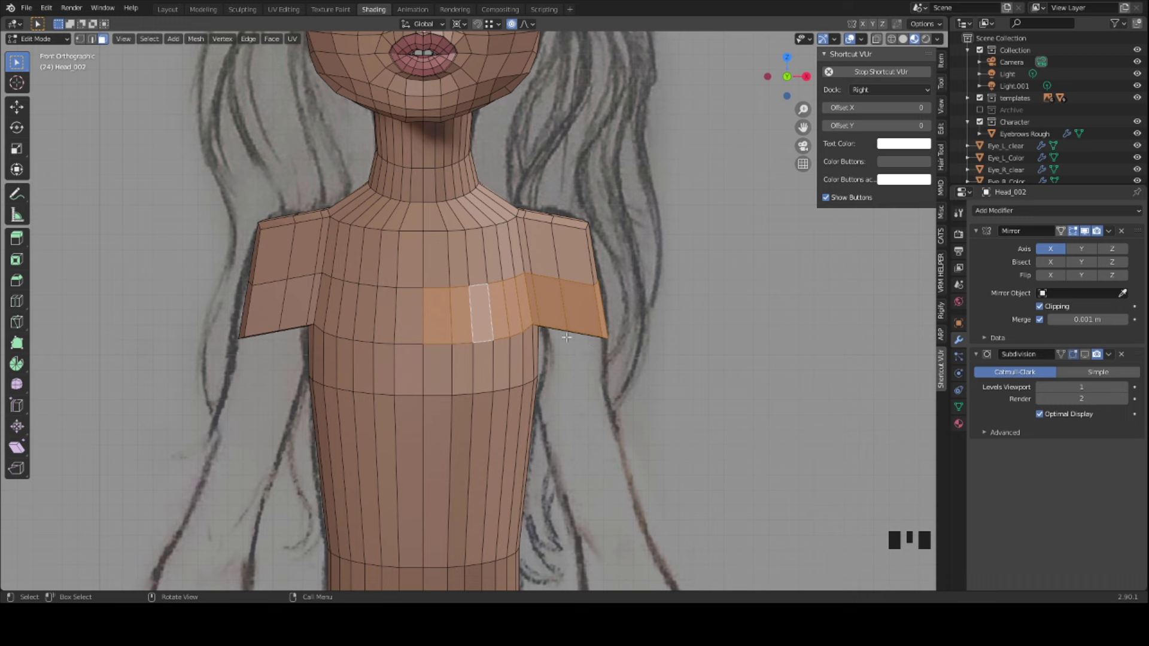
pyautogui.scroll(-2, 565, 333)
pyautogui.moveTo(566, 333); pyautogui.dragTo(520, 334, button='middle')
pyautogui.scroll(3, 520, 334)
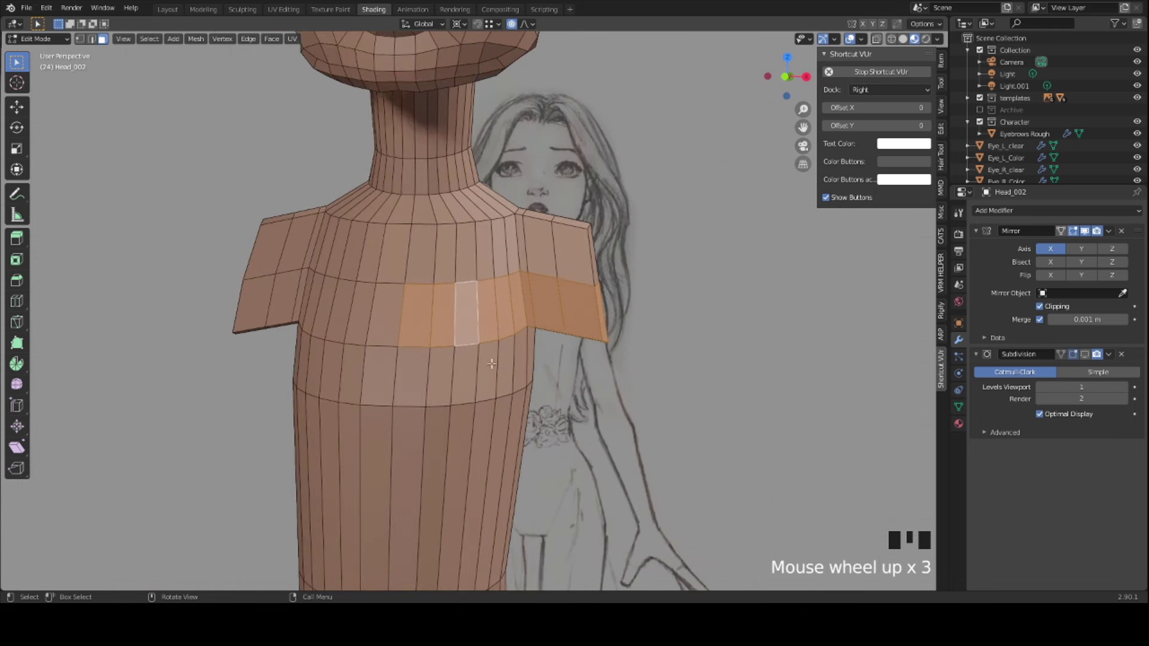
pyautogui.moveTo(491, 363); pyautogui.dragTo(496, 359, button='middle')
pyautogui.press('KP_3')
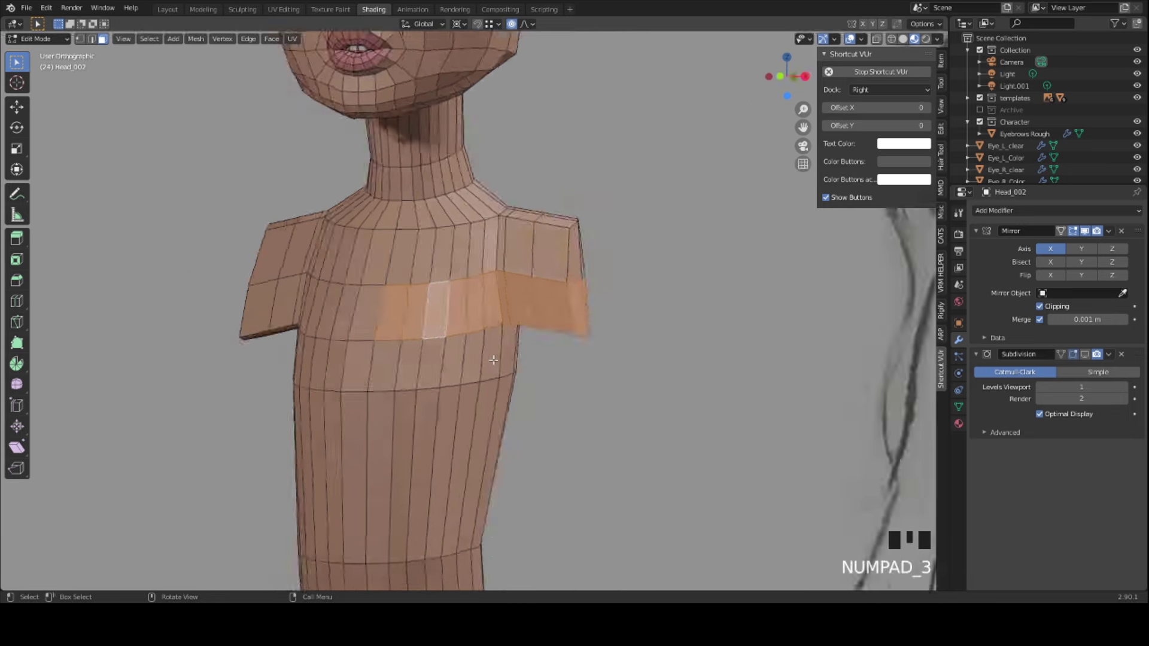
pyautogui.press('KP_1')
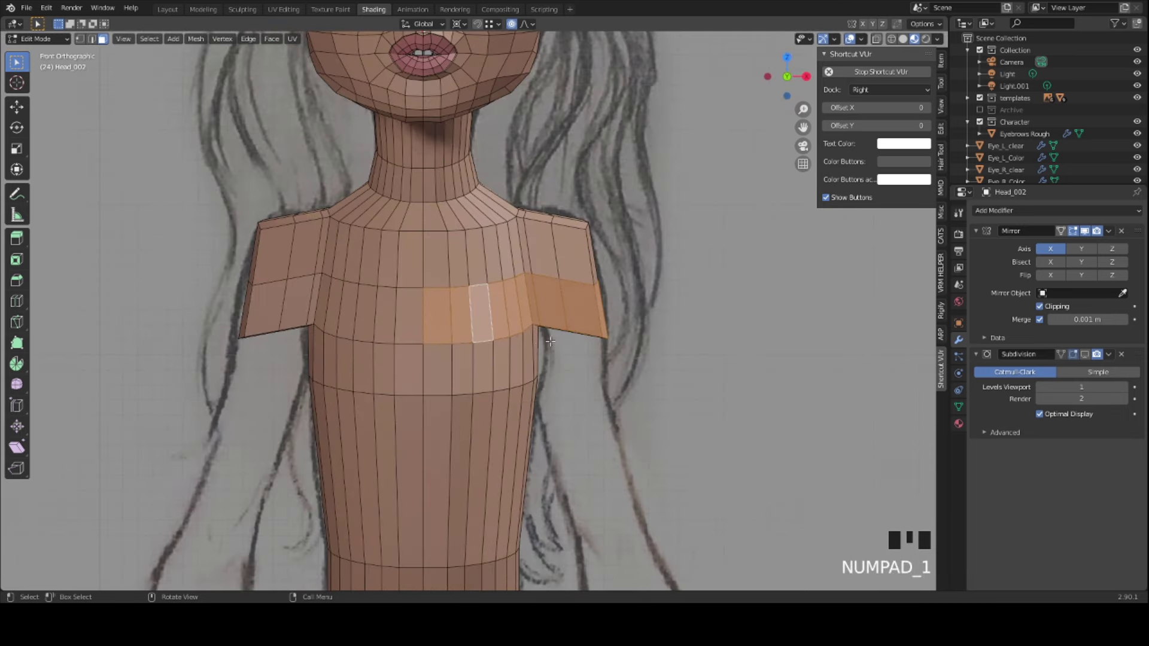
# - Select the end faces of the shoulder extrusion and make them circular with LoopTools Circle
pyautogui.moveTo(508, 377); pyautogui.dragTo(269, 193, button='middle')
pyautogui.click(560, 293)
pyautogui.rightClick(268, 190)
pyautogui.moveTo(271, 195)
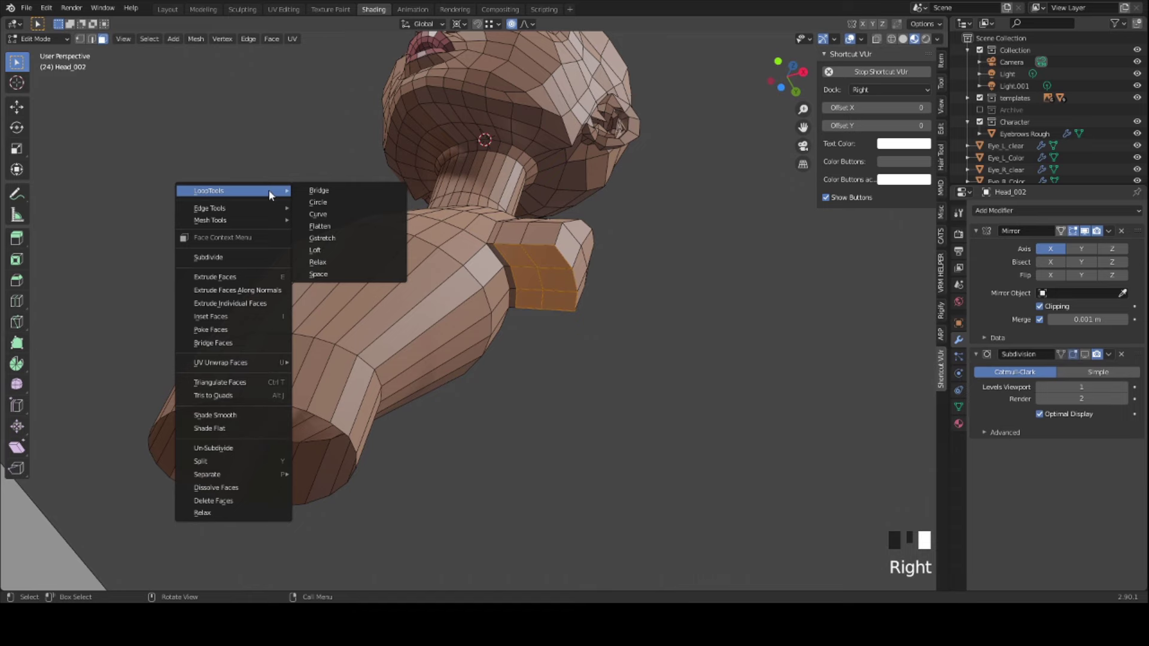
pyautogui.click(319, 203)
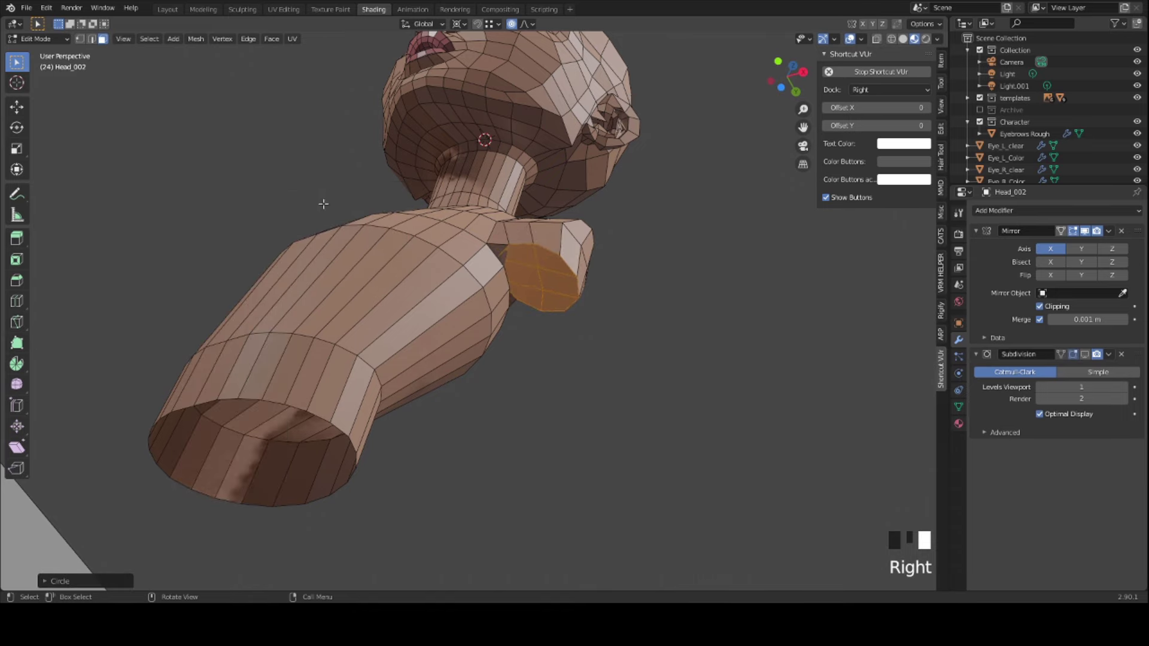
pyautogui.moveTo(439, 303); pyautogui.dragTo(434, 88, button='middle')
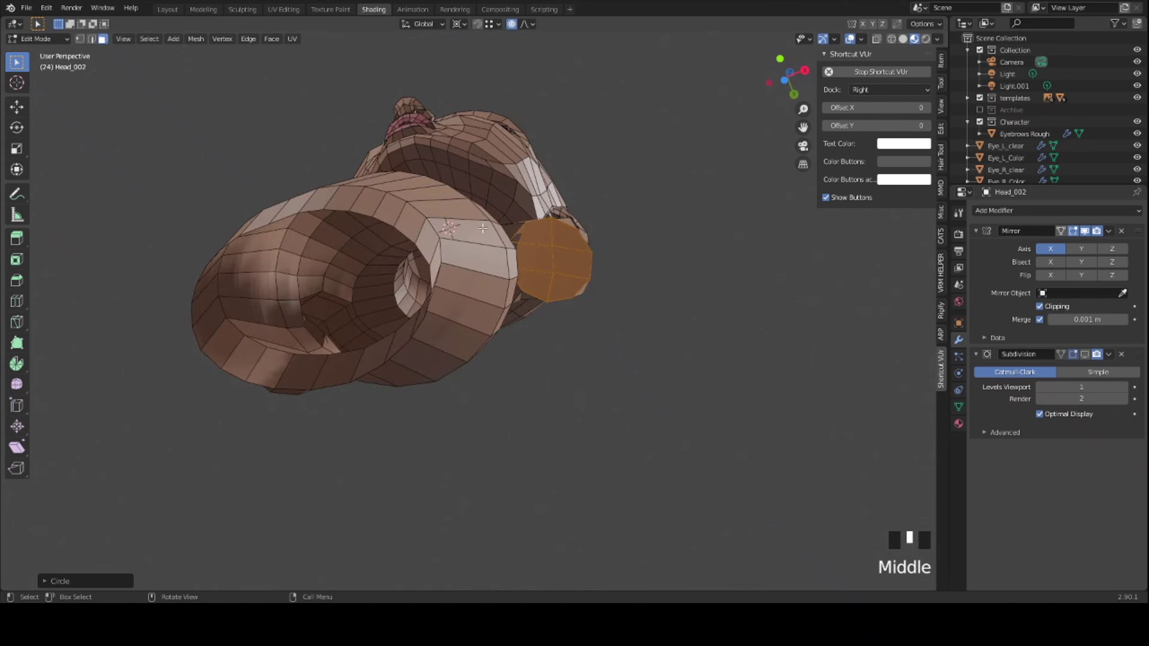
pyautogui.press('r')
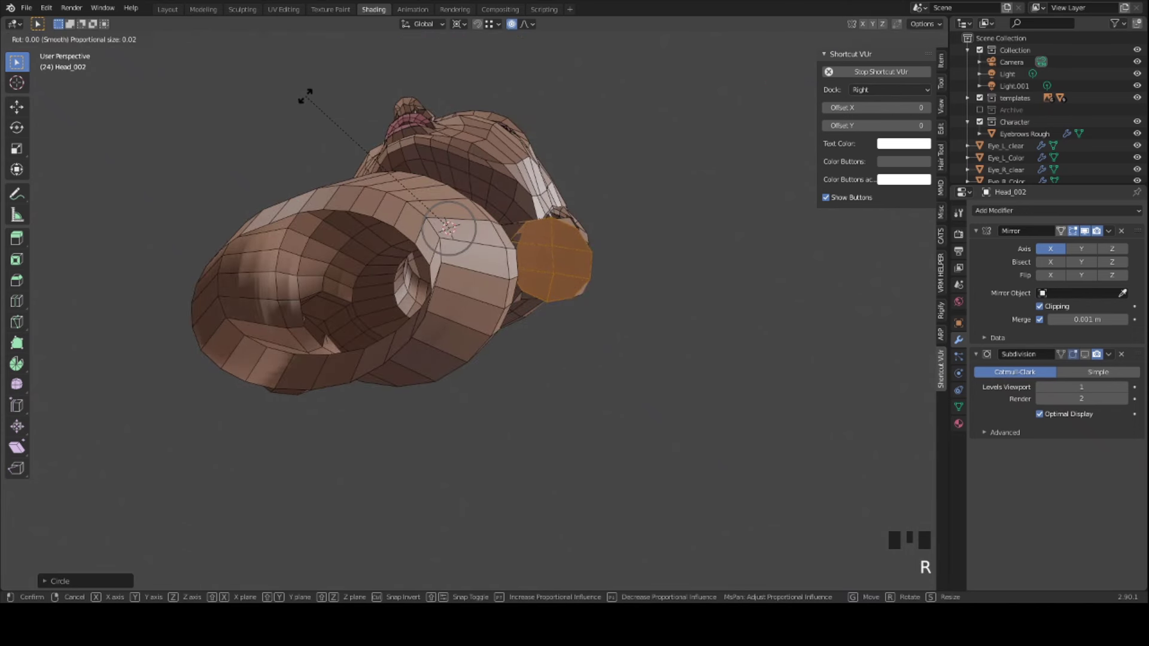
pyautogui.press('Escape')
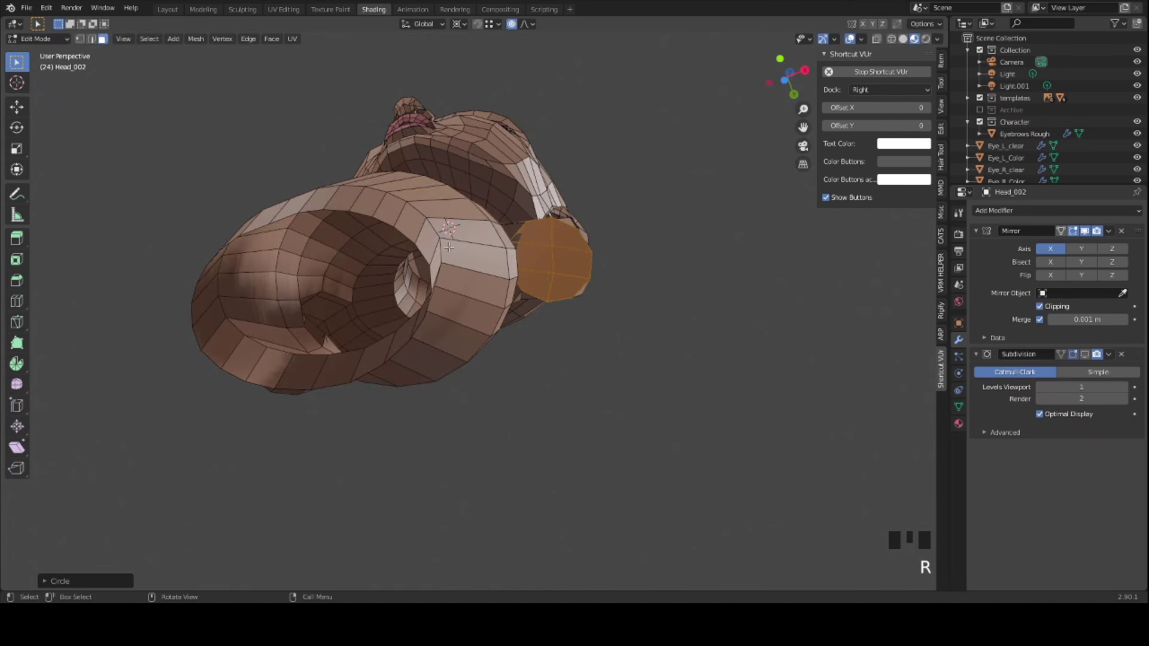
# - Set the transform pivot to Bounding Box Center and turn off proportional editing
pyautogui.click(459, 23)
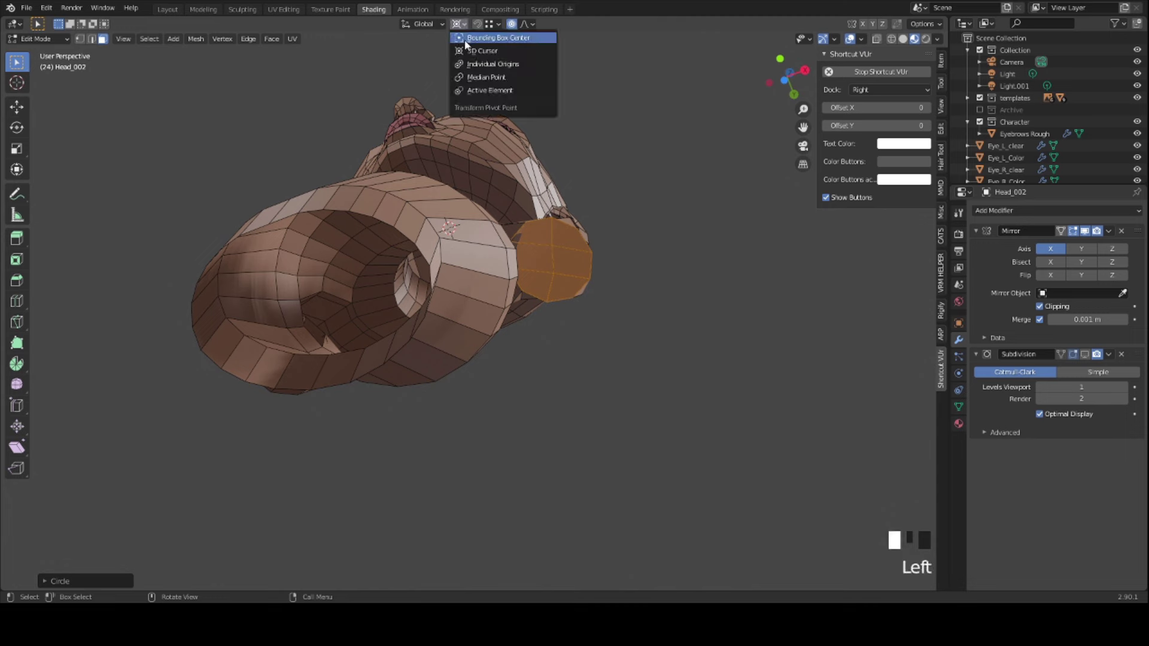
pyautogui.click(466, 39)
pyautogui.press('r')
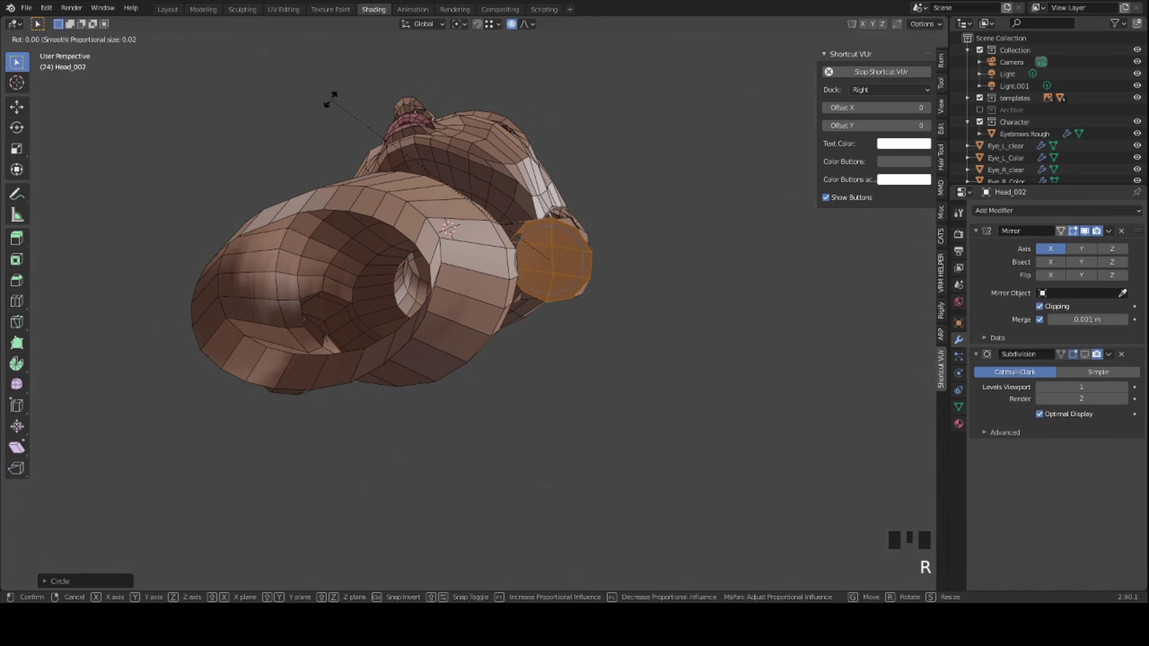
pyautogui.press('z')
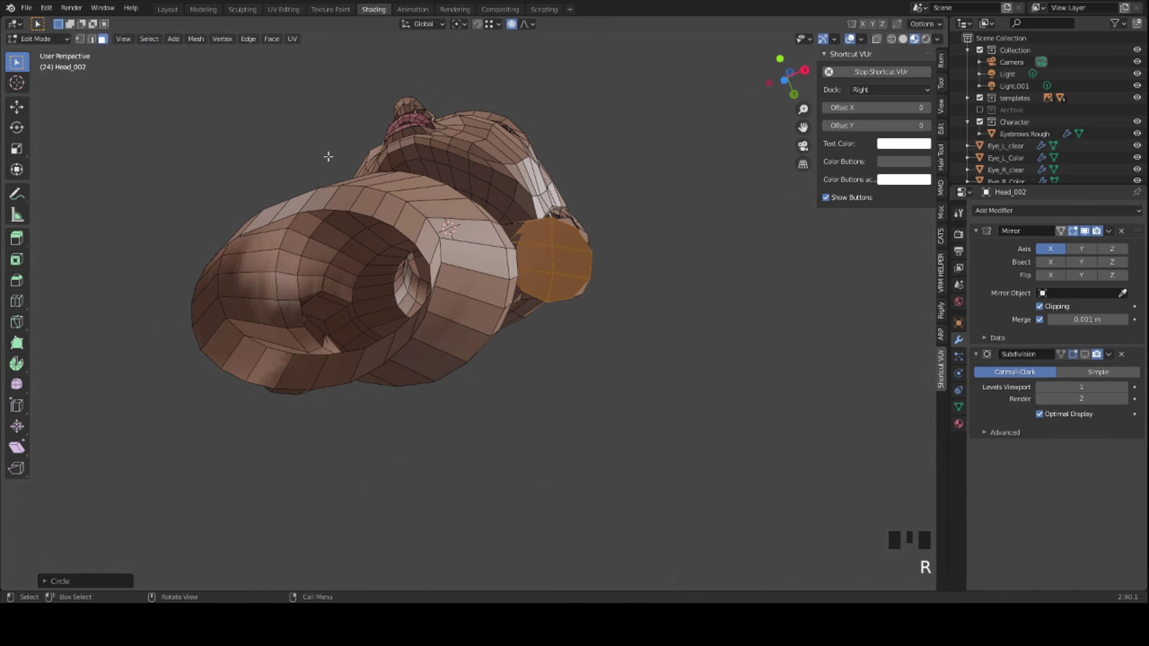
pyautogui.click(315, 157)
pyautogui.press('o')
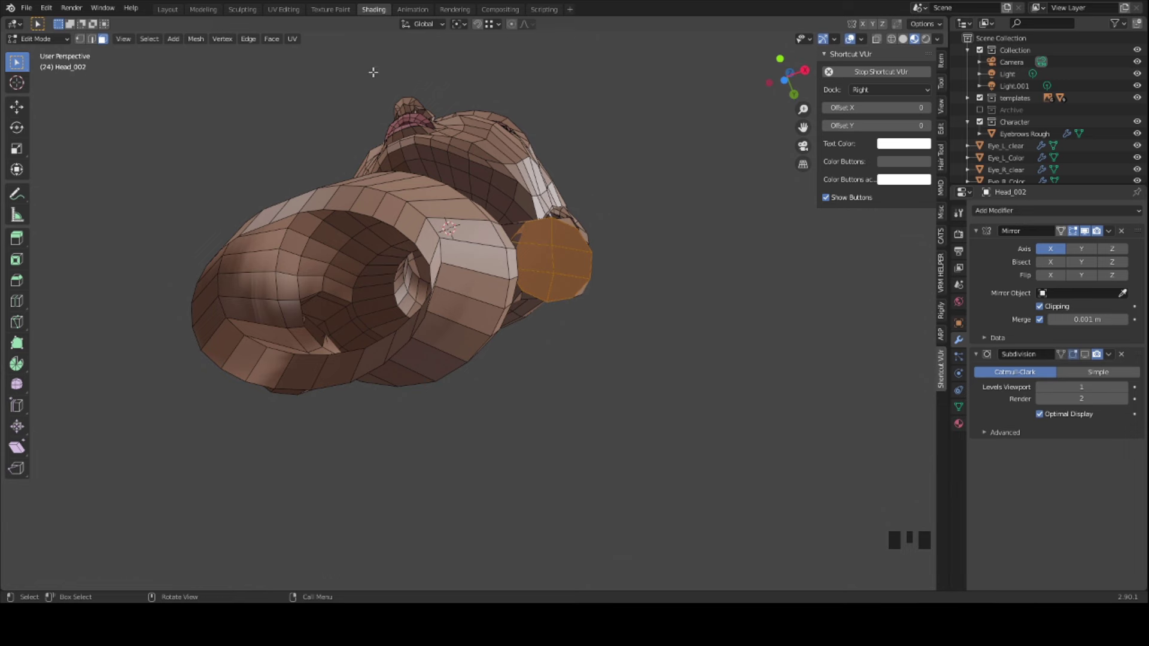
# - Rotate the arm's circular end faces by about -12° around the global Z axis
pyautogui.press('r')
pyautogui.press('z')
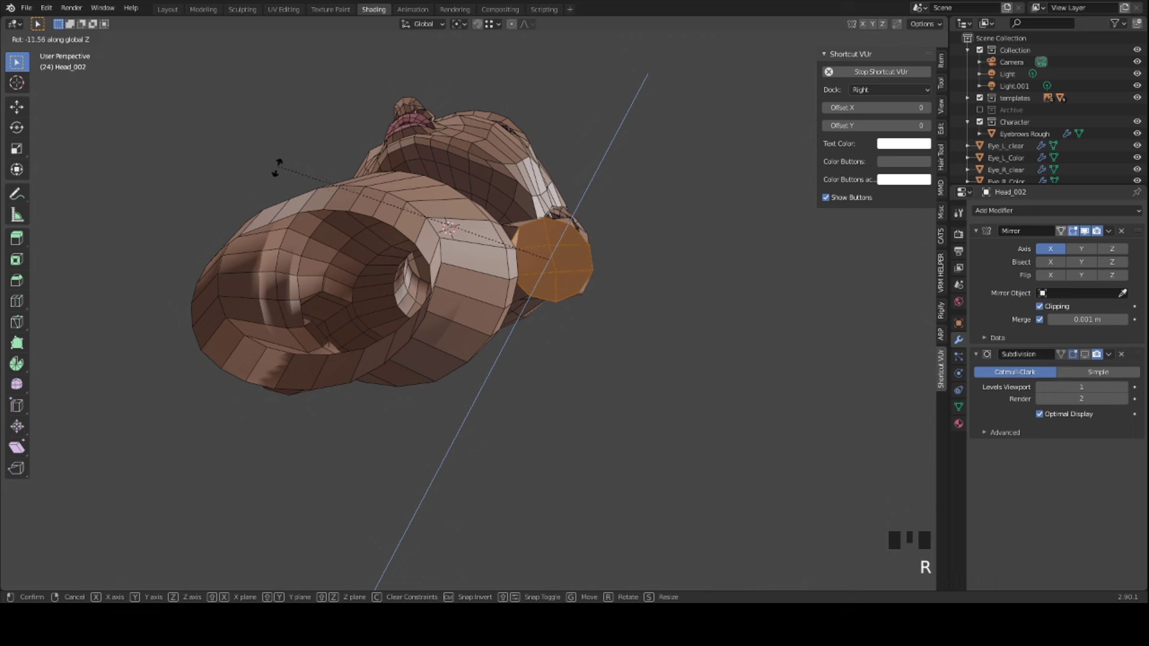
pyautogui.click(277, 177)
# - Scale the arm's end faces along X to about 0.87 and move them about 0.008 m outward along X
pyautogui.moveTo(277, 177); pyautogui.dragTo(425, 283, button='middle')
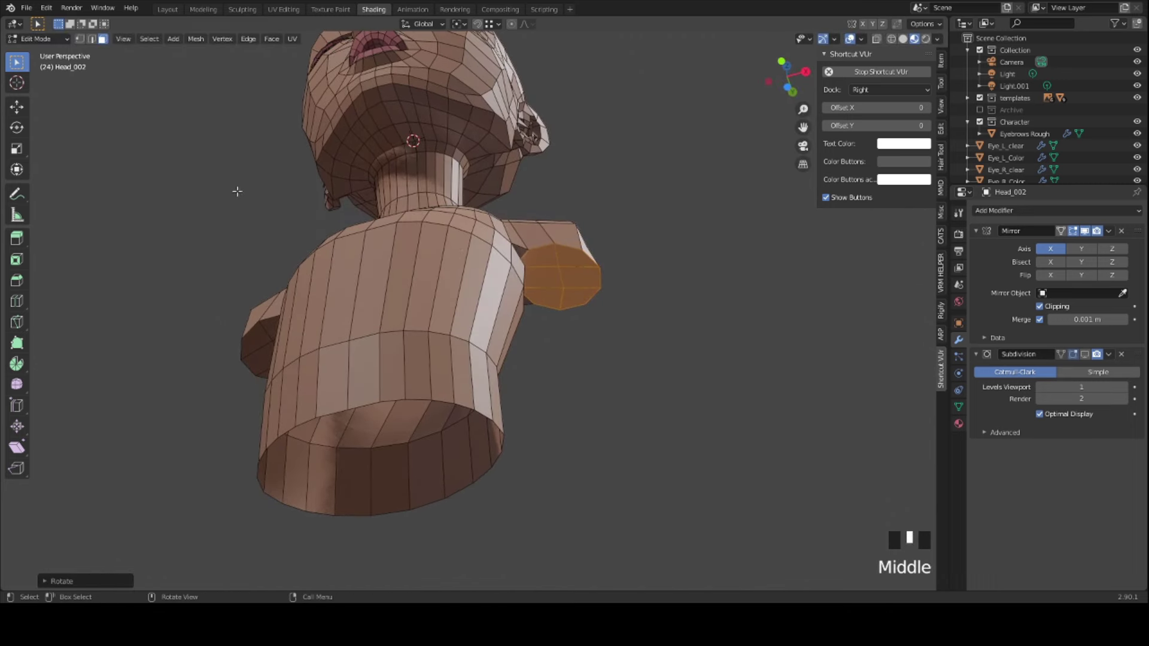
pyautogui.press('s')
pyautogui.press('x')
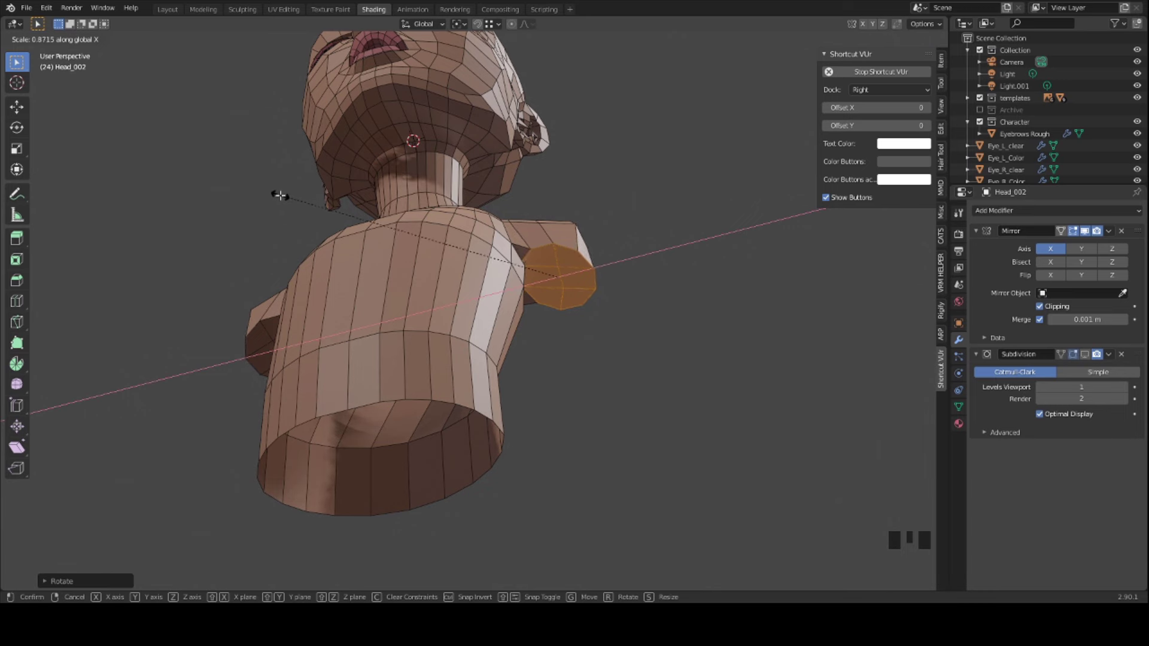
pyautogui.click(281, 196)
pyautogui.press('g')
pyautogui.press('x')
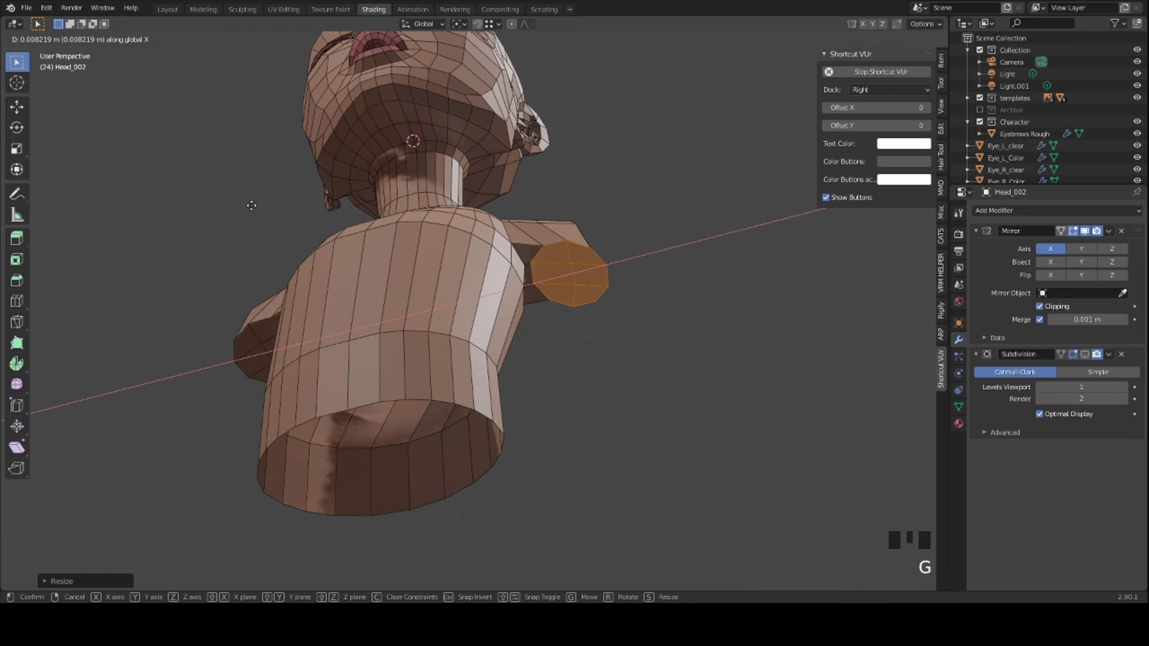
pyautogui.click(251, 210)
# - In front view, tilt the arm's end faces and move them down about 0.02 m to follow the sketched upper arm
pyautogui.scroll(5, 460, 297)
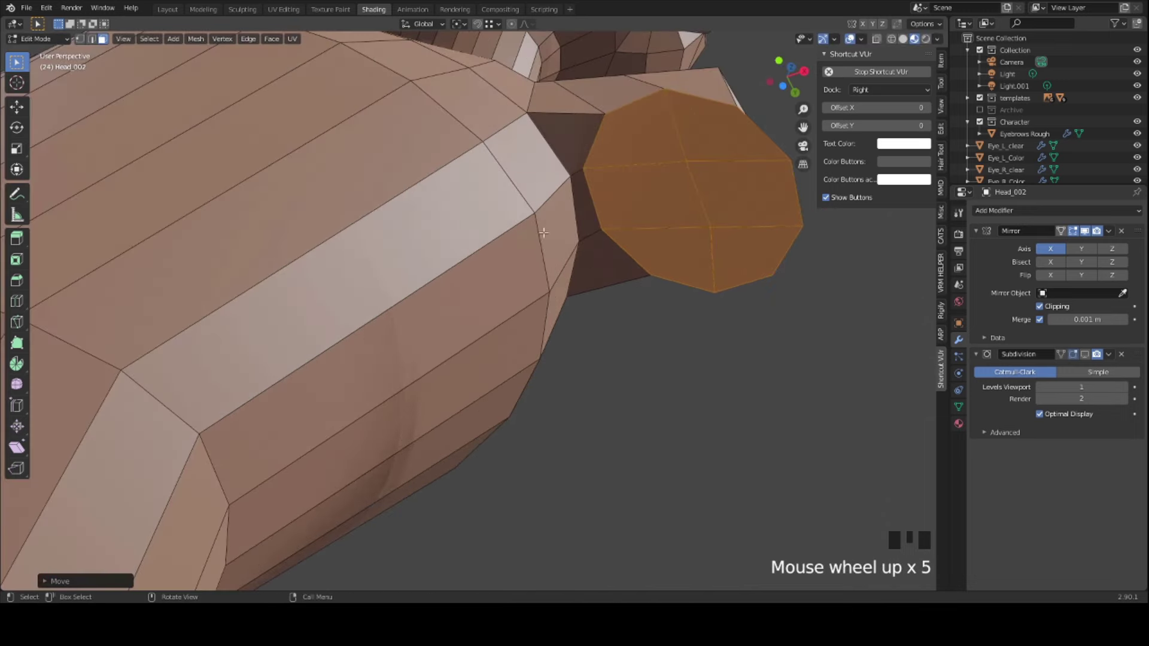
pyautogui.moveTo(460, 298); pyautogui.dragTo(398, 309, button='middle')
pyautogui.scroll(-3, 357, 143)
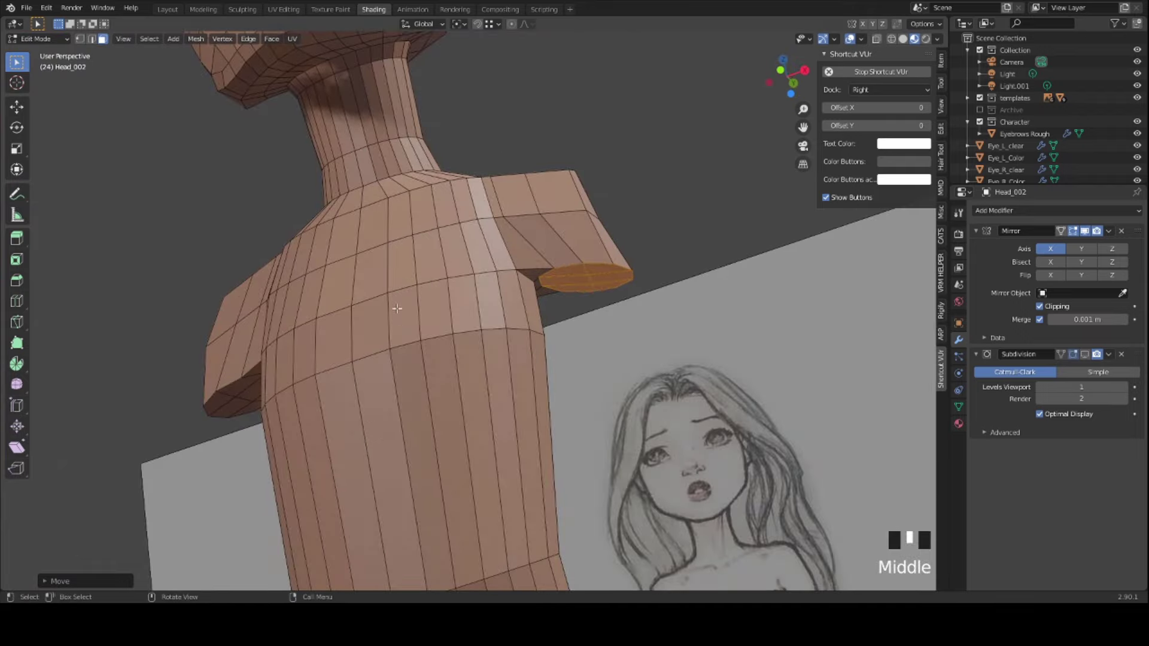
pyautogui.press('KP_3')
pyautogui.press('KP_1')
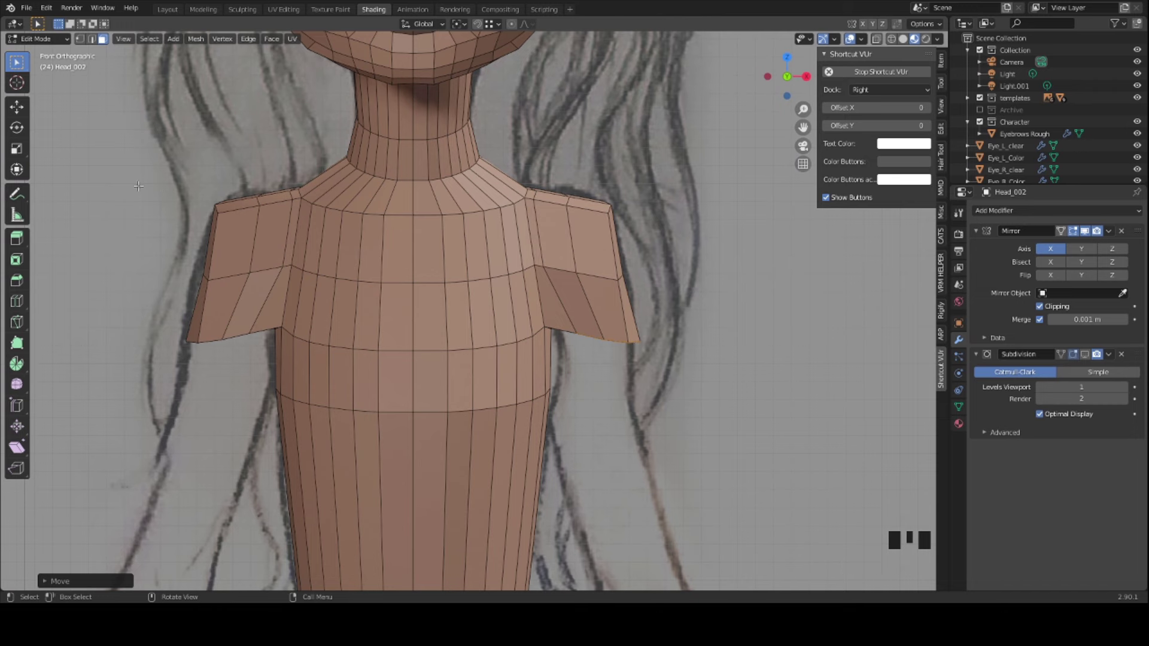
pyautogui.press('r')
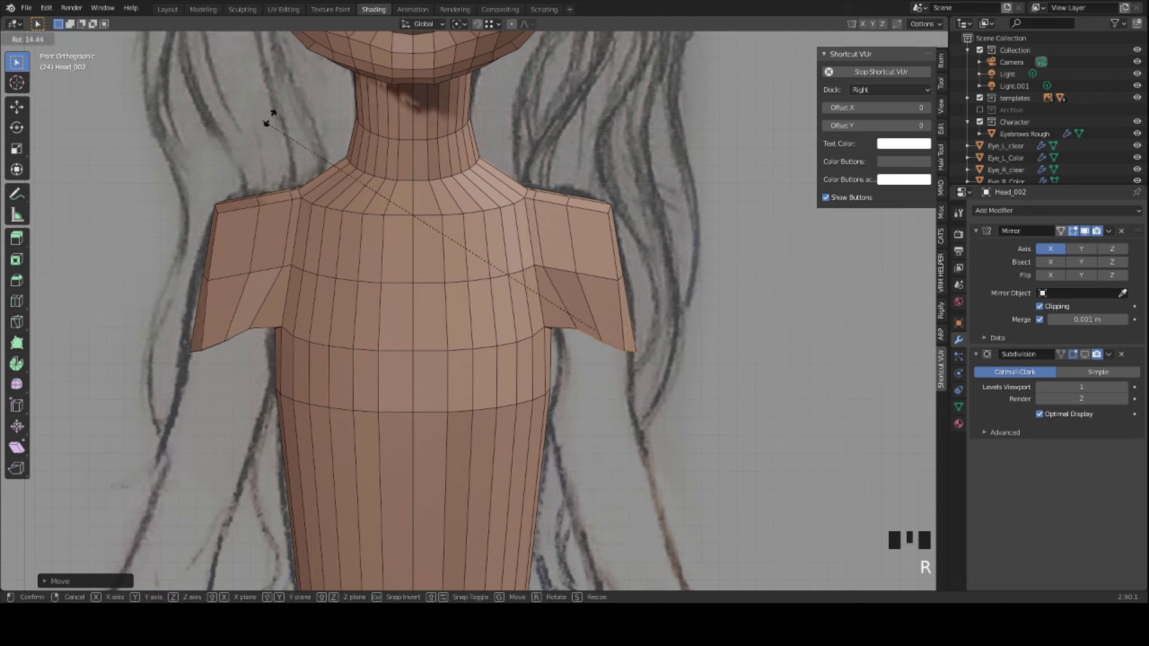
pyautogui.click(303, 110)
pyautogui.press('g')
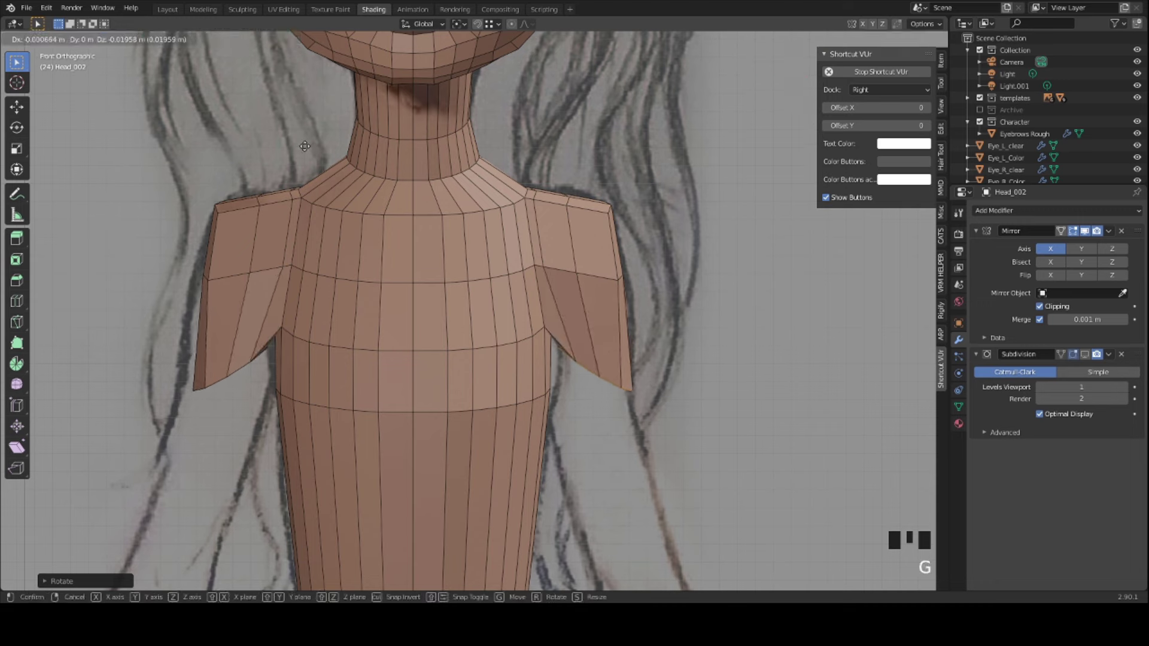
pyautogui.click(304, 143)
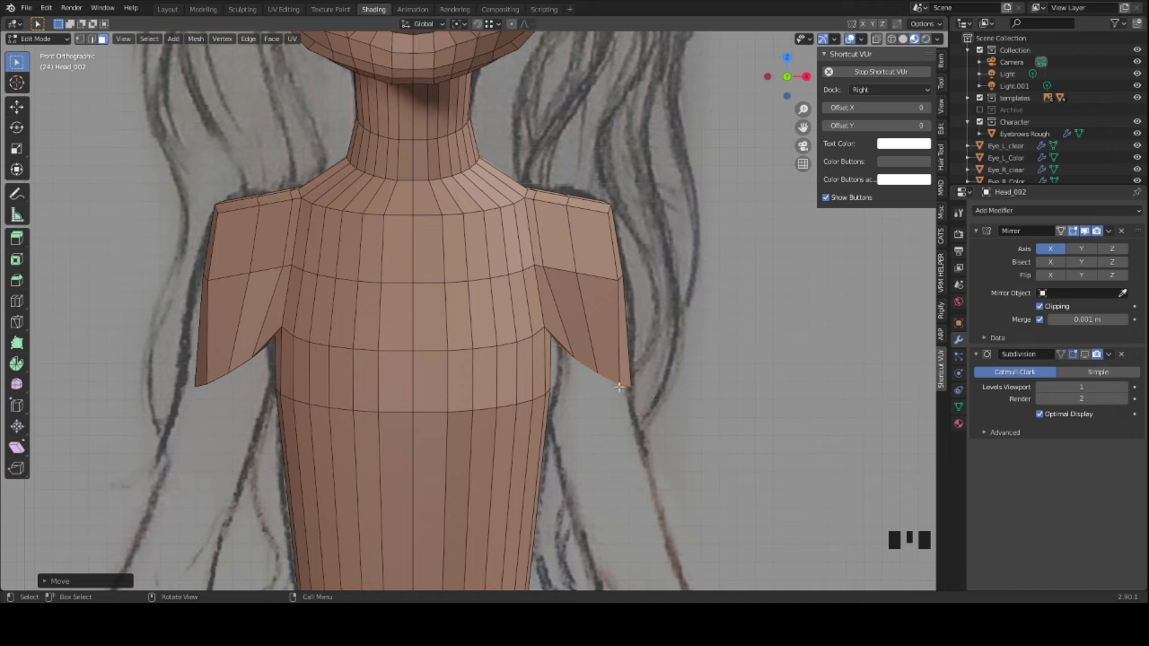
# - Select the run of edges across the front of the chest at armpit height and edge-slide it down toward the torso loop below
pyautogui.moveTo(564, 365)
pyautogui.mouseDown(button='middle')
pyautogui.moveTo(324, 195)
pyautogui.moveTo(416, 326)
pyautogui.moveTo(335, 288)
pyautogui.moveTo(261, 274)
pyautogui.moveTo(525, 277)
pyautogui.moveTo(457, 326)
pyautogui.moveTo(477, 328)
pyautogui.moveTo(493, 287)
pyautogui.moveTo(467, 298)
pyautogui.moveTo(433, 274)
pyautogui.mouseUp(button='middle')
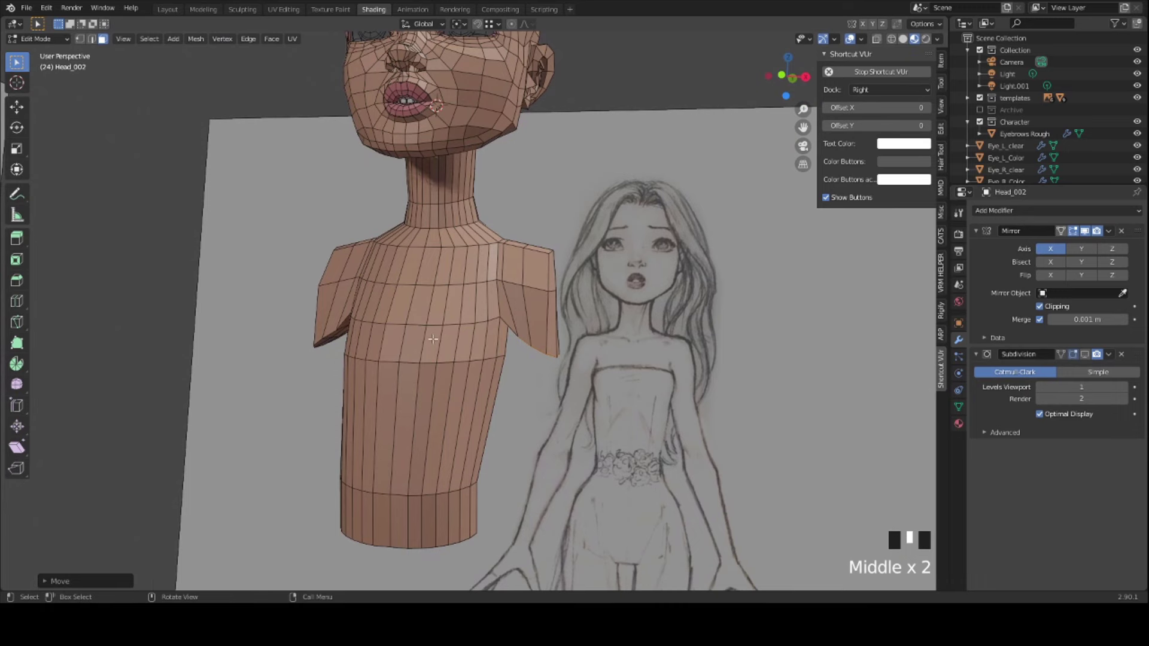
pyautogui.scroll(1, 425, 338)
pyautogui.moveTo(398, 331); pyautogui.dragTo(531, 341, button='middle')
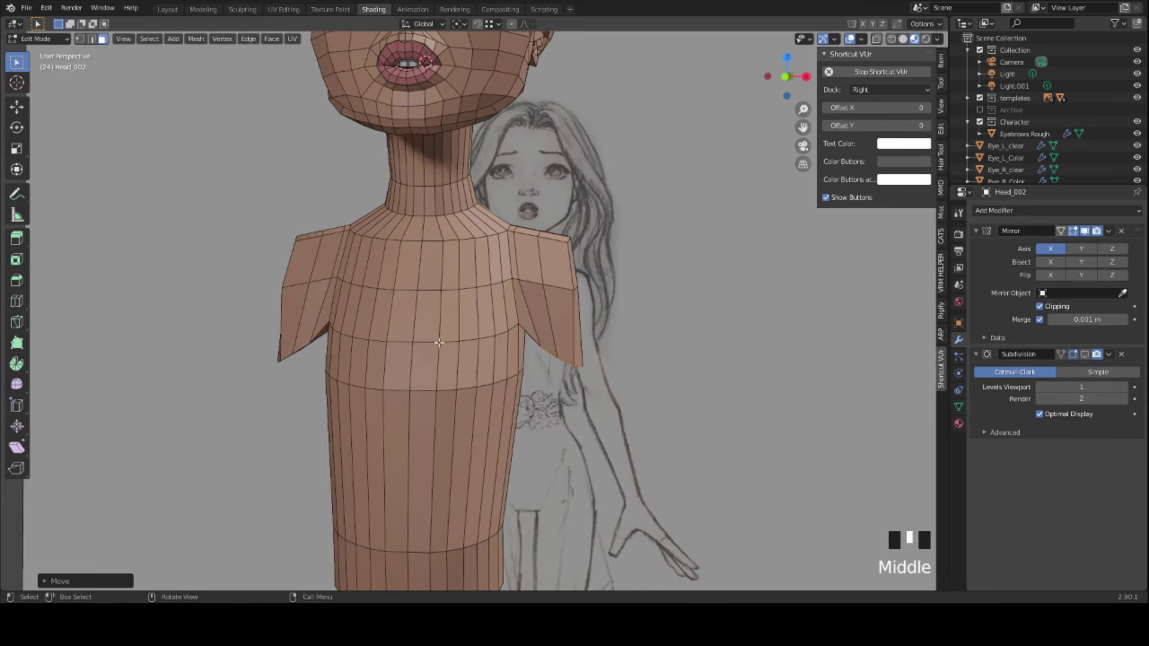
pyautogui.moveTo(439, 342); pyautogui.dragTo(498, 326, button='middle')
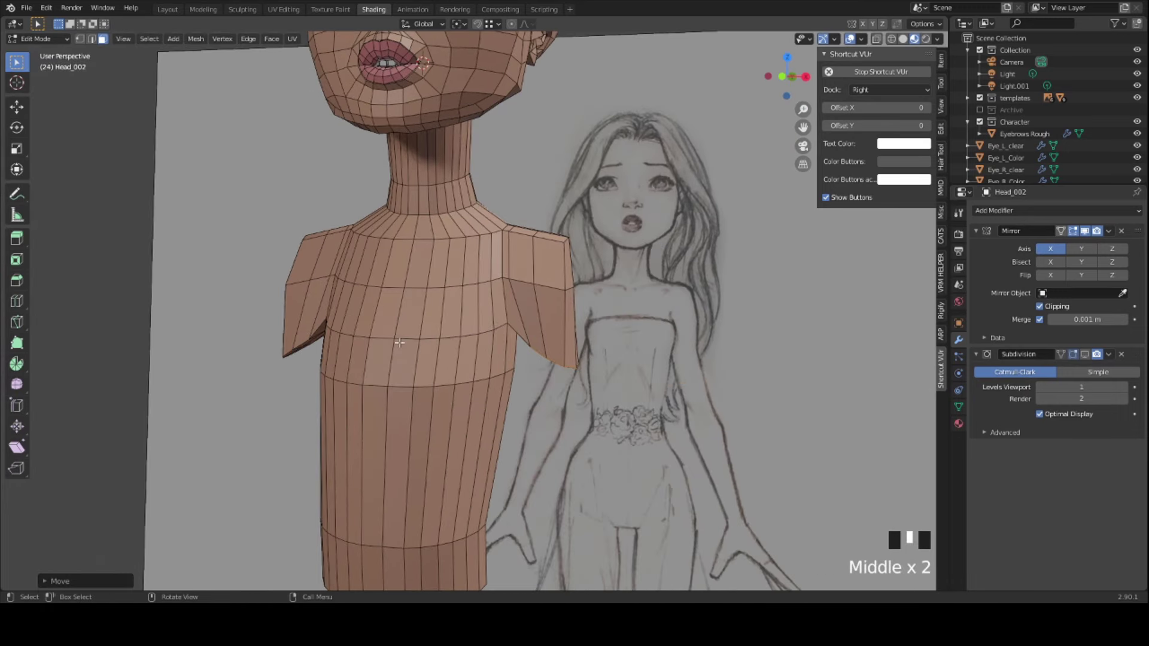
pyautogui.press('2')
pyautogui.click(420, 336)
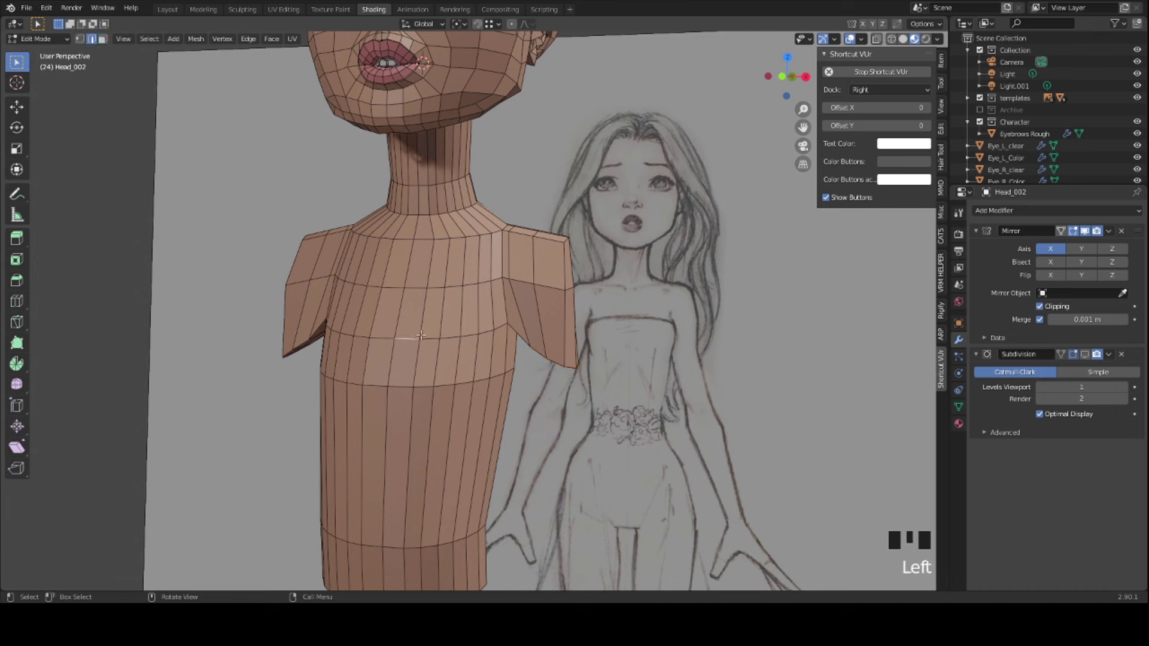
pyautogui.keyDown('ctrl'); pyautogui.keyDown('shift'); pyautogui.click(468, 335); pyautogui.keyUp('shift'); pyautogui.keyUp('ctrl')
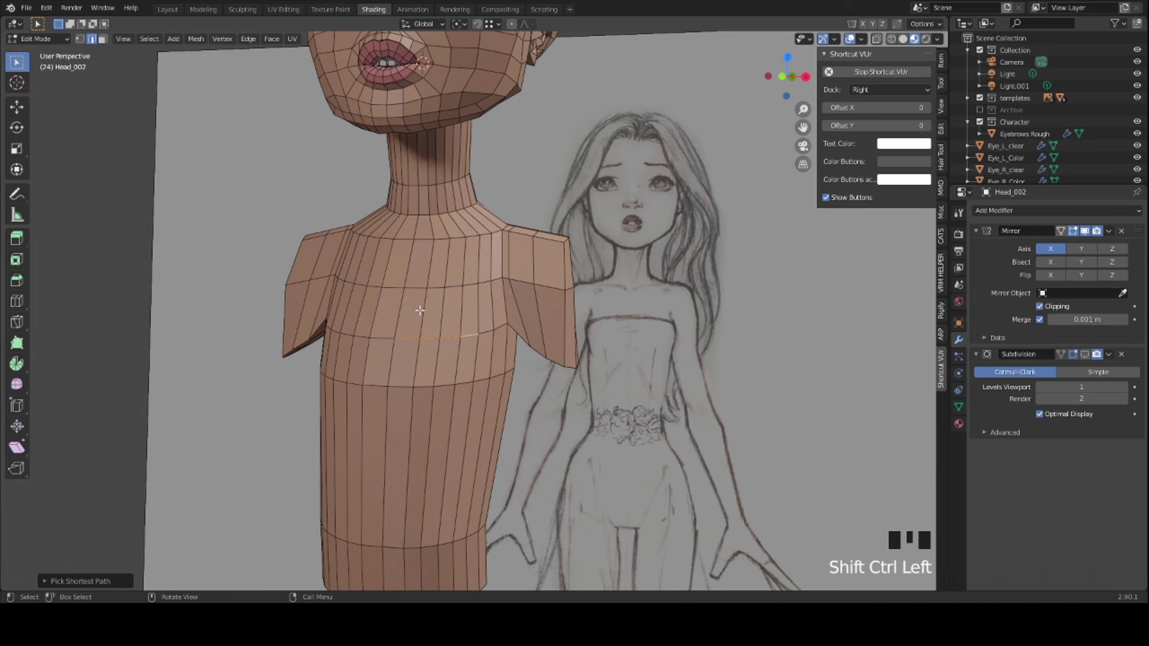
pyautogui.press('g')
pyautogui.press('g')
pyautogui.click(422, 345)
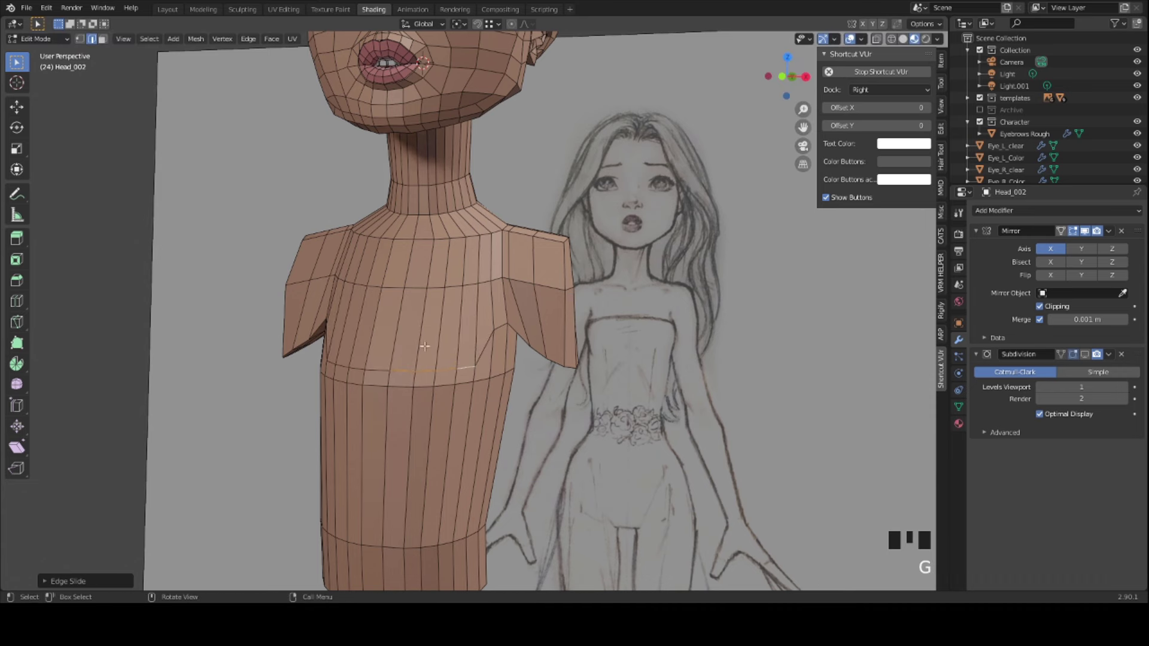
# - Slide the chest vertex beside the armpit along its vertical edges to ease the bend in the lowered loop
pyautogui.scroll(1, 512, 357)
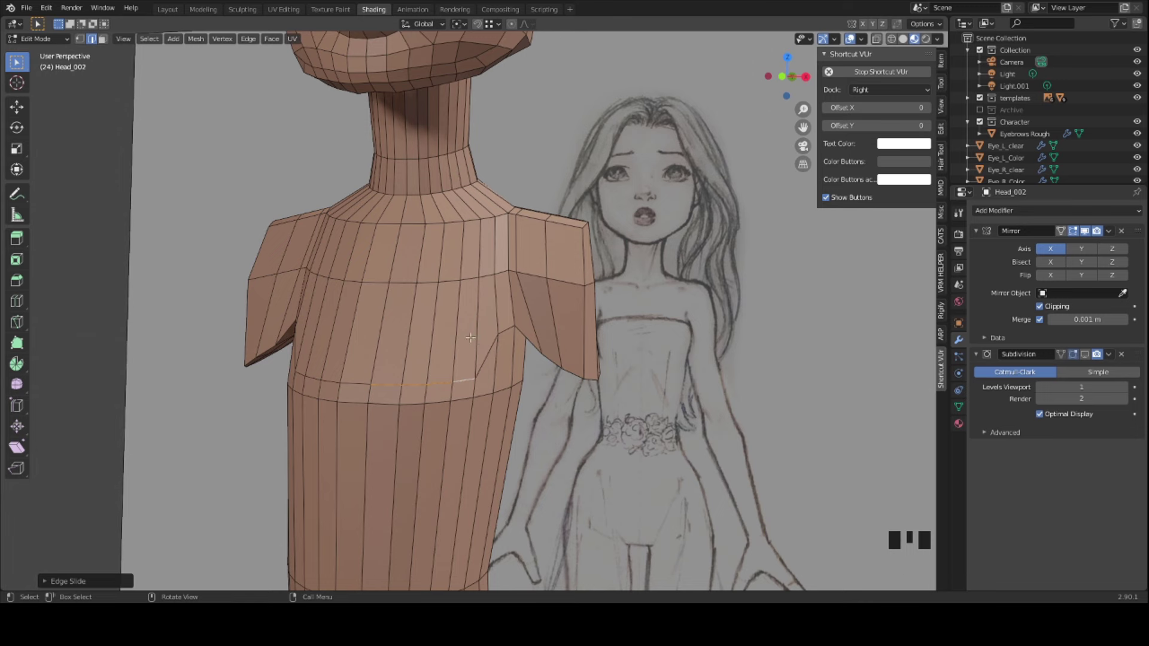
pyautogui.press('1')
pyautogui.click(498, 334)
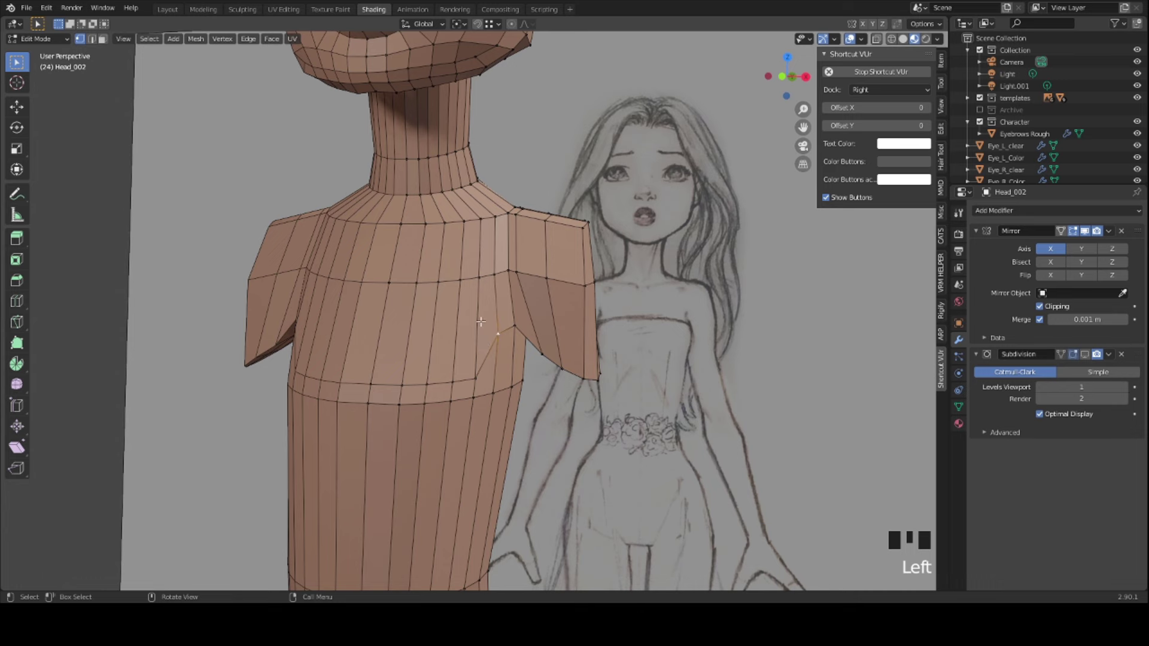
pyautogui.press('g')
pyautogui.press('g')
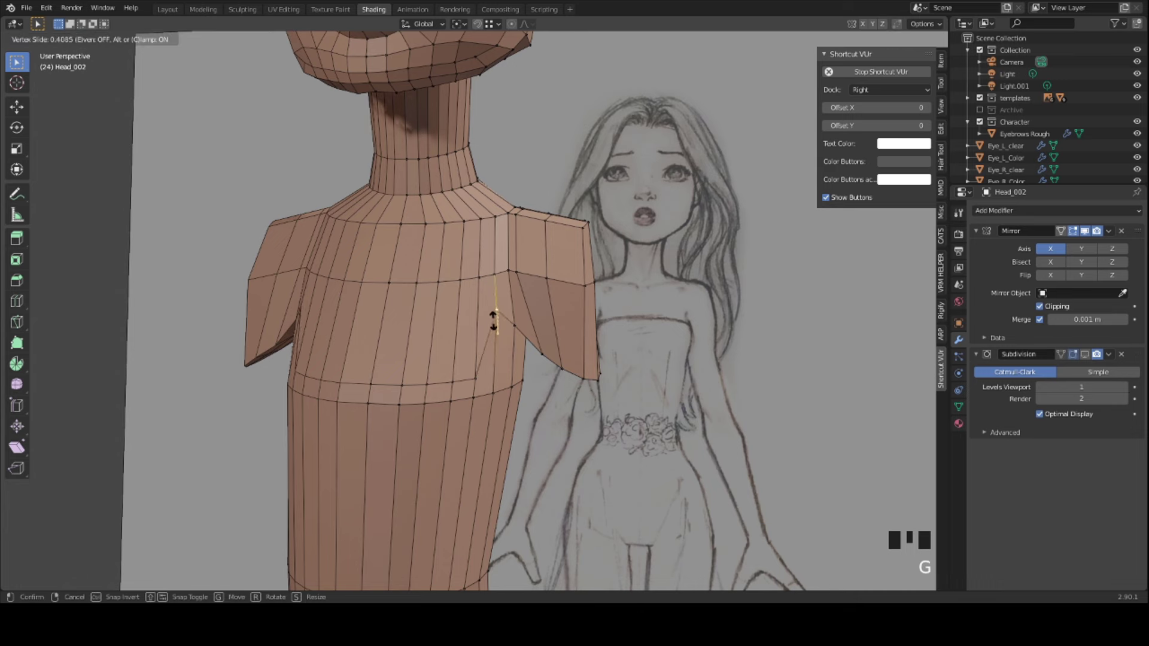
pyautogui.click(501, 308)
pyautogui.press('g')
pyautogui.press('g')
pyautogui.click(473, 331)
pyautogui.moveTo(473, 331)
pyautogui.mouseDown(button='middle')
pyautogui.moveTo(476, 315)
pyautogui.moveTo(409, 369)
pyautogui.mouseUp(button='middle')
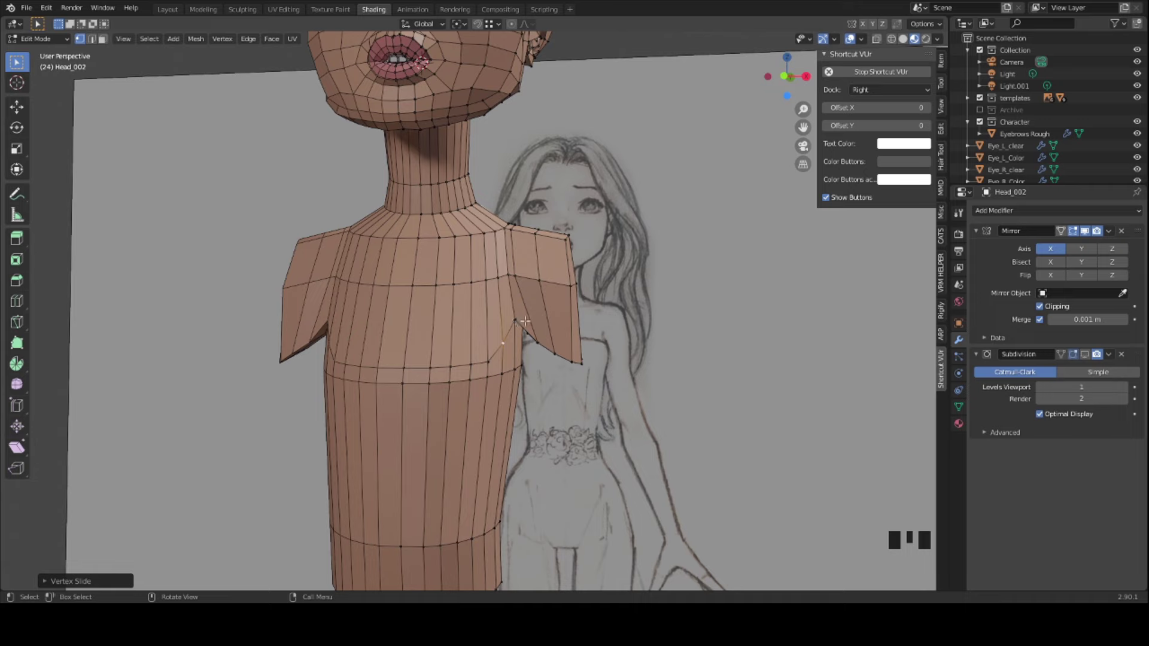
# - Switch the body mesh to Sculpt Mode and choose the Smooth brush
pyautogui.moveTo(608, 360)
pyautogui.mouseDown(button='middle')
pyautogui.moveTo(356, 264)
pyautogui.moveTo(449, 290)
pyautogui.moveTo(439, 304)
pyautogui.mouseUp(button='middle')
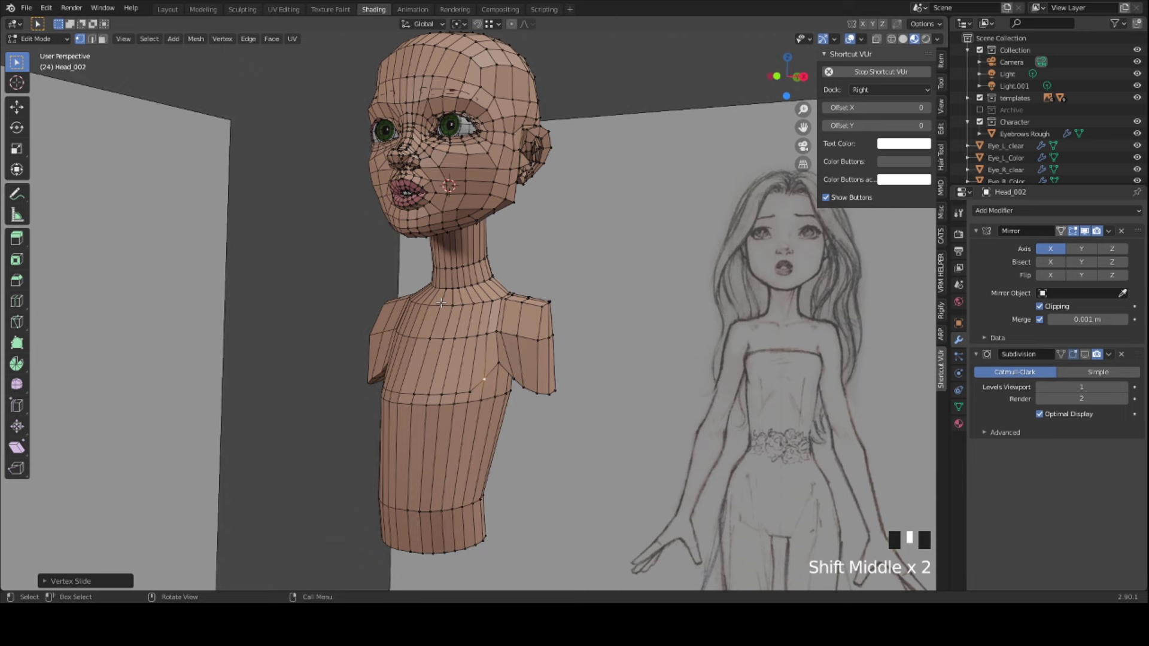
pyautogui.click(36, 38)
pyautogui.click(36, 39)
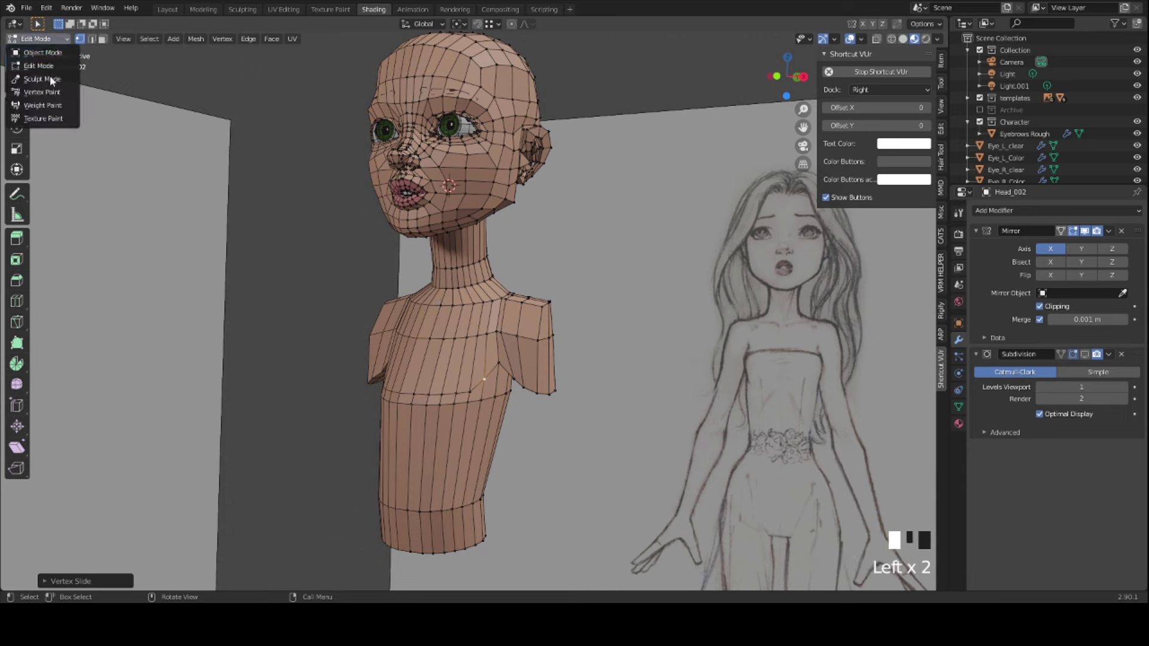
pyautogui.click(48, 84)
pyautogui.moveTo(487, 313); pyautogui.dragTo(444, 320, button='middle')
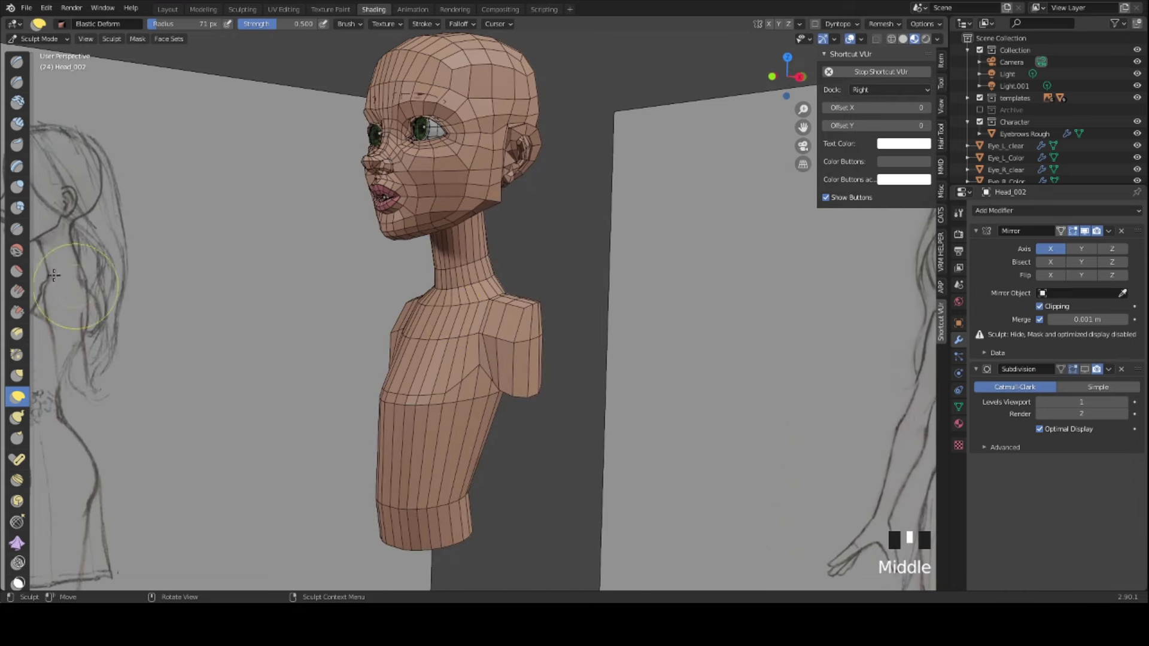
pyautogui.click(28, 250)
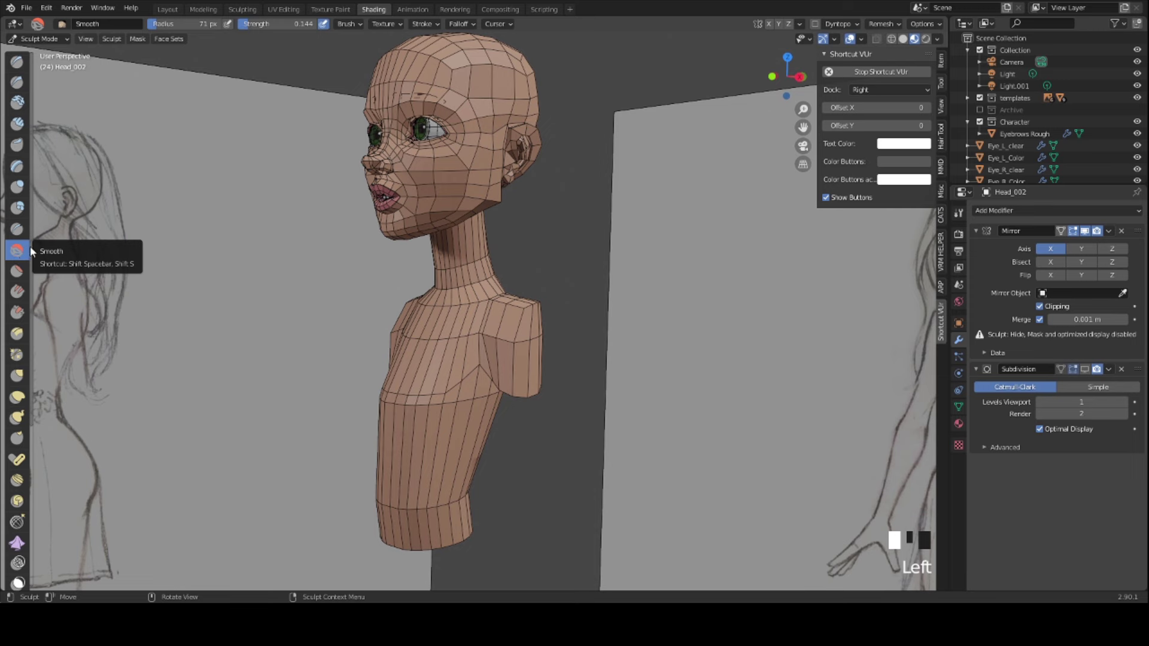
pyautogui.doubleClick(269, 19)
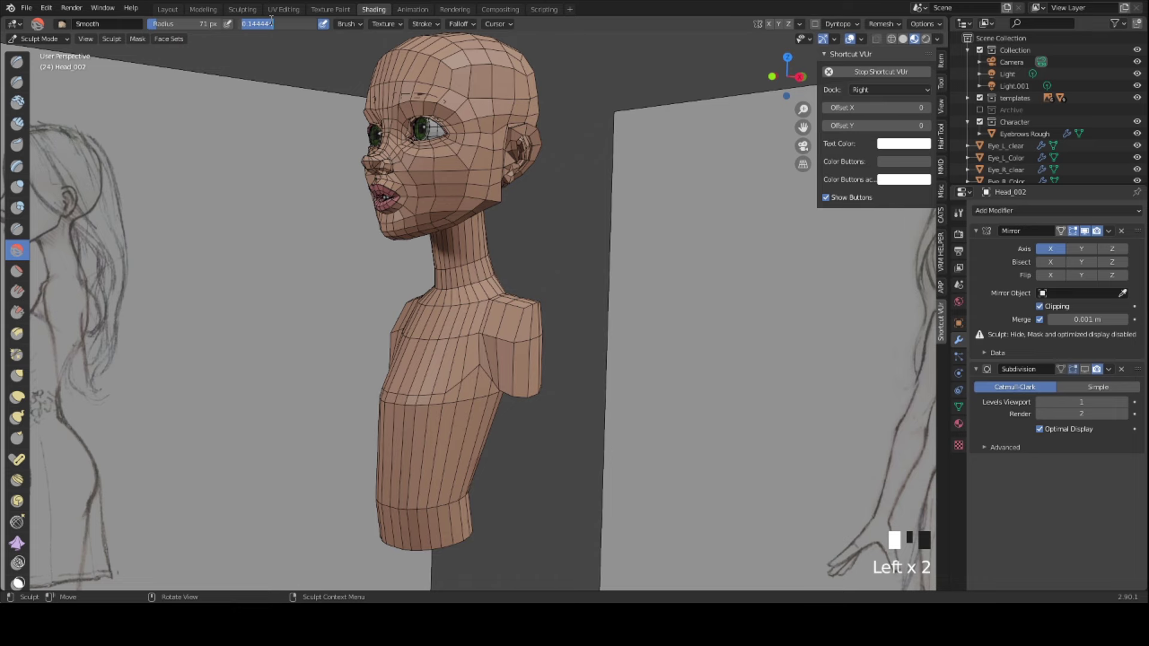
# - Smooth the shoulder cap, upper arm and surrounding torso from side and angled views with repeated Smooth brush strokes
pyautogui.moveTo(386, 276)
pyautogui.mouseDown(button='middle')
pyautogui.moveTo(506, 329)
pyautogui.moveTo(380, 336)
pyautogui.mouseUp(button='middle')
pyautogui.click(509, 328)
pyautogui.scroll(5, 377, 336)
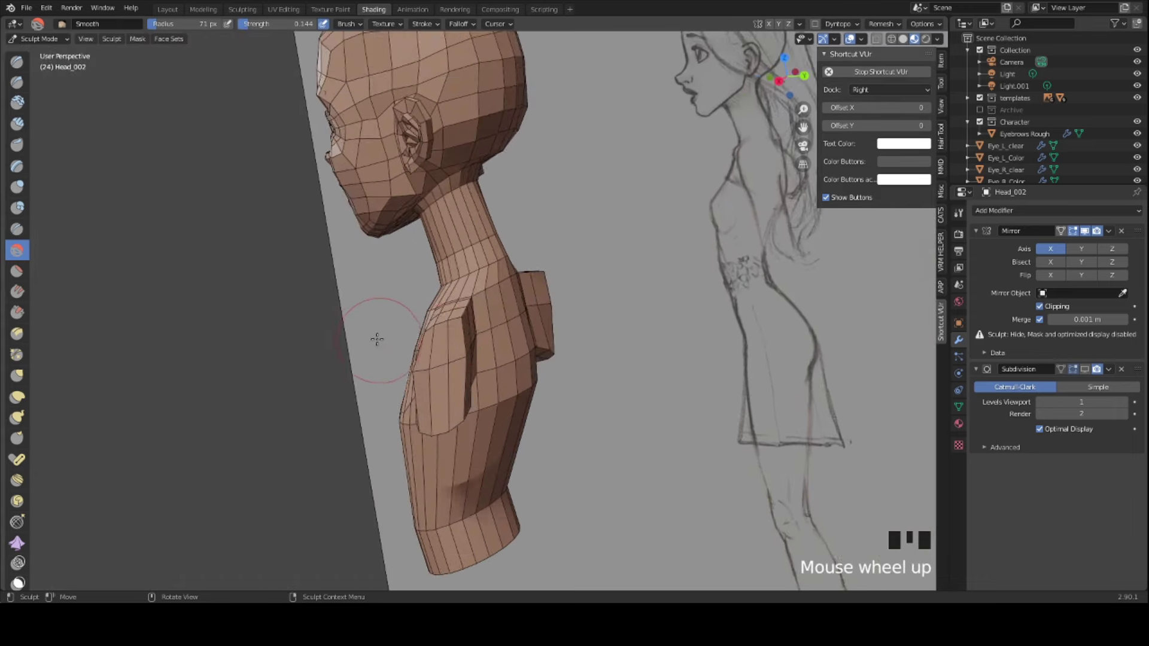
pyautogui.click(452, 317)
pyautogui.click(455, 326)
pyautogui.click(457, 335)
pyautogui.click(461, 344)
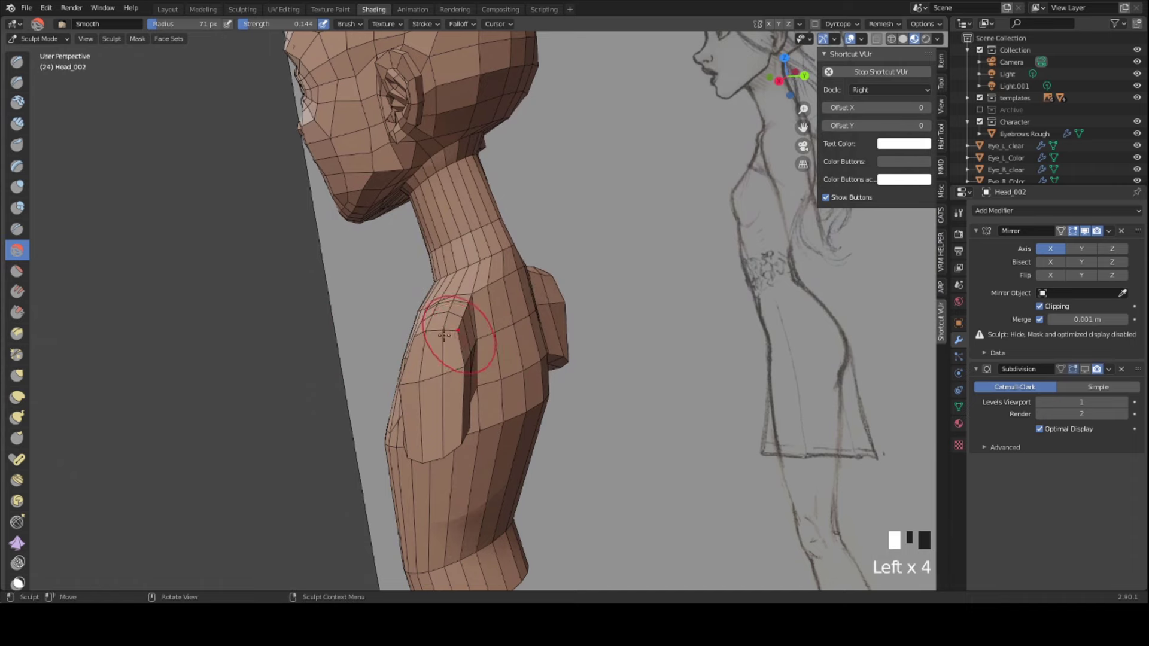
pyautogui.click(450, 355)
pyautogui.moveTo(464, 350)
pyautogui.mouseDown(button='middle')
pyautogui.moveTo(450, 354)
pyautogui.moveTo(526, 383)
pyautogui.moveTo(514, 360)
pyautogui.moveTo(534, 345)
pyautogui.mouseUp(button='middle')
pyautogui.click(449, 353)
pyautogui.click(449, 341)
pyautogui.click(469, 359)
pyautogui.click(467, 360)
pyautogui.click(526, 382)
pyautogui.click(525, 380)
pyautogui.click(524, 377)
pyautogui.click(524, 377)
pyautogui.click(520, 368)
pyautogui.click(521, 368)
pyautogui.click(539, 302)
pyautogui.click(562, 299)
pyautogui.click(562, 299)
pyautogui.moveTo(563, 299); pyautogui.dragTo(438, 337, button='middle')
pyautogui.click(482, 296)
pyautogui.click(483, 296)
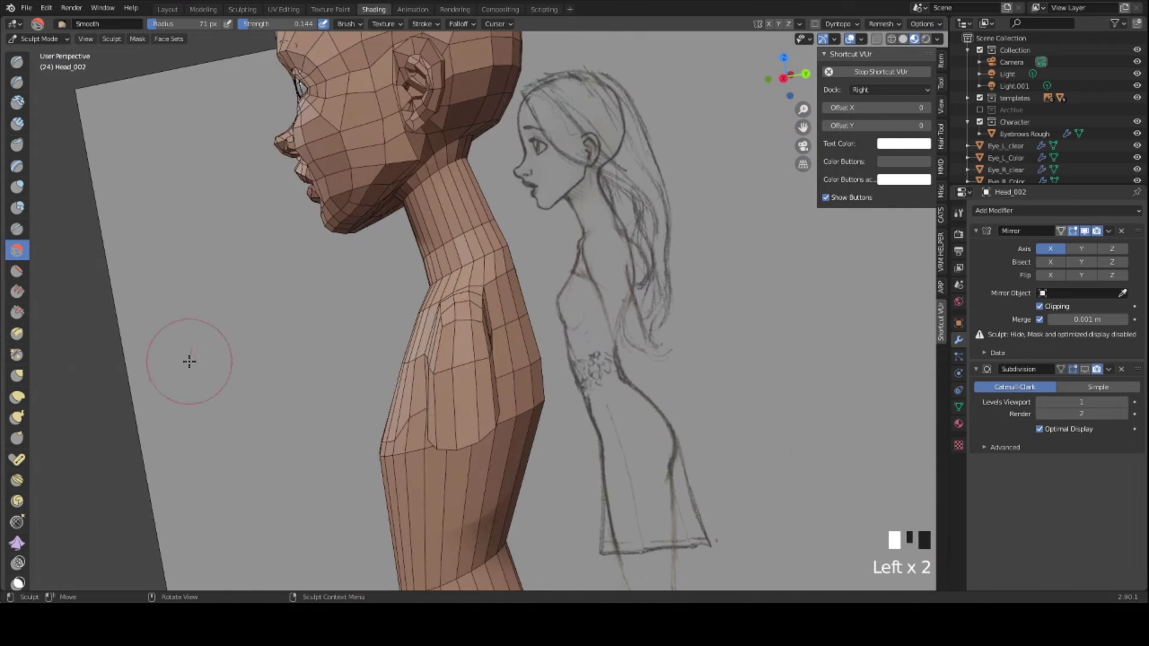
# - Switch to the Elastic Deform brush and reshape the back of the shoulder and the crease behind the arm stub with several strokes
pyautogui.click(17, 397)
pyautogui.moveTo(311, 365); pyautogui.dragTo(334, 364, button='middle')
pyautogui.scroll(2, 511, 368)
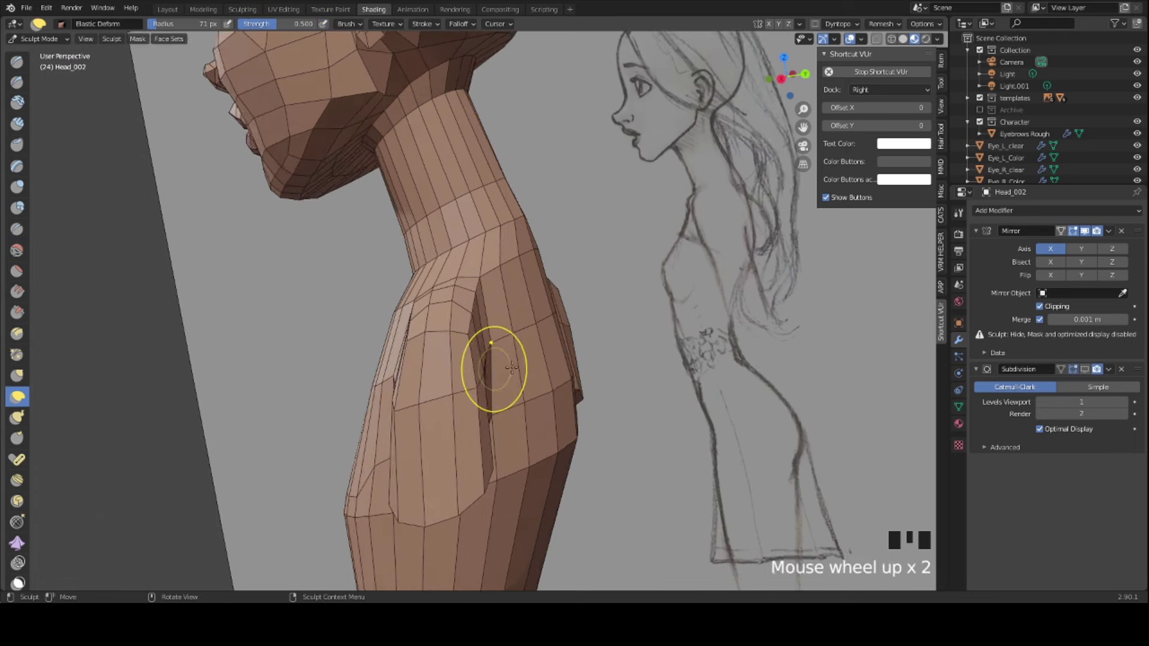
pyautogui.moveTo(511, 367); pyautogui.dragTo(480, 352, button='middle')
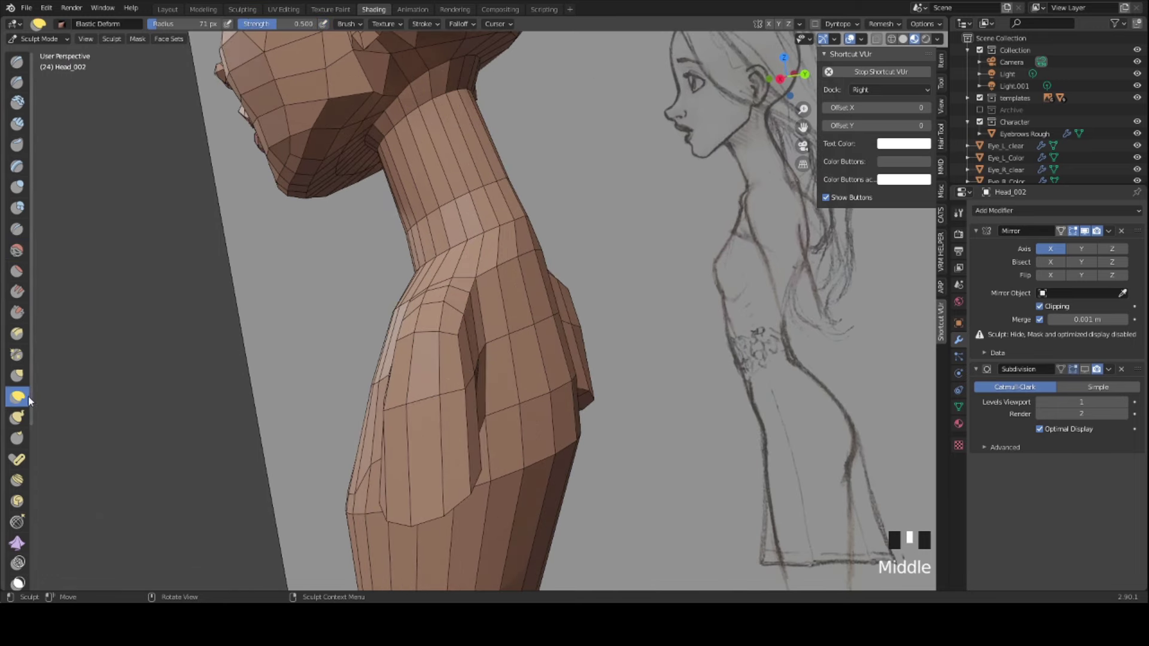
pyautogui.moveTo(490, 353); pyautogui.dragTo(484, 372)
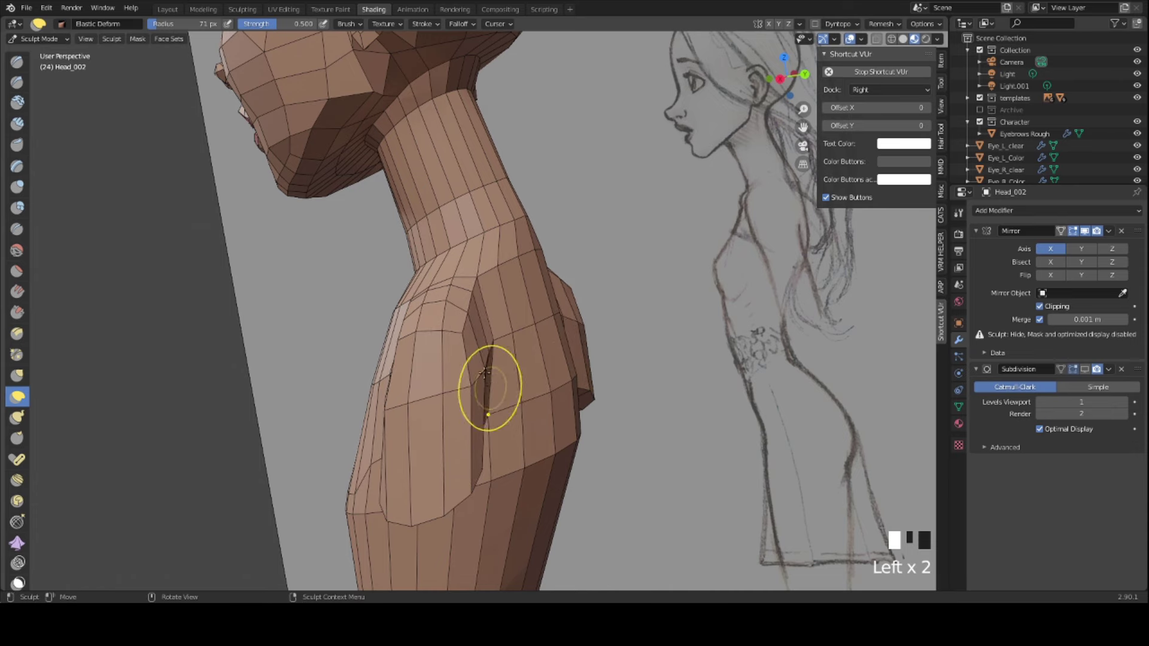
pyautogui.moveTo(485, 372); pyautogui.dragTo(474, 342, button='middle')
pyautogui.moveTo(506, 342); pyautogui.dragTo(530, 342)
pyautogui.moveTo(500, 393); pyautogui.dragTo(472, 367, button='middle')
pyautogui.moveTo(472, 367); pyautogui.dragTo(500, 389)
pyautogui.moveTo(501, 389)
pyautogui.mouseDown(button='middle')
pyautogui.moveTo(513, 359)
pyautogui.moveTo(429, 393)
pyautogui.mouseUp(button='middle')
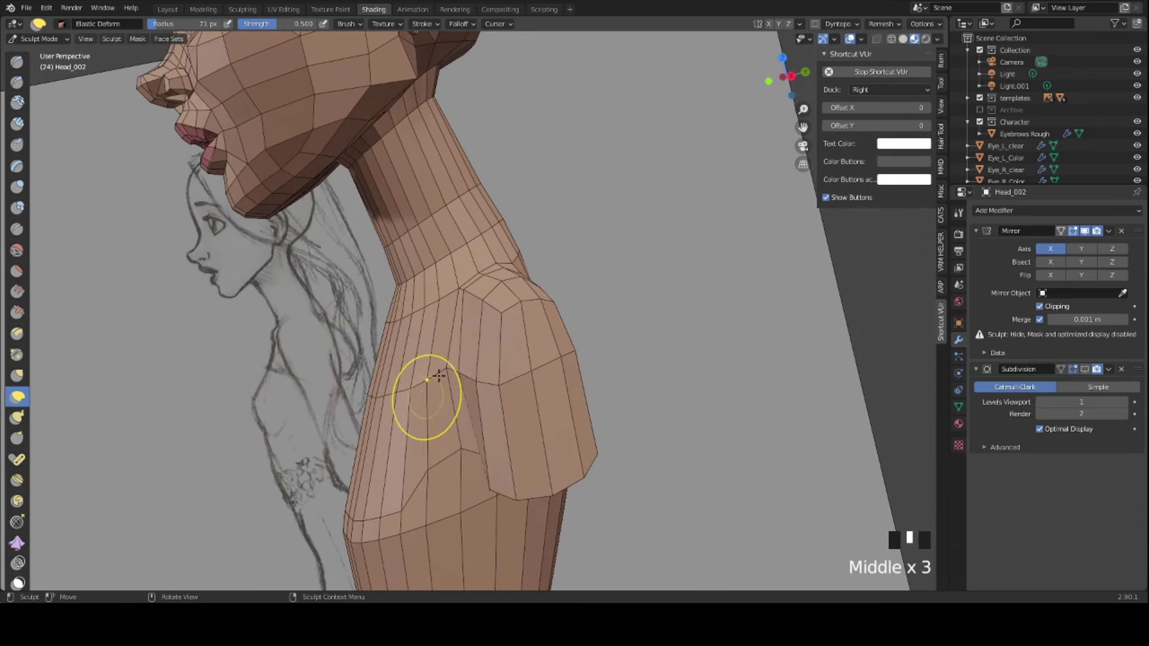
# - Reshape the front of the shoulder and the chest area beside the armpit with short Elastic Deform strokes from several angles
pyautogui.moveTo(428, 392); pyautogui.dragTo(440, 381)
pyautogui.moveTo(421, 390); pyautogui.dragTo(435, 400, button='middle')
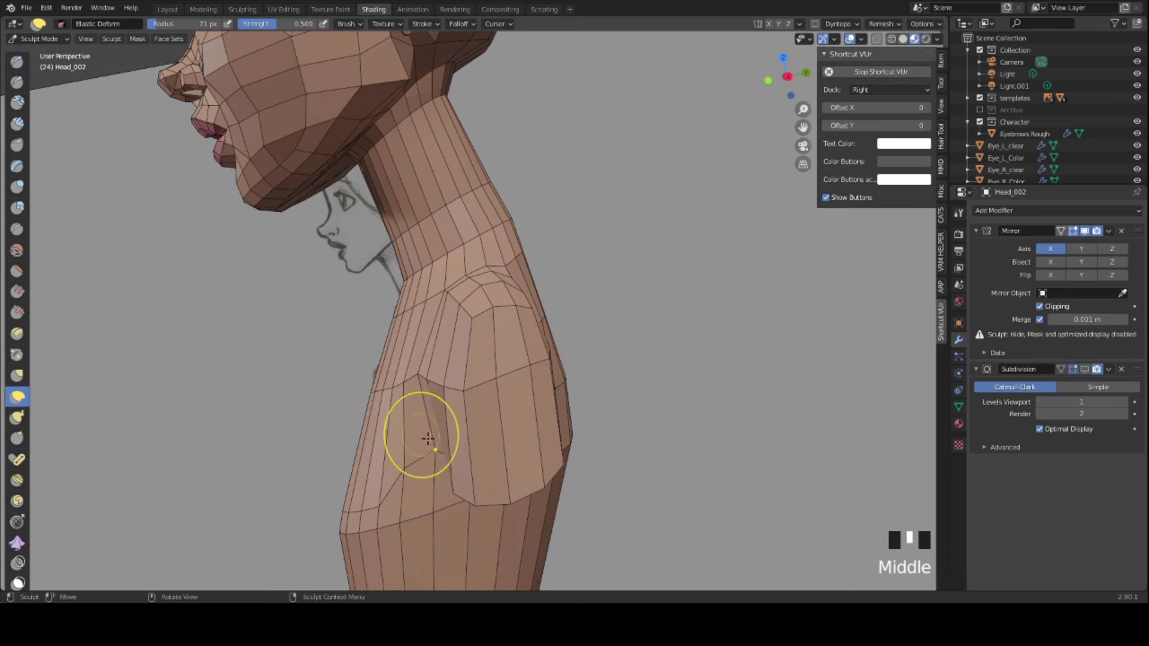
pyautogui.moveTo(428, 439); pyautogui.dragTo(425, 446)
pyautogui.moveTo(424, 446); pyautogui.dragTo(442, 379, button='middle')
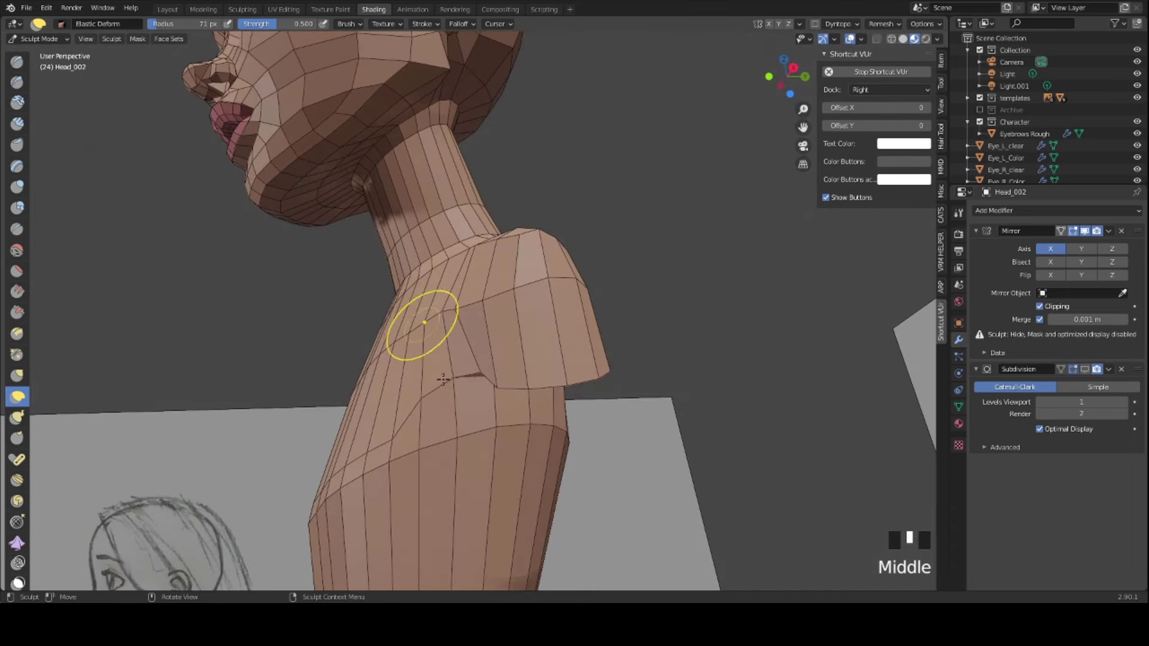
pyautogui.moveTo(456, 377); pyautogui.dragTo(441, 385)
pyautogui.moveTo(441, 385)
pyautogui.mouseDown(button='middle')
pyautogui.moveTo(555, 339)
pyautogui.moveTo(461, 379)
pyautogui.moveTo(370, 374)
pyautogui.mouseUp(button='middle')
pyautogui.moveTo(547, 379); pyautogui.dragTo(435, 393, button='middle')
pyautogui.moveTo(435, 393); pyautogui.dragTo(427, 395)
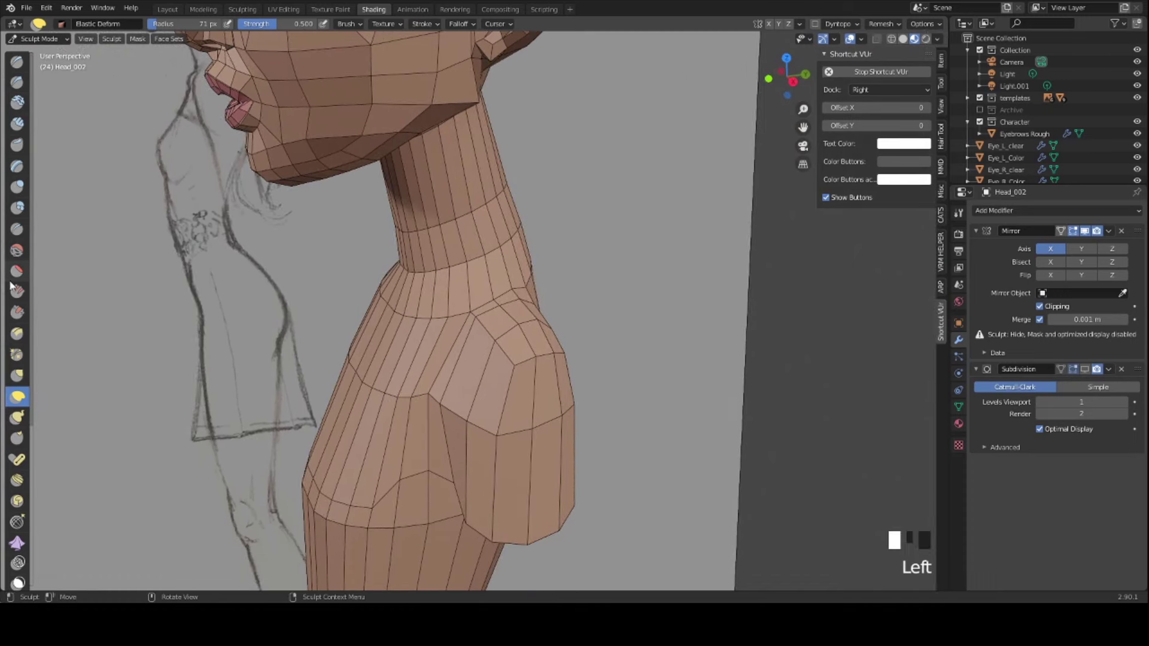
# - Switch to the Smooth brush and smooth the top of the shoulder, the upper arm and the adjoining chest and back
pyautogui.click(17, 254)
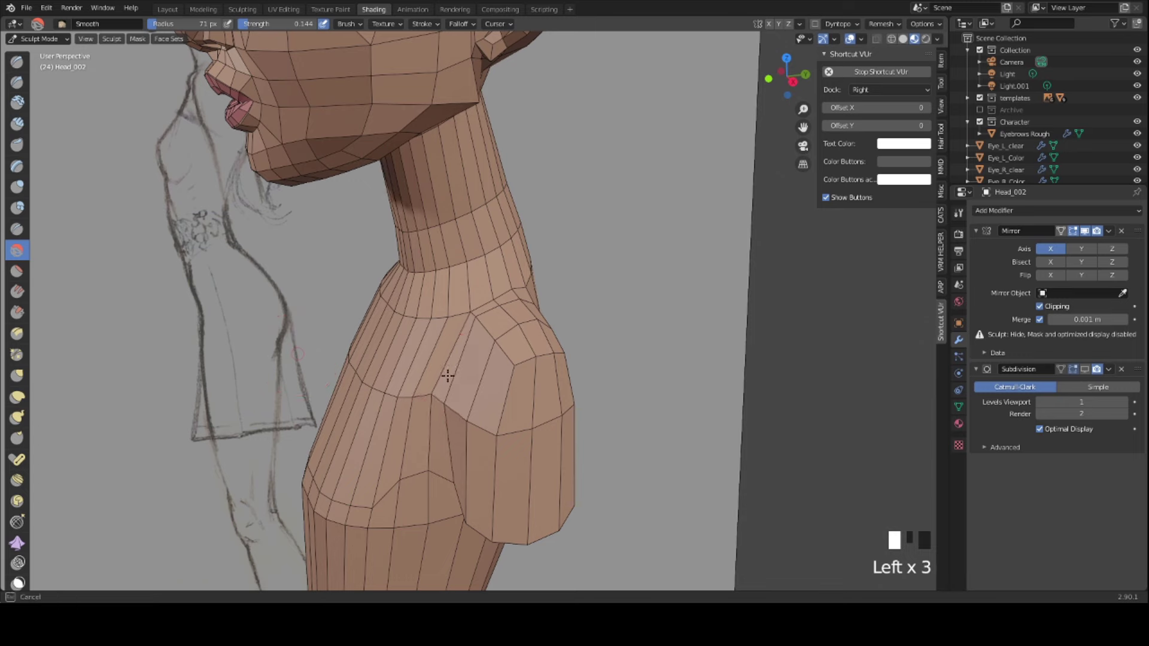
pyautogui.moveTo(448, 375); pyautogui.dragTo(448, 372, button='middle')
pyautogui.moveTo(449, 371)
pyautogui.mouseDown()
pyautogui.moveTo(441, 321)
pyautogui.moveTo(473, 302)
pyautogui.mouseUp()
pyautogui.moveTo(479, 298); pyautogui.dragTo(488, 292)
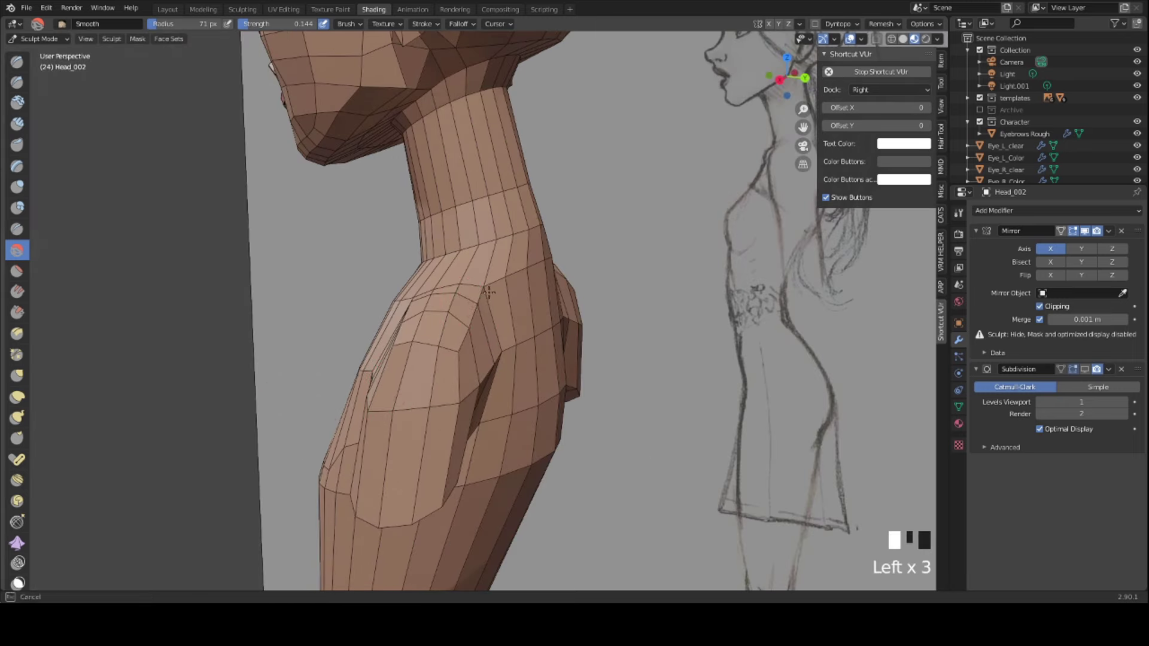
pyautogui.moveTo(489, 292); pyautogui.dragTo(410, 371, button='middle')
pyautogui.moveTo(410, 371); pyautogui.dragTo(379, 411)
pyautogui.moveTo(379, 410); pyautogui.dragTo(286, 354, button='middle')
pyautogui.moveTo(212, 346); pyautogui.dragTo(479, 286, button='middle')
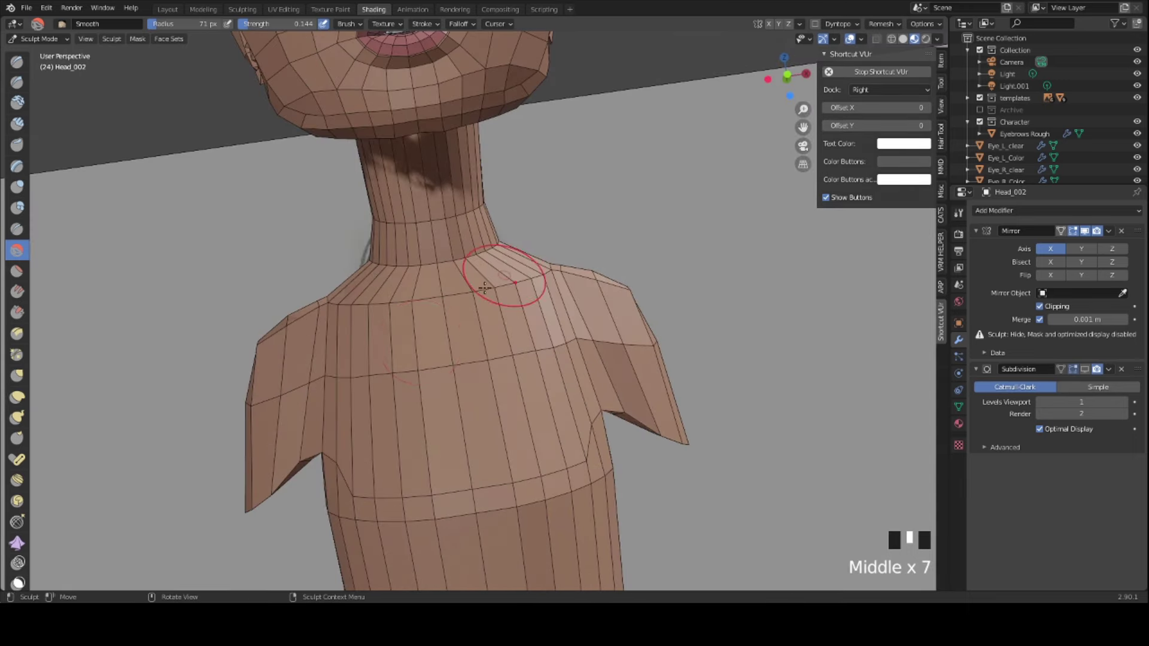
# - Switch the body mesh to Edit Mode and select the edge loop running across the upper chest into the shoulder
pyautogui.click(38, 39)
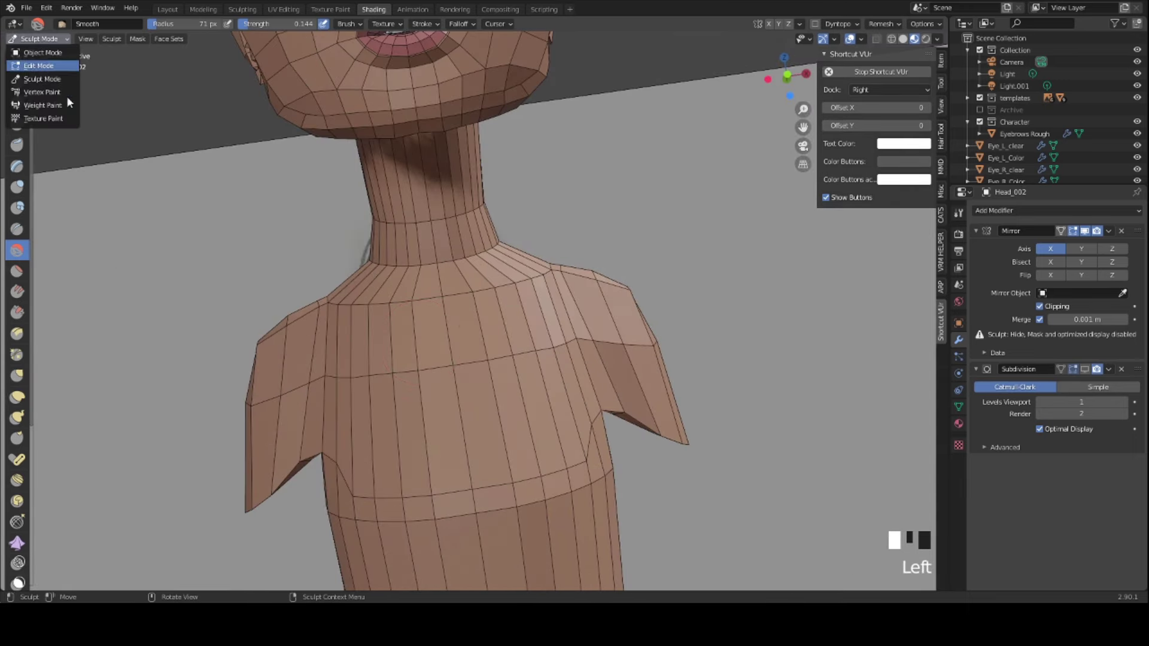
pyautogui.click(39, 66)
pyautogui.moveTo(359, 269)
pyautogui.mouseDown(button='middle')
pyautogui.moveTo(506, 359)
pyautogui.moveTo(507, 339)
pyautogui.mouseUp(button='middle')
pyautogui.click(382, 274)
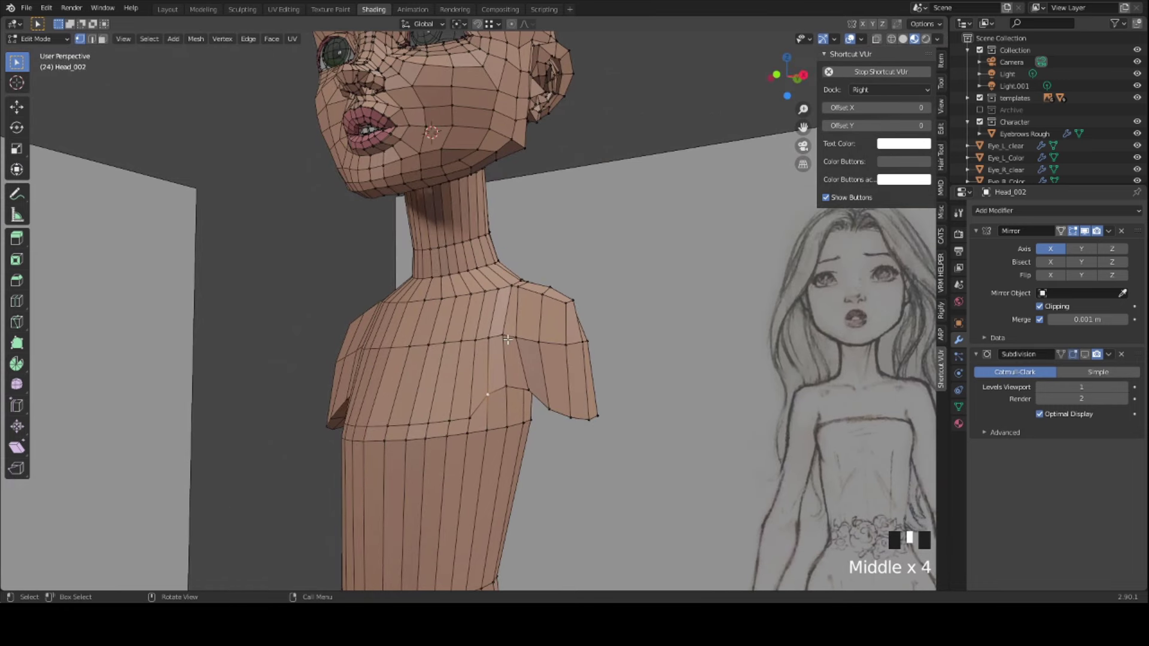
pyautogui.press('2')
pyautogui.keyDown('alt'); pyautogui.click(496, 337); pyautogui.keyUp('alt')
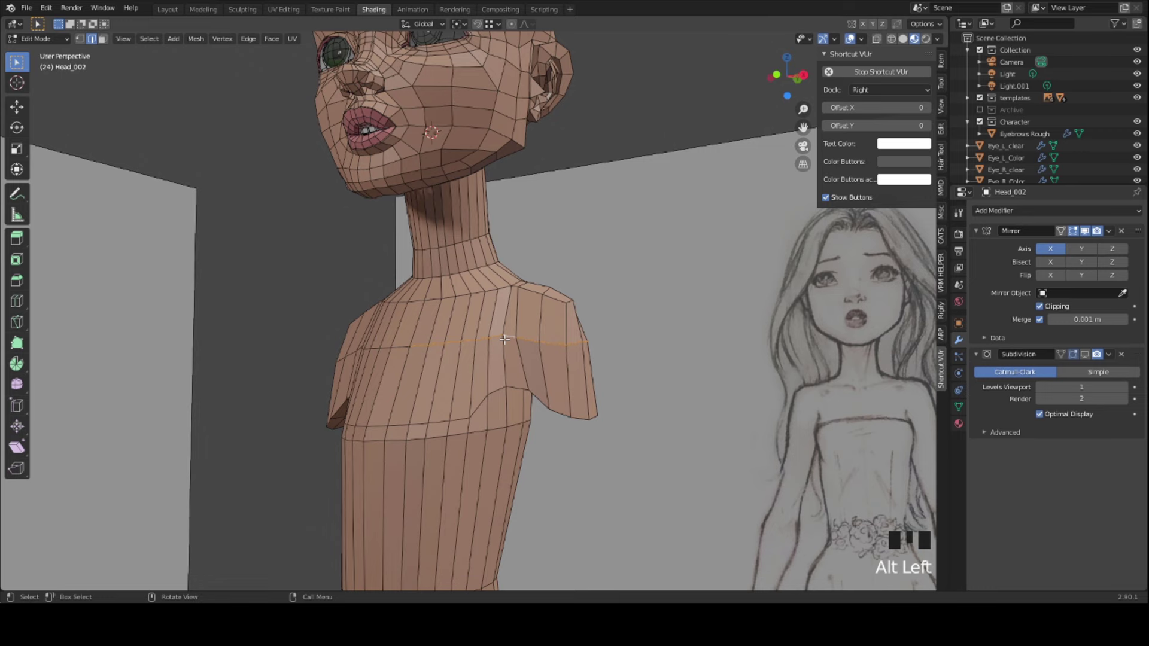
pyautogui.press('3')
pyautogui.moveTo(505, 340); pyautogui.dragTo(476, 300, button='middle')
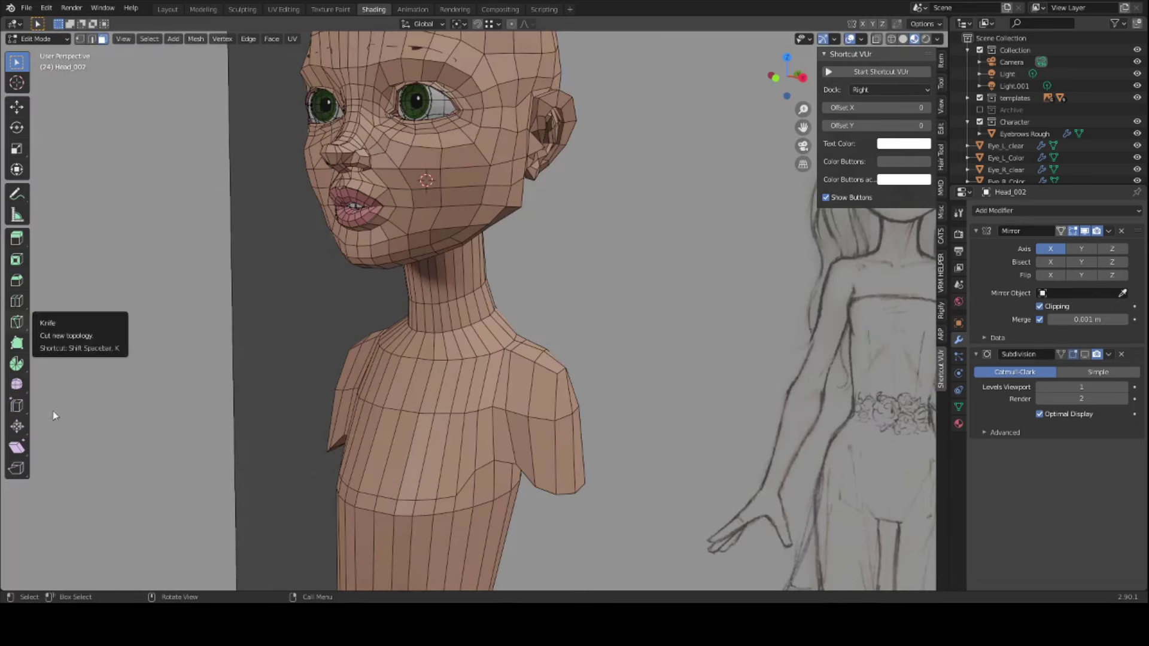
pyautogui.scroll(2, 427, 389)
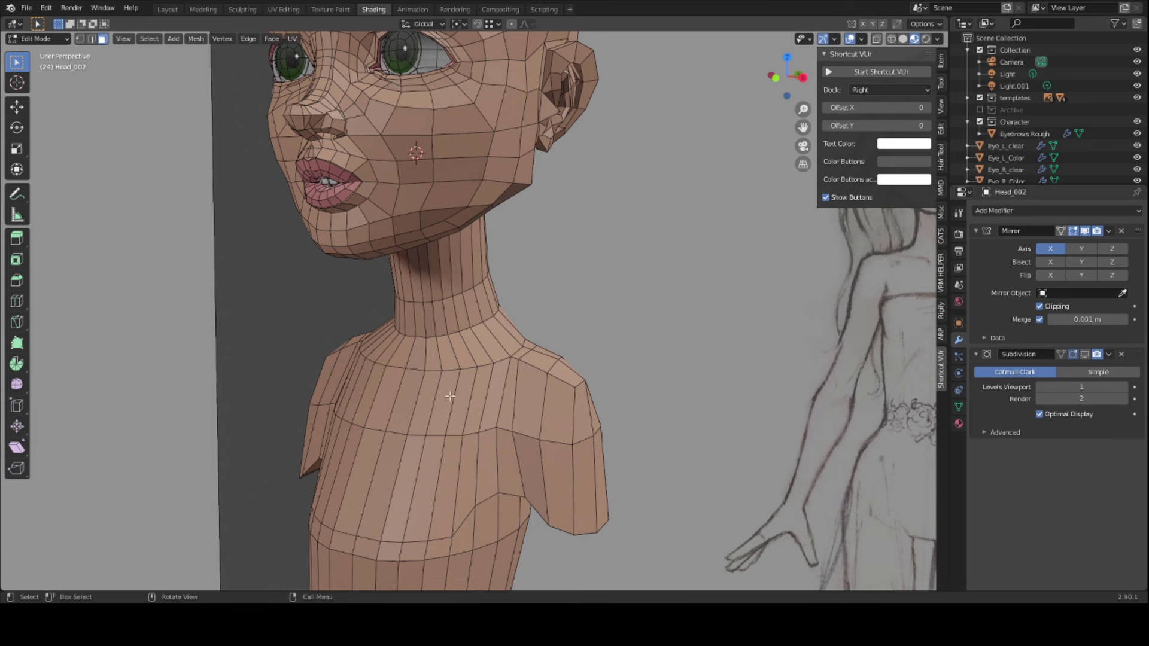
pyautogui.click(438, 355)
pyautogui.press('2')
pyautogui.click(439, 355)
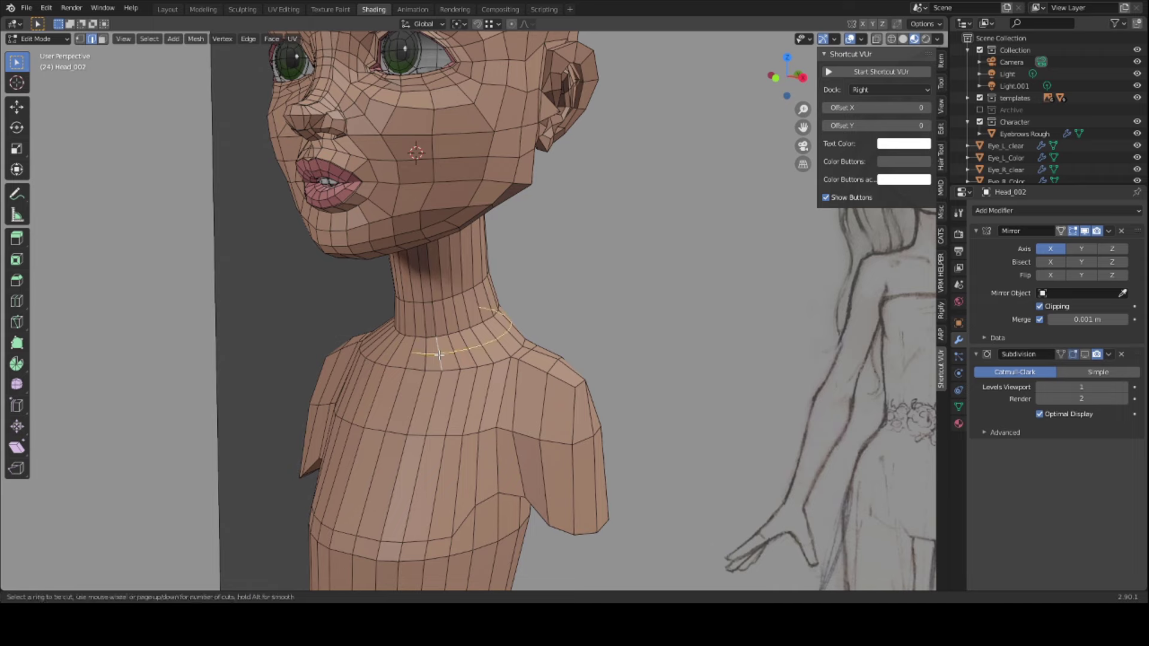
pyautogui.hotkey('ctrl', 'r')
pyautogui.click(441, 354)
pyautogui.rightClick(443, 359)
# - Select the strip of faces from the neck base down between the chest and the shoulder cap and delete those faces
pyautogui.moveTo(513, 424)
pyautogui.mouseDown(button='middle')
pyautogui.moveTo(386, 357)
pyautogui.moveTo(568, 403)
pyautogui.moveTo(475, 386)
pyautogui.moveTo(481, 424)
pyautogui.mouseUp(button='middle')
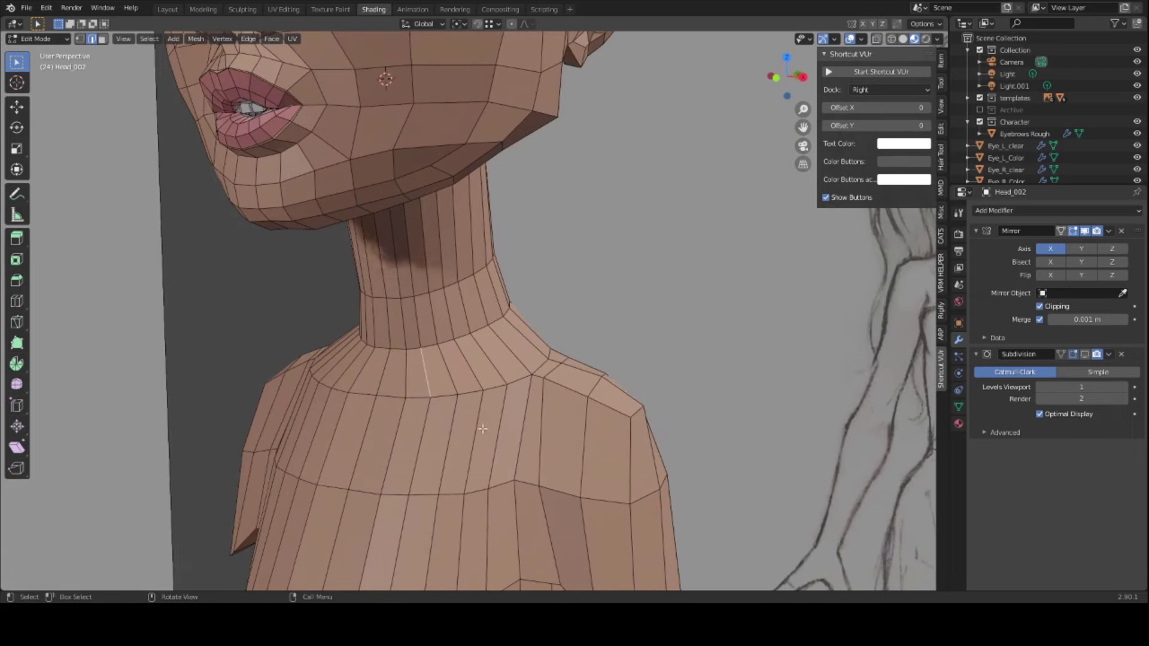
pyautogui.click(519, 343)
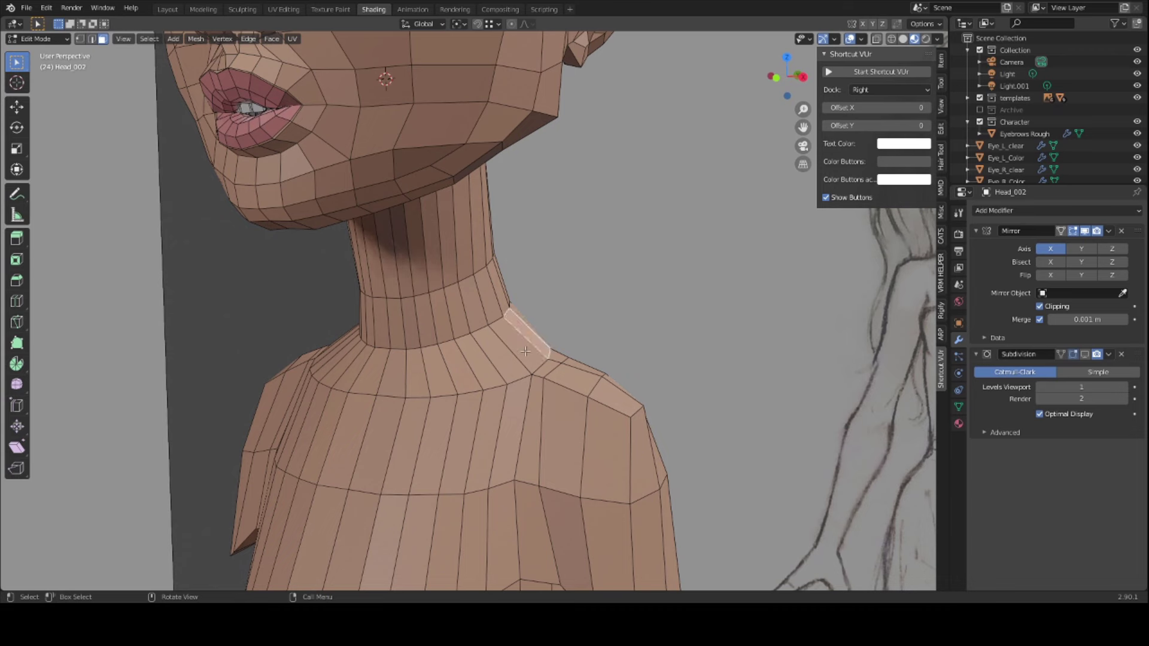
pyautogui.keyDown('shift'); pyautogui.click(532, 422); pyautogui.keyUp('shift')
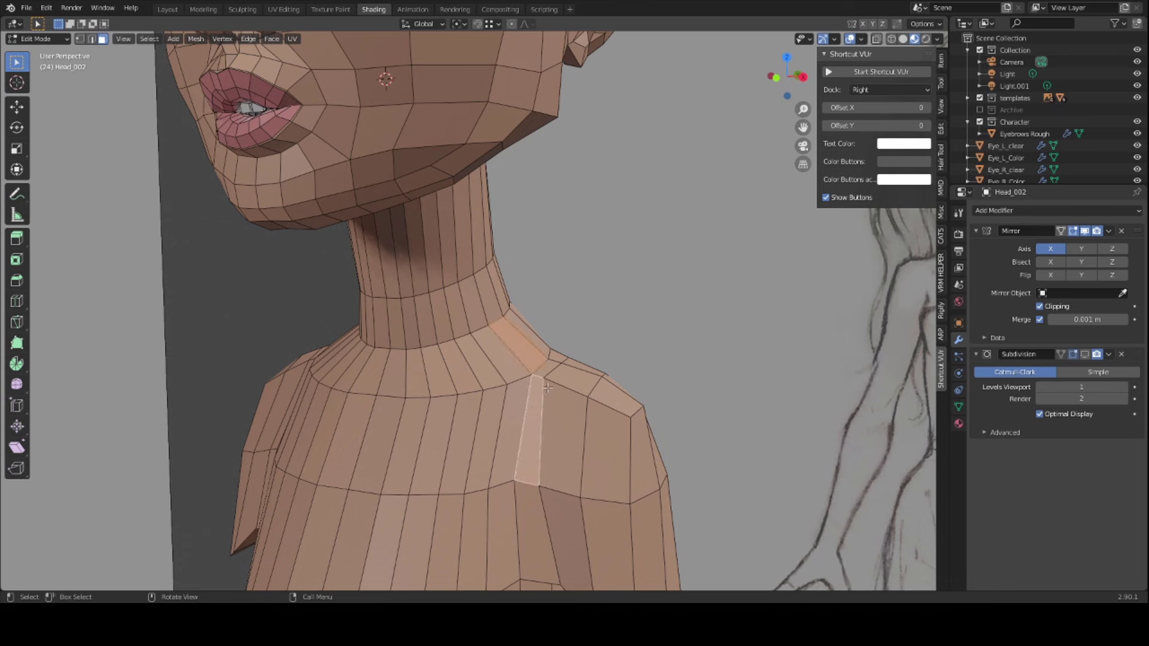
pyautogui.keyDown('shift'); pyautogui.click(545, 367); pyautogui.keyUp('shift')
pyautogui.press('x')
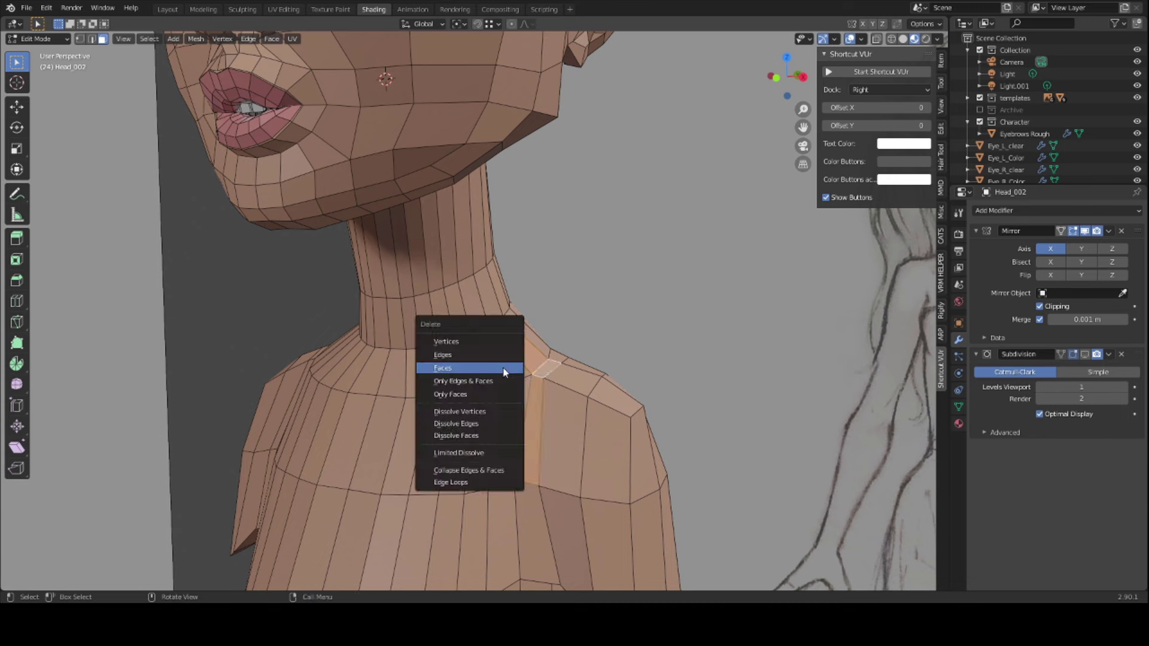
pyautogui.click(505, 370)
# - Add two loop cuts around the collar, one slid close above and one close below the existing loop at the neck's base
pyautogui.press('2')
pyautogui.click(472, 375)
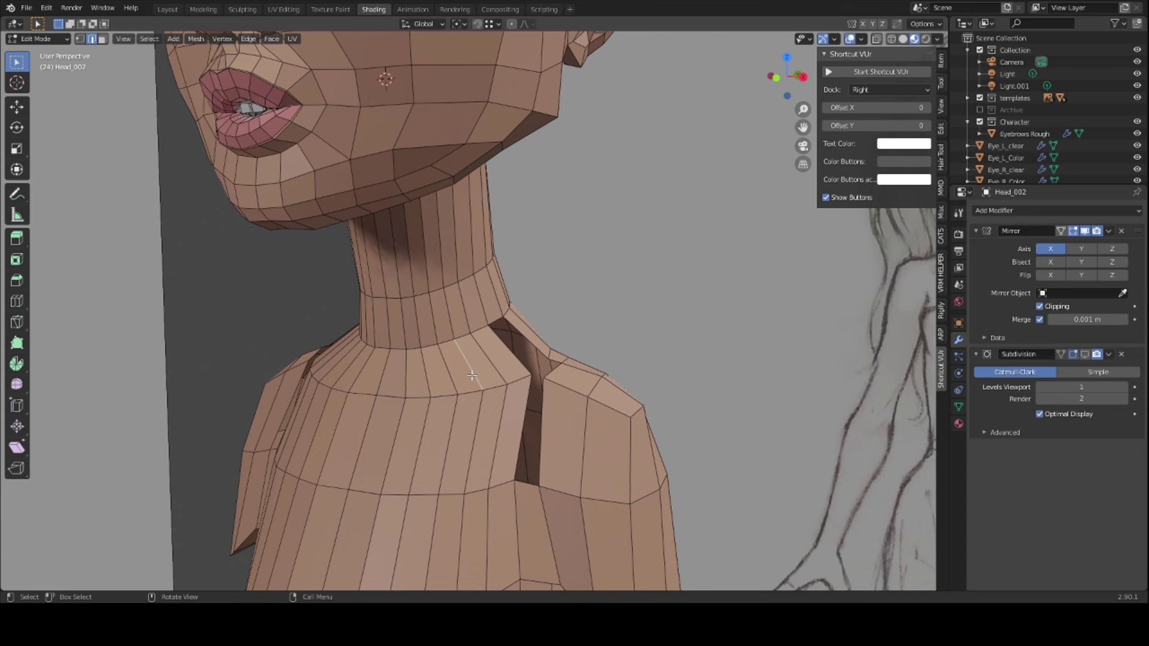
pyautogui.hotkey('ctrl', 'r')
pyautogui.click(472, 377)
pyautogui.click(474, 393)
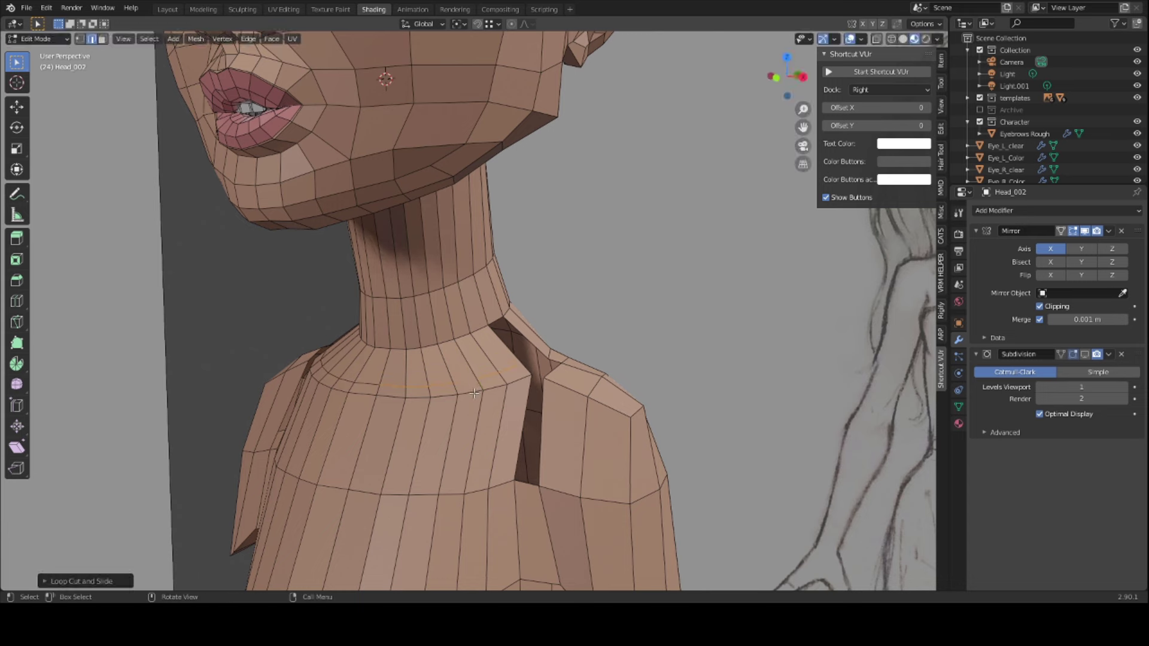
pyautogui.press('g')
pyautogui.press('g')
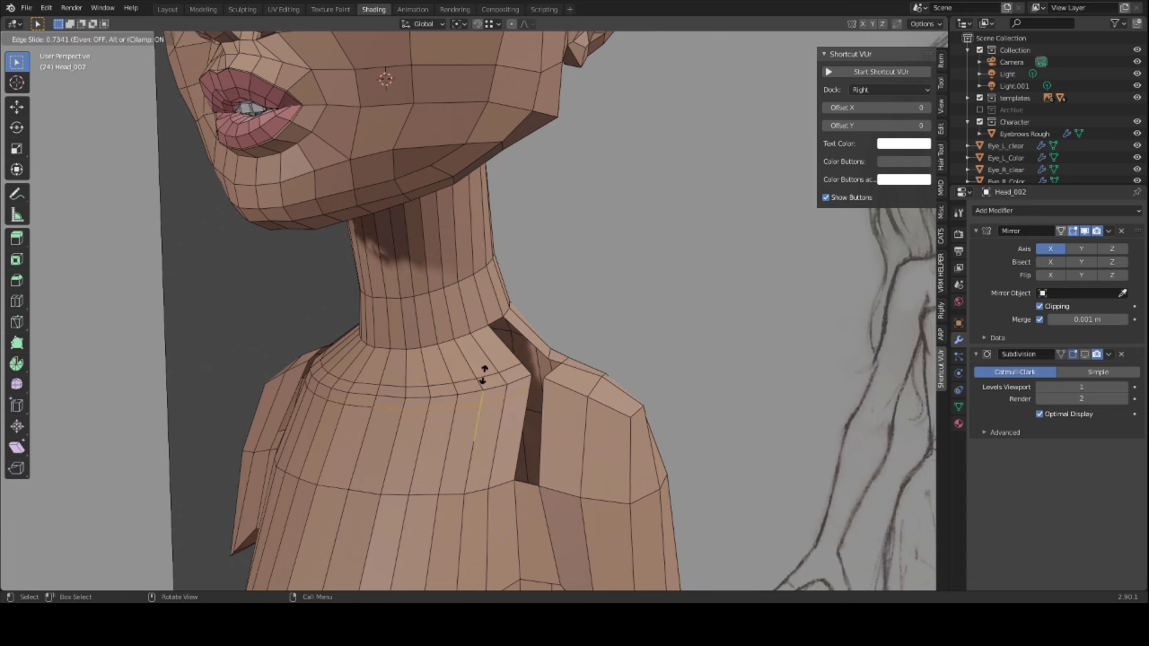
pyautogui.click(483, 374)
pyautogui.moveTo(483, 374)
pyautogui.mouseDown(button='middle')
pyautogui.moveTo(435, 406)
pyautogui.moveTo(492, 443)
pyautogui.mouseUp(button='middle')
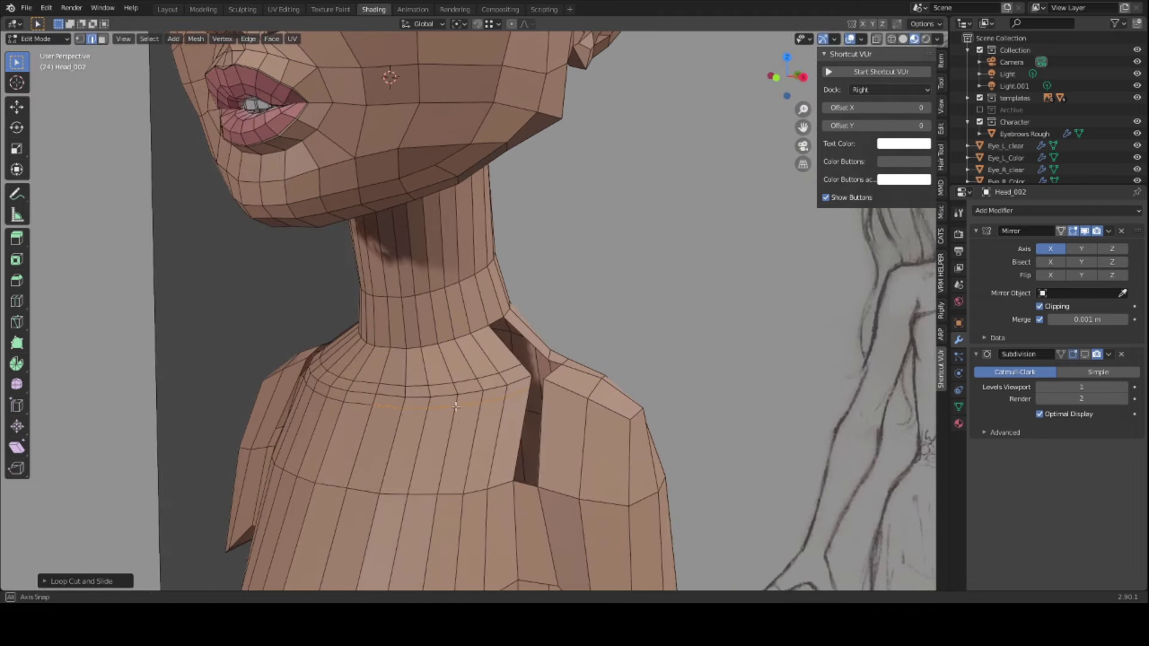
# - Try filling the gap between the chest and the shoulder cap with faces, and undo the fill
pyautogui.press('k')
pyautogui.click(526, 482)
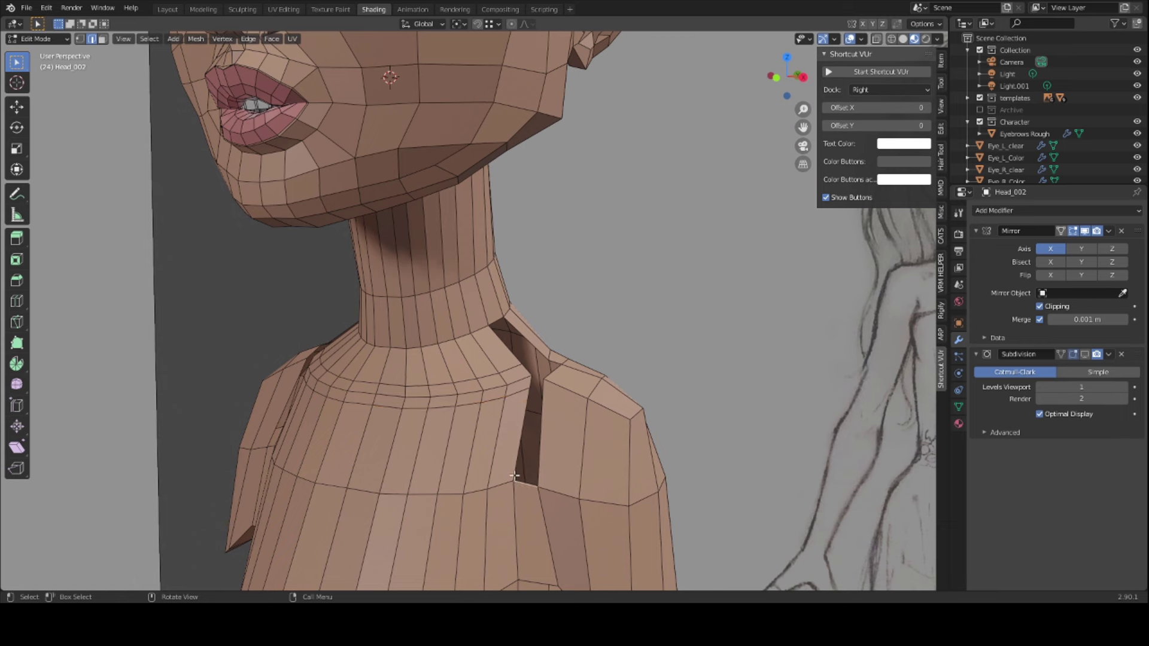
pyautogui.press('f')
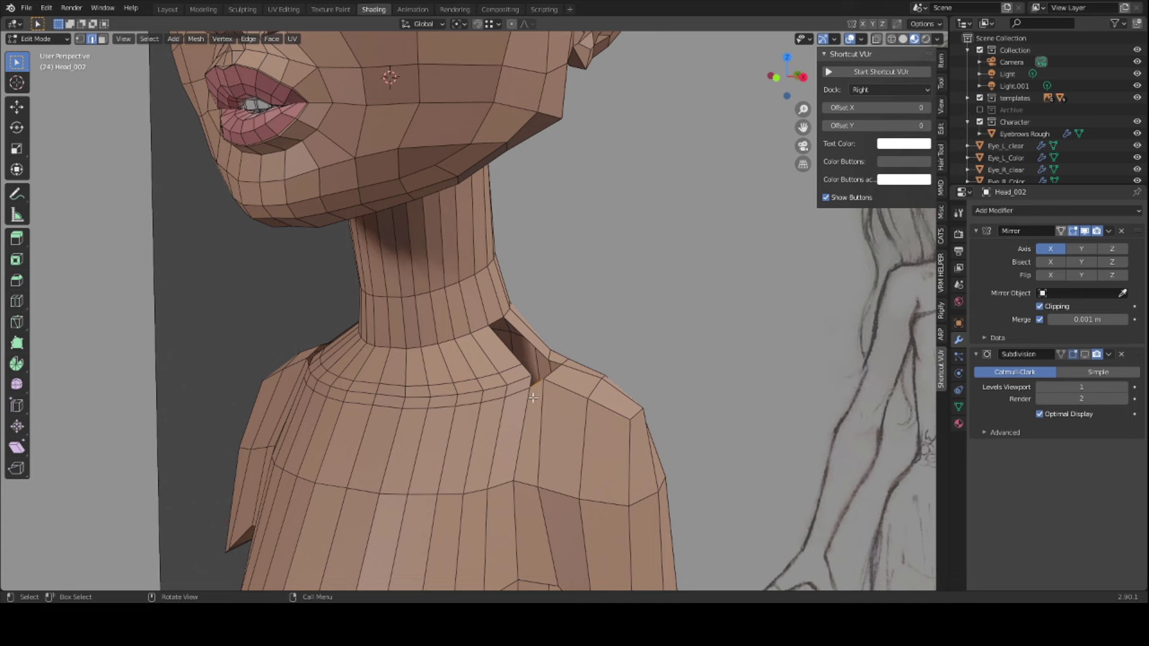
pyautogui.moveTo(532, 397)
pyautogui.mouseDown(button='middle')
pyautogui.moveTo(557, 433)
pyautogui.moveTo(536, 379)
pyautogui.mouseUp(button='middle')
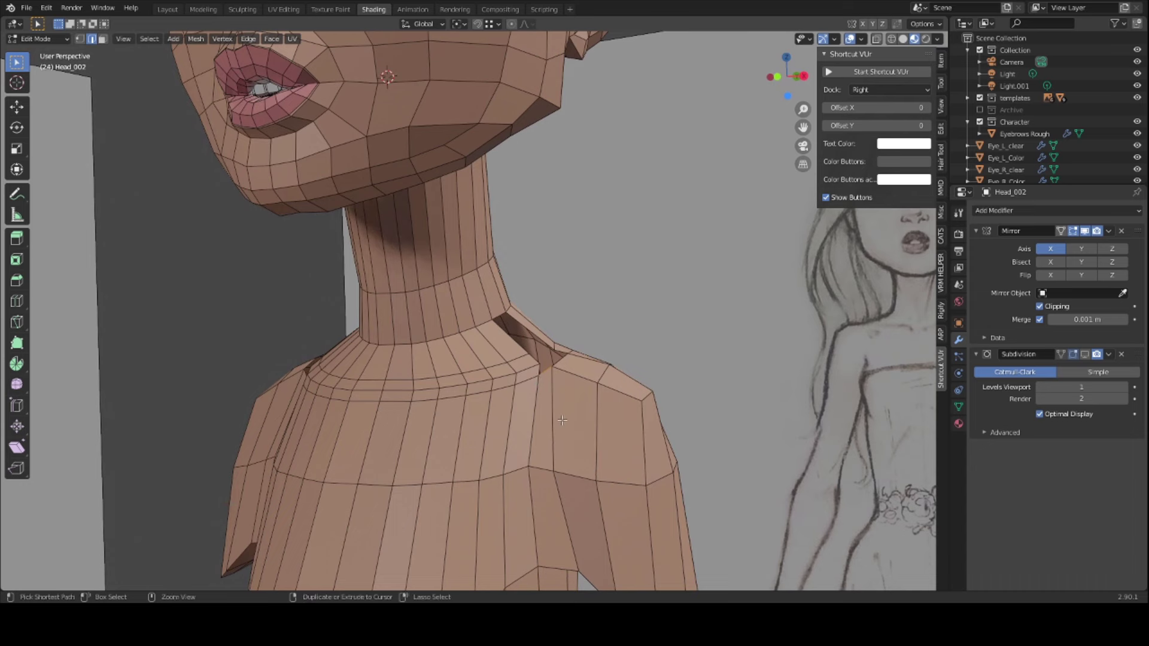
pyautogui.hotkey('ctrl', 'z')
# - Add a loop cut around the shoulder cap, midway between its top edge and the armpit-side loop
pyautogui.hotkey('ctrl', 'r')
pyautogui.moveTo(590, 424); pyautogui.dragTo(601, 428, button='middle')
pyautogui.click(599, 429)
pyautogui.click(593, 425)
# - Fill the gap between the chest and the shoulder cap with new faces, working from its lower edge up to the collar loops
pyautogui.click(554, 466)
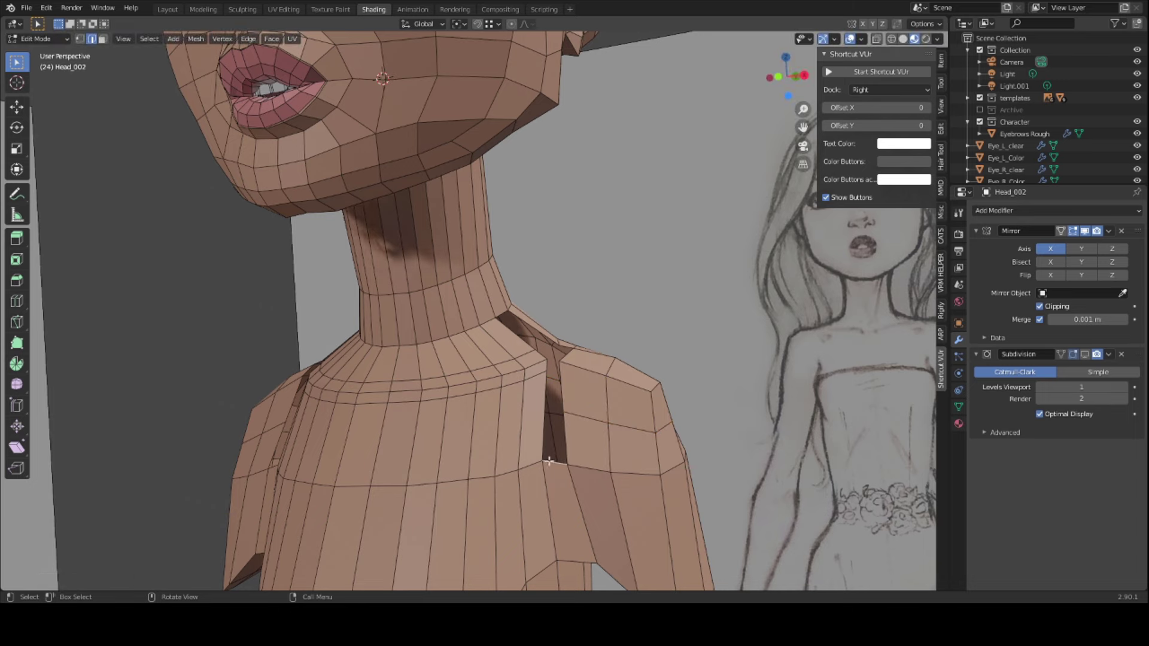
pyautogui.moveTo(640, 432); pyautogui.dragTo(663, 443, button='middle')
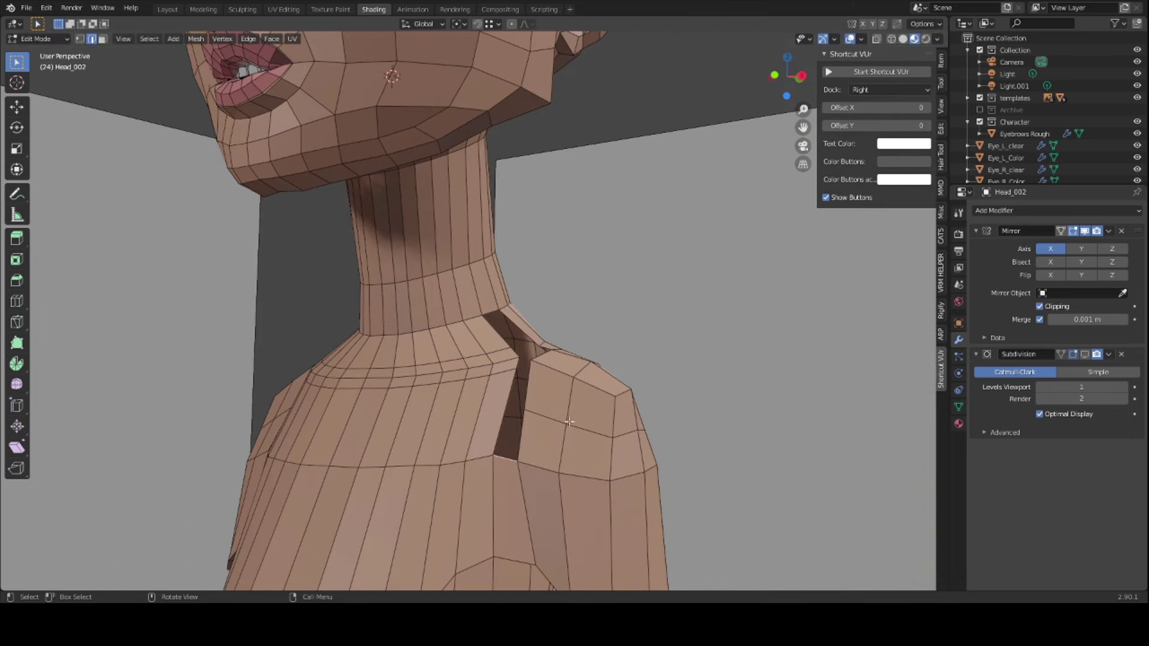
pyautogui.moveTo(569, 421); pyautogui.dragTo(579, 447, button='middle')
pyautogui.press('f')
pyautogui.press('f')
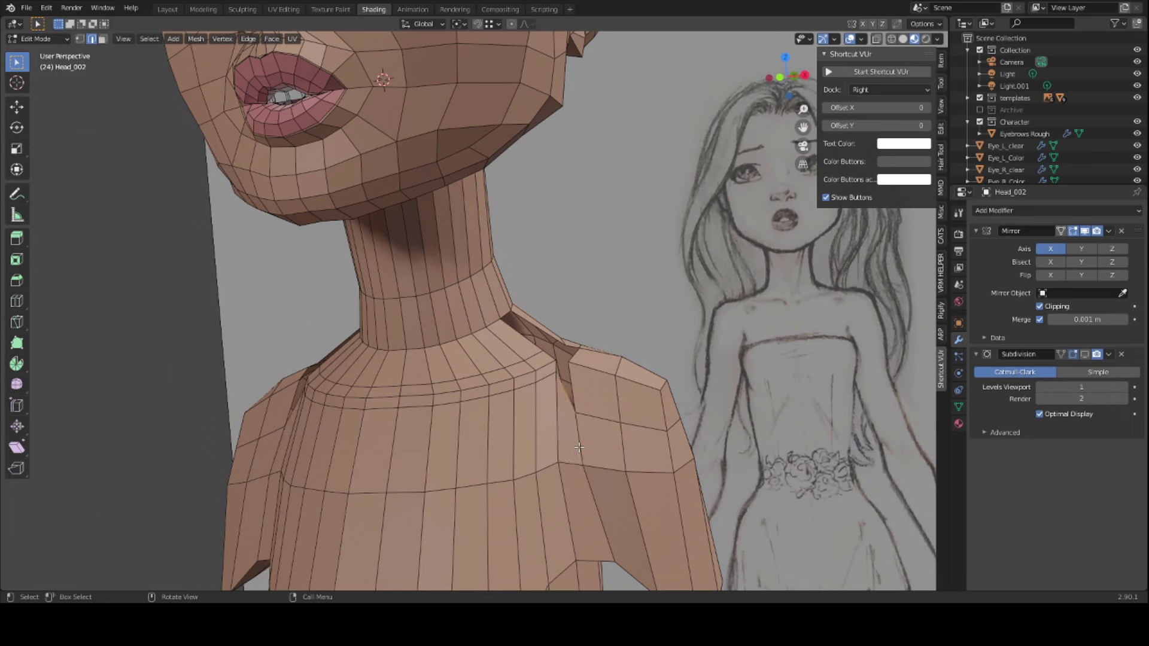
pyautogui.scroll(2, 563, 404)
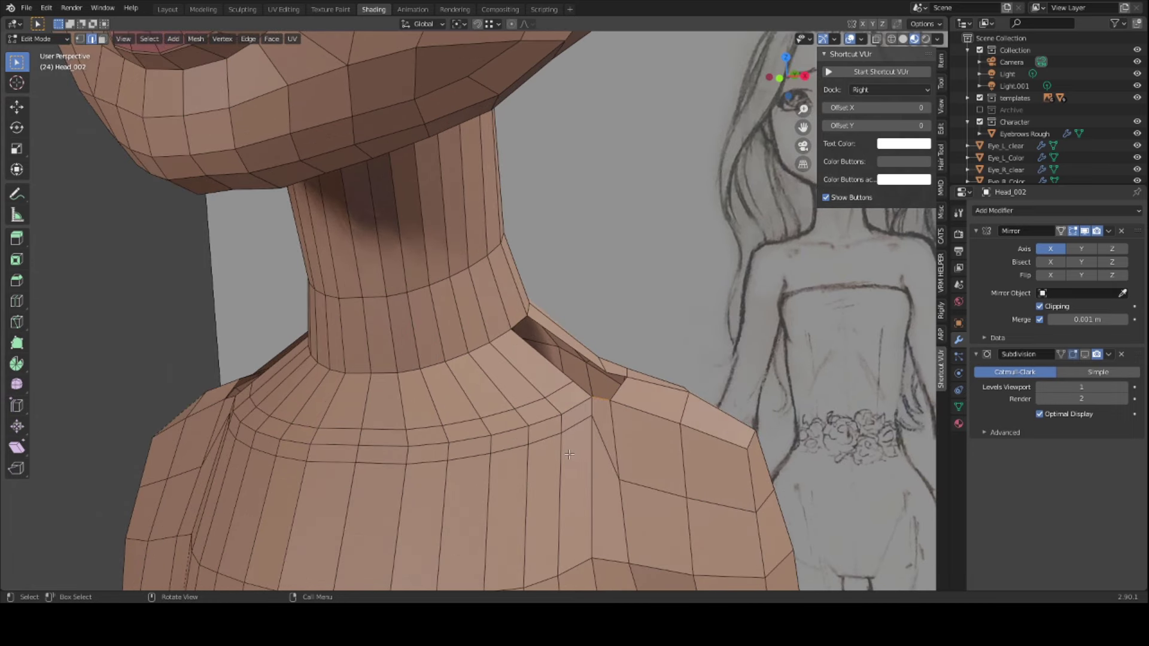
pyautogui.press('1')
pyautogui.click(591, 436)
pyautogui.press('Tab')
pyautogui.moveTo(587, 461)
pyautogui.mouseDown(button='middle')
pyautogui.moveTo(438, 417)
pyautogui.moveTo(389, 462)
pyautogui.moveTo(430, 492)
pyautogui.moveTo(521, 464)
pyautogui.mouseUp(button='middle')
pyautogui.press('Tab')
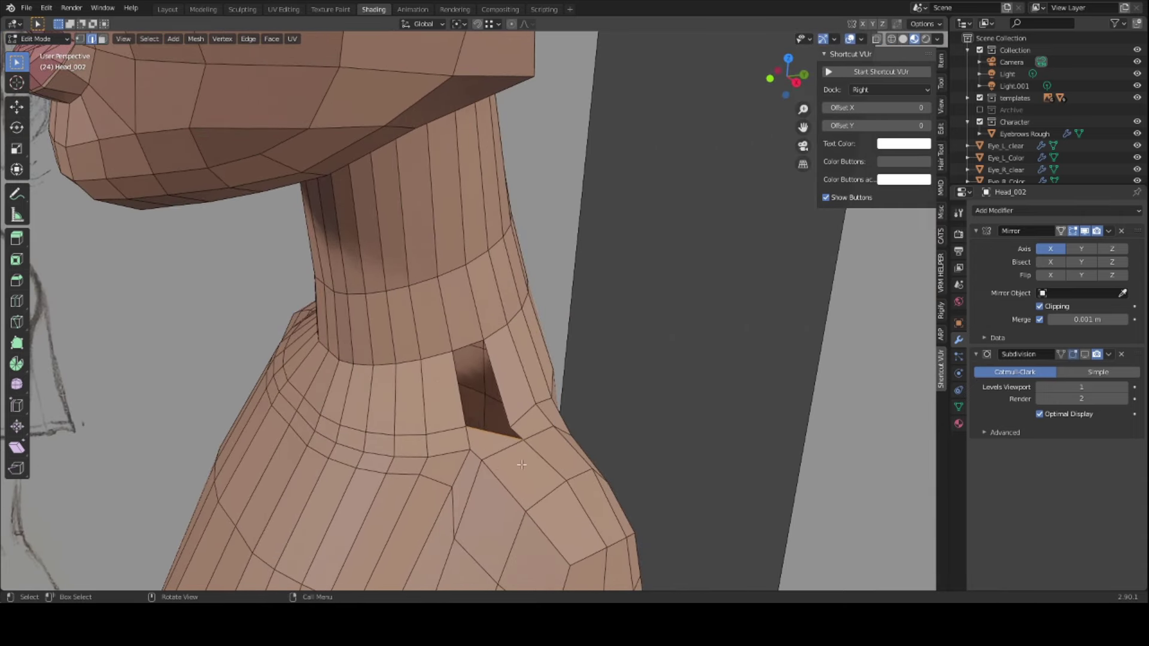
# - Add a loop cut around the base of the neck and move it down along Z close to the collar loops
pyautogui.moveTo(507, 407); pyautogui.dragTo(468, 402, button='middle')
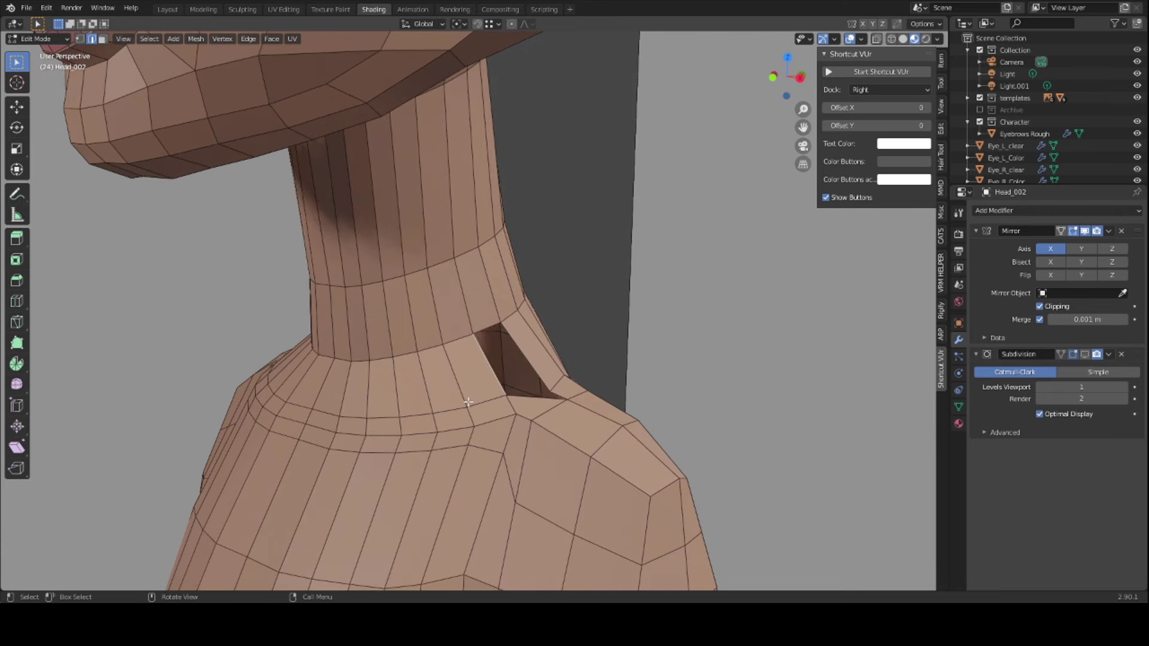
pyautogui.click(461, 376)
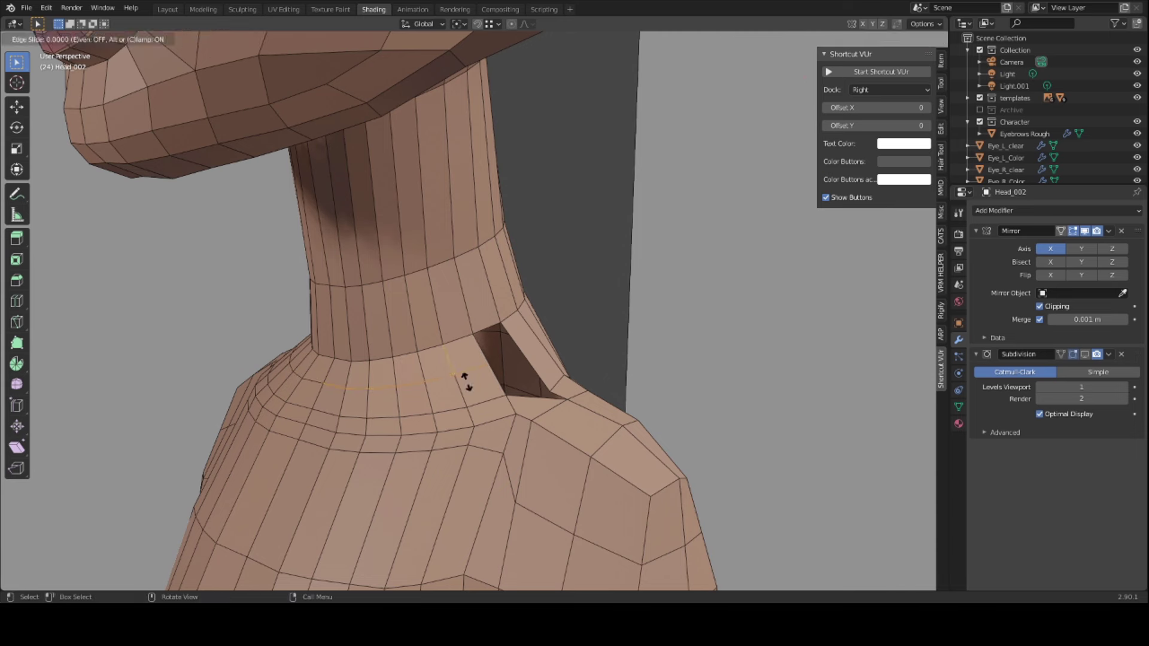
pyautogui.click(461, 377)
pyautogui.moveTo(461, 377); pyautogui.dragTo(451, 340, button='middle')
pyautogui.press('g')
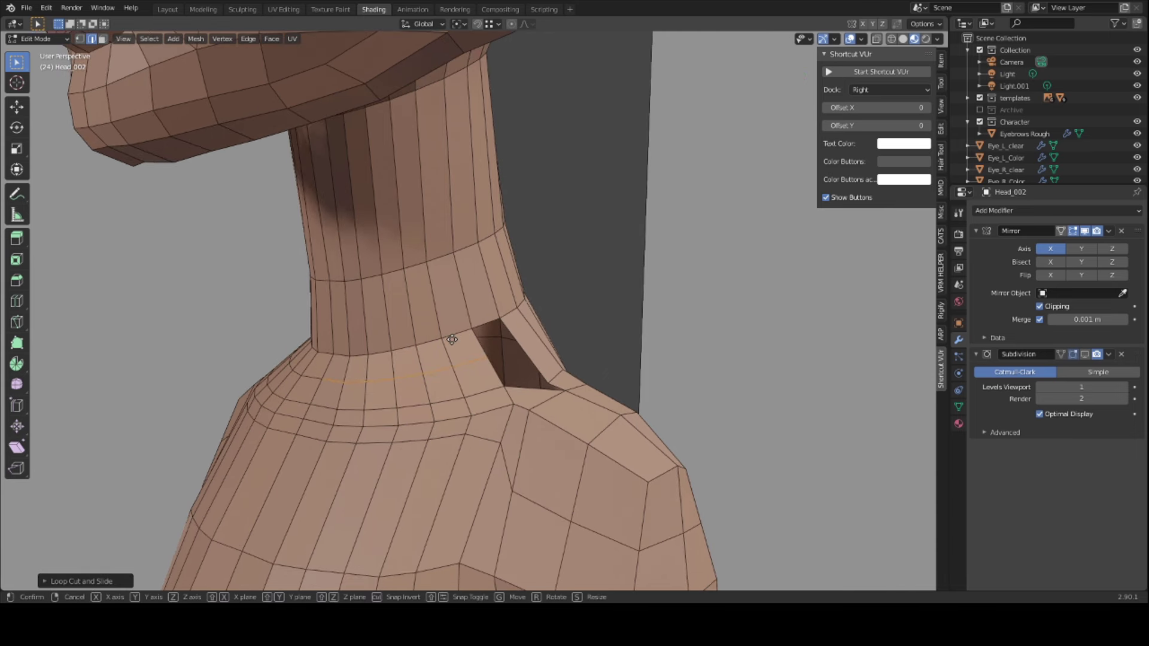
pyautogui.press('z')
pyautogui.click(457, 362)
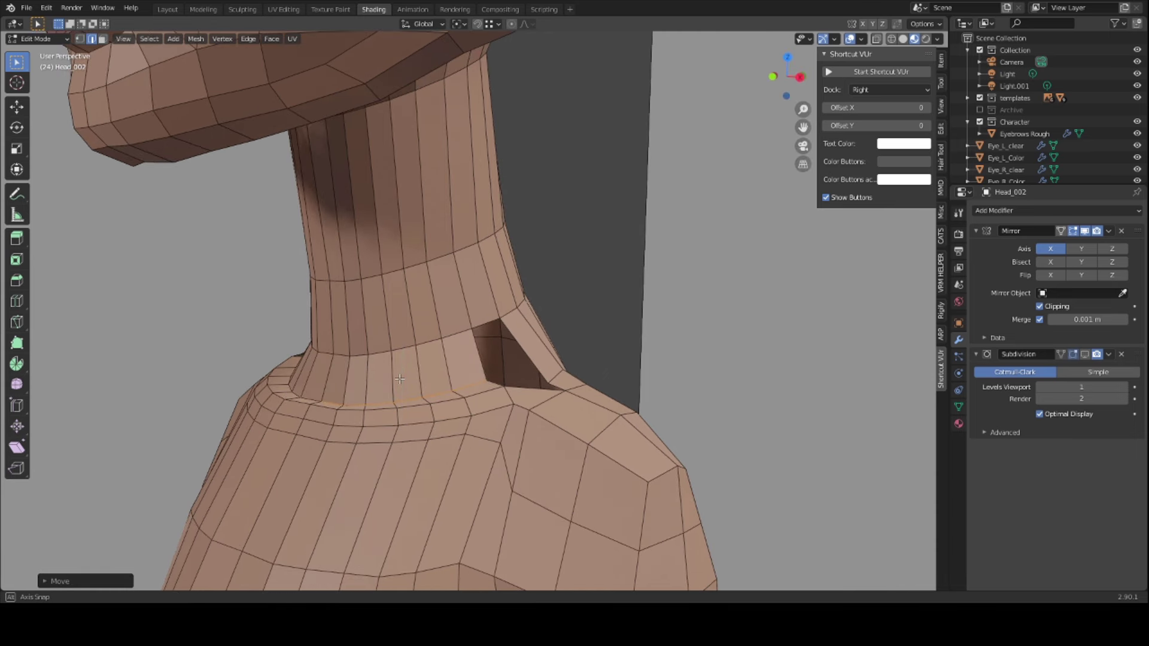
# - Fill the remaining hole between the neck base and the top of the shoulder with faces
pyautogui.moveTo(400, 379); pyautogui.dragTo(345, 412, button='middle')
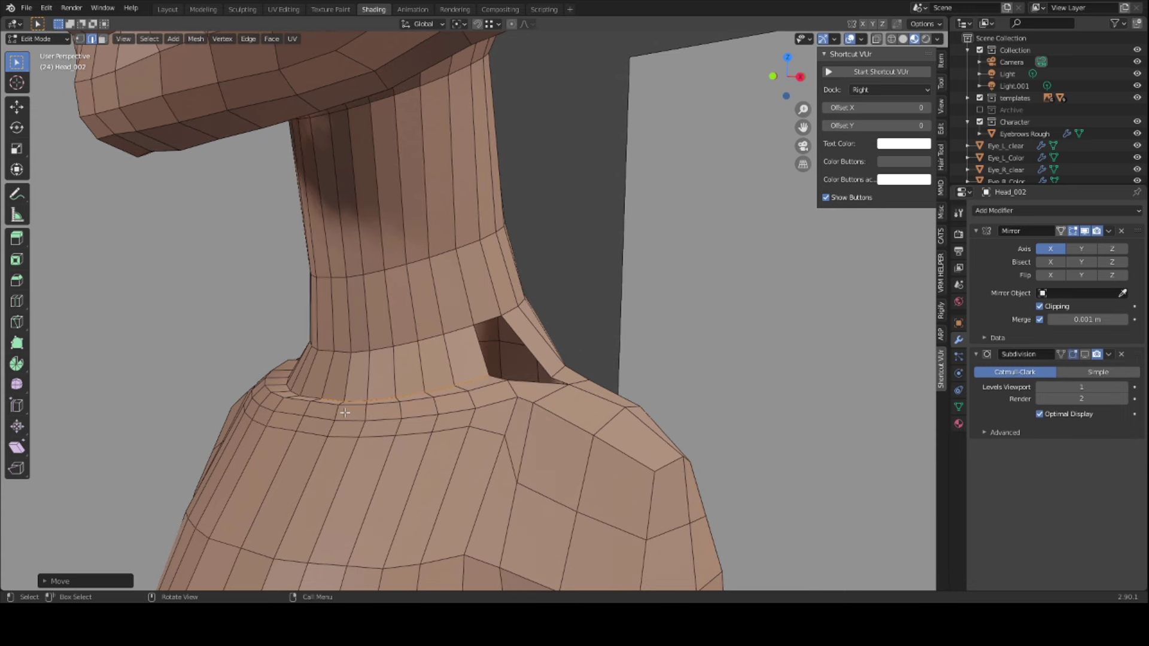
pyautogui.scroll(2, 377, 410)
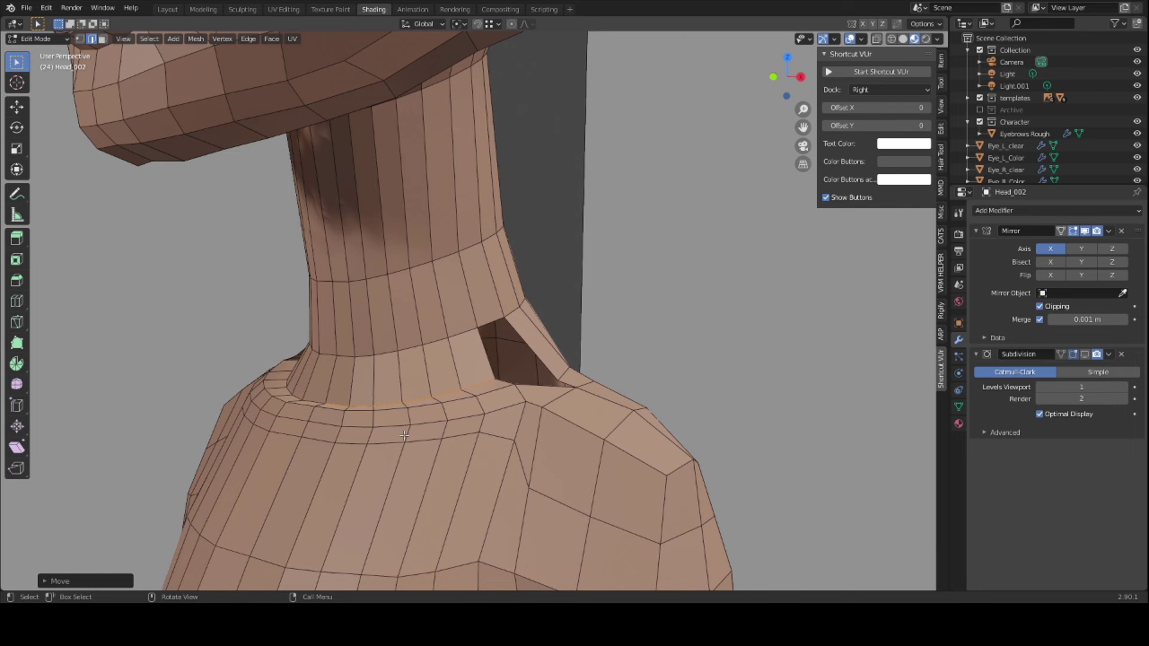
pyautogui.moveTo(367, 435); pyautogui.dragTo(456, 446, button='middle')
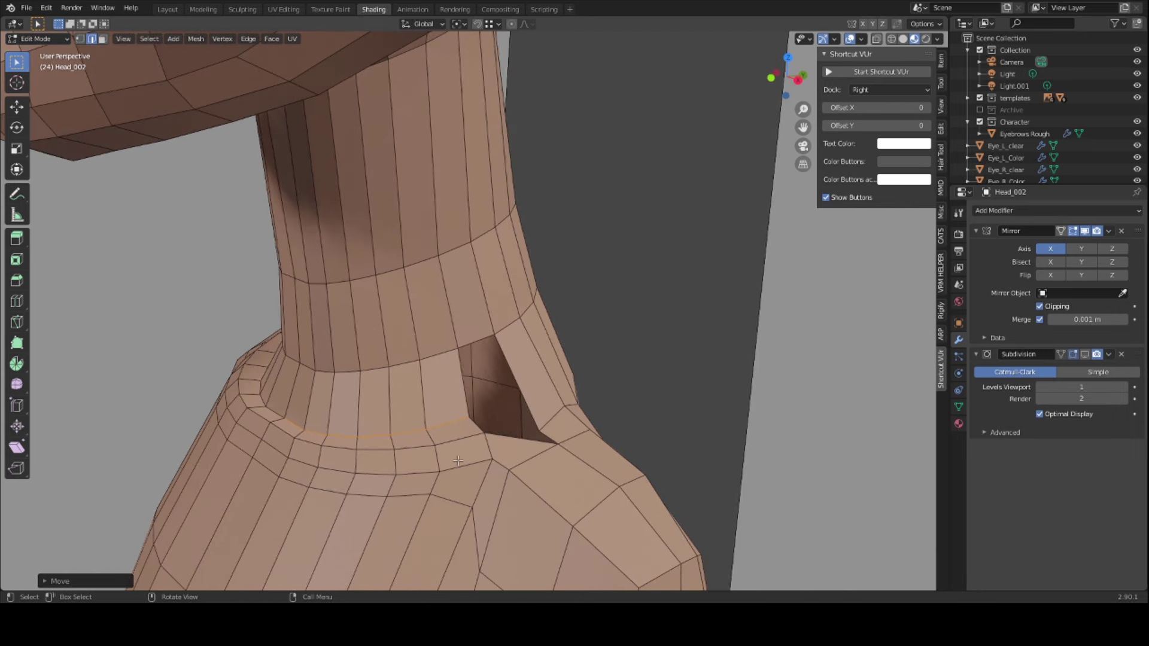
pyautogui.moveTo(458, 461); pyautogui.dragTo(509, 500, button='middle')
pyautogui.press('g')
pyautogui.click(428, 409)
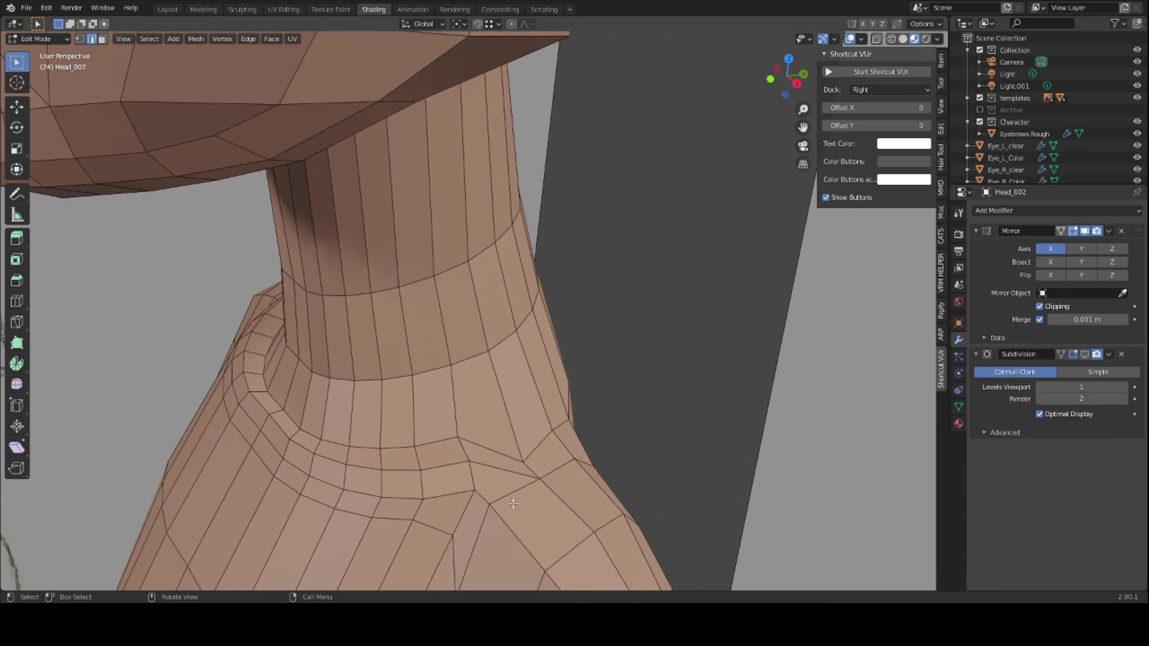
# - Slide two vertices along their edges where the filled area meets the shoulder, evening out the flow of the collar loops
pyautogui.click(507, 469)
pyautogui.press('1')
pyautogui.press('g')
pyautogui.press('g')
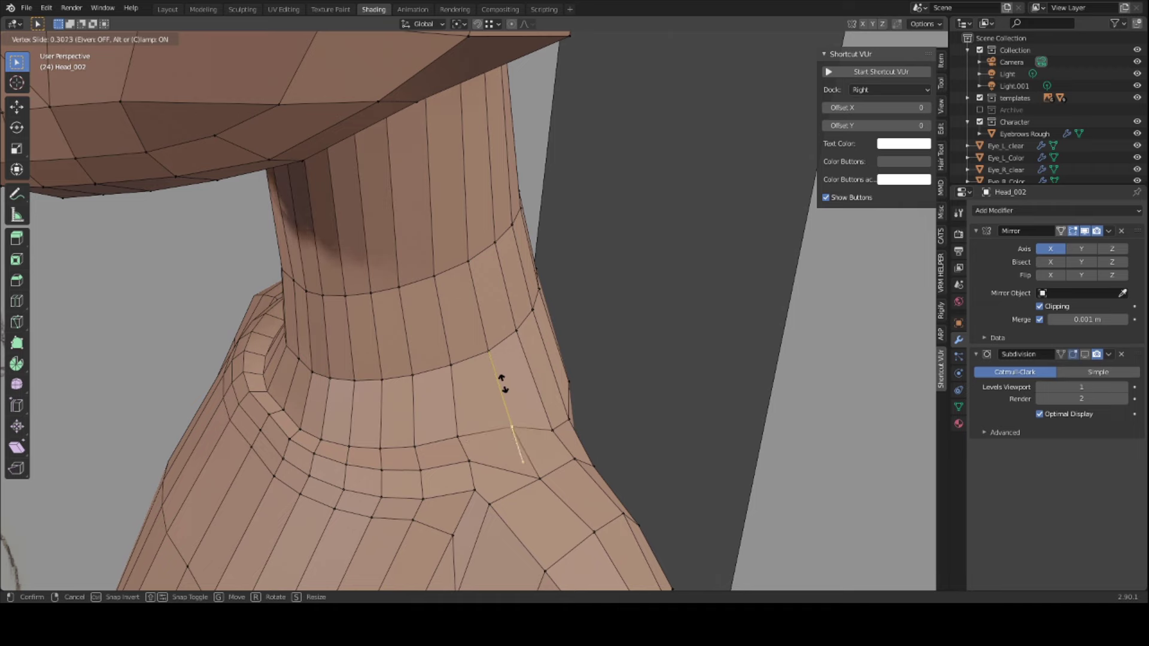
pyautogui.click(504, 381)
pyautogui.moveTo(546, 488); pyautogui.dragTo(606, 450, button='middle')
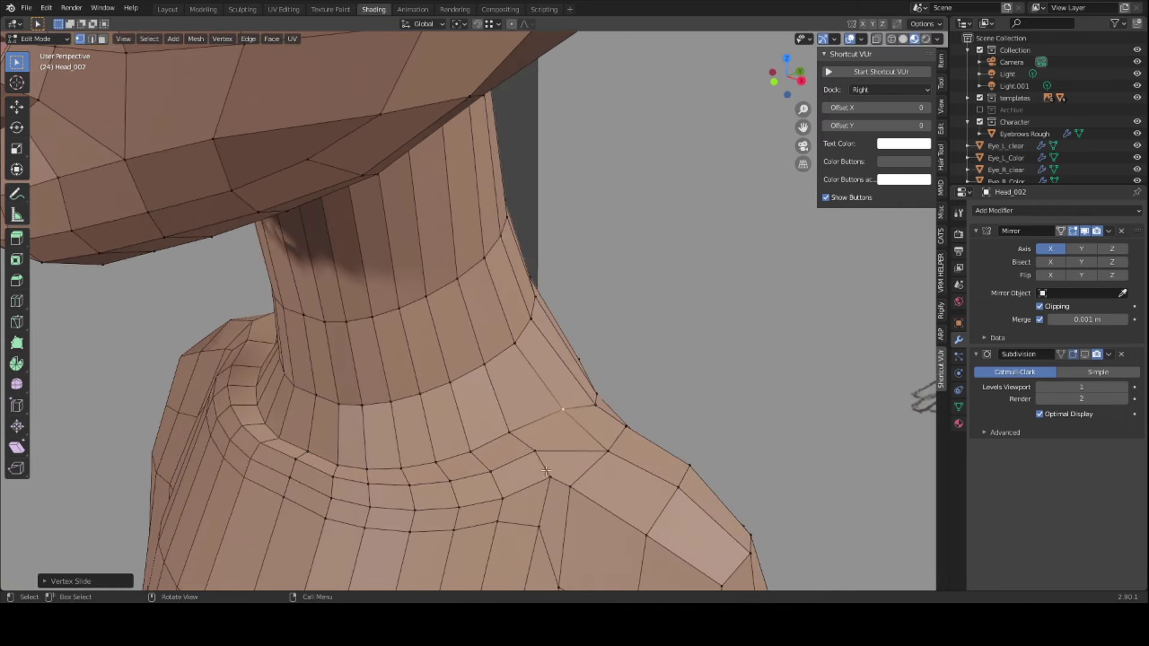
pyautogui.press('g')
pyautogui.press('g')
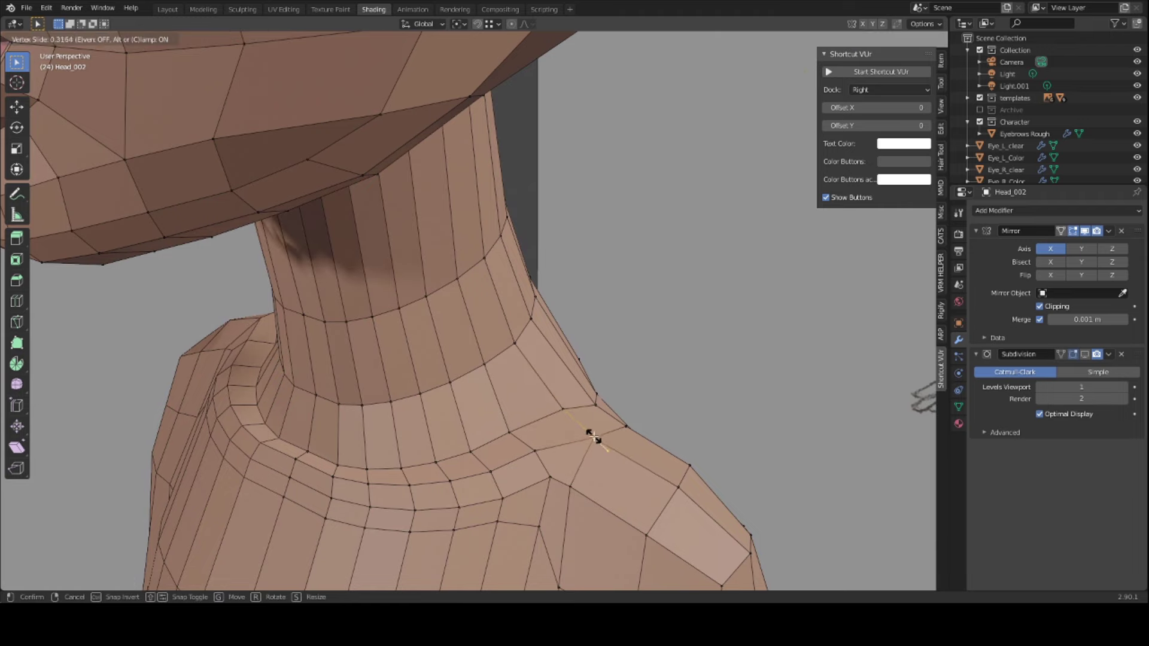
pyautogui.click(601, 443)
# - Try adding a vertical loop cut near the centre of the chest and neck
pyautogui.moveTo(602, 442)
pyautogui.mouseDown(button='middle')
pyautogui.moveTo(460, 422)
pyautogui.moveTo(517, 395)
pyautogui.moveTo(416, 399)
pyautogui.mouseUp(button='middle')
pyautogui.scroll(-3, 517, 395)
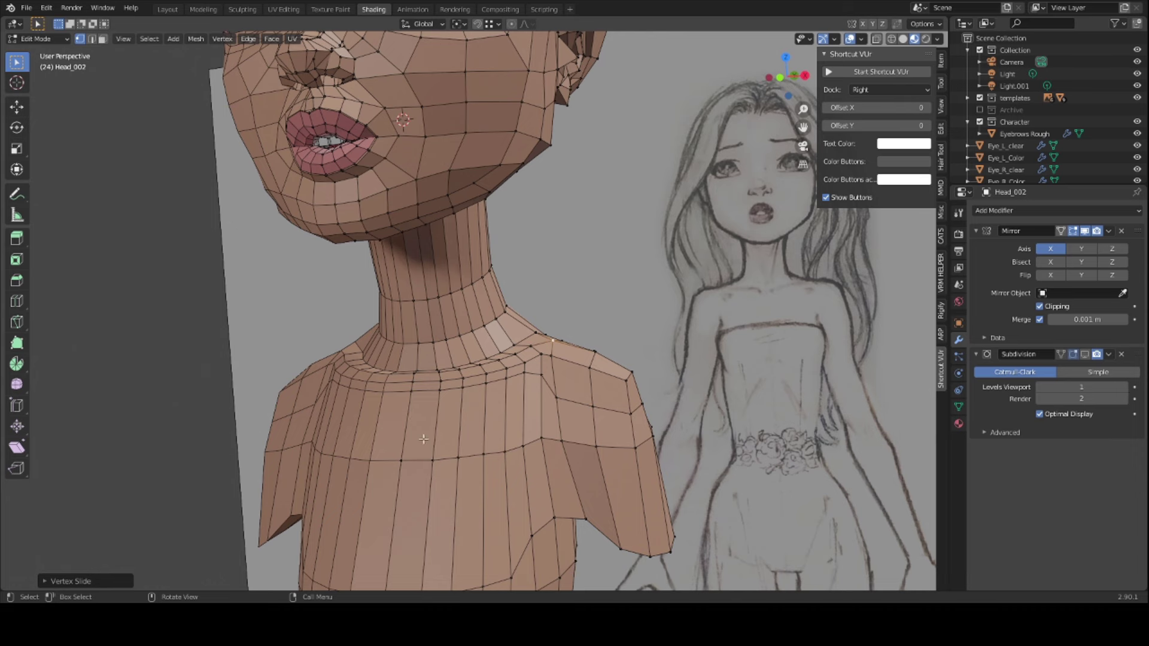
pyautogui.press('2')
pyautogui.hotkey('ctrl', 'r')
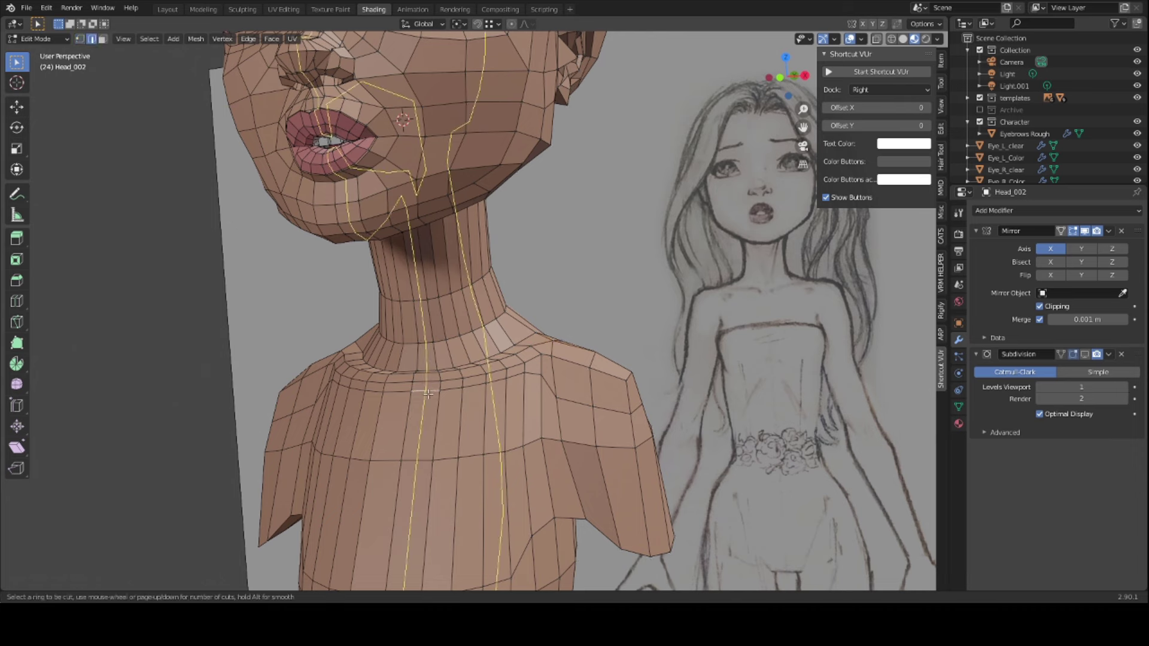
pyautogui.click(421, 393)
pyautogui.click(400, 381)
pyautogui.scroll(-5, 400, 381)
pyautogui.moveTo(399, 381); pyautogui.dragTo(459, 337, button='middle')
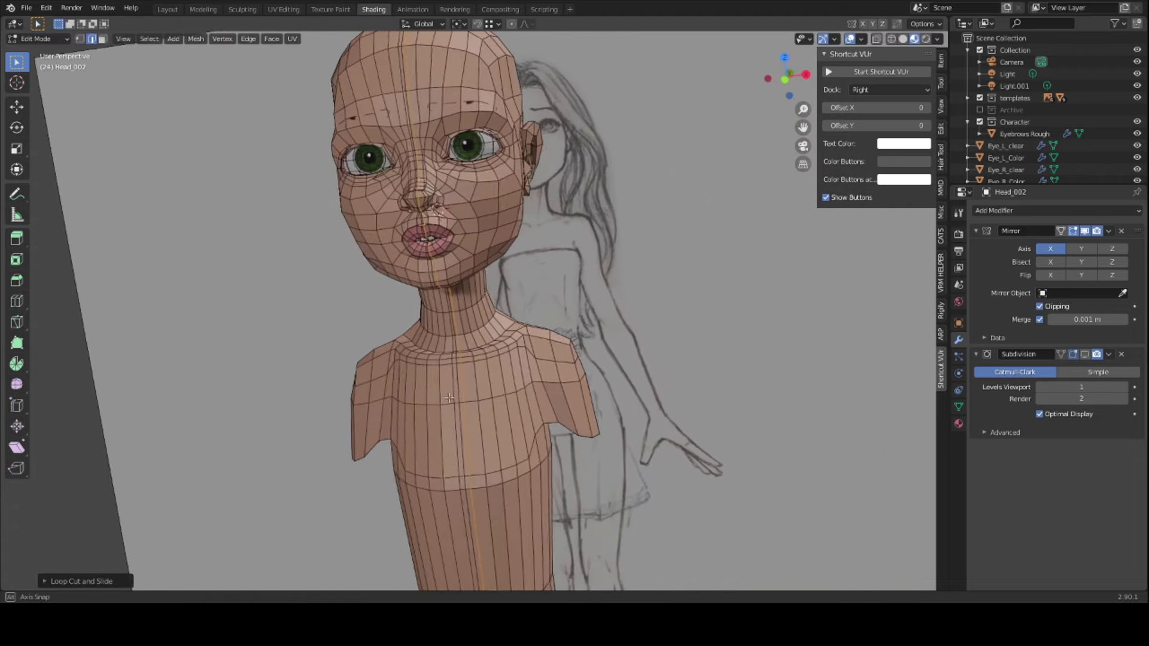
# - Delete the faces along the front centre of the upper neck, below the chin
pyautogui.click(452, 348)
pyautogui.scroll(3, 449, 359)
pyautogui.moveTo(449, 359); pyautogui.dragTo(432, 305, button='middle')
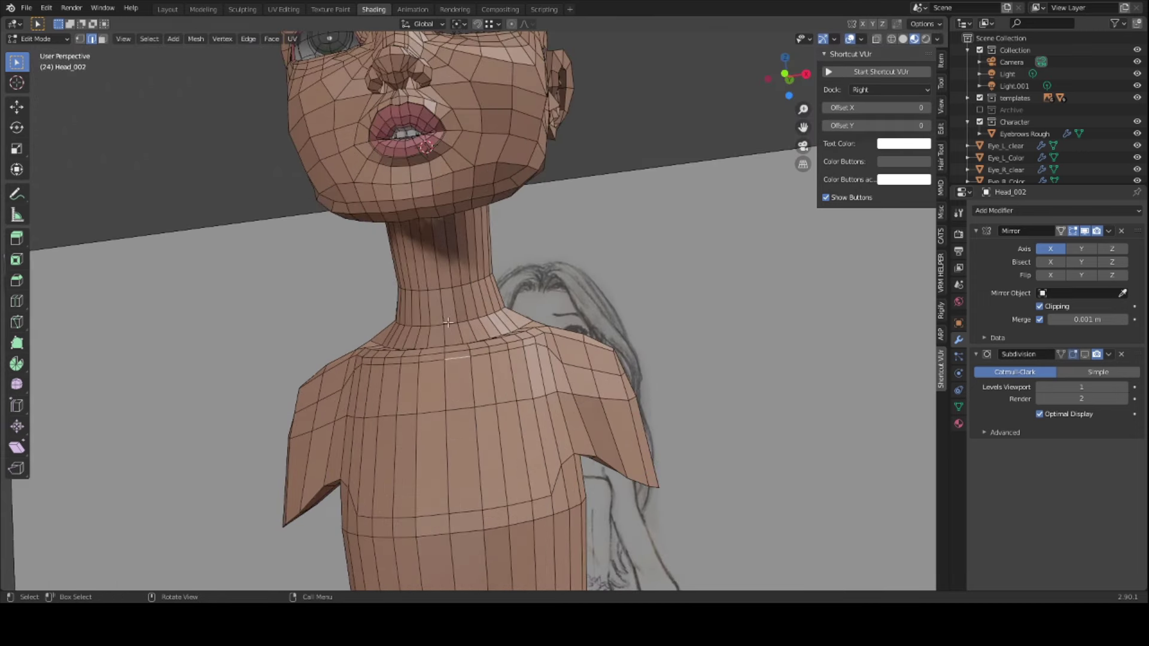
pyautogui.keyDown('alt'); pyautogui.click(447, 279); pyautogui.keyUp('alt')
pyautogui.press('x')
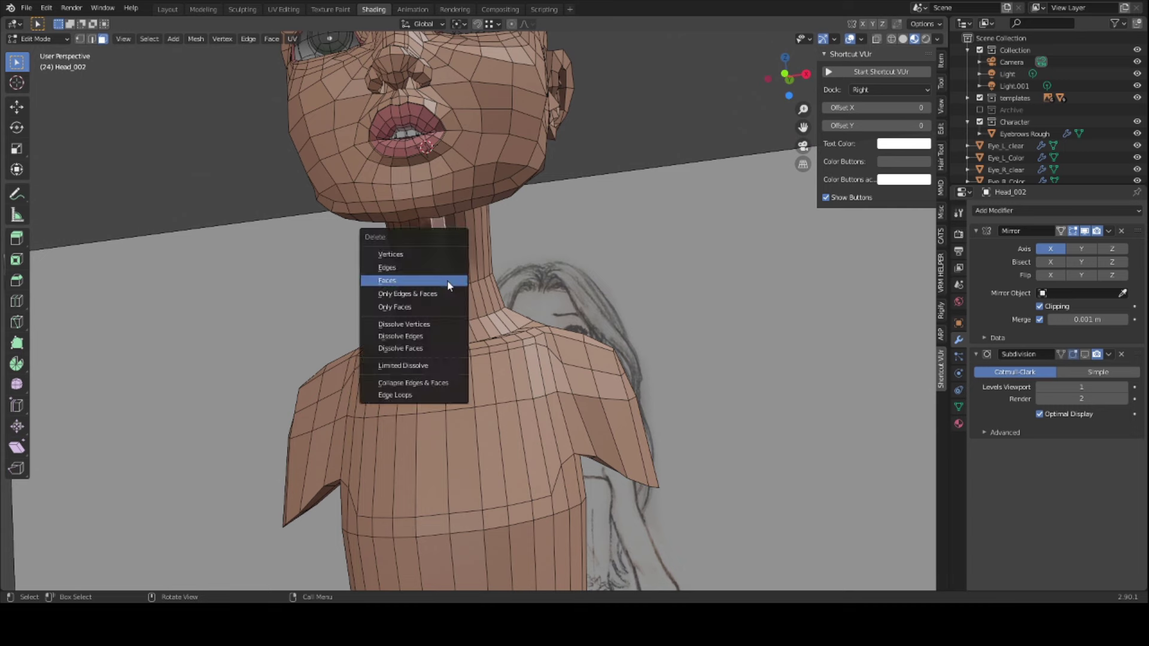
pyautogui.click(448, 282)
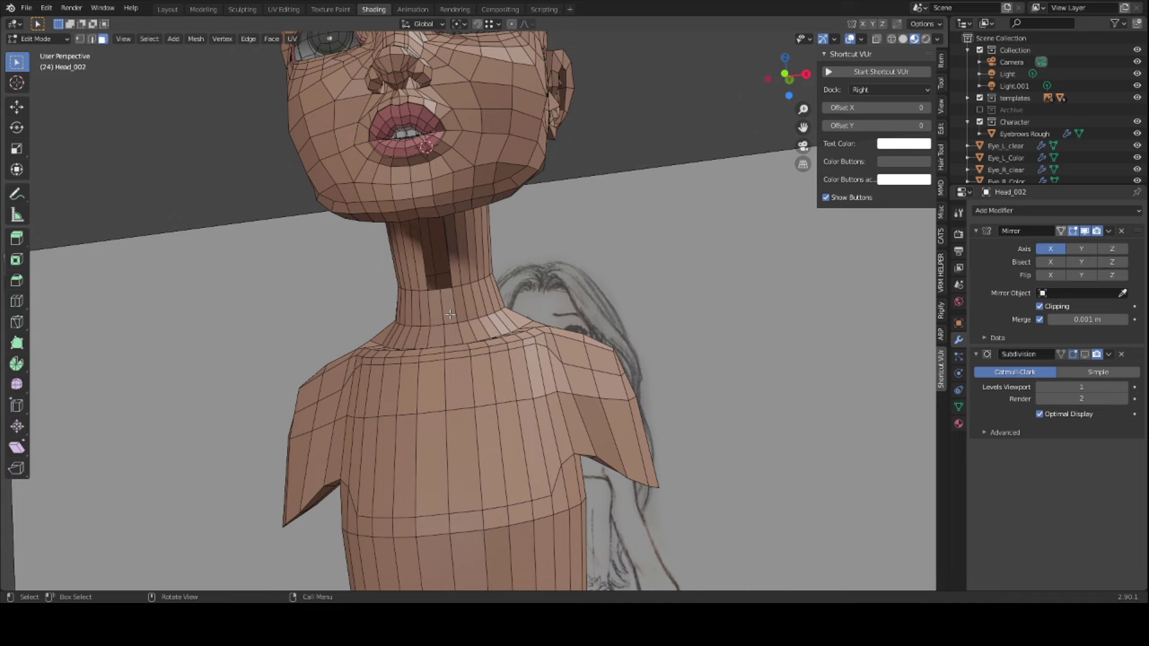
# - Add a centred vertical loop cut running from the neck opening down the front of the chest
pyautogui.hotkey('ctrl', 'r')
pyautogui.click(452, 325)
pyautogui.rightClick(453, 324)
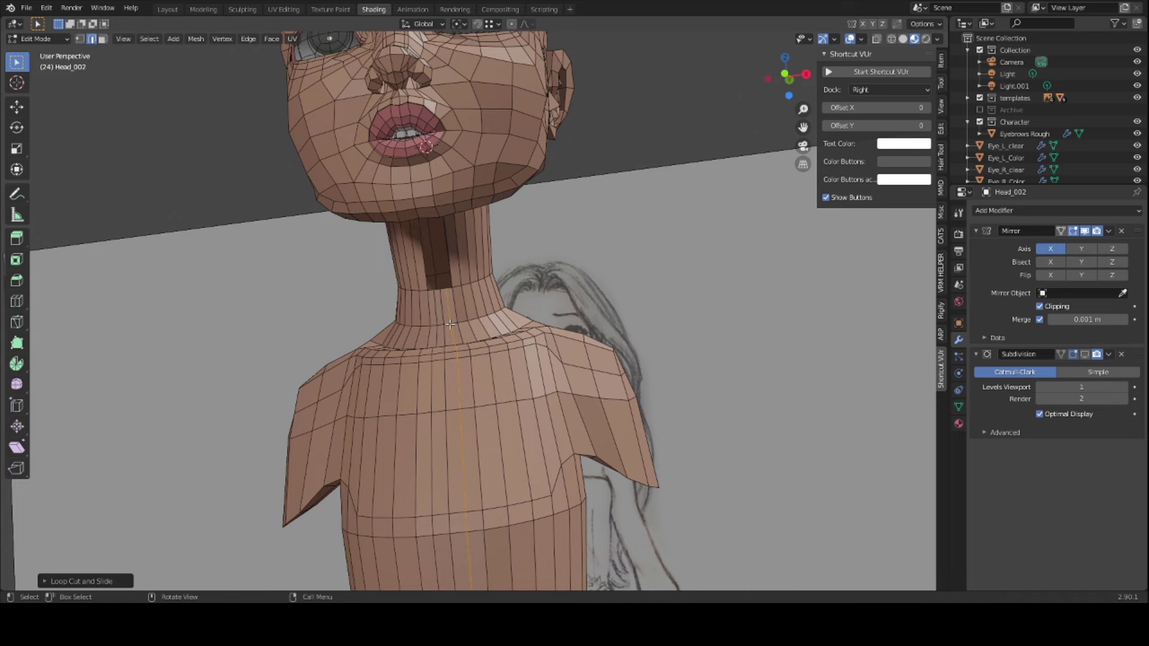
# - Lower the collar's front centre edges along Z to form a notch at the base of the throat
pyautogui.moveTo(453, 325)
pyautogui.mouseDown(button='middle')
pyautogui.moveTo(425, 432)
pyautogui.moveTo(403, 449)
pyautogui.moveTo(372, 436)
pyautogui.moveTo(443, 464)
pyautogui.moveTo(388, 240)
pyautogui.mouseUp(button='middle')
pyautogui.moveTo(407, 281)
pyautogui.mouseDown(button='middle')
pyautogui.moveTo(376, 379)
pyautogui.moveTo(400, 431)
pyautogui.moveTo(390, 453)
pyautogui.mouseUp(button='middle')
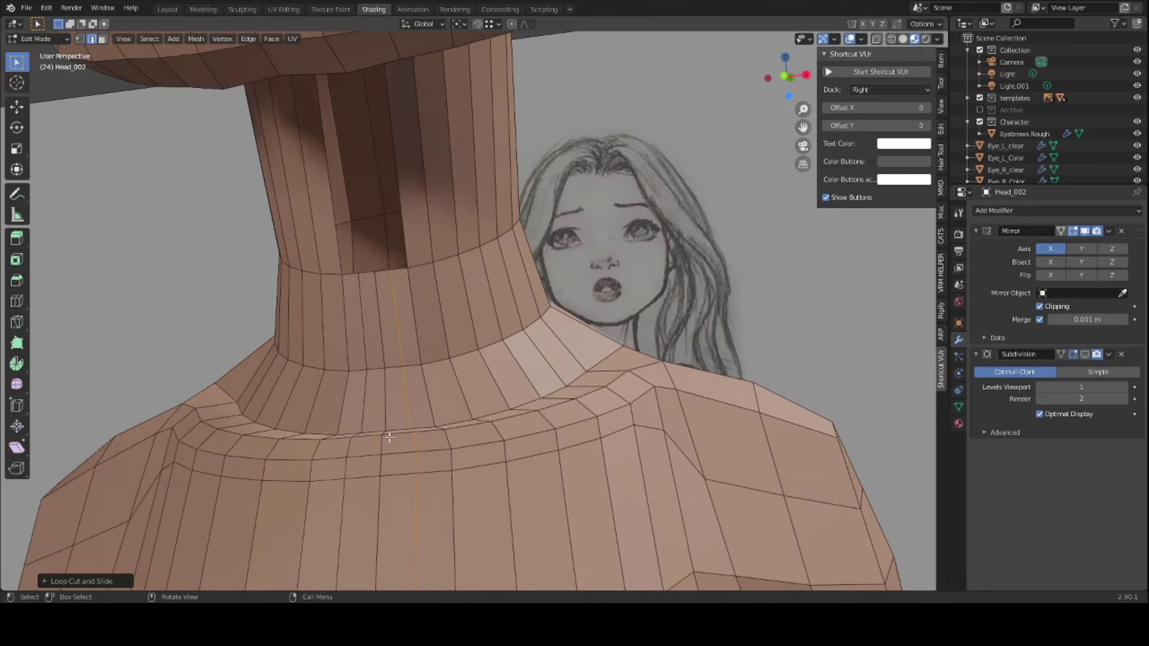
pyautogui.click(397, 433)
pyautogui.press('g')
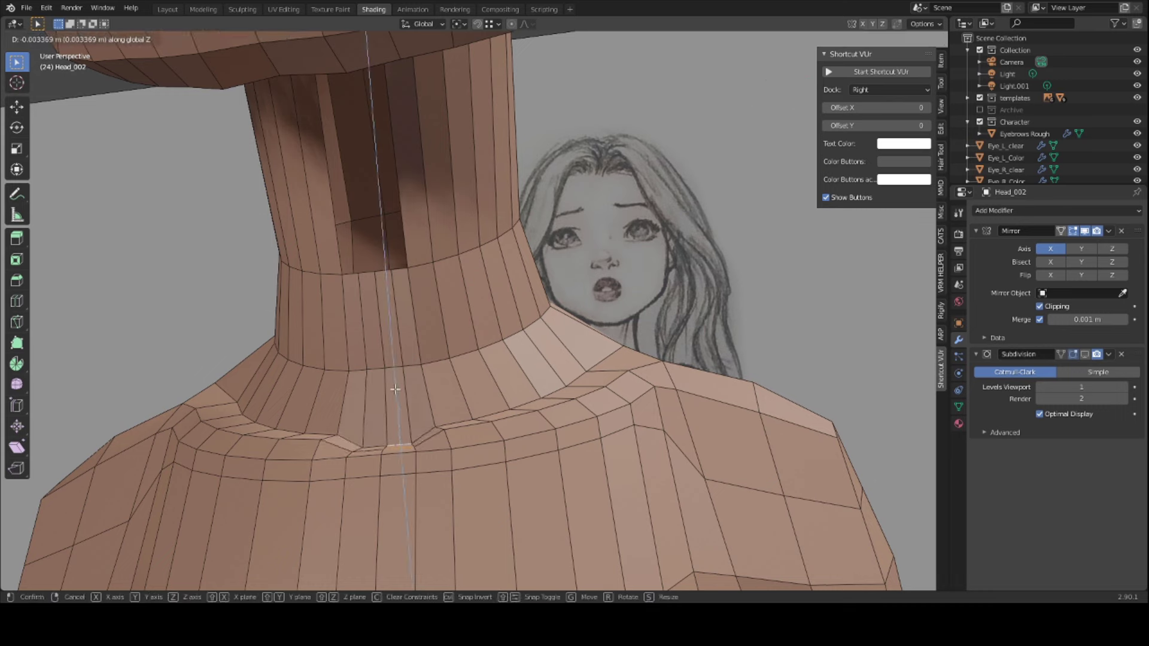
pyautogui.click(392, 390)
pyautogui.keyDown('ctrl'); pyautogui.click(396, 452); pyautogui.keyUp('ctrl')
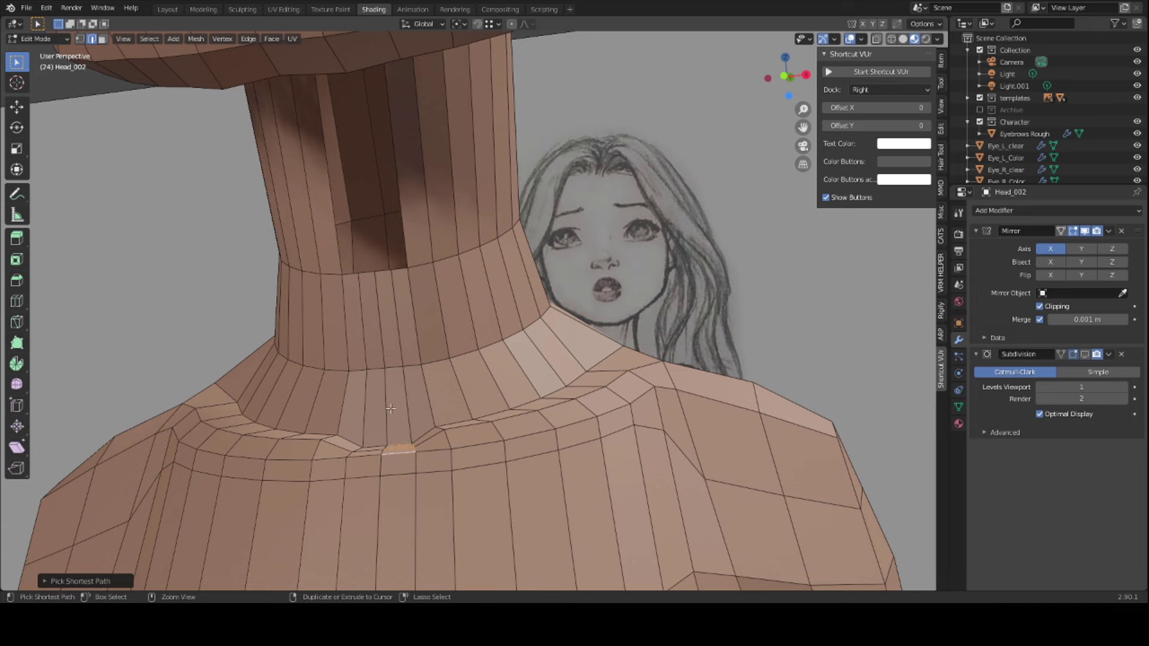
pyautogui.press('g')
pyautogui.click(394, 409)
# - Move the short vertical collar edge beside the throat notch along X toward the body's centre
pyautogui.moveTo(394, 409); pyautogui.dragTo(442, 447, button='middle')
pyautogui.keyDown('ctrl'); pyautogui.click(443, 450); pyautogui.keyUp('ctrl')
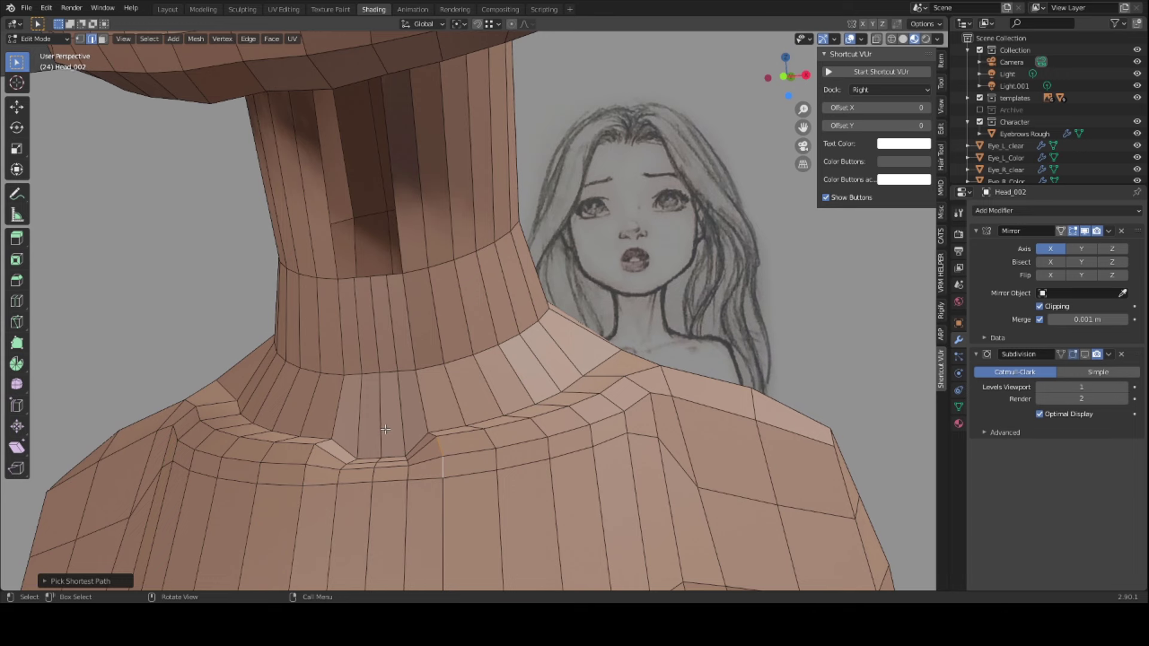
pyautogui.press('g')
pyautogui.press('x')
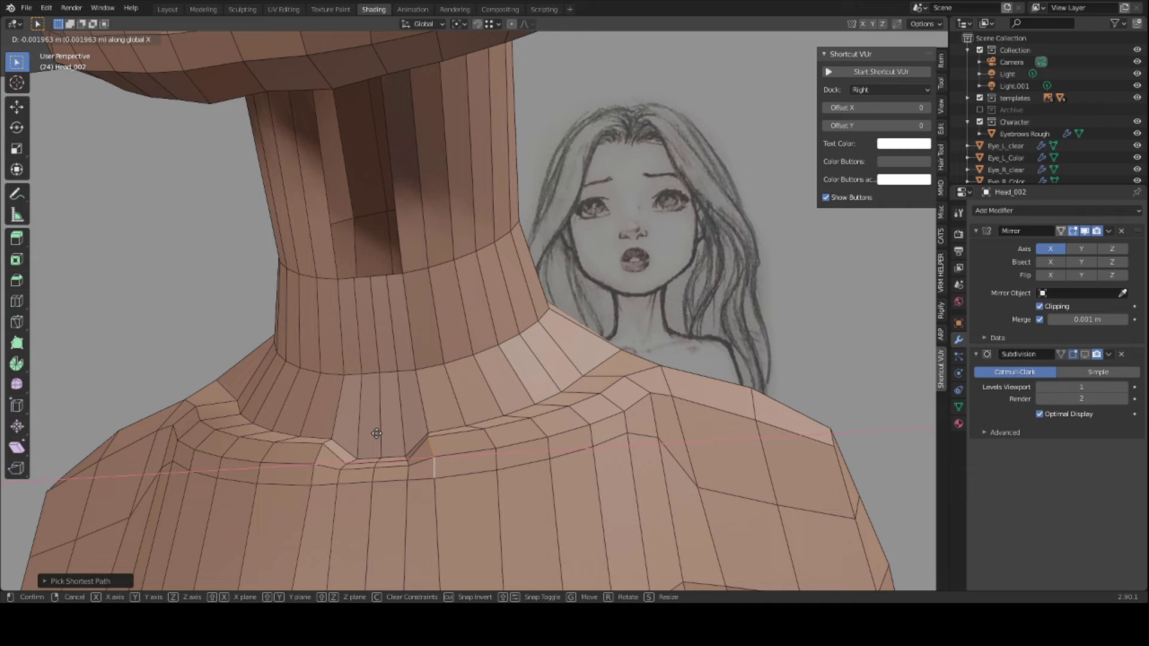
pyautogui.click(376, 433)
pyautogui.moveTo(376, 434); pyautogui.dragTo(366, 386, button='middle')
pyautogui.press('g')
pyautogui.press('x')
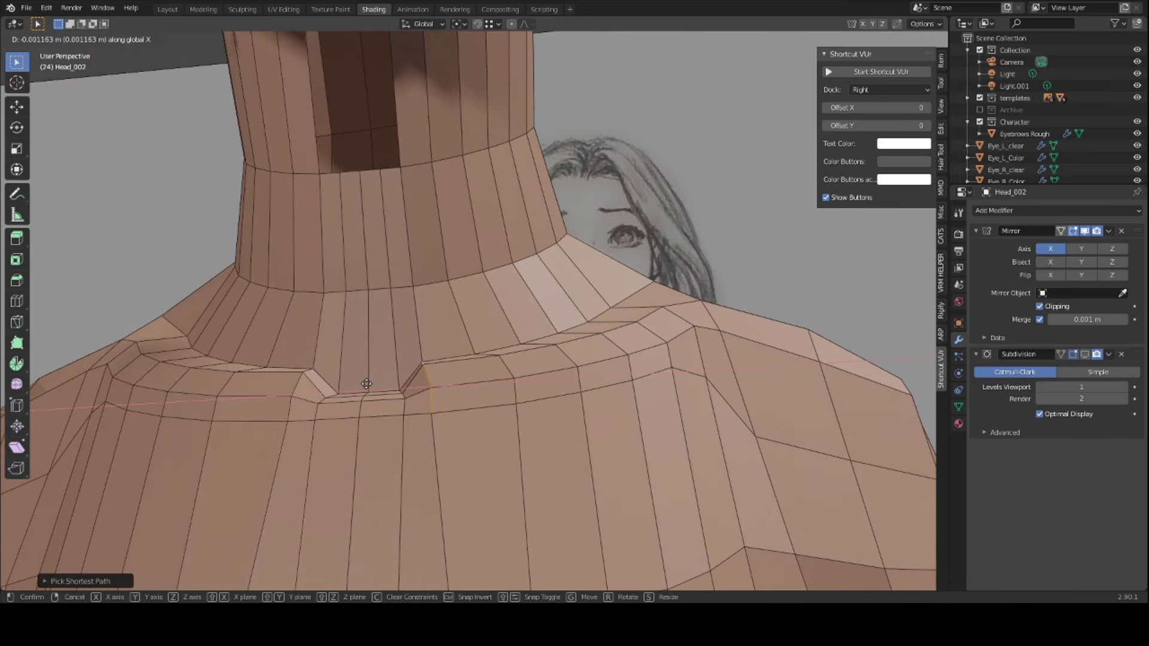
pyautogui.click(364, 387)
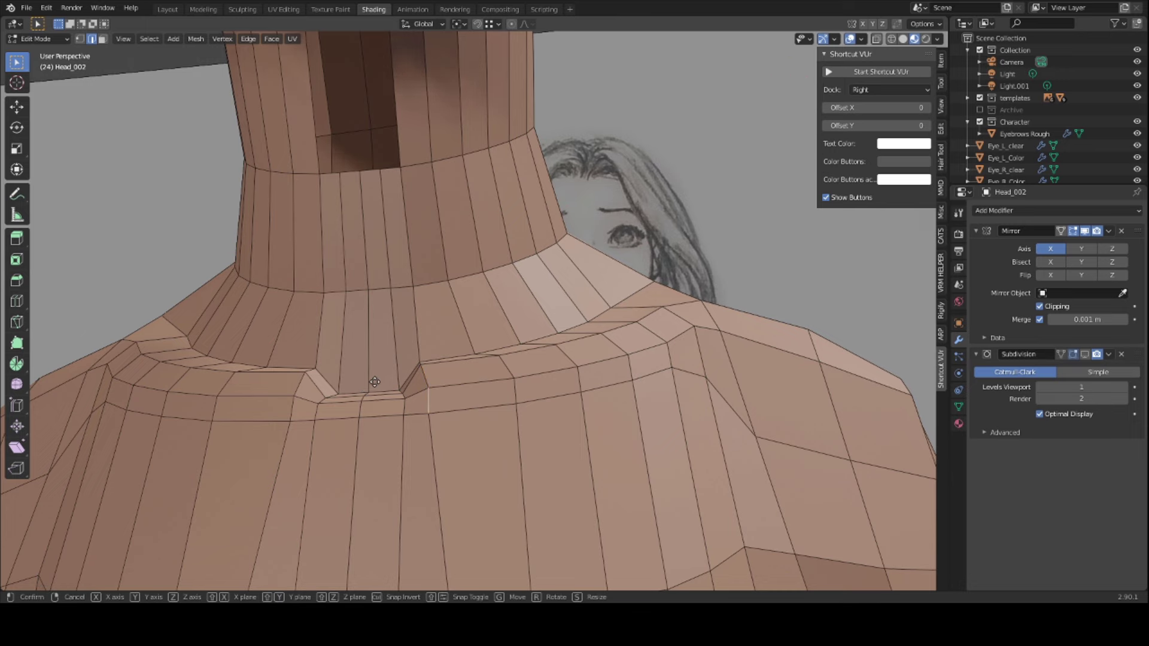
pyautogui.press('g')
pyautogui.press('x')
pyautogui.click(429, 396)
# - Edge-slide the next vertical collar edge beside the notch toward the centre
pyautogui.moveTo(428, 396); pyautogui.dragTo(430, 389, button='middle')
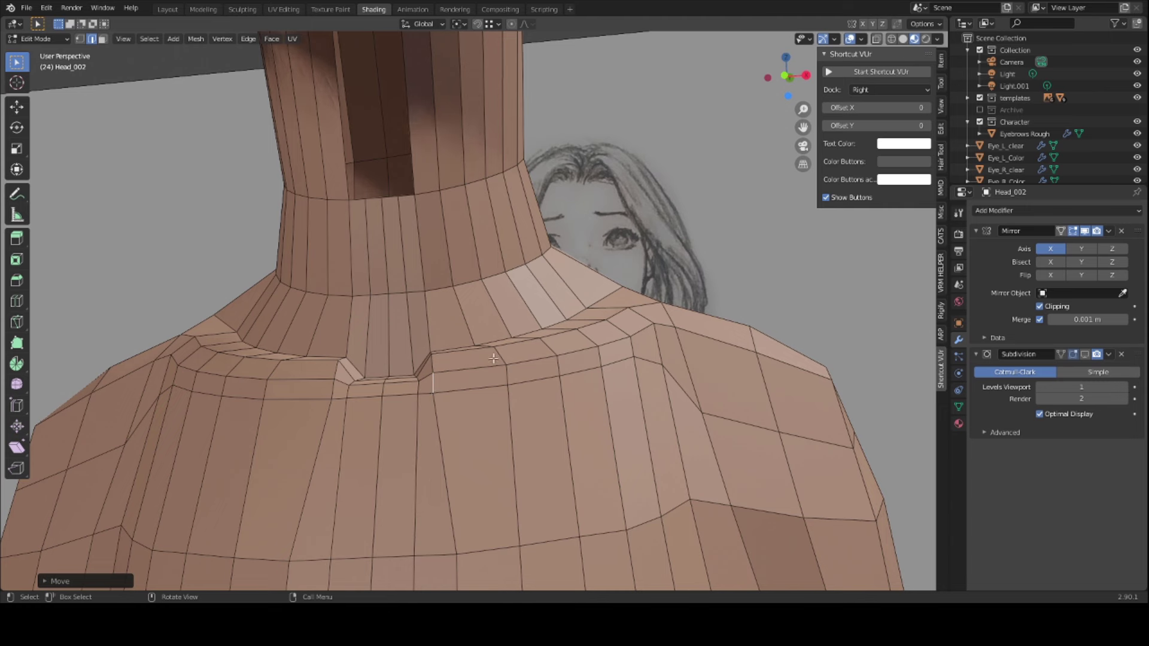
pyautogui.press('g')
pyautogui.press('g')
pyautogui.click(446, 367)
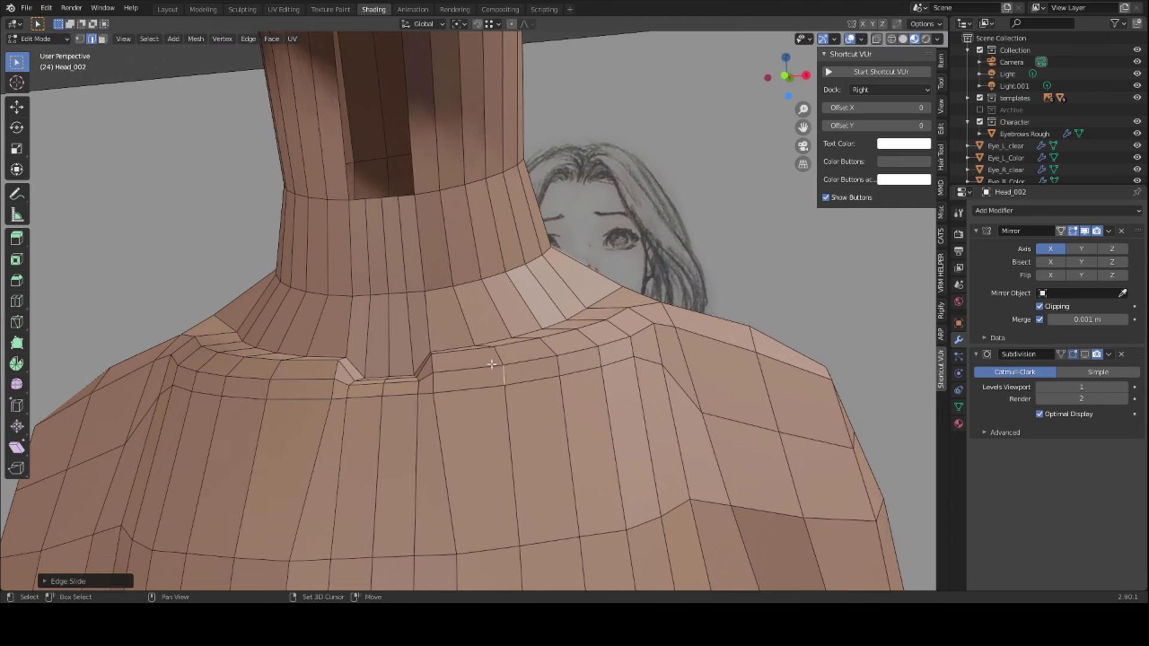
pyautogui.press('g')
pyautogui.press('g')
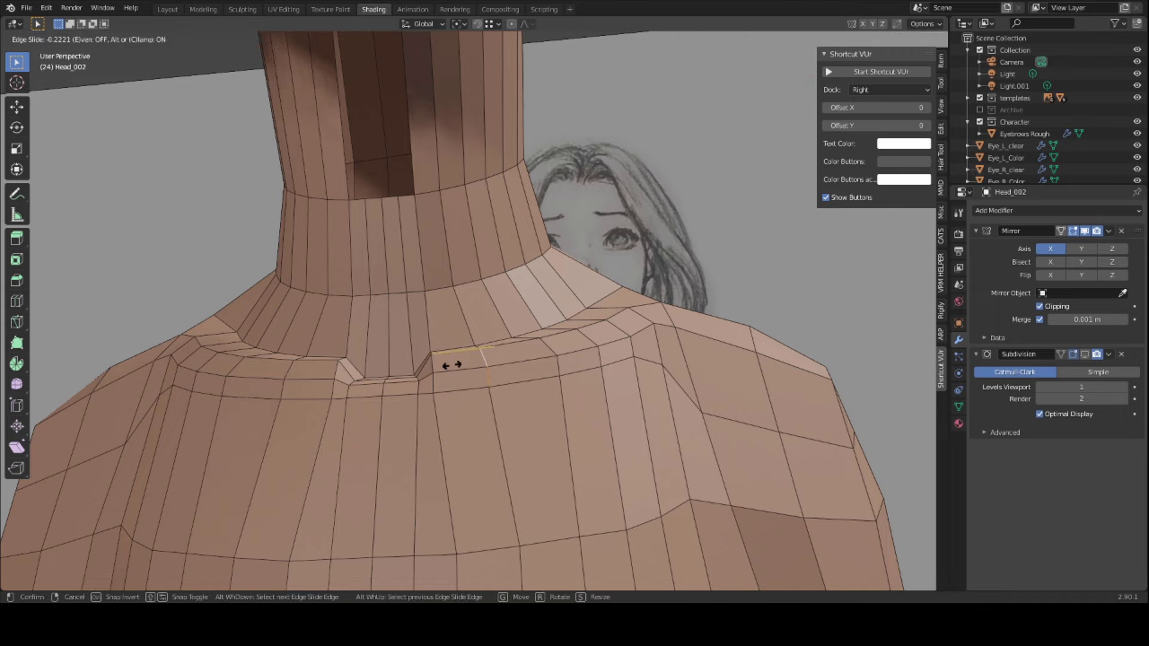
pyautogui.click(456, 364)
# - Select the small face at the side of the throat notch and move it to shape the end of the collarbone
pyautogui.scroll(-3, 456, 363)
pyautogui.moveTo(419, 377); pyautogui.dragTo(416, 418, button='middle')
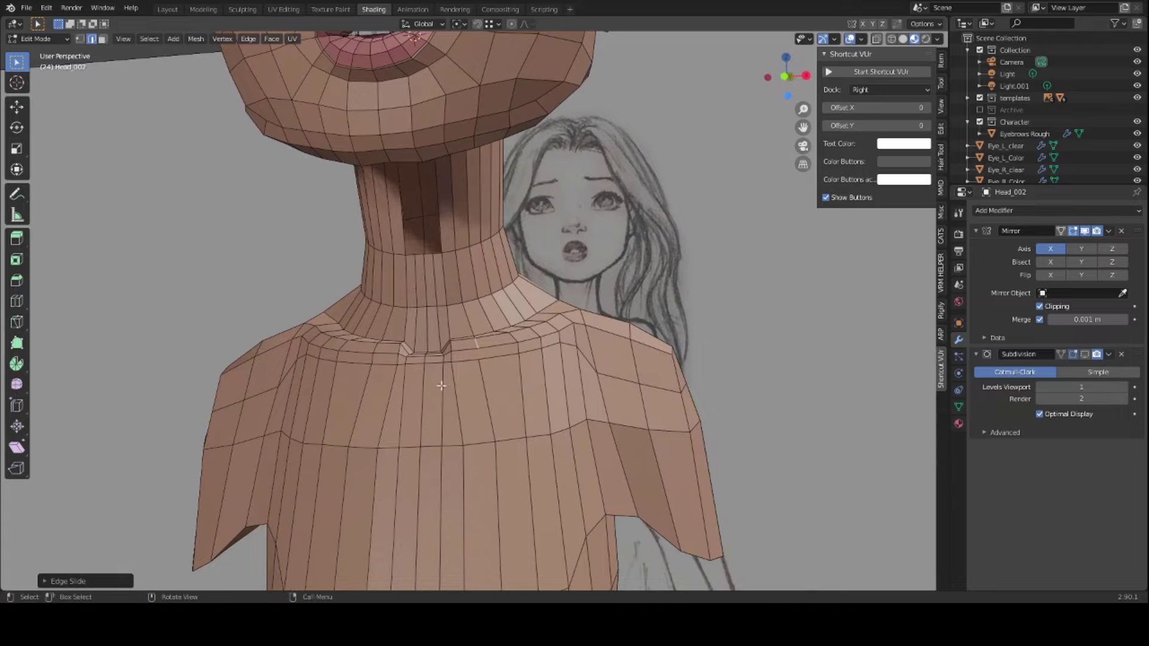
pyautogui.scroll(5, 416, 419)
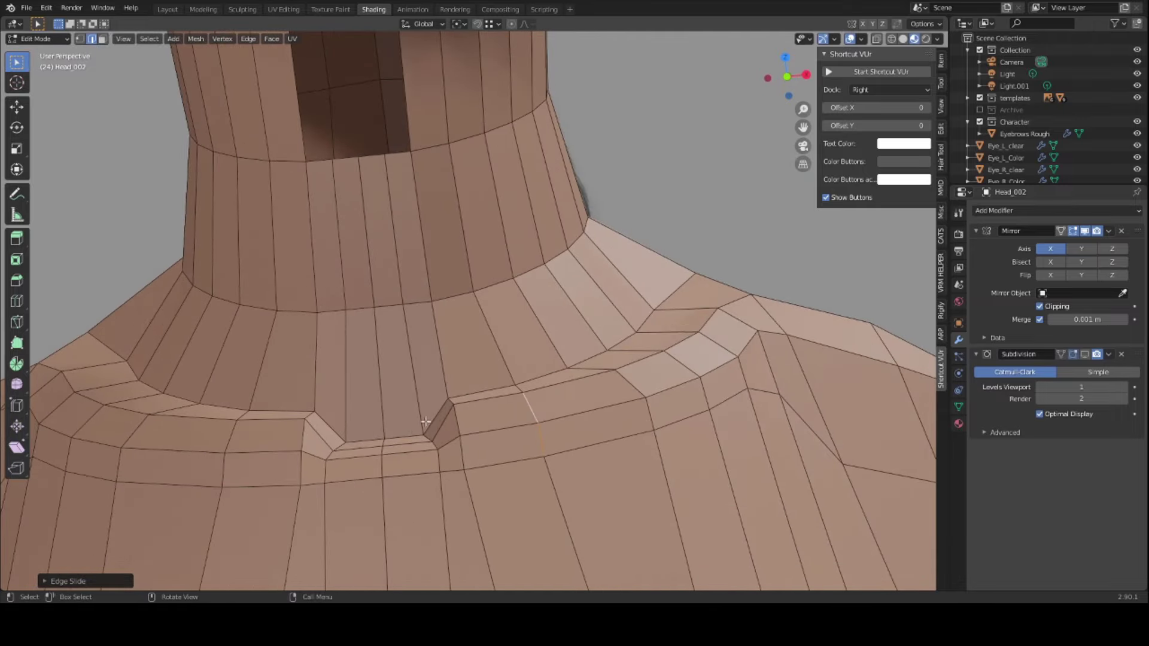
pyautogui.press('3')
pyautogui.click(440, 421)
pyautogui.press('g')
pyautogui.click(326, 392)
# - Start the Shortcut VUr input display
pyautogui.scroll(-6, 326, 392)
pyautogui.moveTo(326, 392); pyautogui.dragTo(17, 342, button='middle')
pyautogui.scroll(3, 454, 348)
pyautogui.scroll(3, 437, 359)
pyautogui.click(879, 71)
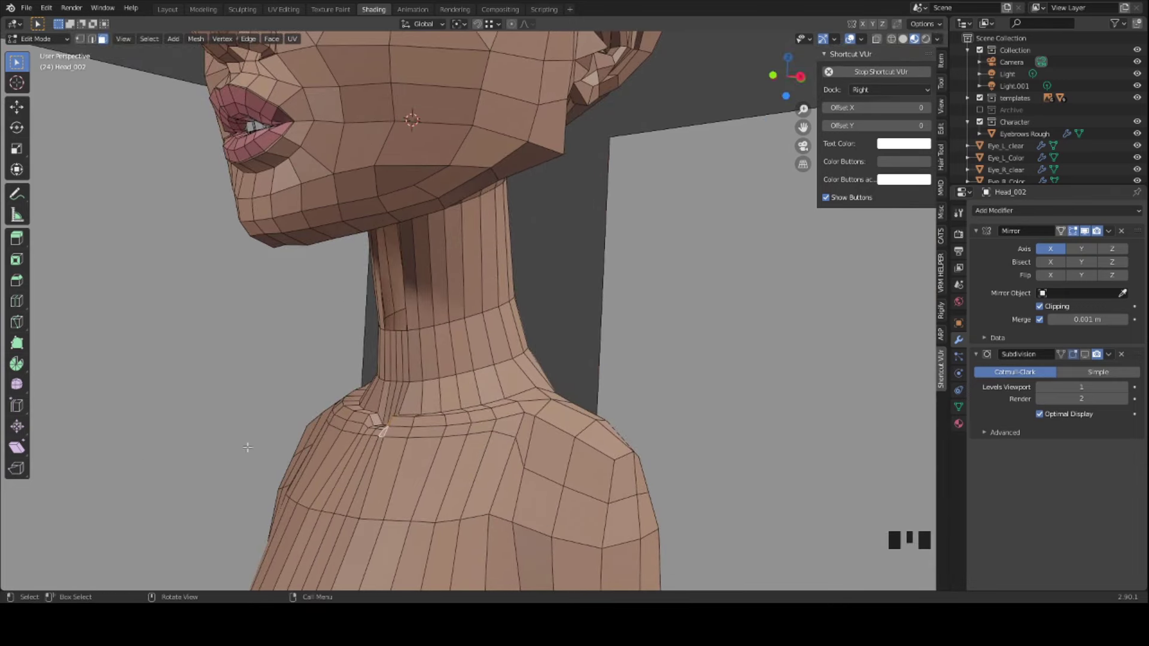
# - Examine the neck, collar and shoulder shape in profile against the side-view sketch
pyautogui.moveTo(477, 321)
pyautogui.mouseDown(button='middle')
pyautogui.moveTo(384, 349)
pyautogui.moveTo(415, 393)
pyautogui.moveTo(426, 352)
pyautogui.moveTo(380, 331)
pyautogui.moveTo(390, 376)
pyautogui.moveTo(415, 404)
pyautogui.mouseUp(button='middle')
pyautogui.scroll(-2, 419, 335)
pyautogui.scroll(2, 385, 349)
pyautogui.scroll(1, 414, 392)
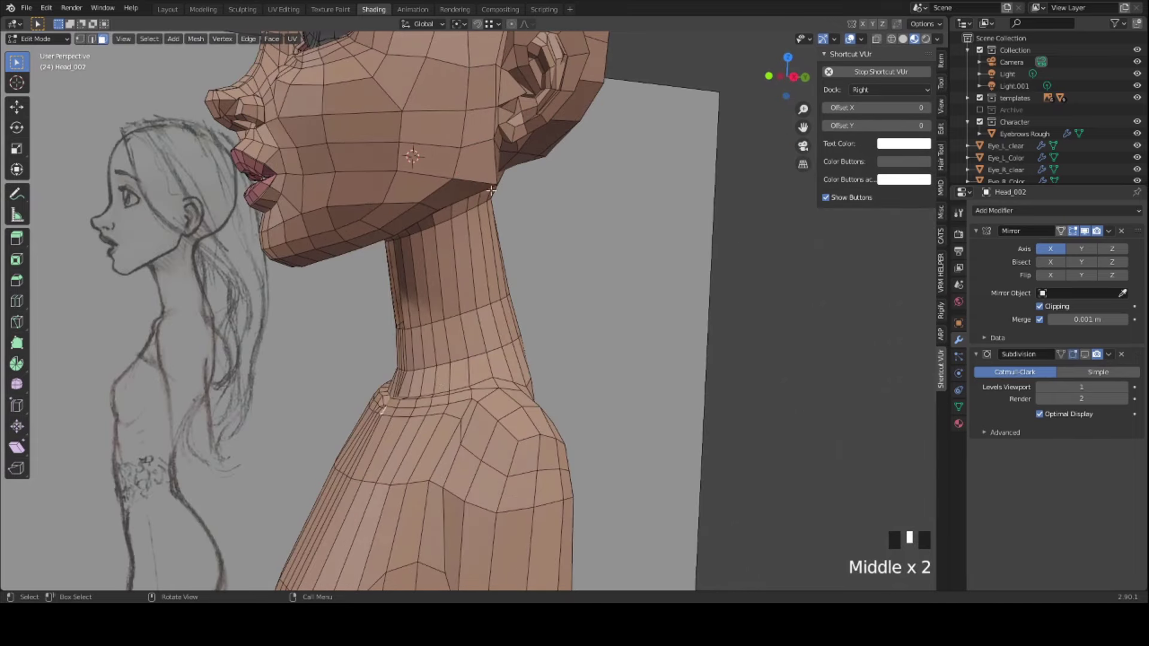
pyautogui.moveTo(490, 191)
pyautogui.mouseDown(button='middle')
pyautogui.moveTo(469, 233)
pyautogui.moveTo(458, 205)
pyautogui.mouseUp(button='middle')
pyautogui.moveTo(427, 273)
pyautogui.mouseDown(button='middle')
pyautogui.moveTo(511, 349)
pyautogui.moveTo(533, 318)
pyautogui.mouseUp(button='middle')
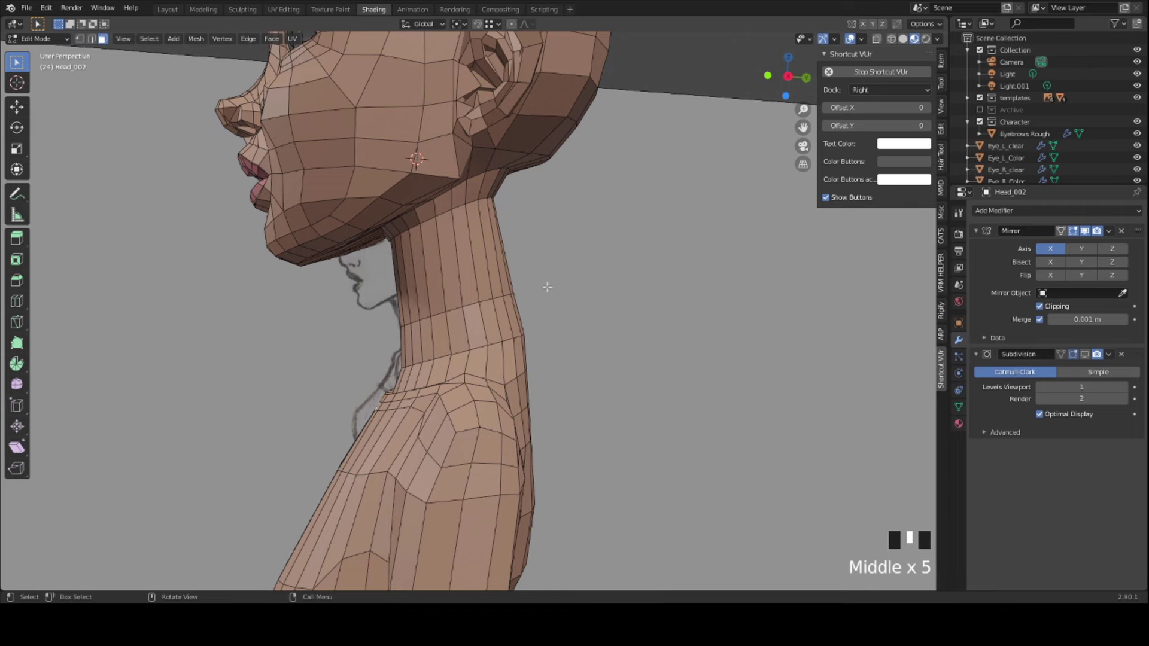
pyautogui.moveTo(328, 361)
pyautogui.mouseDown(button='middle')
pyautogui.moveTo(469, 328)
pyautogui.moveTo(461, 344)
pyautogui.mouseUp(button='middle')
pyautogui.scroll(1, 459, 345)
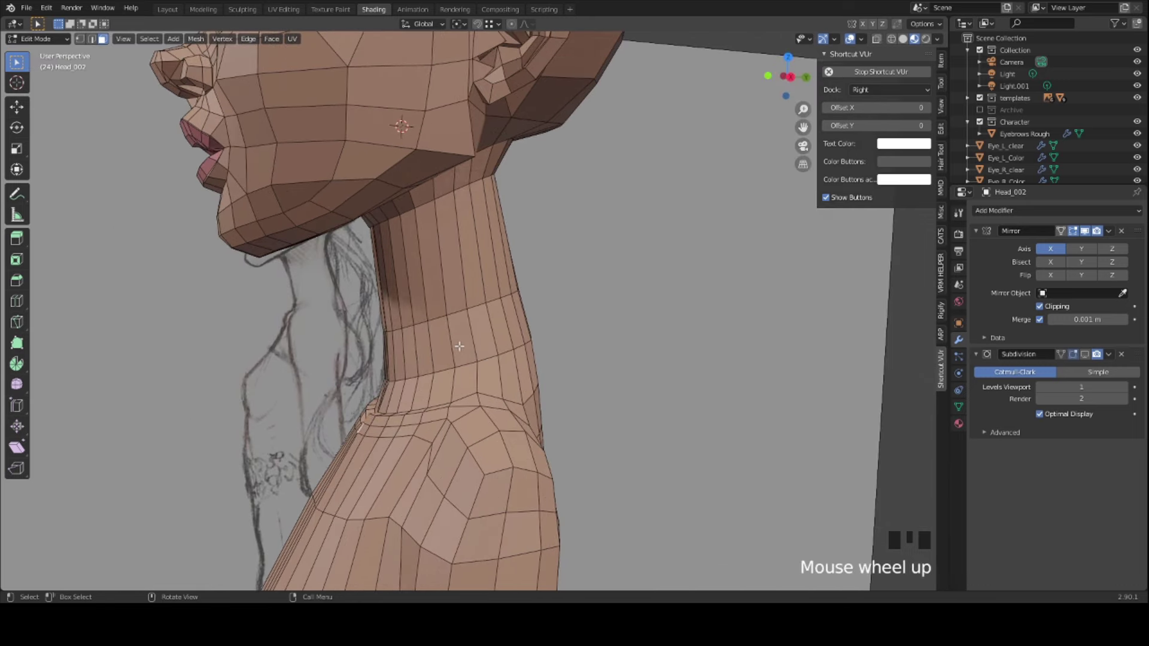
pyautogui.scroll(-3, 459, 342)
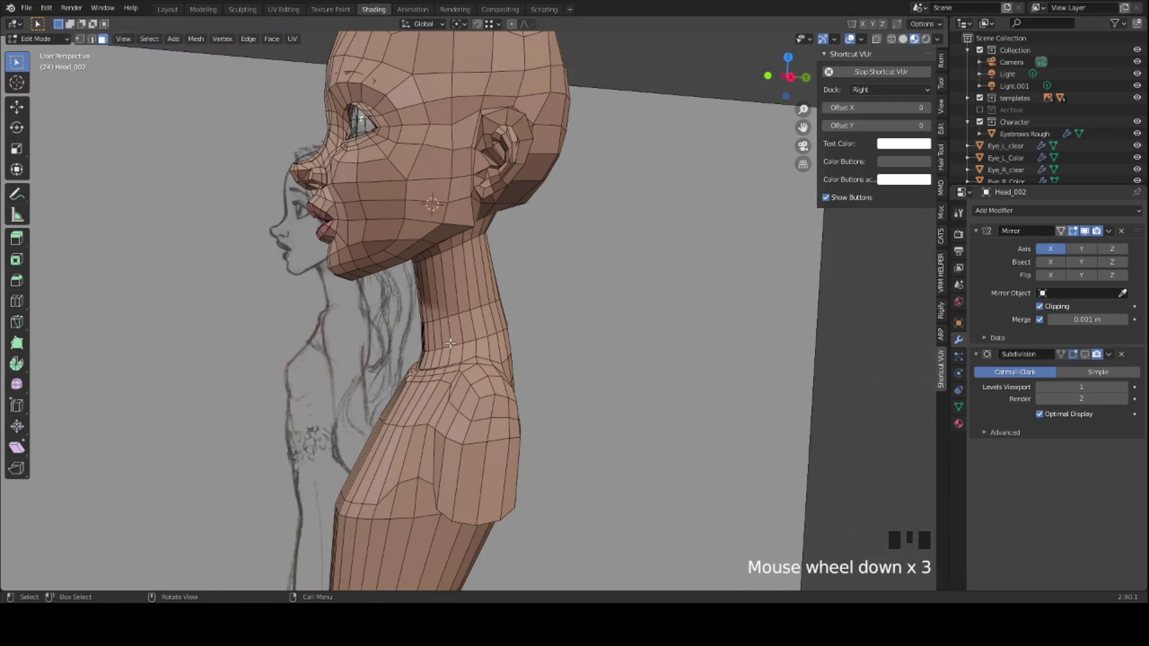
# - Delete the small faces at the front base of the neck beside the throat notch
pyautogui.scroll(-1, 378, 347)
pyautogui.moveTo(378, 347); pyautogui.dragTo(496, 348, button='middle')
pyautogui.scroll(3, 400, 354)
pyautogui.scroll(2, 430, 353)
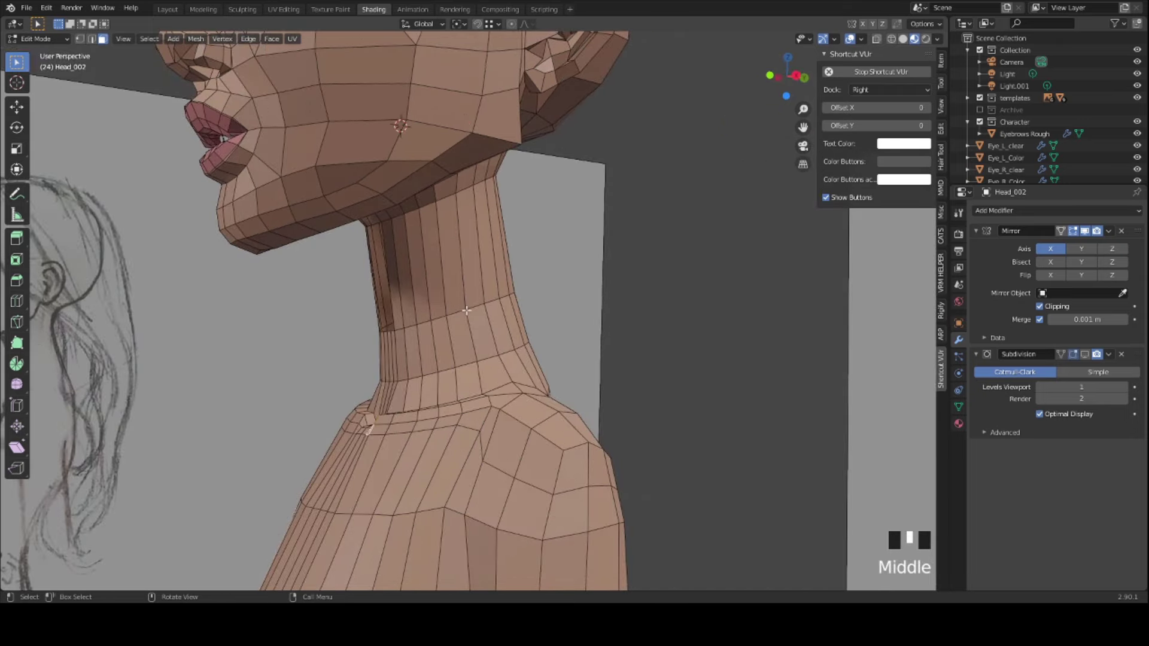
pyautogui.moveTo(466, 311)
pyautogui.mouseDown(button='middle')
pyautogui.moveTo(432, 397)
pyautogui.moveTo(584, 319)
pyautogui.moveTo(452, 421)
pyautogui.moveTo(453, 434)
pyautogui.moveTo(354, 291)
pyautogui.mouseUp(button='middle')
pyautogui.click(410, 404)
pyautogui.keyDown('shift'); pyautogui.click(418, 402); pyautogui.keyUp('shift')
pyautogui.scroll(1, 584, 319)
pyautogui.press('x')
pyautogui.click(455, 420)
# - Delete the two tall faces toward the back of the neck's side, directly beneath the jaw
pyautogui.moveTo(452, 230)
pyautogui.mouseDown(button='middle')
pyautogui.moveTo(409, 260)
pyautogui.moveTo(455, 259)
pyautogui.mouseUp(button='middle')
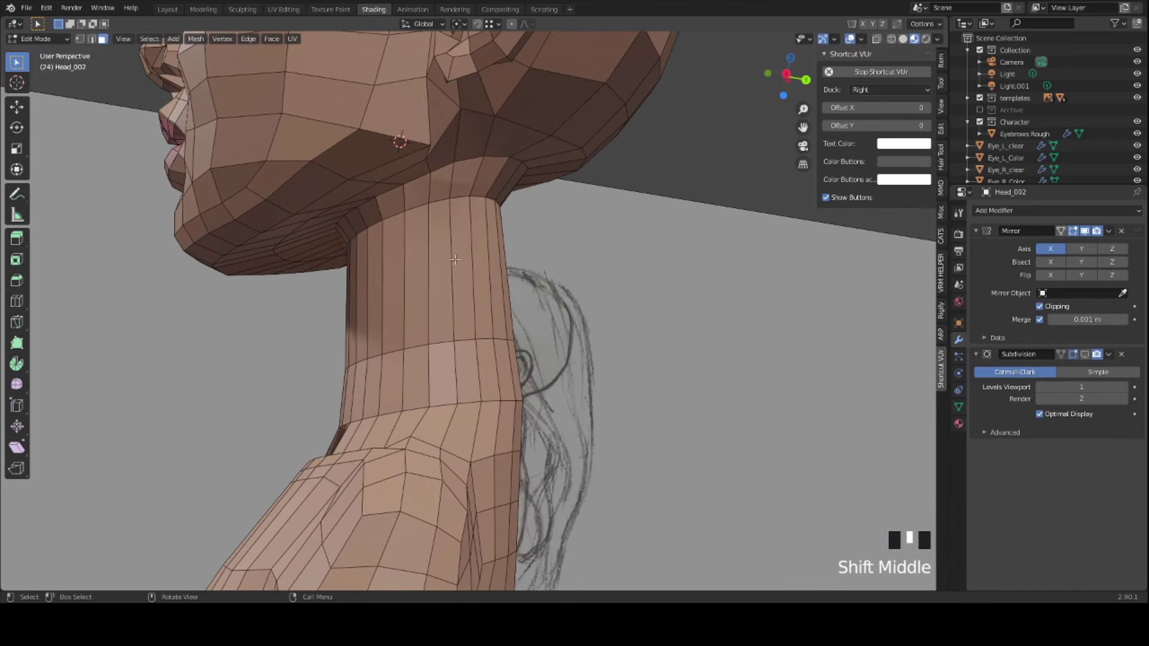
pyautogui.click(457, 213)
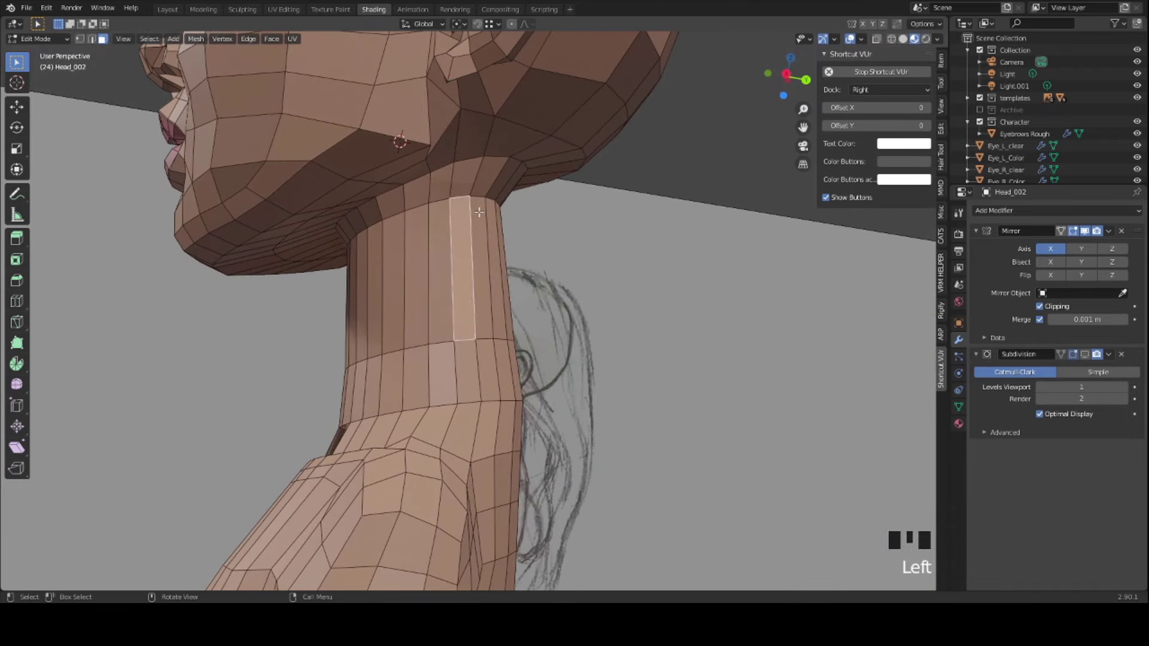
pyautogui.keyDown('ctrl'); pyautogui.click(479, 213); pyautogui.keyUp('ctrl')
pyautogui.press('x')
pyautogui.click(471, 216)
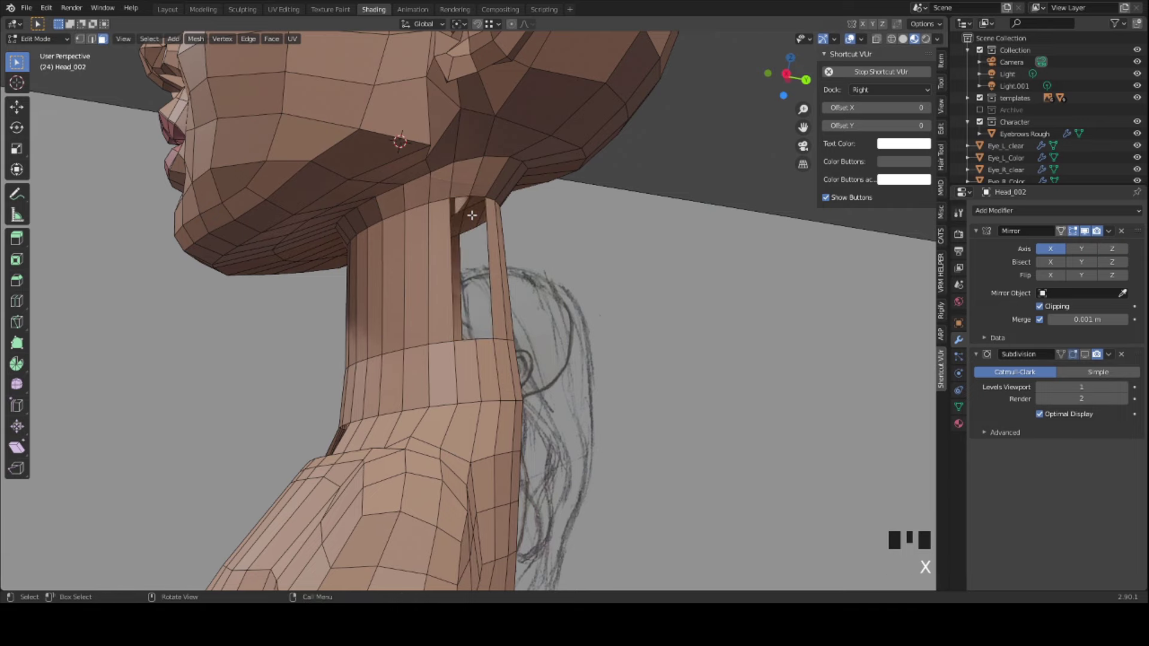
# - Delete the rest of the tall upper neck faces running from the side around to the front
pyautogui.moveTo(471, 227); pyautogui.dragTo(448, 284, button='middle')
pyautogui.scroll(-2, 448, 285)
pyautogui.keyDown('alt'); pyautogui.click(395, 297); pyautogui.keyUp('alt')
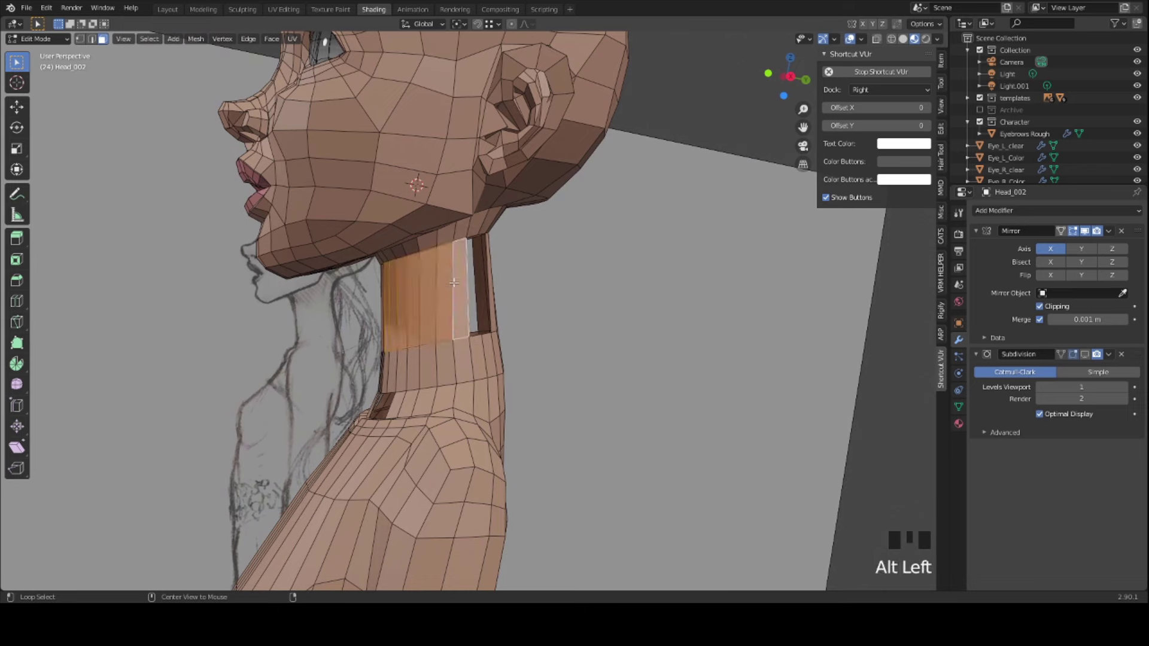
pyautogui.press('x')
pyautogui.click(395, 297)
# - Delete the front and side faces of the middle neck ring
pyautogui.moveTo(417, 305); pyautogui.dragTo(436, 378, button='middle')
pyautogui.click(408, 387)
pyautogui.keyDown('ctrl'); pyautogui.keyDown('shift'); pyautogui.click(435, 378); pyautogui.keyUp('shift'); pyautogui.keyUp('ctrl')
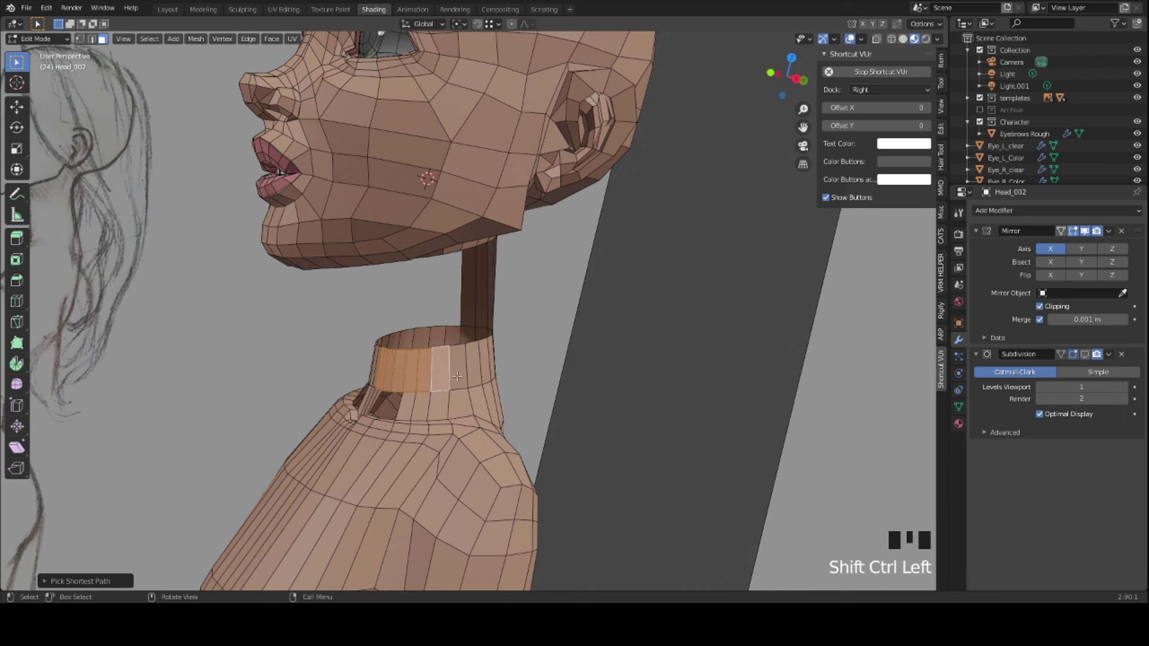
pyautogui.keyDown('ctrl'); pyautogui.keyDown('shift'); pyautogui.click(457, 376); pyautogui.keyUp('shift'); pyautogui.keyUp('ctrl')
pyautogui.press('x')
pyautogui.click(412, 373)
# - Delete the short row of neck faces standing above the collar, from beside the throat notch toward the back
pyautogui.middleClick(405, 371)
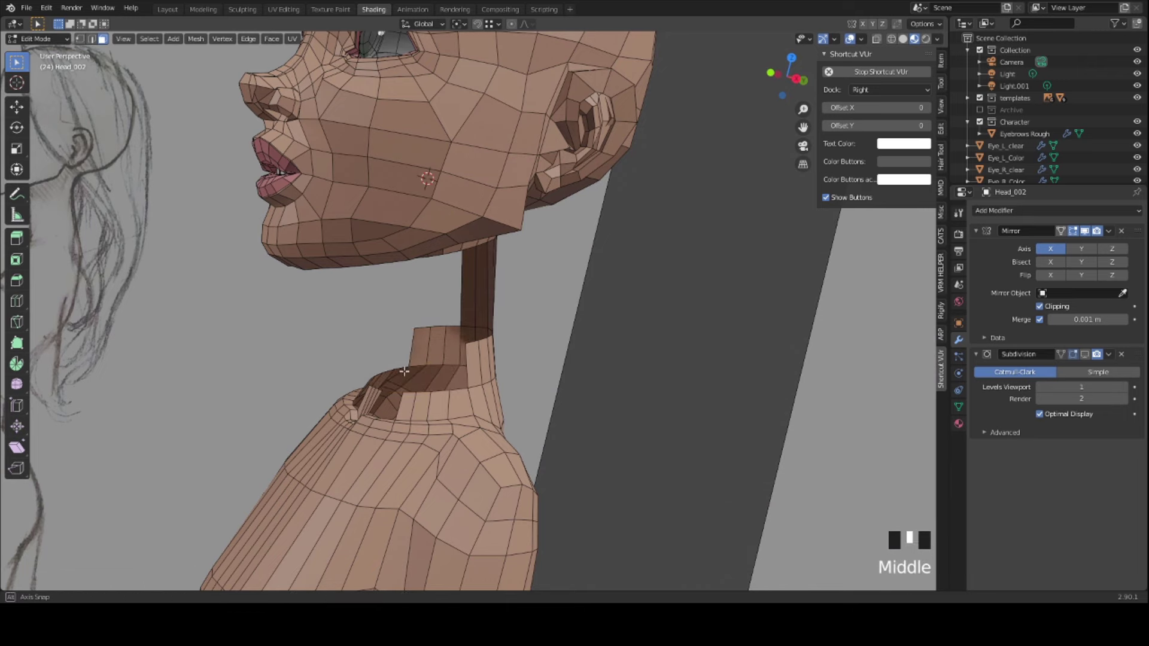
pyautogui.moveTo(404, 371); pyautogui.dragTo(446, 445, button='middle')
pyautogui.scroll(2, 461, 413)
pyautogui.click(488, 432)
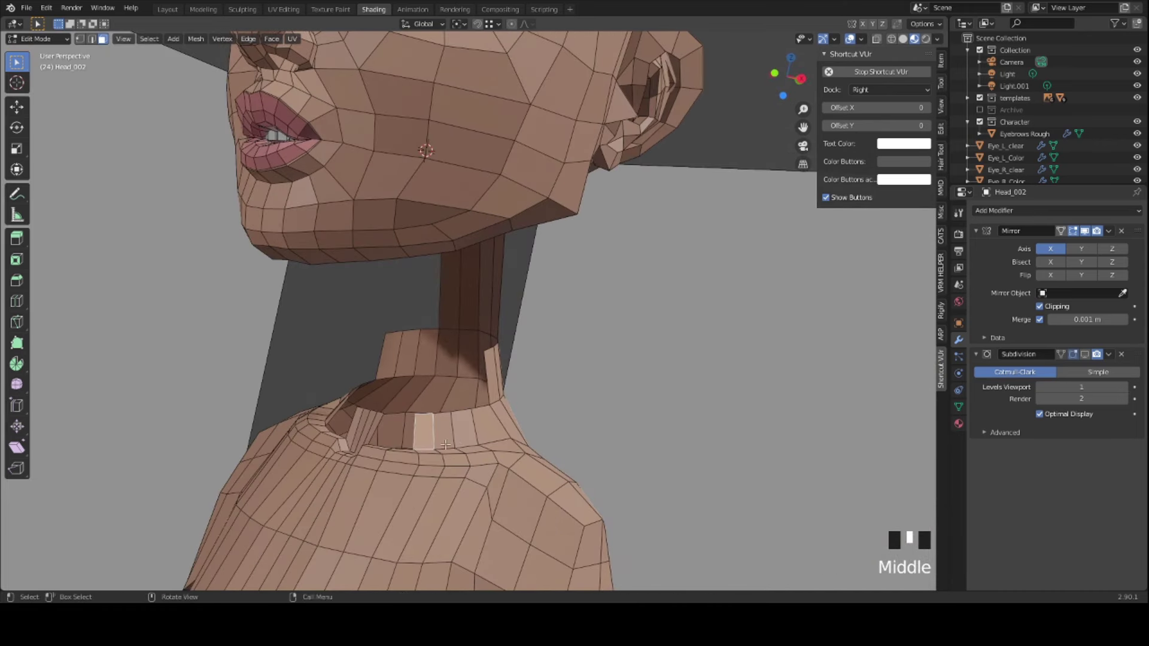
pyautogui.keyDown('ctrl'); pyautogui.keyDown('shift'); pyautogui.click(462, 433); pyautogui.keyUp('shift'); pyautogui.keyUp('ctrl')
pyautogui.press('x')
pyautogui.click(458, 436)
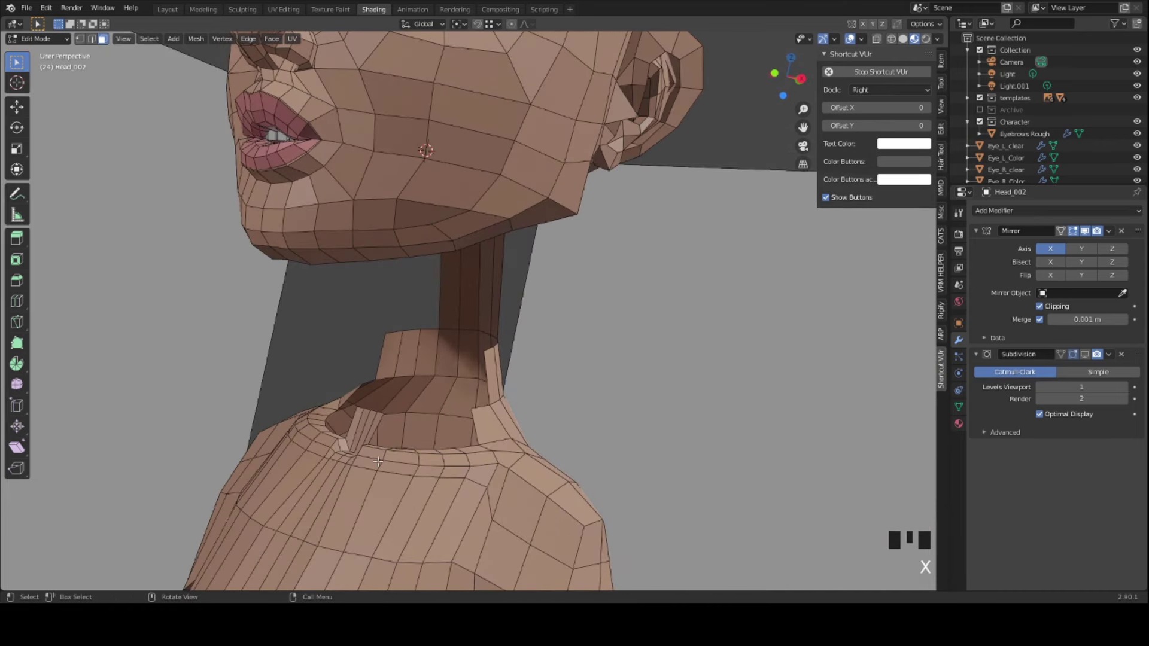
# - Try to bridge the collar edge beside the throat notch directly to the neck edge under the jaw with one face
pyautogui.press('2')
pyautogui.moveTo(367, 463)
pyautogui.mouseDown(button='middle')
pyautogui.moveTo(393, 478)
pyautogui.moveTo(422, 284)
pyautogui.moveTo(467, 208)
pyautogui.moveTo(479, 211)
pyautogui.moveTo(378, 306)
pyautogui.mouseUp(button='middle')
pyautogui.click(398, 445)
pyautogui.keyDown('shift'); pyautogui.click(480, 211); pyautogui.keyUp('shift')
pyautogui.press('f')
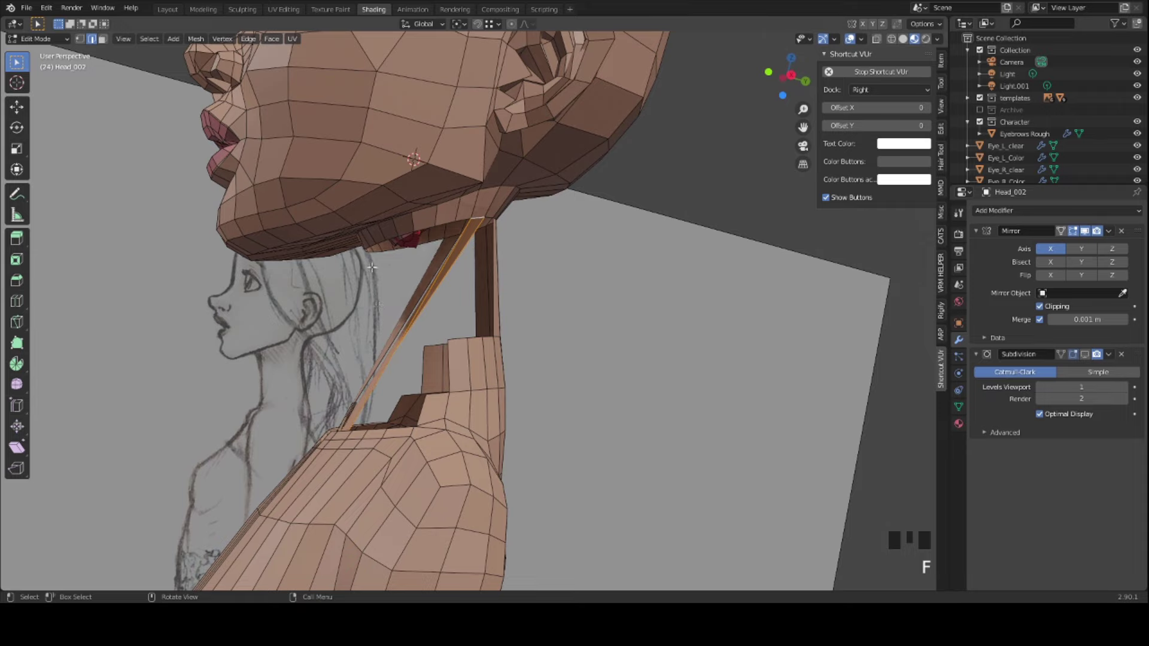
# - Extrude the collar edges beside the throat notch upward to start a new neck muscle strip
pyautogui.moveTo(371, 267)
pyautogui.mouseDown(button='middle')
pyautogui.moveTo(554, 221)
pyautogui.moveTo(320, 279)
pyautogui.moveTo(475, 302)
pyautogui.moveTo(436, 308)
pyautogui.moveTo(357, 270)
pyautogui.moveTo(372, 318)
pyautogui.moveTo(422, 302)
pyautogui.moveTo(481, 256)
pyautogui.moveTo(447, 483)
pyautogui.mouseUp(button='middle')
pyautogui.scroll(2, 467, 245)
pyautogui.keyDown('shift'); pyautogui.click(435, 477); pyautogui.keyUp('shift')
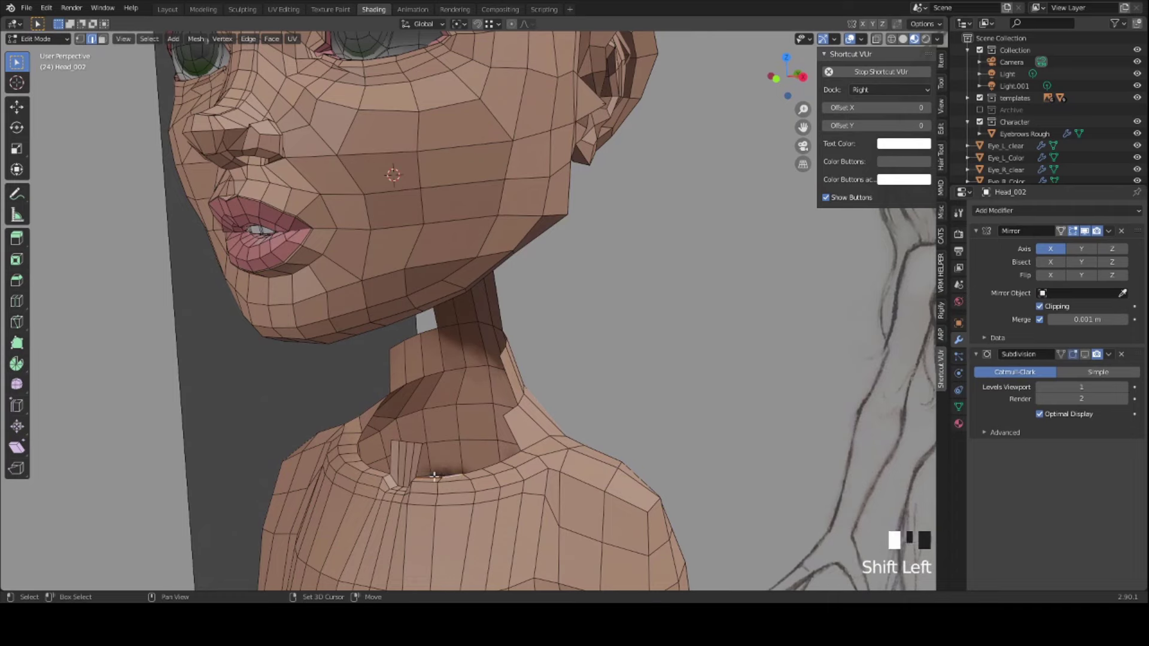
pyautogui.moveTo(441, 416); pyautogui.dragTo(423, 392, button='middle')
pyautogui.press('e')
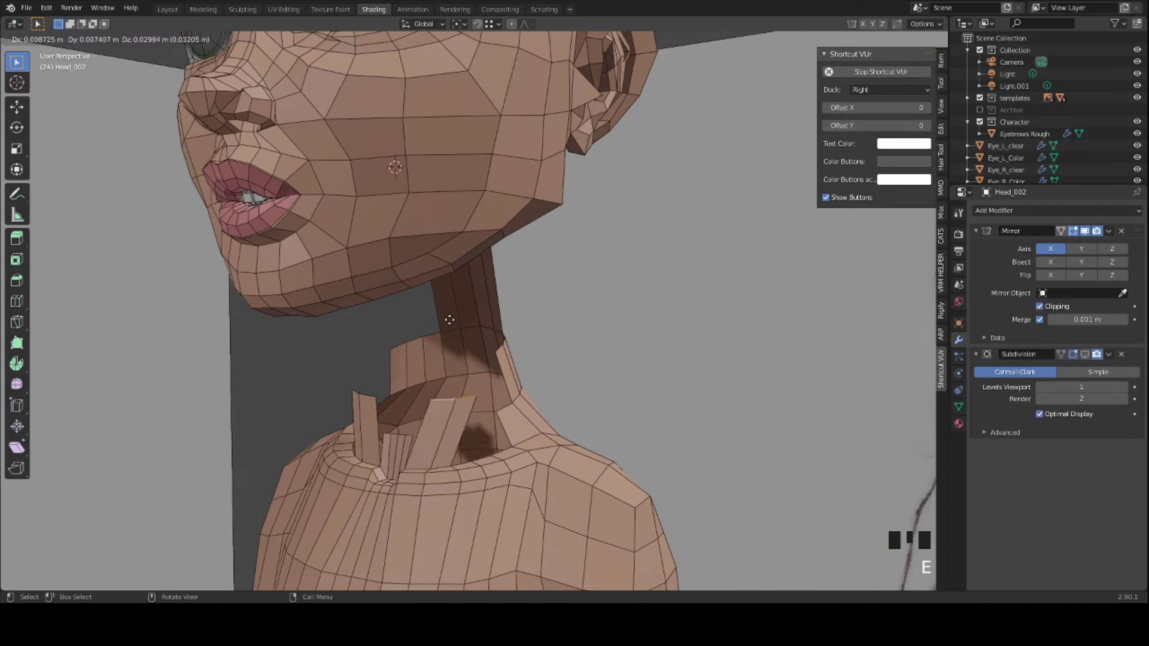
pyautogui.click(450, 280)
# - Rotate the strip's extruded top edges about 30° around the global Z axis
pyautogui.moveTo(452, 263); pyautogui.dragTo(333, 322, button='middle')
pyautogui.press('r')
pyautogui.press('z')
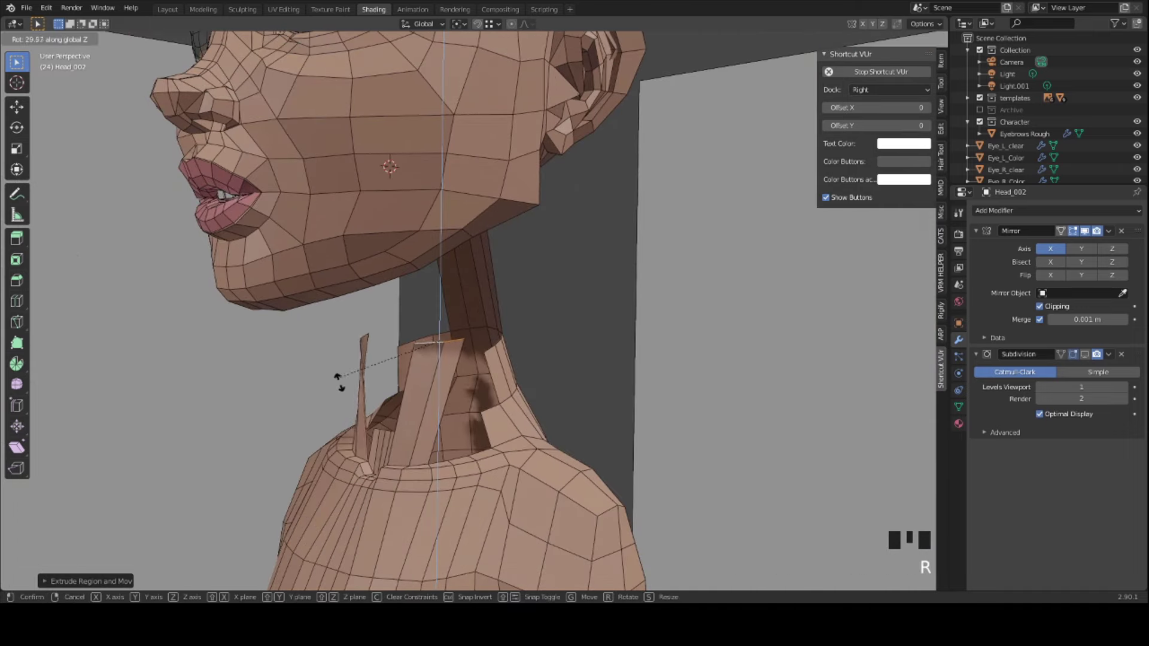
pyautogui.click(338, 381)
# - Move and tilt the strip's top edges so they follow the slant of the neck in profile
pyautogui.moveTo(338, 381); pyautogui.dragTo(330, 329, button='middle')
pyautogui.moveTo(385, 308); pyautogui.dragTo(365, 358, button='middle')
pyautogui.press('g')
pyautogui.click(339, 323)
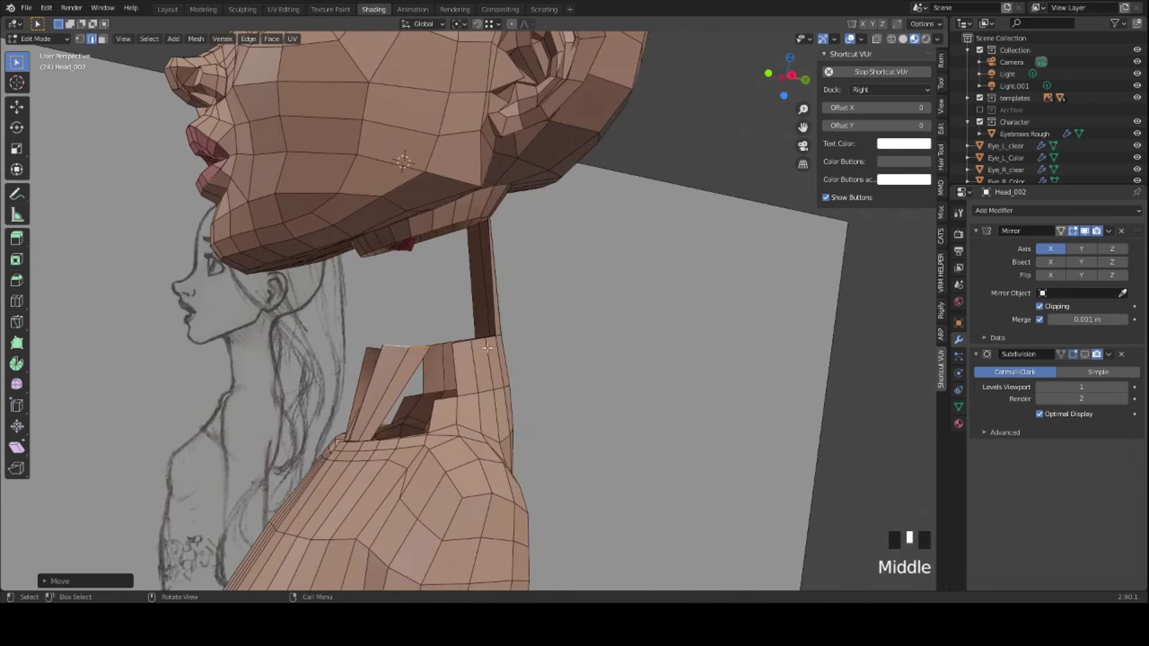
pyautogui.moveTo(488, 348); pyautogui.dragTo(478, 348, button='middle')
pyautogui.press('r')
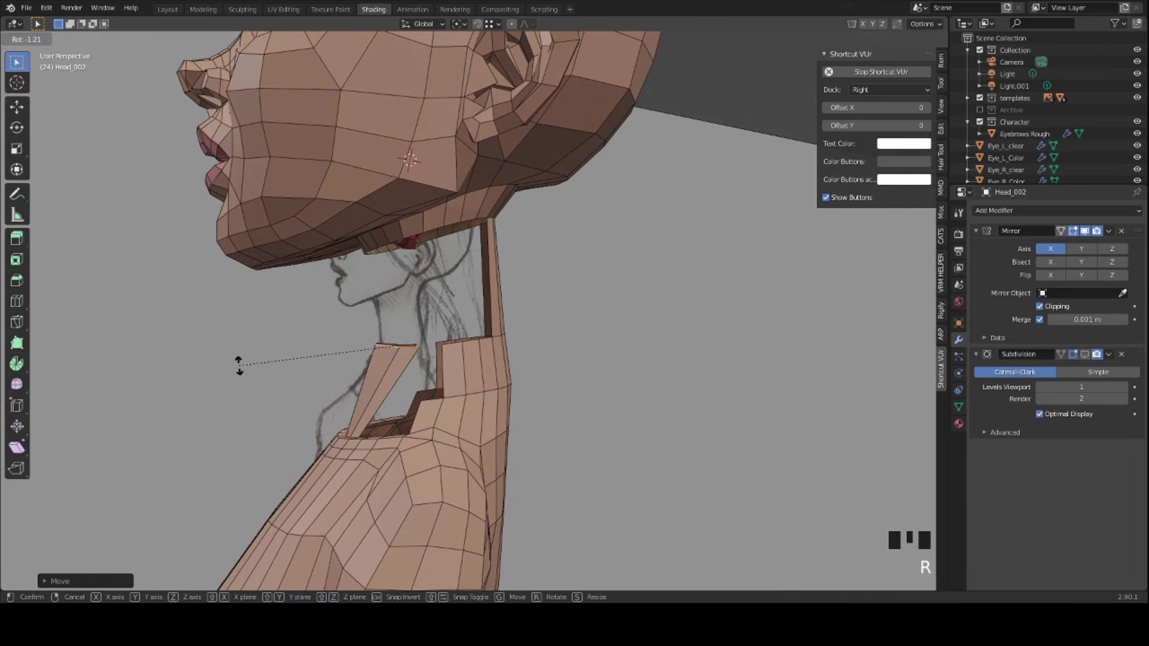
pyautogui.click(240, 381)
# - Fill faces between the strip's top edges and the neck edges under the jaw to complete the diagonal neck muscle
pyautogui.moveTo(240, 381); pyautogui.dragTo(455, 231, button='middle')
pyautogui.click(456, 303)
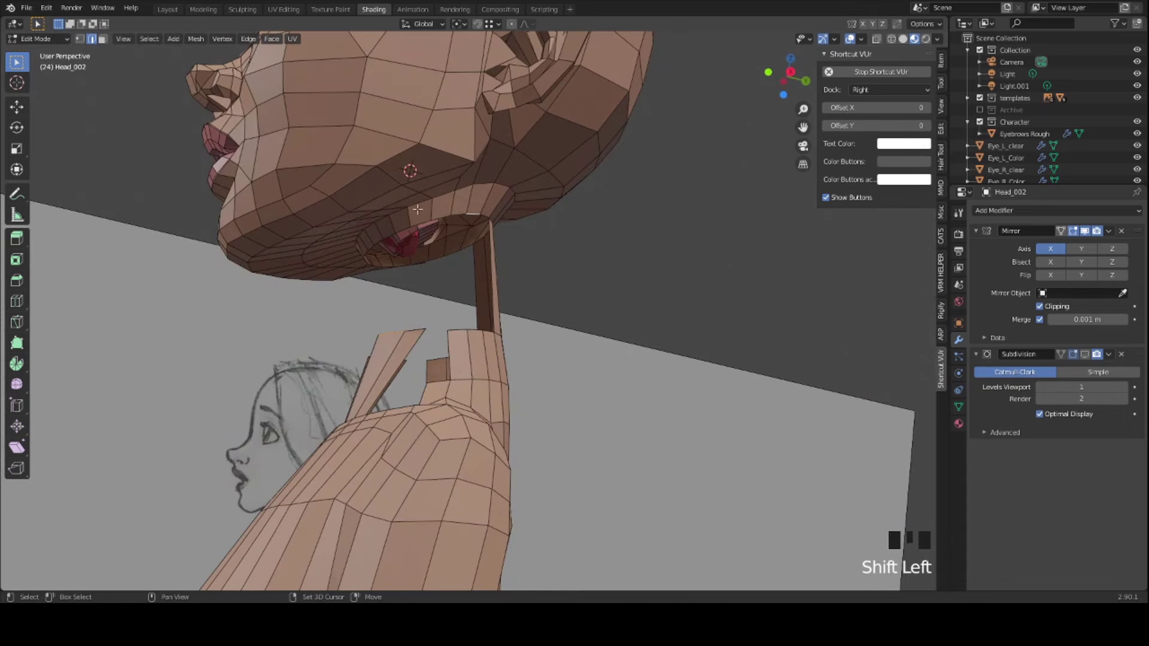
pyautogui.moveTo(373, 229); pyautogui.dragTo(367, 250, button='middle')
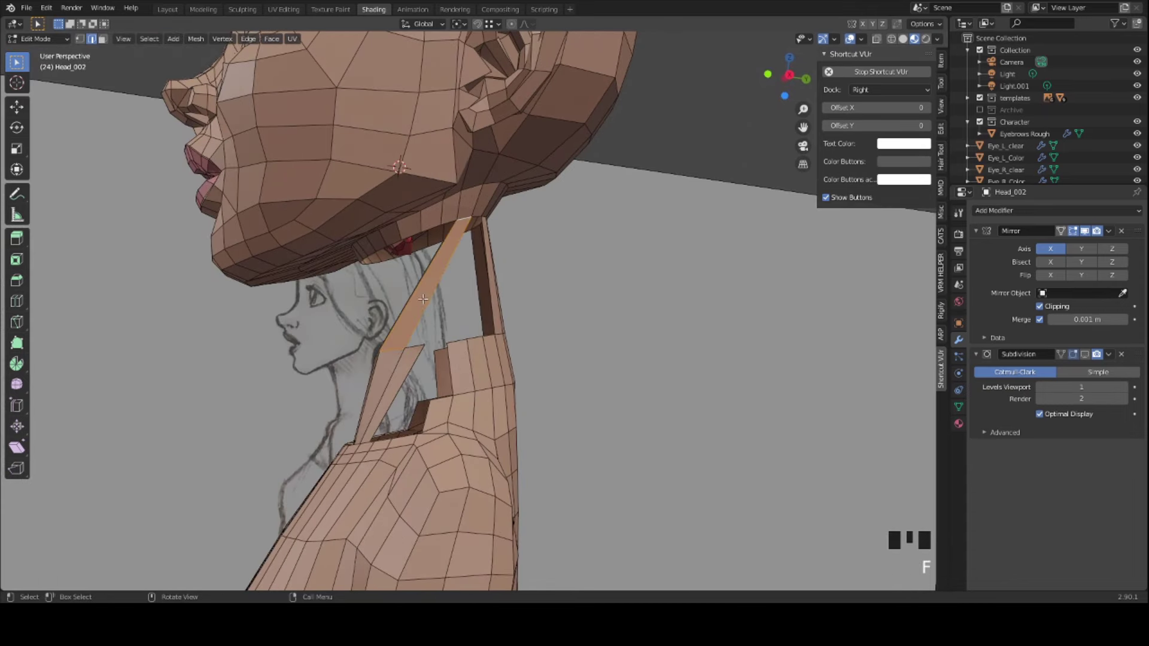
pyautogui.moveTo(431, 295)
pyautogui.mouseDown(button='middle')
pyautogui.moveTo(544, 313)
pyautogui.moveTo(580, 275)
pyautogui.moveTo(366, 302)
pyautogui.moveTo(454, 304)
pyautogui.mouseUp(button='middle')
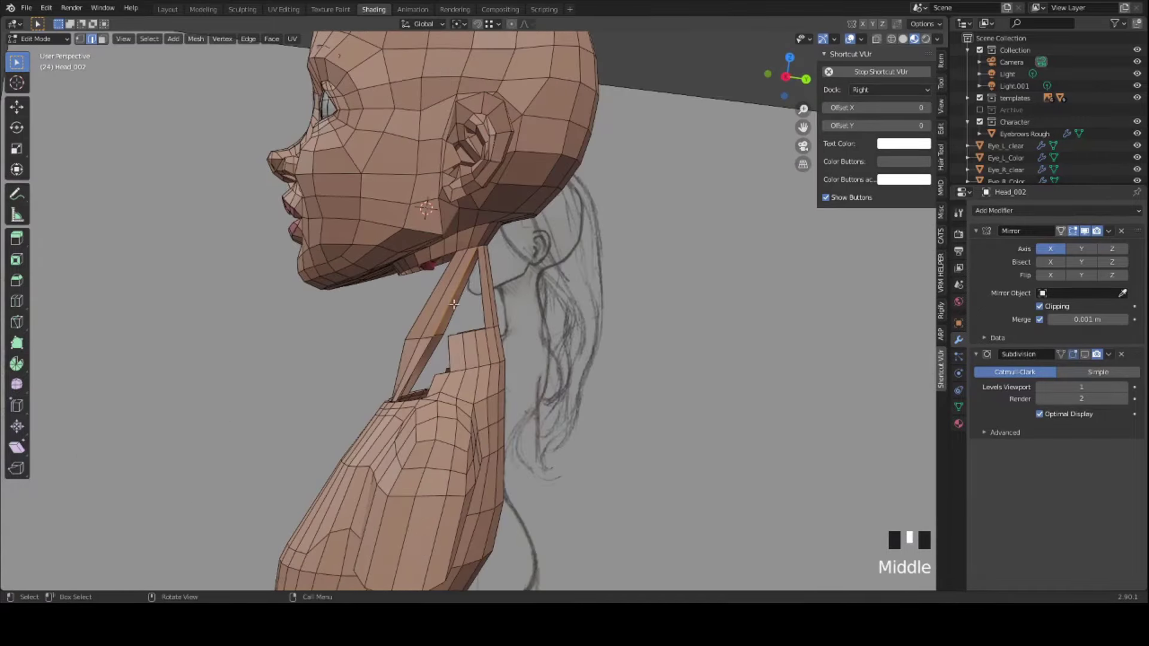
pyautogui.moveTo(372, 321)
pyautogui.mouseDown(button='middle')
pyautogui.moveTo(531, 306)
pyautogui.moveTo(512, 333)
pyautogui.moveTo(304, 333)
pyautogui.moveTo(369, 258)
pyautogui.moveTo(517, 275)
pyautogui.moveTo(435, 436)
pyautogui.mouseUp(button='middle')
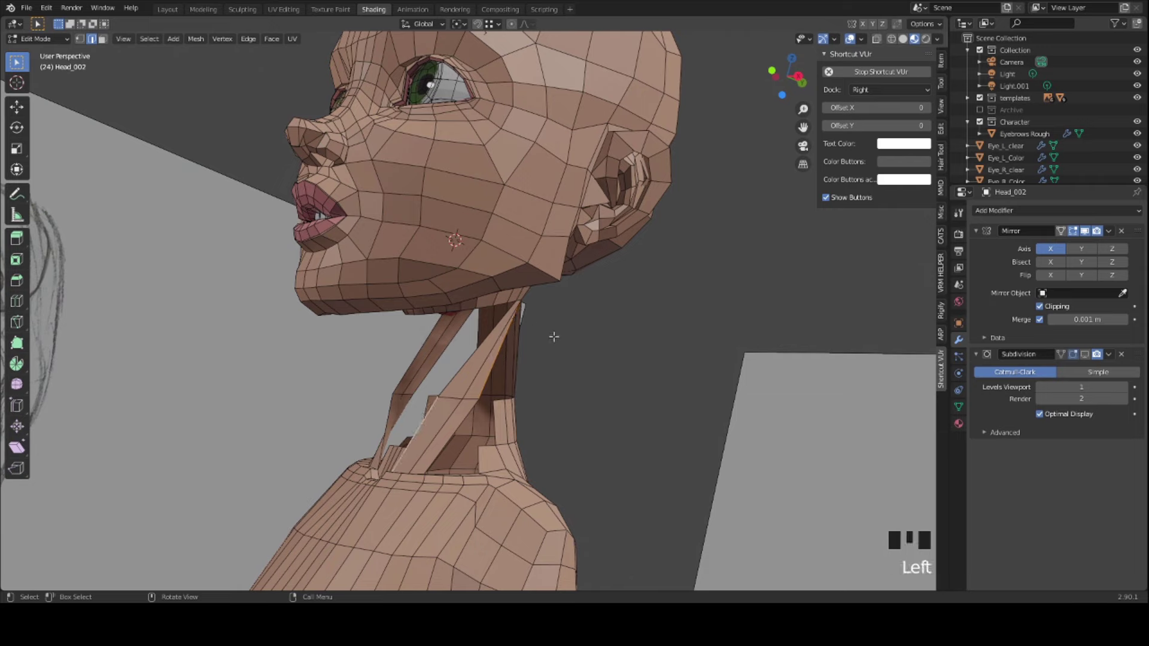
# - Fill the gap between the diagonal strip and the remaining middle neck ring with a face
pyautogui.moveTo(553, 337)
pyautogui.mouseDown(button='middle')
pyautogui.moveTo(394, 436)
pyautogui.moveTo(437, 404)
pyautogui.moveTo(447, 369)
pyautogui.moveTo(425, 384)
pyautogui.moveTo(431, 428)
pyautogui.mouseUp(button='middle')
pyautogui.click(426, 439)
pyautogui.click(426, 439)
pyautogui.click(438, 424)
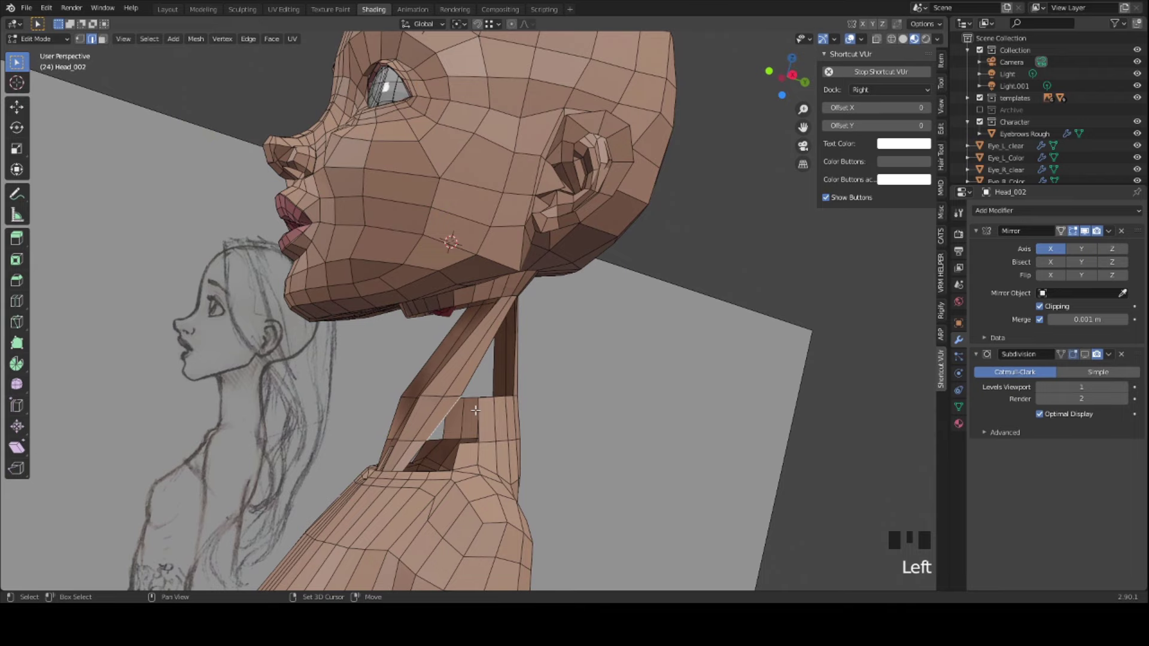
pyautogui.moveTo(439, 389)
pyautogui.mouseDown(button='middle')
pyautogui.moveTo(365, 411)
pyautogui.moveTo(498, 368)
pyautogui.moveTo(466, 334)
pyautogui.mouseUp(button='middle')
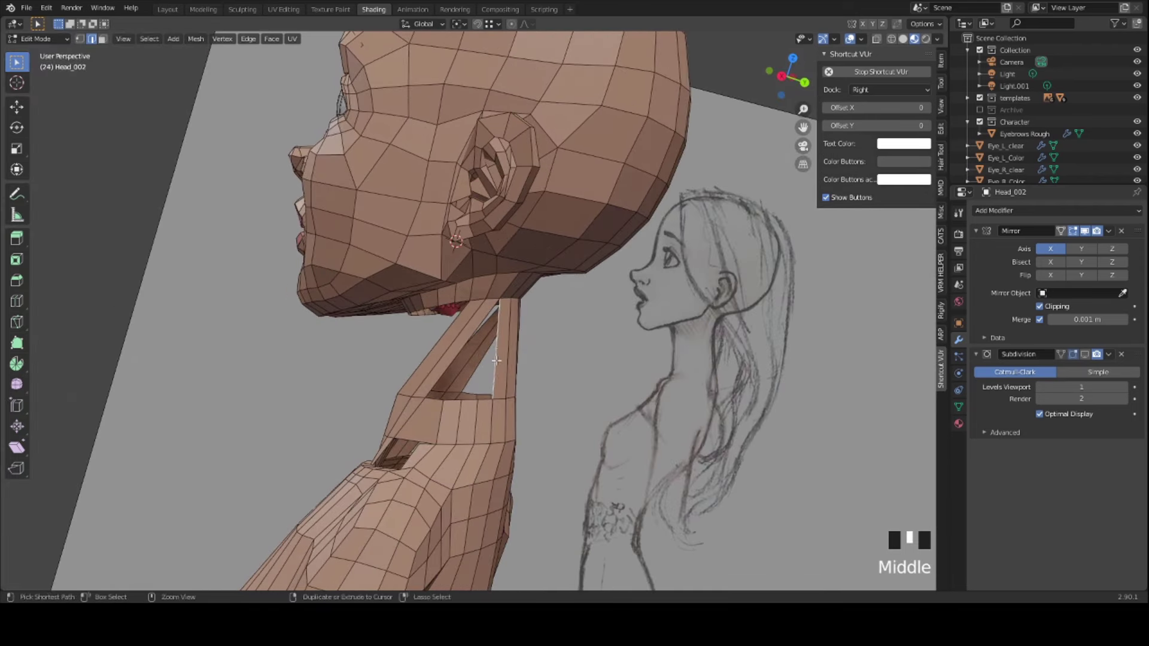
# - Add two horizontal loop cuts to the vertical strip at the back of the neck and matching cuts to the diagonal strip
pyautogui.hotkey('ctrl', 'r')
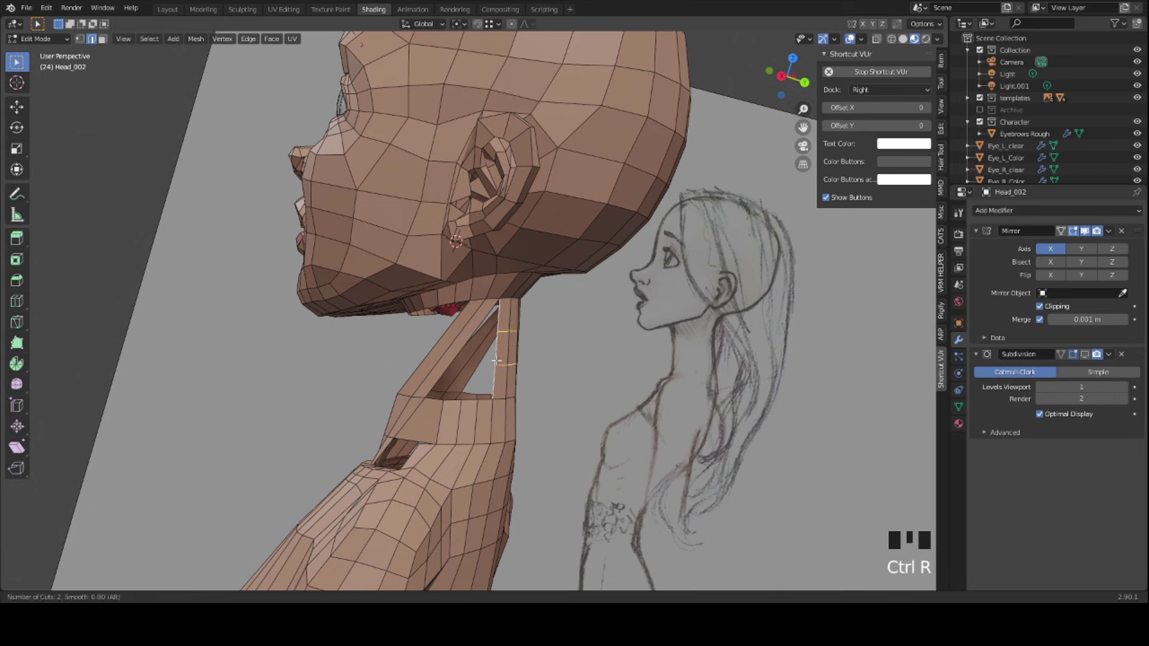
pyautogui.click(496, 360)
pyautogui.click(556, 366)
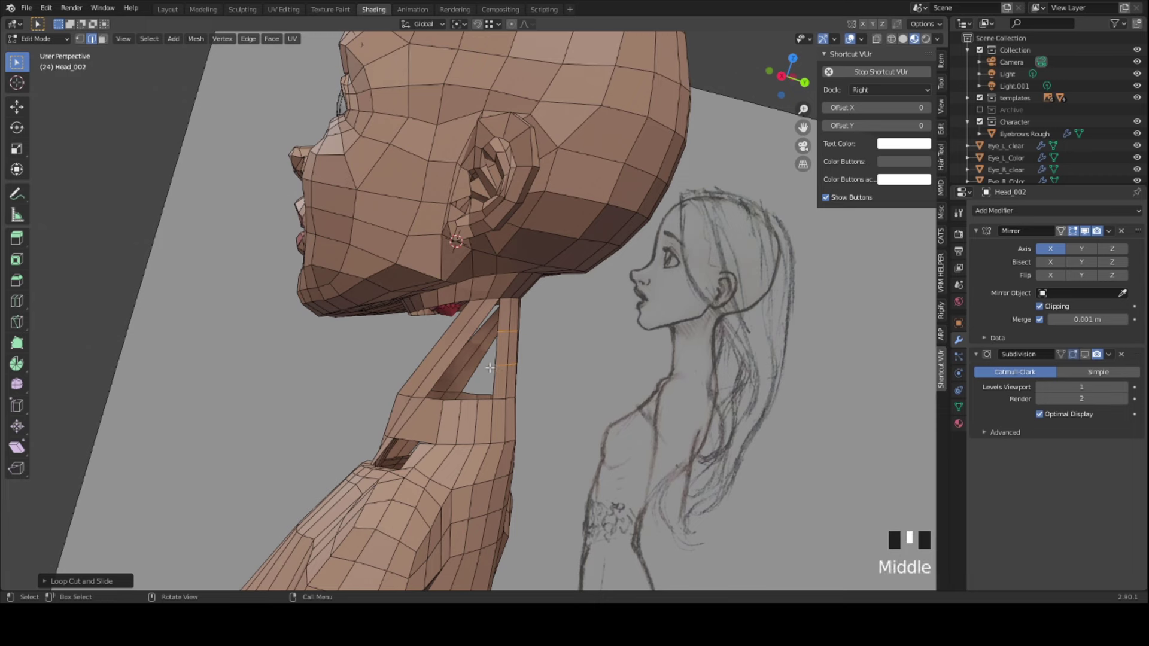
pyautogui.moveTo(490, 368); pyautogui.dragTo(466, 345, button='middle')
pyautogui.click(458, 342)
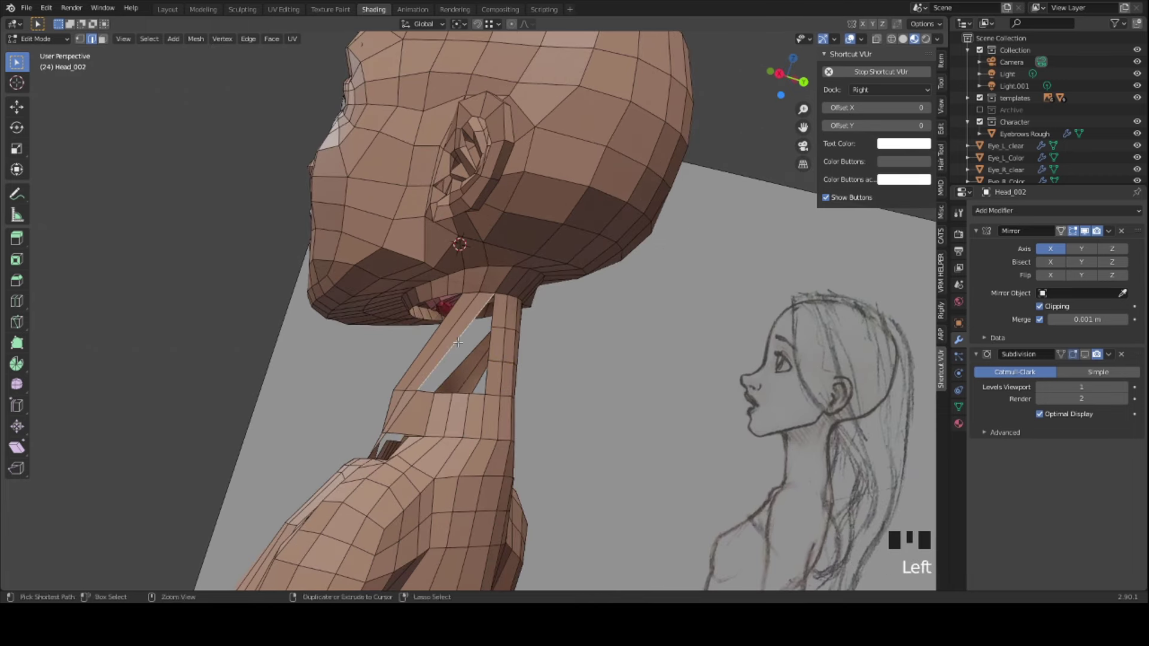
pyautogui.hotkey('ctrl', 'r')
pyautogui.click(458, 342)
pyautogui.rightClick(458, 342)
pyautogui.moveTo(458, 342); pyautogui.dragTo(494, 417, button='middle')
# - Fill faces from the vertices in the lower back corner of the neck's side opening
pyautogui.press('1')
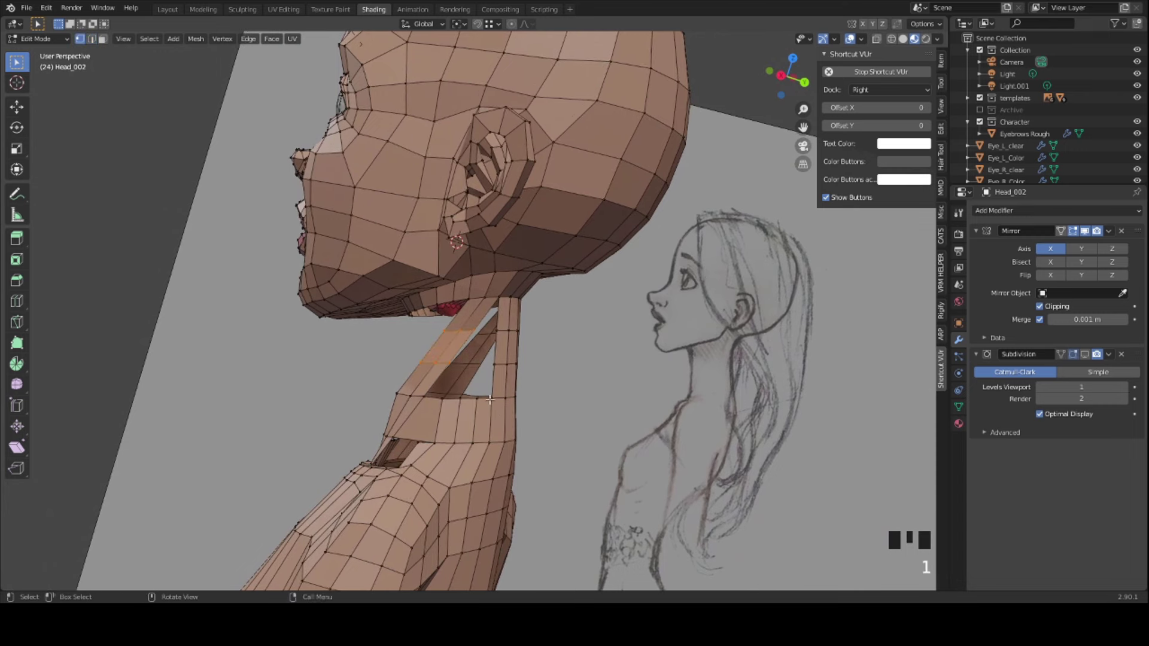
pyautogui.press('f')
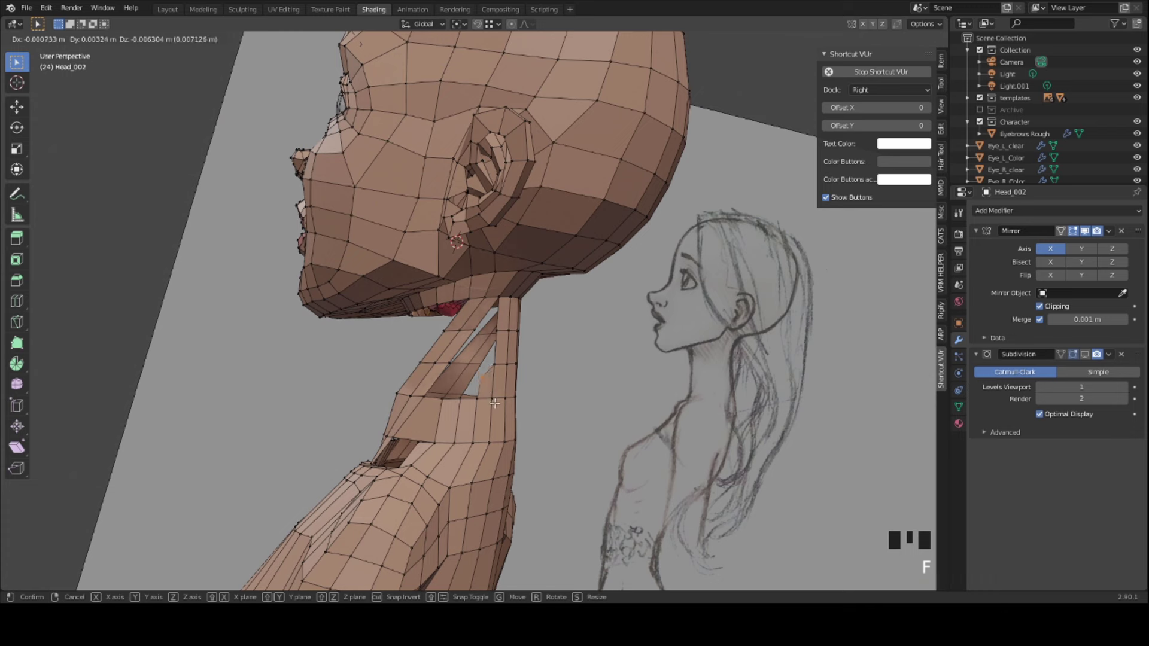
pyautogui.click(487, 404)
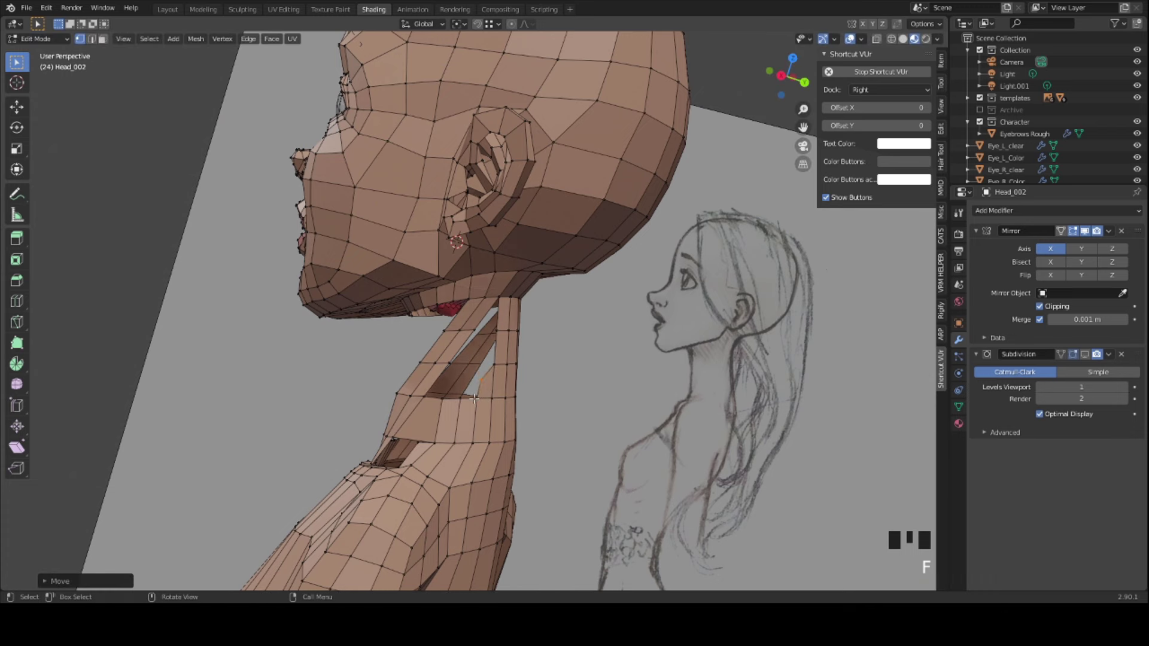
pyautogui.press('f')
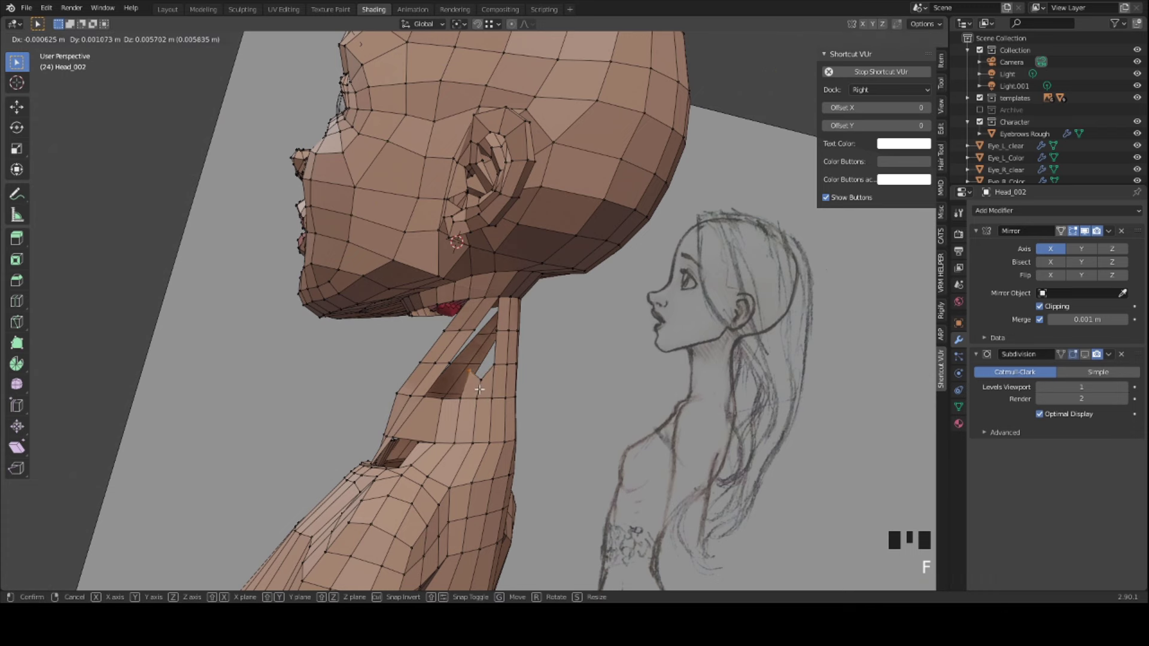
pyautogui.click(479, 389)
# - Try a tall face across the upper part of the neck's side opening and remove it again
pyautogui.press('2')
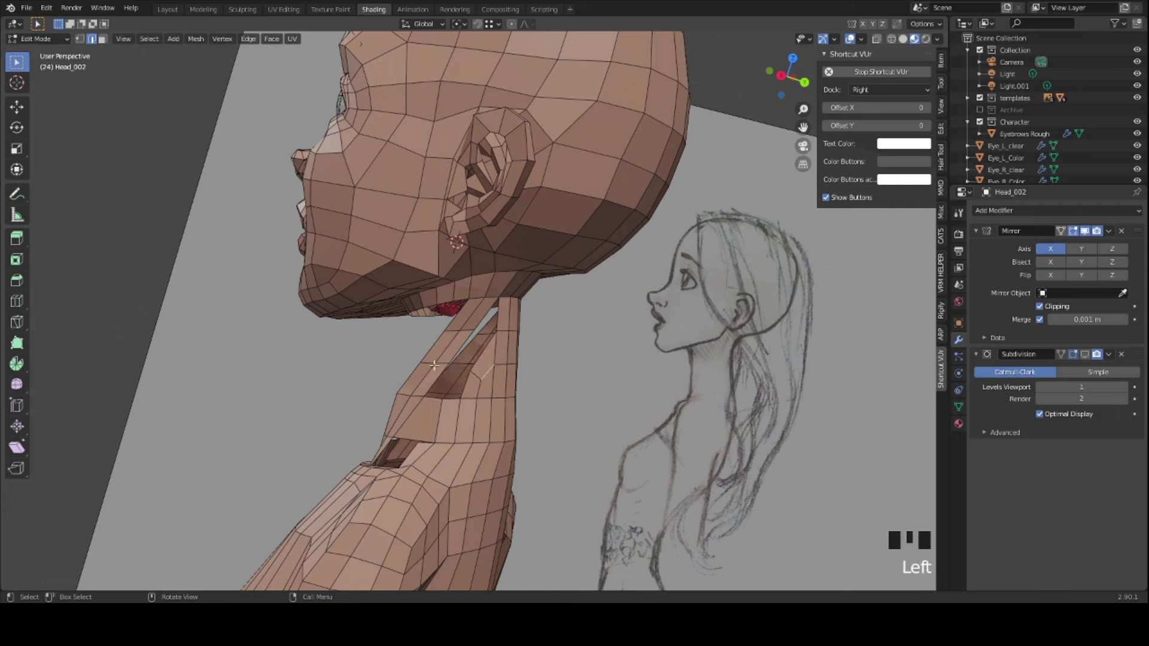
pyautogui.moveTo(434, 366); pyautogui.dragTo(449, 400, button='middle')
pyautogui.scroll(2, 449, 400)
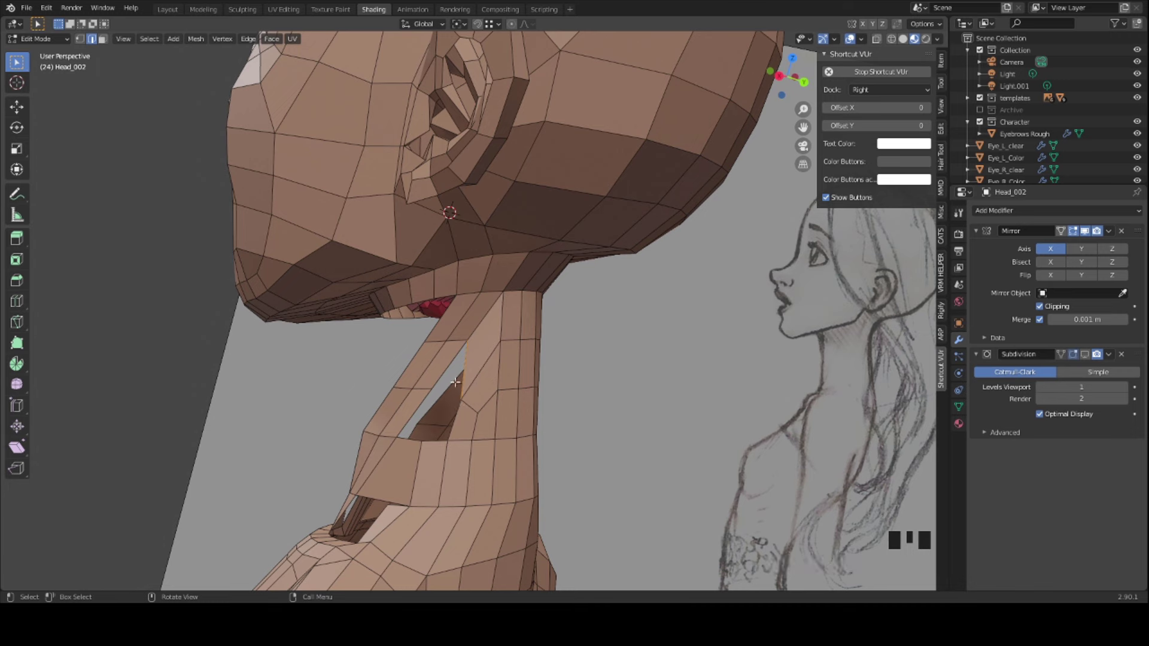
pyautogui.press('3')
pyautogui.click(480, 346)
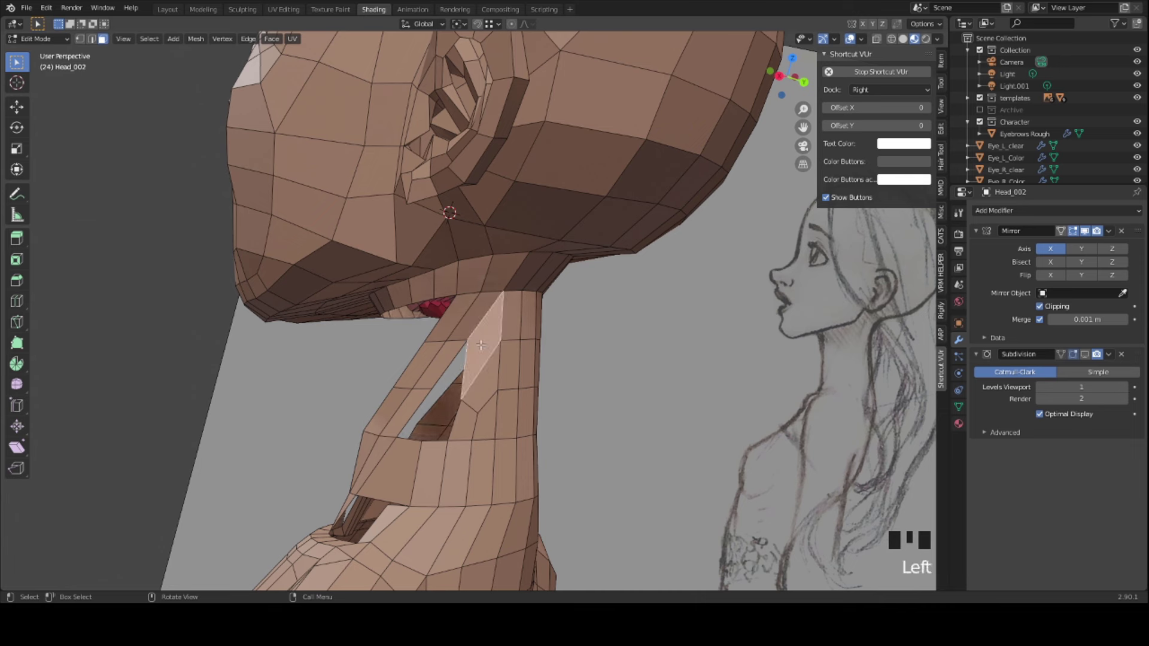
pyautogui.press('x')
pyautogui.click(480, 344)
# - Fill the top corner of the neck's side opening under the jaw with a smaller face from its corner vertex
pyautogui.press('1')
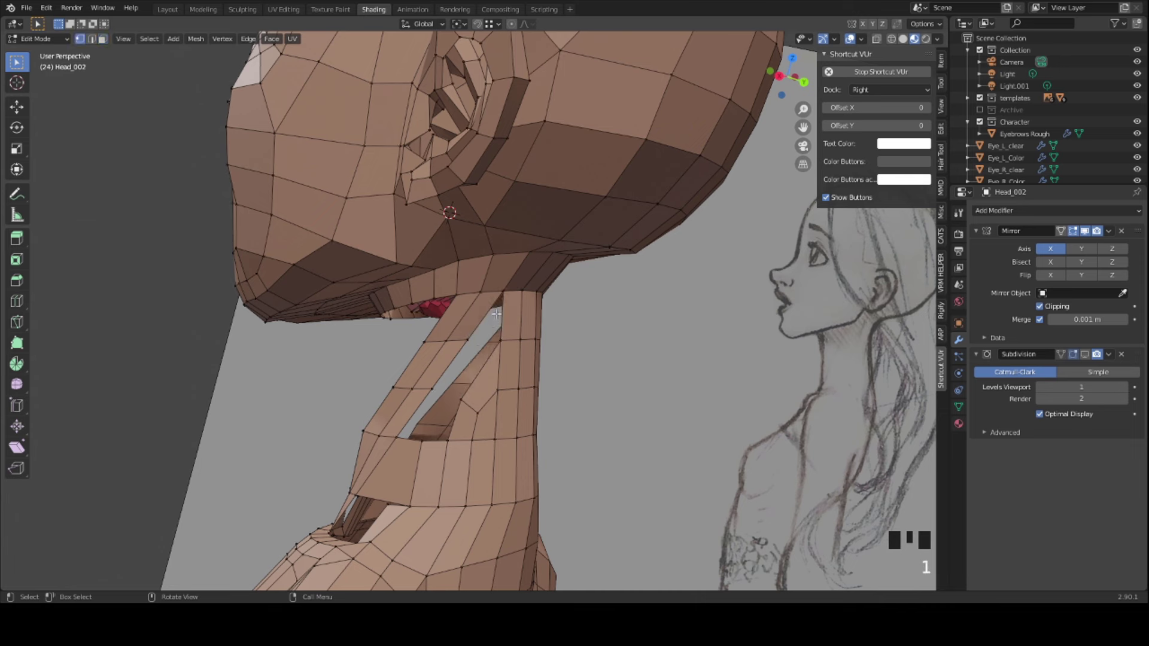
pyautogui.click(499, 298)
pyautogui.press('f')
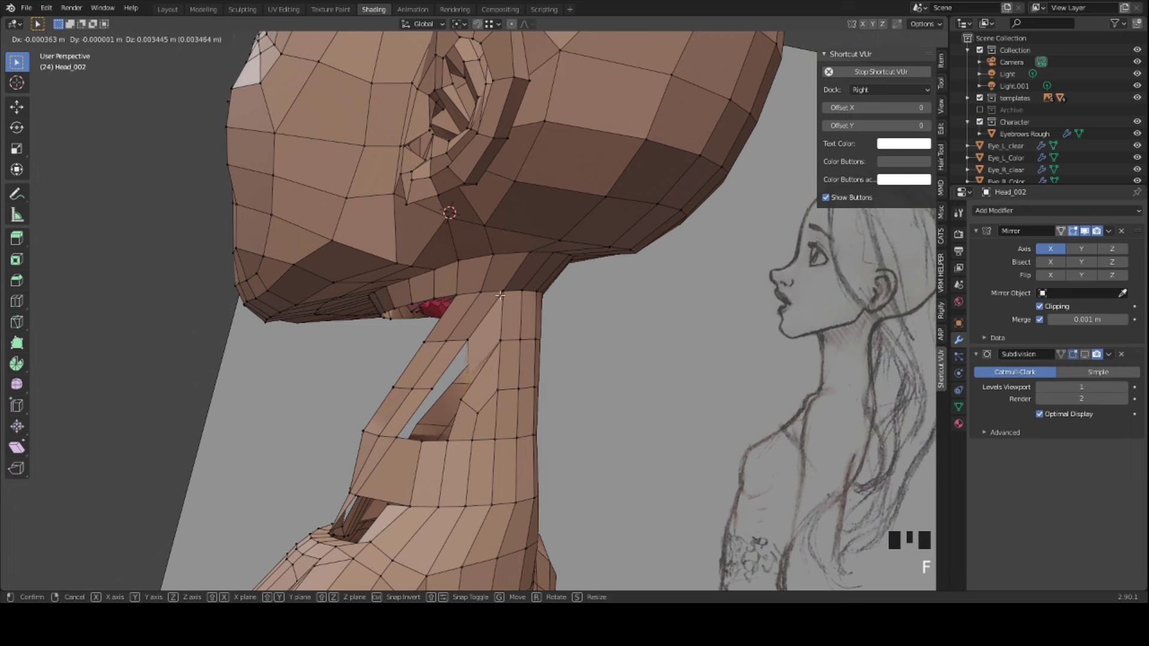
pyautogui.click(502, 280)
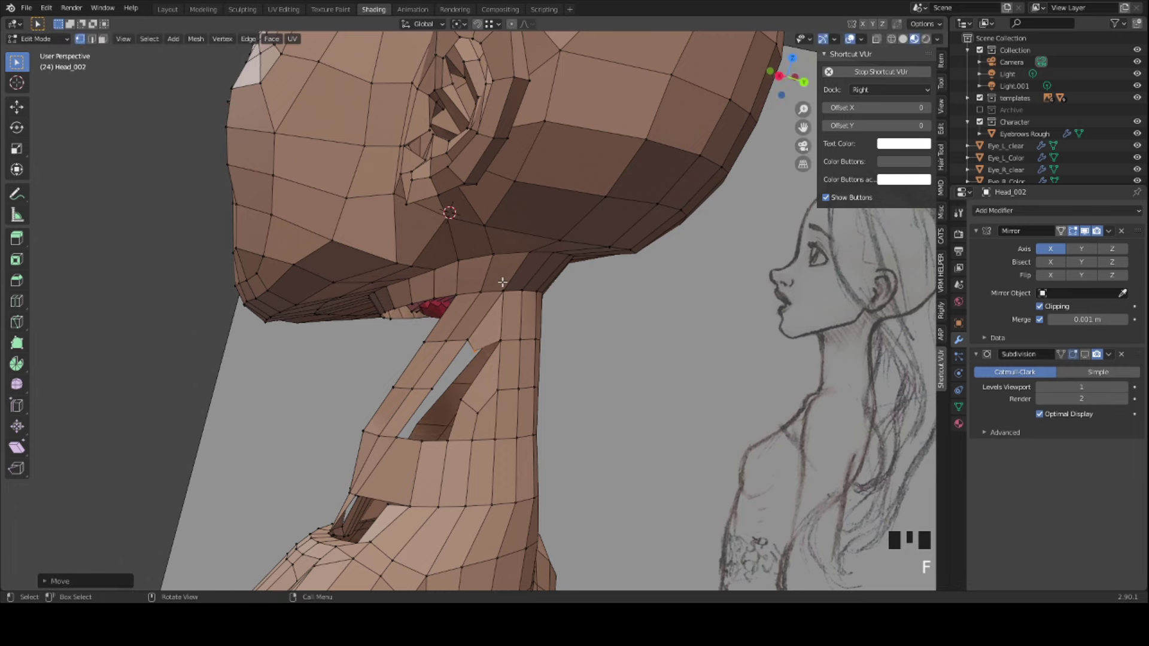
pyautogui.moveTo(443, 406); pyautogui.dragTo(441, 420, button='middle')
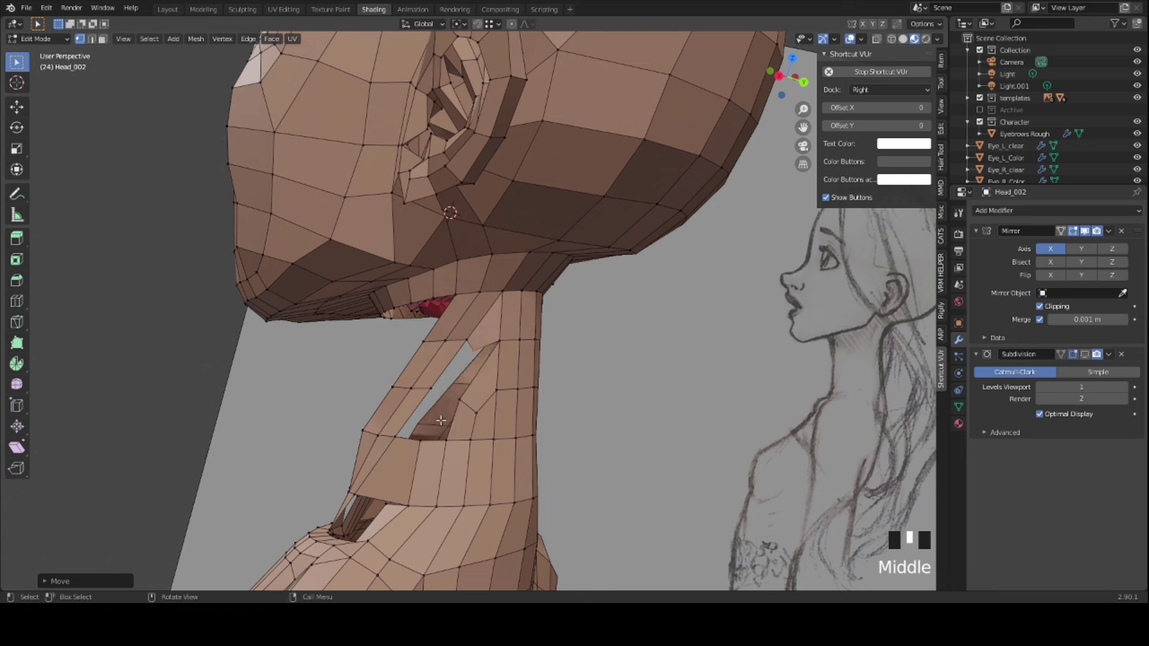
# - Fill the remaining gap in the neck's side opening with faces, working down from its corner vertex and edge
pyautogui.click(501, 342)
pyautogui.press('f')
pyautogui.click(493, 353)
pyautogui.press('2')
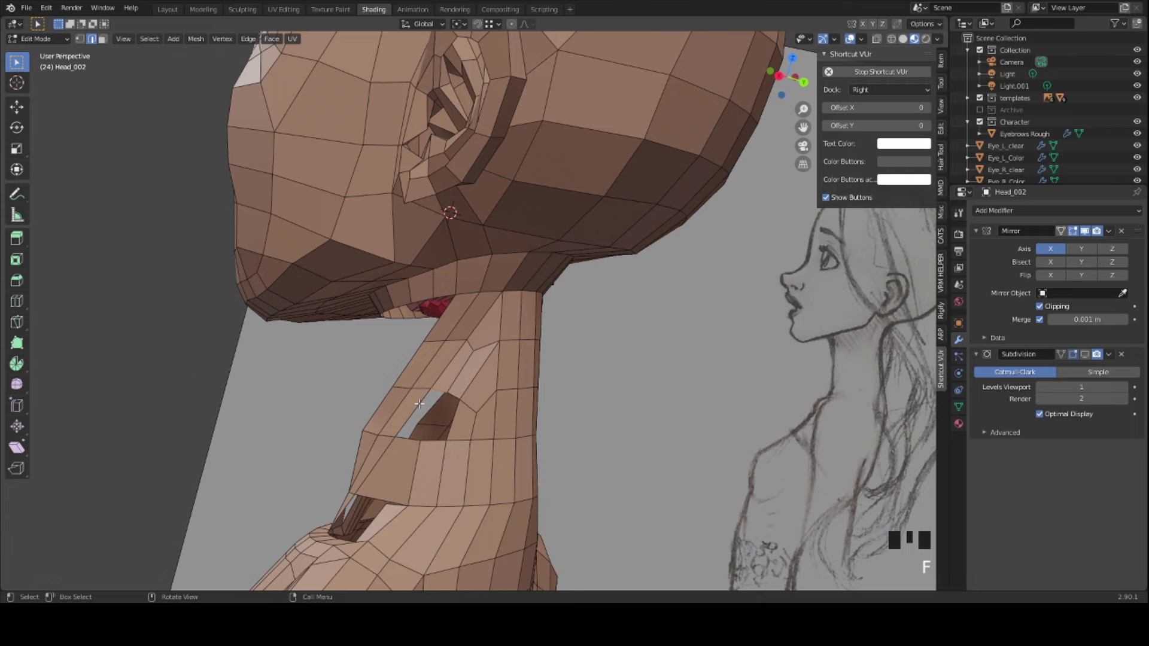
pyautogui.press('f')
pyautogui.scroll(-2, 379, 382)
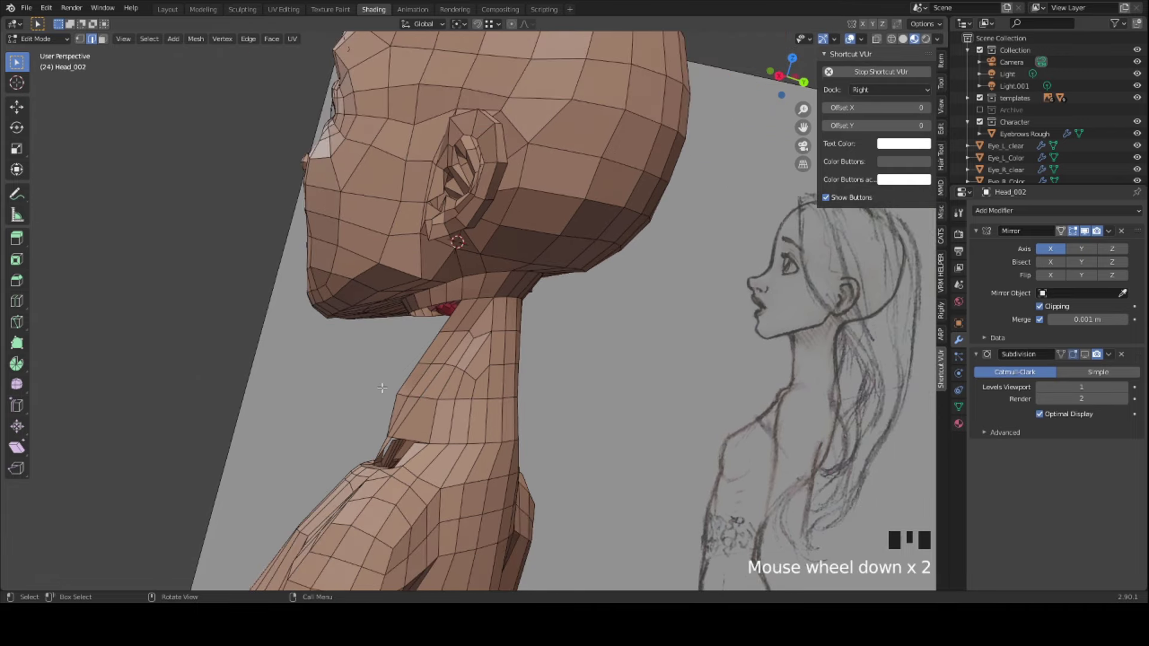
# - Delete the face at the back end of the opening at the base of the neck, above the shoulder
pyautogui.moveTo(382, 387); pyautogui.dragTo(389, 409, button='middle')
pyautogui.scroll(1, 387, 389)
pyautogui.moveTo(386, 364); pyautogui.dragTo(266, 346, button='middle')
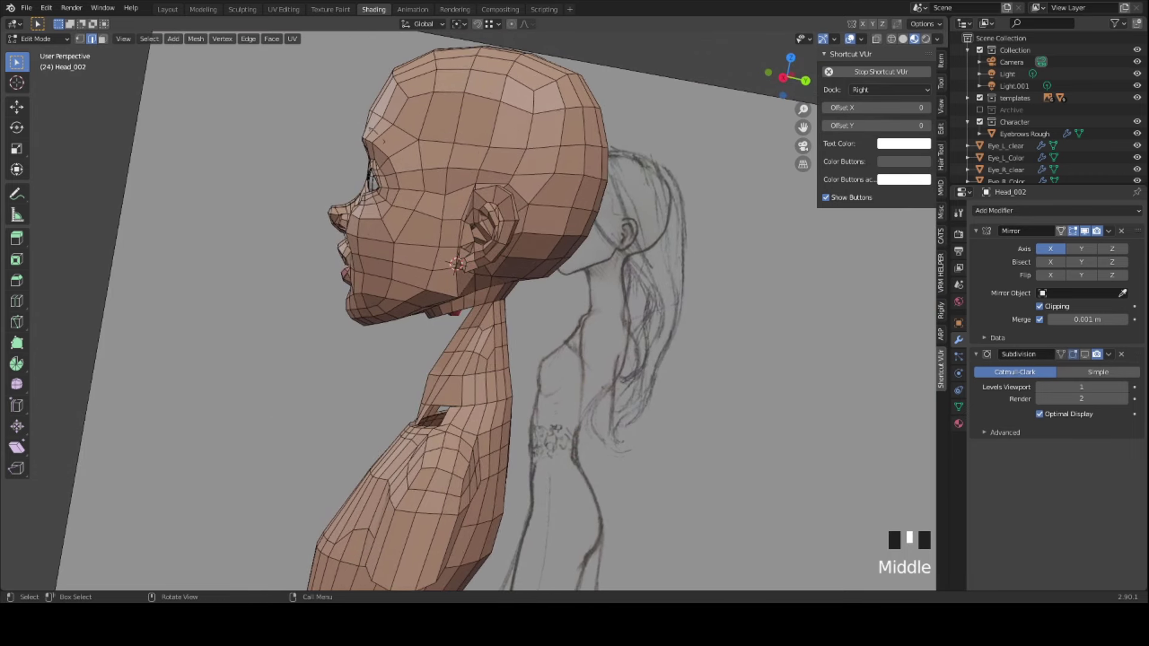
pyautogui.moveTo(266, 346); pyautogui.dragTo(398, 353, button='middle')
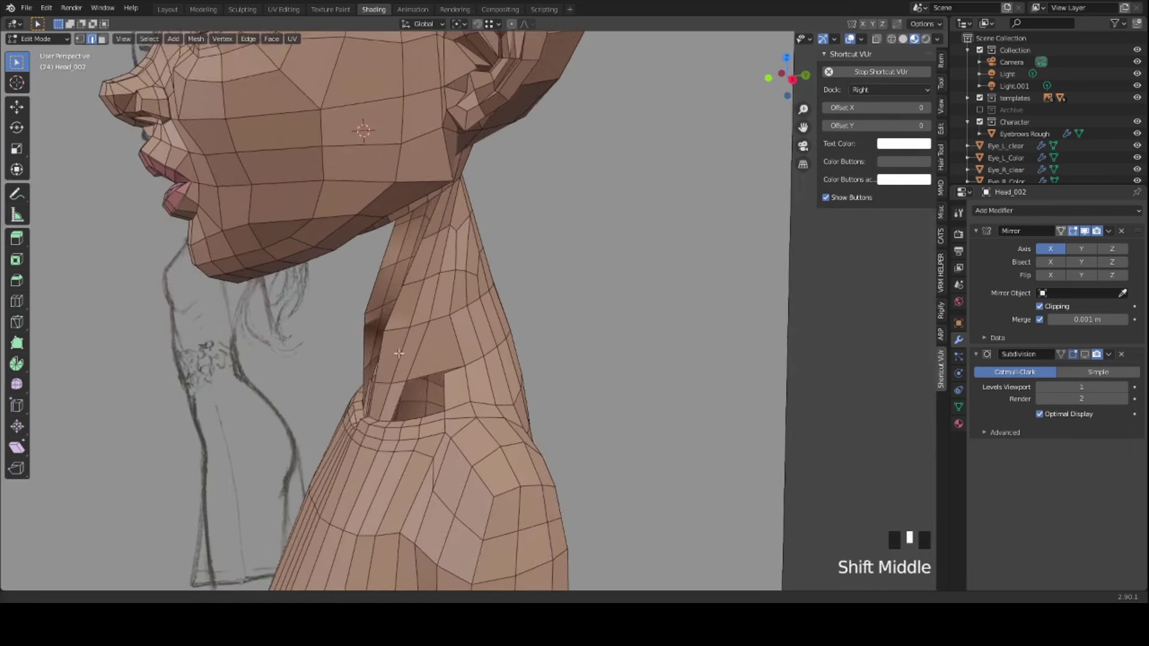
pyautogui.scroll(2, 398, 353)
pyautogui.press('3')
pyautogui.click(441, 396)
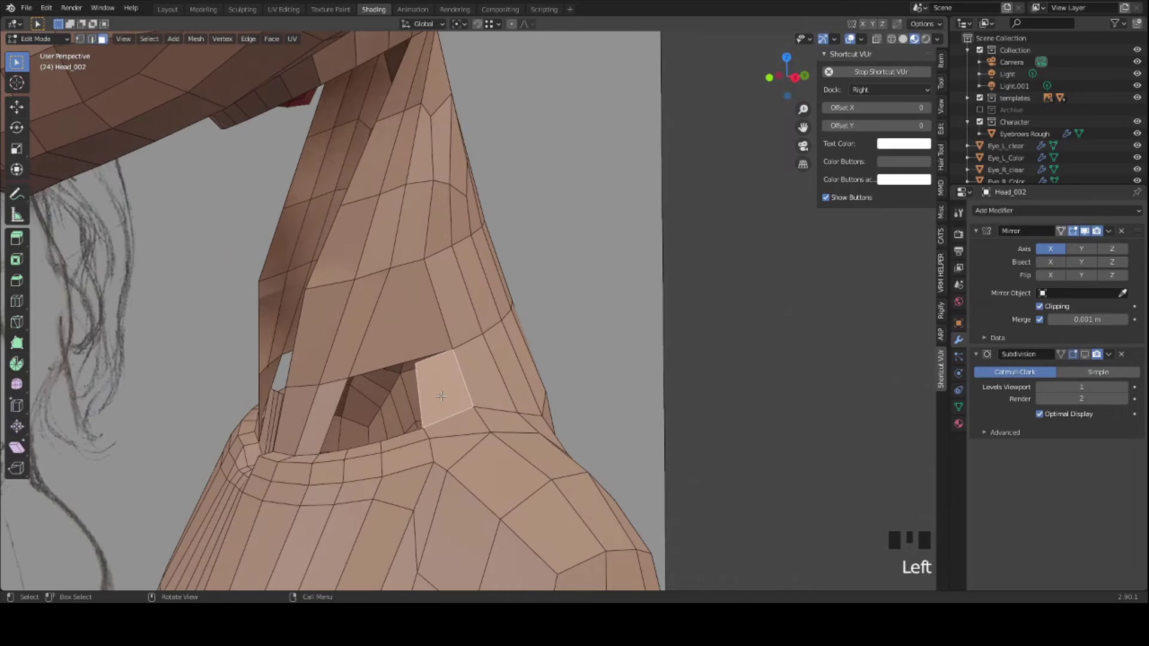
pyautogui.press('x')
pyautogui.click(441, 397)
pyautogui.press('2')
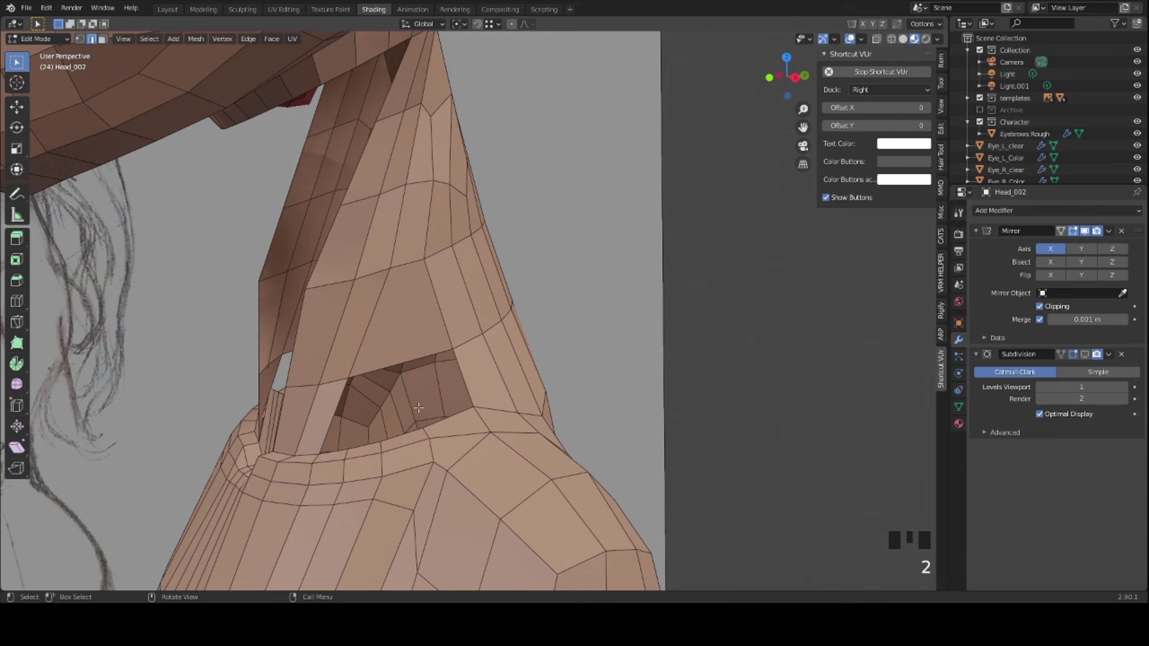
# - Select the back edge of the opening between the neck base and the shoulder
pyautogui.moveTo(418, 407); pyautogui.dragTo(385, 467, button='middle')
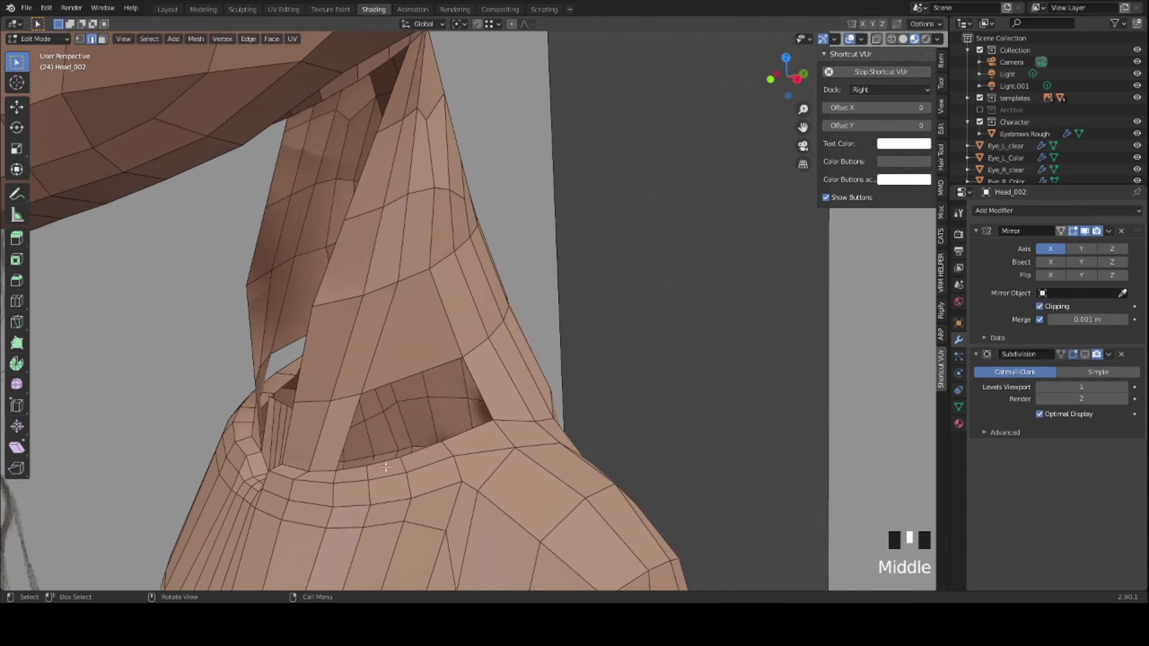
pyautogui.click(414, 376)
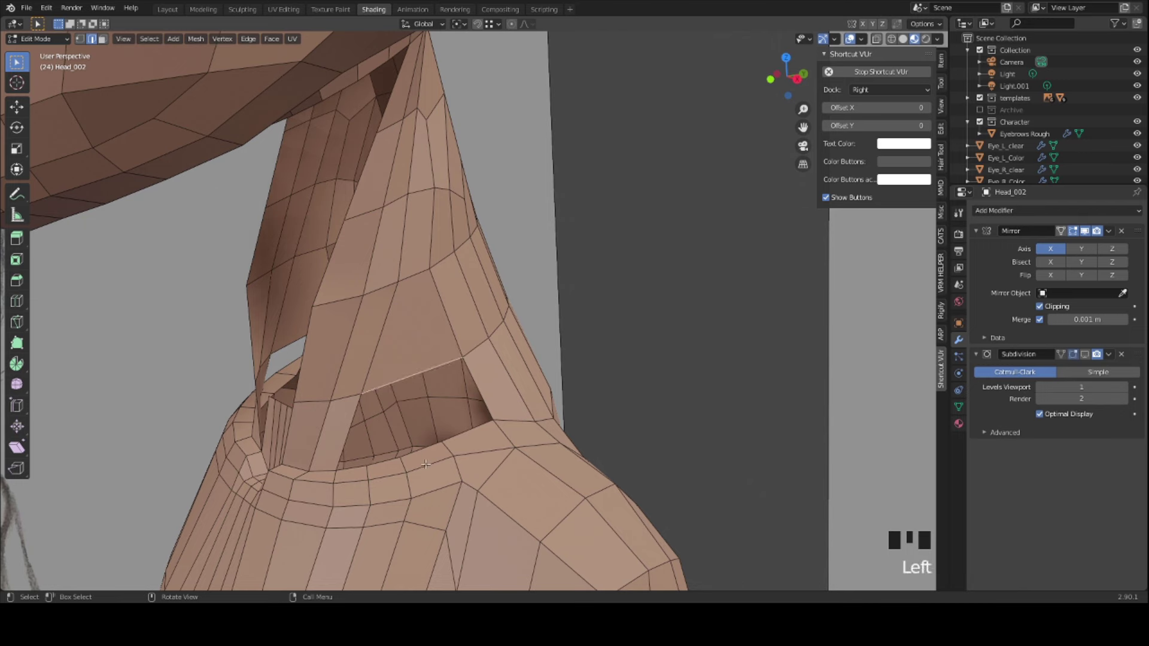
pyautogui.click(477, 390)
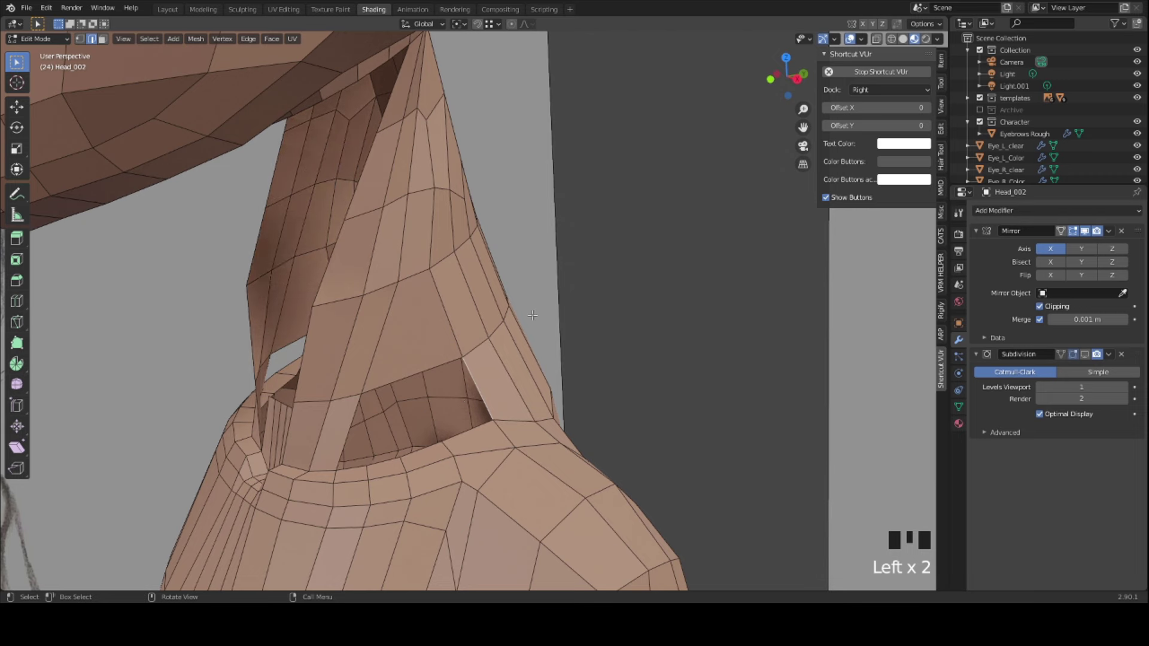
# - Try filling the whole neck-base opening with successive faces from its back edge, and undo them
pyautogui.press('f')
pyautogui.press('f')
pyautogui.moveTo(402, 415); pyautogui.dragTo(395, 525, button='middle')
pyautogui.scroll(3, 395, 525)
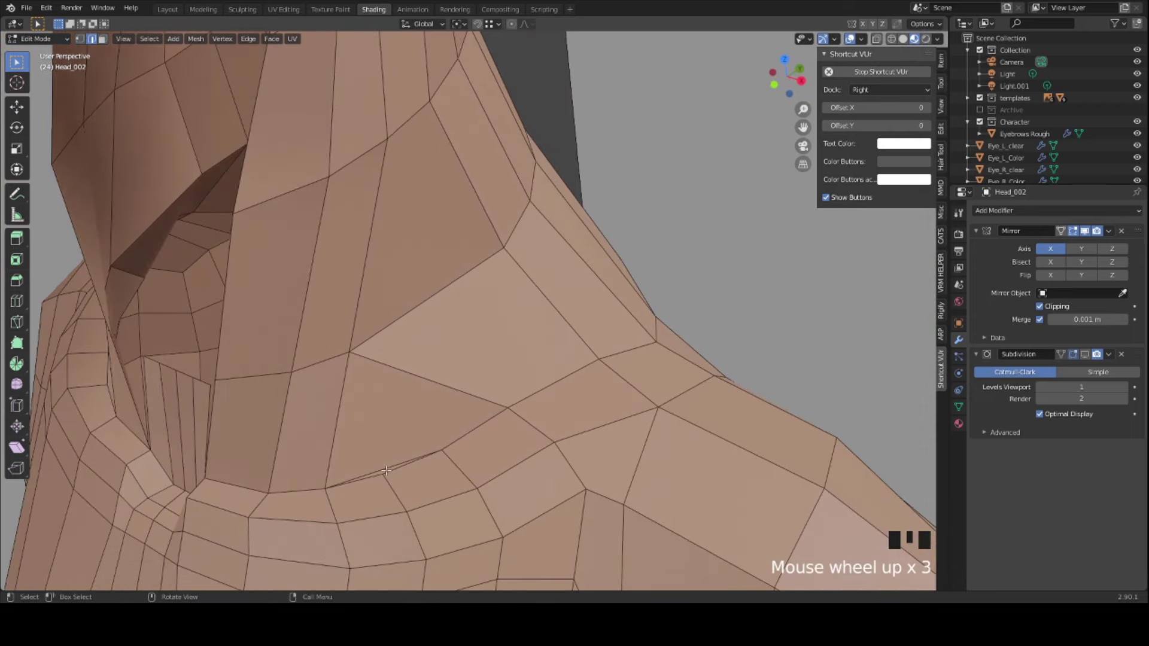
pyautogui.scroll(-2, 386, 471)
pyautogui.moveTo(386, 471); pyautogui.dragTo(417, 419, button='middle')
pyautogui.hotkey('ctrl', 'z')
pyautogui.hotkey('ctrl', 'z')
pyautogui.hotkey('ctrl', 'z')
pyautogui.hotkey('ctrl', 'z')
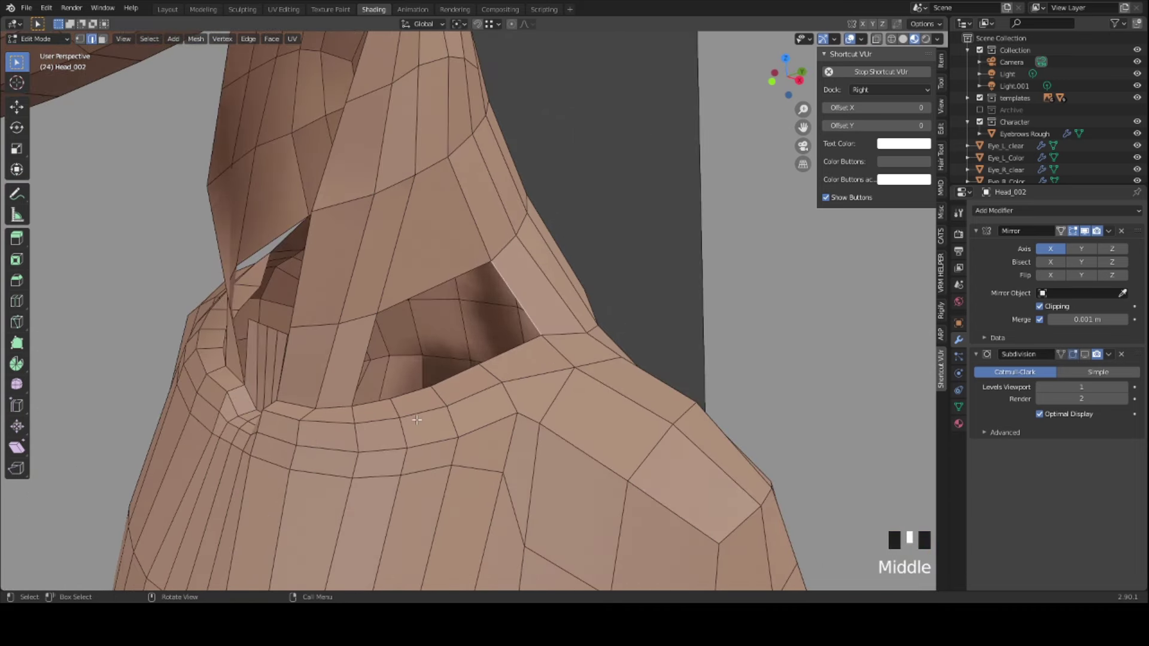
# - Fill the back of the neck-base opening from its back edge and add a centred loop cut across the diagonal strip beside it
pyautogui.press('f')
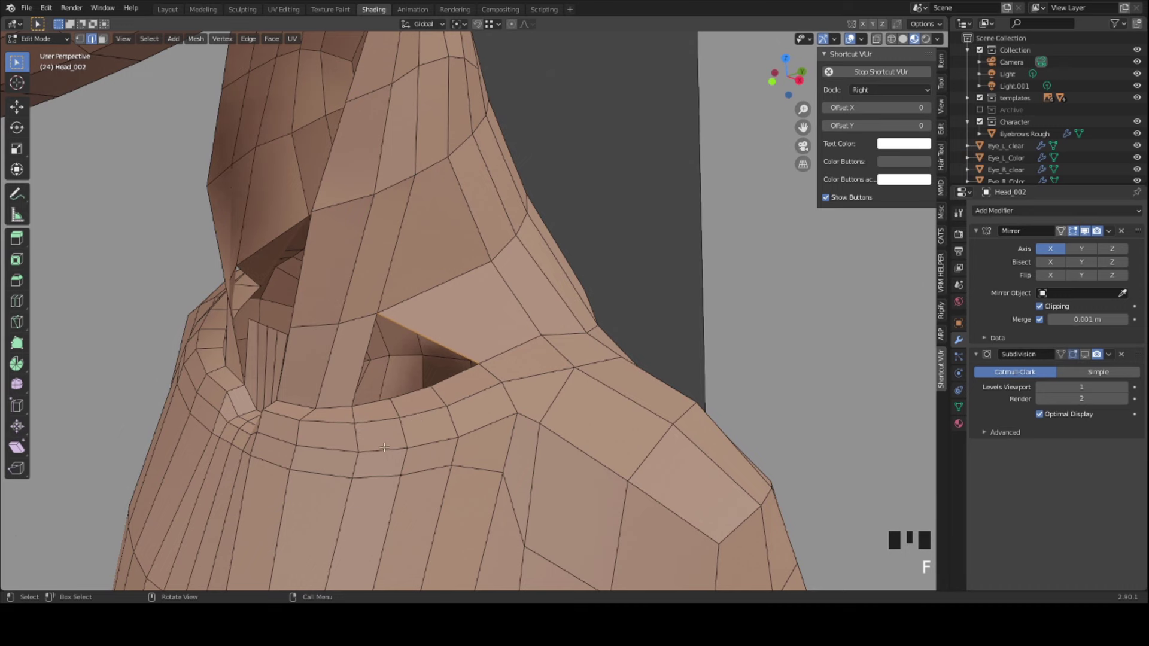
pyautogui.click(365, 357)
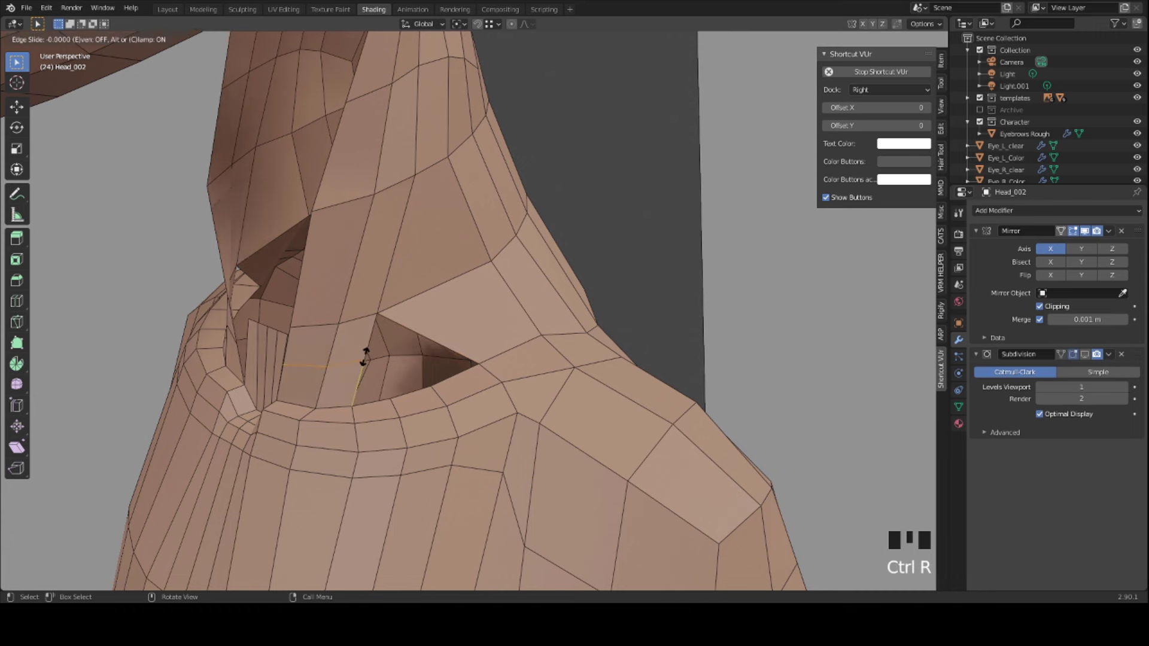
pyautogui.rightClick(367, 353)
# - Fill the remaining gap at the neck base with faces from the lower edge of the new face
pyautogui.click(436, 356)
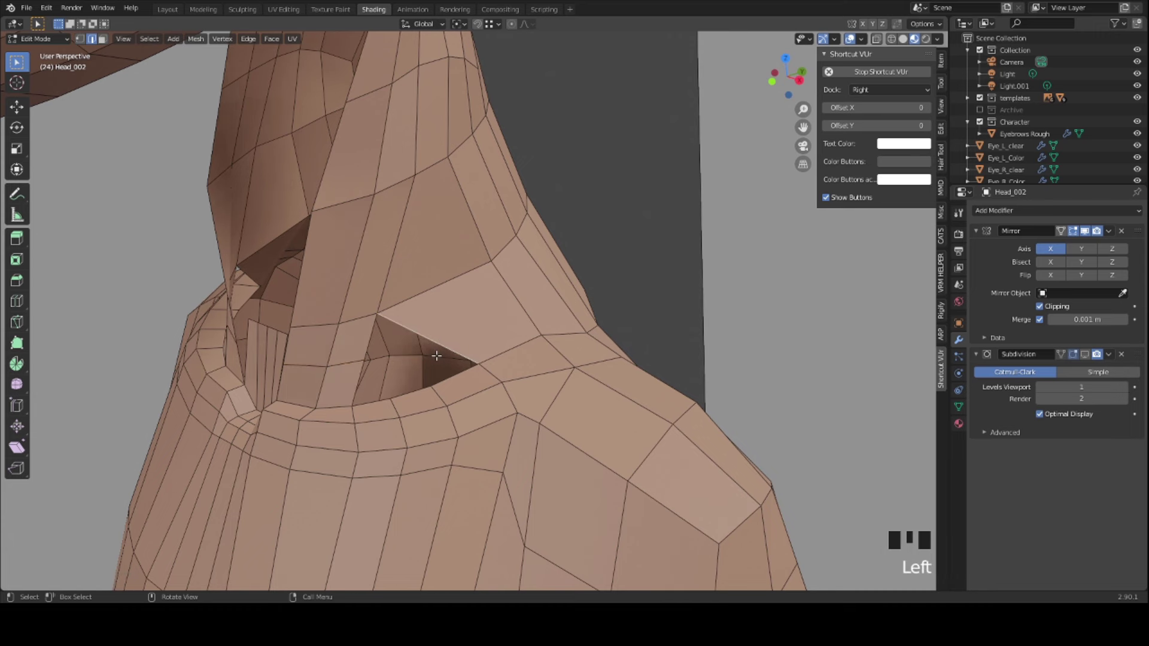
pyautogui.press('f')
pyautogui.press('f')
# - Slide the side vertices of the horizontal edge row above the filled neck-base opening towards the back of the neck
pyautogui.moveTo(436, 356)
pyautogui.mouseDown(button='middle')
pyautogui.moveTo(386, 399)
pyautogui.moveTo(376, 365)
pyautogui.moveTo(481, 289)
pyautogui.moveTo(433, 296)
pyautogui.moveTo(452, 298)
pyautogui.moveTo(316, 277)
pyautogui.moveTo(417, 279)
pyautogui.moveTo(458, 301)
pyautogui.mouseUp(button='middle')
pyautogui.scroll(-3, 386, 400)
pyautogui.scroll(-1, 375, 364)
pyautogui.scroll(2, 428, 326)
pyautogui.press('1')
pyautogui.click(452, 299)
pyautogui.scroll(-3, 452, 299)
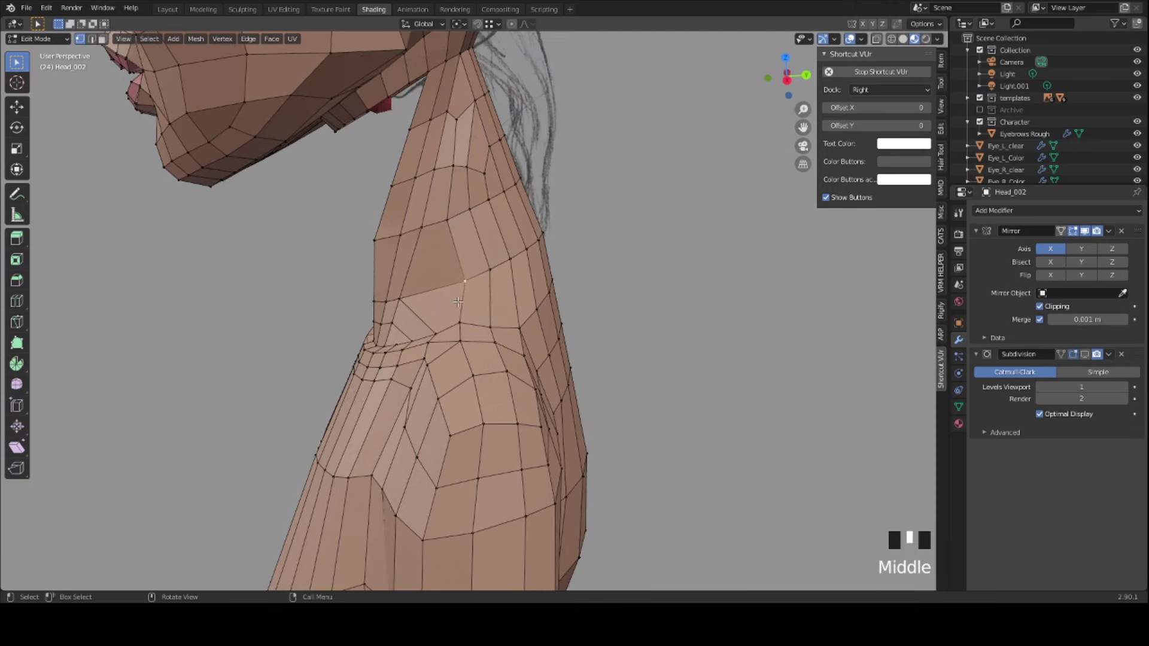
pyautogui.press('g')
pyautogui.press('g')
pyautogui.click(427, 304)
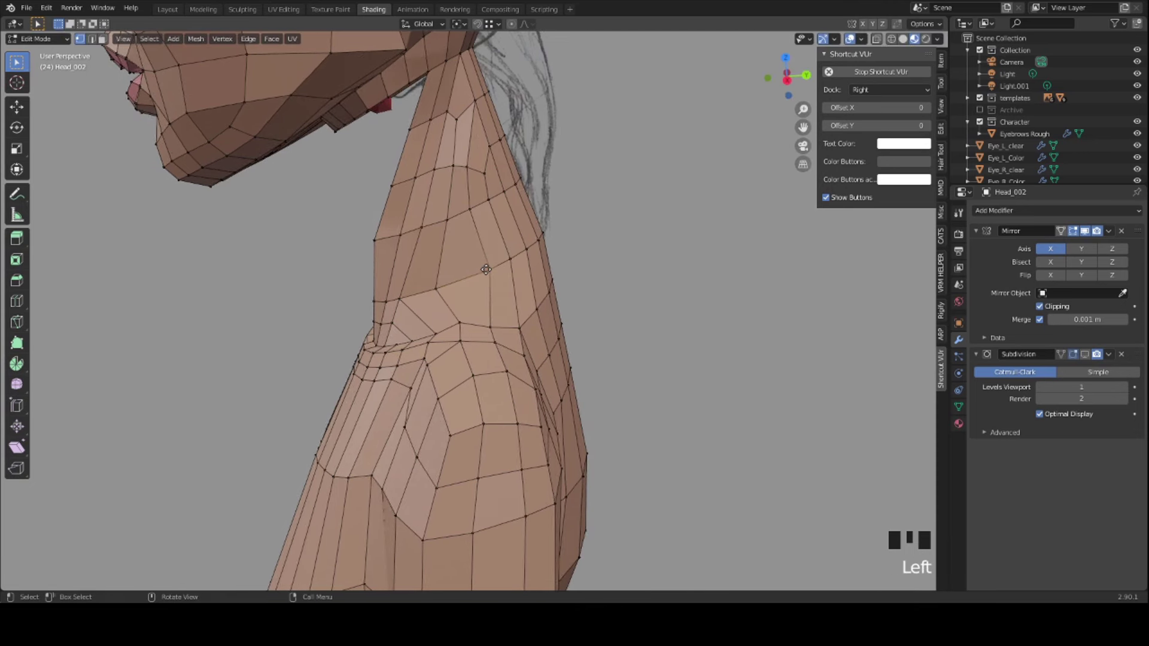
pyautogui.press('g')
pyautogui.press('g')
pyautogui.click(508, 271)
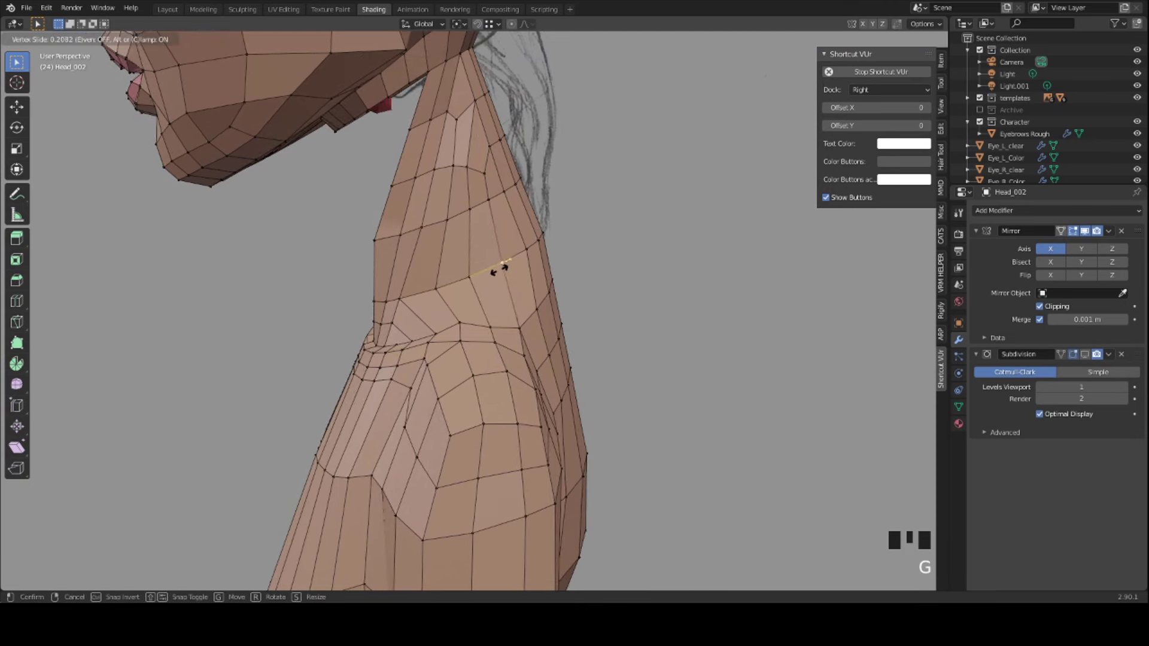
# - Slide the rearmost side vertices of that neck row along their edges to even out the spacing
pyautogui.moveTo(509, 263)
pyautogui.mouseDown(button='middle')
pyautogui.moveTo(518, 251)
pyautogui.moveTo(381, 283)
pyautogui.moveTo(547, 301)
pyautogui.moveTo(240, 323)
pyautogui.moveTo(468, 370)
pyautogui.moveTo(422, 354)
pyautogui.moveTo(423, 333)
pyautogui.moveTo(490, 295)
pyautogui.mouseUp(button='middle')
pyautogui.press('g')
pyautogui.press('g')
pyautogui.click(520, 254)
pyautogui.press('g')
pyautogui.press('g')
pyautogui.click(518, 251)
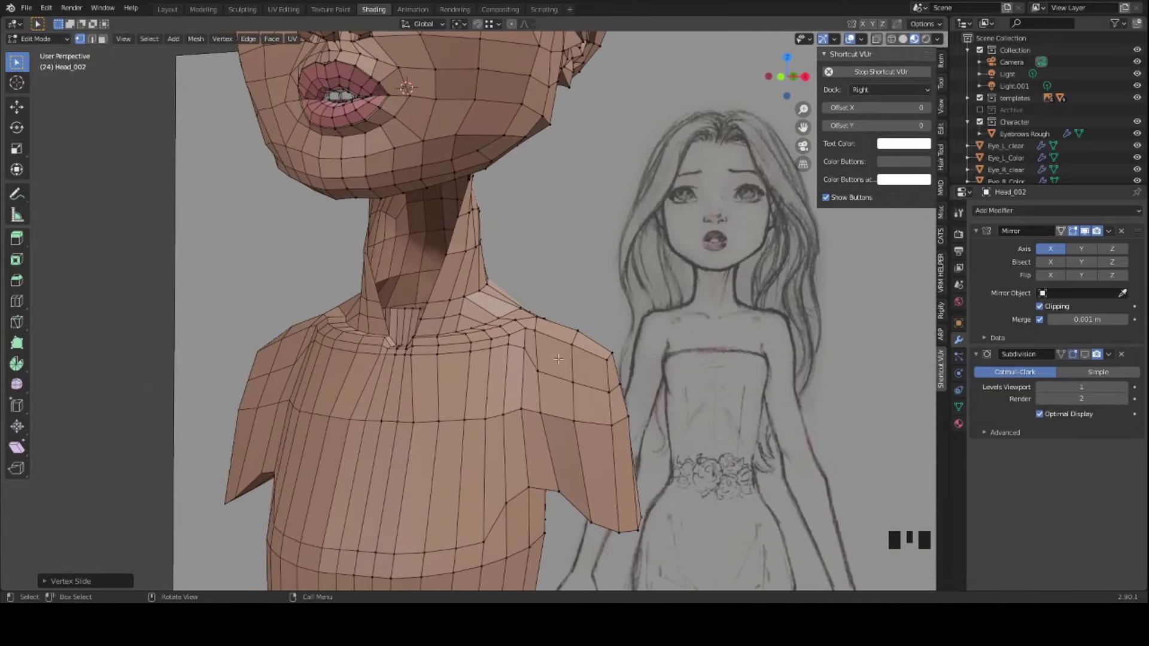
# - Delete the leftover upright faces at the throat pit in the front neck opening
pyautogui.moveTo(615, 415)
pyautogui.mouseDown(button='middle')
pyautogui.moveTo(533, 319)
pyautogui.moveTo(586, 335)
pyautogui.moveTo(241, 298)
pyautogui.moveTo(231, 335)
pyautogui.moveTo(246, 439)
pyautogui.moveTo(310, 436)
pyautogui.moveTo(337, 411)
pyautogui.moveTo(270, 350)
pyautogui.moveTo(317, 433)
pyautogui.moveTo(327, 376)
pyautogui.moveTo(366, 404)
pyautogui.moveTo(361, 395)
pyautogui.mouseUp(button='middle')
pyautogui.scroll(-2, 267, 396)
pyautogui.press('3')
pyautogui.click(394, 384)
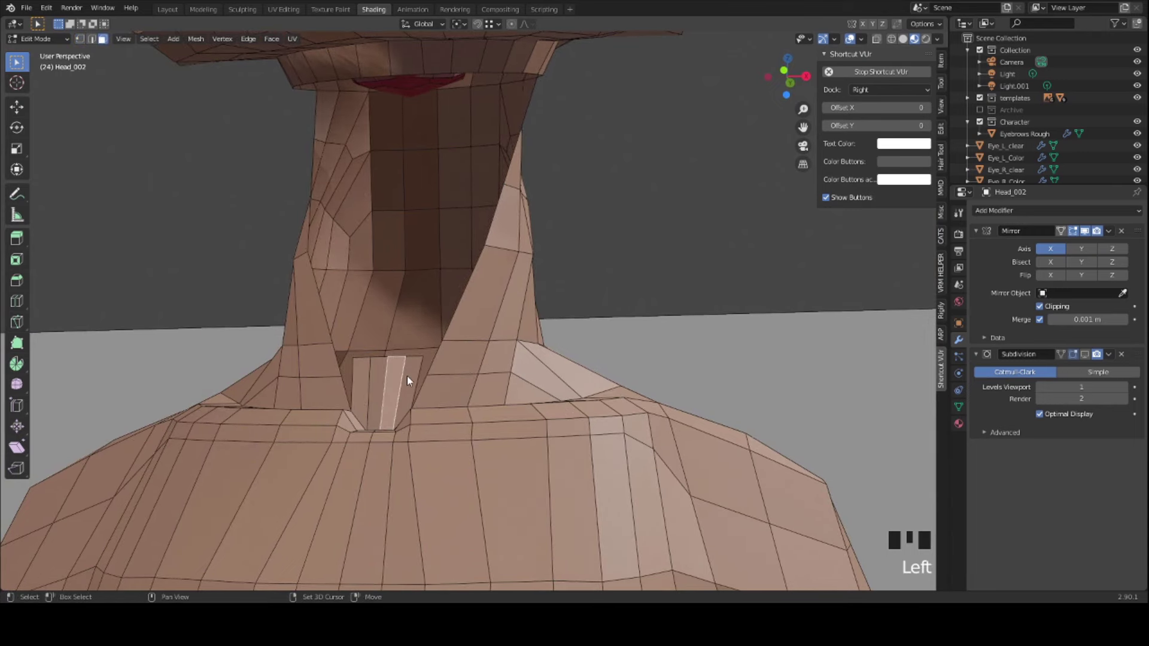
pyautogui.keyDown('shift'); pyautogui.click(406, 381); pyautogui.keyUp('shift')
pyautogui.press('x')
pyautogui.click(406, 376)
# - Create a tall face down the front of the neck between the throat pit edge and the matching edge under the chin
pyautogui.moveTo(406, 376); pyautogui.dragTo(378, 367, button='middle')
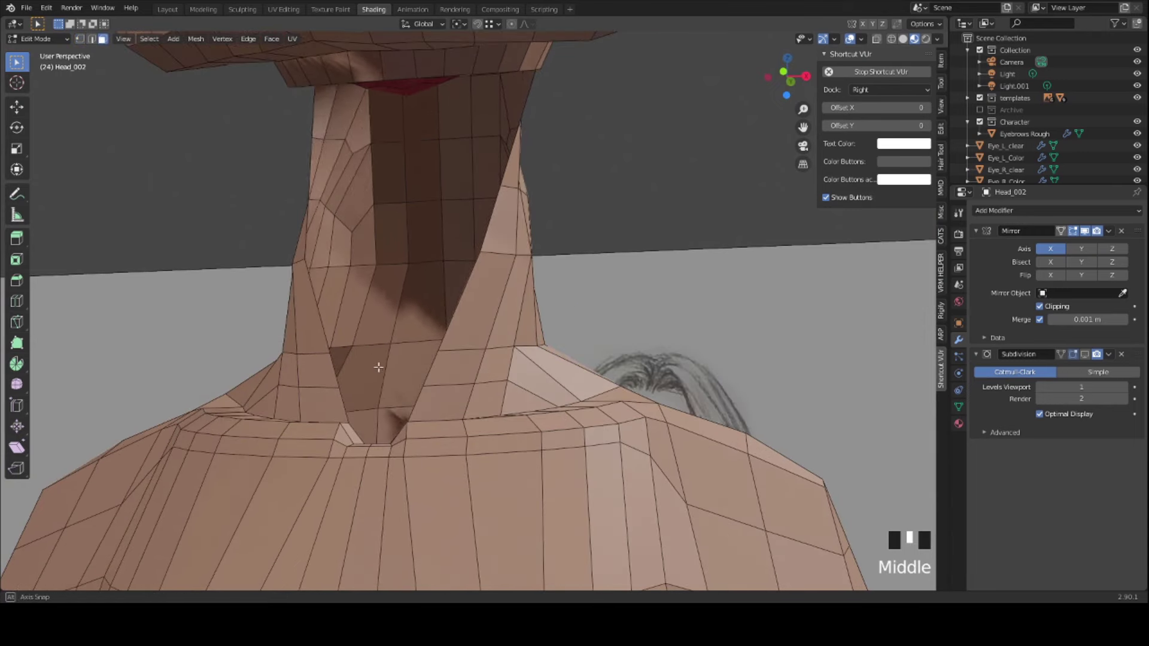
pyautogui.scroll(-2, 423, 403)
pyautogui.moveTo(423, 404)
pyautogui.mouseDown(button='middle')
pyautogui.moveTo(264, 274)
pyautogui.moveTo(445, 407)
pyautogui.mouseUp(button='middle')
pyautogui.click(445, 408)
pyautogui.scroll(-9, 410, 413)
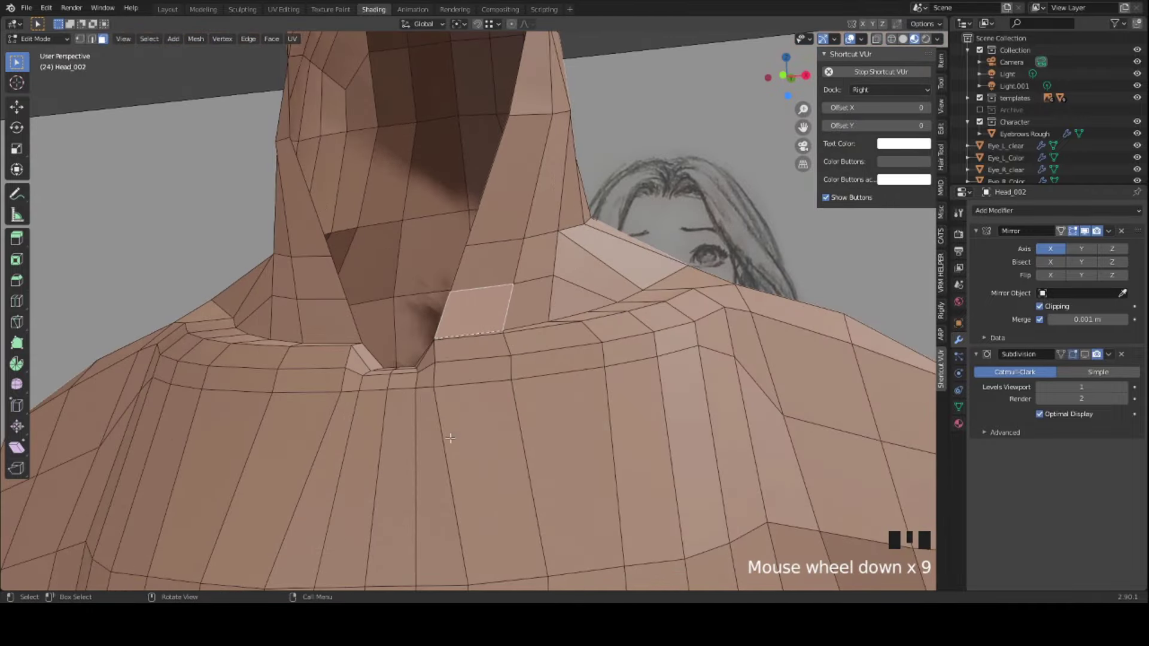
pyautogui.scroll(3, 399, 447)
pyautogui.scroll(1, 398, 448)
pyautogui.press('2')
pyautogui.click(342, 441)
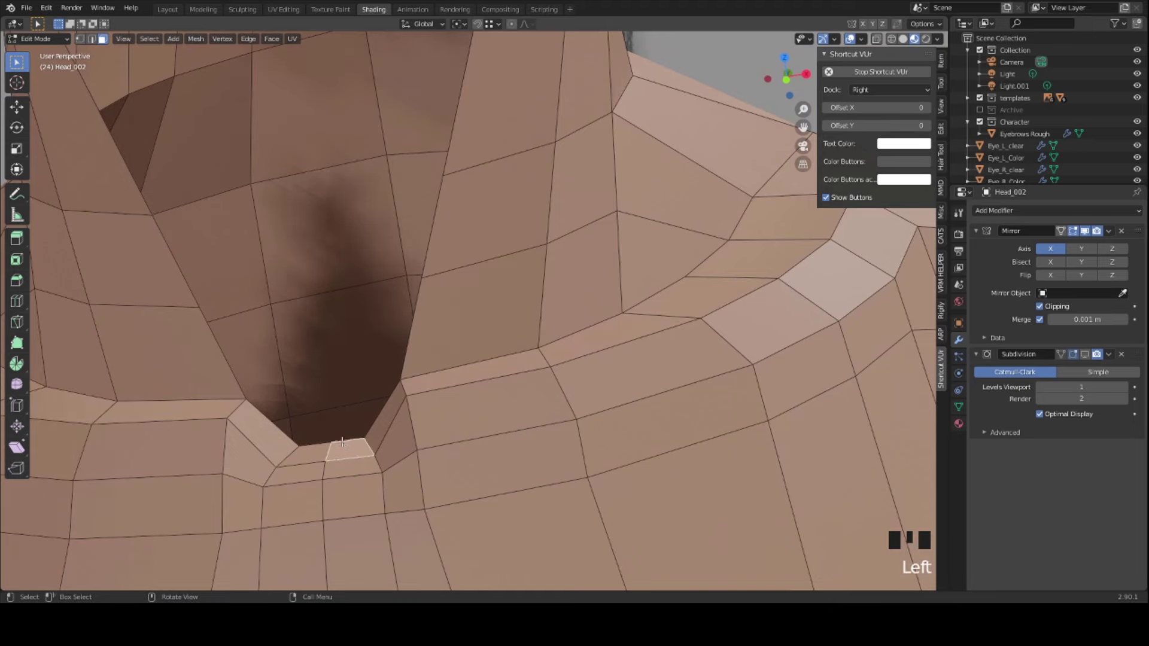
pyautogui.scroll(-5, 341, 441)
pyautogui.moveTo(342, 441); pyautogui.dragTo(408, 311, button='middle')
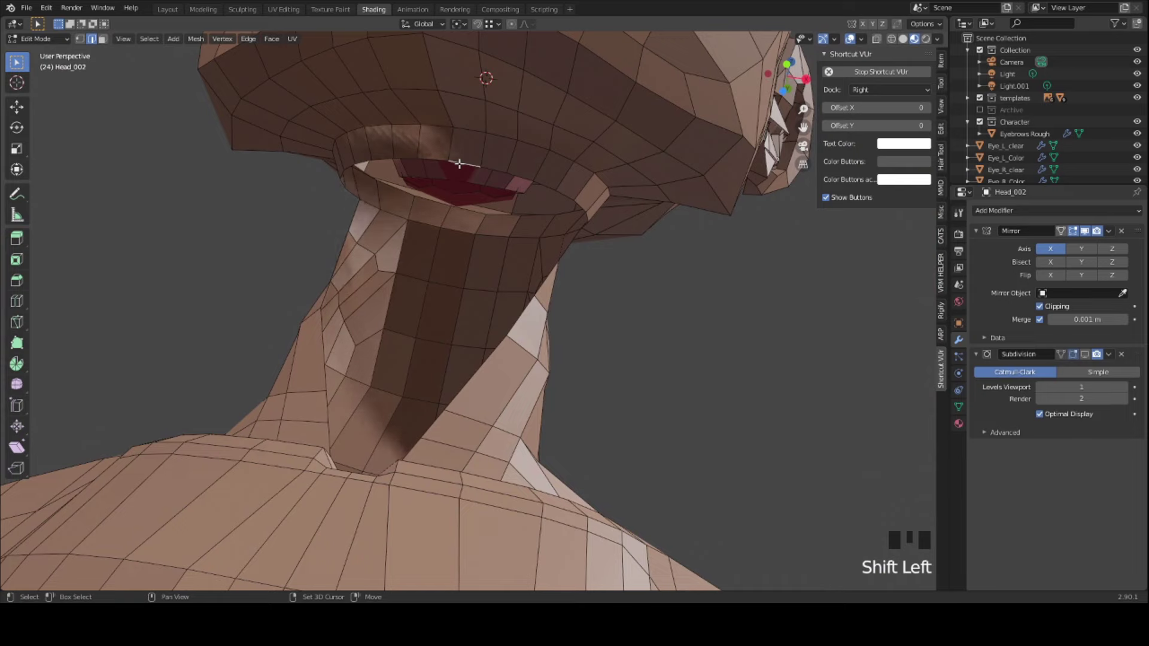
pyautogui.press('f')
pyautogui.moveTo(459, 163); pyautogui.dragTo(465, 376, button='middle')
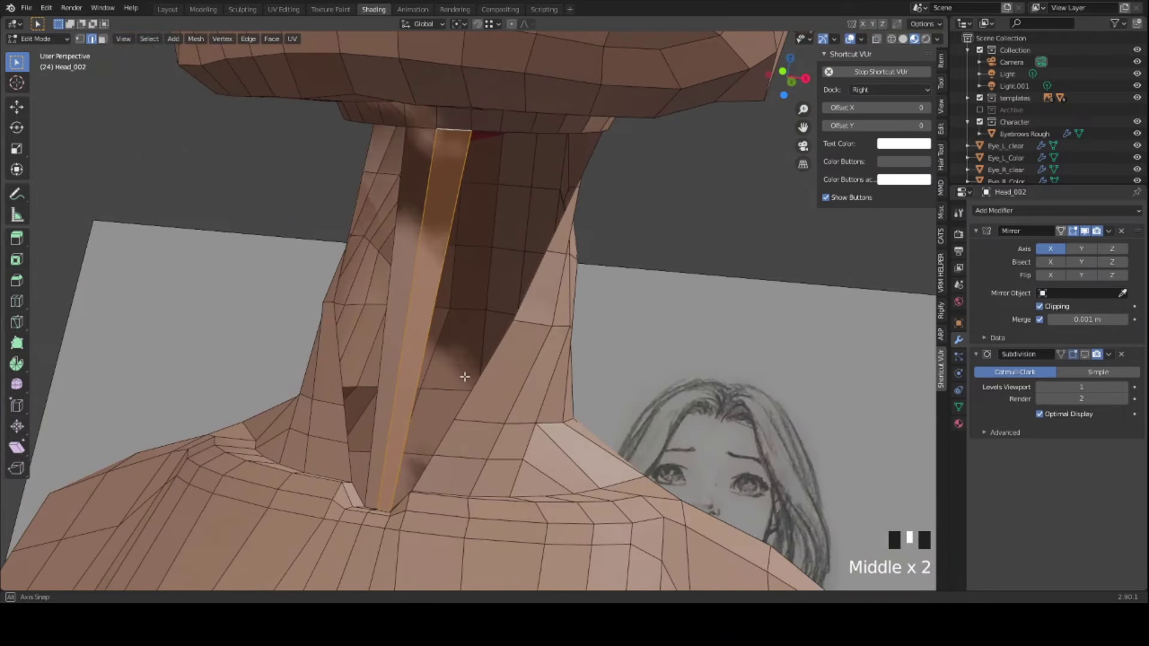
# - Add two horizontal loop cuts to the tall front neck strip, one midway and one in its lower half
pyautogui.click(417, 371)
pyautogui.rightClick(417, 371)
pyautogui.moveTo(418, 372); pyautogui.dragTo(409, 383, button='middle')
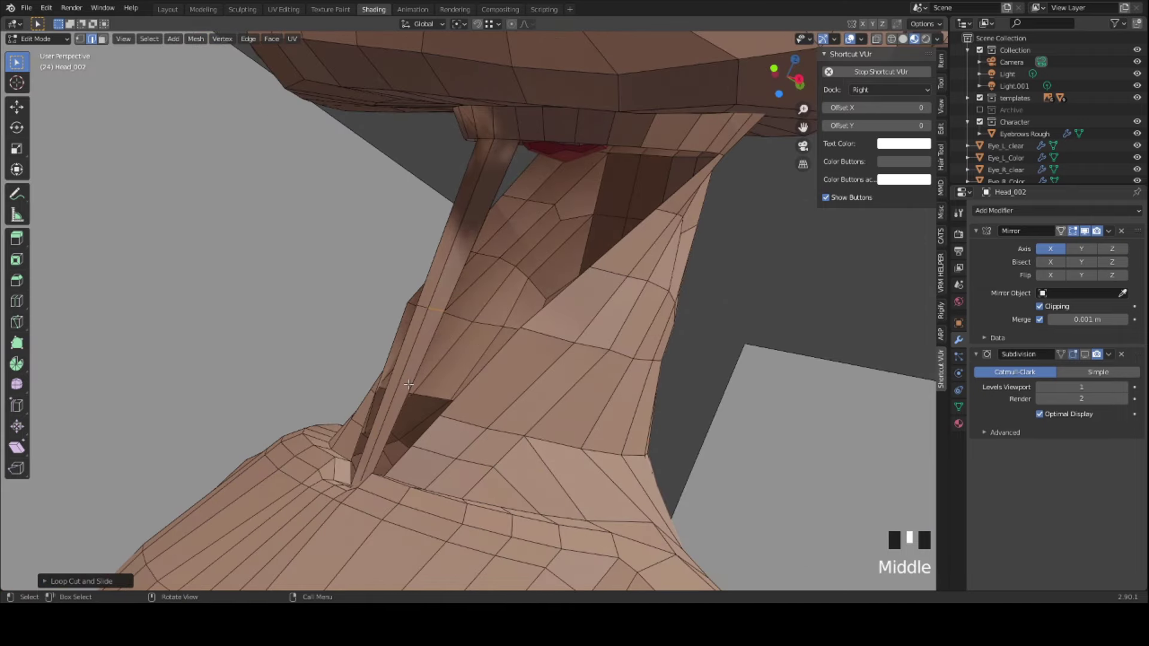
pyautogui.click(409, 384)
pyautogui.hotkey('ctrl', 'r')
pyautogui.click(426, 392)
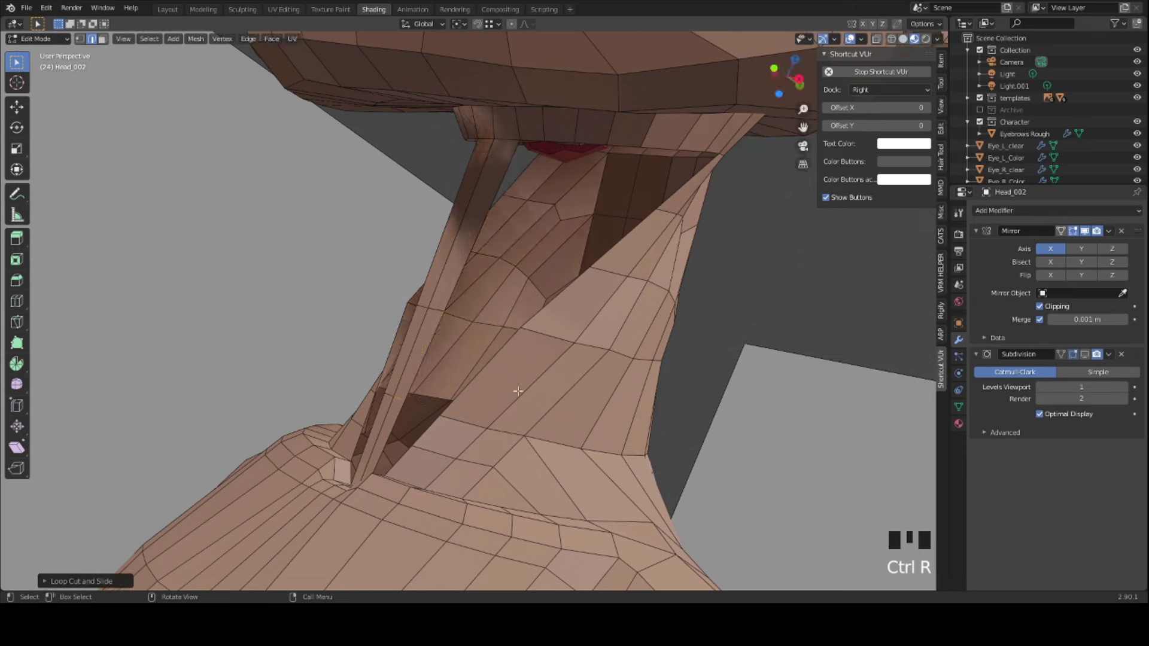
# - Fill a face between the middle segment of the front strip and the edge of the diagonal neck muscle
pyautogui.moveTo(426, 392)
pyautogui.mouseDown(button='middle')
pyautogui.moveTo(440, 366)
pyautogui.moveTo(432, 376)
pyautogui.mouseUp(button='middle')
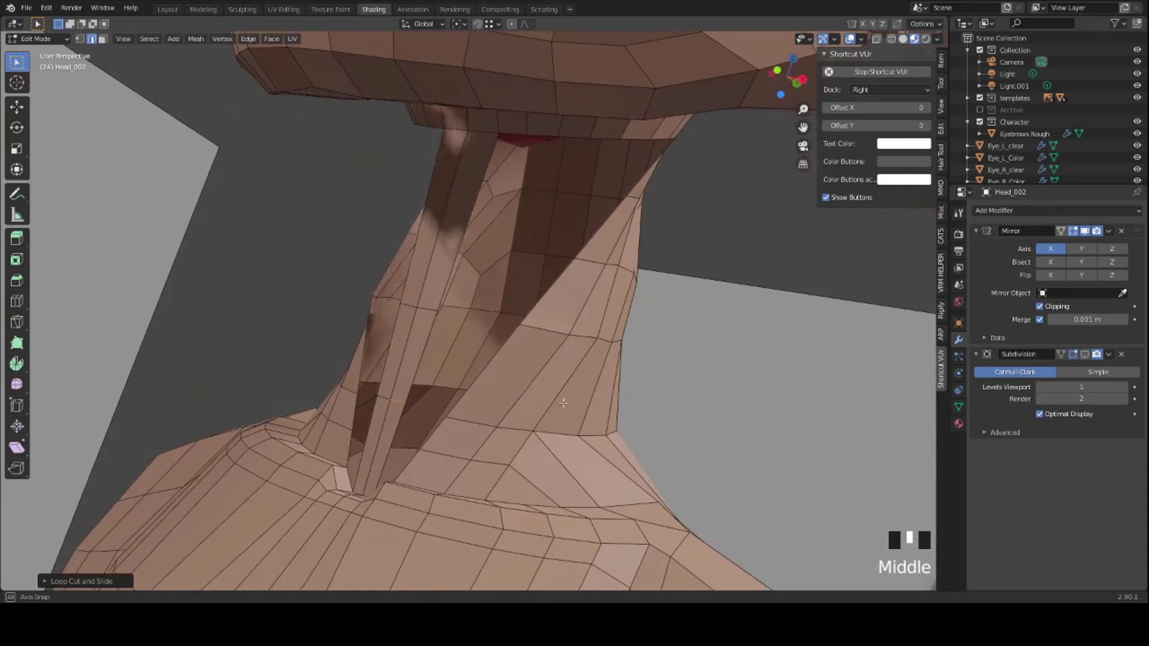
pyautogui.click(432, 376)
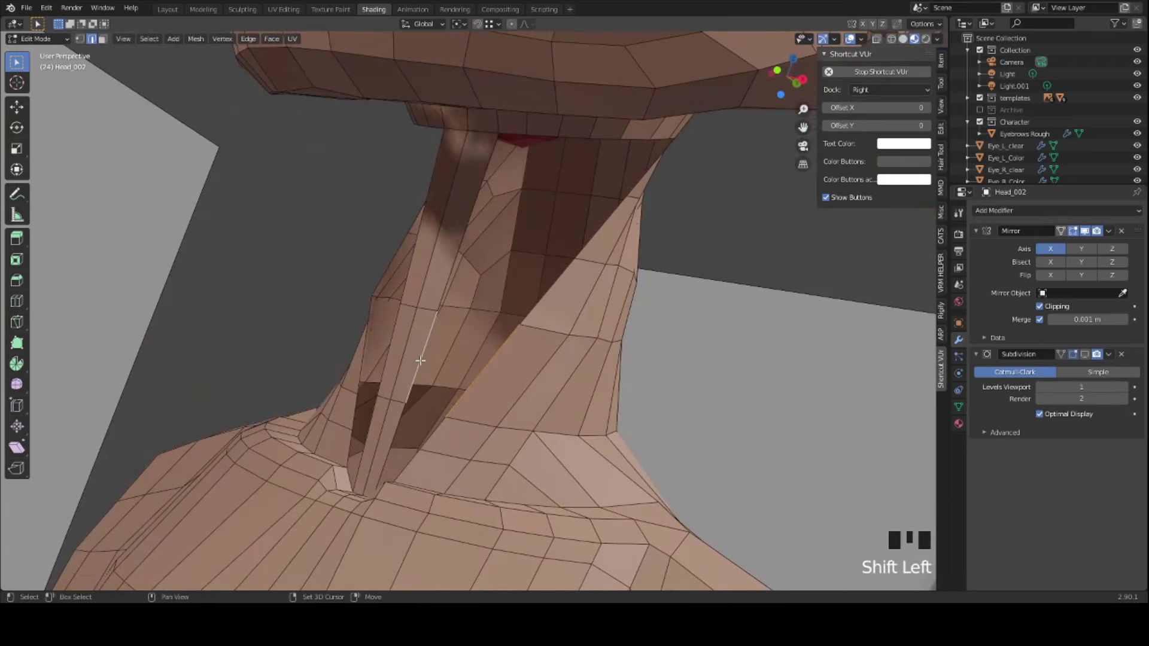
pyautogui.moveTo(421, 360)
pyautogui.mouseDown(button='middle')
pyautogui.moveTo(491, 399)
pyautogui.moveTo(505, 461)
pyautogui.mouseUp(button='middle')
pyautogui.scroll(-2, 491, 399)
pyautogui.scroll(3, 505, 461)
pyautogui.keyDown('shift'); pyautogui.moveTo(423, 455); pyautogui.dragTo(397, 441, button='middle'); pyautogui.keyUp('shift')
# - Add a centred loop cut to the lowest segment of the front strip and fill the gap beside it above the throat pit
pyautogui.click(397, 441)
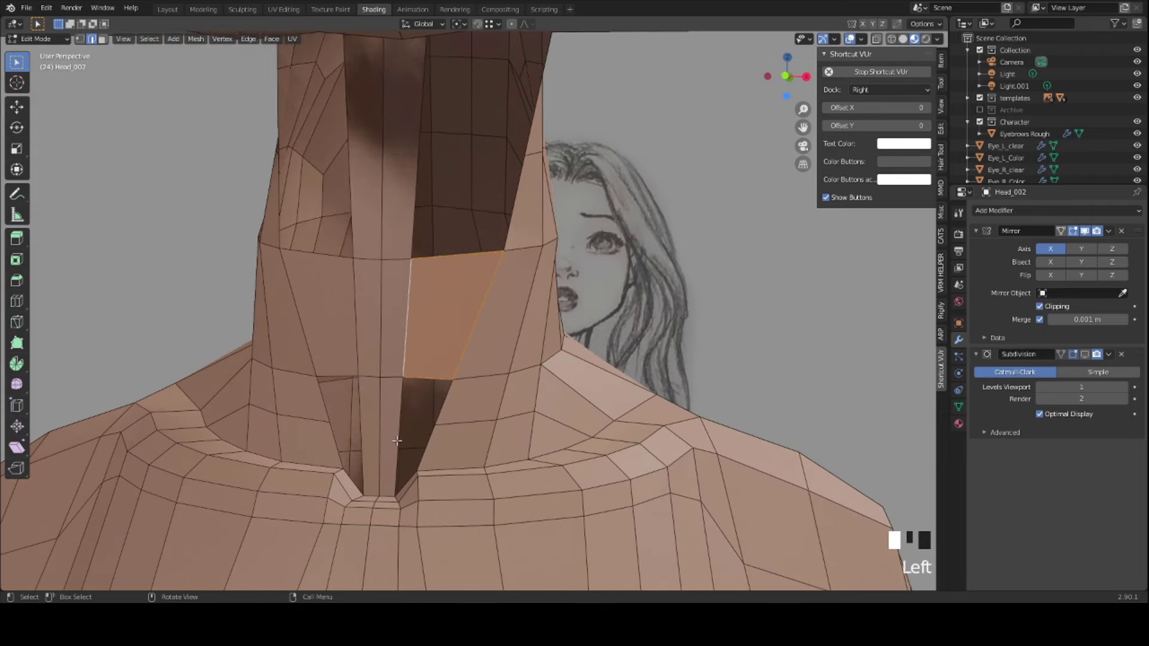
pyautogui.hotkey('ctrl', 'r')
pyautogui.click(386, 461)
pyautogui.rightClick(386, 461)
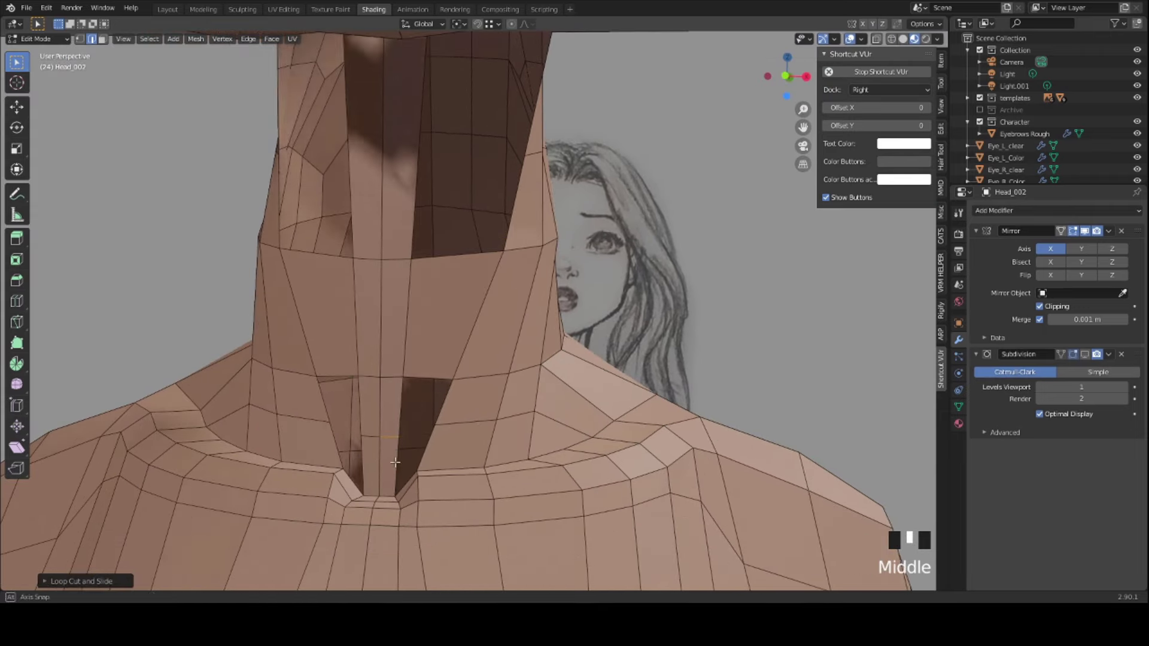
pyautogui.moveTo(386, 460); pyautogui.dragTo(416, 493, button='middle')
pyautogui.click(422, 492)
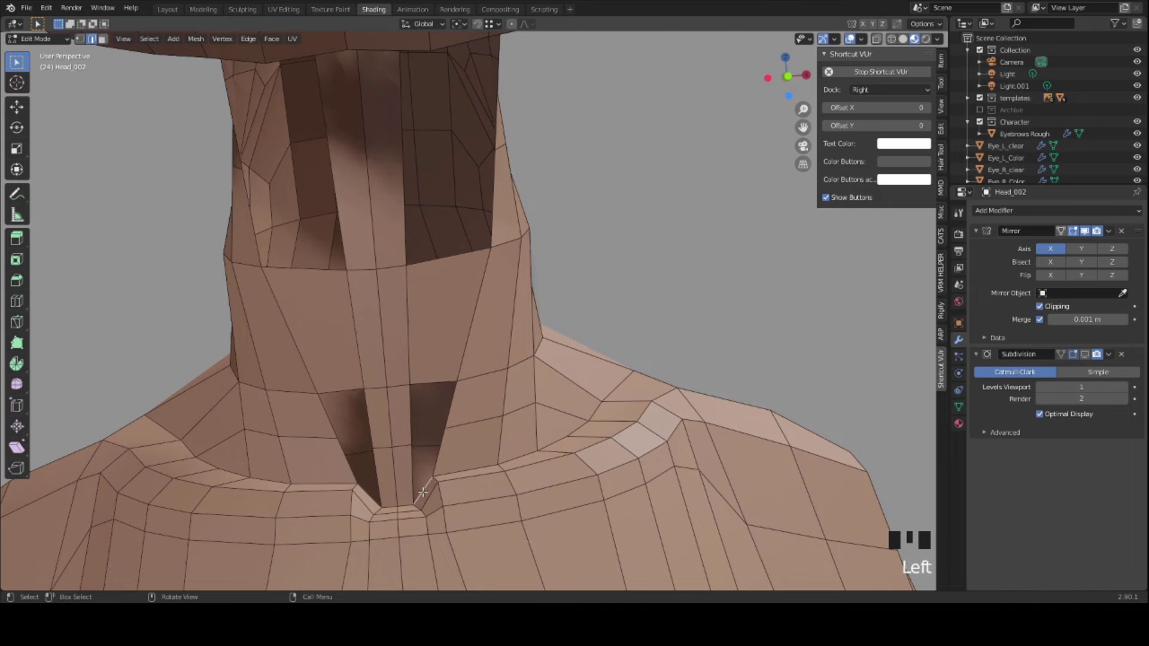
# - Add two evenly spaced horizontal loop cuts to the upper segment of the front neck strip under the chin
pyautogui.moveTo(422, 492)
pyautogui.mouseDown(button='middle')
pyautogui.moveTo(343, 351)
pyautogui.moveTo(277, 418)
pyautogui.moveTo(376, 487)
pyautogui.moveTo(348, 362)
pyautogui.moveTo(413, 408)
pyautogui.mouseUp(button='middle')
pyautogui.scroll(2, 371, 377)
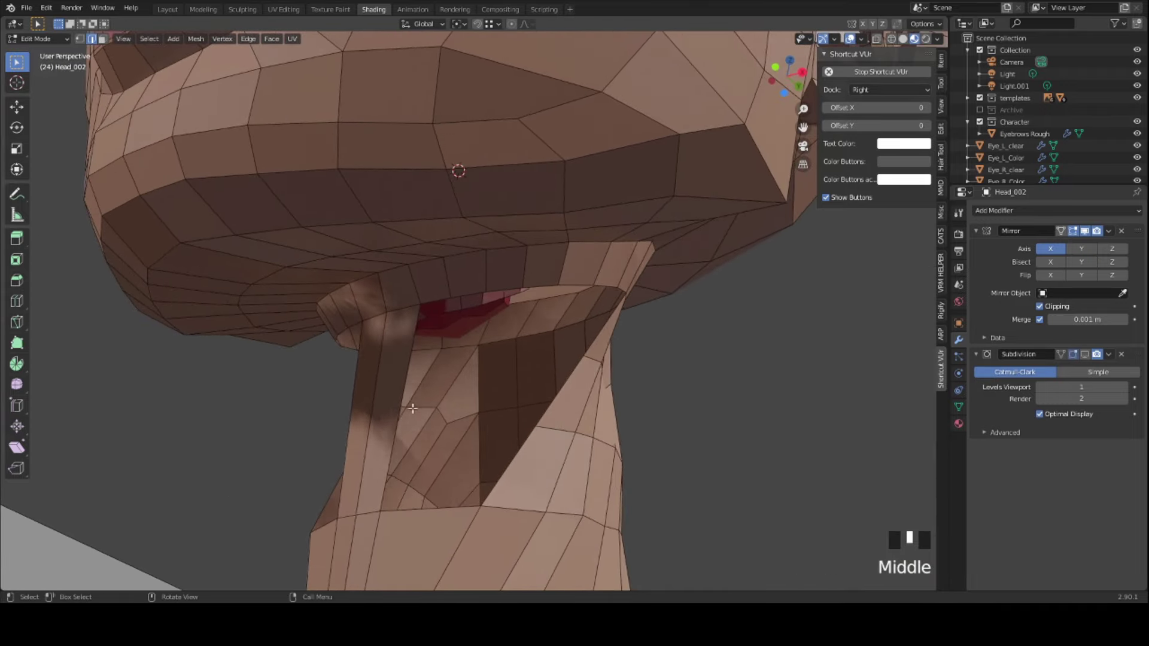
pyautogui.press('2')
pyautogui.click(407, 402)
pyautogui.hotkey('ctrl', 'r')
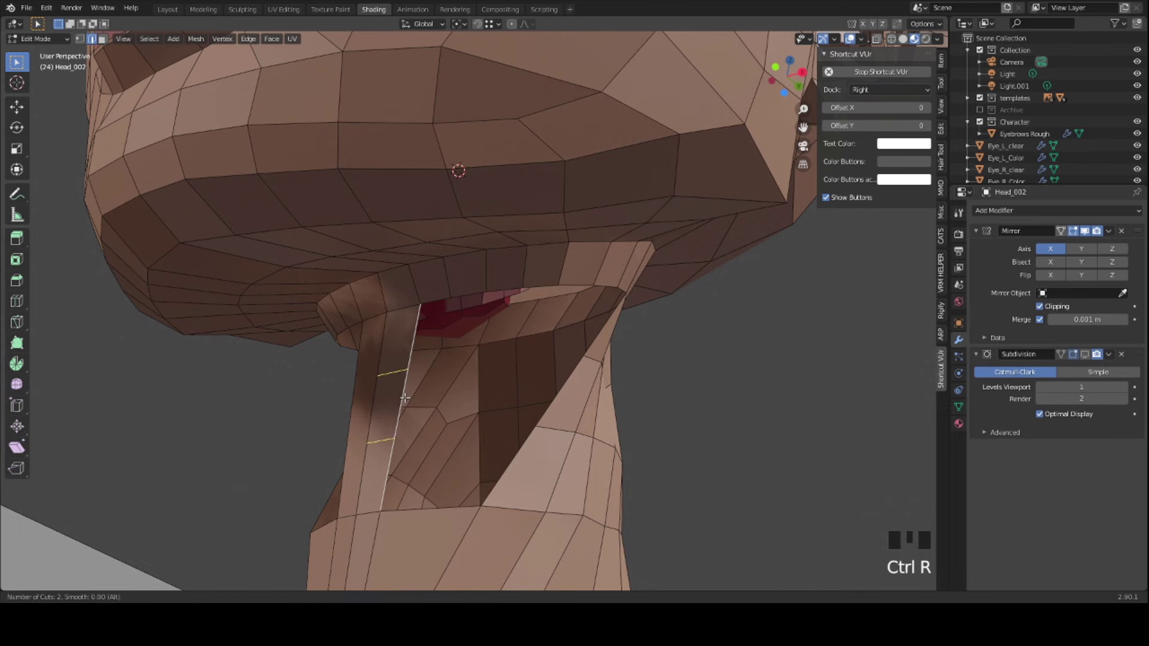
pyautogui.click(405, 397)
pyautogui.click(405, 398)
# - Fill a face under the jaw beside the top of the front neck strip and shift its free corner outward
pyautogui.moveTo(390, 384); pyautogui.dragTo(367, 461, button='middle')
pyautogui.press('1')
pyautogui.click(364, 474)
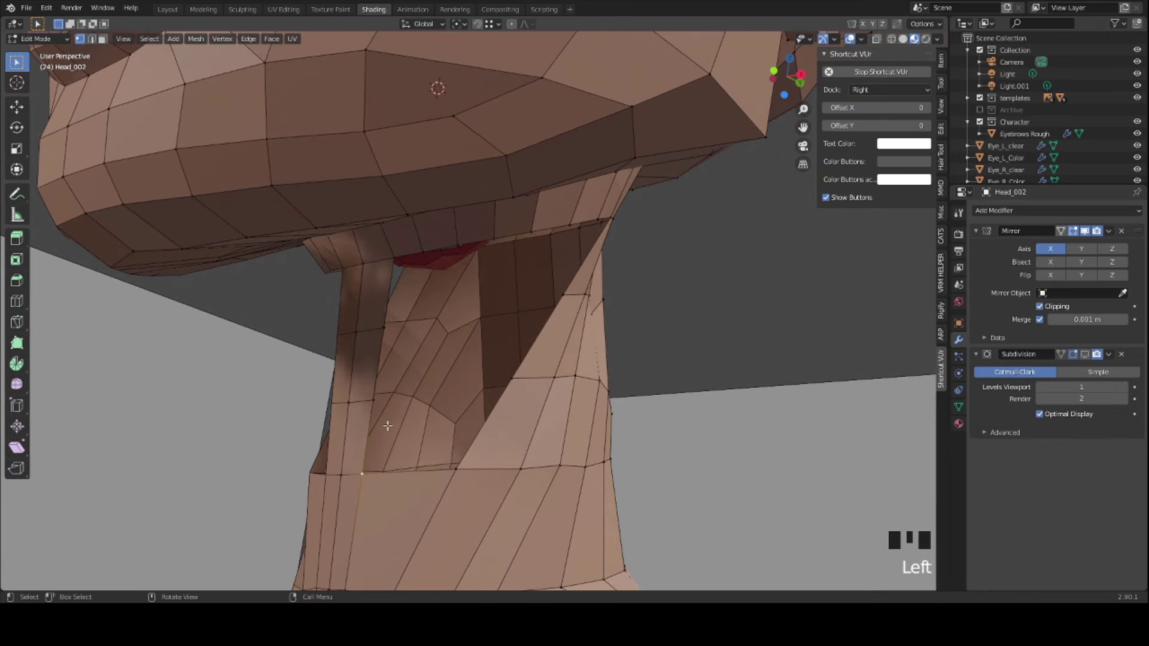
pyautogui.moveTo(412, 285); pyautogui.dragTo(333, 396, button='middle')
pyautogui.scroll(-2, 375, 410)
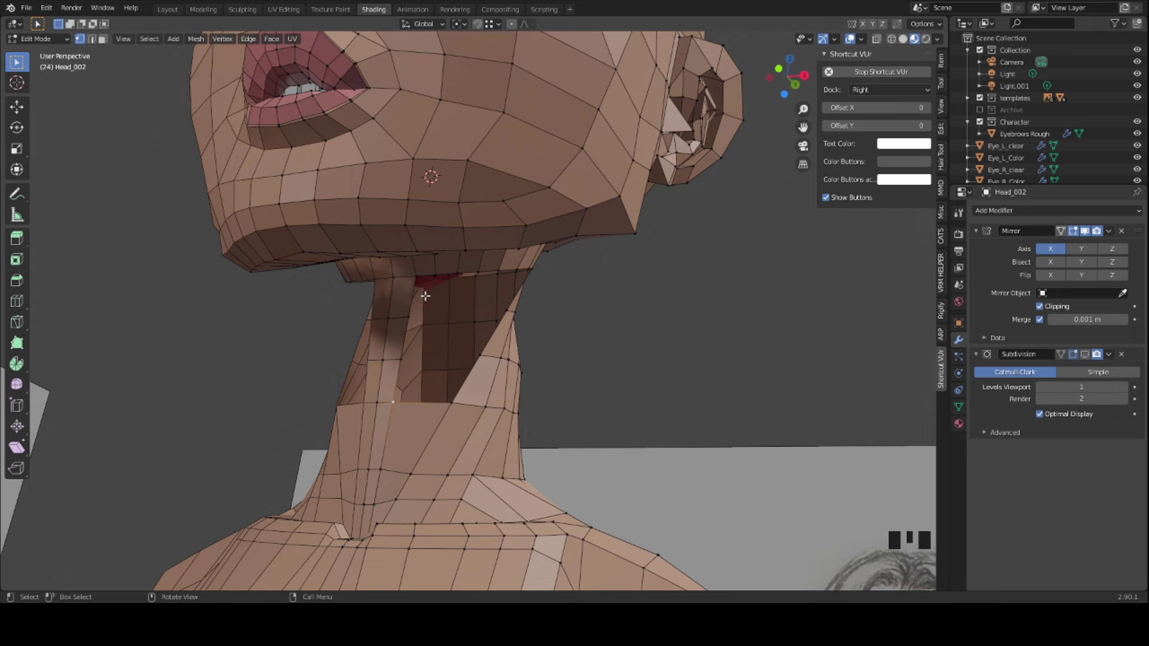
pyautogui.moveTo(480, 331); pyautogui.dragTo(410, 316, button='middle')
pyautogui.scroll(2, 451, 369)
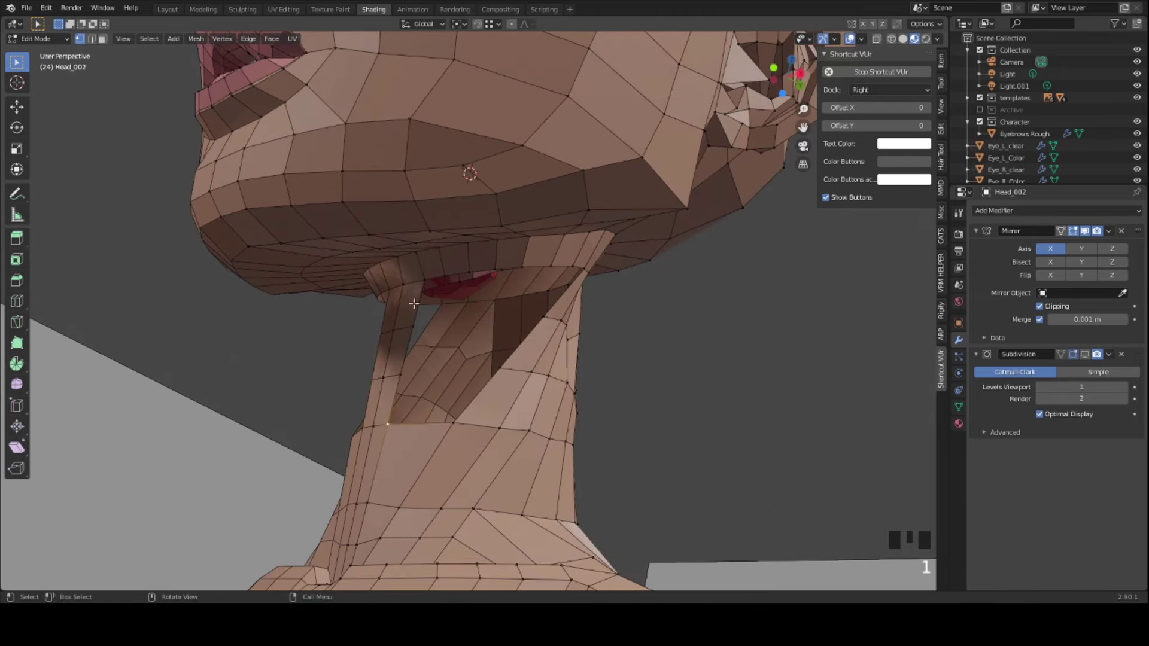
pyautogui.click(420, 279)
pyautogui.press('g')
pyautogui.click(432, 287)
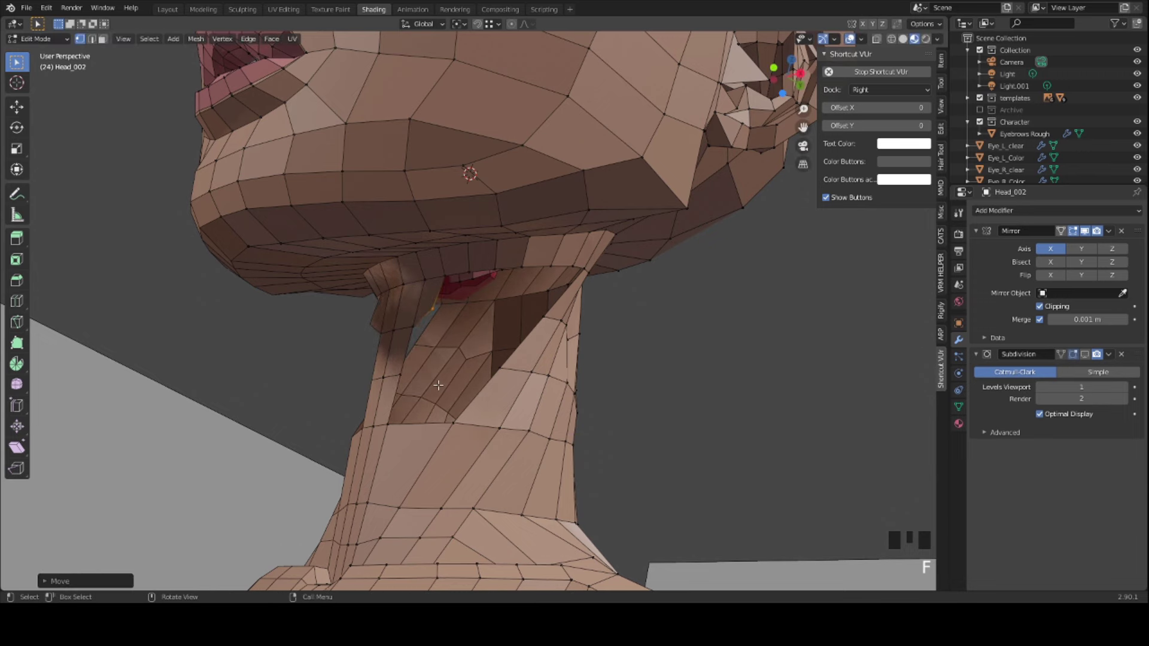
pyautogui.scroll(1, 437, 385)
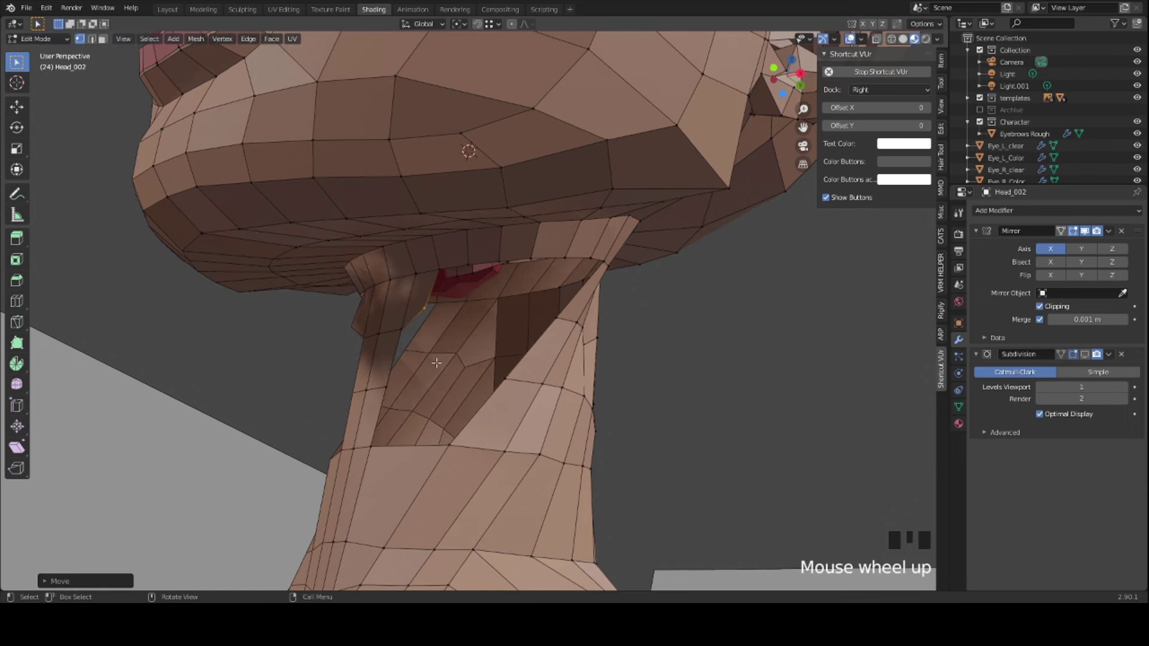
# - Fill the next face under the jaw and close the gap between it and the middle of the front strip
pyautogui.click(438, 267)
pyautogui.press('g')
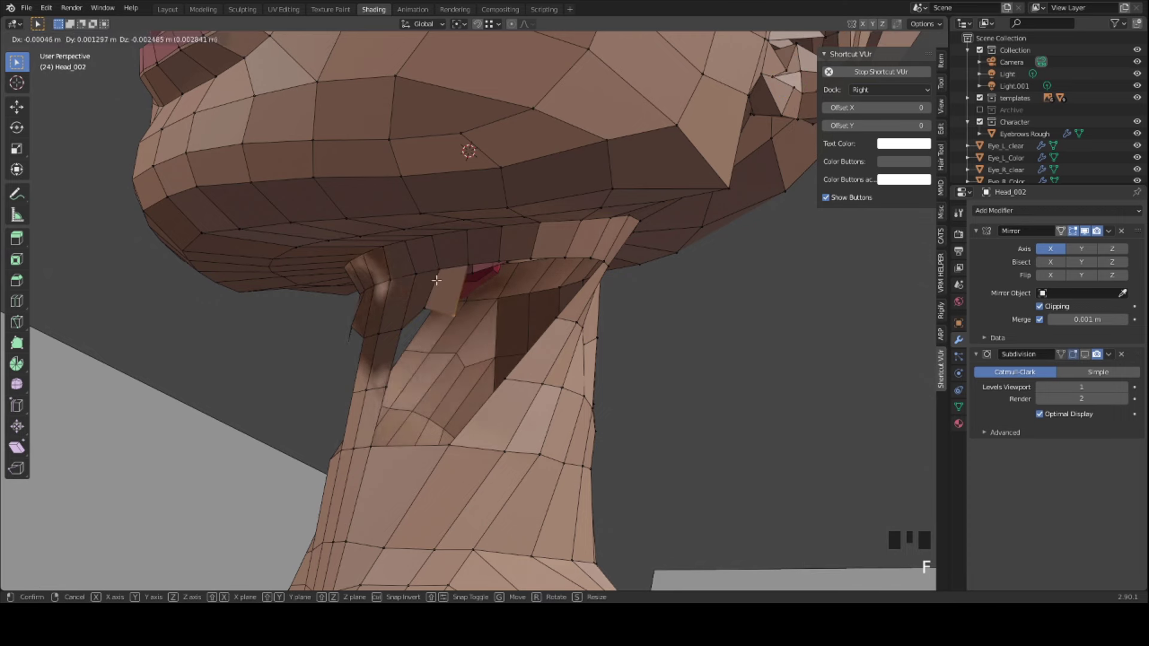
pyautogui.press('f')
pyautogui.click(438, 281)
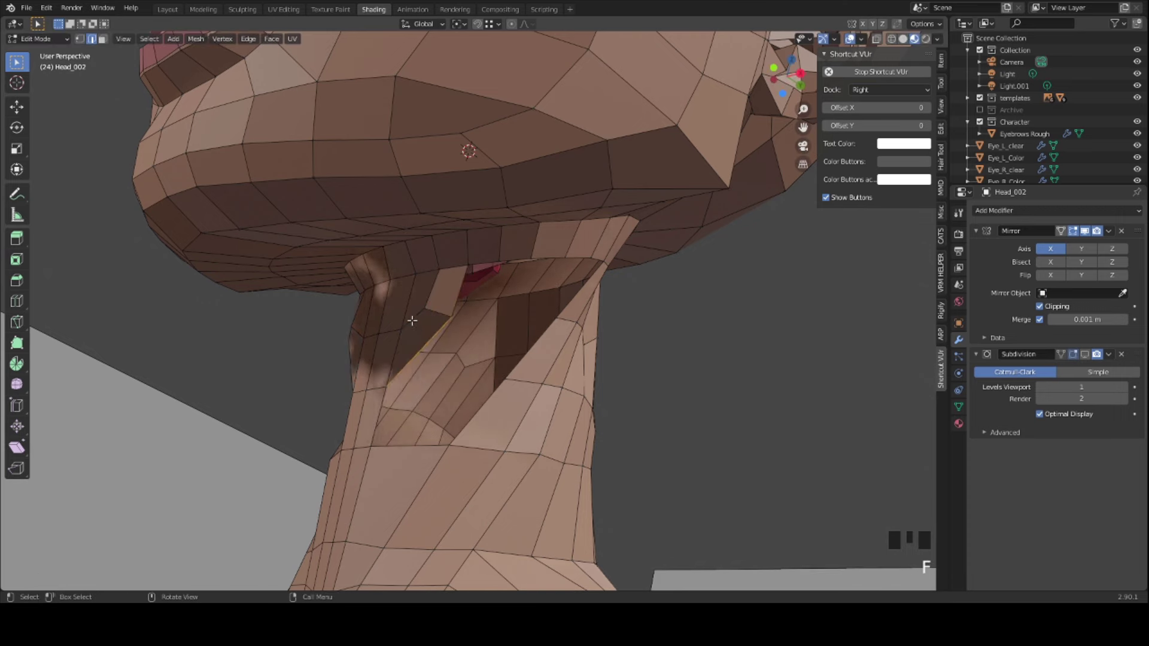
pyautogui.moveTo(422, 335); pyautogui.dragTo(464, 351, button='middle')
pyautogui.scroll(-2, 374, 391)
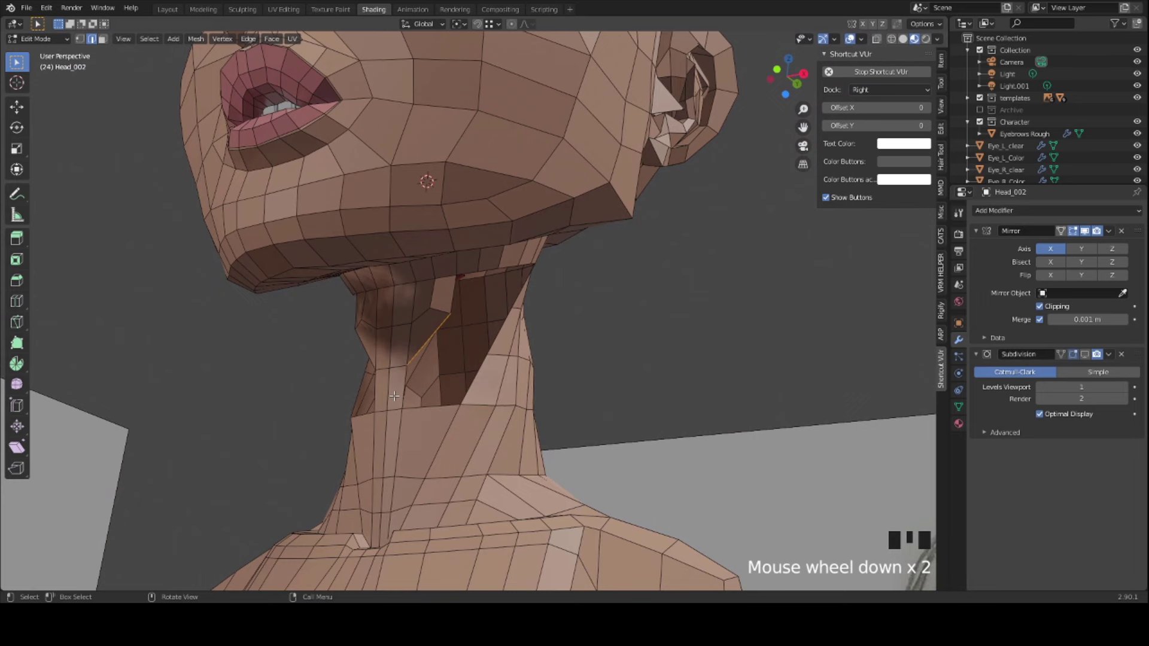
pyautogui.scroll(1, 394, 395)
pyautogui.click(389, 407)
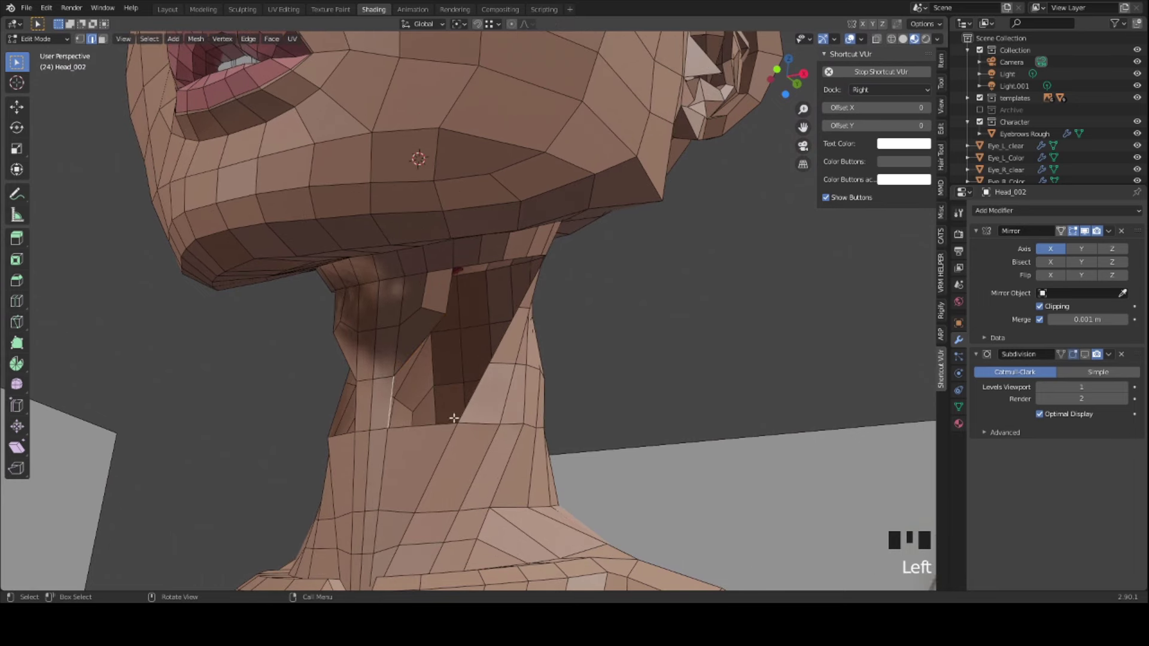
pyautogui.moveTo(432, 431); pyautogui.dragTo(396, 423, button='middle')
pyautogui.hotkey('ctrl', 'z')
pyautogui.hotkey('ctrl', 'z')
pyautogui.hotkey('ctrl', 'z')
pyautogui.hotkey('ctrl', 'z')
pyautogui.hotkey('ctrl', 'z')
pyautogui.hotkey('ctrl', 'z')
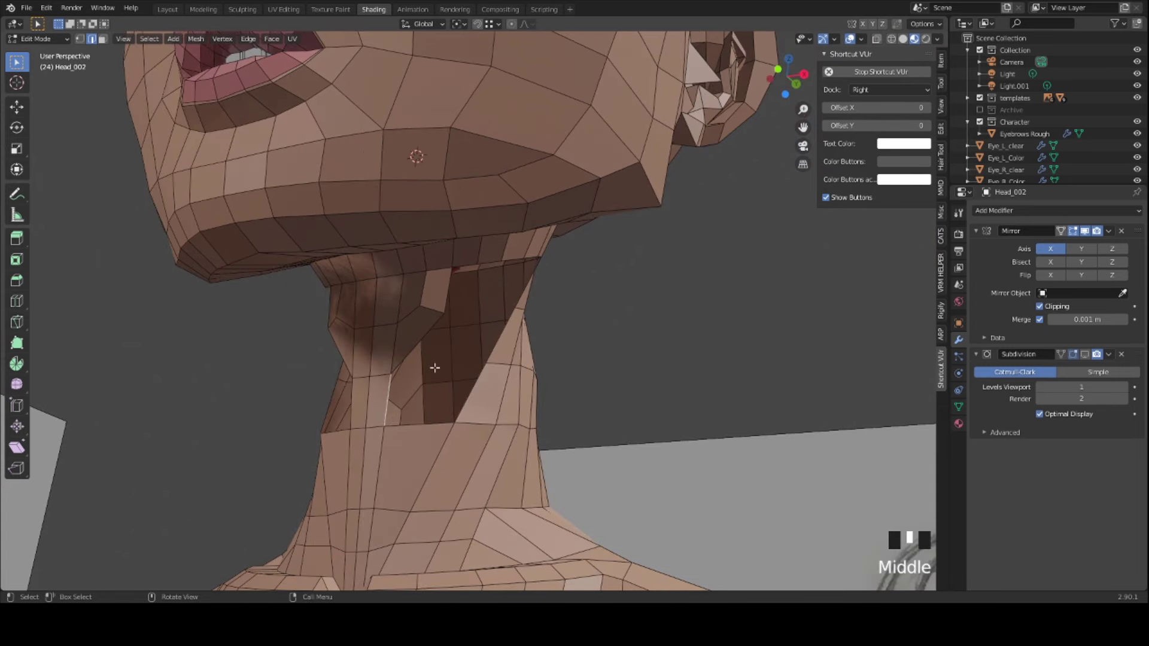
# - Fill the lower corner between the front strip and the diagonal muscle, reposition its free vertex and bridge it to the faces above
pyautogui.moveTo(434, 367); pyautogui.dragTo(396, 325, button='middle')
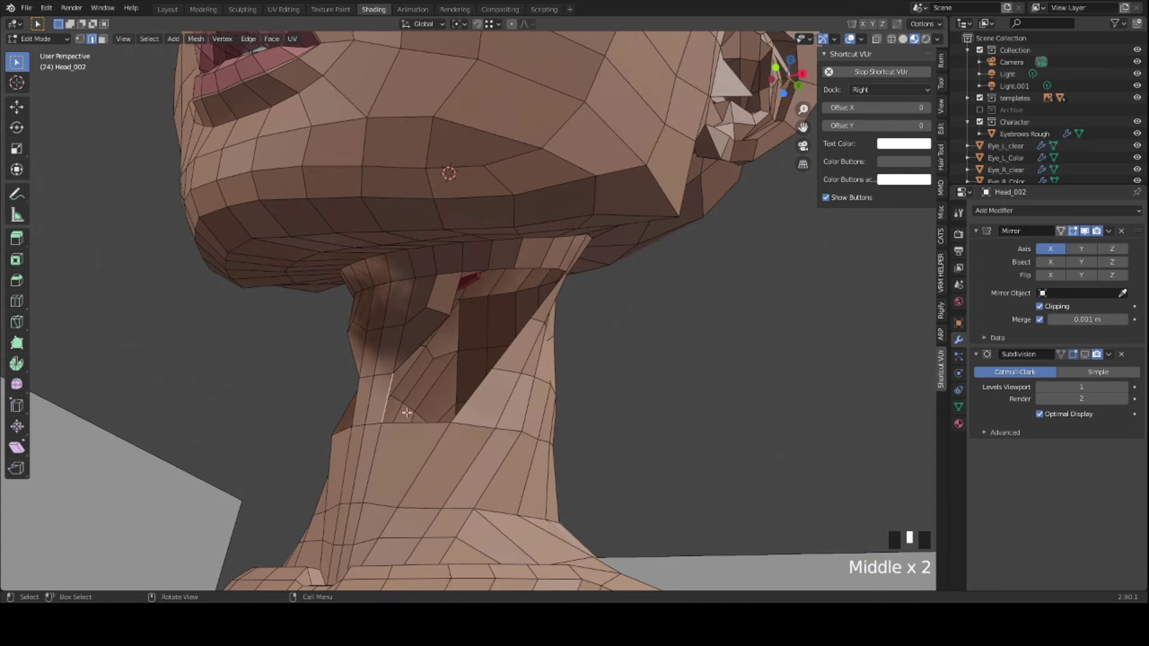
pyautogui.moveTo(406, 413); pyautogui.dragTo(426, 440, button='middle')
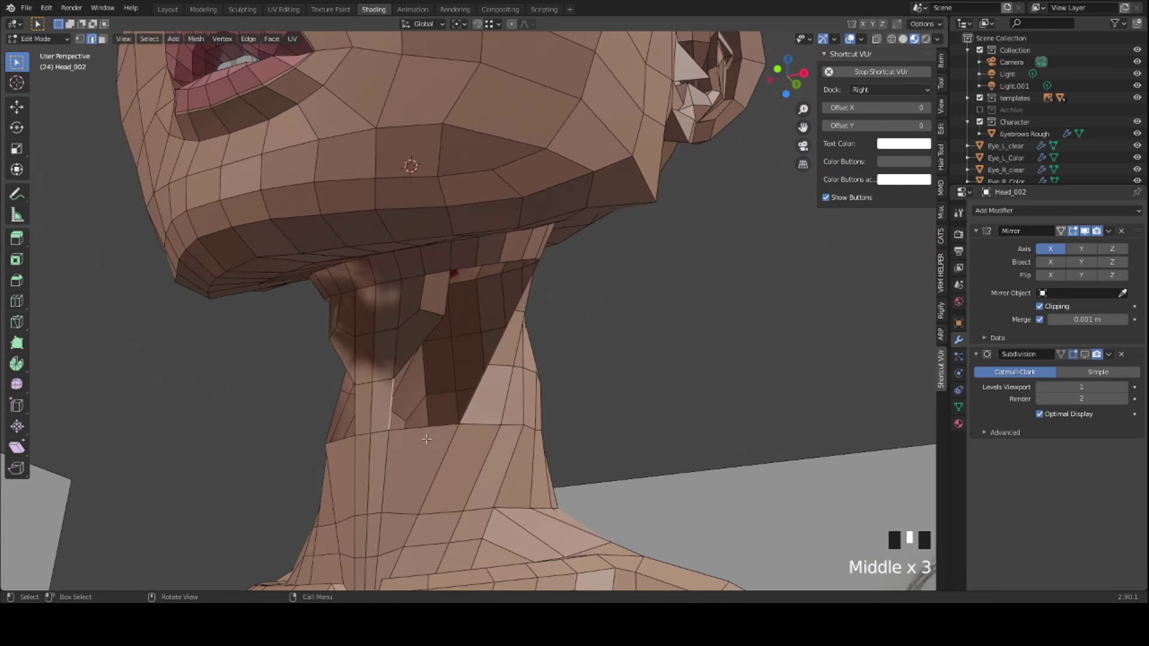
pyautogui.click(457, 424)
pyautogui.press('f')
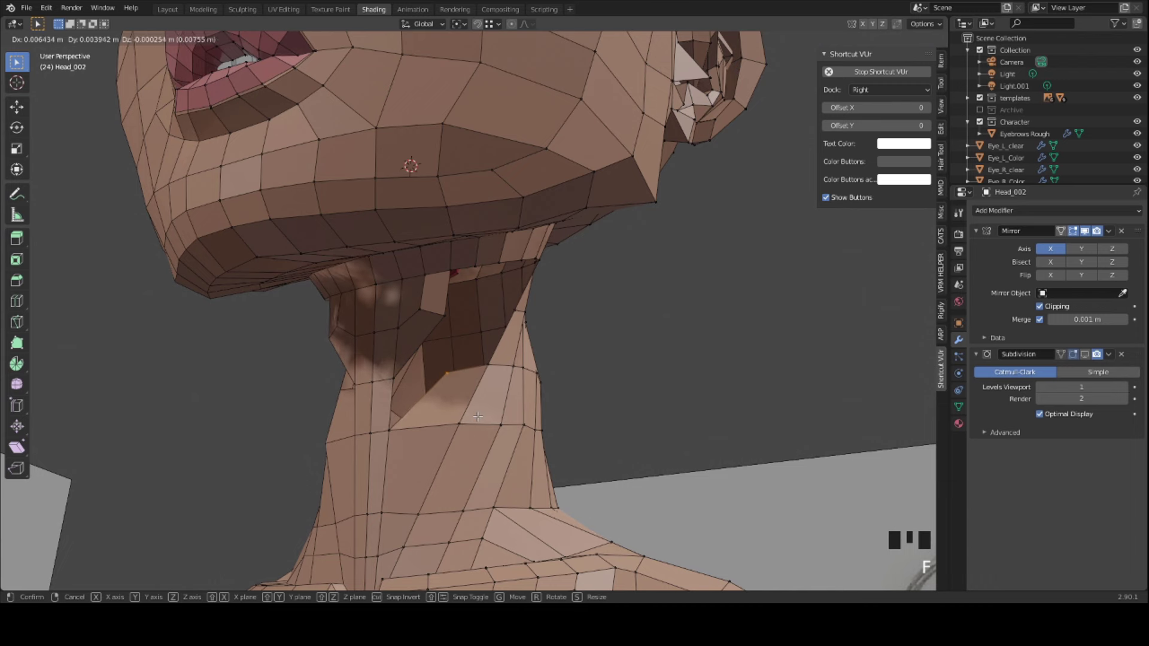
pyautogui.click(424, 425)
pyautogui.press('2')
pyautogui.click(400, 397)
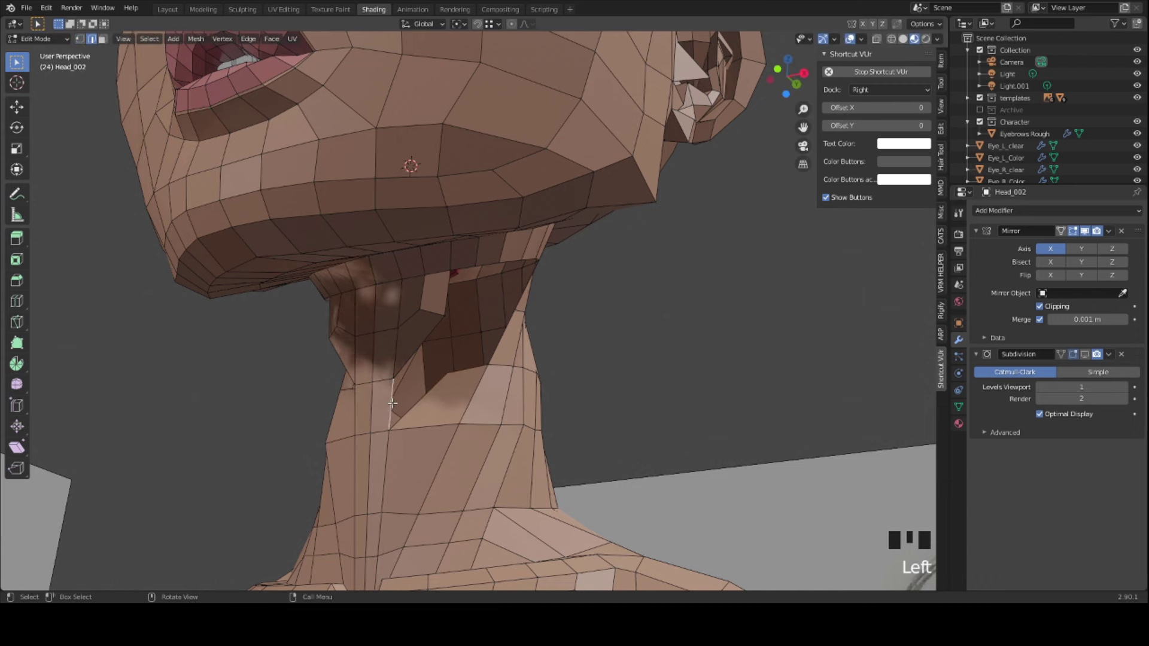
pyautogui.moveTo(402, 398); pyautogui.dragTo(571, 300, button='middle')
pyautogui.hotkey('ctrl', 'z')
pyautogui.hotkey('ctrl', 'z')
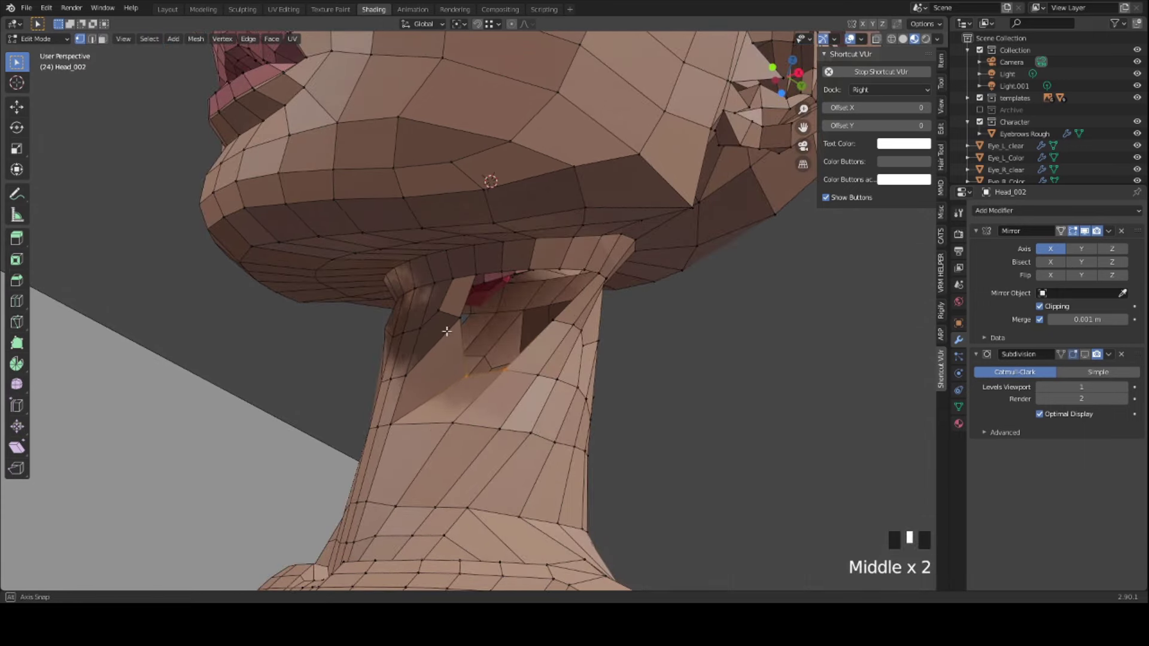
# - Fill a face upward from the lower corner, adjust its upper vertices and join it to the face under the jaw
pyautogui.click(463, 375)
pyautogui.moveTo(463, 376); pyautogui.dragTo(465, 369, button='middle')
pyautogui.press('f')
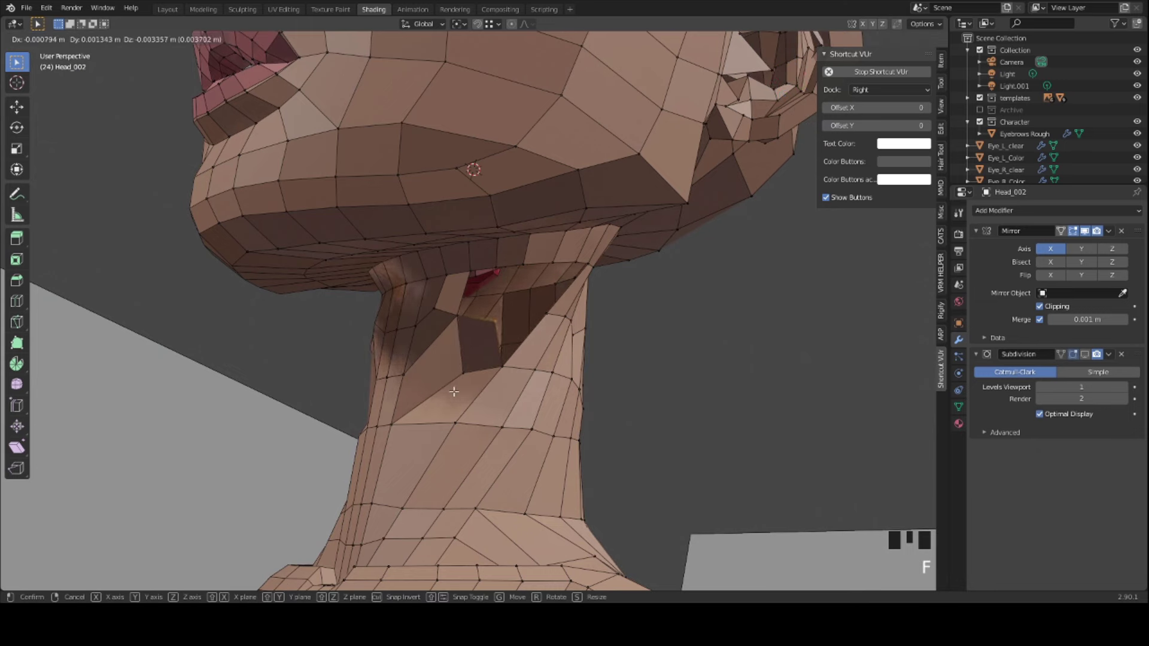
pyautogui.click(439, 372)
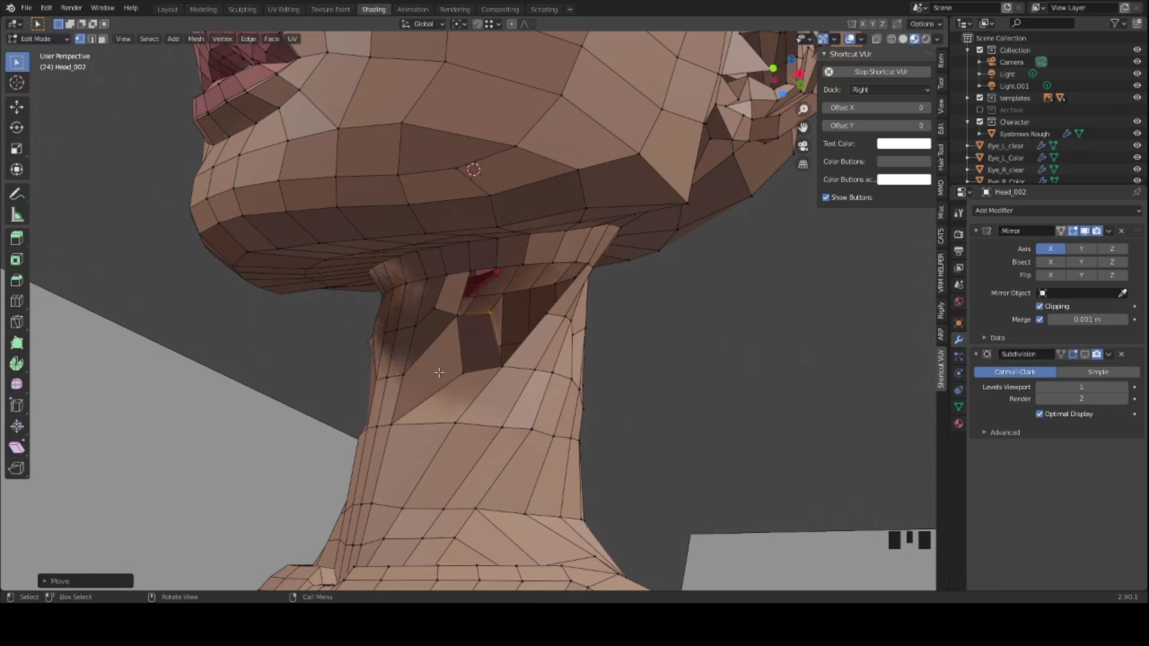
pyautogui.click(463, 295)
pyautogui.moveTo(464, 300); pyautogui.dragTo(467, 333, button='middle')
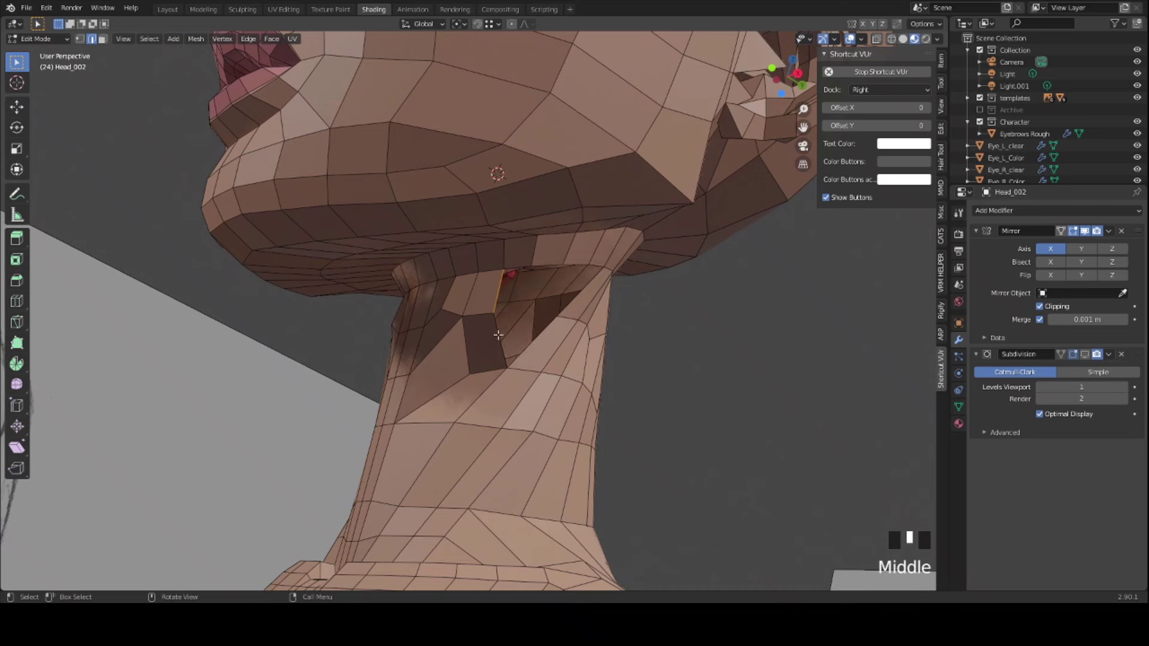
pyautogui.press('f')
pyautogui.press('f')
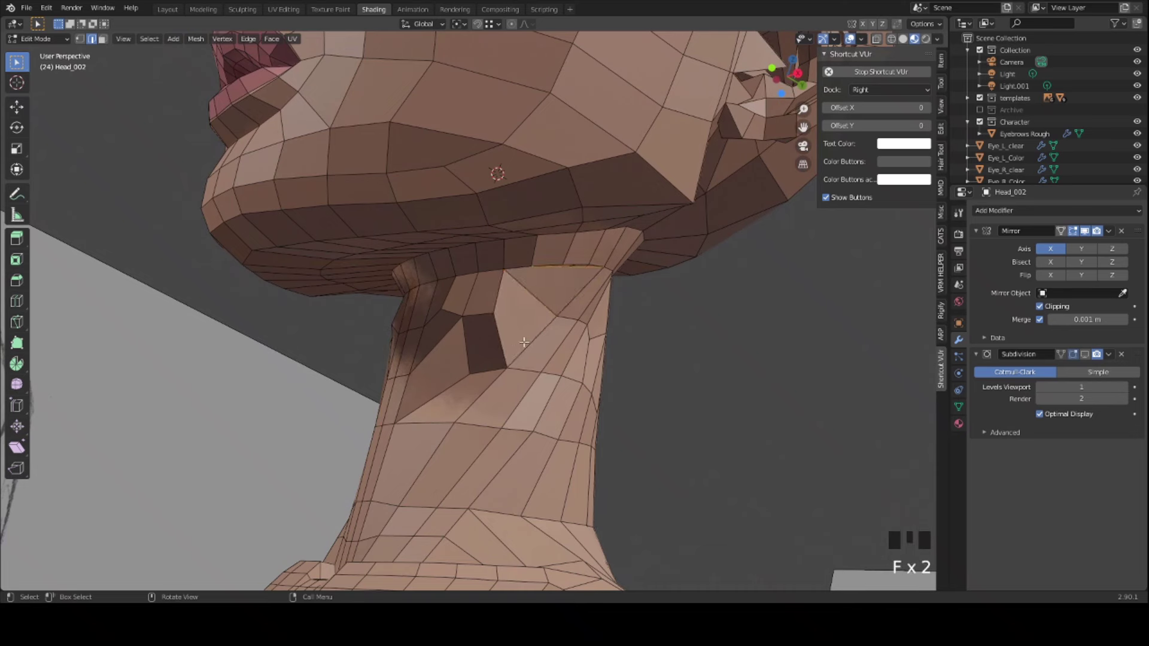
pyautogui.hotkey('ctrl', 'z')
pyautogui.hotkey('ctrl', 'z')
pyautogui.hotkey('ctrl', 'z')
# - Fill the remaining opening under the jaw with successive faces from the filled side across to the diagonal neck muscle
pyautogui.click(505, 315)
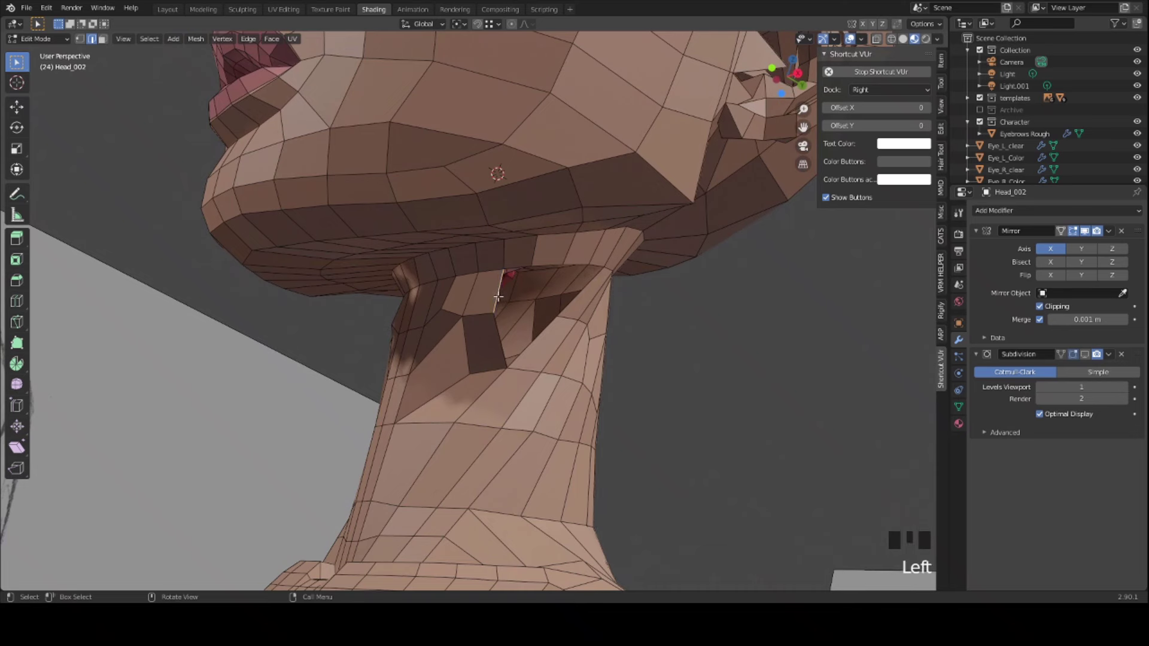
pyautogui.moveTo(423, 296); pyautogui.dragTo(377, 293, button='middle')
pyautogui.press('f')
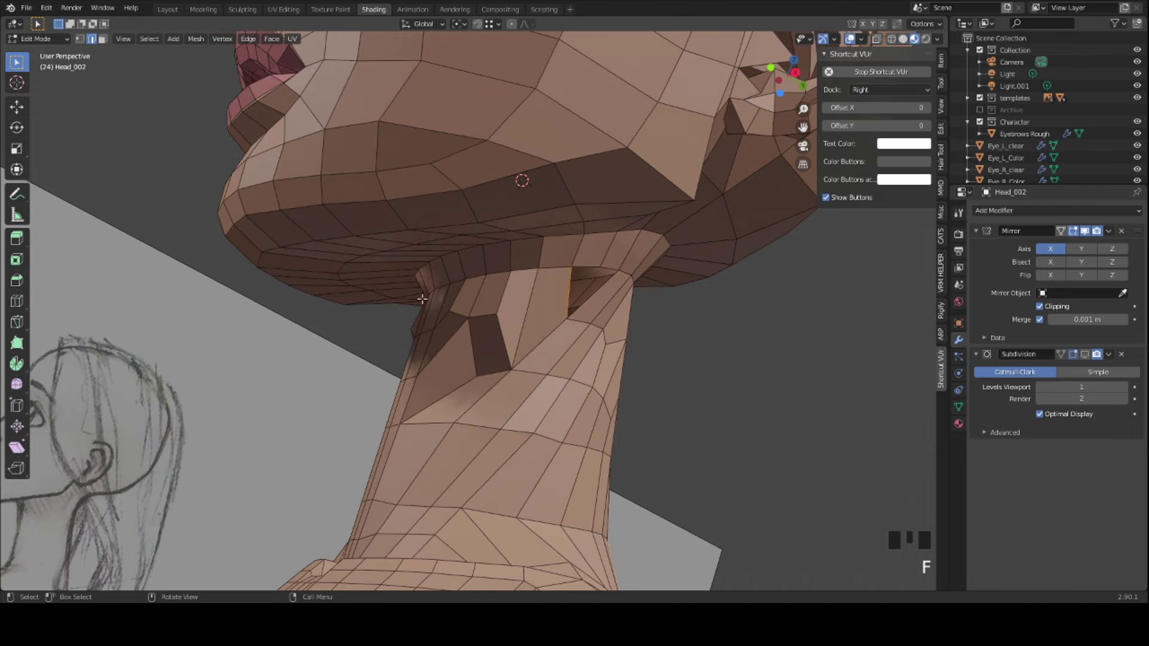
pyautogui.press('f')
pyautogui.moveTo(435, 328)
pyautogui.mouseDown(button='middle')
pyautogui.moveTo(381, 348)
pyautogui.moveTo(415, 325)
pyautogui.mouseUp(button='middle')
pyautogui.scroll(-2, 438, 331)
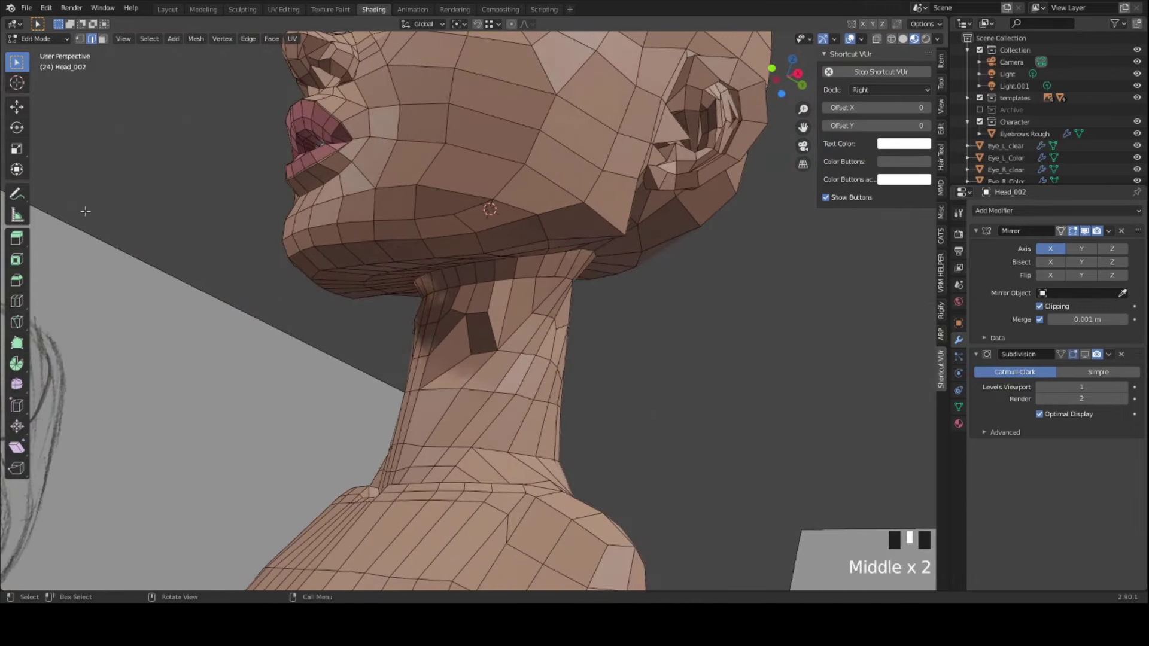
# - Switch to Sculpt Mode and smooth the newly filled side of the neck with the Smooth brush at strength 0.144
pyautogui.click(34, 39)
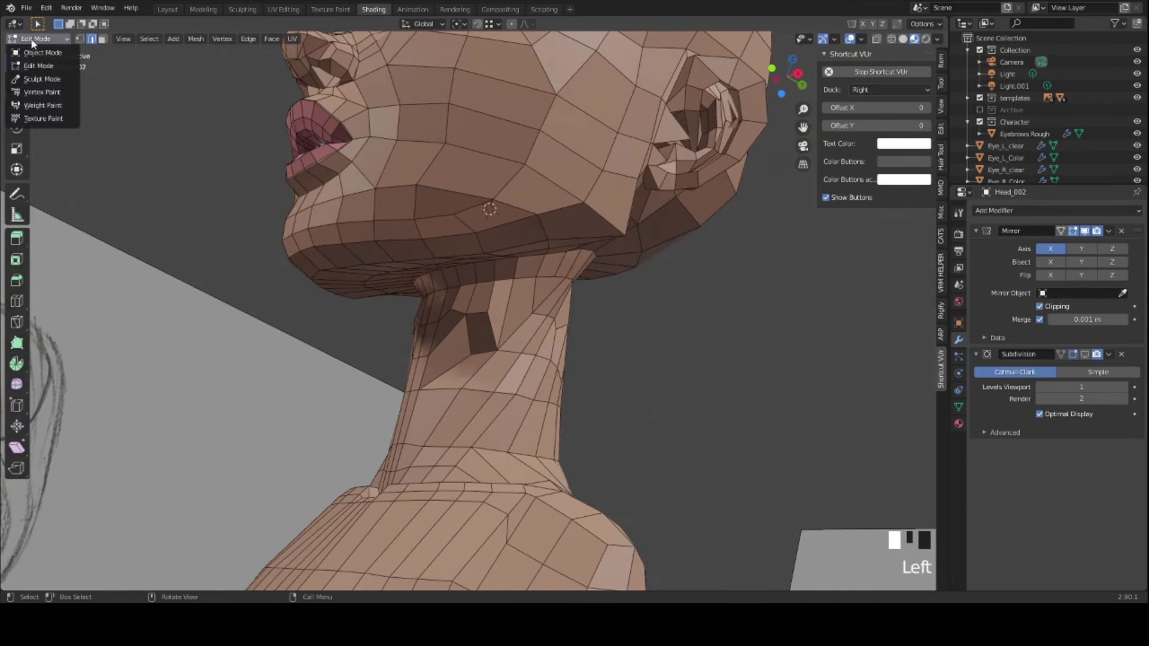
pyautogui.click(36, 82)
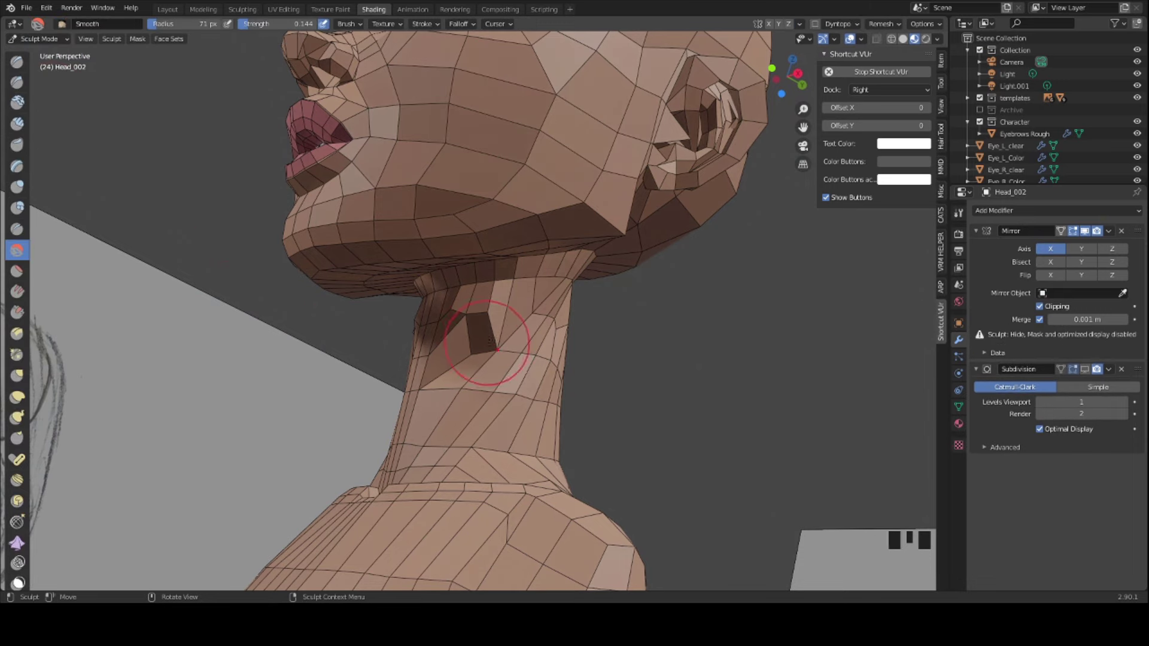
pyautogui.moveTo(491, 341)
pyautogui.mouseDown()
pyautogui.moveTo(499, 321)
pyautogui.moveTo(455, 341)
pyautogui.mouseUp()
pyautogui.moveTo(472, 347)
pyautogui.mouseDown()
pyautogui.moveTo(486, 329)
pyautogui.moveTo(473, 347)
pyautogui.mouseUp()
pyautogui.moveTo(479, 341); pyautogui.dragTo(502, 326)
pyautogui.moveTo(496, 335); pyautogui.dragTo(386, 335, button='middle')
pyautogui.moveTo(508, 347); pyautogui.dragTo(538, 305)
pyautogui.moveTo(538, 305)
pyautogui.mouseDown(button='middle')
pyautogui.moveTo(473, 350)
pyautogui.moveTo(482, 314)
pyautogui.moveTo(537, 359)
pyautogui.moveTo(480, 347)
pyautogui.moveTo(477, 310)
pyautogui.moveTo(575, 290)
pyautogui.mouseUp(button='middle')
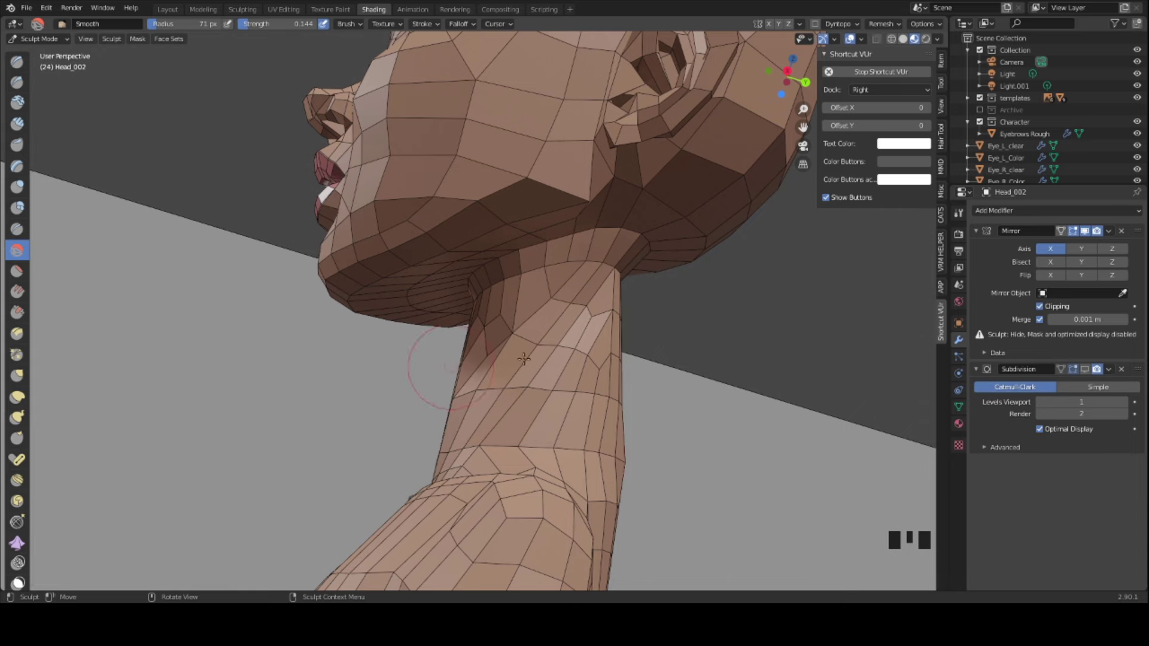
# - Examine the smoothed neck surface from the side, from below and from the front
pyautogui.moveTo(469, 371); pyautogui.dragTo(398, 389, button='middle')
pyautogui.scroll(1, 559, 372)
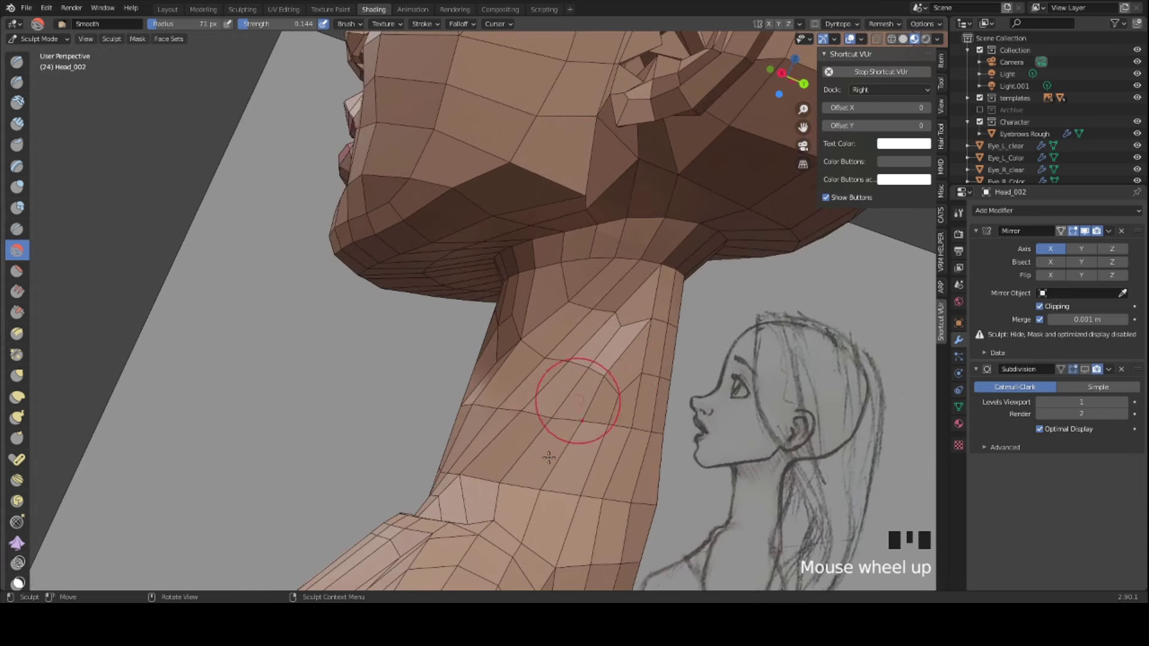
pyautogui.scroll(-2, 397, 317)
pyautogui.moveTo(398, 318); pyautogui.dragTo(441, 301, button='middle')
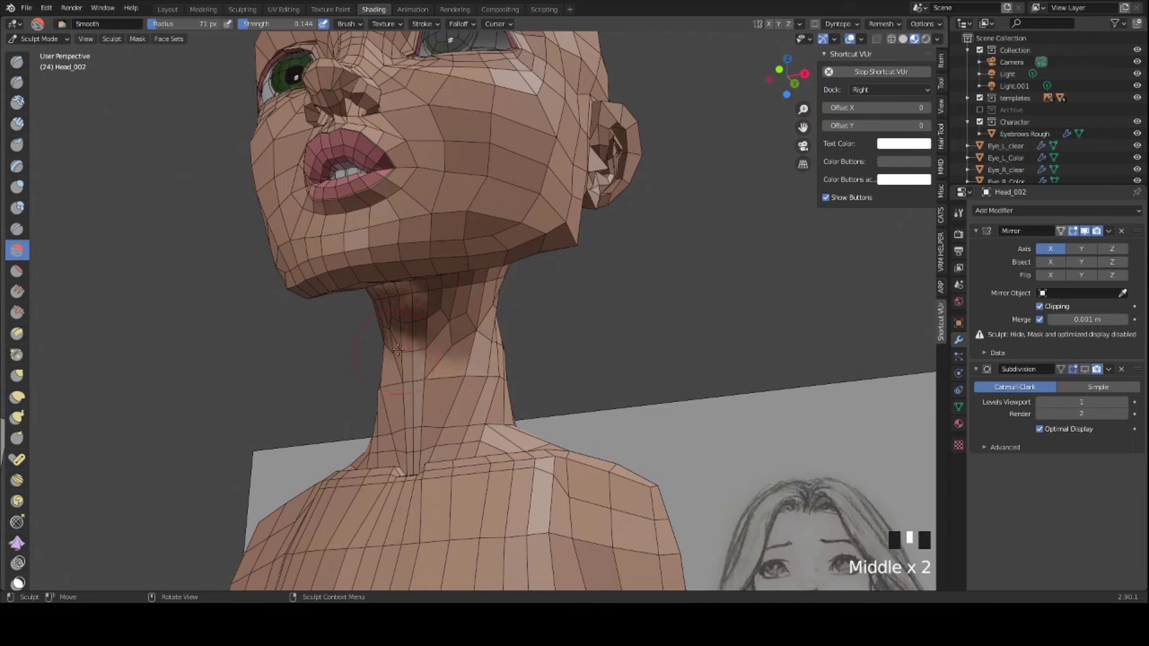
pyautogui.moveTo(397, 350)
pyautogui.mouseDown(button='middle')
pyautogui.moveTo(302, 393)
pyautogui.moveTo(387, 392)
pyautogui.moveTo(423, 410)
pyautogui.mouseUp(button='middle')
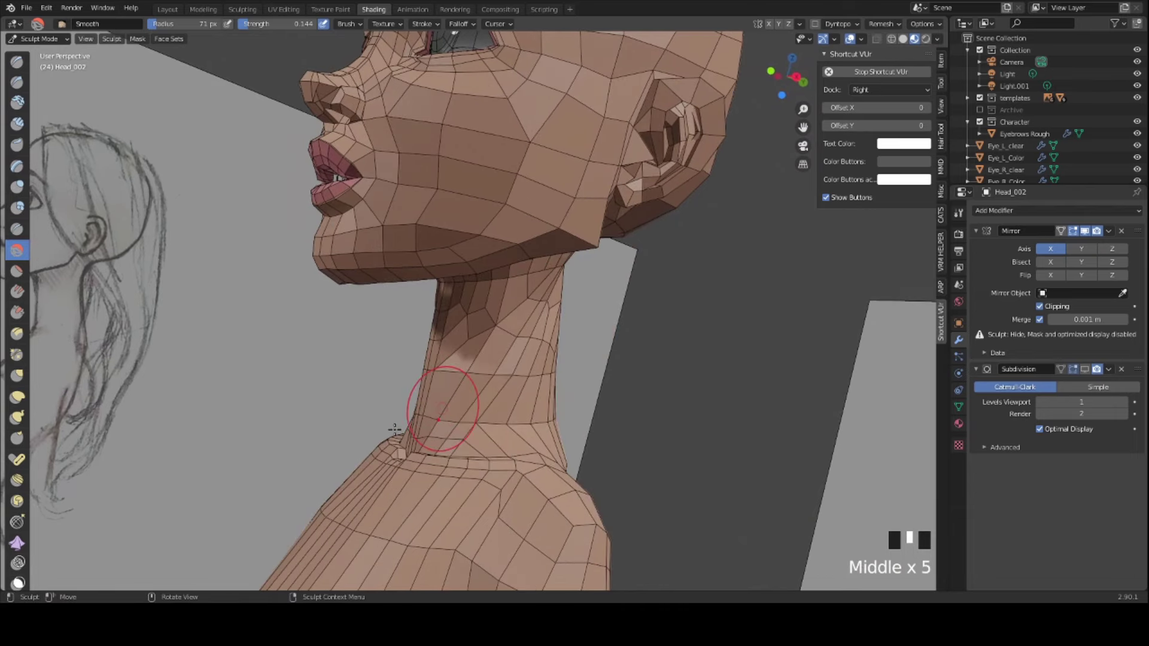
pyautogui.scroll(2, 487, 379)
pyautogui.moveTo(487, 379); pyautogui.dragTo(475, 357, button='middle')
pyautogui.moveTo(398, 379); pyautogui.dragTo(496, 352, button='middle')
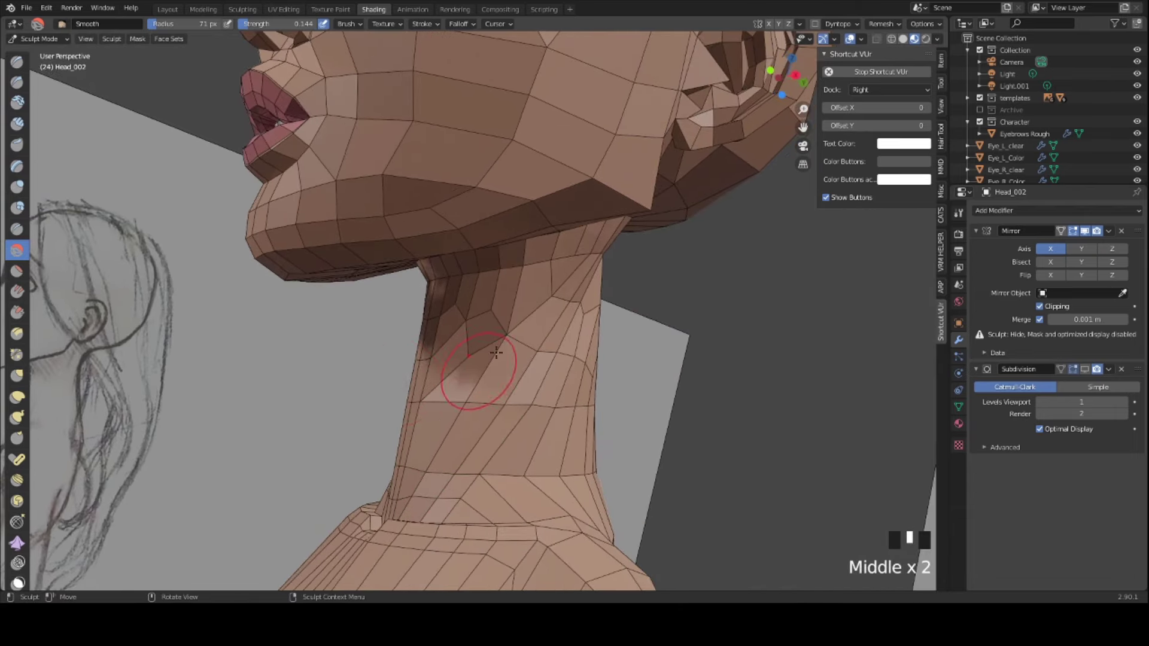
# - Return to Edit Mode, slide the dark side-neck face's lower outer vertex down along its edge and reposition the vertex above it
pyautogui.press('Tab')
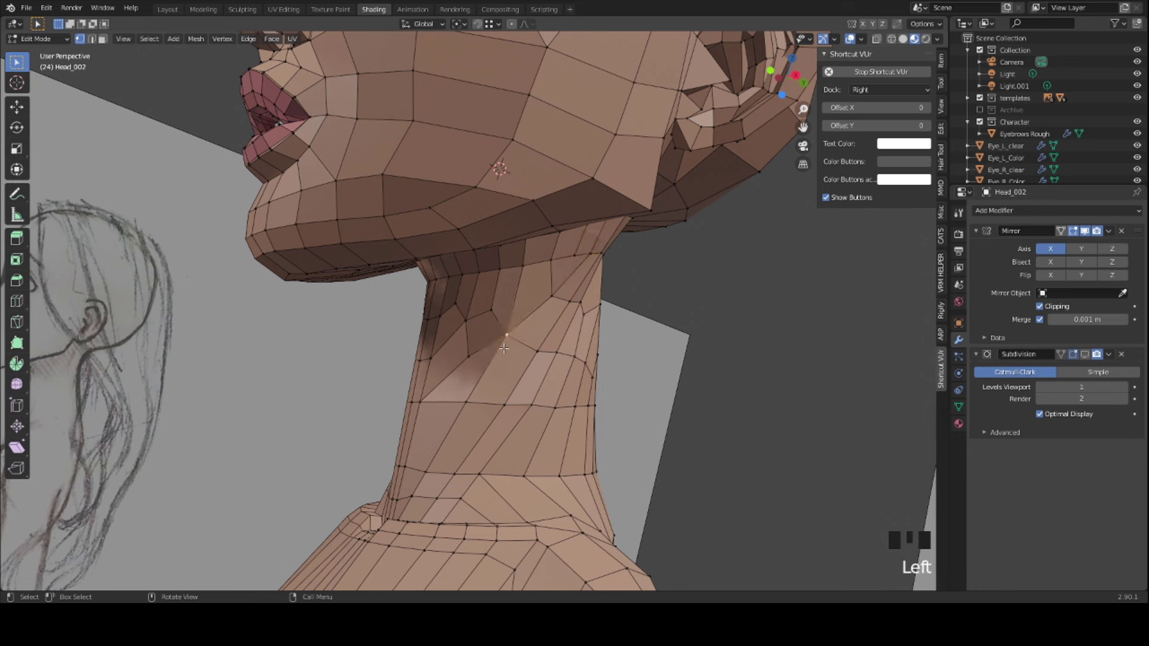
pyautogui.press('g')
pyautogui.press('g')
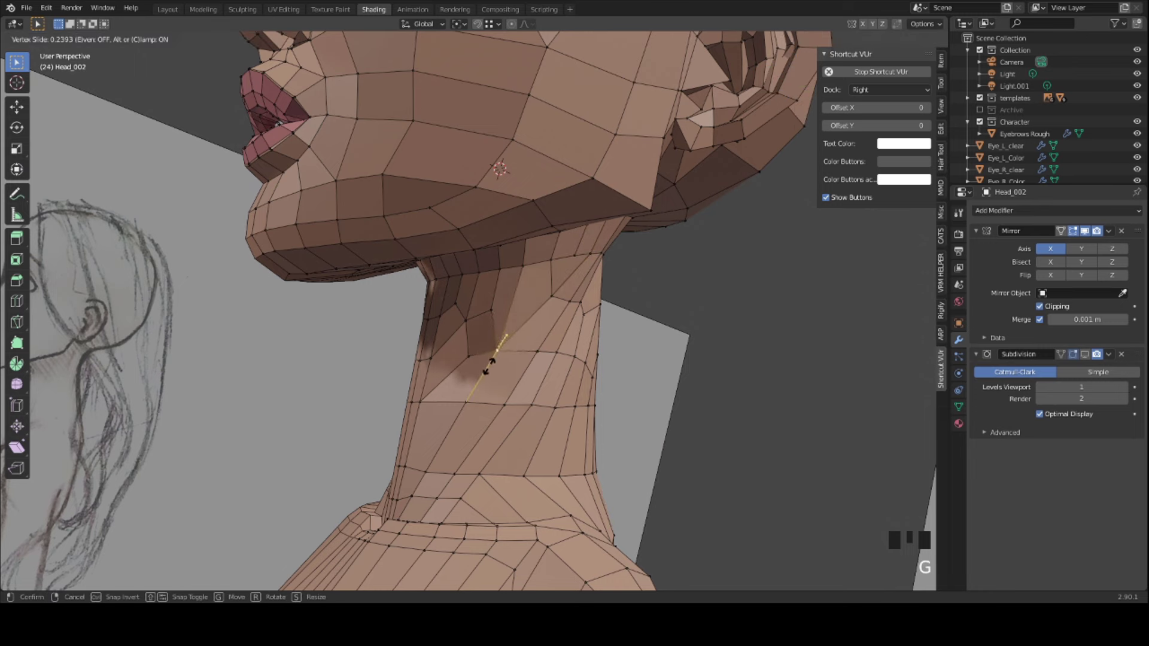
pyautogui.click(488, 362)
pyautogui.press('g')
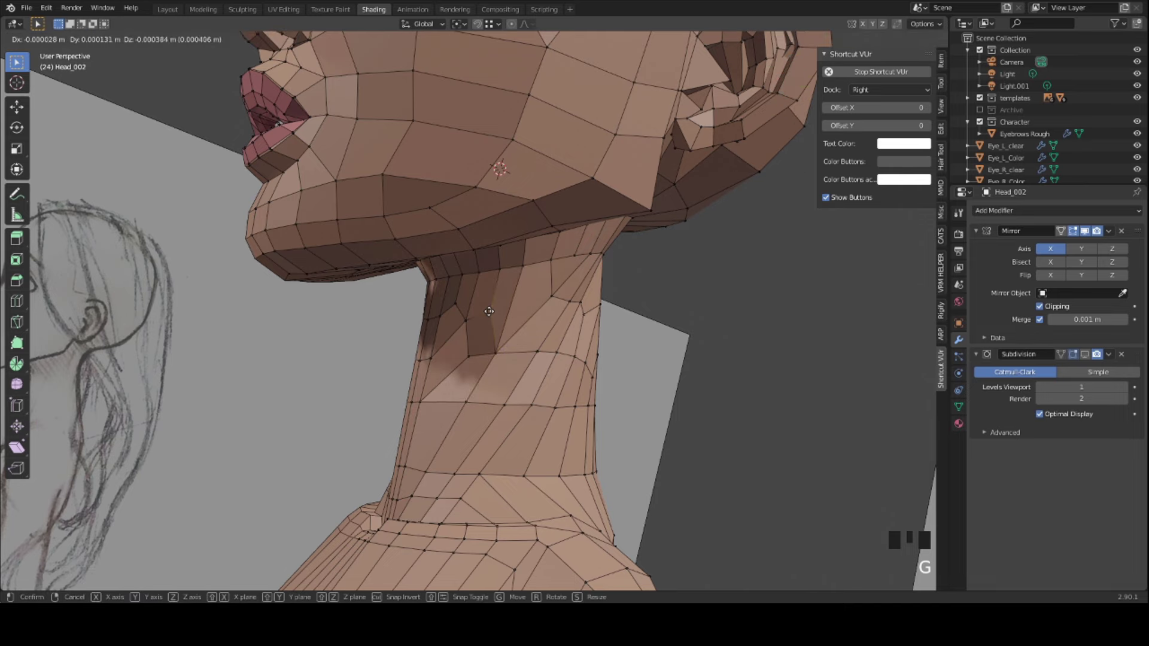
pyautogui.click(487, 318)
# - Merge the dark side-neck face's two diagonally opposite corner vertices at the last-selected one
pyautogui.moveTo(488, 317); pyautogui.dragTo(461, 371, button='middle')
pyautogui.keyDown('ctrl'); pyautogui.click(455, 362); pyautogui.keyUp('ctrl')
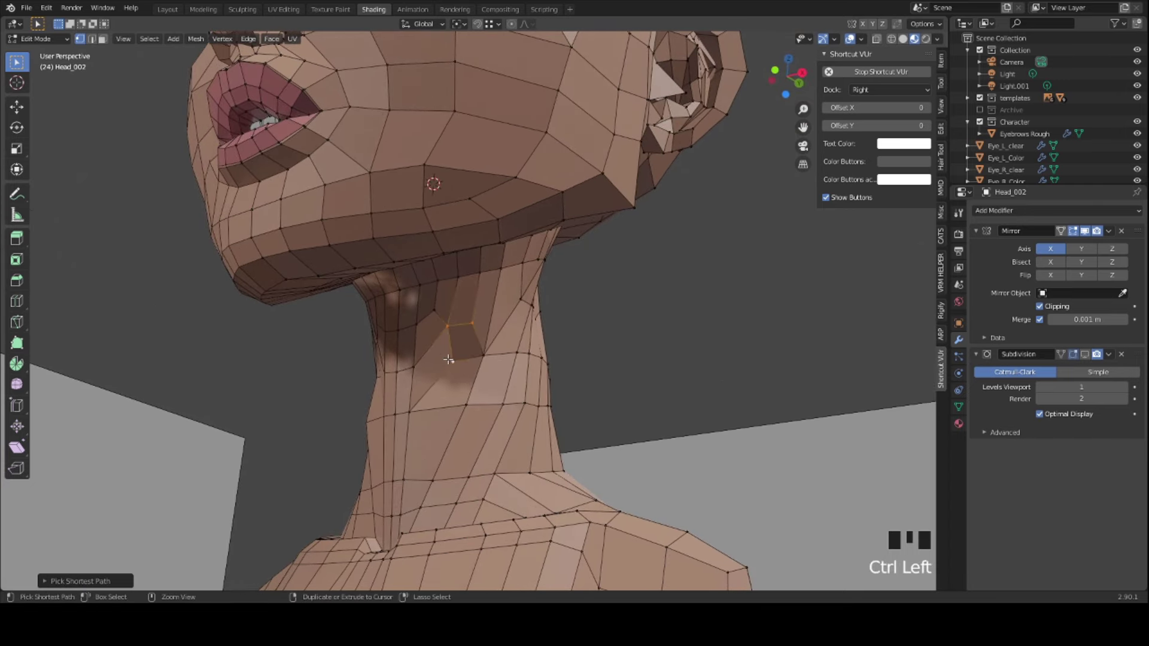
pyautogui.click(453, 361)
pyautogui.keyDown('shift'); pyautogui.click(464, 339); pyautogui.keyUp('shift')
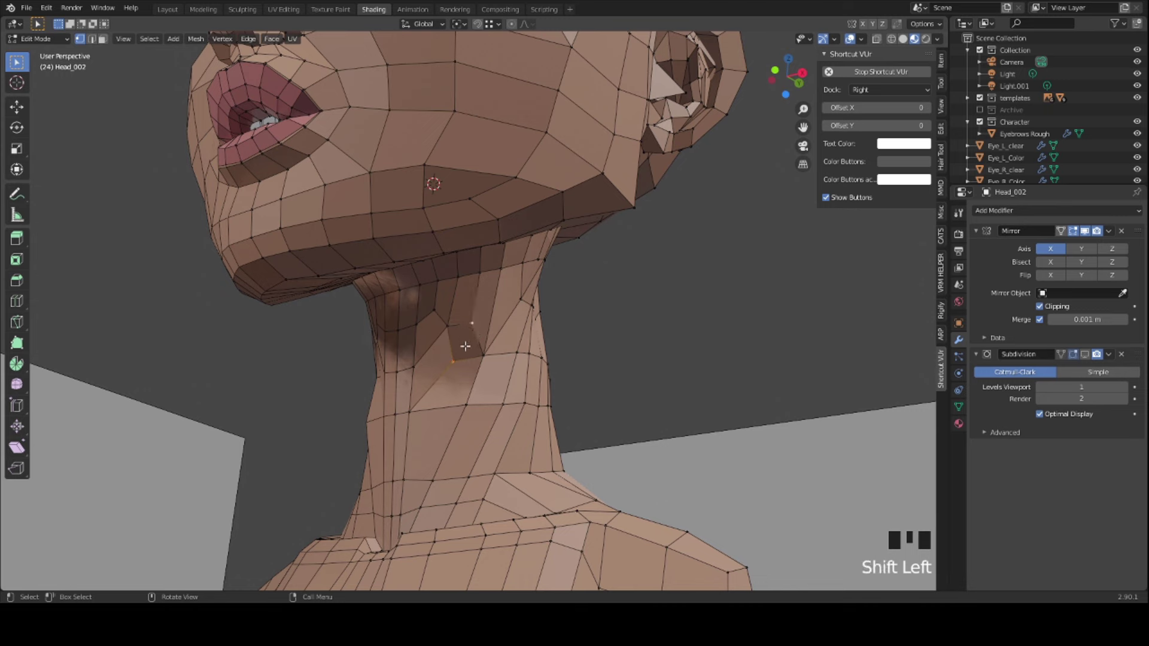
pyautogui.press('m')
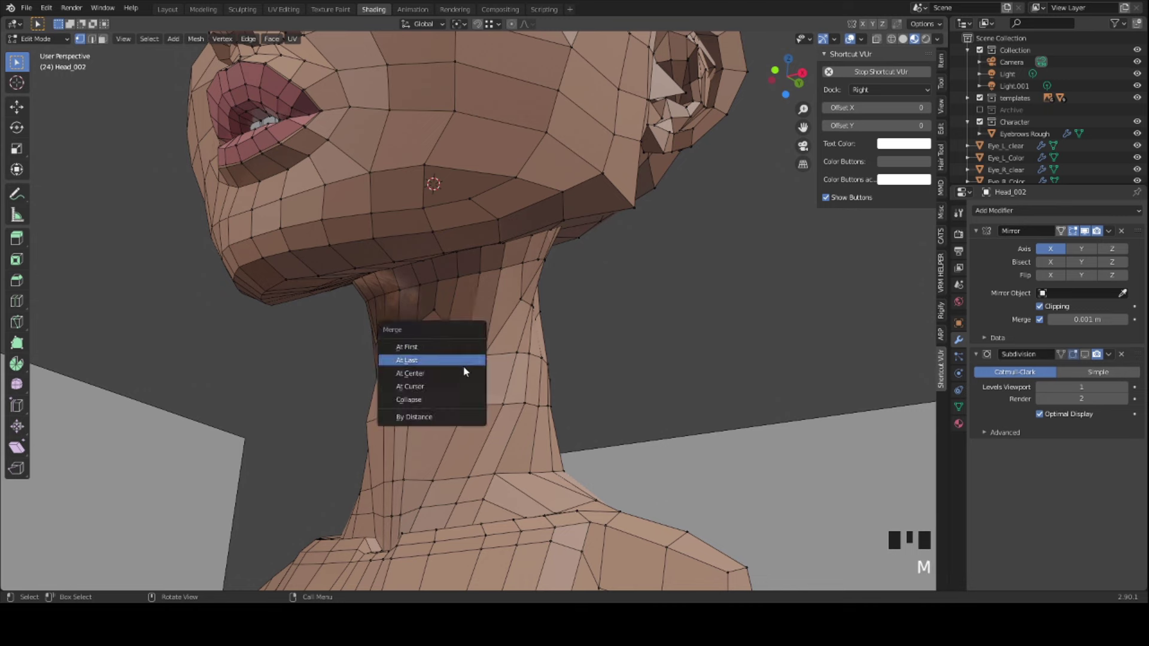
pyautogui.click(464, 373)
pyautogui.moveTo(464, 373)
pyautogui.mouseDown(button='middle')
pyautogui.moveTo(465, 349)
pyautogui.moveTo(505, 332)
pyautogui.moveTo(432, 322)
pyautogui.moveTo(449, 387)
pyautogui.moveTo(431, 359)
pyautogui.moveTo(397, 389)
pyautogui.moveTo(427, 379)
pyautogui.mouseUp(button='middle')
pyautogui.scroll(1, 504, 333)
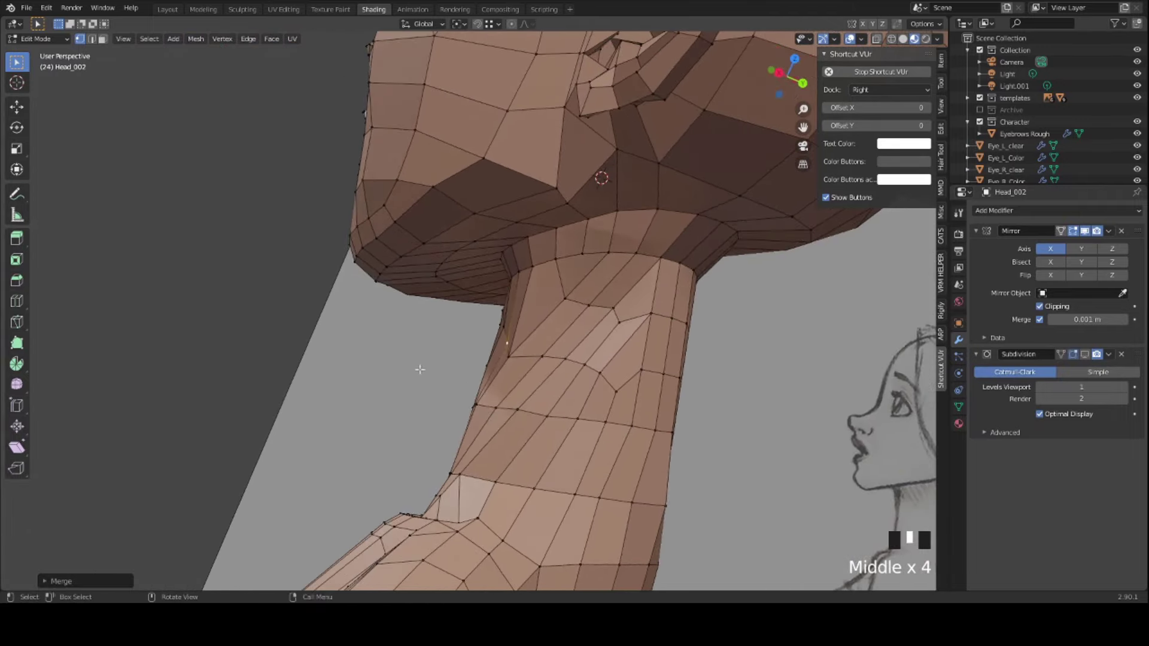
# - Switch to Sculpt Mode and smooth the merged area on the side of the neck with the Smooth brush at strength 0.144
pyautogui.moveTo(425, 325)
pyautogui.mouseDown(button='middle')
pyautogui.moveTo(441, 314)
pyautogui.moveTo(455, 361)
pyautogui.mouseUp(button='middle')
pyautogui.scroll(-2, 428, 323)
pyautogui.moveTo(577, 361); pyautogui.dragTo(523, 334, button='middle')
pyautogui.scroll(-2, 556, 350)
pyautogui.scroll(1, 520, 331)
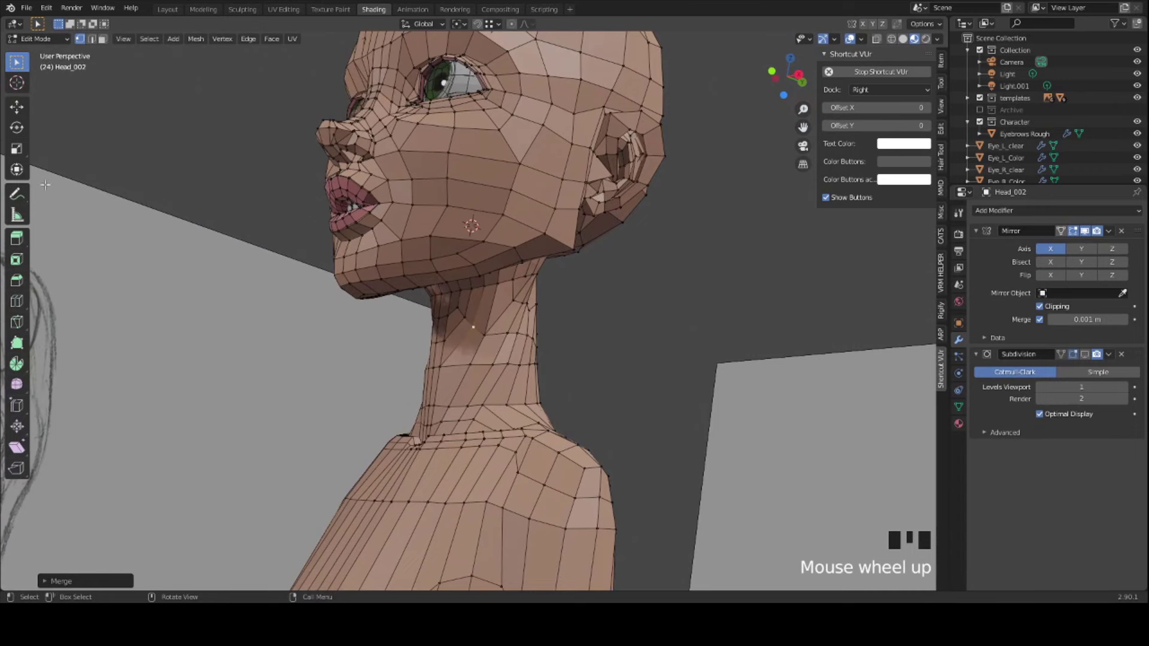
pyautogui.click(45, 39)
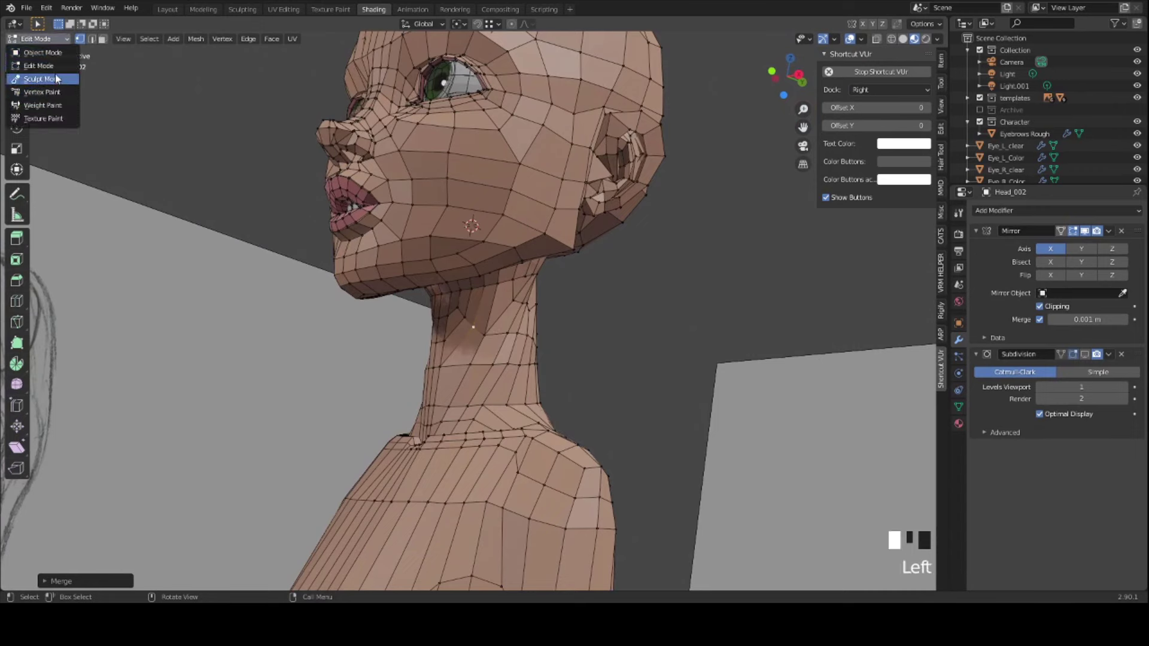
pyautogui.click(55, 79)
pyautogui.moveTo(479, 323)
pyautogui.mouseDown(button='middle')
pyautogui.moveTo(505, 332)
pyautogui.moveTo(385, 377)
pyautogui.moveTo(467, 368)
pyautogui.mouseUp(button='middle')
pyautogui.click(505, 332)
pyautogui.click(455, 358)
pyautogui.moveTo(467, 368)
pyautogui.mouseDown(button='middle')
pyautogui.moveTo(533, 359)
pyautogui.moveTo(491, 353)
pyautogui.moveTo(479, 335)
pyautogui.mouseUp(button='middle')
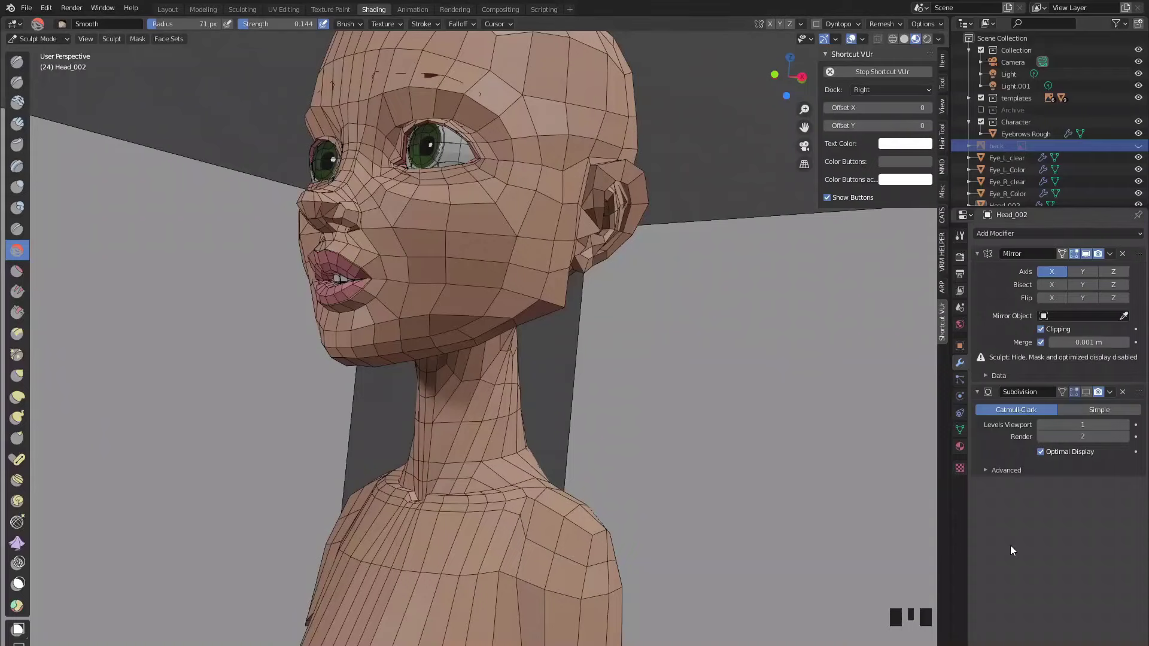
# - Unhide the back anatomy reference image and frame it beside the rear of the torso
pyautogui.click(1010, 544)
pyautogui.moveTo(737, 415); pyautogui.dragTo(271, 454, button='middle')
pyautogui.scroll(2, 379, 372)
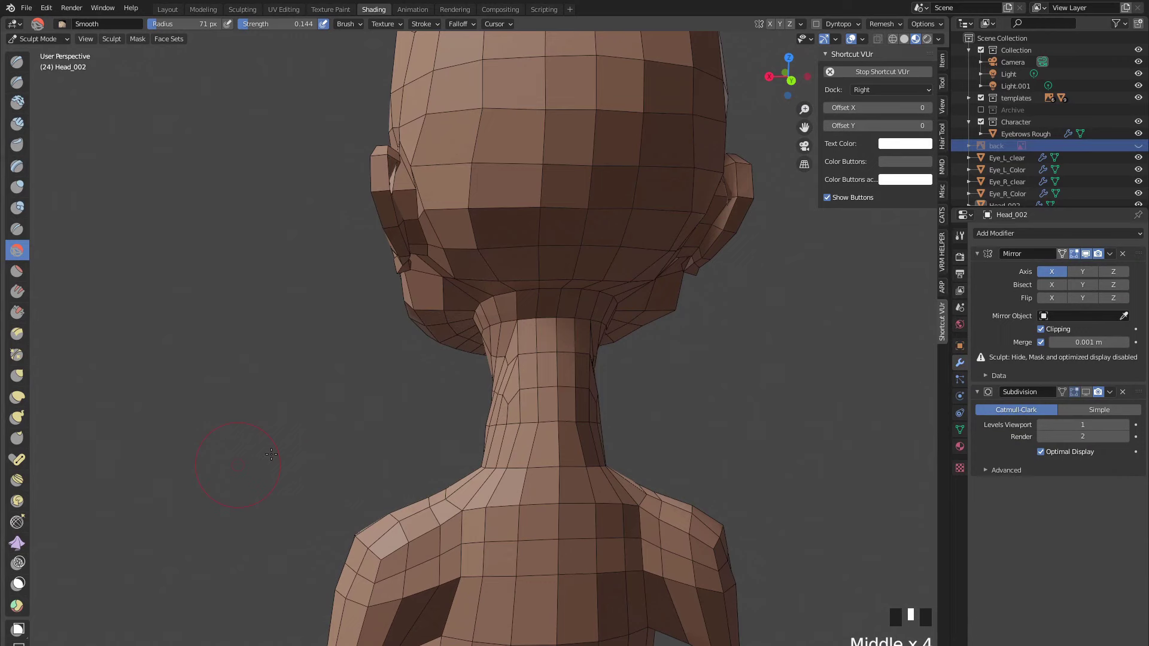
pyautogui.keyDown('shift'); pyautogui.moveTo(165, 424); pyautogui.dragTo(167, 332, button='middle'); pyautogui.keyUp('shift')
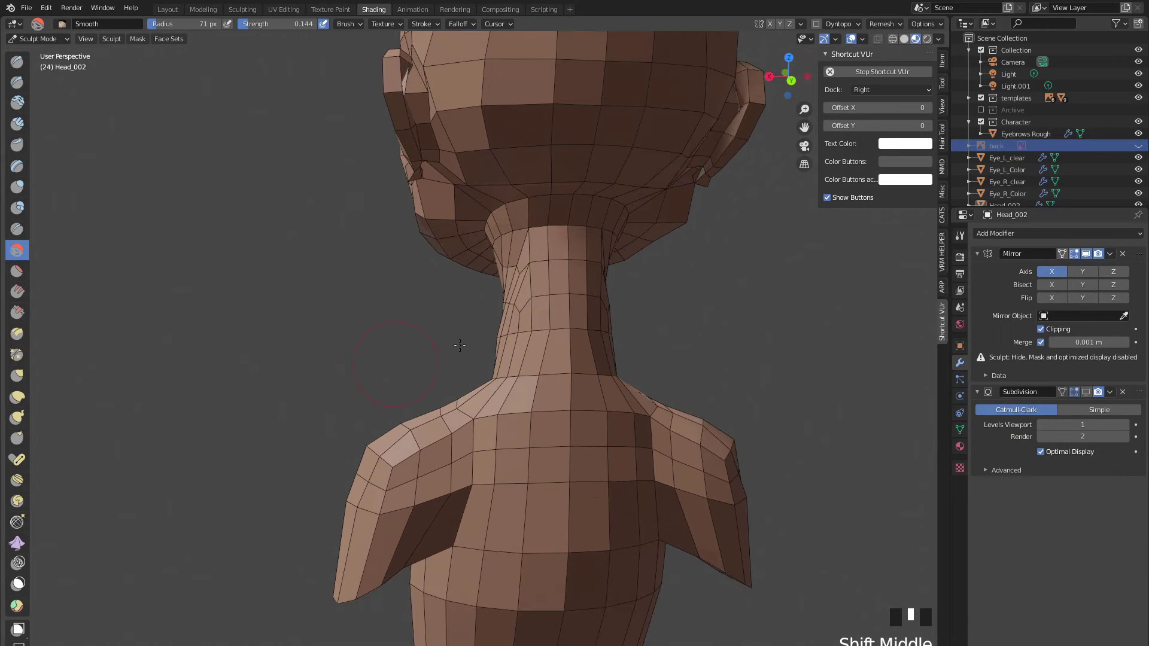
pyautogui.click(1138, 145)
pyautogui.scroll(-4, 466, 317)
pyautogui.keyDown('shift'); pyautogui.moveTo(454, 326); pyautogui.dragTo(478, 311, button='middle'); pyautogui.keyUp('shift')
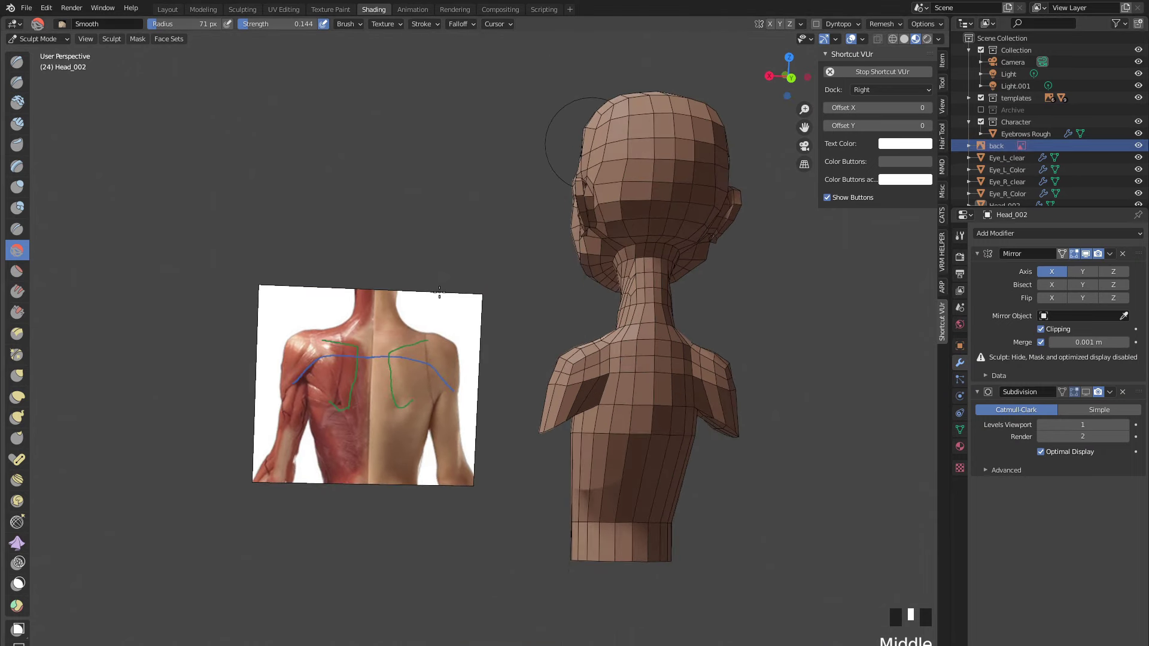
pyautogui.scroll(2, 341, 329)
pyautogui.keyDown('shift'); pyautogui.moveTo(336, 329); pyautogui.dragTo(399, 385, button='middle'); pyautogui.keyUp('shift')
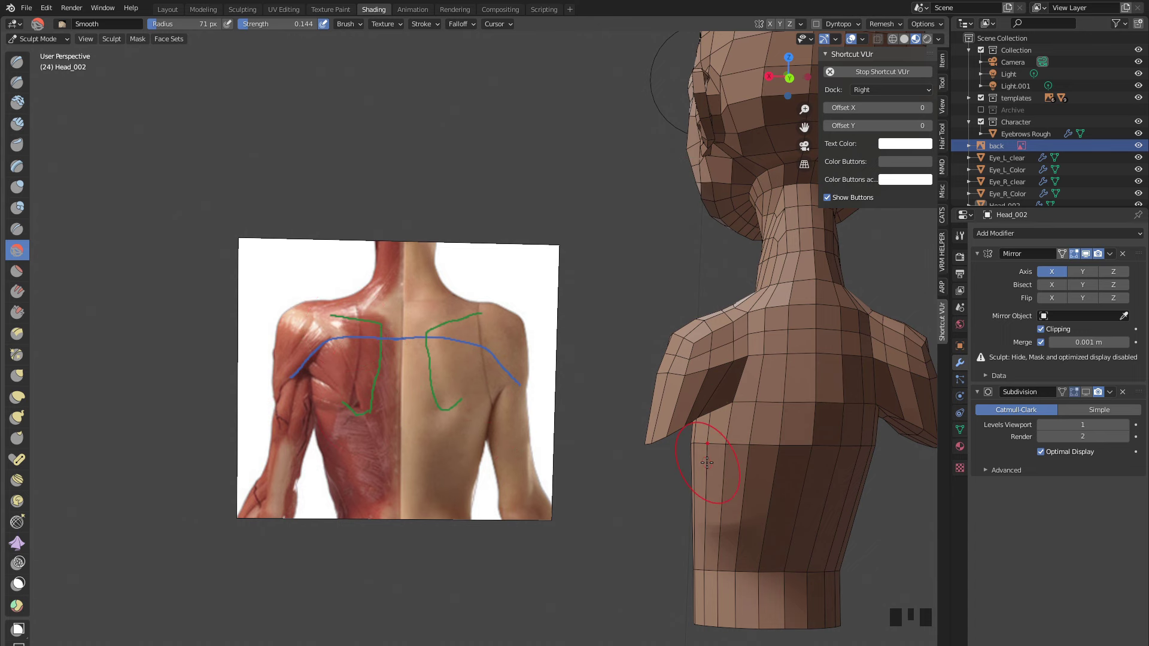
# - Return to Edit Mode and add two horizontal edge loops across the shoulder flap and upper back, sliding the lower one to about -0.294
pyautogui.press('Tab')
pyautogui.moveTo(675, 395); pyautogui.dragTo(494, 392, button='middle')
pyautogui.press('2')
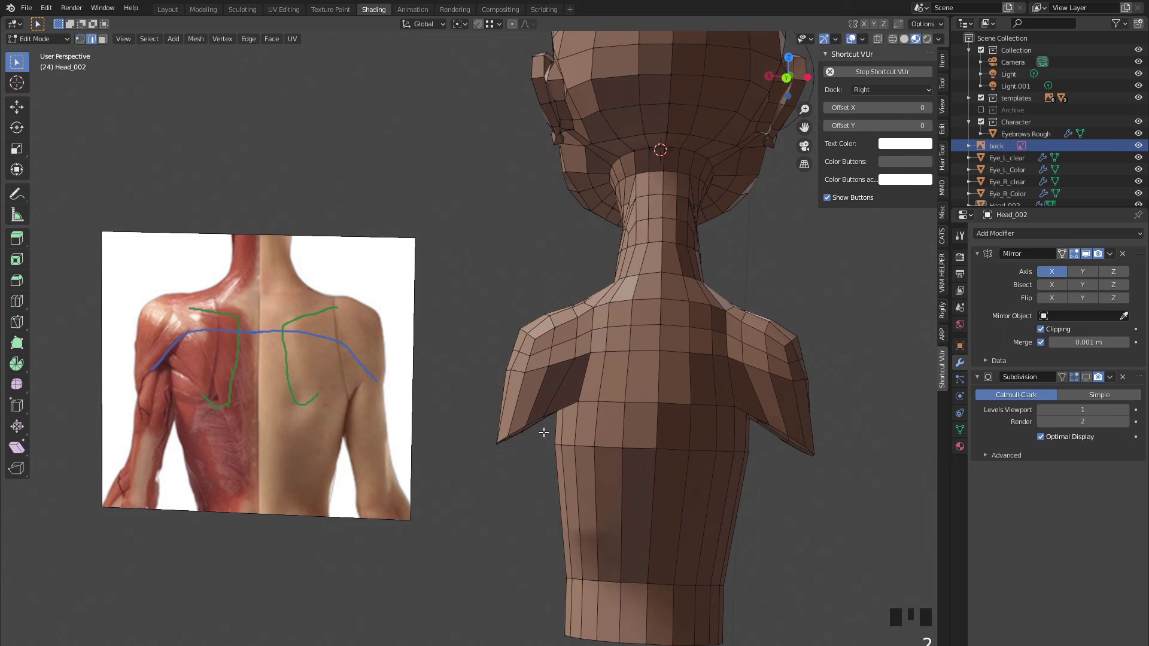
pyautogui.click(557, 392)
pyautogui.hotkey('ctrl', 'r')
pyautogui.click(555, 392)
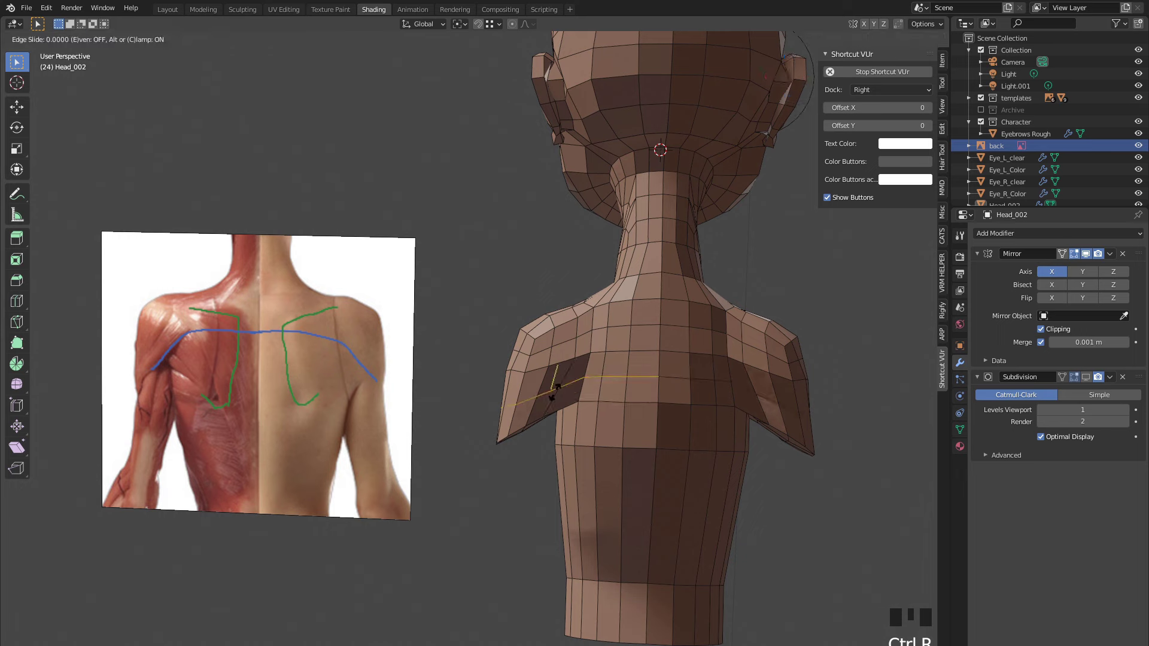
pyautogui.click(558, 387)
pyautogui.hotkey('ctrl', 'r')
pyautogui.click(527, 413)
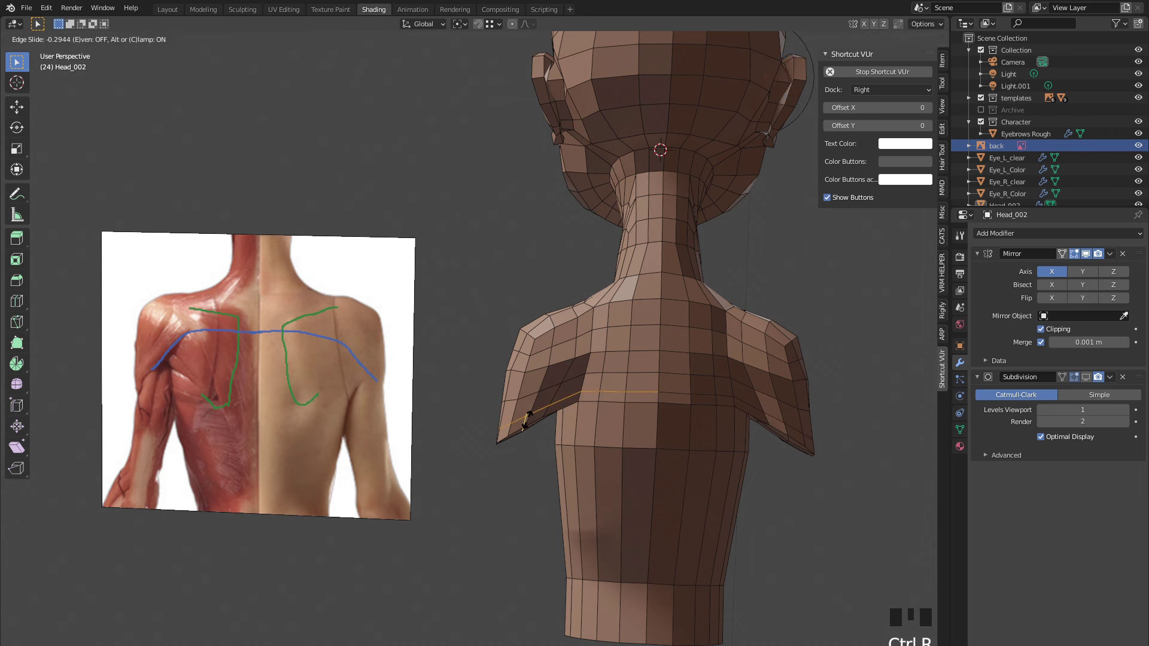
pyautogui.click(527, 419)
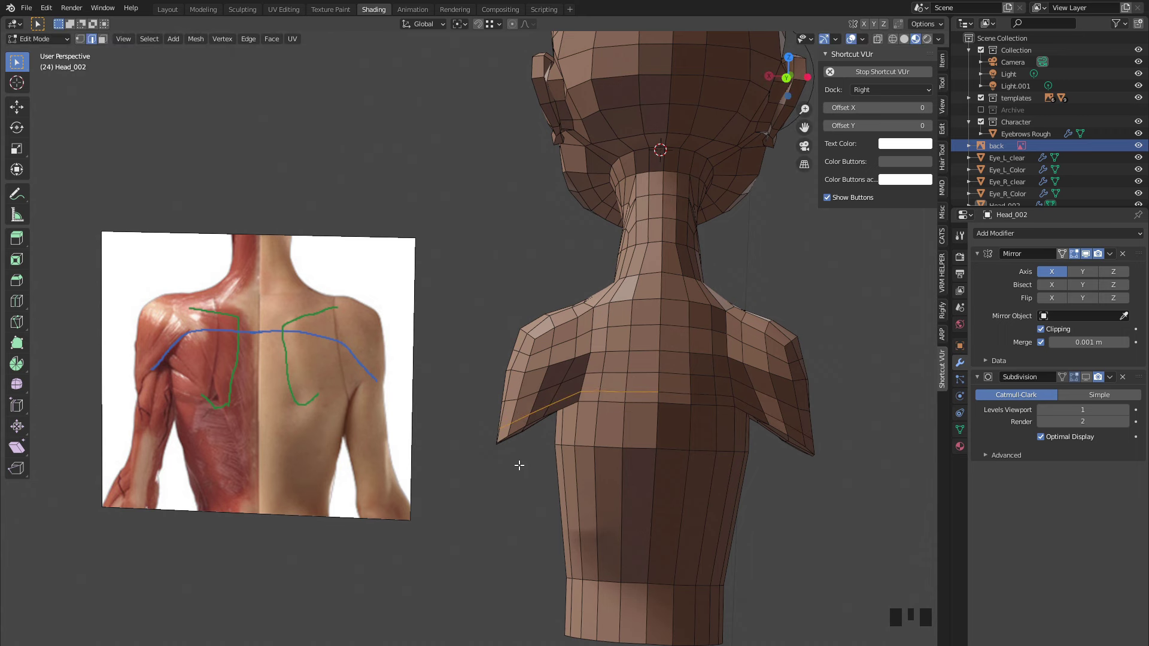
# - Try a centred vertical edge loop beside the spine, running up the back and over the head
pyautogui.moveTo(518, 464); pyautogui.dragTo(598, 433, button='middle')
pyautogui.click(650, 365)
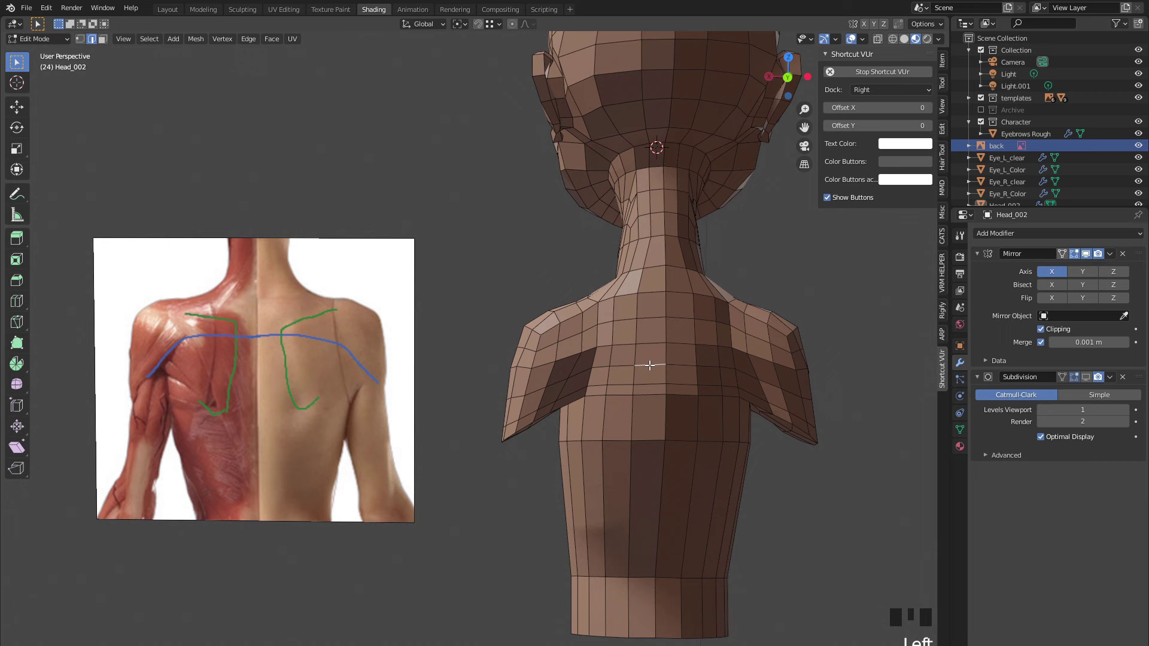
pyautogui.hotkey('ctrl', 'r')
pyautogui.click(650, 365)
pyautogui.rightClick(650, 365)
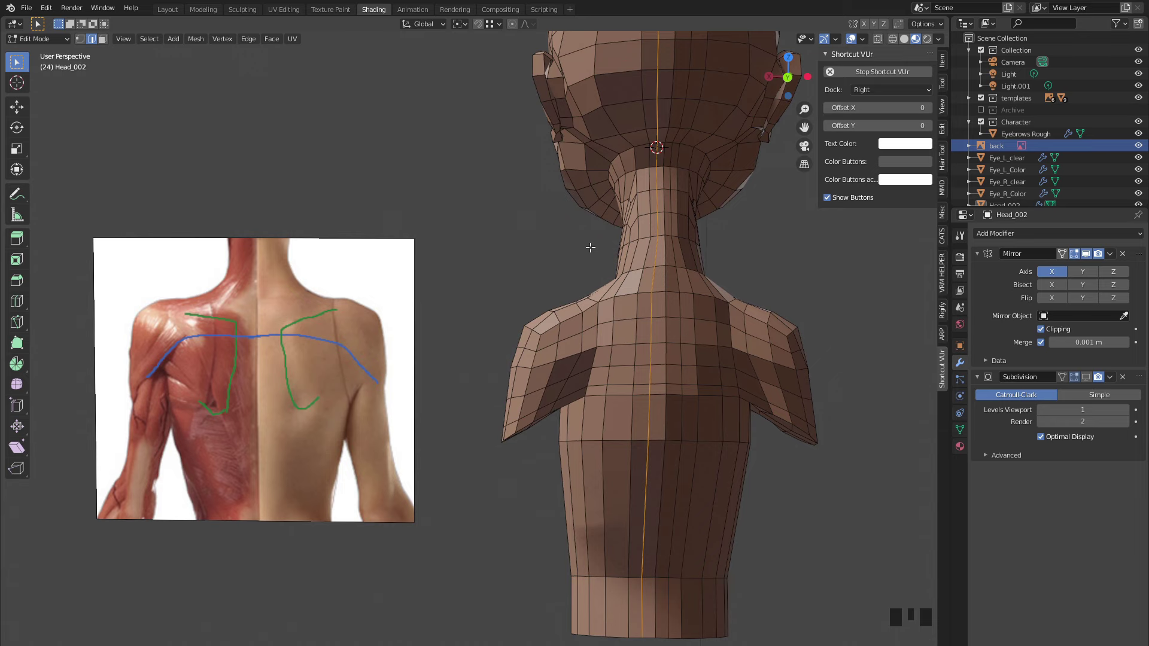
pyautogui.scroll(-3, 533, 274)
pyautogui.moveTo(509, 271); pyautogui.dragTo(474, 389, button='middle')
pyautogui.scroll(3, 482, 393)
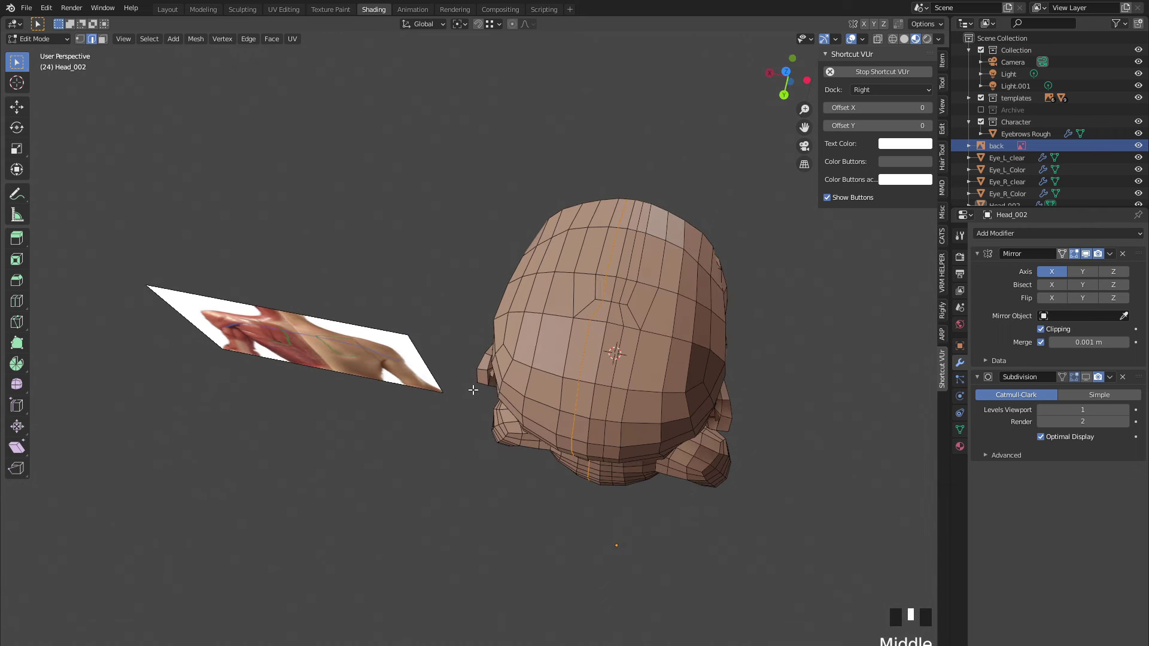
# - Delete the irregular face on the crown beside the centre line and cut a vertical edge loop from the hole's lower edge down the back
pyautogui.hotkey('alt', 'a')
pyautogui.press('3')
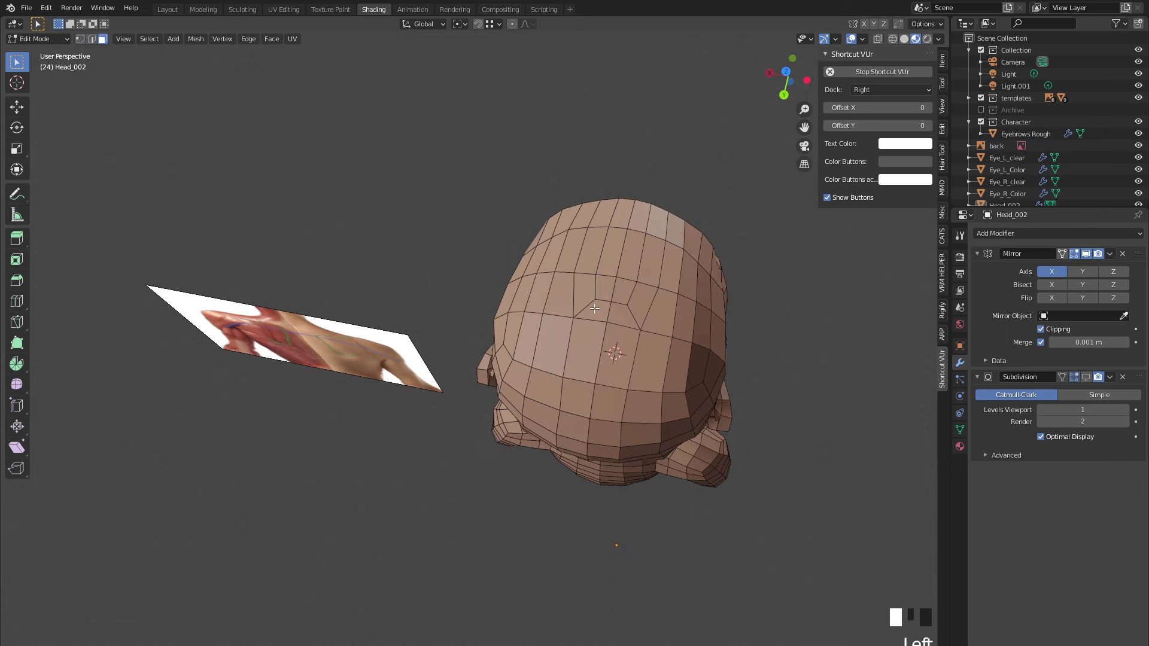
pyautogui.click(594, 308)
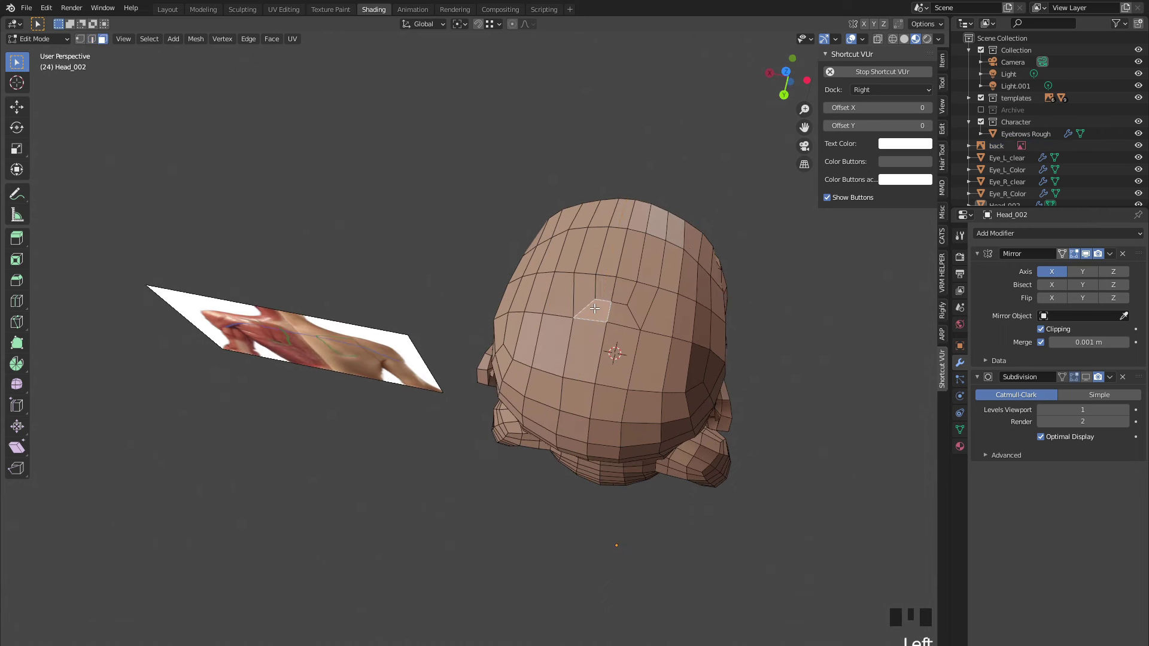
pyautogui.press('x')
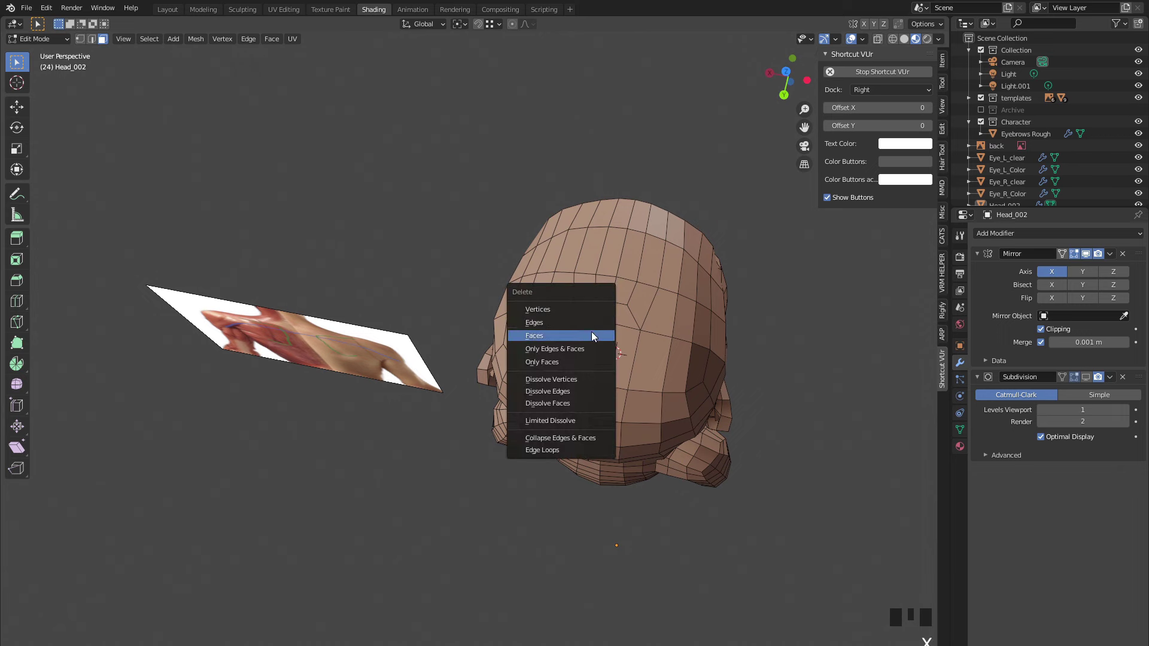
pyautogui.click(590, 333)
pyautogui.press('2')
pyautogui.click(581, 319)
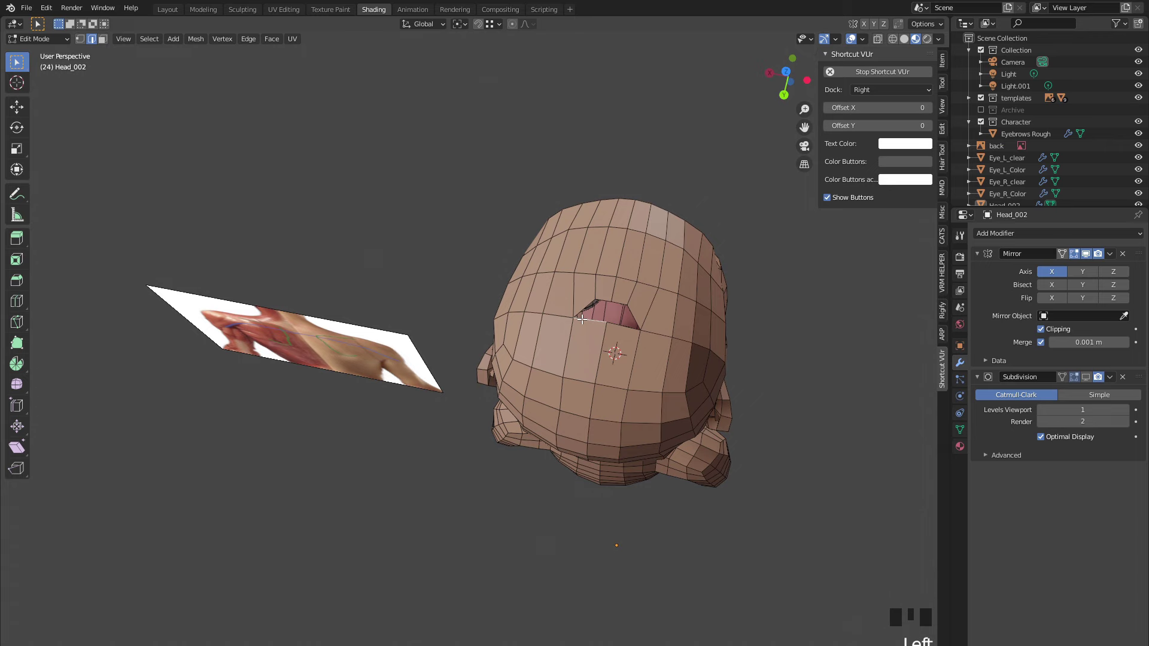
pyautogui.keyDown('ctrl'); pyautogui.keyDown('alt'); pyautogui.click(581, 320); pyautogui.keyUp('alt'); pyautogui.keyUp('ctrl')
# - Delete the block of faces, two columns wide and four rows high, beside the spine between the shoulder blades
pyautogui.moveTo(554, 460); pyautogui.dragTo(538, 362, button='middle')
pyautogui.scroll(2, 448, 425)
pyautogui.scroll(2, 605, 360)
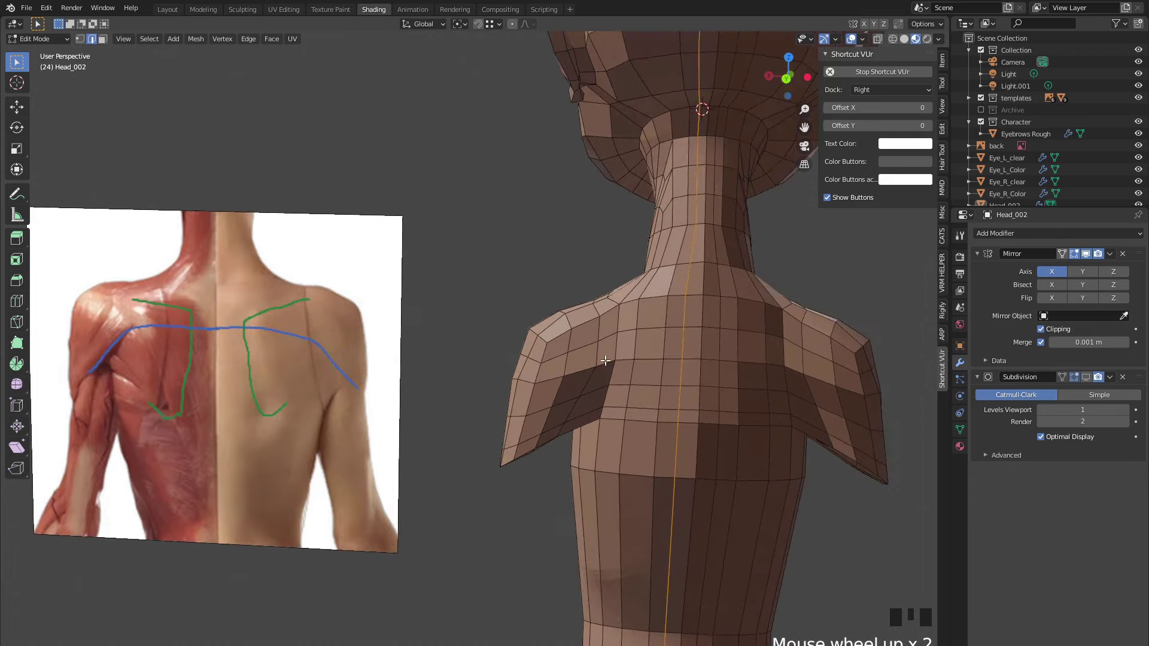
pyautogui.scroll(1, 605, 361)
pyautogui.press('3')
pyautogui.moveTo(731, 308); pyautogui.dragTo(737, 408)
pyautogui.keyDown('shift'); pyautogui.click(718, 401); pyautogui.keyUp('shift')
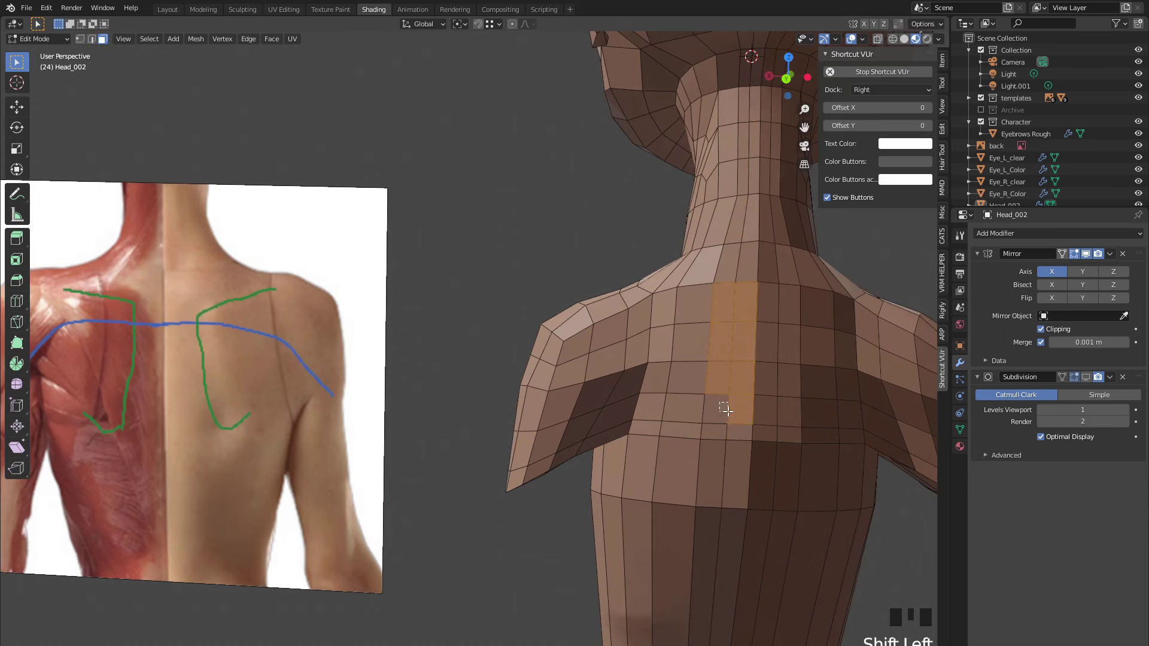
pyautogui.moveTo(682, 355); pyautogui.dragTo(522, 372, button='middle')
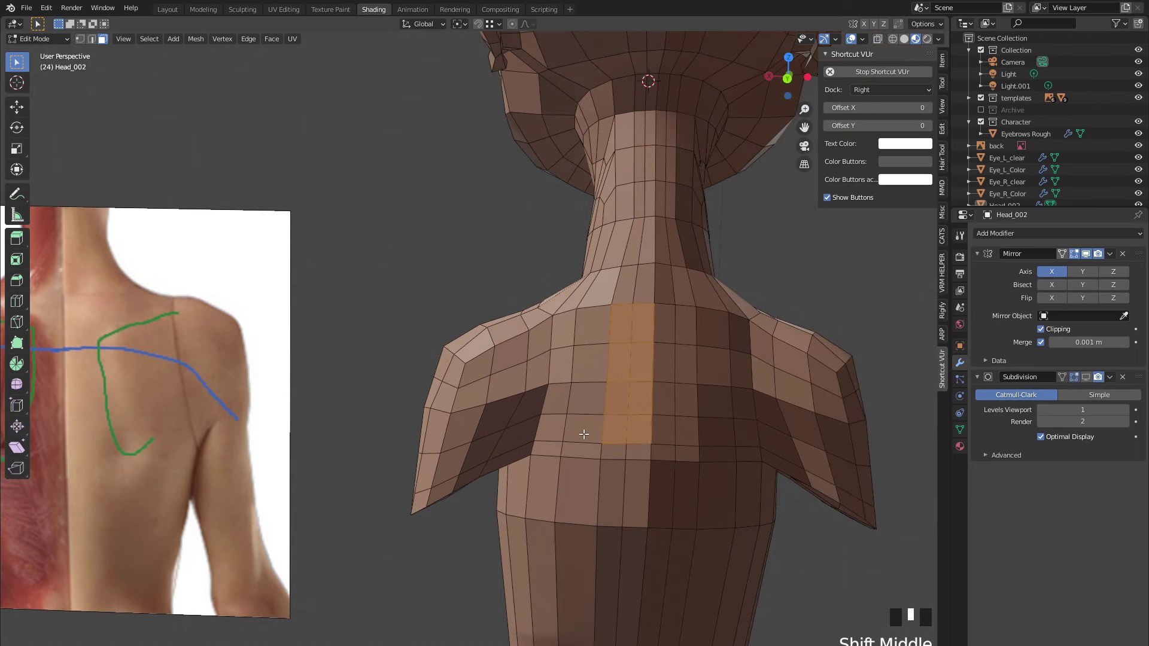
pyautogui.press('x')
pyautogui.click(523, 412)
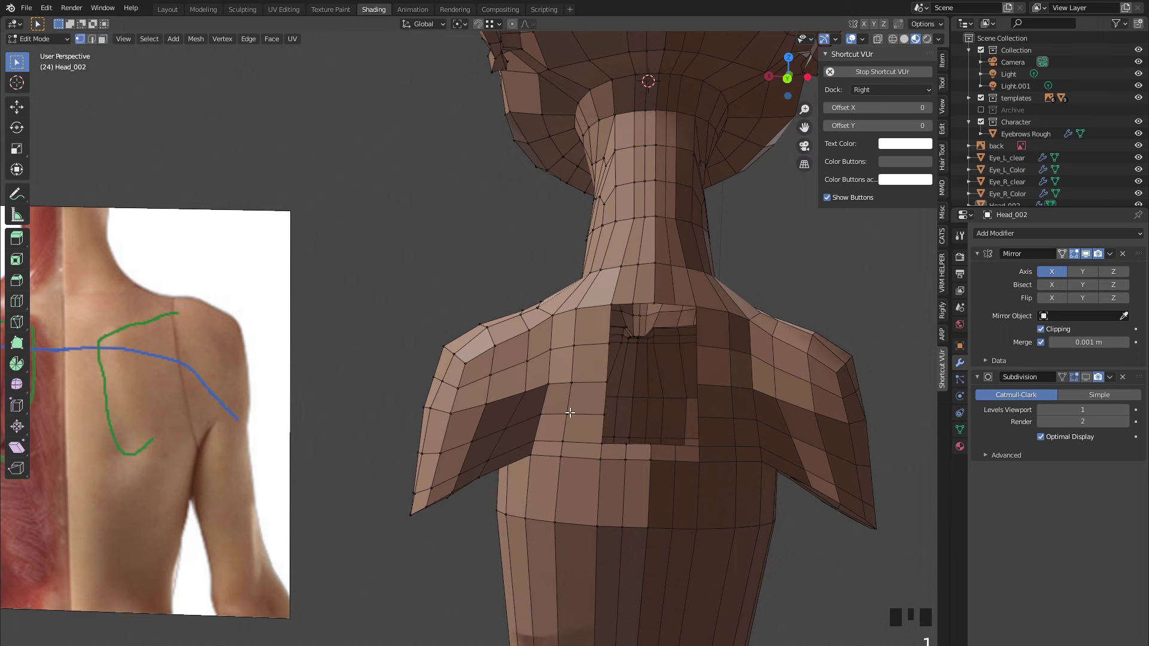
# - Edge-slide the middle vertices of the back opening's outer border outward toward the shoulder to round the opening
pyautogui.keyDown('ctrl'); pyautogui.keyDown('shift'); pyautogui.click(608, 343); pyautogui.keyUp('shift'); pyautogui.keyUp('ctrl')
pyautogui.keyDown('ctrl'); pyautogui.keyDown('shift'); pyautogui.click(602, 412); pyautogui.keyUp('shift'); pyautogui.keyUp('ctrl')
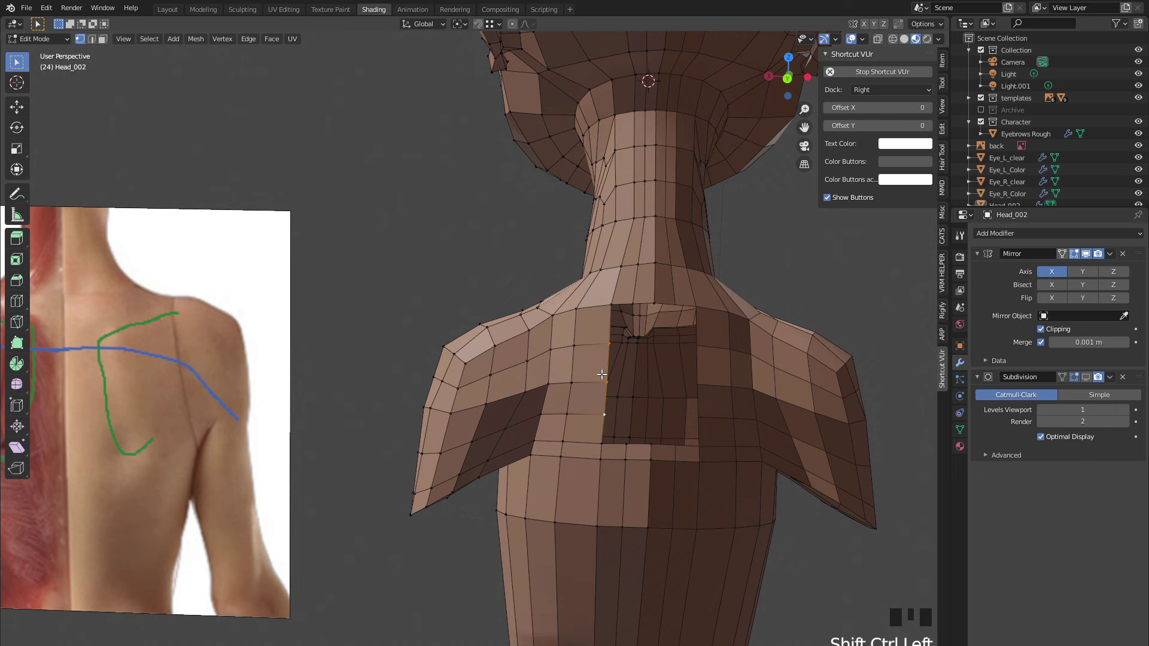
pyautogui.press('g')
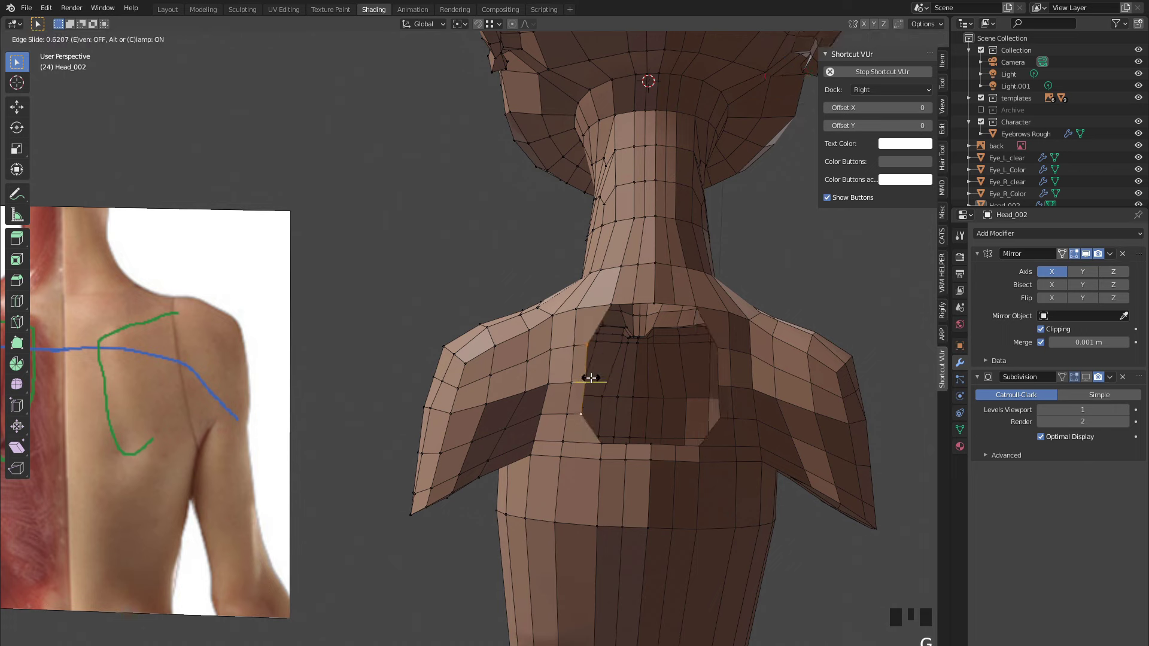
# - Slide the edge along the side of the upper-back hole, and fill the column beside the shoulder blade with faces
pyautogui.click(591, 375)
pyautogui.press('2')
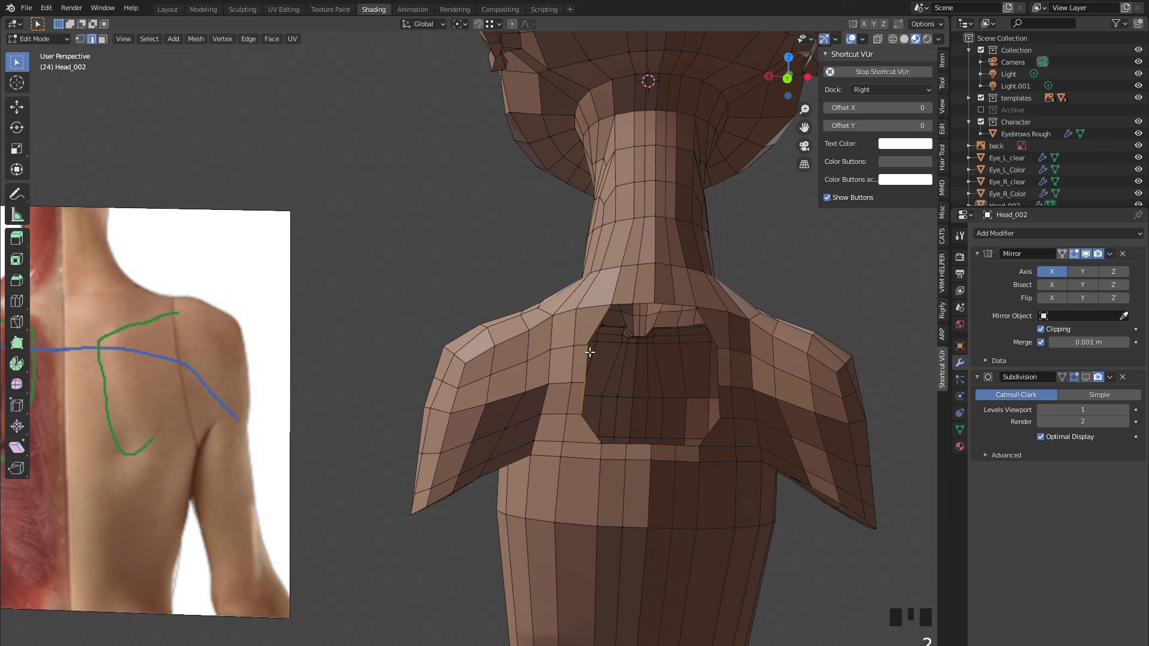
pyautogui.press('1')
pyautogui.click(588, 346)
pyautogui.press('e')
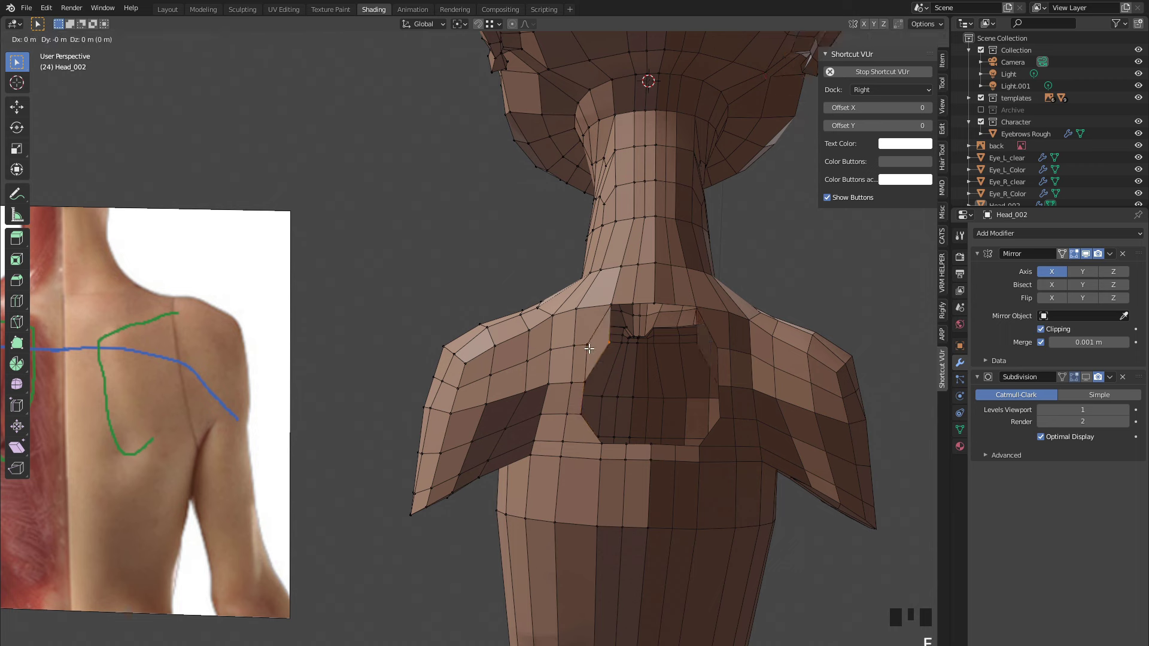
pyautogui.click(587, 393)
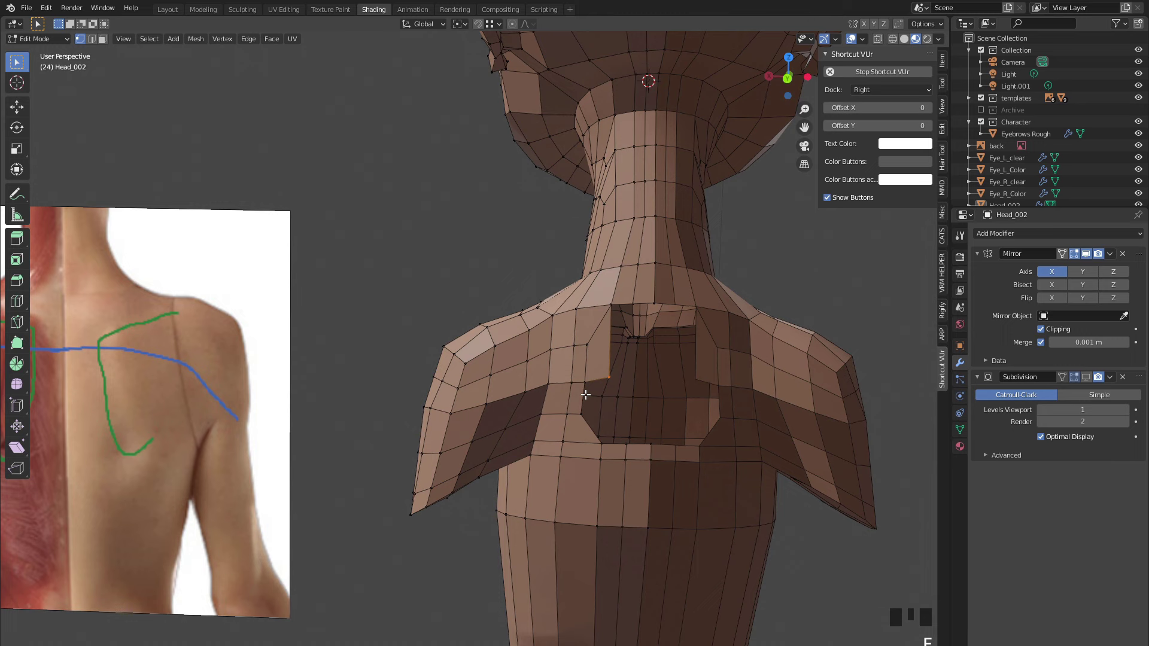
pyautogui.press('2')
pyautogui.click(584, 398)
pyautogui.press('f')
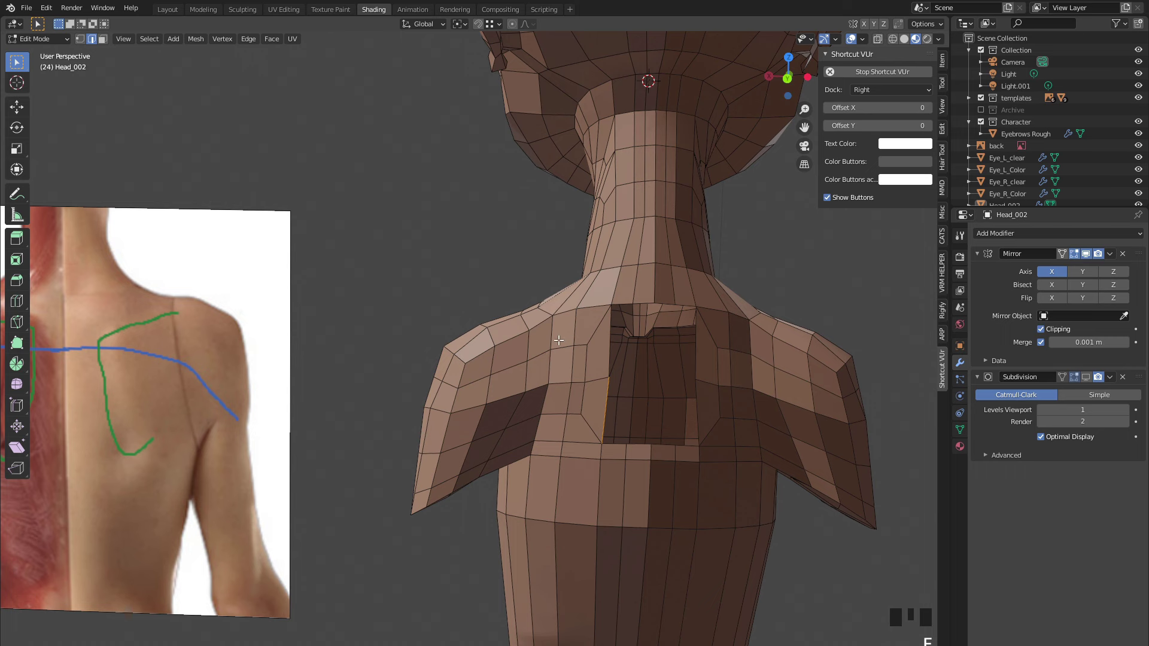
# - Check the face loops near the shoulder-blade corner, and bridge the hole's upper and lower edges beside the spine with a face
pyautogui.press('3')
pyautogui.keyDown('alt'); pyautogui.click(583, 426); pyautogui.keyUp('alt')
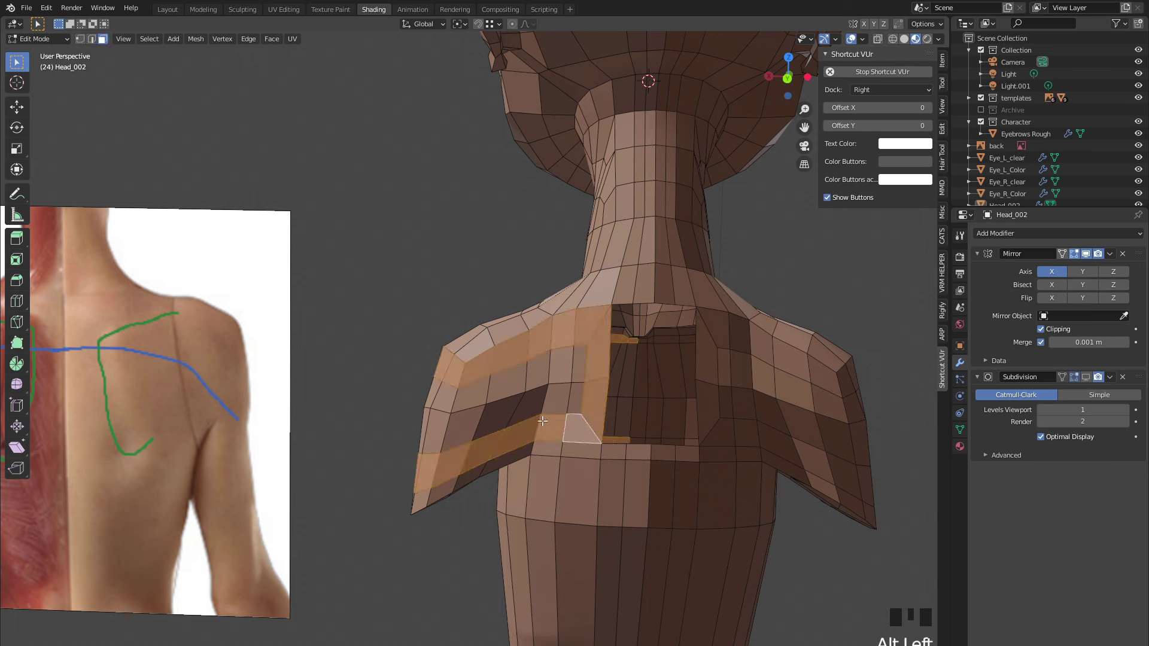
pyautogui.keyDown('alt'); pyautogui.click(562, 453); pyautogui.keyUp('alt')
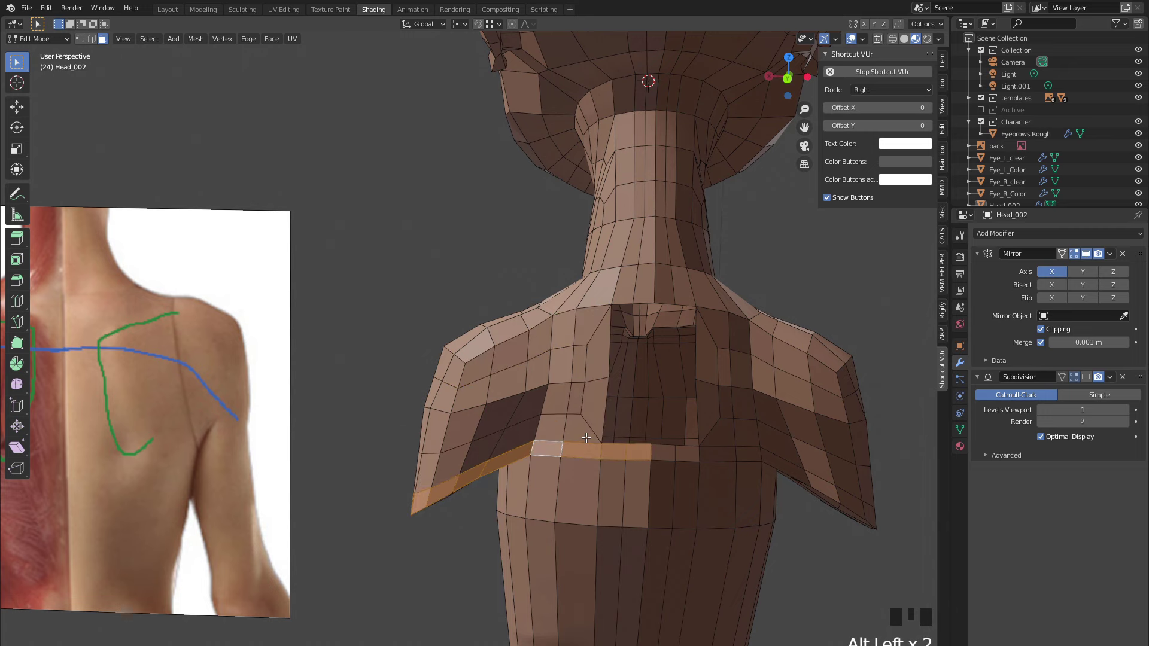
pyautogui.moveTo(585, 438); pyautogui.dragTo(606, 453, button='middle')
pyautogui.press('2')
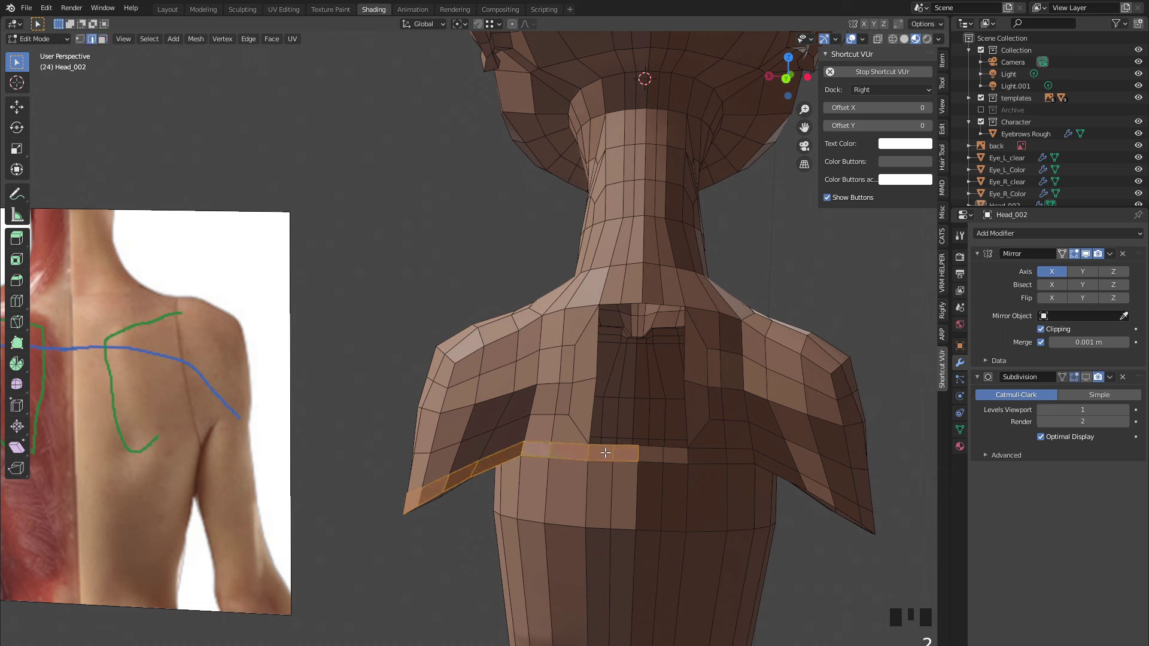
pyautogui.click(621, 444)
pyautogui.keyDown('shift'); pyautogui.click(632, 303); pyautogui.keyUp('shift')
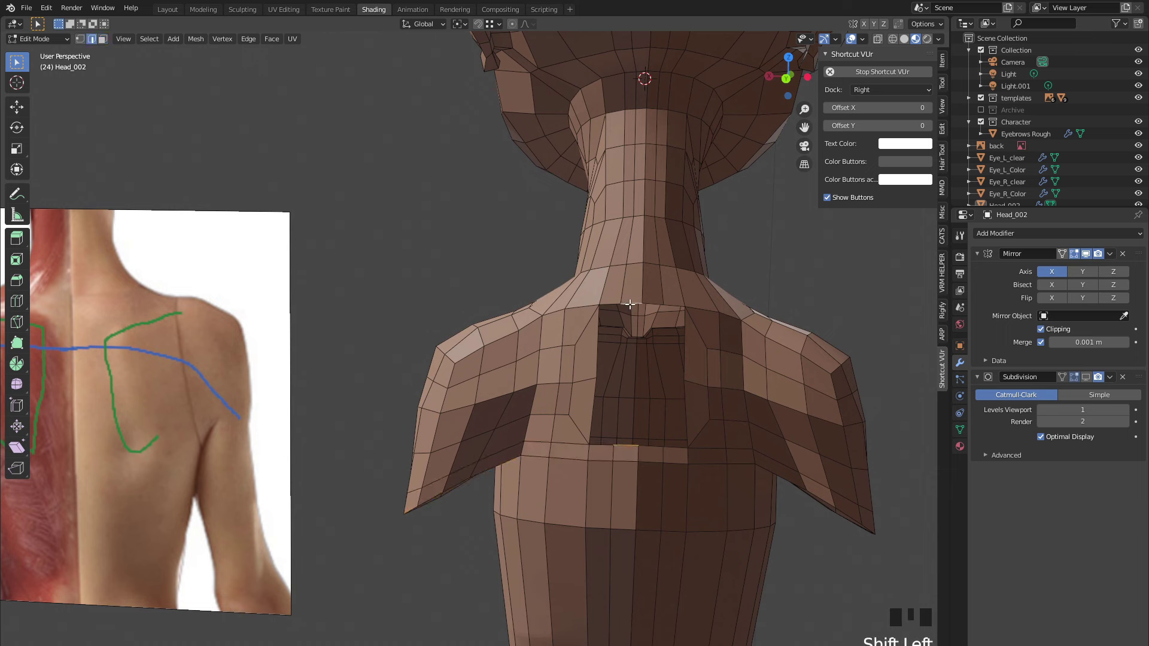
pyautogui.press('f')
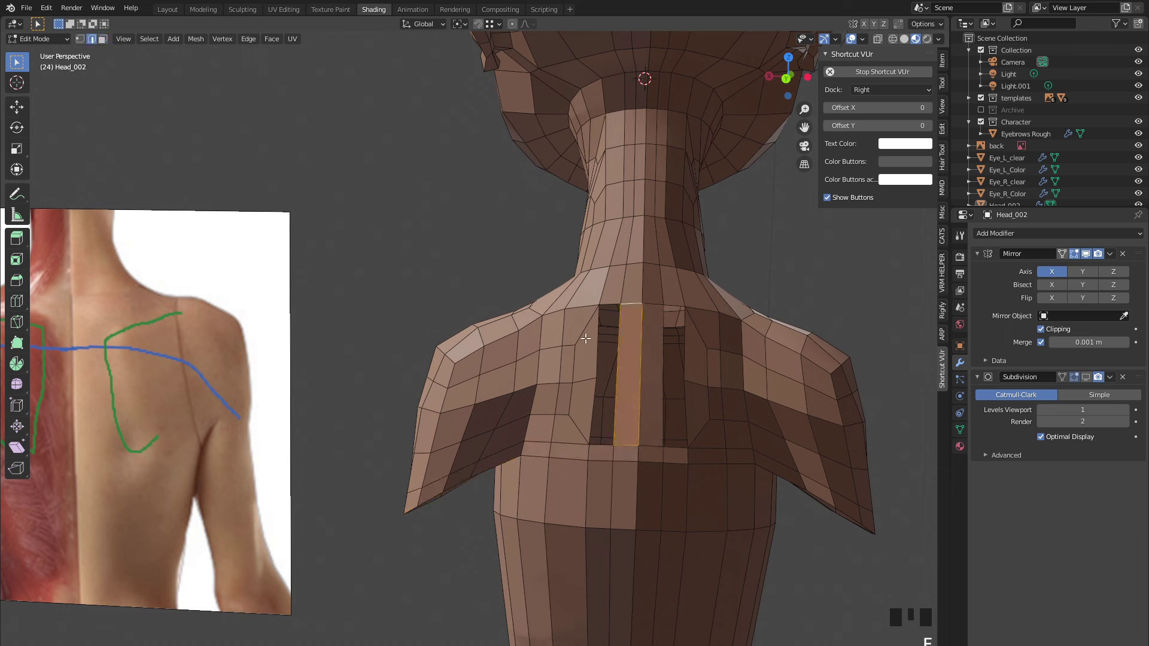
# - Add a horizontal loop cut across the new spine strip, and fill the remaining gap beside it with faces
pyautogui.click(616, 374)
pyautogui.click(616, 383)
pyautogui.hotkey('ctrl', 'r')
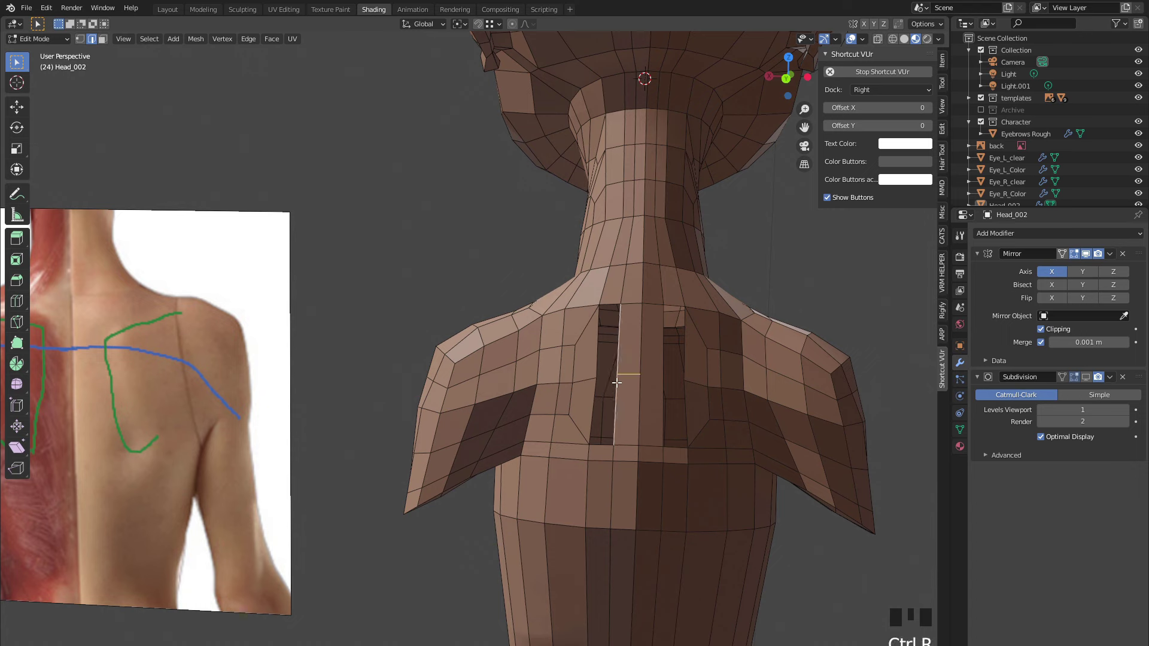
pyautogui.click(616, 383)
pyautogui.click(616, 390)
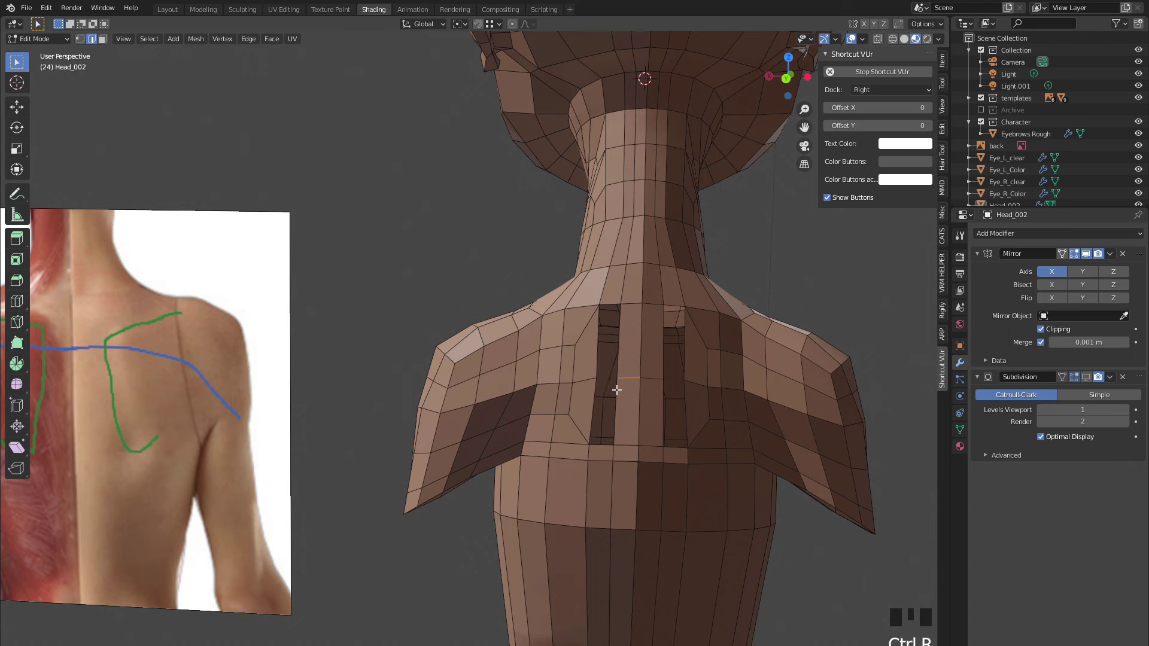
pyautogui.click(593, 444)
pyautogui.press('f')
pyautogui.press('f')
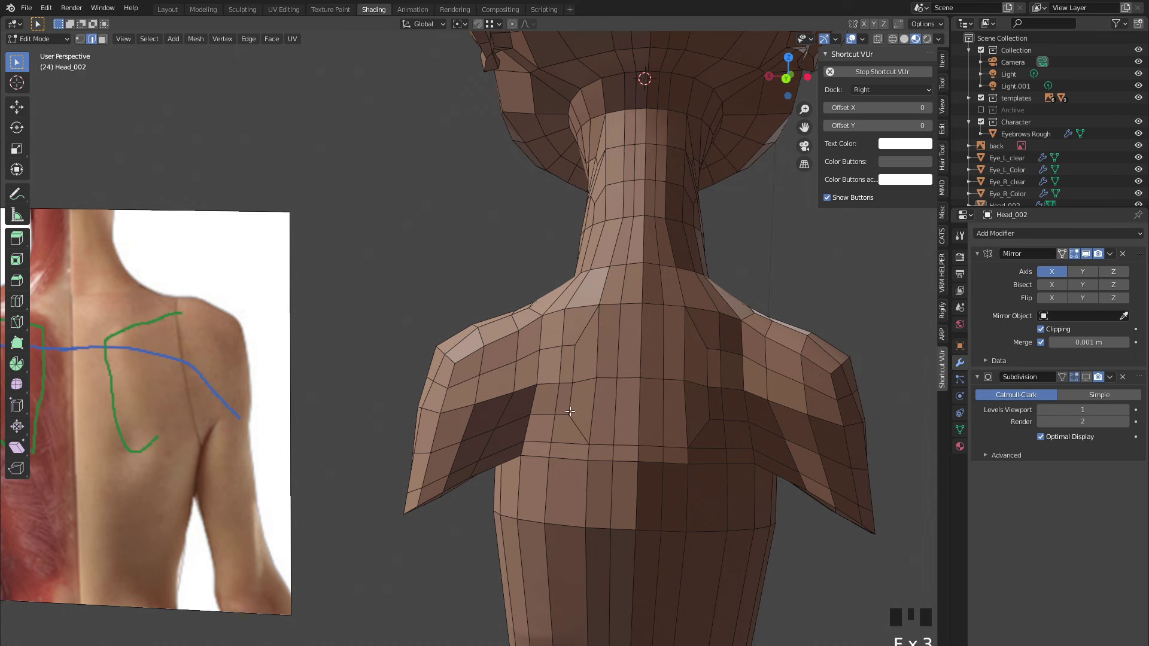
# - Examine the face loop running from the lower back under the arm and across the chest
pyautogui.scroll(-2, 571, 398)
pyautogui.moveTo(520, 384); pyautogui.dragTo(532, 388, button='middle')
pyautogui.scroll(-2, 516, 365)
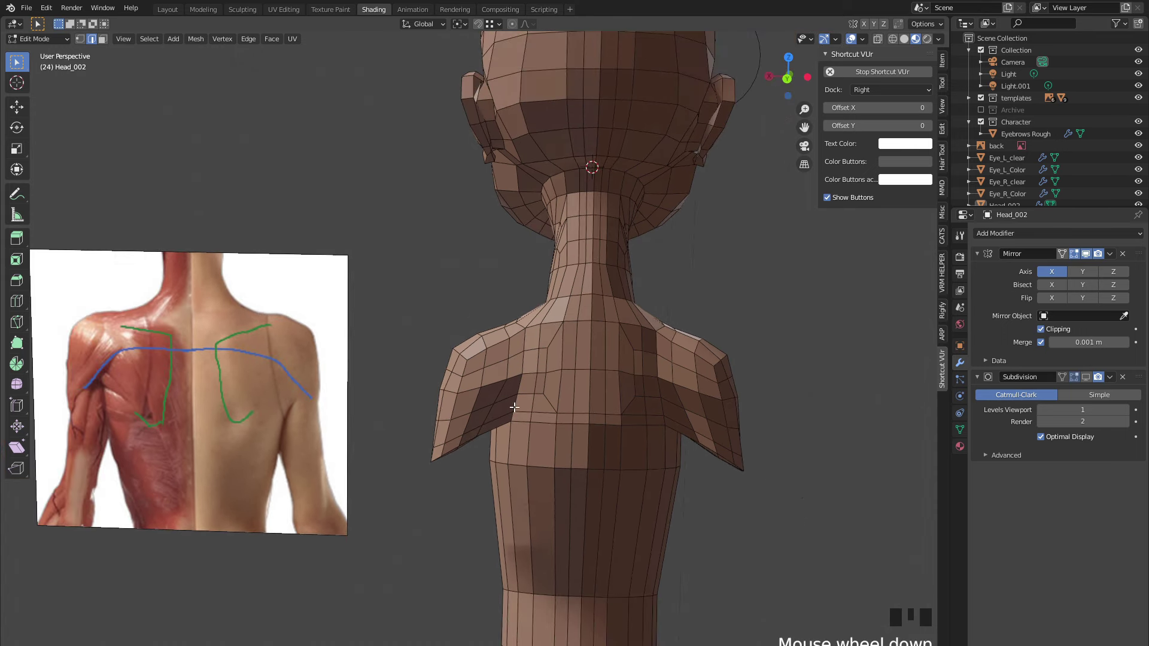
pyautogui.press('3')
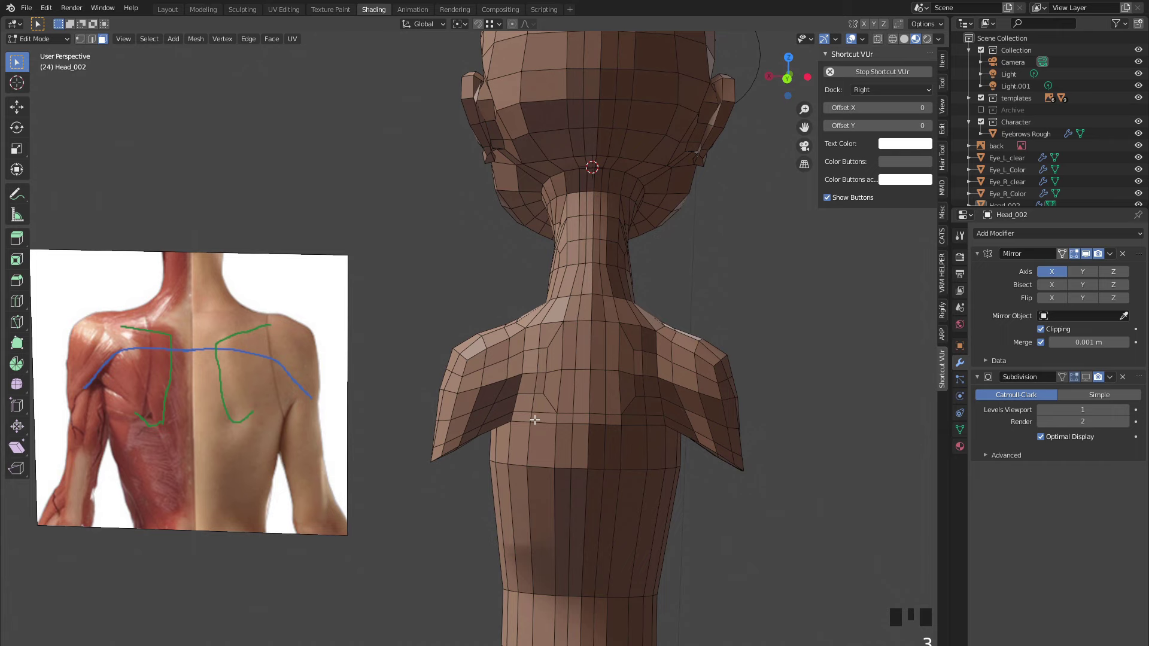
pyautogui.keyDown('alt'); pyautogui.click(531, 417); pyautogui.keyUp('alt')
pyautogui.moveTo(424, 366); pyautogui.dragTo(508, 472, button='middle')
pyautogui.scroll(2, 496, 431)
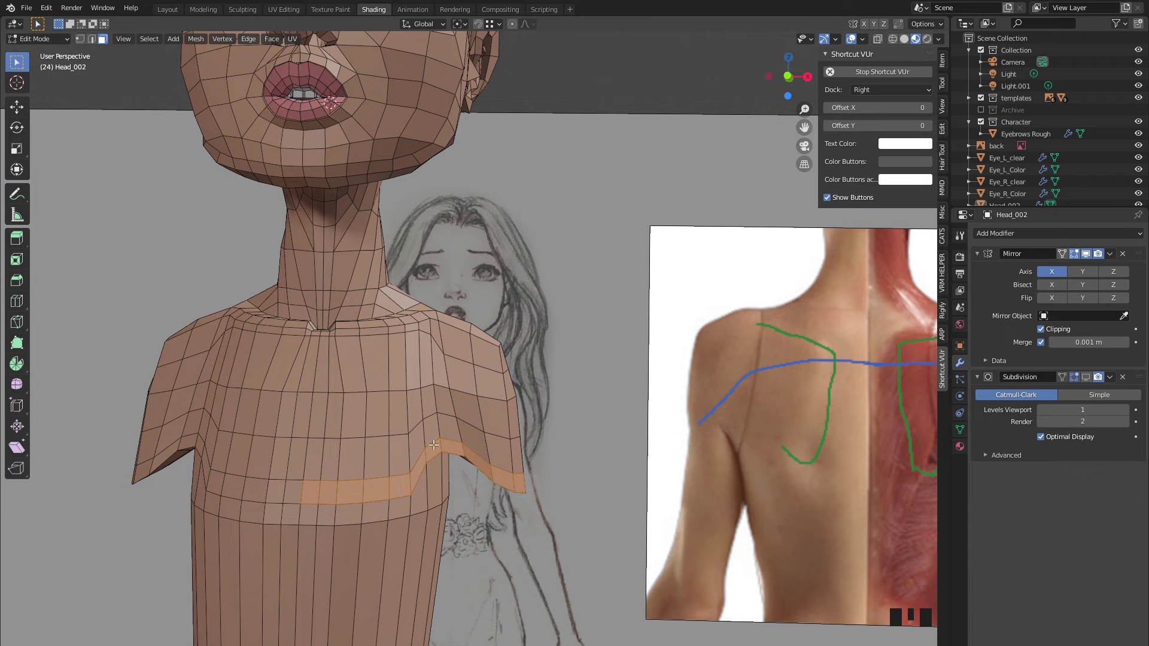
pyautogui.scroll(-2, 369, 504)
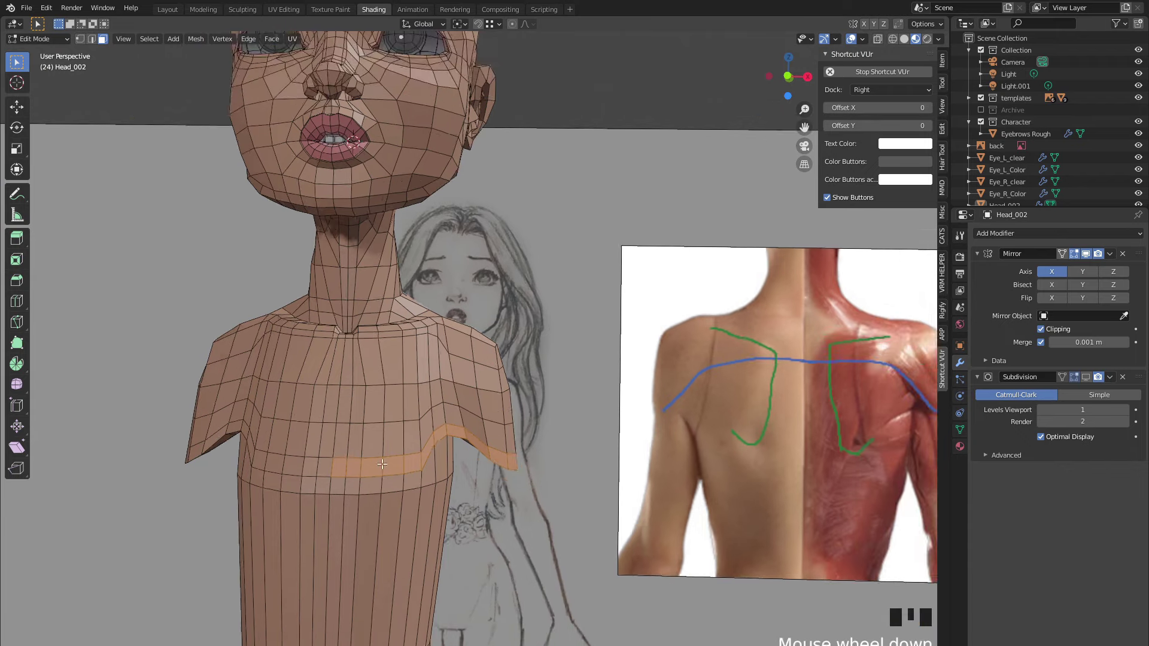
pyautogui.moveTo(369, 504); pyautogui.dragTo(390, 391, button='middle')
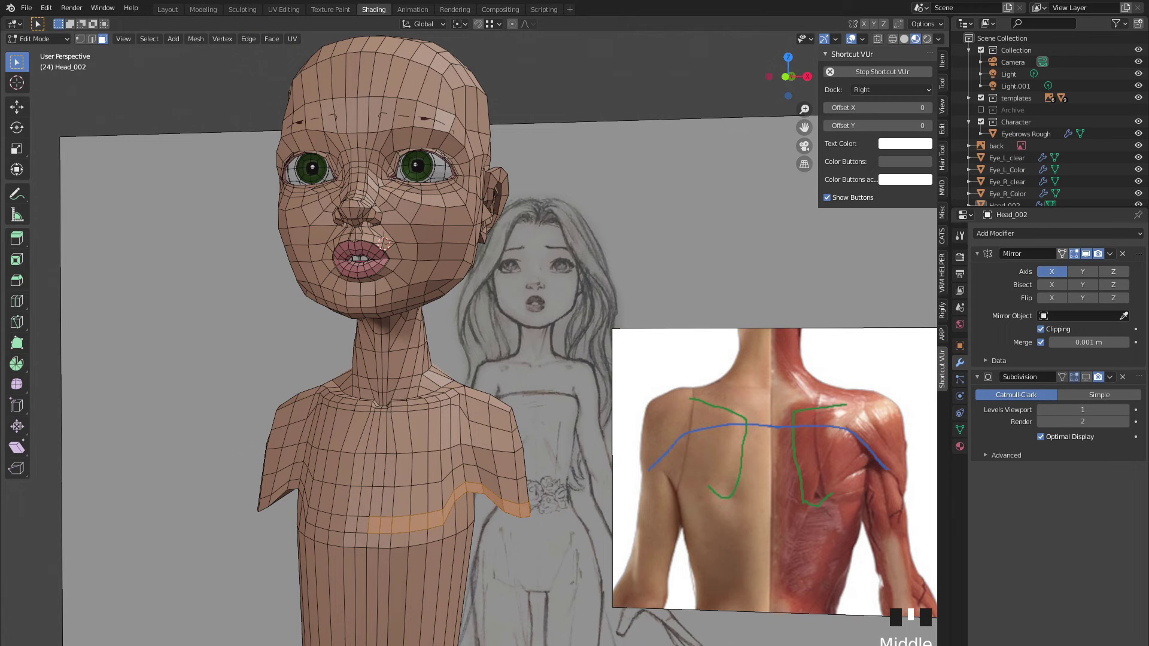
# - Leave mesh editing and hide the back anatomy reference image
pyautogui.press('Tab')
pyautogui.click(791, 423)
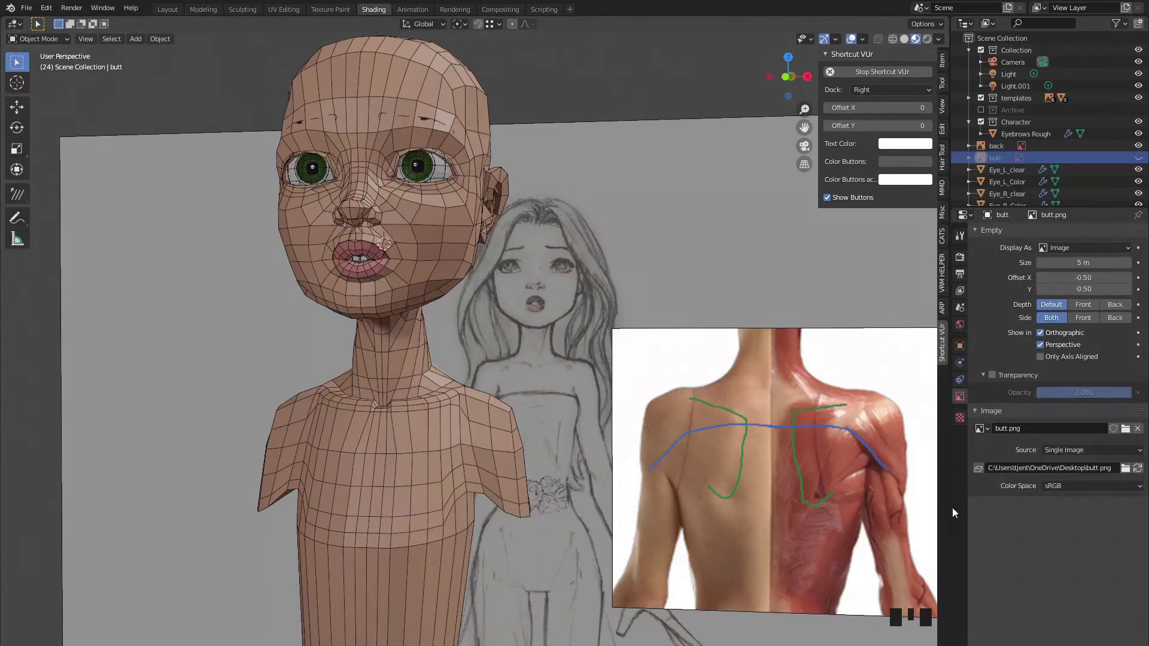
pyautogui.scroll(-1, 681, 450)
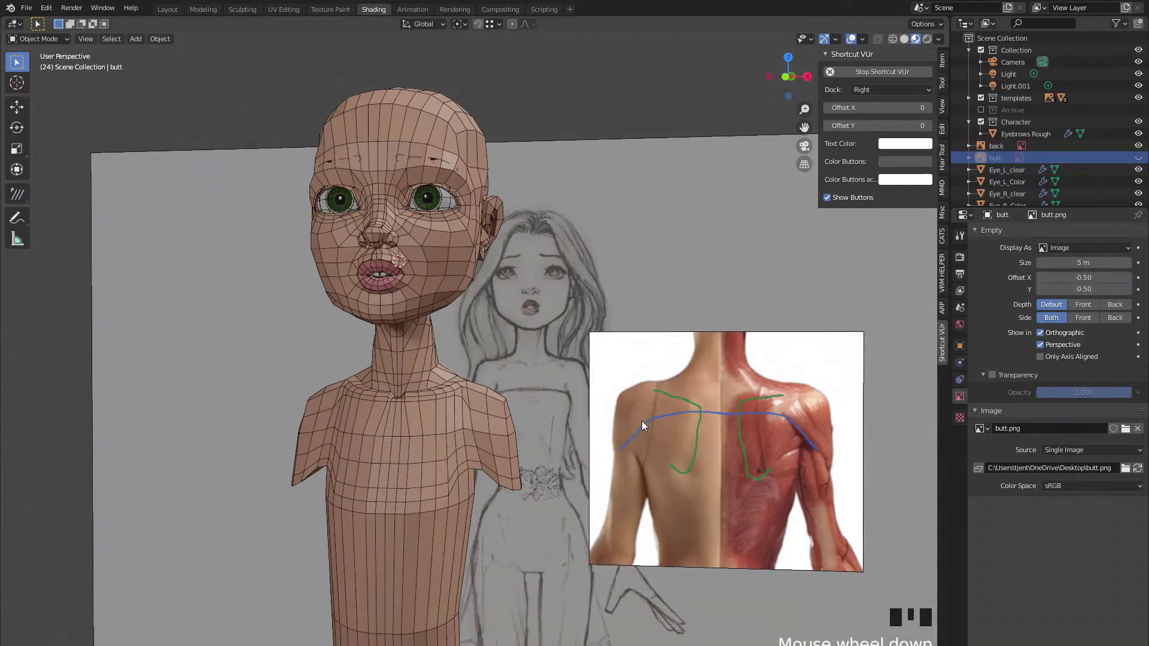
pyautogui.click(1138, 146)
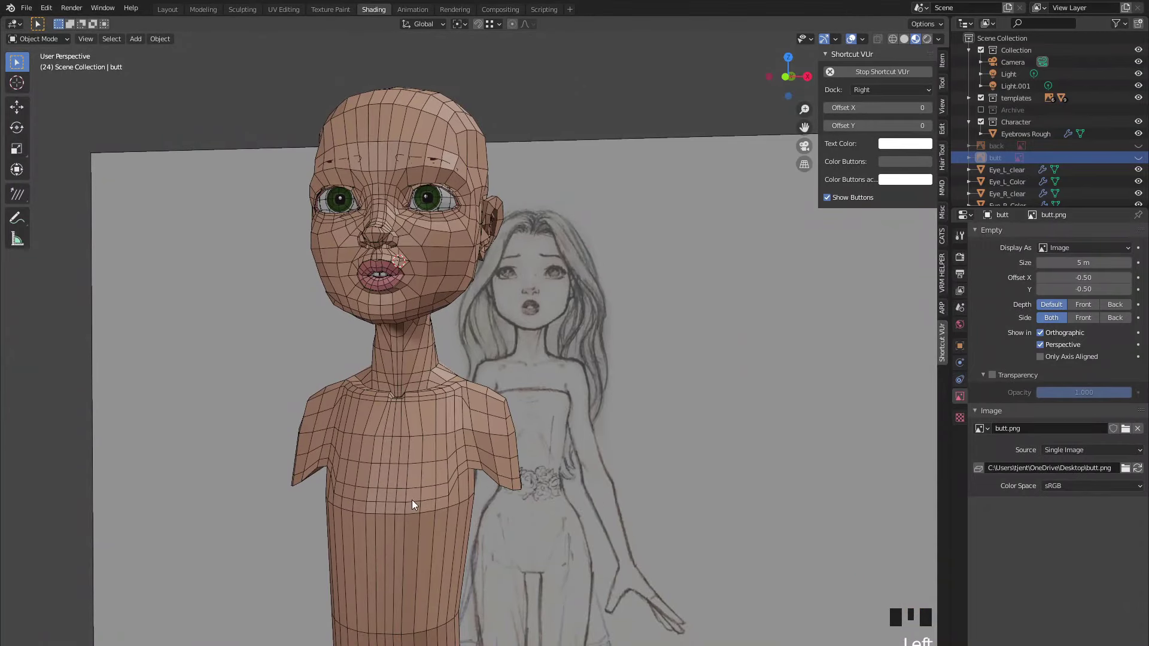
# - Resume editing the body mesh, select the torso's bottom edge loop, and extrude it down about 0.036 m along Z in front view
pyautogui.keyDown('shift'); pyautogui.moveTo(420, 548); pyautogui.dragTo(451, 440, button='middle'); pyautogui.keyUp('shift')
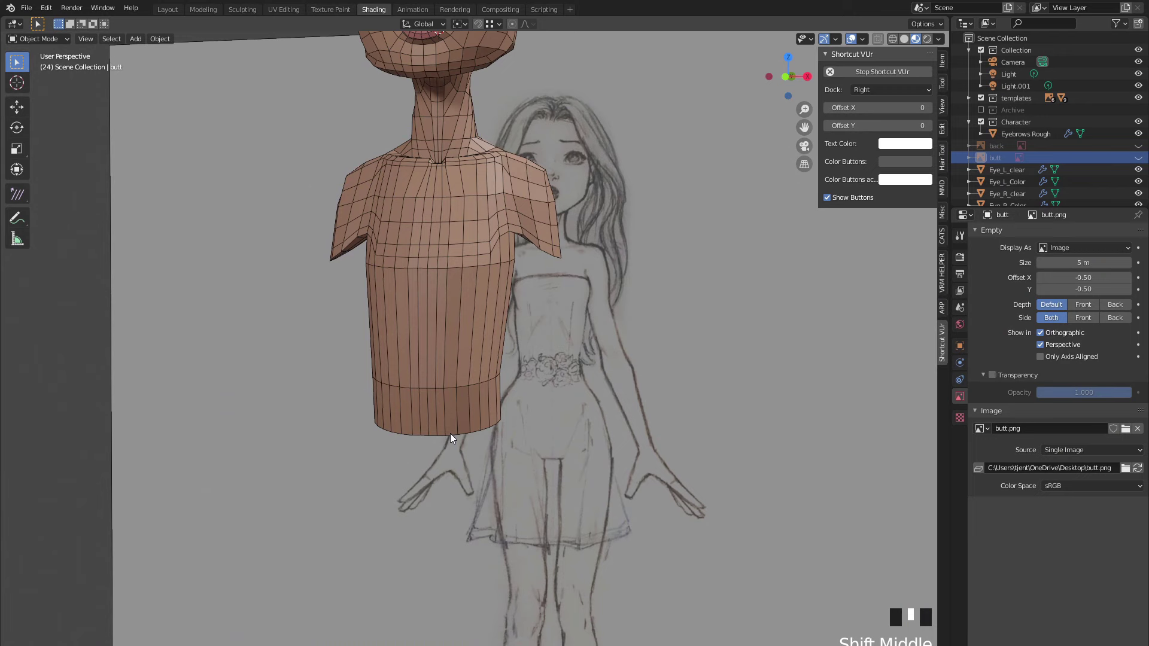
pyautogui.click(450, 433)
pyautogui.press('Tab')
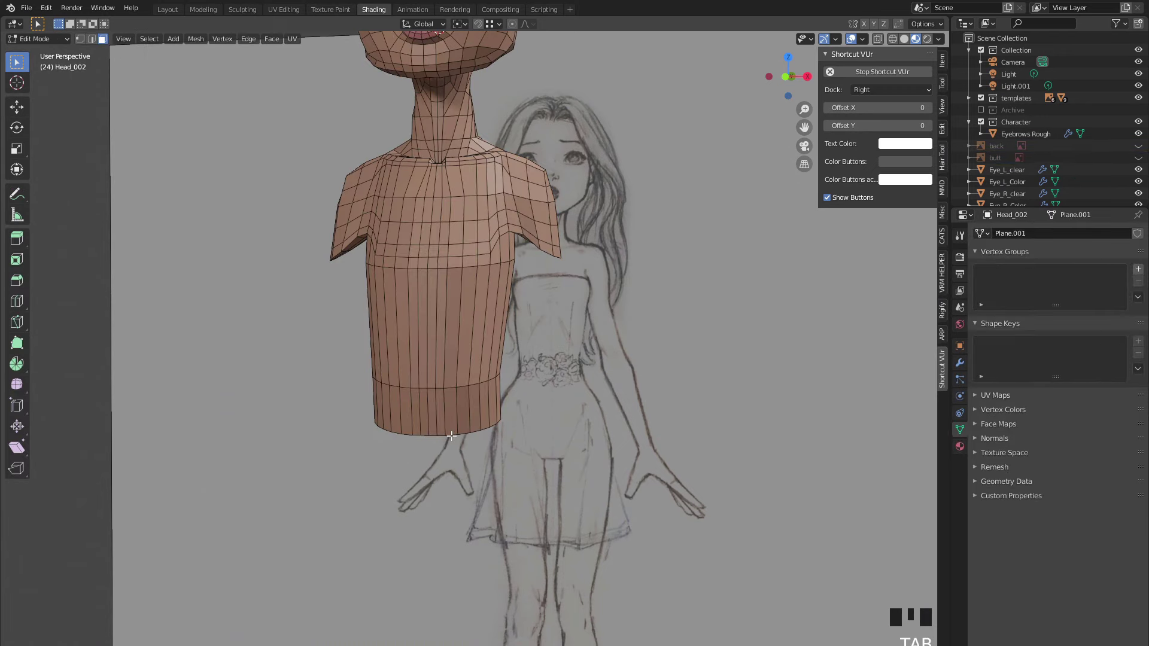
pyautogui.keyDown('alt'); pyautogui.click(401, 457); pyautogui.keyUp('alt')
pyautogui.press('2')
pyautogui.keyDown('alt'); pyautogui.click(429, 455); pyautogui.keyUp('alt')
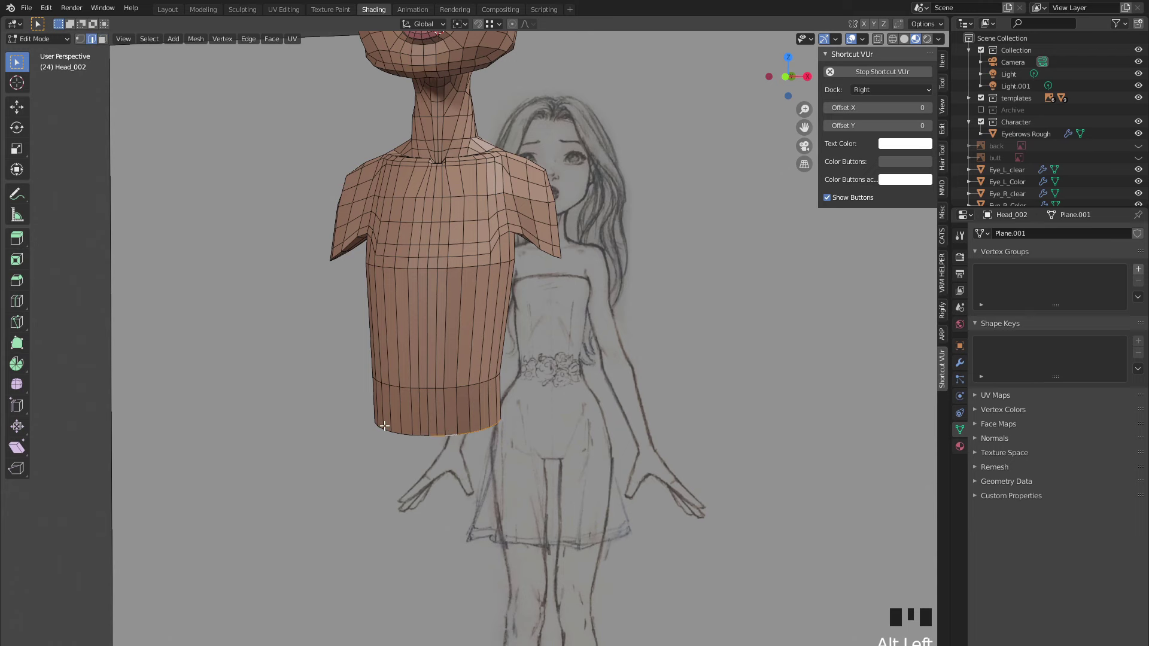
pyautogui.click(785, 77)
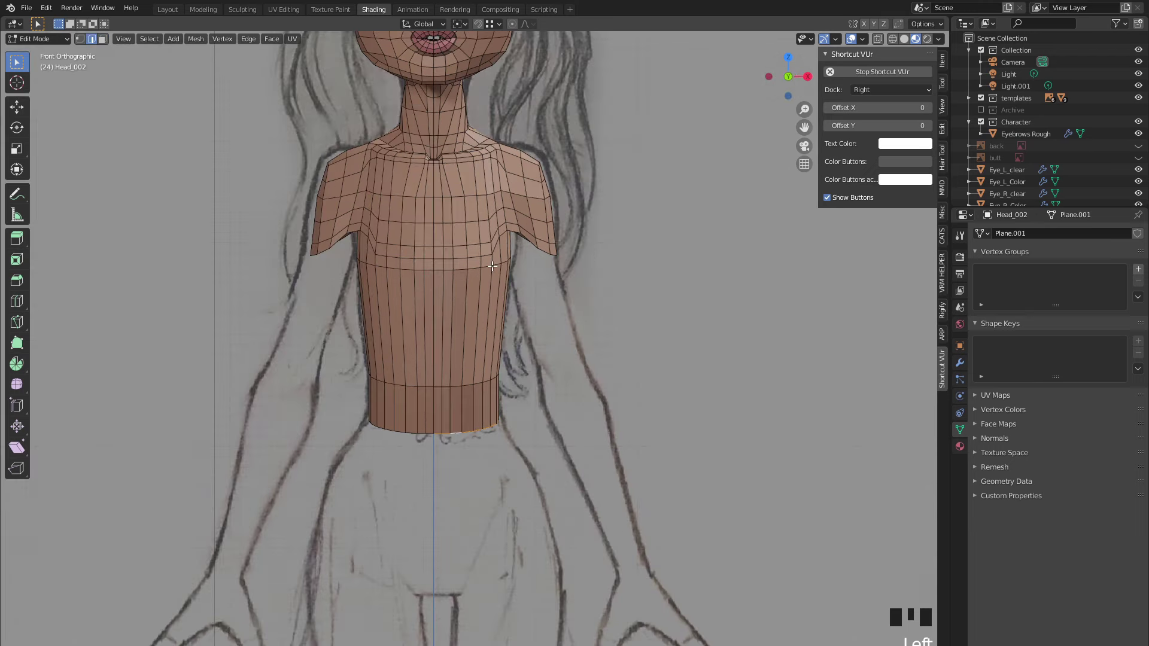
pyautogui.press('e')
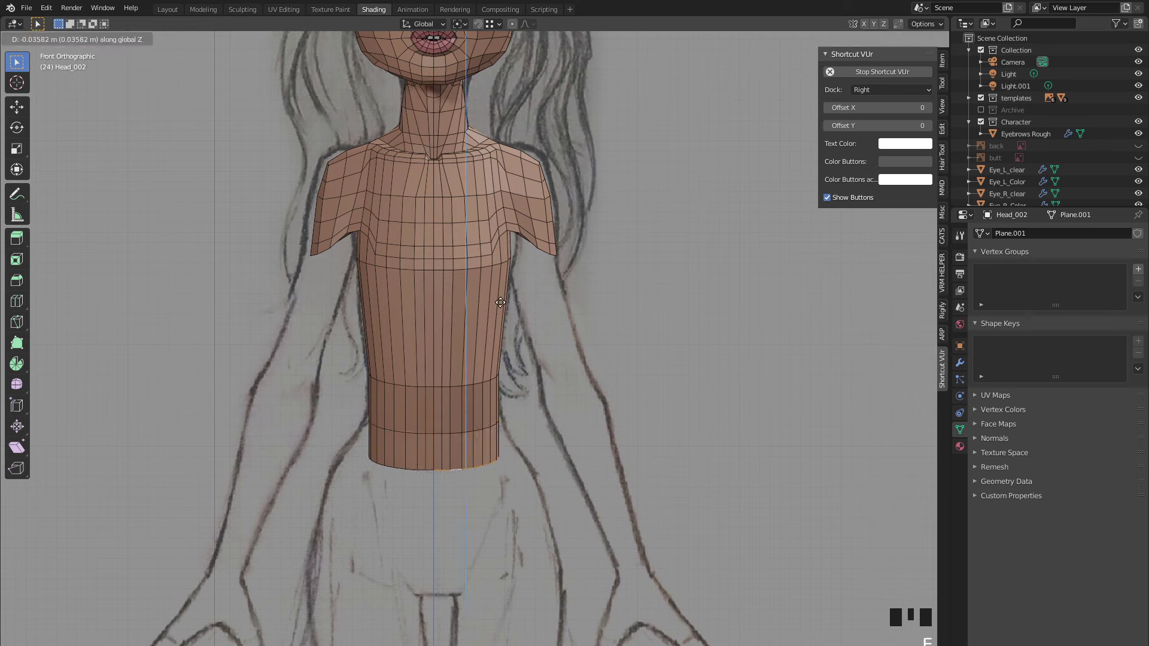
pyautogui.click(500, 302)
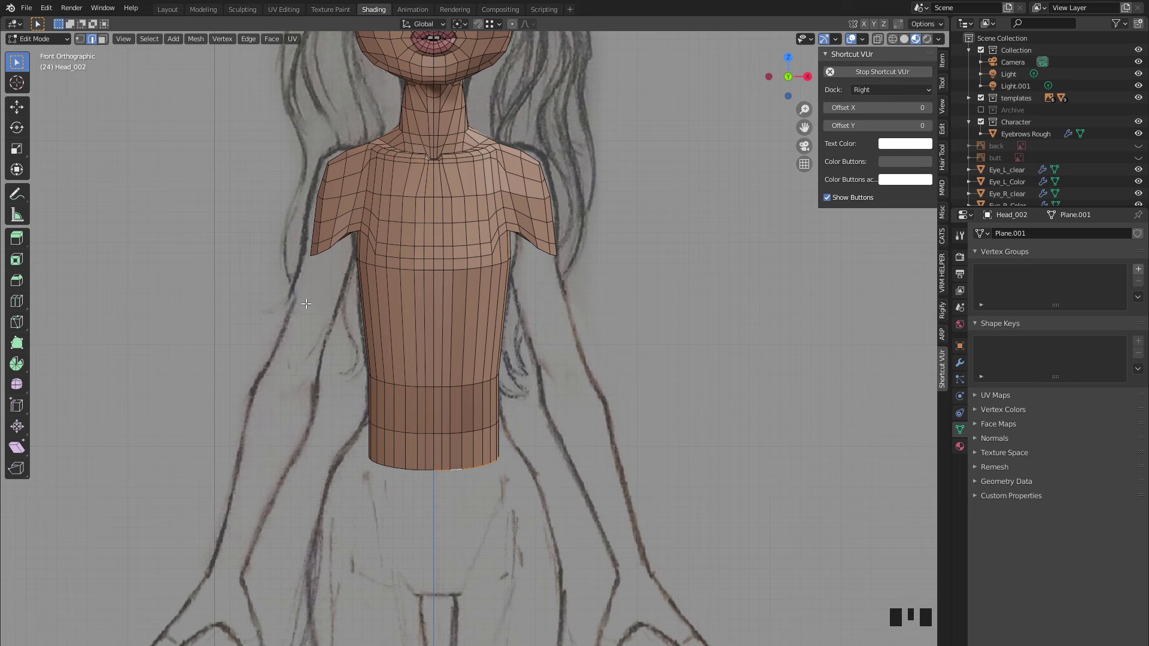
# - Set the transform pivot point to the 3D Cursor, and scale the bottom edge loop outward for the hips
pyautogui.click(458, 24)
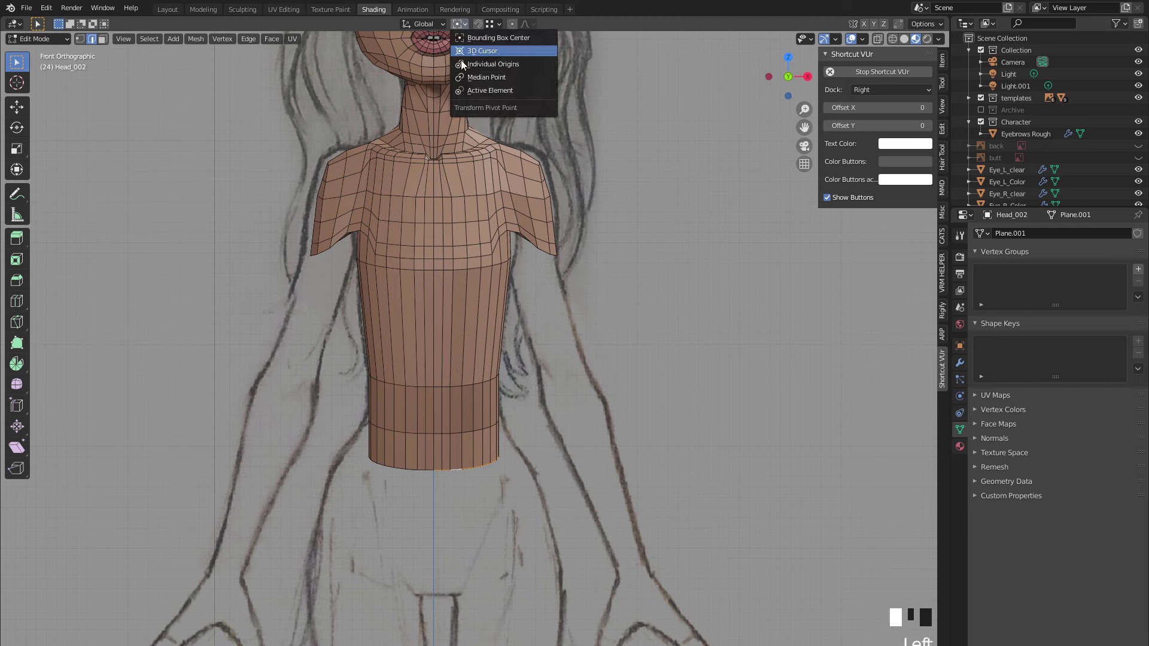
pyautogui.click(473, 53)
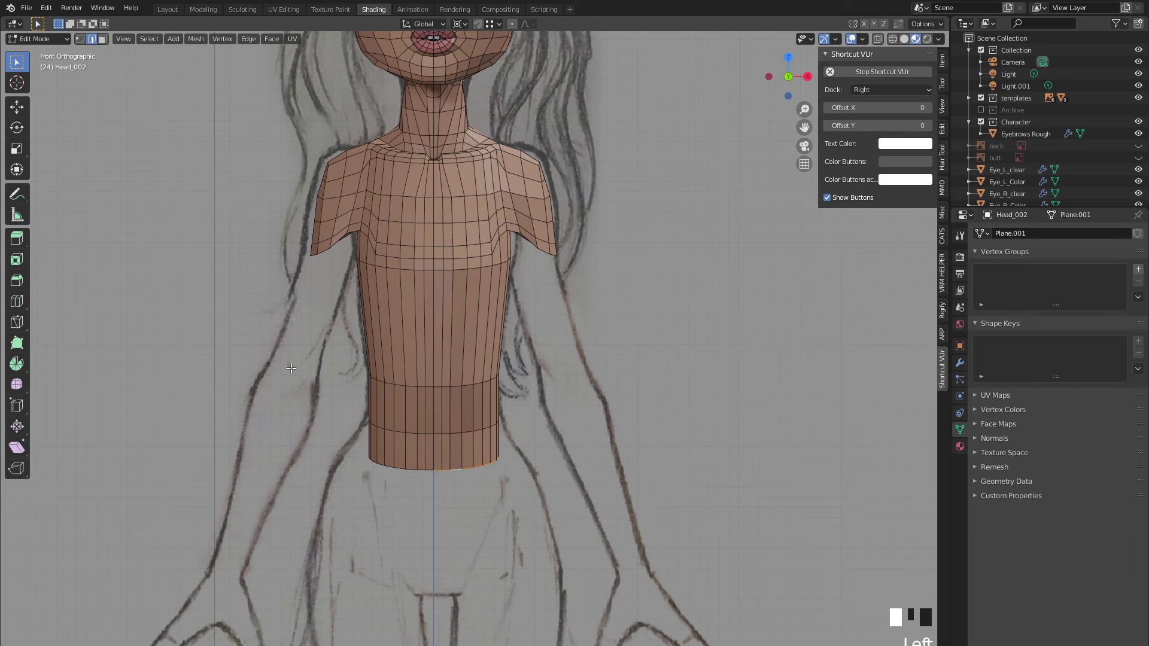
pyautogui.press('KP_3')
pyautogui.press('g')
pyautogui.press('y')
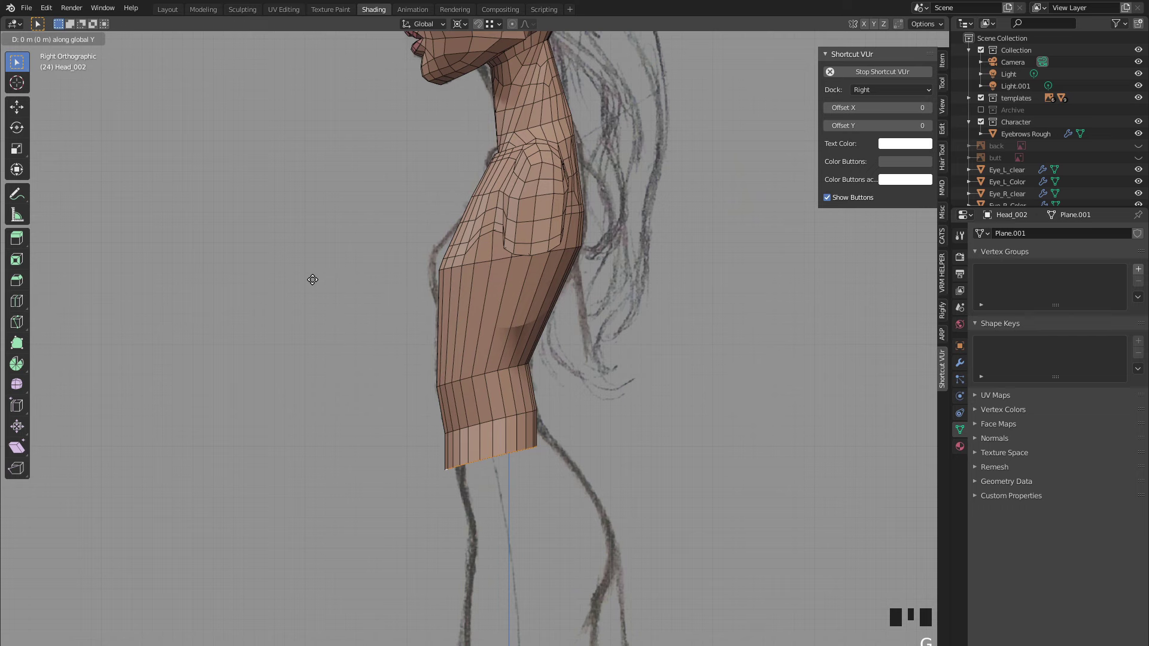
pyautogui.press('Escape')
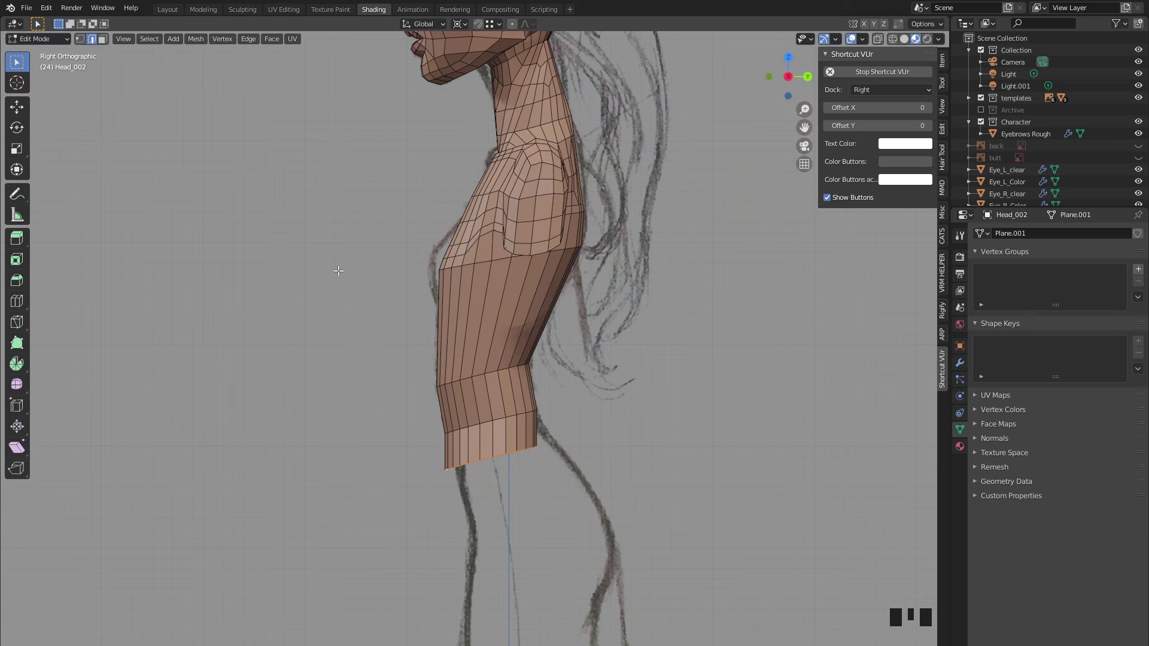
pyautogui.press('s')
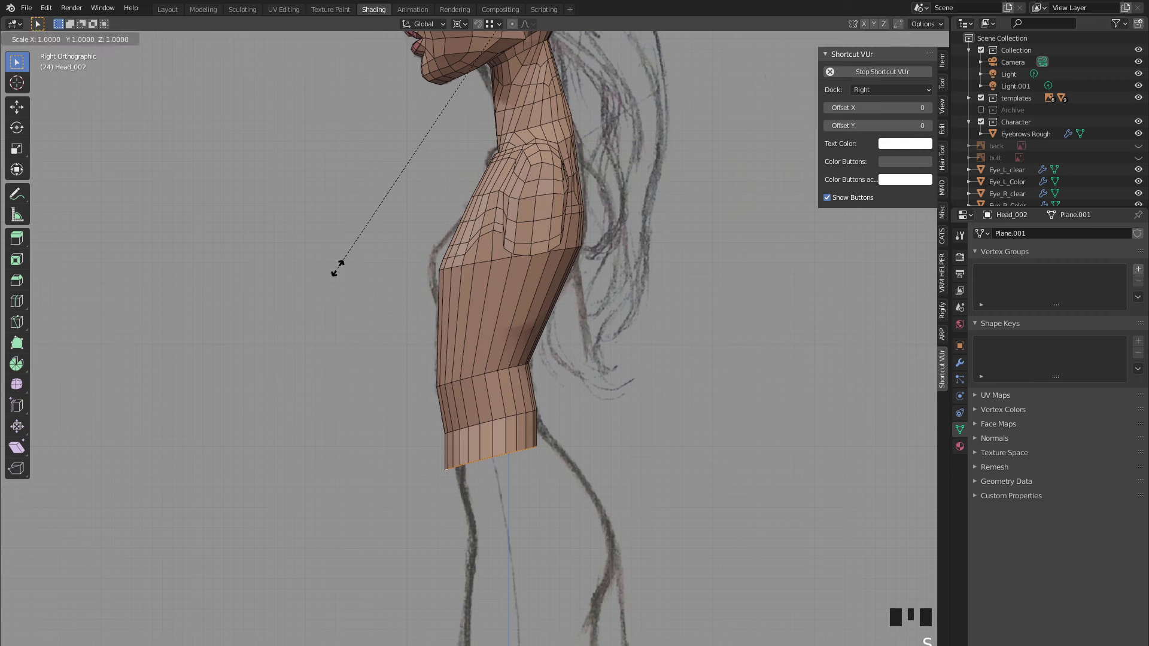
pyautogui.press('Escape')
# - Move the bottom edge loop about 0.019 m backward along Y to follow the side sketch
pyautogui.press('g')
pyautogui.press('y')
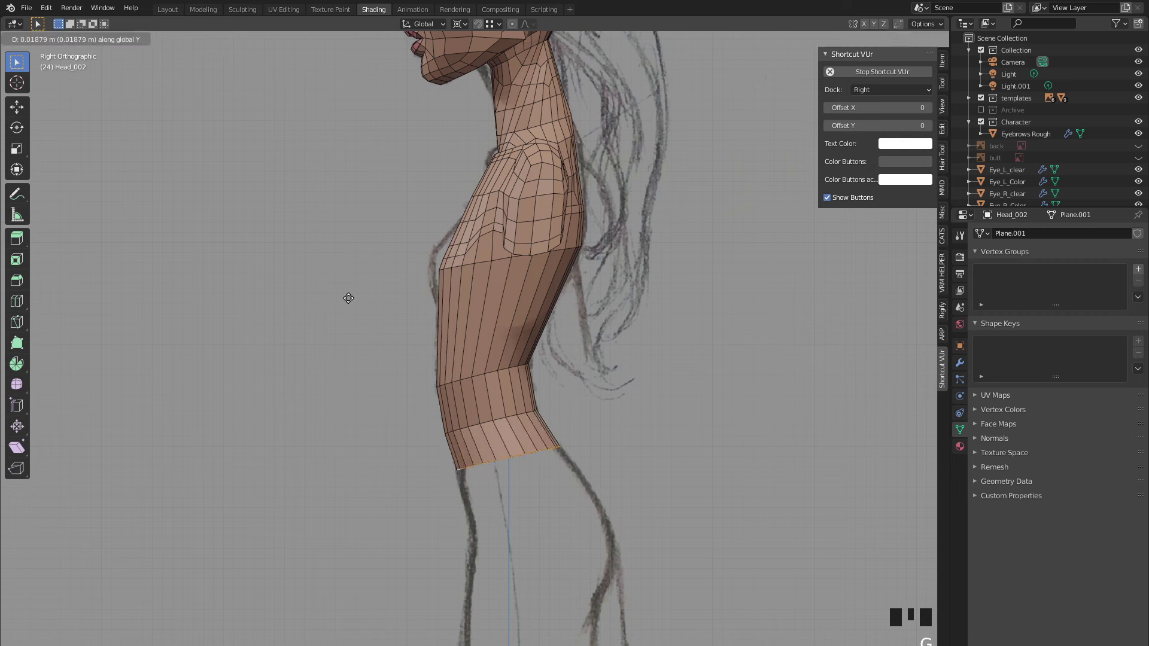
pyautogui.click(349, 298)
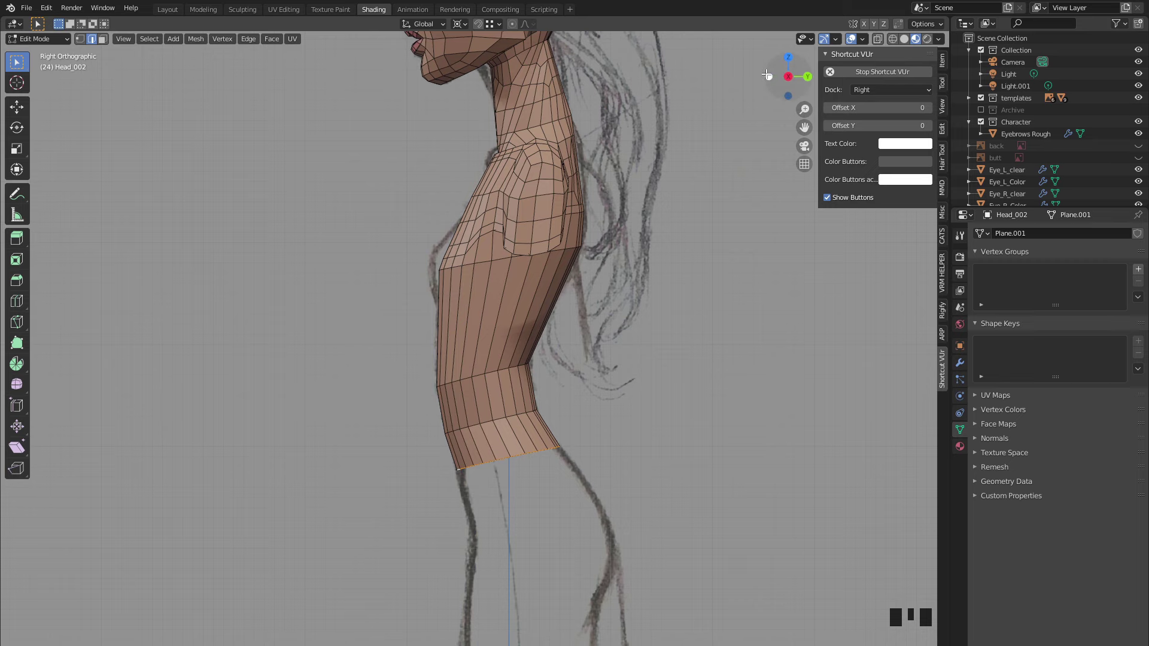
# - Extrude the flared bottom edge loop straight down by another short section in front view
pyautogui.click(766, 75)
pyautogui.press('e')
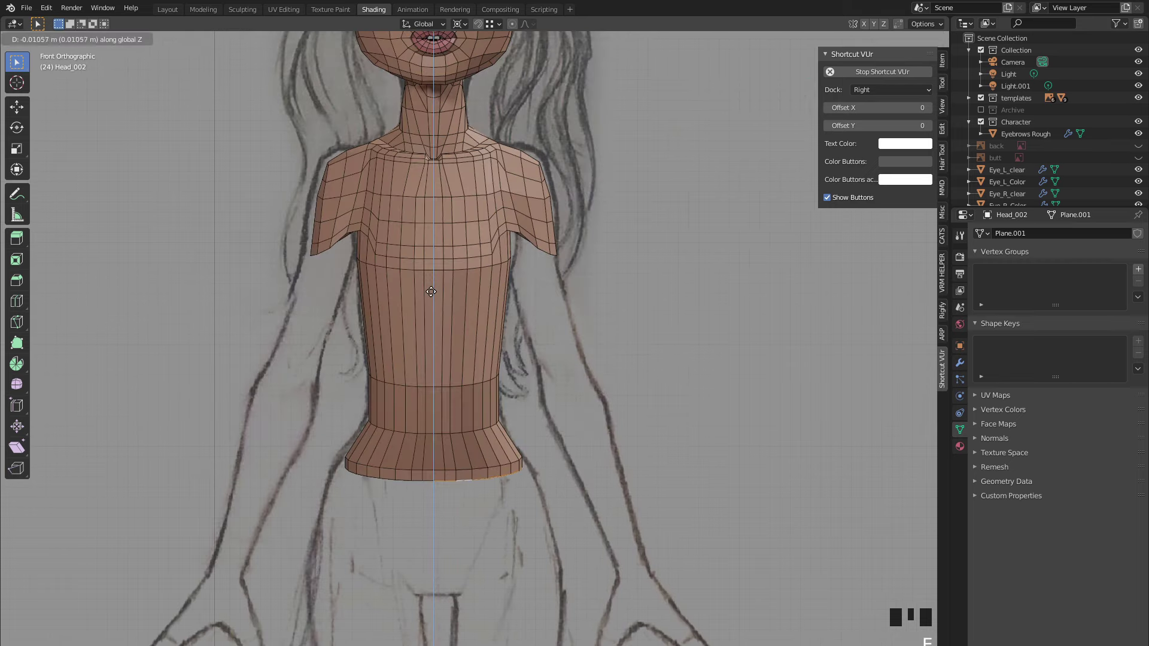
pyautogui.click(430, 297)
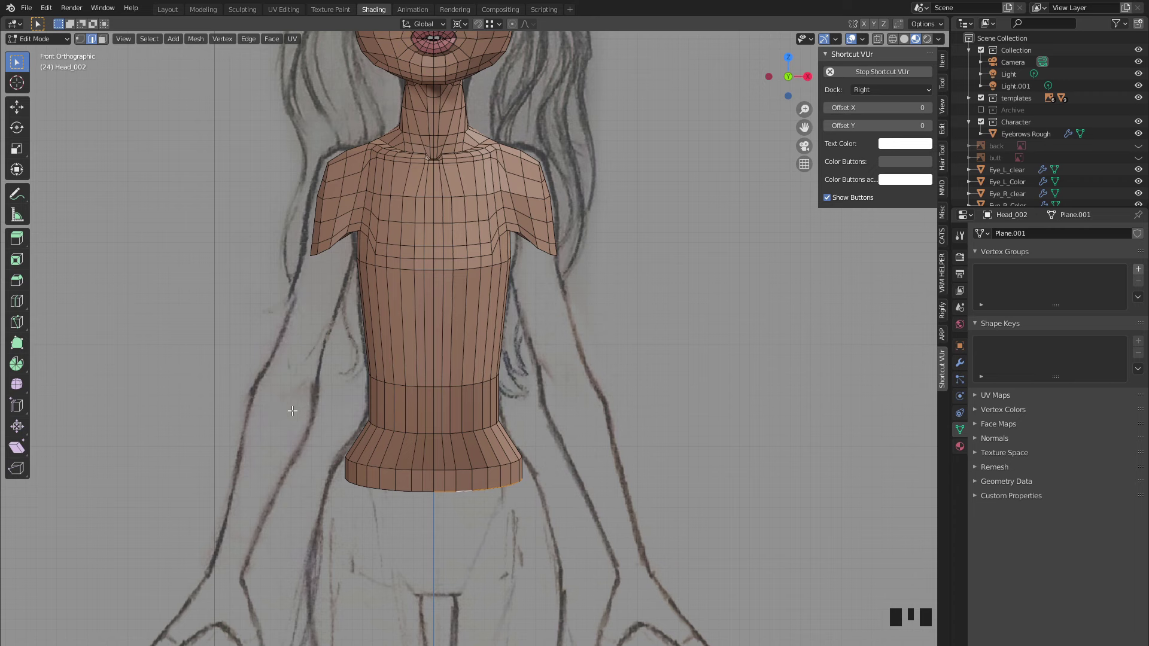
# - Scale the bottom edge loop wider along X to meet the hip outline of the front sketch
pyautogui.press('s')
pyautogui.press('x')
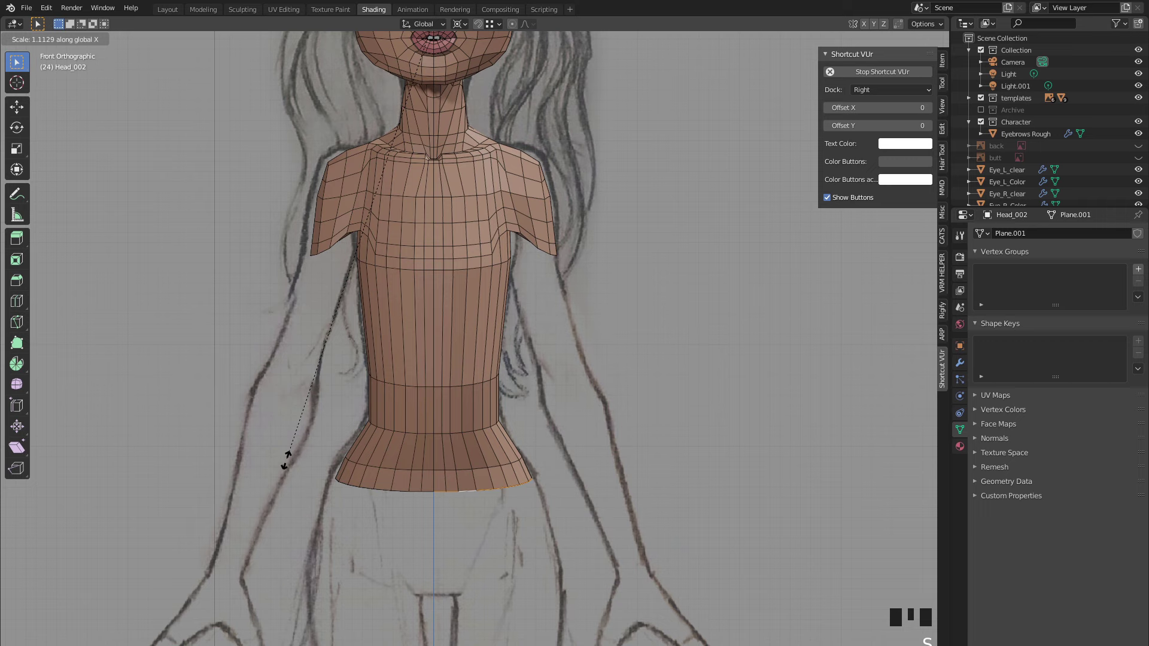
pyautogui.click(285, 459)
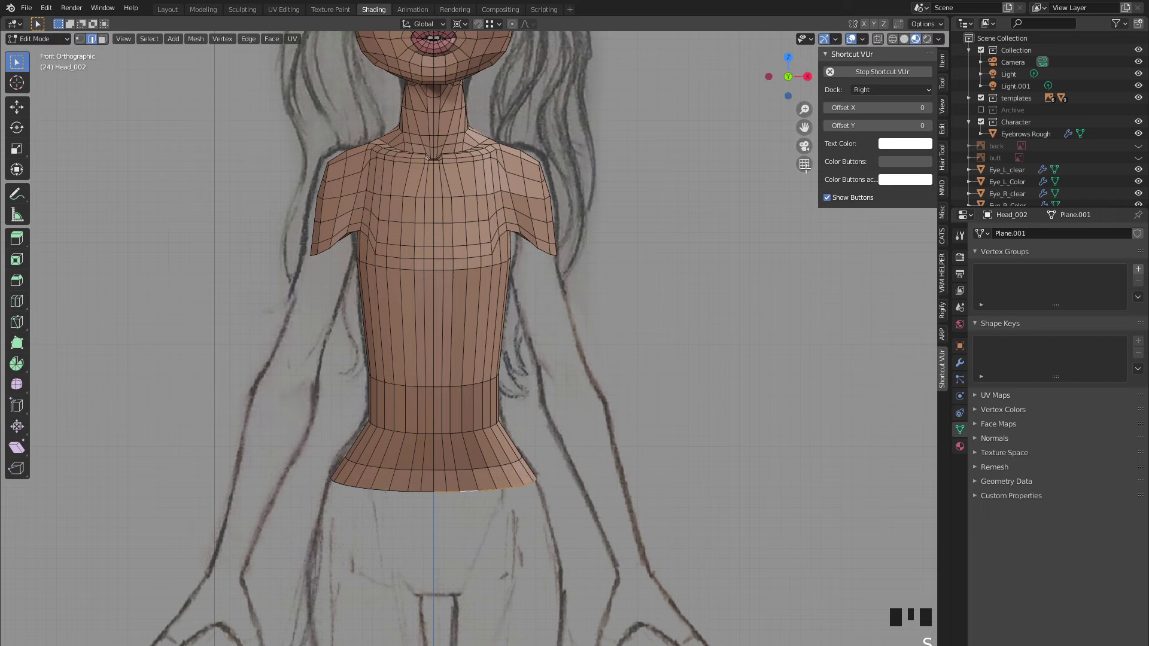
# - Scale the bottom edge loop along Y and shift it in right view to fit the hip contour of the side sketch
pyautogui.click(808, 76)
pyautogui.press('s')
pyautogui.press('x')
pyautogui.click(371, 403)
pyautogui.press('g')
pyautogui.press('y')
pyautogui.click(384, 396)
pyautogui.press('s')
pyautogui.press('y')
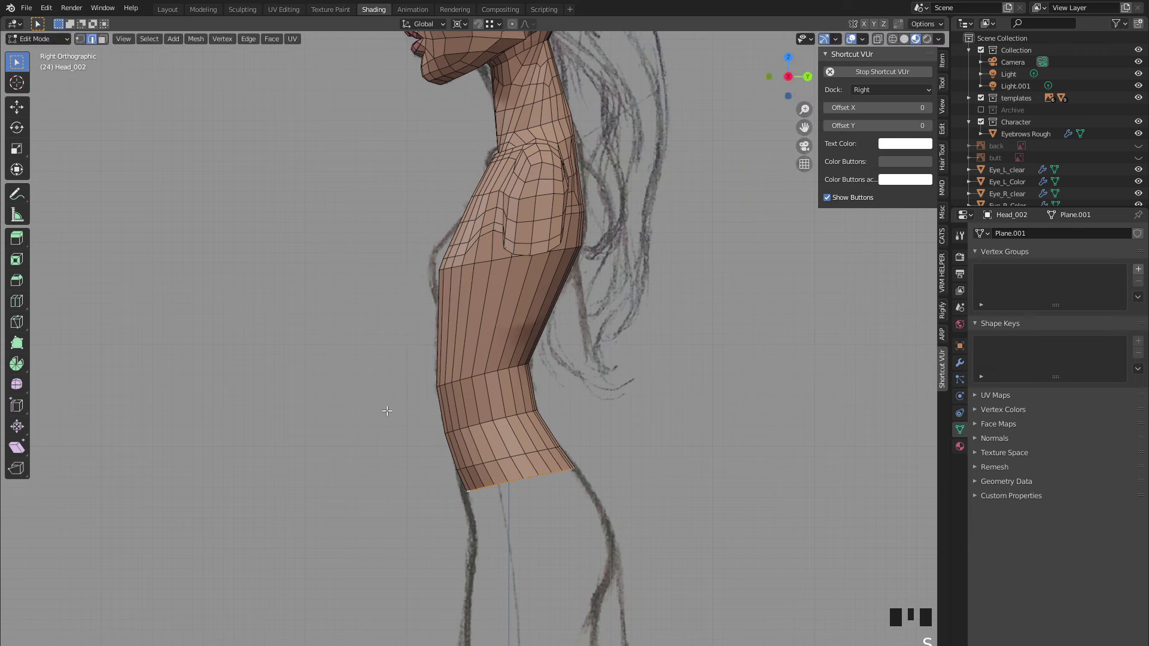
pyautogui.click(385, 413)
pyautogui.press('g')
pyautogui.click(379, 416)
# - Connect the front and back centre edges of the open hip bottom with a strip of faces between the legs
pyautogui.moveTo(349, 453); pyautogui.dragTo(393, 377, button='middle')
pyautogui.scroll(2, 449, 489)
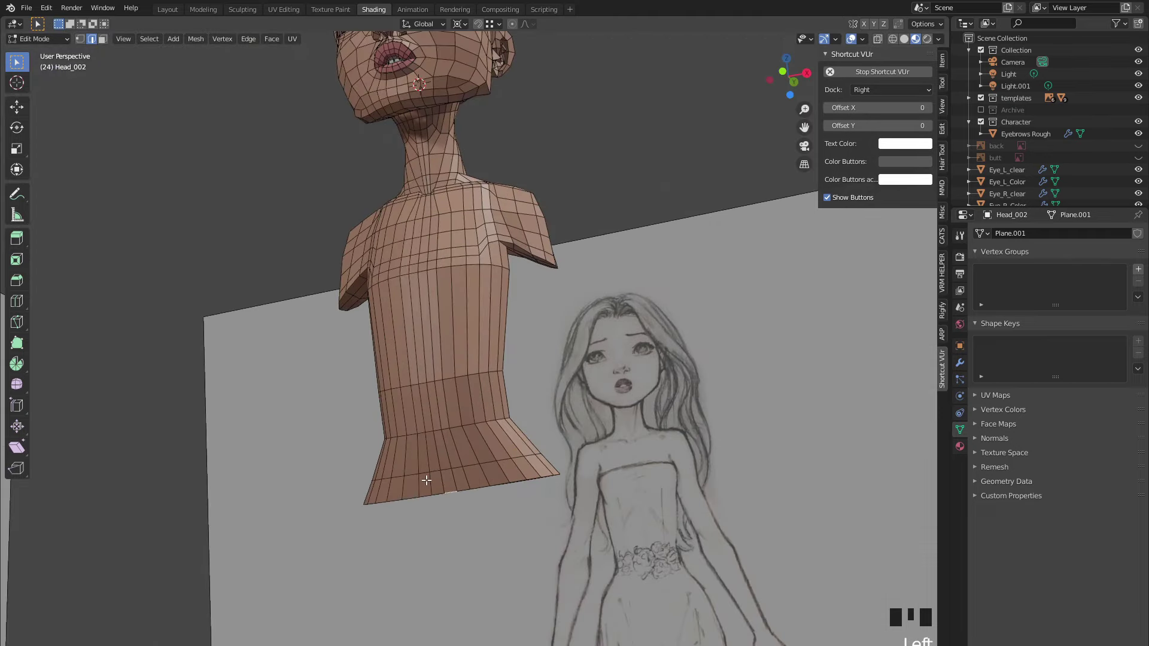
pyautogui.scroll(2, 454, 499)
pyautogui.keyDown('shift'); pyautogui.click(471, 533); pyautogui.keyUp('shift')
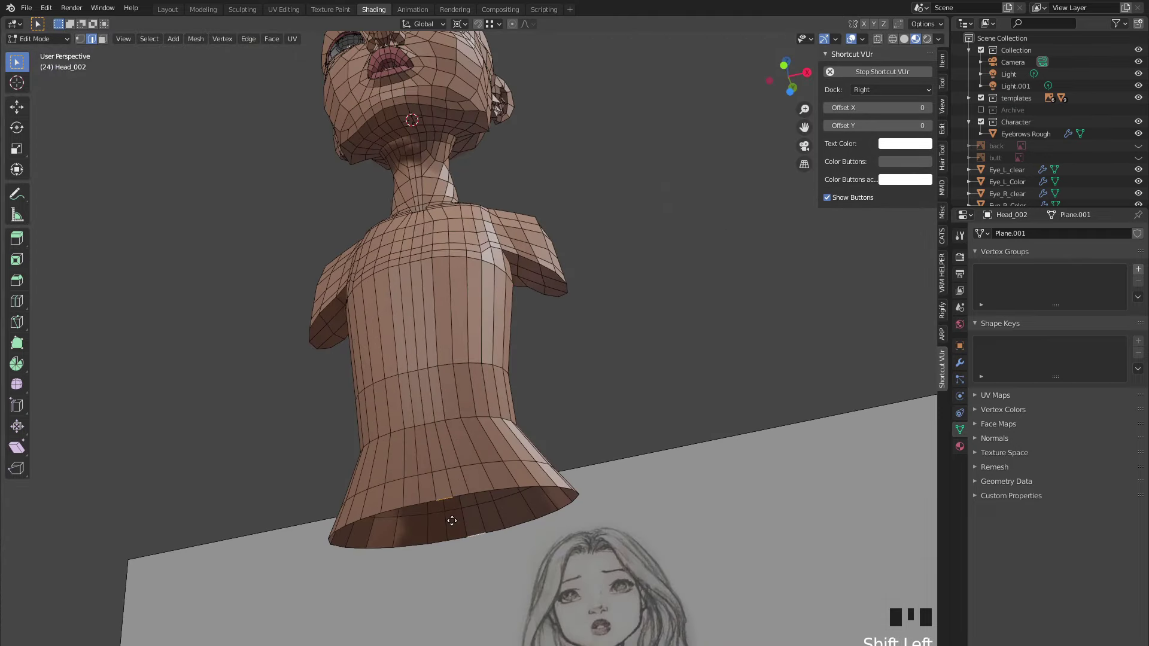
pyautogui.press('f')
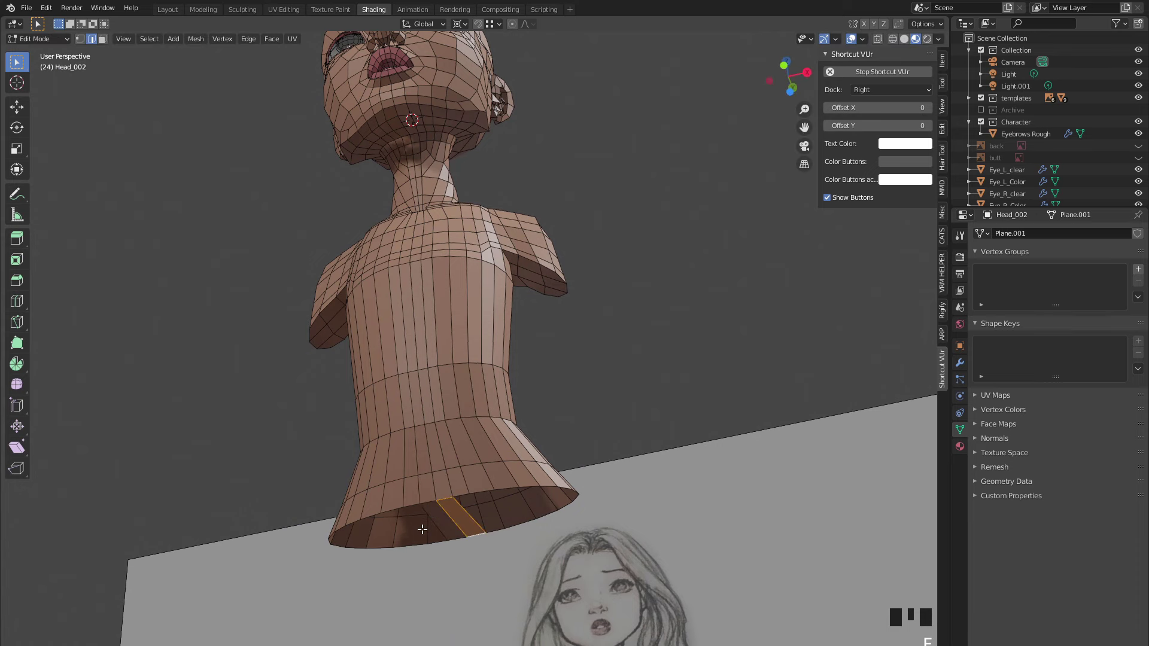
pyautogui.click(467, 512)
pyautogui.press('f')
# - Add three evenly spaced loop cuts across the new crotch strip
pyautogui.moveTo(466, 507); pyautogui.dragTo(500, 476, button='middle')
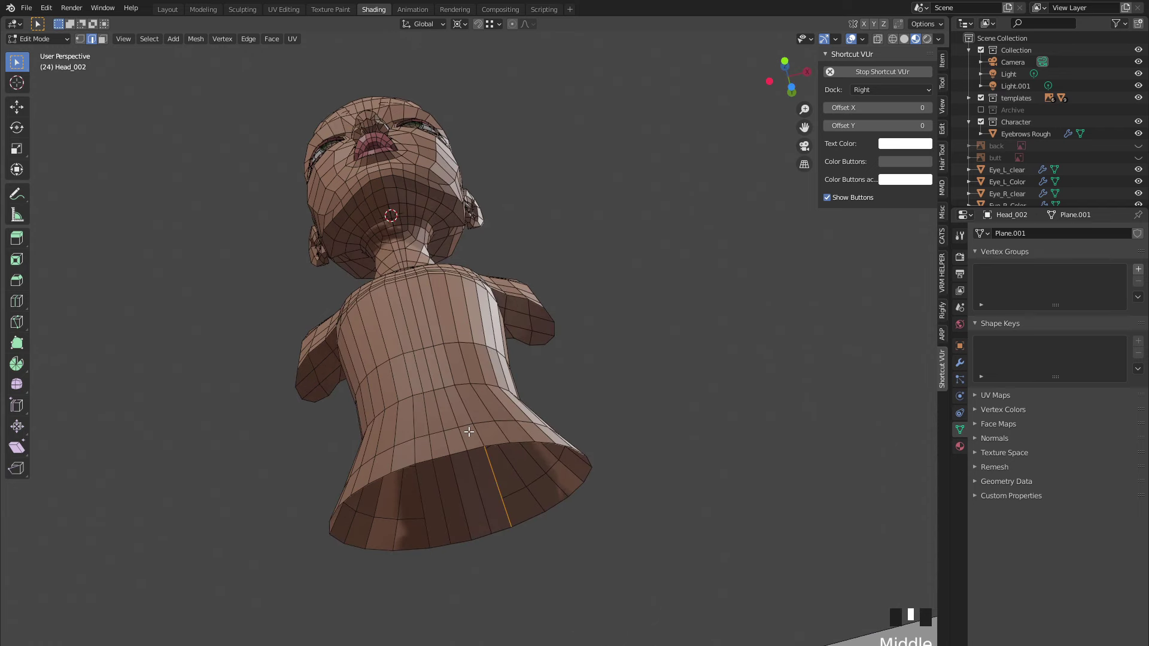
pyautogui.click(496, 482)
pyautogui.hotkey('ctrl', 'r')
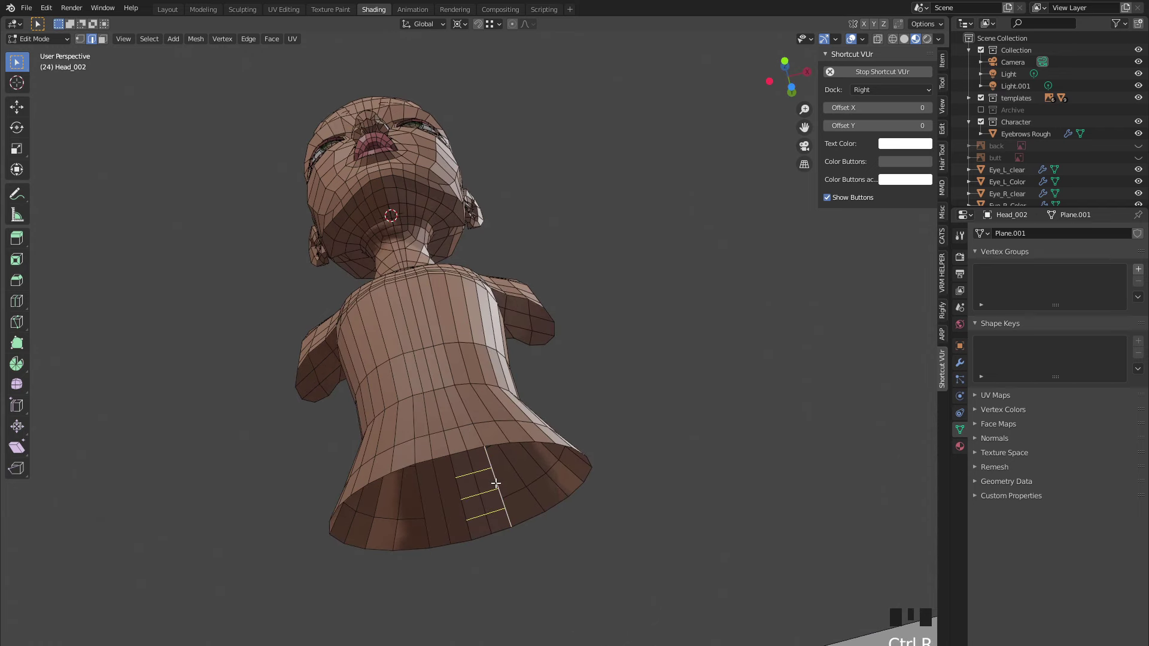
pyautogui.click(496, 483)
pyautogui.rightClick(495, 486)
# - Move the crotch strip's new loops straight down along Z in front view toward the sketch's crotch line
pyautogui.moveTo(688, 162); pyautogui.dragTo(764, 120, button='middle')
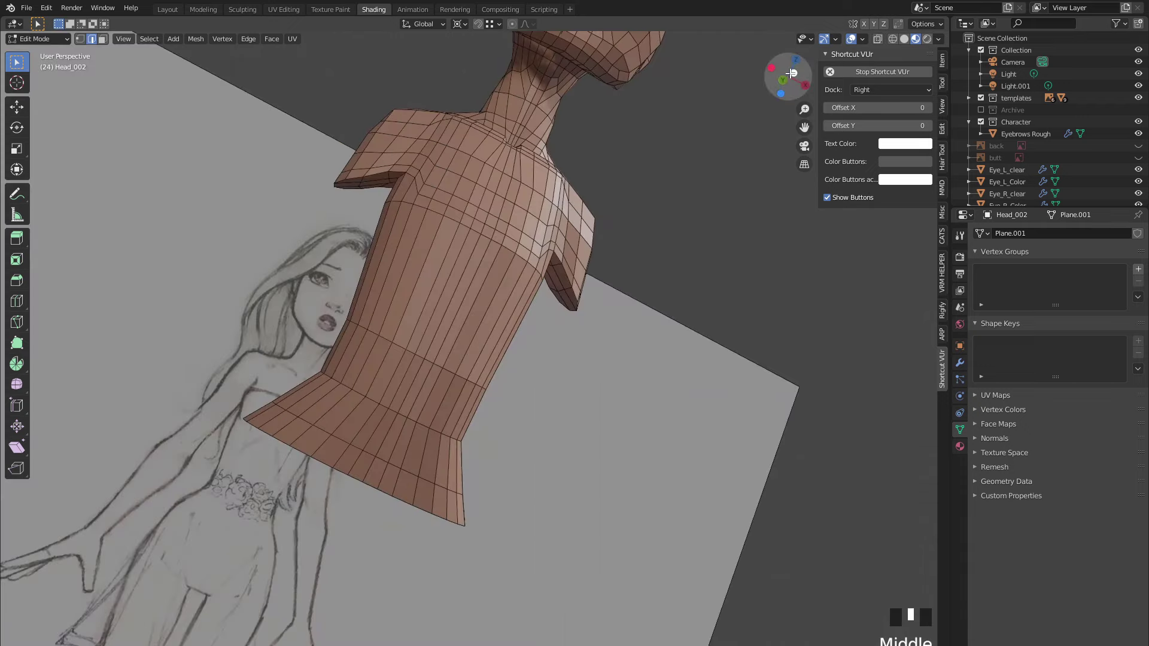
pyautogui.click(791, 72)
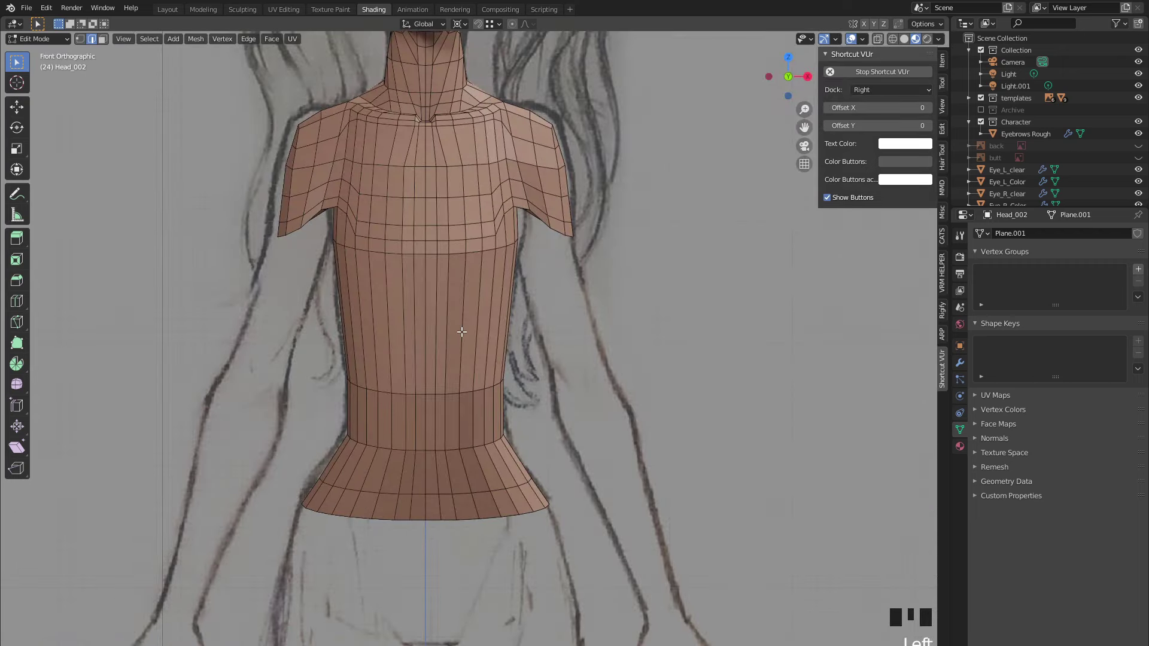
pyautogui.press('g')
pyautogui.press('z')
pyautogui.click(523, 472)
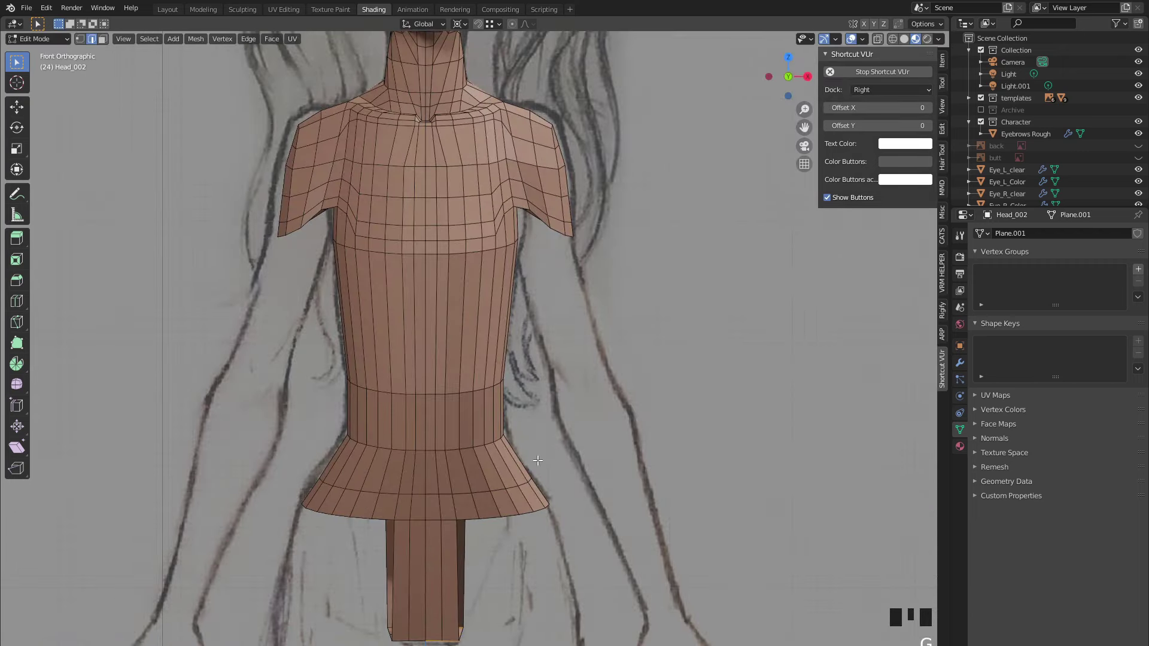
# - Add an edge loop across the long front and back sections of the crotch strip
pyautogui.scroll(-2, 587, 428)
pyautogui.moveTo(524, 472); pyautogui.dragTo(488, 506, button='middle')
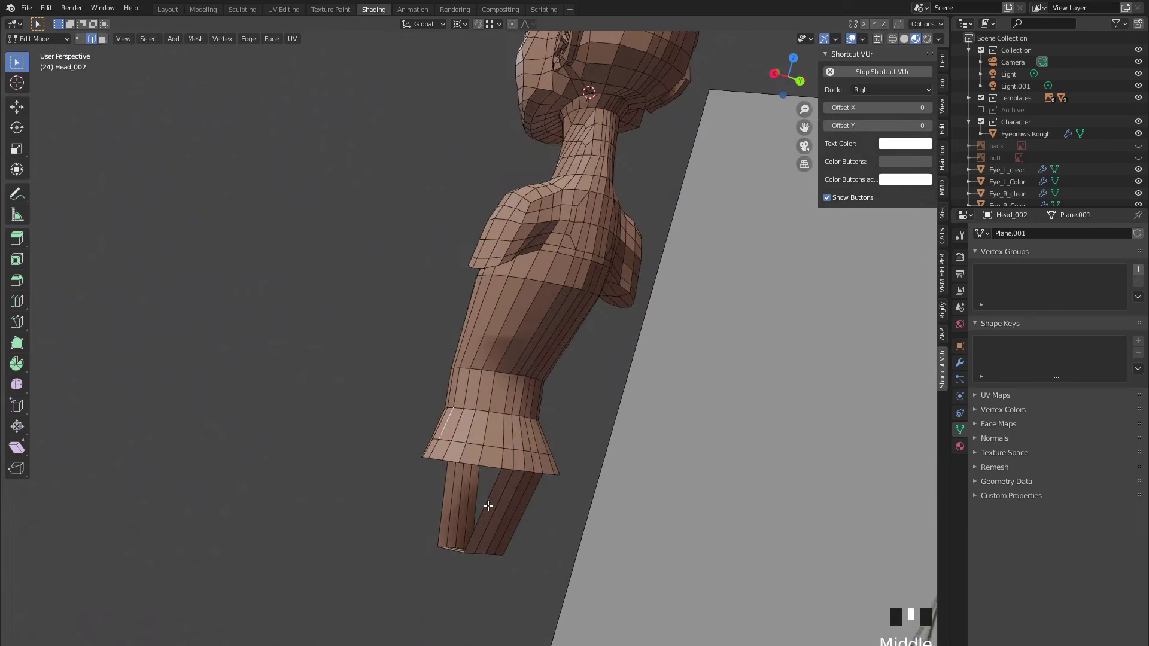
pyautogui.click(488, 500)
pyautogui.click(490, 509)
pyautogui.rightClick(427, 501)
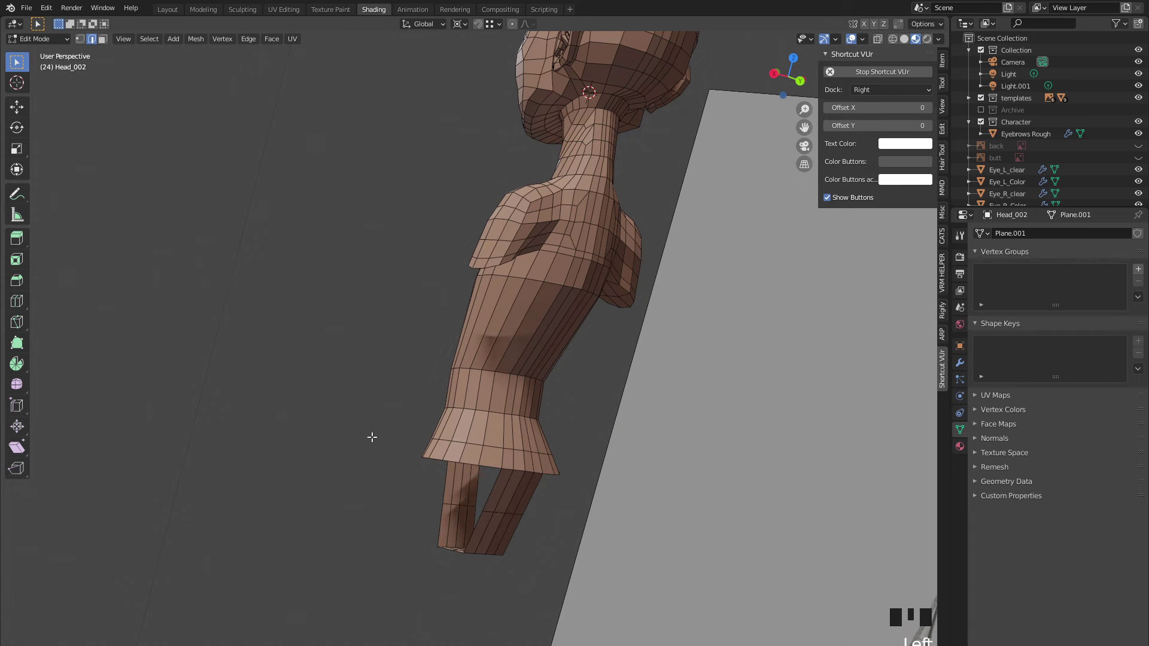
# - Examine the crotch strip and hip opening from the front, side, back and below
pyautogui.moveTo(371, 436); pyautogui.dragTo(357, 400, button='middle')
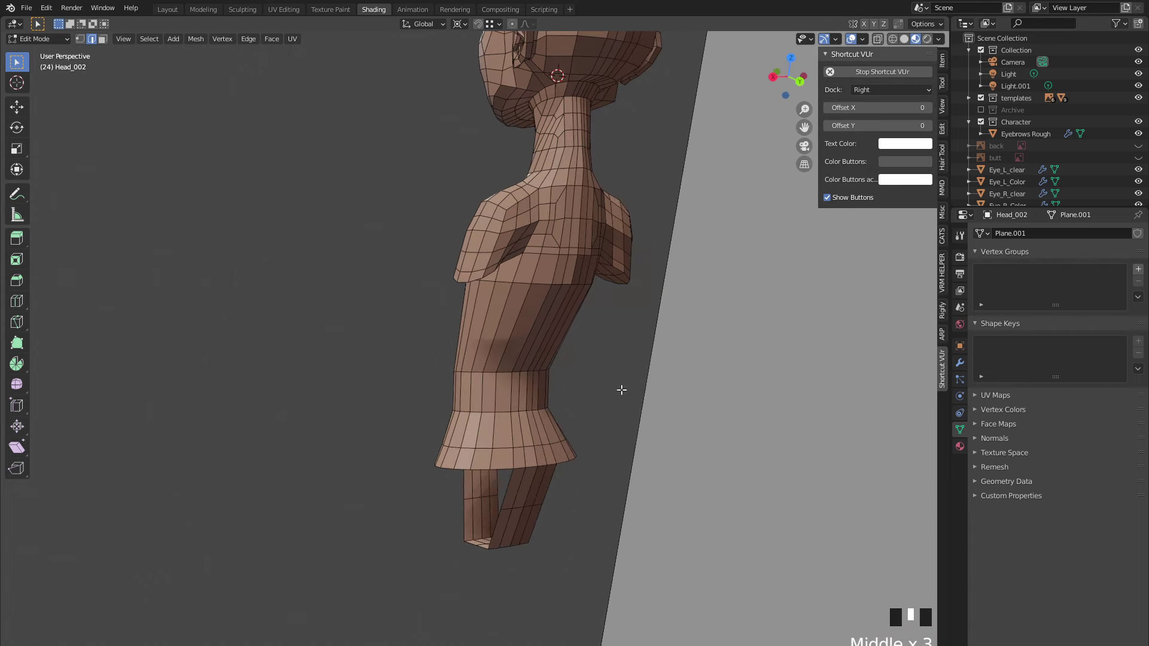
pyautogui.moveTo(621, 390)
pyautogui.mouseDown(button='middle')
pyautogui.moveTo(346, 339)
pyautogui.moveTo(455, 353)
pyautogui.moveTo(418, 347)
pyautogui.mouseUp(button='middle')
pyautogui.moveTo(419, 347)
pyautogui.mouseDown(button='middle')
pyautogui.moveTo(359, 335)
pyautogui.moveTo(536, 350)
pyautogui.moveTo(529, 402)
pyautogui.moveTo(391, 365)
pyautogui.mouseUp(button='middle')
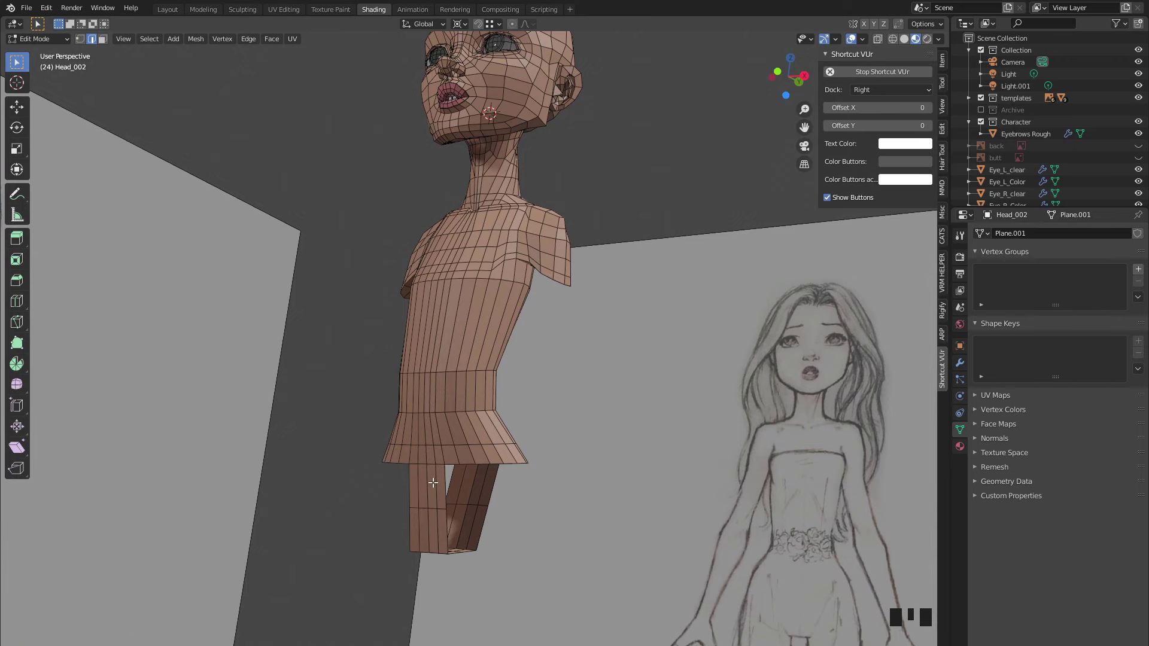
pyautogui.moveTo(479, 565); pyautogui.dragTo(515, 498, button='middle')
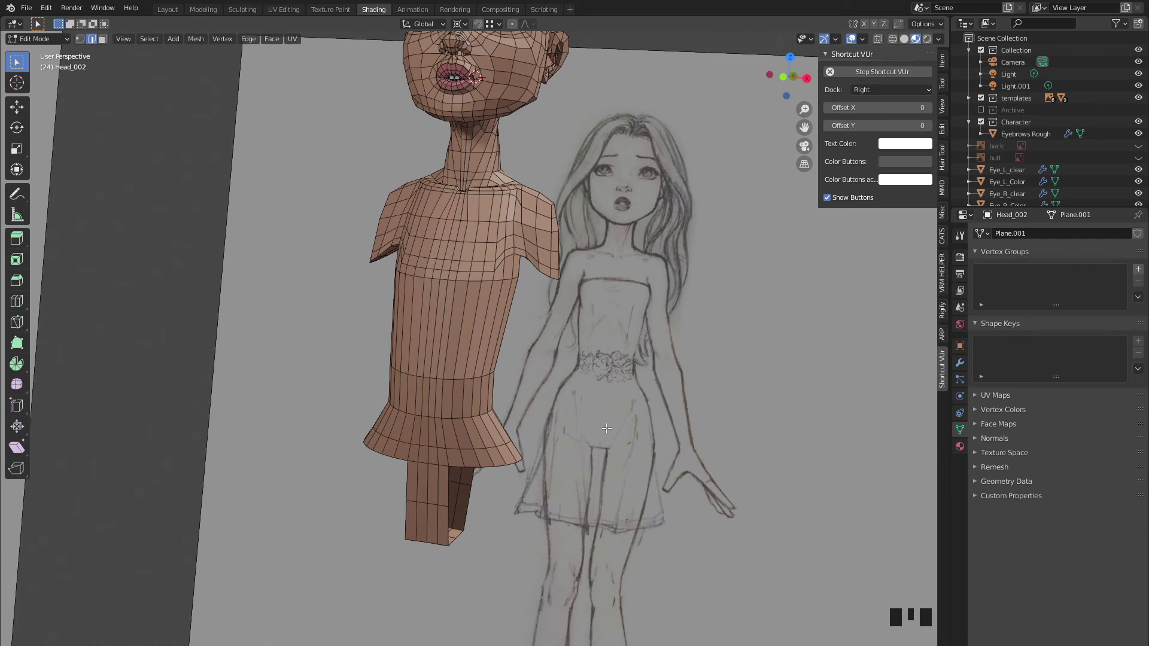
pyautogui.moveTo(672, 442); pyautogui.dragTo(520, 430, button='middle')
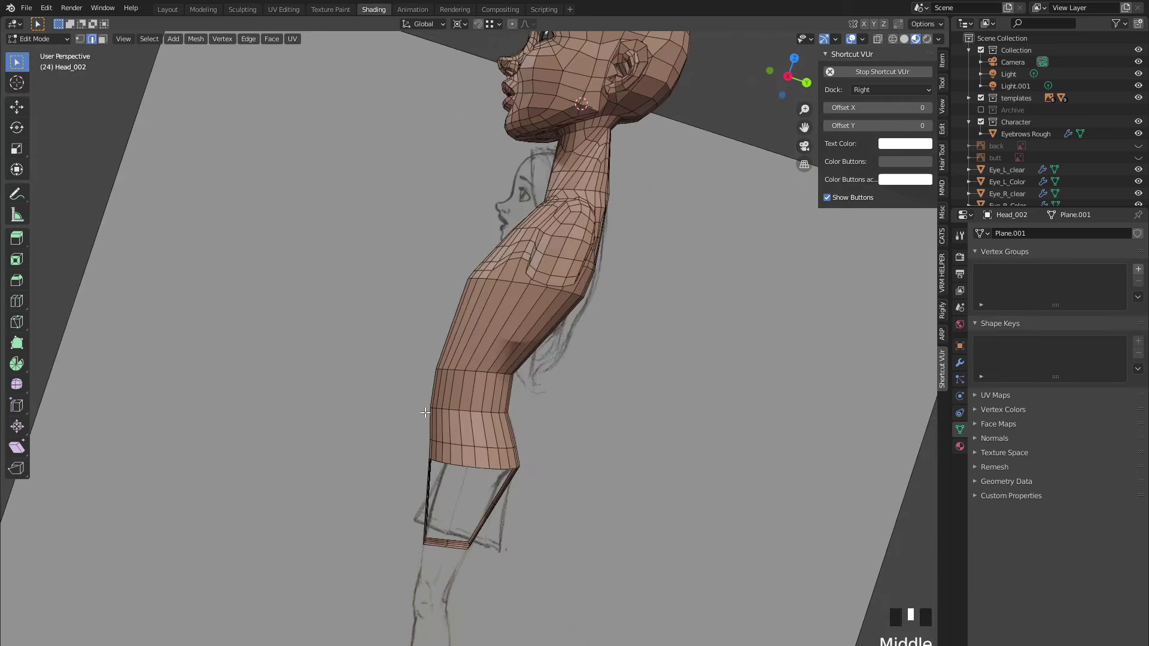
pyautogui.scroll(2, 380, 423)
pyautogui.moveTo(379, 423); pyautogui.dragTo(424, 425, button='middle')
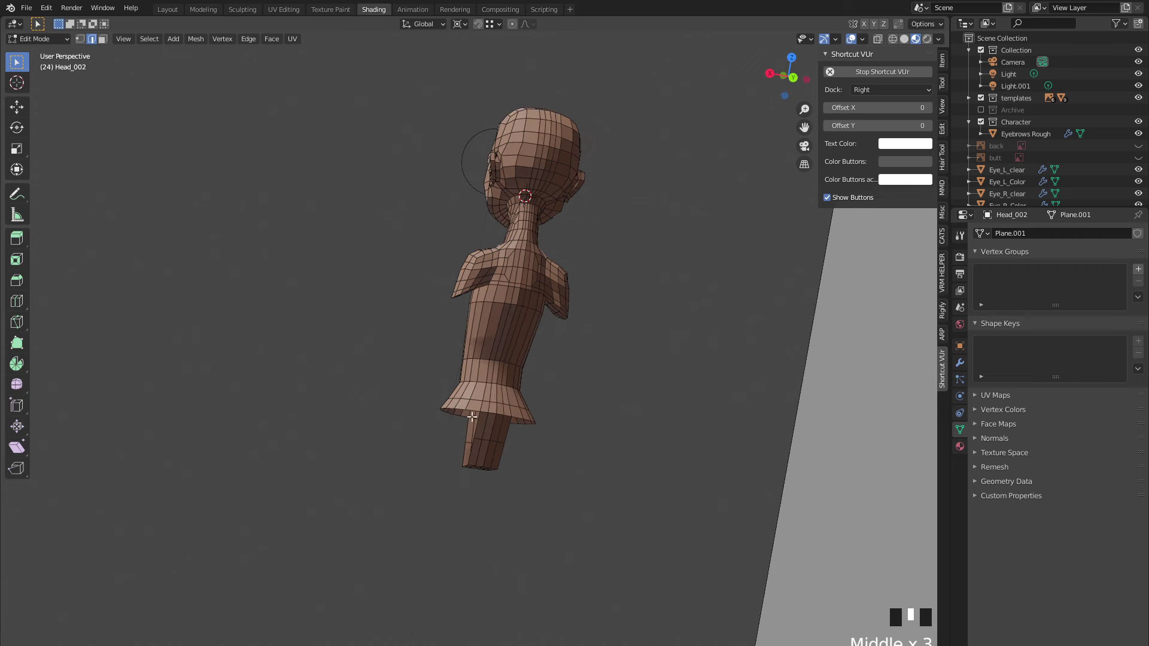
pyautogui.scroll(2, 467, 428)
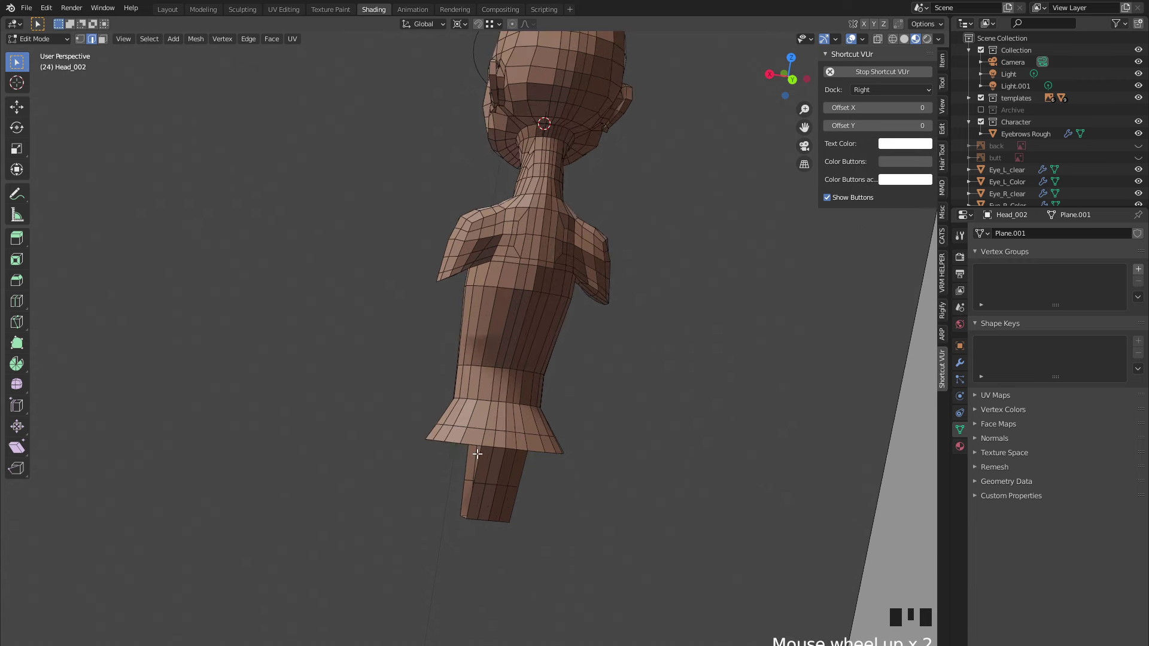
pyautogui.moveTo(491, 505); pyautogui.dragTo(489, 489, button='middle')
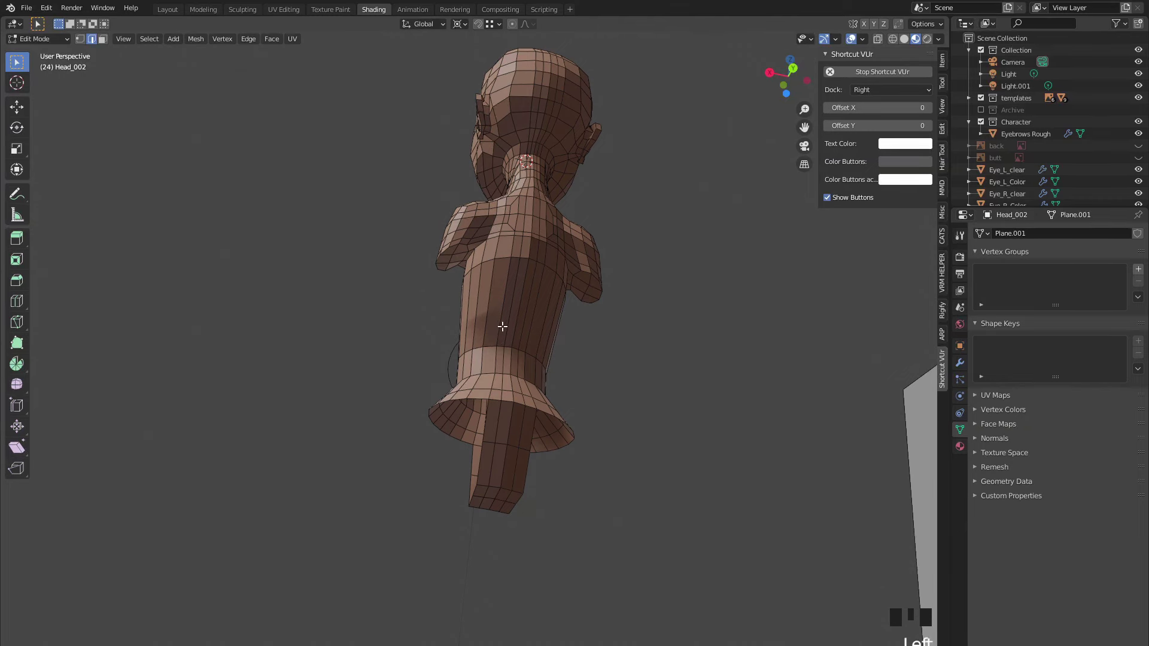
pyautogui.scroll(3, 455, 324)
pyautogui.press('Tab')
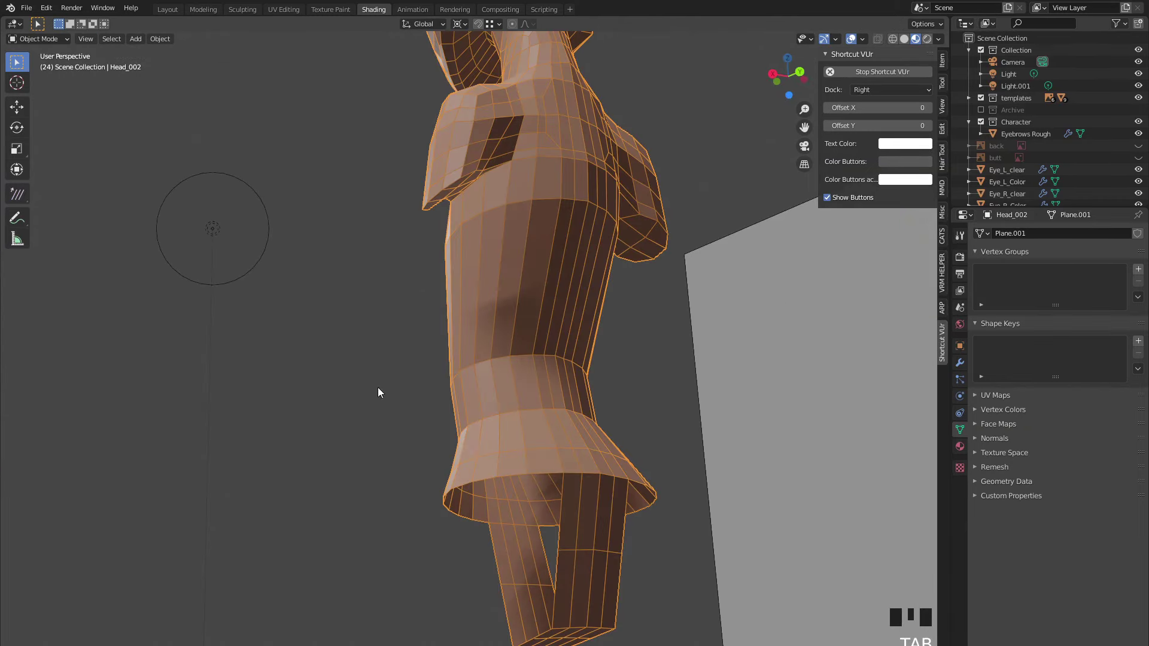
pyautogui.click(46, 39)
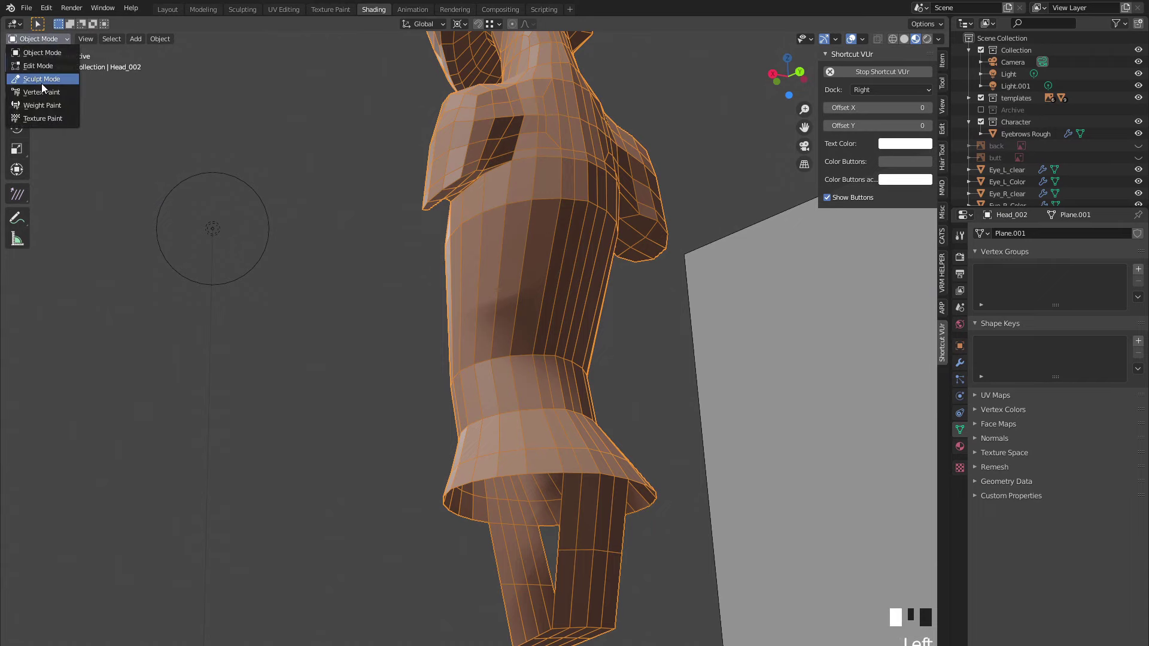
pyautogui.click(41, 79)
pyautogui.moveTo(511, 387)
pyautogui.mouseDown(button='middle')
pyautogui.moveTo(219, 382)
pyautogui.moveTo(530, 336)
pyautogui.moveTo(446, 423)
pyautogui.moveTo(506, 498)
pyautogui.moveTo(607, 549)
pyautogui.mouseUp(button='middle')
pyautogui.press('Tab')
# - Select one half of the lower torso and crotch strip in vertex mode with X-ray on, and smooth the selected vertices
pyautogui.press('1')
pyautogui.moveTo(658, 614); pyautogui.dragTo(505, 441)
pyautogui.moveTo(509, 445); pyautogui.dragTo(620, 530, button='middle')
pyautogui.moveTo(673, 611); pyautogui.dragTo(504, 501)
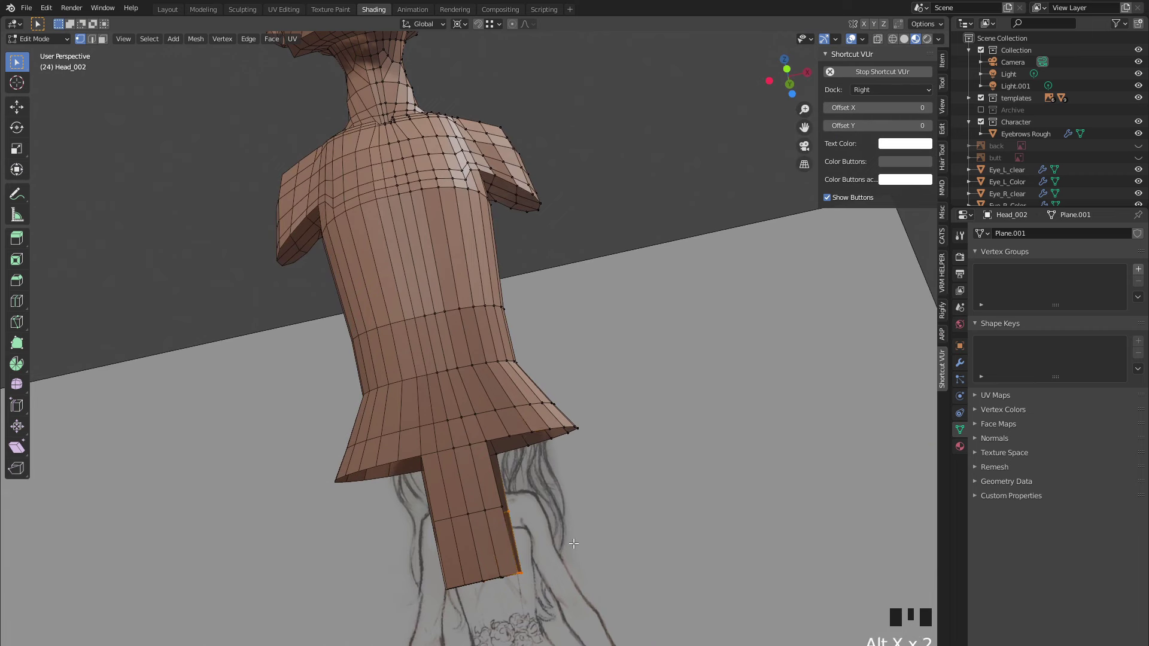
pyautogui.hotkey('alt', 'z')
pyautogui.moveTo(568, 539); pyautogui.dragTo(574, 598, button='middle')
pyautogui.moveTo(577, 602); pyautogui.dragTo(471, 344)
pyautogui.rightClick(471, 345)
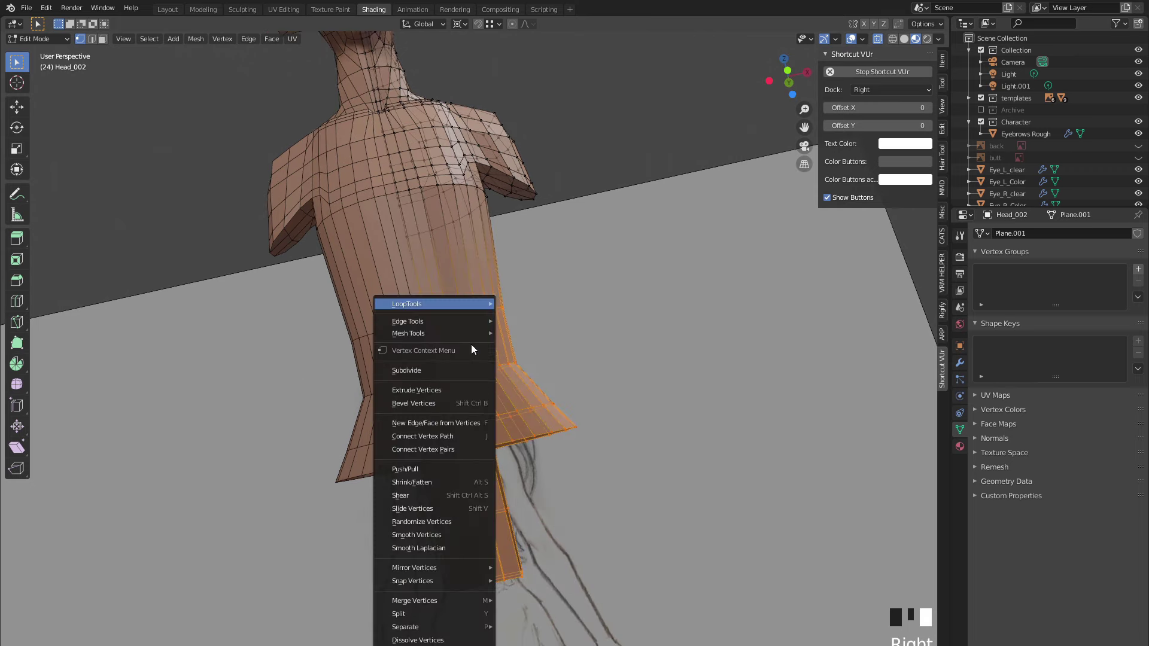
pyautogui.press('Escape')
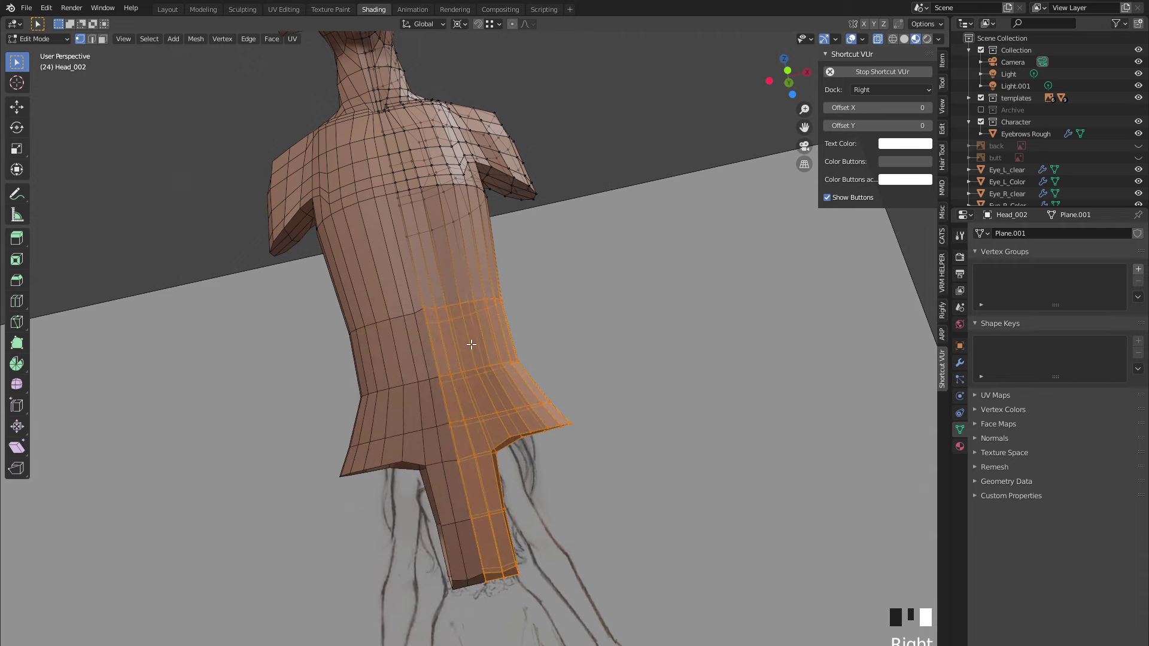
pyautogui.moveTo(555, 356)
pyautogui.mouseDown(button='middle')
pyautogui.moveTo(502, 386)
pyautogui.moveTo(225, 359)
pyautogui.mouseUp(button='middle')
pyautogui.rightClick(223, 362)
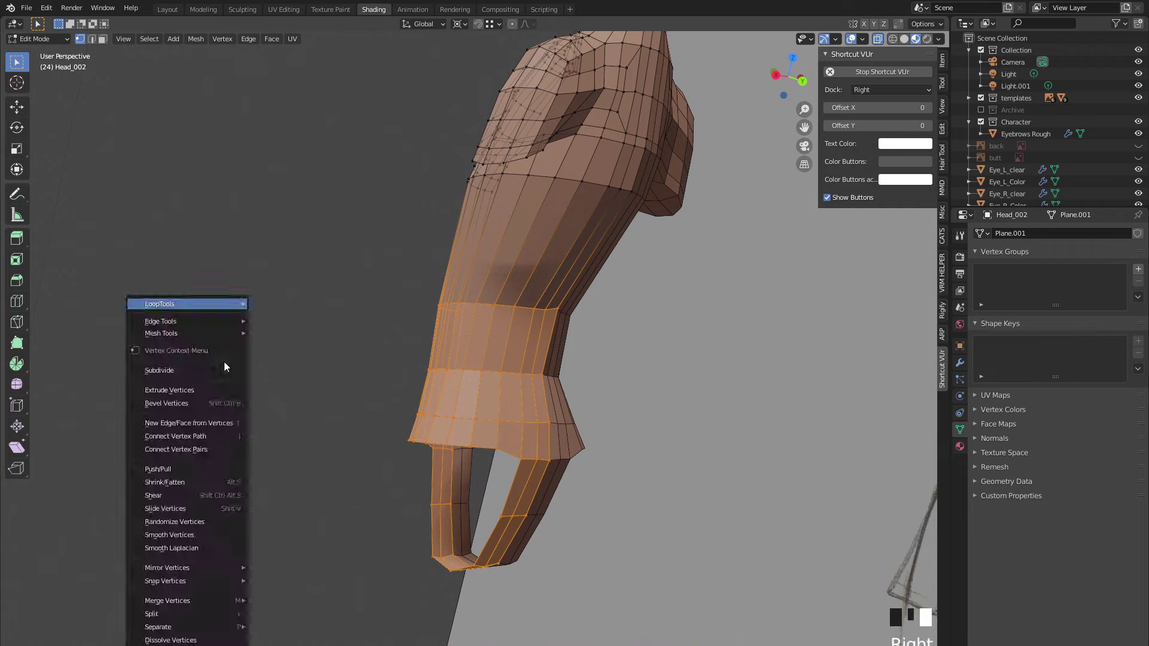
pyautogui.press('Escape')
# - In Sculpt Mode, reshape the back of the crotch strip toward the side sketch using the Elastic Deform brush with an 80 px radius
pyautogui.moveTo(300, 343)
pyautogui.mouseDown(button='middle')
pyautogui.moveTo(634, 355)
pyautogui.moveTo(430, 357)
pyautogui.moveTo(397, 385)
pyautogui.moveTo(333, 397)
pyautogui.moveTo(495, 361)
pyautogui.moveTo(598, 242)
pyautogui.mouseUp(button='middle')
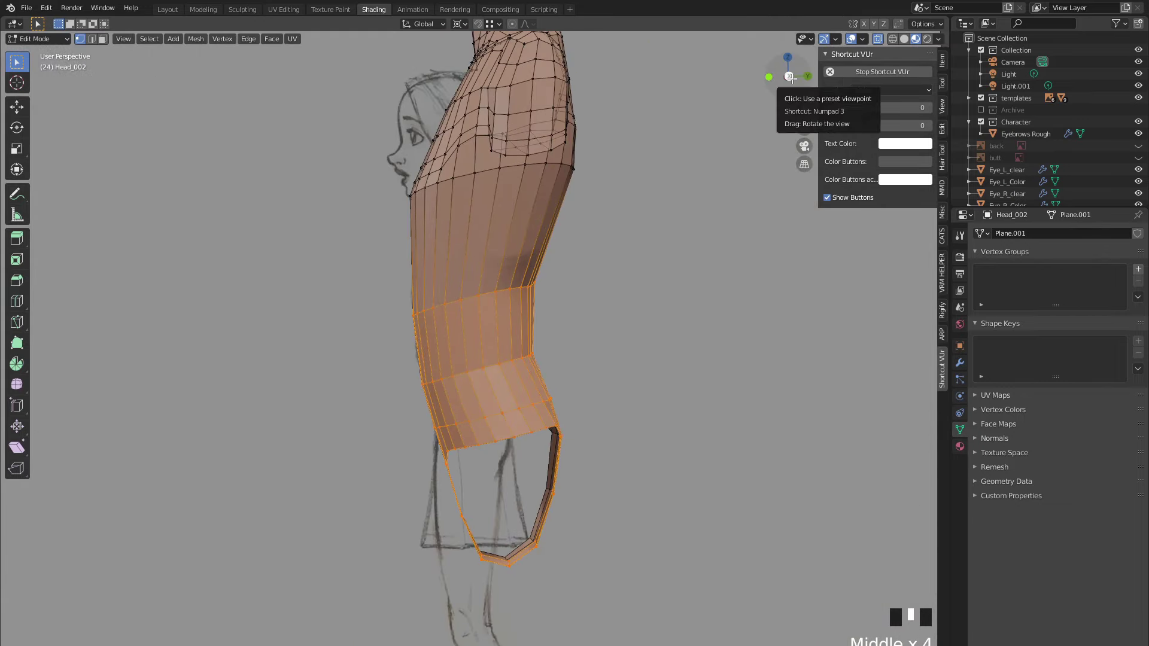
pyautogui.click(790, 77)
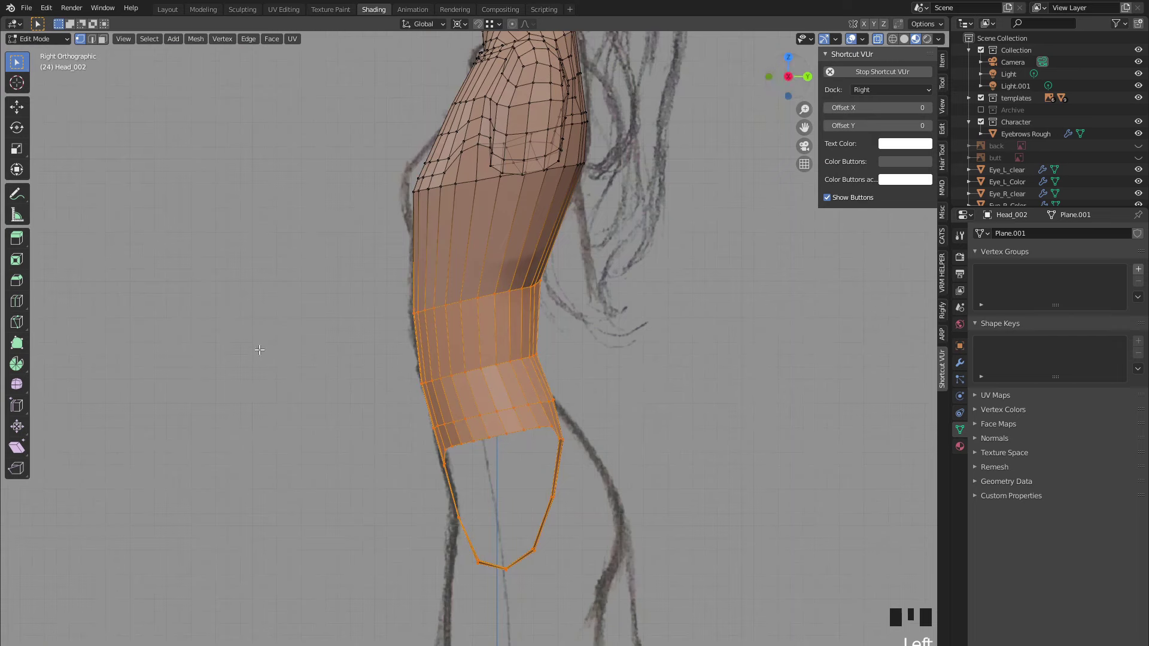
pyautogui.click(31, 41)
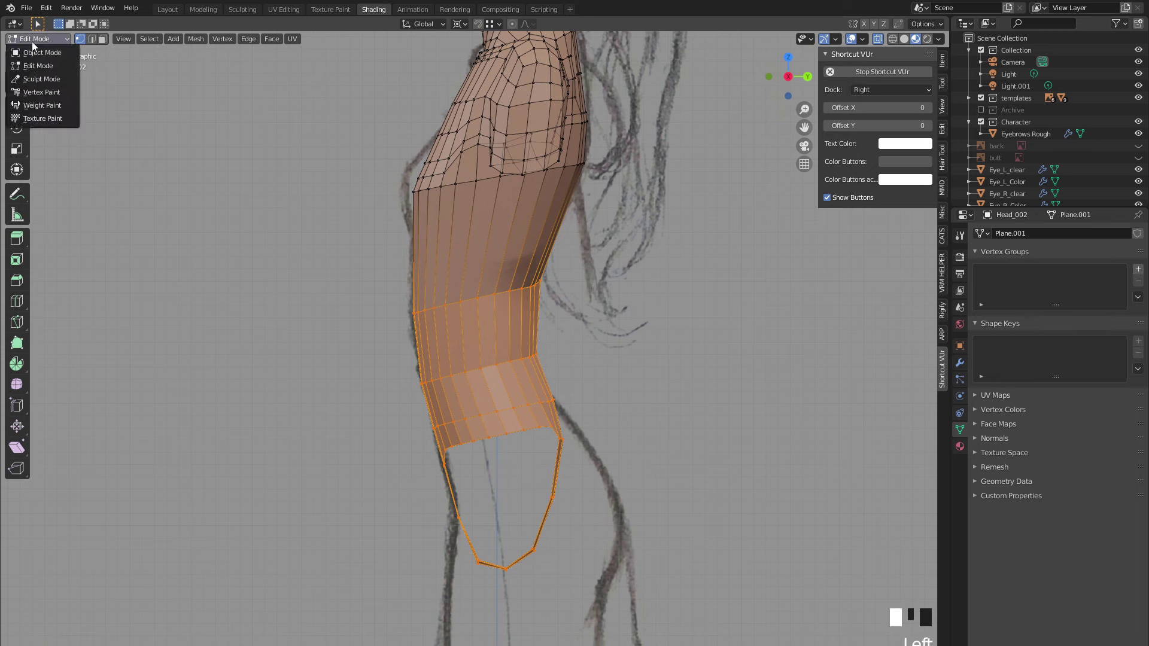
pyautogui.click(31, 80)
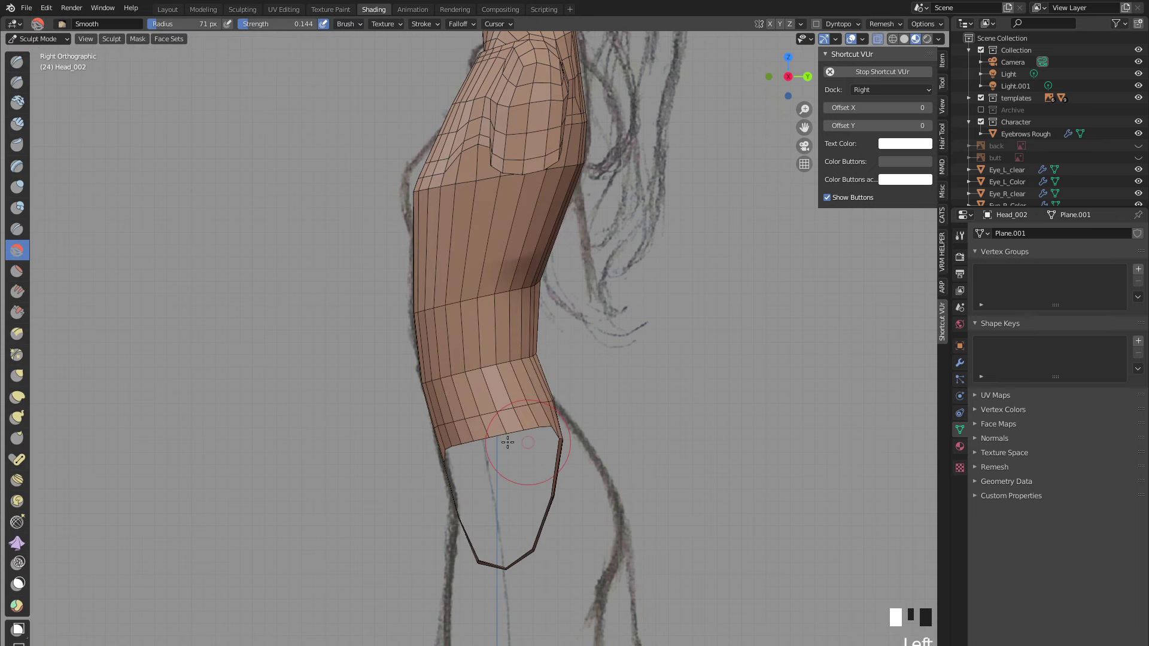
pyautogui.press('e')
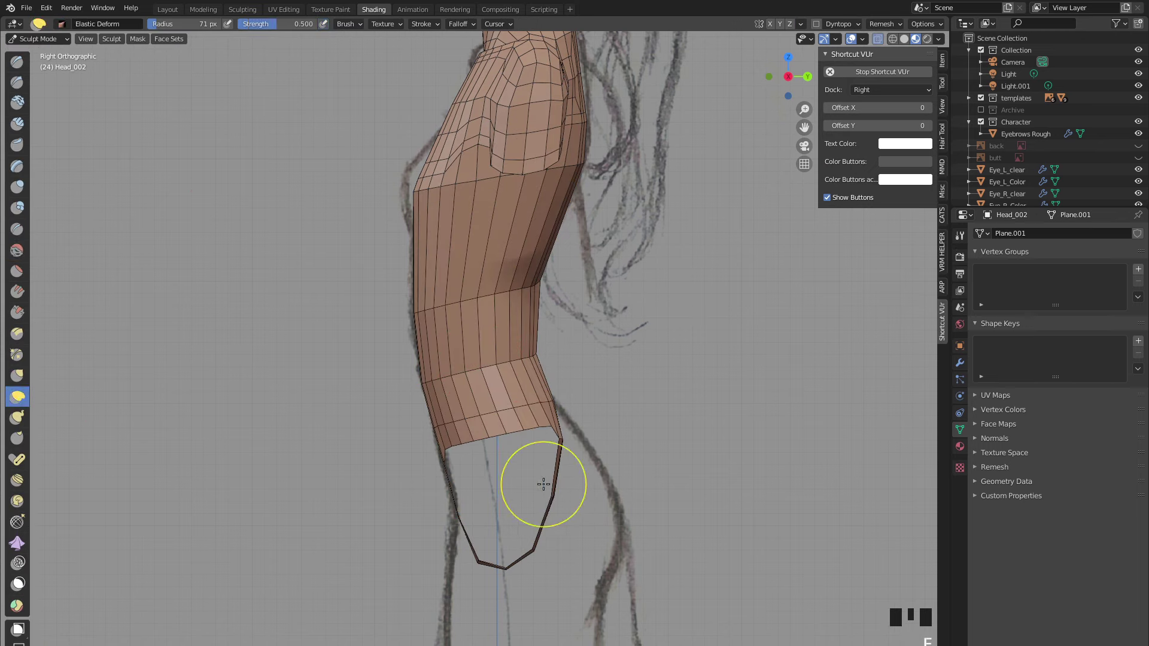
pyautogui.press('e')
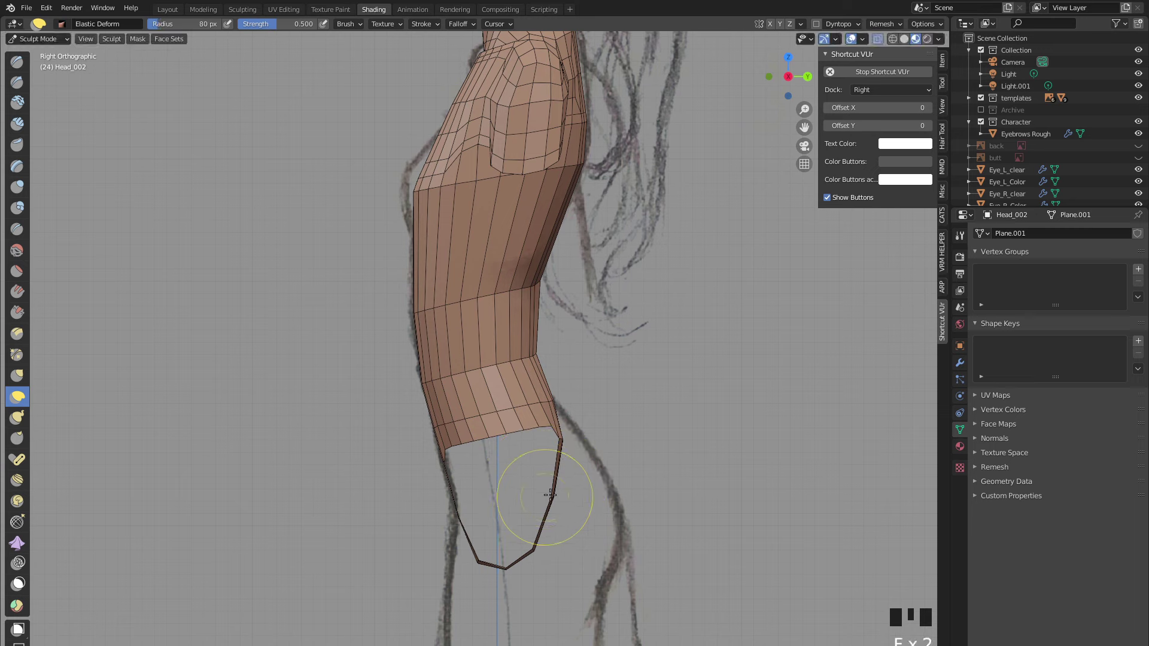
pyautogui.moveTo(551, 494); pyautogui.dragTo(565, 499)
pyautogui.moveTo(566, 496); pyautogui.dragTo(525, 455, button='middle')
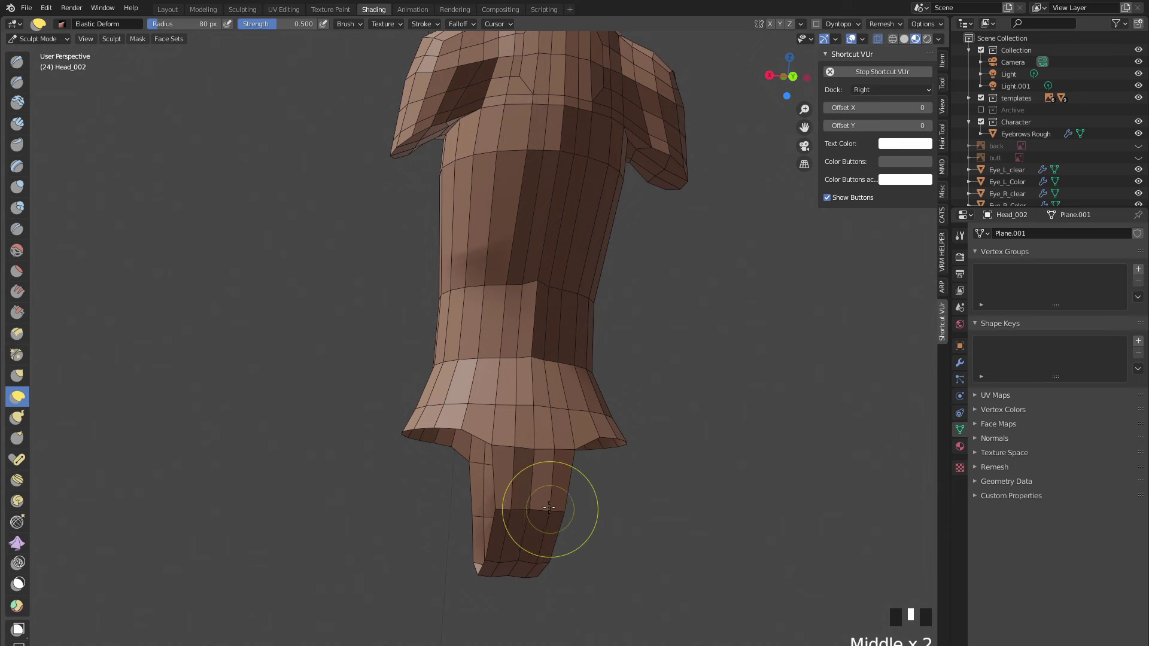
pyautogui.moveTo(523, 475)
pyautogui.mouseDown()
pyautogui.moveTo(469, 486)
pyautogui.moveTo(530, 479)
pyautogui.mouseUp()
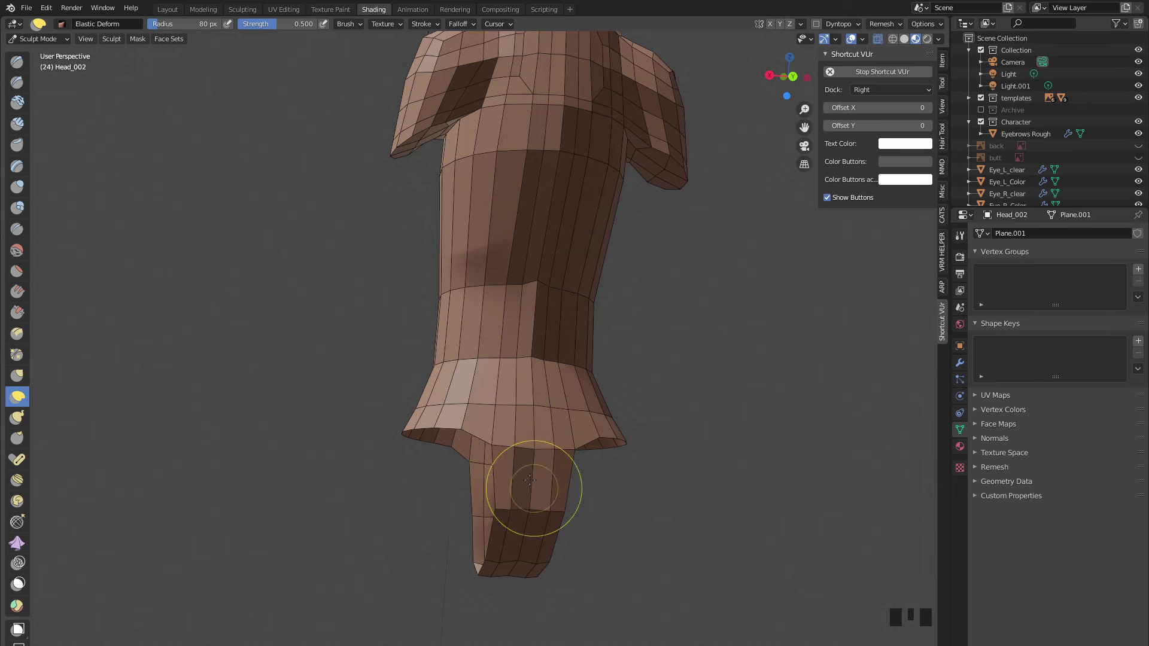
pyautogui.moveTo(351, 379)
pyautogui.mouseDown(button='middle')
pyautogui.moveTo(615, 384)
pyautogui.moveTo(547, 444)
pyautogui.moveTo(316, 467)
pyautogui.moveTo(455, 335)
pyautogui.mouseUp(button='middle')
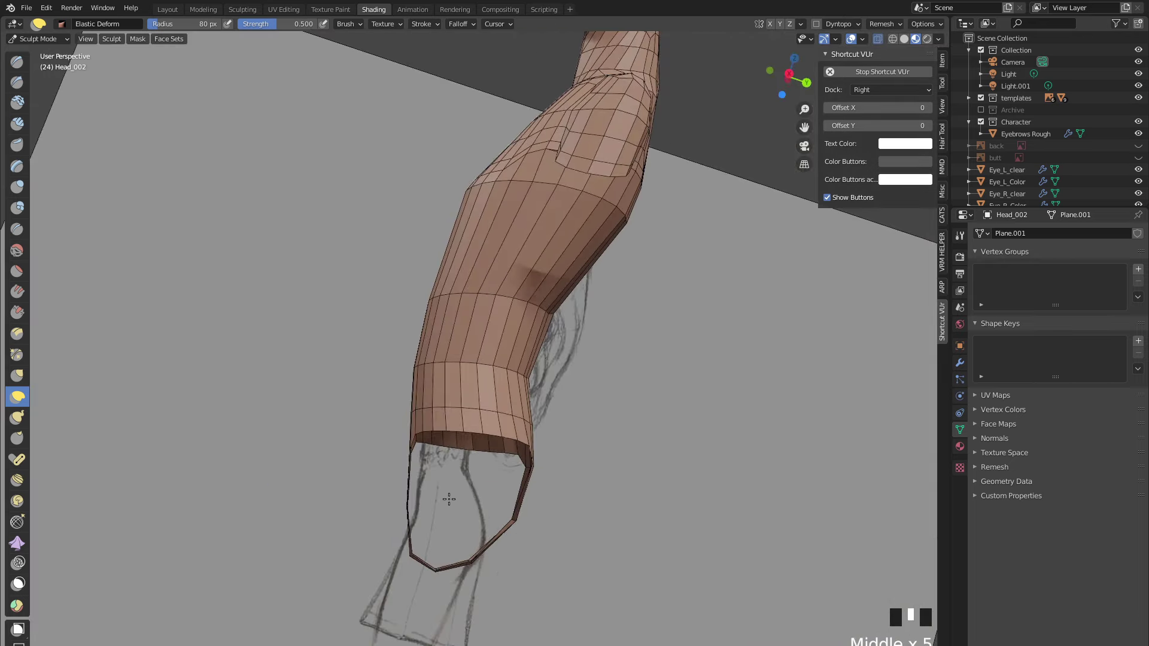
# - In the right side view, pull the back and underside of the crotch strip toward the side sketch and raise the hip opening's upper edge
pyautogui.click(788, 73)
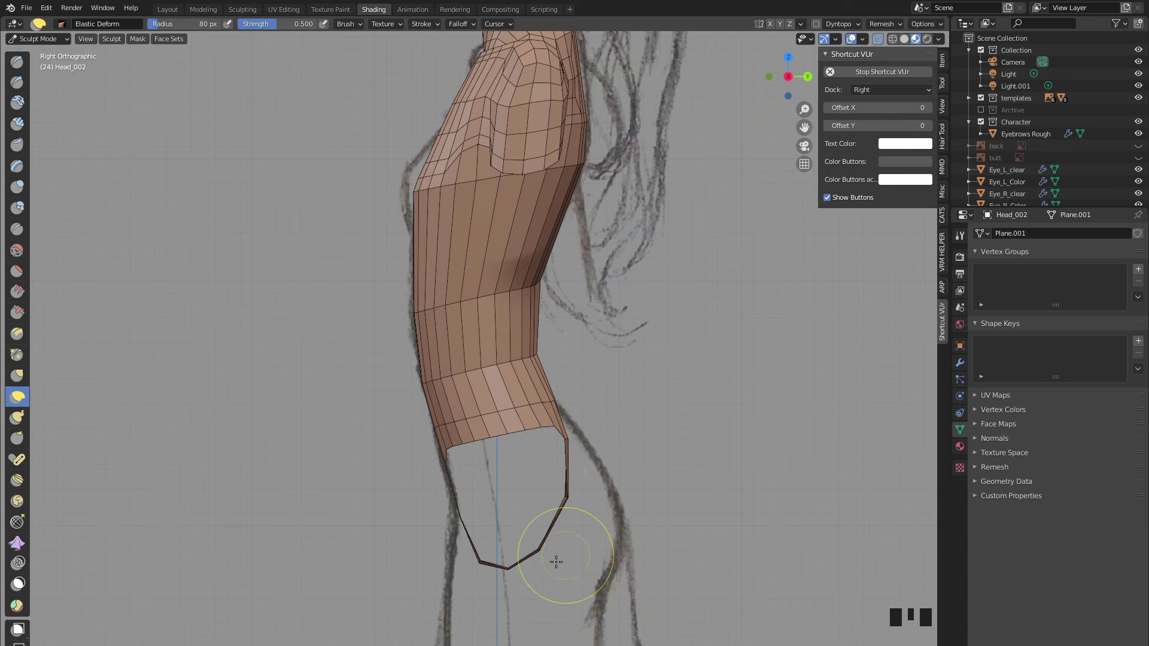
pyautogui.moveTo(576, 498); pyautogui.dragTo(590, 502)
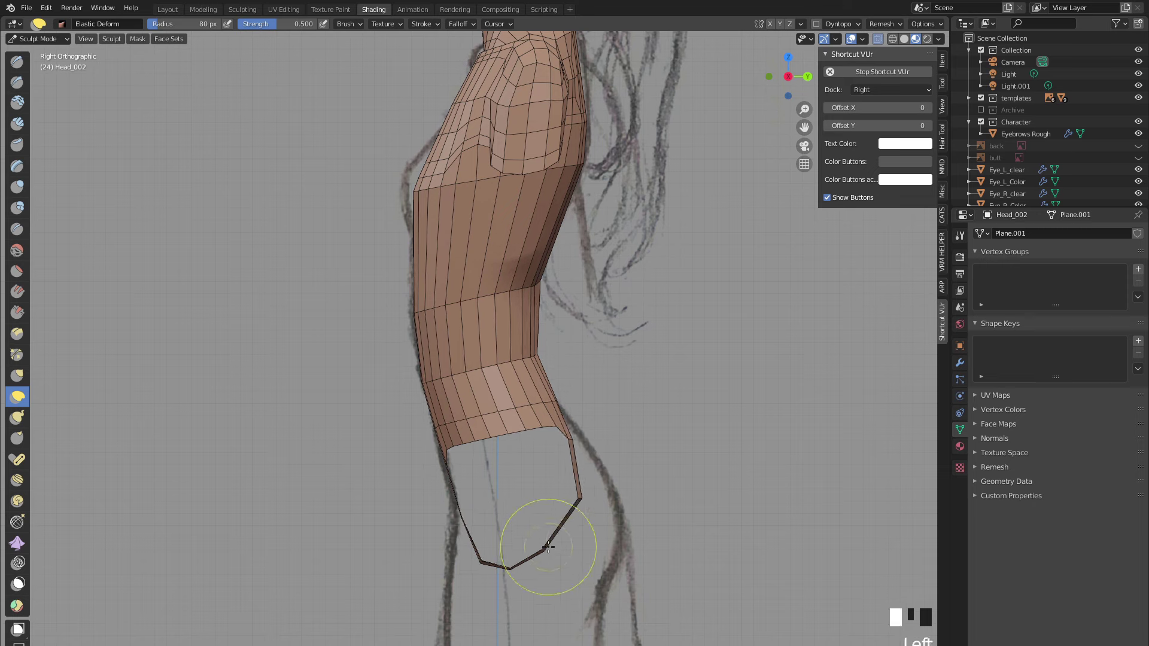
pyautogui.moveTo(542, 549); pyautogui.dragTo(580, 540)
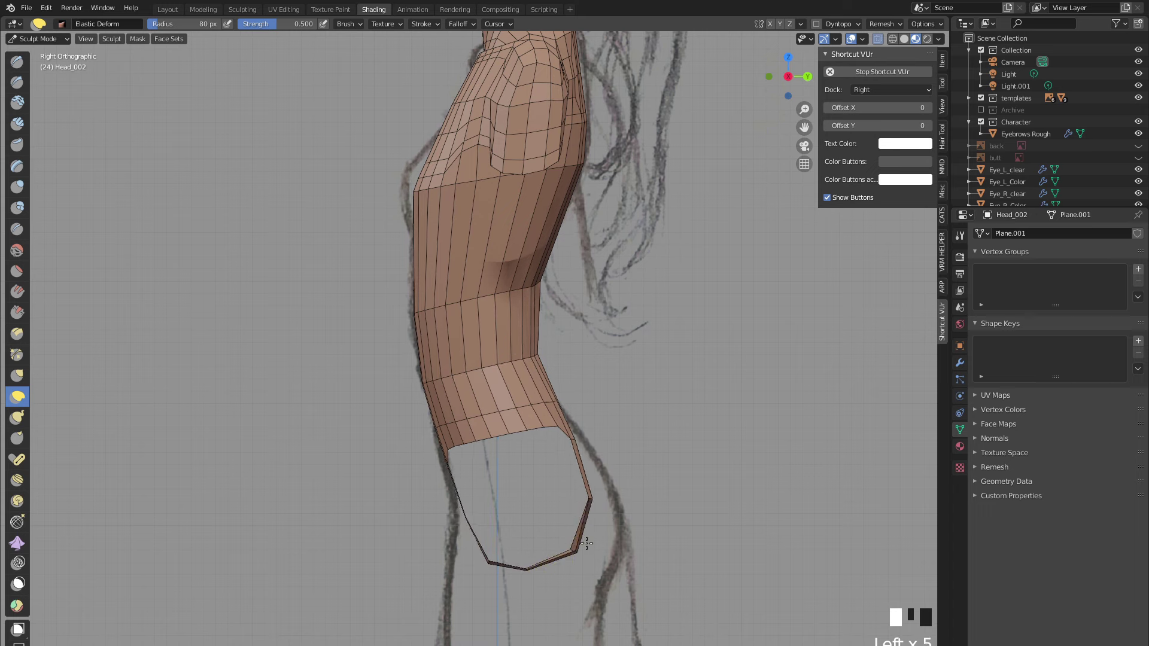
pyautogui.moveTo(486, 561); pyautogui.dragTo(489, 559)
pyautogui.click(488, 559)
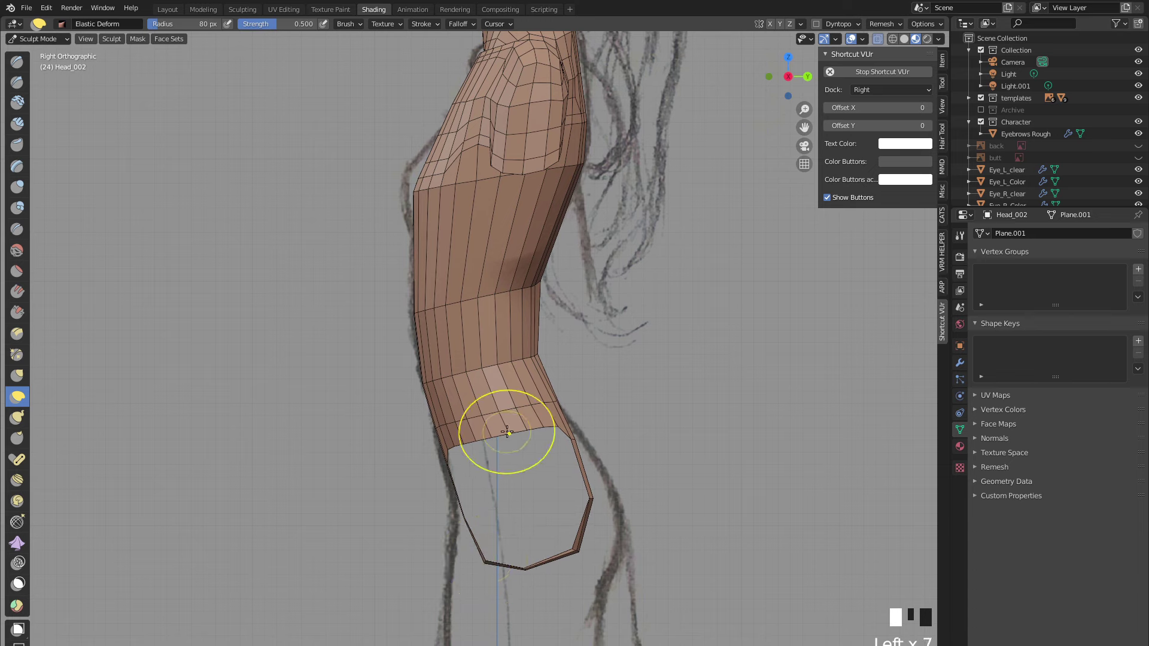
pyautogui.moveTo(500, 431); pyautogui.dragTo(498, 412)
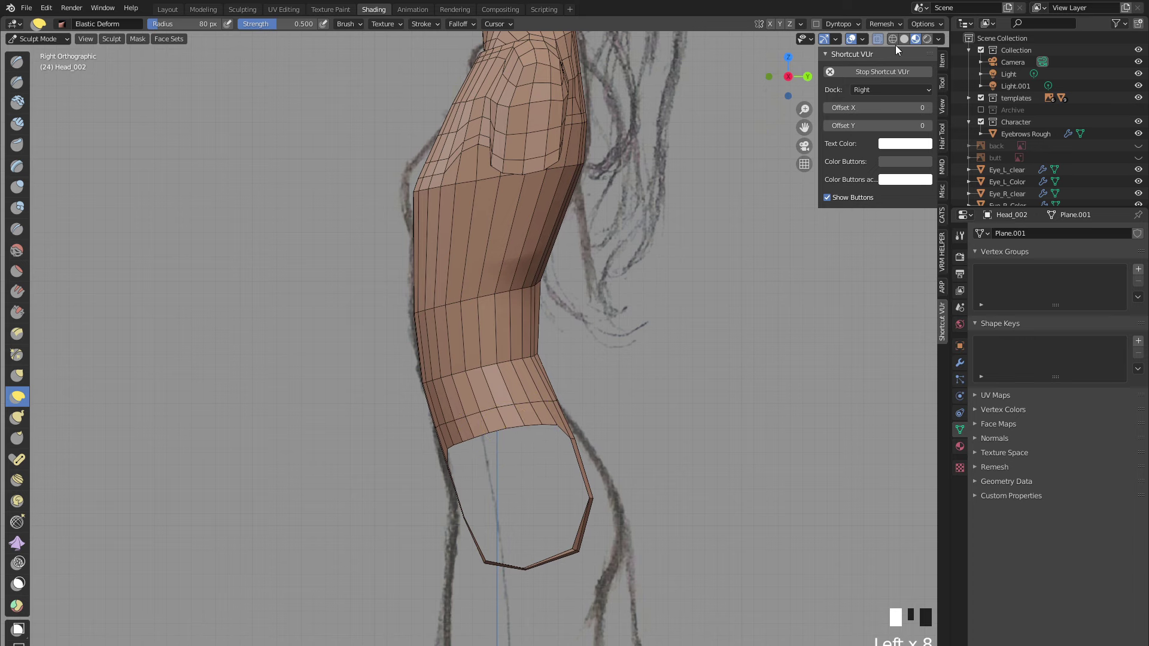
# - Switch to solid shading with X-ray and sculpt the hip opening's upper edge into a higher, rounder arch in the side view
pyautogui.click(905, 39)
pyautogui.scroll(2, 493, 501)
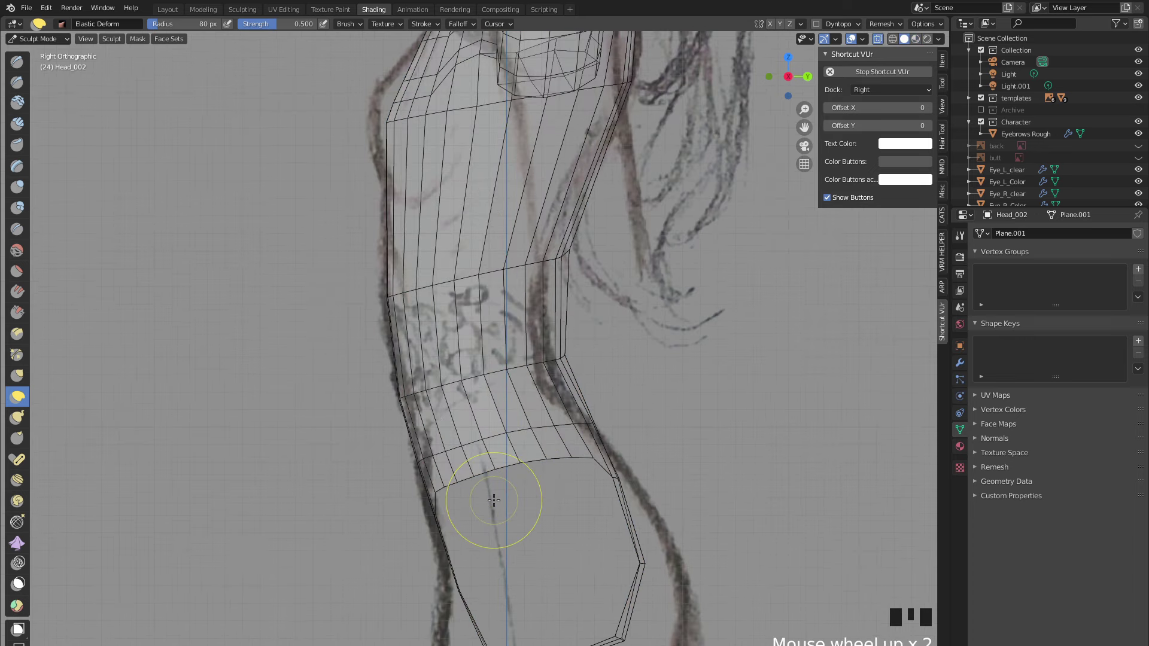
pyautogui.moveTo(500, 456); pyautogui.dragTo(489, 427)
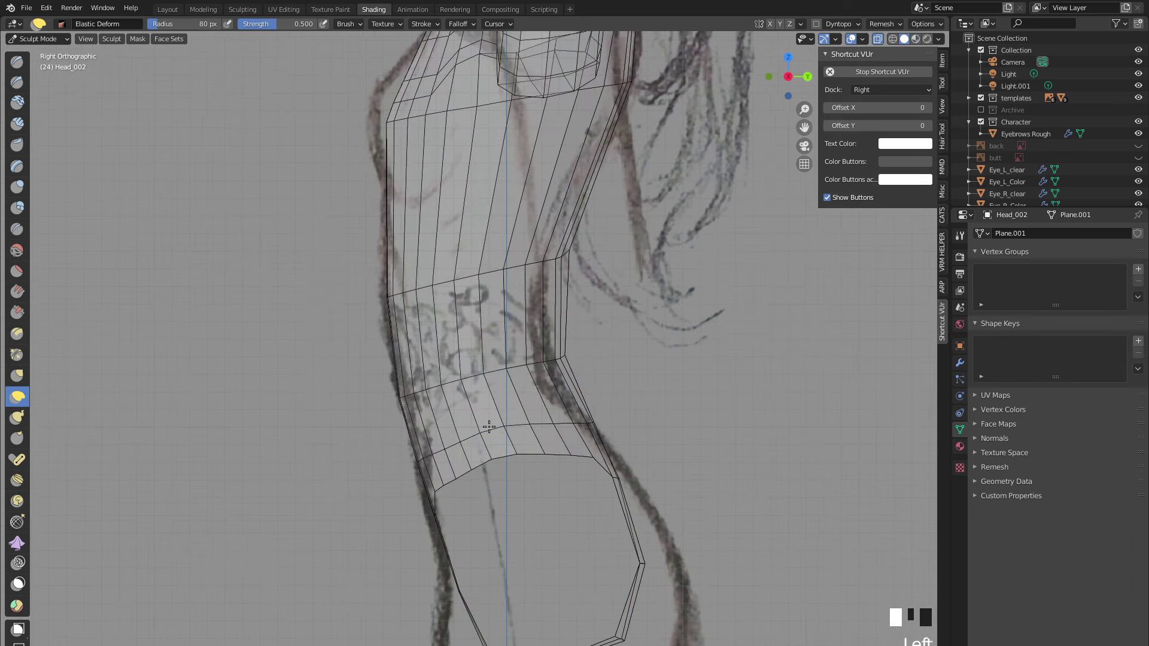
pyautogui.moveTo(462, 472)
pyautogui.mouseDown()
pyautogui.moveTo(469, 447)
pyautogui.moveTo(456, 425)
pyautogui.mouseUp()
pyautogui.moveTo(530, 413); pyautogui.dragTo(555, 422)
pyautogui.moveTo(442, 454); pyautogui.dragTo(431, 449)
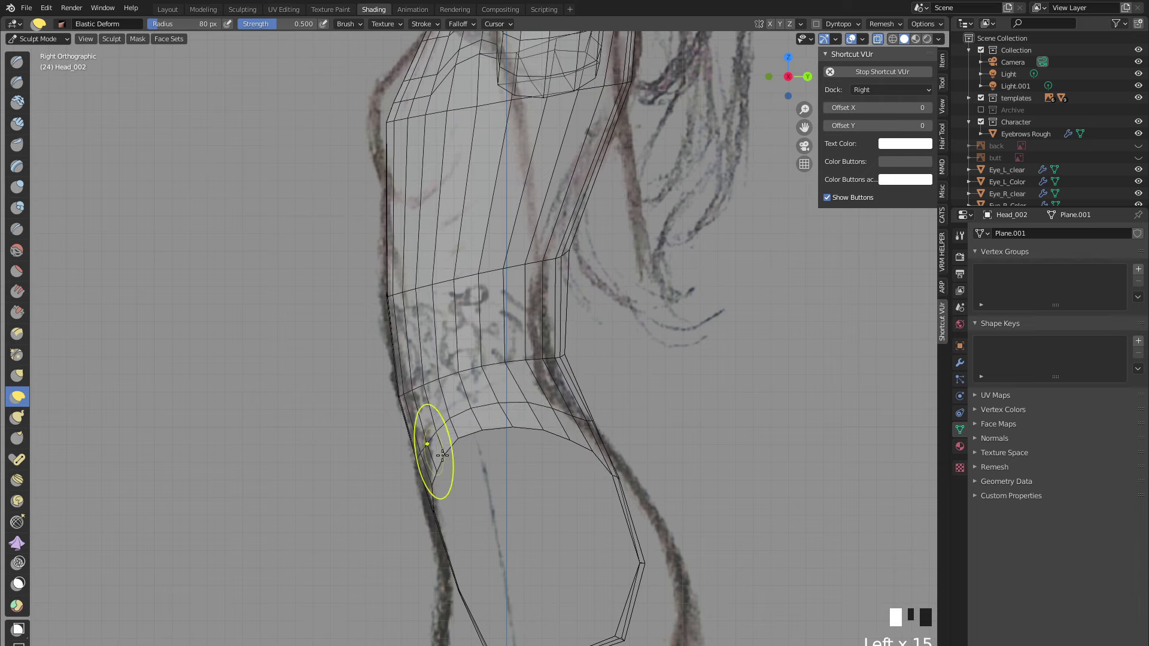
# - In the front view, turn X-ray off and pull the hips' outer corners slightly inward to match the front sketch
pyautogui.scroll(-2, 479, 467)
pyautogui.moveTo(368, 363); pyautogui.dragTo(667, 318, button='middle')
pyautogui.click(791, 77)
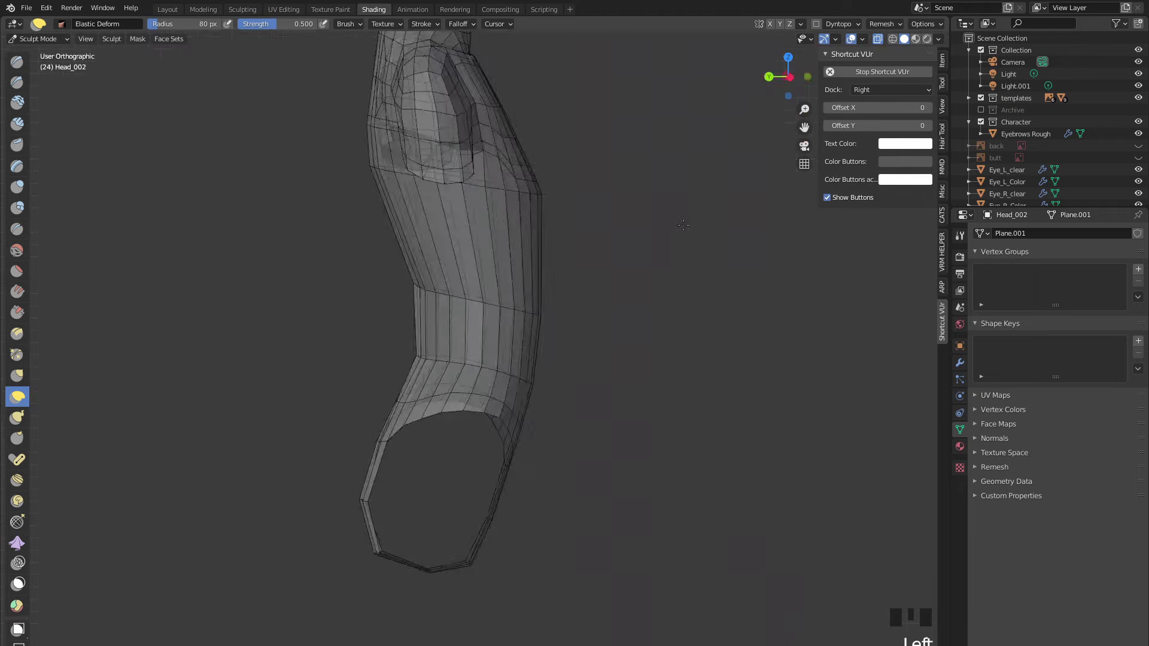
pyautogui.click(790, 76)
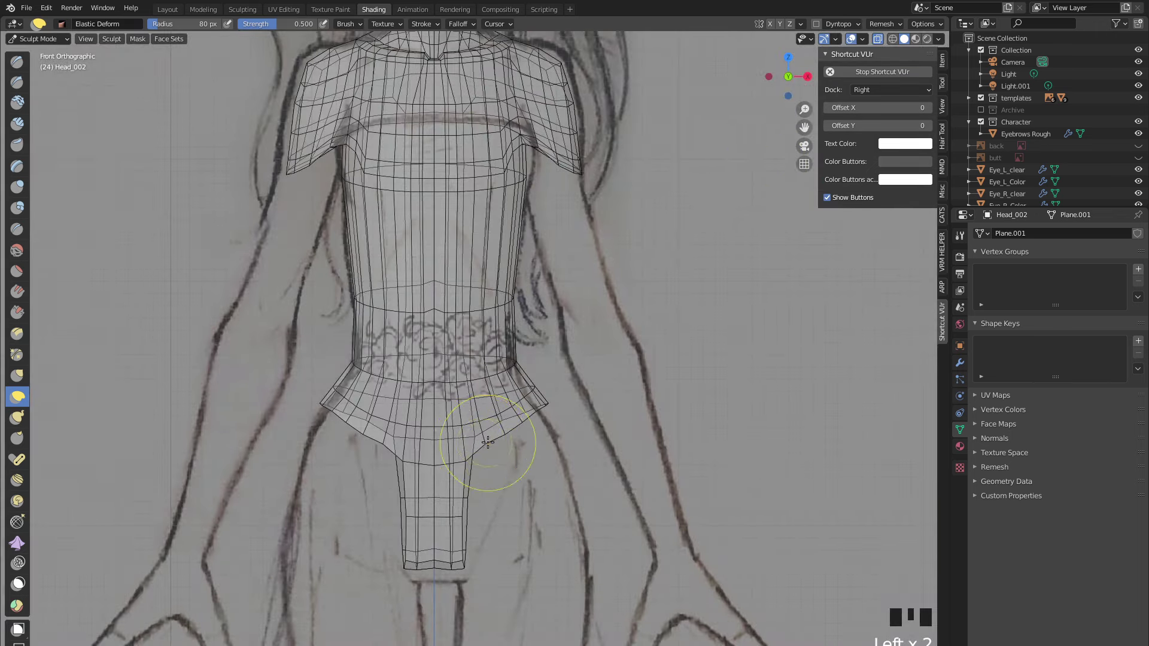
pyautogui.hotkey('alt', 'z')
pyautogui.hotkey('alt', 'z')
pyautogui.hotkey('alt', 'z')
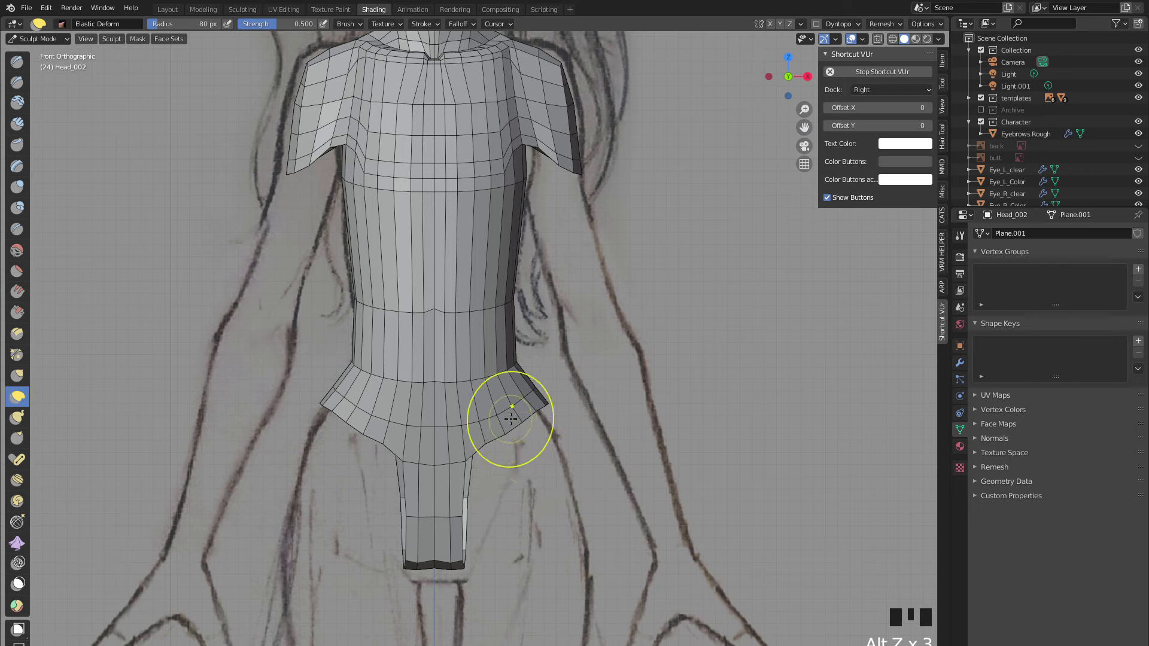
pyautogui.moveTo(511, 418)
pyautogui.mouseDown()
pyautogui.moveTo(496, 413)
pyautogui.moveTo(526, 410)
pyautogui.moveTo(512, 421)
pyautogui.mouseUp()
pyautogui.moveTo(461, 458); pyautogui.dragTo(463, 458)
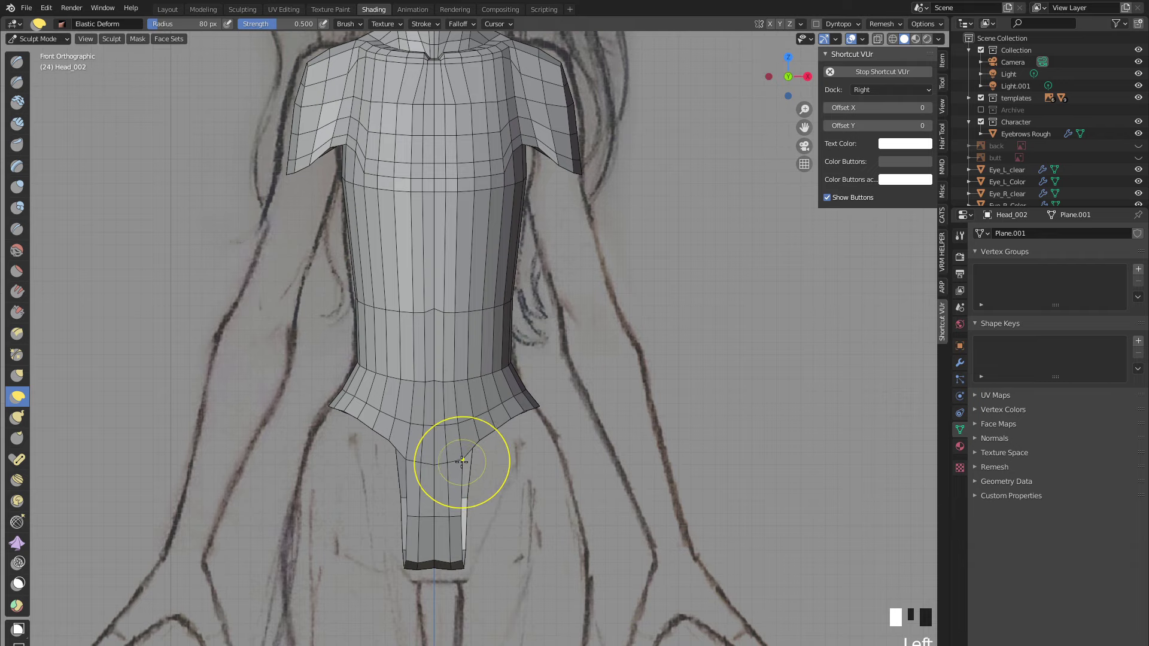
# - Widen the front of the crotch strip in the front view so it tapers smoothly from the hips to the crotch
pyautogui.scroll(2, 462, 466)
pyautogui.moveTo(451, 492)
pyautogui.mouseDown()
pyautogui.moveTo(526, 530)
pyautogui.moveTo(488, 520)
pyautogui.moveTo(521, 526)
pyautogui.mouseUp()
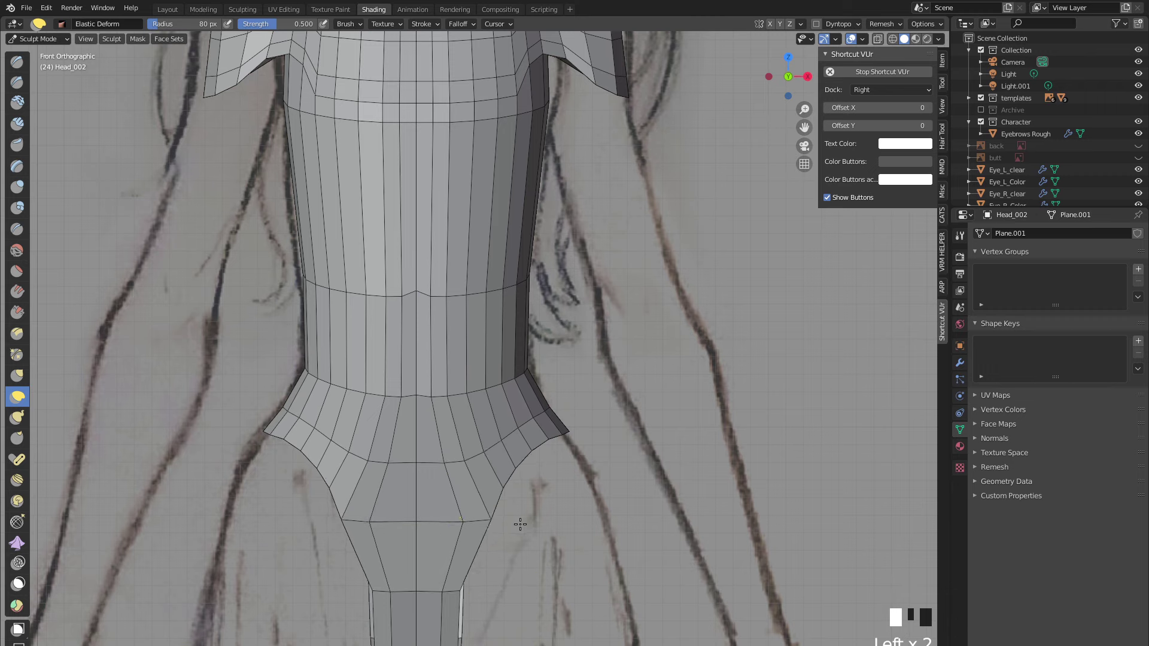
pyautogui.moveTo(459, 590); pyautogui.dragTo(510, 592)
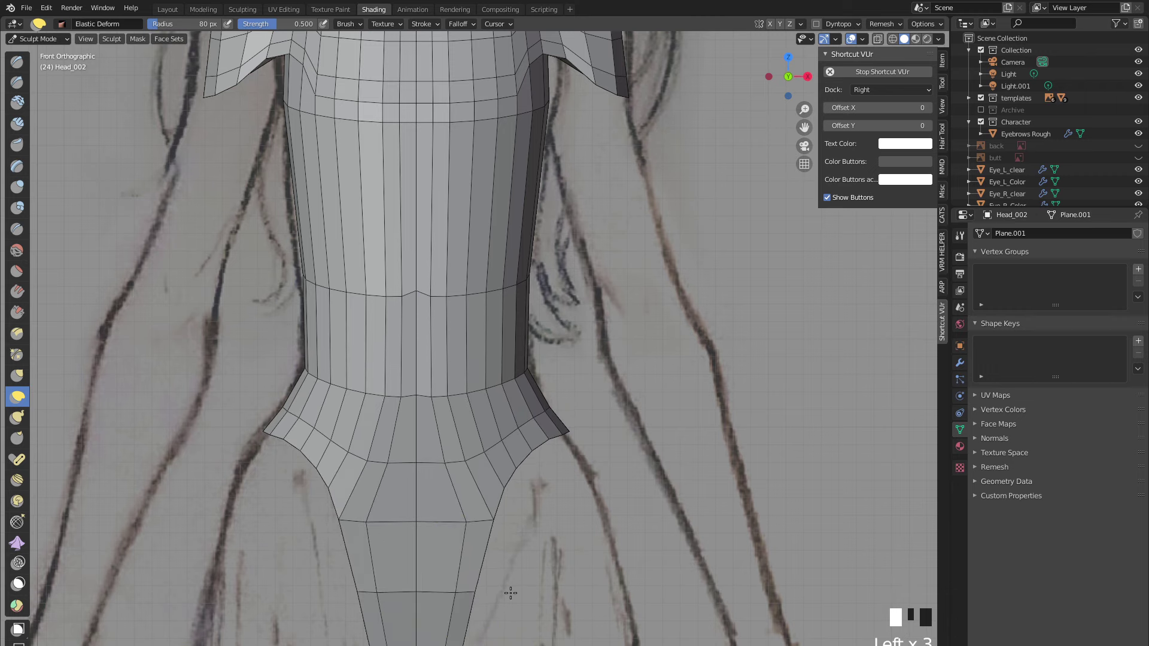
pyautogui.scroll(-2, 482, 587)
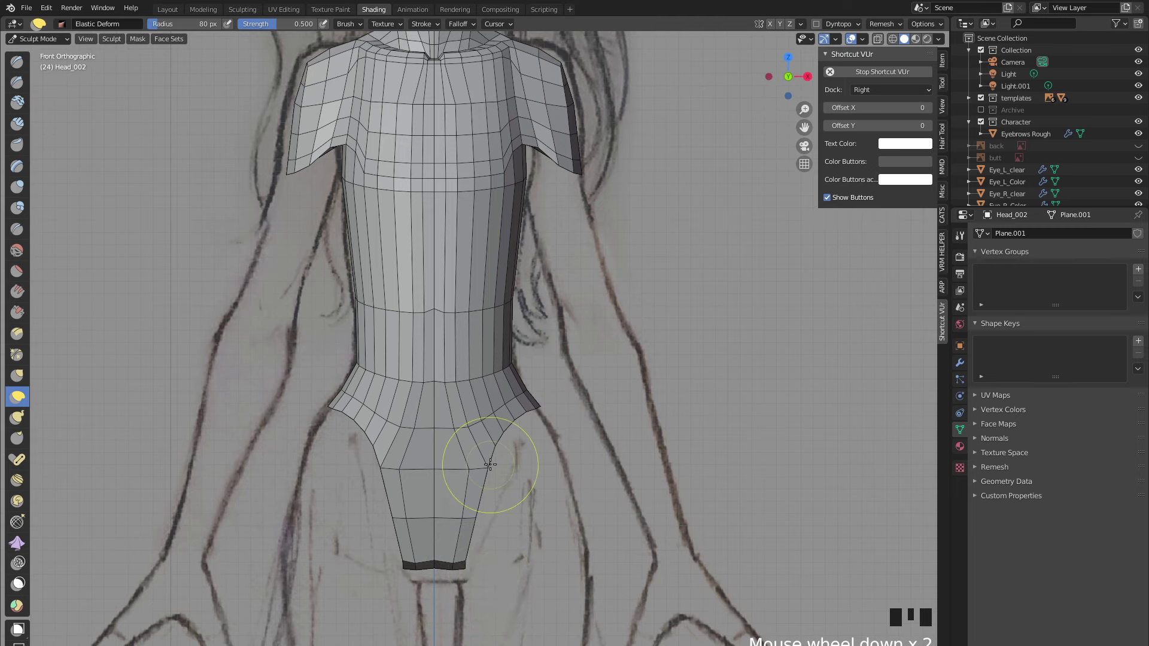
pyautogui.scroll(2, 490, 464)
pyautogui.moveTo(514, 466); pyautogui.dragTo(538, 471)
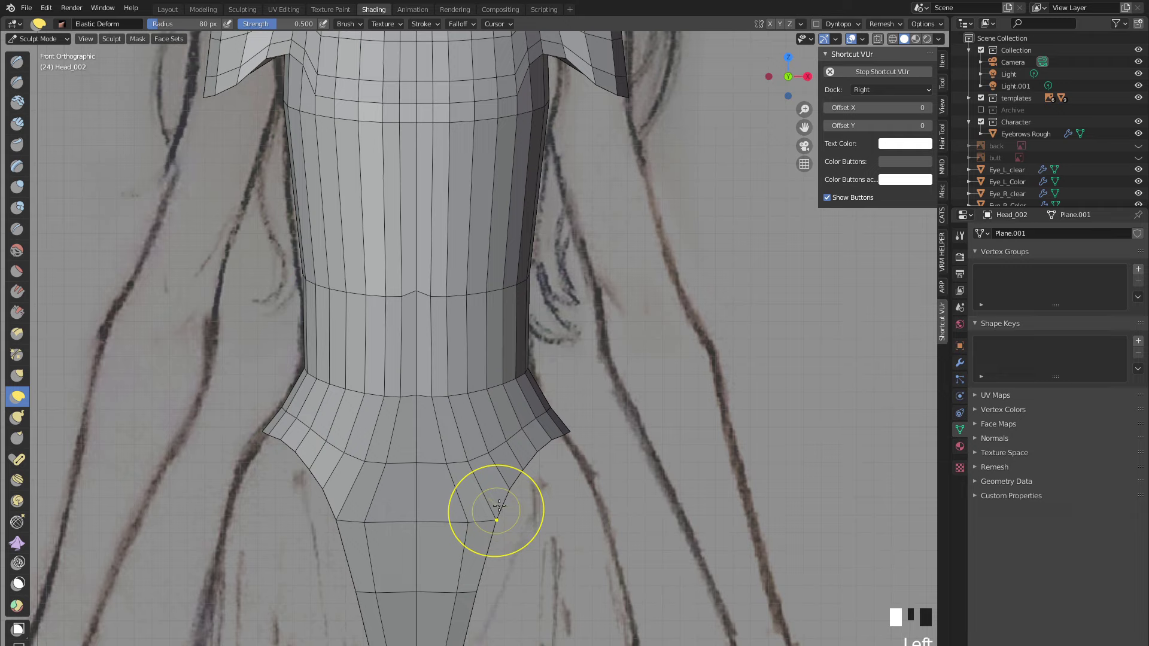
pyautogui.scroll(-4, 514, 475)
pyautogui.scroll(4, 444, 509)
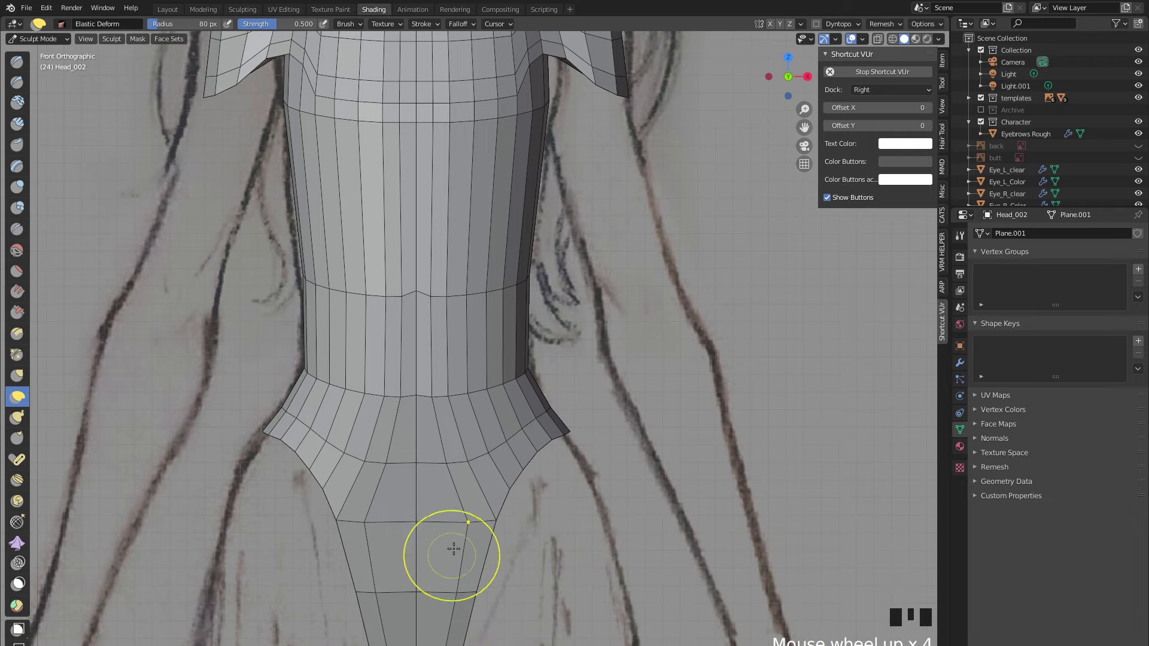
pyautogui.scroll(3, 448, 461)
pyautogui.moveTo(491, 398); pyautogui.dragTo(411, 396)
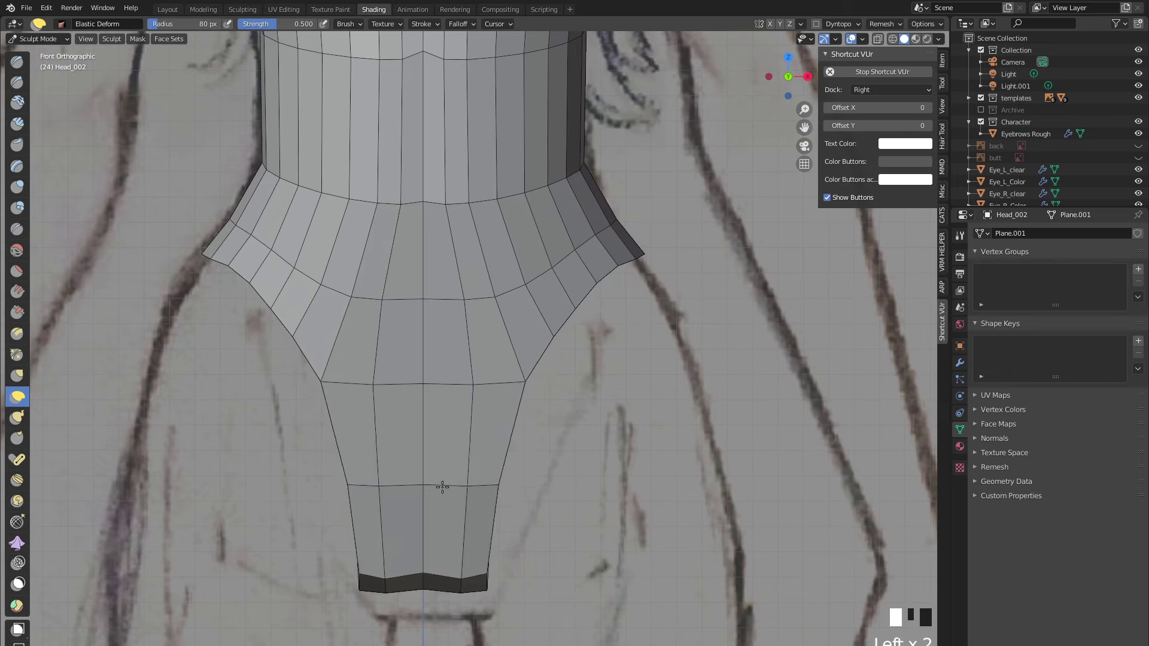
# - From below, sculpt the underside and back of the crotch strip with the Elastic Deform brush
pyautogui.scroll(-3, 526, 415)
pyautogui.moveTo(526, 416); pyautogui.dragTo(397, 277, button='middle')
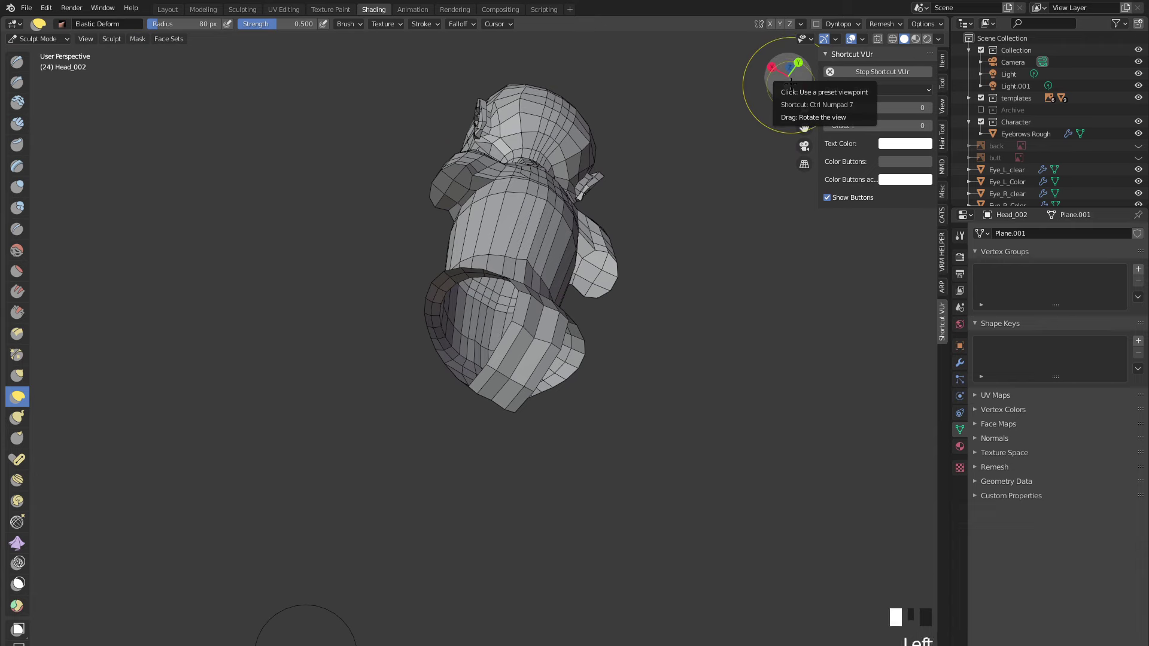
pyautogui.click(790, 80)
pyautogui.scroll(4, 443, 436)
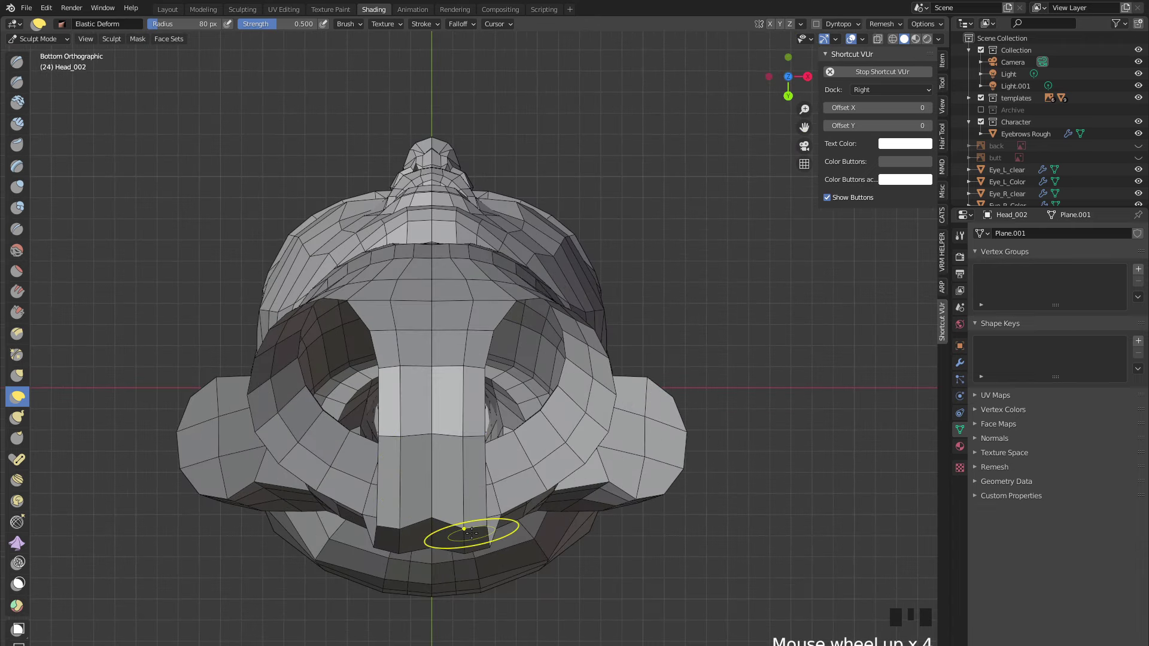
pyautogui.moveTo(471, 532)
pyautogui.mouseDown()
pyautogui.moveTo(418, 525)
pyautogui.moveTo(470, 532)
pyautogui.moveTo(468, 558)
pyautogui.mouseUp()
pyautogui.moveTo(446, 548); pyautogui.dragTo(447, 361, button='middle')
pyautogui.moveTo(442, 329)
pyautogui.mouseDown()
pyautogui.moveTo(417, 325)
pyautogui.moveTo(442, 327)
pyautogui.mouseUp()
# - In Edit Mode, slide the outer vertex on the back of the crotch strip toward the centre line, then return to Sculpt Mode
pyautogui.press('Tab')
pyautogui.click(461, 330)
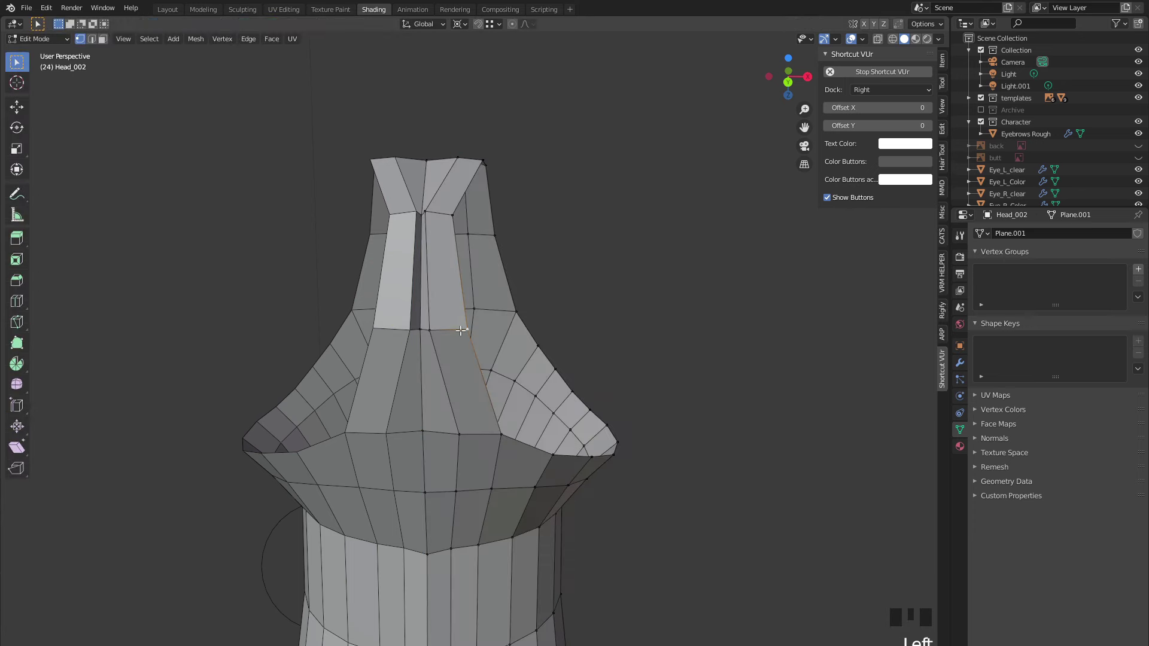
pyautogui.press('g')
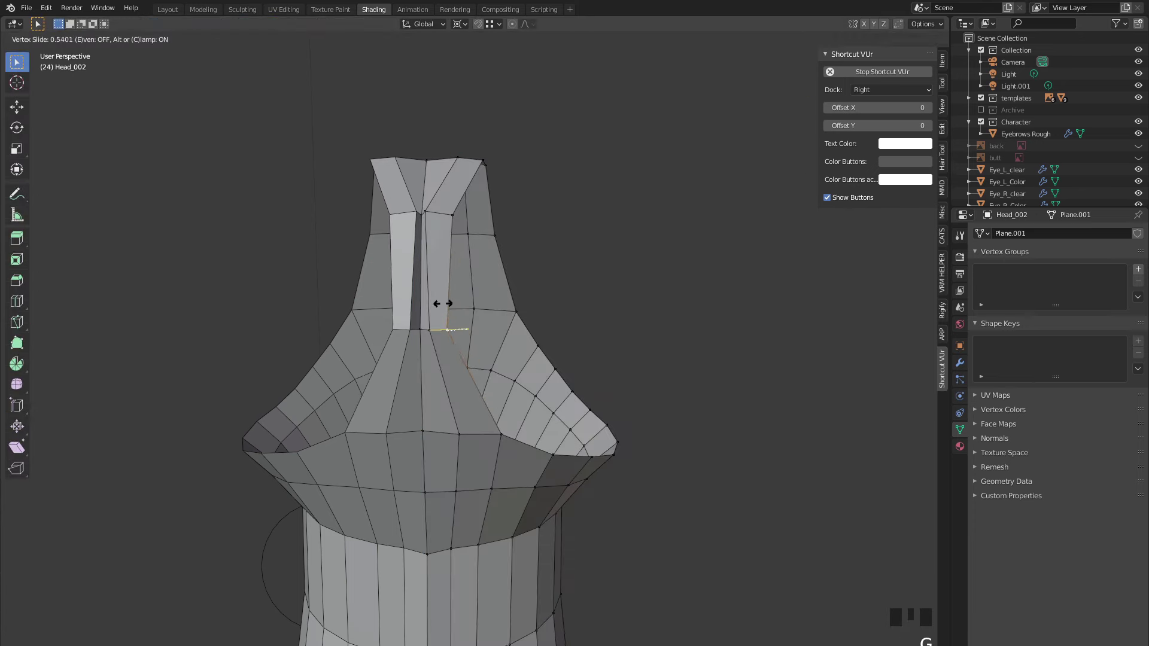
pyautogui.click(440, 304)
pyautogui.click(440, 220)
pyautogui.moveTo(440, 220)
pyautogui.mouseDown(button='middle')
pyautogui.moveTo(443, 364)
pyautogui.moveTo(481, 449)
pyautogui.moveTo(405, 441)
pyautogui.moveTo(294, 316)
pyautogui.moveTo(215, 335)
pyautogui.moveTo(334, 354)
pyautogui.moveTo(359, 377)
pyautogui.moveTo(395, 322)
pyautogui.moveTo(366, 361)
pyautogui.moveTo(556, 347)
pyautogui.moveTo(284, 351)
pyautogui.mouseUp(button='middle')
pyautogui.scroll(3, 376, 418)
pyautogui.press('Tab')
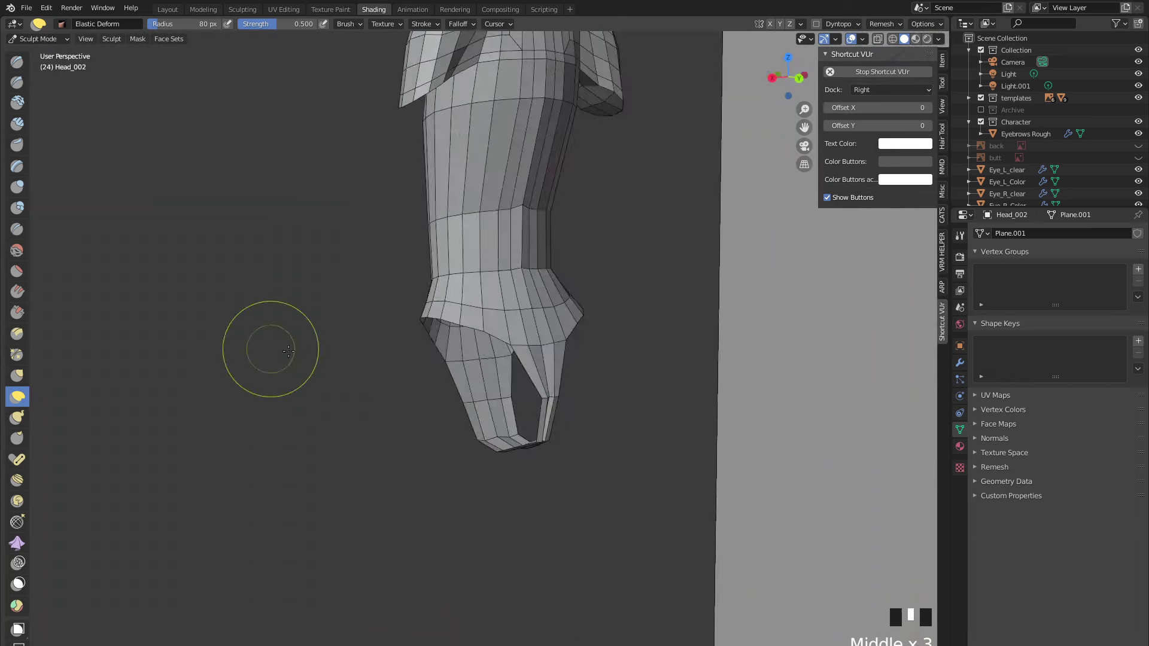
pyautogui.moveTo(370, 308)
pyautogui.mouseDown(button='middle')
pyautogui.moveTo(565, 359)
pyautogui.moveTo(454, 339)
pyautogui.moveTo(533, 331)
pyautogui.mouseUp(button='middle')
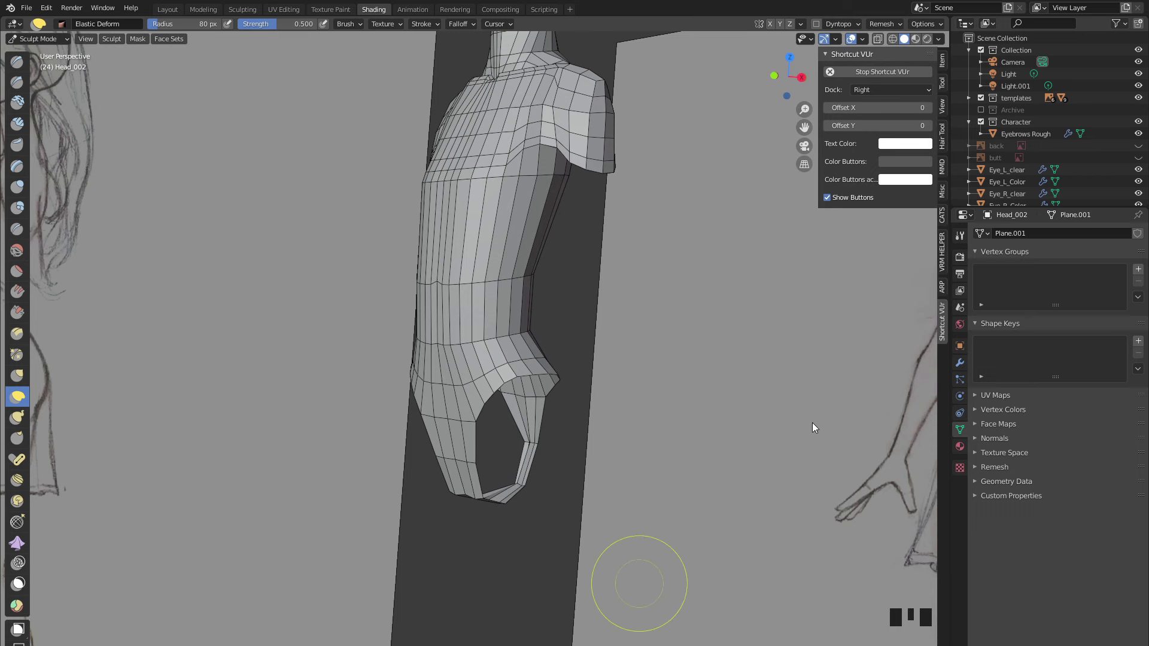
pyautogui.moveTo(598, 568)
pyautogui.mouseDown(button='middle')
pyautogui.moveTo(574, 556)
pyautogui.moveTo(505, 390)
pyautogui.moveTo(410, 389)
pyautogui.moveTo(490, 403)
pyautogui.mouseUp(button='middle')
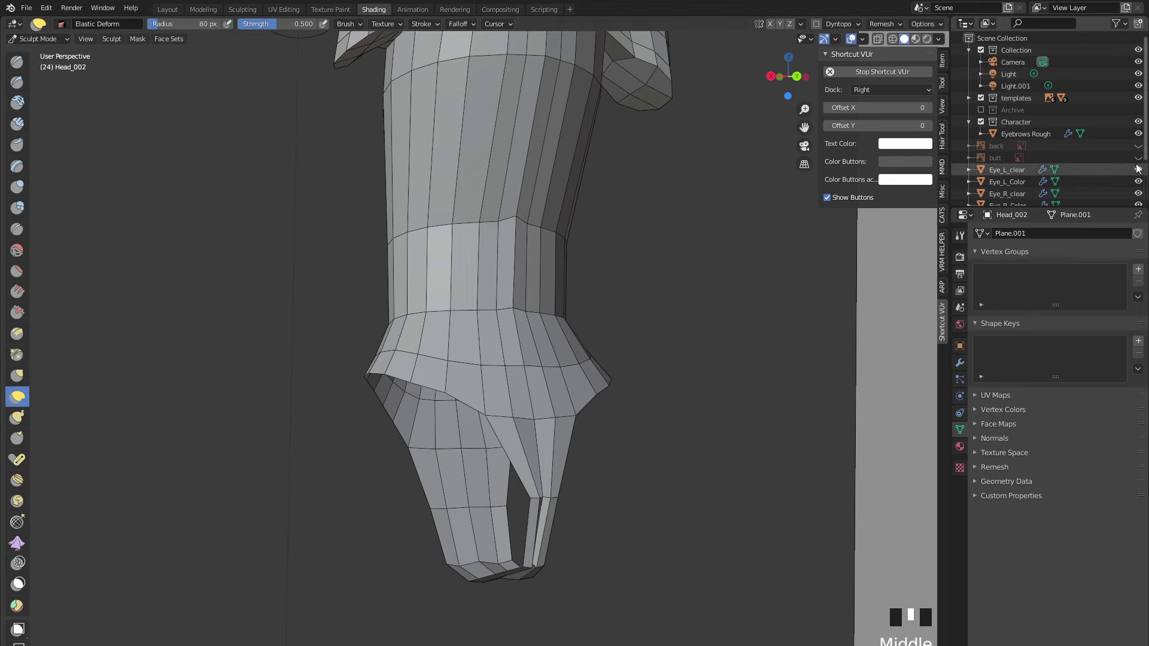
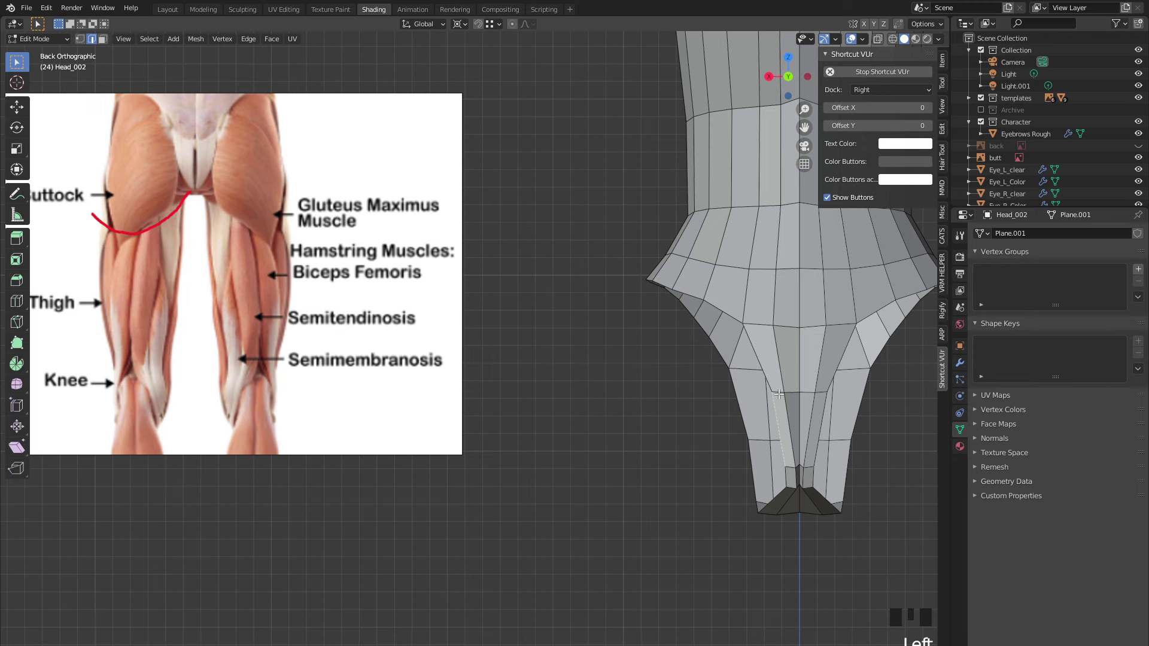
# - In the back view, extrude the side edge of the rear crotch strip about 0.02 m outward and slightly down beneath the buttock
pyautogui.press('g')
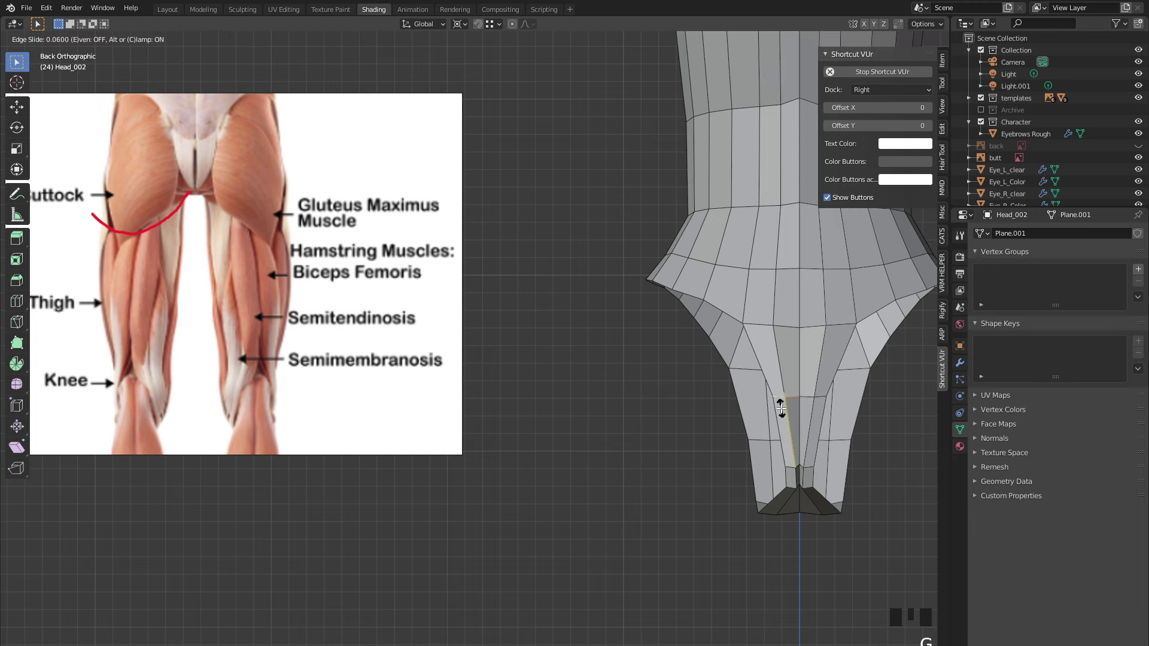
pyautogui.scroll(-2, 752, 428)
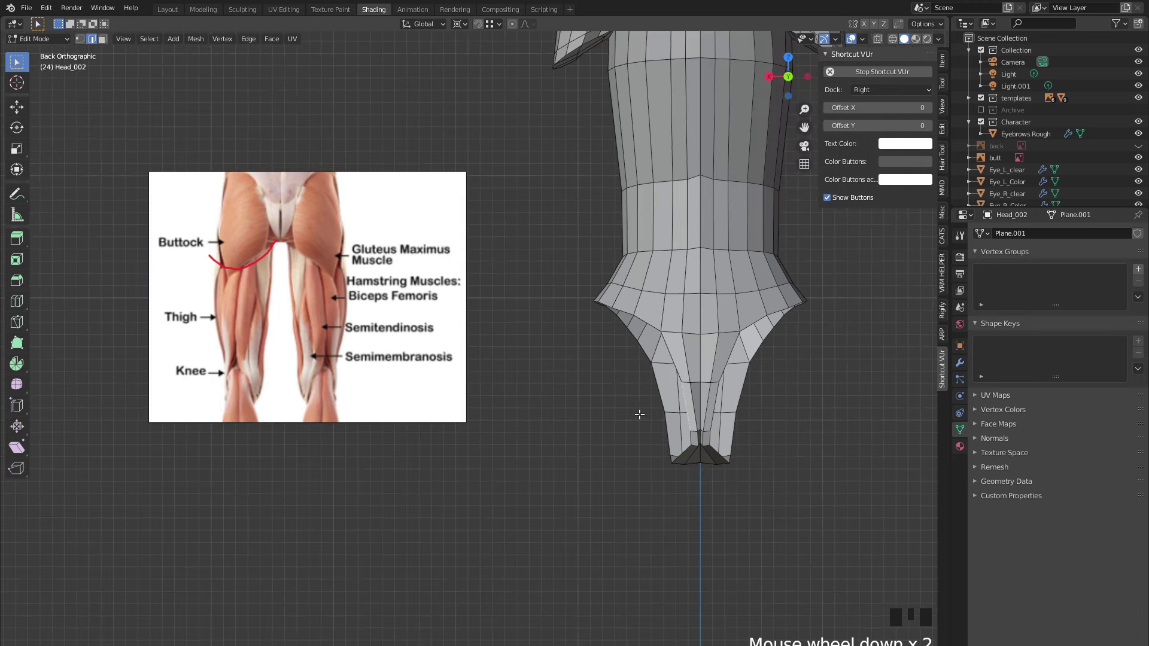
pyautogui.press('e')
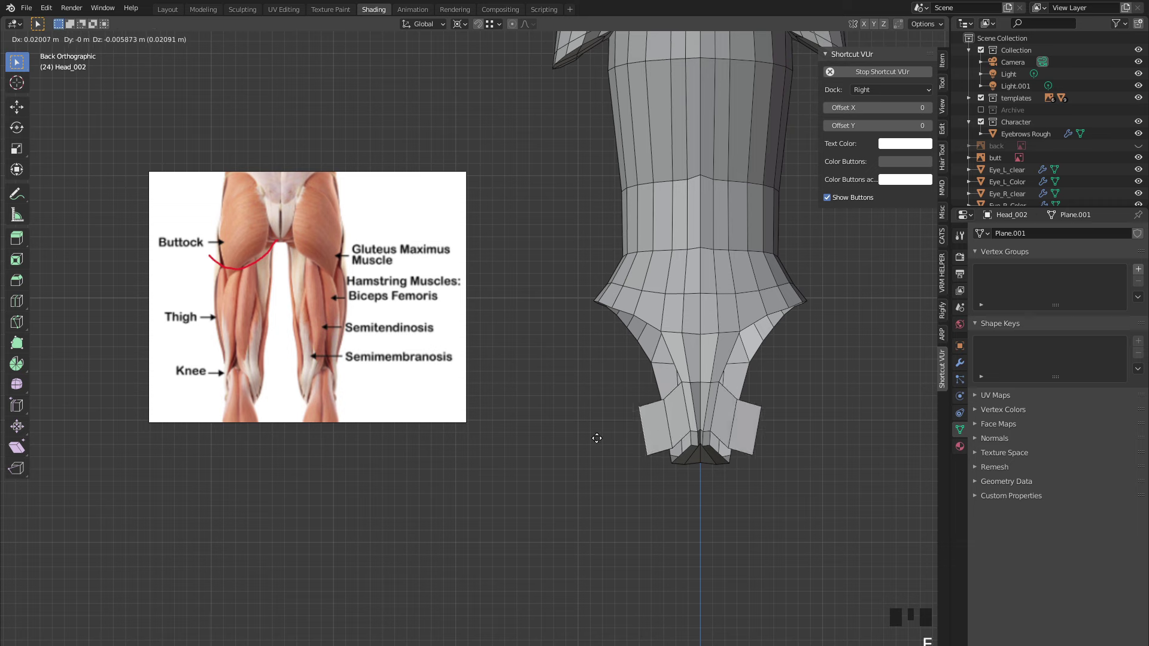
pyautogui.click(595, 441)
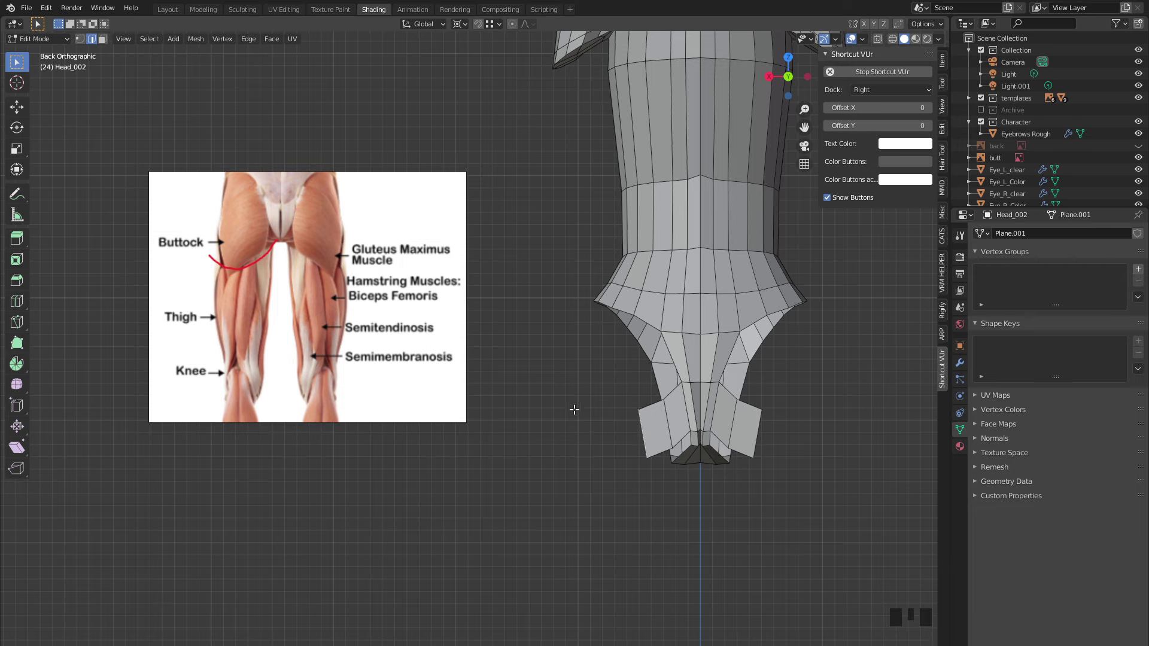
# - Set the transform pivot to Bounding Box Center and rotate the extruded edge upright
pyautogui.press('r')
pyautogui.click(459, 24)
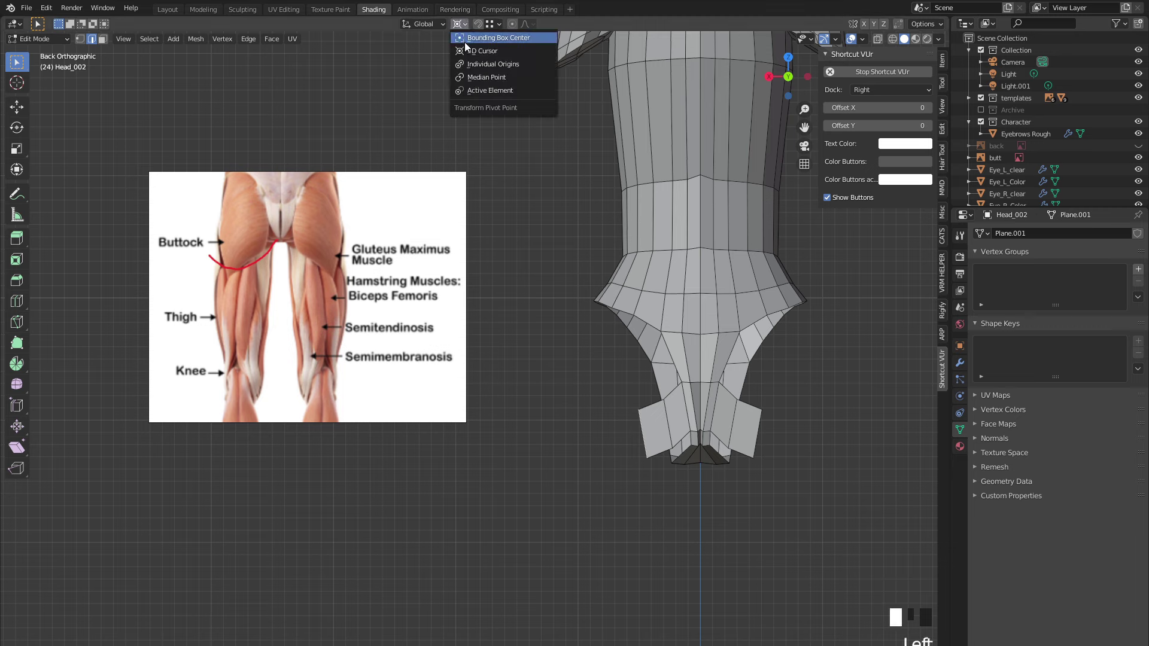
pyautogui.click(466, 40)
pyautogui.press('r')
pyautogui.click(611, 299)
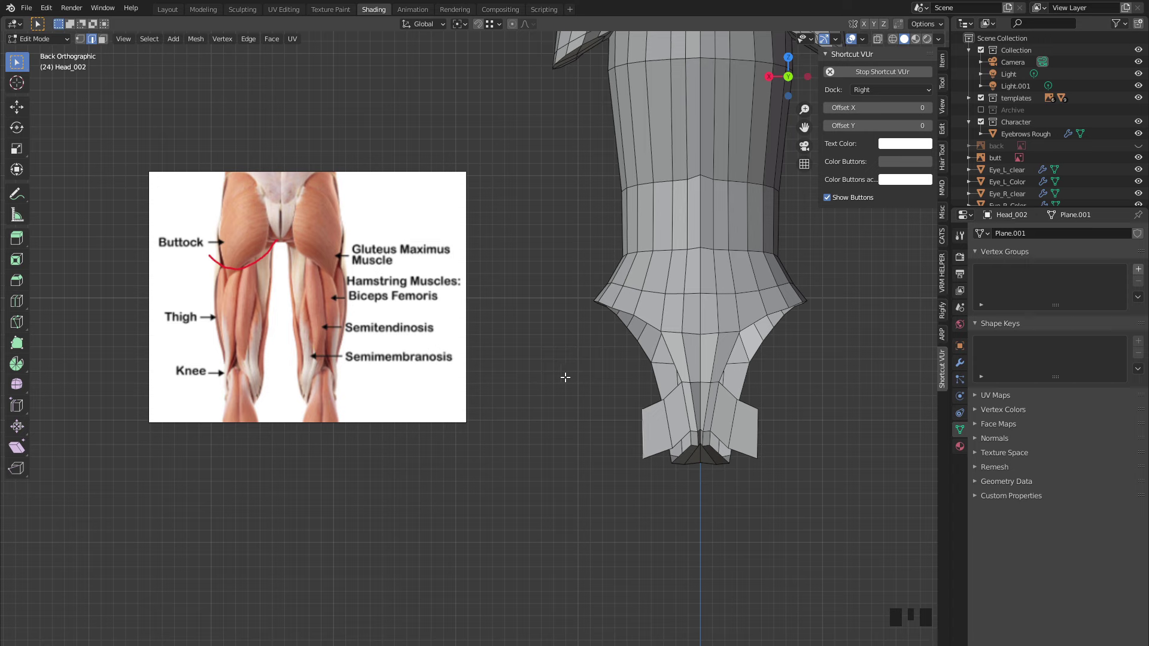
# - Extrude two more segments outward, rotating each new end edge to follow the red buttock curve in the anatomy reference
pyautogui.press('e')
pyautogui.click(531, 382)
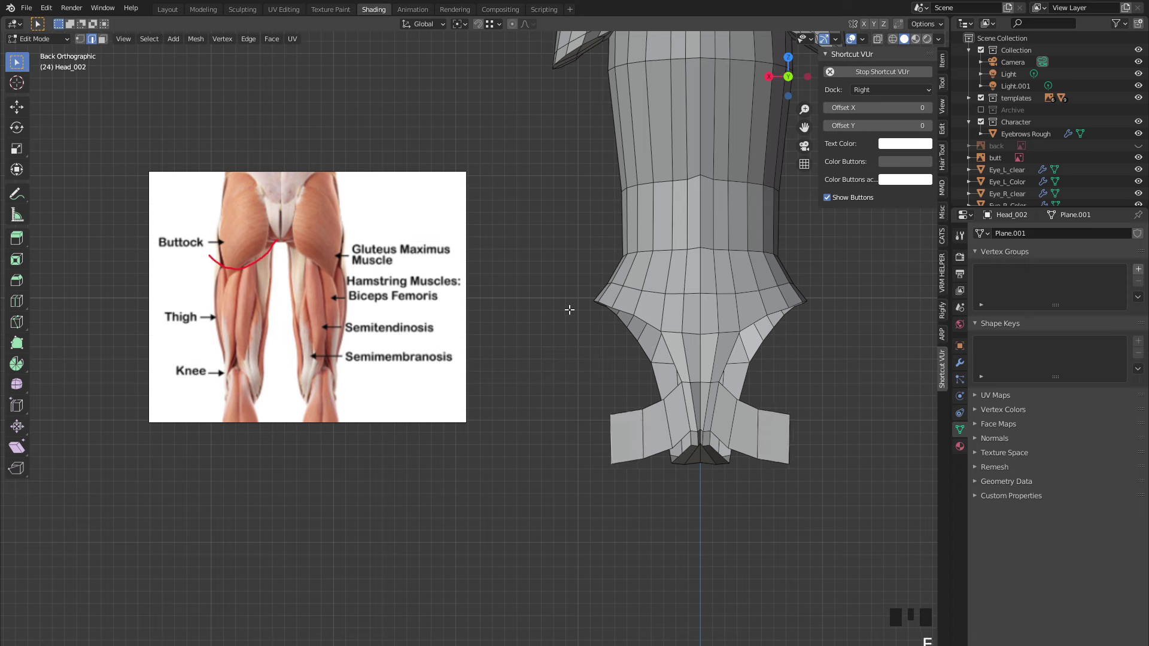
pyautogui.press('r')
pyautogui.click(590, 307)
pyautogui.press('e')
pyautogui.click(498, 368)
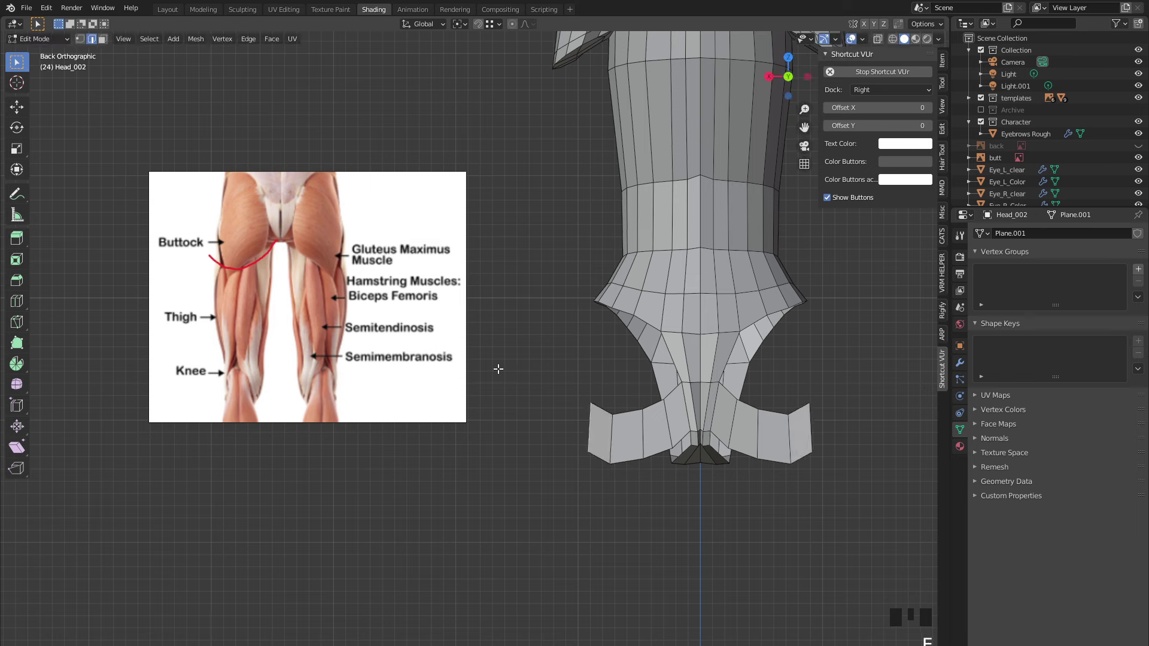
pyautogui.press('r')
pyautogui.click(559, 335)
# - Move the outer end edge of the buttock strip about 0.016 m forward along the Y axis
pyautogui.moveTo(533, 350); pyautogui.dragTo(632, 396, button='middle')
pyautogui.press('g')
pyautogui.press('y')
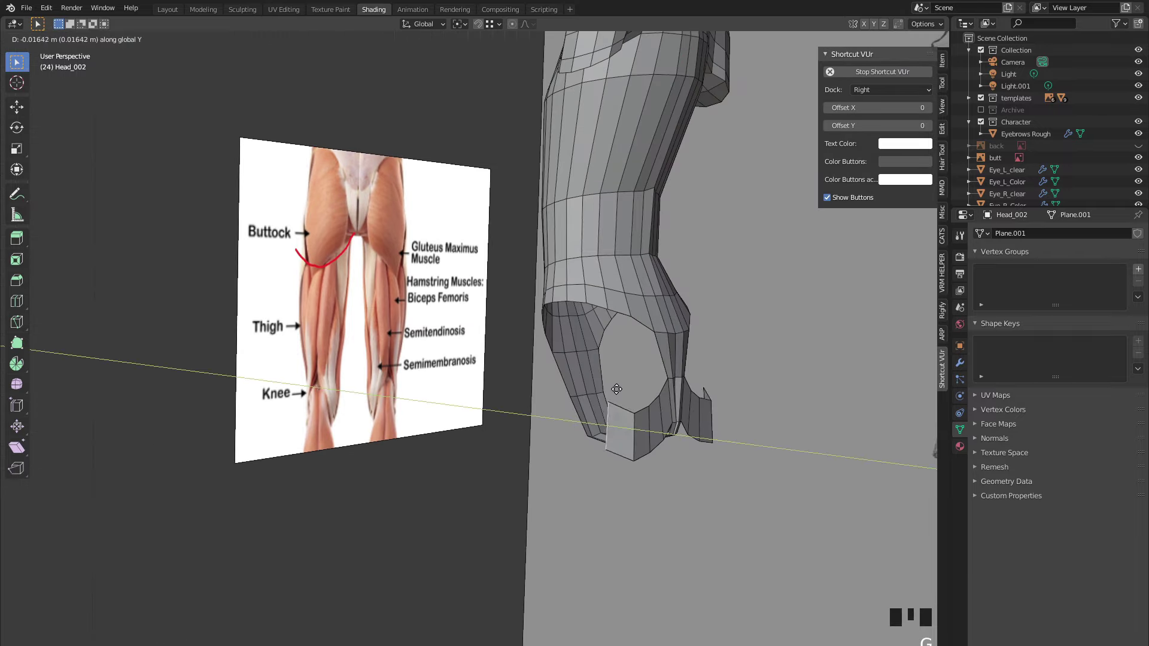
pyautogui.click(606, 389)
# - Extrude the strip's end edge about 0.02 m forward and up around the thigh, and rotate the new edge to follow the curve
pyautogui.press('e')
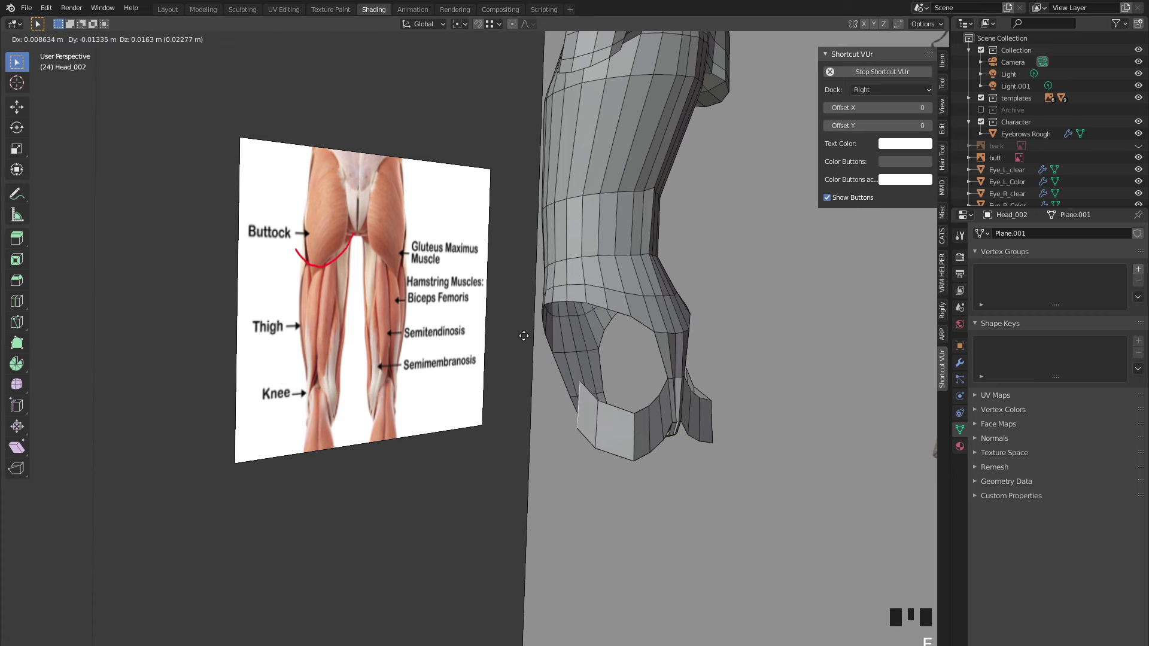
pyautogui.click(521, 330)
pyautogui.press('r')
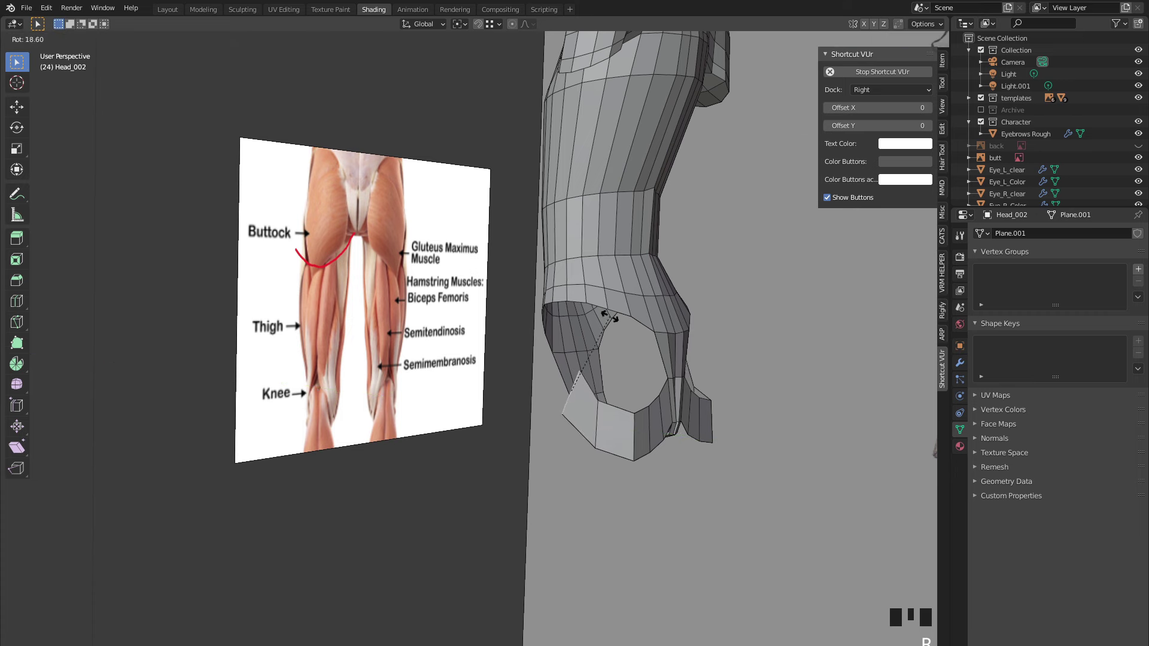
pyautogui.click(622, 336)
# - Extrude another segment up toward the hip opening, scale its end edge down and rotate it into line with the hip
pyautogui.moveTo(622, 336); pyautogui.dragTo(578, 302, button='middle')
pyautogui.press('e')
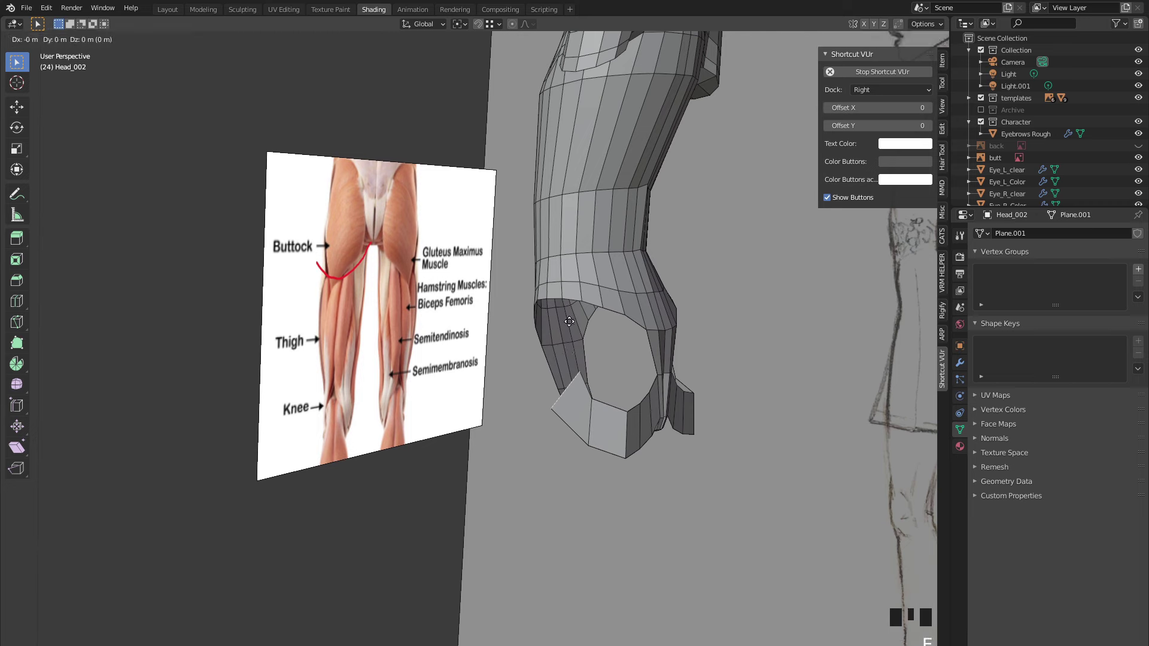
pyautogui.click(567, 293)
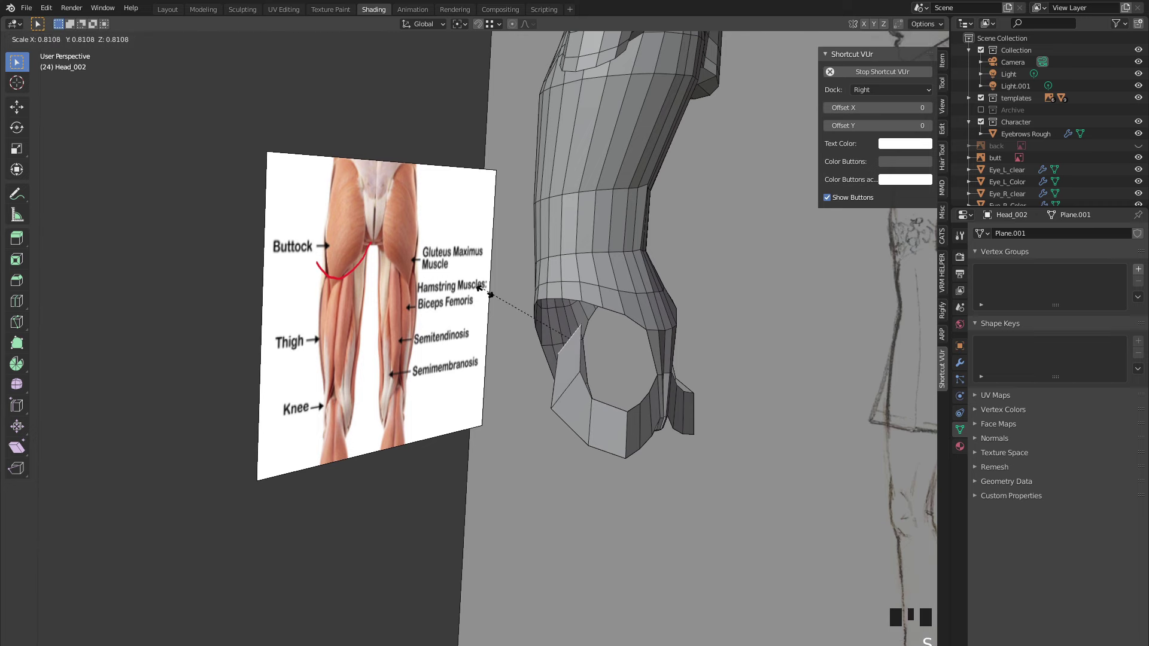
pyautogui.press('r')
pyautogui.click(579, 377)
# - Hide the butt reference image and fill a face between the strip's upper end edge and the side edge of the hip
pyautogui.moveTo(579, 377); pyautogui.dragTo(639, 377, button='middle')
pyautogui.click(1138, 157)
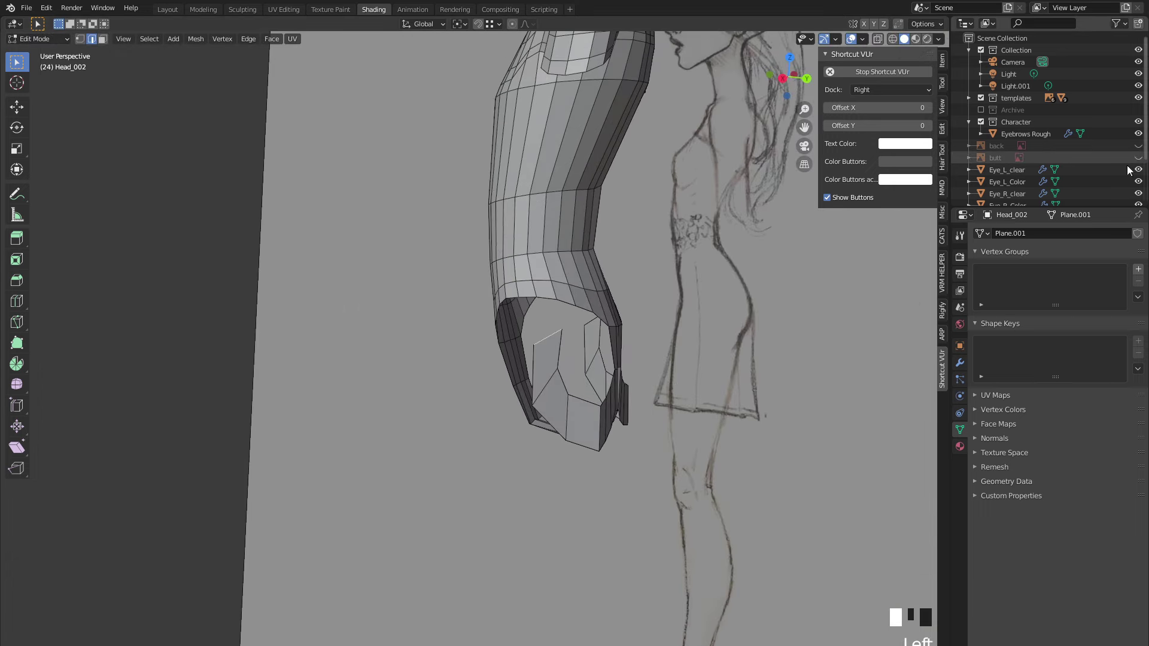
pyautogui.scroll(5, 558, 313)
pyautogui.moveTo(557, 313); pyautogui.dragTo(484, 348, button='middle')
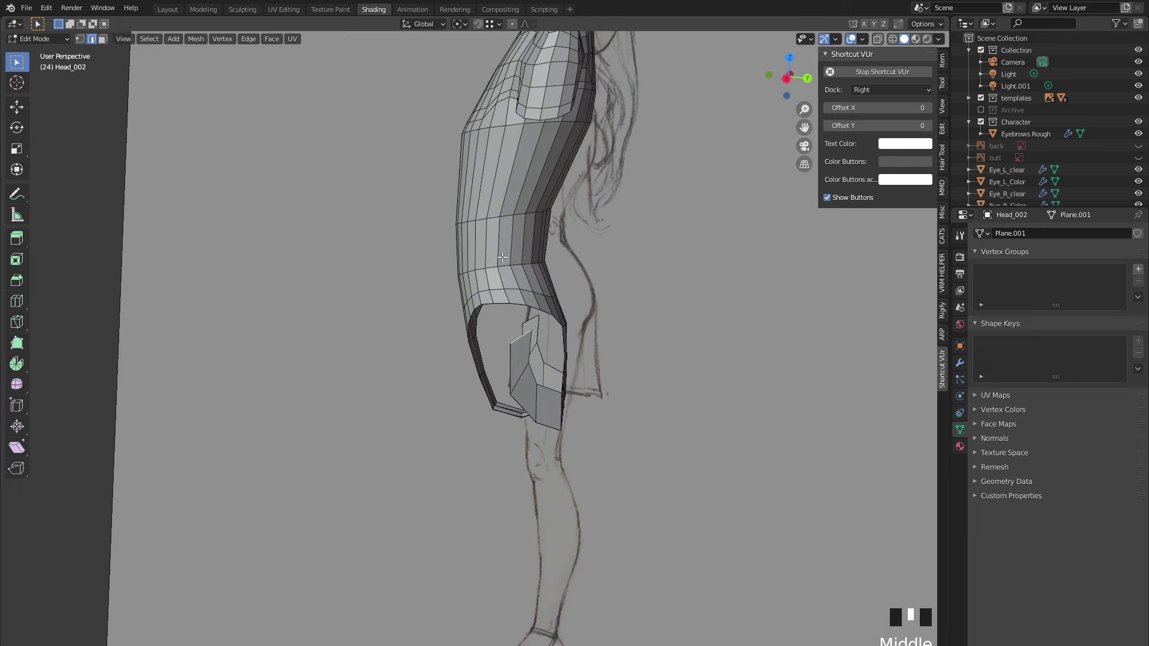
pyautogui.moveTo(492, 302); pyautogui.dragTo(531, 292, button='middle')
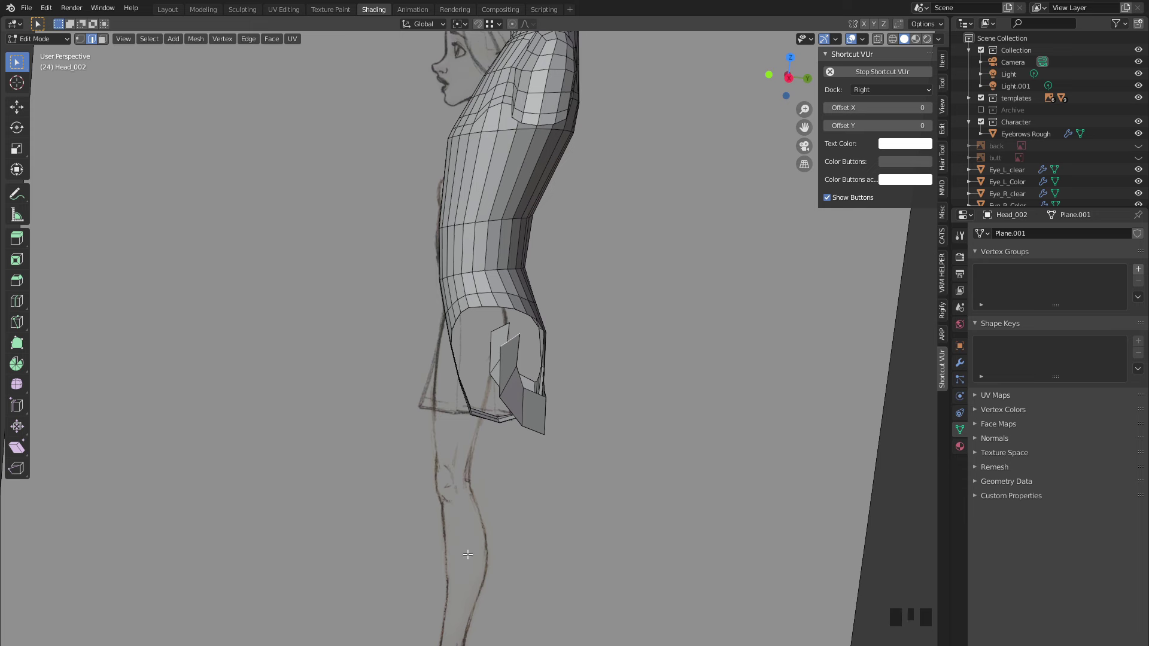
pyautogui.moveTo(522, 392); pyautogui.dragTo(487, 191, button='middle')
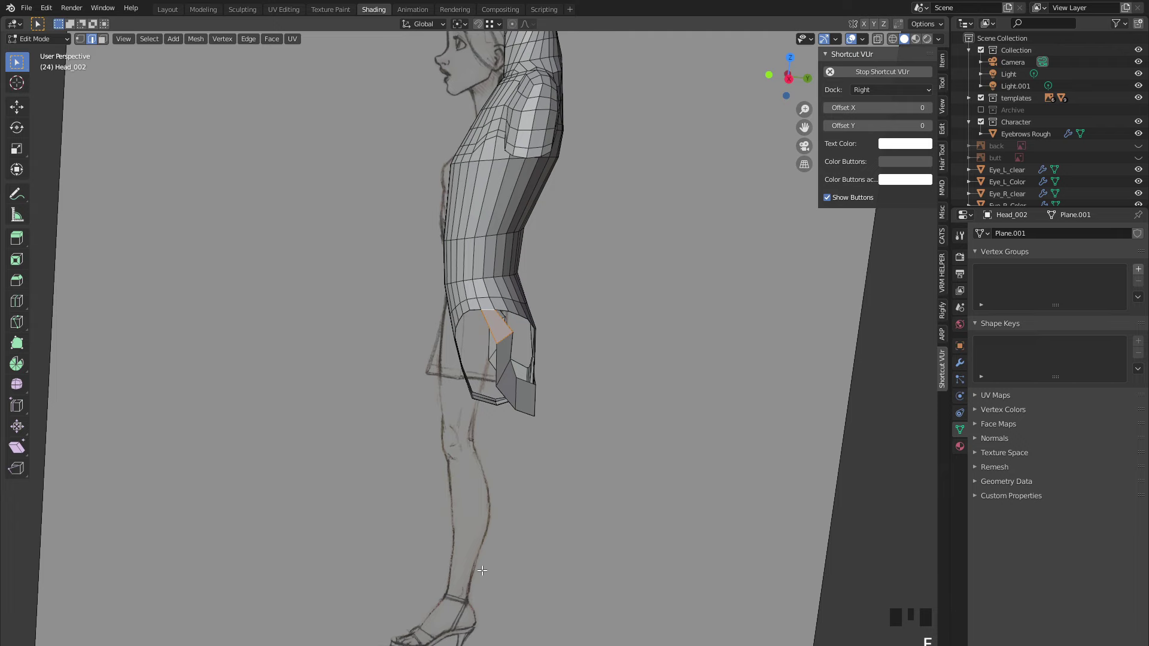
pyautogui.moveTo(481, 571); pyautogui.dragTo(406, 390, button='middle')
pyautogui.scroll(2, 436, 336)
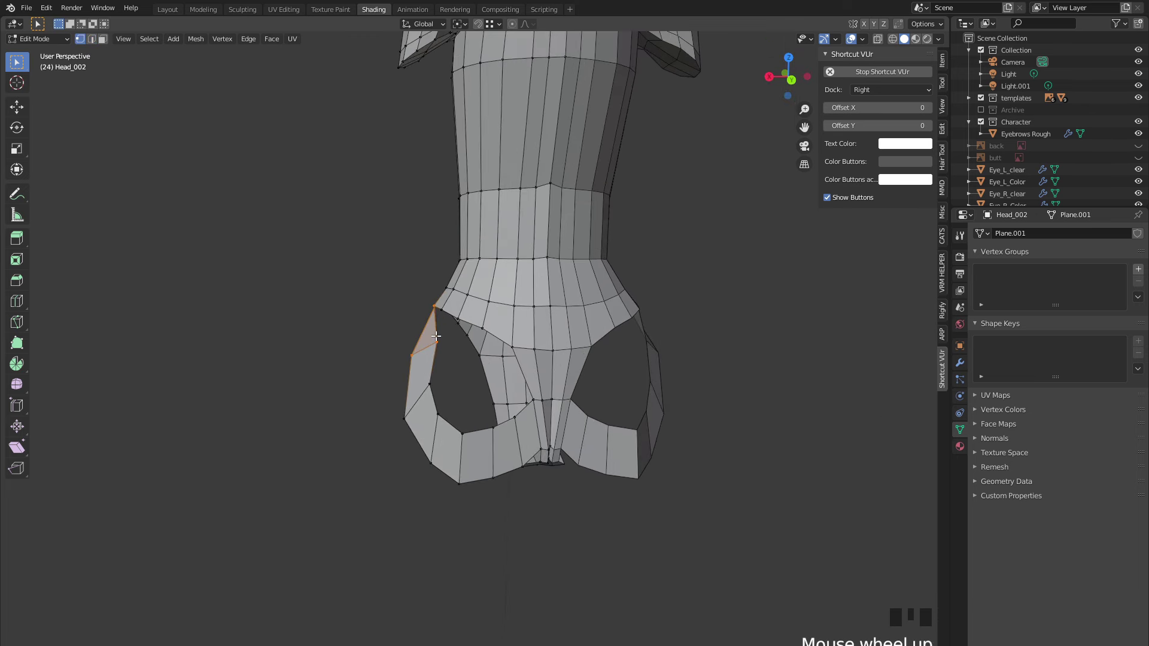
# - Return to Sculpt Mode and round the new side strip around the thigh opening from below with the Elastic Deform brush
pyautogui.click(421, 354)
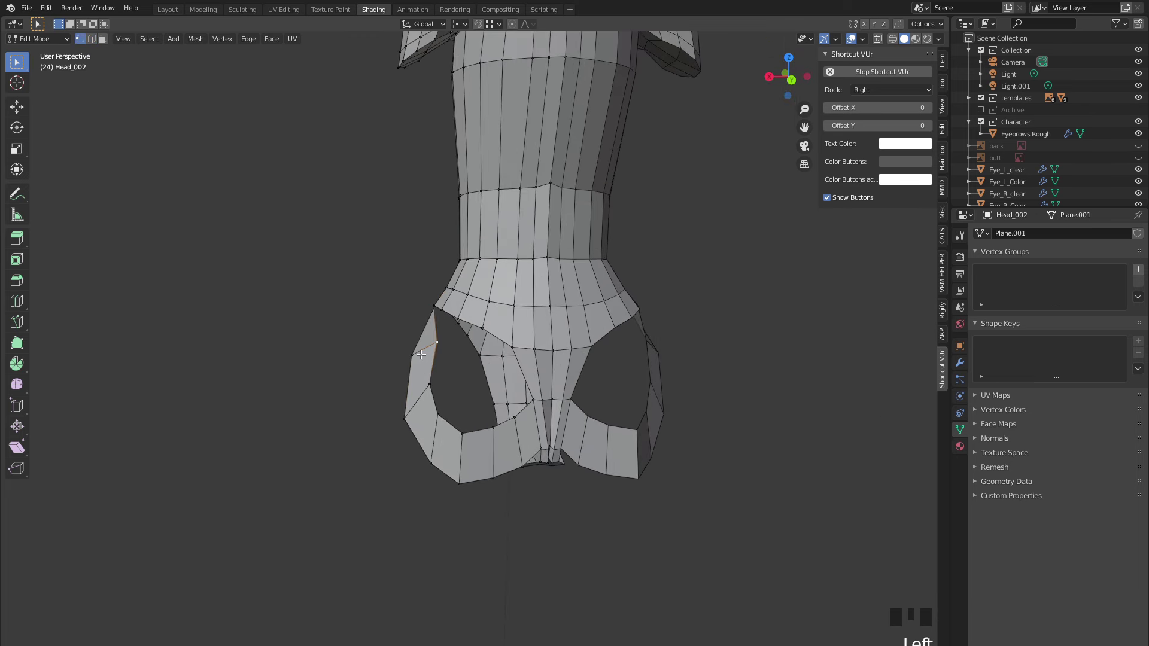
pyautogui.moveTo(413, 359)
pyautogui.mouseDown(button='middle')
pyautogui.moveTo(508, 316)
pyautogui.moveTo(449, 256)
pyautogui.moveTo(315, 351)
pyautogui.mouseUp(button='middle')
pyautogui.hotkey('ctrl', 'Tab')
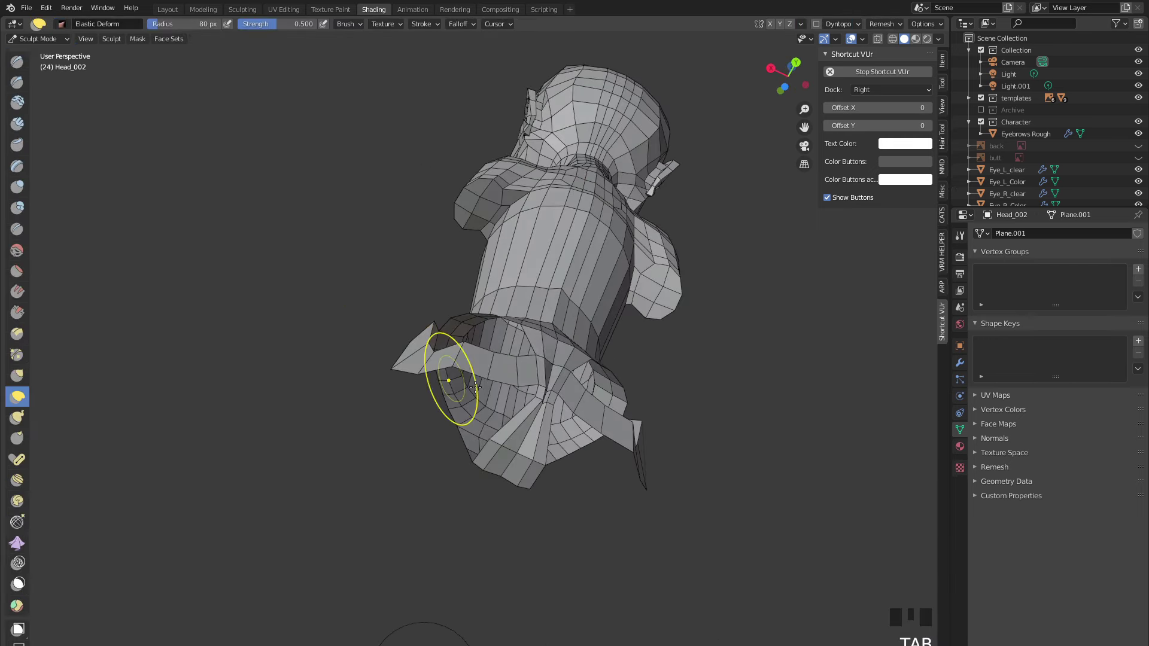
pyautogui.moveTo(474, 387); pyautogui.dragTo(368, 343, button='middle')
pyautogui.scroll(3, 367, 341)
pyautogui.click(406, 349)
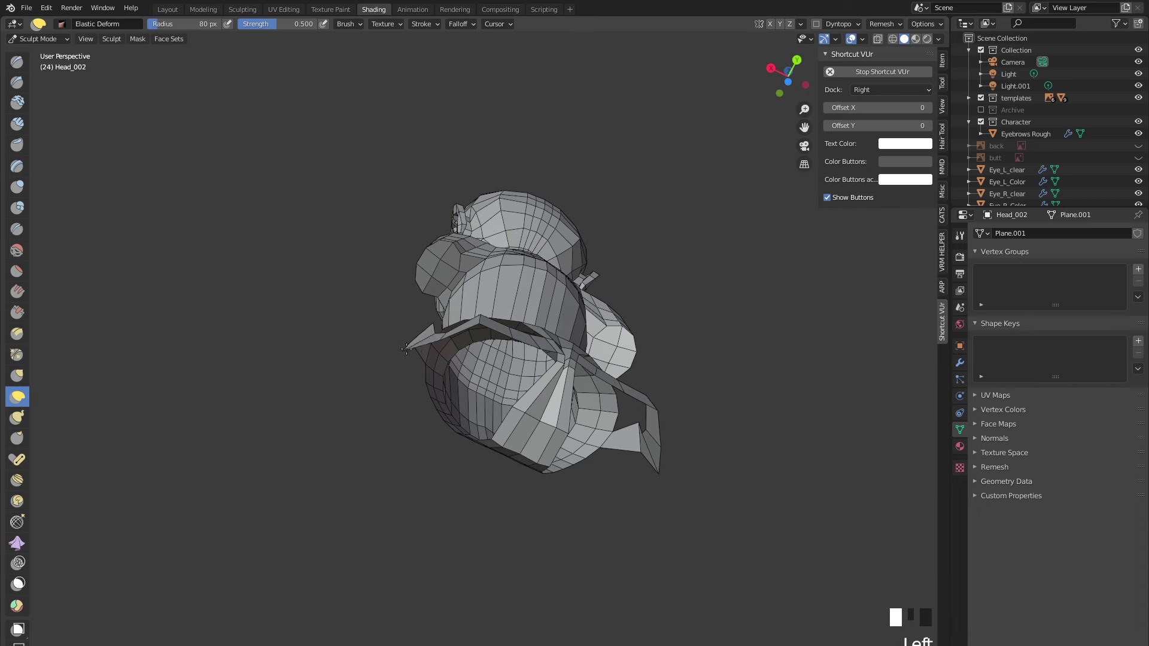
pyautogui.scroll(2, 475, 302)
pyautogui.moveTo(474, 303); pyautogui.dragTo(564, 257, button='middle')
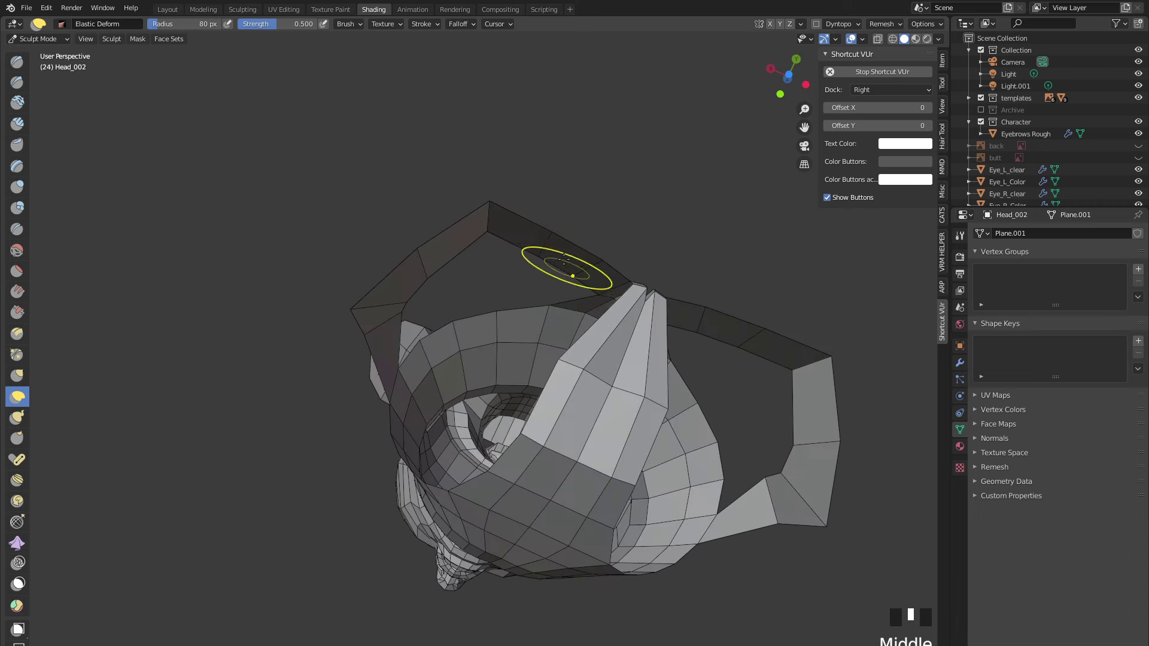
pyautogui.moveTo(565, 257)
pyautogui.mouseDown()
pyautogui.moveTo(547, 249)
pyautogui.moveTo(556, 231)
pyautogui.moveTo(584, 235)
pyautogui.moveTo(583, 253)
pyautogui.moveTo(487, 198)
pyautogui.moveTo(398, 277)
pyautogui.mouseUp()
pyautogui.moveTo(397, 277); pyautogui.dragTo(411, 252, button='middle')
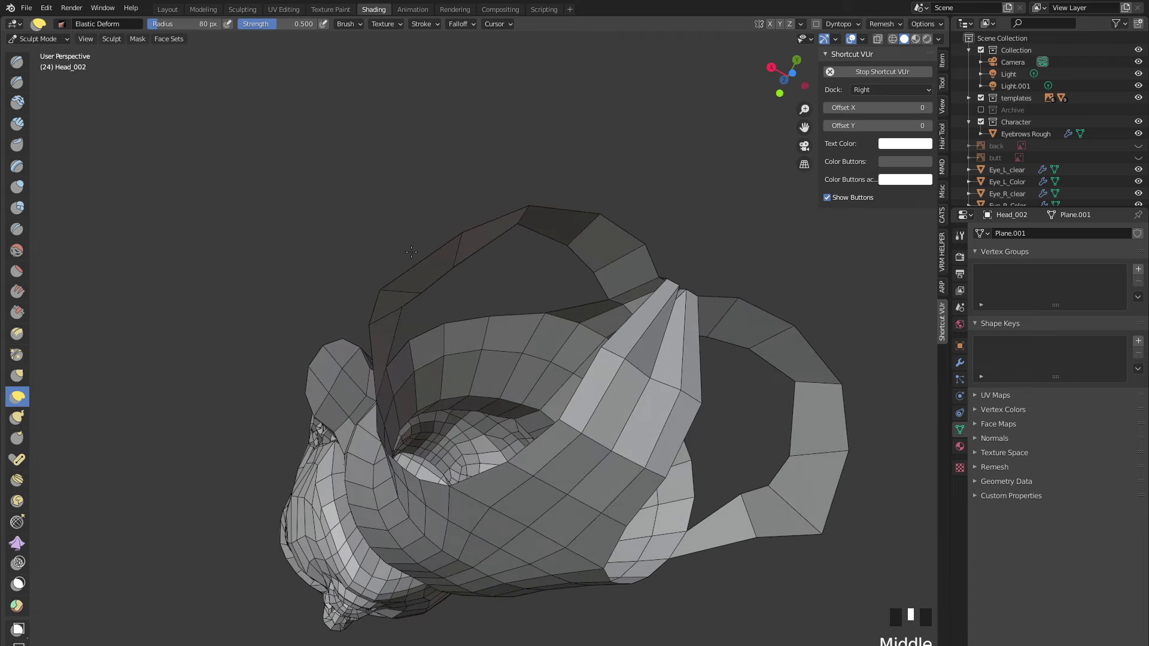
pyautogui.moveTo(398, 289); pyautogui.dragTo(406, 298)
# - From the side, even out the vertices of the side strip into a smooth band running from hip to buttock with Elastic Deform
pyautogui.moveTo(405, 297)
pyautogui.mouseDown(button='middle')
pyautogui.moveTo(577, 313)
pyautogui.moveTo(495, 393)
pyautogui.moveTo(508, 397)
pyautogui.mouseUp(button='middle')
pyautogui.moveTo(508, 397); pyautogui.dragTo(517, 364)
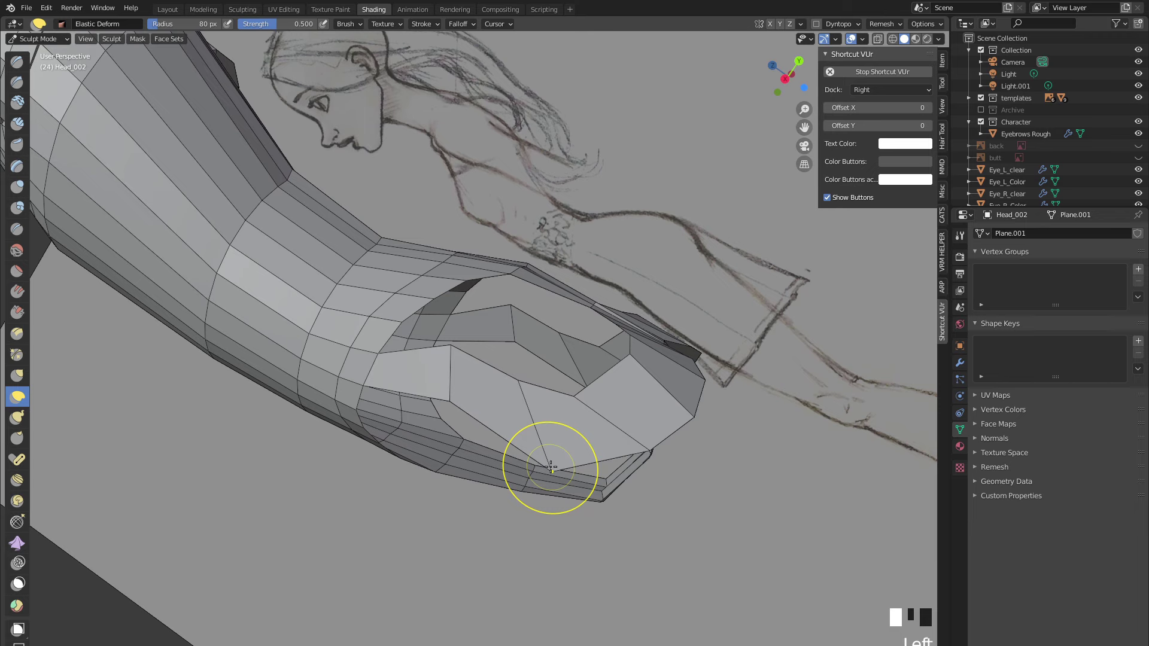
pyautogui.moveTo(553, 473); pyautogui.dragTo(532, 326)
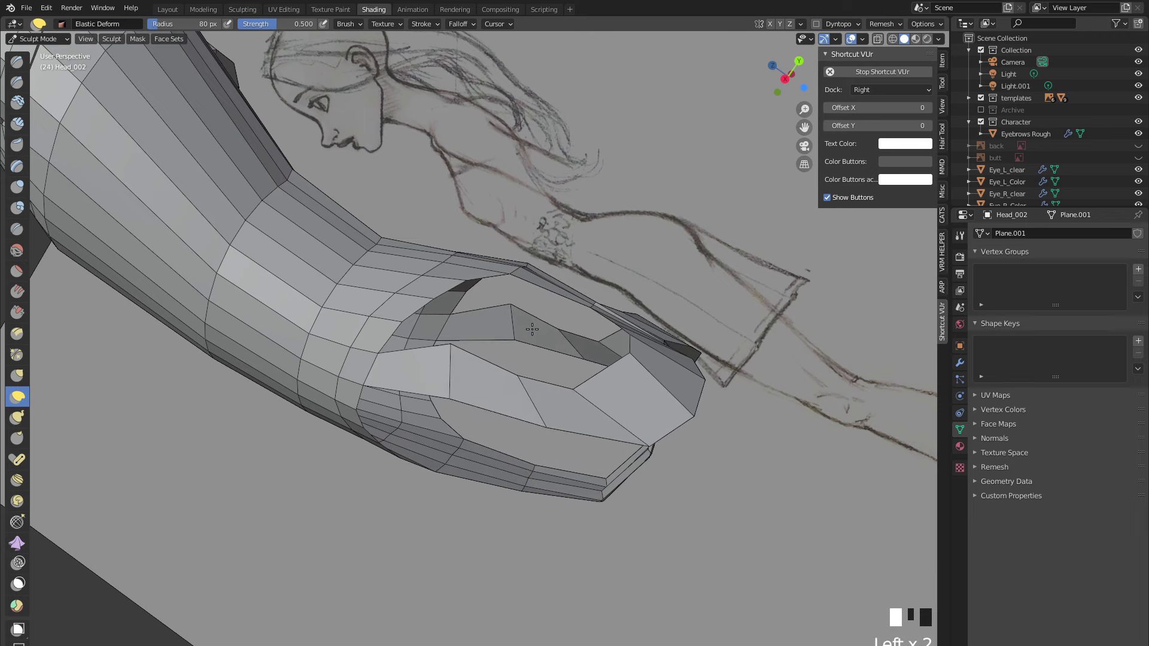
pyautogui.moveTo(576, 386)
pyautogui.mouseDown()
pyautogui.moveTo(647, 353)
pyautogui.moveTo(565, 389)
pyautogui.moveTo(554, 367)
pyautogui.moveTo(475, 359)
pyautogui.moveTo(457, 344)
pyautogui.moveTo(460, 391)
pyautogui.moveTo(483, 390)
pyautogui.mouseUp()
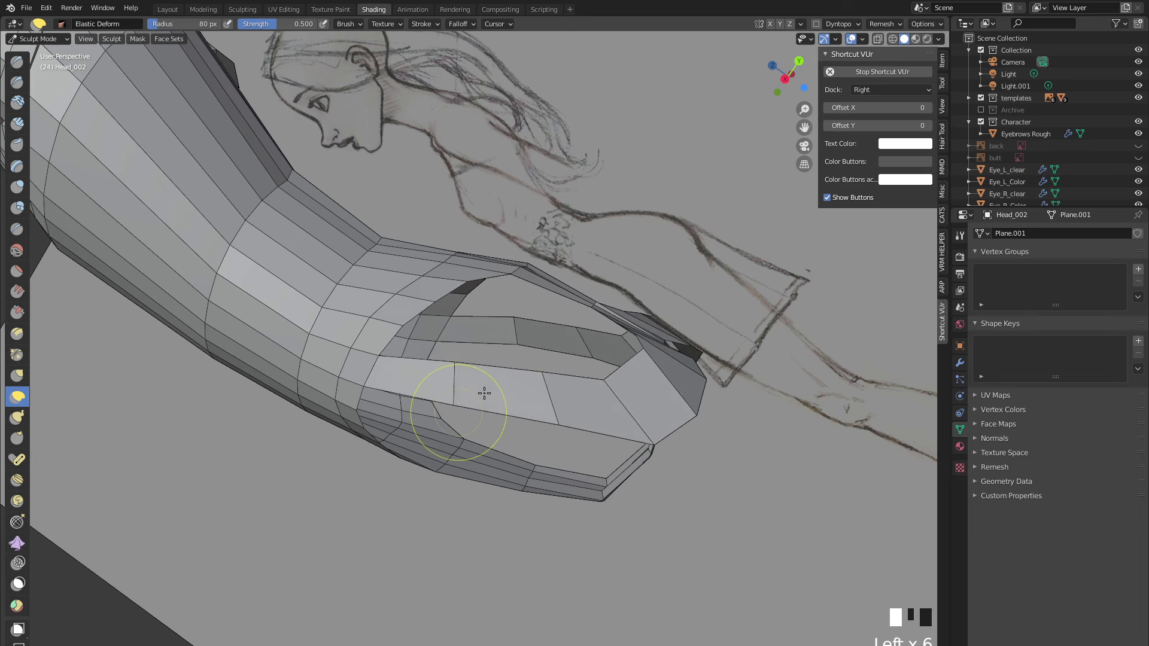
# - From below, pull the rear crotch strip beneath the buttocks backward into a rounder arc with Elastic Deform
pyautogui.moveTo(482, 390)
pyautogui.mouseDown(button='middle')
pyautogui.moveTo(385, 371)
pyautogui.moveTo(423, 380)
pyautogui.moveTo(455, 340)
pyautogui.moveTo(388, 300)
pyautogui.moveTo(469, 313)
pyautogui.mouseUp(button='middle')
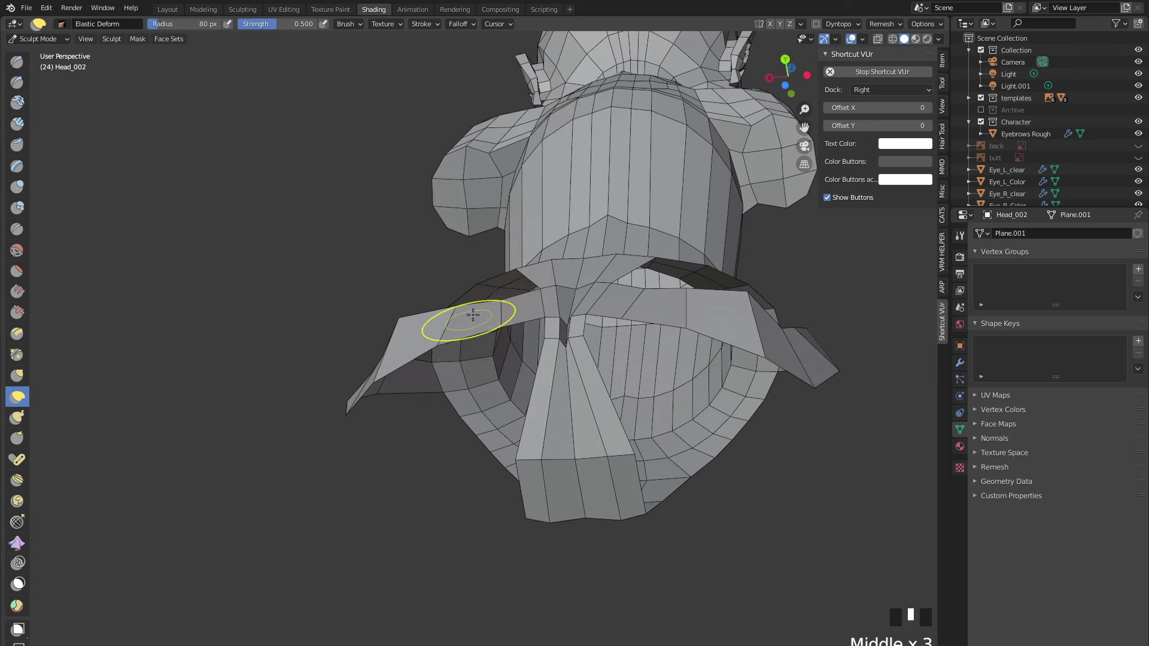
pyautogui.moveTo(495, 301); pyautogui.dragTo(503, 280)
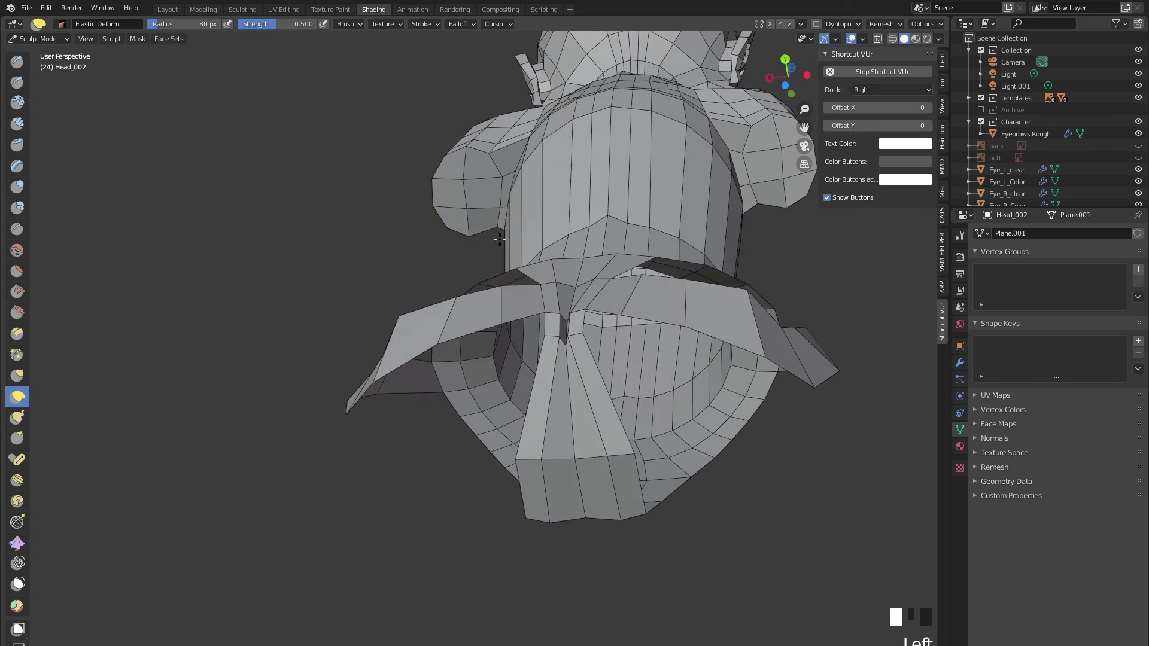
pyautogui.moveTo(503, 280); pyautogui.dragTo(509, 250, button='middle')
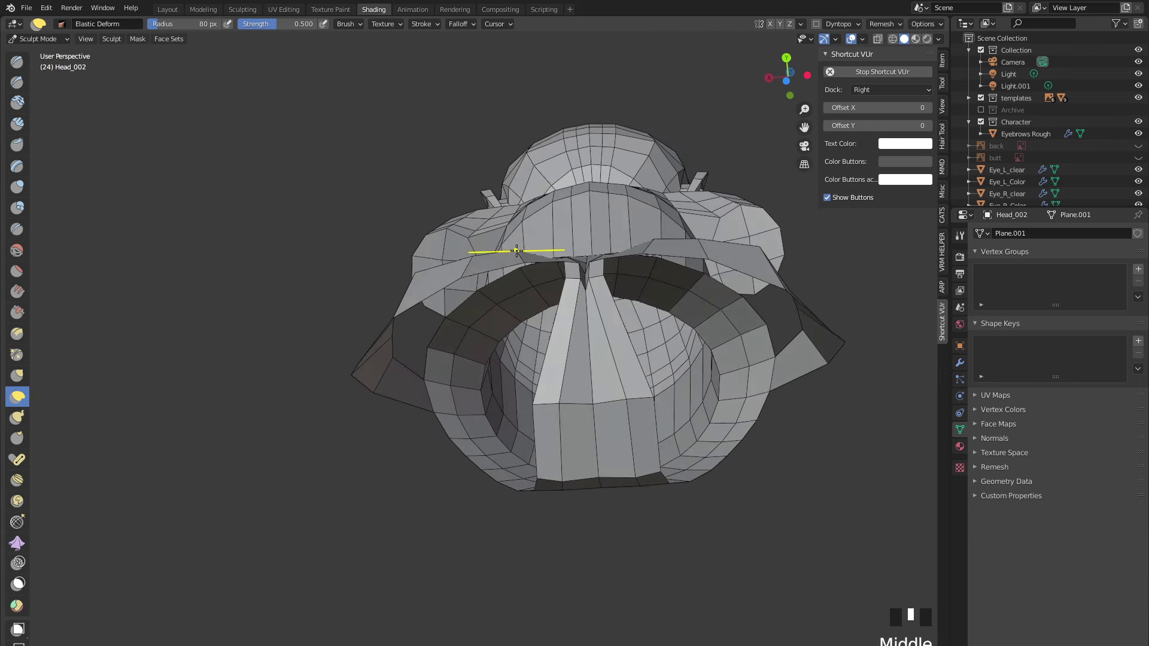
pyautogui.moveTo(510, 250)
pyautogui.mouseDown()
pyautogui.moveTo(512, 192)
pyautogui.moveTo(462, 268)
pyautogui.moveTo(460, 179)
pyautogui.mouseUp()
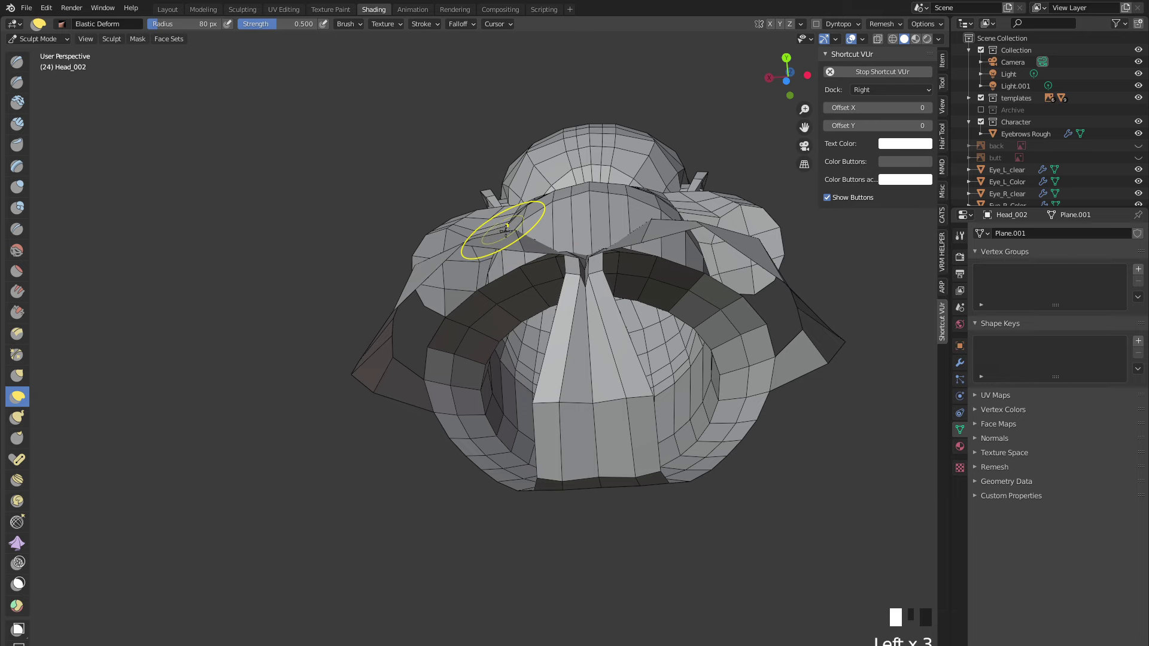
pyautogui.moveTo(512, 251); pyautogui.dragTo(525, 213)
# - In the right orthographic view, pull the rear strip's back vertices outward to meet the sketch's buttock outline
pyautogui.moveTo(439, 223)
pyautogui.mouseDown(button='middle')
pyautogui.moveTo(474, 257)
pyautogui.moveTo(447, 301)
pyautogui.moveTo(474, 239)
pyautogui.moveTo(554, 329)
pyautogui.moveTo(607, 334)
pyautogui.mouseUp(button='middle')
pyautogui.scroll(-2, 475, 238)
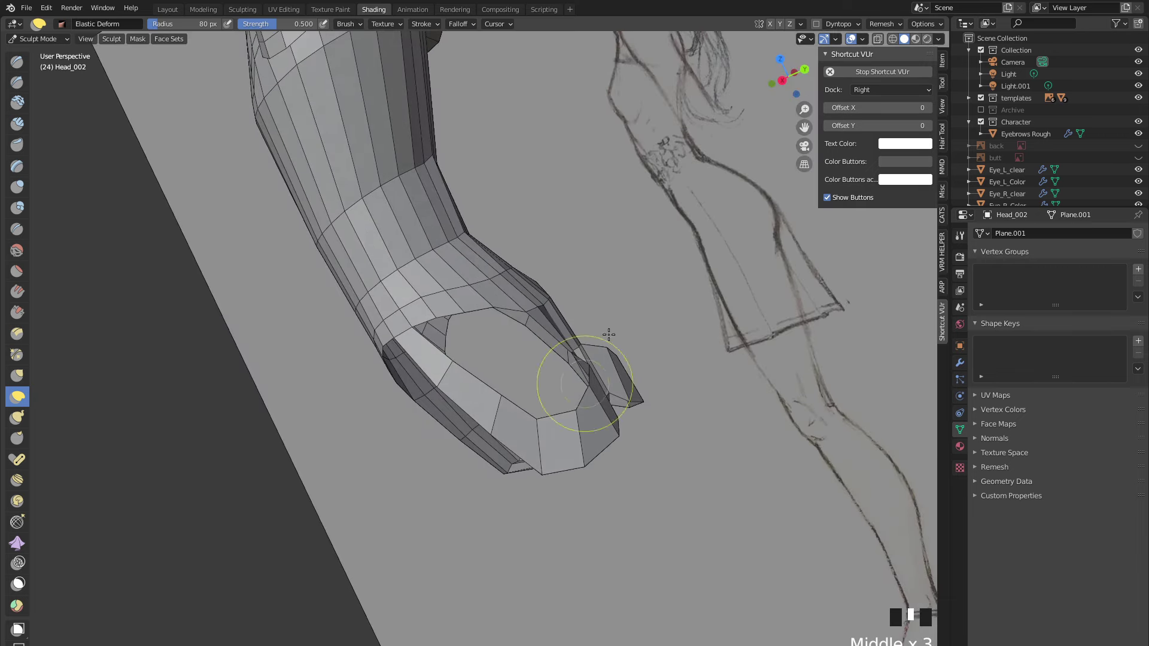
pyautogui.click(792, 72)
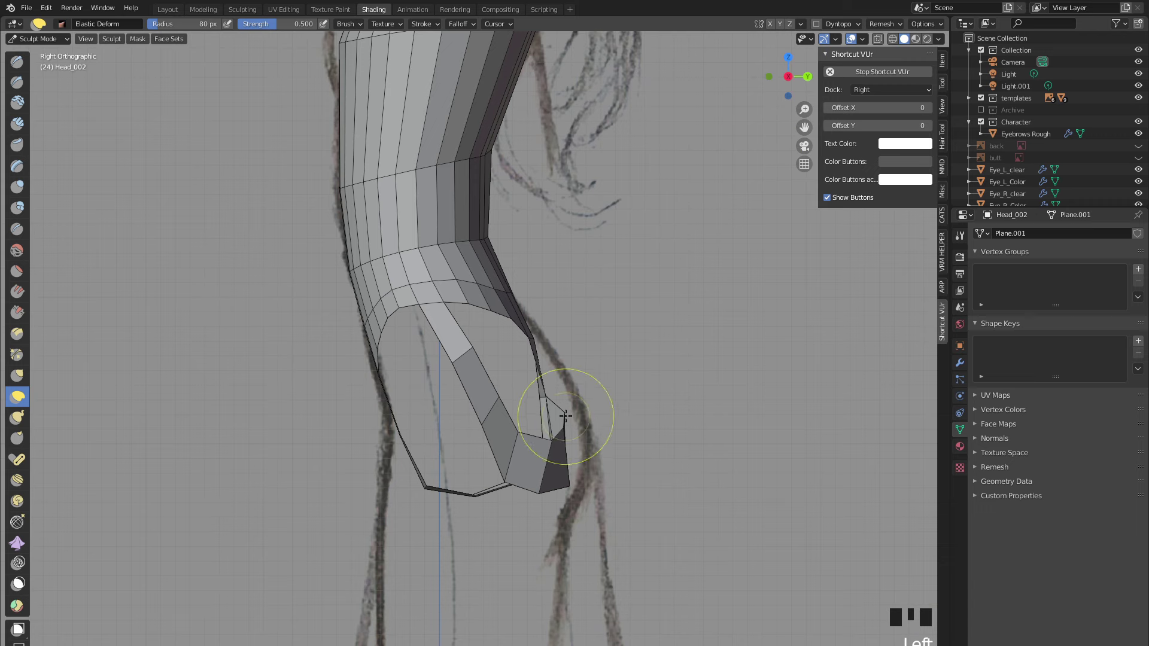
pyautogui.moveTo(563, 411); pyautogui.dragTo(594, 402)
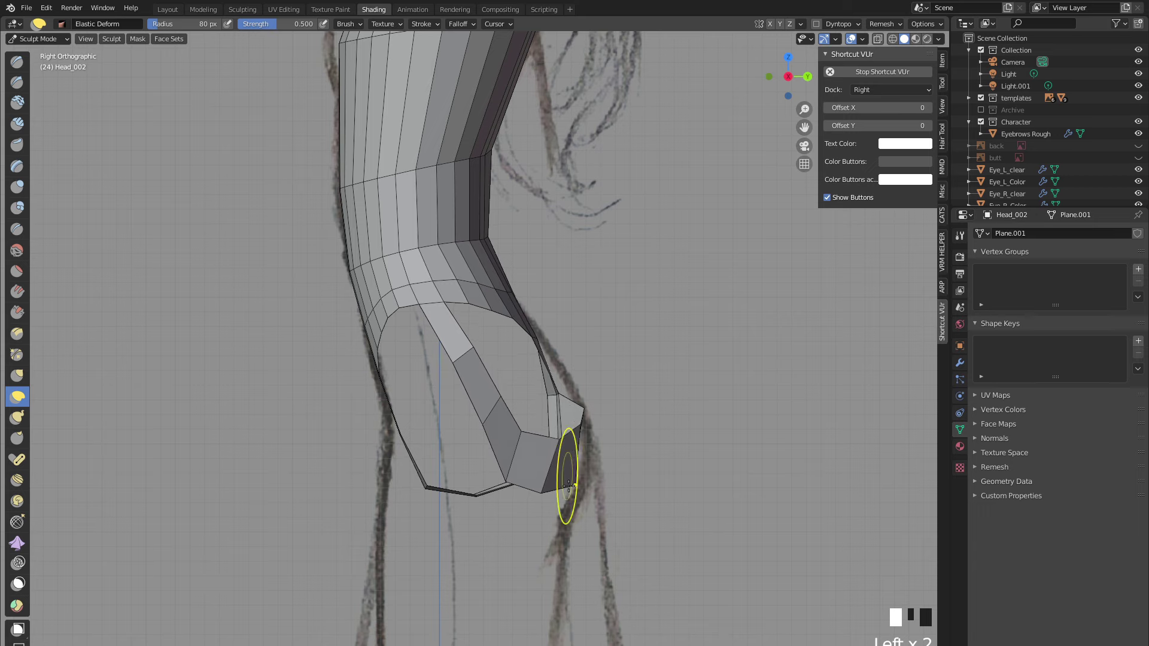
pyautogui.moveTo(568, 482); pyautogui.dragTo(610, 467)
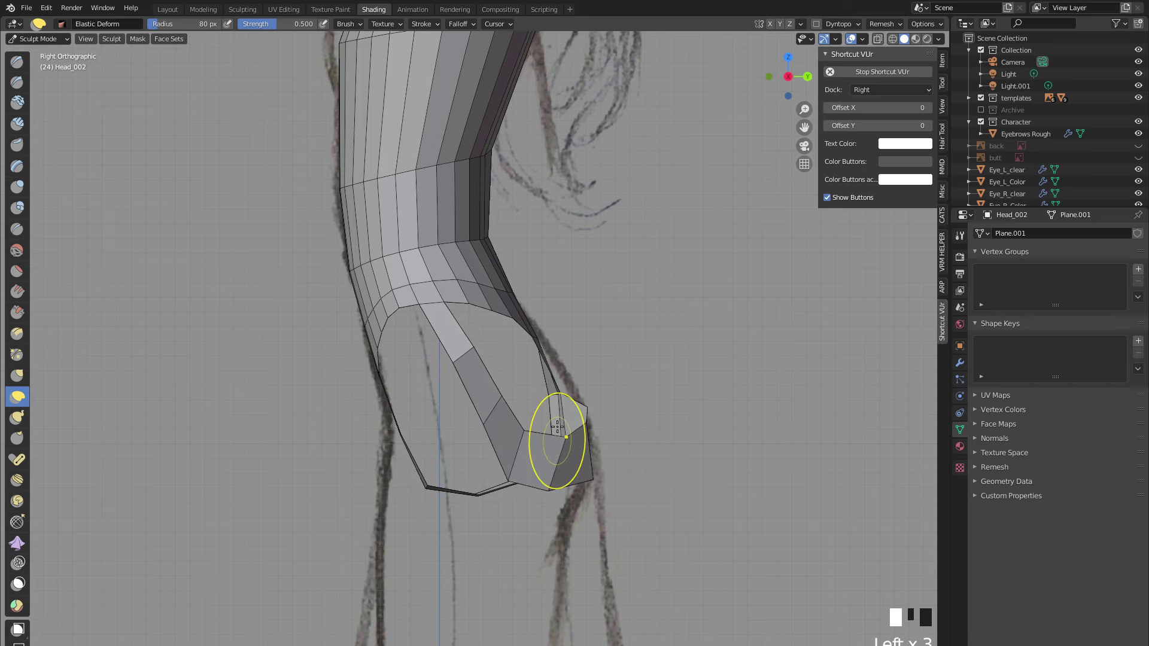
pyautogui.scroll(-2, 517, 466)
pyautogui.scroll(2, 514, 413)
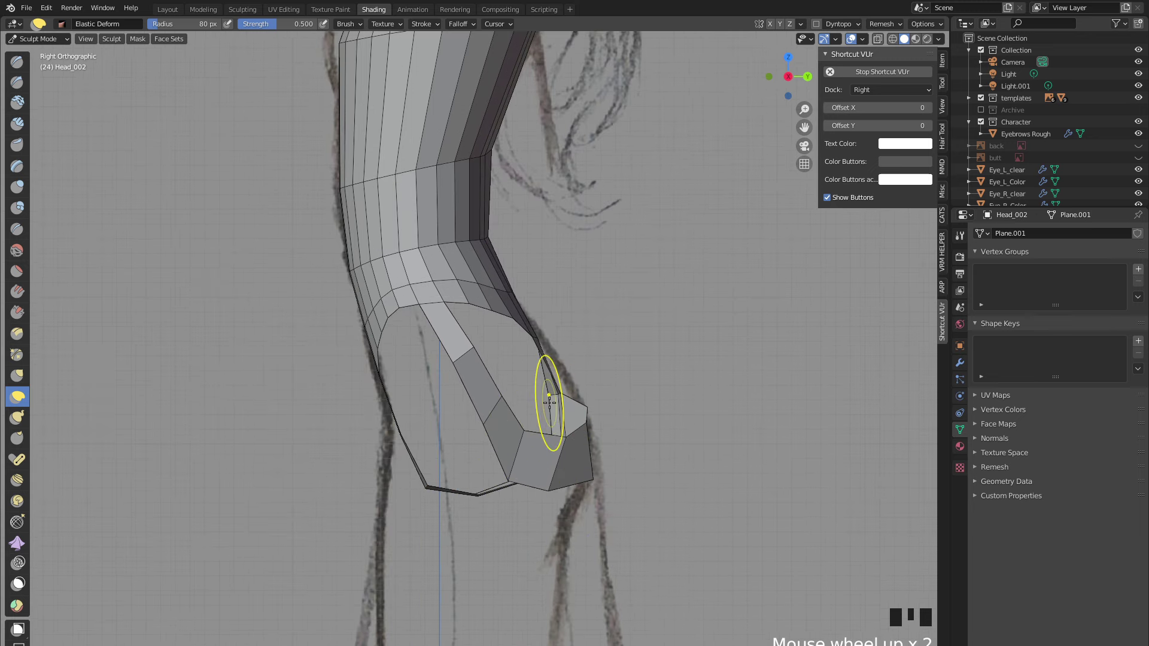
# - In the front orthographic view, pull the upper side strip inward to match the sketch's outer hip line
pyautogui.moveTo(608, 424); pyautogui.dragTo(410, 407, button='middle')
pyautogui.scroll(2, 410, 420)
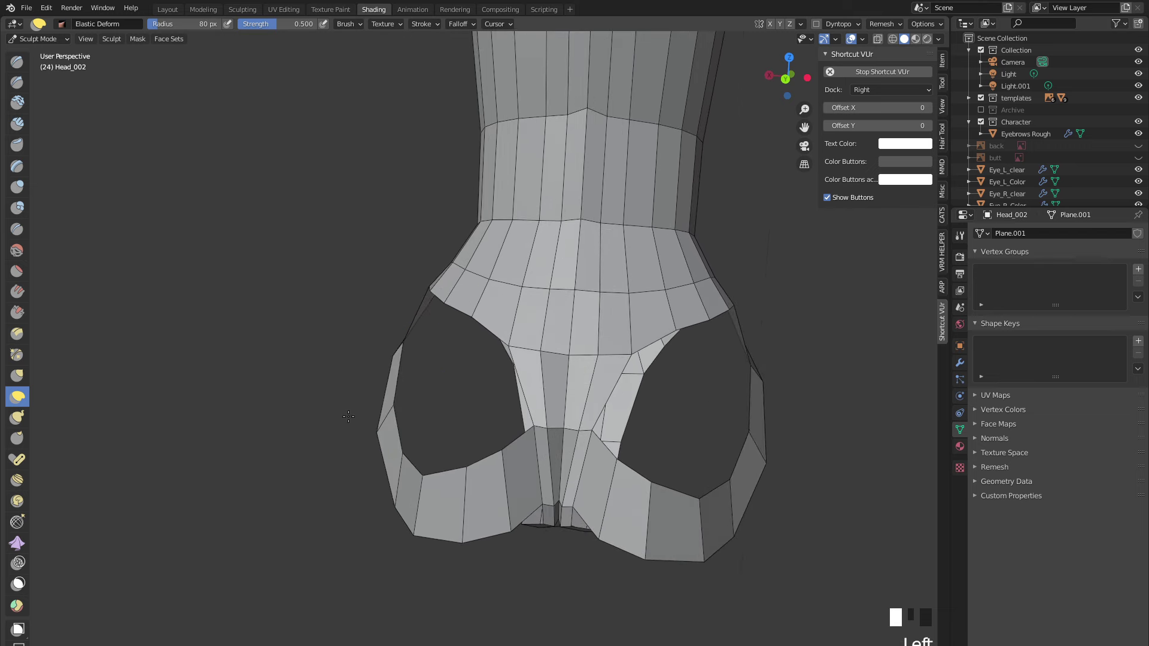
pyautogui.scroll(-2, 578, 269)
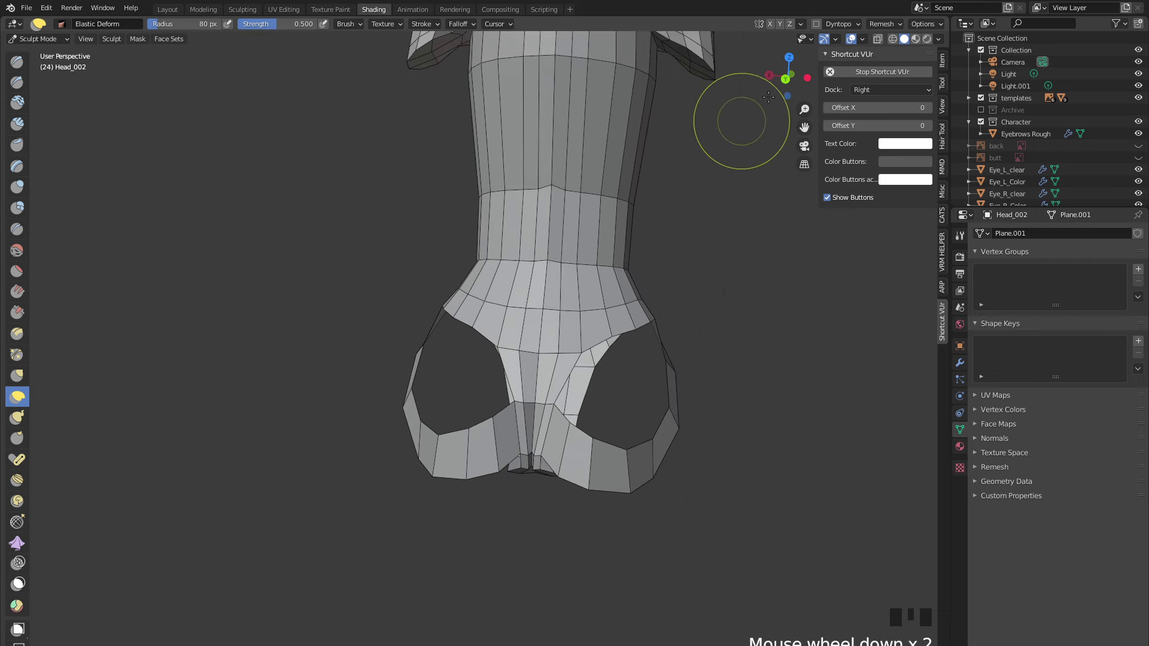
pyautogui.click(785, 78)
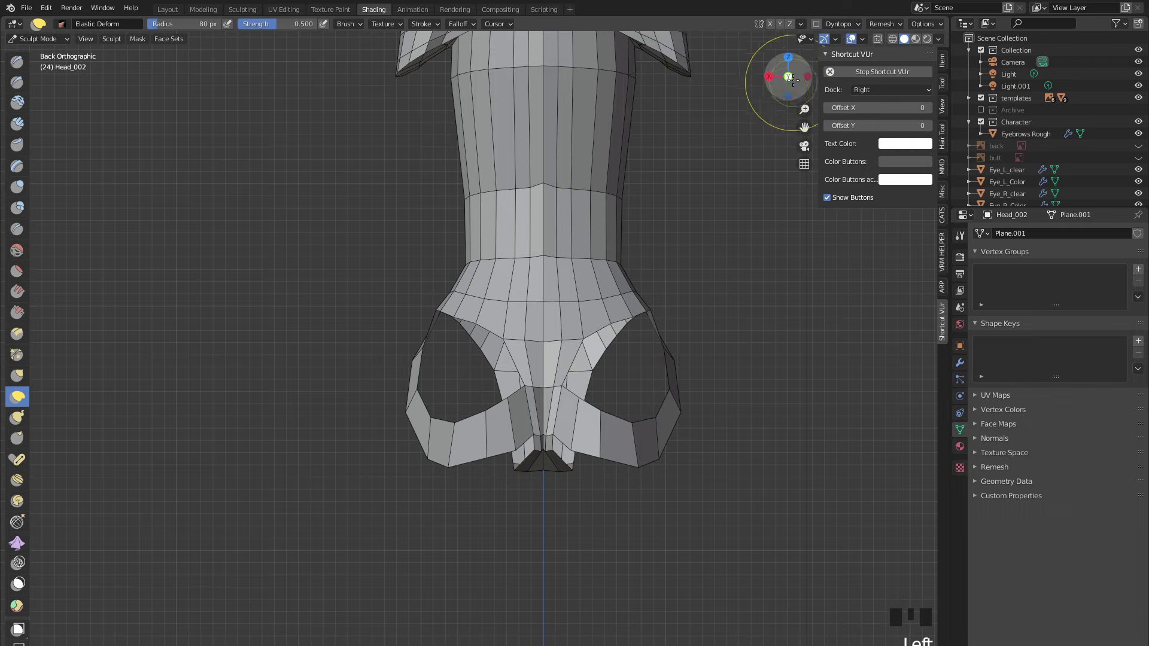
pyautogui.click(788, 76)
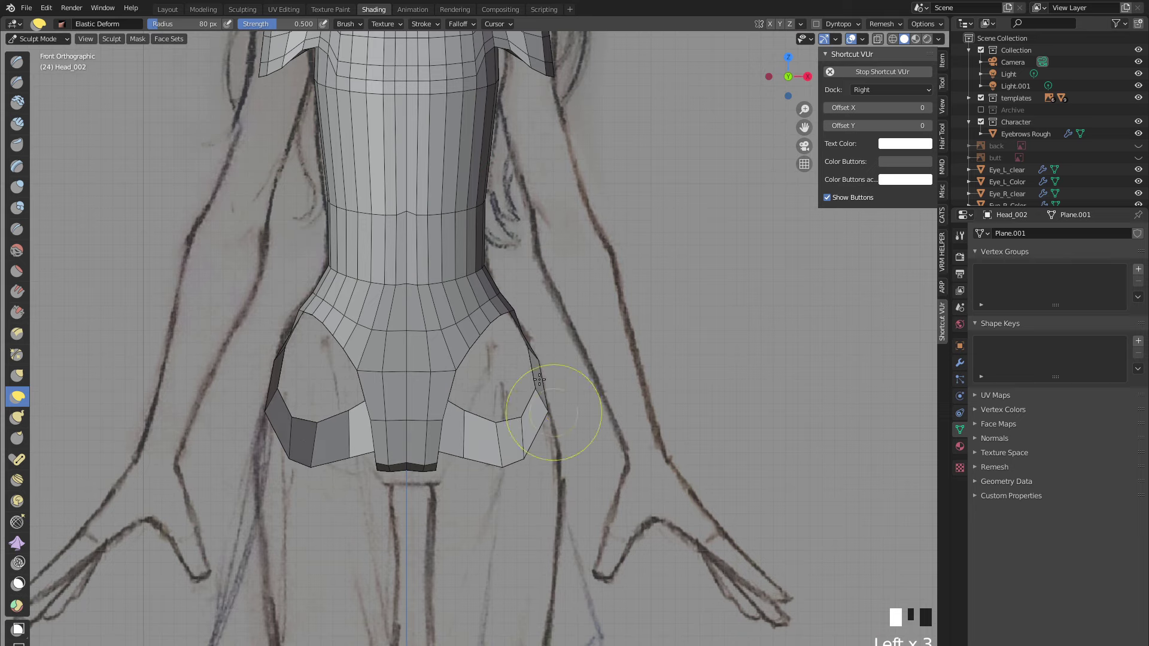
pyautogui.moveTo(537, 366); pyautogui.dragTo(527, 370)
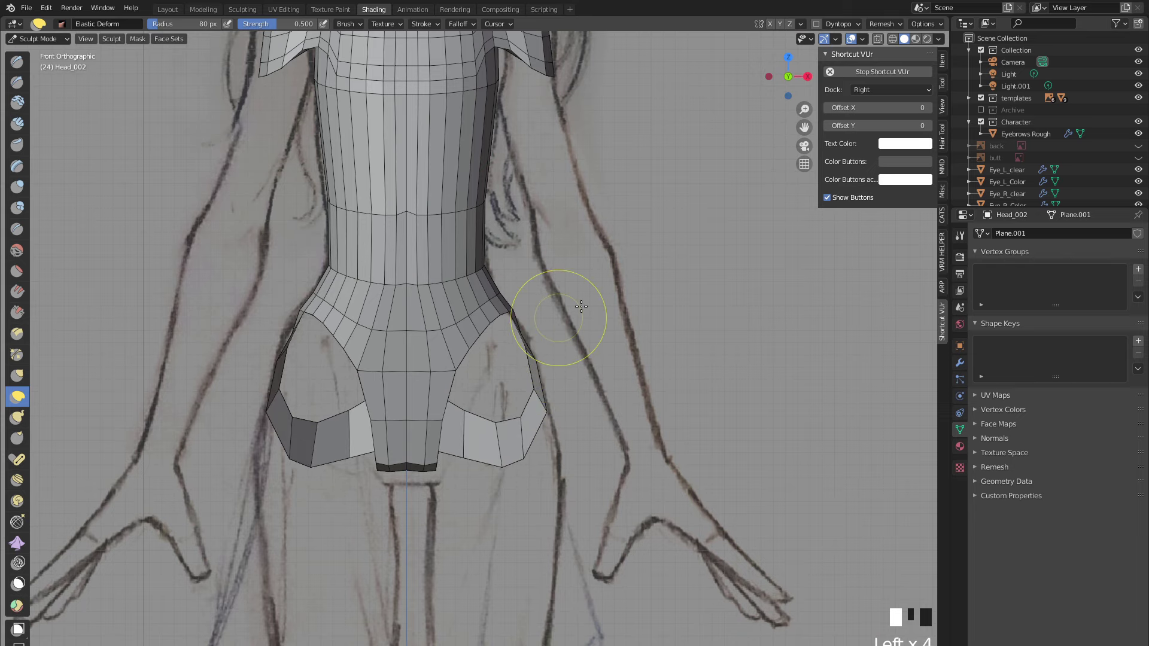
# - Nudge the lower outer part of the side strip outward with Elastic Deform to round the transition from thigh to buttock
pyautogui.moveTo(581, 307); pyautogui.dragTo(373, 390, button='middle')
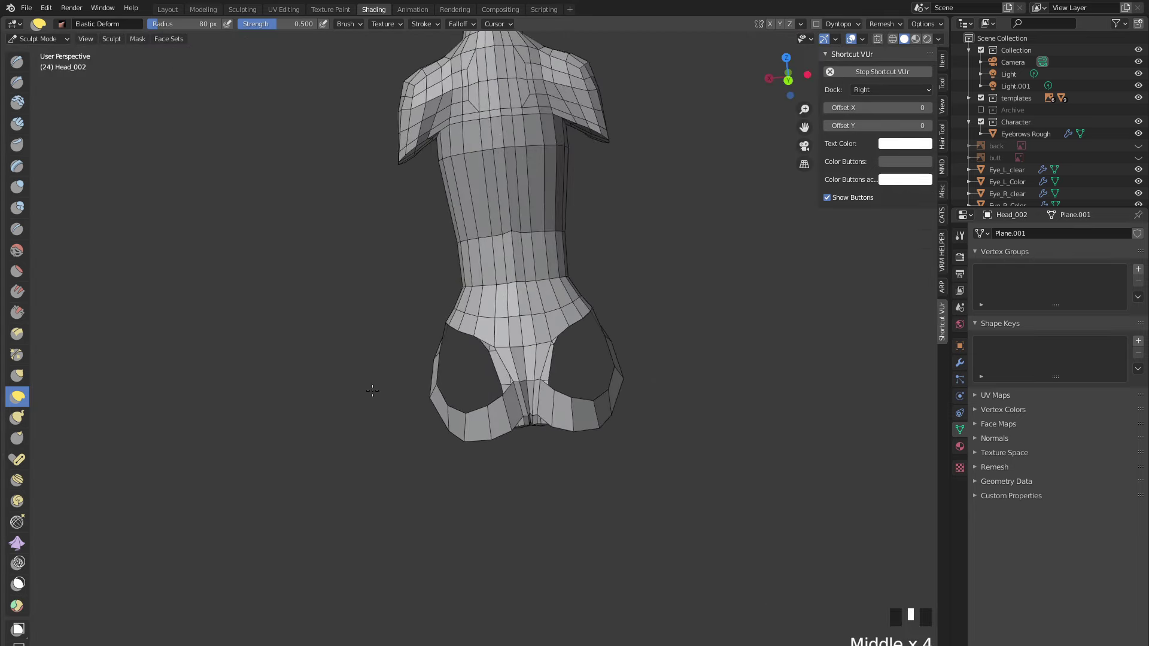
pyautogui.scroll(2, 462, 385)
pyautogui.moveTo(462, 385); pyautogui.dragTo(411, 441, button='middle')
pyautogui.scroll(2, 412, 462)
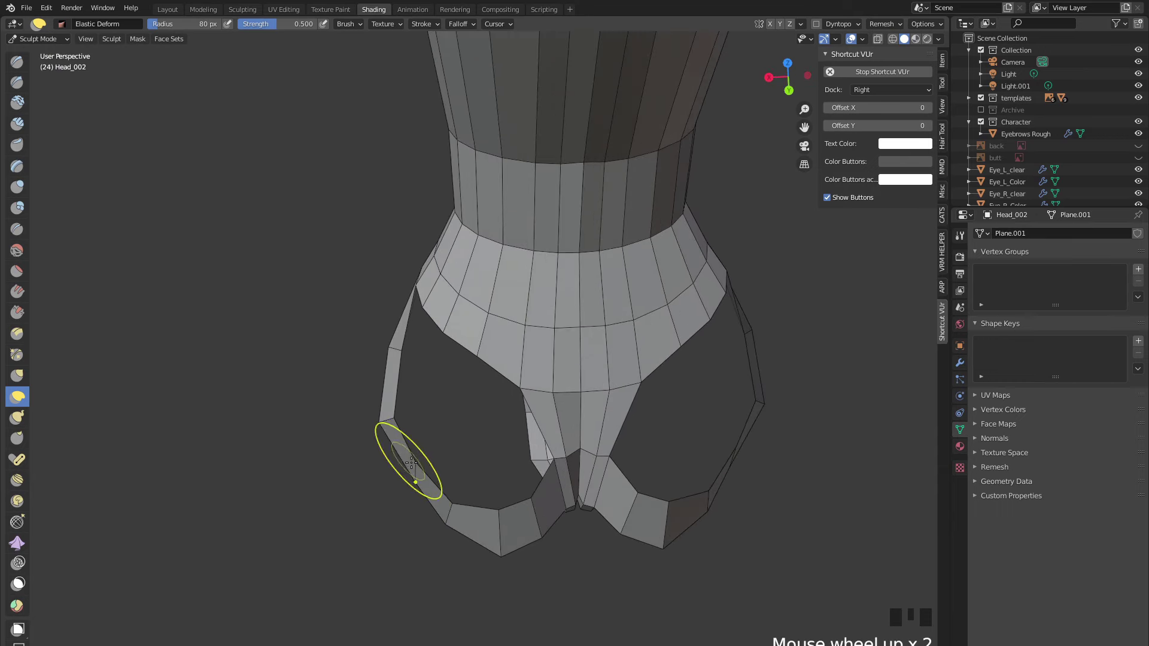
pyautogui.moveTo(411, 466); pyautogui.dragTo(397, 454)
pyautogui.moveTo(398, 455)
pyautogui.mouseDown(button='middle')
pyautogui.moveTo(442, 395)
pyautogui.moveTo(377, 371)
pyautogui.mouseUp(button='middle')
pyautogui.scroll(-2, 384, 390)
pyautogui.moveTo(379, 321)
pyautogui.mouseDown(button='middle')
pyautogui.moveTo(450, 350)
pyautogui.moveTo(217, 347)
pyautogui.moveTo(480, 311)
pyautogui.moveTo(477, 300)
pyautogui.moveTo(353, 353)
pyautogui.mouseUp(button='middle')
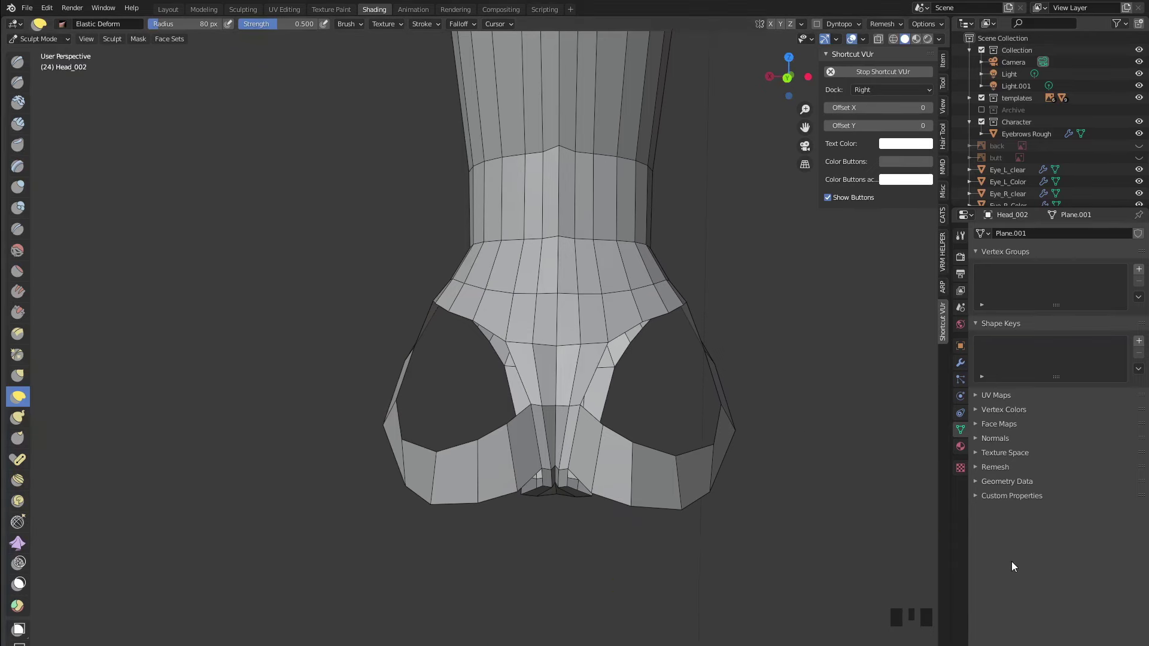
# - In Edit Mode, extrude a row of faces below the lower hip loop, starting at the outer upper corner of the rear buttock opening
pyautogui.click(868, 538)
pyautogui.moveTo(585, 436); pyautogui.dragTo(307, 403, button='middle')
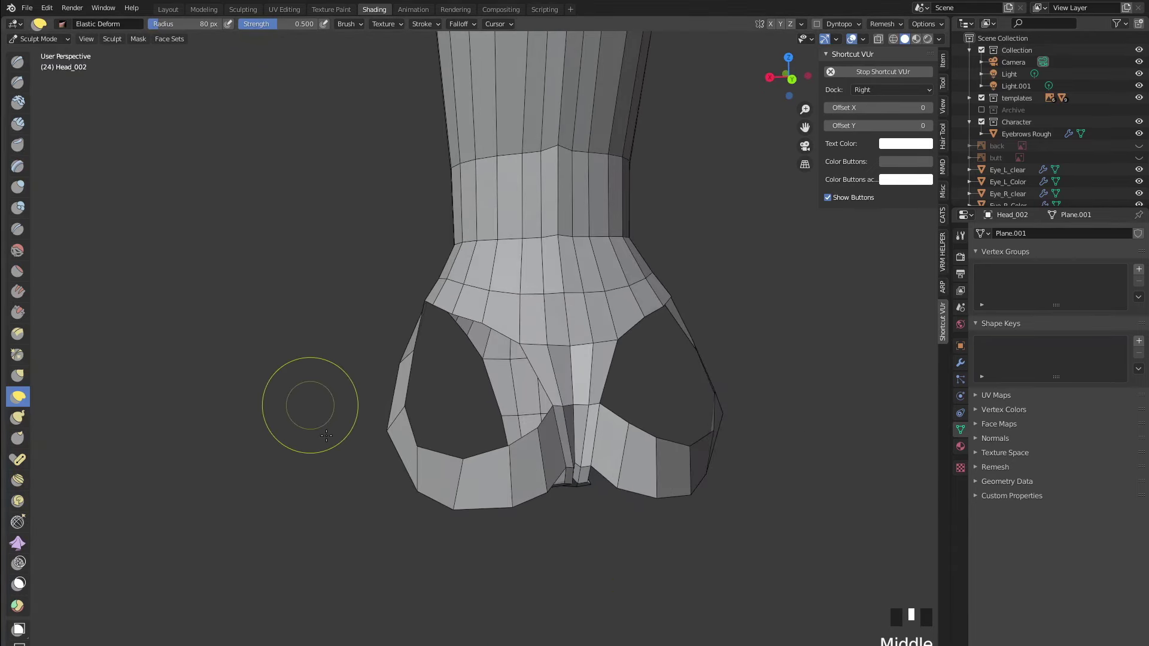
pyautogui.press('Tab')
pyautogui.moveTo(405, 479); pyautogui.dragTo(584, 499, button='middle')
pyautogui.scroll(-2, 413, 419)
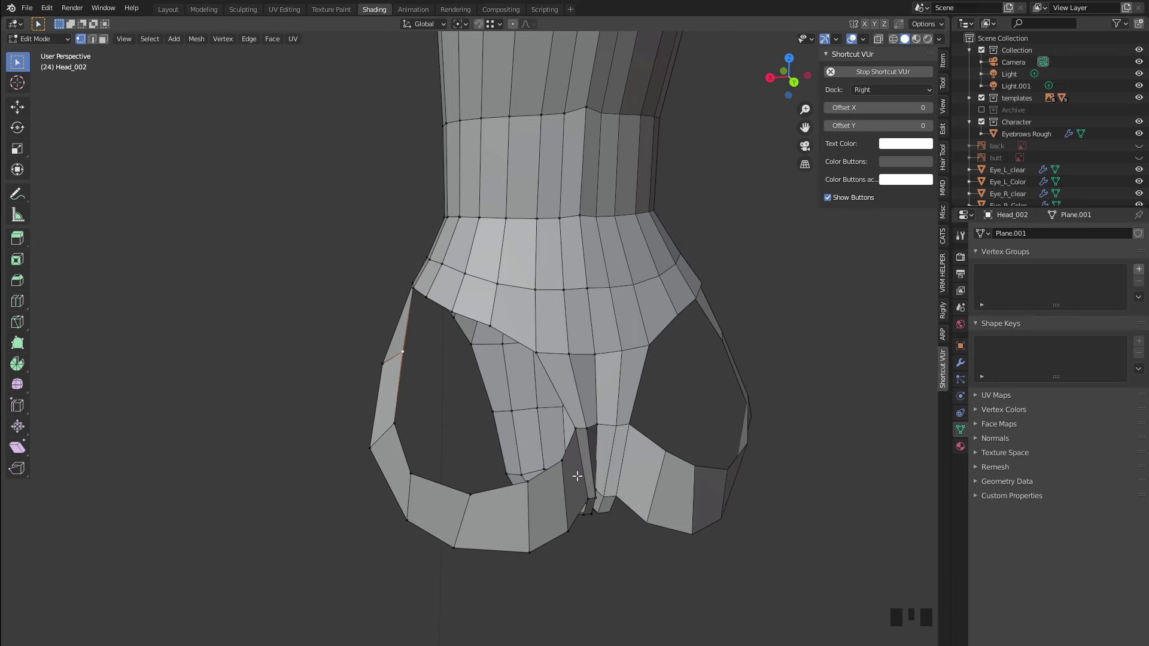
pyautogui.moveTo(577, 472); pyautogui.dragTo(551, 407, button='middle')
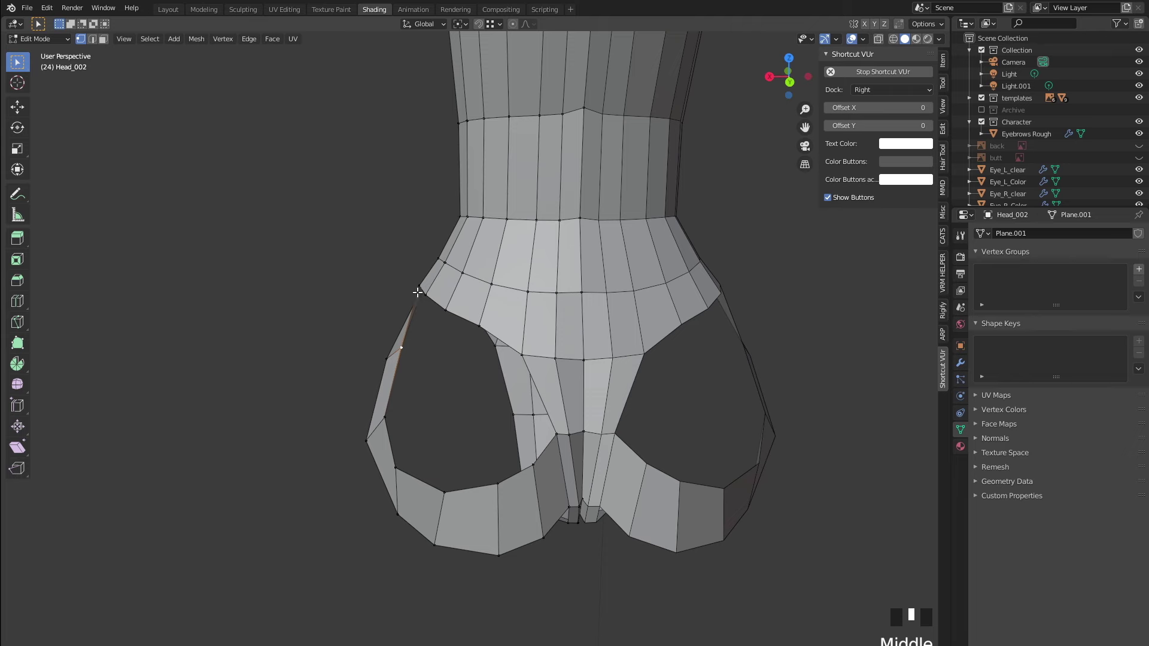
pyautogui.moveTo(424, 309); pyautogui.dragTo(456, 321, button='middle')
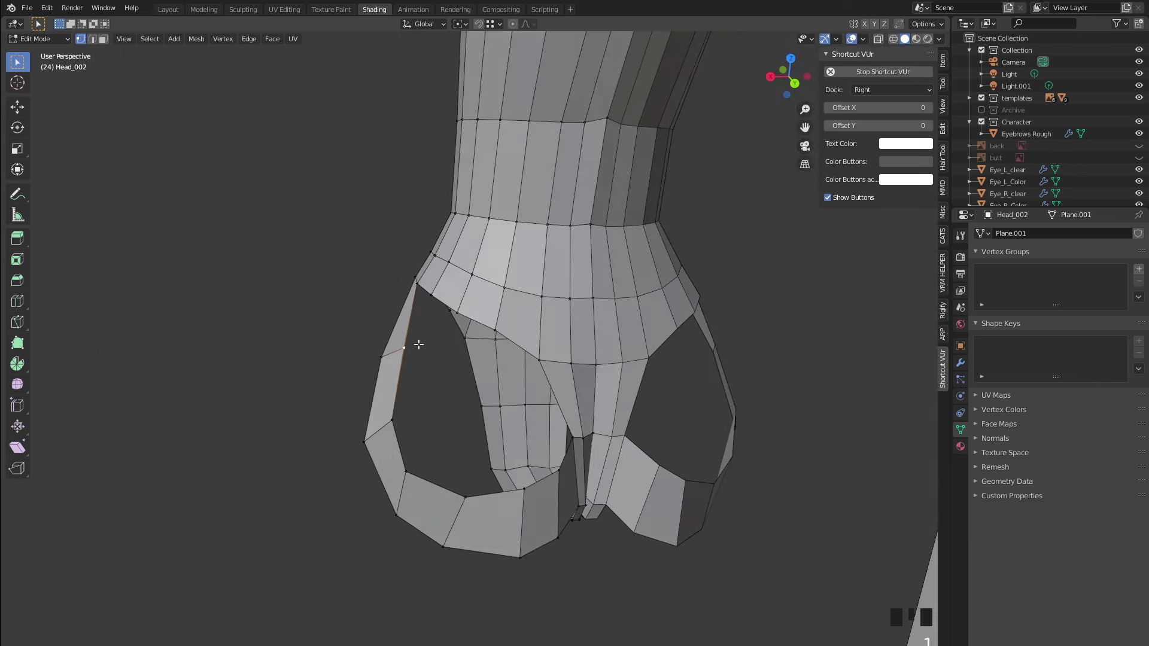
pyautogui.moveTo(415, 287); pyautogui.dragTo(438, 329, button='middle')
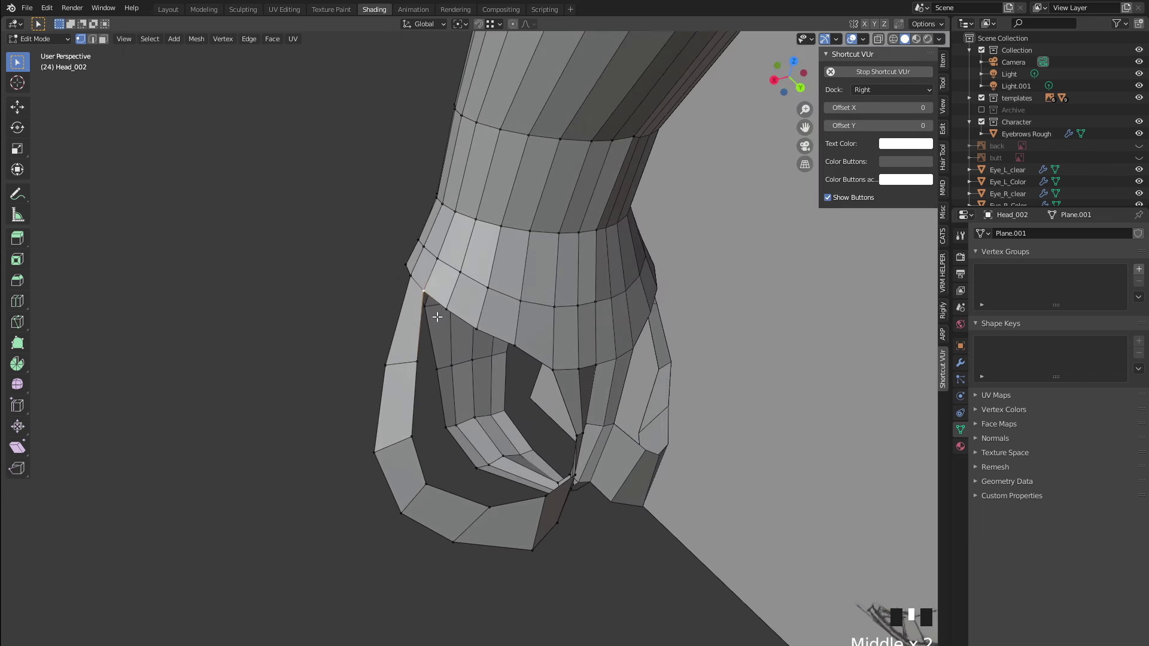
pyautogui.press('e')
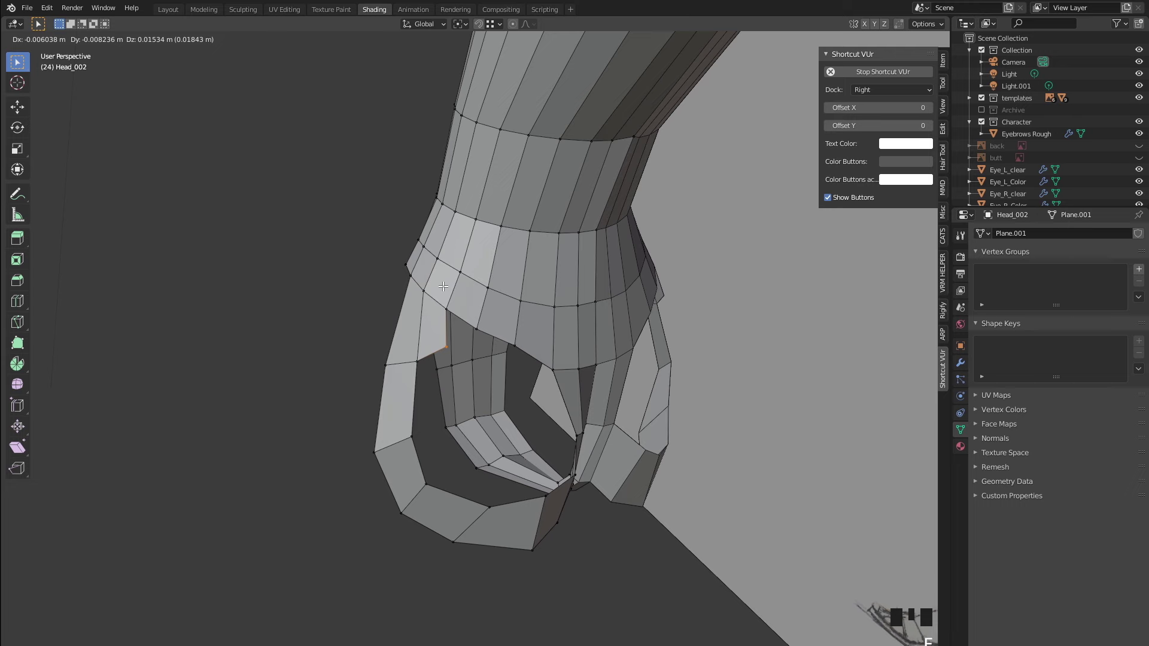
pyautogui.click(440, 295)
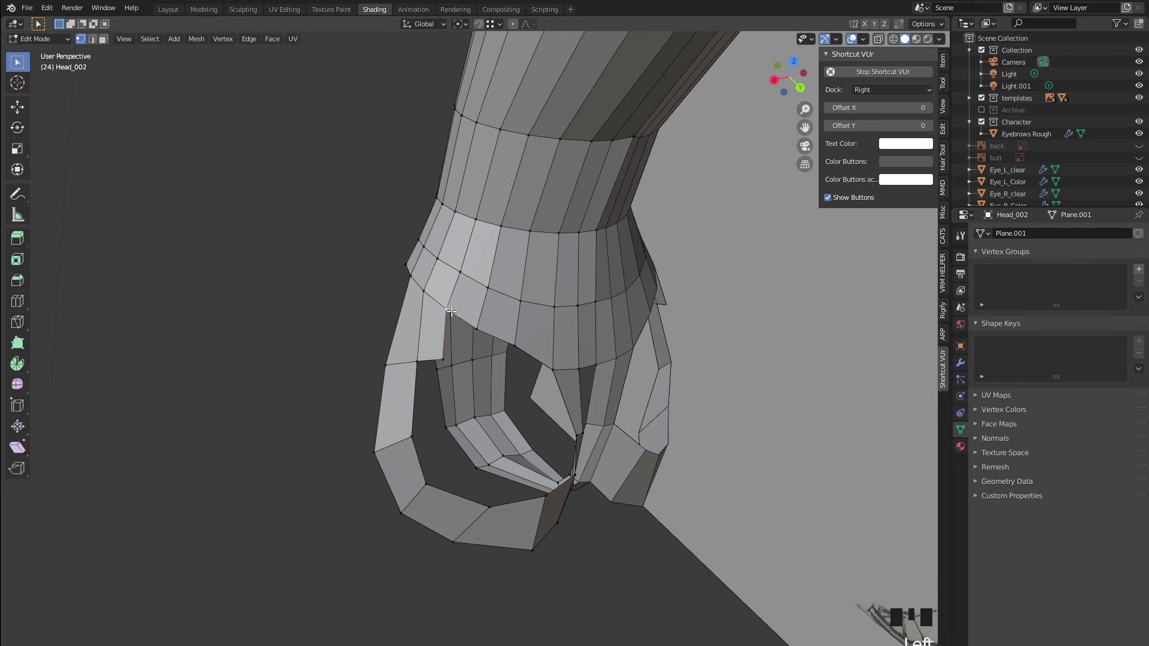
pyautogui.press('e')
pyautogui.click(458, 315)
pyautogui.press('e')
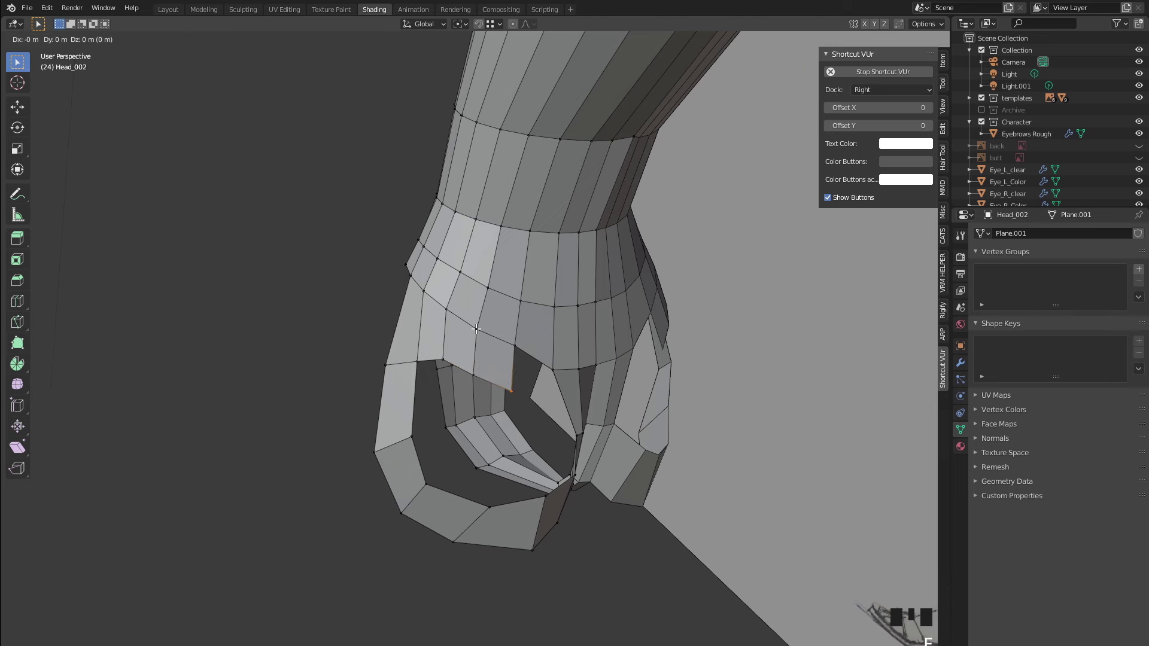
pyautogui.rightClick(475, 329)
# - Continue the extruded row inward along the opening's upper rim and connect its inner end to the rear crotch strip
pyautogui.moveTo(479, 335); pyautogui.dragTo(505, 357, button='middle')
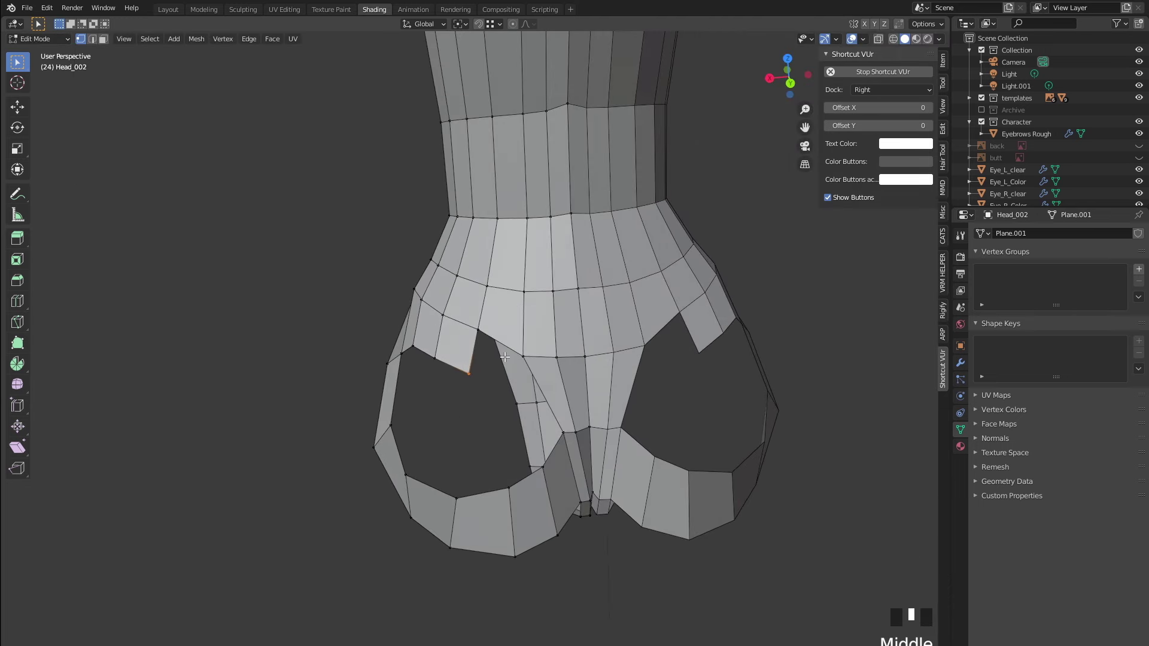
pyautogui.press('e')
pyautogui.click(489, 367)
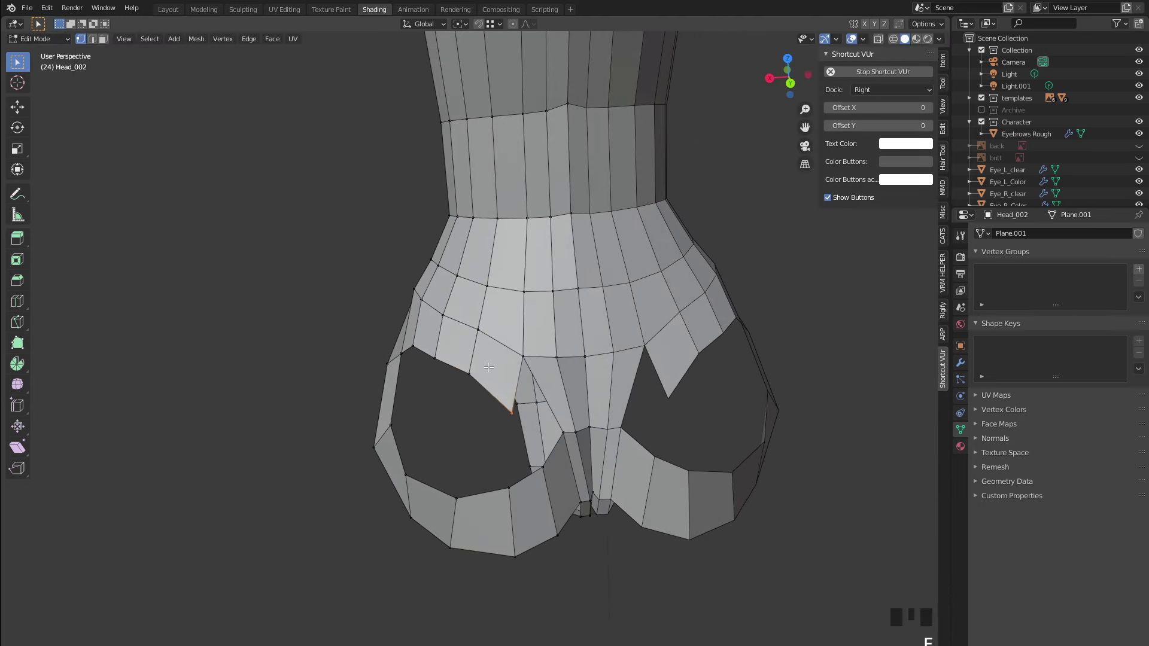
pyautogui.click(549, 399)
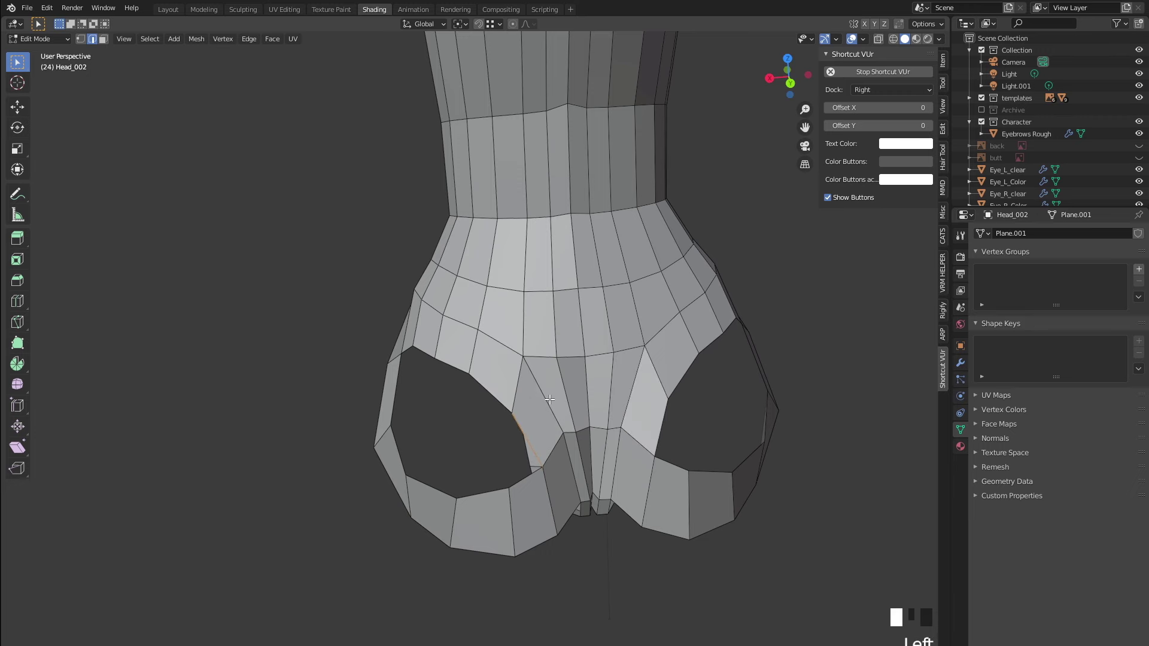
# - Fill the remaining buttock opening with a row of faces from the upper rim down to the rear strip
pyautogui.moveTo(430, 417); pyautogui.dragTo(423, 370, button='middle')
pyautogui.moveTo(498, 412); pyautogui.dragTo(407, 399, button='middle')
pyautogui.scroll(2, 403, 423)
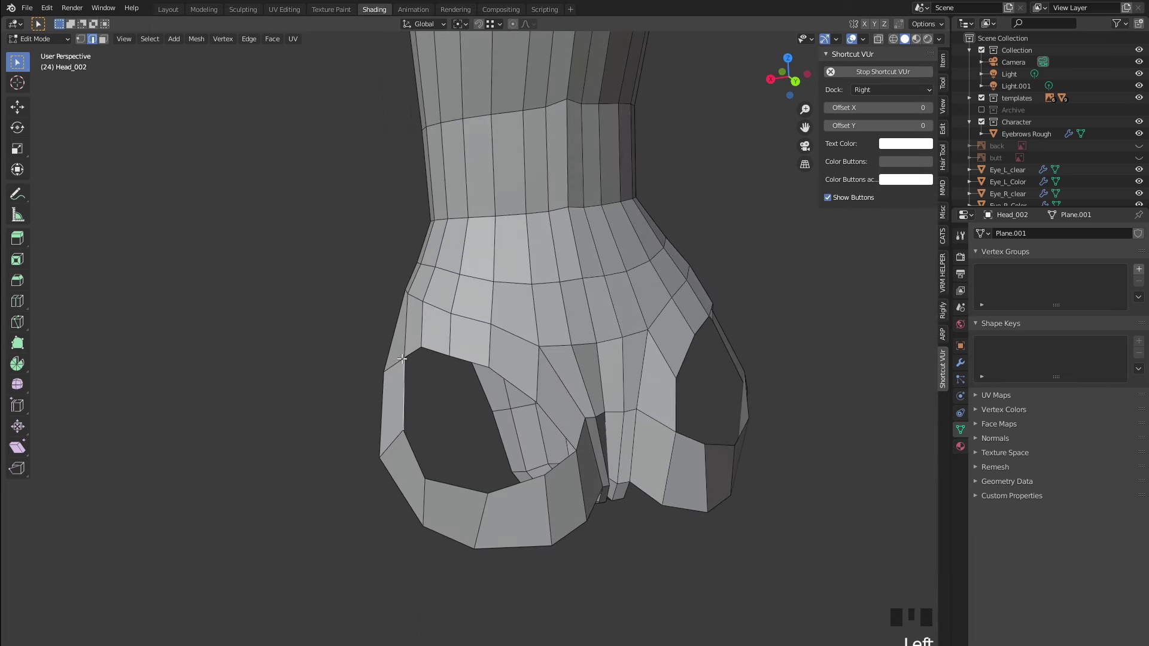
pyautogui.press('f')
pyautogui.press('f')
pyautogui.press('f')
pyautogui.press('f')
pyautogui.press('f')
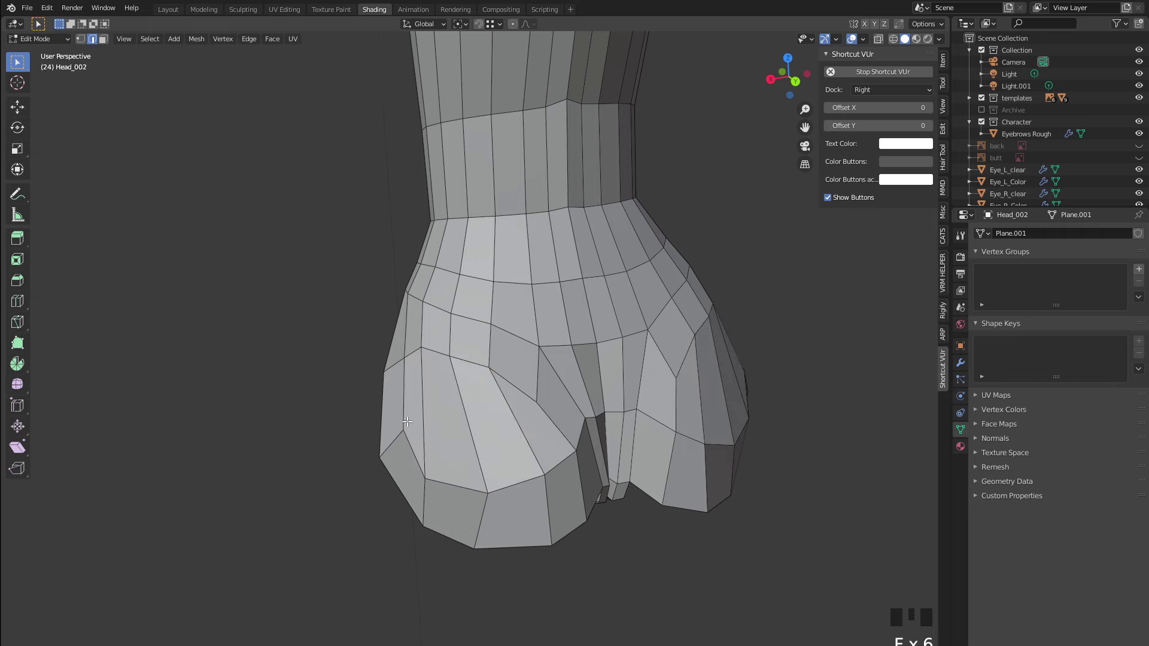
# - Add a horizontal loop cut through the middle of the newly filled buttock faces, running across to the center line
pyautogui.moveTo(407, 422); pyautogui.dragTo(344, 393, button='middle')
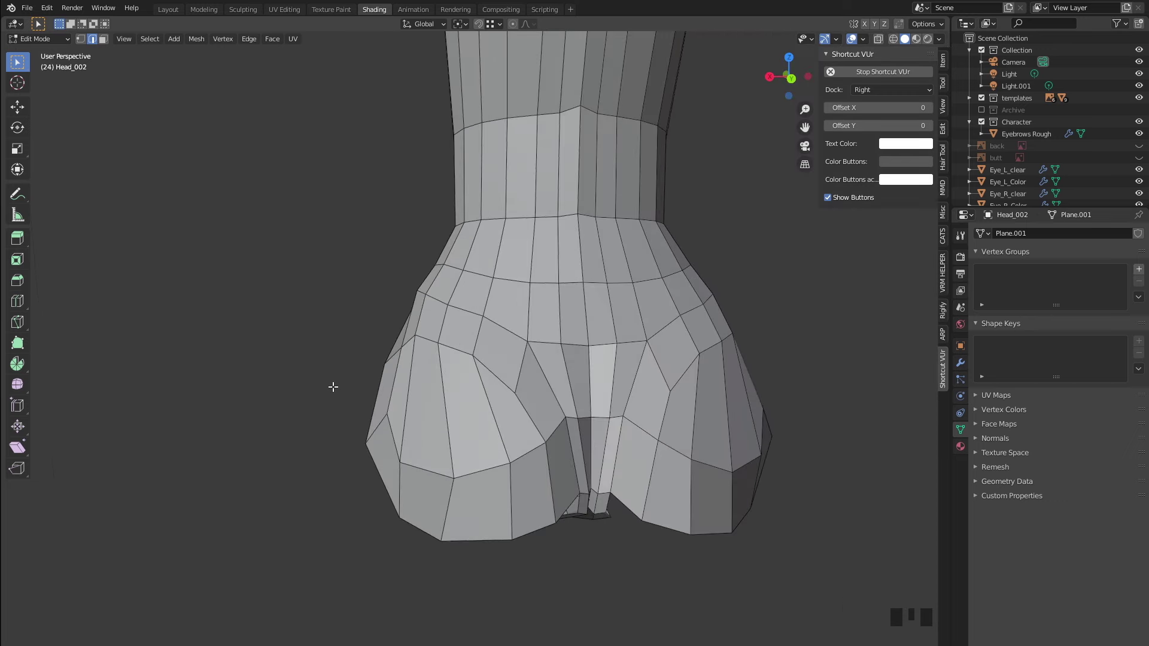
pyautogui.moveTo(454, 414); pyautogui.dragTo(420, 432, button='middle')
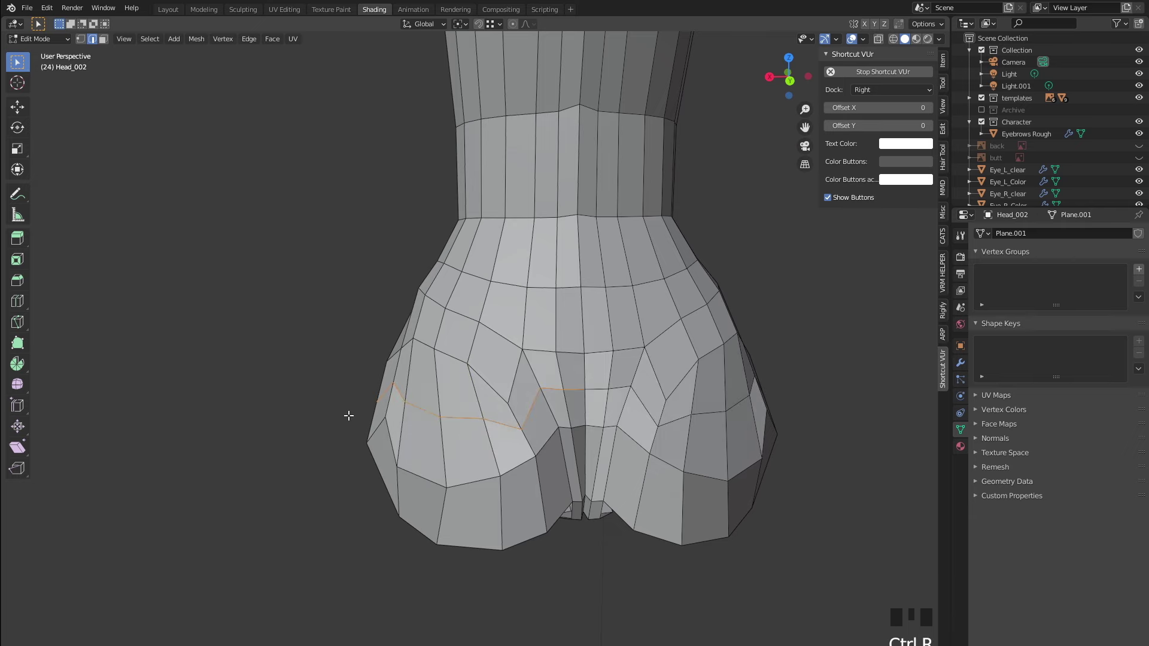
pyautogui.moveTo(497, 413)
pyautogui.mouseDown(button='middle')
pyautogui.moveTo(584, 410)
pyautogui.moveTo(275, 379)
pyautogui.moveTo(278, 368)
pyautogui.moveTo(329, 397)
pyautogui.moveTo(371, 399)
pyautogui.moveTo(303, 400)
pyautogui.moveTo(383, 409)
pyautogui.moveTo(540, 388)
pyautogui.moveTo(269, 384)
pyautogui.mouseUp(button='middle')
pyautogui.scroll(-2, 355, 413)
# - Switch to Sculpt Mode and smooth the inner, upper and outer parts of the filled buttock surface
pyautogui.click(37, 39)
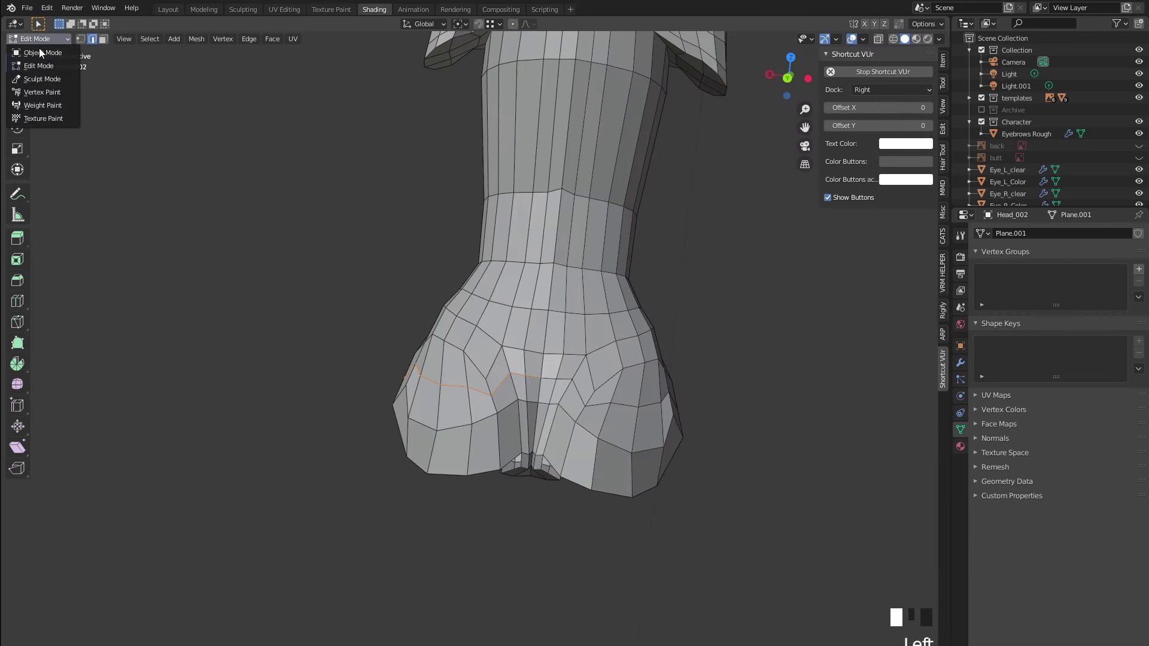
pyautogui.click(43, 79)
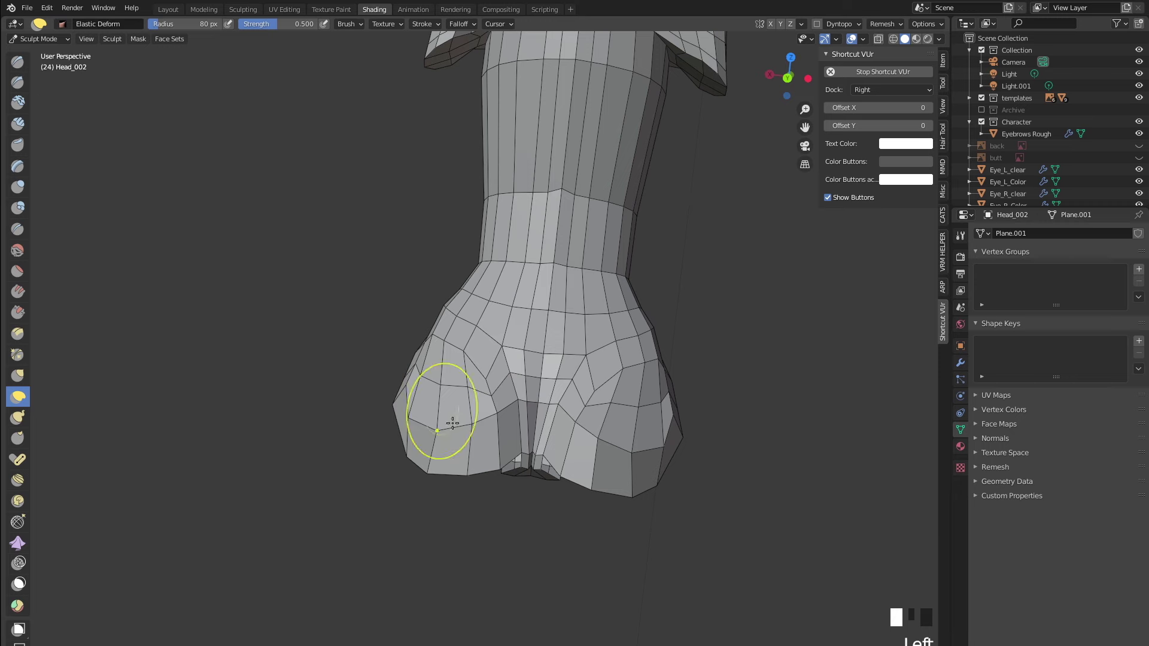
pyautogui.scroll(1, 453, 424)
pyautogui.keyDown('shift'); pyautogui.moveTo(495, 439); pyautogui.dragTo(497, 336); pyautogui.keyUp('shift')
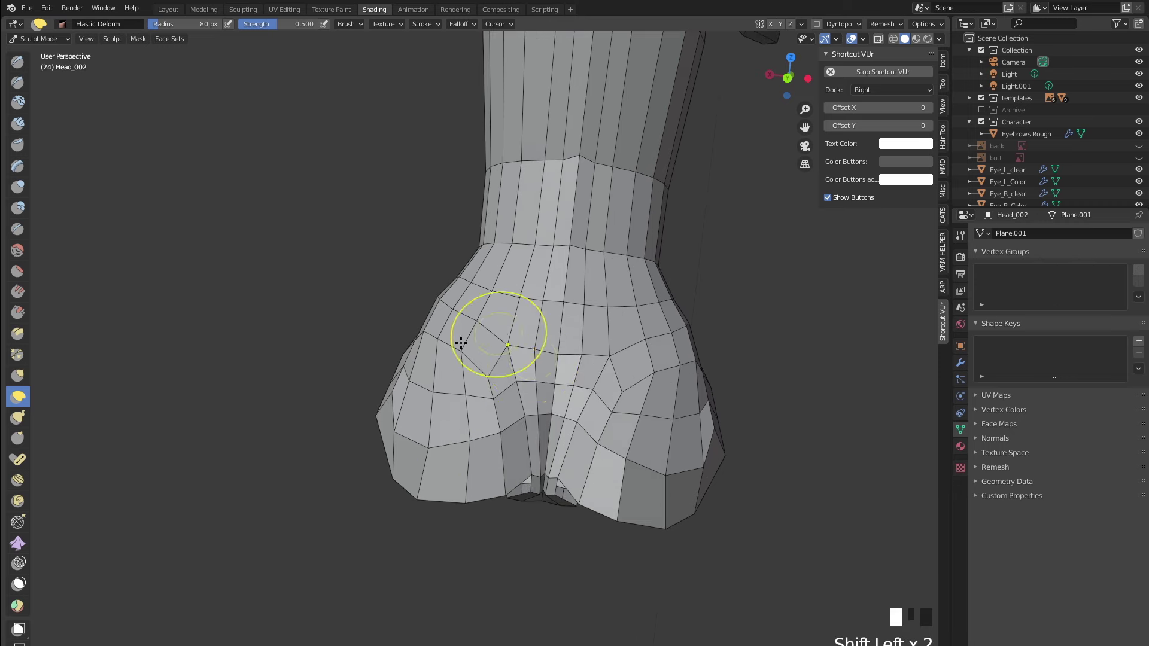
pyautogui.moveTo(498, 336)
pyautogui.mouseDown(button='middle')
pyautogui.moveTo(531, 400)
pyautogui.moveTo(497, 458)
pyautogui.mouseUp(button='middle')
pyautogui.keyDown('shift'); pyautogui.click(497, 459); pyautogui.keyUp('shift')
pyautogui.keyDown('shift'); pyautogui.moveTo(458, 472); pyautogui.dragTo(407, 395); pyautogui.keyUp('shift')
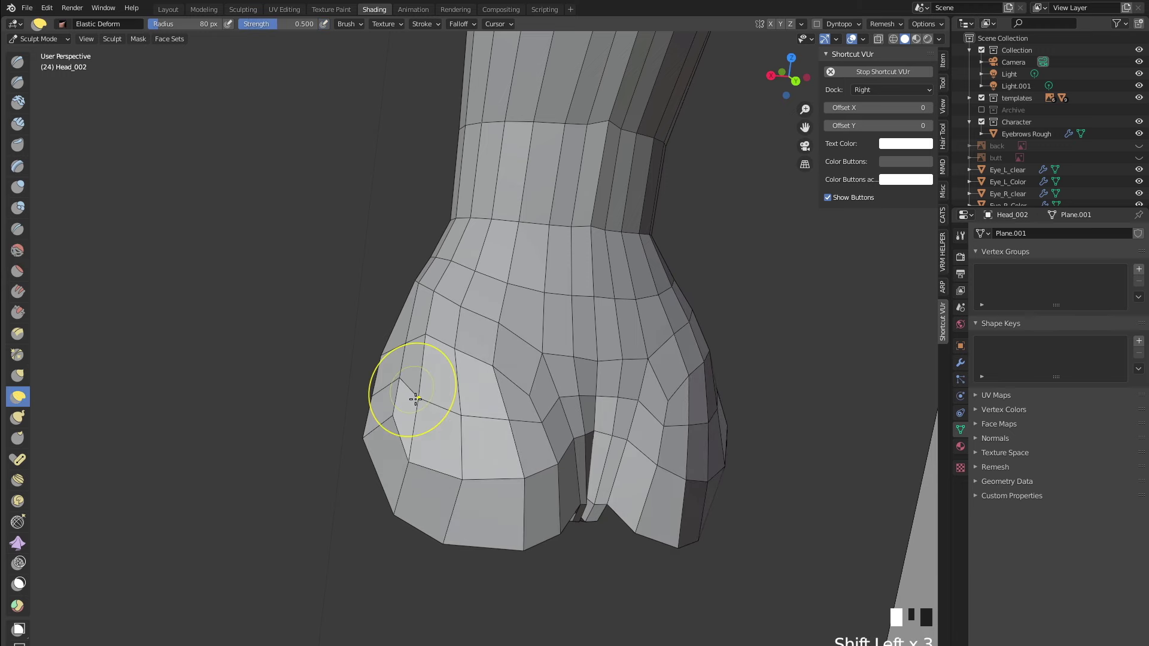
# - Smooth the side and lower rear of the buttock to even out the transition between the new faces and the strip
pyautogui.moveTo(407, 395); pyautogui.dragTo(443, 440, button='middle')
pyautogui.keyDown('shift'); pyautogui.moveTo(444, 440); pyautogui.dragTo(451, 372); pyautogui.keyUp('shift')
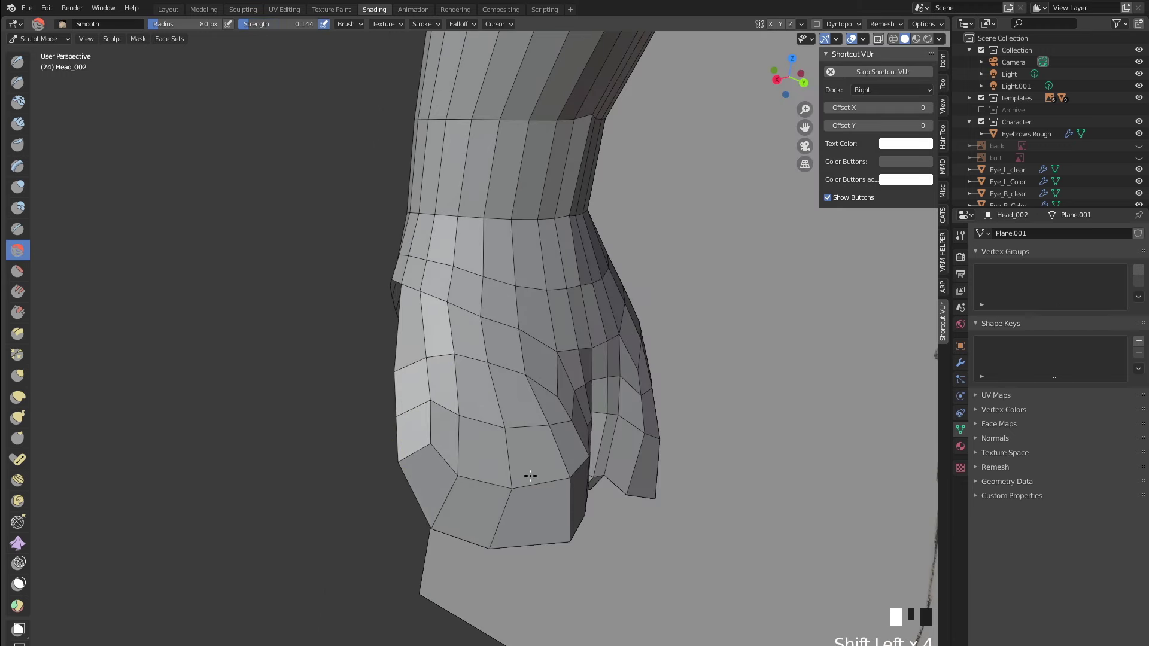
pyautogui.moveTo(531, 475); pyautogui.dragTo(479, 477, button='middle')
pyautogui.moveTo(480, 477)
pyautogui.keyDown('shift'); pyautogui.mouseDown()
pyautogui.moveTo(553, 455)
pyautogui.moveTo(526, 462)
pyautogui.mouseUp(); pyautogui.keyUp('shift')
pyautogui.moveTo(525, 461)
pyautogui.mouseDown(button='middle')
pyautogui.moveTo(397, 385)
pyautogui.moveTo(367, 432)
pyautogui.mouseUp(button='middle')
pyautogui.moveTo(307, 379)
pyautogui.mouseDown(button='middle')
pyautogui.moveTo(469, 364)
pyautogui.moveTo(487, 338)
pyautogui.moveTo(335, 365)
pyautogui.mouseUp(button='middle')
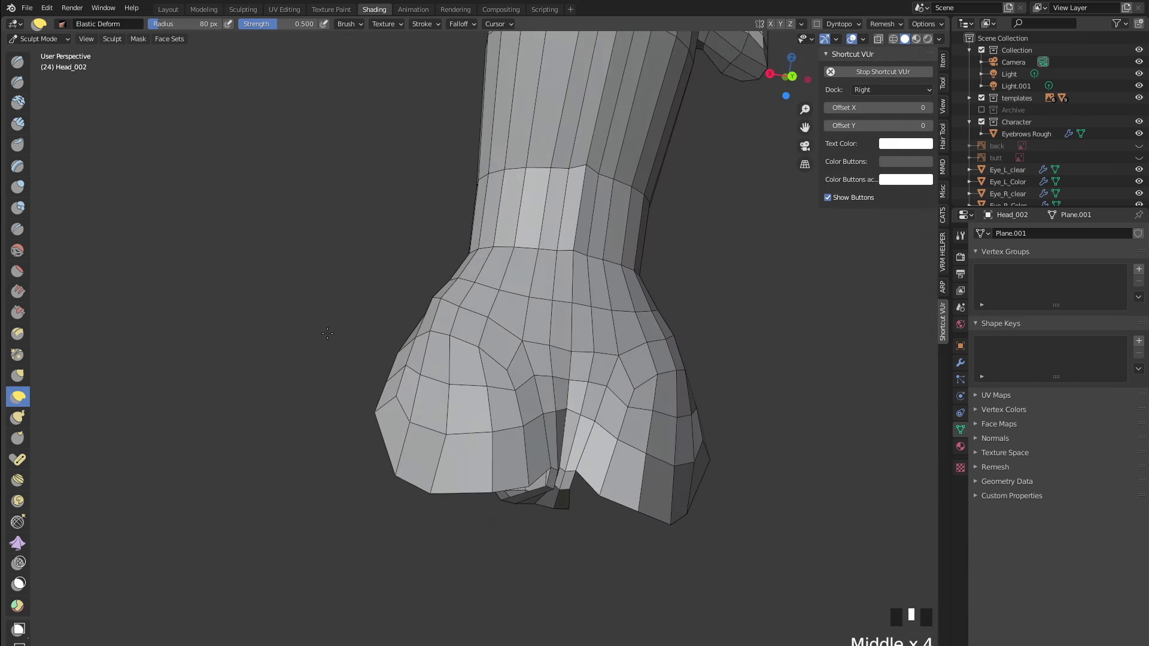
# - In Edit Mode with face selection, trace the face loops across the buttock and up the spine to check the topology flow
pyautogui.press('Tab')
pyautogui.press('3')
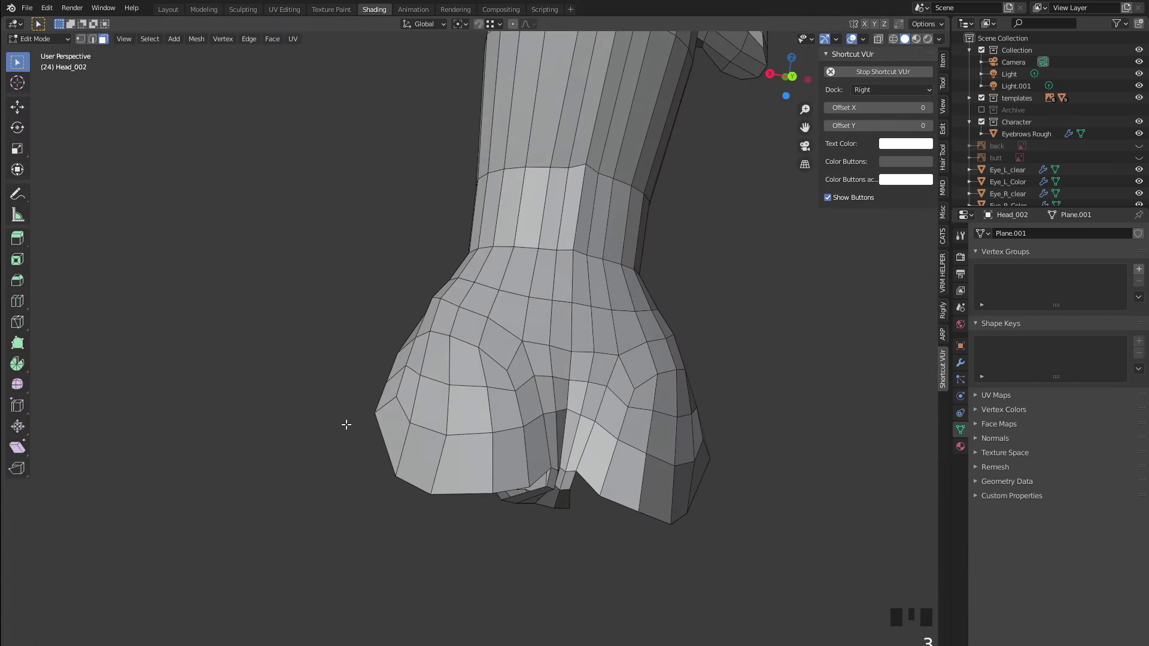
pyautogui.keyDown('alt'); pyautogui.click(475, 454); pyautogui.keyUp('alt')
pyautogui.moveTo(476, 455); pyautogui.dragTo(448, 395, button='middle')
pyautogui.keyDown('alt'); pyautogui.click(542, 390); pyautogui.keyUp('alt')
pyautogui.scroll(2, 450, 394)
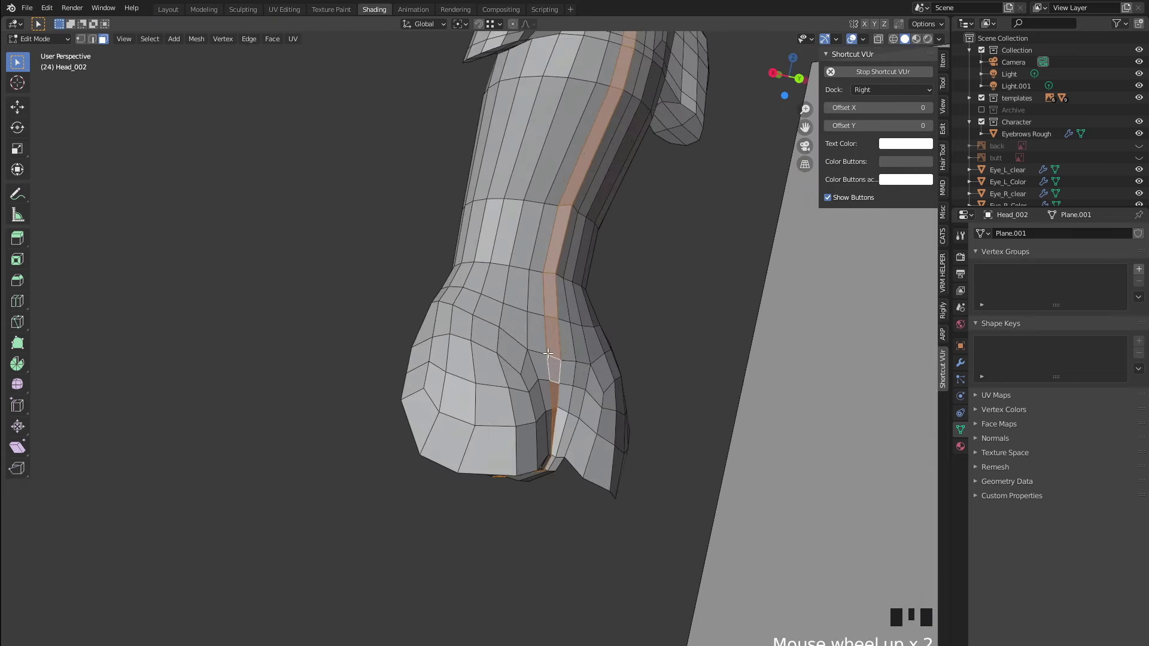
pyautogui.keyDown('alt'); pyautogui.click(539, 369); pyautogui.keyUp('alt')
pyautogui.scroll(-2, 455, 366)
pyautogui.moveTo(383, 357)
pyautogui.mouseDown(button='middle')
pyautogui.moveTo(325, 367)
pyautogui.moveTo(421, 431)
pyautogui.moveTo(435, 395)
pyautogui.moveTo(565, 387)
pyautogui.moveTo(277, 389)
pyautogui.moveTo(246, 403)
pyautogui.mouseUp(button='middle')
pyautogui.click(245, 404)
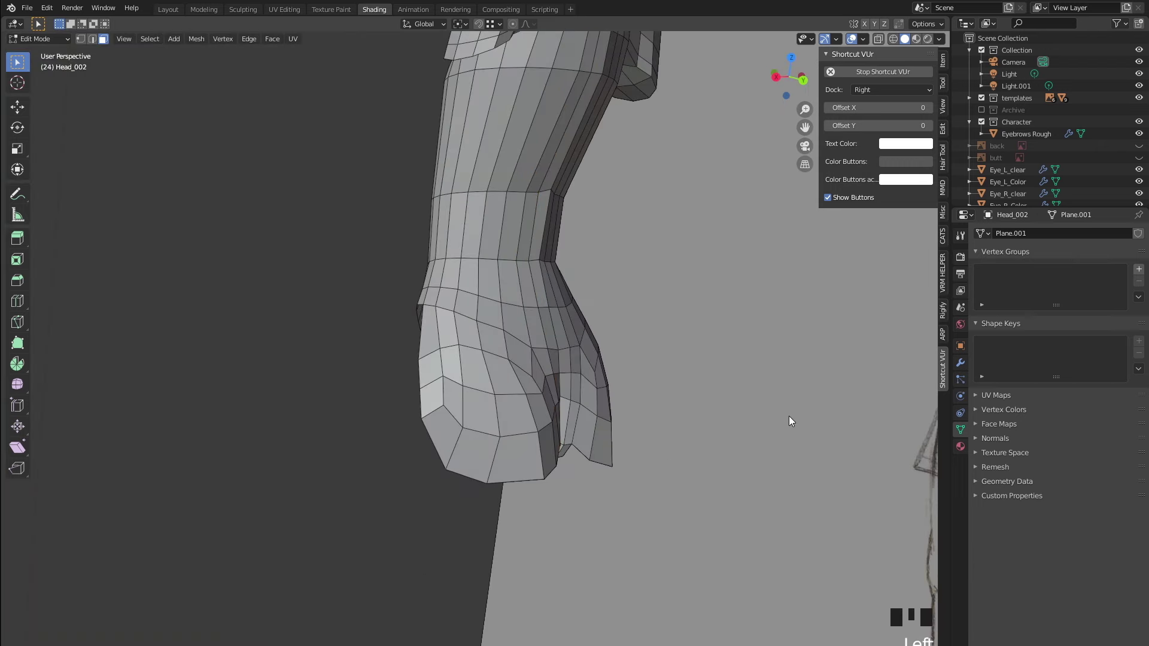
# - Examine the pelvis from the front, side and below, and trace the face loop running over the outer hip into the buttock
pyautogui.click(641, 429)
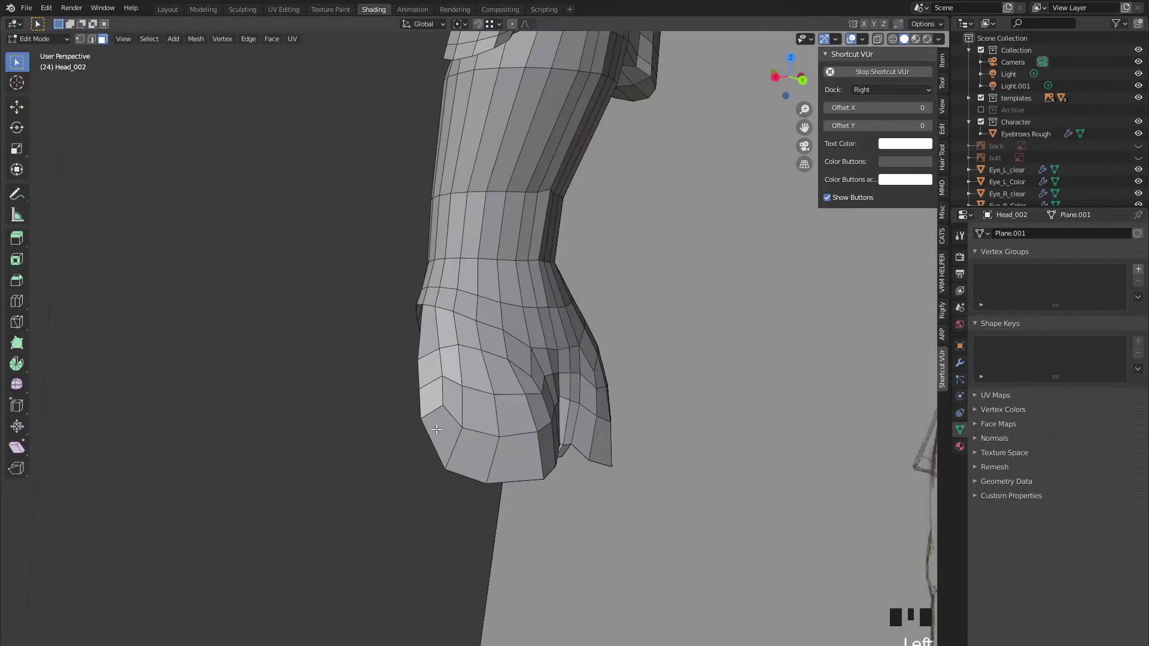
pyautogui.moveTo(417, 338)
pyautogui.mouseDown(button='middle')
pyautogui.moveTo(328, 315)
pyautogui.moveTo(580, 328)
pyautogui.moveTo(455, 323)
pyautogui.moveTo(520, 318)
pyautogui.moveTo(383, 335)
pyautogui.moveTo(539, 399)
pyautogui.mouseUp(button='middle')
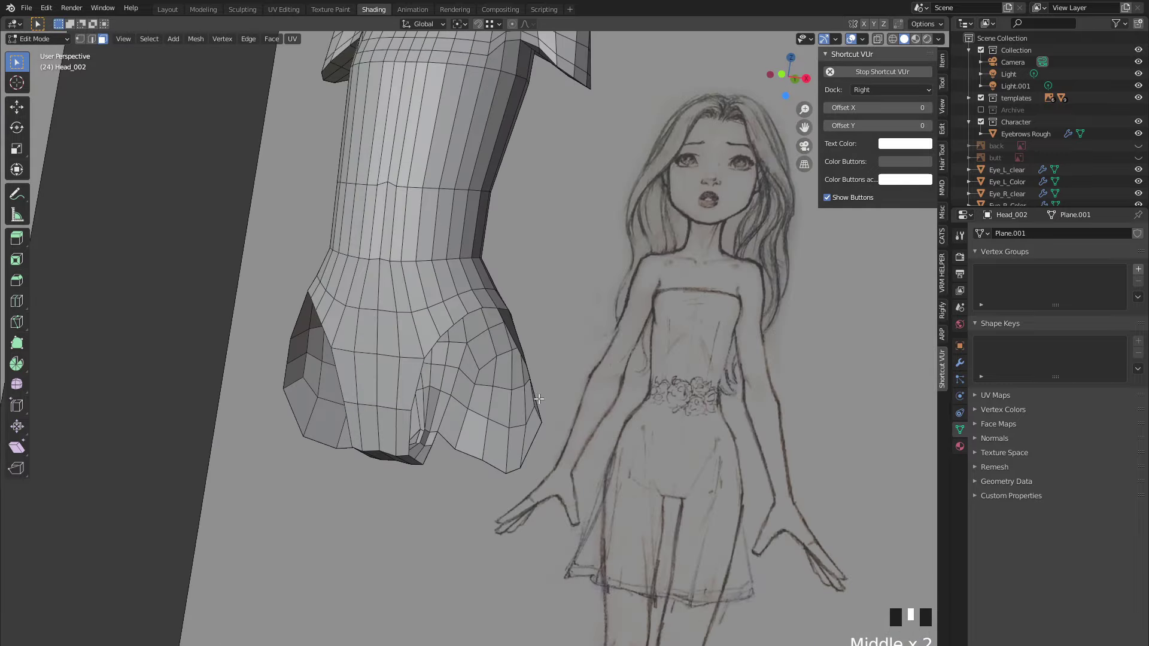
pyautogui.moveTo(609, 390)
pyautogui.mouseDown(button='middle')
pyautogui.moveTo(520, 359)
pyautogui.moveTo(595, 380)
pyautogui.mouseUp(button='middle')
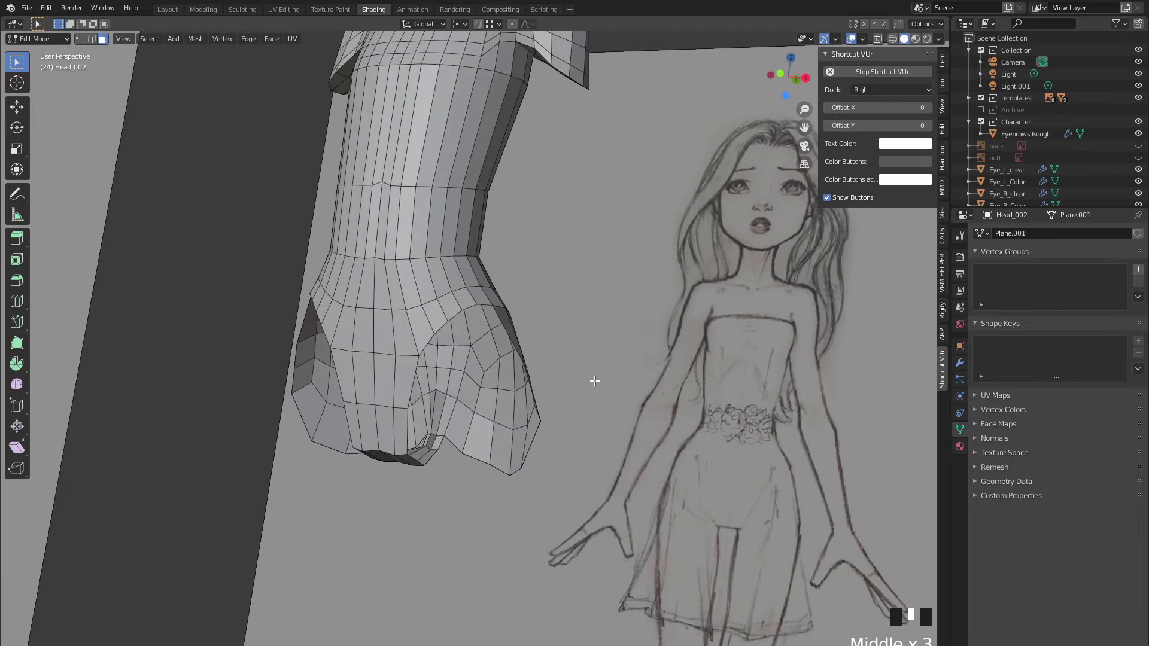
pyautogui.moveTo(509, 358)
pyautogui.mouseDown(button='middle')
pyautogui.moveTo(442, 371)
pyautogui.moveTo(419, 389)
pyautogui.moveTo(424, 408)
pyautogui.moveTo(394, 430)
pyautogui.moveTo(312, 416)
pyautogui.moveTo(457, 431)
pyautogui.mouseUp(button='middle')
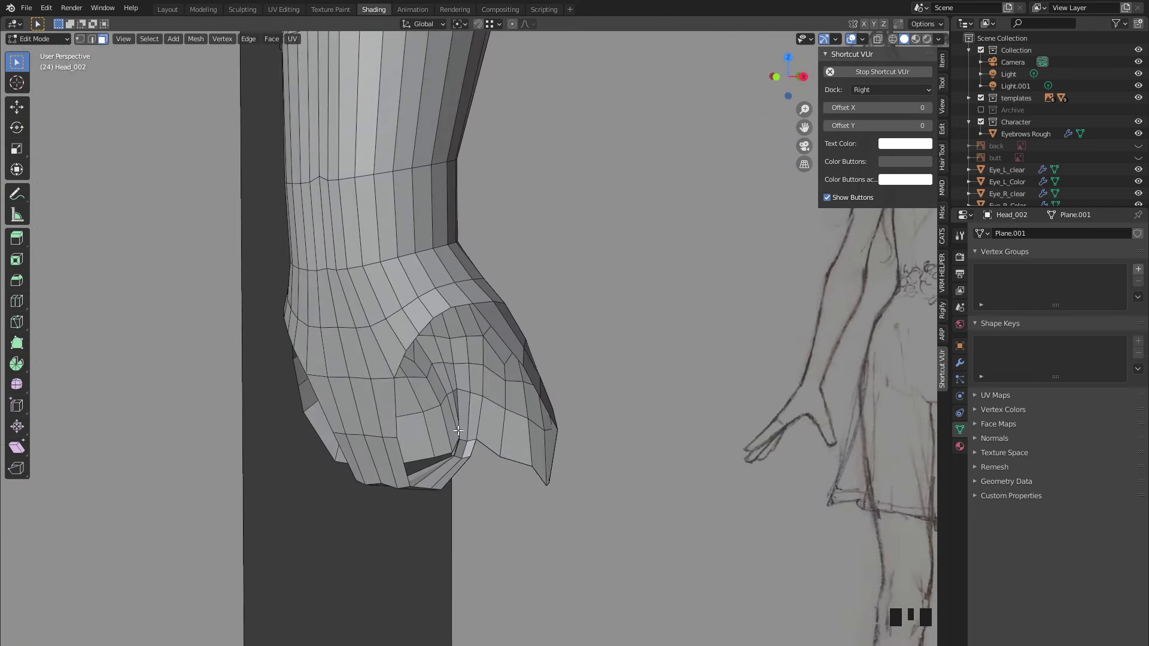
pyautogui.moveTo(542, 437); pyautogui.dragTo(476, 371, button='middle')
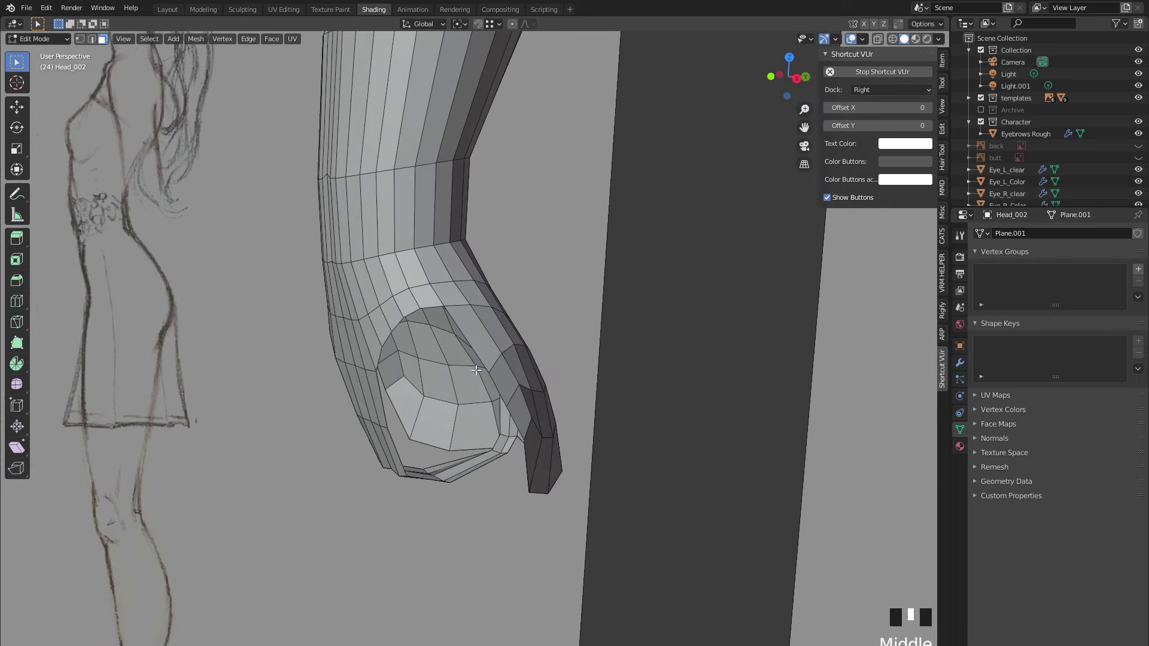
pyautogui.click(489, 339)
pyautogui.keyDown('alt'); pyautogui.click(491, 347); pyautogui.keyUp('alt')
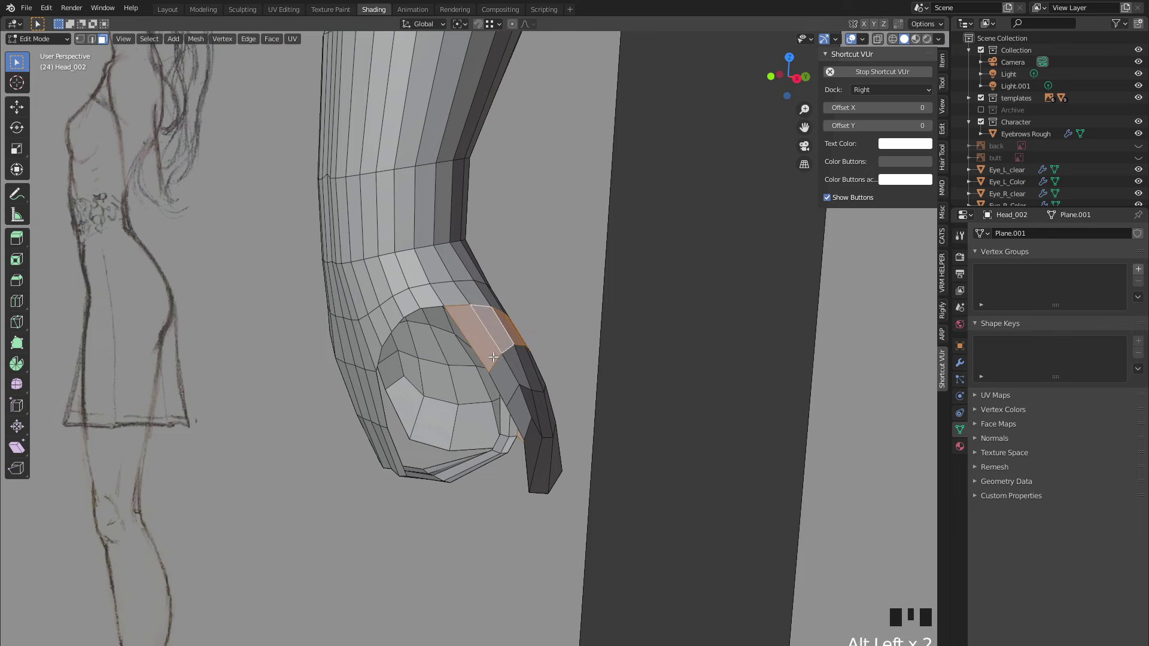
pyautogui.moveTo(473, 397)
pyautogui.mouseDown(button='middle')
pyautogui.moveTo(359, 307)
pyautogui.moveTo(429, 267)
pyautogui.moveTo(618, 379)
pyautogui.moveTo(518, 337)
pyautogui.moveTo(424, 331)
pyautogui.moveTo(508, 381)
pyautogui.mouseUp(button='middle')
pyautogui.moveTo(468, 427); pyautogui.dragTo(497, 417, button='middle')
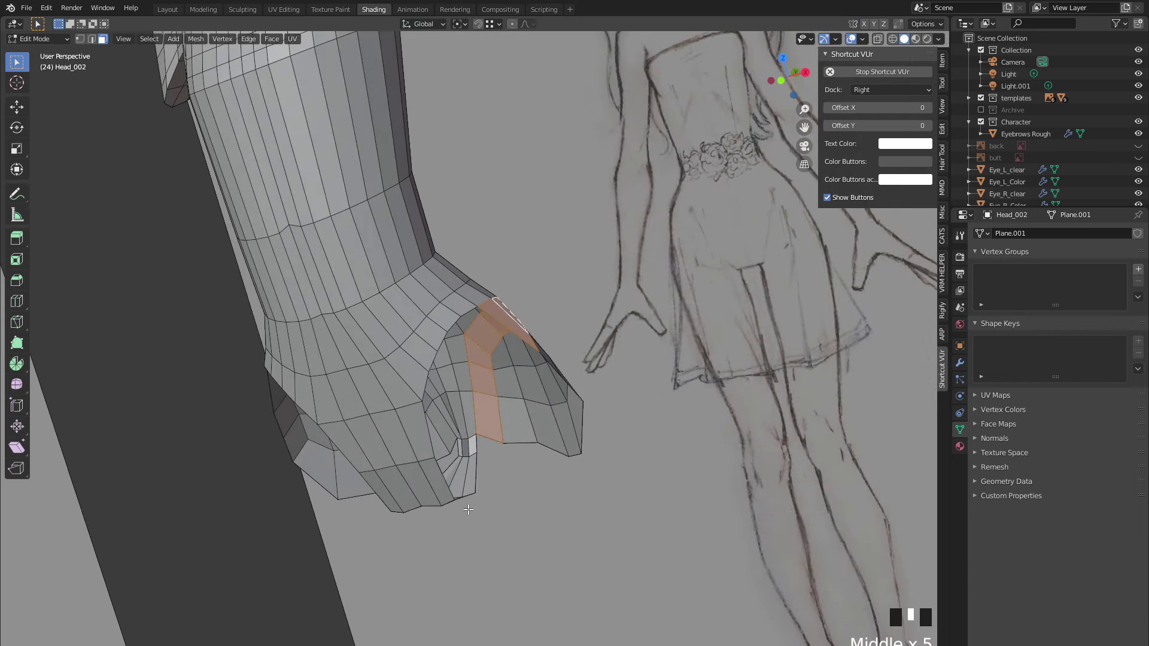
pyautogui.moveTo(453, 526); pyautogui.dragTo(418, 383, button='middle')
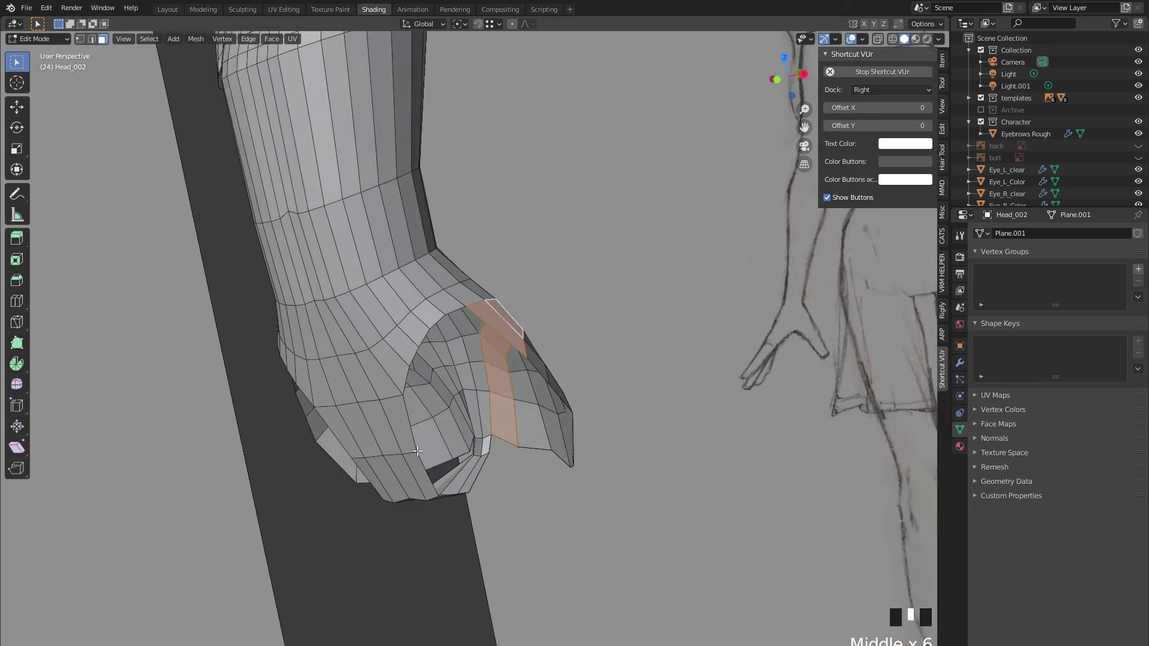
pyautogui.scroll(2, 417, 378)
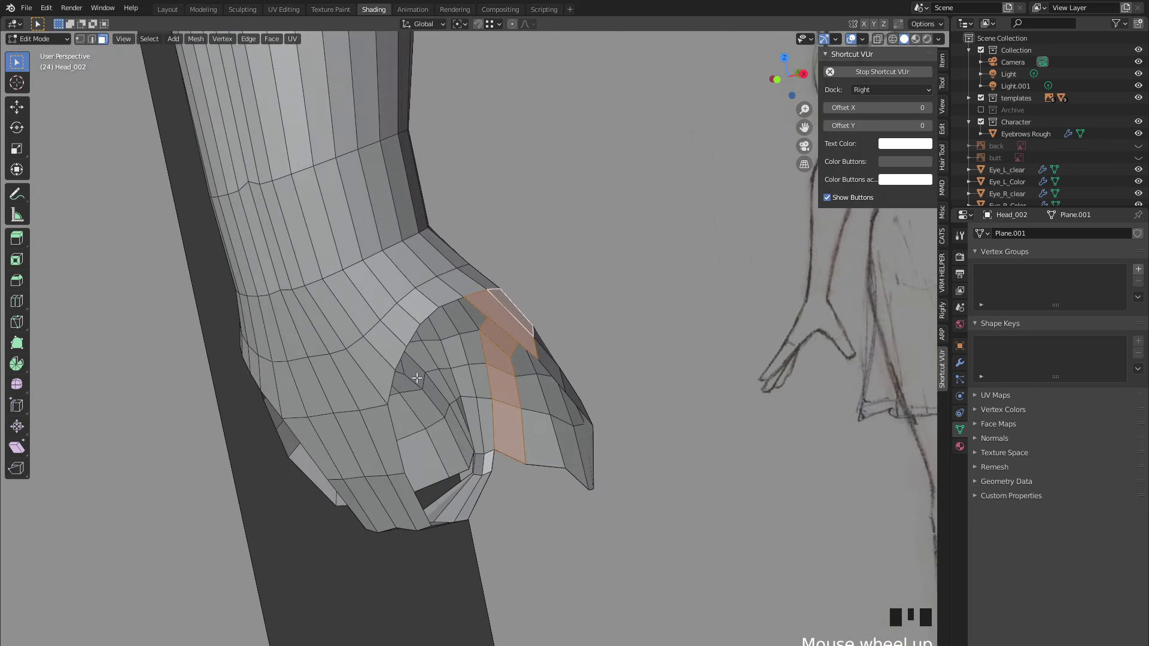
# - Trace the edge loop around the thigh opening in edge selection to check its outline
pyautogui.press('2')
pyautogui.keyDown('alt'); pyautogui.click(427, 314); pyautogui.keyUp('alt')
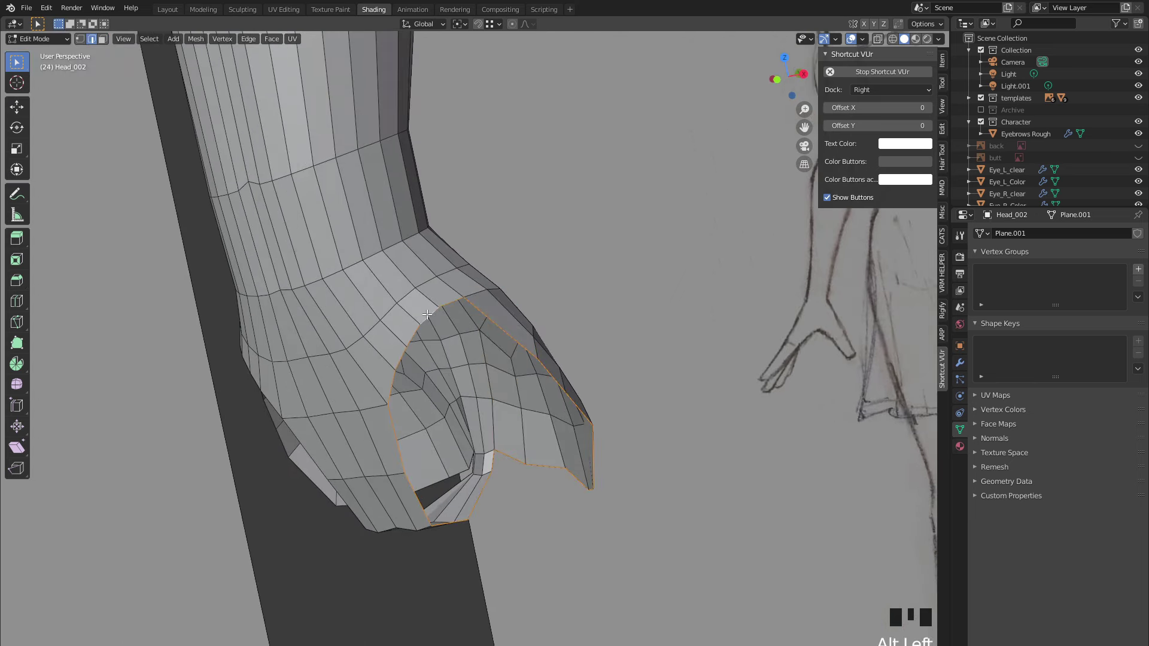
pyautogui.keyDown('alt'); pyautogui.click(431, 314); pyautogui.keyUp('alt')
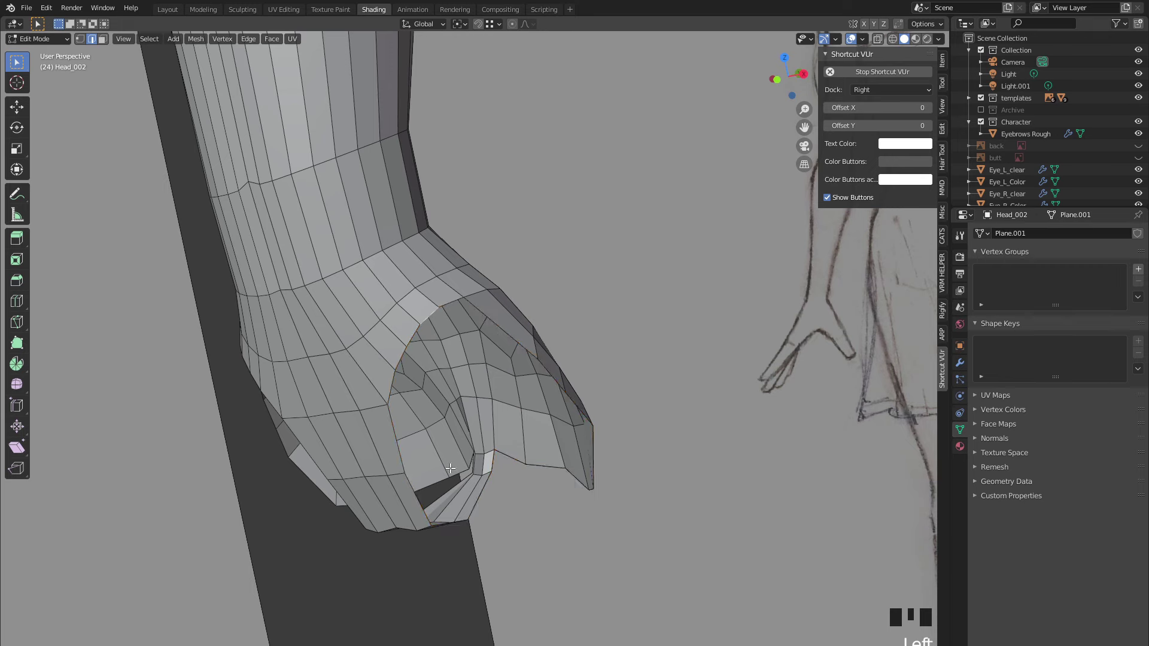
# - Select the edge loop along the front and underside of the thigh opening, extrude it and scale the new edges
pyautogui.keyDown('alt'); pyautogui.keyDown('shift'); pyautogui.click(431, 315); pyautogui.keyUp('shift'); pyautogui.keyUp('alt')
pyautogui.click(443, 381)
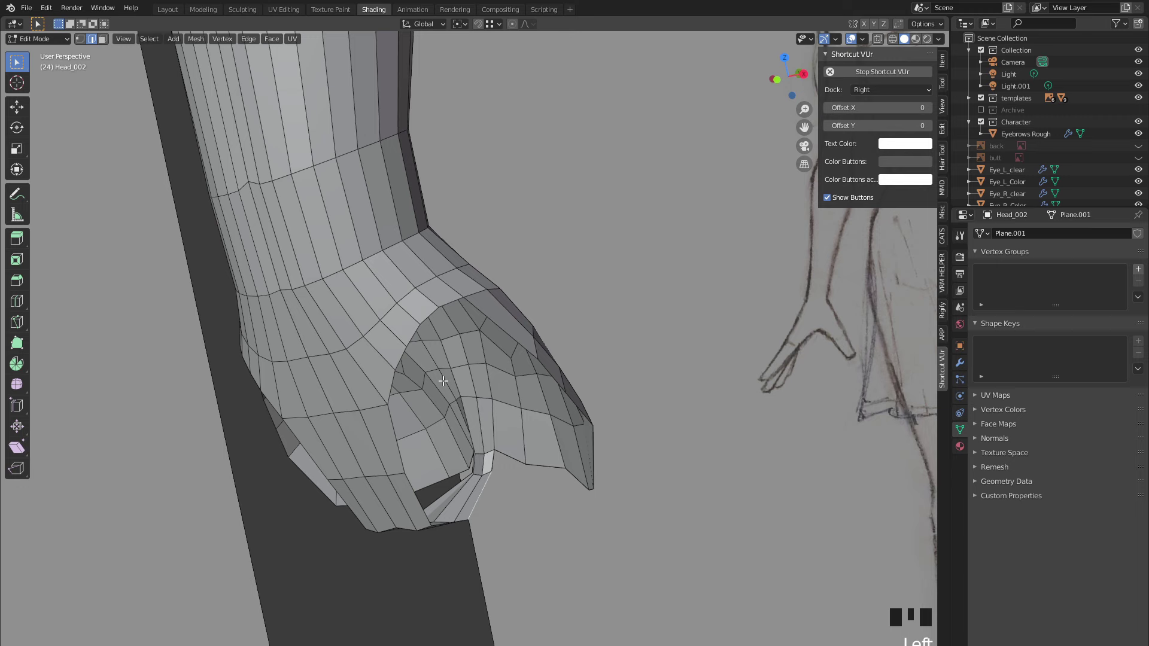
pyautogui.keyDown('ctrl'); pyautogui.keyDown('shift'); pyautogui.click(427, 314); pyautogui.keyUp('shift'); pyautogui.keyUp('ctrl')
pyautogui.moveTo(478, 365); pyautogui.dragTo(440, 340, button='middle')
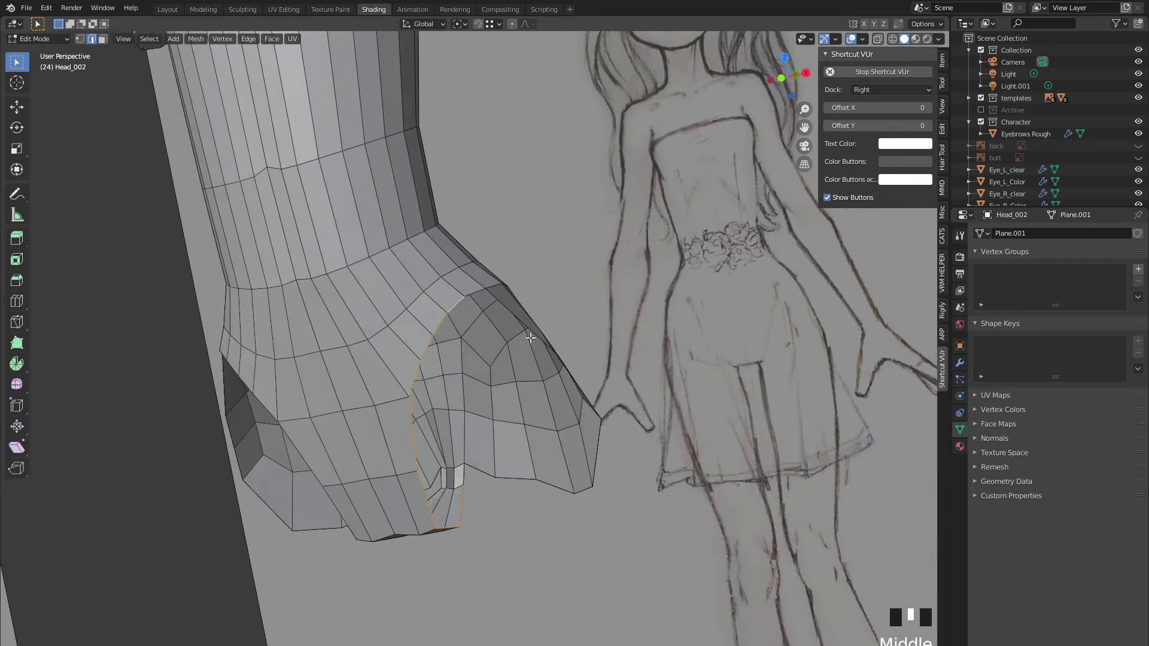
pyautogui.press('e')
pyautogui.click(431, 348)
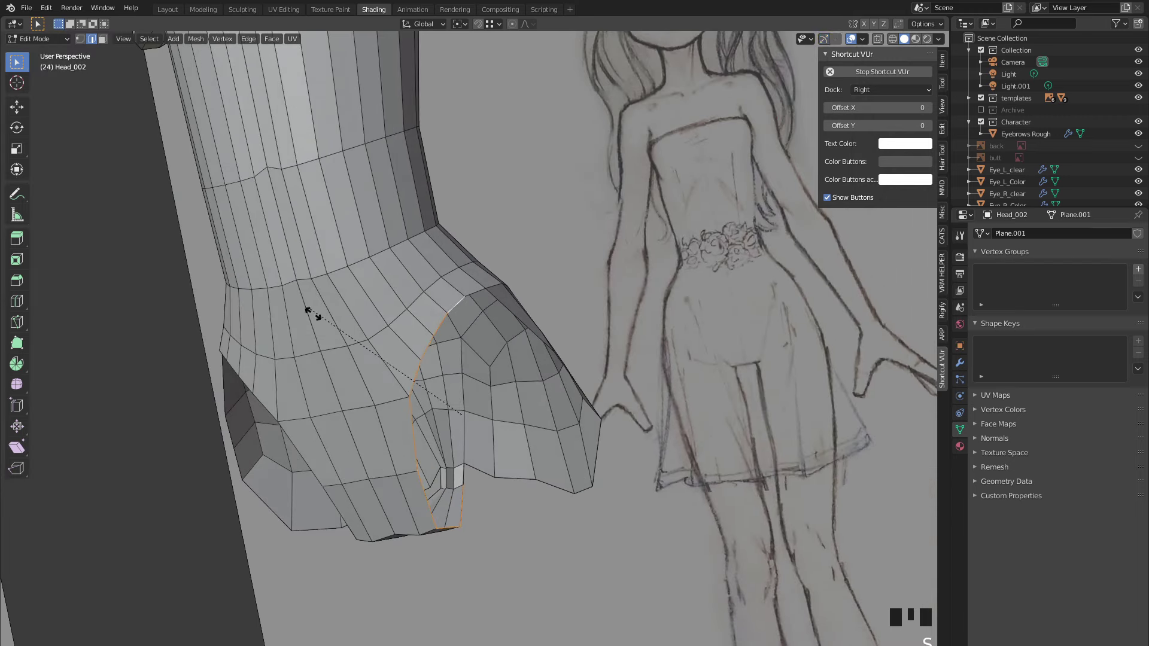
pyautogui.press('s')
pyautogui.click(315, 318)
# - Reposition the extruded edges of the thigh opening along Y and X so they form a narrow strip beside the pelvis
pyautogui.moveTo(315, 317)
pyautogui.mouseDown(button='middle')
pyautogui.moveTo(413, 352)
pyautogui.moveTo(423, 295)
pyautogui.moveTo(410, 322)
pyautogui.mouseUp(button='middle')
pyautogui.press('g')
pyautogui.press('y')
pyautogui.click(398, 333)
pyautogui.press('g')
pyautogui.press('y')
pyautogui.click(406, 344)
pyautogui.press('g')
pyautogui.press('x')
pyautogui.click(425, 294)
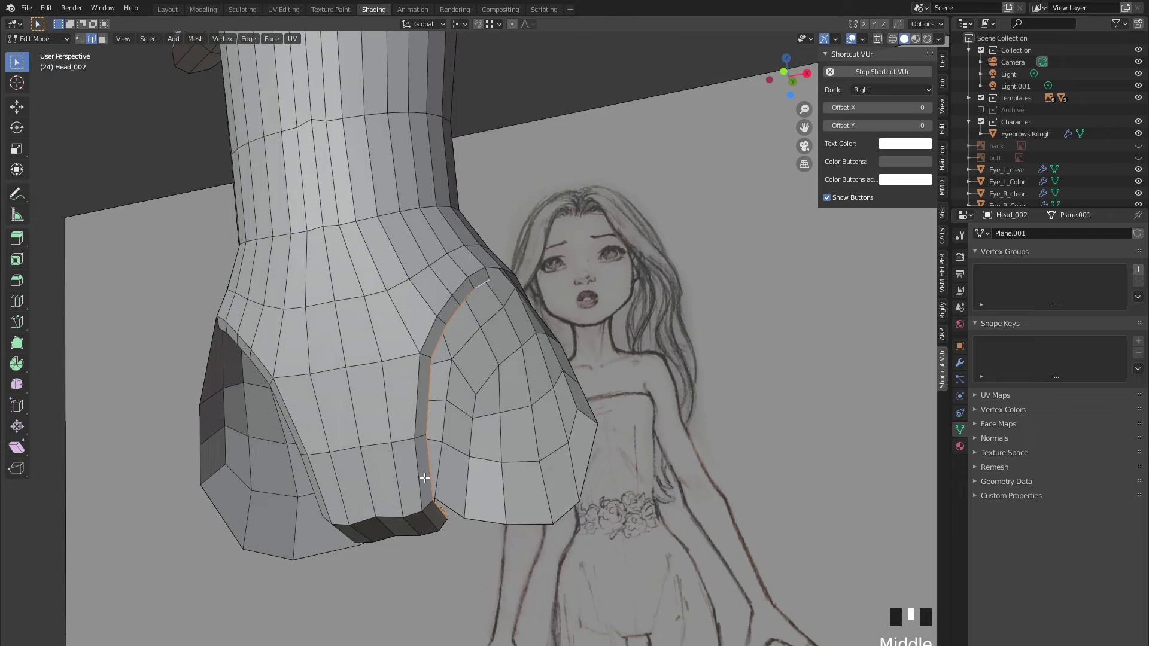
# - Reduce the selection to the crotch part of the strip and lower those edges slightly along local Z
pyautogui.moveTo(424, 478)
pyautogui.mouseDown(button='middle')
pyautogui.moveTo(329, 520)
pyautogui.moveTo(417, 468)
pyautogui.mouseUp(button='middle')
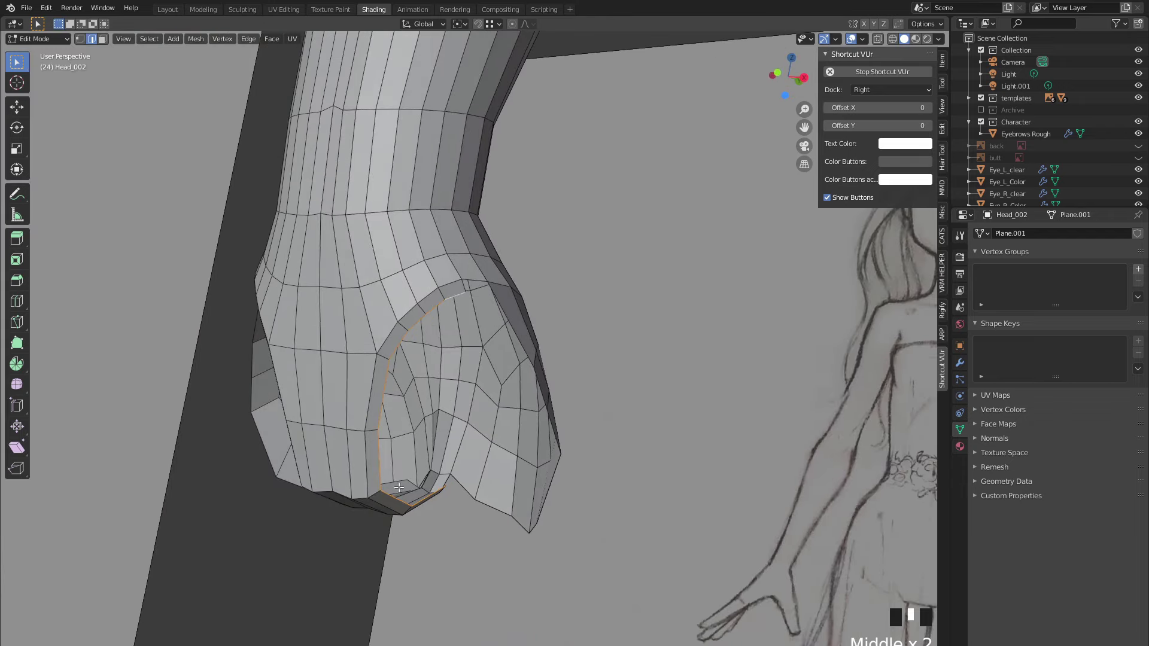
pyautogui.keyDown('ctrl'); pyautogui.click(386, 383); pyautogui.keyUp('ctrl')
pyautogui.keyDown('ctrl'); pyautogui.click(380, 460); pyautogui.keyUp('ctrl')
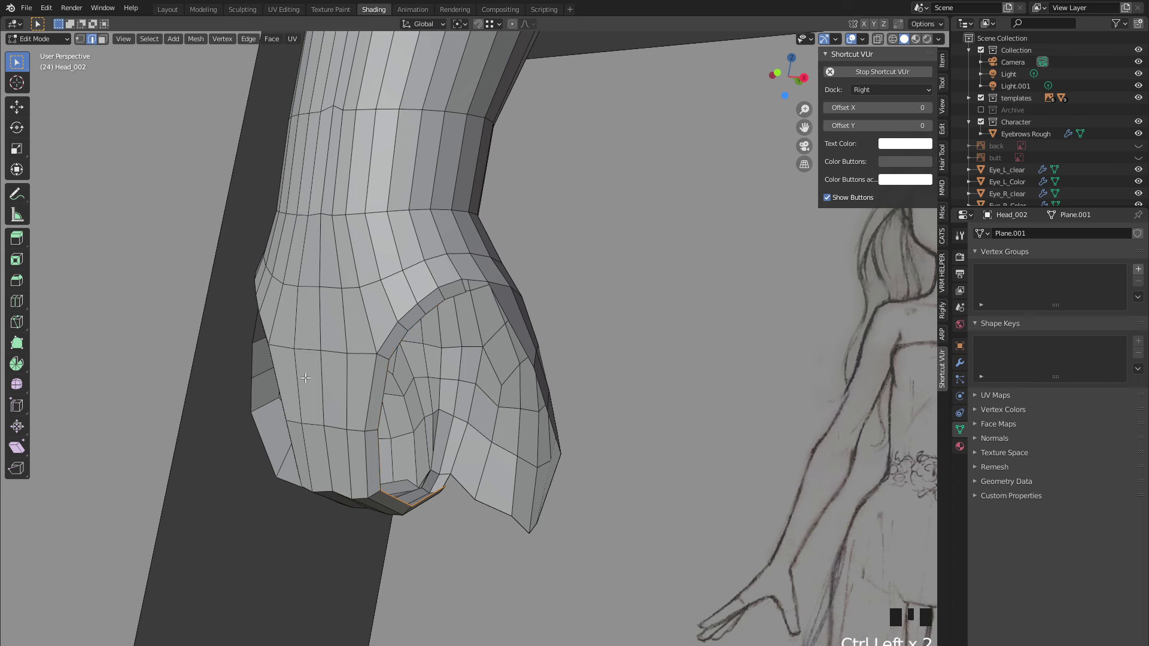
pyautogui.press('g')
pyautogui.press('z')
pyautogui.press('z')
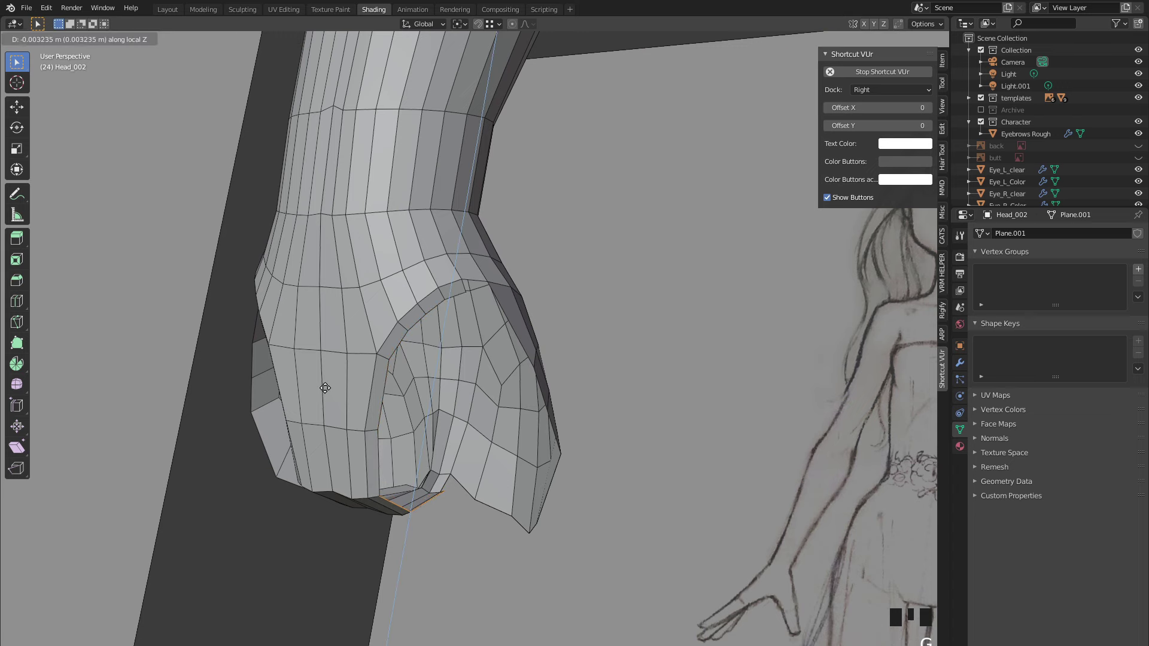
pyautogui.click(326, 399)
pyautogui.moveTo(325, 399)
pyautogui.mouseDown(button='middle')
pyautogui.moveTo(489, 378)
pyautogui.moveTo(371, 442)
pyautogui.mouseUp(button='middle')
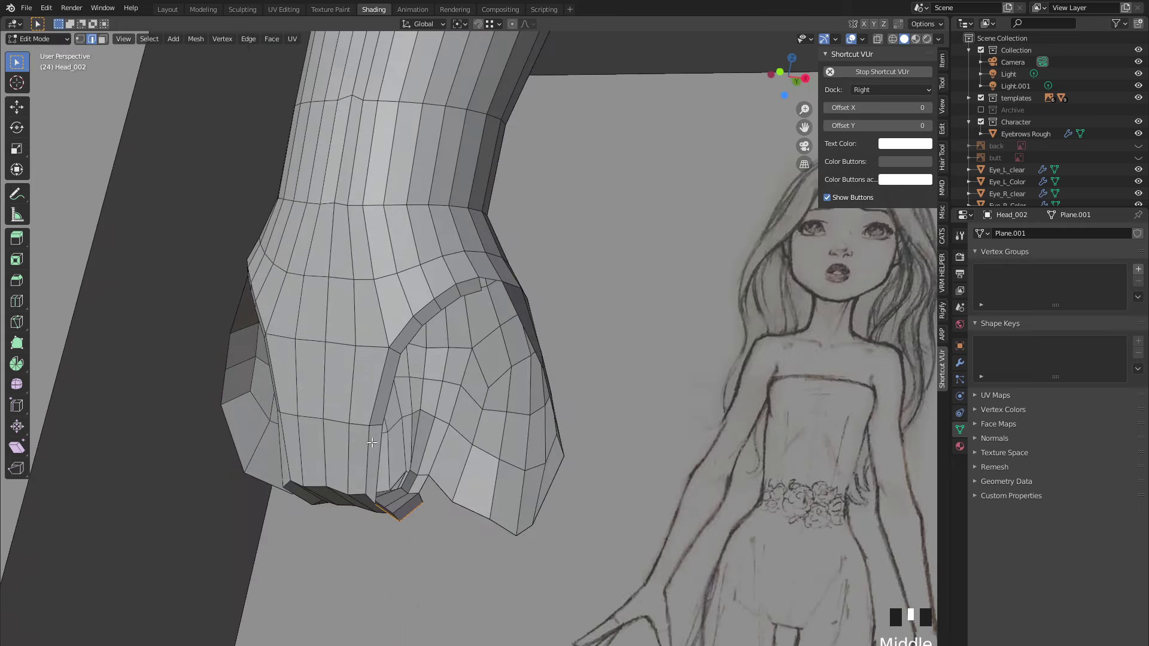
# - Select the strip's edges along the front groin and move them outward along X to widen the strip
pyautogui.click(387, 409)
pyautogui.keyDown('ctrl'); pyautogui.keyDown('shift'); pyautogui.click(470, 294); pyautogui.keyUp('shift'); pyautogui.keyUp('ctrl')
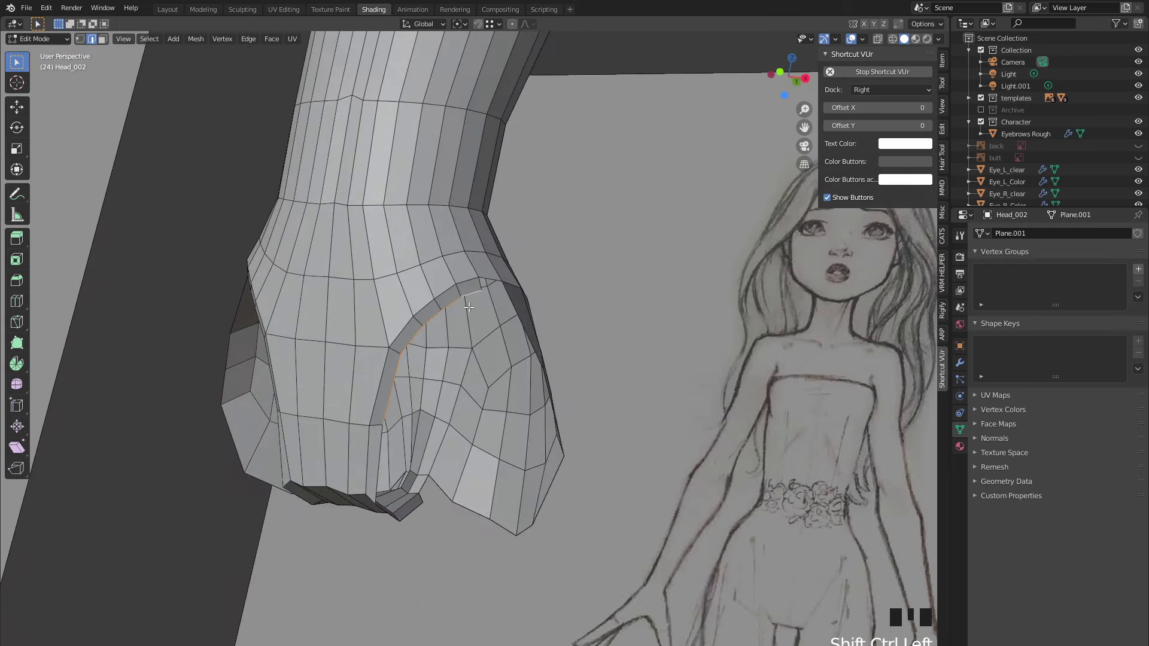
pyautogui.moveTo(451, 336); pyautogui.dragTo(473, 379, button='middle')
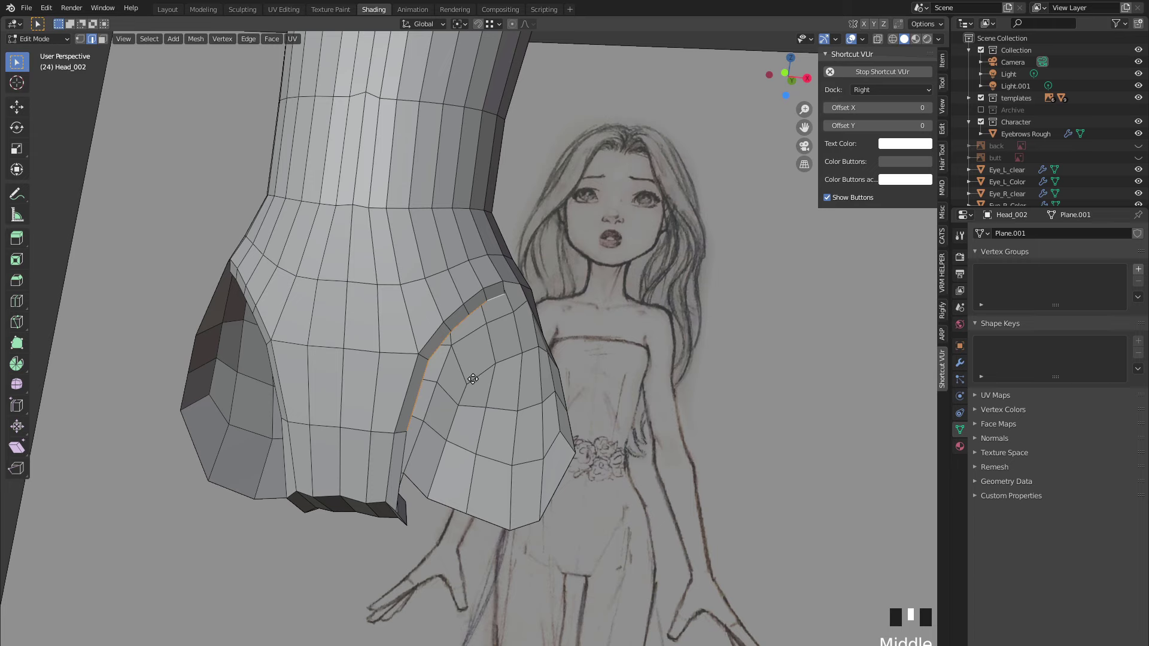
pyautogui.press('g')
pyautogui.press('x')
pyautogui.click(483, 382)
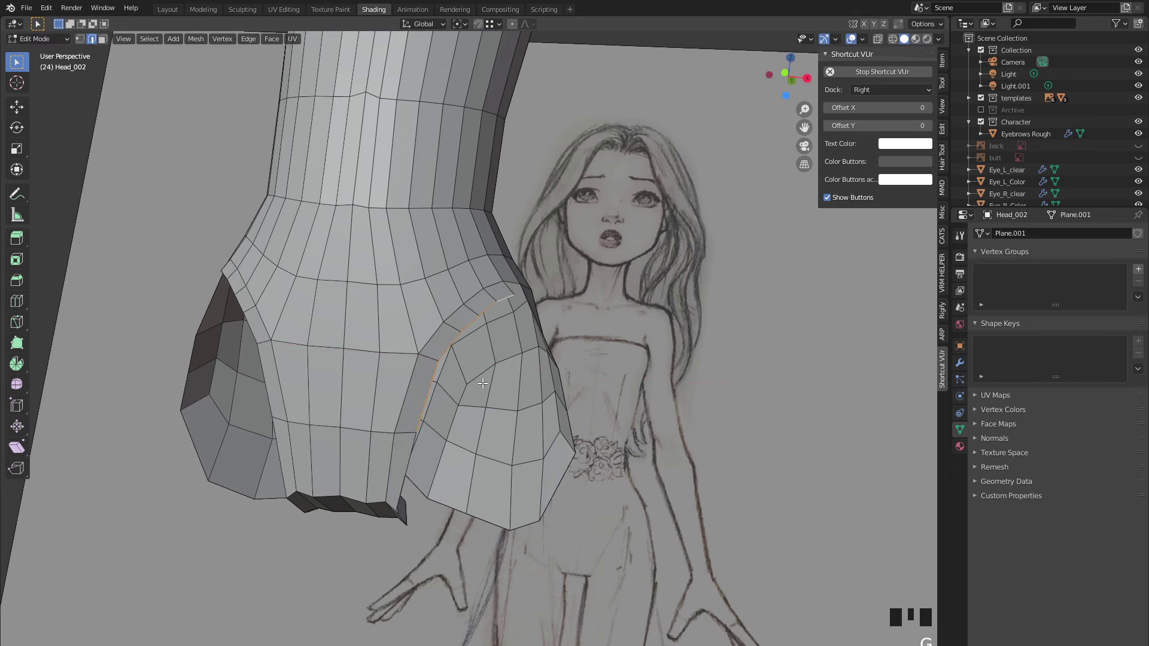
pyautogui.moveTo(482, 383); pyautogui.dragTo(483, 371, button='middle')
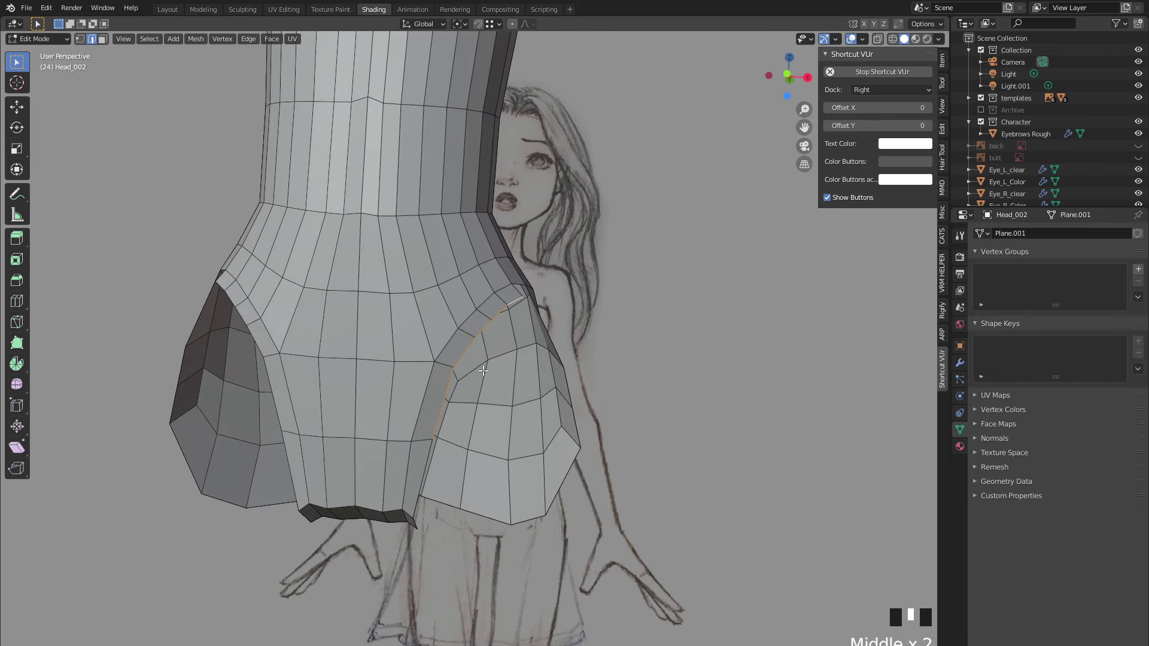
# - Keep only the upper groin edges selected and set the transform pivot point to the 3D Cursor
pyautogui.keyDown('ctrl'); pyautogui.moveTo(472, 465); pyautogui.dragTo(381, 348); pyautogui.keyUp('ctrl')
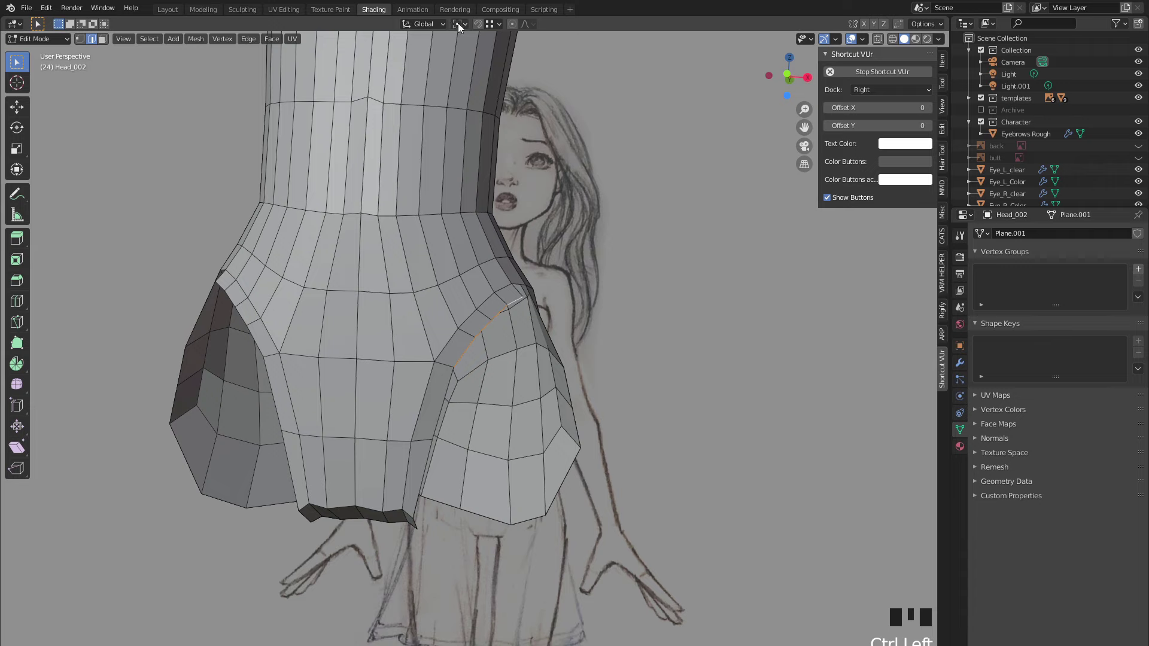
pyautogui.moveTo(419, 227); pyautogui.dragTo(433, 332, button='middle')
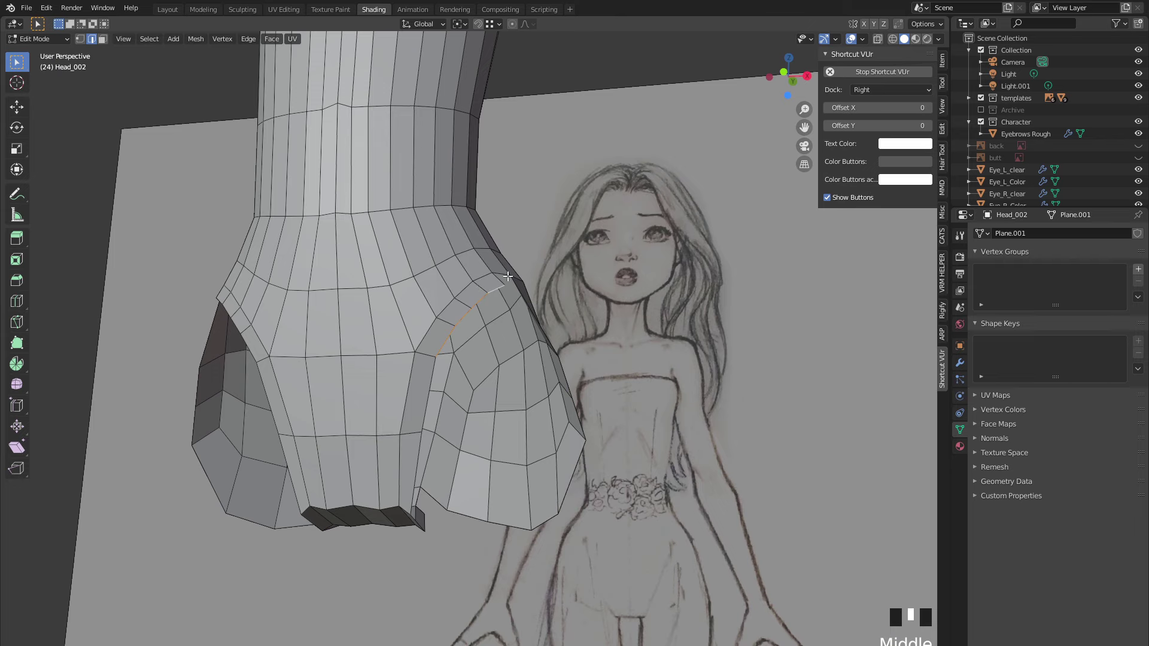
pyautogui.moveTo(508, 276)
pyautogui.mouseDown(button='middle')
pyautogui.moveTo(485, 385)
pyautogui.moveTo(474, 56)
pyautogui.mouseUp(button='middle')
pyautogui.click(462, 25)
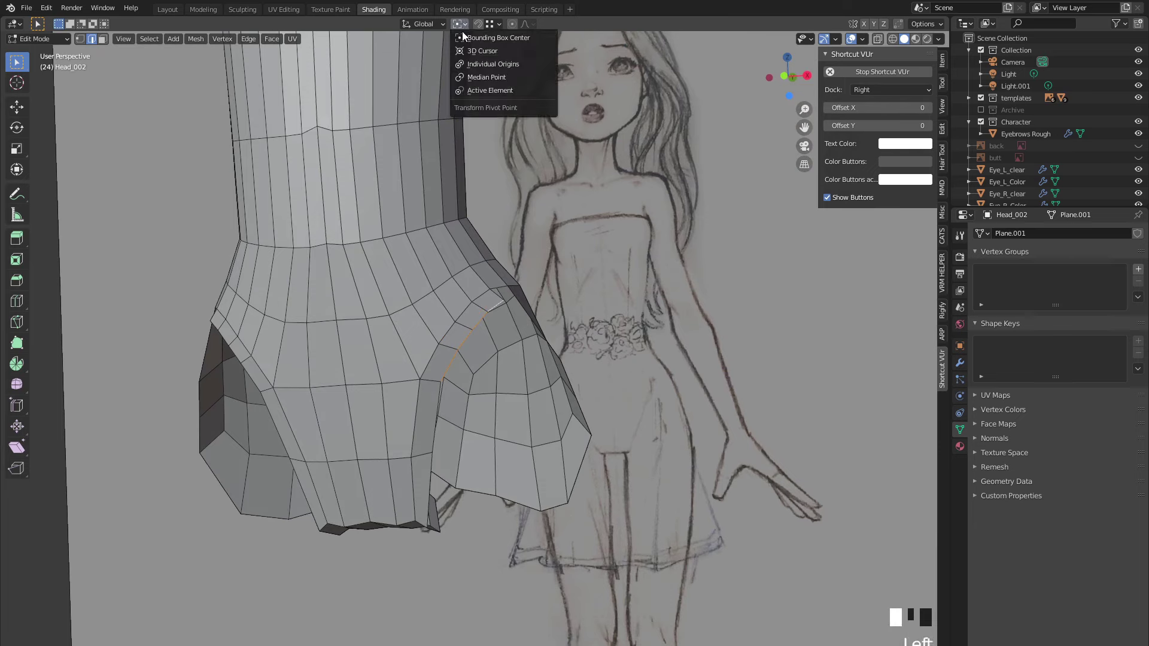
pyautogui.click(462, 49)
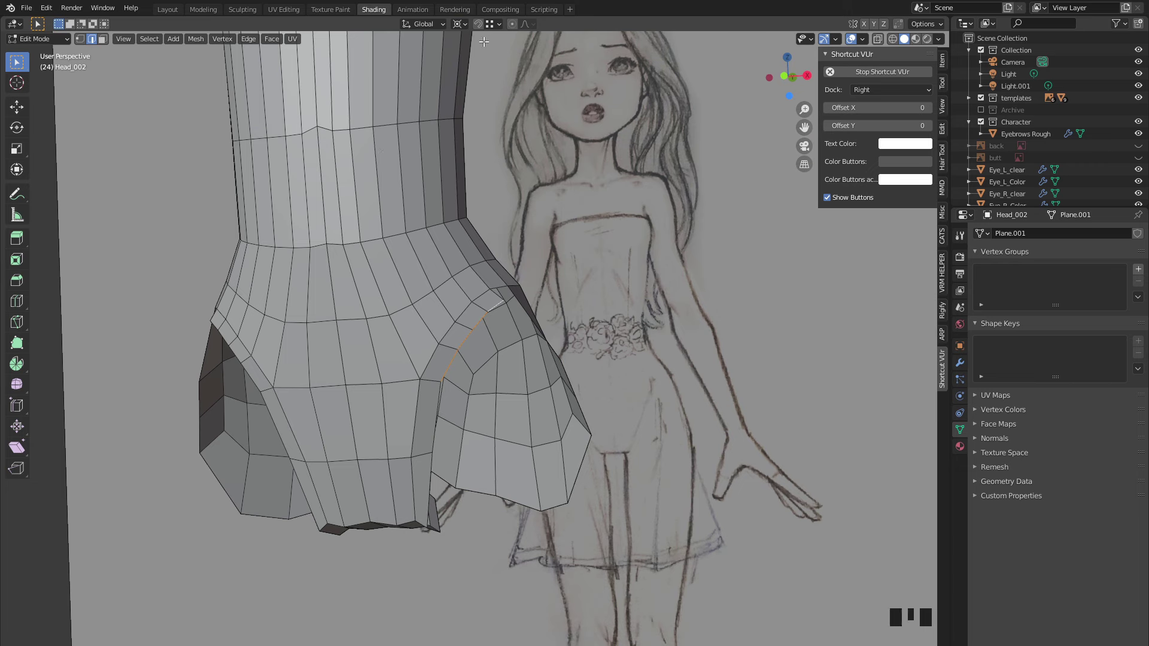
# - Turn on snapping, adjust its snap targets and place the 3D cursor at the inner corner of the groin strip
pyautogui.click(478, 24)
pyautogui.moveTo(413, 138); pyautogui.dragTo(478, 187, button='middle')
pyautogui.scroll(-7, 488, 175)
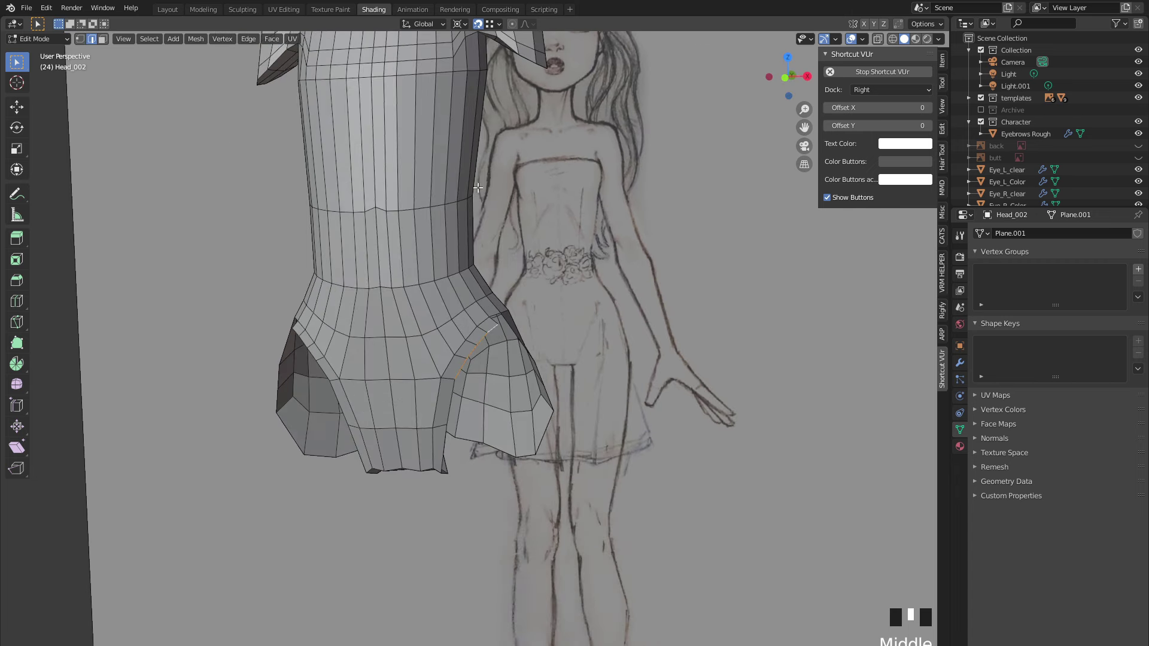
pyautogui.click(489, 24)
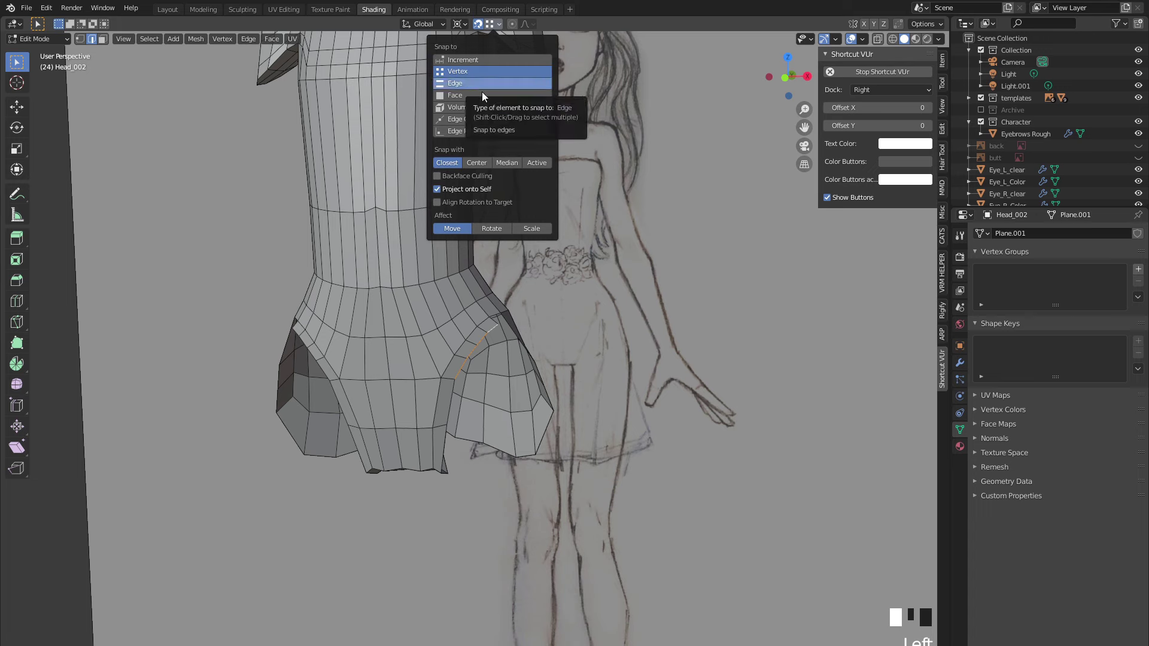
pyautogui.keyDown('shift'); pyautogui.click(470, 58); pyautogui.keyUp('shift')
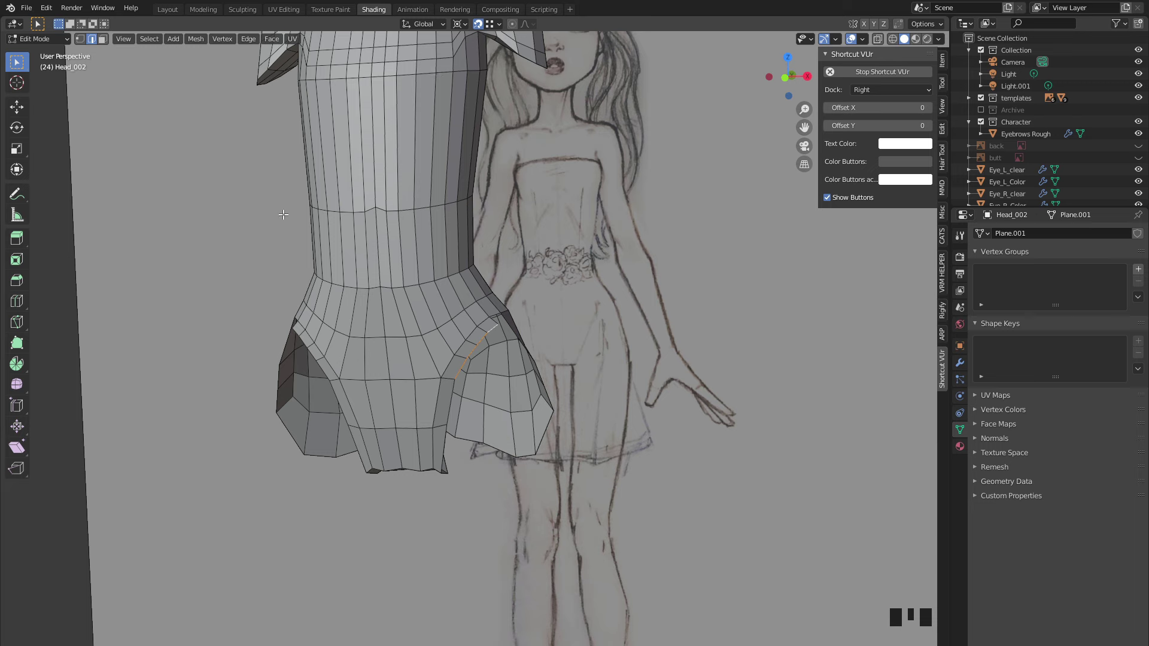
pyautogui.moveTo(248, 210)
pyautogui.keyDown('shift'); pyautogui.mouseDown(button='right')
pyautogui.moveTo(244, 256)
pyautogui.moveTo(467, 238)
pyautogui.moveTo(733, 354)
pyautogui.moveTo(672, 377)
pyautogui.moveTo(216, 403)
pyautogui.moveTo(372, 466)
pyautogui.moveTo(384, 341)
pyautogui.moveTo(457, 308)
pyautogui.moveTo(496, 261)
pyautogui.moveTo(478, 47)
pyautogui.moveTo(432, 366)
pyautogui.moveTo(422, 335)
pyautogui.moveTo(457, 381)
pyautogui.mouseUp(button='right'); pyautogui.keyUp('shift')
pyautogui.scroll(2, 456, 383)
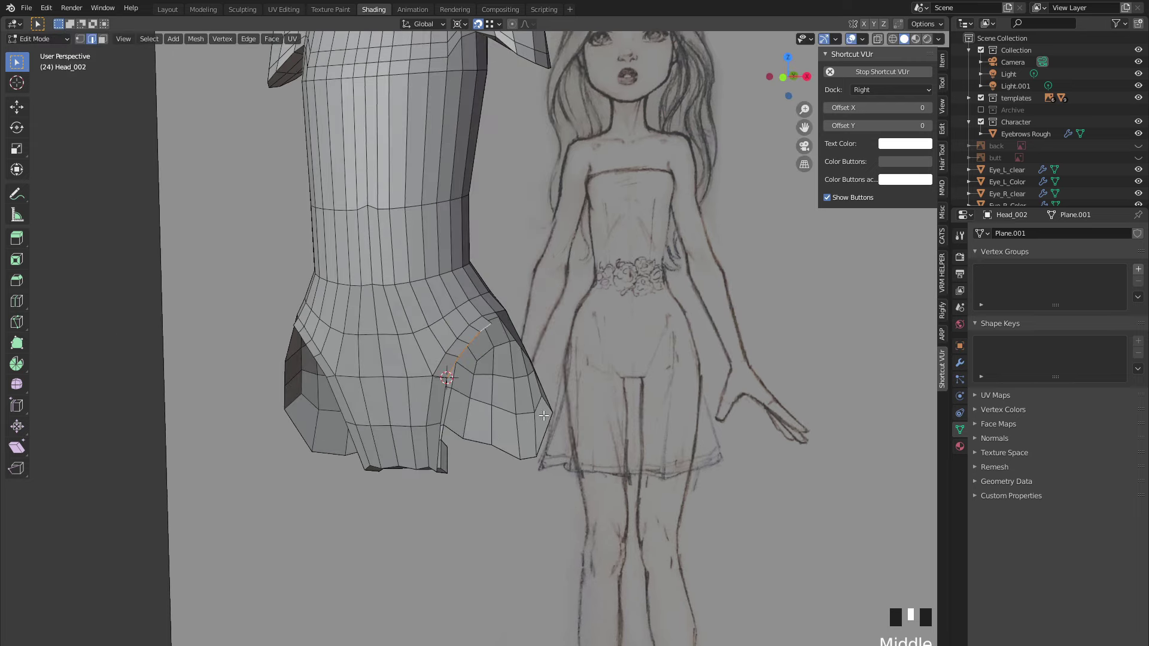
pyautogui.moveTo(436, 389); pyautogui.dragTo(445, 382, button='middle')
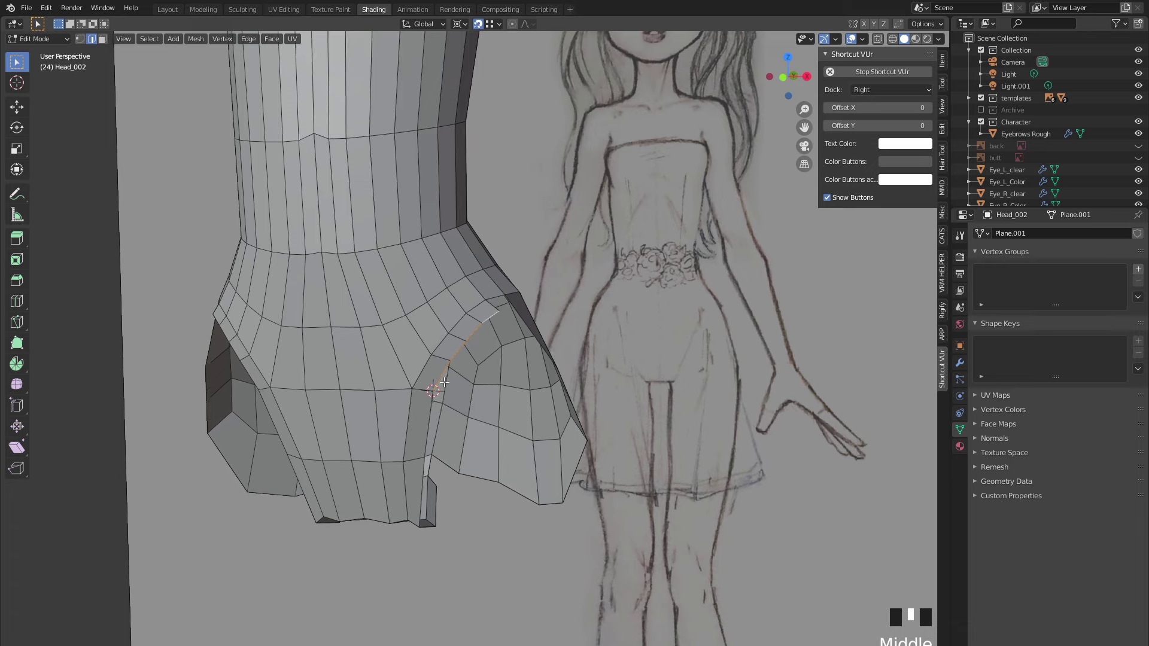
# - Turn snapping off and rotate the upper groin edges downward around the 3D cursor to level the top of the thigh opening
pyautogui.click(478, 24)
pyautogui.moveTo(629, 198); pyautogui.dragTo(645, 190, button='middle')
pyautogui.moveTo(617, 154)
pyautogui.mouseDown(button='middle')
pyautogui.moveTo(651, 112)
pyautogui.moveTo(695, 127)
pyautogui.moveTo(716, 158)
pyautogui.mouseUp(button='middle')
pyautogui.press('r')
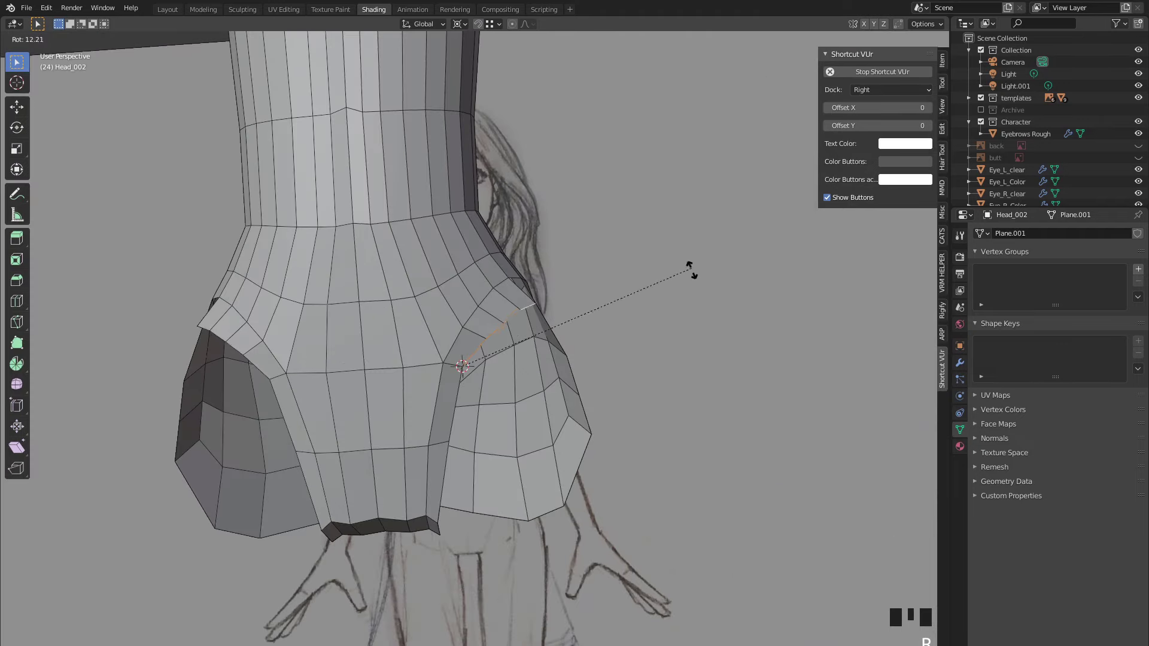
pyautogui.click(720, 393)
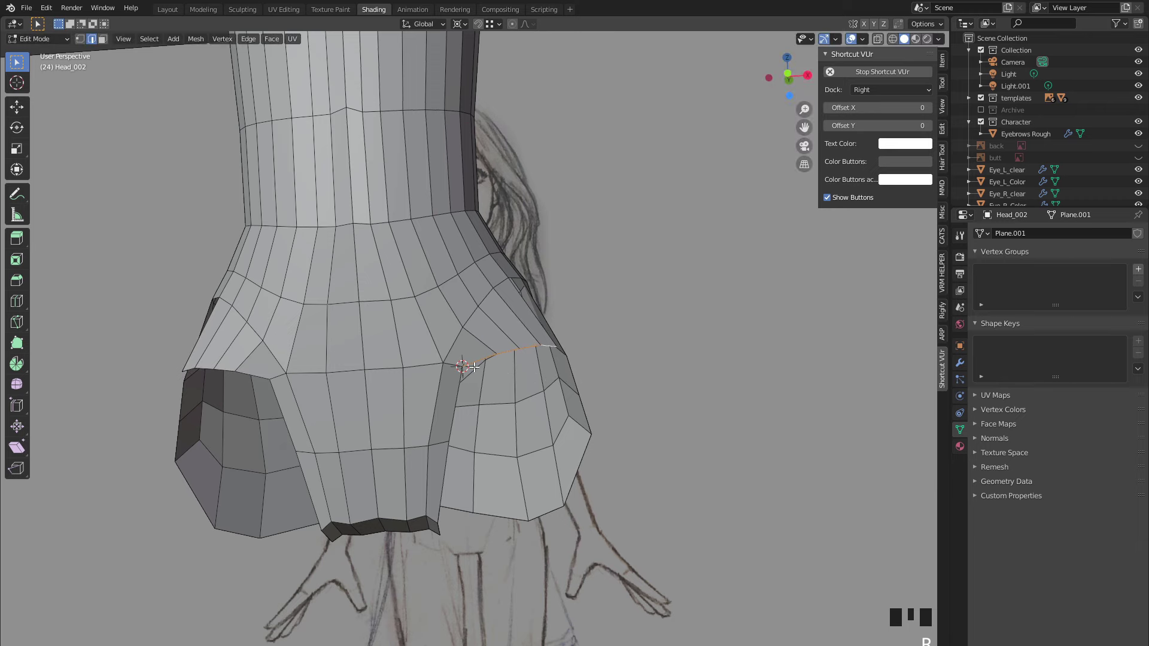
# - Check the rotated strip from the side and reset the 3D cursor to the world origin
pyautogui.moveTo(474, 367); pyautogui.dragTo(406, 371, button='middle')
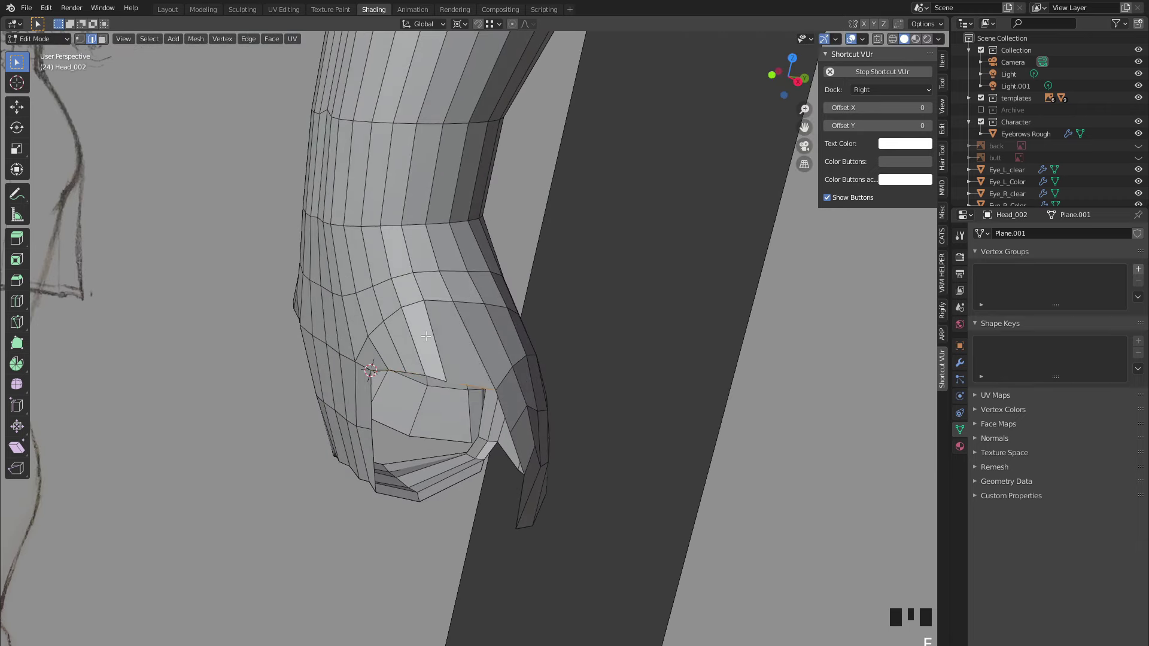
pyautogui.moveTo(440, 301); pyautogui.dragTo(429, 237, button='middle')
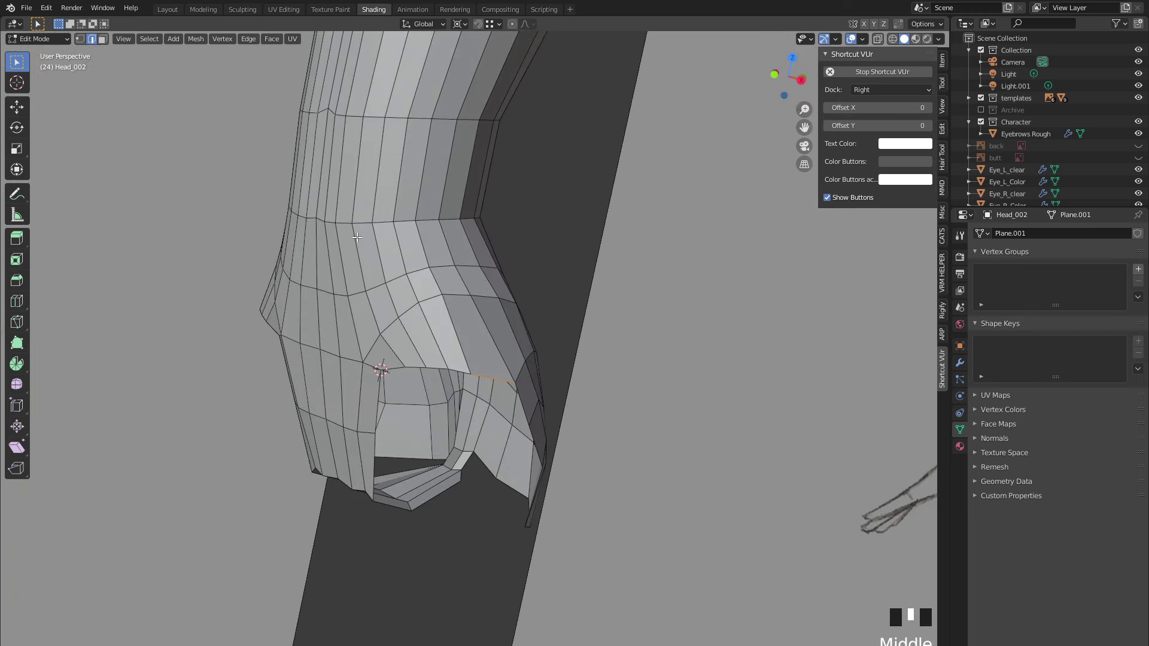
pyautogui.scroll(-3, 346, 174)
pyautogui.scroll(-2, 310, 278)
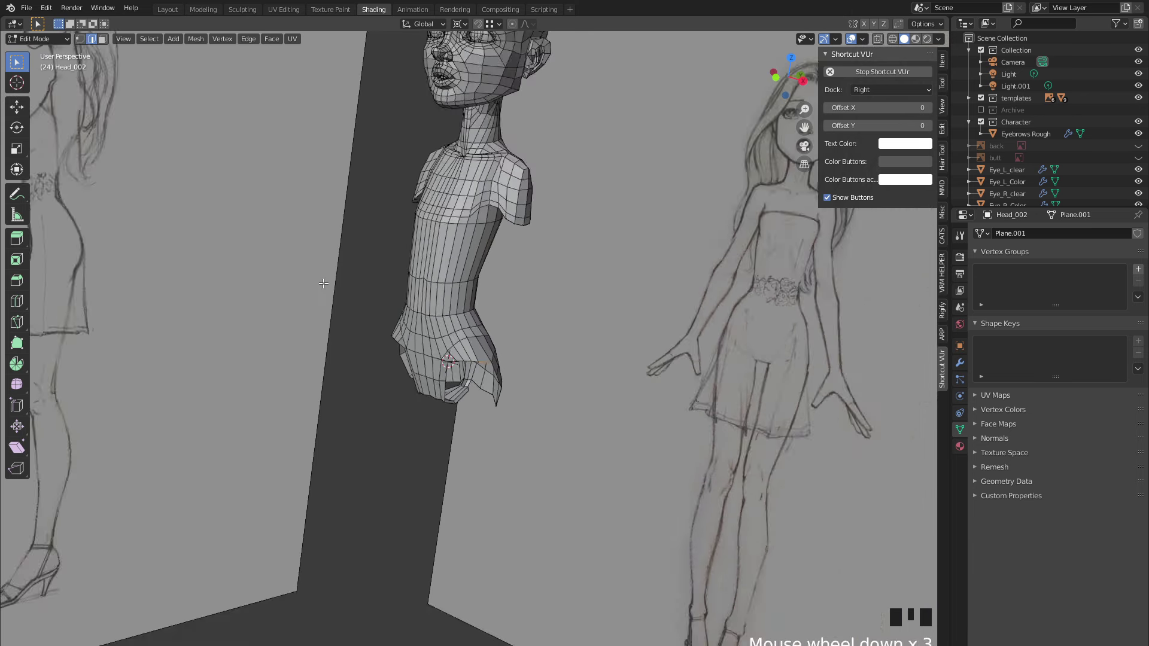
pyautogui.moveTo(323, 277); pyautogui.dragTo(383, 270, button='middle')
pyautogui.keyDown('shift'); pyautogui.scroll(1, 395, 263); pyautogui.keyUp('shift')
pyautogui.scroll(-2, 417, 258)
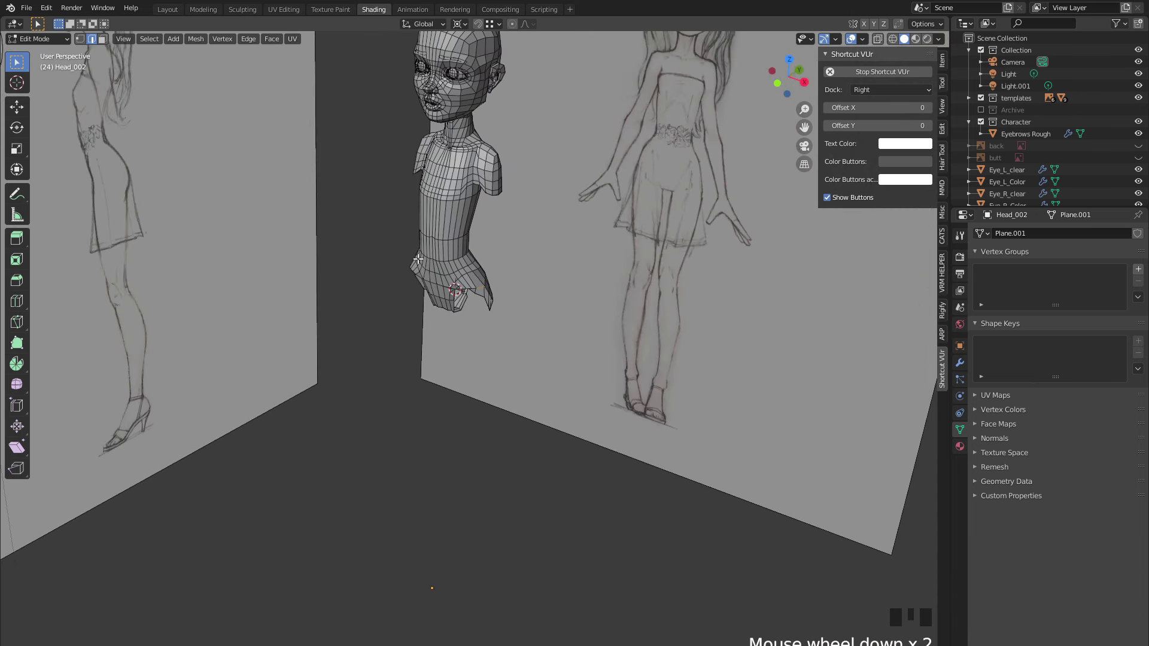
pyautogui.hotkey('shift', 's')
pyautogui.press('2')
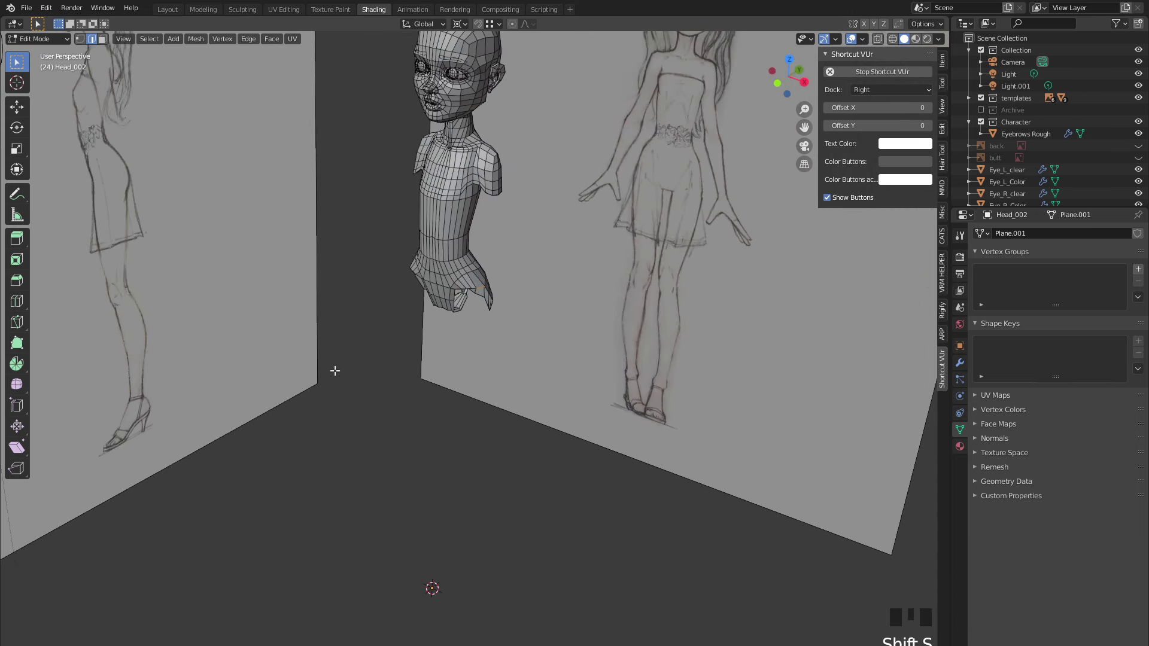
# - Select the top edges of the thigh opening, set the pivot point to Bounding Box Center and scale them
pyautogui.scroll(3, 441, 500)
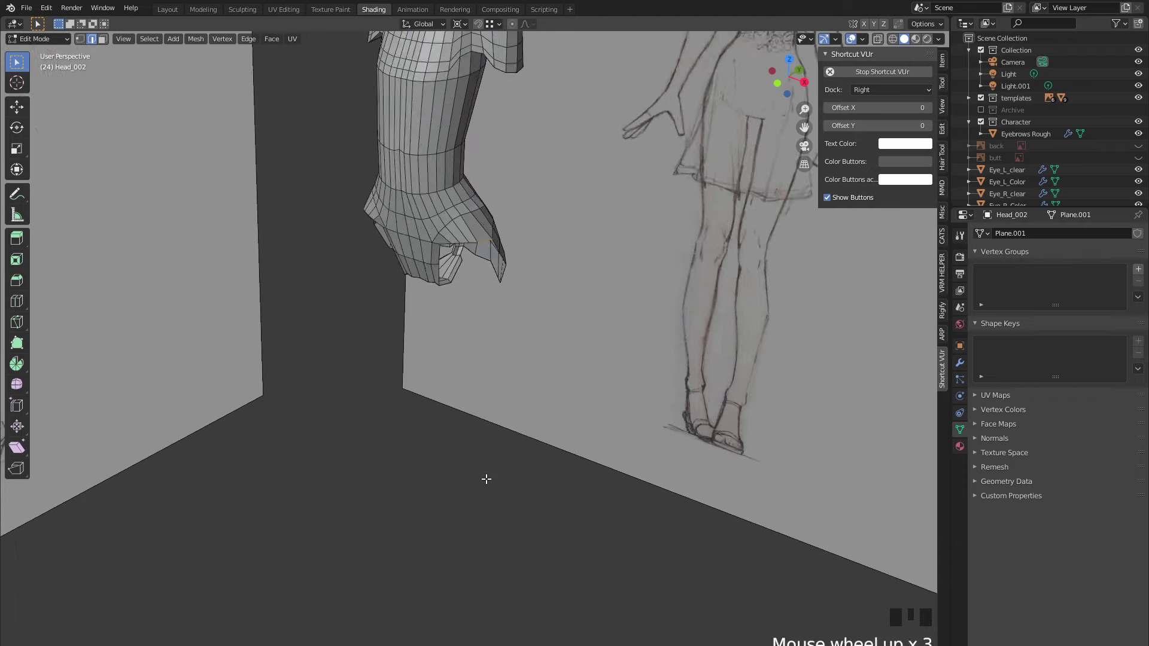
pyautogui.moveTo(485, 477)
pyautogui.keyDown('shift'); pyautogui.mouseDown(button='middle')
pyautogui.moveTo(419, 401)
pyautogui.moveTo(417, 348)
pyautogui.mouseUp(button='middle'); pyautogui.keyUp('shift')
pyautogui.scroll(3, 418, 401)
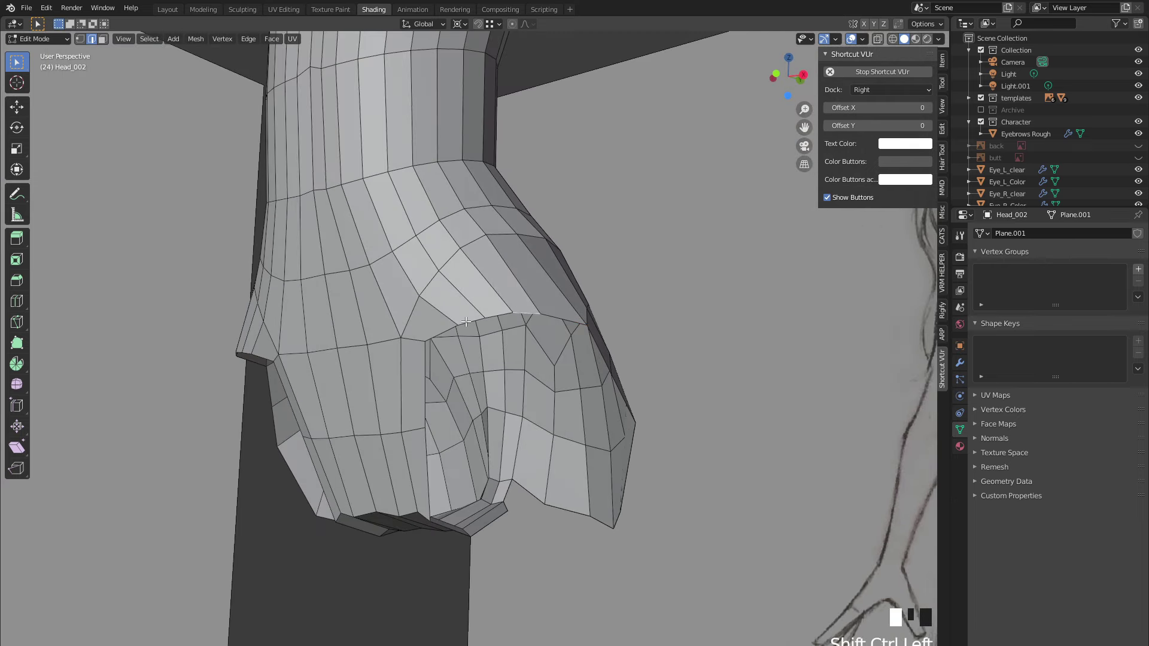
pyautogui.scroll(-2, 466, 322)
pyautogui.moveTo(465, 322); pyautogui.dragTo(518, 381, button='middle')
pyautogui.scroll(2, 515, 413)
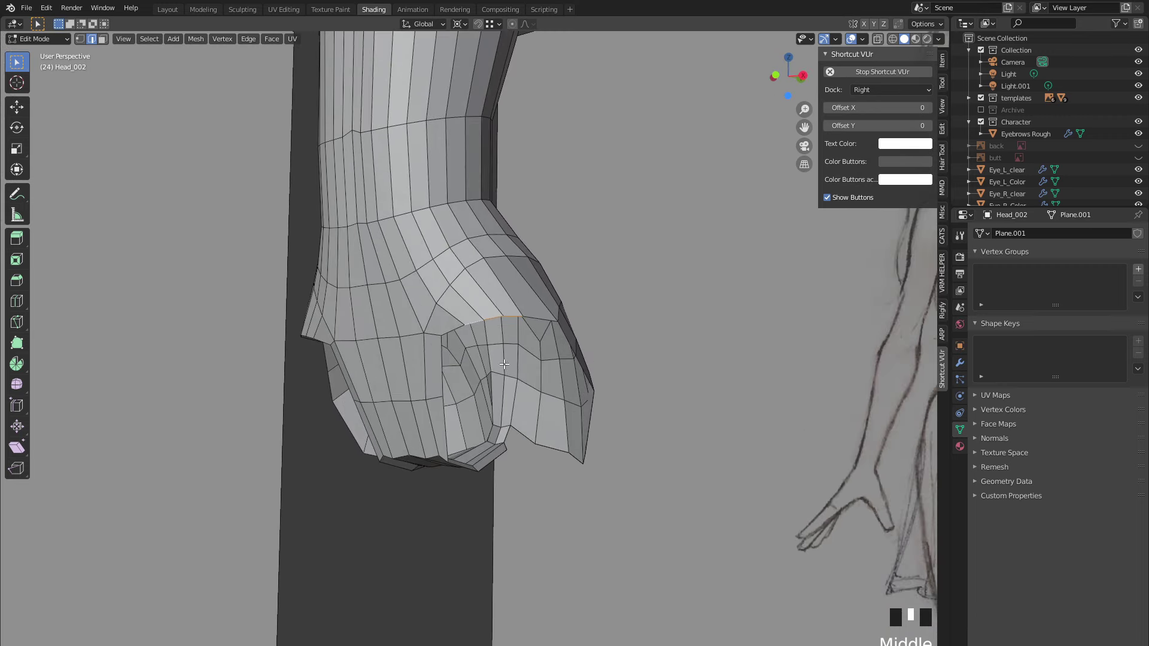
pyautogui.click(459, 24)
pyautogui.click(460, 38)
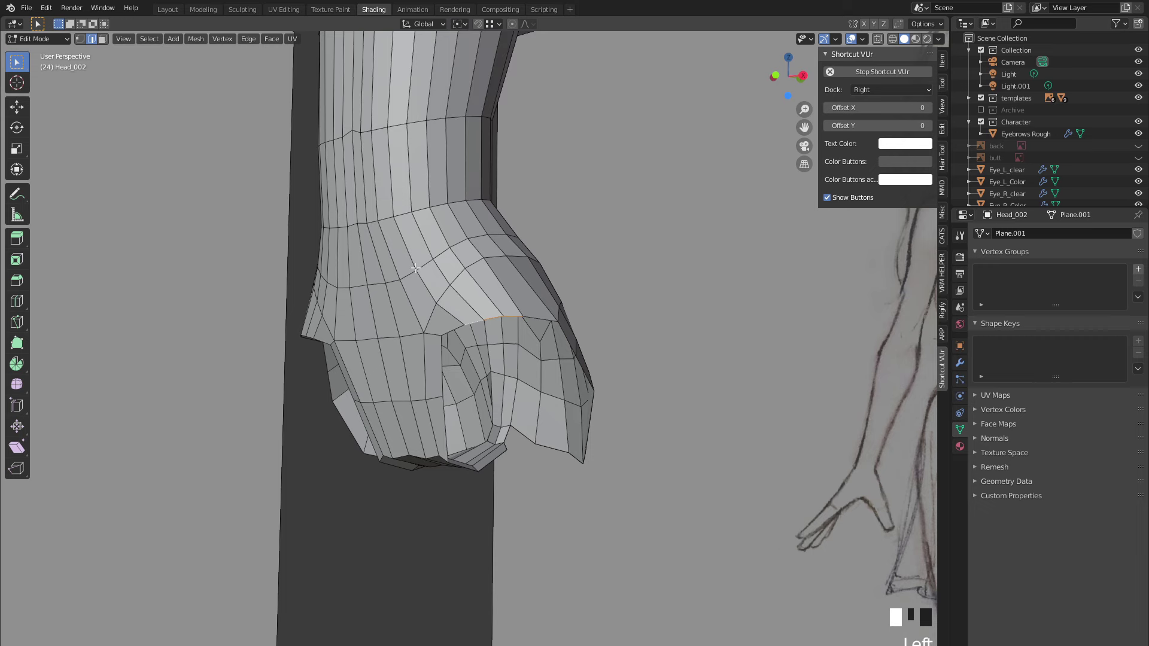
pyautogui.press('s')
pyautogui.click(291, 311)
# - Try to move the whole thigh opening edge loop down about 0.12 m along Z, and undo the move
pyautogui.moveTo(291, 311)
pyautogui.mouseDown(button='middle')
pyautogui.moveTo(449, 322)
pyautogui.moveTo(534, 354)
pyautogui.moveTo(526, 383)
pyautogui.moveTo(527, 340)
pyautogui.moveTo(504, 369)
pyautogui.mouseUp(button='middle')
pyautogui.scroll(-2, 480, 331)
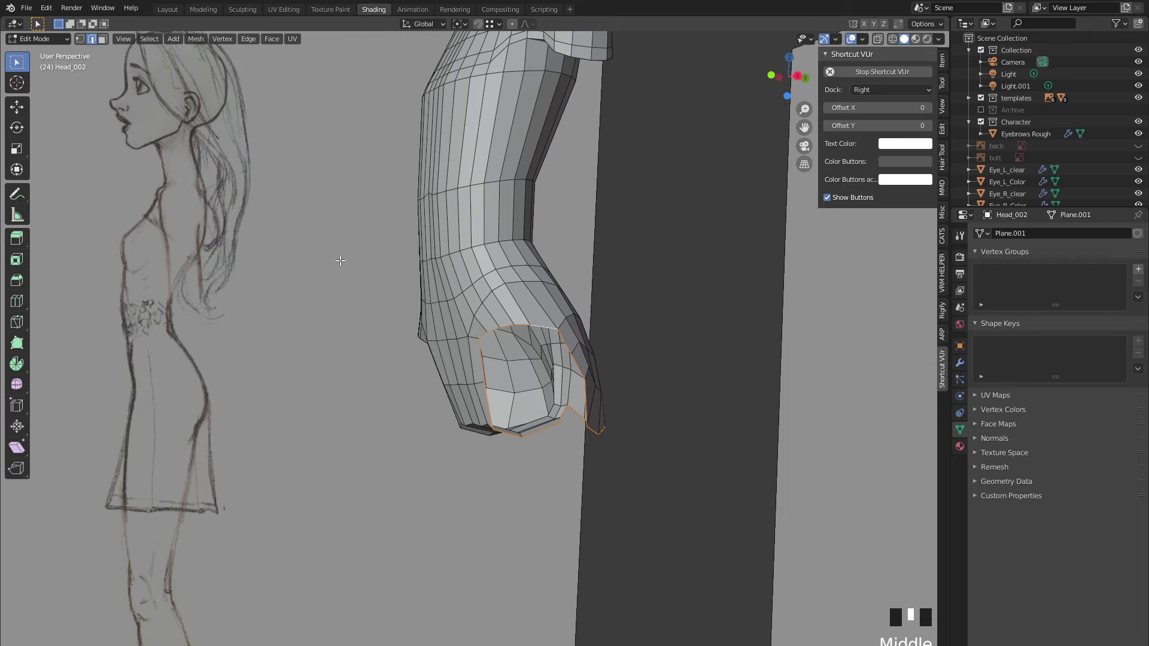
pyautogui.press('h')
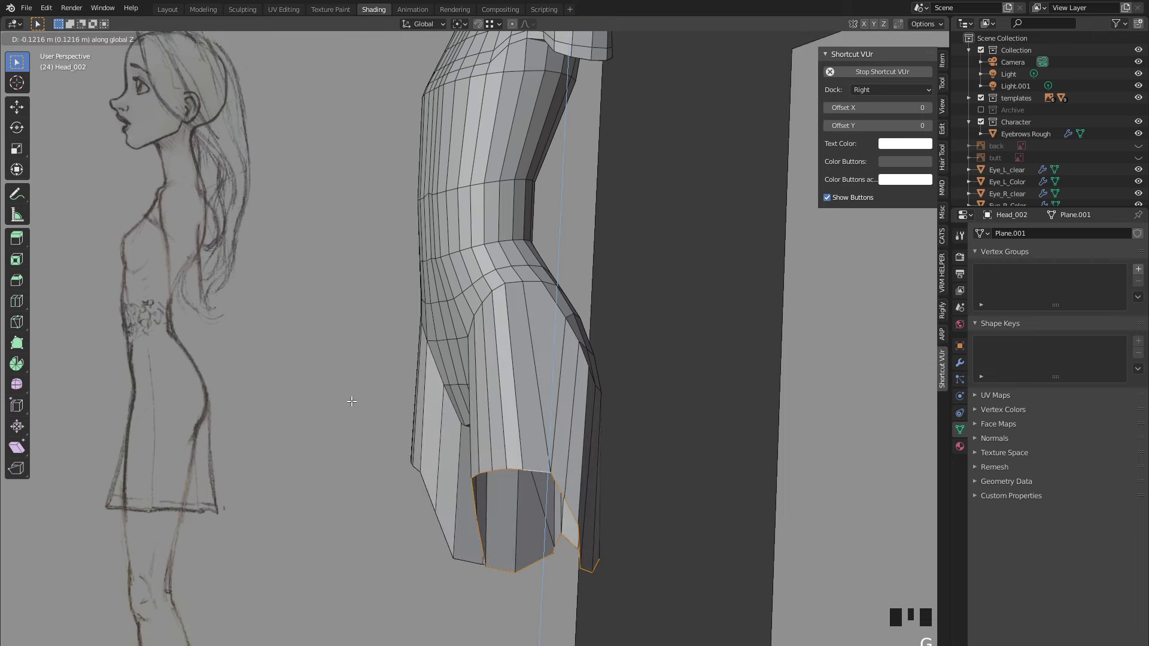
pyautogui.moveTo(340, 259); pyautogui.dragTo(380, 328, button='middle')
pyautogui.hotkey('ctrl', 'z')
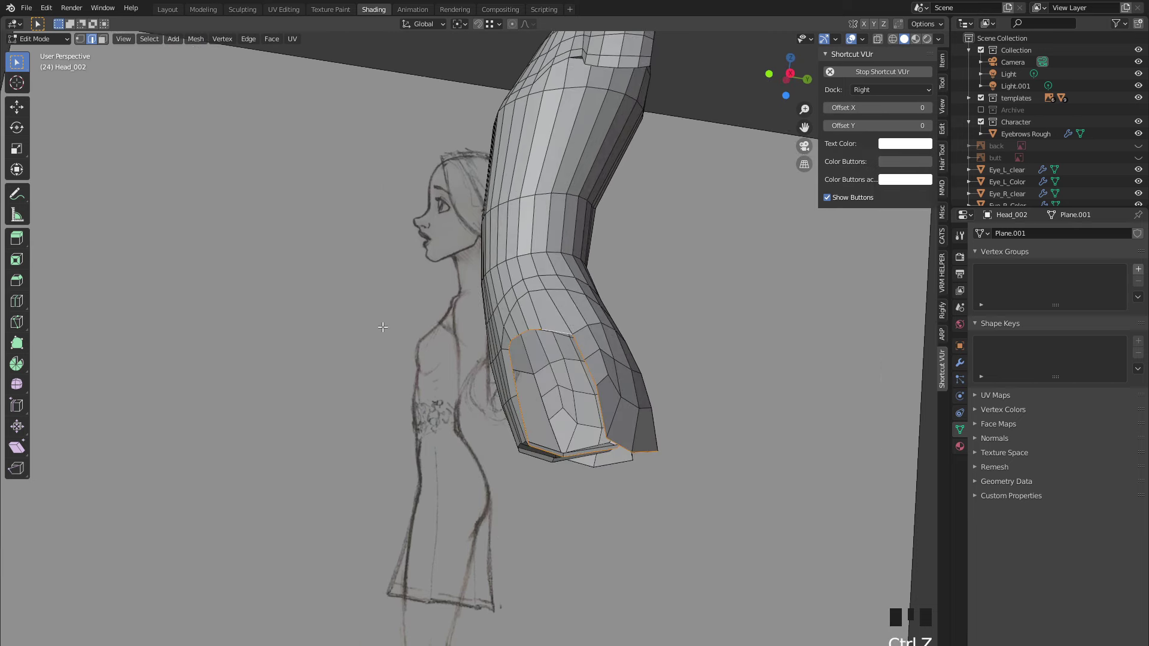
# - Try to extrude the whole thigh opening edge loop down along the global Z axis
pyautogui.press('e')
pyautogui.press('z')
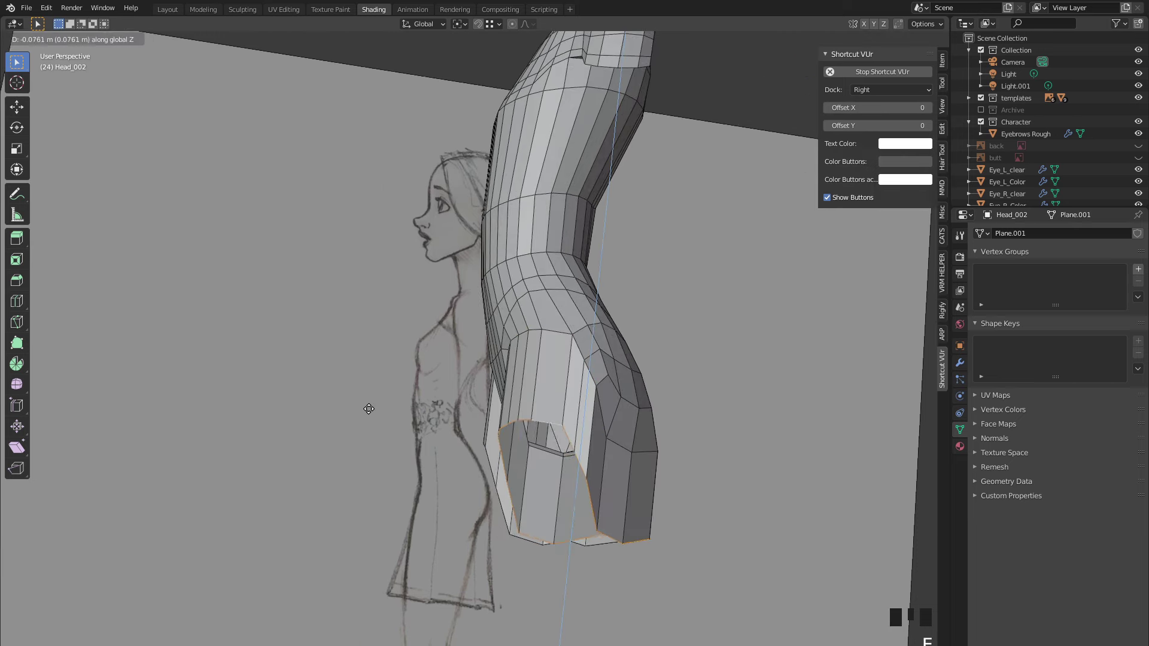
pyautogui.click(369, 432)
pyautogui.moveTo(418, 316); pyautogui.dragTo(522, 357, button='middle')
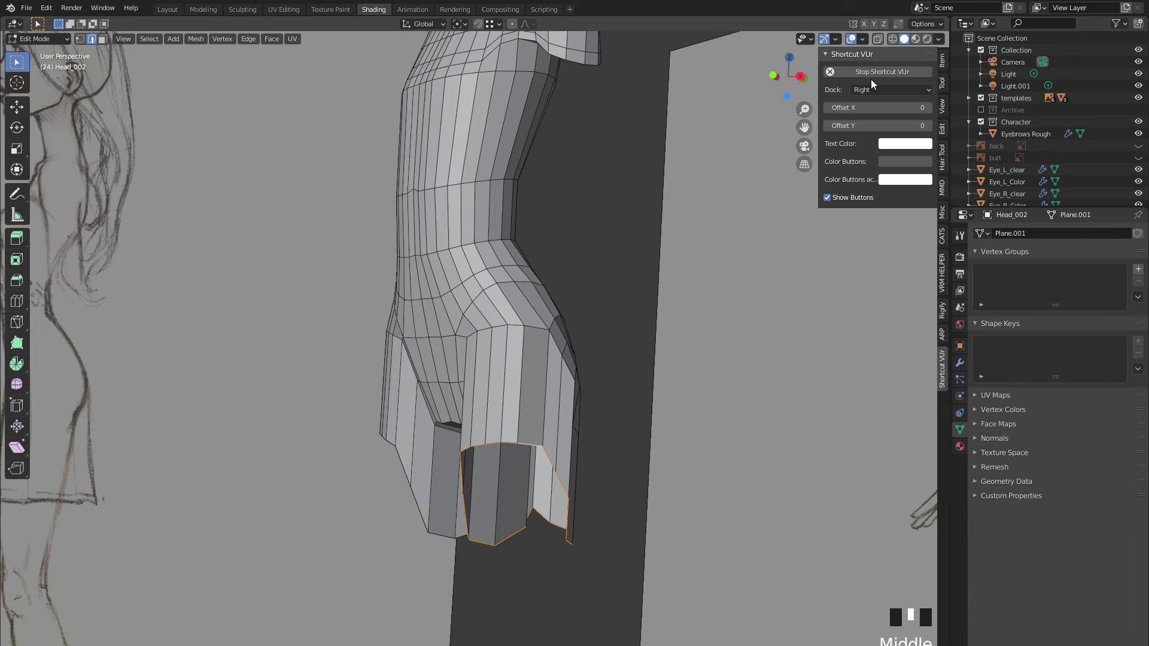
# - Turn on the Statistics overlay and undo the thigh extrusion, returning to the selection of the opening's three top edges
pyautogui.click(863, 39)
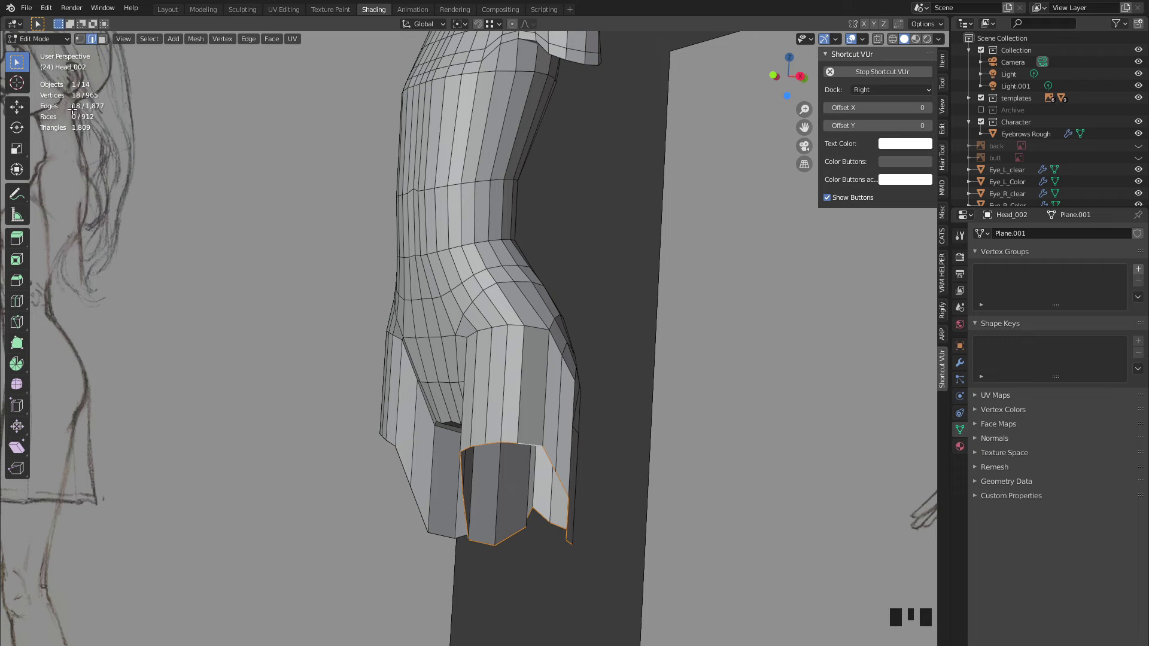
pyautogui.moveTo(472, 373)
pyautogui.mouseDown(button='middle')
pyautogui.moveTo(473, 311)
pyautogui.moveTo(460, 335)
pyautogui.moveTo(418, 335)
pyautogui.moveTo(316, 308)
pyautogui.moveTo(366, 341)
pyautogui.moveTo(457, 321)
pyautogui.moveTo(569, 355)
pyautogui.moveTo(494, 446)
pyautogui.moveTo(474, 522)
pyautogui.mouseUp(button='middle')
pyautogui.scroll(1, 455, 336)
pyautogui.scroll(-3, 455, 335)
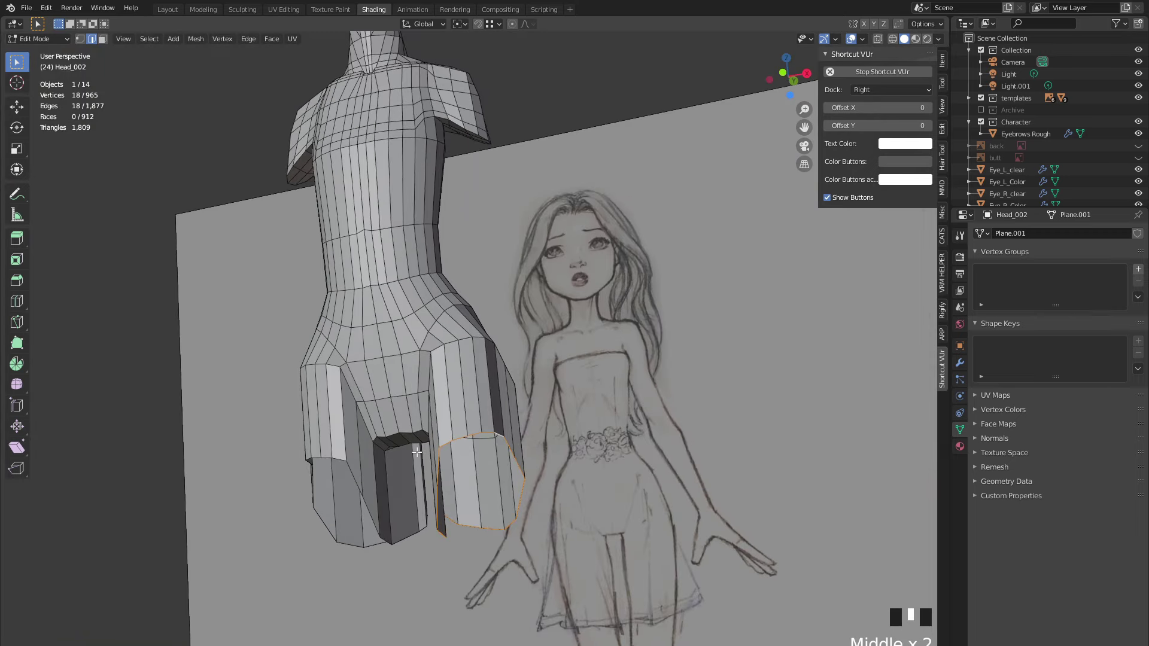
pyautogui.moveTo(474, 441); pyautogui.dragTo(442, 449, button='middle')
pyautogui.hotkey('ctrl', 'z')
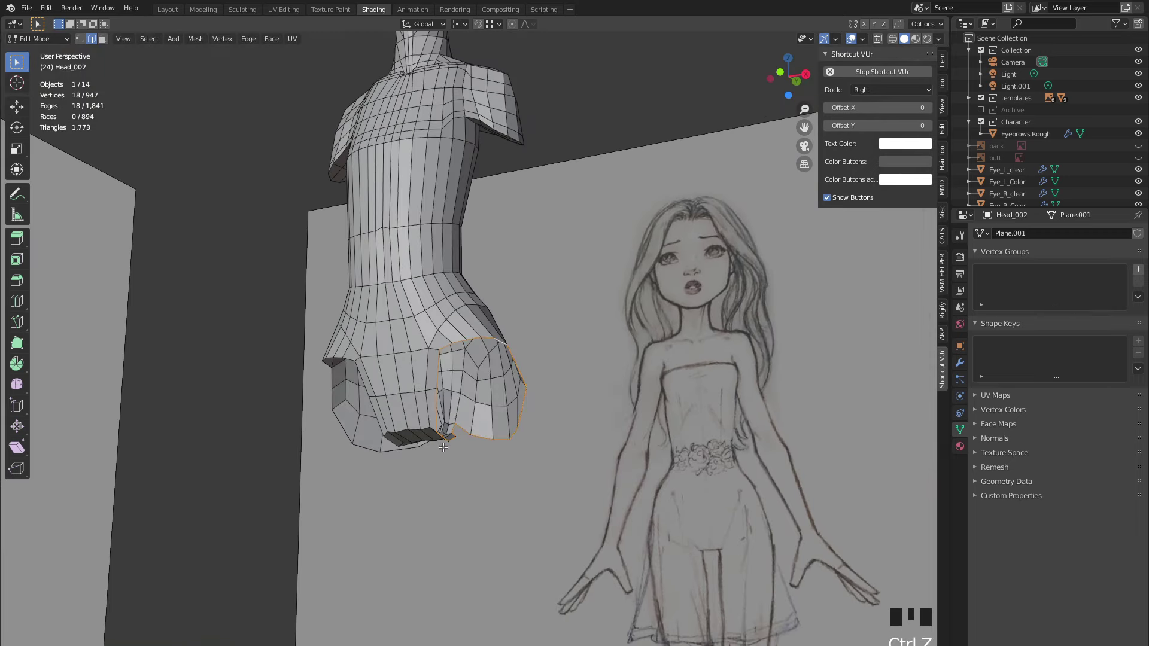
pyautogui.hotkey('ctrl', 'z')
# - Extrude the three selected top edges of the thigh opening downward as a new strip of faces
pyautogui.scroll(2, 501, 410)
pyautogui.moveTo(501, 409); pyautogui.dragTo(494, 327, button='middle')
pyautogui.scroll(2, 497, 371)
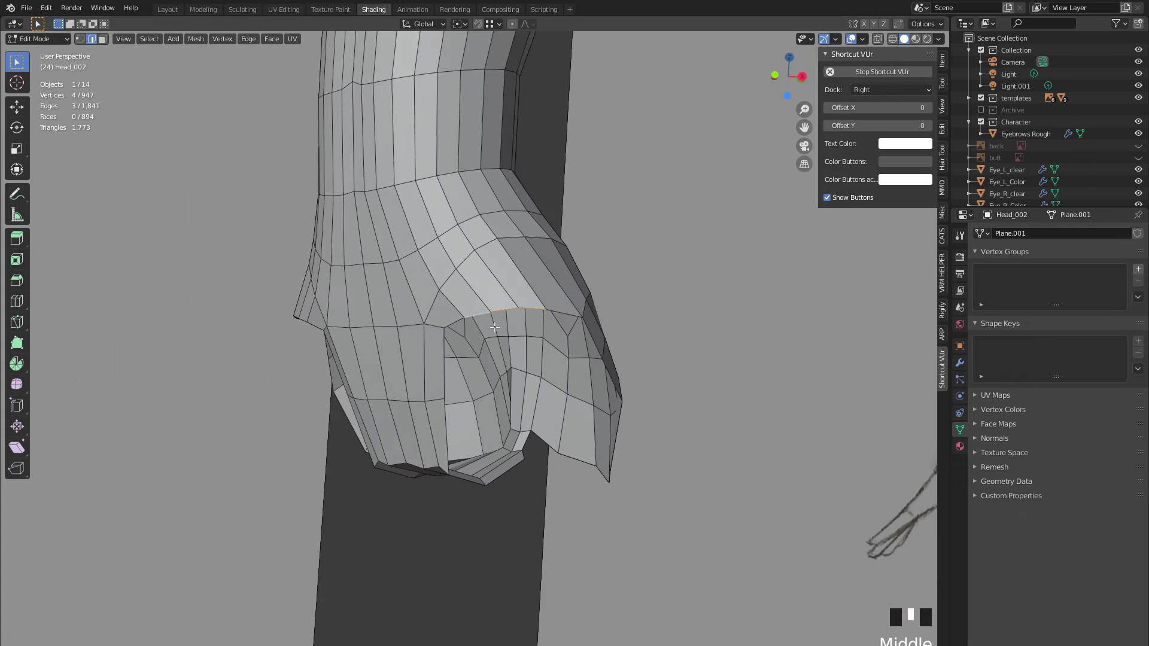
pyautogui.keyDown('ctrl'); pyautogui.keyDown('shift'); pyautogui.click(528, 309); pyautogui.keyUp('shift'); pyautogui.keyUp('ctrl')
pyautogui.moveTo(527, 309); pyautogui.dragTo(483, 294, button='middle')
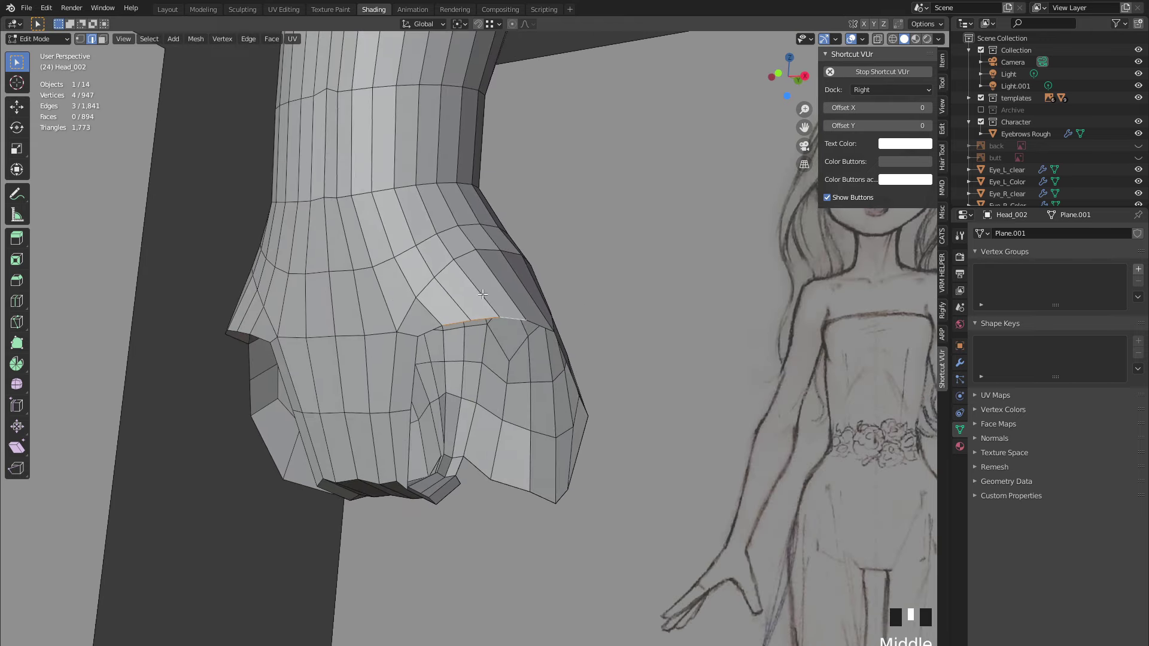
pyautogui.press('e')
pyautogui.click(486, 359)
# - Rotate the strip's new lower edges to follow the curve of the thigh opening
pyautogui.moveTo(485, 359); pyautogui.dragTo(327, 372, button='middle')
pyautogui.press('e')
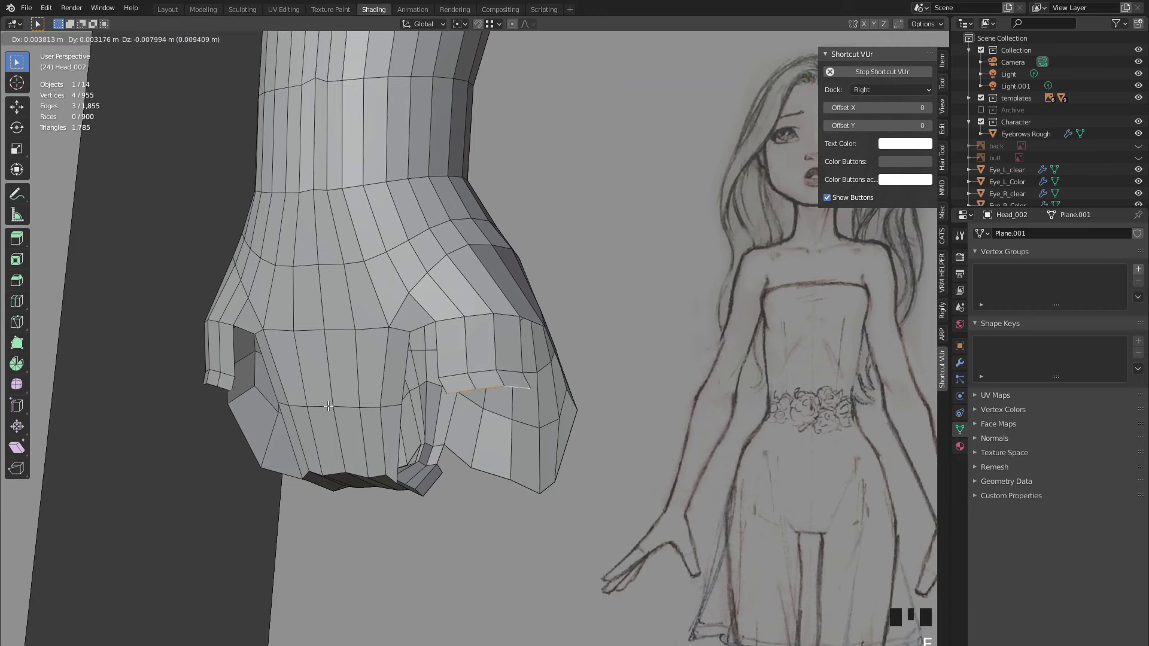
pyautogui.click(323, 402)
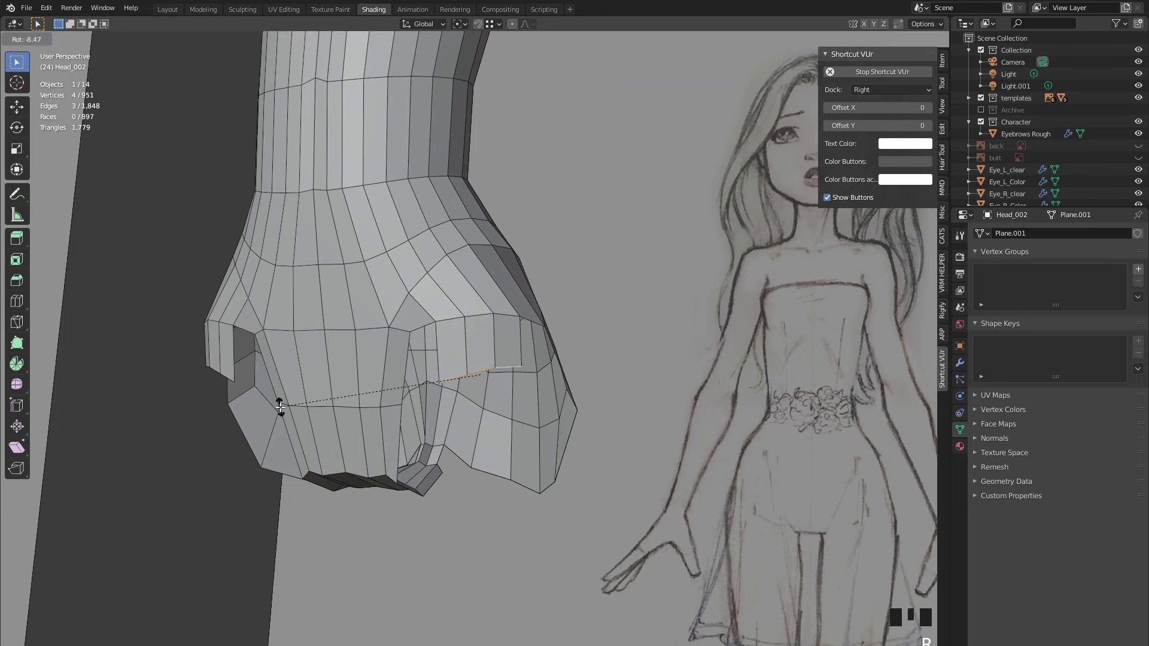
pyautogui.moveTo(283, 377); pyautogui.dragTo(264, 373, button='middle')
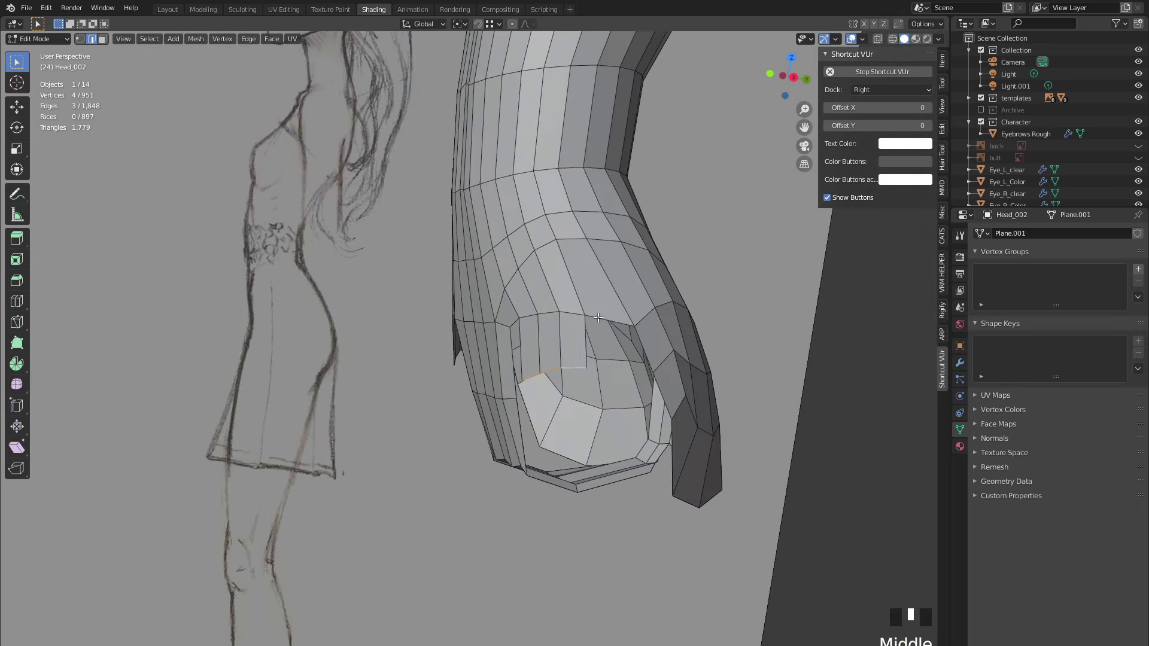
# - Fill the gaps on both sides of the extruded strip with faces and select the thigh opening's edge loop
pyautogui.press('e')
pyautogui.click(356, 338)
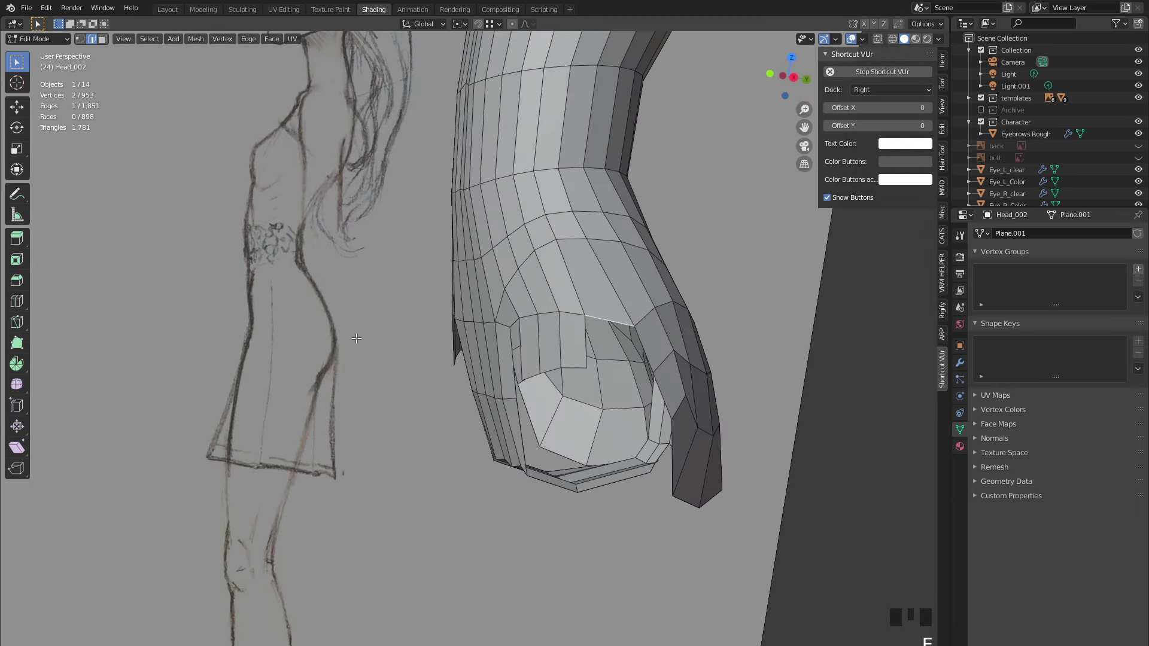
pyautogui.press('f')
pyautogui.moveTo(357, 339); pyautogui.dragTo(480, 377, button='middle')
pyautogui.press('f')
pyautogui.keyDown('alt'); pyautogui.click(480, 391); pyautogui.keyUp('alt')
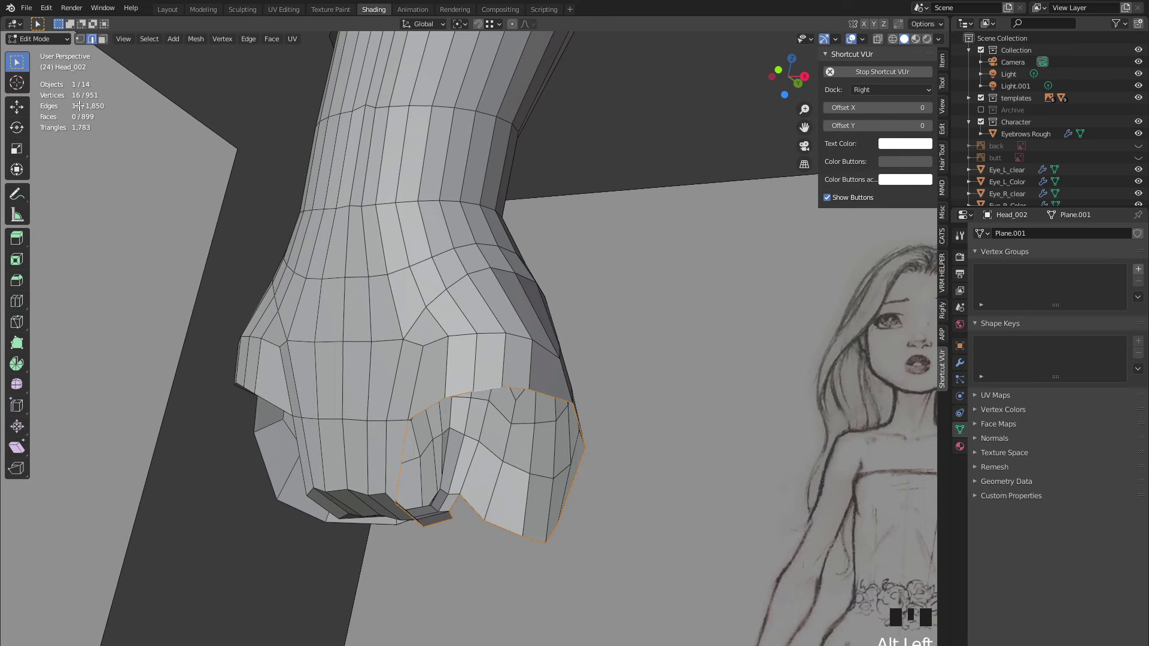
# - Extrude the three top edges of the thigh opening down once more and fill the gaps on both sides with faces
pyautogui.moveTo(562, 318)
pyautogui.mouseDown(button='middle')
pyautogui.moveTo(498, 377)
pyautogui.moveTo(456, 368)
pyautogui.mouseUp(button='middle')
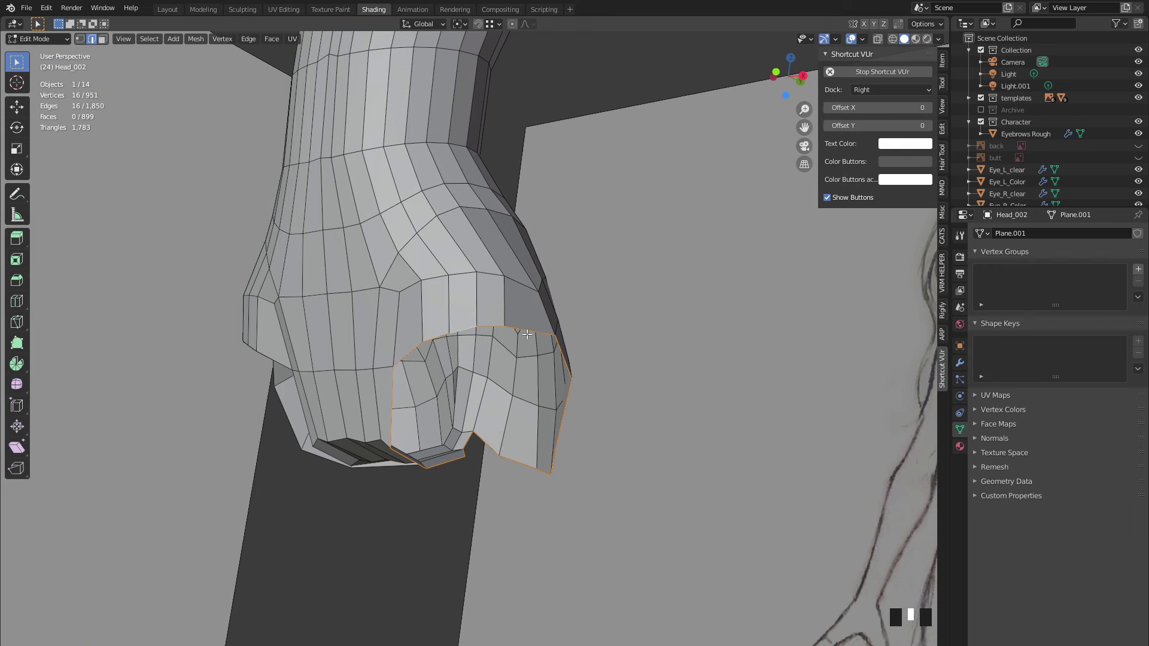
pyautogui.click(473, 335)
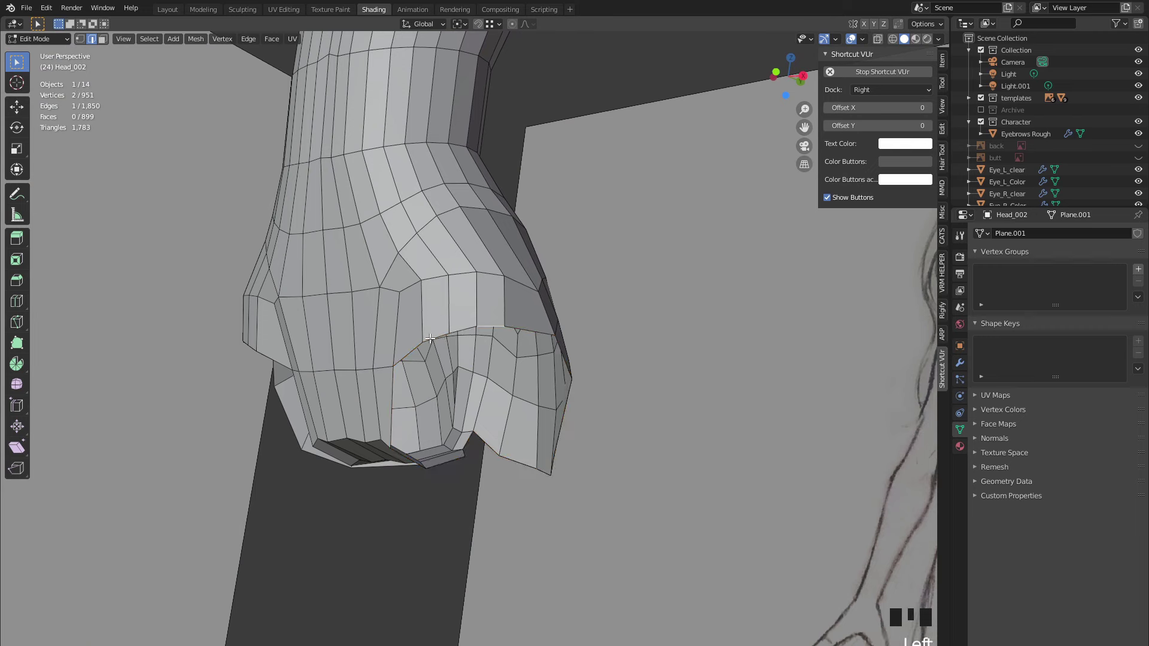
pyautogui.press('e')
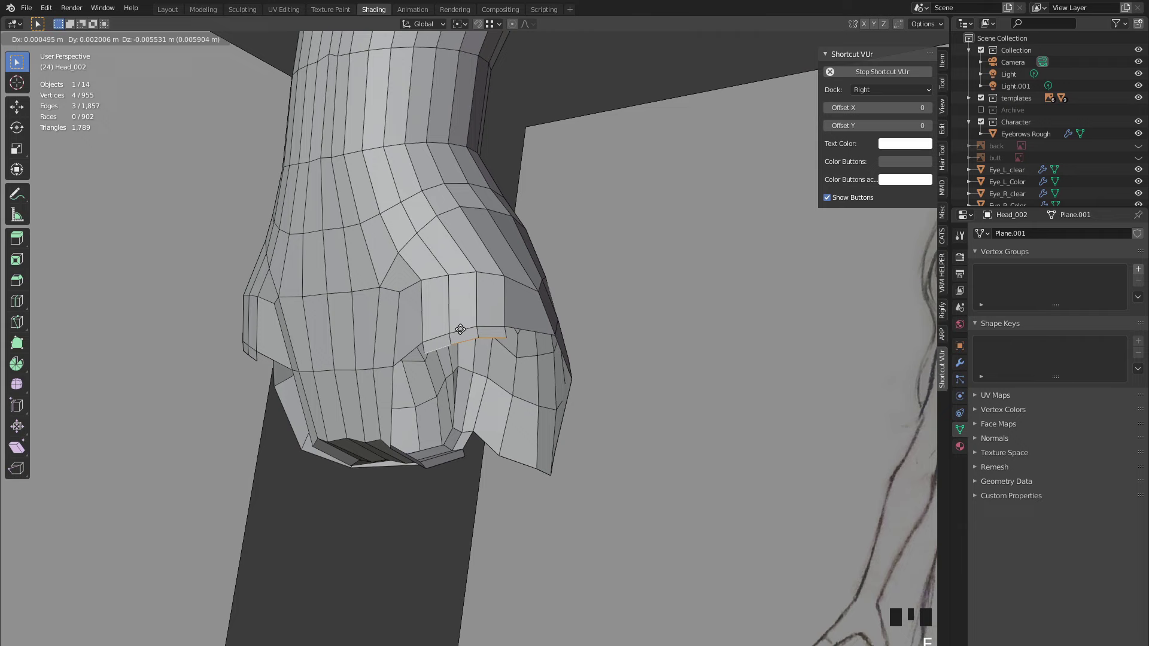
pyautogui.click(457, 376)
pyautogui.moveTo(458, 376)
pyautogui.mouseDown(button='middle')
pyautogui.moveTo(559, 373)
pyautogui.moveTo(419, 358)
pyautogui.mouseUp(button='middle')
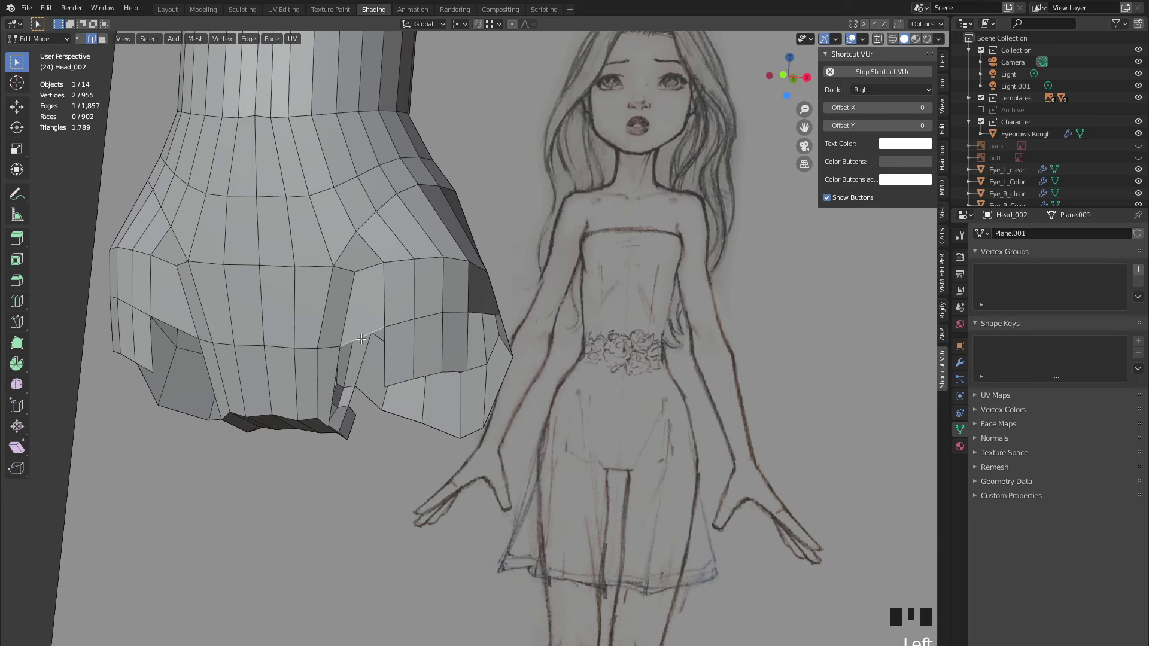
pyautogui.press('f')
pyautogui.moveTo(360, 339); pyautogui.dragTo(547, 317, button='middle')
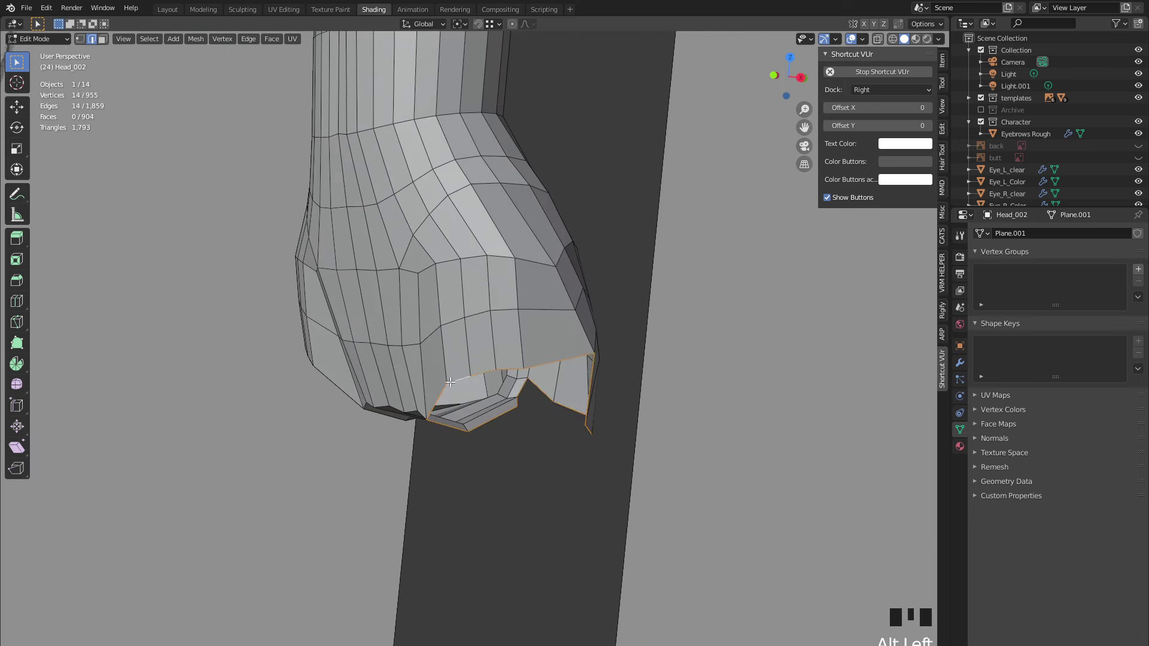
# - Try to extrude the reshaped thigh opening loop down along global Z by about 0.02 m, inspect it, and undo the extrusion
pyautogui.moveTo(134, 255)
pyautogui.mouseDown(button='middle')
pyautogui.moveTo(295, 248)
pyautogui.moveTo(422, 285)
pyautogui.moveTo(444, 232)
pyautogui.moveTo(602, 278)
pyautogui.moveTo(455, 250)
pyautogui.mouseUp(button='middle')
pyautogui.press('e')
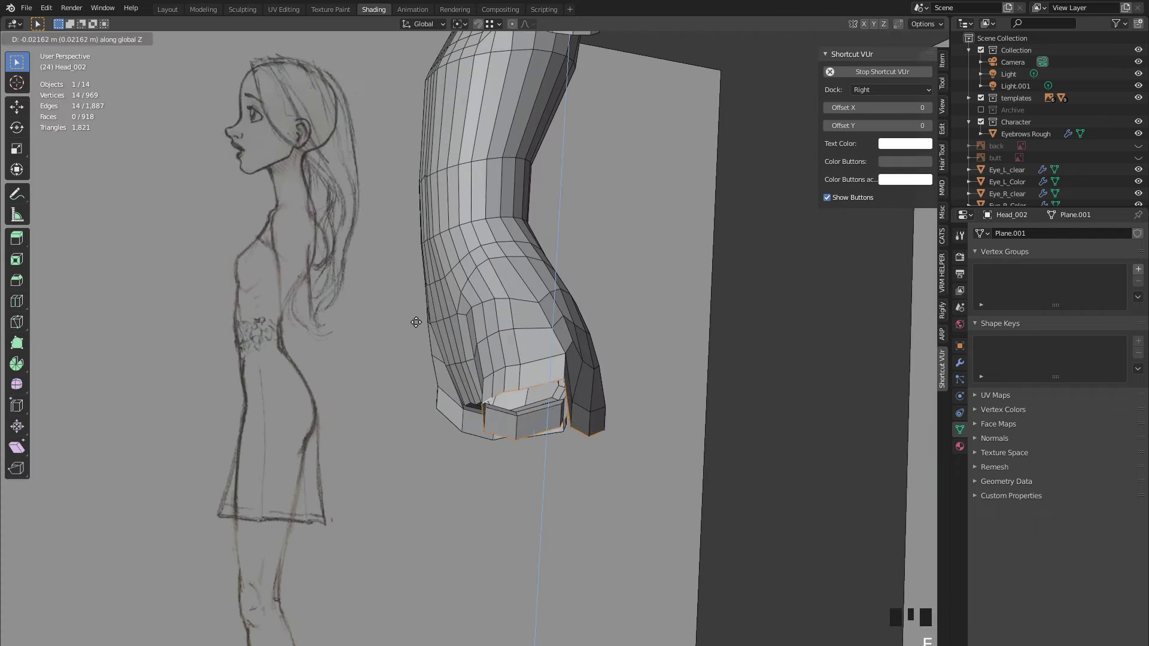
pyautogui.click(417, 330)
pyautogui.moveTo(417, 330)
pyautogui.mouseDown(button='middle')
pyautogui.moveTo(479, 302)
pyautogui.moveTo(512, 306)
pyautogui.moveTo(431, 325)
pyautogui.moveTo(538, 356)
pyautogui.moveTo(434, 321)
pyautogui.moveTo(515, 334)
pyautogui.mouseUp(button='middle')
pyautogui.moveTo(600, 330)
pyautogui.mouseDown(button='middle')
pyautogui.moveTo(539, 335)
pyautogui.moveTo(485, 418)
pyautogui.moveTo(445, 356)
pyautogui.moveTo(393, 317)
pyautogui.moveTo(385, 290)
pyautogui.moveTo(457, 323)
pyautogui.moveTo(467, 357)
pyautogui.moveTo(417, 354)
pyautogui.moveTo(513, 343)
pyautogui.moveTo(539, 301)
pyautogui.mouseUp(button='middle')
pyautogui.scroll(2, 539, 335)
pyautogui.scroll(-2, 540, 301)
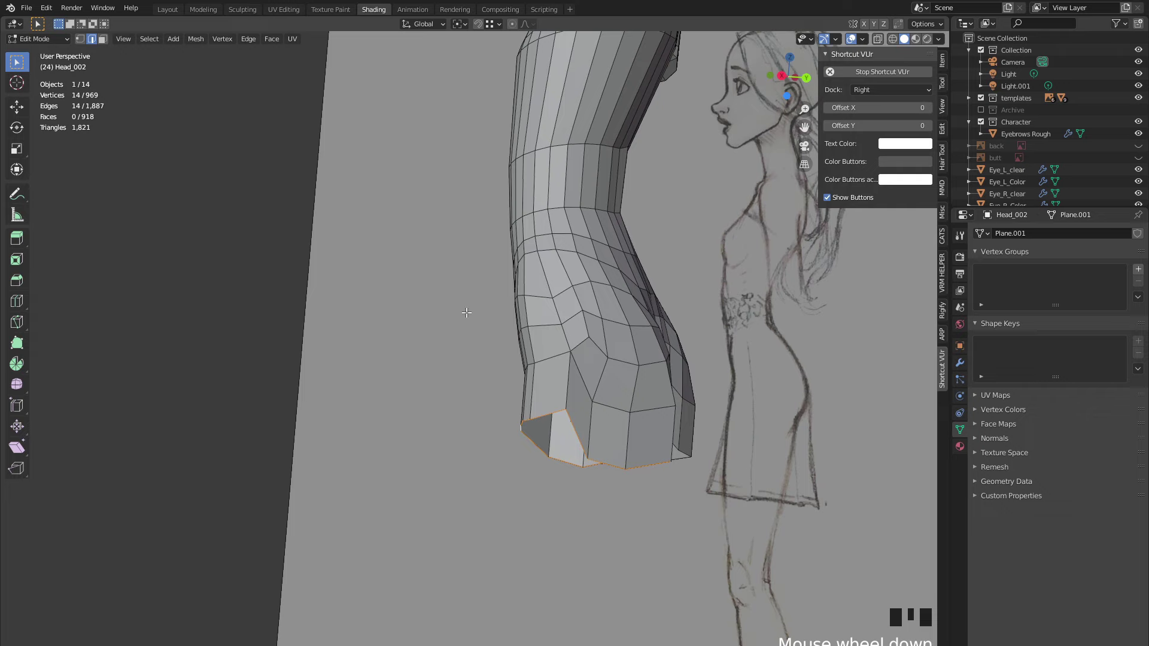
pyautogui.moveTo(466, 312); pyautogui.dragTo(613, 302, button='middle')
pyautogui.hotkey('ctrl', 'z')
# - Fill the gap at the inner thigh beside the crotch strip with a new face
pyautogui.scroll(2, 559, 329)
pyautogui.moveTo(559, 329); pyautogui.dragTo(558, 358, button='middle')
pyautogui.click(508, 322)
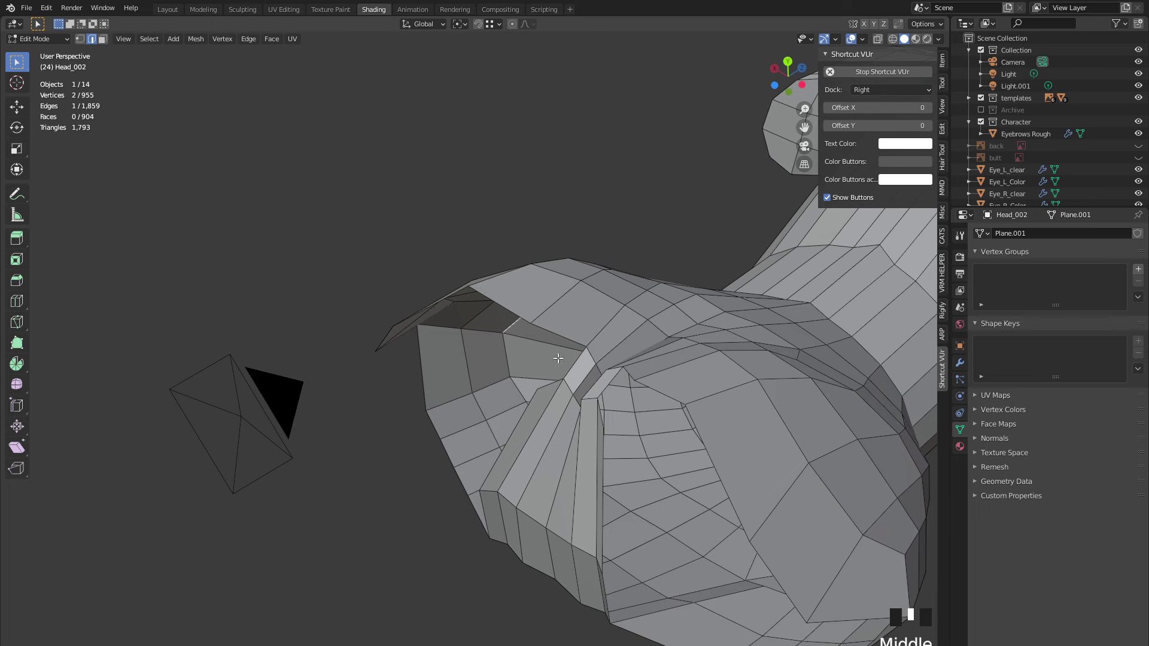
pyautogui.keyDown('alt'); pyautogui.click(598, 293); pyautogui.keyUp('alt')
pyautogui.scroll(-2, 526, 270)
pyautogui.moveTo(512, 262); pyautogui.dragTo(452, 246, button='middle')
pyautogui.scroll(2, 452, 247)
pyautogui.press('2')
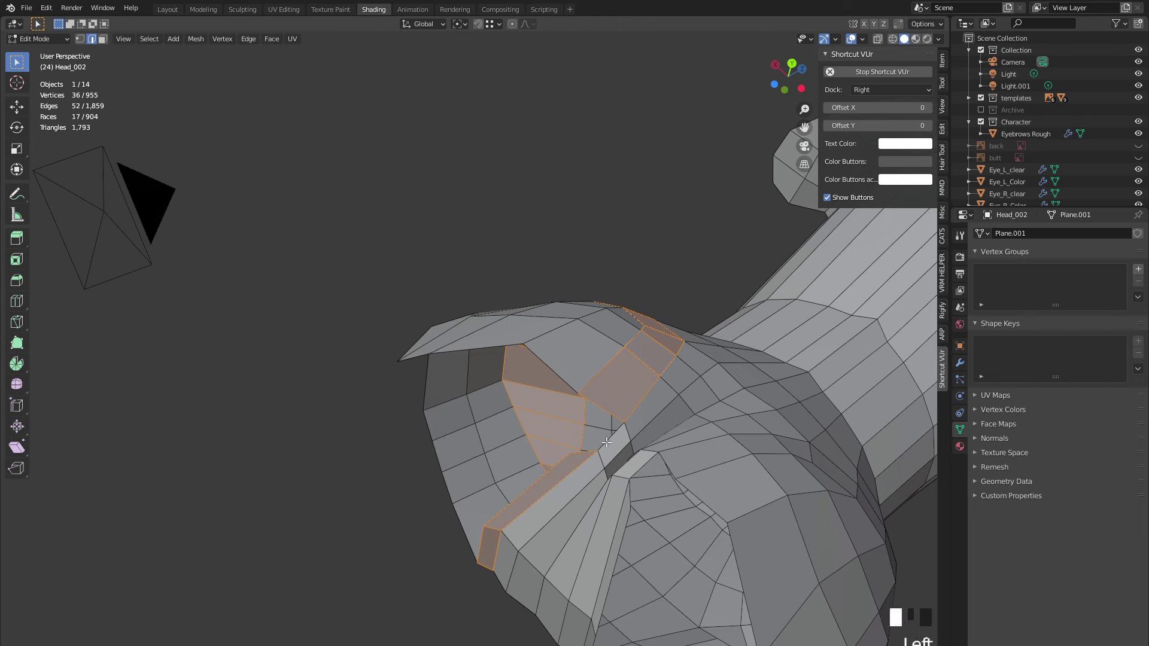
pyautogui.click(606, 442)
pyautogui.press('f')
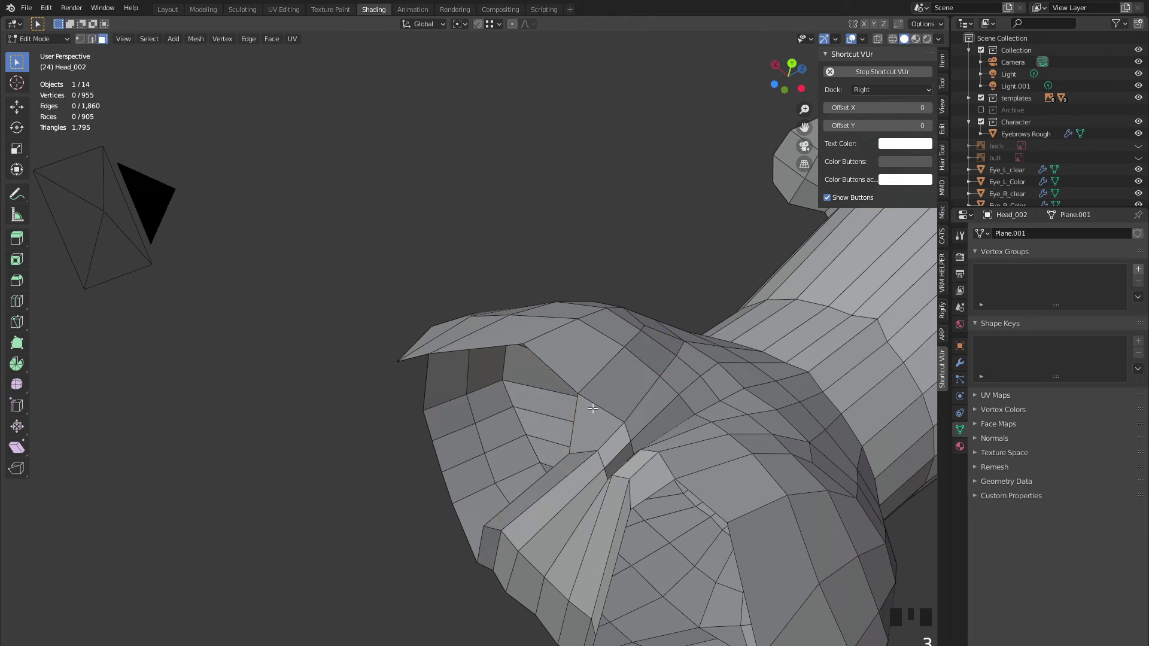
# - Select the face loop running around the thigh opening to check its flow from below, and clear the selection
pyautogui.keyDown('alt'); pyautogui.click(592, 408); pyautogui.keyUp('alt')
pyautogui.scroll(-3, 375, 315)
pyautogui.moveTo(375, 316); pyautogui.dragTo(469, 247, button='middle')
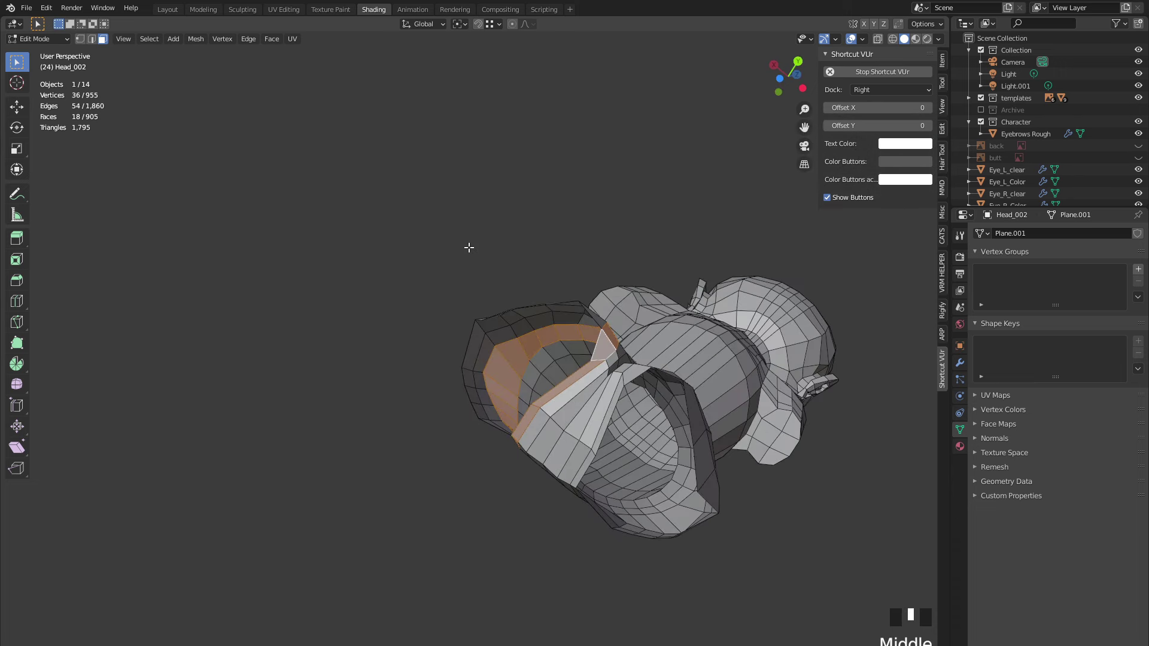
pyautogui.scroll(1, 334, 298)
pyautogui.moveTo(333, 297); pyautogui.dragTo(531, 320, button='middle')
pyautogui.click(336, 324)
# - Try the Elastic Deform brush on the thigh opening's rim in Sculpt Mode and return to Edit Mode
pyautogui.click(30, 40)
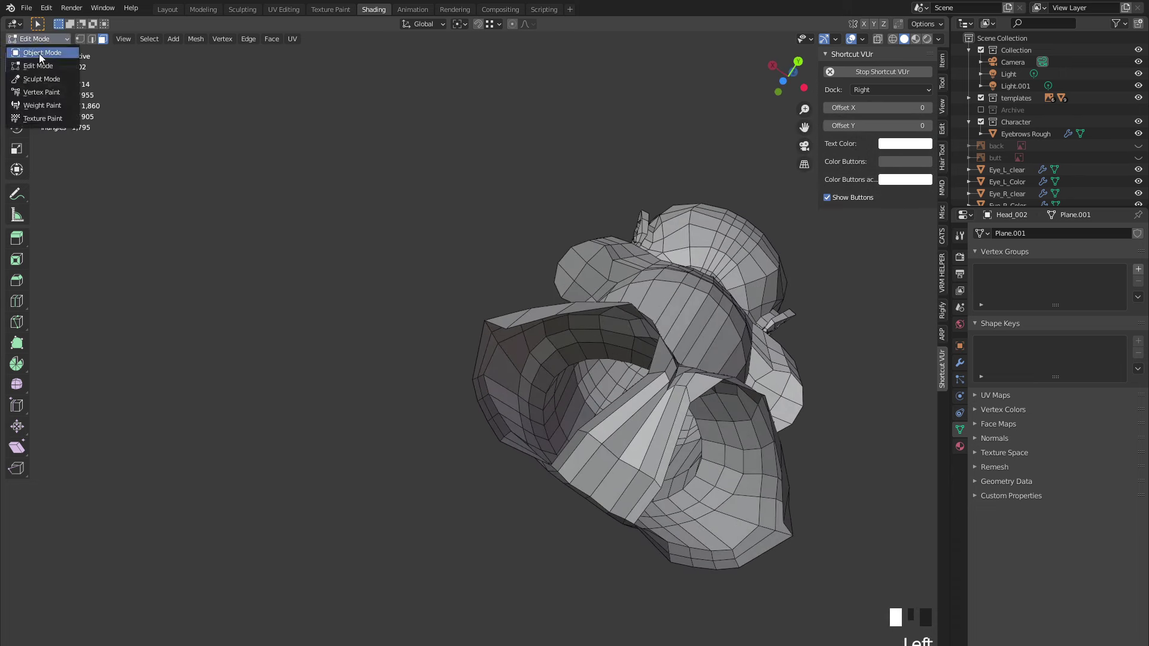
pyautogui.click(38, 74)
pyautogui.moveTo(384, 256)
pyautogui.mouseDown(button='middle')
pyautogui.moveTo(510, 318)
pyautogui.moveTo(500, 287)
pyautogui.moveTo(486, 286)
pyautogui.moveTo(469, 256)
pyautogui.mouseUp(button='middle')
pyautogui.scroll(2, 487, 266)
pyautogui.click(471, 245)
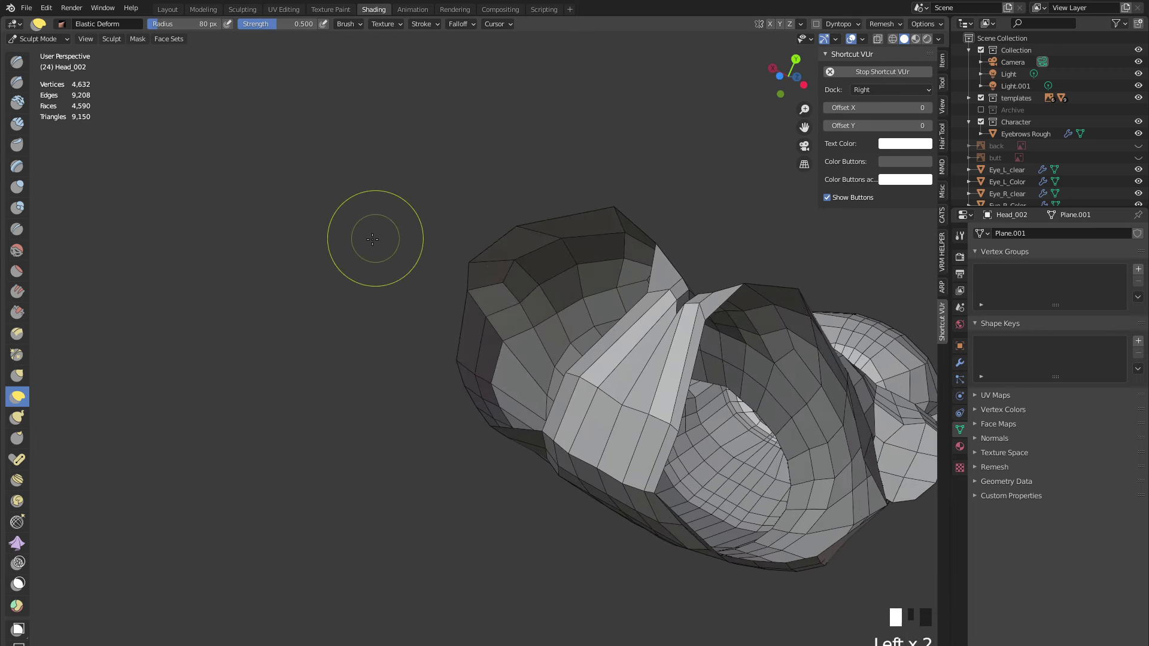
pyautogui.moveTo(374, 239)
pyautogui.mouseDown(button='middle')
pyautogui.moveTo(493, 292)
pyautogui.moveTo(505, 354)
pyautogui.mouseUp(button='middle')
pyautogui.moveTo(27, 35); pyautogui.dragTo(39, 65)
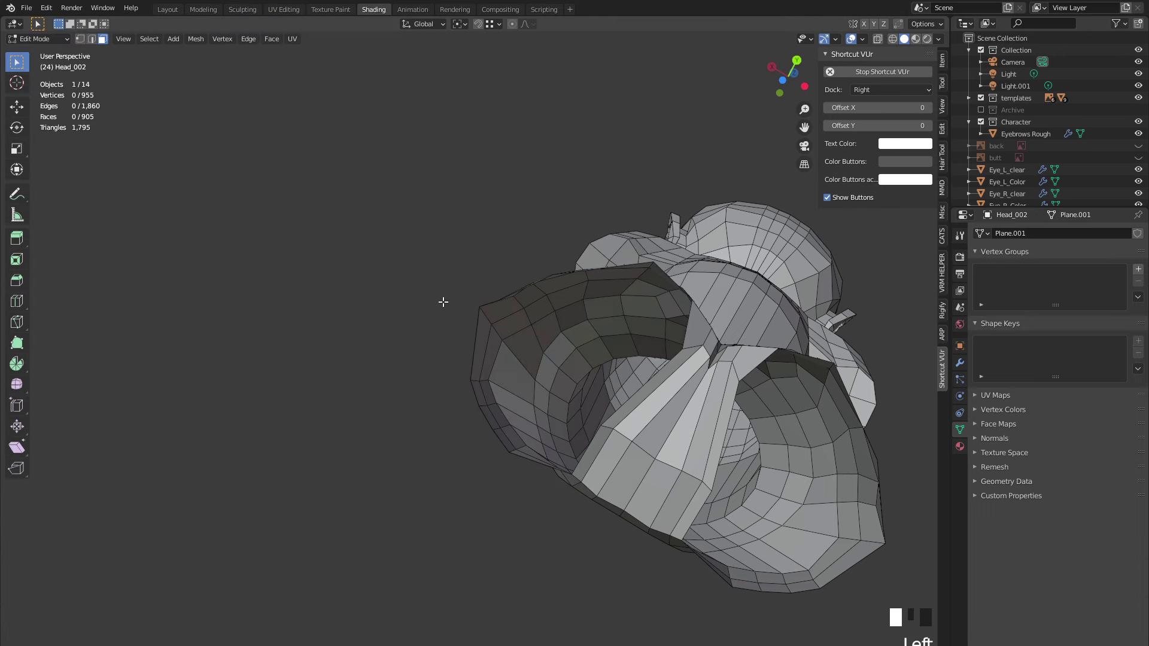
# - Select the thigh opening's boundary edge loop and examine its shape from below
pyautogui.keyDown('alt'); pyautogui.click(465, 341); pyautogui.keyUp('alt')
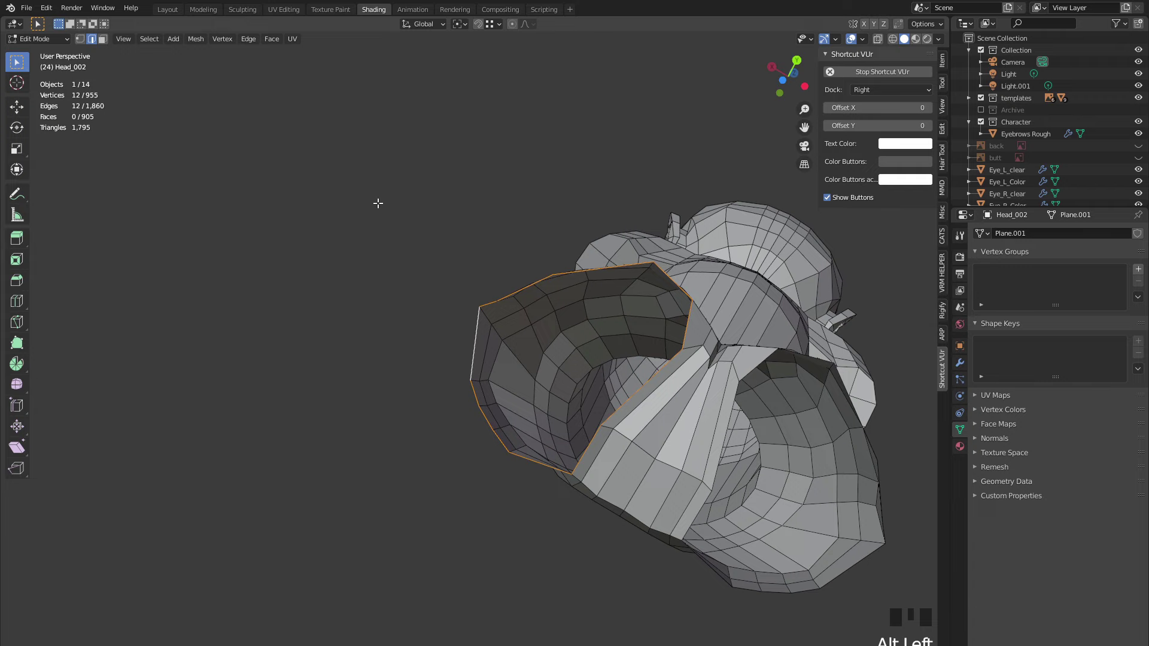
pyautogui.moveTo(377, 203); pyautogui.dragTo(384, 261, button='middle')
pyautogui.moveTo(388, 317)
pyautogui.mouseDown(button='middle')
pyautogui.moveTo(372, 375)
pyautogui.moveTo(451, 379)
pyautogui.moveTo(403, 300)
pyautogui.moveTo(359, 293)
pyautogui.moveTo(371, 339)
pyautogui.moveTo(374, 325)
pyautogui.mouseUp(button='middle')
# - Switch to Sculpt Mode and pull the outer rim of the thigh opening outward with the Elastic Deform brush
pyautogui.click(53, 39)
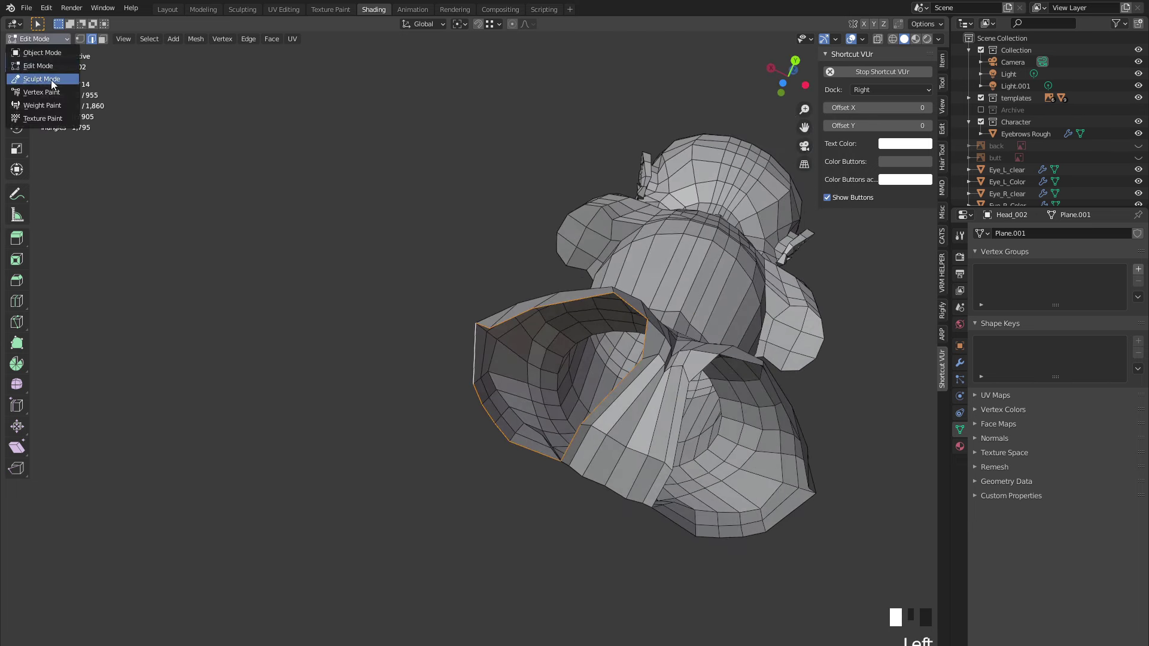
pyautogui.click(52, 81)
pyautogui.moveTo(419, 281); pyautogui.dragTo(494, 284, button='middle')
pyautogui.scroll(3, 482, 277)
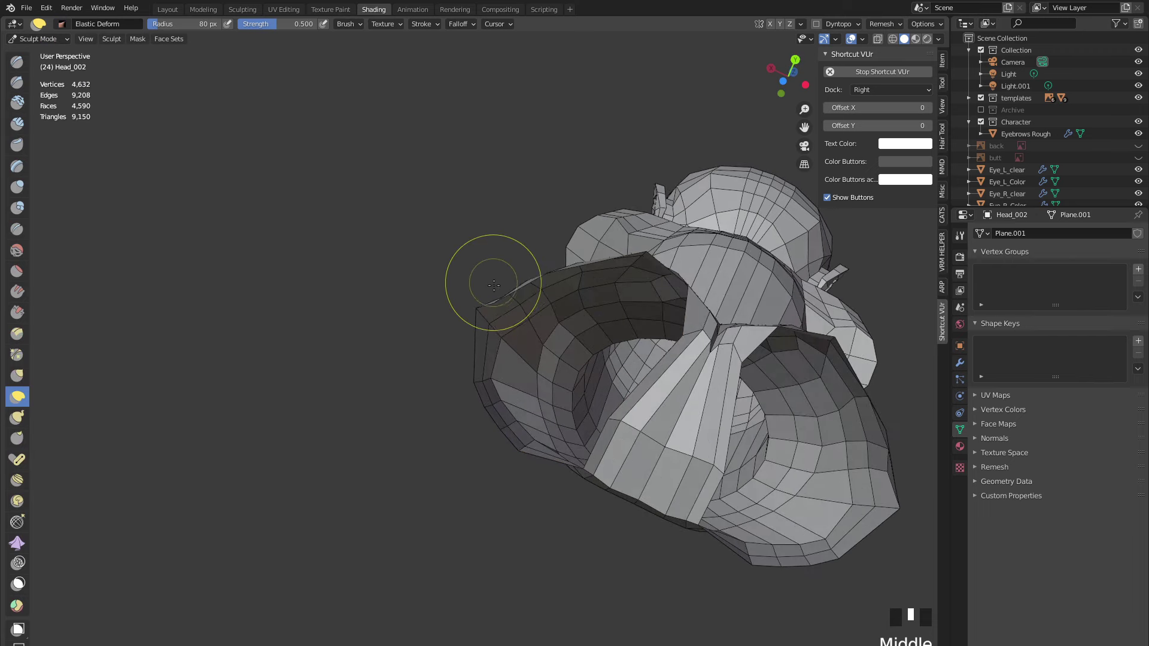
pyautogui.moveTo(497, 300); pyautogui.dragTo(488, 270)
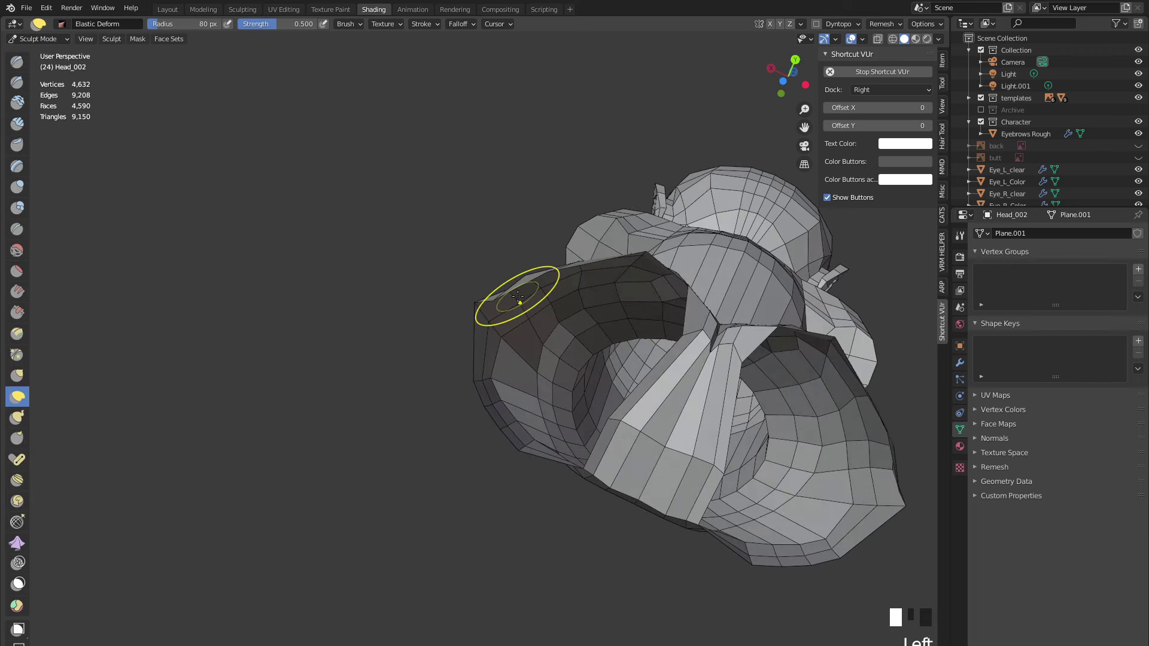
pyautogui.moveTo(505, 298)
pyautogui.mouseDown(button='middle')
pyautogui.moveTo(441, 218)
pyautogui.moveTo(539, 287)
pyautogui.moveTo(511, 228)
pyautogui.moveTo(542, 295)
pyautogui.mouseUp(button='middle')
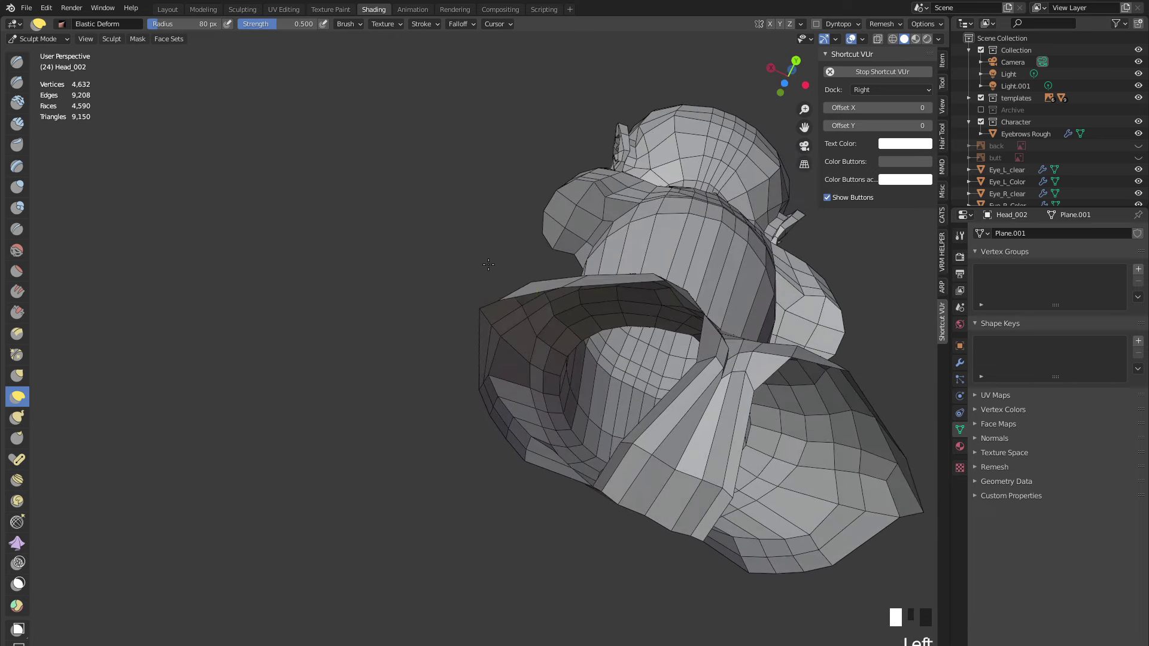
pyautogui.scroll(-2, 431, 288)
pyautogui.moveTo(431, 287)
pyautogui.mouseDown(button='middle')
pyautogui.moveTo(478, 328)
pyautogui.moveTo(389, 257)
pyautogui.moveTo(394, 431)
pyautogui.moveTo(401, 350)
pyautogui.moveTo(453, 398)
pyautogui.moveTo(593, 293)
pyautogui.moveTo(415, 505)
pyautogui.moveTo(436, 508)
pyautogui.moveTo(487, 295)
pyautogui.moveTo(612, 400)
pyautogui.mouseUp(button='middle')
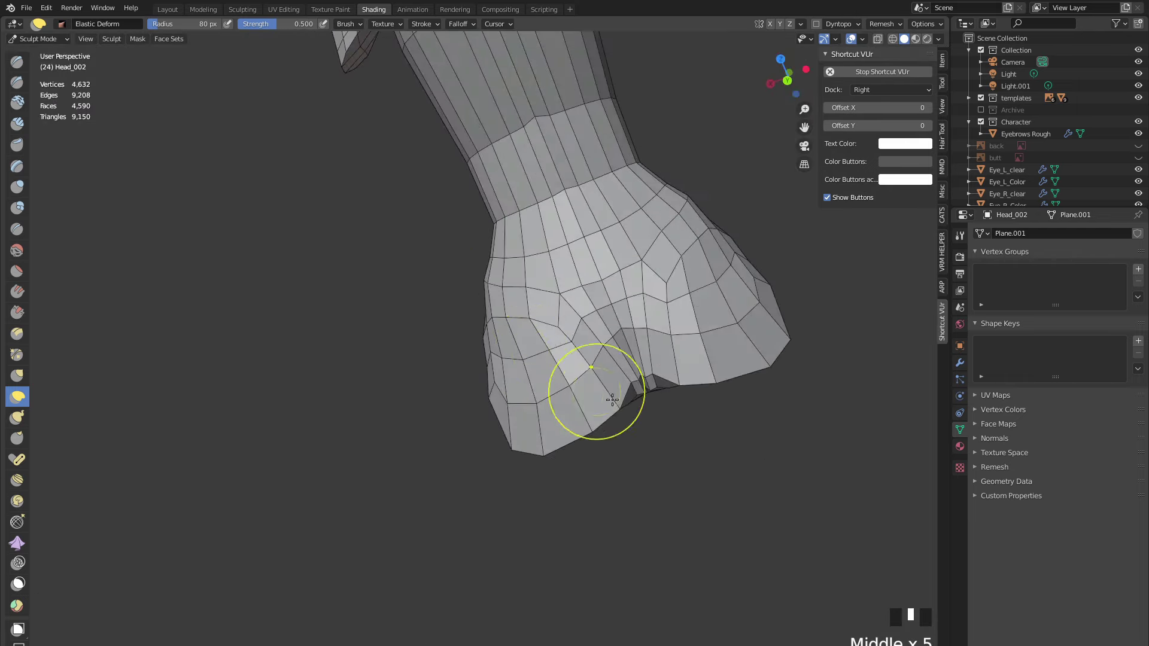
# - Check the pelvis in Edit Mode, return to Sculpt Mode and pull the side of the thigh upward with Elastic Deform
pyautogui.press('Tab')
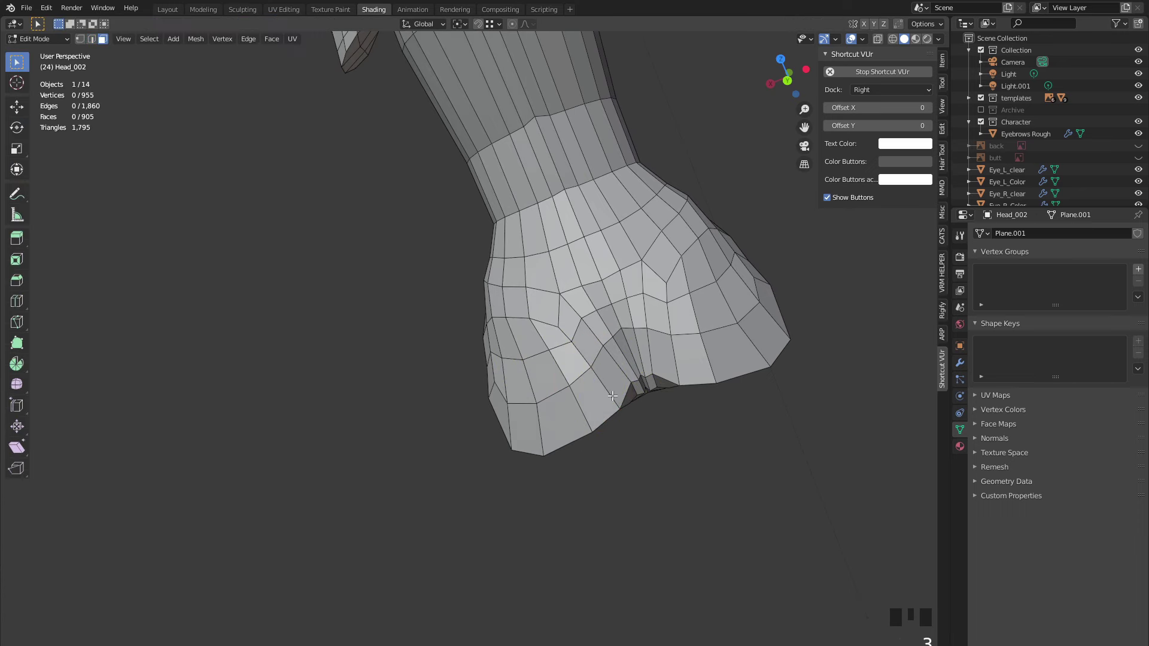
pyautogui.moveTo(610, 265); pyautogui.dragTo(622, 331, button='middle')
pyautogui.moveTo(449, 359)
pyautogui.mouseDown(button='middle')
pyautogui.moveTo(444, 297)
pyautogui.moveTo(443, 336)
pyautogui.moveTo(468, 378)
pyautogui.mouseUp(button='middle')
pyautogui.press('Tab')
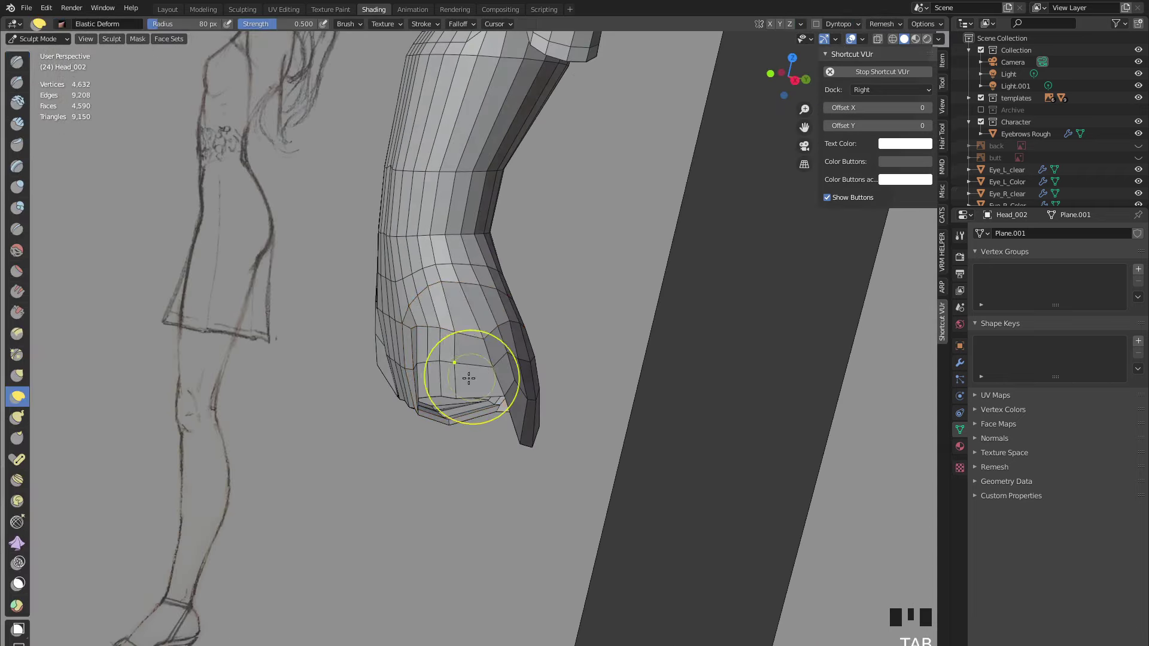
pyautogui.moveTo(474, 359); pyautogui.dragTo(455, 268)
pyautogui.moveTo(453, 270); pyautogui.dragTo(443, 274, button='middle')
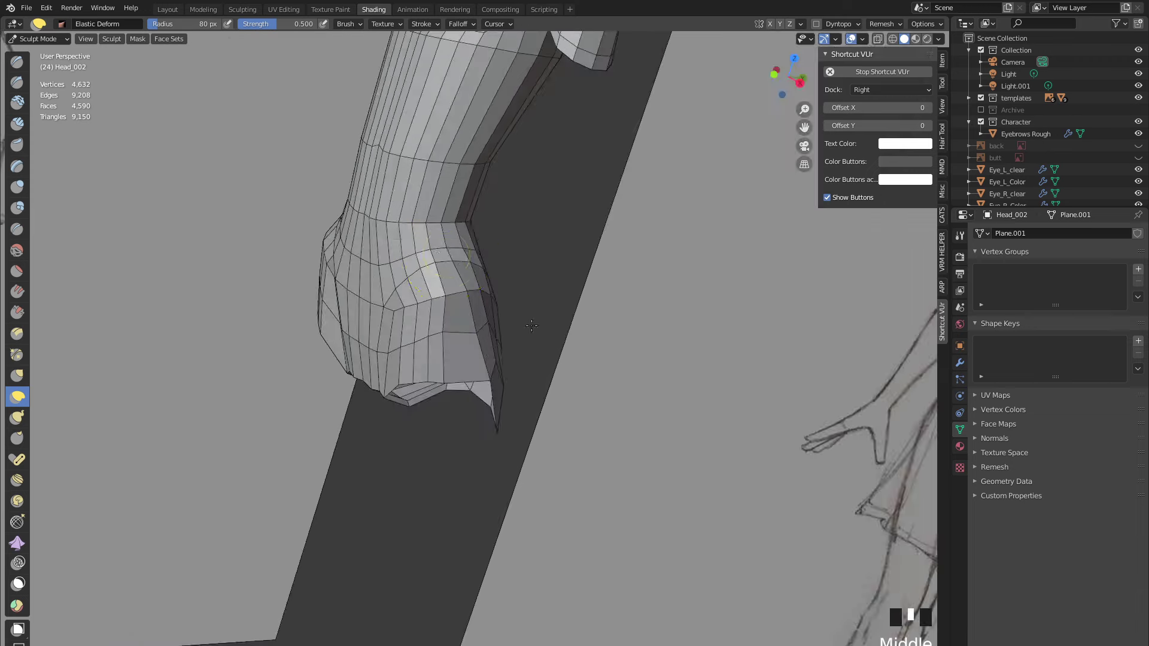
# - Nudge the surface near the top of the thigh with Elastic Deform and return to Edit Mode
pyautogui.moveTo(444, 274); pyautogui.dragTo(443, 275)
pyautogui.moveTo(431, 287); pyautogui.dragTo(389, 389, button='middle')
pyautogui.press('Tab')
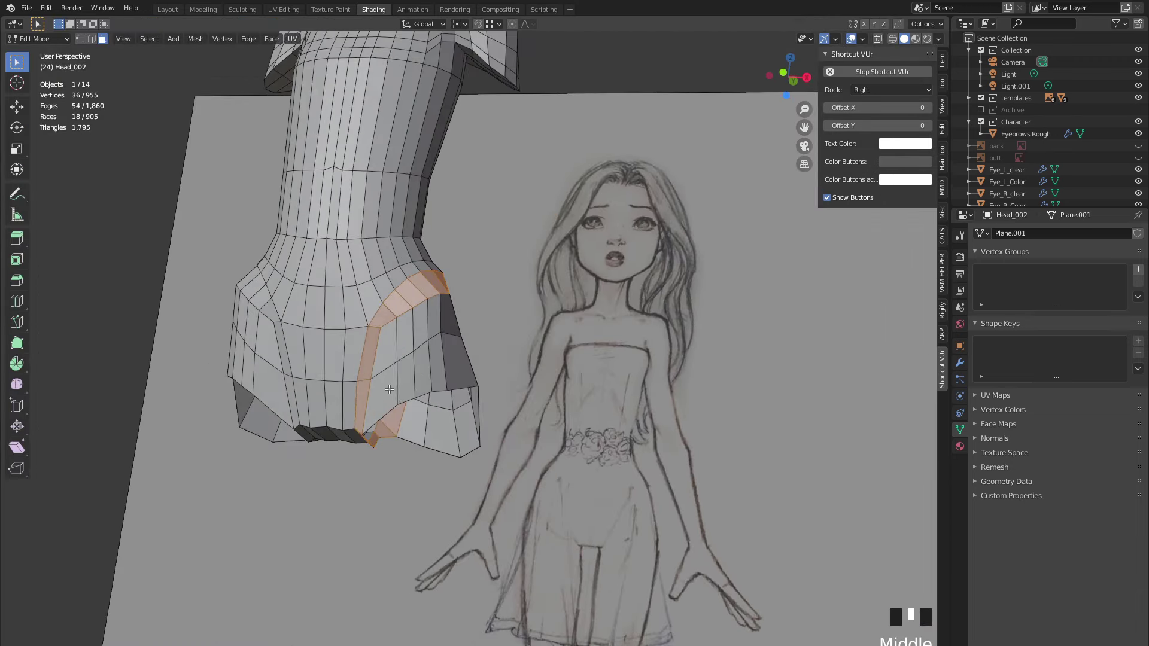
# - Examine the edge flow of the pelvis by selecting face loops around the back and thigh, then clear the selection
pyautogui.moveTo(348, 330); pyautogui.dragTo(547, 345, button='middle')
pyautogui.keyDown('alt'); pyautogui.click(620, 337); pyautogui.keyUp('alt')
pyautogui.scroll(-4, 616, 335)
pyautogui.scroll(1, 547, 345)
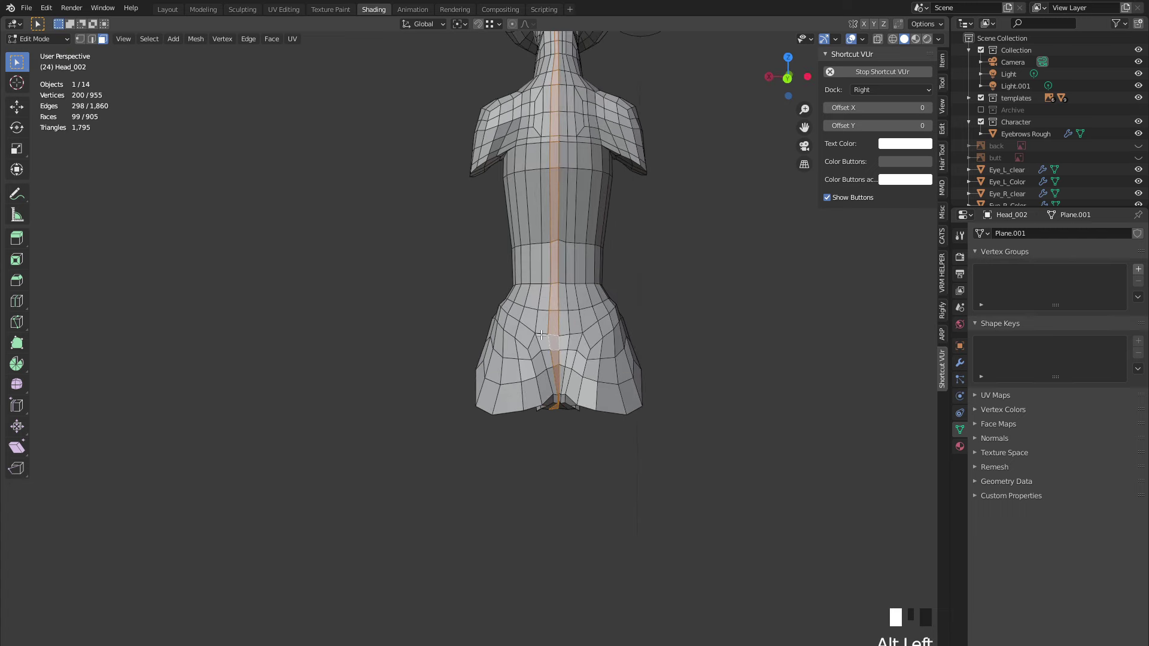
pyautogui.keyDown('alt'); pyautogui.click(540, 338); pyautogui.keyUp('alt')
pyautogui.moveTo(338, 339)
pyautogui.mouseDown(button='middle')
pyautogui.moveTo(423, 363)
pyautogui.moveTo(234, 372)
pyautogui.mouseUp(button='middle')
pyautogui.keyDown('alt'); pyautogui.click(423, 364); pyautogui.keyUp('alt')
pyautogui.keyDown('alt'); pyautogui.click(482, 377); pyautogui.keyUp('alt')
pyautogui.moveTo(481, 377); pyautogui.dragTo(359, 311, button='middle')
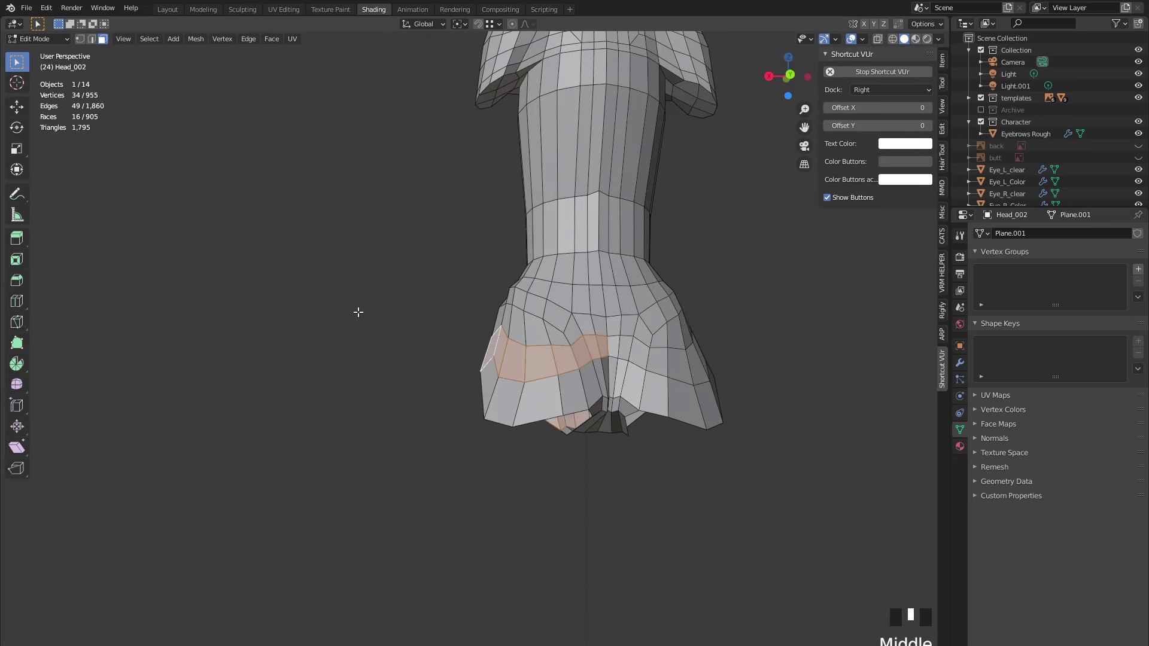
pyautogui.click(392, 375)
pyautogui.press('Tab')
pyautogui.press('Tab')
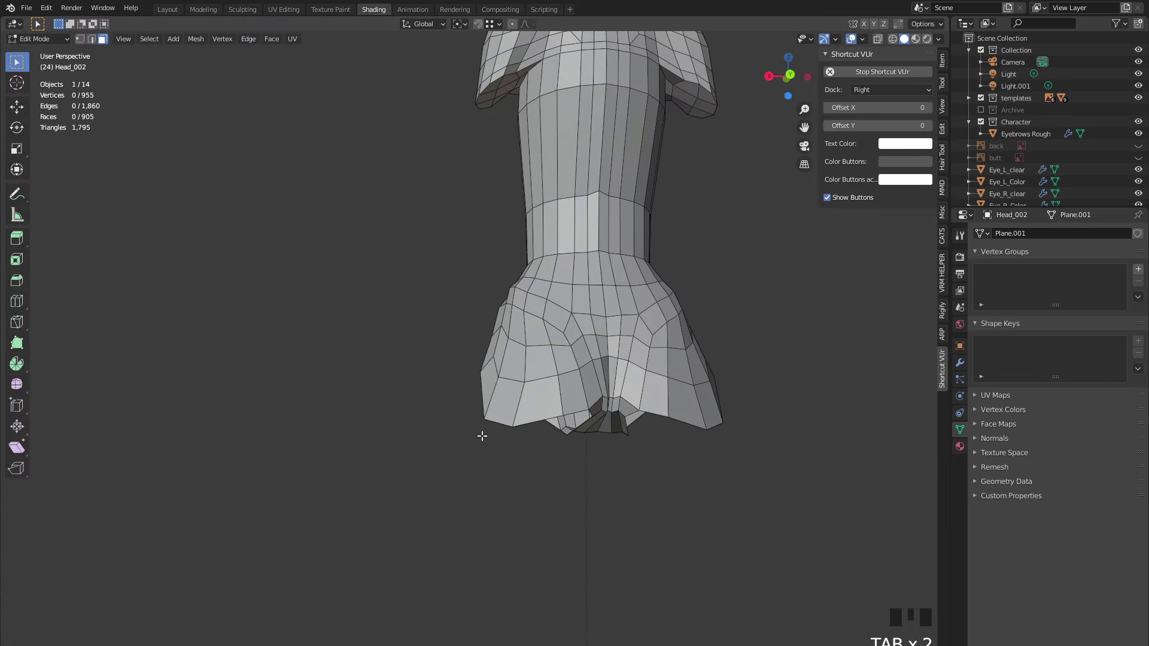
# - Extrude the thigh opening's boundary edge loop downward to add a new ring of faces
pyautogui.press('2')
pyautogui.keyDown('alt'); pyautogui.click(536, 424); pyautogui.keyUp('alt')
pyautogui.moveTo(375, 326); pyautogui.dragTo(512, 306, button='middle')
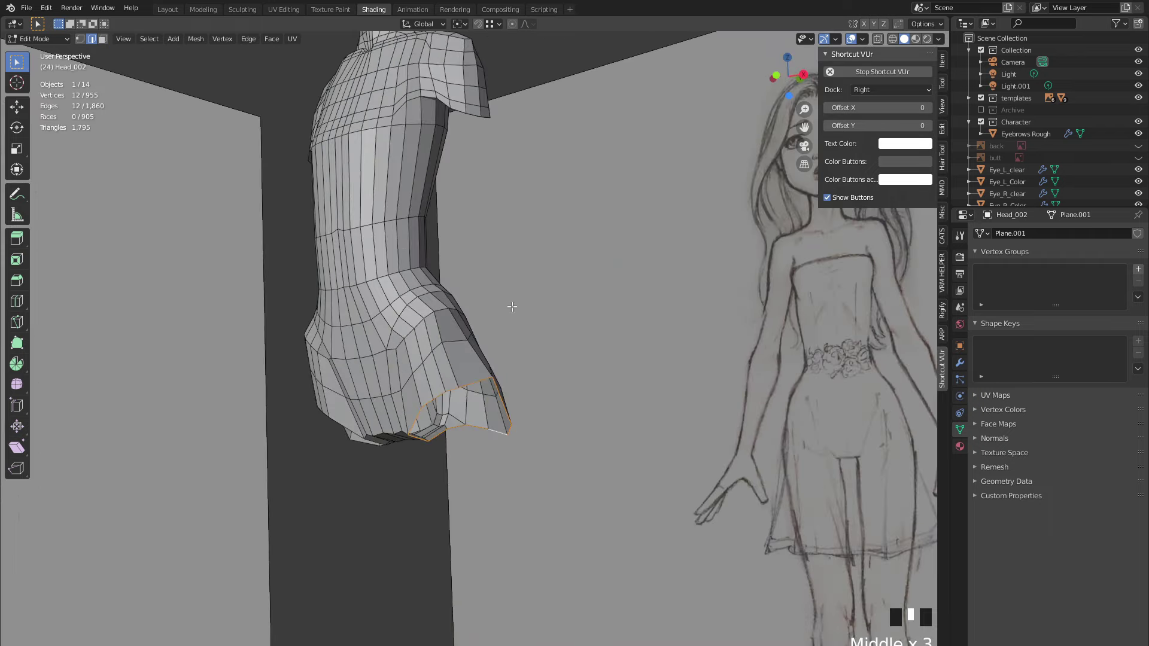
pyautogui.press('e')
pyautogui.click(475, 312)
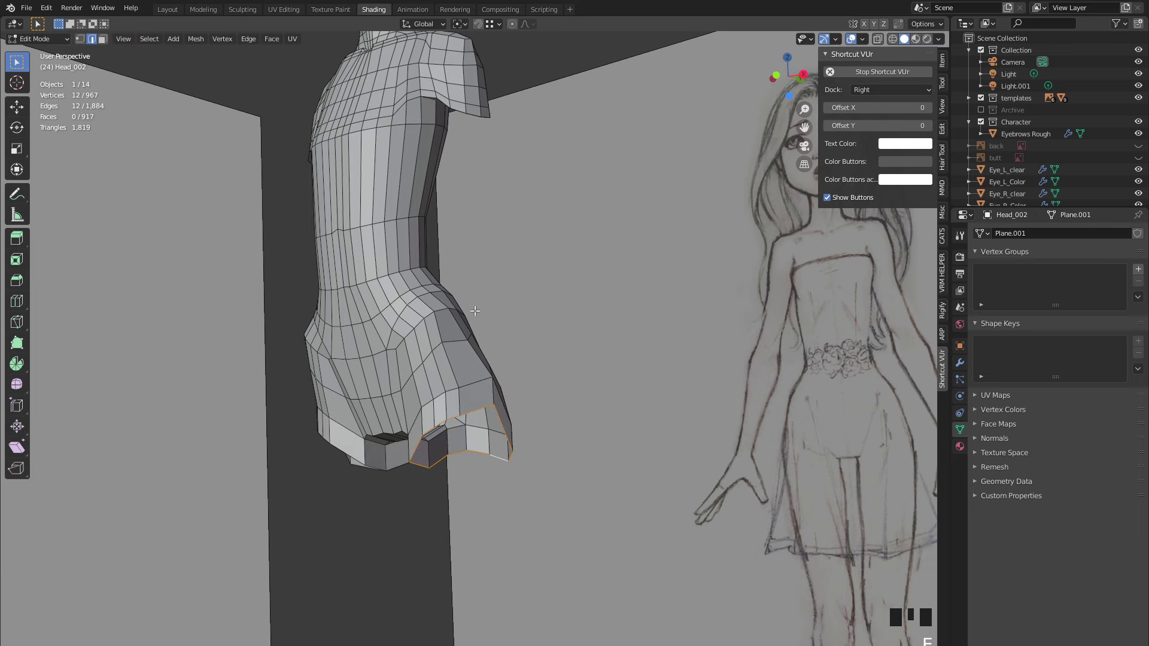
# - Flatten the thigh's new lower edge loop by scaling it to 0 along Z
pyautogui.press('s')
pyautogui.press('z')
pyautogui.press('0')
pyautogui.press('Return')
pyautogui.moveTo(475, 312); pyautogui.dragTo(510, 395, button='middle')
pyautogui.scroll(-2, 371, 289)
pyautogui.scroll(2, 407, 356)
pyautogui.moveTo(408, 356); pyautogui.dragTo(363, 398, button='middle')
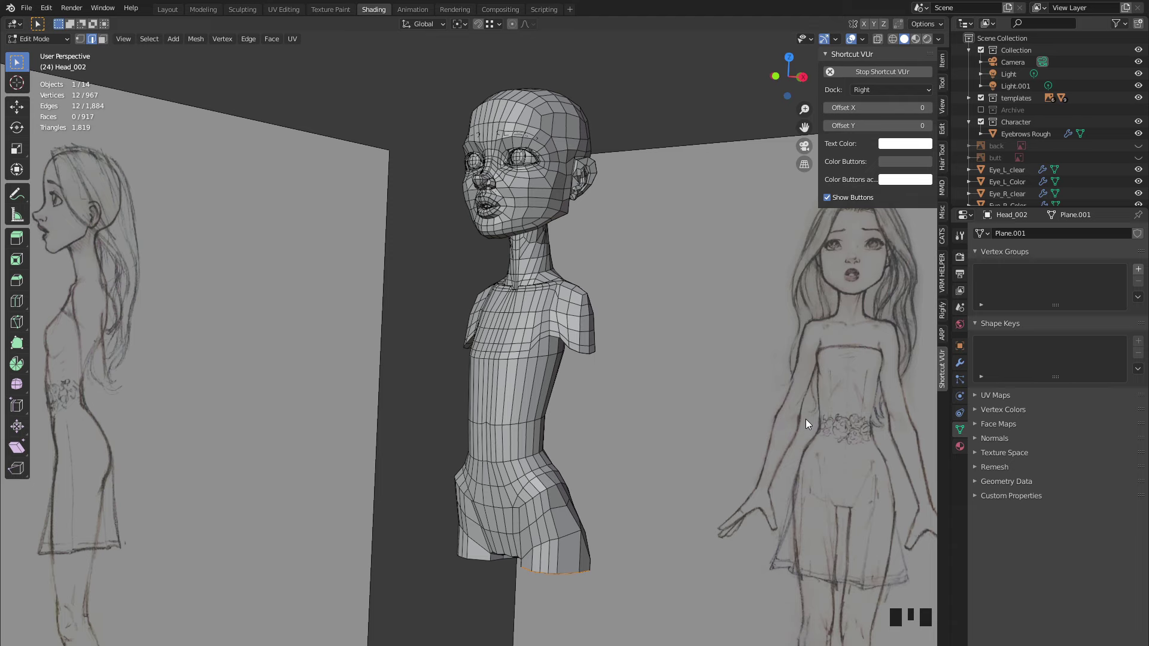
# - Clear the selection and examine the torso's shape beside the front reference drawing
pyautogui.click(578, 622)
pyautogui.moveTo(578, 622); pyautogui.dragTo(456, 494, button='middle')
pyautogui.scroll(2, 456, 494)
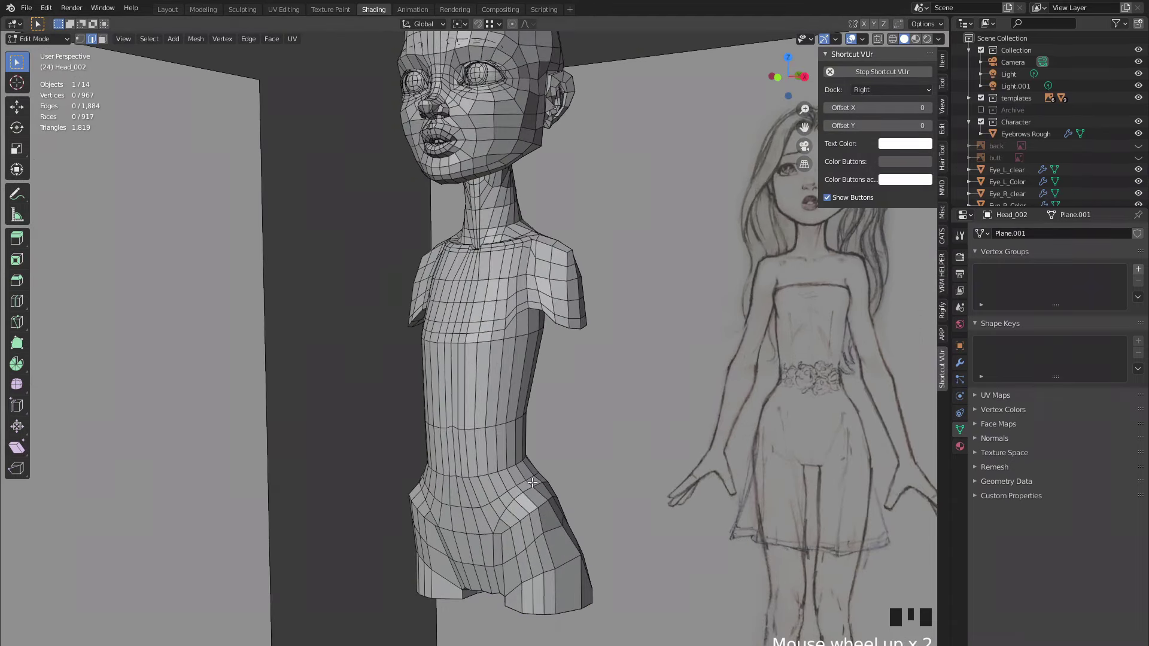
pyautogui.scroll(-1, 494, 432)
pyautogui.moveTo(495, 432); pyautogui.dragTo(495, 429, button='middle')
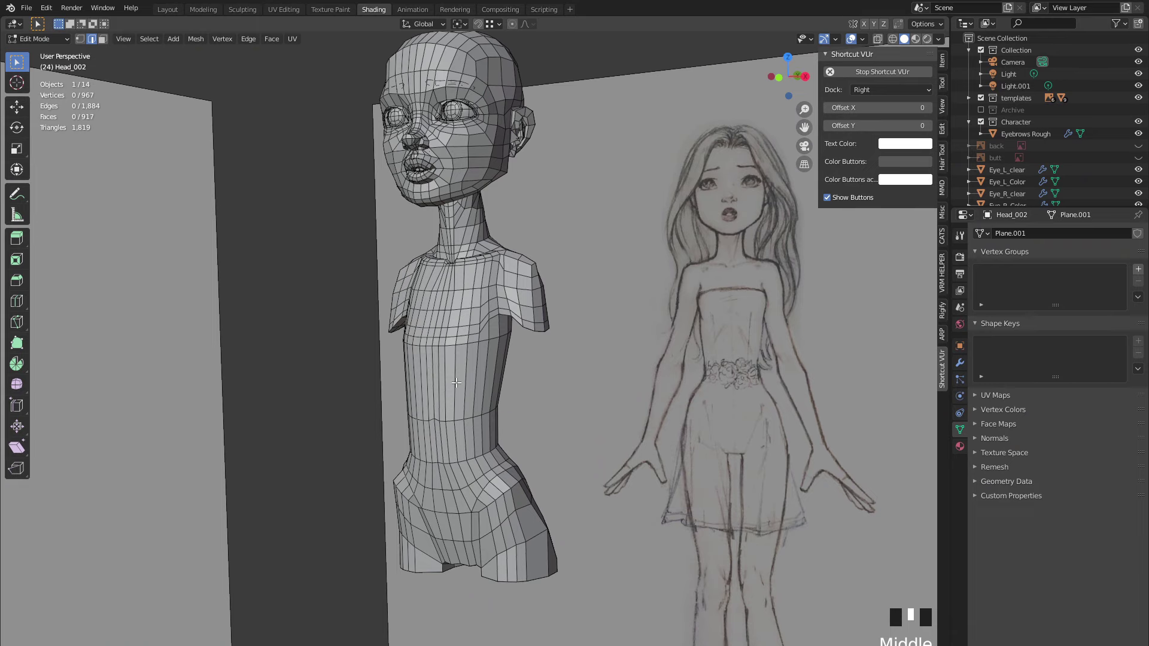
pyautogui.moveTo(453, 391); pyautogui.dragTo(422, 405, button='middle')
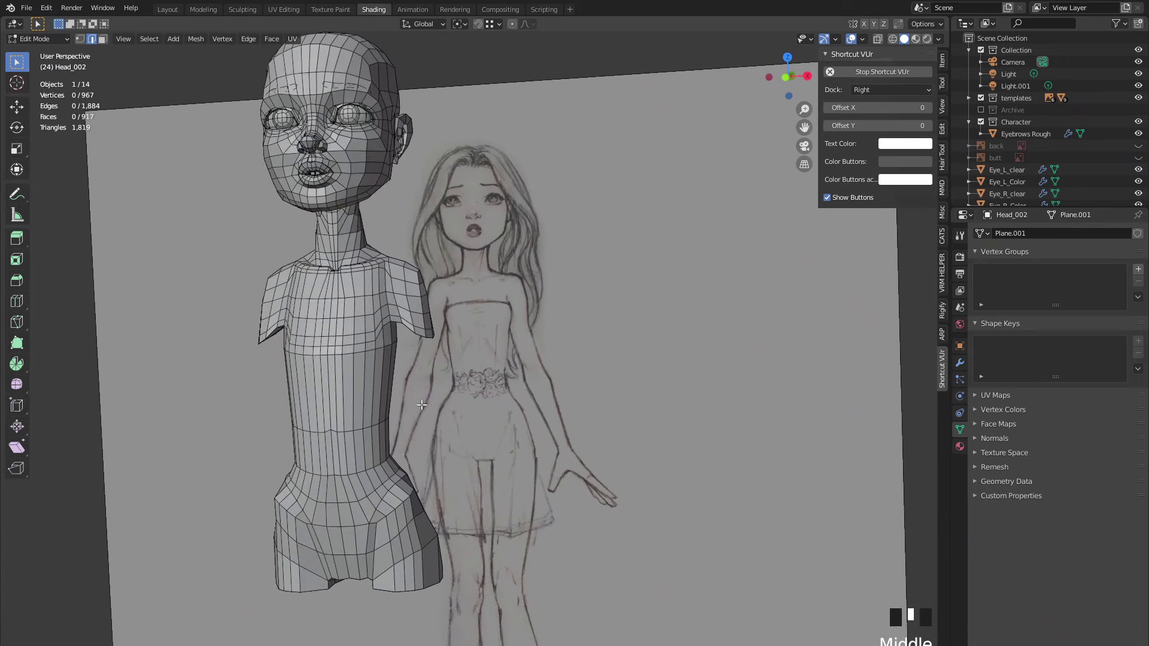
# - Knife-cut a rib cage arch on the torso in see-through front view, from the centre line down toward the side above the waist
pyautogui.click(786, 77)
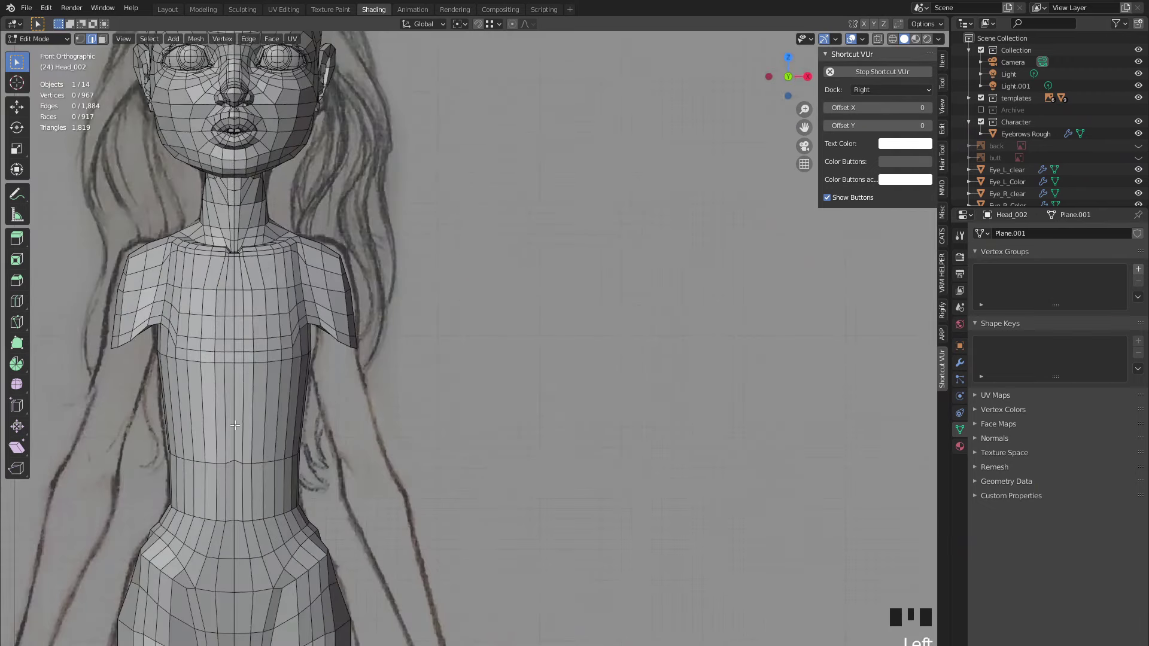
pyautogui.scroll(2, 234, 425)
pyautogui.keyDown('shift'); pyautogui.moveTo(147, 420); pyautogui.dragTo(370, 426, button='middle'); pyautogui.keyUp('shift')
pyautogui.scroll(1, 371, 427)
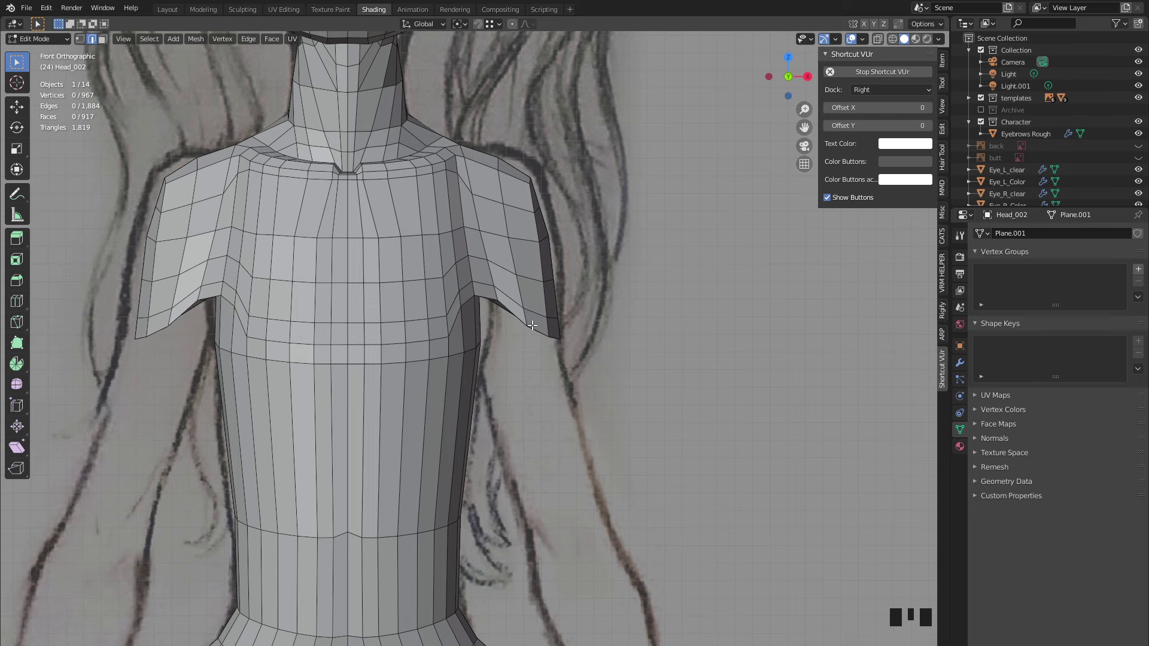
pyautogui.hotkey('alt', 'z')
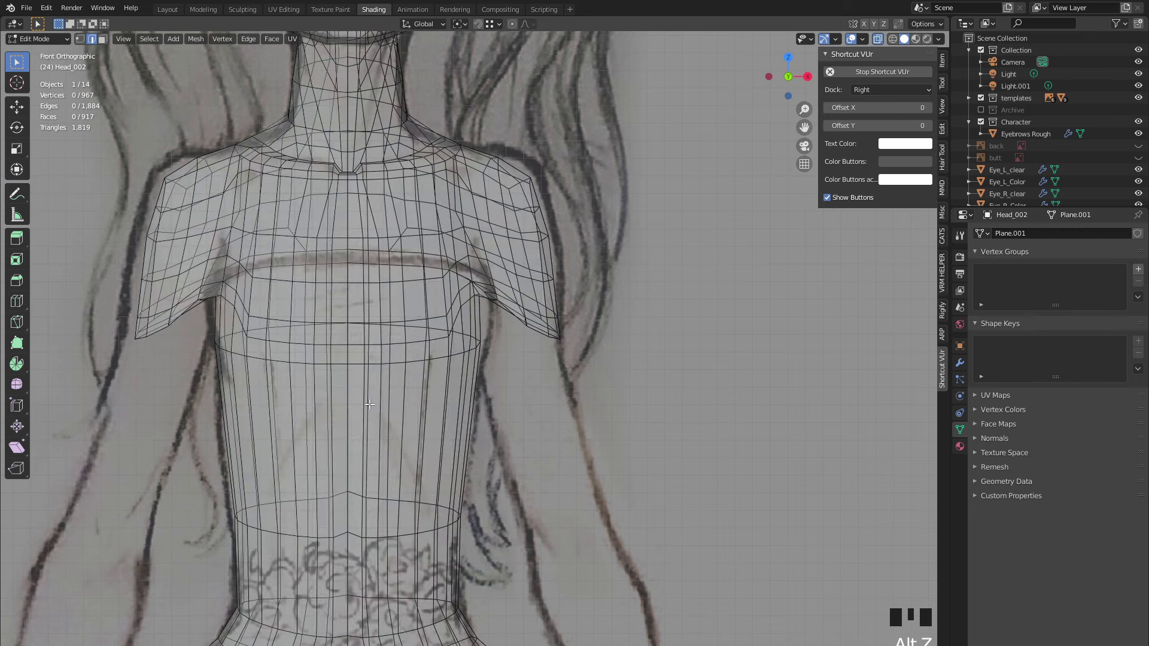
pyautogui.press('k')
pyautogui.click(348, 386)
pyautogui.click(365, 387)
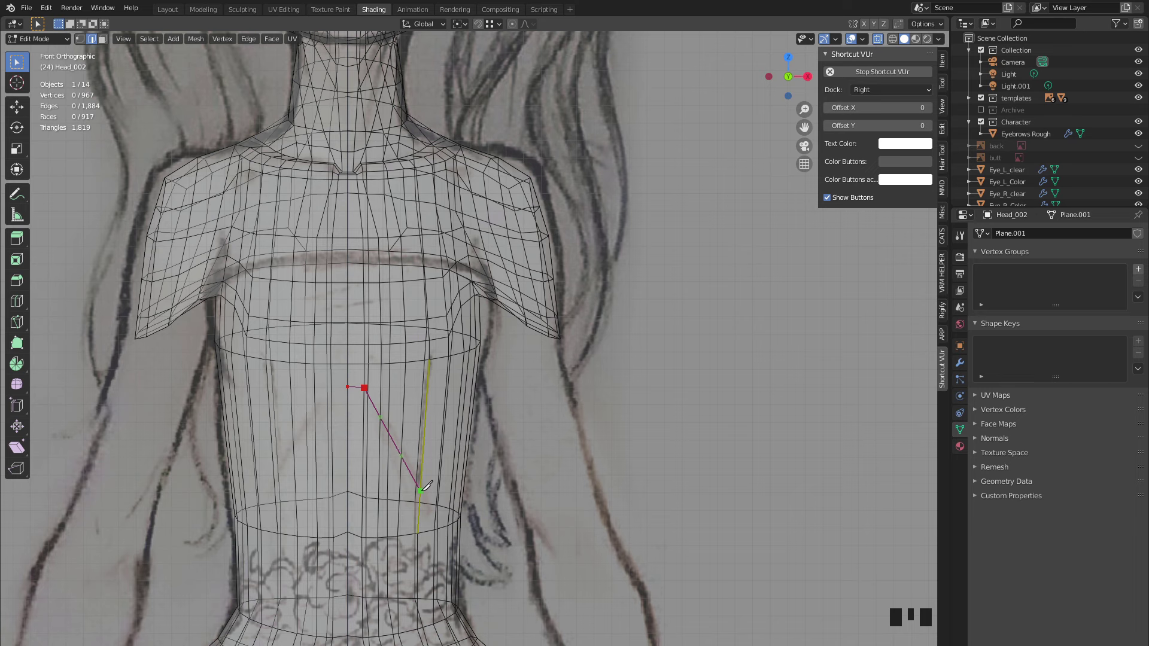
pyautogui.click(422, 483)
pyautogui.click(421, 487)
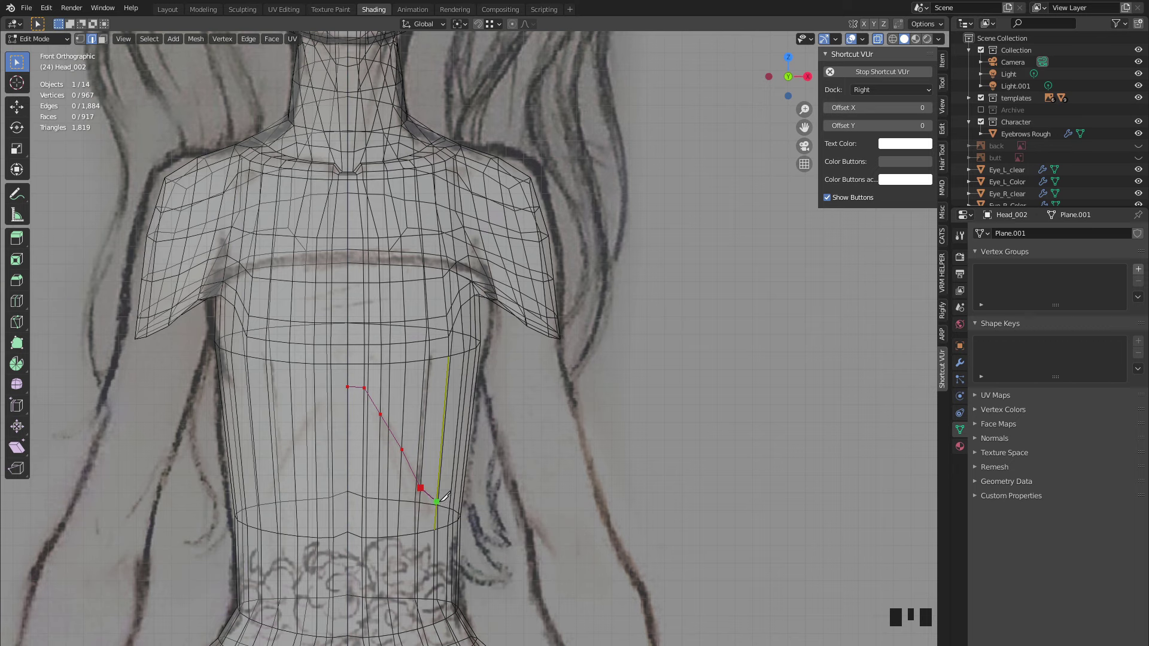
pyautogui.click(439, 502)
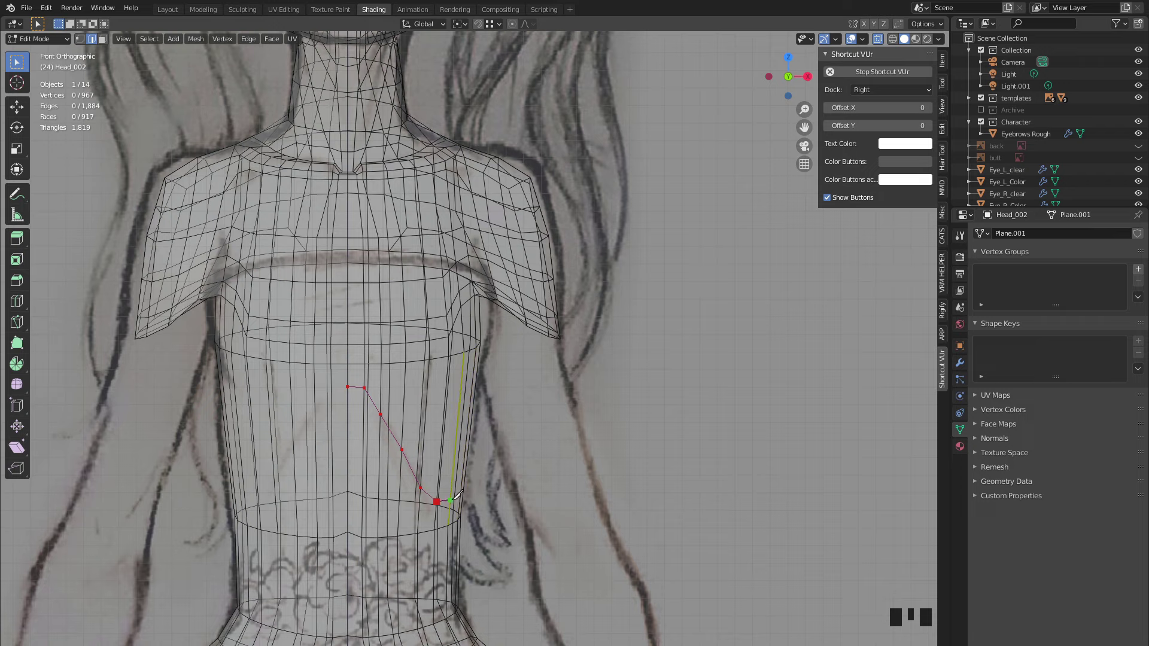
pyautogui.press('Return')
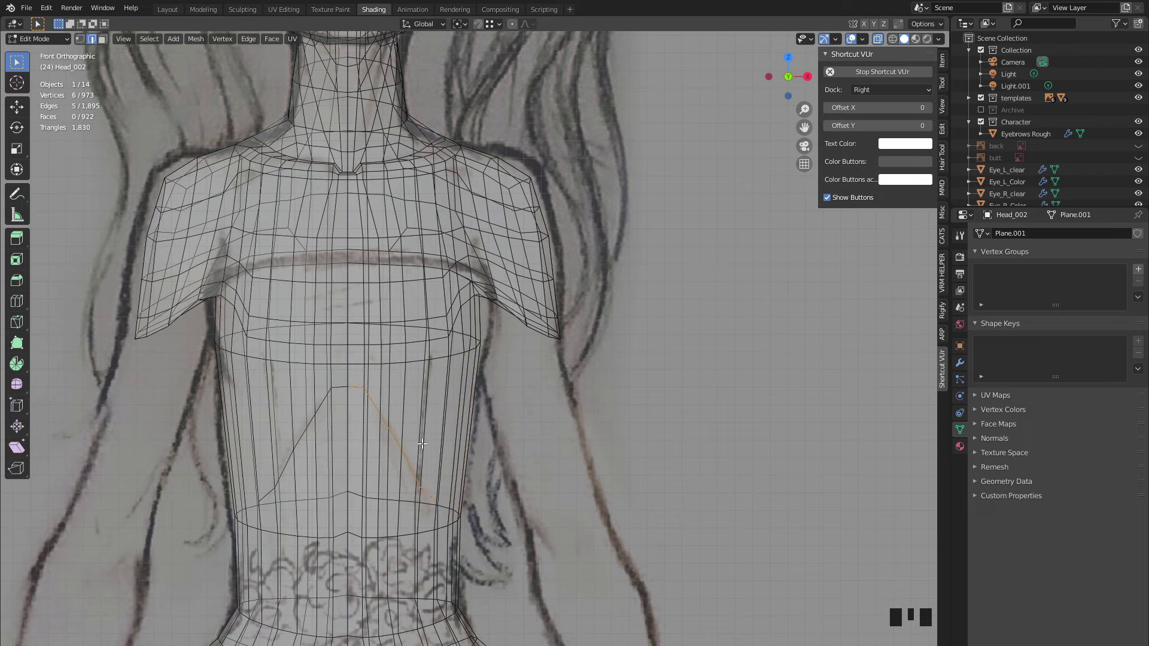
pyautogui.hotkey('alt', 'z')
# - Continue the rib cage line with a horizontal Knife cut across the side of the torso
pyautogui.moveTo(527, 460); pyautogui.dragTo(455, 468, button='middle')
pyautogui.scroll(-2, 455, 468)
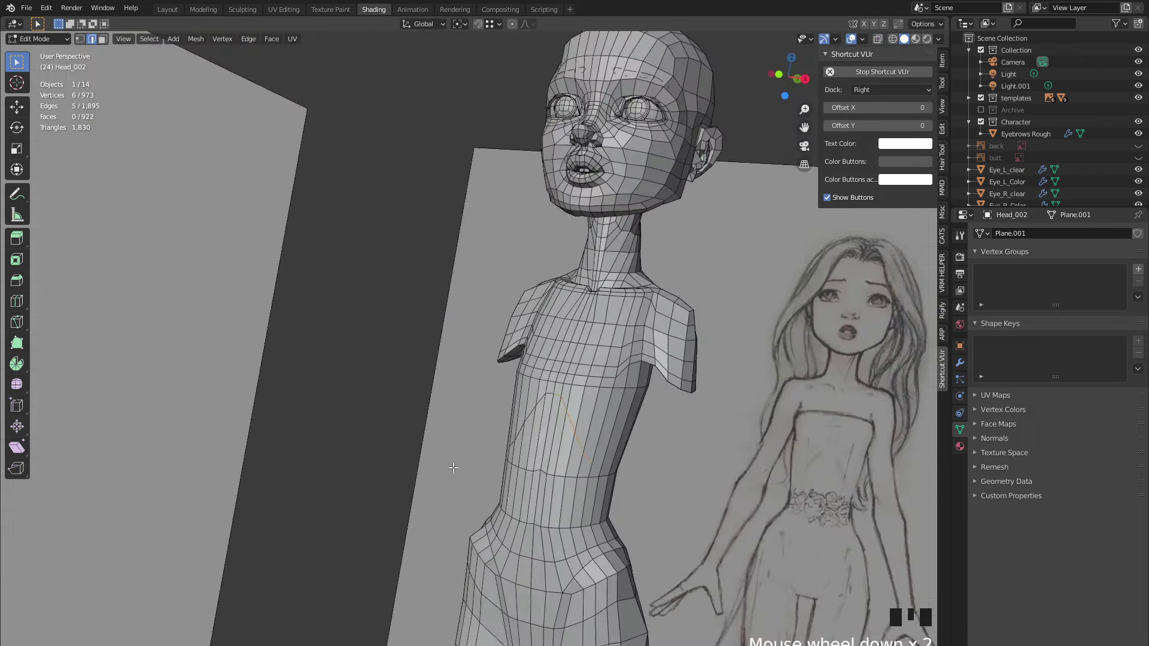
pyautogui.moveTo(626, 443); pyautogui.dragTo(450, 462, button='middle')
pyautogui.scroll(-5, 583, 443)
pyautogui.press('k')
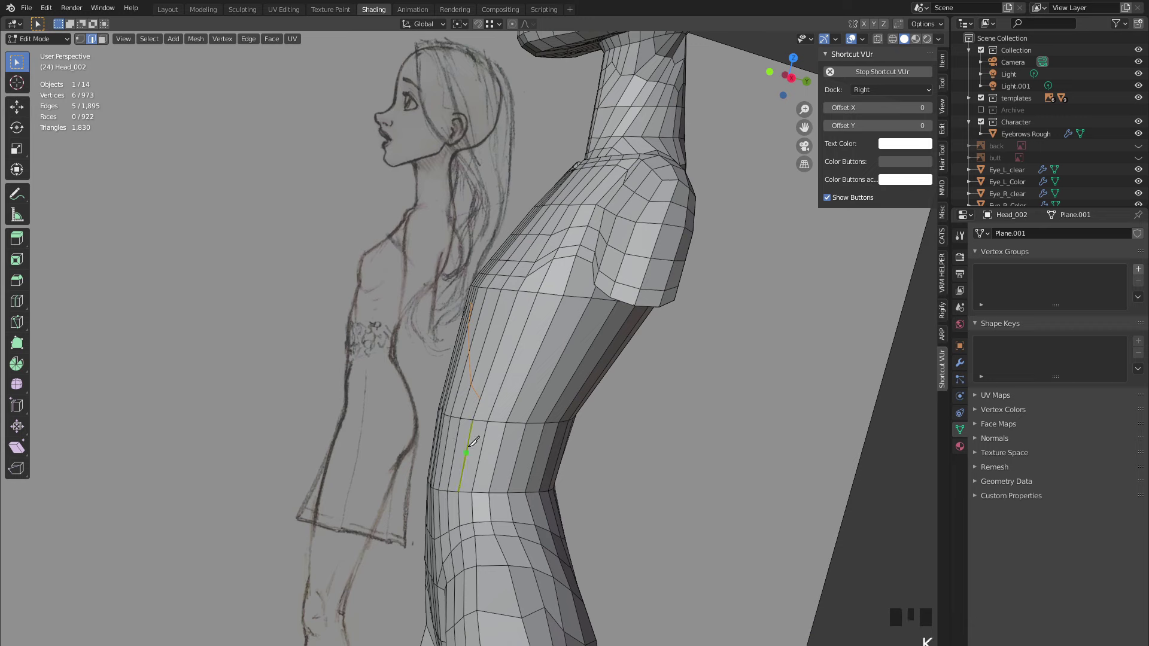
pyautogui.click(481, 399)
pyautogui.click(546, 399)
pyautogui.press('Return')
# - Extend the rib cage line with a rising Knife cut from the side onto the back
pyautogui.moveTo(660, 391); pyautogui.dragTo(517, 360, button='middle')
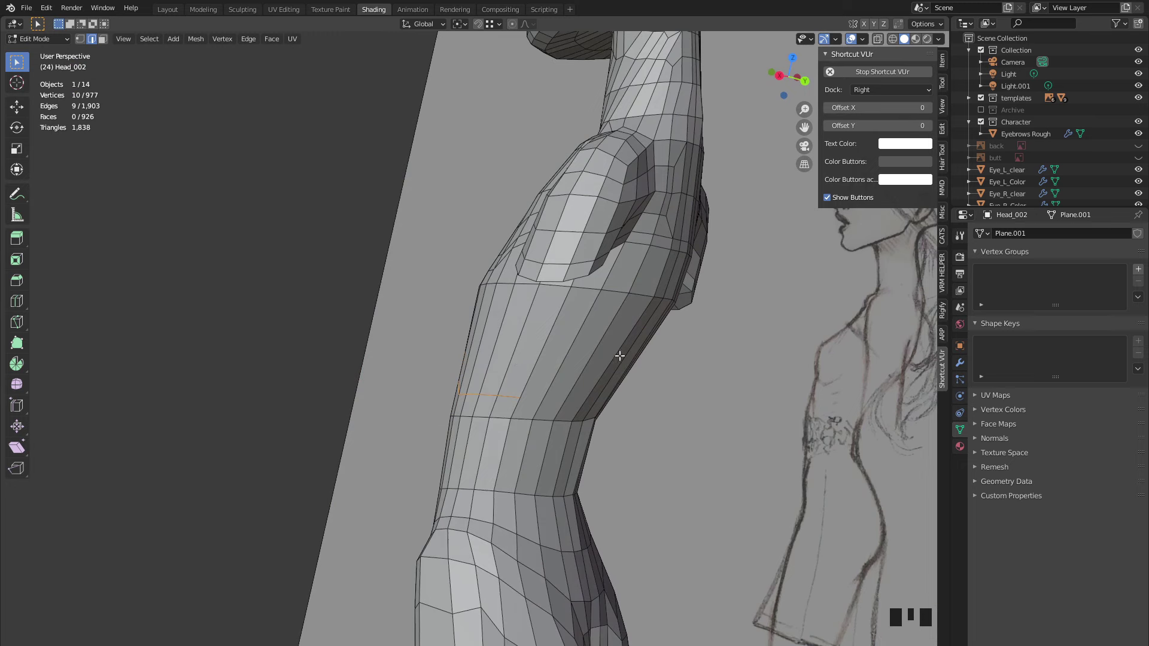
pyautogui.moveTo(565, 391); pyautogui.dragTo(515, 403, button='middle')
pyautogui.press('k')
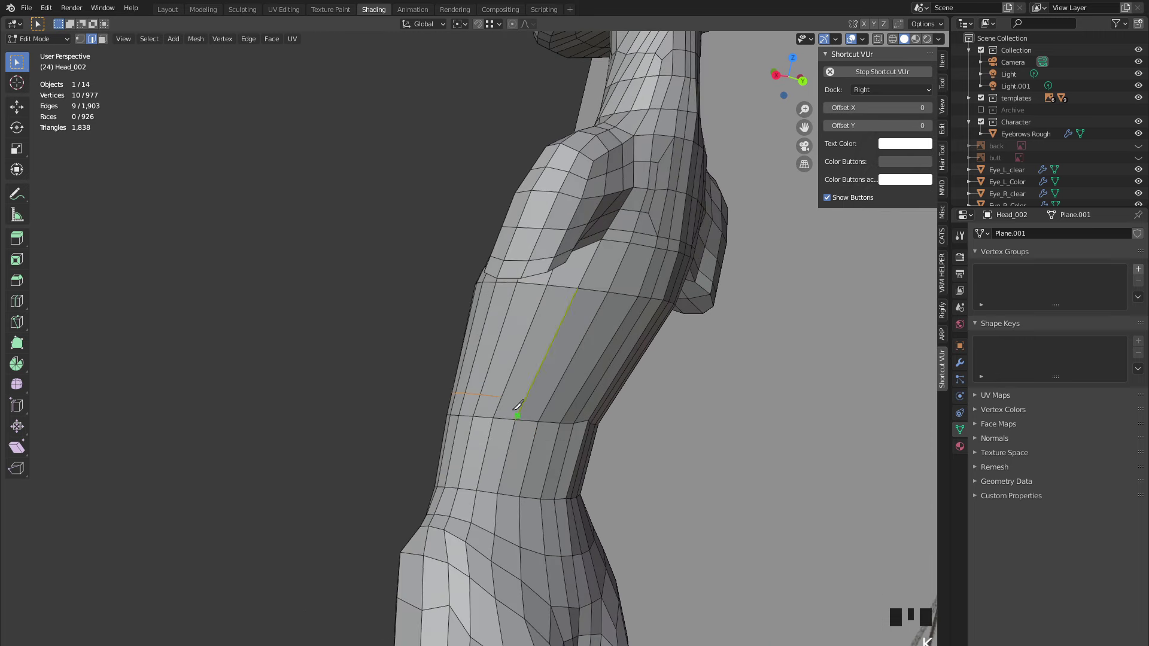
pyautogui.click(501, 396)
pyautogui.click(612, 360)
pyautogui.press('Return')
# - Complete the rib cage line with a short Knife cut to the centre line of the back
pyautogui.moveTo(616, 388); pyautogui.dragTo(472, 351, button='middle')
pyautogui.press('k')
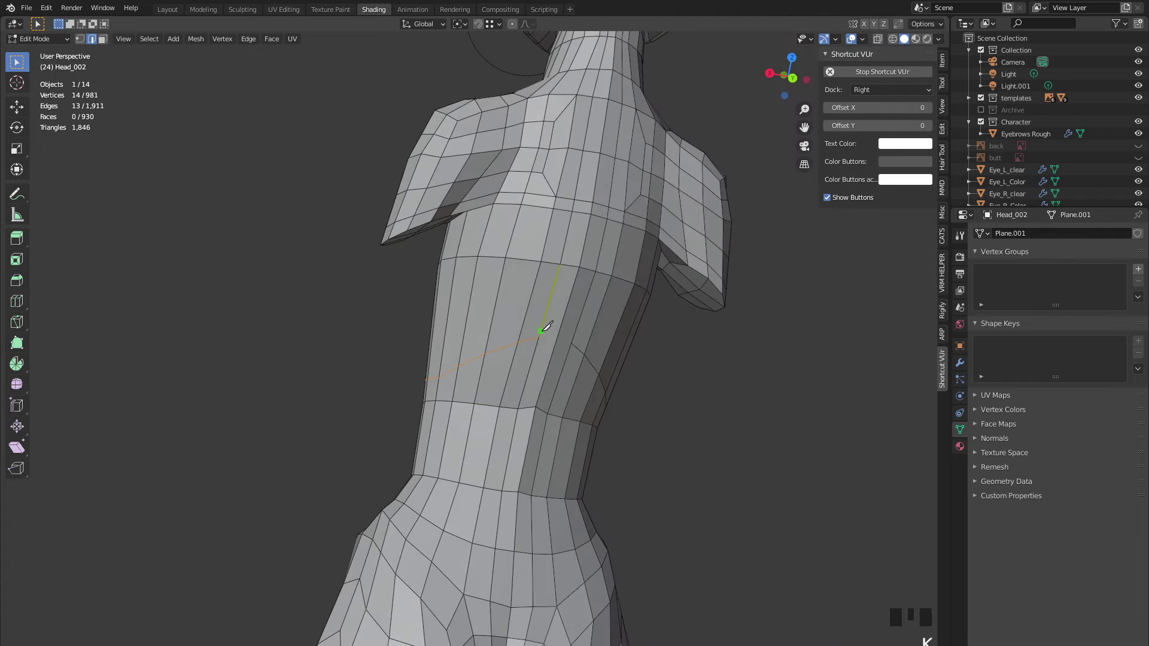
pyautogui.click(539, 337)
pyautogui.click(558, 337)
pyautogui.press('Return')
pyautogui.moveTo(562, 335)
pyautogui.mouseDown(button='middle')
pyautogui.moveTo(496, 401)
pyautogui.moveTo(560, 402)
pyautogui.moveTo(444, 375)
pyautogui.mouseUp(button='middle')
pyautogui.scroll(-2, 508, 383)
pyautogui.scroll(2, 560, 402)
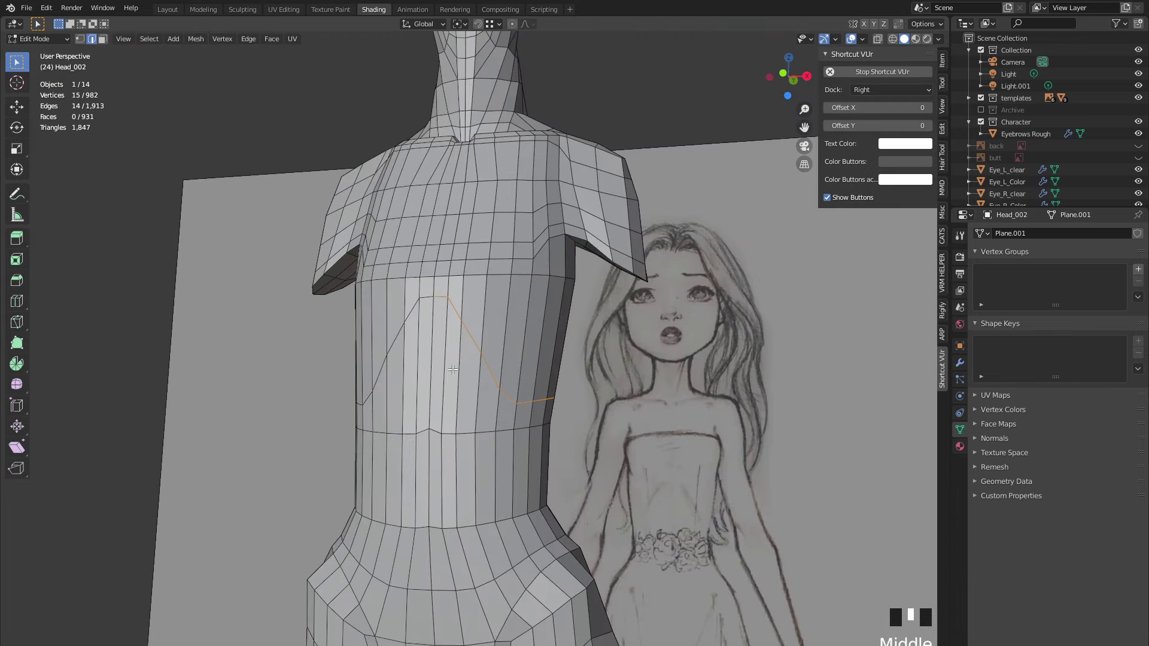
# - Add a loop cut below the rib cage line and slide it up close beneath the arch
pyautogui.hotkey('ctrl', 'r')
pyautogui.click(465, 361)
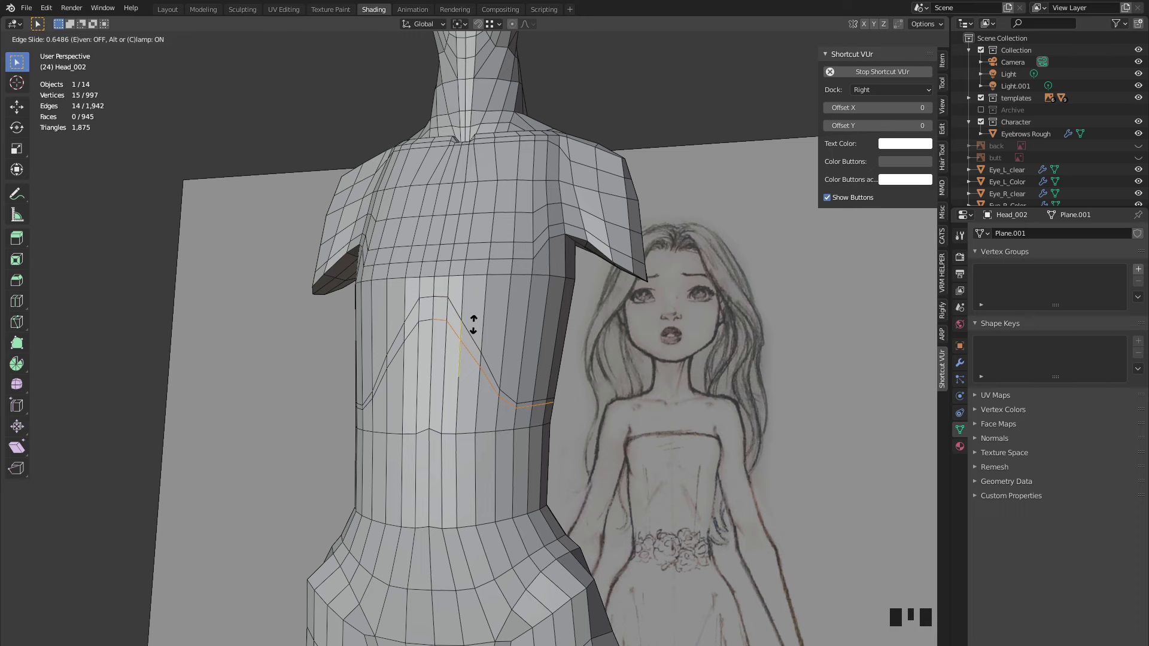
pyautogui.click(473, 328)
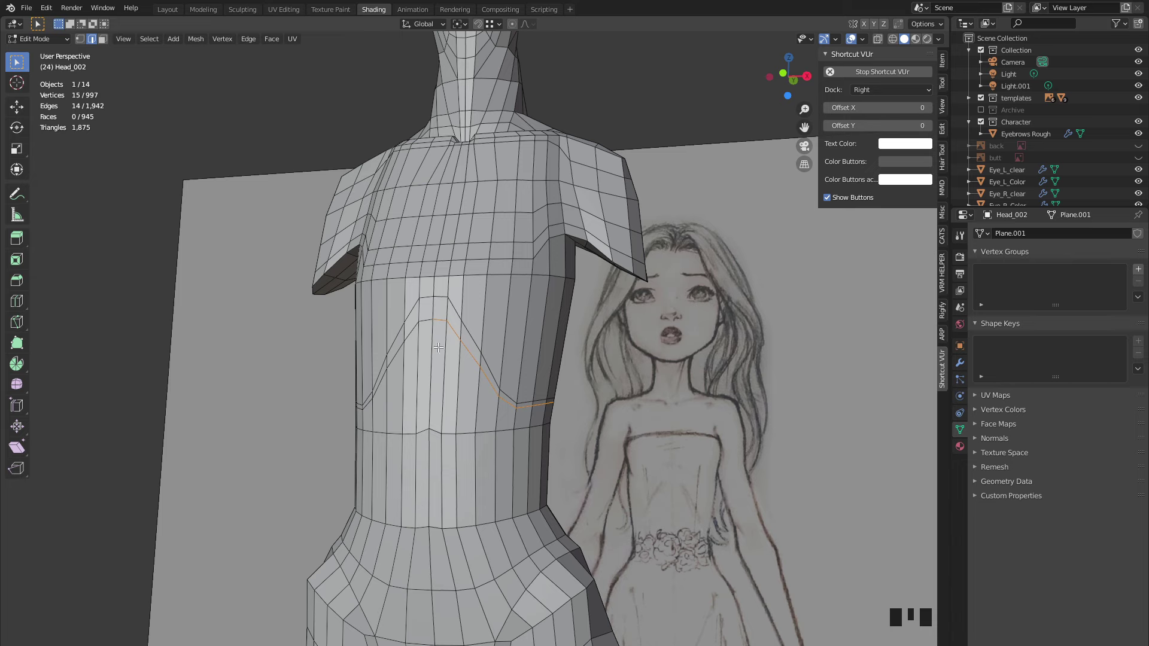
# - Select the side and back portion of the lower rib cage loop and edge-slide it down from the line above
pyautogui.keyDown('ctrl'); pyautogui.click(505, 414); pyautogui.keyUp('ctrl')
pyautogui.moveTo(505, 414); pyautogui.dragTo(534, 395, button='middle')
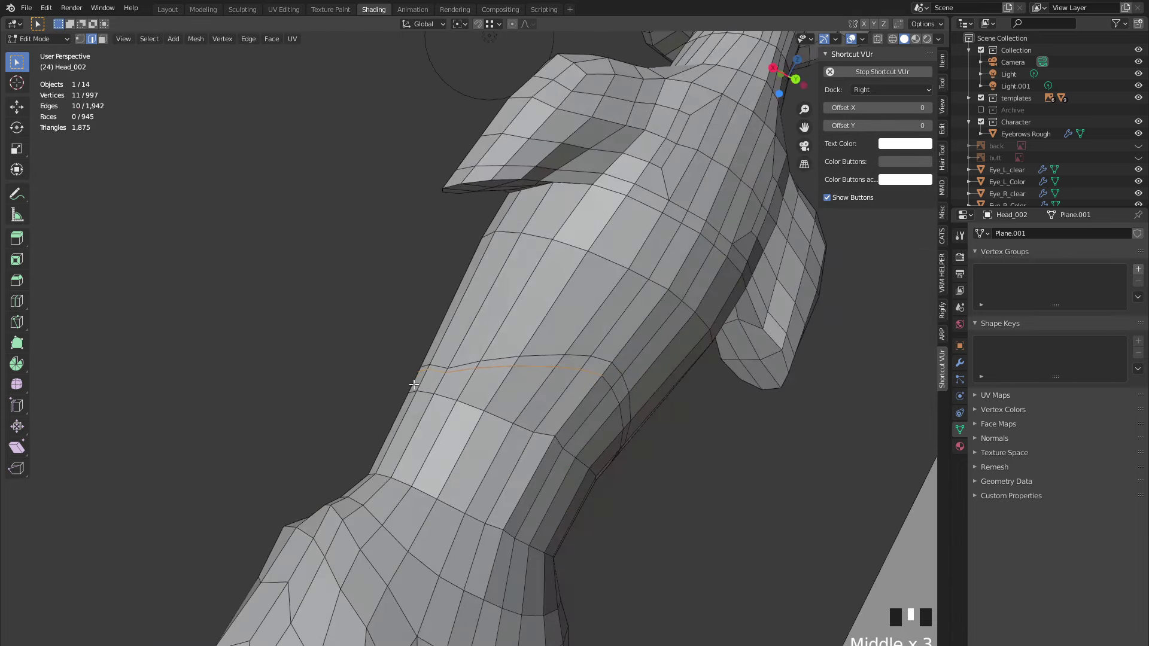
pyautogui.moveTo(414, 384)
pyautogui.mouseDown(button='middle')
pyautogui.moveTo(398, 321)
pyautogui.moveTo(596, 373)
pyautogui.mouseUp(button='middle')
pyautogui.press('g')
pyautogui.press('g')
pyautogui.click(402, 323)
pyautogui.moveTo(364, 329); pyautogui.dragTo(464, 378, button='middle')
# - Slide the vertex on the slope of the lower rib cage loop slightly down along its vertical edge
pyautogui.press('1')
pyautogui.click(461, 379)
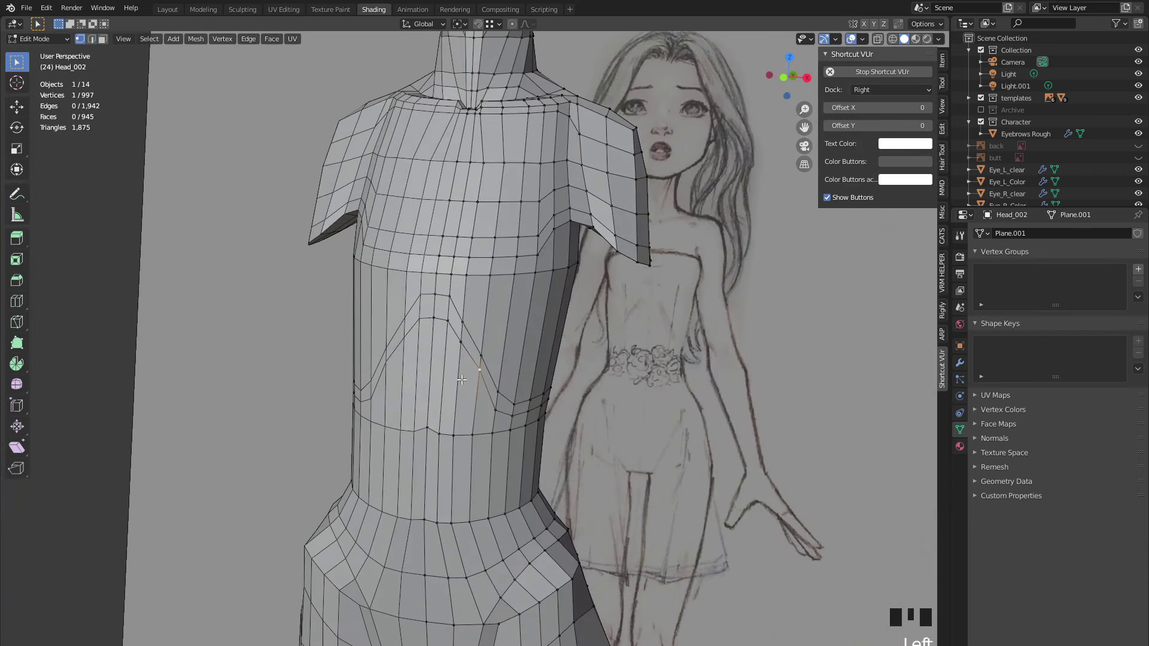
pyautogui.press('g')
pyautogui.press('g')
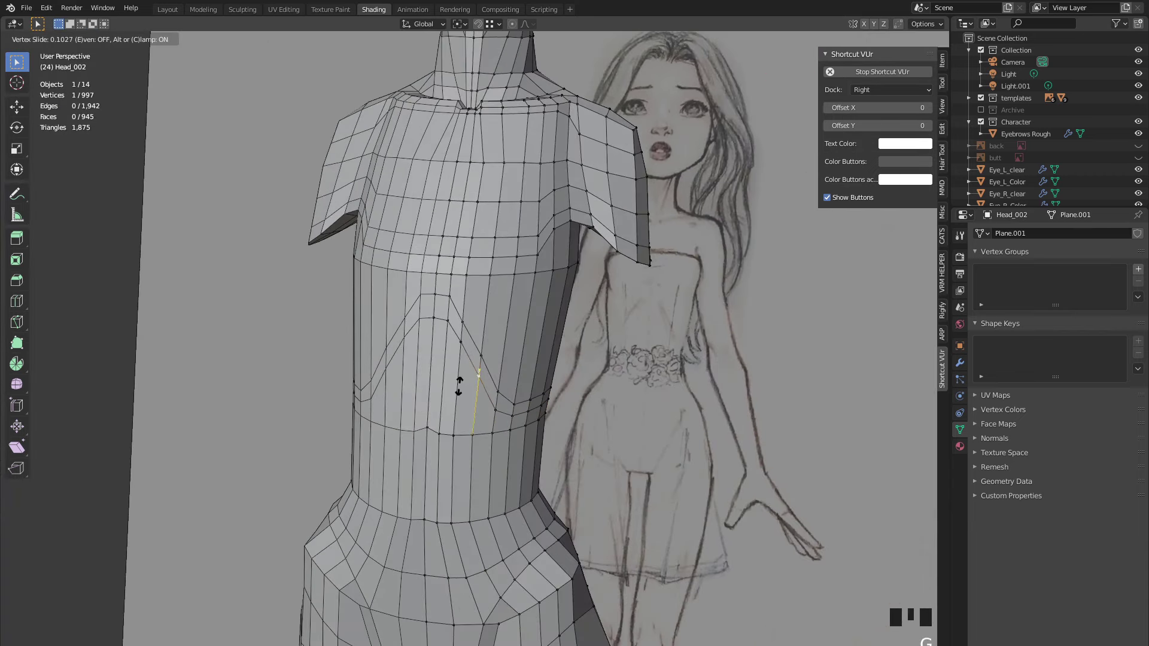
pyautogui.click(458, 391)
# - Return to Object Mode and examine the torso and its rib cage edge flow from several angles against the reference drawings
pyautogui.press('Tab')
pyautogui.scroll(-3, 436, 406)
pyautogui.moveTo(437, 407); pyautogui.dragTo(433, 378, button='middle')
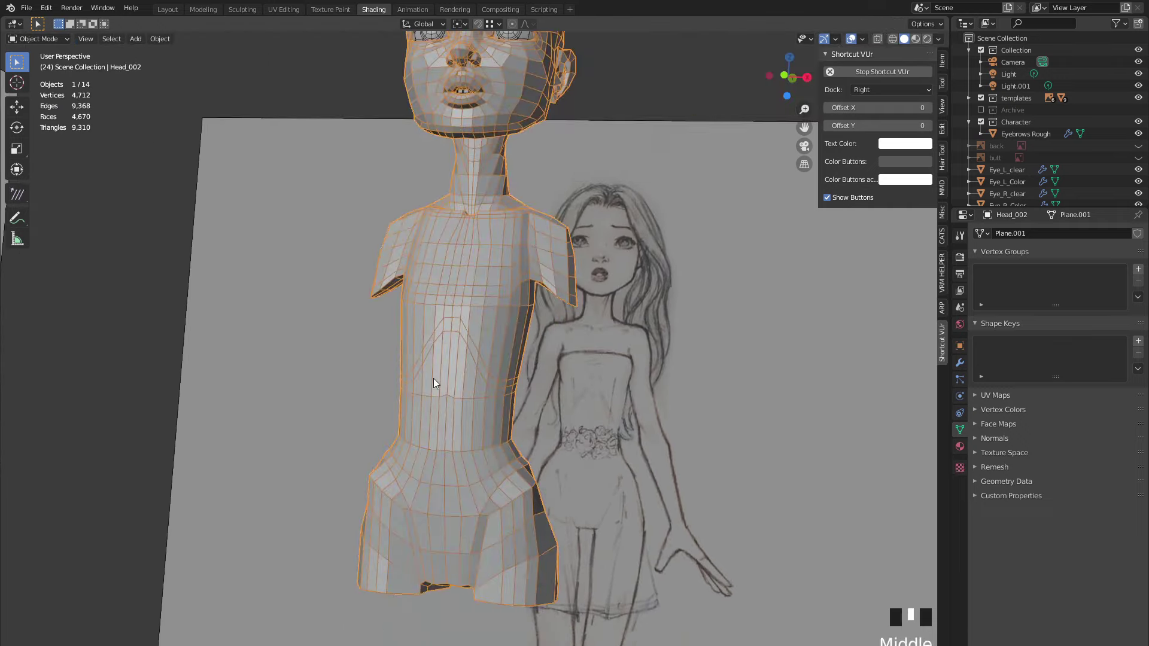
pyautogui.click(284, 363)
pyautogui.moveTo(283, 358); pyautogui.dragTo(491, 401, button='middle')
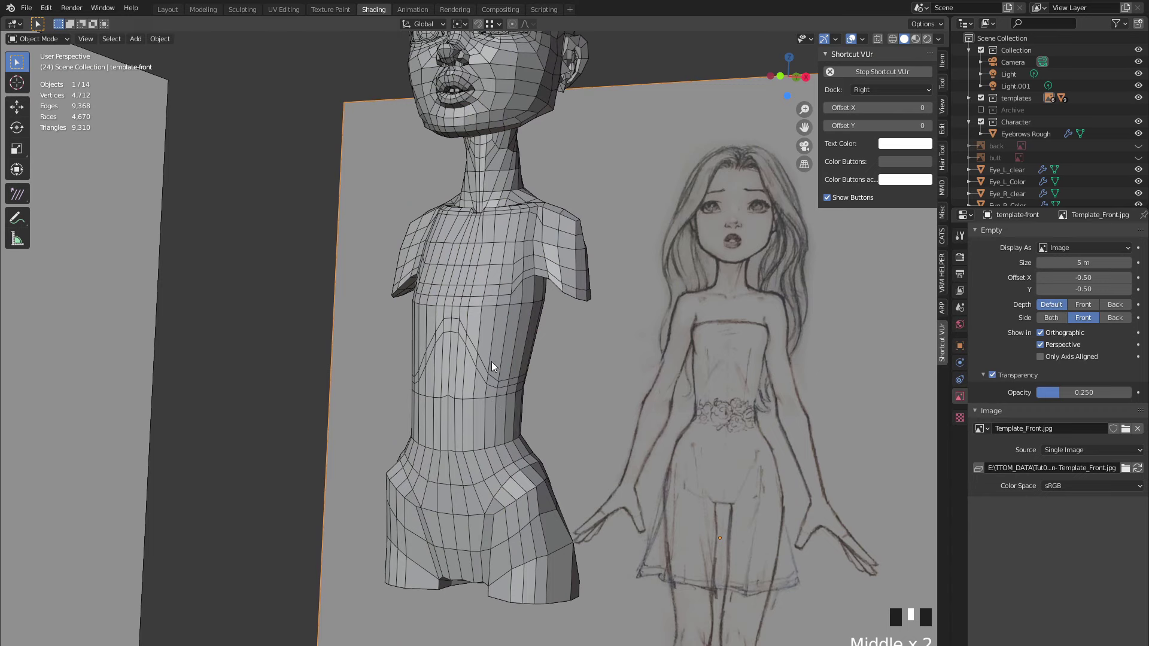
pyautogui.moveTo(519, 394); pyautogui.dragTo(490, 397, button='middle')
pyautogui.scroll(-1, 561, 347)
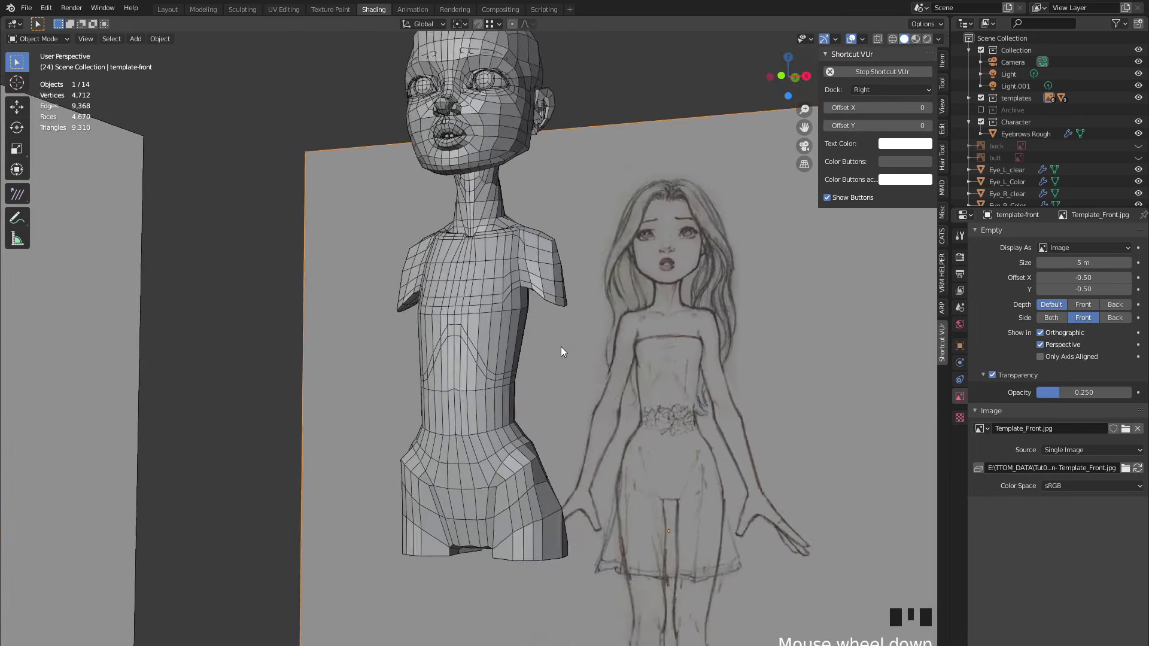
pyautogui.moveTo(562, 346); pyautogui.dragTo(370, 418, button='middle')
pyautogui.scroll(-1, 265, 382)
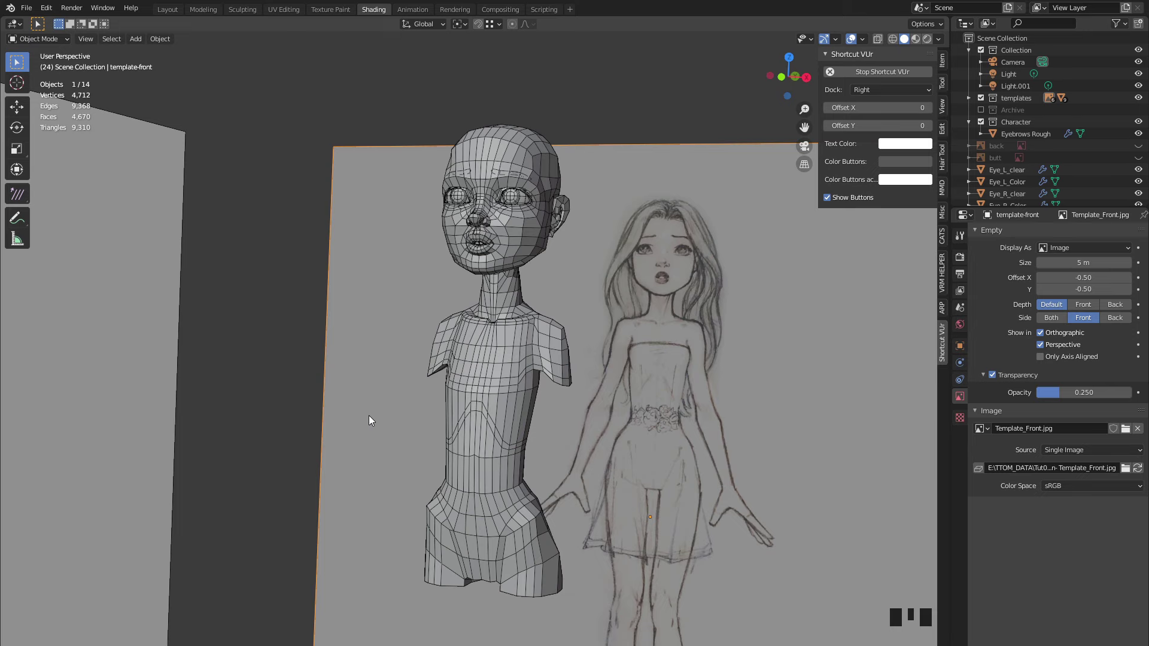
pyautogui.scroll(3, 475, 479)
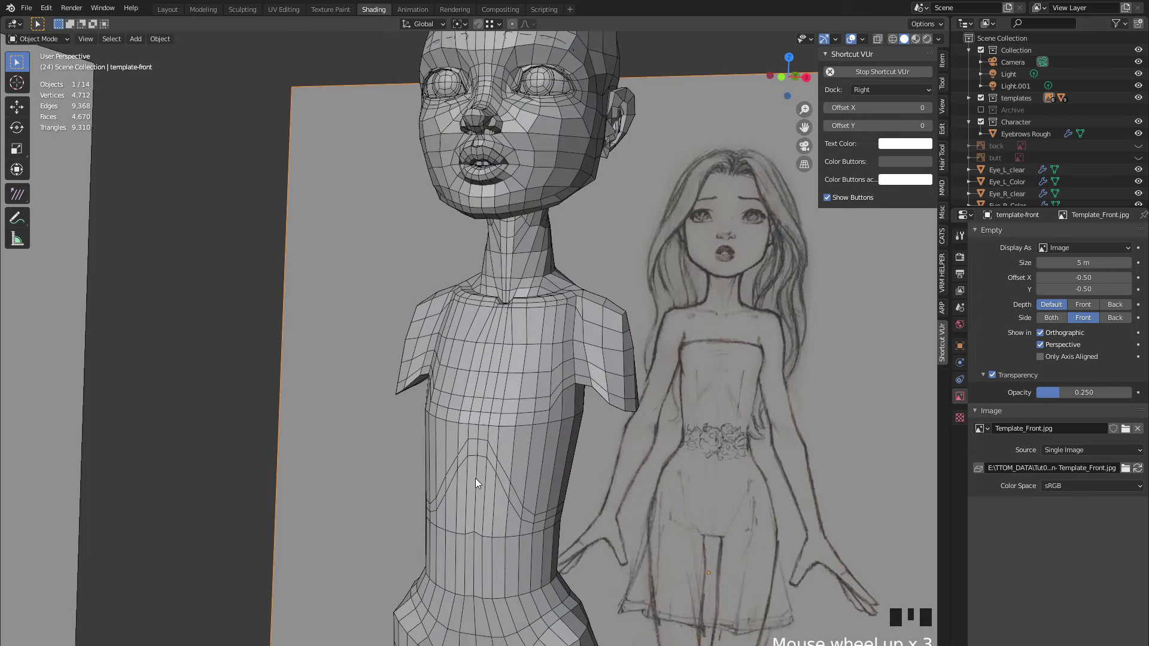
pyautogui.keyDown('shift'); pyautogui.moveTo(475, 479); pyautogui.dragTo(375, 450, button='middle'); pyautogui.keyUp('shift')
pyautogui.scroll(3, 466, 473)
pyautogui.scroll(2, 482, 471)
pyautogui.scroll(-4, 482, 471)
pyautogui.scroll(-7, 420, 475)
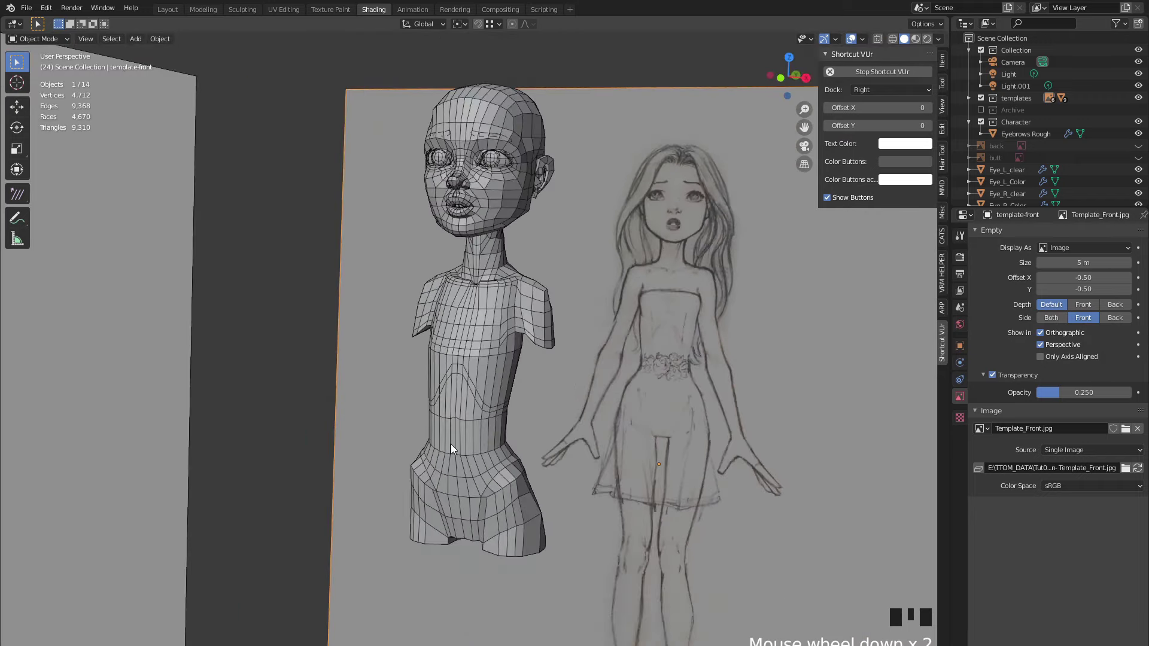
pyautogui.moveTo(450, 444); pyautogui.dragTo(547, 444, button='middle')
pyautogui.scroll(-3, 533, 425)
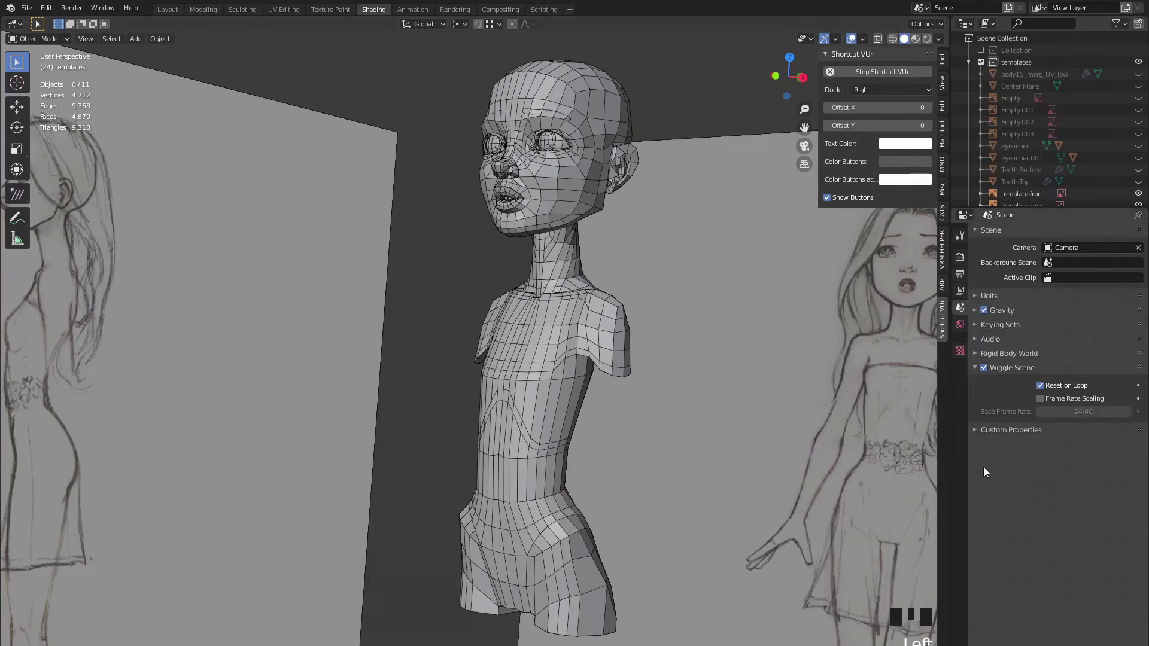
# - Enter Edit Mode on the body in face selection and select all the faces capping the underside of the short arm stub
pyautogui.click(611, 368)
pyautogui.moveTo(611, 367); pyautogui.dragTo(605, 349, button='middle')
pyautogui.scroll(2, 562, 386)
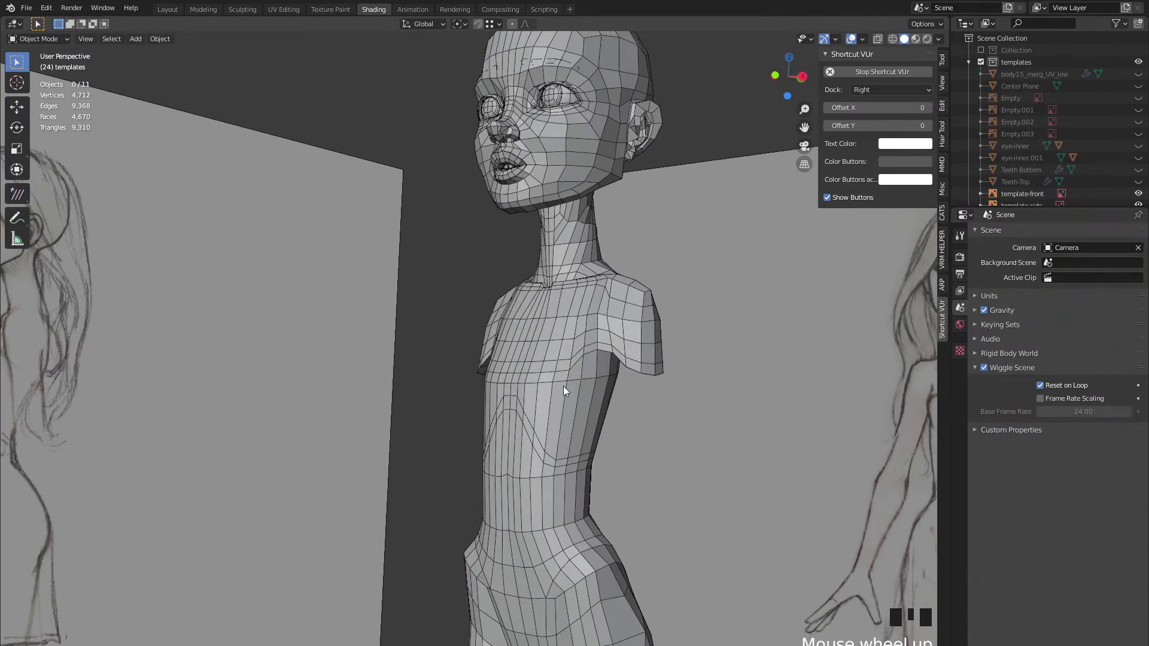
pyautogui.press('Tab')
pyautogui.press('3')
pyautogui.moveTo(562, 386); pyautogui.dragTo(537, 304, button='middle')
pyautogui.moveTo(647, 285)
pyautogui.mouseDown(button='middle')
pyautogui.moveTo(655, 319)
pyautogui.moveTo(659, 298)
pyautogui.mouseUp(button='middle')
pyautogui.keyDown('alt'); pyautogui.click(662, 300); pyautogui.keyUp('alt')
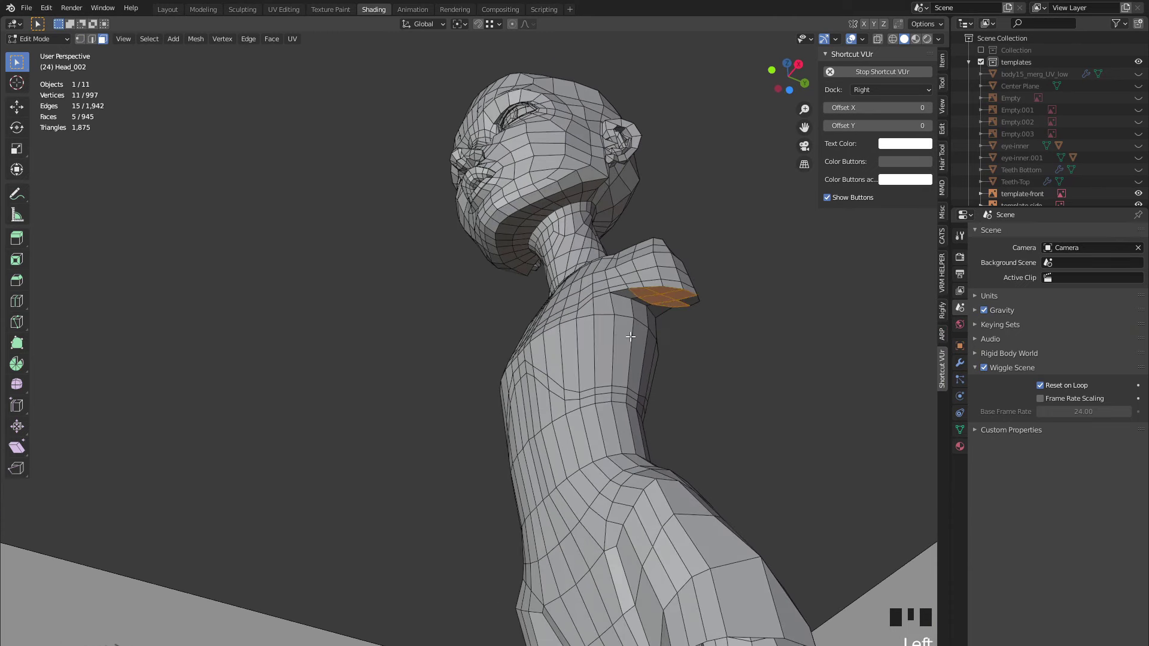
pyautogui.press('KP_Decimal')
pyautogui.scroll(-2, 598, 368)
pyautogui.keyDown('shift'); pyautogui.click(578, 372); pyautogui.keyUp('shift')
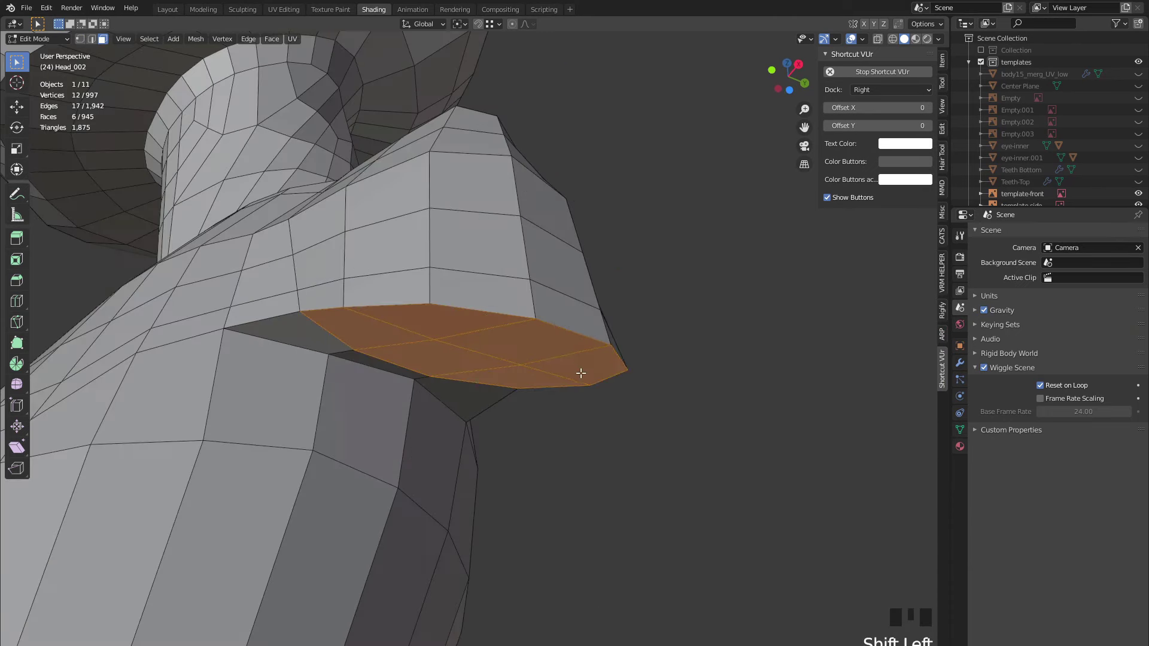
# - In the front view, extrude the arm stub's end faces straight down twice, first about 0.01 m and then a longer segment
pyautogui.scroll(-1, 578, 374)
pyautogui.moveTo(578, 374); pyautogui.dragTo(556, 445, button='middle')
pyautogui.scroll(-1, 555, 445)
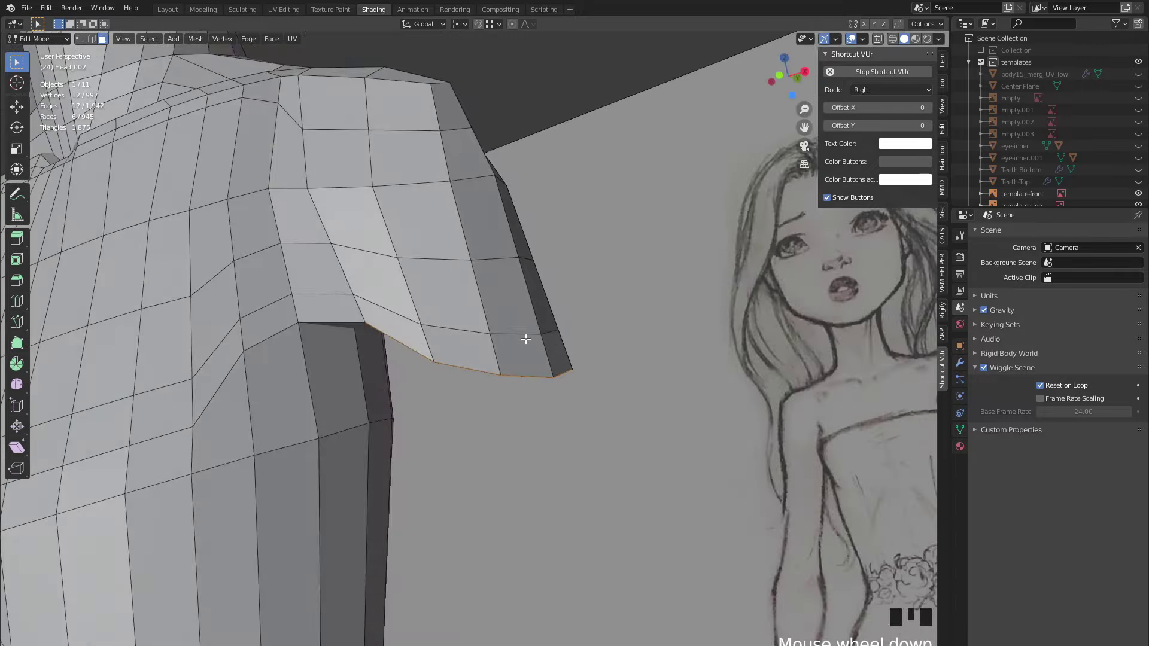
pyautogui.moveTo(526, 340)
pyautogui.mouseDown(button='middle')
pyautogui.moveTo(503, 359)
pyautogui.moveTo(451, 347)
pyautogui.moveTo(541, 343)
pyautogui.mouseUp(button='middle')
pyautogui.scroll(-4, 503, 359)
pyautogui.scroll(-1, 477, 358)
pyautogui.scroll(-1, 477, 358)
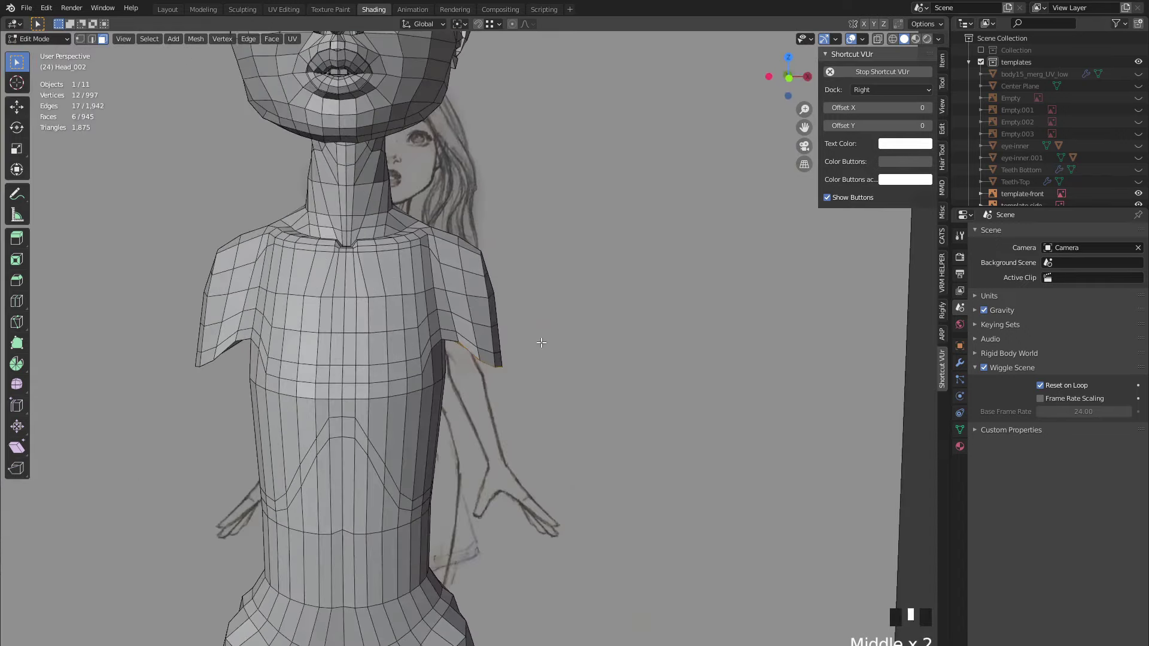
pyautogui.click(790, 78)
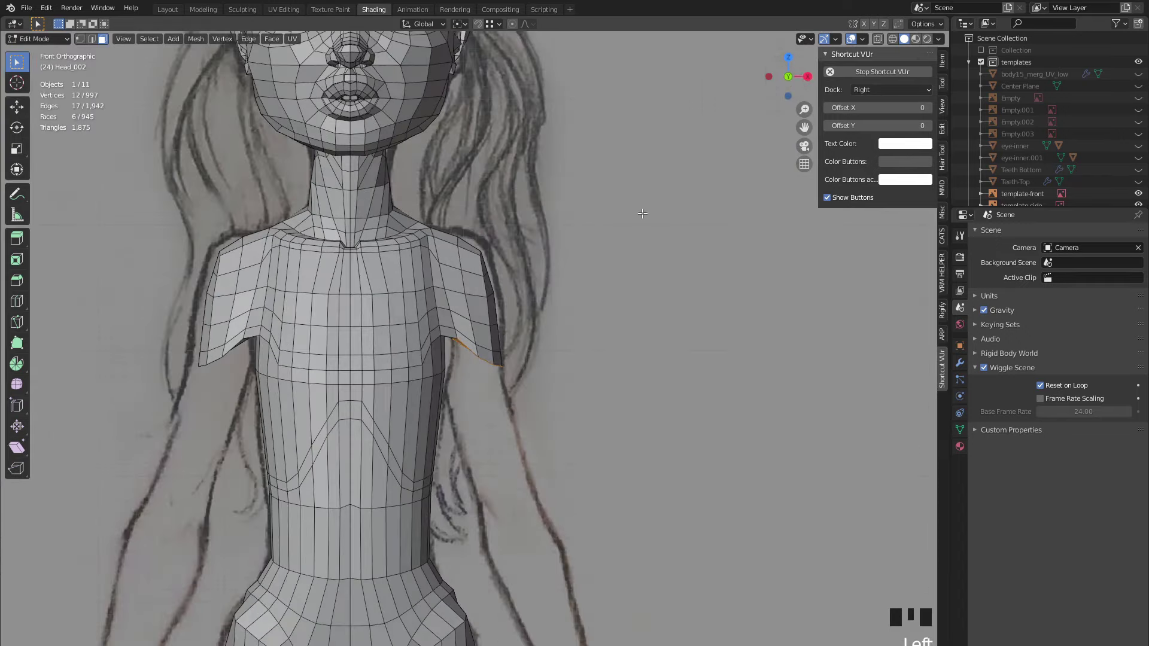
pyautogui.press('e')
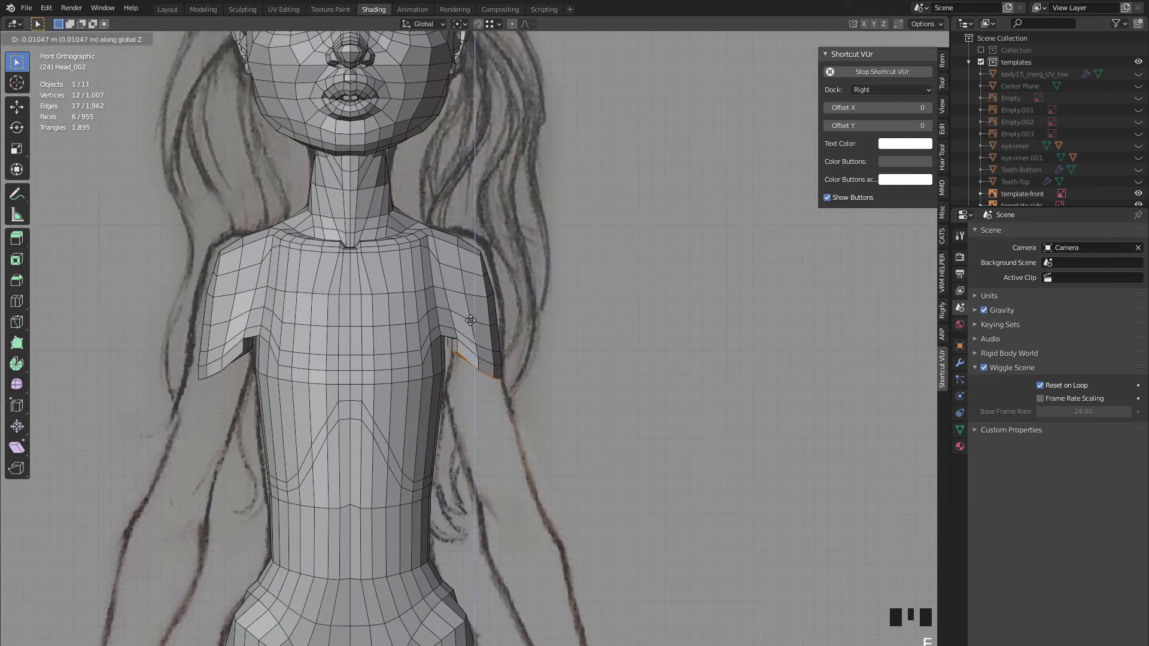
pyautogui.click(471, 320)
pyautogui.press('e')
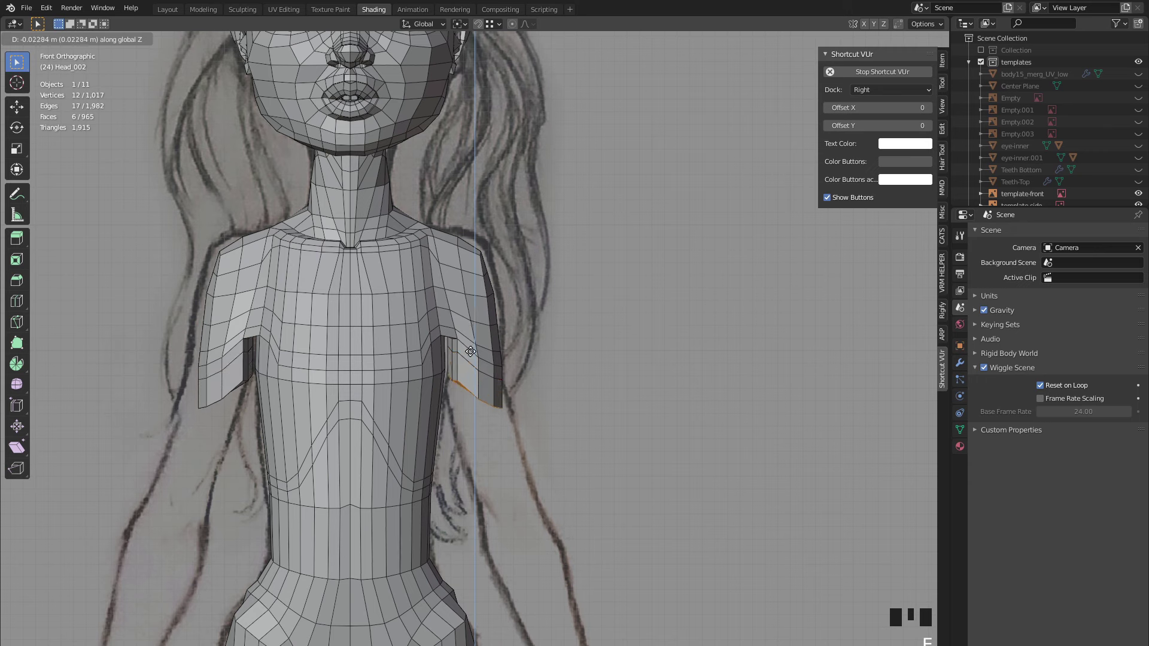
pyautogui.click(471, 356)
# - Flatten the arm's end faces by scaling them to 0 along the Z axis
pyautogui.press('s')
pyautogui.press('z')
pyautogui.press('0')
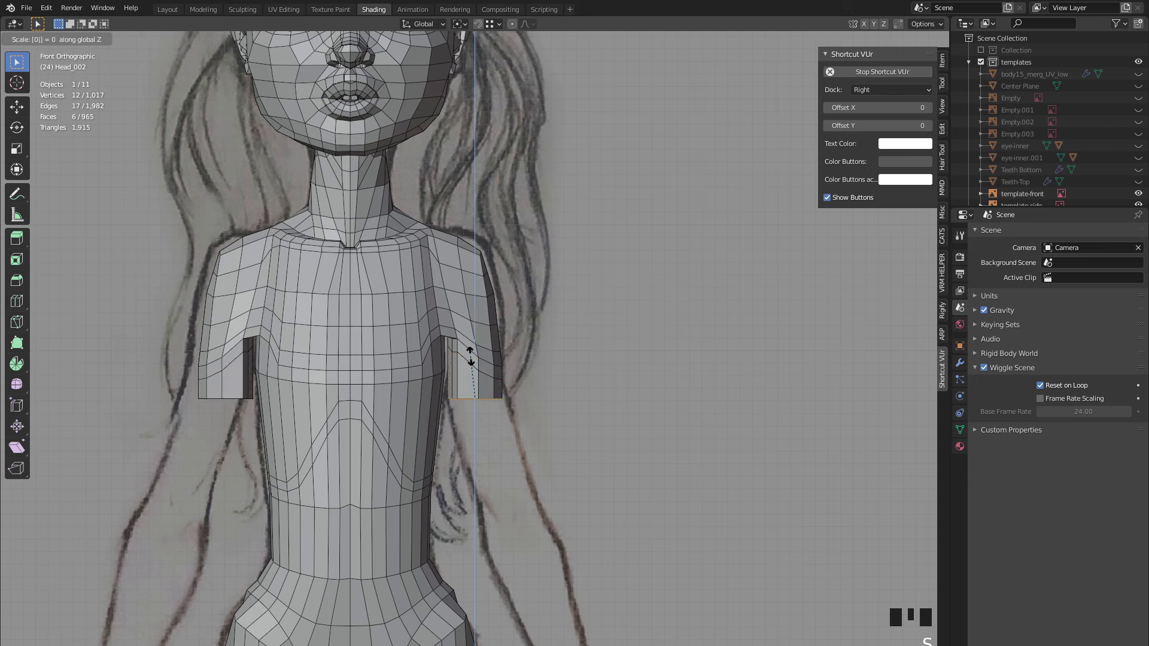
pyautogui.press('Return')
pyautogui.click(471, 357)
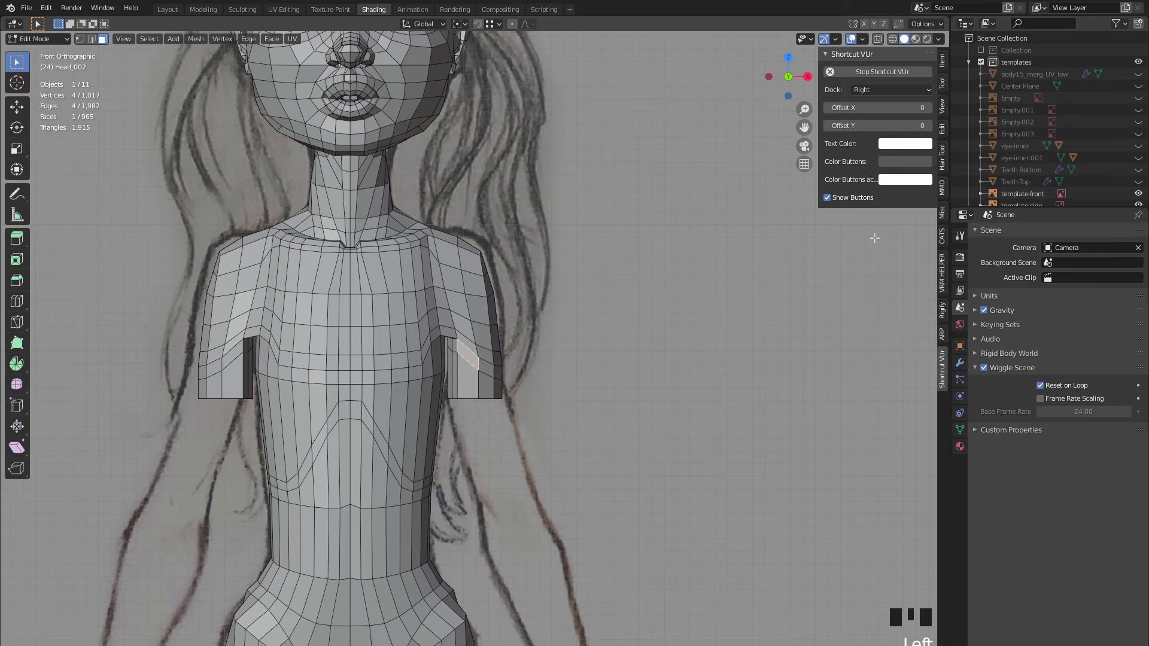
# - Make the Collection containing the elbow model visible and examine the elbow's edge loops from several sides
pyautogui.click(980, 50)
pyautogui.moveTo(743, 358); pyautogui.dragTo(300, 346, button='middle')
pyautogui.scroll(2, 275, 395)
pyautogui.moveTo(276, 395); pyautogui.dragTo(252, 419, button='middle')
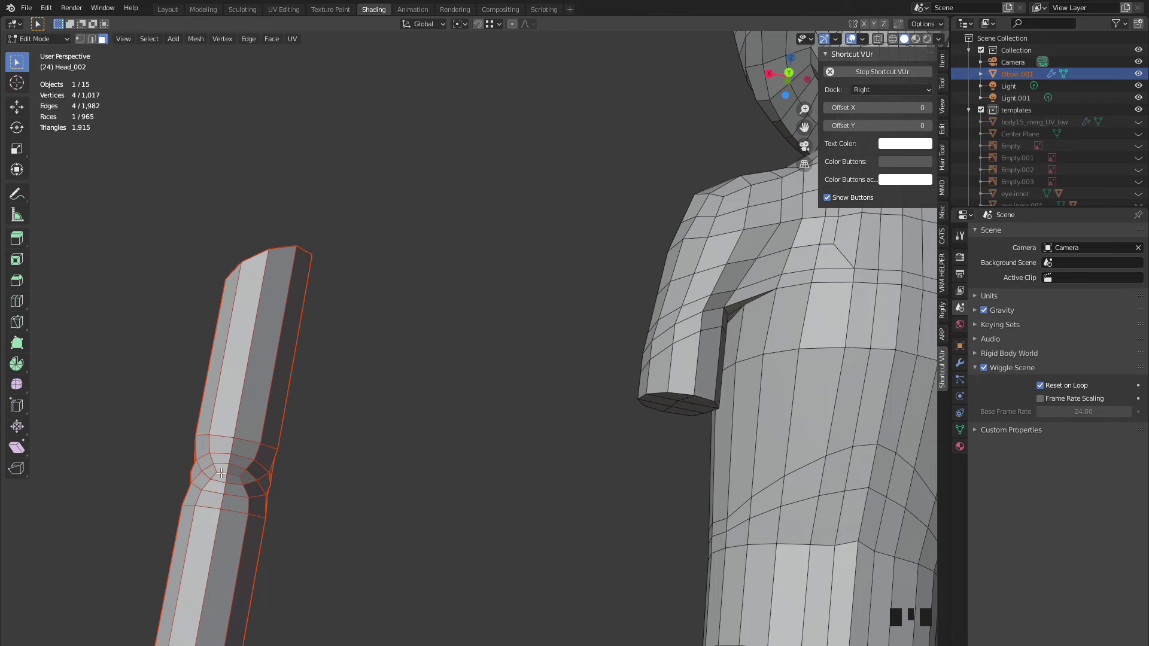
pyautogui.moveTo(346, 399); pyautogui.dragTo(629, 389, button='middle')
pyautogui.scroll(2, 659, 381)
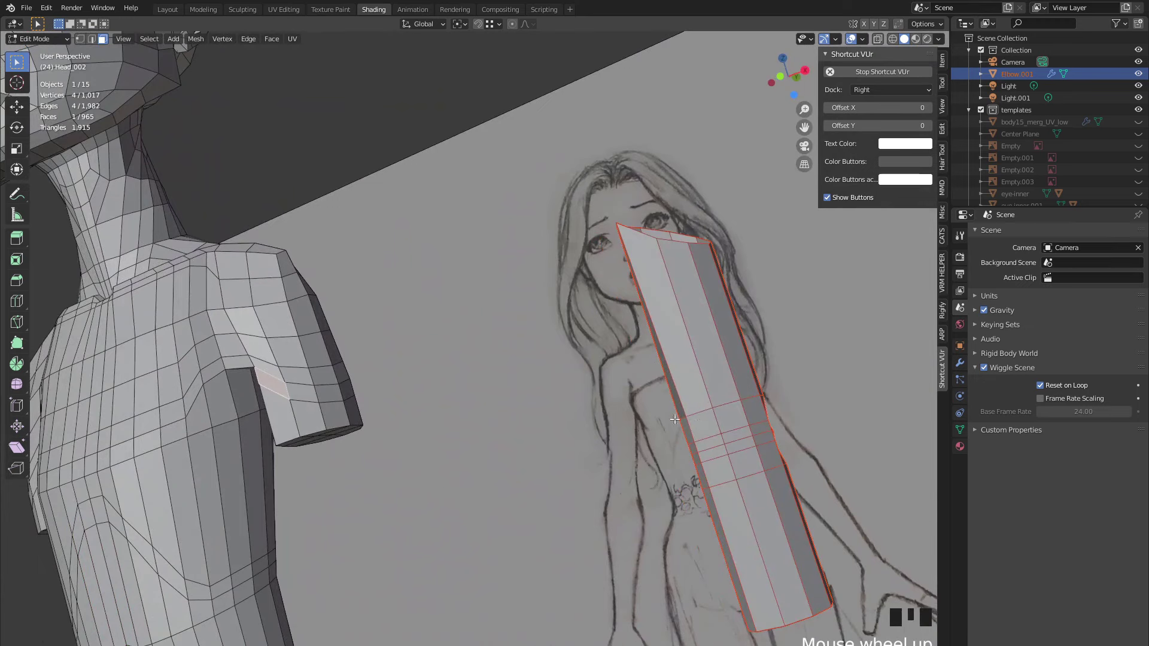
pyautogui.moveTo(674, 419); pyautogui.dragTo(720, 414, button='middle')
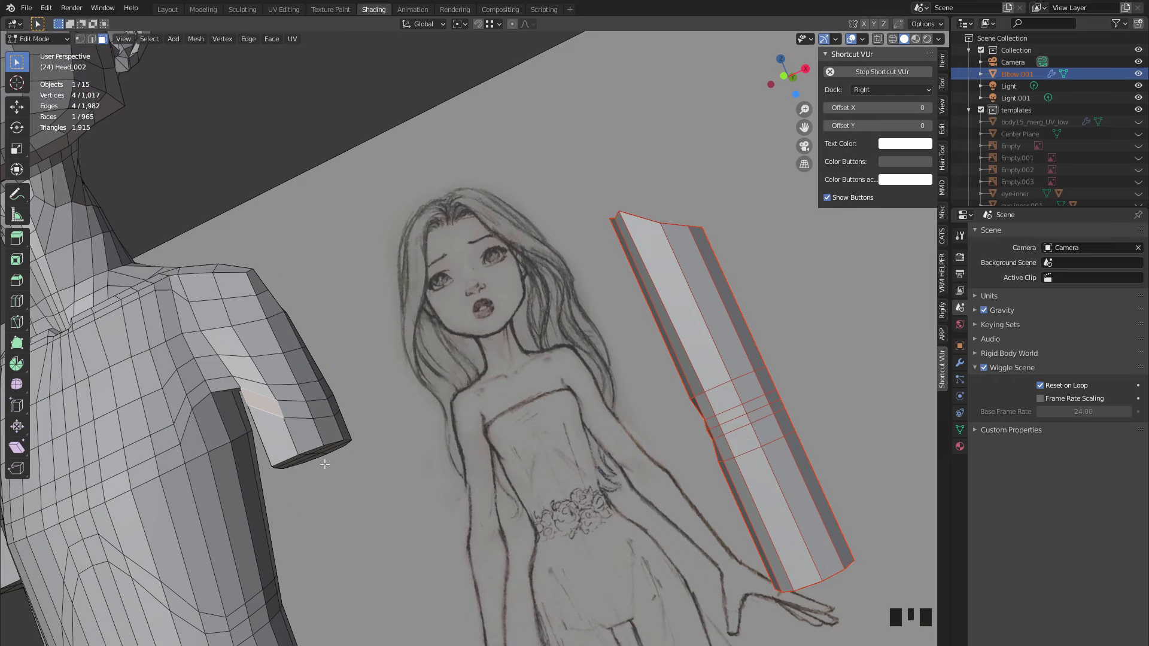
# - Bring the body and the separate elbow object into Edit Mode together and select the faces at the arm's end
pyautogui.press('Tab')
pyautogui.keyDown('shift'); pyautogui.click(292, 465); pyautogui.keyUp('shift')
pyautogui.moveTo(292, 464); pyautogui.dragTo(271, 397, button='middle')
pyautogui.press('Tab')
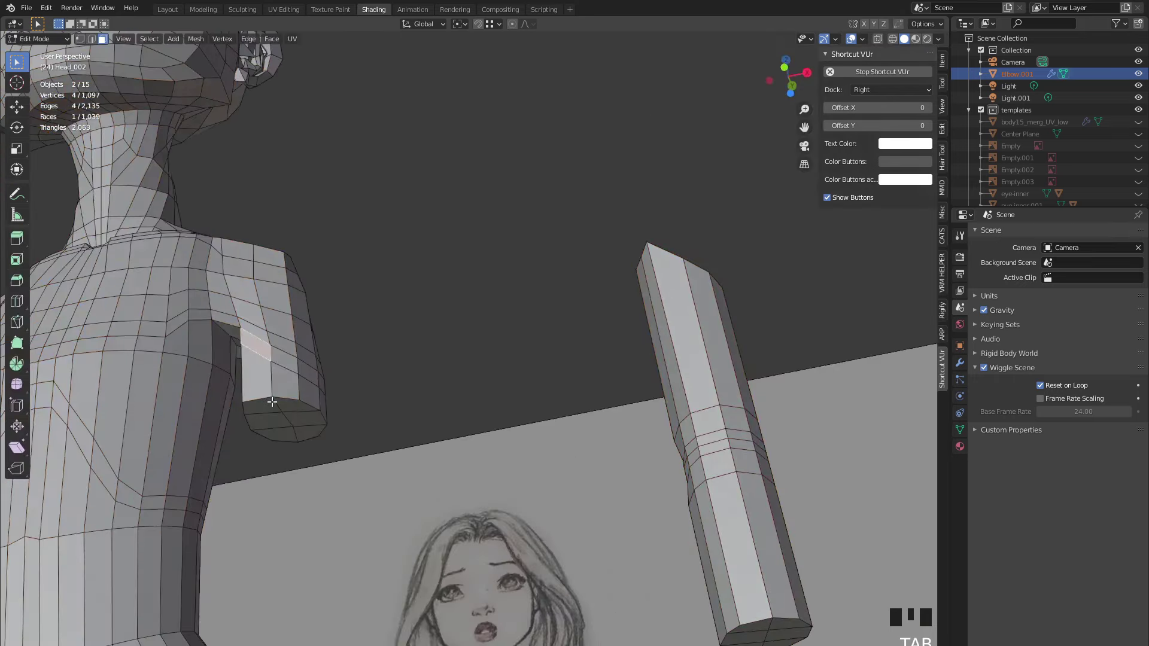
pyautogui.moveTo(294, 429); pyautogui.dragTo(295, 429)
pyautogui.moveTo(372, 300); pyautogui.dragTo(448, 383, button='middle')
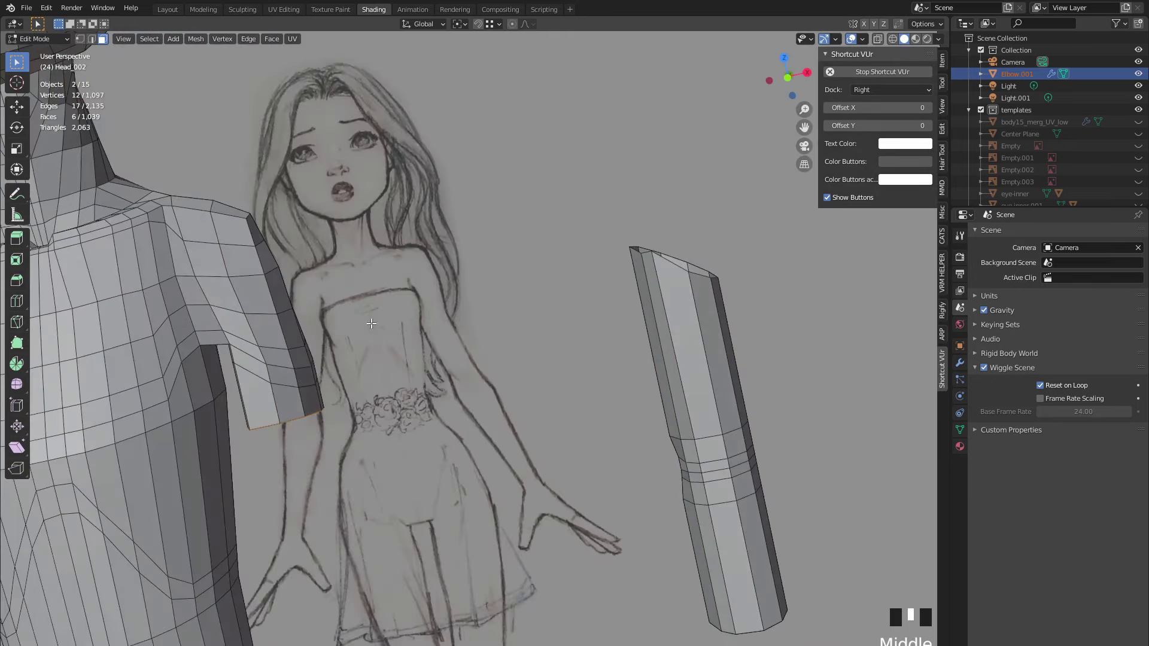
# - Extrude the arm's end faces downward five times: about 0.016 m, two short elbow segments of about 0.005 m, and two longer forearm segments
pyautogui.press('e')
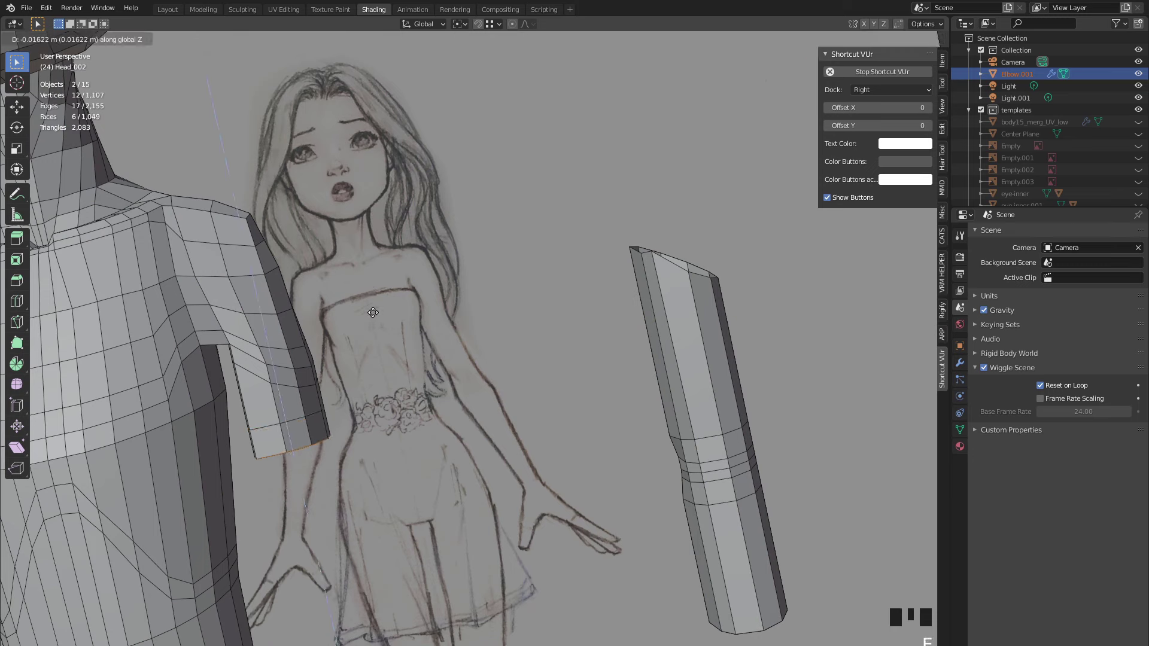
pyautogui.click(372, 315)
pyautogui.press('e')
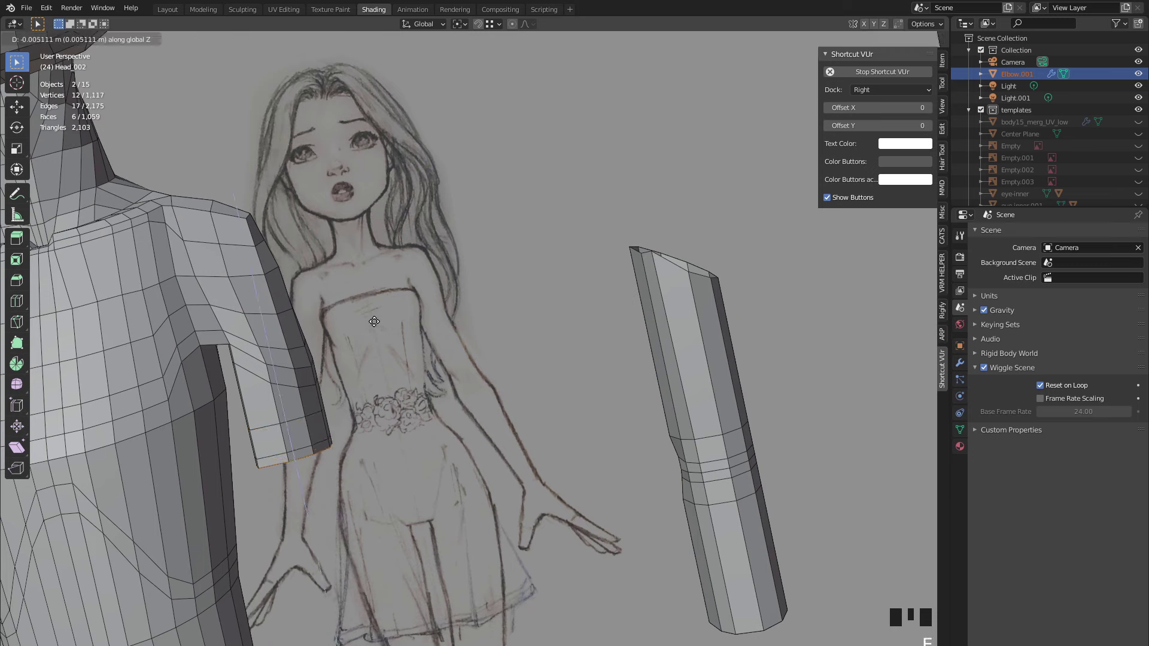
pyautogui.click(374, 323)
pyautogui.press('e')
pyautogui.click(375, 329)
pyautogui.press('e')
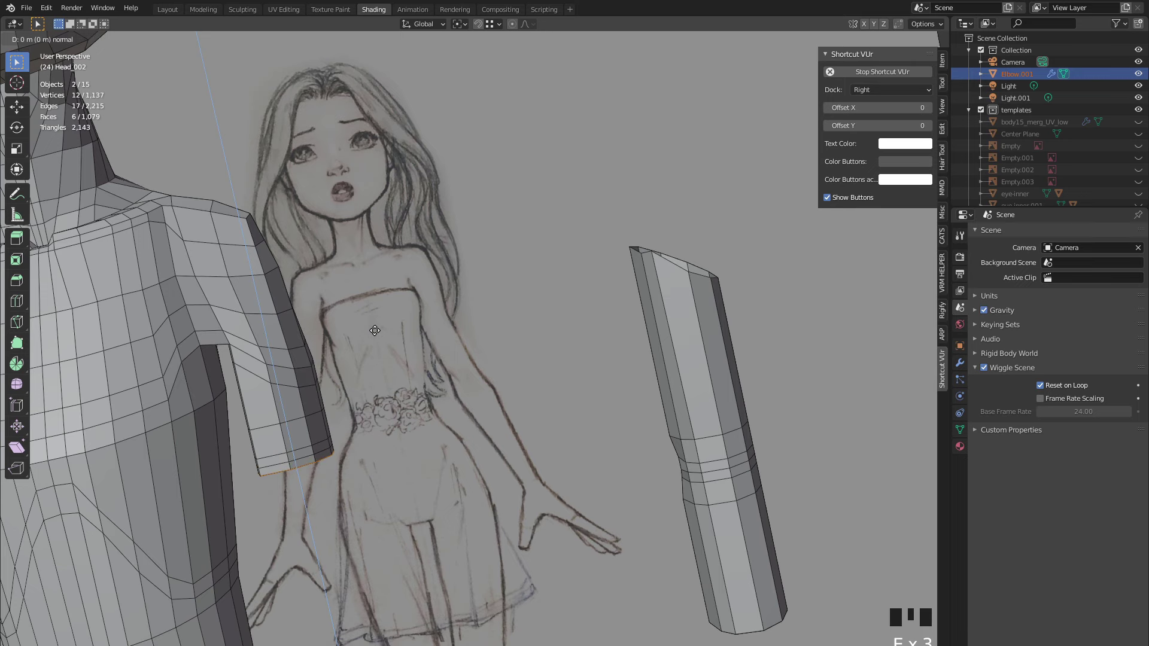
pyautogui.click(376, 358)
pyautogui.press('e')
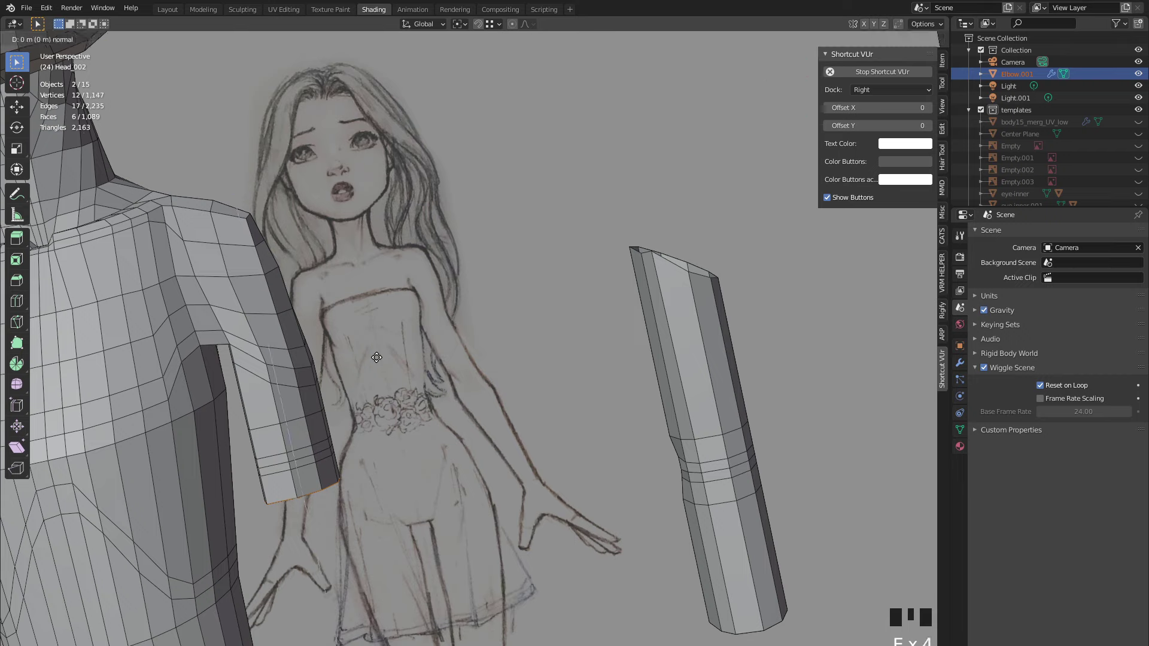
pyautogui.click(388, 377)
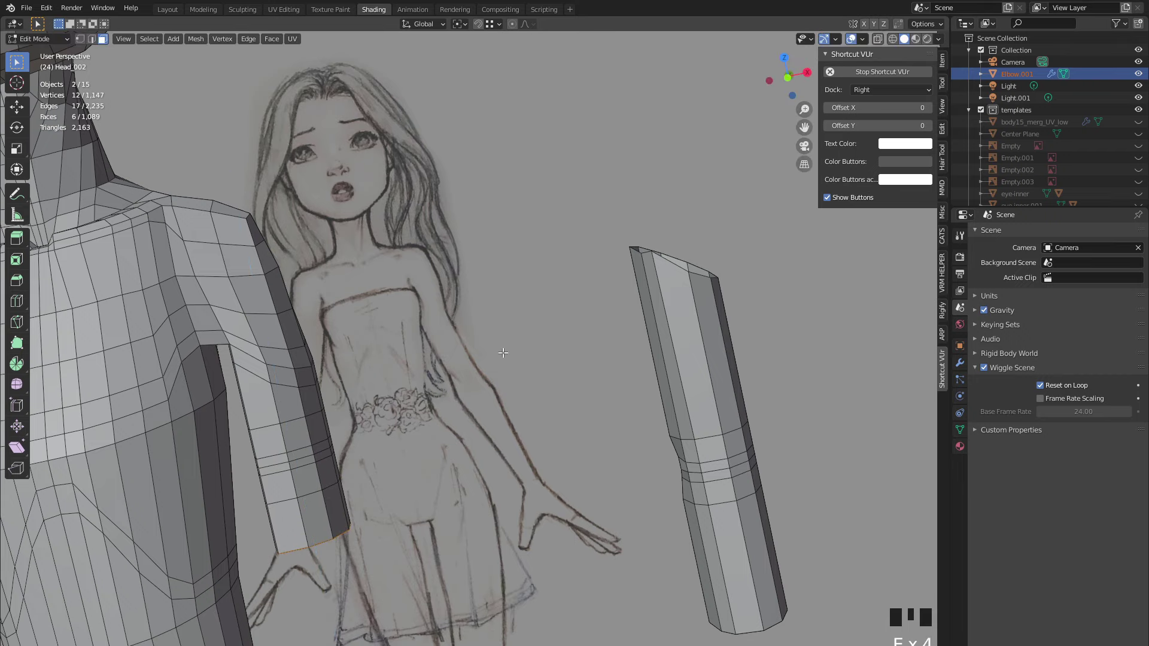
# - Turn on X-ray and try to select the extruded arm's faces with several additive box selections
pyautogui.moveTo(503, 353)
pyautogui.mouseDown(button='middle')
pyautogui.moveTo(357, 383)
pyautogui.moveTo(431, 367)
pyautogui.moveTo(351, 336)
pyautogui.moveTo(461, 369)
pyautogui.mouseUp(button='middle')
pyautogui.hotkey('alt', 'z')
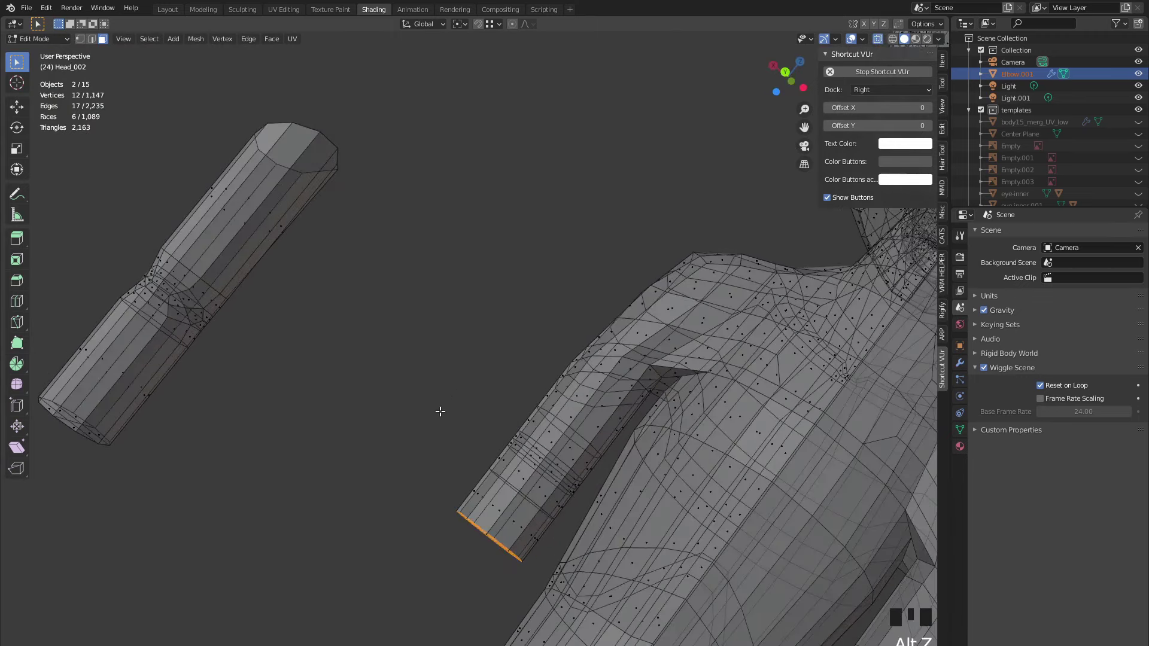
pyautogui.keyDown('shift'); pyautogui.moveTo(438, 386); pyautogui.dragTo(530, 560); pyautogui.keyUp('shift')
pyautogui.moveTo(530, 560); pyautogui.dragTo(424, 516, button='middle')
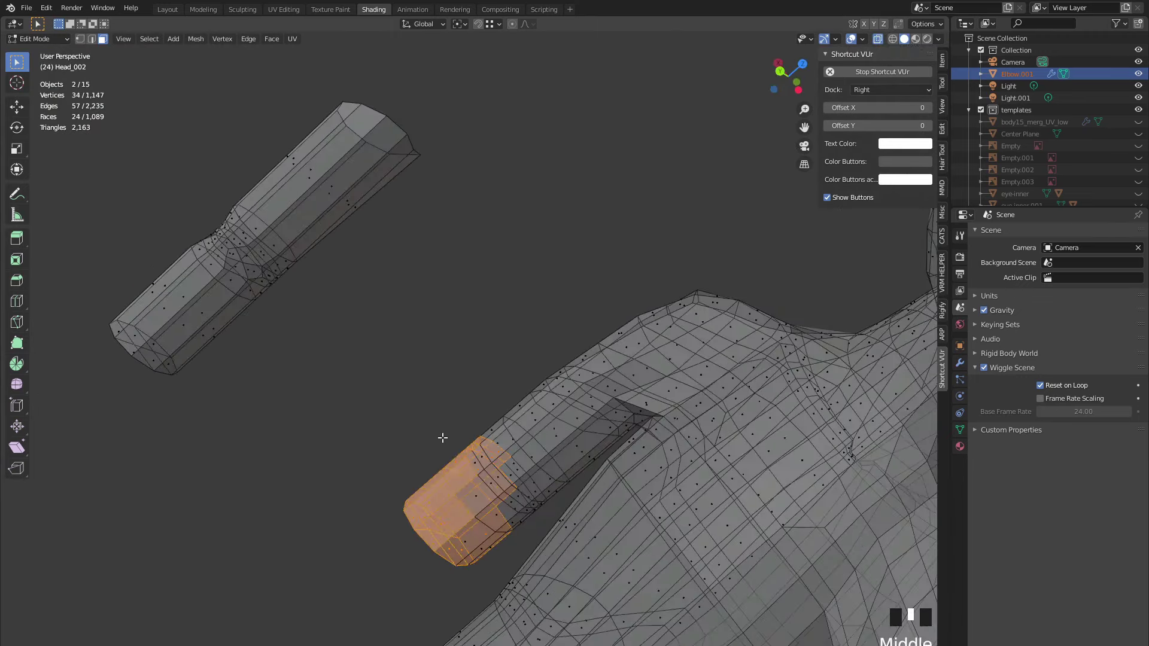
pyautogui.keyDown('shift'); pyautogui.moveTo(442, 438); pyautogui.dragTo(515, 495); pyautogui.keyUp('shift')
pyautogui.keyDown('shift'); pyautogui.moveTo(444, 410); pyautogui.dragTo(524, 432); pyautogui.keyUp('shift')
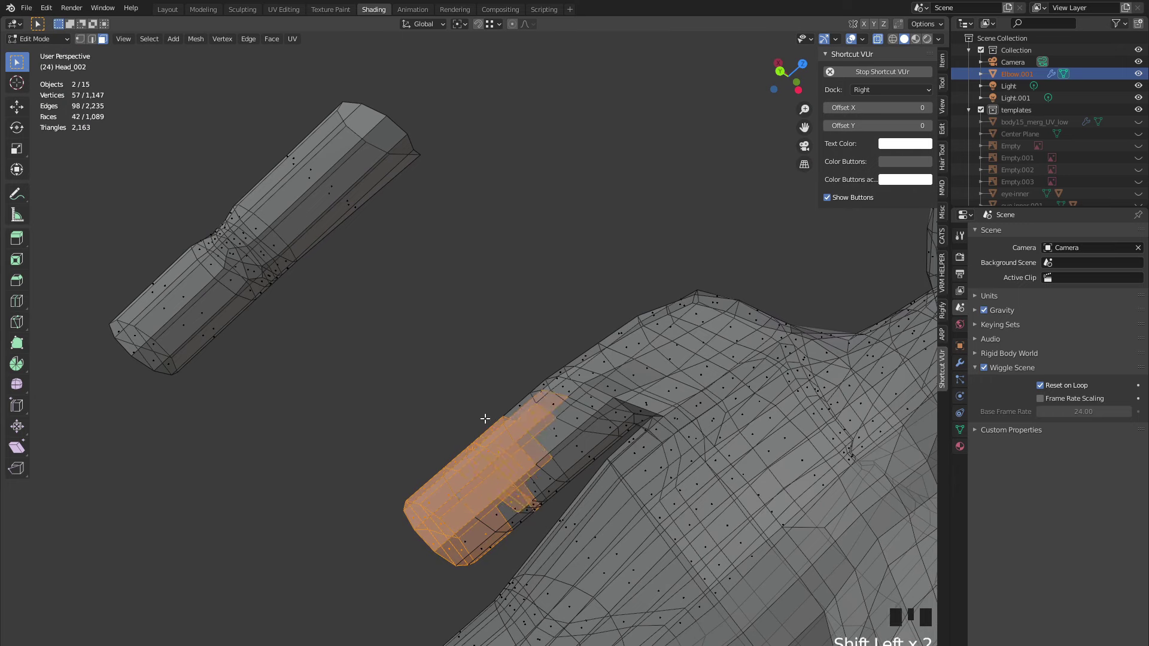
pyautogui.keyDown('shift'); pyautogui.moveTo(474, 400); pyautogui.dragTo(533, 436); pyautogui.keyUp('shift')
pyautogui.keyDown('shift'); pyautogui.moveTo(475, 491); pyautogui.dragTo(536, 532); pyautogui.keyUp('shift')
pyautogui.keyDown('shift'); pyautogui.moveTo(510, 446); pyautogui.dragTo(566, 488); pyautogui.keyUp('shift')
# - Try to add the missing faces around the upper arm near the armpit to the selection
pyautogui.keyDown('ctrl'); pyautogui.keyDown('shift'); pyautogui.click(551, 444); pyautogui.keyUp('shift'); pyautogui.keyUp('ctrl')
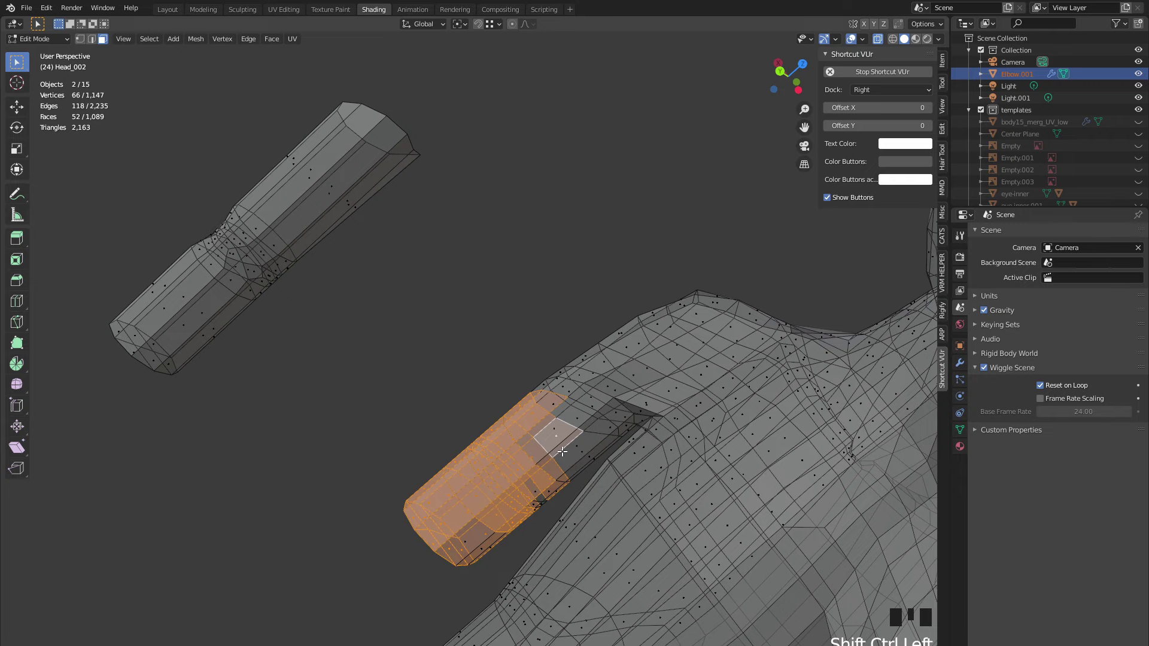
pyautogui.keyDown('ctrl'); pyautogui.keyDown('shift'); pyautogui.click(561, 454); pyautogui.keyUp('shift'); pyautogui.keyUp('ctrl')
pyautogui.keyDown('ctrl'); pyautogui.keyDown('shift'); pyautogui.click(531, 501); pyautogui.keyUp('shift'); pyautogui.keyUp('ctrl')
pyautogui.moveTo(532, 500); pyautogui.dragTo(520, 458, button='middle')
pyautogui.scroll(2, 526, 482)
pyautogui.scroll(2, 577, 422)
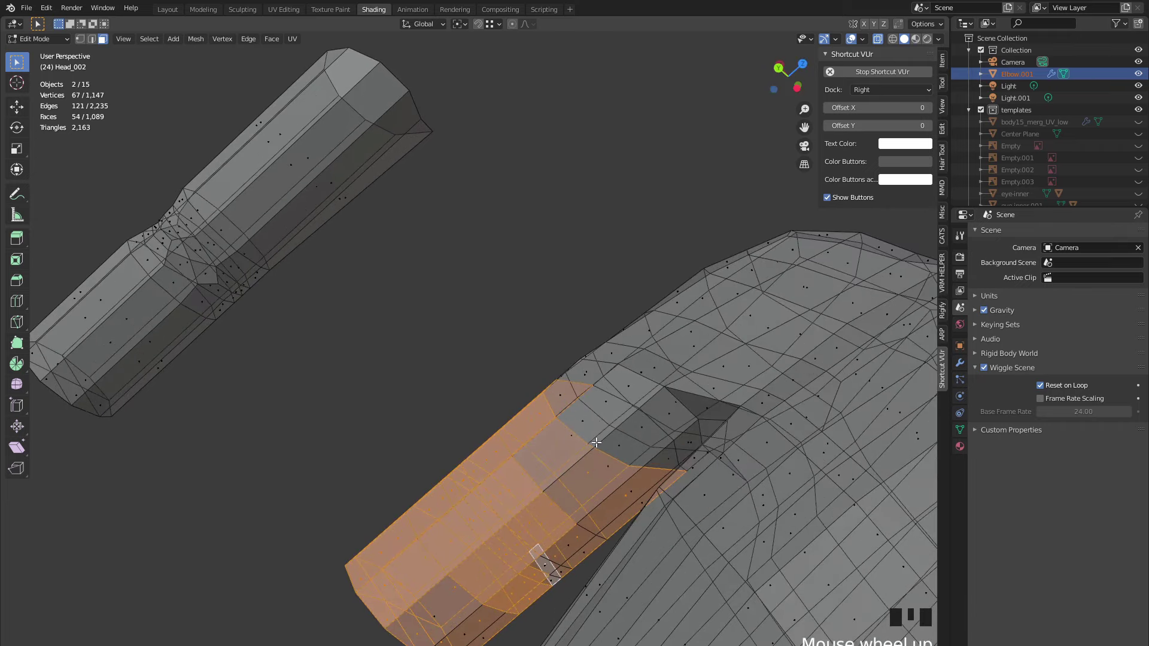
pyautogui.keyDown('ctrl'); pyautogui.keyDown('shift'); pyautogui.click(596, 442); pyautogui.keyUp('shift'); pyautogui.keyUp('ctrl')
pyautogui.moveTo(600, 442); pyautogui.dragTo(488, 479, button='middle')
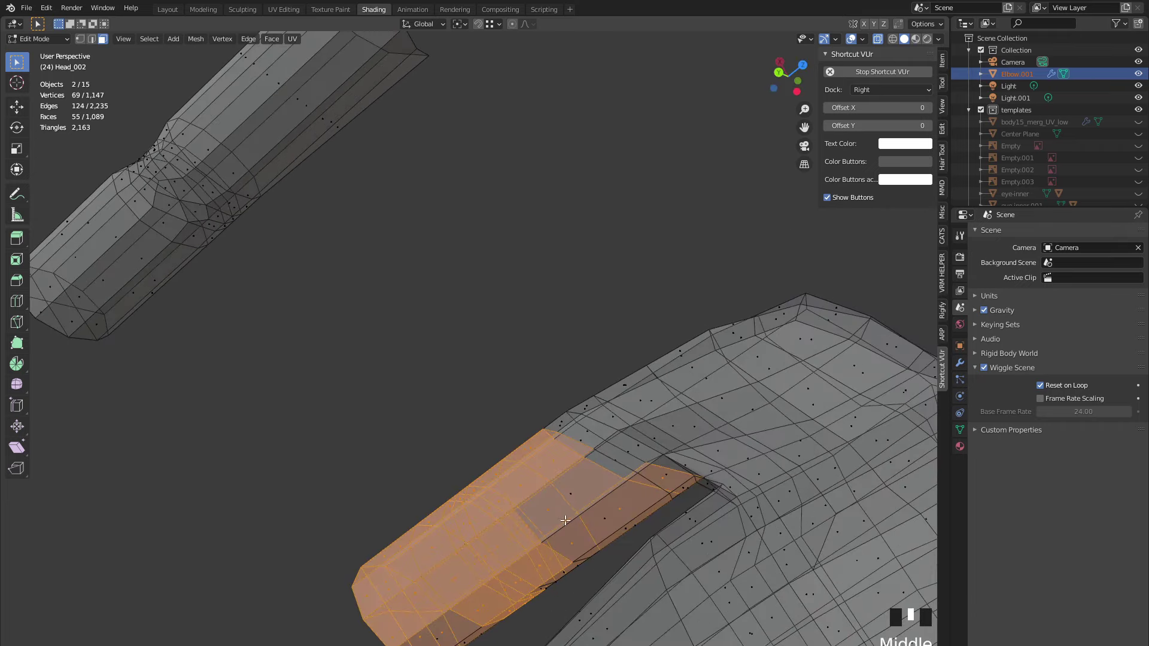
pyautogui.keyDown('ctrl'); pyautogui.keyDown('shift'); pyautogui.click(591, 515); pyautogui.keyUp('shift'); pyautogui.keyUp('ctrl')
pyautogui.keyDown('ctrl'); pyautogui.keyDown('shift'); pyautogui.click(601, 508); pyautogui.keyUp('shift'); pyautogui.keyUp('ctrl')
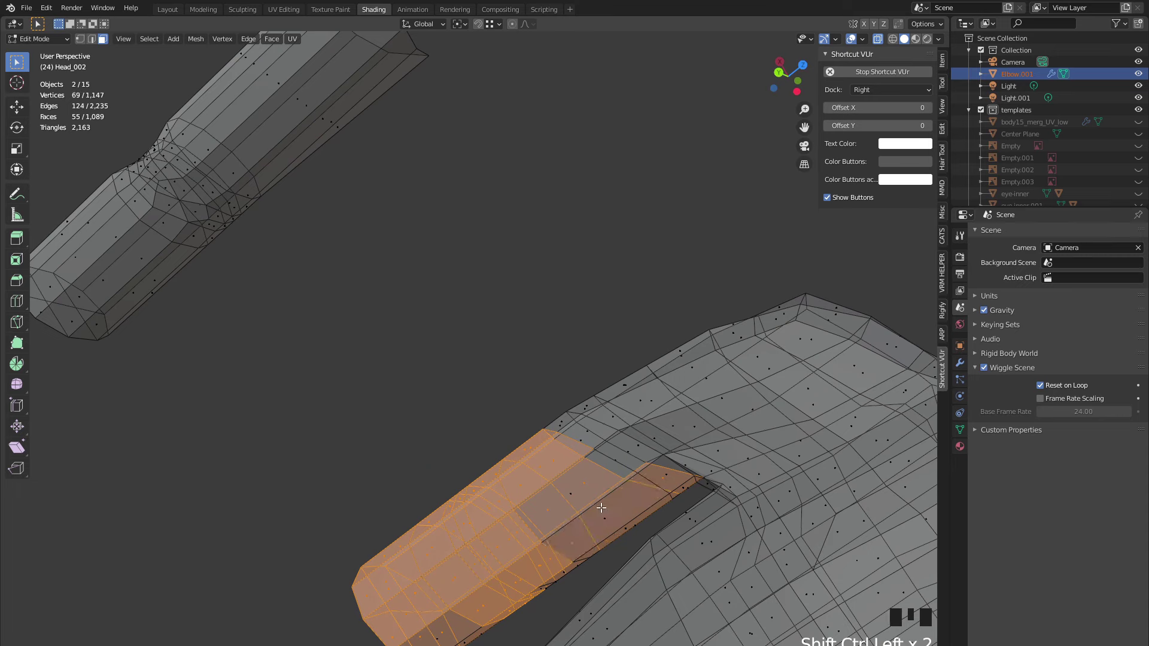
pyautogui.keyDown('ctrl'); pyautogui.keyDown('shift'); pyautogui.click(600, 505); pyautogui.keyUp('shift'); pyautogui.keyUp('ctrl')
pyautogui.keyDown('ctrl'); pyautogui.keyDown('shift'); pyautogui.click(566, 494); pyautogui.keyUp('shift'); pyautogui.keyUp('ctrl')
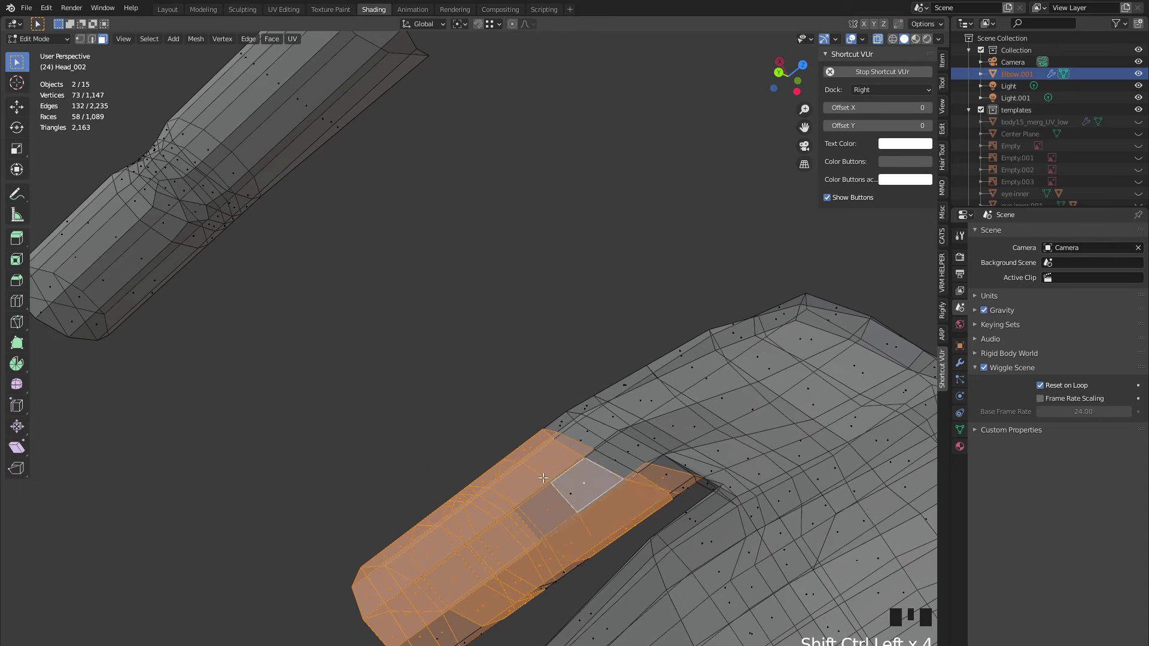
pyautogui.keyDown('ctrl'); pyautogui.keyDown('shift'); pyautogui.click(542, 477); pyautogui.keyUp('shift'); pyautogui.keyUp('ctrl')
pyautogui.moveTo(539, 479); pyautogui.dragTo(472, 462, button='middle')
pyautogui.keyDown('shift'); pyautogui.moveTo(521, 462); pyautogui.dragTo(609, 519); pyautogui.keyUp('shift')
pyautogui.moveTo(609, 518); pyautogui.dragTo(483, 487, button='middle')
pyautogui.scroll(-2, 405, 390)
pyautogui.moveTo(405, 389)
pyautogui.mouseDown(button='middle')
pyautogui.moveTo(469, 382)
pyautogui.moveTo(479, 479)
pyautogui.mouseUp(button='middle')
# - Select the extruded arm's face rings one after another, from the forearm end up to just below the armpit
pyautogui.keyDown('ctrl'); pyautogui.keyDown('alt'); pyautogui.click(344, 540); pyautogui.keyUp('alt'); pyautogui.keyUp('ctrl')
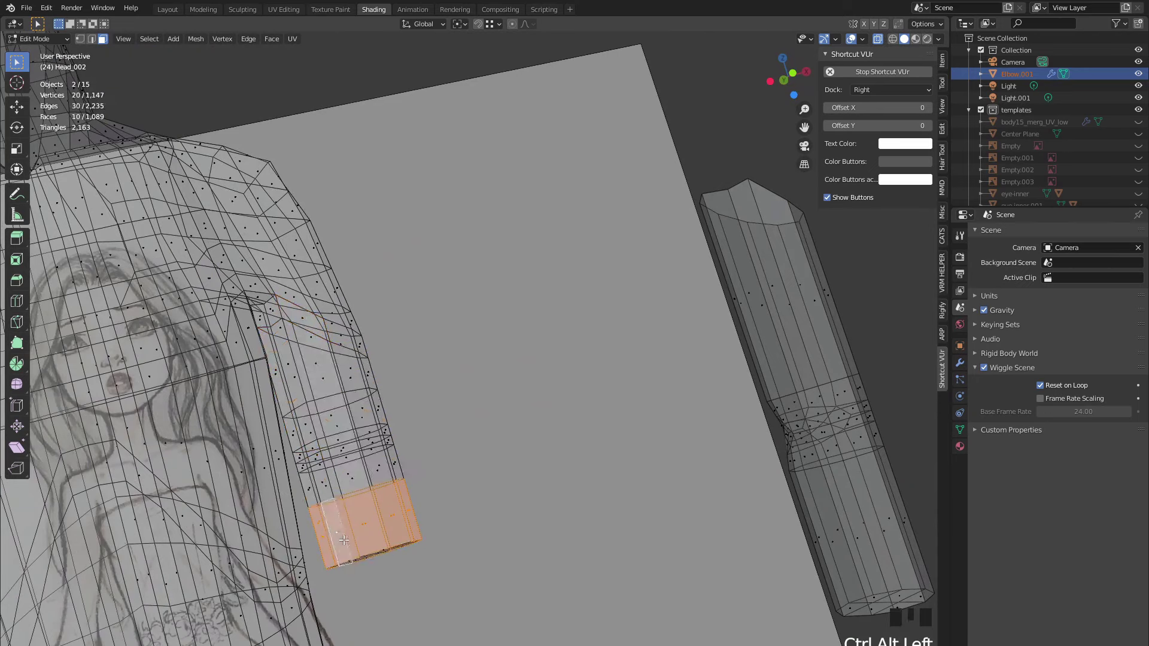
pyautogui.keyDown('ctrl'); pyautogui.keyDown('alt'); pyautogui.keyDown('shift'); pyautogui.click(370, 485); pyautogui.keyUp('shift'); pyautogui.keyUp('alt'); pyautogui.keyUp('ctrl')
pyautogui.keyDown('ctrl'); pyautogui.keyDown('alt'); pyautogui.keyDown('shift'); pyautogui.click(358, 447); pyautogui.keyUp('shift'); pyautogui.keyUp('alt'); pyautogui.keyUp('ctrl')
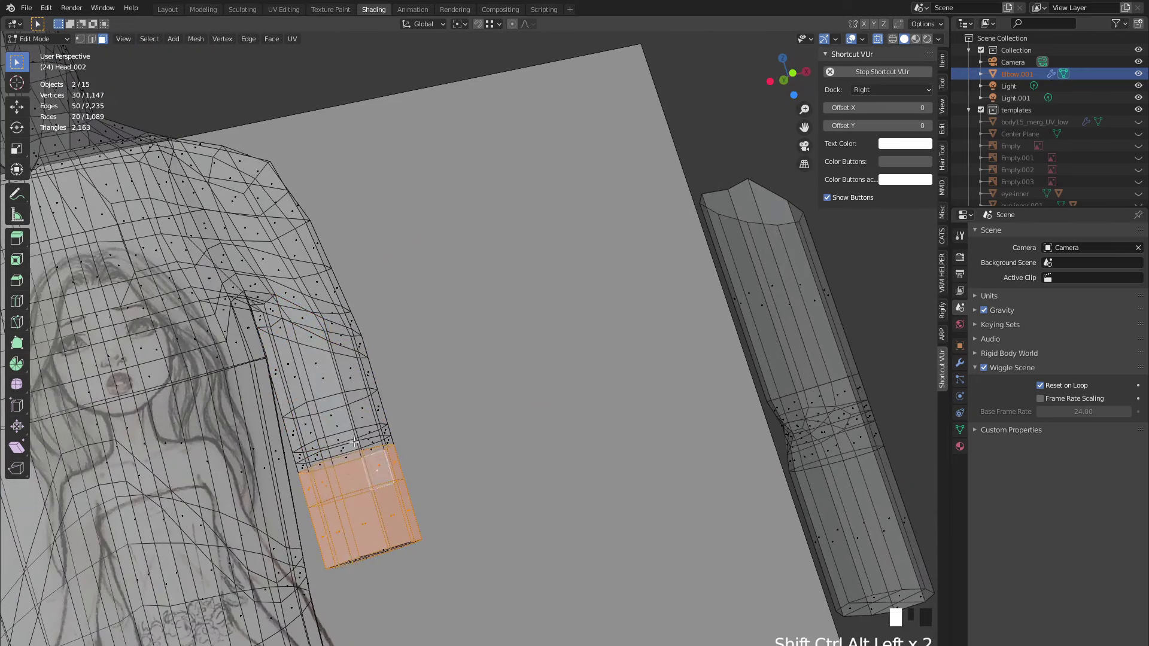
pyautogui.hotkey('ctrl', 'z')
pyautogui.scroll(3, 367, 472)
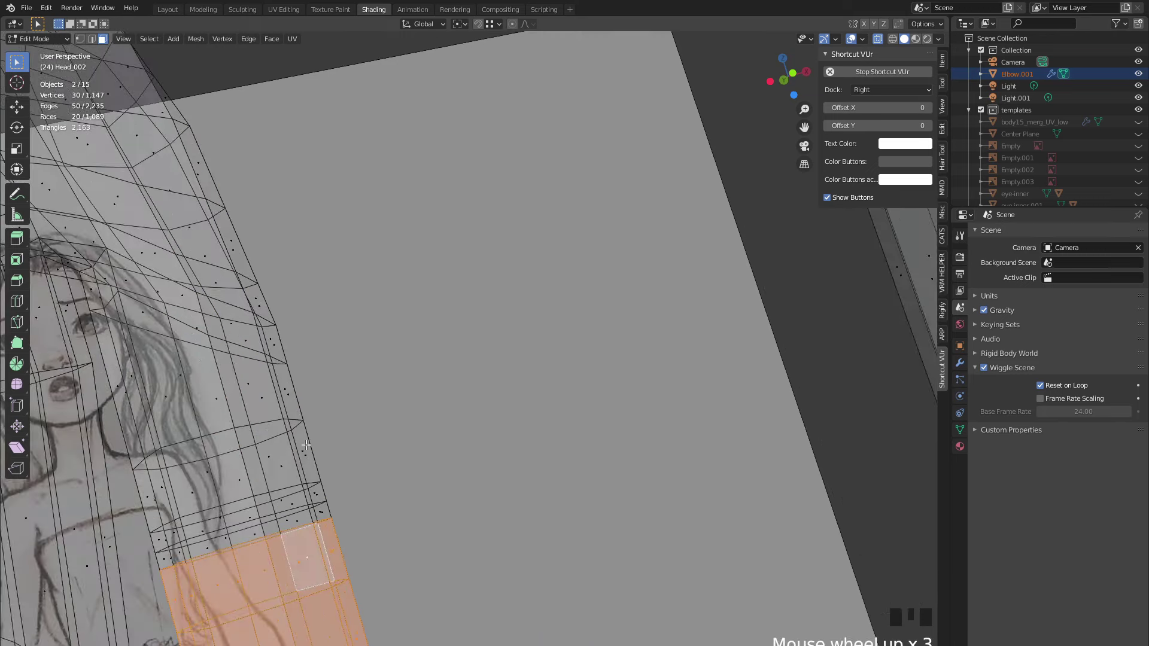
pyautogui.keyDown('ctrl'); pyautogui.keyDown('alt'); pyautogui.keyDown('shift'); pyautogui.click(291, 452); pyautogui.keyUp('shift'); pyautogui.keyUp('alt'); pyautogui.keyUp('ctrl')
pyautogui.keyDown('ctrl'); pyautogui.keyDown('alt'); pyautogui.keyDown('shift'); pyautogui.click(310, 493); pyautogui.keyUp('shift'); pyautogui.keyUp('alt'); pyautogui.keyUp('ctrl')
pyautogui.keyDown('ctrl'); pyautogui.keyDown('alt'); pyautogui.keyDown('shift'); pyautogui.click(307, 518); pyautogui.keyUp('shift'); pyautogui.keyUp('alt'); pyautogui.keyUp('ctrl')
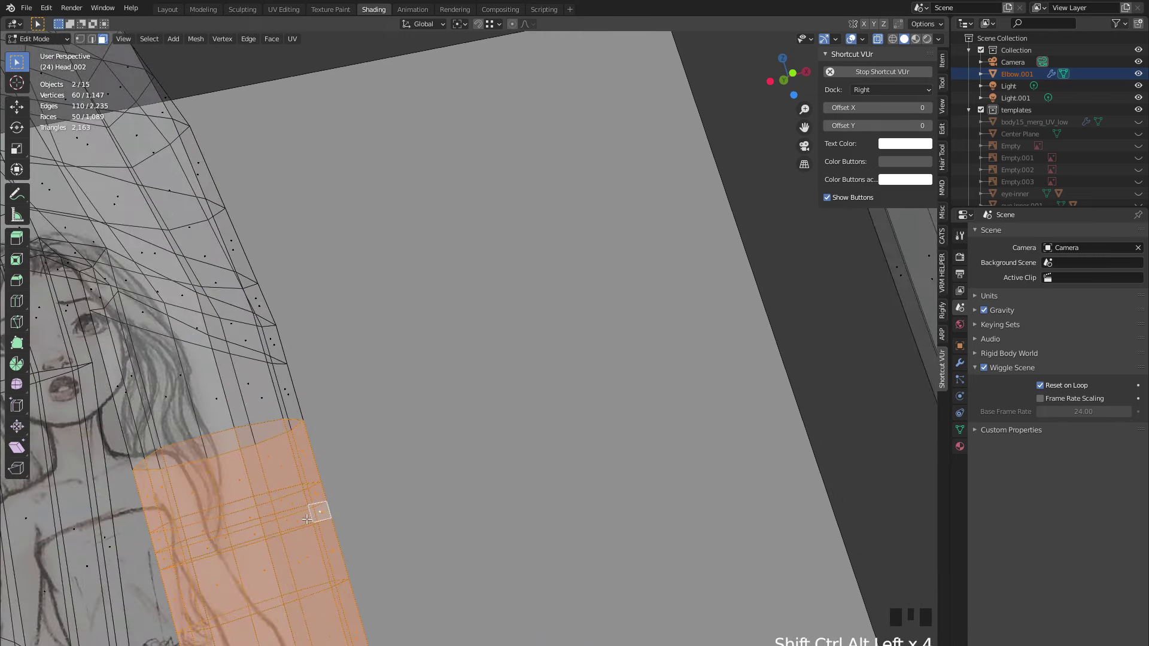
pyautogui.keyDown('ctrl'); pyautogui.keyDown('alt'); pyautogui.keyDown('shift'); pyautogui.click(270, 413); pyautogui.keyUp('shift'); pyautogui.keyUp('alt'); pyautogui.keyUp('ctrl')
pyautogui.scroll(-4, 411, 413)
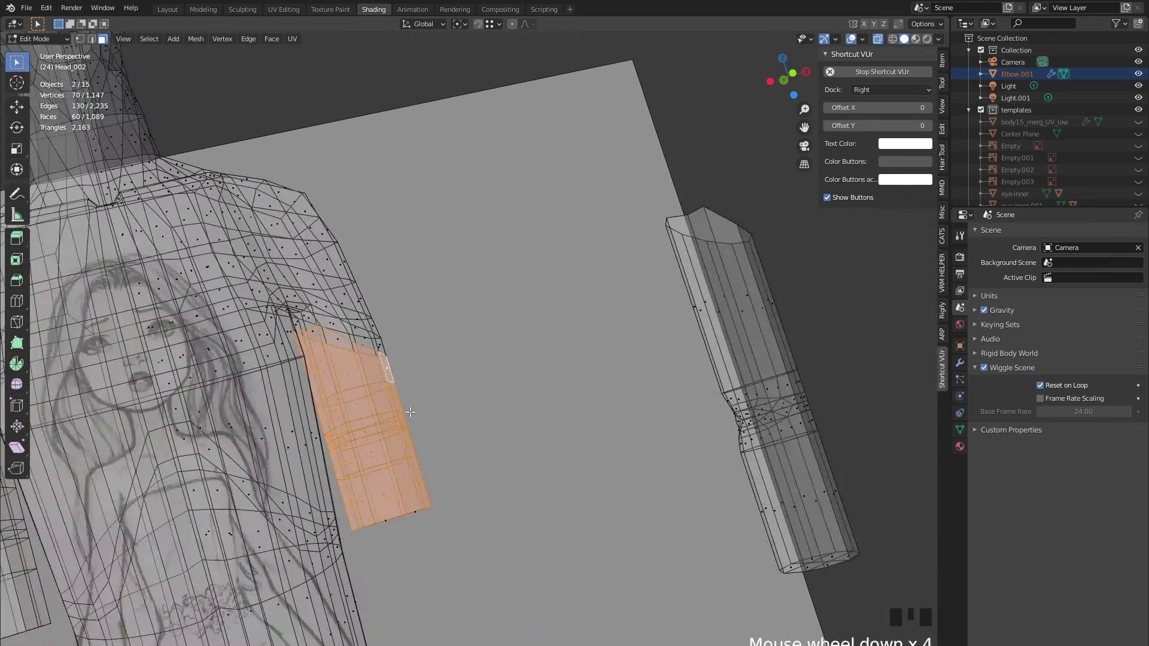
# - Turn off X-ray, add the arm's remaining end faces to the selection, and narrow the arm along Y twice, first to about 0.9
pyautogui.hotkey('shift', 'z')
pyautogui.moveTo(362, 473)
pyautogui.mouseDown(button='middle')
pyautogui.moveTo(439, 388)
pyautogui.moveTo(418, 520)
pyautogui.moveTo(386, 393)
pyautogui.moveTo(400, 308)
pyautogui.moveTo(348, 322)
pyautogui.mouseUp(button='middle')
pyautogui.keyDown('shift'); pyautogui.click(419, 523); pyautogui.keyUp('shift')
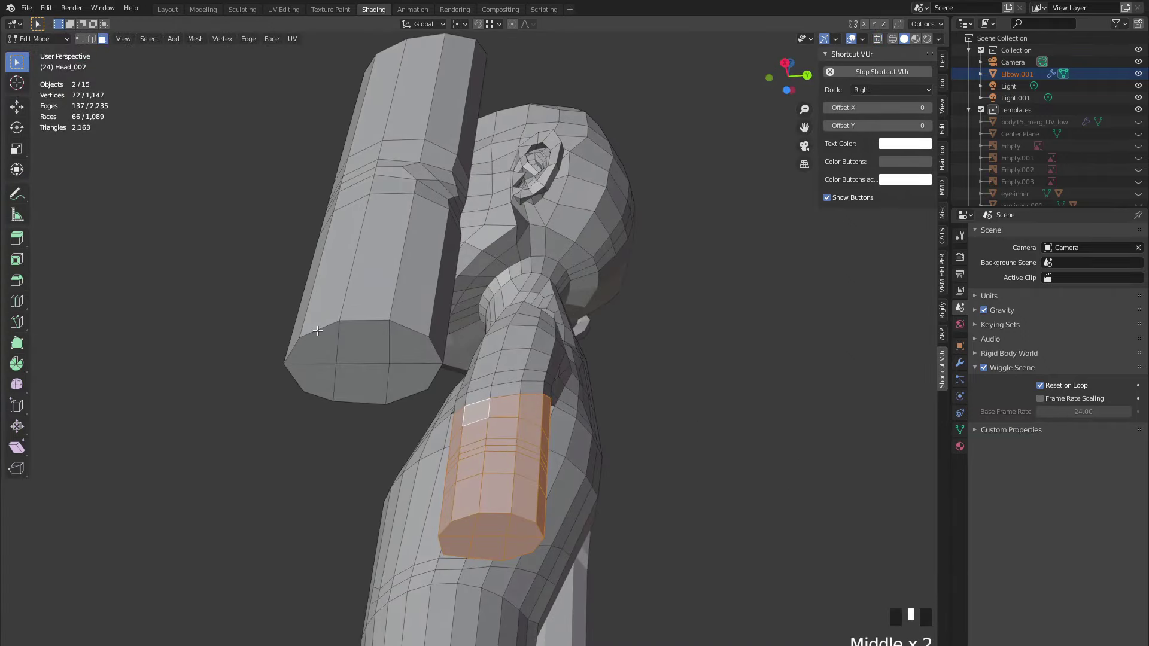
pyautogui.press('s')
pyautogui.press('y')
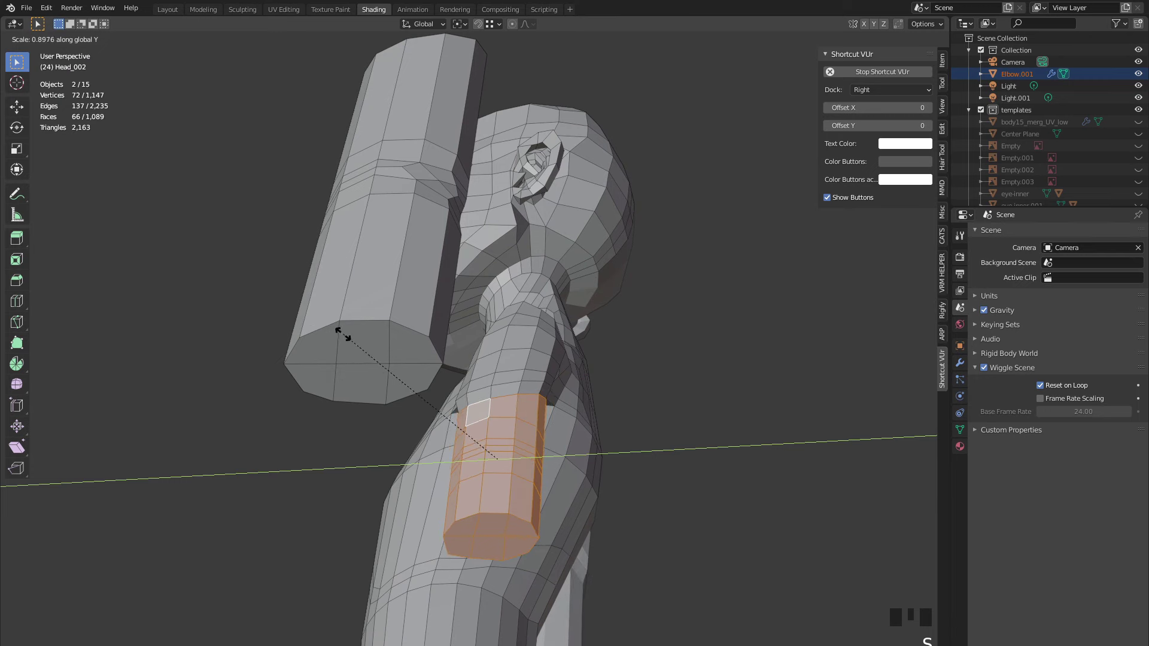
pyautogui.click(345, 332)
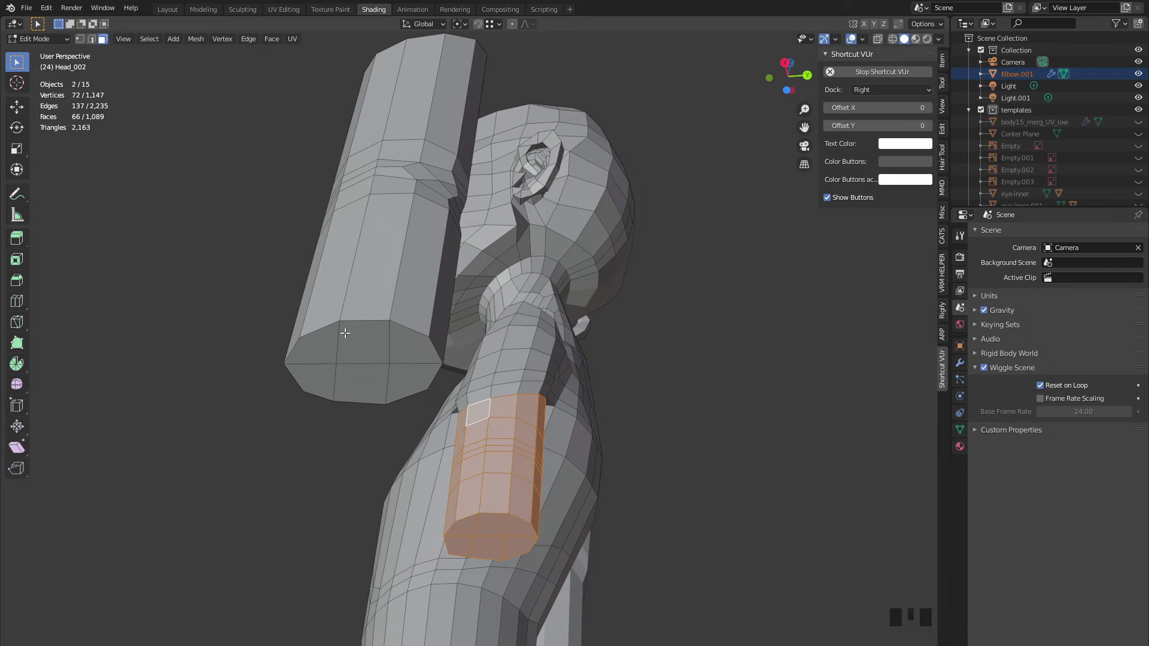
pyautogui.press('s')
pyautogui.press('y')
pyautogui.click(359, 335)
# - Reposition the selected arm faces along the Y axis and scale them slightly narrower along X
pyautogui.moveTo(359, 335)
pyautogui.mouseDown(button='middle')
pyautogui.moveTo(600, 336)
pyautogui.moveTo(317, 366)
pyautogui.moveTo(347, 310)
pyautogui.moveTo(544, 313)
pyautogui.moveTo(486, 357)
pyautogui.moveTo(478, 352)
pyautogui.mouseUp(button='middle')
pyautogui.press('g')
pyautogui.press('y')
pyautogui.click(347, 311)
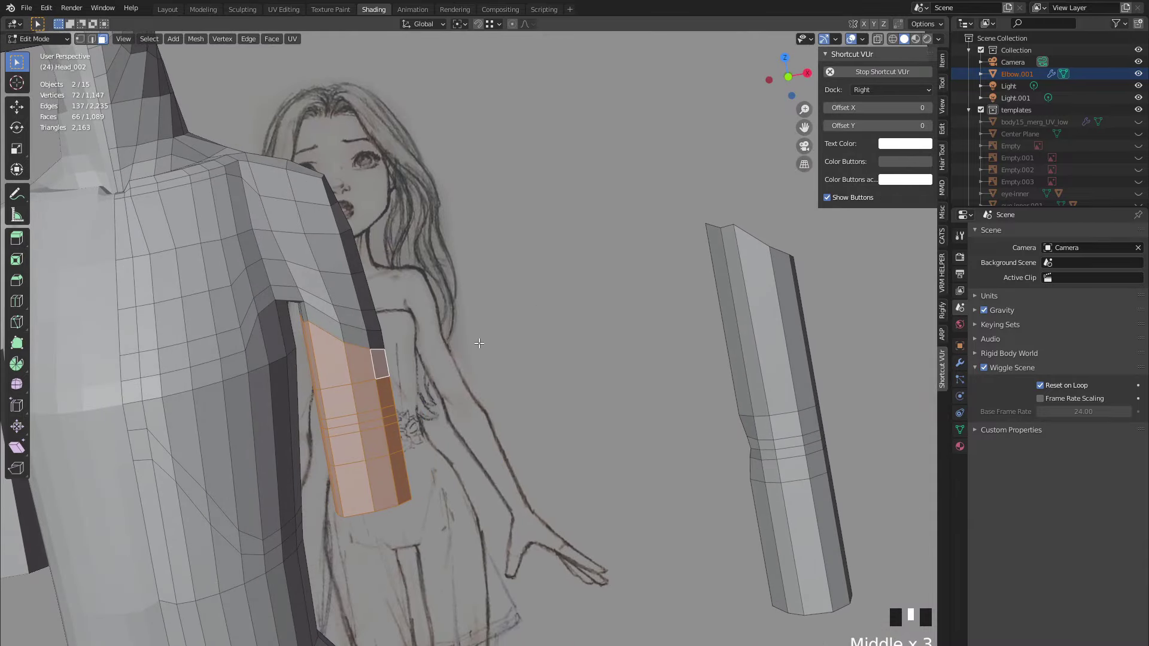
pyautogui.press('s')
pyautogui.press('x')
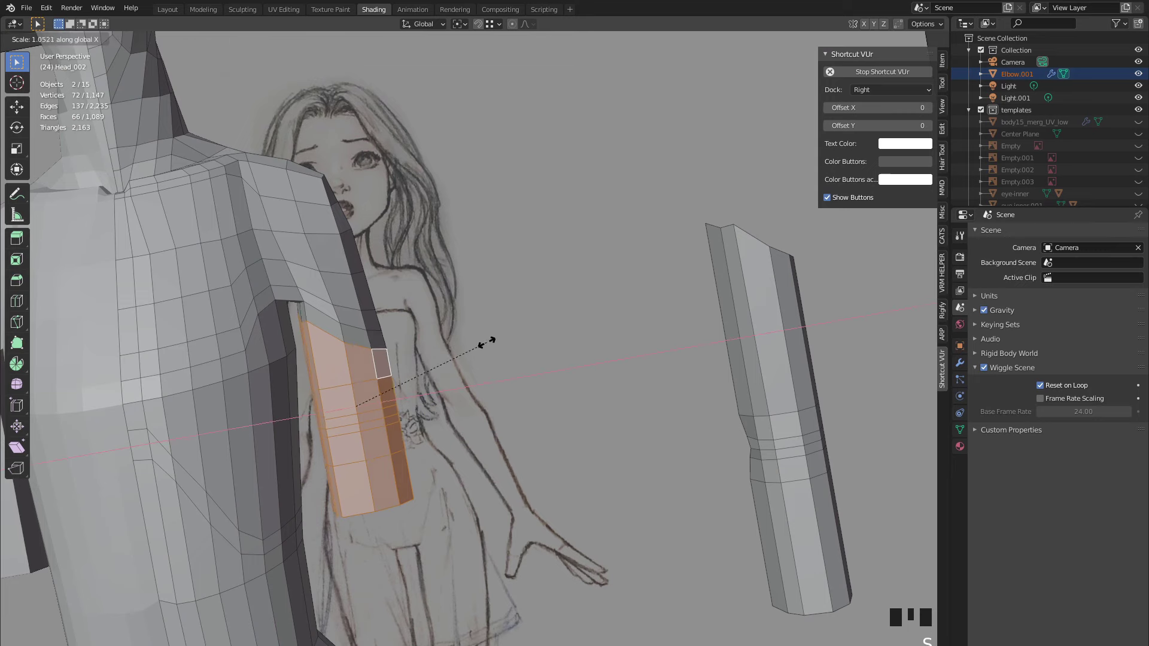
pyautogui.click(475, 353)
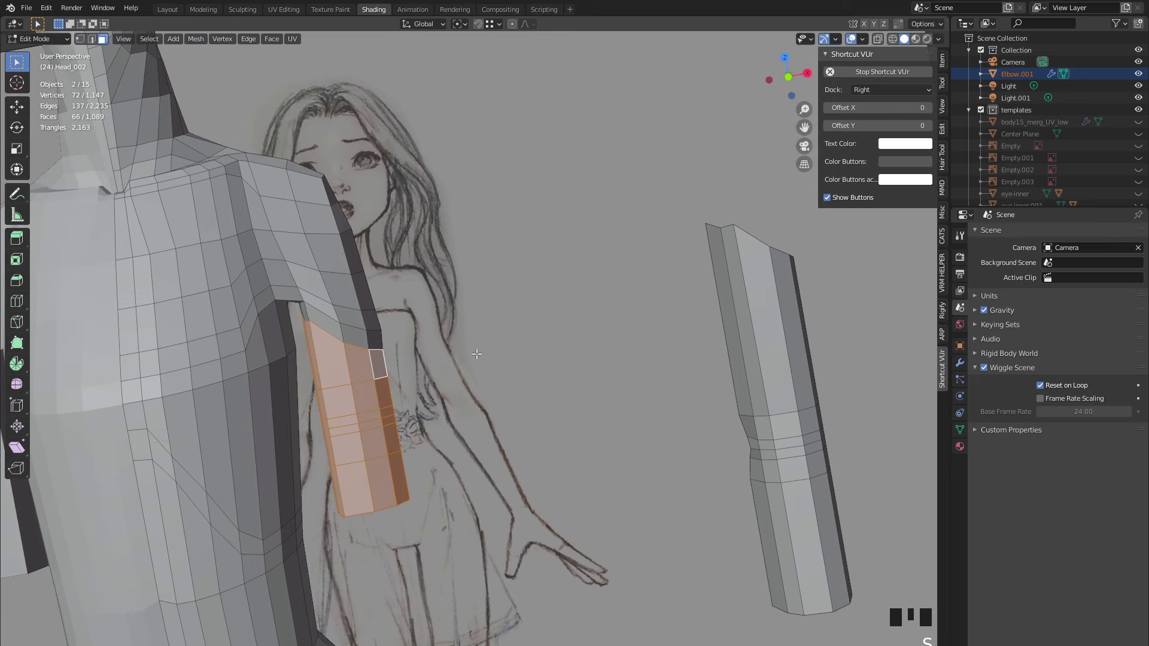
# - Select the chain of lengthwise edges along the arm's inner side, from mid upper arm to the open end, and slide it sideways
pyautogui.moveTo(452, 325)
pyautogui.mouseDown(button='middle')
pyautogui.moveTo(459, 337)
pyautogui.moveTo(440, 276)
pyautogui.moveTo(467, 269)
pyautogui.moveTo(454, 324)
pyautogui.moveTo(407, 370)
pyautogui.moveTo(497, 236)
pyautogui.mouseUp(button='middle')
pyautogui.scroll(3, 351, 379)
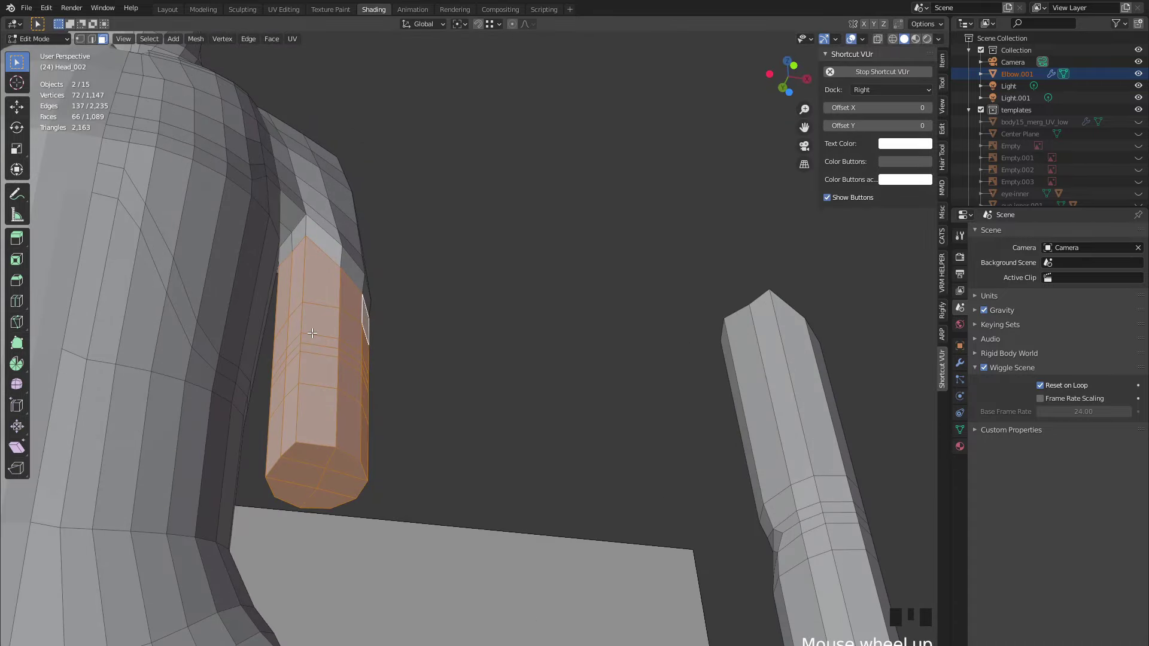
pyautogui.press('2')
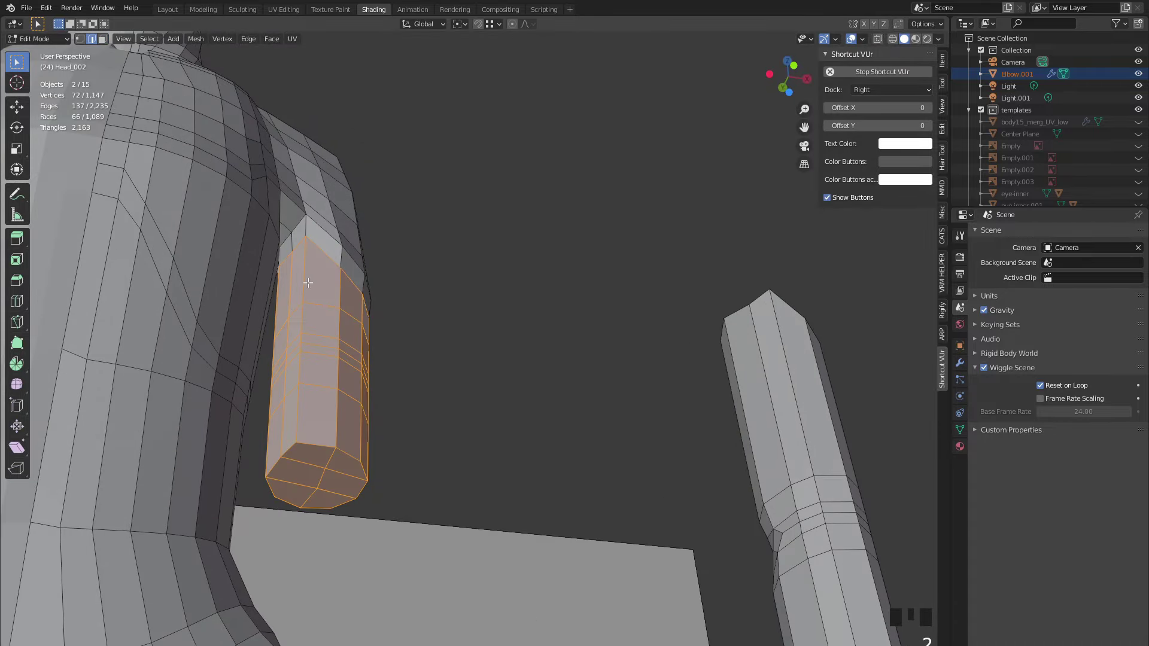
pyautogui.click(303, 315)
pyautogui.keyDown('ctrl'); pyautogui.keyDown('shift'); pyautogui.click(296, 401); pyautogui.keyUp('shift'); pyautogui.keyUp('ctrl')
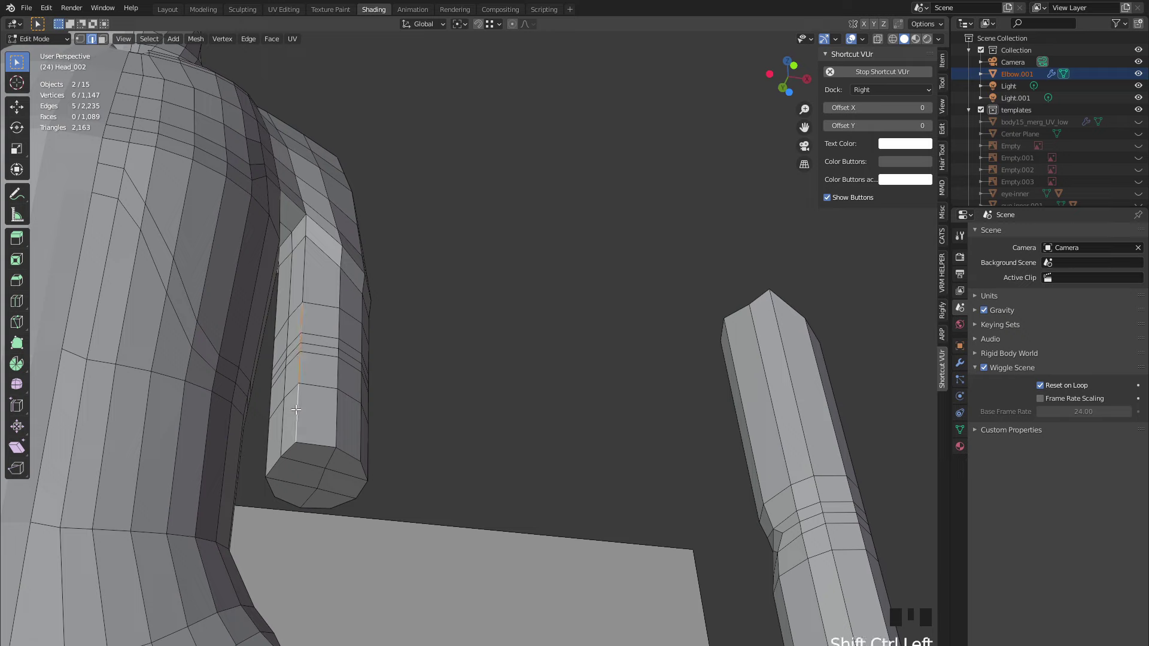
pyautogui.moveTo(336, 416); pyautogui.dragTo(342, 312, button='middle')
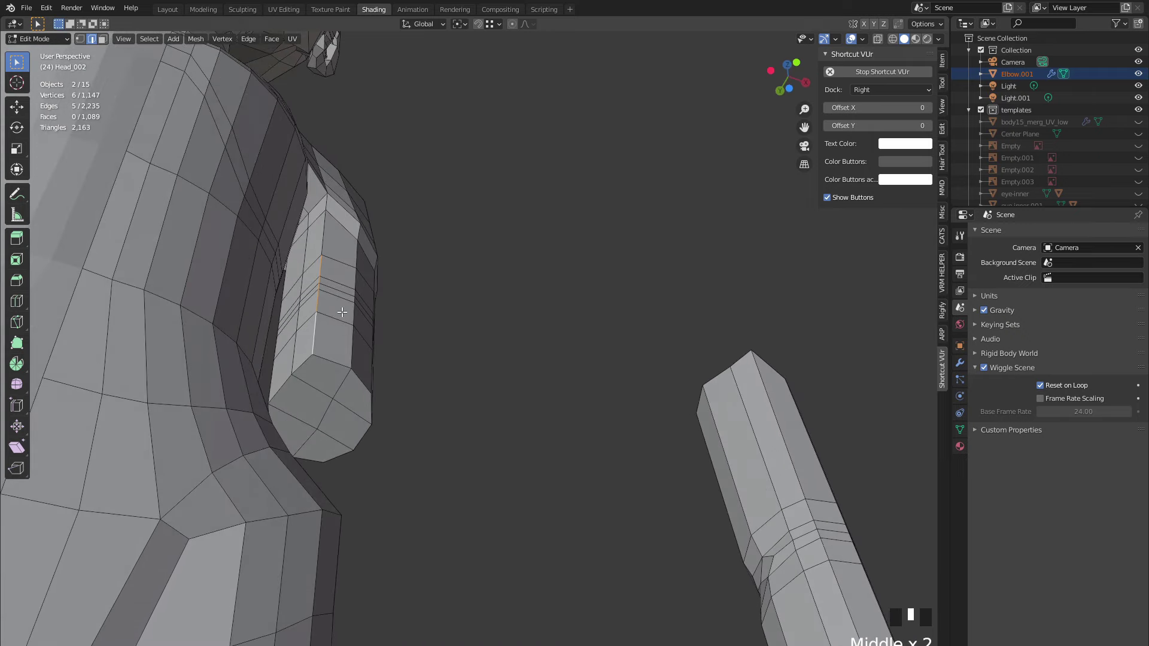
pyautogui.press('g')
pyautogui.press('g')
pyautogui.click(348, 315)
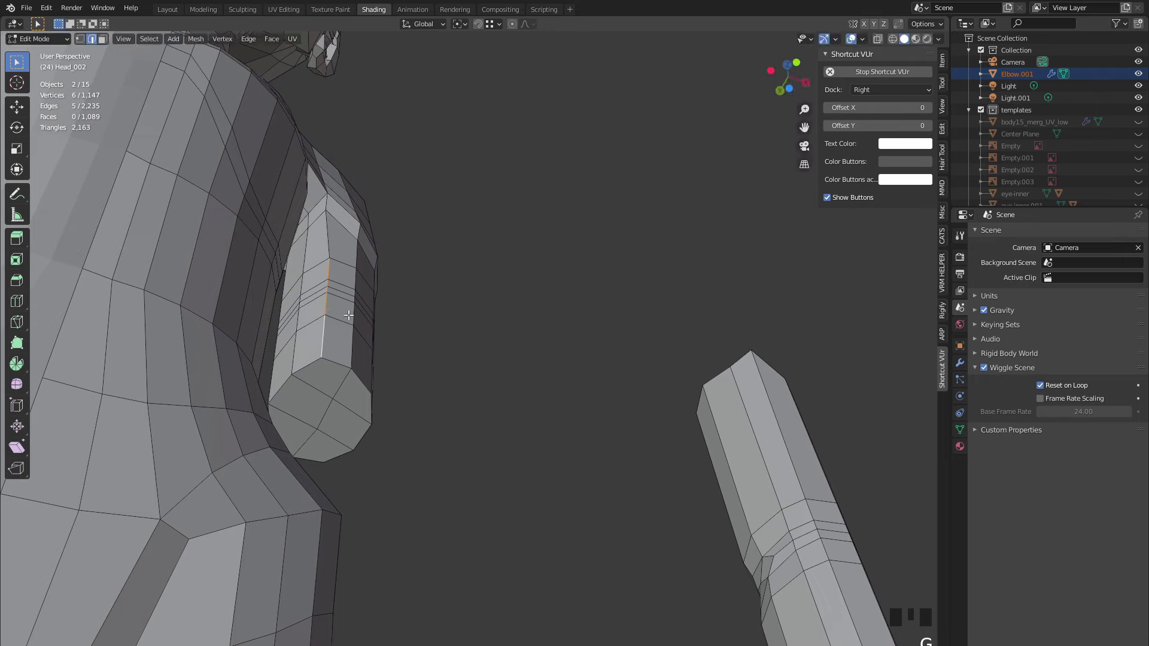
# - Fine-tune the same lengthwise edge chain with further edge slides to even out the arm's round cross-section
pyautogui.press('g')
pyautogui.press('g')
pyautogui.click(345, 319)
pyautogui.moveTo(346, 319); pyautogui.dragTo(301, 258, button='middle')
pyautogui.press('g')
pyautogui.press('g')
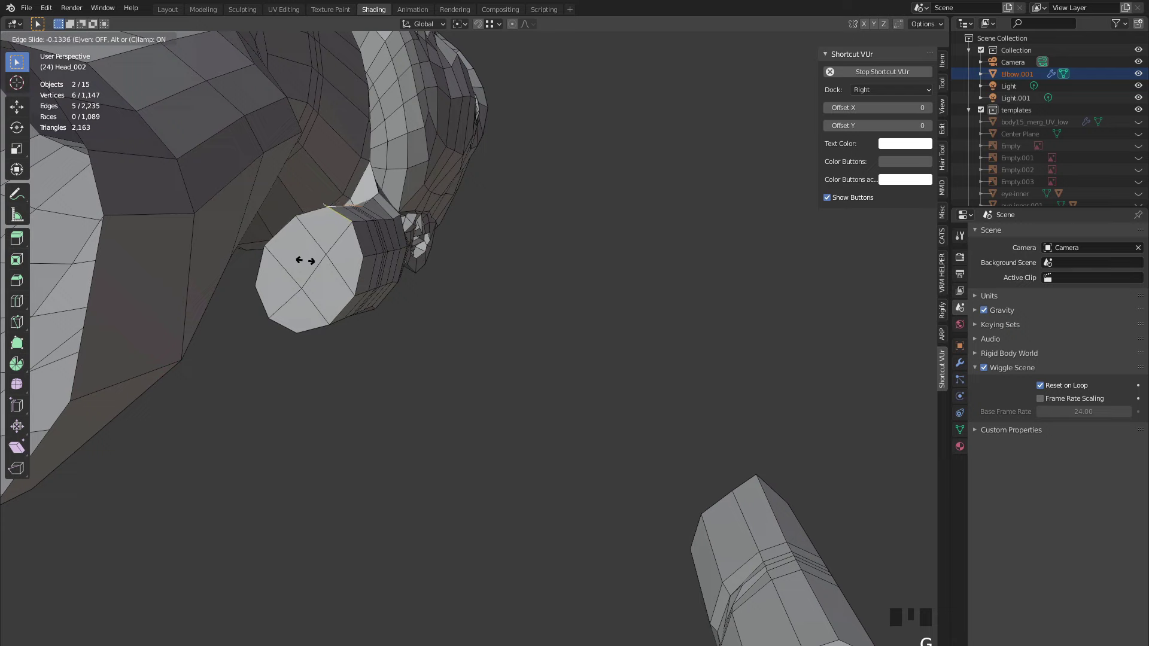
pyautogui.click(246, 274)
# - Select the neighbouring lengthwise edge chain down to the arm's end and slide it by about 0.1
pyautogui.moveTo(245, 275); pyautogui.dragTo(406, 237, button='middle')
pyautogui.scroll(2, 281, 264)
pyautogui.scroll(1, 406, 236)
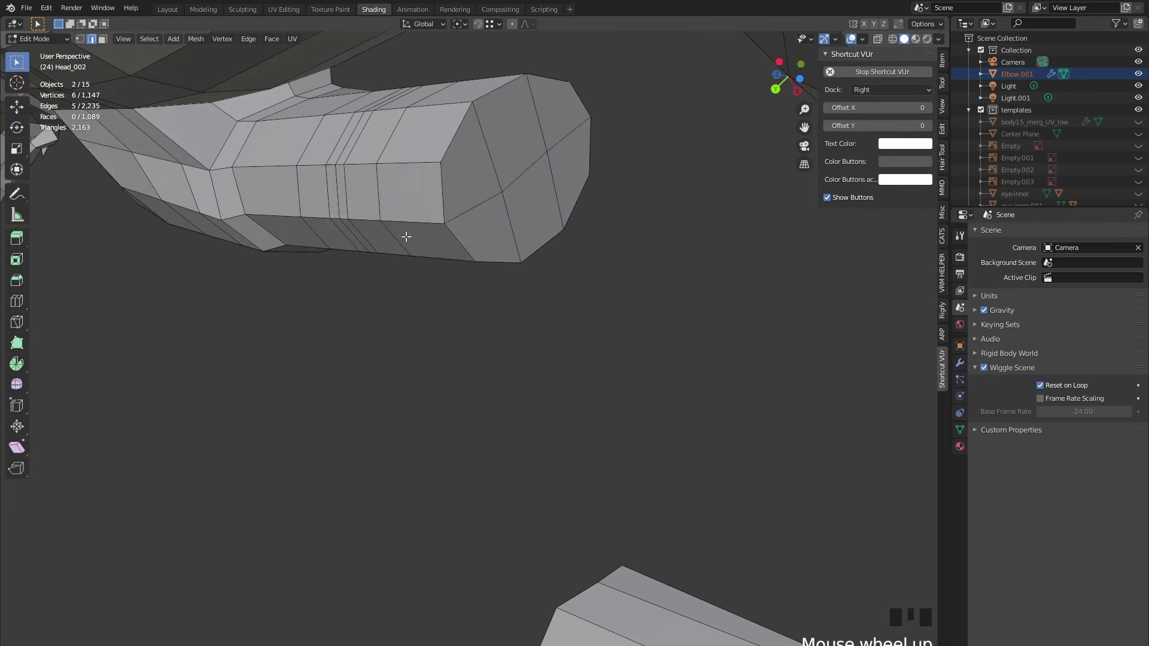
pyautogui.click(302, 125)
pyautogui.keyDown('ctrl'); pyautogui.keyDown('shift'); pyautogui.click(457, 113); pyautogui.keyUp('shift'); pyautogui.keyUp('ctrl')
pyautogui.moveTo(457, 114); pyautogui.dragTo(399, 176, button='middle')
pyautogui.press('g')
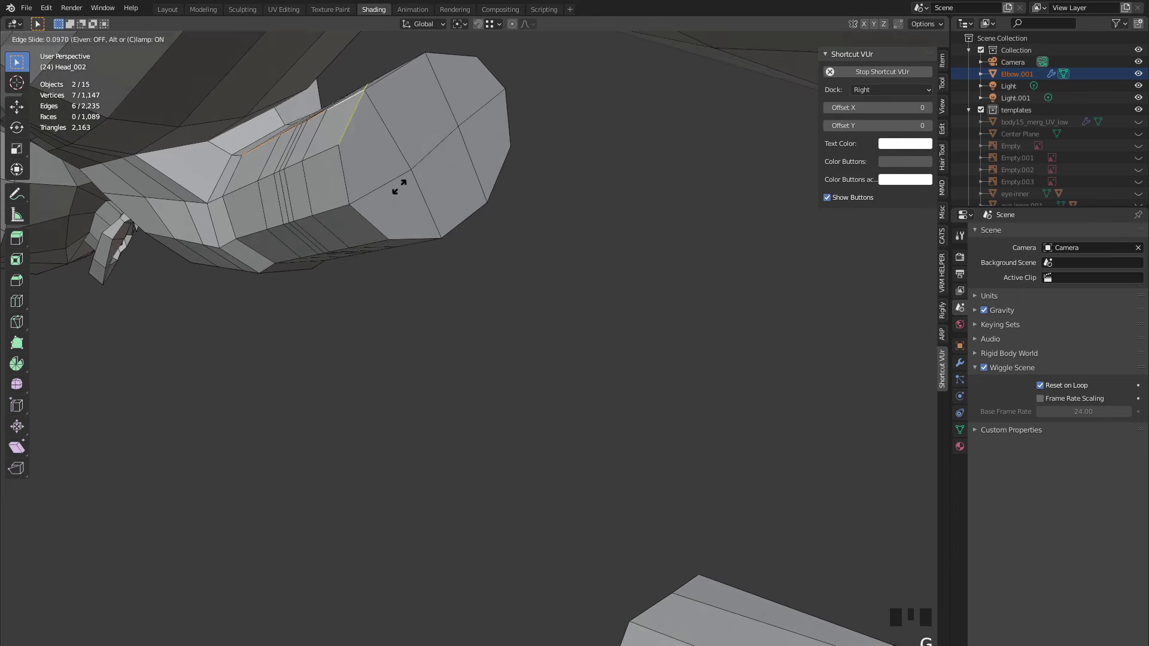
pyautogui.press('g')
pyautogui.click(400, 187)
# - Select the row of faces just above the elbow crease on the separate elbow model in face mode
pyautogui.moveTo(400, 187)
pyautogui.mouseDown(button='middle')
pyautogui.moveTo(433, 192)
pyautogui.moveTo(357, 211)
pyautogui.moveTo(263, 333)
pyautogui.moveTo(393, 285)
pyautogui.moveTo(432, 300)
pyautogui.moveTo(416, 366)
pyautogui.mouseUp(button='middle')
pyautogui.moveTo(517, 378)
pyautogui.mouseDown(button='middle')
pyautogui.moveTo(536, 341)
pyautogui.moveTo(423, 353)
pyautogui.moveTo(447, 350)
pyautogui.moveTo(312, 404)
pyautogui.moveTo(380, 438)
pyautogui.moveTo(418, 412)
pyautogui.mouseUp(button='middle')
pyautogui.scroll(-3, 409, 420)
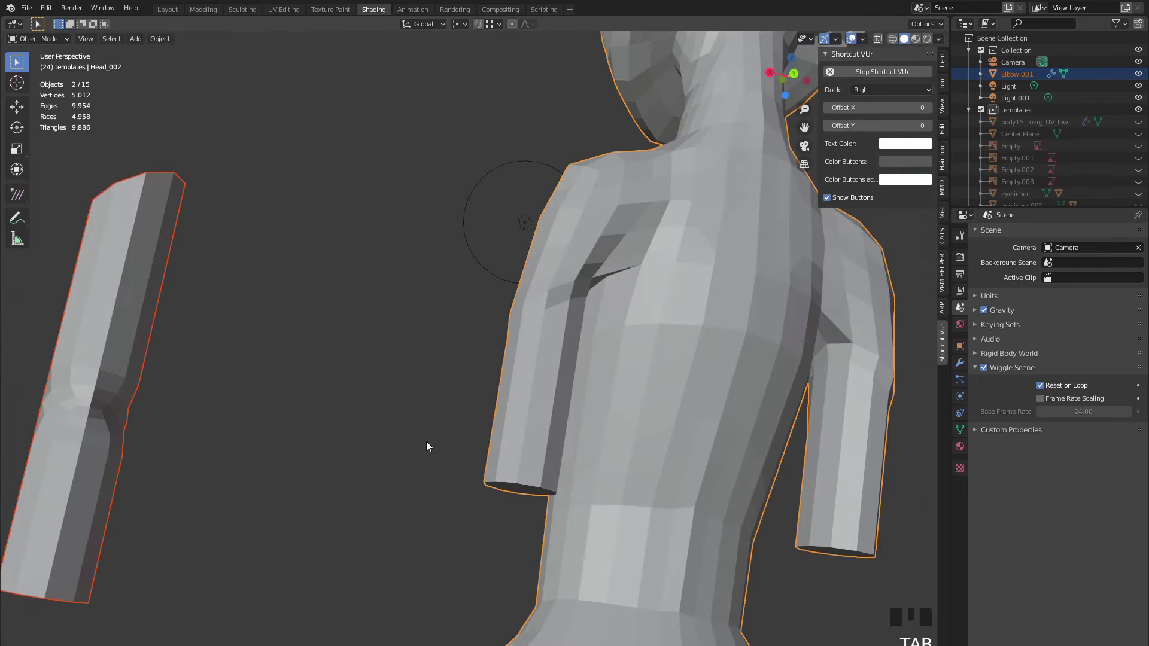
pyautogui.scroll(2, 506, 406)
pyautogui.moveTo(507, 406); pyautogui.dragTo(216, 397, button='middle')
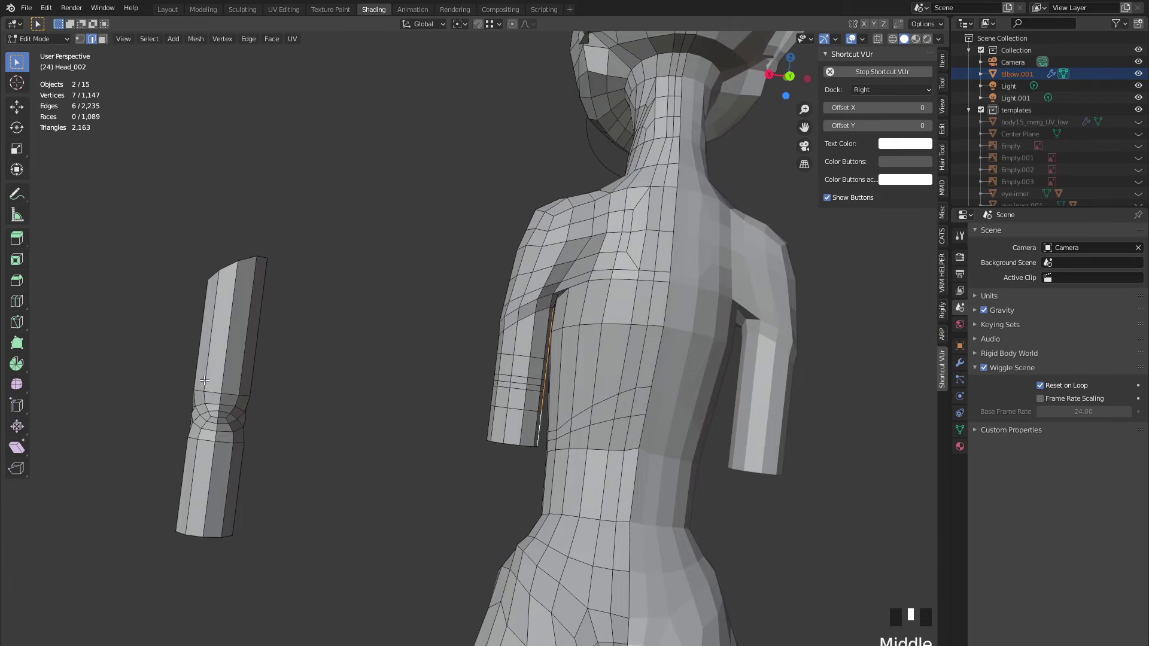
pyautogui.click(204, 380)
pyautogui.press('Tab')
pyautogui.press('Tab')
pyautogui.press('3')
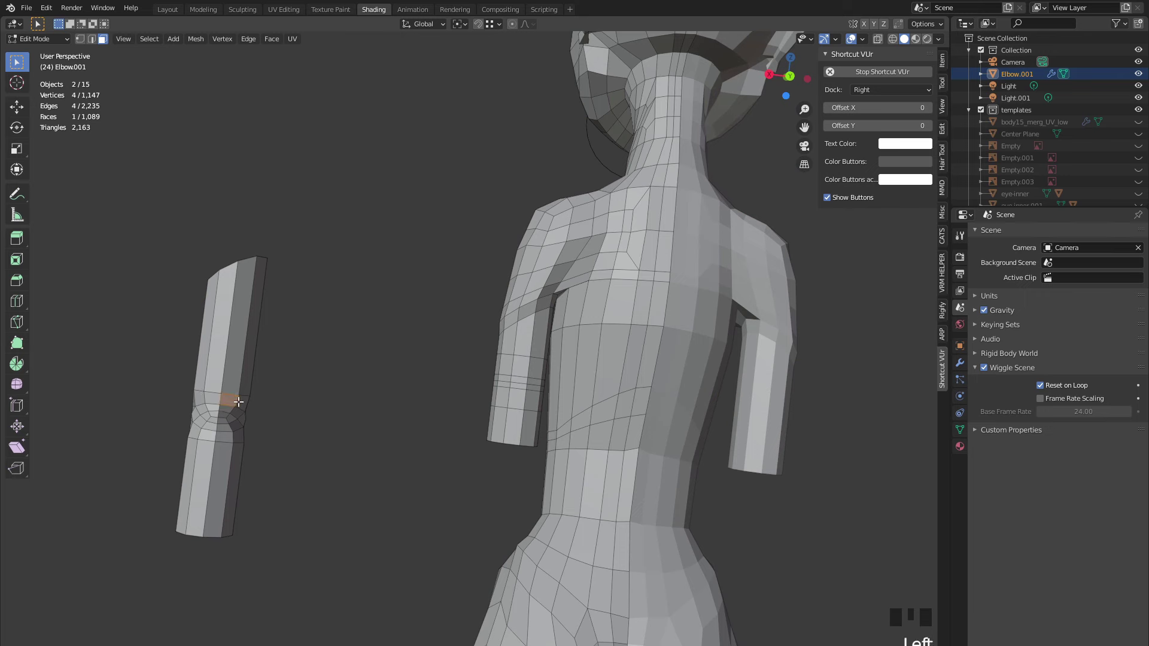
pyautogui.keyDown('shift'); pyautogui.click(212, 399); pyautogui.keyUp('shift')
pyautogui.keyDown('shift'); pyautogui.click(199, 398); pyautogui.keyUp('shift')
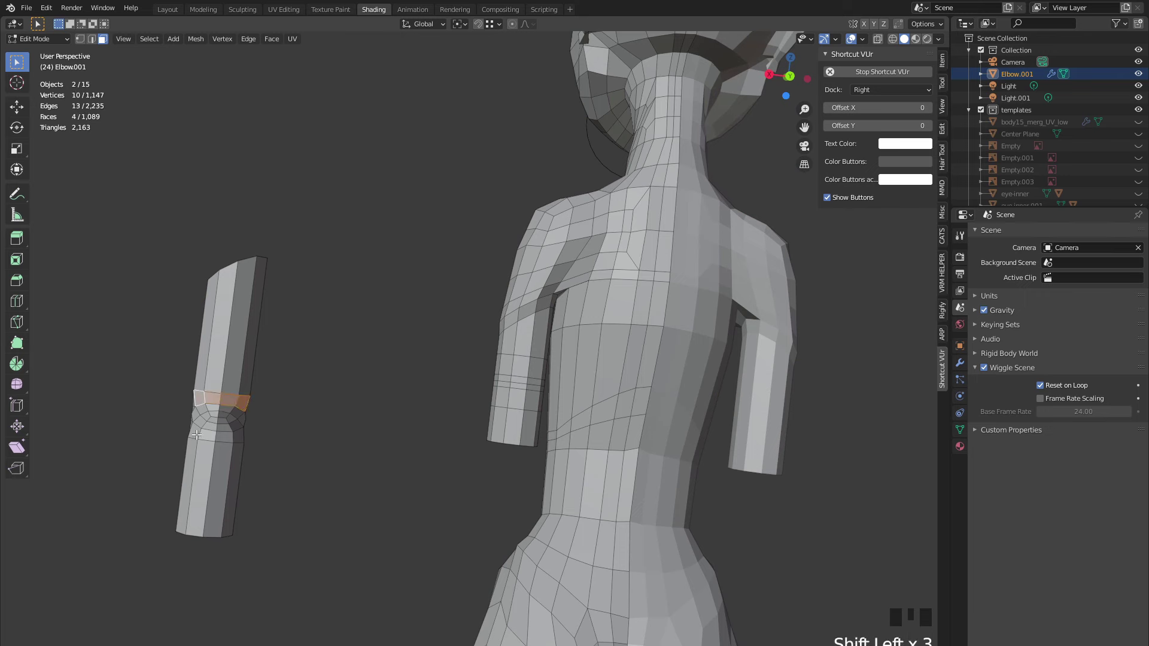
# - Select the face bands above and below the joint on the reference elbow piece and examine its topology from several angles
pyautogui.keyDown('shift'); pyautogui.click(228, 436); pyautogui.keyUp('shift')
pyautogui.keyDown('shift'); pyautogui.click(237, 435); pyautogui.keyUp('shift')
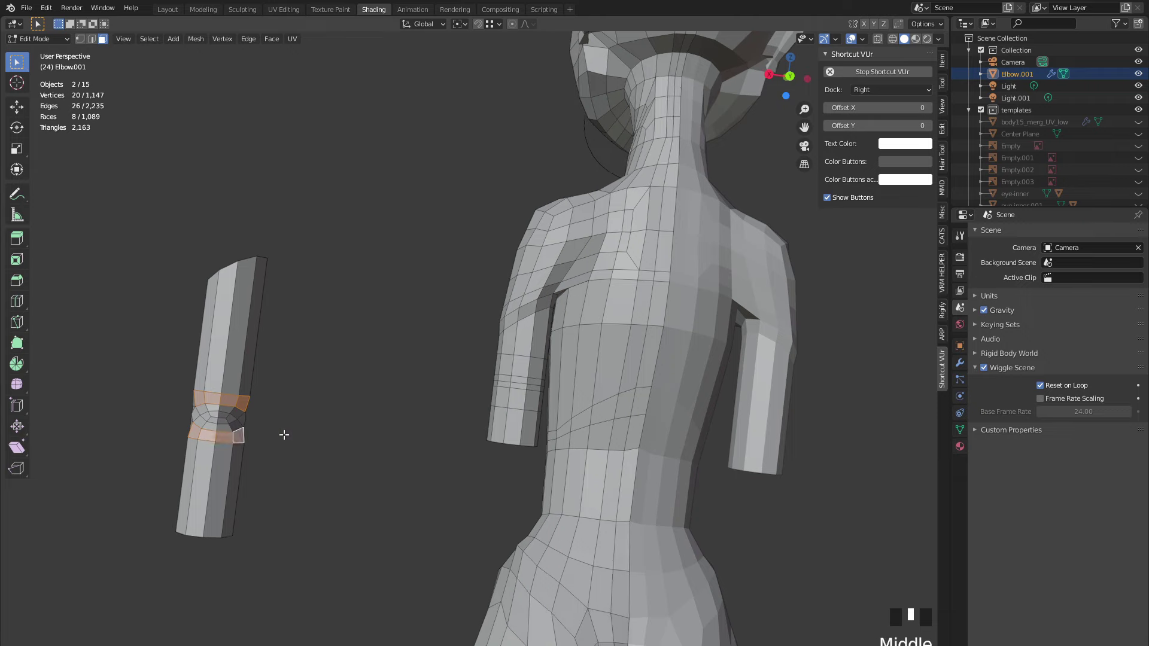
pyautogui.moveTo(281, 436); pyautogui.dragTo(271, 431, button='middle')
pyautogui.scroll(2, 222, 443)
pyautogui.moveTo(144, 444); pyautogui.dragTo(243, 429, button='middle')
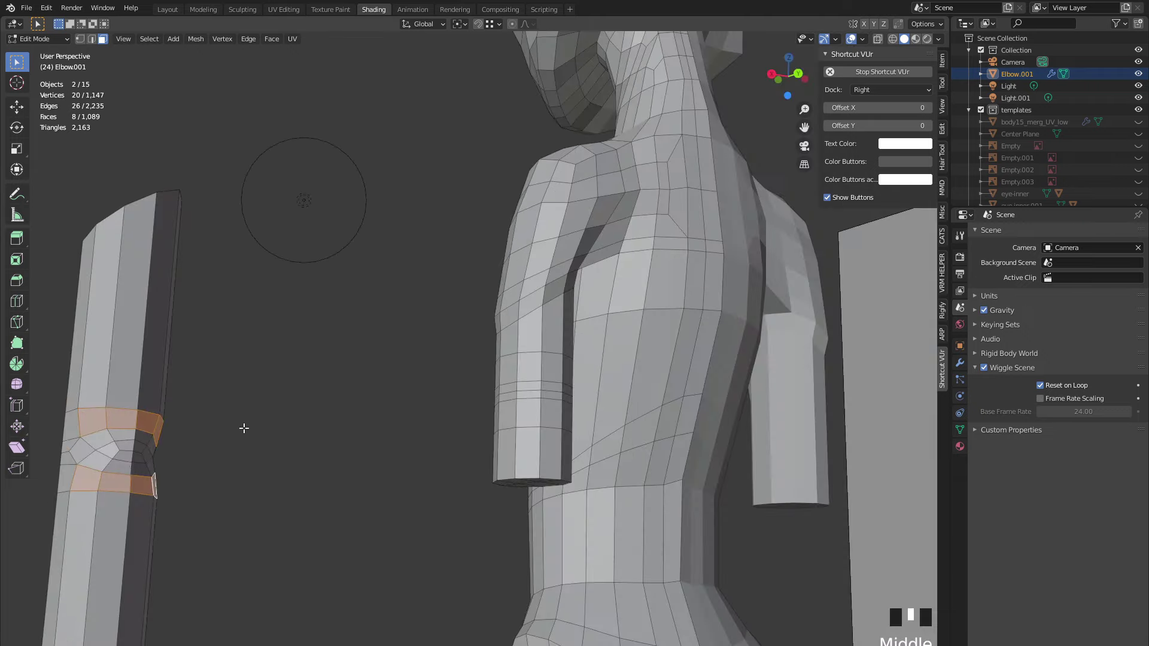
pyautogui.scroll(-2, 436, 405)
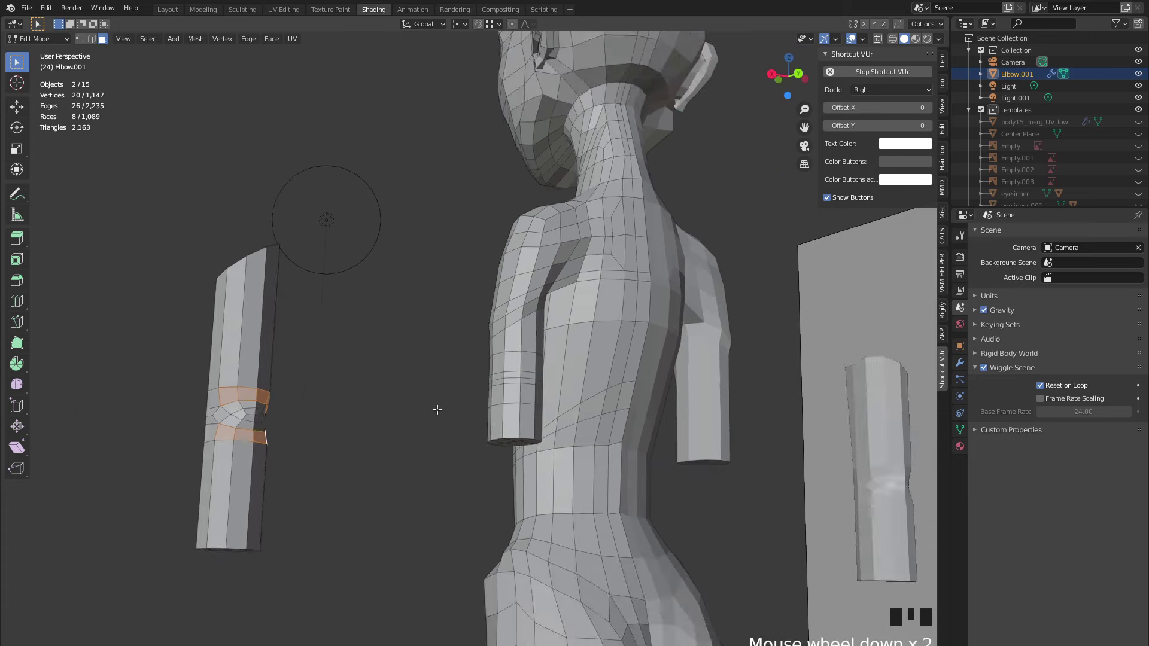
pyautogui.moveTo(436, 405); pyautogui.dragTo(365, 482, button='middle')
pyautogui.scroll(2, 487, 482)
pyautogui.moveTo(540, 459); pyautogui.dragTo(548, 405, button='middle')
# - Leave the reference elbow's mesh editing and start editing the body mesh
pyautogui.press('Tab')
pyautogui.click(469, 405)
pyautogui.click(521, 407)
pyautogui.press('Tab')
# - Select the two narrow face rows across the back of the body's elbow and delete those faces
pyautogui.keyDown('alt'); pyautogui.click(542, 345); pyautogui.keyUp('alt')
pyautogui.keyDown('shift'); pyautogui.click(555, 384); pyautogui.keyUp('shift')
pyautogui.keyDown('shift'); pyautogui.moveTo(526, 384); pyautogui.dragTo(505, 422); pyautogui.keyUp('shift')
pyautogui.moveTo(505, 422); pyautogui.dragTo(495, 393, button='middle')
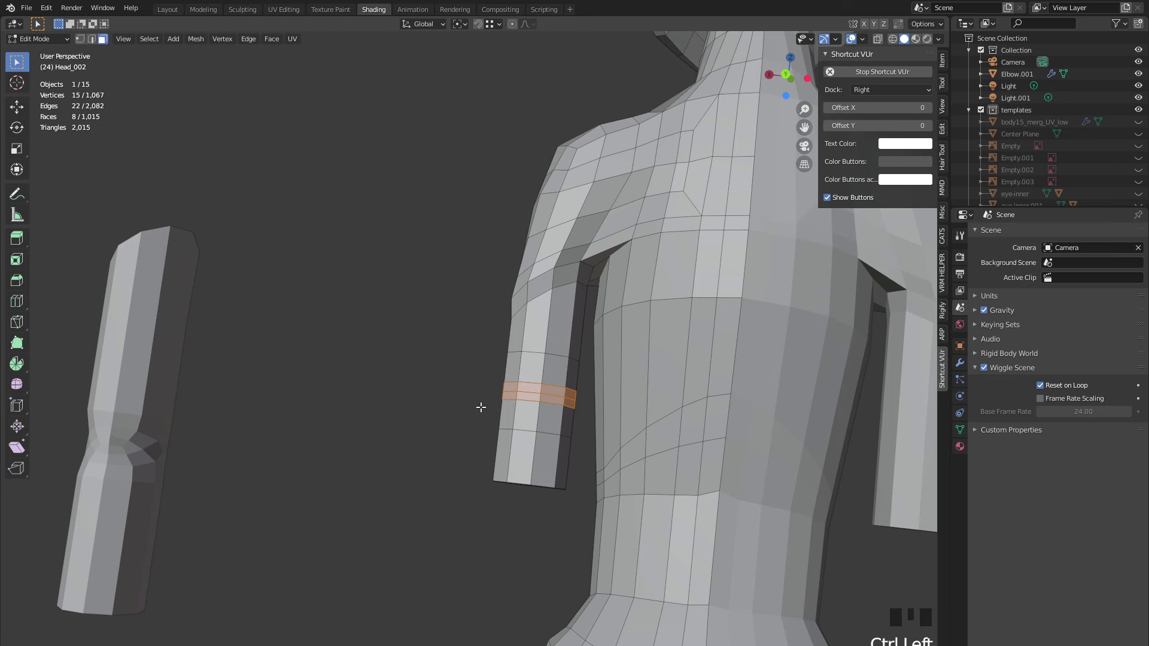
pyautogui.rightClick(481, 407)
pyautogui.click(480, 407)
pyautogui.hotkey('ctrl', 'z')
pyautogui.rightClick(499, 414)
pyautogui.click(482, 440)
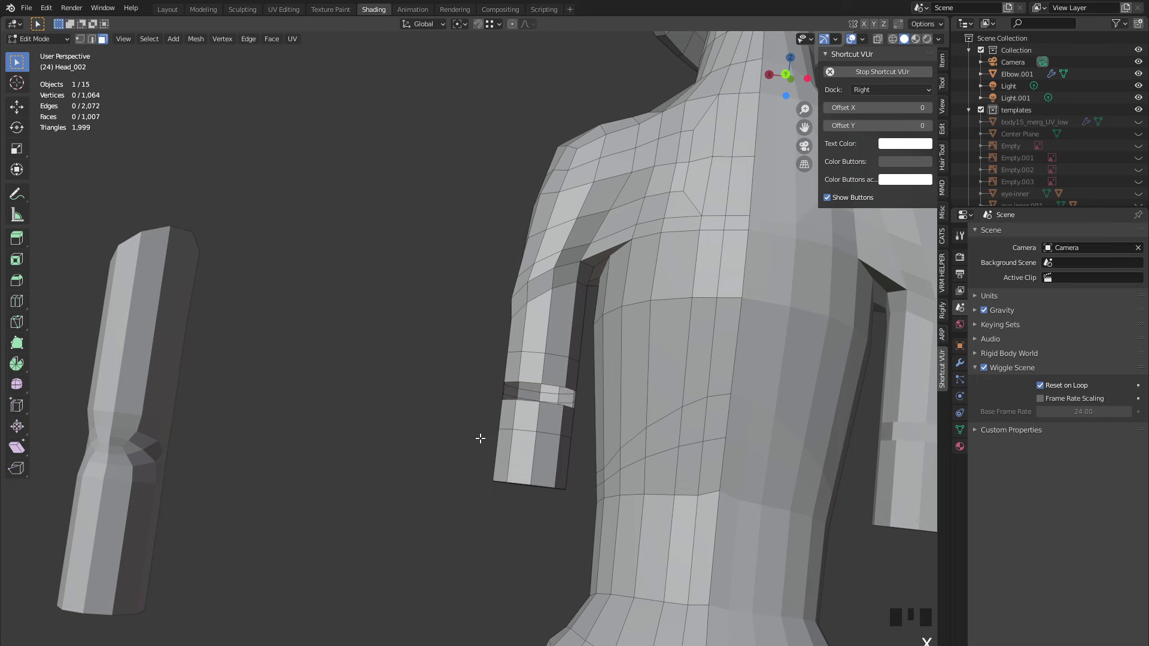
# - Select the three middle vertices on the upper and lower rims of the elbow opening and scale them apart along Z
pyautogui.press('Tab')
pyautogui.press('Tab')
pyautogui.press('1')
pyautogui.scroll(2, 538, 397)
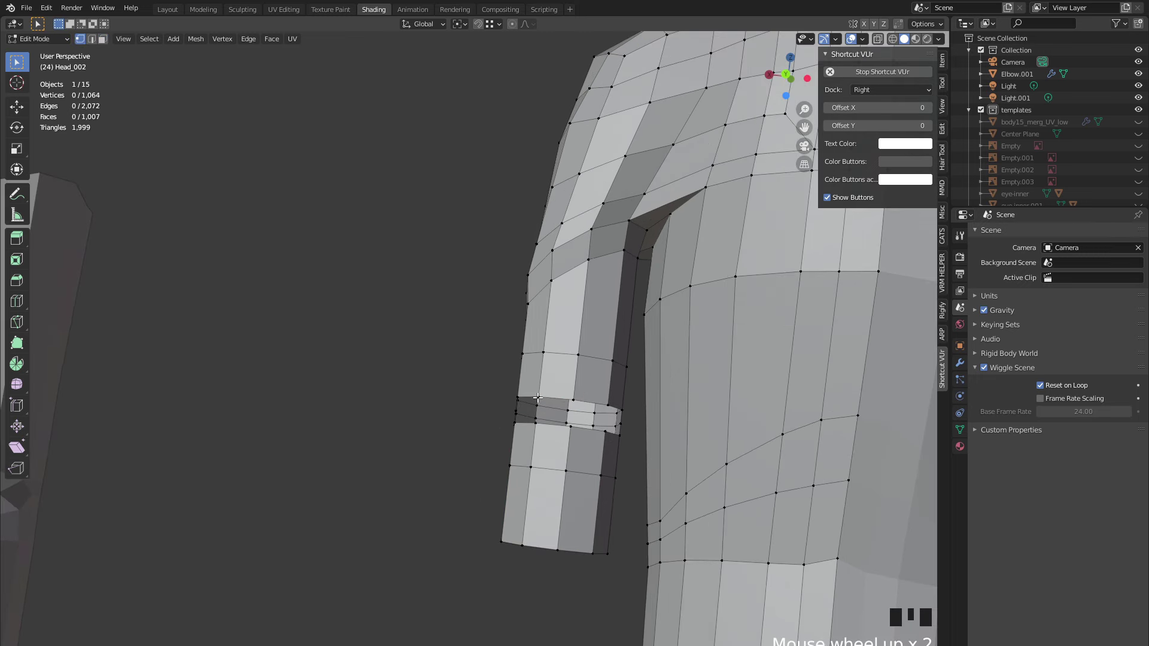
pyautogui.click(538, 398)
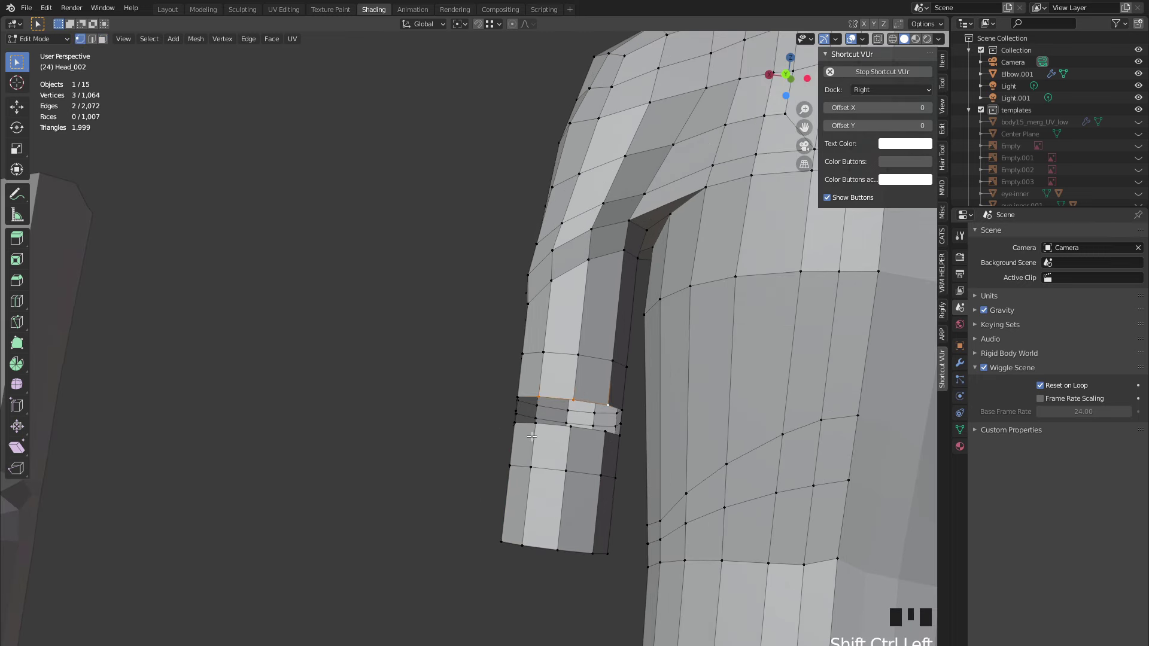
pyautogui.keyDown('shift'); pyautogui.click(573, 433); pyautogui.keyUp('shift')
pyautogui.keyDown('shift'); pyautogui.click(605, 435); pyautogui.keyUp('shift')
pyautogui.moveTo(605, 435); pyautogui.dragTo(497, 466, button='middle')
pyautogui.keyDown('shift'); pyautogui.click(525, 444); pyautogui.keyUp('shift')
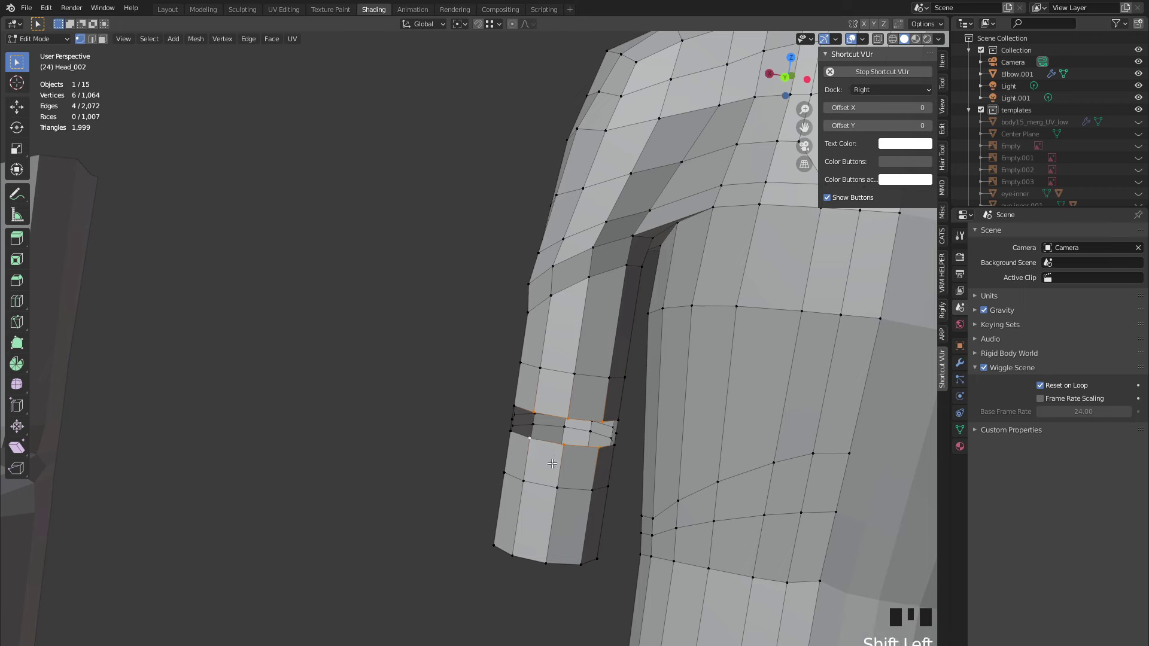
pyautogui.keyDown('shift'); pyautogui.moveTo(552, 464); pyautogui.dragTo(474, 391, button='middle'); pyautogui.keyUp('shift')
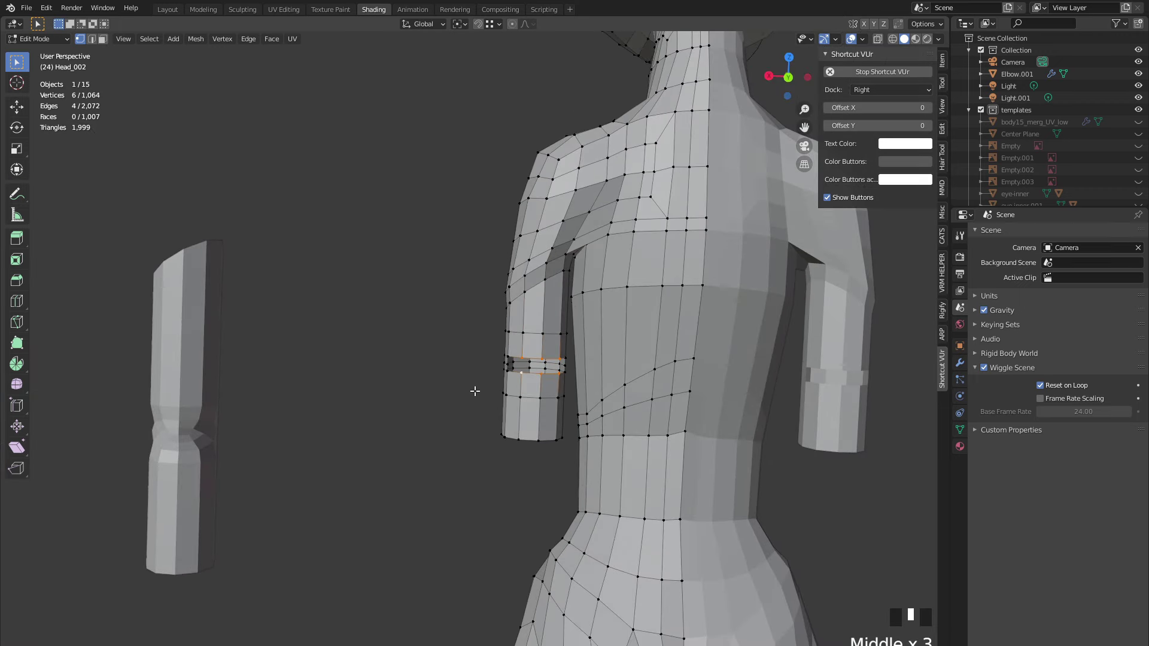
pyautogui.press('s')
pyautogui.press('z')
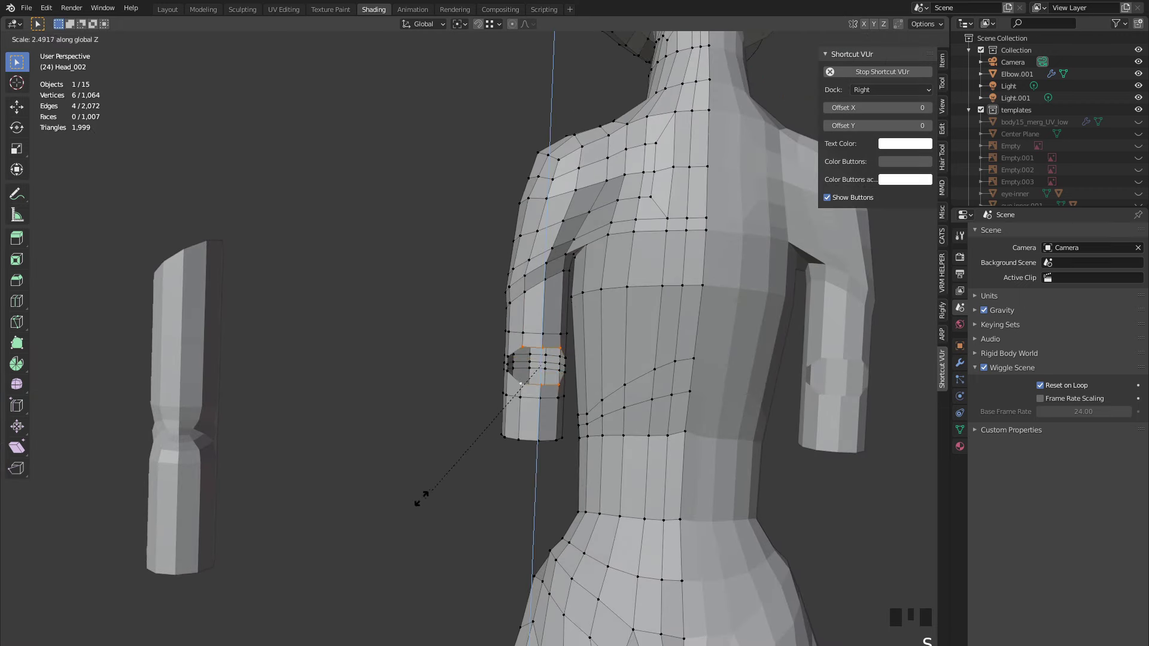
pyautogui.click(437, 481)
# - Widen the elbow opening slightly more by scaling the six rim vertices along Z to resemble the reference elbow
pyautogui.moveTo(467, 477); pyautogui.dragTo(366, 455, button='middle')
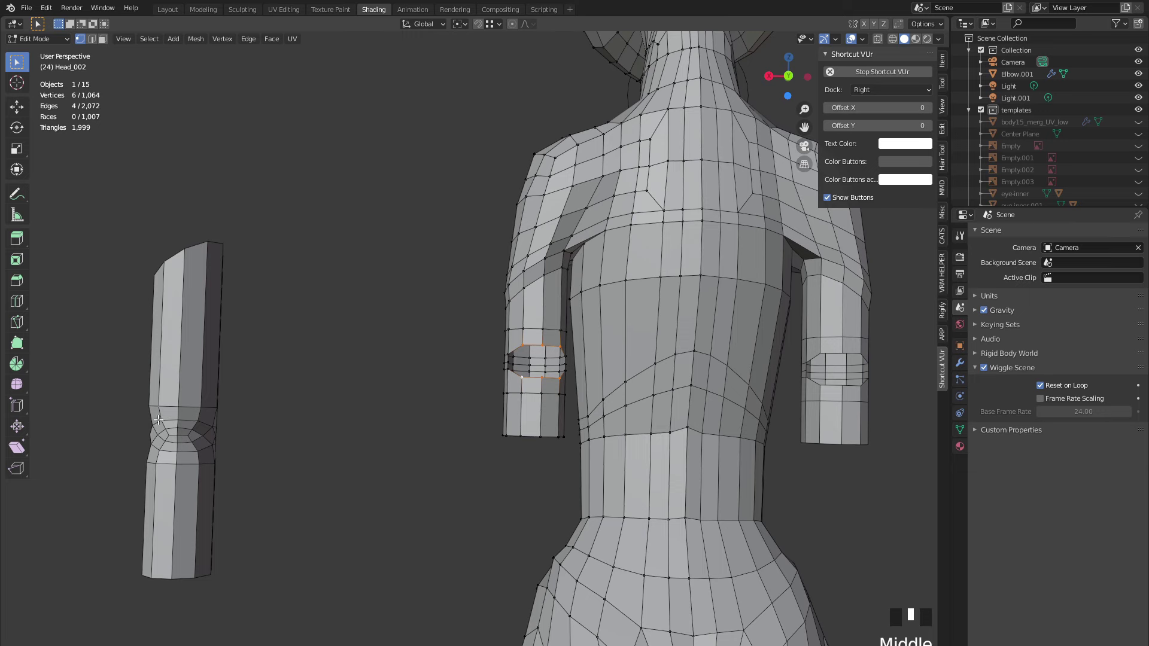
pyautogui.scroll(2, 439, 416)
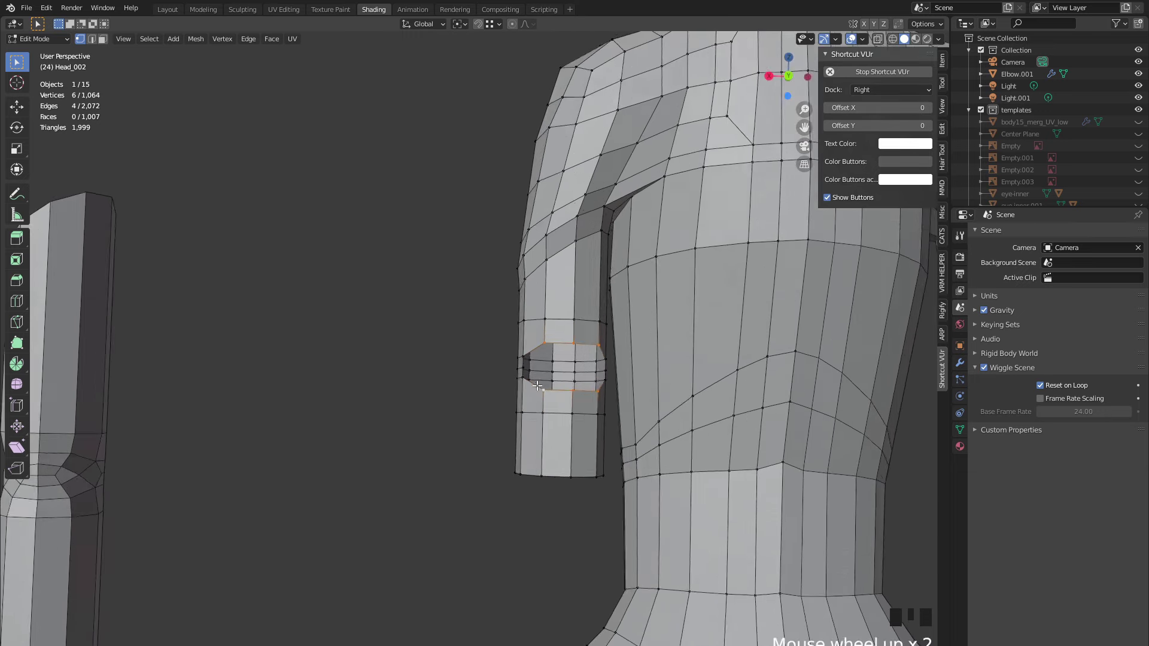
pyautogui.moveTo(443, 413); pyautogui.dragTo(462, 400, button='middle')
pyautogui.press('s')
pyautogui.press('z')
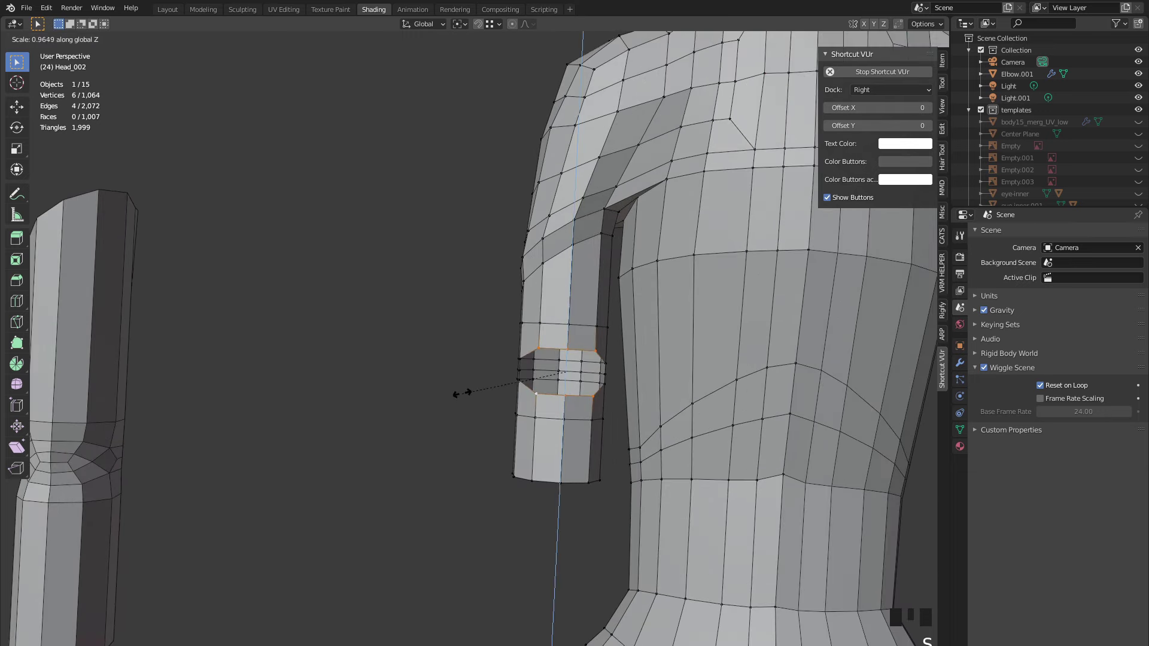
pyautogui.click(481, 429)
# - Bridge the middle of the elbow opening with two faces between the matching upper and lower rim edges
pyautogui.press('2')
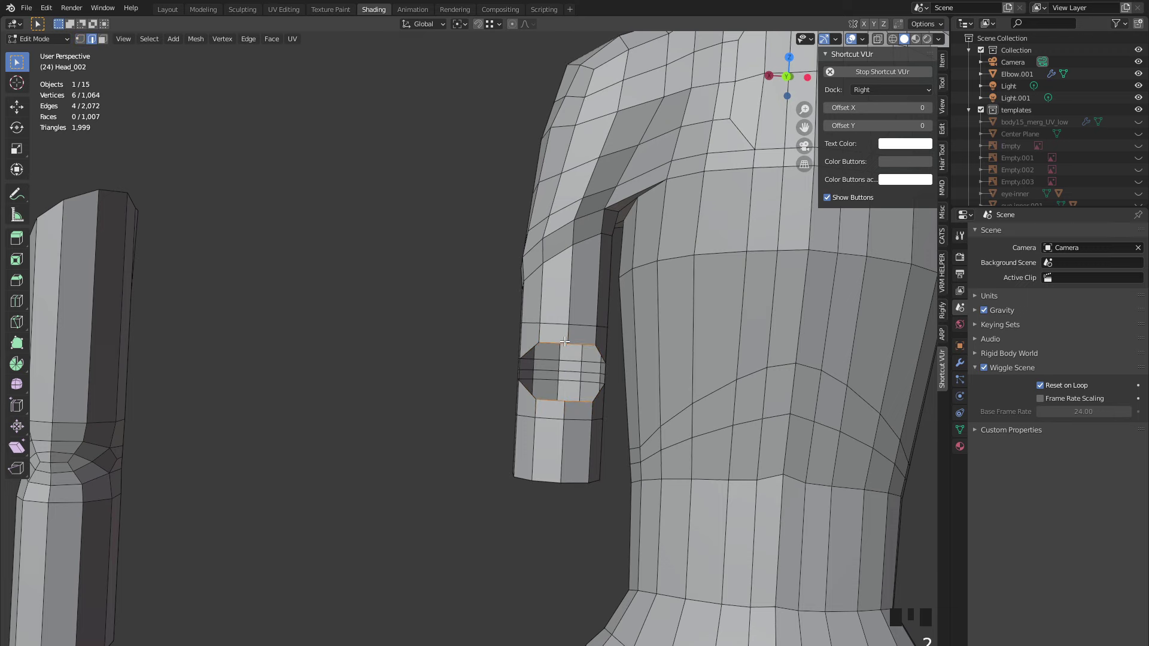
pyautogui.keyDown('shift'); pyautogui.click(562, 399); pyautogui.keyUp('shift')
pyautogui.scroll(-2, 442, 420)
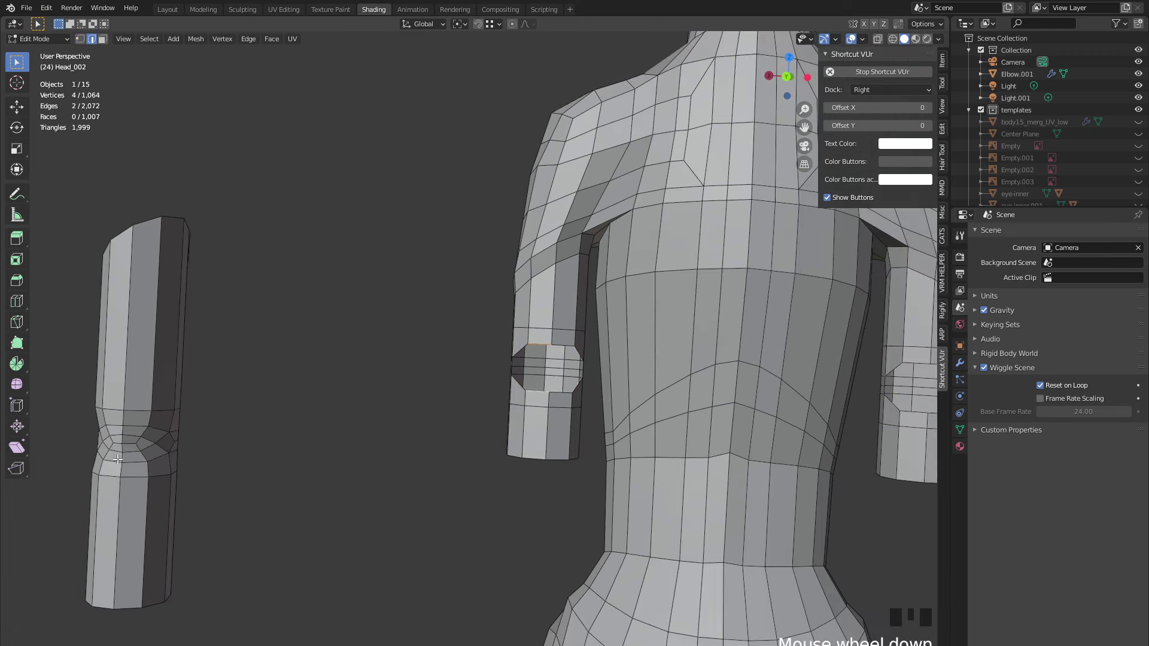
pyautogui.press('f')
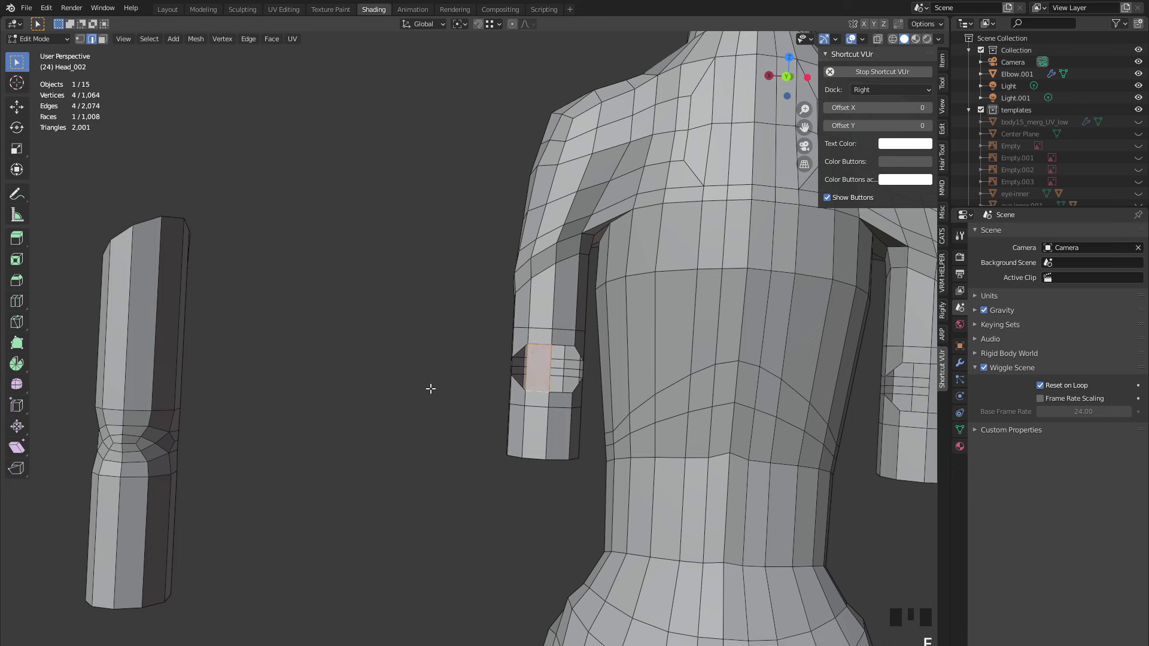
pyautogui.press('f')
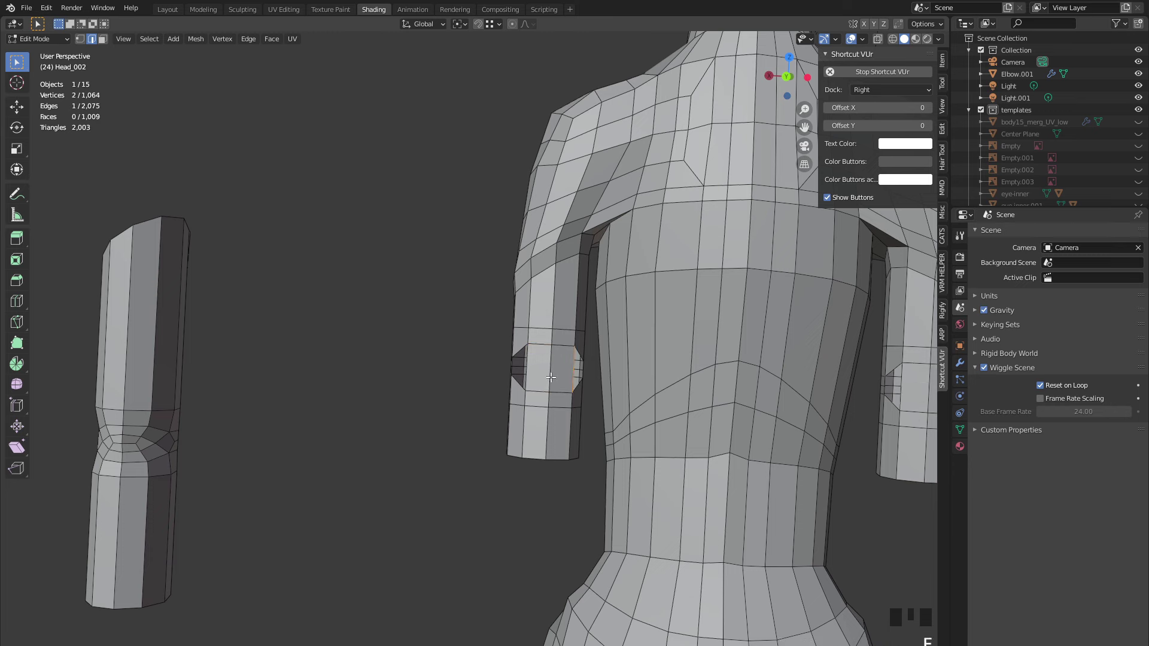
# - Add three horizontal loop cuts across the two new elbow faces and scale them inward along X to about 0.64
pyautogui.hotkey('ctrl', 'r')
pyautogui.scroll(1, 550, 377)
pyautogui.click(550, 377)
pyautogui.rightClick(551, 377)
pyautogui.press('s')
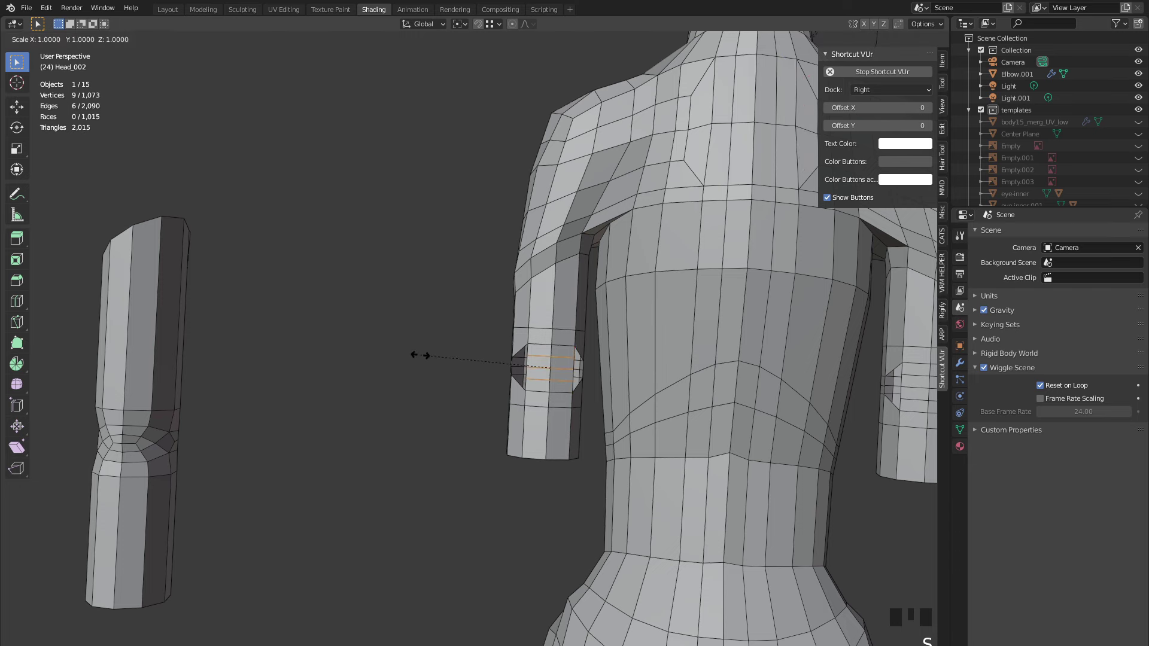
pyautogui.press('y')
pyautogui.press('x')
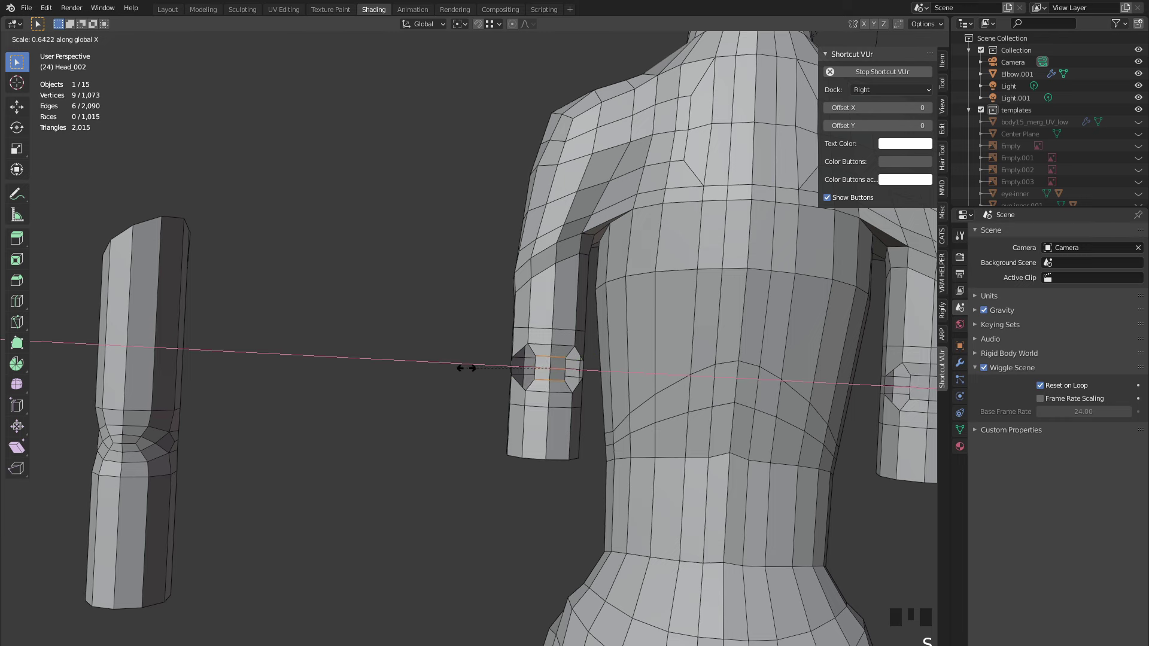
pyautogui.click(470, 367)
# - Select the central loop of the new elbow faces and narrow it further by scaling along X
pyautogui.scroll(2, 574, 384)
pyautogui.keyDown('alt'); pyautogui.click(431, 367); pyautogui.keyUp('alt')
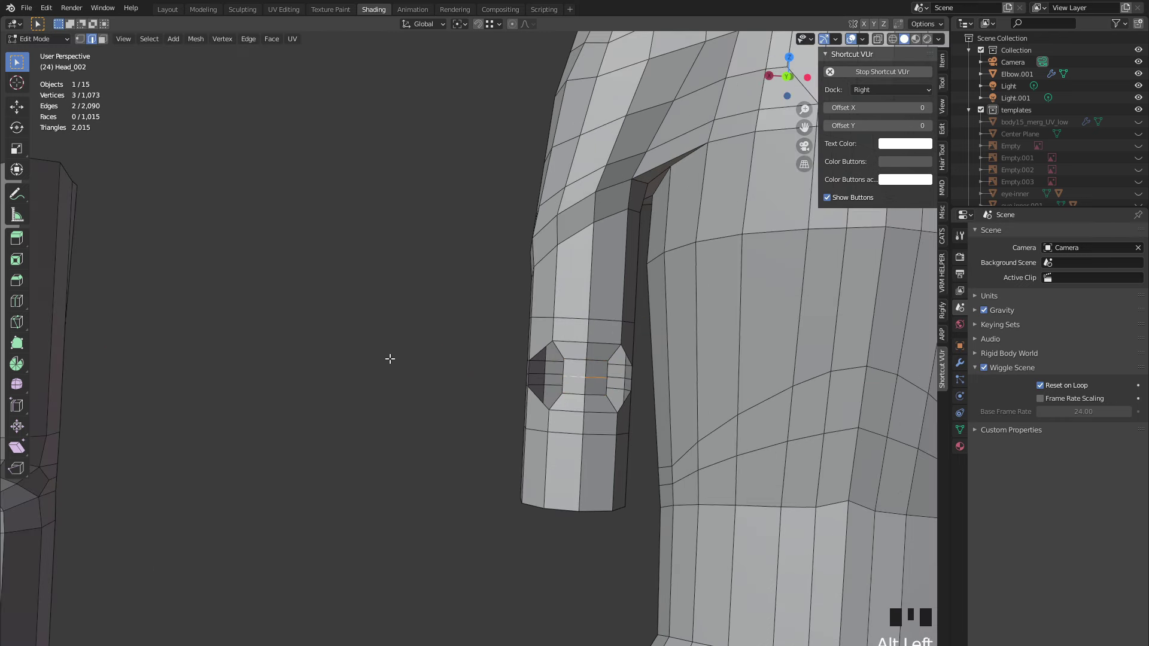
pyautogui.press('s')
pyautogui.press('x')
pyautogui.click(447, 363)
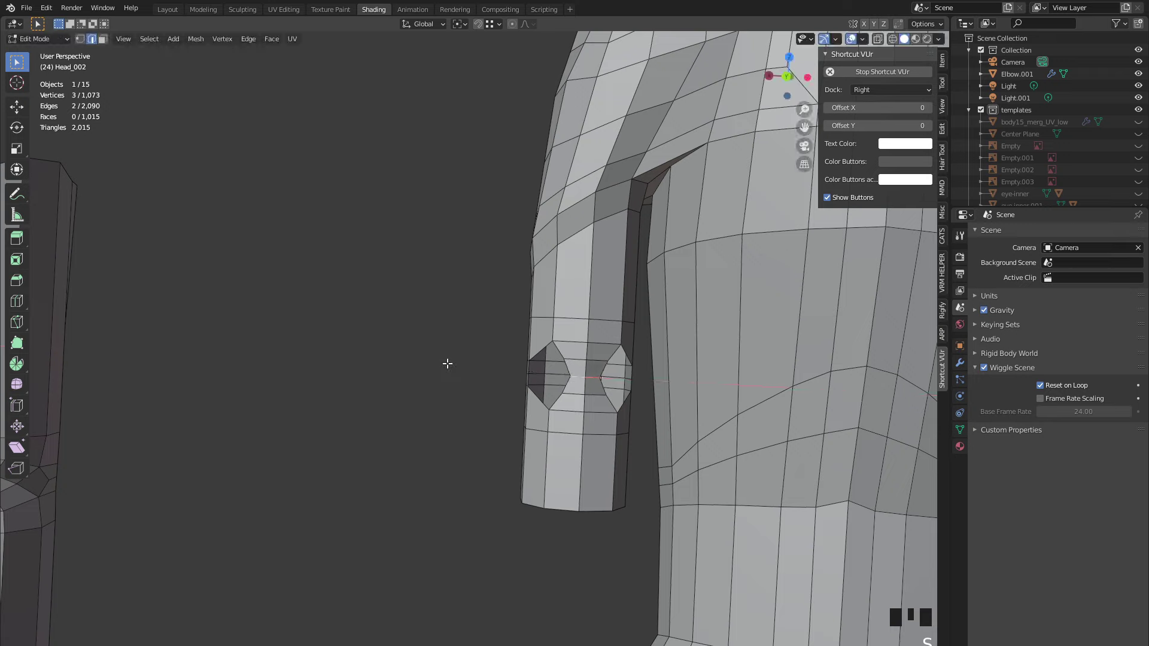
# - Create a small diamond-shaped face from the end vertex of the elbow's central loop
pyautogui.scroll(-3, 448, 364)
pyautogui.moveTo(307, 405); pyautogui.dragTo(231, 418, button='middle')
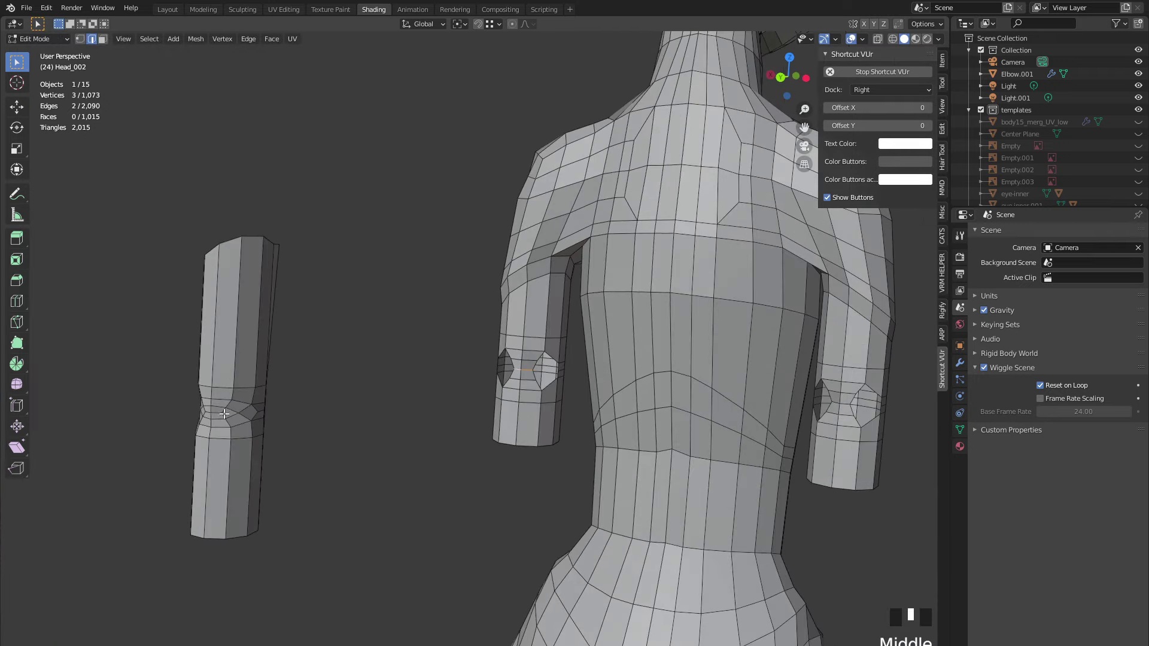
pyautogui.scroll(3, 438, 399)
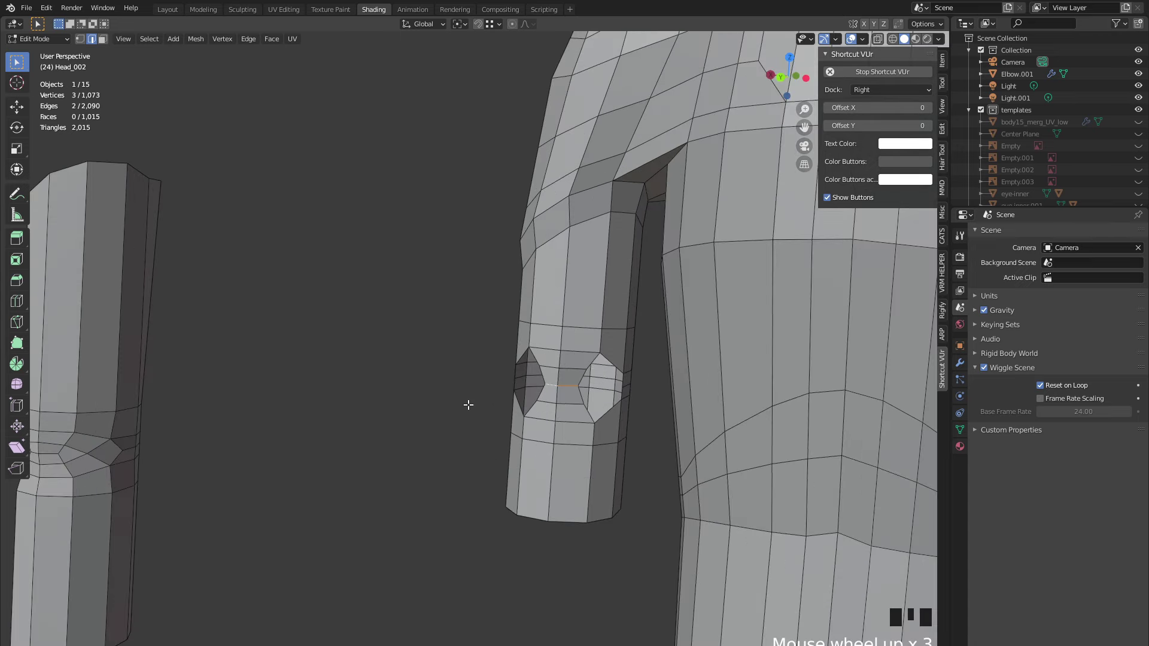
pyautogui.moveTo(467, 404); pyautogui.dragTo(556, 363, button='middle')
pyautogui.click(566, 383)
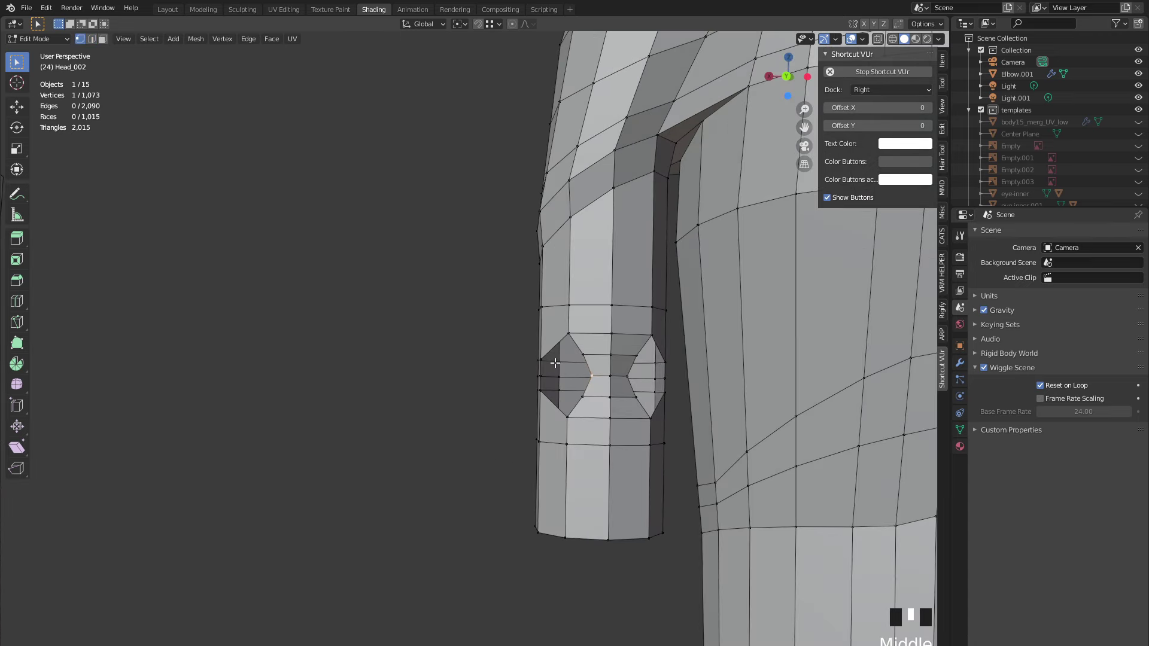
pyautogui.press('e')
pyautogui.click(565, 379)
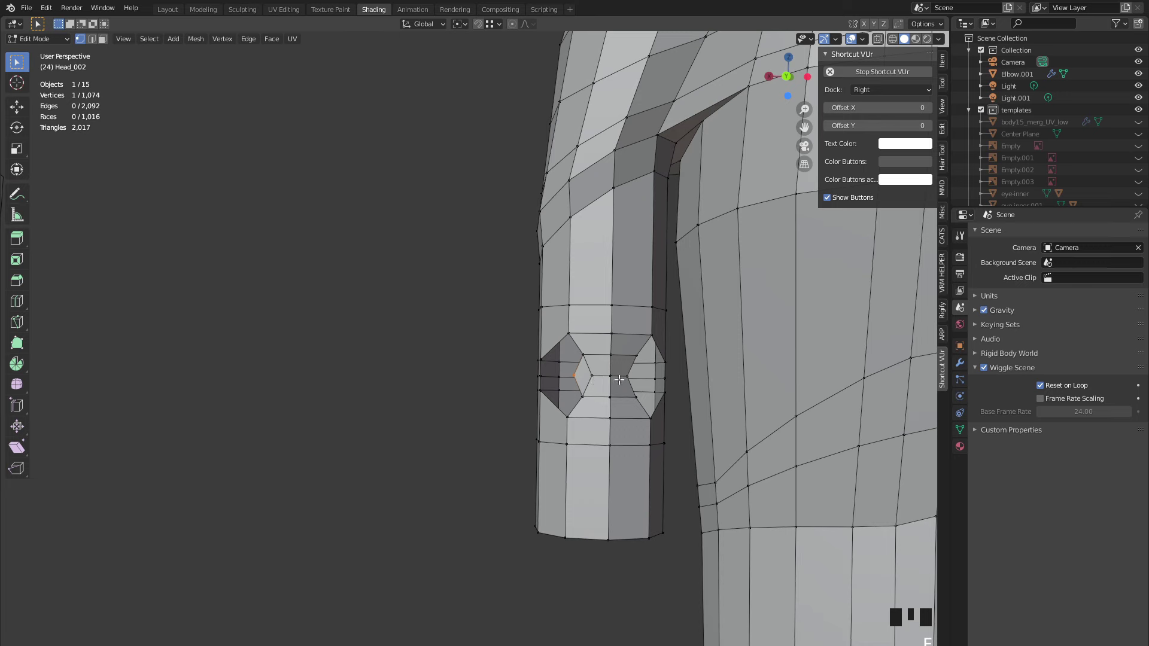
# - Fill the remaining gaps around the diamond-shaped faces on both sides of the elbow with new faces
pyautogui.press('2')
pyautogui.click(573, 347)
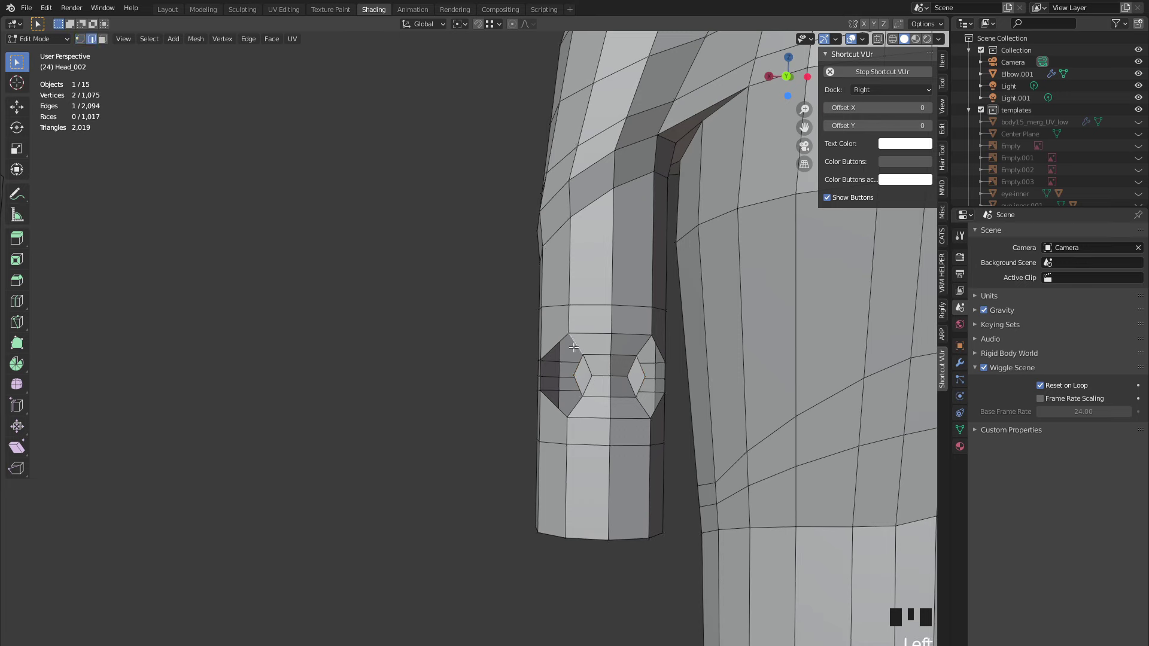
pyautogui.press('f')
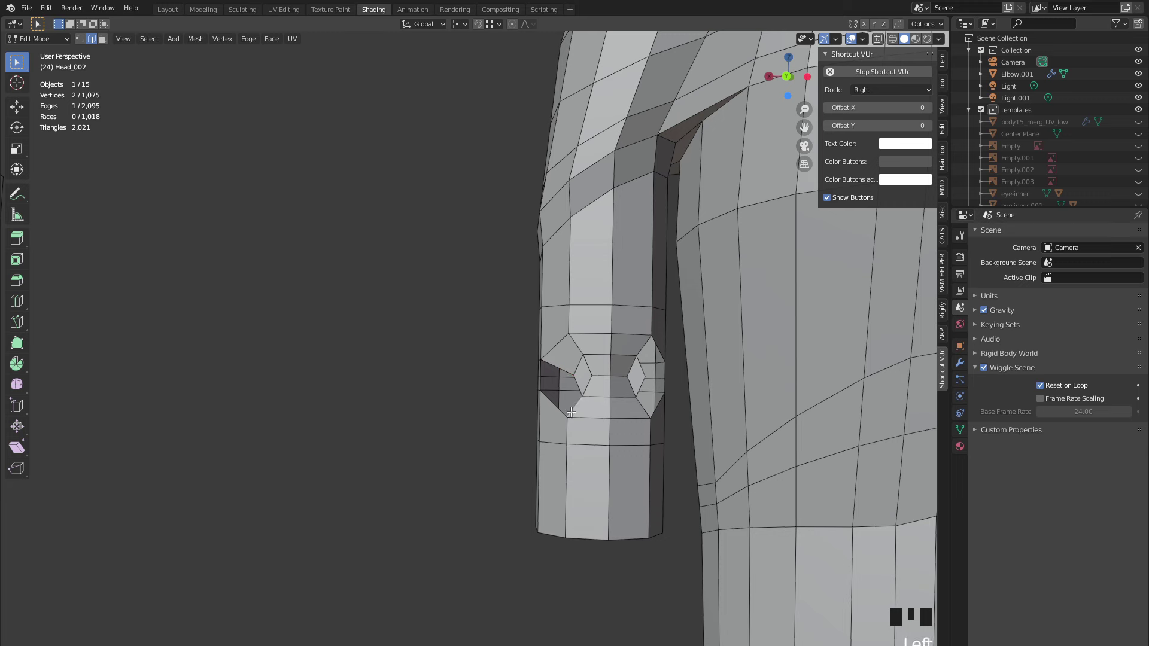
pyautogui.press('f')
pyautogui.press('f')
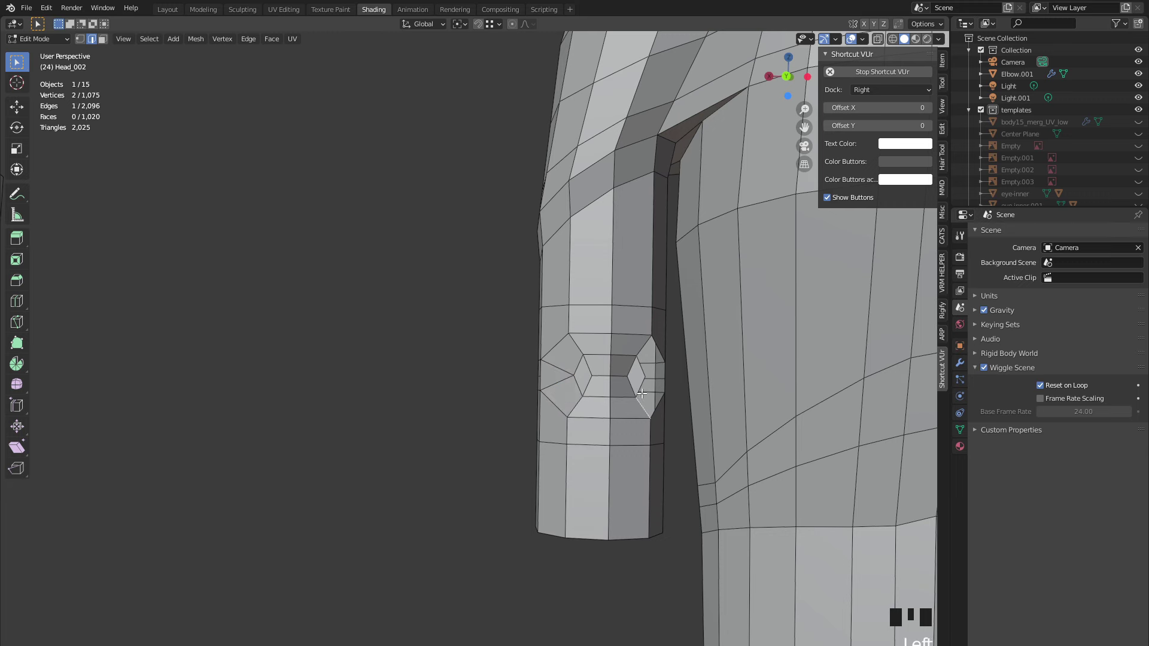
pyautogui.moveTo(636, 401); pyautogui.dragTo(584, 370, button='middle')
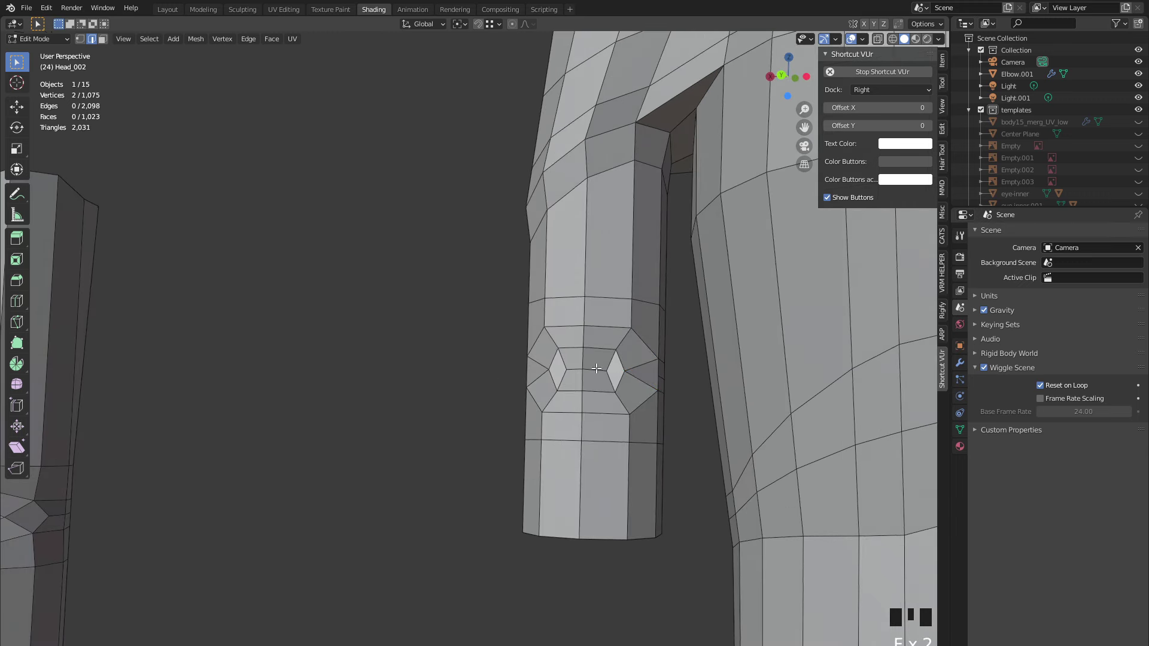
# - Select the middle vertices on the two sides of the elbow and move them to even out the surrounding faces
pyautogui.press('Tab')
pyautogui.moveTo(495, 386); pyautogui.dragTo(563, 388, button='middle')
pyautogui.press('Tab')
pyautogui.press('1')
pyautogui.click(552, 375)
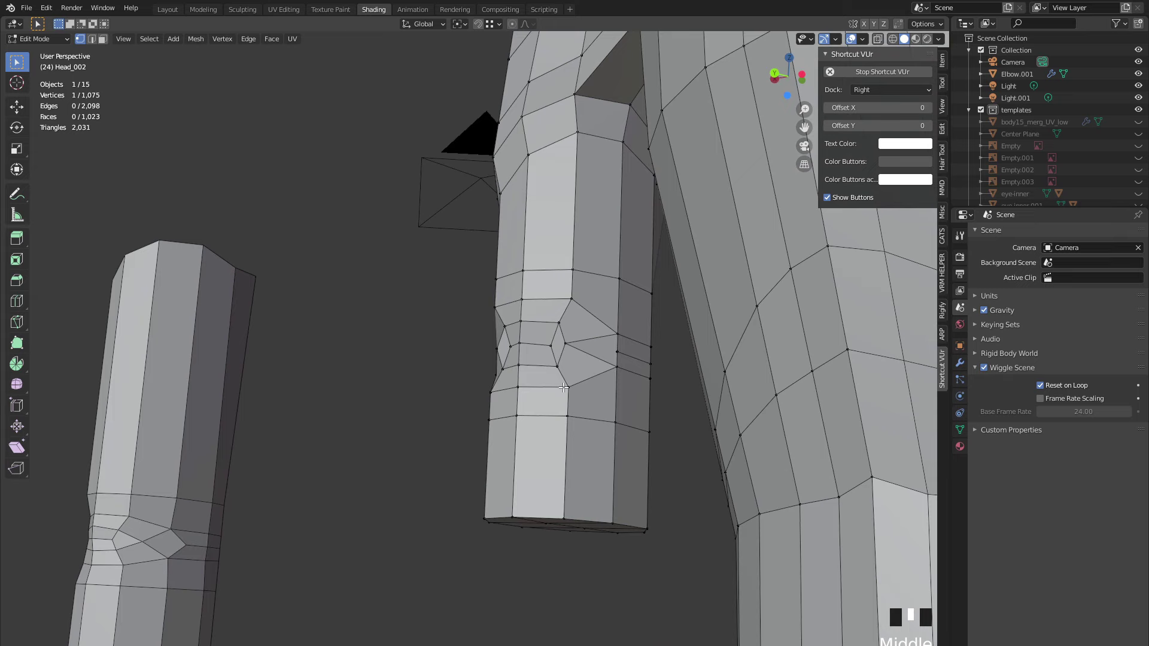
pyautogui.moveTo(617, 350)
pyautogui.mouseDown(button='middle')
pyautogui.moveTo(459, 328)
pyautogui.moveTo(622, 347)
pyautogui.mouseUp(button='middle')
pyautogui.scroll(3, 622, 347)
pyautogui.keyDown('shift'); pyautogui.click(629, 345); pyautogui.keyUp('shift')
pyautogui.press('g')
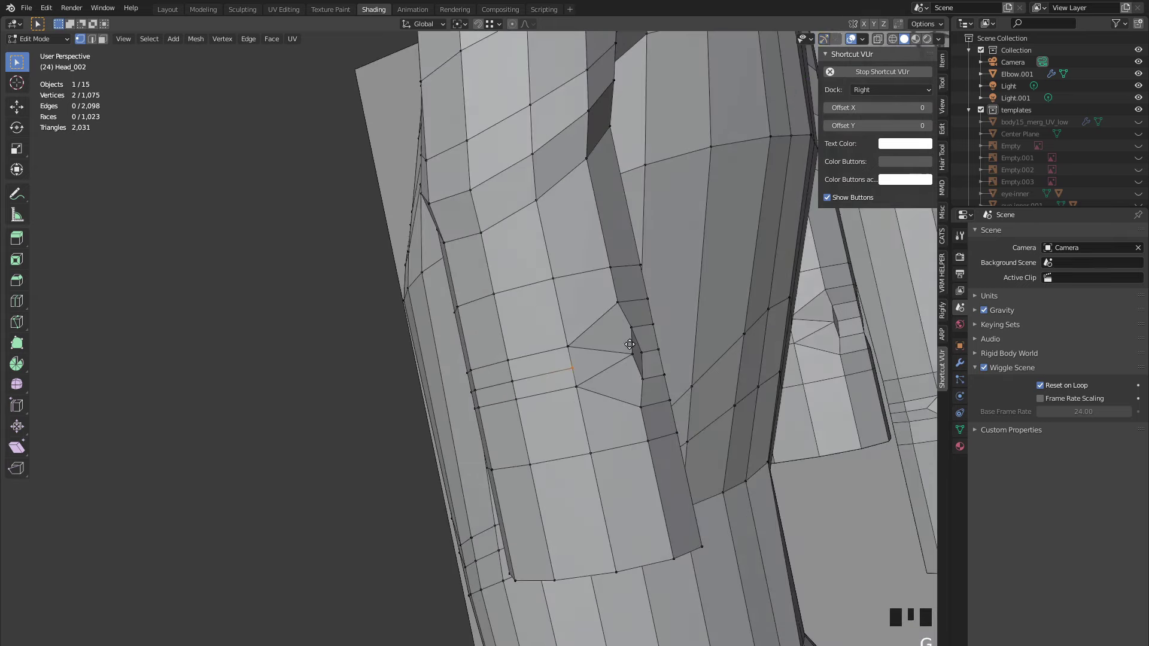
pyautogui.click(618, 346)
pyautogui.scroll(-2, 556, 365)
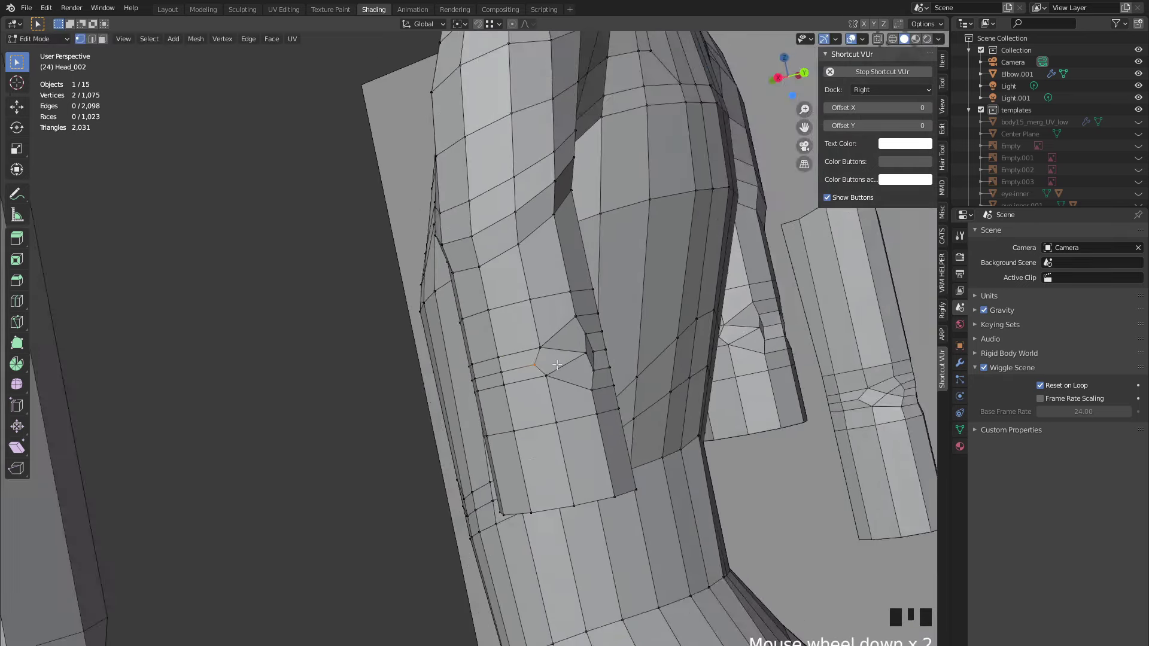
# - Finish mesh editing on the body and switch it to Sculpt Mode with the elbow in view
pyautogui.moveTo(557, 365); pyautogui.dragTo(372, 377, button='middle')
pyautogui.press('Tab')
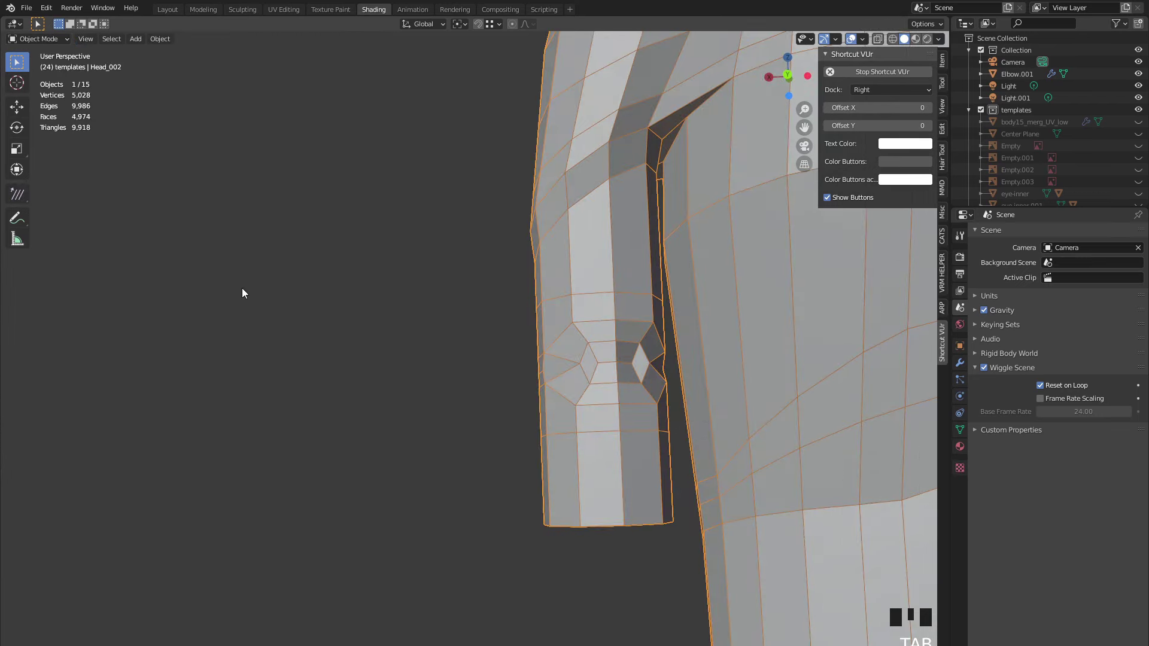
pyautogui.click(42, 38)
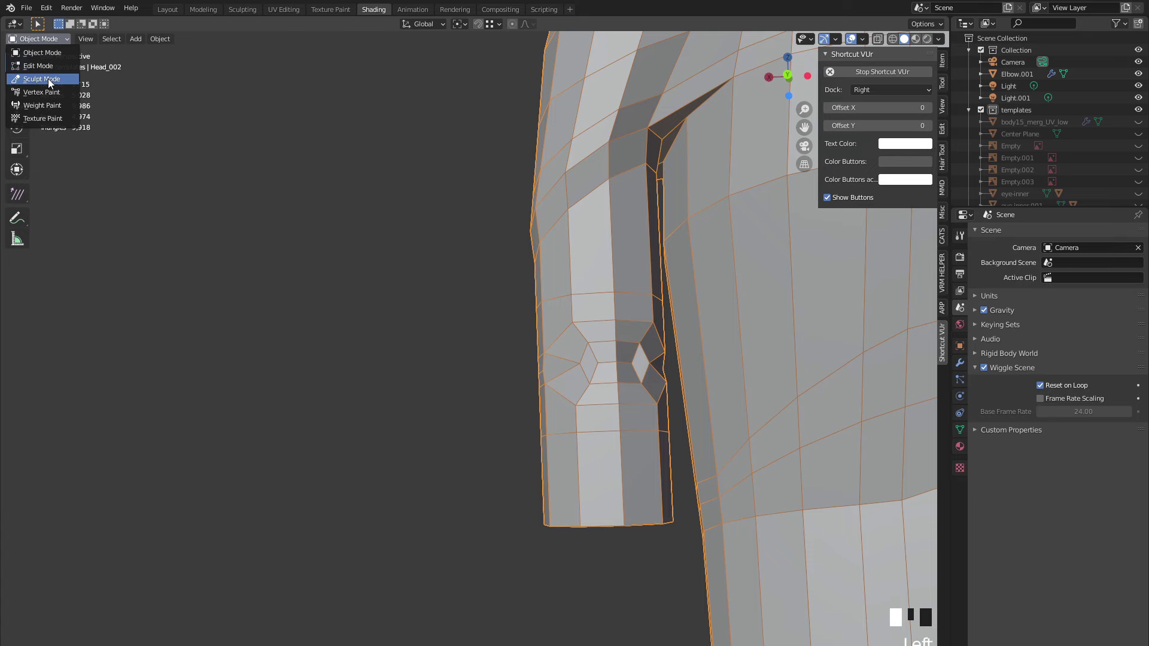
pyautogui.click(42, 78)
pyautogui.scroll(-2, 461, 269)
pyautogui.moveTo(462, 269); pyautogui.dragTo(527, 347, button='middle')
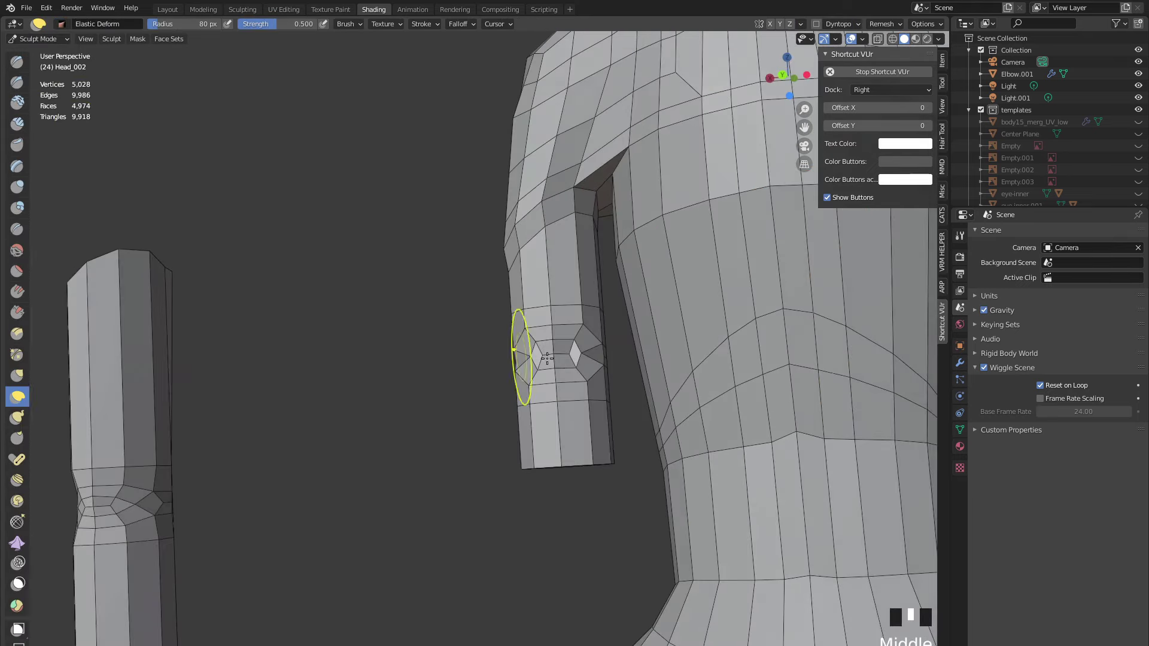
# - Smooth the rebuilt elbow faces on the body's arm with brush strokes from the back and the side
pyautogui.keyDown('shift'); pyautogui.moveTo(527, 347); pyautogui.dragTo(570, 330); pyautogui.keyUp('shift')
pyautogui.press('e')
pyautogui.moveTo(571, 330); pyautogui.dragTo(531, 372, button='middle')
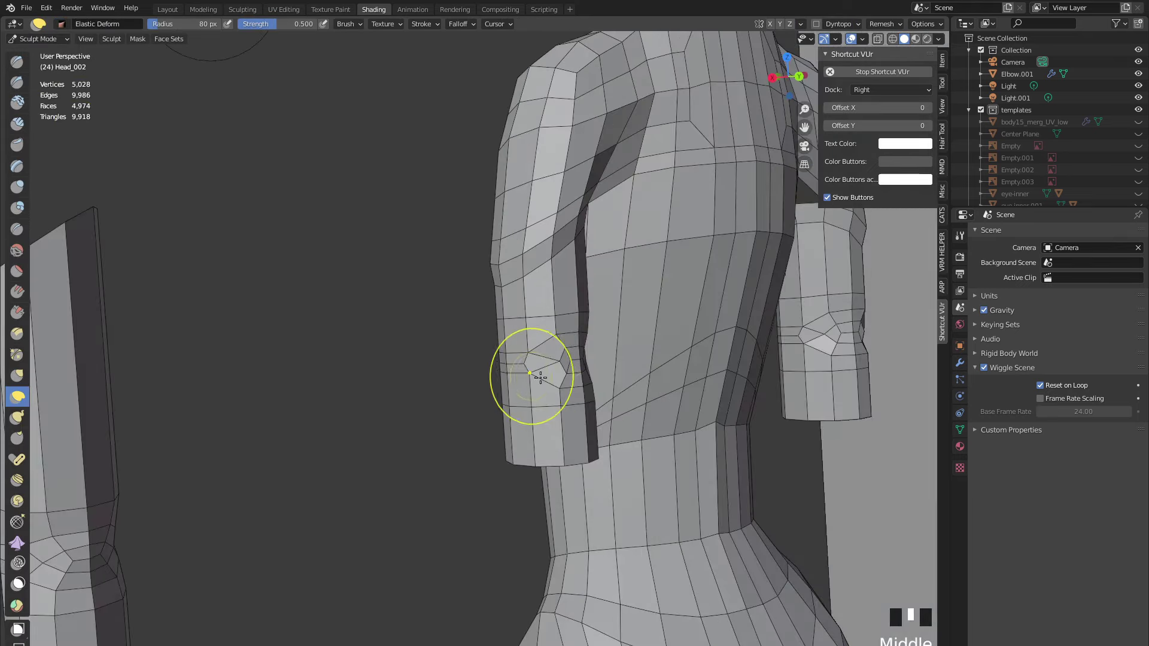
pyautogui.keyDown('shift'); pyautogui.moveTo(531, 372); pyautogui.dragTo(545, 348); pyautogui.keyUp('shift')
pyautogui.moveTo(551, 346); pyautogui.dragTo(585, 333, button='middle')
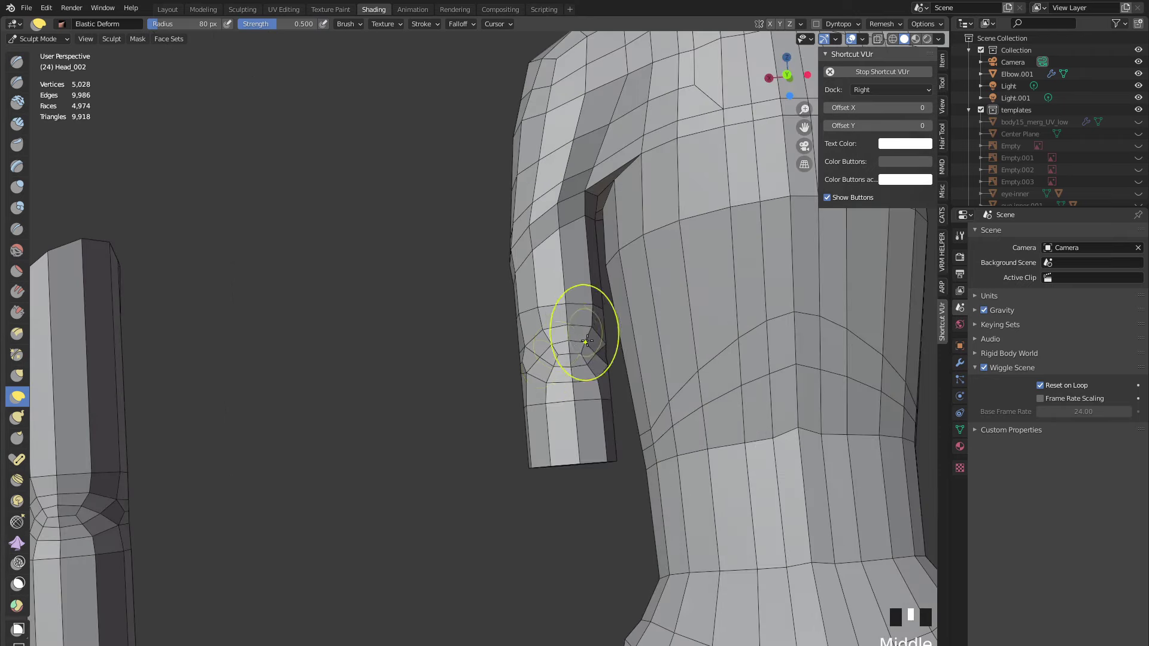
pyautogui.scroll(-2, 460, 332)
pyautogui.scroll(-2, 460, 333)
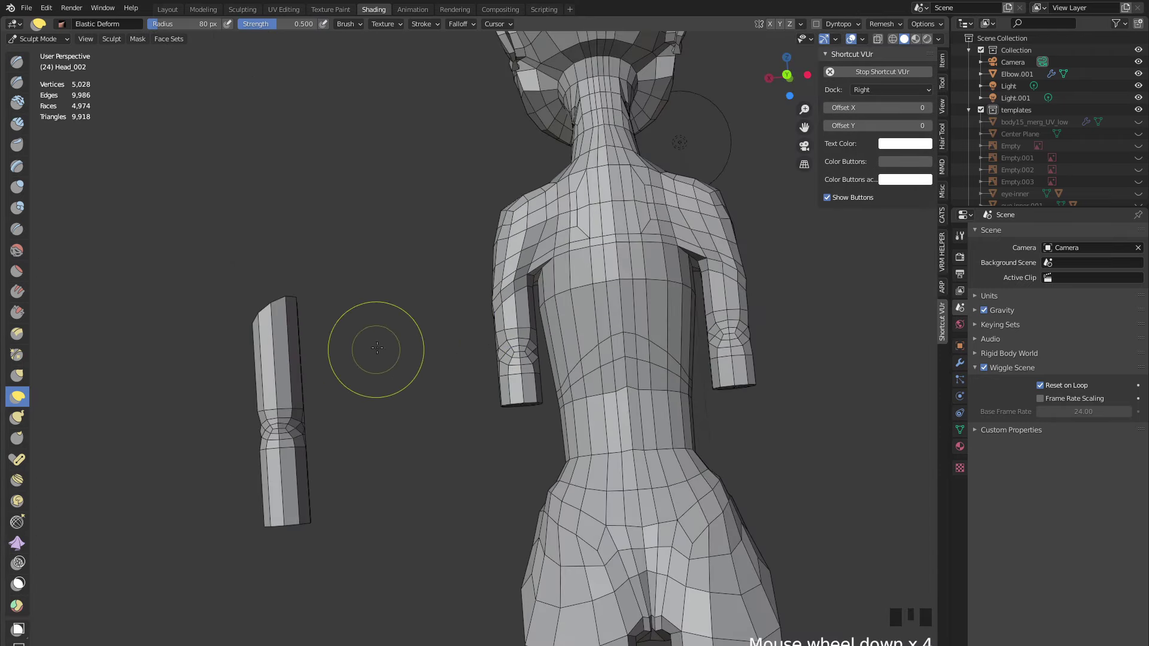
pyautogui.moveTo(378, 347); pyautogui.dragTo(417, 359, button='middle')
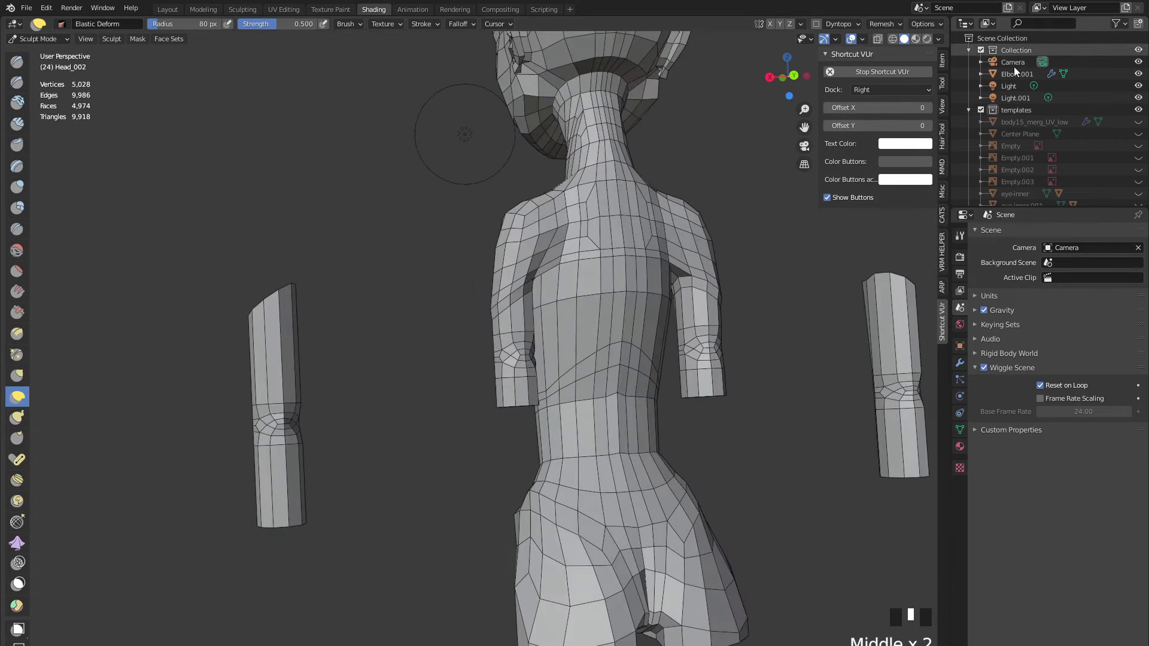
# - Exclude the collection holding the reference elbow piece and switch the body to Edit Mode with face selection
pyautogui.click(981, 50)
pyautogui.moveTo(796, 185)
pyautogui.mouseDown(button='middle')
pyautogui.moveTo(585, 308)
pyautogui.moveTo(339, 341)
pyautogui.moveTo(591, 371)
pyautogui.moveTo(520, 355)
pyautogui.moveTo(484, 364)
pyautogui.mouseUp(button='middle')
pyautogui.press('Tab')
pyautogui.press('Tab')
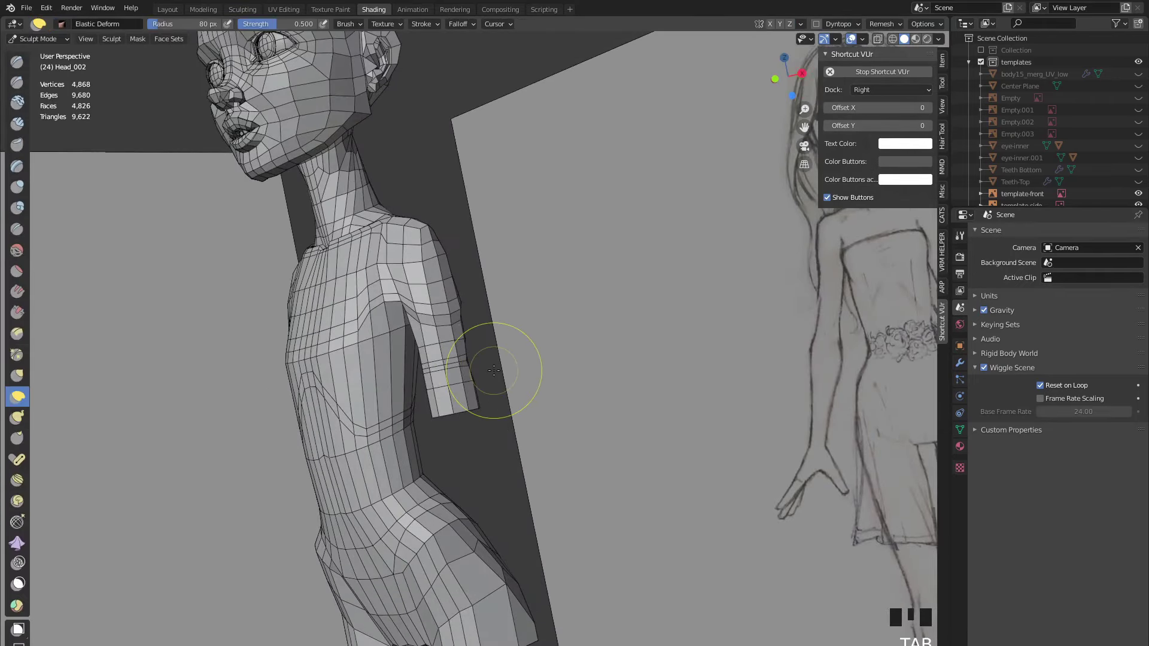
pyautogui.press('Tab')
pyautogui.press('3')
pyautogui.scroll(3, 464, 383)
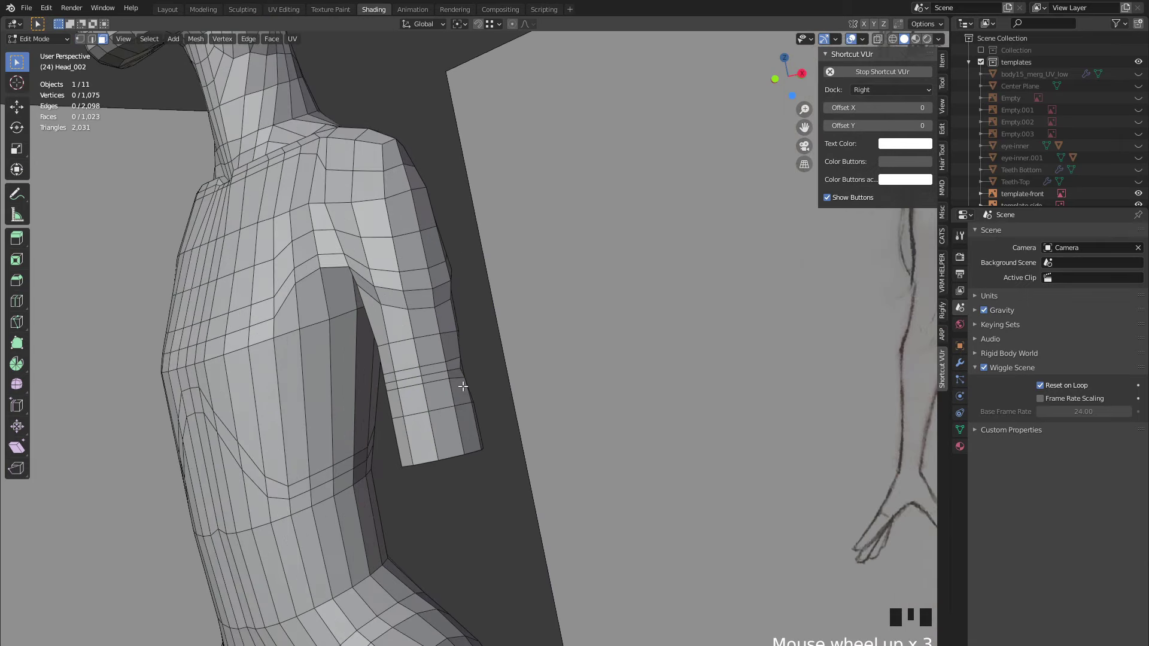
# - Select all faces of the elbow section, including its face loops, the end cap and the small faces at the back of the elbow
pyautogui.keyDown('ctrl'); pyautogui.keyDown('alt'); pyautogui.click(454, 420); pyautogui.keyUp('alt'); pyautogui.keyUp('ctrl')
pyautogui.keyDown('ctrl'); pyautogui.keyDown('alt'); pyautogui.keyDown('shift'); pyautogui.click(449, 392); pyautogui.keyUp('shift'); pyautogui.keyUp('alt'); pyautogui.keyUp('ctrl')
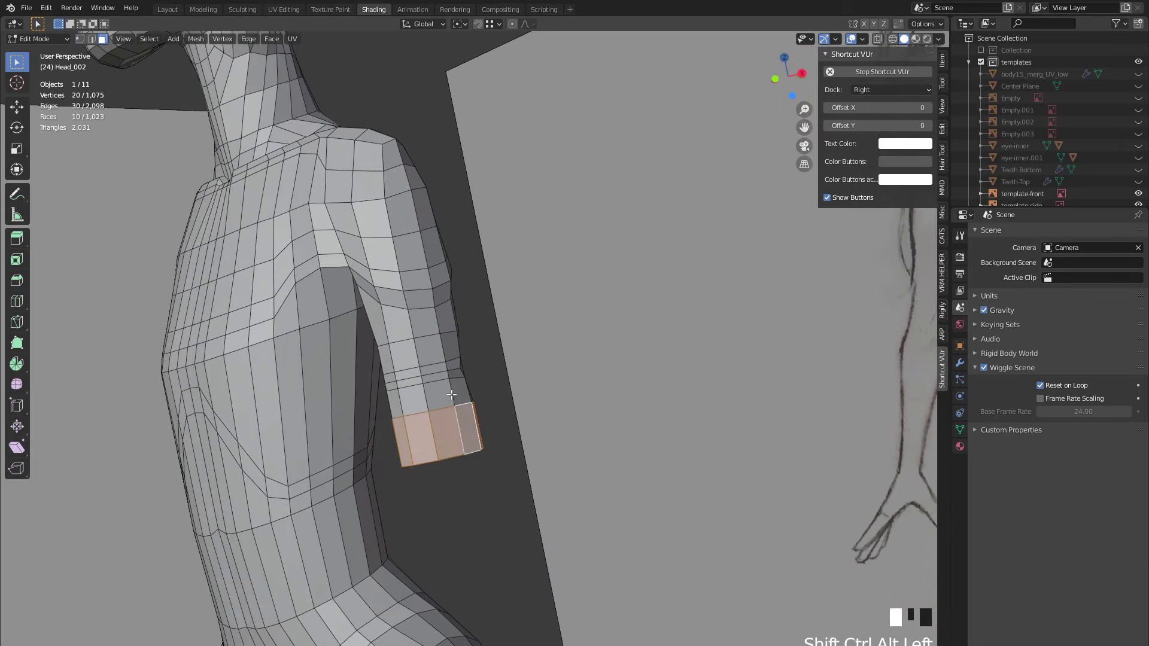
pyautogui.keyDown('ctrl'); pyautogui.keyDown('alt'); pyautogui.keyDown('shift'); pyautogui.click(446, 370); pyautogui.keyUp('shift'); pyautogui.keyUp('alt'); pyautogui.keyUp('ctrl')
pyautogui.keyDown('ctrl'); pyautogui.keyDown('alt'); pyautogui.keyDown('shift'); pyautogui.click(444, 350); pyautogui.keyUp('shift'); pyautogui.keyUp('alt'); pyautogui.keyUp('ctrl')
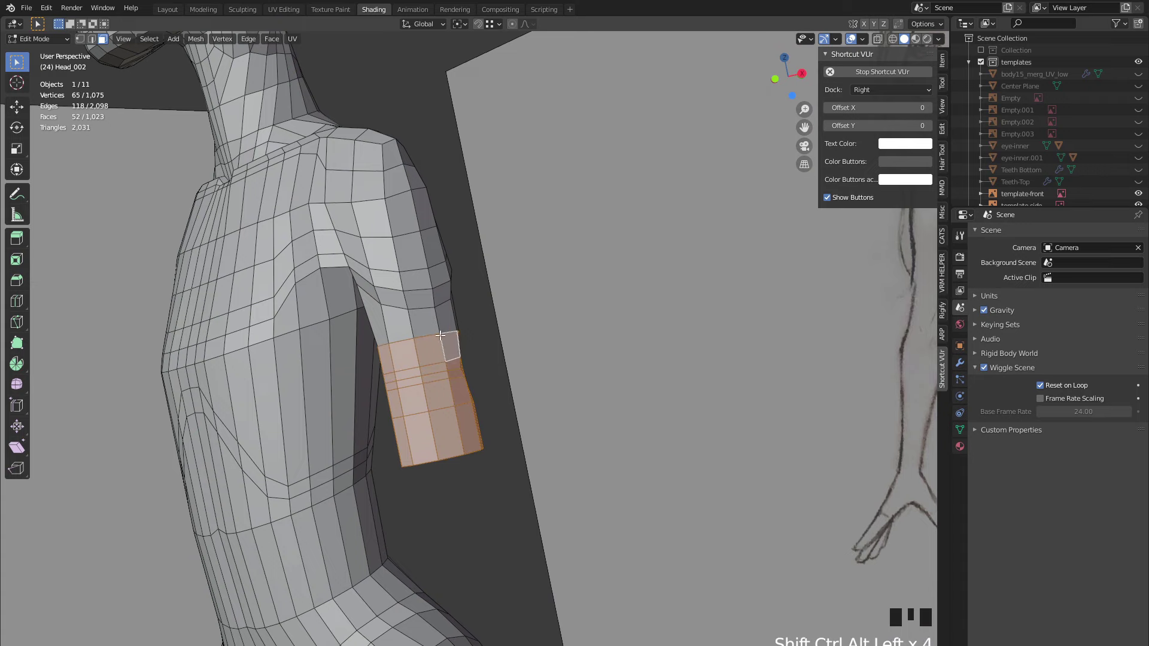
pyautogui.keyDown('ctrl'); pyautogui.keyDown('alt'); pyautogui.keyDown('shift'); pyautogui.click(437, 324); pyautogui.keyUp('shift'); pyautogui.keyUp('alt'); pyautogui.keyUp('ctrl')
pyautogui.moveTo(437, 323); pyautogui.dragTo(465, 288, button='middle')
pyautogui.keyDown('shift'); pyautogui.click(511, 343); pyautogui.keyUp('shift')
pyautogui.moveTo(511, 343); pyautogui.dragTo(496, 411, button='middle')
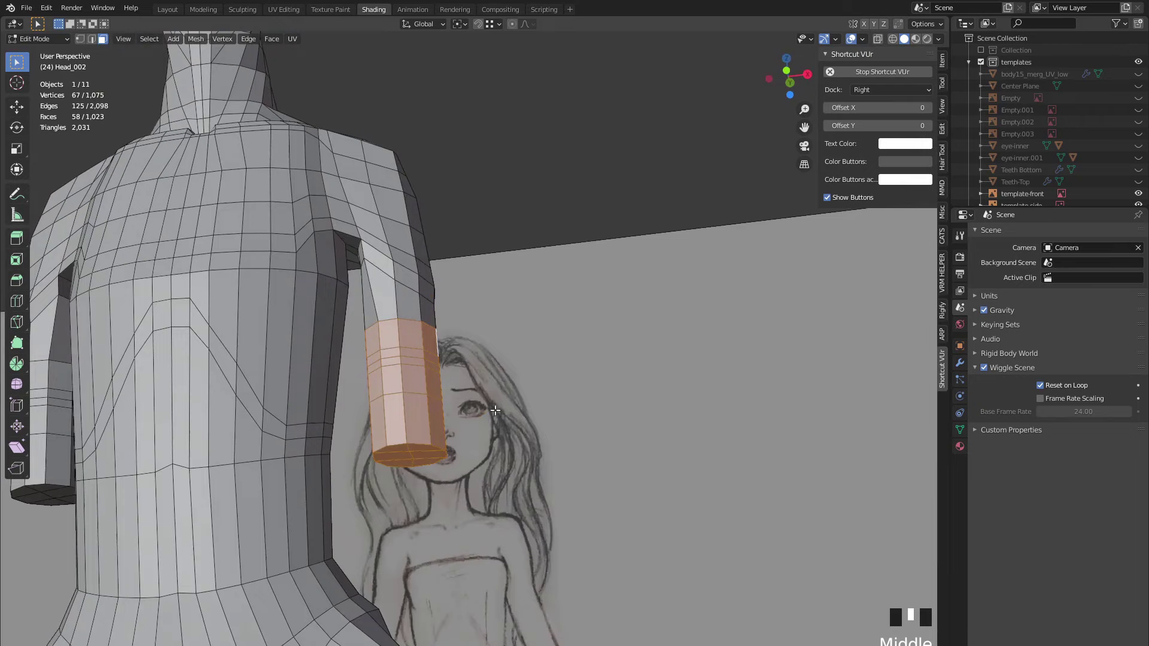
pyautogui.click(789, 83)
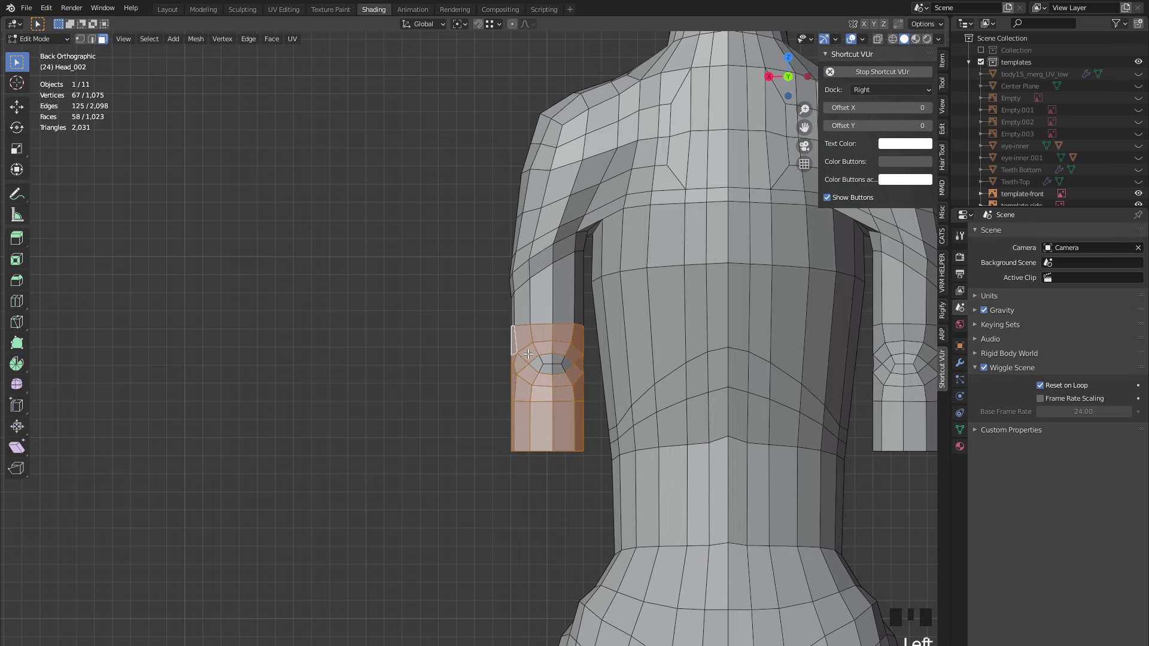
pyautogui.keyDown('shift'); pyautogui.moveTo(528, 354); pyautogui.dragTo(577, 386); pyautogui.keyUp('shift')
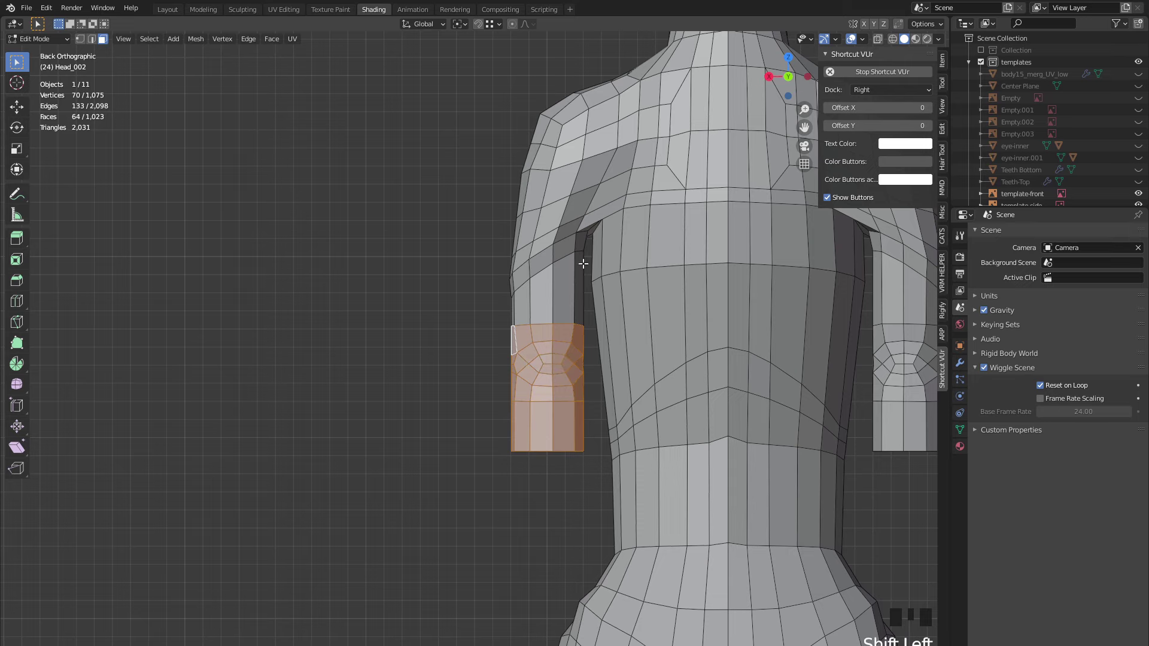
# - In front view, rotate the elbow section outward around a 3D Cursor placed at its upper outer corner to follow the sketched arm
pyautogui.click(788, 77)
pyautogui.scroll(-1, 597, 294)
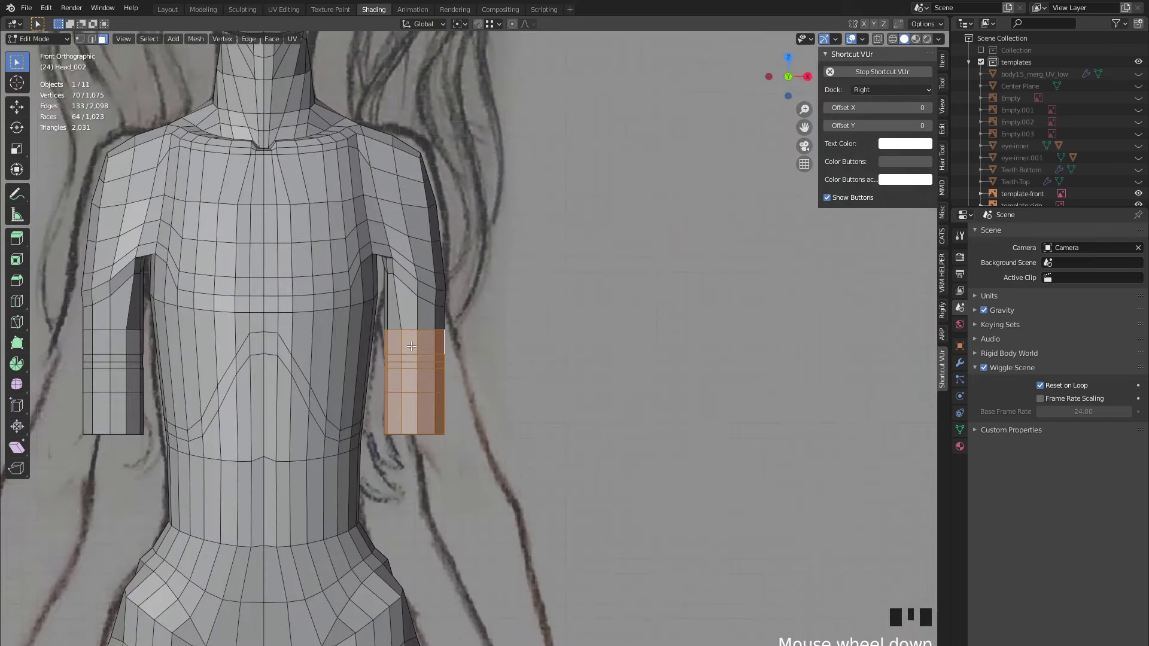
pyautogui.keyDown('shift'); pyautogui.rightClick(441, 331); pyautogui.keyUp('shift')
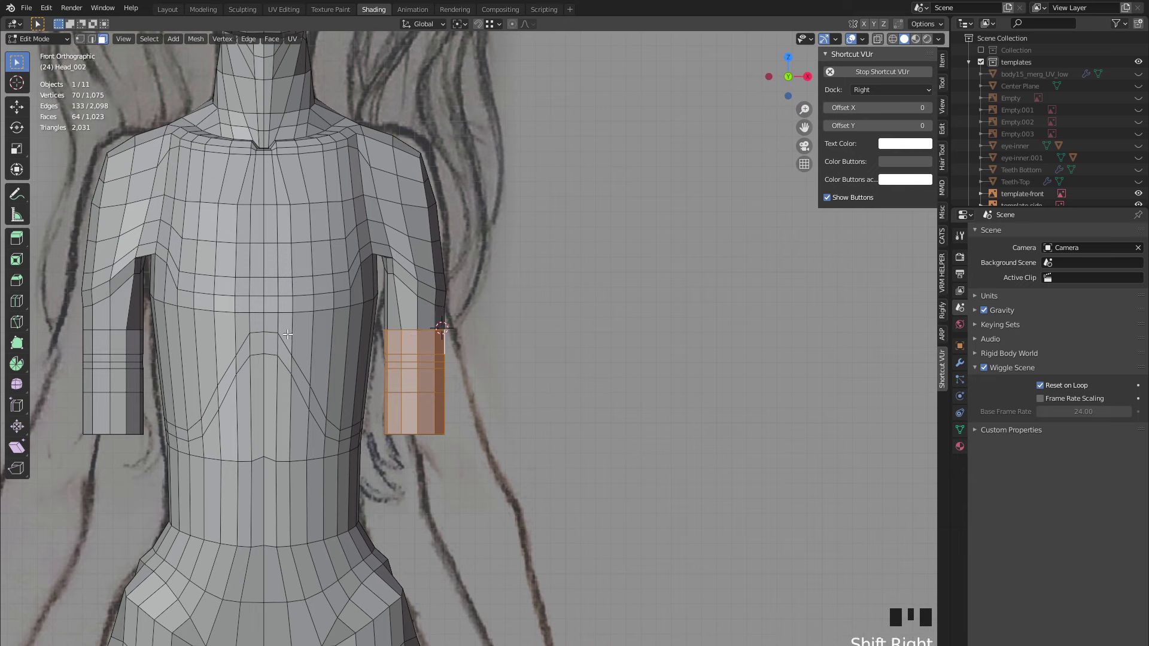
pyautogui.click(458, 25)
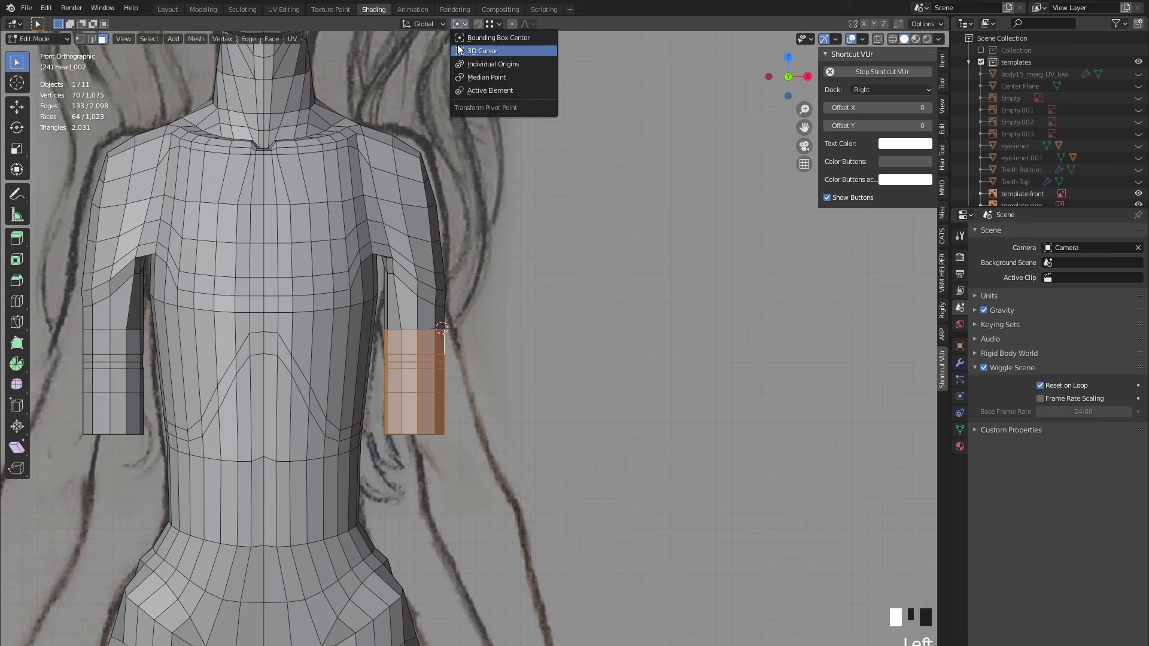
pyautogui.click(450, 52)
pyautogui.press('r')
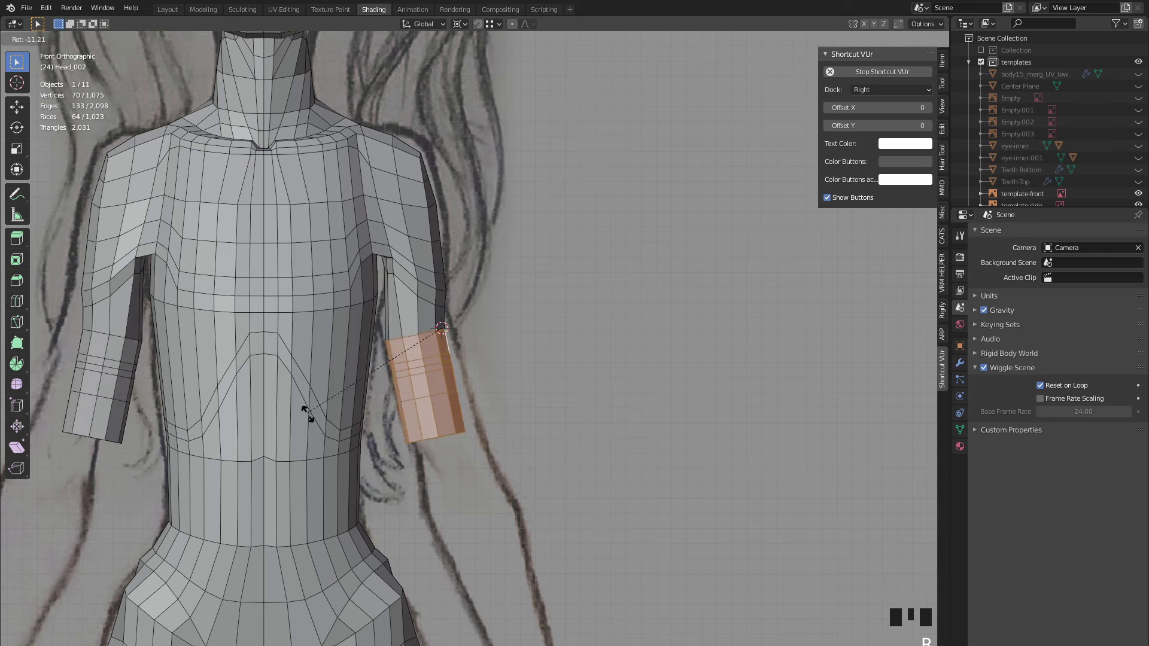
pyautogui.click(317, 425)
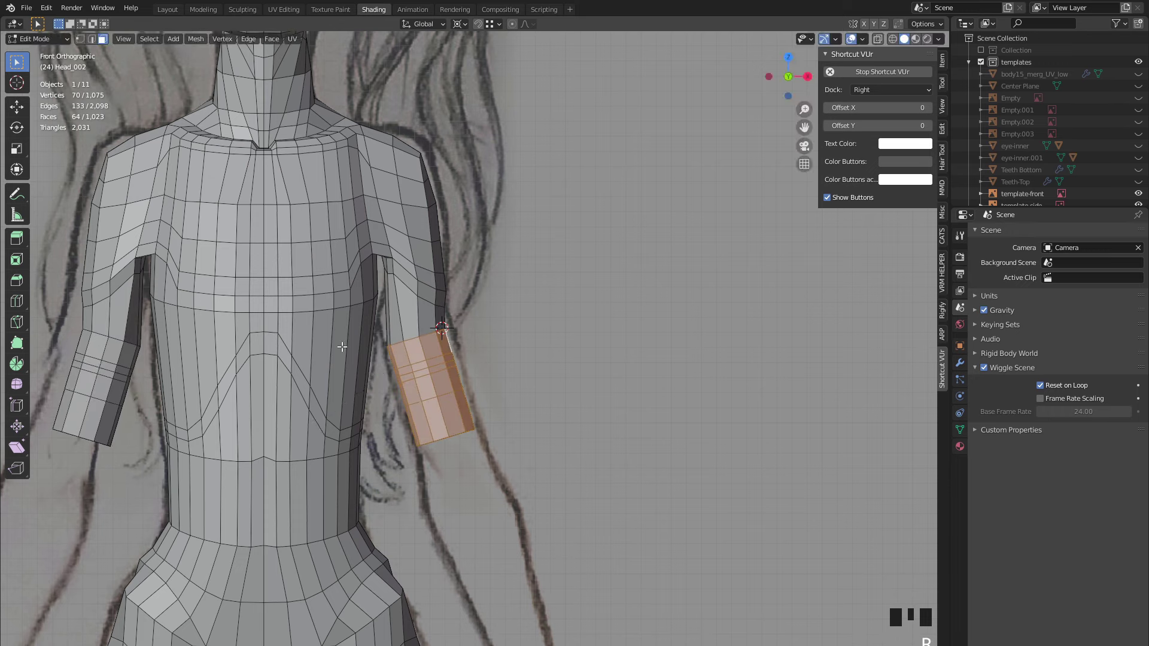
# - Scale the elbow section up by about 1.08 and nudge it into line with the sketched arm
pyautogui.press('s')
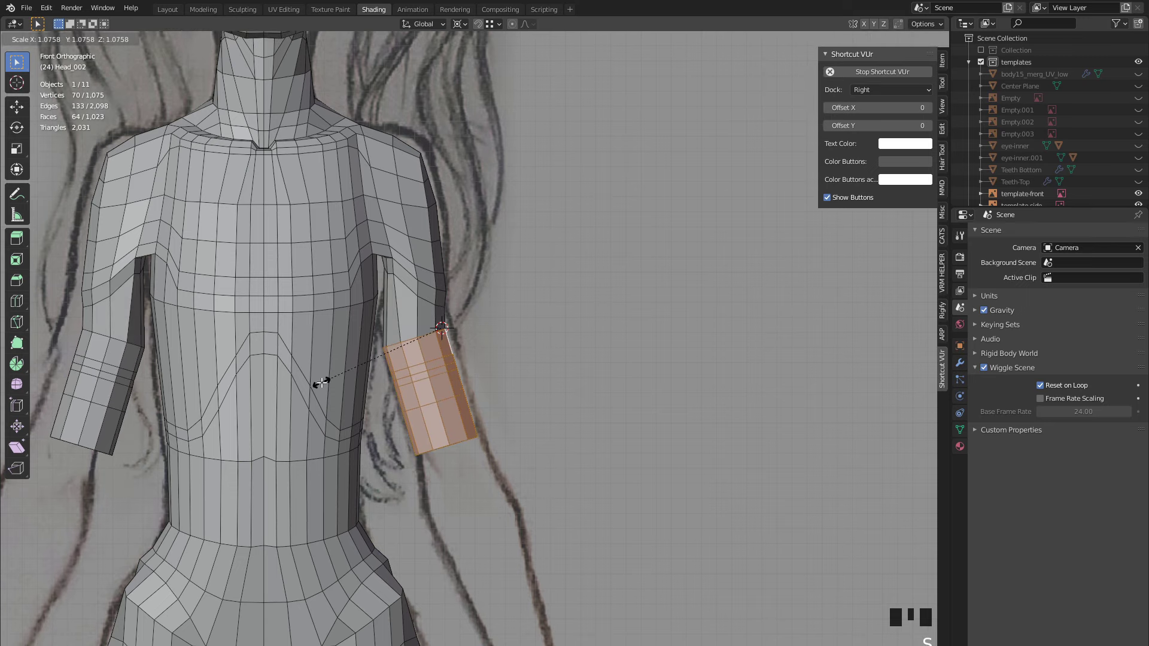
pyautogui.click(322, 383)
pyautogui.press('g')
pyautogui.click(330, 384)
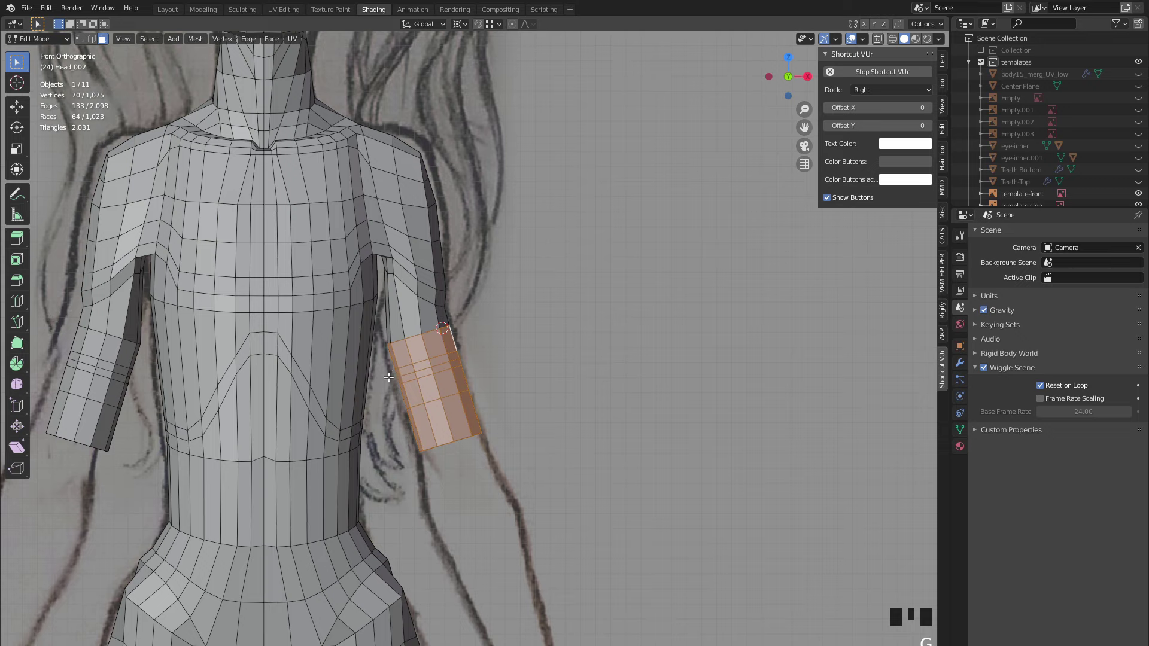
# - Move the elbow section down along the sketched arm to the elbow position, lengthening the upper arm
pyautogui.press('g')
pyautogui.click(546, 377)
pyautogui.moveTo(546, 377)
pyautogui.mouseDown(button='middle')
pyautogui.moveTo(441, 326)
pyautogui.moveTo(483, 372)
pyautogui.moveTo(606, 358)
pyautogui.mouseUp(button='middle')
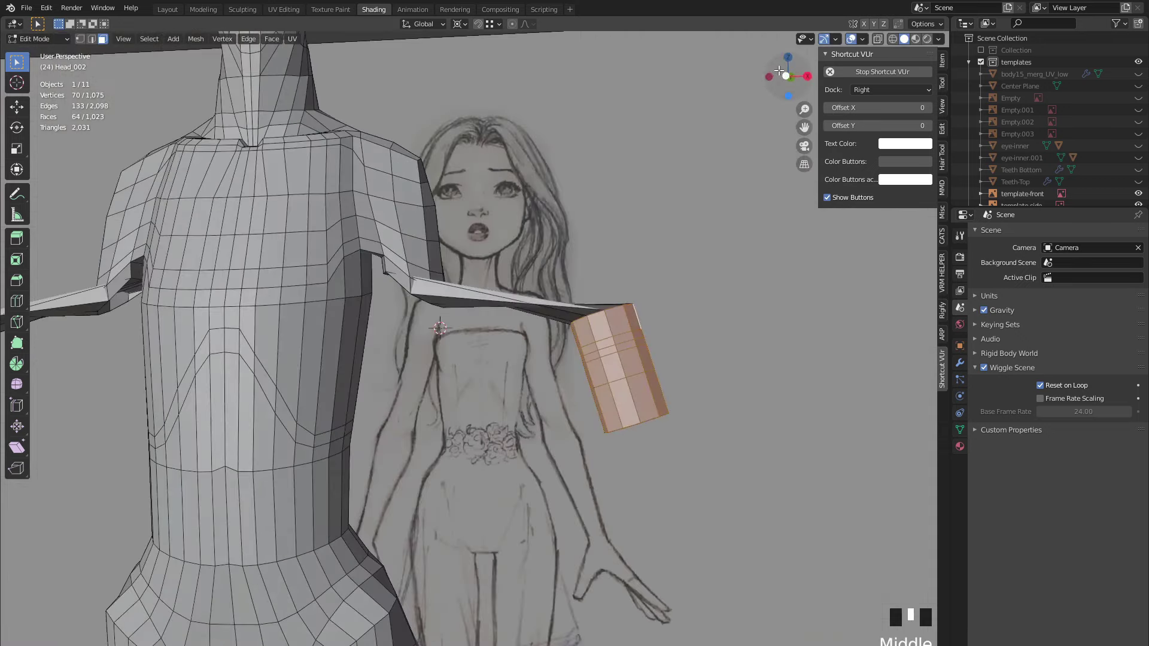
pyautogui.click(786, 76)
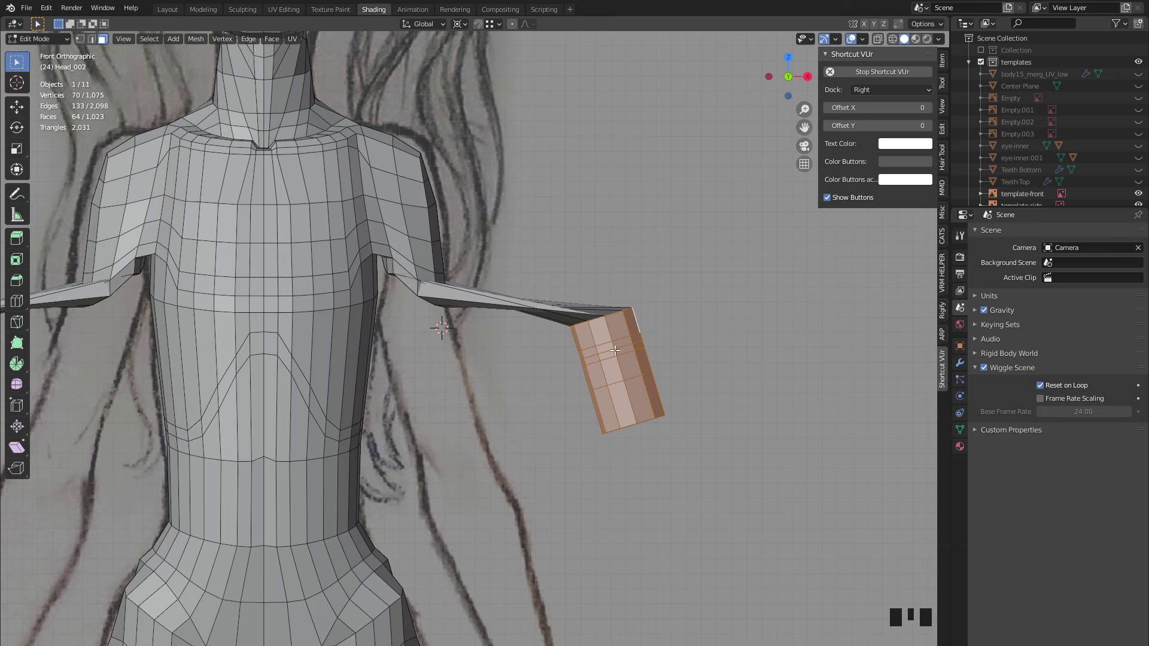
pyautogui.press('g')
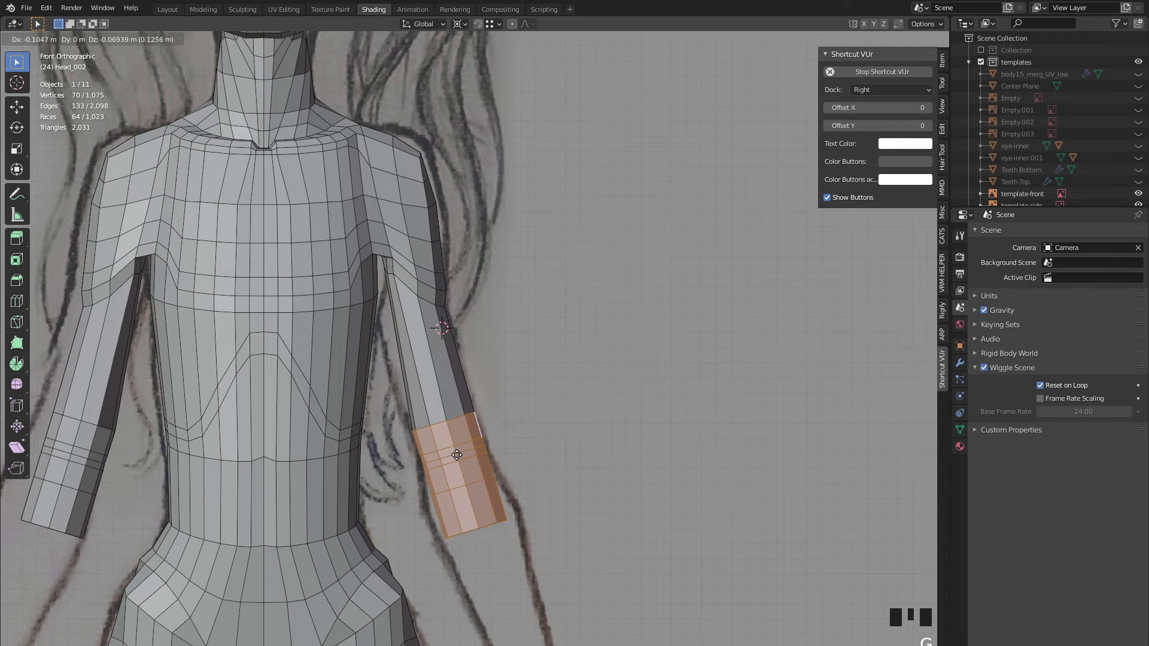
pyautogui.click(456, 455)
# - Turn on X-ray in front view and select only the cap faces at the arm's lower end
pyautogui.scroll(-3, 456, 456)
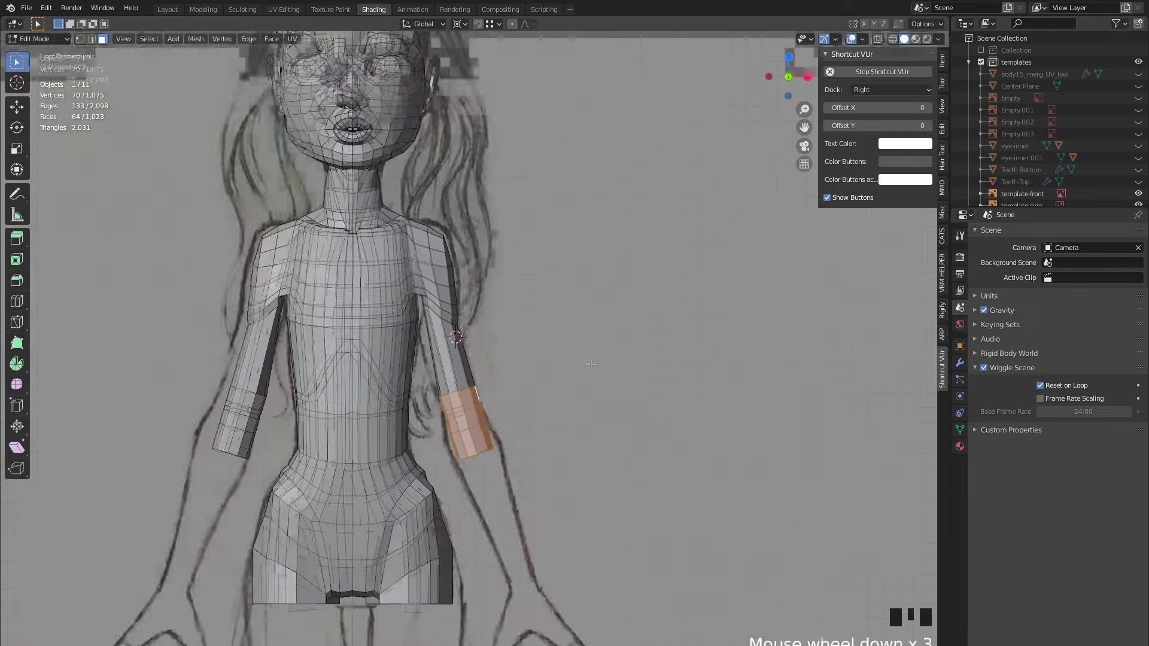
pyautogui.moveTo(457, 456)
pyautogui.mouseDown(button='middle')
pyautogui.moveTo(306, 373)
pyautogui.moveTo(526, 397)
pyautogui.moveTo(571, 348)
pyautogui.mouseUp(button='middle')
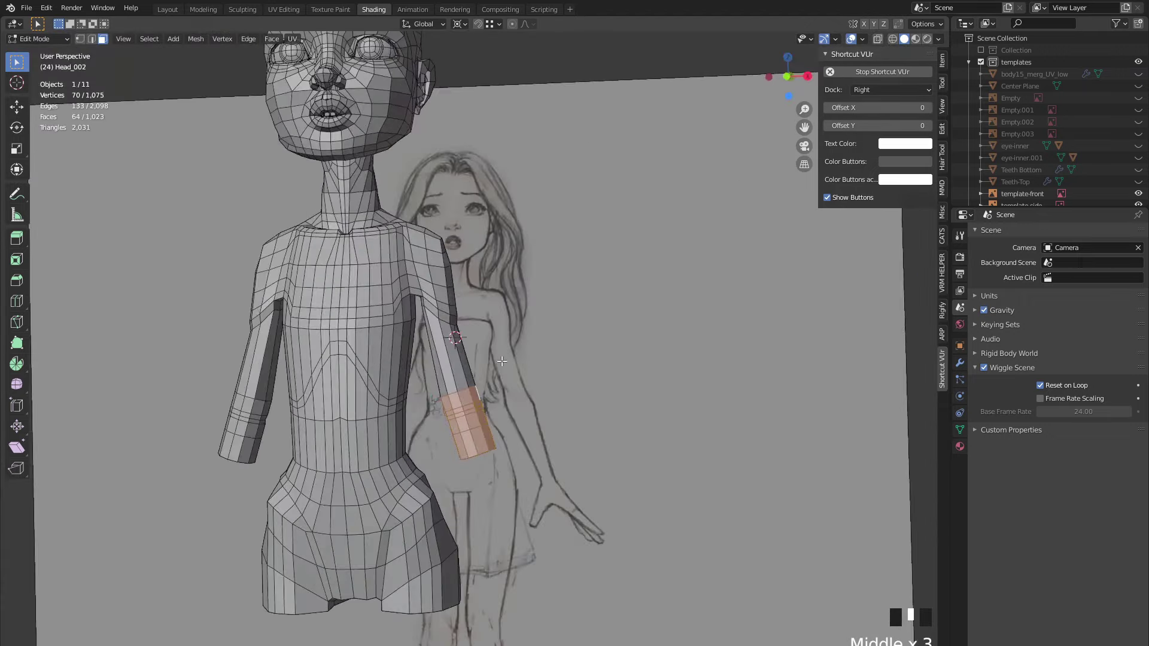
pyautogui.moveTo(502, 360)
pyautogui.mouseDown(button='middle')
pyautogui.moveTo(514, 369)
pyautogui.moveTo(628, 328)
pyautogui.mouseUp(button='middle')
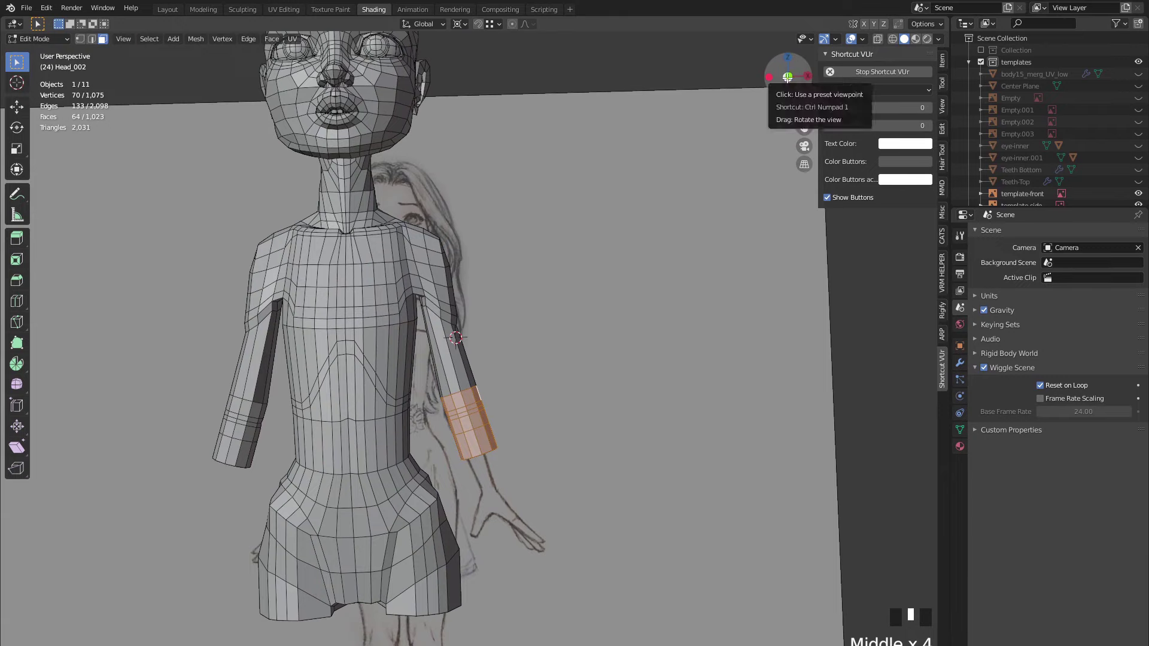
pyautogui.click(787, 77)
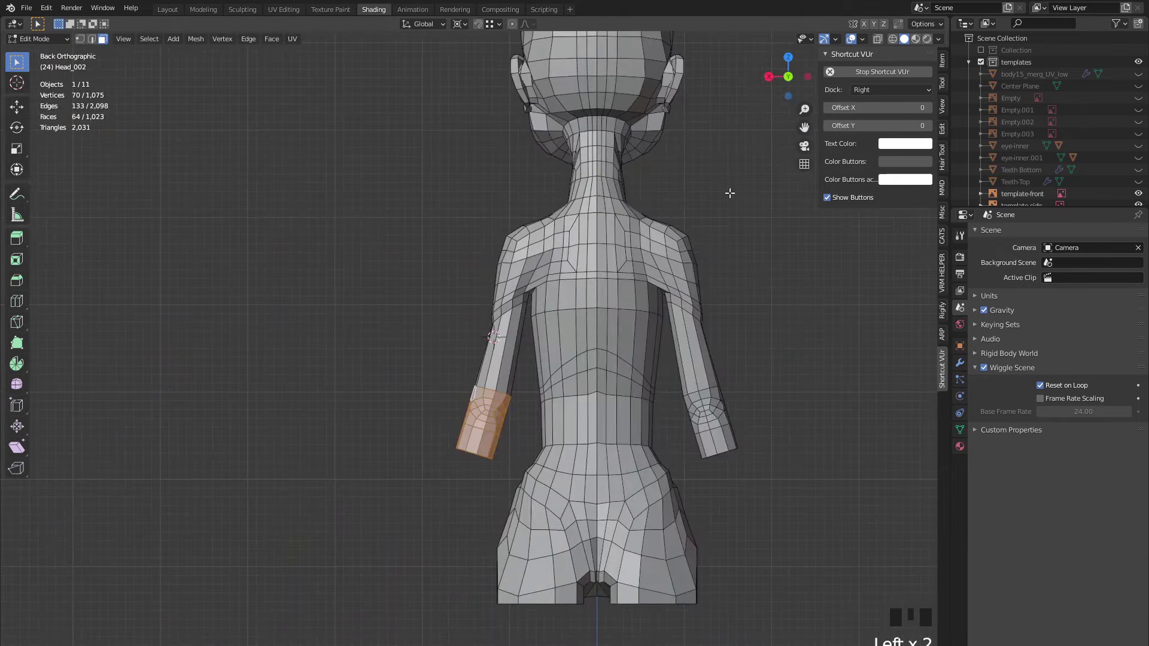
pyautogui.click(789, 75)
pyautogui.scroll(3, 539, 460)
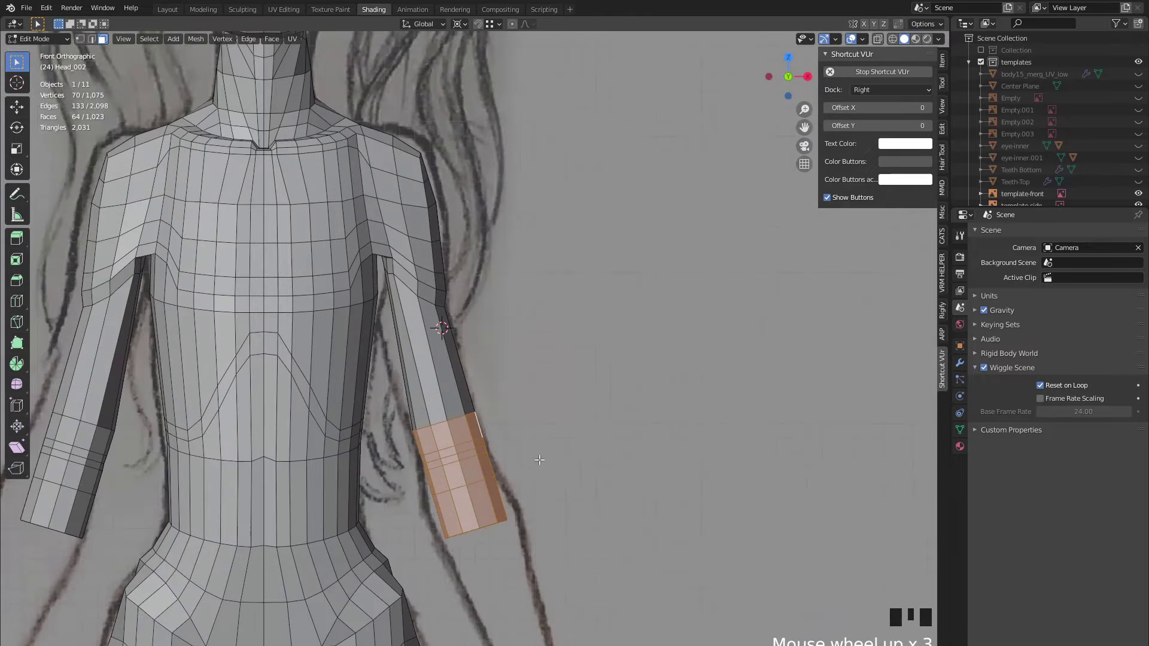
pyautogui.keyDown('shift'); pyautogui.moveTo(481, 581); pyautogui.dragTo(413, 453, button='middle'); pyautogui.keyUp('shift')
pyautogui.hotkey('alt', 'z')
pyautogui.moveTo(392, 419); pyautogui.dragTo(489, 405)
pyautogui.keyDown('ctrl'); pyautogui.moveTo(383, 379); pyautogui.dragTo(367, 394); pyautogui.keyUp('ctrl')
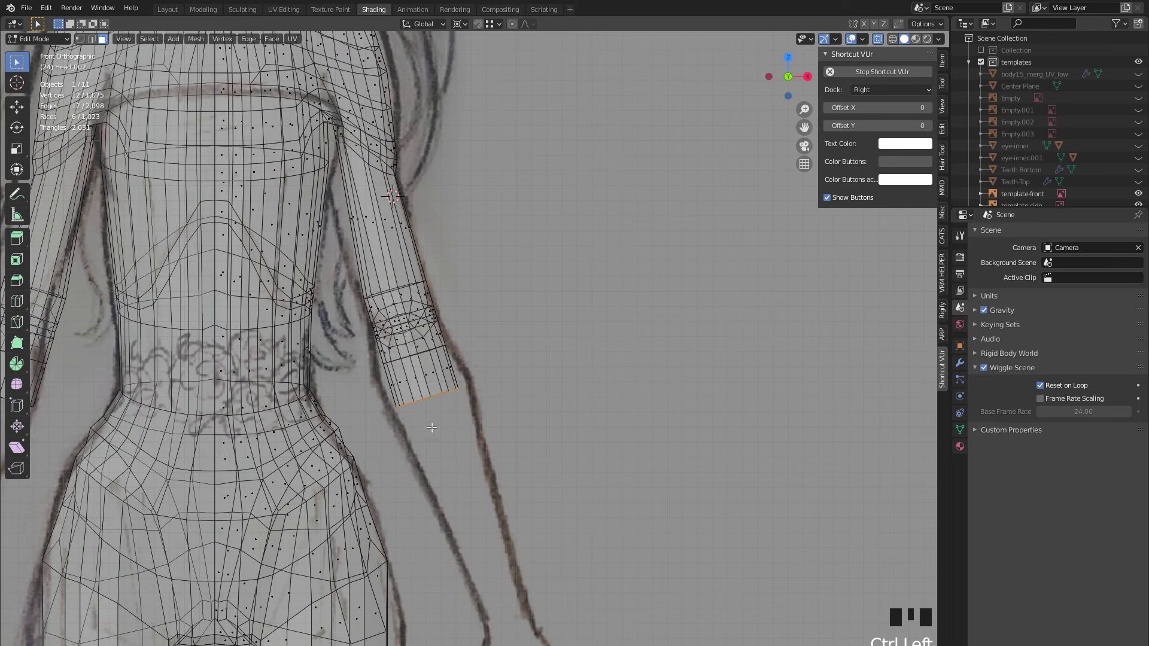
# - Set the pivot point to Bounding Box Center and scale the arm's end cap up by about 1.25
pyautogui.press('s')
pyautogui.click(460, 24)
pyautogui.click(457, 40)
pyautogui.press('s')
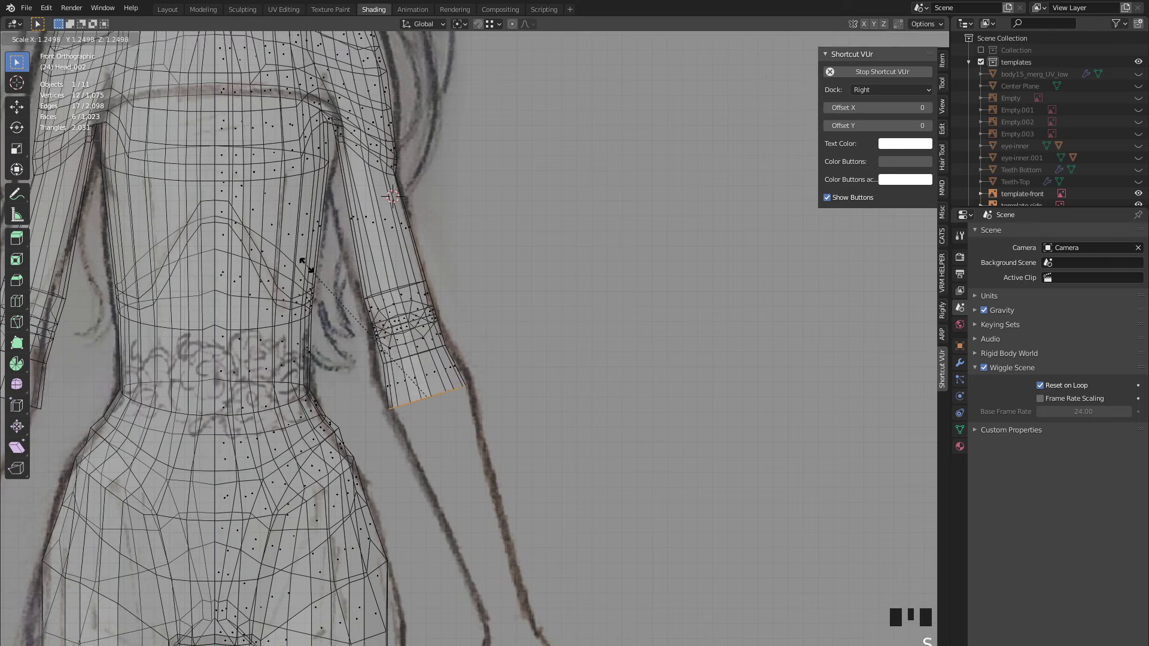
pyautogui.click(301, 252)
# - Extrude the end cap about 0.04 m down the forearm and scale it down to fit the sketch outline
pyautogui.press('e')
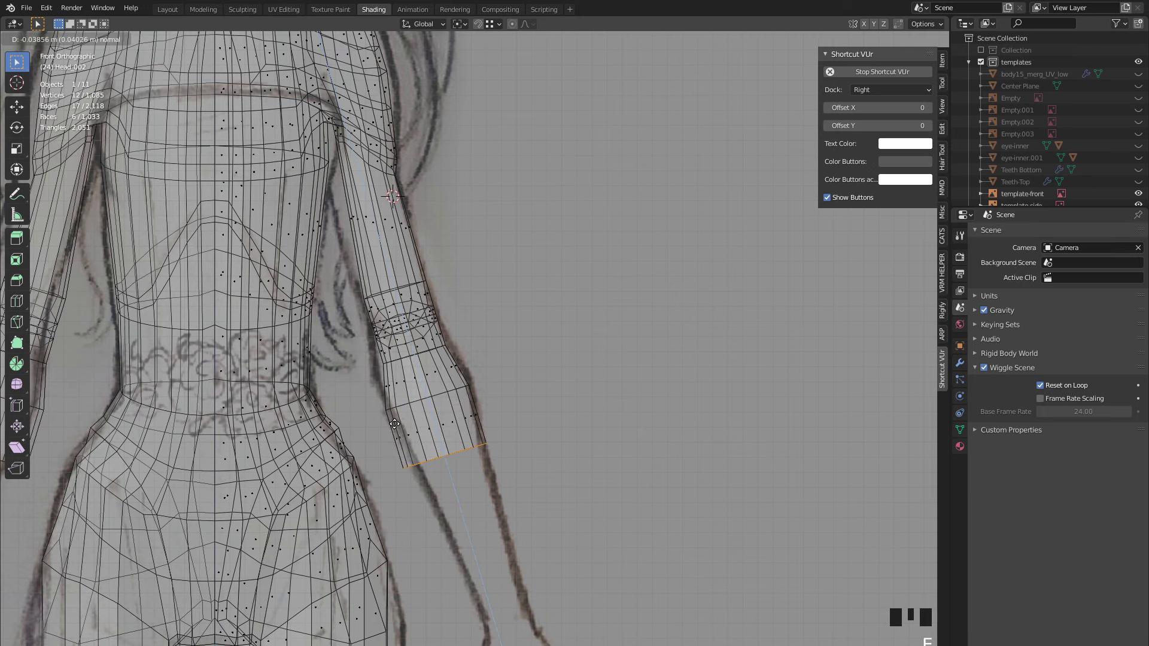
pyautogui.click(395, 425)
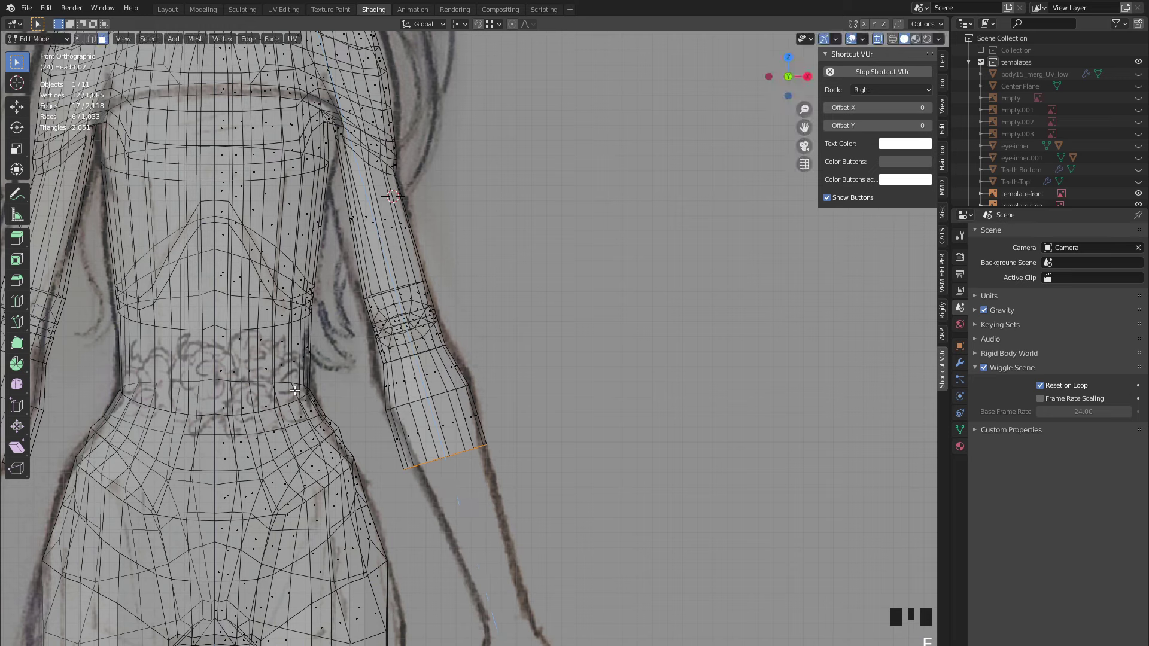
pyautogui.press('s')
pyautogui.click(303, 397)
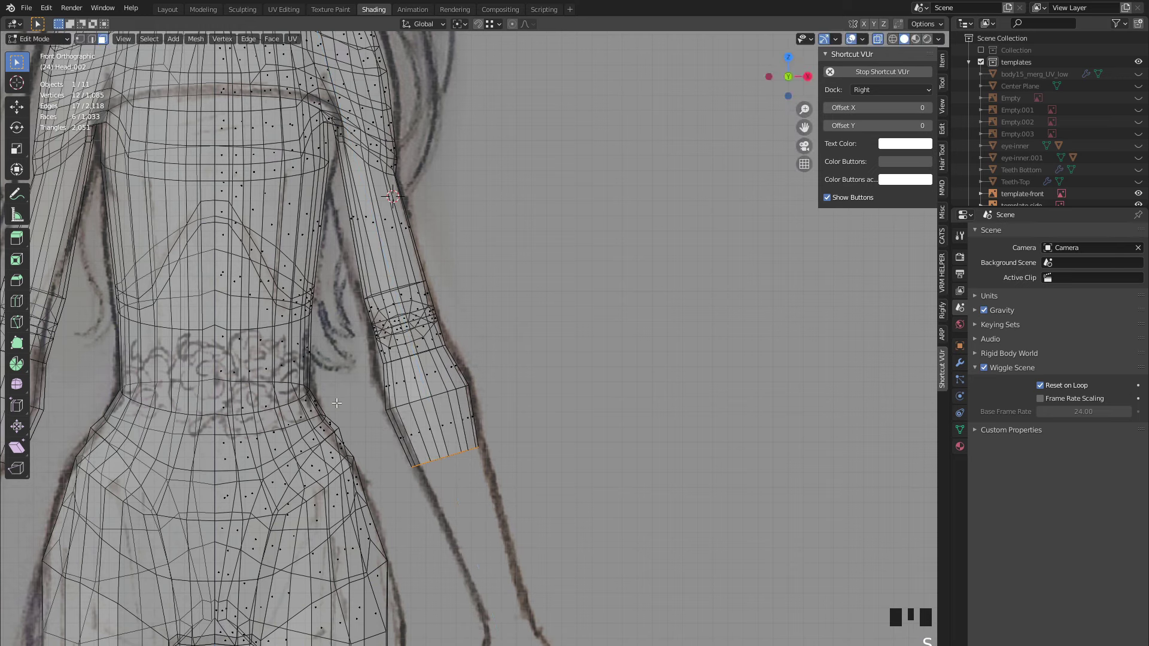
# - Extrude the forearm to the sketched wrist, then scale the end cap down and align it with the wrist outline
pyautogui.press('e')
pyautogui.click(370, 510)
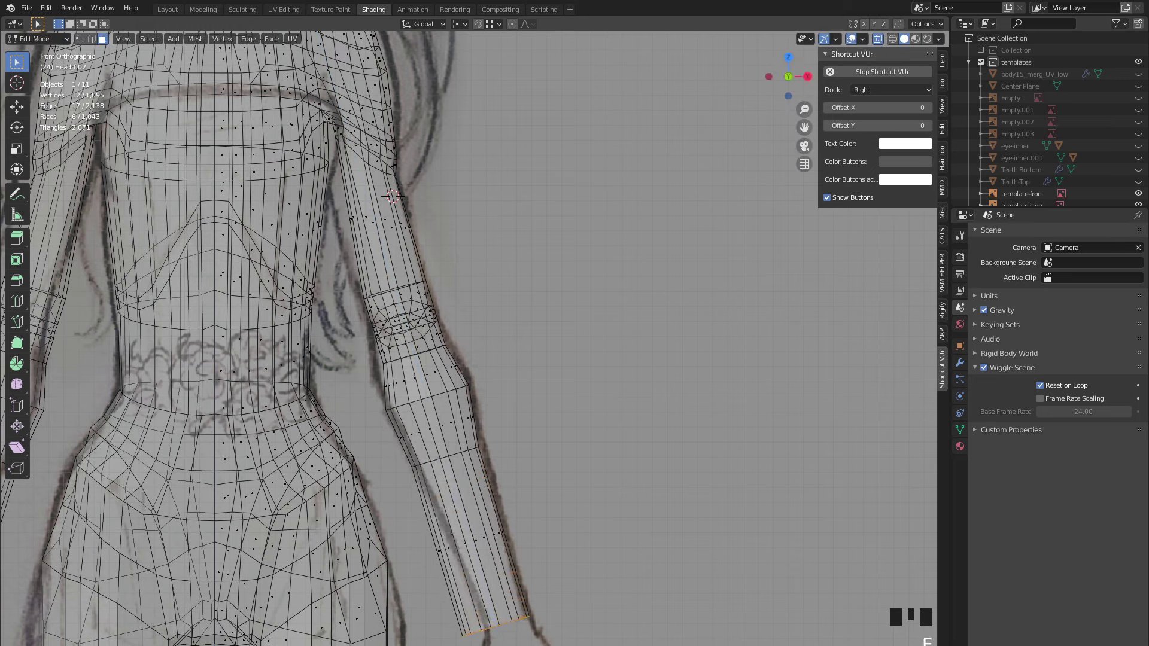
pyautogui.press('s')
pyautogui.click(395, 567)
pyautogui.press('g')
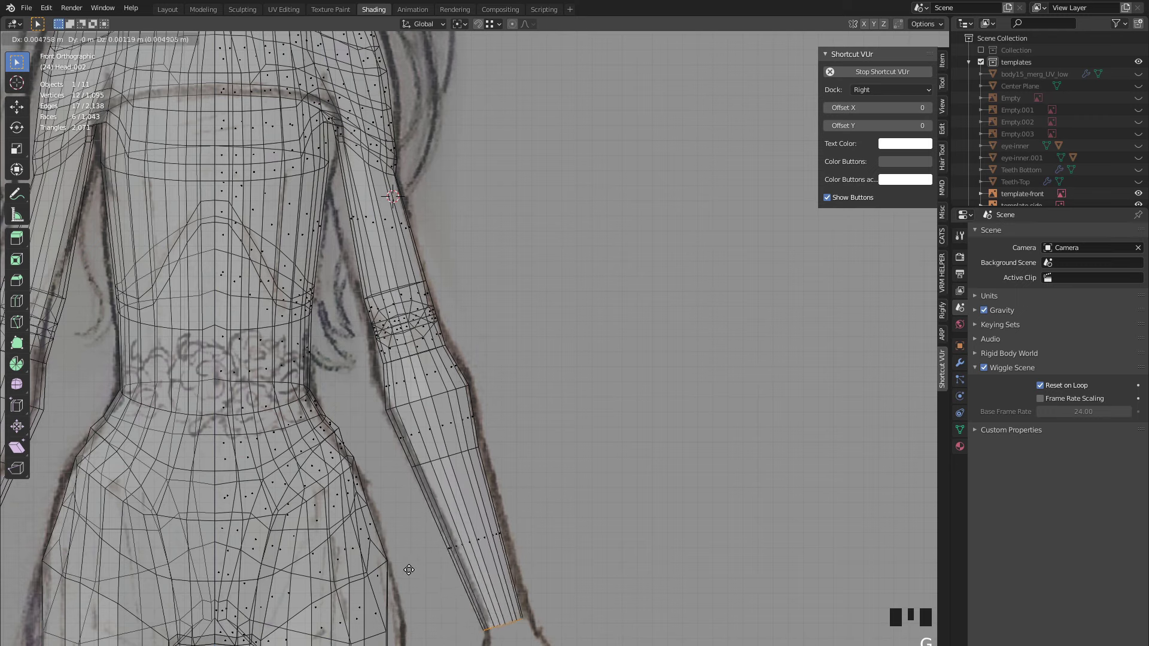
pyautogui.click(411, 541)
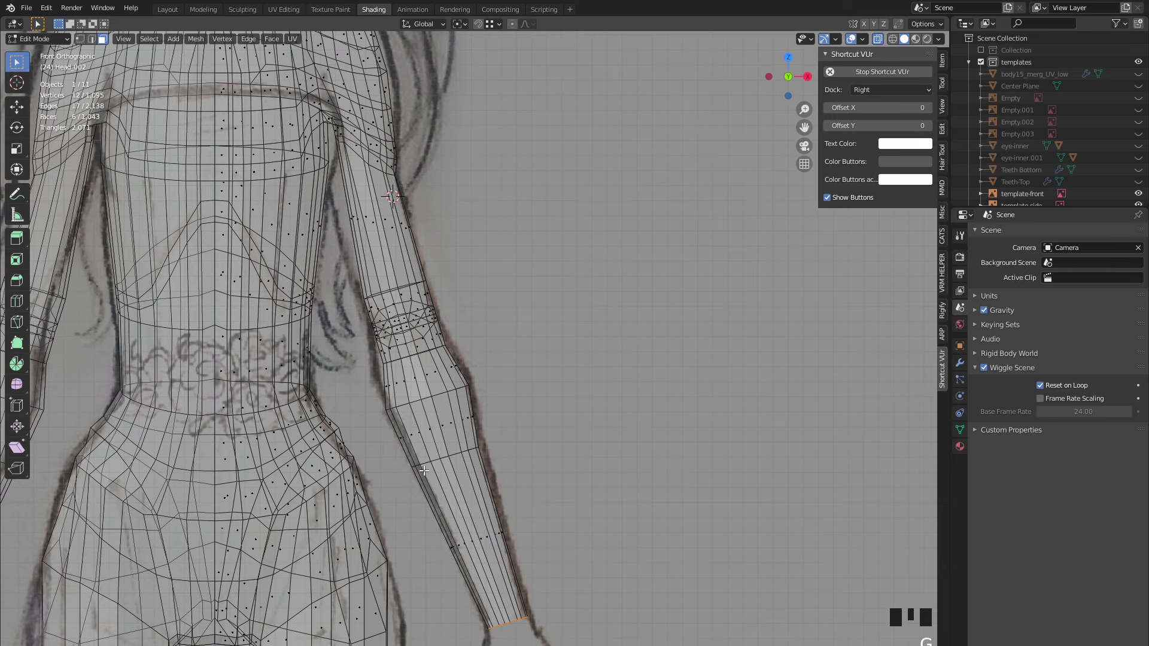
# - Move the edge loop in the middle of the forearm to match the sketch and turn off X-ray
pyautogui.press('2')
pyautogui.keyDown('alt'); pyautogui.click(419, 471); pyautogui.keyUp('alt')
pyautogui.press('g')
pyautogui.click(422, 467)
pyautogui.hotkey('alt', 'z')
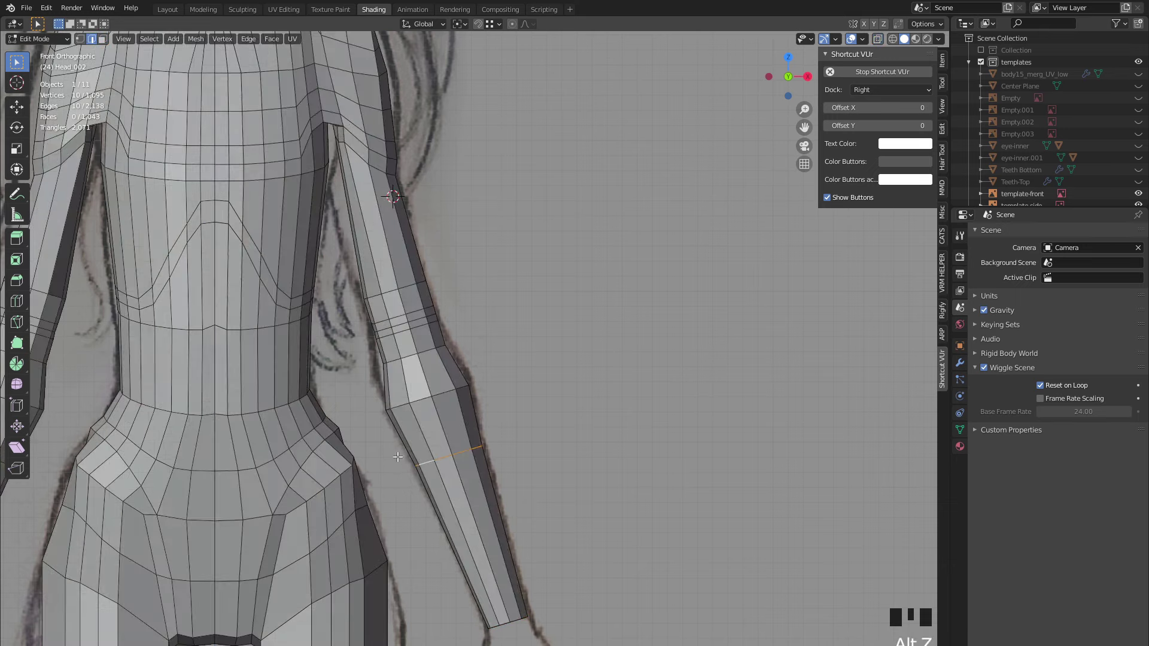
# - Turn on X-ray and scale the edge loop just below the elbow up by about 1.16 to match the sketched outline
pyautogui.scroll(-2, 398, 456)
pyautogui.scroll(2, 402, 431)
pyautogui.hotkey('alt', 'z')
pyautogui.scroll(1, 396, 381)
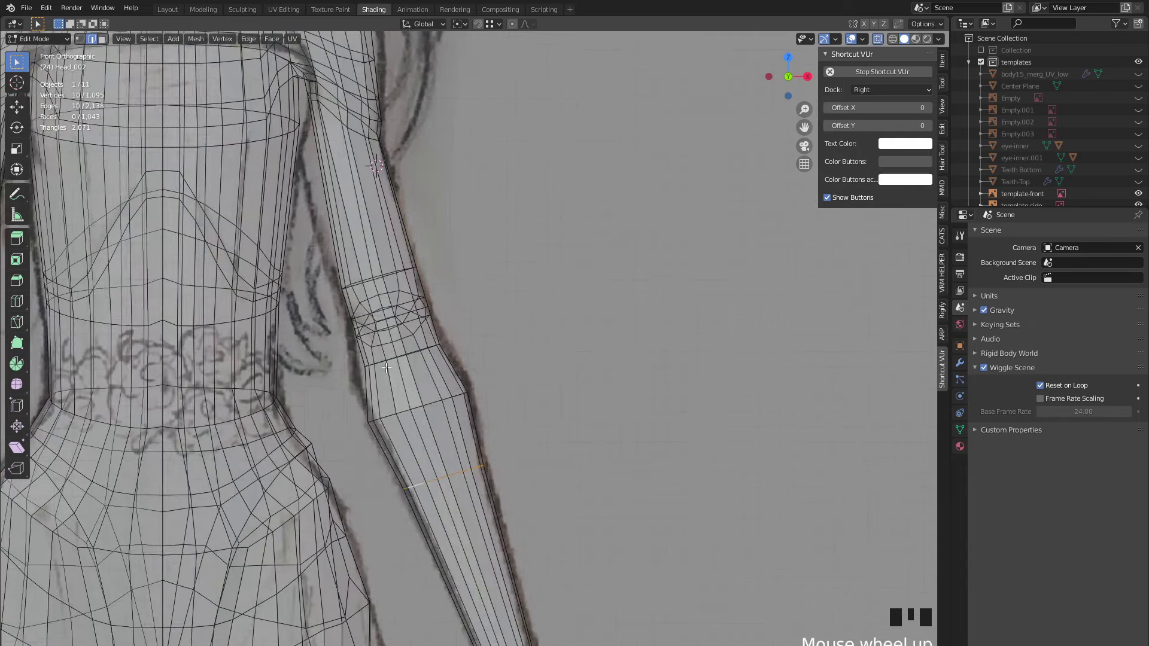
pyautogui.scroll(1, 344, 364)
pyautogui.press('s')
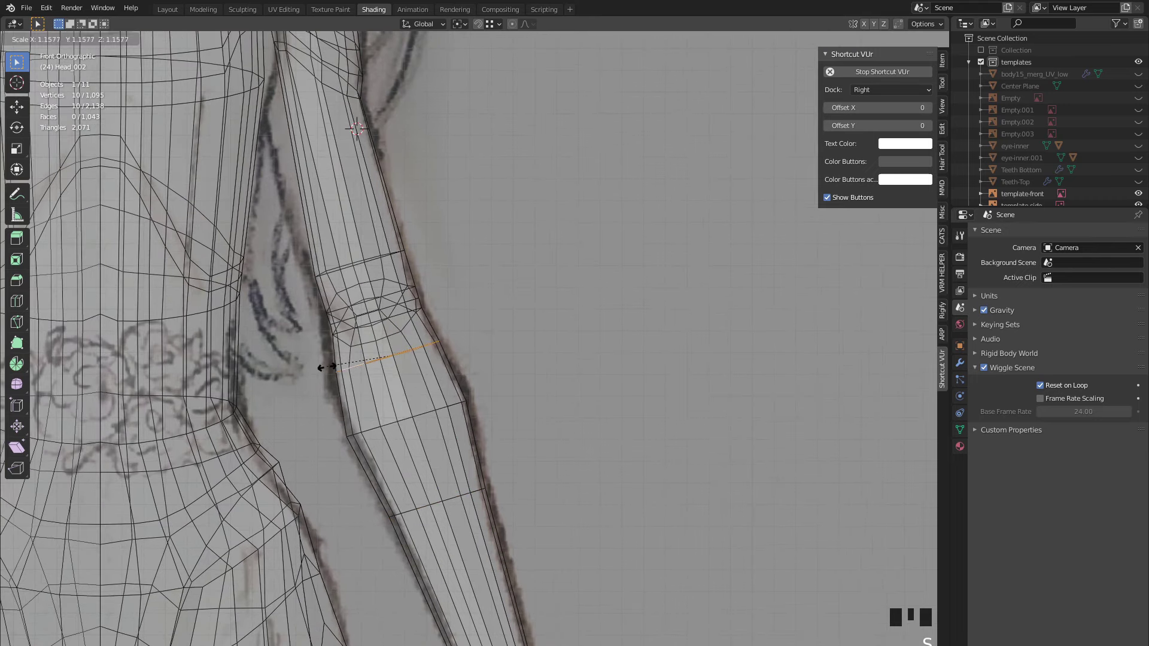
pyautogui.click(321, 371)
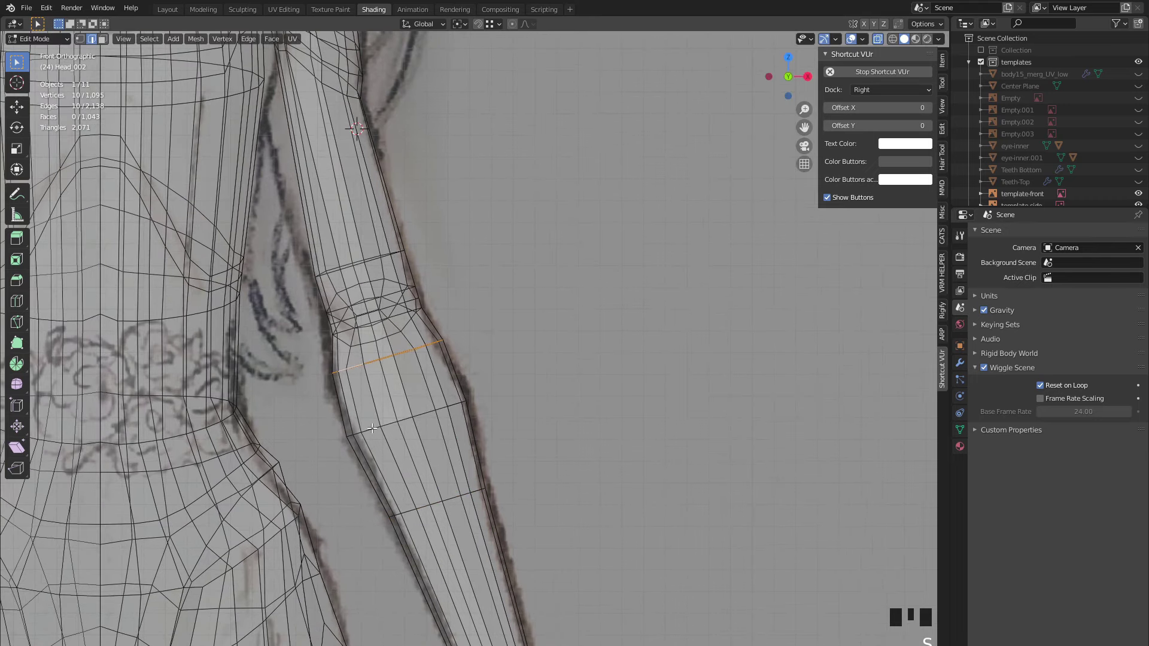
# - Scale up the next forearm loop and the loop just above the elbow to fit the sketched arm outline
pyautogui.keyDown('alt'); pyautogui.click(372, 428); pyautogui.keyUp('alt')
pyautogui.press('s')
pyautogui.click(305, 405)
pyautogui.keyDown('shift'); pyautogui.moveTo(340, 318); pyautogui.dragTo(368, 442, button='middle'); pyautogui.keyUp('shift')
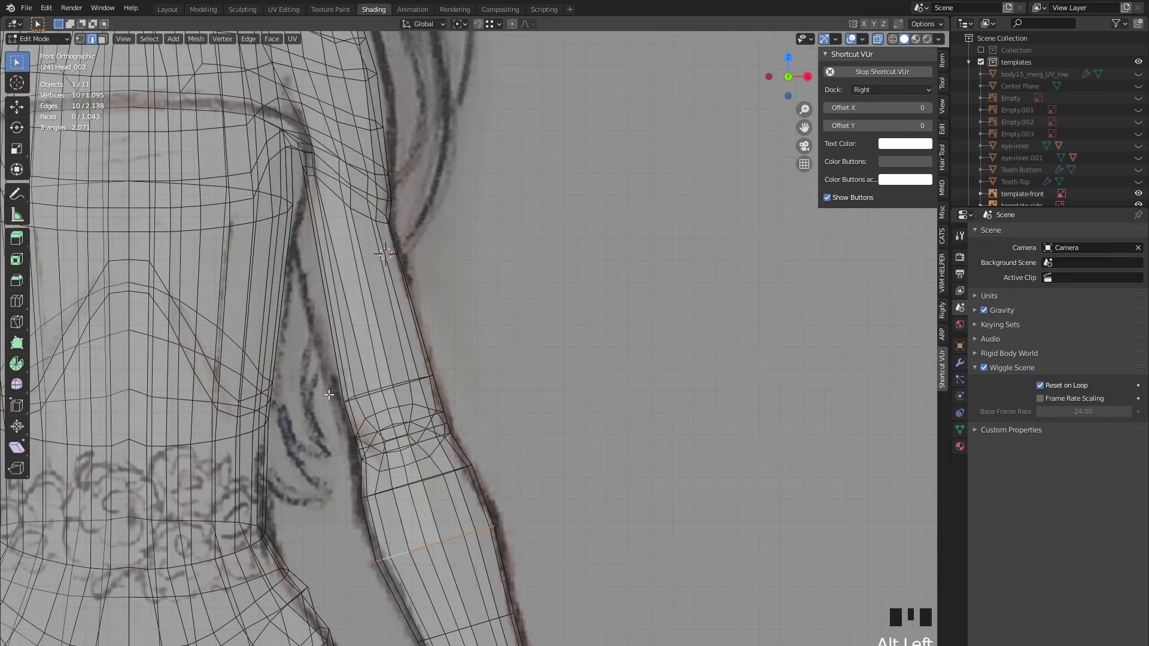
pyautogui.keyDown('alt'); pyautogui.click(357, 405); pyautogui.keyUp('alt')
pyautogui.press('s')
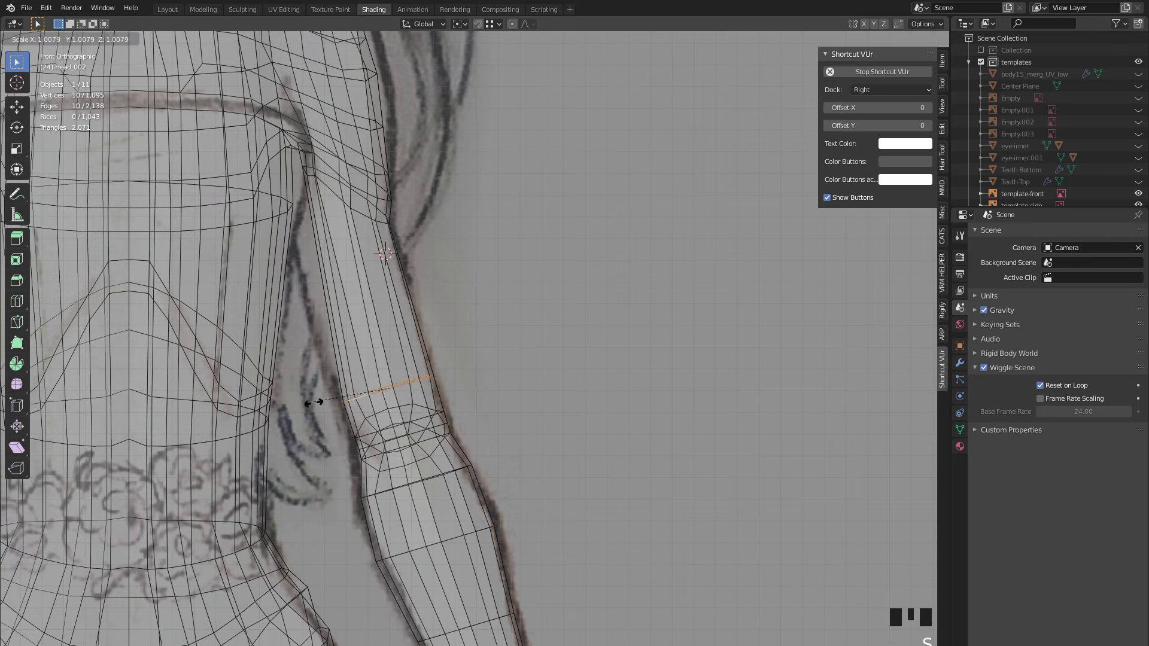
pyautogui.click(306, 404)
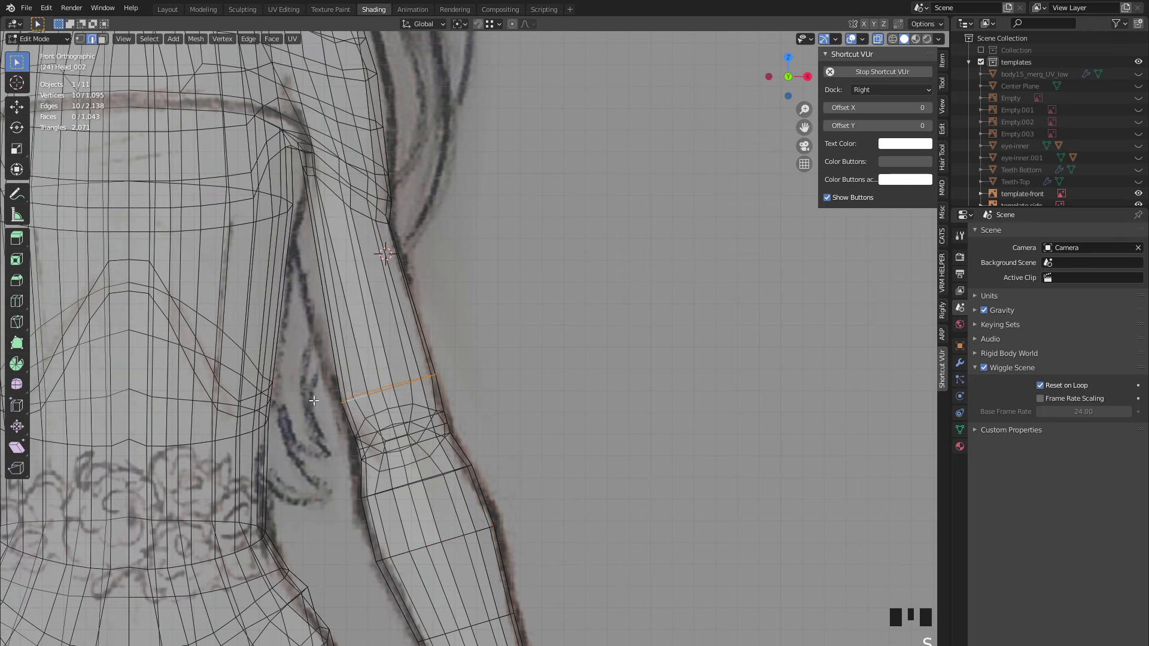
# - Add an edge loop around the upper arm, slide it up just below the armpit, and turn off X-ray
pyautogui.hotkey('ctrl', 'r')
pyautogui.click(330, 256)
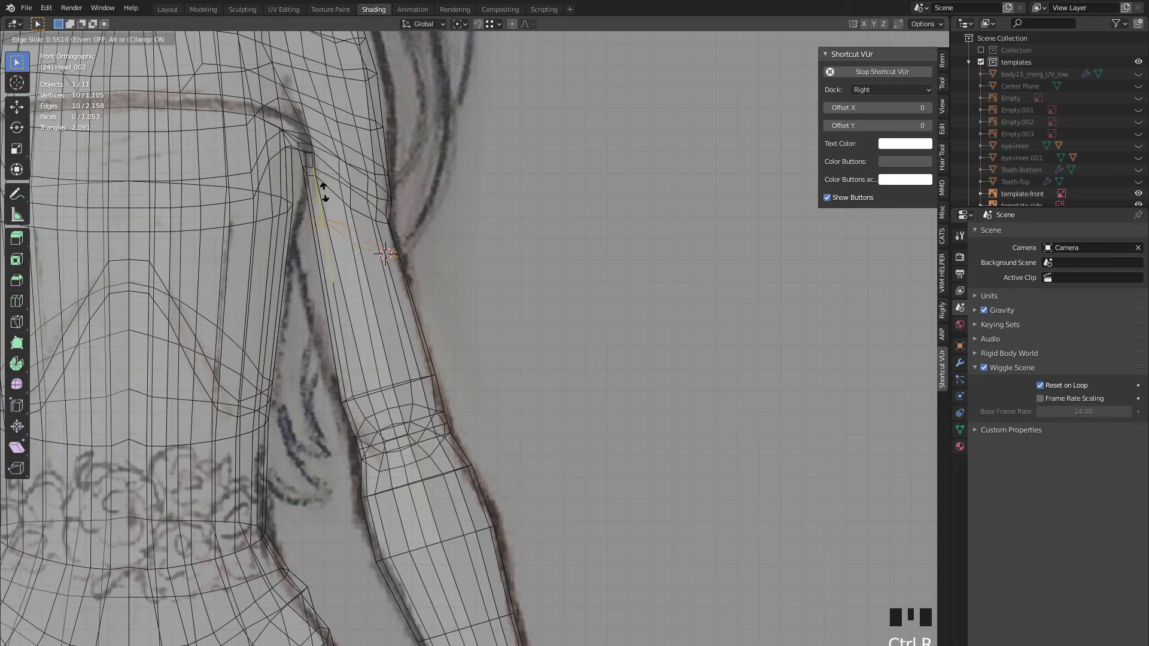
pyautogui.click(323, 191)
pyautogui.hotkey('alt', 'z')
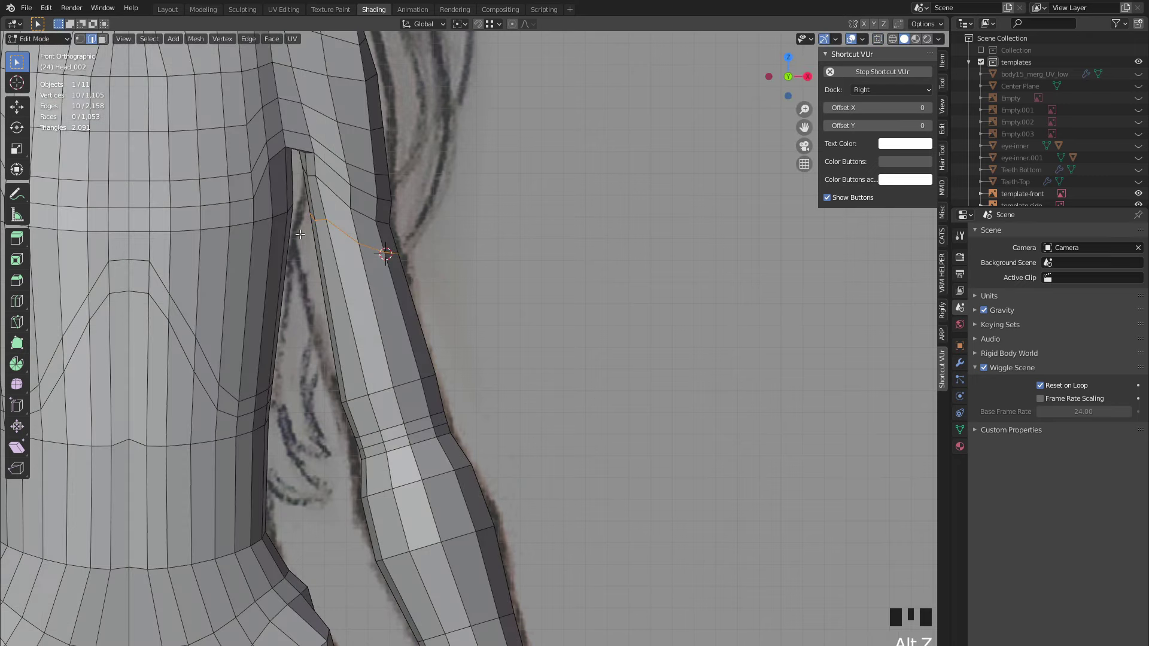
# - Scale the new upper-arm loop along X by about 1.31 and nudge it slightly toward the torso
pyautogui.press('s')
pyautogui.press('x')
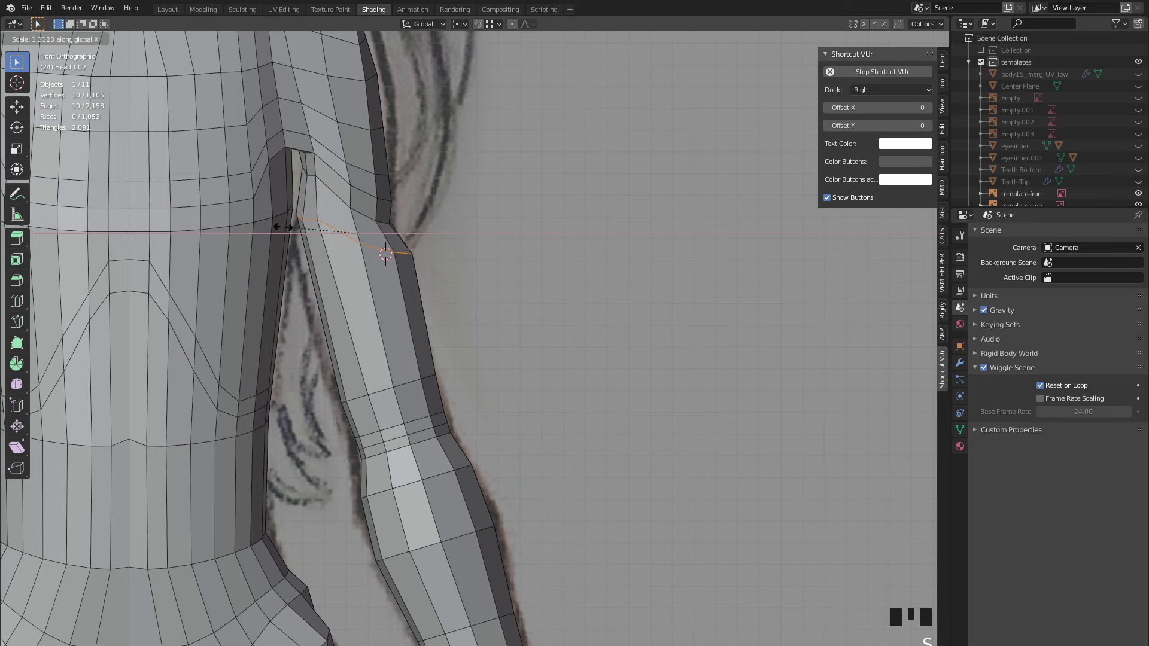
pyautogui.click(283, 226)
pyautogui.press('g')
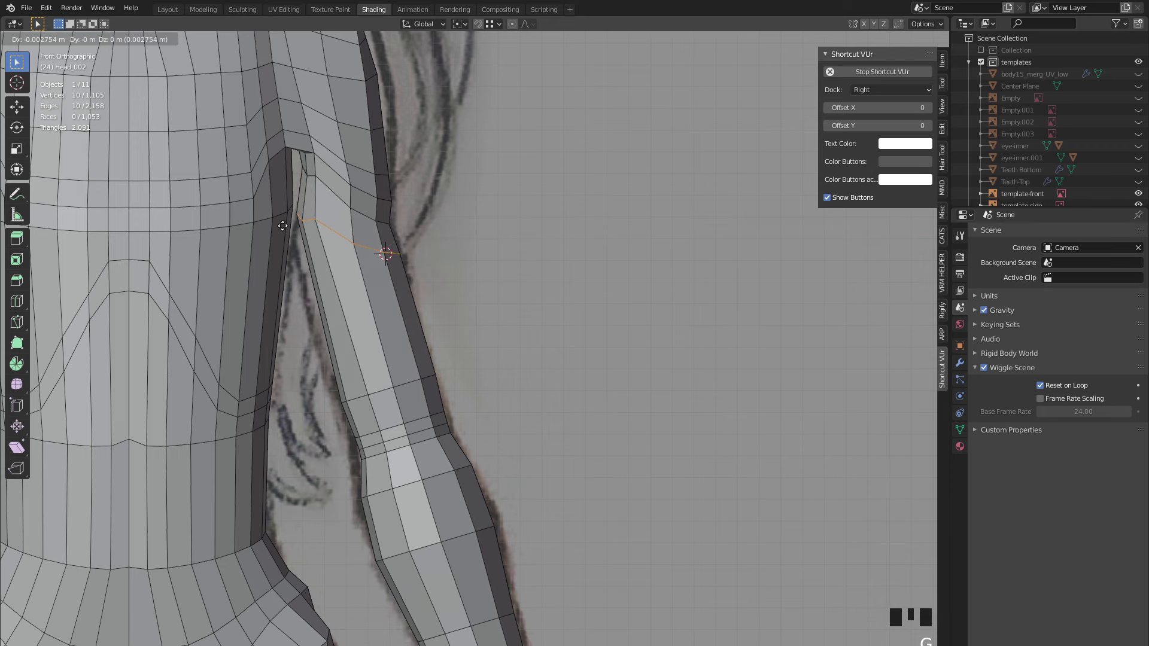
pyautogui.click(281, 226)
# - Select the three faces on the inner side of the arm at the armpit and move them closer to the torso
pyautogui.moveTo(303, 211)
pyautogui.keyDown('shift'); pyautogui.mouseDown(button='middle')
pyautogui.moveTo(338, 320)
pyautogui.moveTo(389, 315)
pyautogui.moveTo(307, 311)
pyautogui.moveTo(407, 282)
pyautogui.moveTo(408, 161)
pyautogui.moveTo(610, 188)
pyautogui.moveTo(378, 308)
pyautogui.moveTo(432, 274)
pyautogui.mouseUp(button='middle'); pyautogui.keyUp('shift')
pyautogui.scroll(7, 305, 322)
pyautogui.press('3')
pyautogui.keyDown('shift'); pyautogui.click(411, 278); pyautogui.keyUp('shift')
pyautogui.keyDown('shift'); pyautogui.click(412, 278); pyautogui.keyUp('shift')
pyautogui.keyDown('shift'); pyautogui.click(378, 308); pyautogui.keyUp('shift')
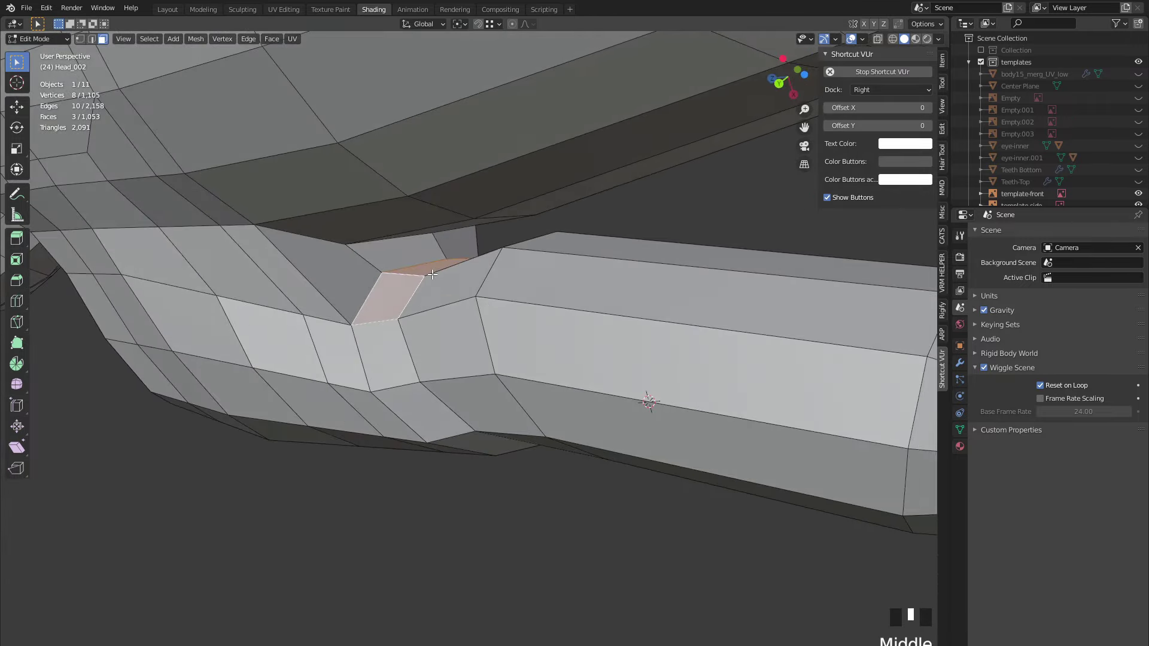
pyautogui.press('g')
pyautogui.press('y')
pyautogui.press('x')
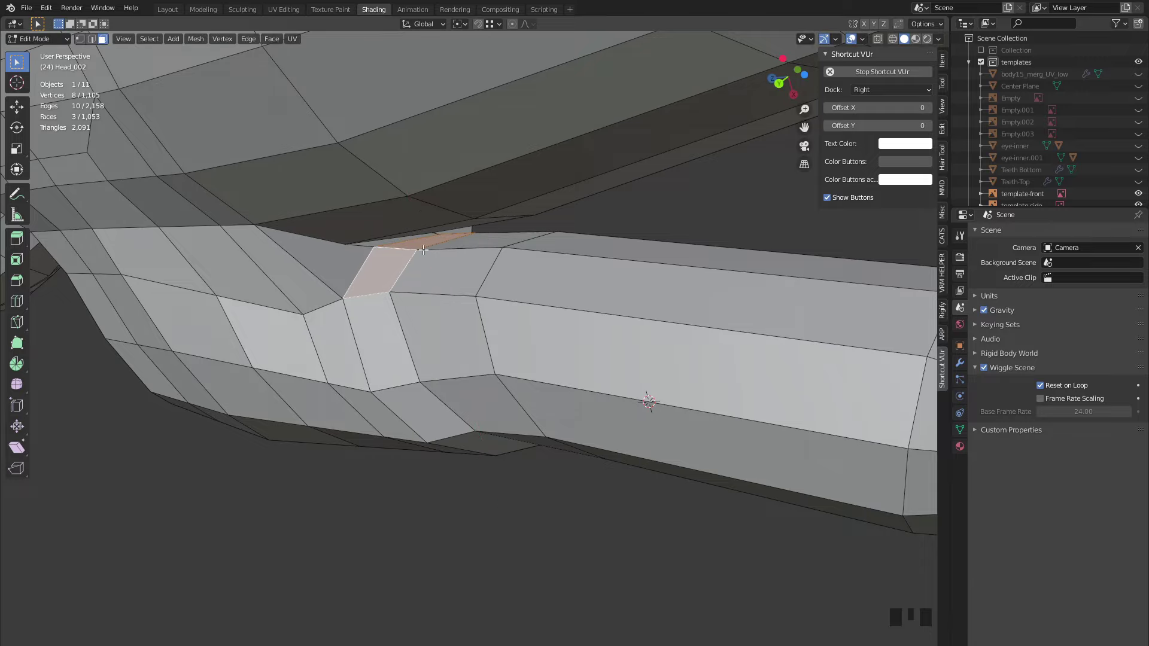
# - Add one edge loop around the lower forearm and another around the middle of the upper arm
pyautogui.moveTo(423, 249)
pyautogui.mouseDown(button='middle')
pyautogui.moveTo(347, 239)
pyautogui.moveTo(321, 326)
pyautogui.moveTo(356, 388)
pyautogui.moveTo(410, 422)
pyautogui.moveTo(431, 302)
pyautogui.moveTo(526, 341)
pyautogui.moveTo(539, 499)
pyautogui.mouseUp(button='middle')
pyautogui.scroll(-2, 346, 239)
pyautogui.scroll(-2, 454, 301)
pyautogui.scroll(-1, 525, 341)
pyautogui.scroll(2, 540, 498)
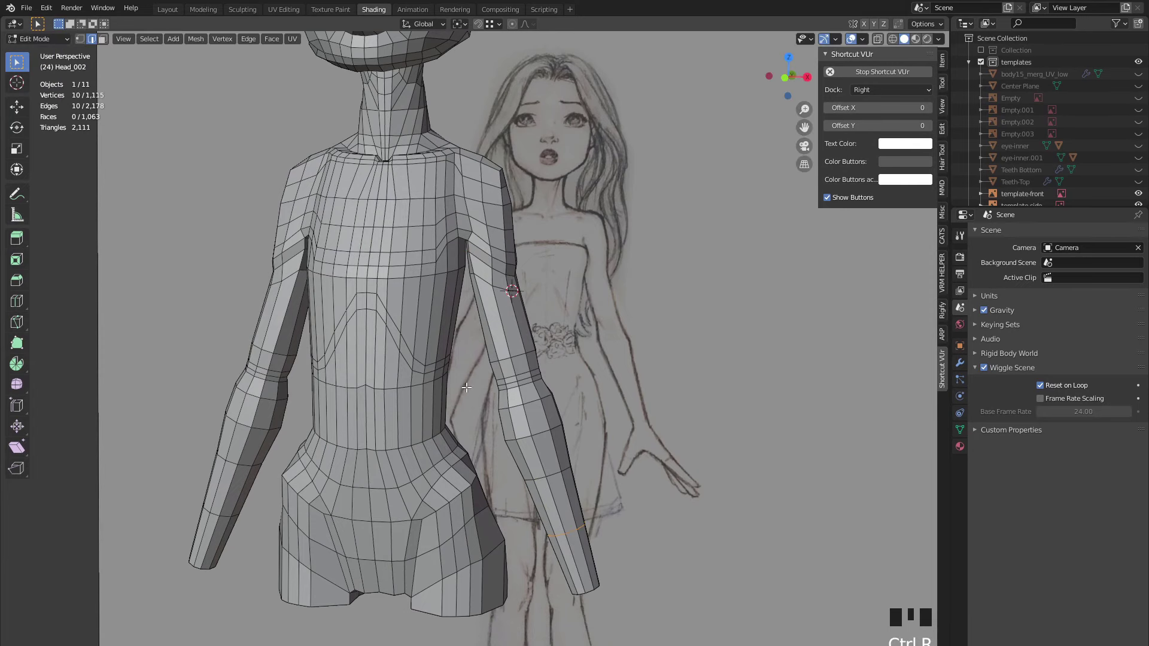
pyautogui.moveTo(466, 388); pyautogui.dragTo(505, 358, button='middle')
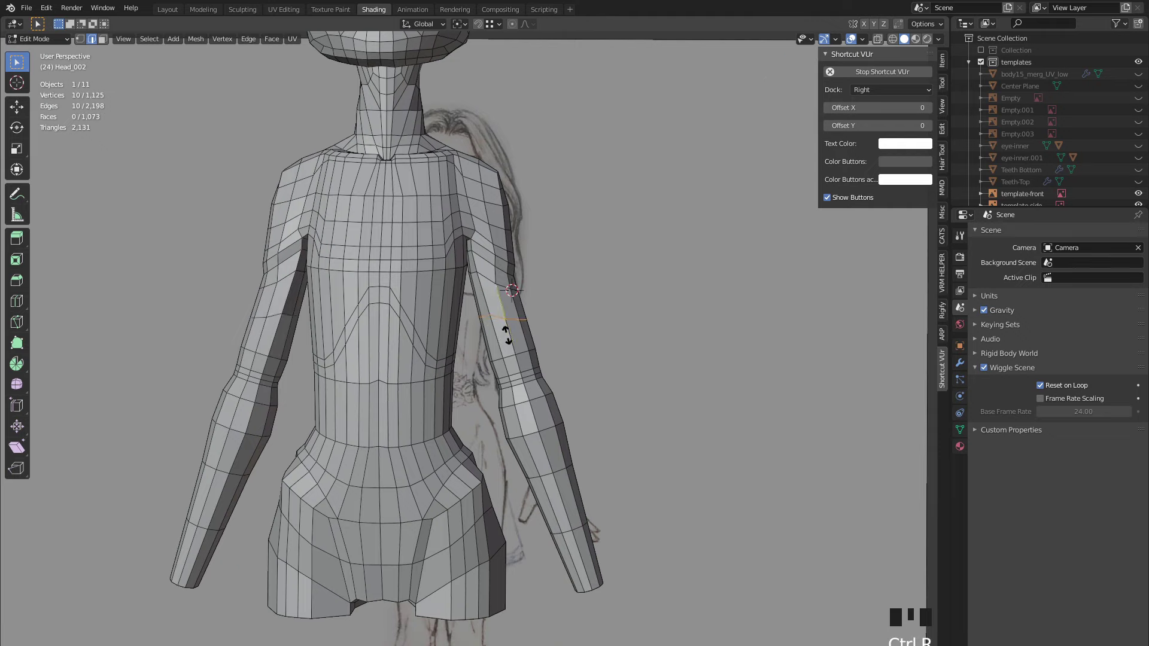
pyautogui.scroll(-3, 507, 349)
pyautogui.moveTo(508, 349)
pyautogui.mouseDown(button='middle')
pyautogui.moveTo(402, 361)
pyautogui.moveTo(222, 346)
pyautogui.moveTo(308, 372)
pyautogui.moveTo(574, 392)
pyautogui.moveTo(542, 410)
pyautogui.moveTo(578, 401)
pyautogui.moveTo(308, 354)
pyautogui.moveTo(249, 369)
pyautogui.mouseUp(button='middle')
pyautogui.click(419, 359)
# - Examine the arms and torso from the side, front and back against the reference sketches
pyautogui.scroll(2, 531, 381)
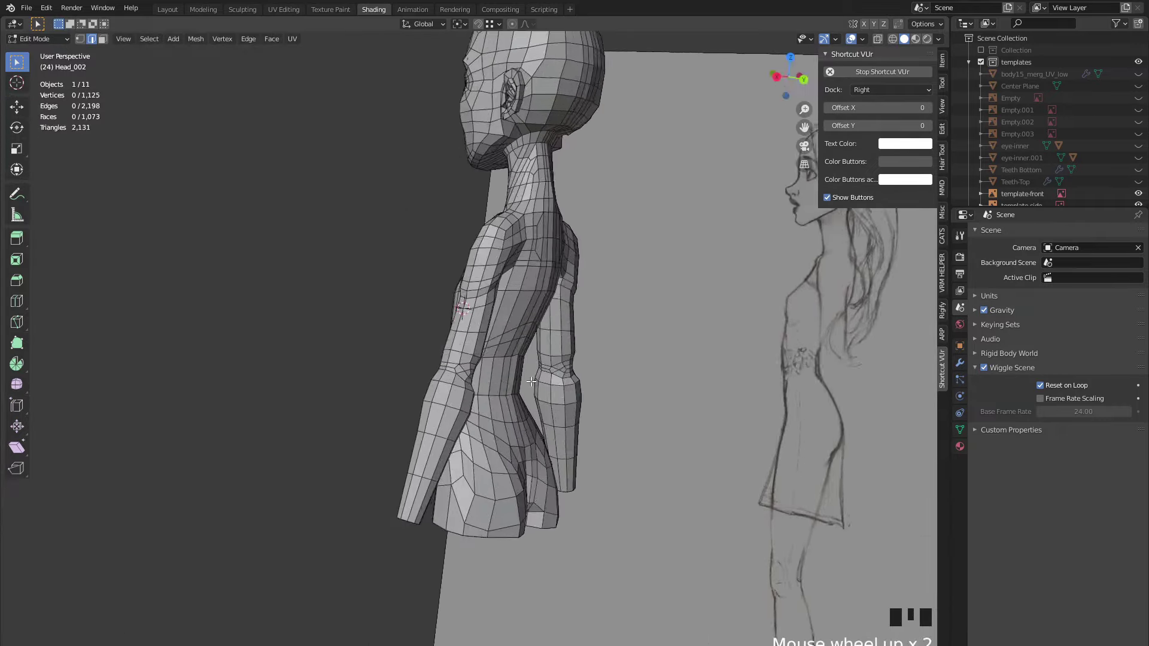
pyautogui.moveTo(532, 381)
pyautogui.mouseDown(button='middle')
pyautogui.moveTo(344, 367)
pyautogui.moveTo(641, 413)
pyautogui.mouseUp(button='middle')
pyautogui.moveTo(539, 423); pyautogui.dragTo(519, 426, button='middle')
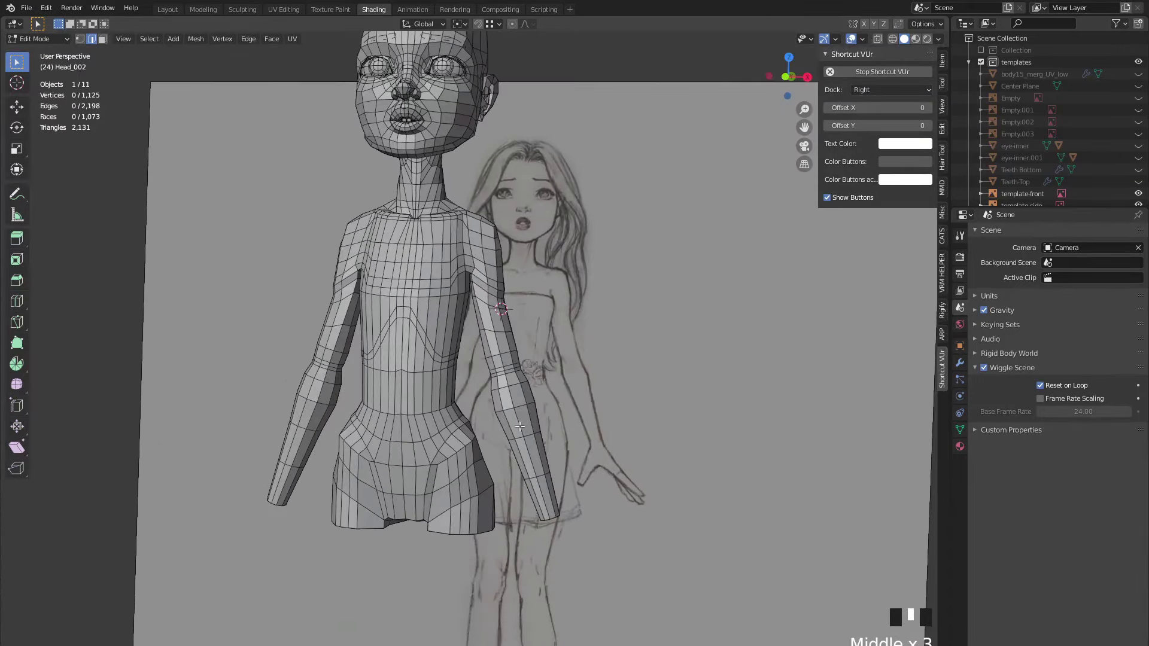
pyautogui.moveTo(429, 301); pyautogui.dragTo(639, 282, button='middle')
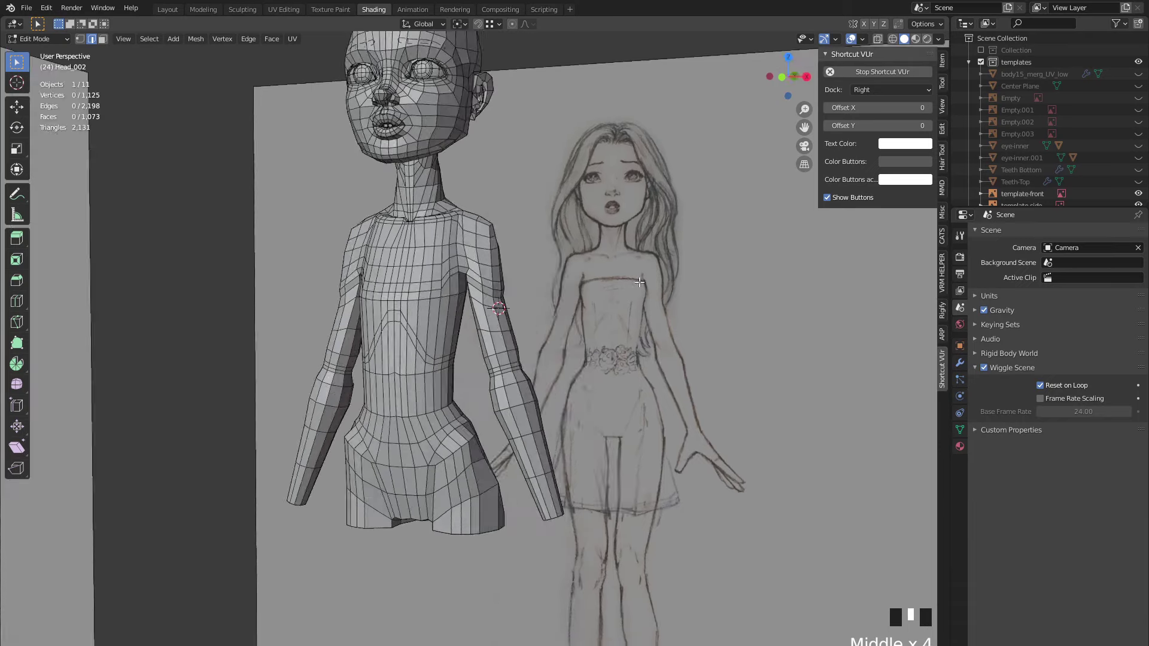
pyautogui.scroll(-3, 427, 311)
pyautogui.moveTo(427, 311)
pyautogui.mouseDown(button='middle')
pyautogui.moveTo(568, 384)
pyautogui.moveTo(282, 366)
pyautogui.moveTo(367, 347)
pyautogui.moveTo(477, 384)
pyautogui.mouseUp(button='middle')
pyautogui.scroll(3, 367, 346)
pyautogui.scroll(2, 531, 417)
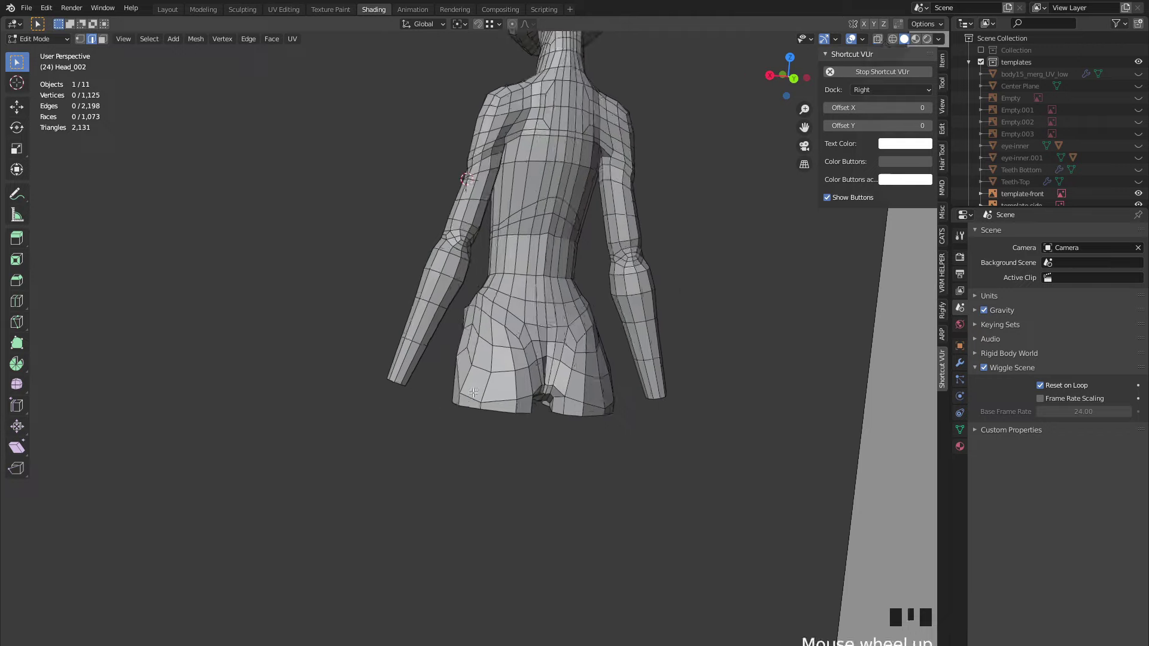
# - Add a narrow ring of faces at the open end of the thigh
pyautogui.moveTo(531, 417)
pyautogui.mouseDown(button='middle')
pyautogui.moveTo(515, 389)
pyautogui.moveTo(479, 377)
pyautogui.moveTo(487, 362)
pyautogui.moveTo(362, 356)
pyautogui.moveTo(491, 387)
pyautogui.moveTo(421, 368)
pyautogui.moveTo(413, 356)
pyautogui.moveTo(433, 337)
pyautogui.moveTo(426, 362)
pyautogui.moveTo(435, 375)
pyautogui.mouseUp(button='middle')
pyautogui.scroll(2, 477, 423)
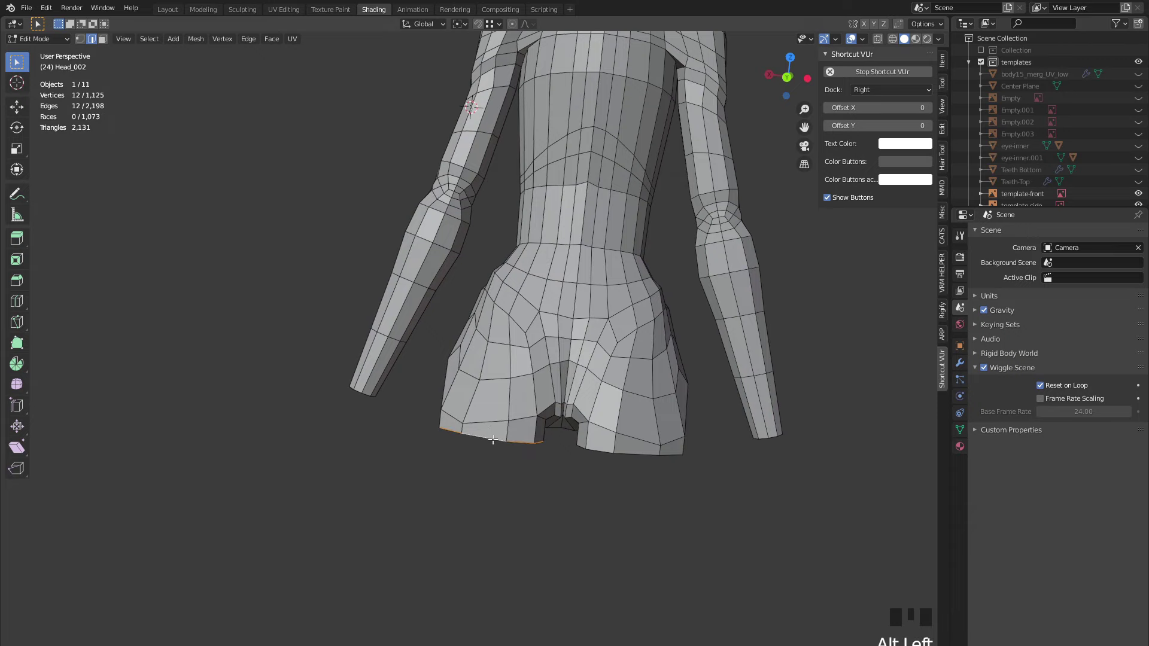
pyautogui.moveTo(481, 446); pyautogui.dragTo(499, 427, button='middle')
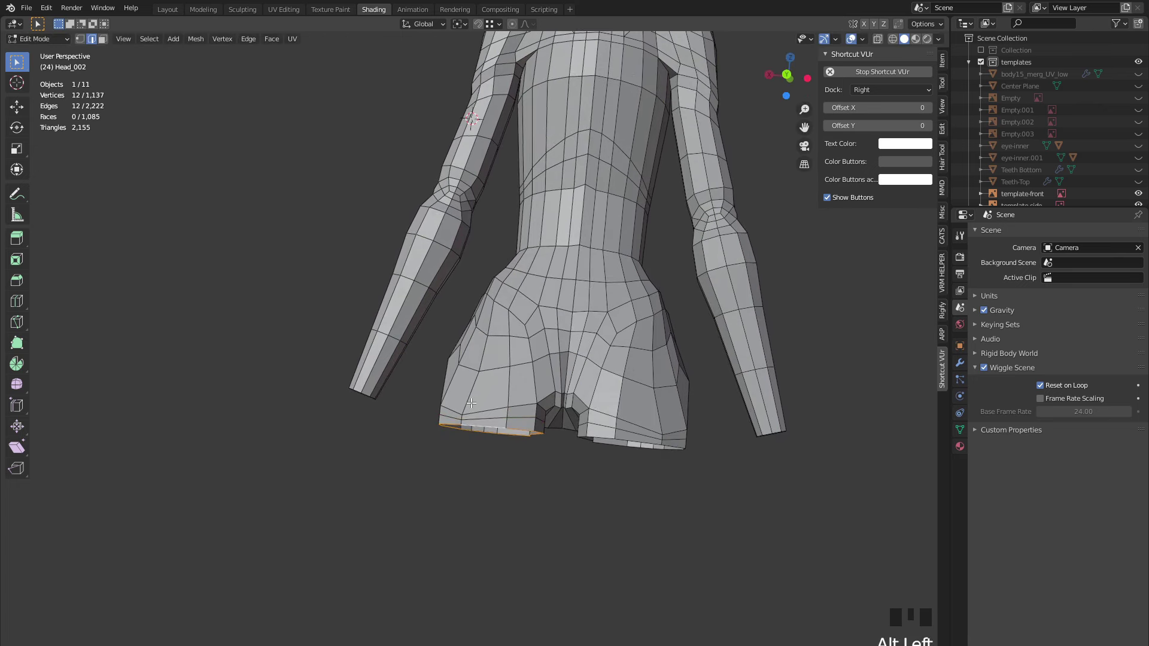
pyautogui.moveTo(472, 411)
pyautogui.mouseDown(button='middle')
pyautogui.moveTo(419, 413)
pyautogui.moveTo(411, 436)
pyautogui.moveTo(477, 426)
pyautogui.moveTo(441, 377)
pyautogui.moveTo(418, 392)
pyautogui.moveTo(654, 361)
pyautogui.moveTo(351, 405)
pyautogui.moveTo(424, 404)
pyautogui.mouseUp(button='middle')
pyautogui.scroll(-3, 384, 410)
pyautogui.scroll(-7, 551, 365)
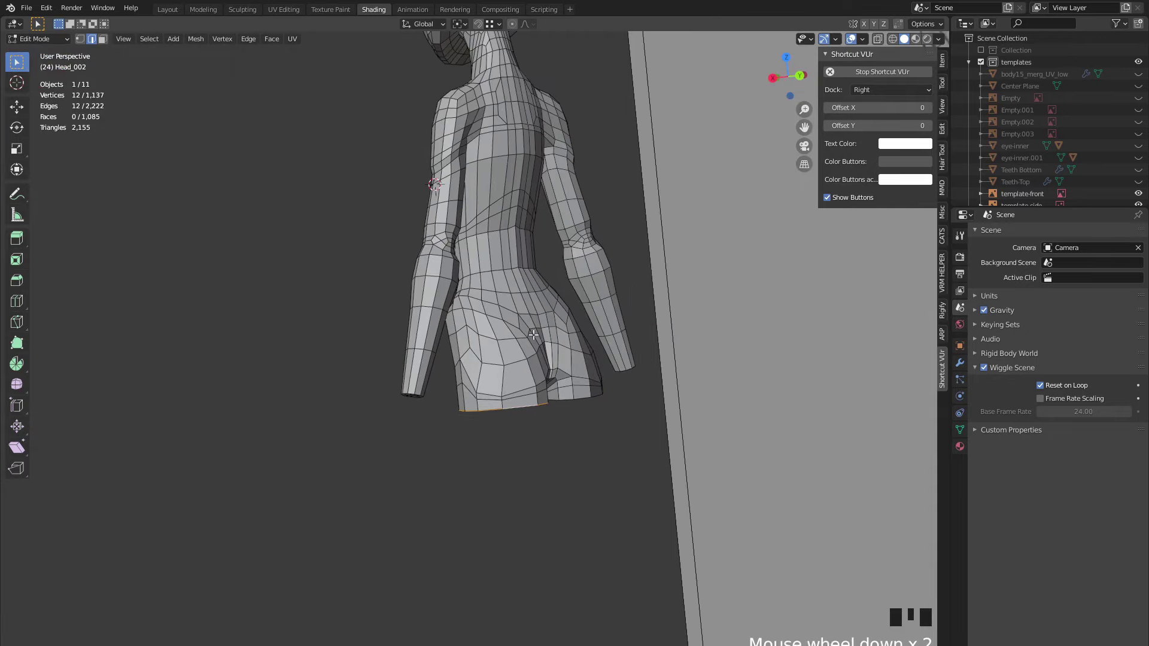
pyautogui.moveTo(506, 293)
pyautogui.keyDown('shift'); pyautogui.mouseDown(button='middle')
pyautogui.moveTo(329, 390)
pyautogui.moveTo(405, 379)
pyautogui.moveTo(509, 438)
pyautogui.mouseUp(button='middle'); pyautogui.keyUp('shift')
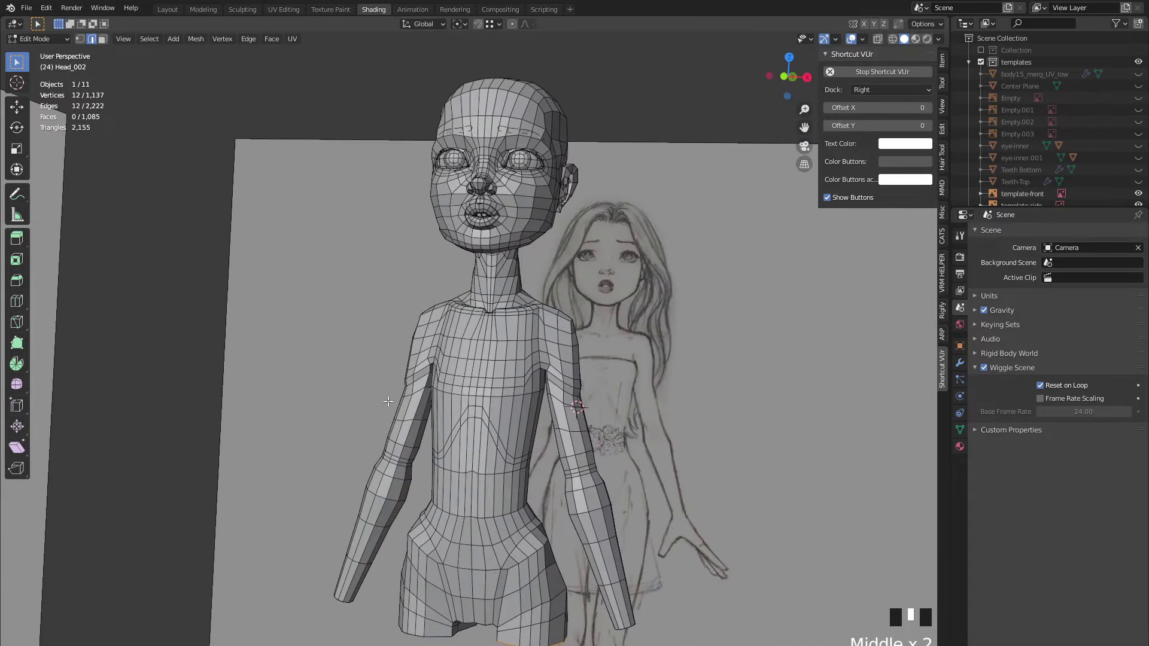
# - Switch to Sculpt Mode, then reshape the thigh with the Elastic Deform brush and smooth the mesh around it
pyautogui.press('Tab')
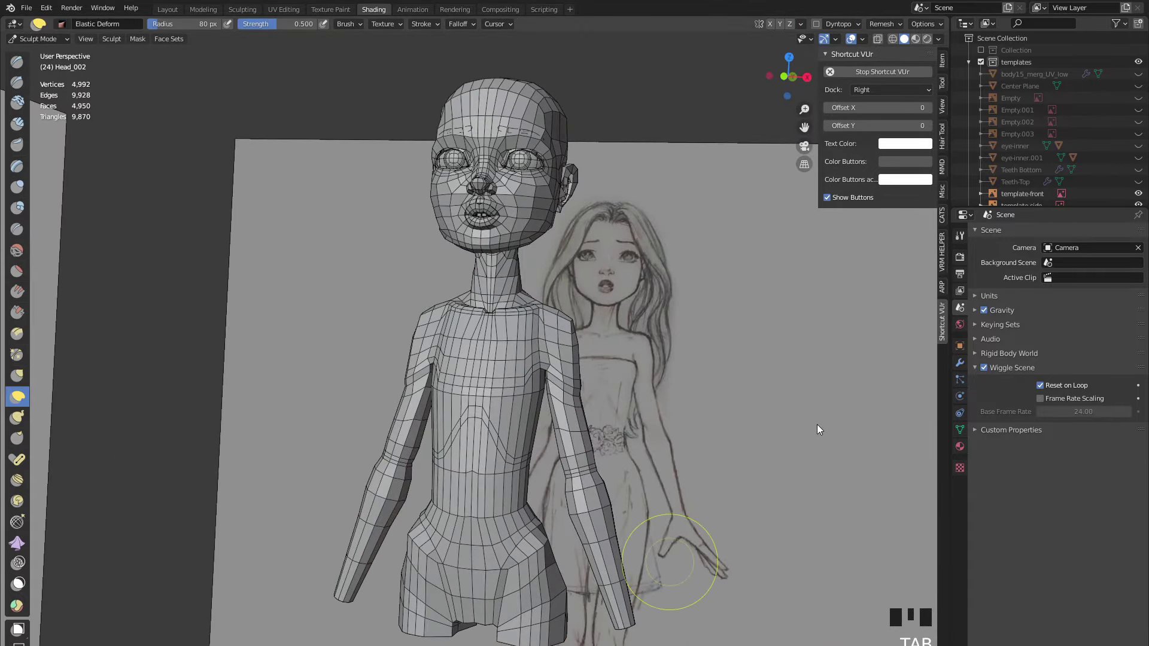
pyautogui.moveTo(538, 490)
pyautogui.mouseDown(button='middle')
pyautogui.moveTo(475, 487)
pyautogui.moveTo(532, 477)
pyautogui.moveTo(546, 526)
pyautogui.mouseUp(button='middle')
pyautogui.scroll(3, 475, 487)
pyautogui.moveTo(546, 569); pyautogui.dragTo(541, 563)
pyautogui.moveTo(541, 562)
pyautogui.mouseDown(button='middle')
pyautogui.moveTo(464, 441)
pyautogui.moveTo(209, 353)
pyautogui.mouseUp(button='middle')
pyautogui.scroll(2, 290, 387)
pyautogui.keyDown('shift'); pyautogui.moveTo(200, 350); pyautogui.dragTo(250, 323); pyautogui.keyUp('shift')
# - Smooth the buttock and the back of the thigh down to the open leg end
pyautogui.moveTo(163, 356)
pyautogui.mouseDown(button='middle')
pyautogui.moveTo(257, 407)
pyautogui.moveTo(347, 418)
pyautogui.mouseUp(button='middle')
pyautogui.keyDown('shift'); pyautogui.moveTo(347, 418); pyautogui.dragTo(366, 445, button='middle'); pyautogui.keyUp('shift')
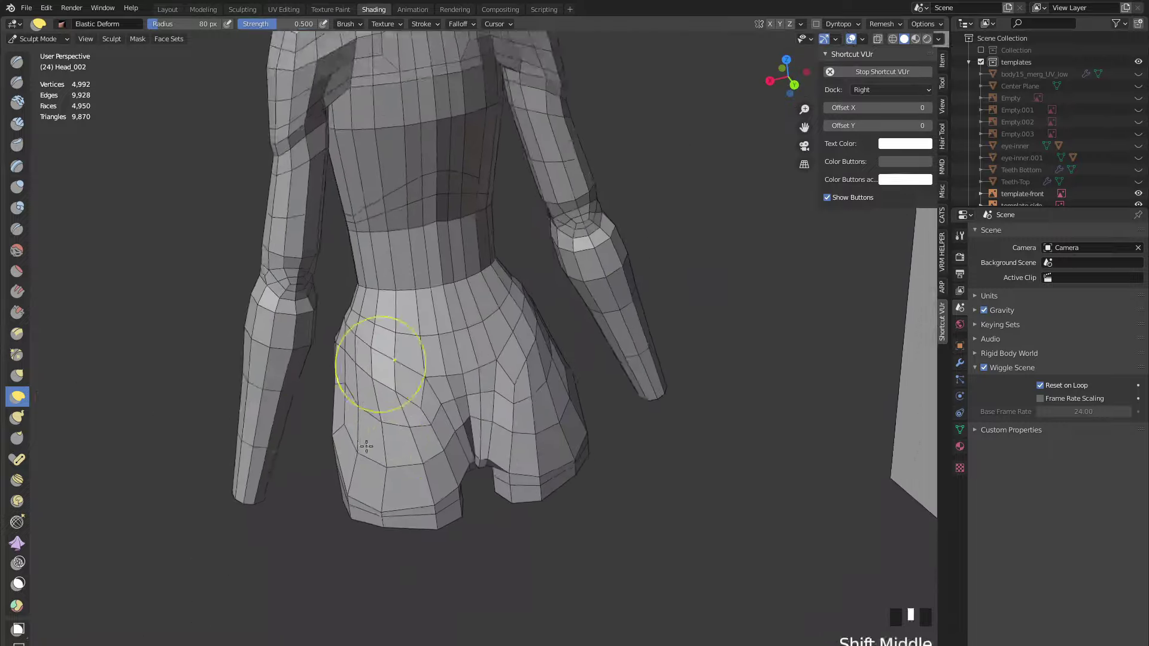
pyautogui.scroll(1, 383, 458)
pyautogui.keyDown('shift'); pyautogui.moveTo(412, 478); pyautogui.dragTo(408, 512); pyautogui.keyUp('shift')
pyautogui.moveTo(407, 513); pyautogui.dragTo(359, 568, button='middle')
pyautogui.keyDown('shift'); pyautogui.moveTo(354, 570); pyautogui.dragTo(340, 560); pyautogui.keyUp('shift')
pyautogui.scroll(1, 294, 467)
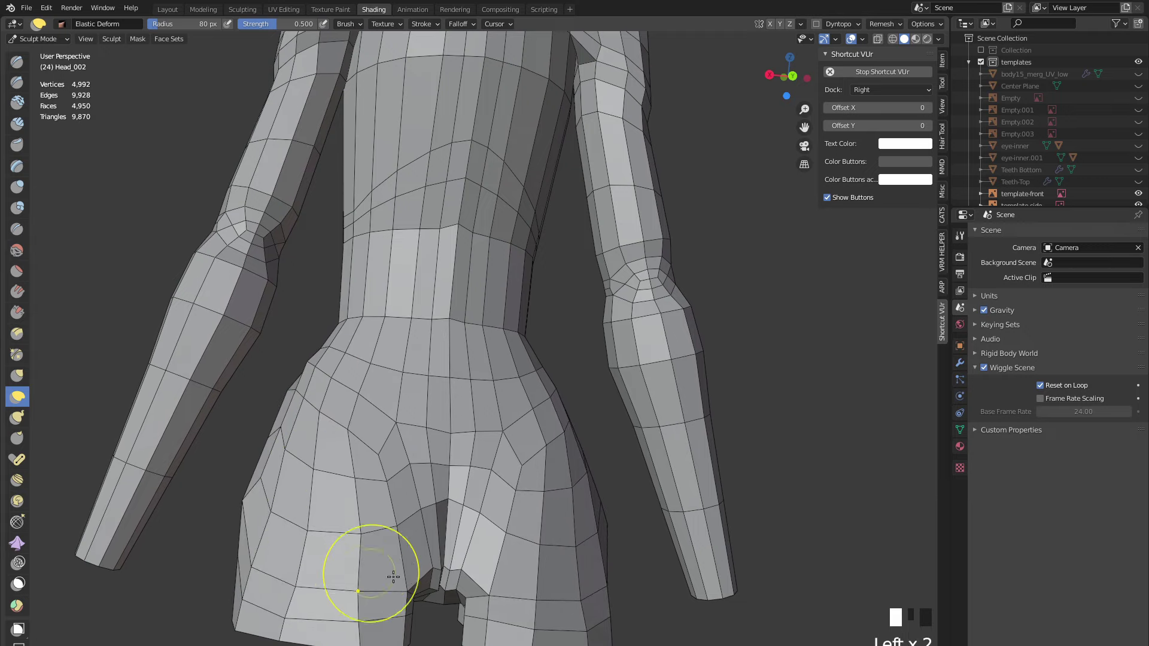
pyautogui.moveTo(396, 575); pyautogui.dragTo(422, 544, button='middle')
pyautogui.keyDown('shift'); pyautogui.moveTo(419, 547); pyautogui.dragTo(405, 569); pyautogui.keyUp('shift')
# - Smooth the front of the thigh near the open end of the leg
pyautogui.moveTo(440, 527); pyautogui.dragTo(382, 454, button='middle')
pyautogui.moveTo(359, 374); pyautogui.dragTo(530, 349, button='middle')
pyautogui.moveTo(401, 406)
pyautogui.mouseDown(button='middle')
pyautogui.moveTo(521, 492)
pyautogui.moveTo(460, 539)
pyautogui.mouseUp(button='middle')
pyautogui.keyDown('shift'); pyautogui.moveTo(574, 527); pyautogui.dragTo(589, 524); pyautogui.keyUp('shift')
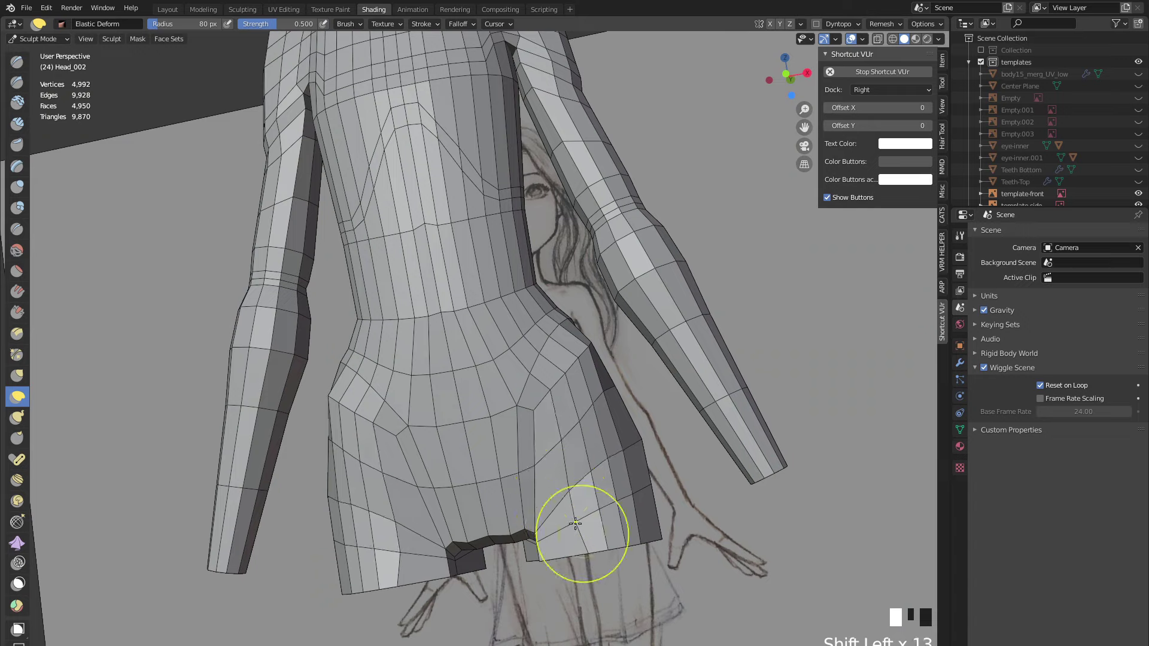
pyautogui.moveTo(578, 553); pyautogui.dragTo(487, 434, button='middle')
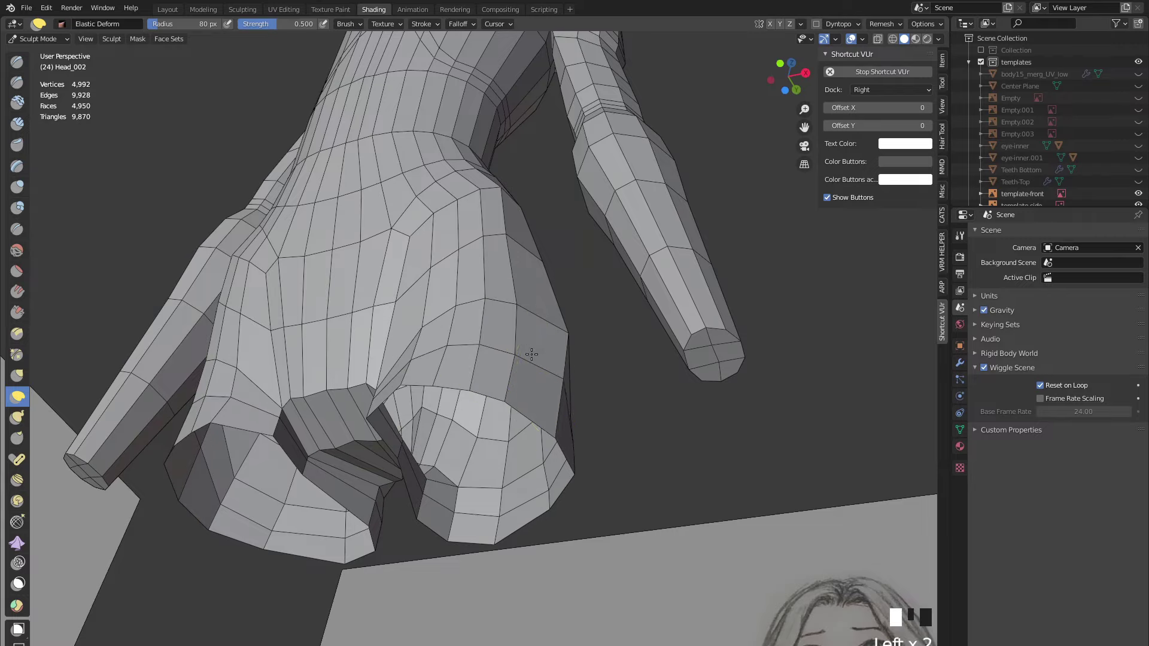
# - Smooth the forearm just below the elbow
pyautogui.moveTo(531, 354)
pyautogui.mouseDown(button='middle')
pyautogui.moveTo(347, 230)
pyautogui.moveTo(569, 295)
pyautogui.moveTo(295, 251)
pyautogui.moveTo(585, 419)
pyautogui.mouseUp(button='middle')
pyautogui.scroll(-3, 295, 252)
pyautogui.scroll(4, 585, 419)
pyautogui.keyDown('shift'); pyautogui.moveTo(585, 455); pyautogui.dragTo(548, 437); pyautogui.keyUp('shift')
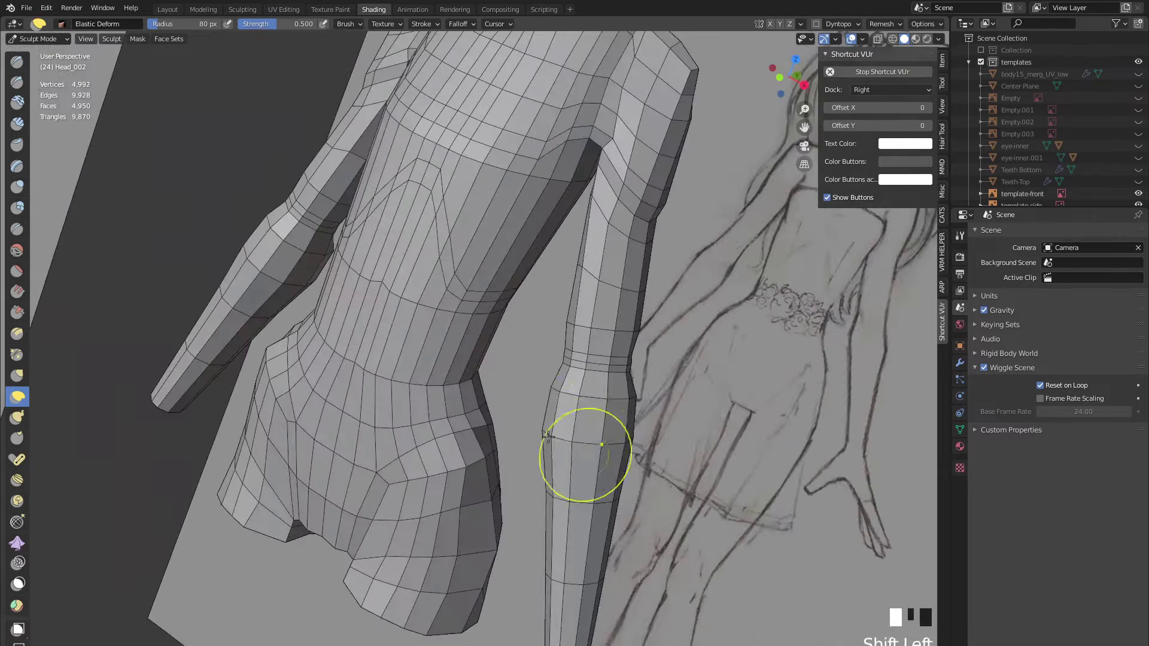
pyautogui.moveTo(548, 437); pyautogui.dragTo(274, 357, button='middle')
# - Preview the body with the Subdivision modifier enabled in the viewport, then disable it and check the shape
pyautogui.click(960, 366)
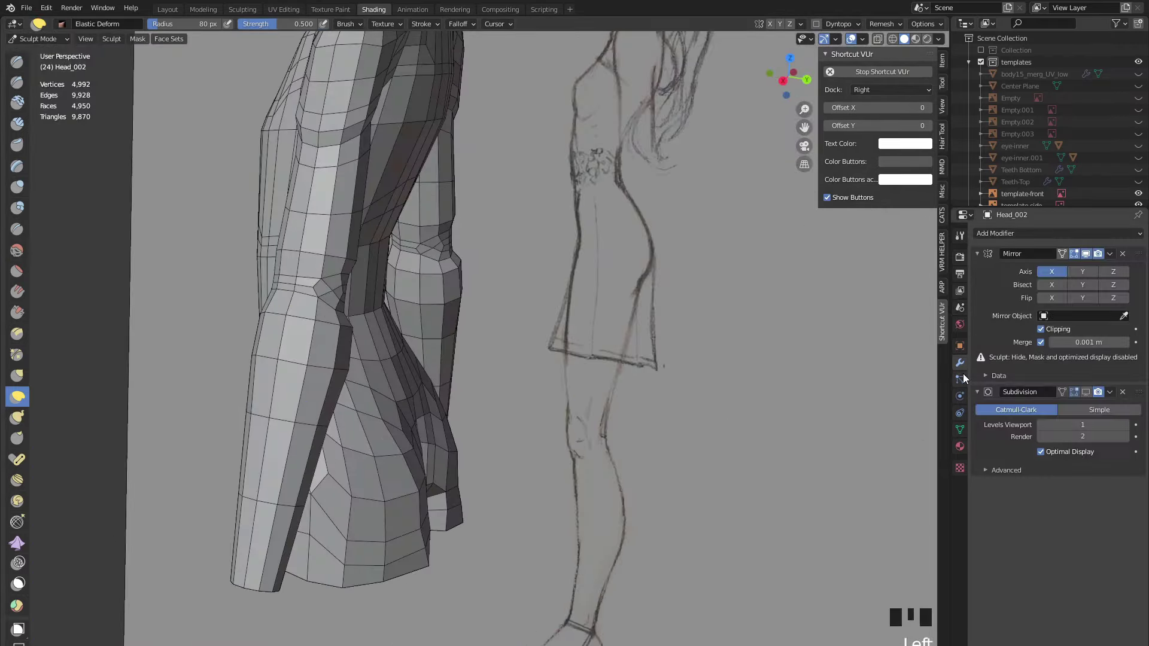
pyautogui.click(1086, 393)
pyautogui.moveTo(598, 335)
pyautogui.mouseDown(button='middle')
pyautogui.moveTo(539, 341)
pyautogui.moveTo(558, 346)
pyautogui.moveTo(354, 340)
pyautogui.moveTo(403, 342)
pyautogui.mouseUp(button='middle')
pyautogui.click(1086, 392)
pyautogui.moveTo(572, 367); pyautogui.dragTo(643, 257, button='middle')
pyautogui.keyDown('shift'); pyautogui.moveTo(643, 258); pyautogui.dragTo(628, 371, button='middle'); pyautogui.keyUp('shift')
pyautogui.moveTo(629, 371)
pyautogui.mouseDown(button='middle')
pyautogui.moveTo(682, 365)
pyautogui.moveTo(289, 405)
pyautogui.mouseUp(button='middle')
# - Return to Edit Mode in a back view and select the run of edges down the spine to the waist
pyautogui.click(786, 82)
pyautogui.scroll(2, 623, 367)
pyautogui.press('Tab')
pyautogui.click(571, 242)
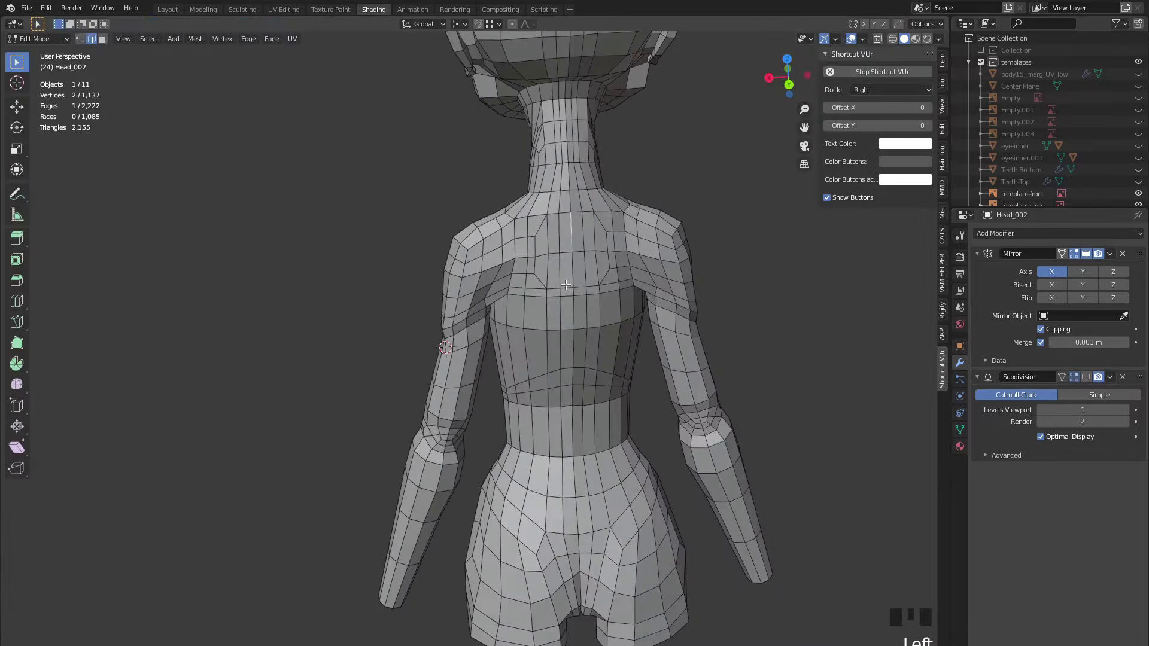
pyautogui.keyDown('ctrl'); pyautogui.click(567, 444); pyautogui.keyUp('ctrl')
pyautogui.moveTo(567, 444); pyautogui.dragTo(508, 457, button='middle')
pyautogui.scroll(-2, 555, 423)
pyautogui.moveTo(555, 423)
pyautogui.mouseDown(button='middle')
pyautogui.moveTo(331, 379)
pyautogui.moveTo(472, 310)
pyautogui.moveTo(484, 359)
pyautogui.mouseUp(button='middle')
pyautogui.scroll(2, 472, 310)
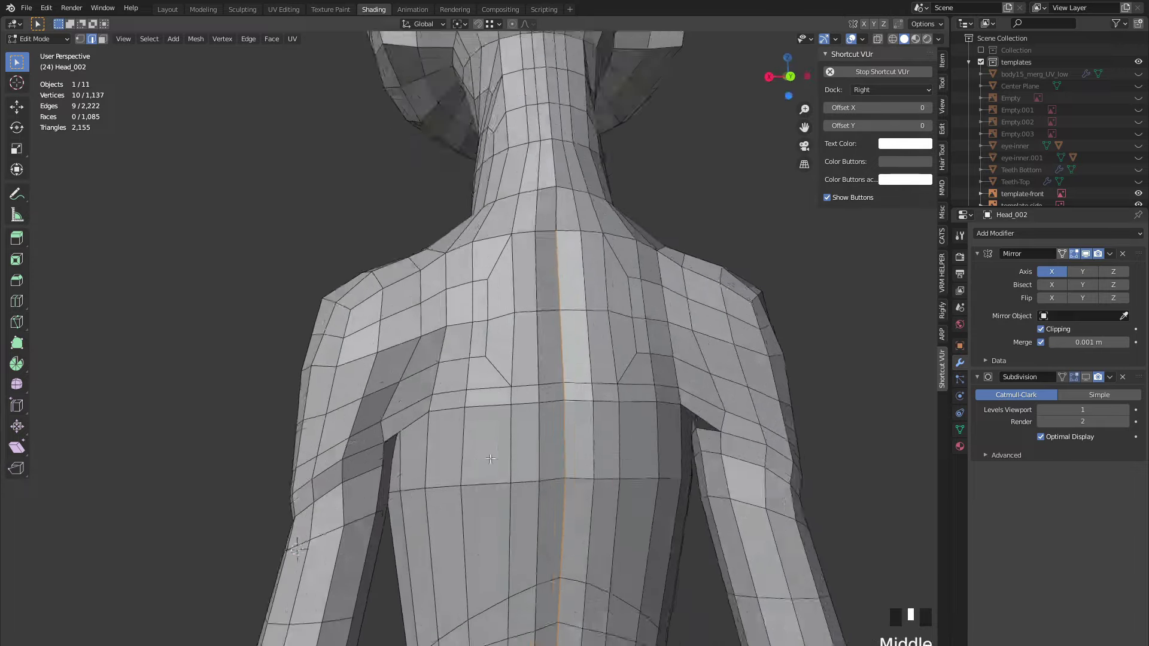
# - Reshape the upper back around the spine and shoulder blades in Sculpt Mode
pyautogui.scroll(-2, 494, 393)
pyautogui.press('Tab')
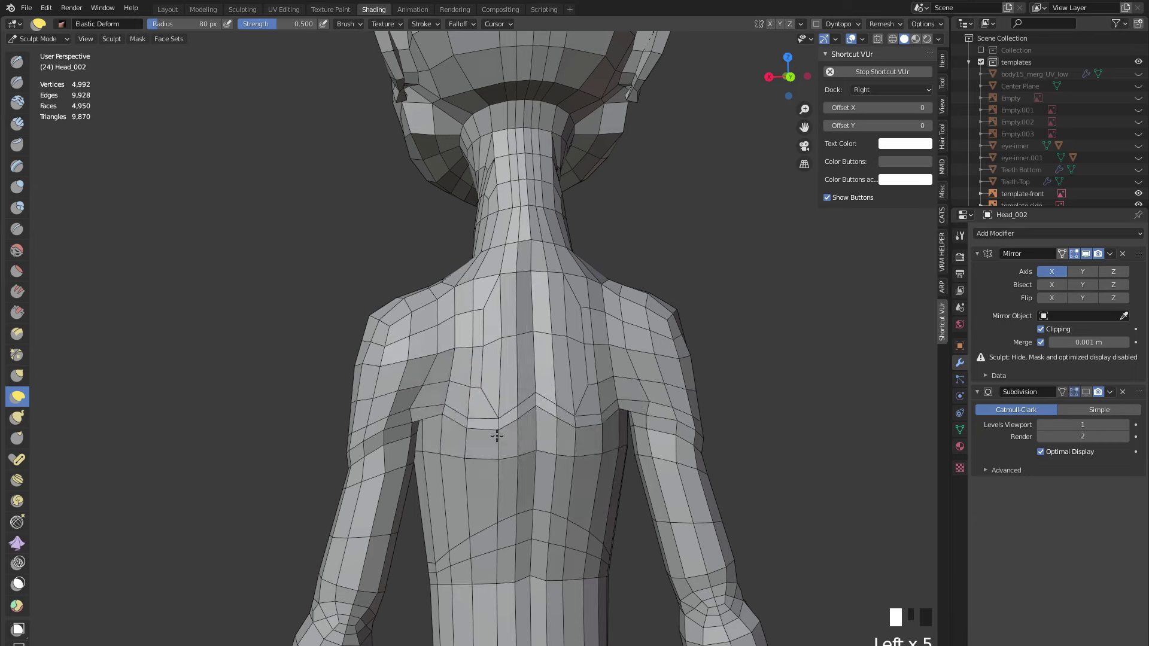
pyautogui.moveTo(497, 436); pyautogui.dragTo(485, 371, button='middle')
# - Return to Edit Mode and select the two spine edges between the shoulder blades
pyautogui.press('Tab')
pyautogui.click(481, 335)
pyautogui.keyDown('shift'); pyautogui.click(457, 330); pyautogui.keyUp('shift')
pyautogui.moveTo(458, 331); pyautogui.dragTo(530, 305, button='middle')
pyautogui.click(482, 299)
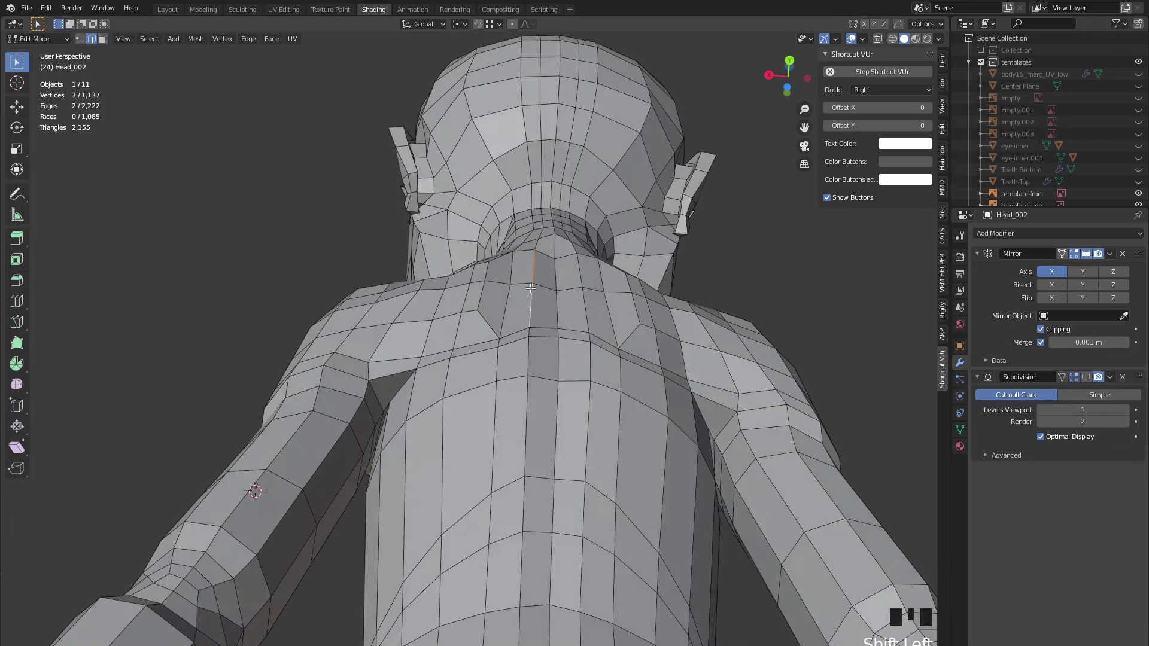
pyautogui.moveTo(529, 340); pyautogui.dragTo(528, 438, button='middle')
# - Move individual spine vertices between the shoulder blades to refine the contour of the upper back
pyautogui.click(493, 320)
pyautogui.keyDown('shift'); pyautogui.click(460, 378); pyautogui.keyUp('shift')
pyautogui.click(493, 393)
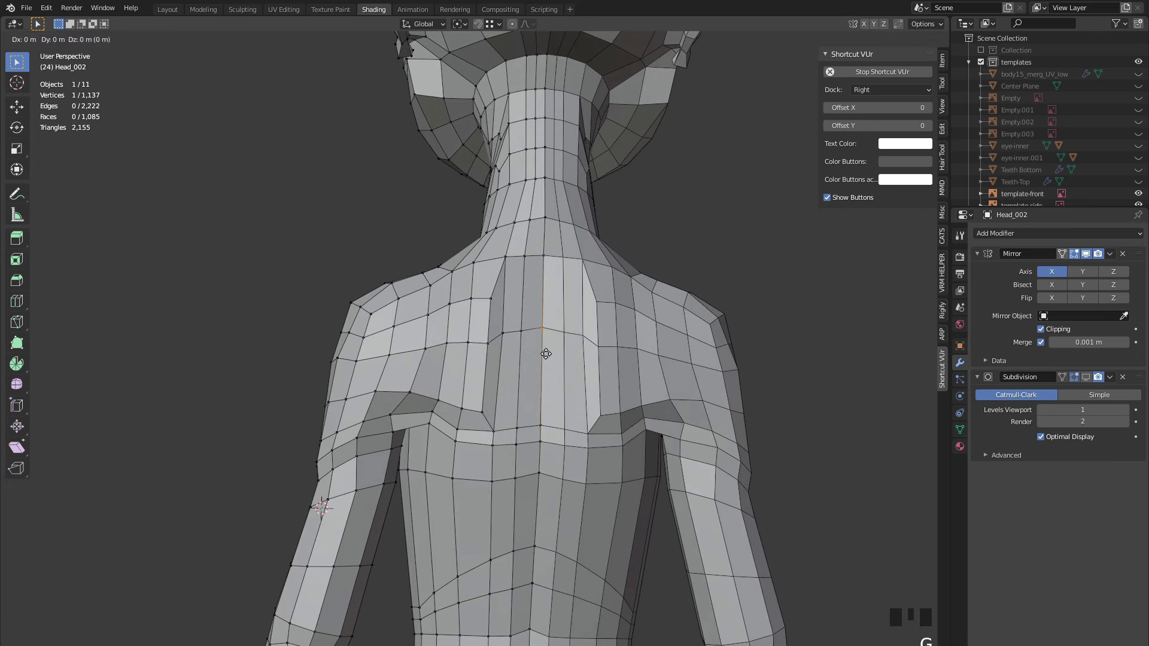
pyautogui.moveTo(561, 276); pyautogui.dragTo(562, 276)
pyautogui.moveTo(562, 276); pyautogui.dragTo(472, 346, button='middle')
pyautogui.click(539, 255)
pyautogui.scroll(-3, 524, 293)
pyautogui.press('g')
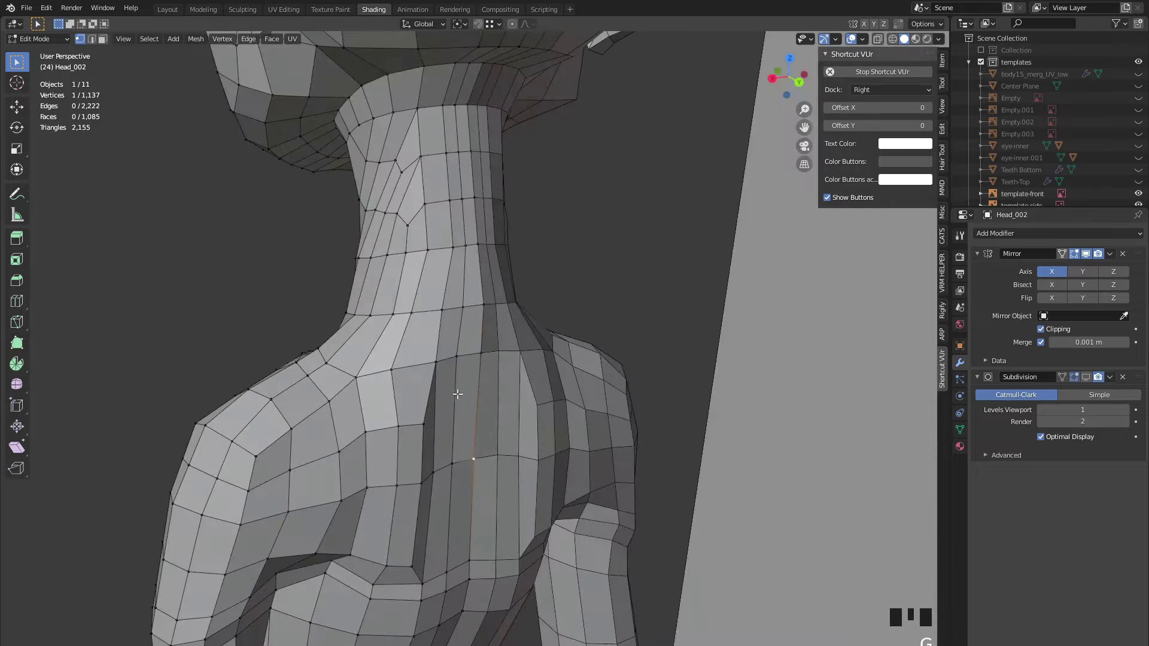
# - Switch to Sculpt Mode and pull the arm's profile into line with the side reference sketch using the Elastic Deform brush
pyautogui.moveTo(457, 393)
pyautogui.keyDown('shift'); pyautogui.mouseDown(button='middle')
pyautogui.moveTo(419, 383)
pyautogui.moveTo(320, 398)
pyautogui.moveTo(398, 436)
pyautogui.mouseUp(button='middle'); pyautogui.keyUp('shift')
pyautogui.hotkey('ctrl', 'Tab')
pyautogui.click(374, 357)
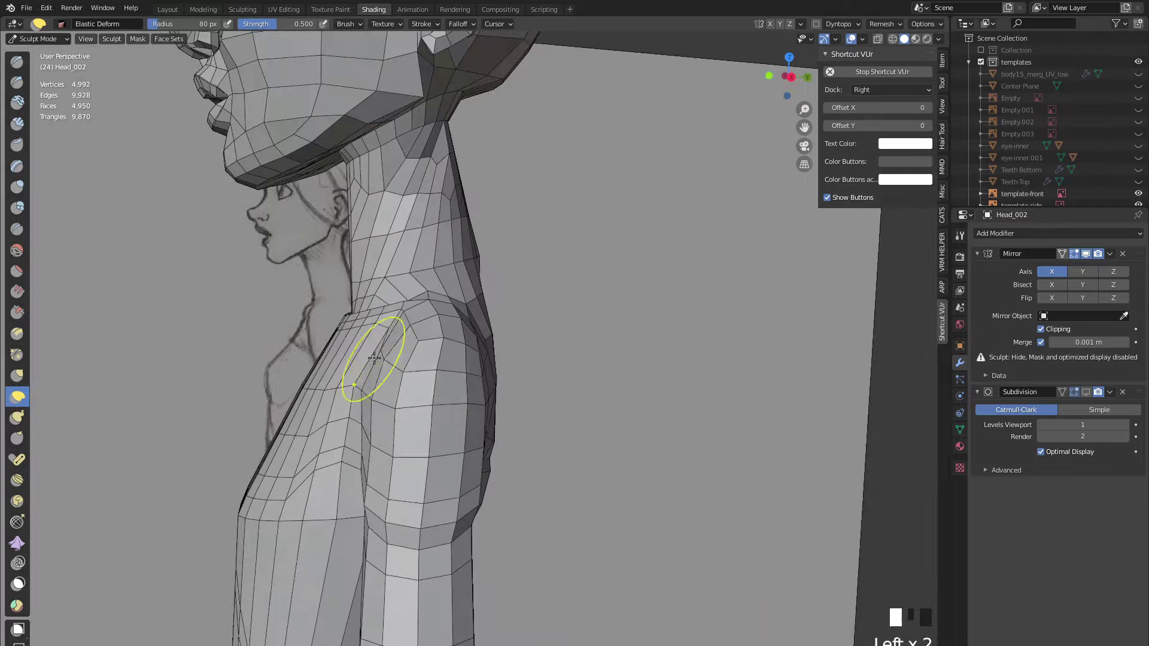
pyautogui.moveTo(374, 357)
pyautogui.mouseDown(button='middle')
pyautogui.moveTo(469, 367)
pyautogui.moveTo(385, 379)
pyautogui.moveTo(456, 369)
pyautogui.moveTo(389, 410)
pyautogui.mouseUp(button='middle')
pyautogui.scroll(-6, 456, 369)
pyautogui.scroll(5, 375, 256)
pyautogui.click(376, 255)
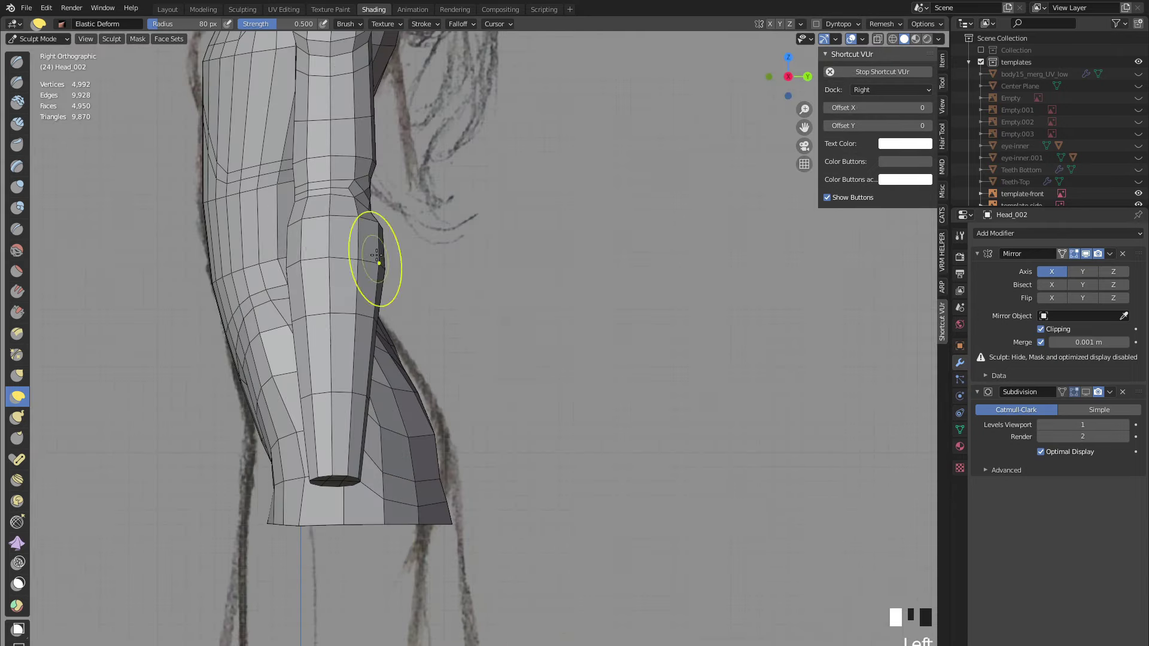
pyautogui.scroll(-2, 376, 256)
pyautogui.scroll(2, 328, 307)
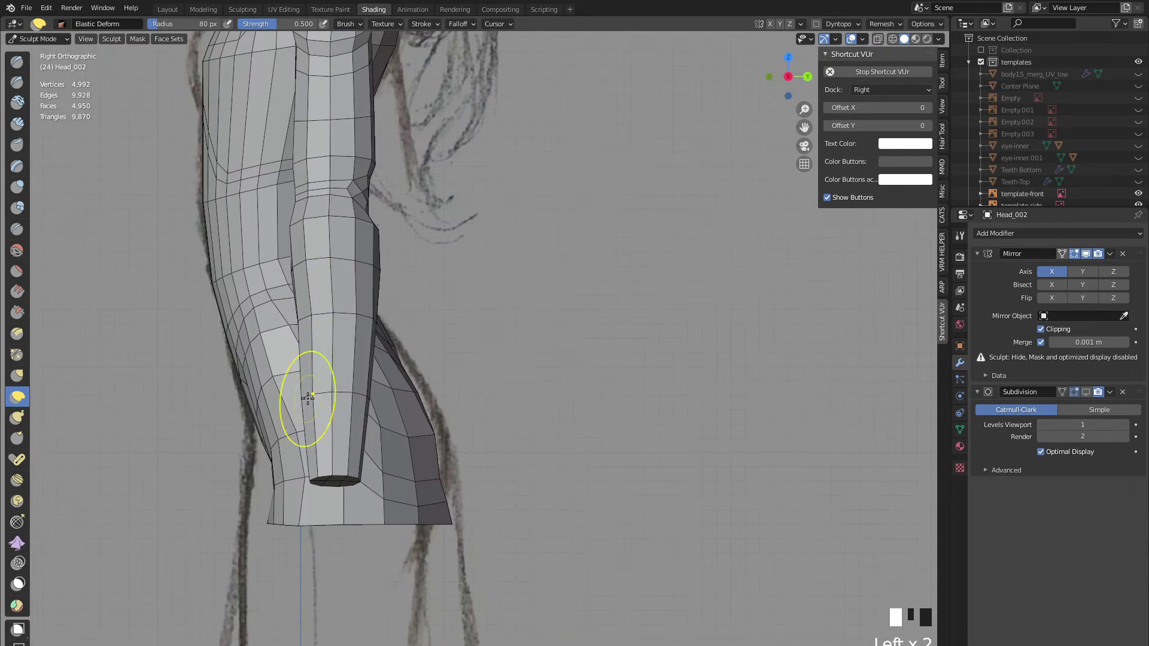
# - Enlarge the brush radius to 113 px and deform the buttocks and upper thigh to fit the side sketch
pyautogui.scroll(-4, 307, 398)
pyautogui.scroll(6, 408, 410)
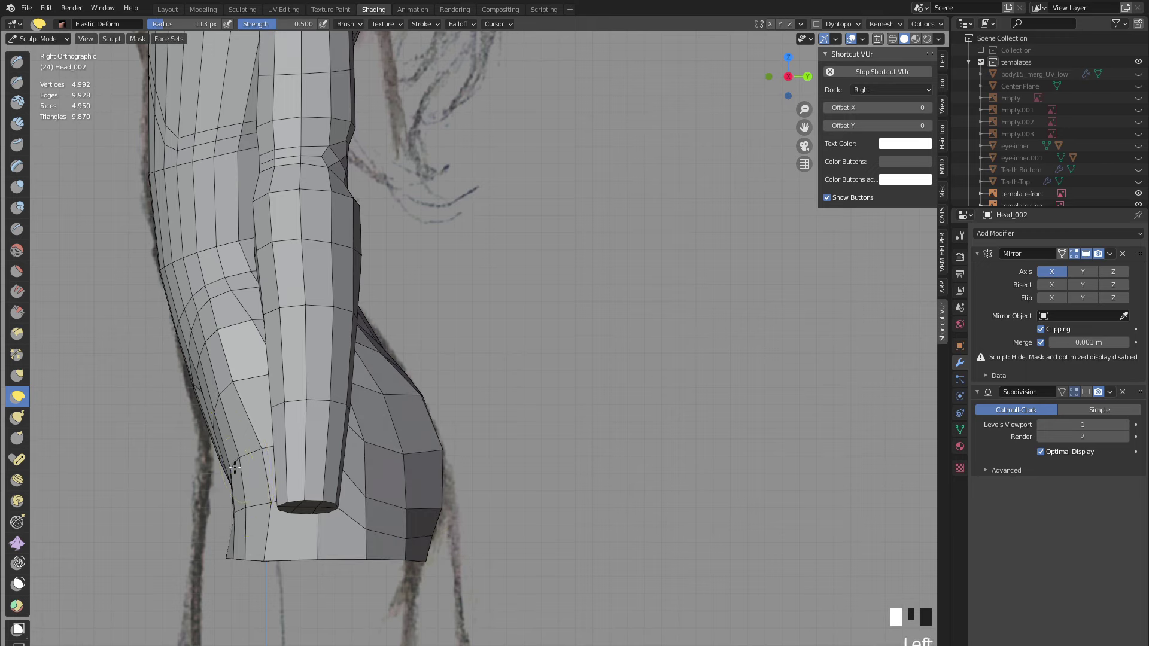
pyautogui.scroll(-2, 167, 469)
pyautogui.keyDown('shift'); pyautogui.moveTo(167, 469); pyautogui.dragTo(200, 395, button='middle'); pyautogui.keyUp('shift')
pyautogui.scroll(2, 262, 182)
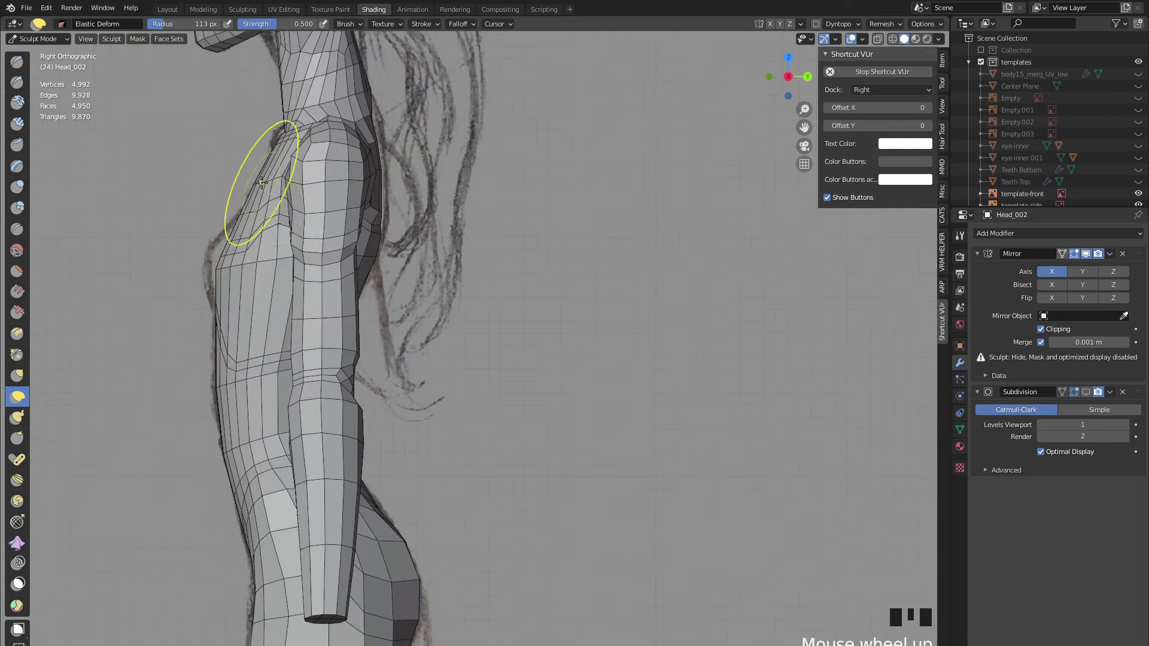
# - Refine the nape, upper back and front of the neck against the side sketch with Elastic Deform
pyautogui.scroll(3, 385, 140)
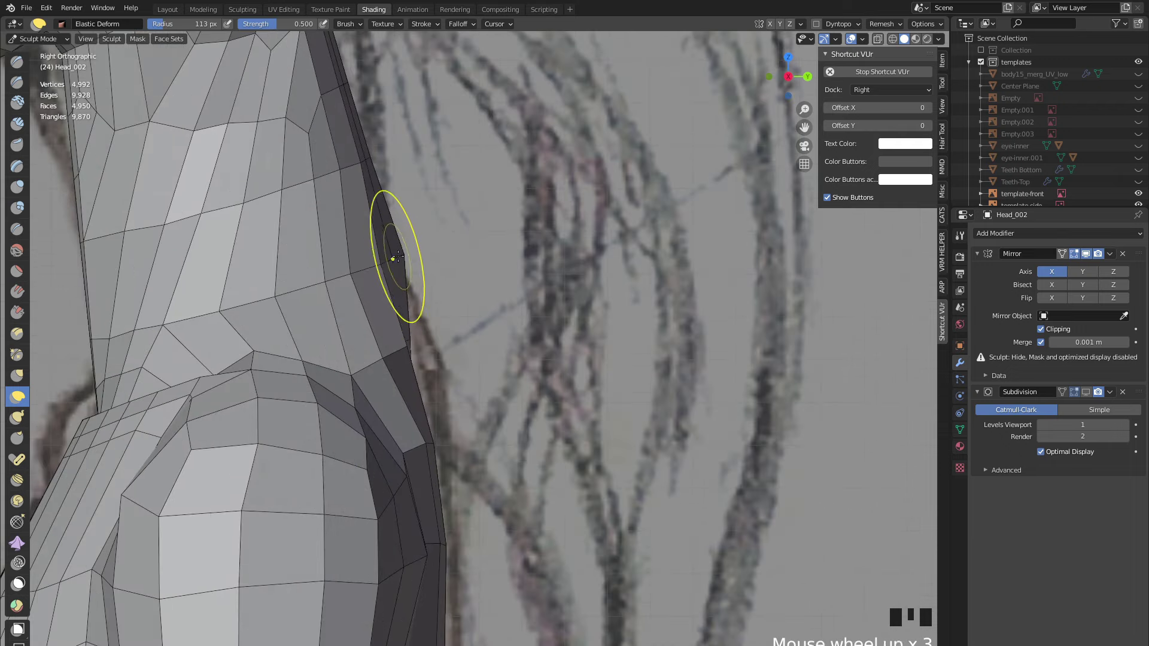
pyautogui.scroll(-5, 401, 254)
pyautogui.scroll(4, 430, 356)
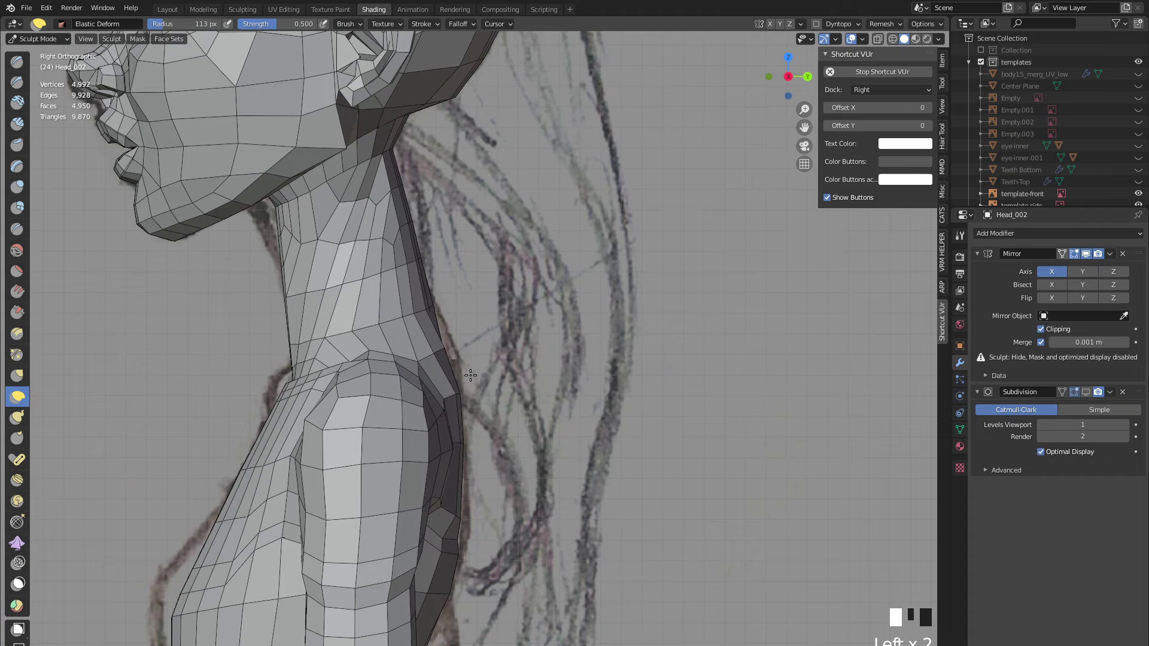
pyautogui.scroll(5, 205, 359)
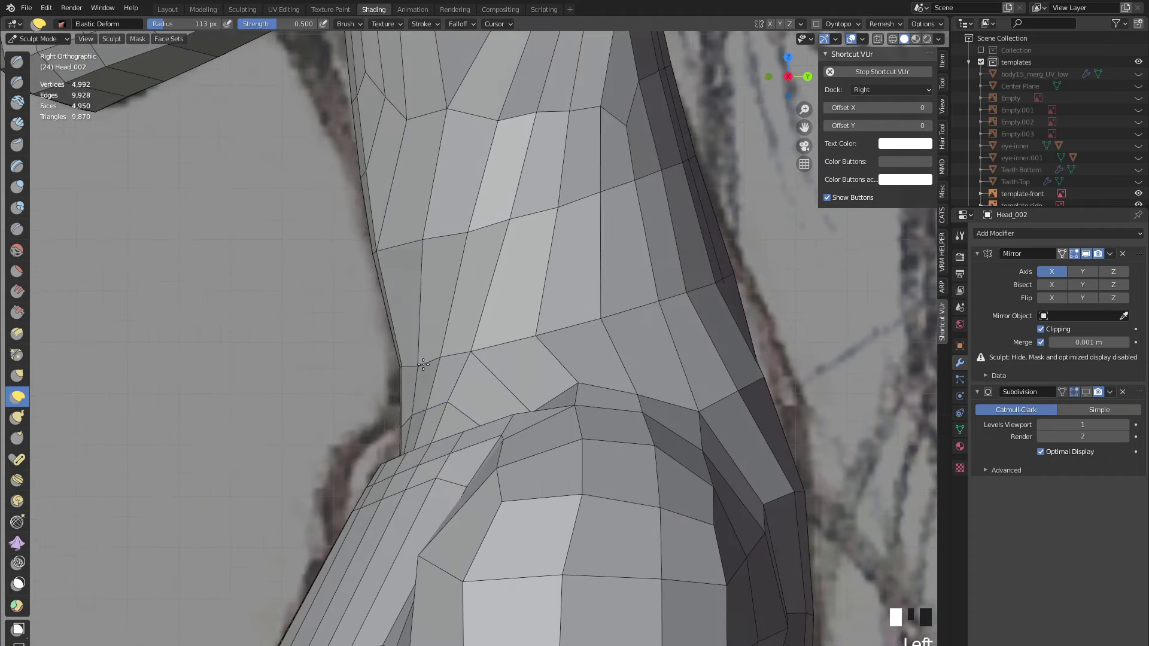
pyautogui.keyDown('shift'); pyautogui.moveTo(317, 312); pyautogui.dragTo(358, 310, button='middle'); pyautogui.keyUp('shift')
pyautogui.scroll(1, 382, 209)
pyautogui.scroll(-6, 306, 246)
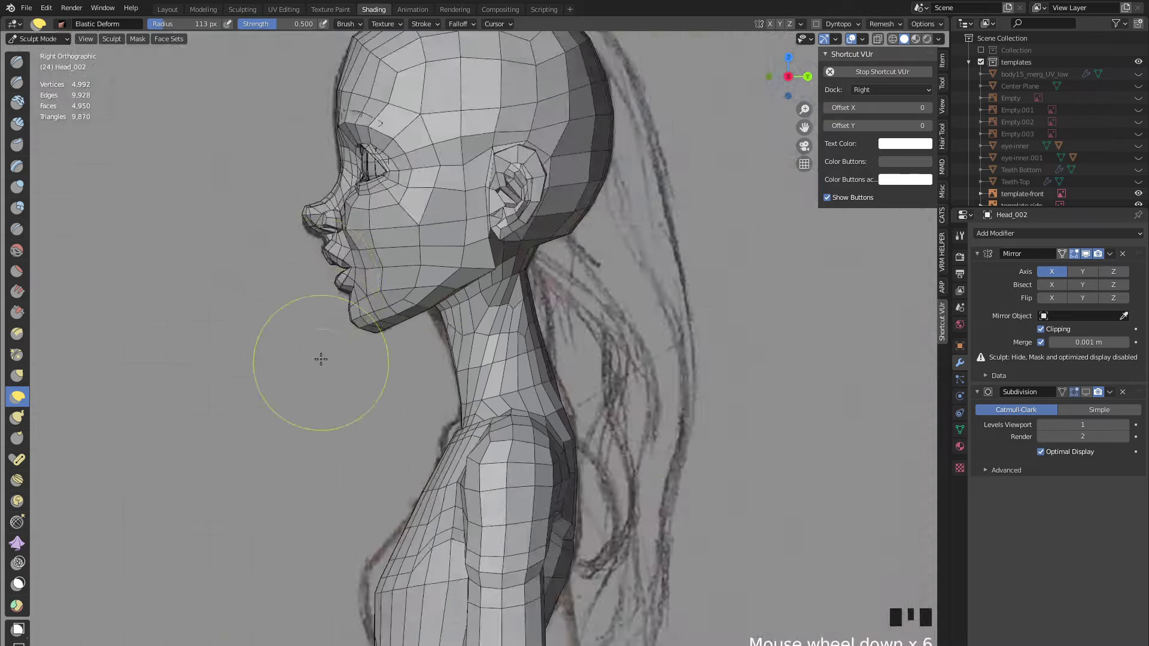
# - In front view, pull the side of the neck, the shoulder top and the outer upper arm out to the sketched outline
pyautogui.press('KP_1')
pyautogui.scroll(5, 500, 341)
pyautogui.scroll(2, 482, 207)
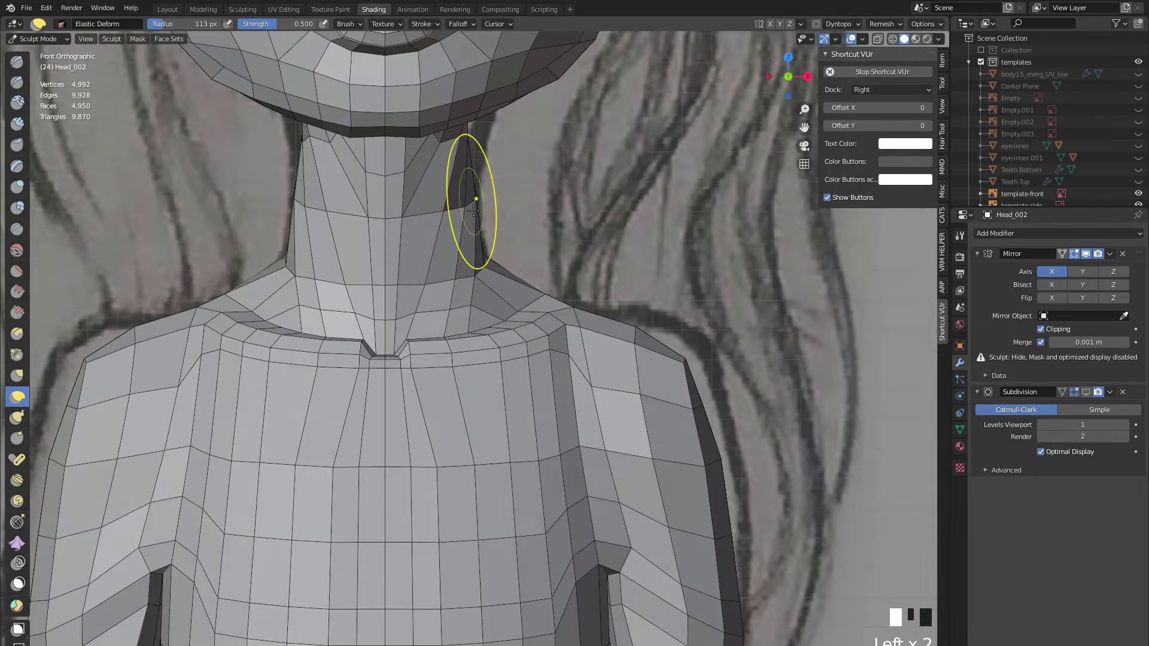
pyautogui.moveTo(652, 337); pyautogui.dragTo(663, 323)
pyautogui.moveTo(695, 400); pyautogui.dragTo(712, 390)
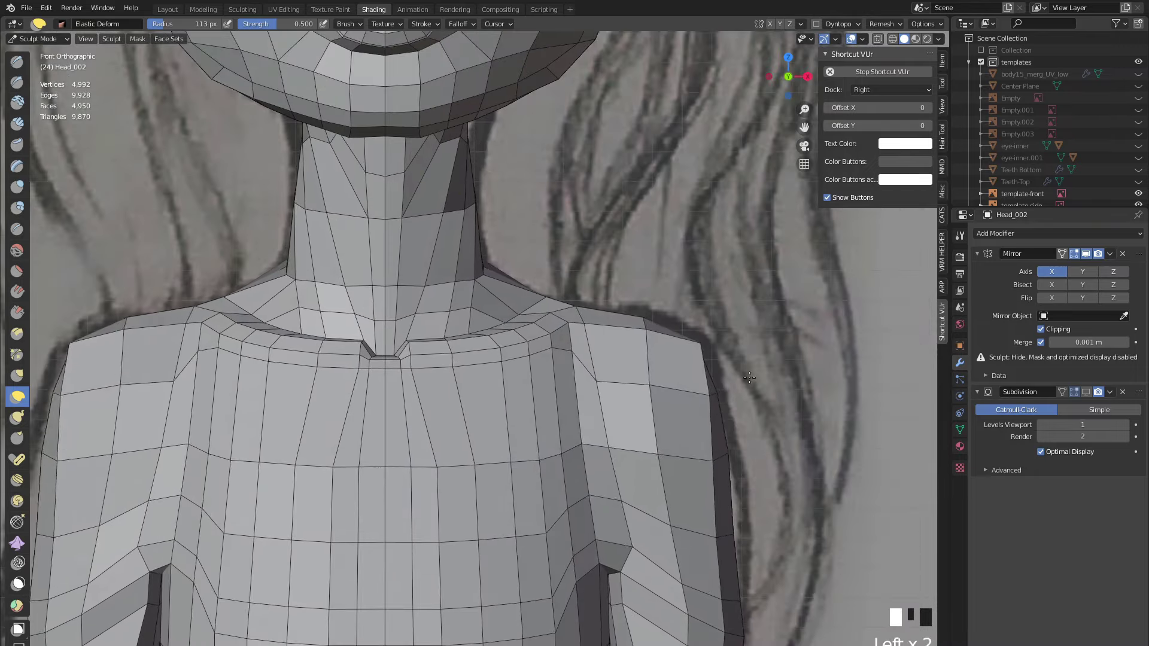
pyautogui.keyDown('shift'); pyautogui.moveTo(732, 458); pyautogui.dragTo(694, 328, button='middle'); pyautogui.keyUp('shift')
pyautogui.moveTo(700, 340); pyautogui.dragTo(711, 339)
pyautogui.scroll(-3, 723, 398)
pyautogui.keyDown('shift'); pyautogui.moveTo(688, 454); pyautogui.dragTo(539, 383, button='middle'); pyautogui.keyUp('shift')
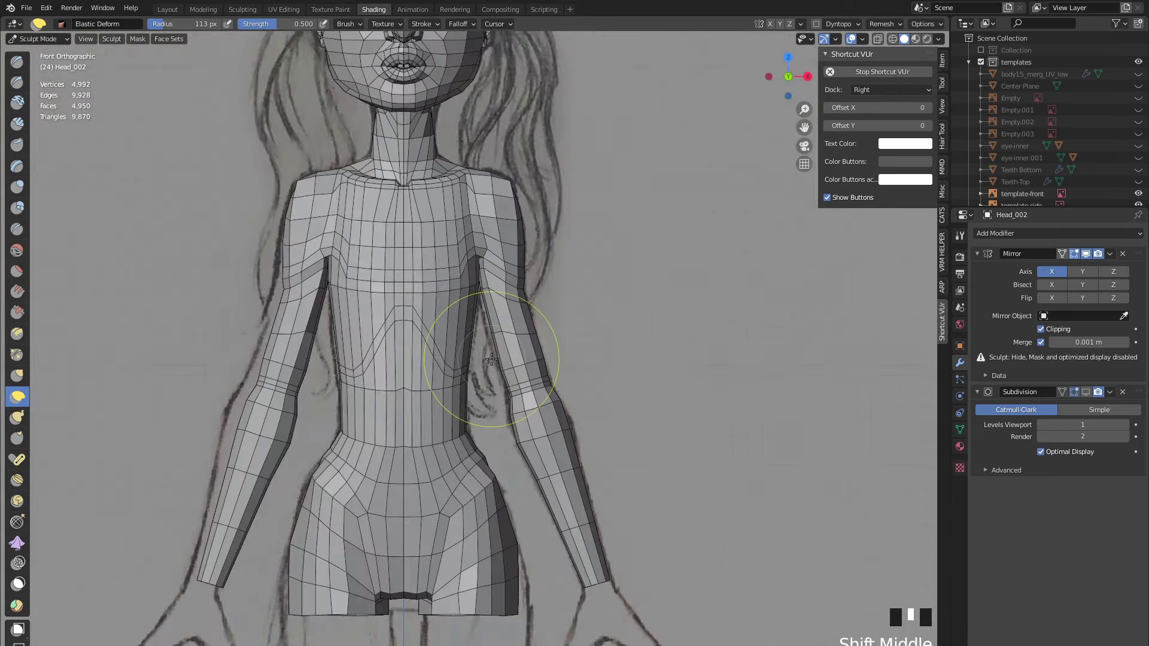
# - Refine the hip outline against the front sketch and inspect the arm and back from other angles
pyautogui.scroll(2, 506, 482)
pyautogui.scroll(2, 477, 288)
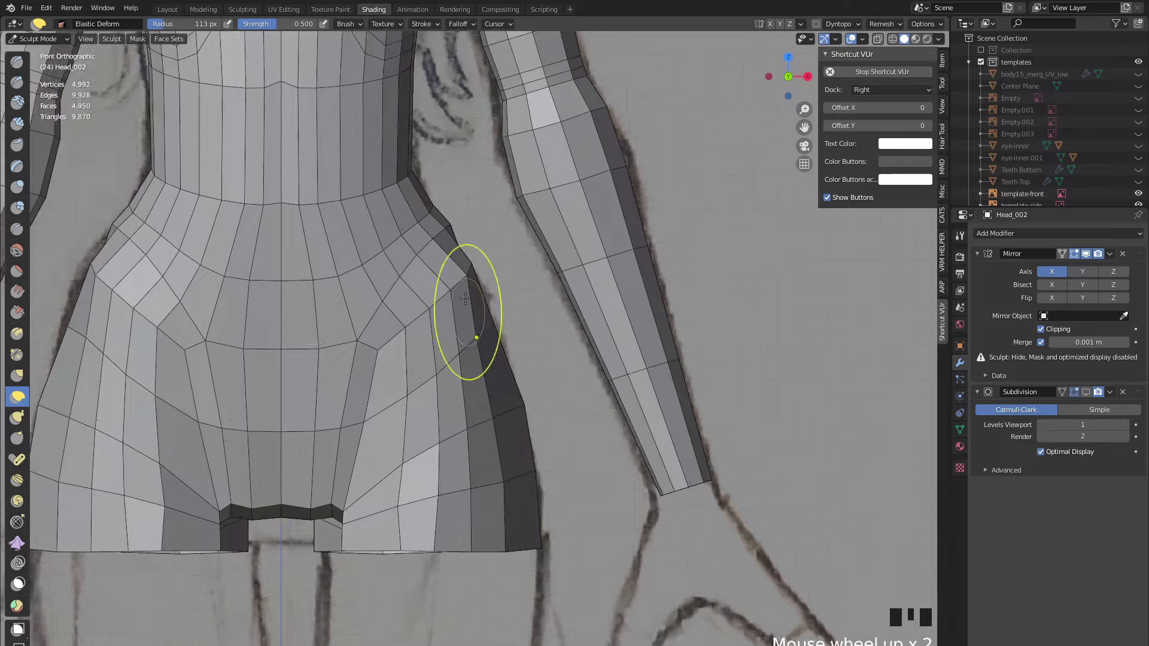
pyautogui.scroll(-2, 448, 220)
pyautogui.moveTo(448, 228); pyautogui.dragTo(472, 505, button='middle')
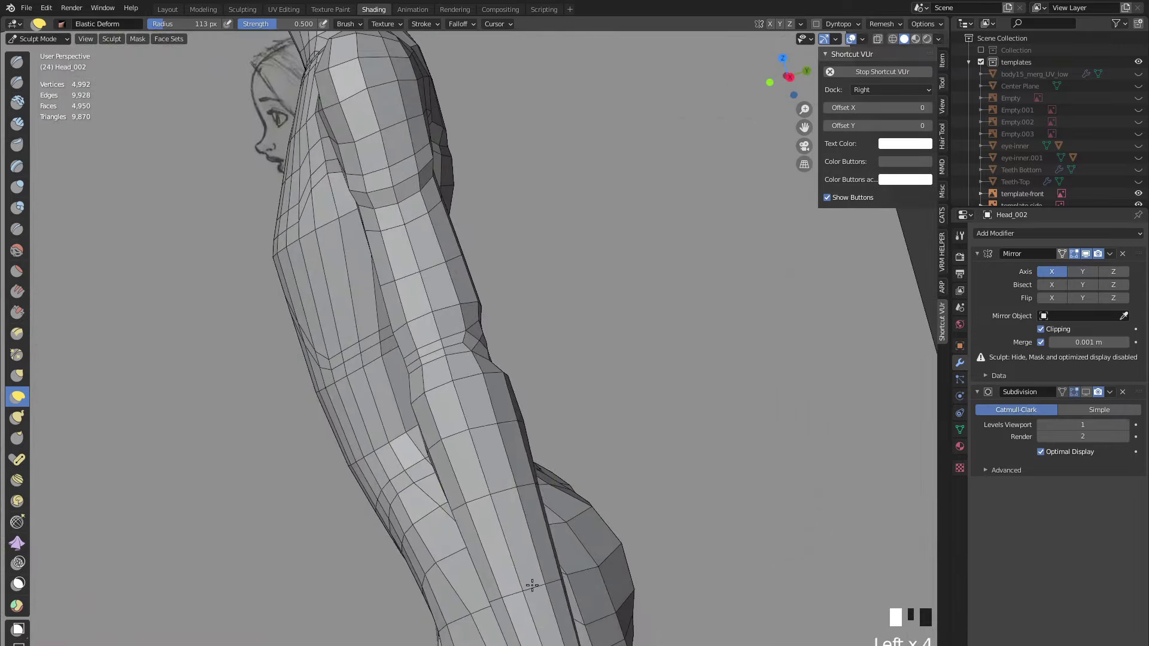
pyautogui.moveTo(532, 585); pyautogui.dragTo(308, 319, button='middle')
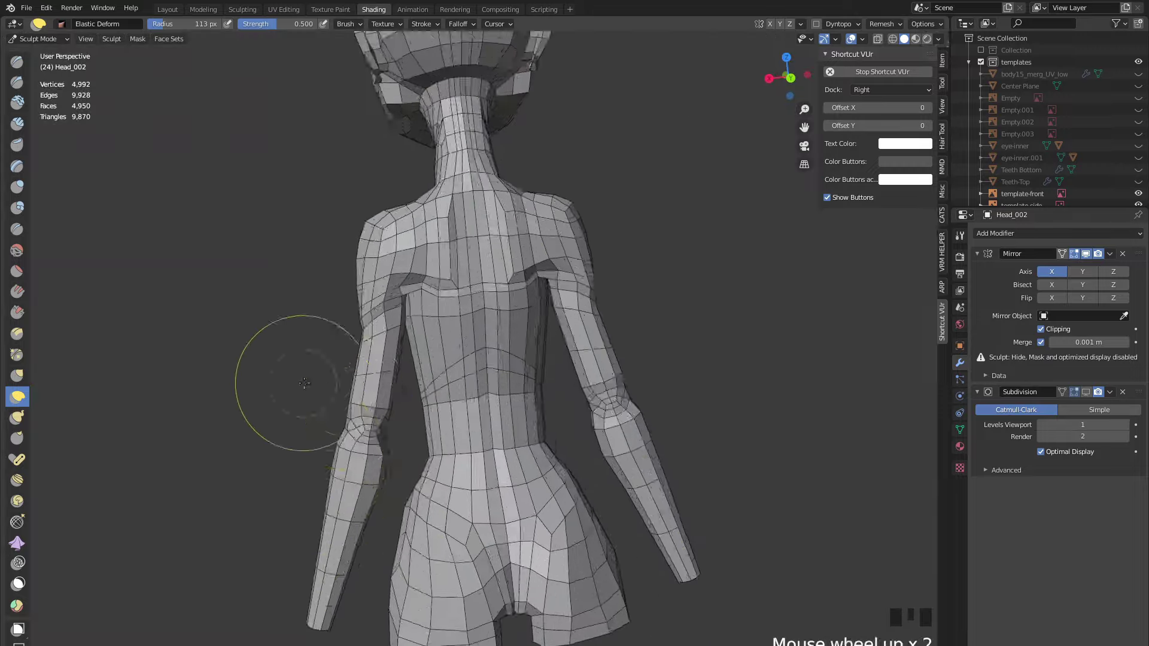
pyautogui.moveTo(304, 383)
pyautogui.mouseDown(button='middle')
pyautogui.moveTo(432, 289)
pyautogui.moveTo(461, 423)
pyautogui.mouseUp(button='middle')
# - In Edit Mode, select the five vertices on the side of the neck below the jaw and frame them
pyautogui.press('Tab')
pyautogui.moveTo(346, 179); pyautogui.dragTo(423, 256)
pyautogui.press('KP_Decimal')
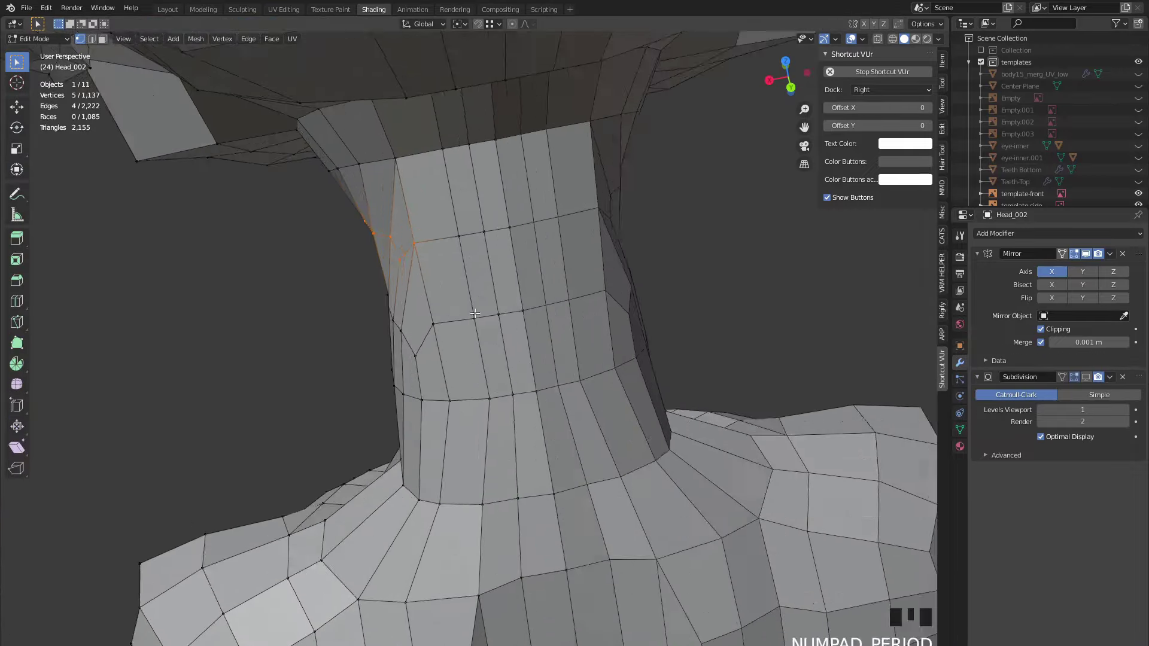
pyautogui.moveTo(474, 314); pyautogui.dragTo(412, 386, button='middle')
pyautogui.scroll(-6, 405, 415)
pyautogui.scroll(-1, 405, 415)
pyautogui.scroll(-2, 383, 418)
# - Adjust the selected mesh points along their normals with two rounds of Shrink/Fatten
pyautogui.click(472, 350)
pyautogui.rightClick(353, 365)
pyautogui.moveTo(353, 365); pyautogui.dragTo(503, 281, button='middle')
pyautogui.doubleClick(425, 528)
pyautogui.scroll(1, 425, 528)
pyautogui.keyDown('ctrl'); pyautogui.keyDown('shift'); pyautogui.click(500, 464); pyautogui.keyUp('shift'); pyautogui.keyUp('ctrl')
pyautogui.hotkey('alt', 's')
pyautogui.moveTo(500, 464); pyautogui.dragTo(502, 365, button='middle')
pyautogui.click(452, 403)
pyautogui.moveTo(503, 365); pyautogui.dragTo(461, 353, button='middle')
pyautogui.scroll(3, 467, 300)
pyautogui.hotkey('alt', 's')
pyautogui.click(41, 79)
# - Move three vertices beside the centre line slightly along the Y axis with smooth proportional editing at size 0.02
pyautogui.moveTo(508, 423)
pyautogui.mouseDown(button='middle')
pyautogui.moveTo(518, 359)
pyautogui.moveTo(359, 462)
pyautogui.mouseUp(button='middle')
pyautogui.scroll(2, 499, 313)
pyautogui.scroll(1, 500, 313)
pyautogui.press('Tab')
pyautogui.keyDown('shift'); pyautogui.click(554, 341); pyautogui.keyUp('shift')
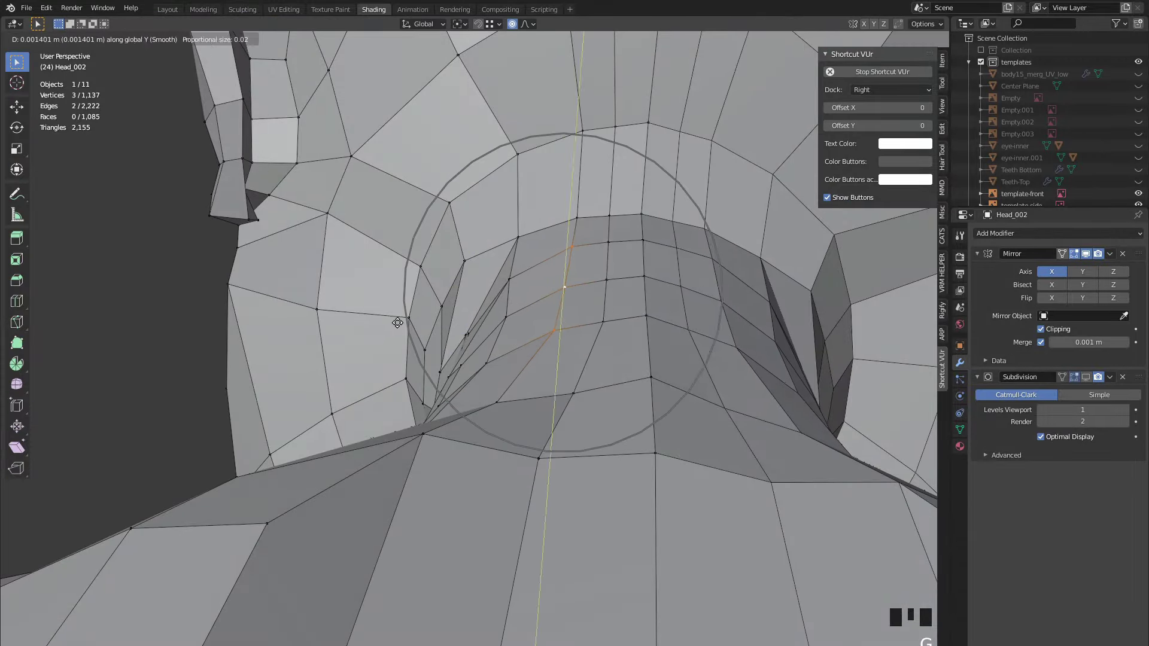
pyautogui.moveTo(602, 223); pyautogui.dragTo(603, 222)
pyautogui.scroll(-3, 603, 222)
pyautogui.moveTo(603, 222)
pyautogui.mouseDown(button='middle')
pyautogui.moveTo(627, 343)
pyautogui.moveTo(412, 406)
pyautogui.moveTo(359, 383)
pyautogui.moveTo(333, 474)
pyautogui.mouseUp(button='middle')
pyautogui.scroll(4, 627, 343)
pyautogui.scroll(-1, 412, 406)
pyautogui.click(411, 406)
pyautogui.press('c')
pyautogui.press('Escape')
pyautogui.scroll(2, 324, 431)
pyautogui.scroll(-3, 339, 377)
# - Switch to Sculpt Mode and examine the shoulder and armpit from behind, the side and the front
pyautogui.hotkey('ctrl', 'Tab')
pyautogui.scroll(-1, 300, 410)
pyautogui.moveTo(299, 410)
pyautogui.mouseDown(button='middle')
pyautogui.moveTo(587, 415)
pyautogui.moveTo(359, 303)
pyautogui.moveTo(640, 353)
pyautogui.moveTo(390, 441)
pyautogui.moveTo(346, 346)
pyautogui.mouseUp(button='middle')
pyautogui.moveTo(329, 166)
pyautogui.mouseDown(button='middle')
pyautogui.moveTo(520, 441)
pyautogui.moveTo(419, 407)
pyautogui.mouseUp(button='middle')
pyautogui.scroll(2, 407, 402)
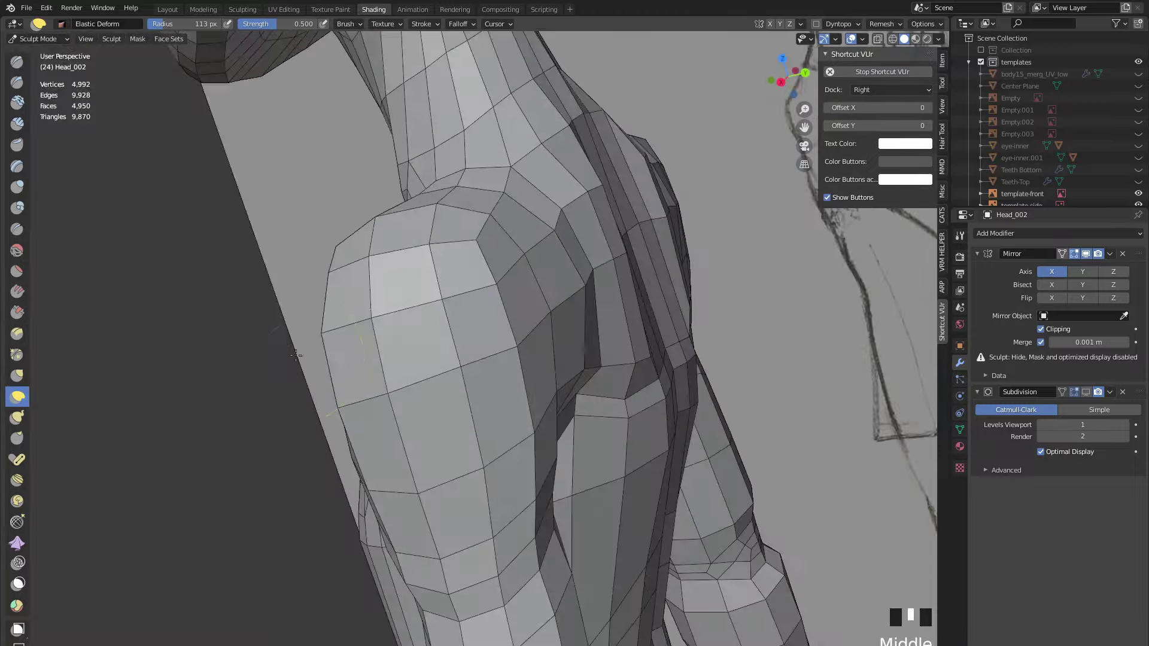
pyautogui.moveTo(296, 355)
pyautogui.mouseDown(button='middle')
pyautogui.moveTo(533, 411)
pyautogui.moveTo(518, 337)
pyautogui.moveTo(331, 269)
pyautogui.moveTo(269, 270)
pyautogui.moveTo(308, 282)
pyautogui.moveTo(405, 231)
pyautogui.mouseUp(button='middle')
pyautogui.scroll(-2, 405, 230)
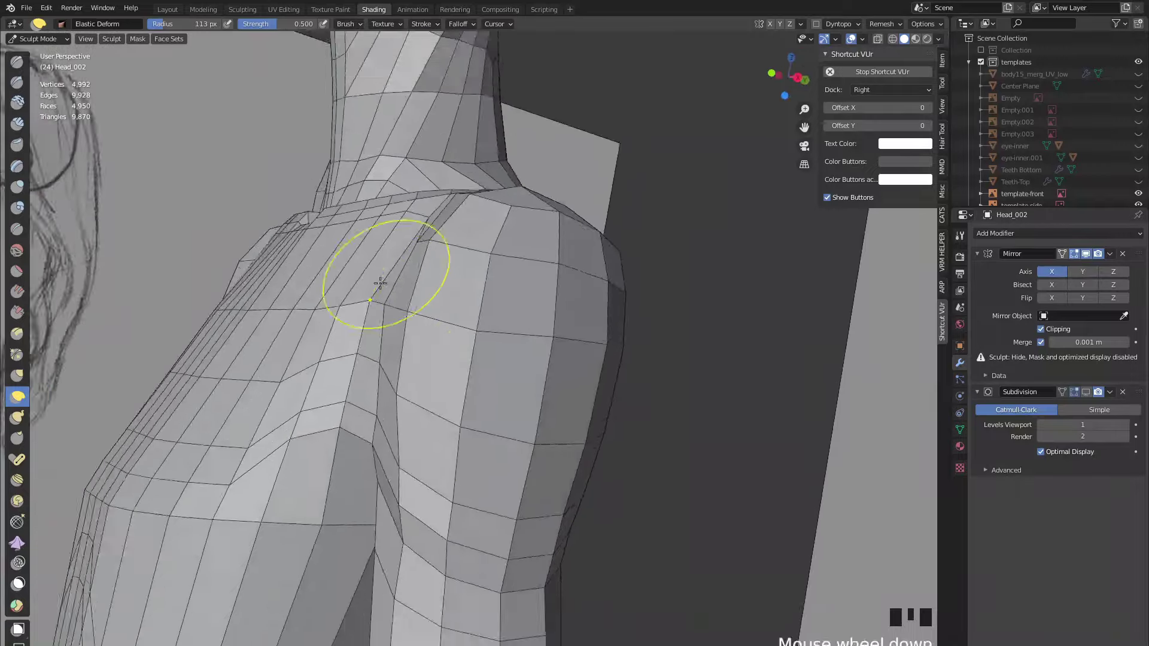
pyautogui.moveTo(377, 282); pyautogui.dragTo(531, 427, button='middle')
pyautogui.moveTo(453, 395)
pyautogui.keyDown('shift'); pyautogui.mouseDown(button='middle')
pyautogui.moveTo(514, 401)
pyautogui.moveTo(491, 395)
pyautogui.moveTo(534, 347)
pyautogui.mouseUp(button='middle'); pyautogui.keyUp('shift')
# - In Edit Mode, select the two vertices at the front of the shoulder above the armpit crease and move them
pyautogui.press('Tab')
pyautogui.click(524, 351)
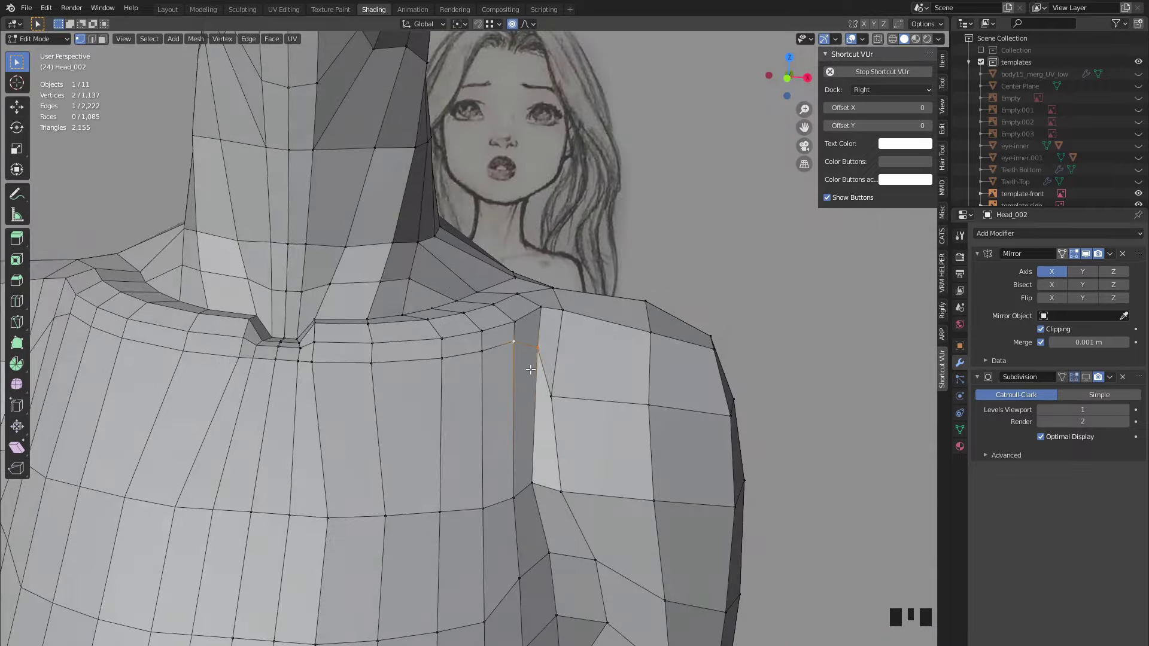
pyautogui.moveTo(492, 385)
pyautogui.mouseDown(button='middle')
pyautogui.moveTo(418, 460)
pyautogui.moveTo(371, 436)
pyautogui.moveTo(478, 275)
pyautogui.moveTo(511, 462)
pyautogui.moveTo(595, 434)
pyautogui.moveTo(461, 451)
pyautogui.moveTo(500, 328)
pyautogui.moveTo(512, 477)
pyautogui.mouseUp(button='middle')
pyautogui.scroll(2, 419, 461)
pyautogui.press('g')
pyautogui.press('Tab')
pyautogui.scroll(-2, 850, 396)
pyautogui.press('Tab')
pyautogui.click(479, 270)
# - Check the shoulder with the wireframe toggled, and move another vertex at the front of the shoulder
pyautogui.scroll(-4, 512, 462)
pyautogui.hotkey('shift', 'z')
pyautogui.scroll(-2, 512, 461)
pyautogui.press('Tab')
pyautogui.scroll(2, 473, 424)
pyautogui.press('Tab')
pyautogui.scroll(5, 501, 328)
pyautogui.click(474, 353)
pyautogui.press('g')
pyautogui.scroll(-3, 476, 360)
pyautogui.scroll(-2, 513, 476)
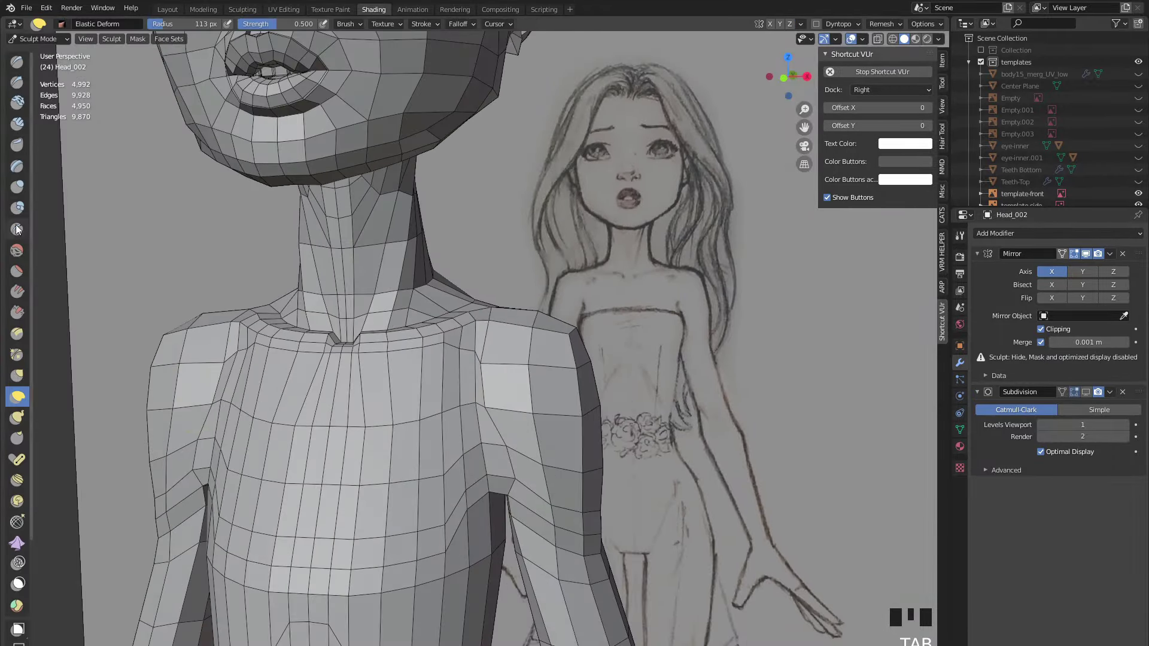
# - In Sculpt Mode, work over the front of the armpit and inner upper arm using the Crease brush at strength 0.250
pyautogui.click(16, 229)
pyautogui.scroll(2, 477, 441)
pyautogui.moveTo(477, 441)
pyautogui.mouseDown(button='middle')
pyautogui.moveTo(492, 446)
pyautogui.moveTo(391, 341)
pyautogui.moveTo(483, 329)
pyautogui.moveTo(527, 353)
pyautogui.moveTo(522, 380)
pyautogui.mouseUp(button='middle')
pyautogui.click(483, 330)
pyautogui.click(530, 356)
pyautogui.scroll(3, 523, 379)
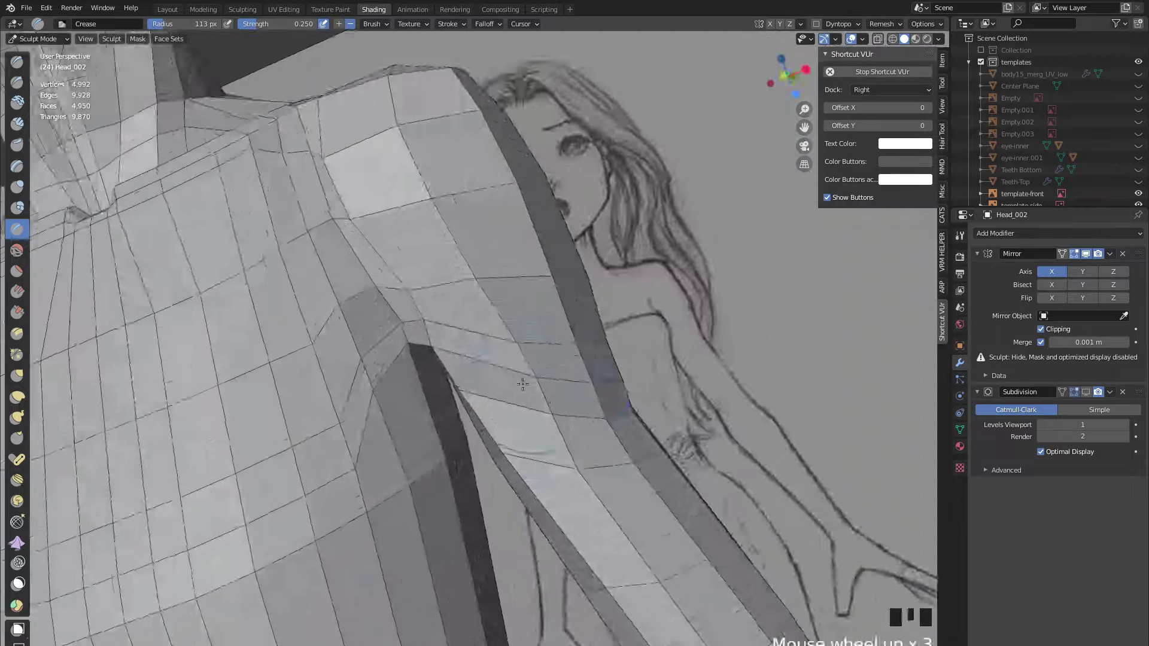
pyautogui.scroll(2, 518, 378)
pyautogui.click(462, 369)
pyautogui.click(432, 348)
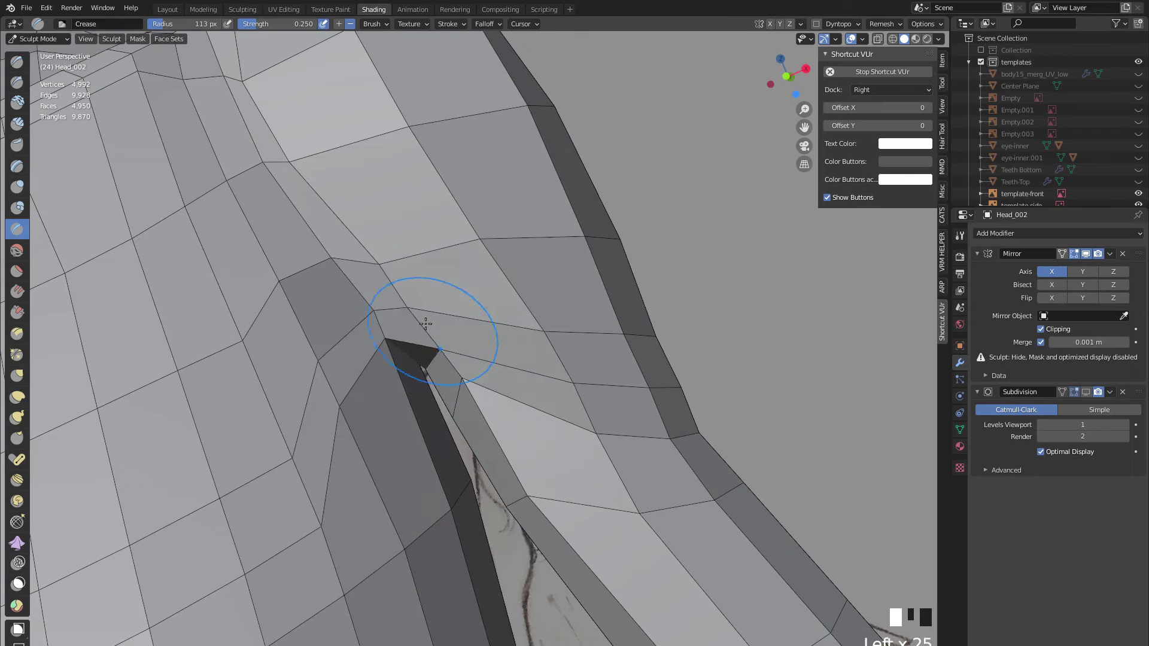
# - Work over the back of the armpit and upper arm with the same Crease brush
pyautogui.moveTo(596, 432)
pyautogui.mouseDown(button='middle')
pyautogui.moveTo(500, 437)
pyautogui.moveTo(698, 407)
pyautogui.moveTo(378, 356)
pyautogui.moveTo(389, 314)
pyautogui.moveTo(433, 393)
pyautogui.mouseUp(button='middle')
pyautogui.click(388, 313)
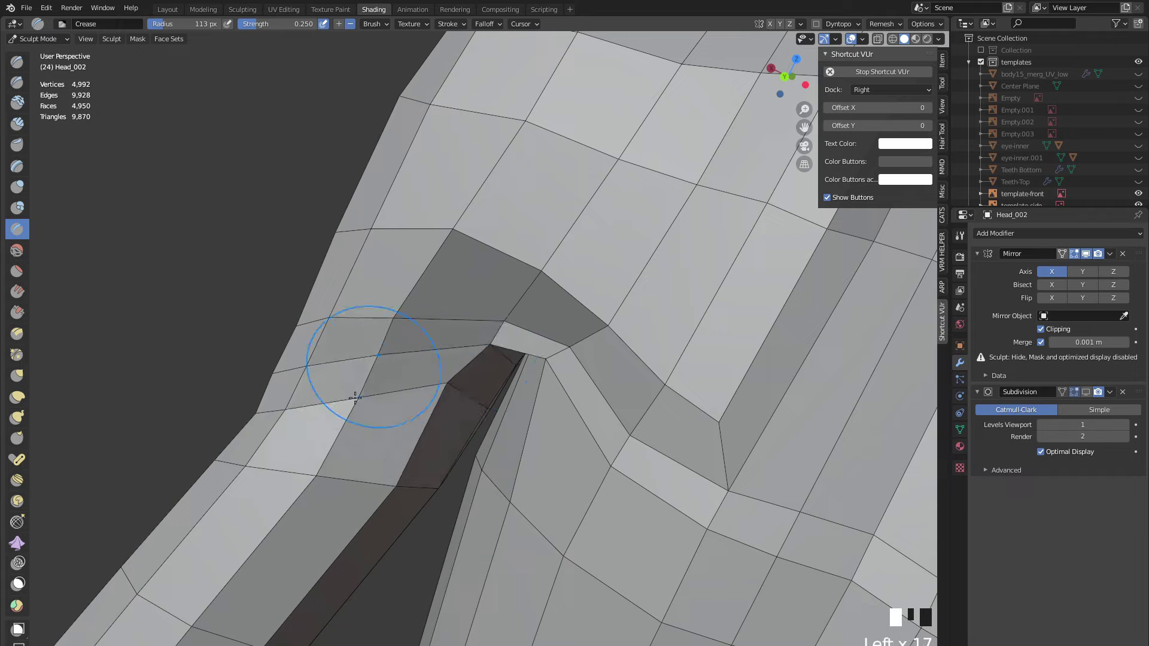
pyautogui.moveTo(355, 398)
pyautogui.mouseDown(button='middle')
pyautogui.moveTo(540, 385)
pyautogui.moveTo(419, 383)
pyautogui.moveTo(539, 383)
pyautogui.moveTo(443, 412)
pyautogui.moveTo(466, 419)
pyautogui.moveTo(474, 436)
pyautogui.mouseUp(button='middle')
# - Toggle the Subdivision modifier's viewport display to compare the smoothed and low-poly shapes
pyautogui.click(1086, 392)
pyautogui.scroll(-2, 540, 385)
pyautogui.click(1085, 392)
pyautogui.scroll(2, 480, 402)
# - Choose Elastic Deform and refine the arm down to the wrist against the front sketch
pyautogui.click(17, 396)
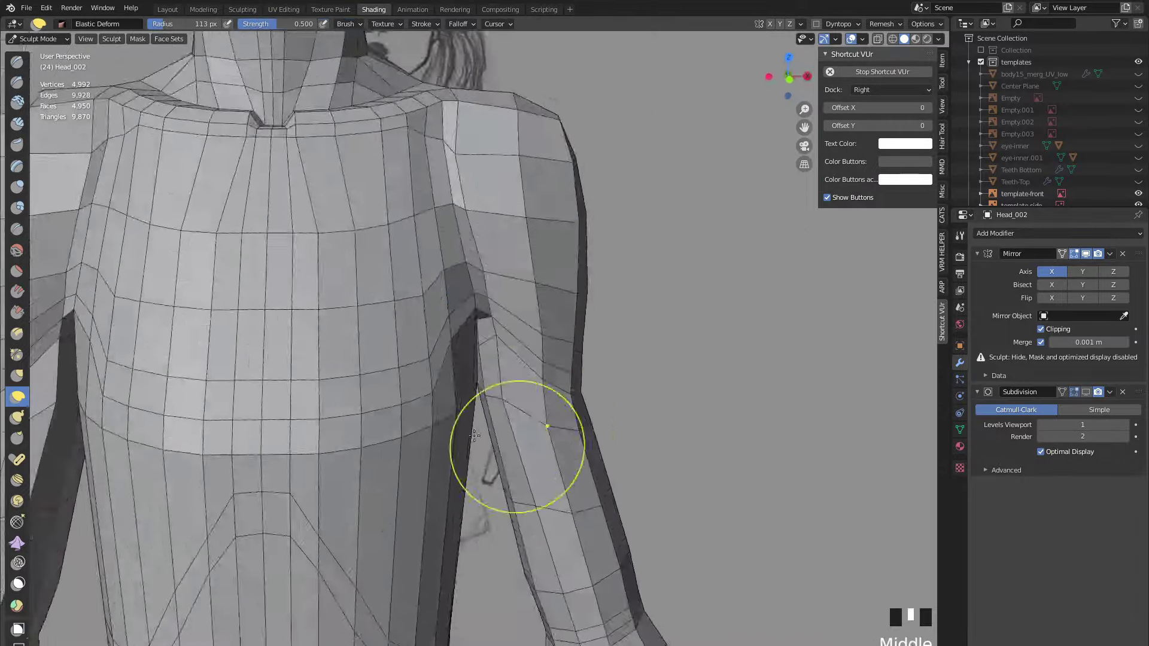
pyautogui.scroll(-2, 470, 395)
pyautogui.click(789, 78)
pyautogui.scroll(-2, 519, 222)
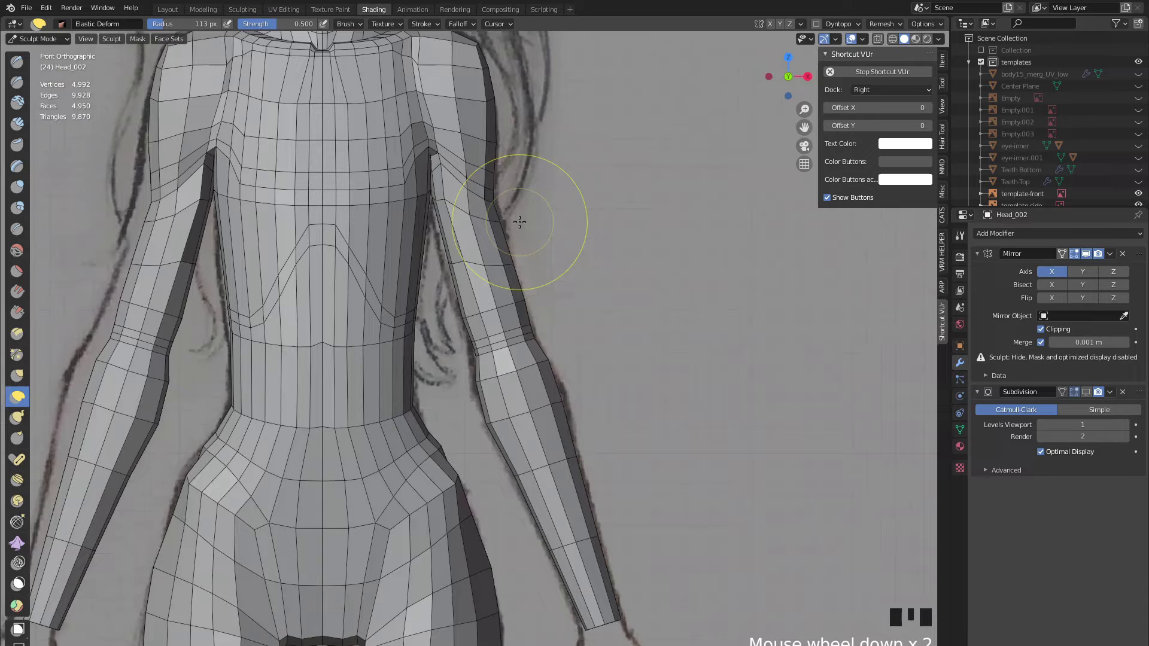
pyautogui.keyDown('shift'); pyautogui.moveTo(519, 222); pyautogui.dragTo(479, 137, button='middle'); pyautogui.keyUp('shift')
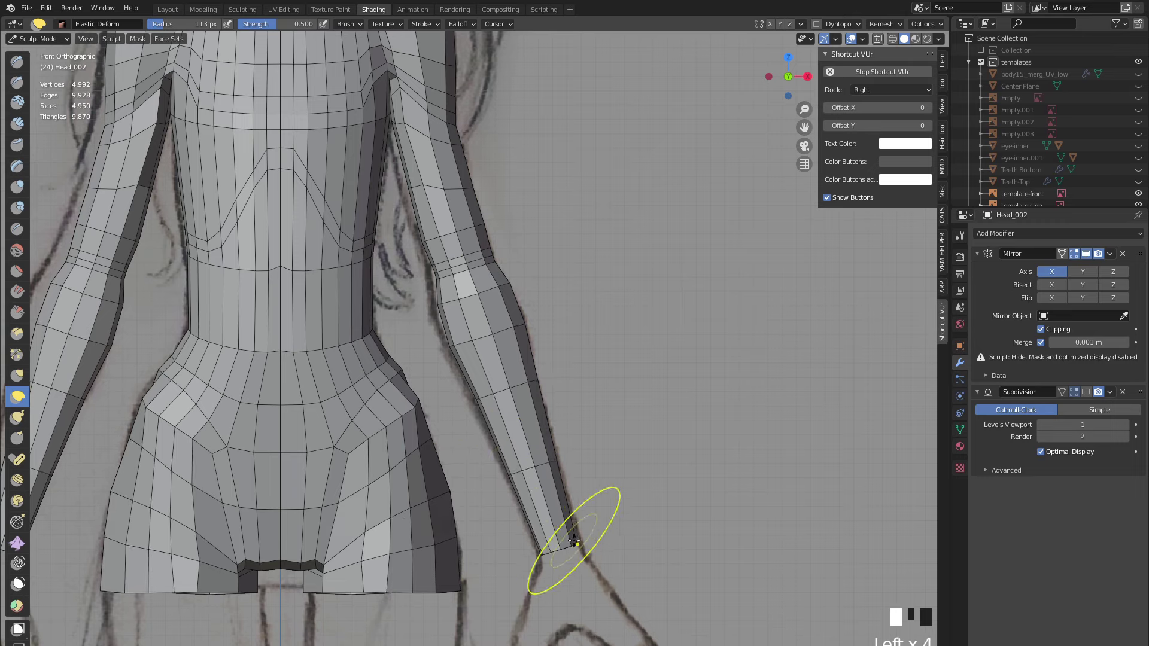
# - Hide the wireframe and examine the whole body's shape from the front and other angles
pyautogui.hotkey('ctrl', 'Tab')
pyautogui.click(592, 524)
pyautogui.hotkey('ctrl', 'Tab')
pyautogui.scroll(-4, 275, 328)
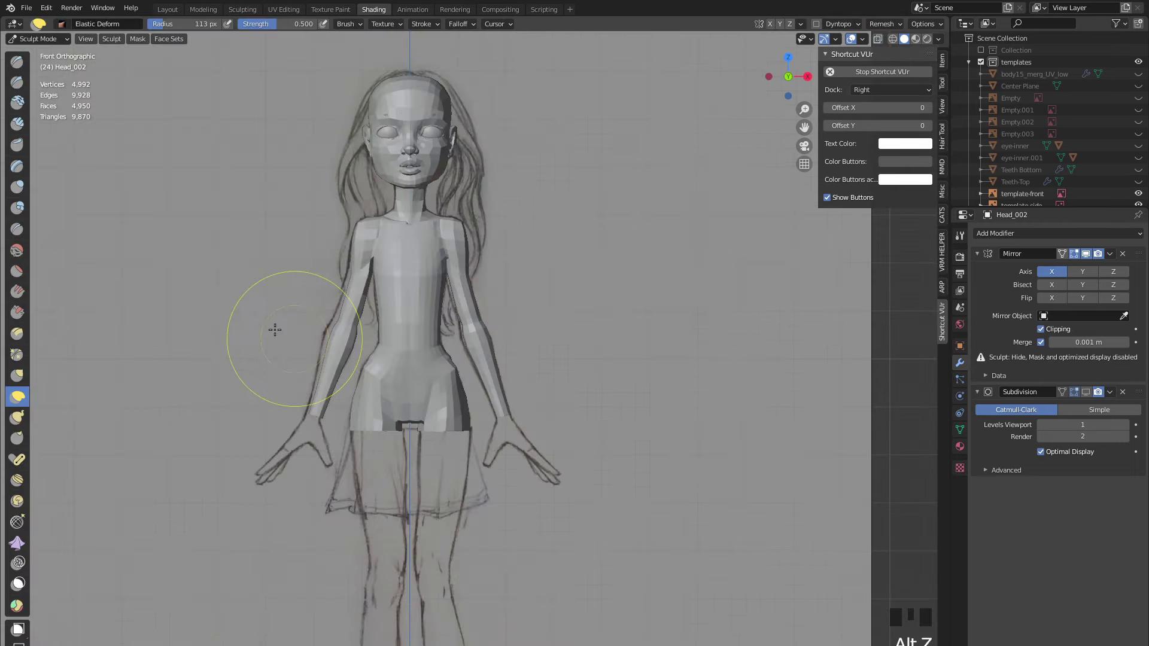
pyautogui.moveTo(274, 328); pyautogui.dragTo(192, 268, button='middle')
pyautogui.scroll(3, 551, 397)
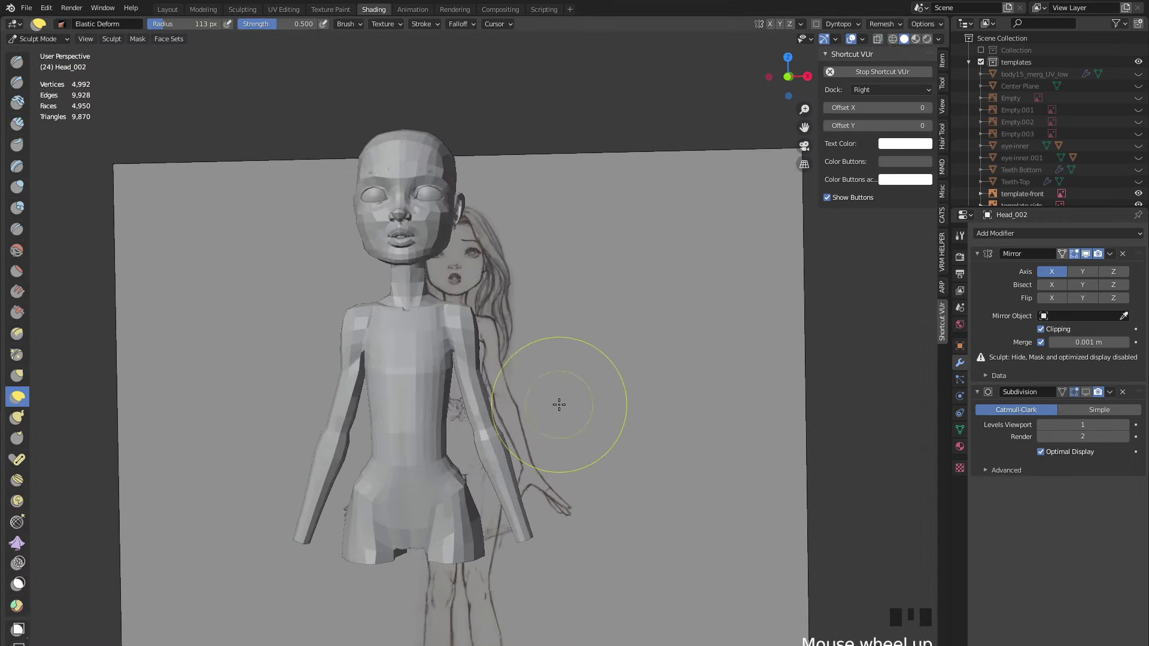
pyautogui.moveTo(551, 396)
pyautogui.mouseDown(button='middle')
pyautogui.moveTo(513, 346)
pyautogui.moveTo(502, 369)
pyautogui.moveTo(559, 398)
pyautogui.moveTo(405, 429)
pyautogui.mouseUp(button='middle')
# - Show the wireframe again and move the inner elbow edge in Edit Mode with smooth proportional editing at size 0.01
pyautogui.hotkey('shift', 'z')
pyautogui.scroll(3, 464, 451)
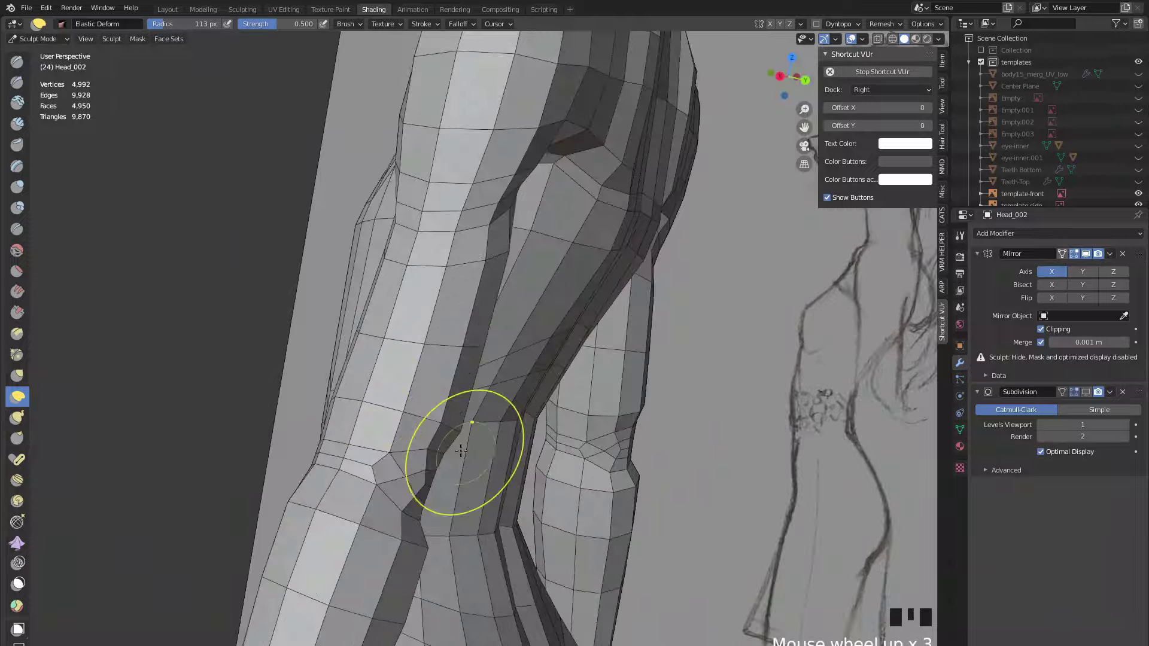
pyautogui.moveTo(464, 451)
pyautogui.mouseDown(button='middle')
pyautogui.moveTo(410, 425)
pyautogui.moveTo(503, 469)
pyautogui.moveTo(488, 359)
pyautogui.moveTo(403, 344)
pyautogui.moveTo(372, 411)
pyautogui.moveTo(379, 372)
pyautogui.moveTo(304, 389)
pyautogui.mouseUp(button='middle')
pyautogui.scroll(-3, 503, 470)
pyautogui.scroll(4, 302, 346)
pyautogui.click(343, 327)
pyautogui.press('Tab')
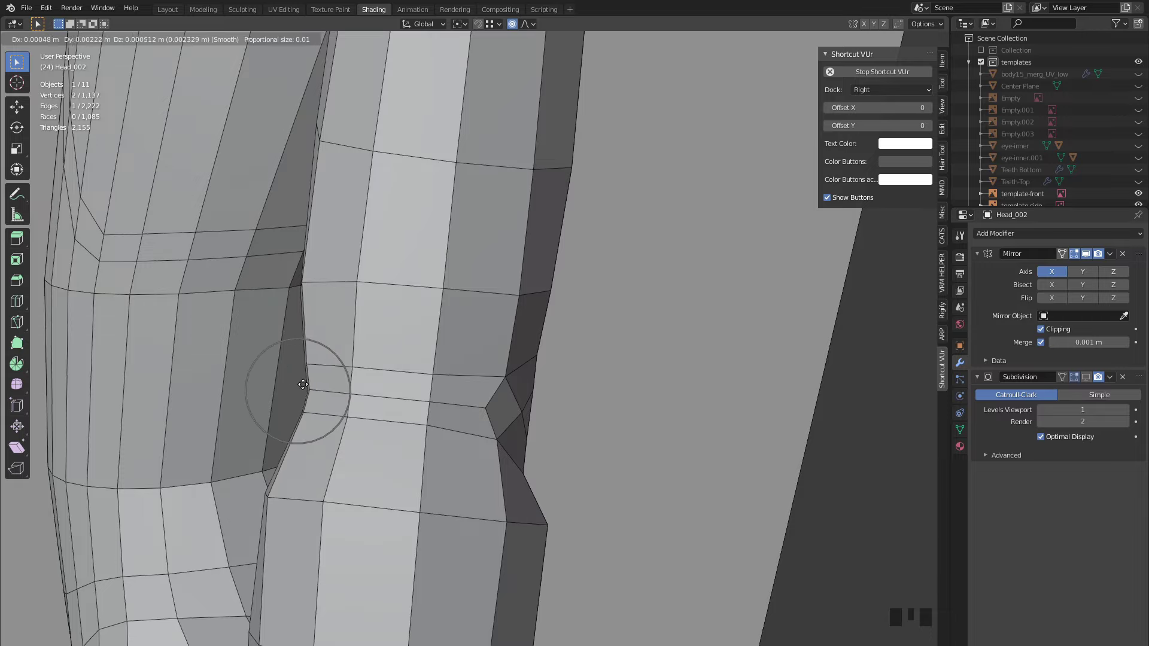
# - Use edge selection to pick four edges around the wrist end of the arm, seen from below
pyautogui.moveTo(291, 402); pyautogui.dragTo(502, 377, button='middle')
pyautogui.click(244, 432)
pyautogui.moveTo(518, 308); pyautogui.dragTo(485, 304, button='middle')
pyautogui.keyDown('shift'); pyautogui.click(509, 269); pyautogui.keyUp('shift')
pyautogui.click(506, 254)
pyautogui.click(499, 254)
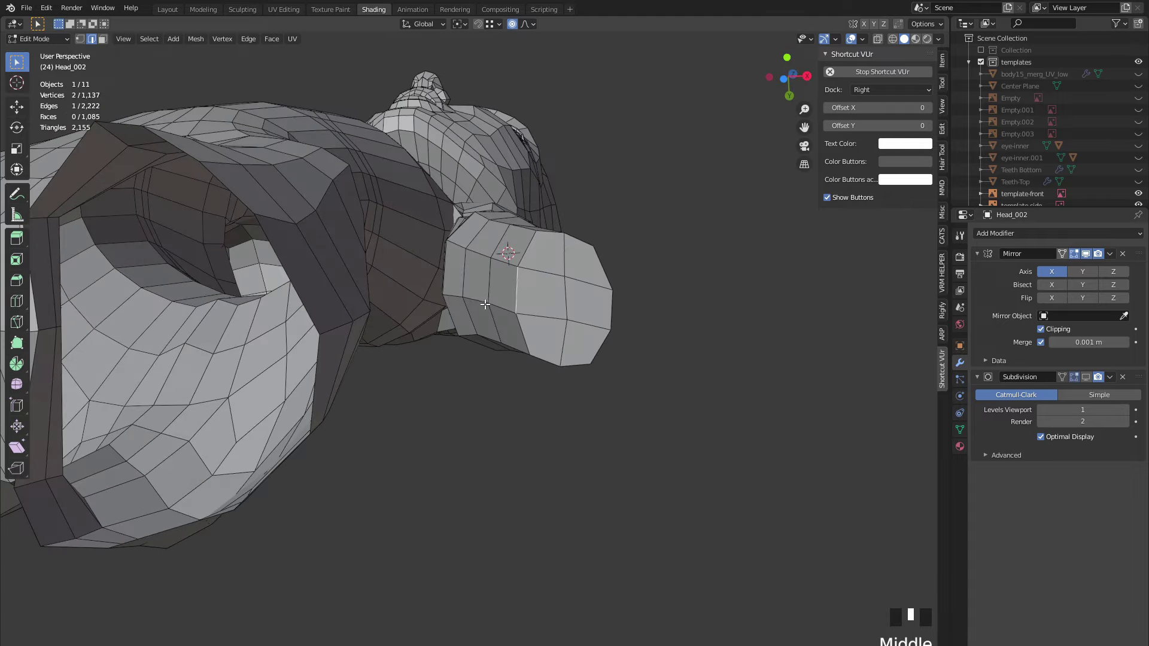
pyautogui.moveTo(417, 211); pyautogui.dragTo(323, 173, button='middle')
pyautogui.press('2')
pyautogui.keyDown('shift'); pyautogui.click(455, 269); pyautogui.keyUp('shift')
pyautogui.keyDown('shift'); pyautogui.click(455, 269); pyautogui.keyUp('shift')
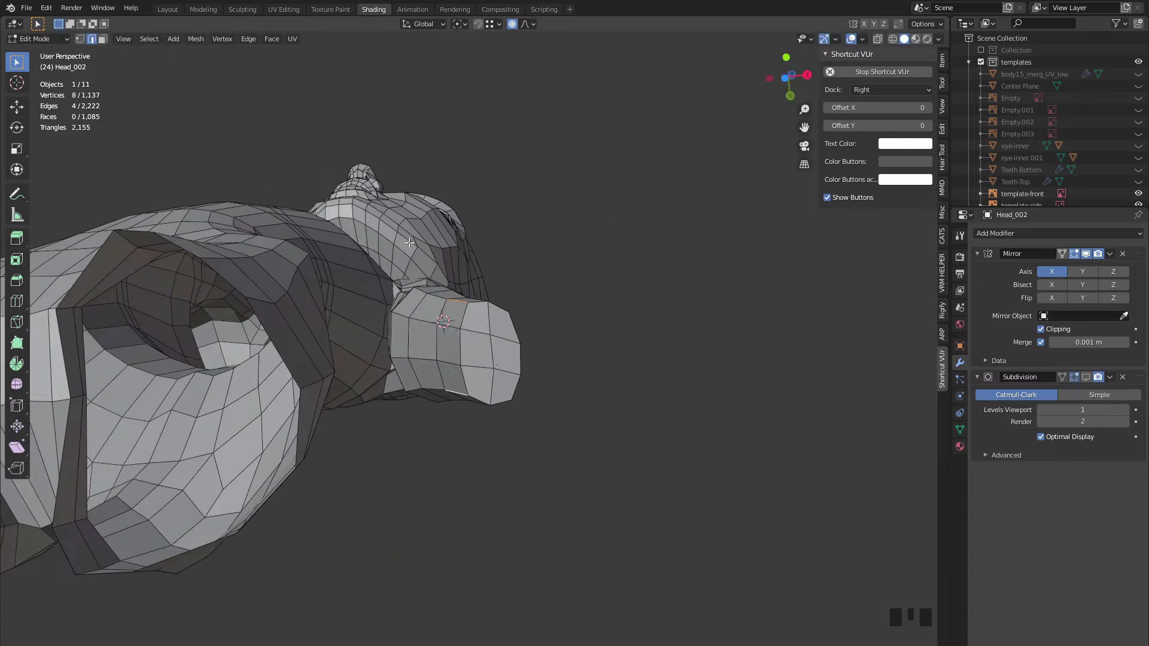
pyautogui.keyDown('ctrl'); pyautogui.click(531, 410); pyautogui.keyUp('ctrl')
pyautogui.moveTo(409, 243)
pyautogui.mouseDown(button='middle')
pyautogui.moveTo(530, 410)
pyautogui.moveTo(300, 210)
pyautogui.moveTo(456, 403)
pyautogui.moveTo(389, 373)
pyautogui.moveTo(457, 299)
pyautogui.mouseUp(button='middle')
# - Use vertex selection to pick a point on the front of the forearm just below the elbow
pyautogui.keyDown('alt'); pyautogui.click(300, 210); pyautogui.keyUp('alt')
pyautogui.scroll(2, 438, 315)
pyautogui.click(472, 336)
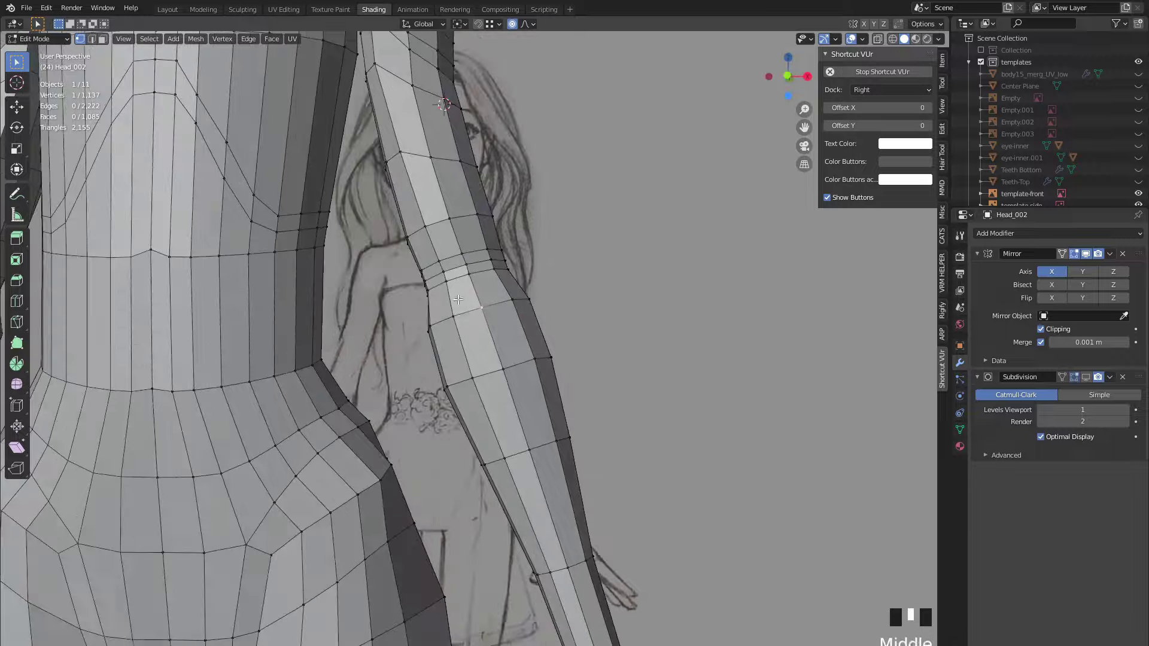
pyautogui.moveTo(477, 339); pyautogui.dragTo(458, 351, button='middle')
pyautogui.moveTo(369, 334)
pyautogui.mouseDown(button='middle')
pyautogui.moveTo(397, 333)
pyautogui.moveTo(457, 390)
pyautogui.moveTo(450, 326)
pyautogui.moveTo(361, 397)
pyautogui.moveTo(506, 288)
pyautogui.moveTo(477, 366)
pyautogui.mouseUp(button='middle')
pyautogui.scroll(-4, 397, 333)
pyautogui.scroll(2, 361, 396)
pyautogui.scroll(1, 514, 345)
# - Select two neighbouring vertices along the forearm below the elbow and adjust them with Shrink/Fatten
pyautogui.click(546, 303)
pyautogui.click(544, 304)
pyautogui.scroll(-2, 414, 348)
pyautogui.click(474, 411)
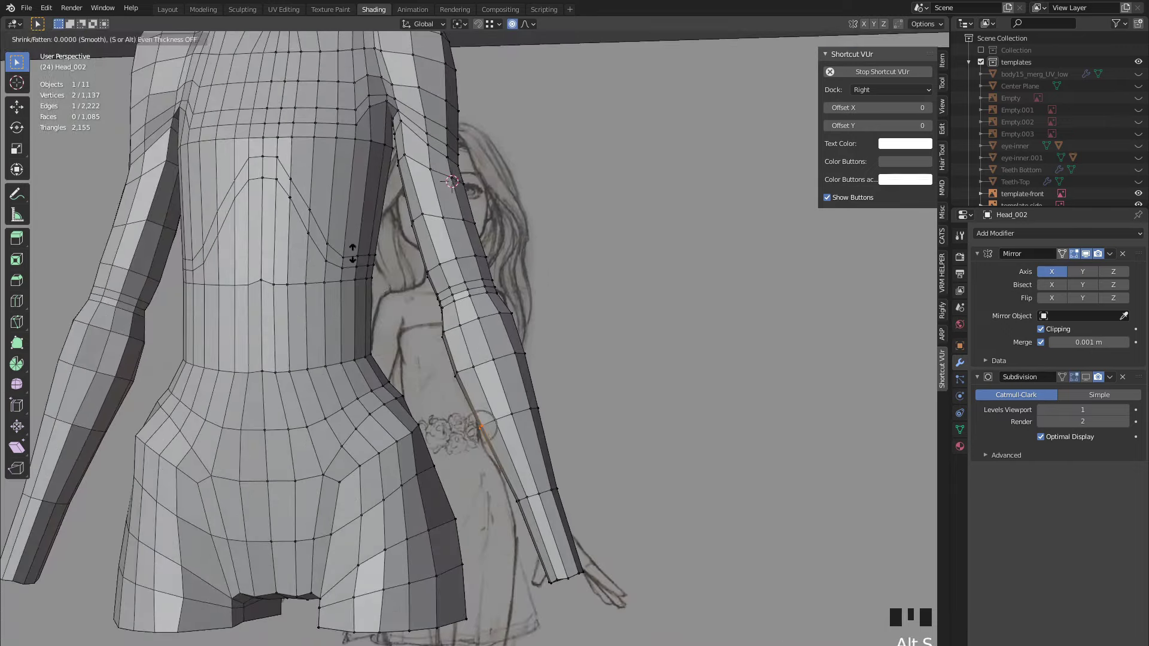
pyautogui.click(354, 256)
pyautogui.scroll(-3, 359, 264)
pyautogui.scroll(4, 453, 302)
pyautogui.scroll(-3, 453, 302)
# - Pick a row of faces from the chest to the armpit and one upper-arm face to examine the face flow
pyautogui.moveTo(453, 302); pyautogui.dragTo(301, 250, button='middle')
pyautogui.click(365, 268)
pyautogui.keyDown('ctrl'); pyautogui.click(433, 262); pyautogui.keyUp('ctrl')
pyautogui.press('KP_Decimal')
pyautogui.click(515, 300)
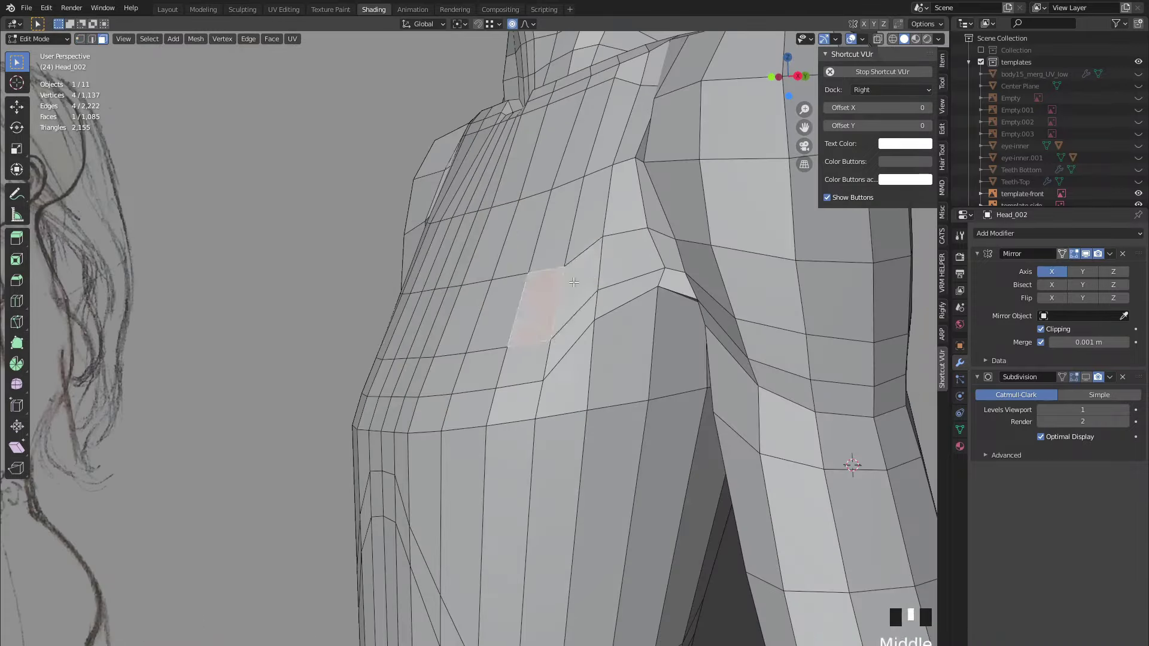
pyautogui.keyDown('ctrl'); pyautogui.keyDown('shift'); pyautogui.click(603, 308); pyautogui.keyUp('shift'); pyautogui.keyUp('ctrl')
pyautogui.moveTo(603, 307); pyautogui.dragTo(455, 288, button='middle')
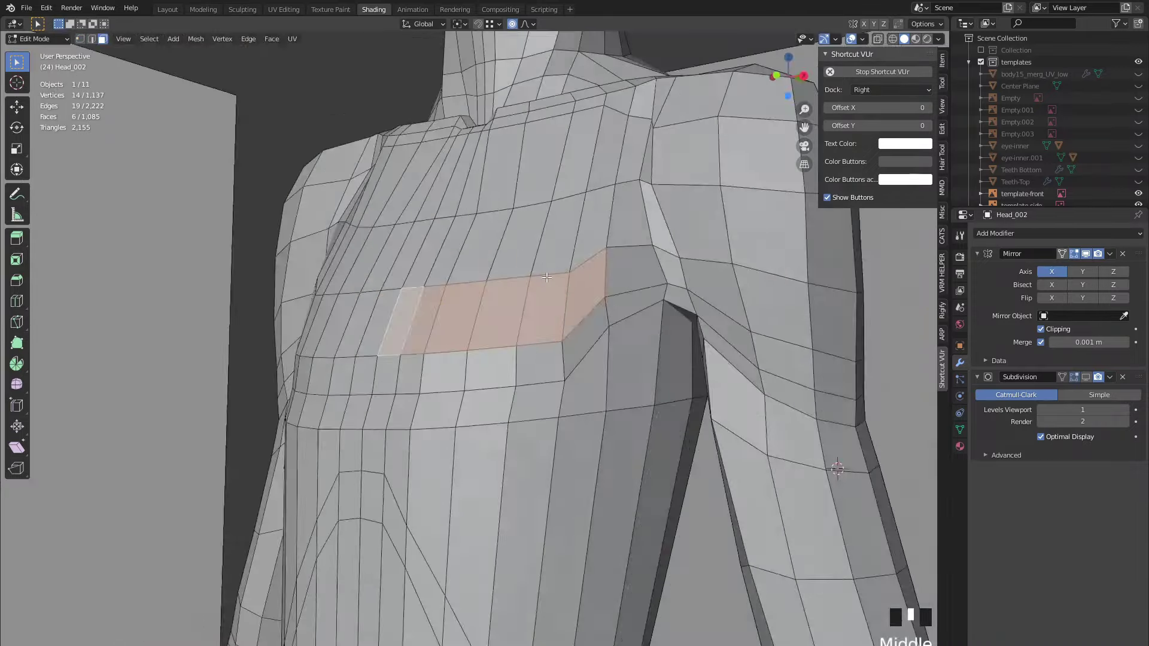
pyautogui.click(712, 347)
pyautogui.moveTo(712, 347); pyautogui.dragTo(485, 264, button='middle')
pyautogui.scroll(-2, 476, 313)
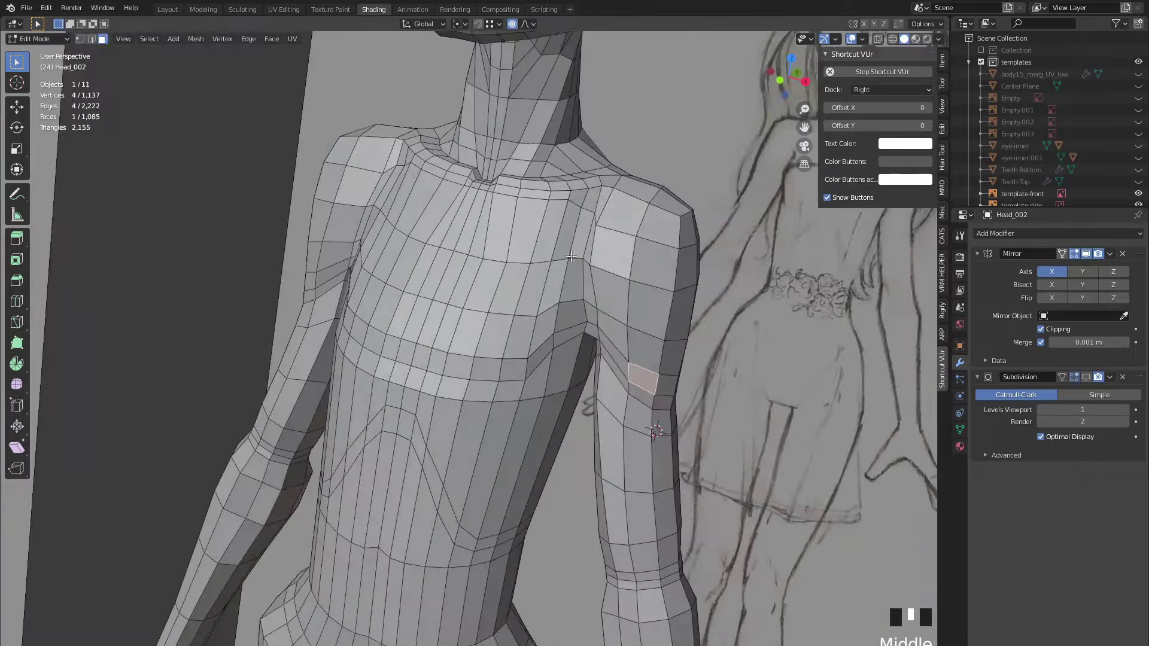
# - Use edge selection to pick the short edge between collarbone and shoulder on the upper chest and move it
pyautogui.scroll(-3, 484, 263)
pyautogui.press('2')
pyautogui.click(487, 257)
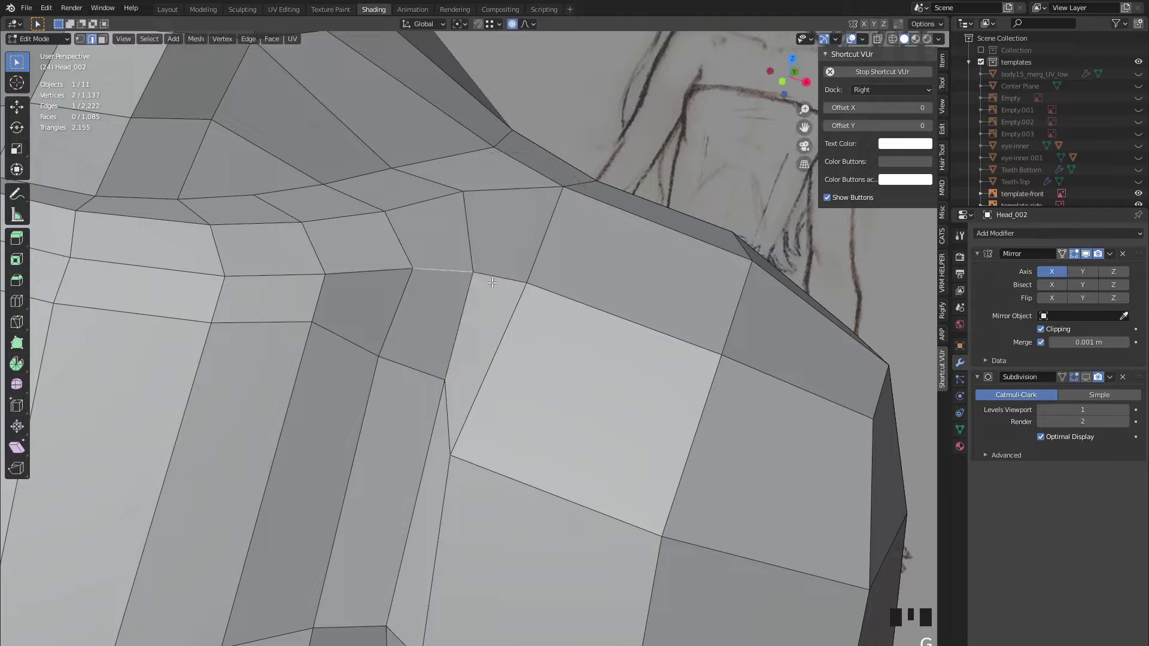
pyautogui.moveTo(492, 283); pyautogui.dragTo(439, 379, button='middle')
pyautogui.scroll(-4, 410, 419)
pyautogui.moveTo(410, 418)
pyautogui.mouseDown(button='middle')
pyautogui.moveTo(559, 403)
pyautogui.moveTo(495, 251)
pyautogui.moveTo(467, 299)
pyautogui.moveTo(373, 347)
pyautogui.moveTo(377, 254)
pyautogui.moveTo(367, 287)
pyautogui.mouseUp(button='middle')
# - Switch to vertex selection, try to move a vertex on the front of the body and undo the change
pyautogui.press('1')
pyautogui.click(496, 250)
pyautogui.press('Escape')
pyautogui.hotkey('ctrl', 'z')
pyautogui.rightClick(367, 287)
pyautogui.click(450, 338)
pyautogui.moveTo(450, 338); pyautogui.dragTo(287, 266, button='middle')
pyautogui.scroll(3, 391, 251)
pyautogui.click(369, 340)
pyautogui.scroll(-3, 368, 339)
pyautogui.click(167, 248)
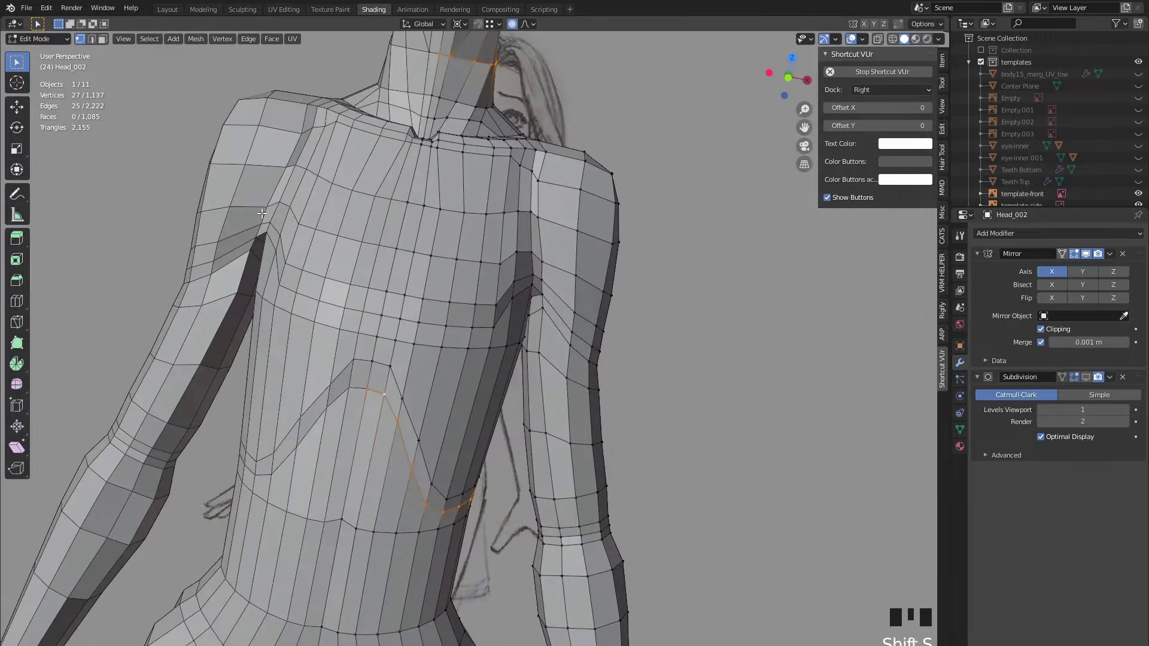
pyautogui.press('Escape')
pyautogui.scroll(-3, 591, 297)
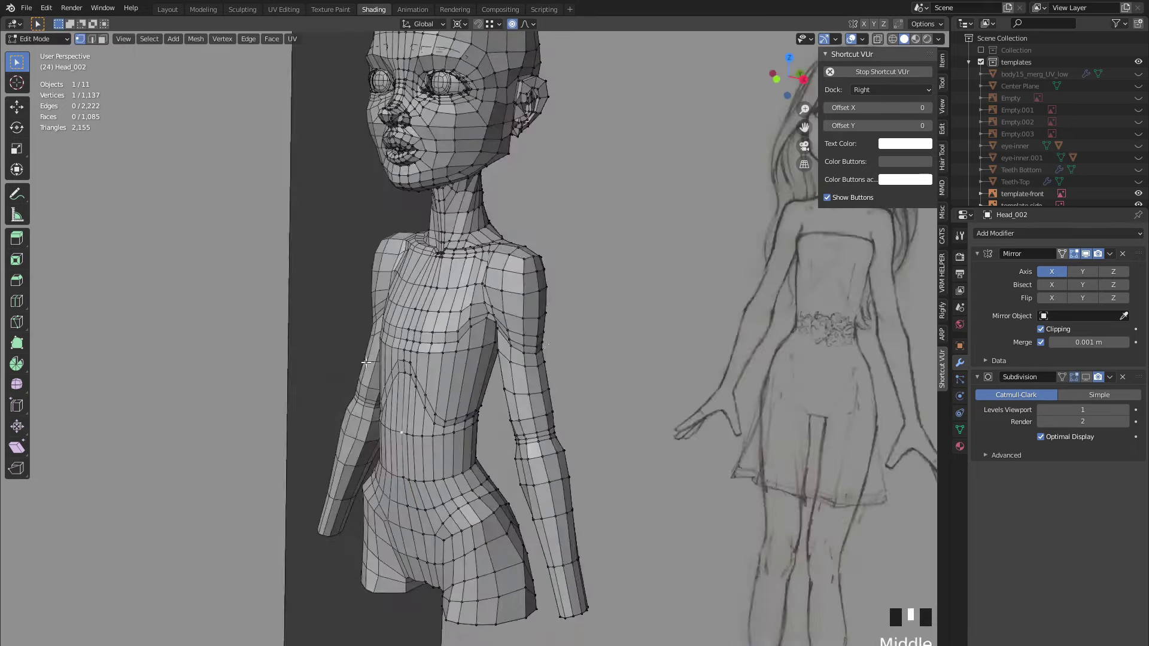
# - Box-select vertices across the middle of the back at armpit level and move them along Z
pyautogui.scroll(2, 586, 299)
pyautogui.moveTo(419, 297); pyautogui.dragTo(591, 296, button='middle')
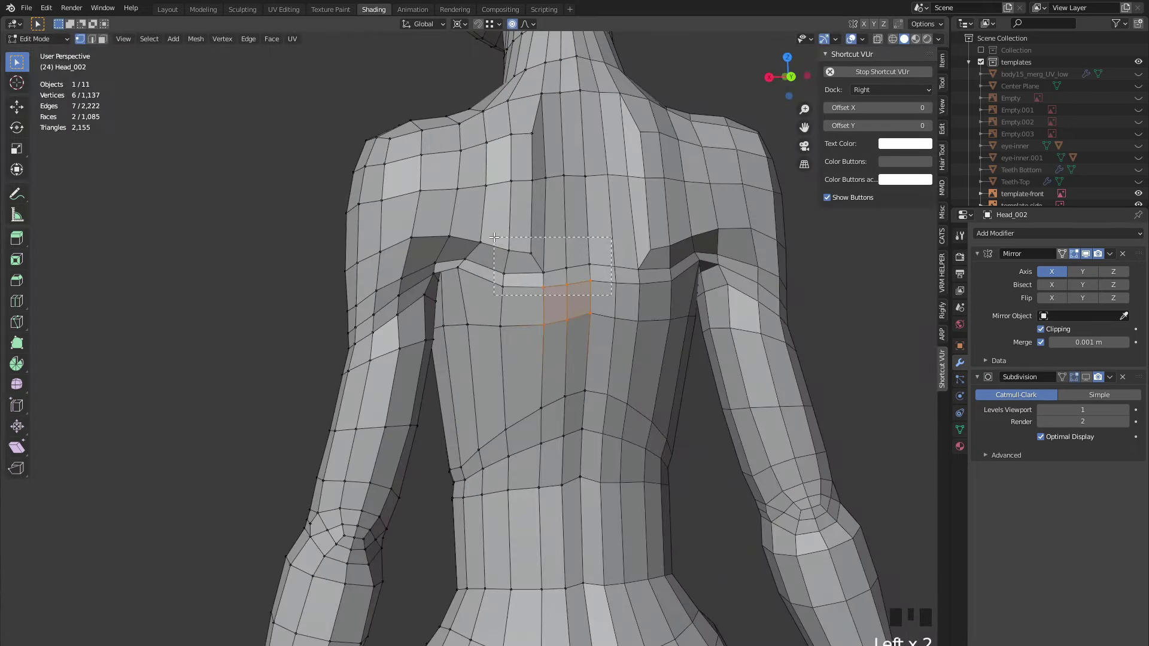
pyautogui.moveTo(506, 299); pyautogui.dragTo(381, 255, button='middle')
pyautogui.press('g')
pyautogui.press('z')
pyautogui.click(409, 295)
# - Box-select vertices across the upper back near the shoulder blade and adjust their position
pyautogui.moveTo(409, 295); pyautogui.dragTo(561, 208, button='middle')
pyautogui.moveTo(562, 208); pyautogui.dragTo(471, 182)
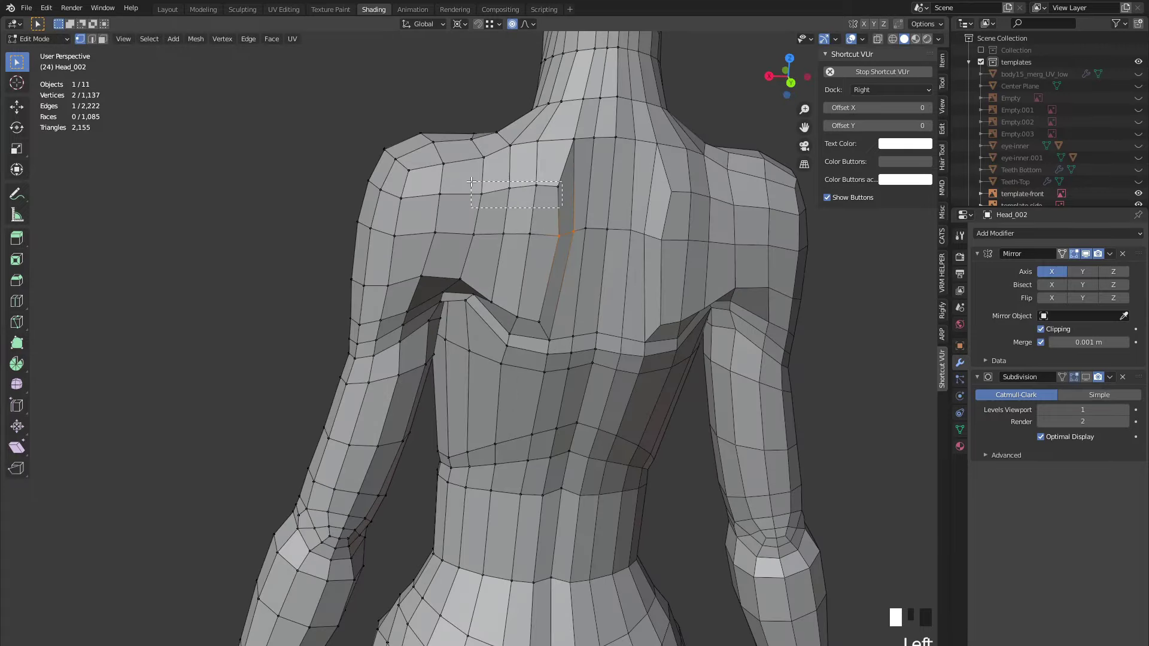
pyautogui.click(532, 227)
pyautogui.moveTo(532, 227); pyautogui.dragTo(366, 275, button='middle')
# - Compare the body mesh with the reference sketch in the front orthographic view
pyautogui.click(789, 74)
pyautogui.moveTo(560, 380); pyautogui.dragTo(628, 192, button='middle')
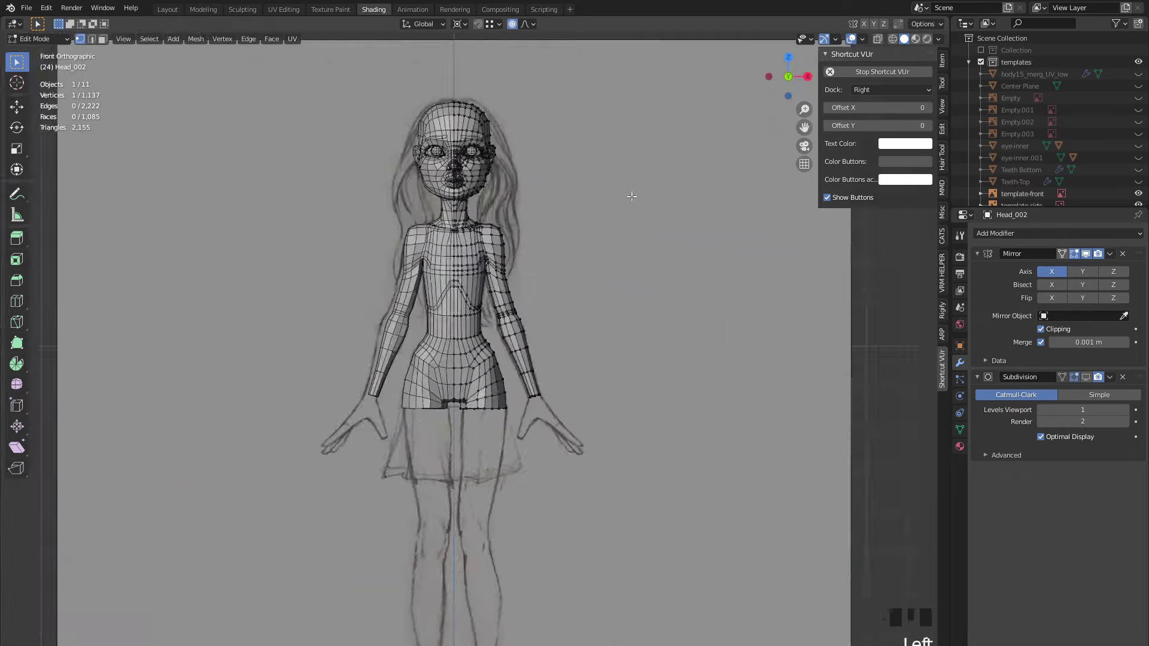
pyautogui.scroll(6, 453, 324)
pyautogui.scroll(-5, 454, 324)
pyautogui.moveTo(454, 323); pyautogui.dragTo(538, 299, button='middle')
# - Return to Object Mode, turn on the viewport subdivision and deselect the body to examine its smooth shape without wireframe
pyautogui.press('Tab')
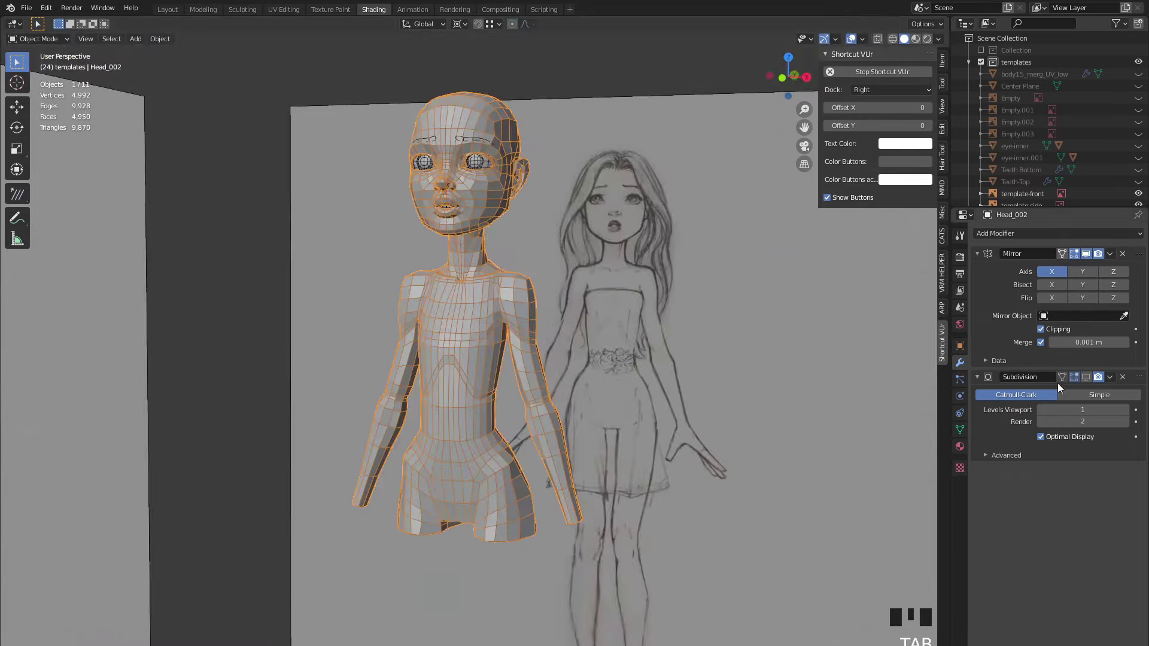
pyautogui.click(669, 325)
pyautogui.hotkey('shift', 'z')
pyautogui.scroll(2, 494, 311)
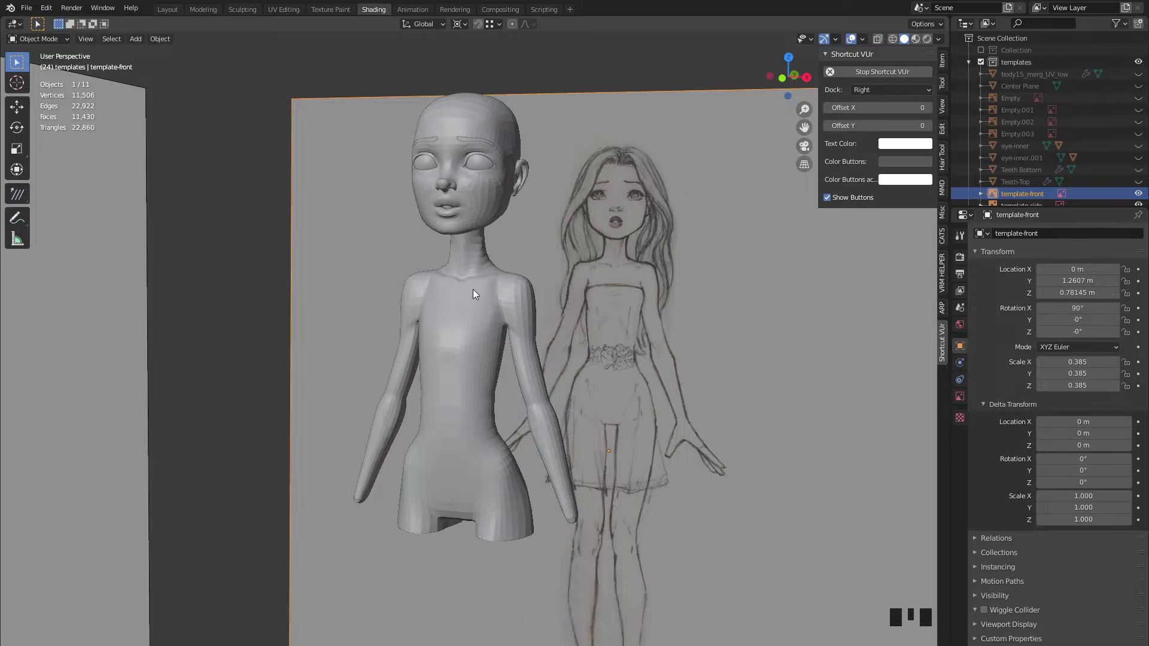
pyautogui.scroll(3, 472, 289)
pyautogui.moveTo(473, 289)
pyautogui.keyDown('shift'); pyautogui.mouseDown(button='middle')
pyautogui.moveTo(451, 203)
pyautogui.moveTo(490, 309)
pyautogui.moveTo(542, 296)
pyautogui.moveTo(496, 299)
pyautogui.moveTo(539, 311)
pyautogui.moveTo(526, 333)
pyautogui.moveTo(472, 364)
pyautogui.moveTo(540, 330)
pyautogui.moveTo(623, 335)
pyautogui.moveTo(455, 305)
pyautogui.moveTo(413, 357)
pyautogui.moveTo(344, 333)
pyautogui.moveTo(359, 299)
pyautogui.moveTo(311, 323)
pyautogui.moveTo(377, 491)
pyautogui.moveTo(220, 319)
pyautogui.moveTo(428, 406)
pyautogui.moveTo(335, 371)
pyautogui.moveTo(397, 418)
pyautogui.mouseUp(button='middle'); pyautogui.keyUp('shift')
# - Reopen the body in Edit Mode with the viewport subdivision off and adjust selected vertices with Shrink/Fatten
pyautogui.click(490, 309)
pyautogui.press('Tab')
pyautogui.click(512, 285)
pyautogui.keyDown('shift'); pyautogui.click(491, 347); pyautogui.keyUp('shift')
pyautogui.click(542, 330)
pyautogui.click(1085, 377)
pyautogui.click(413, 357)
pyautogui.hotkey('alt', 's')
pyautogui.click(344, 335)
pyautogui.keyDown('shift'); pyautogui.click(377, 490); pyautogui.keyUp('shift')
# - Slide the edge at the inner thigh, beside the end of the crotch strip, using Edge Slide
pyautogui.scroll(-5, 271, 322)
pyautogui.scroll(4, 335, 371)
pyautogui.keyDown('shift'); pyautogui.click(317, 363); pyautogui.keyUp('shift')
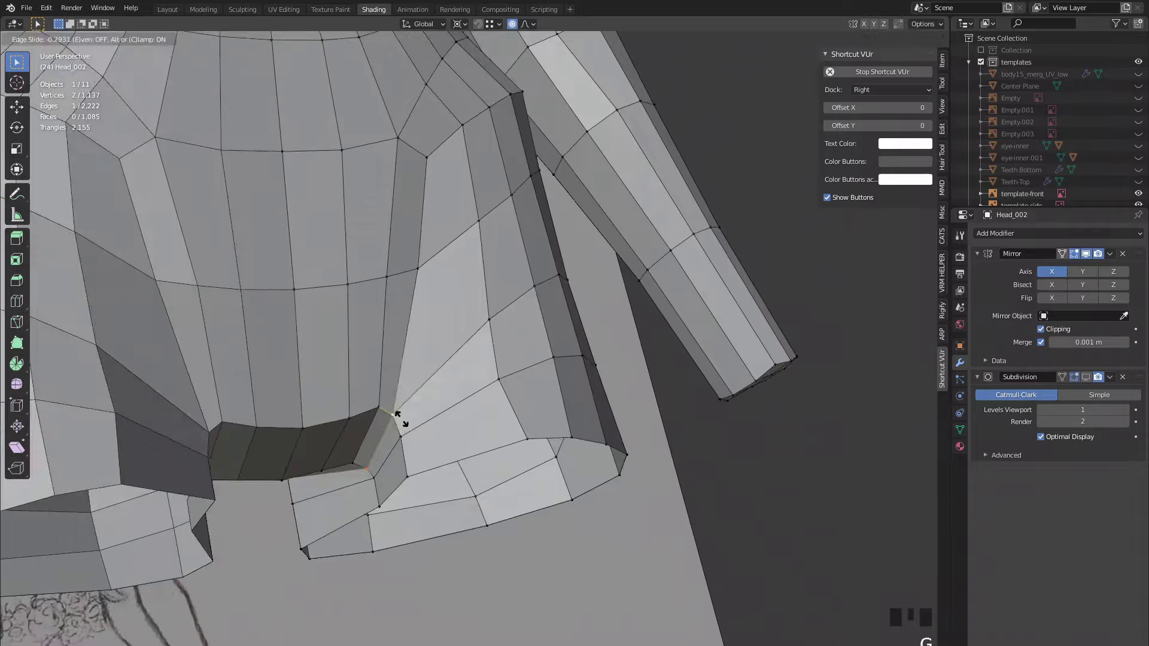
pyautogui.scroll(3, 371, 419)
pyautogui.moveTo(410, 386); pyautogui.dragTo(374, 439)
# - Select the face at the end of the crotch strip and move it along Y with proportional size 0.01
pyautogui.scroll(-3, 356, 439)
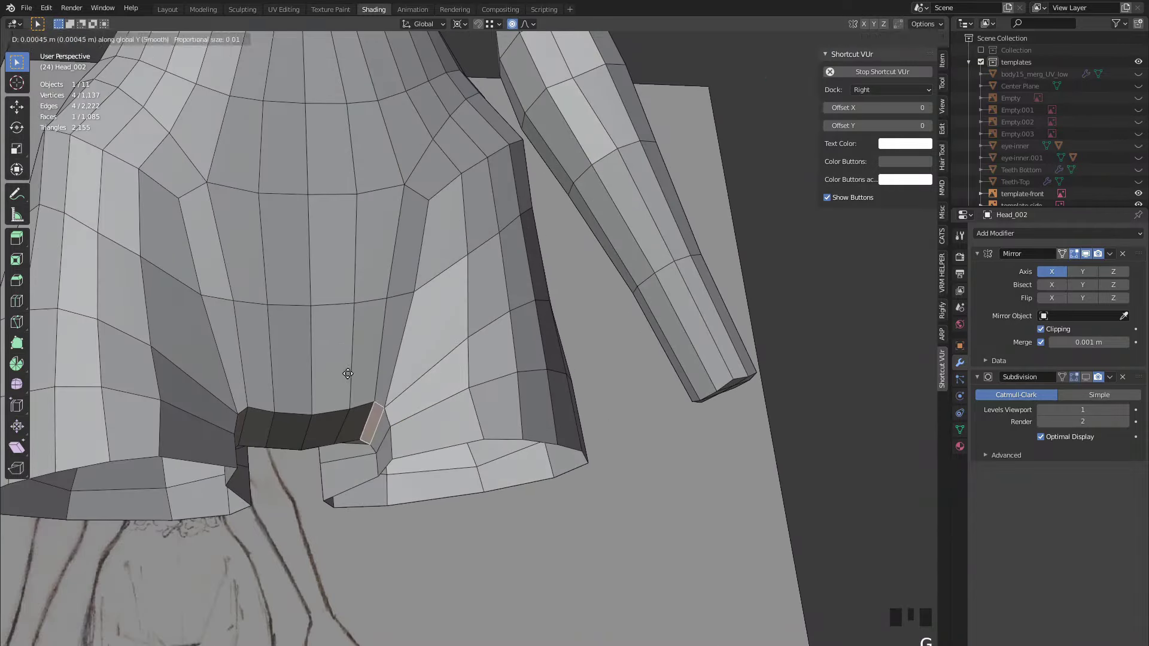
pyautogui.moveTo(357, 438); pyautogui.dragTo(509, 280, button='middle')
pyautogui.press('g')
pyautogui.rightClick(303, 307)
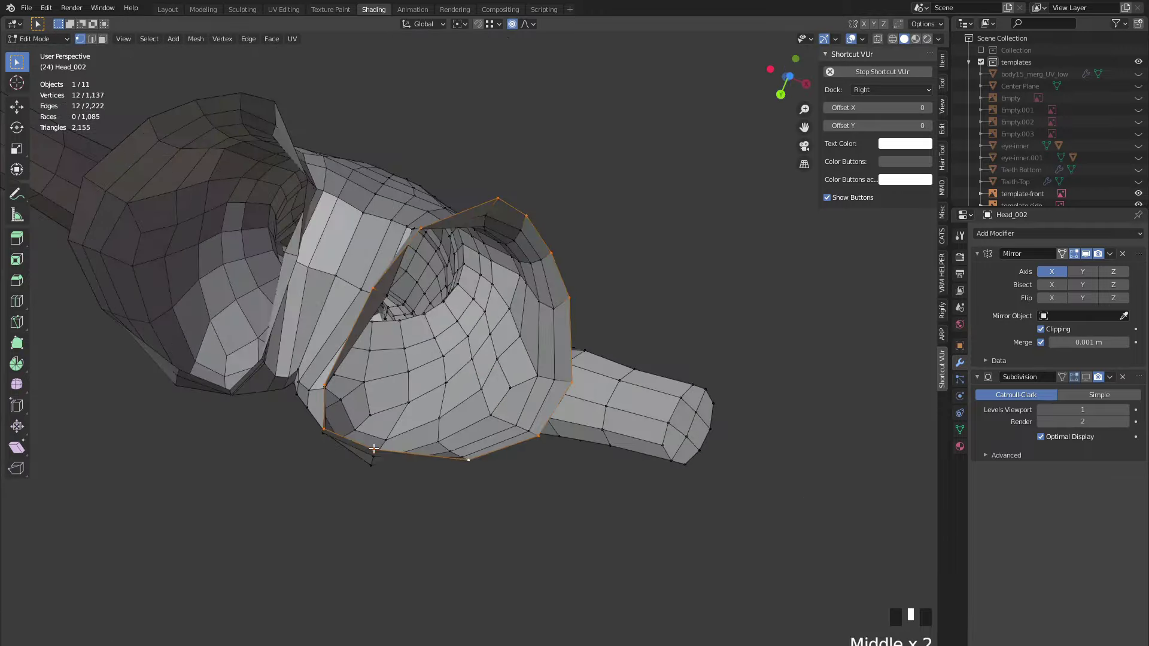
# - Select the vertex loop around the leg opening from below and slide it along the thigh
pyautogui.moveTo(333, 428); pyautogui.dragTo(359, 413, button='middle')
pyautogui.press('g')
pyautogui.press('g')
pyautogui.moveTo(406, 305); pyautogui.dragTo(441, 394, button='middle')
pyautogui.scroll(3, 441, 393)
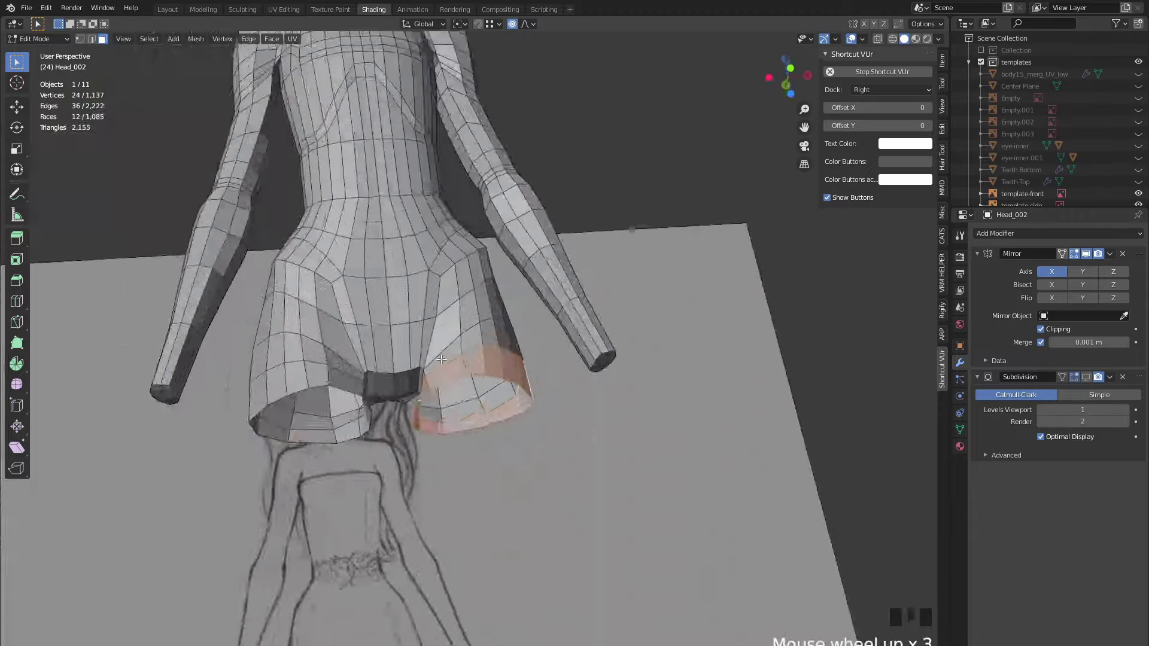
# - Use edge selection to slide the four edges from the front hip to the crotch by about 0.52
pyautogui.press('2')
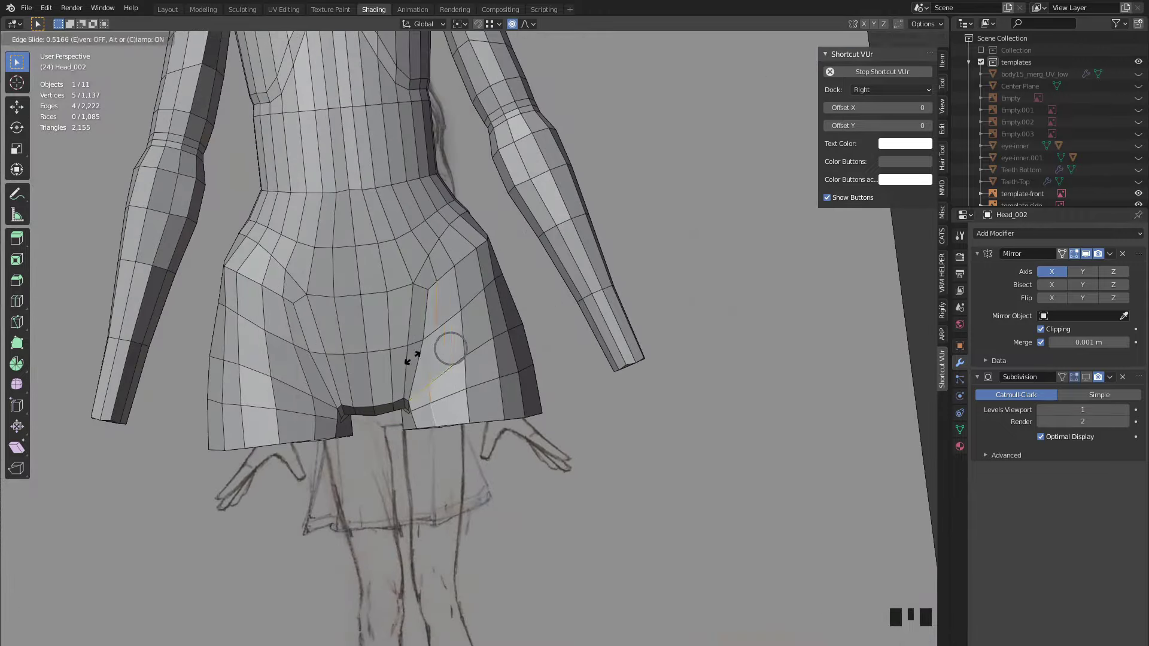
pyautogui.click(412, 358)
pyautogui.moveTo(412, 358); pyautogui.dragTo(457, 354, button='middle')
pyautogui.click(537, 349)
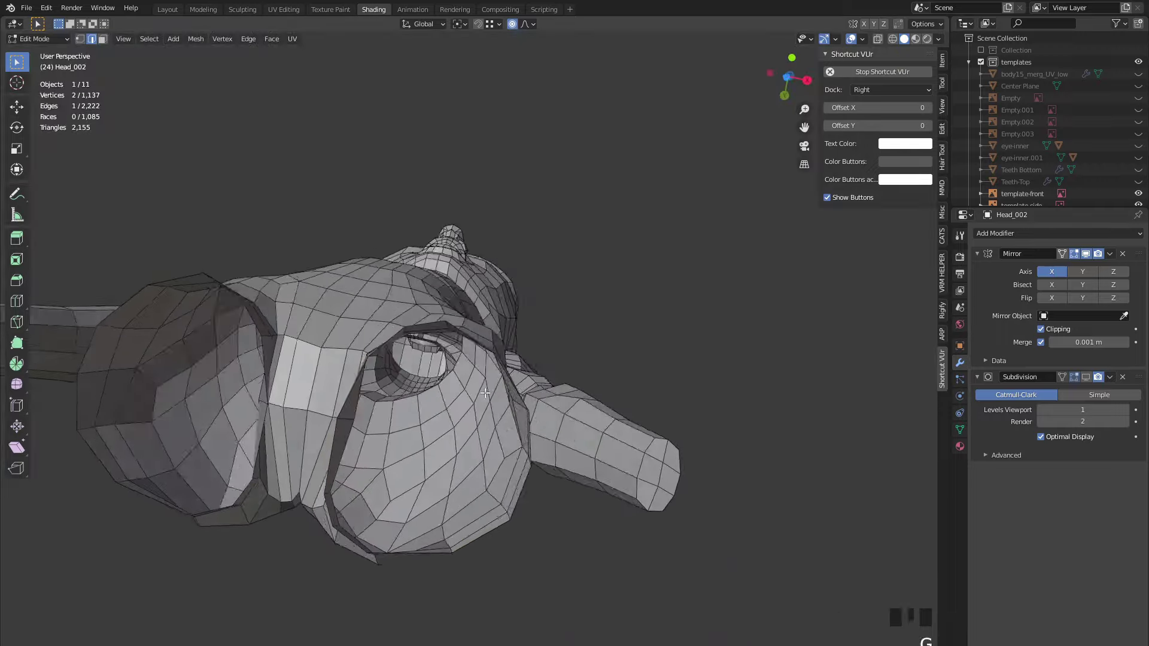
# - Select vertices along the cleft between the buttocks and move them along X
pyautogui.moveTo(485, 393); pyautogui.dragTo(410, 358, button='middle')
pyautogui.press('KP_Decimal')
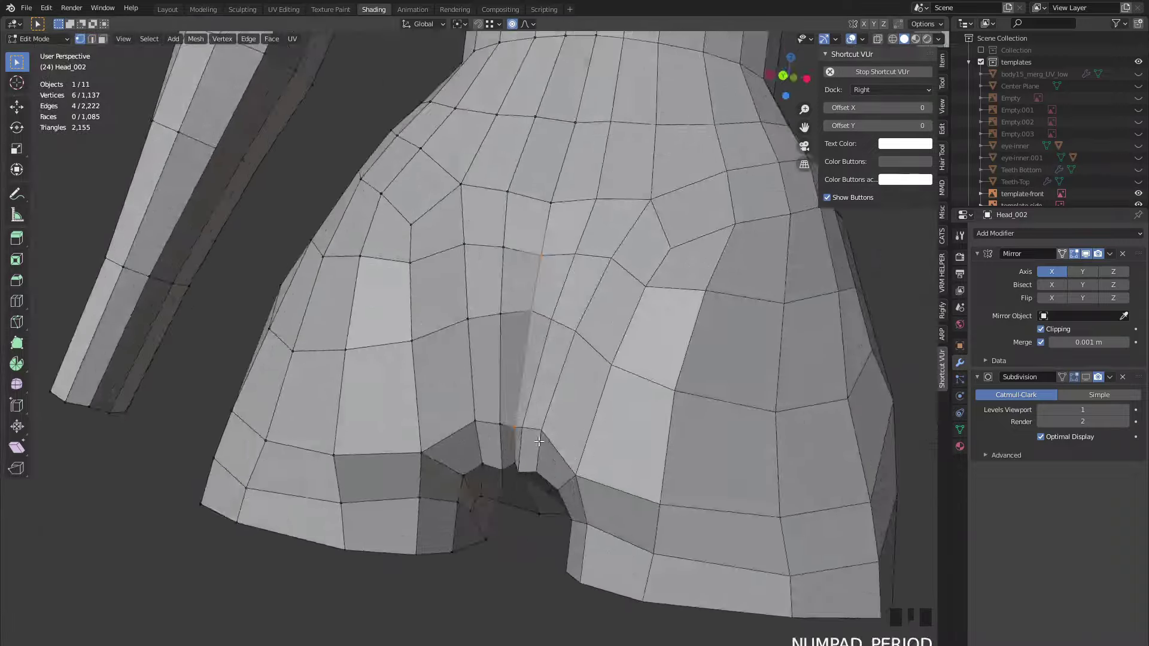
pyautogui.click(786, 95)
pyautogui.click(492, 350)
pyautogui.press('g')
pyautogui.press('x')
# - Slide the vertices beside the rear crotch opening along their edges to even out the lower buttocks
pyautogui.moveTo(491, 409); pyautogui.dragTo(449, 397, button='middle')
pyautogui.scroll(-5, 467, 405)
pyautogui.press('g')
pyautogui.press('g')
pyautogui.press('g')
pyautogui.scroll(3, 529, 258)
pyautogui.scroll(-2, 449, 419)
pyautogui.keyDown('shift'); pyautogui.click(469, 374); pyautogui.keyUp('shift')
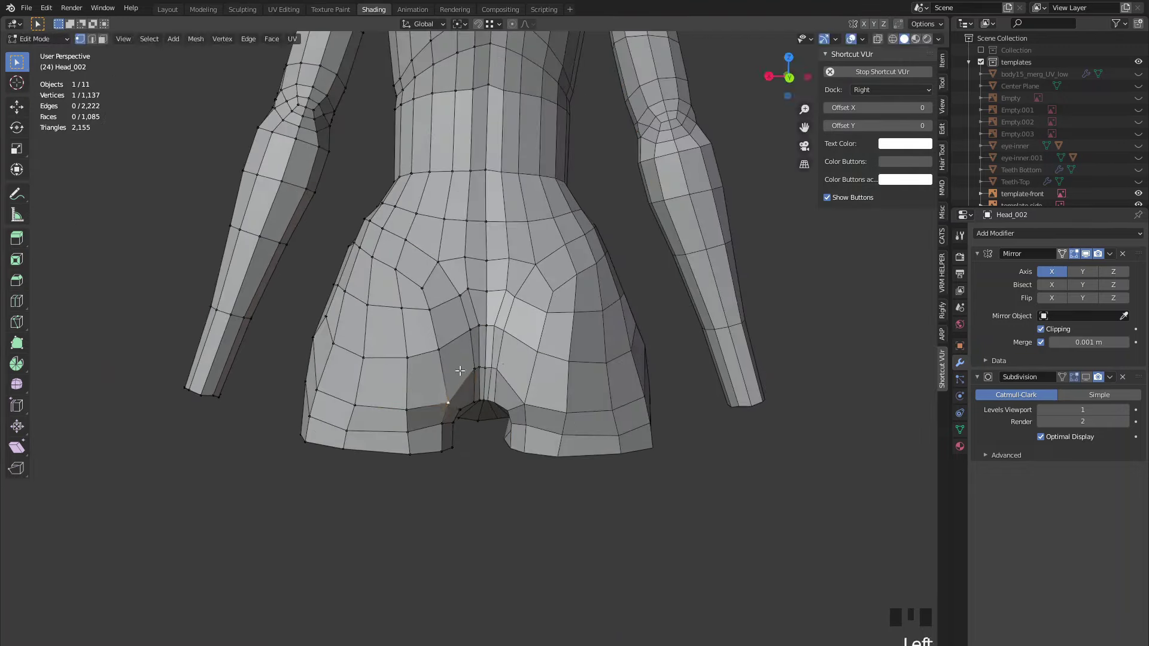
# - Adjust the vertex at the lower buttock crease with Shrink/Fatten, with proportional editing off, checking against the side sketch
pyautogui.moveTo(357, 413); pyautogui.dragTo(612, 367, button='middle')
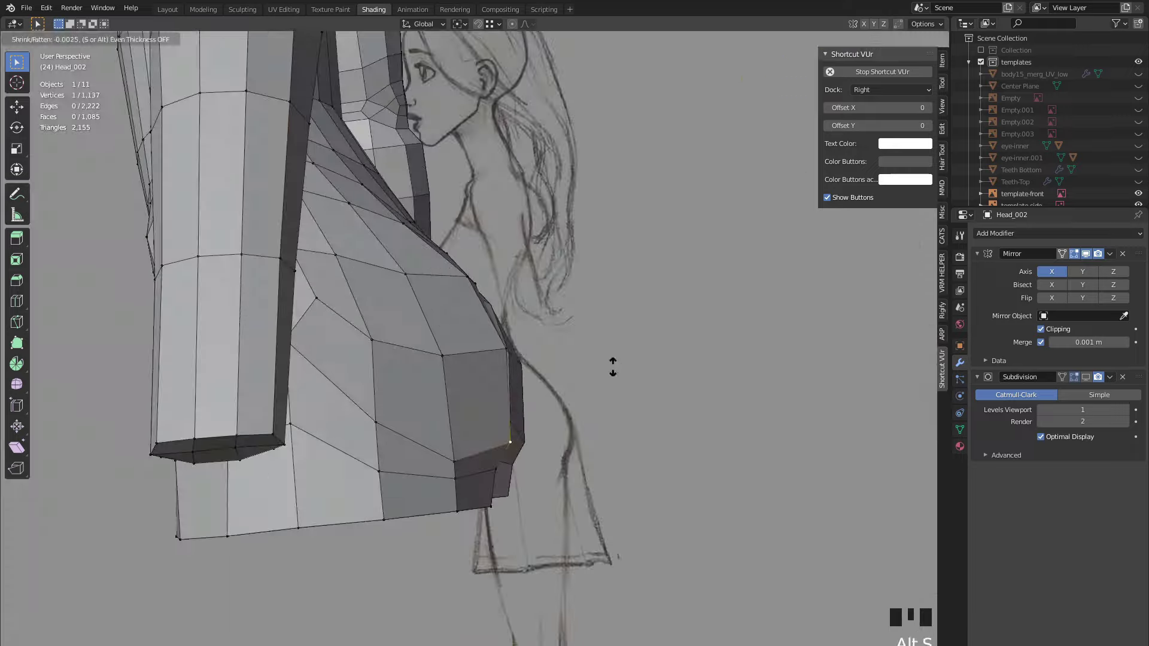
pyautogui.scroll(3, 524, 540)
pyautogui.scroll(-3, 484, 488)
pyautogui.moveTo(484, 487); pyautogui.dragTo(321, 304, button='middle')
# - Toggle between Edit and Object Mode and preview the subdivision to check the shape of the buttocks
pyautogui.press('Tab')
pyautogui.press('Tab')
pyautogui.scroll(2, 553, 445)
pyautogui.scroll(-2, 553, 445)
pyautogui.press('Tab')
pyautogui.moveTo(1086, 378); pyautogui.dragTo(1078, 379)
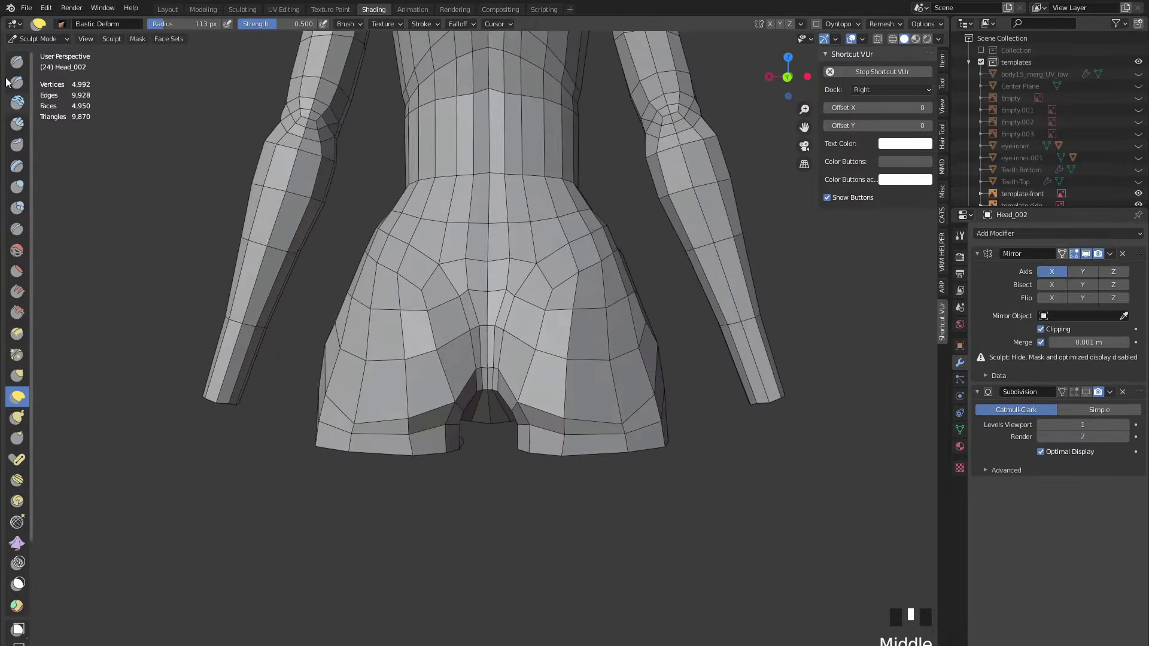
# - Work on the buttocks from behind in Sculpt Mode with the Elastic Deform brush at 0.500 strength
pyautogui.moveTo(455, 323); pyautogui.dragTo(206, 359, button='middle')
pyautogui.scroll(2, 432, 402)
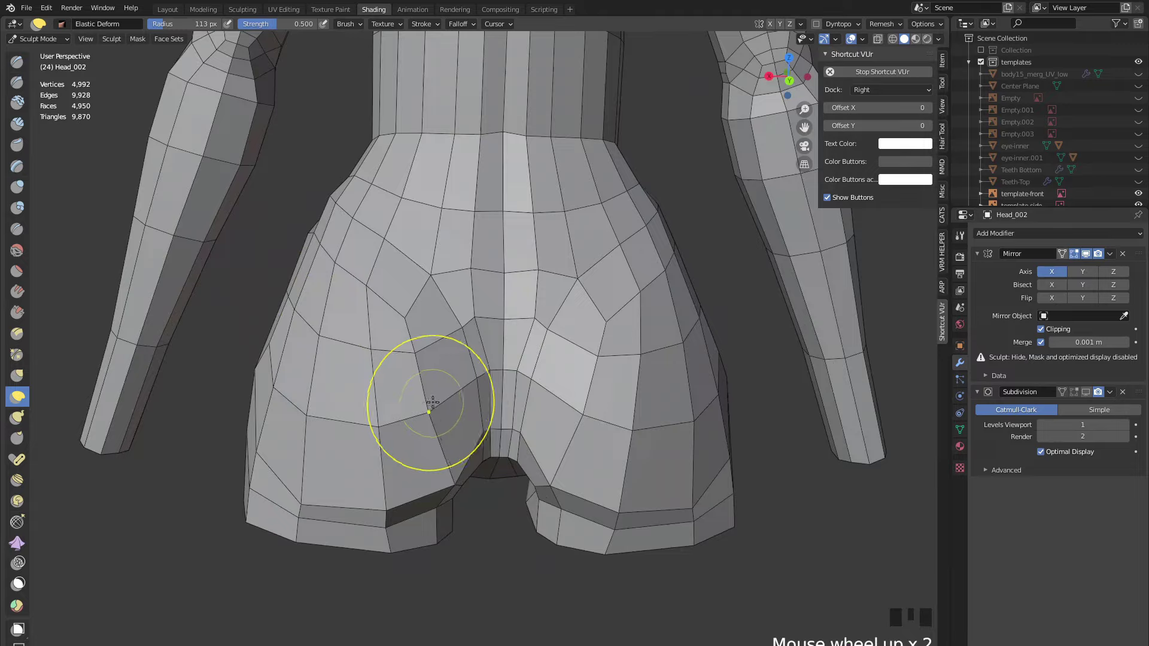
pyautogui.moveTo(426, 348)
pyautogui.mouseDown(button='middle')
pyautogui.moveTo(410, 334)
pyautogui.moveTo(392, 205)
pyautogui.moveTo(531, 307)
pyautogui.moveTo(342, 305)
pyautogui.moveTo(392, 270)
pyautogui.mouseUp(button='middle')
# - Return to Edit Mode and move three elbow vertices along Y with smooth proportional editing at size 0.02
pyautogui.press('Tab')
pyautogui.press('g')
pyautogui.press('y')
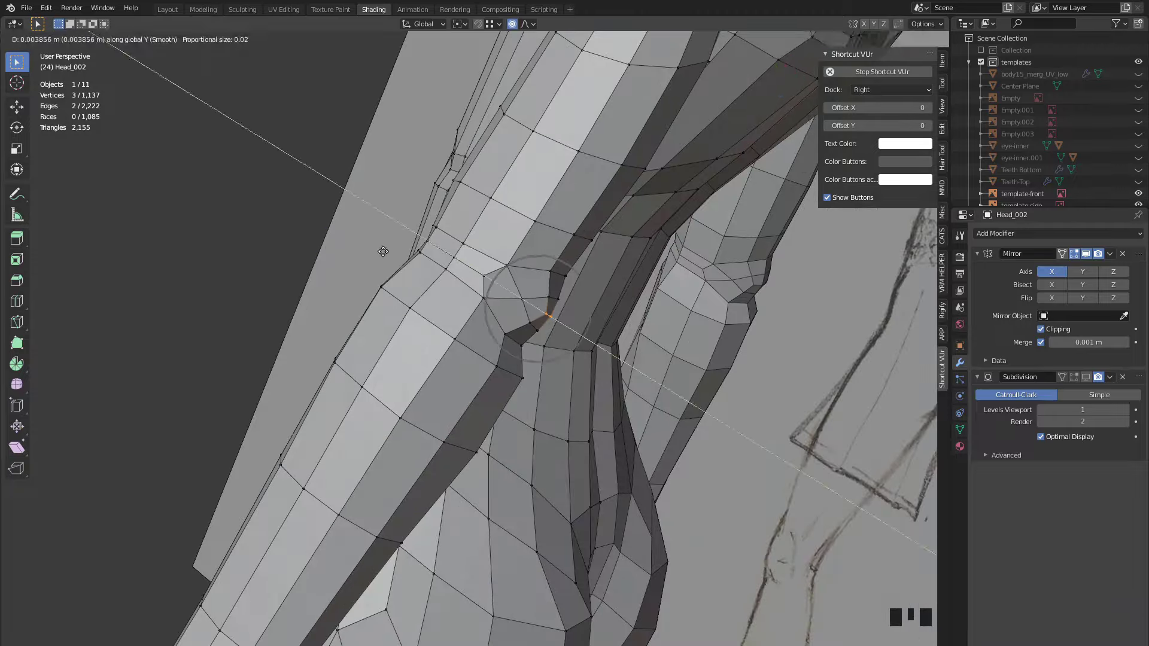
pyautogui.click(327, 249)
pyautogui.moveTo(326, 249); pyautogui.dragTo(434, 355, button='middle')
pyautogui.moveTo(496, 384)
pyautogui.mouseDown(button='middle')
pyautogui.moveTo(248, 190)
pyautogui.moveTo(544, 396)
pyautogui.moveTo(493, 365)
pyautogui.mouseUp(button='middle')
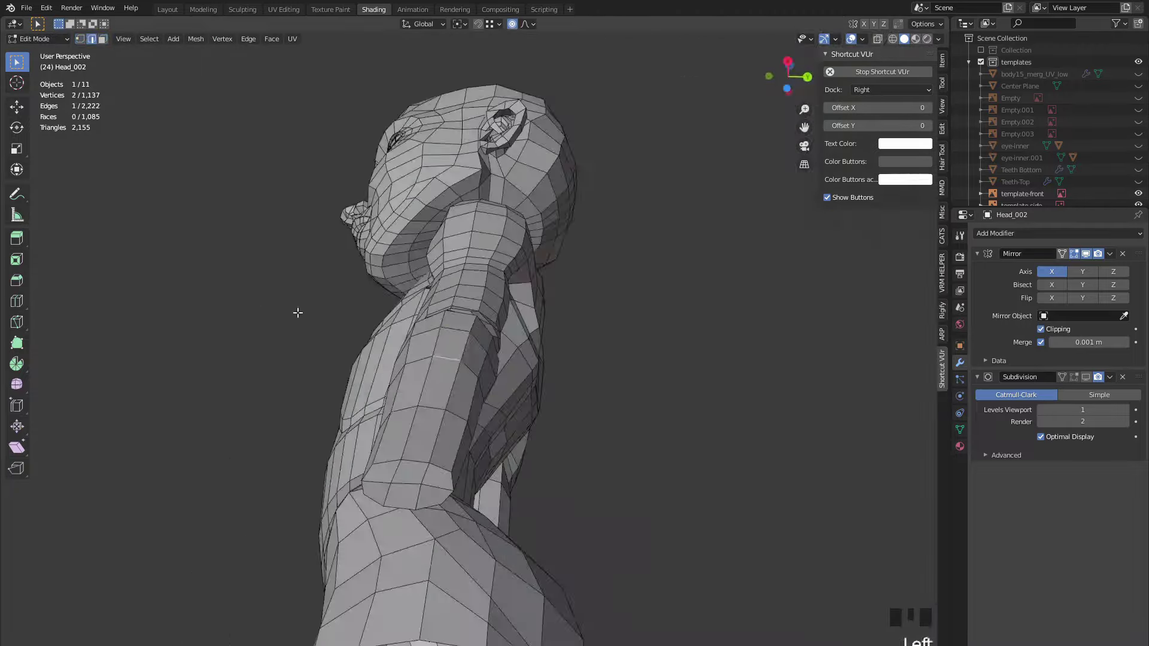
# - Preview the shoulders with subdivision smoothing and examine the armpit area in Sculpt Mode
pyautogui.scroll(5, 479, 299)
pyautogui.moveTo(526, 201); pyautogui.dragTo(1039, 370, button='middle')
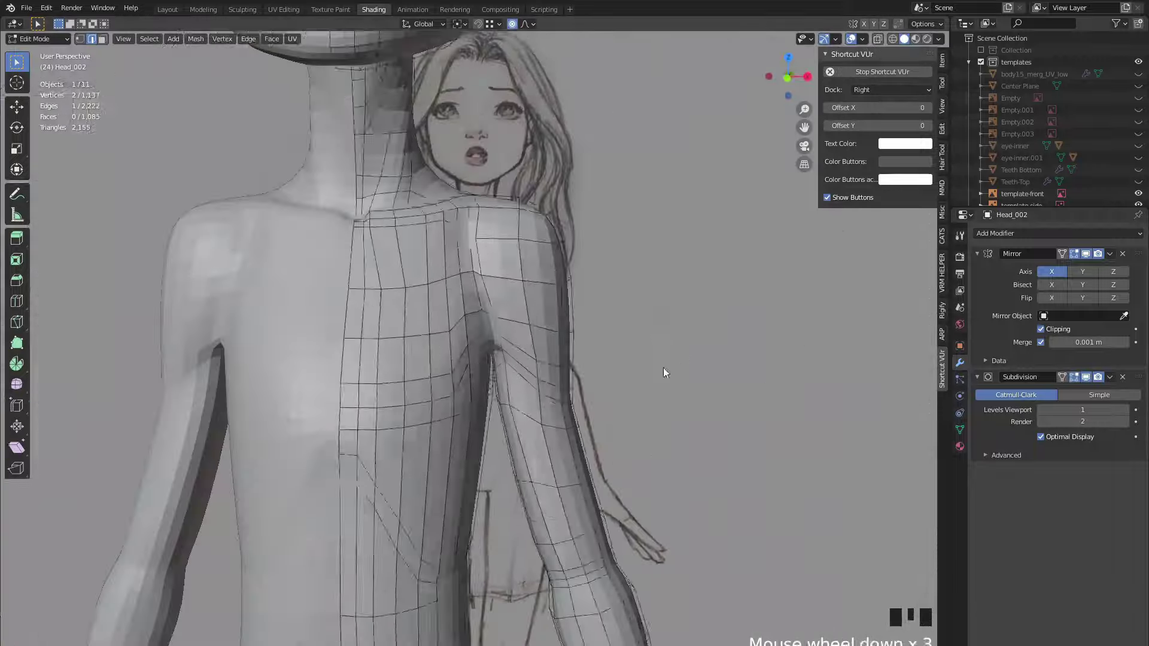
pyautogui.hotkey('ctrl', 'Tab')
pyautogui.press('Tab')
pyautogui.scroll(3, 462, 287)
pyautogui.moveTo(461, 287); pyautogui.dragTo(479, 284, button='middle')
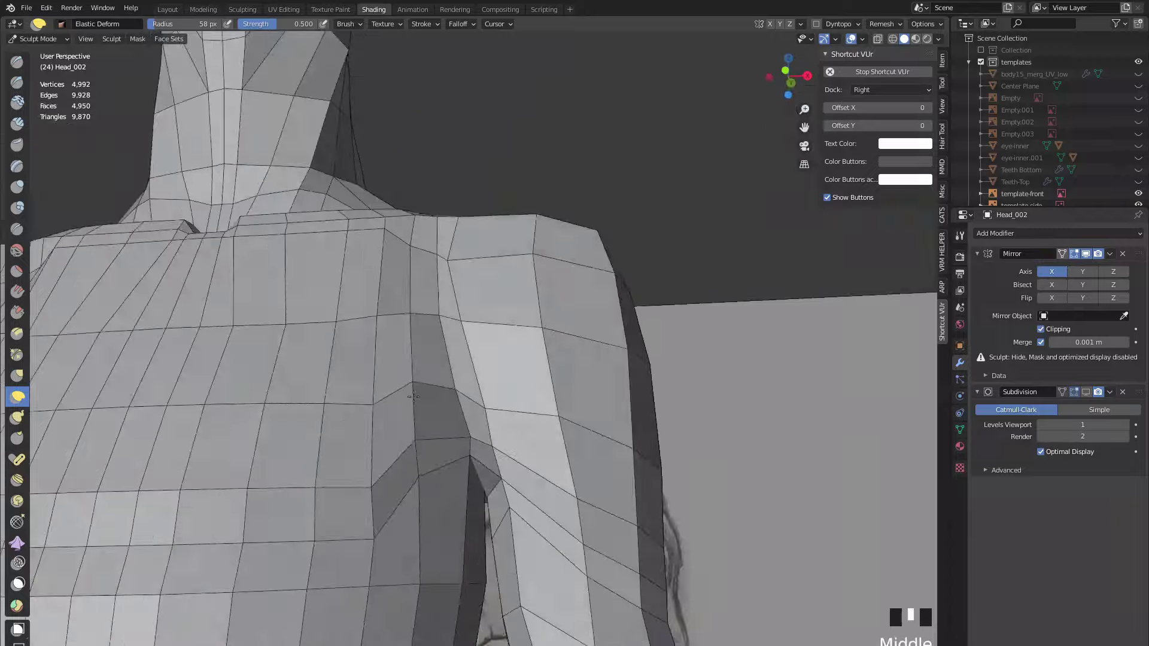
pyautogui.scroll(2, 482, 282)
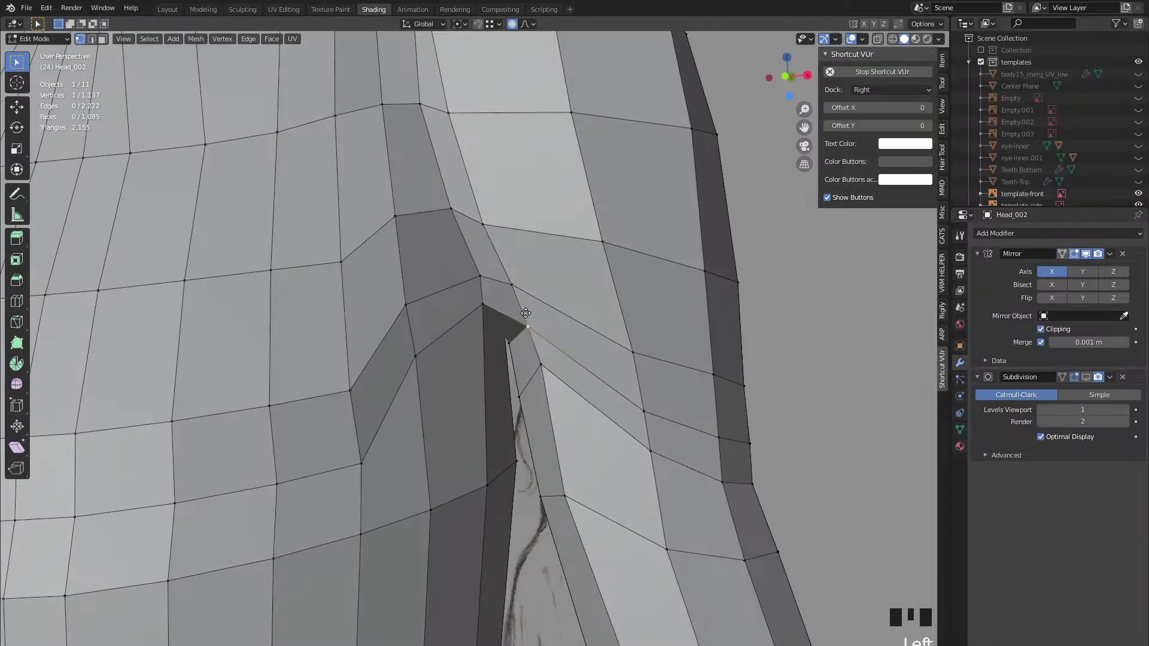
# - Move the vertex at the front armpit crease and adjust a neighbouring vertex with Shrink/Fatten
pyautogui.moveTo(526, 313); pyautogui.dragTo(494, 437, button='middle')
pyautogui.moveTo(472, 335); pyautogui.dragTo(494, 367, button='middle')
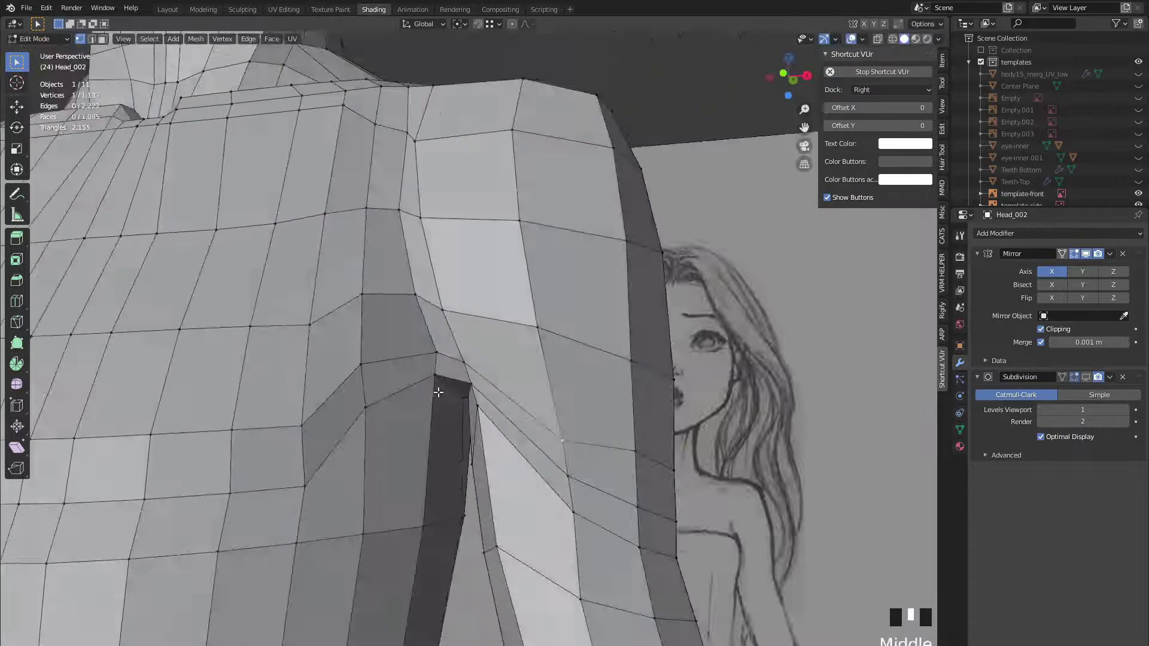
pyautogui.moveTo(438, 391); pyautogui.dragTo(458, 467, button='middle')
pyautogui.click(379, 342)
pyautogui.hotkey('alt', 's')
pyautogui.click(372, 289)
# - Select two vertices on the front of the hip and move them with proportional editing off
pyautogui.scroll(4, 458, 473)
pyautogui.click(460, 480)
pyautogui.press('g')
pyautogui.click(460, 481)
pyautogui.scroll(-5, 459, 481)
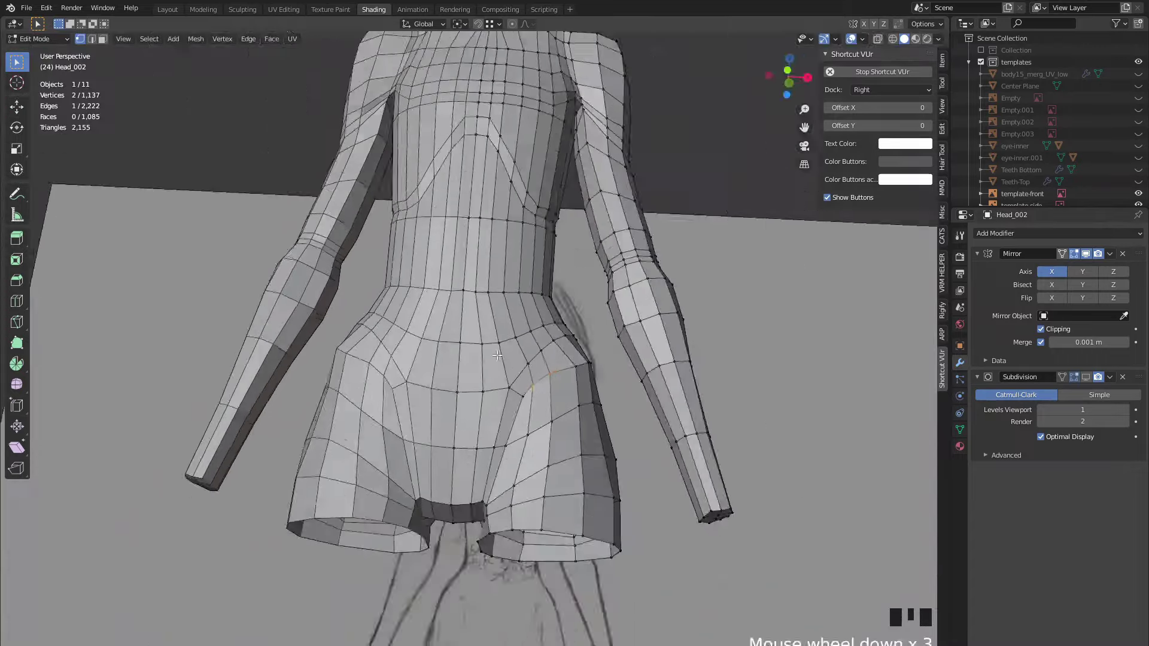
# - In the front view, reshape the upper thigh near the groin using Elastic Deform with a 58 px radius in Sculpt Mode
pyautogui.press('KP_1')
pyautogui.hotkey('ctrl', 'Tab')
pyautogui.hotkey('alt', 'z')
pyautogui.moveTo(573, 476); pyautogui.dragTo(521, 476)
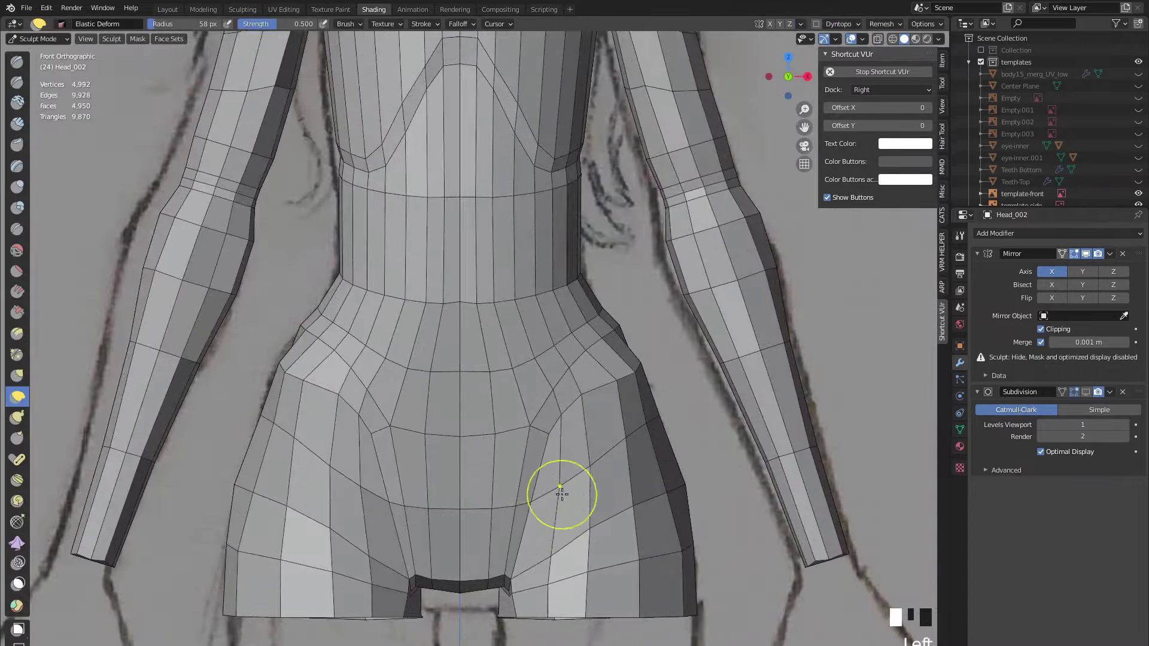
pyautogui.scroll(-3, 562, 495)
pyautogui.scroll(3, 710, 444)
pyautogui.scroll(-3, 552, 398)
# - Return to Edit Mode and reposition vertices around the outer and rear hip to smooth its contour
pyautogui.press('Tab')
pyautogui.press('KP_Decimal')
pyautogui.moveTo(552, 398); pyautogui.dragTo(441, 413, button='middle')
pyautogui.scroll(-5, 441, 414)
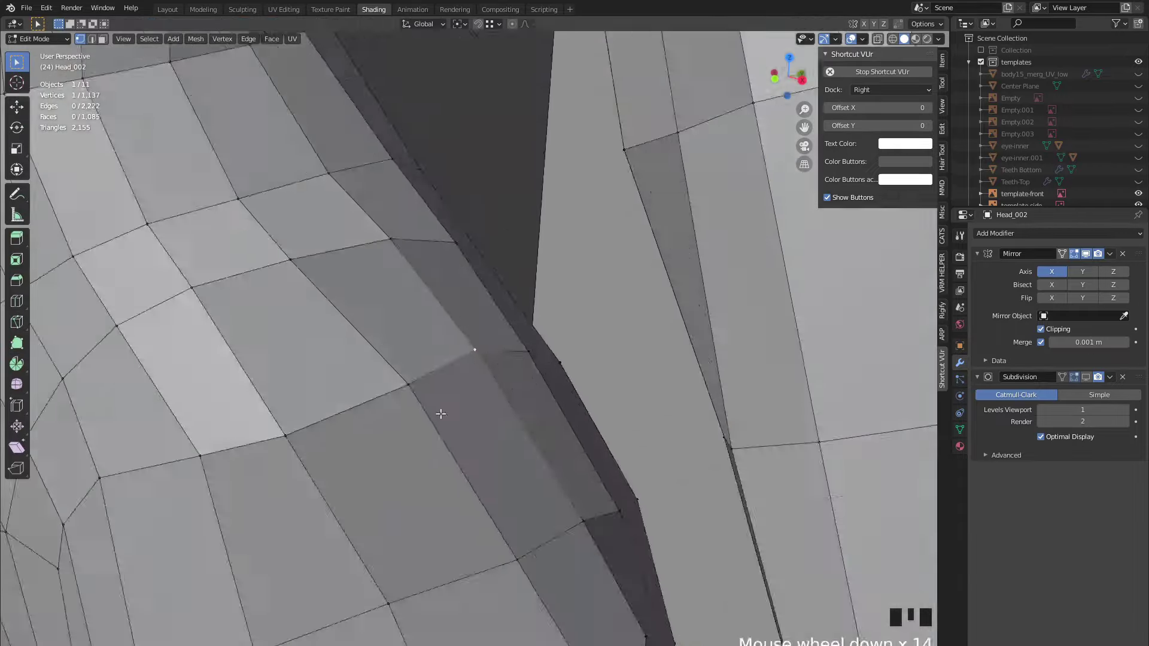
pyautogui.scroll(-8, 441, 413)
pyautogui.moveTo(519, 390); pyautogui.dragTo(497, 419, button='middle')
pyautogui.moveTo(572, 432); pyautogui.dragTo(510, 415)
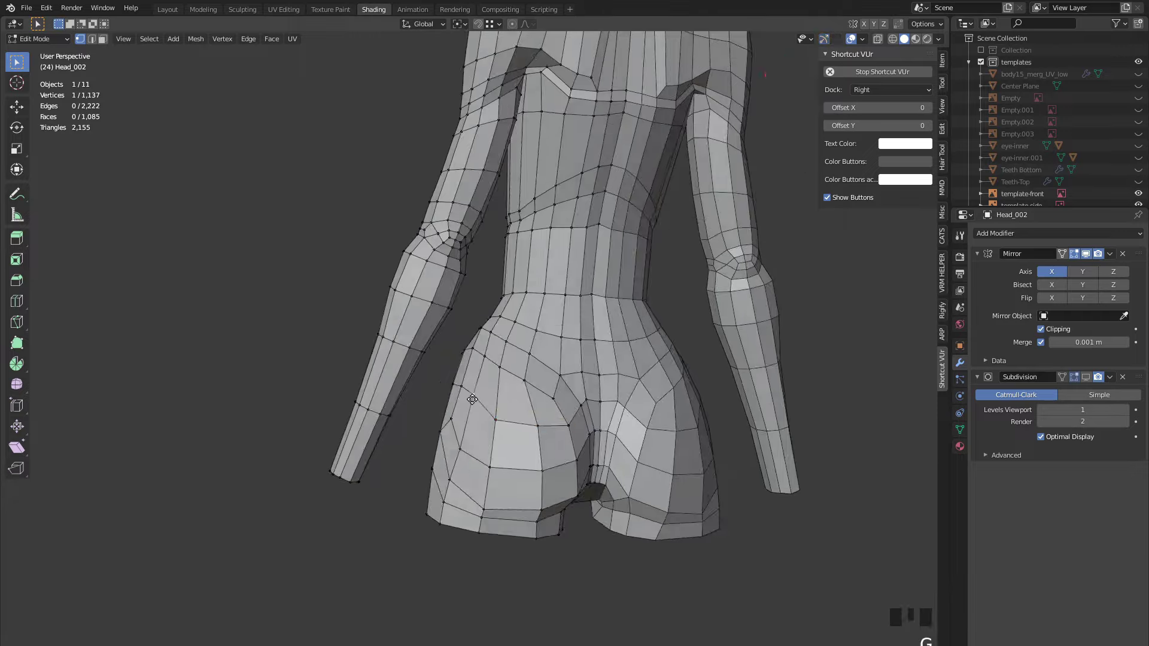
pyautogui.scroll(-7, 472, 399)
pyautogui.moveTo(472, 399)
pyautogui.mouseDown(button='middle')
pyautogui.moveTo(434, 389)
pyautogui.moveTo(465, 381)
pyautogui.mouseUp(button='middle')
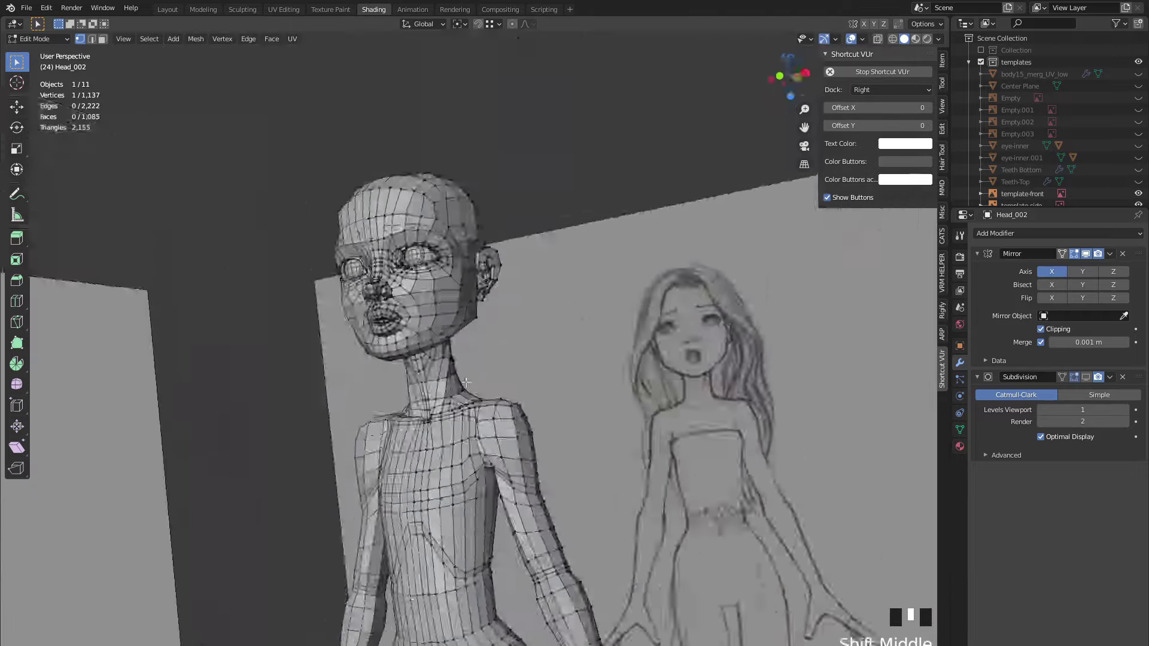
# - Reshape the back of the upper arm beside the armpit using Elastic Deform with a 182 px radius in Sculpt Mode
pyautogui.press('Tab')
pyautogui.click(534, 330)
pyautogui.moveTo(534, 330)
pyautogui.mouseDown(button='middle')
pyautogui.moveTo(260, 363)
pyautogui.moveTo(497, 345)
pyautogui.moveTo(359, 287)
pyautogui.moveTo(299, 281)
pyautogui.moveTo(167, 230)
pyautogui.mouseUp(button='middle')
pyautogui.click(497, 344)
pyautogui.press('Tab')
pyautogui.scroll(6, 496, 344)
pyautogui.hotkey('ctrl', 'Tab')
pyautogui.press('Tab')
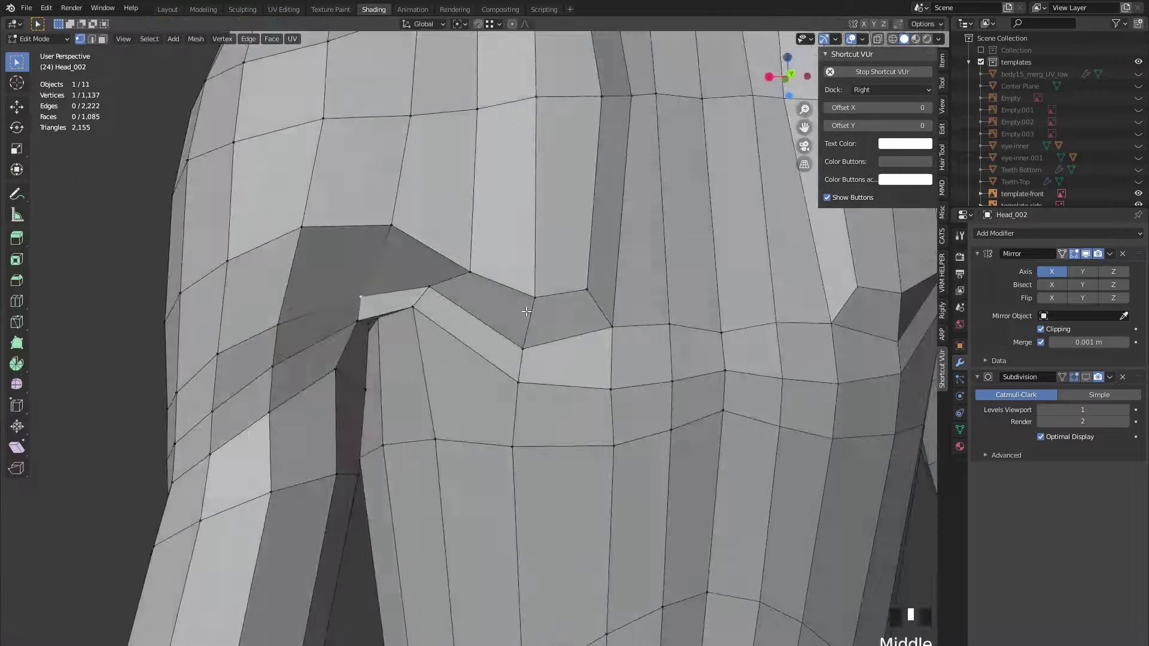
pyautogui.moveTo(526, 311)
pyautogui.mouseDown(button='middle')
pyautogui.moveTo(526, 371)
pyautogui.moveTo(359, 336)
pyautogui.moveTo(300, 363)
pyautogui.moveTo(312, 335)
pyautogui.mouseUp(button='middle')
pyautogui.scroll(-3, 287, 377)
pyautogui.hotkey('ctrl', 'Tab')
pyautogui.scroll(4, 308, 315)
pyautogui.click(308, 315)
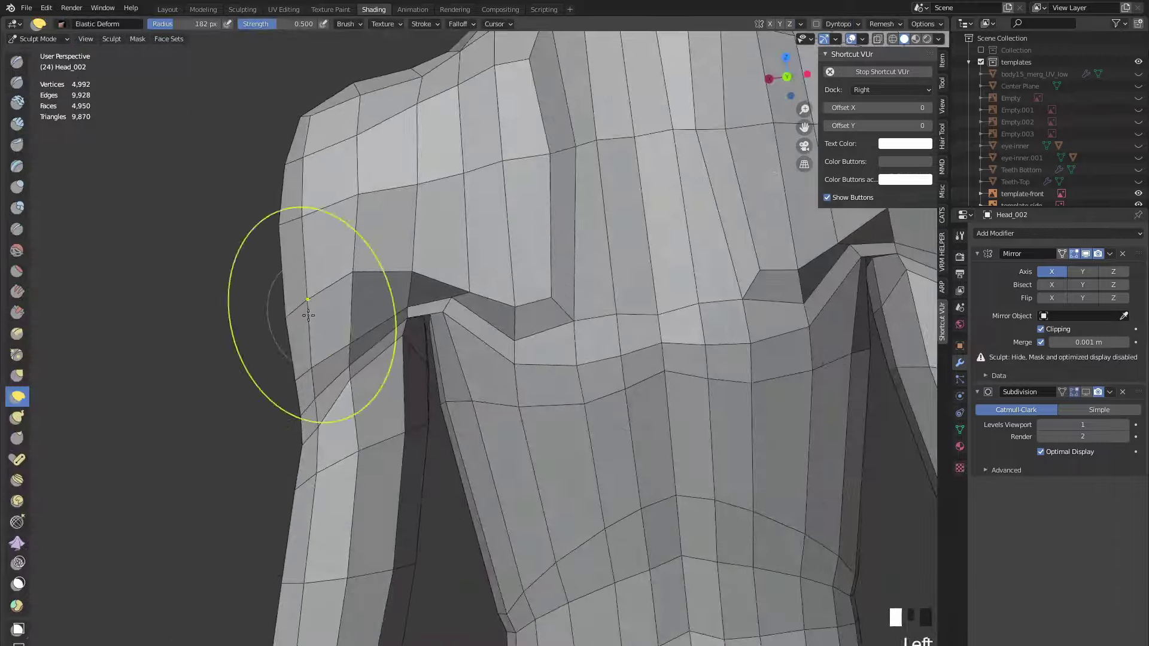
pyautogui.scroll(-3, 308, 316)
pyautogui.scroll(5, 410, 333)
# - In Edit Mode, select the vertices around the armpit crease and adjust them with Shrink/Fatten
pyautogui.moveTo(410, 334)
pyautogui.mouseDown(button='middle')
pyautogui.moveTo(377, 215)
pyautogui.moveTo(383, 251)
pyautogui.mouseUp(button='middle')
pyautogui.press('Tab')
pyautogui.moveTo(373, 261); pyautogui.dragTo(415, 295)
pyautogui.moveTo(416, 295)
pyautogui.mouseDown(button='middle')
pyautogui.moveTo(503, 335)
pyautogui.moveTo(533, 319)
pyautogui.moveTo(527, 266)
pyautogui.moveTo(439, 255)
pyautogui.mouseUp(button='middle')
pyautogui.scroll(-3, 530, 299)
pyautogui.hotkey('alt', 's')
pyautogui.click(527, 261)
# - Inspect the front armpit in Sculpt Mode with the Subdivision modifier's viewport display switched on and off
pyautogui.press('Tab')
pyautogui.scroll(3, 439, 255)
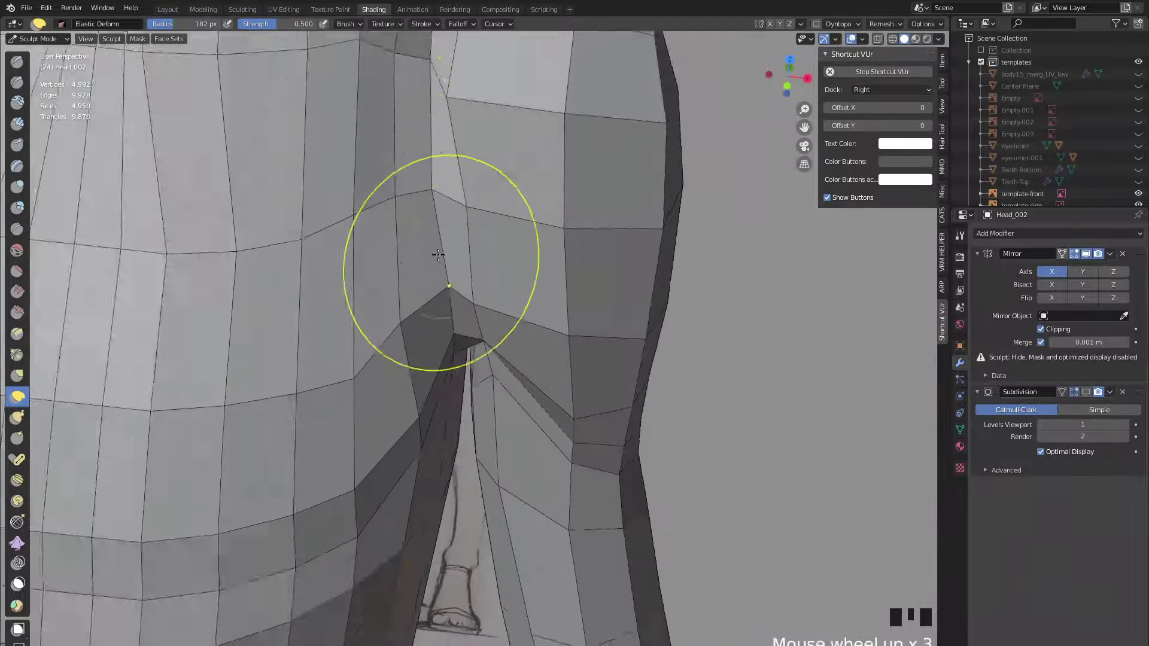
pyautogui.scroll(-6, 439, 255)
pyautogui.click(1086, 392)
pyautogui.scroll(3, 354, 336)
pyautogui.scroll(2, 389, 323)
pyautogui.click(1086, 392)
# - Try the Draw brush above the front armpit, undo its stroke and switch back to Elastic Deform
pyautogui.click(18, 63)
pyautogui.scroll(3, 554, 337)
pyautogui.hotkey('ctrl', 'z')
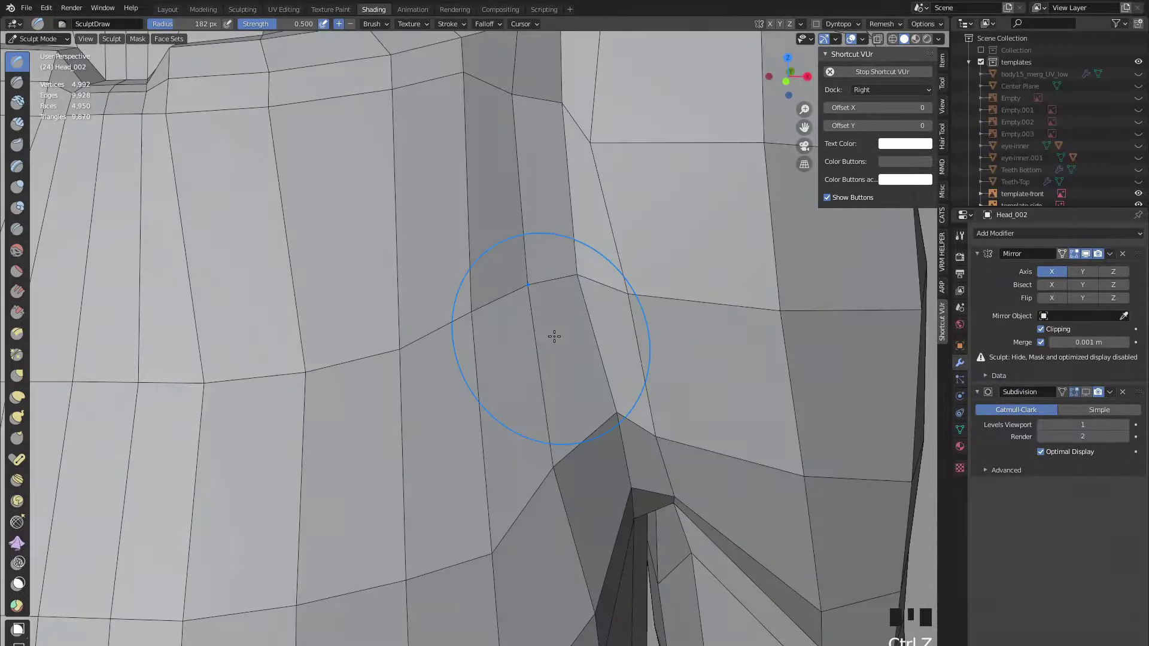
pyautogui.click(942, 82)
pyautogui.moveTo(558, 333)
pyautogui.mouseDown(button='middle')
pyautogui.moveTo(577, 338)
pyautogui.moveTo(530, 329)
pyautogui.moveTo(563, 398)
pyautogui.mouseUp(button='middle')
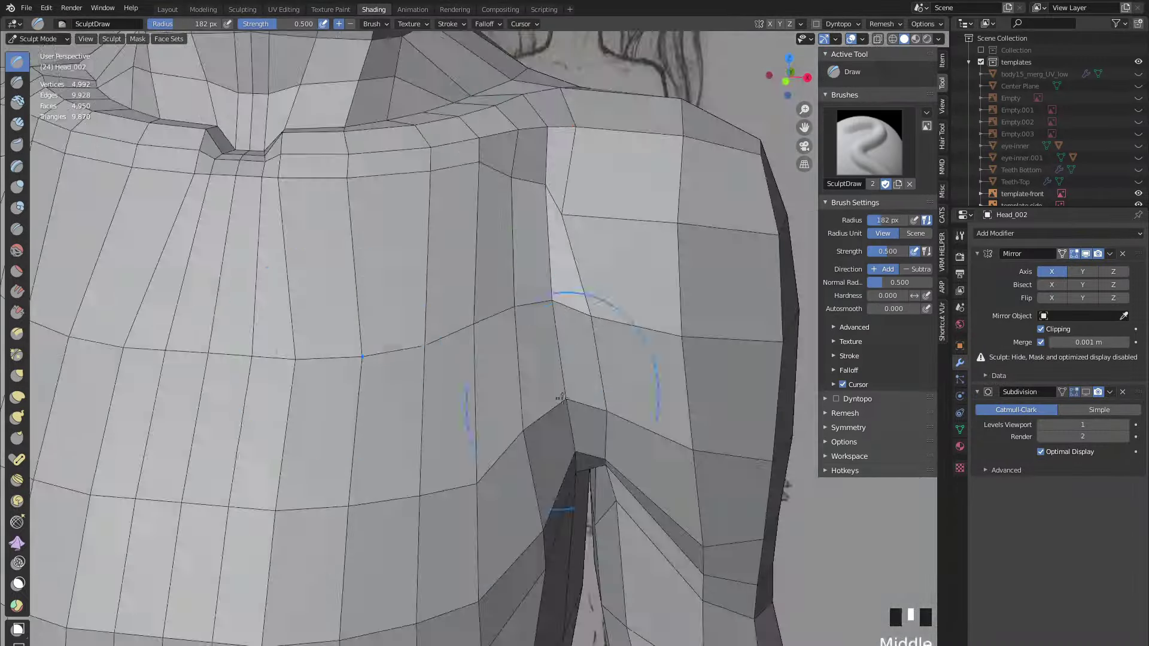
pyautogui.click(18, 397)
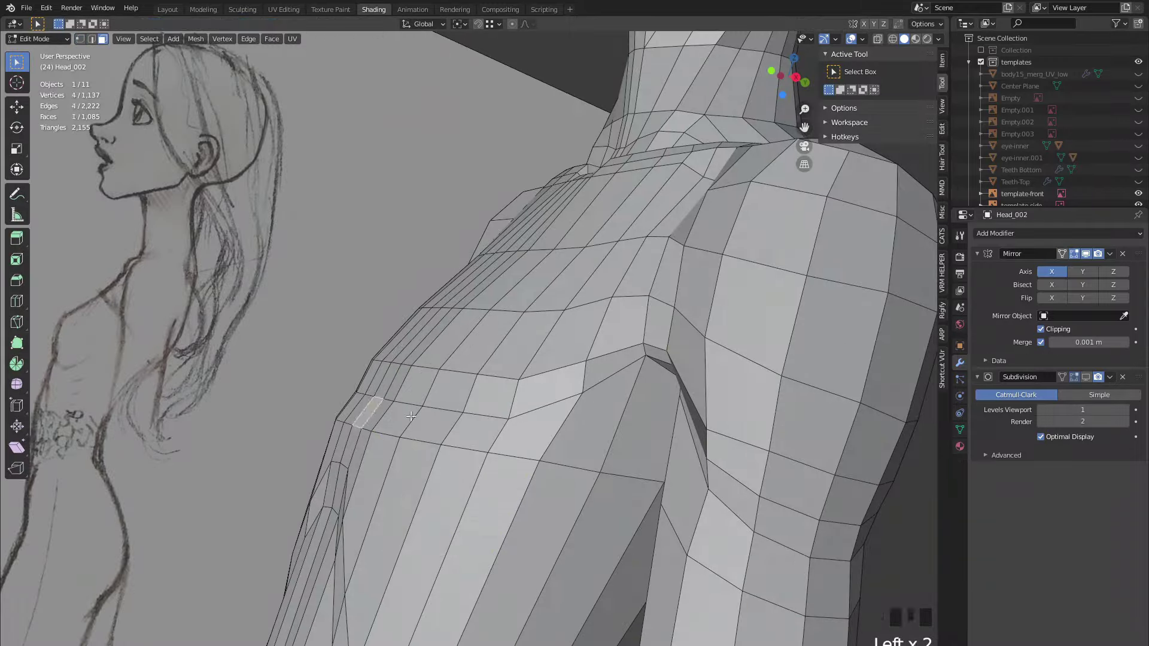
# - In Edit Mode, add an edge loop running across the upper chest and around the shoulder
pyautogui.moveTo(411, 415); pyautogui.dragTo(629, 304, button='middle')
pyautogui.scroll(2, 509, 413)
pyautogui.press('2')
pyautogui.scroll(-5, 621, 423)
pyautogui.press('Tab')
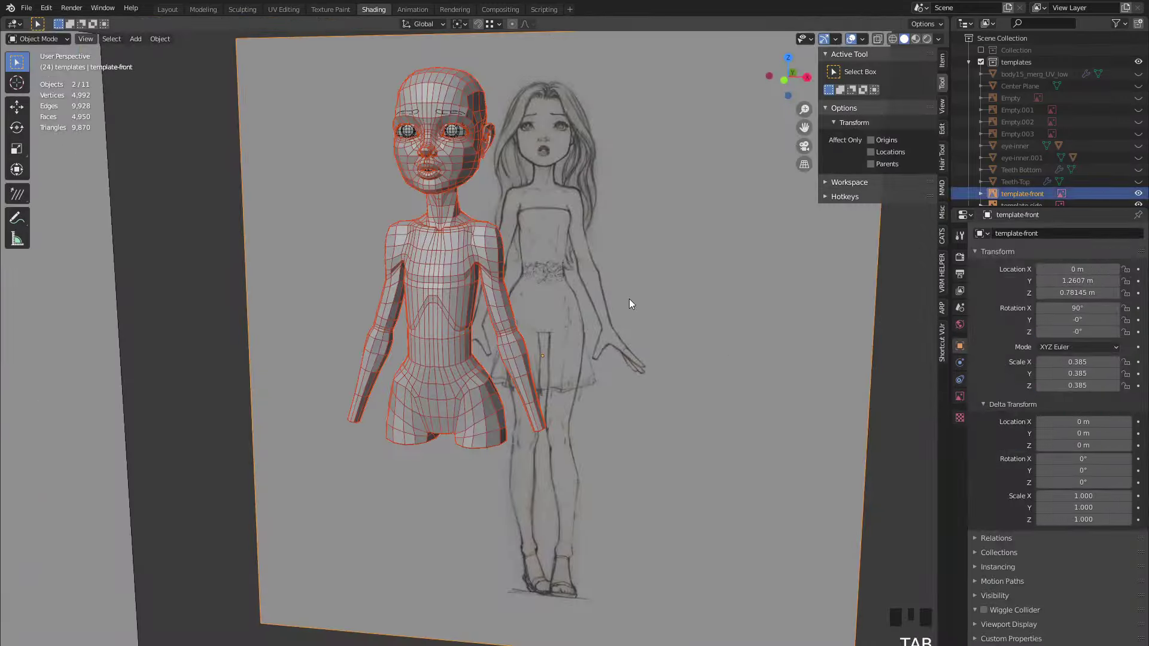
pyautogui.moveTo(656, 368); pyautogui.dragTo(612, 448, button='middle')
pyautogui.press('Tab')
pyautogui.scroll(-6, 435, 335)
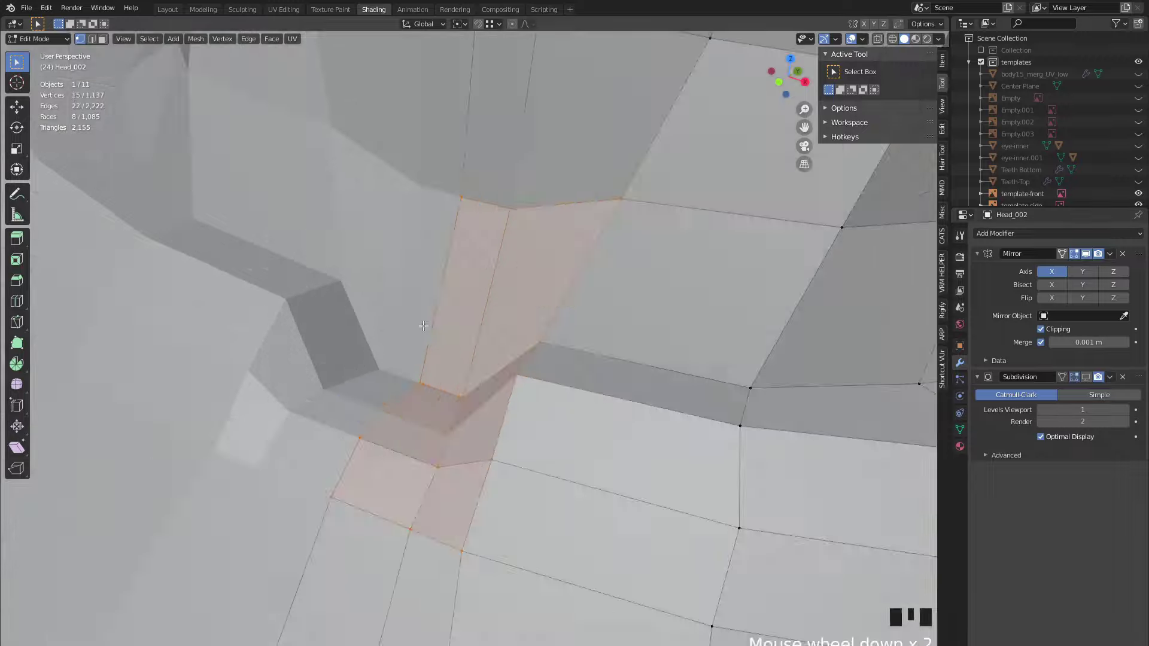
pyautogui.moveTo(435, 334); pyautogui.dragTo(513, 403, button='middle')
pyautogui.rightClick(471, 336)
pyautogui.moveTo(471, 336); pyautogui.dragTo(916, 367, button='middle')
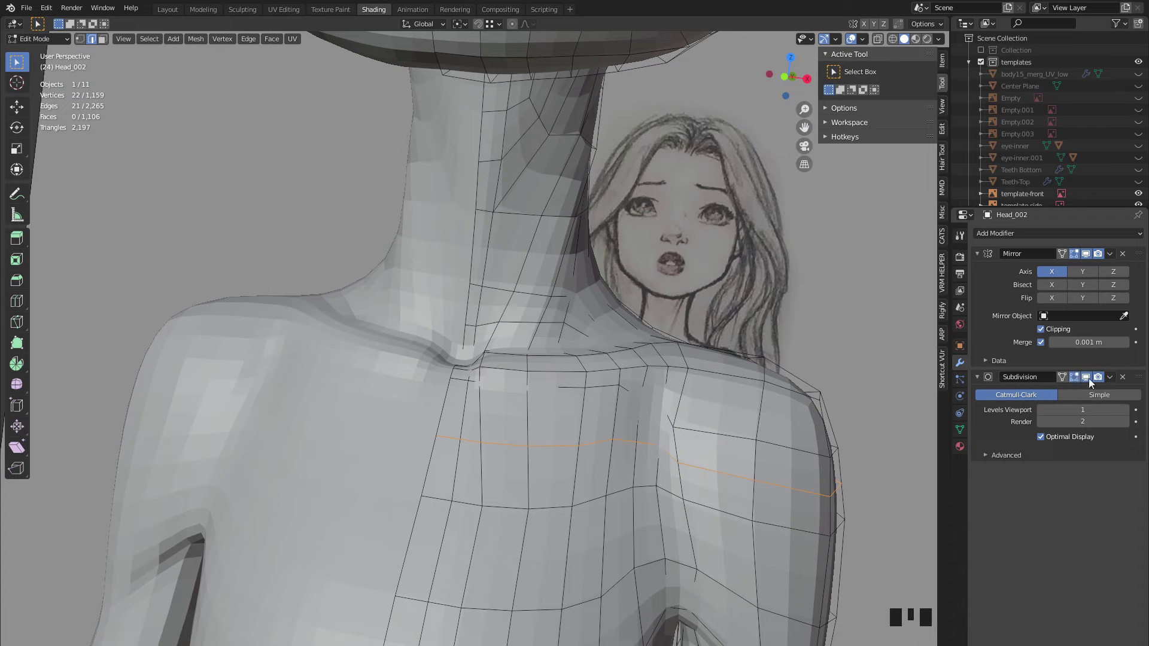
# - Hide the Subdivision modifier in the viewport and move the new loop's edges on the upper chest
pyautogui.click(1086, 377)
pyautogui.press('g')
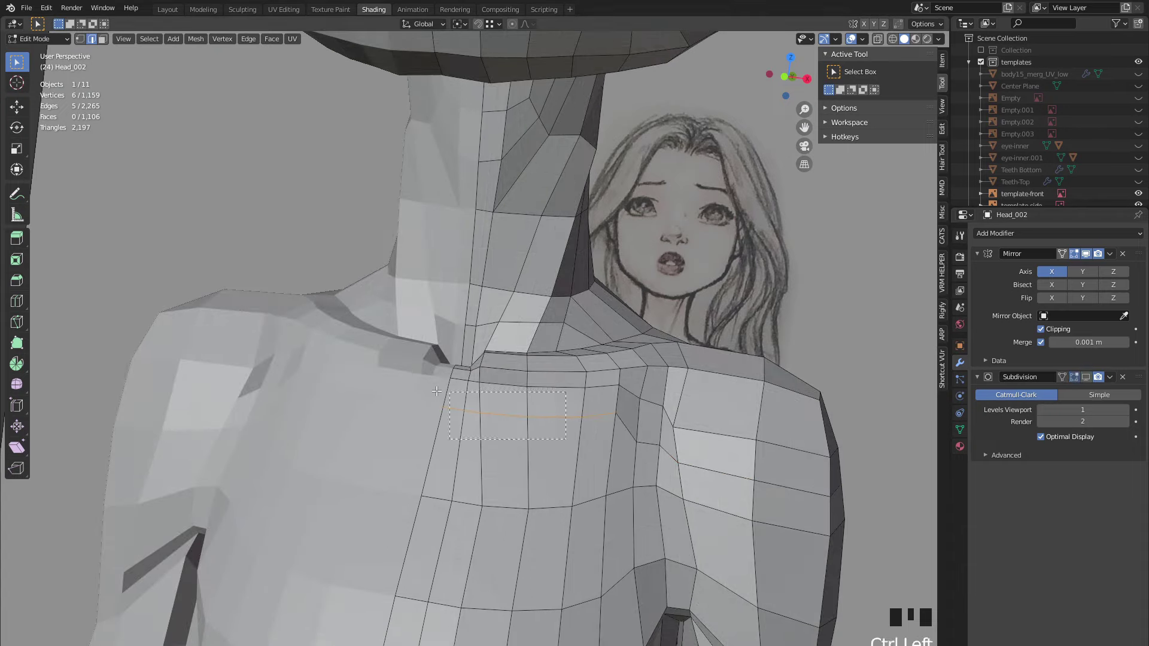
pyautogui.moveTo(557, 428); pyautogui.dragTo(598, 335, button='middle')
pyautogui.scroll(3, 672, 375)
pyautogui.scroll(3, 598, 335)
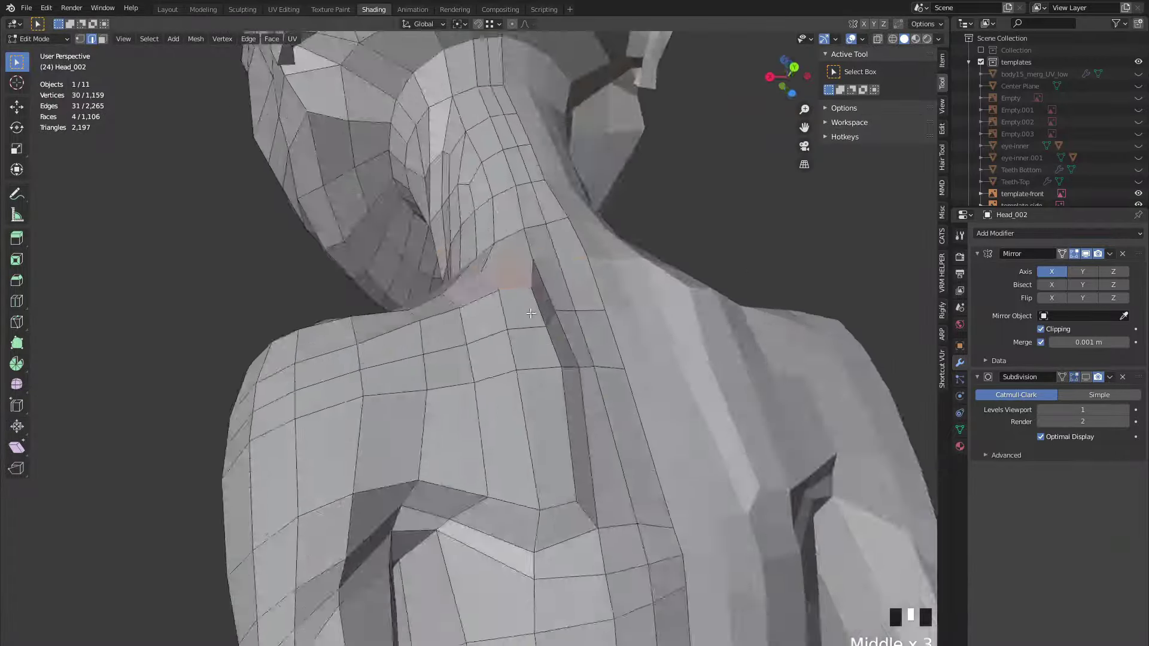
# - Reposition individual vertices at the base of the neck and along the upper back of the shoulder
pyautogui.moveTo(395, 180); pyautogui.dragTo(473, 326, button='middle')
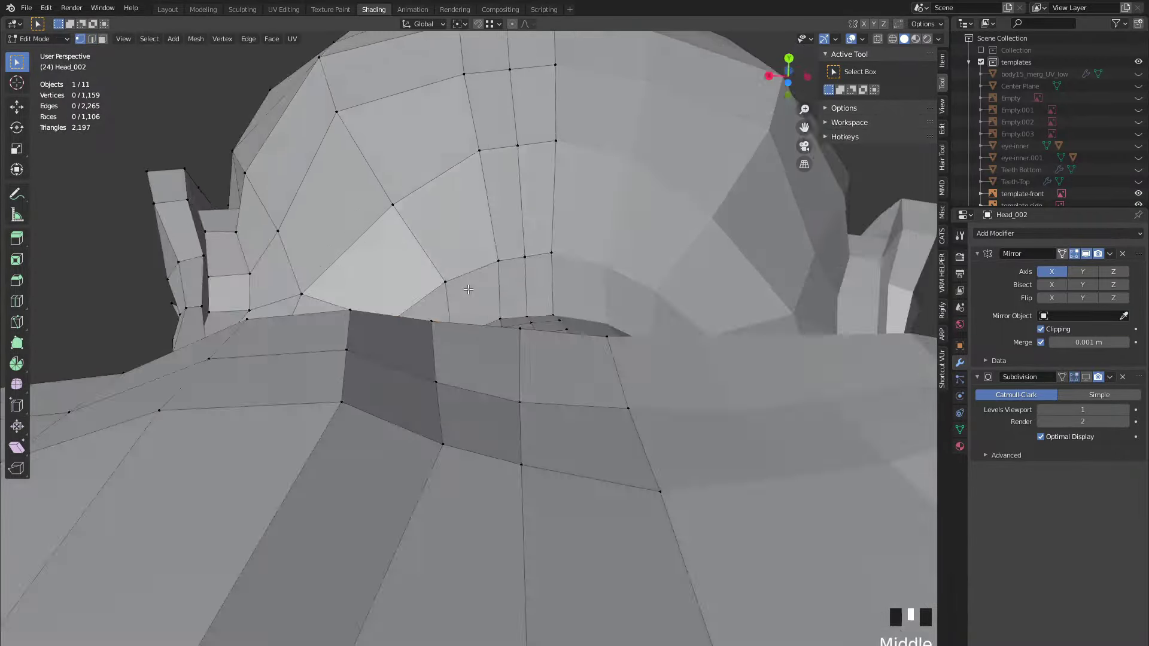
pyautogui.click(423, 259)
pyautogui.scroll(2, 435, 367)
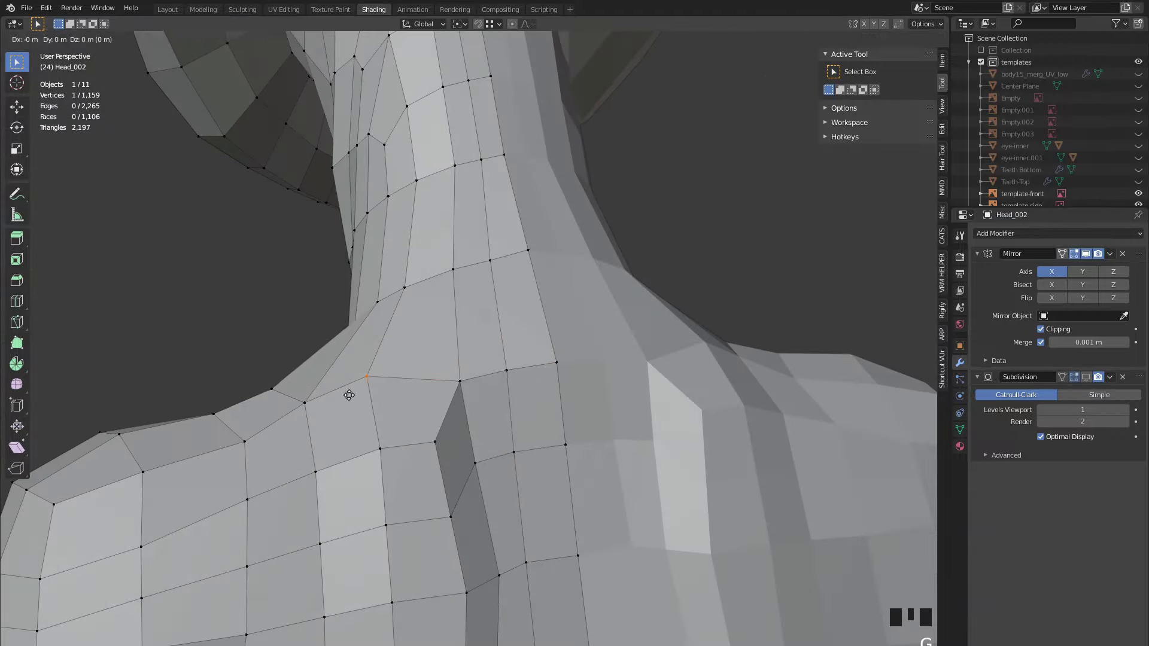
pyautogui.moveTo(346, 398); pyautogui.dragTo(240, 411, button='middle')
pyautogui.click(240, 410)
pyautogui.click(428, 402)
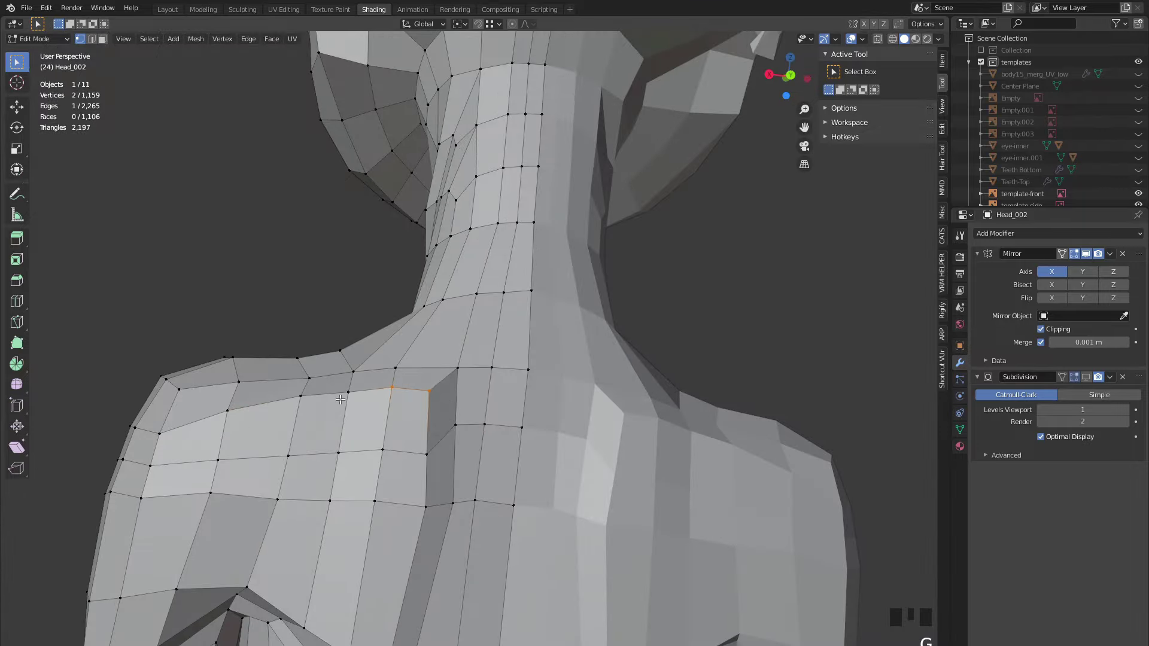
# - Adjust the vertices along the front of the shoulder and return to Object Mode
pyautogui.moveTo(428, 402); pyautogui.dragTo(469, 459, button='middle')
pyautogui.scroll(-2, 470, 459)
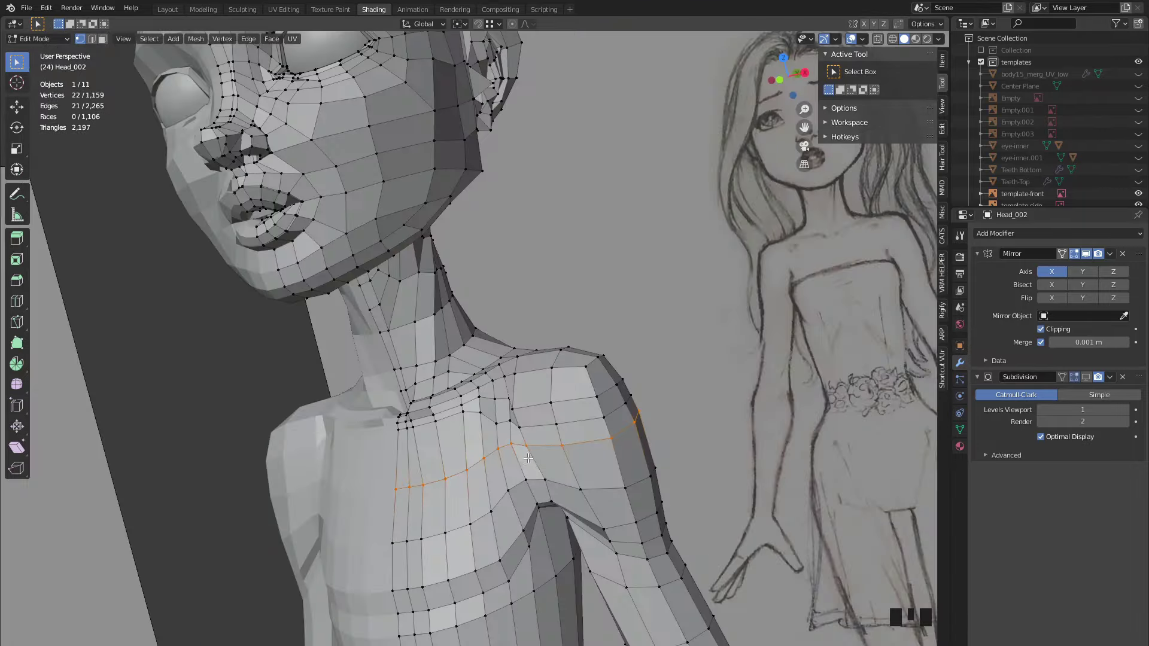
pyautogui.moveTo(383, 359); pyautogui.dragTo(506, 362, button='middle')
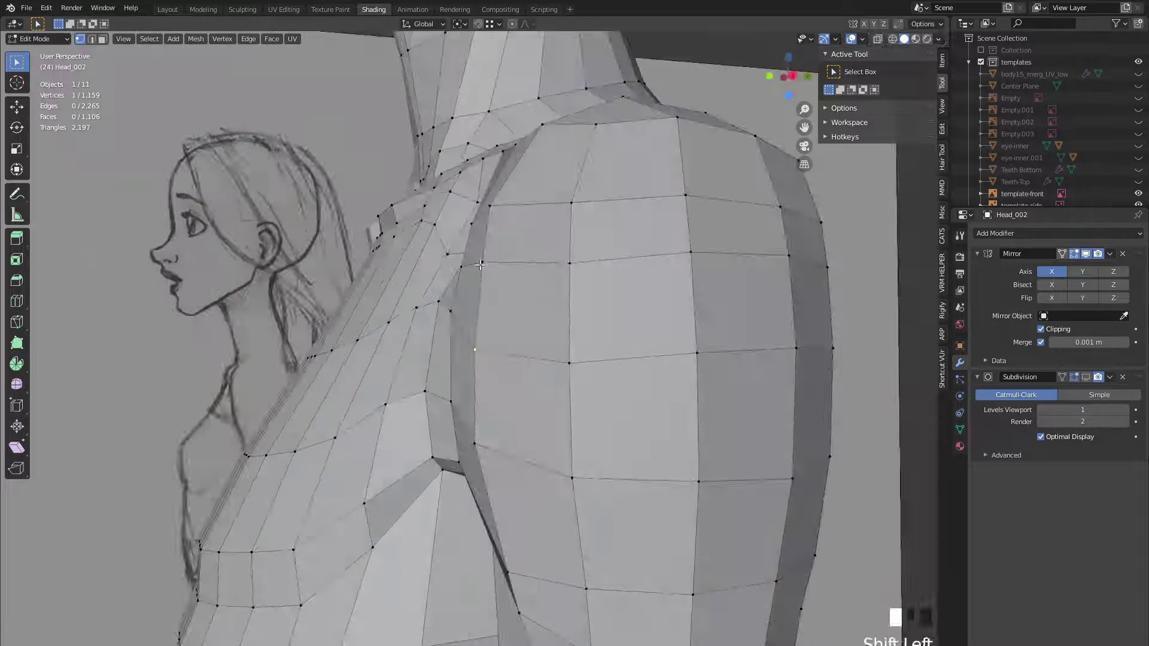
pyautogui.press('Tab')
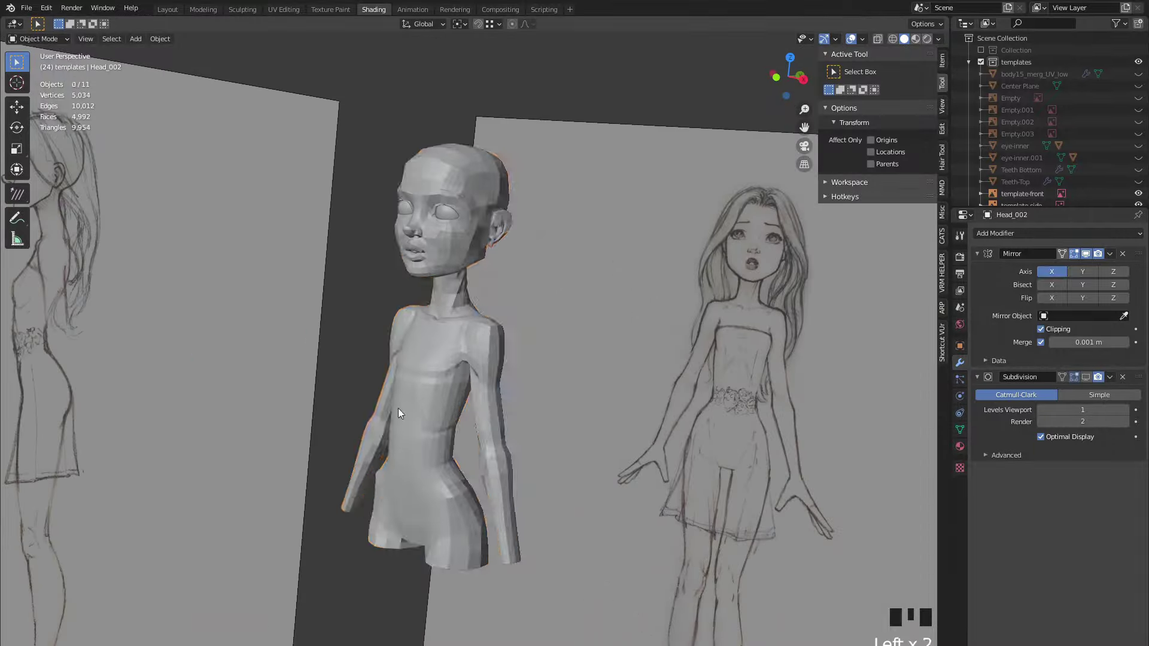
# - Move individual edges at the elbow in Edit Mode to refine the arm's contour
pyautogui.moveTo(397, 408); pyautogui.dragTo(454, 453, button='middle')
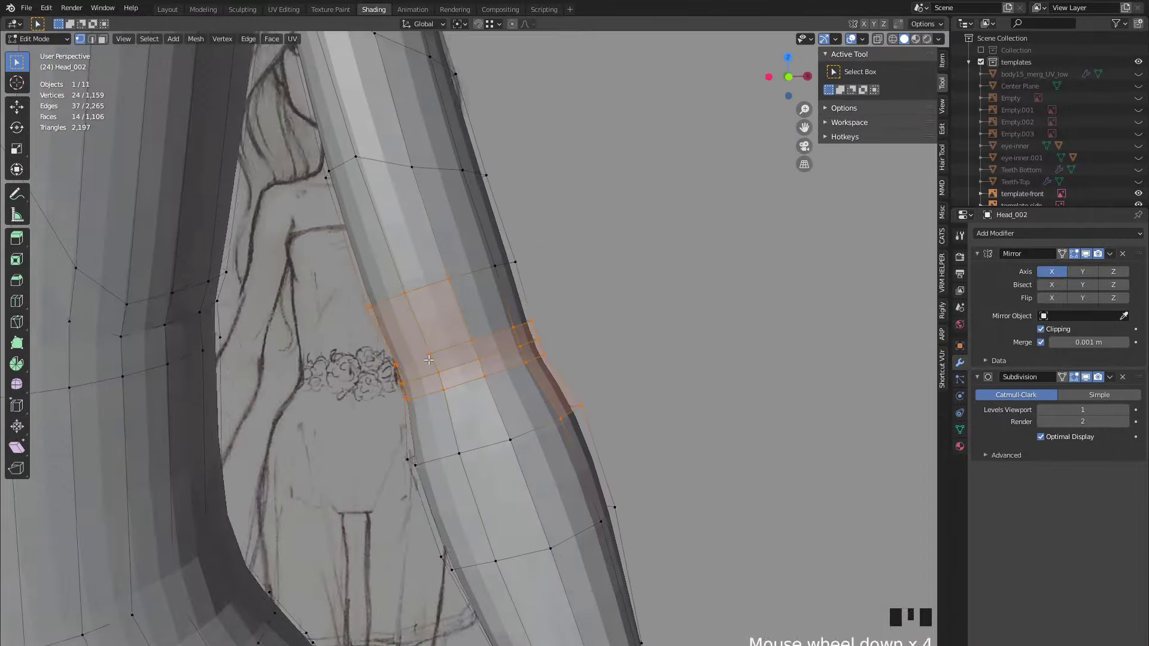
pyautogui.moveTo(389, 359); pyautogui.dragTo(413, 345, button='middle')
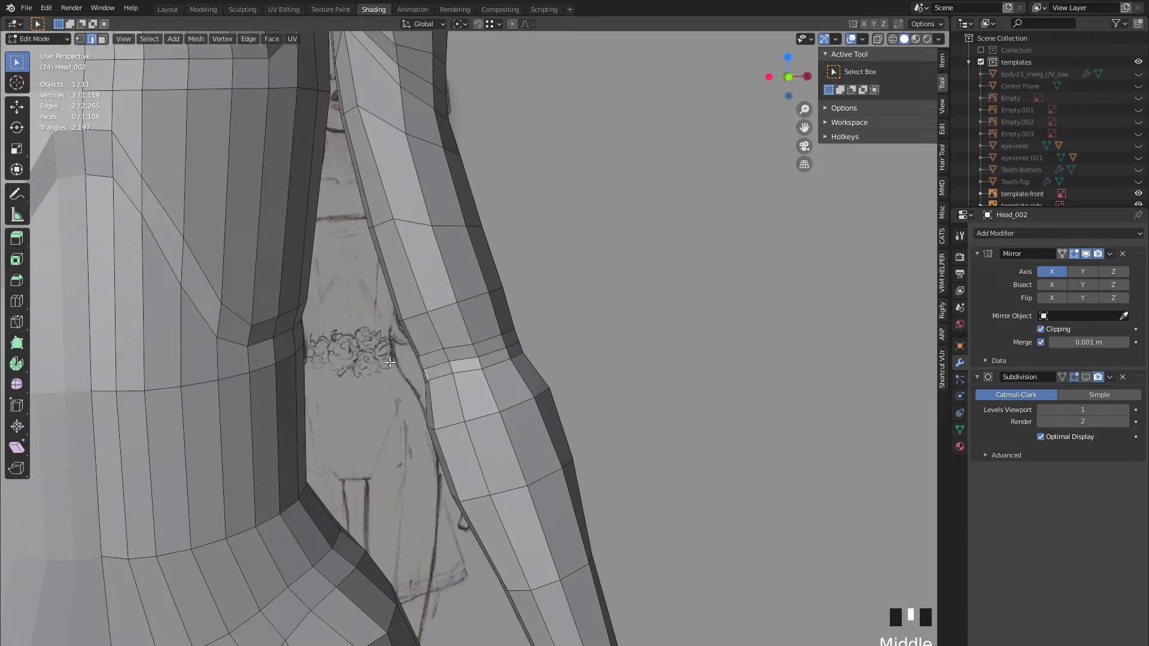
pyautogui.press('2')
pyautogui.click(509, 345)
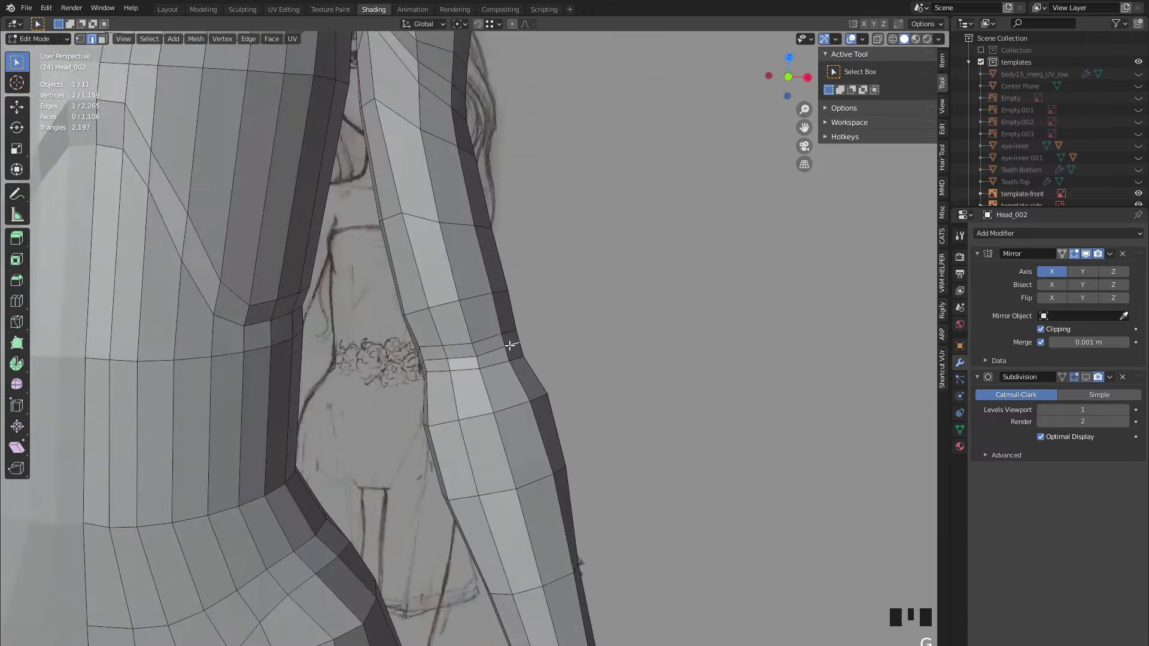
pyautogui.scroll(-8, 510, 346)
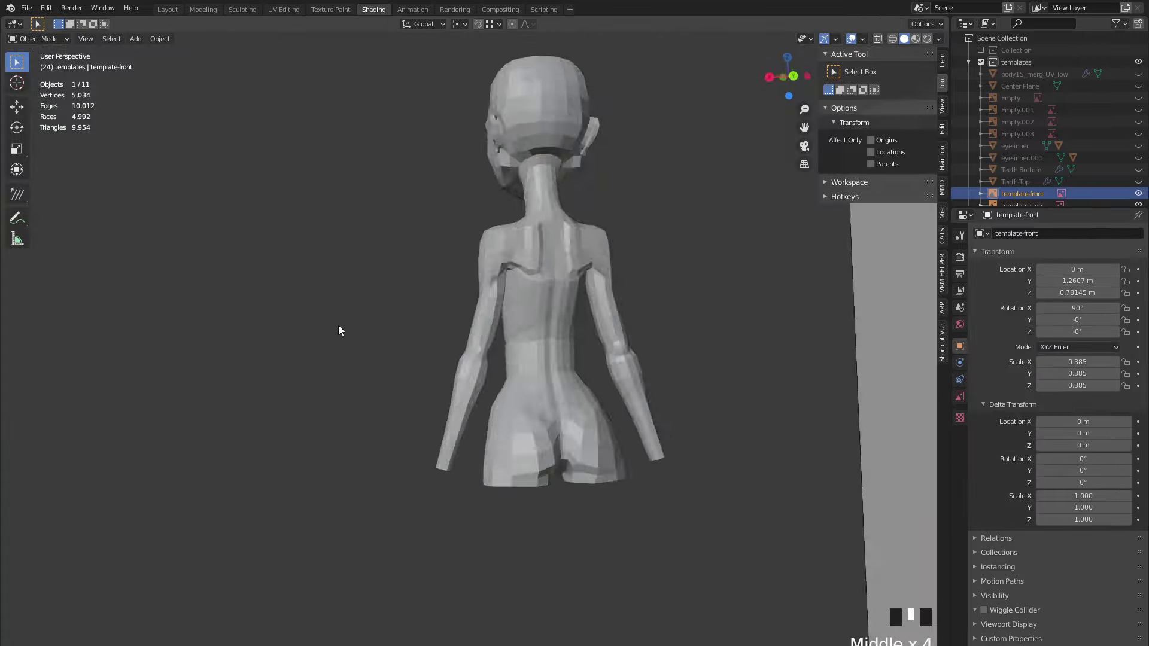
# - Reselect the body in Edit Mode and select the twelve front abdomen faces from below the rib arch to the lower belly
pyautogui.keyDown('shift'); pyautogui.moveTo(339, 325); pyautogui.dragTo(419, 335, button='middle'); pyautogui.keyUp('shift')
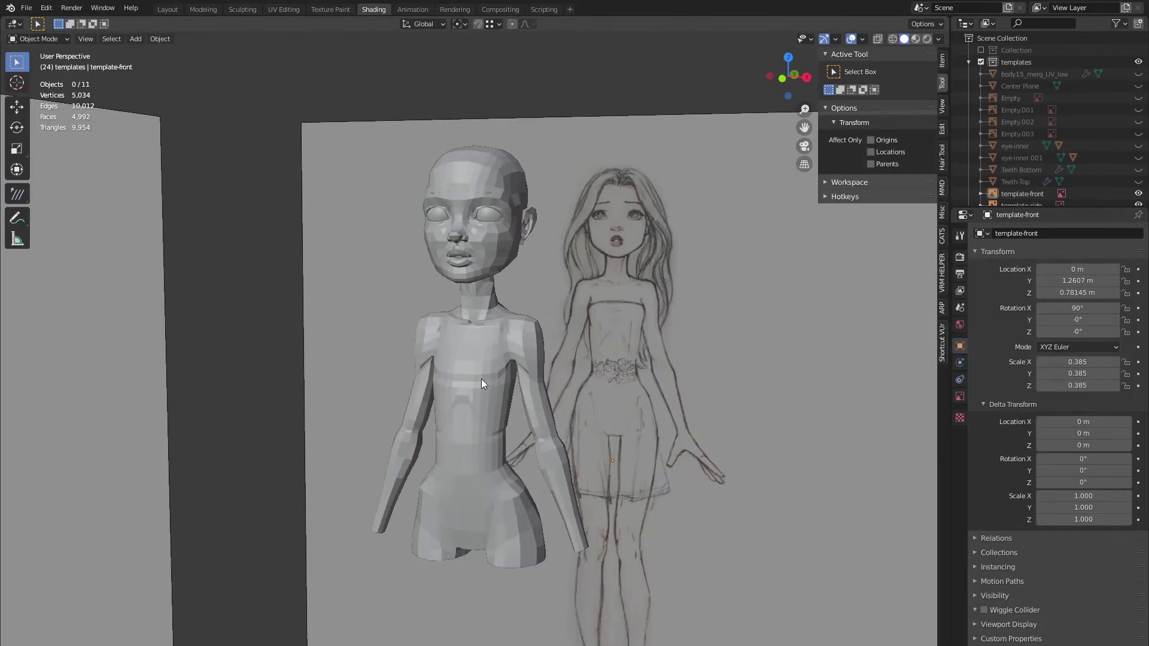
pyautogui.click(472, 404)
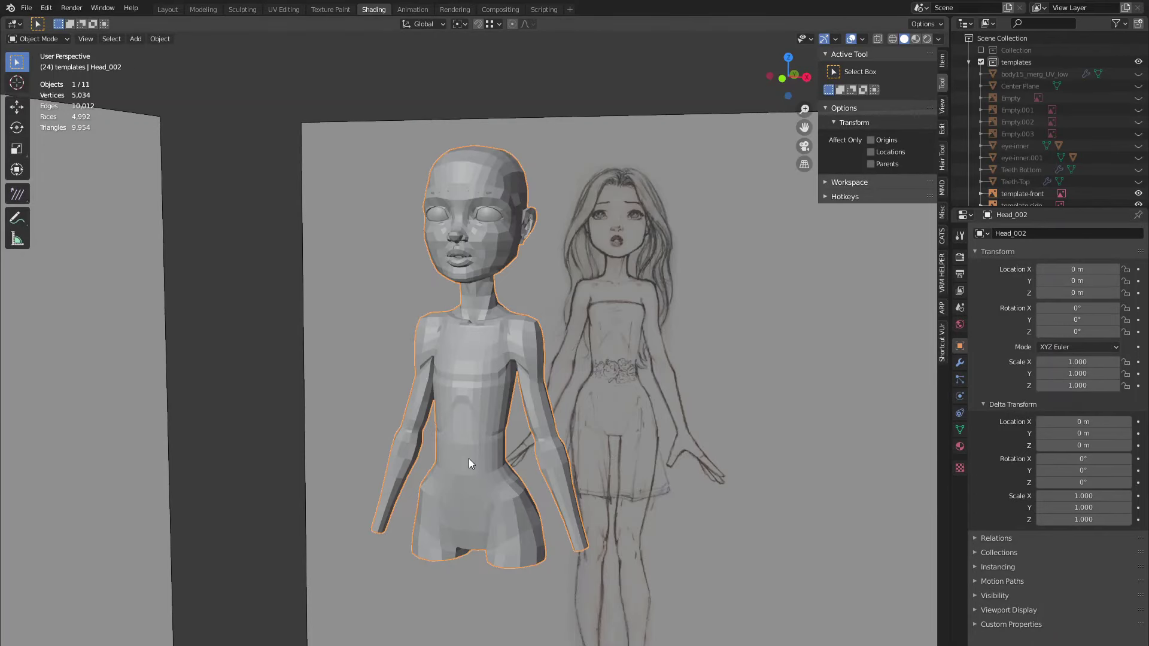
pyautogui.scroll(1, 468, 458)
pyautogui.press('Tab')
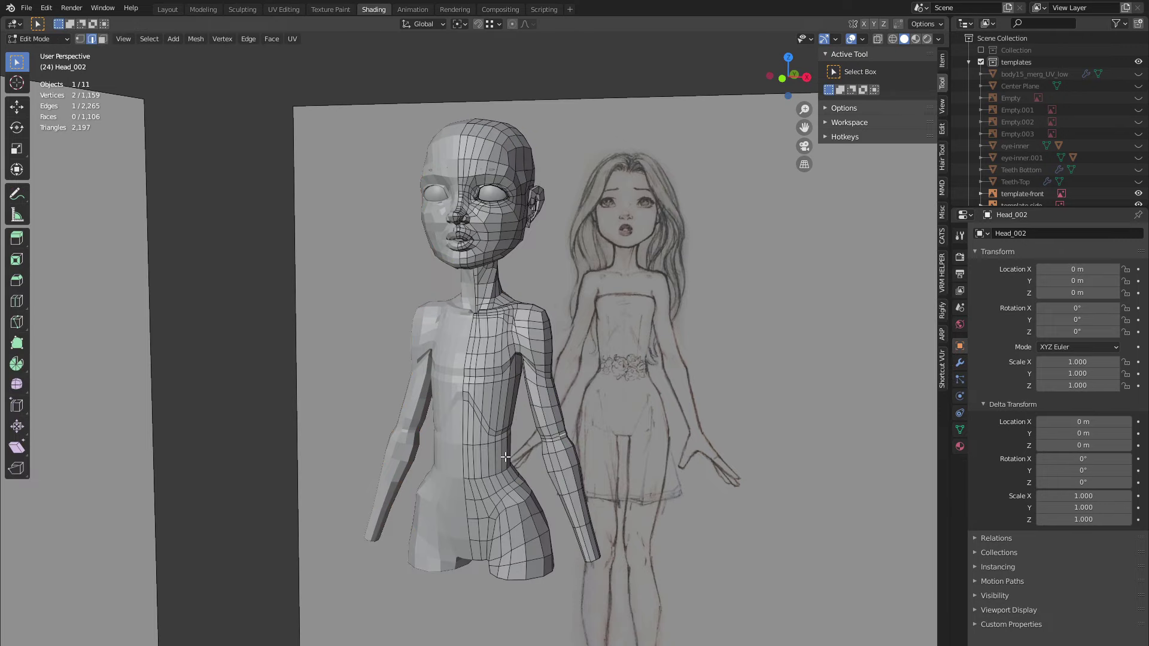
pyautogui.scroll(4, 481, 437)
pyautogui.scroll(-3, 479, 452)
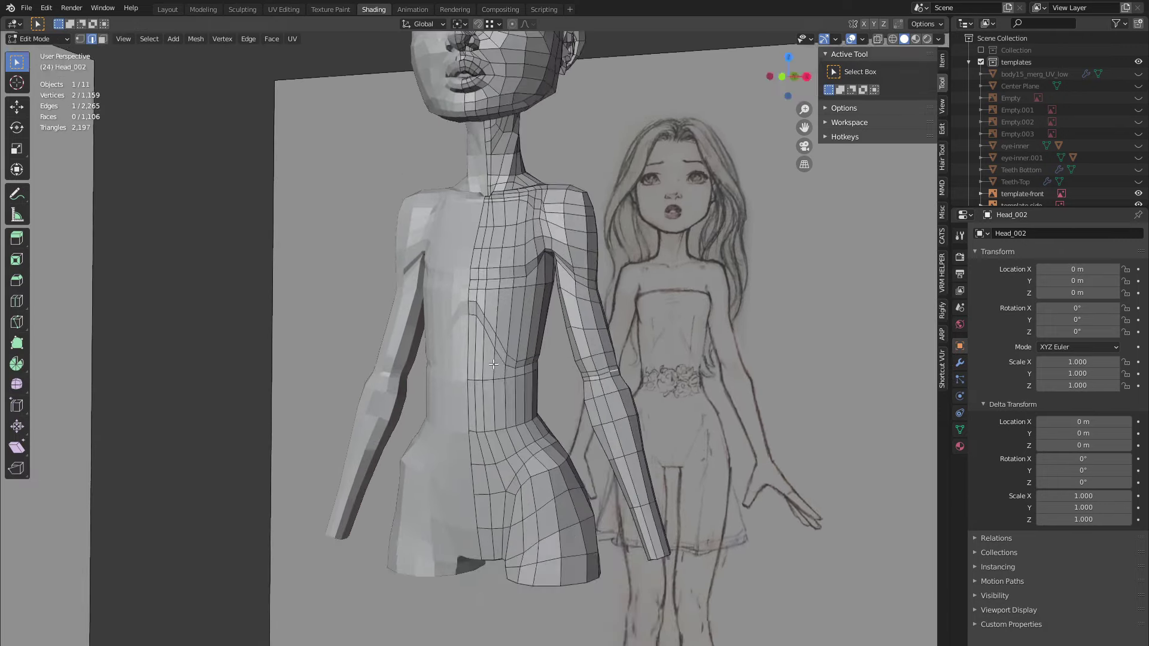
pyautogui.scroll(4, 495, 404)
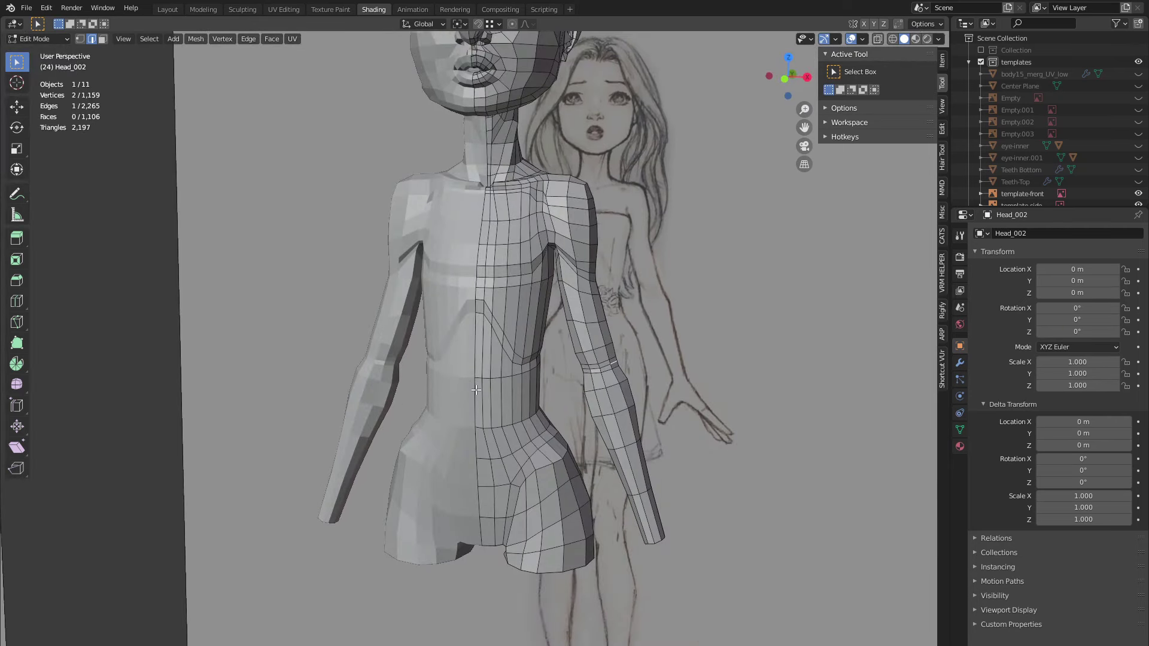
pyautogui.press('3')
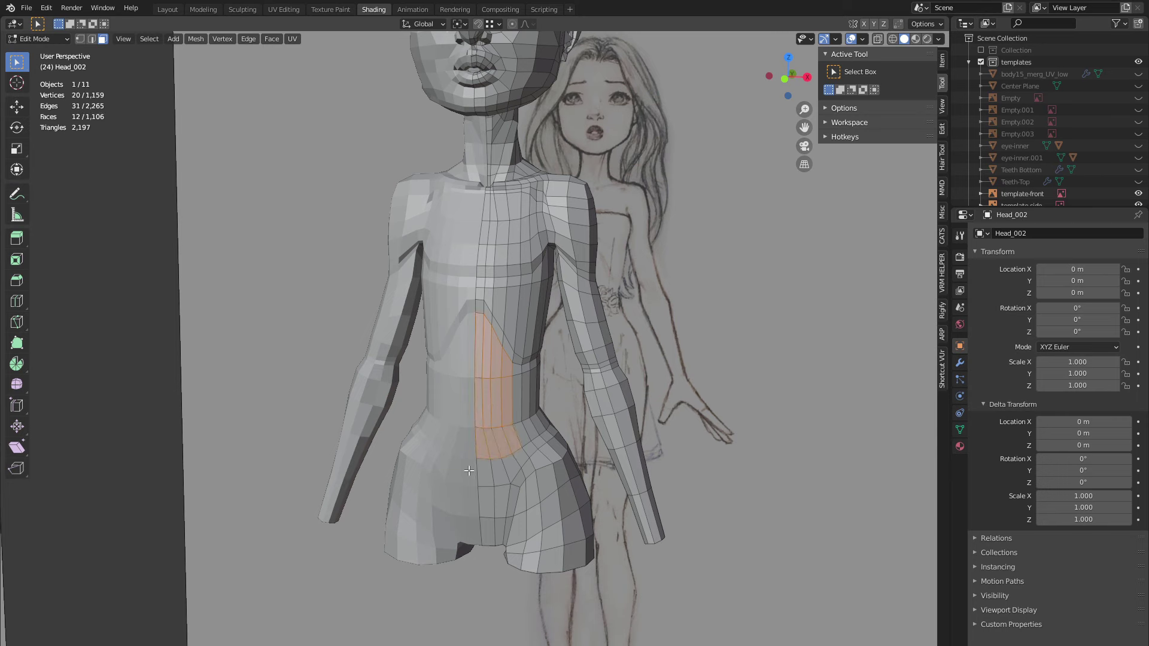
# - Inset the selected abdomen faces by 0.003349 m, turn the Boundary option off and undo the inset
pyautogui.moveTo(468, 471); pyautogui.dragTo(478, 412, button='middle')
pyautogui.press('i')
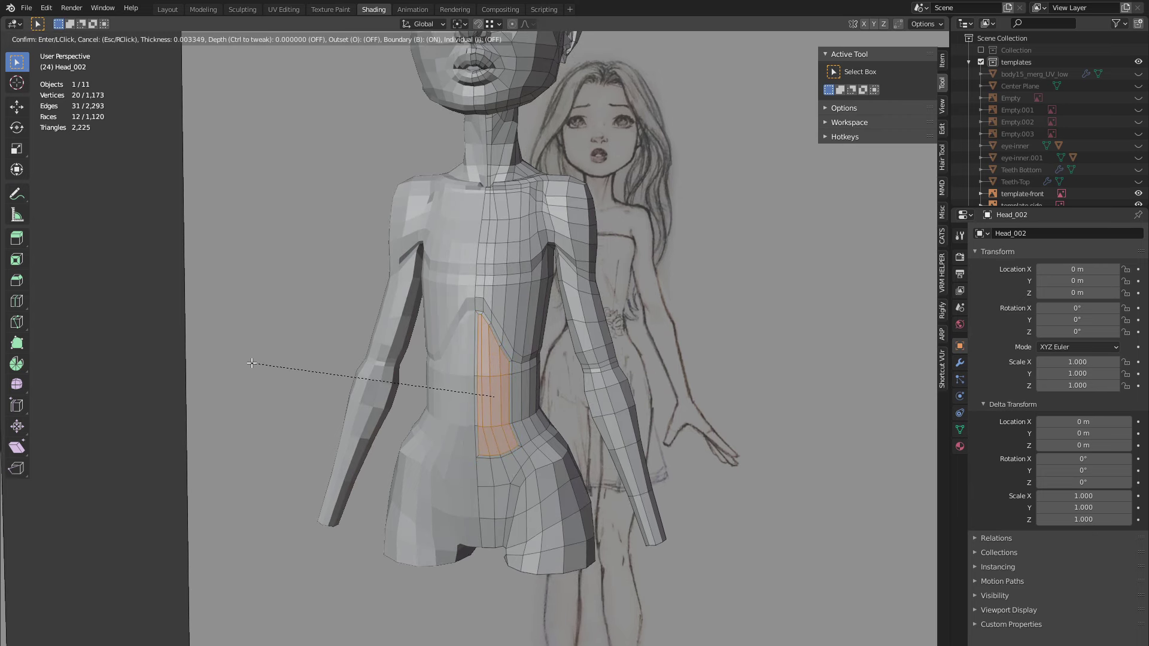
pyautogui.click(252, 363)
pyautogui.scroll(3, 472, 442)
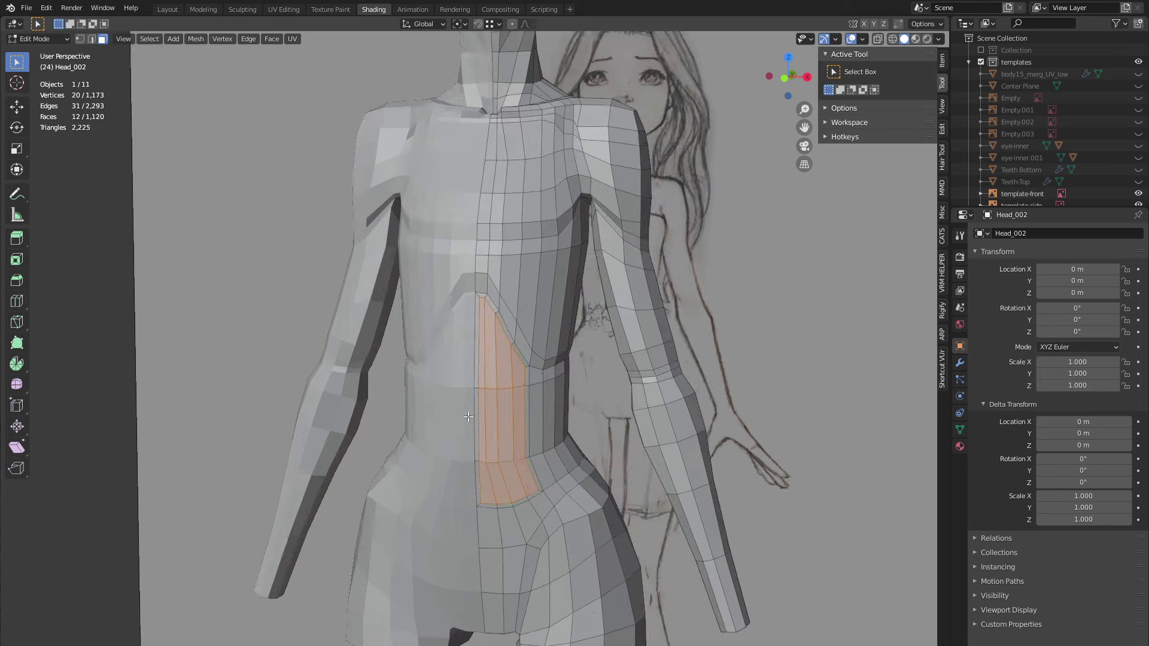
pyautogui.moveTo(468, 417); pyautogui.dragTo(477, 313, button='middle')
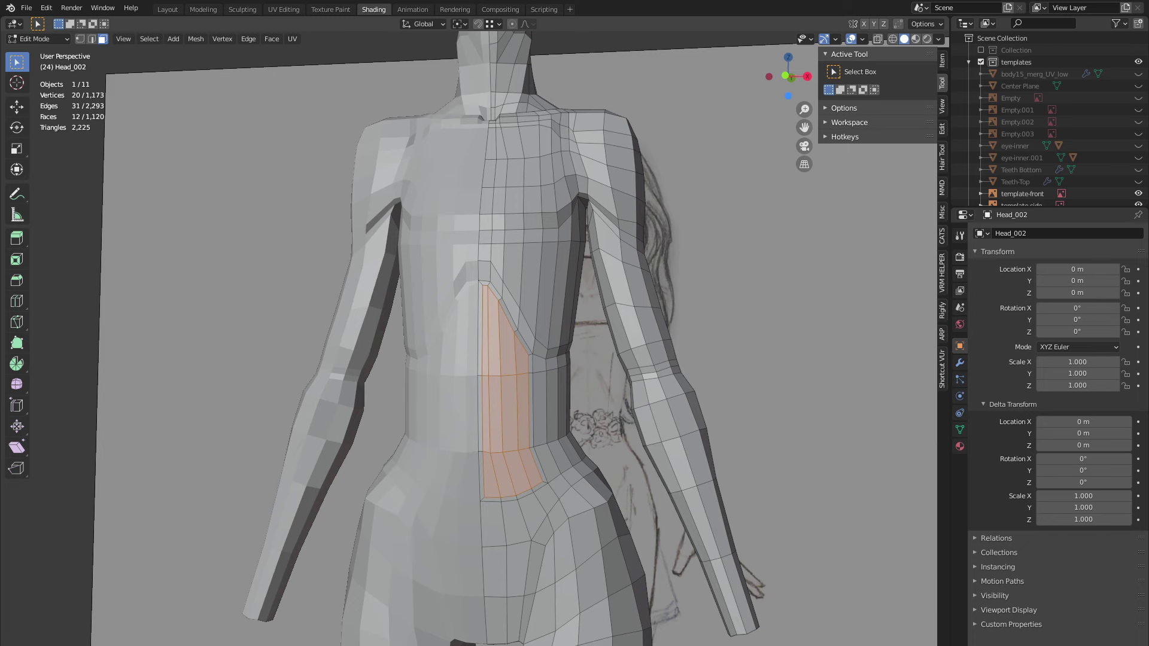
pyautogui.click(48, 645)
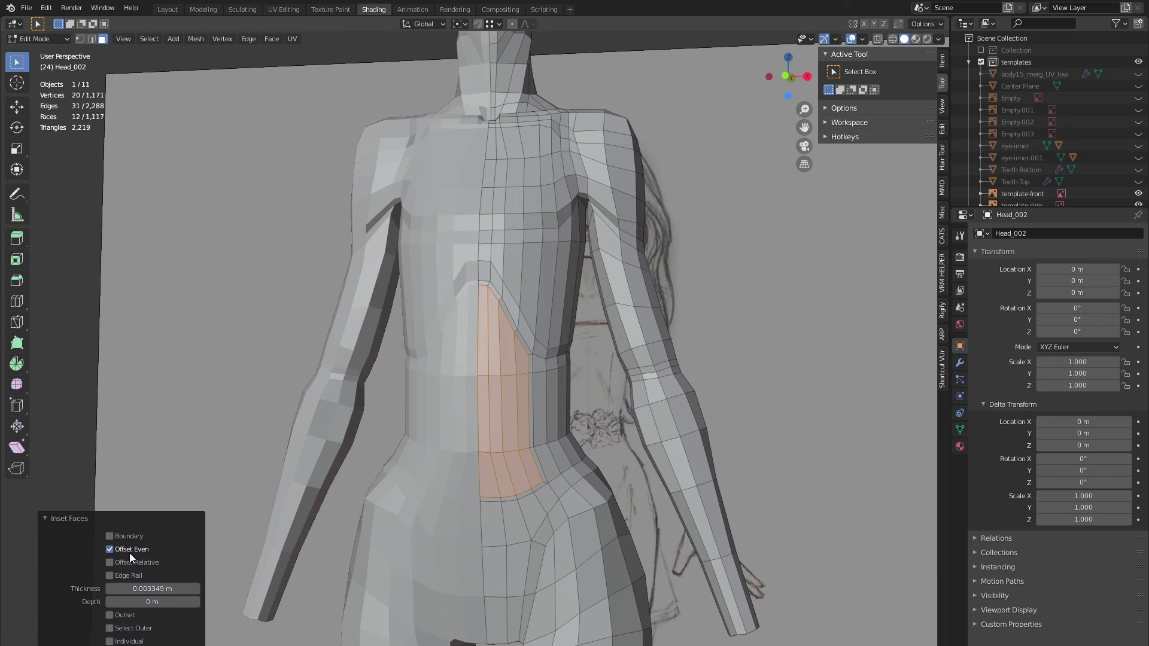
pyautogui.moveTo(448, 357)
pyautogui.mouseDown(button='middle')
pyautogui.moveTo(344, 391)
pyautogui.moveTo(459, 422)
pyautogui.moveTo(435, 402)
pyautogui.moveTo(535, 352)
pyautogui.moveTo(519, 369)
pyautogui.mouseUp(button='middle')
pyautogui.hotkey('ctrl', 'z')
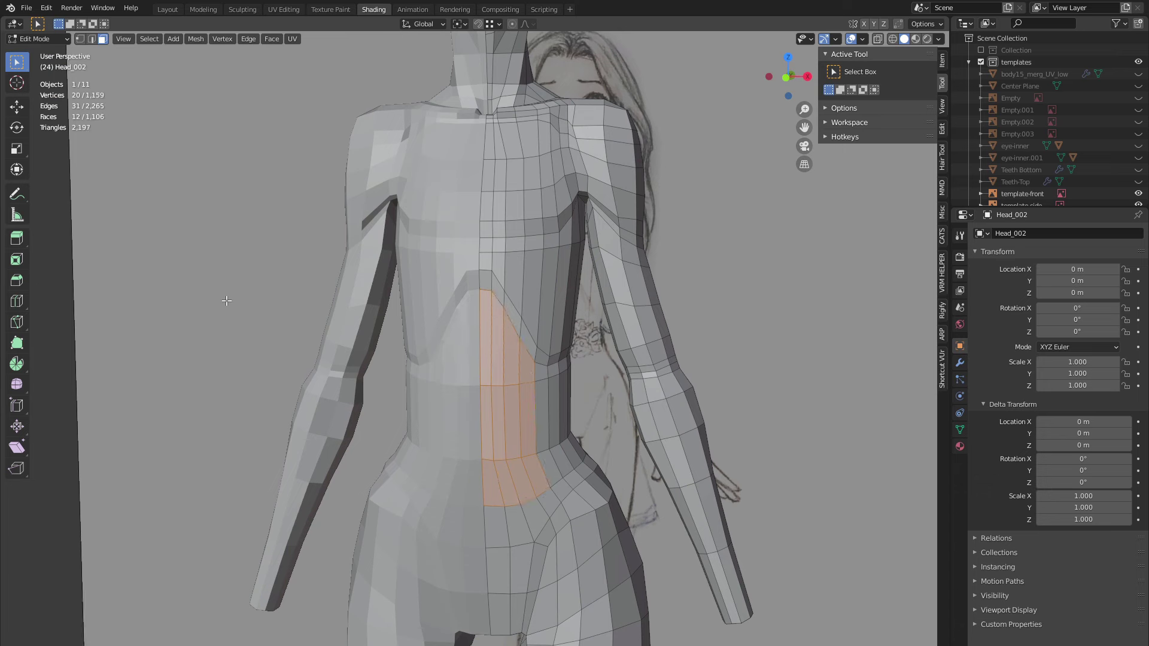
# - Inset the abdomen faces by 0.006852 m with Boundary off and select the seven edges along the inset's outer side
pyautogui.press('i')
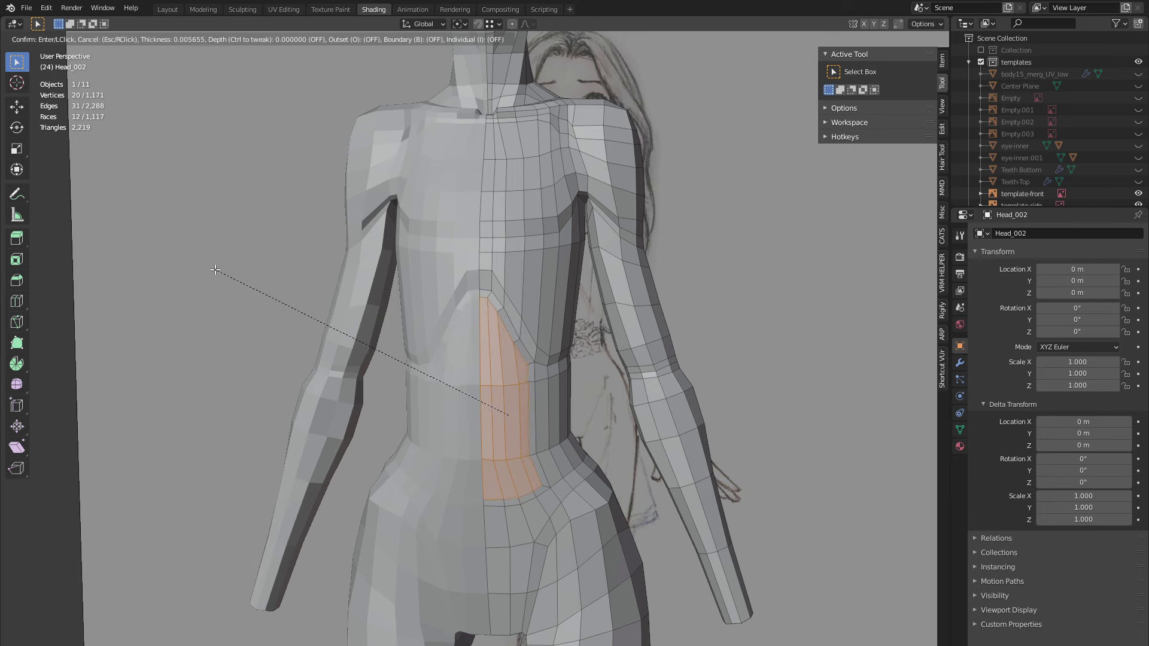
pyautogui.click(216, 271)
pyautogui.moveTo(383, 347); pyautogui.dragTo(442, 371, button='middle')
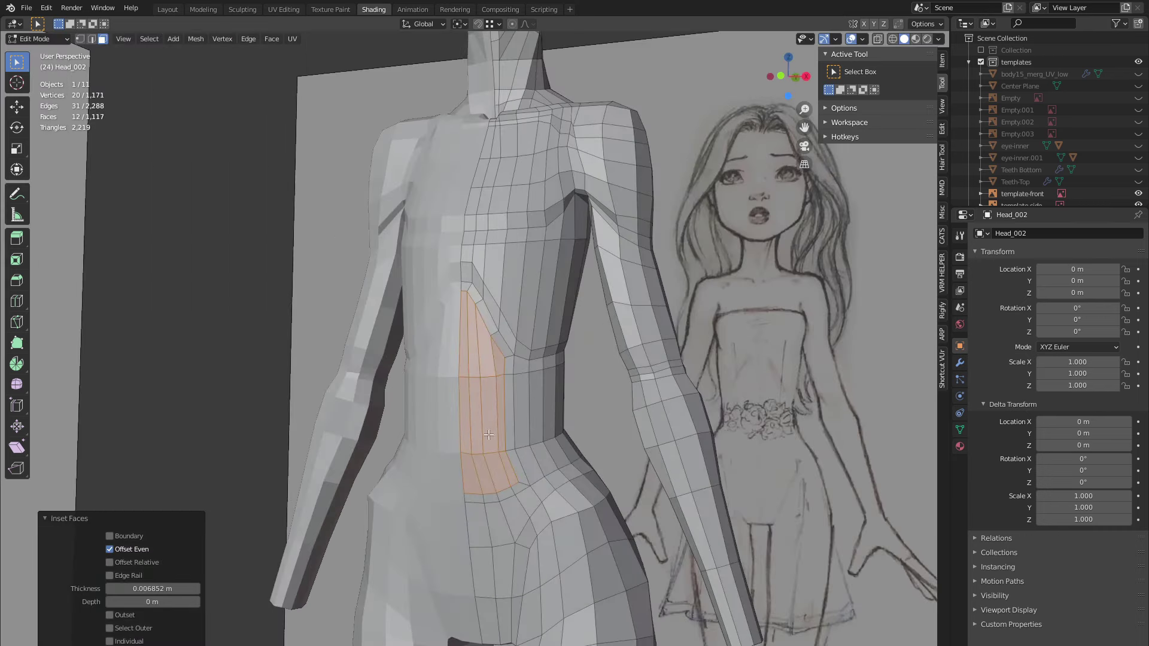
pyautogui.press('2')
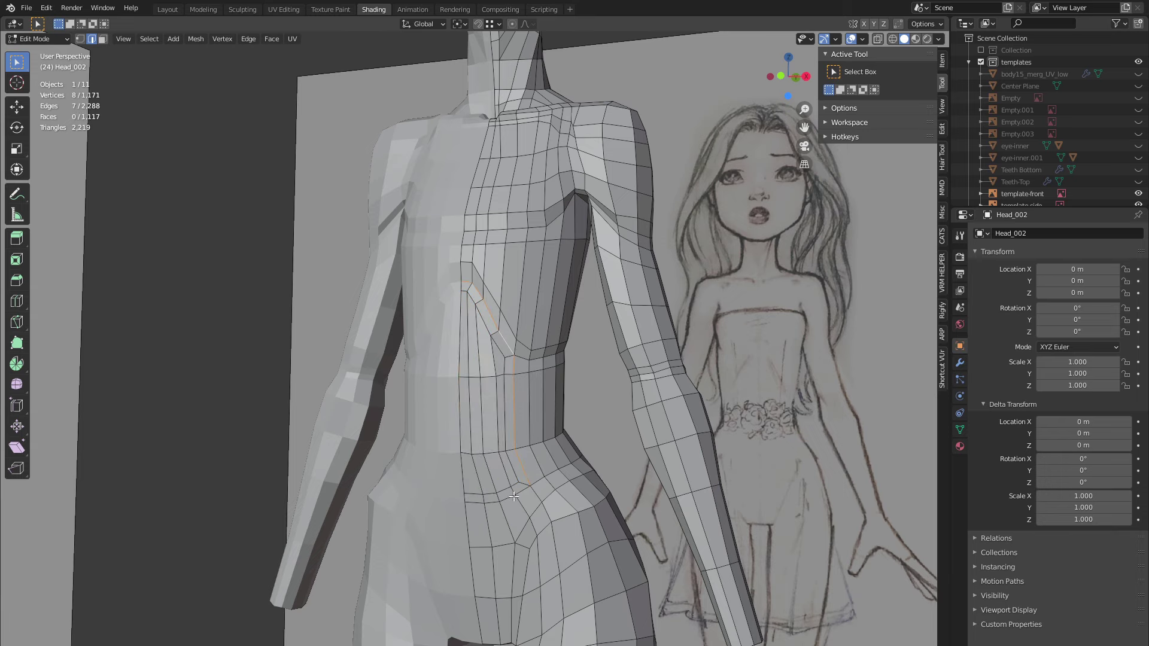
# - Move the seven selected edges along the abdomen inset's outer side 0.002132 m along global Y
pyautogui.moveTo(551, 386)
pyautogui.mouseDown(button='middle')
pyautogui.moveTo(354, 385)
pyautogui.moveTo(333, 468)
pyautogui.mouseUp(button='middle')
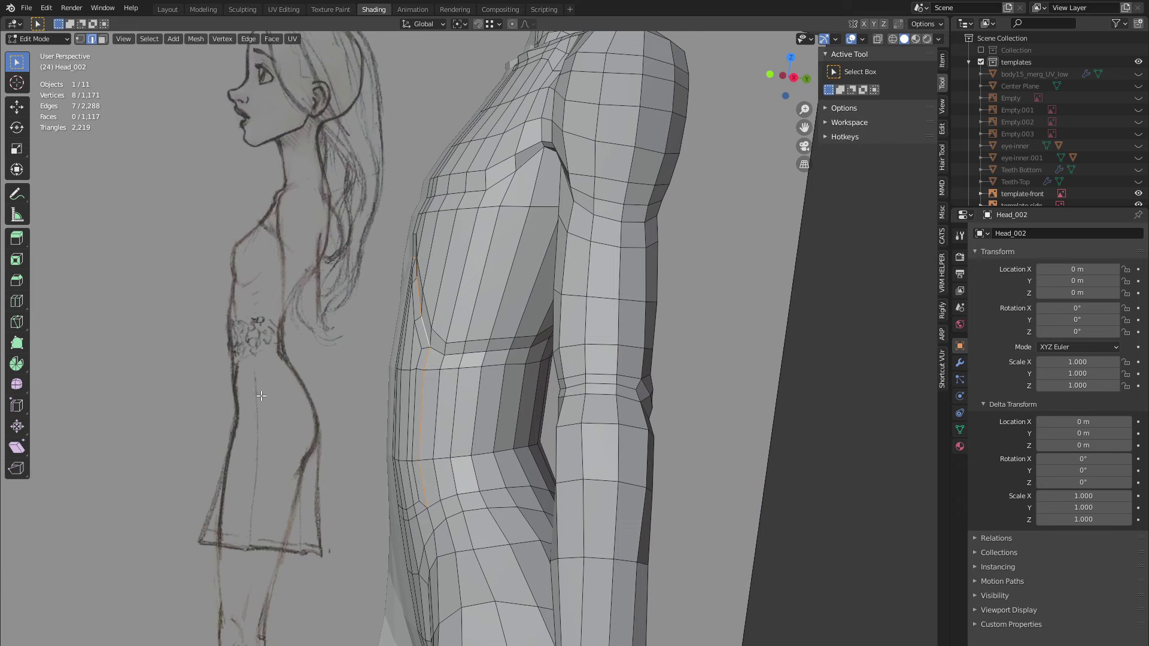
pyautogui.press('g')
pyautogui.press('x')
pyautogui.press('Escape')
pyautogui.press('g')
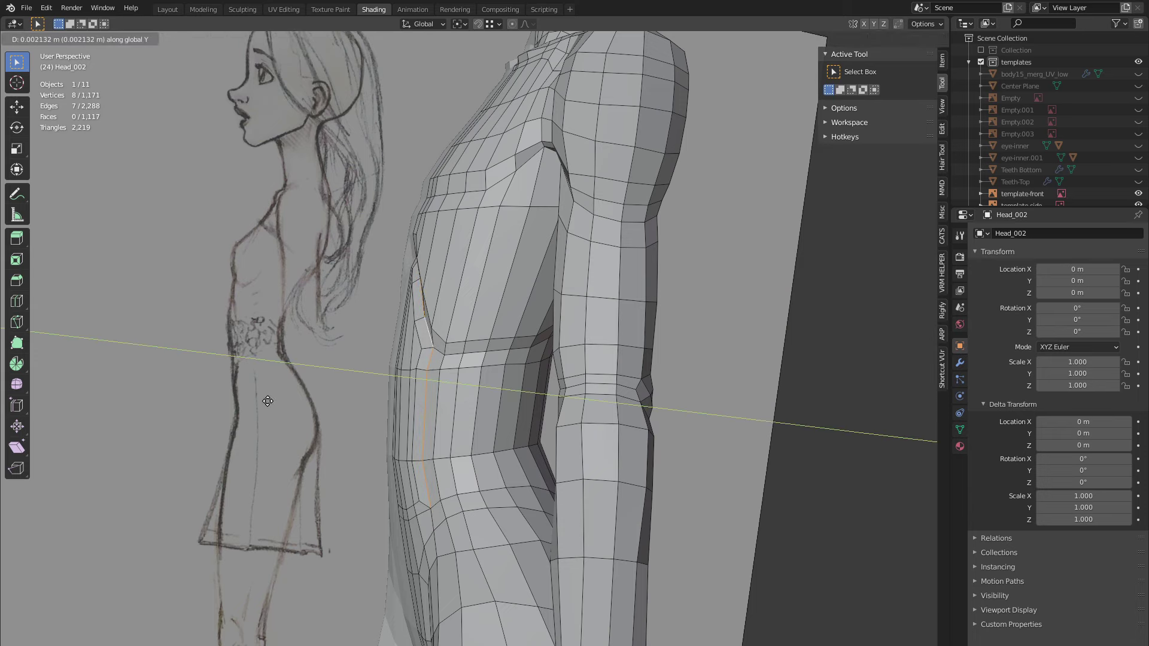
pyautogui.click(267, 401)
pyautogui.moveTo(267, 401); pyautogui.dragTo(473, 375, button='middle')
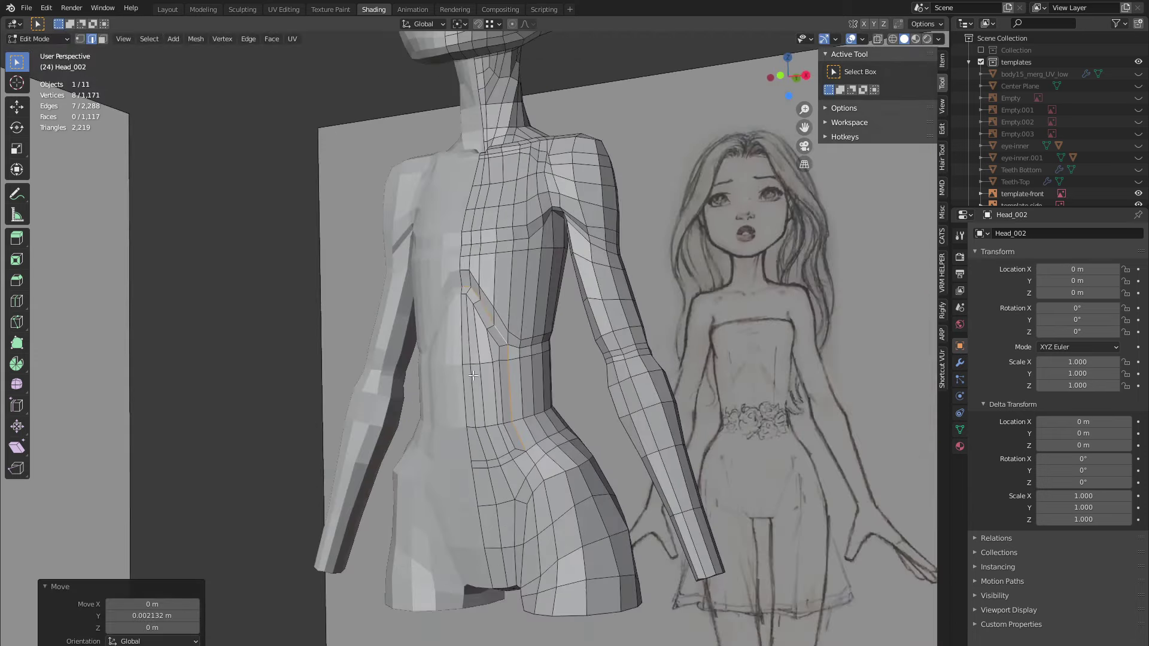
# - Turn on the Subdivision modifier's viewport display and view the smoothed body from the front in Object Mode
pyautogui.click(958, 363)
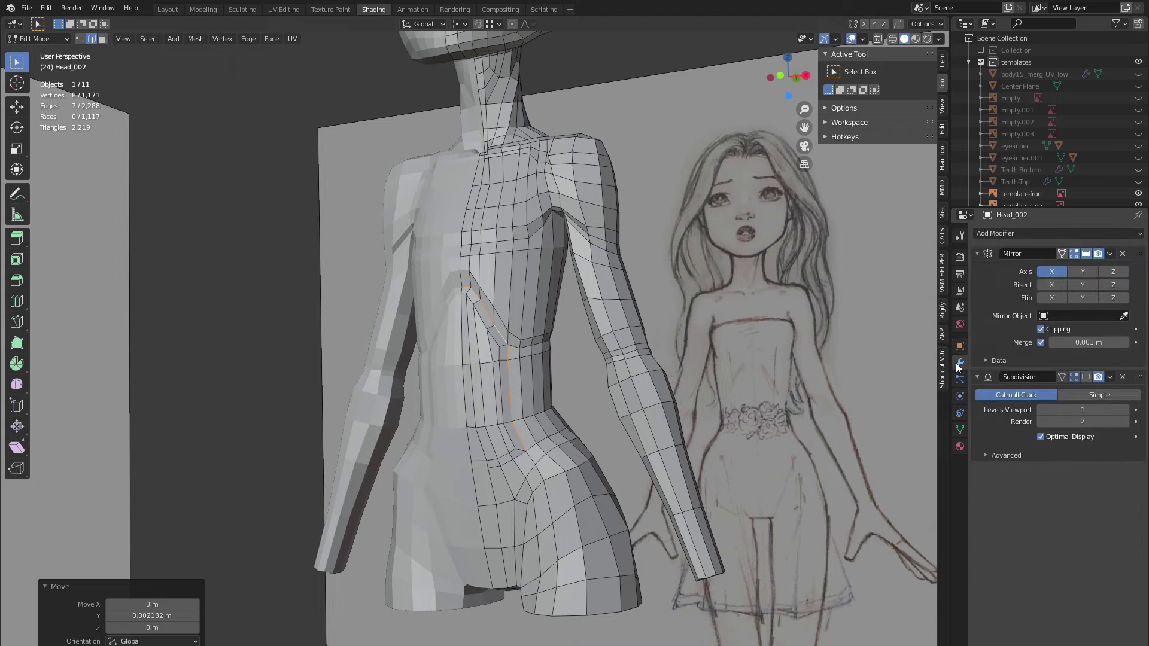
pyautogui.click(1085, 377)
pyautogui.scroll(-3, 688, 317)
pyautogui.moveTo(688, 317); pyautogui.dragTo(742, 316, button='middle')
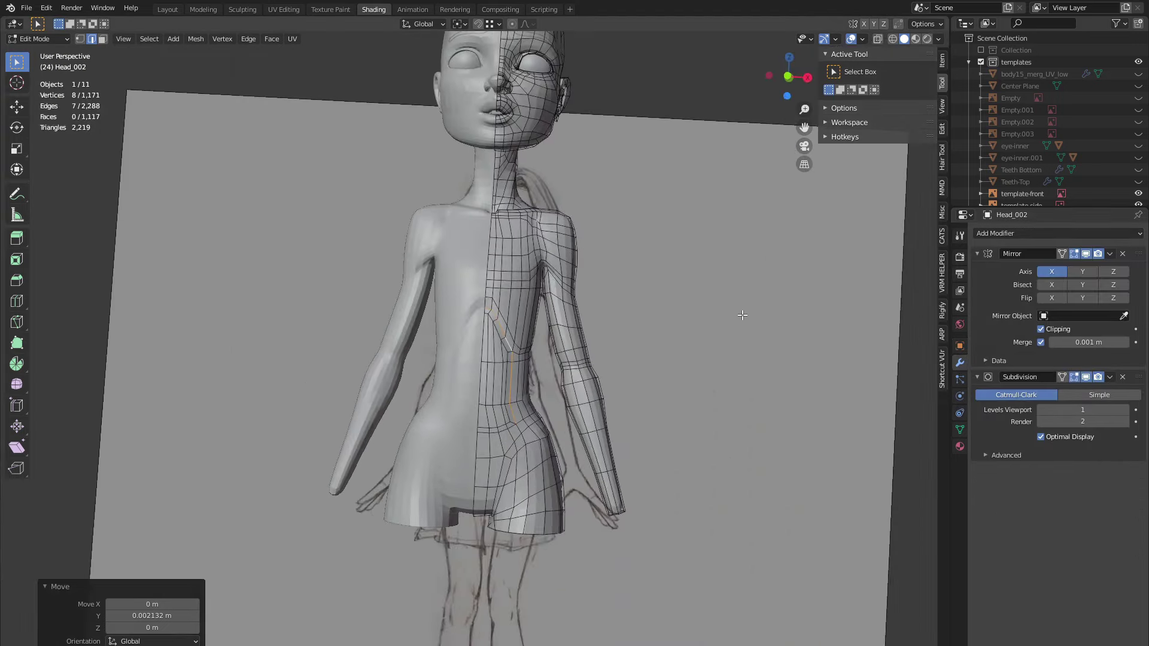
pyautogui.press('a')
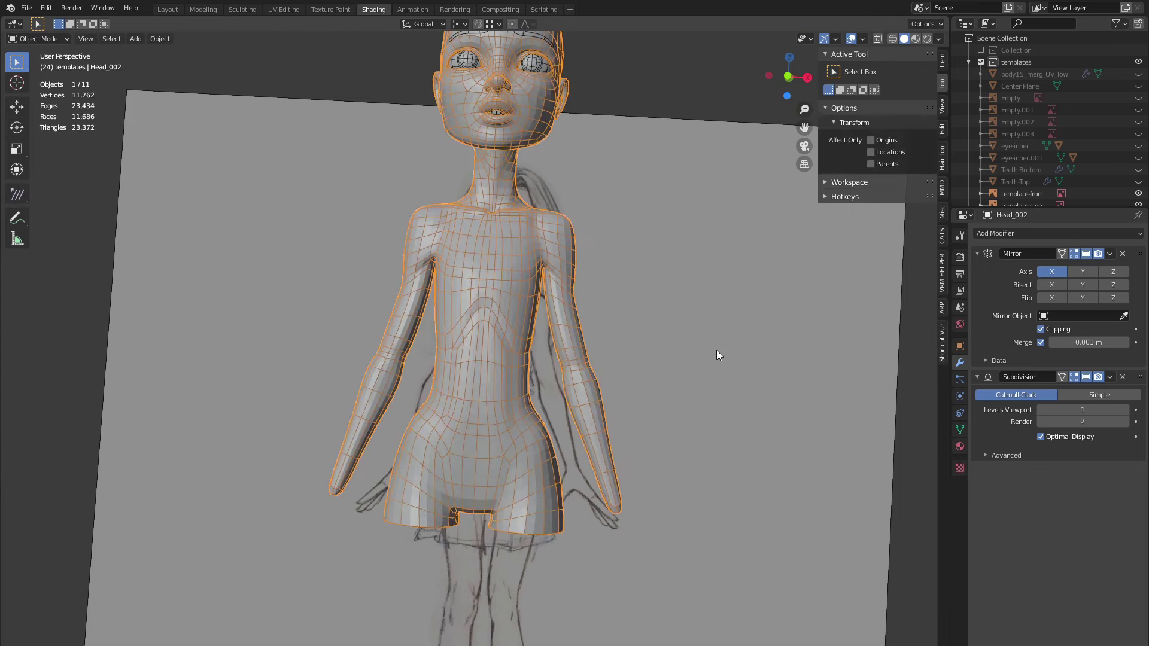
pyautogui.press('Tab')
pyautogui.click(716, 348)
pyautogui.scroll(-2, 717, 338)
pyautogui.scroll(5, 679, 321)
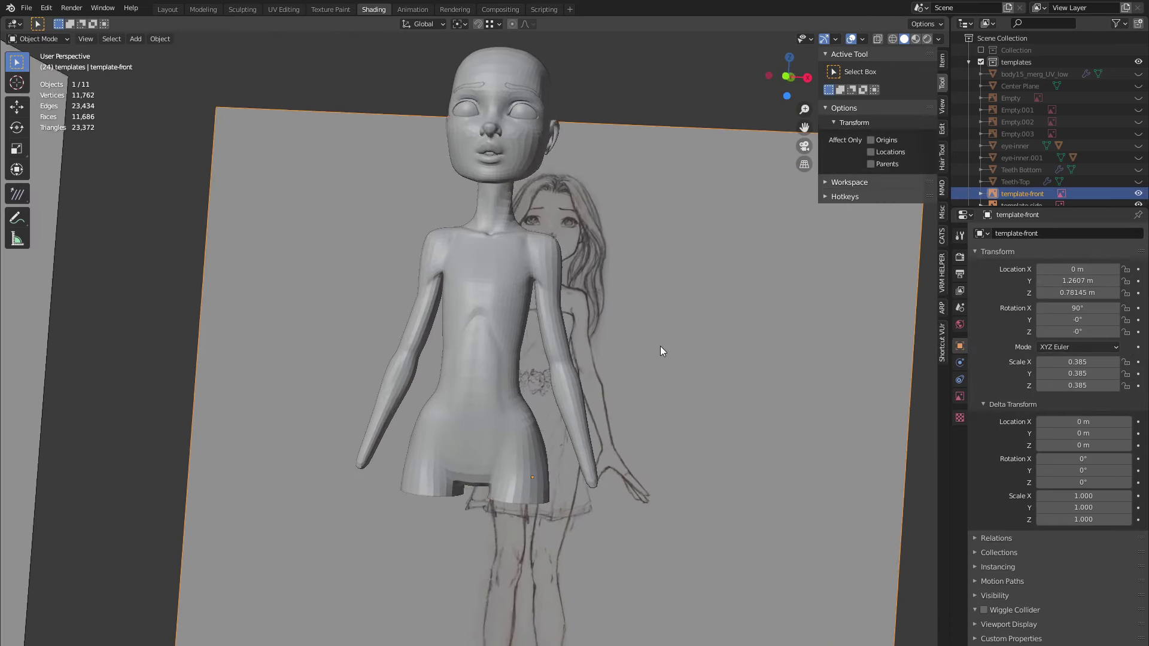
pyautogui.scroll(1, 490, 411)
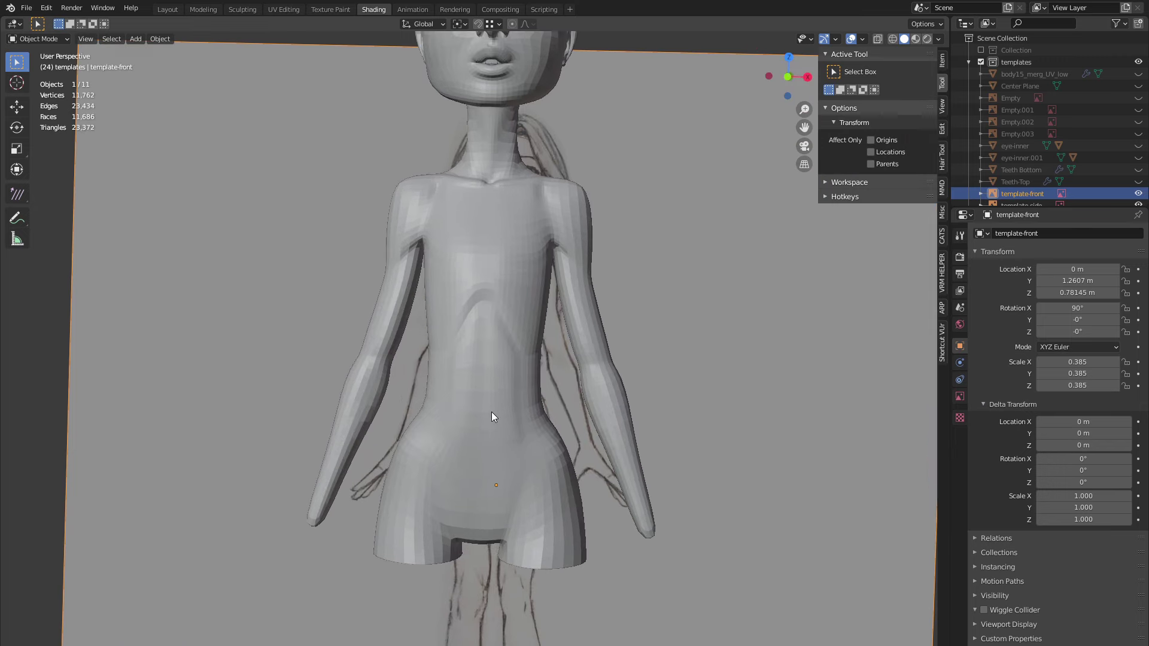
# - Compare the abdomen's mesh with its smoothed surface, examining the rib arch and belly from the front and side
pyautogui.click(492, 414)
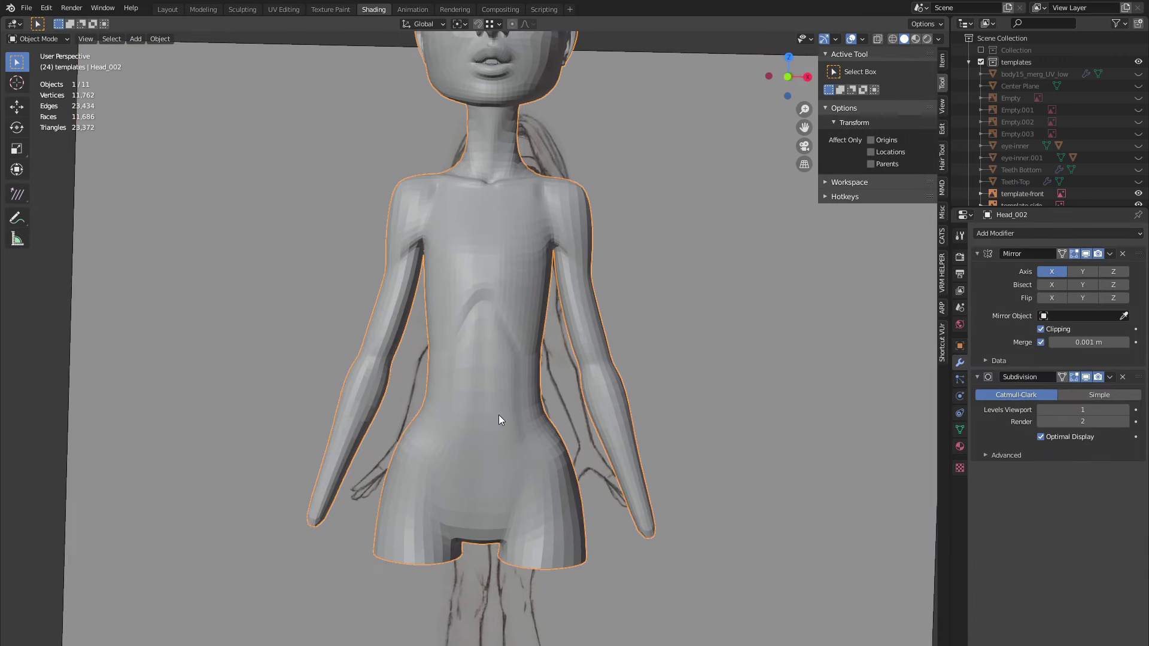
pyautogui.press('Tab')
pyautogui.moveTo(531, 432); pyautogui.dragTo(497, 504, button='middle')
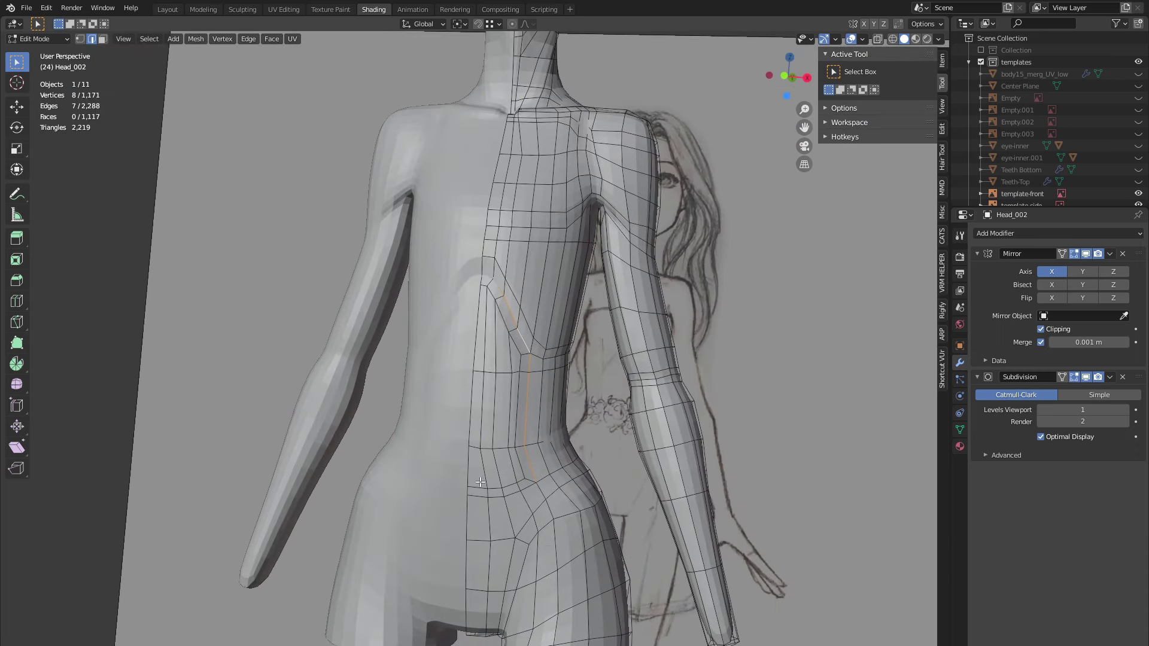
pyautogui.press('Tab')
pyautogui.click(253, 413)
pyautogui.scroll(-3, 243, 419)
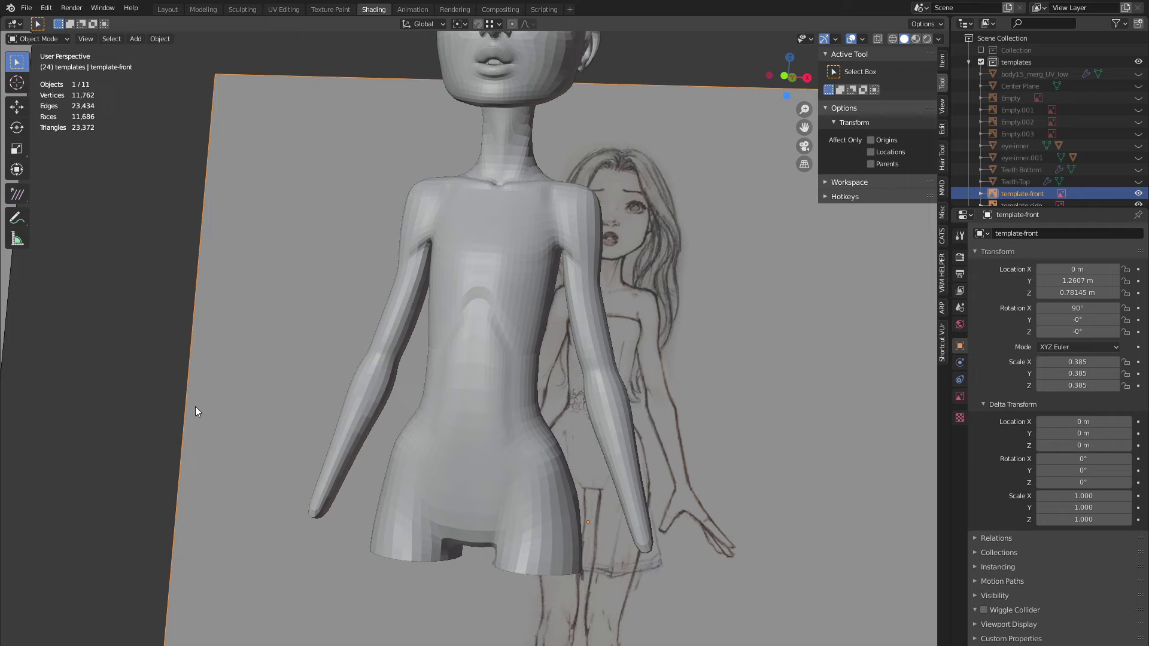
pyautogui.moveTo(544, 346); pyautogui.dragTo(430, 330, button='middle')
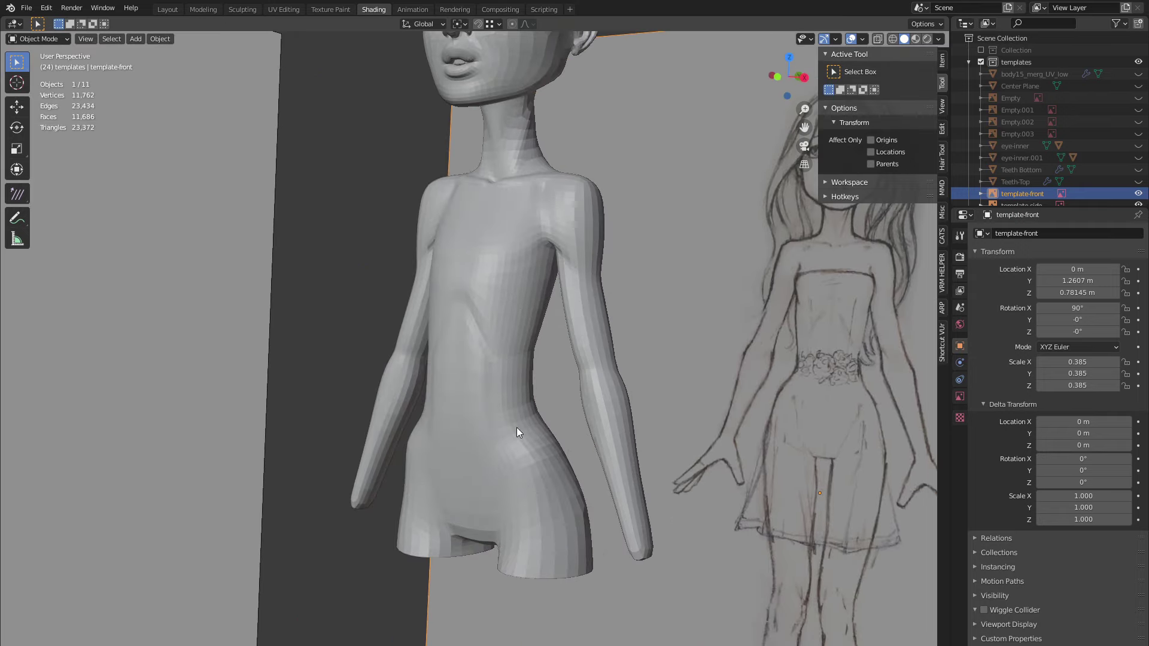
pyautogui.moveTo(516, 427)
pyautogui.mouseDown(button='middle')
pyautogui.moveTo(436, 362)
pyautogui.moveTo(576, 402)
pyautogui.moveTo(684, 365)
pyautogui.moveTo(375, 347)
pyautogui.moveTo(272, 366)
pyautogui.moveTo(388, 395)
pyautogui.mouseUp(button='middle')
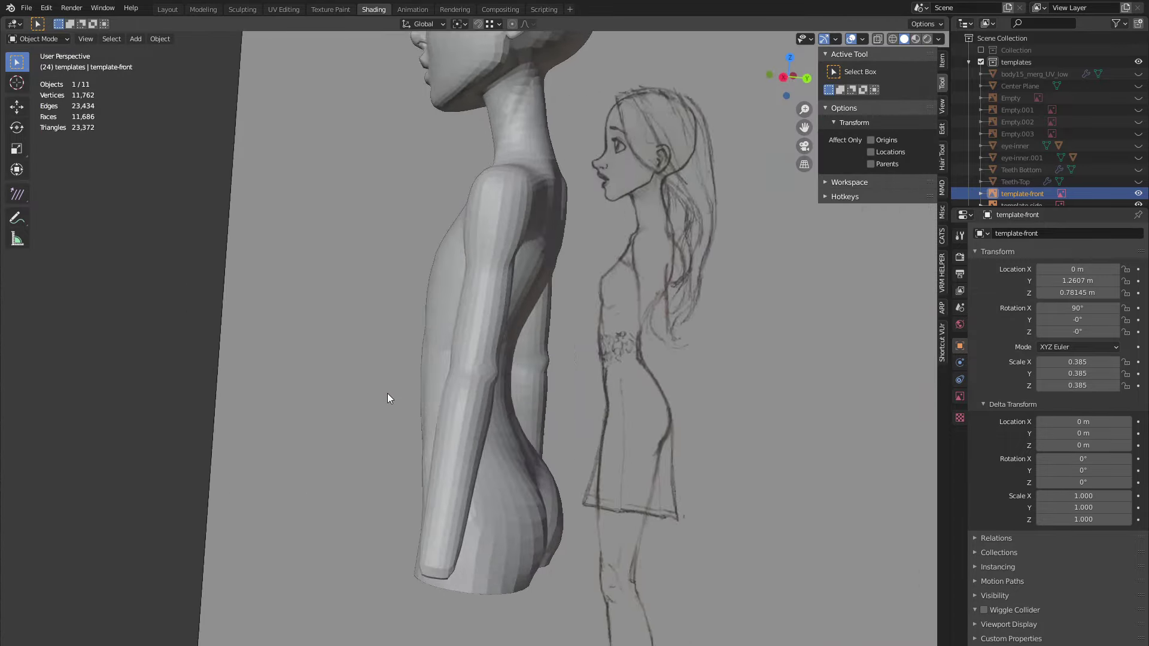
# - Reselect the body from the back view and switch it to Sculpt Mode, framing the area below the shoulder blades
pyautogui.press('ctrl+KP_1')
pyautogui.scroll(3, 458, 285)
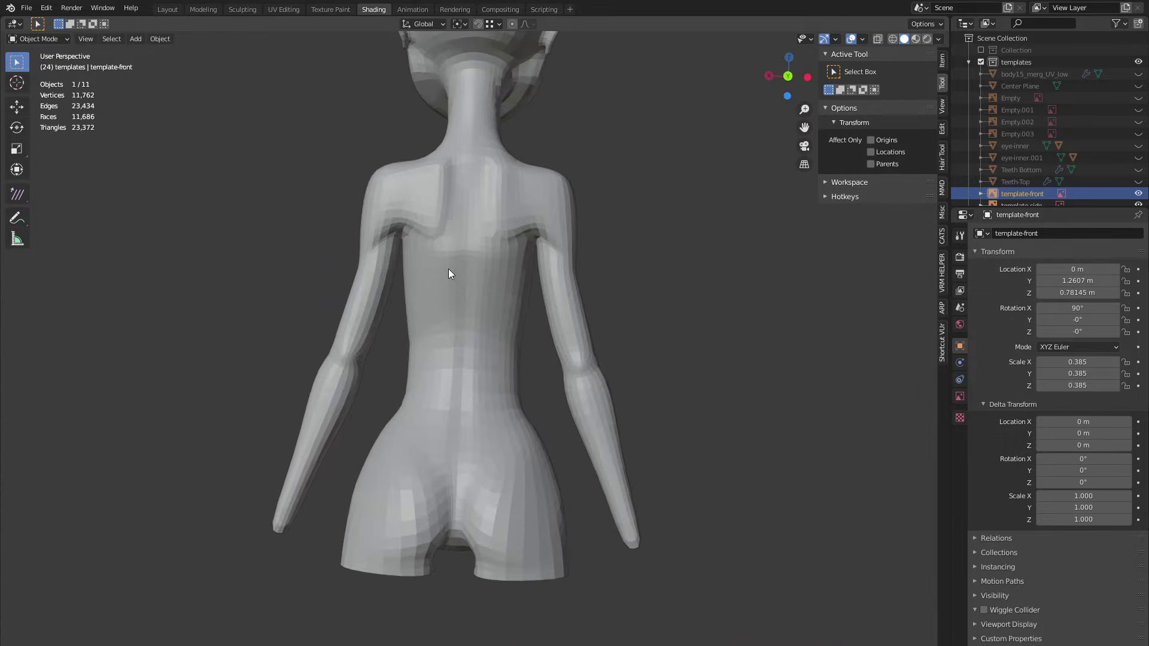
pyautogui.click(451, 260)
pyautogui.press('Tab')
pyautogui.scroll(4, 455, 267)
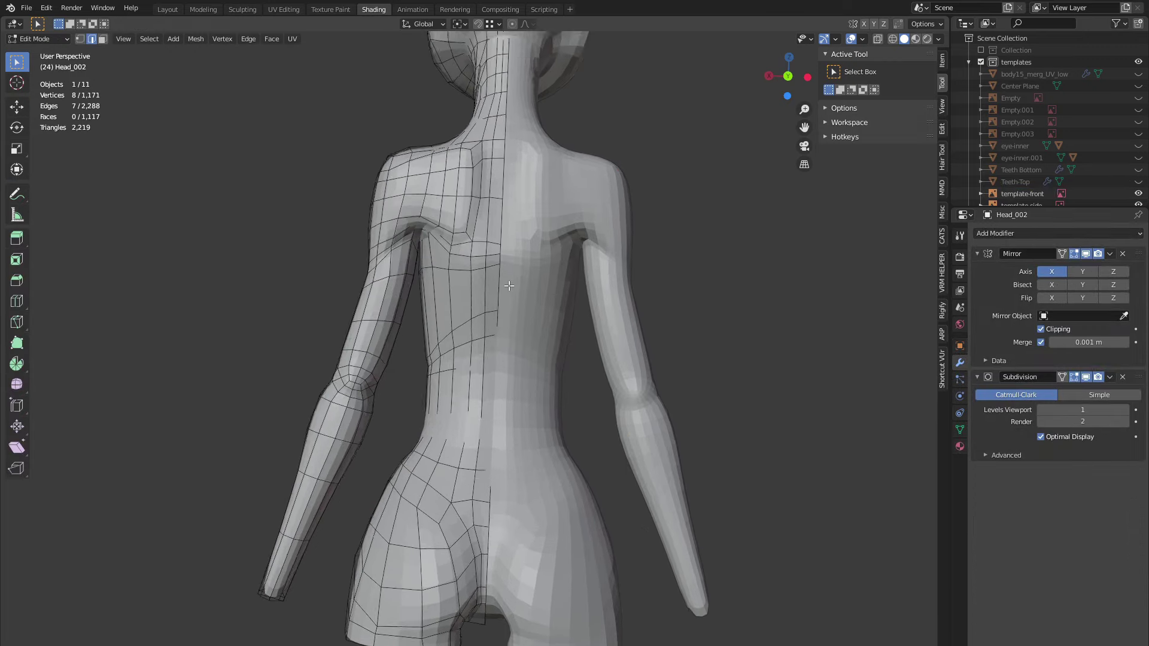
pyautogui.scroll(2, 521, 295)
pyautogui.click(48, 39)
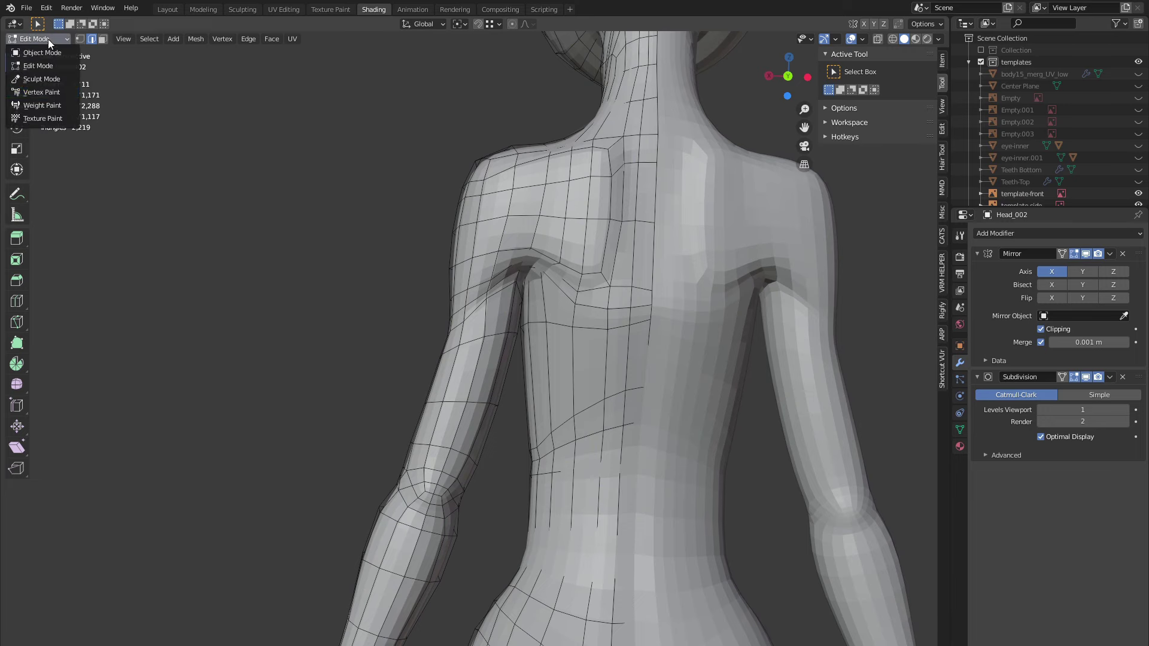
pyautogui.click(51, 79)
pyautogui.scroll(-3, 599, 274)
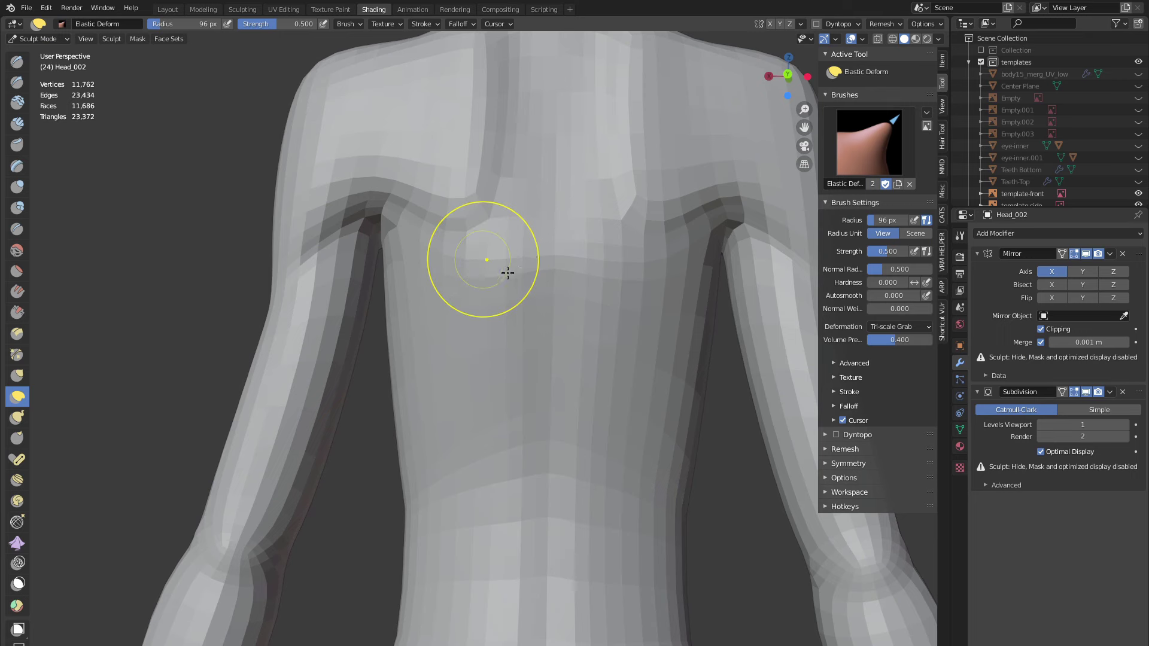
pyautogui.moveTo(415, 300); pyautogui.dragTo(425, 256, button='middle')
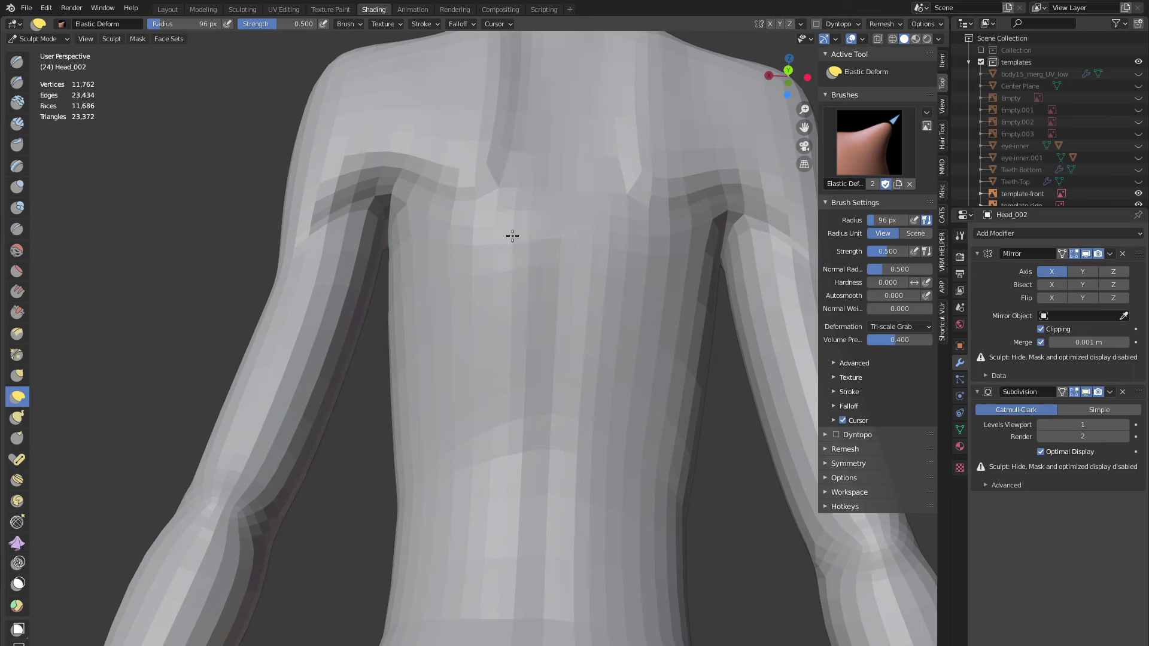
# - Turn off Subdivision in the viewport, show the wireframe and nudge the mid-back near the spine with a 40 px Elastic Deform brush
pyautogui.click(1085, 392)
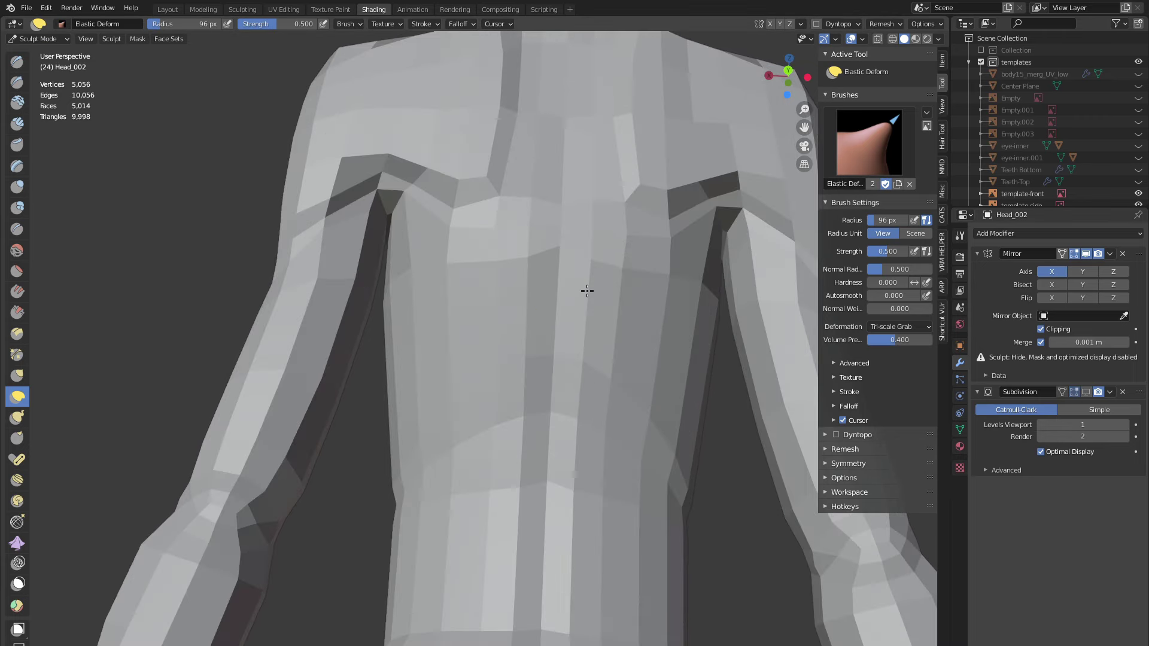
pyautogui.hotkey('shift', 'z')
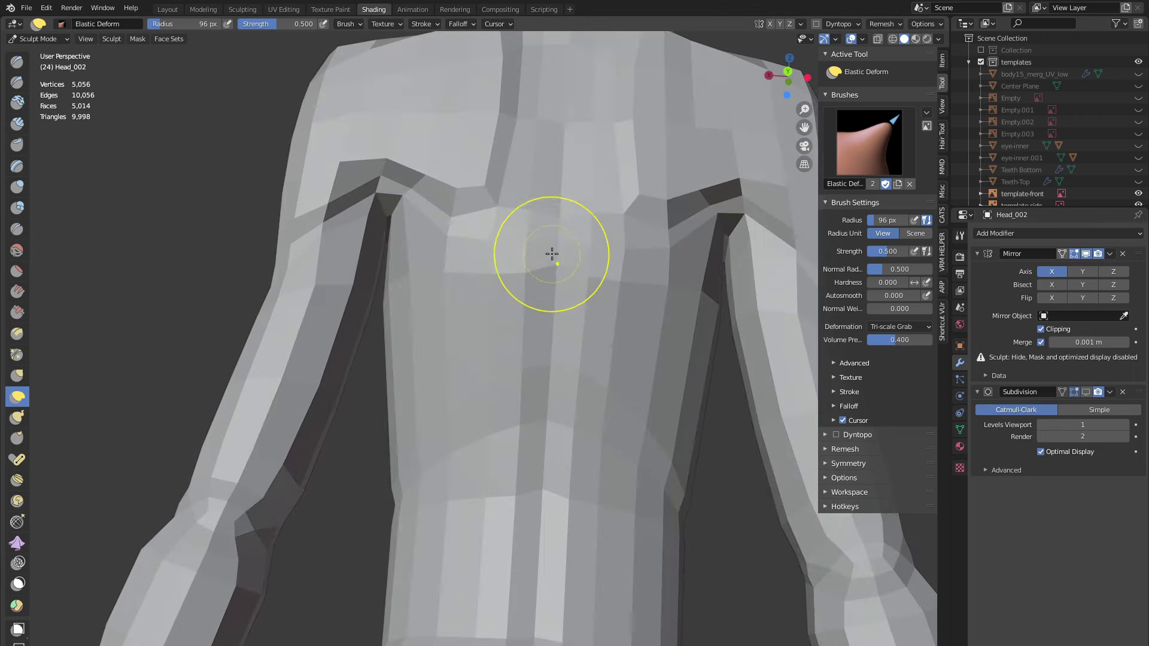
pyautogui.press('f')
pyautogui.click(518, 258)
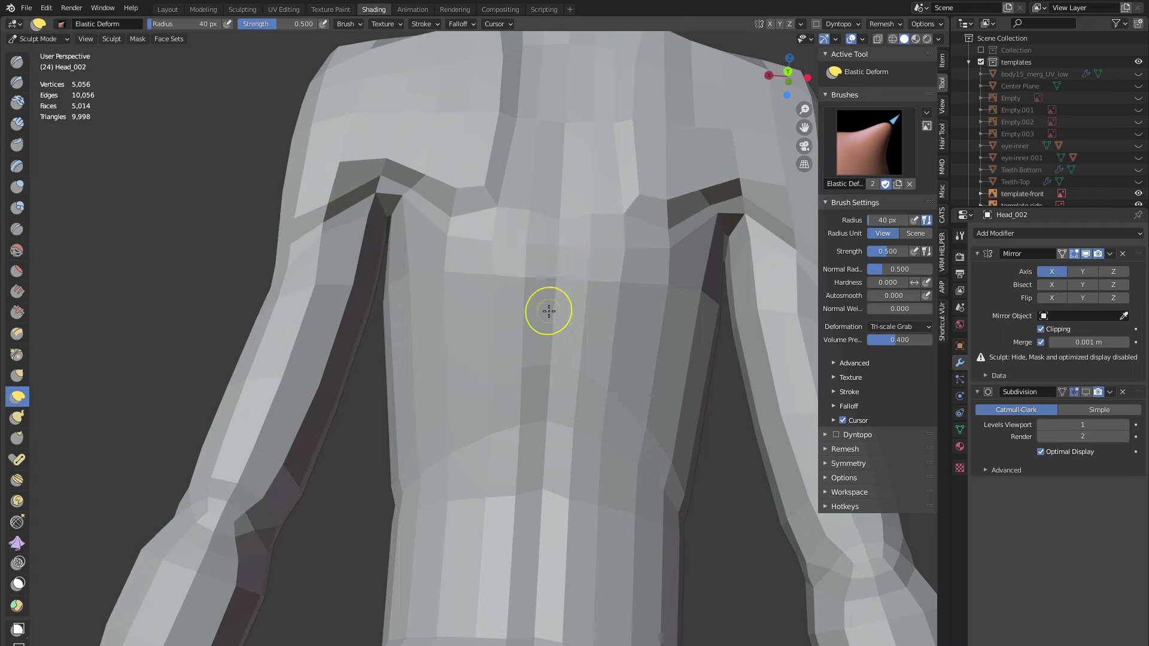
pyautogui.moveTo(549, 312); pyautogui.dragTo(545, 302)
pyautogui.moveTo(526, 267); pyautogui.dragTo(571, 237, button='middle')
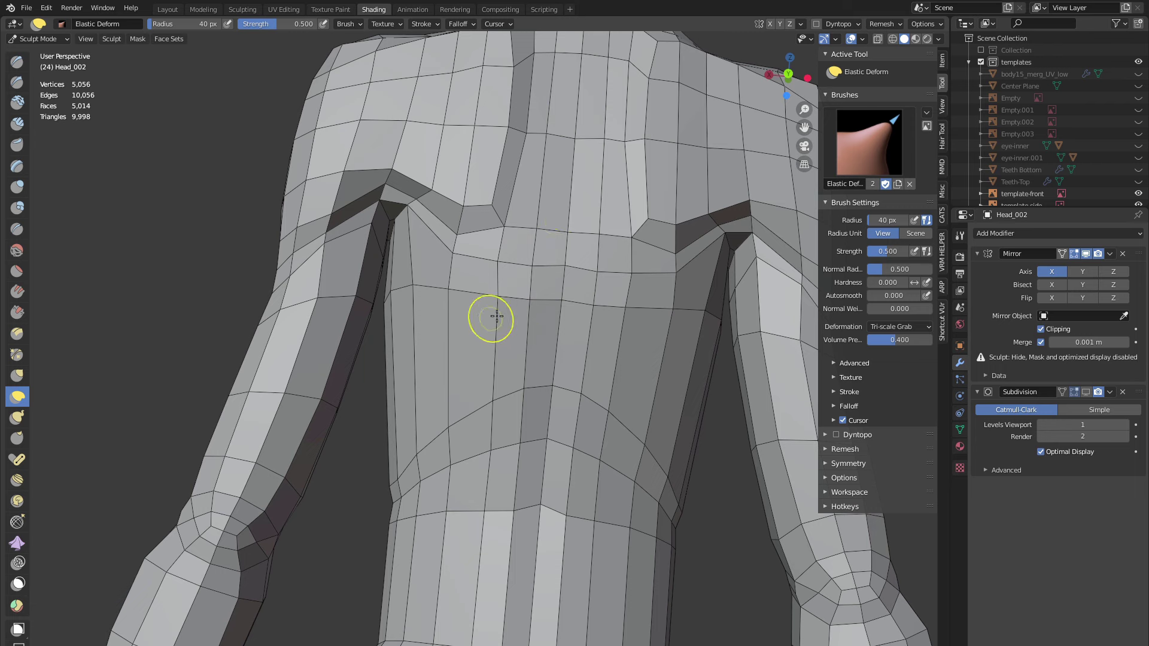
# - Set the Elastic Deform radius to 22 px and even out the edge loops across the upper back
pyautogui.press('f')
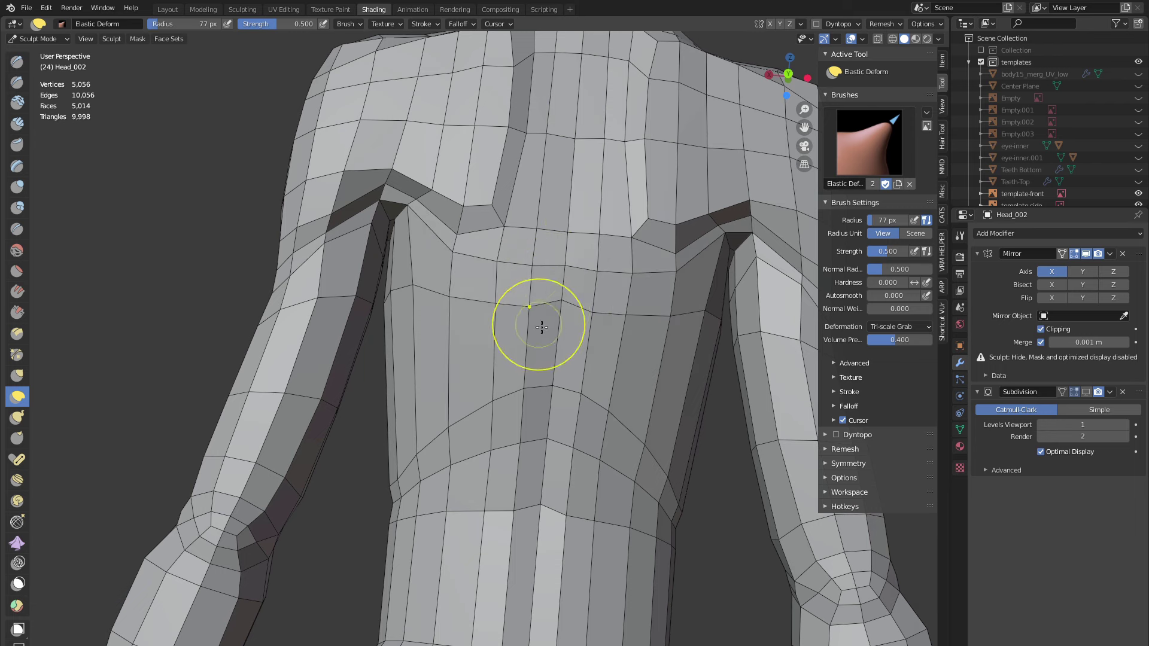
pyautogui.click(551, 305)
pyautogui.scroll(-5, 553, 330)
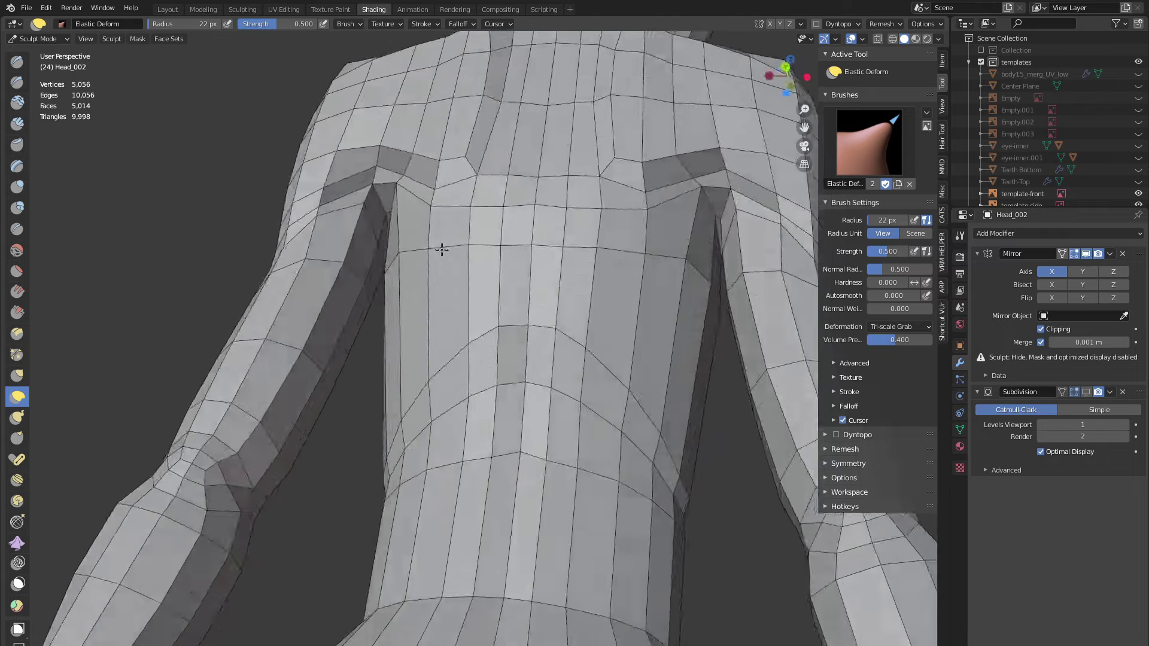
# - Preview the reshaped back with Subdivision shown, return to Edit Mode and turn the modifier's viewport display off again
pyautogui.click(1085, 392)
pyautogui.moveTo(706, 376)
pyautogui.mouseDown(button='middle')
pyautogui.moveTo(205, 328)
pyautogui.moveTo(249, 274)
pyautogui.moveTo(231, 323)
pyautogui.moveTo(371, 383)
pyautogui.moveTo(367, 419)
pyautogui.moveTo(402, 313)
pyautogui.moveTo(418, 313)
pyautogui.moveTo(406, 295)
pyautogui.mouseUp(button='middle')
pyautogui.press('Tab')
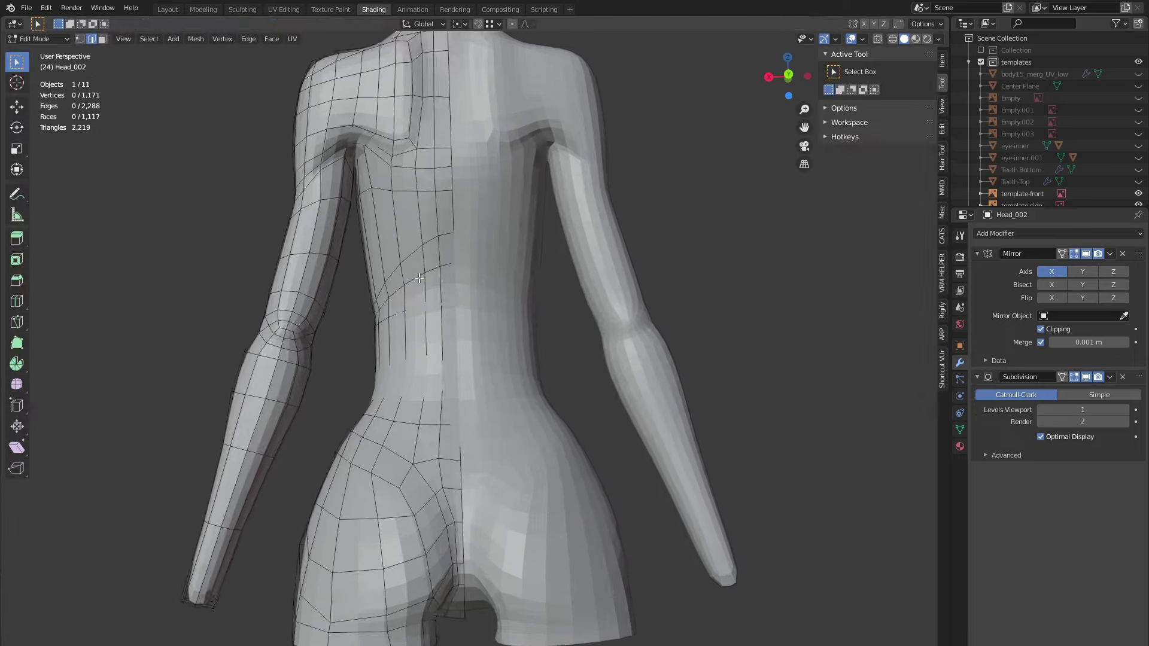
pyautogui.scroll(3, 399, 297)
pyautogui.click(1085, 377)
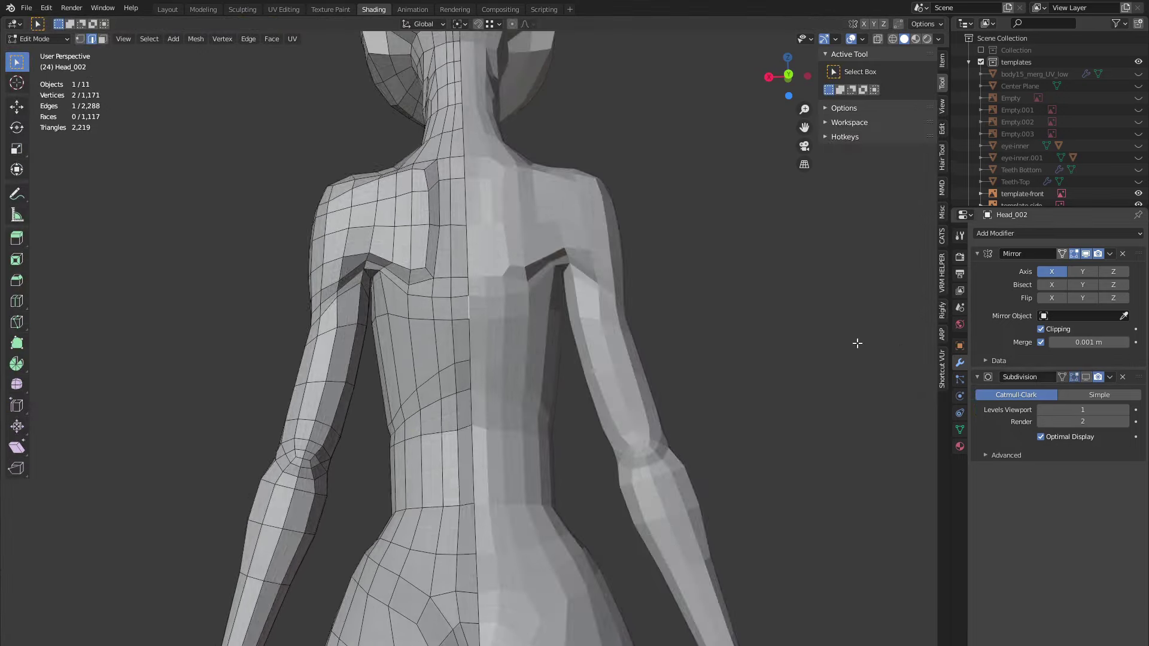
# - Move two centre-line vertices between the shoulder blades -0.00229 m along Y in vertex select mode
pyautogui.moveTo(467, 311); pyautogui.dragTo(437, 243, button='middle')
pyautogui.press('1')
pyautogui.click(547, 266)
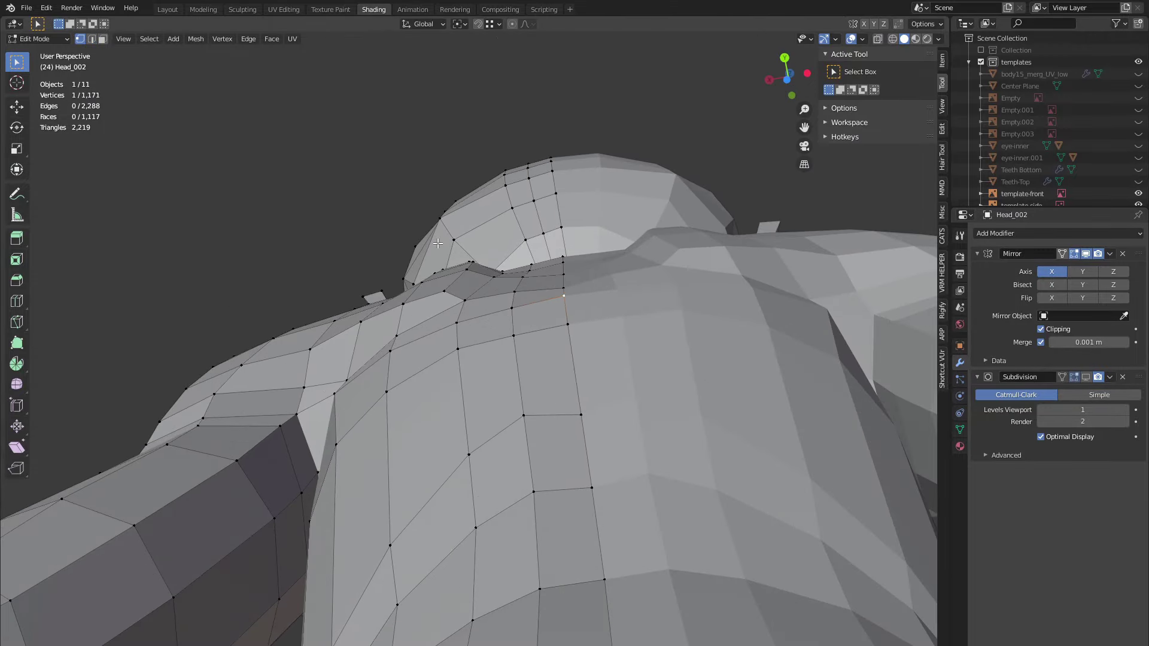
pyautogui.press('y')
pyautogui.click(325, 247)
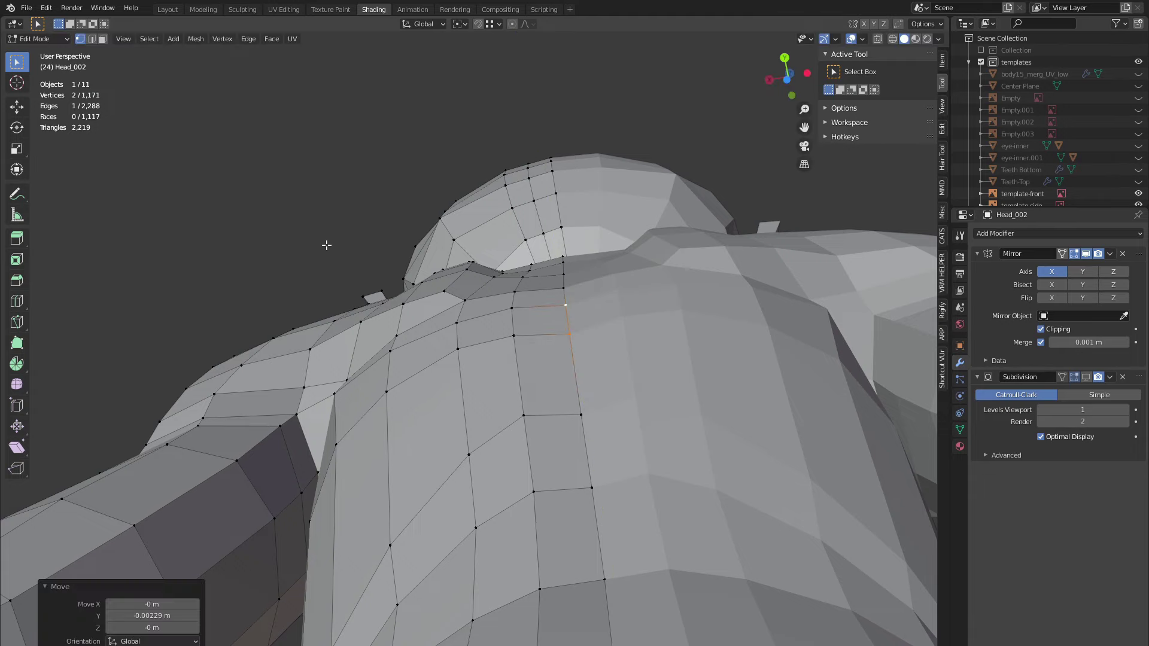
pyautogui.scroll(8, 489, 277)
pyautogui.scroll(-8, 489, 277)
pyautogui.moveTo(489, 277); pyautogui.dragTo(465, 363, button='middle')
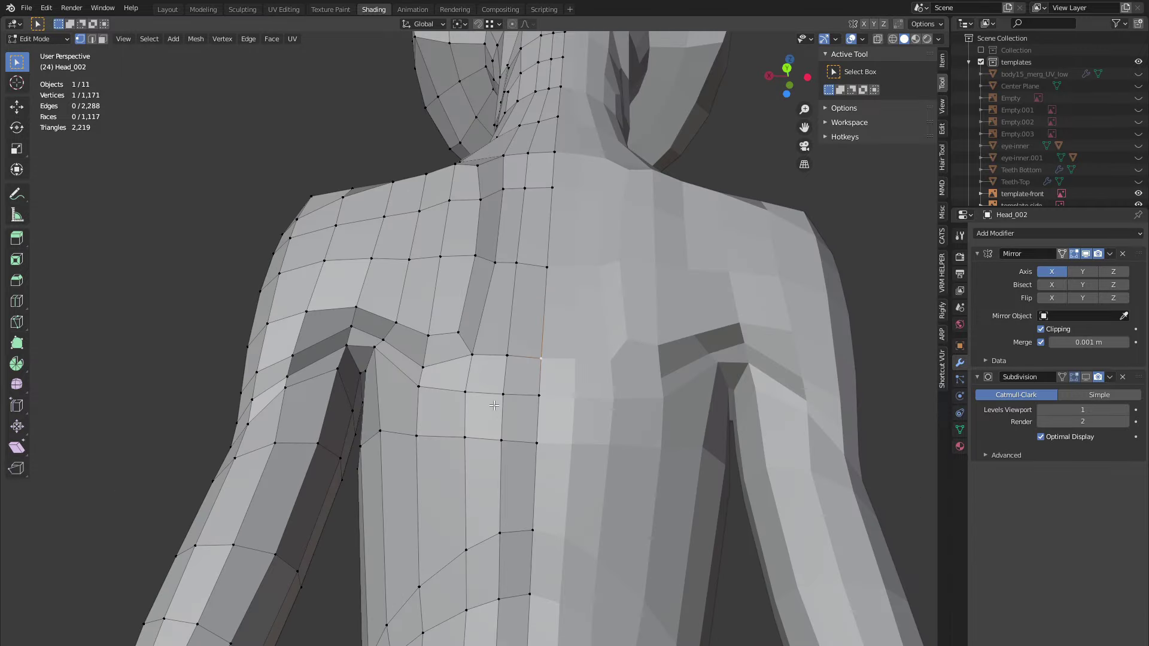
# - Examine the hips, buttocks and open upper-leg ends from behind and below in Sculpt Mode with wireframe, and return to Edit Mode
pyautogui.hotkey('ctrl', 'Tab')
pyautogui.scroll(-6, 465, 362)
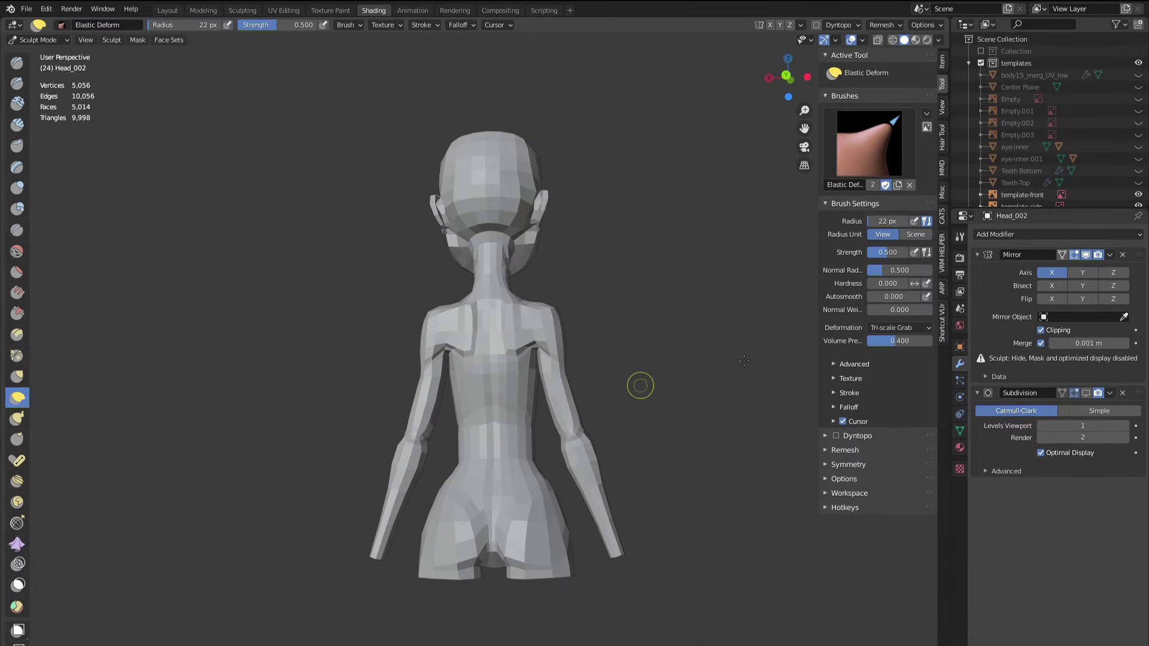
pyautogui.keyDown('shift'); pyautogui.moveTo(748, 412); pyautogui.dragTo(751, 261, button='middle'); pyautogui.keyUp('shift')
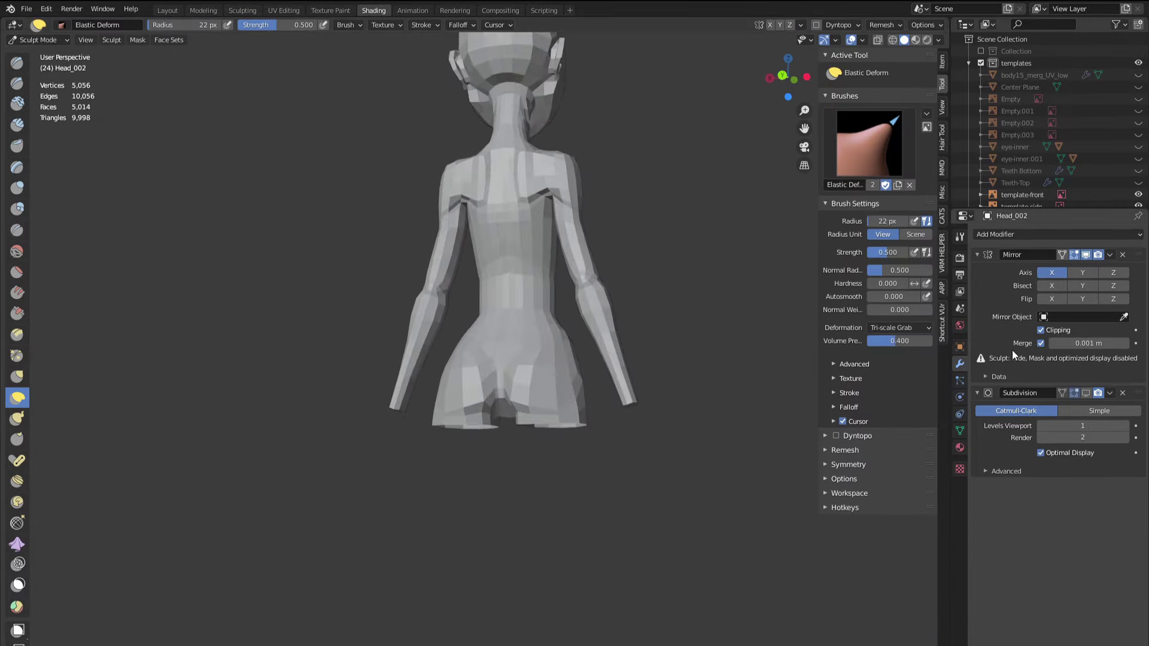
pyautogui.scroll(2, 390, 479)
pyautogui.moveTo(390, 479); pyautogui.dragTo(379, 461, button='middle')
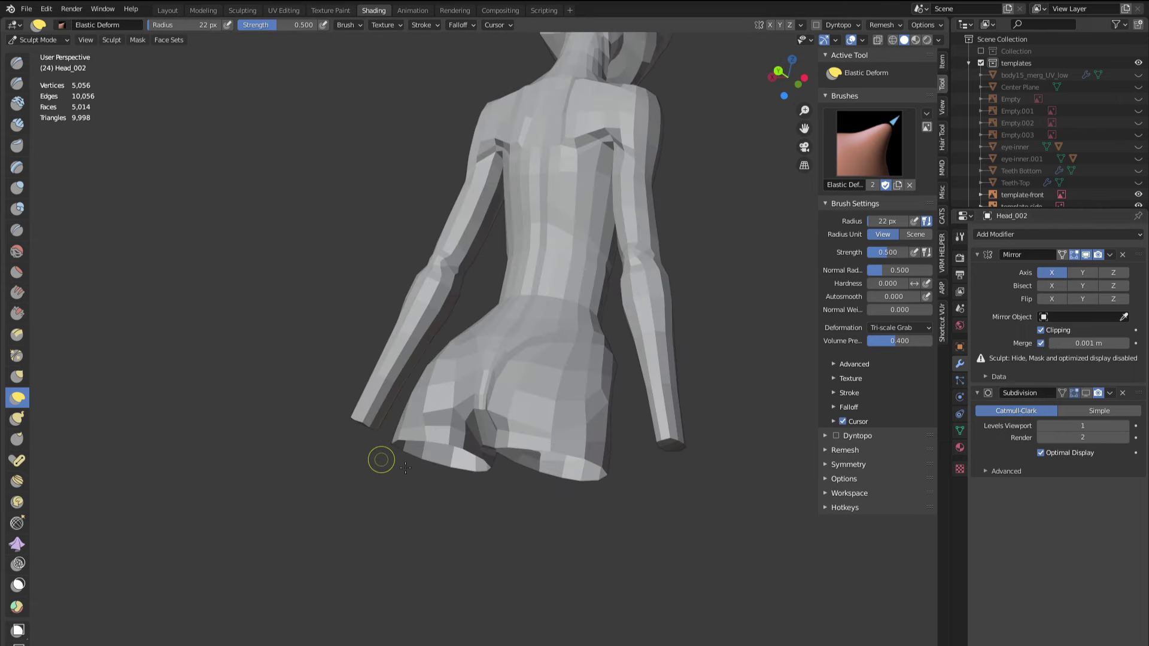
pyautogui.scroll(4, 496, 391)
pyautogui.scroll(2, 496, 391)
pyautogui.hotkey('shift', 'z')
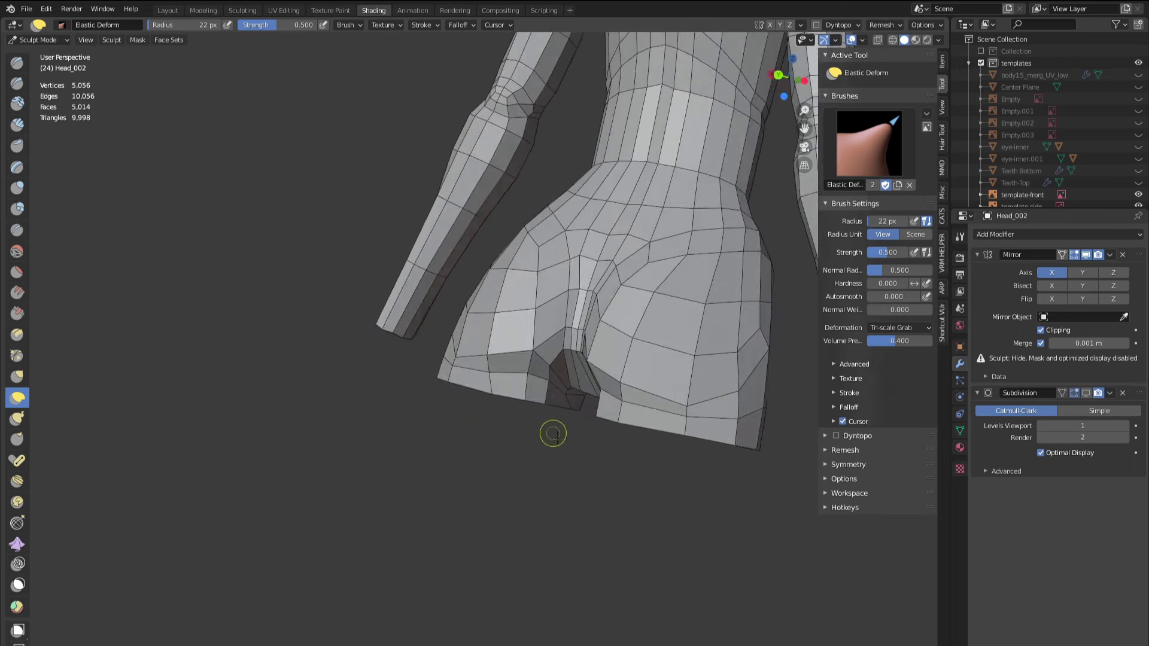
pyautogui.moveTo(549, 430)
pyautogui.keyDown('shift'); pyautogui.mouseDown(button='middle')
pyautogui.moveTo(537, 371)
pyautogui.moveTo(502, 421)
pyautogui.moveTo(516, 404)
pyautogui.mouseUp(button='middle'); pyautogui.keyUp('shift')
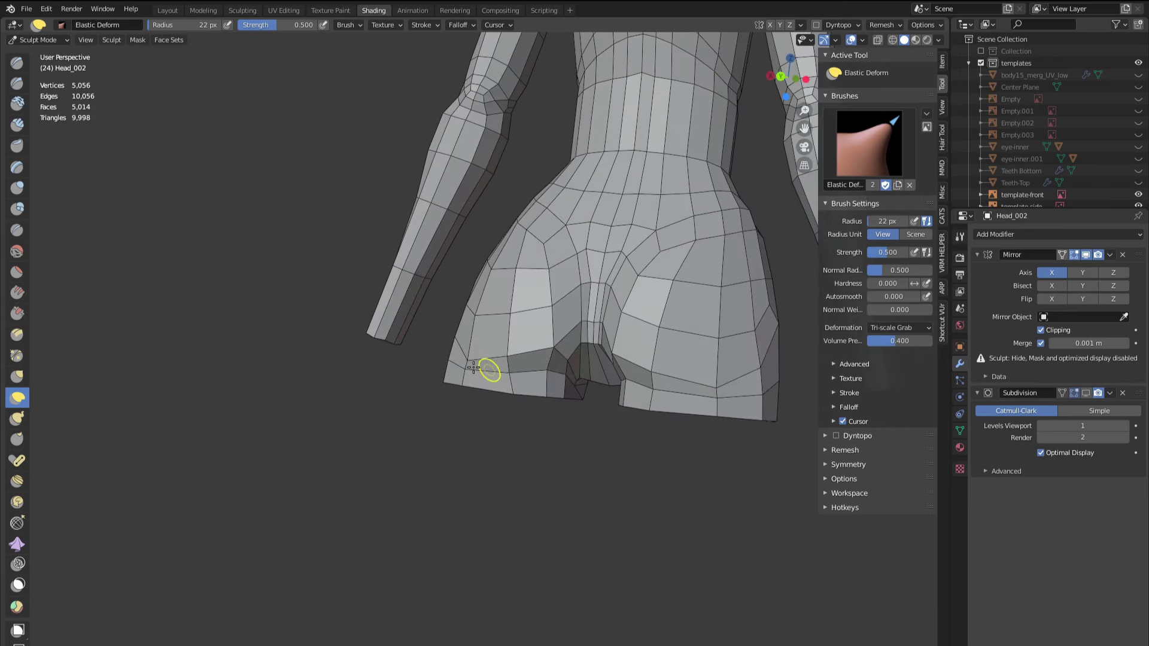
pyautogui.scroll(2, 551, 384)
pyautogui.moveTo(551, 385); pyautogui.dragTo(621, 373, button='middle')
pyautogui.press('Tab')
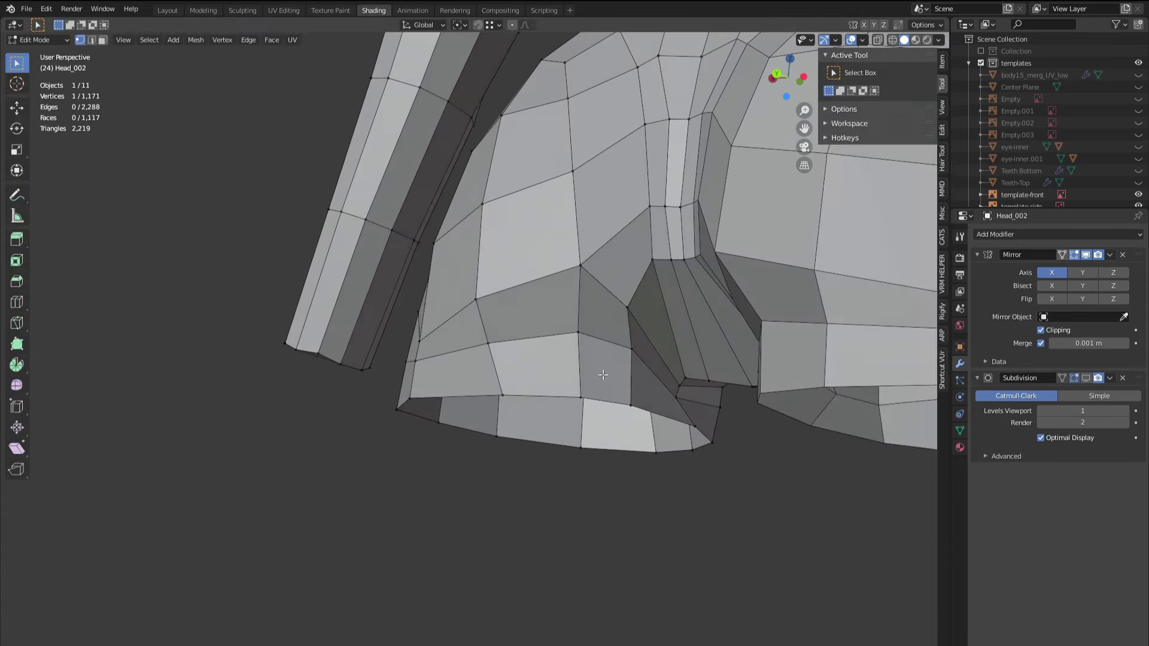
# - Delete the single quad under the buttock beside the crotch gap in face select mode
pyautogui.press('3')
pyautogui.click(597, 329)
pyautogui.scroll(-2, 596, 329)
pyautogui.moveTo(597, 330); pyautogui.dragTo(542, 382, button='middle')
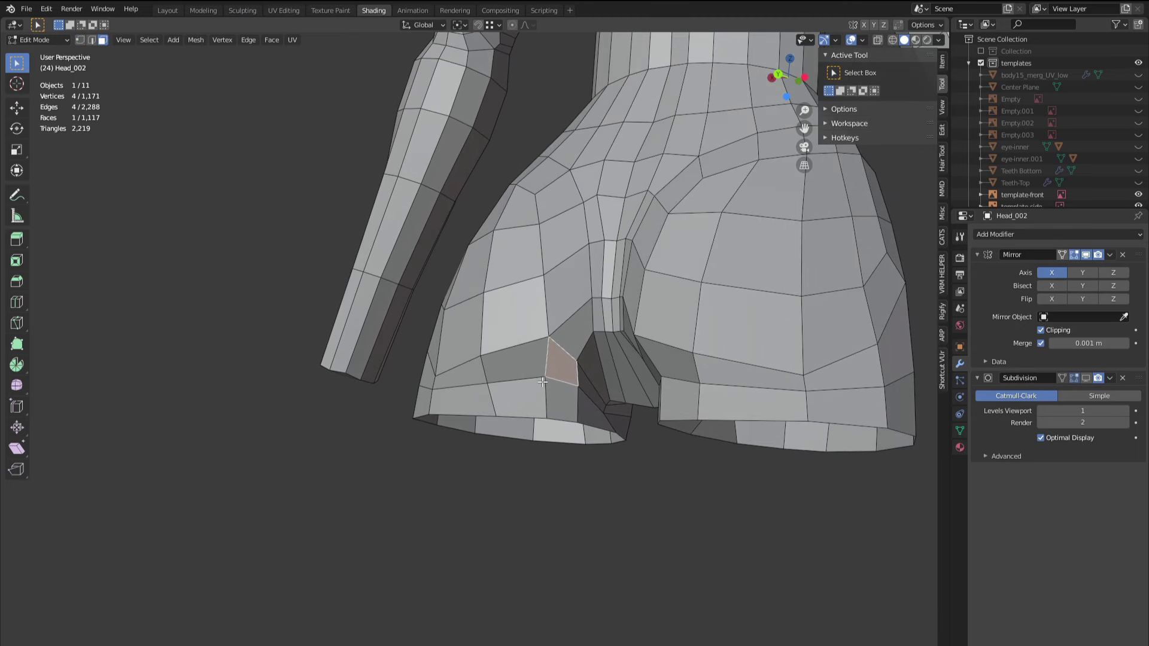
pyautogui.press('x')
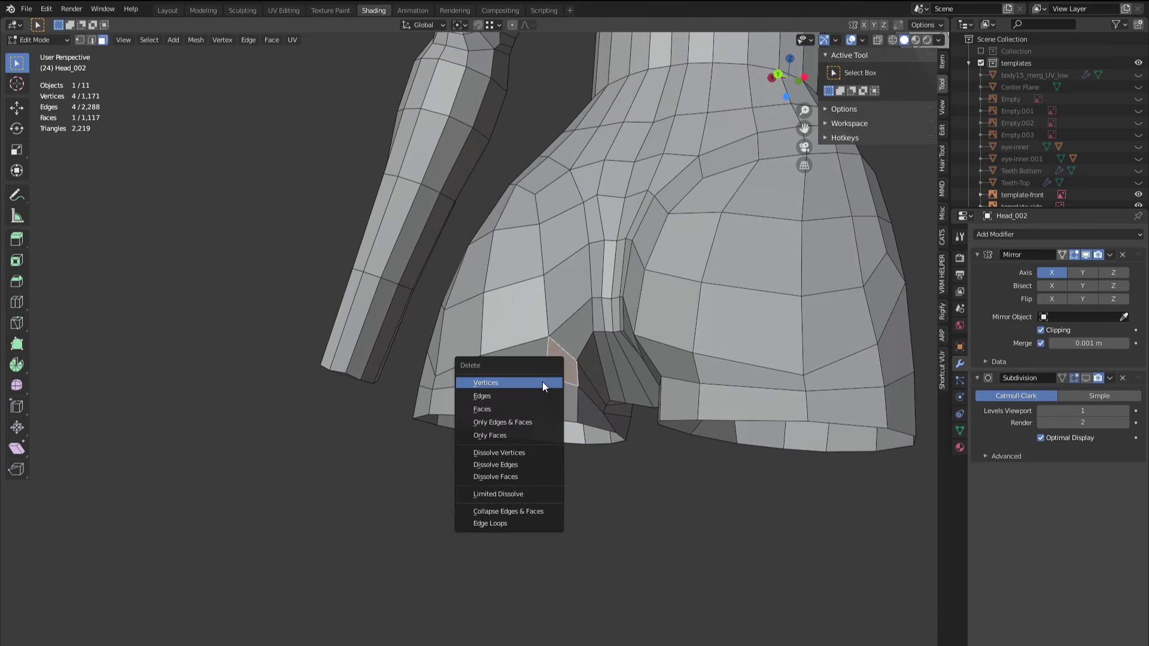
pyautogui.click(528, 409)
# - Delete the four faces around the hole under the buttock, including those running down the inner thigh
pyautogui.scroll(2, 508, 359)
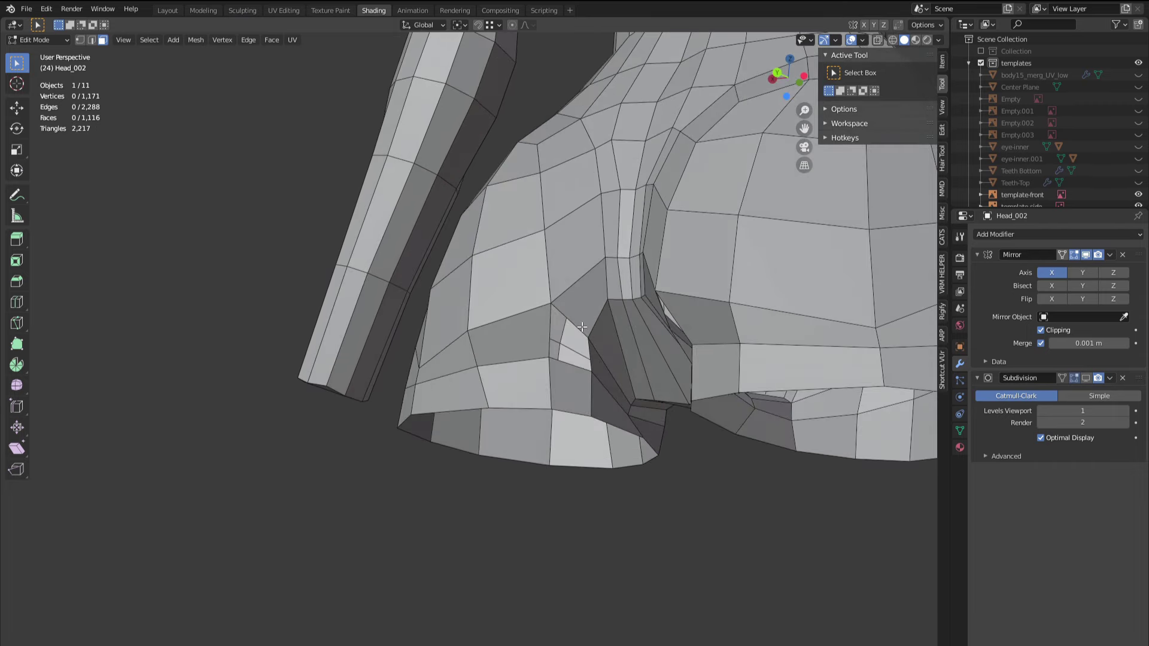
pyautogui.click(587, 311)
pyautogui.keyDown('shift'); pyautogui.click(536, 345); pyautogui.keyUp('shift')
pyautogui.keyDown('shift'); pyautogui.click(609, 347); pyautogui.keyUp('shift')
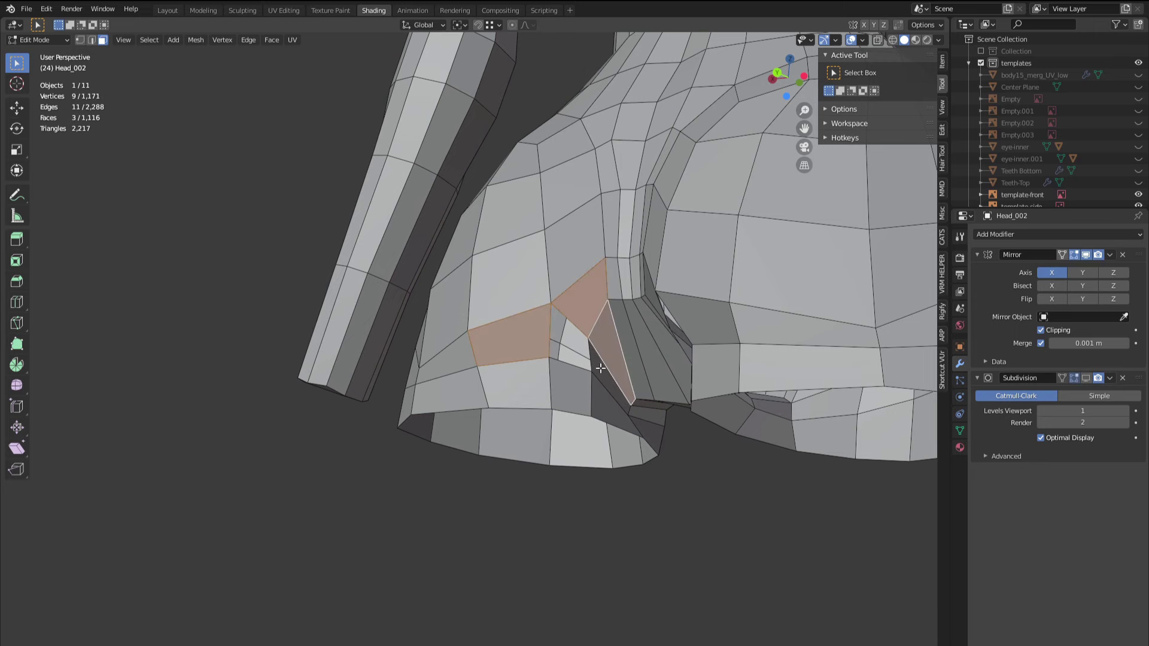
pyautogui.keyDown('shift'); pyautogui.click(602, 374); pyautogui.keyUp('shift')
pyautogui.moveTo(602, 374); pyautogui.dragTo(574, 377, button='middle')
pyautogui.press('x')
pyautogui.click(529, 379)
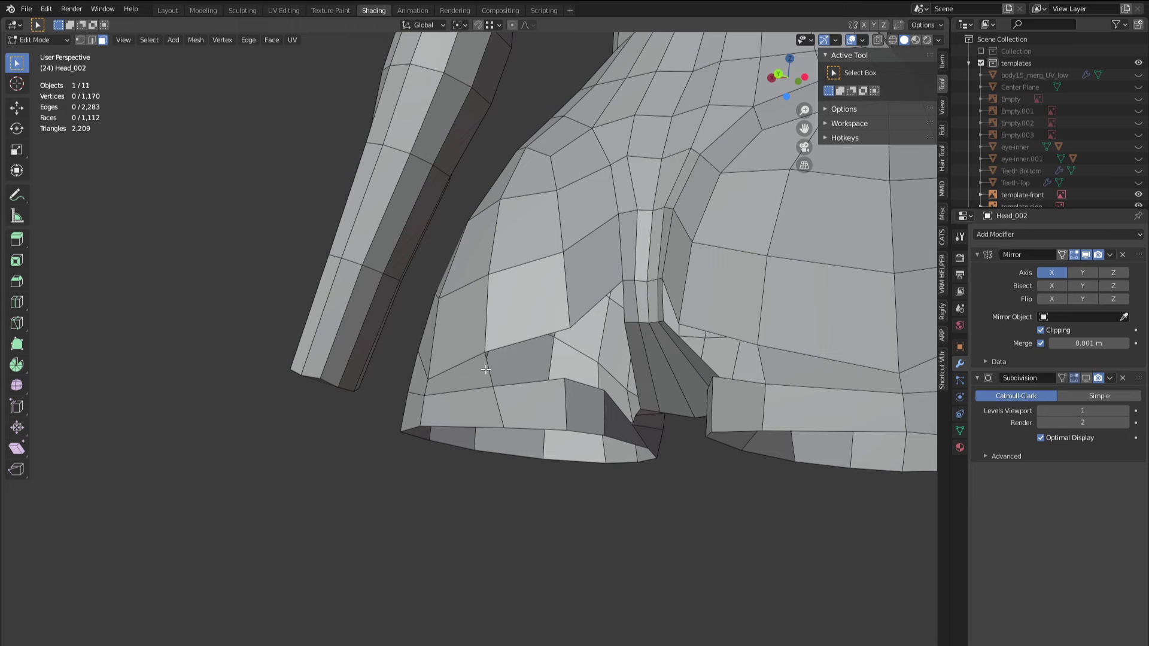
# - Fill two new faces from the open edges beneath the buttock in edge select mode
pyautogui.press('2')
pyautogui.press('f')
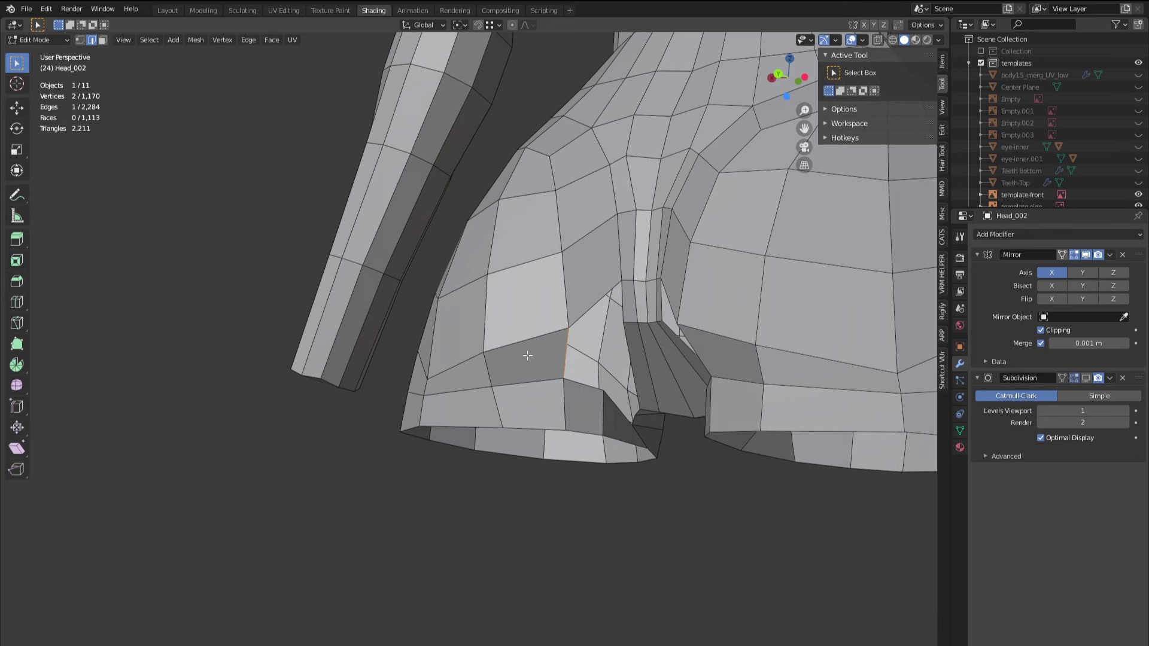
pyautogui.moveTo(523, 361); pyautogui.dragTo(574, 316, button='middle')
pyautogui.click(573, 323)
pyautogui.press('f')
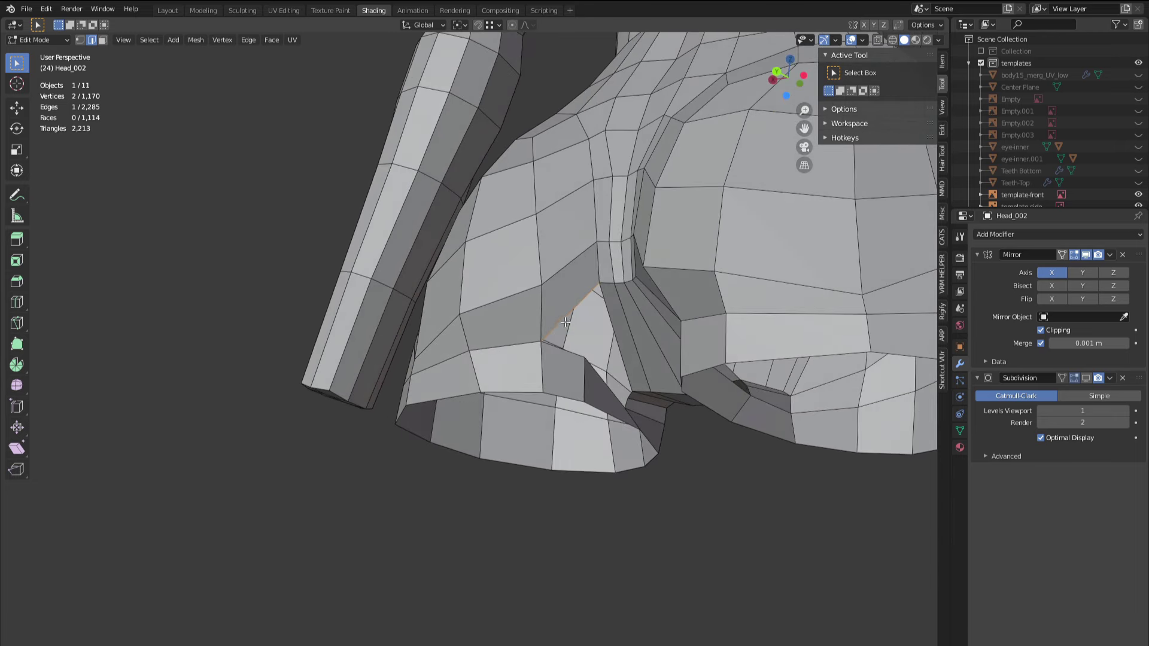
# - Try to fill another face from the slanted open edge of the under-buttock hole
pyautogui.click(566, 324)
pyautogui.click(566, 318)
pyautogui.press('f')
pyautogui.moveTo(537, 283); pyautogui.dragTo(531, 330, button='middle')
pyautogui.hotkey('ctrl', 'z')
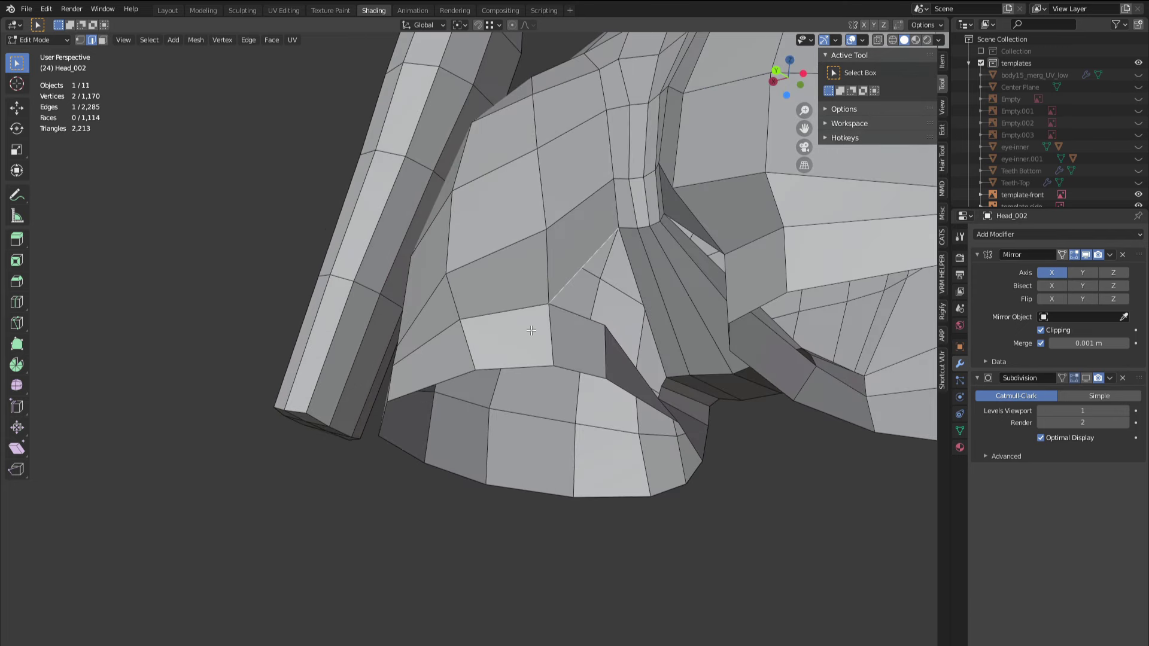
# - Add a centred loop cut across the crotch strip and fill a face between it and the back of the thigh
pyautogui.click(628, 293)
pyautogui.hotkey('ctrl', 'r')
pyautogui.click(625, 319)
pyautogui.rightClick(625, 317)
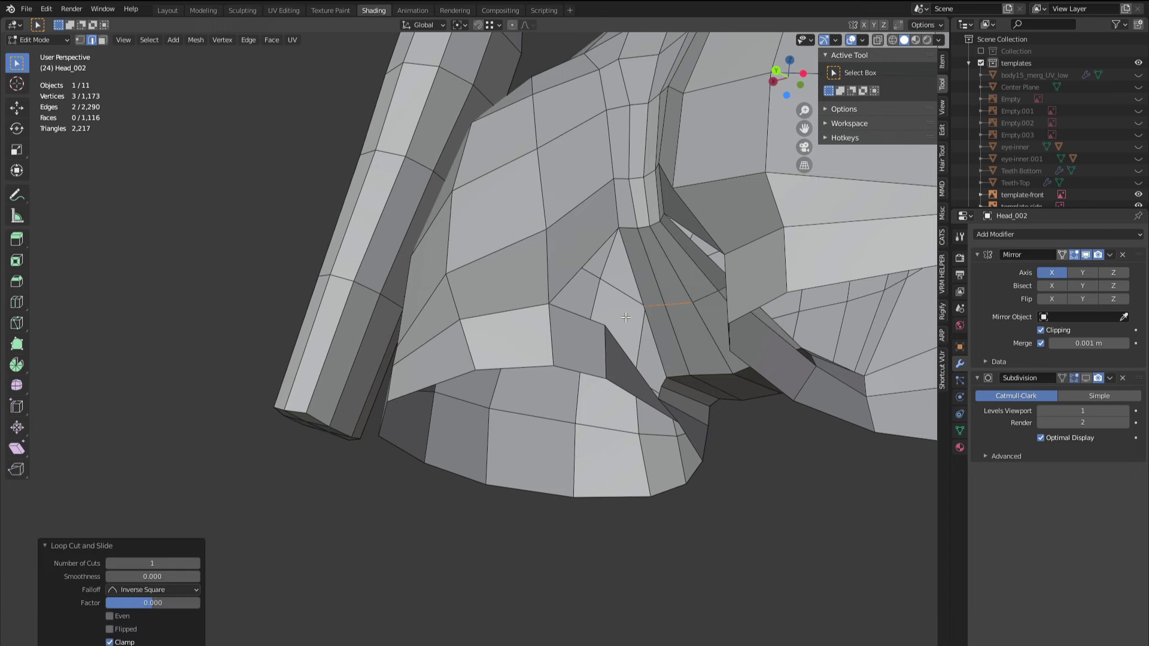
pyautogui.click(572, 280)
pyautogui.press('j')
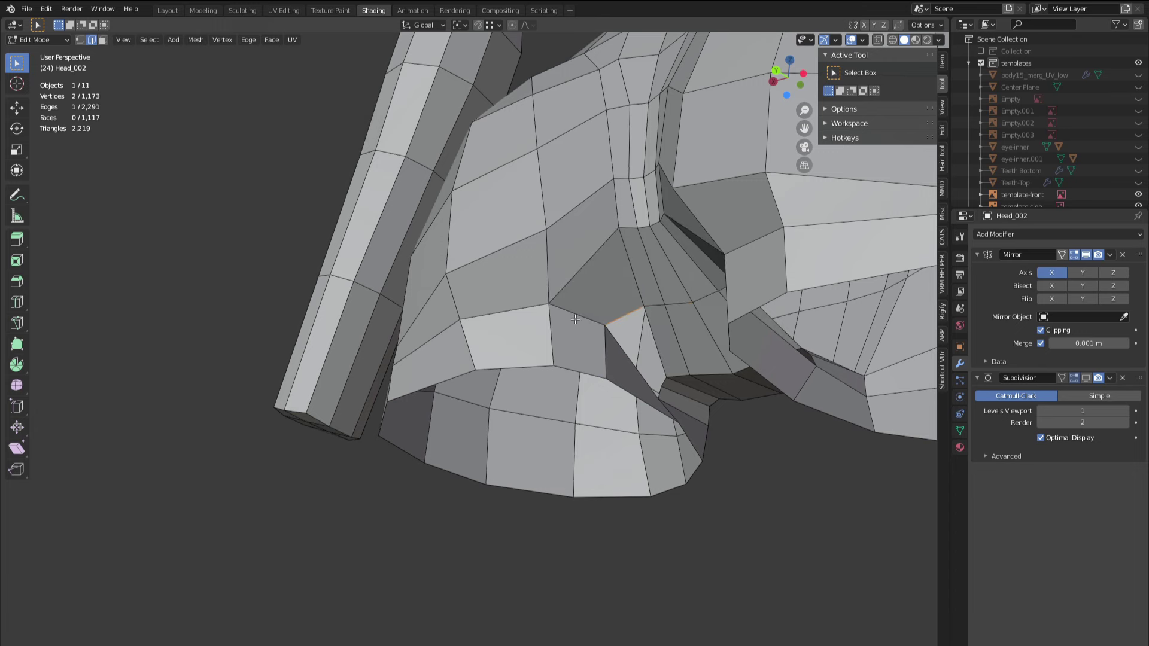
# - Try filling onward and loop-cutting the inner-thigh strip beside the remaining hole
pyautogui.moveTo(572, 280); pyautogui.dragTo(515, 358, button='middle')
pyautogui.press('j')
pyautogui.hotkey('ctrl', 'z')
pyautogui.scroll(2, 572, 320)
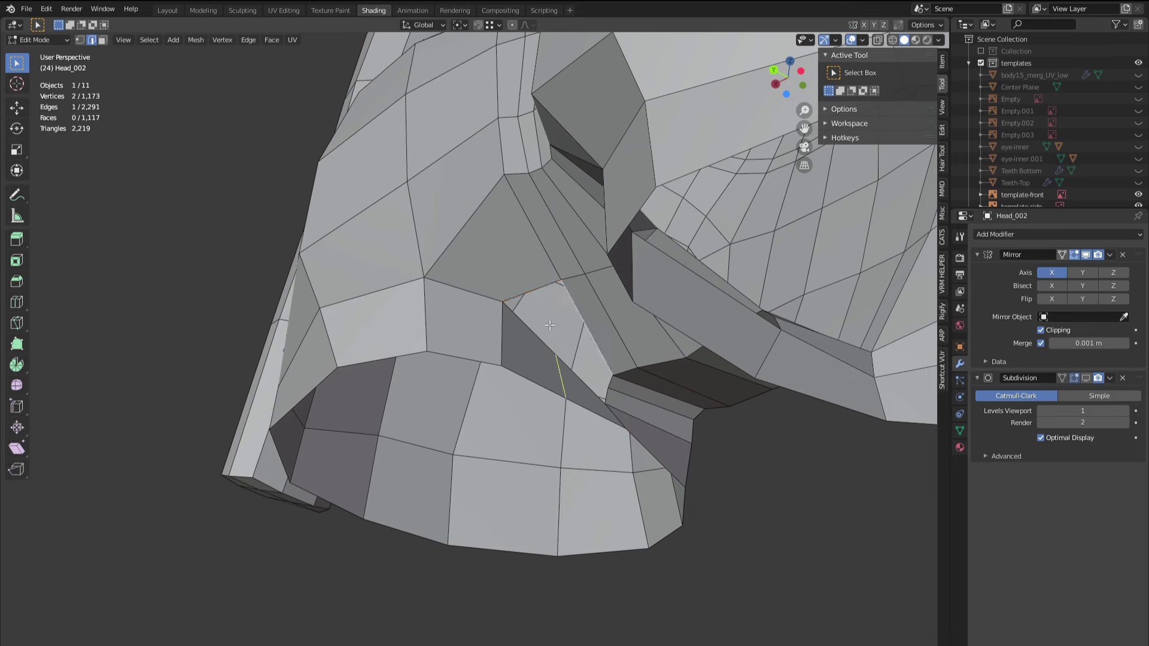
pyautogui.hotkey('ctrl', 'r')
pyautogui.press('Escape')
pyautogui.click(544, 352)
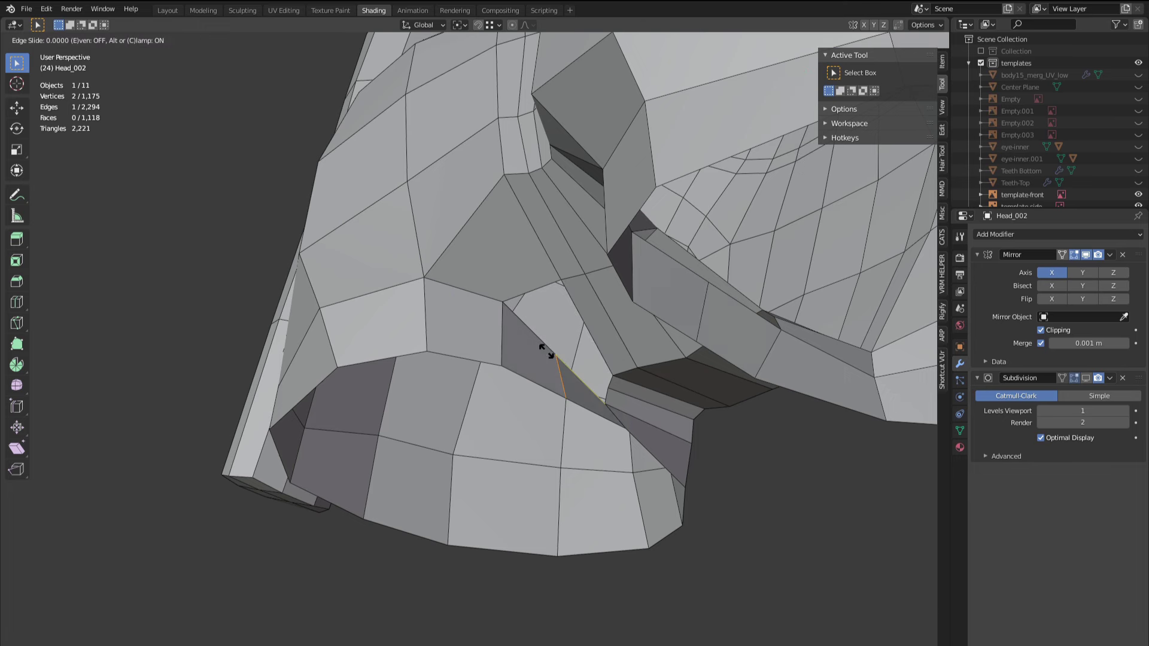
pyautogui.rightClick(543, 352)
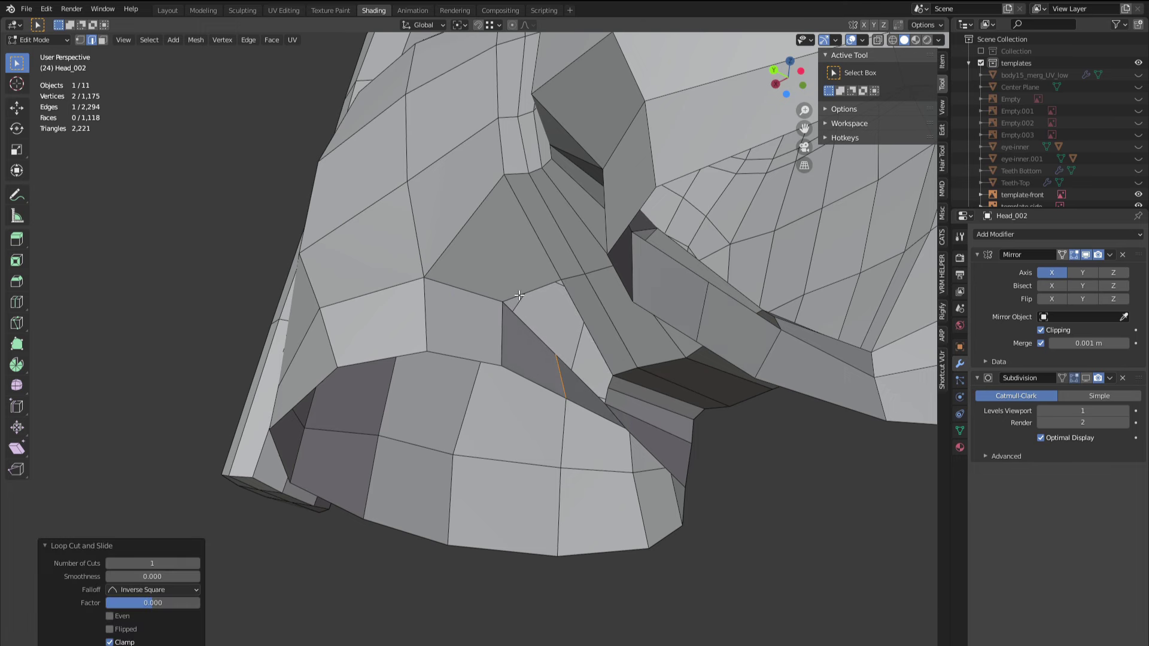
pyautogui.keyDown('alt'); pyautogui.click(539, 387); pyautogui.keyUp('alt')
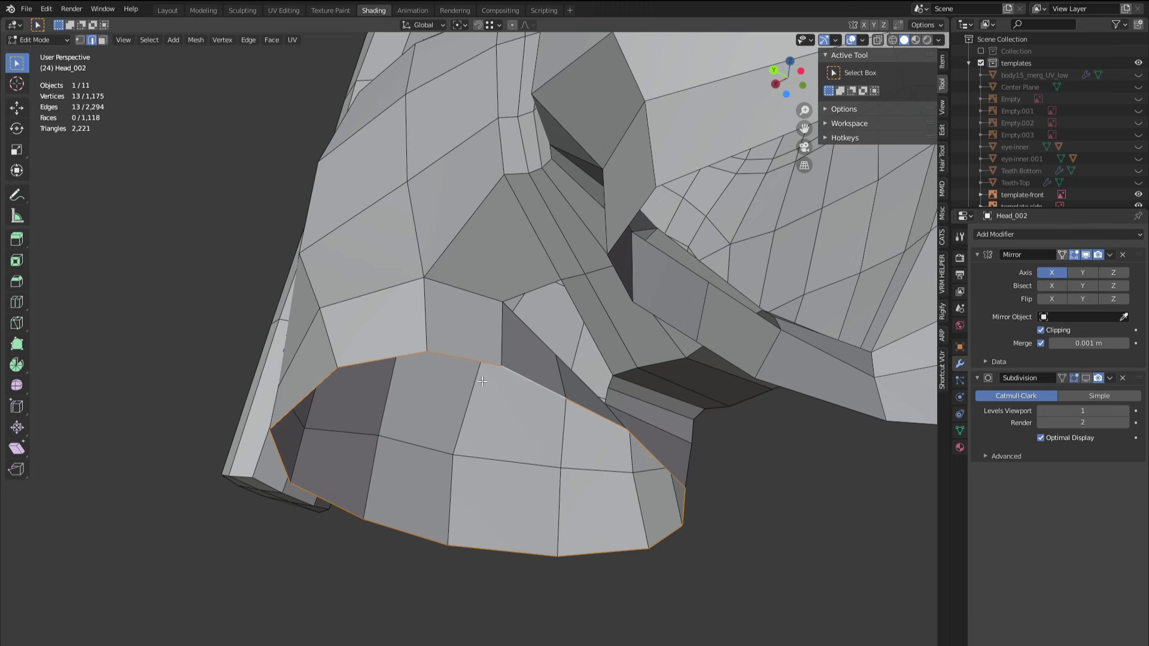
pyautogui.hotkey('ctrl', 'z')
pyautogui.hotkey('ctrl', 'z')
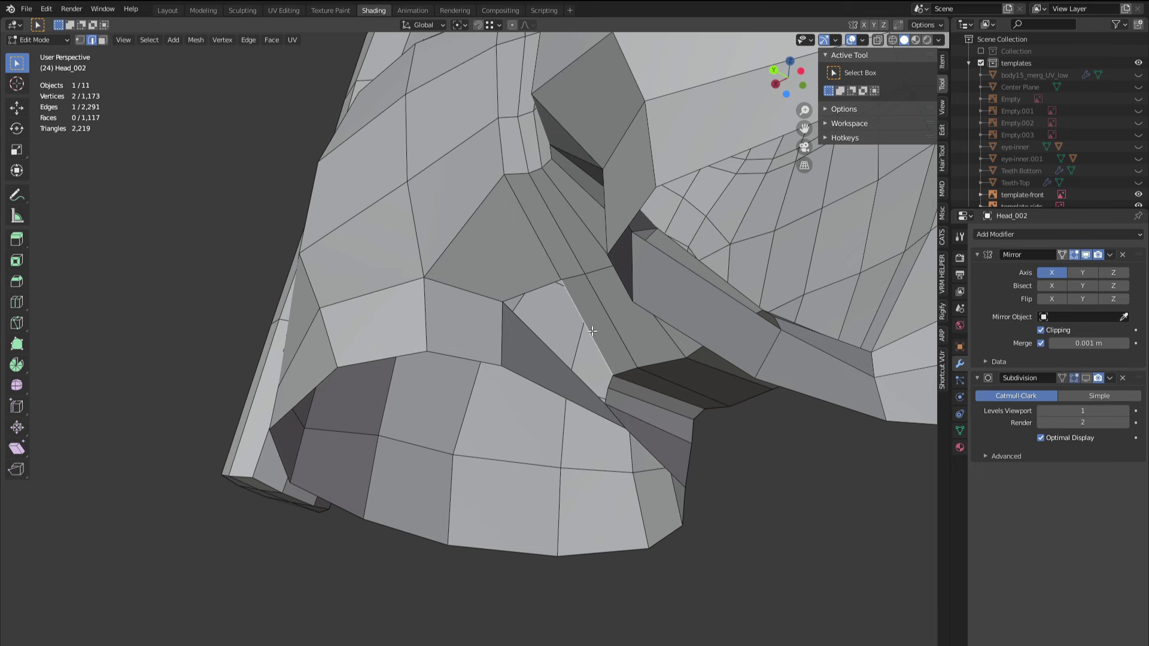
# - Add a second centred loop cut across the crotch strip and fill two faces to close the inner-thigh hole
pyautogui.hotkey('ctrl', 'r')
pyautogui.click(591, 330)
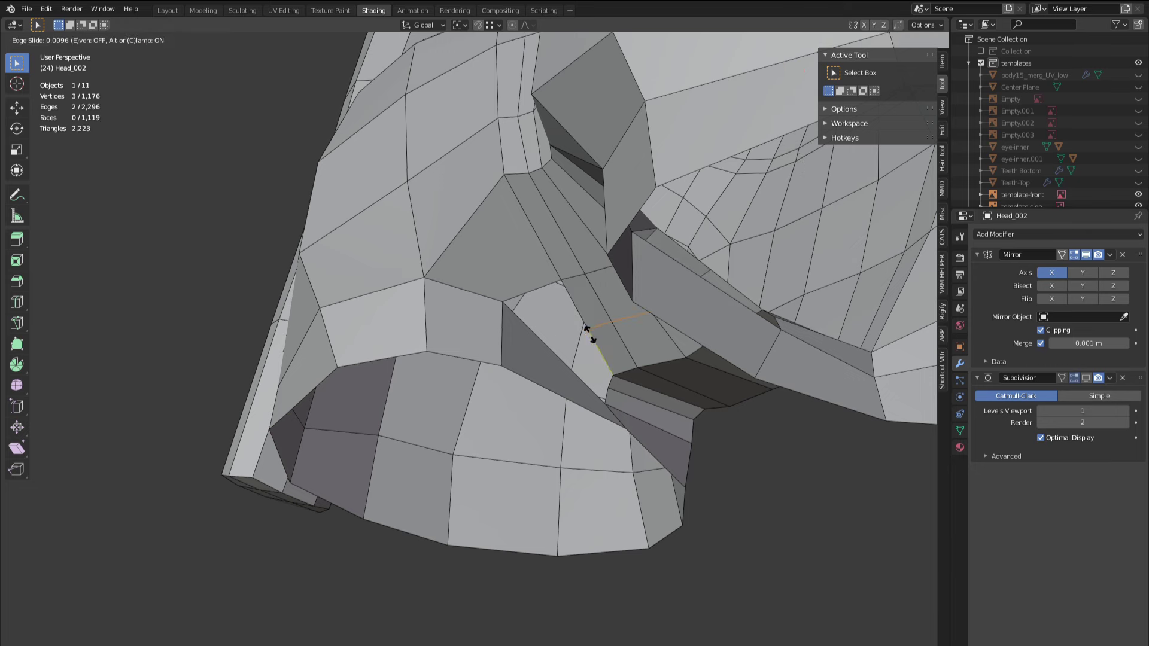
pyautogui.rightClick(590, 349)
pyautogui.scroll(-3, 567, 333)
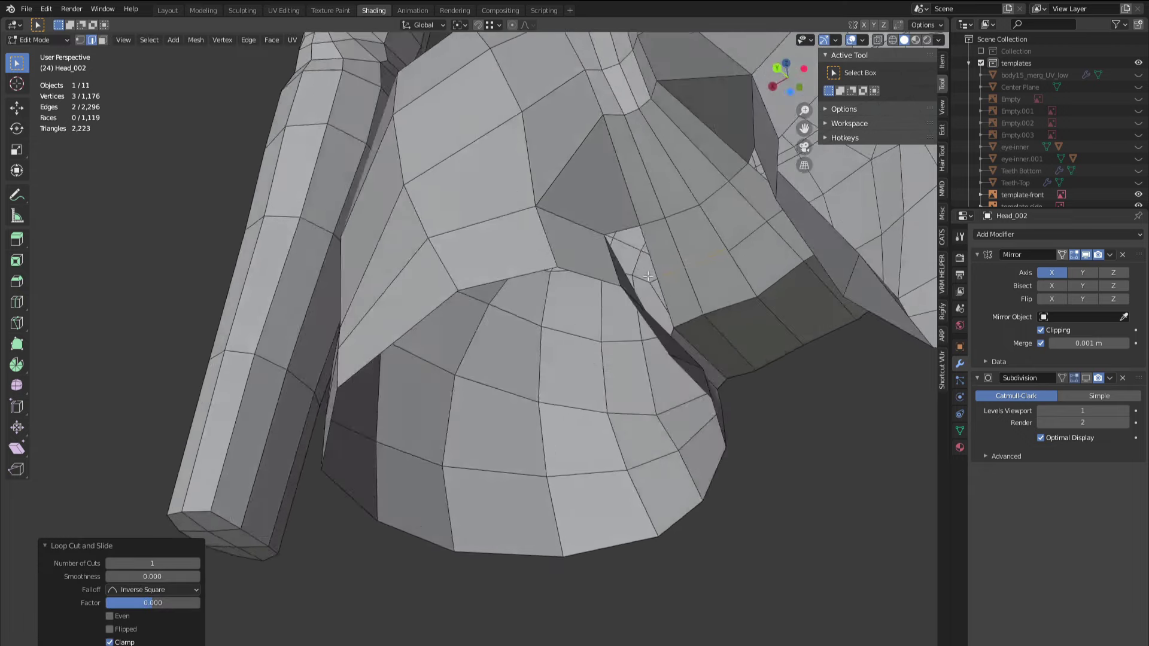
pyautogui.moveTo(567, 333); pyautogui.dragTo(650, 311, button='middle')
pyautogui.scroll(3, 731, 289)
pyautogui.click(516, 295)
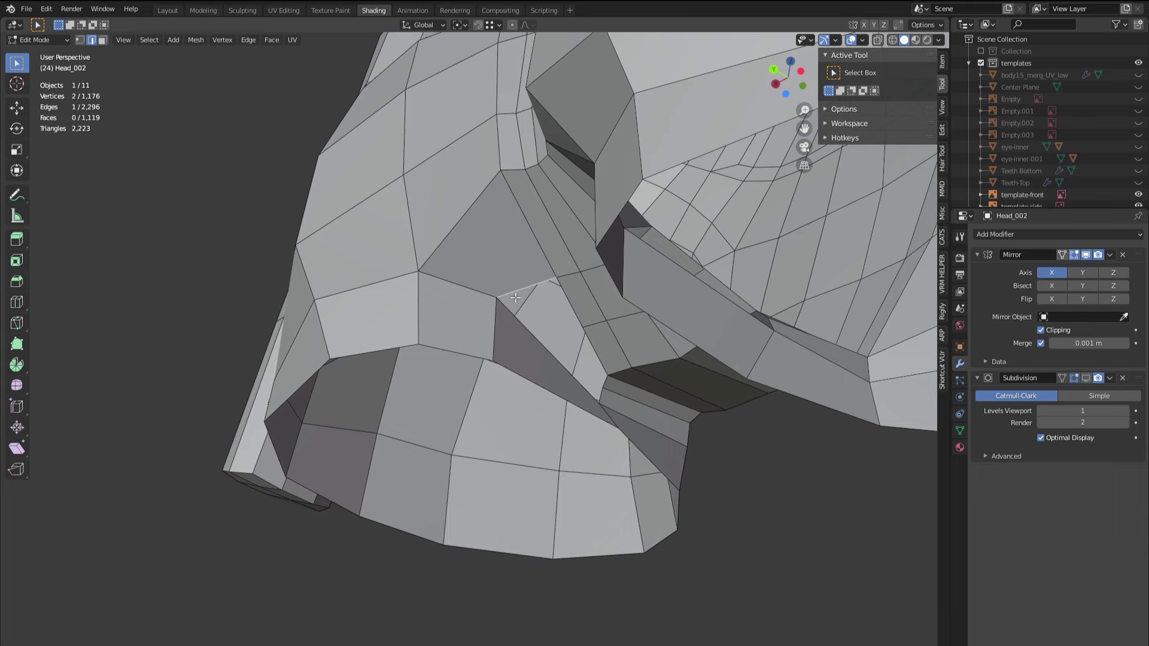
pyautogui.press('f')
pyautogui.press('f')
pyautogui.moveTo(516, 298); pyautogui.dragTo(573, 381, button='middle')
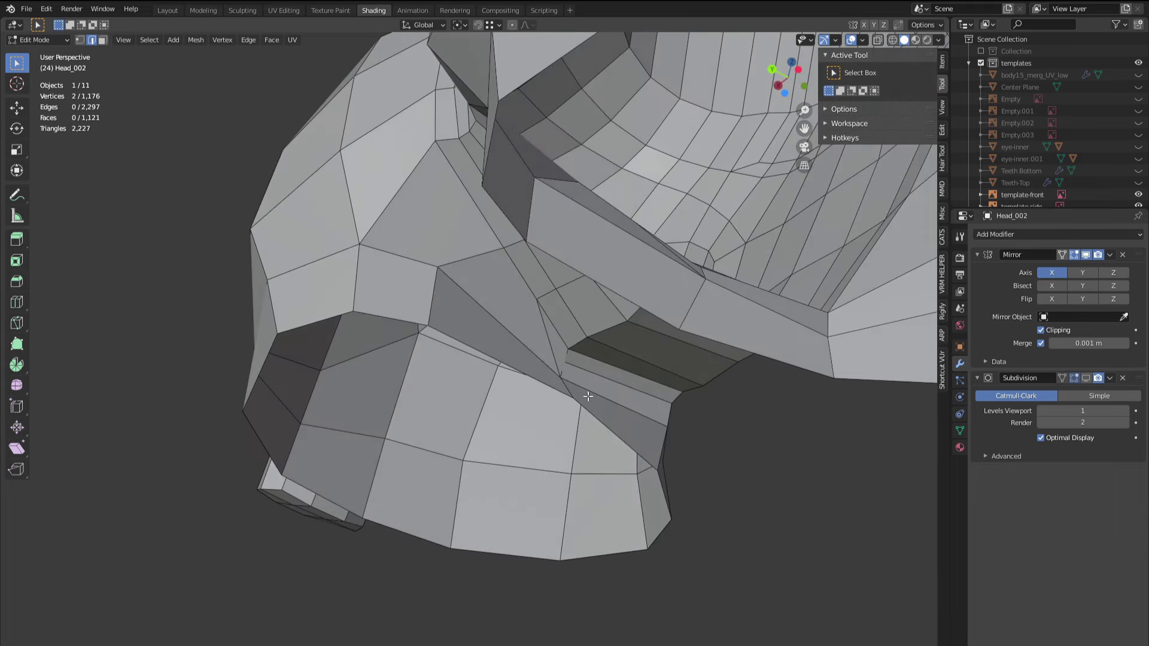
# - Vertex-slide the vertex where the crotch strip meets the inner thigh, and select the two vertices beside it
pyautogui.press('1')
pyautogui.click(561, 376)
pyautogui.moveTo(570, 380); pyautogui.dragTo(505, 342, button='middle')
pyautogui.hotkey('shift', 'v')
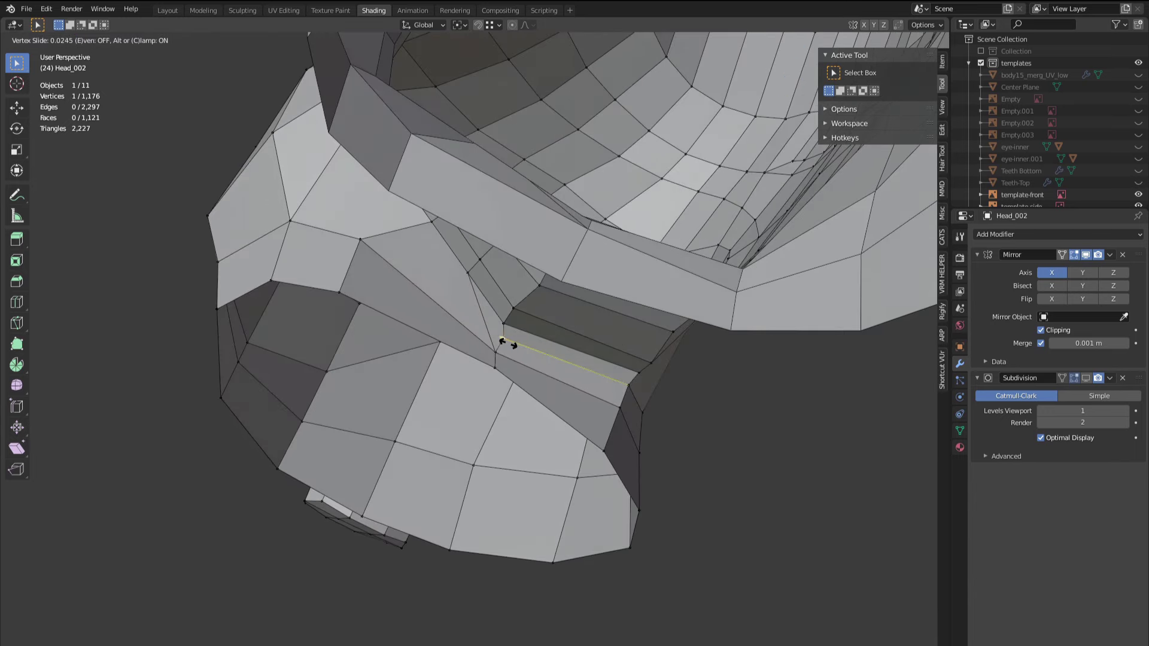
pyautogui.click(512, 341)
pyautogui.moveTo(485, 381); pyautogui.dragTo(495, 353)
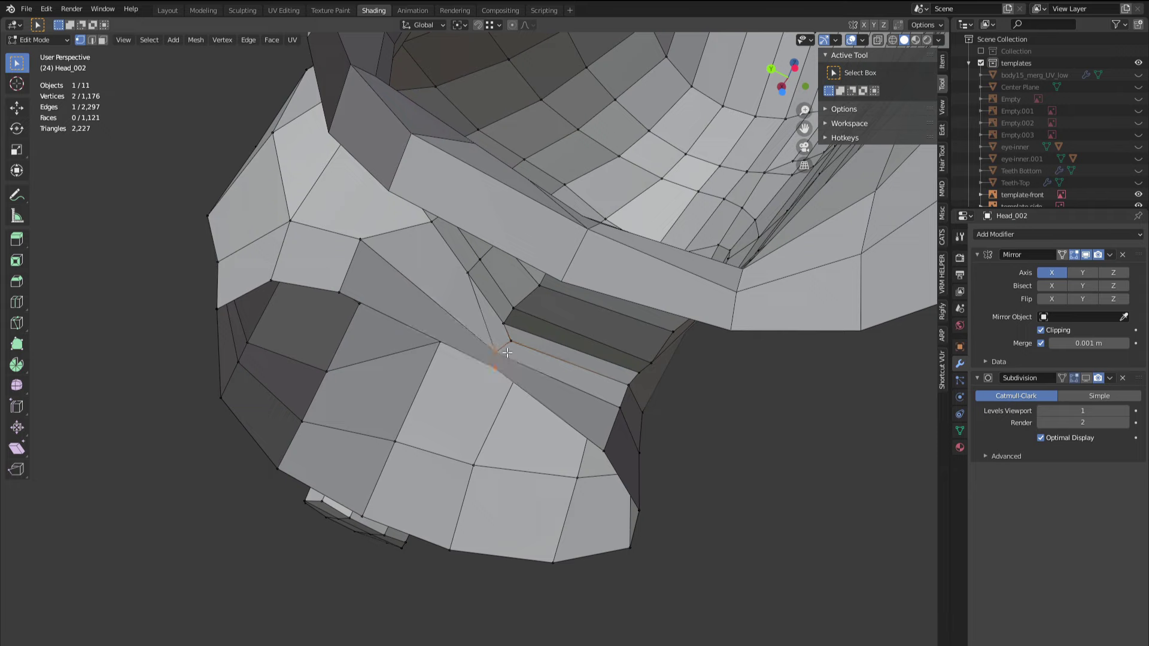
pyautogui.moveTo(495, 353); pyautogui.dragTo(431, 298, button='middle')
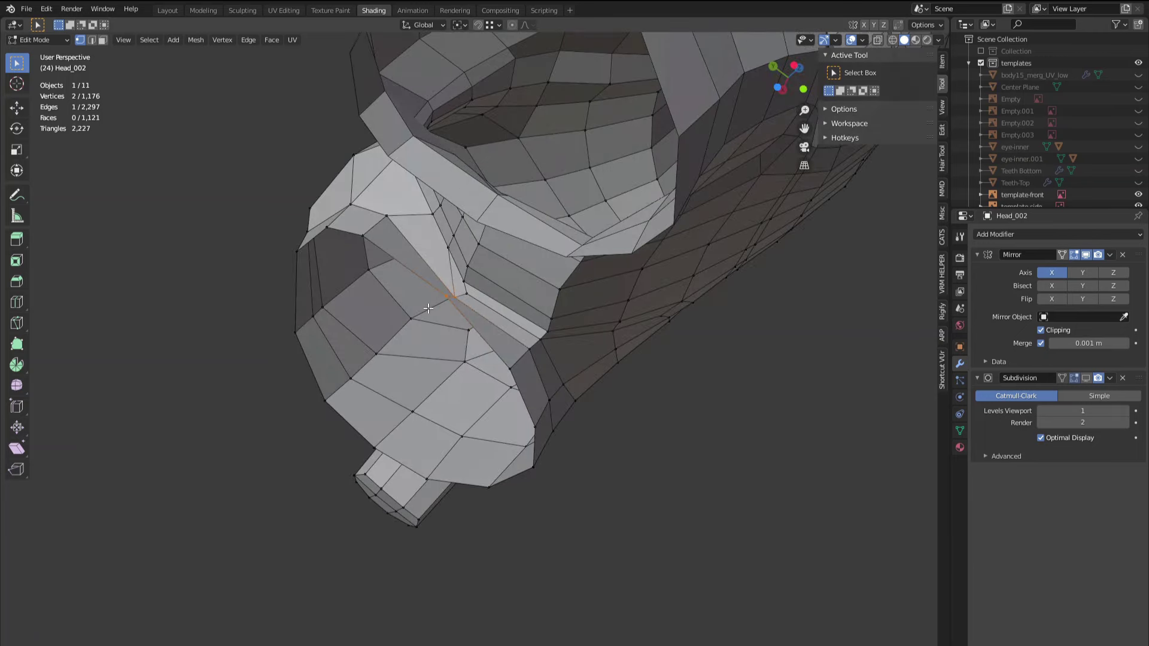
# - Edge-slide two neighbouring cross rows on the crotch strip by factors 0.325 and 0.183 to even their spacing
pyautogui.moveTo(486, 269); pyautogui.dragTo(572, 315, button='middle')
pyautogui.click(552, 301)
pyautogui.keyDown('ctrl'); pyautogui.click(676, 278); pyautogui.keyUp('ctrl')
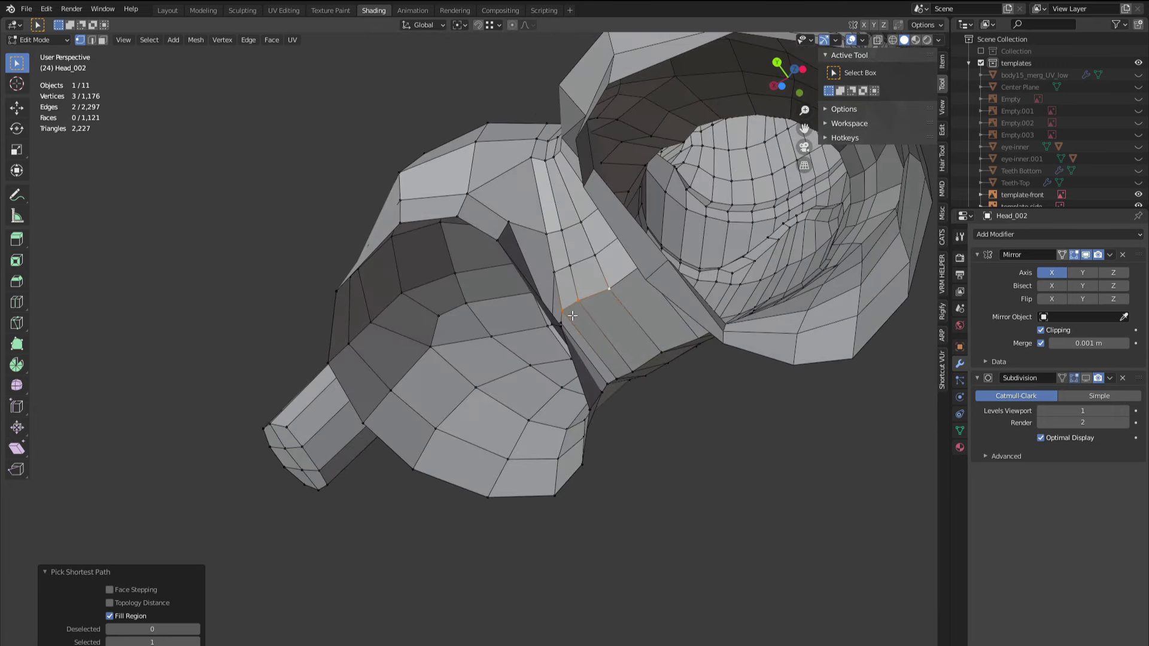
pyautogui.click(604, 326)
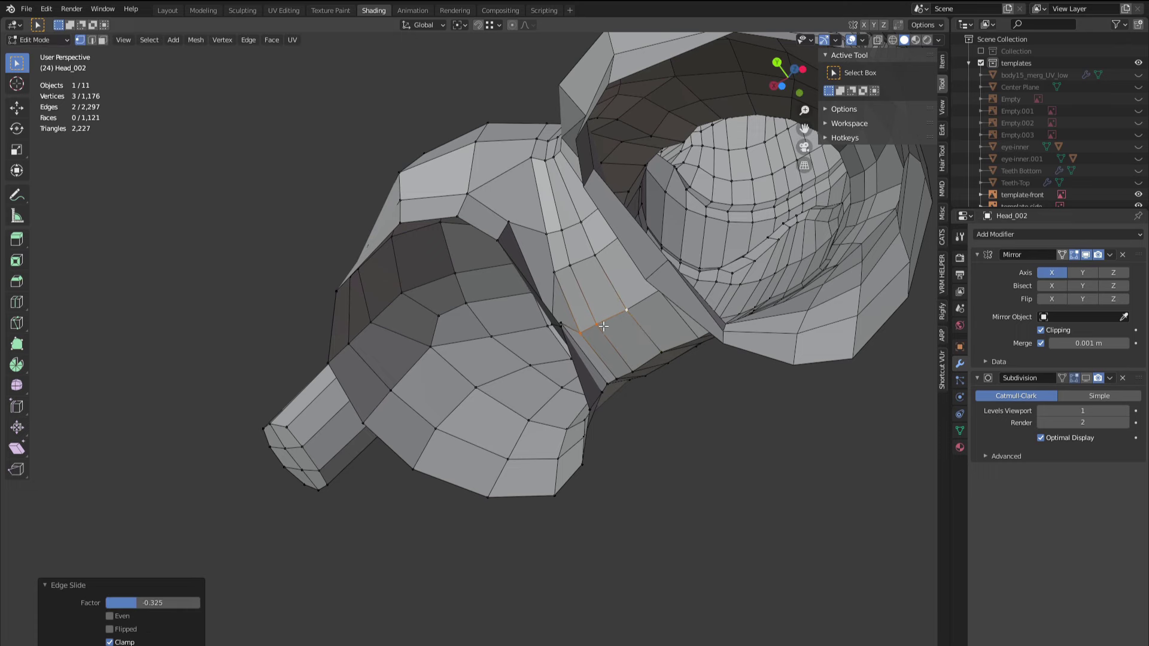
pyautogui.press('g')
pyautogui.press('g')
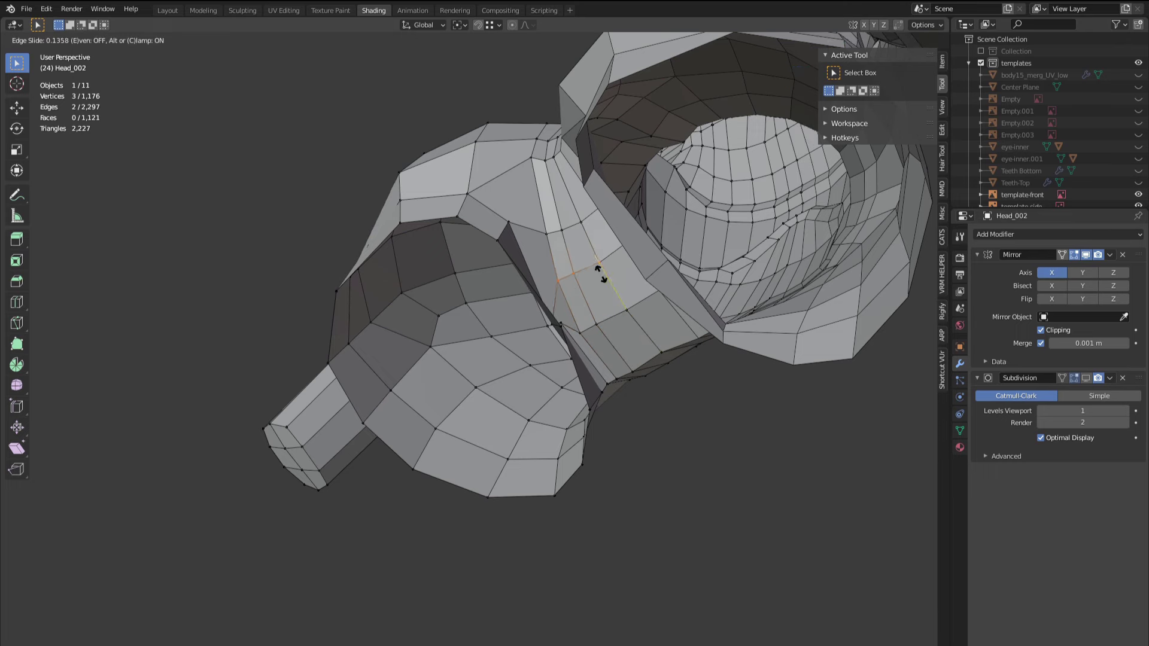
pyautogui.click(597, 281)
pyautogui.moveTo(598, 281); pyautogui.dragTo(580, 289, button='middle')
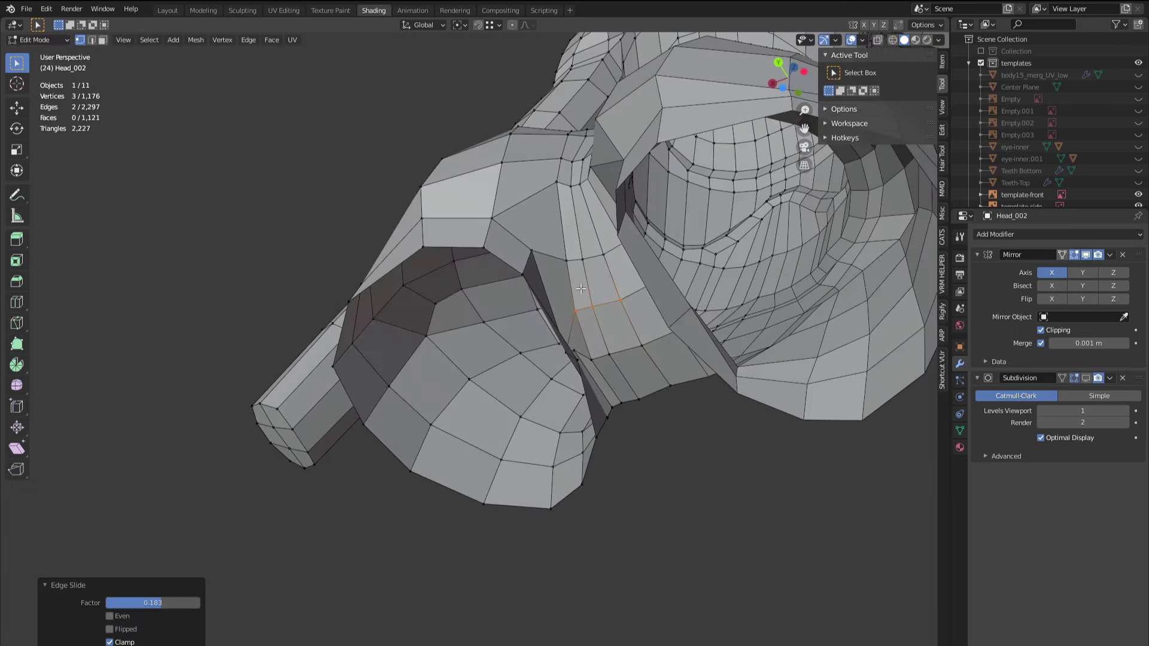
# - Slide the next row of vertices on the crotch strip slightly toward the buttock cleft
pyautogui.keyDown('shift'); pyautogui.click(590, 245); pyautogui.keyUp('shift')
pyautogui.press('g')
pyautogui.press('g')
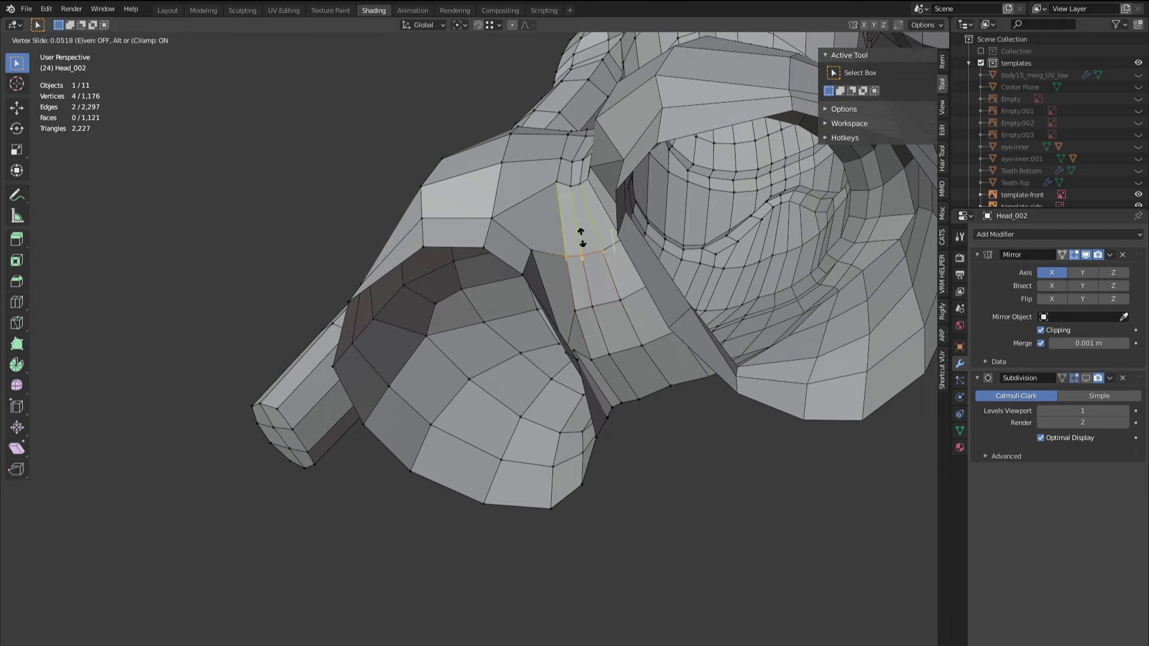
pyautogui.click(580, 244)
# - Add a centred loop cut around the lowest band of the upper leg
pyautogui.moveTo(581, 244); pyautogui.dragTo(482, 477, button='middle')
pyautogui.press('2')
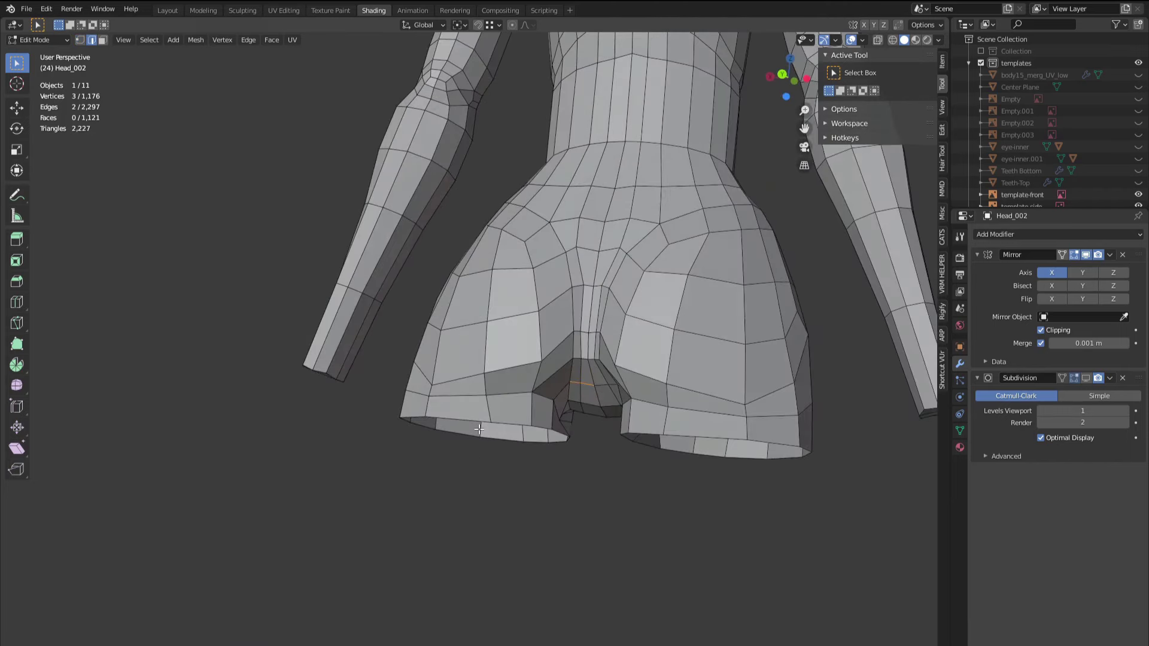
pyautogui.click(487, 407)
pyautogui.hotkey('ctrl', 'r')
pyautogui.click(487, 407)
pyautogui.rightClick(487, 406)
pyautogui.moveTo(487, 407); pyautogui.dragTo(428, 434, button='middle')
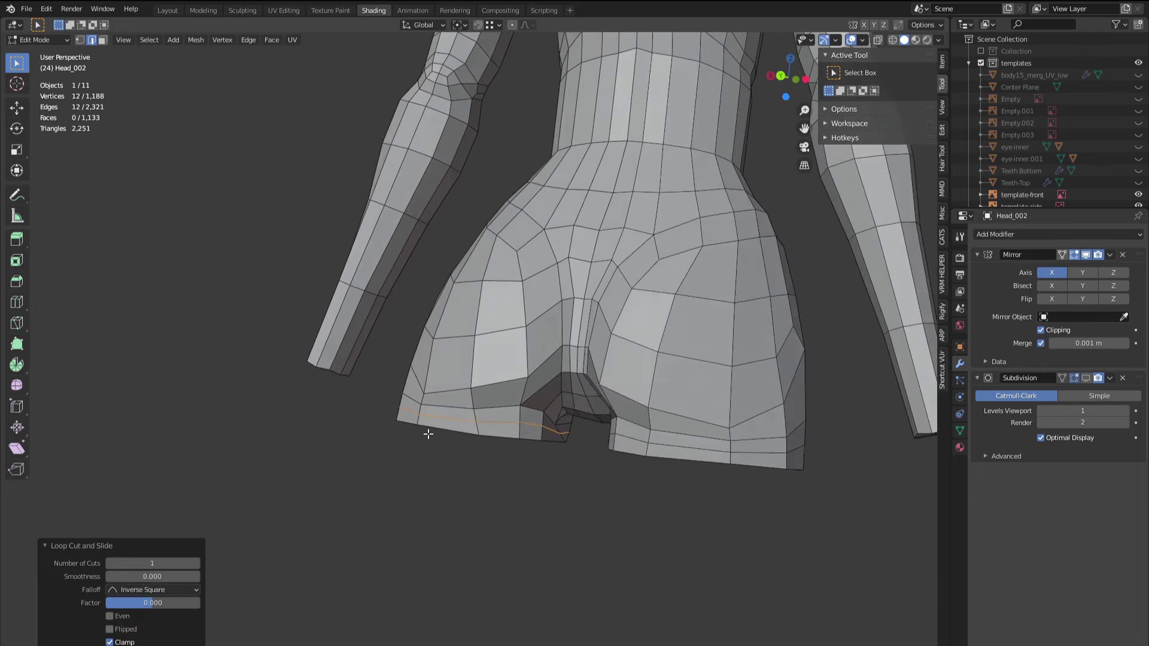
# - Edge-slide the new loop's rear thigh edge up toward the buttock crease by a factor of 0.712
pyautogui.click(495, 421)
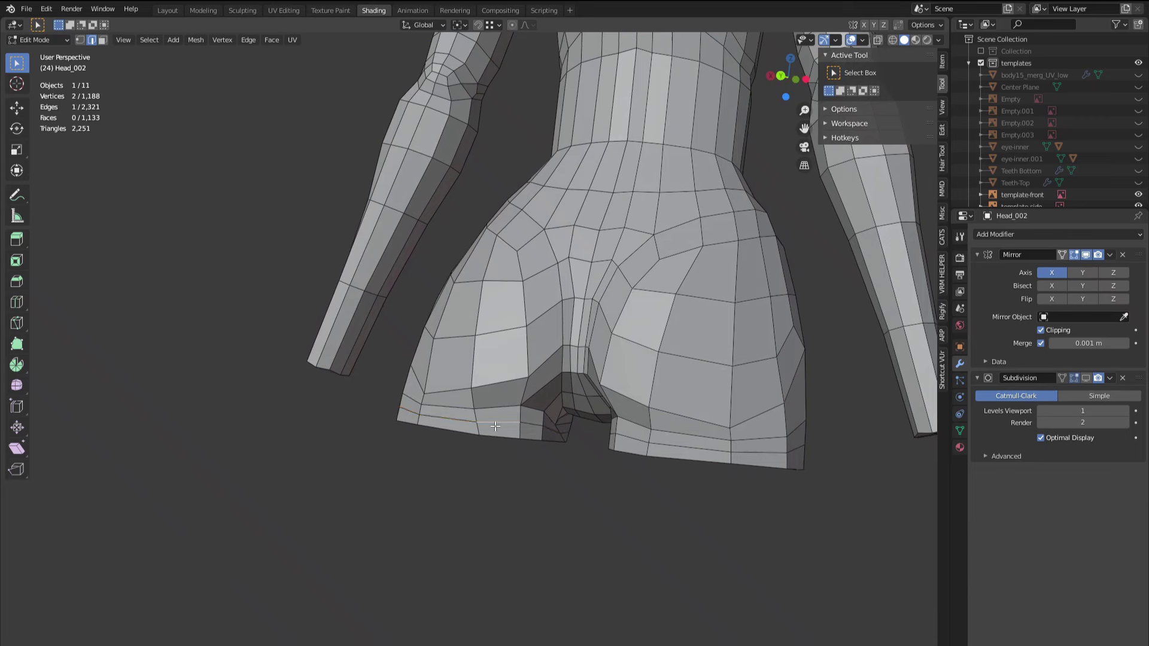
pyautogui.press('g')
pyautogui.press('g')
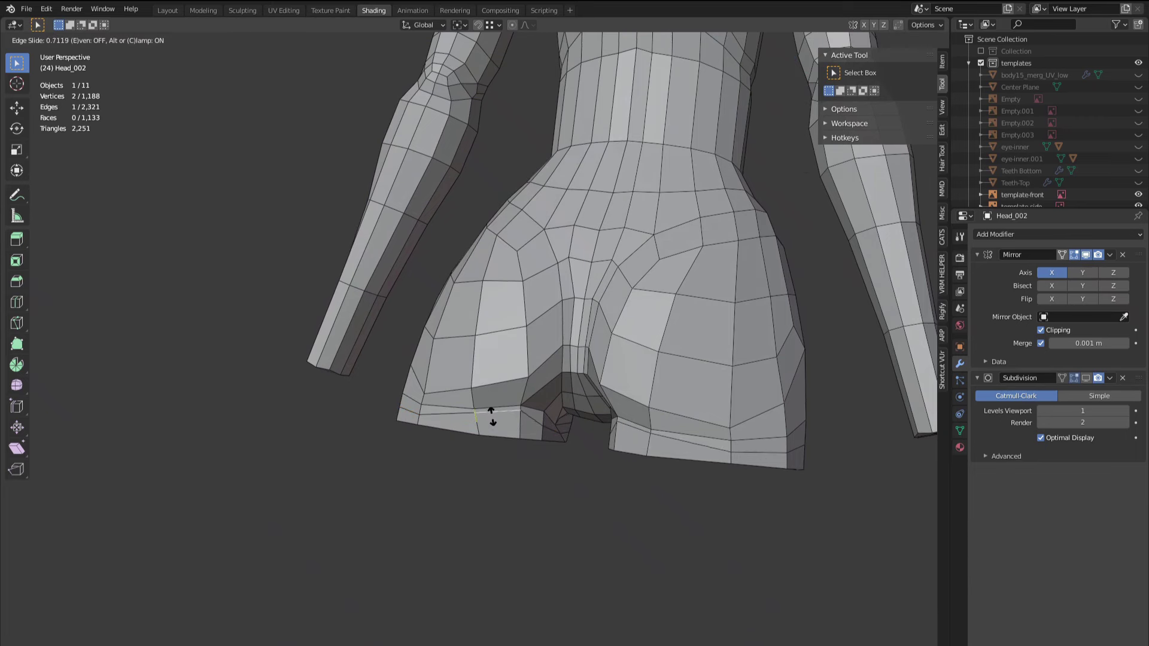
pyautogui.click(492, 416)
pyautogui.moveTo(492, 415); pyautogui.dragTo(537, 400, button='middle')
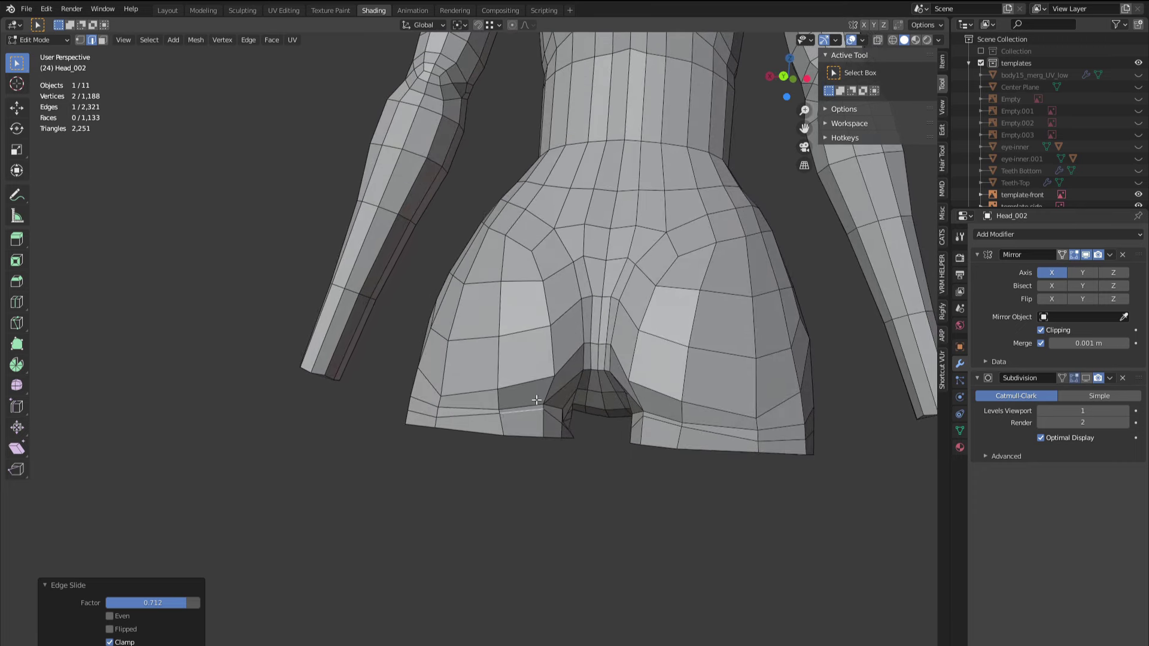
# - Edge-slide an edge of the new thigh loop near the inner leg by a factor of 0.426
pyautogui.moveTo(469, 425); pyautogui.dragTo(508, 408, button='middle')
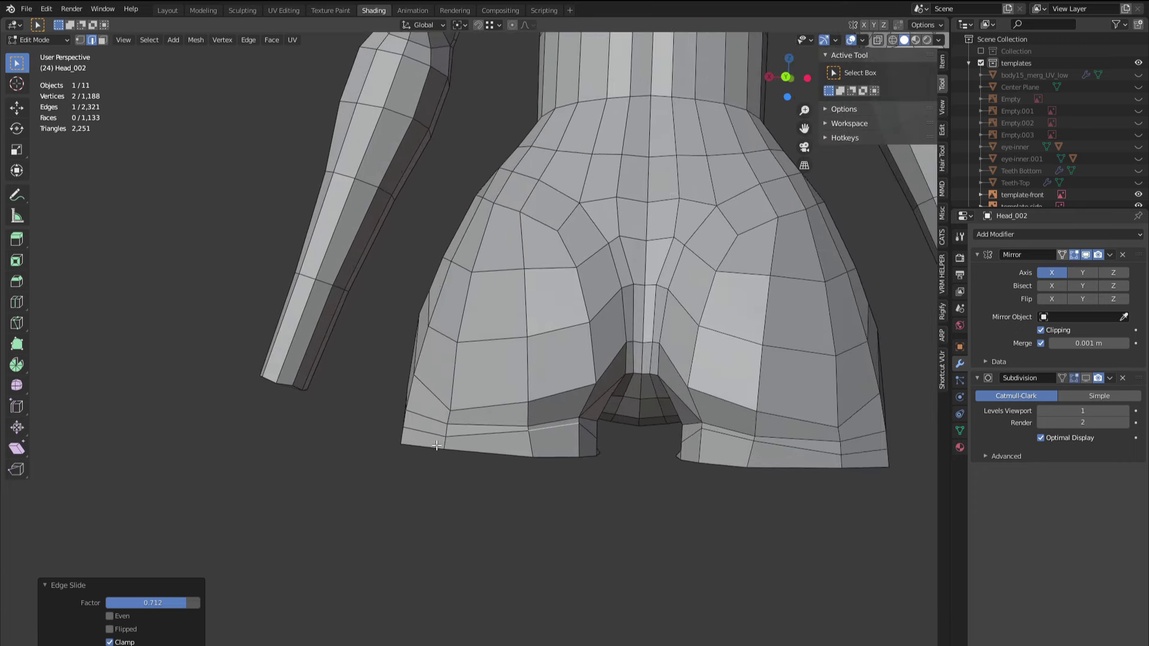
pyautogui.moveTo(474, 443); pyautogui.dragTo(537, 437, button='middle')
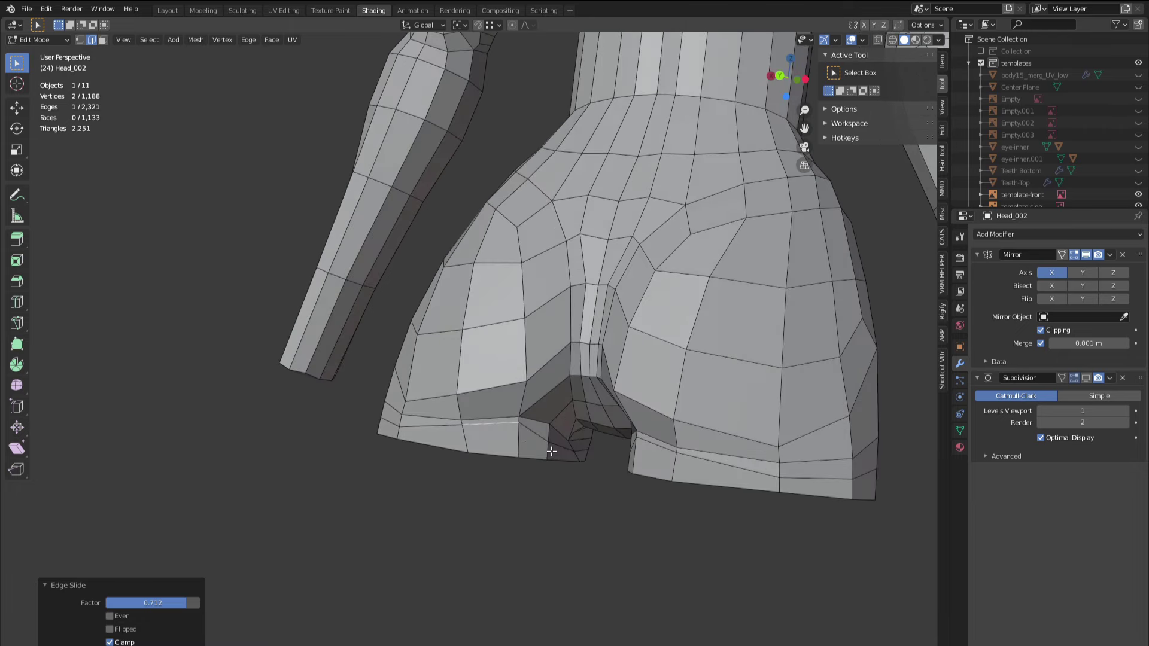
pyautogui.press('g')
pyautogui.press('g')
pyautogui.click(554, 446)
pyautogui.scroll(-5, 553, 445)
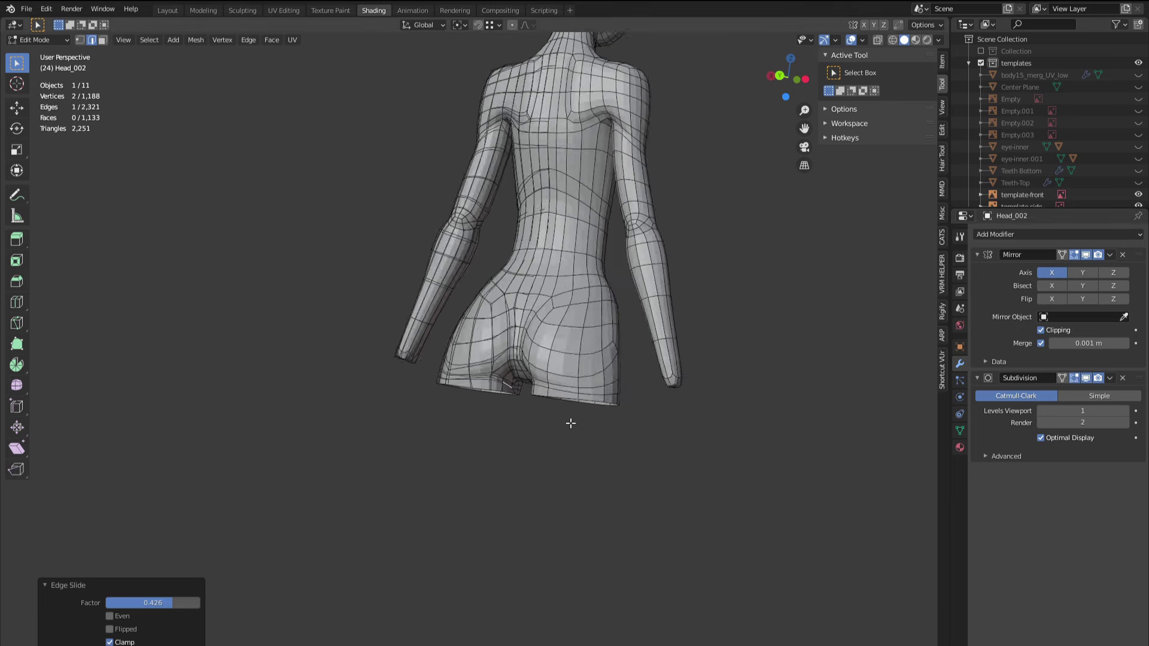
# - Leave Edit Mode on the body mesh and check its smoothed shape from the back and the front
pyautogui.press('Tab')
pyautogui.moveTo(591, 468); pyautogui.dragTo(516, 437, button='middle')
pyautogui.click(619, 478)
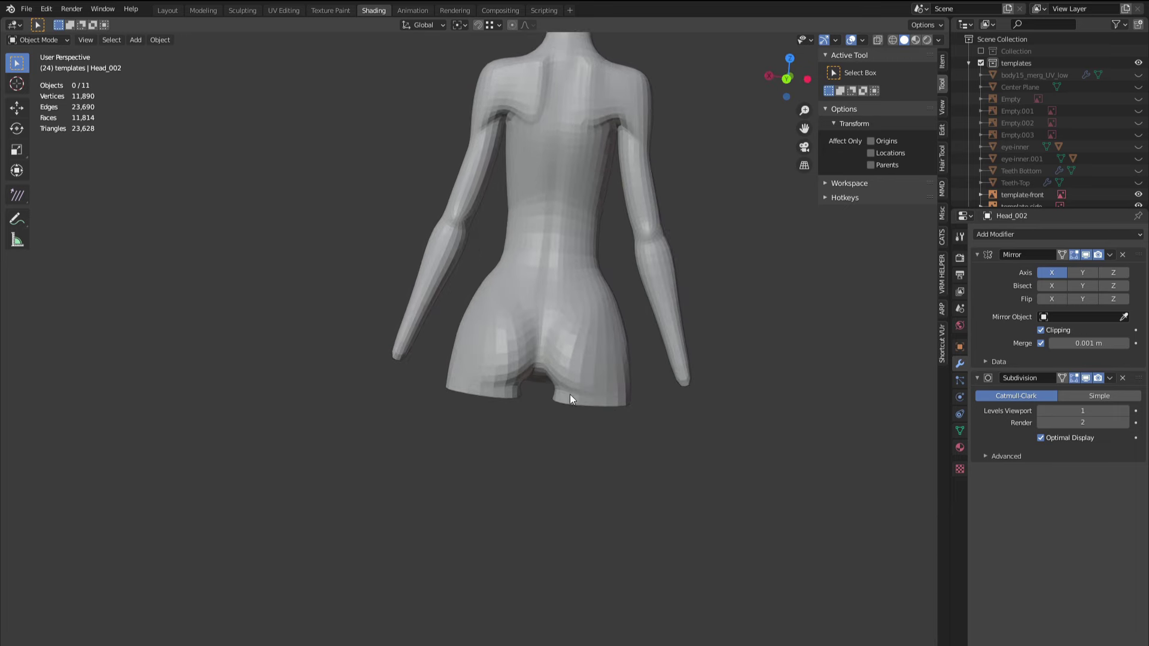
pyautogui.moveTo(429, 417)
pyautogui.mouseDown(button='middle')
pyautogui.moveTo(457, 385)
pyautogui.moveTo(348, 379)
pyautogui.moveTo(541, 367)
pyautogui.moveTo(436, 447)
pyautogui.moveTo(367, 423)
pyautogui.moveTo(479, 425)
pyautogui.mouseUp(button='middle')
pyautogui.click(436, 447)
pyautogui.scroll(4, 436, 446)
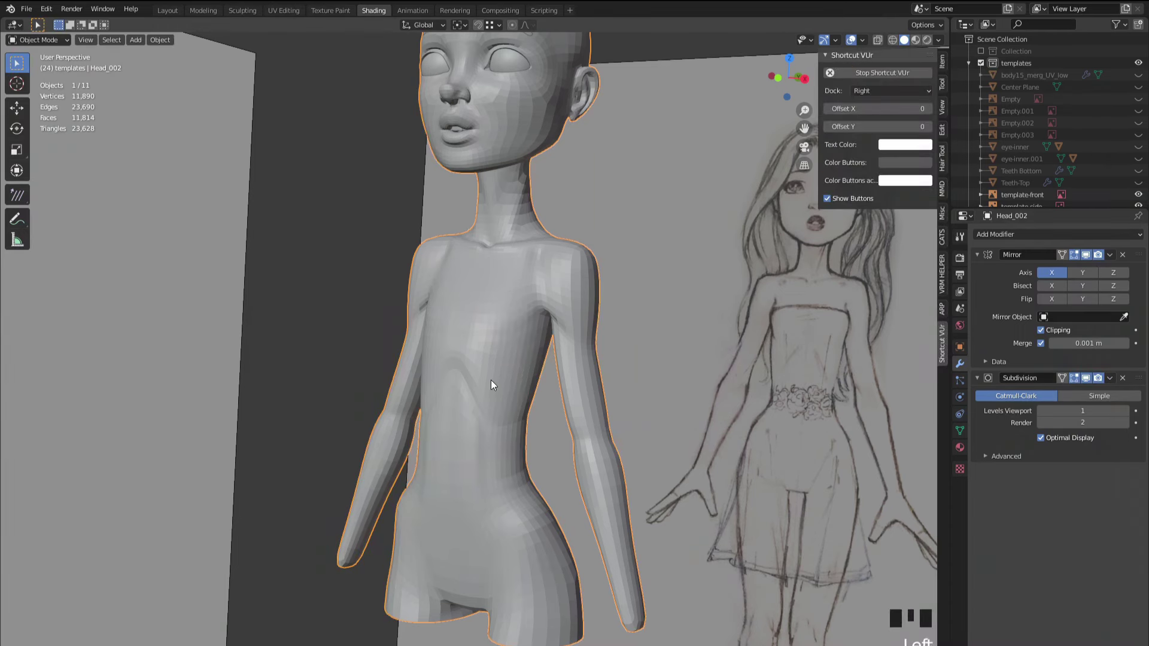
# - Place the 3D cursor on the chest and add a UV sphere there
pyautogui.hotkey('shift', 'a')
pyautogui.keyDown('shift'); pyautogui.rightClick(484, 328); pyautogui.keyUp('shift')
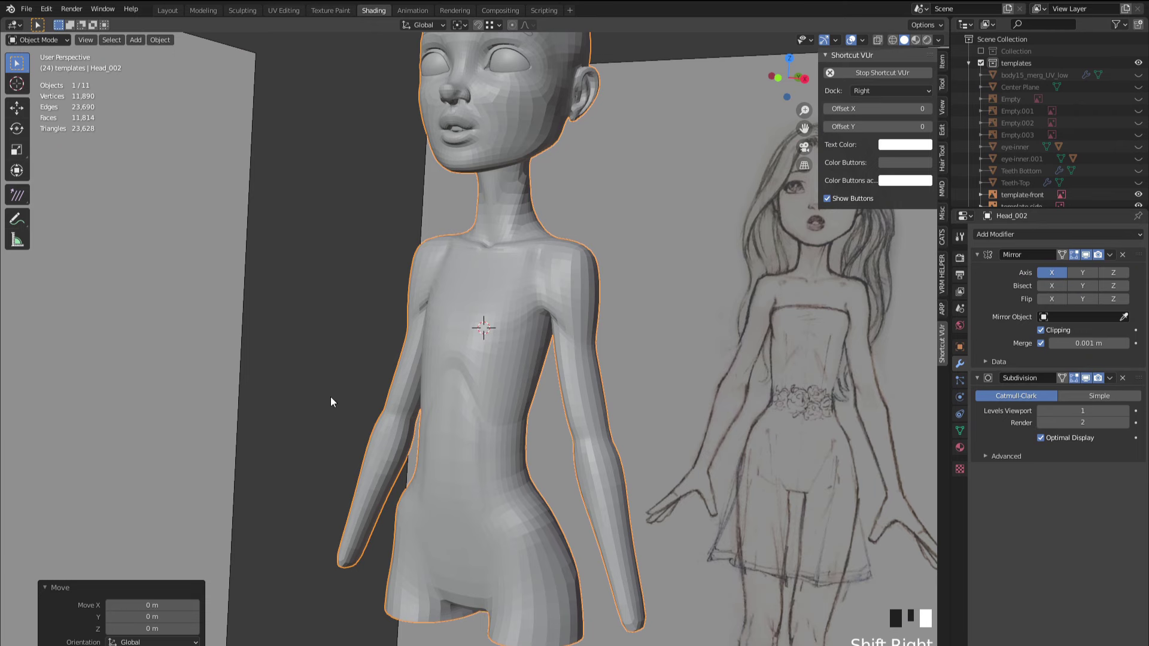
pyautogui.hotkey('shift', 'a')
pyautogui.moveTo(355, 361)
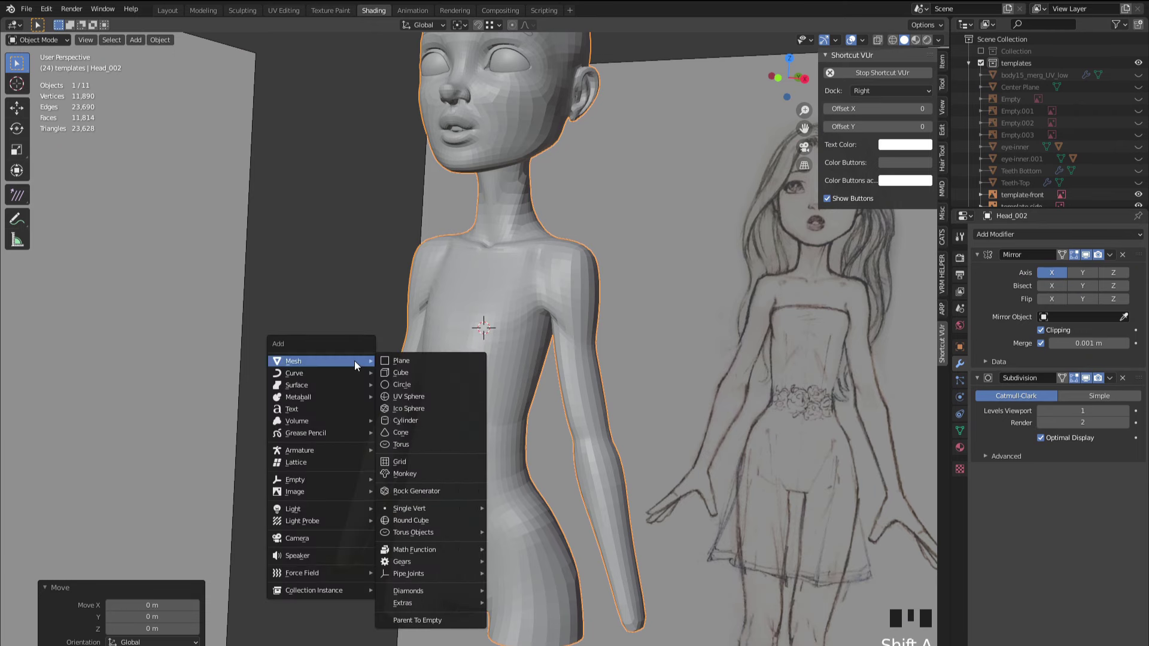
pyautogui.click(409, 396)
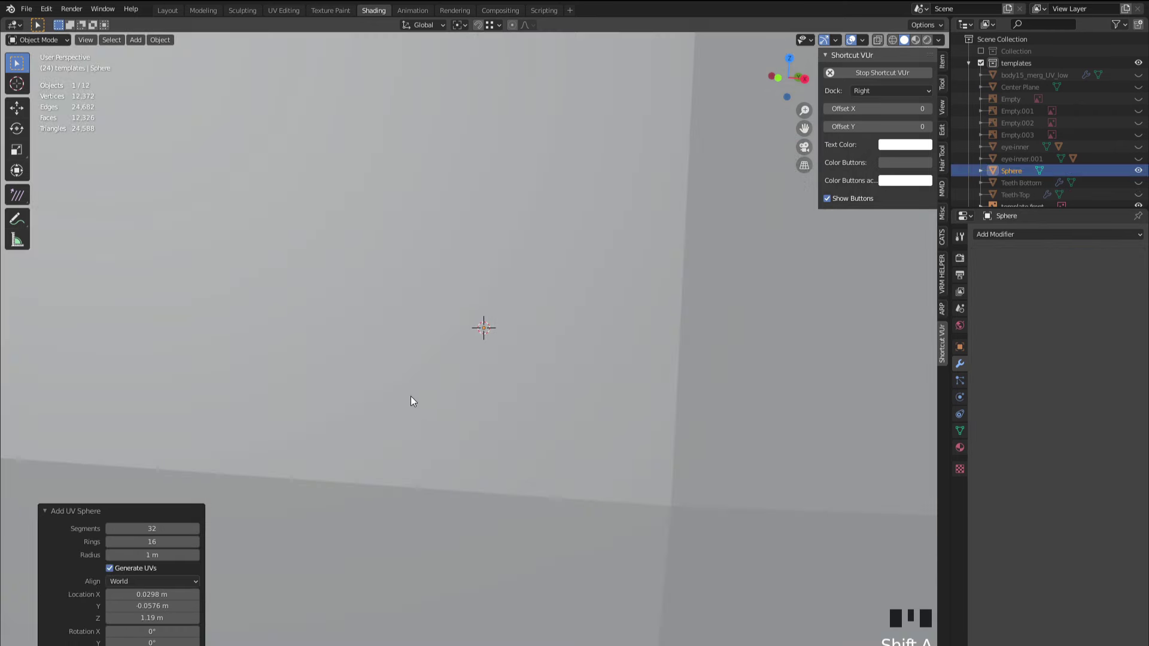
# - Set the new sphere to 16 segments and 14 rings
pyautogui.scroll(-7, 396, 397)
pyautogui.scroll(1, 382, 393)
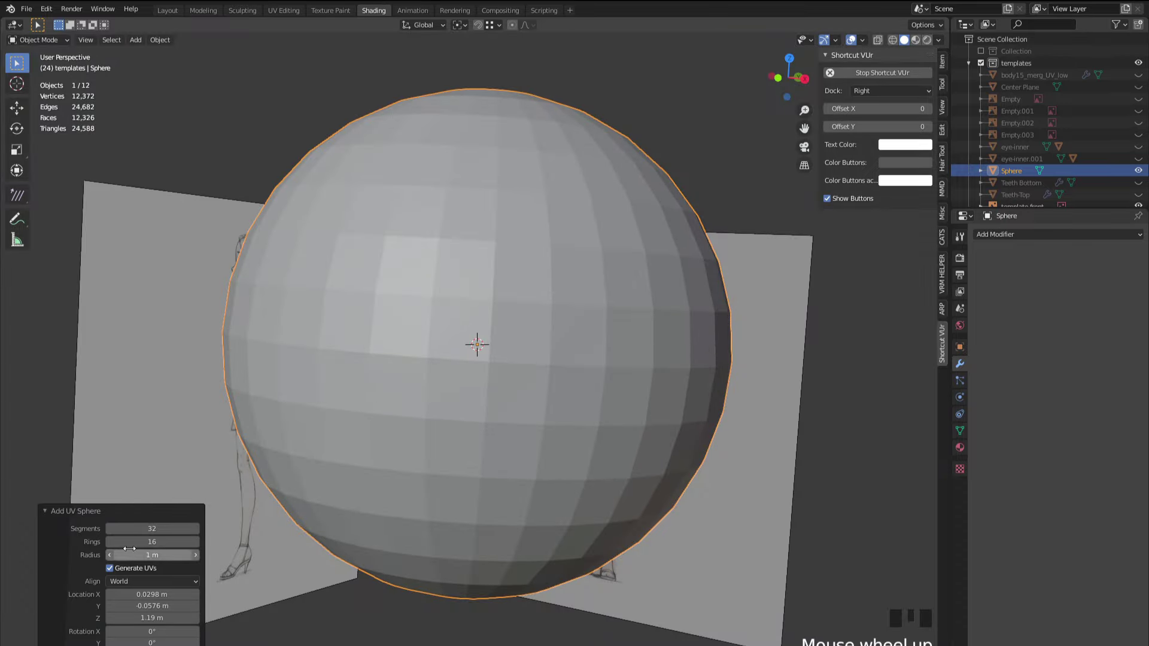
pyautogui.click(152, 528)
pyautogui.write('1')
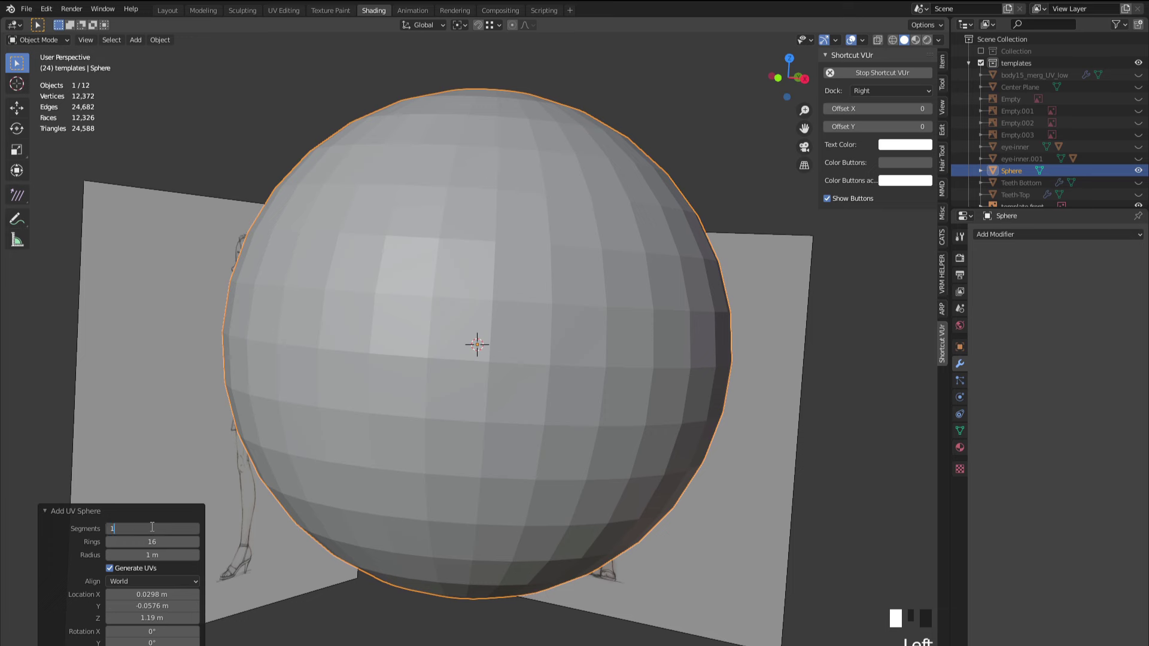
pyautogui.write('6')
pyautogui.press('Return')
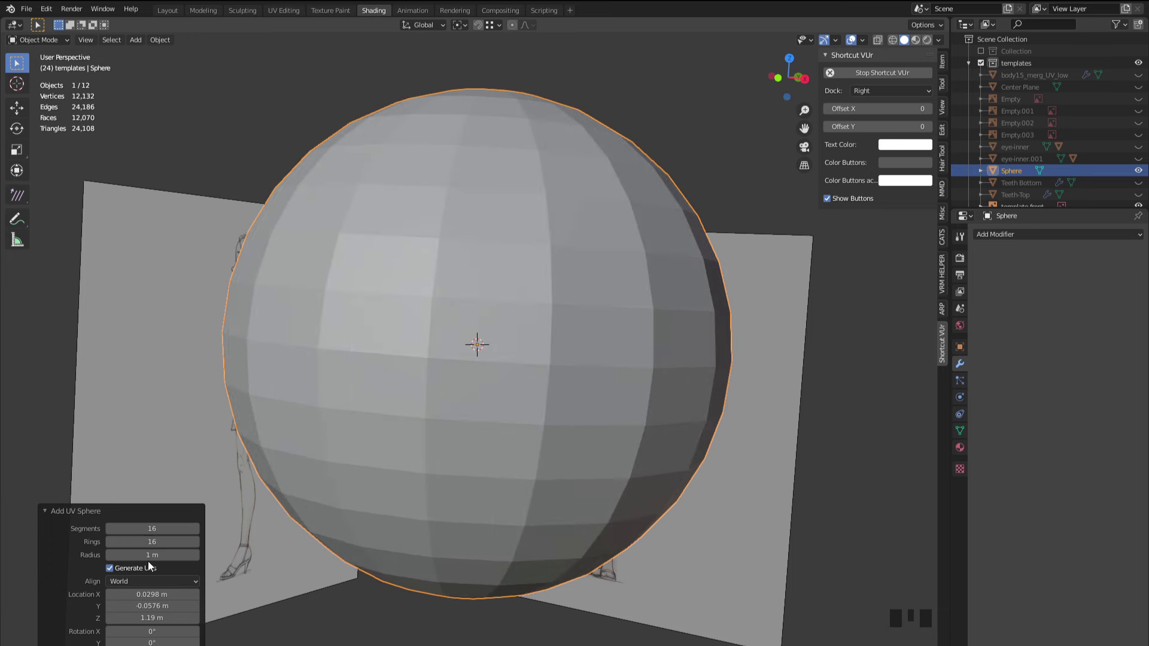
pyautogui.click(148, 542)
pyautogui.write('14')
pyautogui.press('Return')
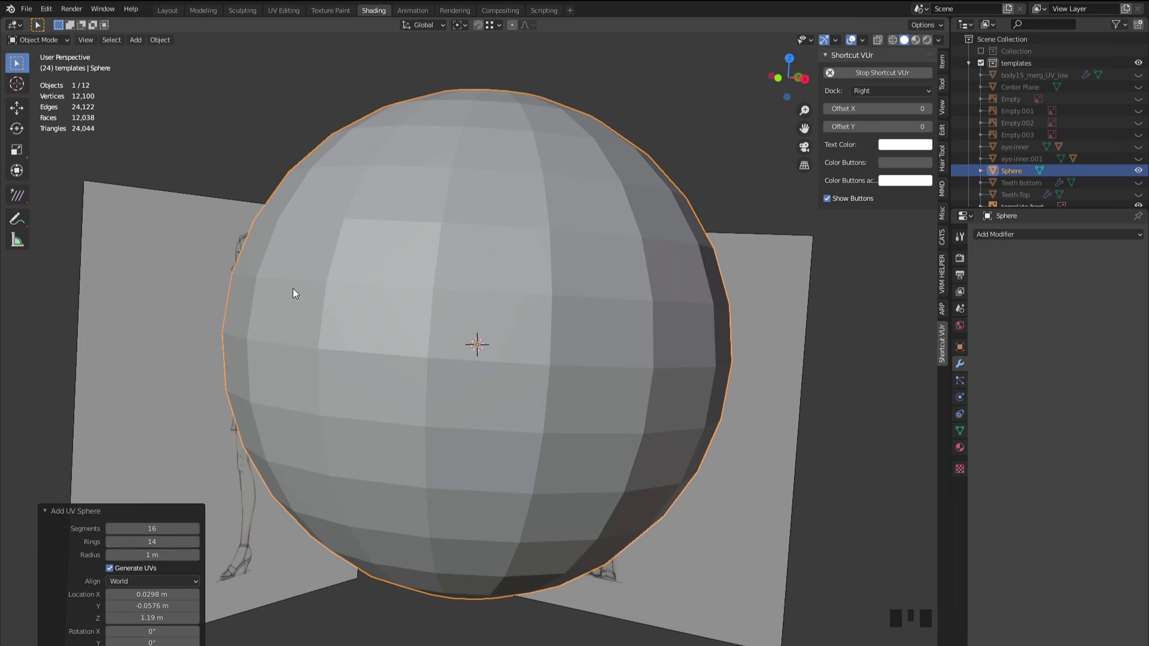
# - Scale the sphere down to breast size, first by 0.107 and again by 0.435
pyautogui.press('s')
pyautogui.click(460, 353)
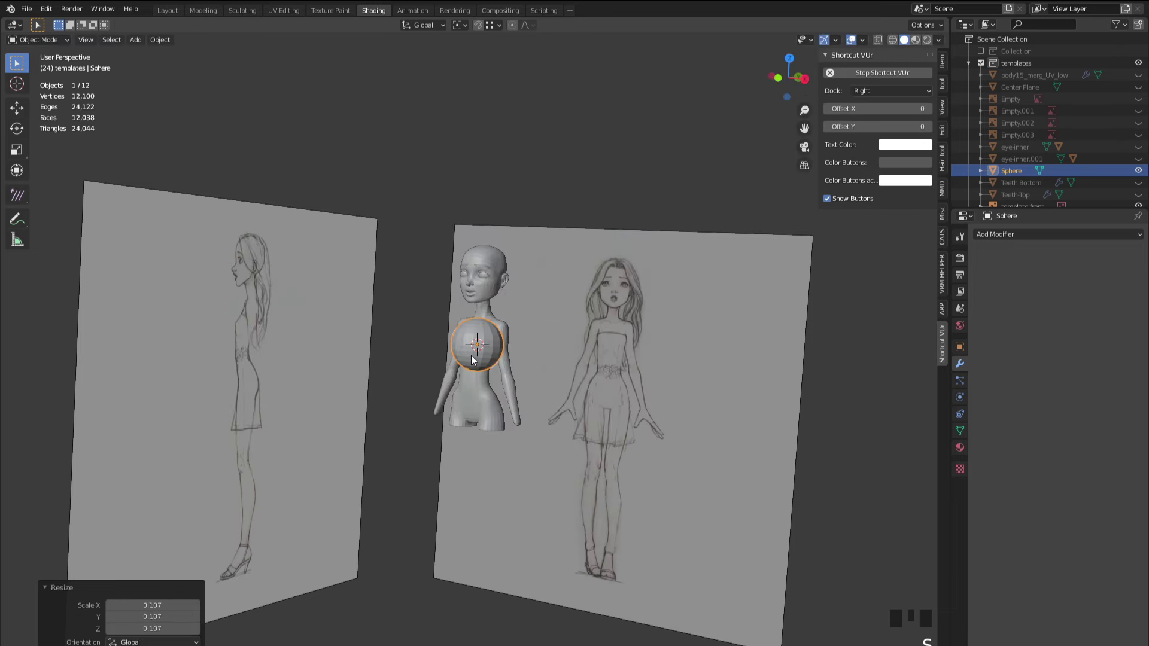
pyautogui.scroll(2, 433, 350)
pyautogui.press('KP_Decimal')
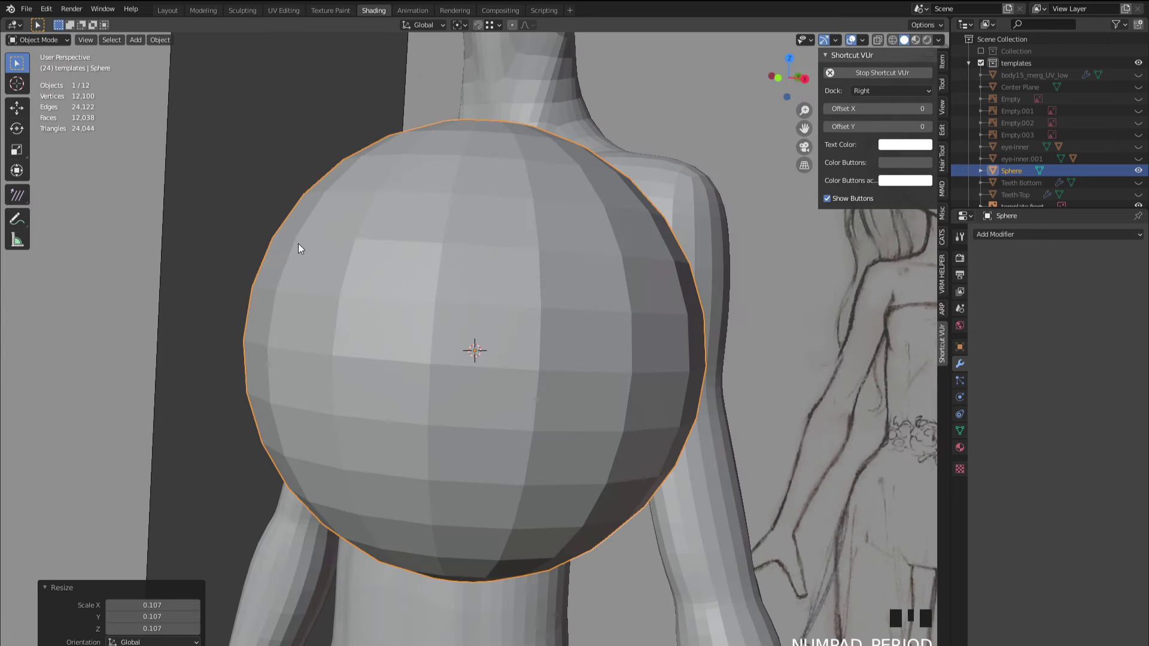
pyautogui.scroll(-6, 298, 243)
pyautogui.press('s')
pyautogui.click(408, 293)
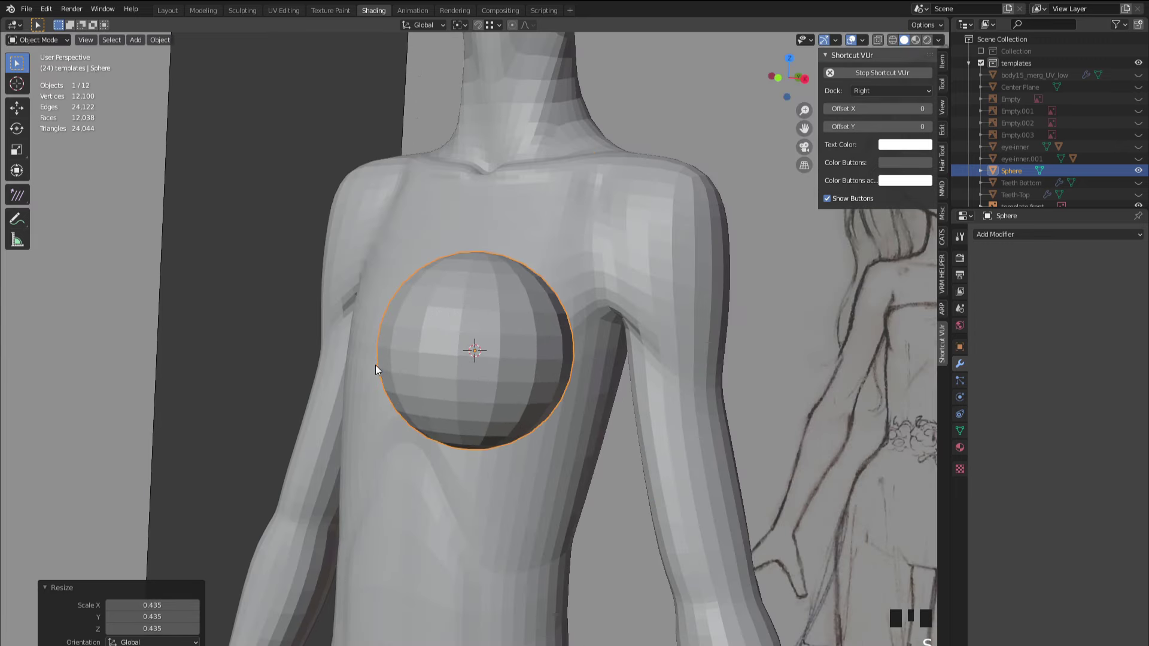
# - Rotate the sphere 90° about the global X axis so its pole faces forward
pyautogui.press('r')
pyautogui.press('x')
pyautogui.press('9')
pyautogui.press('0')
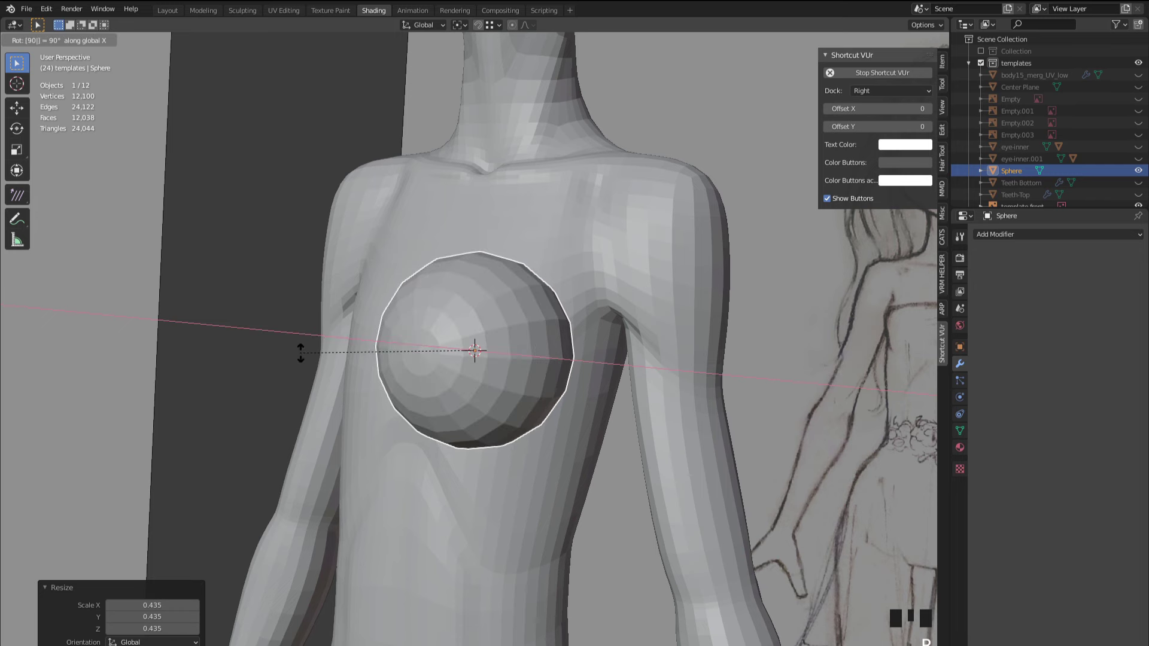
pyautogui.click(301, 353)
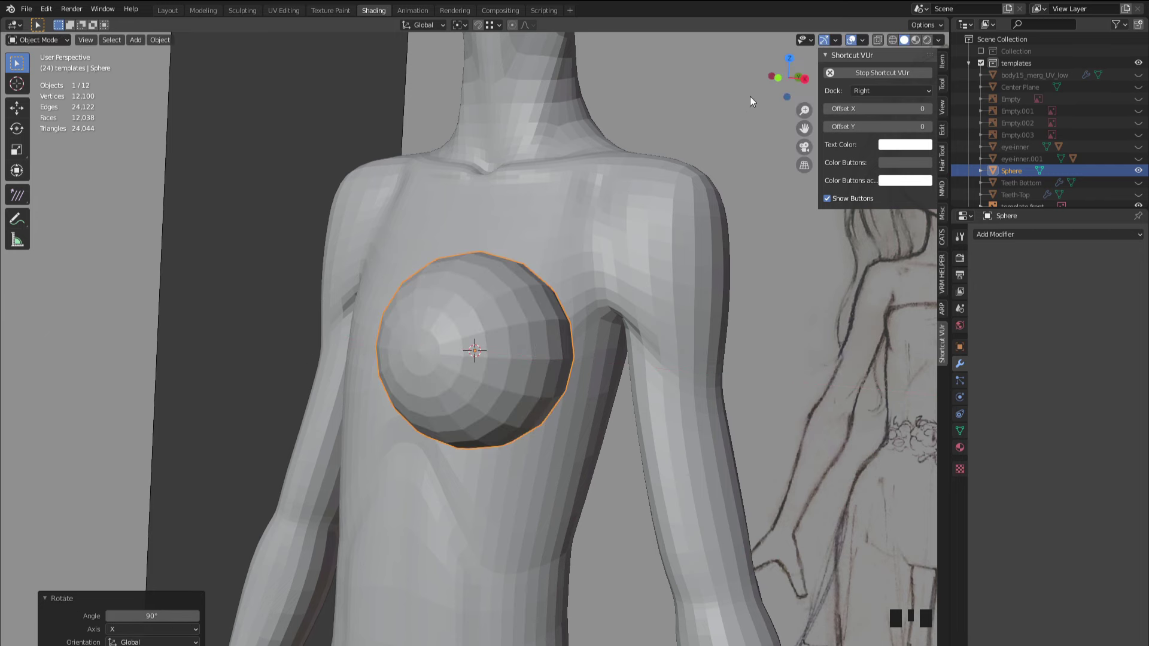
# - In see-through front view, move the sphere sideways by about 0.016 m and up by about 0.005 m over one side of the chest
pyautogui.click(778, 78)
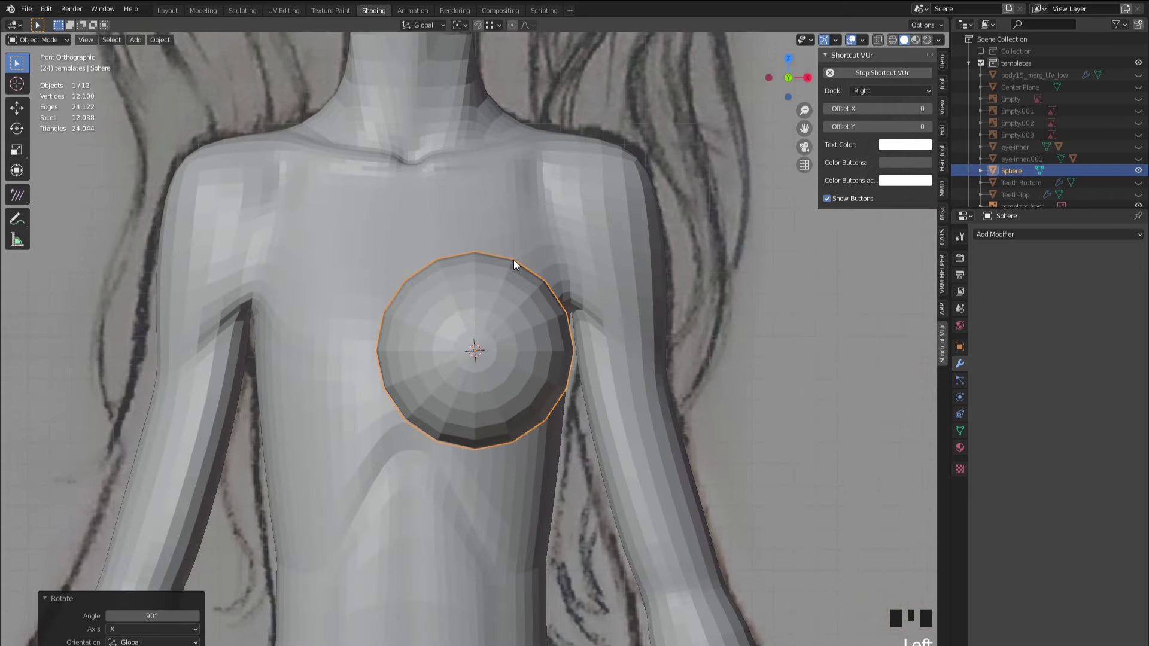
pyautogui.hotkey('shift', 'z')
pyautogui.hotkey('alt', 'z')
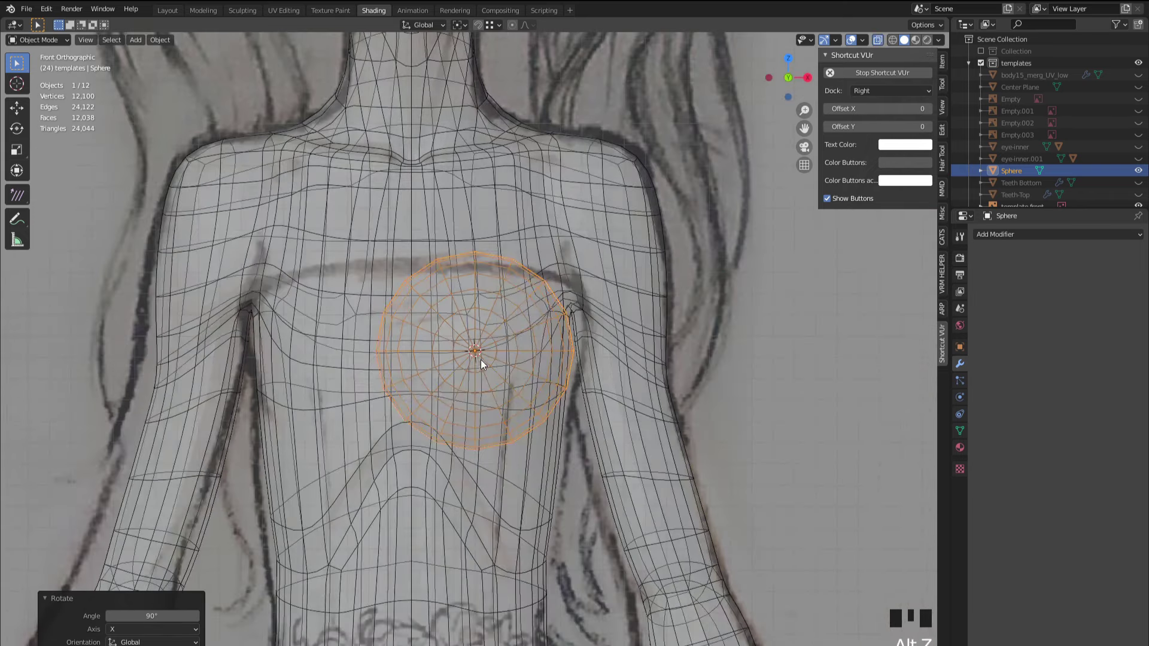
pyautogui.scroll(2, 389, 349)
pyautogui.press('g')
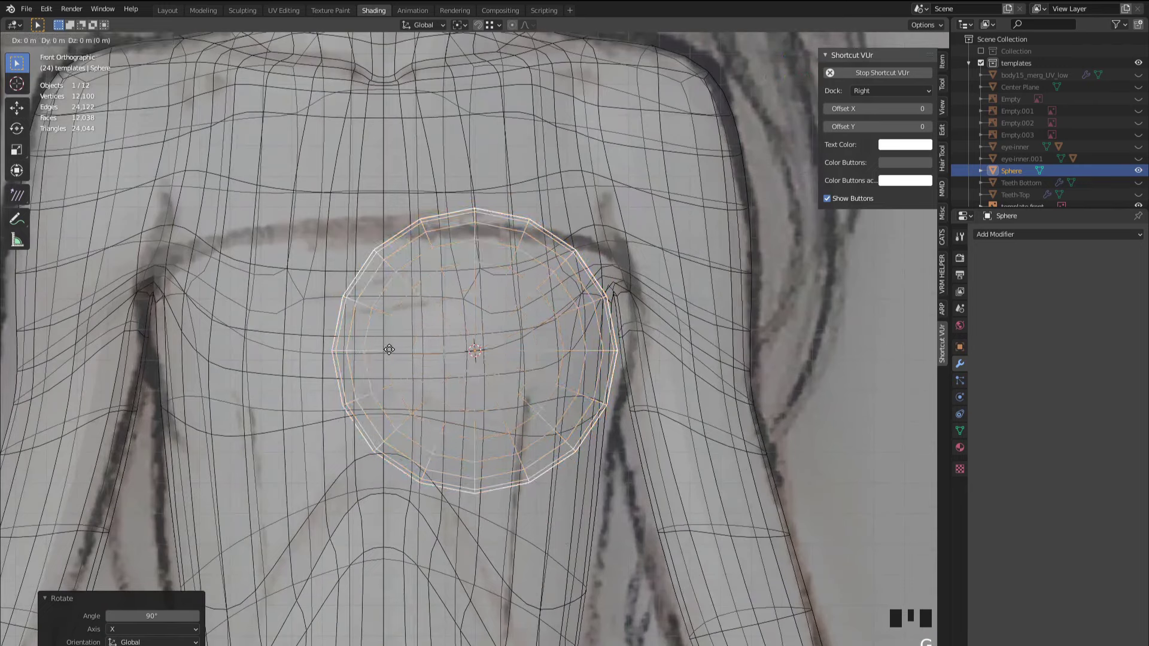
pyautogui.click(448, 340)
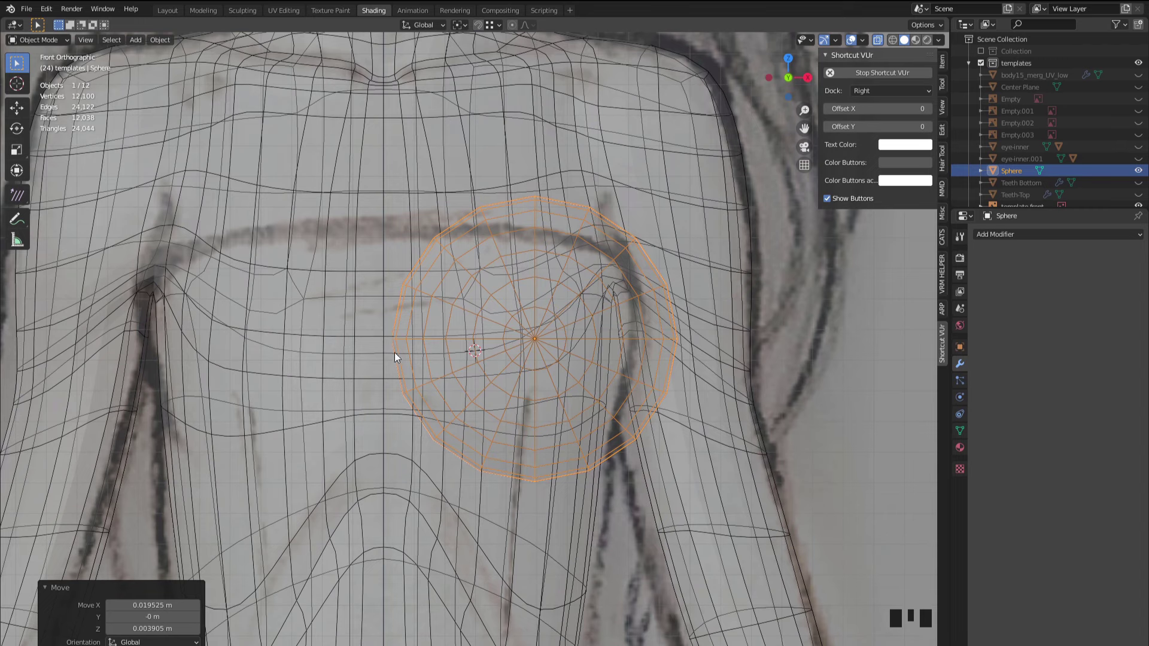
pyautogui.press('g')
pyautogui.click(479, 308)
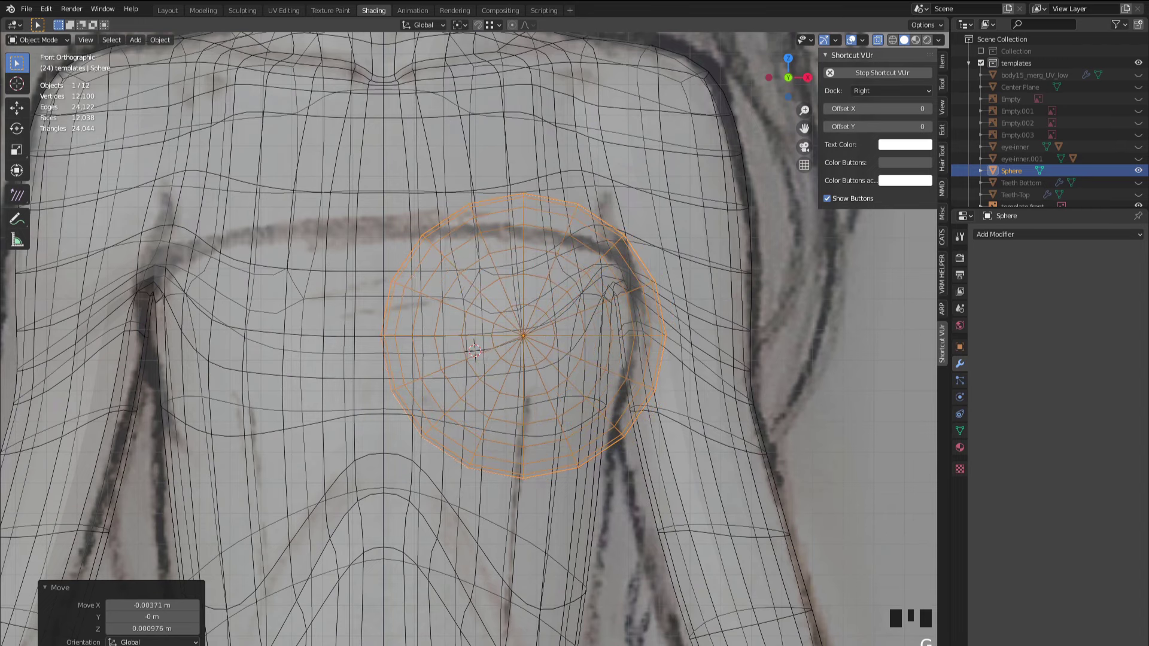
# - Scale the sphere by 0.878 and shift it about 0.0035 m inward and 0.0037 m up to fit the chest outline
pyautogui.press('s')
pyautogui.click(426, 282)
pyautogui.press('g')
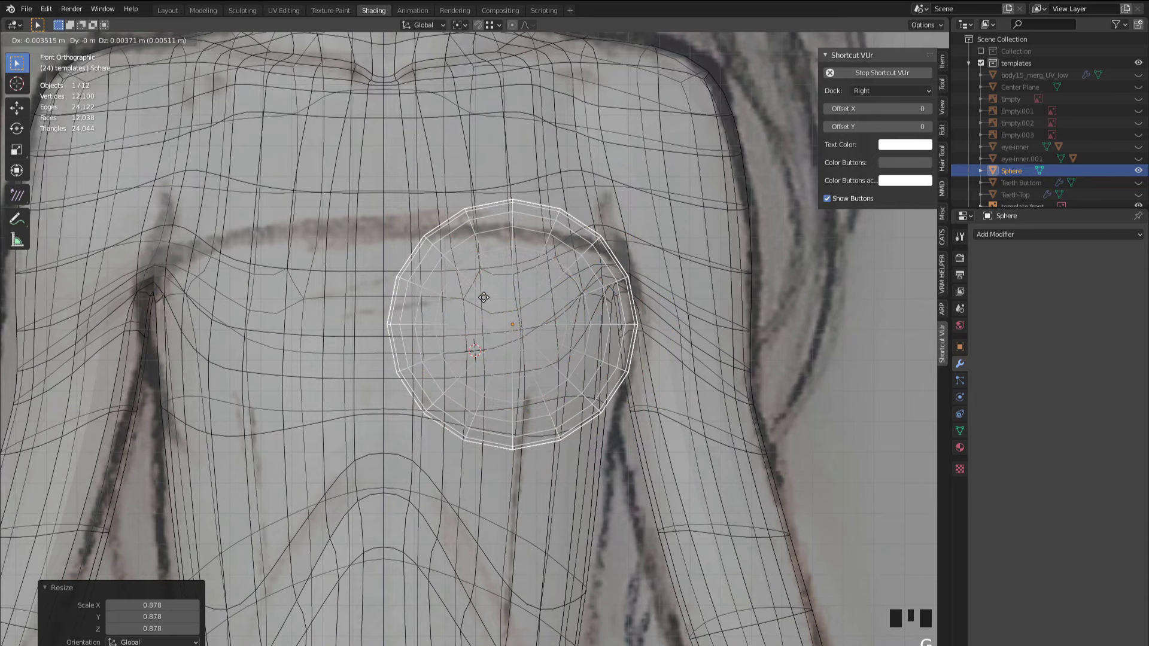
pyautogui.click(483, 298)
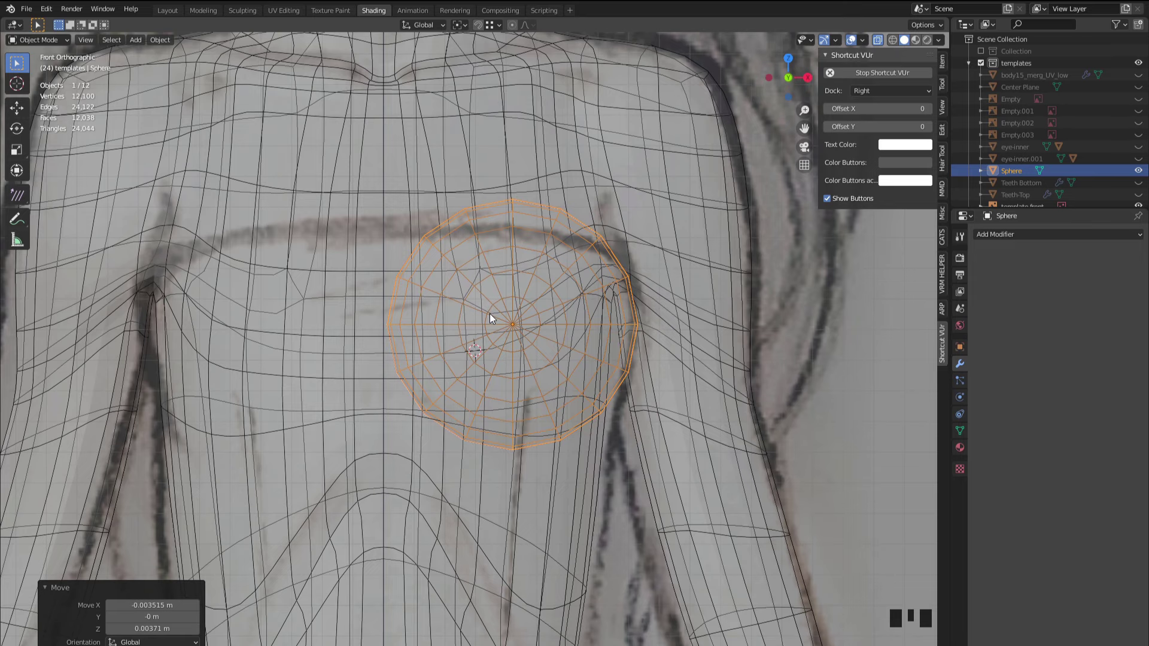
# - In side view, lower the sphere about 0.0146 m along Z toward the sketched bust
pyautogui.click(808, 77)
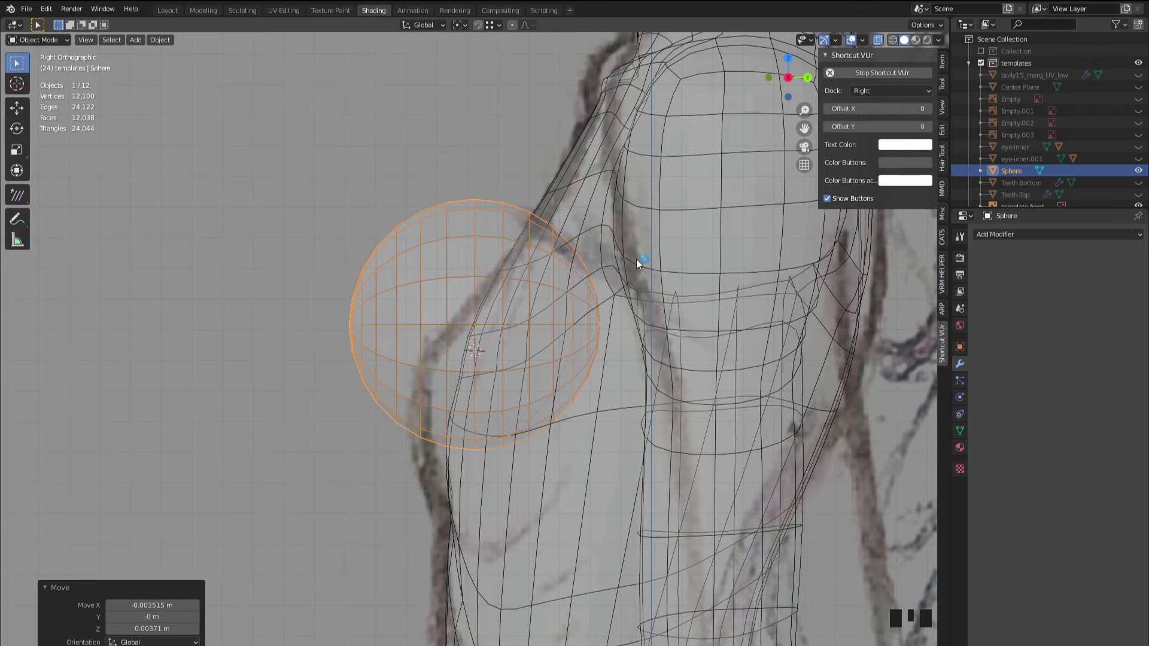
pyautogui.click(767, 76)
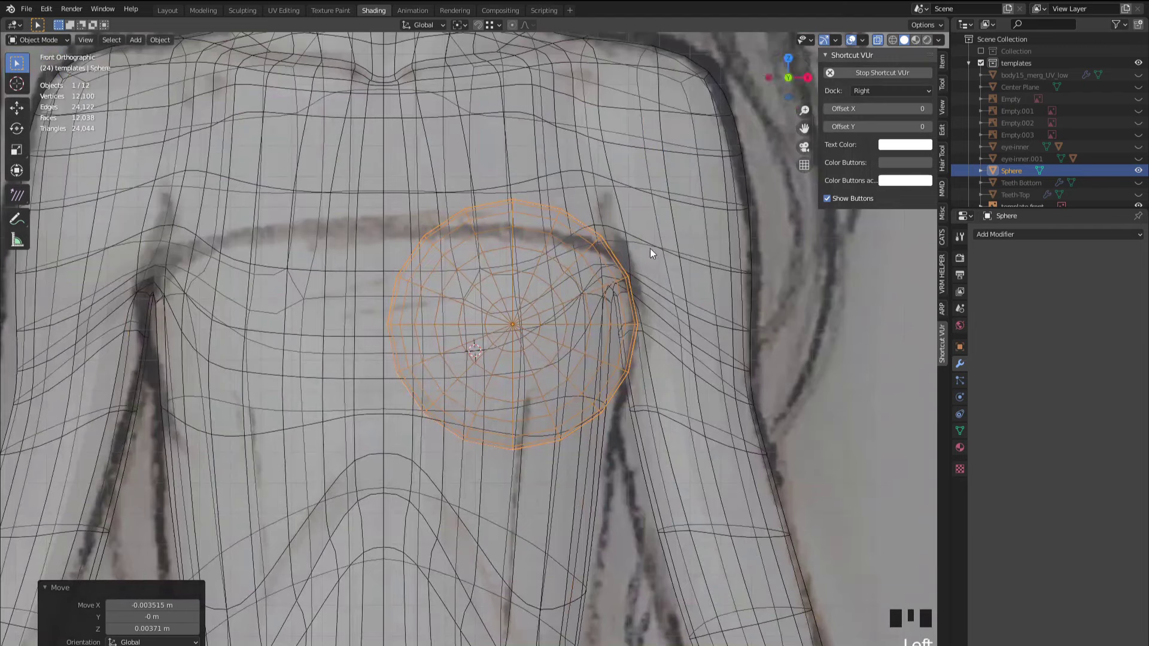
pyautogui.click(805, 76)
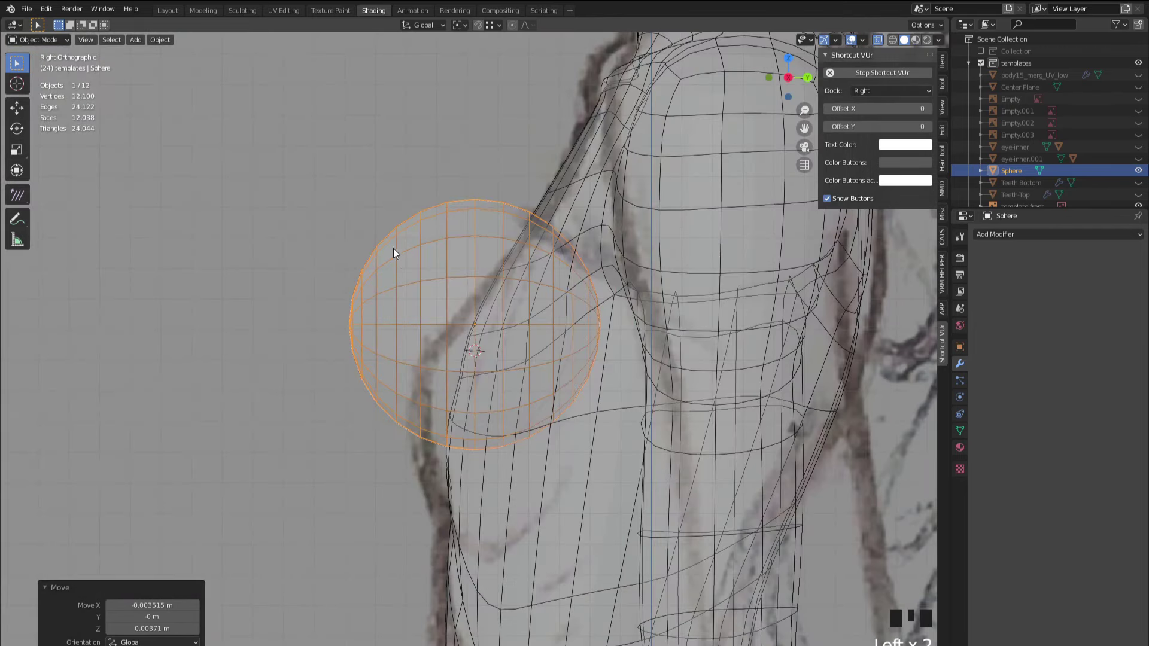
pyautogui.press('g')
pyautogui.press('z')
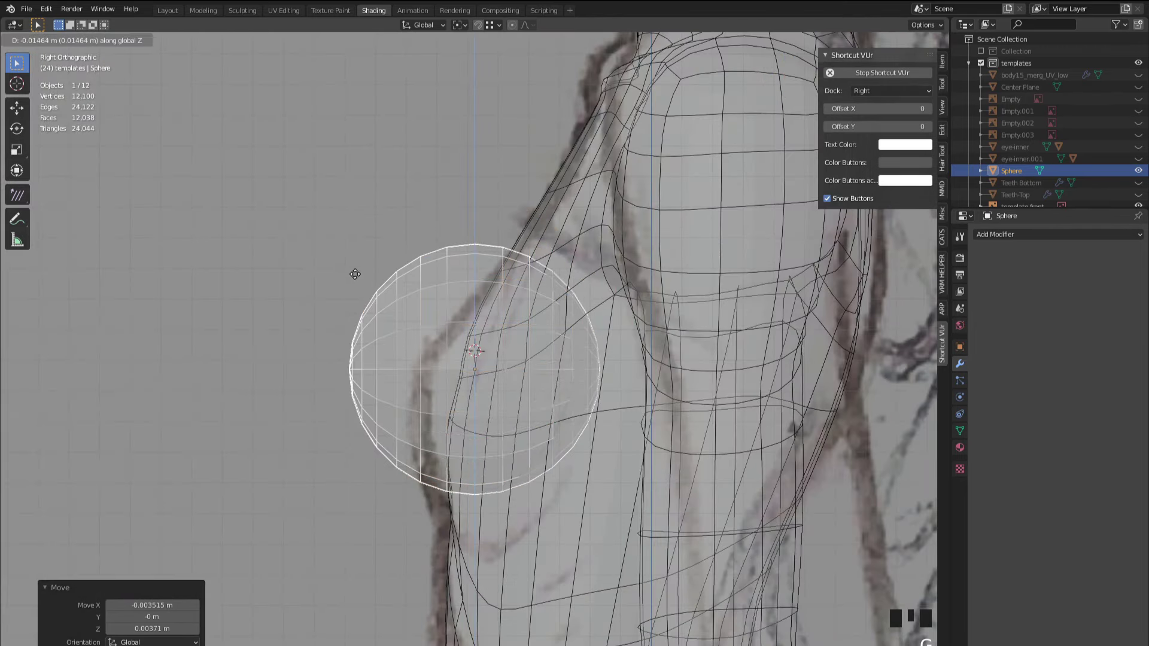
pyautogui.click(354, 274)
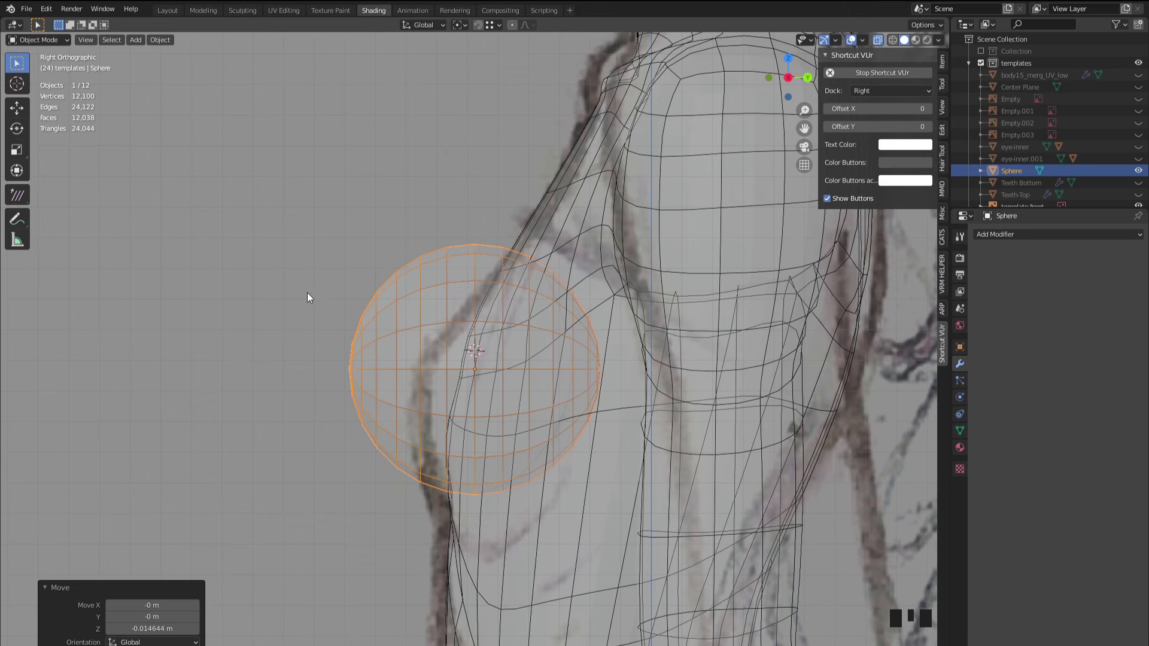
# - Set the transform pivot to the 3D cursor and snap the cursor to the sphere's centre
pyautogui.click(459, 24)
pyautogui.click(459, 52)
pyautogui.hotkey('shift', 's')
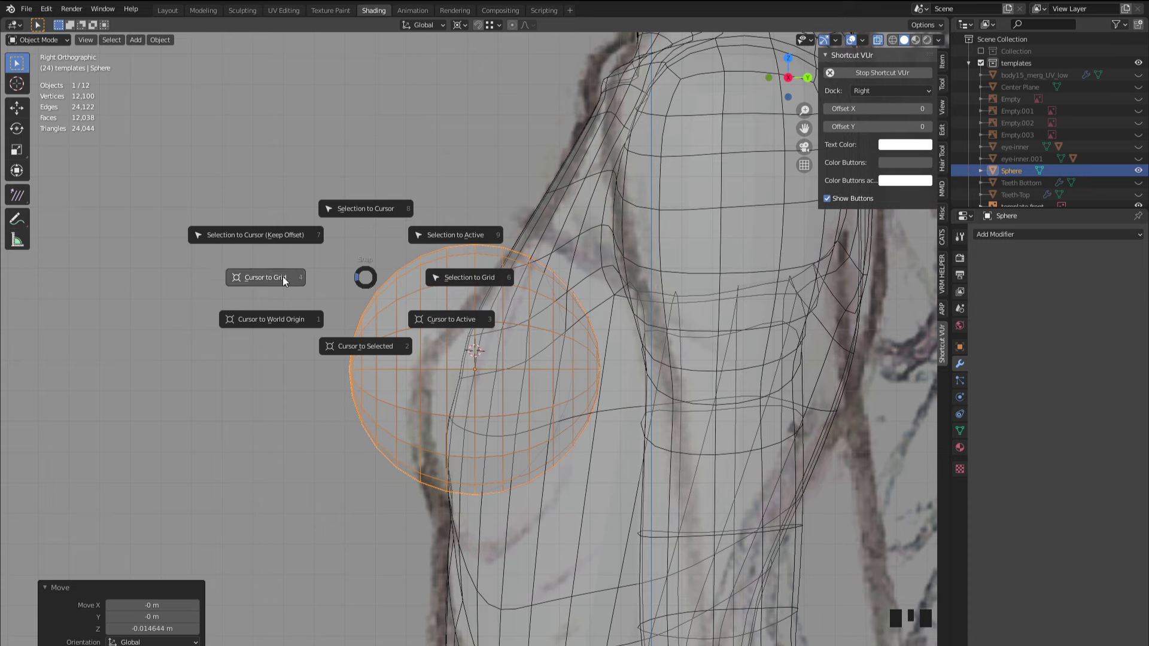
pyautogui.click(355, 350)
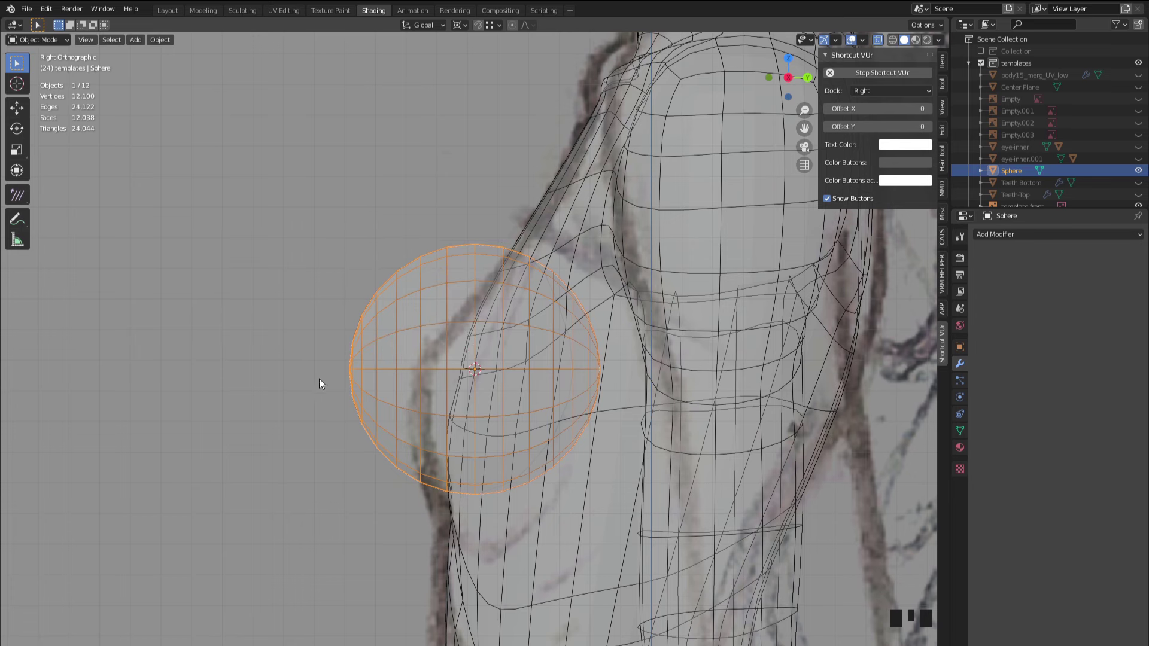
# - Enable proportional editing with Sharp falloff
pyautogui.press('o')
pyautogui.click(529, 25)
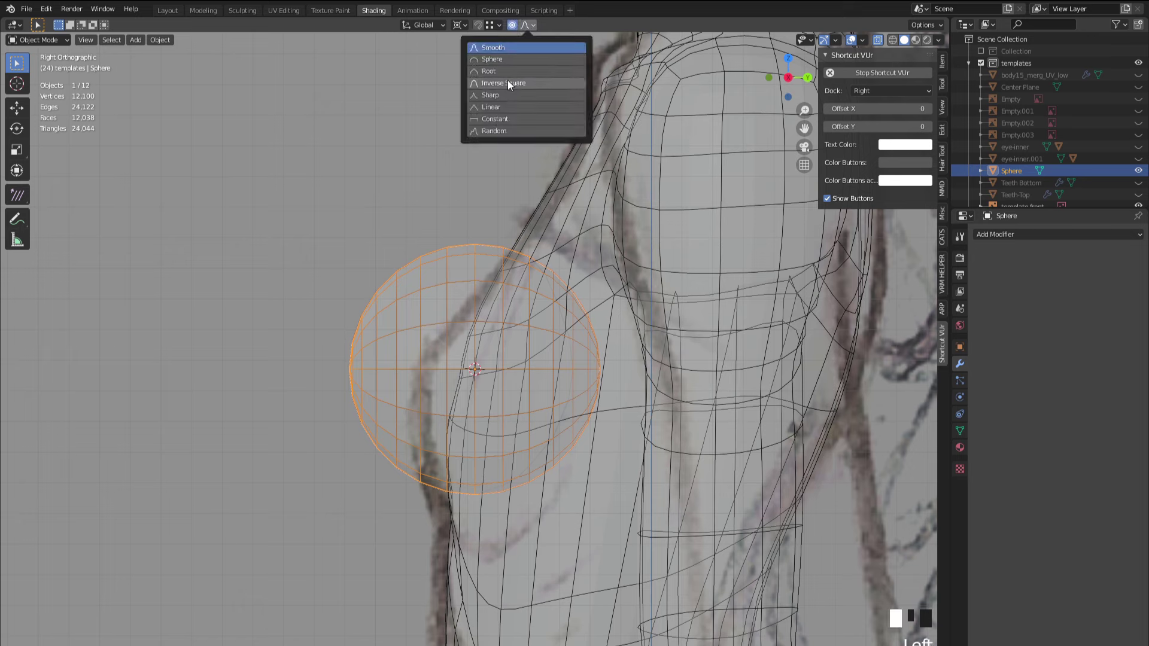
pyautogui.click(508, 95)
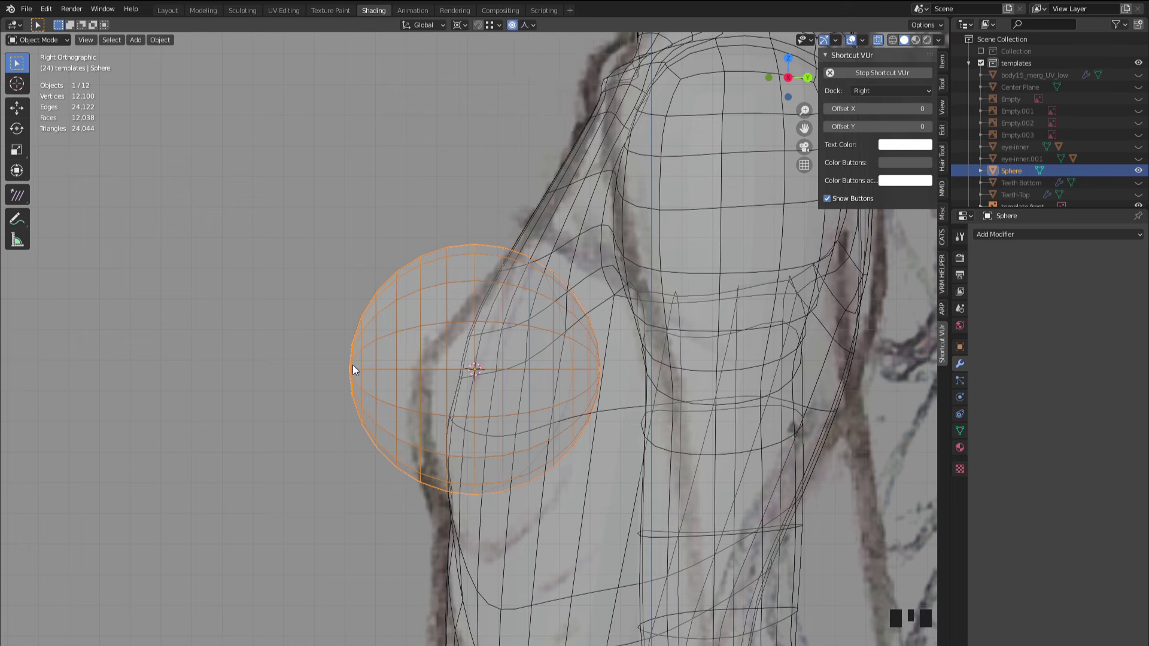
# - Scale the sphere's front pole vertex by 1.232 along Y with Sharp proportional editing at size 0.057, drawing the front to a point
pyautogui.press('Tab')
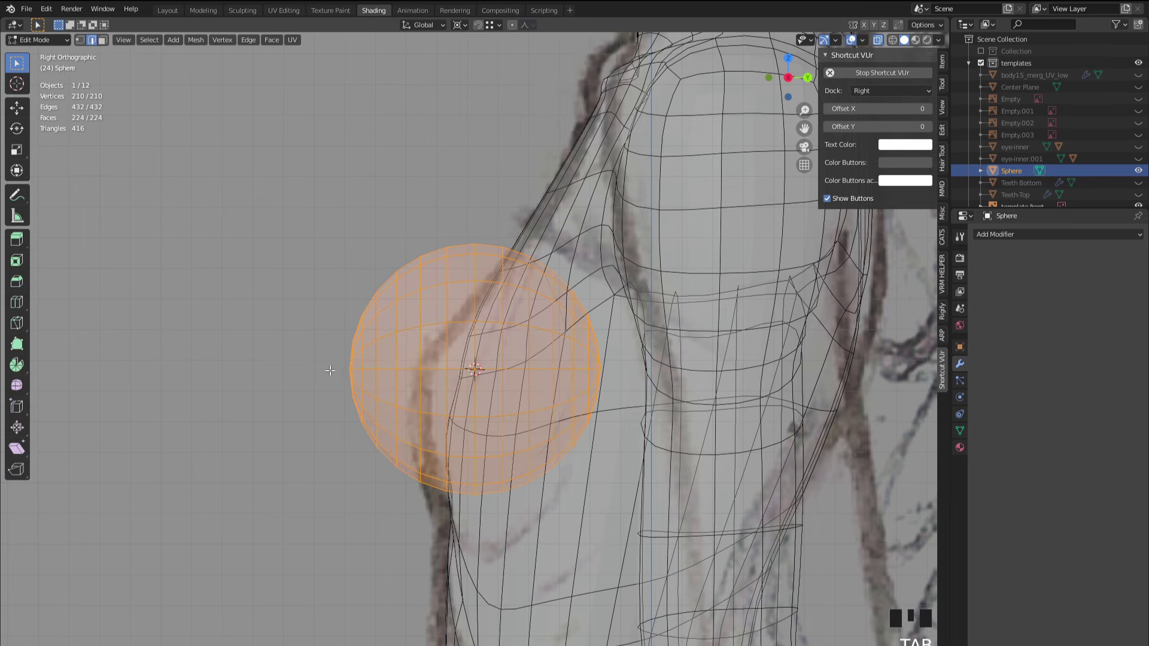
pyautogui.press('1')
pyautogui.click(351, 368)
pyautogui.moveTo(272, 349); pyautogui.dragTo(557, 344, button='middle')
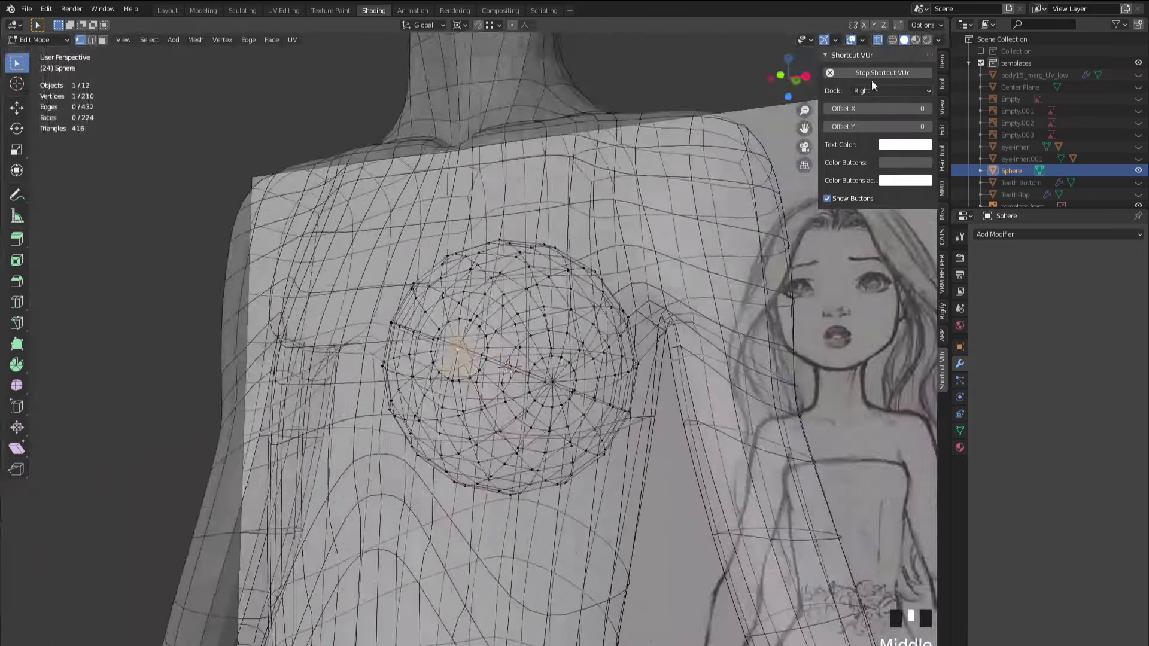
pyautogui.click(805, 77)
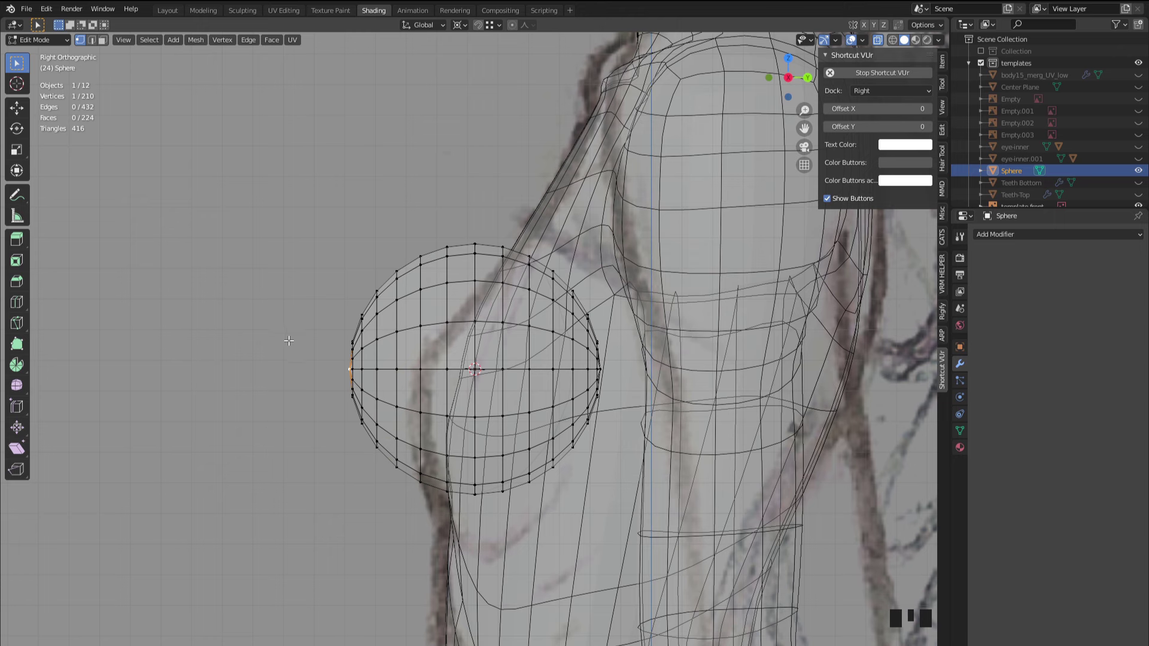
pyautogui.press('o')
pyautogui.press('s')
pyautogui.press('y')
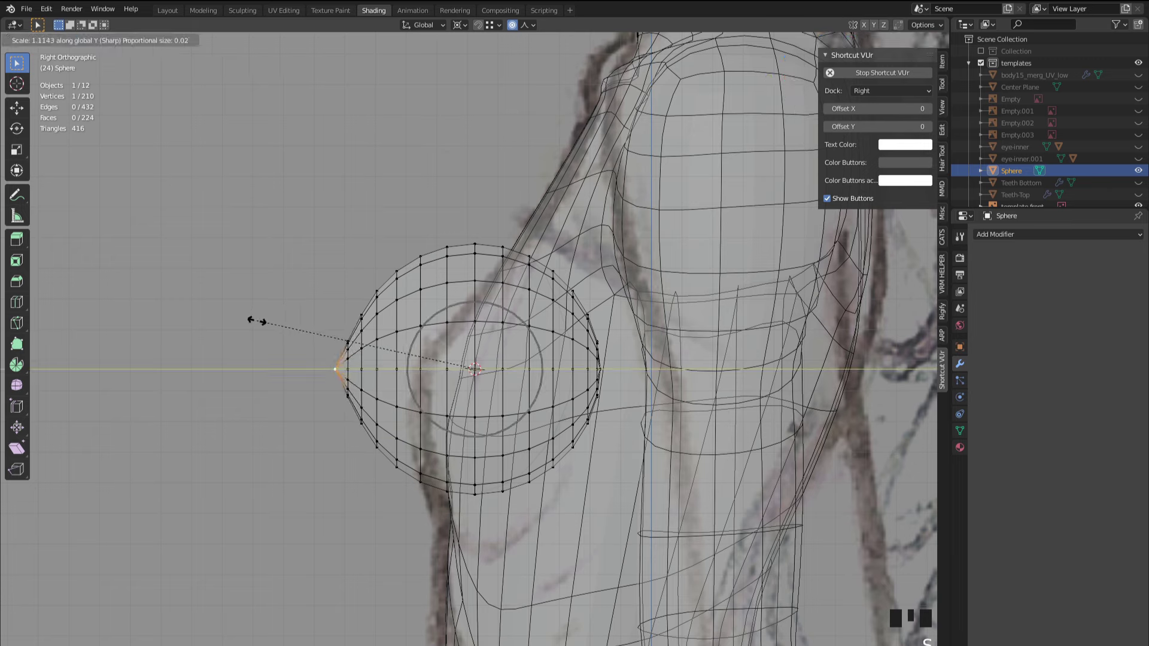
pyautogui.scroll(-7, 256, 321)
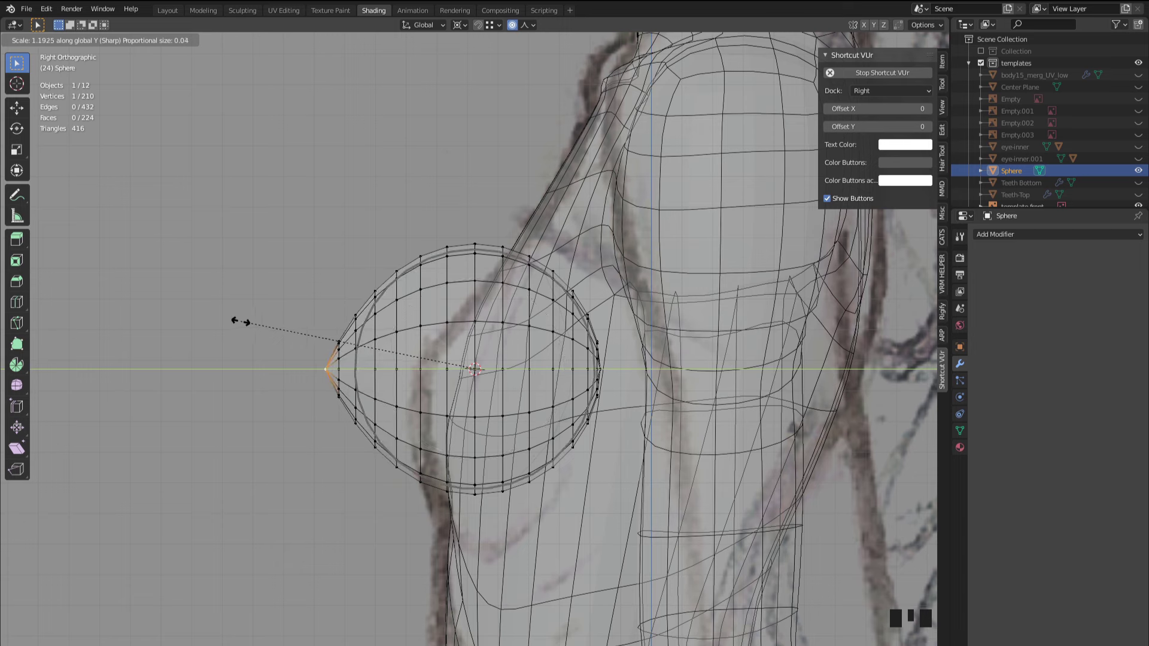
pyautogui.scroll(-1, 227, 318)
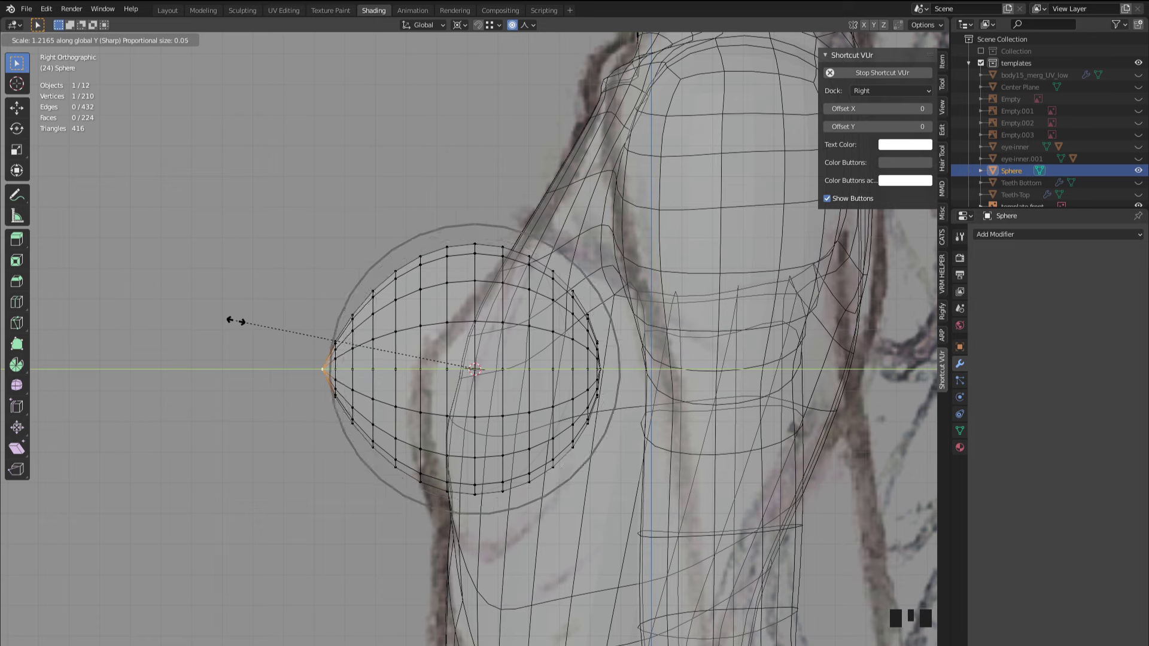
pyautogui.scroll(-2, 230, 323)
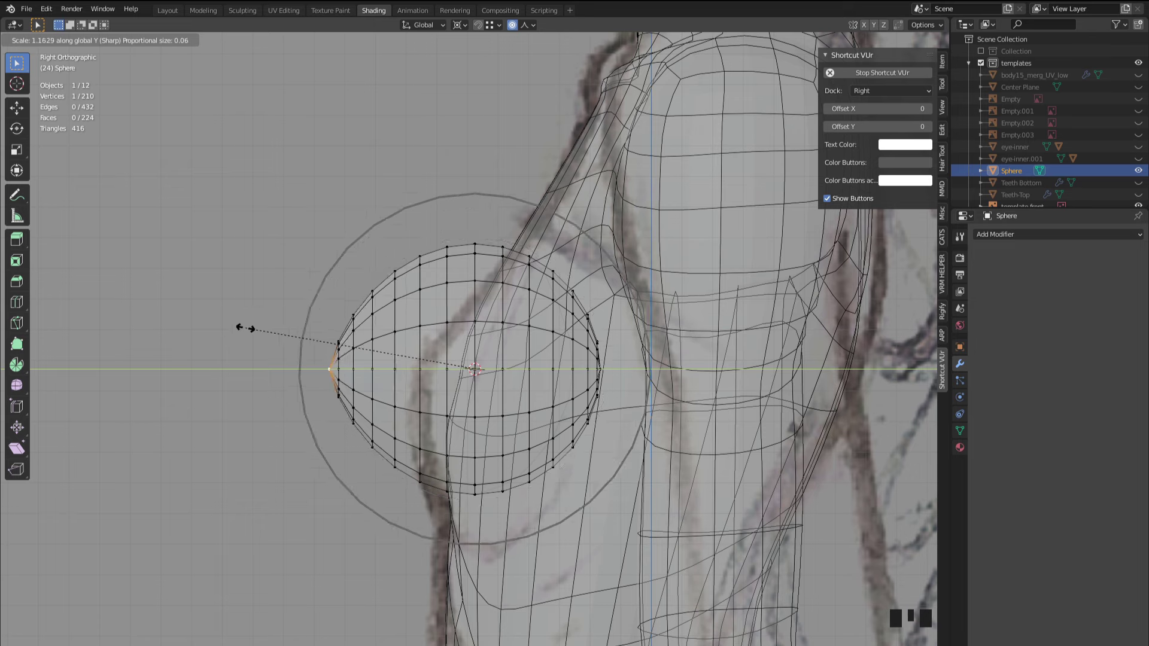
pyautogui.click(231, 327)
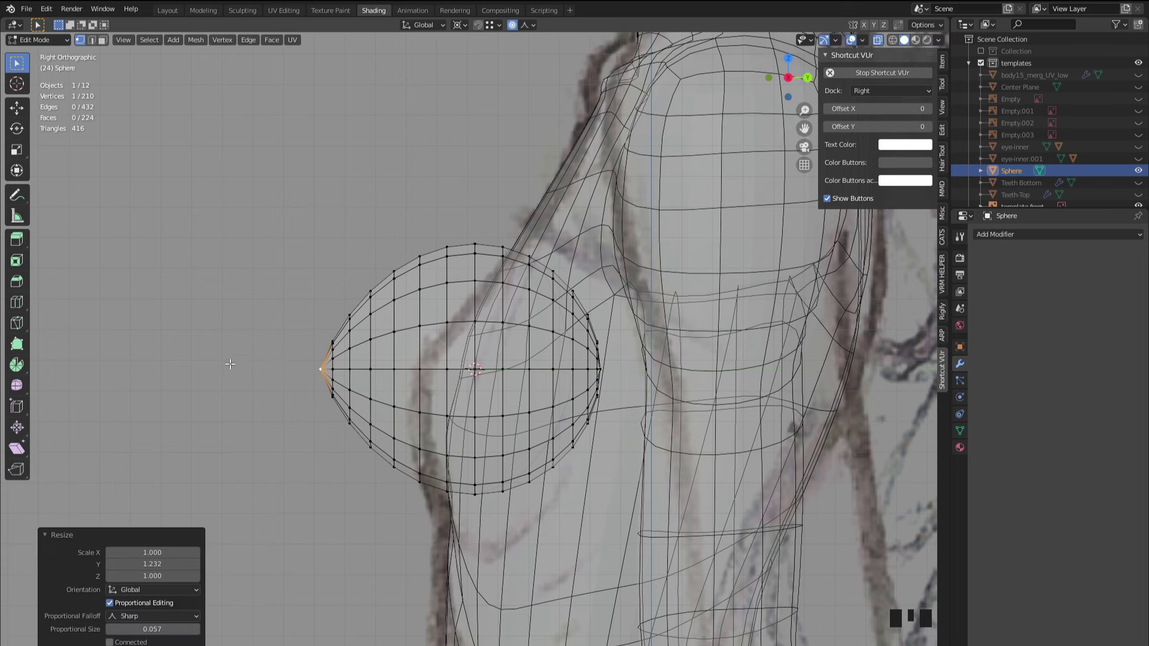
# - Flatten the whole sphere mesh front to back by scaling it 0.779 along Y
pyautogui.press('a')
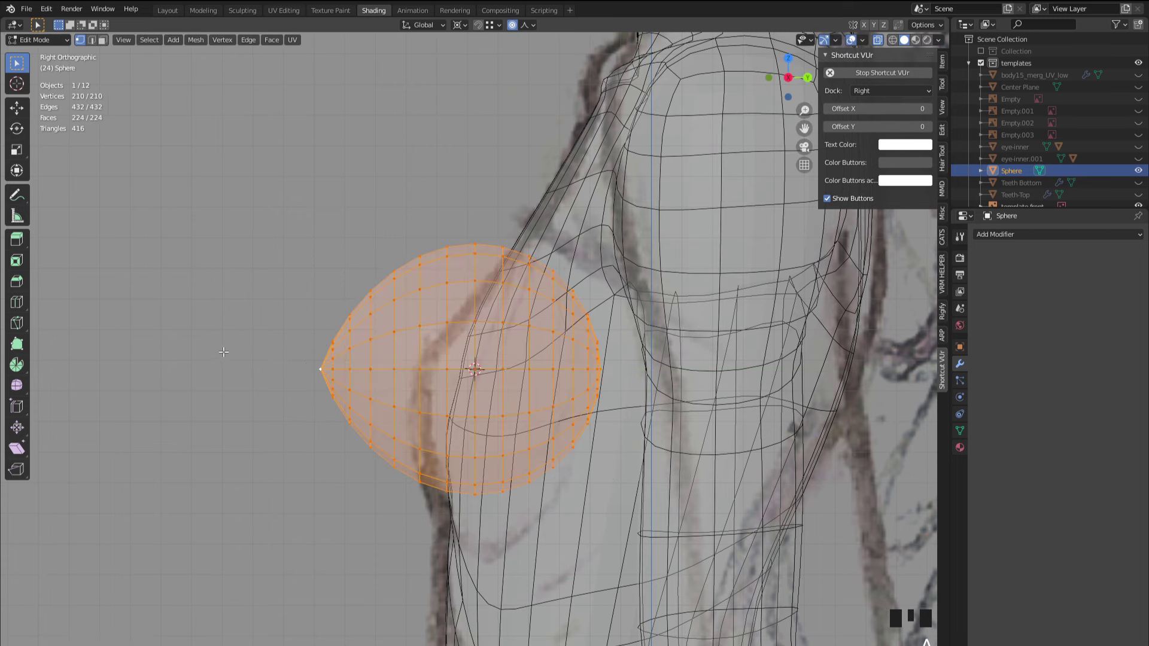
pyautogui.press('s')
pyautogui.press('y')
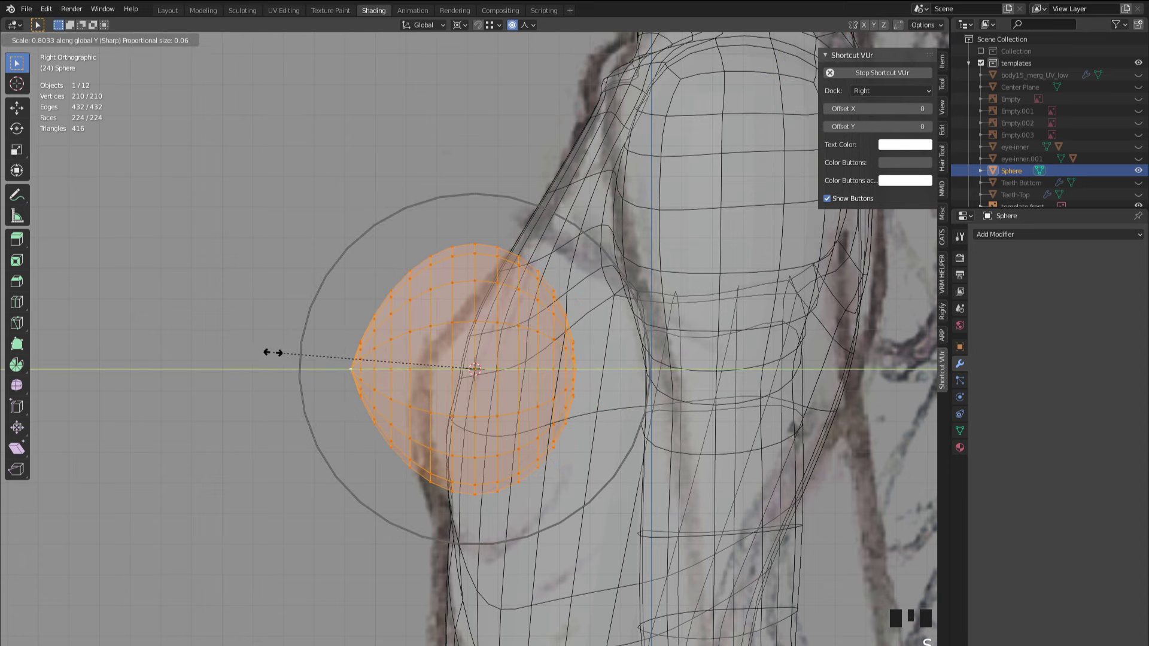
pyautogui.click(277, 355)
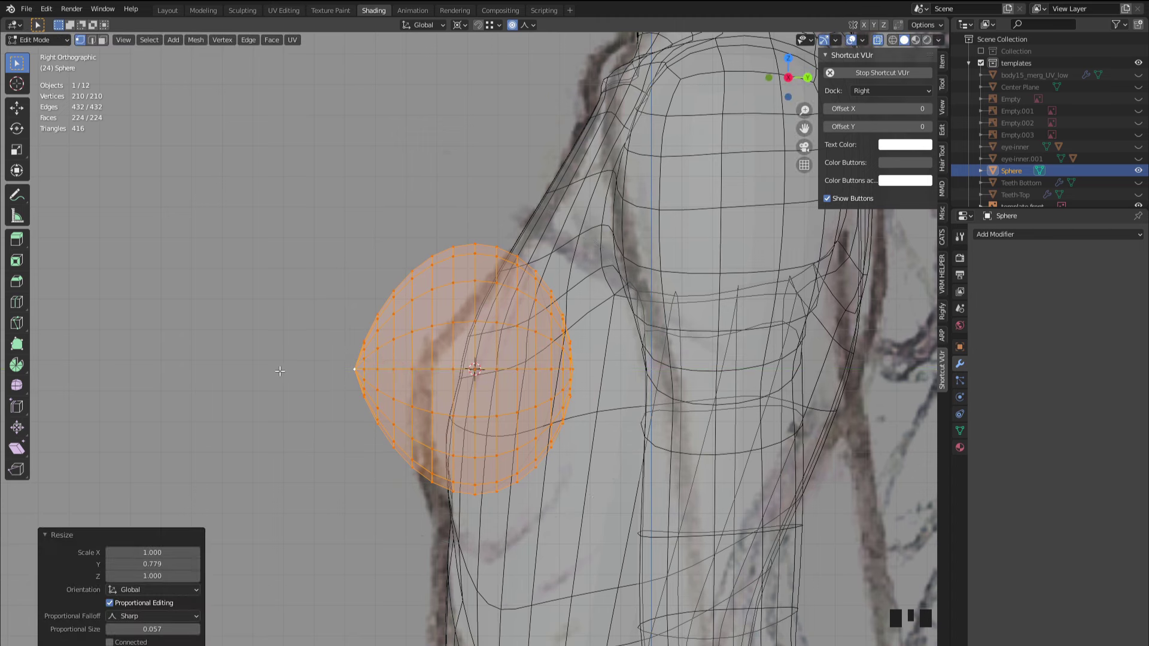
# - Rotate the front tip vertex -16.7° about X with proportional falloff so the tip tilts upward
pyautogui.click(352, 369)
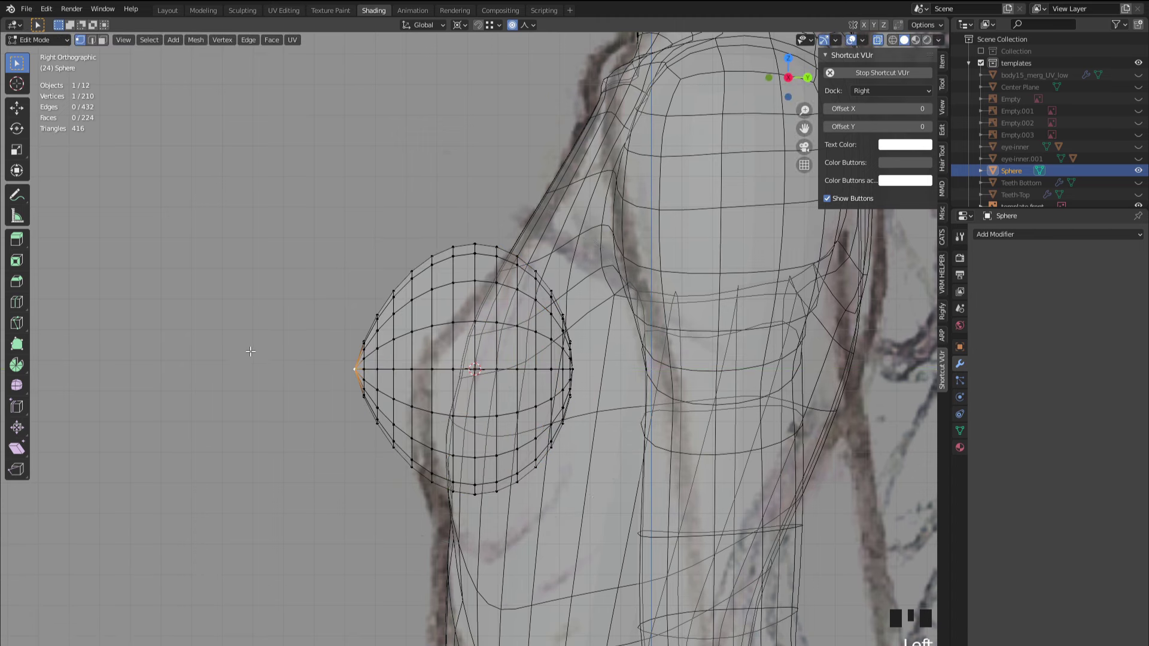
pyautogui.press('r')
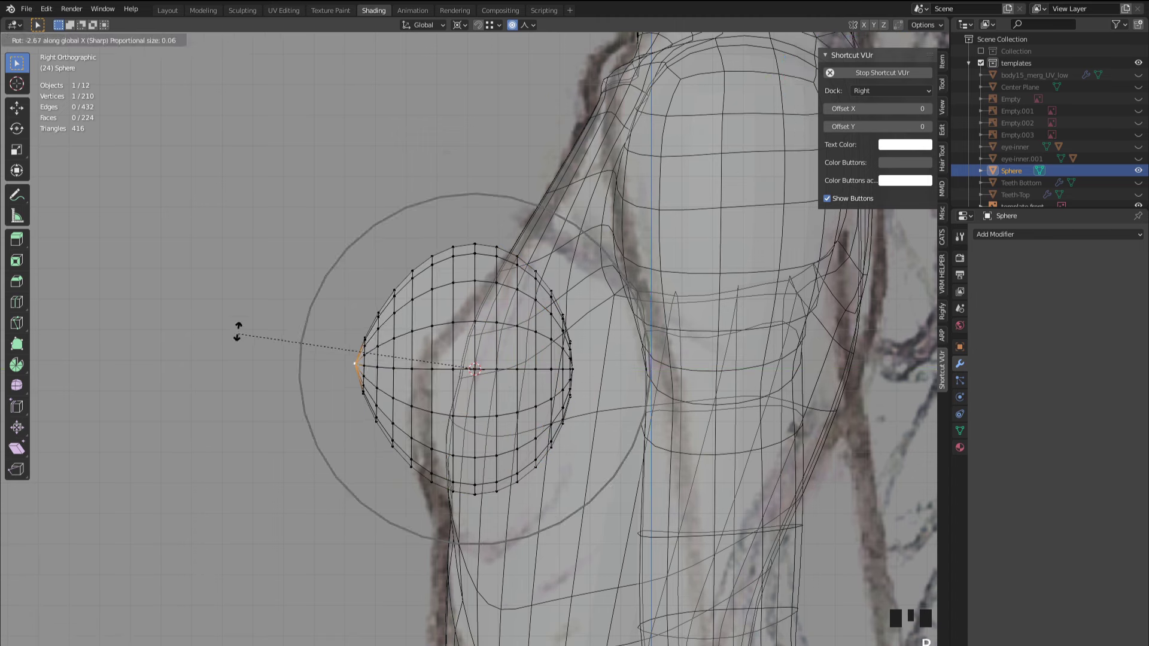
pyautogui.click(251, 276)
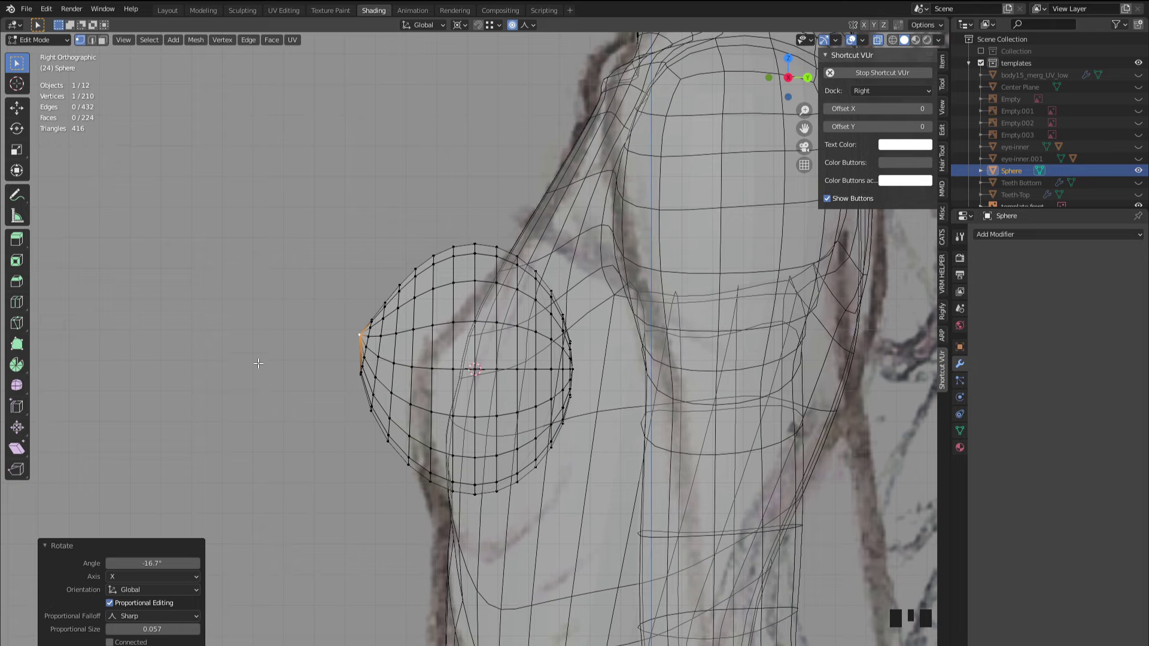
# - Leave mesh editing and examine the reshaped sphere against the solid torso from several angles, ending in right side view
pyautogui.press('Tab')
pyautogui.hotkey('alt', 'z')
pyautogui.moveTo(250, 360); pyautogui.dragTo(457, 321, button='middle')
pyautogui.scroll(-4, 444, 320)
pyautogui.scroll(-3, 444, 321)
pyautogui.scroll(3, 372, 365)
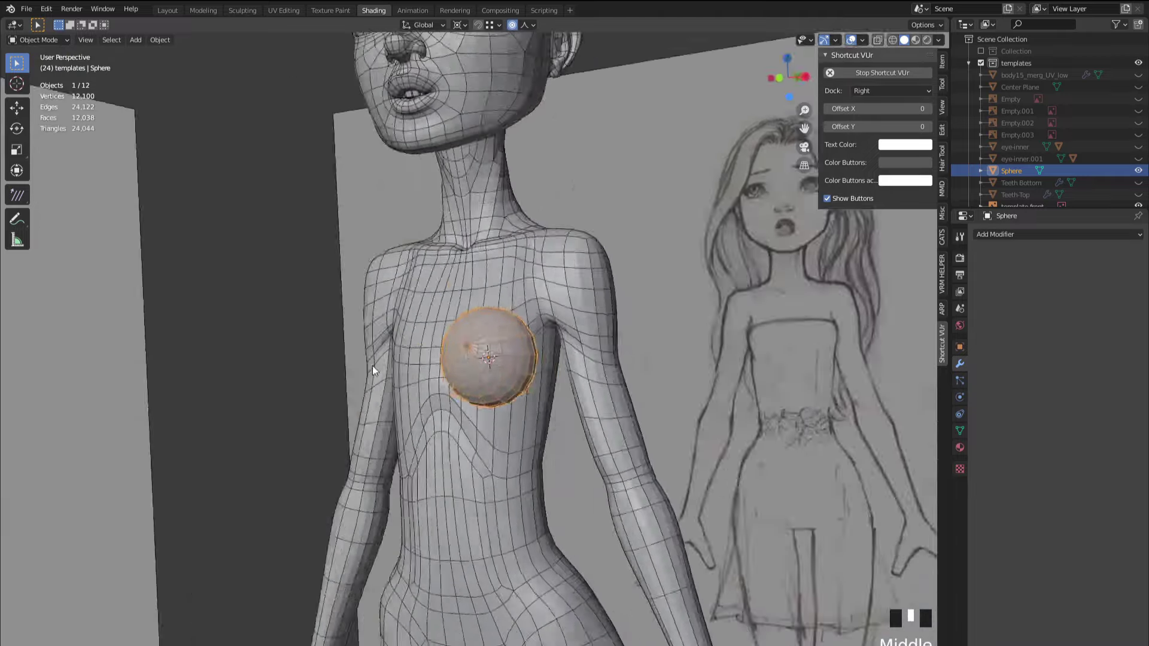
pyautogui.moveTo(373, 365); pyautogui.dragTo(661, 237, button='middle')
pyautogui.scroll(2, 296, 372)
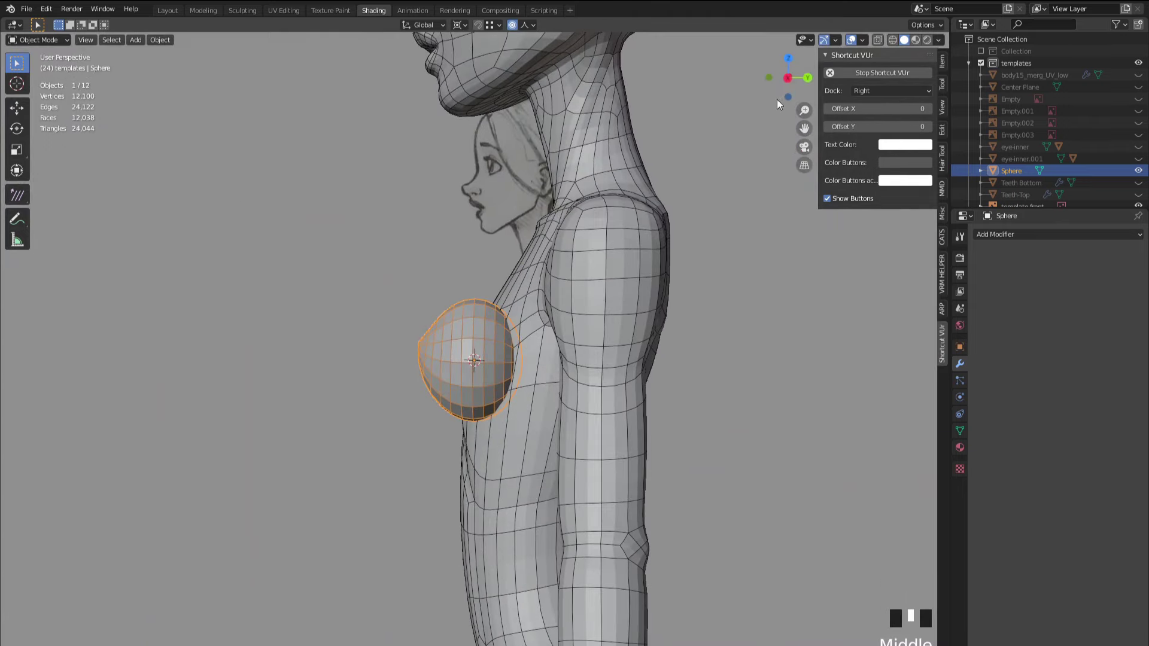
pyautogui.click(788, 77)
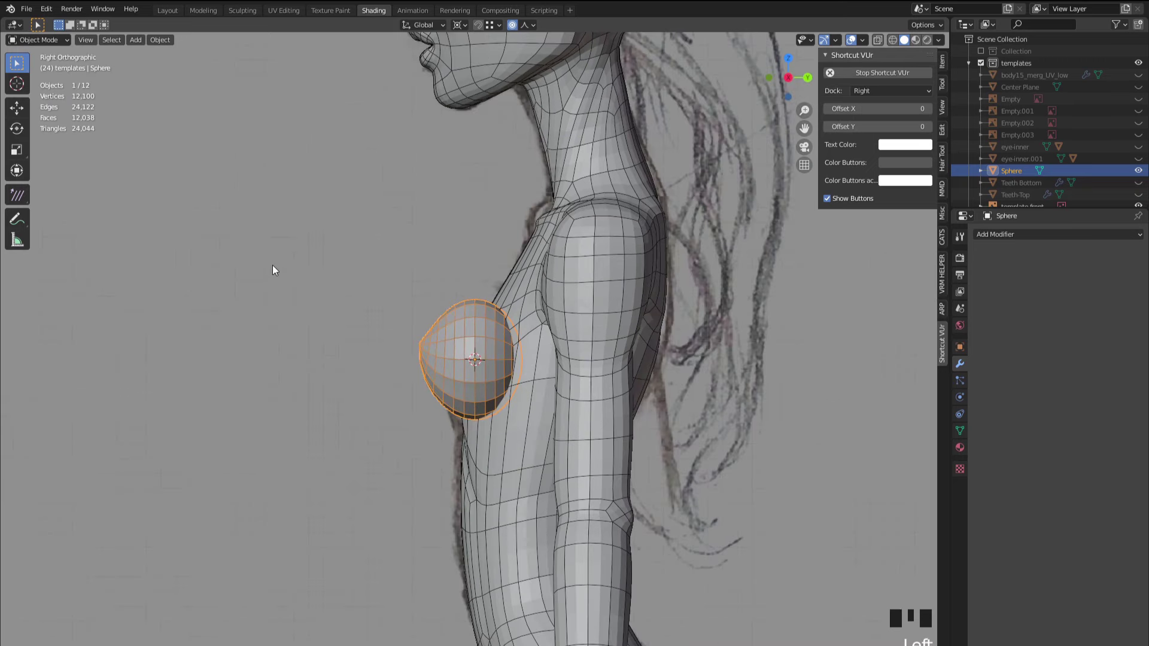
pyautogui.scroll(2, 287, 299)
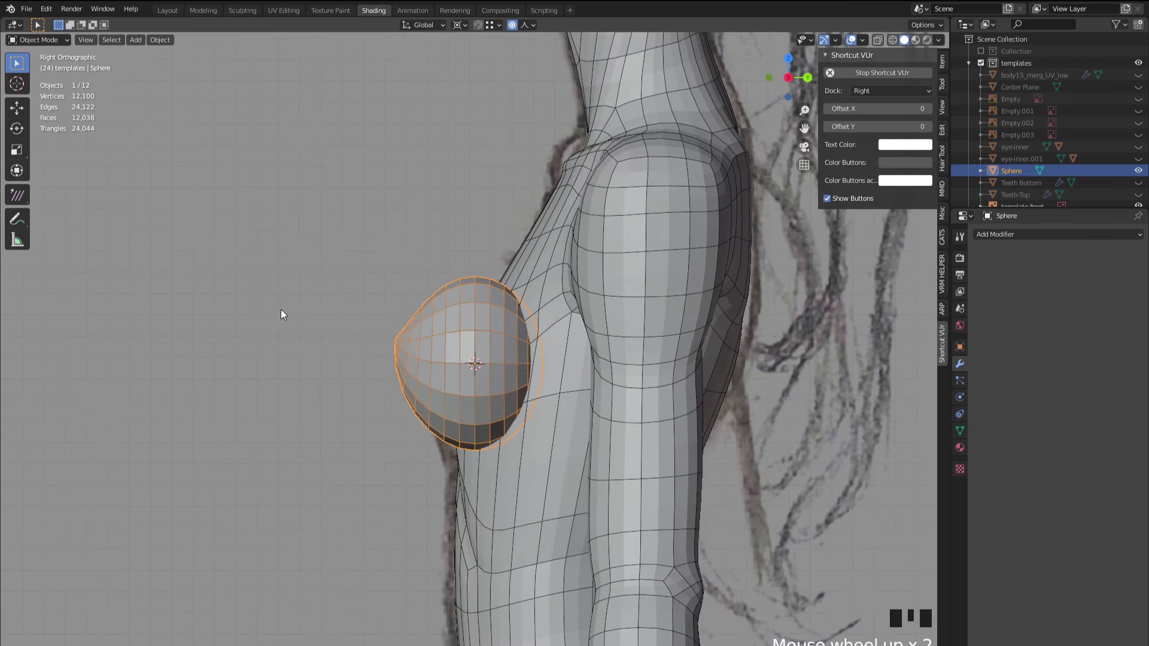
pyautogui.hotkey('alt', 'z')
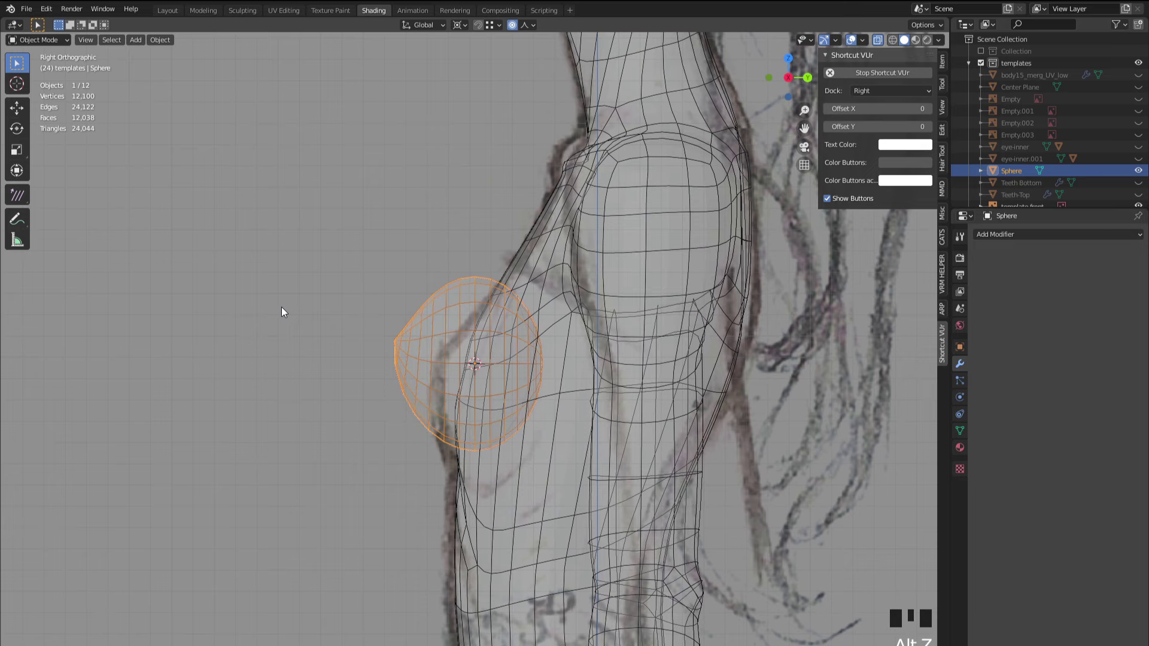
pyautogui.press('r')
pyautogui.rightClick(291, 271)
pyautogui.hotkey('alt', 'z')
# - Rotate the whole sphere object 14.6° in side view so its front tips upward
pyautogui.press('r')
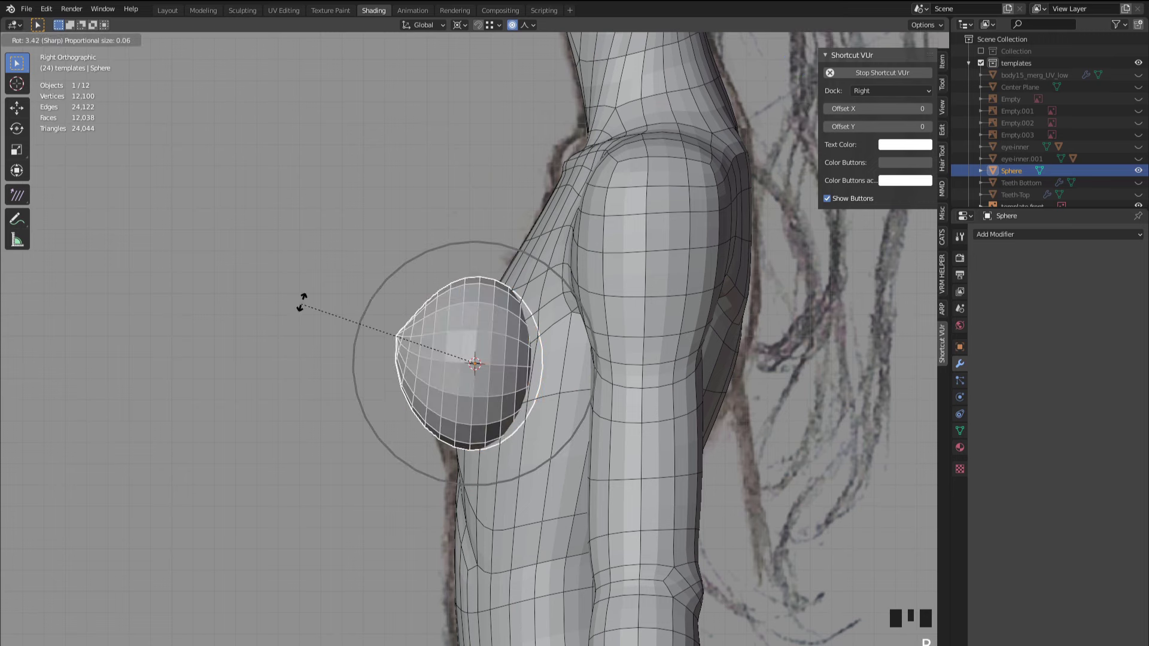
pyautogui.click(315, 274)
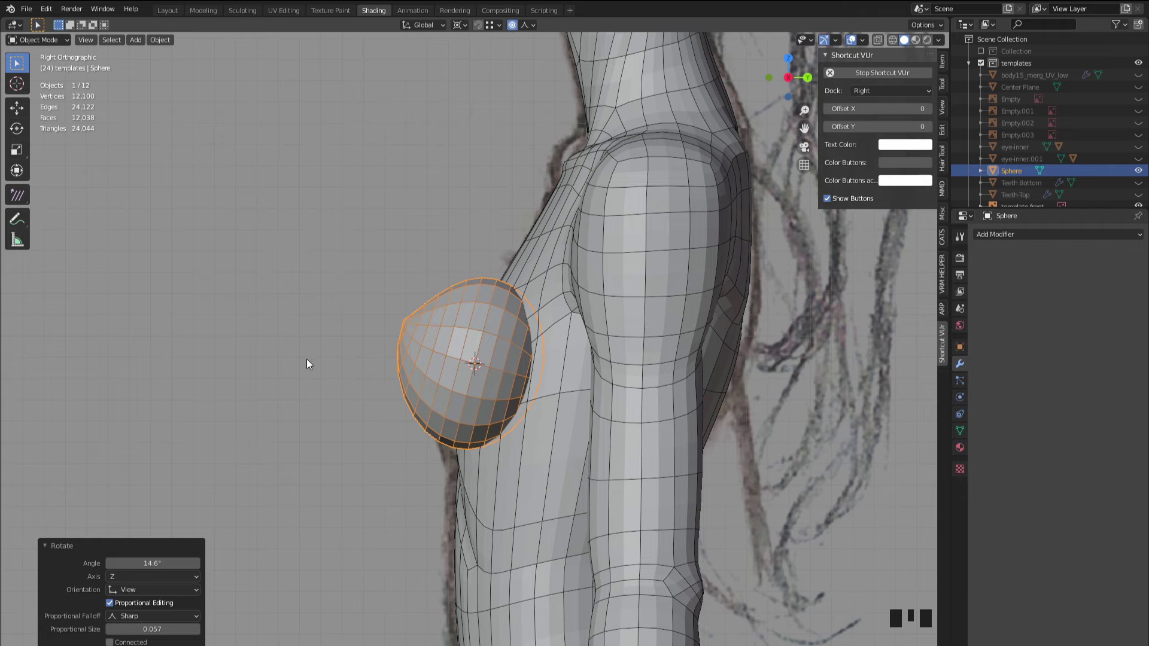
# - Rotate the sphere on the chest about 24.7° around the global Z axis
pyautogui.moveTo(192, 400); pyautogui.dragTo(234, 267, button='middle')
pyautogui.press('r')
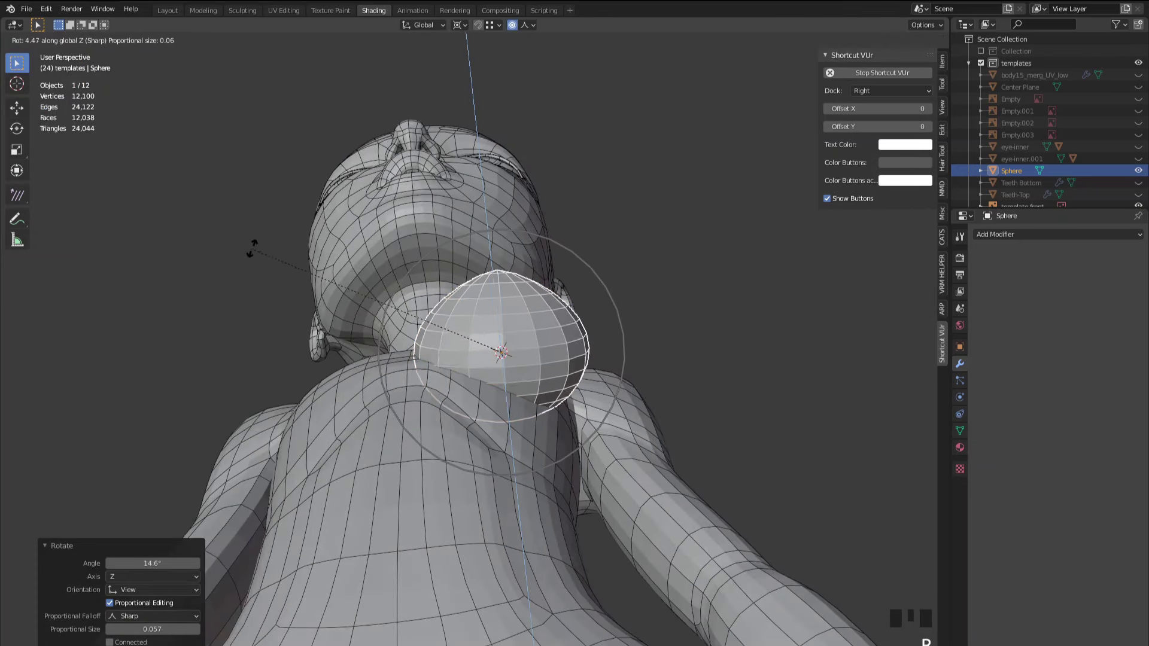
pyautogui.click(339, 206)
# - Move the sphere about 0.0124 m along the global Y axis, toward the torso
pyautogui.moveTo(411, 293); pyautogui.dragTo(452, 281, button='middle')
pyautogui.press('g')
pyautogui.press('y')
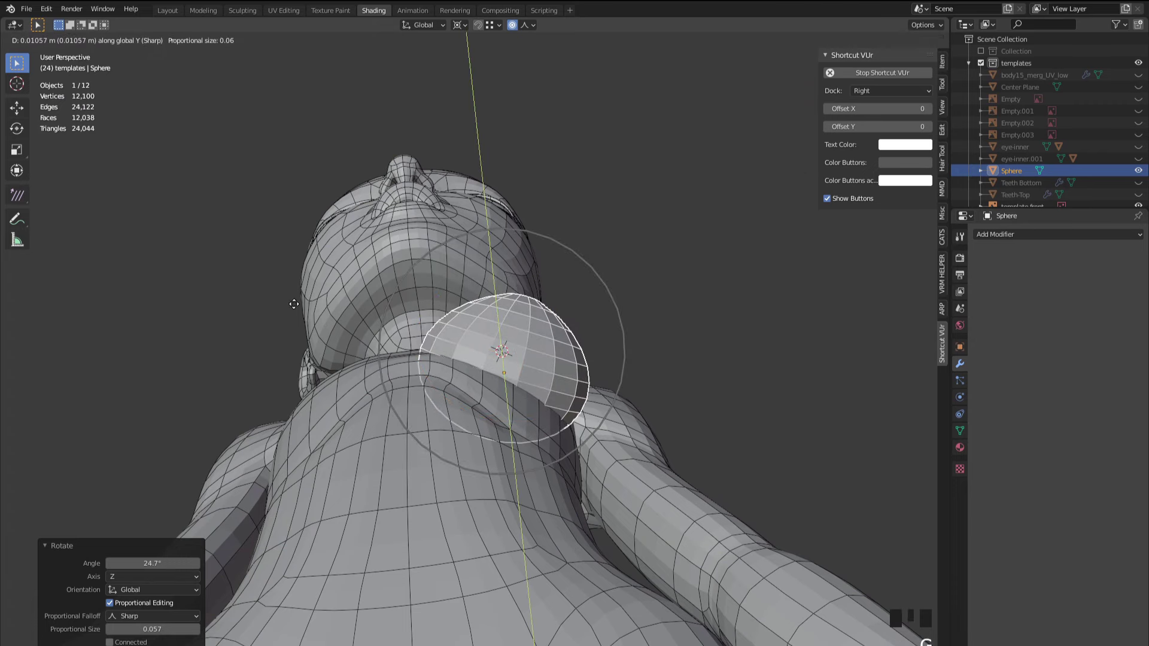
pyautogui.click(296, 309)
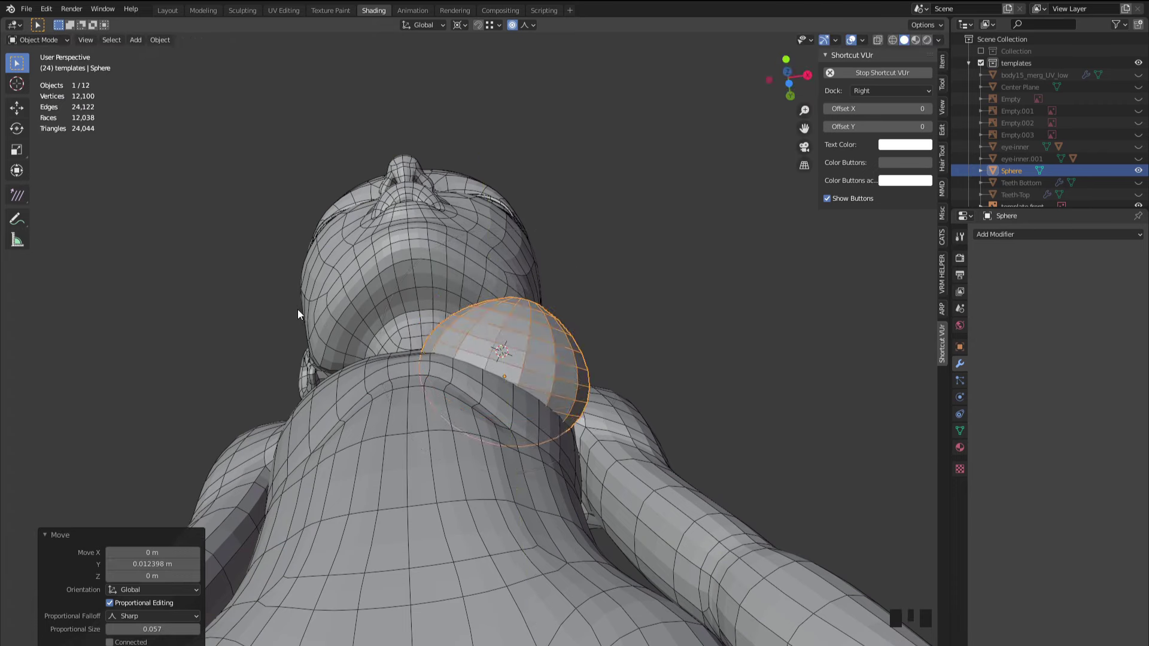
# - Move the sphere about -0.0018 m along the global X axis and deselect it
pyautogui.moveTo(297, 310); pyautogui.dragTo(483, 382, button='middle')
pyautogui.press('g')
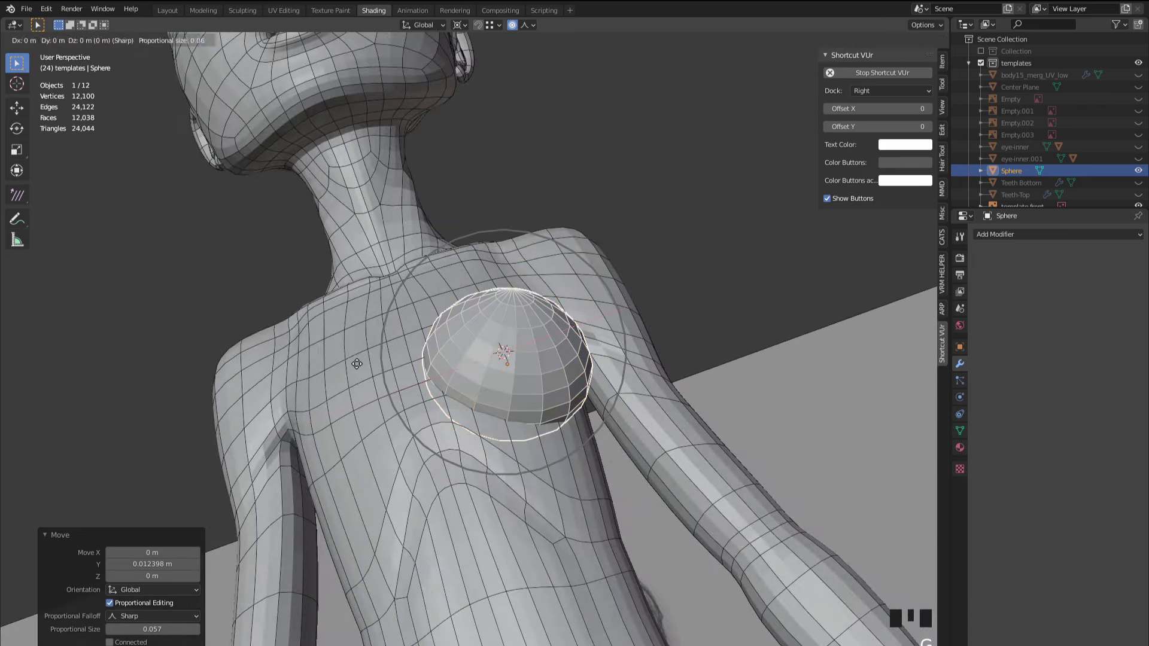
pyautogui.press('x')
pyautogui.click(217, 334)
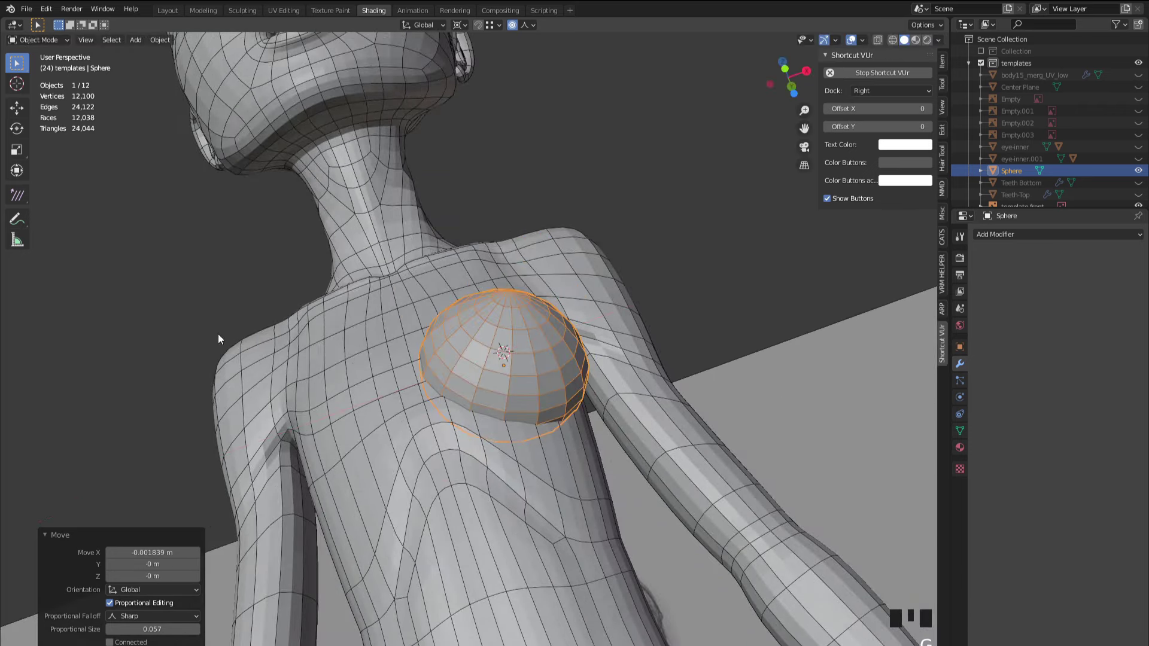
pyautogui.click(257, 363)
# - Select the sphere and enter Edit Mode with edge selection active and nothing selected
pyautogui.moveTo(463, 381)
pyautogui.mouseDown(button='middle')
pyautogui.moveTo(349, 320)
pyautogui.moveTo(317, 268)
pyautogui.moveTo(394, 233)
pyautogui.moveTo(324, 334)
pyautogui.moveTo(527, 375)
pyautogui.moveTo(497, 397)
pyautogui.moveTo(494, 372)
pyautogui.moveTo(392, 340)
pyautogui.moveTo(381, 382)
pyautogui.moveTo(535, 378)
pyautogui.moveTo(447, 315)
pyautogui.moveTo(529, 339)
pyautogui.mouseUp(button='middle')
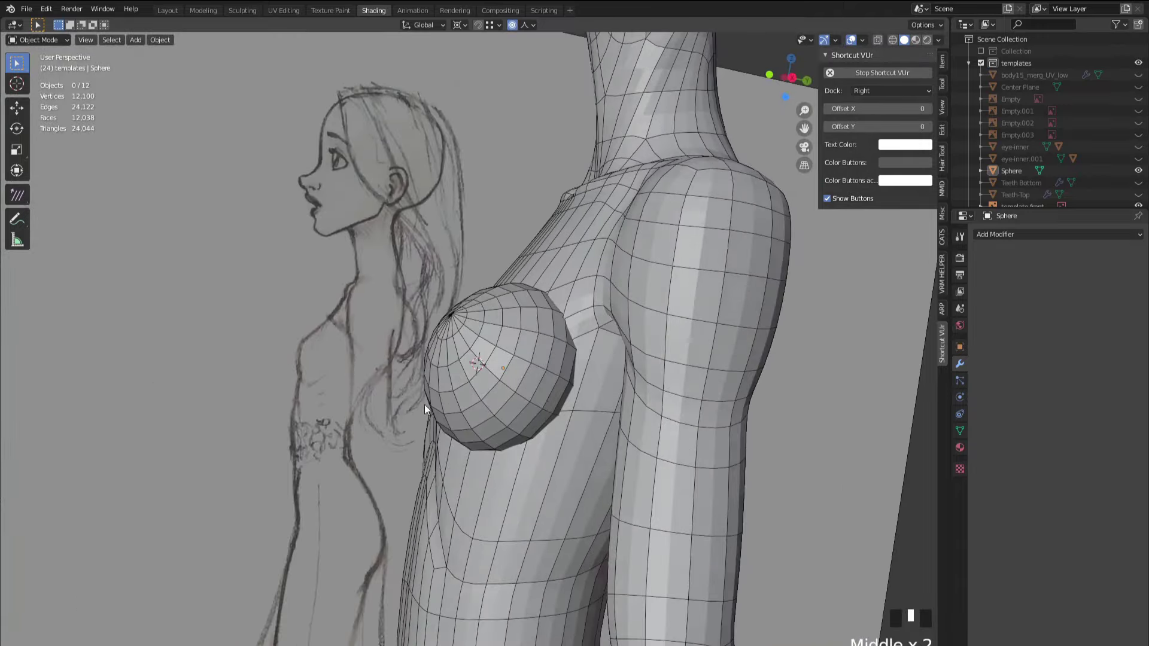
pyautogui.moveTo(424, 405)
pyautogui.mouseDown(button='middle')
pyautogui.moveTo(511, 386)
pyautogui.moveTo(396, 393)
pyautogui.moveTo(519, 303)
pyautogui.moveTo(449, 367)
pyautogui.moveTo(413, 341)
pyautogui.moveTo(494, 325)
pyautogui.moveTo(635, 321)
pyautogui.moveTo(446, 357)
pyautogui.moveTo(529, 336)
pyautogui.mouseUp(button='middle')
pyautogui.scroll(2, 450, 367)
pyautogui.click(529, 336)
pyautogui.press('Tab')
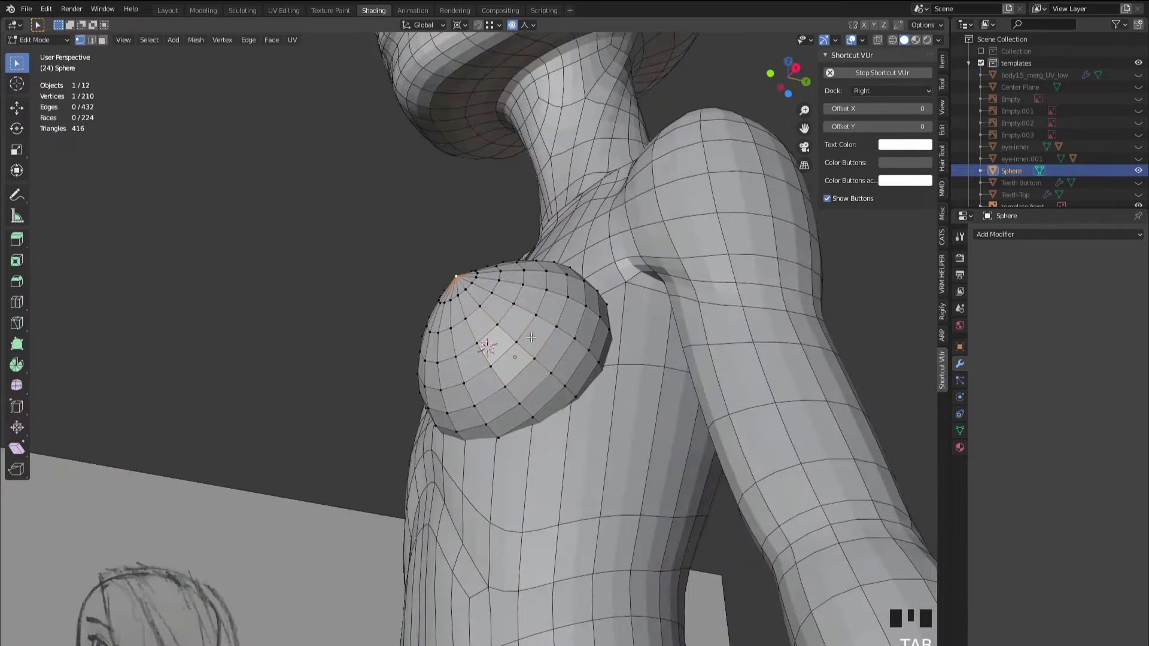
pyautogui.scroll(2, 531, 338)
pyautogui.press('2')
pyautogui.moveTo(568, 416); pyautogui.dragTo(445, 407, button='middle')
pyautogui.scroll(2, 530, 395)
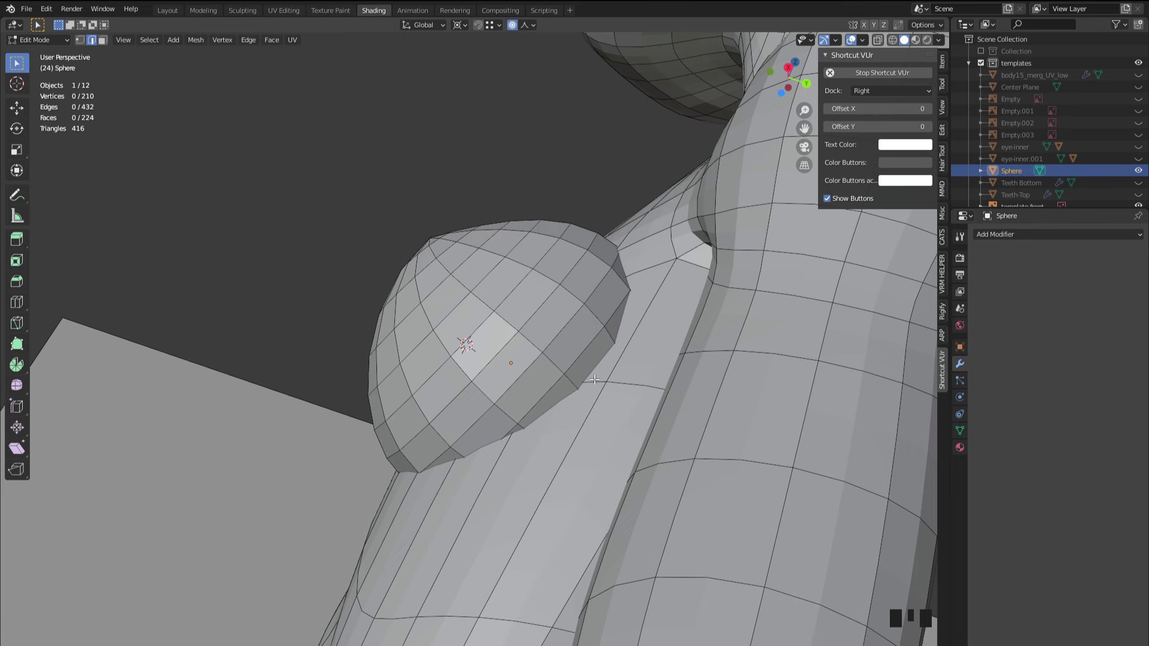
pyautogui.press('a')
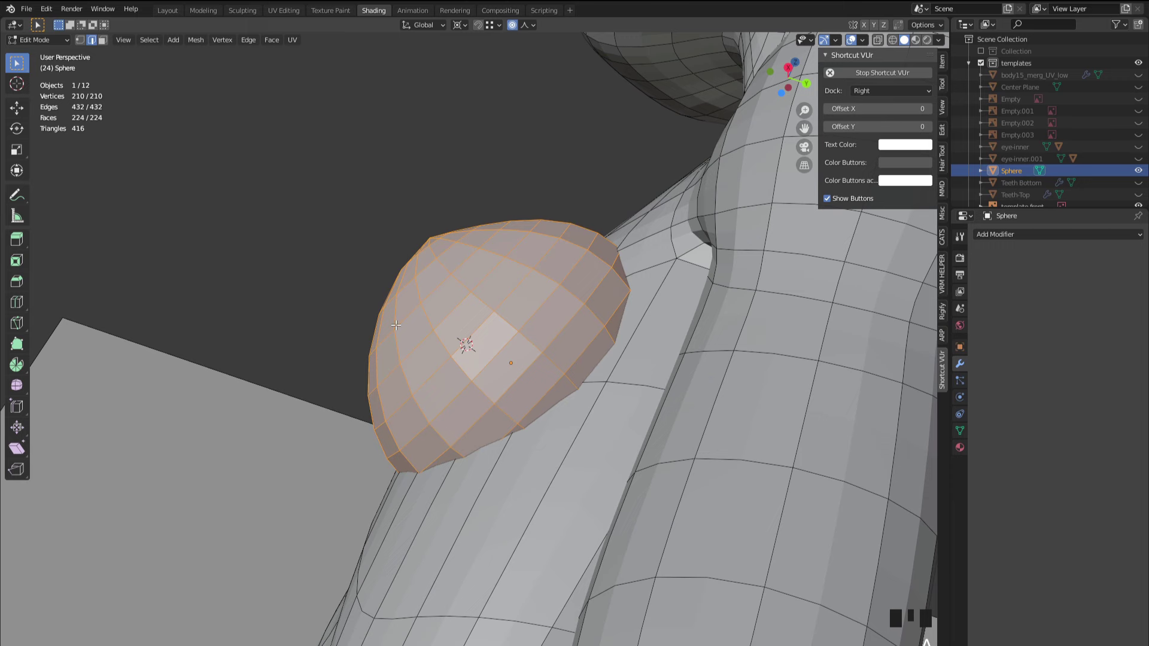
pyautogui.press('g')
pyautogui.press('y')
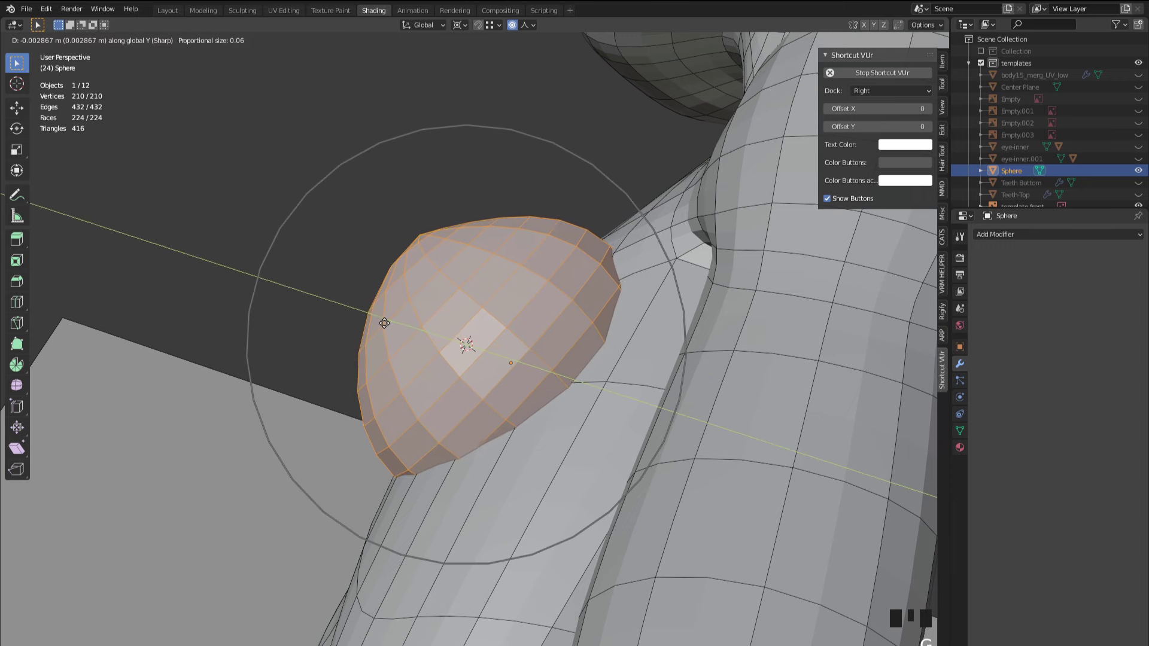
pyautogui.click(393, 329)
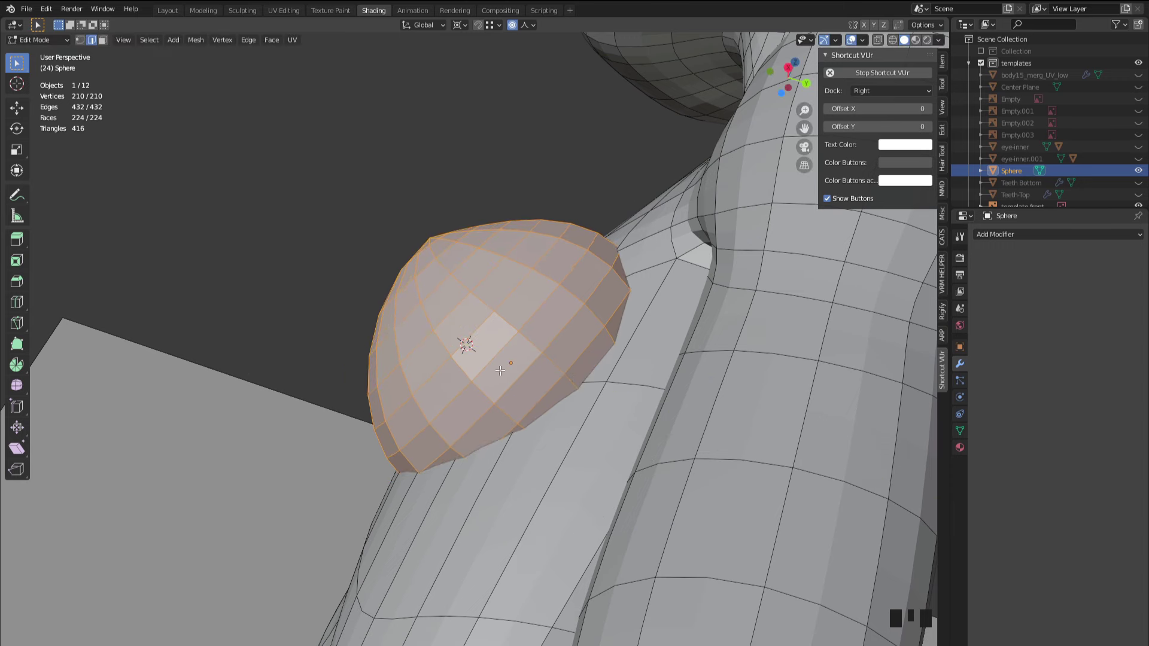
# - Select the sphere's edge loop near where it meets the torso and inspect it around the base
pyautogui.moveTo(499, 371); pyautogui.dragTo(614, 353, button='middle')
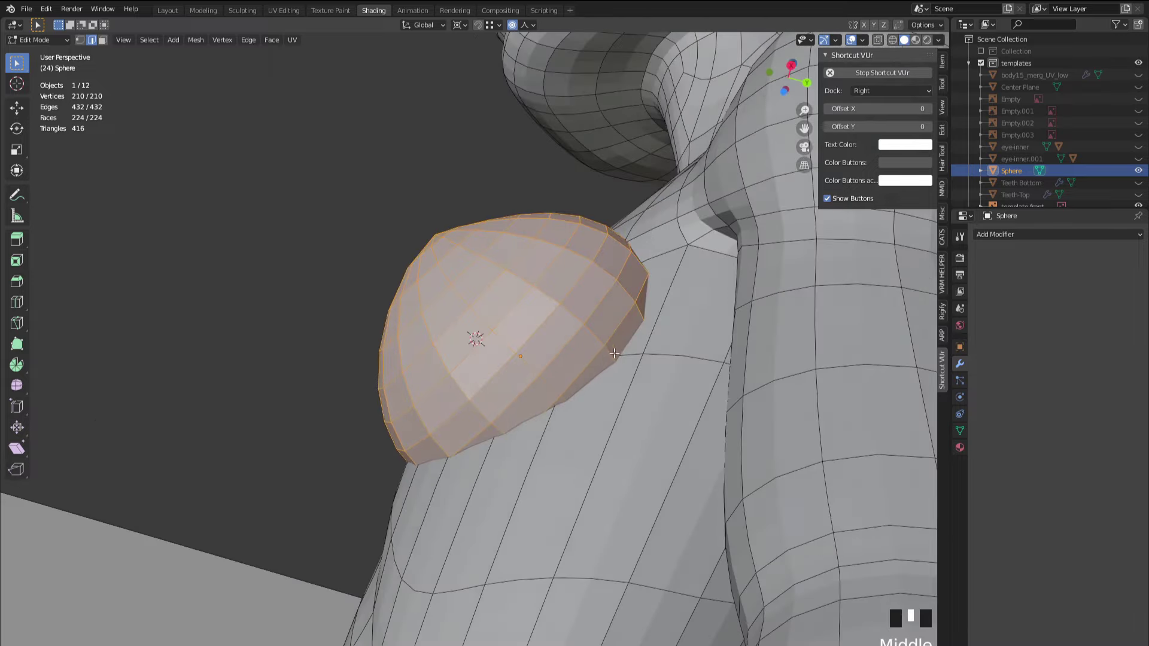
pyautogui.scroll(1, 622, 353)
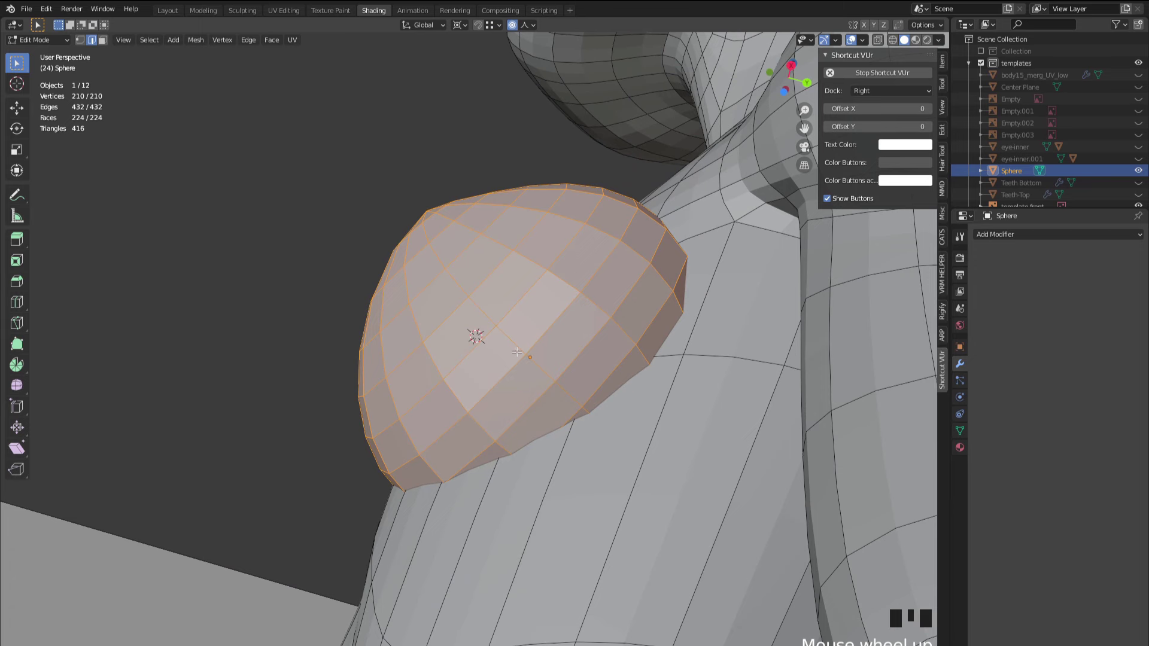
pyautogui.click(606, 382)
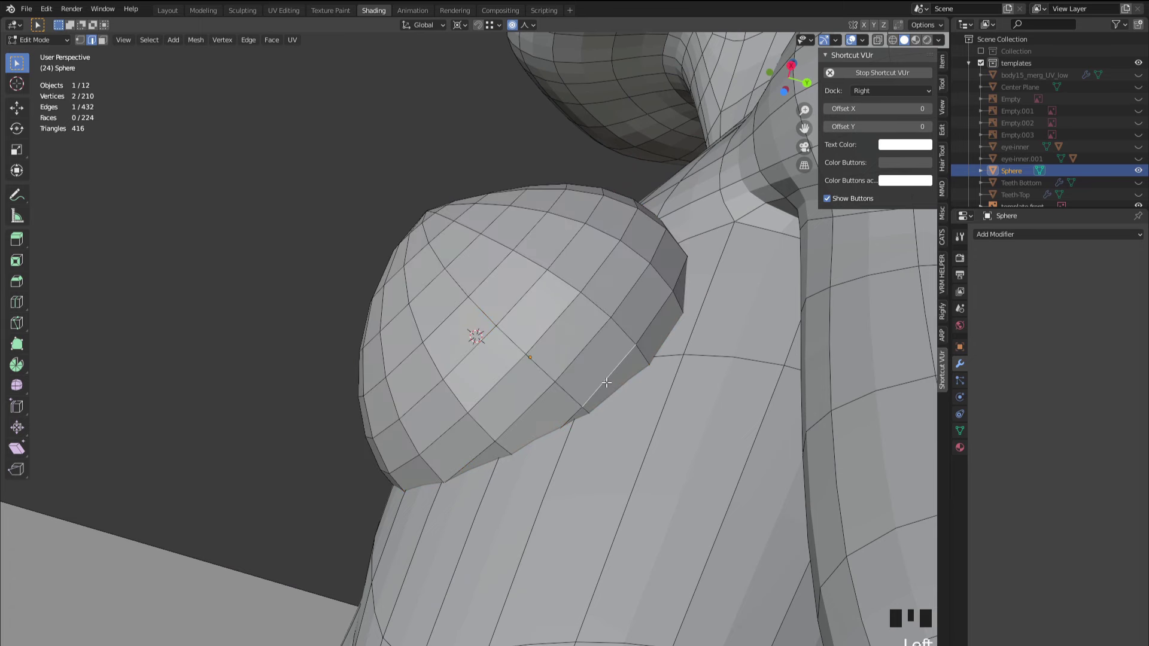
pyautogui.keyDown('alt'); pyautogui.click(606, 381); pyautogui.keyUp('alt')
pyautogui.moveTo(594, 358); pyautogui.dragTo(568, 367, button='middle')
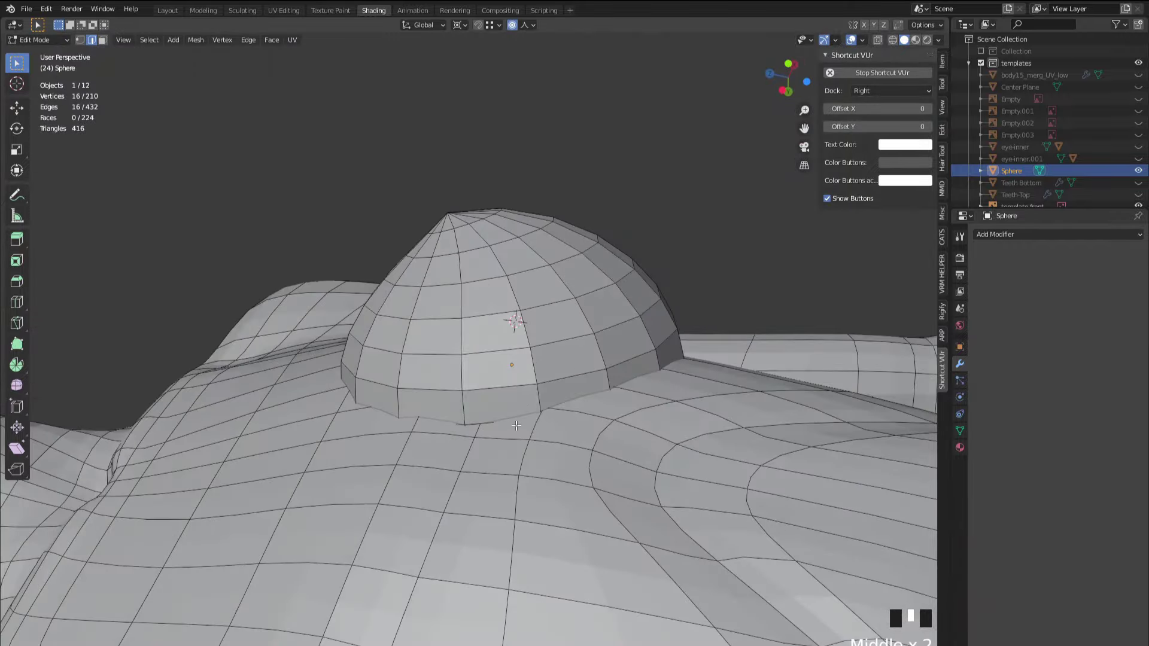
pyautogui.moveTo(517, 426); pyautogui.dragTo(503, 407, button='middle')
pyautogui.moveTo(691, 370); pyautogui.dragTo(543, 368, button='middle')
pyautogui.scroll(2, 522, 433)
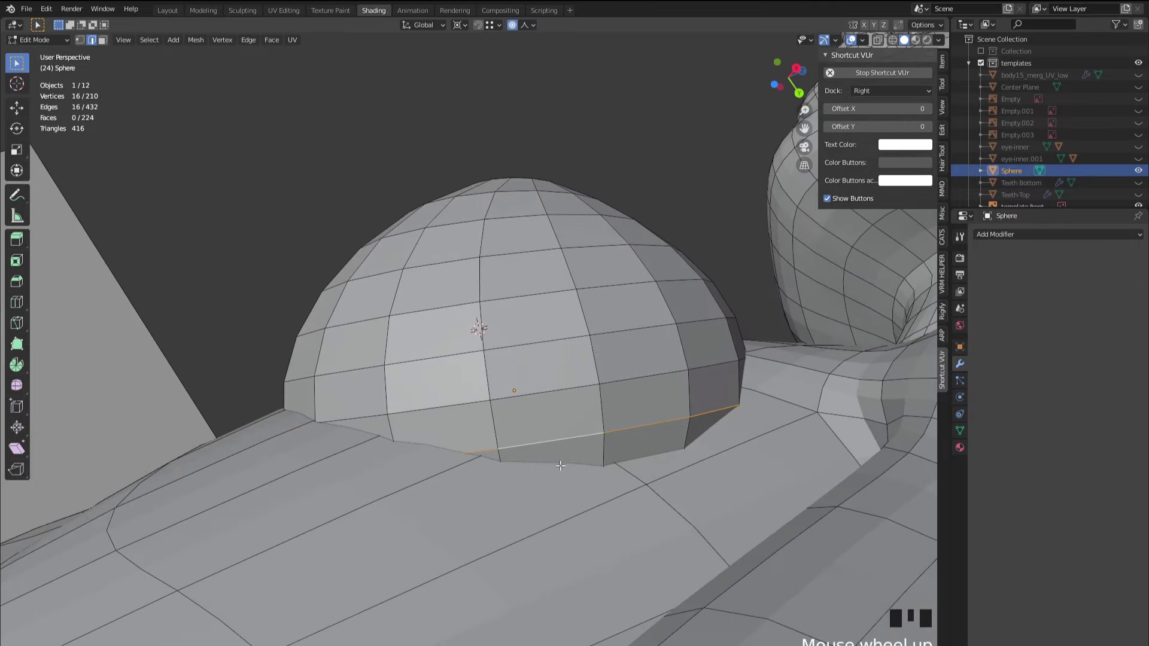
# - Select three adjacent faces along the sphere's base where it meets the torso
pyautogui.press('3')
pyautogui.click(645, 445)
pyautogui.moveTo(645, 445); pyautogui.dragTo(648, 418, button='middle')
pyautogui.keyDown('shift'); pyautogui.click(648, 419); pyautogui.keyUp('shift')
pyautogui.keyDown('shift'); pyautogui.click(562, 422); pyautogui.keyUp('shift')
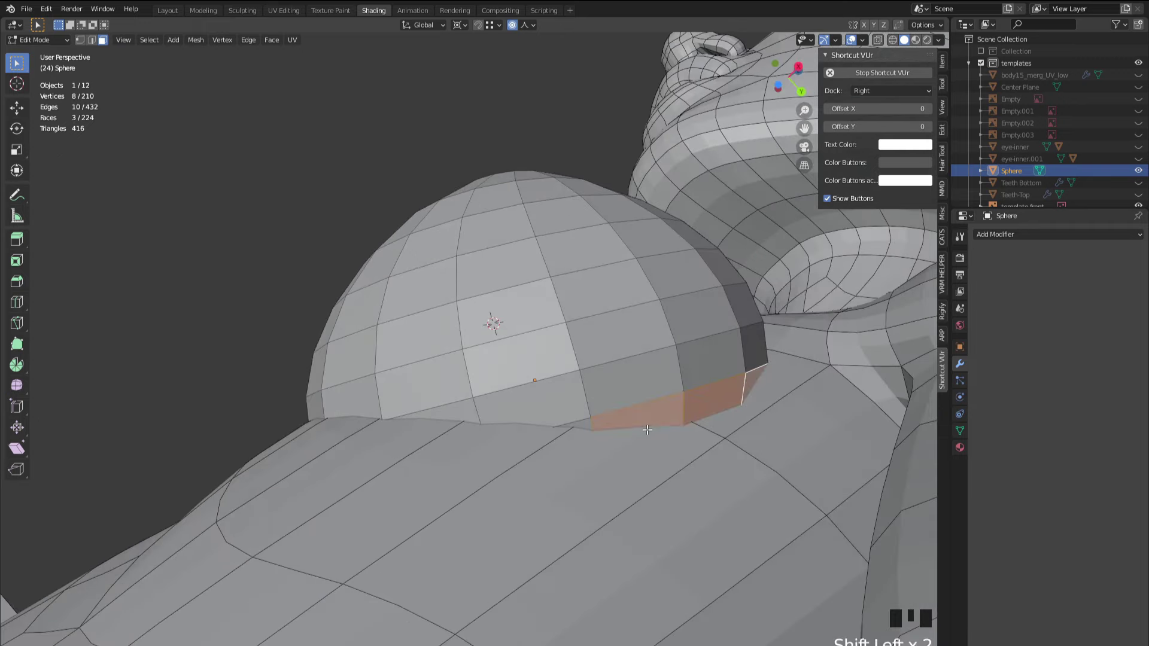
pyautogui.moveTo(562, 422); pyautogui.dragTo(742, 354, button='middle')
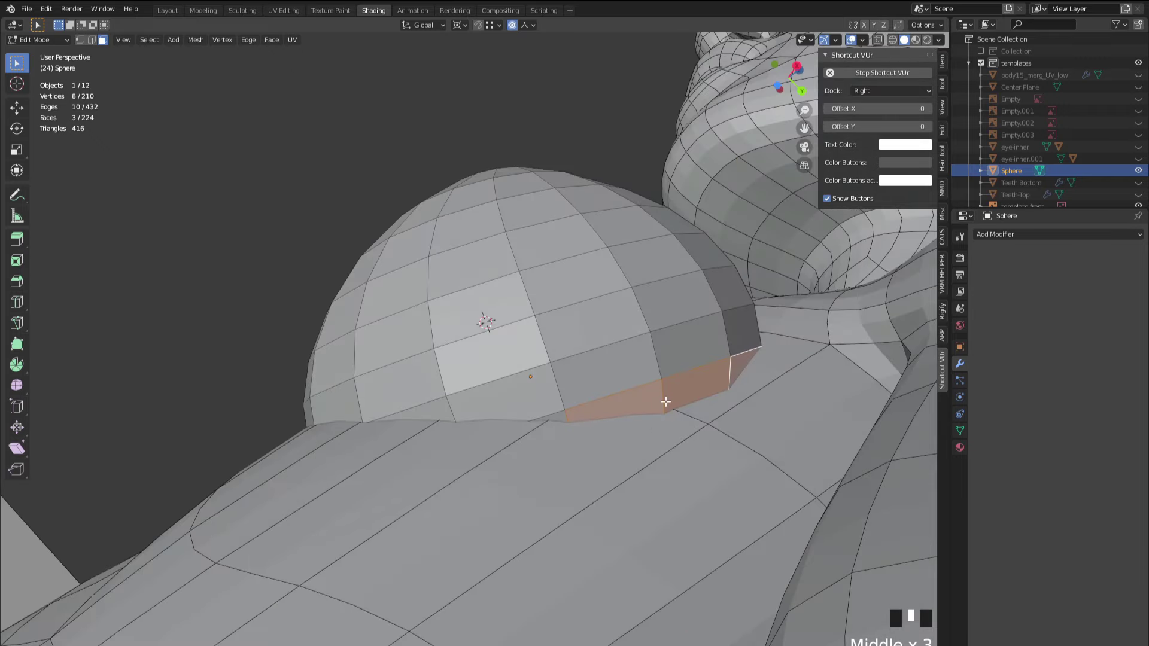
pyautogui.moveTo(666, 402); pyautogui.dragTo(646, 398, button='middle')
# - Select the full edge loop at the sphere's base in edge mode, using X-ray display to see it inside the torso
pyautogui.hotkey('alt', 'z')
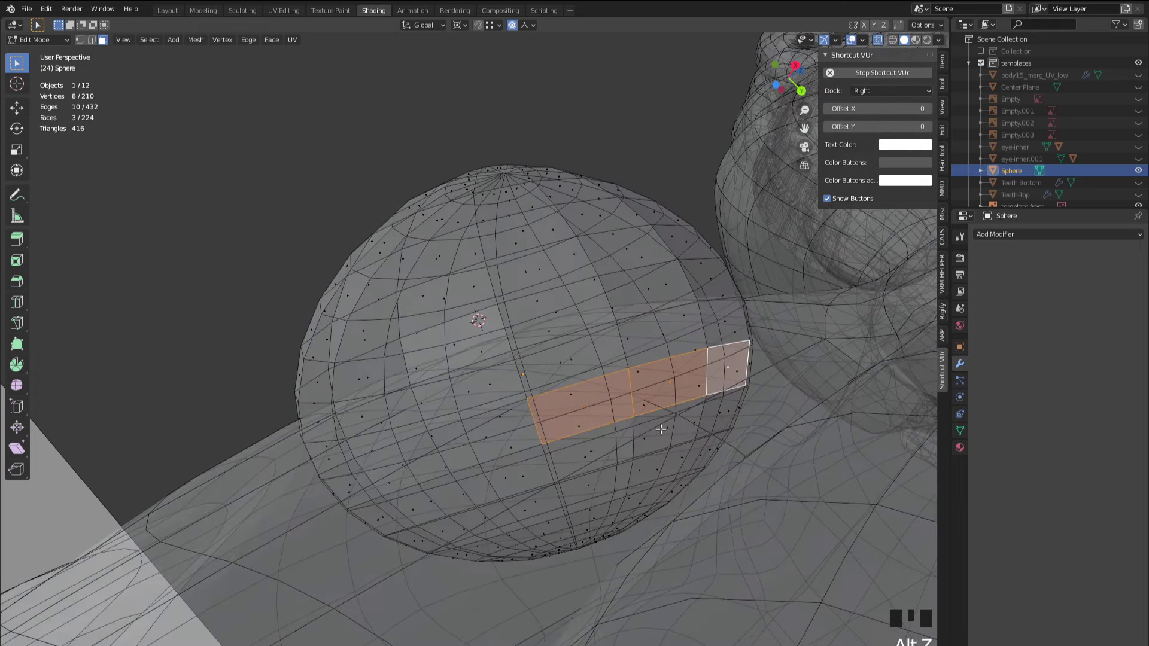
pyautogui.press('2')
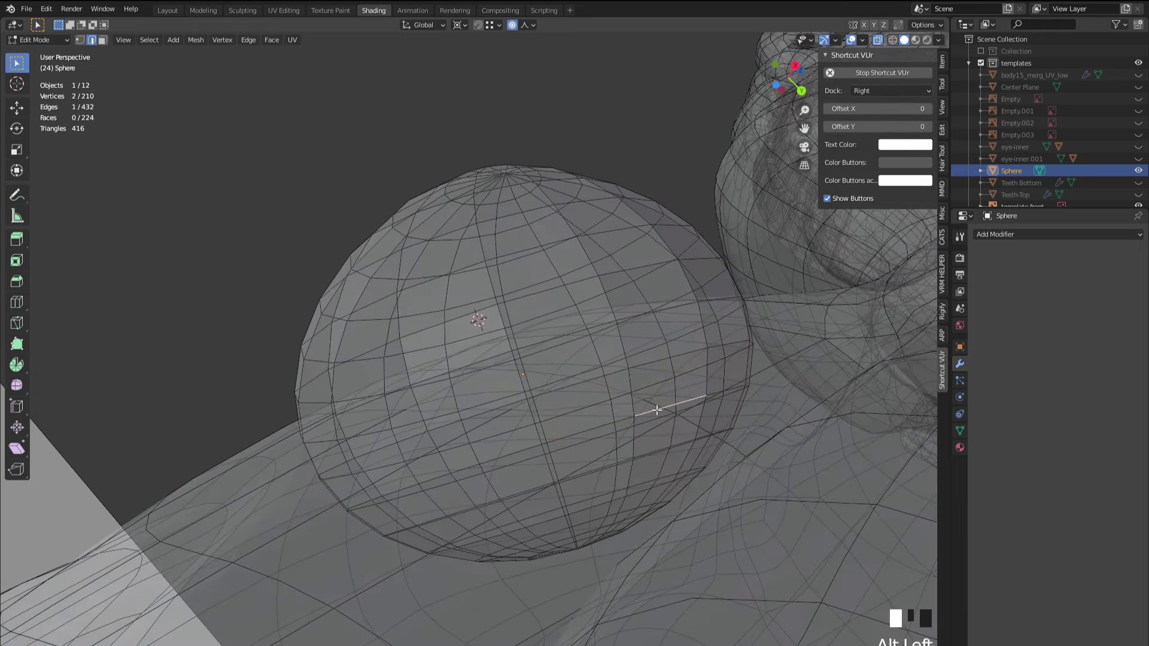
pyautogui.keyDown('alt'); pyautogui.click(657, 414); pyautogui.keyUp('alt')
pyautogui.moveTo(659, 418)
pyautogui.mouseDown(button='middle')
pyautogui.moveTo(623, 423)
pyautogui.moveTo(638, 417)
pyautogui.moveTo(626, 412)
pyautogui.mouseUp(button='middle')
pyautogui.hotkey('alt', 'z')
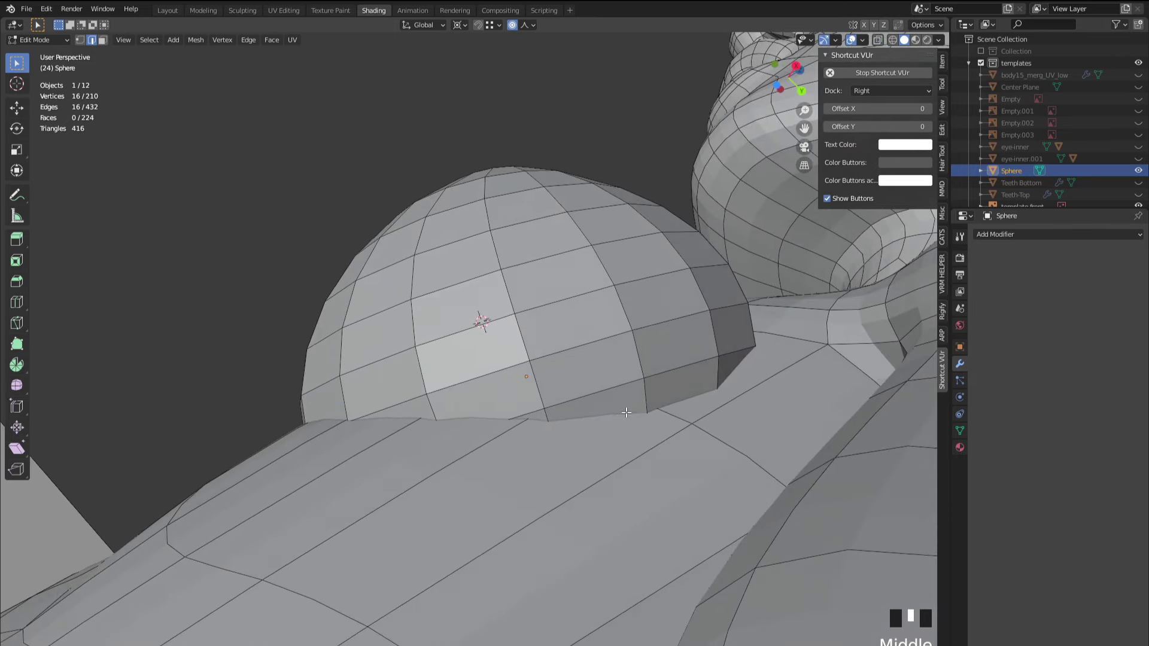
pyautogui.hotkey('alt', 'z')
pyautogui.moveTo(571, 454); pyautogui.dragTo(607, 478, button='middle')
pyautogui.hotkey('alt', 'z')
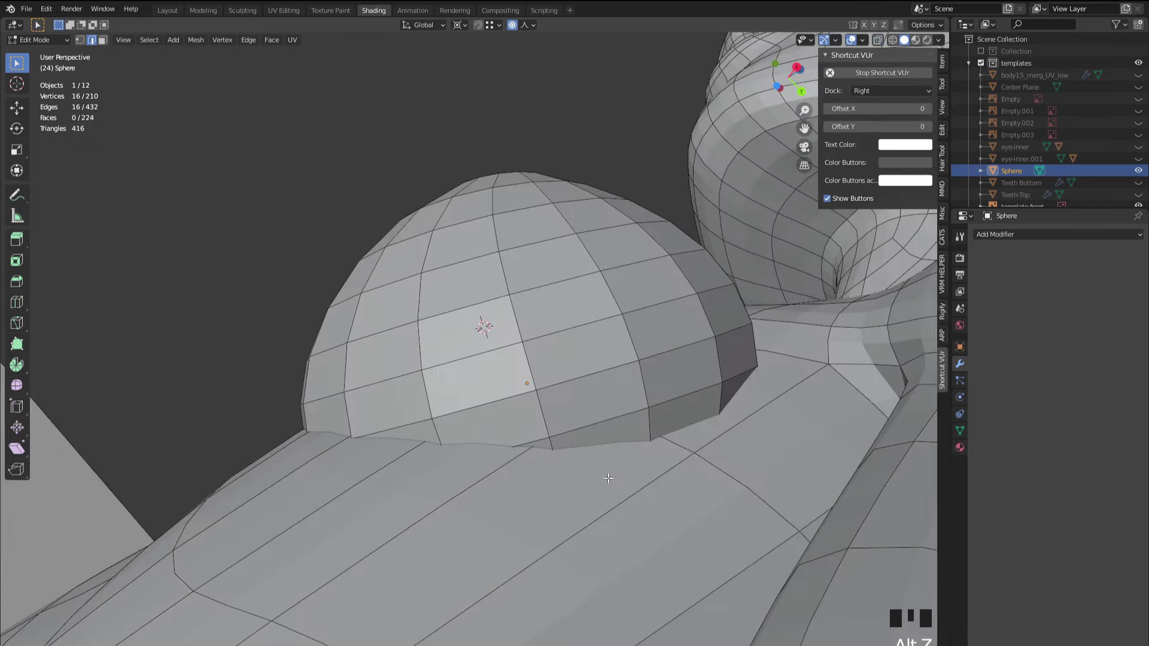
# - Turn off proportional editing and edge-slide the base loop by a factor of 0.375 toward the torso surface
pyautogui.press('g')
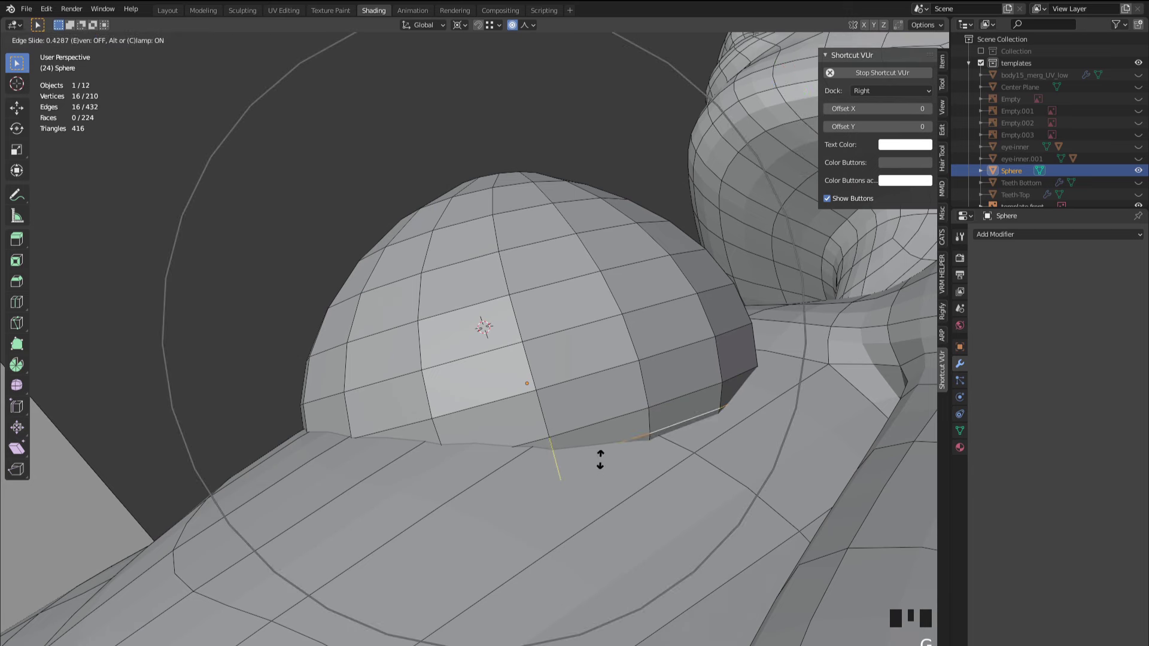
pyautogui.rightClick(598, 463)
pyautogui.press('o')
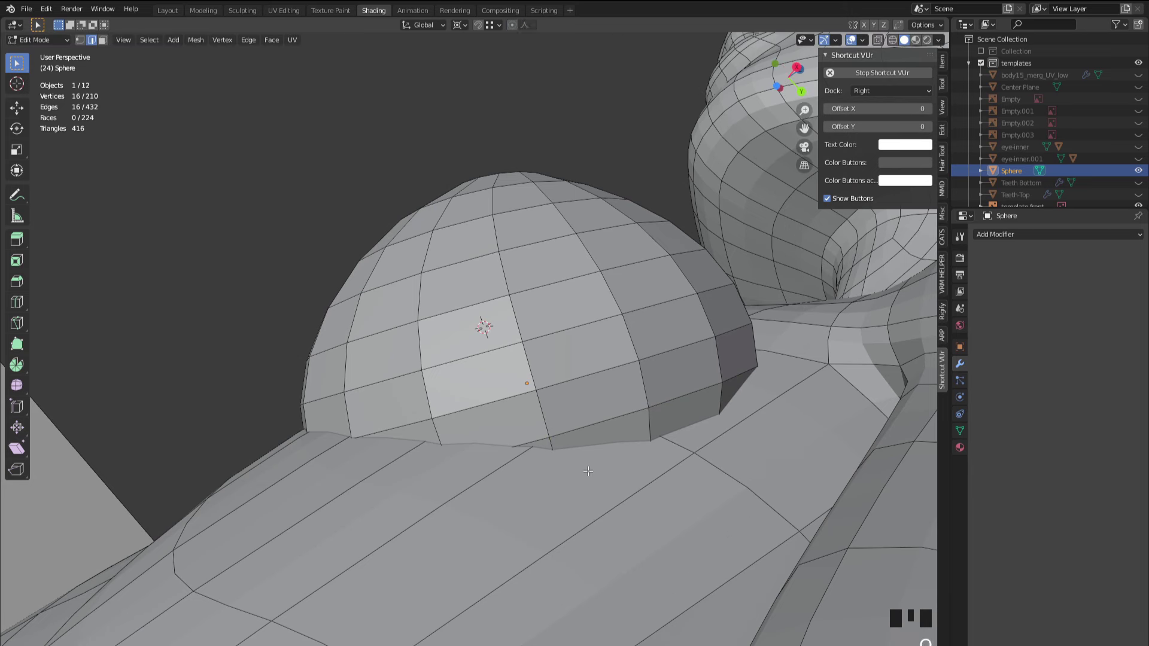
pyautogui.press('g')
pyautogui.press('g')
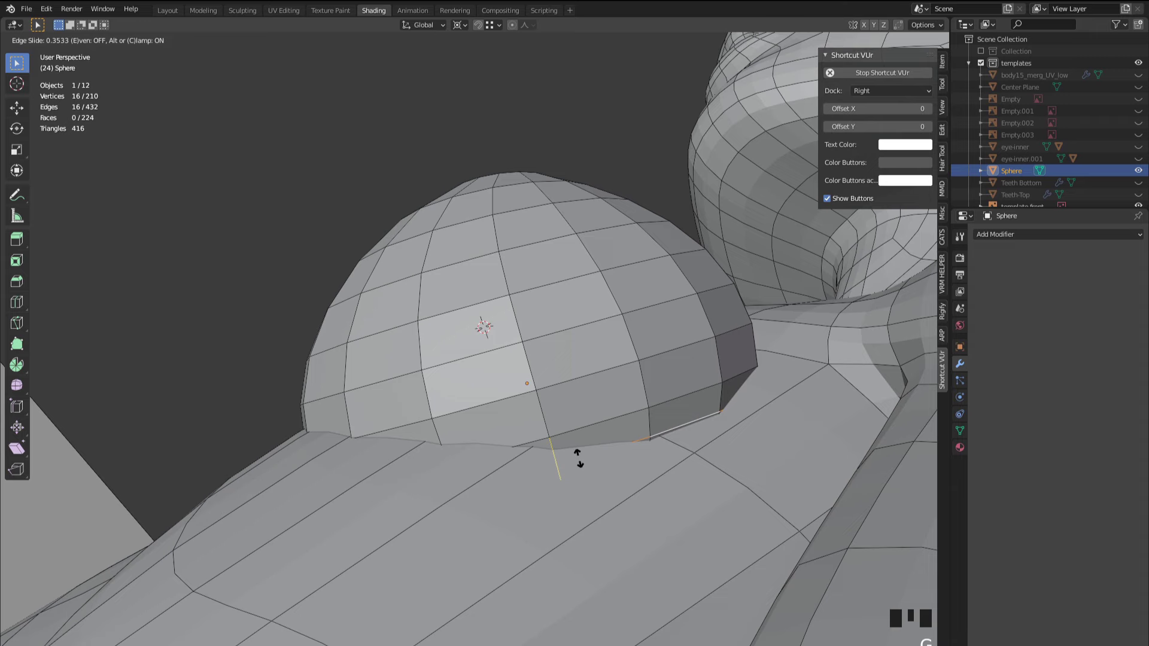
pyautogui.click(642, 444)
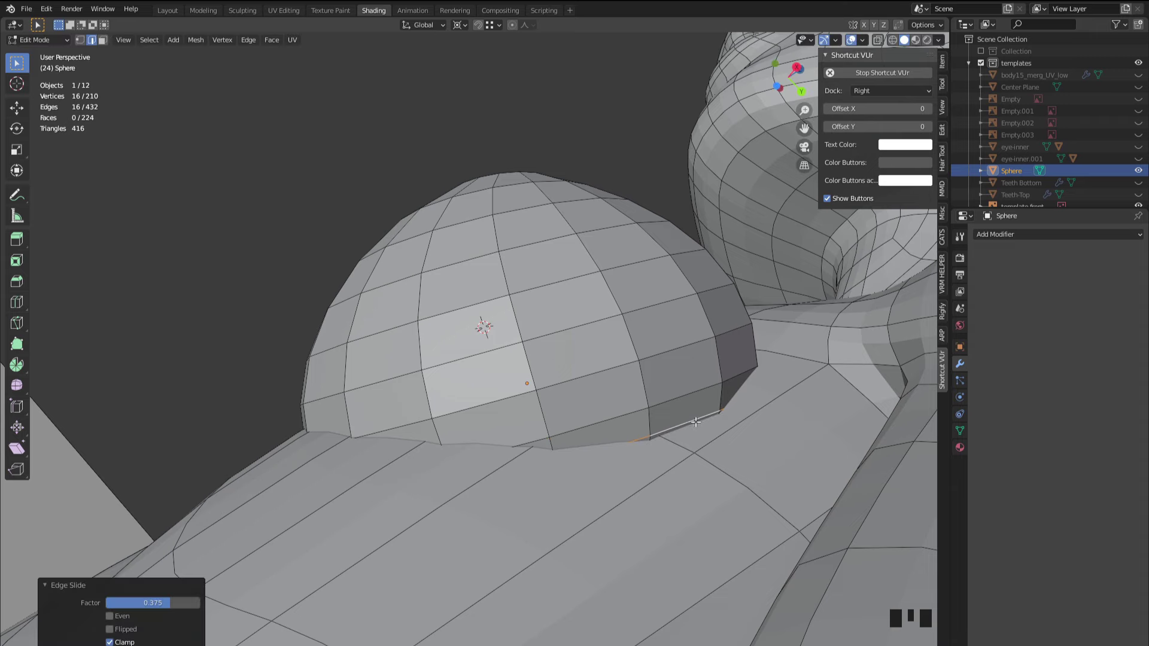
# - Remove one edge from the base loop selection and check the remaining edges with X-ray display
pyautogui.moveTo(695, 422); pyautogui.dragTo(610, 504, button='middle')
pyautogui.scroll(2, 609, 503)
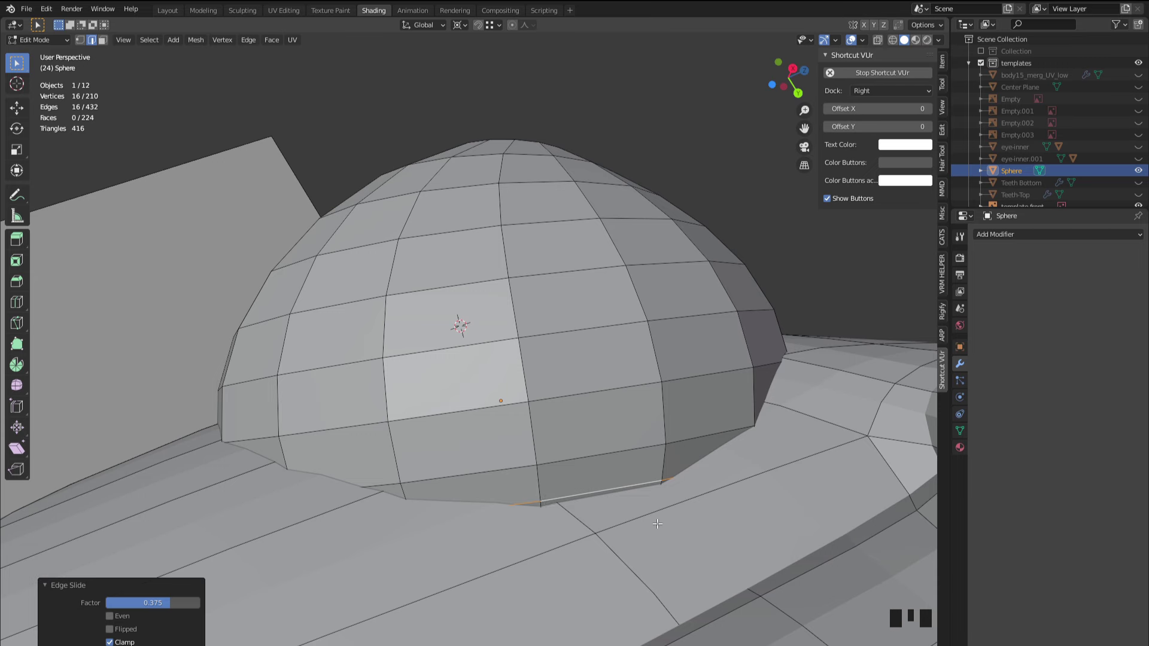
pyautogui.keyDown('ctrl'); pyautogui.click(492, 496); pyautogui.keyUp('ctrl')
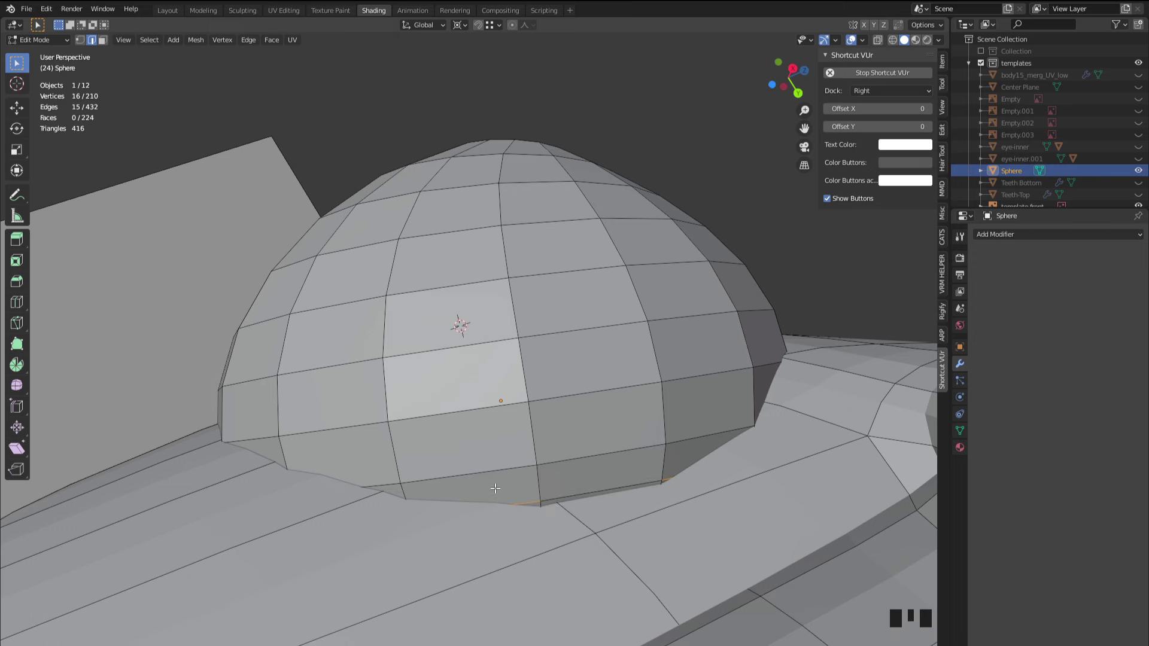
pyautogui.moveTo(468, 492); pyautogui.dragTo(531, 482, button='middle')
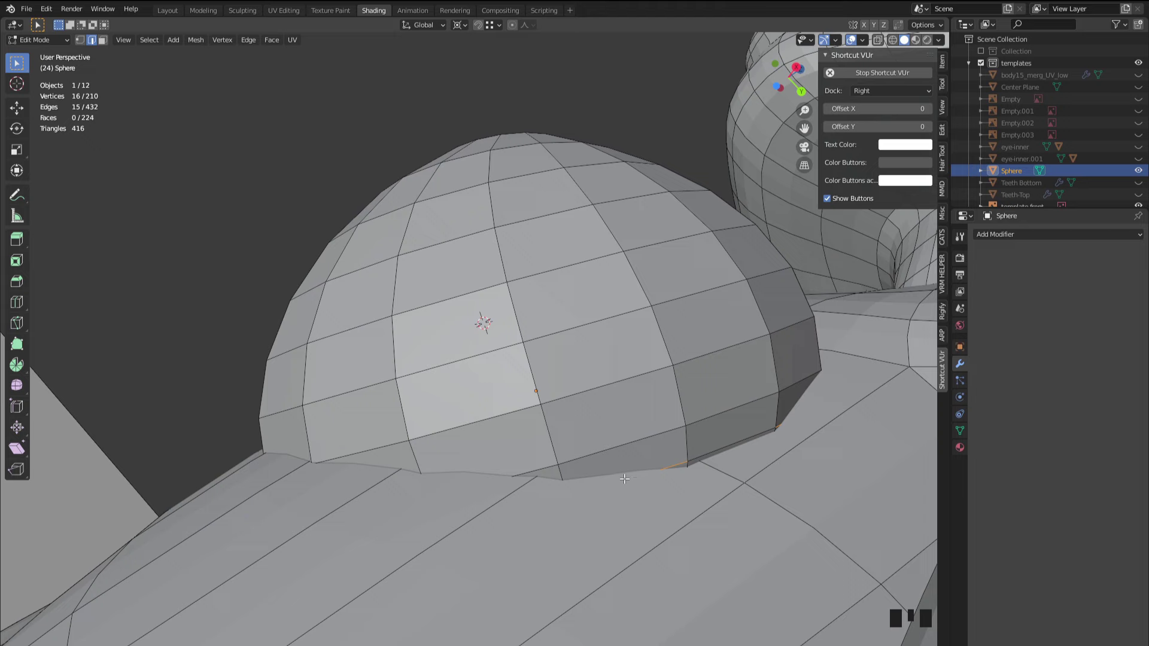
pyautogui.hotkey('alt', 'z')
pyautogui.moveTo(375, 516)
pyautogui.mouseDown(button='middle')
pyautogui.moveTo(529, 446)
pyautogui.moveTo(365, 474)
pyautogui.mouseUp(button='middle')
pyautogui.hotkey('alt', 'z')
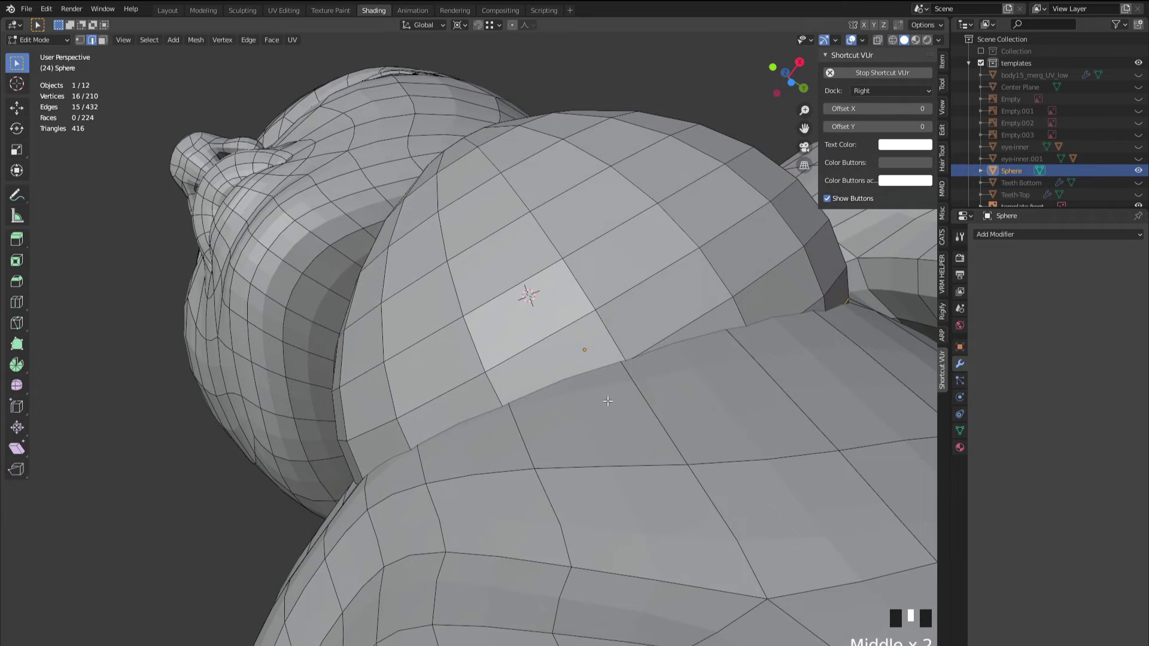
# - Select the sphere's edge loop above the slid base loop, partly outside the torso
pyautogui.moveTo(543, 384); pyautogui.dragTo(753, 371, button='middle')
pyautogui.keyDown('alt'); pyautogui.click(783, 347); pyautogui.keyUp('alt')
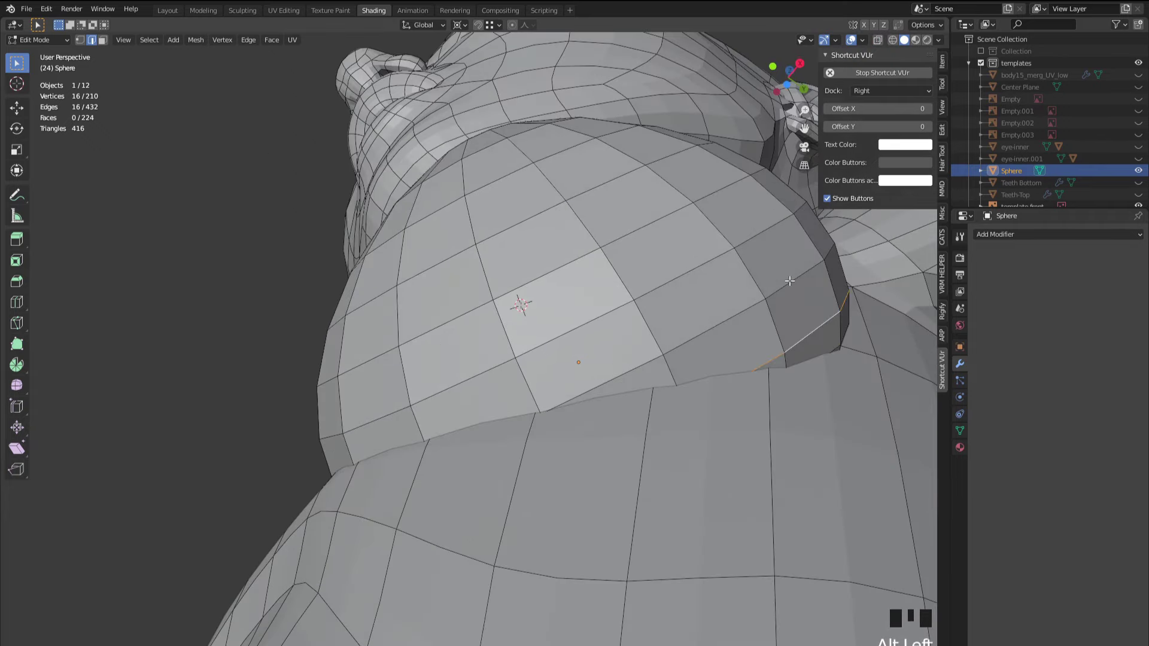
pyautogui.moveTo(597, 413); pyautogui.dragTo(501, 435, button='middle')
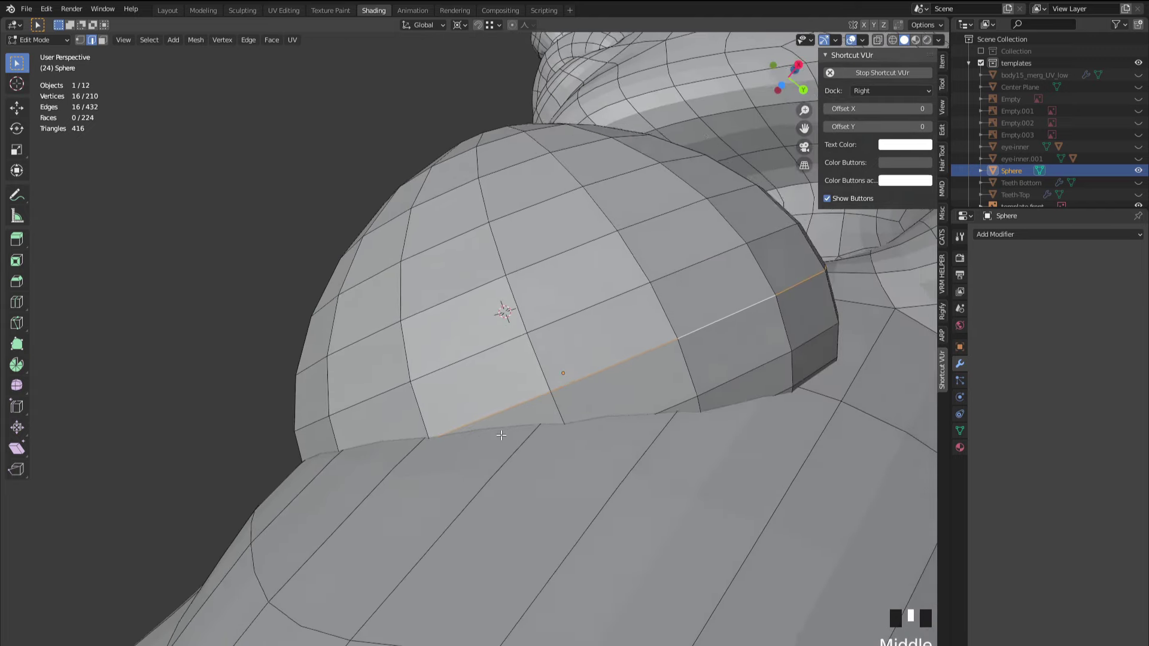
pyautogui.scroll(-3, 501, 435)
# - Deselect edges of the sphere's selected loop around the torso contact line until ten edges remain selected
pyautogui.moveTo(637, 412); pyautogui.dragTo(583, 492, button='middle')
pyautogui.keyDown('shift'); pyautogui.click(639, 499); pyautogui.keyUp('shift')
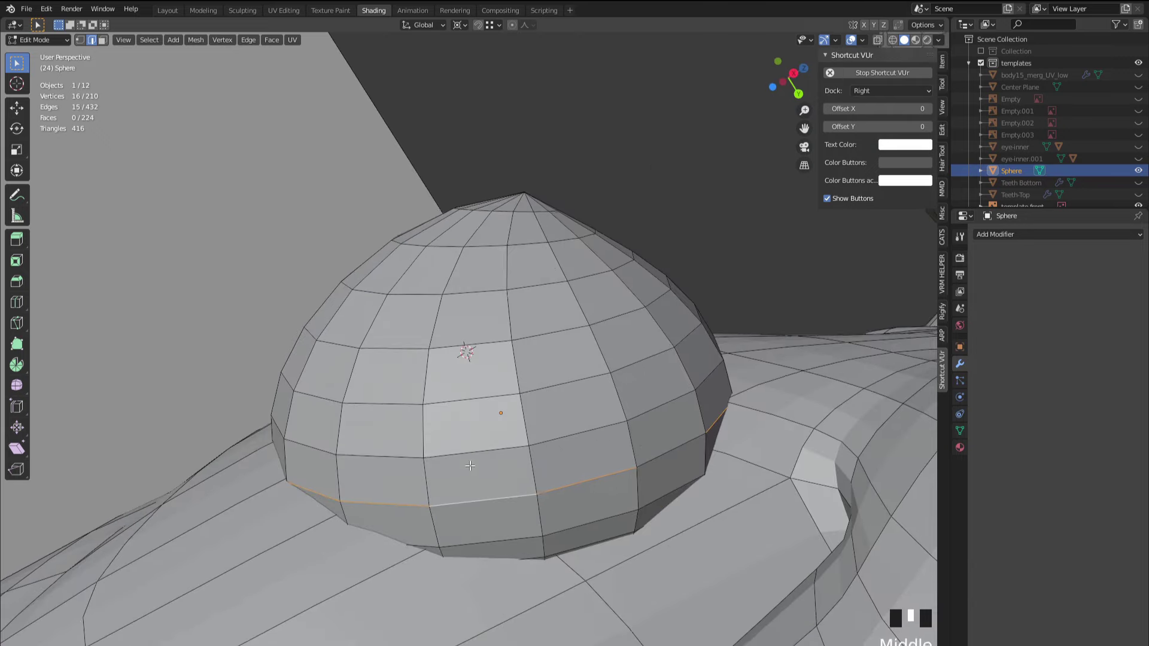
pyautogui.moveTo(470, 466); pyautogui.dragTo(629, 515, button='middle')
pyautogui.keyDown('shift'); pyautogui.click(544, 443); pyautogui.keyUp('shift')
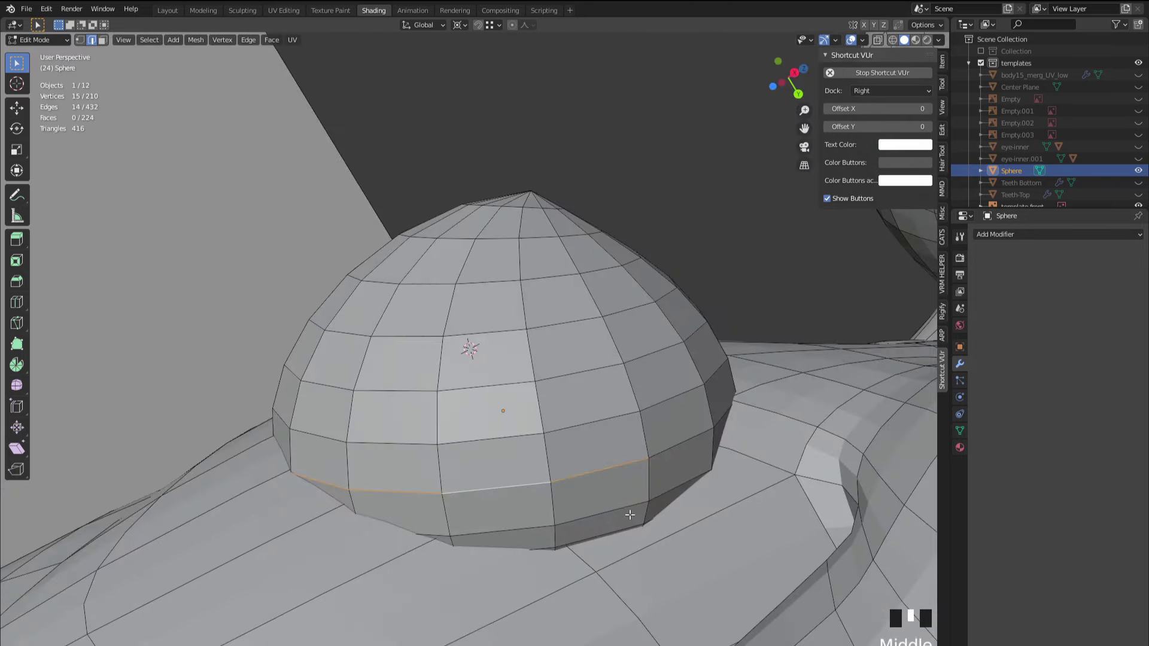
pyautogui.keyDown('ctrl'); pyautogui.click(494, 435); pyautogui.keyUp('ctrl')
pyautogui.moveTo(480, 524); pyautogui.dragTo(446, 420, button='middle')
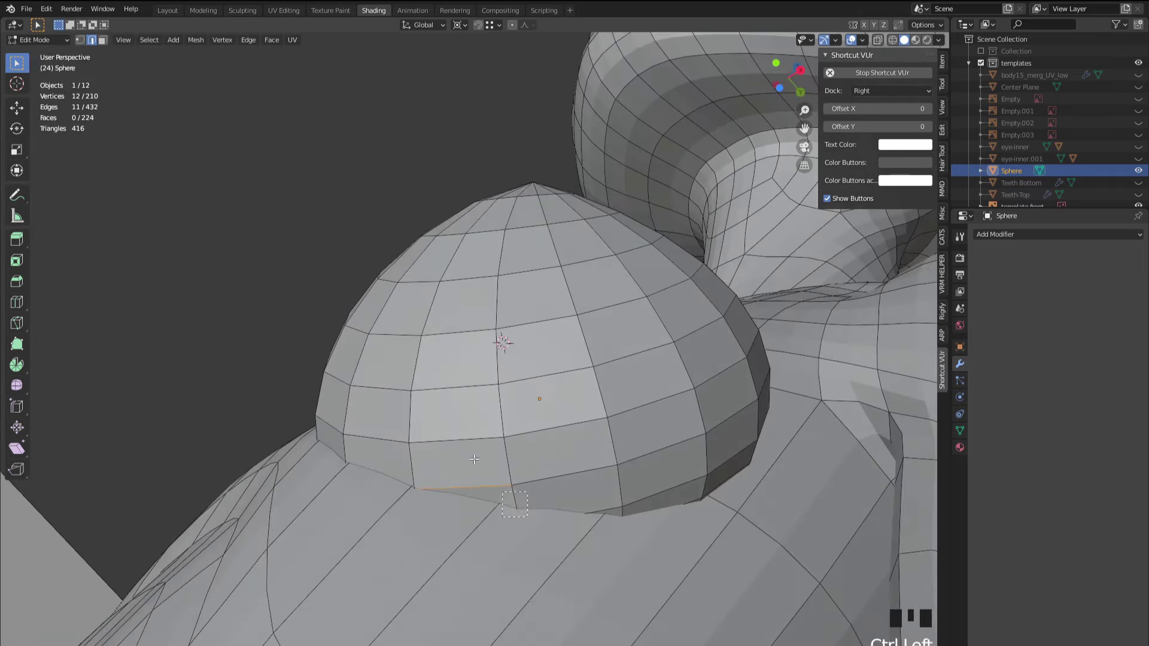
pyautogui.keyDown('ctrl'); pyautogui.click(386, 460); pyautogui.keyUp('ctrl')
pyautogui.moveTo(386, 459); pyautogui.dragTo(503, 437, button='middle')
# - Check the ten selected edges with X-ray display and edge-slide them by a factor of about 0.37 toward the torso surface
pyautogui.hotkey('alt', 'z')
pyautogui.hotkey('alt', 'z')
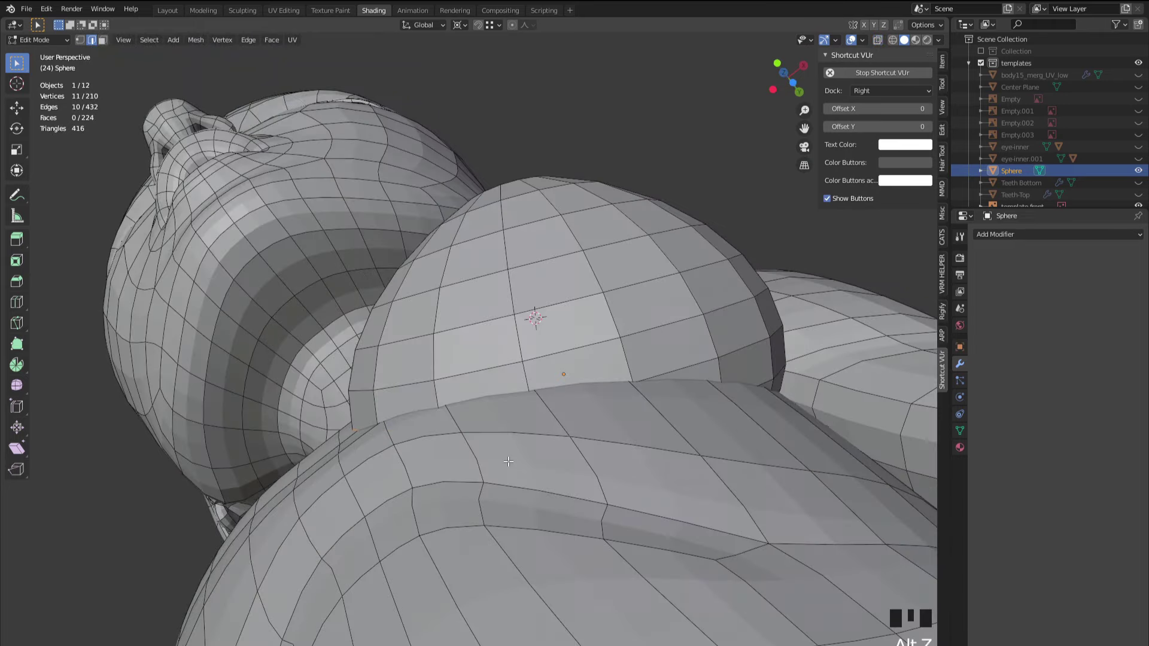
pyautogui.press('g')
pyautogui.press('g')
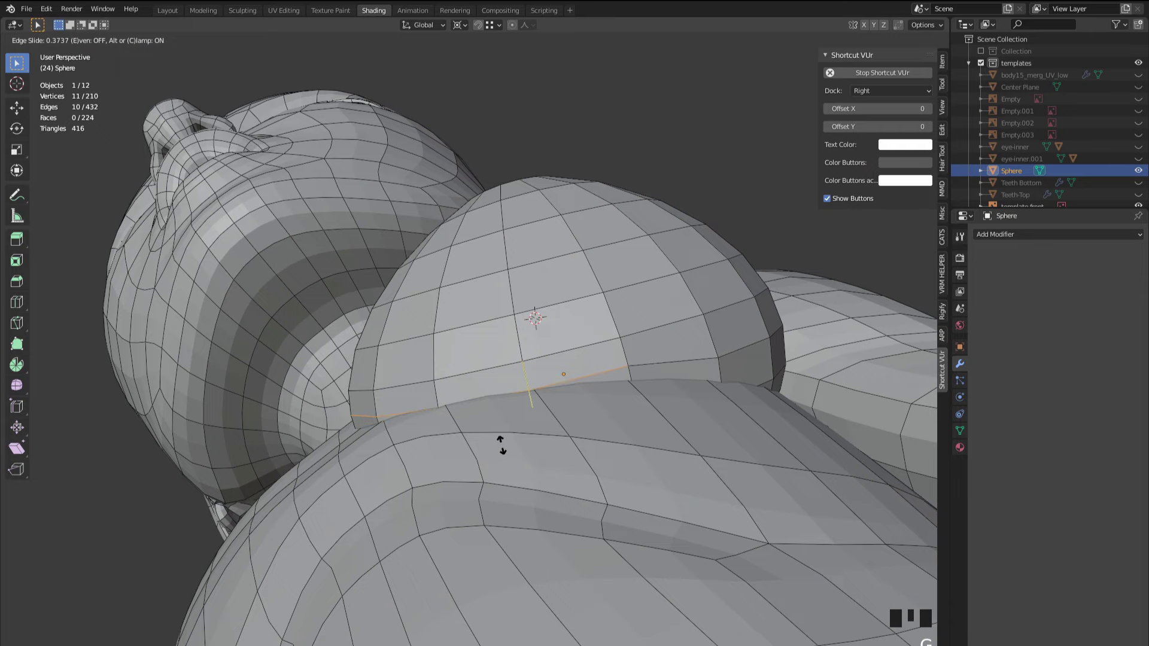
pyautogui.click(501, 448)
# - Reduce the loop selection to seven edges and edge-slide them by a factor of about 0.43
pyautogui.keyDown('ctrl'); pyautogui.moveTo(647, 424); pyautogui.dragTo(598, 337); pyautogui.keyUp('ctrl')
pyautogui.moveTo(598, 337); pyautogui.dragTo(462, 430, button='middle')
pyautogui.keyDown('ctrl'); pyautogui.click(435, 423); pyautogui.keyUp('ctrl')
pyautogui.keyDown('ctrl'); pyautogui.click(458, 432); pyautogui.keyUp('ctrl')
pyautogui.press('g')
pyautogui.press('g')
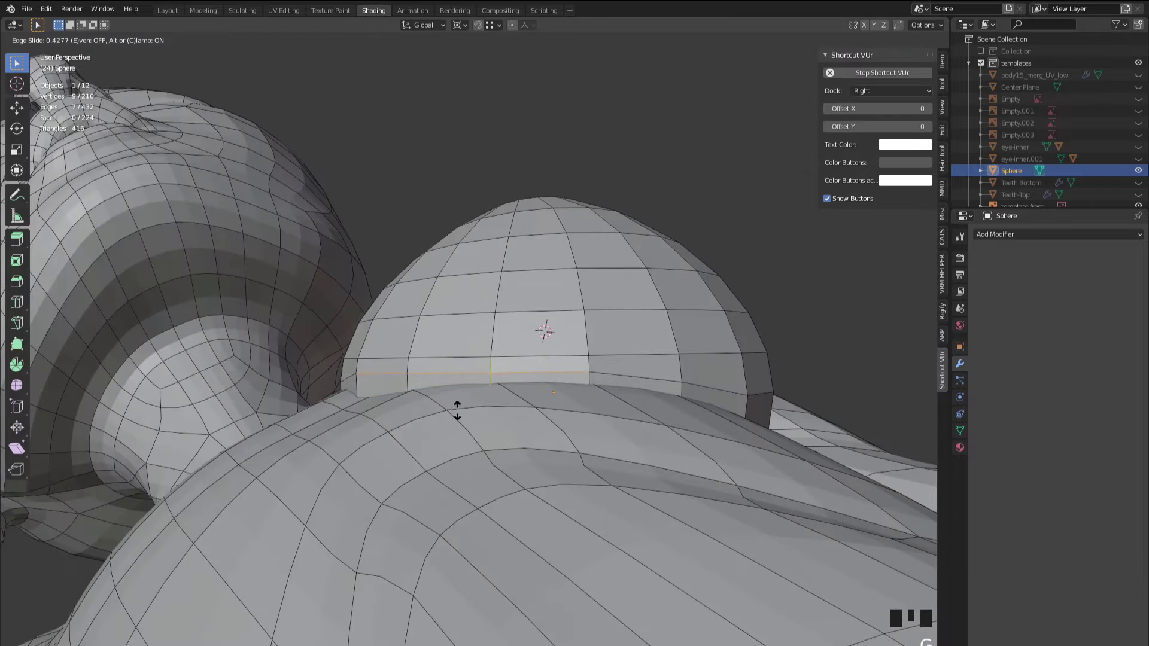
pyautogui.click(458, 410)
pyautogui.moveTo(458, 410); pyautogui.dragTo(466, 427, button='middle')
pyautogui.press('1')
pyautogui.click(463, 431)
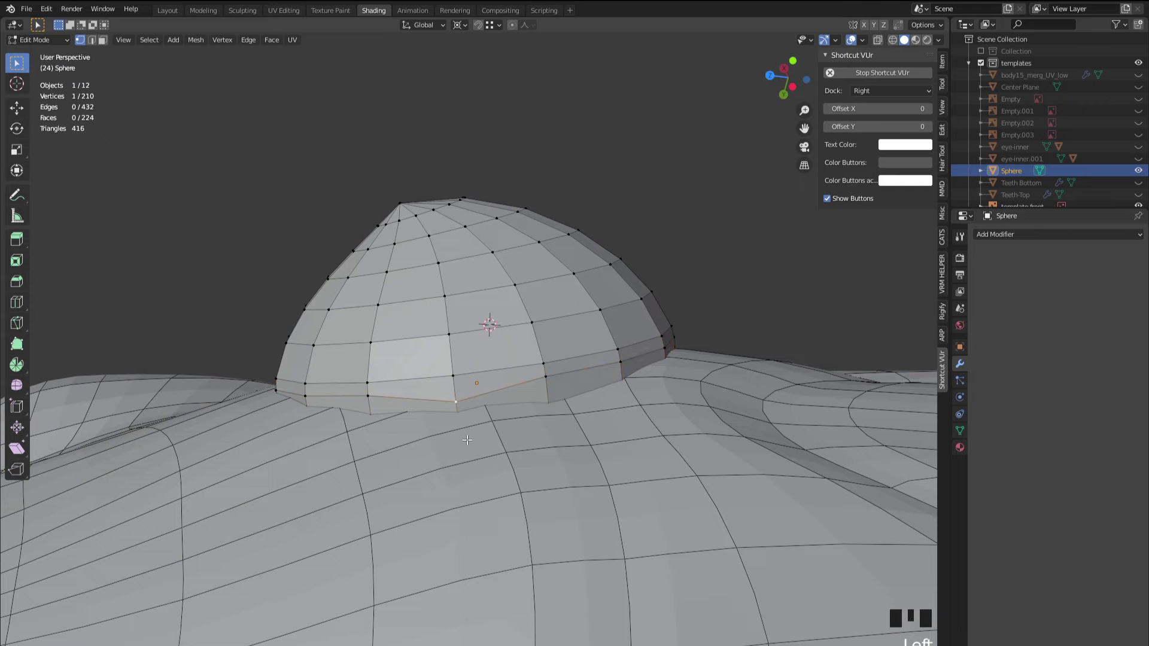
pyautogui.click(464, 436)
pyautogui.press('Tab')
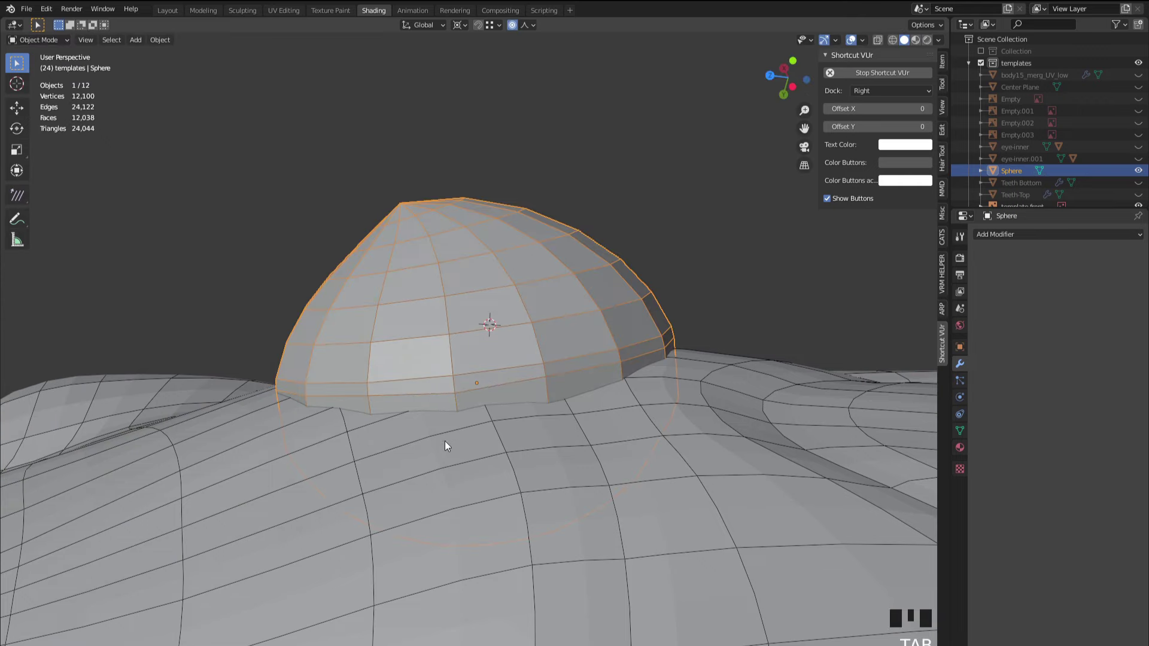
pyautogui.moveTo(444, 446); pyautogui.dragTo(389, 400, button='middle')
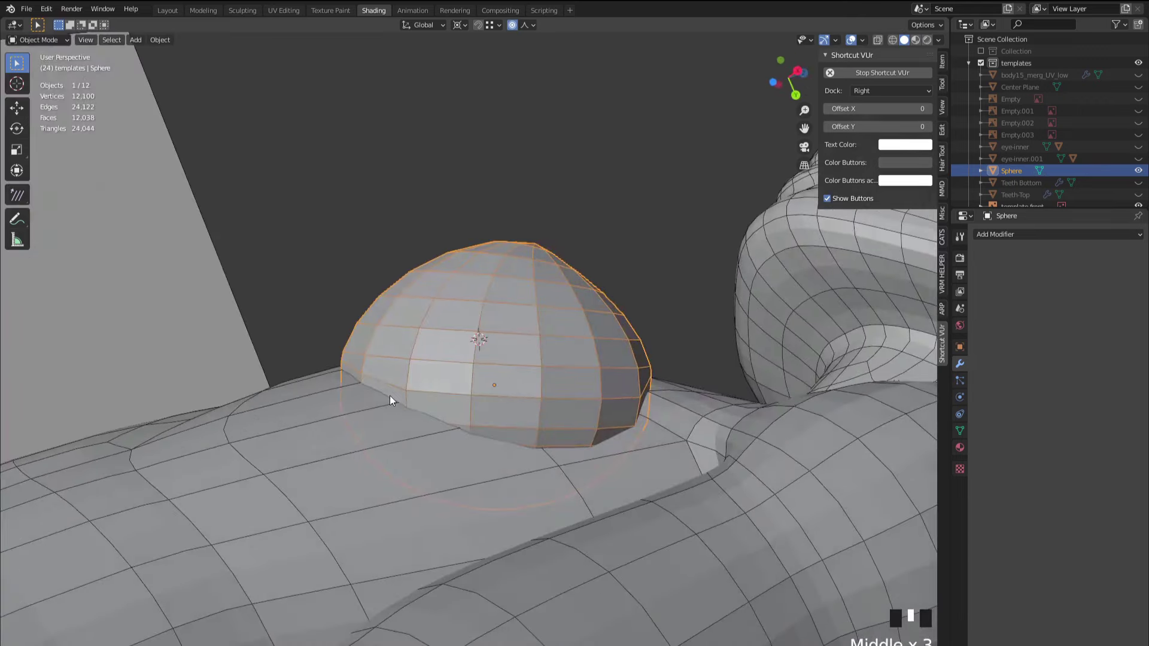
# - Select the lower edge loop at the sphere's base, deselect two of its edges, and edge-slide the rest by a factor of 0.275
pyautogui.press('Tab')
pyautogui.press('2')
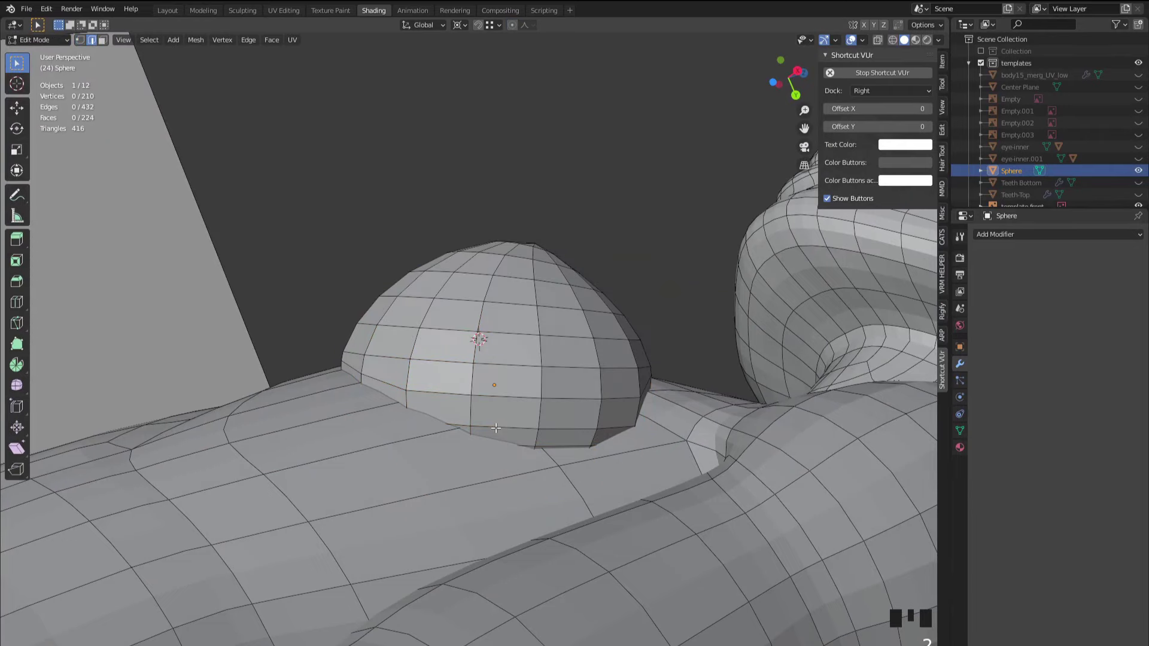
pyautogui.keyDown('alt'); pyautogui.click(496, 428); pyautogui.keyUp('alt')
pyautogui.moveTo(496, 429); pyautogui.dragTo(544, 480, button='middle')
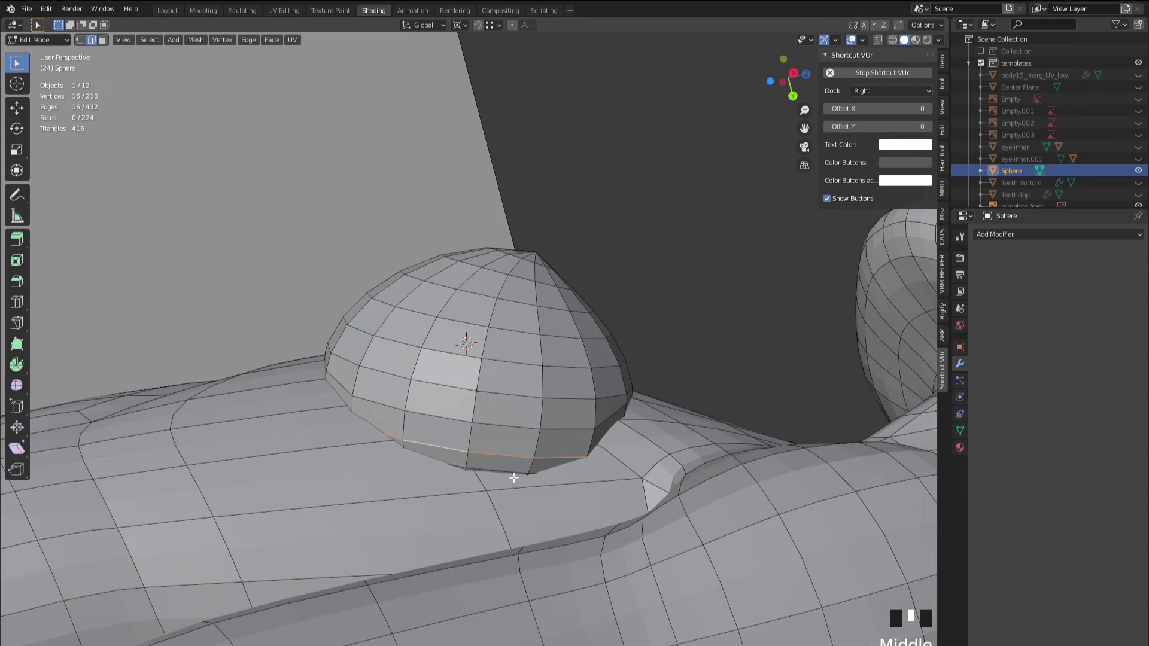
pyautogui.keyDown('shift'); pyautogui.click(489, 456); pyautogui.keyUp('shift')
pyautogui.moveTo(456, 486); pyautogui.dragTo(534, 448, button='middle')
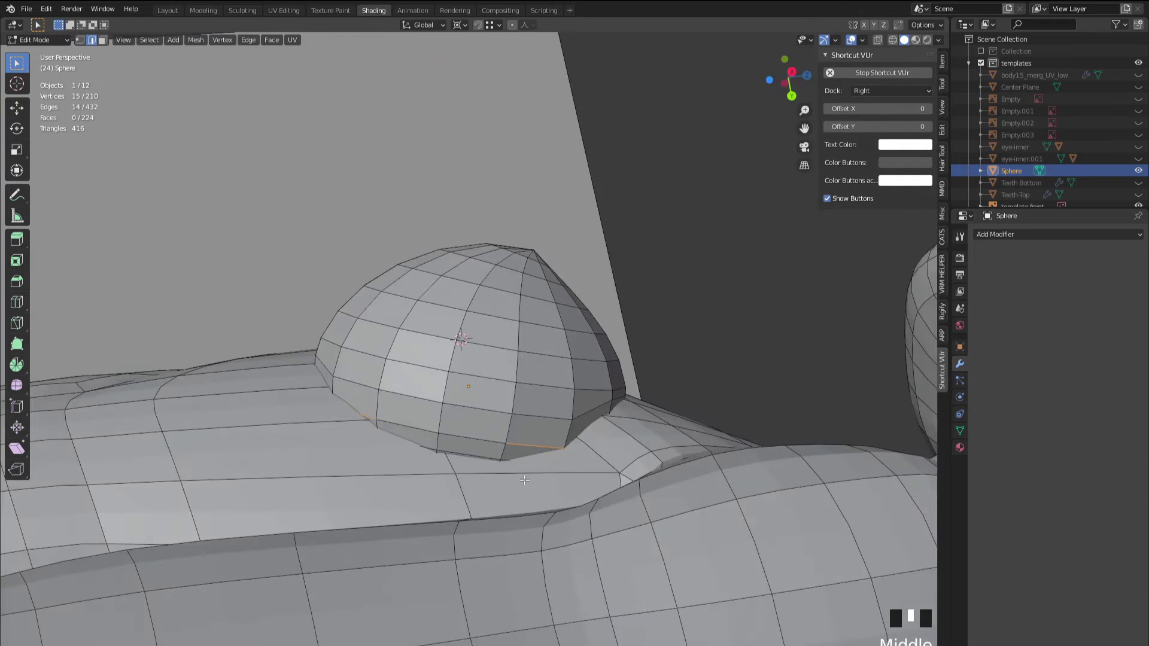
pyautogui.press('g')
pyautogui.press('g')
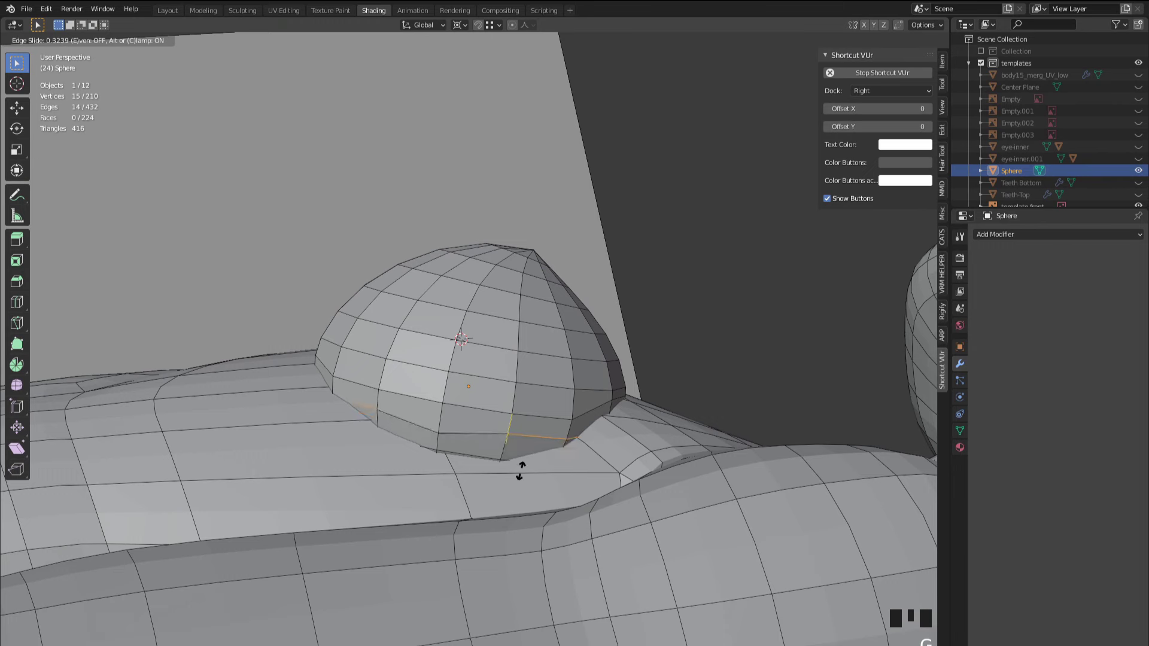
pyautogui.click(518, 470)
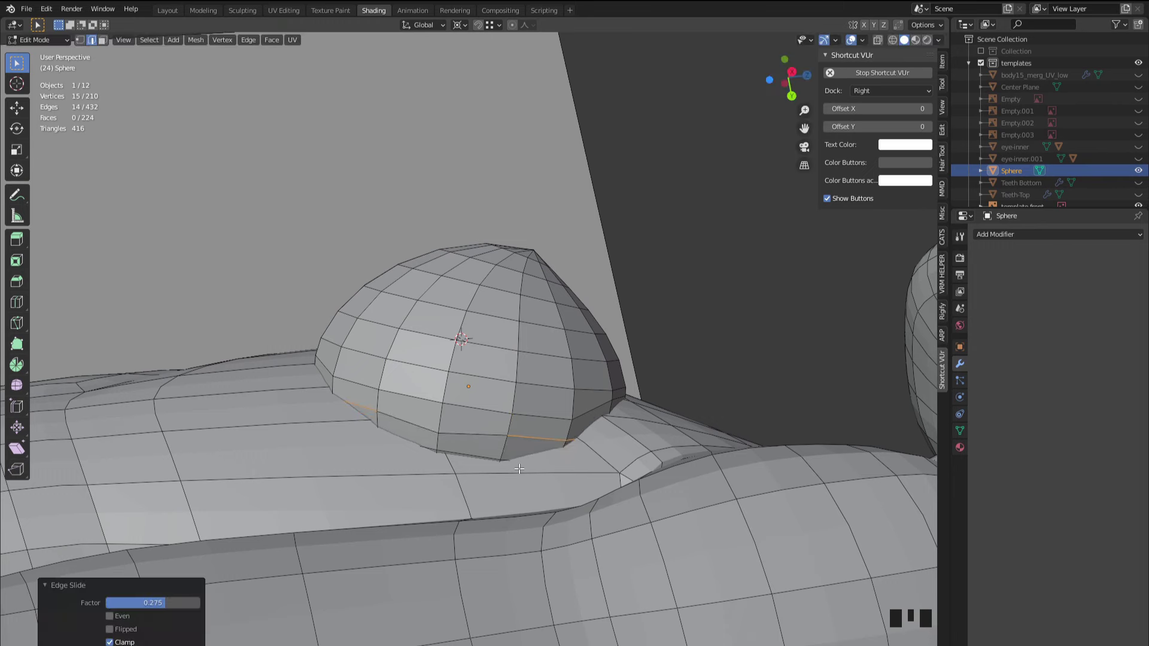
# - Deselect more edges along the torso contact line and edge-slide the remaining loop edges farther up the sphere
pyautogui.keyDown('ctrl'); pyautogui.click(410, 440); pyautogui.keyUp('ctrl')
pyautogui.moveTo(410, 441); pyautogui.dragTo(412, 398, button='middle')
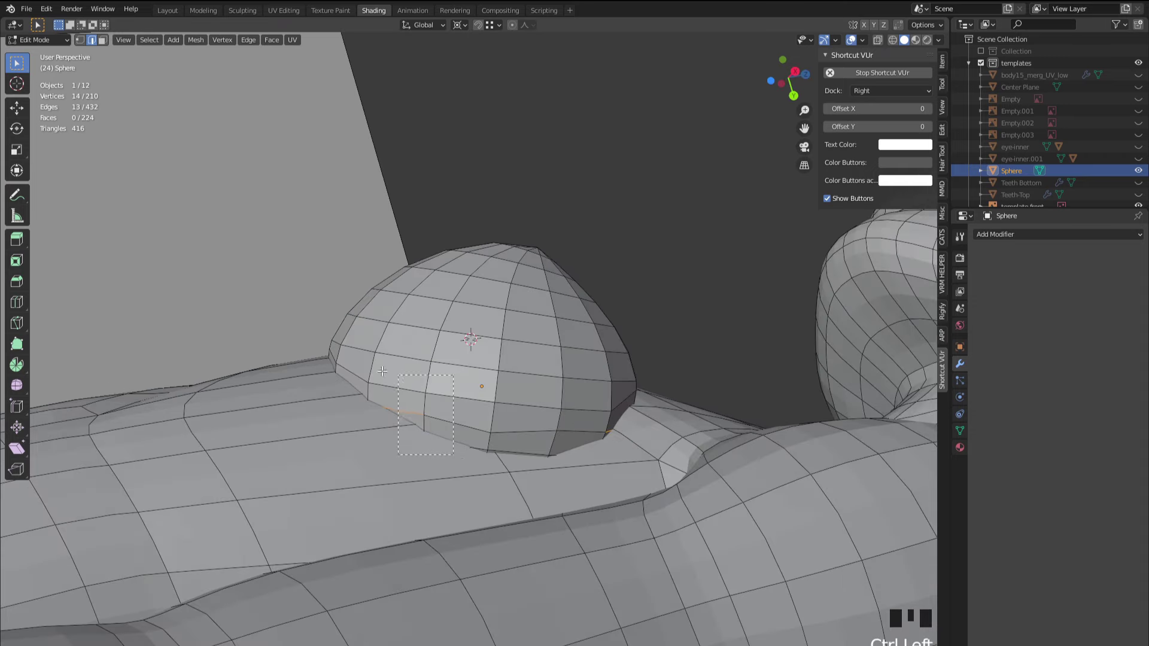
pyautogui.press('g')
pyautogui.press('g')
pyautogui.click(432, 453)
# - Deselect the loop edges that now fit the torso, check the rest with X-ray display, and edge-slide them
pyautogui.moveTo(431, 452); pyautogui.dragTo(485, 443, button='middle')
pyautogui.keyDown('ctrl'); pyautogui.click(383, 434); pyautogui.keyUp('ctrl')
pyautogui.scroll(1, 499, 407)
pyautogui.keyDown('ctrl'); pyautogui.click(481, 429); pyautogui.keyUp('ctrl')
pyautogui.hotkey('alt', 'z')
pyautogui.hotkey('alt', 'z')
pyautogui.press('g')
pyautogui.press('g')
pyautogui.click(492, 425)
# - Narrow the loop selection to the few edges still buried in the torso and edge-slide them to the surface
pyautogui.keyDown('ctrl'); pyautogui.click(478, 407); pyautogui.keyUp('ctrl')
pyautogui.keyDown('ctrl'); pyautogui.click(551, 402); pyautogui.keyUp('ctrl')
pyautogui.press('g')
pyautogui.press('g')
pyautogui.click(424, 424)
# - Reduce the selection to the last two base edges and edge-slide them by a factor of 0.571
pyautogui.keyDown('ctrl'); pyautogui.click(592, 405); pyautogui.keyUp('ctrl')
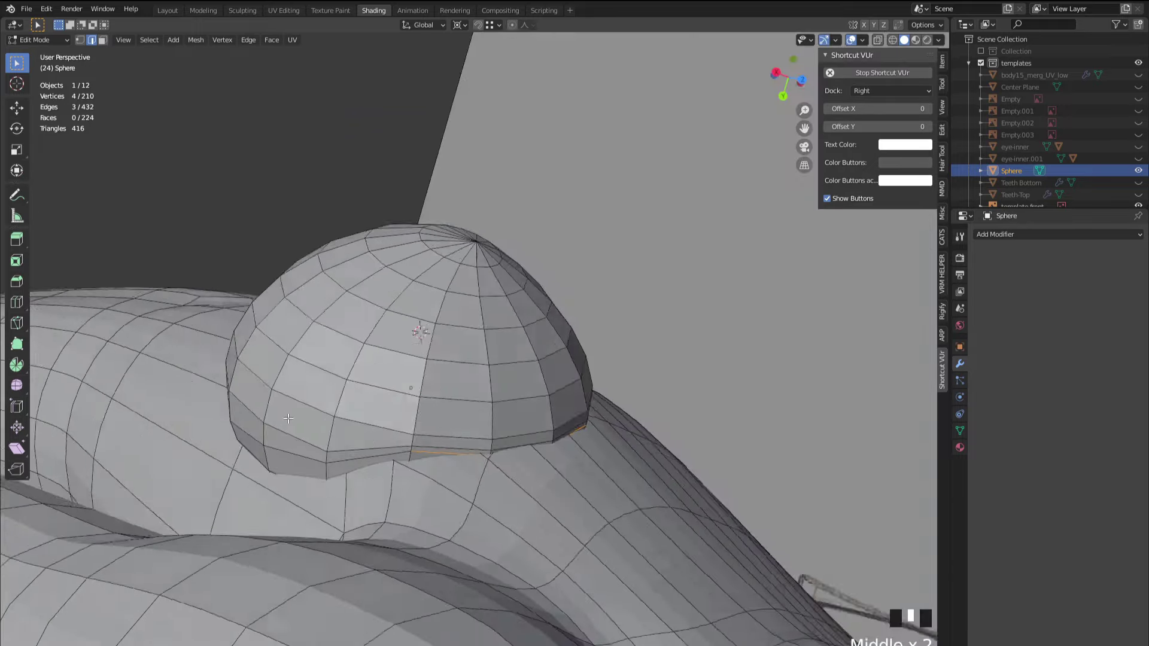
pyautogui.keyDown('ctrl'); pyautogui.click(485, 443); pyautogui.keyUp('ctrl')
pyautogui.scroll(3, 485, 443)
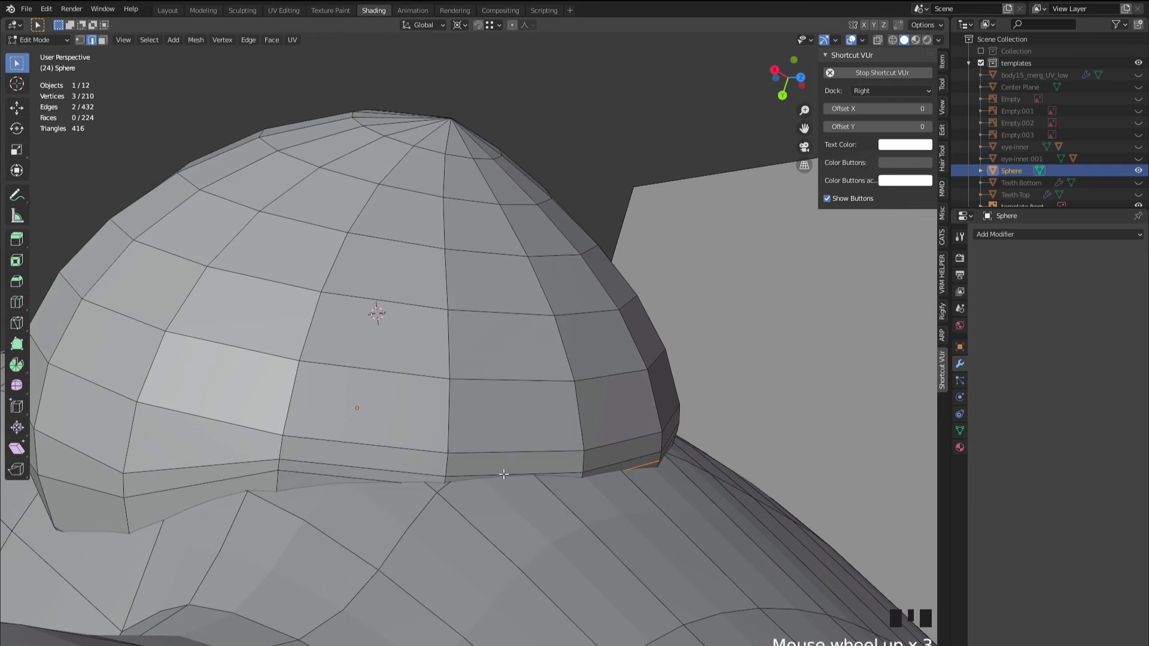
pyautogui.press('g')
pyautogui.press('g')
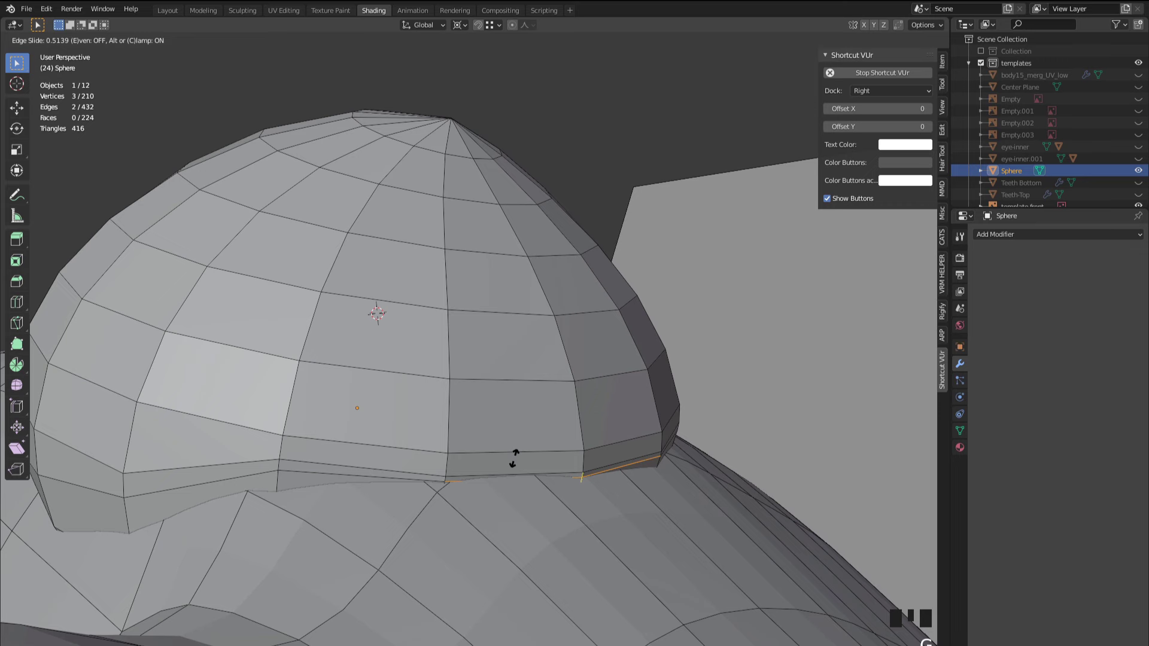
pyautogui.click(515, 475)
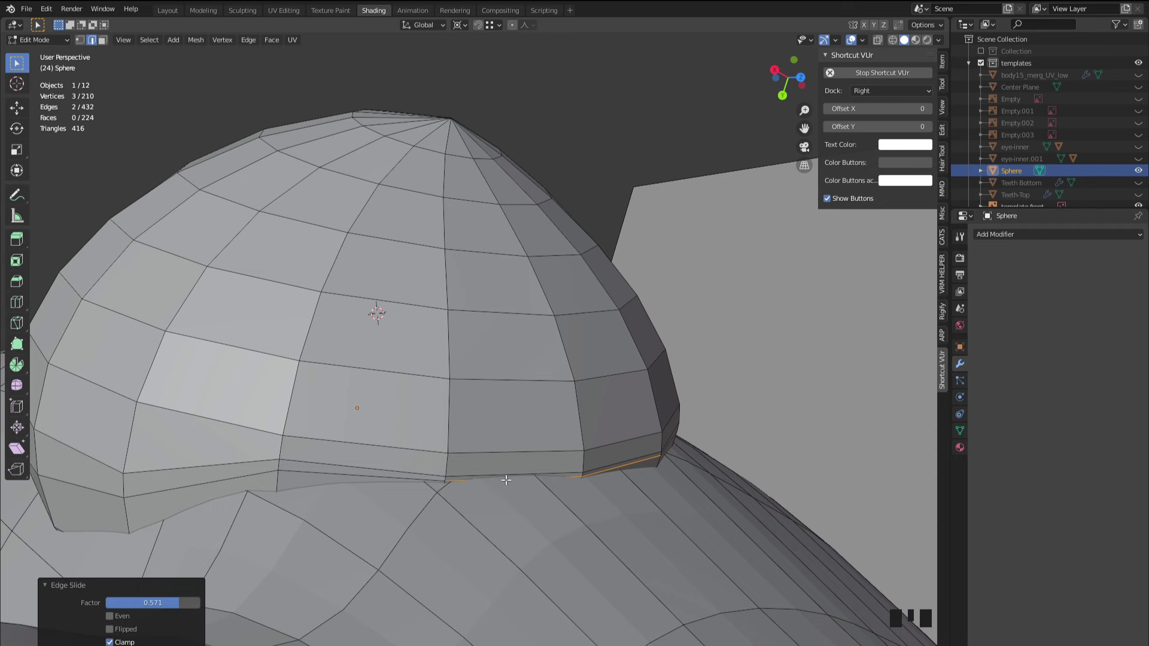
# - Turn on proportional editing and set its falloff to Smooth
pyautogui.press('o')
pyautogui.press('g')
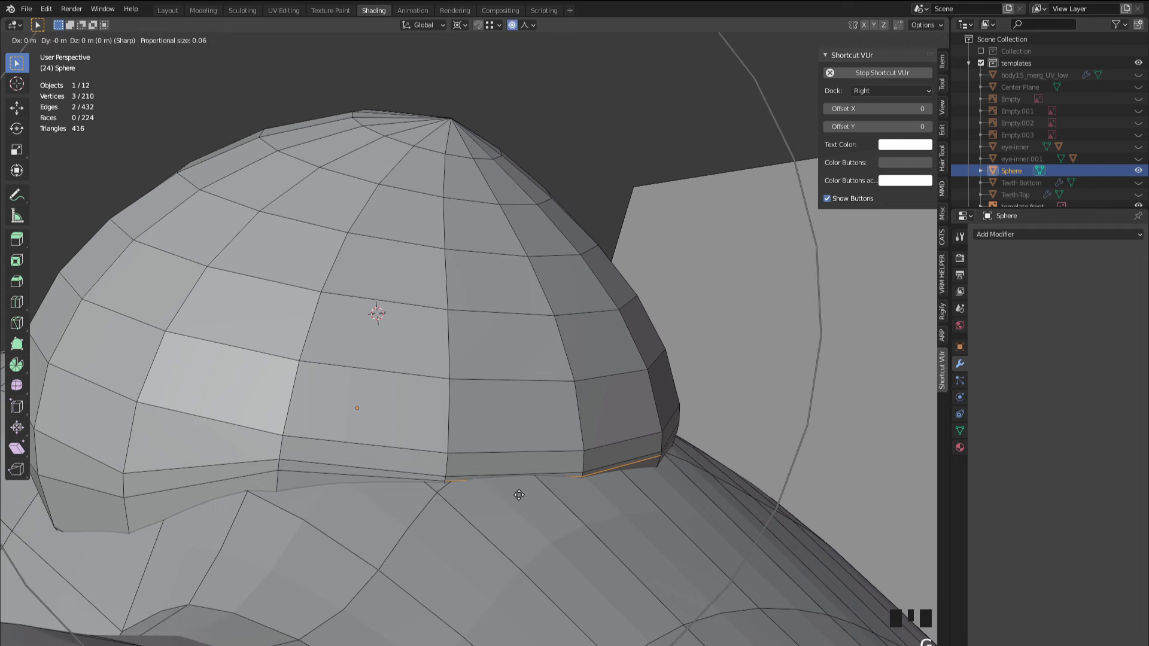
pyautogui.scroll(2, 515, 488)
pyautogui.press('Escape')
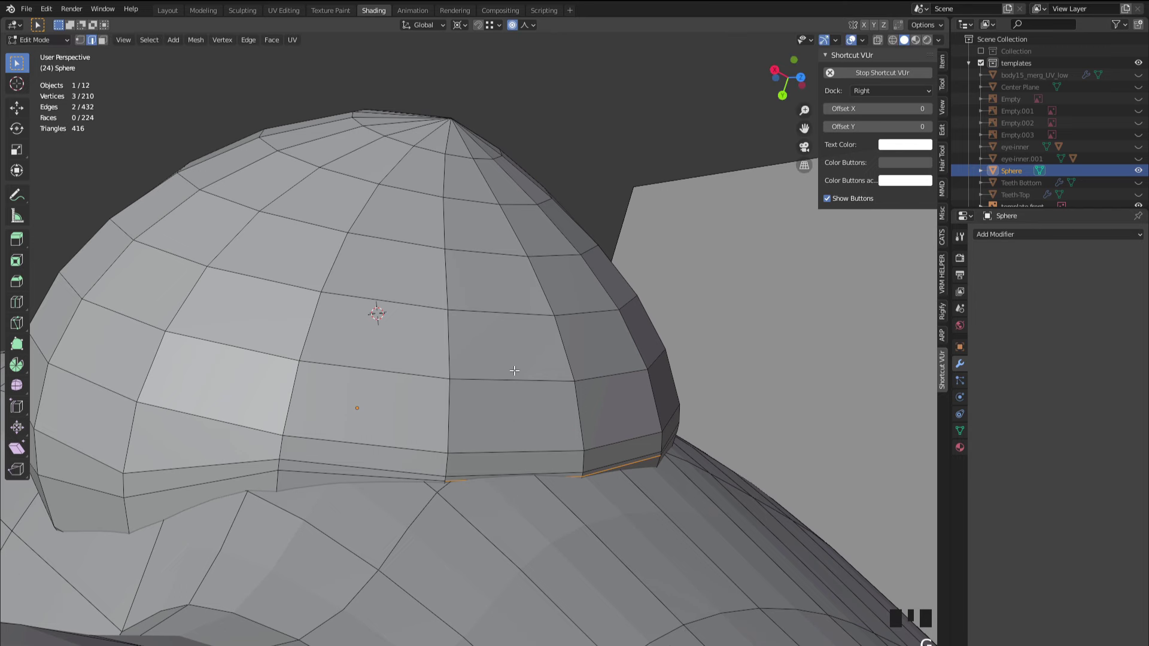
pyautogui.click(527, 27)
pyautogui.click(509, 79)
# - Move the two selected edges about -0.0013 m along global Y with a proportional size of 0.02
pyautogui.press('g')
pyautogui.press('x')
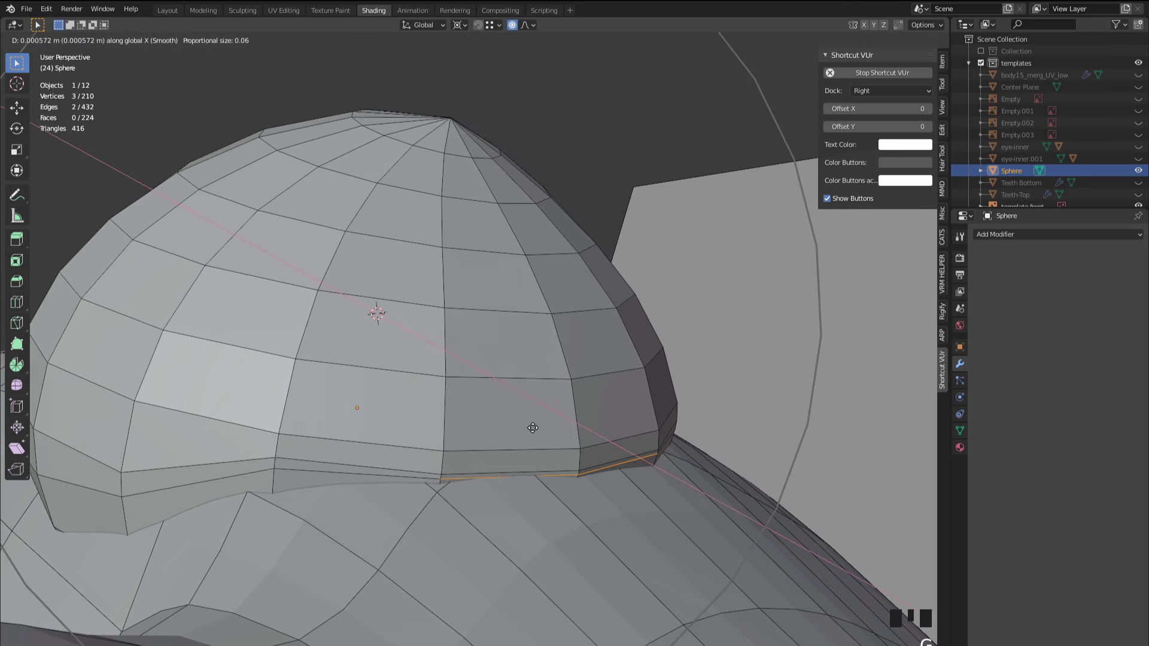
pyautogui.press('y')
pyautogui.scroll(7, 534, 428)
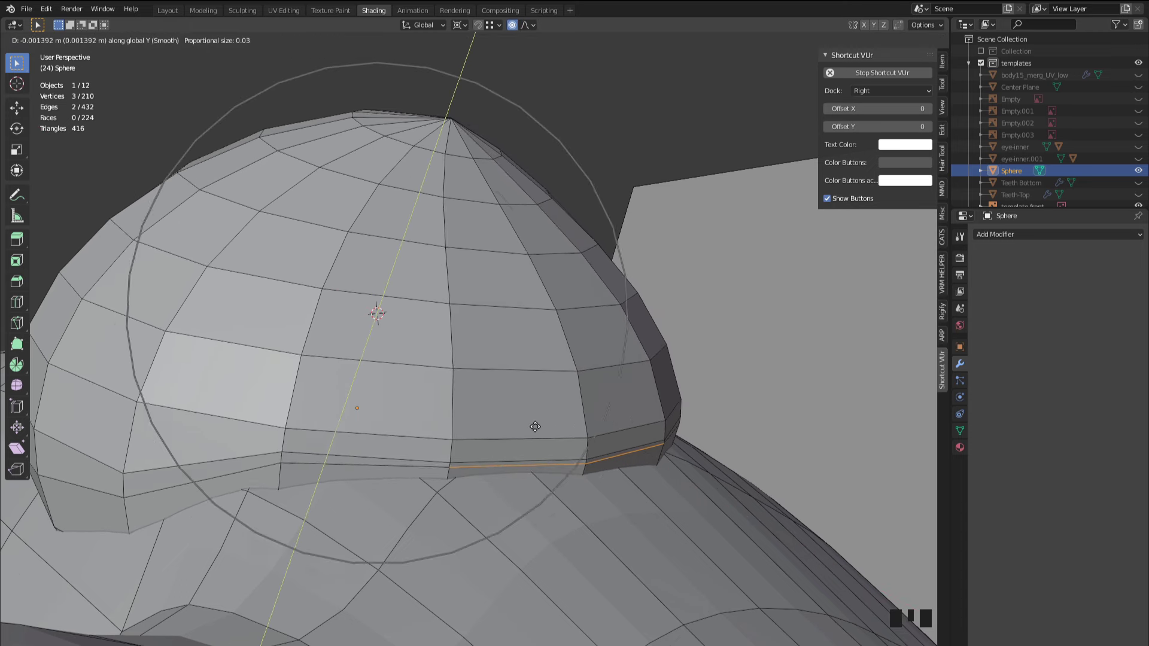
pyautogui.scroll(4, 535, 426)
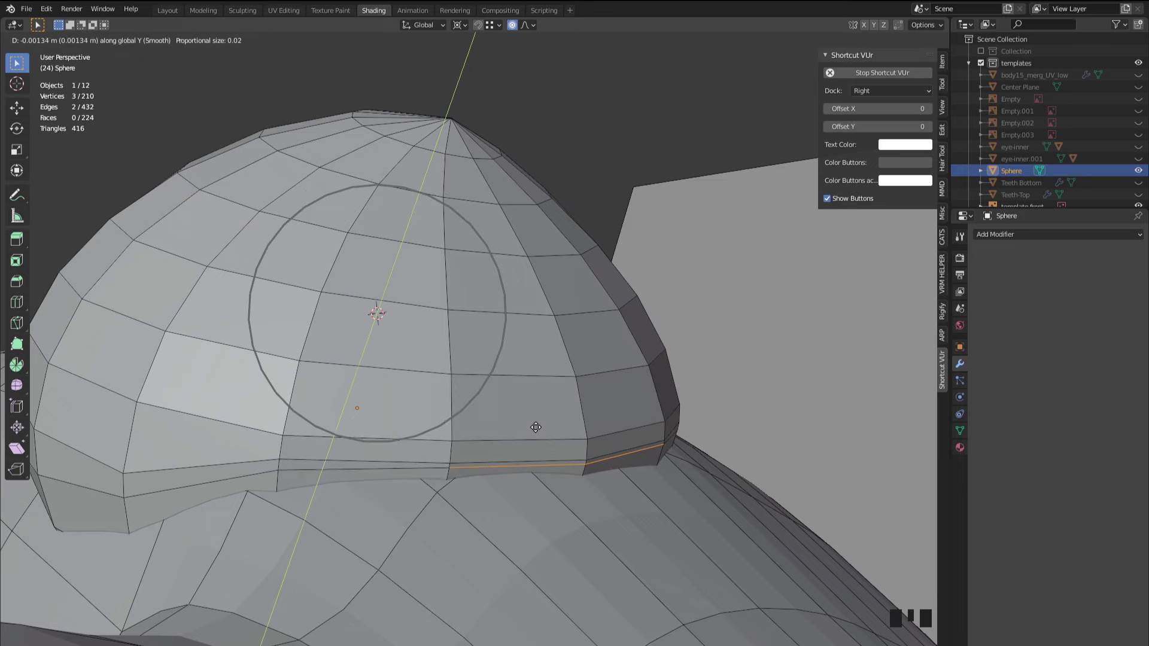
pyautogui.click(535, 427)
# - Select the lowest visible edge loop of the sphere, deselect three of its edges, and check the remaining ones with X-ray display
pyautogui.moveTo(535, 428); pyautogui.dragTo(459, 498, button='middle')
pyautogui.keyDown('alt'); pyautogui.click(444, 487); pyautogui.keyUp('alt')
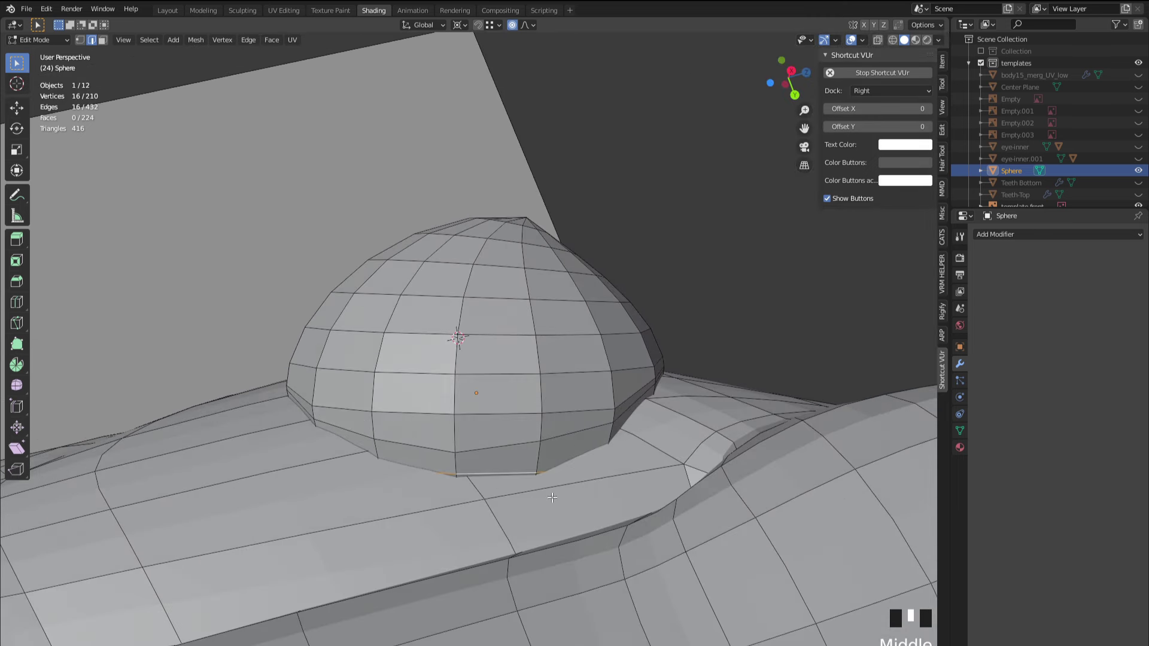
pyautogui.scroll(1, 507, 495)
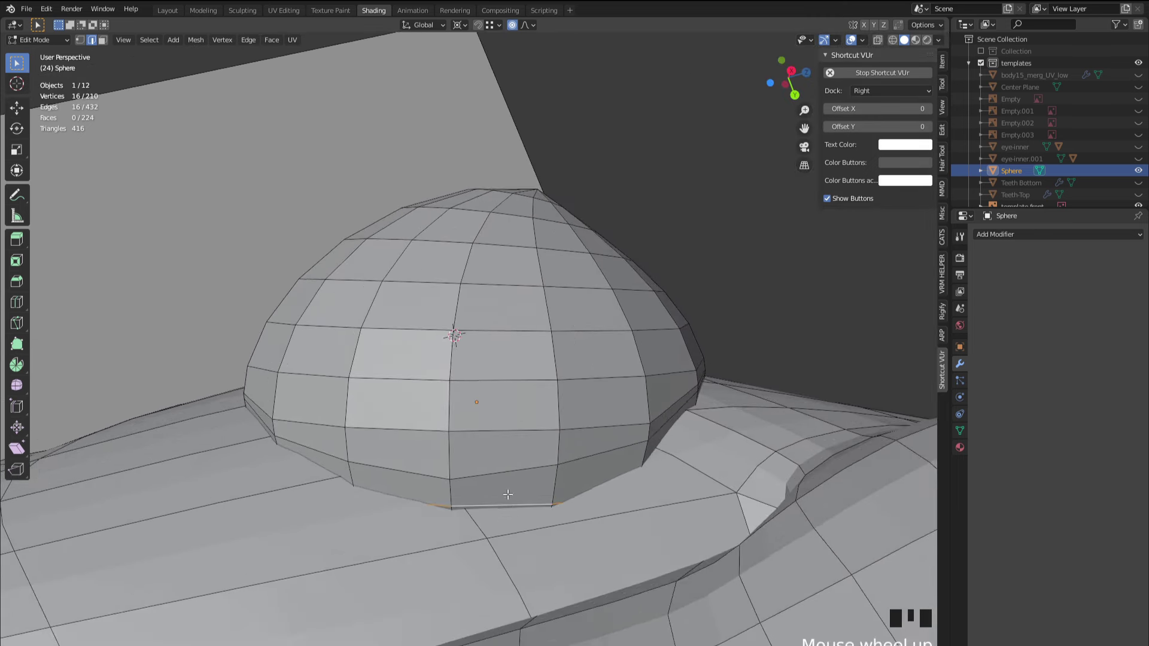
pyautogui.keyDown('ctrl'); pyautogui.click(539, 508); pyautogui.keyUp('ctrl')
pyautogui.keyDown('ctrl'); pyautogui.click(558, 518); pyautogui.keyUp('ctrl')
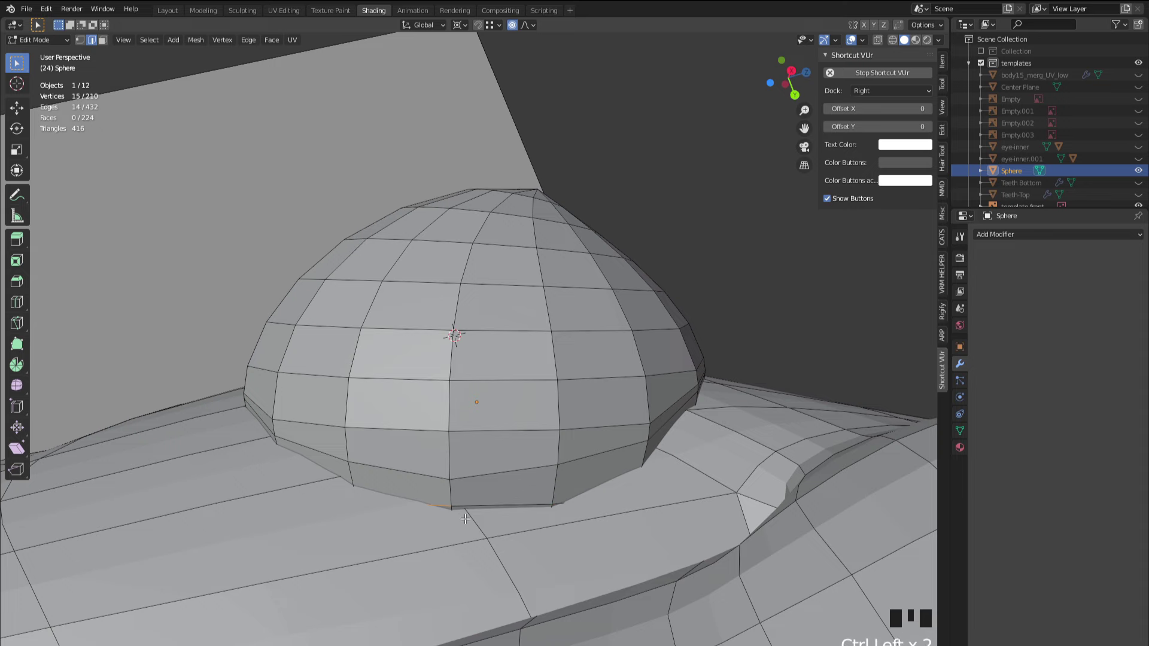
pyautogui.keyDown('ctrl'); pyautogui.moveTo(407, 462); pyautogui.dragTo(409, 464); pyautogui.keyUp('ctrl')
pyautogui.moveTo(409, 465); pyautogui.dragTo(269, 398, button='middle')
pyautogui.hotkey('alt', 'z')
pyautogui.hotkey('alt', 'z')
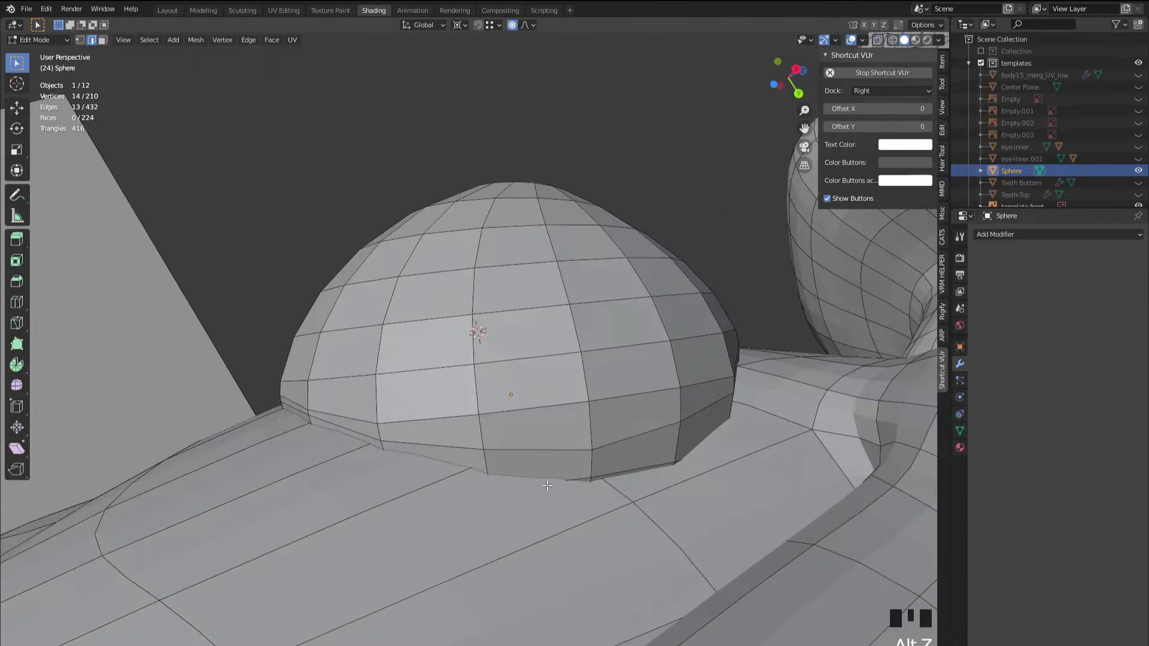
# - Edge-slide the 13 selected base edges by a factor of 0.666
pyautogui.press('g')
pyautogui.press('g')
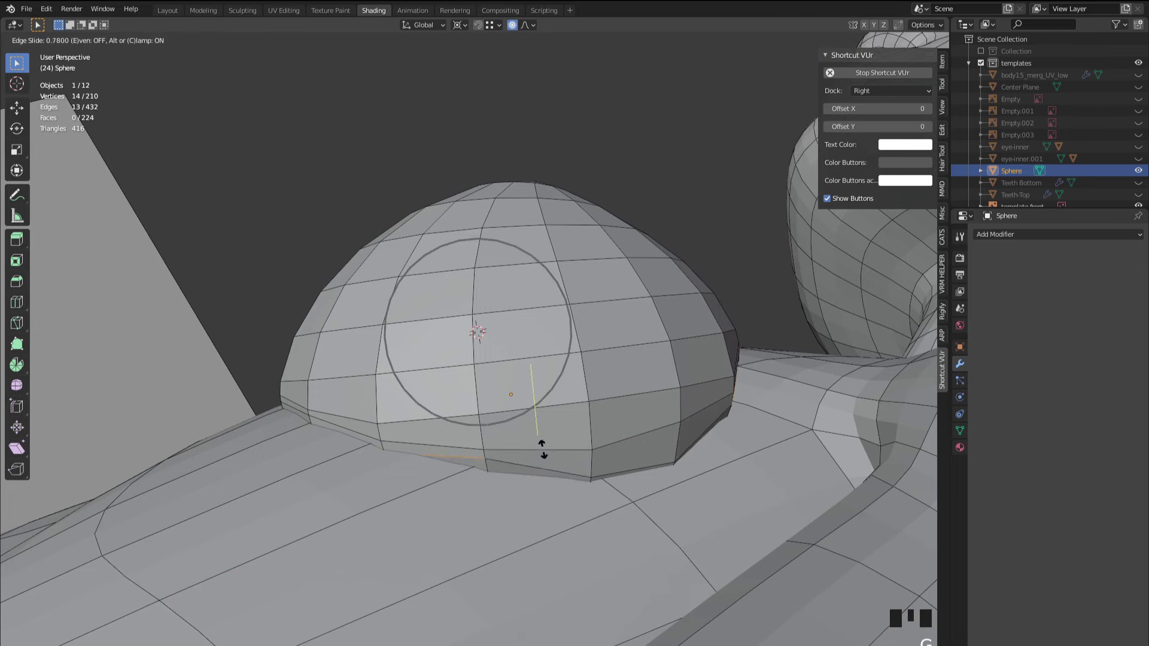
pyautogui.click(539, 456)
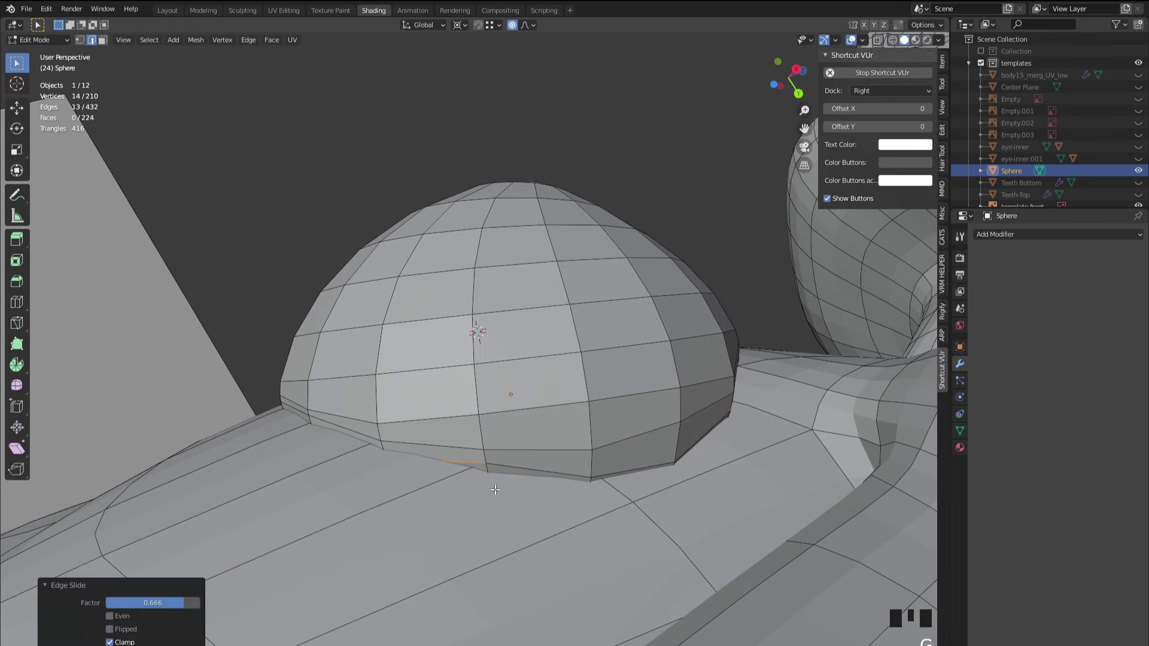
# - Try a small edge slide on 12 of the base edges and undo it
pyautogui.moveTo(463, 465); pyautogui.dragTo(505, 508, button='middle')
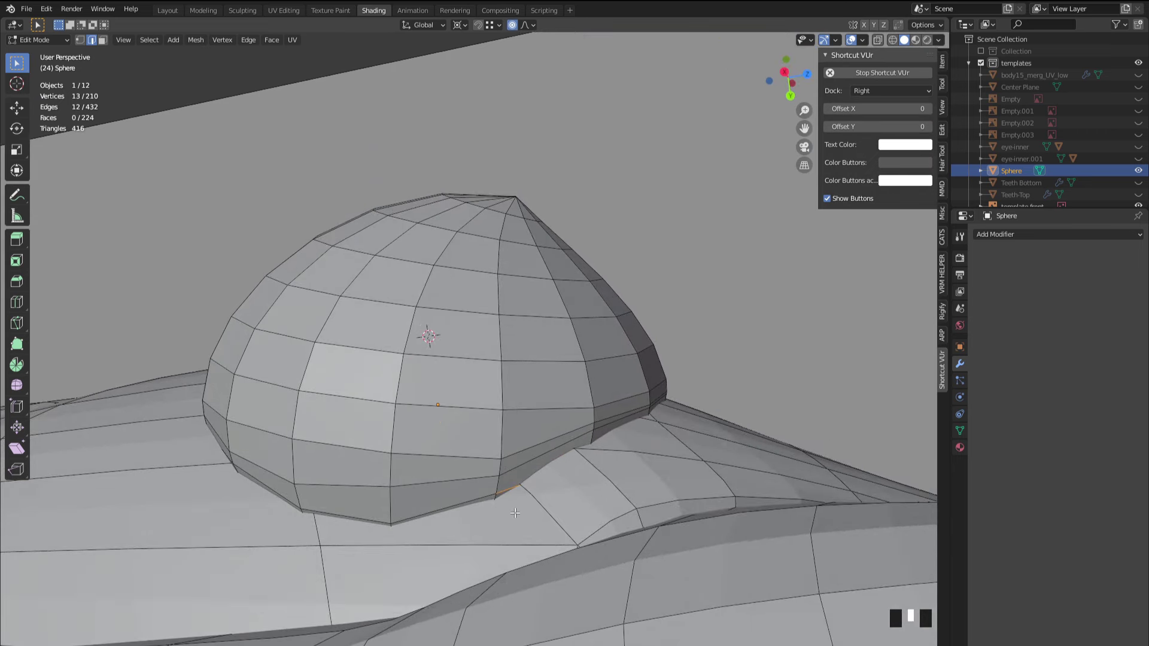
pyautogui.press('g')
pyautogui.press('g')
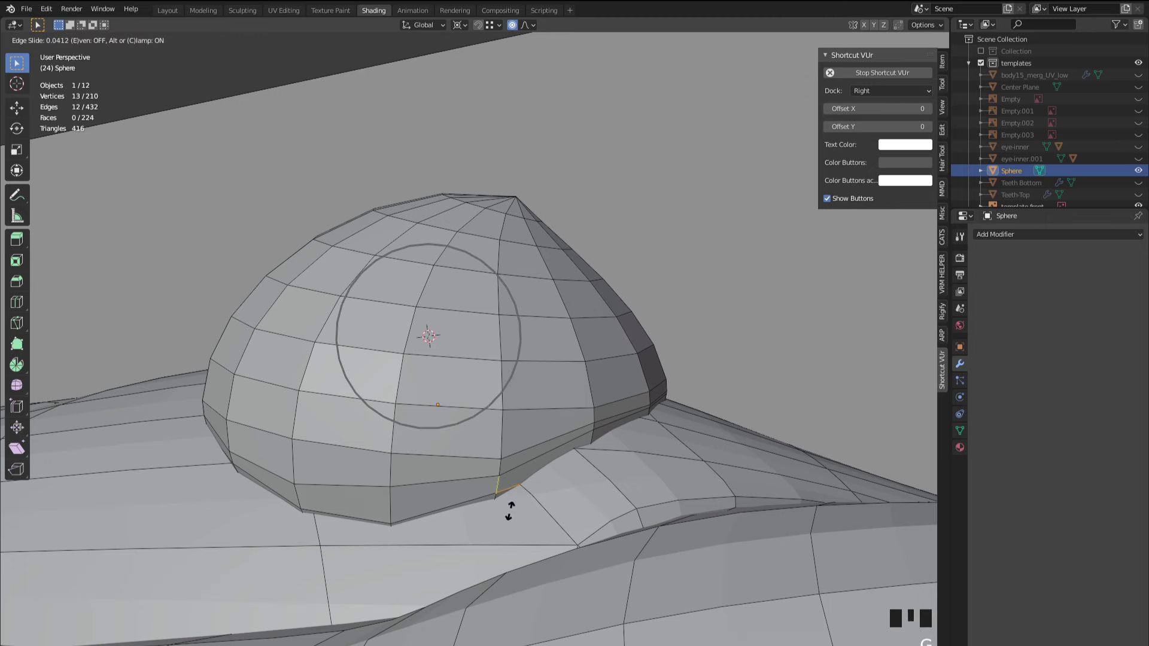
pyautogui.click(506, 510)
pyautogui.hotkey('ctrl', 'z')
# - Edge-slide the remaining 11 base edges by a factor of 0.805 so they follow the torso surface
pyautogui.moveTo(507, 509); pyautogui.dragTo(497, 488, button='middle')
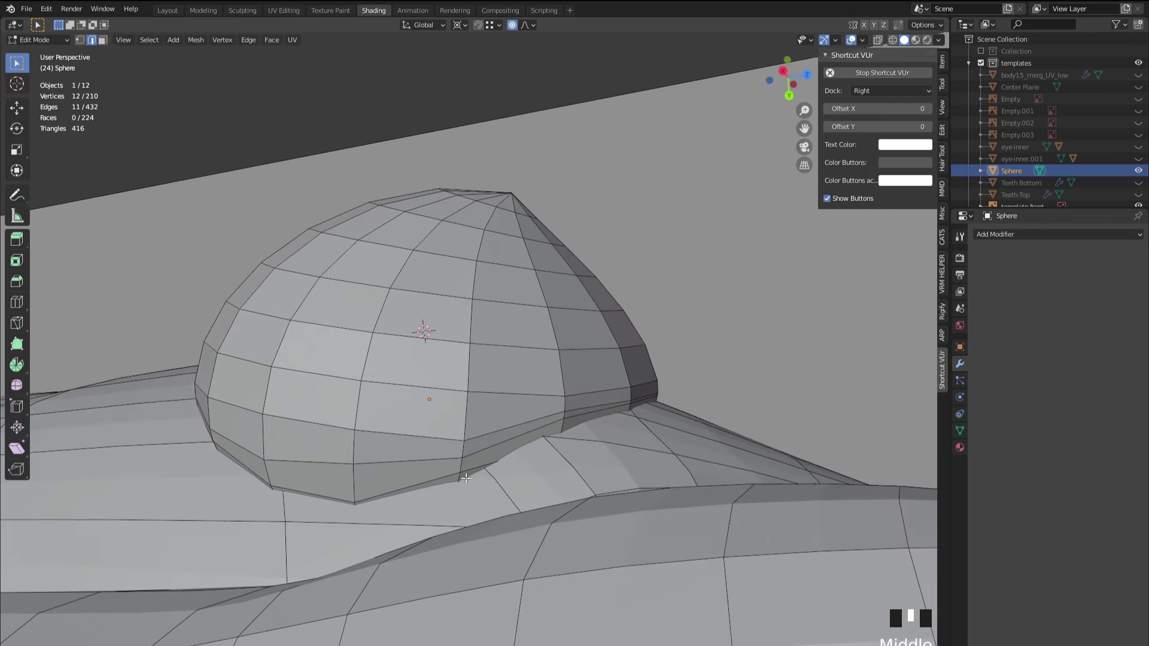
pyautogui.press('g')
pyautogui.press('g')
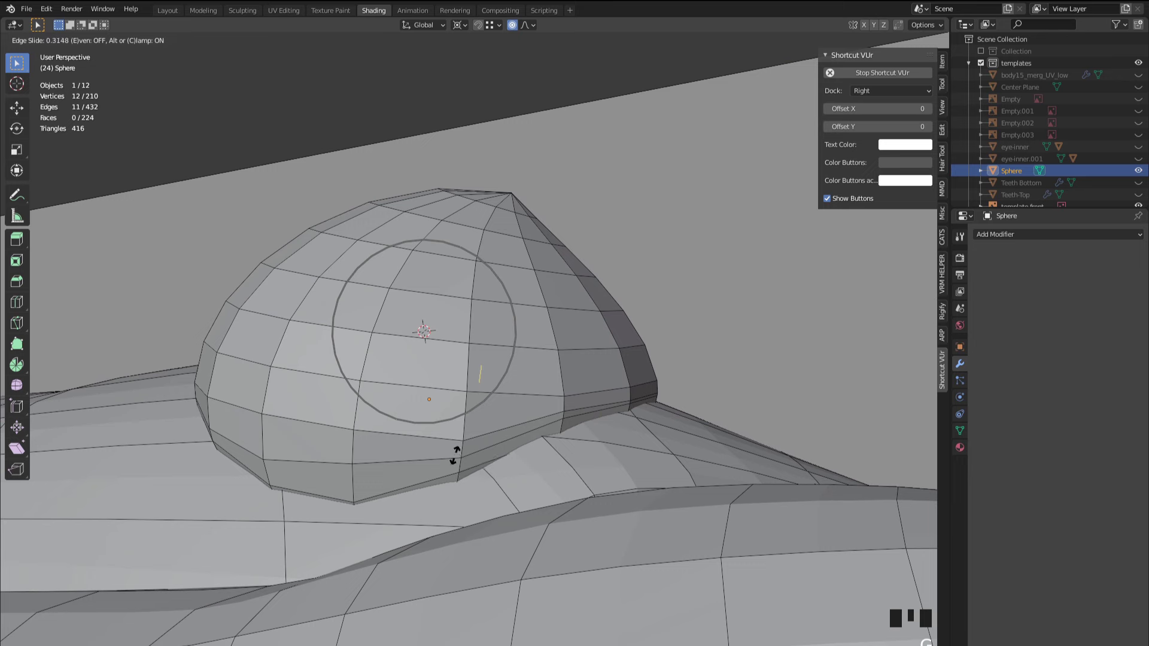
pyautogui.click(445, 414)
pyautogui.moveTo(446, 414); pyautogui.dragTo(559, 438, button='middle')
pyautogui.scroll(3, 517, 431)
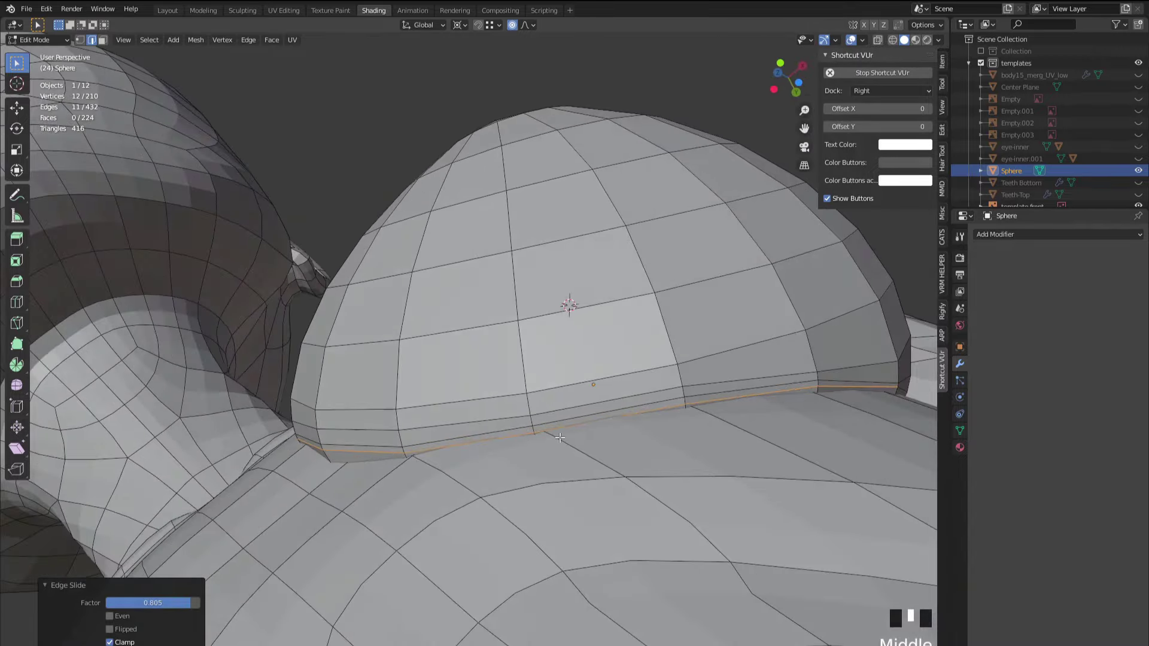
# - Move the front base edge of the sphere about -0.0007 m along global Y with smooth proportional editing
pyautogui.click(588, 421)
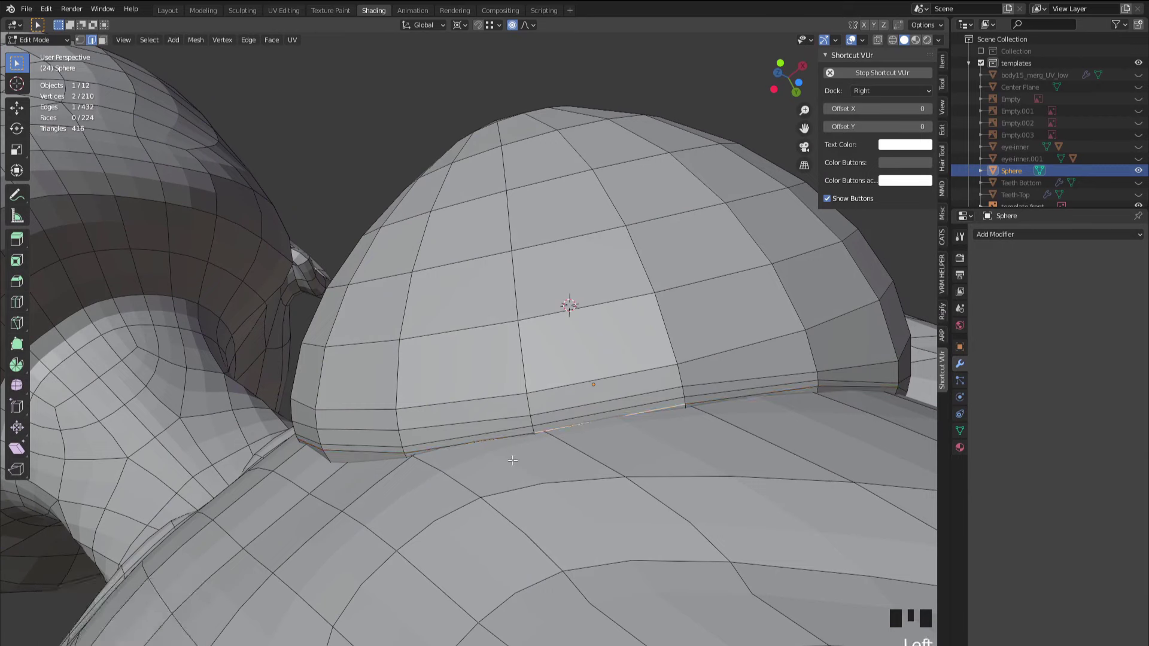
pyautogui.press('g')
pyautogui.click(501, 447)
pyautogui.press('g')
pyautogui.press('y')
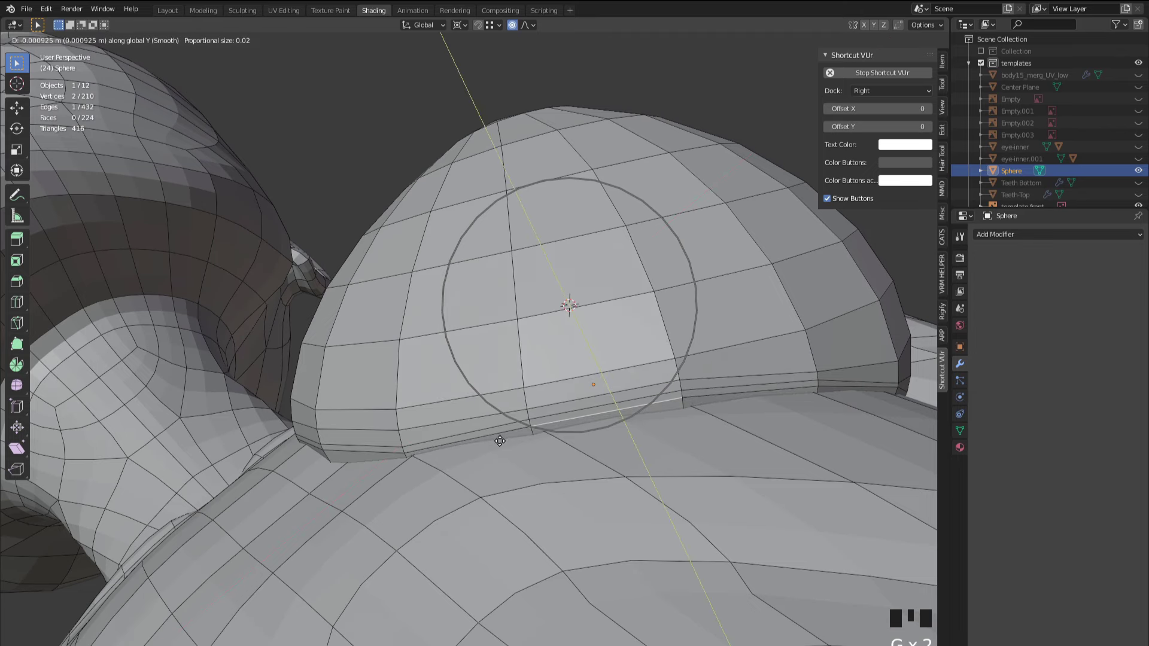
pyautogui.click(500, 443)
pyautogui.scroll(-3, 501, 443)
pyautogui.moveTo(501, 442); pyautogui.dragTo(466, 453, button='middle')
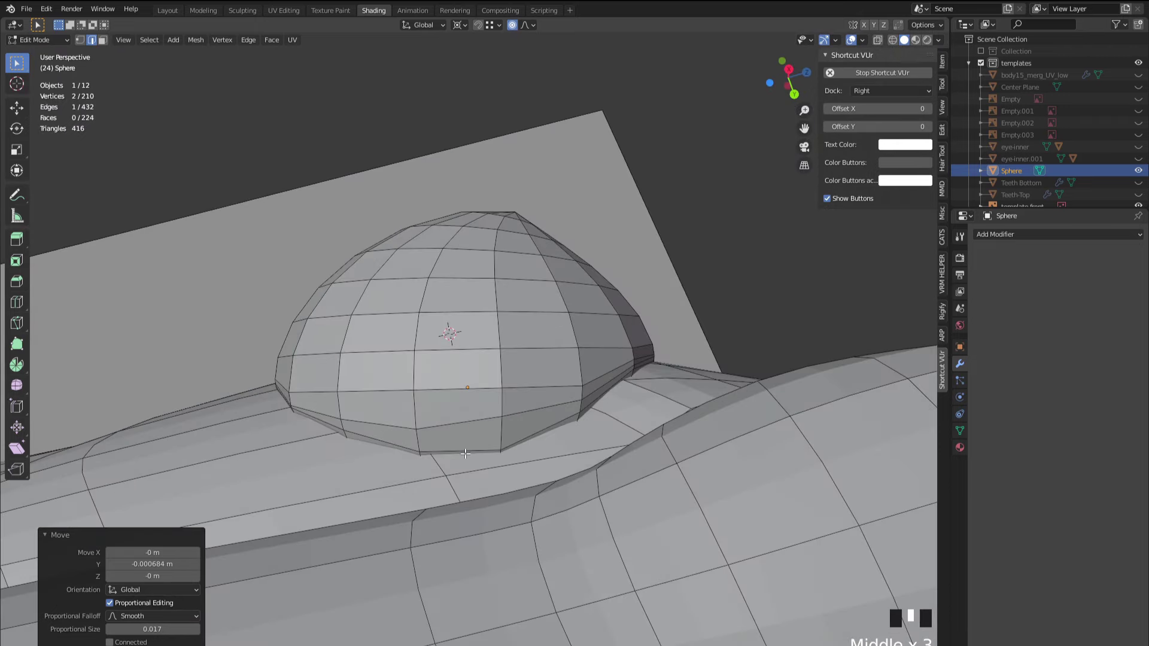
# - Isolate the sphere in local view and delete the 16-face ring directly below its base edge loop
pyautogui.keyDown('alt'); pyautogui.click(371, 439); pyautogui.keyUp('alt')
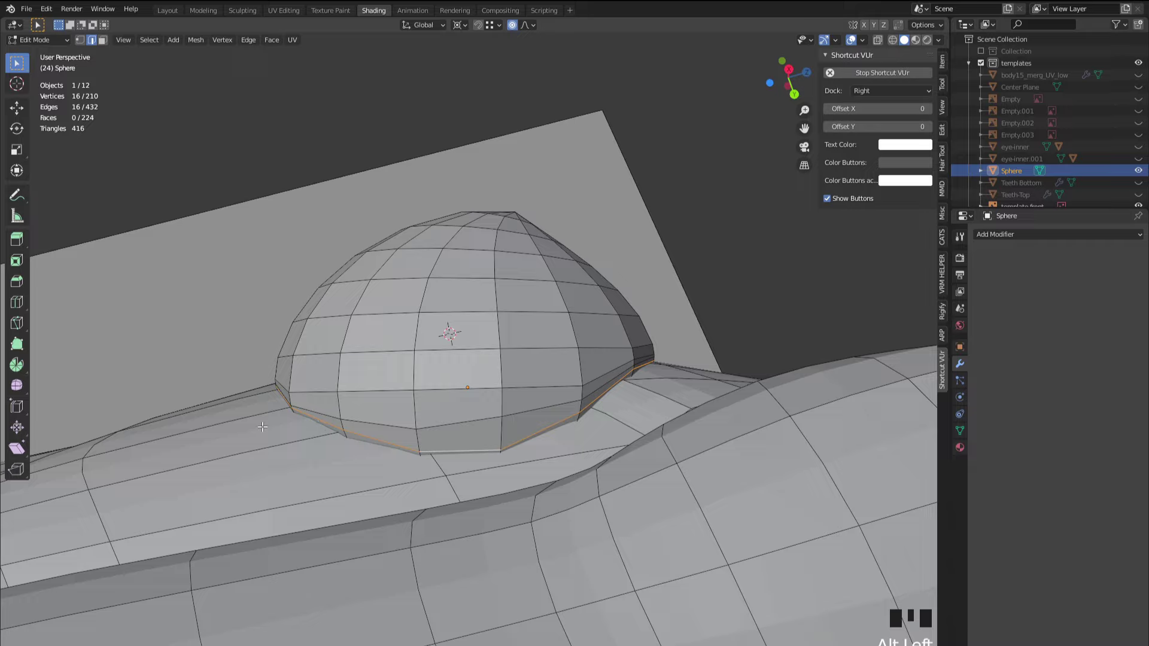
pyautogui.moveTo(262, 427); pyautogui.dragTo(378, 421, button='middle')
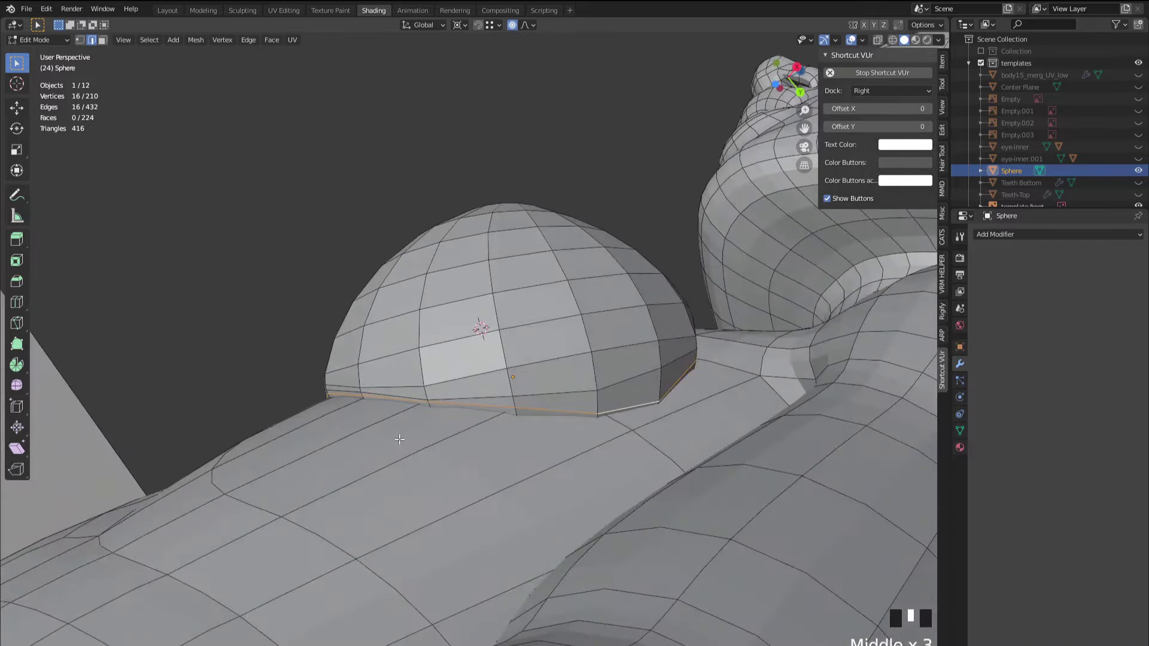
pyautogui.press('/')
pyautogui.scroll(2, 489, 430)
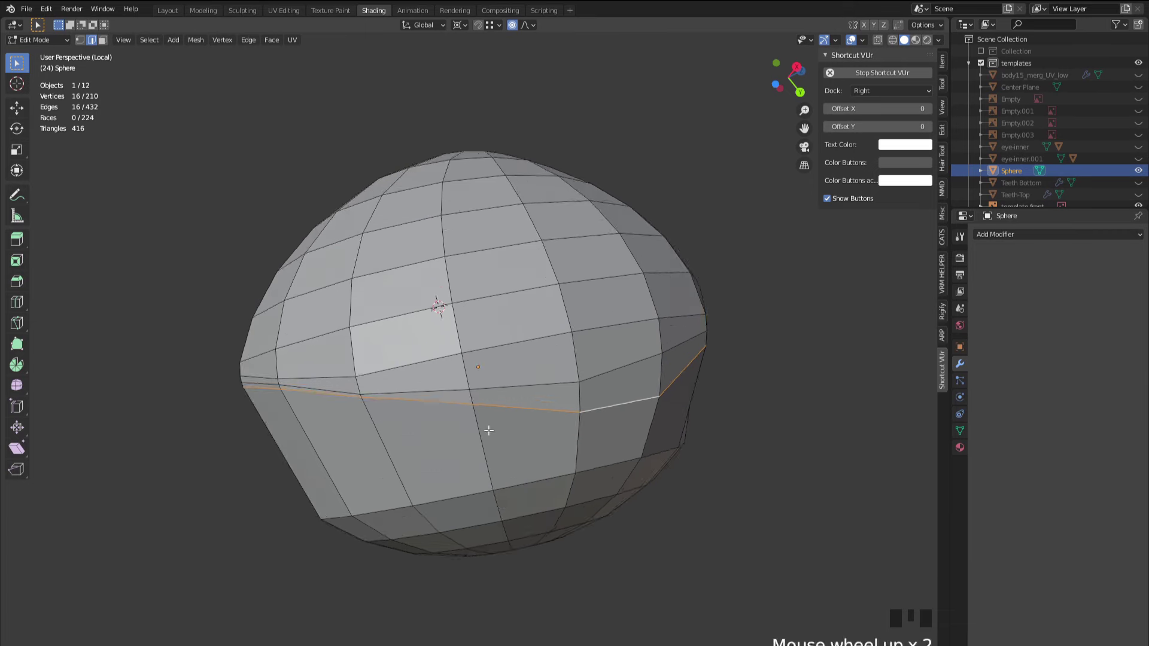
pyautogui.press('3')
pyautogui.keyDown('alt'); pyautogui.click(489, 462); pyautogui.keyUp('alt')
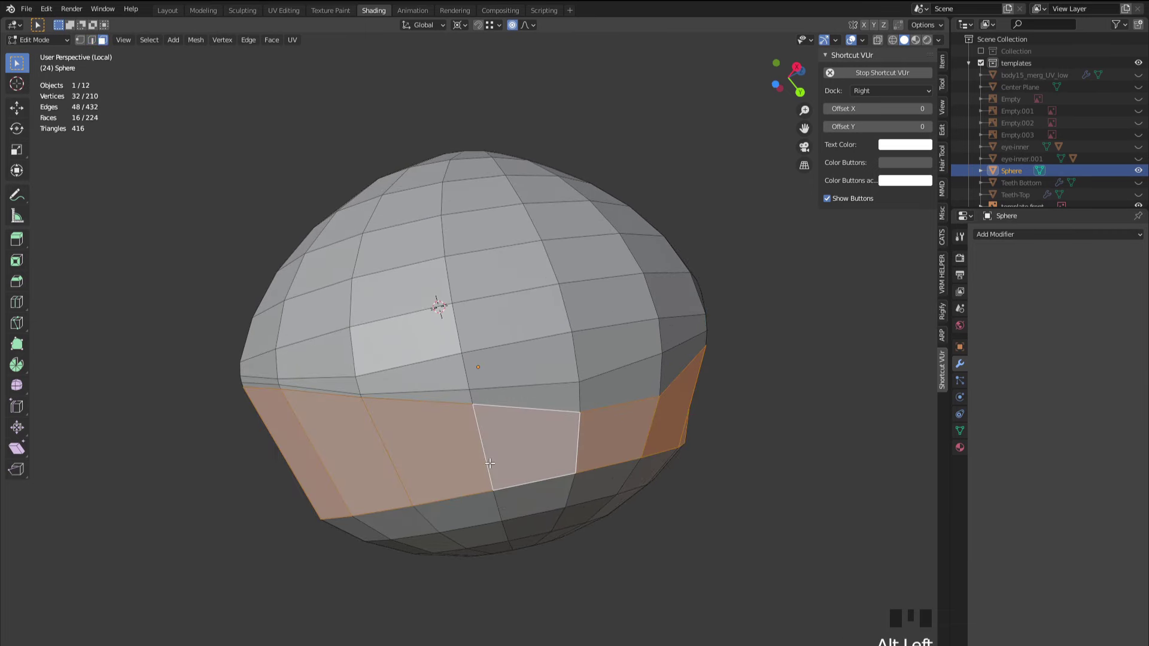
pyautogui.press('x')
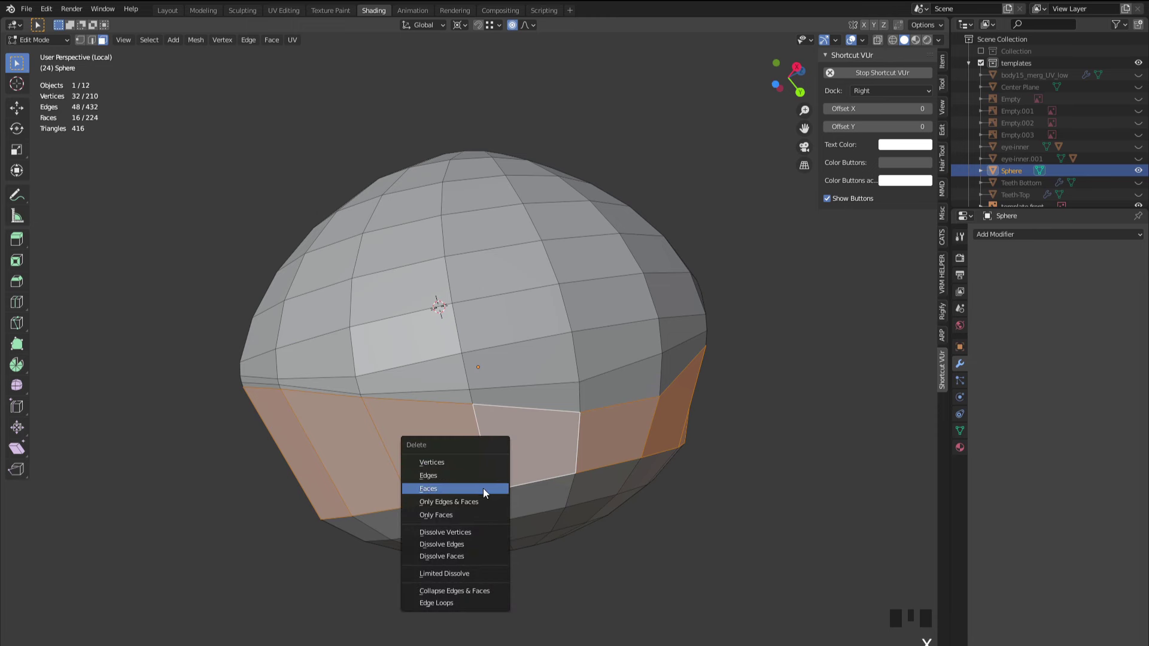
pyautogui.click(483, 488)
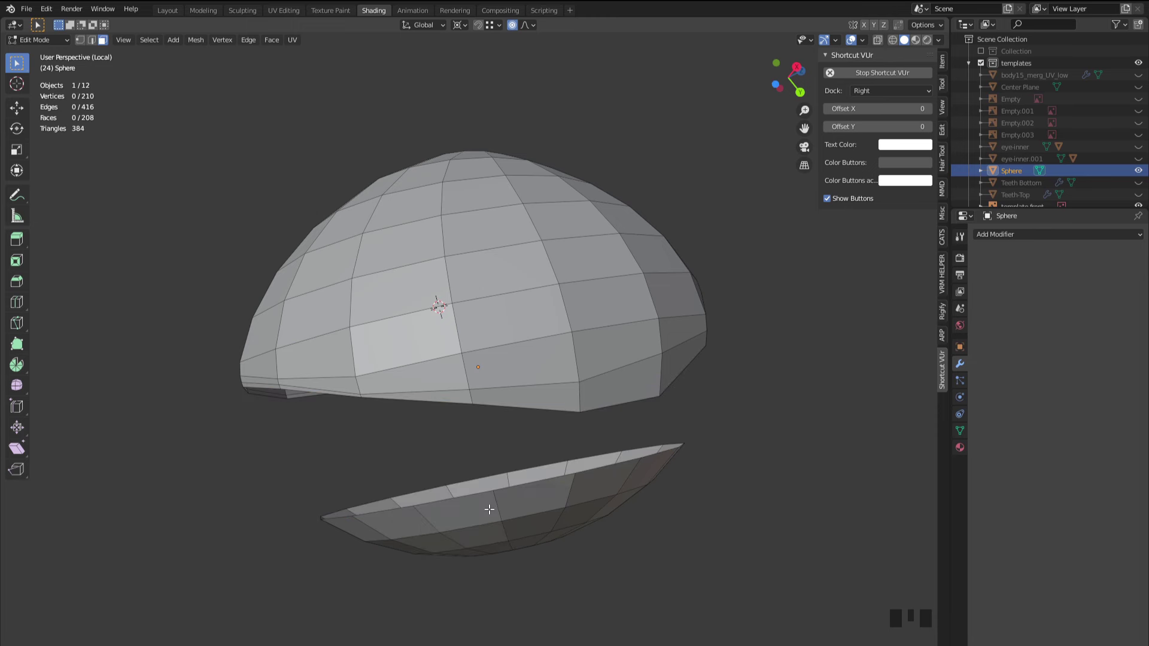
# - Delete the disconnected lower cap of the sphere and leave local view to show the full body
pyautogui.press('l')
pyautogui.press('x')
pyautogui.click(488, 508)
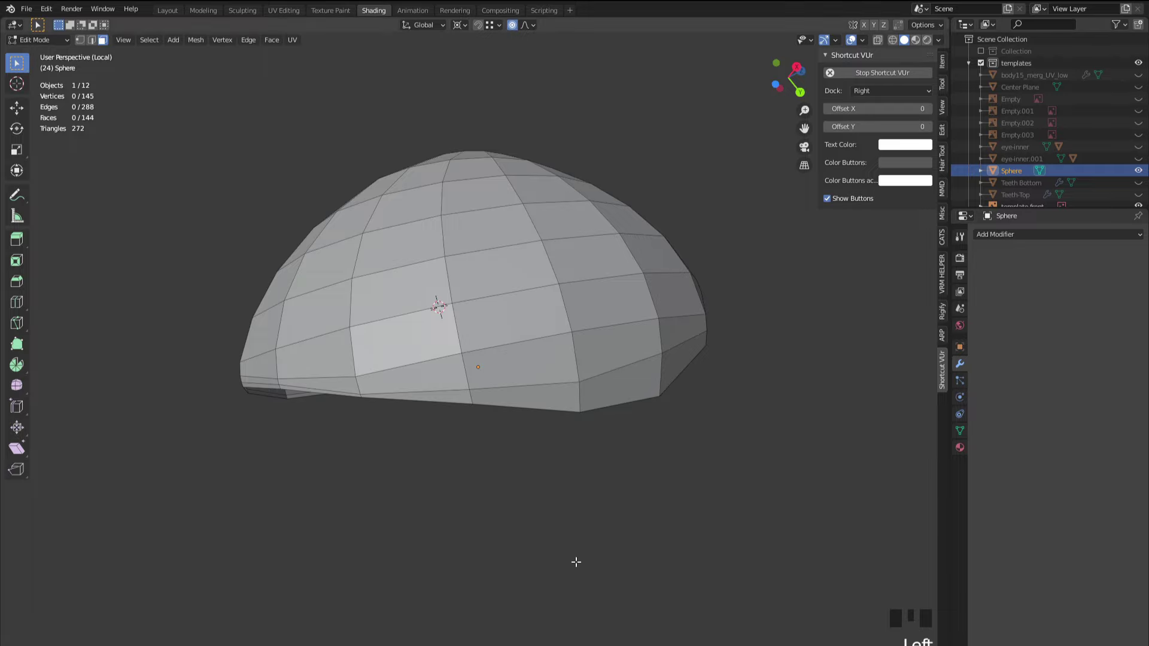
pyautogui.moveTo(413, 430); pyautogui.dragTo(509, 497, button='middle')
pyautogui.press('KP_Divide')
pyautogui.scroll(-3, 417, 447)
pyautogui.scroll(-3, 417, 447)
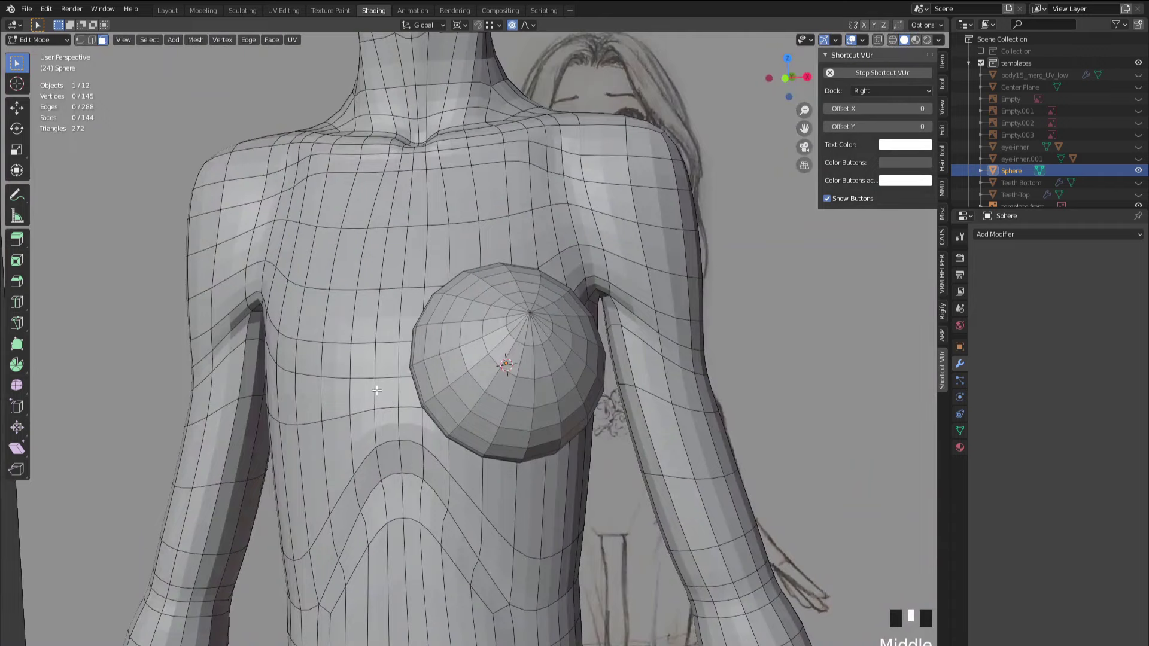
pyautogui.moveTo(434, 372); pyautogui.dragTo(488, 373, button='middle')
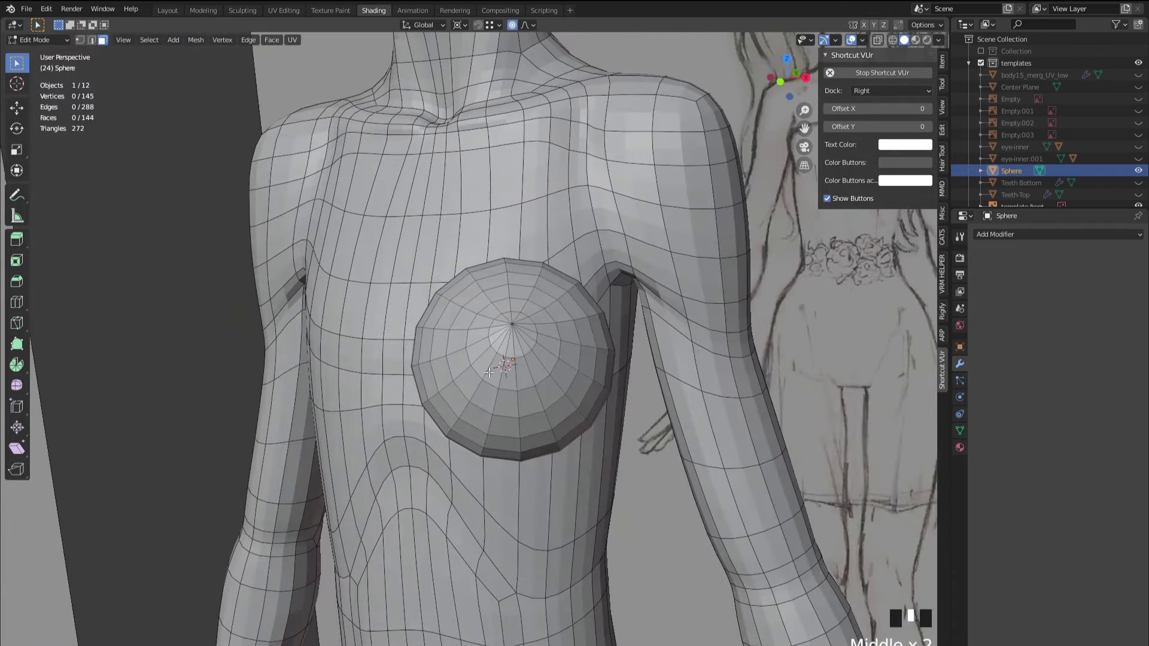
# - Vertex-slide the sphere's pole vertex downward along its edge by a factor of 0.164
pyautogui.click(446, 380)
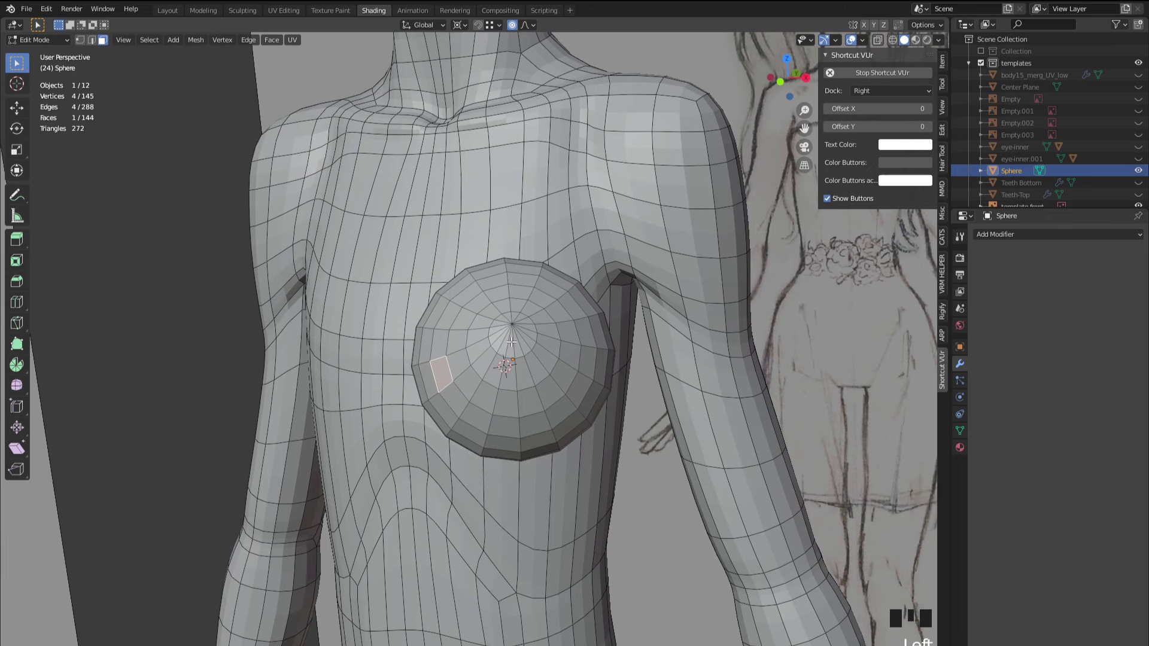
pyautogui.press('2')
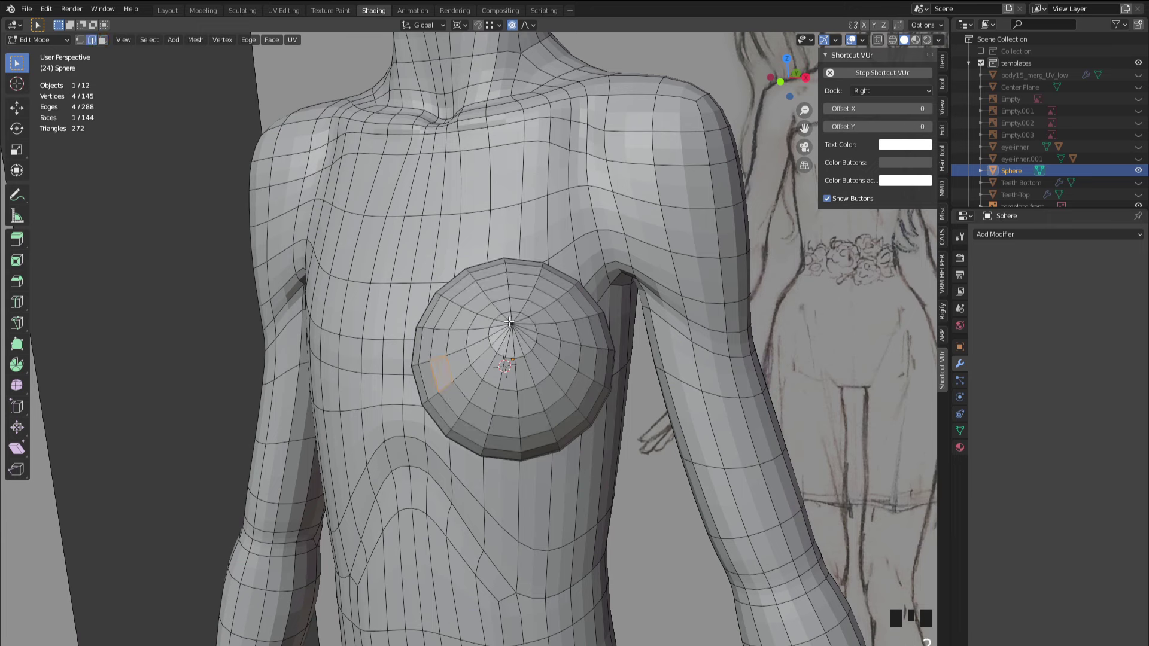
pyautogui.press('1')
pyautogui.click(509, 323)
pyautogui.moveTo(598, 409); pyautogui.dragTo(528, 345, button='middle')
pyautogui.scroll(2, 518, 423)
pyautogui.scroll(3, 528, 345)
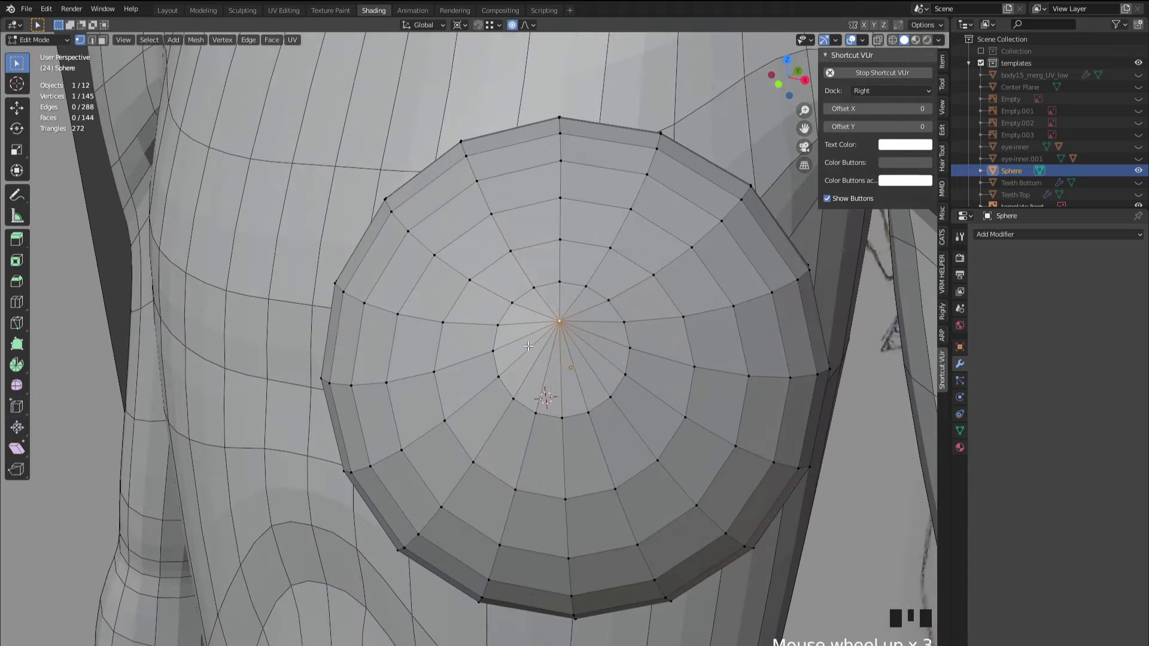
pyautogui.moveTo(543, 369); pyautogui.dragTo(549, 340, button='middle')
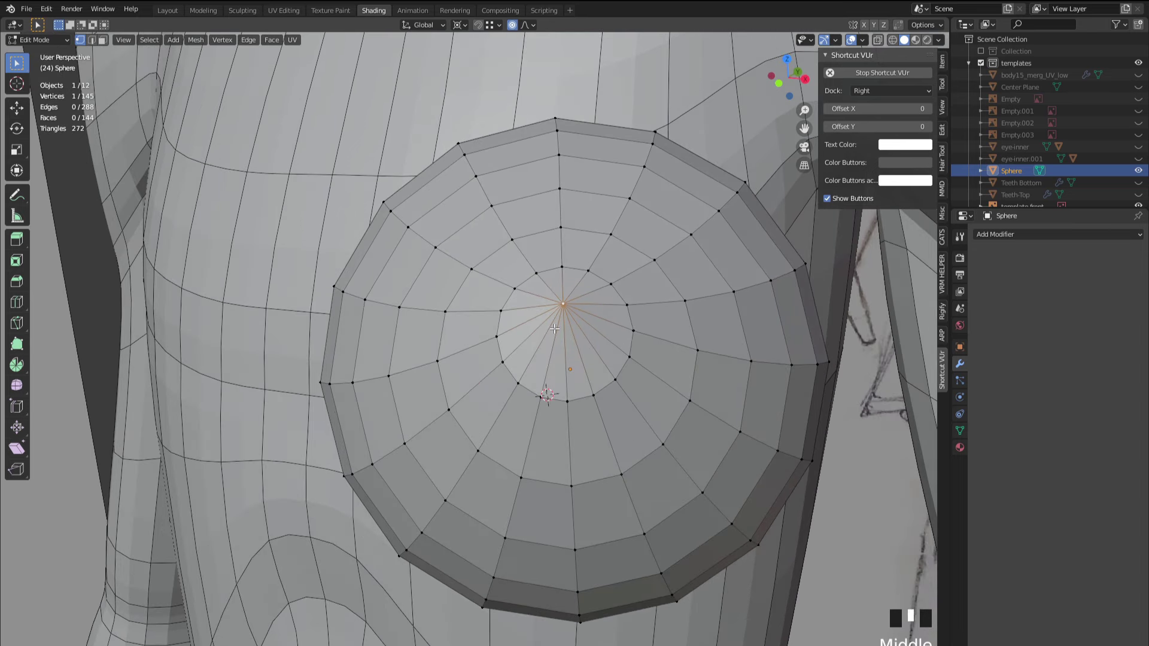
pyautogui.press('g')
pyautogui.press('g')
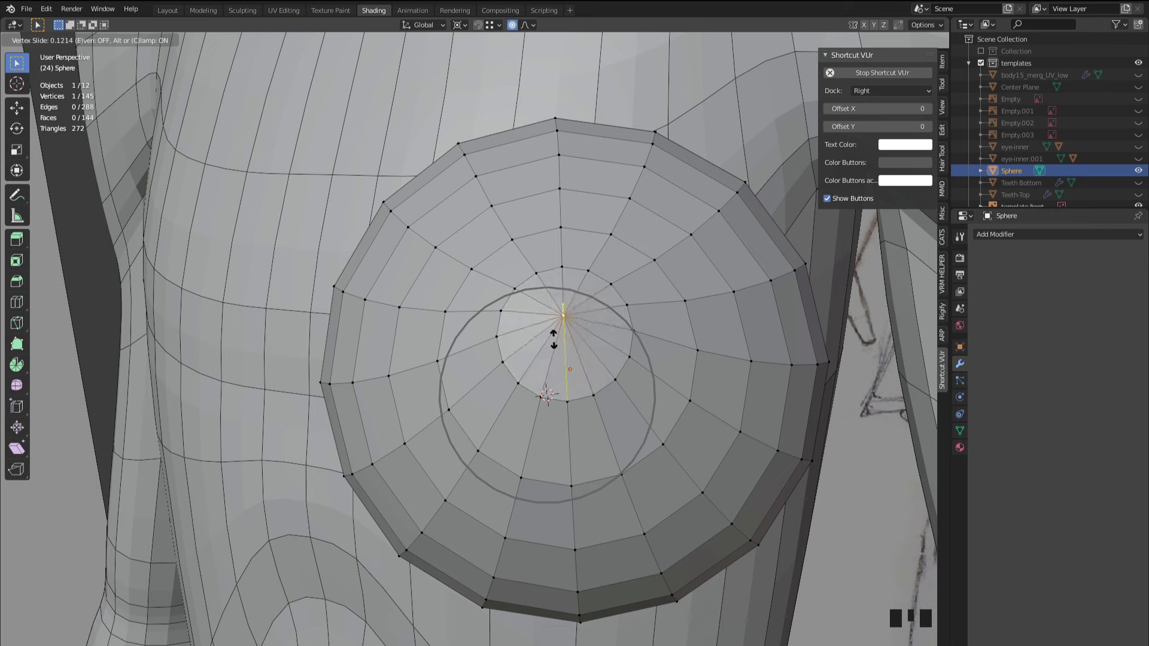
pyautogui.click(554, 344)
pyautogui.scroll(-2, 562, 383)
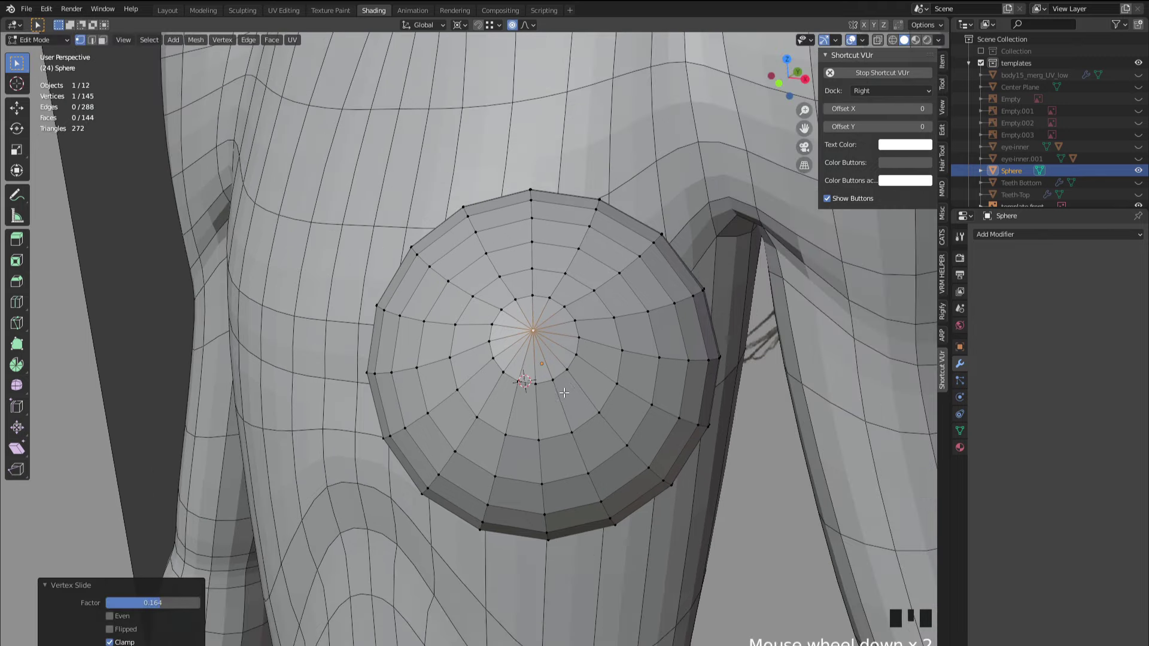
# - Turn off the body mesh's Subdivision modifier in the viewport and enter Edit Mode on the body
pyautogui.moveTo(566, 390)
pyautogui.mouseDown(button='middle')
pyautogui.moveTo(529, 406)
pyautogui.moveTo(526, 385)
pyautogui.moveTo(579, 420)
pyautogui.moveTo(516, 249)
pyautogui.mouseUp(button='middle')
pyautogui.scroll(-2, 527, 395)
pyautogui.scroll(-2, 525, 386)
pyautogui.press('Tab')
pyautogui.click(517, 275)
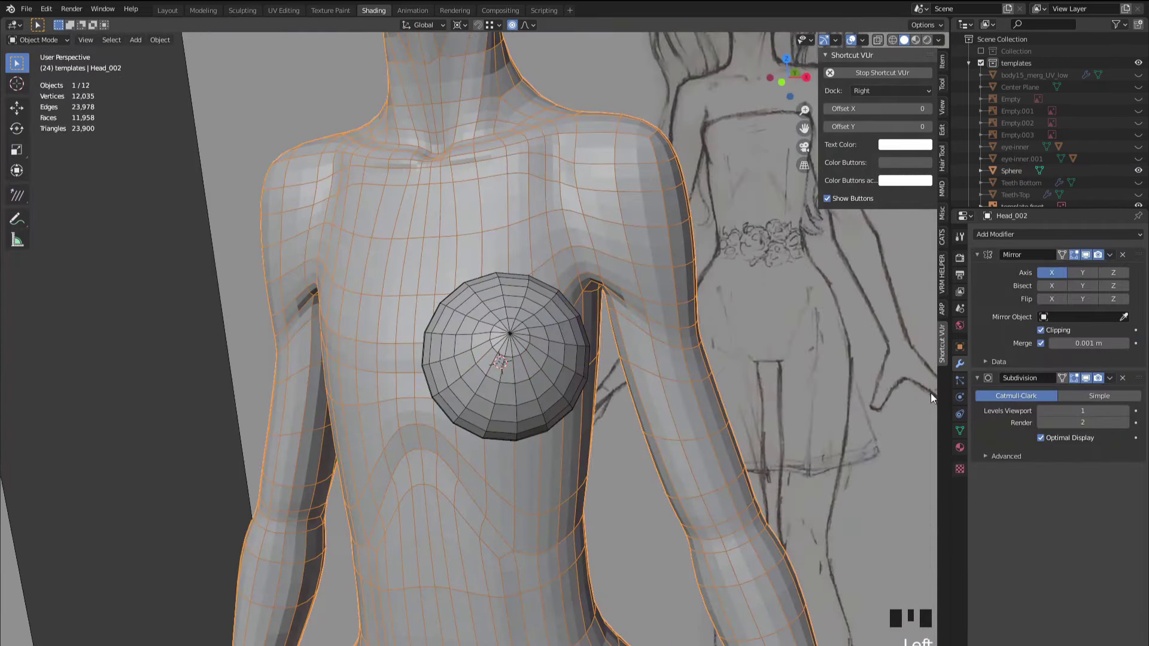
pyautogui.click(1086, 378)
pyautogui.scroll(2, 514, 423)
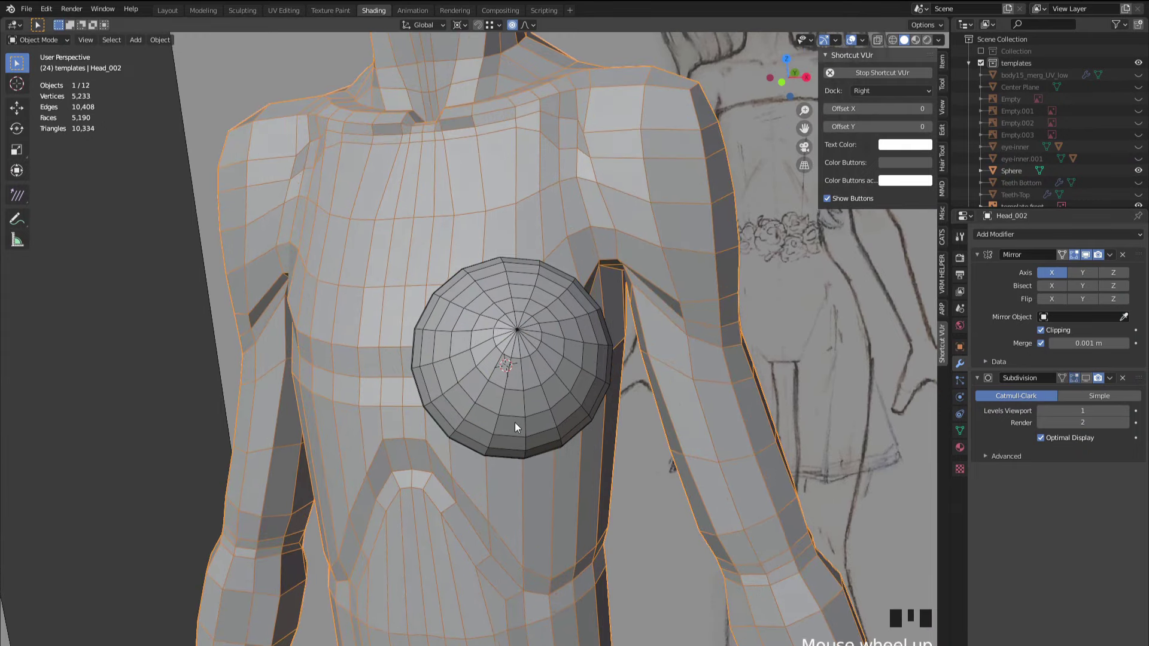
pyautogui.moveTo(515, 422); pyautogui.dragTo(536, 443, button='middle')
pyautogui.moveTo(453, 450); pyautogui.dragTo(469, 474, button='middle')
pyautogui.press('Tab')
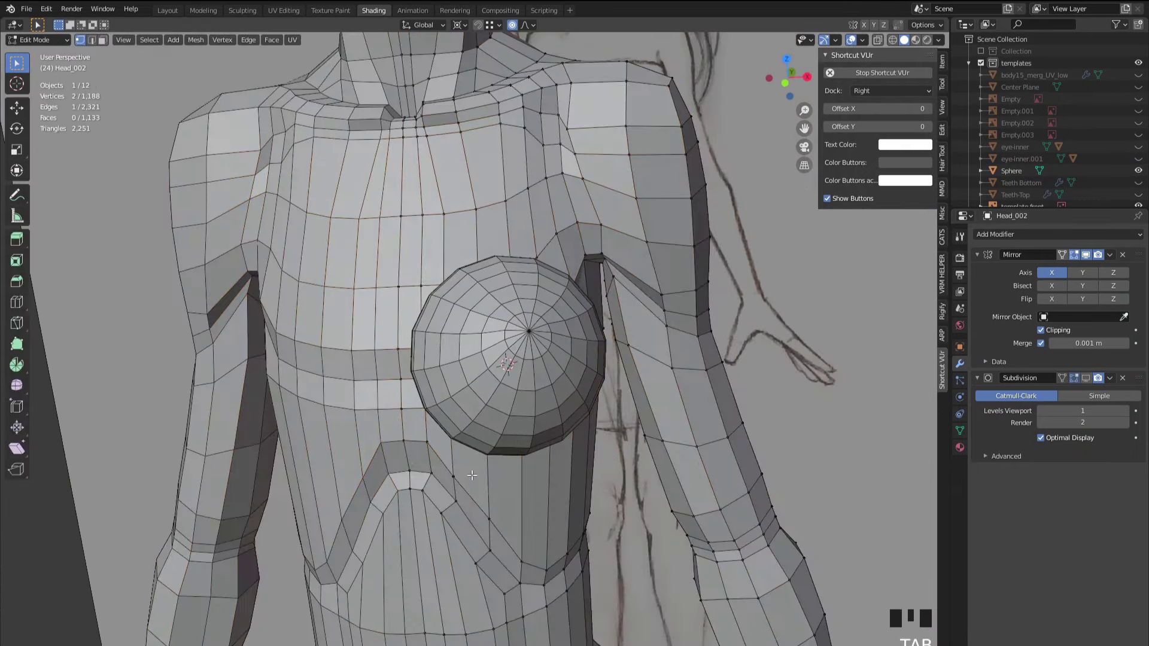
# - Edge-slide the short horizontal torso edge beside the sphere's inner rim upward by a factor of about 0.2
pyautogui.scroll(3, 419, 441)
pyautogui.moveTo(422, 442); pyautogui.dragTo(399, 440, button='middle')
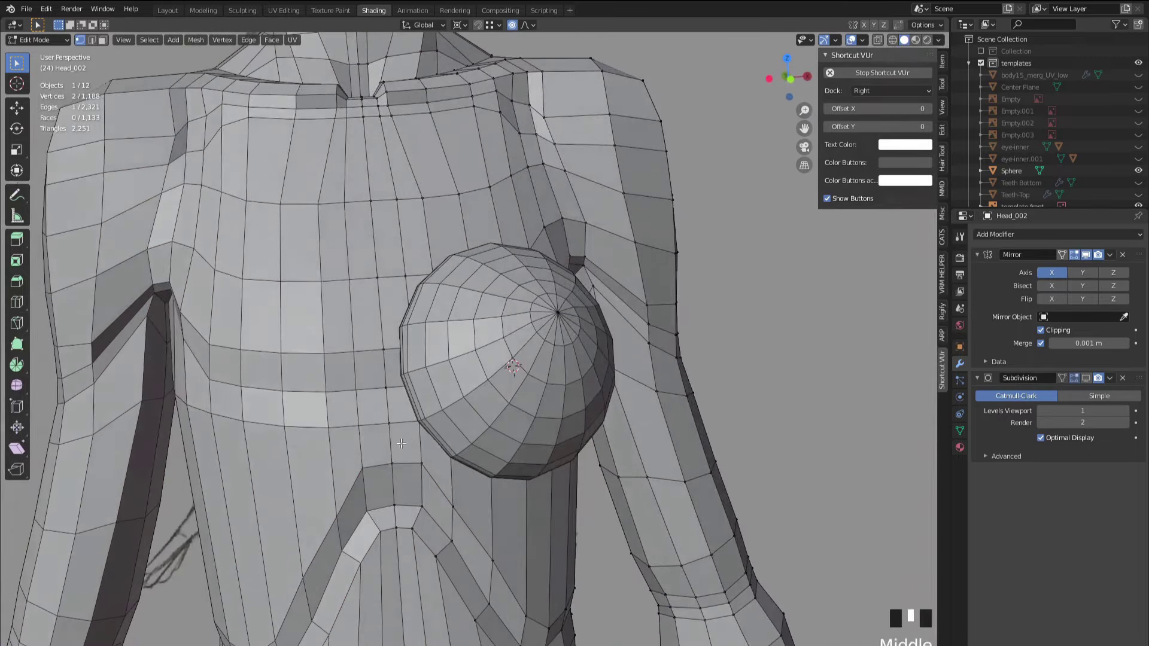
pyautogui.press('2')
pyautogui.press('g')
pyautogui.press('g')
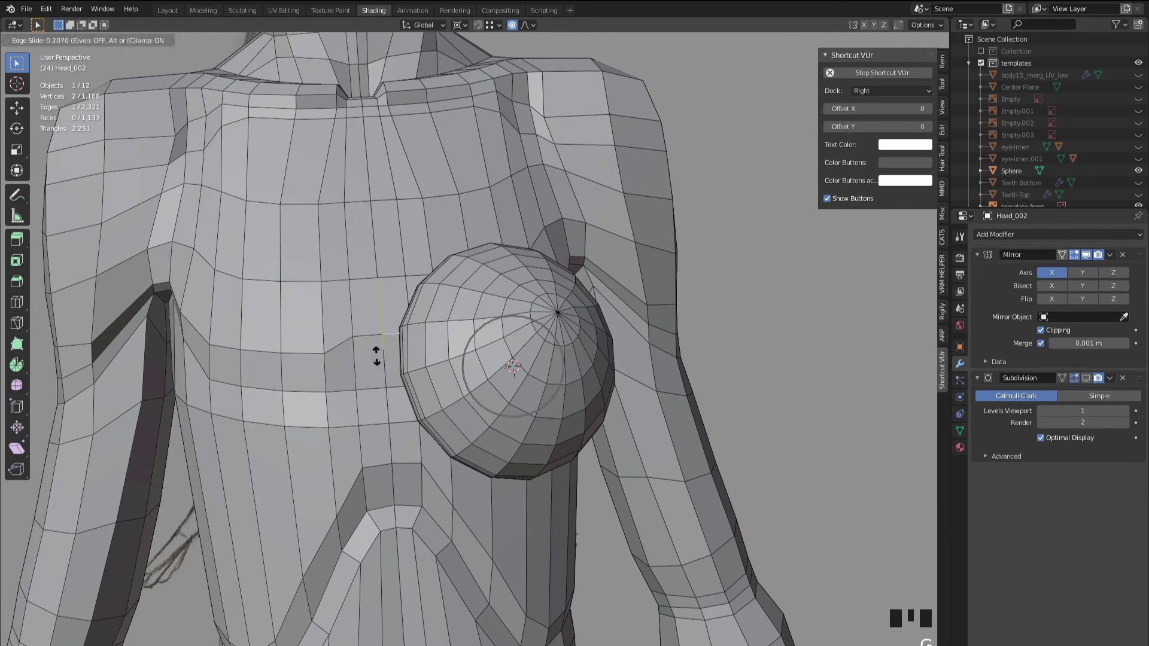
pyautogui.click(375, 355)
pyautogui.click(403, 296)
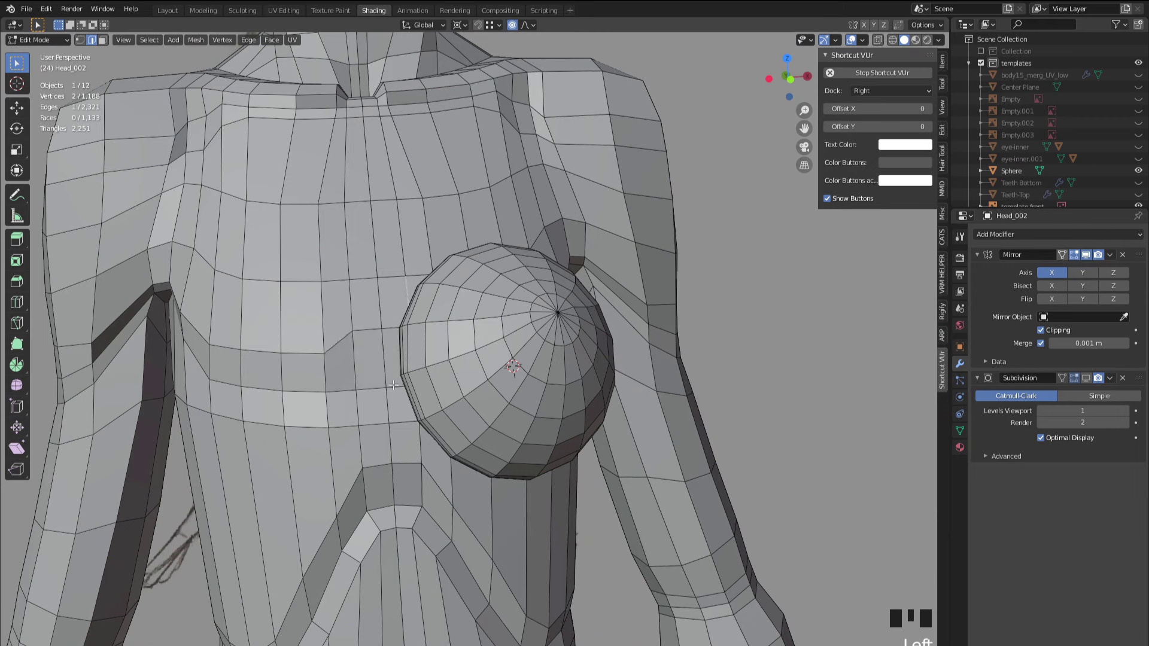
# - Edge-slide the next lower horizontal torso edge beside the sphere's inner rim by a factor of 0.178
pyautogui.click(393, 390)
pyautogui.press('g')
pyautogui.press('g')
pyautogui.click(392, 398)
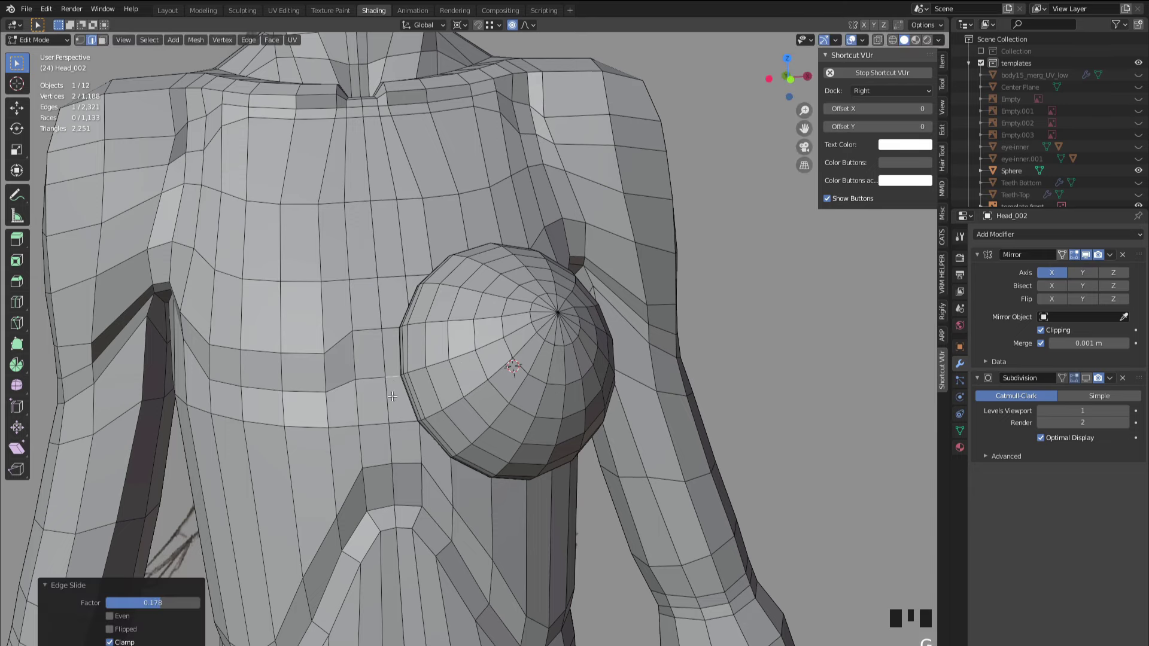
pyautogui.moveTo(402, 418); pyautogui.dragTo(458, 359, button='middle')
pyautogui.scroll(2, 385, 381)
pyautogui.moveTo(442, 408); pyautogui.dragTo(363, 428, button='middle')
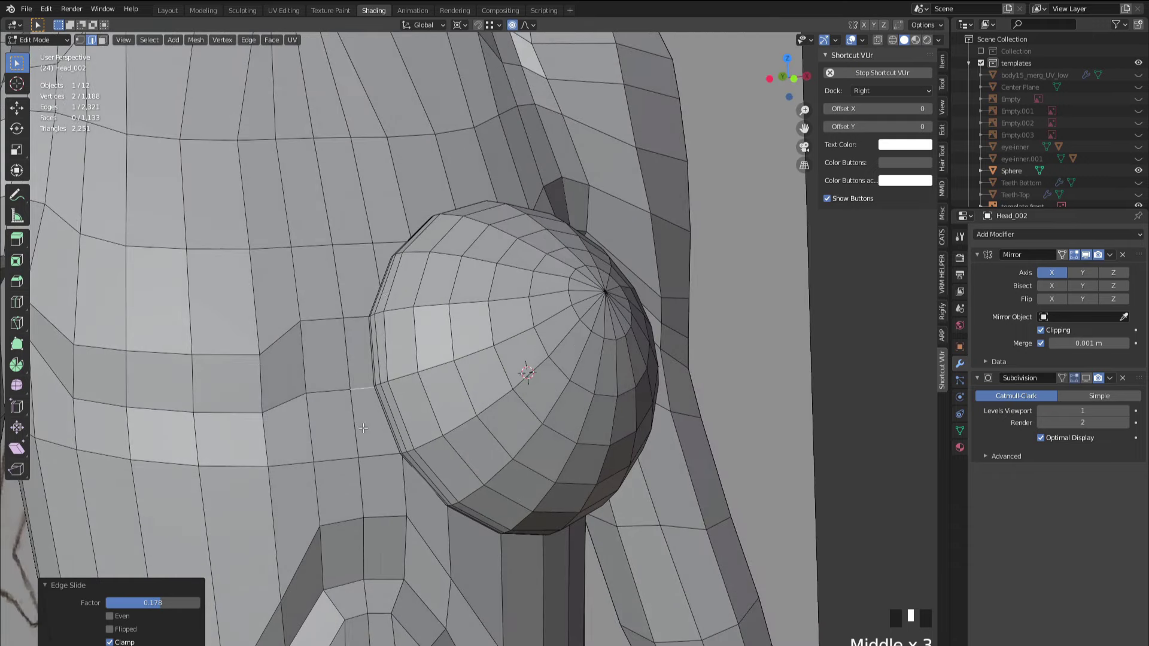
# - Select the vertical torso edge path beside the sphere, reduce it to two edges, and edge-slide them toward the sphere by about -0.28
pyautogui.click(376, 288)
pyautogui.keyDown('ctrl'); pyautogui.keyDown('shift'); pyautogui.click(405, 479); pyautogui.keyUp('shift'); pyautogui.keyUp('ctrl')
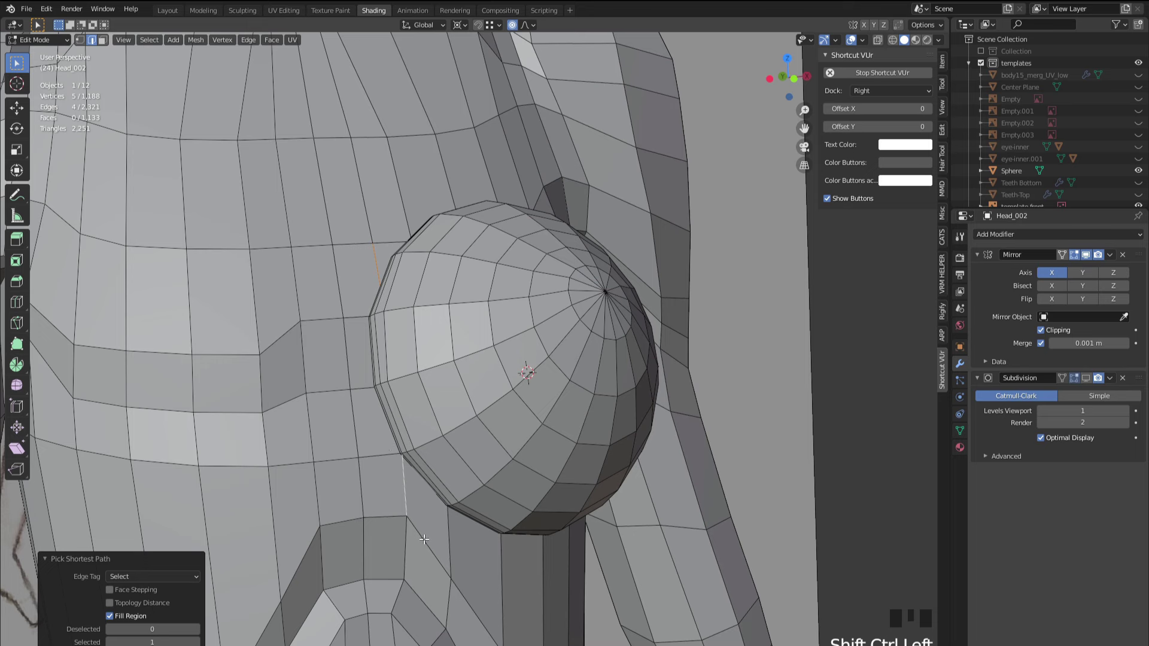
pyautogui.keyDown('ctrl'); pyautogui.click(376, 260); pyautogui.keyUp('ctrl')
pyautogui.keyDown('ctrl'); pyautogui.click(384, 501); pyautogui.keyUp('ctrl')
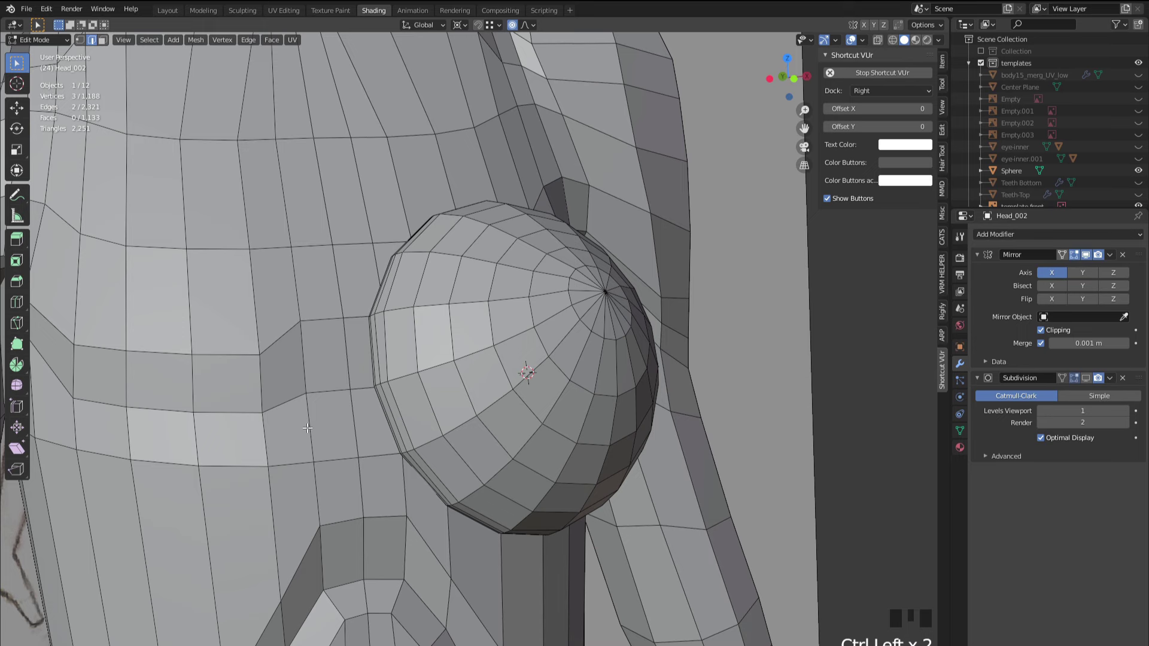
pyautogui.press('g')
pyautogui.press('g')
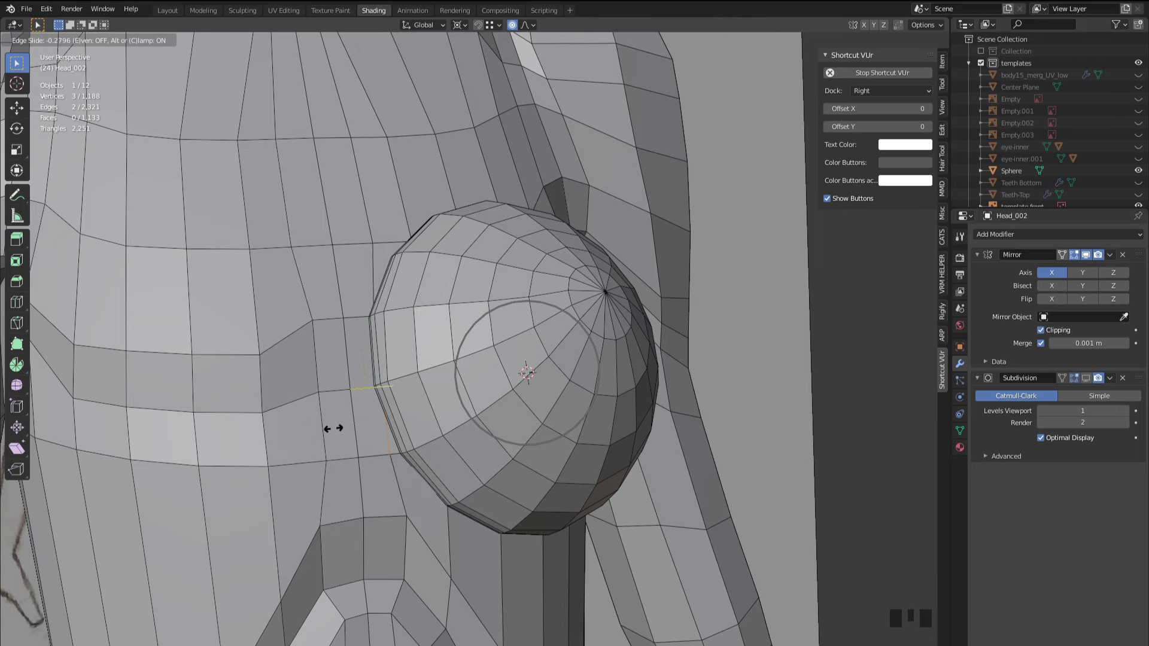
pyautogui.click(333, 428)
# - Deselect the lower of the two vertical torso edges and edge-slide the remaining one by a factor of -0.417
pyautogui.keyDown('ctrl'); pyautogui.click(347, 455); pyautogui.keyUp('ctrl')
pyautogui.press('g')
pyautogui.press('g')
pyautogui.click(332, 427)
pyautogui.scroll(-4, 402, 448)
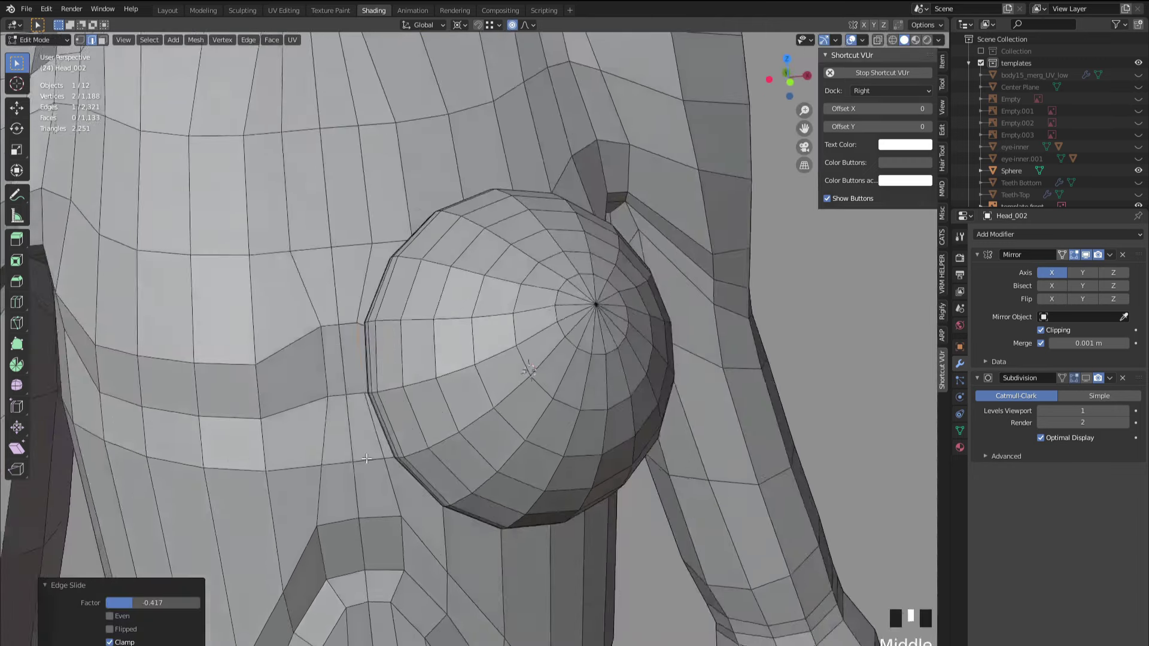
pyautogui.moveTo(402, 448); pyautogui.dragTo(426, 500, button='middle')
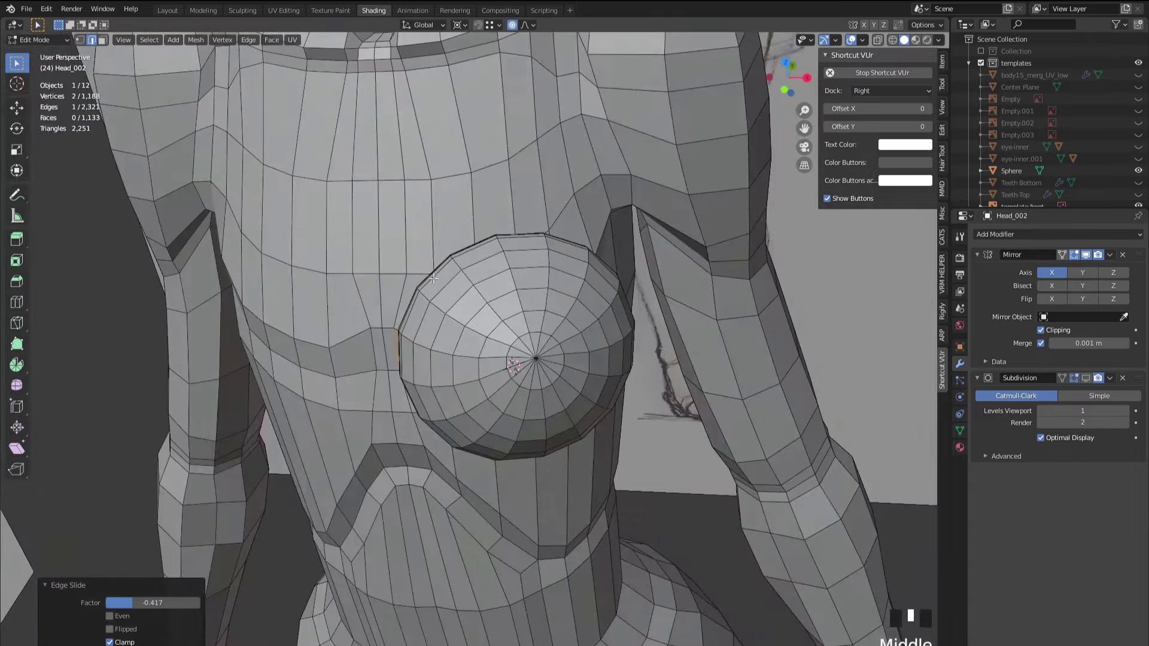
# - Select the torso edge path above the sphere's rim, reduce it to three edges, and edge-slide them upward by a factor of about 0.085
pyautogui.click(563, 220)
pyautogui.keyDown('ctrl'); pyautogui.keyDown('shift'); pyautogui.click(557, 222); pyautogui.keyUp('shift'); pyautogui.keyUp('ctrl')
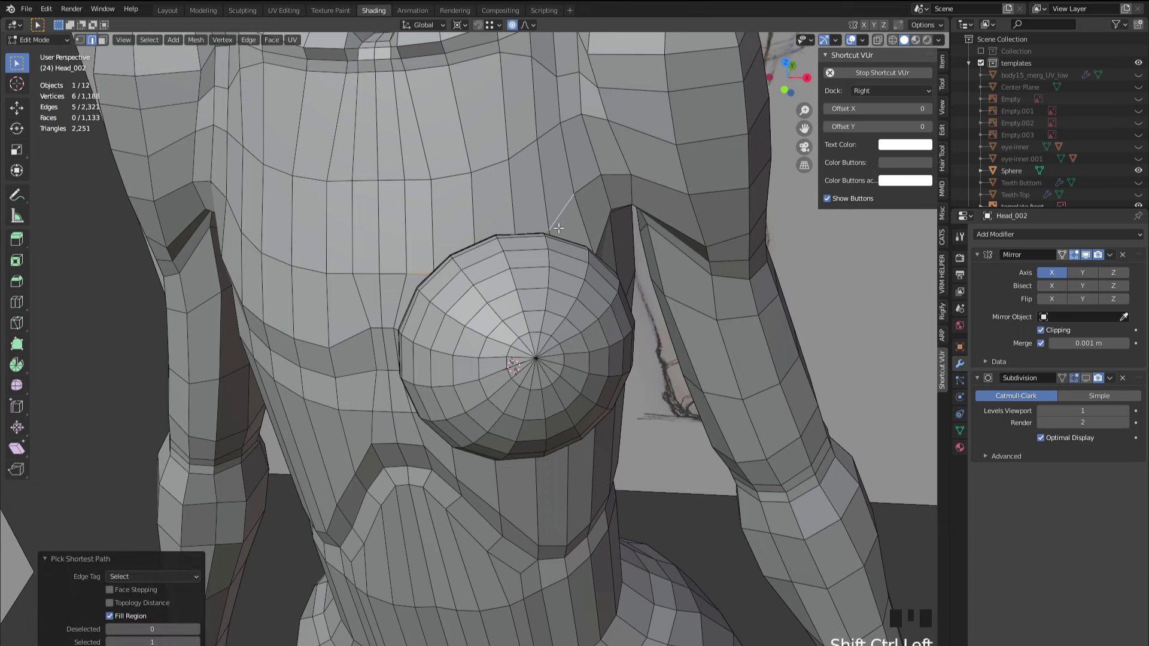
pyautogui.keyDown('ctrl'); pyautogui.click(590, 237); pyautogui.keyUp('ctrl')
pyautogui.keyDown('ctrl'); pyautogui.moveTo(416, 298); pyautogui.dragTo(375, 234); pyautogui.keyUp('ctrl')
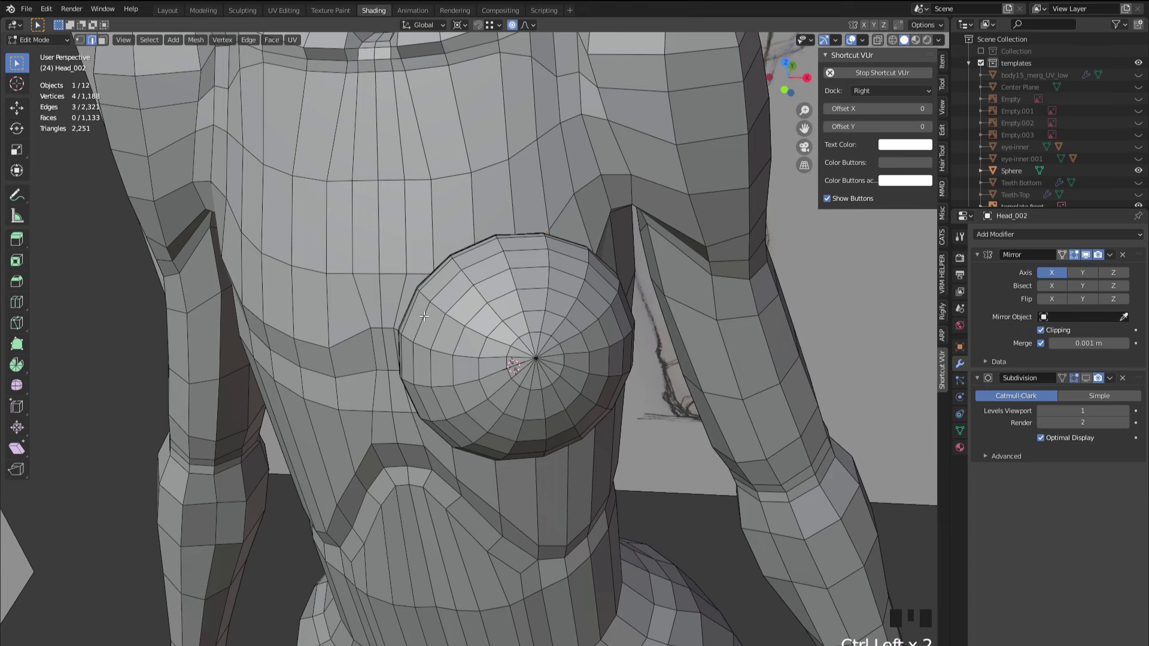
pyautogui.keyDown('ctrl'); pyautogui.click(407, 283); pyautogui.keyUp('ctrl')
pyautogui.moveTo(428, 302); pyautogui.dragTo(491, 258, button='middle')
pyautogui.scroll(2, 535, 223)
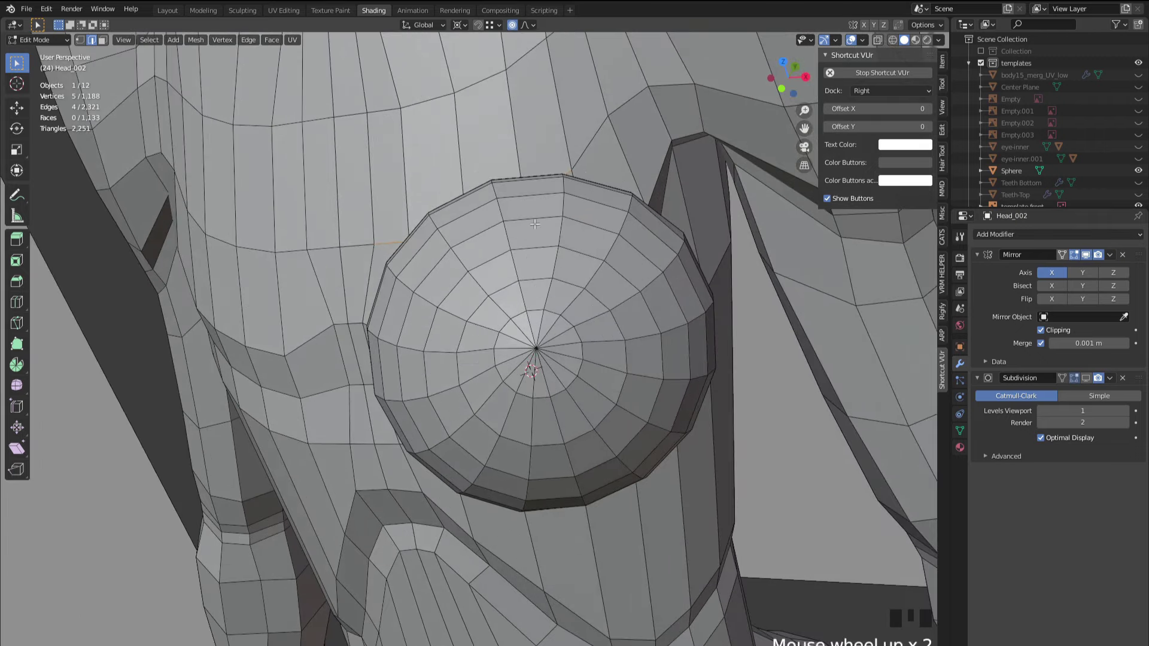
pyautogui.keyDown('ctrl'); pyautogui.click(584, 184); pyautogui.keyUp('ctrl')
pyautogui.moveTo(493, 269); pyautogui.dragTo(509, 261, button='middle')
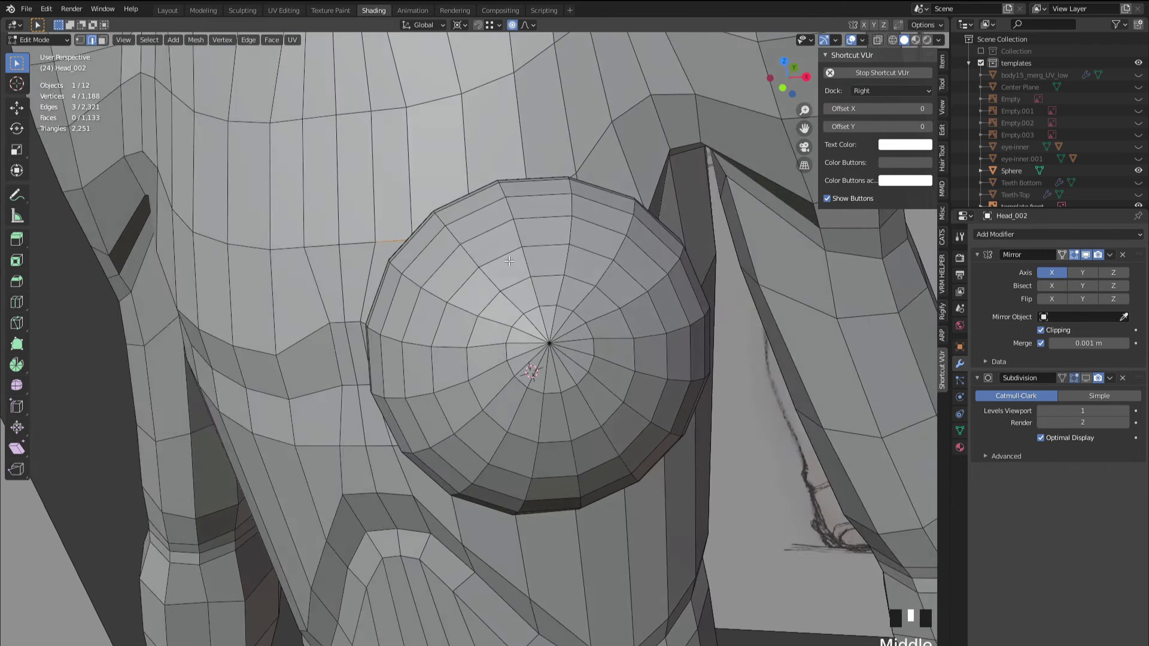
pyautogui.press('g')
pyautogui.press('g')
pyautogui.keyDown('ctrl'); pyautogui.click(421, 256); pyautogui.keyUp('ctrl')
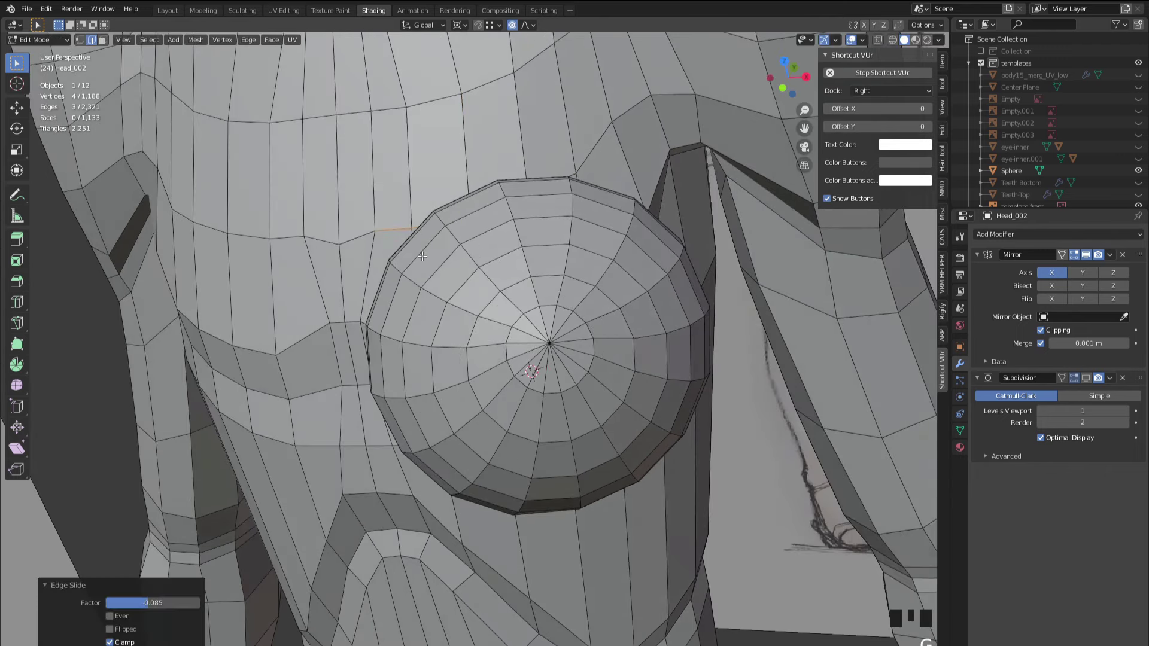
# - Deselect two edges of the path above the sphere and edge-slide the remaining one upward by a factor of about 0.213
pyautogui.keyDown('ctrl'); pyautogui.click(403, 239); pyautogui.keyUp('ctrl')
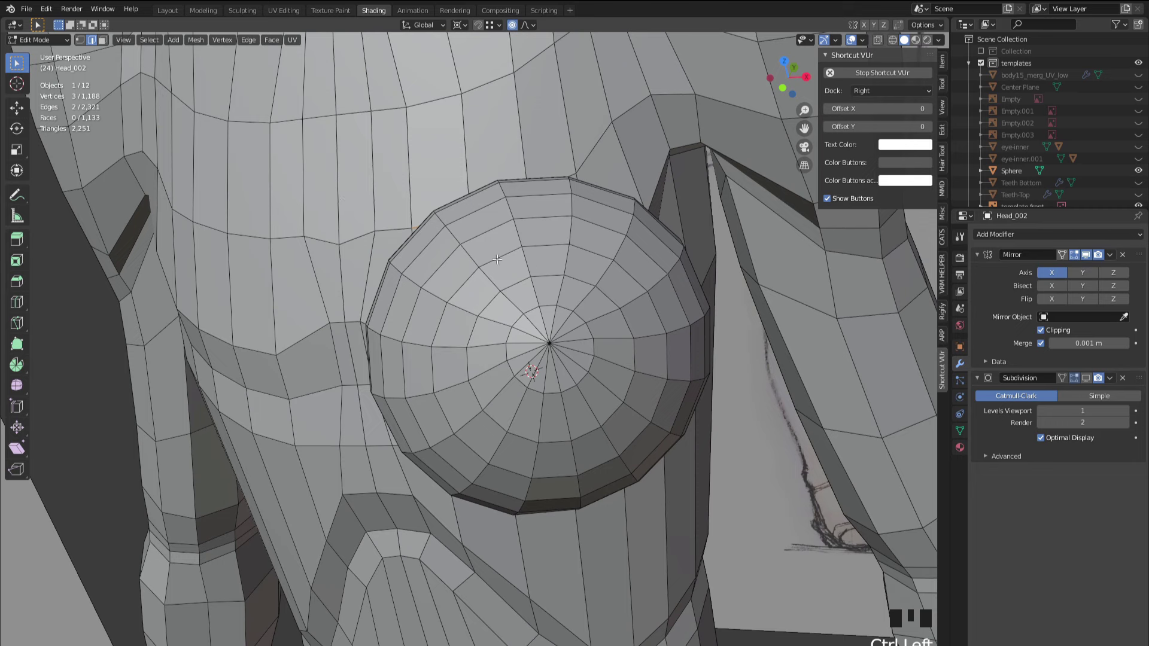
pyautogui.keyDown('ctrl'); pyautogui.click(429, 232); pyautogui.keyUp('ctrl')
pyautogui.press('g')
pyautogui.press('g')
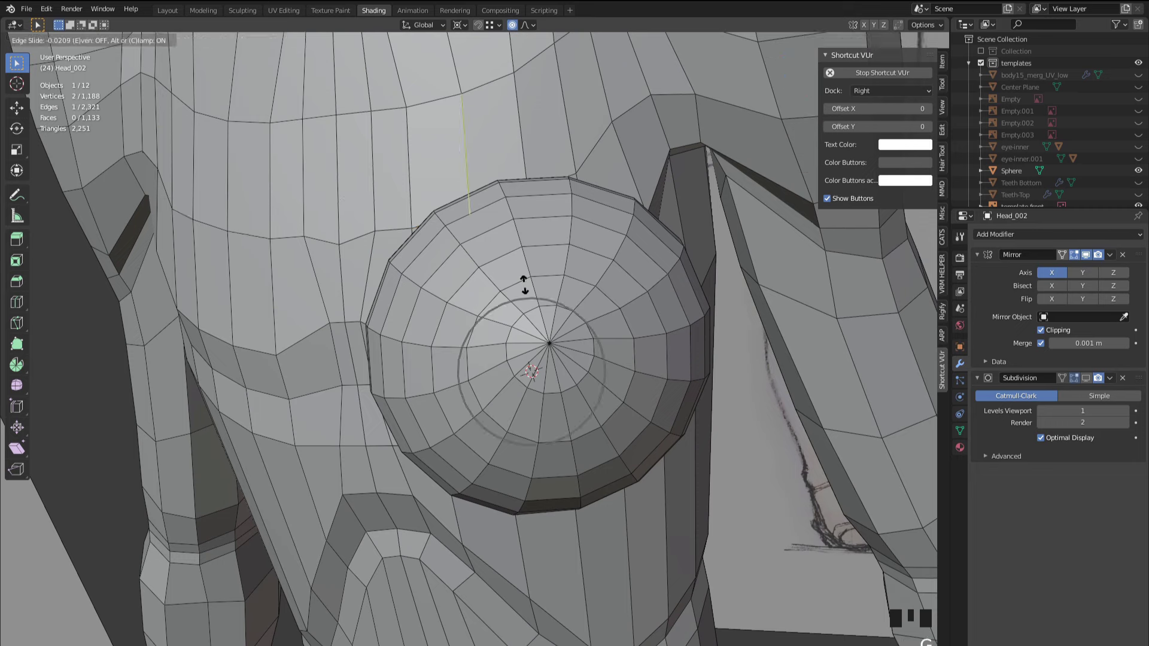
pyautogui.click(515, 265)
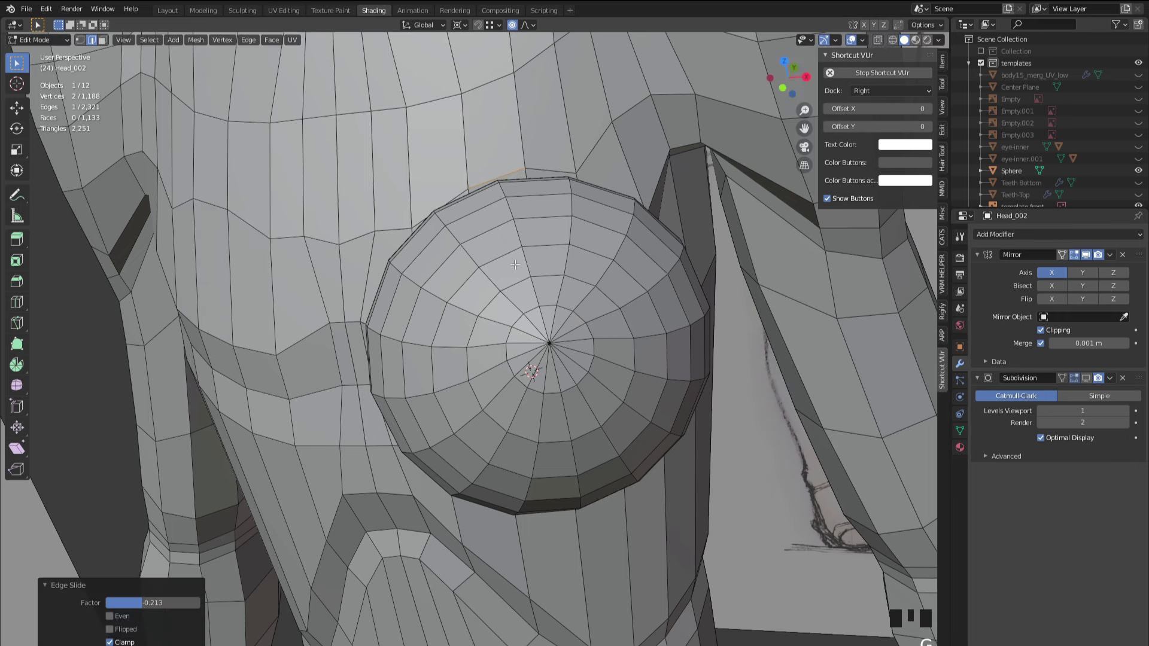
# - Vertex-slide the torso vertex beside the sphere's upper inner rim by a factor of 0.119
pyautogui.press('1')
pyautogui.click(411, 229)
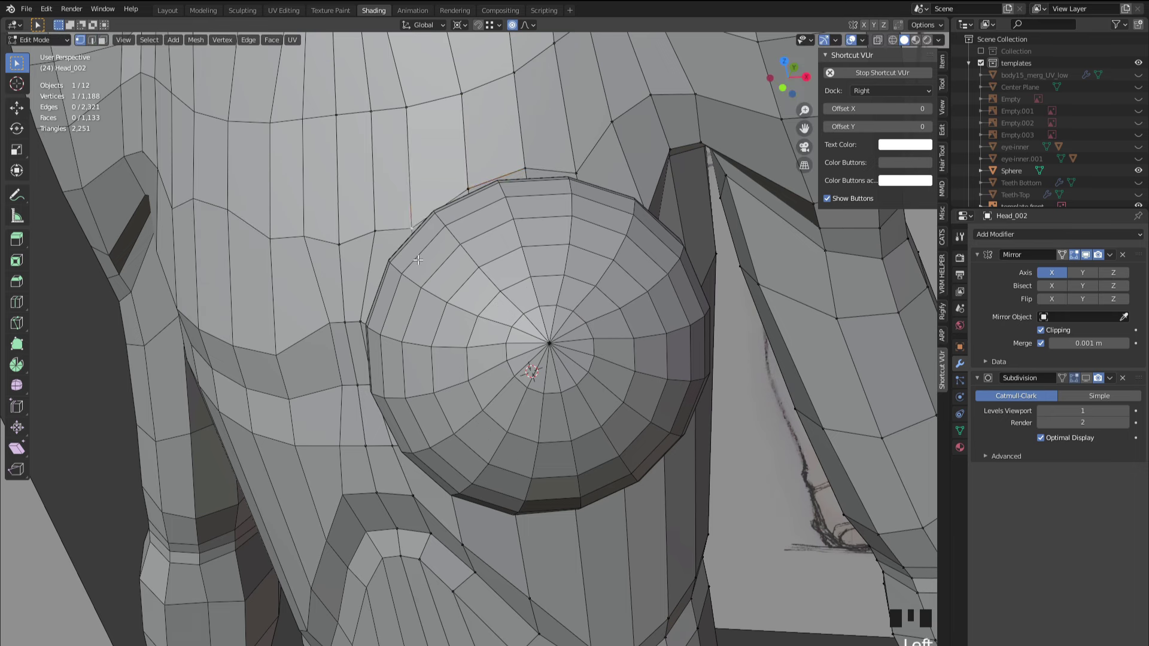
pyautogui.press('g')
pyautogui.press('g')
pyautogui.click(419, 253)
# - Select the torso edge path running behind the sphere's lower half to the armpit side, reduce it to six edges, and edge-slide them by 0.107
pyautogui.moveTo(547, 322); pyautogui.dragTo(411, 313, button='middle')
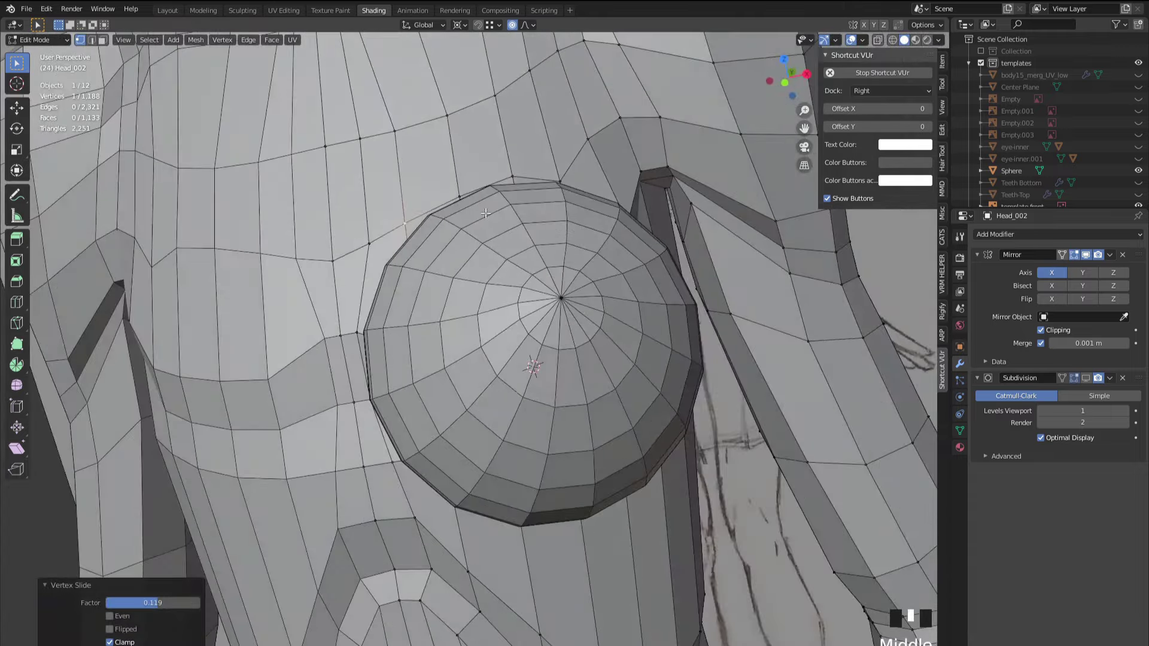
pyautogui.moveTo(598, 393); pyautogui.dragTo(423, 415, button='middle')
pyautogui.moveTo(700, 373); pyautogui.dragTo(455, 372, button='middle')
pyautogui.moveTo(546, 323); pyautogui.dragTo(459, 378, button='middle')
pyautogui.press('2')
pyautogui.click(416, 443)
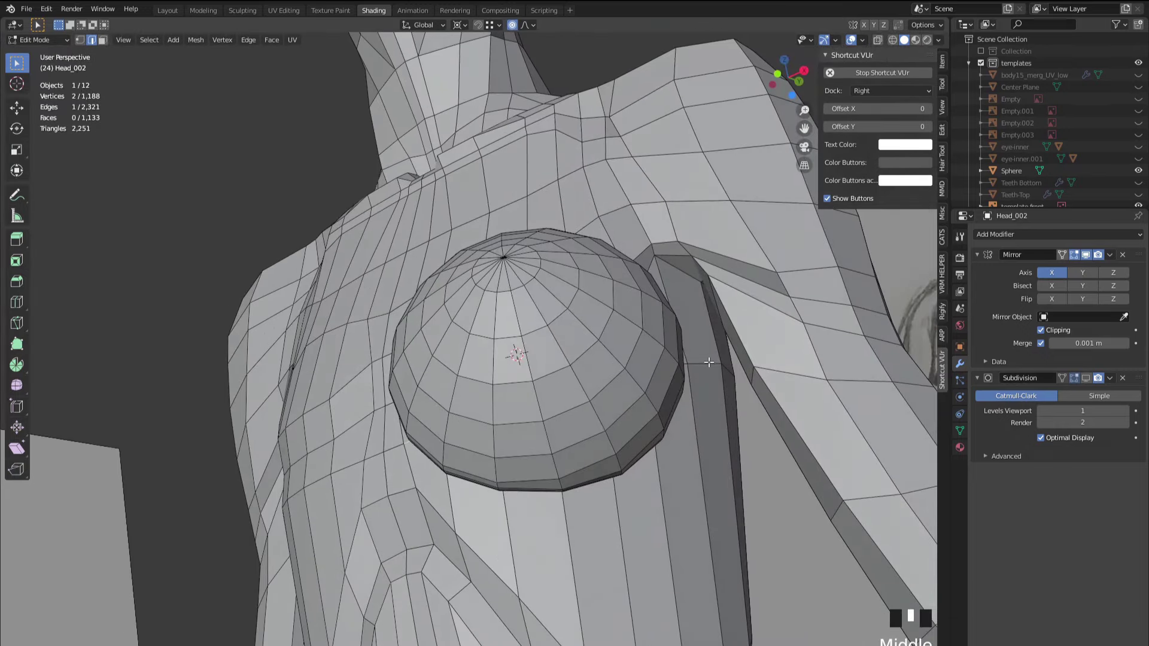
pyautogui.keyDown('ctrl'); pyautogui.keyDown('shift'); pyautogui.click(624, 408); pyautogui.keyUp('shift'); pyautogui.keyUp('ctrl')
pyautogui.moveTo(676, 403); pyautogui.dragTo(414, 461, button='middle')
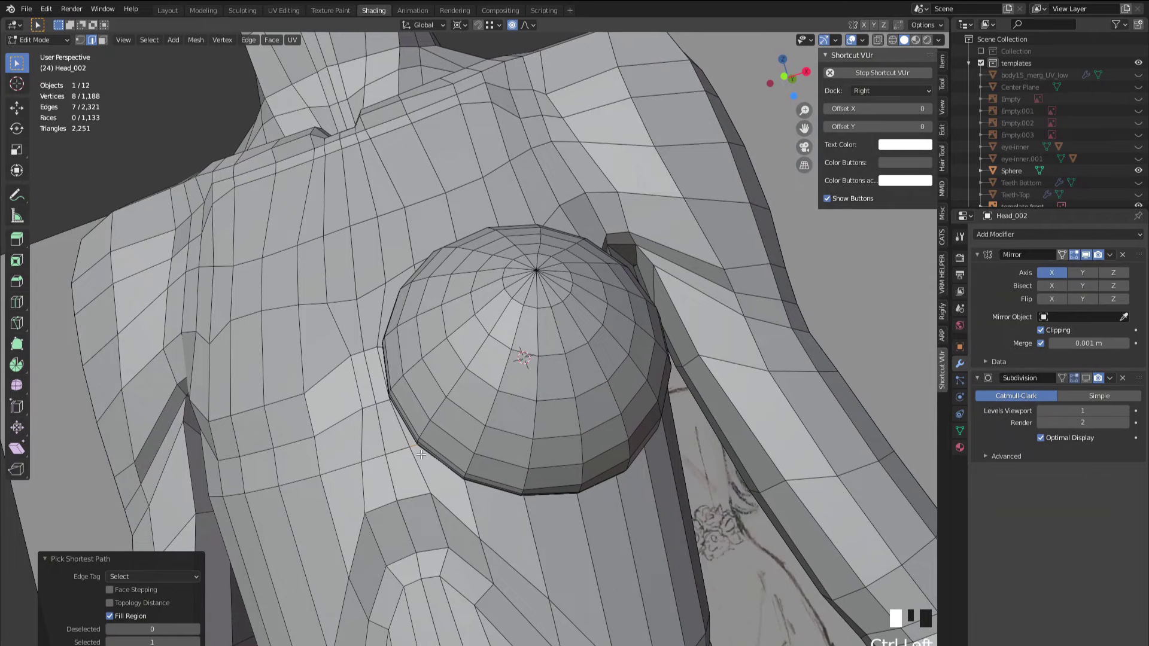
pyautogui.keyDown('ctrl'); pyautogui.click(373, 429); pyautogui.keyUp('ctrl')
pyautogui.hotkey('alt', 'z')
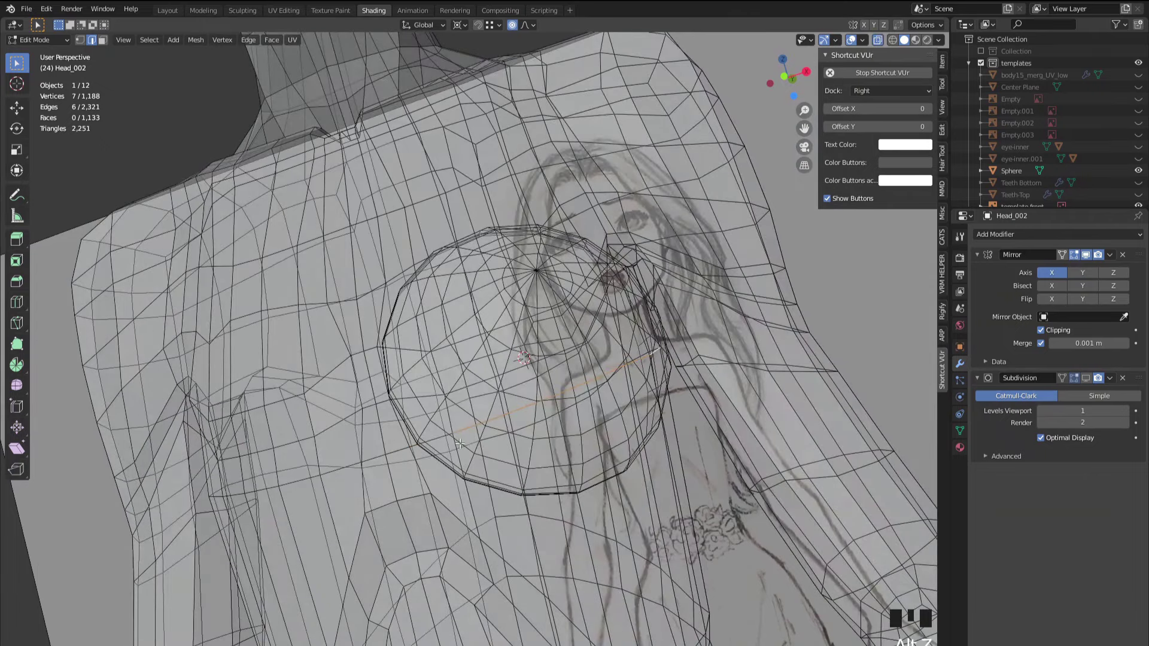
pyautogui.hotkey('alt', 'z')
pyautogui.moveTo(450, 432)
pyautogui.mouseDown(button='middle')
pyautogui.moveTo(407, 397)
pyautogui.moveTo(503, 398)
pyautogui.mouseUp(button='middle')
pyautogui.press('g')
pyautogui.press('g')
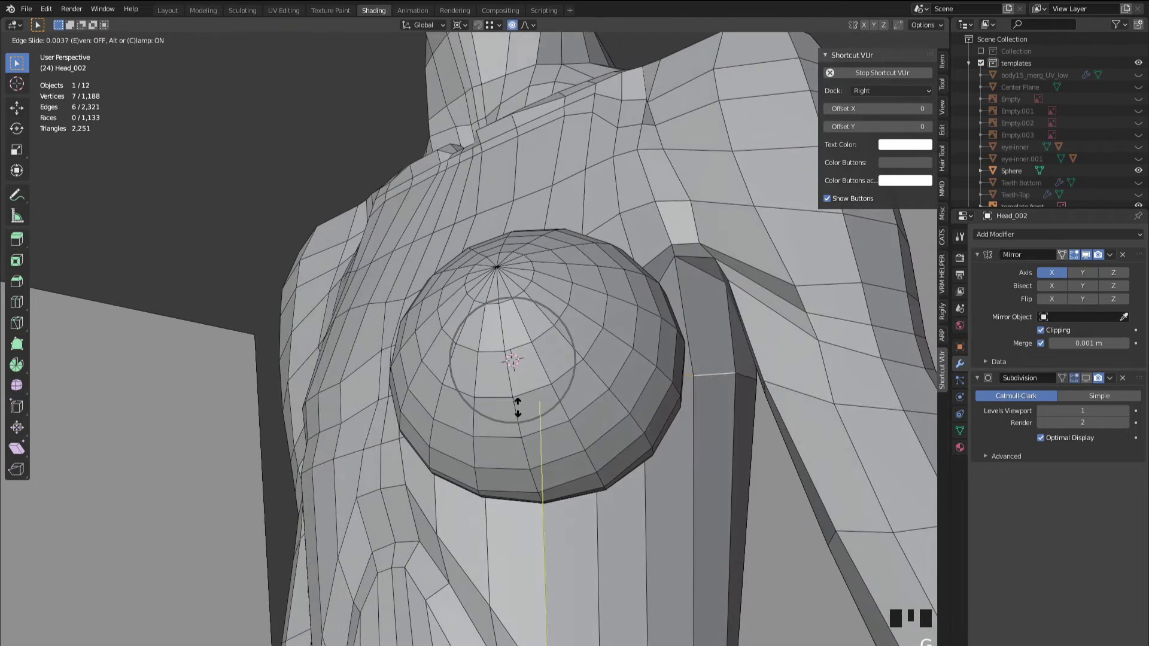
pyautogui.click(523, 423)
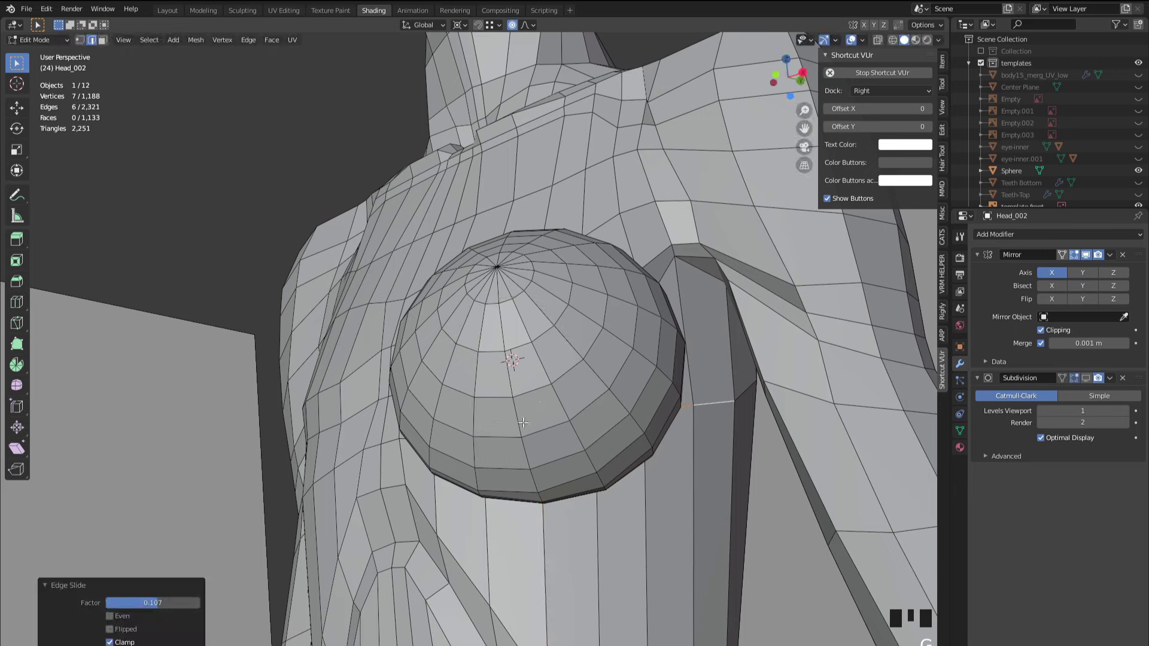
# - Edge-slide the lower torso edge path further down twice, first reduced to its five inner edges and then to four
pyautogui.keyDown('shift'); pyautogui.click(740, 429); pyautogui.keyUp('shift')
pyautogui.moveTo(740, 428); pyautogui.dragTo(658, 425, button='middle')
pyautogui.press('g')
pyautogui.press('g')
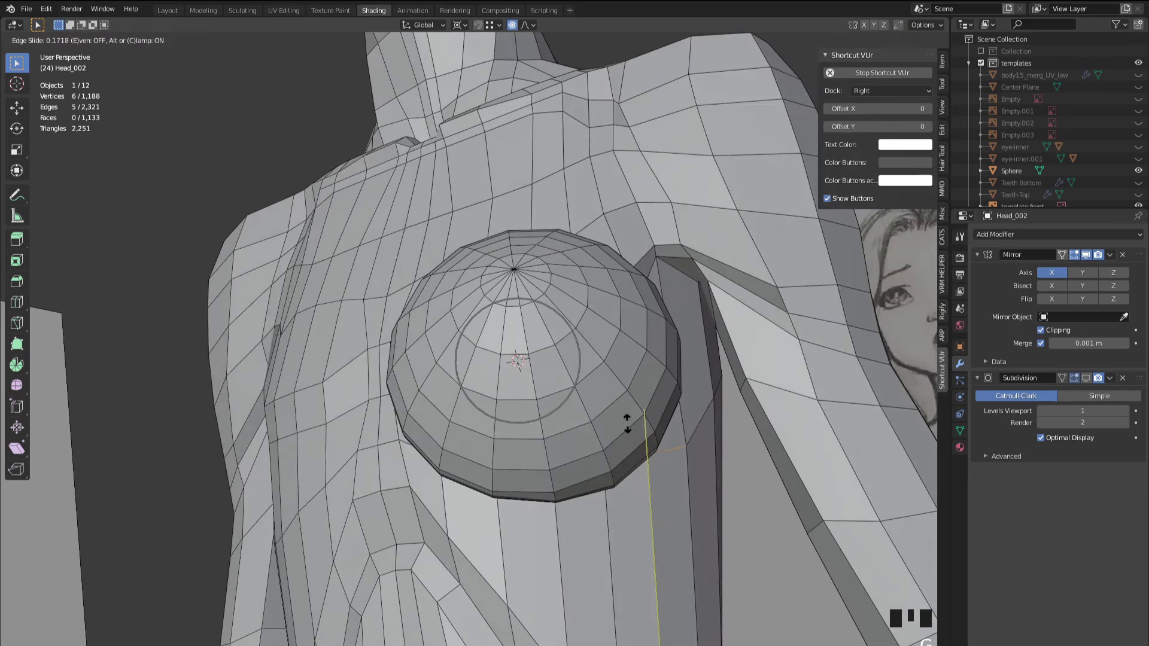
pyautogui.click(631, 431)
pyautogui.keyDown('ctrl'); pyautogui.click(664, 437); pyautogui.keyUp('ctrl')
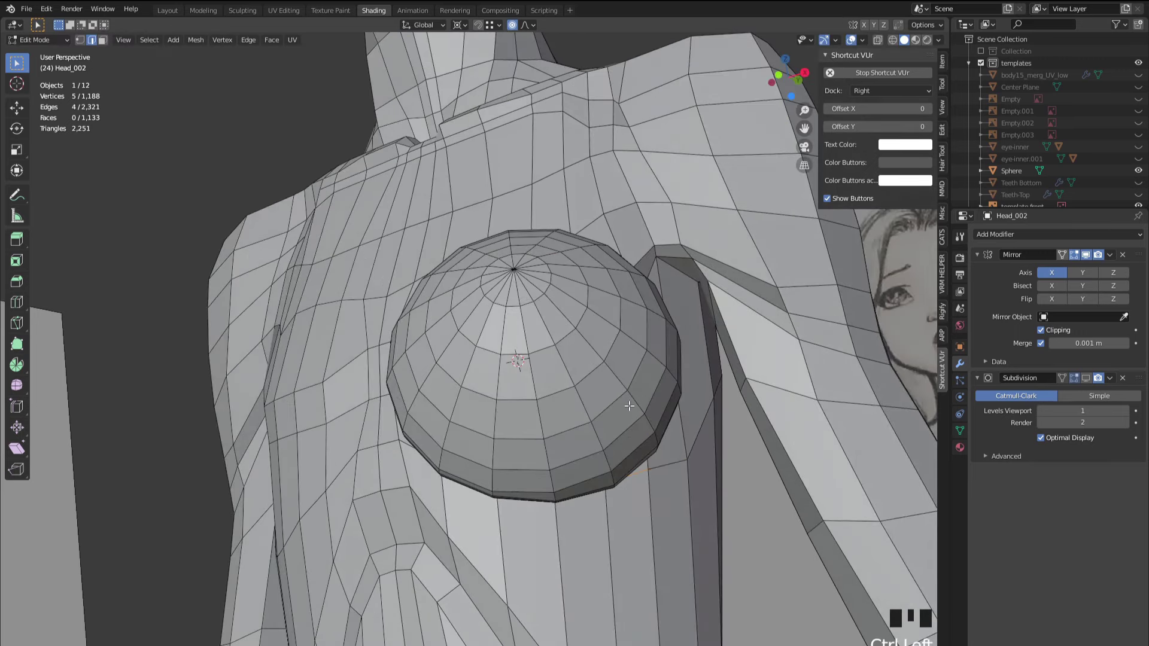
pyautogui.press('g')
pyautogui.press('g')
pyautogui.click(628, 436)
# - Reduce the edge path below the sphere to three edges and edge-slide them downward by a factor of about 0.119
pyautogui.keyDown('ctrl'); pyautogui.click(586, 416); pyautogui.keyUp('ctrl')
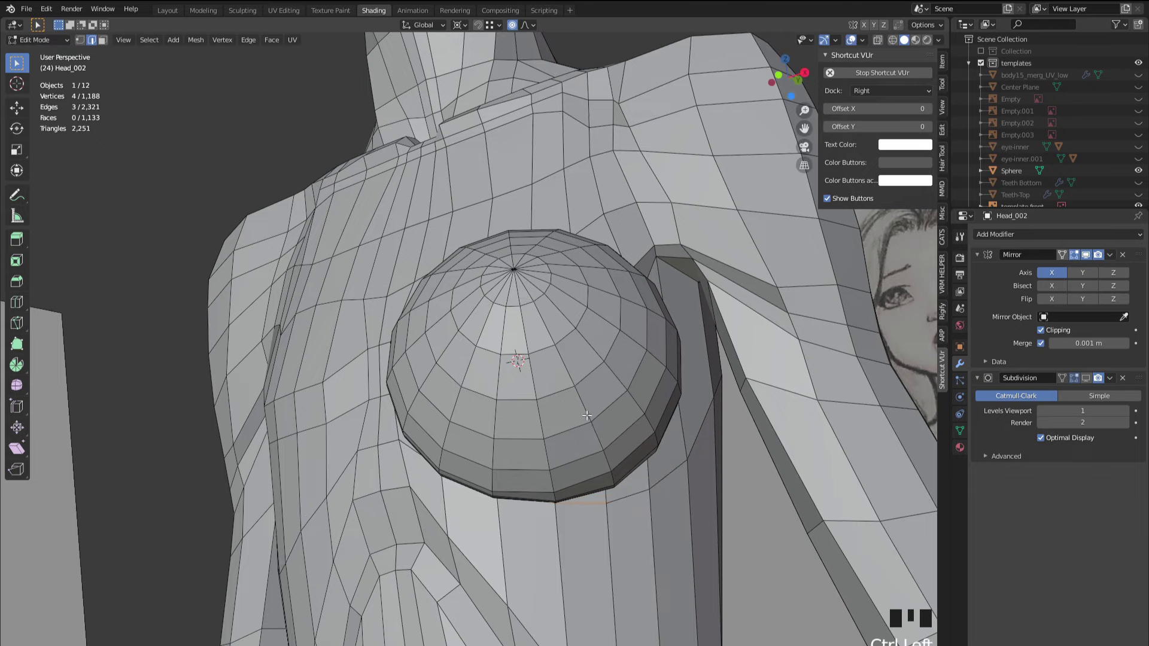
pyautogui.moveTo(586, 415); pyautogui.dragTo(633, 411, button='middle')
pyautogui.press('g')
pyautogui.press('g')
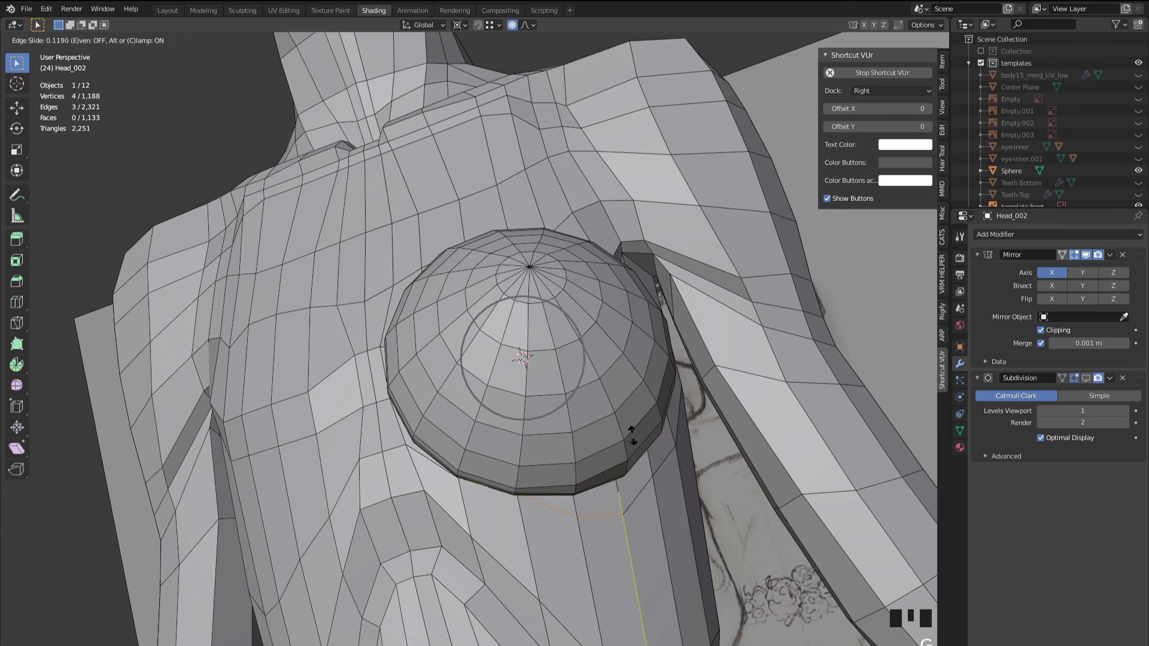
pyautogui.click(632, 433)
# - Edge-slide the path's last two edges further down, then deselect one and edge-slide the remaining edge by a factor of 0.152
pyautogui.keyDown('ctrl'); pyautogui.click(588, 421); pyautogui.keyUp('ctrl')
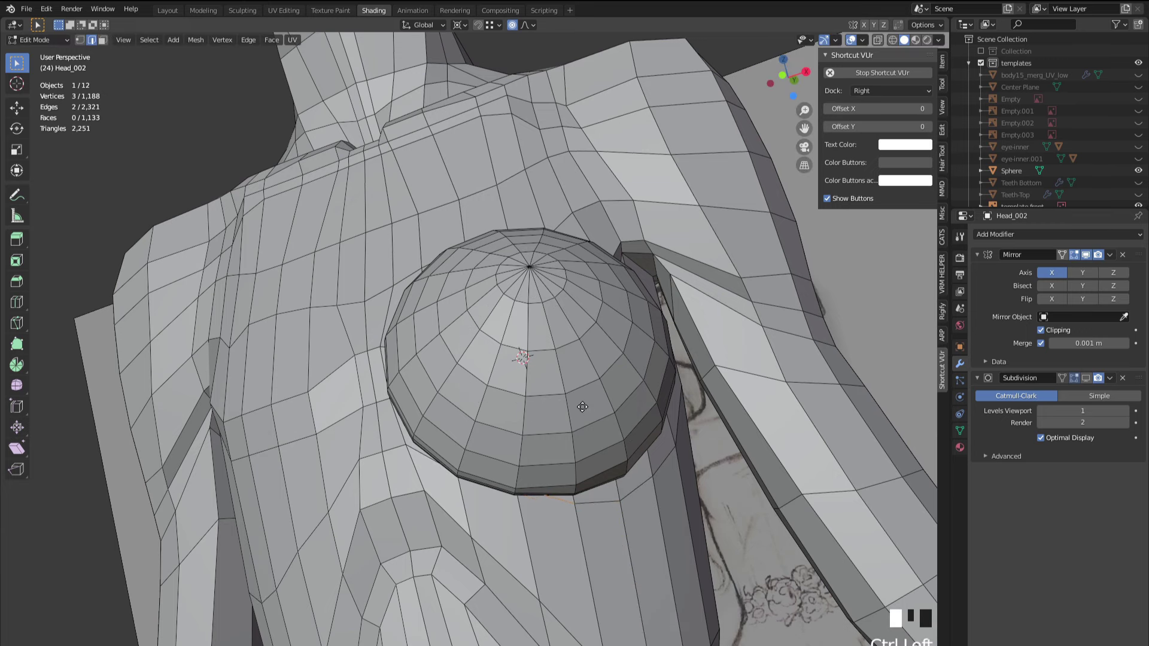
pyautogui.press('g')
pyautogui.press('g')
pyautogui.click(582, 418)
pyautogui.keyDown('ctrl'); pyautogui.moveTo(585, 520); pyautogui.dragTo(544, 453); pyautogui.keyUp('ctrl')
pyautogui.press('g')
pyautogui.press('g')
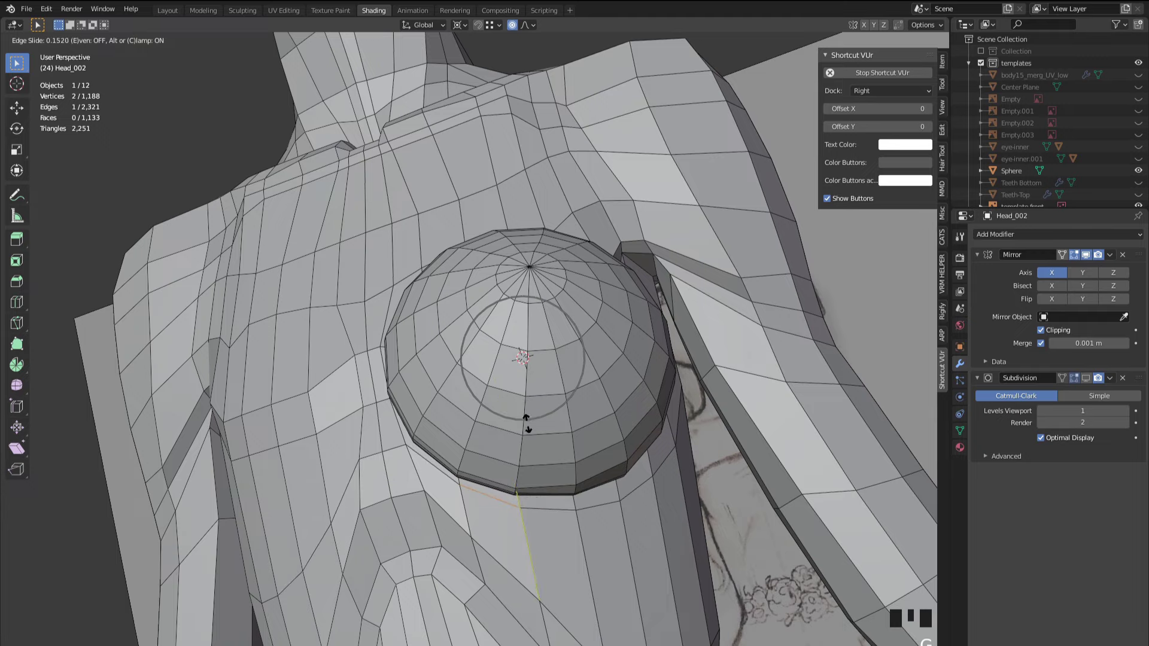
pyautogui.click(526, 423)
# - Edge-slide the short horizontal torso edge beneath the sphere upward toward its rim by a factor of about 0.078
pyautogui.moveTo(527, 423); pyautogui.dragTo(474, 375, button='middle')
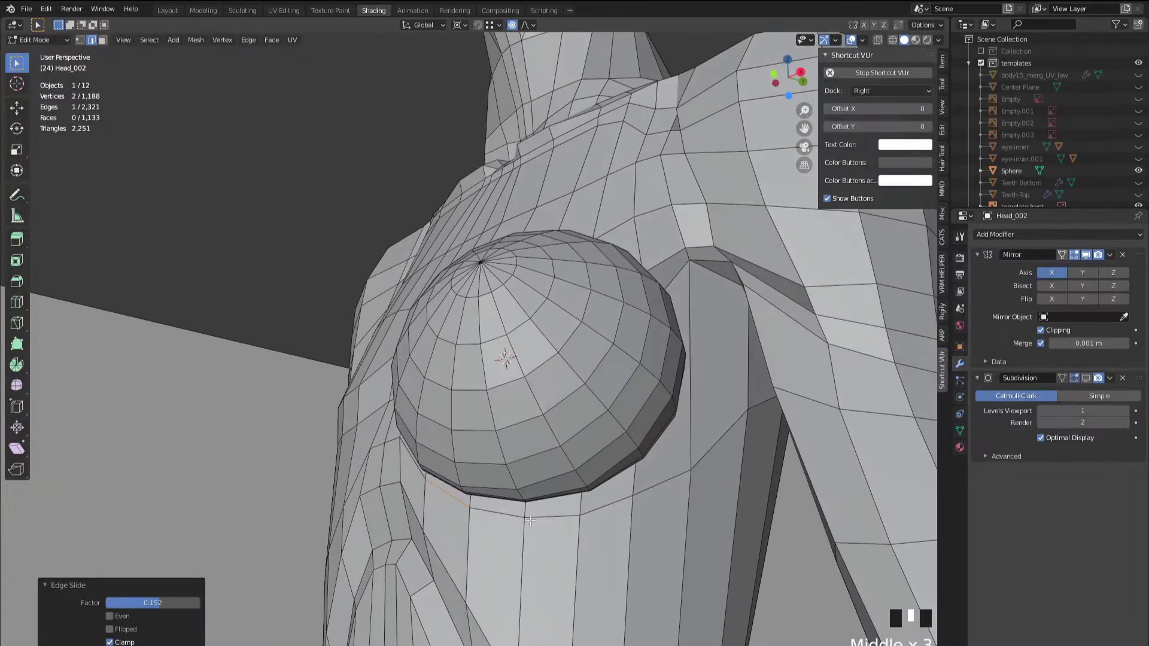
pyautogui.click(530, 521)
pyautogui.moveTo(555, 520); pyautogui.dragTo(492, 375, button='middle')
pyautogui.scroll(2, 554, 508)
pyautogui.press('KP_Decimal')
pyautogui.scroll(-4, 539, 424)
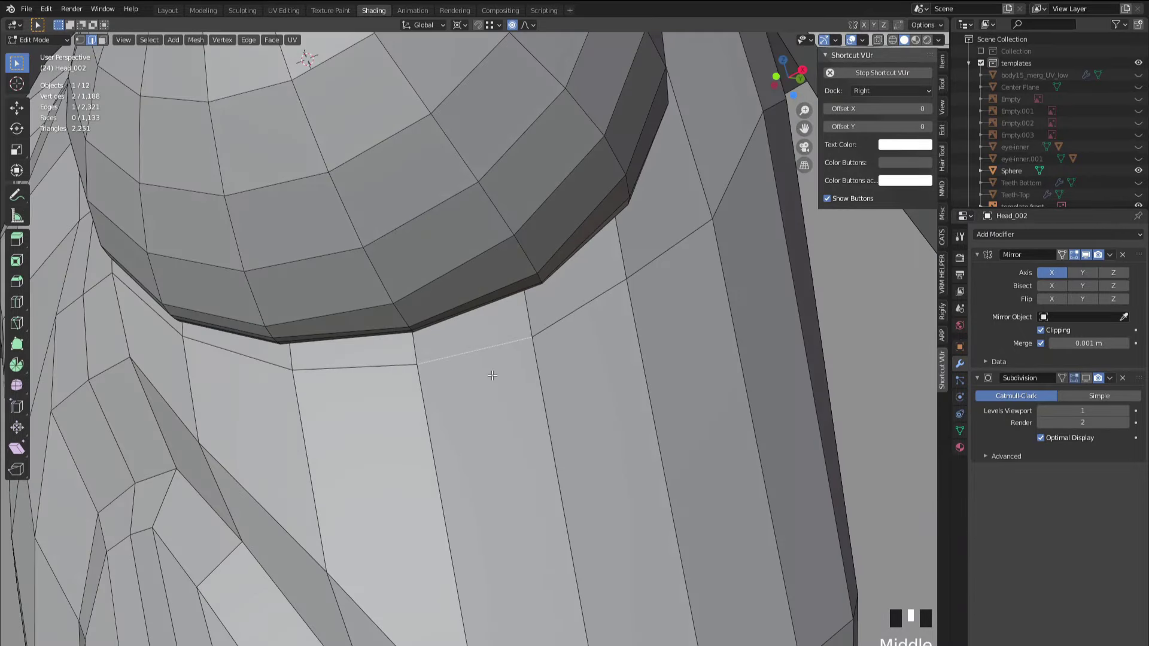
pyautogui.press('g')
pyautogui.press('g')
pyautogui.click(425, 364)
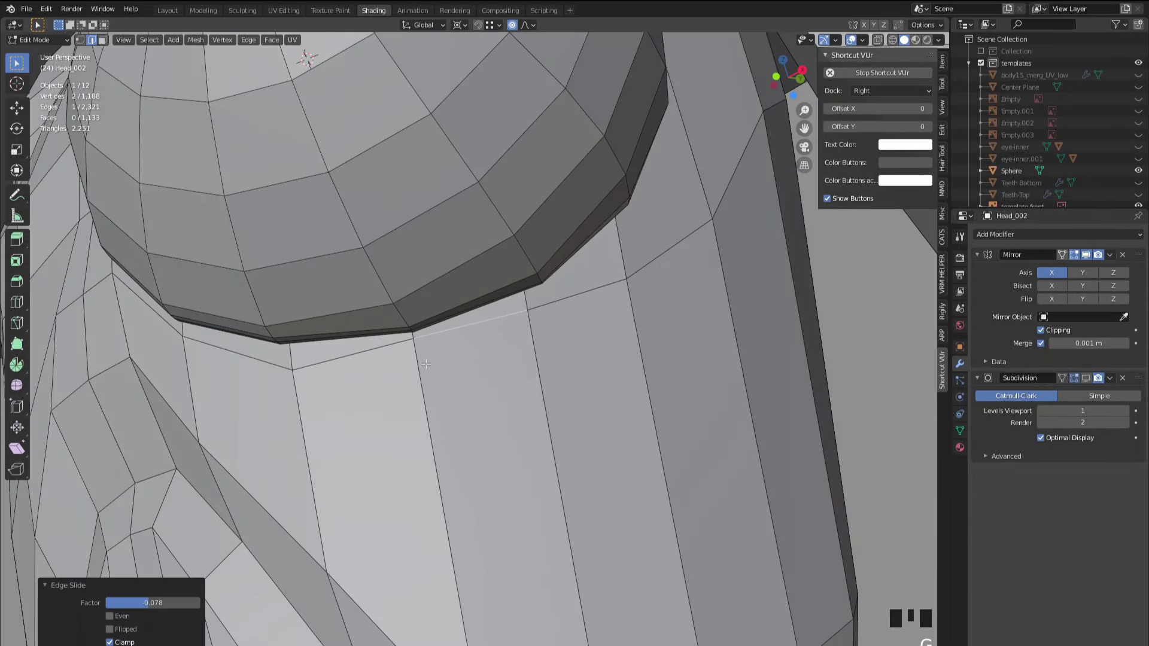
# - Vertex-slide two torso vertices beneath the sphere up toward its rim, by factors of about 0.056 and 0.133
pyautogui.click(293, 370)
pyautogui.hotkey('shift', 'v')
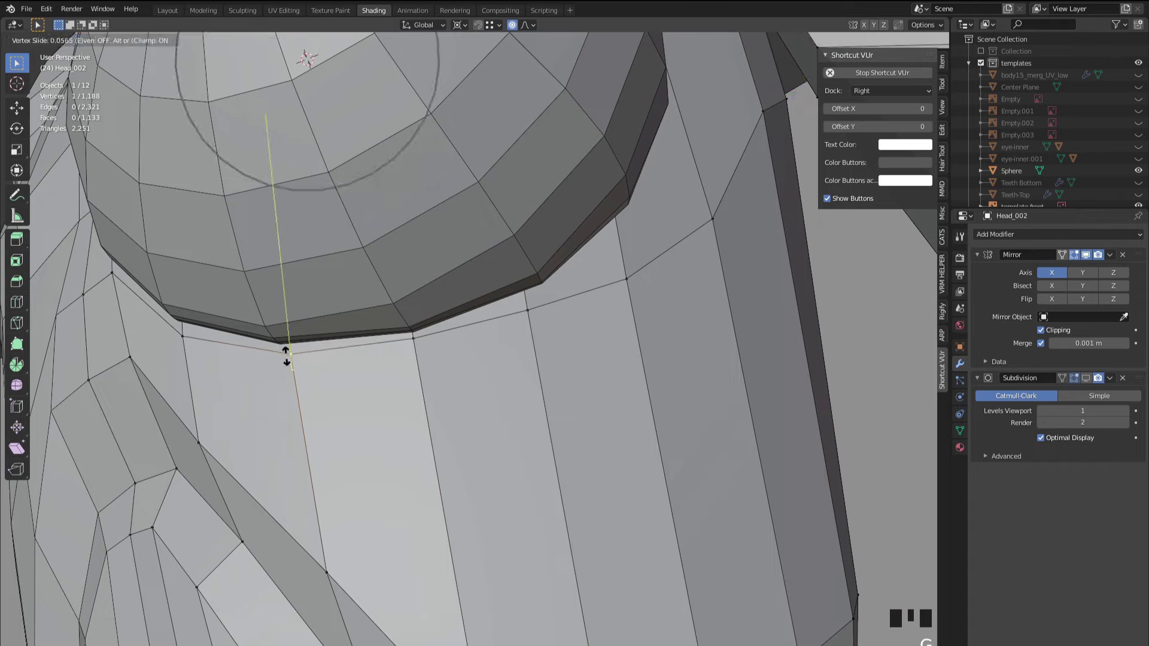
pyautogui.click(287, 356)
pyautogui.moveTo(288, 356); pyautogui.dragTo(499, 392, button='middle')
pyautogui.click(600, 315)
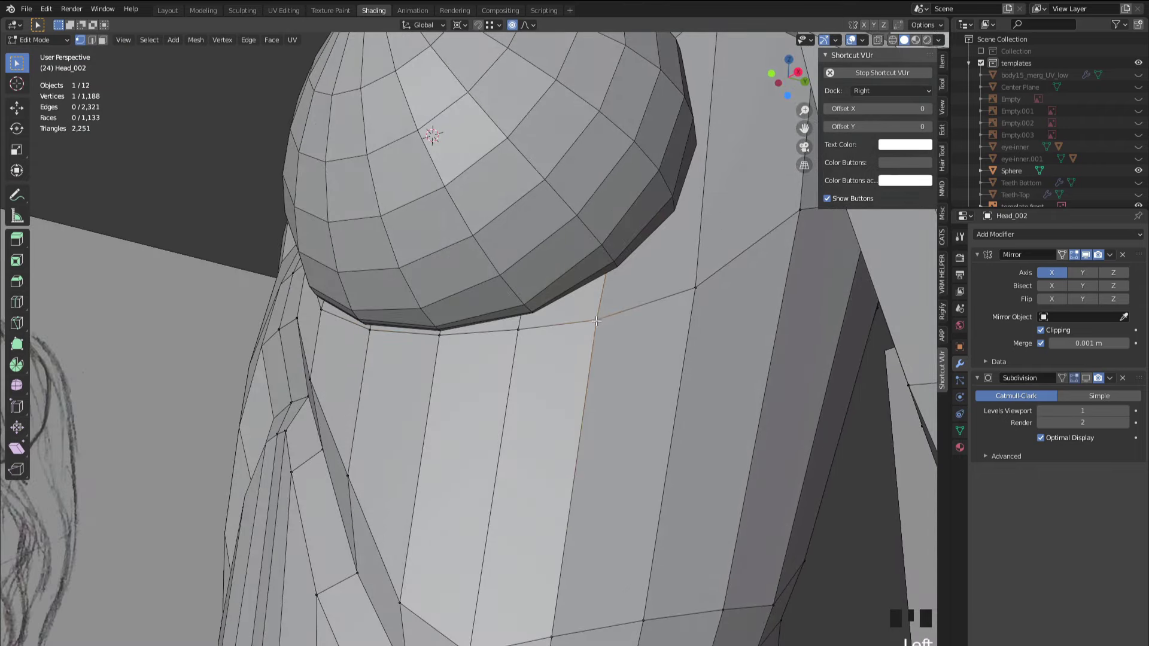
pyautogui.press('g')
pyautogui.press('g')
pyautogui.click(606, 296)
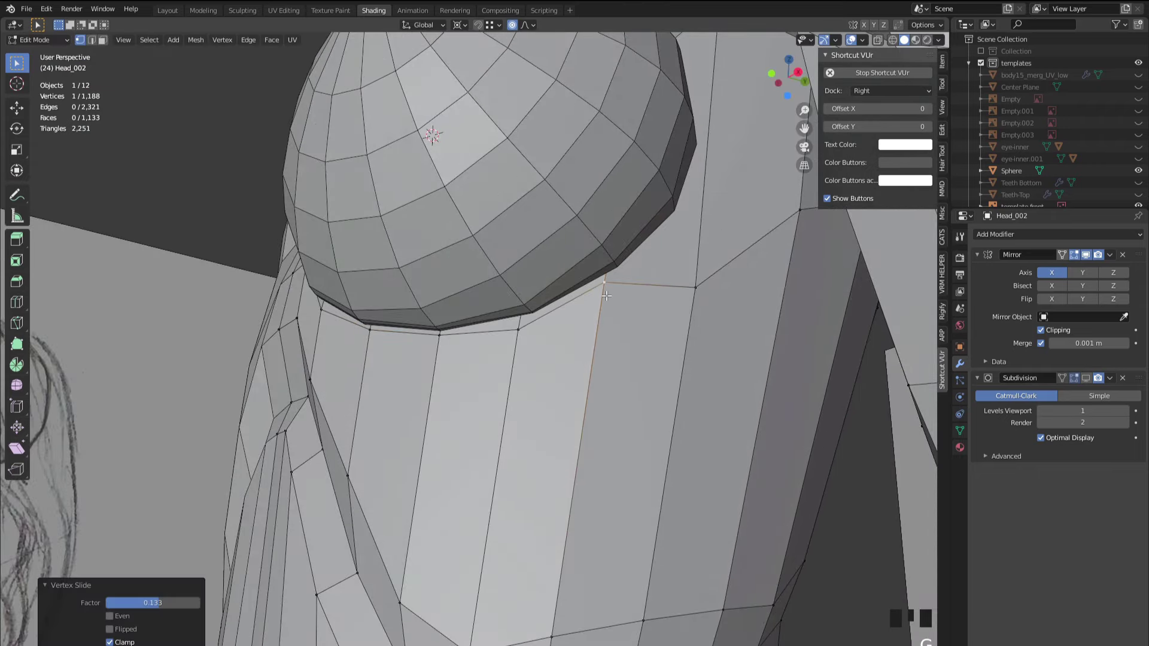
# - Isolate the body mesh, delete the patch of chest faces hidden behind the sphere, and leave the isolated view
pyautogui.scroll(-3, 606, 295)
pyautogui.moveTo(606, 296); pyautogui.dragTo(517, 398, button='middle')
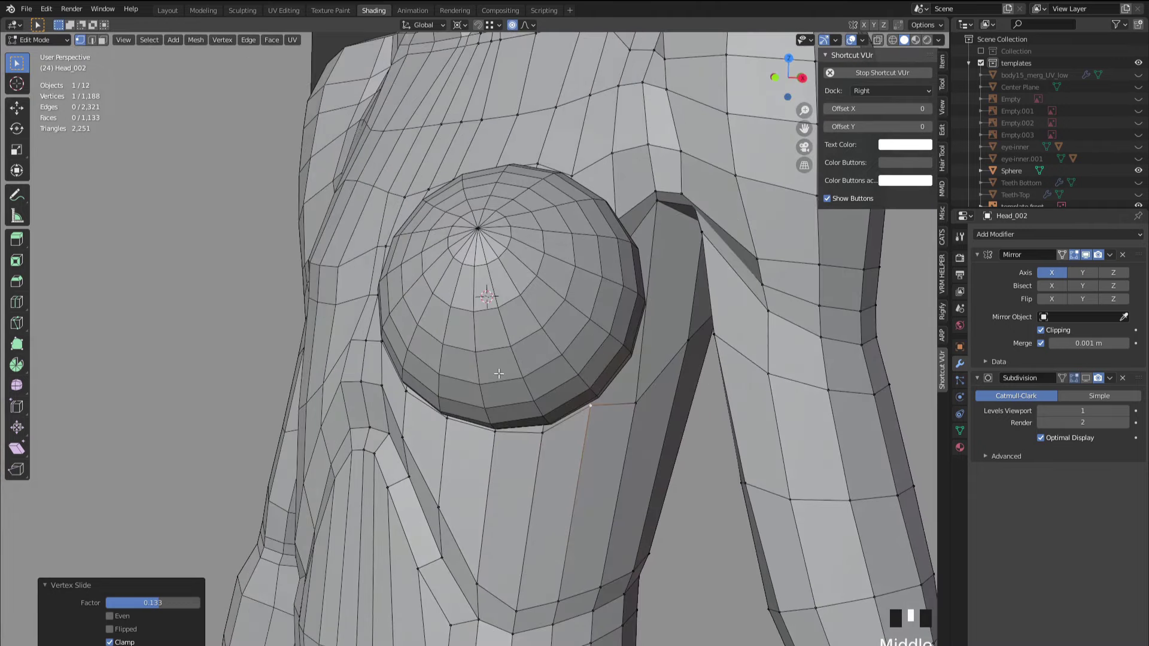
pyautogui.press('KP_Divide')
pyautogui.scroll(6, 454, 397)
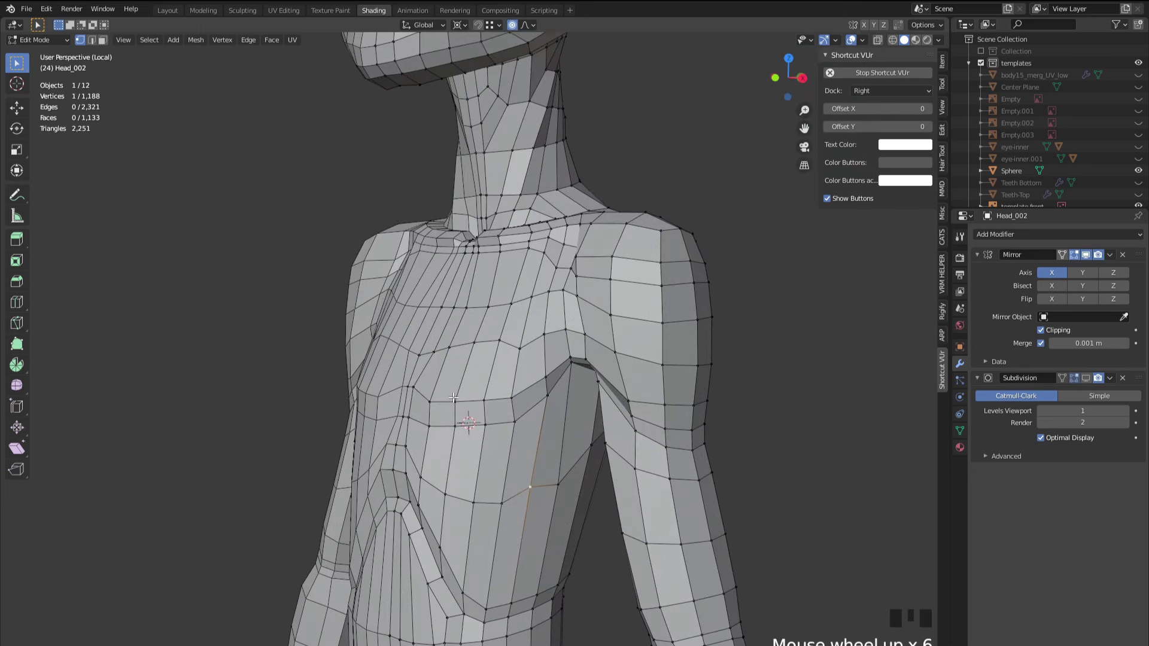
pyautogui.press('3')
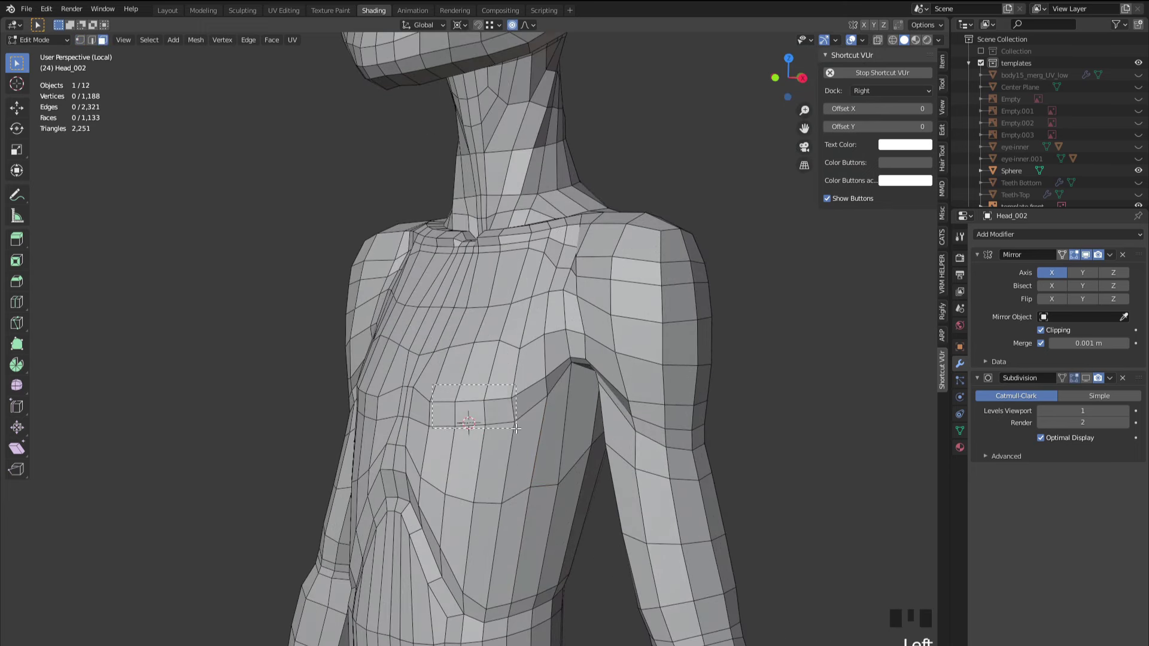
pyautogui.moveTo(516, 428); pyautogui.dragTo(538, 479)
pyautogui.moveTo(538, 479); pyautogui.dragTo(422, 432, button='middle')
pyautogui.keyDown('shift'); pyautogui.click(422, 434); pyautogui.keyUp('shift')
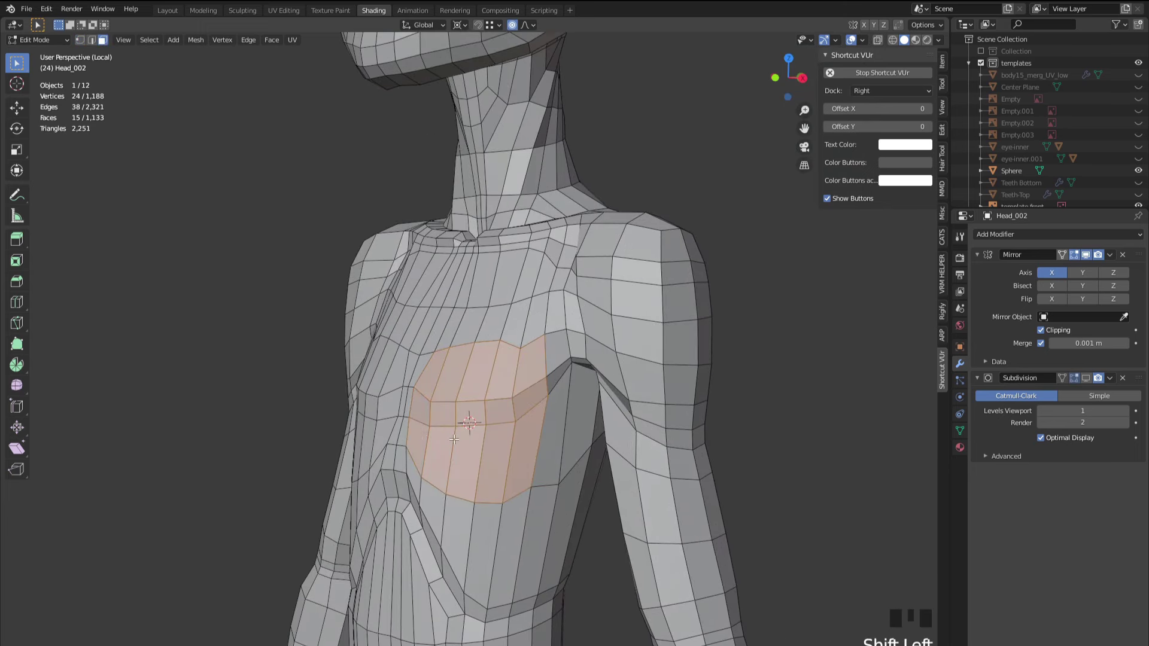
pyautogui.press('x')
pyautogui.click(454, 439)
pyautogui.press('KP_Divide')
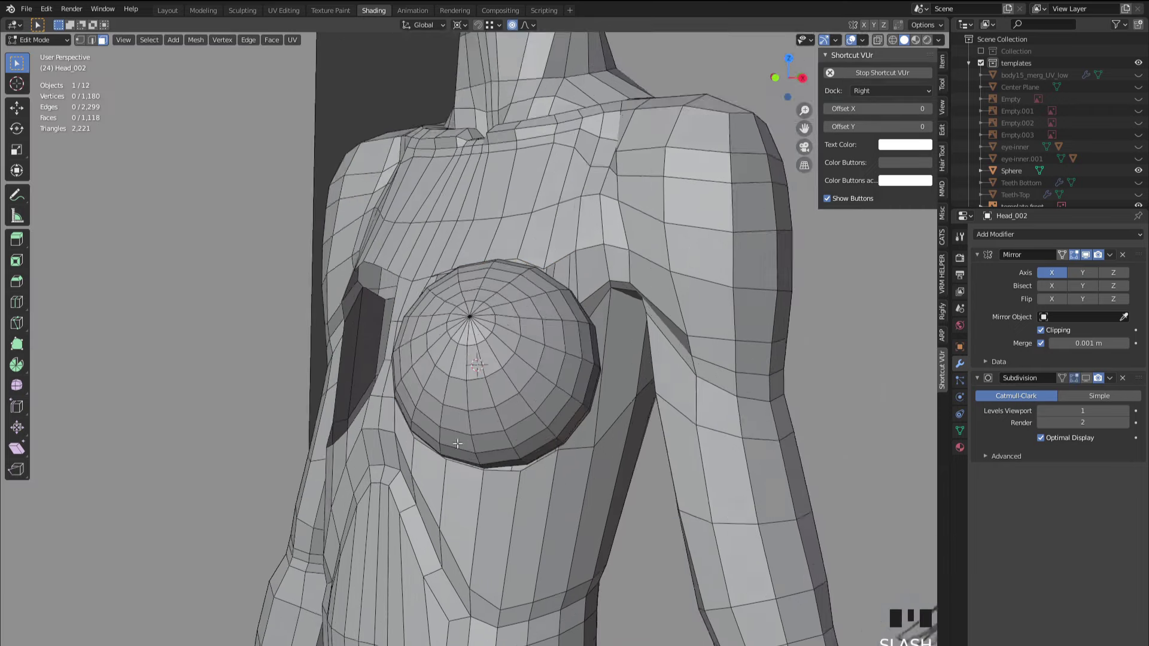
# - Add a loop cut with two cuts through the torso side faces beside the sphere, slid by a factor of 0.346
pyautogui.moveTo(457, 444)
pyautogui.mouseDown(button='middle')
pyautogui.moveTo(609, 383)
pyautogui.moveTo(495, 371)
pyautogui.moveTo(548, 383)
pyautogui.moveTo(533, 310)
pyautogui.mouseUp(button='middle')
pyautogui.click(622, 394)
pyautogui.moveTo(591, 273); pyautogui.dragTo(565, 282, button='middle')
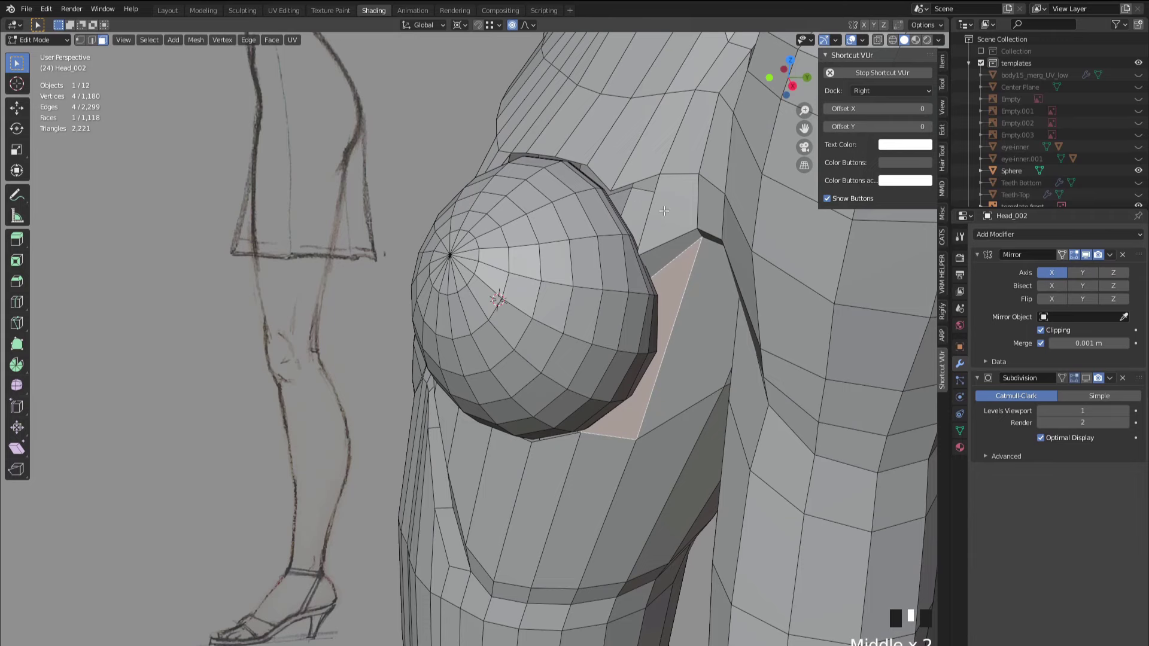
pyautogui.moveTo(657, 216); pyautogui.dragTo(591, 374, button='middle')
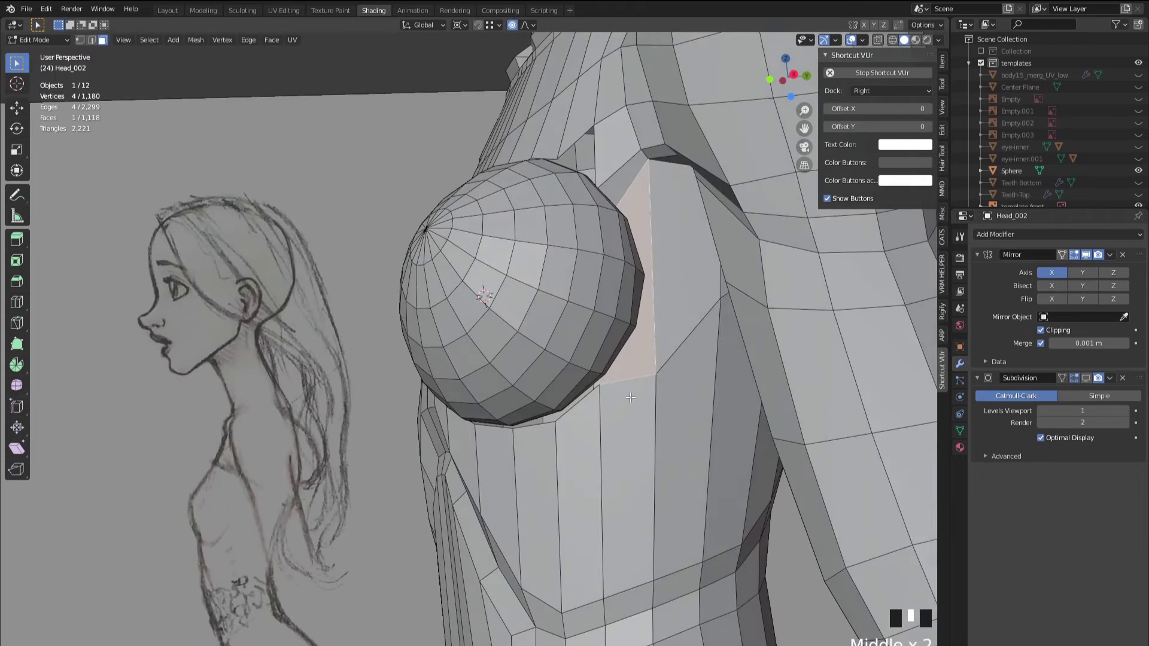
pyautogui.moveTo(660, 381); pyautogui.dragTo(647, 346, button='middle')
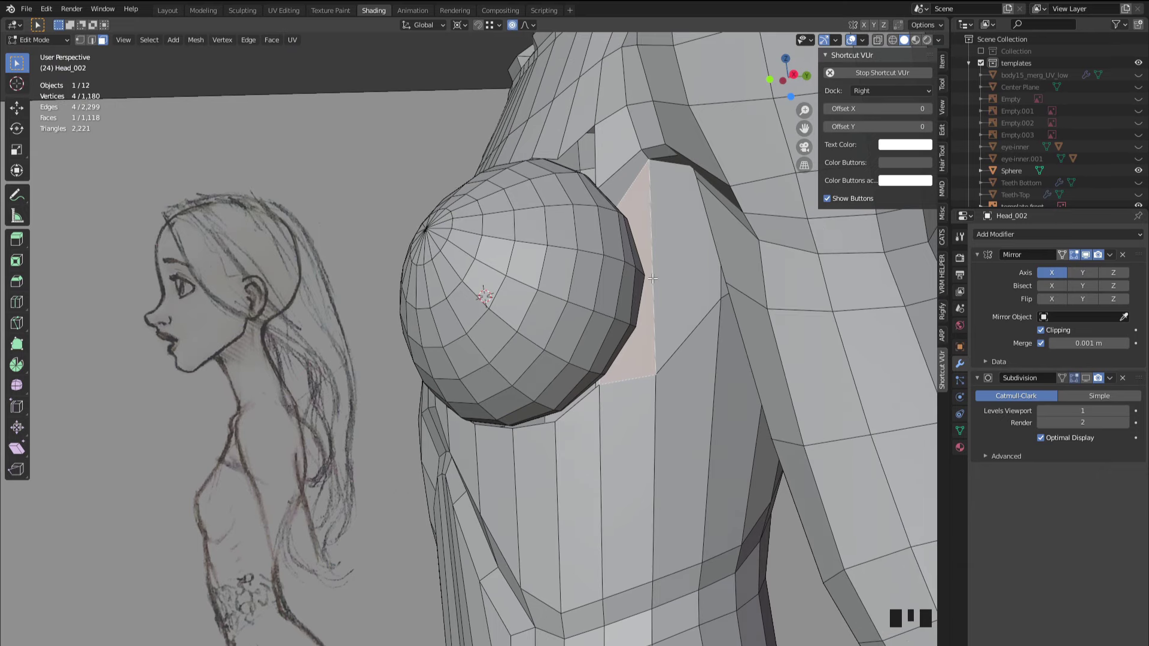
pyautogui.moveTo(614, 264); pyautogui.dragTo(637, 228, button='middle')
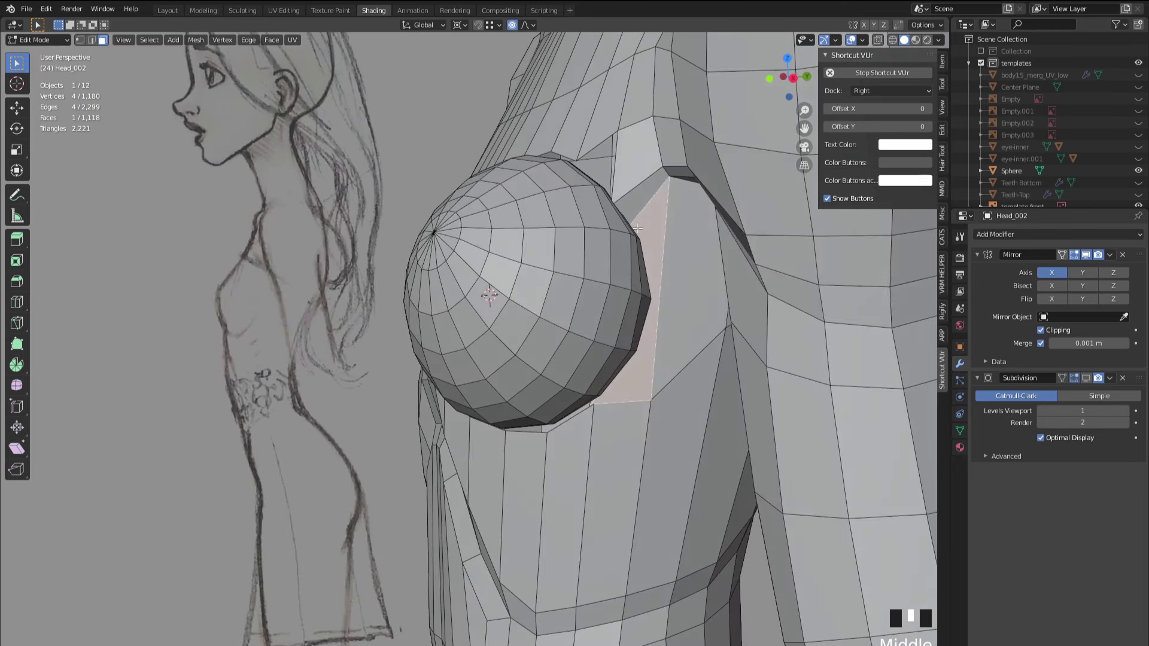
pyautogui.press('2')
pyautogui.click(661, 281)
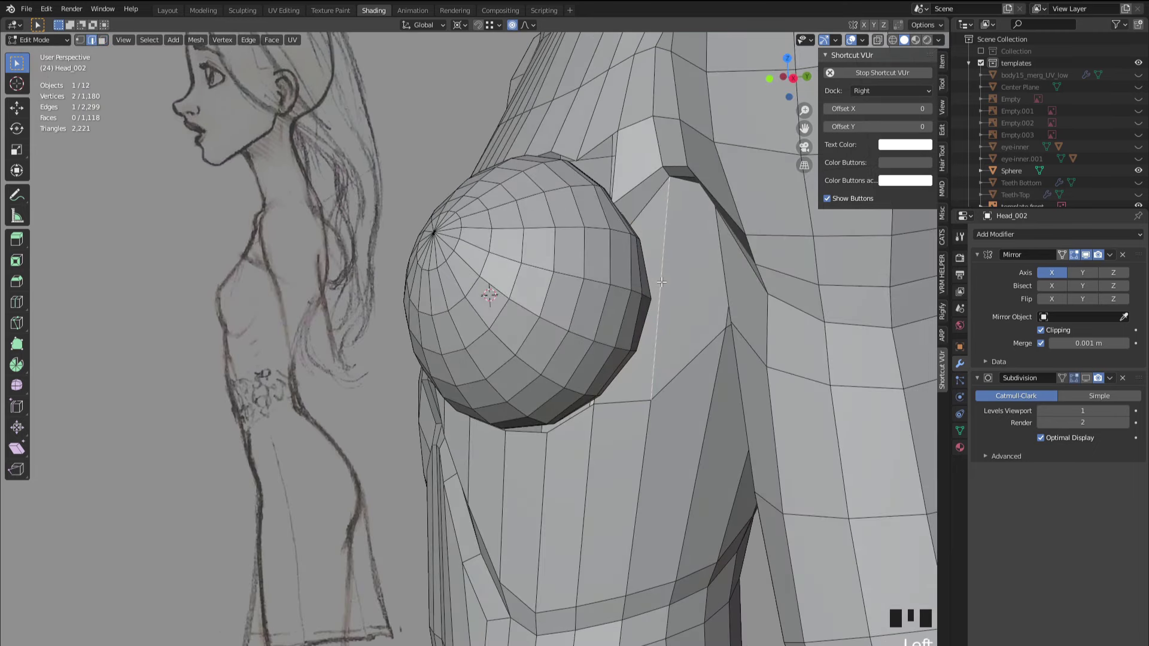
pyautogui.hotkey('ctrl', 'r')
pyautogui.click(661, 282)
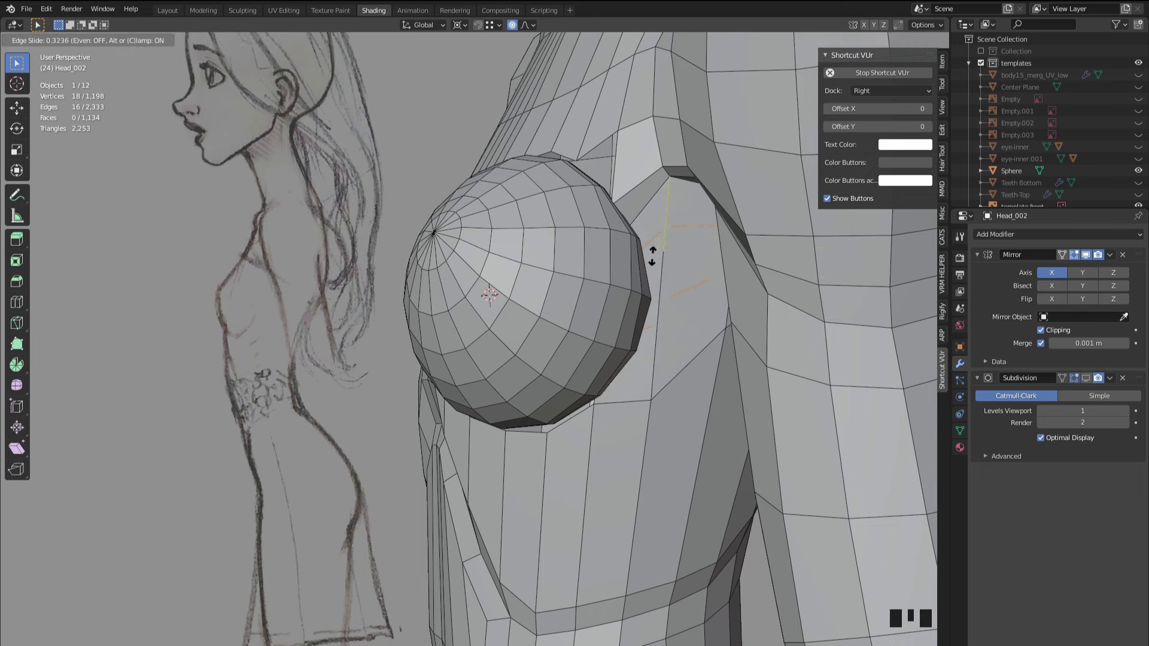
pyautogui.click(651, 254)
pyautogui.moveTo(651, 254)
pyautogui.mouseDown(button='middle')
pyautogui.moveTo(429, 337)
pyautogui.moveTo(464, 344)
pyautogui.moveTo(503, 305)
pyautogui.moveTo(339, 369)
pyautogui.moveTo(556, 369)
pyautogui.mouseUp(button='middle')
pyautogui.scroll(-3, 439, 337)
pyautogui.scroll(-2, 512, 299)
pyautogui.scroll(3, 359, 359)
pyautogui.scroll(4, 557, 368)
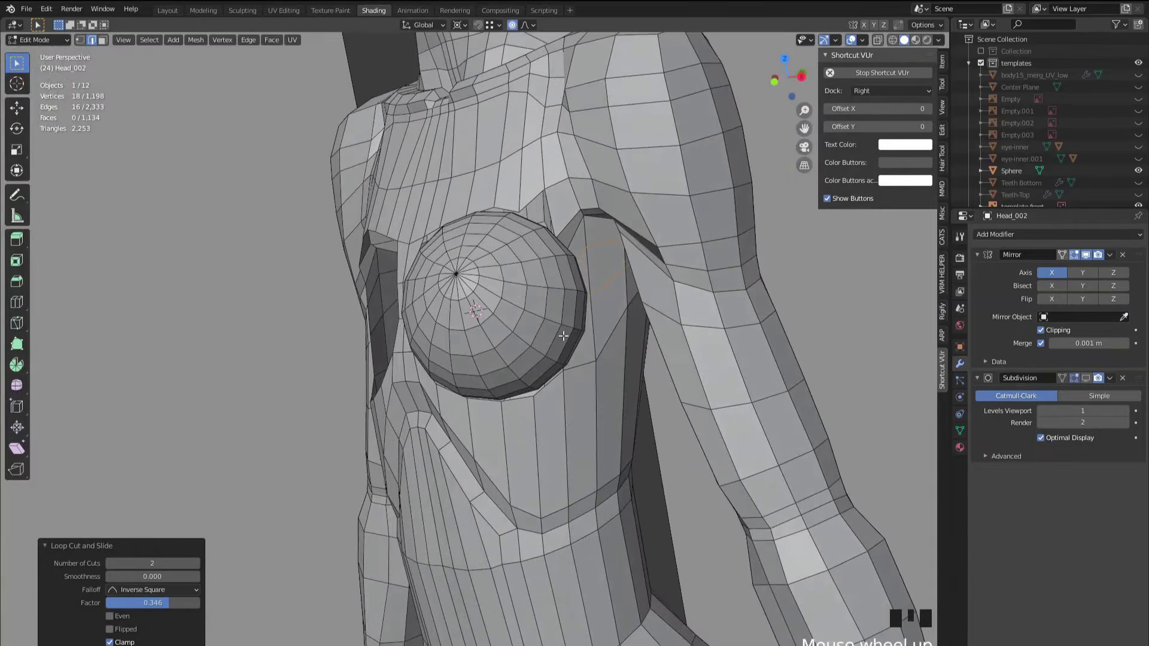
# - Select the path of torso edges bordering the hole on the sphere's armpit side and edge-slide it by a factor of about 0.151
pyautogui.hotkey('alt', 'z')
pyautogui.scroll(1, 564, 317)
pyautogui.click(577, 292)
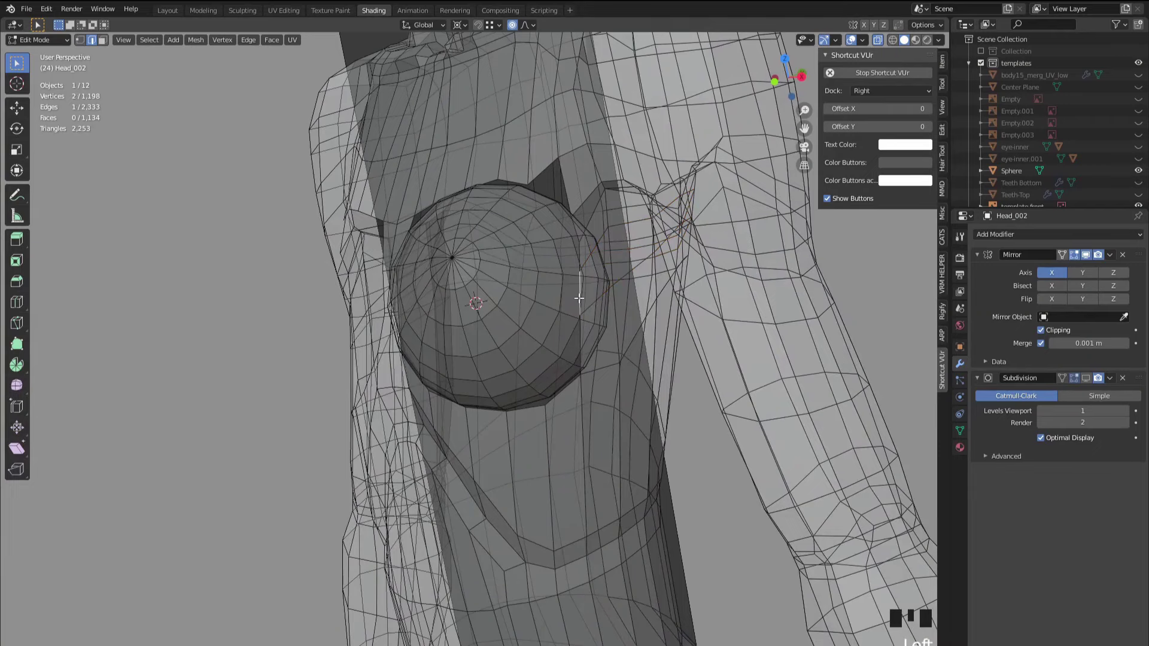
pyautogui.keyDown('shift'); pyautogui.moveTo(576, 291); pyautogui.dragTo(553, 268, button='middle'); pyautogui.keyUp('shift')
pyautogui.click(549, 199)
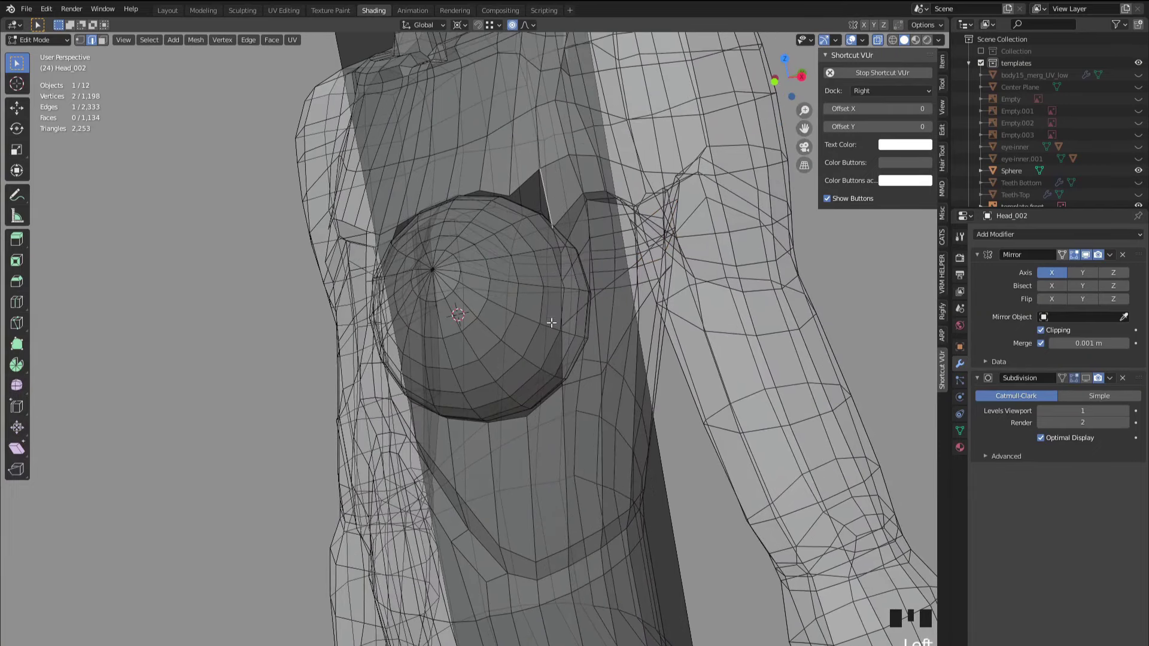
pyautogui.keyDown('ctrl'); pyautogui.click(560, 362); pyautogui.keyUp('ctrl')
pyautogui.hotkey('alt', 'z')
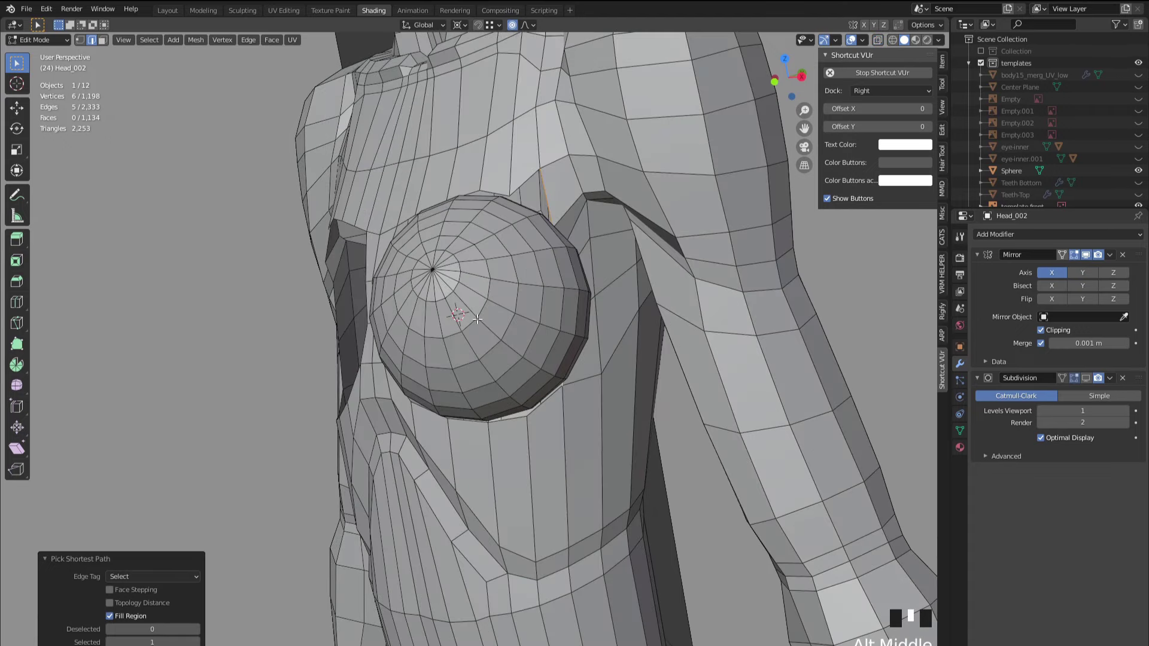
pyautogui.moveTo(520, 311)
pyautogui.mouseDown(button='middle')
pyautogui.moveTo(509, 369)
pyautogui.moveTo(549, 340)
pyautogui.mouseUp(button='middle')
pyautogui.scroll(2, 533, 259)
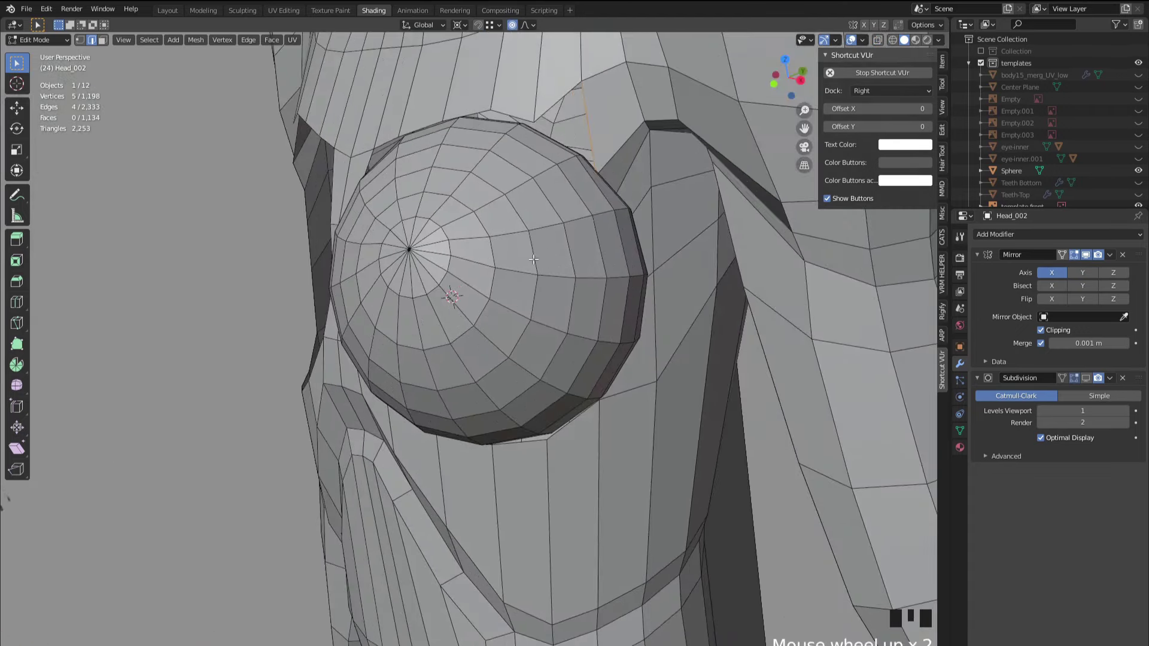
pyautogui.press('g')
pyautogui.press('g')
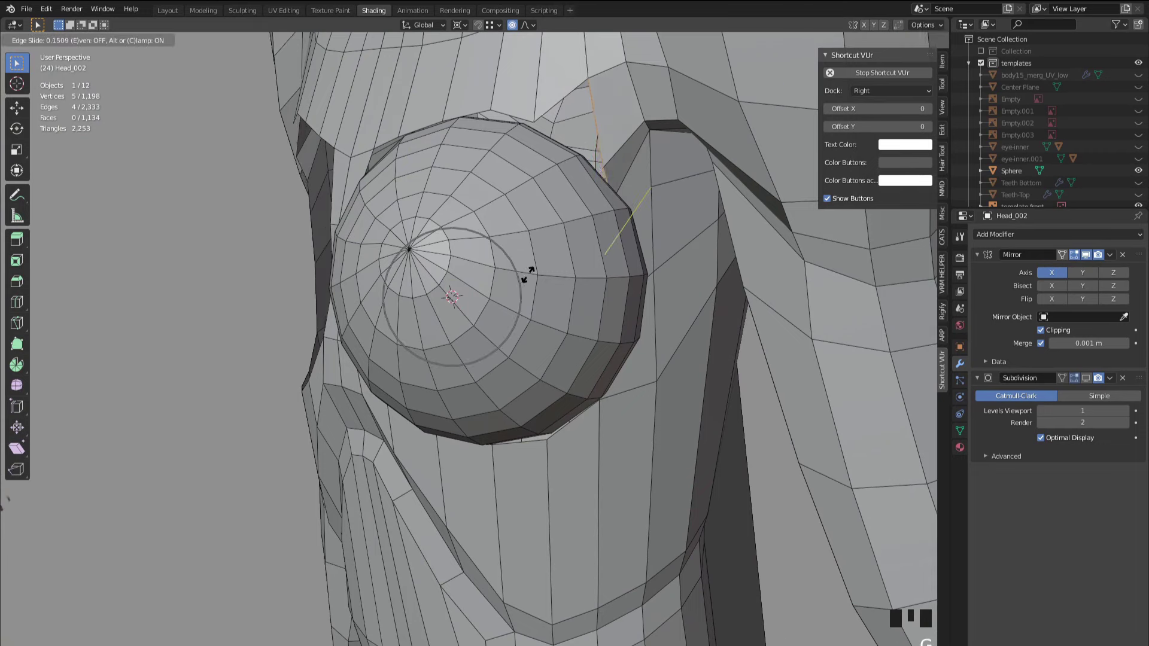
pyautogui.click(525, 273)
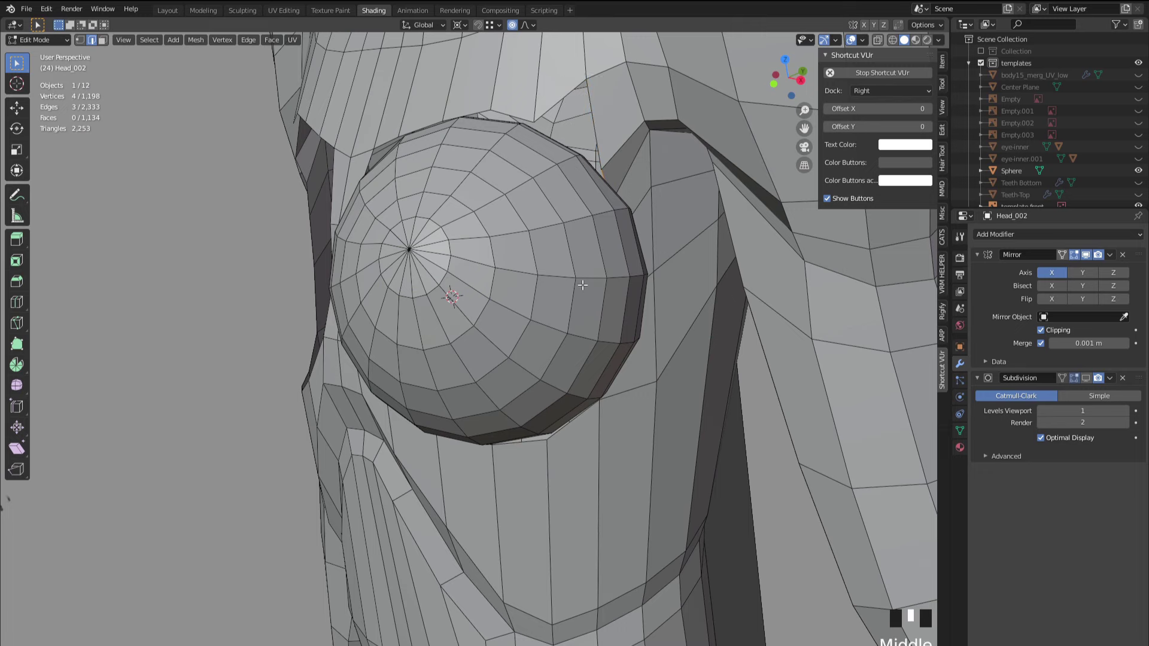
# - Deselect the uppermost path edge and edge-slide the remaining three along the rim, then deselect another and edge-slide the remaining two
pyautogui.moveTo(562, 251); pyautogui.dragTo(567, 275, button='middle')
pyautogui.press('g')
pyautogui.press('g')
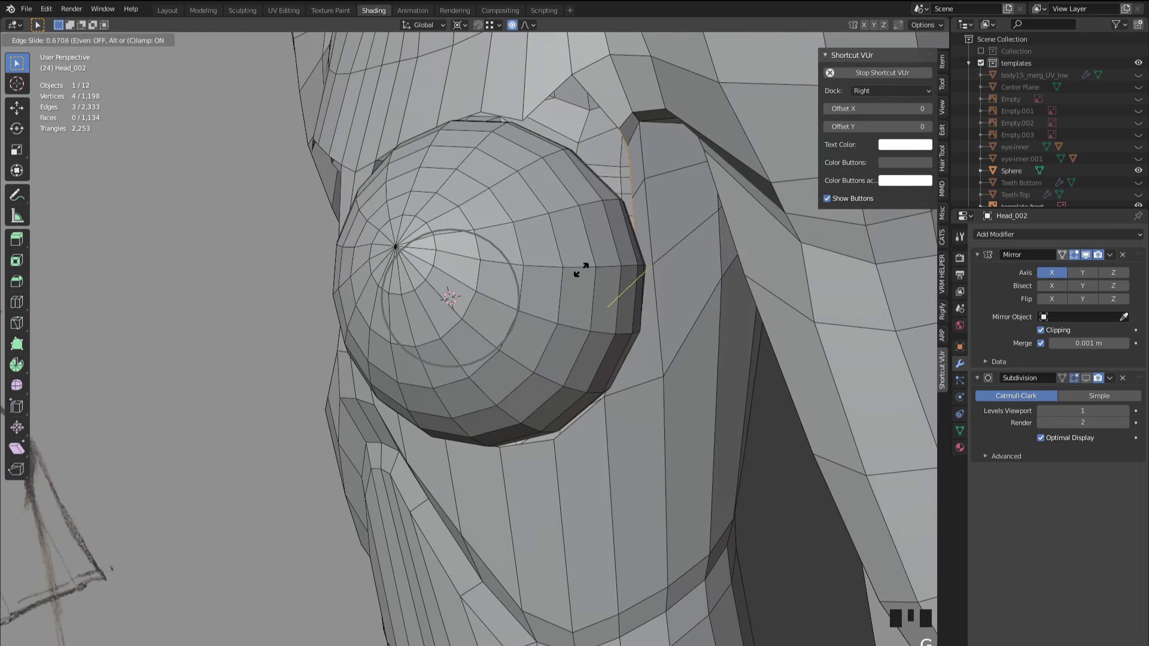
pyautogui.click(575, 282)
pyautogui.keyDown('ctrl'); pyautogui.click(563, 148); pyautogui.keyUp('ctrl')
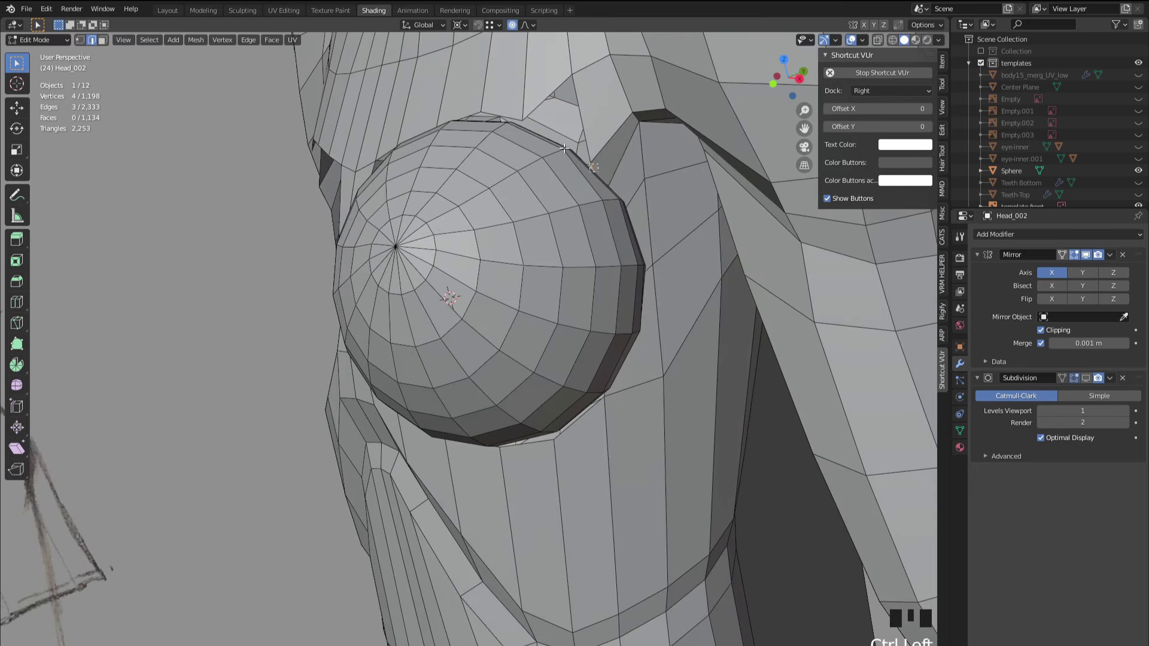
pyautogui.press('g')
pyautogui.press('g')
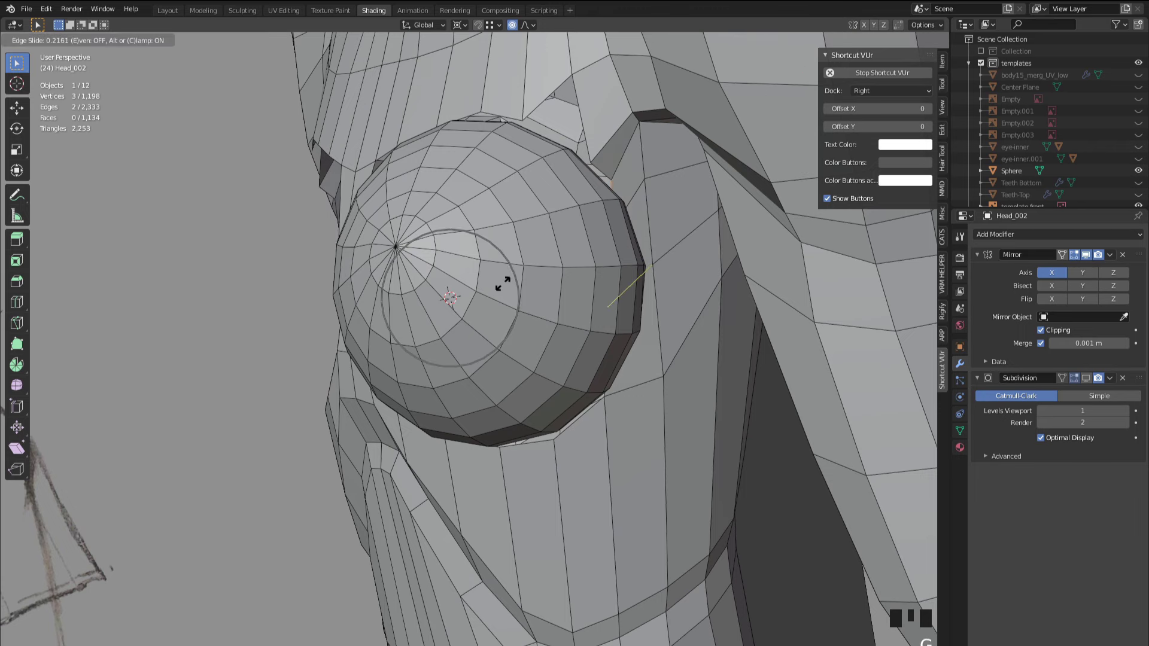
pyautogui.click(590, 206)
# - Reduce the selection to the path's last edge, edge-slide it by a factor of about 0.376, and deselect it
pyautogui.keyDown('shift'); pyautogui.click(578, 165); pyautogui.keyUp('shift')
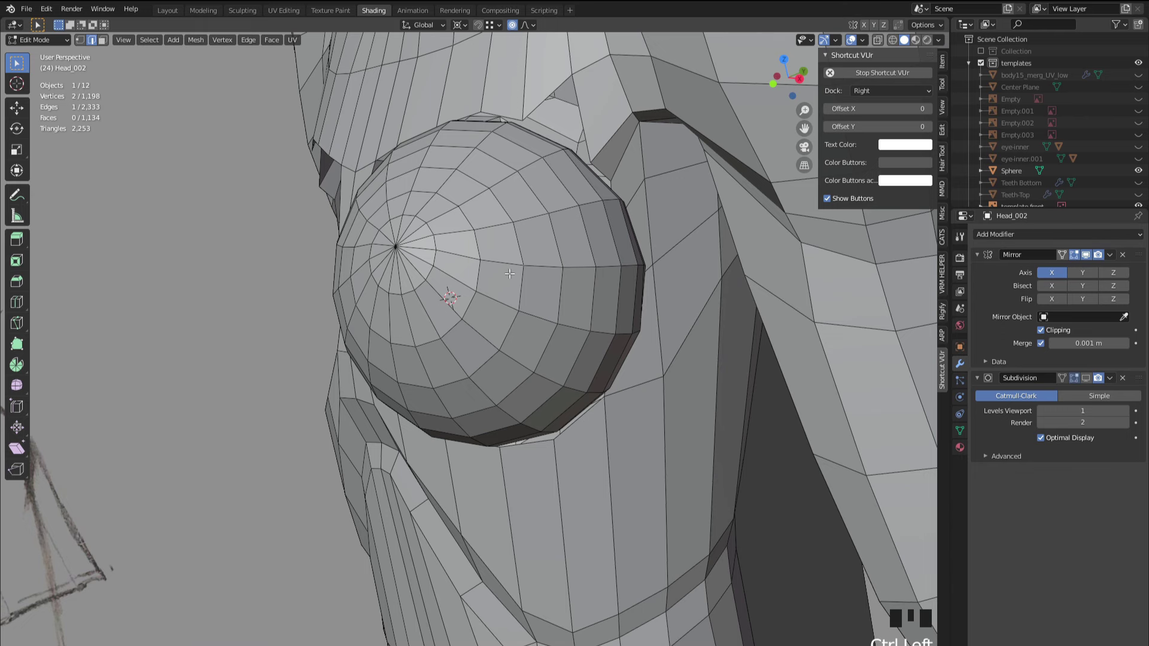
pyautogui.press('g')
pyautogui.press('g')
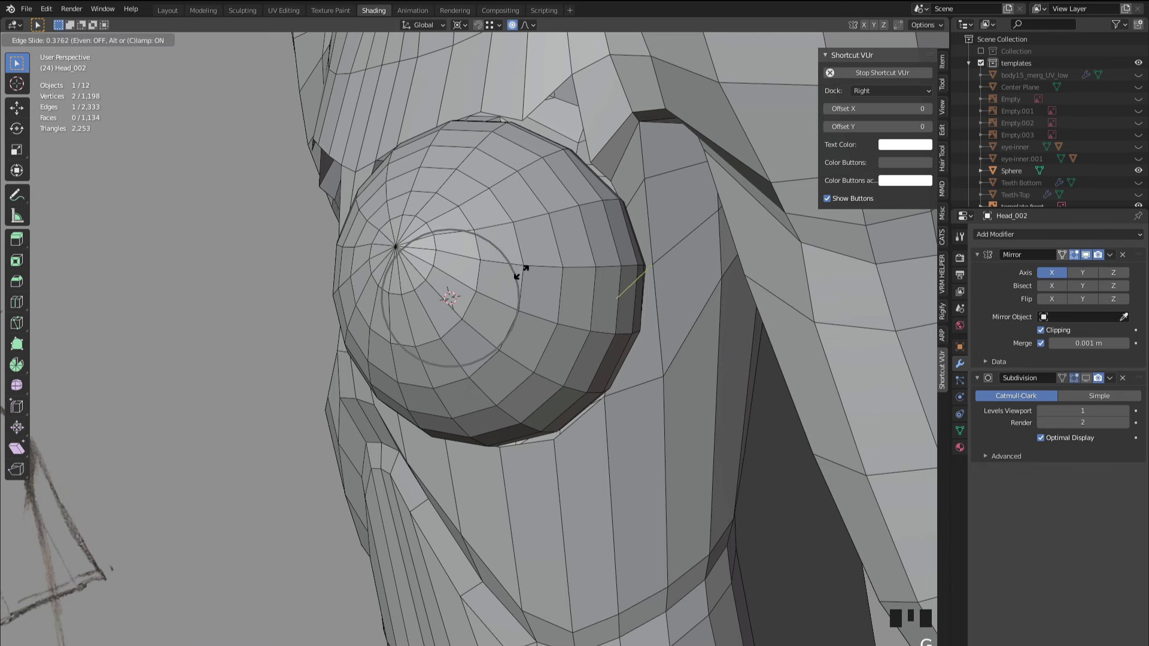
pyautogui.click(519, 266)
pyautogui.keyDown('ctrl'); pyautogui.click(608, 238); pyautogui.keyUp('ctrl')
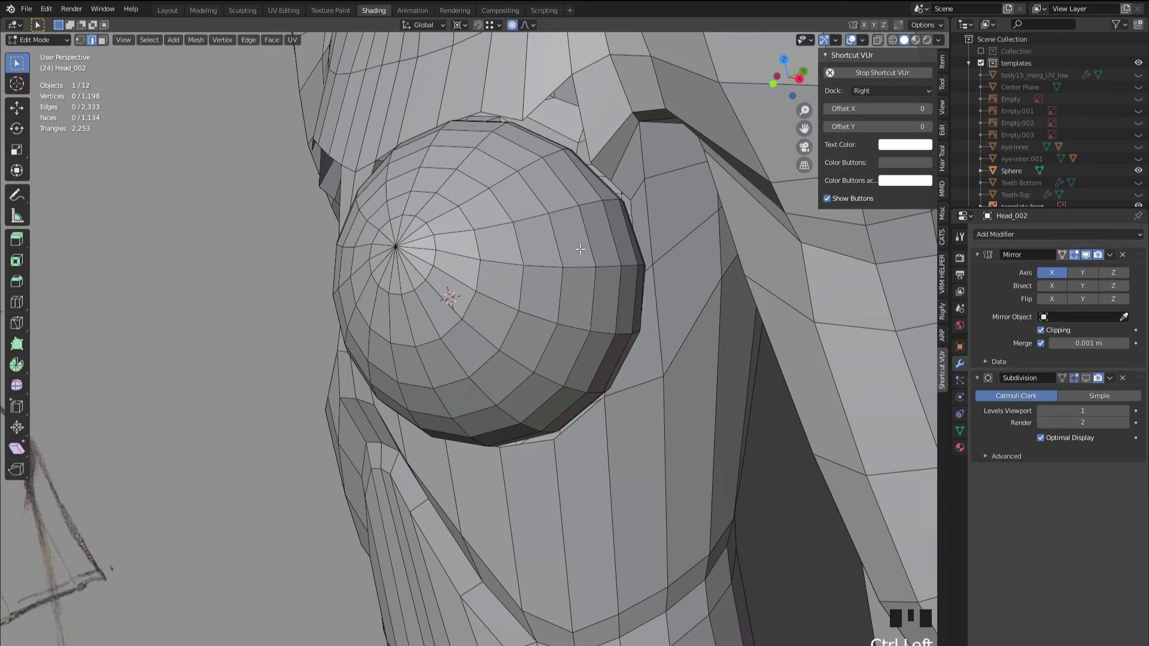
# - Vertex-slide the torso vertex hidden behind the sphere's armpit-side rim outward by a factor of 0.729
pyautogui.hotkey('alt', 'z')
pyautogui.press('1')
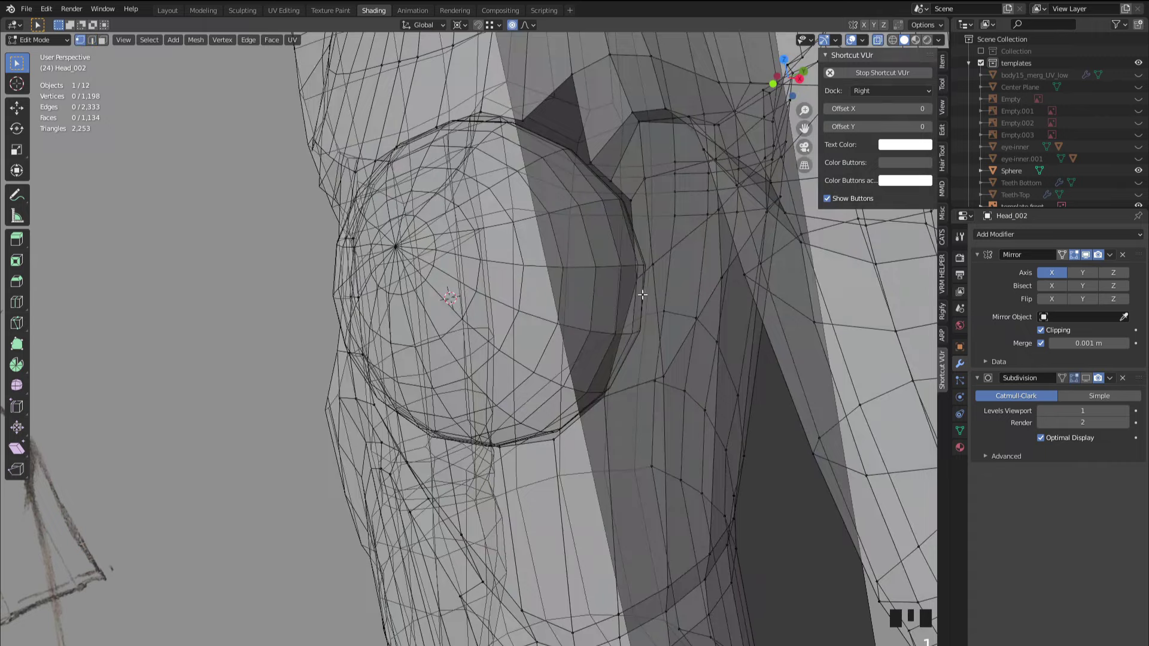
pyautogui.click(638, 283)
pyautogui.moveTo(638, 282)
pyautogui.mouseDown(button='middle')
pyautogui.moveTo(571, 280)
pyautogui.moveTo(583, 287)
pyautogui.mouseUp(button='middle')
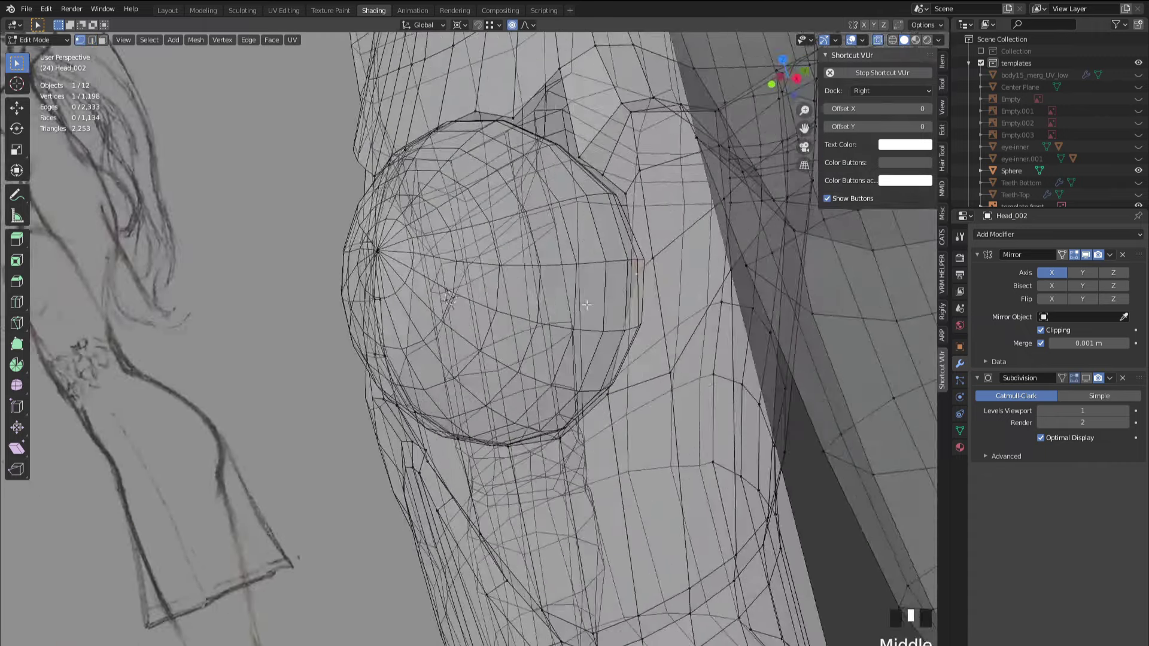
pyautogui.hotkey('alt', 'z')
pyautogui.press('g')
pyautogui.press('g')
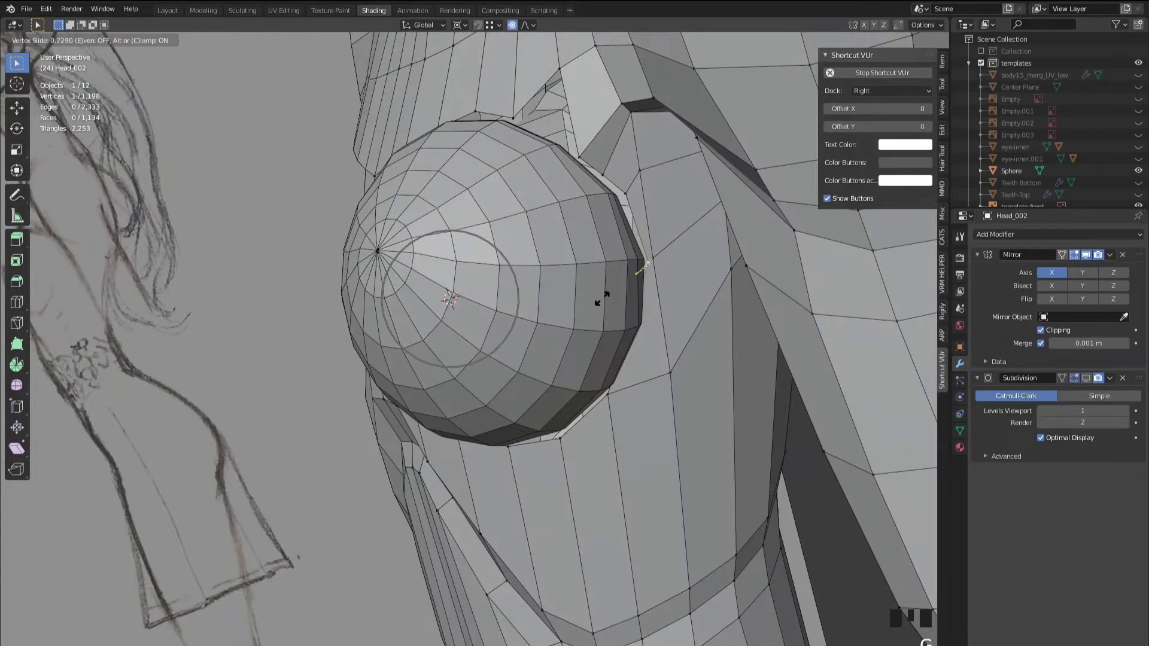
pyautogui.click(599, 300)
# - Edge-slide the short torso edge at the sphere's armpit side downward along the rim
pyautogui.moveTo(600, 300)
pyautogui.mouseDown(button='middle')
pyautogui.moveTo(458, 256)
pyautogui.moveTo(565, 308)
pyautogui.moveTo(630, 292)
pyautogui.moveTo(638, 248)
pyautogui.mouseUp(button='middle')
pyautogui.click(638, 248)
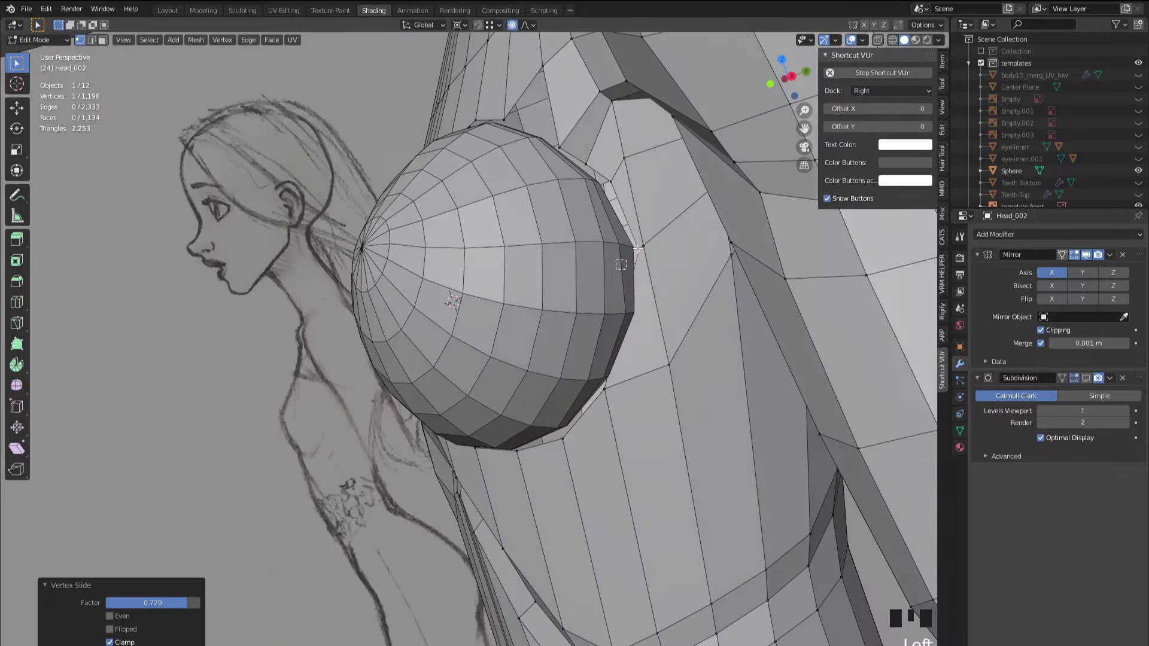
pyautogui.press('g')
pyautogui.press('g')
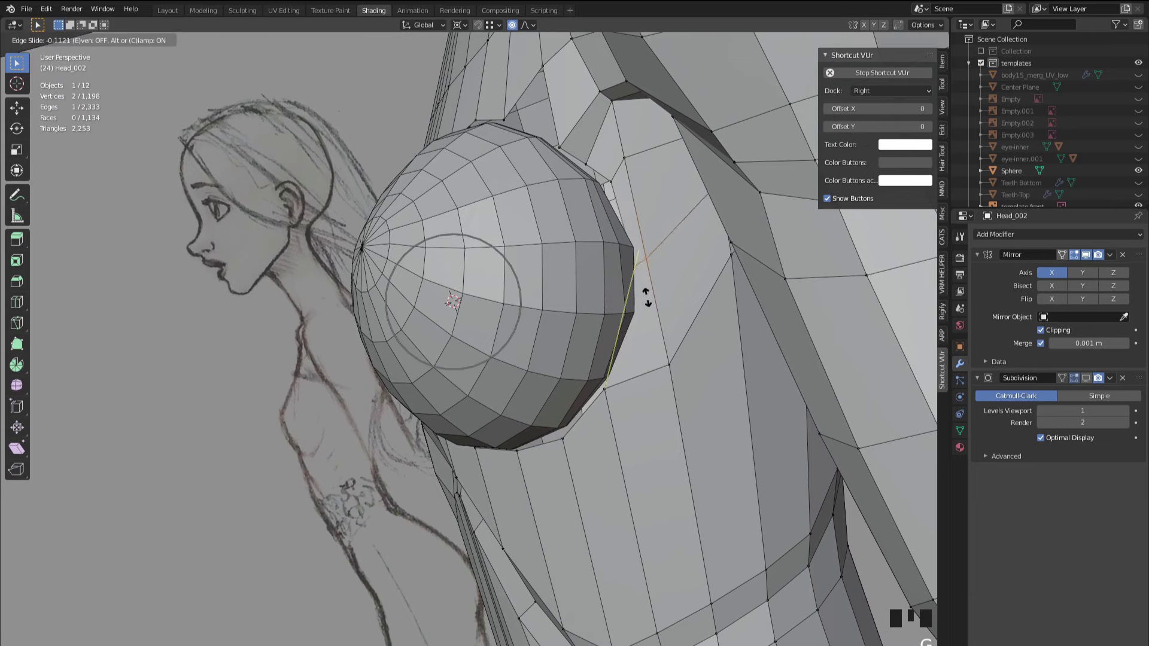
pyautogui.click(659, 331)
# - Vertex-slide the next torso vertex behind the sphere's lower armpit-side rim by a factor of 0.526
pyautogui.click(578, 297)
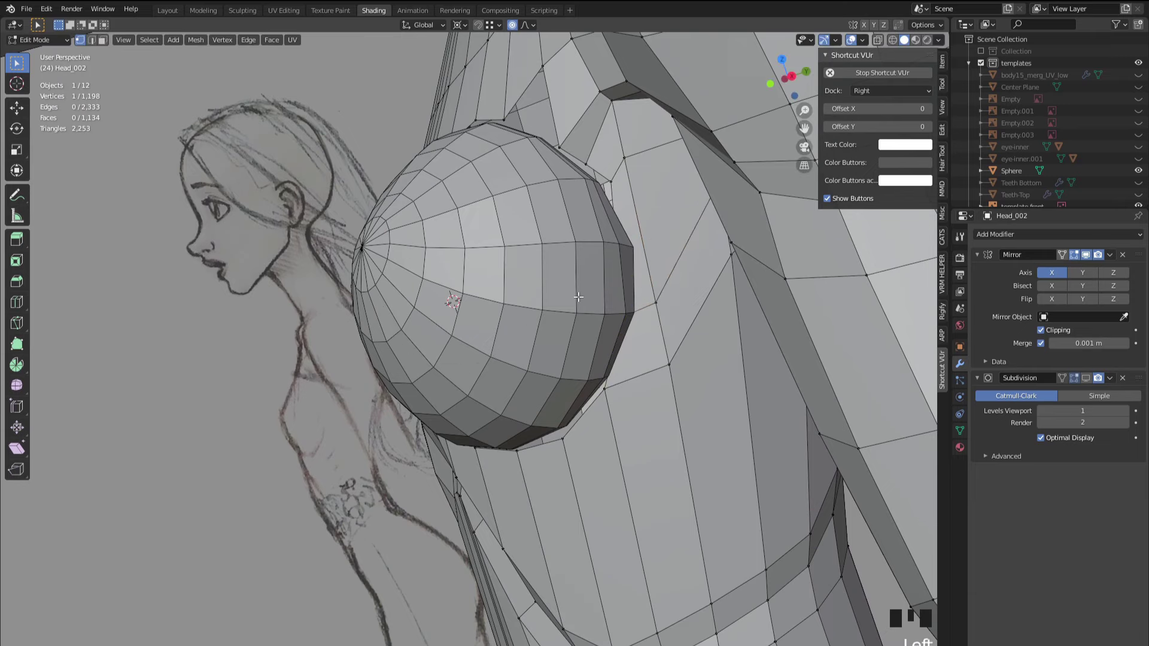
pyautogui.hotkey('alt', 'z')
pyautogui.moveTo(574, 322); pyautogui.dragTo(598, 346, button='middle')
pyautogui.hotkey('alt', 'z')
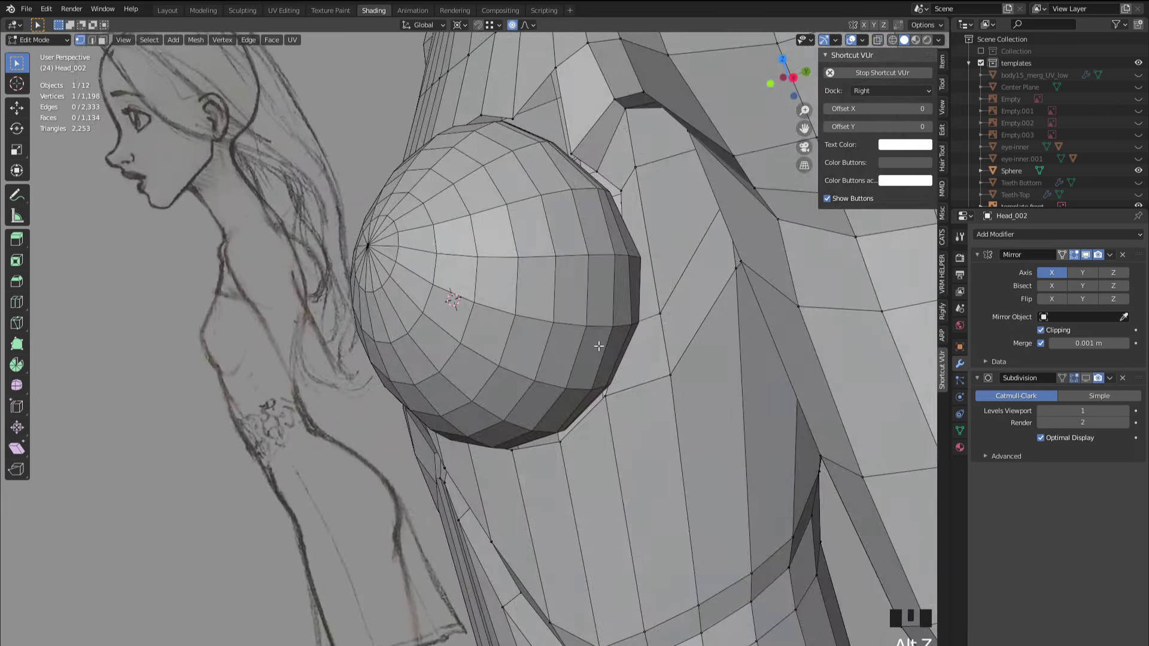
pyautogui.press('g')
pyautogui.press('g')
pyautogui.click(625, 339)
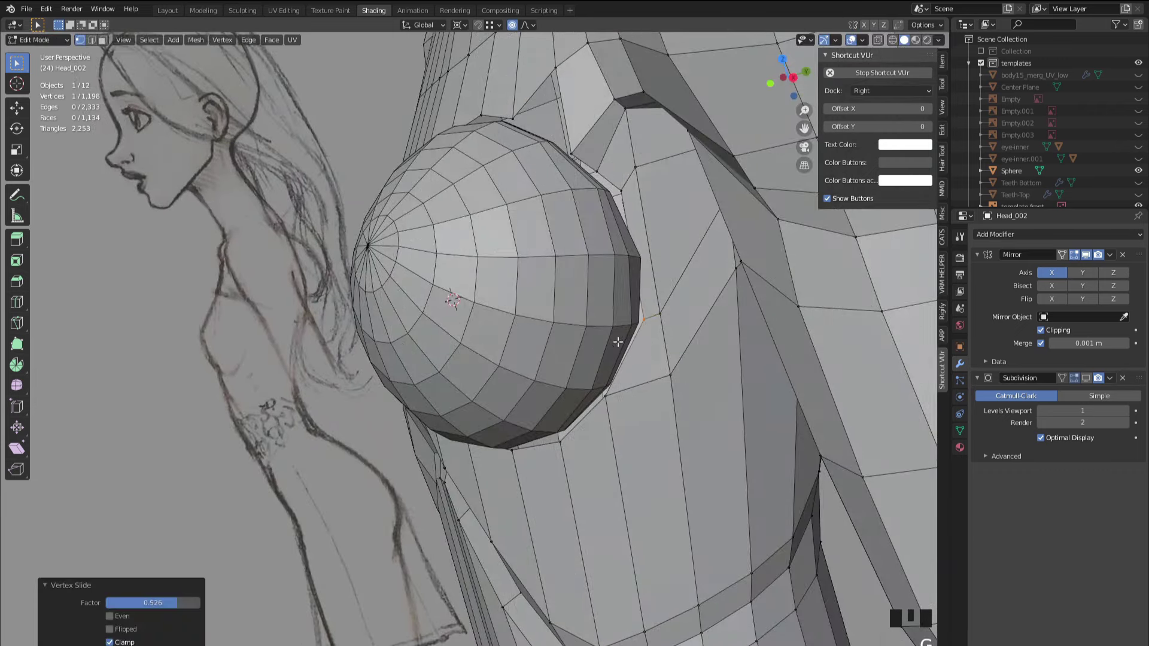
pyautogui.moveTo(626, 339); pyautogui.dragTo(632, 330, button='middle')
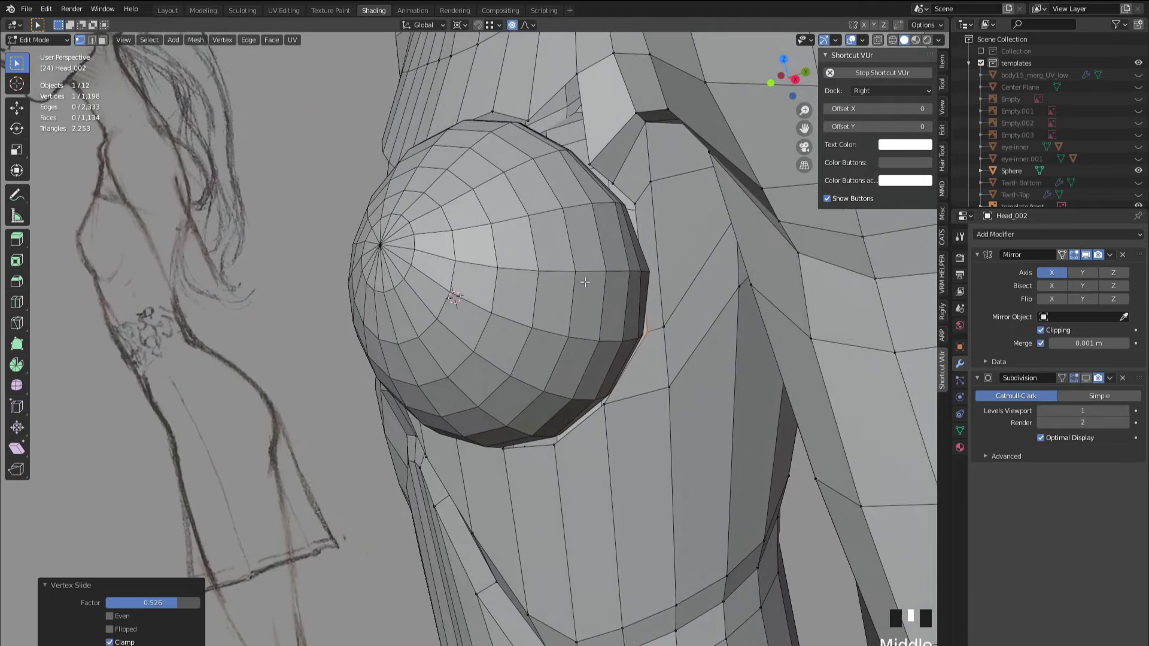
pyautogui.moveTo(584, 282)
pyautogui.mouseDown(button='middle')
pyautogui.moveTo(352, 380)
pyautogui.moveTo(598, 288)
pyautogui.mouseUp(button='middle')
pyautogui.scroll(2, 624, 276)
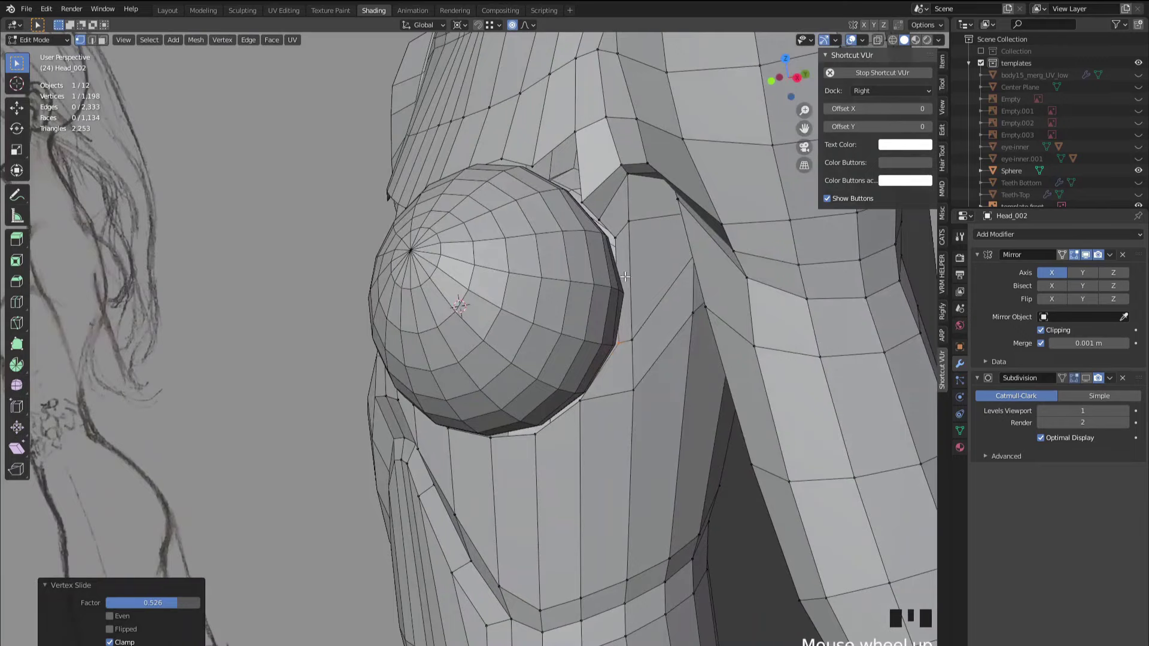
# - Select the upper of the new edge loops running from beside the sphere around the back, and dissolve its edges
pyautogui.press('2')
pyautogui.keyDown('alt'); pyautogui.click(647, 216); pyautogui.keyUp('alt')
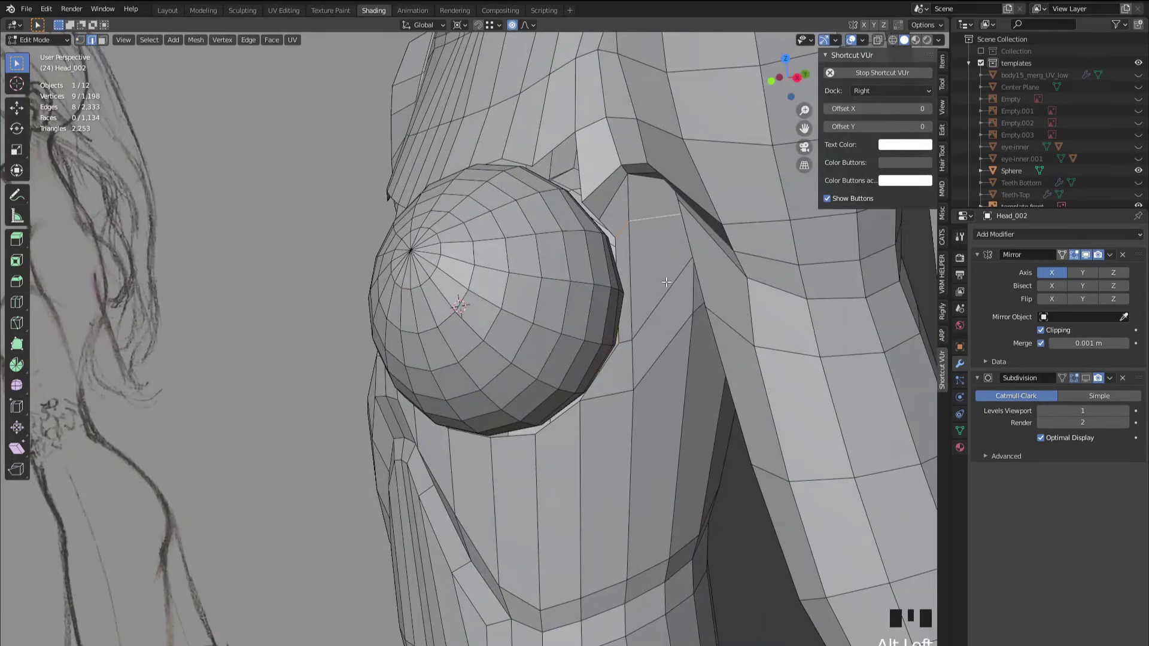
pyautogui.moveTo(647, 216); pyautogui.dragTo(433, 326, button='middle')
pyautogui.scroll(-2, 434, 326)
pyautogui.press('x')
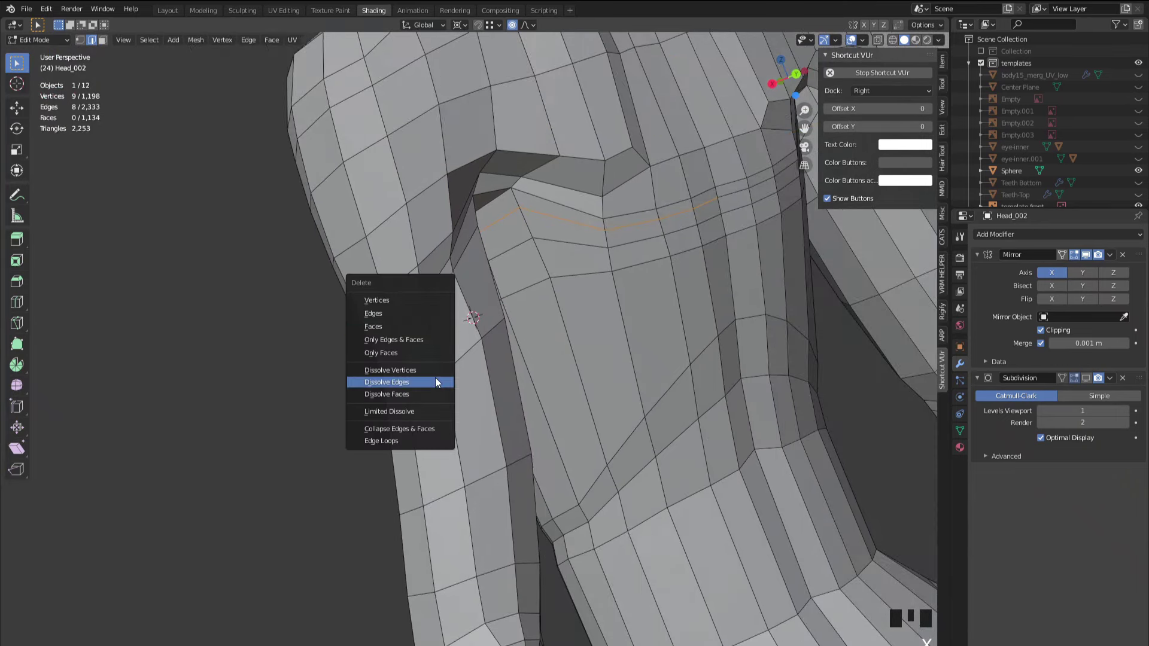
pyautogui.click(435, 382)
pyautogui.moveTo(433, 386); pyautogui.dragTo(494, 375, button='middle')
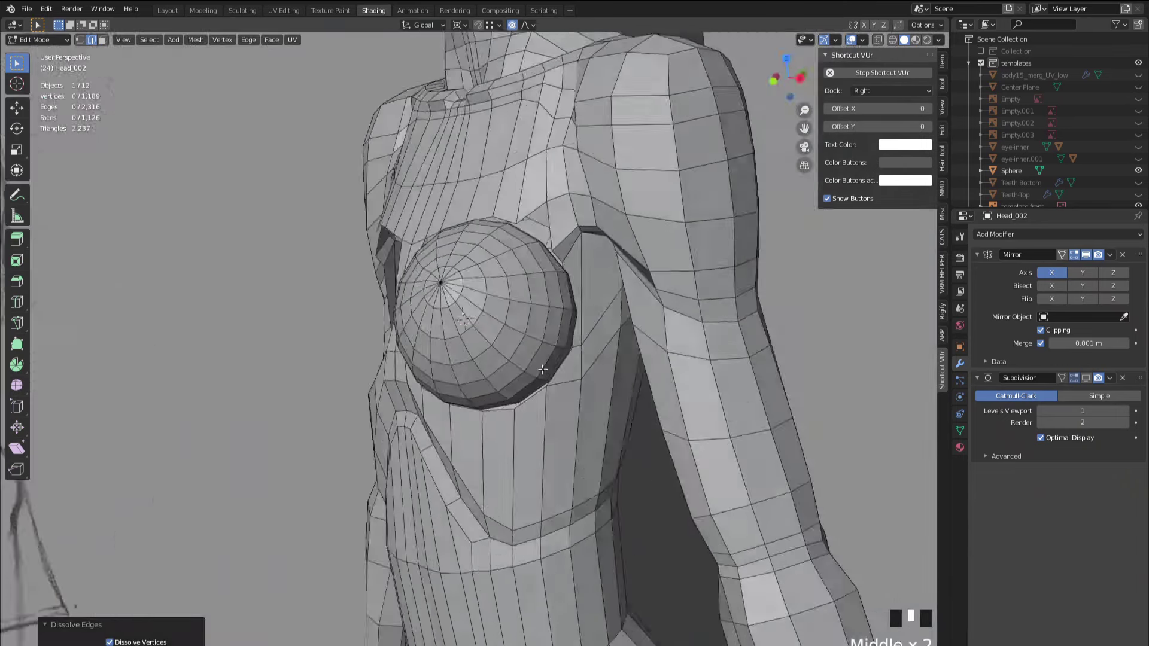
# - Leave mesh editing of the body and select the sphere object
pyautogui.press('Tab')
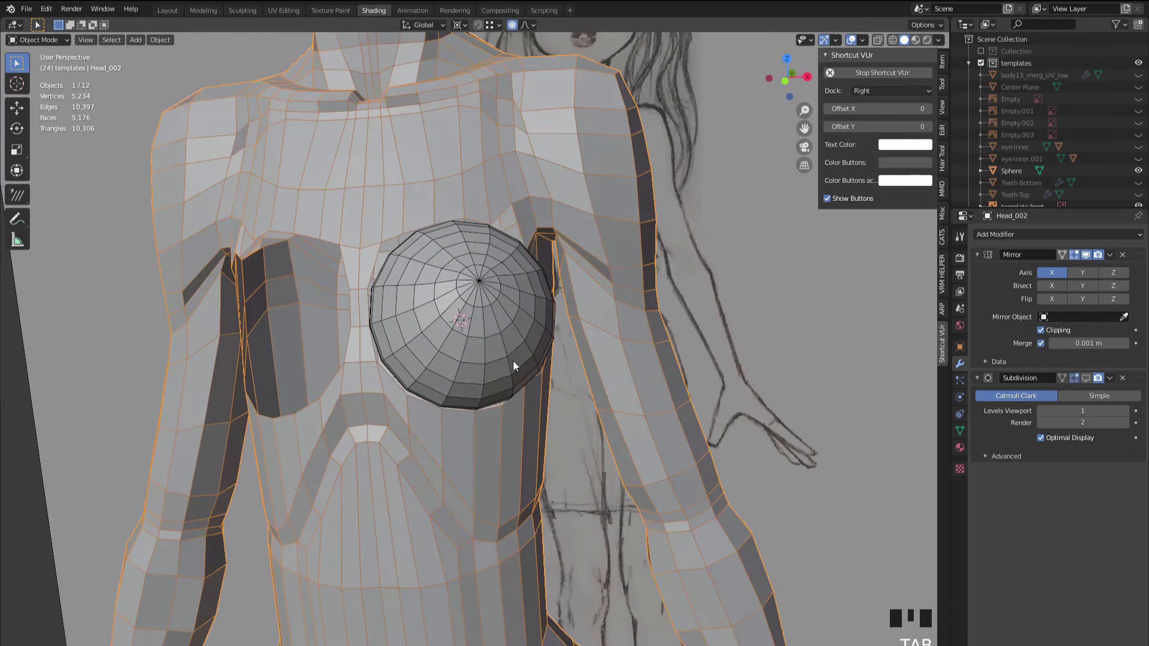
pyautogui.click(787, 314)
pyautogui.scroll(-3, 787, 314)
pyautogui.moveTo(763, 339); pyautogui.dragTo(606, 375, button='middle')
pyautogui.scroll(2, 509, 378)
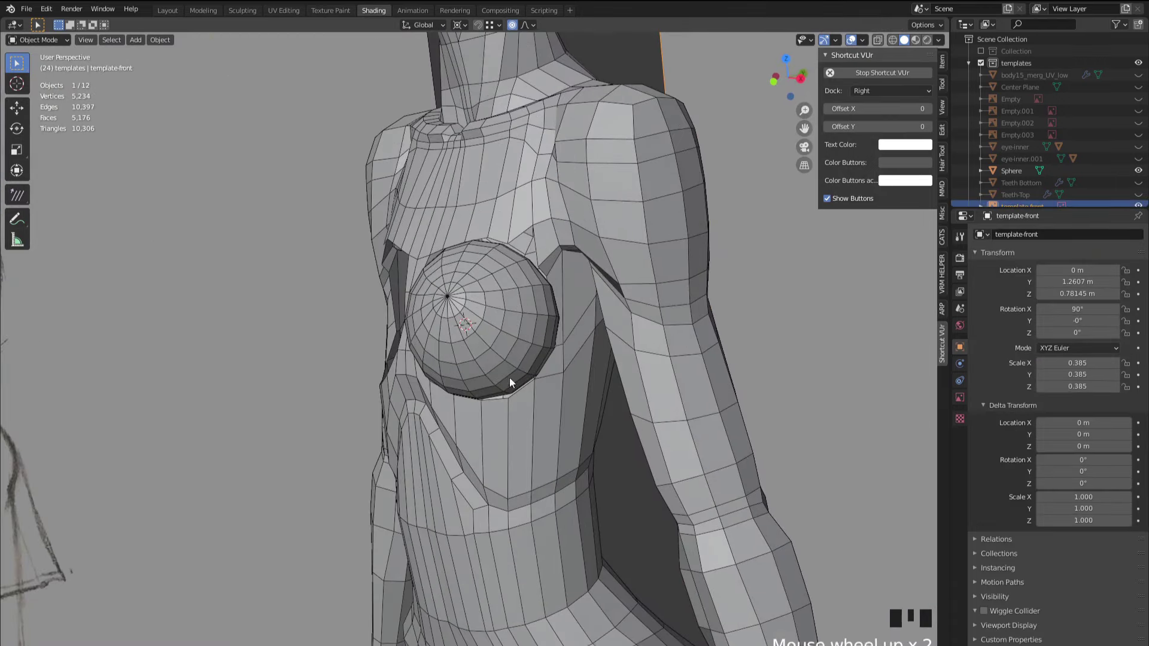
pyautogui.click(508, 343)
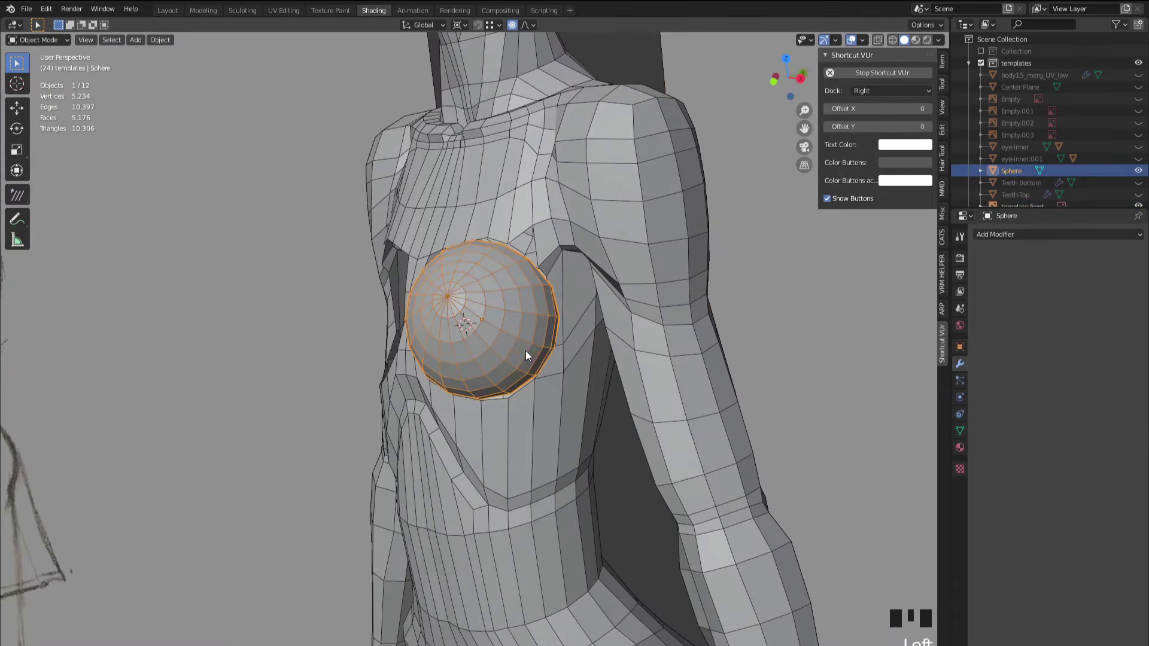
pyautogui.click(280, 369)
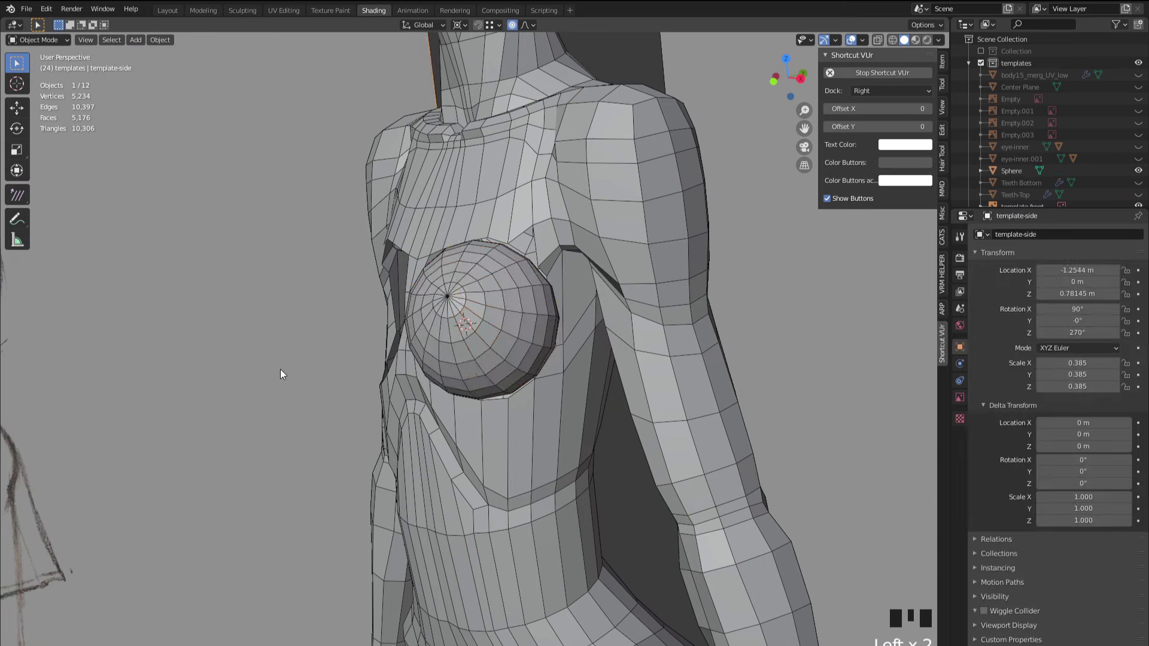
pyautogui.click(630, 262)
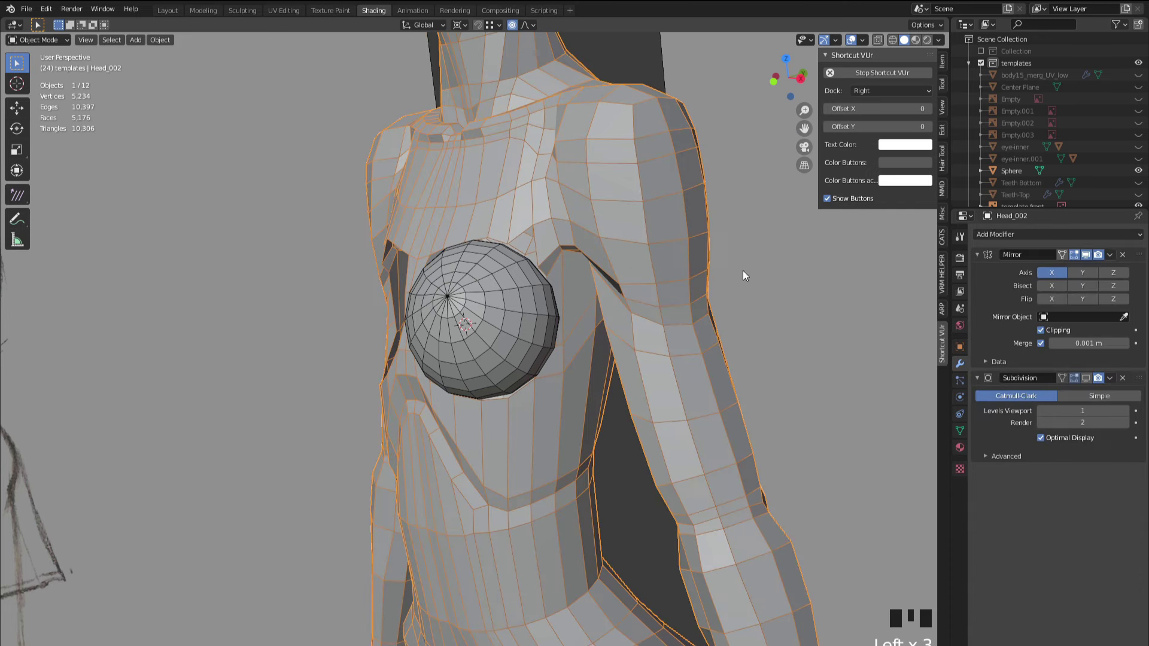
pyautogui.click(624, 66)
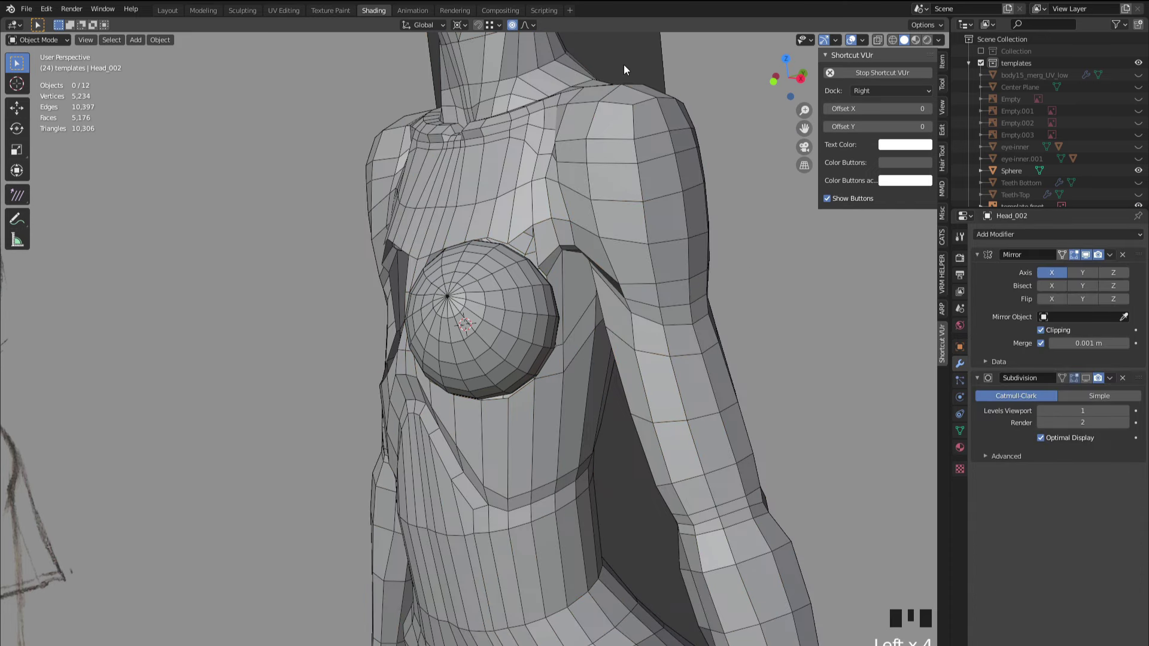
pyautogui.click(500, 309)
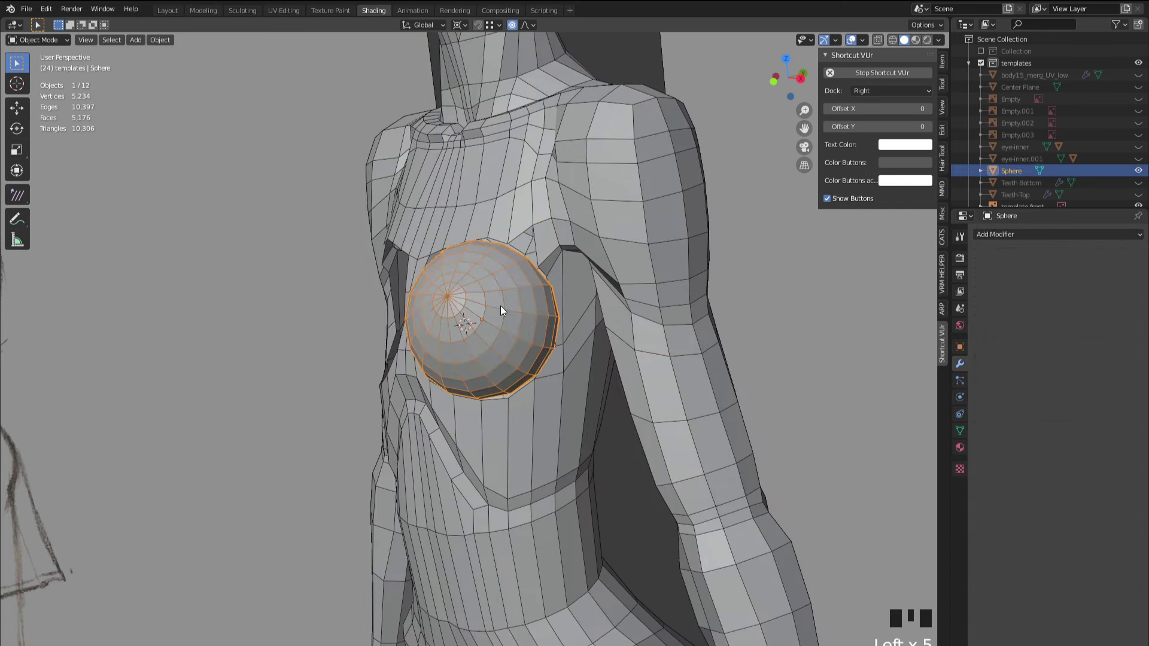
pyautogui.keyDown('shift'); pyautogui.click(608, 229); pyautogui.keyUp('shift')
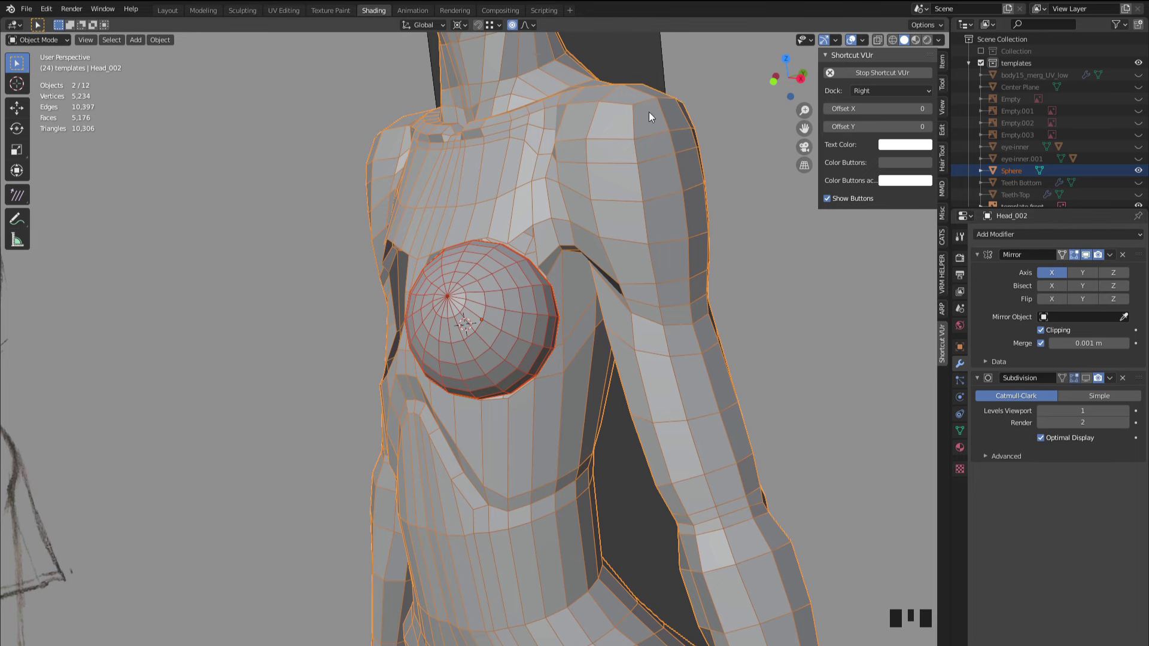
pyautogui.click(630, 65)
pyautogui.click(642, 148)
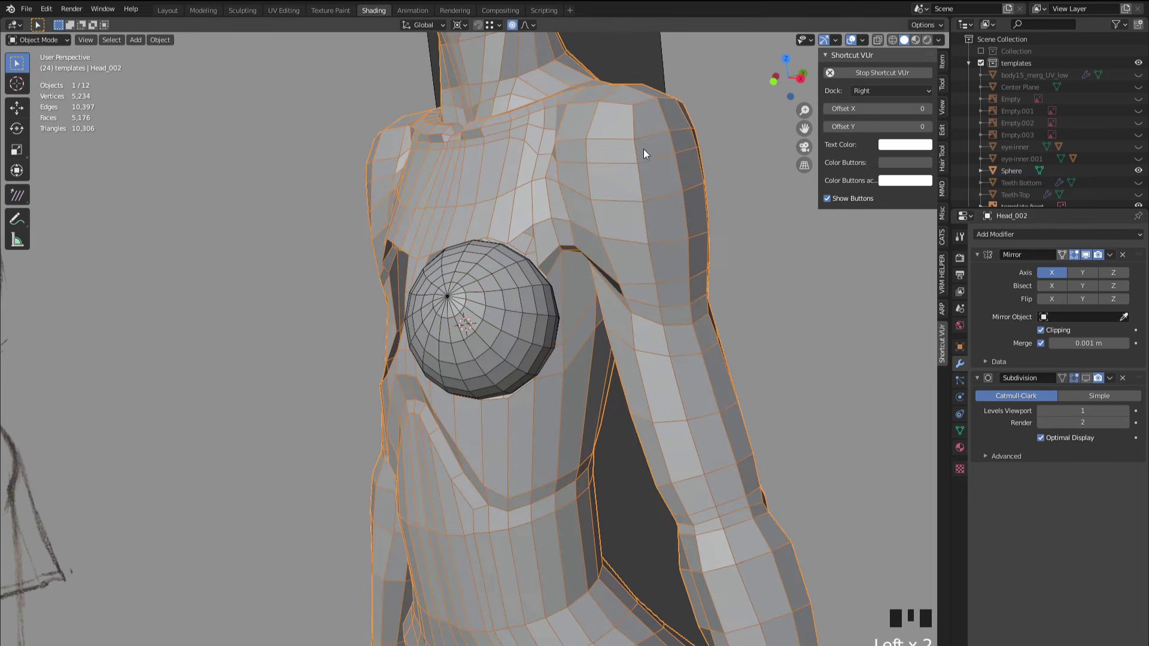
pyautogui.keyDown('shift'); pyautogui.click(523, 299); pyautogui.keyUp('shift')
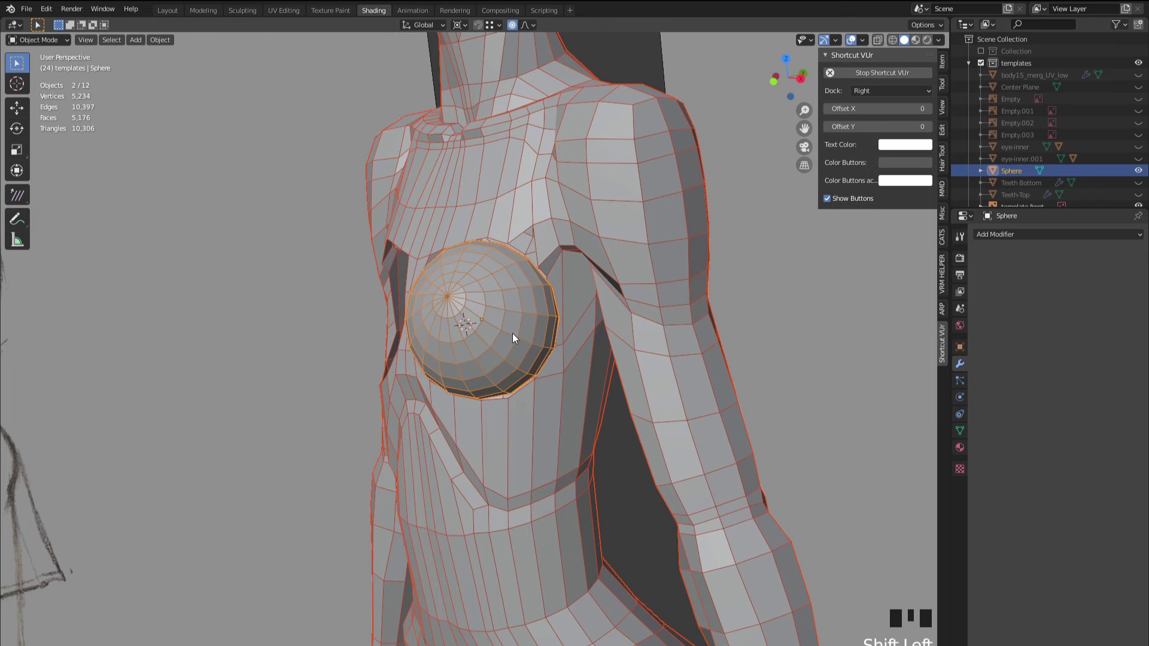
pyautogui.moveTo(526, 368); pyautogui.dragTo(504, 330, button='middle')
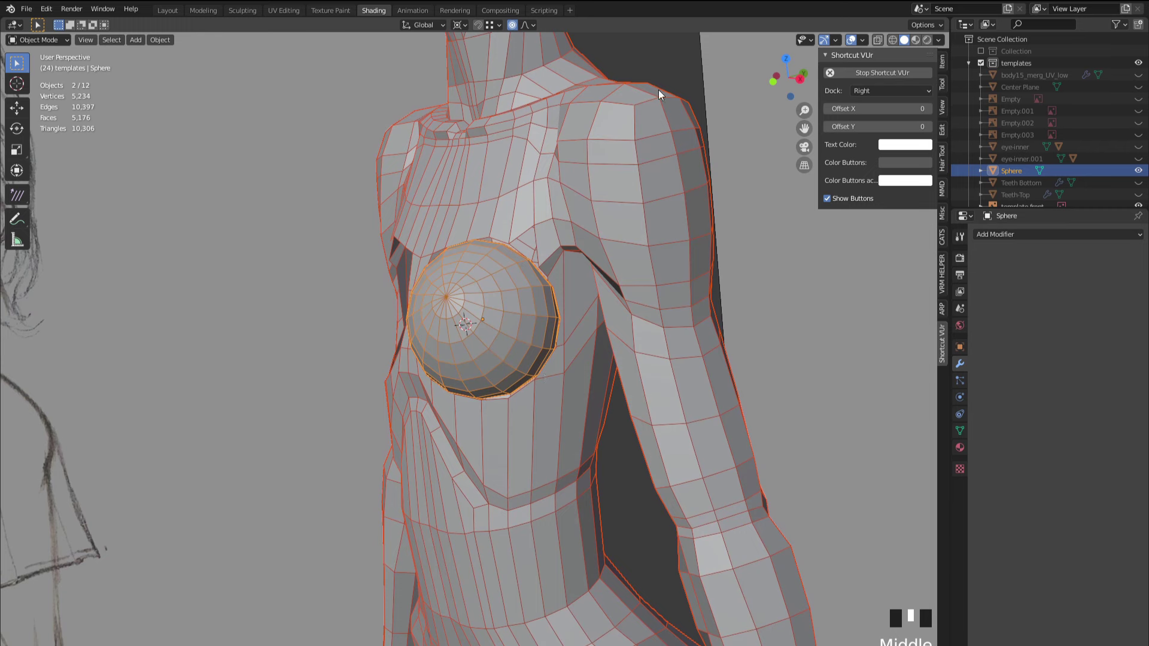
# - Try joining the body and the sphere into one object with the sphere as the active object, and undo the join
pyautogui.click(655, 67)
pyautogui.click(639, 132)
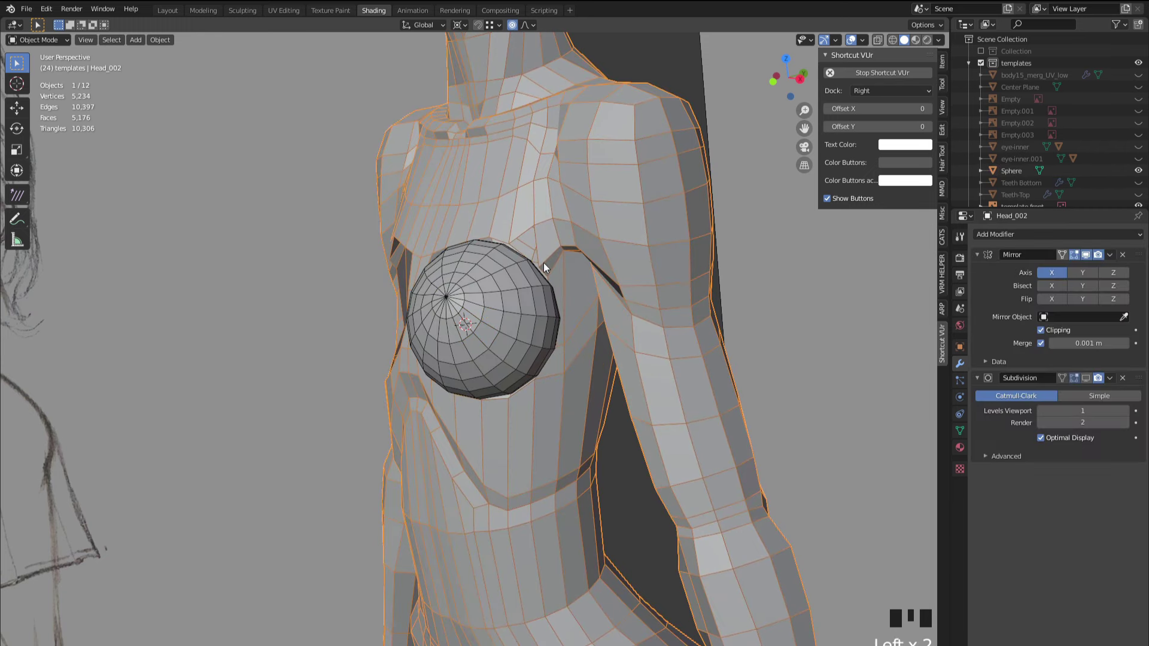
pyautogui.keyDown('shift'); pyautogui.click(504, 313); pyautogui.keyUp('shift')
pyautogui.hotkey('ctrl', 'j')
pyautogui.click(358, 344)
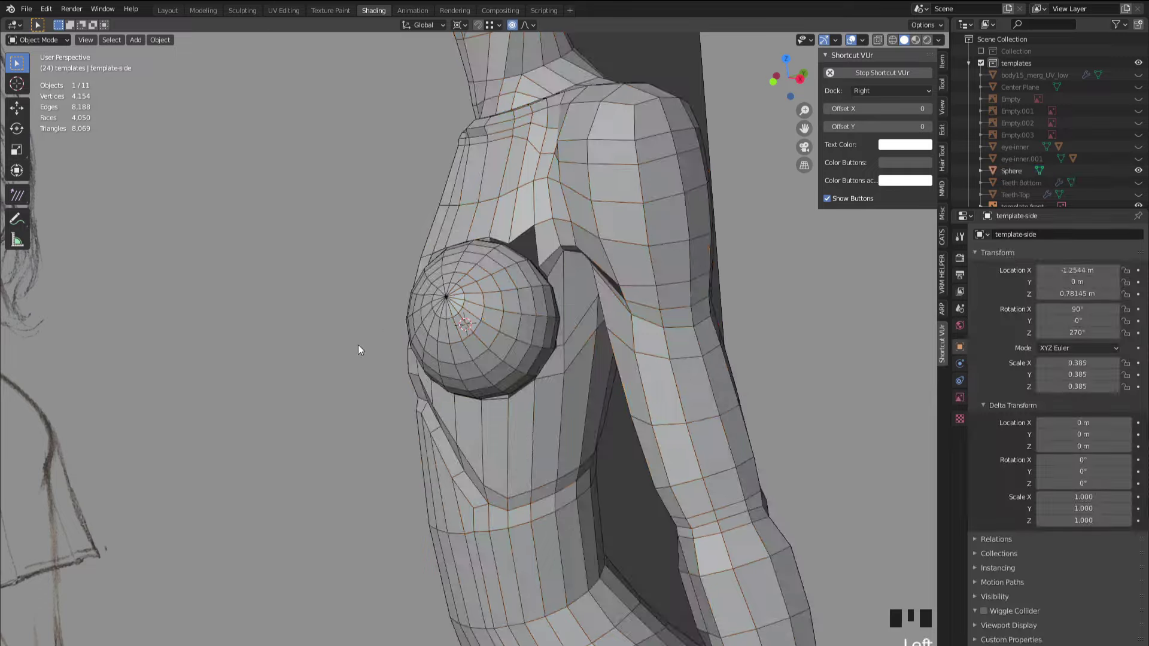
pyautogui.moveTo(358, 345)
pyautogui.mouseDown(button='middle')
pyautogui.moveTo(515, 348)
pyautogui.moveTo(490, 356)
pyautogui.moveTo(652, 338)
pyautogui.moveTo(471, 330)
pyautogui.moveTo(372, 343)
pyautogui.mouseUp(button='middle')
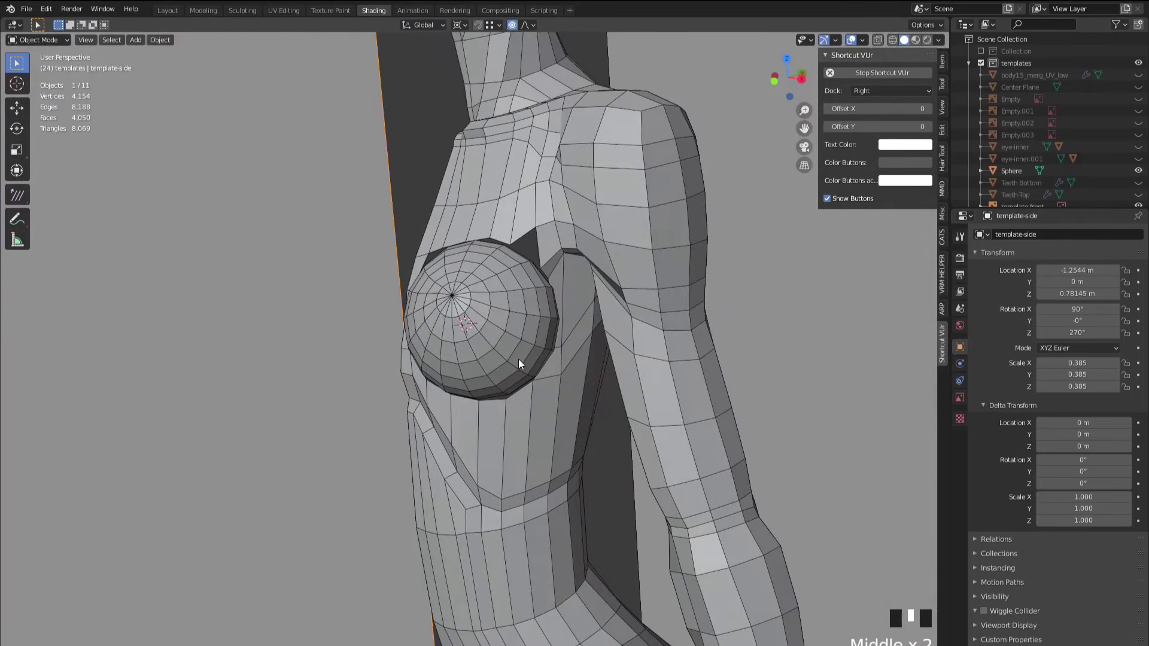
pyautogui.hotkey('ctrl', 'z')
pyautogui.hotkey('ctrl', 'z')
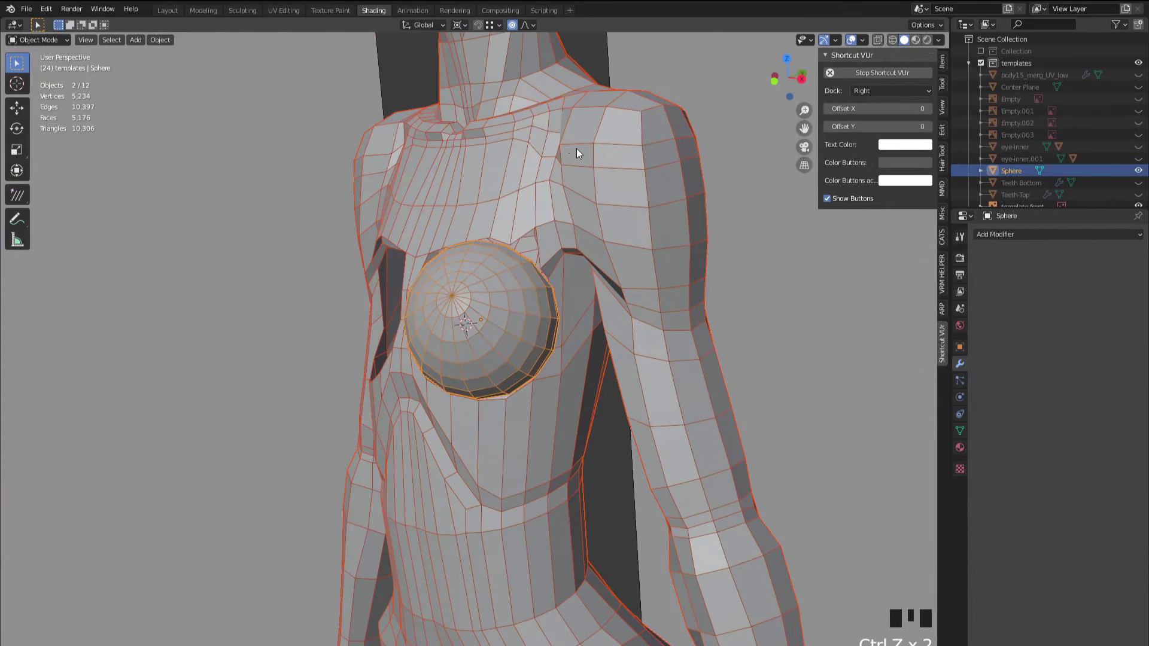
pyautogui.hotkey('ctrl', 'z')
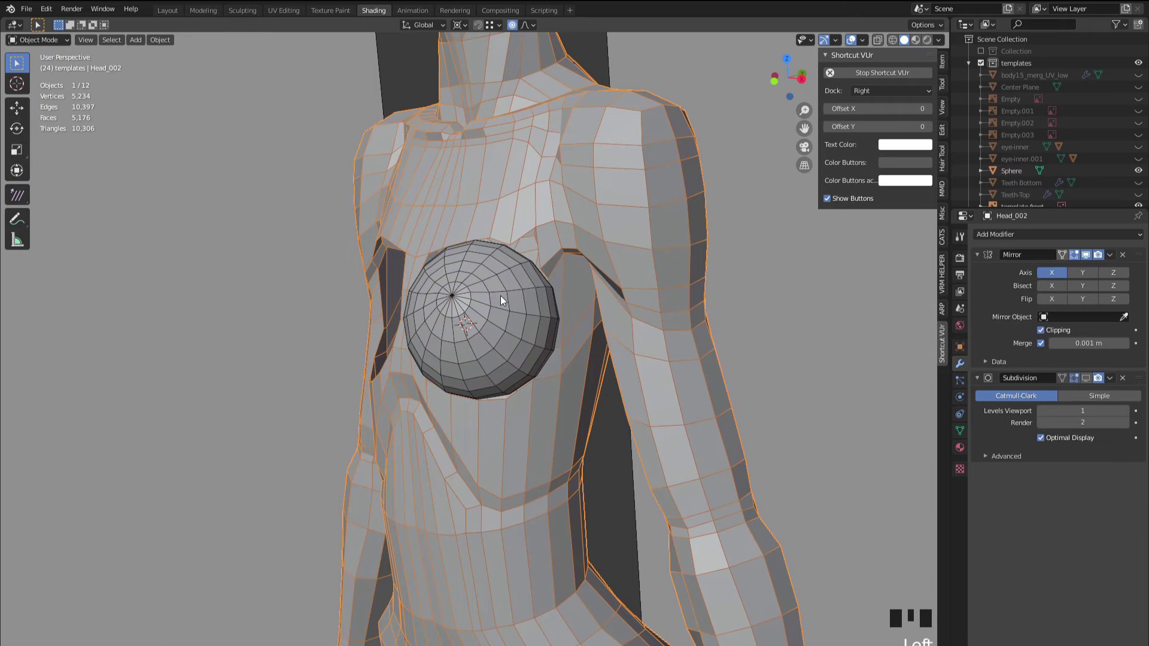
# - Join the sphere into the body mesh, keeping the body as the active object
pyautogui.click(501, 295)
pyautogui.keyDown('shift'); pyautogui.click(615, 206); pyautogui.keyUp('shift')
pyautogui.hotkey('ctrl', 'j')
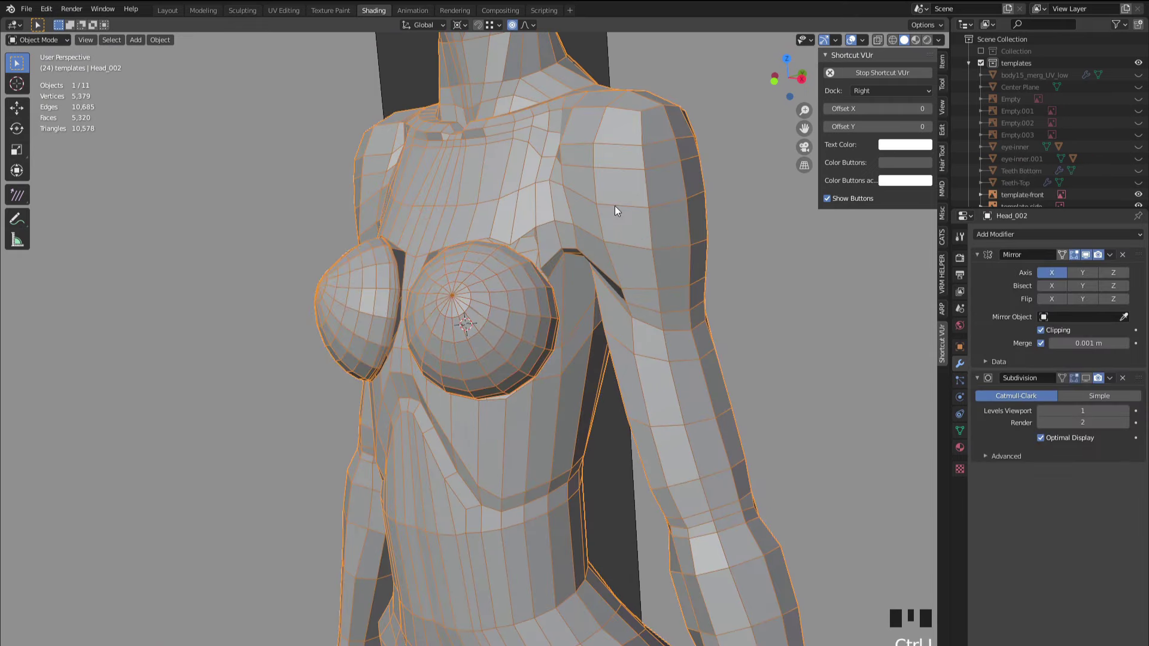
# - Preview the joined body with the Subdivision modifier's viewport display switched, and restore that display setting
pyautogui.click(1085, 378)
pyautogui.moveTo(598, 378)
pyautogui.mouseDown(button='middle')
pyautogui.moveTo(676, 397)
pyautogui.moveTo(593, 383)
pyautogui.mouseUp(button='middle')
pyautogui.click(1085, 378)
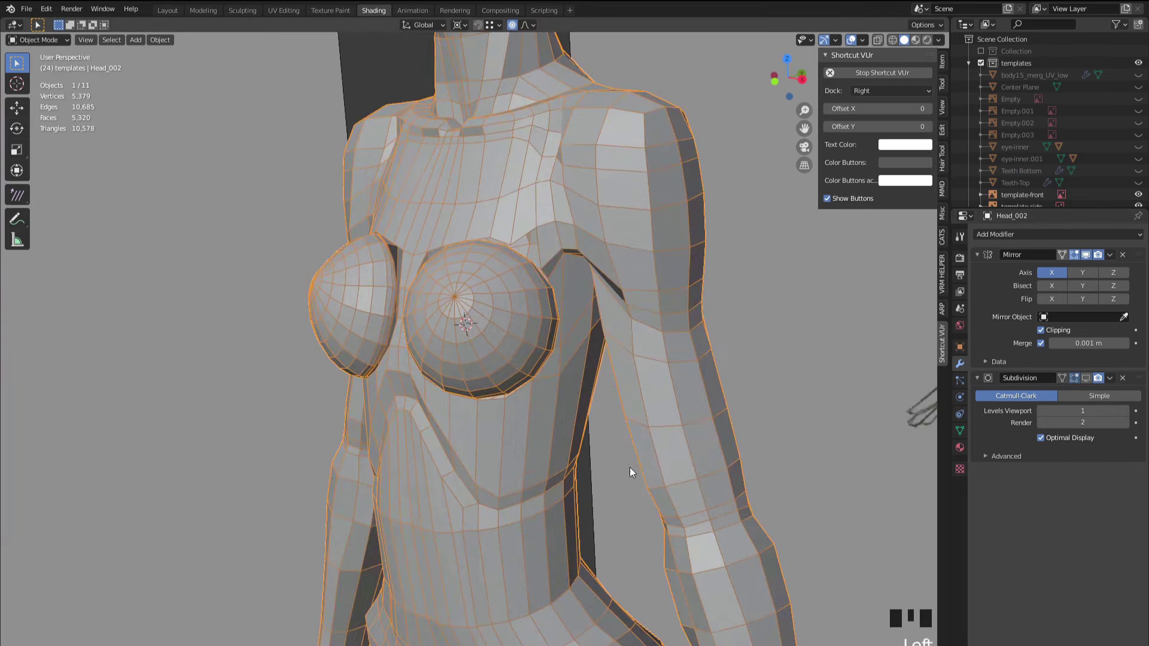
# - Select the joined body and start editing its mesh in vertex selection mode
pyautogui.click(607, 473)
pyautogui.moveTo(607, 473)
pyautogui.mouseDown(button='middle')
pyautogui.moveTo(493, 461)
pyautogui.moveTo(495, 434)
pyautogui.moveTo(523, 408)
pyautogui.moveTo(513, 400)
pyautogui.mouseUp(button='middle')
pyautogui.scroll(3, 492, 433)
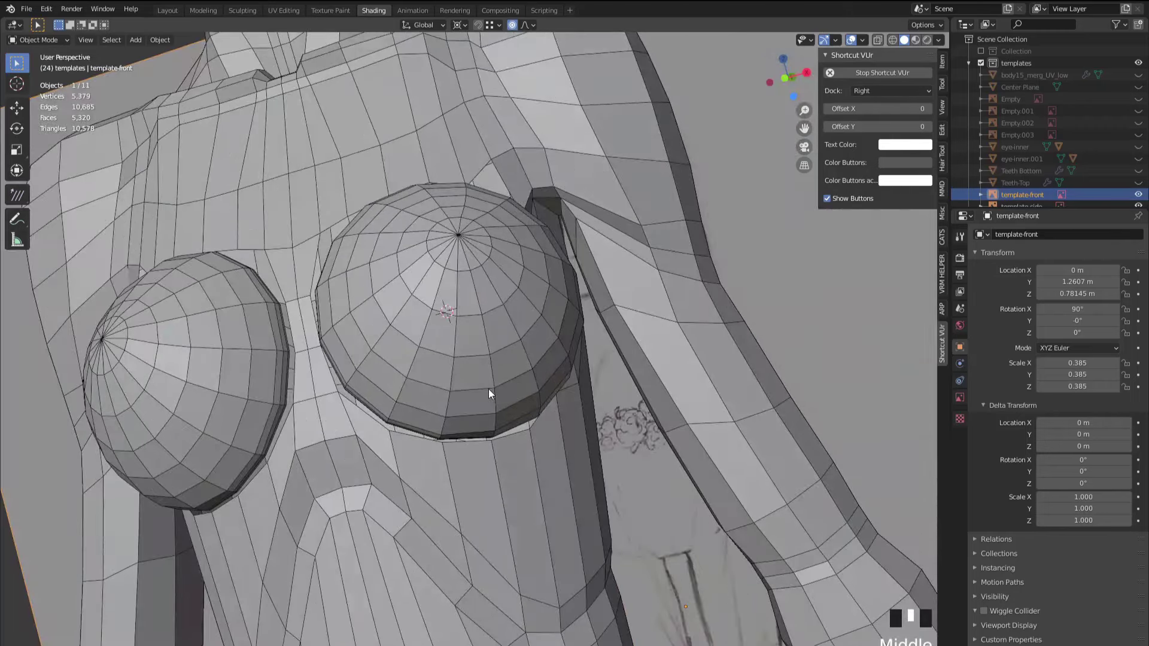
pyautogui.click(488, 393)
pyautogui.press('Tab')
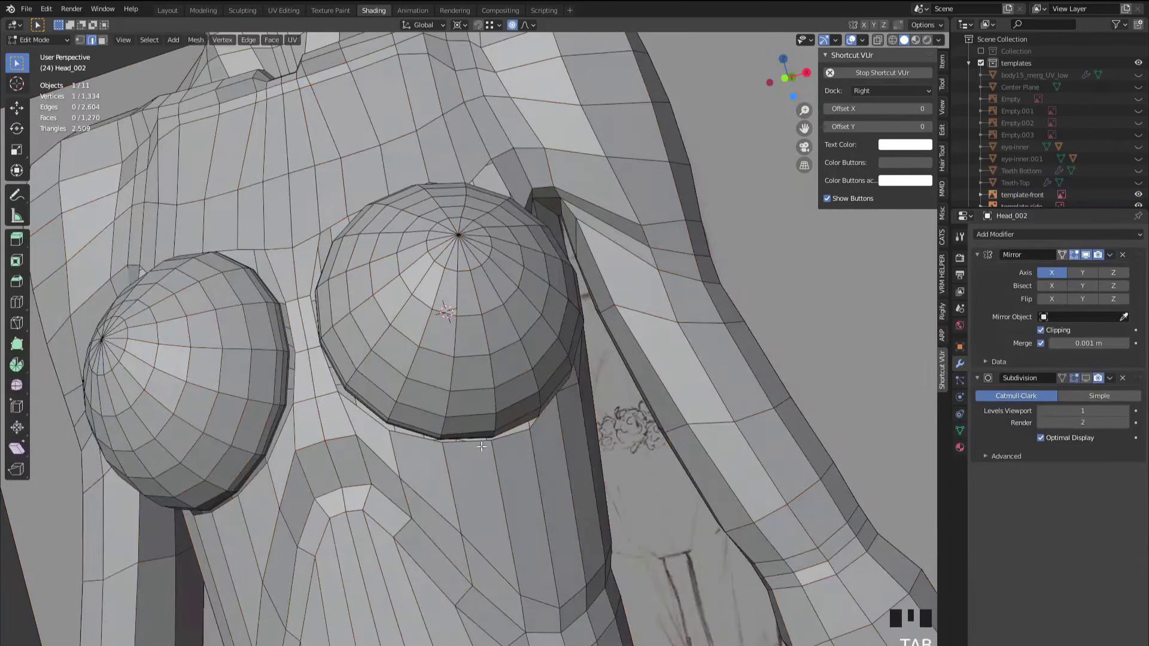
pyautogui.scroll(2, 482, 445)
pyautogui.press('1')
pyautogui.scroll(-4, 489, 498)
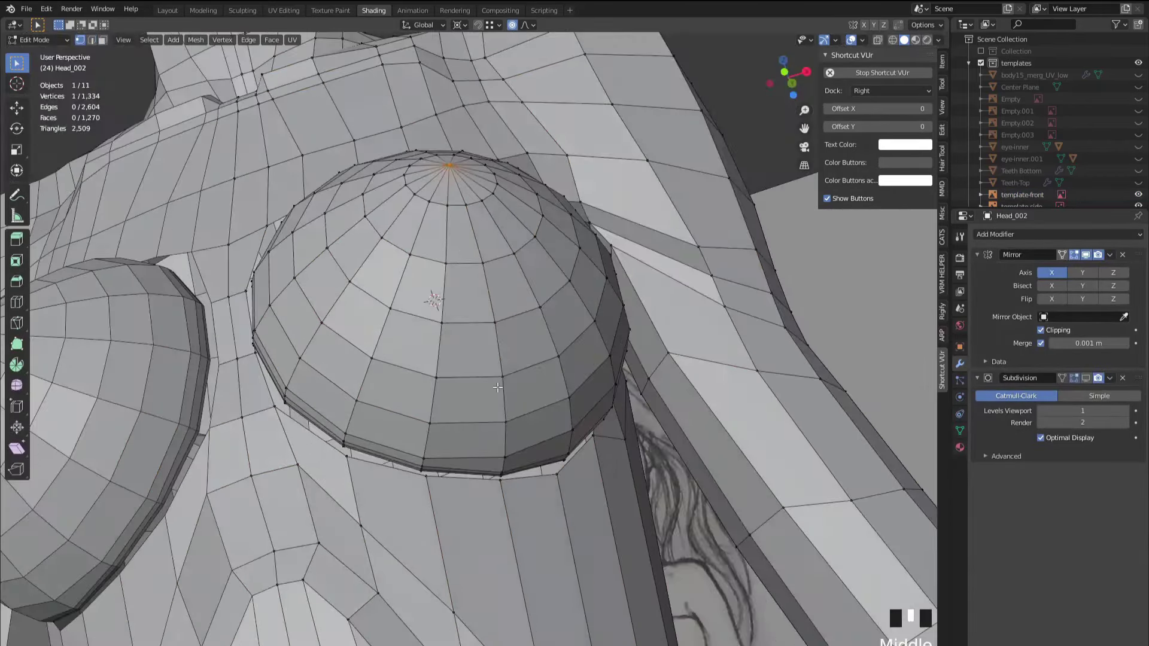
# - Merge the torso vertex directly beneath the near dome into the adjacent dome rim vertex using At First
pyautogui.moveTo(488, 498)
pyautogui.mouseDown(button='middle')
pyautogui.moveTo(366, 415)
pyautogui.moveTo(191, 411)
pyautogui.mouseUp(button='middle')
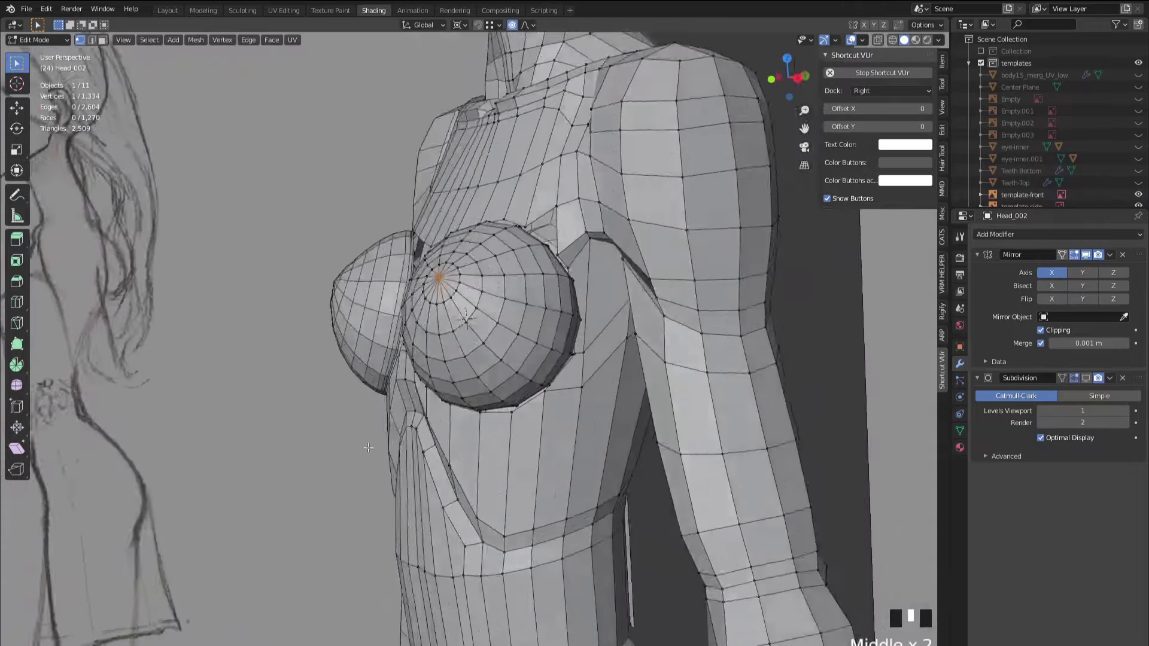
pyautogui.scroll(-3, 191, 411)
pyautogui.middleClick(90, 362)
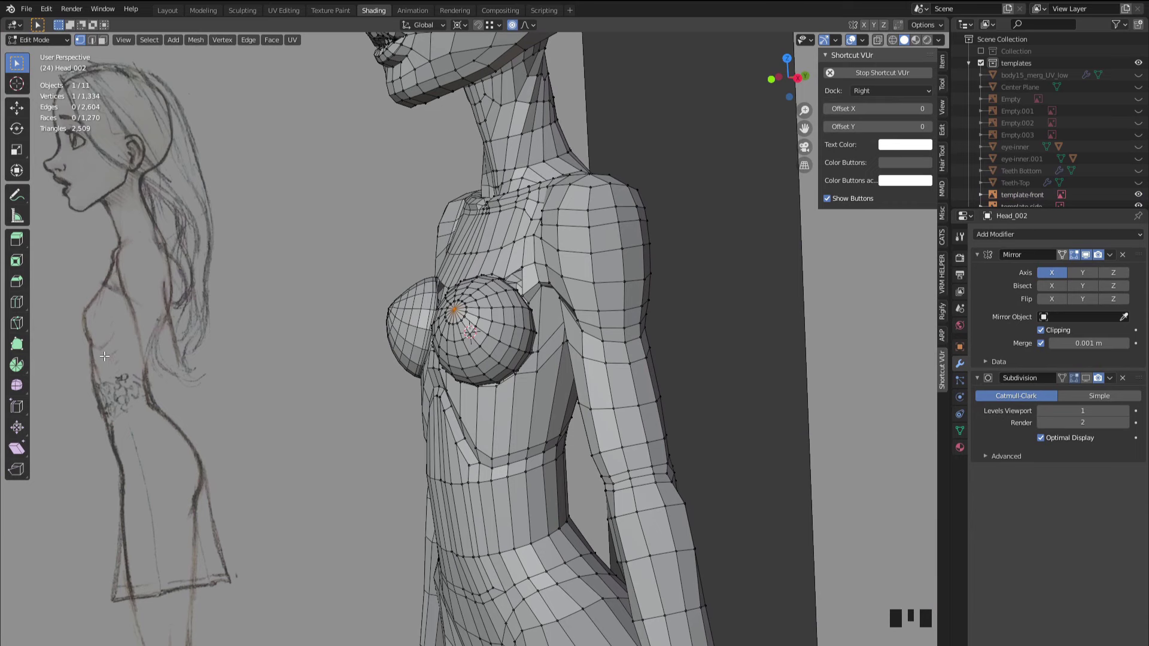
pyautogui.scroll(3, 408, 496)
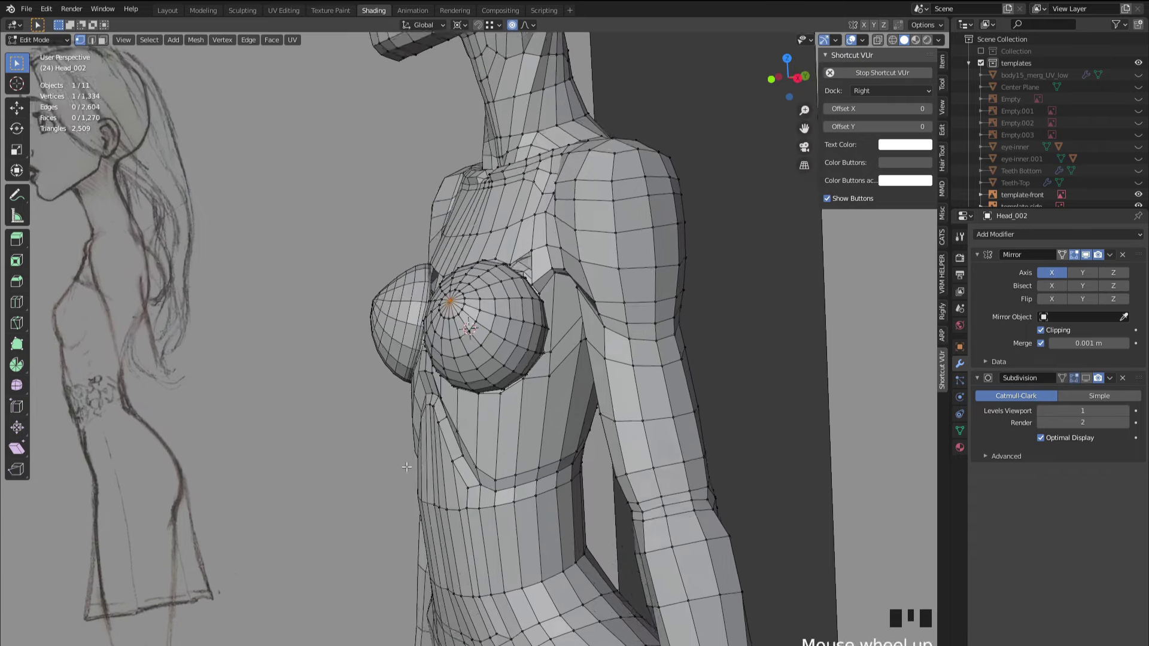
pyautogui.moveTo(407, 487); pyautogui.dragTo(392, 311, button='middle')
pyautogui.scroll(4, 419, 428)
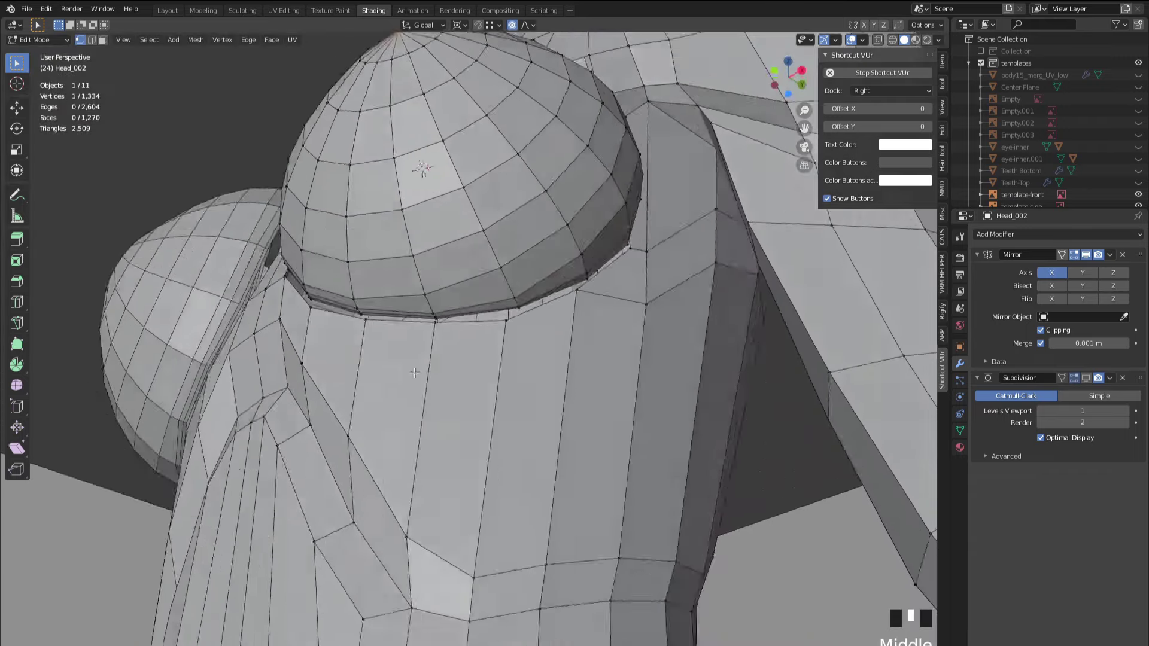
pyautogui.scroll(3, 395, 331)
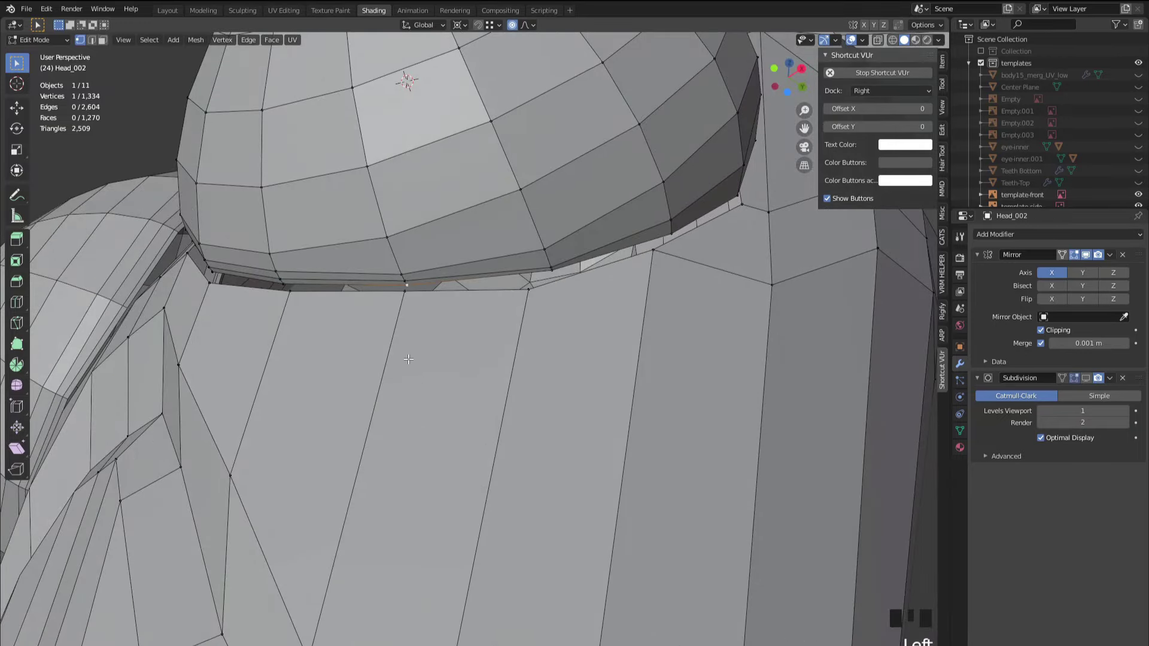
pyautogui.moveTo(408, 302); pyautogui.dragTo(412, 289, button='middle')
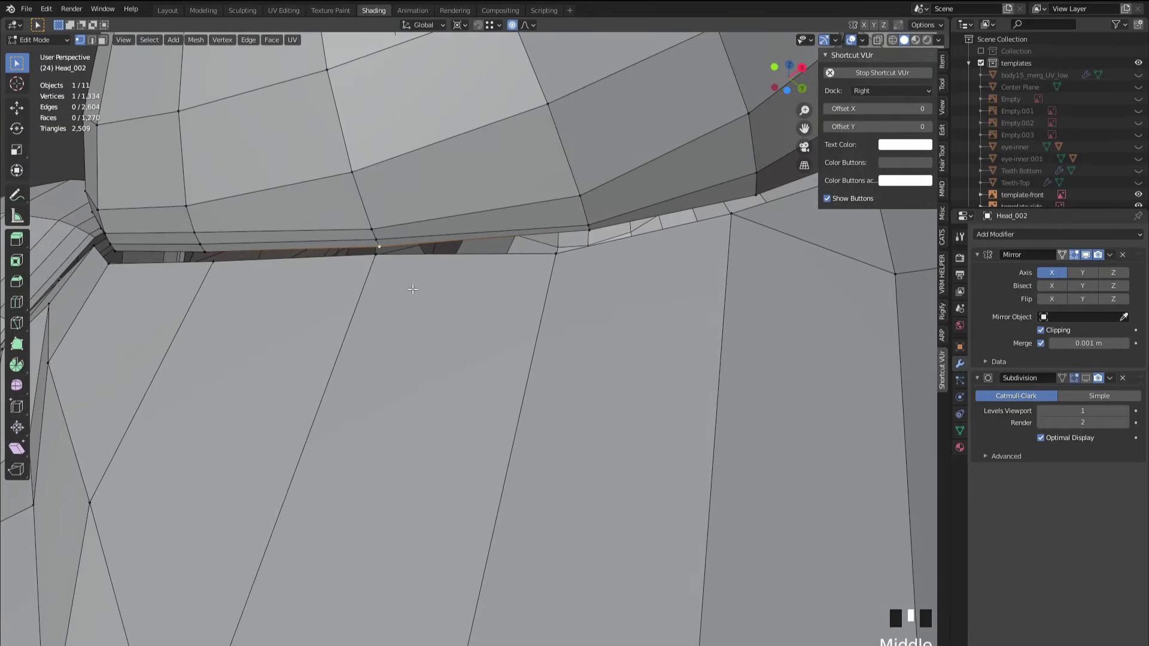
pyautogui.keyDown('shift'); pyautogui.click(375, 257); pyautogui.keyUp('shift')
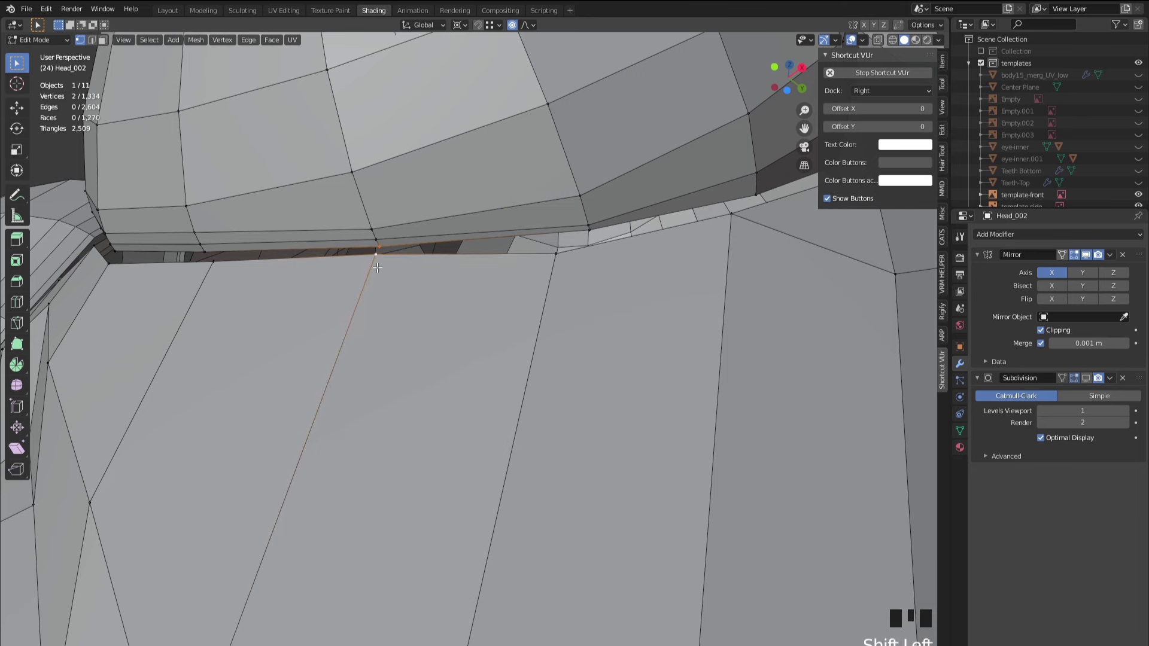
pyautogui.press('m')
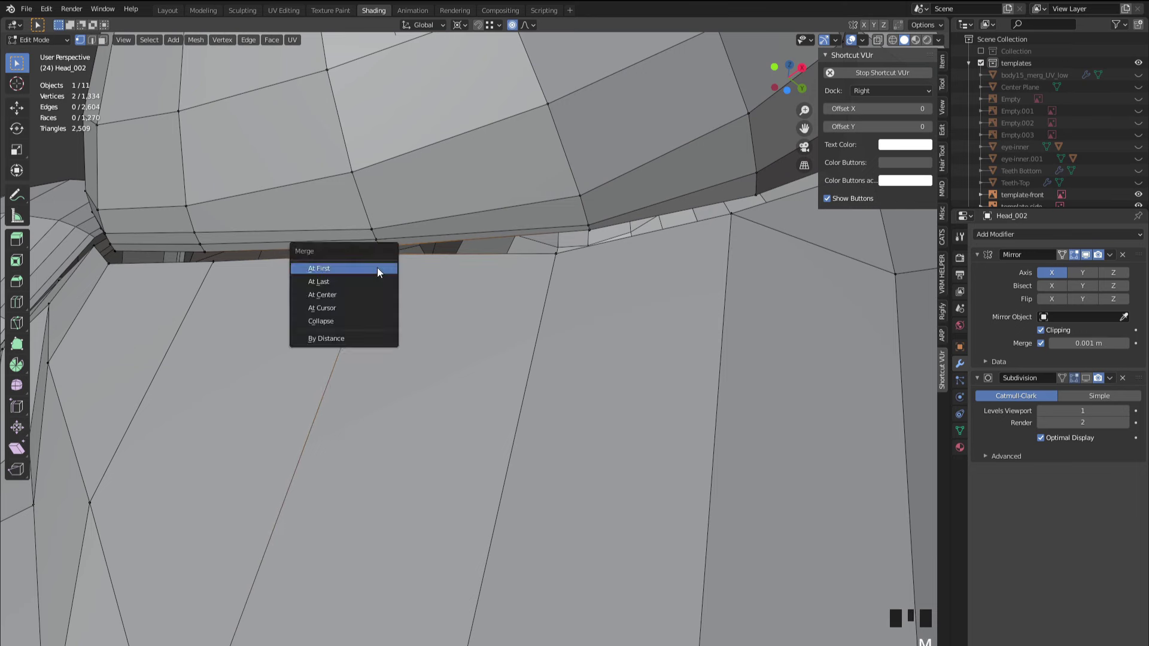
pyautogui.click(377, 268)
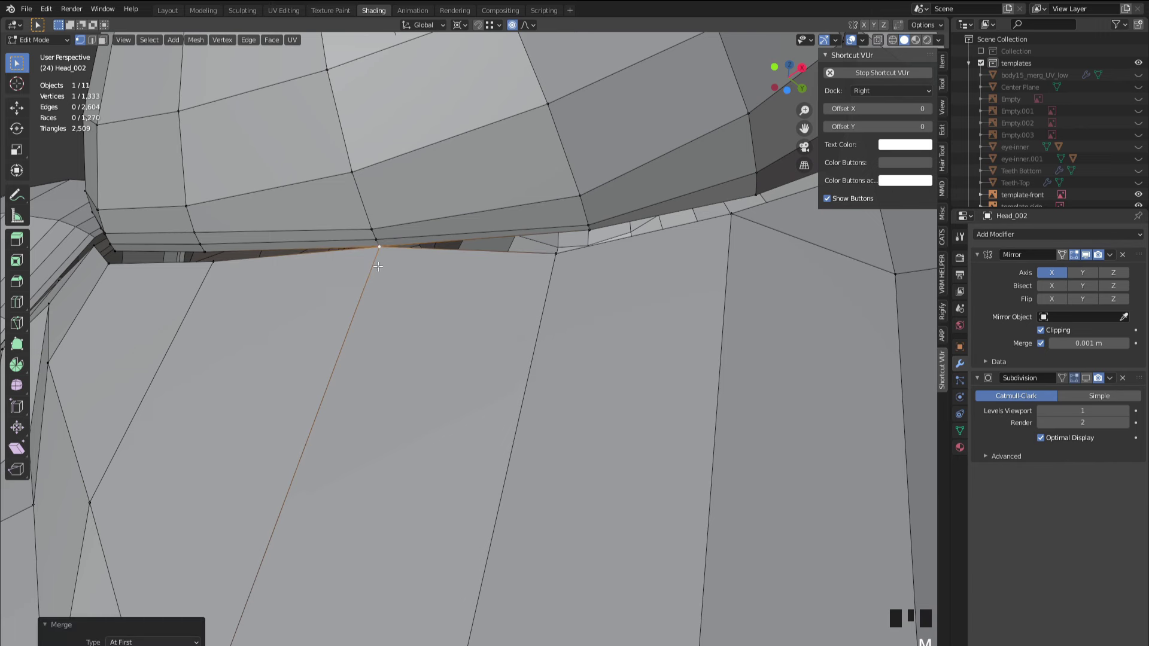
# - Merge the torso vertices on either side of the welded point into their matching dome rim vertices with At First
pyautogui.click(203, 255)
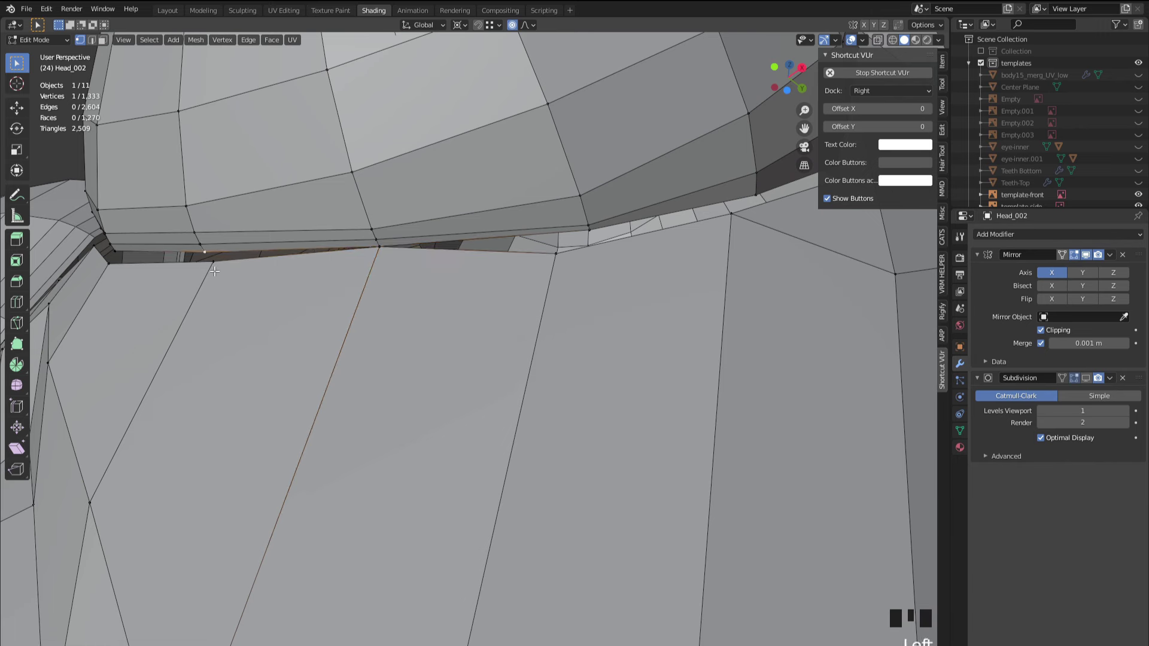
pyautogui.keyDown('shift'); pyautogui.click(213, 267); pyautogui.keyUp('shift')
pyautogui.press('m')
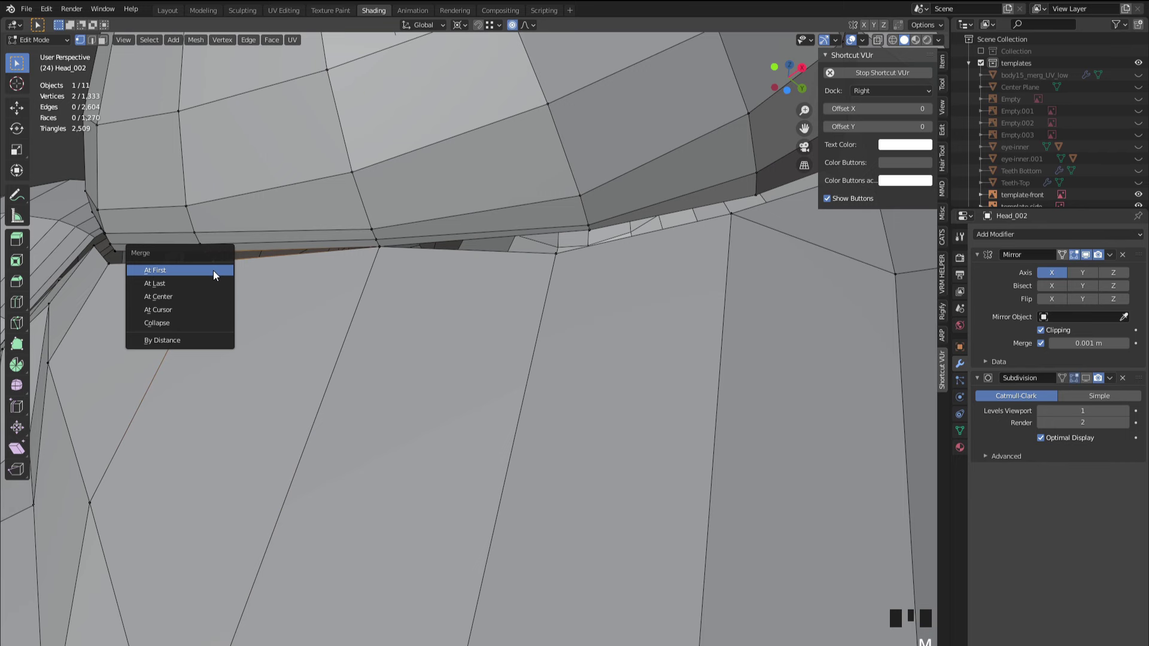
pyautogui.click(213, 270)
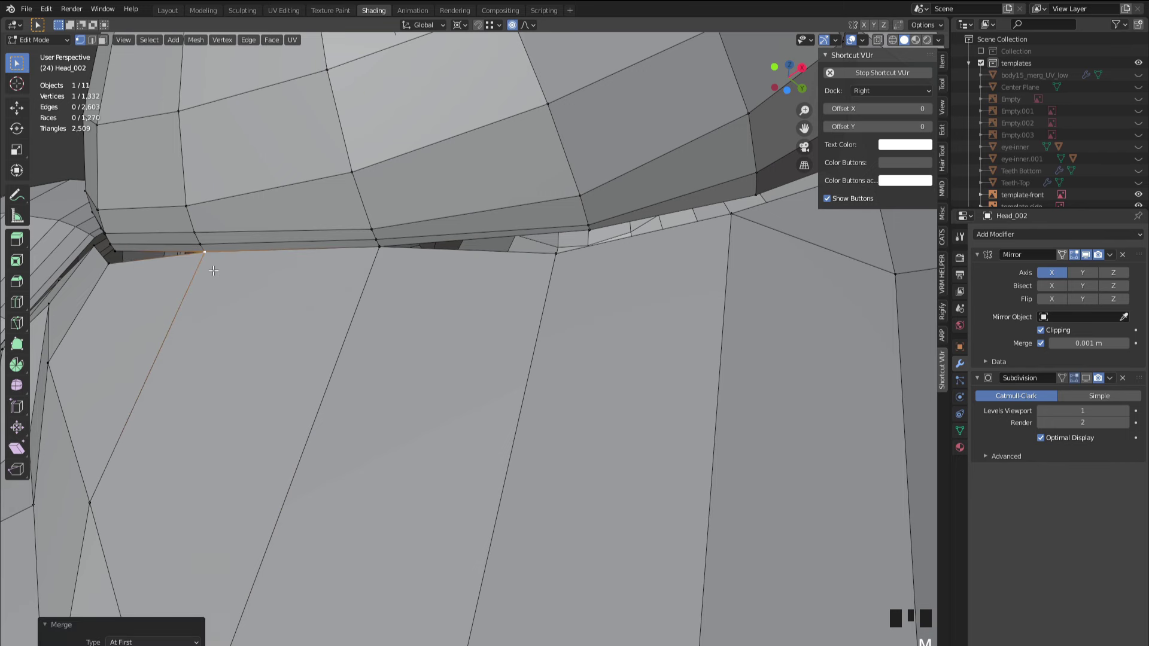
pyautogui.click(590, 229)
pyautogui.keyDown('shift'); pyautogui.click(555, 254); pyautogui.keyUp('shift')
pyautogui.press('m')
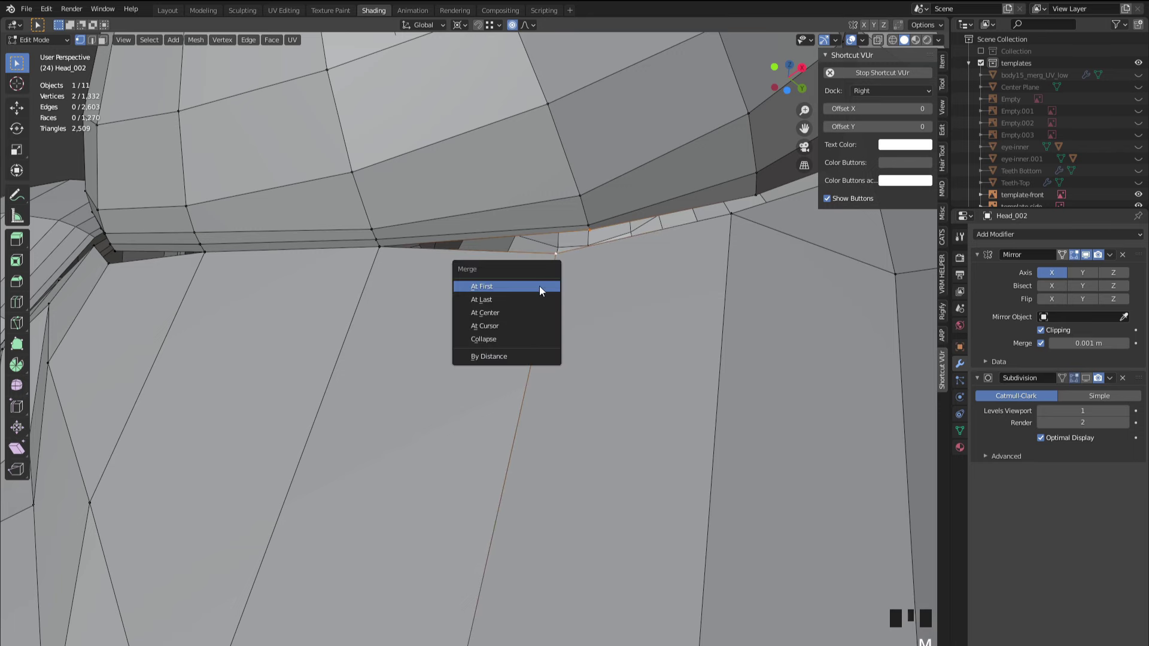
pyautogui.click(539, 286)
# - Merge the next torso vertex towards the armpit into the adjacent lower rim vertex of the dome with At First
pyautogui.moveTo(540, 286); pyautogui.dragTo(674, 273, button='middle')
pyautogui.click(779, 192)
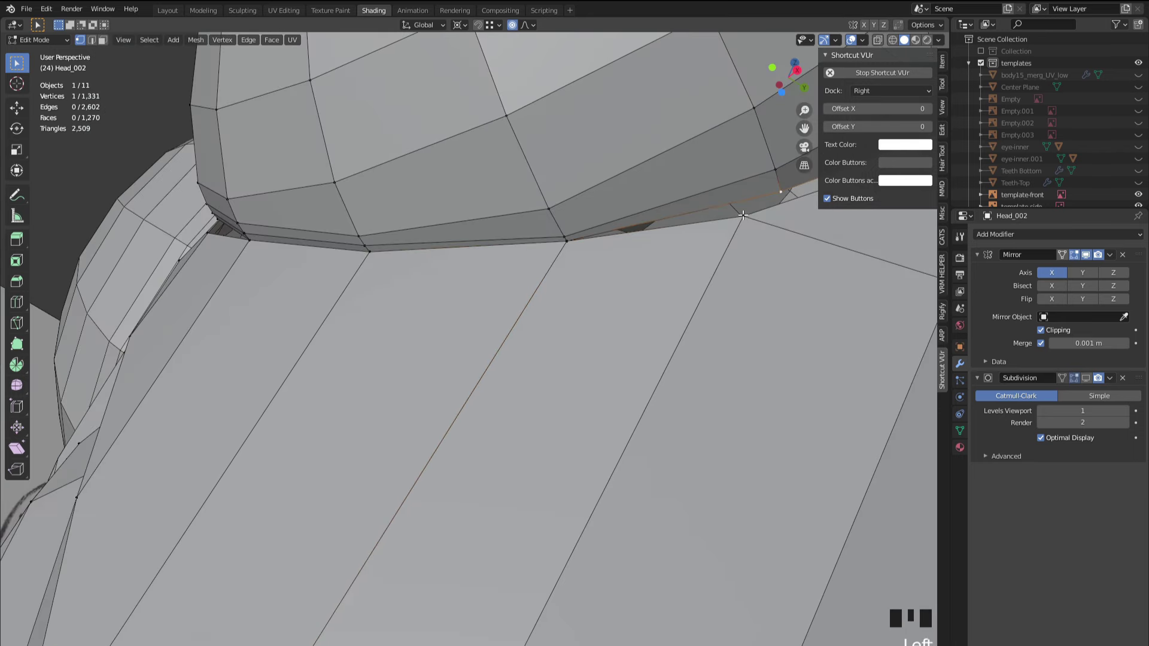
pyautogui.keyDown('shift'); pyautogui.click(742, 216); pyautogui.keyUp('shift')
pyautogui.press('m')
pyautogui.click(716, 249)
pyautogui.scroll(-6, 653, 283)
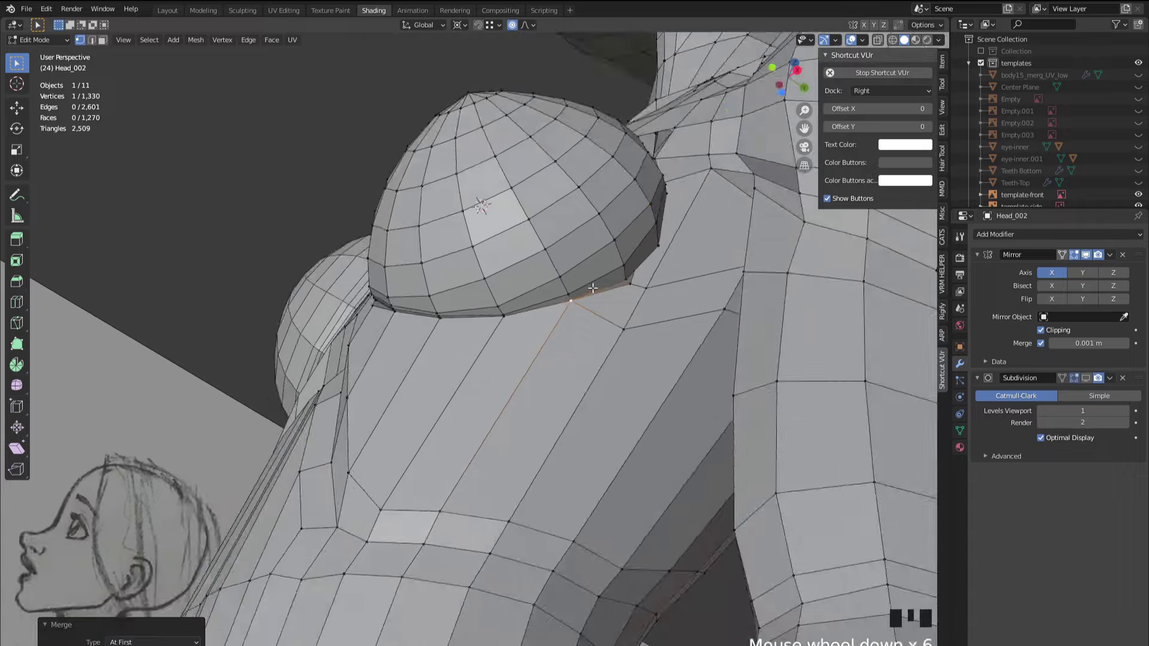
# - Continue up the dome's armpit side by merging the following torso vertex into its rim vertex with At First
pyautogui.scroll(4, 652, 275)
pyautogui.click(651, 269)
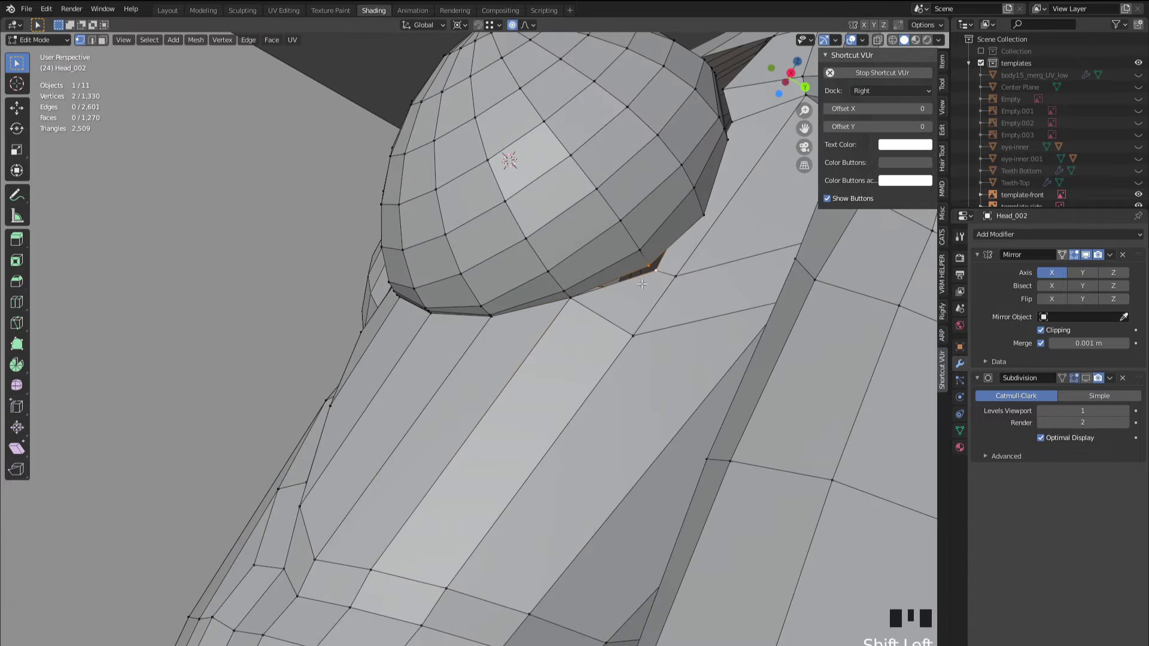
pyautogui.press('m')
pyautogui.click(593, 306)
pyautogui.moveTo(593, 306); pyautogui.dragTo(673, 211, button='middle')
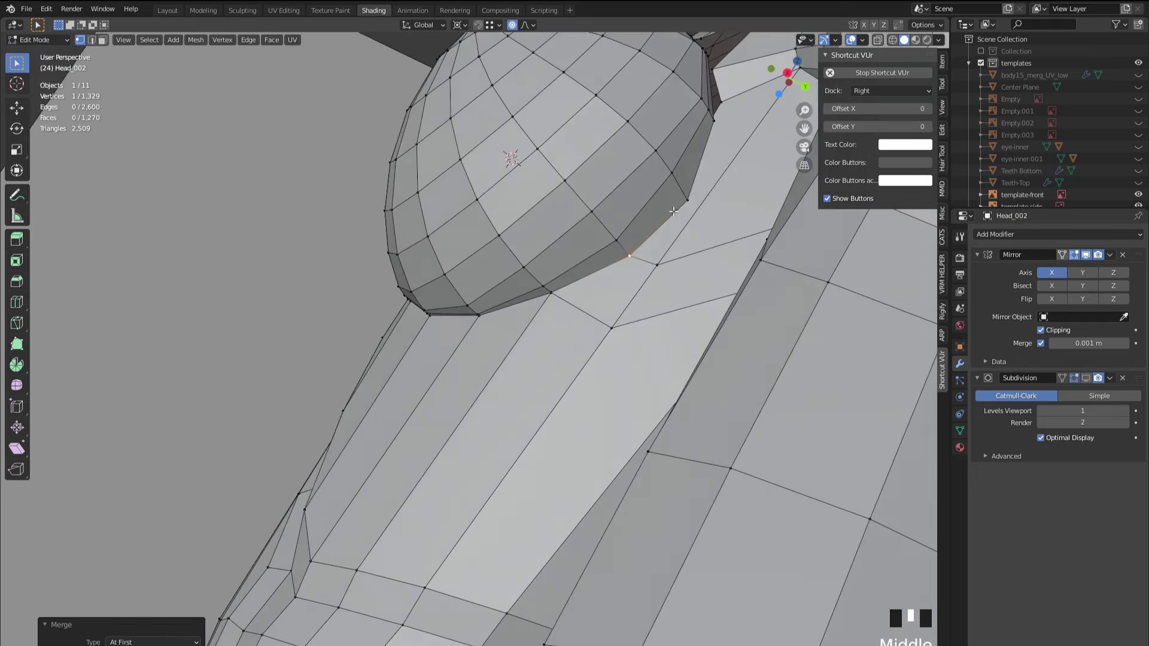
# - Merge the torso vertex beneath the dome's inner lower rim into the adjacent rim vertex using At First
pyautogui.moveTo(524, 305); pyautogui.dragTo(285, 344, button='middle')
pyautogui.scroll(2, 302, 314)
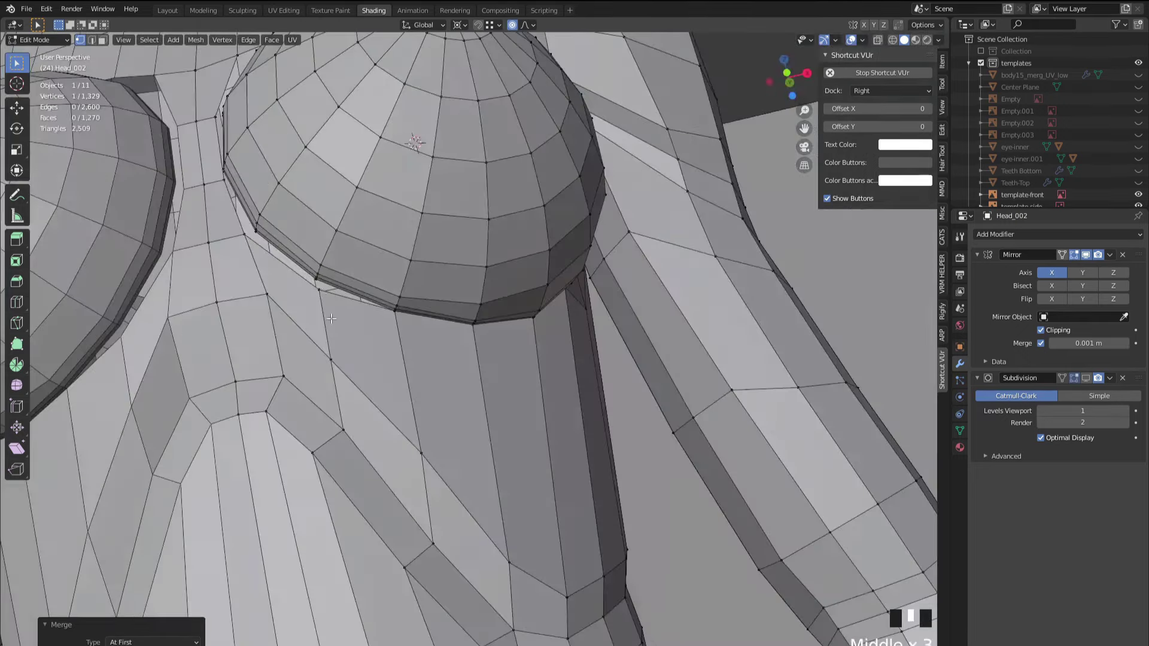
pyautogui.click(227, 256)
pyautogui.press('KP_Decimal')
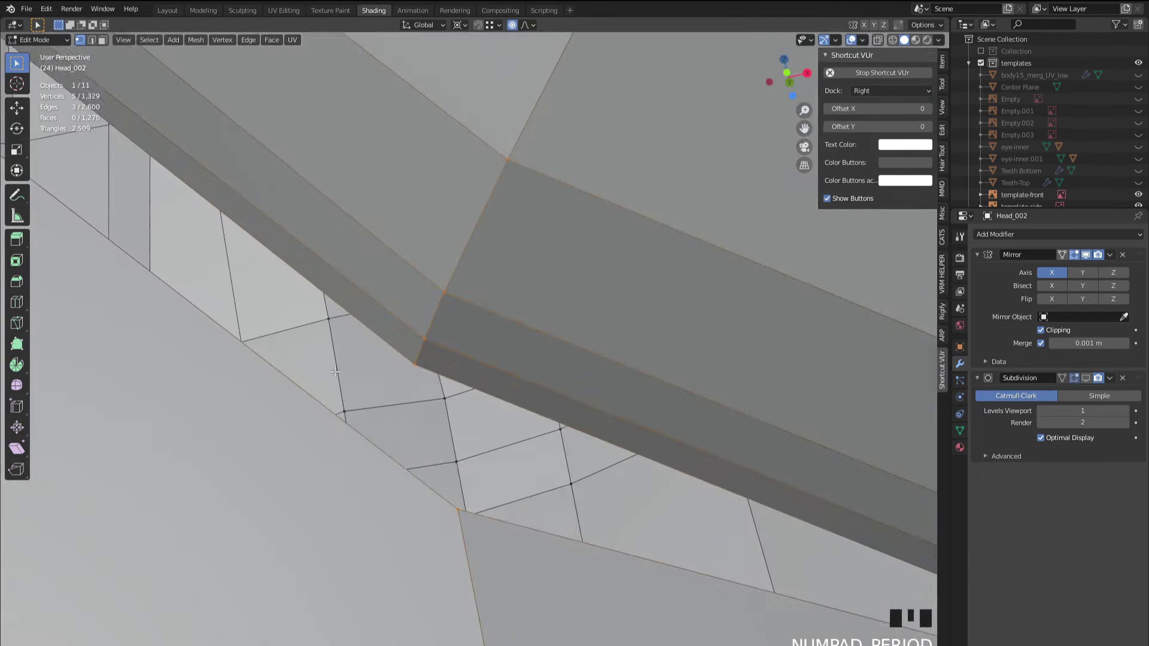
pyautogui.scroll(-2, 371, 362)
pyautogui.click(424, 357)
pyautogui.keyDown('shift'); pyautogui.click(465, 445); pyautogui.keyUp('shift')
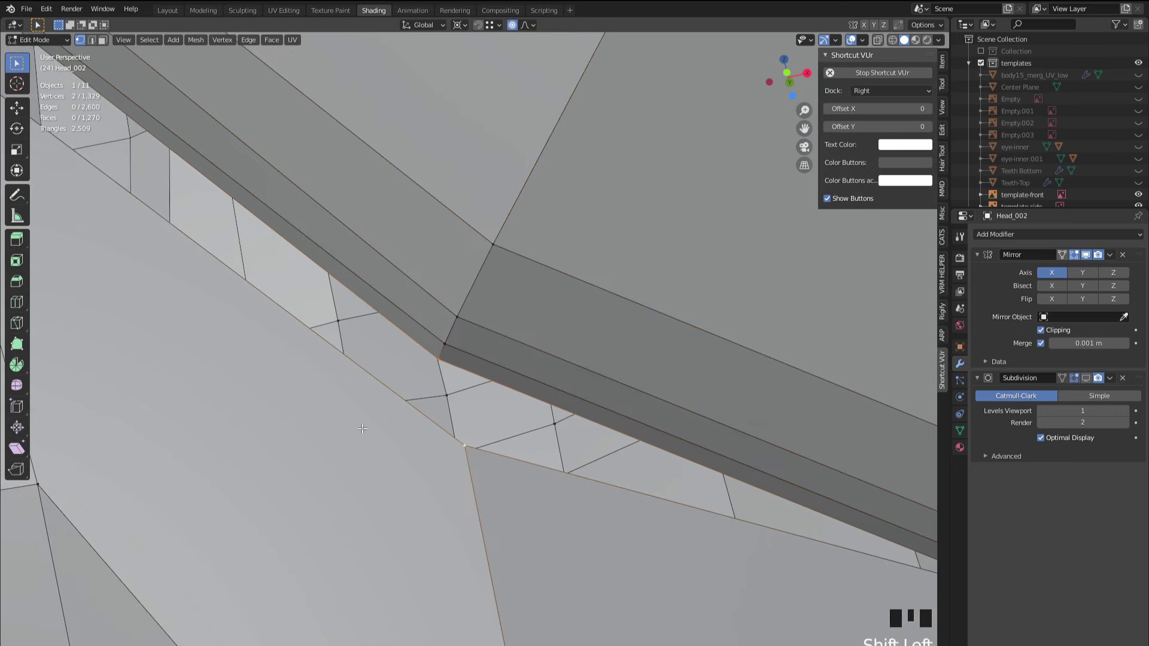
pyautogui.press('m')
pyautogui.click(393, 400)
# - Merge the following two torso vertices up the dome's cleavage side into their matching rim vertices with At First
pyautogui.scroll(-3, 250, 325)
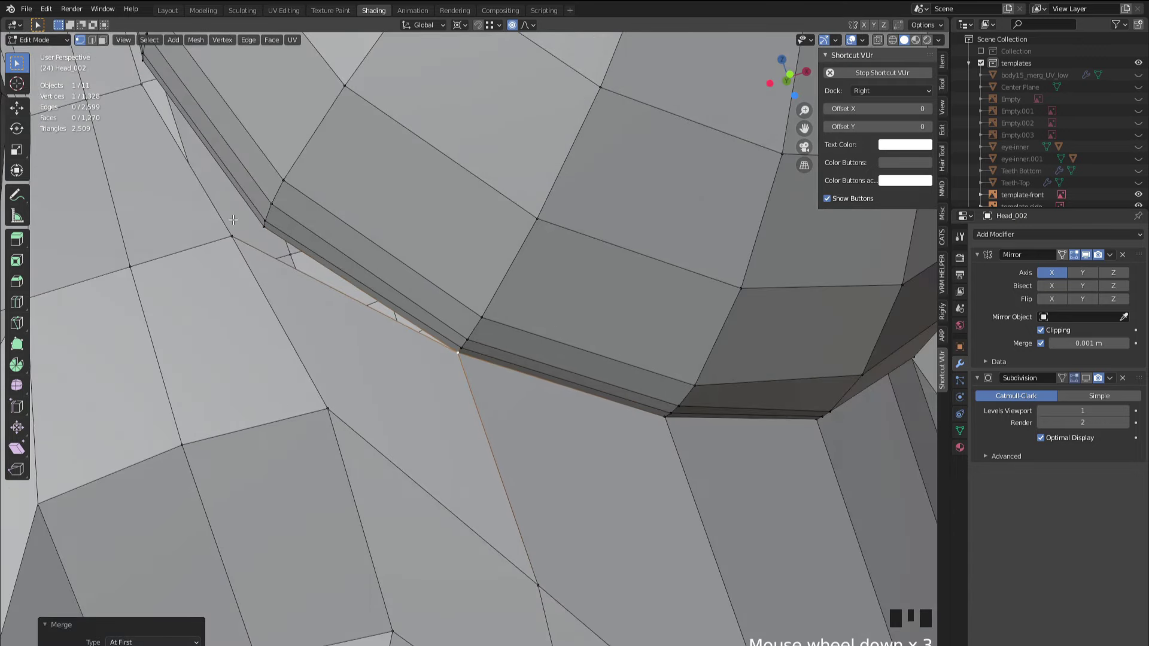
pyautogui.click(253, 227)
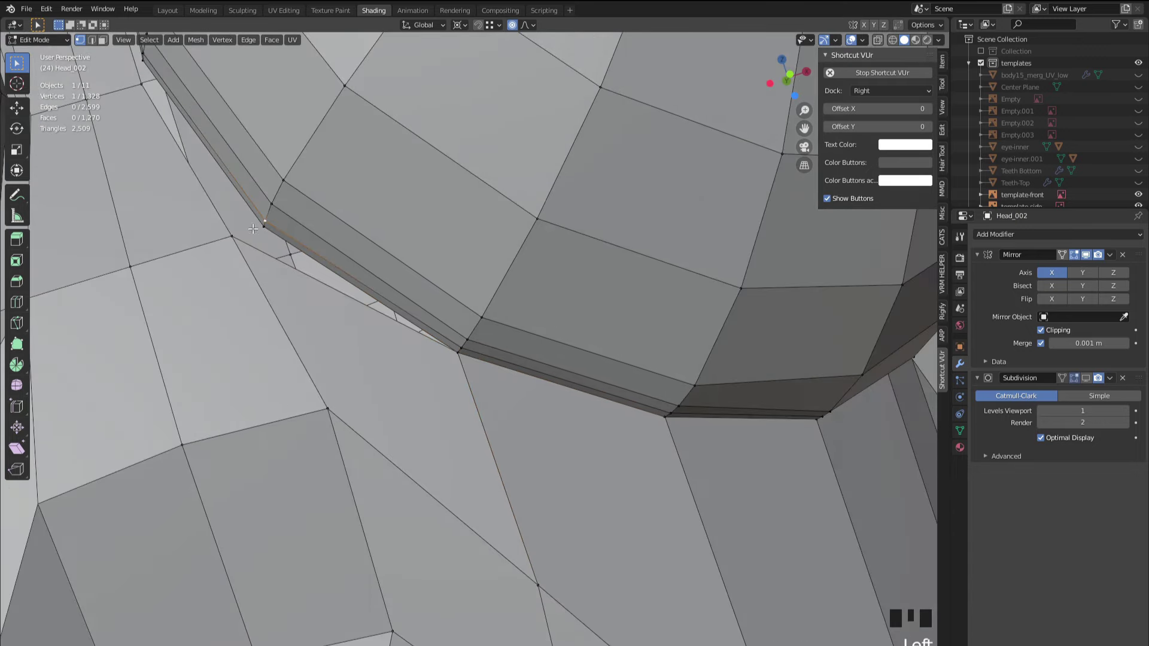
pyautogui.keyDown('shift'); pyautogui.click(232, 234); pyautogui.keyUp('shift')
pyautogui.press('m')
pyautogui.press('Return')
pyautogui.scroll(-2, 231, 316)
pyautogui.keyDown('shift'); pyautogui.moveTo(230, 315); pyautogui.dragTo(379, 310, button='middle'); pyautogui.keyUp('shift')
pyautogui.scroll(2, 379, 310)
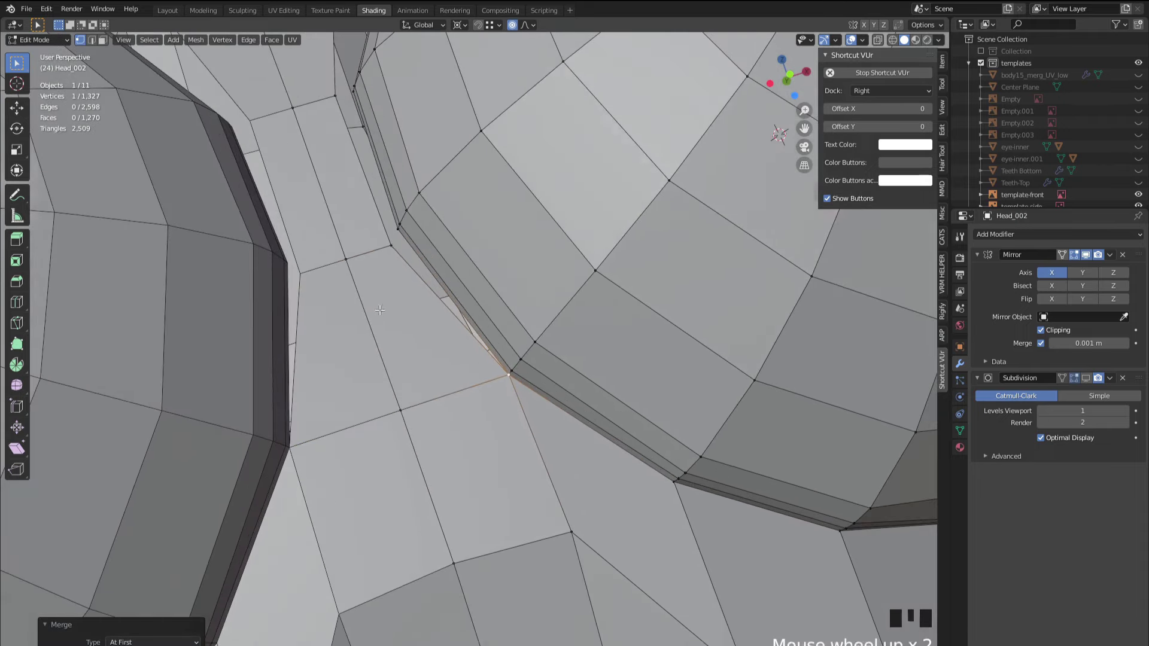
pyautogui.click(389, 245)
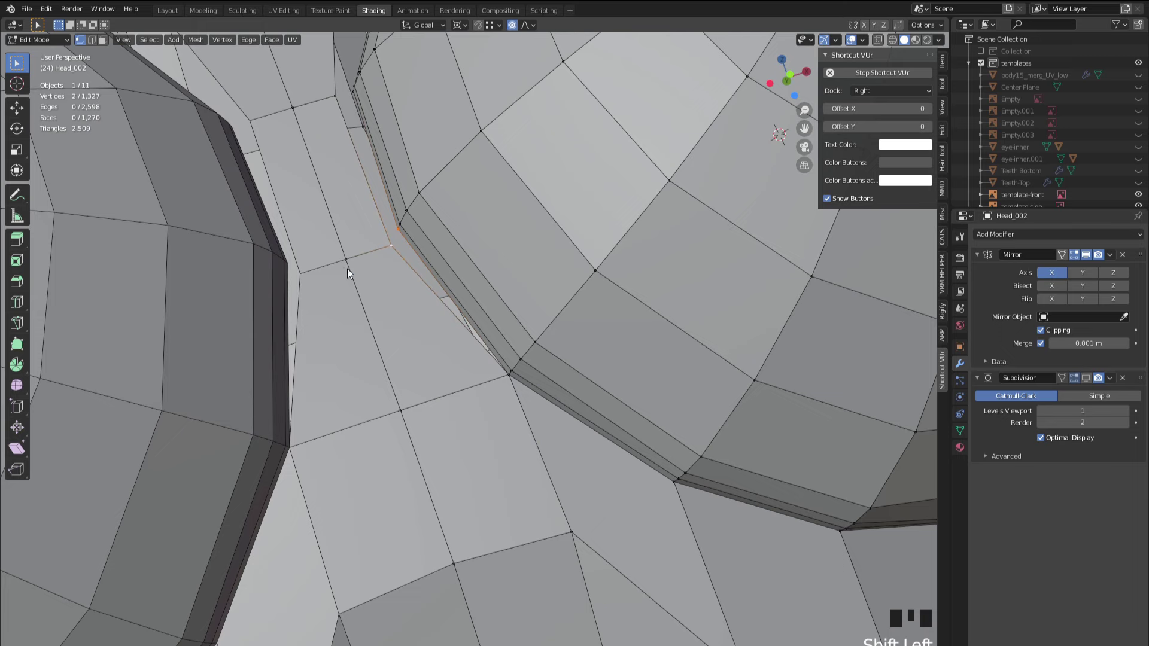
pyautogui.press('m')
pyautogui.press('Return')
# - Merge the torso vertex at the upper end of the gap between the domes into the neighbouring rim vertex with At First
pyautogui.keyDown('shift'); pyautogui.moveTo(347, 273); pyautogui.dragTo(464, 272, button='middle'); pyautogui.keyUp('shift')
pyautogui.scroll(2, 441, 233)
pyautogui.keyDown('shift'); pyautogui.click(435, 193); pyautogui.keyUp('shift')
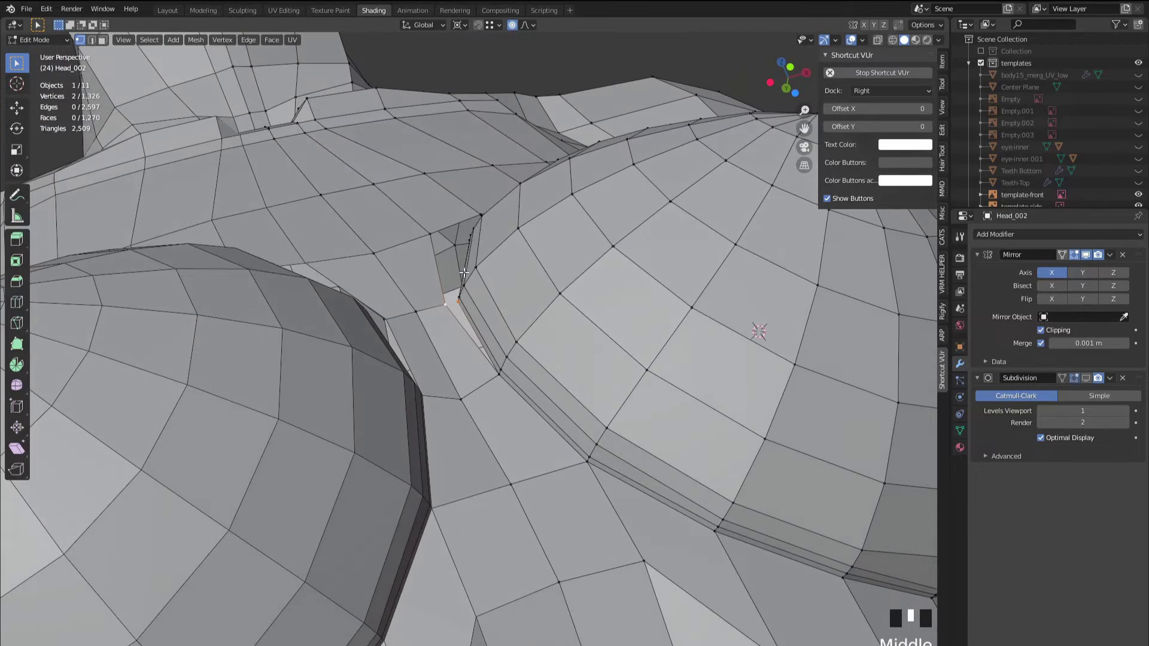
pyautogui.scroll(2, 466, 260)
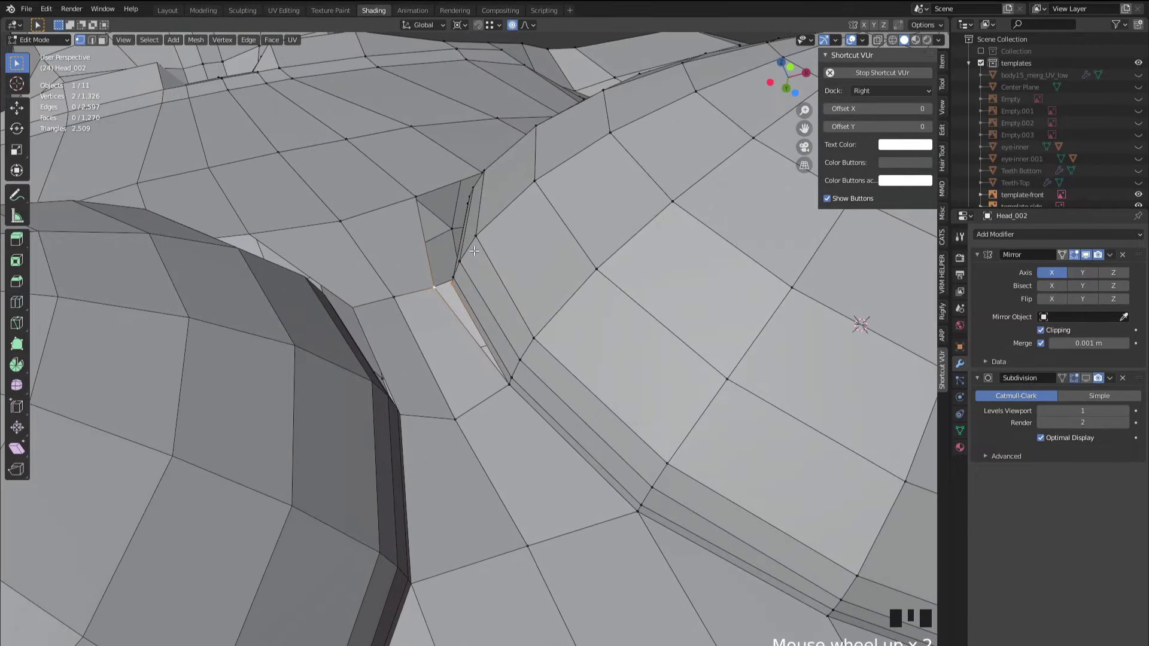
pyautogui.press('m')
pyautogui.click(474, 251)
# - Merge the next rim vertex on the dome's upper inner side into the adjacent chest vertex with At First
pyautogui.keyDown('shift'); pyautogui.moveTo(474, 251); pyautogui.dragTo(470, 277, button='middle'); pyautogui.keyUp('shift')
pyautogui.scroll(2, 455, 237)
pyautogui.keyDown('shift'); pyautogui.click(467, 201); pyautogui.keyUp('shift')
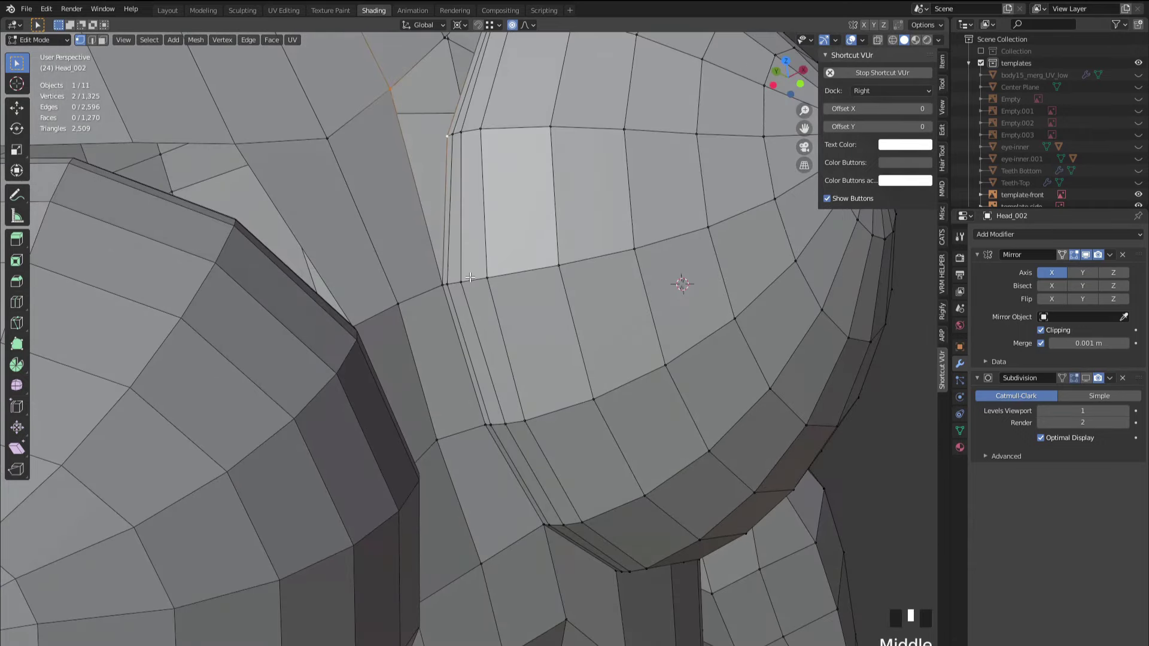
pyautogui.press('m')
pyautogui.click(469, 277)
# - Continue along the dome's top by merging the following rim vertex into its upper chest vertex with At First
pyautogui.moveTo(469, 277); pyautogui.dragTo(443, 272, button='middle')
pyautogui.scroll(3, 479, 250)
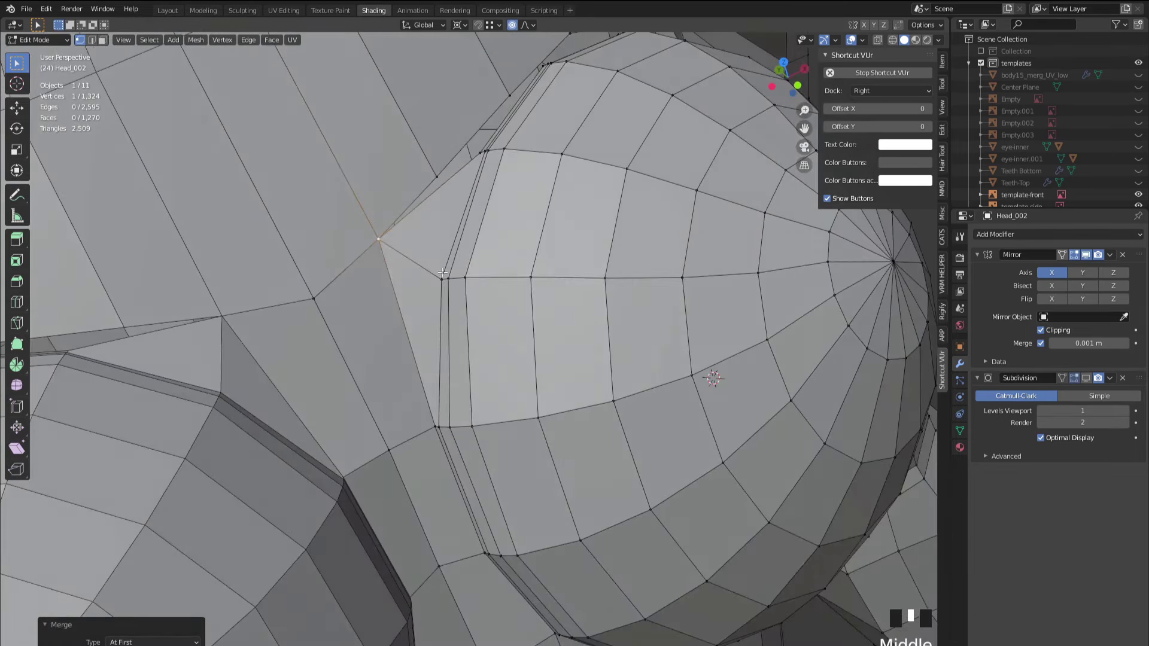
pyautogui.click(432, 185)
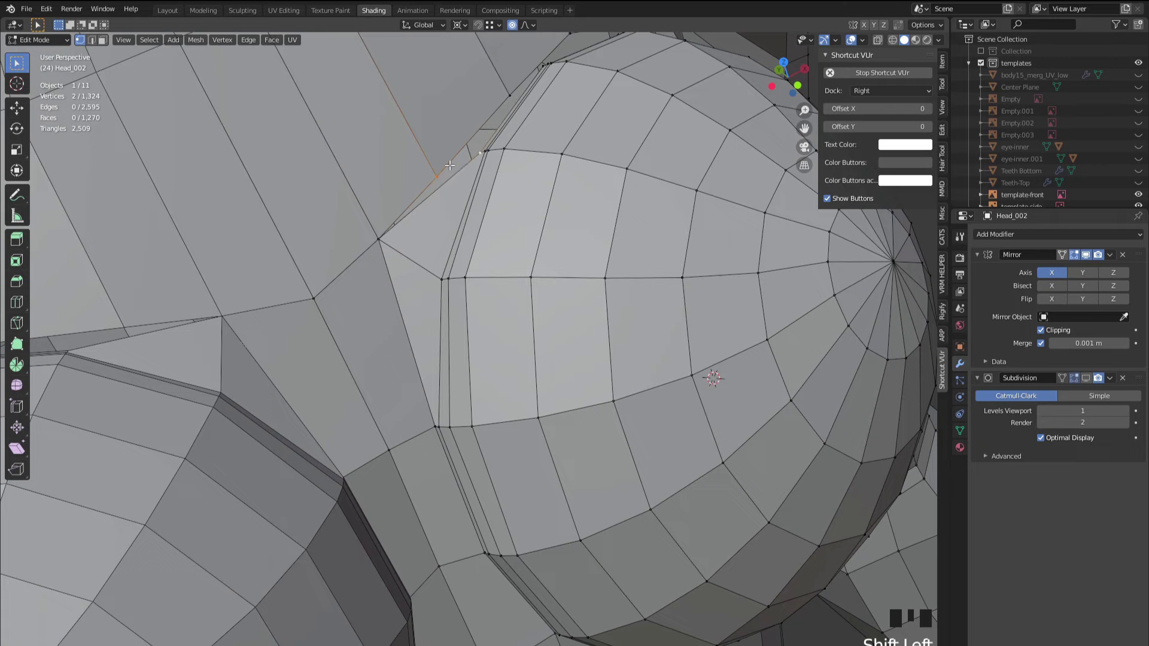
pyautogui.press('m')
pyautogui.click(450, 165)
# - Merge the next upper rim vertex into its chest vertex with At First and slide the welded vertex back onto the dome's rim
pyautogui.keyDown('shift'); pyautogui.moveTo(449, 166); pyautogui.dragTo(538, 311, button='middle'); pyautogui.keyUp('shift')
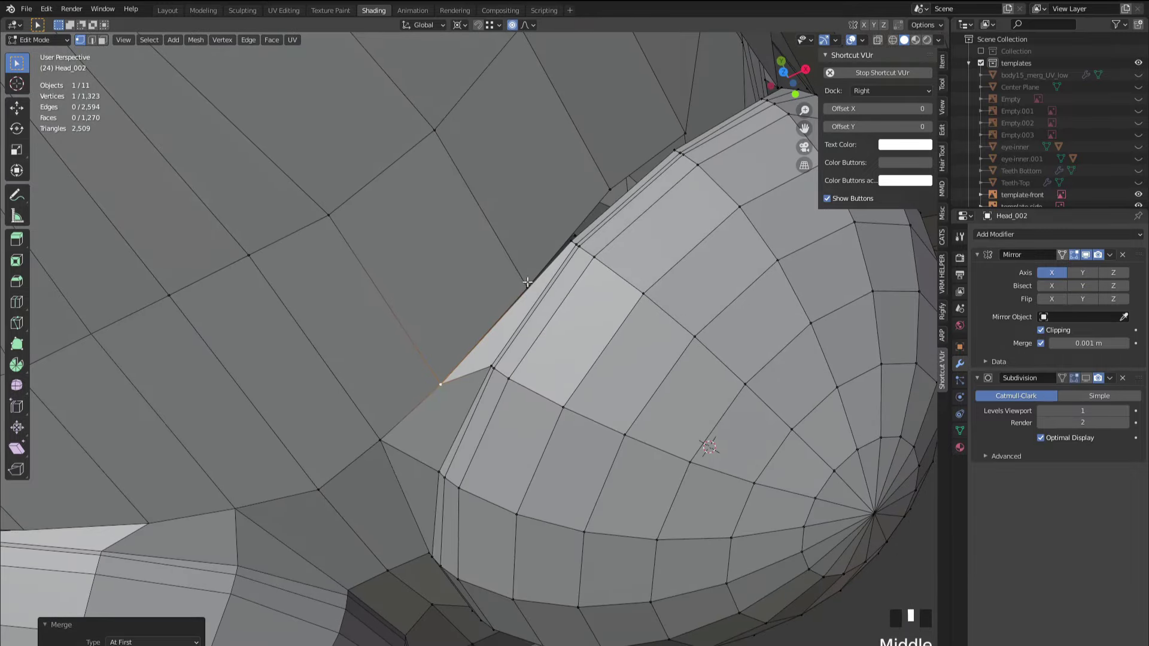
pyautogui.click(532, 282)
pyautogui.keyDown('shift'); pyautogui.click(554, 242); pyautogui.keyUp('shift')
pyautogui.press('m')
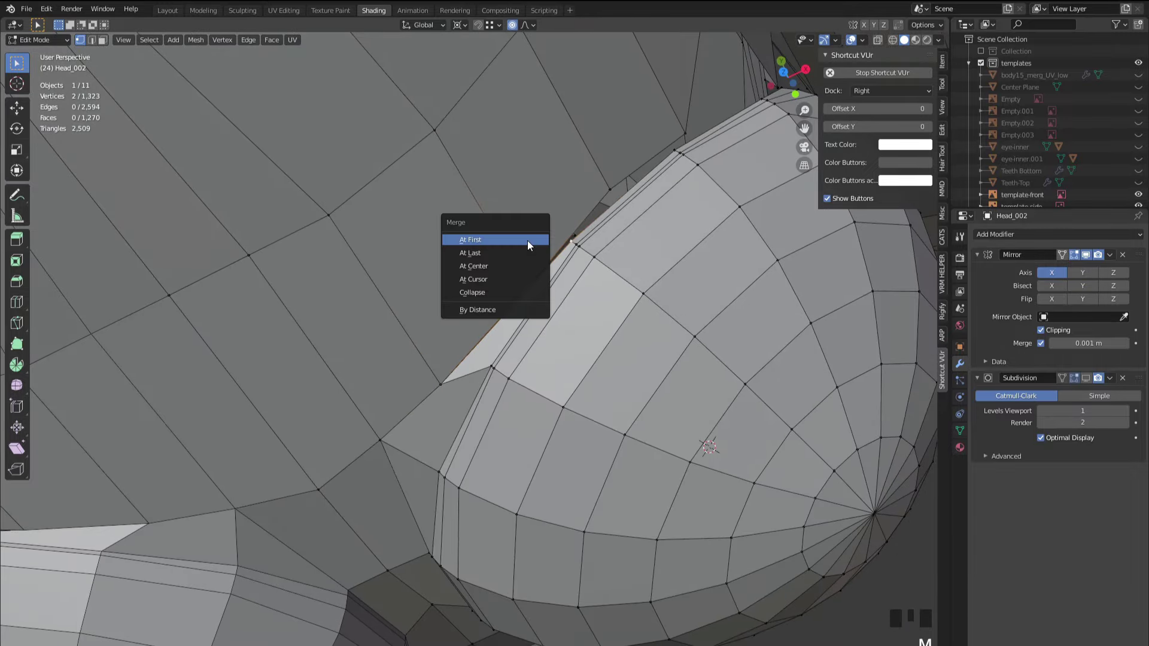
pyautogui.click(526, 241)
pyautogui.moveTo(622, 217); pyautogui.dragTo(564, 296, button='middle')
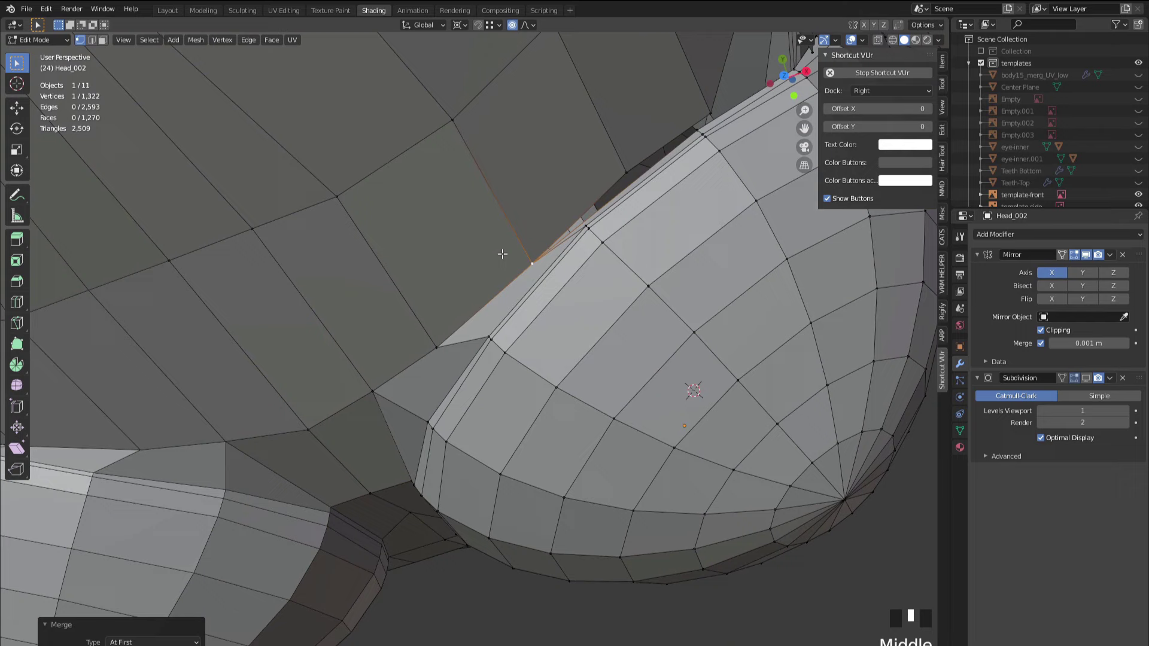
pyautogui.press('g')
pyautogui.press('g')
pyautogui.click(540, 201)
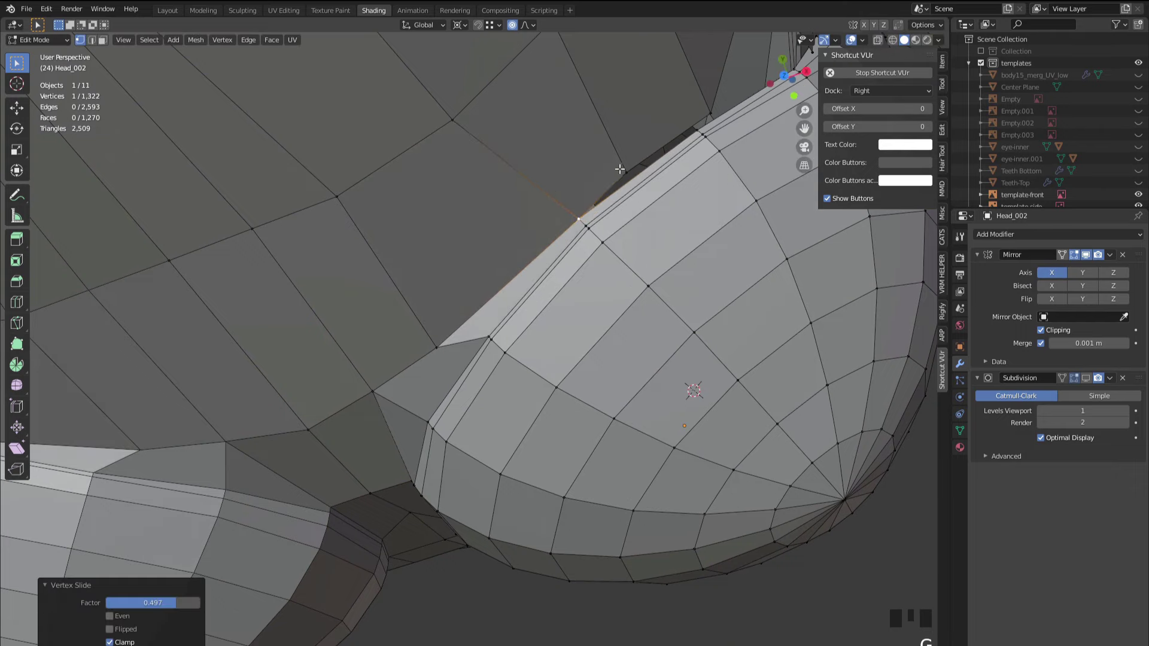
# - Weld the following upper rim vertex to the chest vertex towards the shoulder with At First and slide it along the dome's edge
pyautogui.moveTo(619, 169); pyautogui.dragTo(564, 318, button='middle')
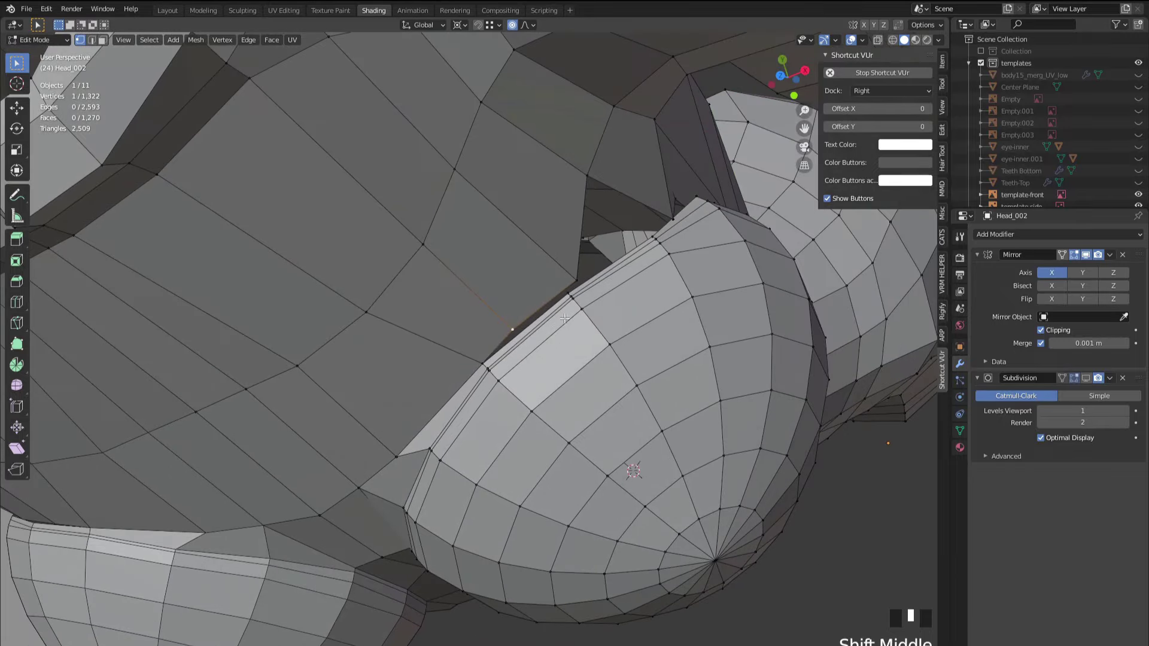
pyautogui.keyDown('shift'); pyautogui.click(564, 287); pyautogui.keyUp('shift')
pyautogui.press('m')
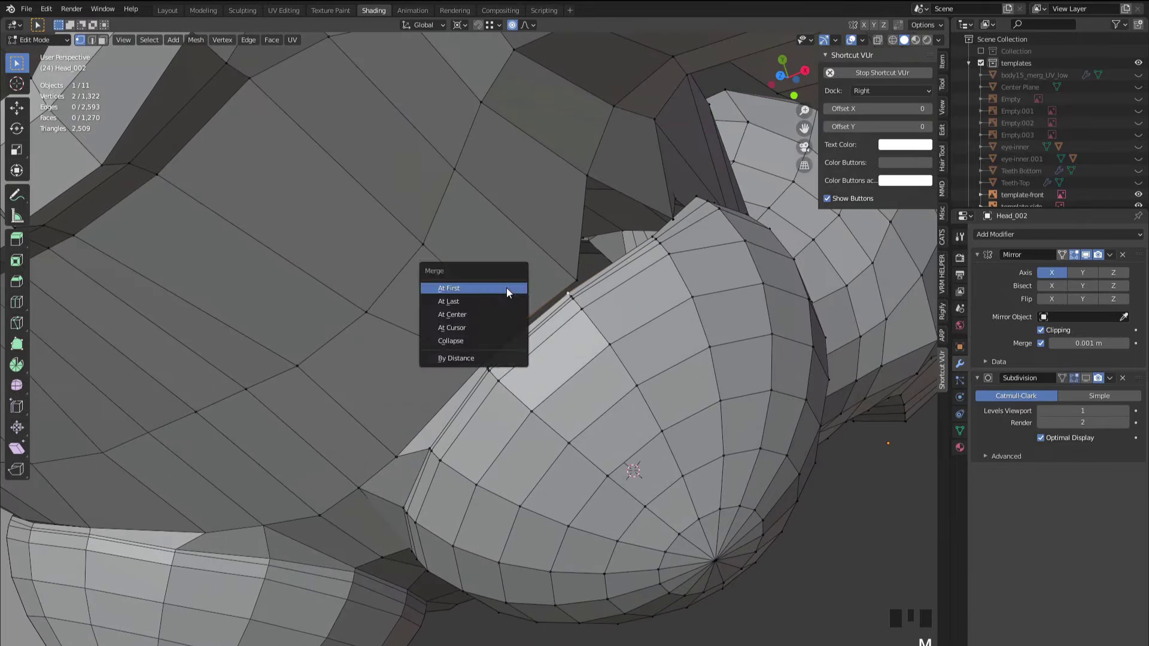
pyautogui.click(506, 288)
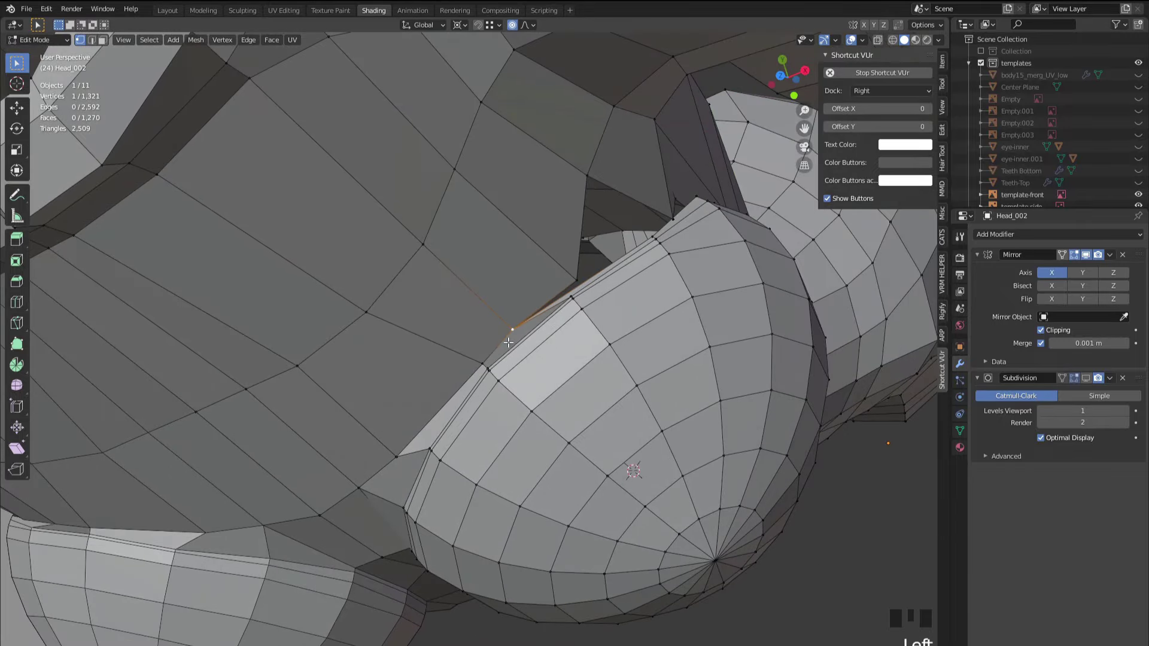
pyautogui.press('g')
pyautogui.press('g')
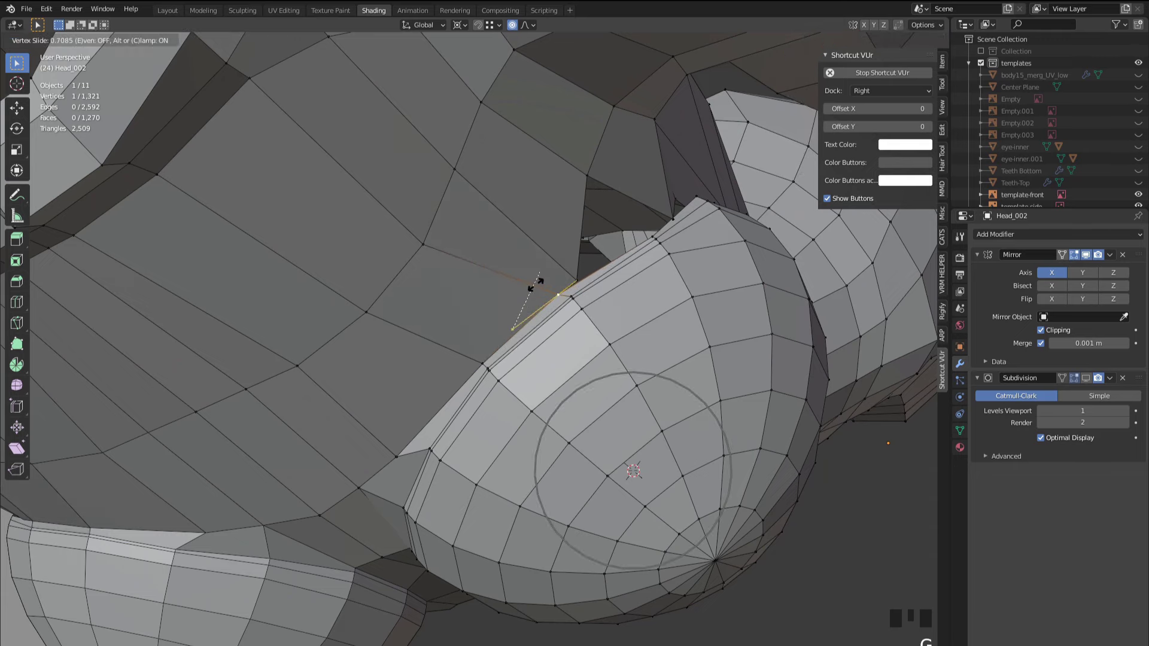
pyautogui.click(536, 285)
# - Merge the rim vertex beside the armpit hole into the chest corner vertex with At First and slide it along the rim edge
pyautogui.moveTo(539, 295); pyautogui.dragTo(589, 345, button='middle')
pyautogui.keyDown('shift'); pyautogui.click(622, 327); pyautogui.keyUp('shift')
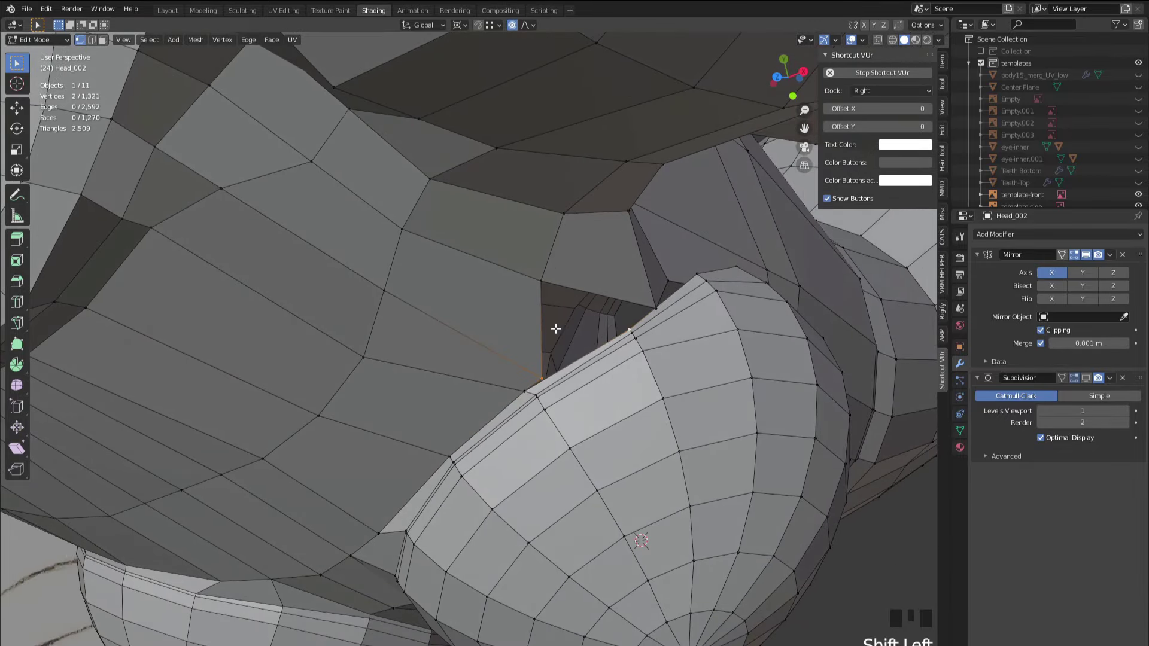
pyautogui.press('m')
pyautogui.click(520, 325)
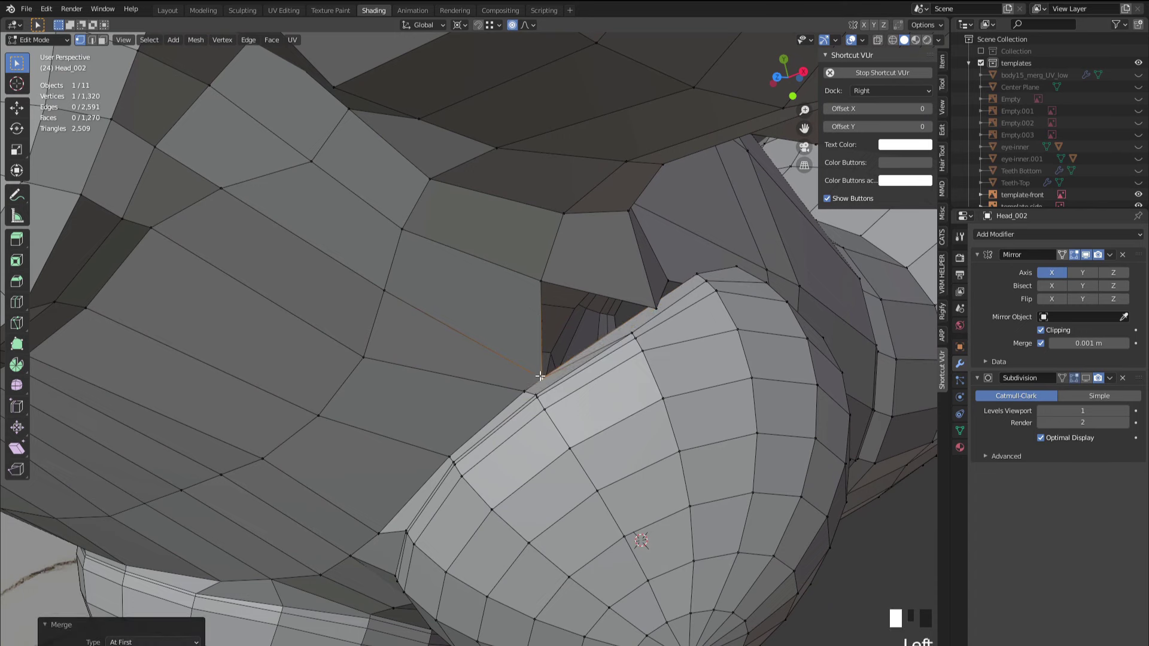
pyautogui.press('g')
pyautogui.press('g')
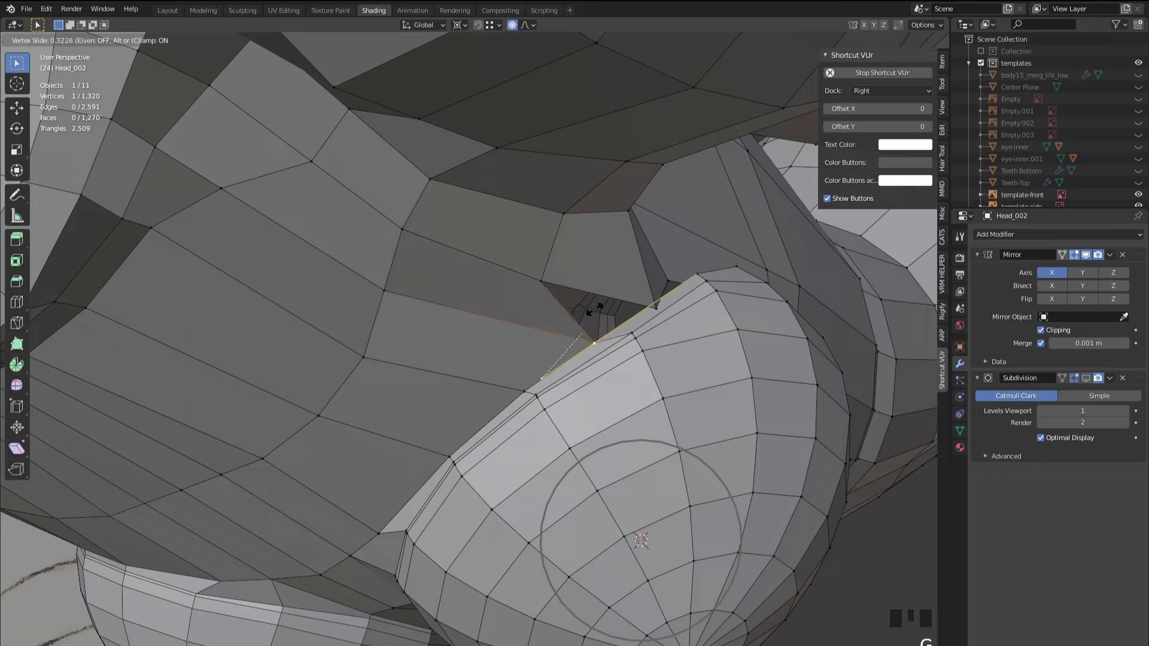
pyautogui.click(594, 308)
# - Delete the long narrow torso face running alongside the dome's armpit side
pyautogui.moveTo(595, 309); pyautogui.dragTo(459, 326, button='middle')
pyautogui.scroll(-2, 407, 346)
pyautogui.scroll(2, 602, 397)
pyautogui.press('3')
pyautogui.click(593, 387)
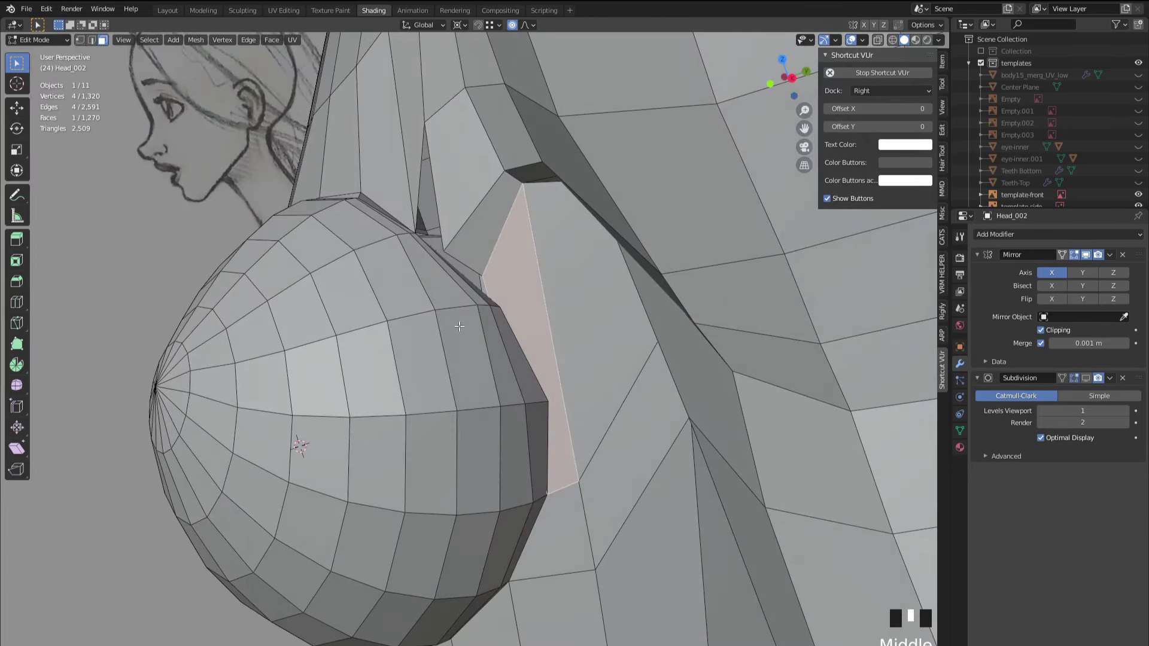
pyautogui.press('x')
pyautogui.click(466, 332)
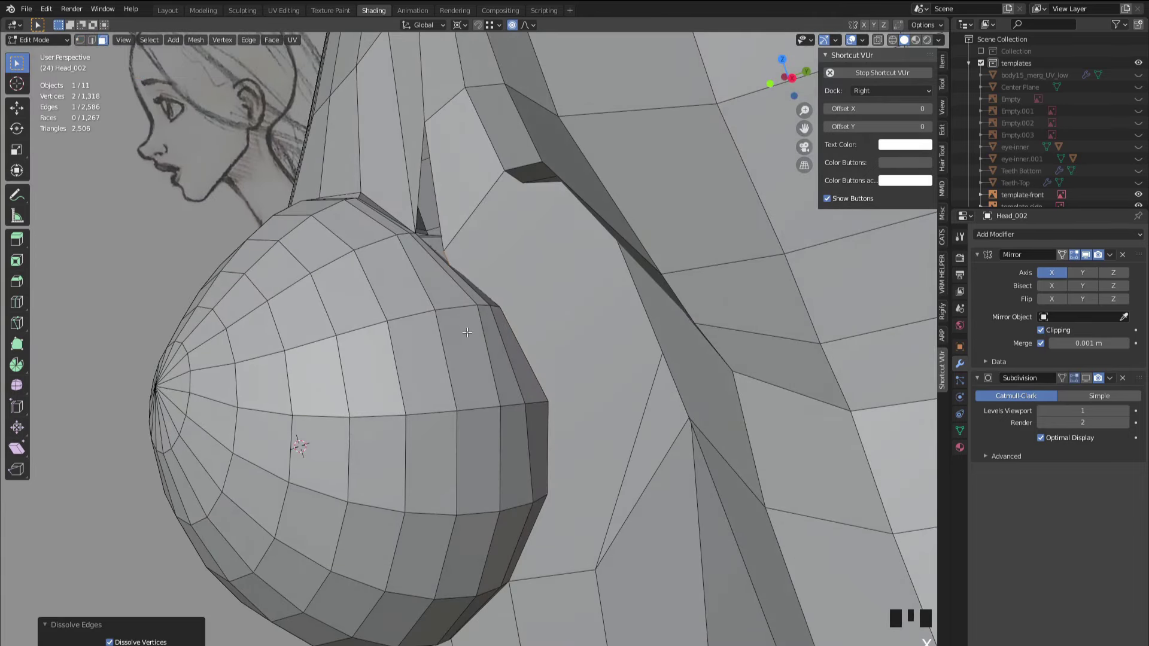
pyautogui.hotkey('ctrl', 'z')
pyautogui.press('x')
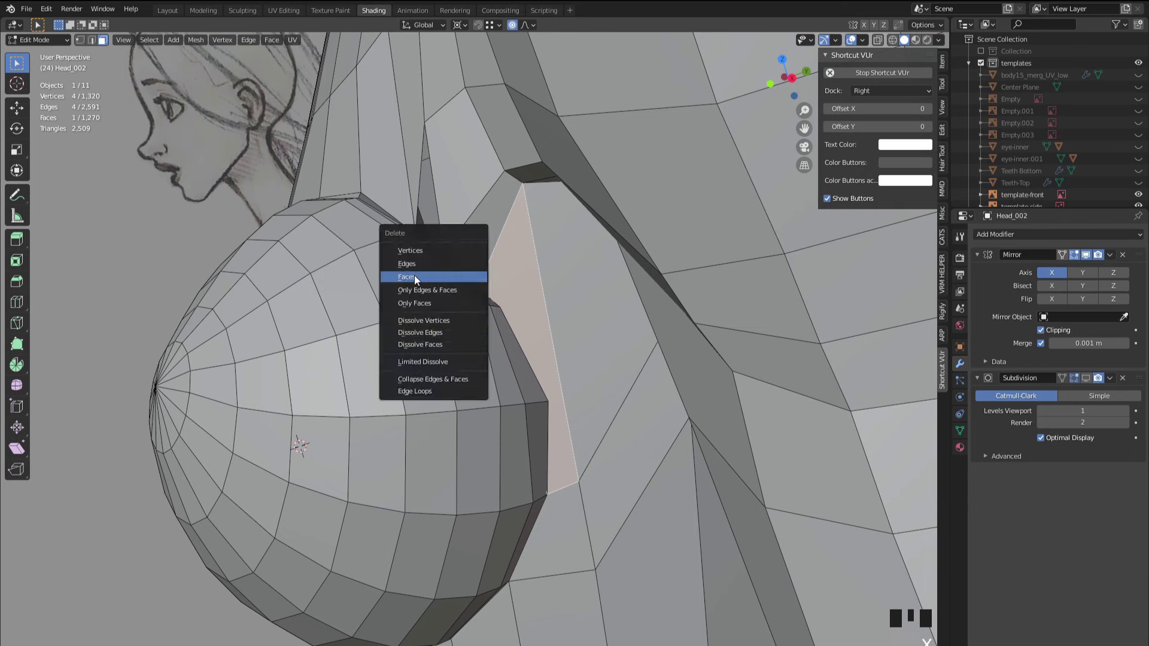
pyautogui.click(415, 277)
# - Delete the two adjoining armpit faces that hang down to the dome's upper rim
pyautogui.moveTo(414, 276); pyautogui.dragTo(509, 383, button='middle')
pyautogui.scroll(3, 509, 383)
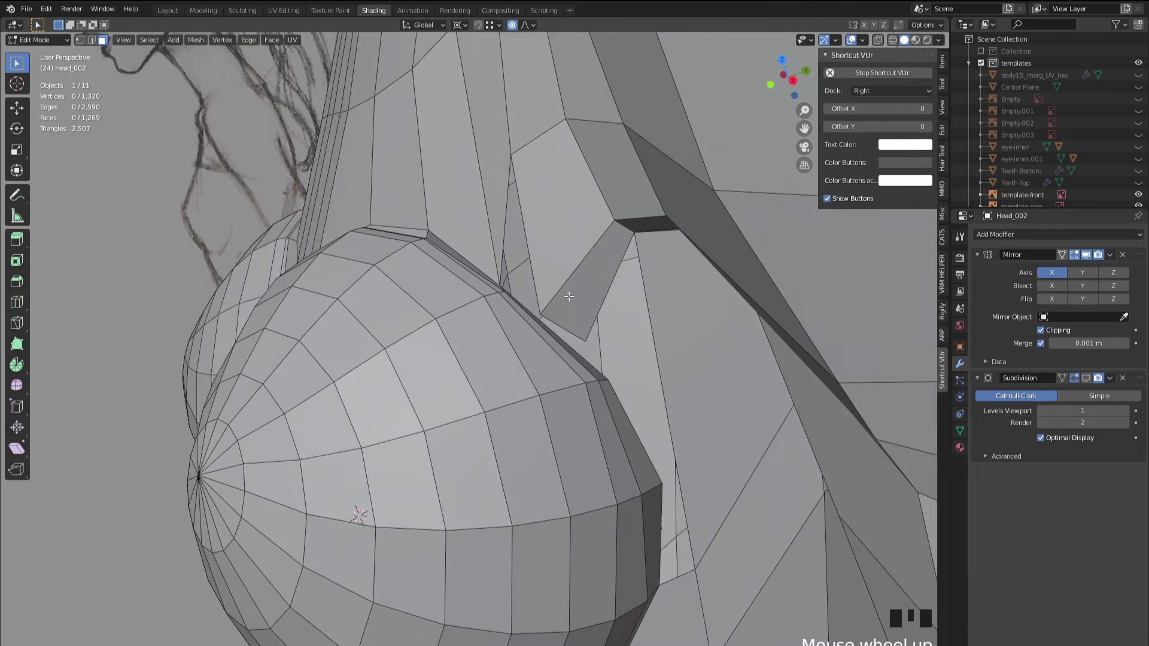
pyautogui.click(578, 291)
pyautogui.moveTo(578, 291)
pyautogui.mouseDown(button='middle')
pyautogui.moveTo(528, 316)
pyautogui.moveTo(590, 259)
pyautogui.moveTo(562, 306)
pyautogui.moveTo(424, 385)
pyautogui.moveTo(443, 533)
pyautogui.moveTo(538, 454)
pyautogui.moveTo(679, 376)
pyautogui.moveTo(581, 365)
pyautogui.moveTo(617, 342)
pyautogui.mouseUp(button='middle')
pyautogui.scroll(-3, 628, 265)
pyautogui.scroll(3, 538, 454)
pyautogui.scroll(2, 593, 359)
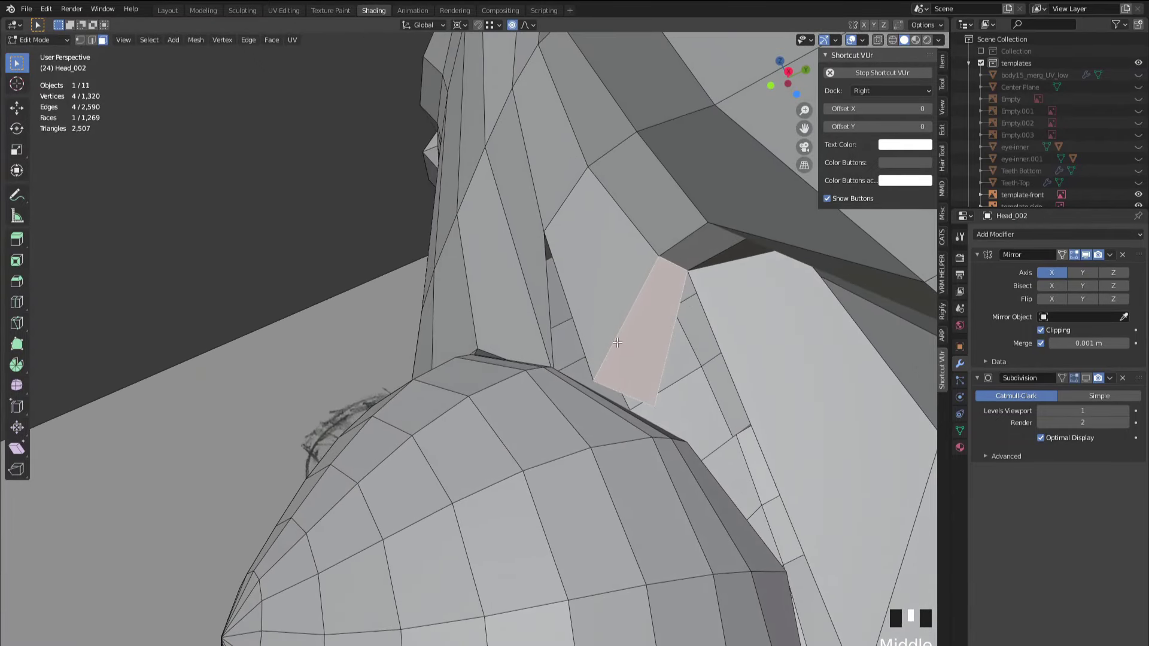
pyautogui.keyDown('shift'); pyautogui.click(597, 298); pyautogui.keyUp('shift')
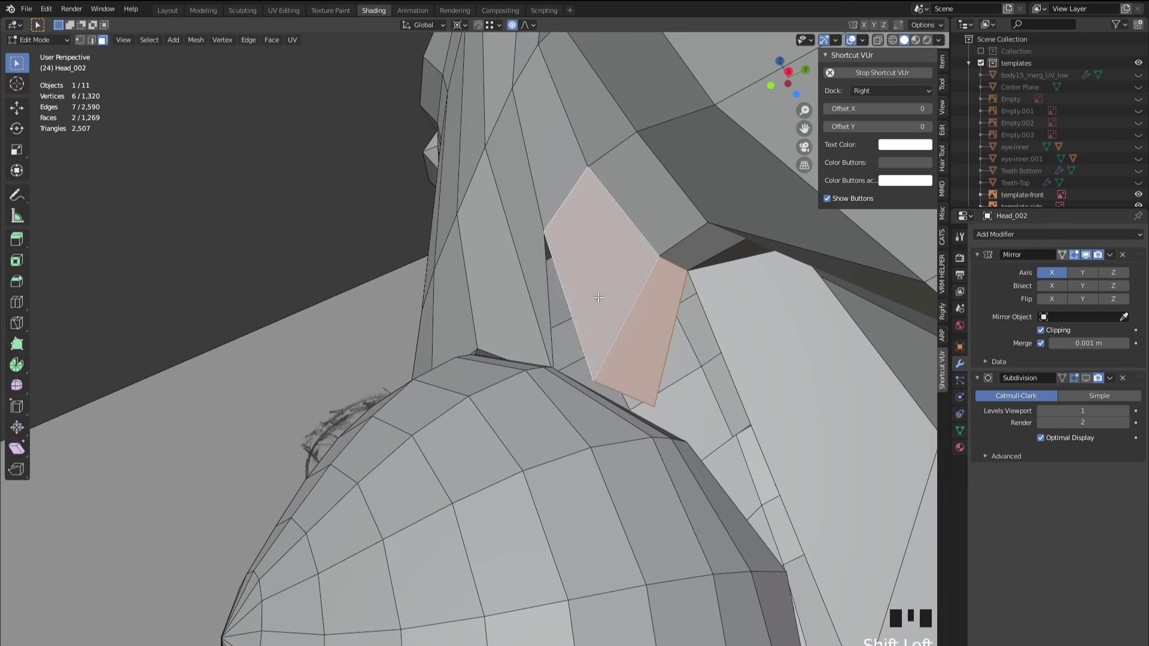
pyautogui.press('x')
pyautogui.click(597, 297)
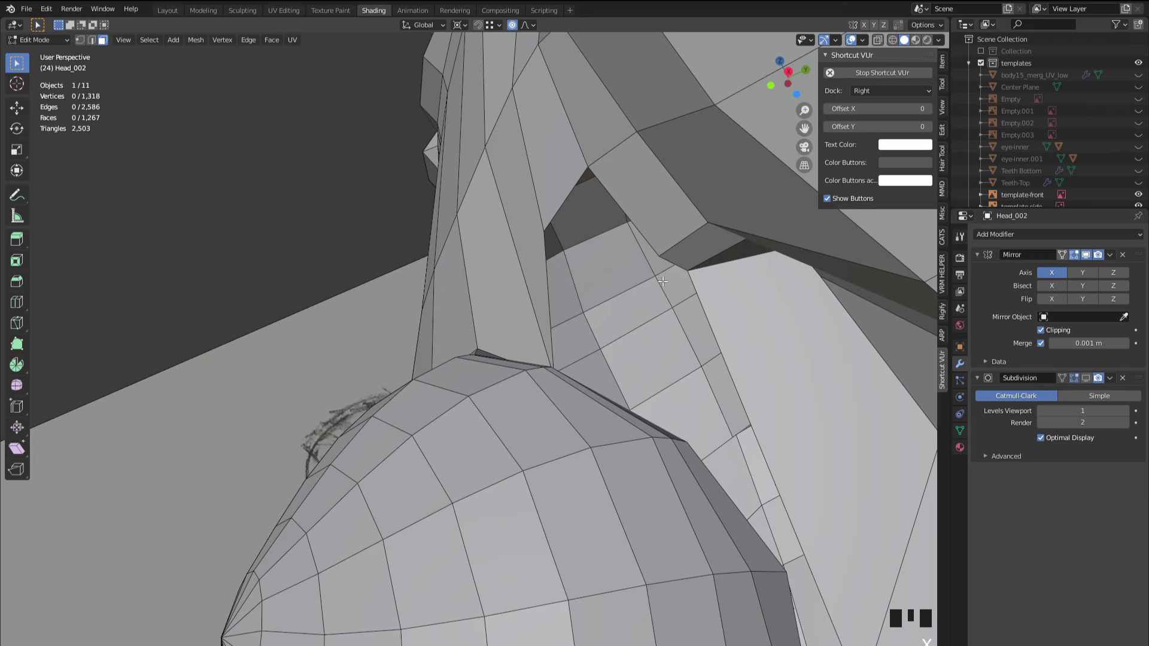
# - Fill the opening above the dome with a face between the armpit edge and rim edge, plus a second face closing the adjoining chest-side gap
pyautogui.moveTo(669, 261); pyautogui.dragTo(674, 264, button='middle')
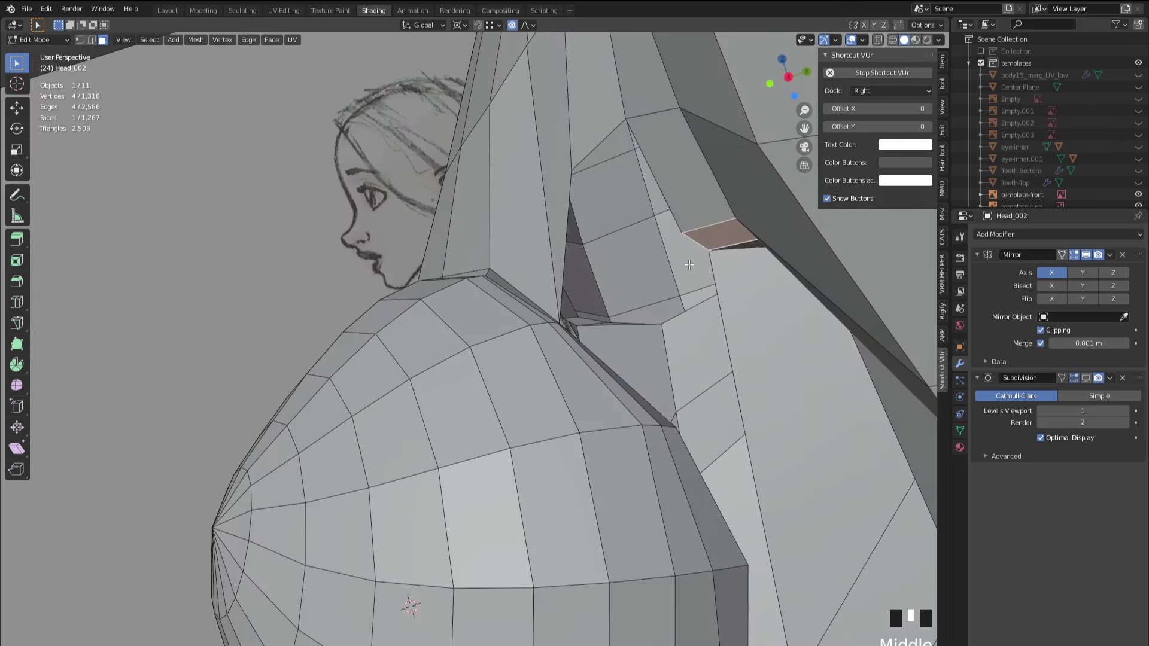
pyautogui.press('2')
pyautogui.click(674, 264)
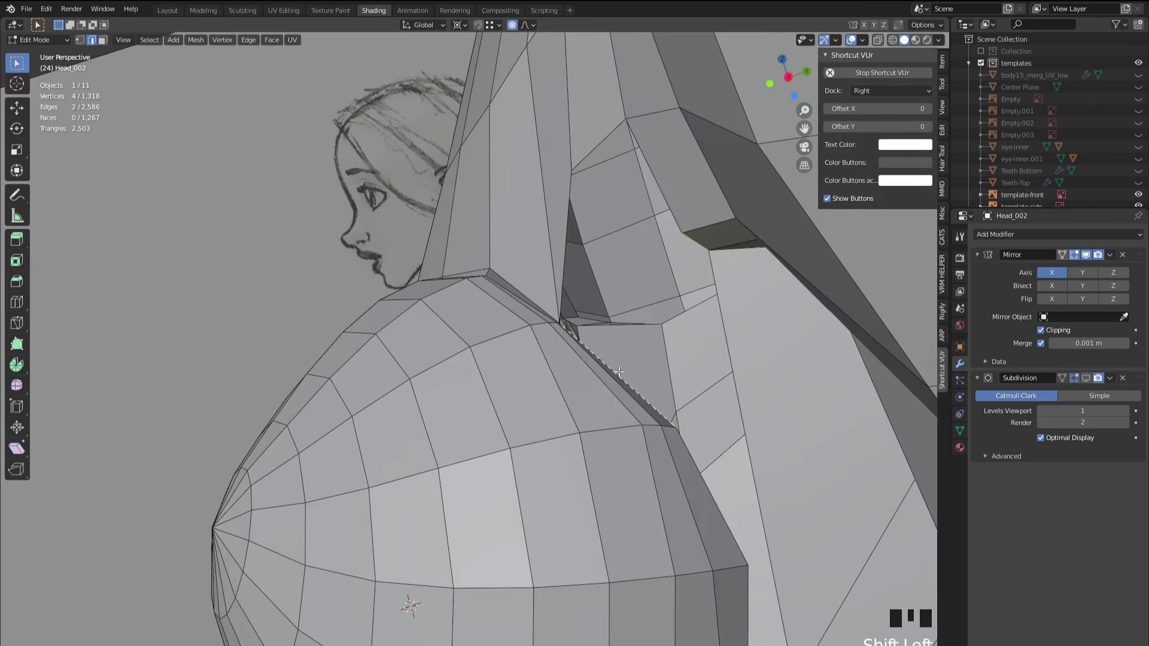
pyautogui.press('f')
pyautogui.moveTo(616, 371); pyautogui.dragTo(450, 315, button='middle')
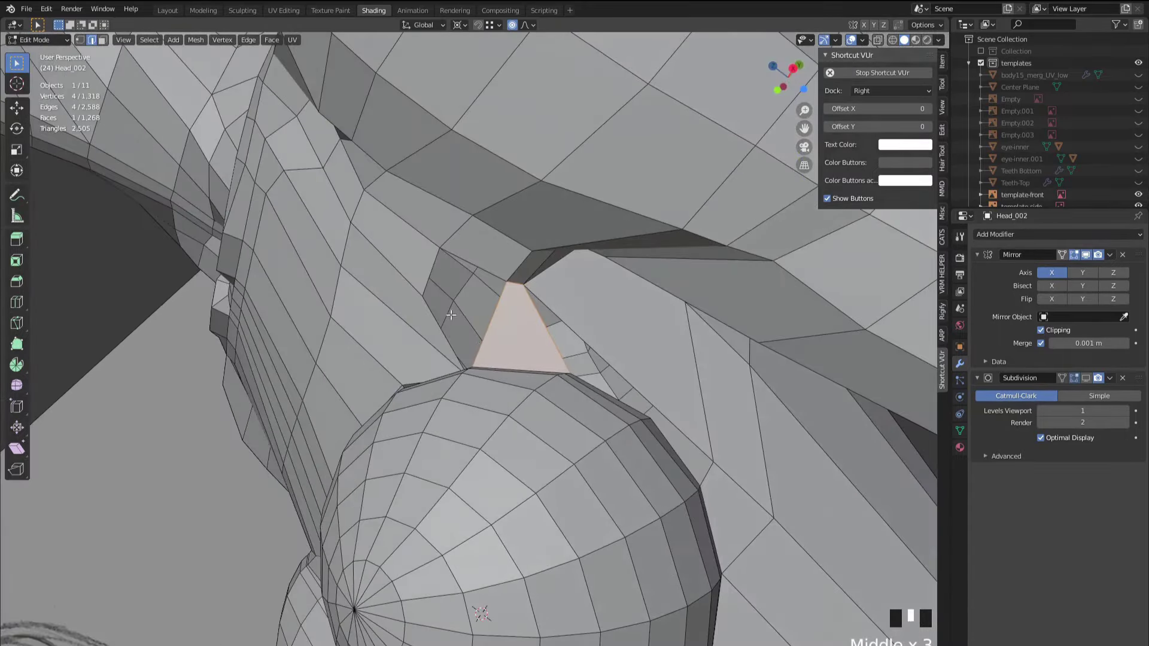
pyautogui.click(432, 273)
pyautogui.press('f')
# - Slide the vertex where the armpit faces meet the dome's upper rim along its edge toward the armpit corner
pyautogui.moveTo(431, 277); pyautogui.dragTo(371, 292, button='middle')
pyautogui.scroll(2, 422, 317)
pyautogui.press('1')
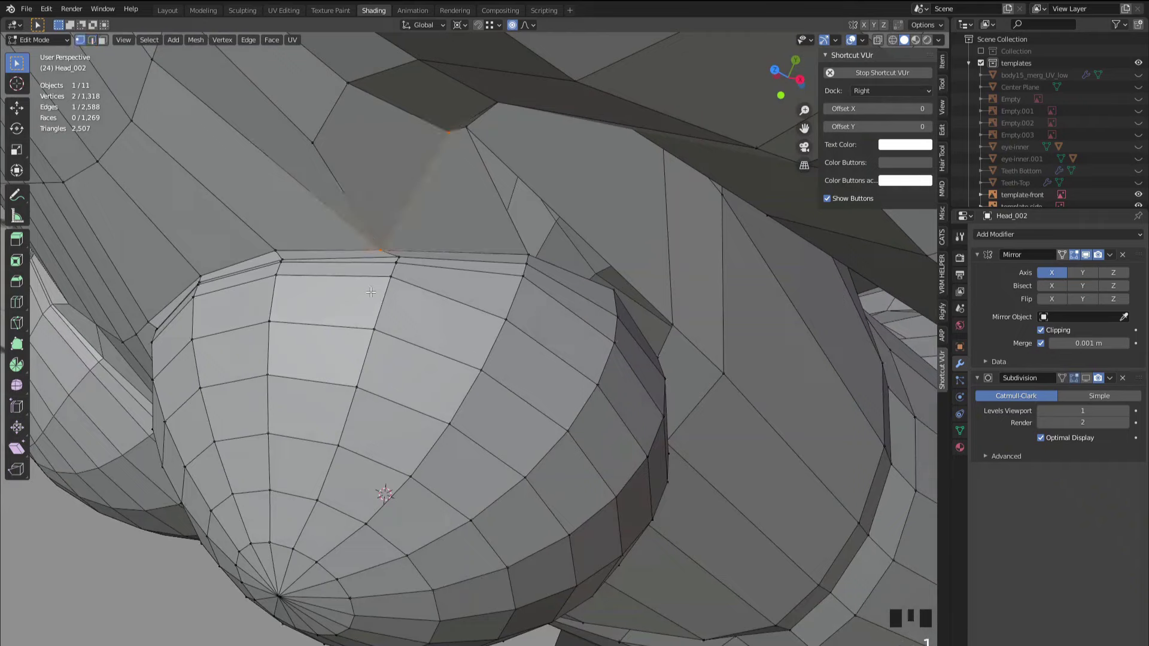
pyautogui.hotkey('shift', 'v')
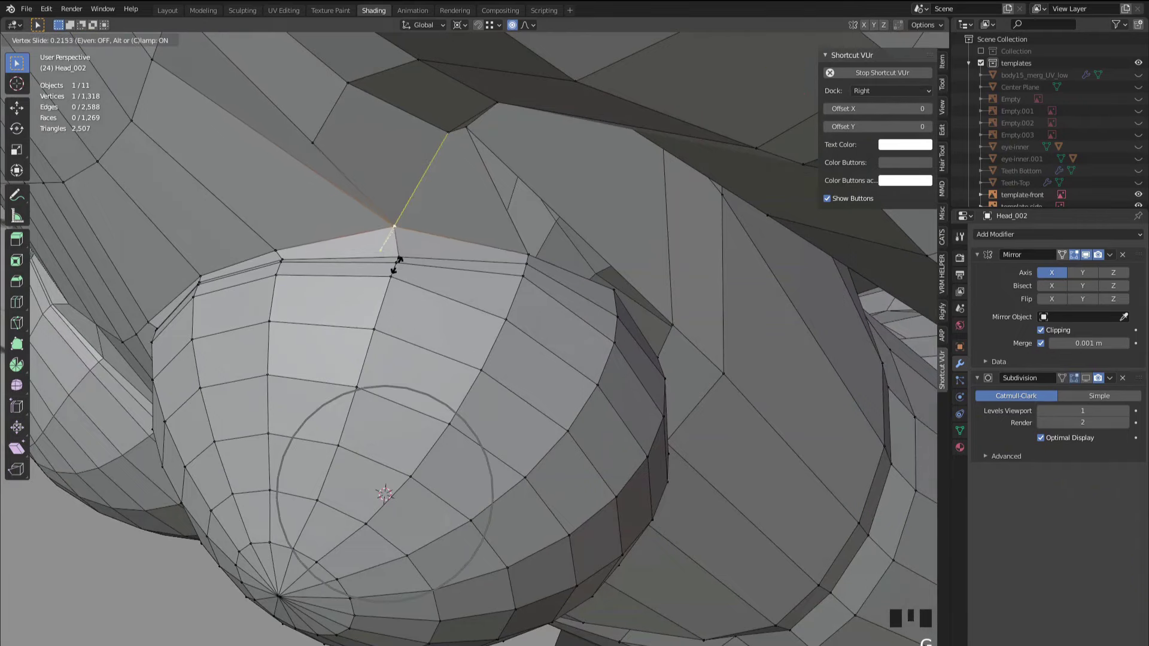
pyautogui.click(392, 278)
# - Slide the chest vertex above the dome's armpit-side corner along its edge by a factor of 0.388
pyautogui.moveTo(392, 278)
pyautogui.mouseDown(button='middle')
pyautogui.moveTo(431, 234)
pyautogui.moveTo(393, 250)
pyautogui.moveTo(515, 410)
pyautogui.moveTo(364, 339)
pyautogui.moveTo(473, 354)
pyautogui.moveTo(452, 349)
pyautogui.moveTo(518, 427)
pyautogui.mouseUp(button='middle')
pyautogui.scroll(-2, 449, 208)
pyautogui.hotkey('shift', 'v')
pyautogui.click(379, 256)
pyautogui.scroll(1, 553, 444)
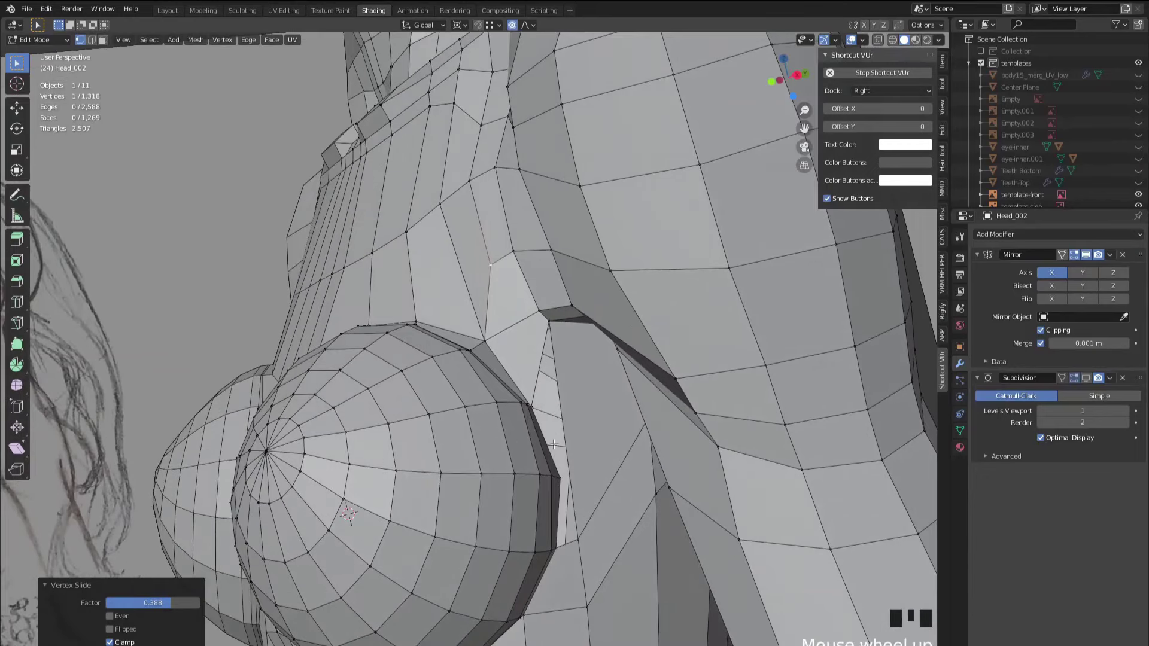
pyautogui.scroll(1, 550, 433)
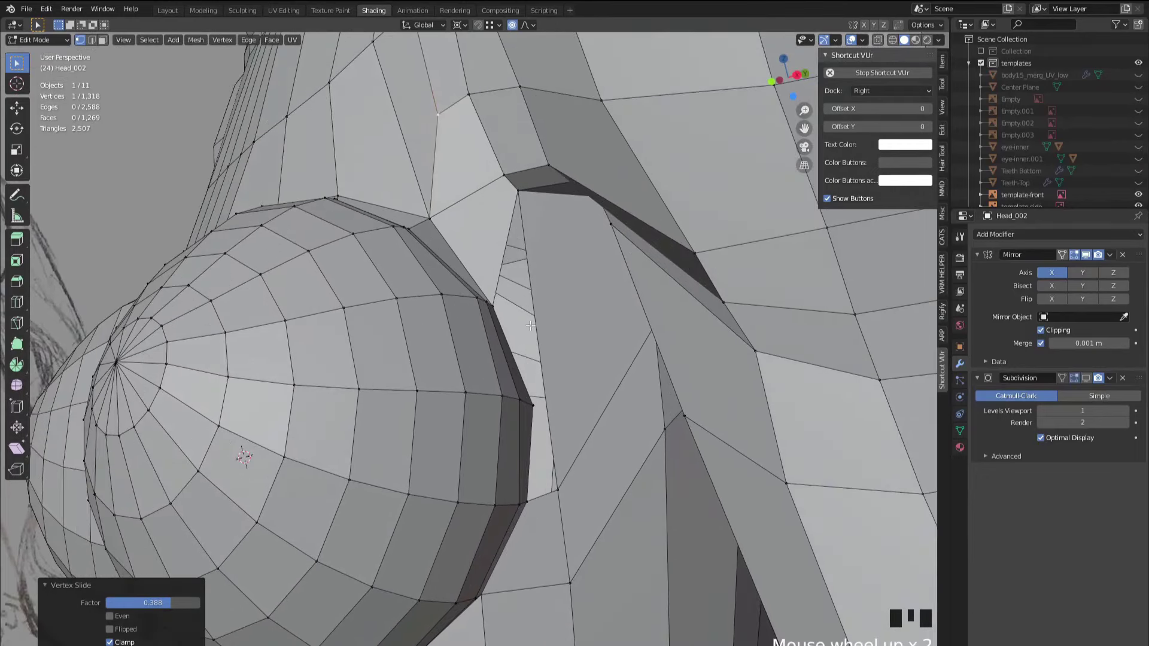
# - Add a single centred loop cut across the long torso side face below the armpit, next to the dome
pyautogui.moveTo(535, 366); pyautogui.dragTo(466, 372, button='middle')
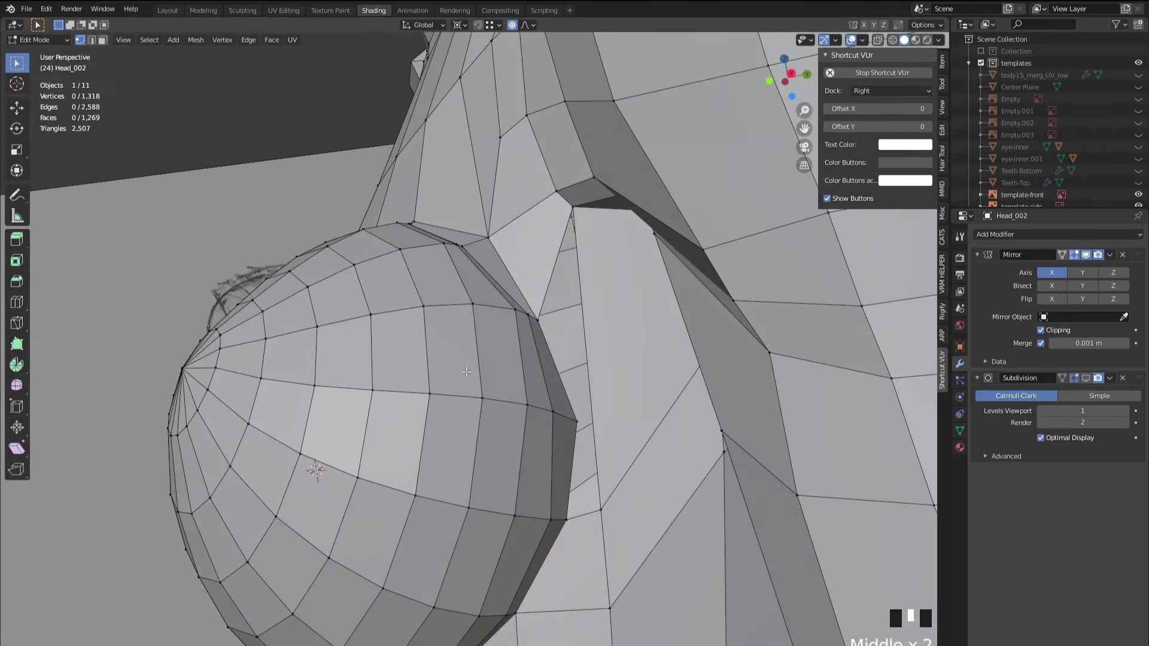
pyautogui.moveTo(588, 379); pyautogui.dragTo(609, 400, button='middle')
pyautogui.press('2')
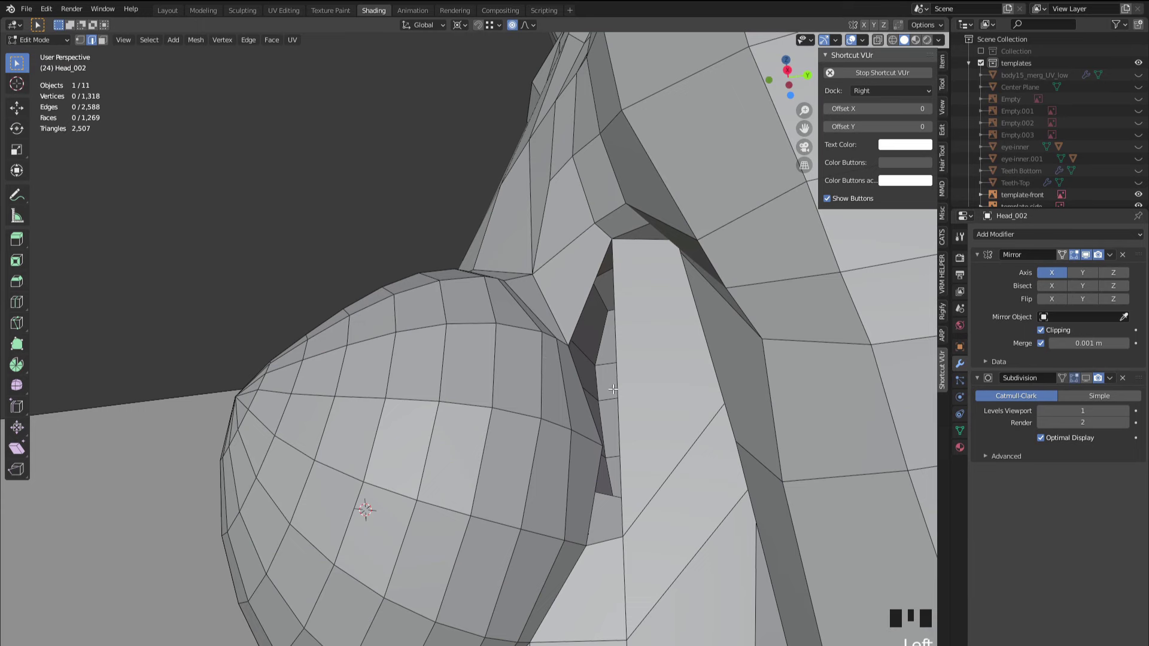
pyautogui.click(620, 385)
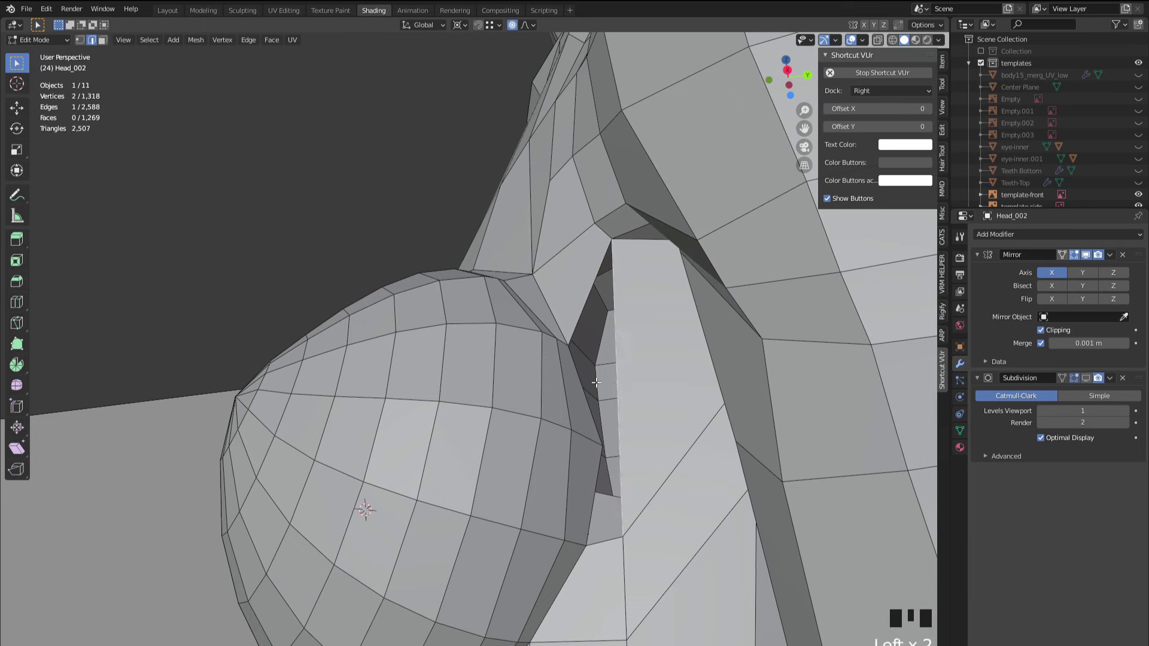
pyautogui.press('r')
pyautogui.rightClick(593, 373)
pyautogui.hotkey('ctrl', 'r')
pyautogui.click(615, 376)
pyautogui.rightClick(610, 388)
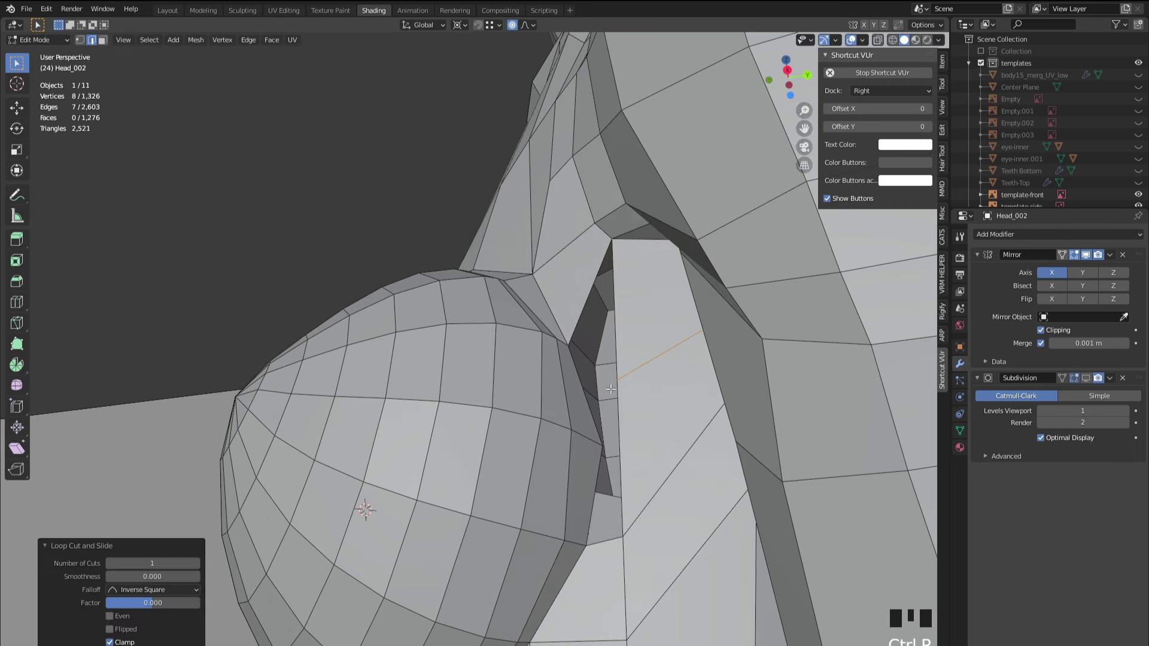
# - Fill the gap between the dome's armpit-side rim and the torso with faces, and slide the new loop-cut vertex by a factor of 0.298
pyautogui.click(575, 460)
pyautogui.moveTo(575, 459)
pyautogui.mouseDown(button='middle')
pyautogui.moveTo(568, 470)
pyautogui.moveTo(597, 453)
pyautogui.mouseUp(button='middle')
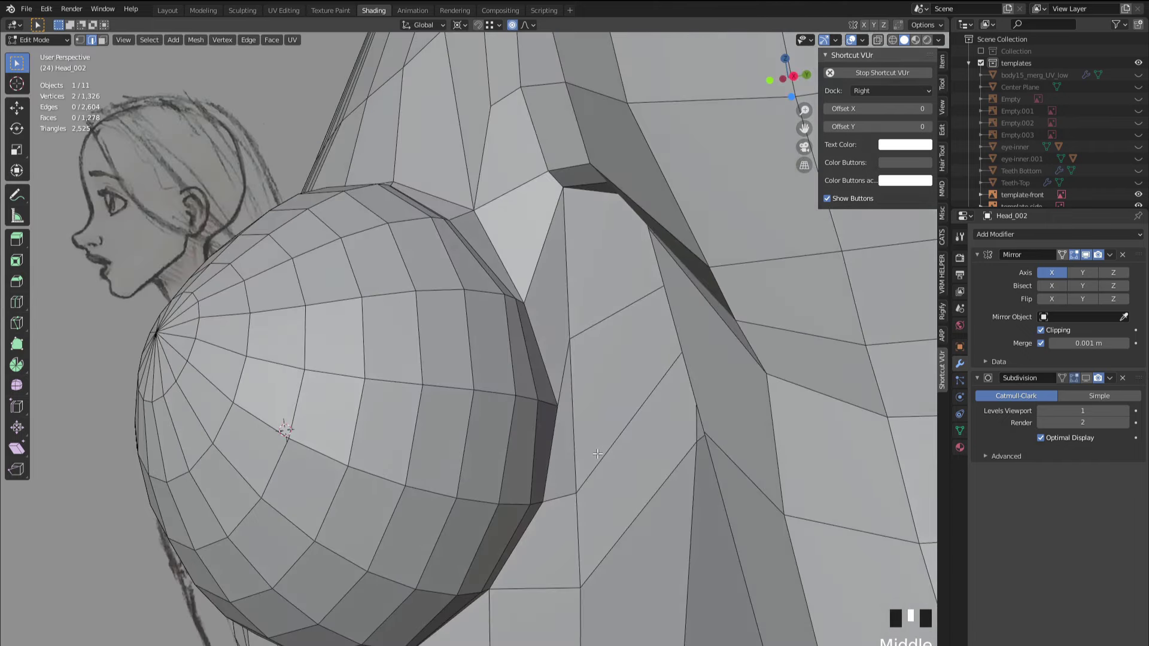
pyautogui.click(572, 371)
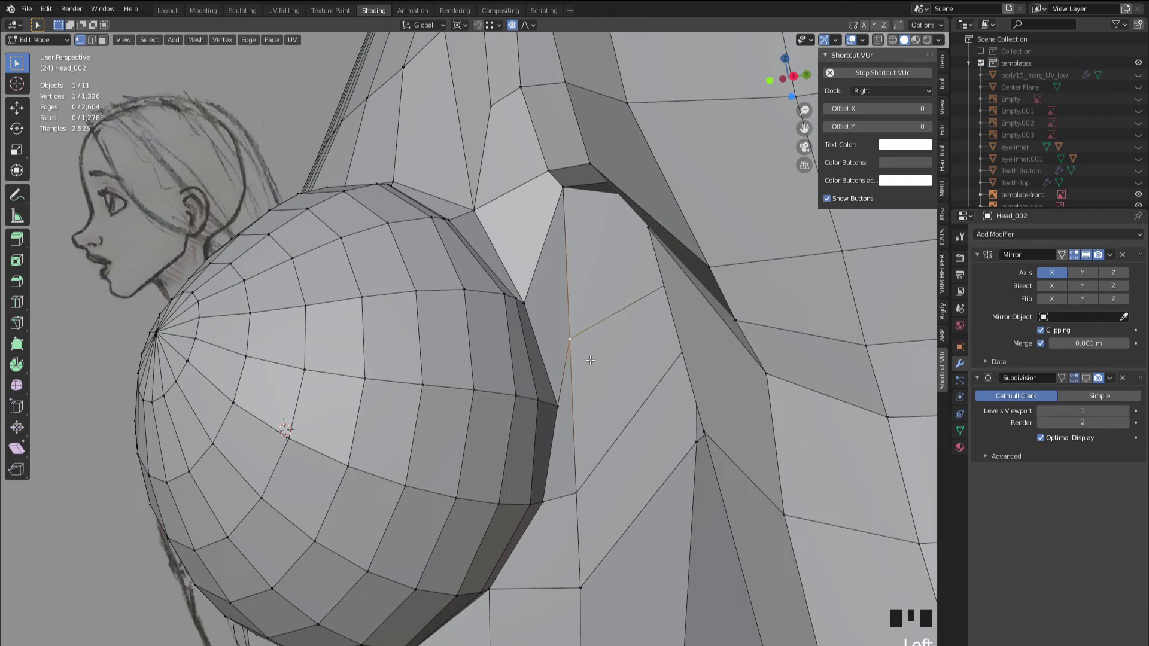
pyautogui.press('g')
pyautogui.press('g')
pyautogui.click(597, 396)
# - Examine the rebuilt armpit and chest faces around the dome, comparing the mesh with and without the subdivision preview
pyautogui.scroll(-4, 596, 396)
pyautogui.scroll(5, 569, 359)
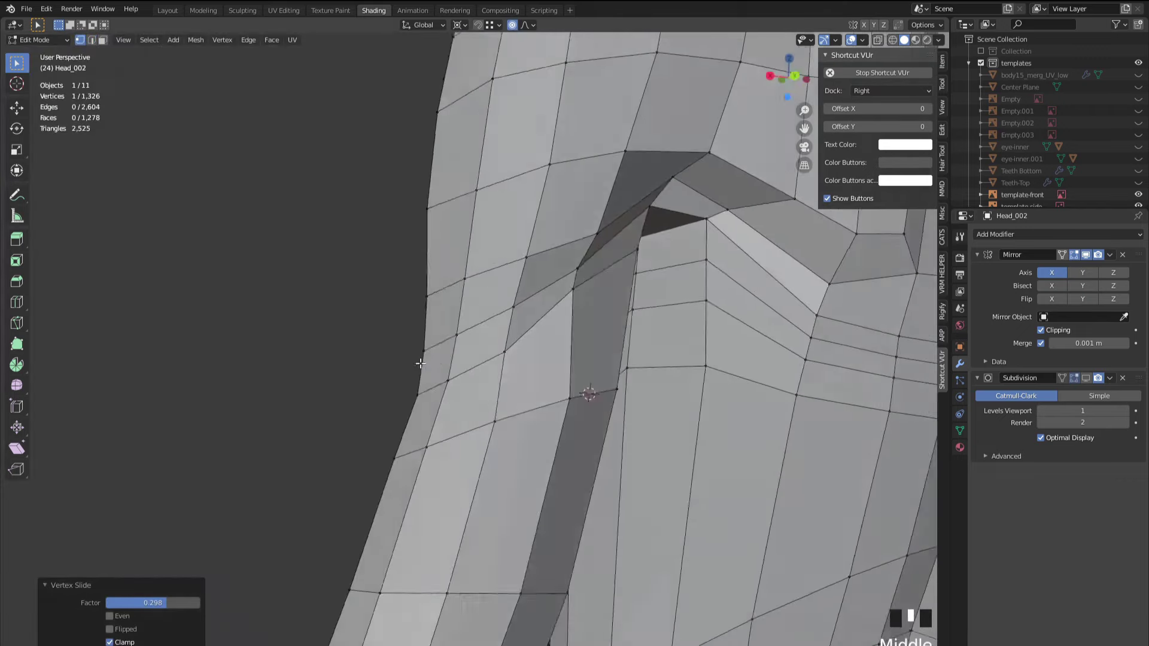
pyautogui.scroll(-1, 557, 335)
pyautogui.moveTo(556, 335)
pyautogui.mouseDown(button='middle')
pyautogui.moveTo(547, 315)
pyautogui.moveTo(465, 317)
pyautogui.moveTo(275, 346)
pyautogui.moveTo(456, 363)
pyautogui.moveTo(491, 347)
pyautogui.moveTo(485, 305)
pyautogui.mouseUp(button='middle')
pyautogui.scroll(3, 419, 353)
pyautogui.scroll(2, 457, 363)
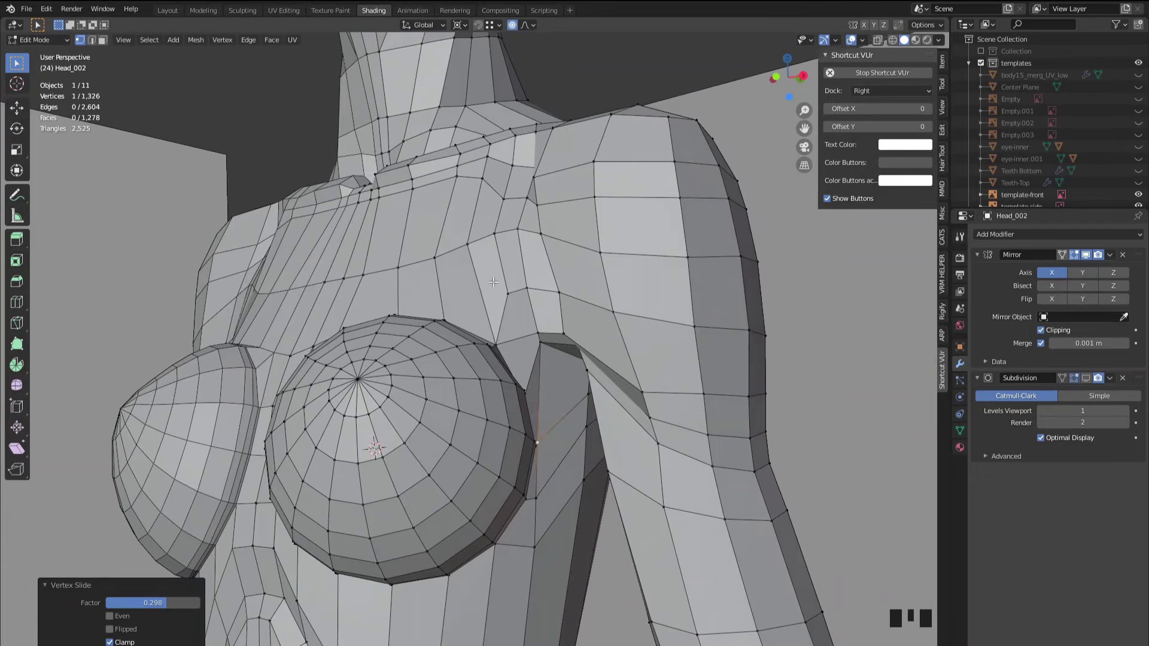
pyautogui.scroll(2, 493, 282)
pyautogui.press('3')
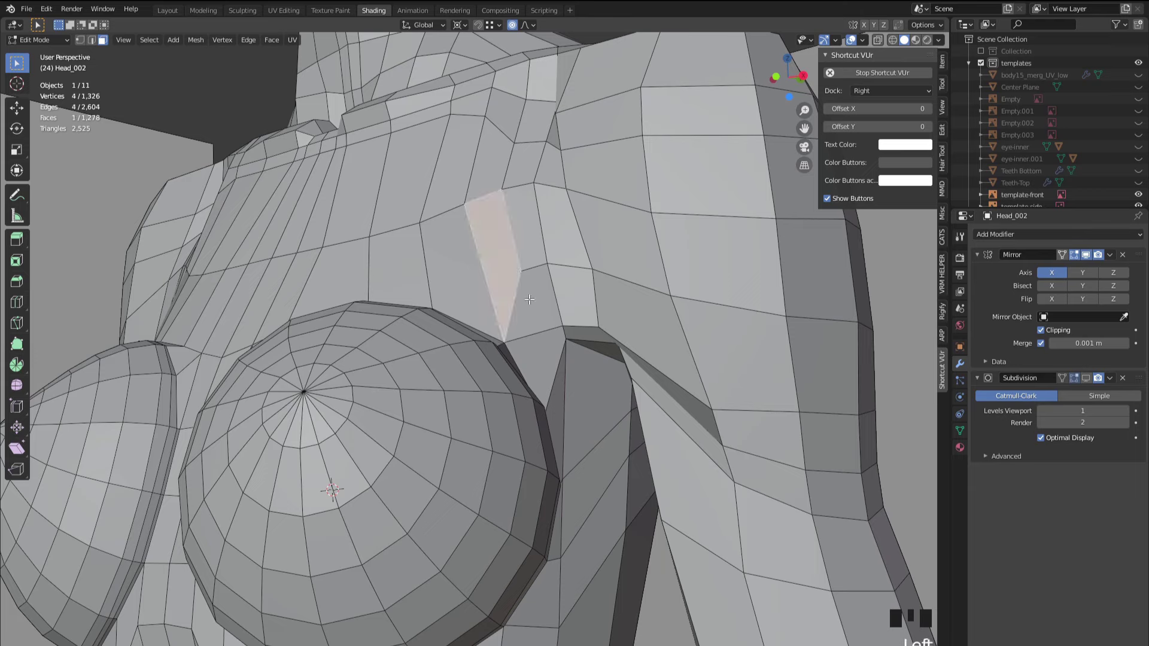
pyautogui.scroll(-3, 513, 316)
pyautogui.moveTo(513, 316); pyautogui.dragTo(525, 339, button='middle')
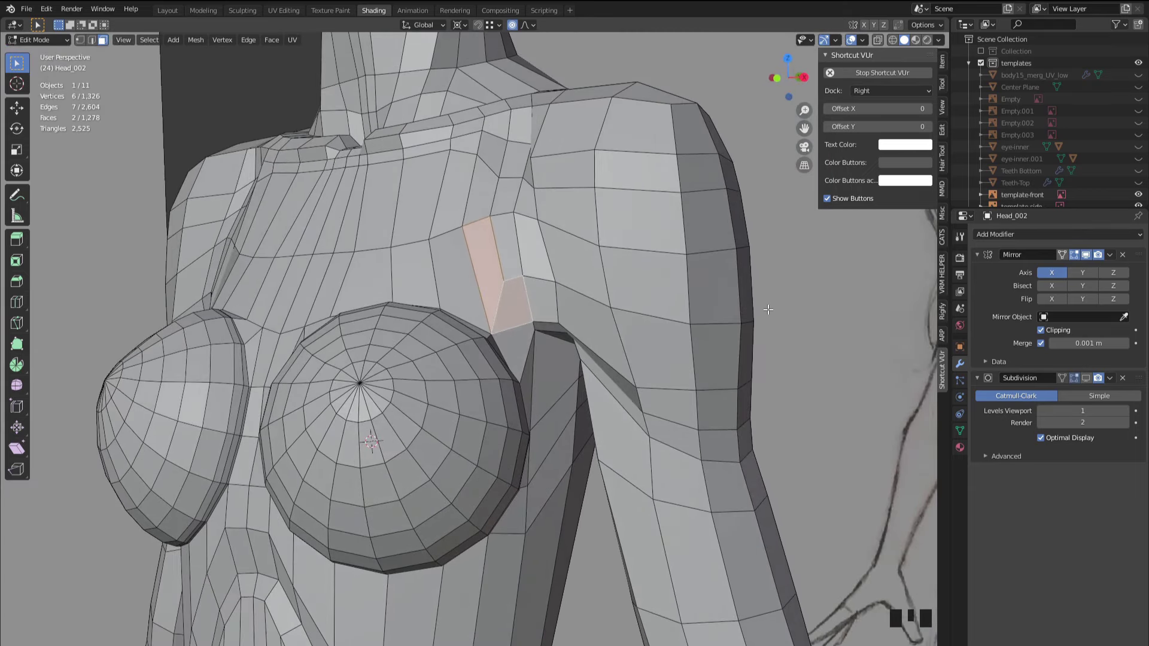
pyautogui.click(1085, 378)
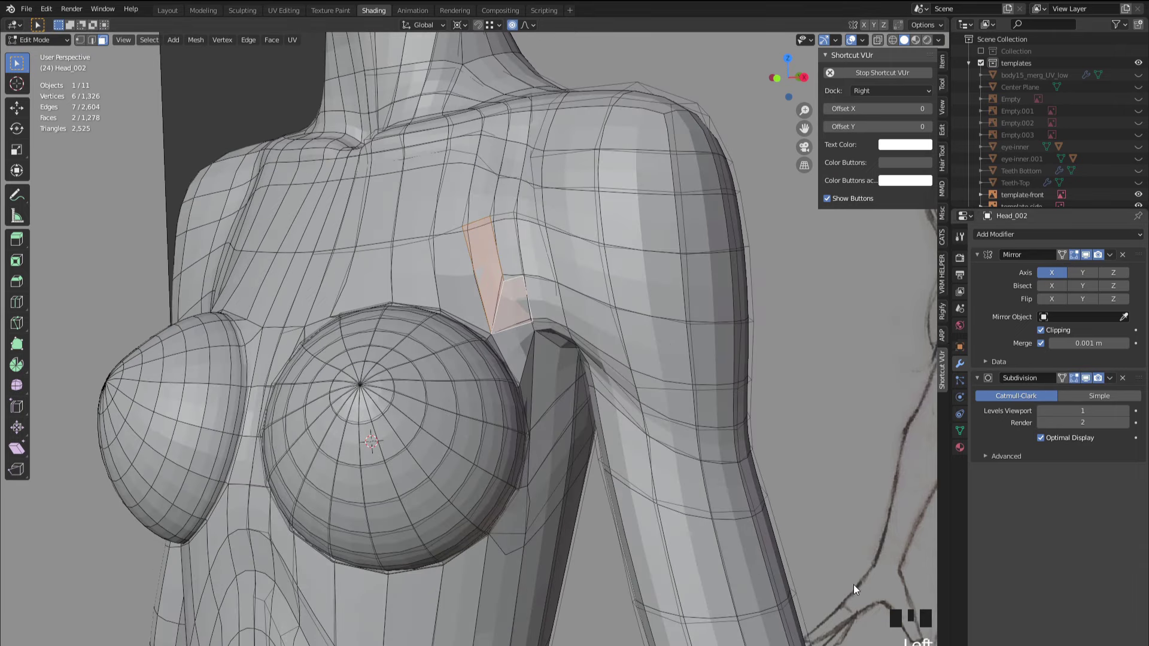
pyautogui.press('Tab')
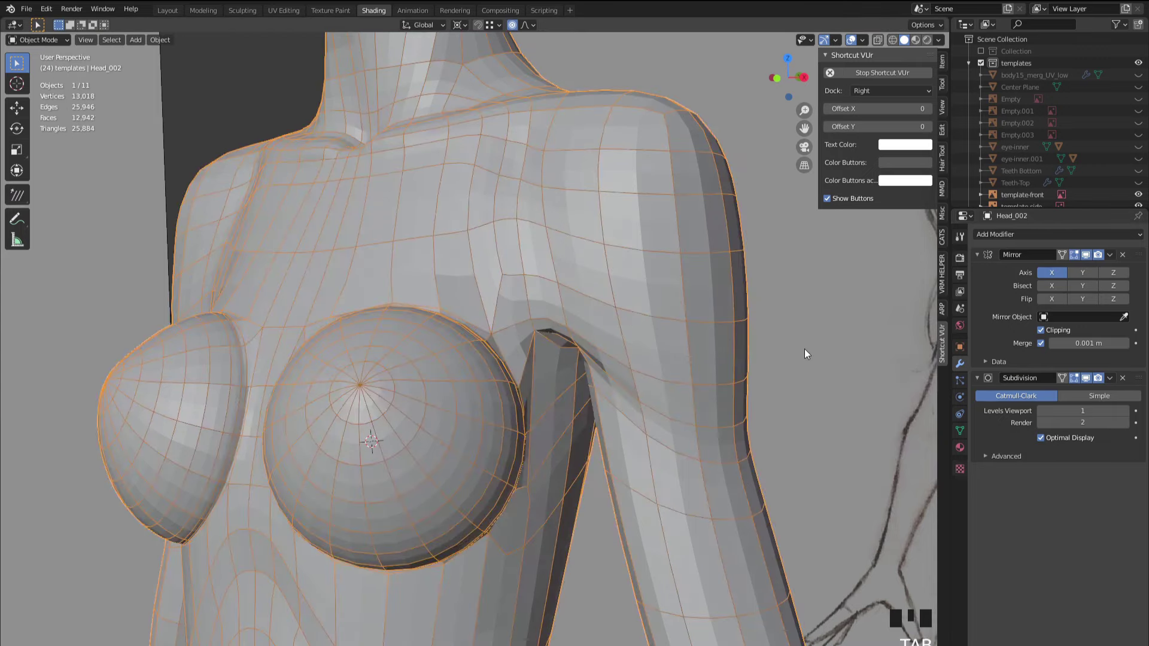
pyautogui.click(803, 349)
pyautogui.moveTo(788, 334)
pyautogui.mouseDown(button='middle')
pyautogui.moveTo(713, 393)
pyautogui.moveTo(641, 374)
pyautogui.moveTo(663, 393)
pyautogui.moveTo(641, 361)
pyautogui.moveTo(661, 375)
pyautogui.mouseUp(button='middle')
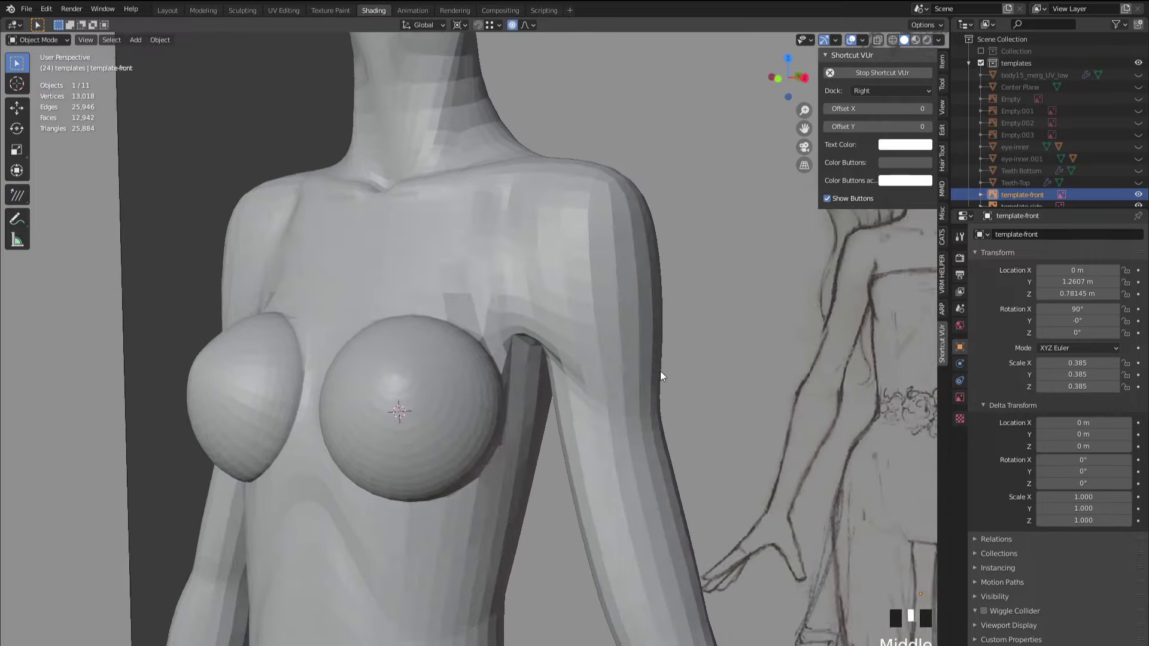
pyautogui.scroll(2, 561, 368)
pyautogui.scroll(3, 516, 377)
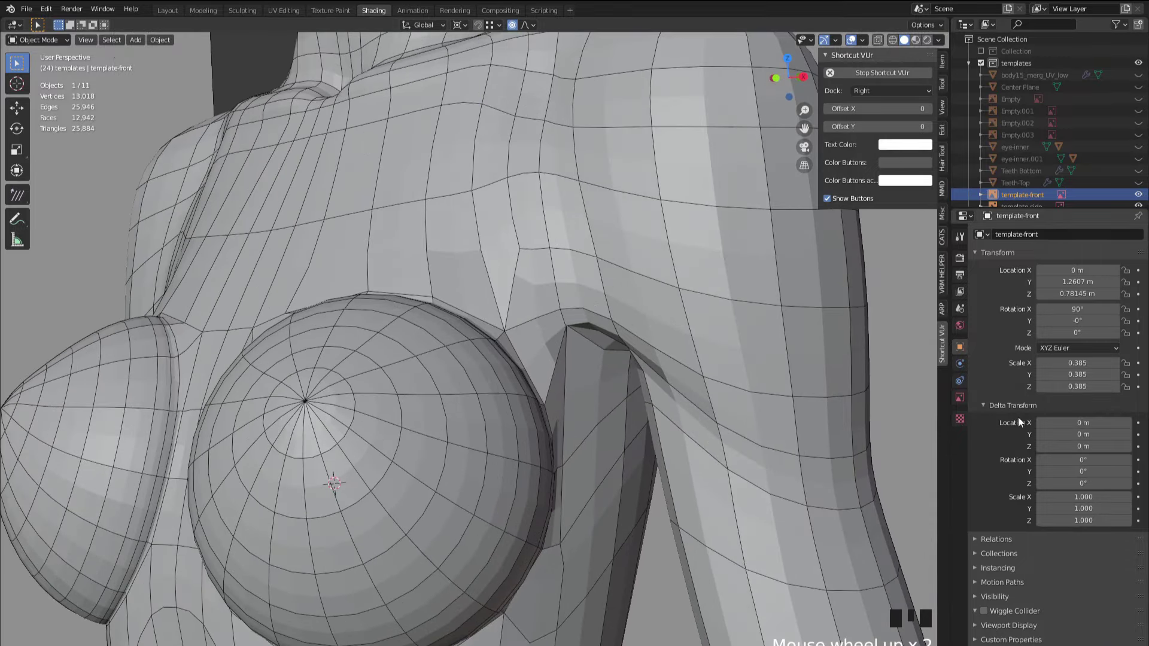
pyautogui.click(568, 341)
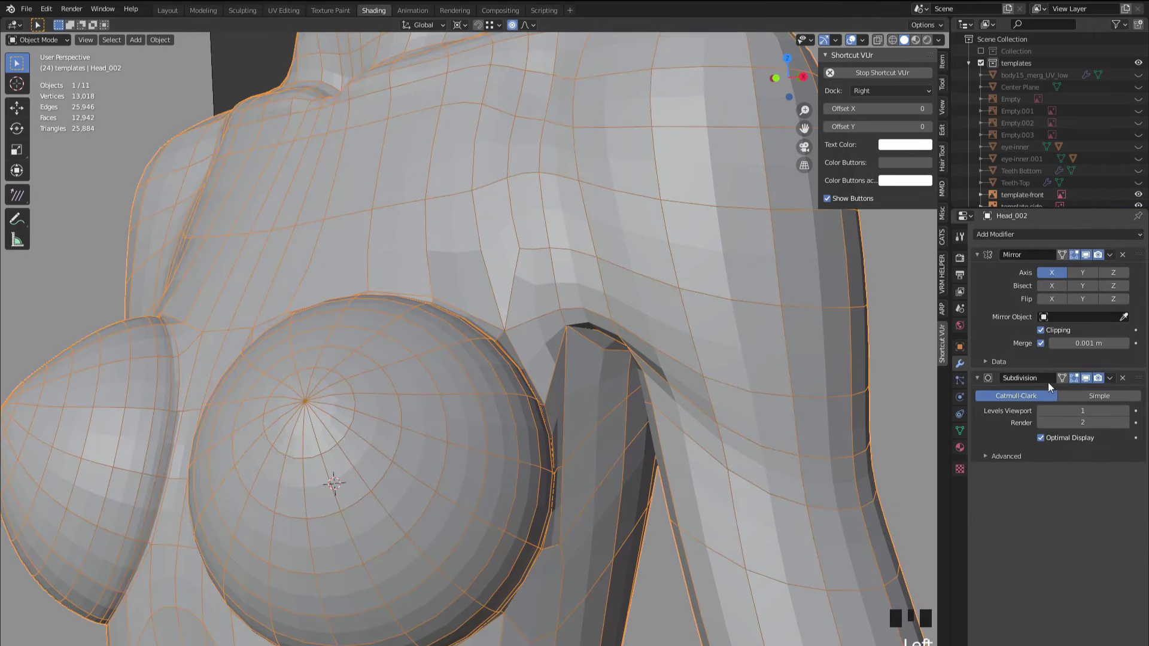
pyautogui.click(1086, 378)
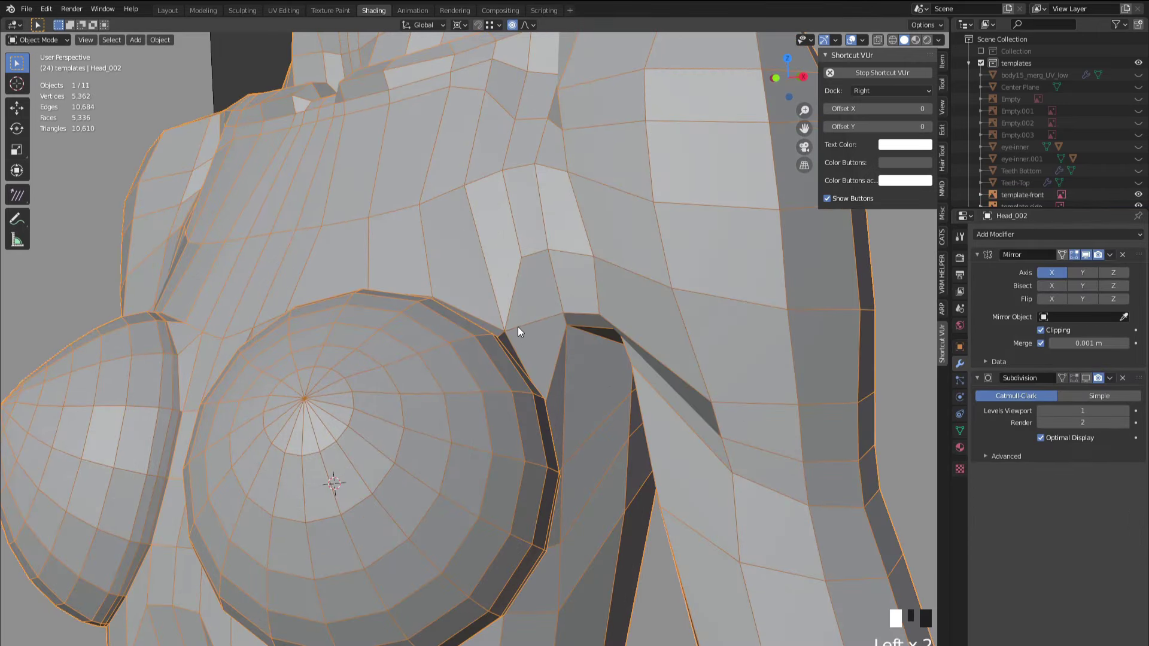
# - Put the body mesh into Sculpt Mode and set the Elastic Deform brush radius to 99 px
pyautogui.click(517, 325)
pyautogui.scroll(-4, 513, 321)
pyautogui.moveTo(495, 310); pyautogui.dragTo(504, 325, button='middle')
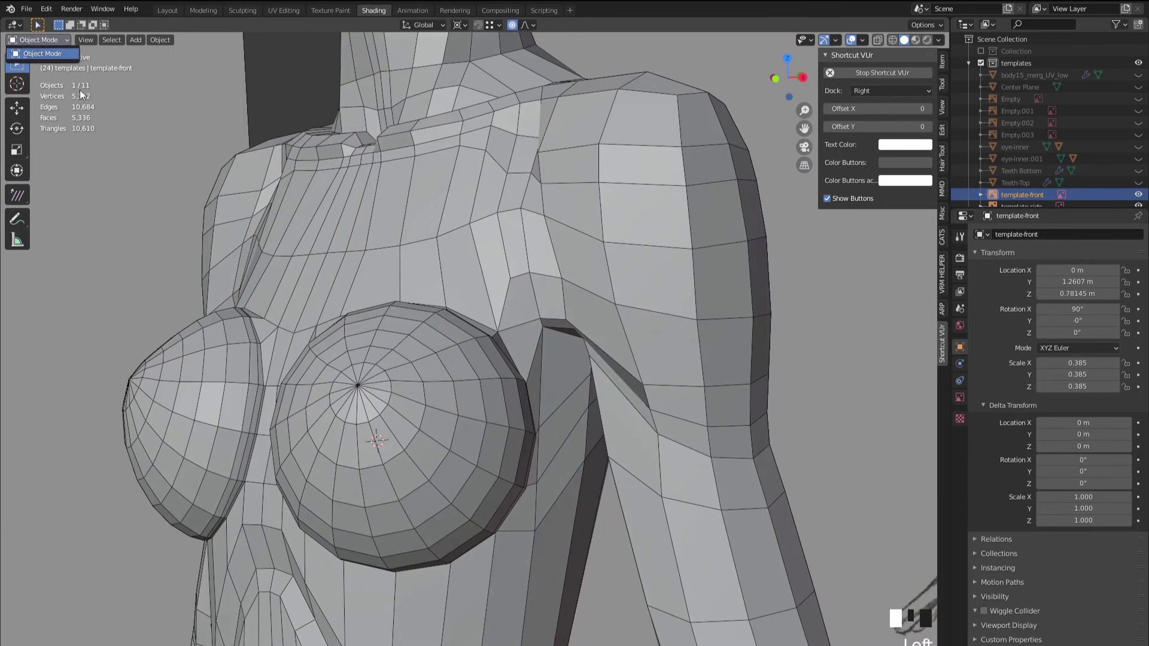
pyautogui.click(239, 200)
pyautogui.click(48, 39)
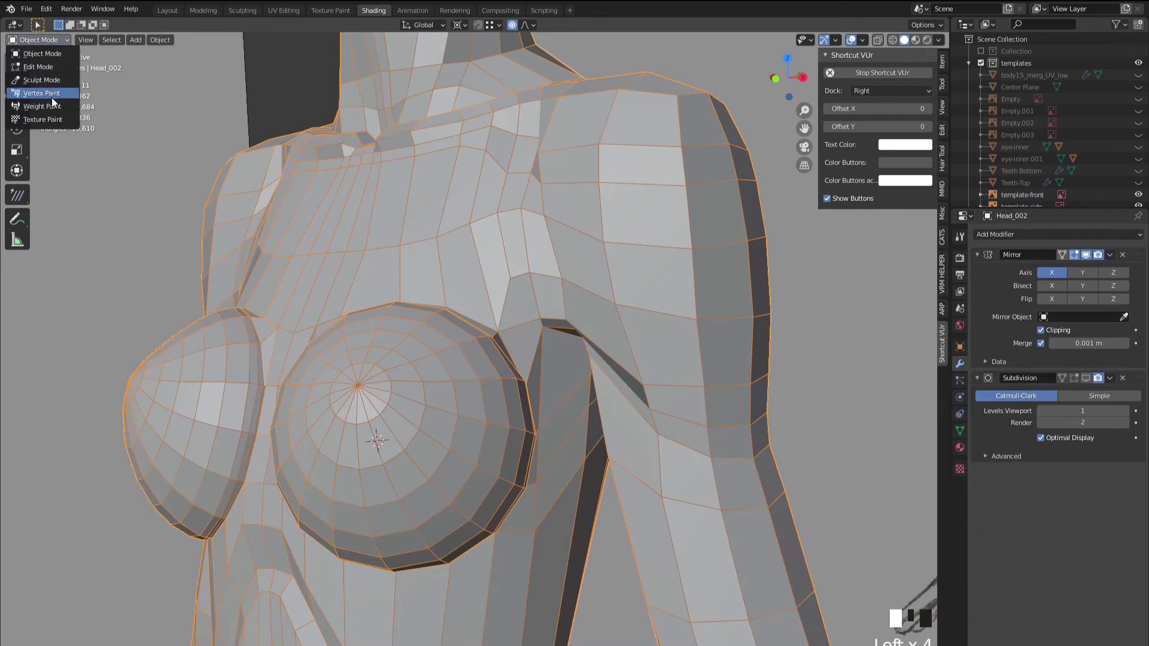
pyautogui.click(48, 80)
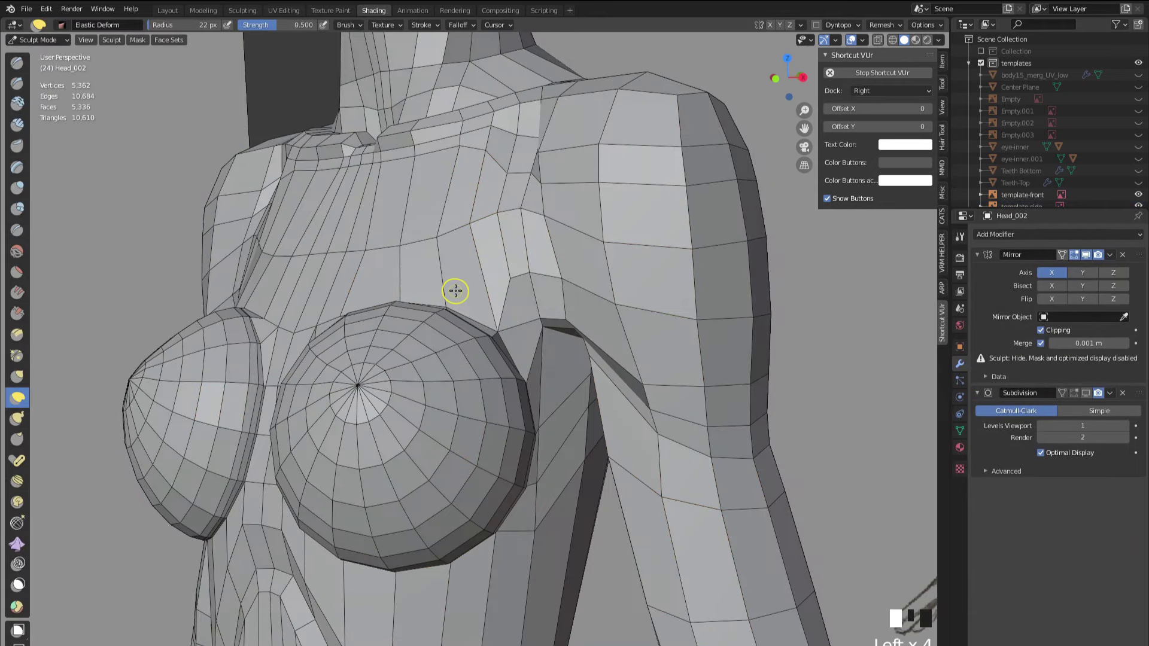
pyautogui.press('f')
pyautogui.click(441, 252)
# - Smooth the narrow chest faces between the dome's upper rim and the armpit with the Smooth brush
pyautogui.moveTo(441, 251); pyautogui.dragTo(484, 292, button='middle')
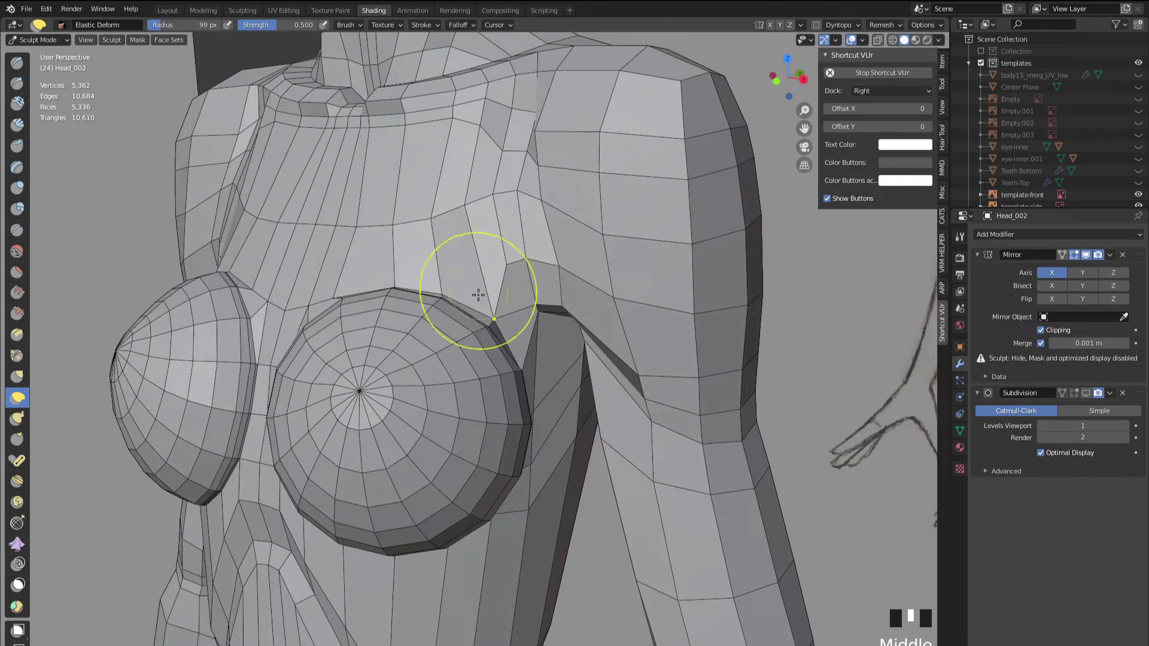
pyautogui.scroll(5, 478, 295)
pyautogui.keyDown('shift'); pyautogui.click(501, 252); pyautogui.keyUp('shift')
pyautogui.keyDown('shift'); pyautogui.click(505, 257); pyautogui.keyUp('shift')
pyautogui.keyDown('shift'); pyautogui.click(526, 242); pyautogui.keyUp('shift')
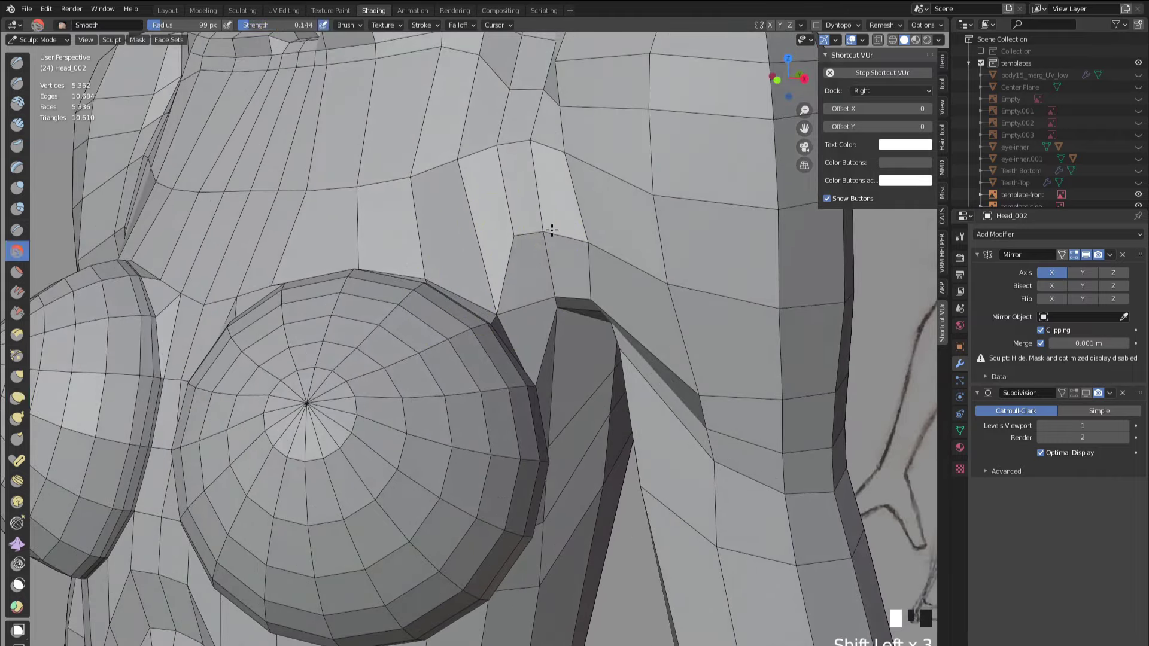
pyautogui.keyDown('shift'); pyautogui.click(545, 241); pyautogui.keyUp('shift')
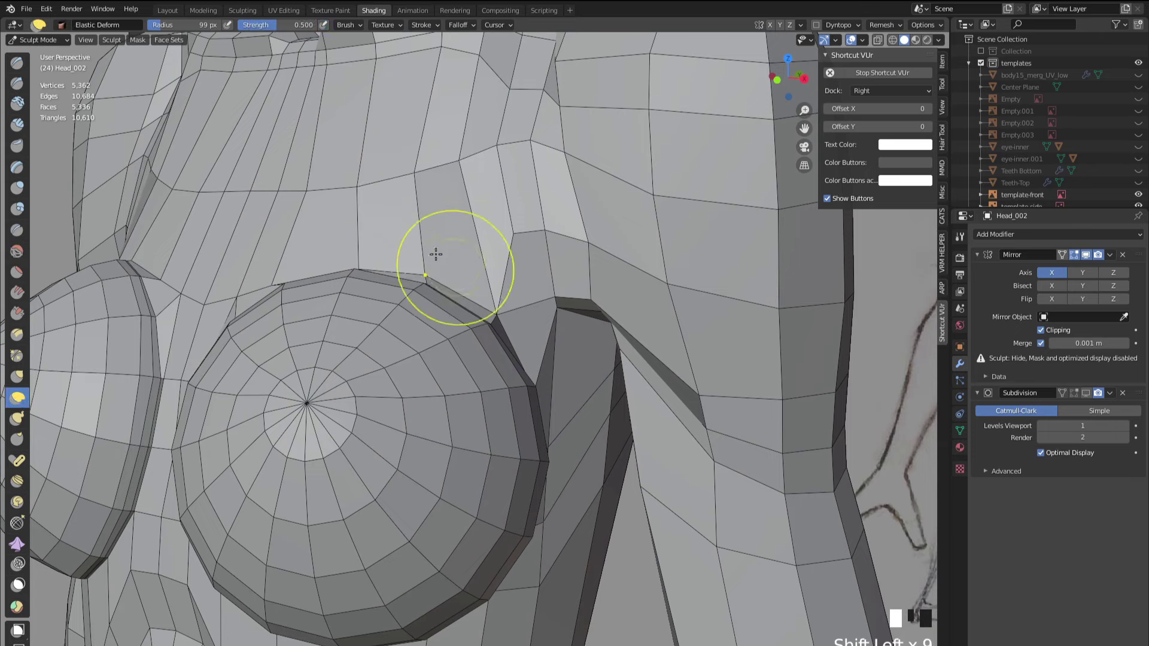
pyautogui.moveTo(437, 251); pyautogui.dragTo(497, 282, button='middle')
pyautogui.keyDown('shift'); pyautogui.click(496, 281); pyautogui.keyUp('shift')
pyautogui.keyDown('shift'); pyautogui.moveTo(496, 281); pyautogui.dragTo(479, 320); pyautogui.keyUp('shift')
pyautogui.moveTo(479, 321)
pyautogui.mouseDown(button='middle')
pyautogui.moveTo(347, 308)
pyautogui.moveTo(297, 267)
pyautogui.mouseUp(button='middle')
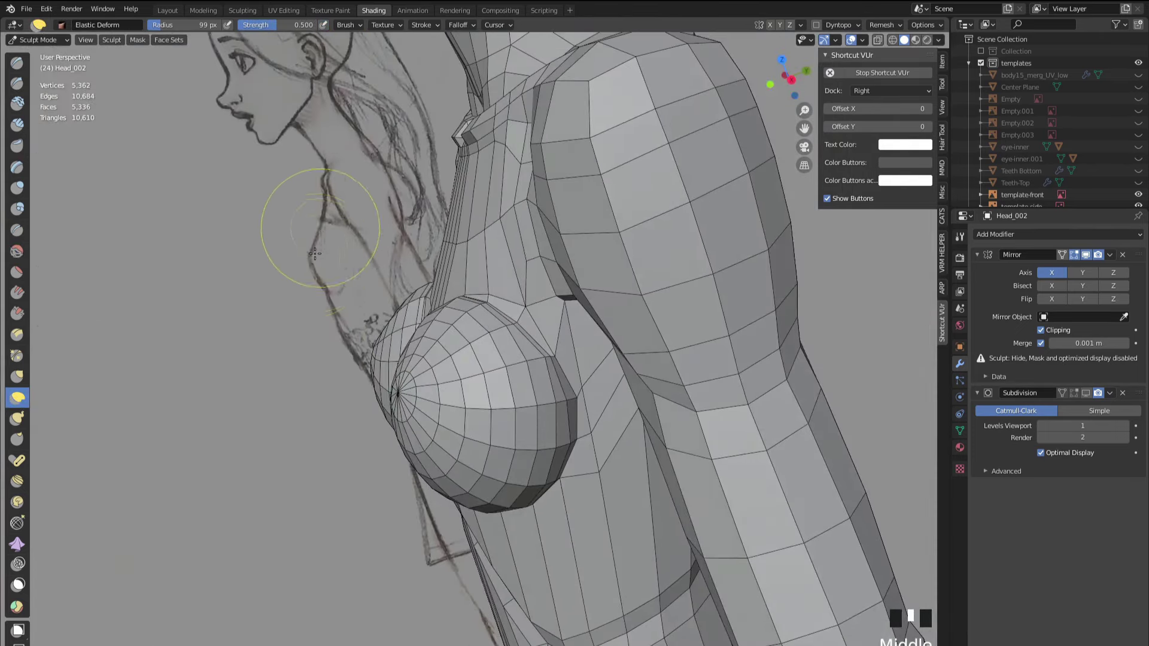
# - Smooth the seam along the dome's upper rim, from the armpit side across the top toward the chest centre
pyautogui.moveTo(312, 228); pyautogui.dragTo(389, 274, button='middle')
pyautogui.moveTo(503, 299)
pyautogui.keyDown('shift'); pyautogui.mouseDown()
pyautogui.moveTo(535, 292)
pyautogui.moveTo(516, 290)
pyautogui.mouseUp(); pyautogui.keyUp('shift')
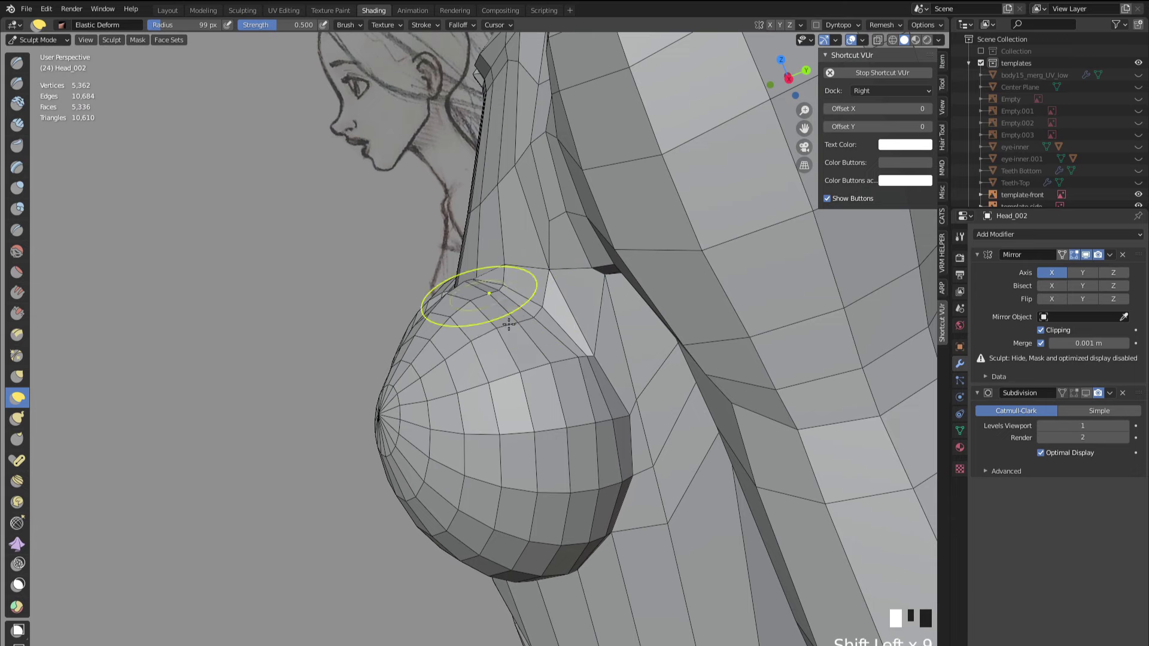
pyautogui.moveTo(509, 324)
pyautogui.mouseDown(button='middle')
pyautogui.moveTo(488, 313)
pyautogui.moveTo(495, 333)
pyautogui.mouseUp(button='middle')
pyautogui.keyDown('shift'); pyautogui.moveTo(495, 333); pyautogui.dragTo(494, 300); pyautogui.keyUp('shift')
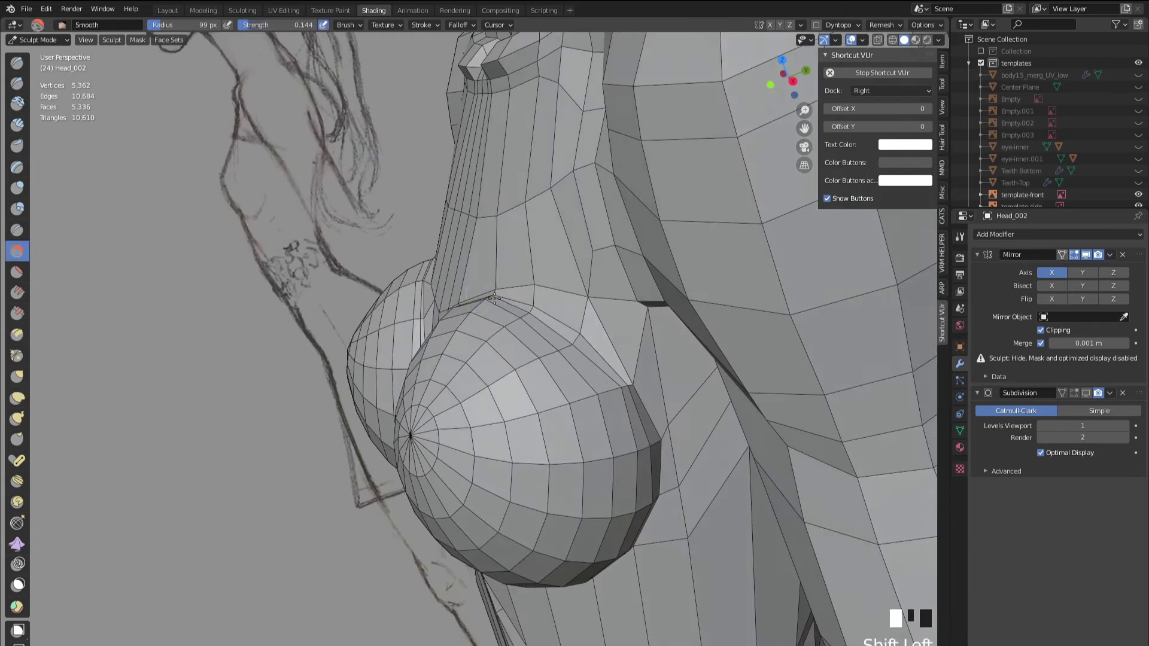
pyautogui.moveTo(500, 328); pyautogui.dragTo(419, 314, button='middle')
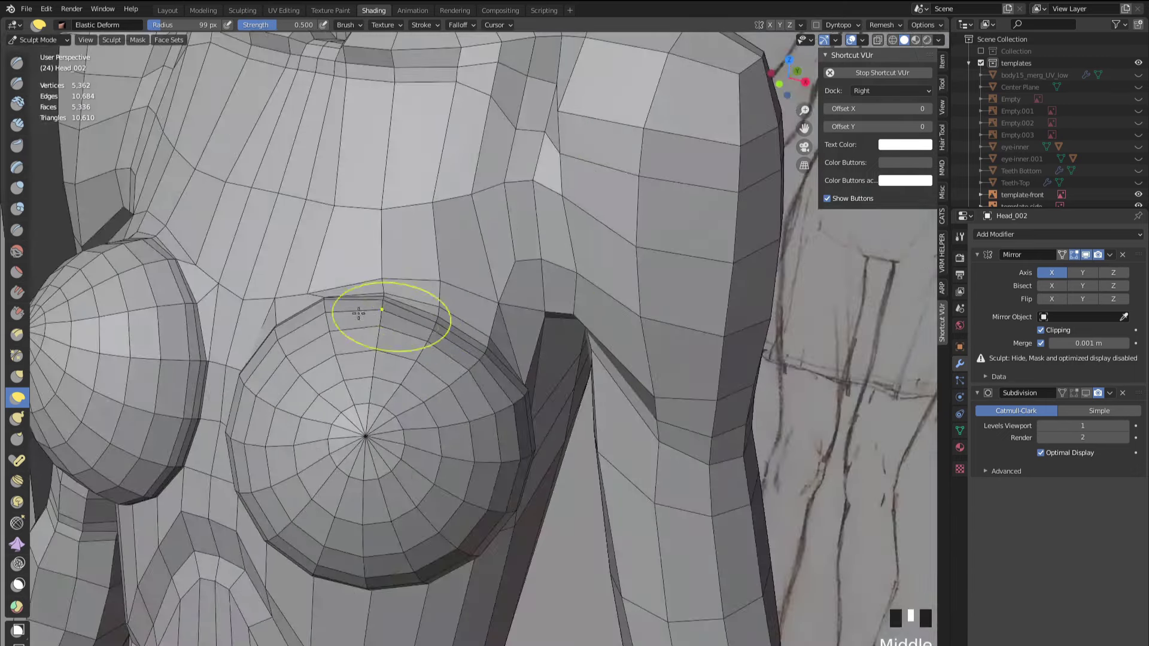
pyautogui.keyDown('shift'); pyautogui.moveTo(374, 307); pyautogui.dragTo(326, 304); pyautogui.keyUp('shift')
pyautogui.keyDown('shift'); pyautogui.moveTo(326, 304); pyautogui.dragTo(290, 317); pyautogui.keyUp('shift')
# - Smooth the inner upper part of the dome's rim and the chest faces directly above it
pyautogui.moveTo(291, 314); pyautogui.dragTo(332, 314, button='middle')
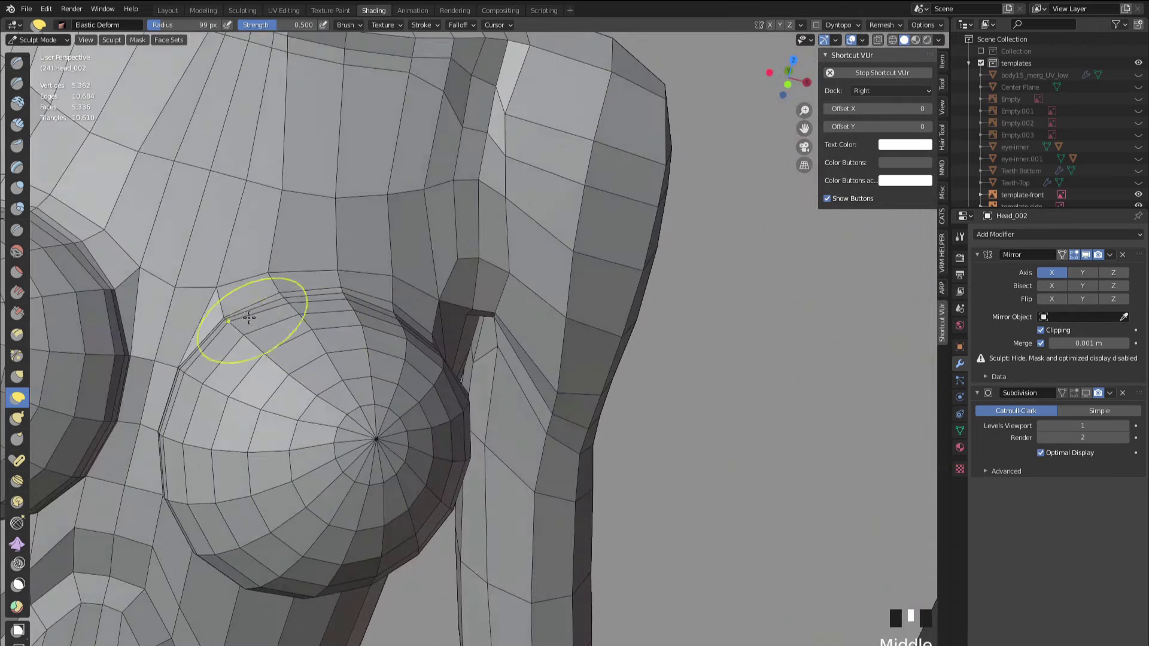
pyautogui.keyDown('shift'); pyautogui.moveTo(247, 313); pyautogui.dragTo(240, 311); pyautogui.keyUp('shift')
pyautogui.keyDown('shift'); pyautogui.moveTo(233, 314); pyautogui.dragTo(234, 292); pyautogui.keyUp('shift')
pyautogui.keyDown('shift'); pyautogui.moveTo(242, 292); pyautogui.dragTo(250, 287); pyautogui.keyUp('shift')
pyautogui.keyDown('shift'); pyautogui.moveTo(259, 286); pyautogui.dragTo(308, 294); pyautogui.keyUp('shift')
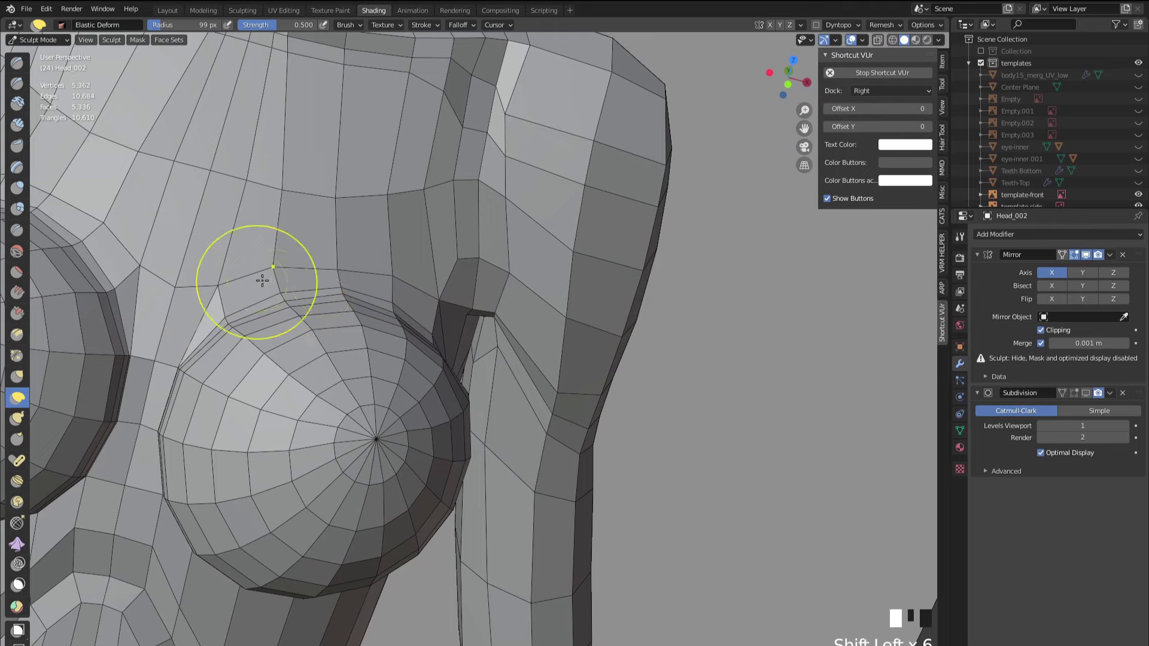
# - Reduce the Elastic Deform brush radius to 75 px and pull two chest vertices above the dome's upper rim upward
pyautogui.moveTo(262, 280); pyautogui.dragTo(222, 332, button='middle')
pyautogui.scroll(3, 116, 383)
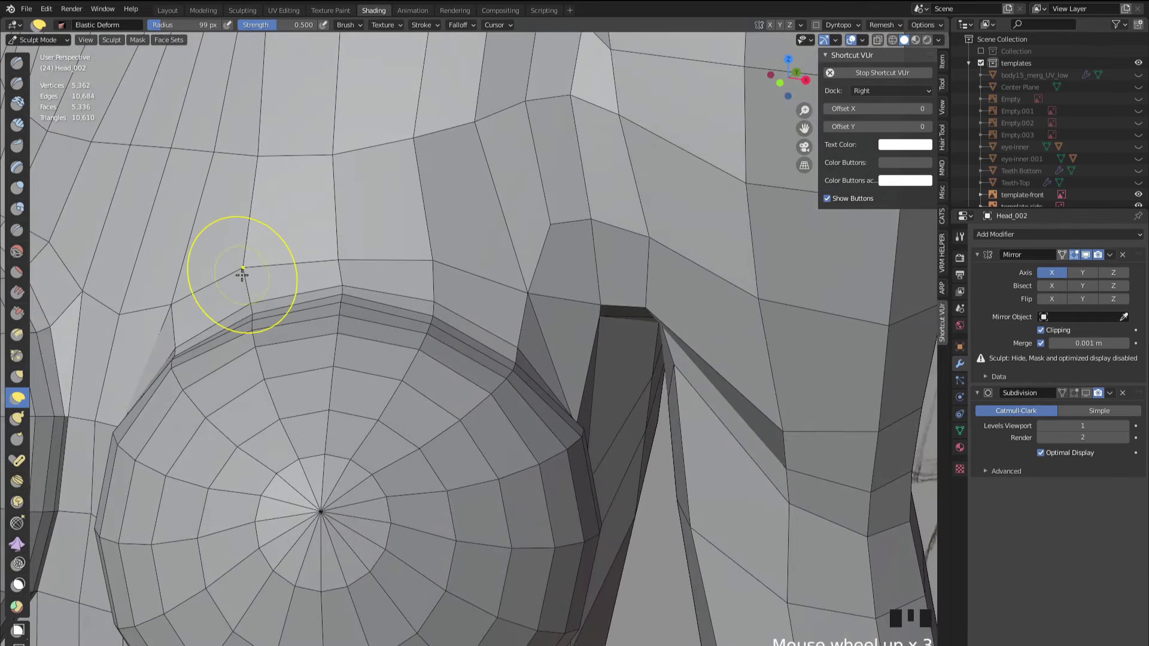
pyautogui.moveTo(243, 276); pyautogui.dragTo(249, 203)
pyautogui.hotkey('ctrl', 'z')
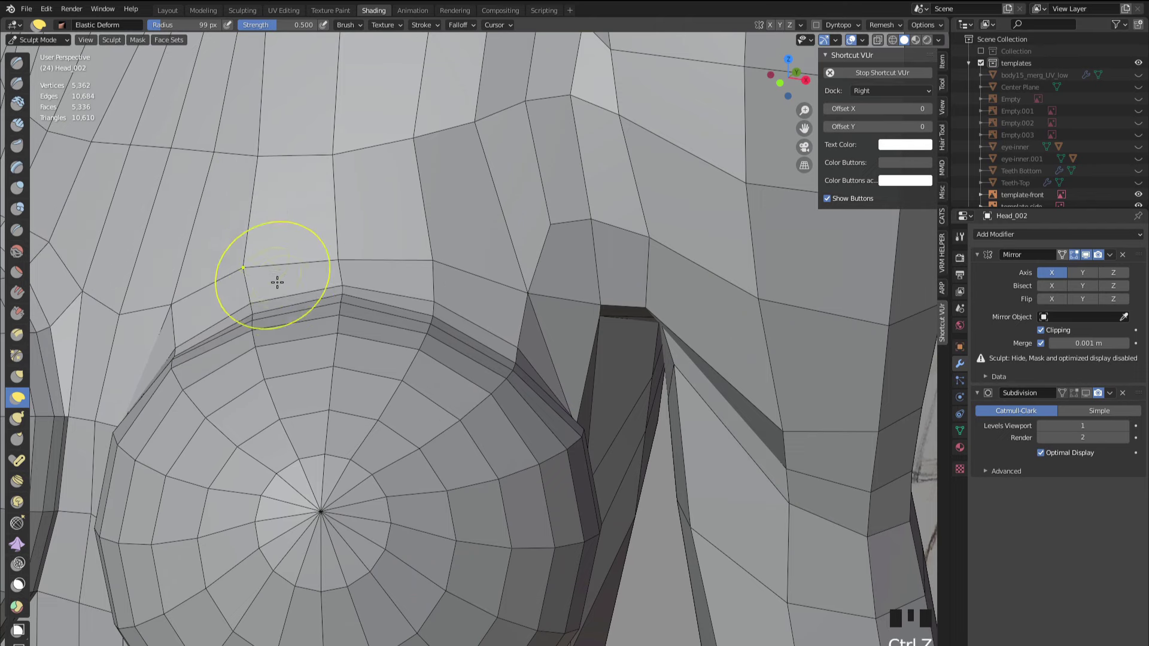
pyautogui.press('f')
pyautogui.click(249, 248)
pyautogui.moveTo(239, 267)
pyautogui.mouseDown()
pyautogui.moveTo(244, 200)
pyautogui.moveTo(261, 177)
pyautogui.mouseUp()
pyautogui.moveTo(327, 247)
pyautogui.mouseDown()
pyautogui.moveTo(336, 120)
pyautogui.moveTo(372, 152)
pyautogui.mouseUp()
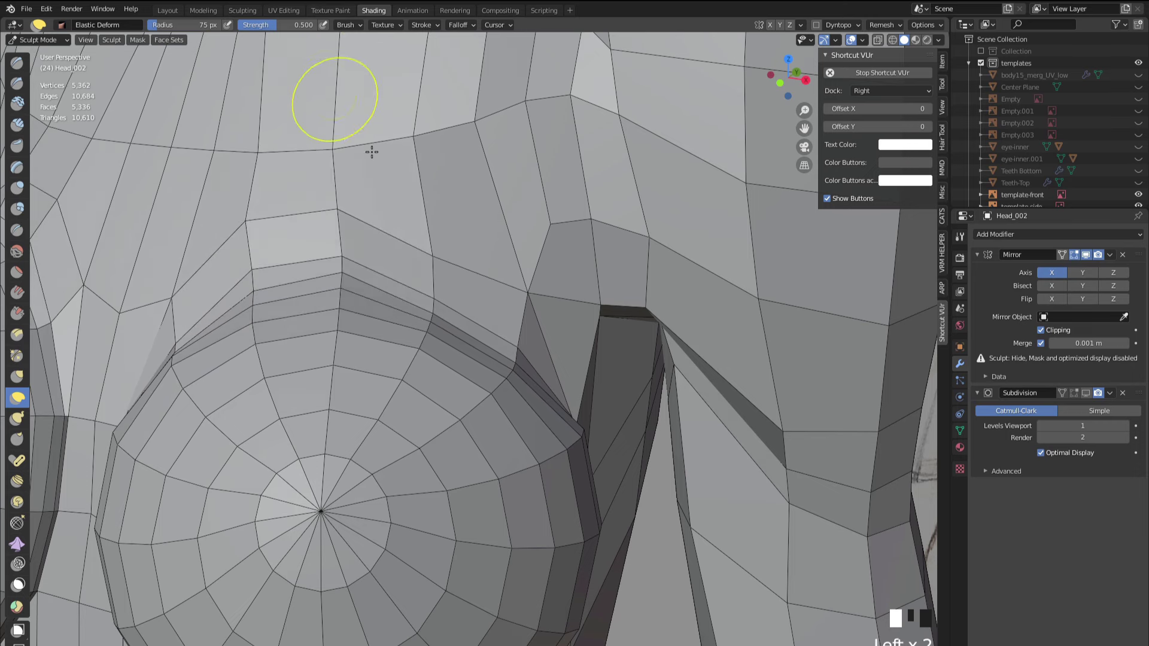
# - Pull the chest vertices above the dome's upper rim and toward the armpit upward with Elastic Deform
pyautogui.moveTo(441, 251)
pyautogui.mouseDown()
pyautogui.moveTo(441, 120)
pyautogui.moveTo(424, 103)
pyautogui.mouseUp()
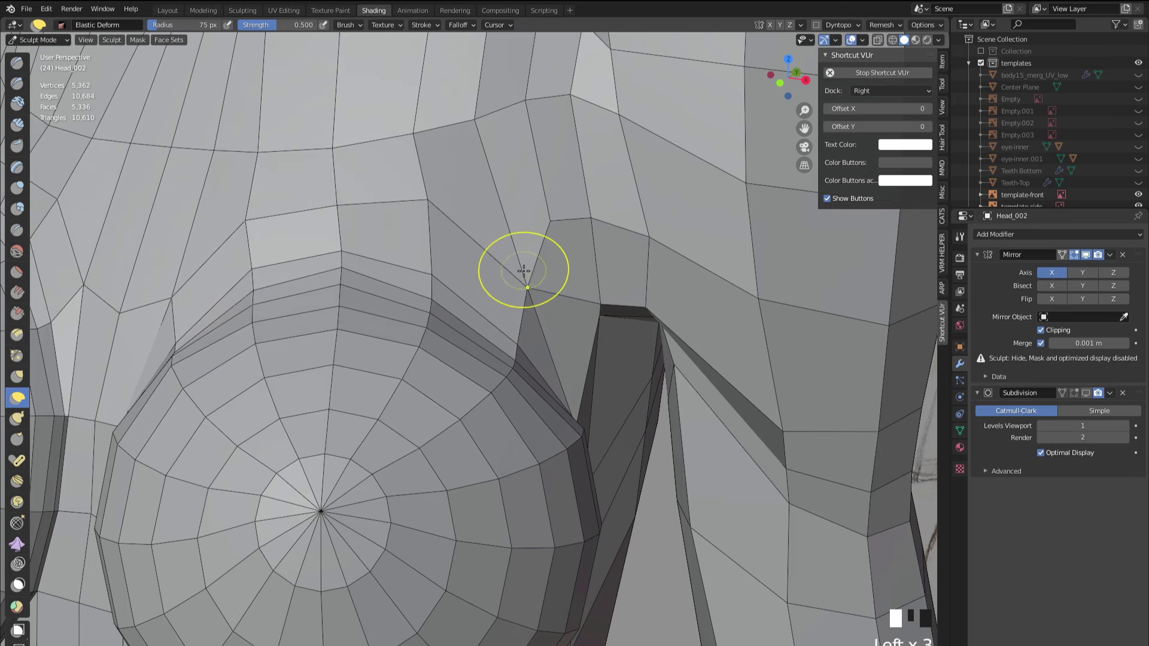
pyautogui.moveTo(524, 279); pyautogui.dragTo(487, 141)
pyautogui.scroll(-2, 513, 256)
pyautogui.moveTo(513, 256)
pyautogui.mouseDown(button='middle')
pyautogui.moveTo(333, 282)
pyautogui.moveTo(270, 321)
pyautogui.moveTo(302, 309)
pyautogui.moveTo(359, 329)
pyautogui.moveTo(379, 294)
pyautogui.mouseUp(button='middle')
pyautogui.moveTo(372, 286); pyautogui.dragTo(364, 241)
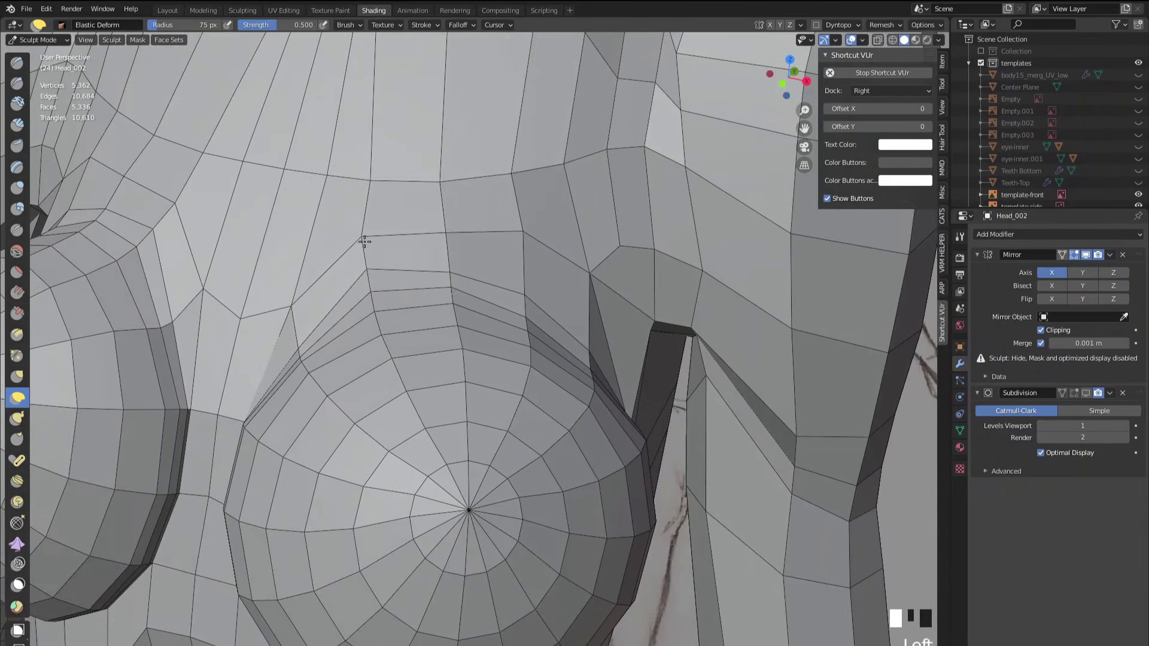
pyautogui.moveTo(464, 271); pyautogui.dragTo(467, 245)
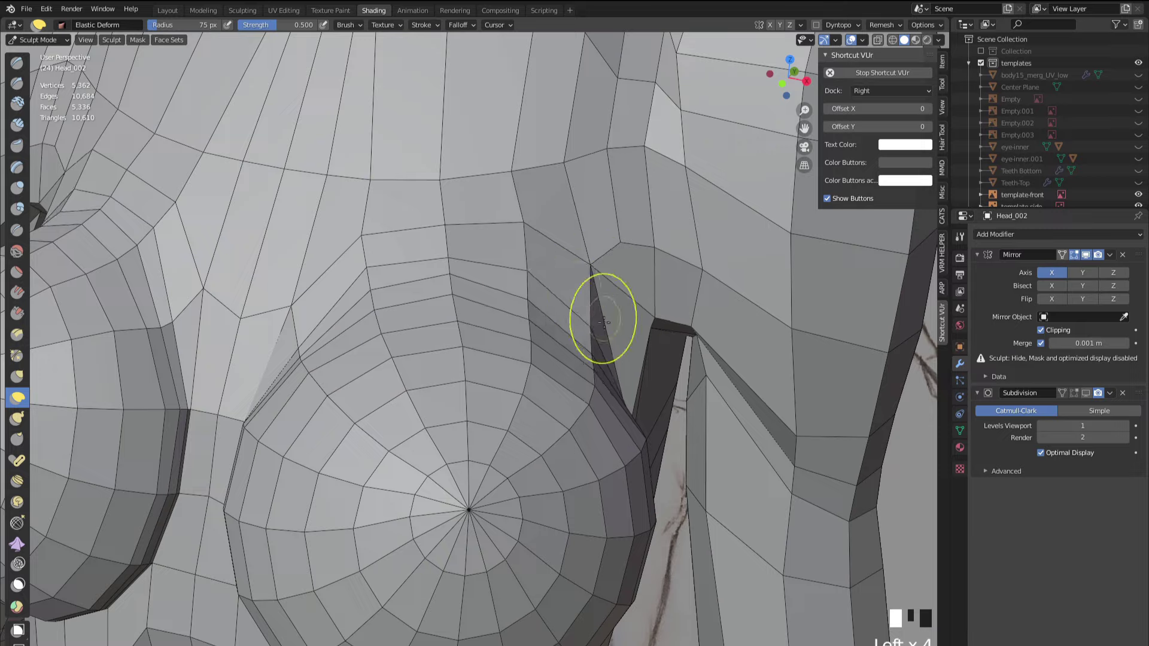
# - Increase the Elastic Deform brush radius to 128 px and smooth the faces between the dome's outer upper rim and the armpit
pyautogui.moveTo(604, 322)
pyautogui.mouseDown(button='middle')
pyautogui.moveTo(656, 246)
pyautogui.moveTo(510, 236)
pyautogui.moveTo(407, 305)
pyautogui.moveTo(508, 303)
pyautogui.moveTo(371, 389)
pyautogui.moveTo(318, 357)
pyautogui.mouseUp(button='middle')
pyautogui.scroll(-1, 386, 317)
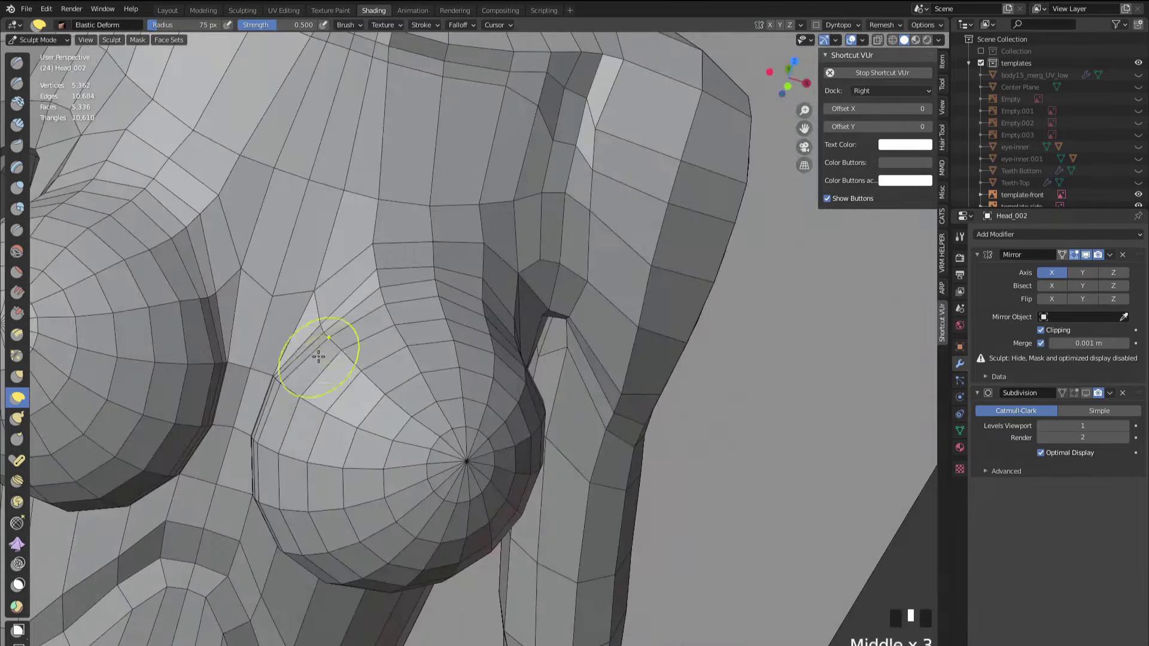
pyautogui.press('f')
pyautogui.click(395, 353)
pyautogui.moveTo(487, 303)
pyautogui.mouseDown(button='middle')
pyautogui.moveTo(469, 287)
pyautogui.moveTo(369, 319)
pyautogui.mouseUp(button='middle')
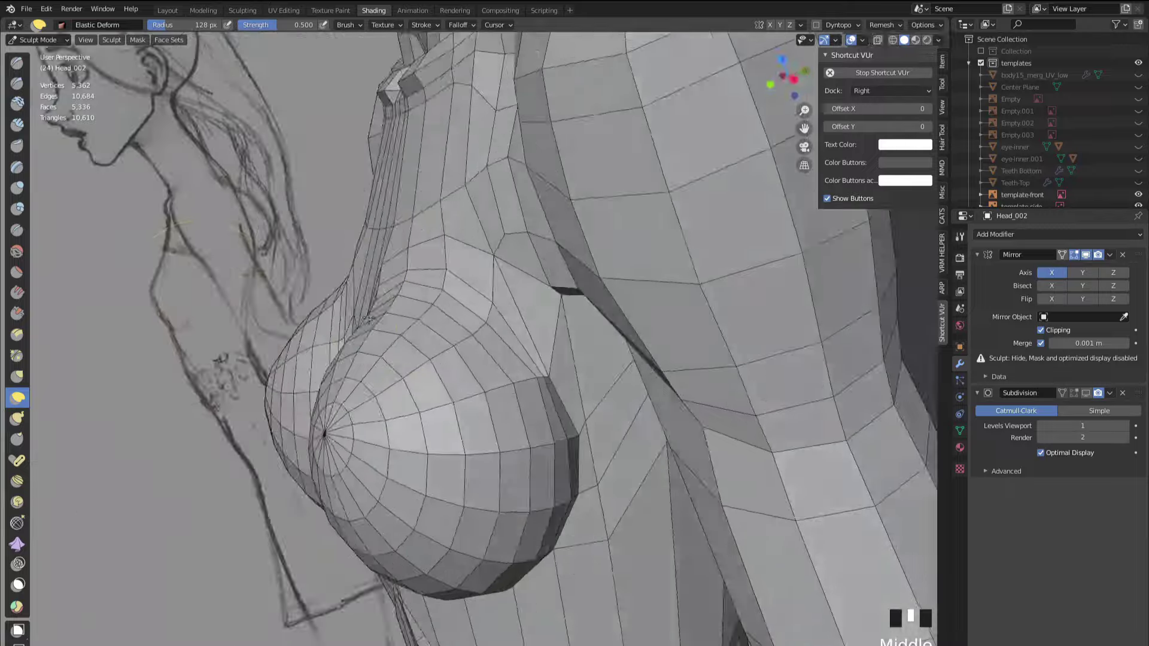
pyautogui.scroll(5, 474, 359)
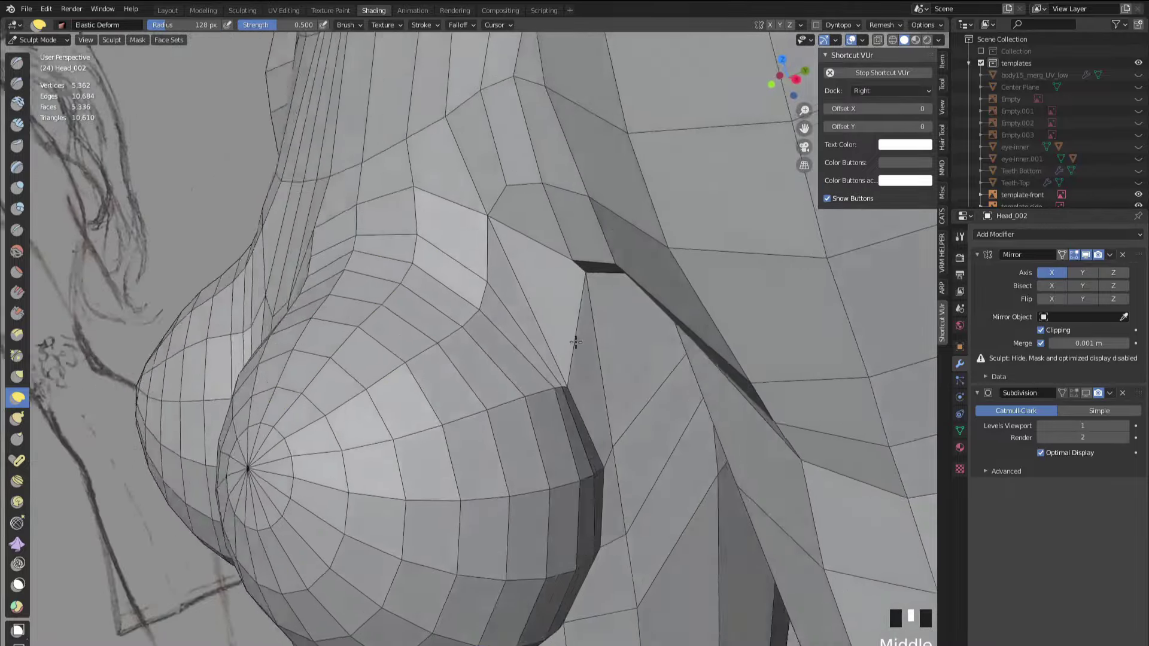
pyautogui.moveTo(575, 353)
pyautogui.mouseDown(button='middle')
pyautogui.moveTo(608, 363)
pyautogui.moveTo(469, 275)
pyautogui.moveTo(539, 359)
pyautogui.moveTo(484, 311)
pyautogui.moveTo(471, 261)
pyautogui.mouseUp(button='middle')
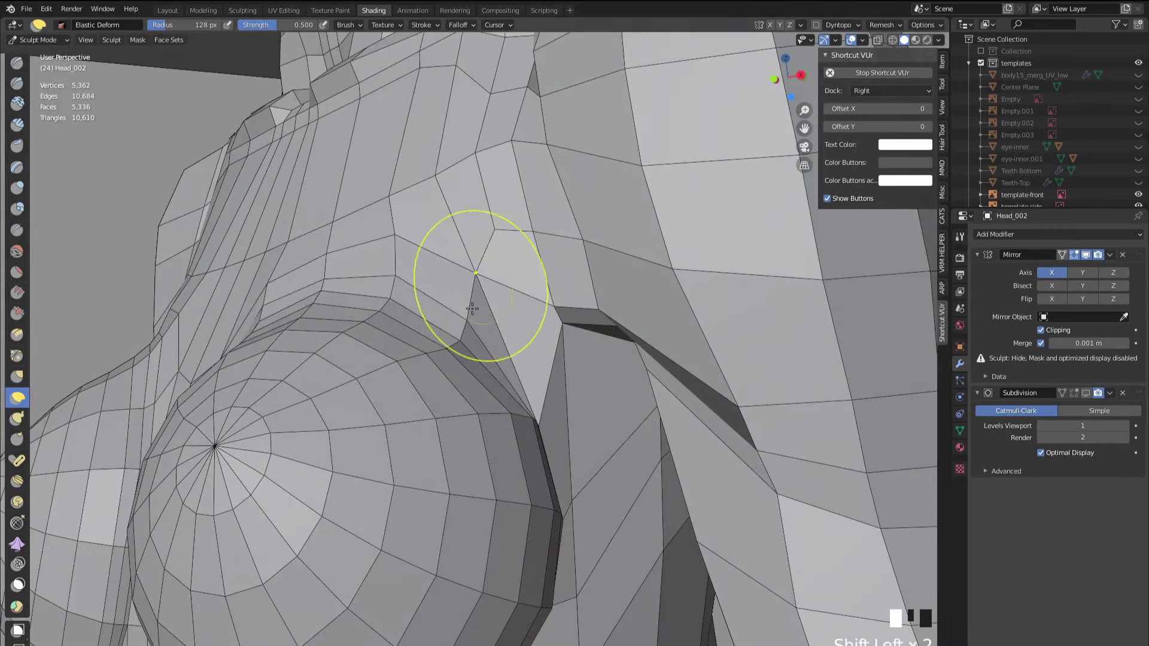
pyautogui.moveTo(474, 335); pyautogui.dragTo(564, 372, button='middle')
pyautogui.keyDown('shift'); pyautogui.moveTo(574, 404); pyautogui.dragTo(579, 415); pyautogui.keyUp('shift')
# - Pull the dome rim vertex next to the armpit upward and smooth the seam faces around it
pyautogui.moveTo(550, 366)
pyautogui.mouseDown(button='middle')
pyautogui.moveTo(567, 383)
pyautogui.moveTo(551, 372)
pyautogui.mouseUp(button='middle')
pyautogui.scroll(3, 585, 369)
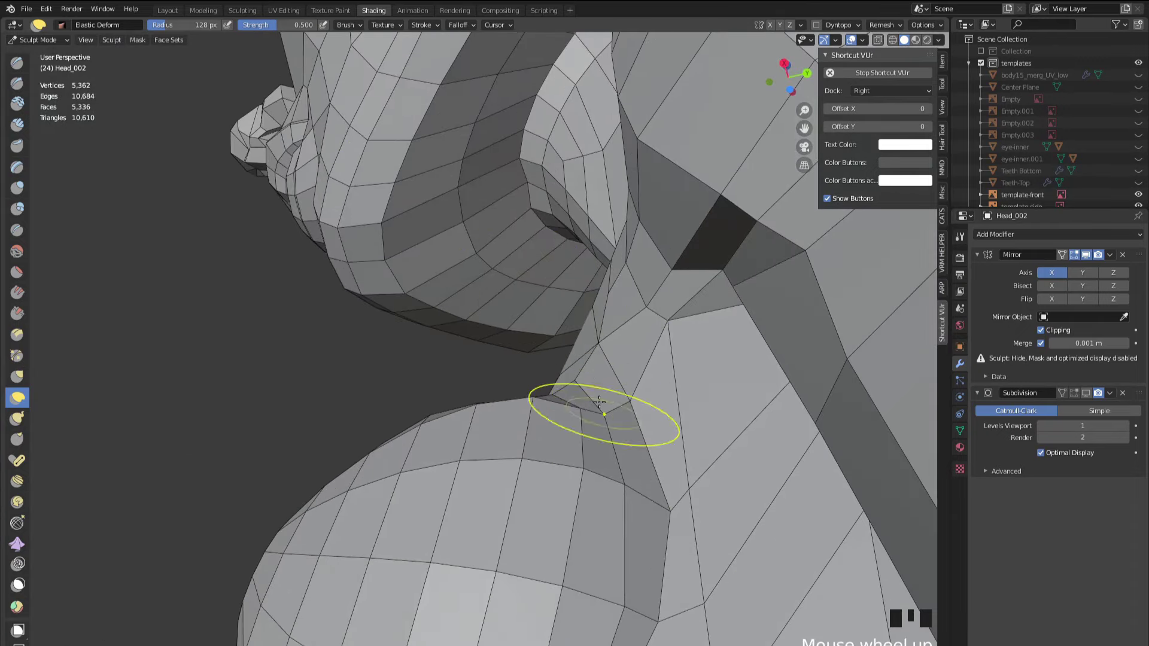
pyautogui.moveTo(623, 400); pyautogui.dragTo(615, 349)
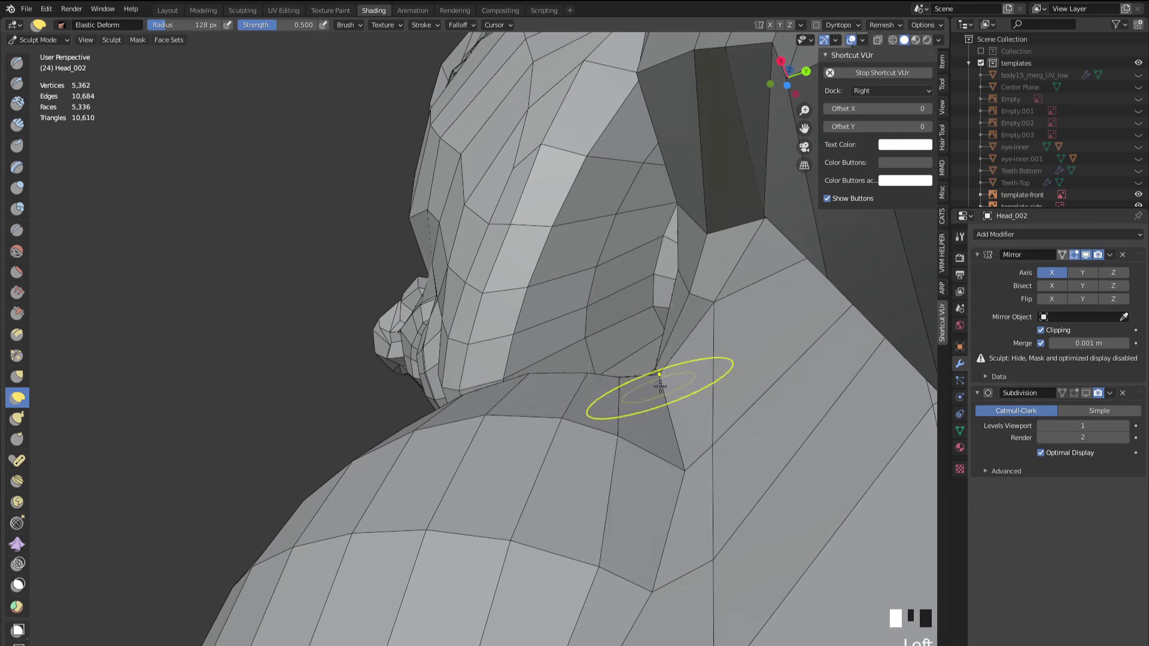
pyautogui.moveTo(660, 385)
pyautogui.mouseDown(button='middle')
pyautogui.moveTo(670, 350)
pyautogui.moveTo(623, 333)
pyautogui.moveTo(703, 366)
pyautogui.moveTo(707, 324)
pyautogui.moveTo(676, 335)
pyautogui.moveTo(586, 423)
pyautogui.moveTo(579, 403)
pyautogui.mouseUp(button='middle')
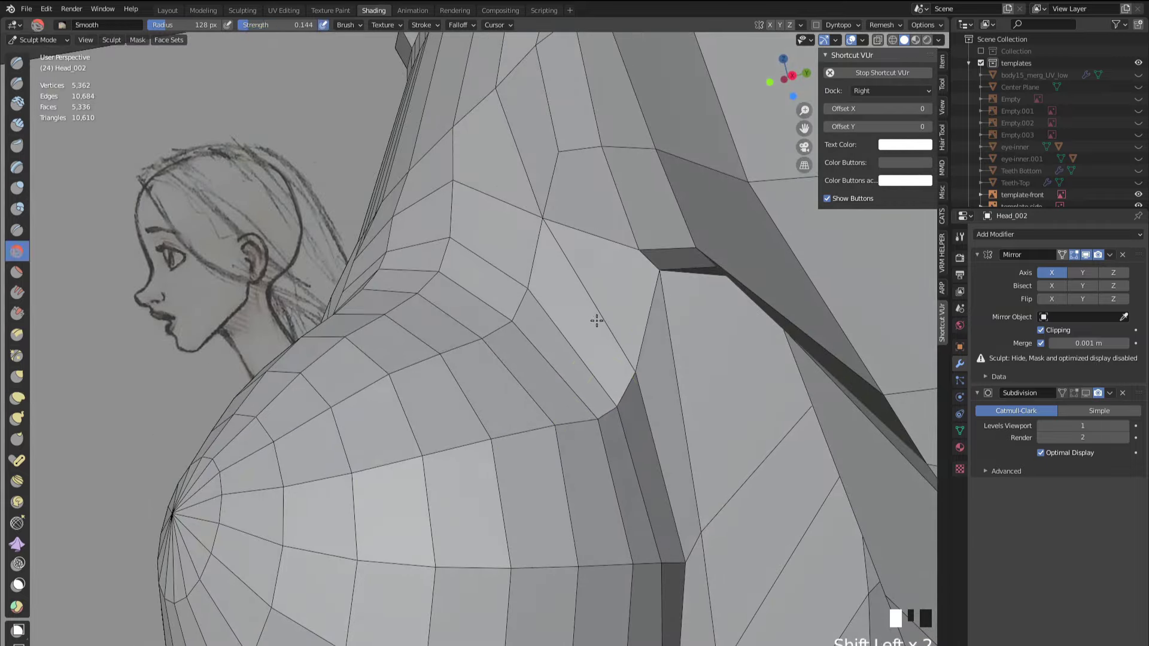
pyautogui.moveTo(613, 287); pyautogui.dragTo(466, 232, button='middle')
pyautogui.scroll(-3, 466, 232)
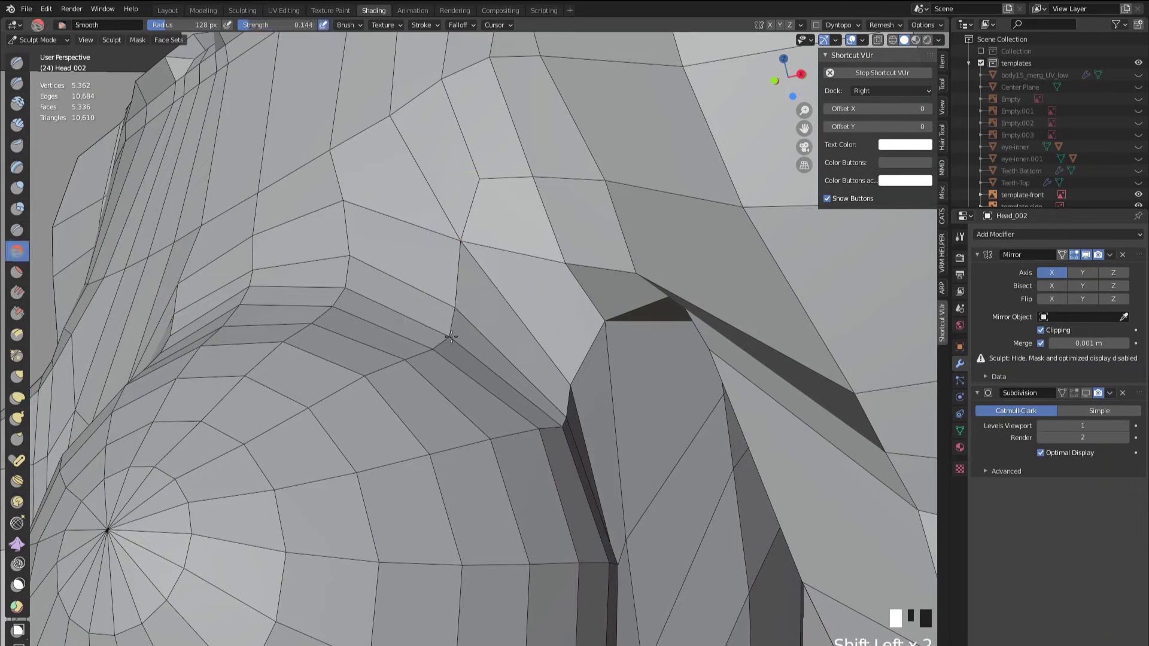
# - Turn on the Subdivision modifier's viewport display and compare the chest mesh in Edit Mode and Sculpt Mode
pyautogui.press('Tab')
pyautogui.scroll(-2, 445, 282)
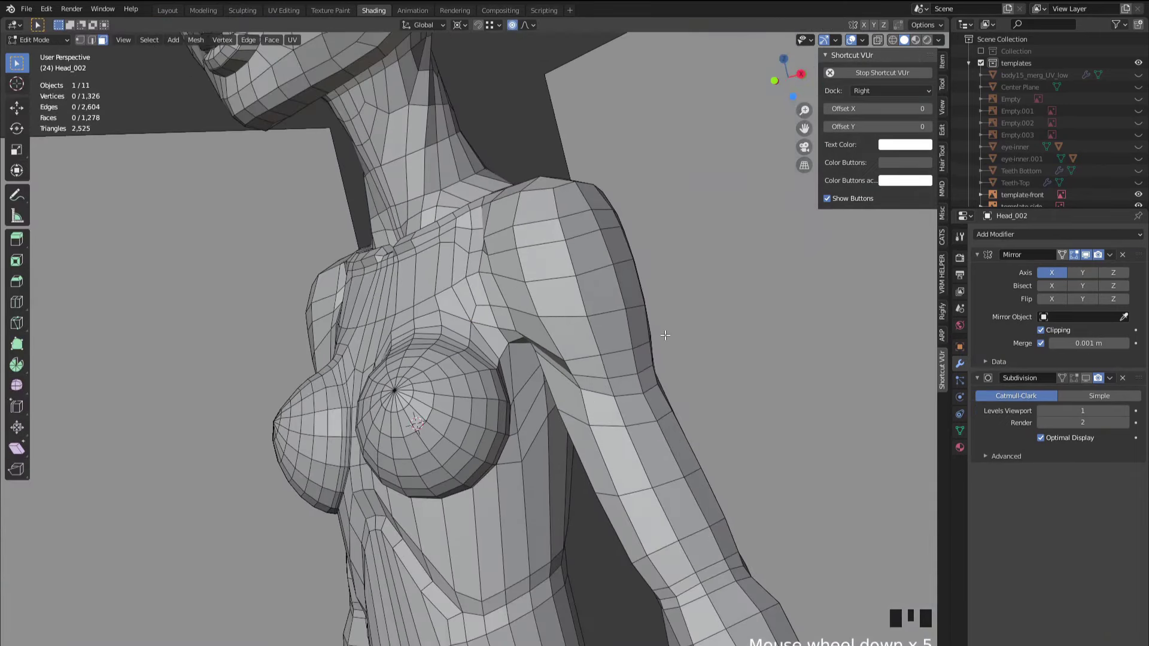
pyautogui.click(1085, 377)
pyautogui.moveTo(748, 383); pyautogui.dragTo(838, 384, button='middle')
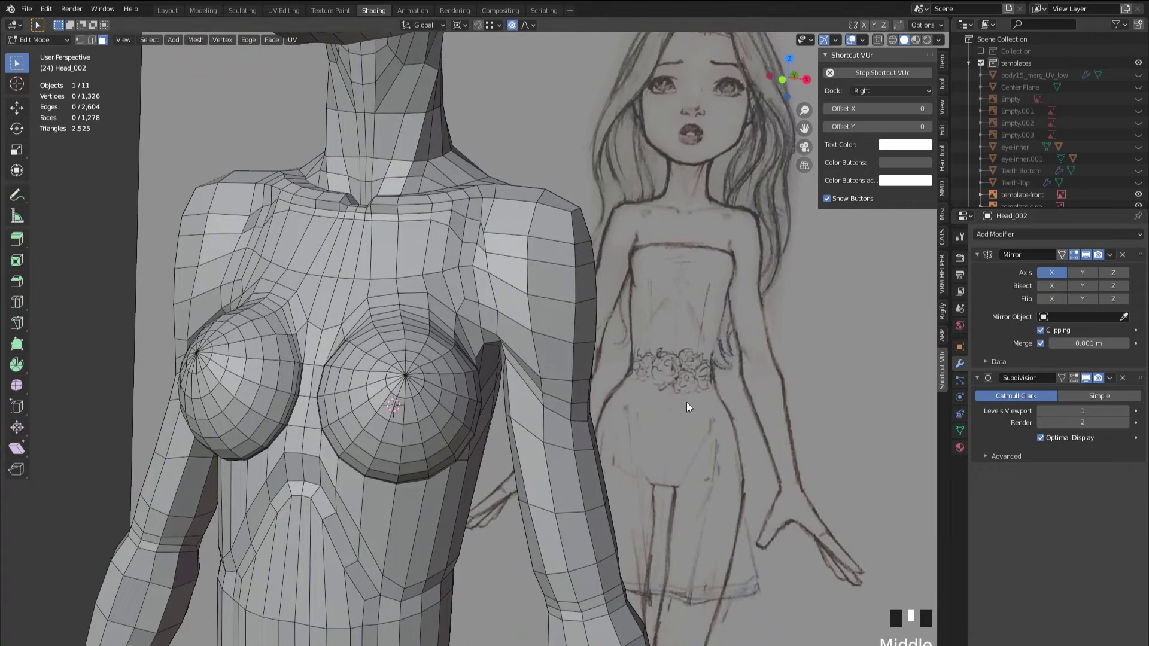
pyautogui.press('Tab')
pyautogui.moveTo(440, 392); pyautogui.dragTo(470, 409)
pyautogui.press('Tab')
pyautogui.press('Tab')
pyautogui.press('Tab')
pyautogui.press('Tab')
pyautogui.click(641, 397)
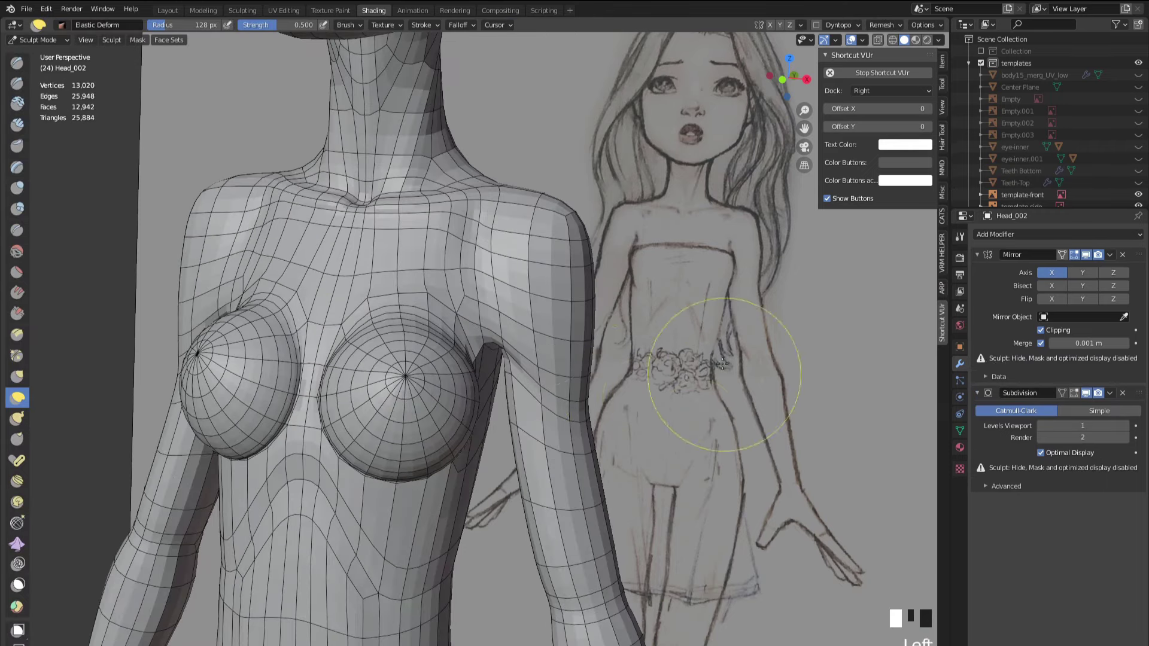
# - Hide the wireframe overlay and examine the subdivided chest and armpit surface from several angles
pyautogui.hotkey('shift', 'z')
pyautogui.scroll(-2, 669, 300)
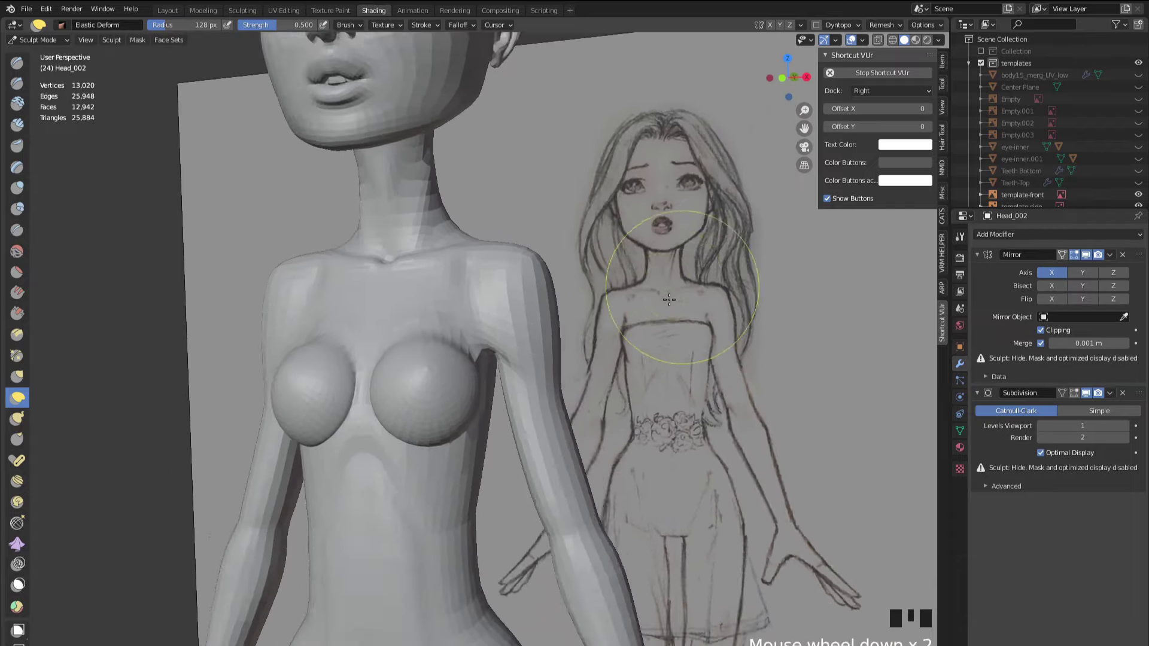
pyautogui.moveTo(669, 299); pyautogui.dragTo(608, 379, button='middle')
pyautogui.scroll(2, 513, 372)
pyautogui.moveTo(513, 371)
pyautogui.mouseDown(button='middle')
pyautogui.moveTo(446, 417)
pyautogui.moveTo(341, 385)
pyautogui.moveTo(359, 365)
pyautogui.moveTo(309, 331)
pyautogui.mouseUp(button='middle')
pyautogui.scroll(2, 359, 365)
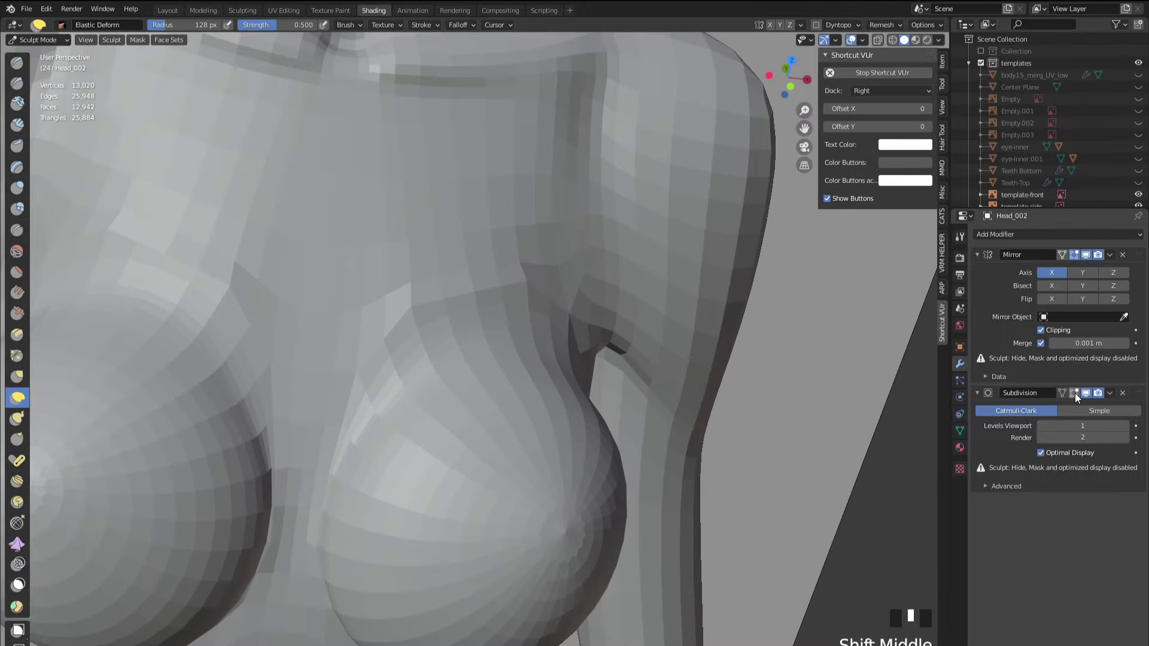
# - Turn off the Subdivision viewport display and try to move the chest vertex above the dome's inner upper rim in Edit Mode
pyautogui.click(1084, 393)
pyautogui.press('Tab')
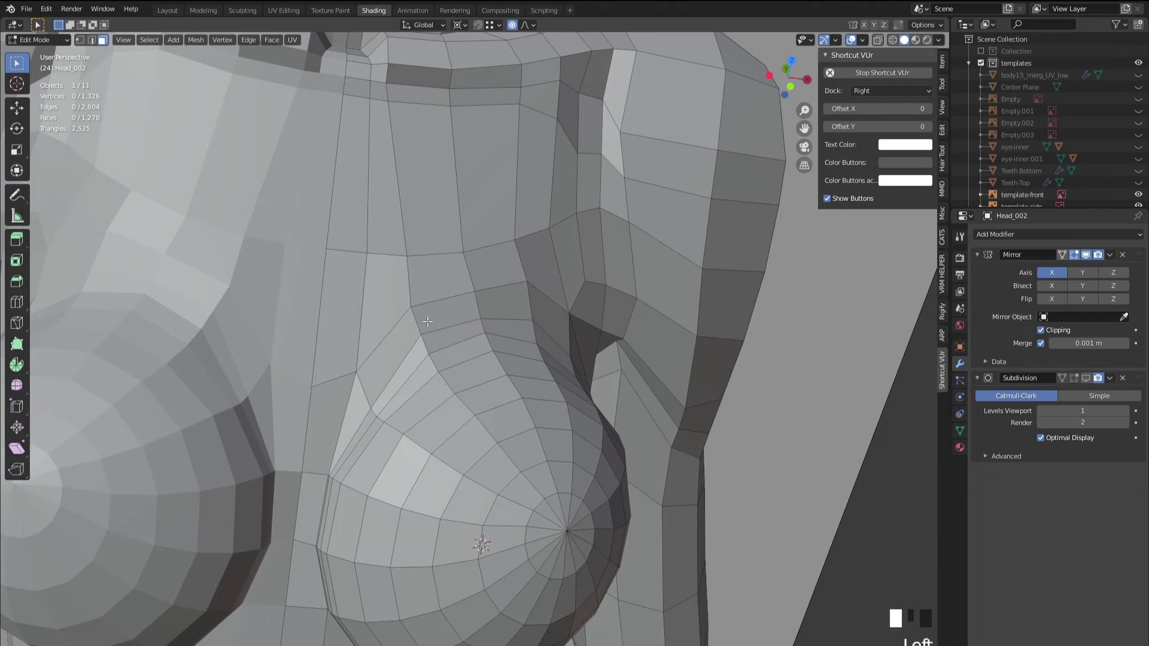
pyautogui.click(428, 321)
pyautogui.moveTo(428, 321); pyautogui.dragTo(425, 359, button='middle')
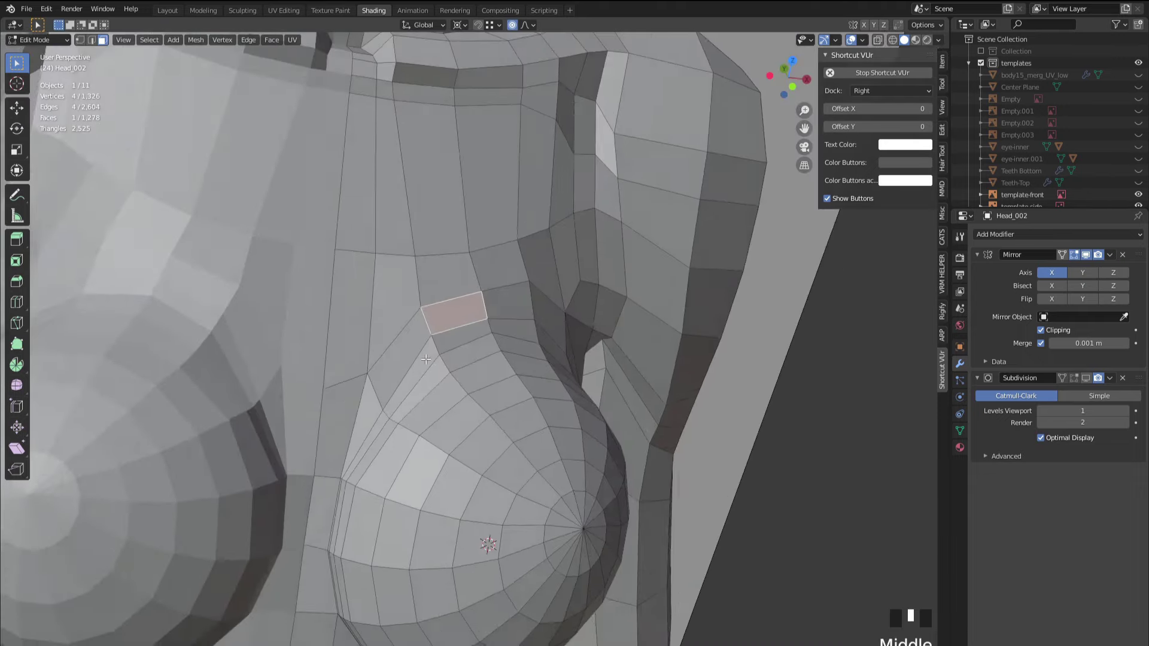
pyautogui.scroll(2, 425, 359)
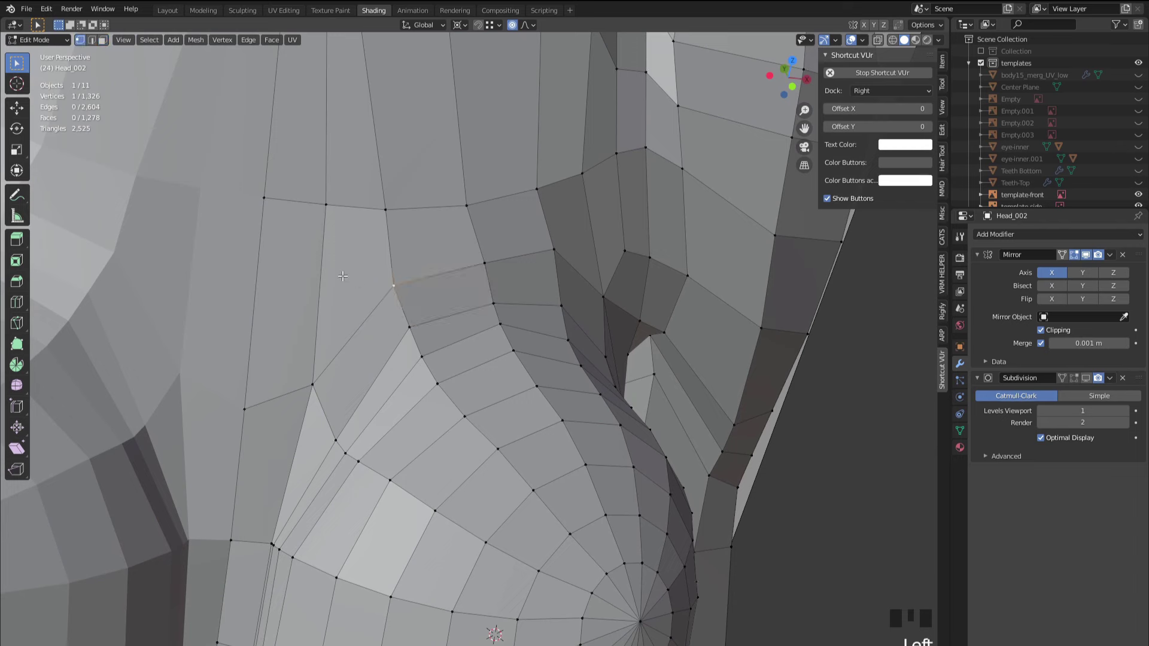
pyautogui.press('g')
pyautogui.rightClick(363, 293)
pyautogui.moveTo(357, 299); pyautogui.dragTo(461, 283, button='middle')
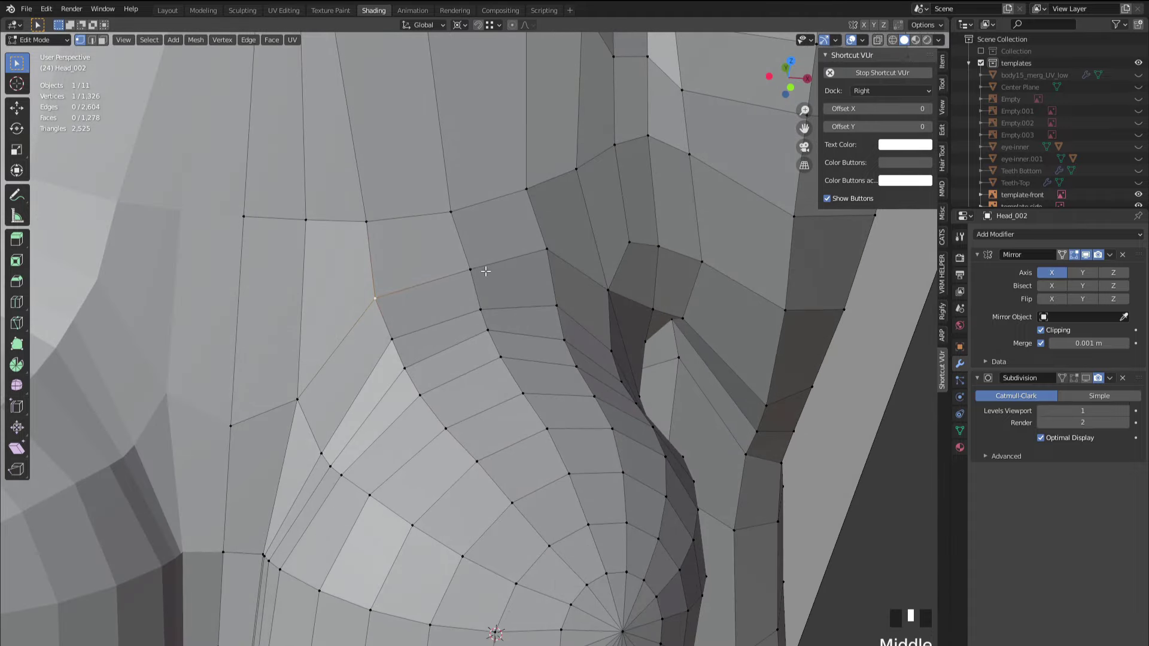
# - Smooth the inner upper rim of the dome and the adjoining chest faces in Sculpt Mode
pyautogui.press('Tab')
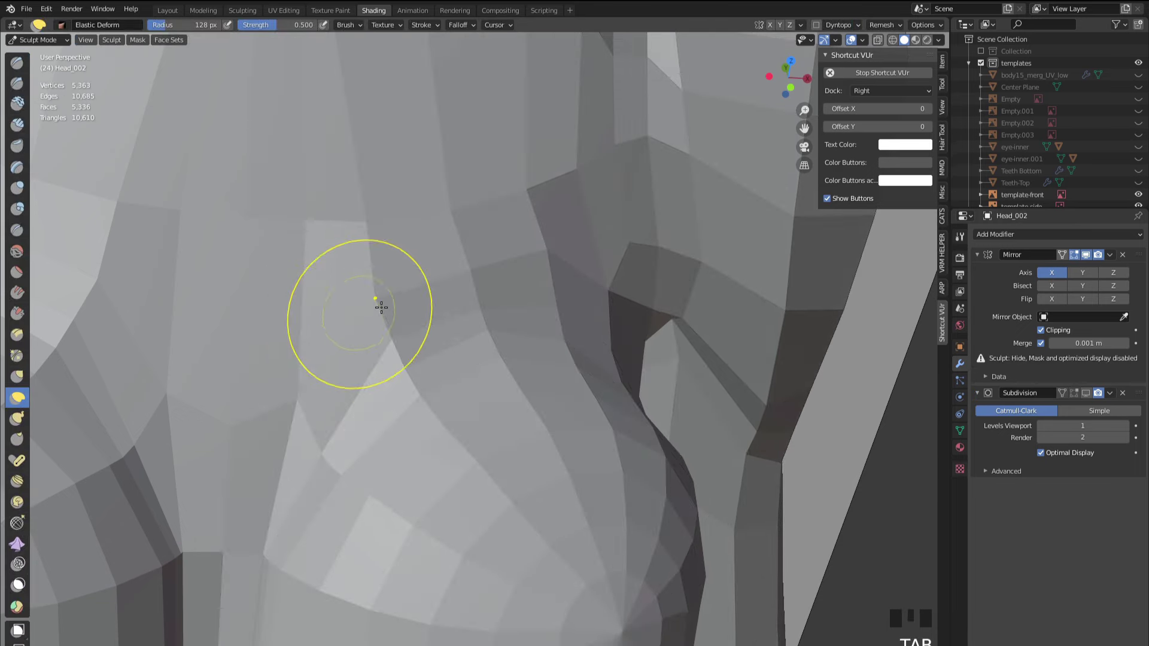
pyautogui.press('shift')
pyautogui.moveTo(396, 324)
pyautogui.mouseDown(button='middle')
pyautogui.moveTo(388, 298)
pyautogui.moveTo(305, 341)
pyautogui.moveTo(411, 290)
pyautogui.mouseUp(button='middle')
pyautogui.press('shift')
pyautogui.moveTo(343, 331)
pyautogui.mouseDown(button='middle')
pyautogui.moveTo(379, 331)
pyautogui.moveTo(315, 347)
pyautogui.mouseUp(button='middle')
pyautogui.press('shift')
pyautogui.moveTo(431, 343); pyautogui.dragTo(618, 385, button='middle')
pyautogui.keyDown('shift'); pyautogui.moveTo(677, 377); pyautogui.dragTo(666, 365); pyautogui.keyUp('shift')
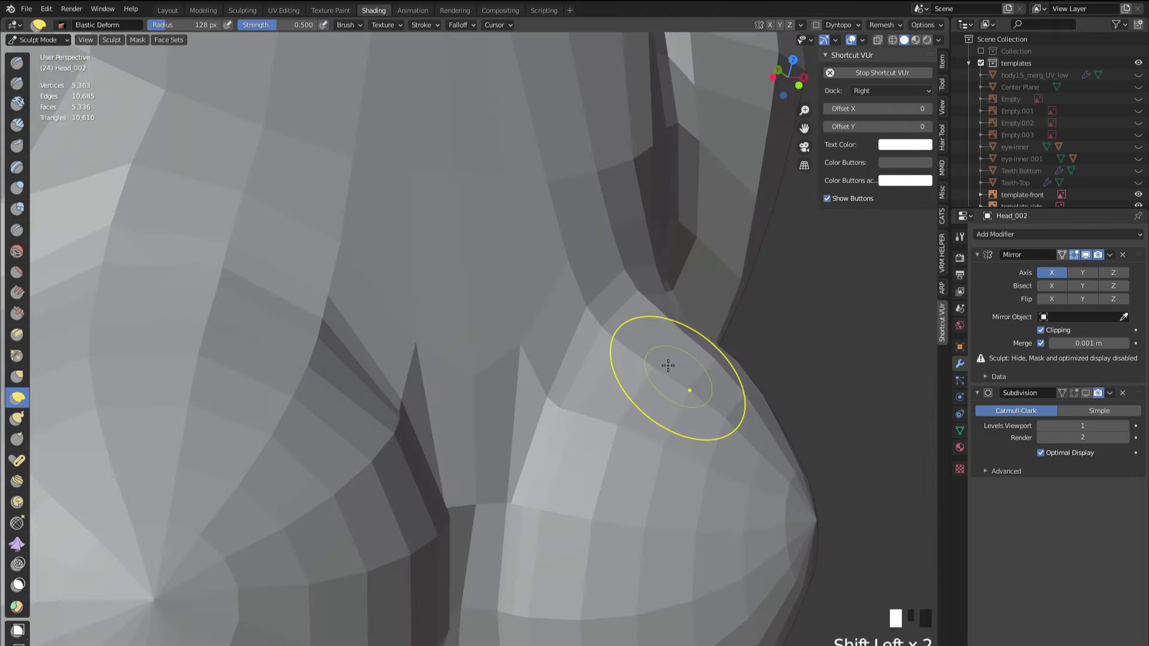
pyautogui.moveTo(667, 364); pyautogui.dragTo(670, 328, button='middle')
pyautogui.keyDown('shift'); pyautogui.moveTo(669, 328); pyautogui.dragTo(612, 311); pyautogui.keyUp('shift')
# - Examine the body with the Subdivision viewport display temporarily turned on, checking the chest with and without the wireframe overlay
pyautogui.scroll(-2, 598, 314)
pyautogui.moveTo(533, 335); pyautogui.dragTo(466, 323, button='middle')
pyautogui.scroll(-2, 466, 323)
pyautogui.click(1085, 393)
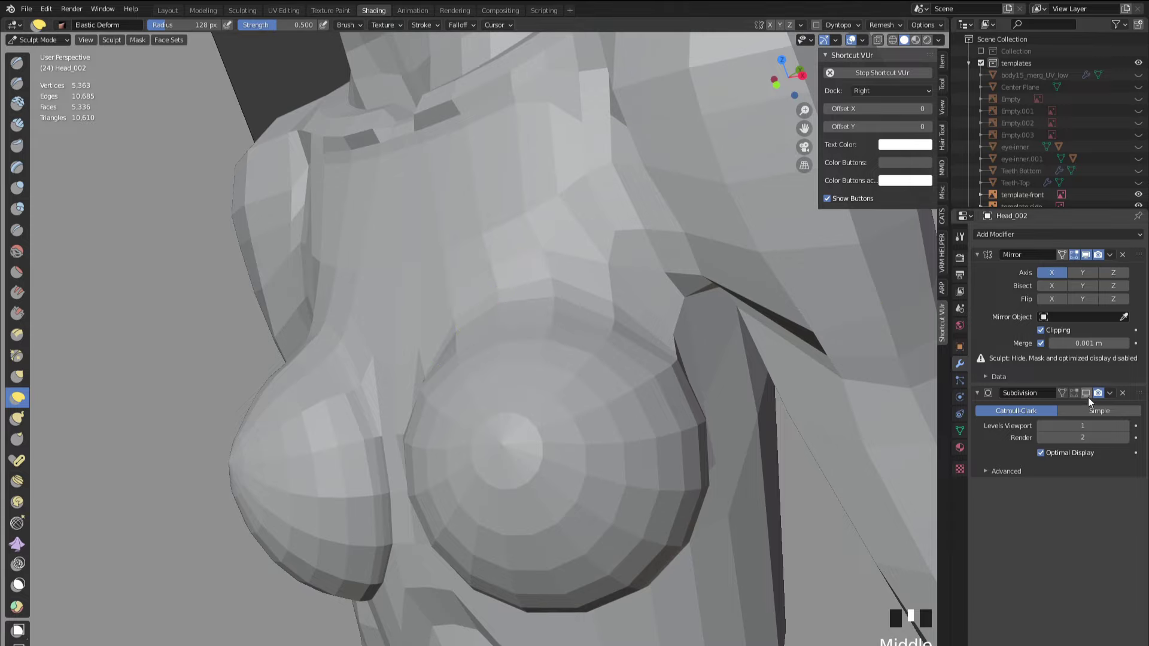
pyautogui.moveTo(718, 359); pyautogui.dragTo(346, 423, button='middle')
pyautogui.scroll(-2, 307, 487)
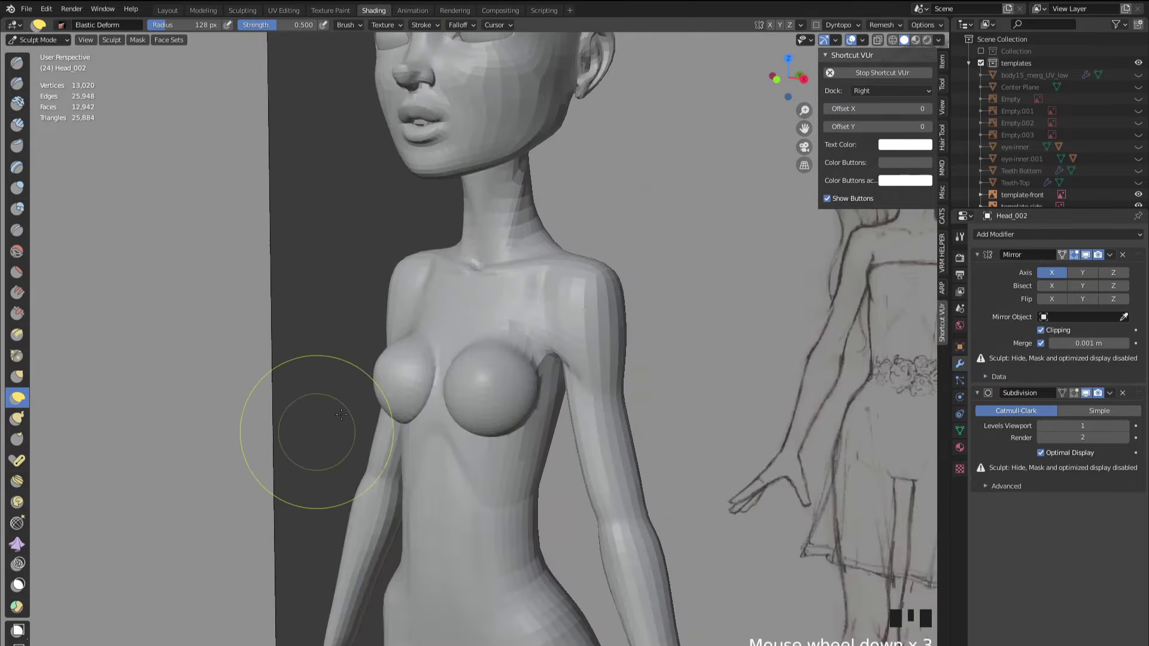
pyautogui.moveTo(308, 487); pyautogui.dragTo(292, 427, button='middle')
pyautogui.scroll(5, 292, 427)
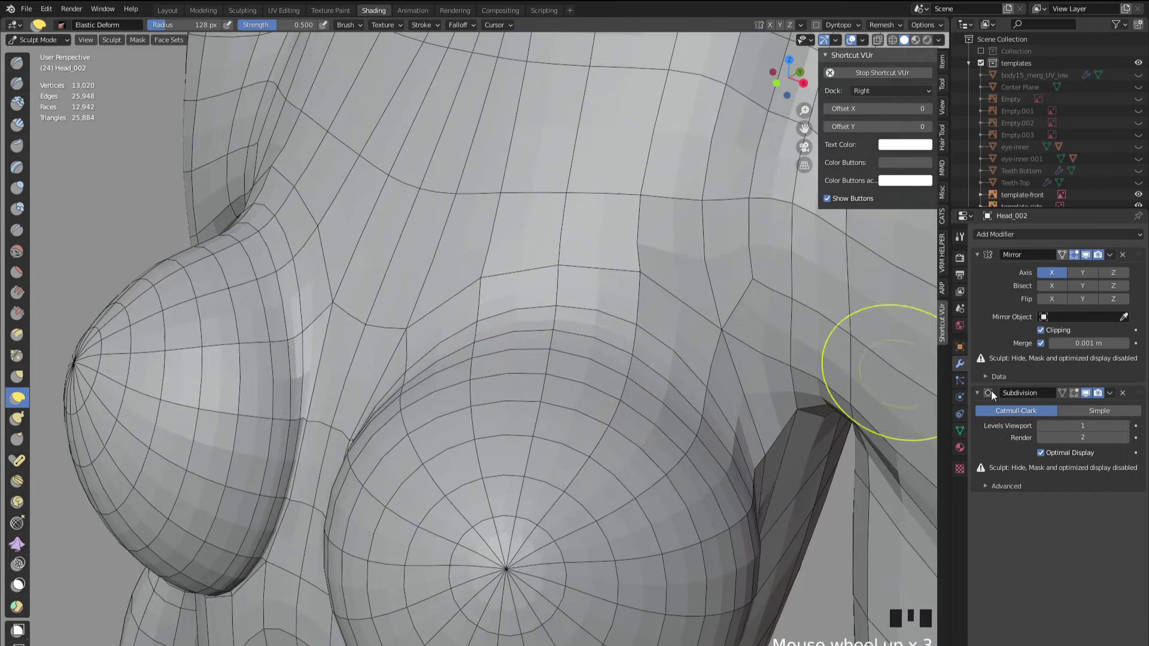
pyautogui.click(1085, 393)
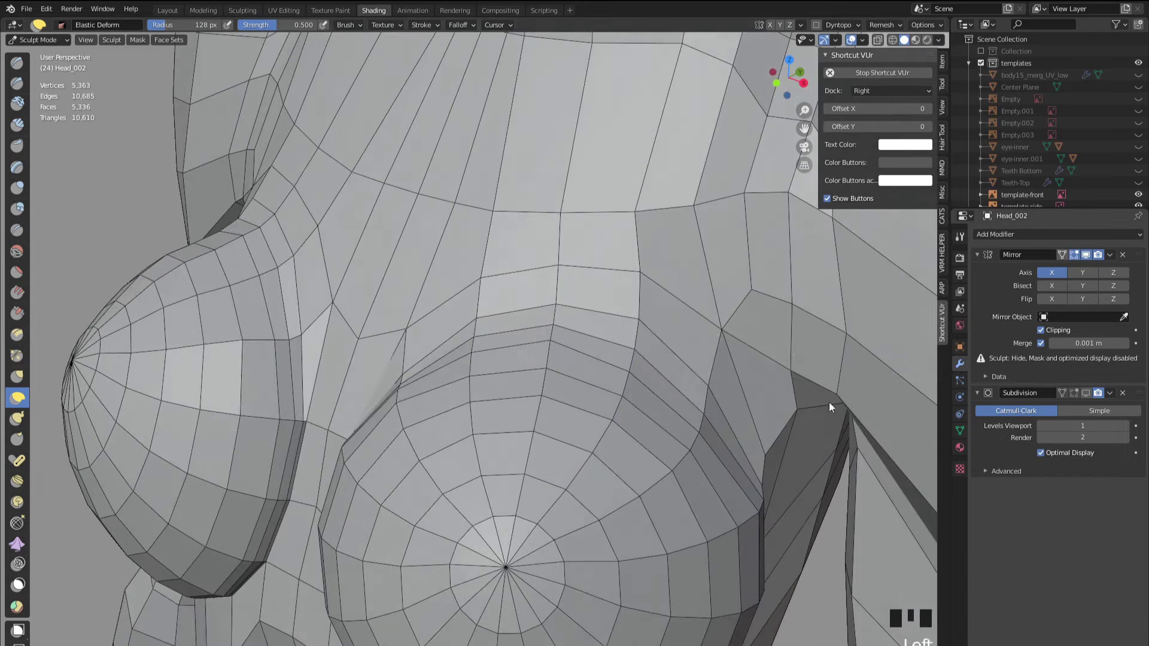
# - Delete the six chest faces around the shared vertex between the dome's outer upper rim and the armpit in Edit Mode
pyautogui.moveTo(828, 405); pyautogui.dragTo(619, 383, button='middle')
pyautogui.scroll(-2, 587, 441)
pyautogui.press('Tab')
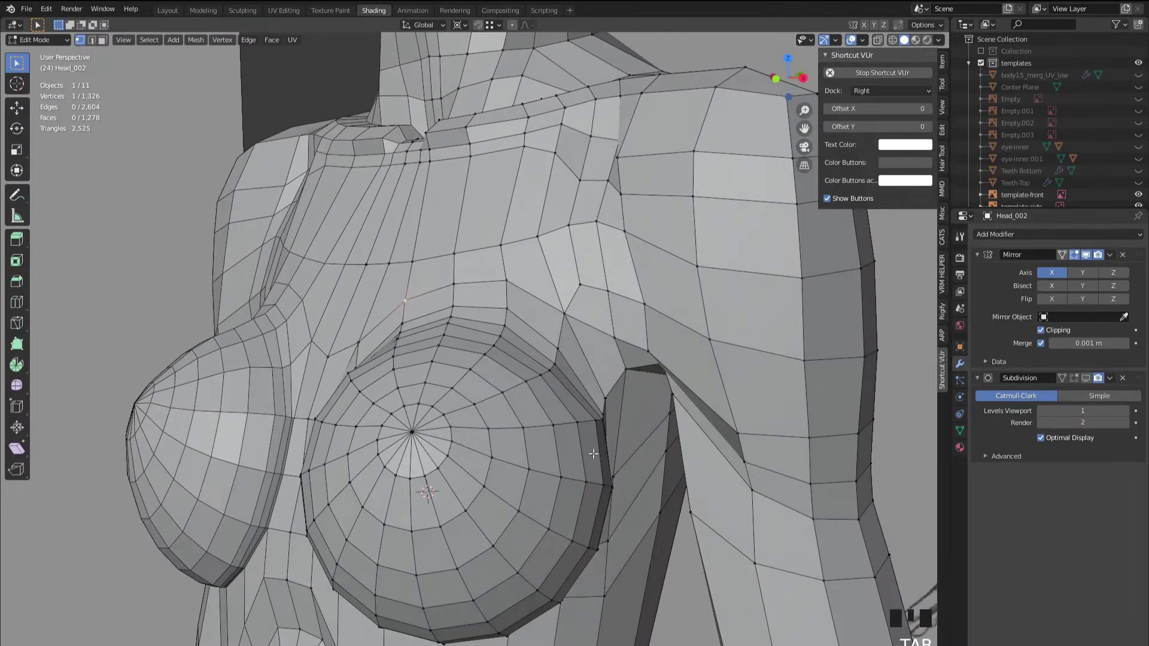
pyautogui.scroll(2, 575, 431)
pyautogui.moveTo(575, 418)
pyautogui.keyDown('shift'); pyautogui.mouseDown(button='middle')
pyautogui.moveTo(536, 359)
pyautogui.moveTo(540, 328)
pyautogui.mouseUp(button='middle'); pyautogui.keyUp('shift')
pyautogui.press('3')
pyautogui.click(534, 324)
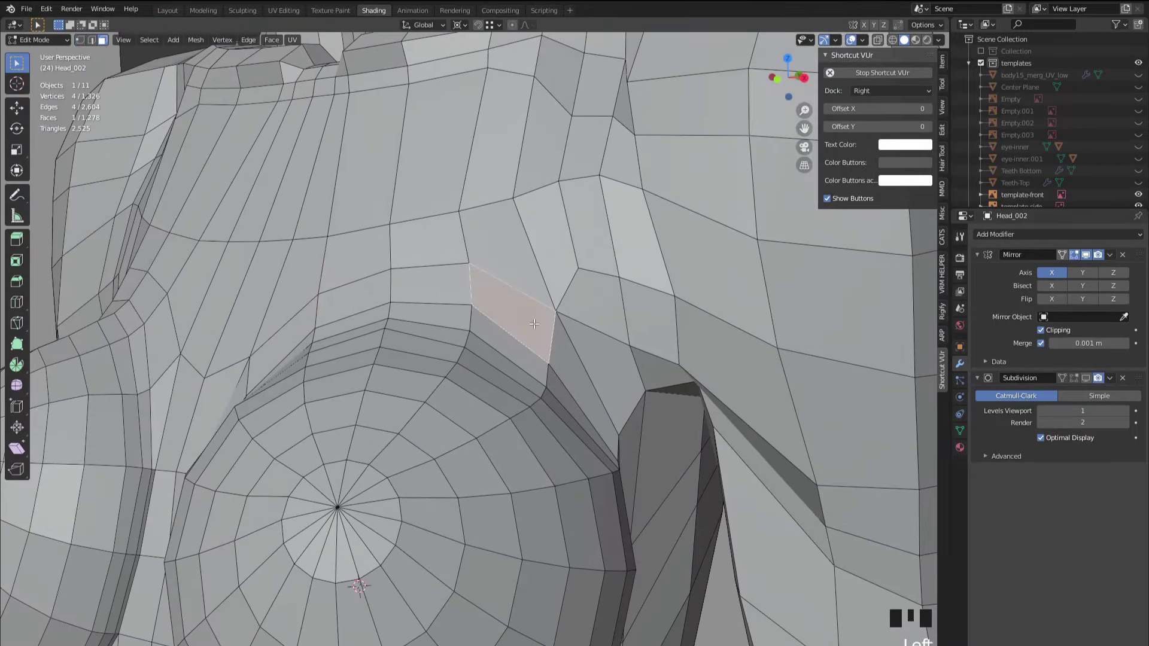
pyautogui.keyDown('shift'); pyautogui.click(593, 312); pyautogui.keyUp('shift')
pyautogui.keyDown('shift'); pyautogui.click(590, 332); pyautogui.keyUp('shift')
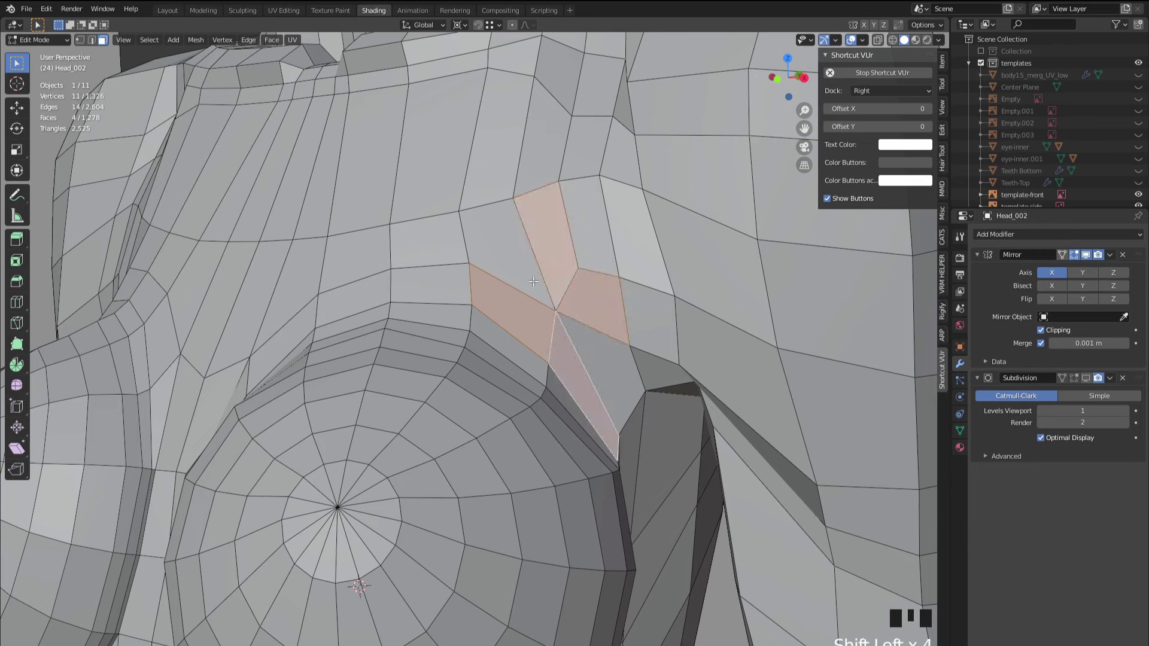
pyautogui.keyDown('shift'); pyautogui.click(499, 240); pyautogui.keyUp('shift')
pyautogui.keyDown('shift'); pyautogui.click(576, 353); pyautogui.keyUp('shift')
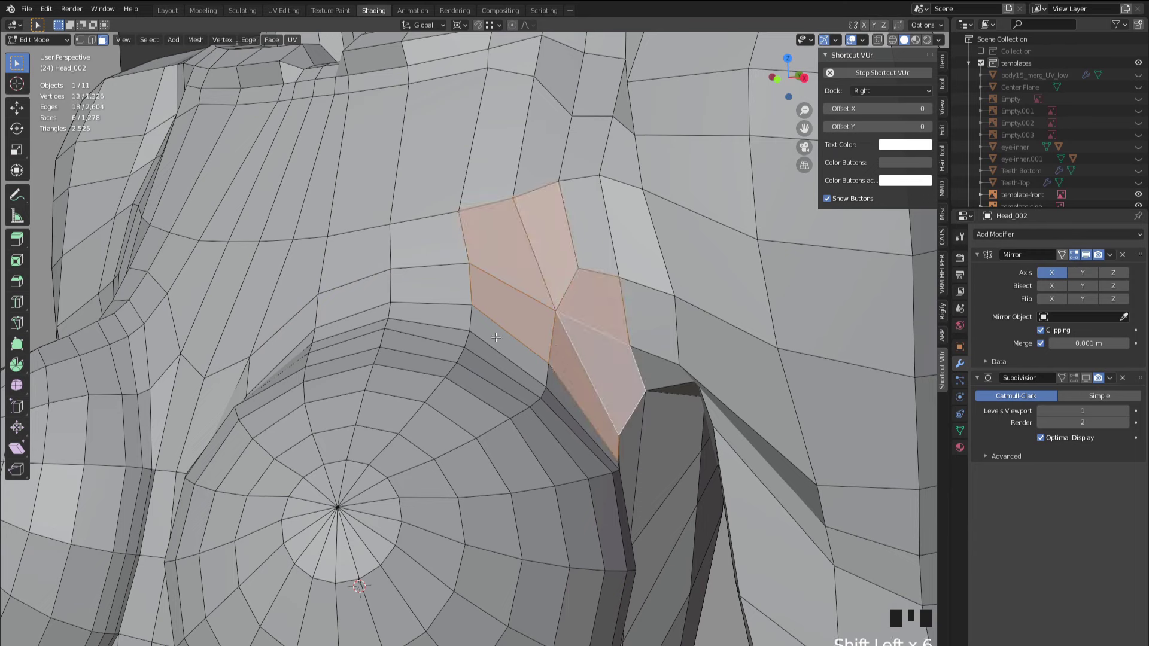
pyautogui.press('x')
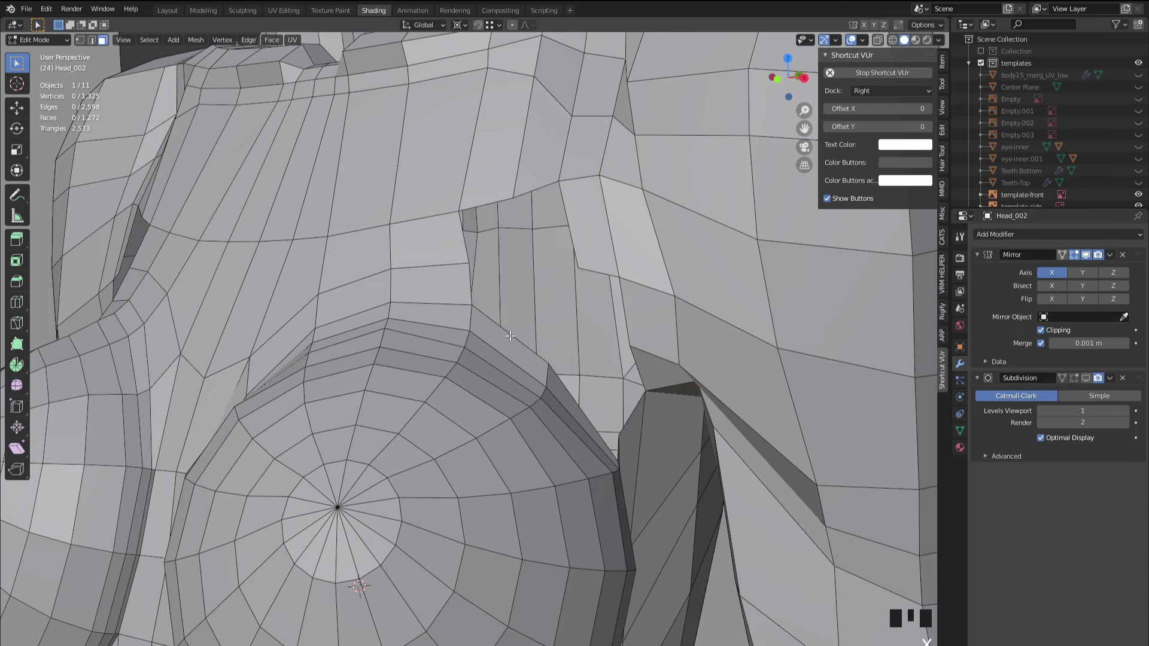
# - Fill two new faces across the lower part of the hole, bridging the dome's outer upper rim to the armpit
pyautogui.click(510, 337)
pyautogui.moveTo(525, 350); pyautogui.dragTo(440, 374, button='middle')
pyautogui.press('f')
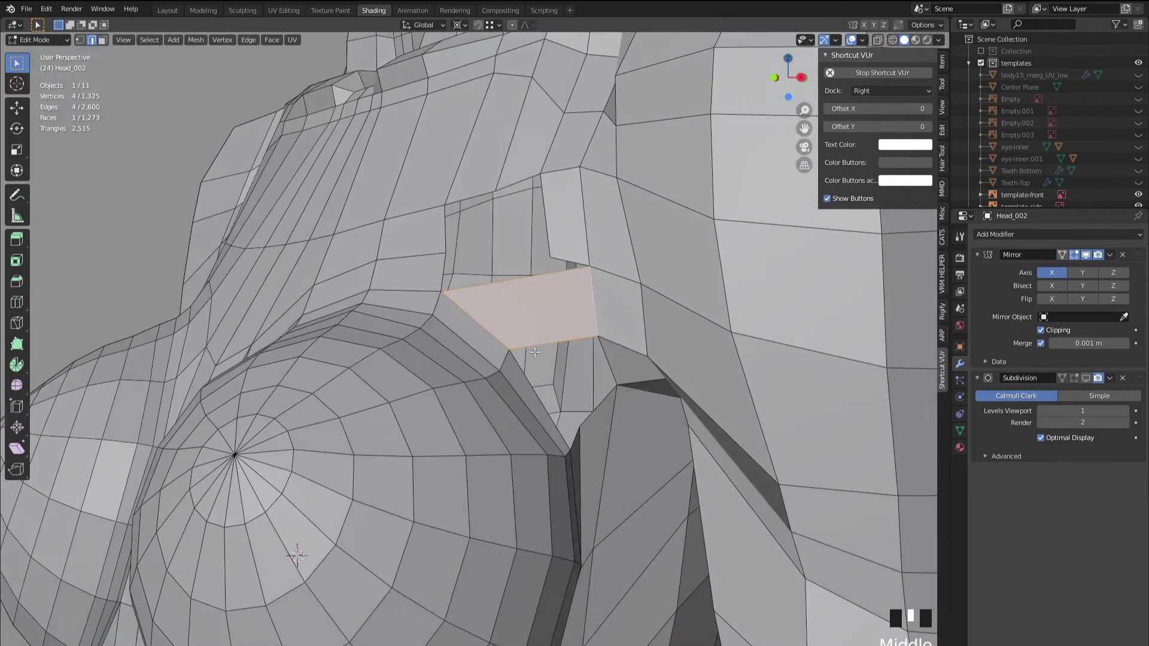
pyautogui.press('f')
pyautogui.moveTo(535, 351); pyautogui.dragTo(501, 390, button='middle')
pyautogui.scroll(2, 509, 386)
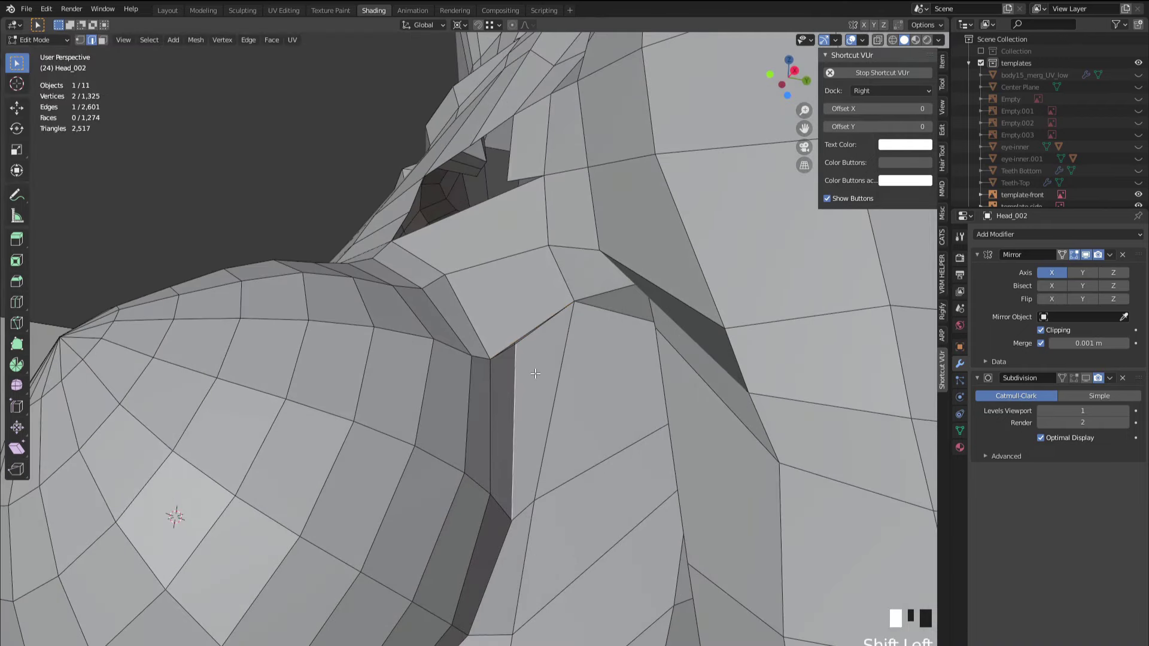
# - Delete the two narrow faces between the dome's outer side and the torso just below the armpit
pyautogui.click(514, 385)
pyautogui.keyDown('shift'); pyautogui.click(526, 383); pyautogui.keyUp('shift')
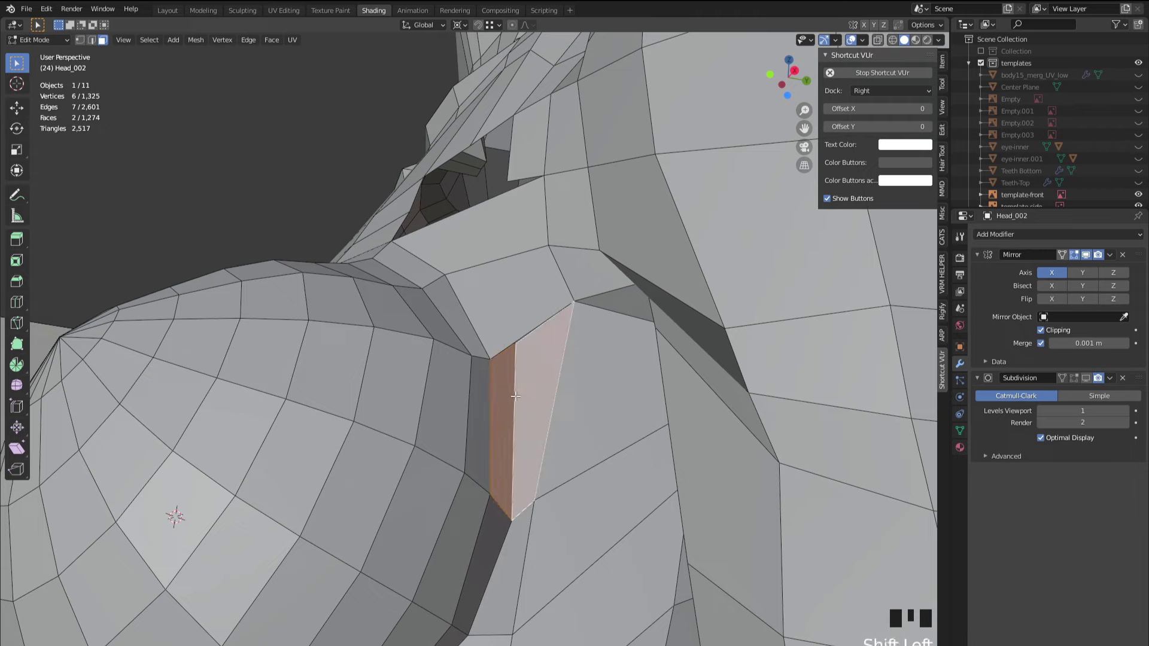
pyautogui.moveTo(527, 383); pyautogui.dragTo(479, 354, button='middle')
pyautogui.keyDown('shift'); pyautogui.click(475, 350); pyautogui.keyUp('shift')
pyautogui.keyDown('shift'); pyautogui.click(474, 324); pyautogui.keyUp('shift')
pyautogui.press('x')
pyautogui.click(472, 325)
pyautogui.click(635, 383)
pyautogui.press('x')
pyautogui.click(635, 383)
# - Try to fill a new face from the armpit-side corner vertex of the hole above the dome
pyautogui.scroll(-2, 478, 423)
pyautogui.scroll(2, 488, 389)
pyautogui.click(610, 300)
pyautogui.press('1')
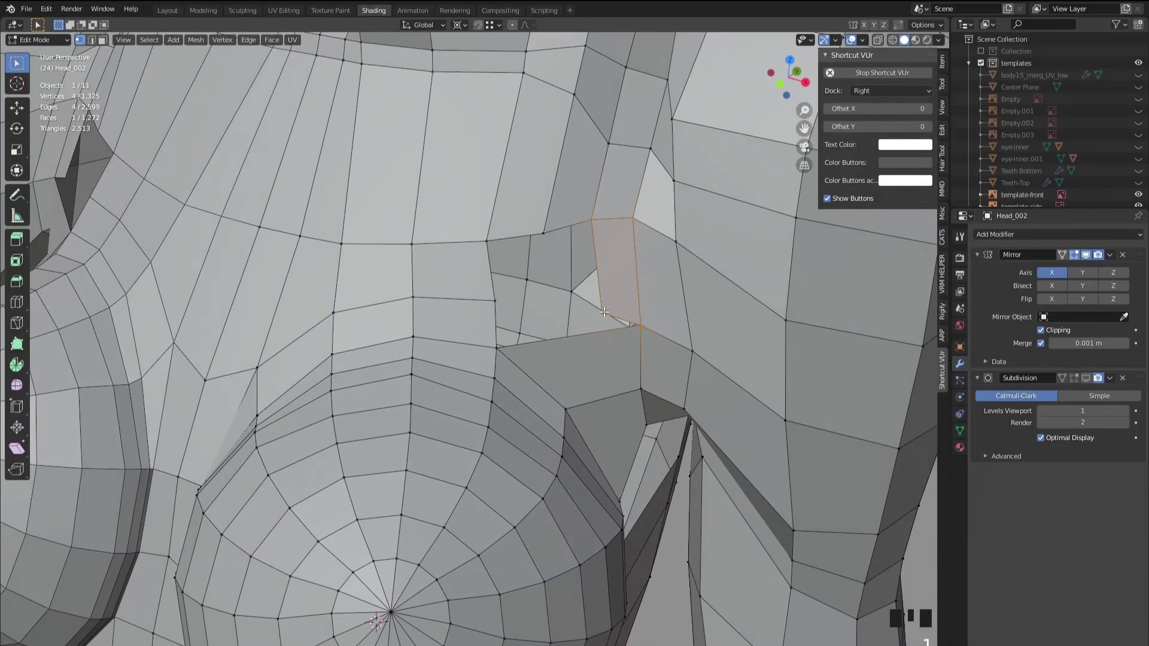
pyautogui.click(595, 293)
pyautogui.press('e')
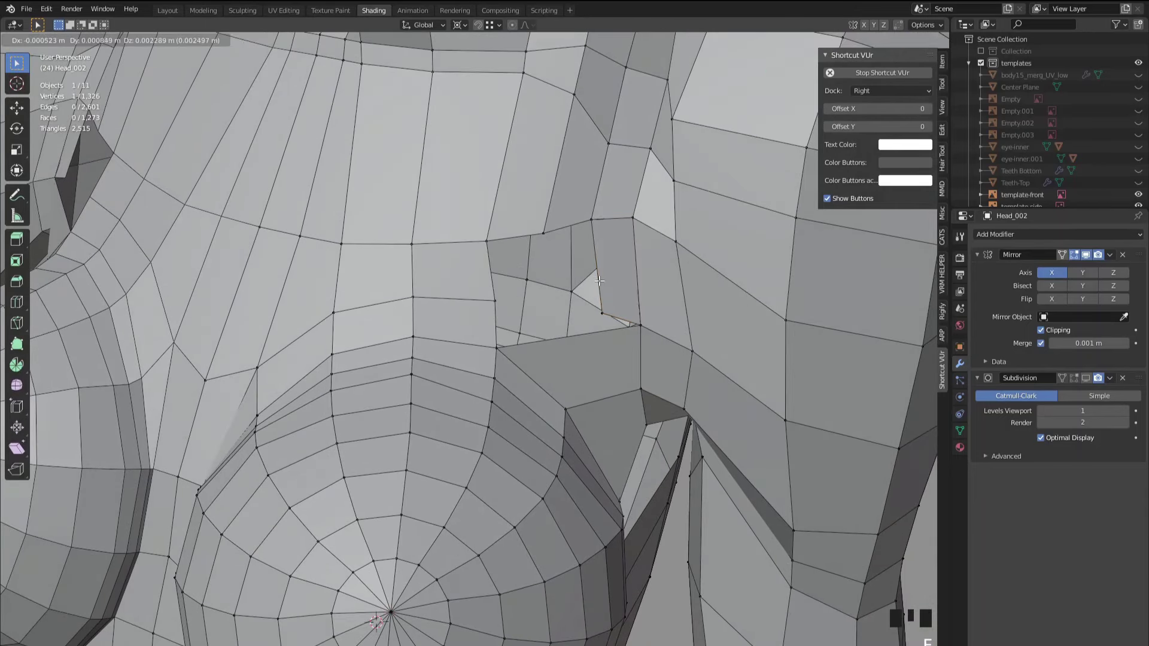
pyautogui.rightClick(599, 281)
pyautogui.hotkey('ctrl', 'z')
pyautogui.hotkey('ctrl', 'z')
pyautogui.hotkey('ctrl', 'z')
# - Slide the hole's armpit-side corner vertex upward along its edge by a factor of about 0.29
pyautogui.click(573, 302)
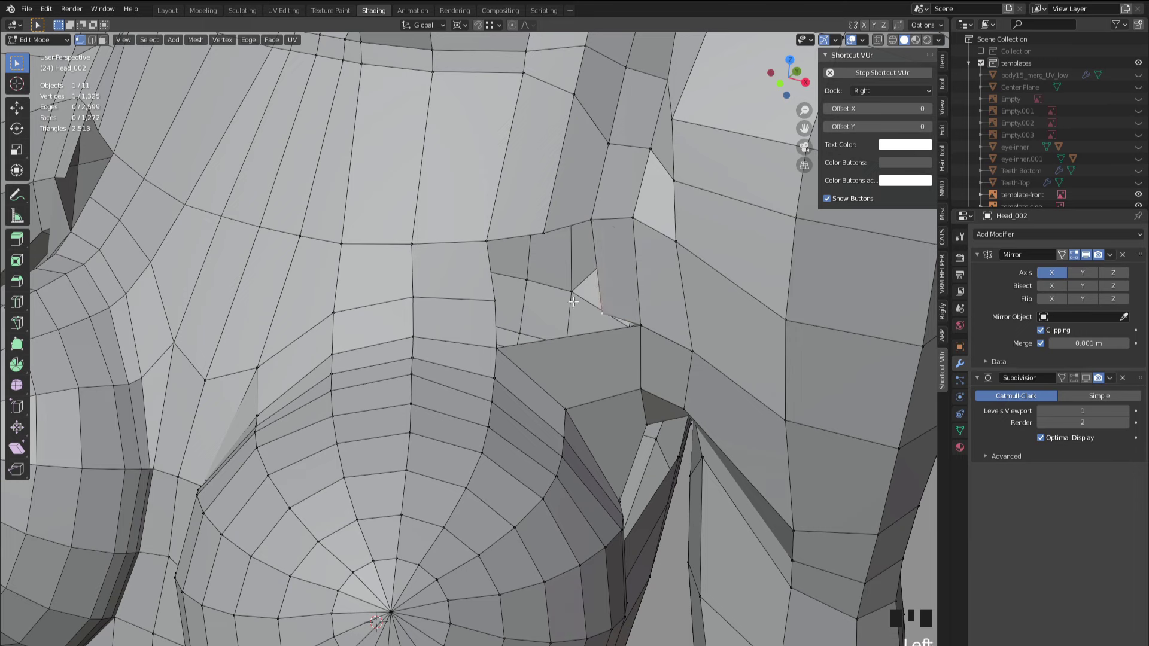
pyautogui.press('g')
pyautogui.press('g')
pyautogui.click(569, 298)
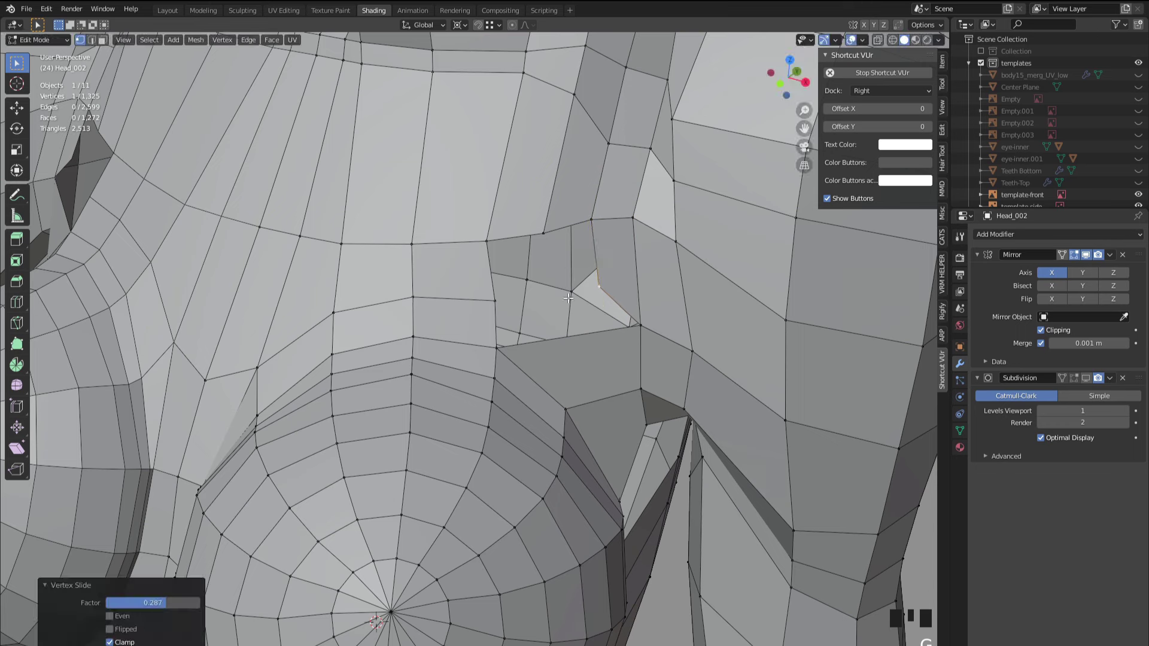
# - Try to fill a face upward from the hole's lower edge between the dome's upper rim and the armpit
pyautogui.click(496, 352)
pyautogui.press('e')
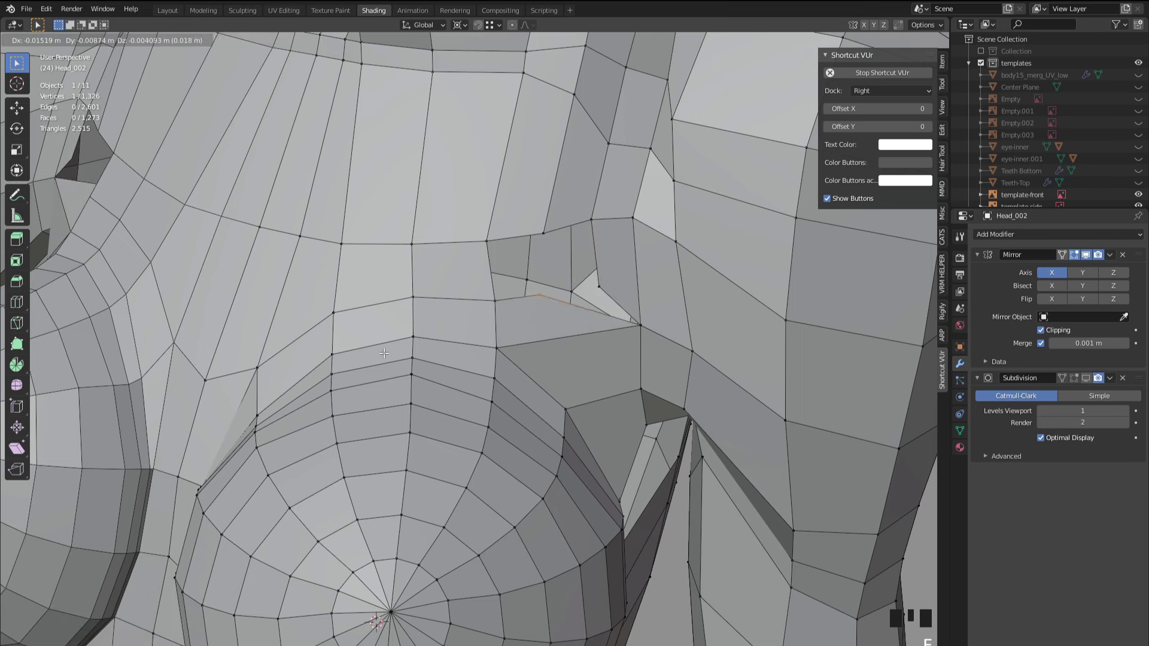
pyautogui.rightClick(419, 353)
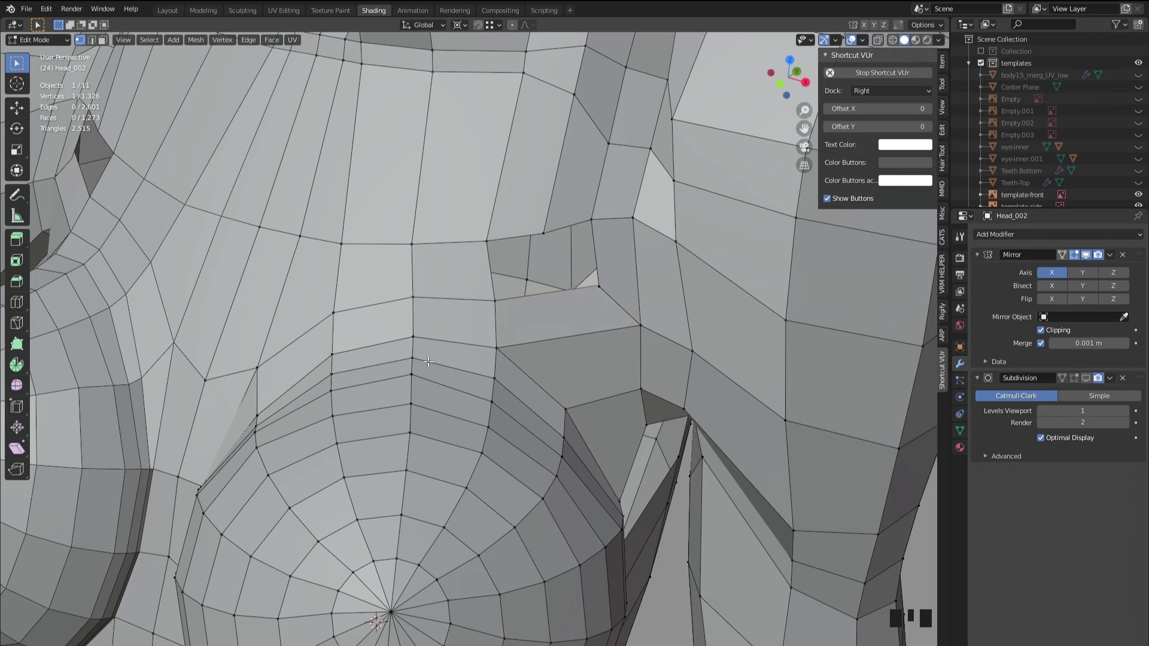
pyautogui.hotkey('ctrl', 'z')
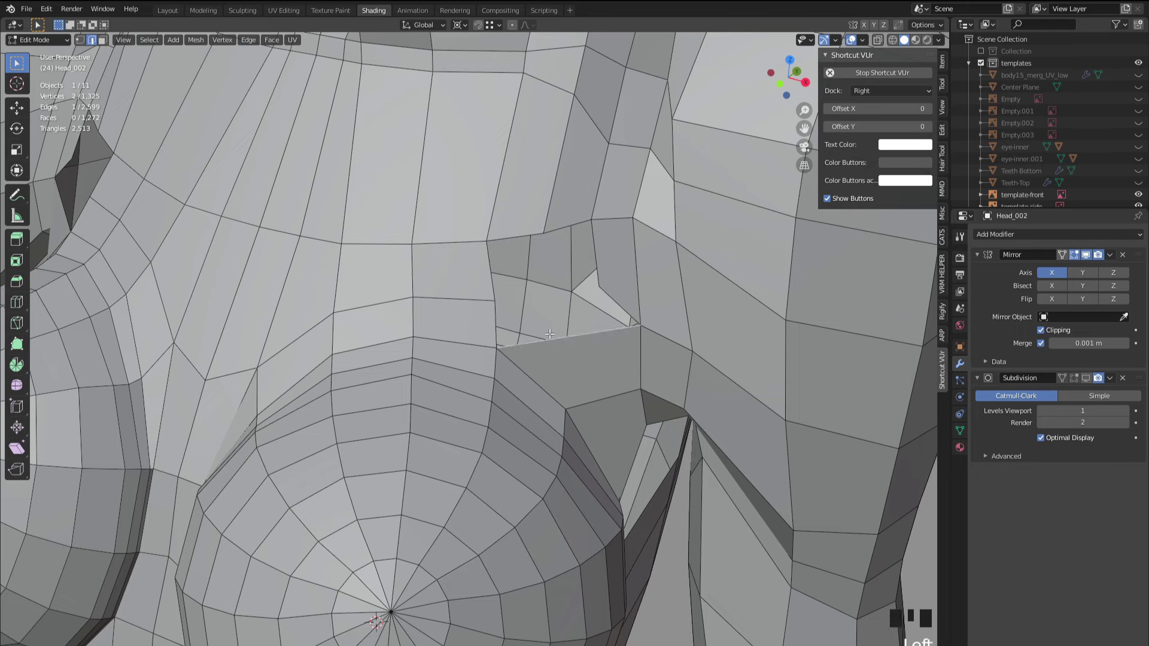
pyautogui.press('e')
pyautogui.click(494, 348)
pyautogui.moveTo(491, 335); pyautogui.dragTo(528, 339, button='middle')
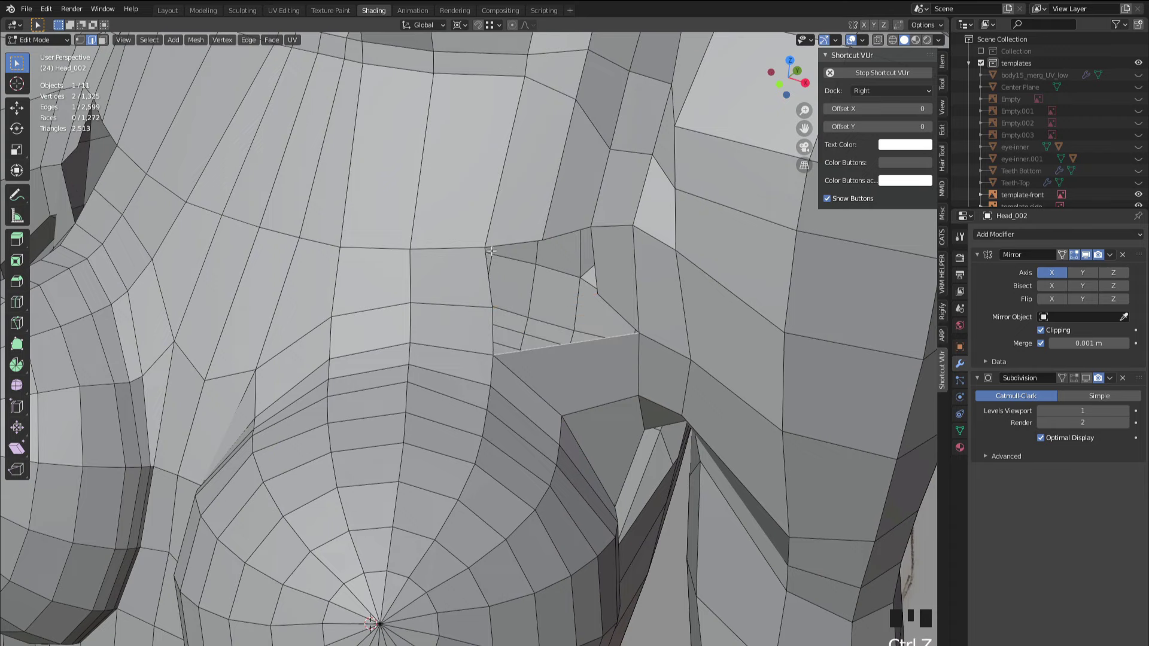
# - Fill two new faces side by side along the hole's upper edge, starting from its inner corner above the dome
pyautogui.moveTo(439, 321); pyautogui.dragTo(510, 286, button='middle')
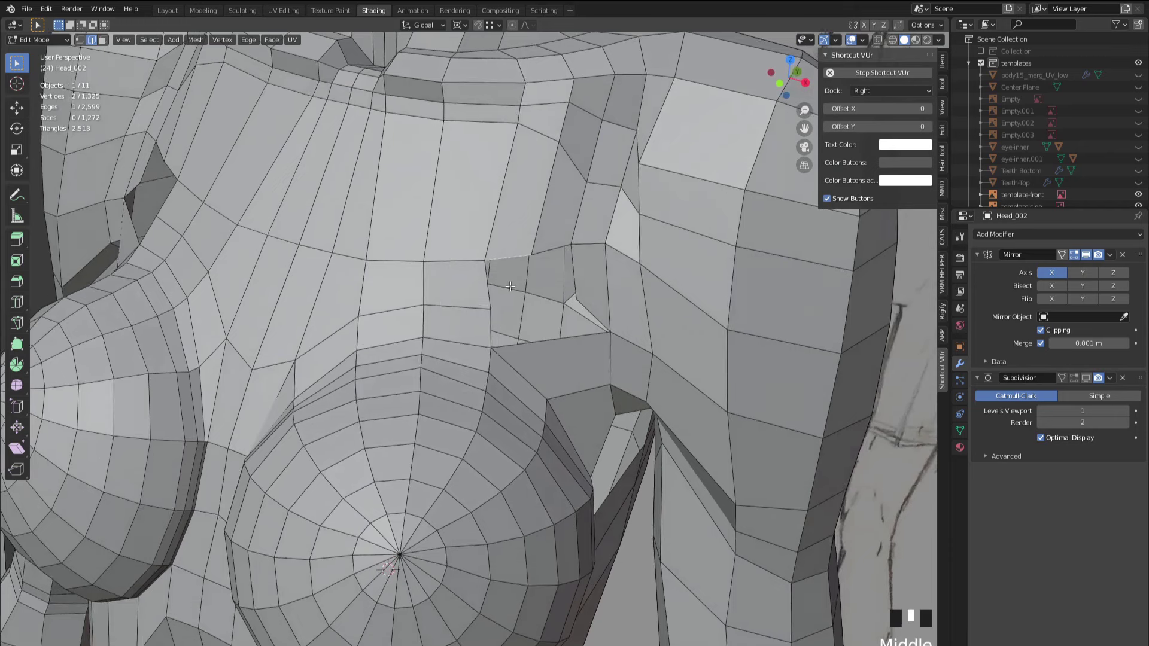
pyautogui.press('f')
pyautogui.click(477, 260)
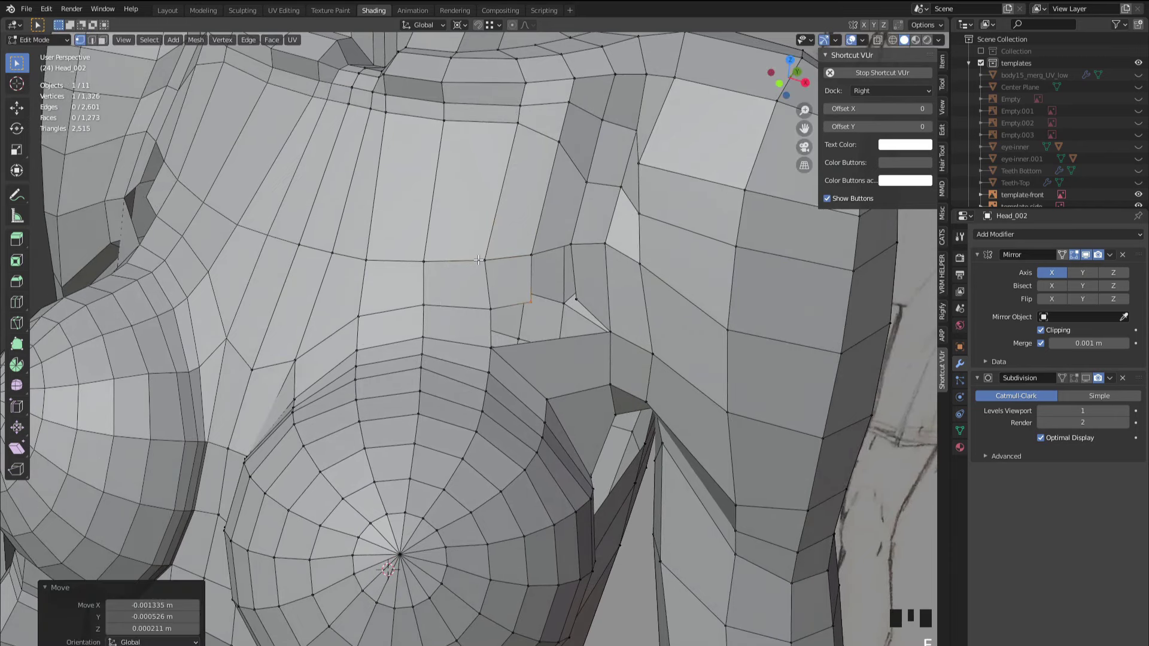
pyautogui.click(541, 322)
pyautogui.moveTo(541, 321); pyautogui.dragTo(548, 273, button='middle')
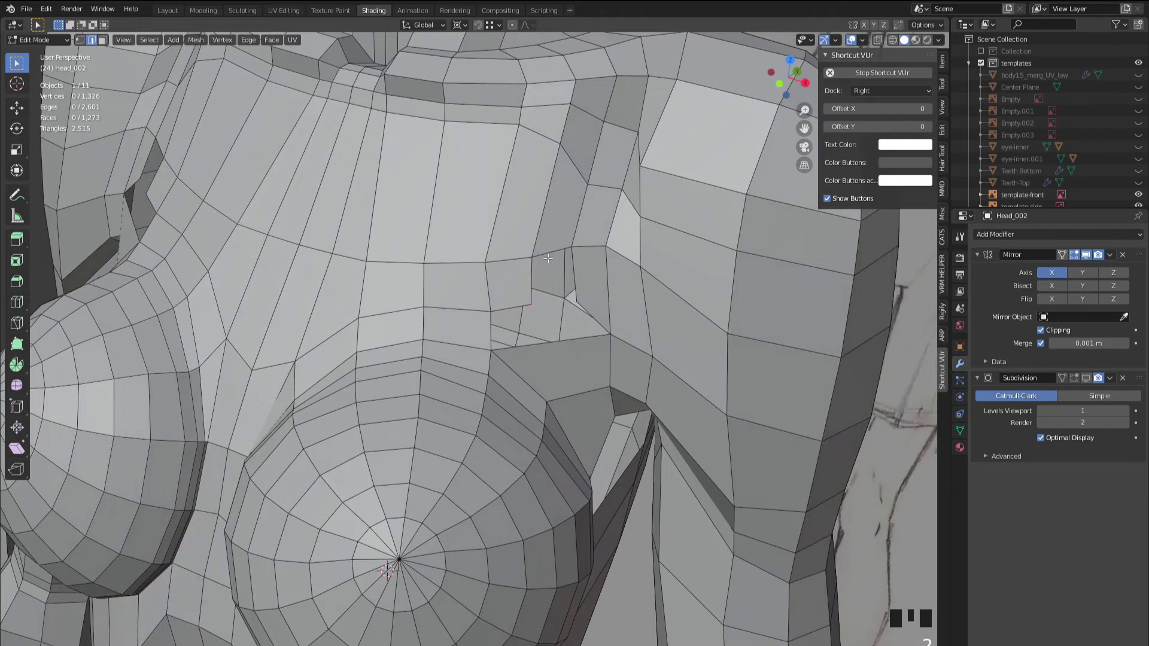
pyautogui.moveTo(535, 342); pyautogui.dragTo(501, 320, button='middle')
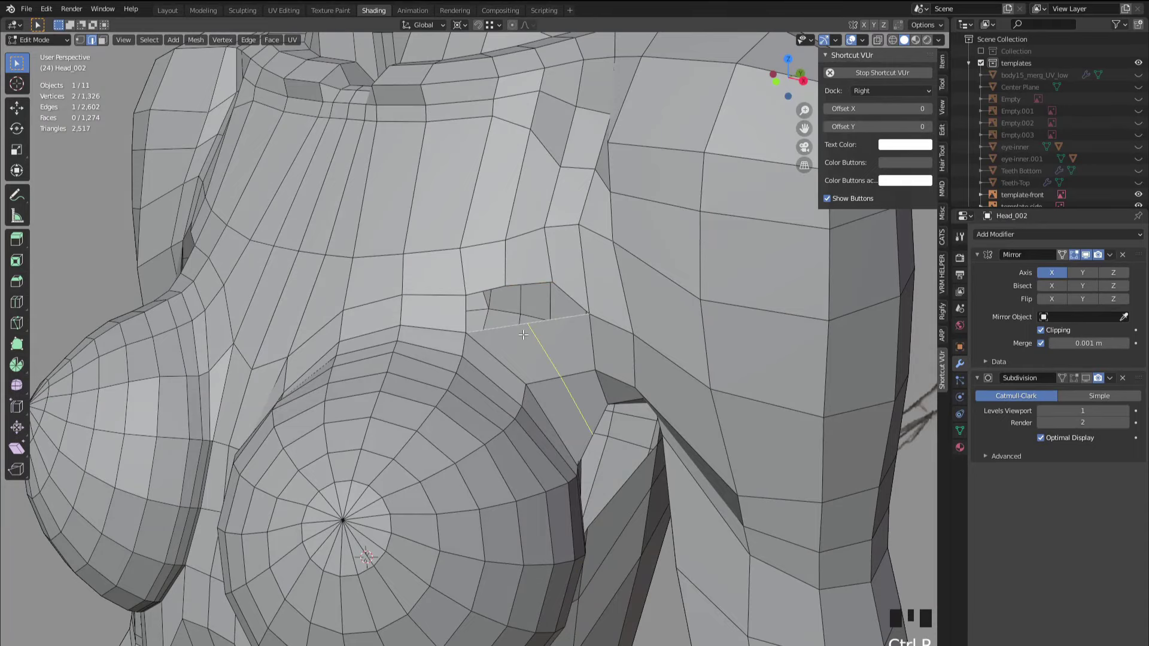
# - Add a centred loop cut through the two faces bridging dome and armpit, and start filling the remaining hole from its inner side
pyautogui.click(523, 334)
pyautogui.rightClick(515, 337)
pyautogui.click(465, 321)
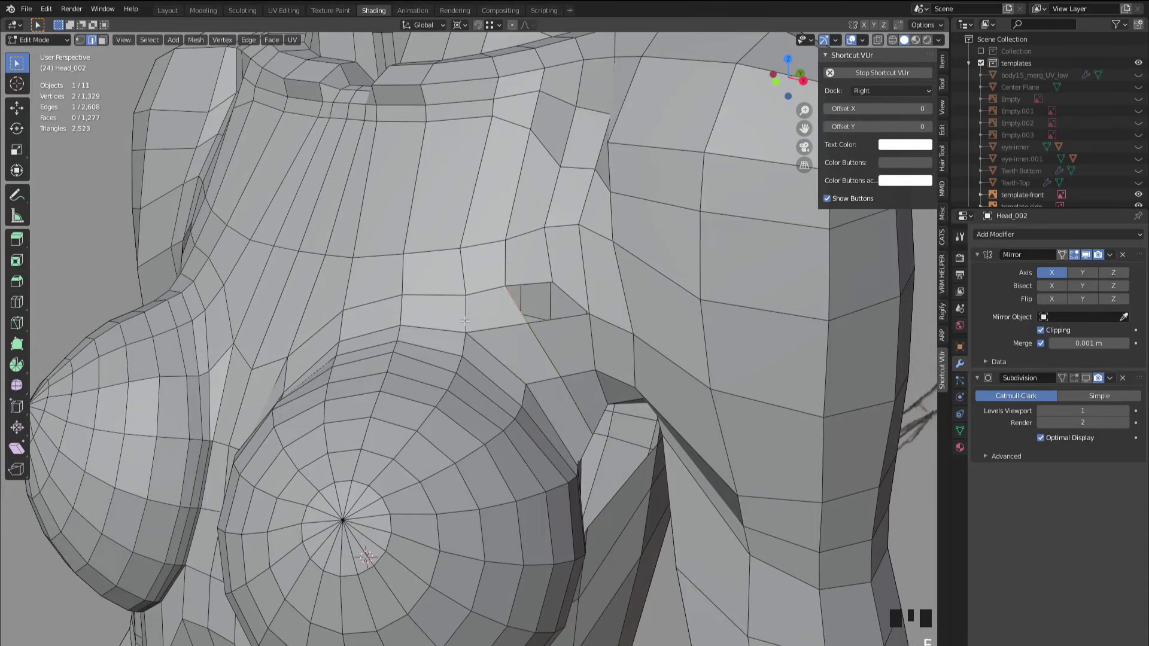
# - Finish filling the hole, and merge the loop cut's lower end vertex with the adjacent vertex at the dome's outer rim using At First
pyautogui.moveTo(502, 379); pyautogui.dragTo(466, 298, button='middle')
pyautogui.scroll(2, 486, 391)
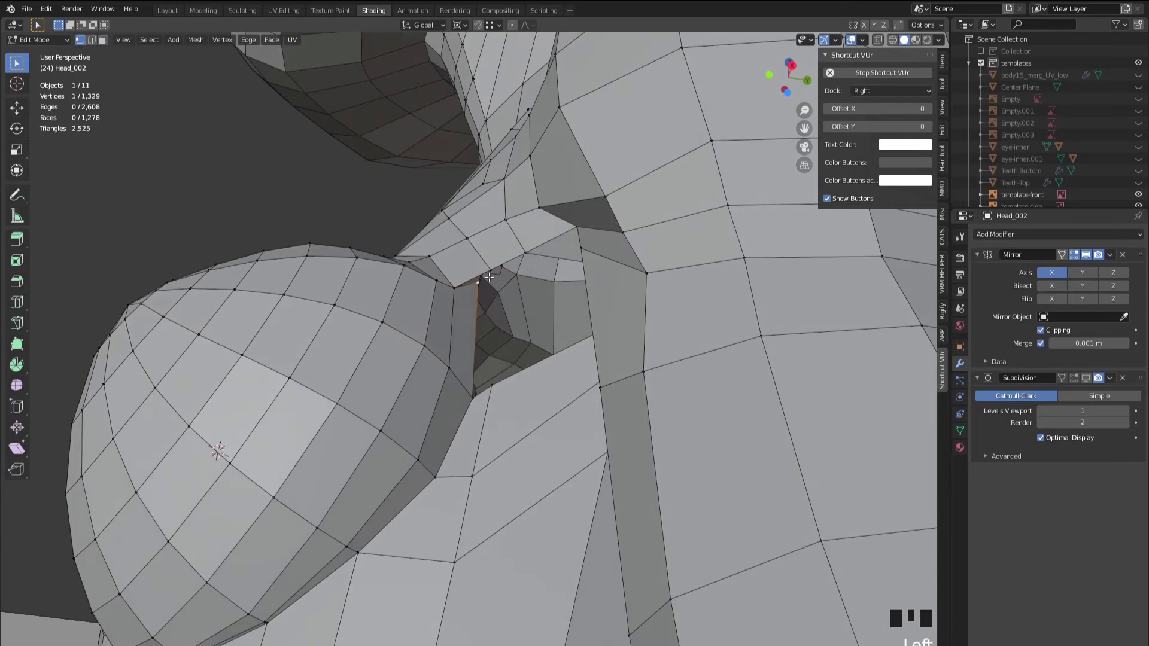
pyautogui.press('m')
pyautogui.click(421, 295)
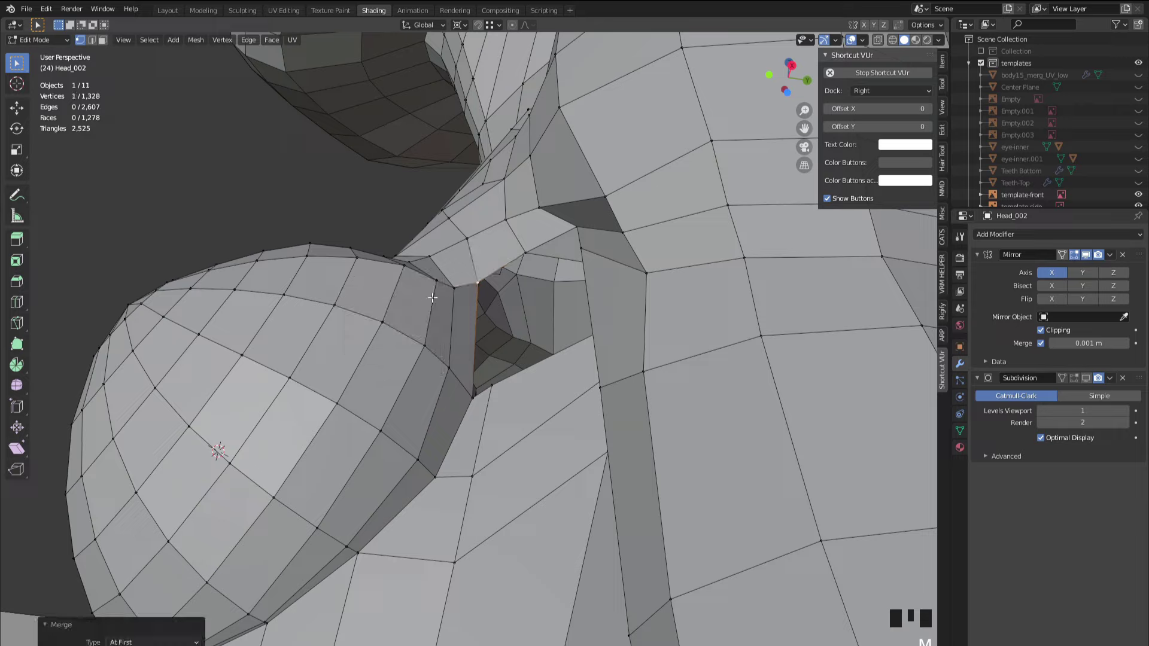
# - Fill the gap between the dome's outer side and the torso below the armpit with two faces
pyautogui.moveTo(422, 294); pyautogui.dragTo(551, 280, button='middle')
pyautogui.click(550, 396)
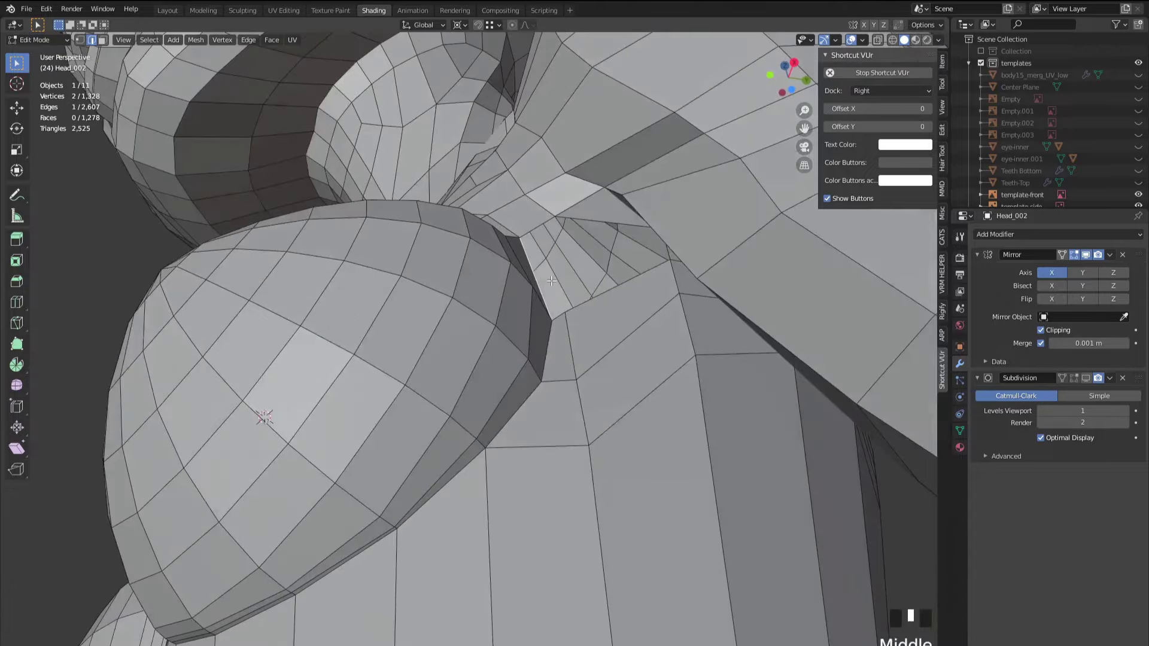
pyautogui.moveTo(559, 362); pyautogui.dragTo(579, 411, button='middle')
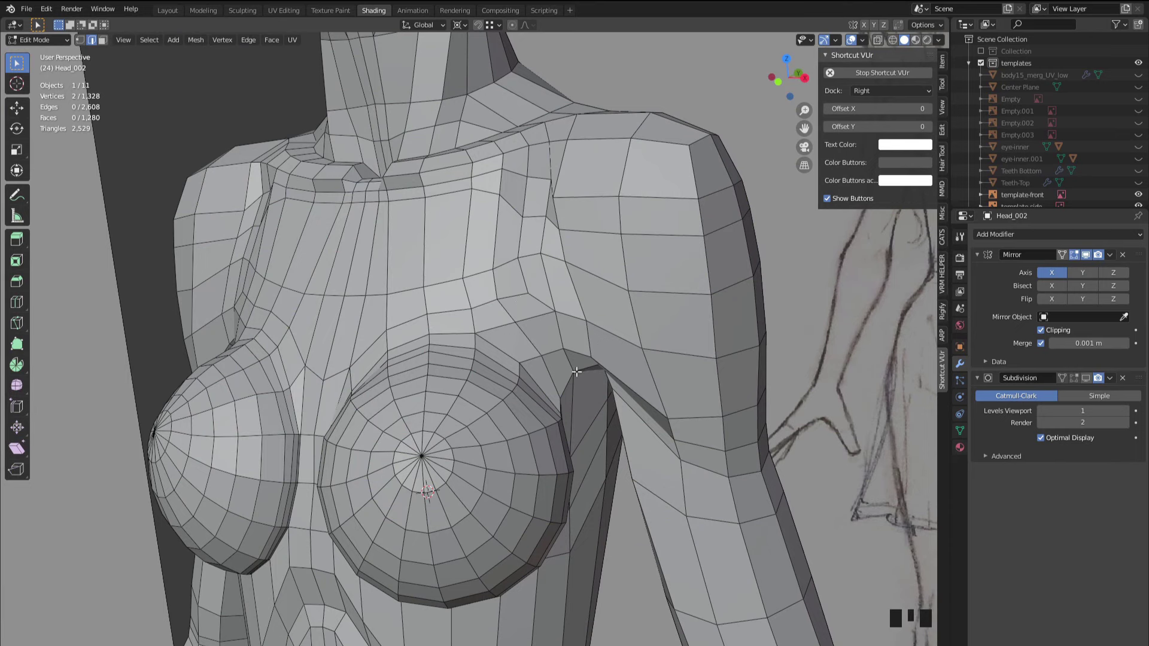
# - Examine the seam around the dome and armpit in Object Mode with the Subdivision viewport display temporarily turned on
pyautogui.press('Tab')
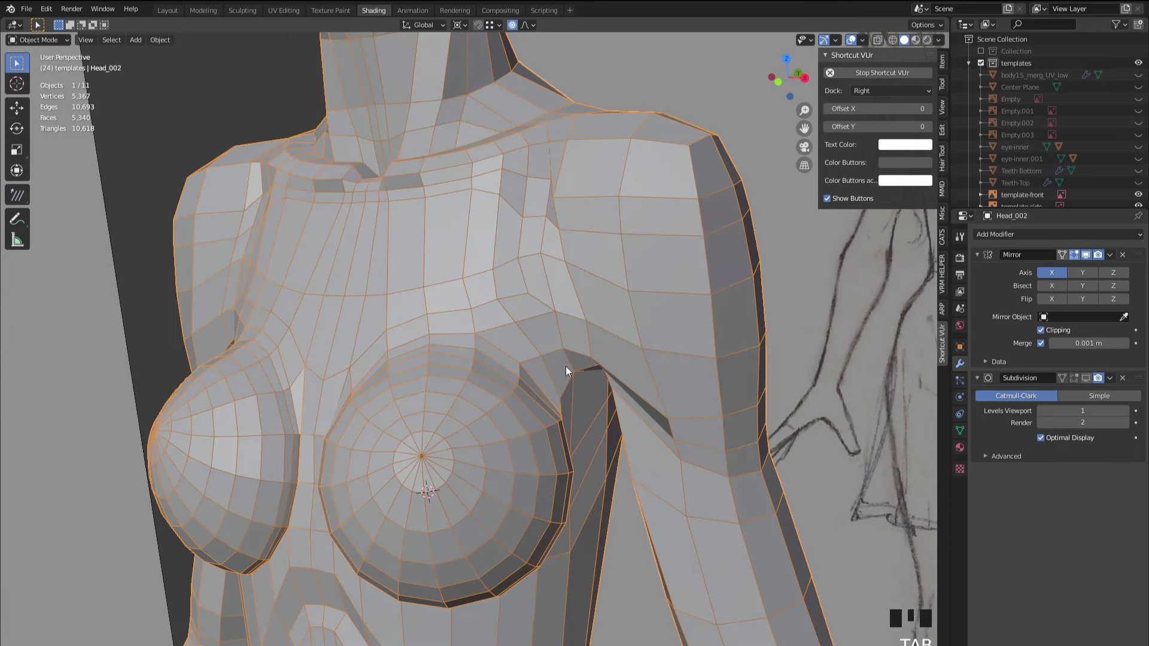
pyautogui.click(1046, 378)
pyautogui.scroll(-2, 802, 333)
pyautogui.moveTo(706, 334)
pyautogui.mouseDown(button='middle')
pyautogui.moveTo(713, 359)
pyautogui.moveTo(676, 371)
pyautogui.moveTo(651, 360)
pyautogui.moveTo(550, 454)
pyautogui.moveTo(439, 434)
pyautogui.moveTo(480, 462)
pyautogui.moveTo(479, 429)
pyautogui.moveTo(531, 464)
pyautogui.moveTo(419, 377)
pyautogui.moveTo(395, 389)
pyautogui.moveTo(504, 400)
pyautogui.moveTo(437, 393)
pyautogui.moveTo(509, 416)
pyautogui.moveTo(369, 394)
pyautogui.moveTo(479, 425)
pyautogui.mouseUp(button='middle')
pyautogui.scroll(-2, 713, 359)
pyautogui.scroll(2, 479, 425)
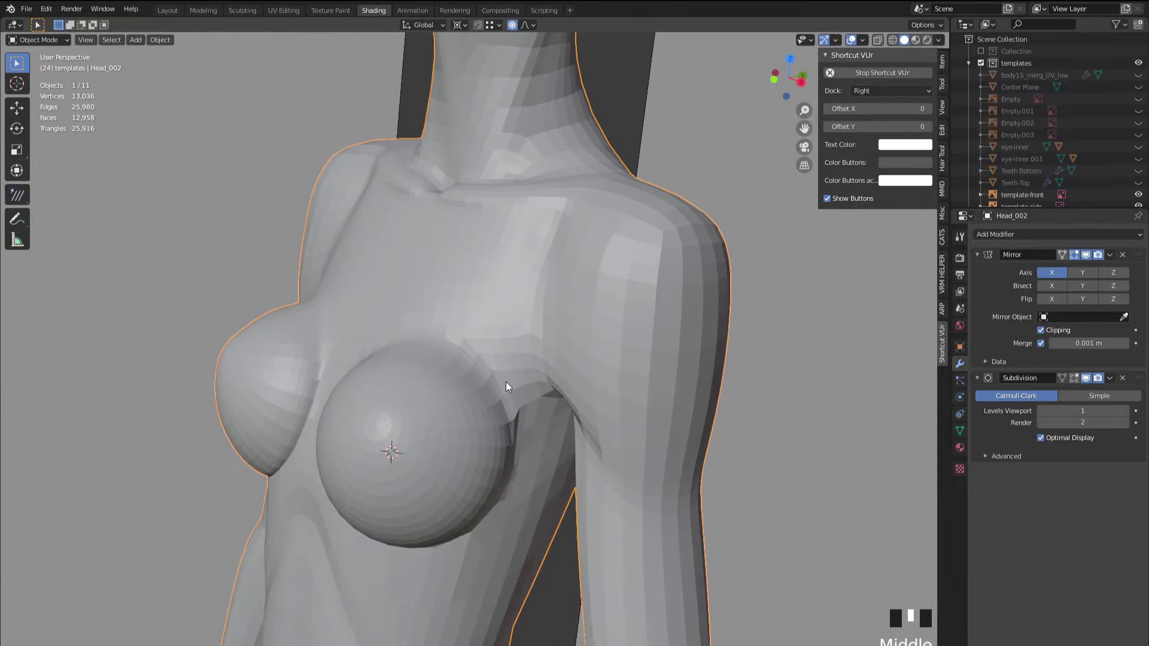
pyautogui.moveTo(505, 386)
pyautogui.mouseDown(button='middle')
pyautogui.moveTo(487, 381)
pyautogui.moveTo(545, 404)
pyautogui.moveTo(591, 397)
pyautogui.moveTo(571, 419)
pyautogui.moveTo(590, 388)
pyautogui.moveTo(421, 416)
pyautogui.moveTo(584, 420)
pyautogui.moveTo(479, 389)
pyautogui.moveTo(466, 328)
pyautogui.moveTo(461, 396)
pyautogui.moveTo(918, 354)
pyautogui.mouseUp(button='middle')
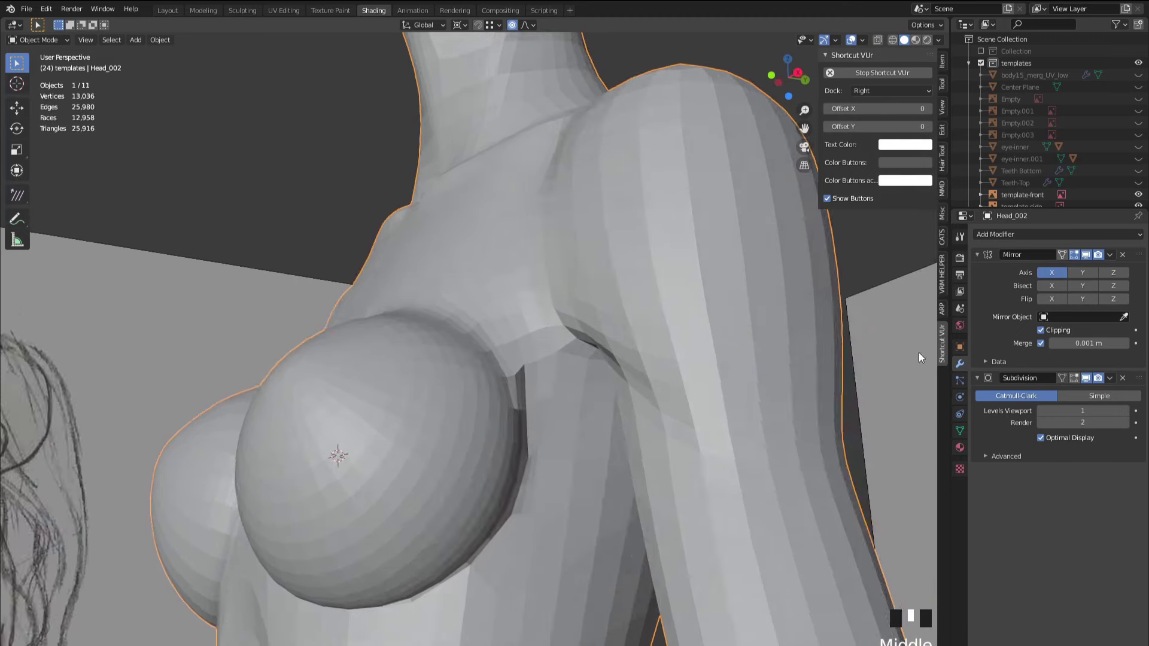
pyautogui.click(1086, 377)
pyautogui.moveTo(854, 383); pyautogui.dragTo(479, 377, button='middle')
pyautogui.hotkey('shift', 'z')
pyautogui.scroll(2, 485, 395)
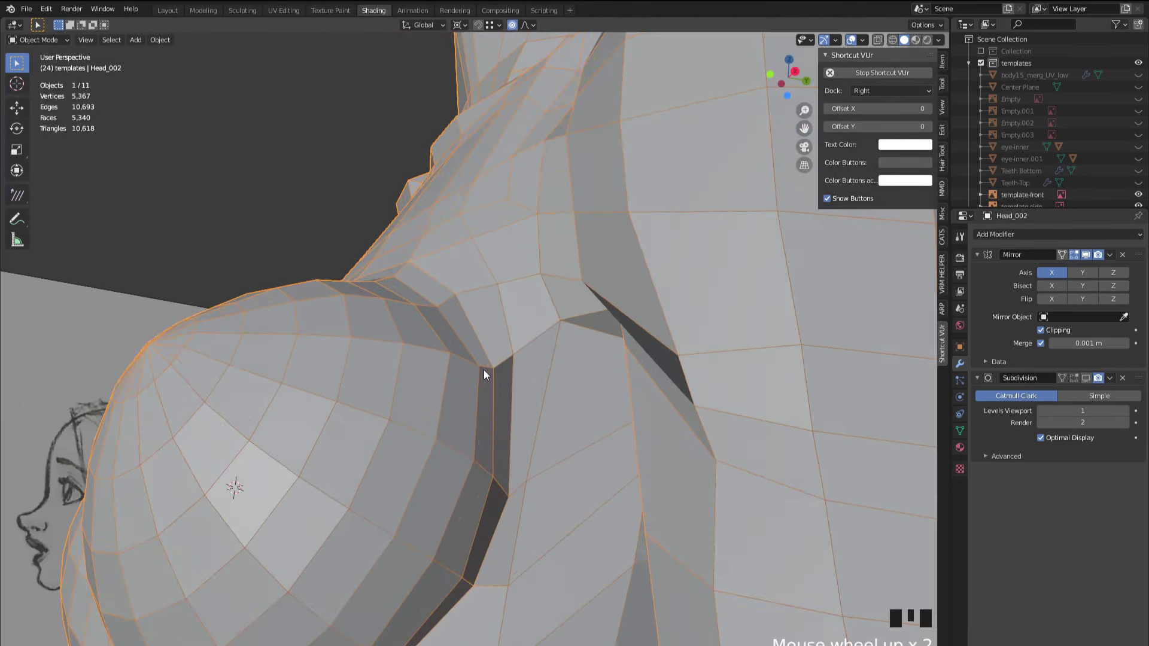
# - Slide the two lower edges between the dome's outer rim and the armpit downward by a factor of about 0.25 in Edit Mode
pyautogui.press('1')
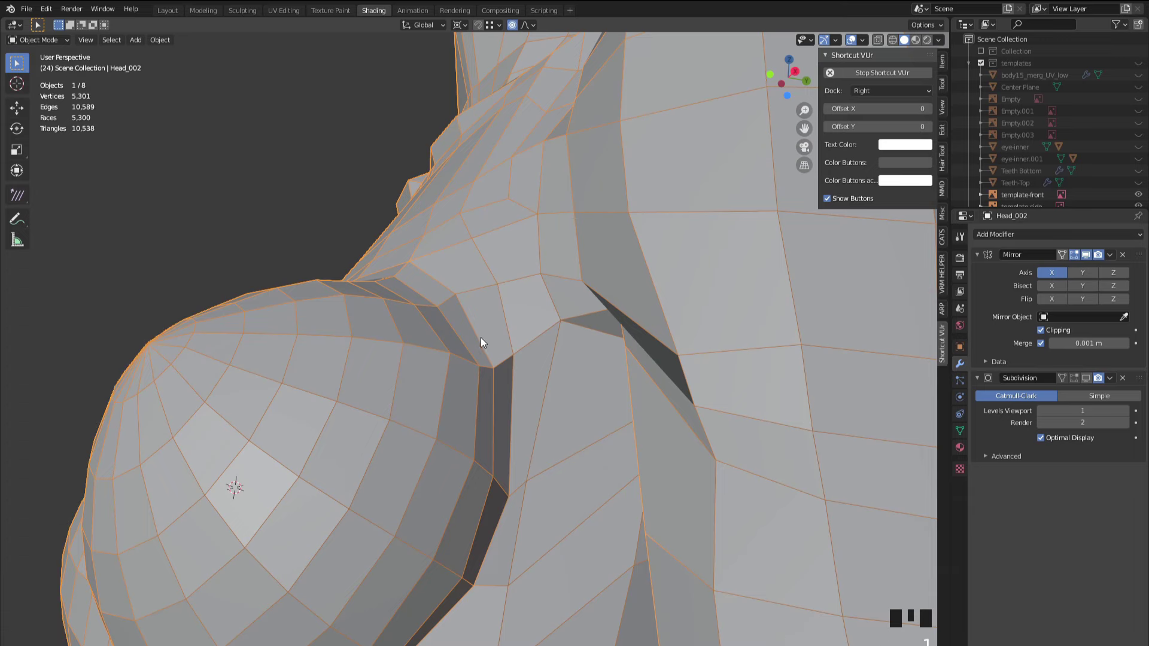
pyautogui.press('Tab')
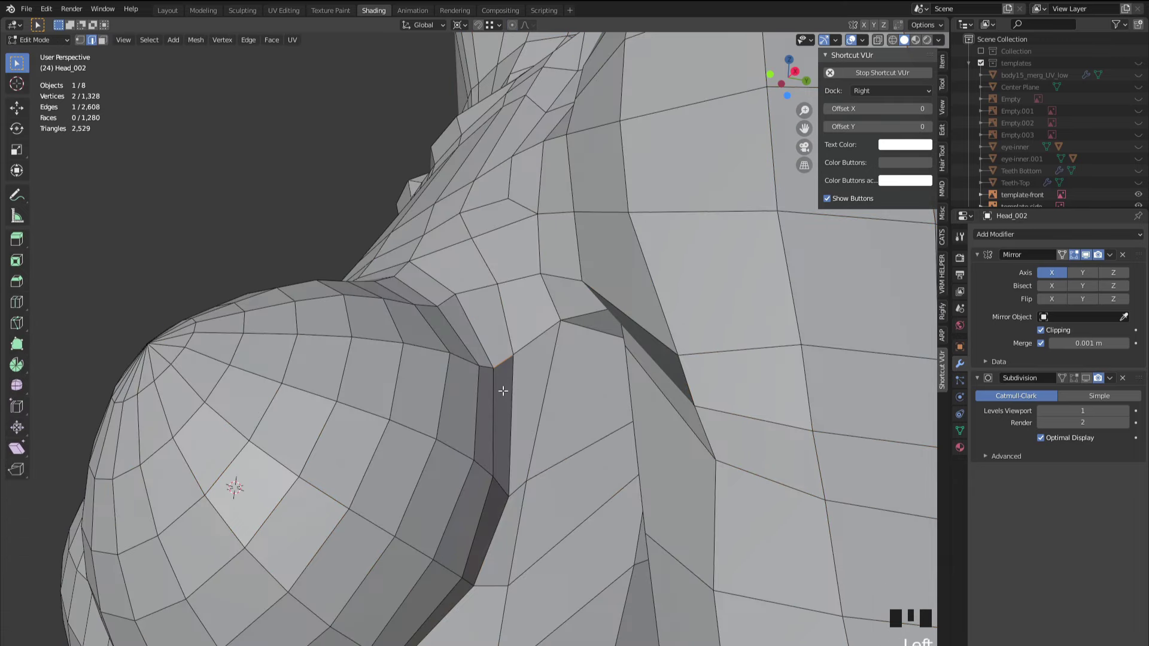
pyautogui.scroll(3, 503, 391)
pyautogui.scroll(-1, 495, 415)
pyautogui.moveTo(485, 436); pyautogui.dragTo(424, 258, button='middle')
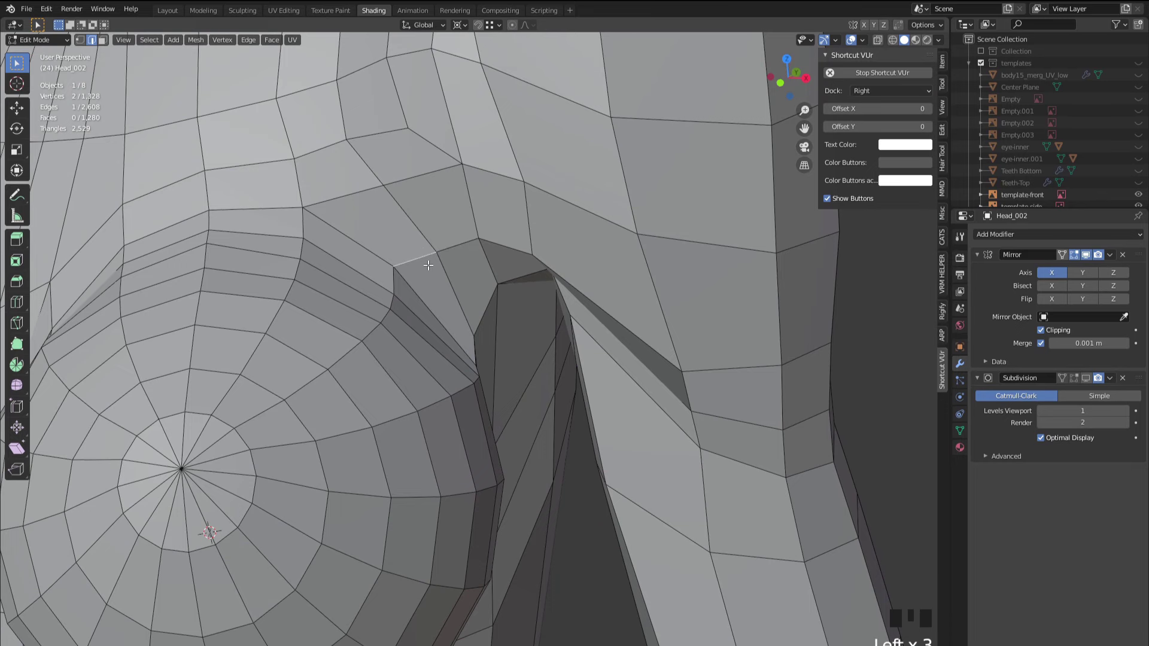
pyautogui.press('g')
pyautogui.press('g')
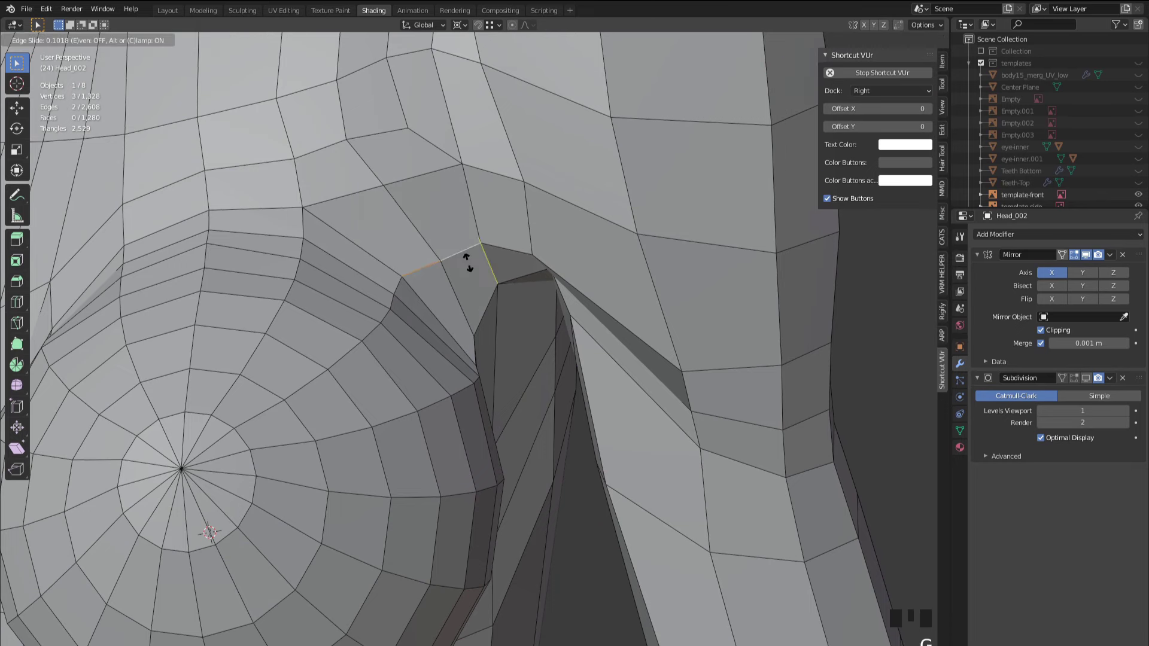
pyautogui.click(472, 270)
# - Move the single lower edge between the dome's outer rim and the armpit along the global Y axis
pyautogui.moveTo(520, 328); pyautogui.dragTo(396, 242, button='middle')
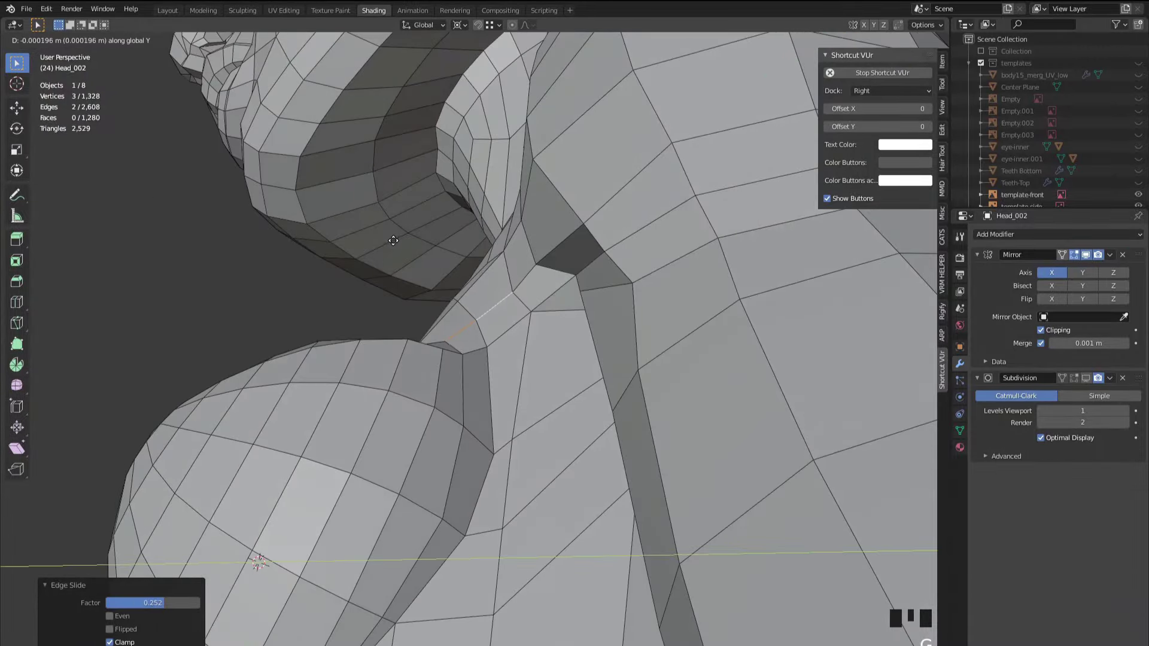
pyautogui.press('Escape')
pyautogui.moveTo(397, 239); pyautogui.dragTo(435, 298, button='middle')
pyautogui.click(418, 276)
pyautogui.keyDown('shift'); pyautogui.click(451, 282); pyautogui.keyUp('shift')
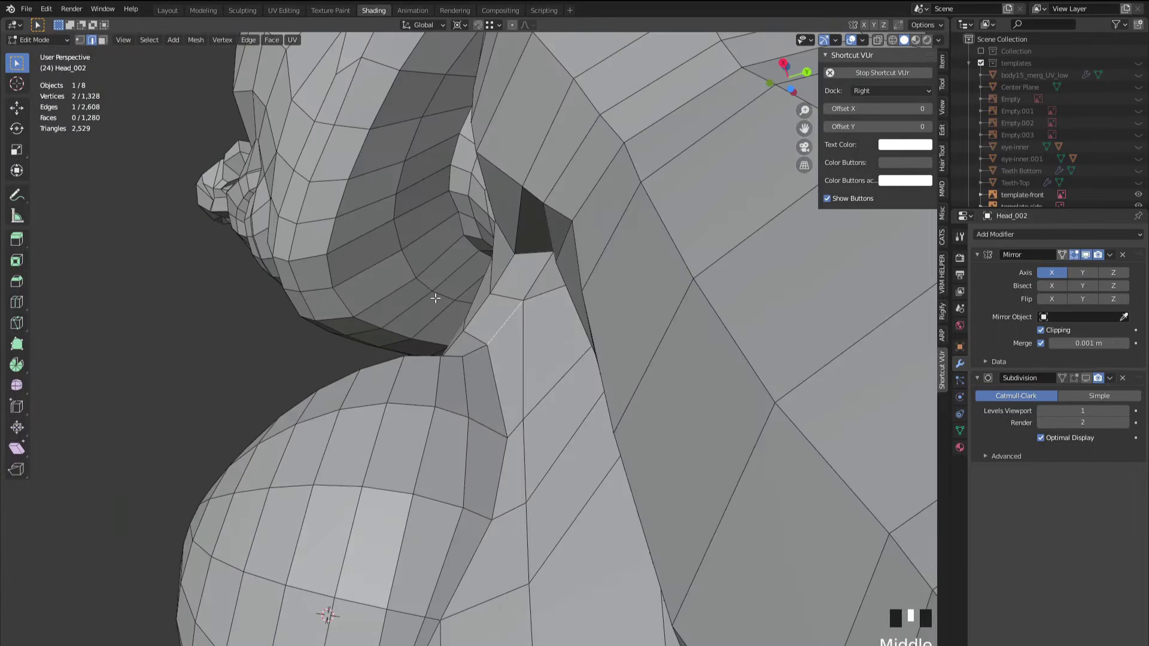
pyautogui.press('g')
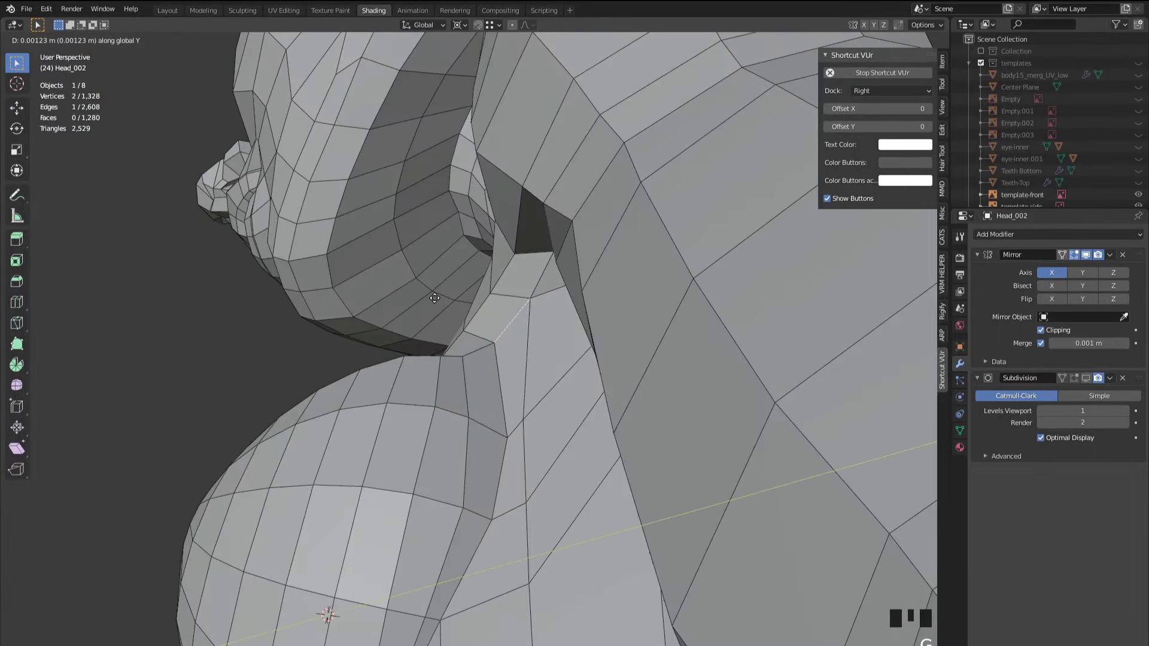
# - Reposition the edges in the armpit where the breast meets the arm, moving the first along Y and the next one freely
pyautogui.click(441, 301)
pyautogui.moveTo(441, 301); pyautogui.dragTo(676, 372, button='middle')
pyautogui.press('g')
pyautogui.click(411, 310)
pyautogui.scroll(2, 491, 323)
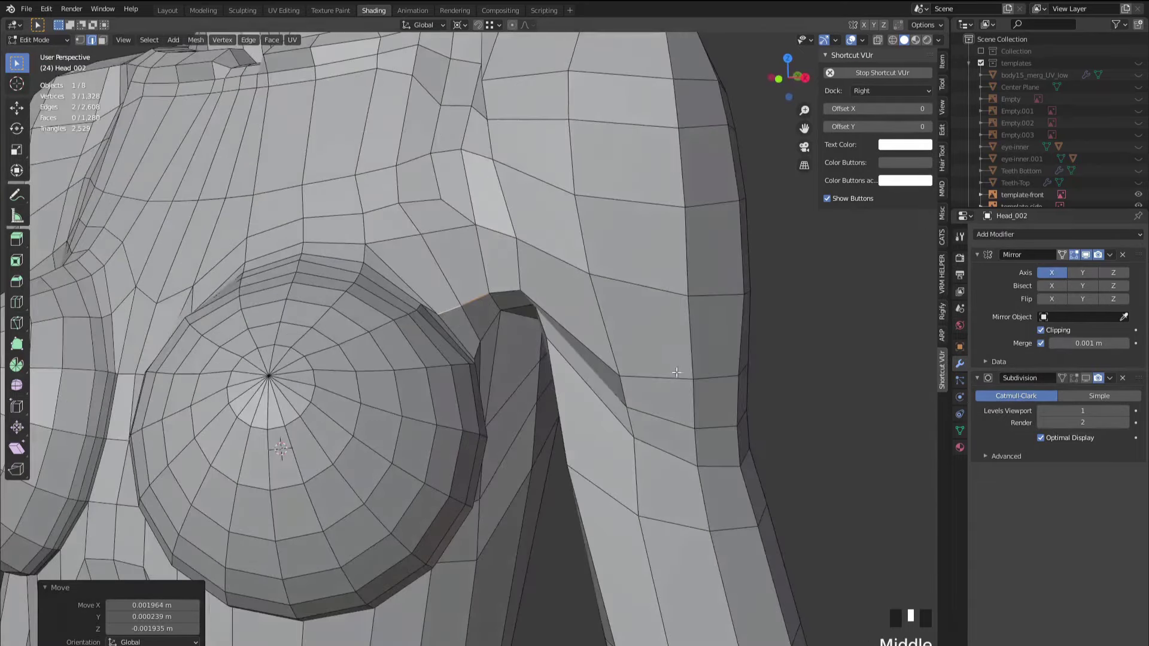
# - Preview the body with viewport subdivision in Object Mode, examine the armpit and chest, and turn the subdivision display off again
pyautogui.click(1083, 378)
pyautogui.press('Tab')
pyautogui.click(834, 368)
pyautogui.scroll(-3, 688, 383)
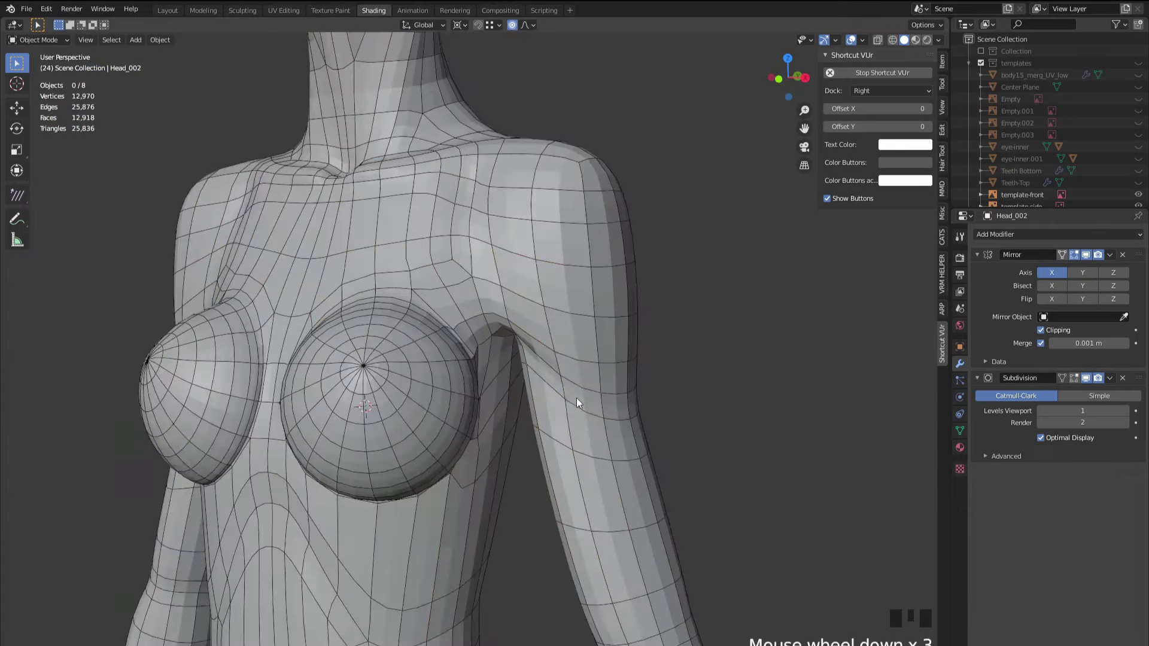
pyautogui.moveTo(579, 400); pyautogui.dragTo(491, 468, button='middle')
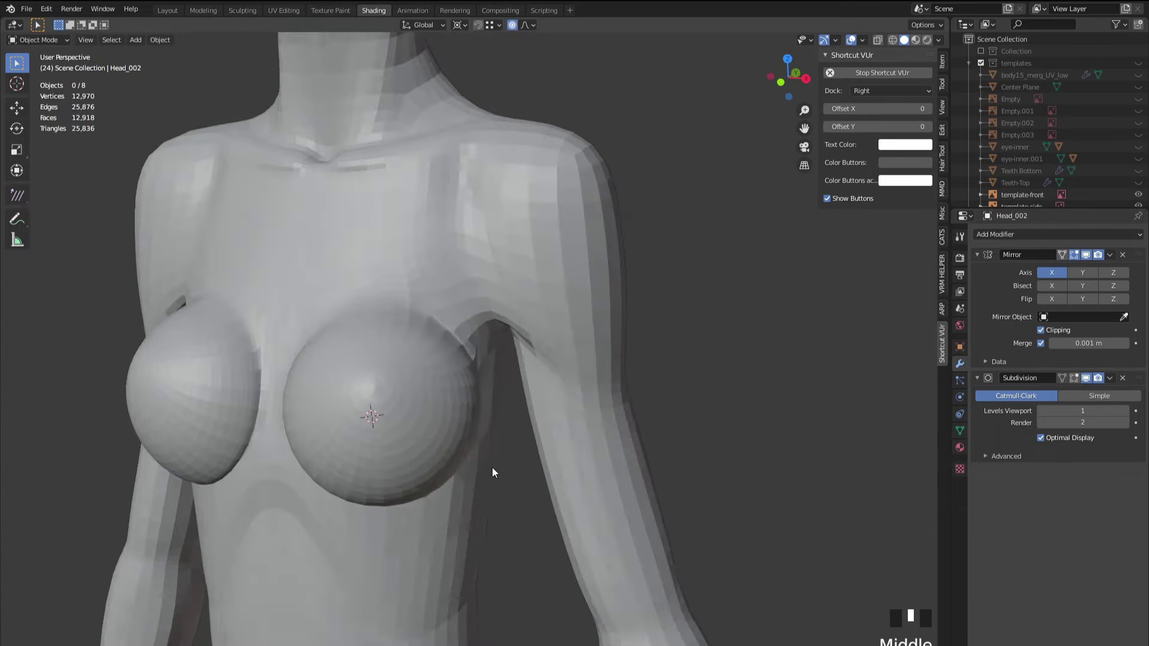
pyautogui.scroll(2, 555, 440)
pyautogui.moveTo(555, 439)
pyautogui.mouseDown(button='middle')
pyautogui.moveTo(465, 408)
pyautogui.moveTo(594, 440)
pyautogui.moveTo(563, 423)
pyautogui.mouseUp(button='middle')
pyautogui.click(1086, 378)
pyautogui.hotkey('shift', 'z')
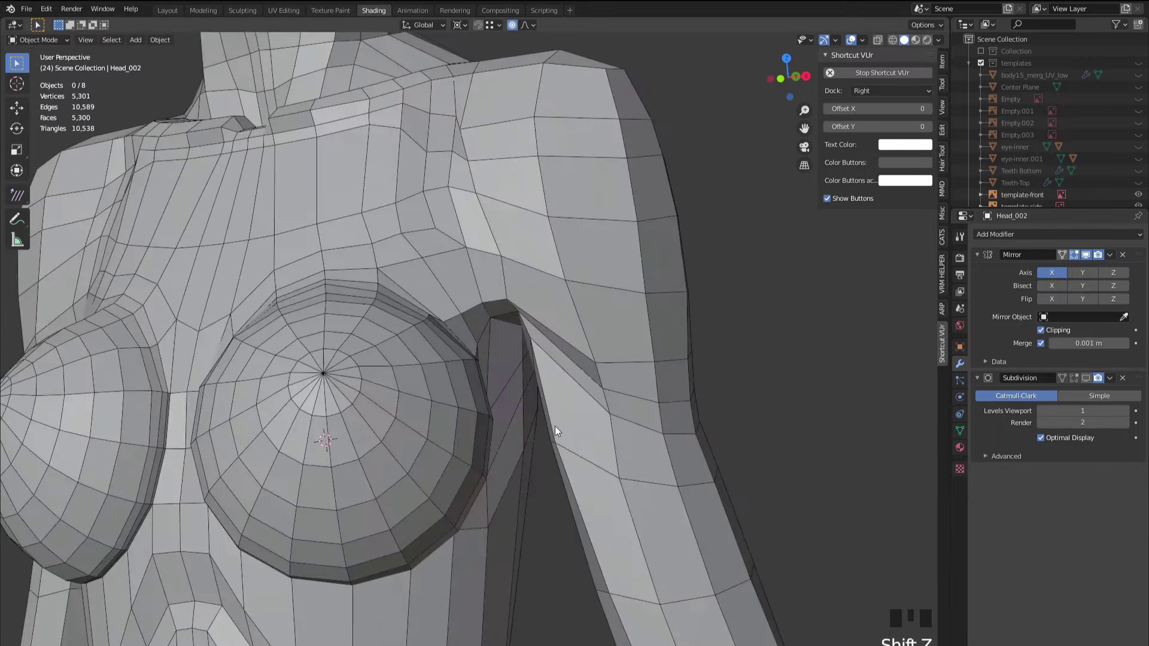
# - Enter Edit Mode on the body and move the small armpit edge and its corner vertex to reshape the fold
pyautogui.scroll(2, 456, 367)
pyautogui.moveTo(456, 367); pyautogui.dragTo(512, 312, button='middle')
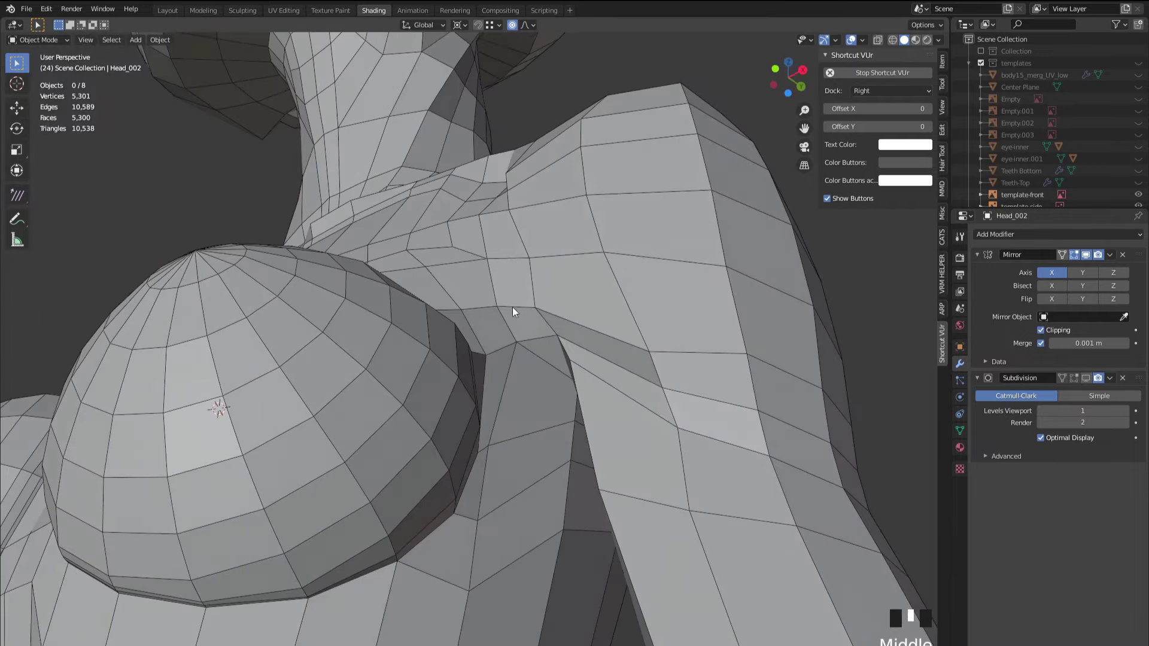
pyautogui.click(512, 335)
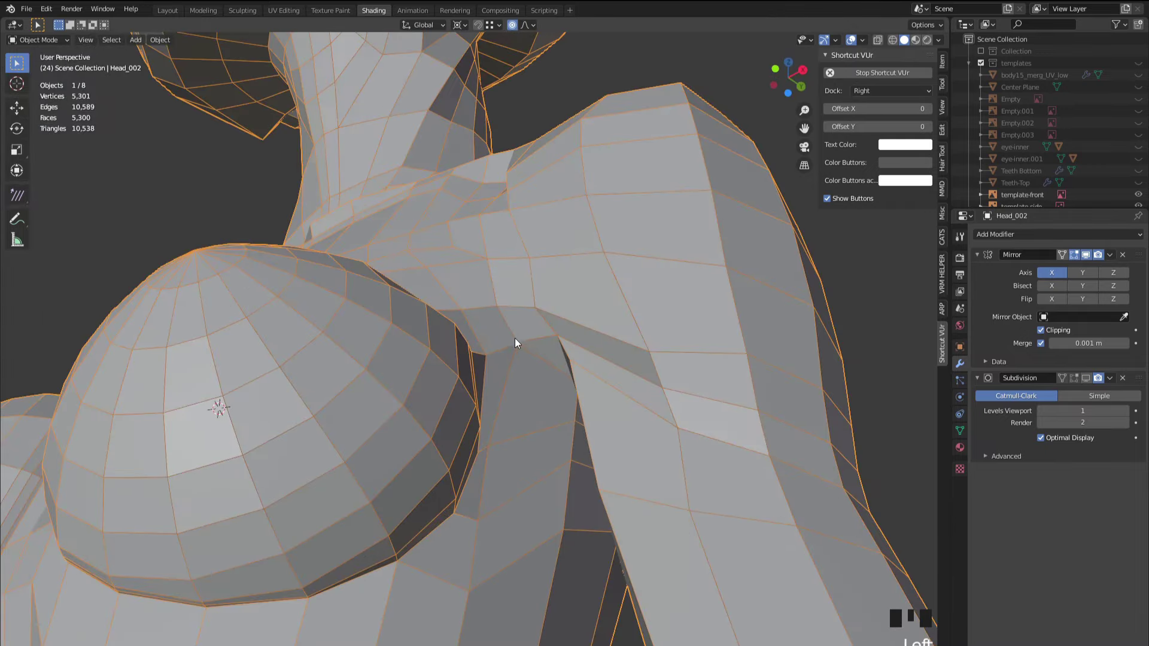
pyautogui.press('Tab')
pyautogui.scroll(3, 503, 364)
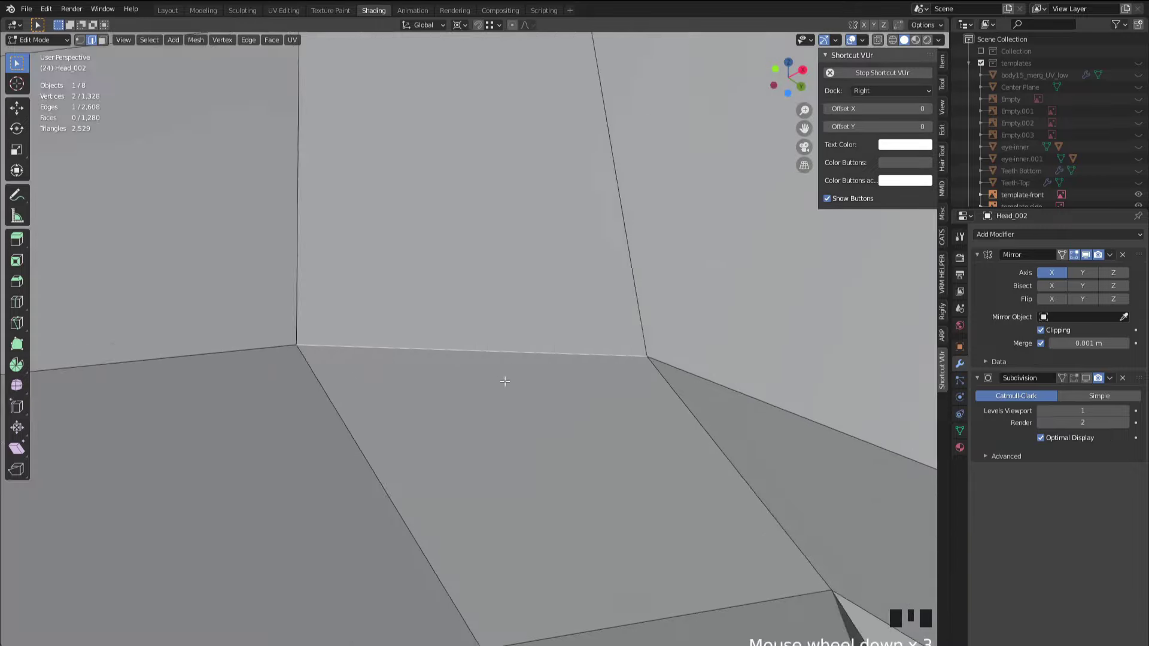
pyautogui.scroll(-5, 503, 364)
pyautogui.moveTo(503, 364); pyautogui.dragTo(467, 354, button='middle')
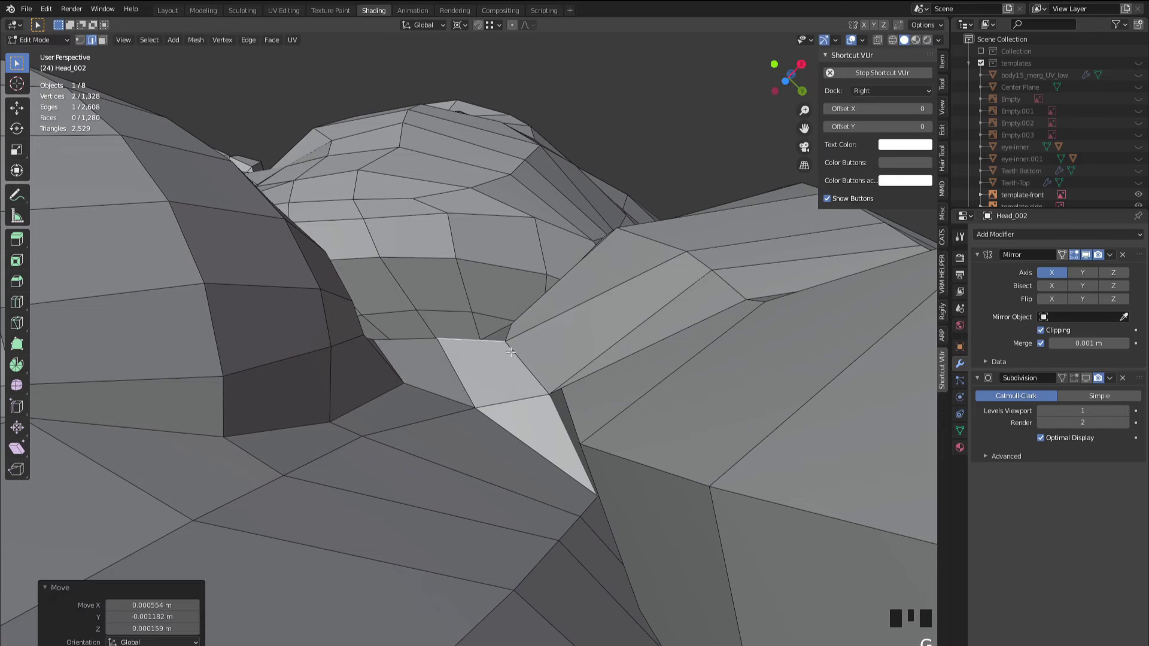
pyautogui.click(500, 337)
pyautogui.scroll(-2, 500, 337)
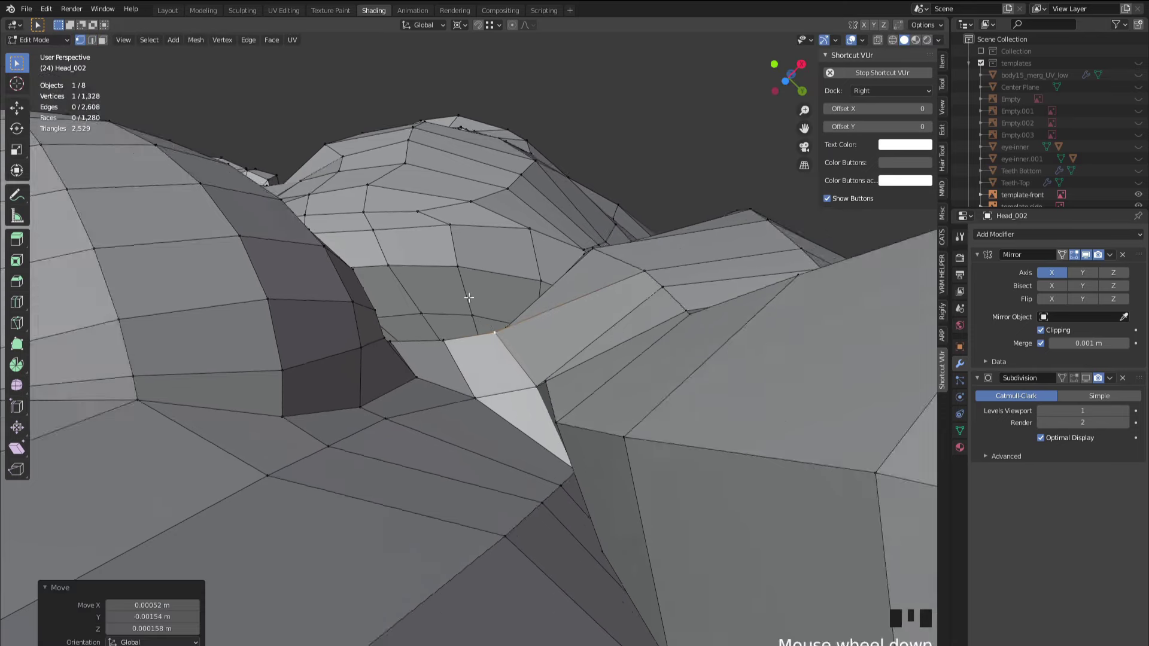
# - Slide a vertex along the breast's upper outer border and move a neighbouring vertex on the side below the armpit
pyautogui.scroll(5, 506, 365)
pyautogui.moveTo(506, 365); pyautogui.dragTo(677, 437, button='middle')
pyautogui.scroll(-1, 513, 392)
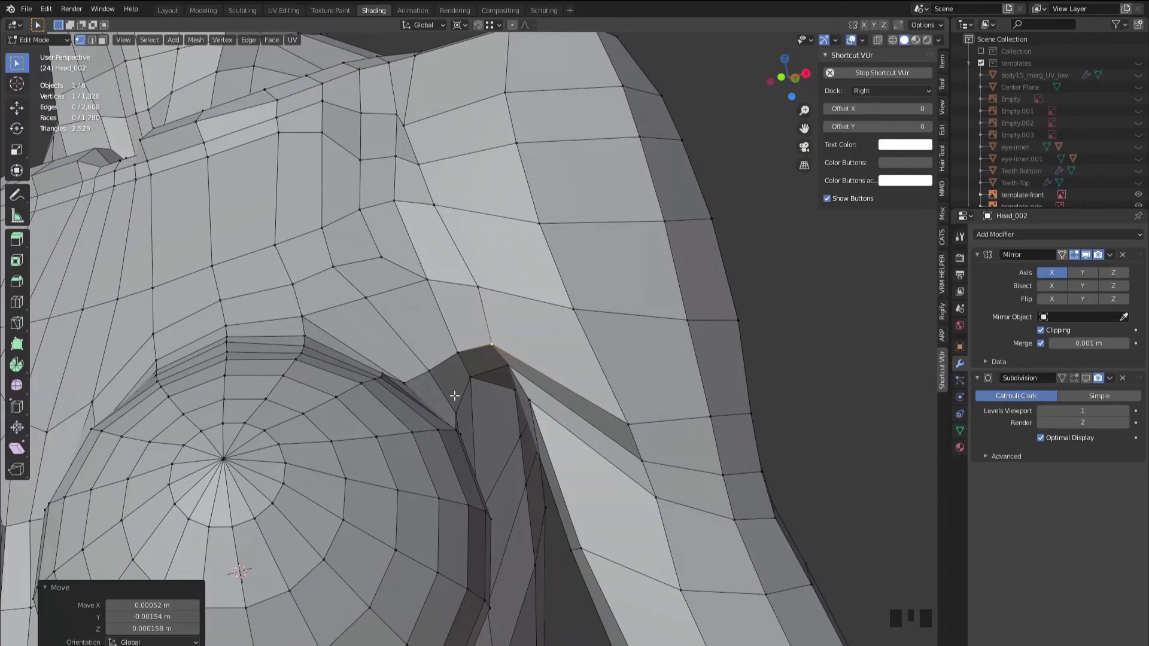
pyautogui.moveTo(455, 395); pyautogui.dragTo(450, 456, button='middle')
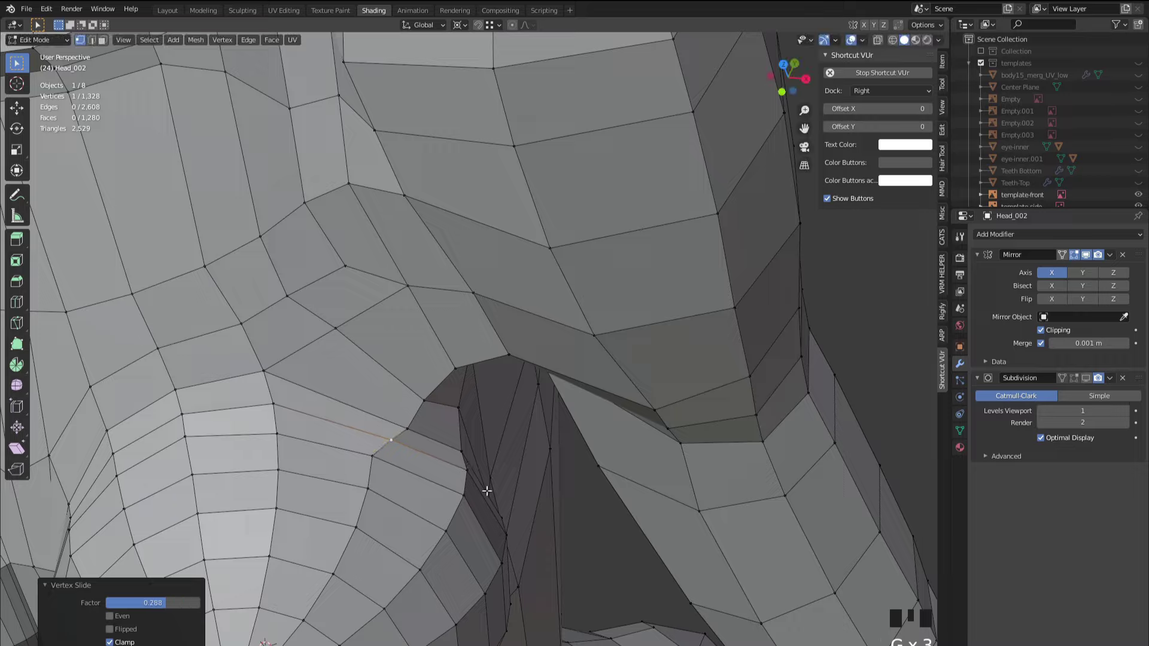
pyautogui.moveTo(487, 490); pyautogui.dragTo(432, 335, button='middle')
pyautogui.moveTo(434, 379); pyautogui.dragTo(432, 346, button='middle')
pyautogui.click(429, 350)
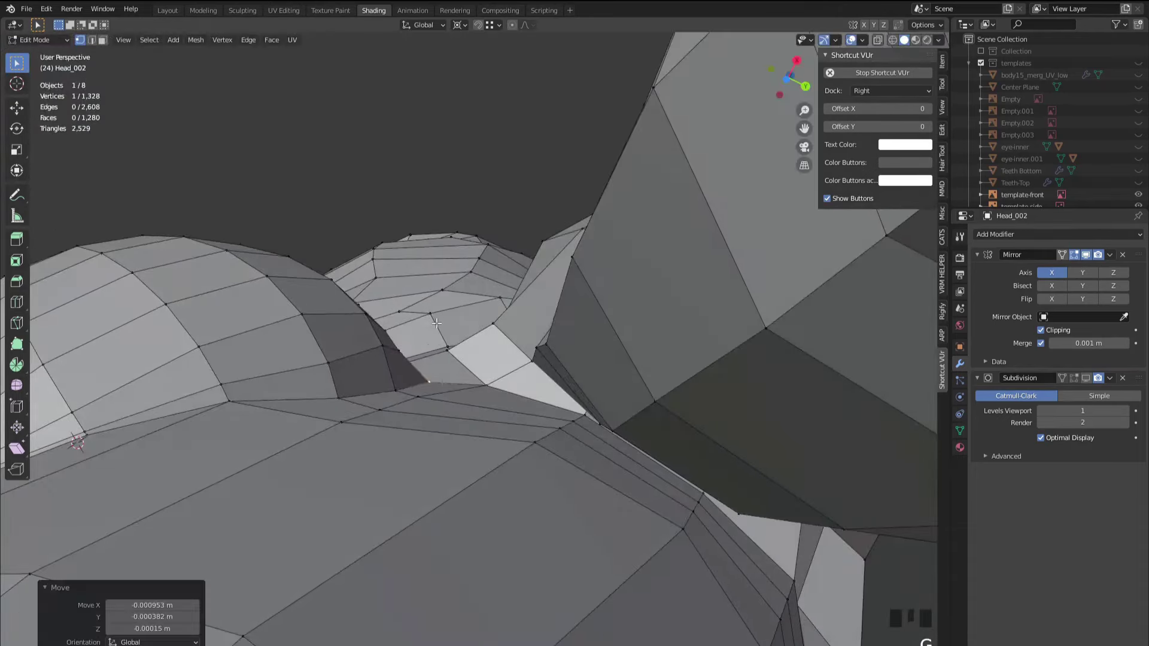
# - Return to Object Mode, examine the chest and armpit with viewport subdivision shown, and hide the subdivision again
pyautogui.scroll(-3, 429, 350)
pyautogui.moveTo(429, 350); pyautogui.dragTo(739, 372, button='middle')
pyautogui.press('Tab')
pyautogui.click(896, 424)
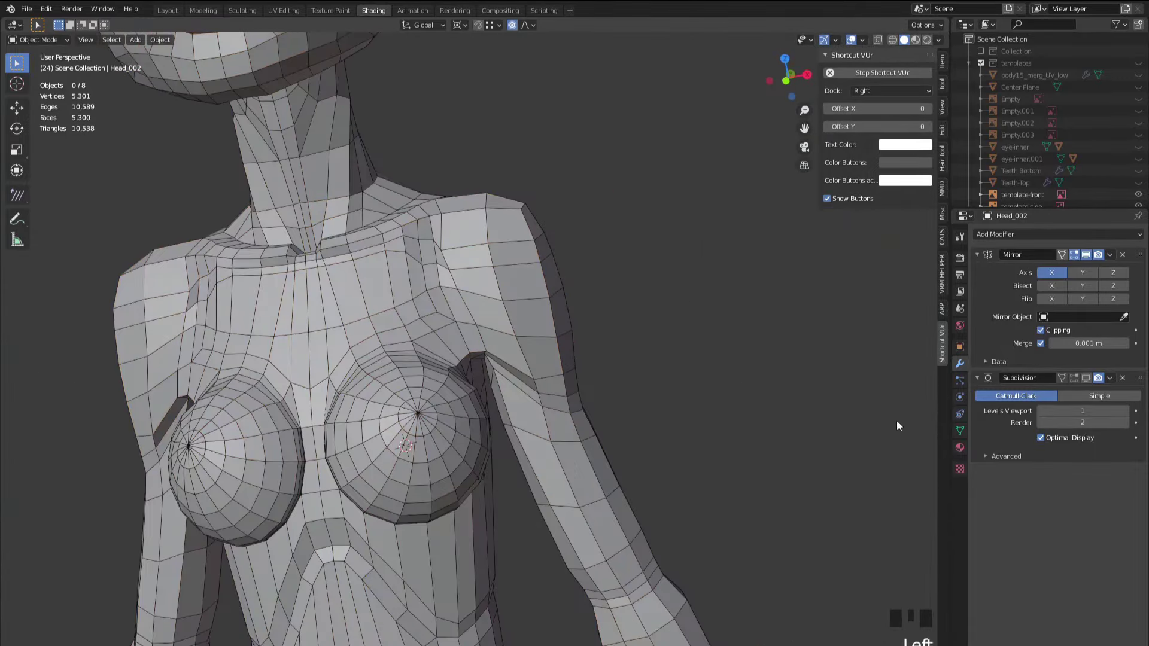
pyautogui.click(622, 483)
pyautogui.click(1086, 379)
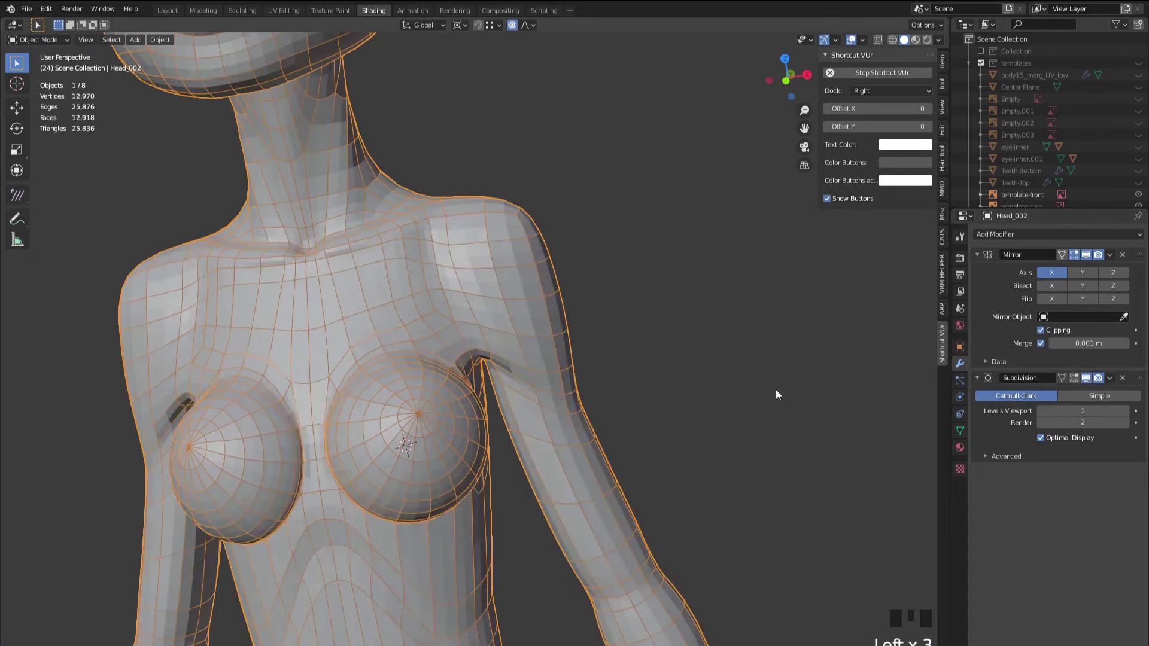
pyautogui.click(775, 390)
pyautogui.scroll(-2, 772, 407)
pyautogui.moveTo(767, 424); pyautogui.dragTo(566, 401, button='middle')
pyautogui.scroll(2, 466, 365)
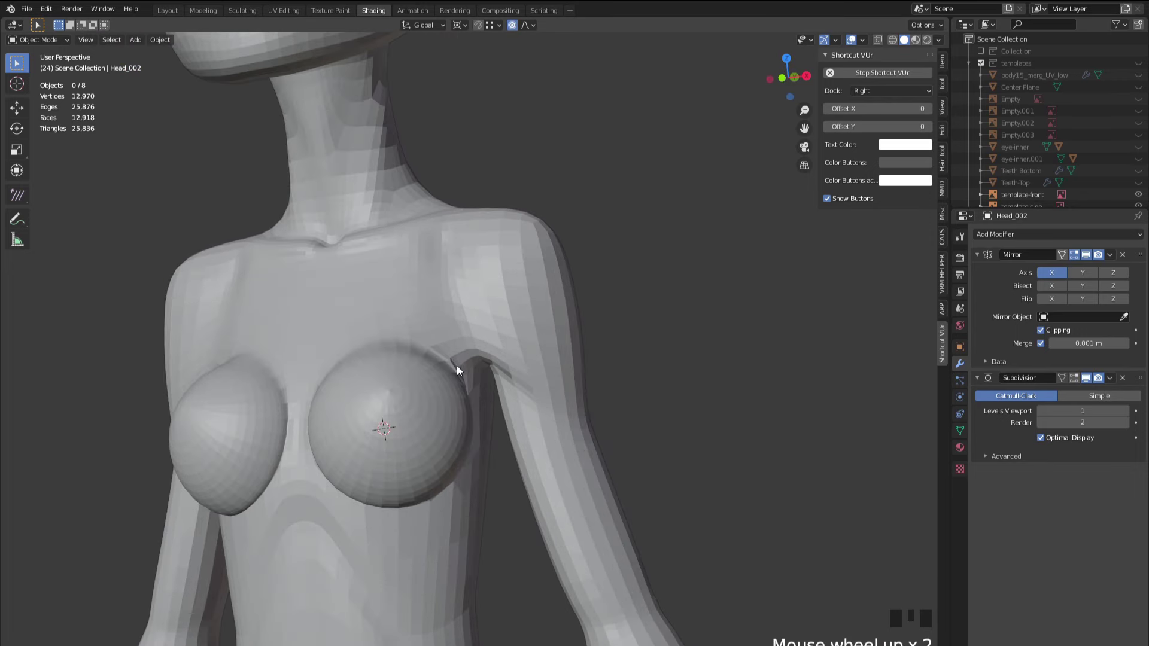
pyautogui.scroll(3, 471, 397)
pyautogui.moveTo(411, 410); pyautogui.dragTo(389, 337, button='middle')
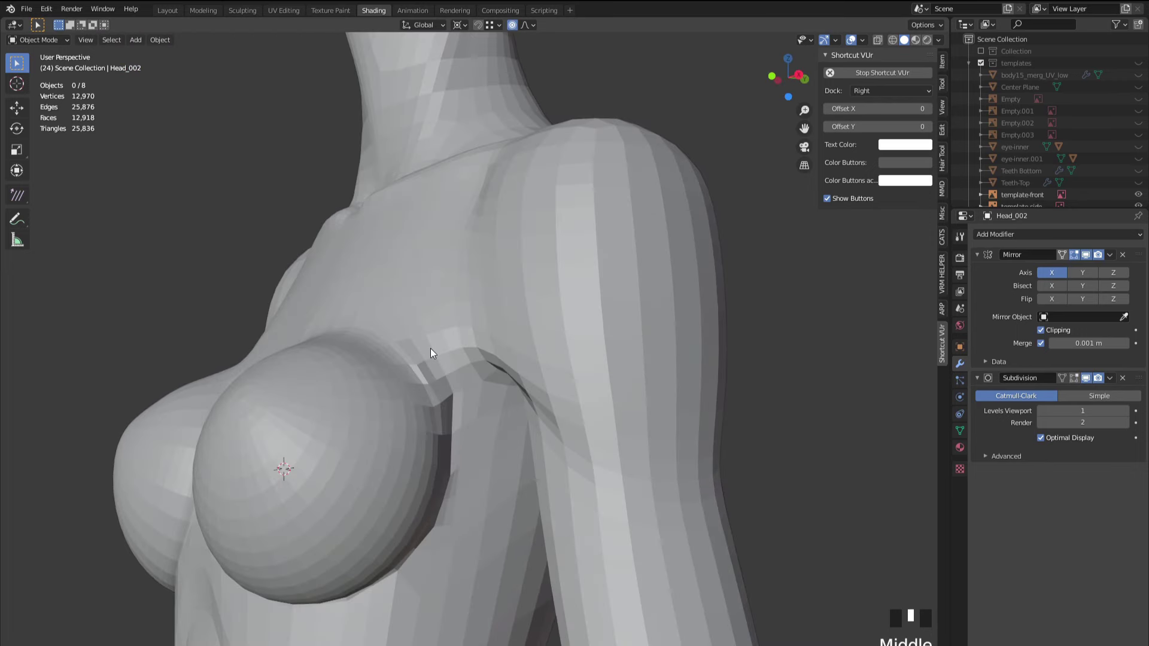
pyautogui.click(1087, 378)
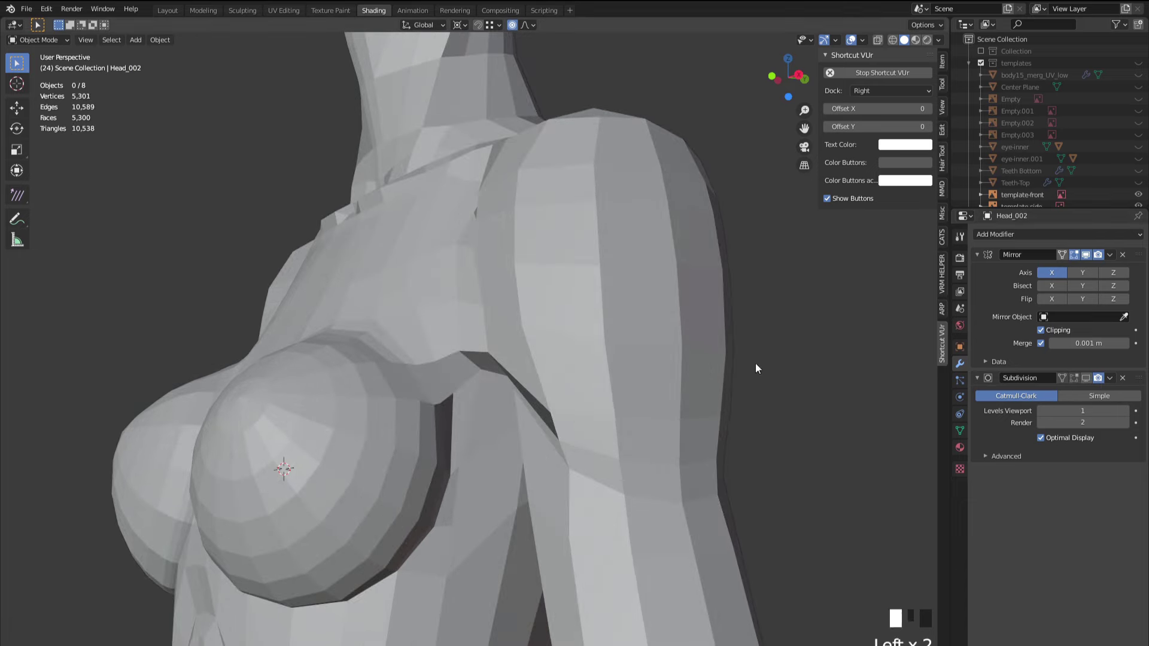
# - Switch the body to Sculpt Mode and even out the mesh along the breast's upper border with the Elastic Deform brush
pyautogui.moveTo(411, 415); pyautogui.dragTo(372, 375, button='middle')
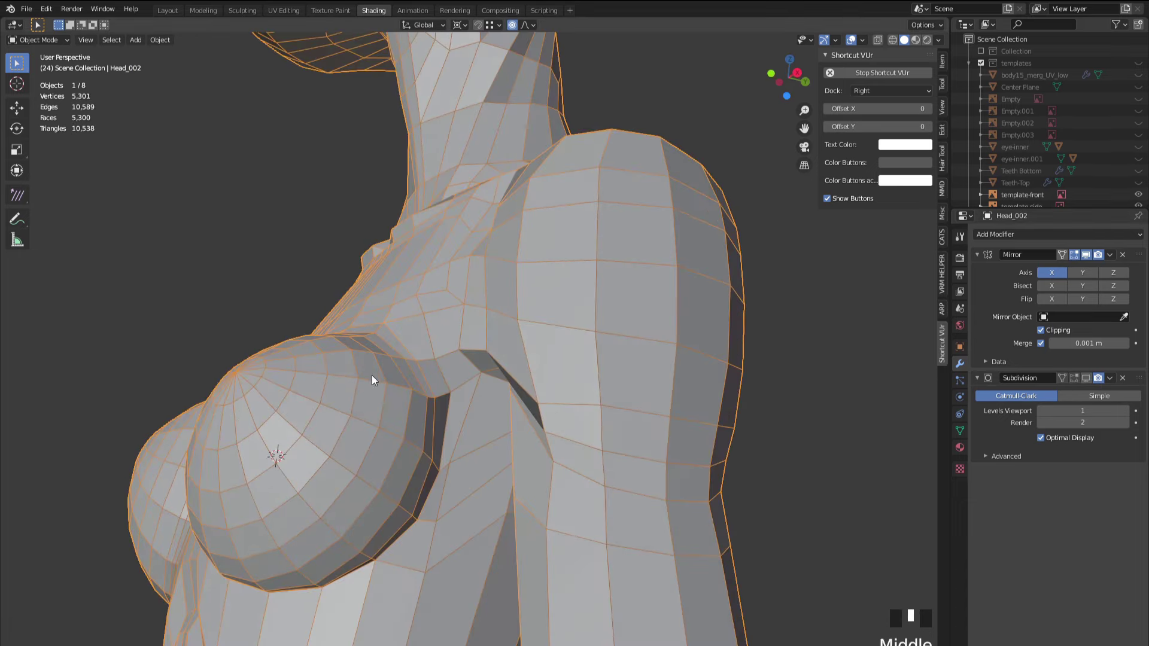
pyautogui.click(47, 41)
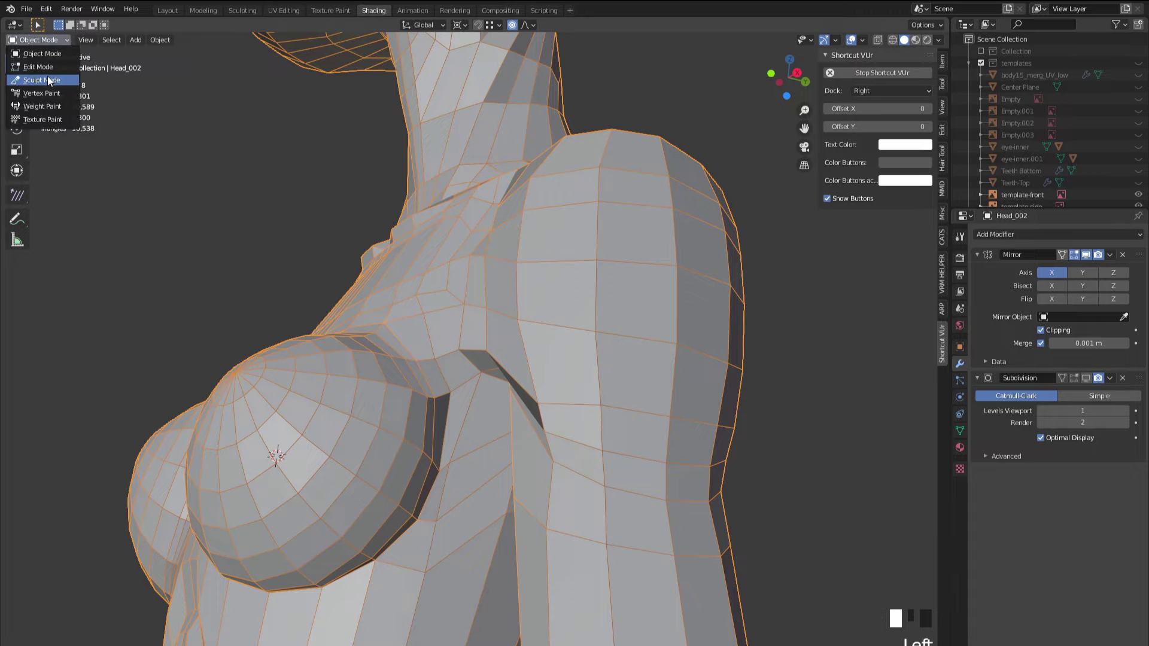
pyautogui.click(48, 76)
pyautogui.scroll(2, 352, 289)
pyautogui.moveTo(352, 289); pyautogui.dragTo(384, 404, button='middle')
pyautogui.moveTo(383, 404)
pyautogui.mouseDown()
pyautogui.moveTo(380, 380)
pyautogui.moveTo(423, 359)
pyautogui.mouseUp()
pyautogui.moveTo(423, 359); pyautogui.dragTo(341, 359, button='middle')
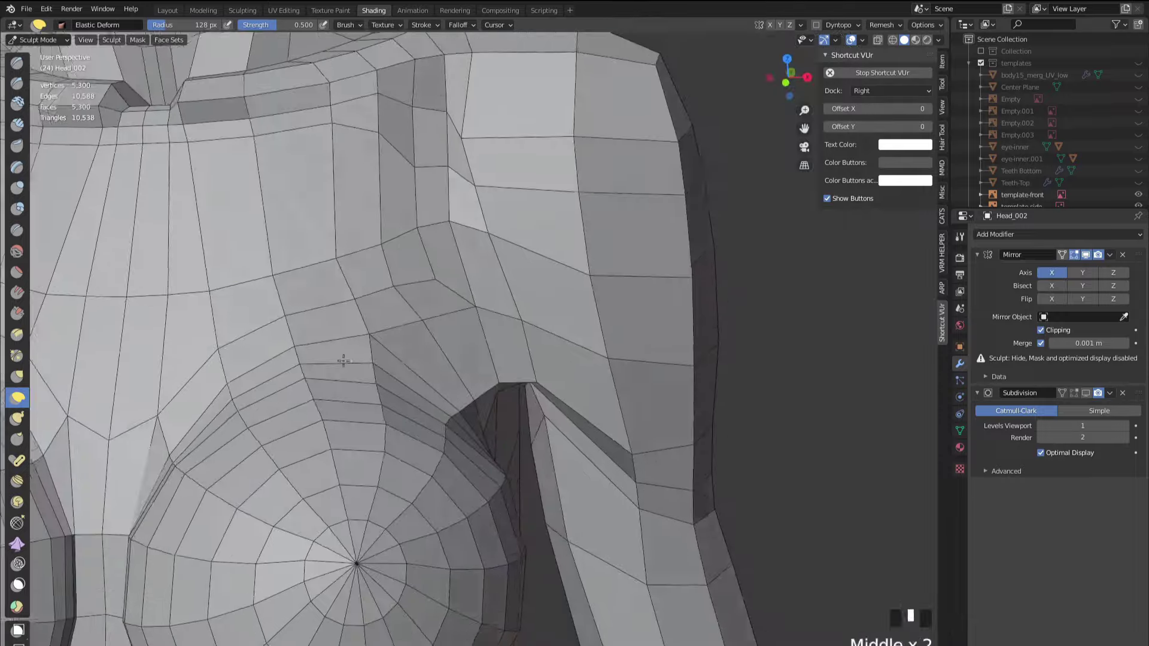
pyautogui.moveTo(341, 359)
pyautogui.mouseDown()
pyautogui.moveTo(221, 371)
pyautogui.moveTo(161, 431)
pyautogui.mouseUp()
# - Smooth the crowded edge loops along the inner side of the breast in the cleavage
pyautogui.moveTo(161, 431)
pyautogui.mouseDown(button='middle')
pyautogui.moveTo(256, 359)
pyautogui.moveTo(379, 339)
pyautogui.moveTo(234, 308)
pyautogui.mouseUp(button='middle')
pyautogui.click(230, 306)
pyautogui.scroll(-2, 185, 379)
pyautogui.scroll(3, 308, 423)
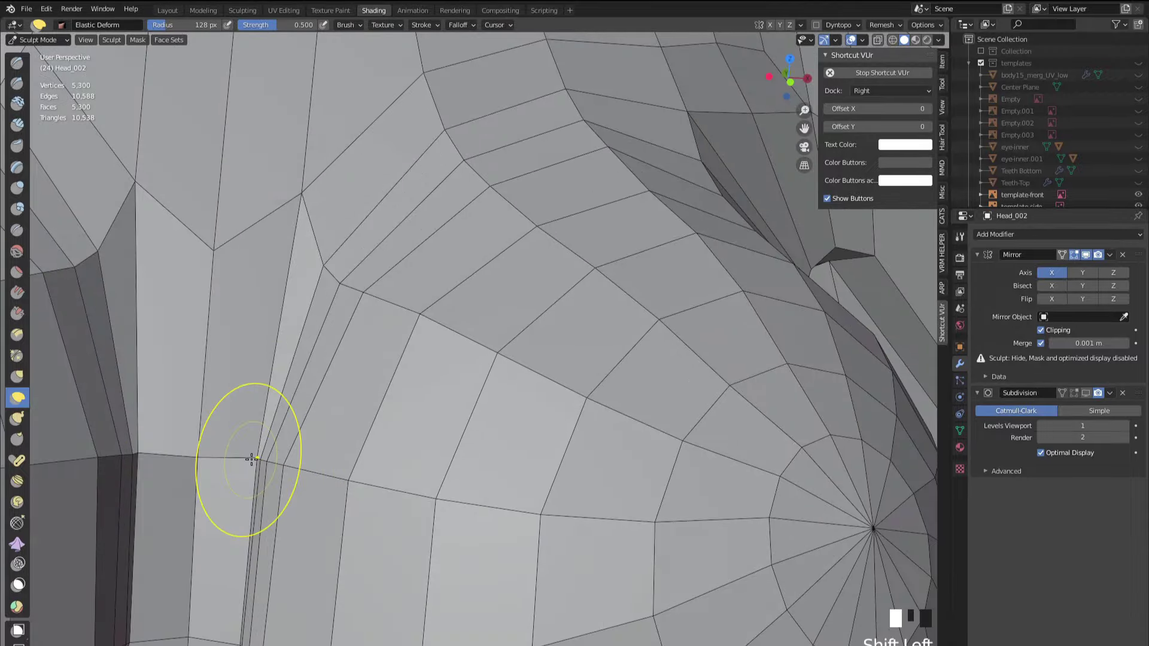
pyautogui.moveTo(249, 456); pyautogui.dragTo(146, 449)
pyautogui.moveTo(146, 450); pyautogui.dragTo(278, 550, button='middle')
pyautogui.click(279, 550)
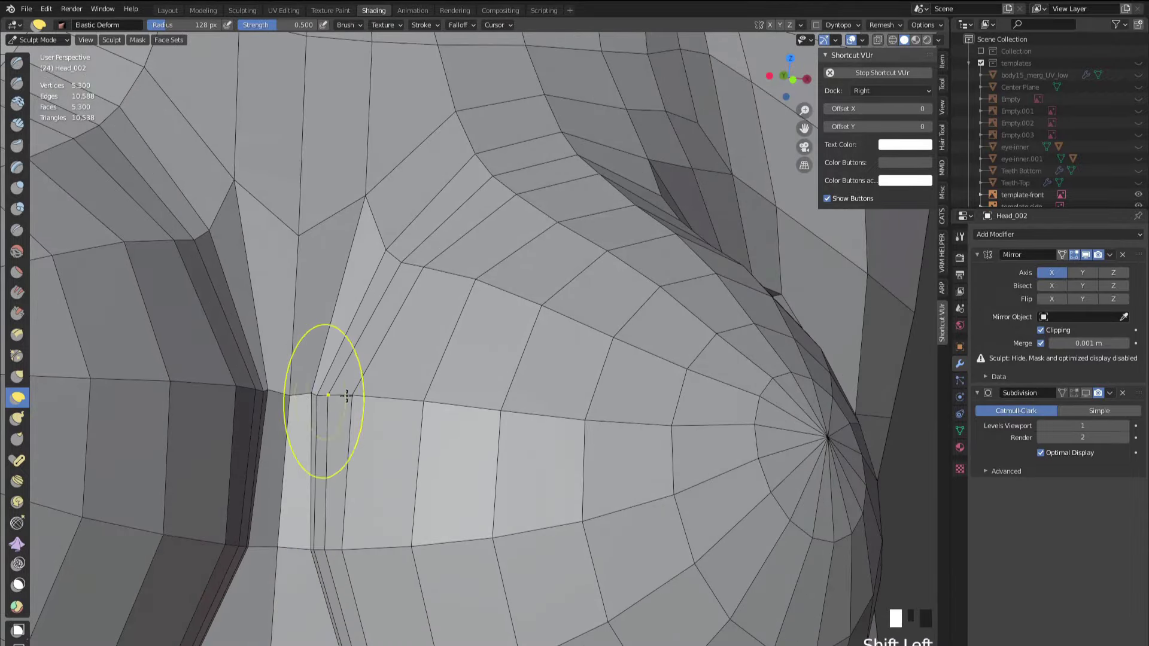
# - Sculpt the centre of the chest above the cleavage with a stroke running up the sternum
pyautogui.scroll(-4, 300, 395)
pyautogui.moveTo(301, 395); pyautogui.dragTo(367, 347, button='middle')
pyautogui.scroll(4, 305, 338)
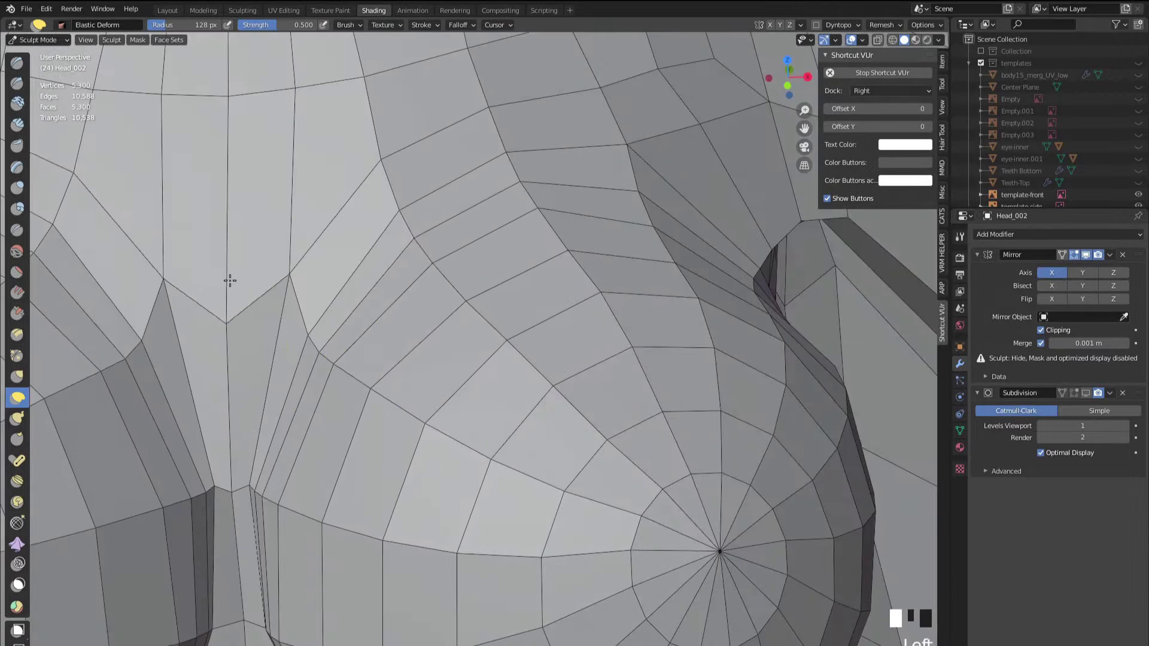
pyautogui.moveTo(230, 280); pyautogui.dragTo(223, 100)
pyautogui.scroll(-3, 286, 240)
pyautogui.moveTo(286, 239); pyautogui.dragTo(379, 298, button='middle')
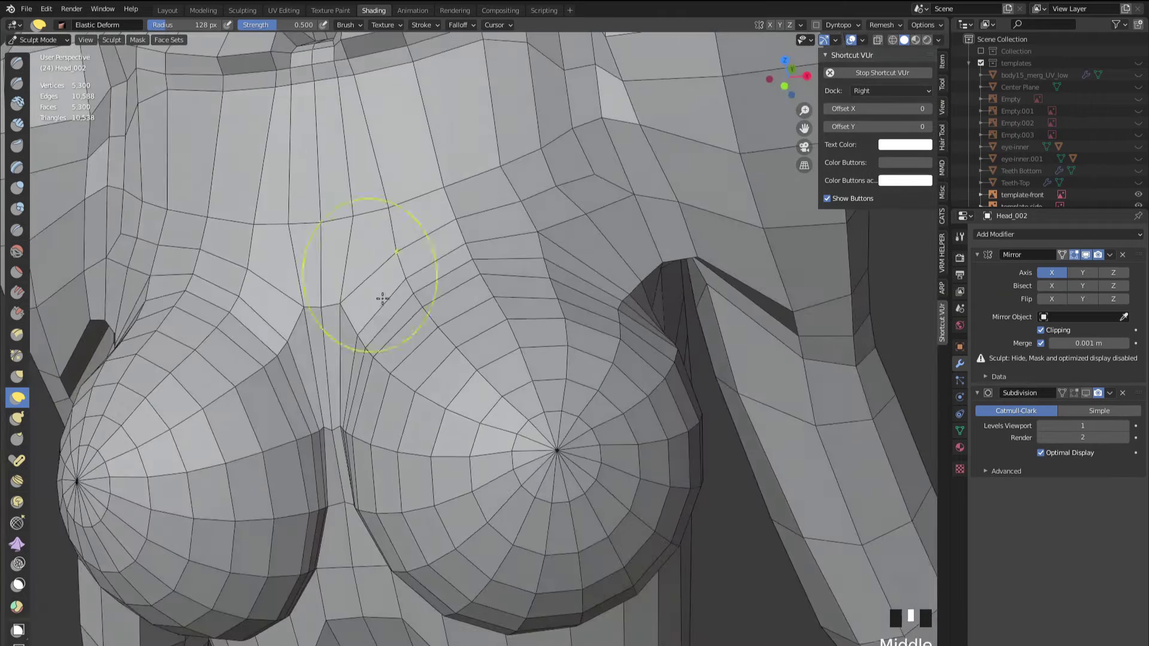
# - Smooth the transition from the upper breast into the chest and towards the armpit
pyautogui.scroll(2, 500, 295)
pyautogui.keyDown('shift'); pyautogui.click(561, 203); pyautogui.keyUp('shift')
pyautogui.moveTo(561, 204)
pyautogui.mouseDown(button='middle')
pyautogui.moveTo(449, 244)
pyautogui.moveTo(304, 261)
pyautogui.mouseUp(button='middle')
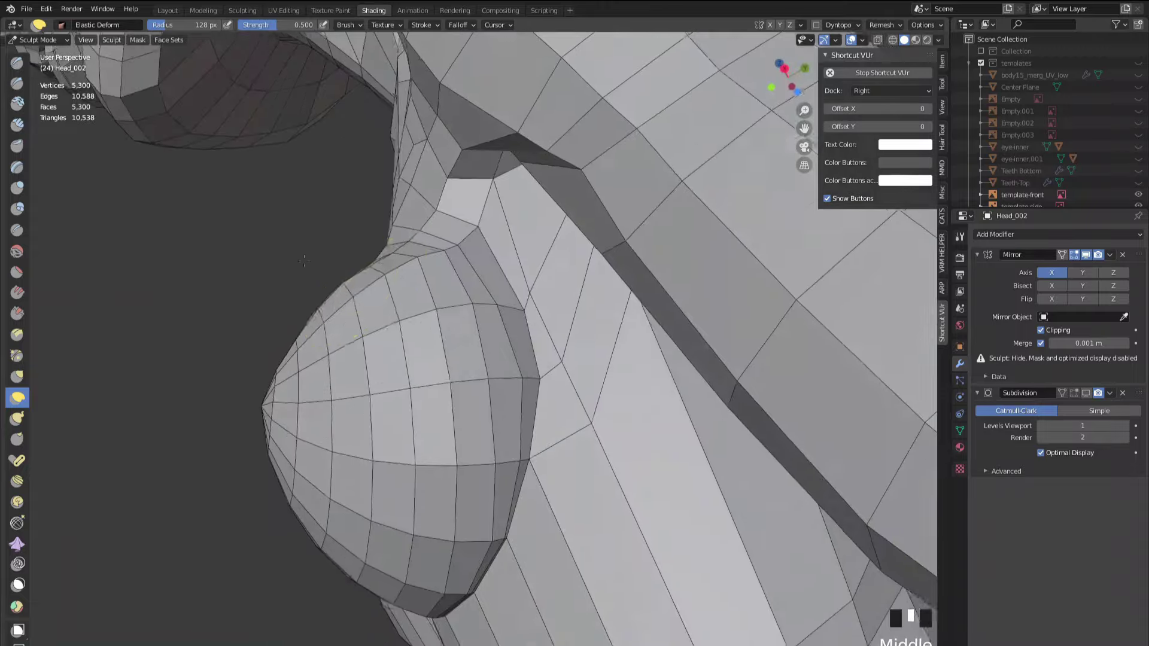
pyautogui.moveTo(328, 299); pyautogui.dragTo(628, 423, button='middle')
pyautogui.keyDown('shift'); pyautogui.click(590, 415); pyautogui.keyUp('shift')
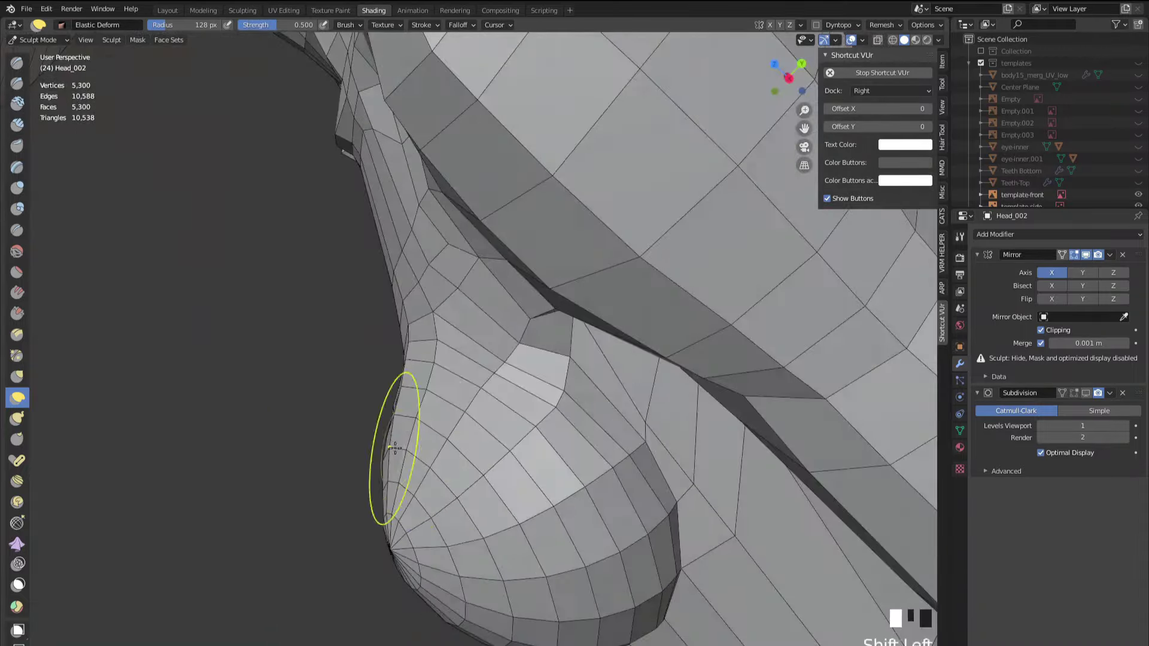
pyautogui.moveTo(395, 448); pyautogui.dragTo(281, 379, button='middle')
pyautogui.keyDown('shift'); pyautogui.click(564, 359); pyautogui.keyUp('shift')
pyautogui.scroll(3, 299, 368)
pyautogui.scroll(-3, 353, 312)
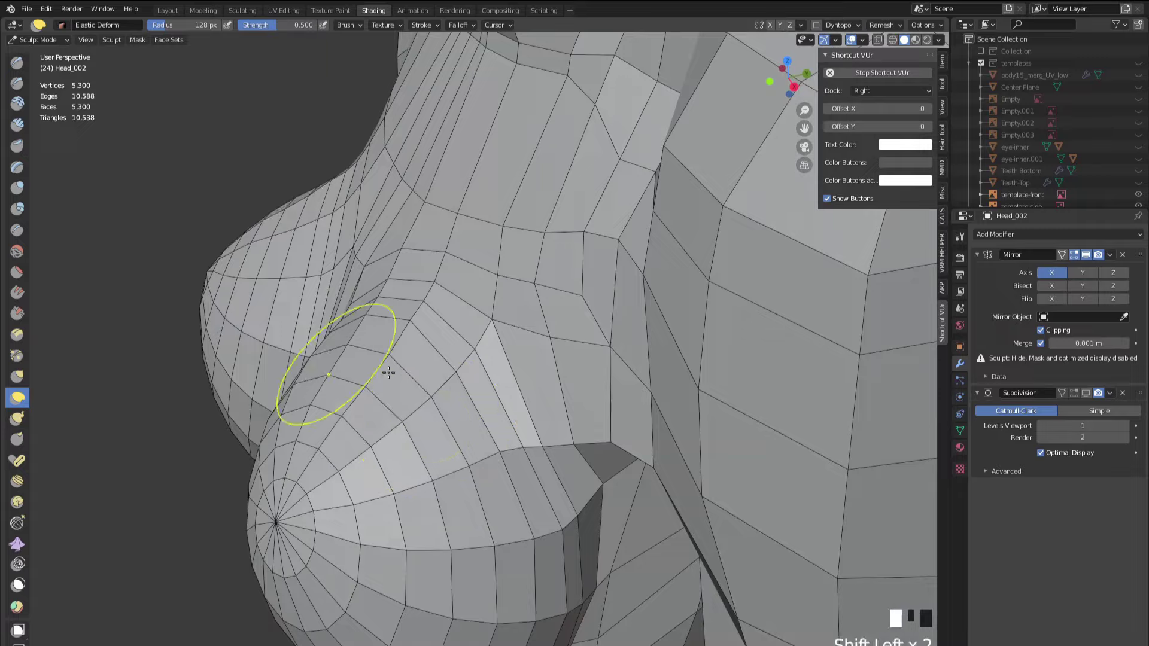
# - Smooth the upper chest and build up the area between the collarbone and the shoulder with the SculptDraw brush
pyautogui.moveTo(385, 371); pyautogui.dragTo(500, 305, button='middle')
pyautogui.scroll(-3, 520, 288)
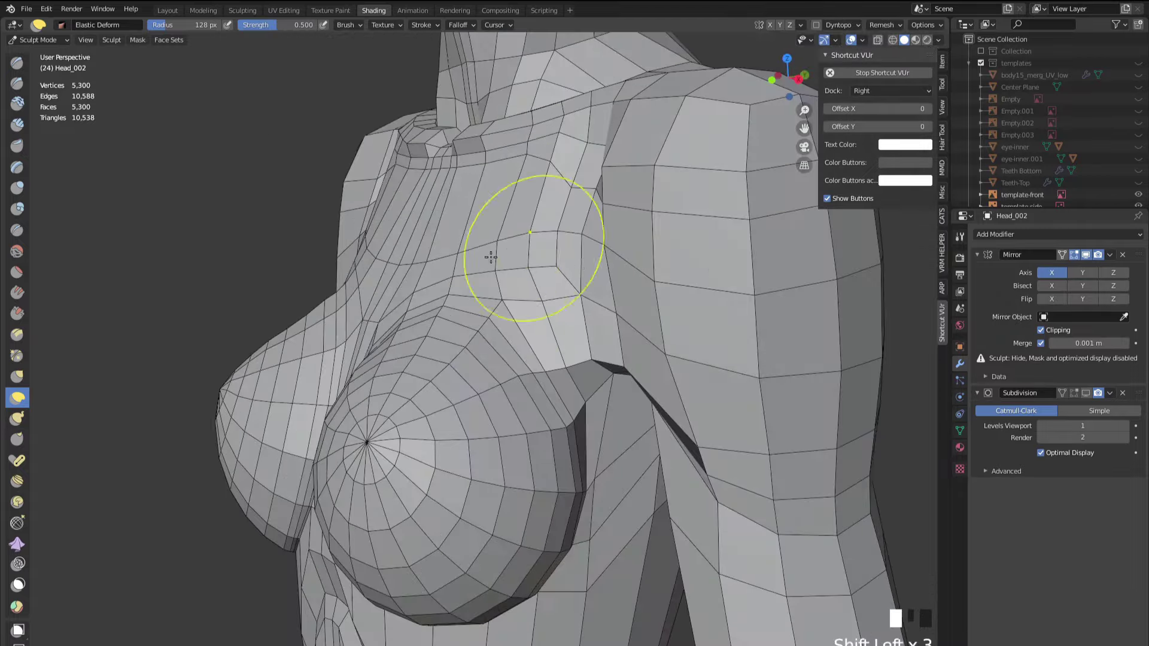
pyautogui.keyDown('shift'); pyautogui.moveTo(491, 257); pyautogui.dragTo(468, 359, button='middle'); pyautogui.keyUp('shift')
pyautogui.scroll(2, 509, 301)
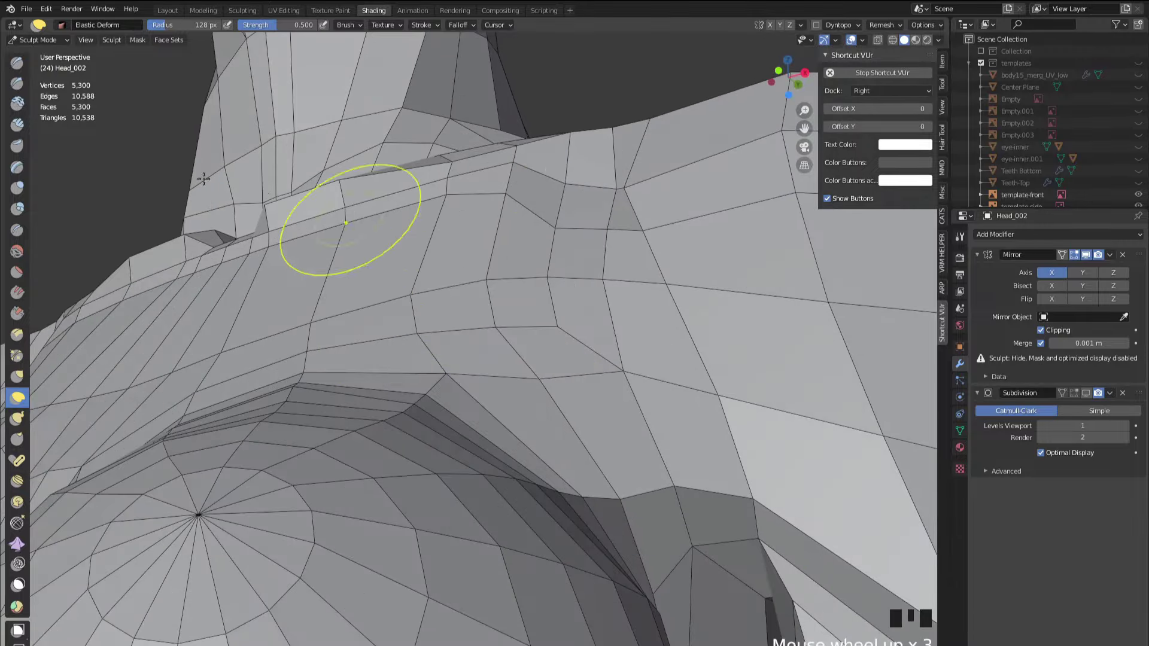
pyautogui.click(17, 62)
pyautogui.moveTo(307, 218)
pyautogui.mouseDown(button='middle')
pyautogui.moveTo(591, 205)
pyautogui.moveTo(584, 235)
pyautogui.mouseUp(button='middle')
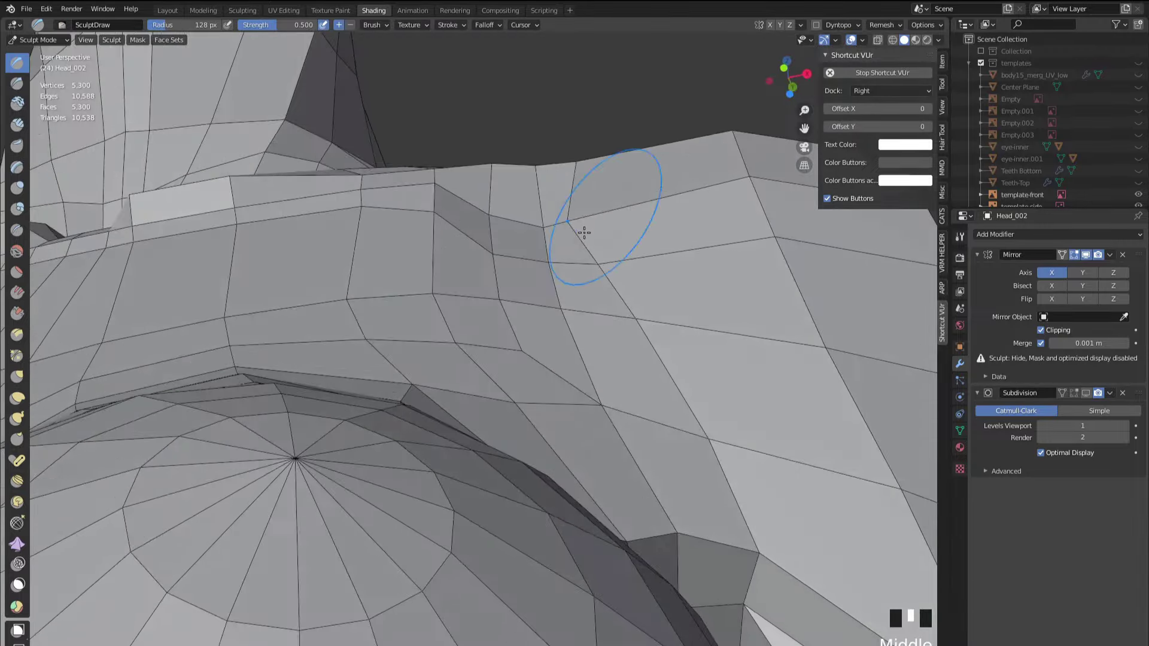
pyautogui.scroll(2, 599, 264)
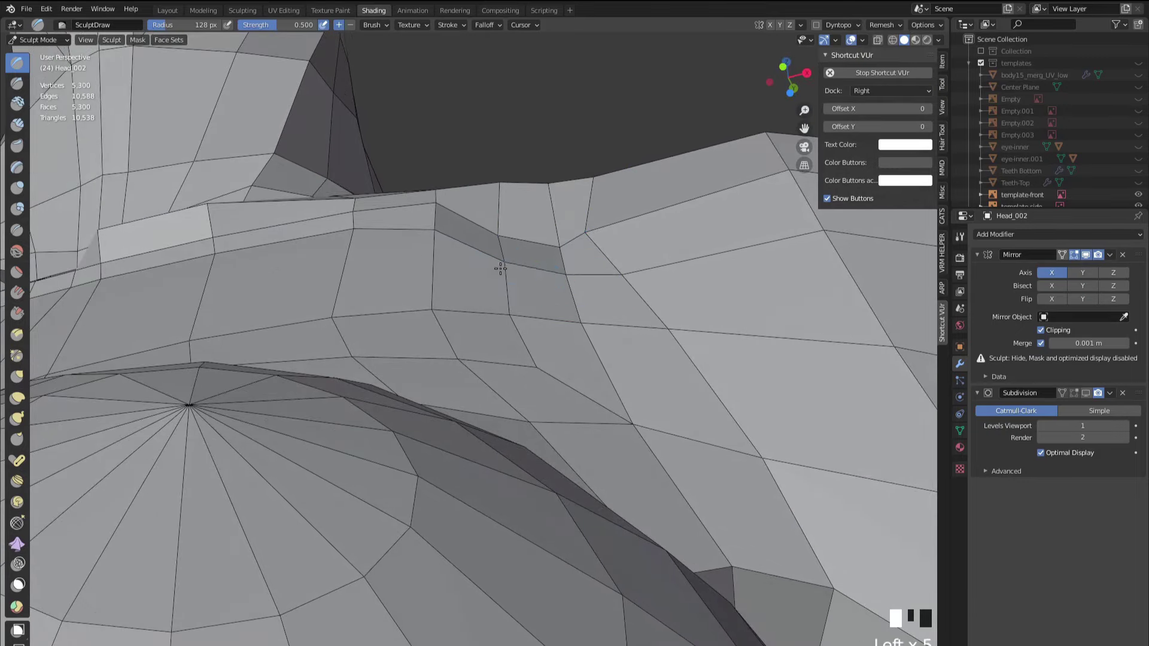
pyautogui.moveTo(569, 287); pyautogui.dragTo(613, 281, button='middle')
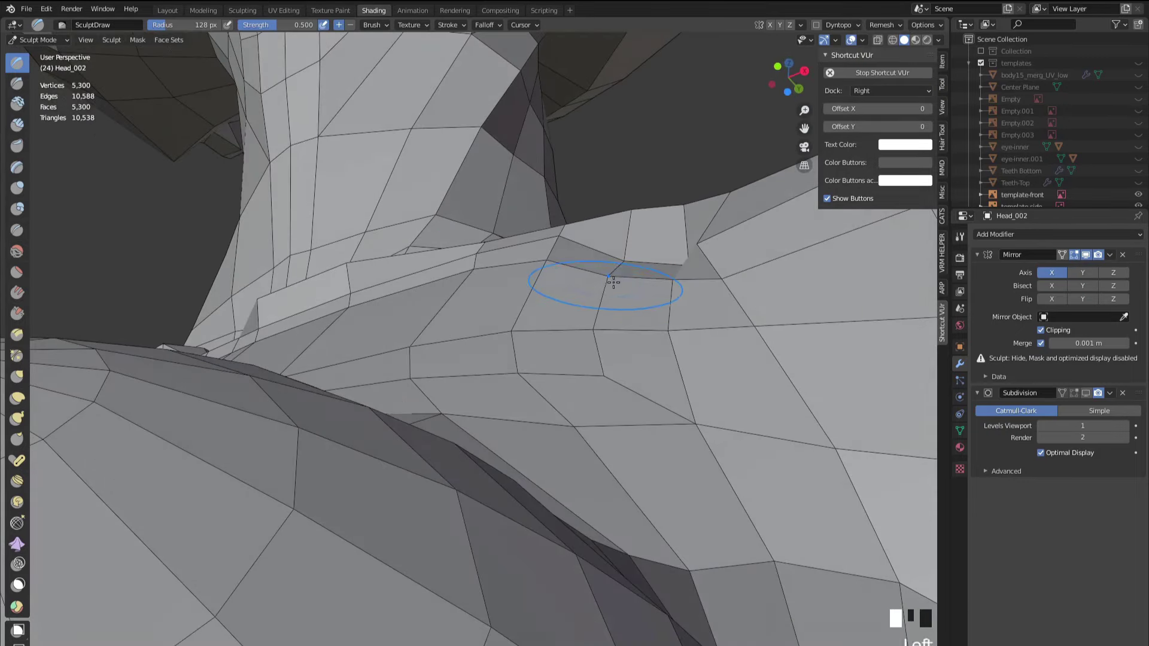
pyautogui.moveTo(664, 334)
pyautogui.mouseDown(button='middle')
pyautogui.moveTo(567, 312)
pyautogui.moveTo(649, 326)
pyautogui.moveTo(688, 300)
pyautogui.mouseUp(button='middle')
pyautogui.scroll(3, 548, 313)
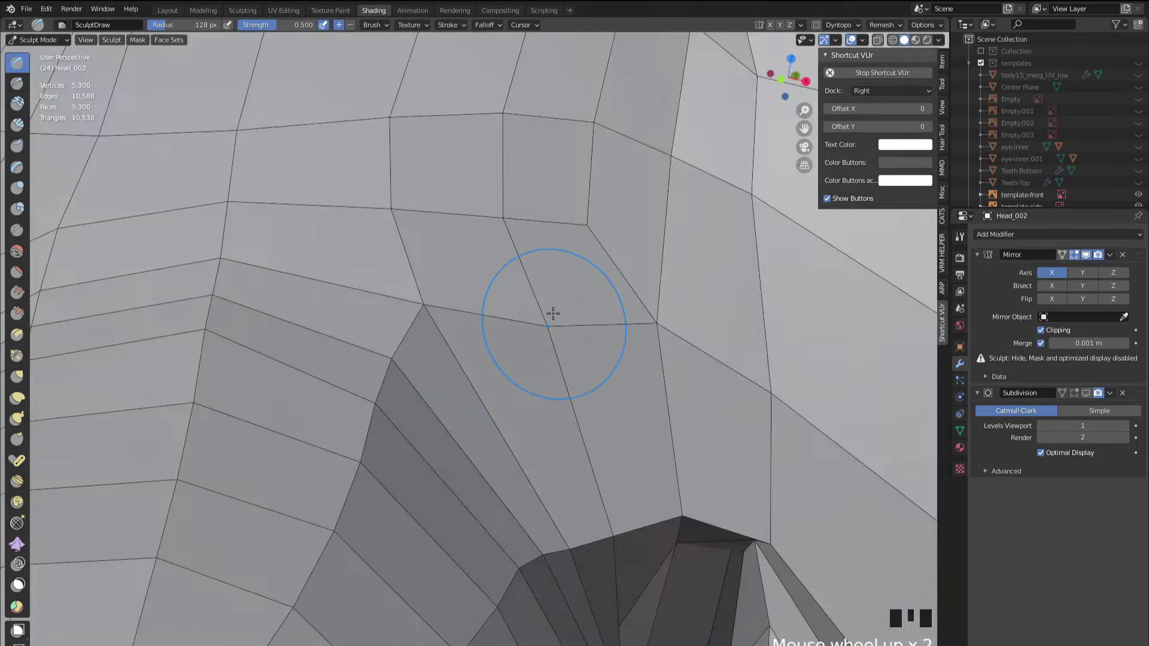
# - Adjust the mesh at the front of the shoulder with the Elastic Deform brush at a 27 px radius
pyautogui.click(17, 398)
pyautogui.scroll(-3, 557, 239)
pyautogui.moveTo(574, 209); pyautogui.dragTo(594, 180, button='middle')
pyautogui.press('f')
pyautogui.click(539, 176)
pyautogui.moveTo(625, 136); pyautogui.dragTo(602, 141)
pyautogui.moveTo(604, 161); pyautogui.dragTo(577, 239, button='middle')
pyautogui.moveTo(557, 255); pyautogui.dragTo(517, 251)
pyautogui.moveTo(559, 349)
pyautogui.mouseDown(button='middle')
pyautogui.moveTo(390, 328)
pyautogui.moveTo(604, 353)
pyautogui.mouseUp(button='middle')
# - Preview the body with viewport subdivision in Object Mode and examine the transition from the breast to the armpit
pyautogui.scroll(-3, 389, 328)
pyautogui.click(1085, 393)
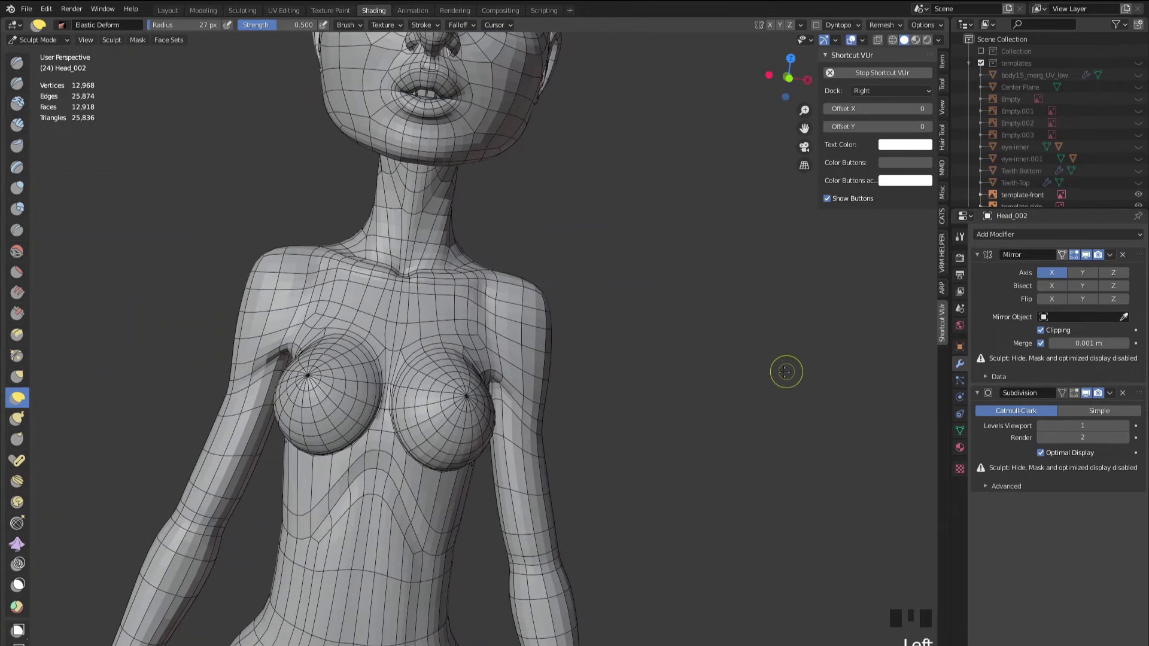
pyautogui.click(39, 39)
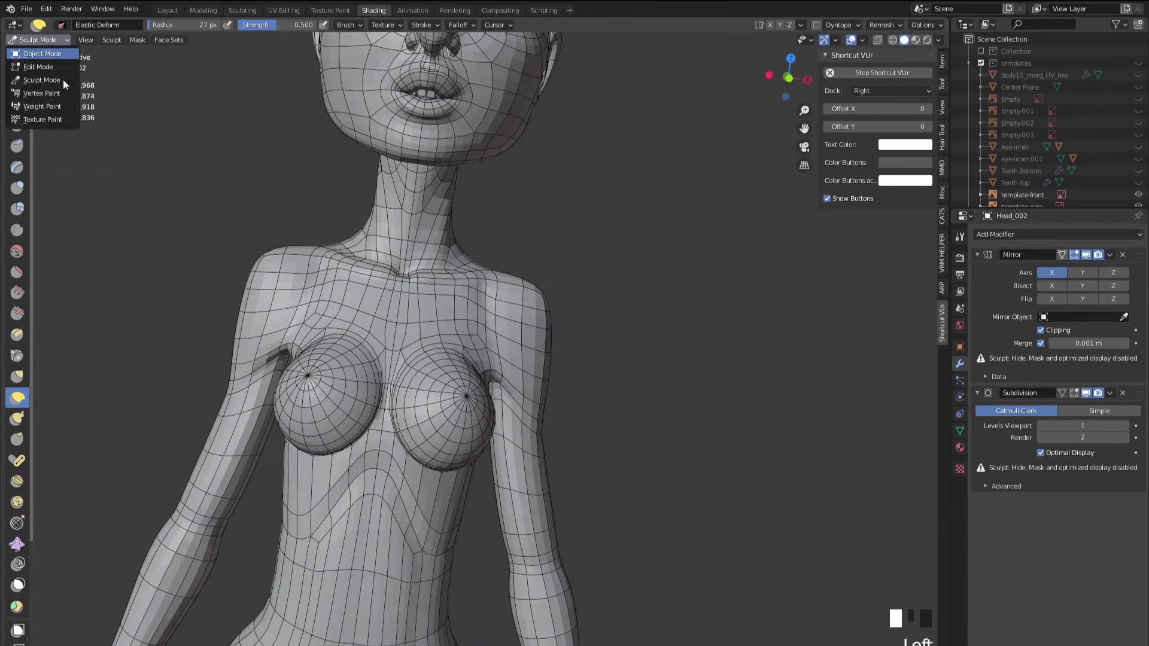
pyautogui.click(37, 51)
pyautogui.moveTo(475, 263); pyautogui.dragTo(515, 399, button='middle')
pyautogui.scroll(5, 491, 432)
pyautogui.click(514, 469)
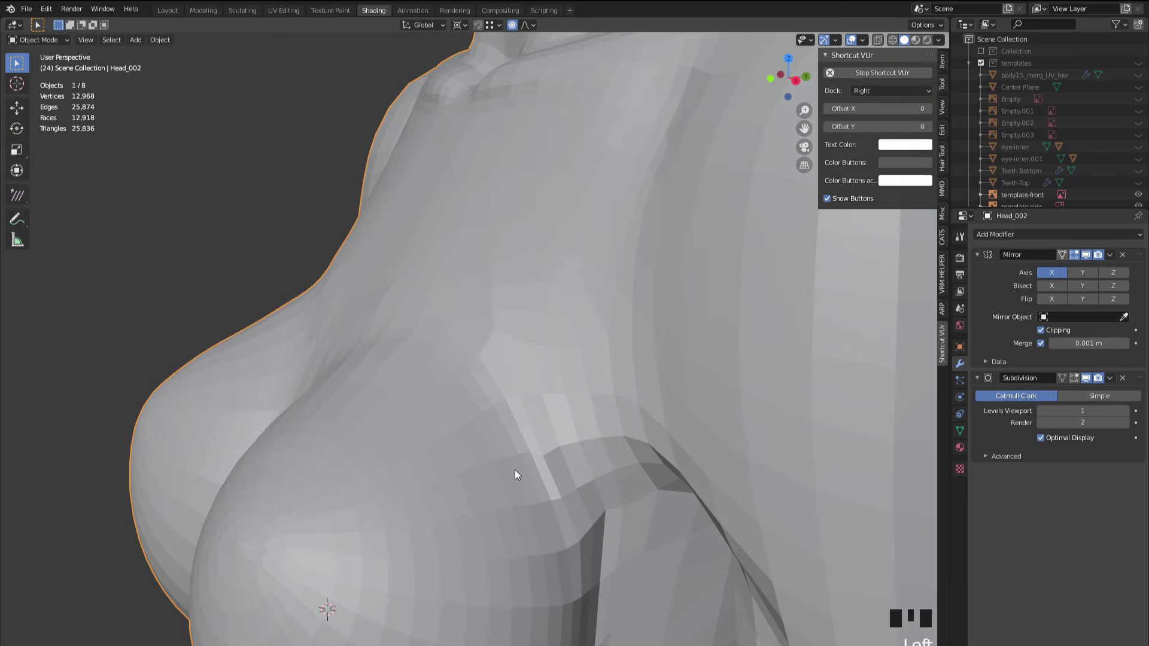
# - Disable the viewport subdivision and move a vertex on the upper breast near the armpit in Edit Mode
pyautogui.click(1087, 379)
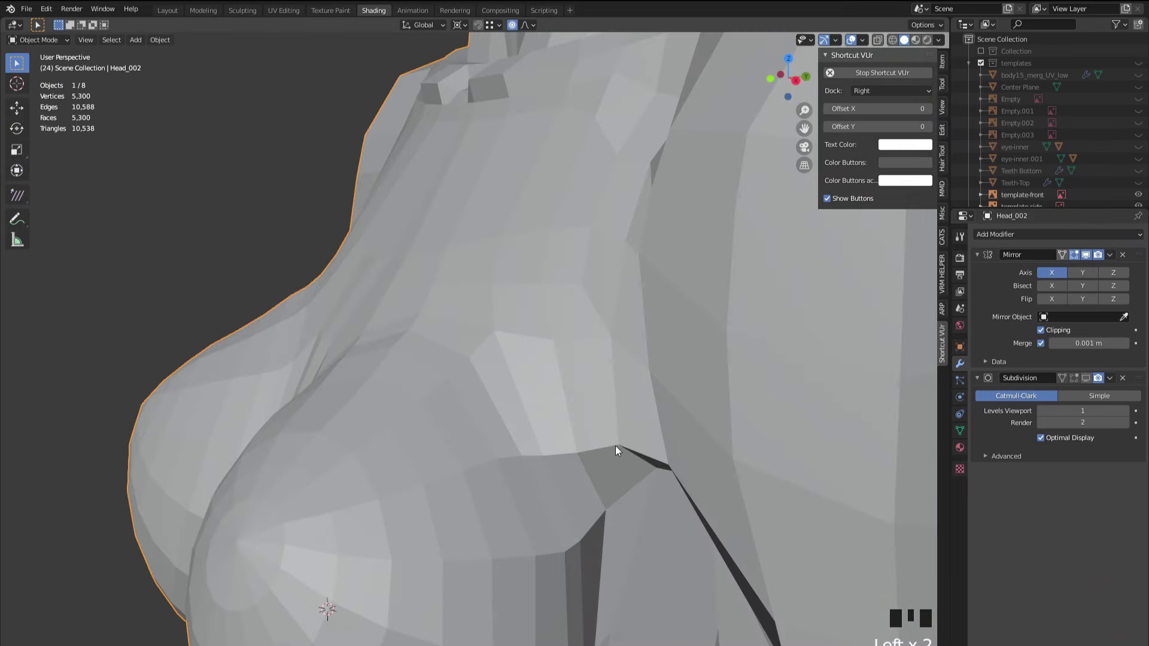
pyautogui.moveTo(548, 476); pyautogui.dragTo(470, 440, button='middle')
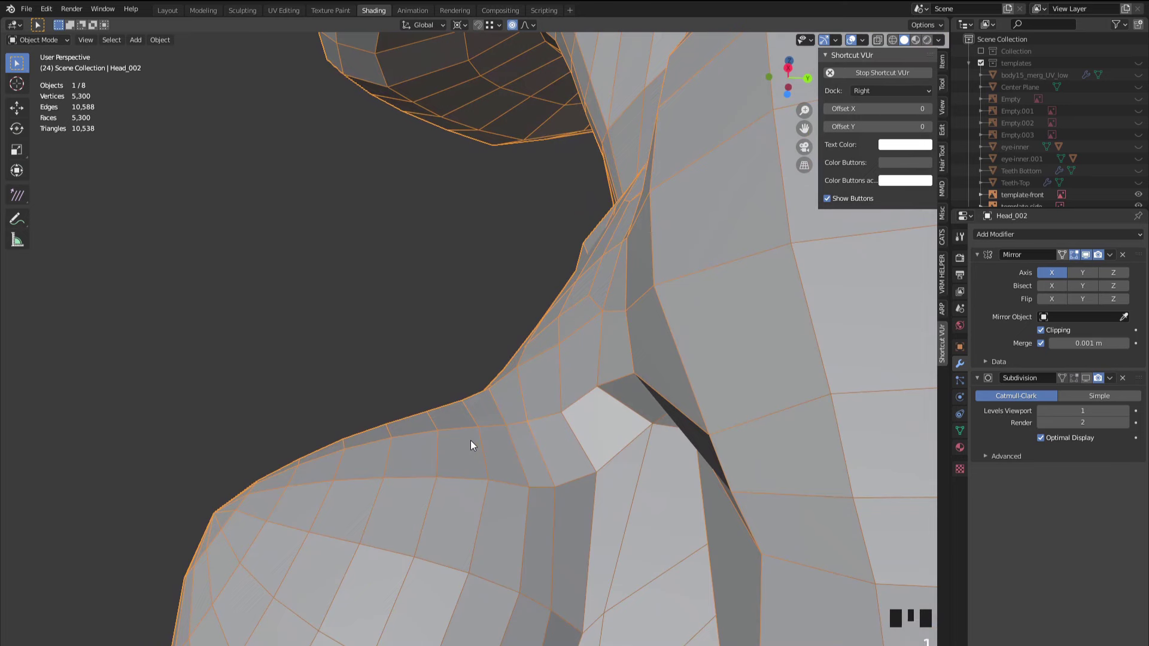
pyautogui.press('Tab')
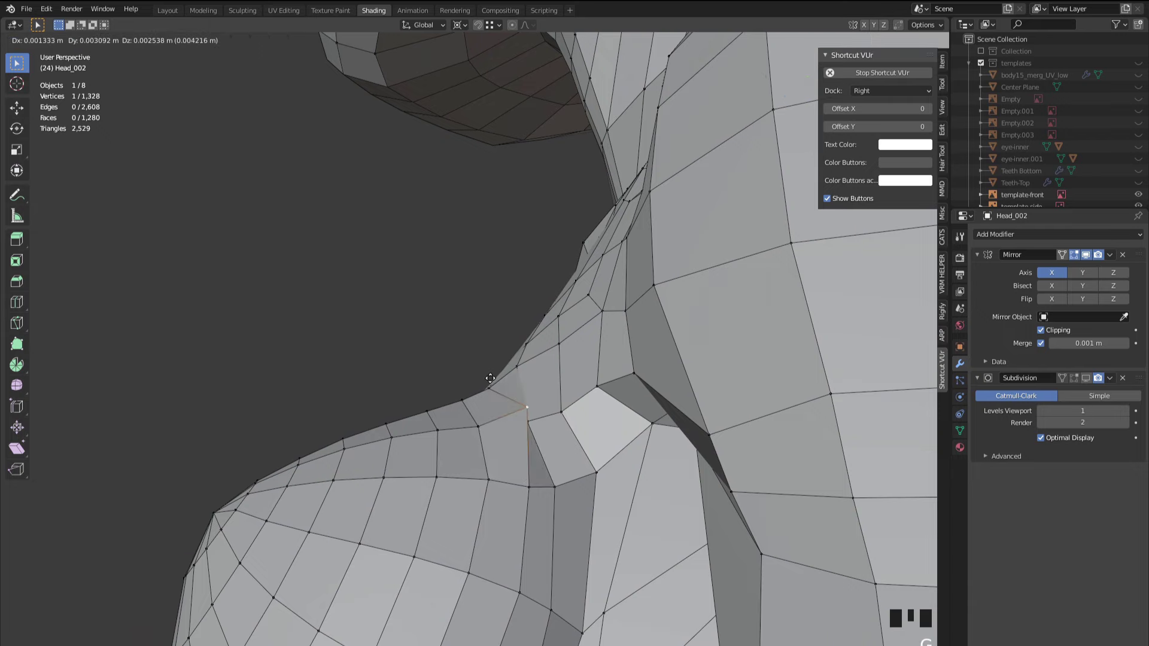
pyautogui.moveTo(476, 457); pyautogui.dragTo(500, 441, button='middle')
pyautogui.scroll(1, 500, 417)
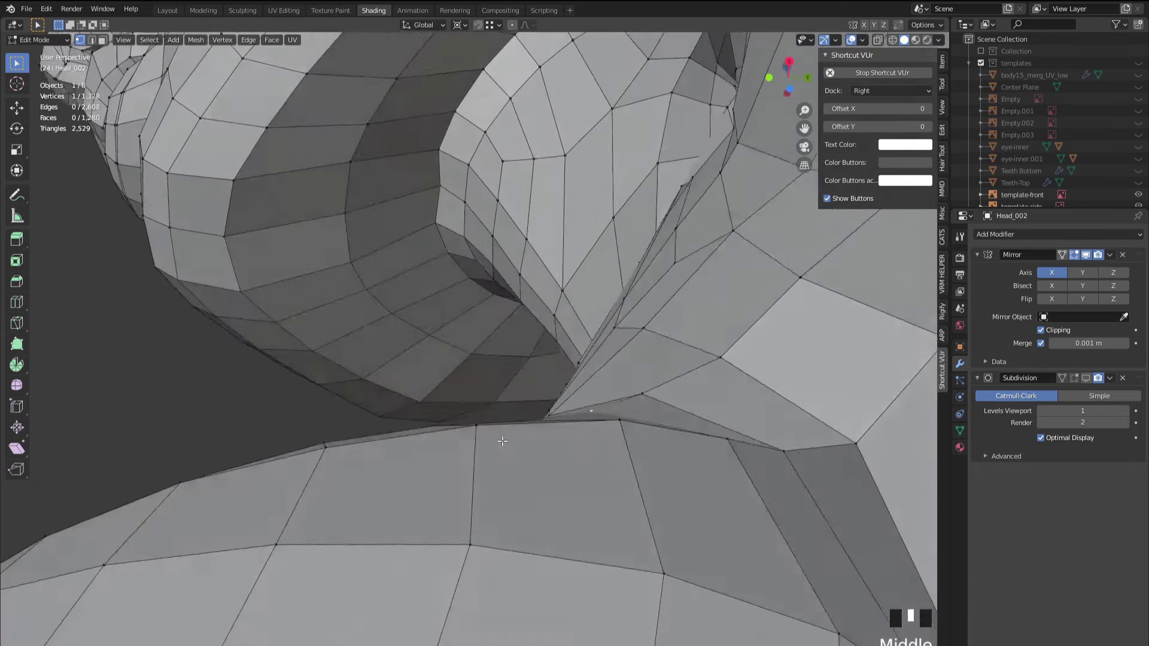
pyautogui.scroll(3, 443, 359)
pyautogui.moveTo(448, 364); pyautogui.dragTo(568, 399, button='middle')
pyautogui.scroll(-3, 418, 329)
pyautogui.scroll(-2, 425, 335)
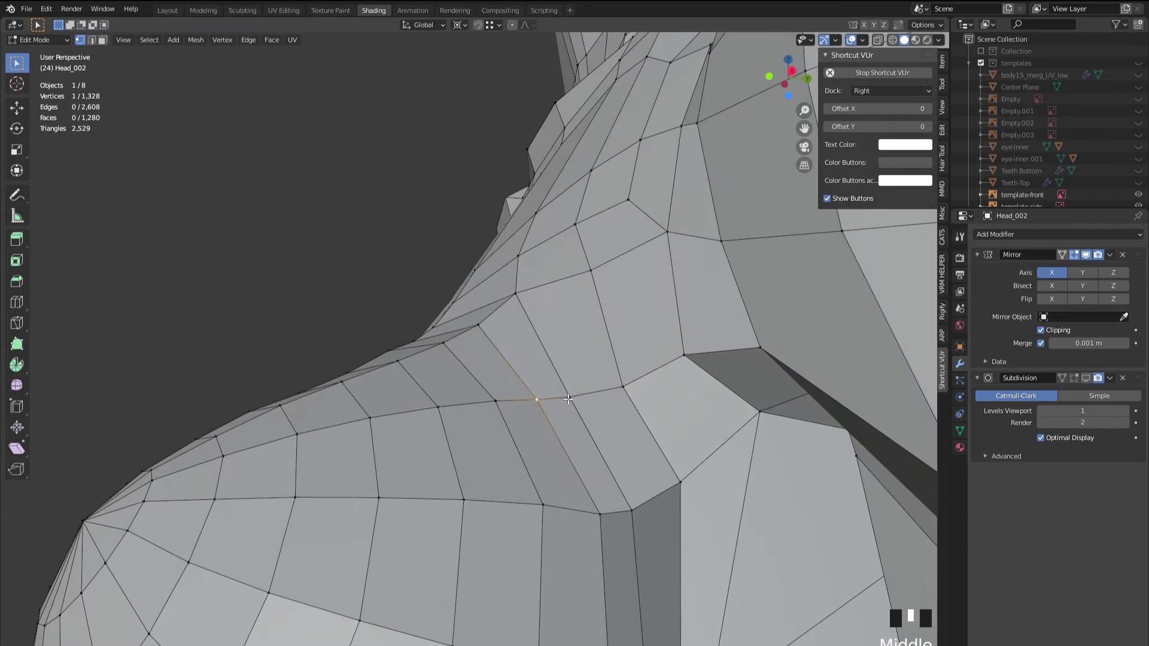
# - Slide the edges between the upper breast and the armpit to space the neighbouring edge loops more evenly
pyautogui.press('g')
pyautogui.press('g')
pyautogui.click(521, 445)
pyautogui.moveTo(521, 446); pyautogui.dragTo(571, 380, button='middle')
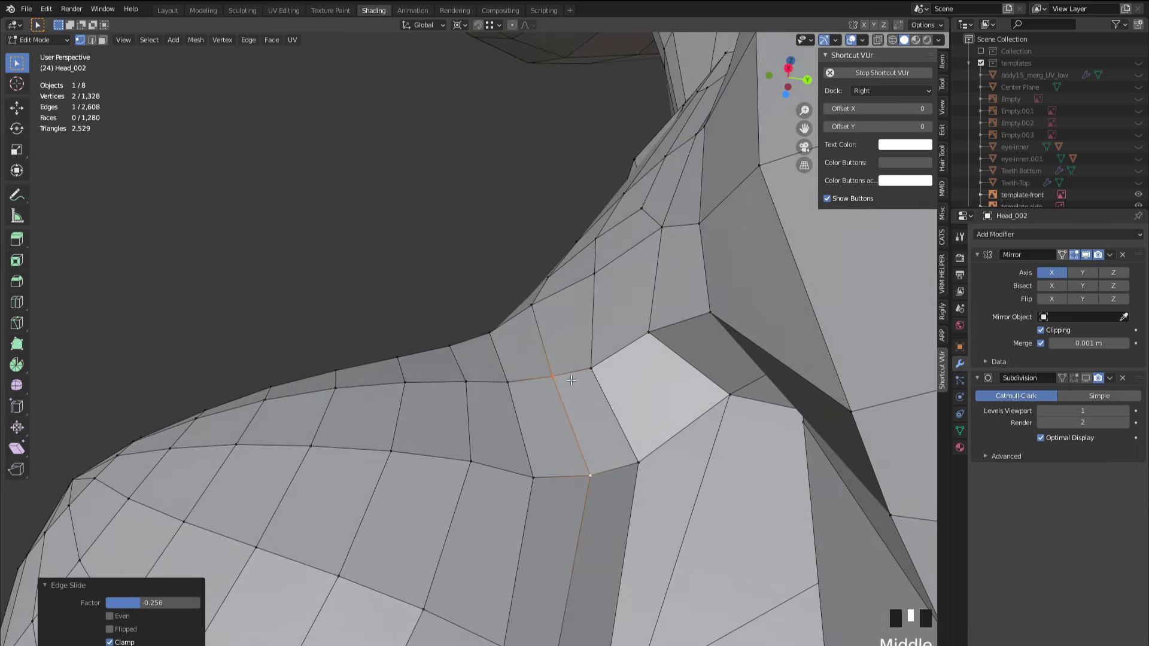
pyautogui.keyDown('shift'); pyautogui.click(640, 462); pyautogui.keyUp('shift')
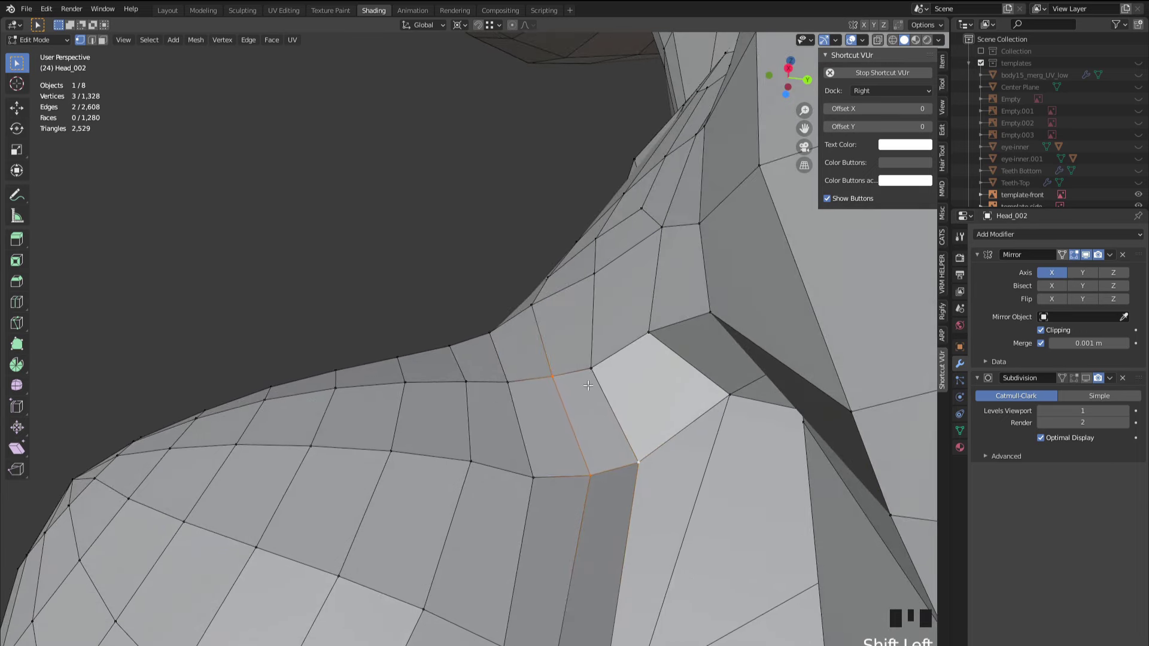
pyautogui.keyDown('shift'); pyautogui.click(638, 462); pyautogui.keyUp('shift')
pyautogui.keyDown('shift'); pyautogui.moveTo(638, 462); pyautogui.dragTo(599, 448, button='middle'); pyautogui.keyUp('shift')
pyautogui.press('g')
pyautogui.press('g')
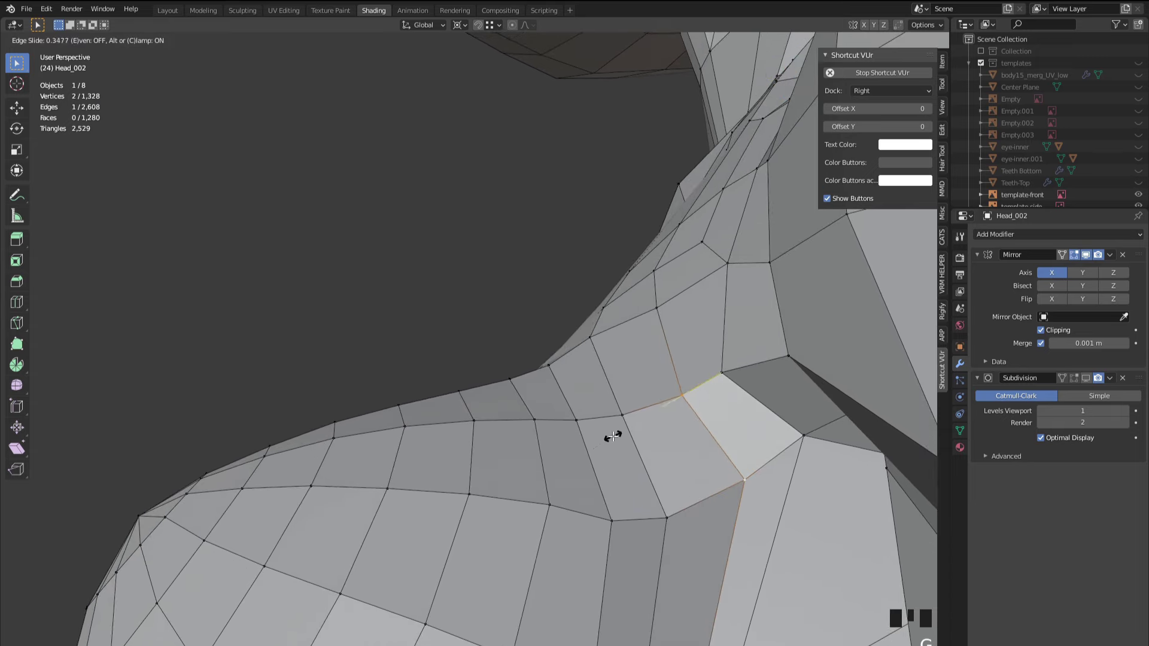
pyautogui.click(613, 437)
pyautogui.keyDown('shift'); pyautogui.click(615, 518); pyautogui.keyUp('shift')
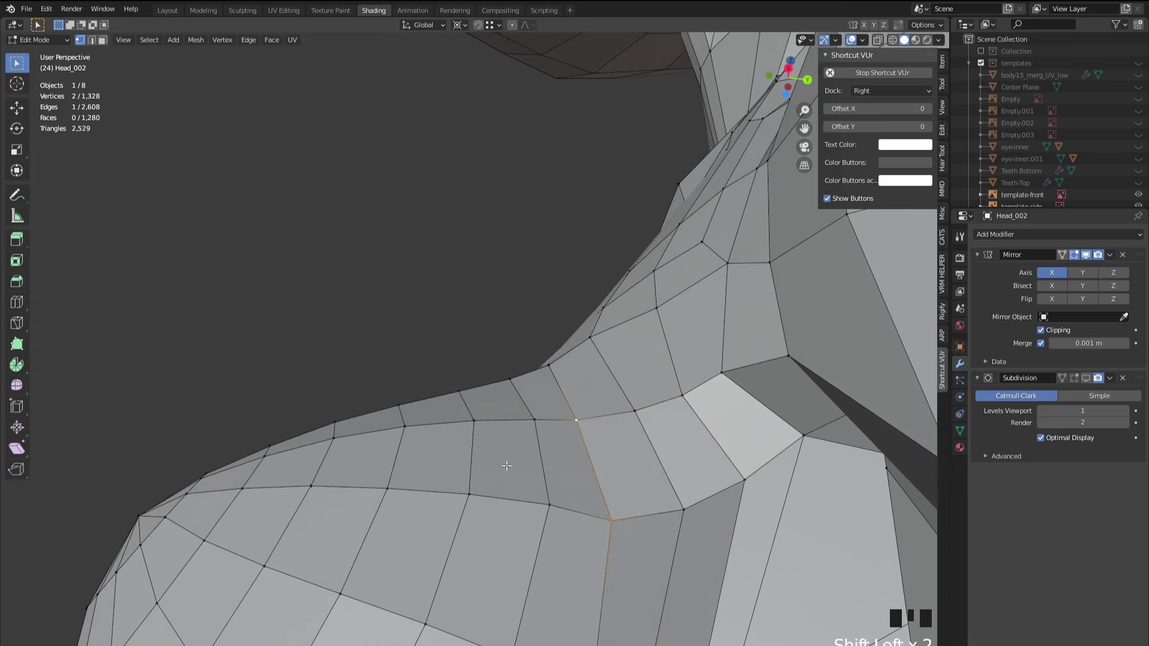
# - Slide individual vertices along their edges where the upper breast meets the chest to even out the loops
pyautogui.scroll(-3, 506, 466)
pyautogui.moveTo(506, 465); pyautogui.dragTo(499, 384, button='middle')
pyautogui.click(529, 326)
pyautogui.press('g')
pyautogui.press('g')
pyautogui.click(558, 358)
pyautogui.click(501, 328)
pyautogui.press('g')
pyautogui.press('g')
pyautogui.click(522, 359)
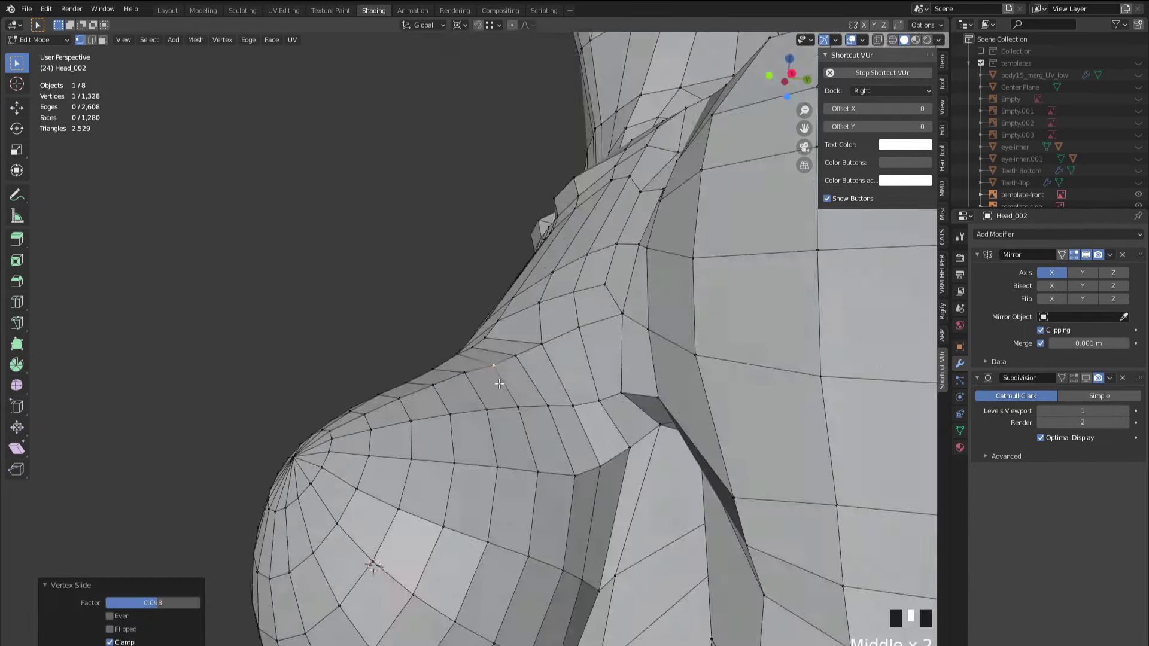
# - Smooth the top of the breast in Sculpt Mode with a brush radius of 148 px
pyautogui.click(35, 40)
pyautogui.click(36, 74)
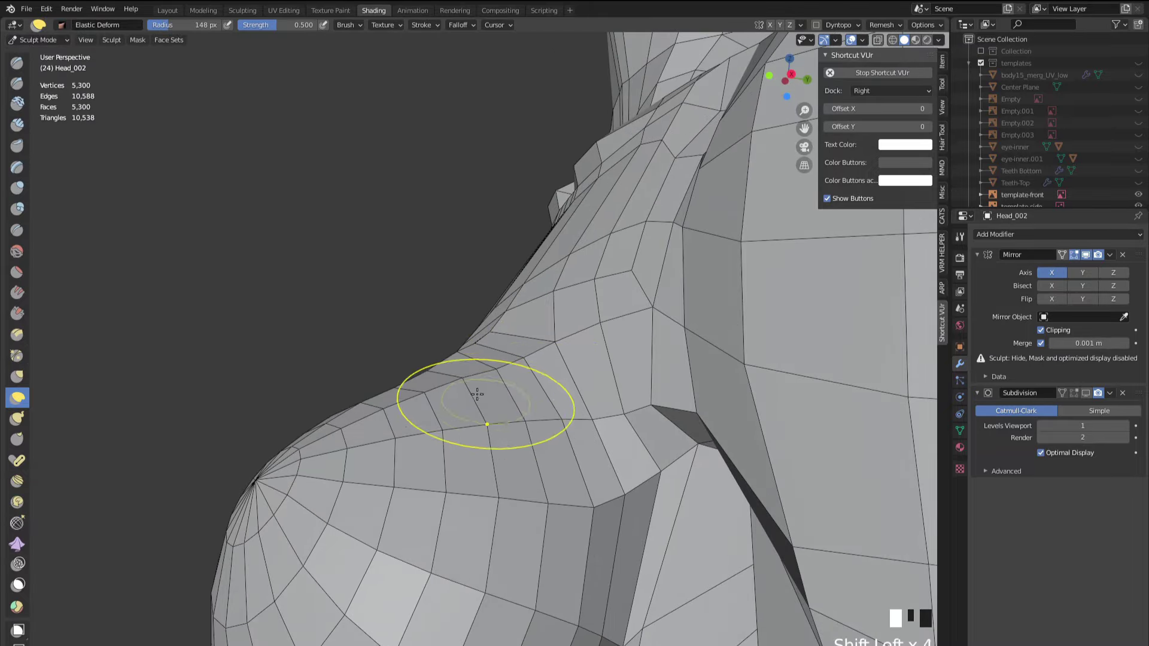
pyautogui.moveTo(477, 393)
pyautogui.mouseDown(button='middle')
pyautogui.moveTo(554, 269)
pyautogui.moveTo(579, 269)
pyautogui.mouseUp(button='middle')
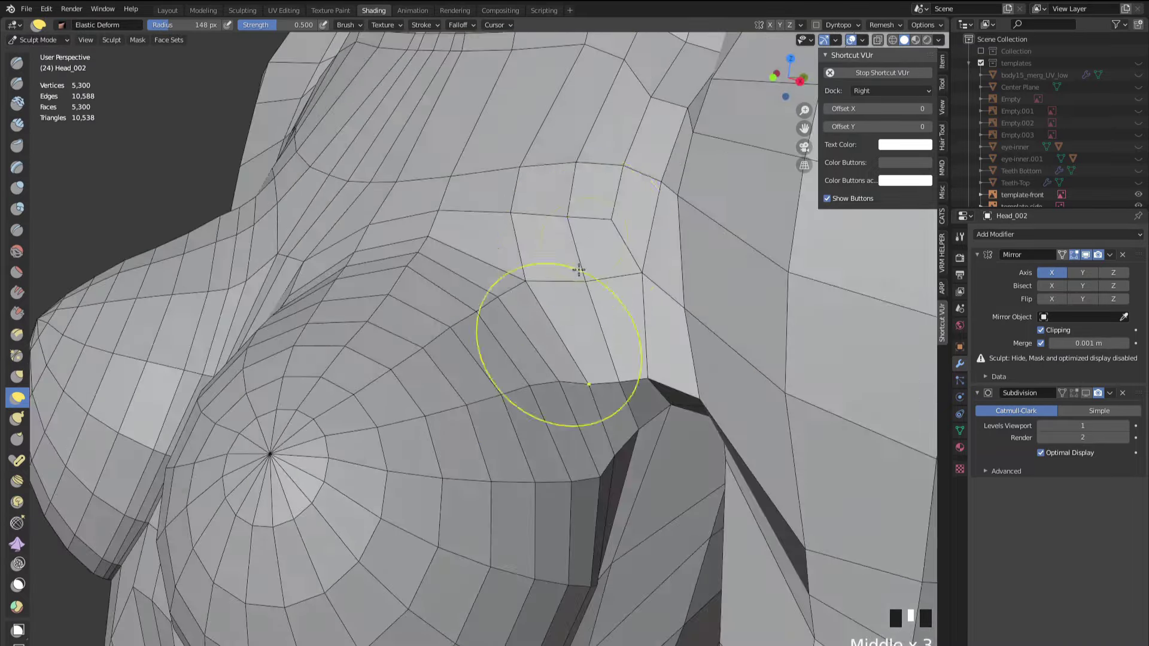
pyautogui.moveTo(461, 359); pyautogui.dragTo(449, 333, button='middle')
pyautogui.scroll(-4, 449, 334)
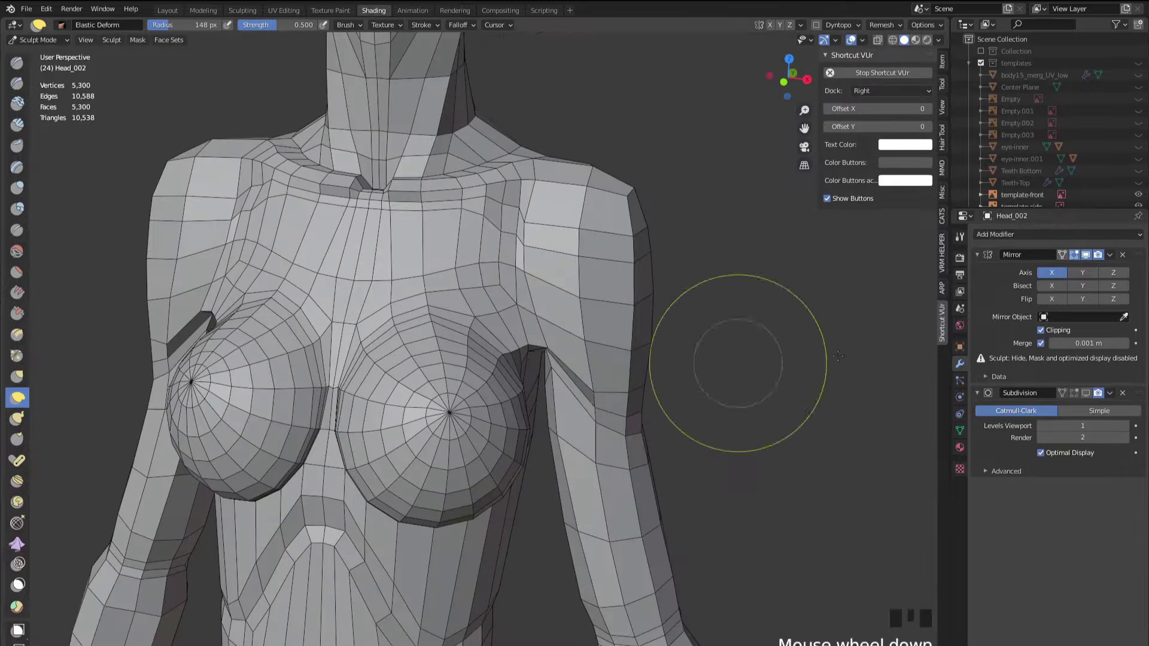
# - Show the subdivided body without wireframe in Object Mode and snap the 3D cursor to the world origin
pyautogui.click(35, 39)
pyautogui.click(36, 52)
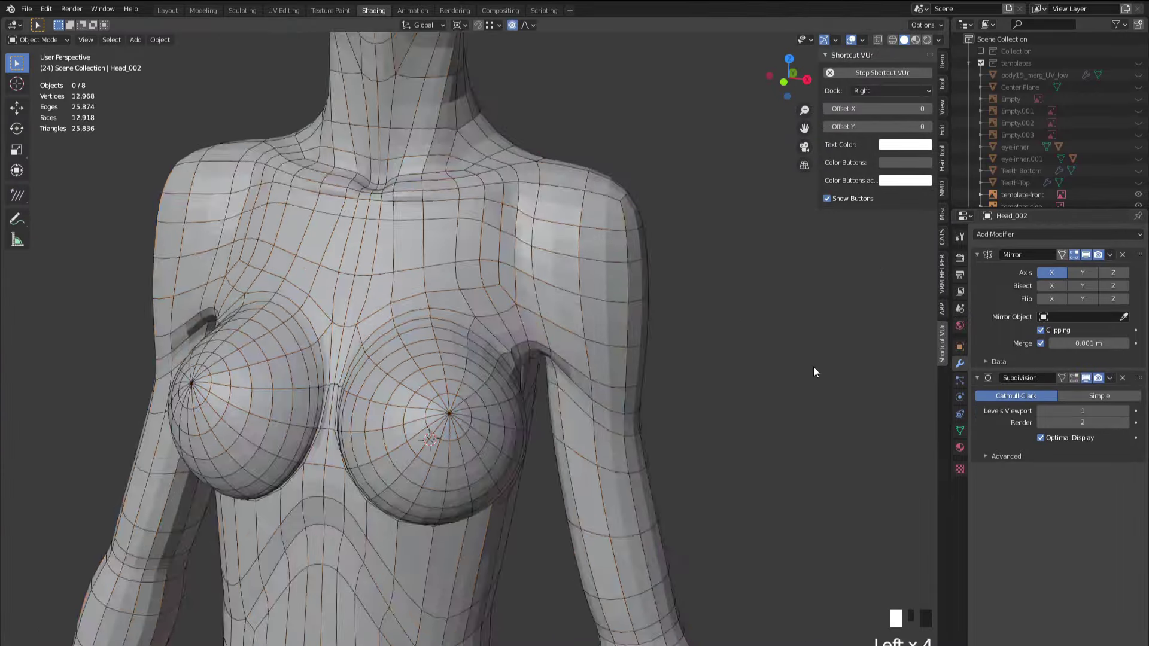
pyautogui.moveTo(813, 367); pyautogui.dragTo(440, 452, button='middle')
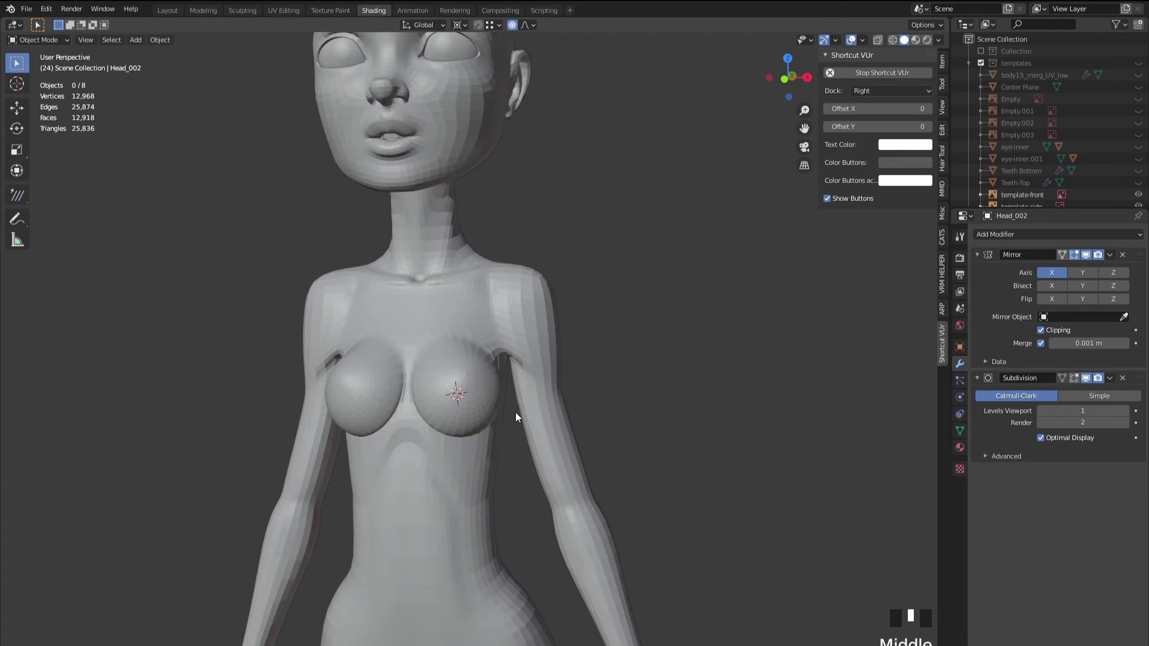
pyautogui.hotkey('shift', 's')
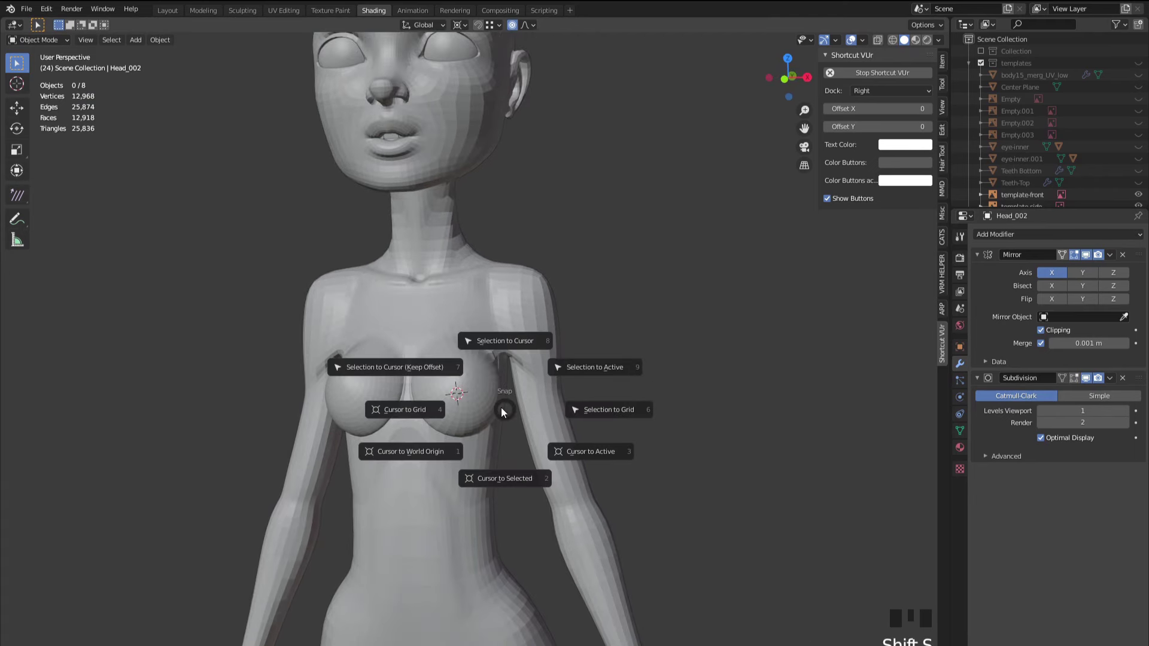
pyautogui.moveTo(499, 408); pyautogui.dragTo(518, 414, button='middle')
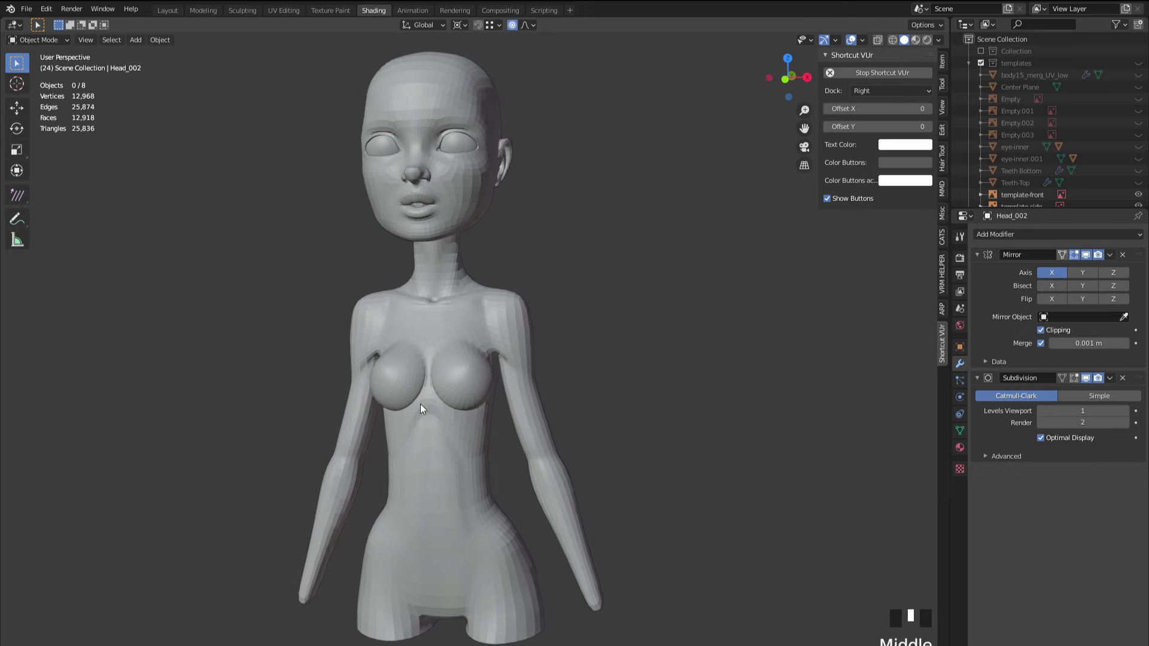
# - Review the whole subdivided body and unhide the templates collection with the reference drawings
pyautogui.keyDown('shift'); pyautogui.moveTo(420, 404); pyautogui.dragTo(516, 351, button='middle'); pyautogui.keyUp('shift')
pyautogui.scroll(1, 556, 402)
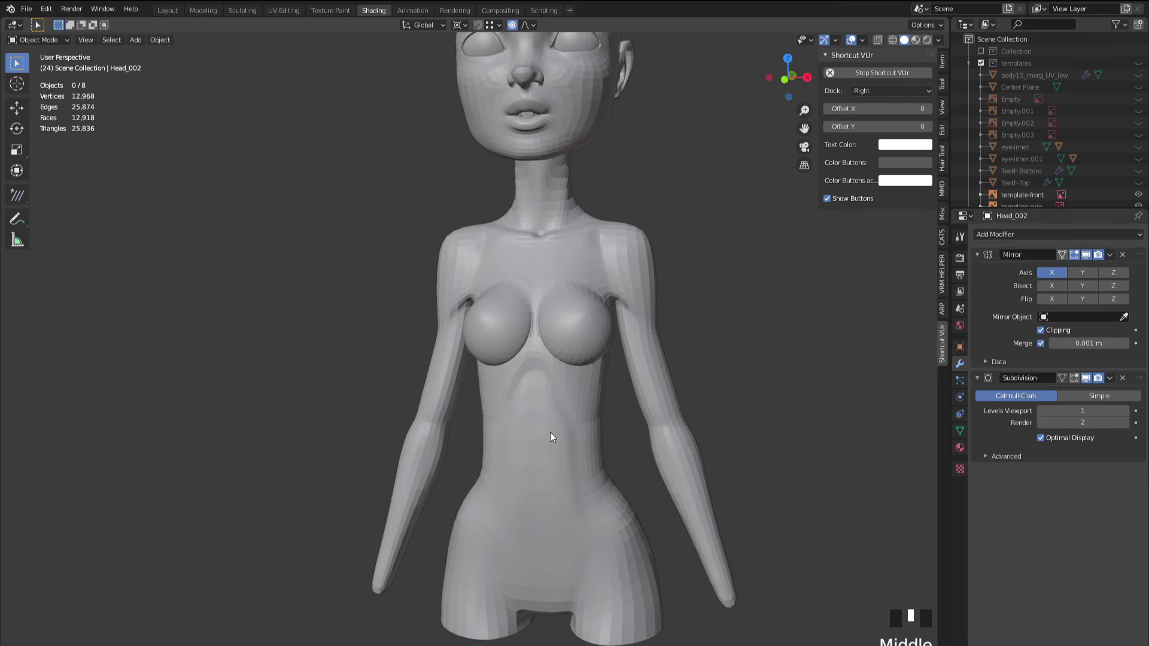
pyautogui.moveTo(551, 432); pyautogui.dragTo(378, 440, button='middle')
pyautogui.scroll(-2, 378, 440)
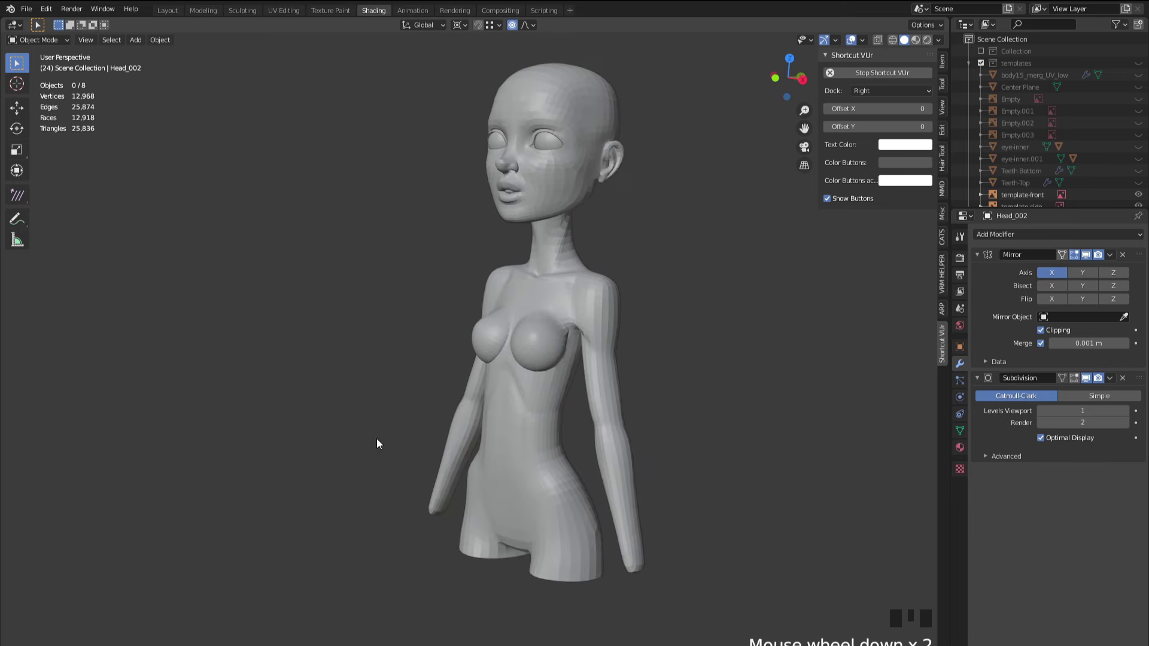
pyautogui.press('Tab')
pyautogui.scroll(-2, 371, 415)
pyautogui.press('Tab')
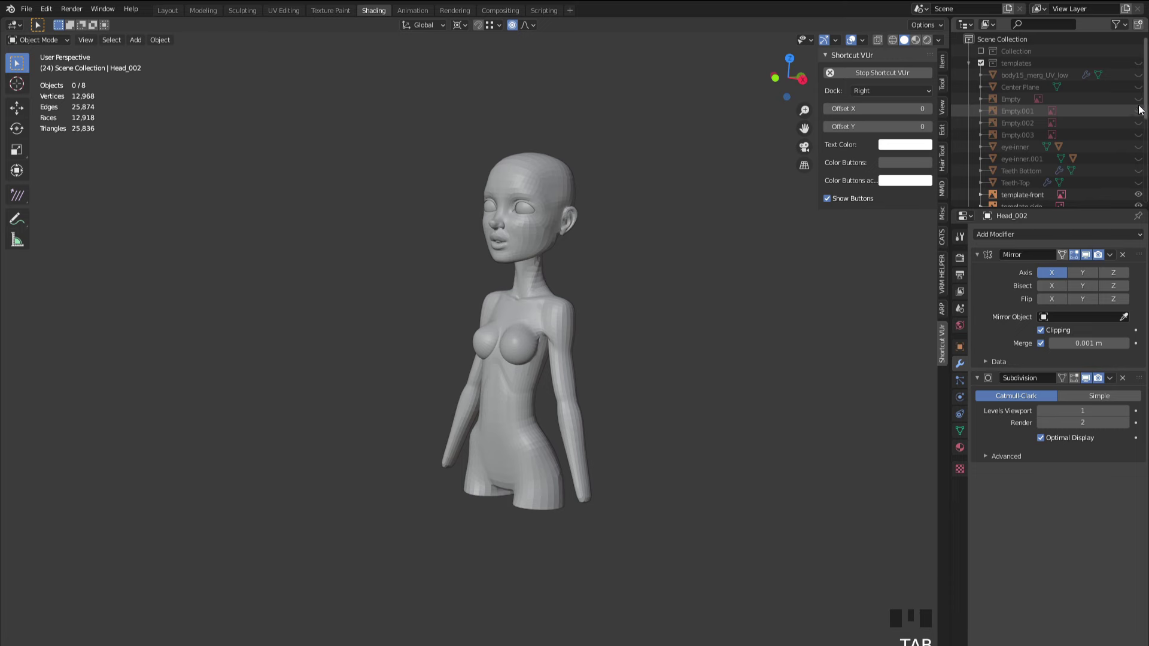
pyautogui.click(1138, 62)
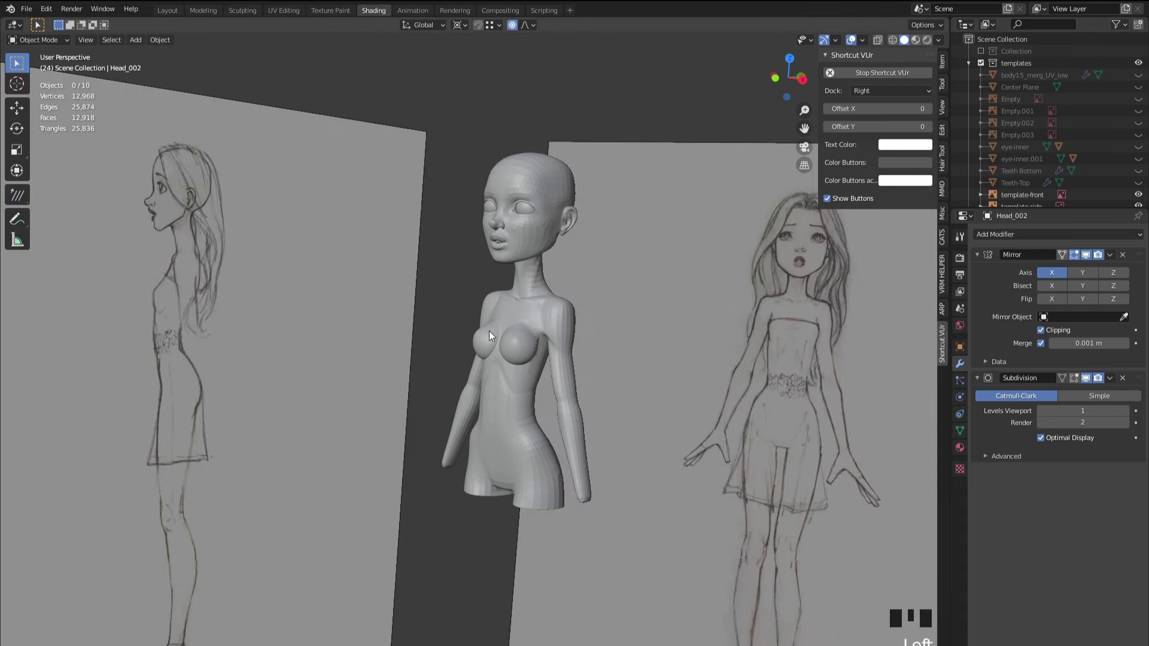
# - Compare the subdivided torso, breasts and shoulders with the side and front reference drawings
pyautogui.moveTo(489, 332)
pyautogui.mouseDown(button='middle')
pyautogui.moveTo(347, 298)
pyautogui.moveTo(331, 309)
pyautogui.moveTo(320, 370)
pyautogui.moveTo(482, 364)
pyautogui.moveTo(493, 418)
pyautogui.moveTo(371, 409)
pyautogui.moveTo(398, 424)
pyautogui.moveTo(375, 388)
pyautogui.moveTo(587, 380)
pyautogui.mouseUp(button='middle')
pyautogui.scroll(2, 407, 418)
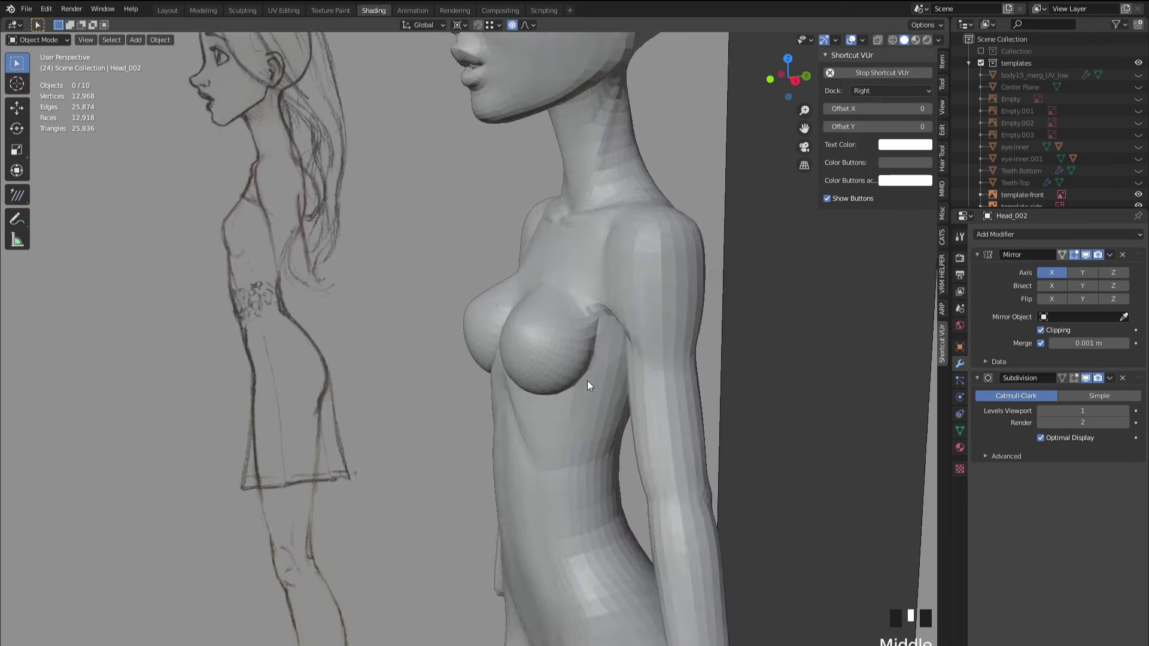
pyautogui.scroll(2, 615, 293)
pyautogui.click(614, 287)
pyautogui.scroll(-2, 573, 332)
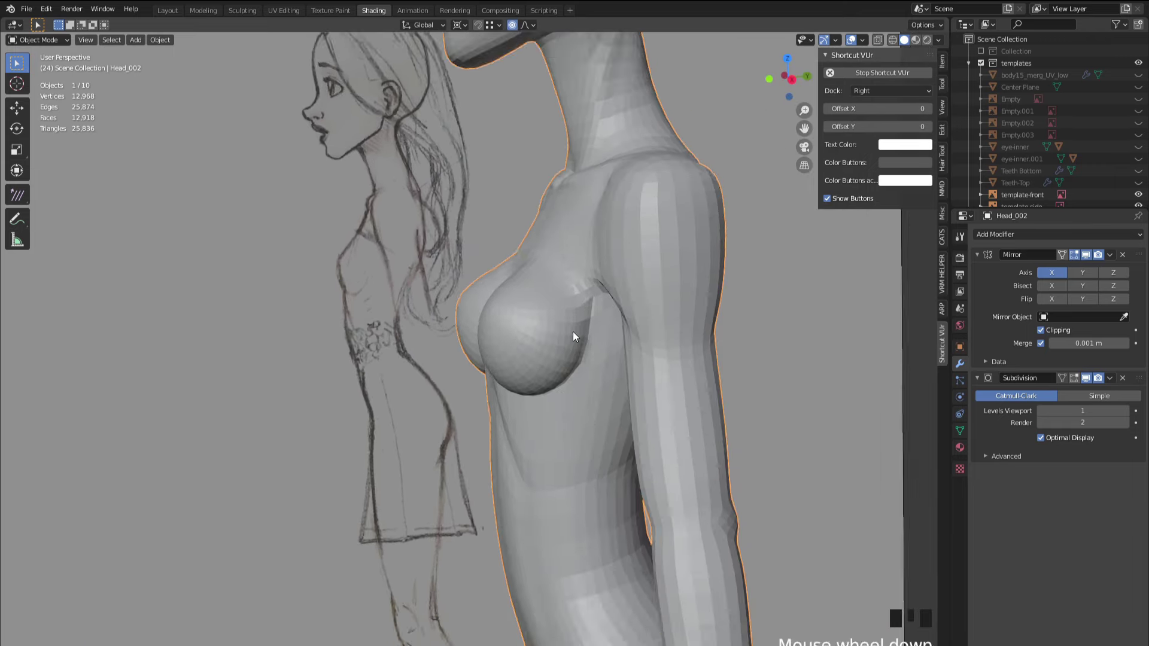
pyautogui.moveTo(573, 331)
pyautogui.mouseDown(button='middle')
pyautogui.moveTo(554, 432)
pyautogui.moveTo(601, 378)
pyautogui.moveTo(610, 341)
pyautogui.moveTo(441, 377)
pyautogui.moveTo(597, 367)
pyautogui.moveTo(527, 378)
pyautogui.moveTo(512, 393)
pyautogui.moveTo(469, 386)
pyautogui.mouseUp(button='middle')
pyautogui.scroll(2, 528, 375)
pyautogui.scroll(-2, 469, 386)
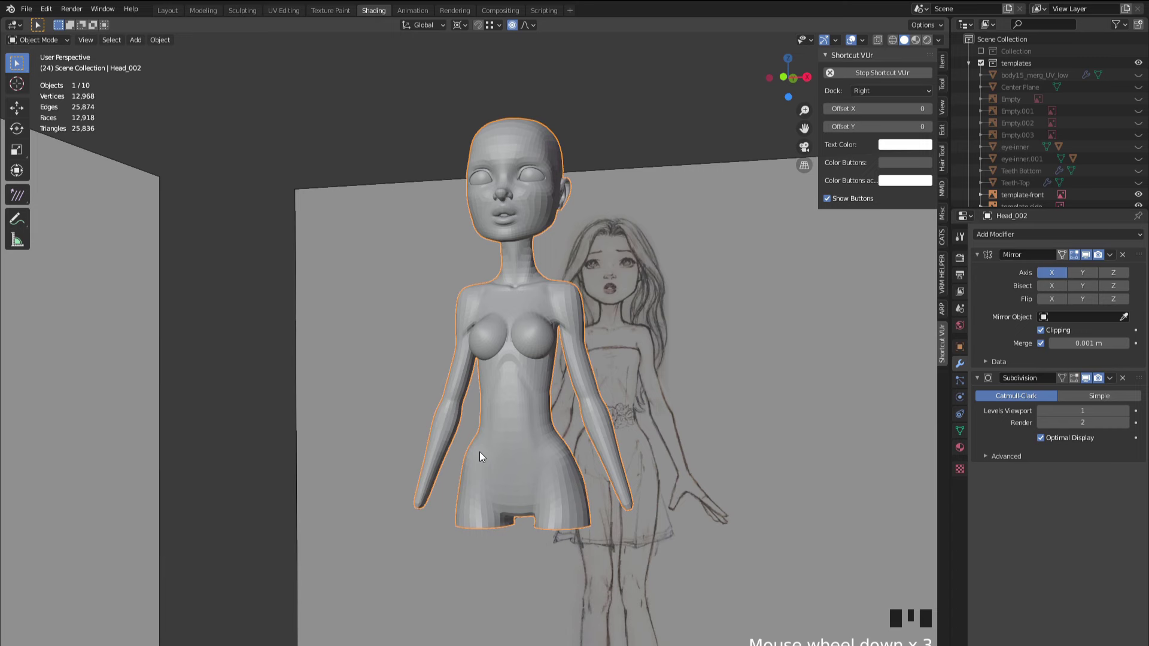
pyautogui.moveTo(479, 451)
pyautogui.mouseDown(button='middle')
pyautogui.moveTo(543, 426)
pyautogui.moveTo(533, 411)
pyautogui.moveTo(534, 436)
pyautogui.moveTo(544, 316)
pyautogui.mouseUp(button='middle')
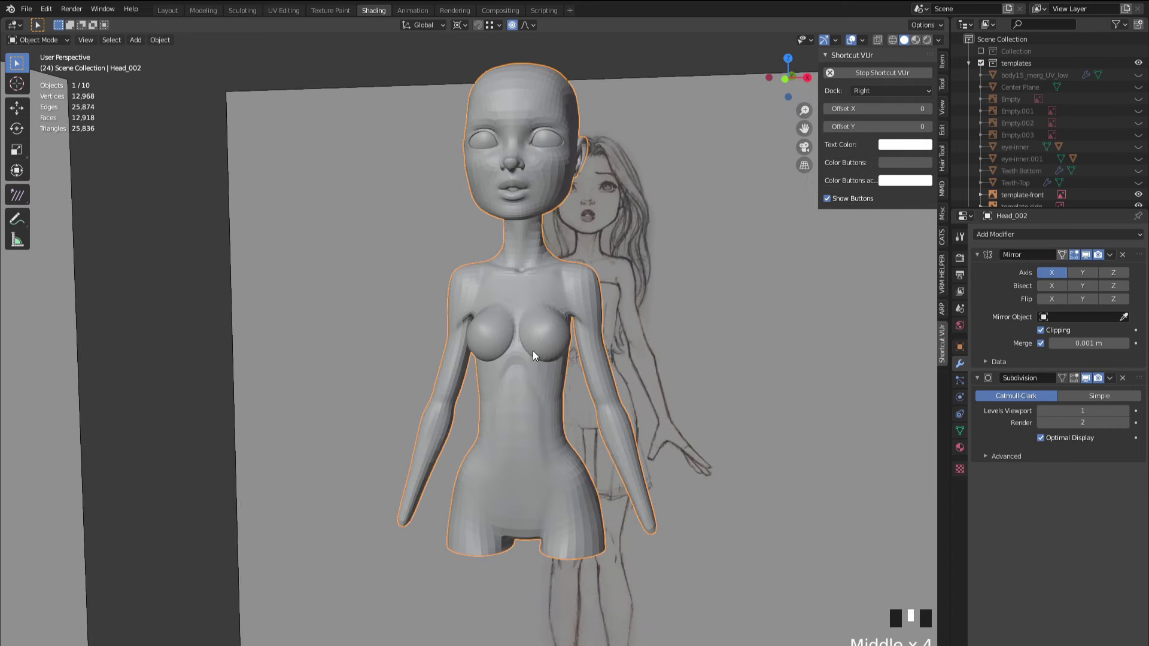
# - Disable the viewport subdivision and switch the body to Sculpt Mode with its wireframe shown
pyautogui.press('Tab')
pyautogui.scroll(2, 533, 351)
pyautogui.click(1086, 378)
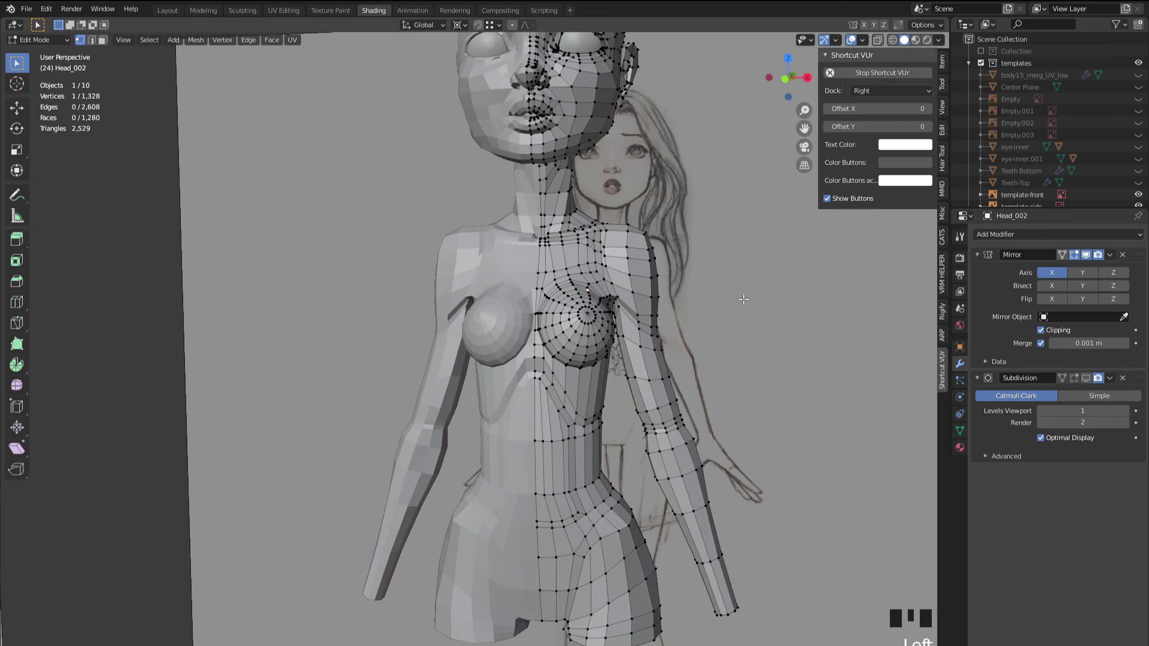
pyautogui.keyDown('shift'); pyautogui.moveTo(743, 299); pyautogui.dragTo(524, 393, button='middle'); pyautogui.keyUp('shift')
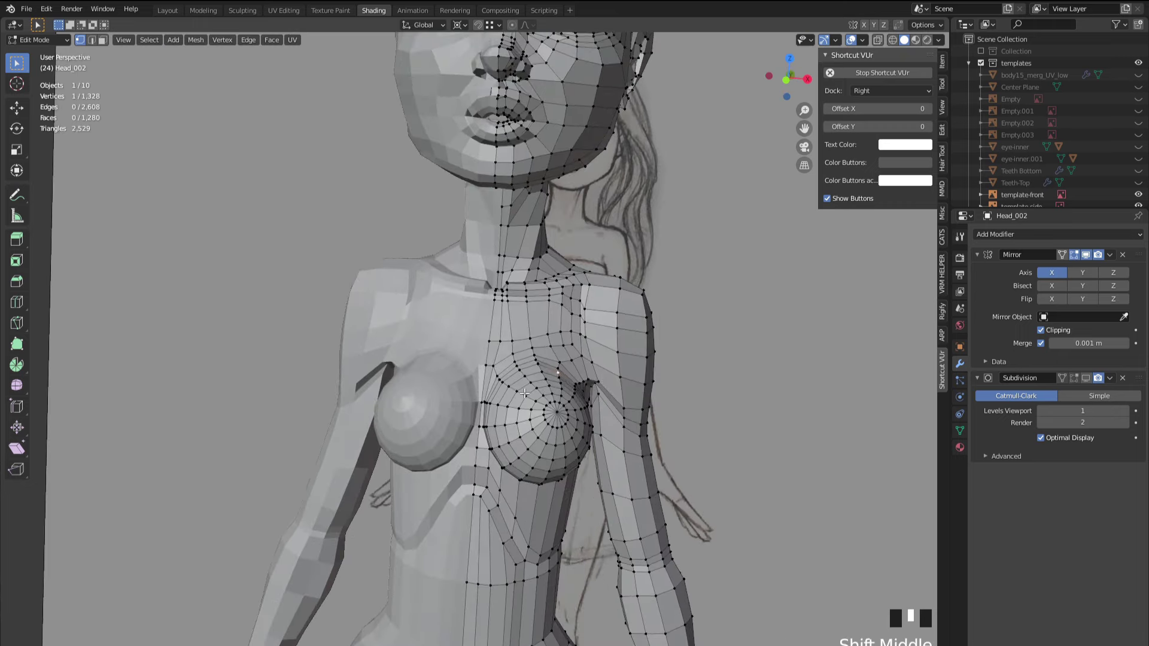
pyautogui.scroll(2, 524, 393)
pyautogui.click(37, 39)
pyautogui.click(37, 81)
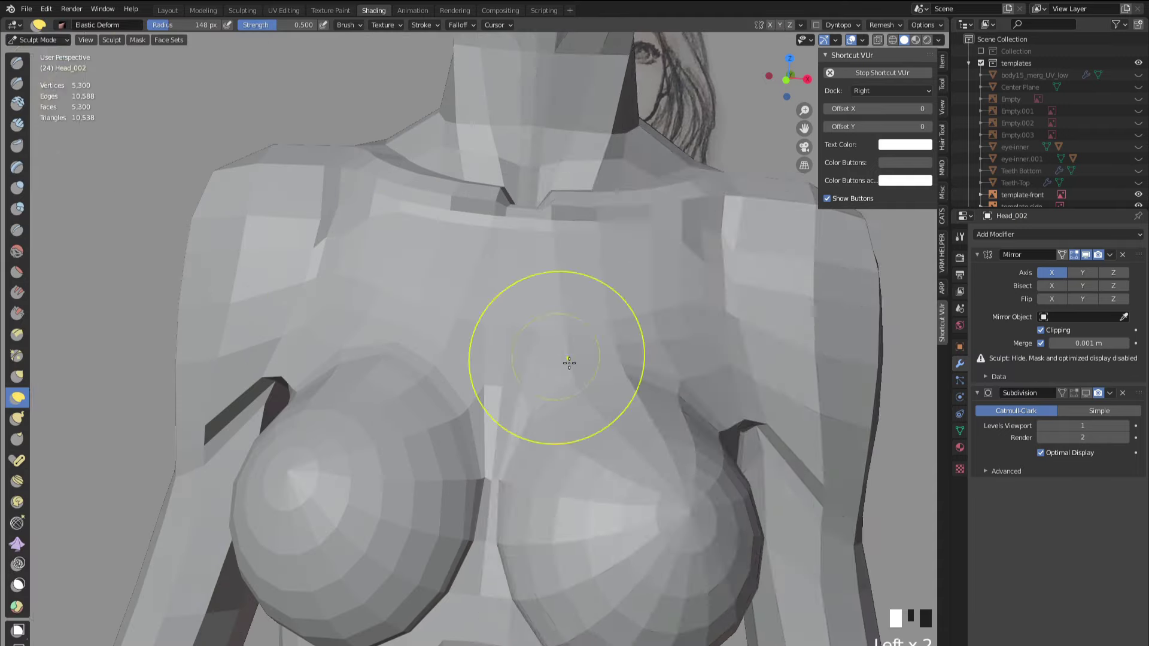
pyautogui.hotkey('shift', 'z')
# - Reshape and smooth the upper breast where it meets the chest, using Elastic Deform at a 148 px radius
pyautogui.moveTo(621, 375)
pyautogui.mouseDown()
pyautogui.moveTo(598, 362)
pyautogui.moveTo(621, 352)
pyautogui.moveTo(727, 359)
pyautogui.moveTo(758, 378)
pyautogui.mouseUp()
pyautogui.scroll(-3, 758, 379)
pyautogui.moveTo(539, 299)
pyautogui.mouseDown(button='middle')
pyautogui.moveTo(423, 257)
pyautogui.moveTo(539, 383)
pyautogui.mouseUp(button='middle')
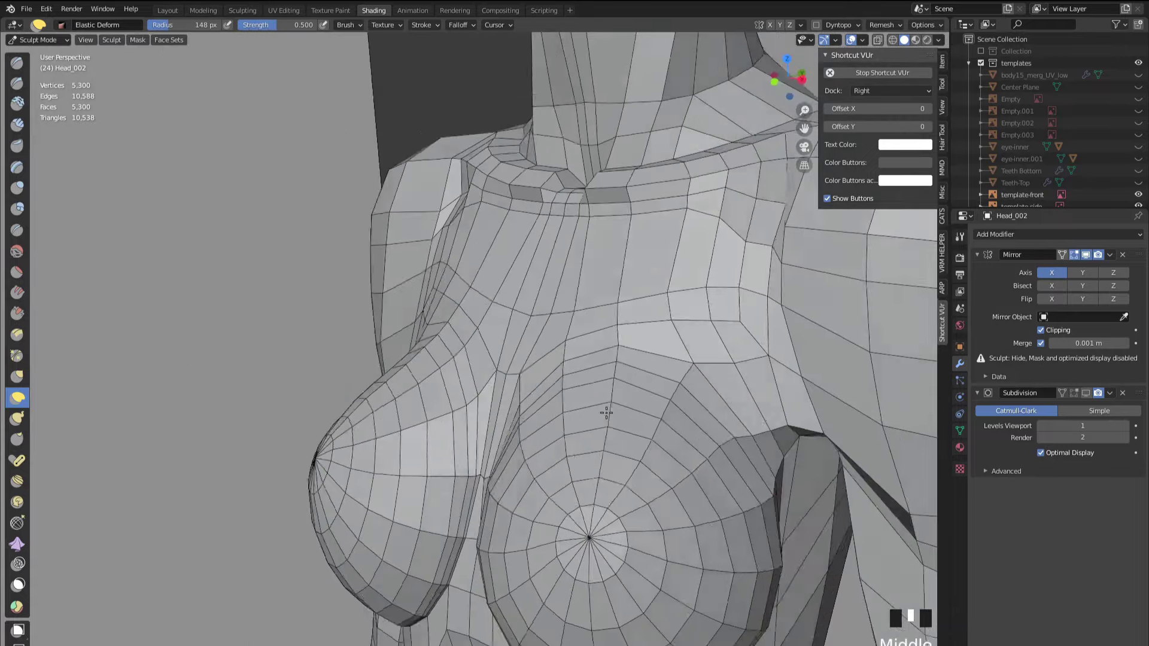
pyautogui.keyDown('shift'); pyautogui.moveTo(538, 383); pyautogui.dragTo(543, 394); pyautogui.keyUp('shift')
pyautogui.scroll(-3, 542, 393)
pyautogui.scroll(3, 543, 393)
pyautogui.keyDown('shift'); pyautogui.moveTo(543, 393); pyautogui.dragTo(552, 359, button='middle'); pyautogui.keyUp('shift')
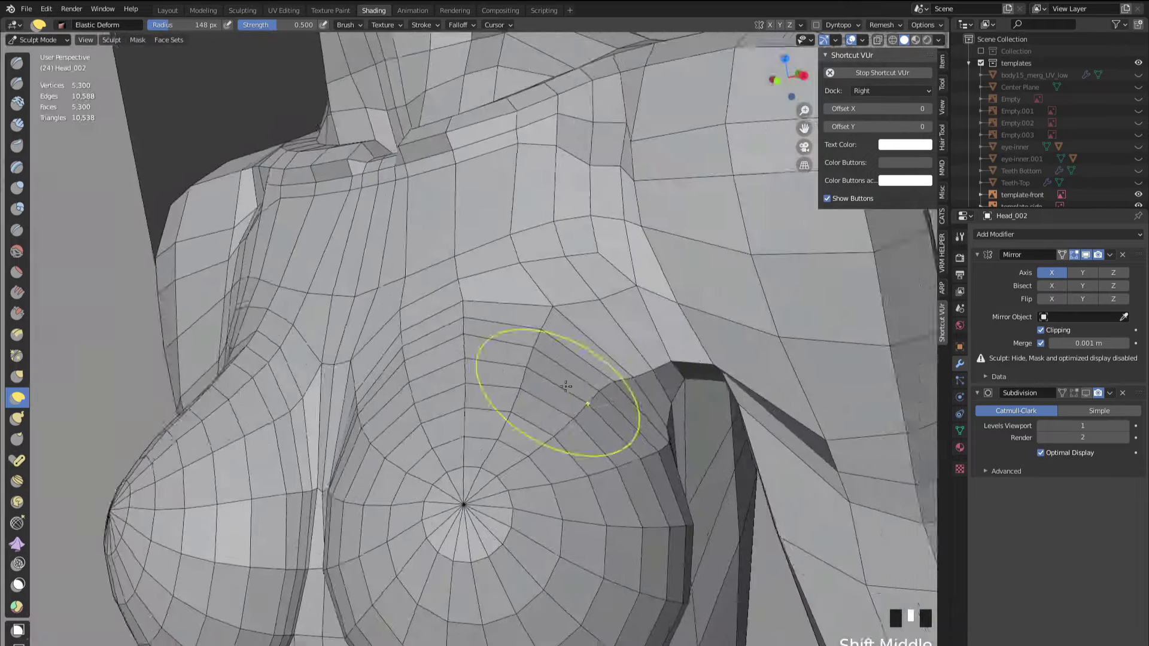
# - Adjust the armpit fold and the breast contour with the Elastic Deform brush, checking the shape from the front
pyautogui.click(682, 375)
pyautogui.scroll(-2, 682, 375)
pyautogui.moveTo(628, 359); pyautogui.dragTo(432, 392, button='middle')
pyautogui.scroll(2, 432, 392)
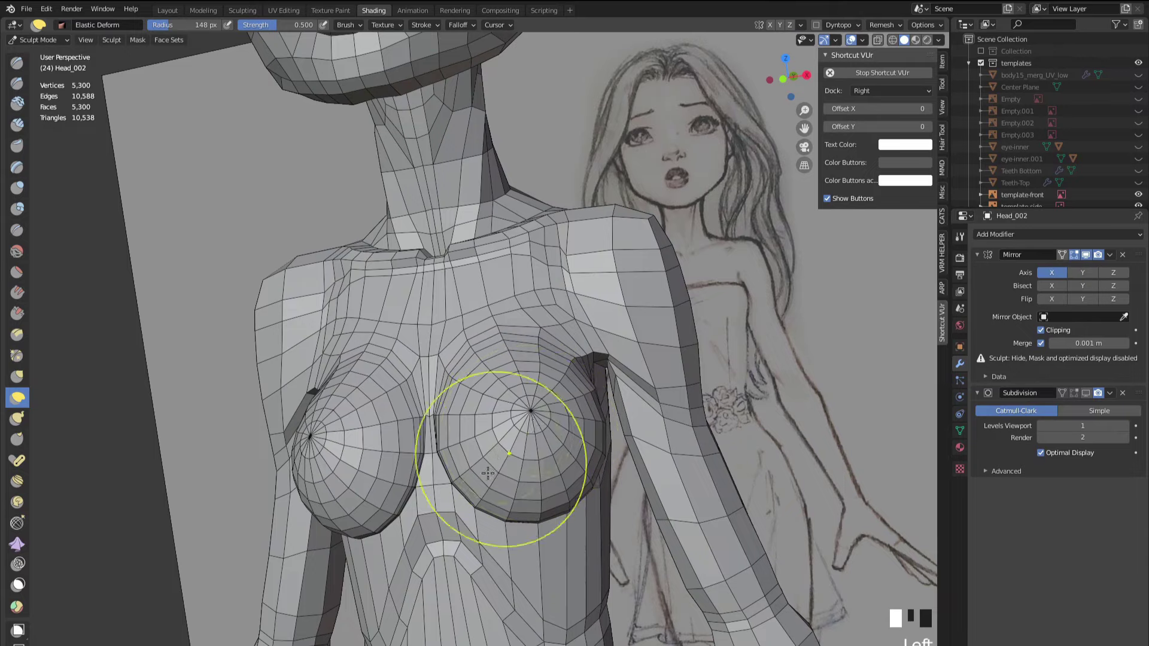
pyautogui.scroll(-2, 487, 474)
pyautogui.moveTo(487, 474)
pyautogui.mouseDown(button='middle')
pyautogui.moveTo(513, 441)
pyautogui.moveTo(440, 462)
pyautogui.moveTo(461, 525)
pyautogui.moveTo(527, 491)
pyautogui.mouseUp(button='middle')
pyautogui.scroll(2, 531, 488)
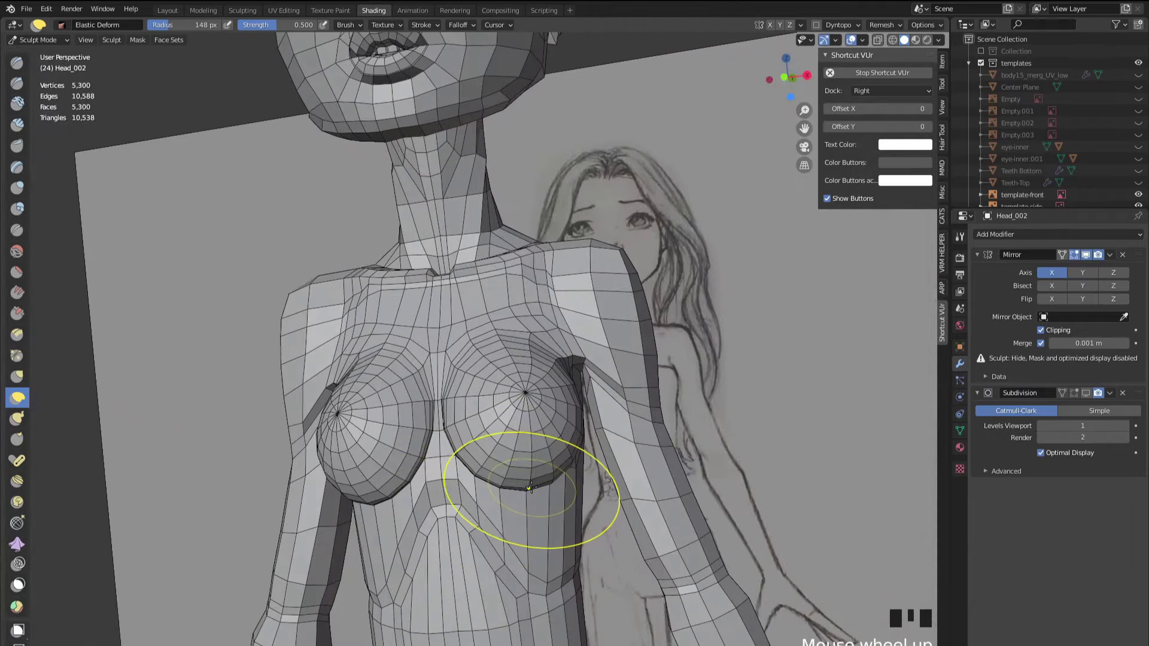
# - Hide the wireframe and examine the faceted torso, waist and hips from several angles against the reference drawing
pyautogui.scroll(-3, 526, 474)
pyautogui.hotkey('shift', 'z')
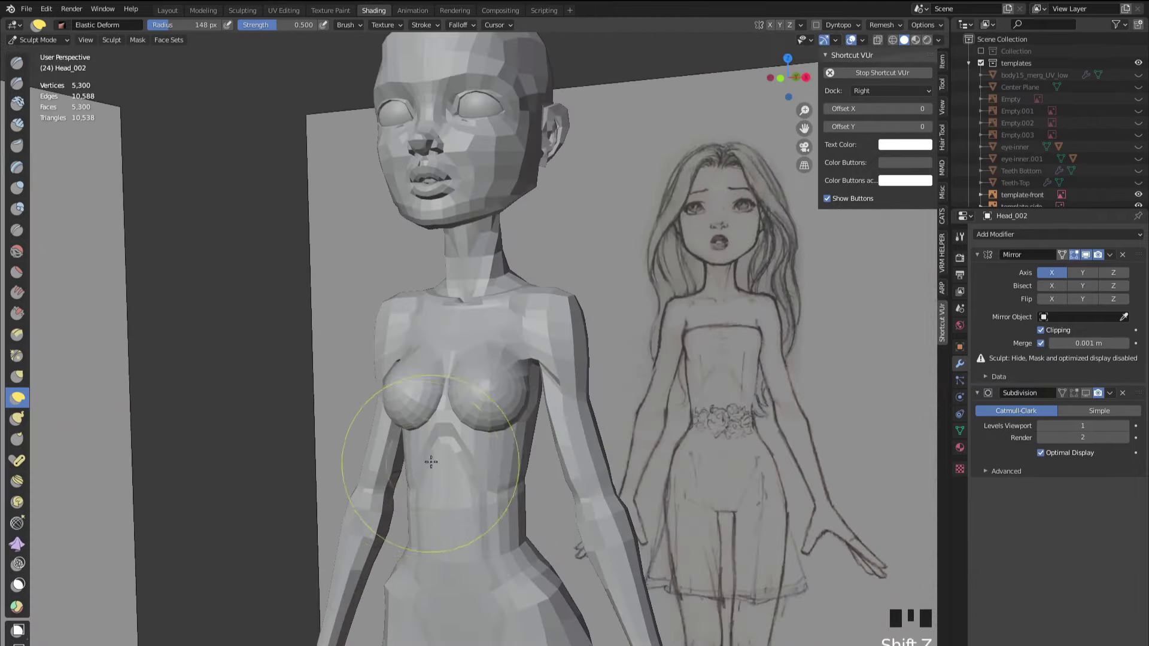
pyautogui.scroll(-3, 226, 463)
pyautogui.moveTo(227, 462)
pyautogui.mouseDown(button='middle')
pyautogui.moveTo(333, 441)
pyautogui.moveTo(360, 465)
pyautogui.mouseUp(button='middle')
pyautogui.moveTo(455, 515); pyautogui.dragTo(504, 381, button='middle')
pyautogui.scroll(2, 505, 381)
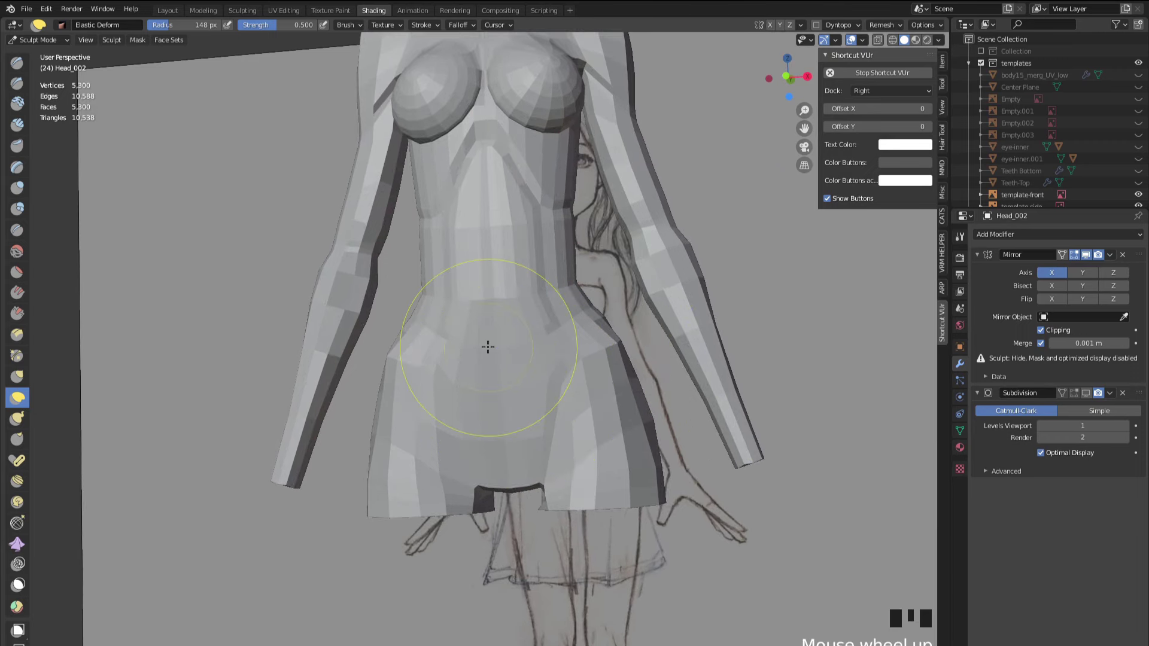
pyautogui.scroll(2, 485, 329)
pyautogui.moveTo(482, 321); pyautogui.dragTo(442, 323, button='middle')
pyautogui.moveTo(505, 290); pyautogui.dragTo(690, 341, button='middle')
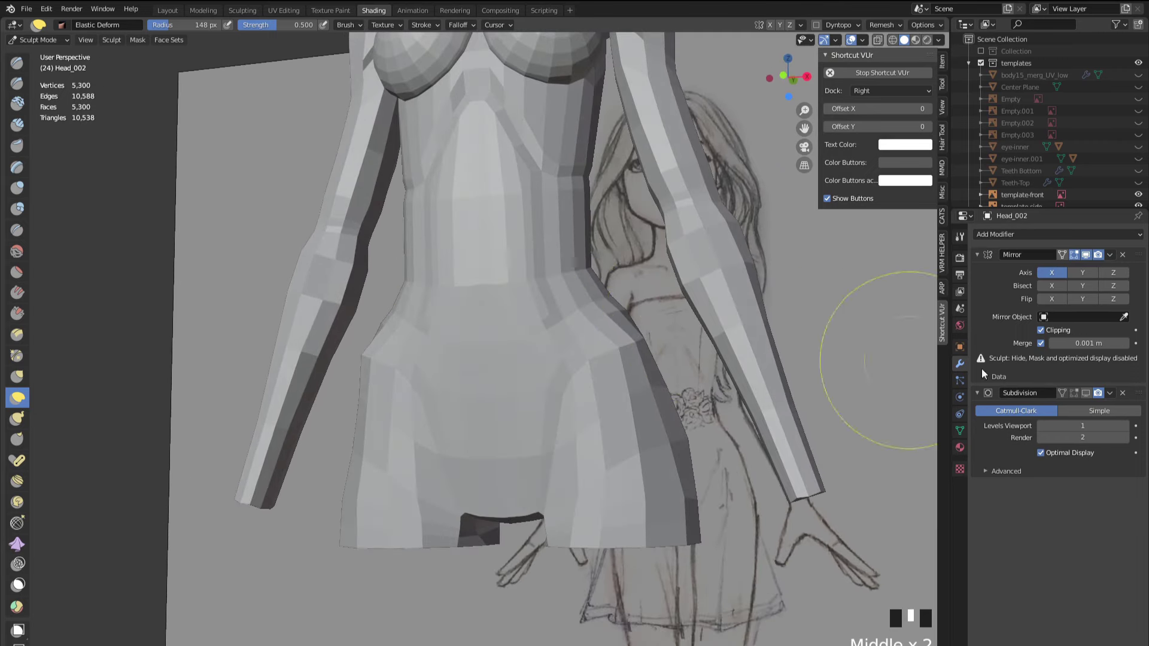
# - Turn on the viewport subdivision of the body and check the smoothed abdomen, waist and hips
pyautogui.scroll(-3, 611, 347)
pyautogui.moveTo(610, 346); pyautogui.dragTo(654, 359, button='middle')
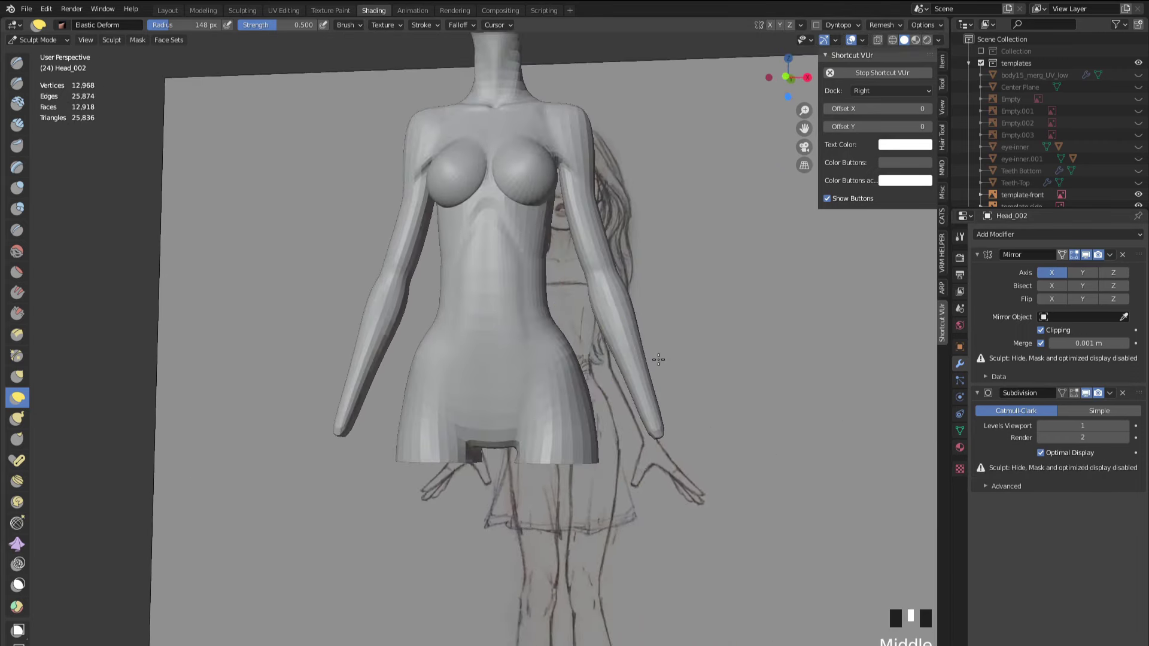
pyautogui.scroll(3, 513, 415)
pyautogui.moveTo(513, 415); pyautogui.dragTo(500, 441, button='middle')
pyautogui.scroll(1, 531, 382)
pyautogui.moveTo(531, 382)
pyautogui.mouseDown(button='middle')
pyautogui.moveTo(451, 384)
pyautogui.moveTo(473, 395)
pyautogui.mouseUp(button='middle')
# - Switch the body to Edit Mode and add one centred horizontal edge loop around the waist above the hips
pyautogui.press('Tab')
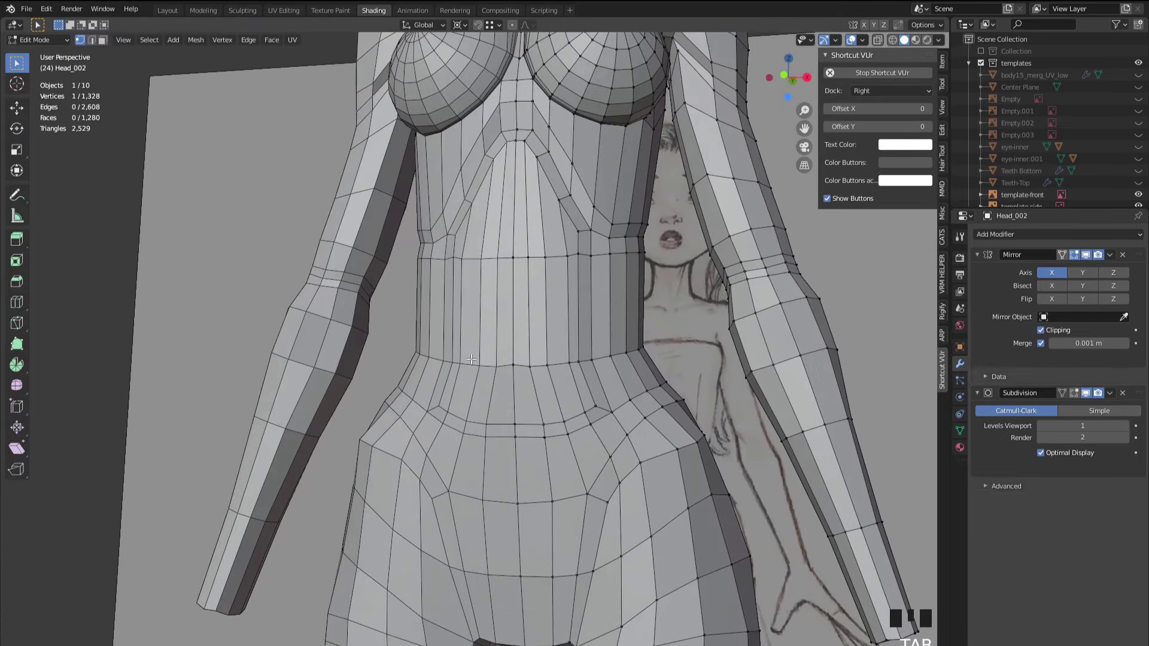
pyautogui.click(513, 318)
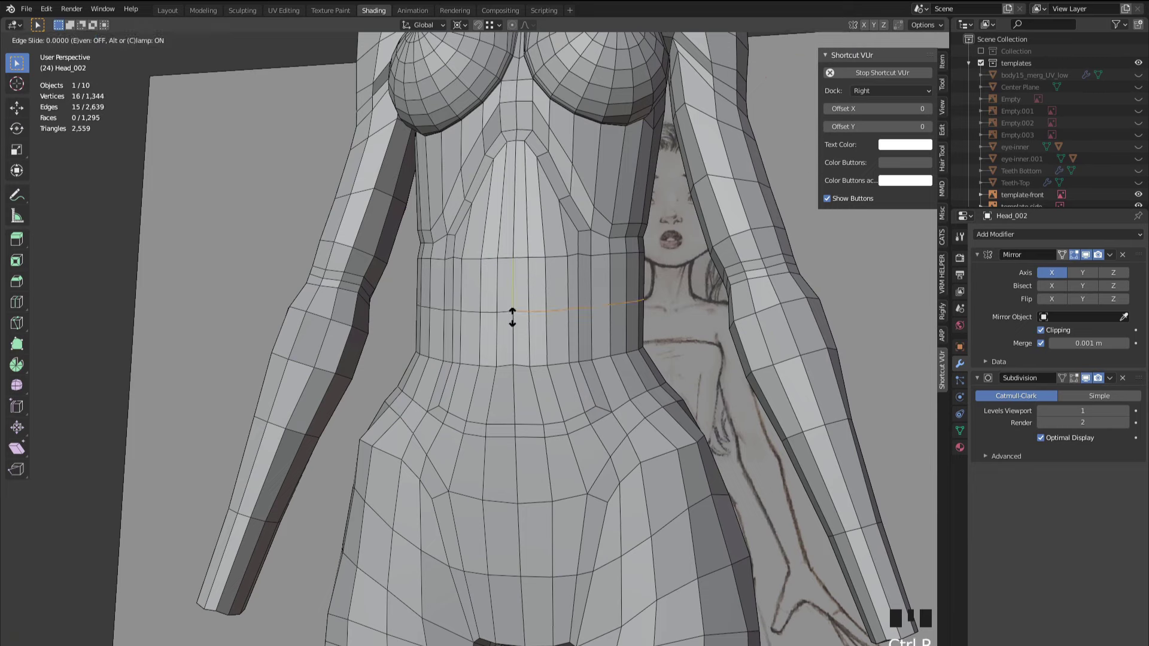
pyautogui.rightClick(513, 317)
pyautogui.moveTo(567, 323); pyautogui.dragTo(568, 325, button='middle')
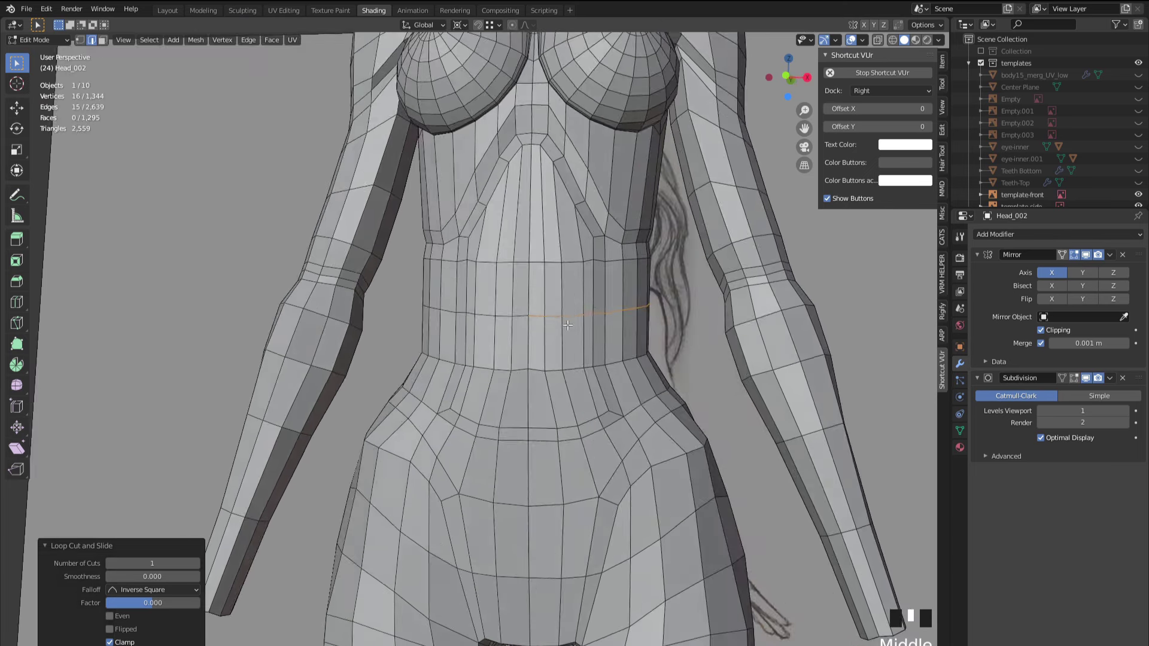
# - Select the ring of vertical waist edges above the new loop and narrow it along X to 0.952
pyautogui.keyDown('alt'); pyautogui.click(583, 295); pyautogui.keyUp('alt')
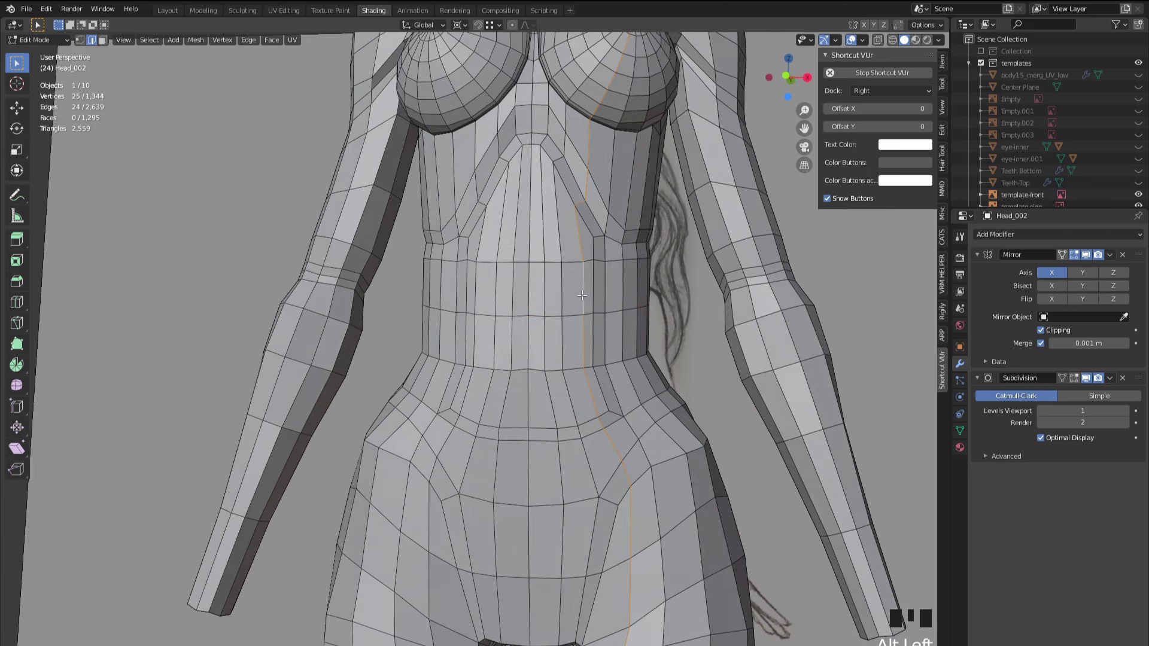
pyautogui.keyDown('ctrl'); pyautogui.keyDown('alt'); pyautogui.click(582, 295); pyautogui.keyUp('alt'); pyautogui.keyUp('ctrl')
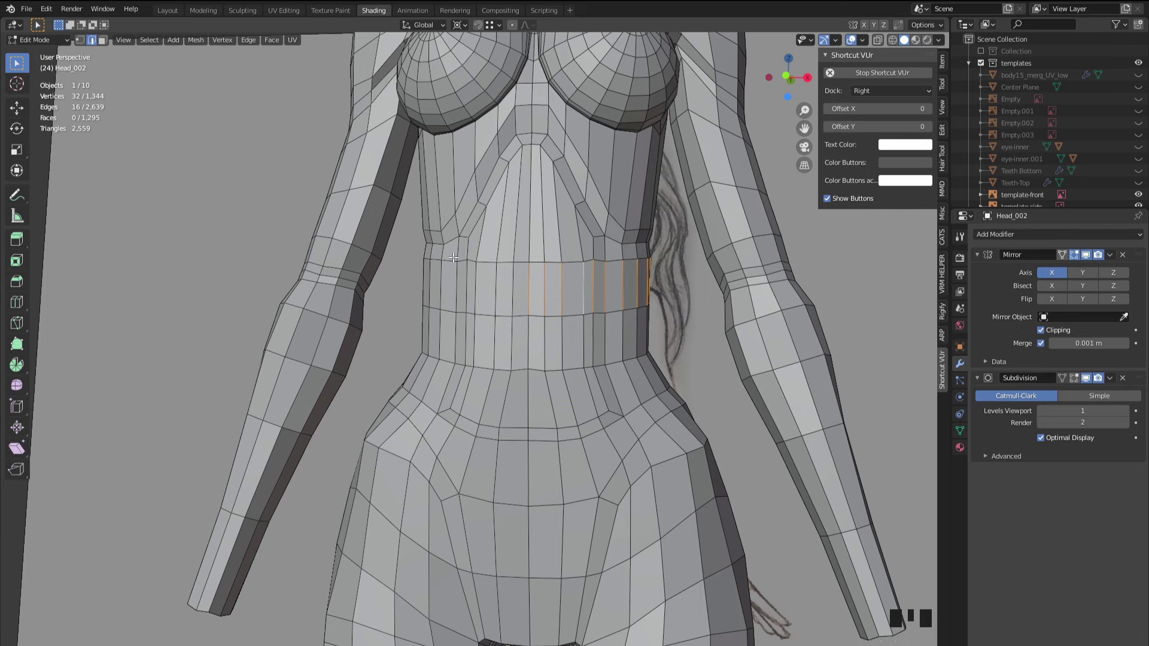
pyautogui.press('s')
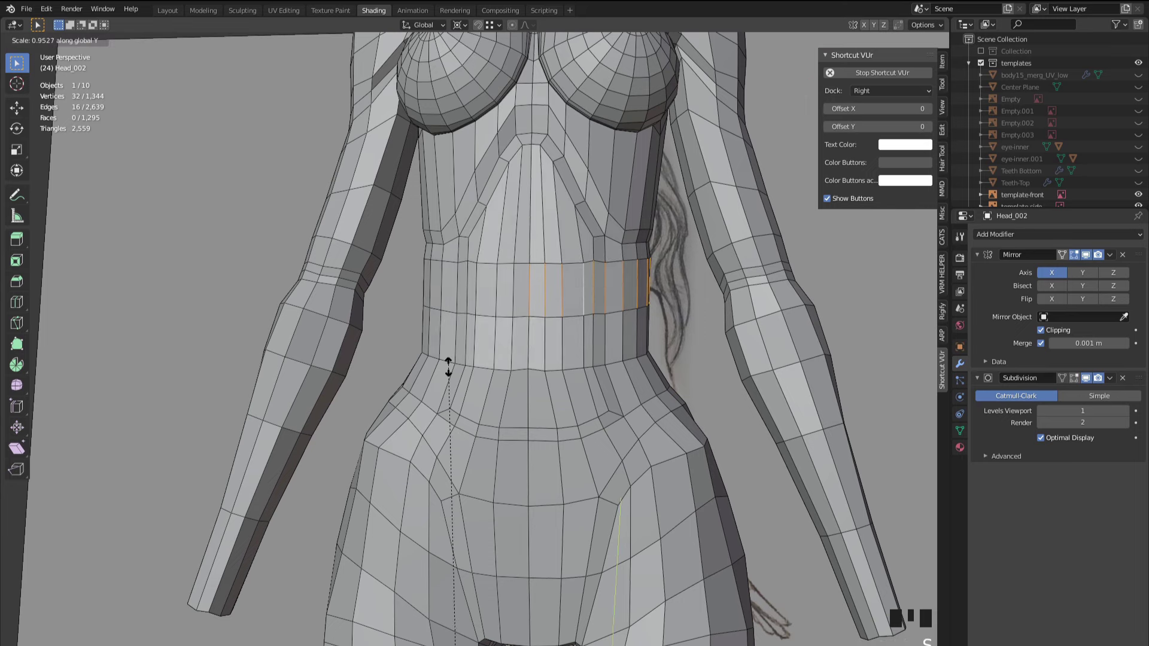
pyautogui.press('x')
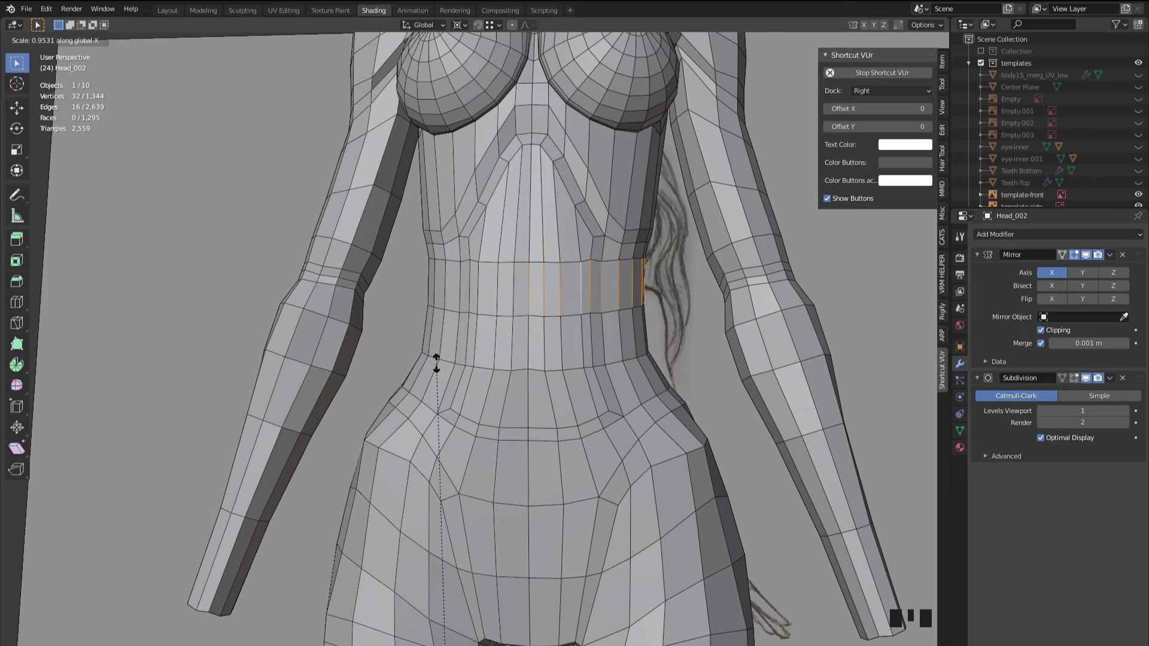
pyautogui.click(437, 366)
pyautogui.moveTo(437, 367); pyautogui.dragTo(520, 346, button='middle')
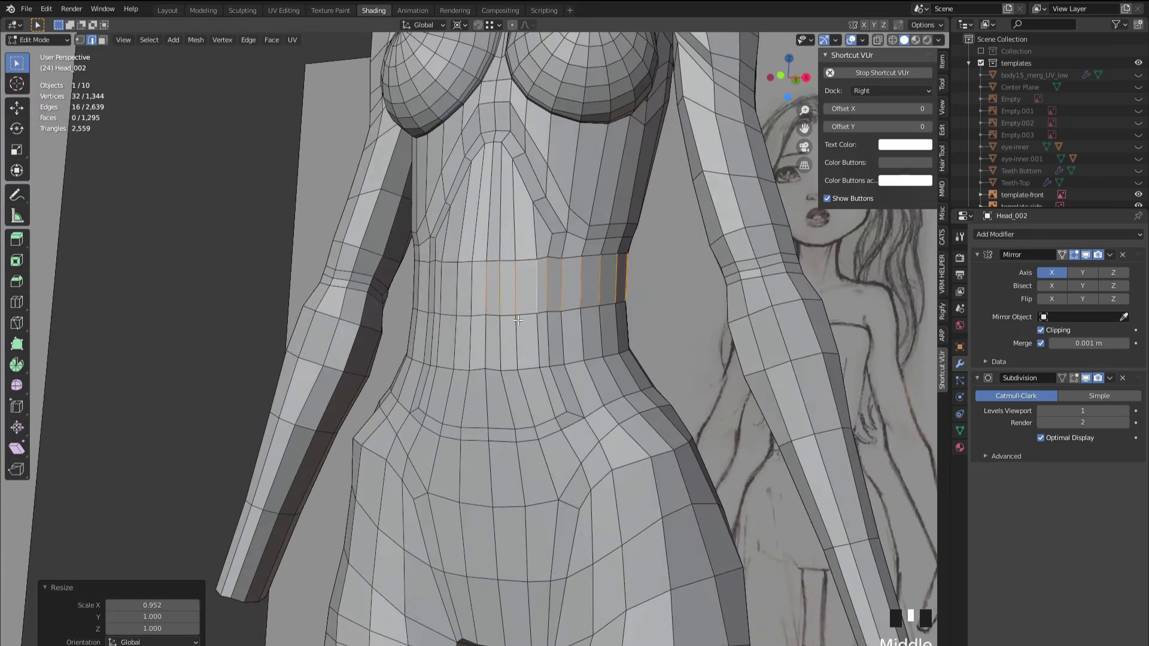
# - Select three consecutive front edges of the new waist loop next to the body's centre line
pyautogui.click(489, 318)
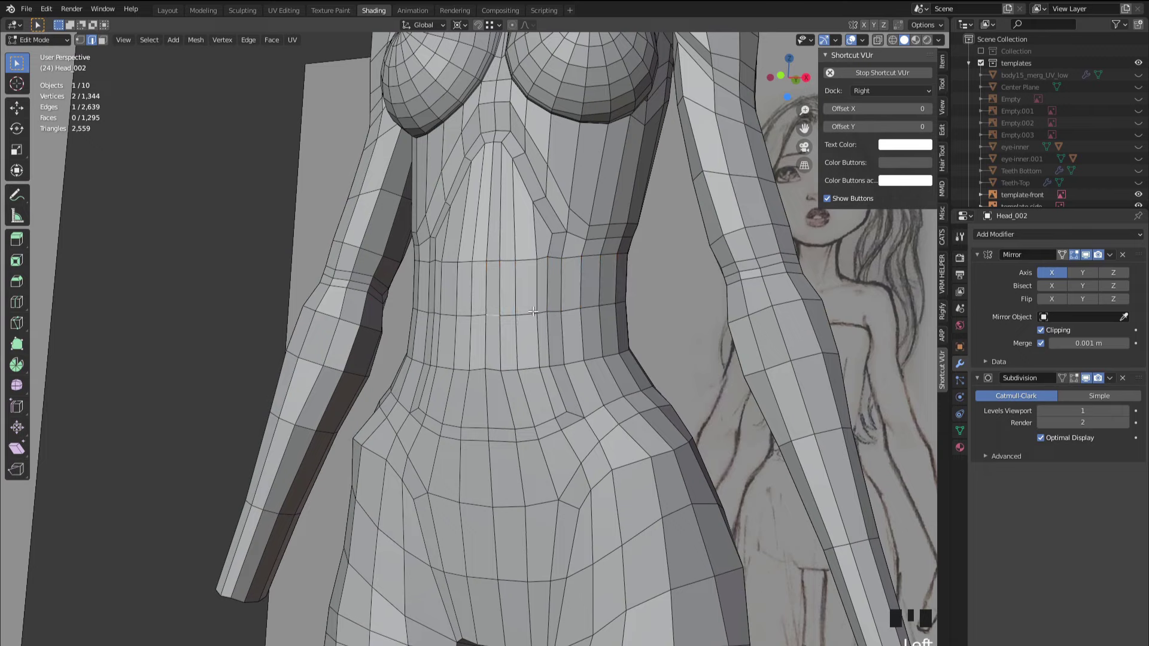
pyautogui.keyDown('ctrl'); pyautogui.click(533, 312); pyautogui.keyUp('ctrl')
pyautogui.moveTo(533, 312); pyautogui.dragTo(255, 316, button='middle')
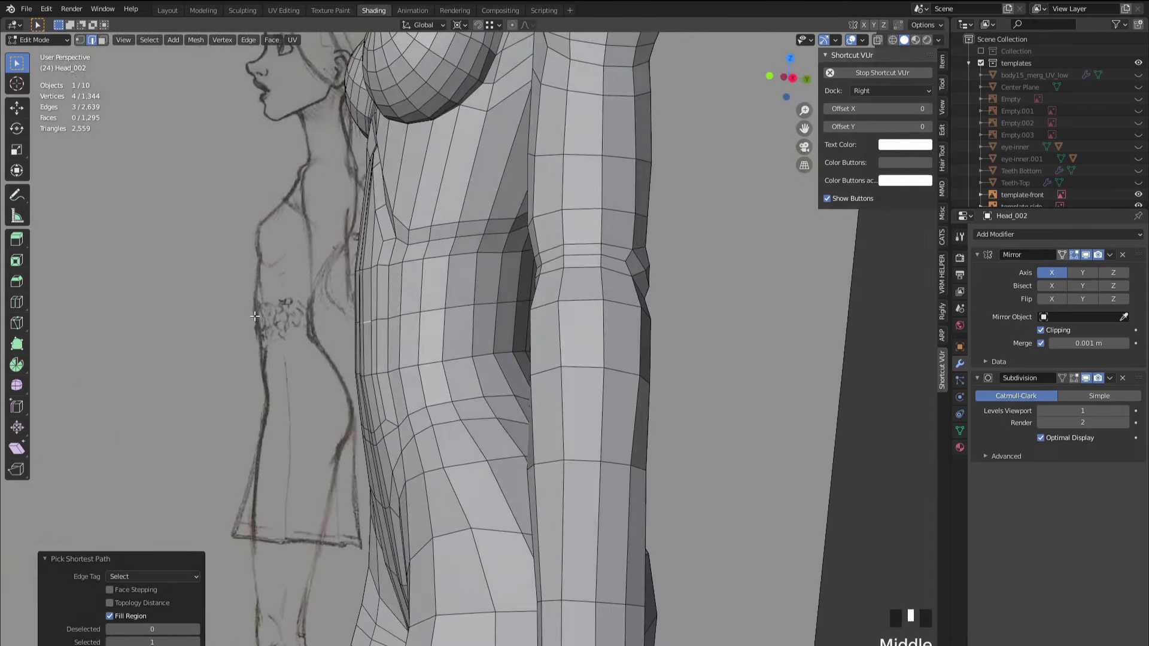
pyautogui.press('g')
pyautogui.press('y')
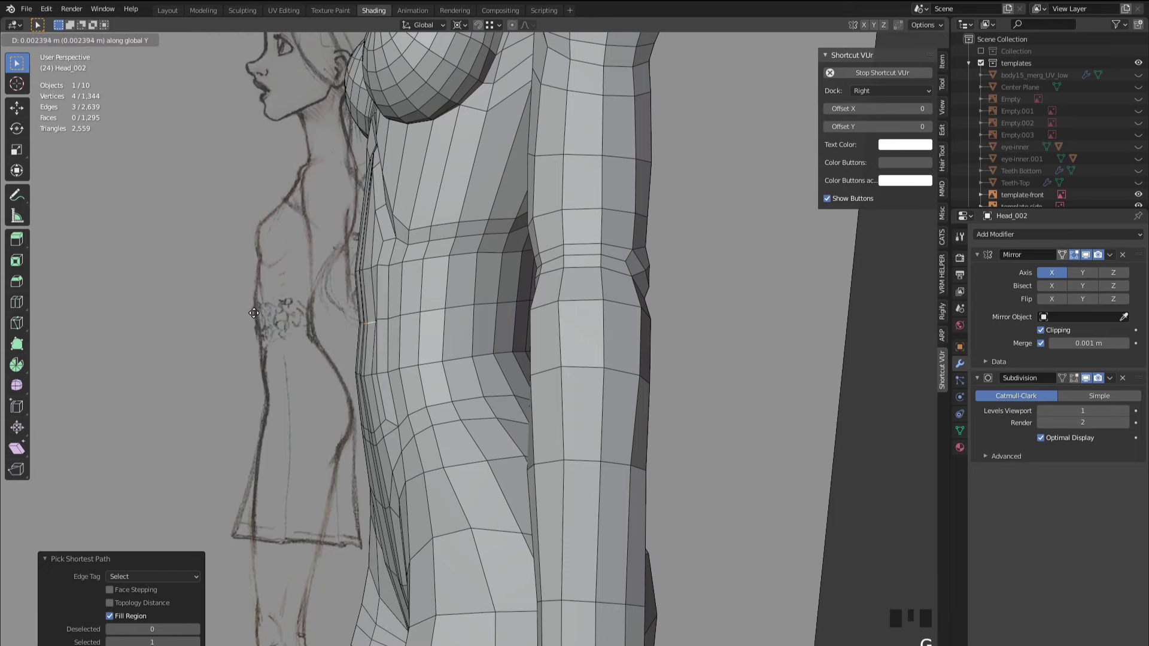
pyautogui.click(253, 312)
pyautogui.moveTo(308, 343); pyautogui.dragTo(423, 357, button='middle')
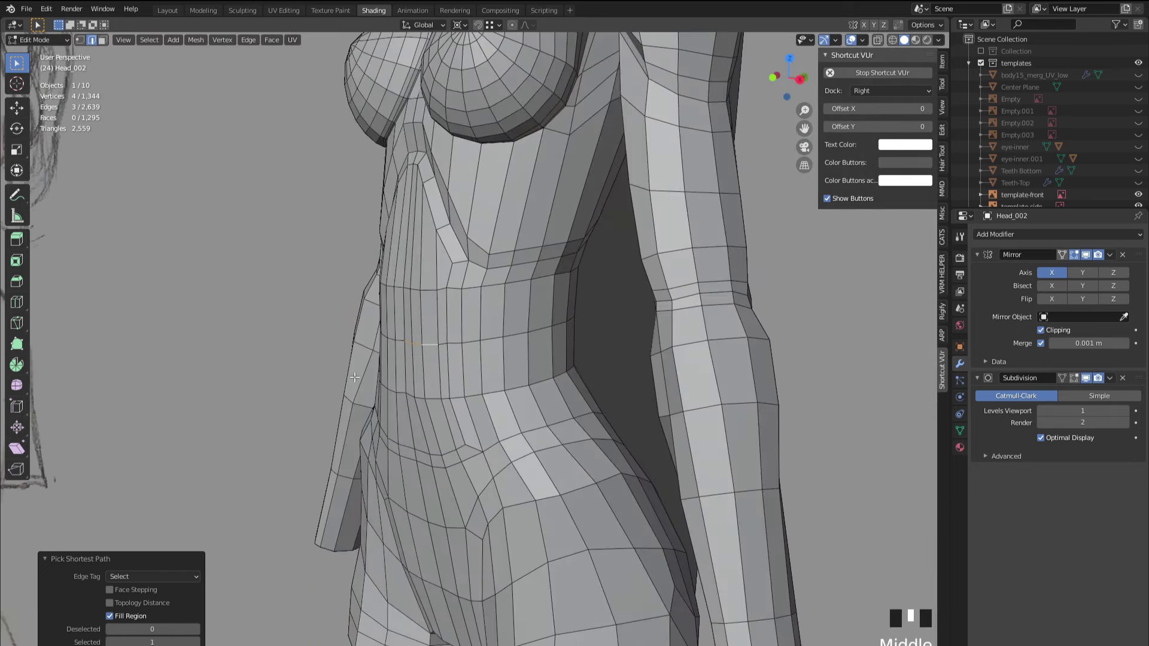
# - Enable proportional editing and move the selected front waist edges about 0.0042 m along Y with smooth falloff
pyautogui.press('o')
pyautogui.moveTo(354, 377); pyautogui.dragTo(241, 346, button='middle')
pyautogui.press('g')
pyautogui.press('y')
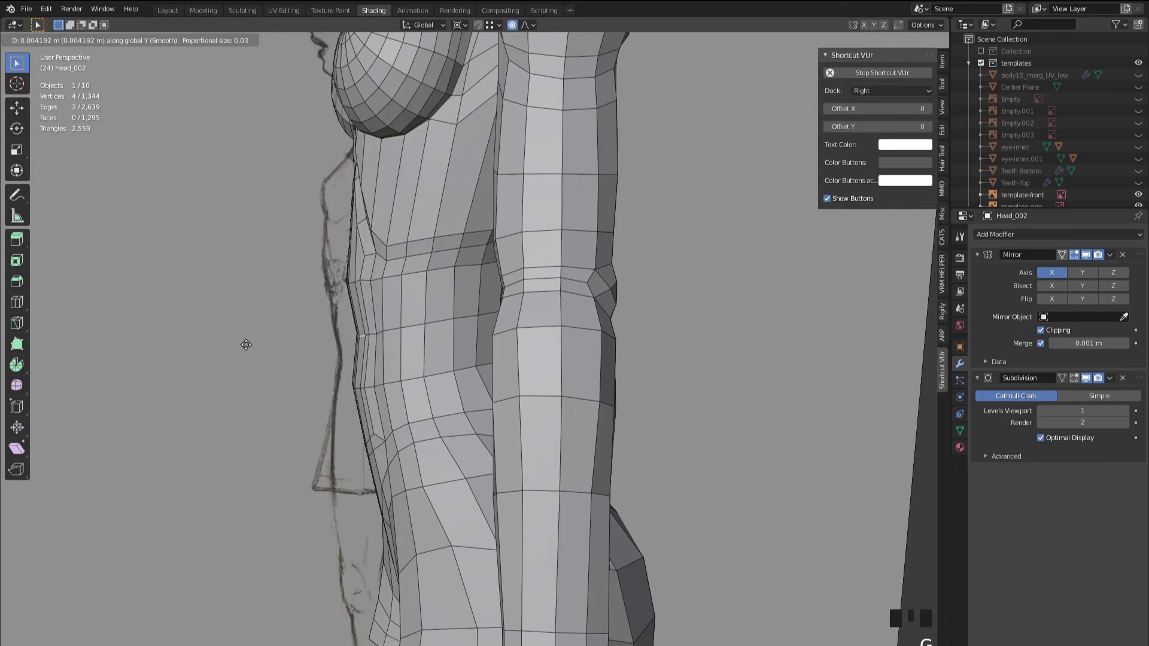
pyautogui.click(246, 344)
pyautogui.moveTo(251, 347)
pyautogui.mouseDown(button='middle')
pyautogui.moveTo(479, 419)
pyautogui.moveTo(576, 435)
pyautogui.moveTo(495, 386)
pyautogui.mouseUp(button='middle')
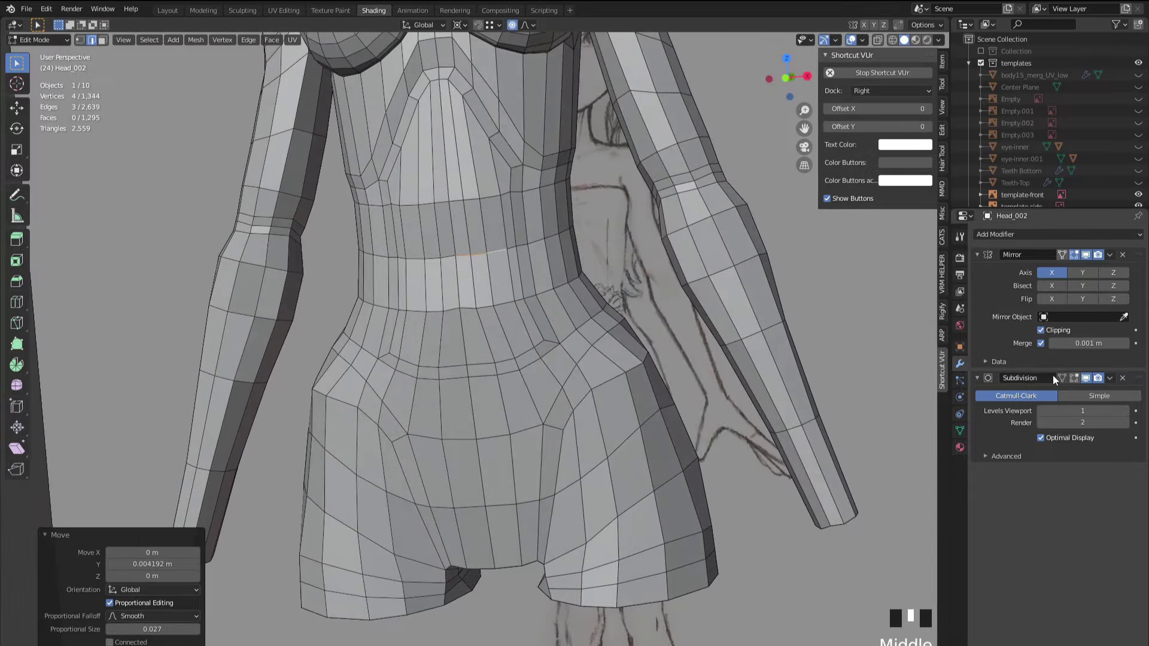
# - Hide the wireframe and switch the body to Sculpt Mode with the subdivided waist and hips in view
pyautogui.hotkey('alt', 'z')
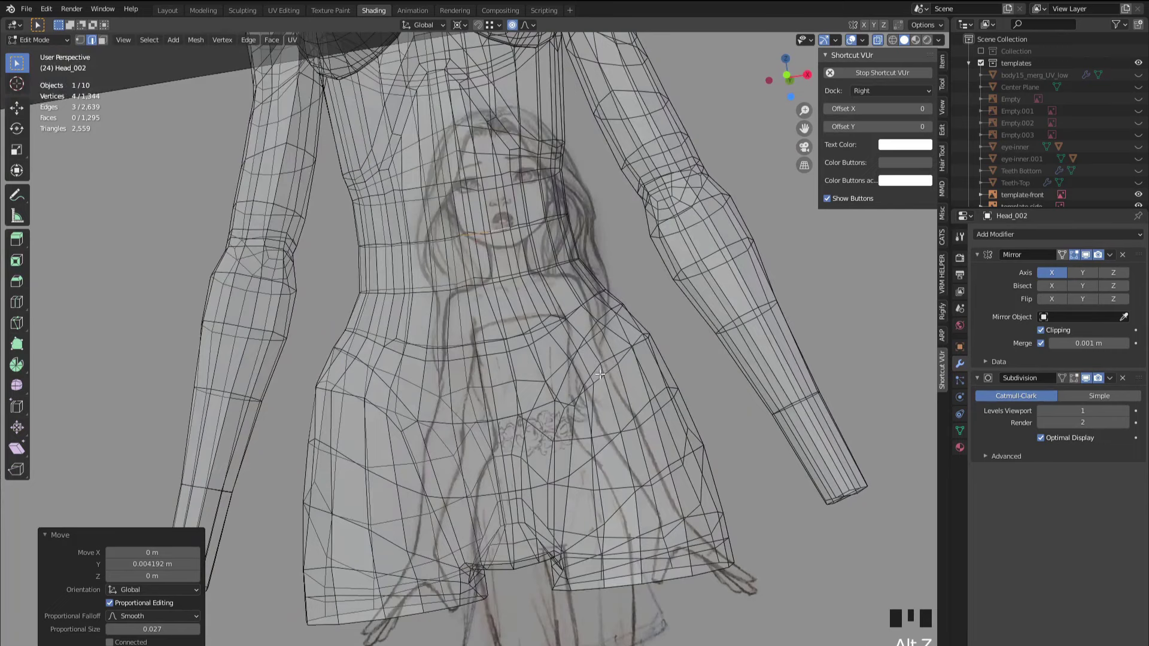
pyautogui.hotkey('shift', 'z')
pyautogui.hotkey('shift', 'z')
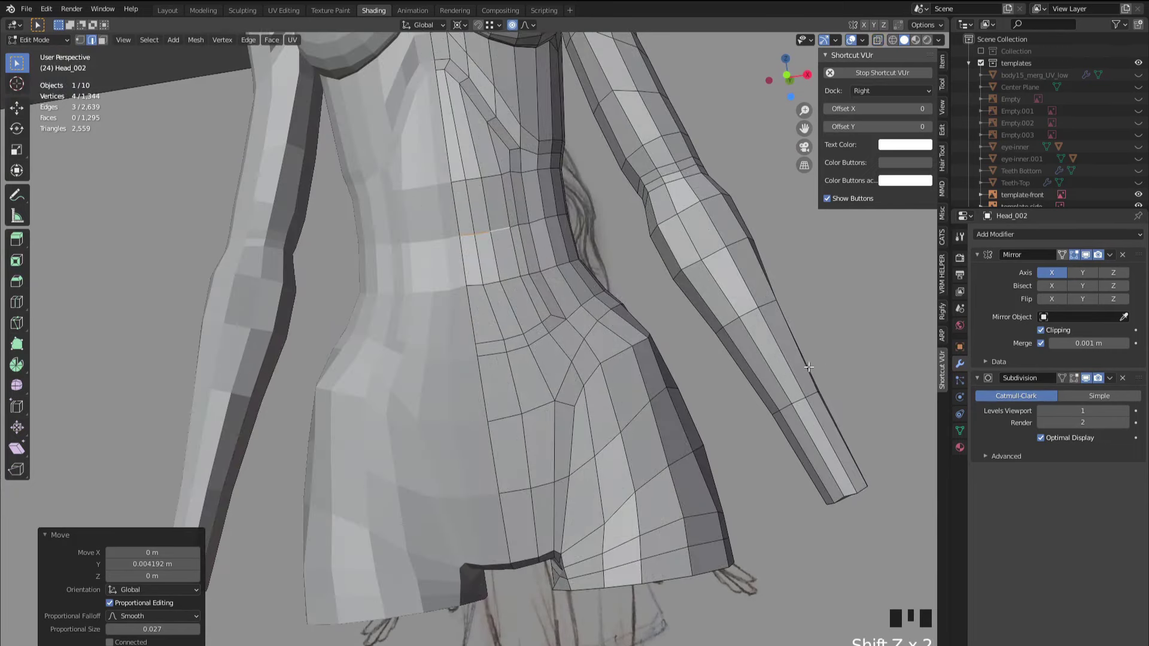
pyautogui.hotkey('ctrl', 'Tab')
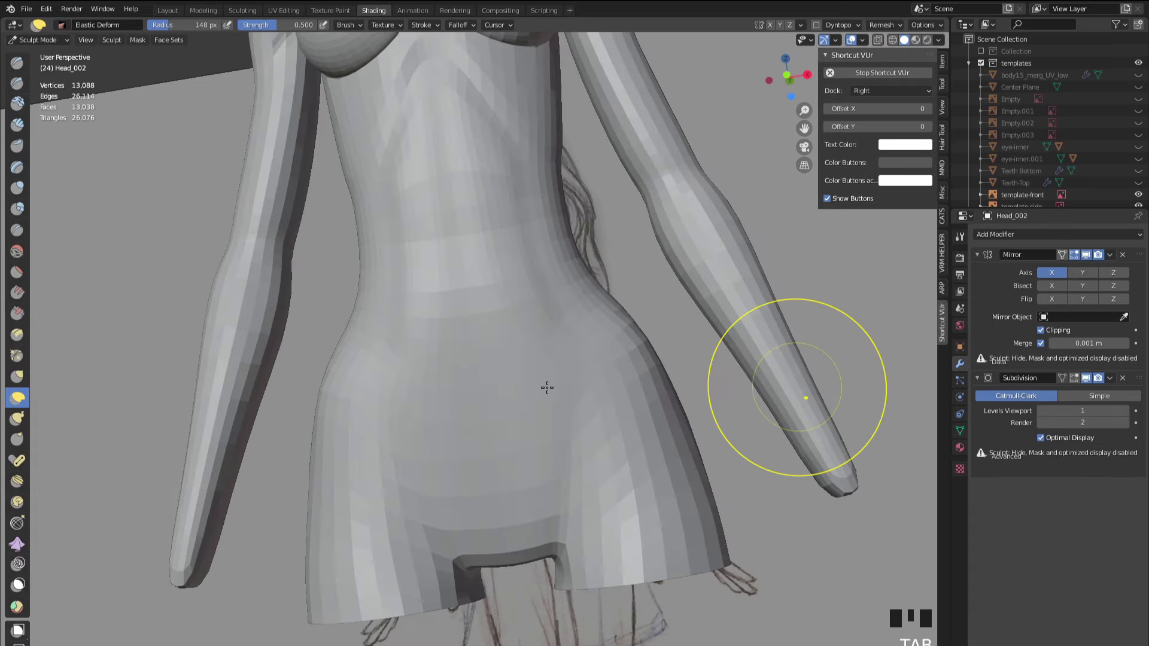
pyautogui.moveTo(482, 423)
pyautogui.mouseDown(button='middle')
pyautogui.moveTo(548, 359)
pyautogui.moveTo(544, 397)
pyautogui.mouseUp(button='middle')
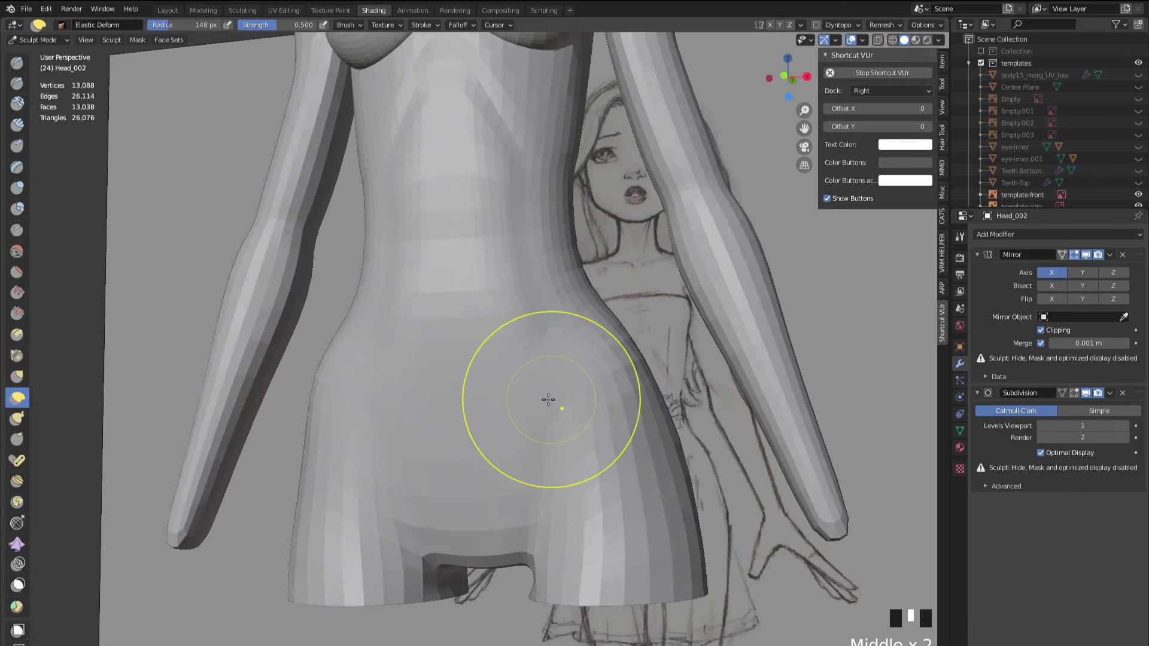
# - Shape the lower abdomen and the inner hip area with Elastic Deform at a 127 px radius, undoing the last strokes
pyautogui.scroll(2, 531, 380)
pyautogui.moveTo(567, 340)
pyautogui.mouseDown(button='middle')
pyautogui.moveTo(566, 367)
pyautogui.moveTo(569, 259)
pyautogui.mouseUp(button='middle')
pyautogui.press('f')
pyautogui.click(513, 336)
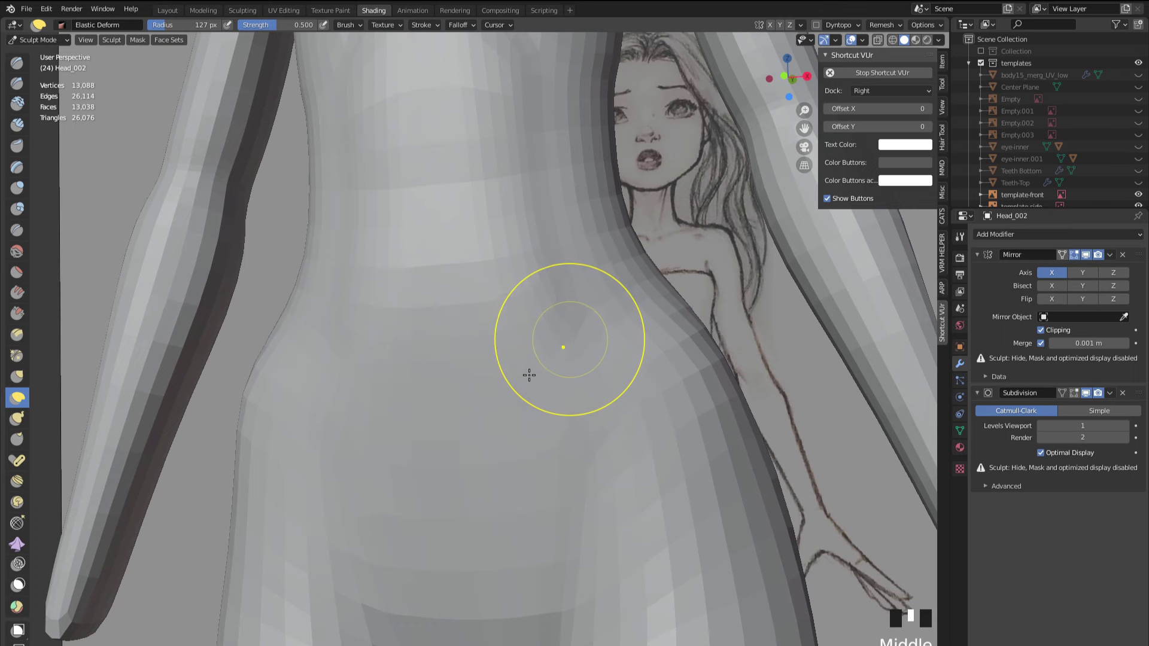
pyautogui.moveTo(529, 376); pyautogui.dragTo(537, 370)
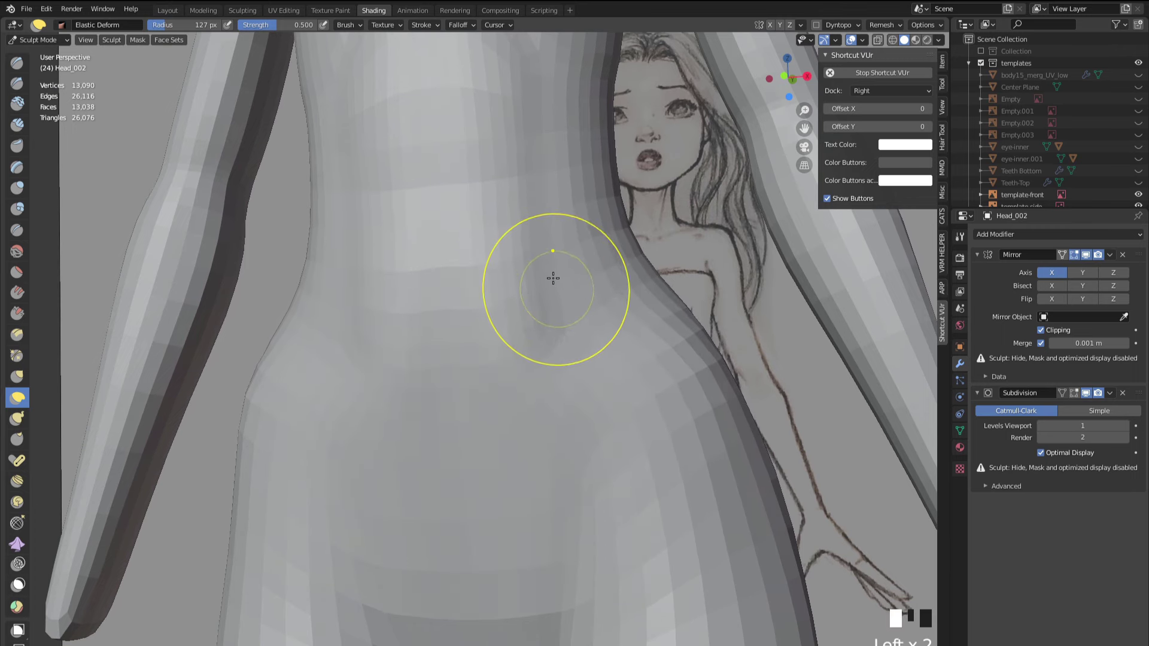
pyautogui.moveTo(578, 264); pyautogui.dragTo(623, 262)
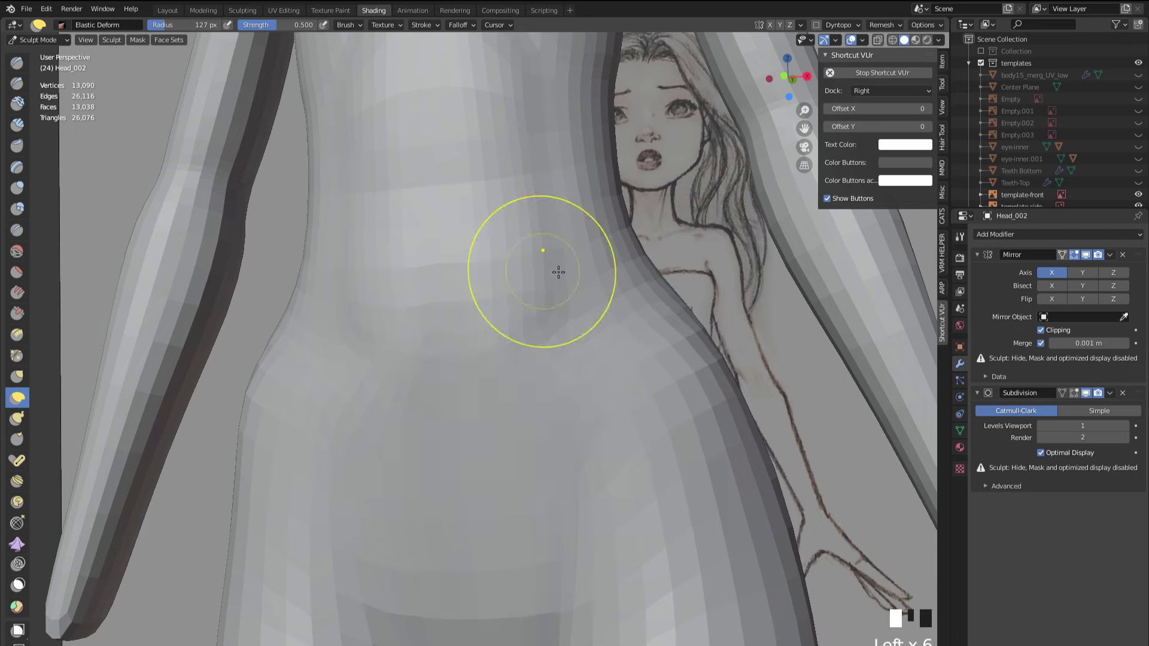
pyautogui.scroll(-4, 536, 369)
pyautogui.scroll(4, 533, 374)
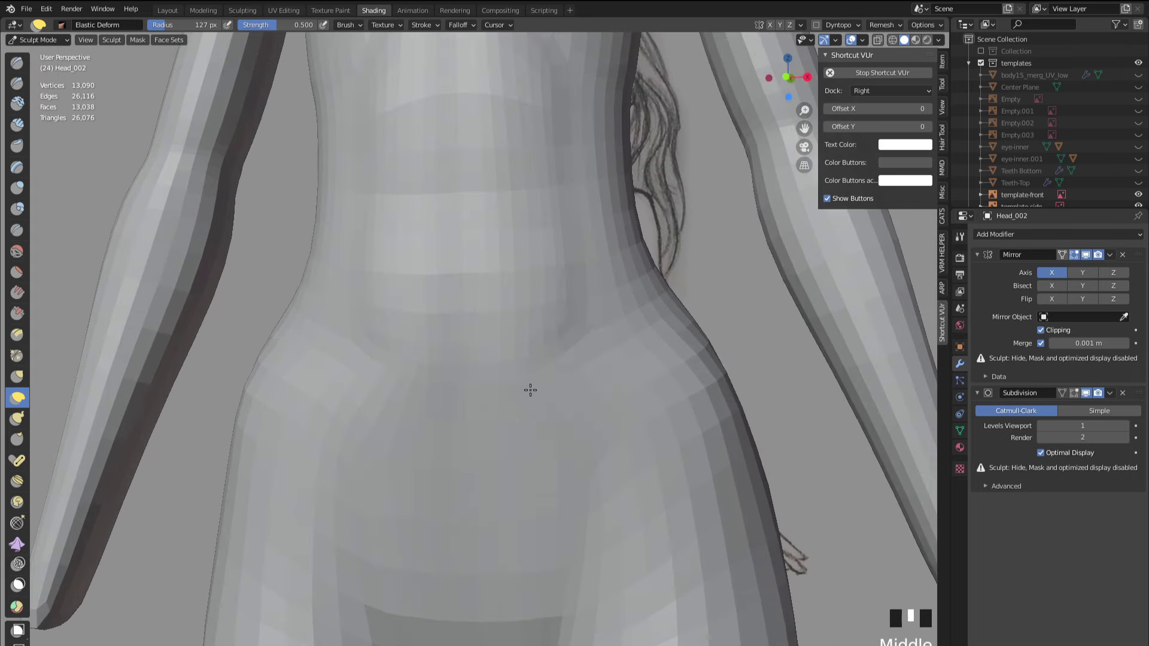
pyautogui.hotkey('ctrl', 'z')
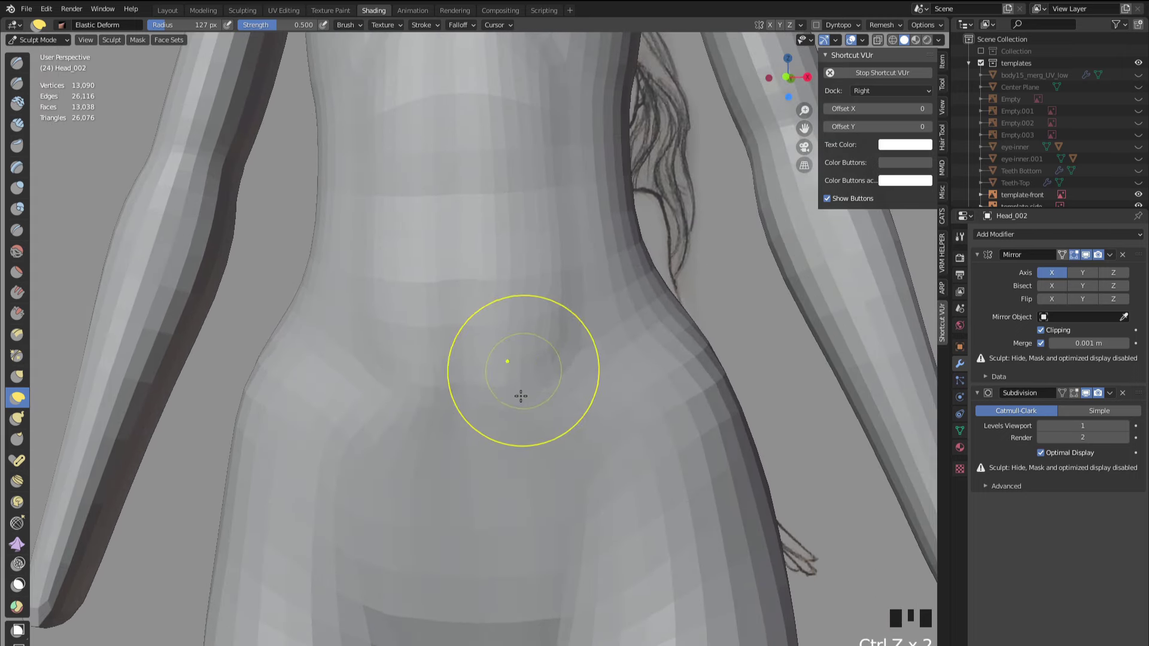
# - Reduce the Elastic Deform radius to 90 px and shape the creases between lower belly and hips
pyautogui.press('f')
pyautogui.click(573, 350)
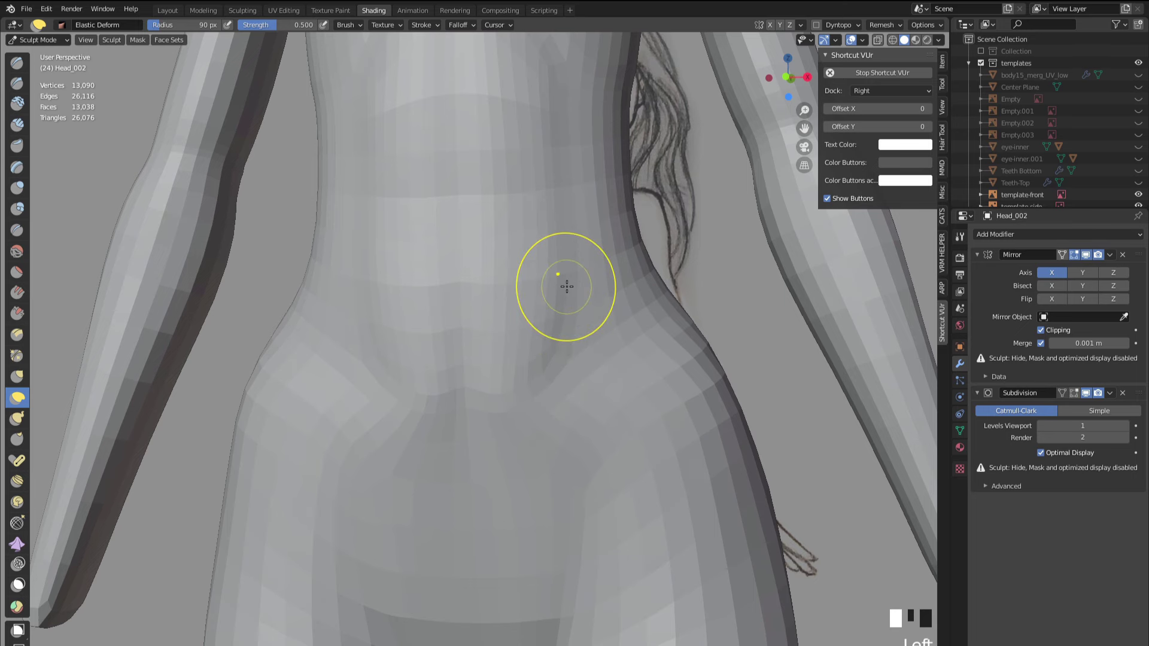
pyautogui.scroll(-3, 582, 256)
pyautogui.moveTo(557, 287); pyautogui.dragTo(566, 310, button='middle')
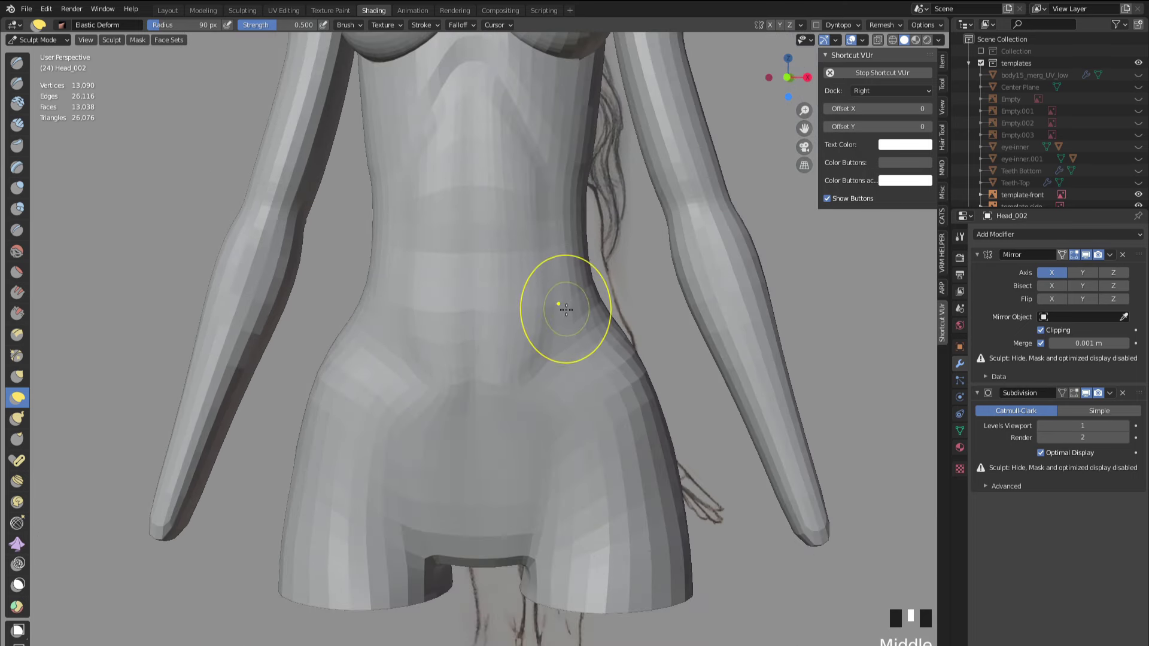
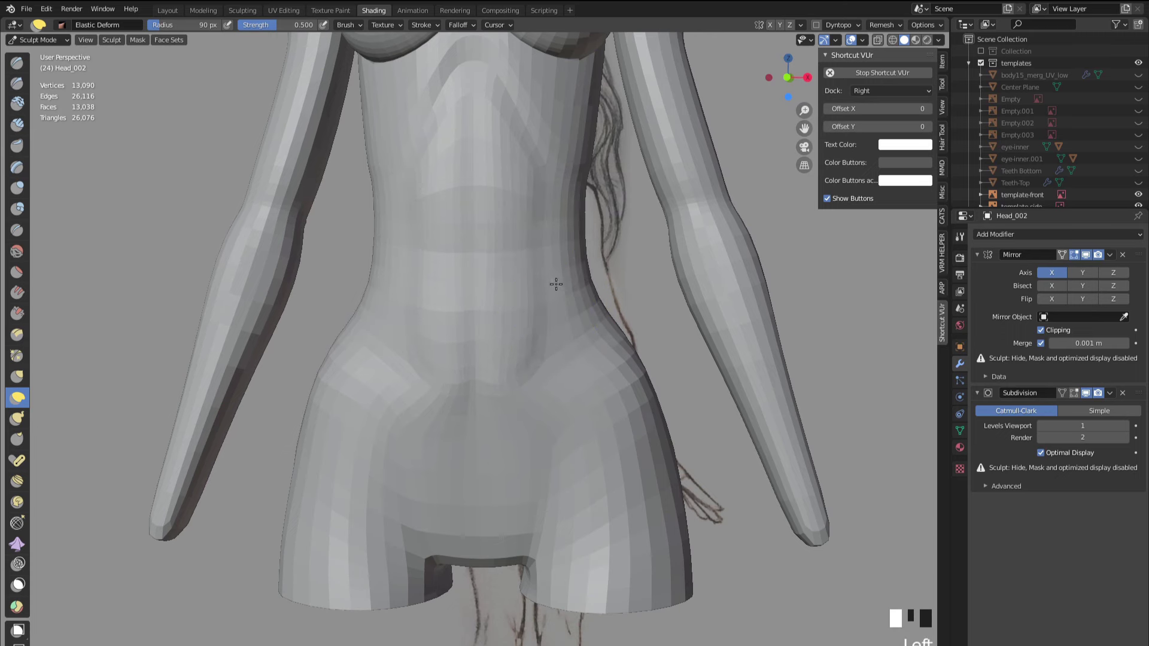
# - Show the wireframe and curve the horizontal edge loops across the abdomen downward with the 90 px Elastic Deform brush
pyautogui.scroll(3, 555, 252)
pyautogui.keyDown('shift'); pyautogui.moveTo(546, 259); pyautogui.dragTo(566, 341, button='middle'); pyautogui.keyUp('shift')
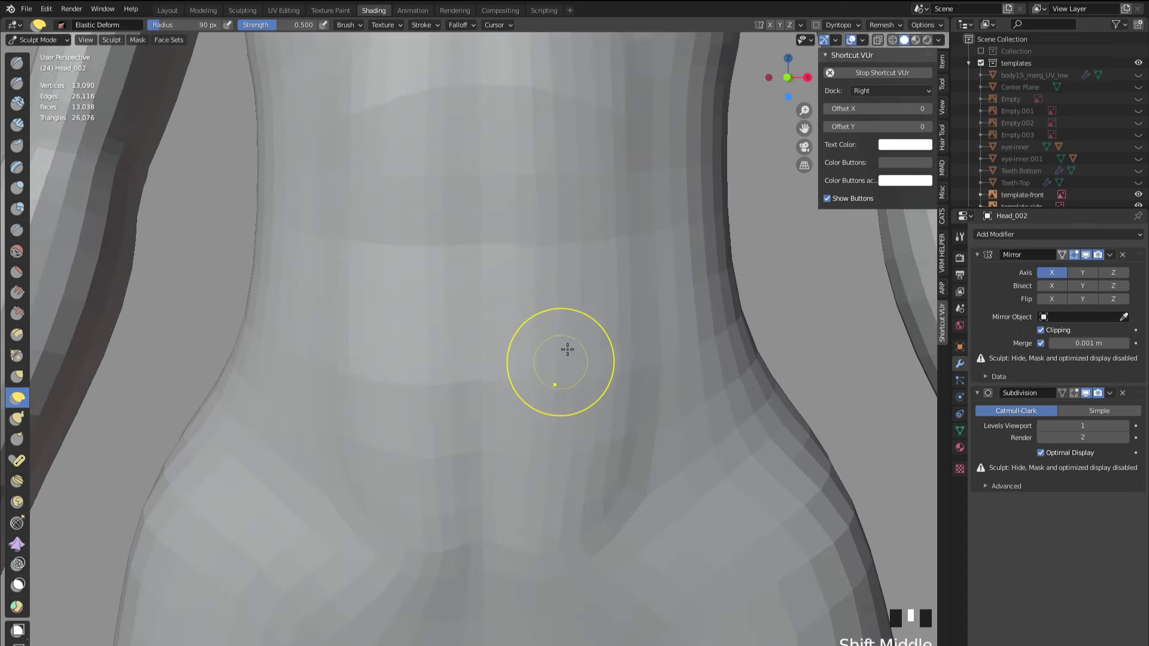
pyautogui.hotkey('shift', 'z')
pyautogui.moveTo(632, 245); pyautogui.dragTo(518, 258)
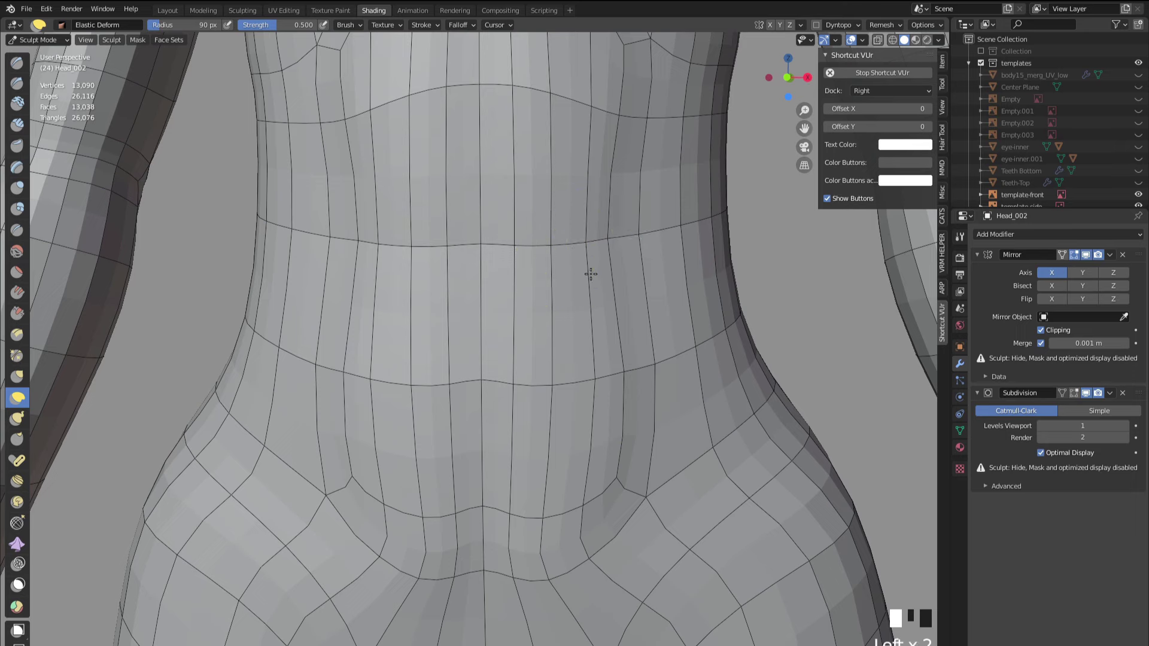
pyautogui.moveTo(591, 274)
pyautogui.mouseDown()
pyautogui.moveTo(584, 308)
pyautogui.moveTo(508, 251)
pyautogui.mouseUp()
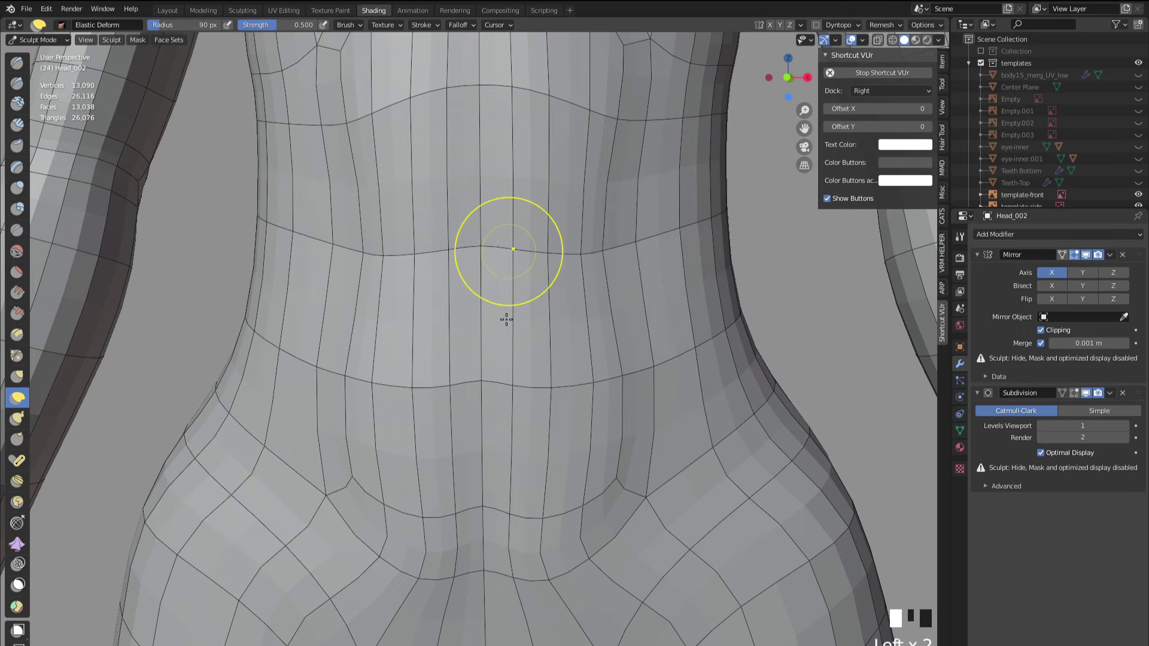
pyautogui.moveTo(506, 319); pyautogui.dragTo(509, 348)
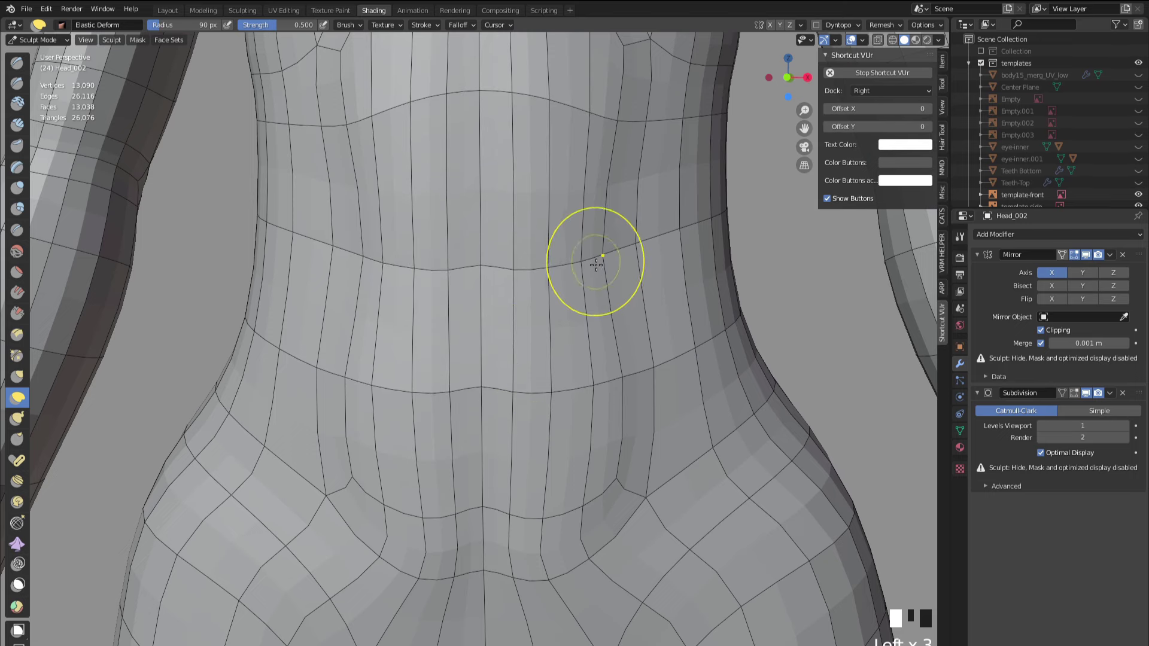
pyautogui.moveTo(596, 264); pyautogui.dragTo(598, 312)
pyautogui.scroll(-4, 569, 312)
pyautogui.moveTo(533, 302)
pyautogui.mouseDown(button='middle')
pyautogui.moveTo(505, 310)
pyautogui.moveTo(546, 299)
pyautogui.mouseUp(button='middle')
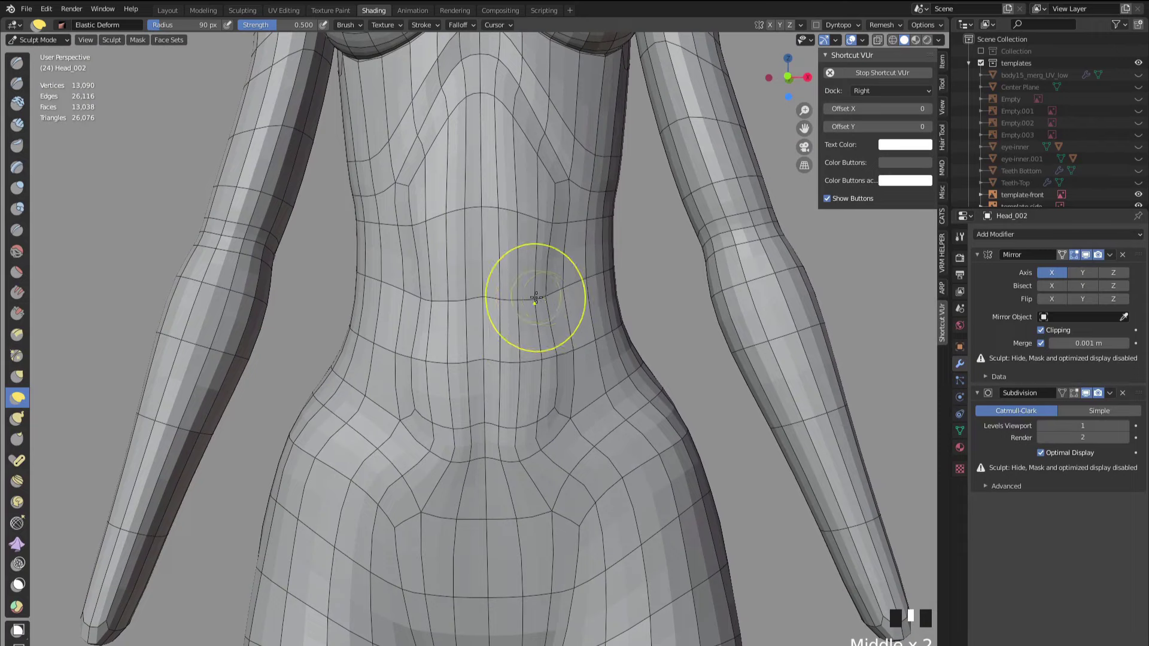
# - Pull the horizontal edge loop on the side of the waist downward with the 90 px Elastic Deform brush
pyautogui.moveTo(539, 319); pyautogui.dragTo(558, 333)
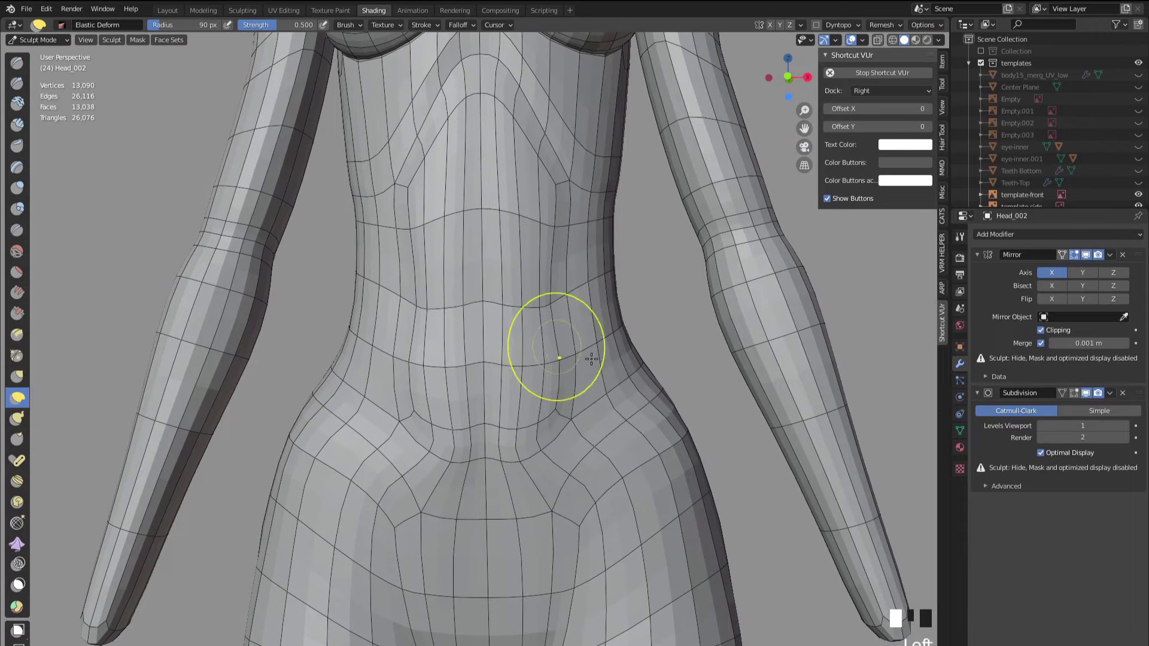
pyautogui.scroll(-2, 659, 341)
pyautogui.scroll(2, 590, 389)
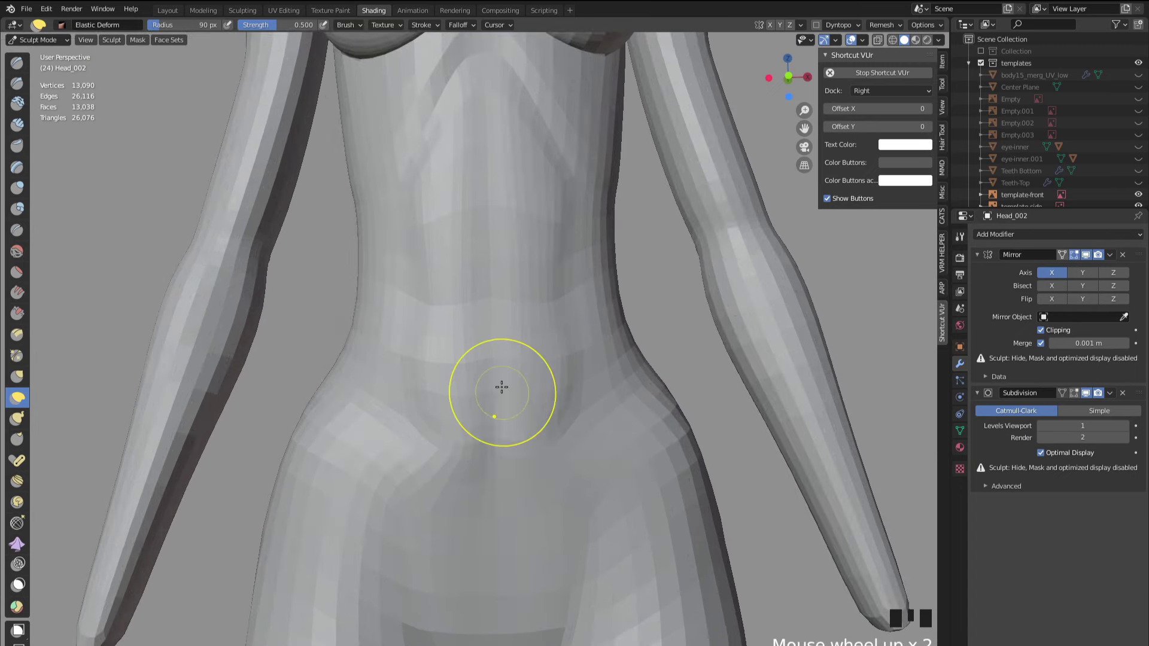
# - Turn off the Subdivision modifier's viewport display and view the lower abdomen from underneath
pyautogui.moveTo(502, 387); pyautogui.dragTo(482, 429, button='middle')
pyautogui.moveTo(468, 384); pyautogui.dragTo(461, 303, button='middle')
pyautogui.scroll(2, 455, 269)
pyautogui.keyDown('shift'); pyautogui.moveTo(453, 253); pyautogui.dragTo(482, 321, button='middle'); pyautogui.keyUp('shift')
pyautogui.scroll(3, 513, 346)
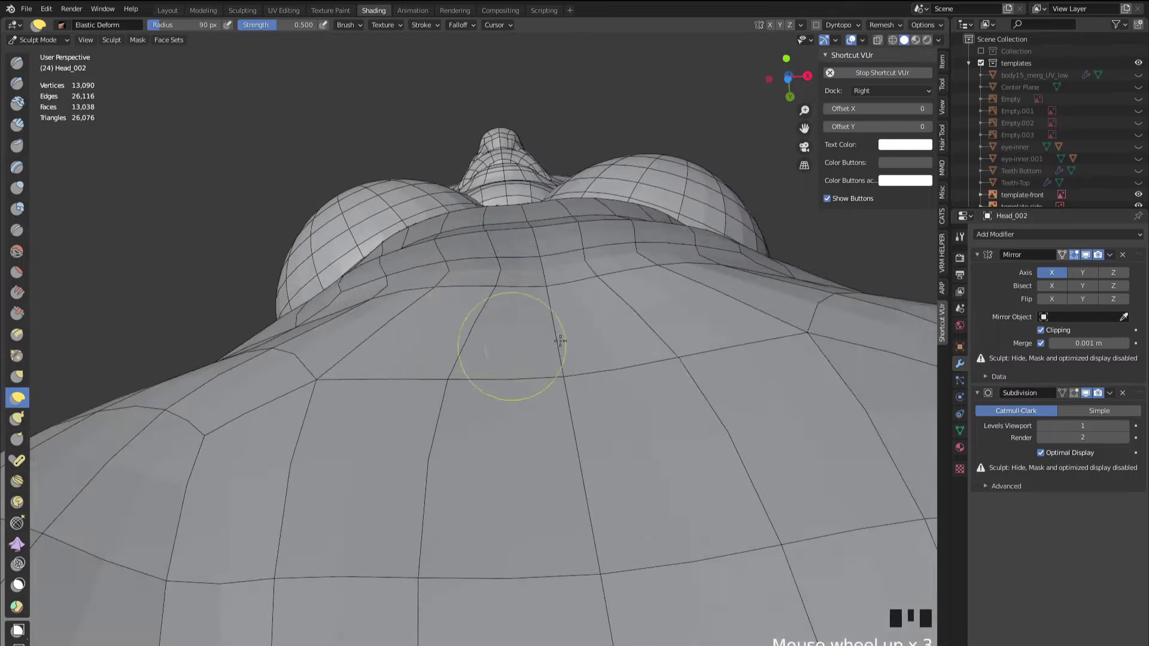
pyautogui.click(1087, 394)
pyautogui.moveTo(746, 361); pyautogui.dragTo(586, 339, button='middle')
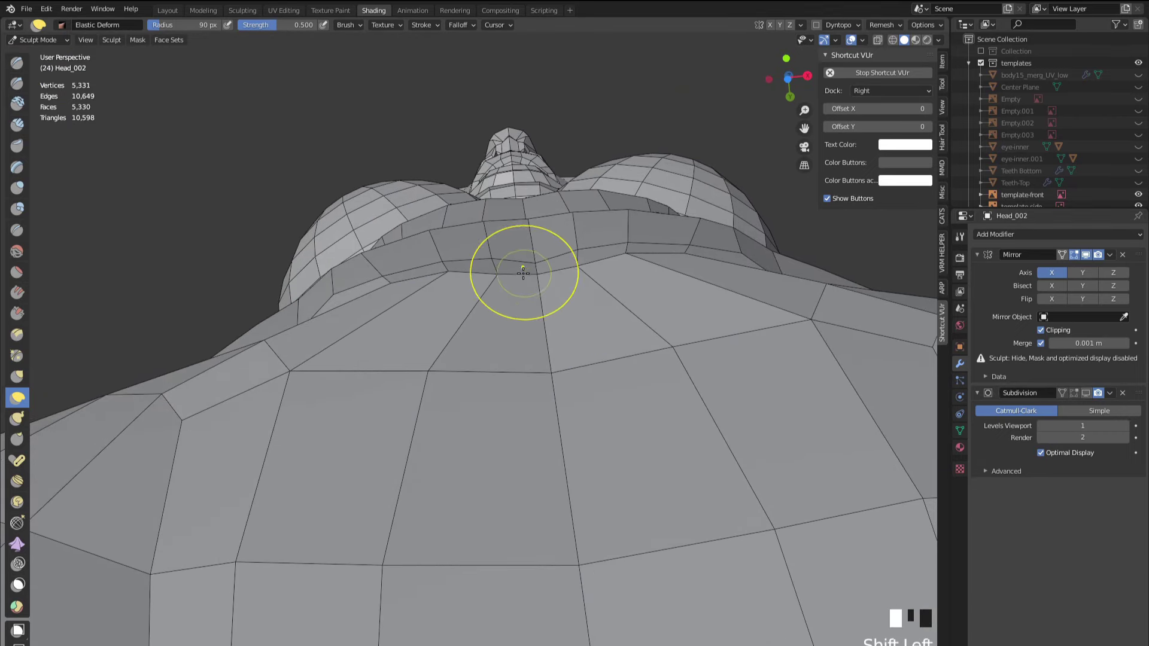
# - Even out the vertices at the centre of the lower abdomen, using Elastic Deform with the radius reduced to 57 px
pyautogui.click(17, 62)
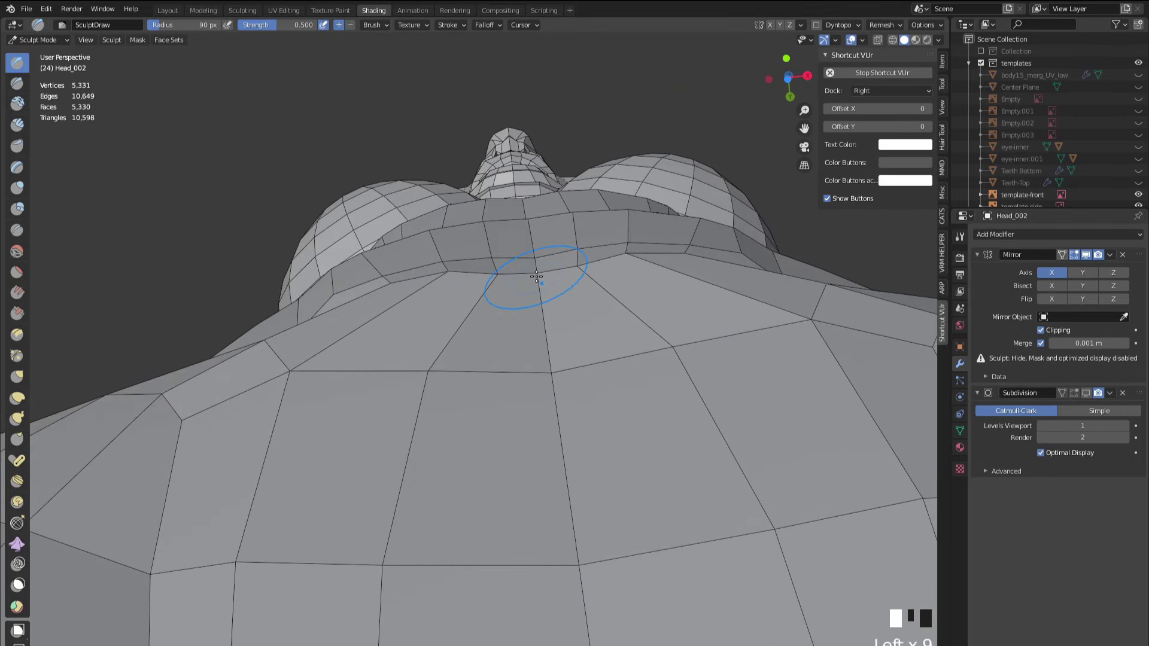
pyautogui.keyDown('shift'); pyautogui.moveTo(534, 251); pyautogui.dragTo(525, 282, button='middle'); pyautogui.keyUp('shift')
pyautogui.scroll(5, 520, 270)
pyautogui.click(17, 398)
pyautogui.scroll(3, 493, 239)
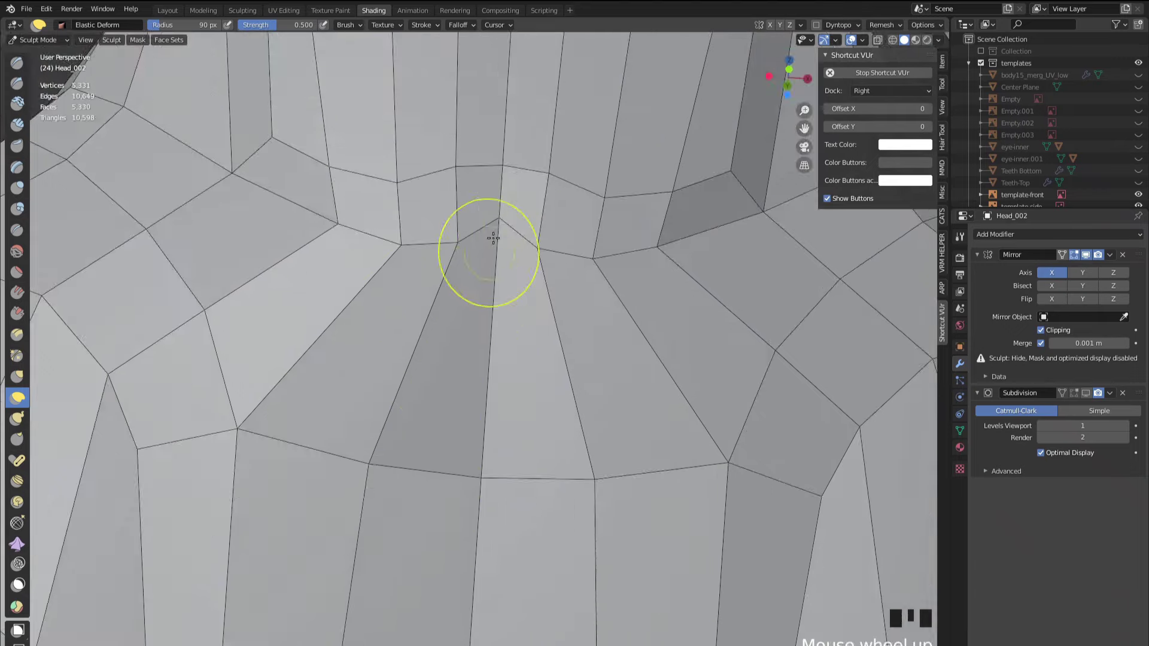
pyautogui.moveTo(497, 313); pyautogui.dragTo(415, 293, button='middle')
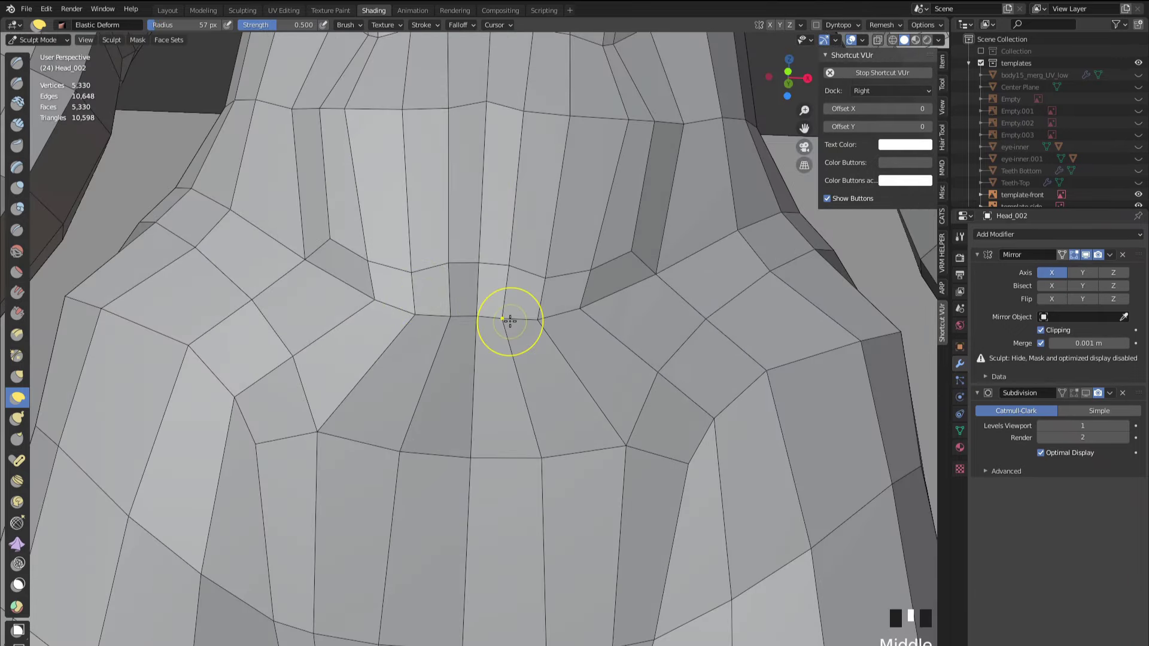
# - Enlarge the Elastic Deform radius to 120 px and reshape the centre of the lower belly
pyautogui.scroll(-2, 506, 319)
pyautogui.scroll(-2, 479, 389)
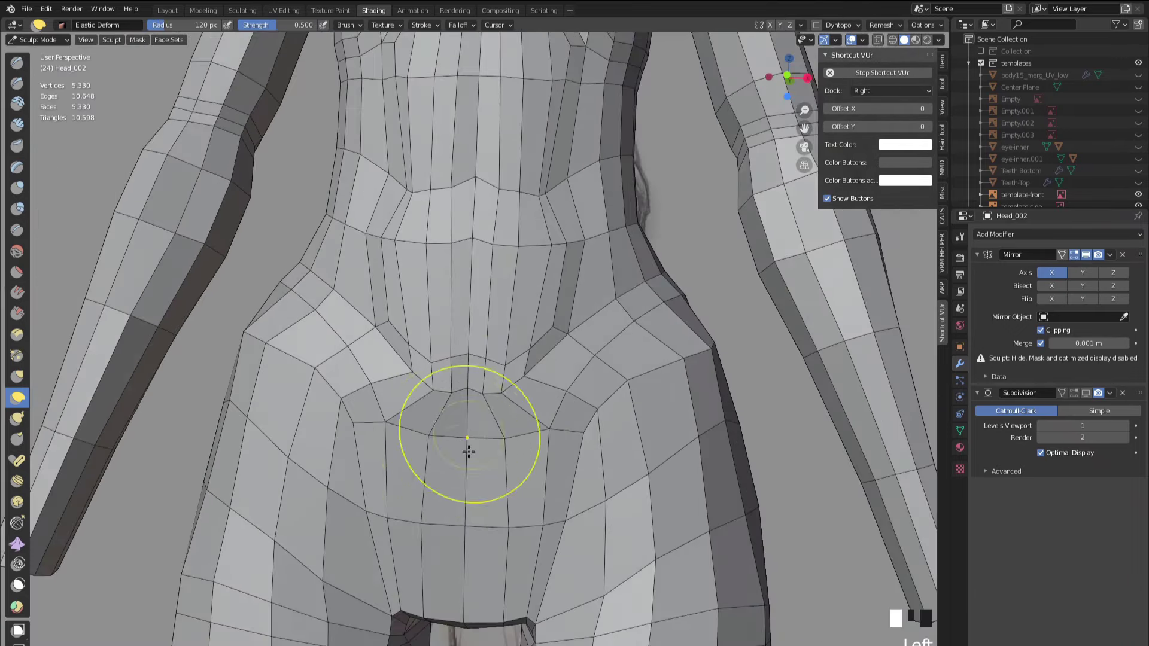
pyautogui.scroll(-3, 469, 451)
pyautogui.moveTo(468, 451); pyautogui.dragTo(598, 359, button='middle')
pyautogui.keyDown('shift'); pyautogui.moveTo(628, 269); pyautogui.dragTo(681, 375, button='middle'); pyautogui.keyUp('shift')
# - Show the subdivided body in Sculpt Mode without wireframe and smooth the lower abdomen
pyautogui.press('Tab')
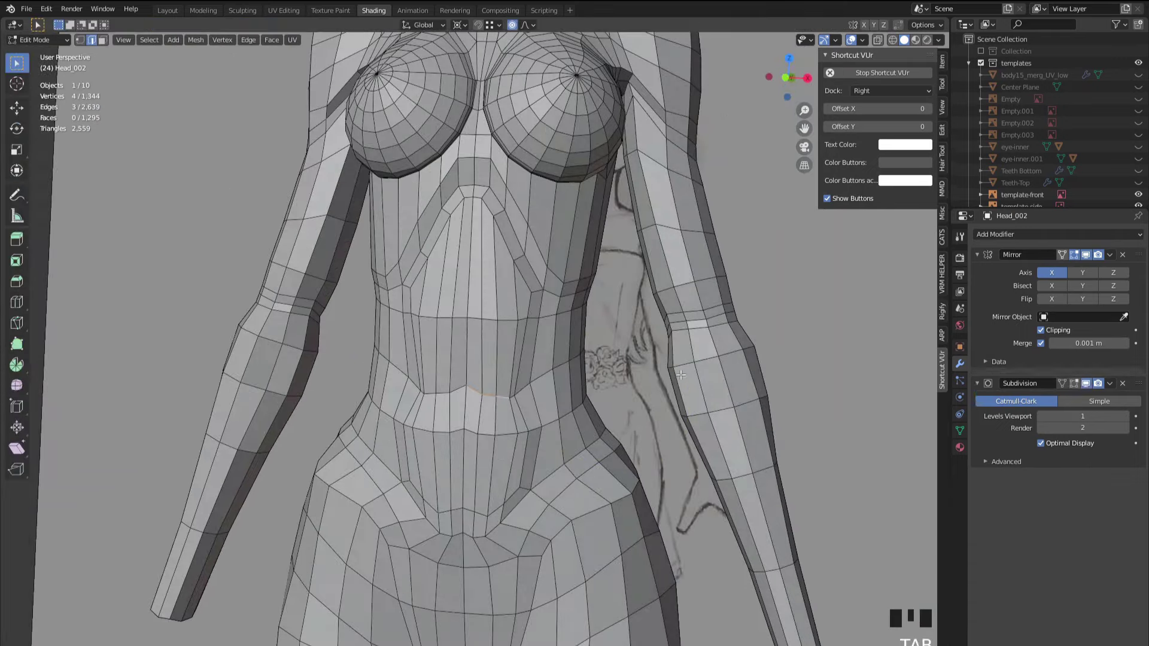
pyautogui.scroll(-1, 628, 385)
pyautogui.press('Tab')
pyautogui.scroll(-3, 479, 419)
pyautogui.scroll(5, 383, 430)
pyautogui.keyDown('shift'); pyautogui.moveTo(382, 431); pyautogui.dragTo(489, 492); pyautogui.keyUp('shift')
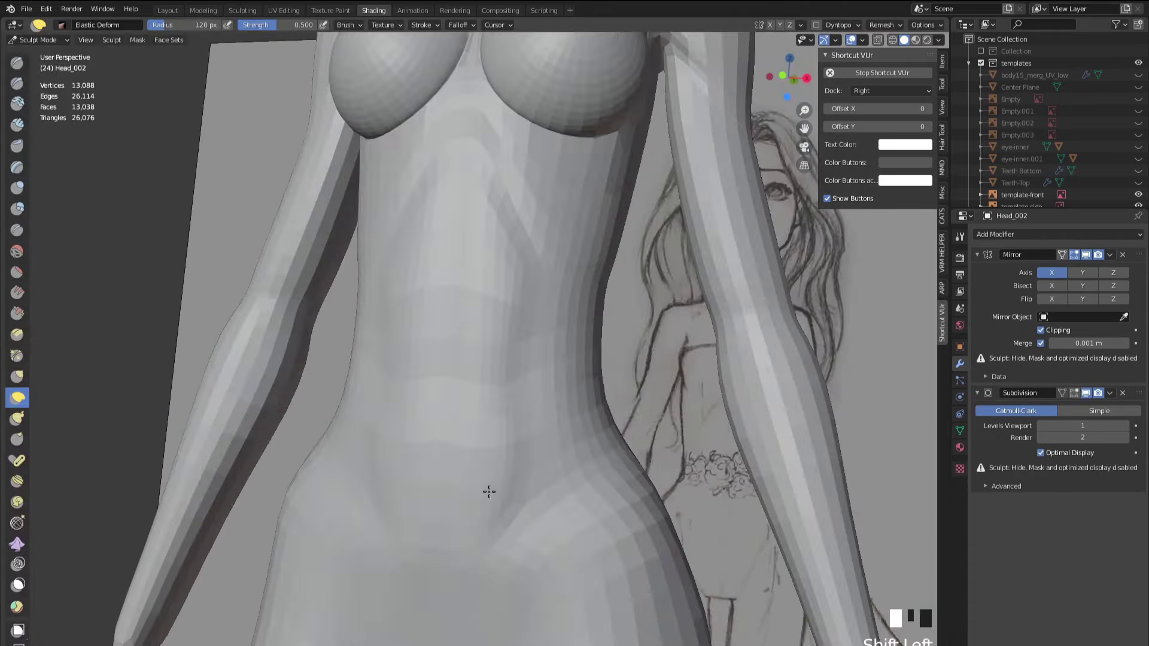
# - Hide the subdivision and, in Edit Mode, move the centre-line vertex on the abdomen -0.000765 m along Y
pyautogui.keyDown('shift'); pyautogui.click(1085, 393); pyautogui.keyUp('shift')
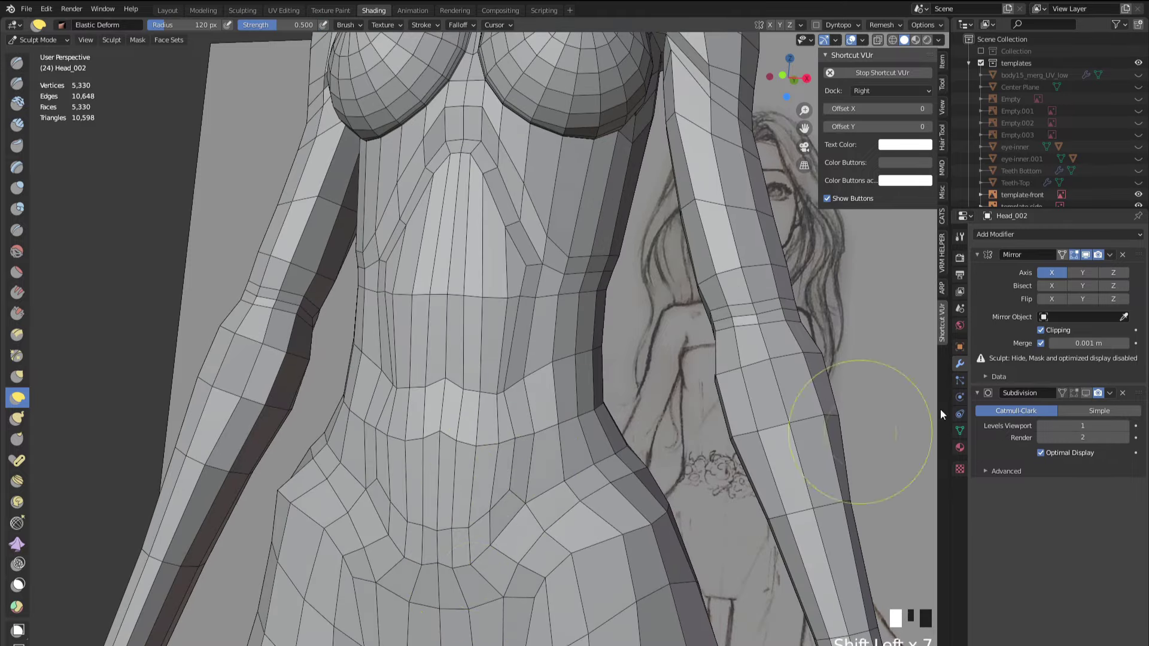
pyautogui.scroll(-7, 718, 388)
pyautogui.moveTo(718, 389)
pyautogui.mouseDown(button='middle')
pyautogui.moveTo(539, 389)
pyautogui.moveTo(257, 463)
pyautogui.moveTo(382, 441)
pyautogui.mouseUp(button='middle')
pyautogui.scroll(3, 538, 389)
pyautogui.press('Tab')
pyautogui.moveTo(299, 443)
pyautogui.mouseDown(button='middle')
pyautogui.moveTo(336, 366)
pyautogui.moveTo(418, 290)
pyautogui.mouseUp(button='middle')
pyautogui.press('g')
pyautogui.press('y')
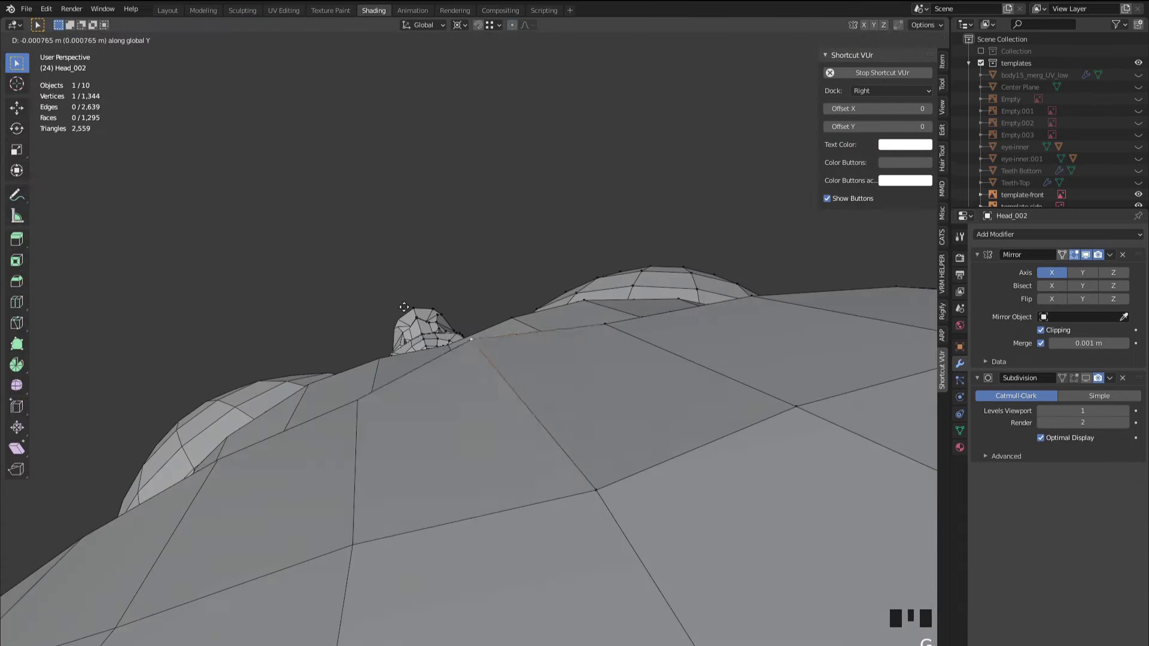
pyautogui.click(403, 307)
# - Slide the same centre-line vertex slightly along its vertical edge
pyautogui.press('KP_Decimal')
pyautogui.press('g')
pyautogui.press('g')
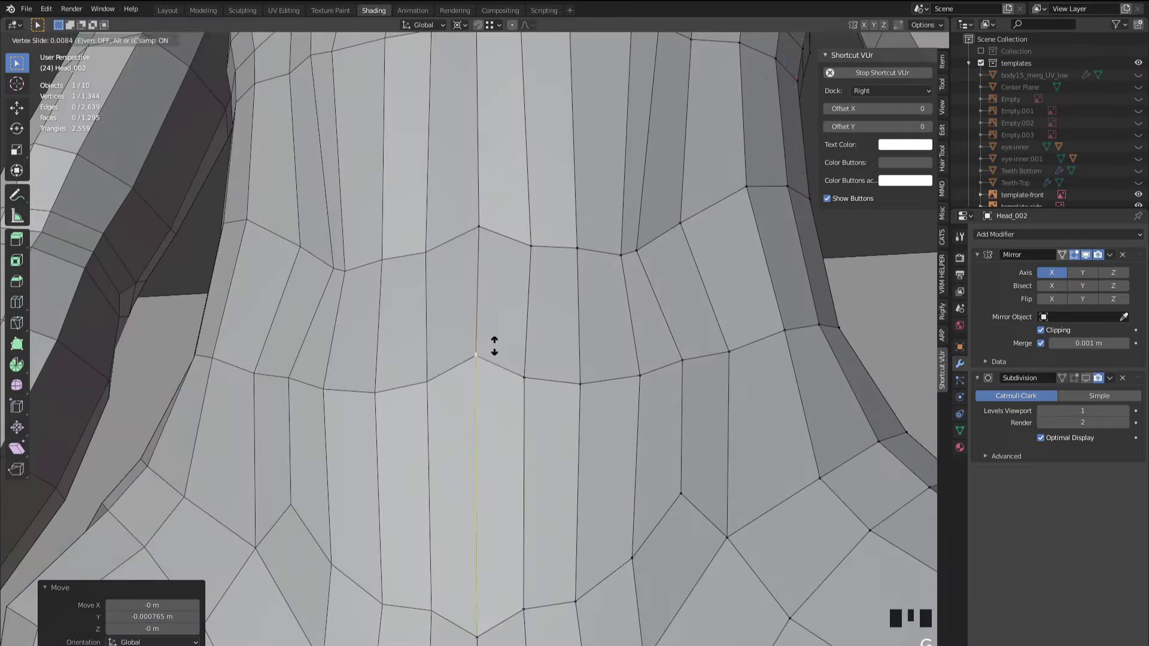
pyautogui.click(494, 346)
# - Return to Sculpt Mode, turn the subdivision display back on and check the abdomen and hips with and without wireframe
pyautogui.press('Tab')
pyautogui.moveTo(465, 542); pyautogui.dragTo(1103, 393, button='middle')
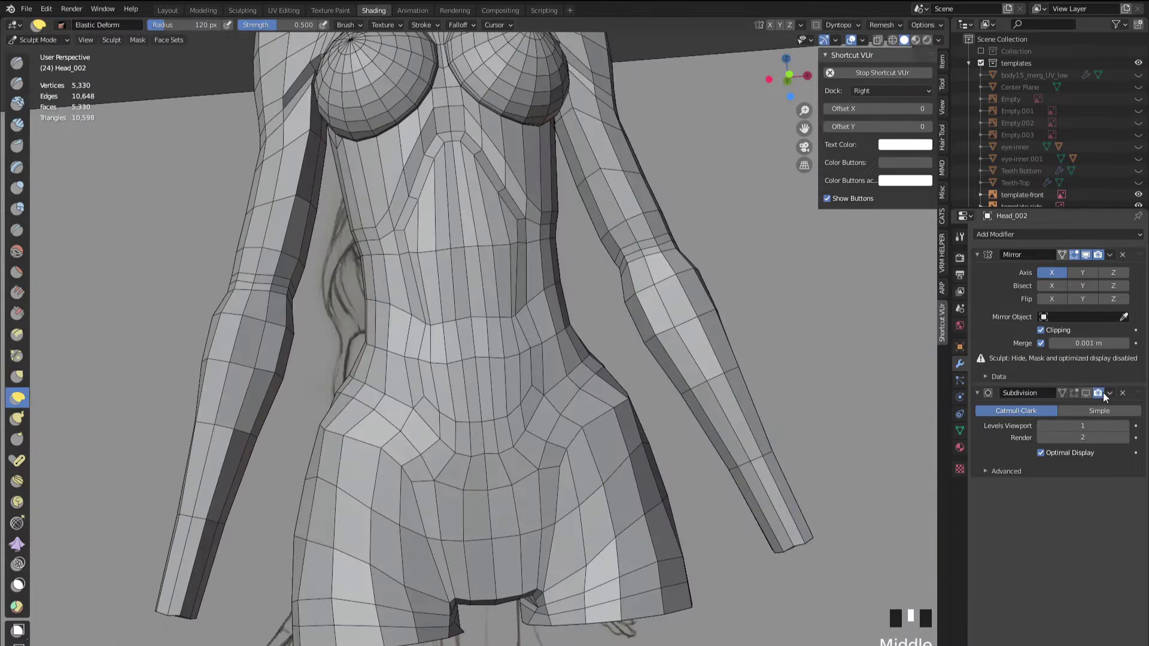
pyautogui.click(1085, 392)
pyautogui.scroll(-3, 519, 480)
pyautogui.scroll(6, 518, 479)
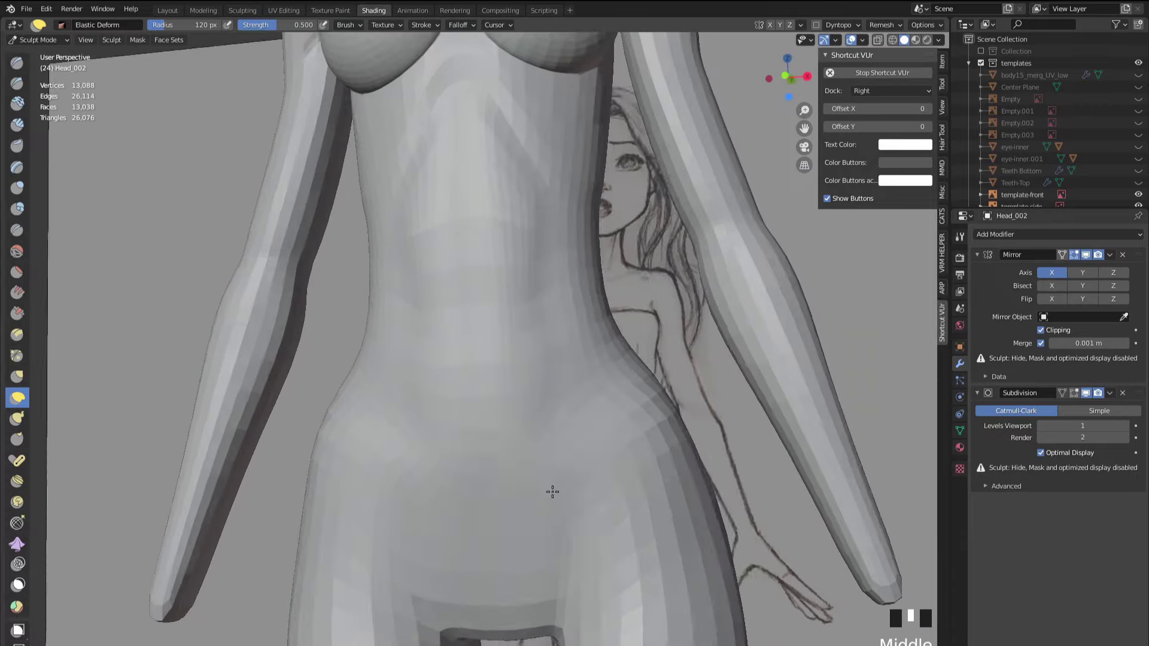
pyautogui.scroll(-3, 552, 491)
pyautogui.hotkey('shift', 'z')
pyautogui.scroll(5, 587, 487)
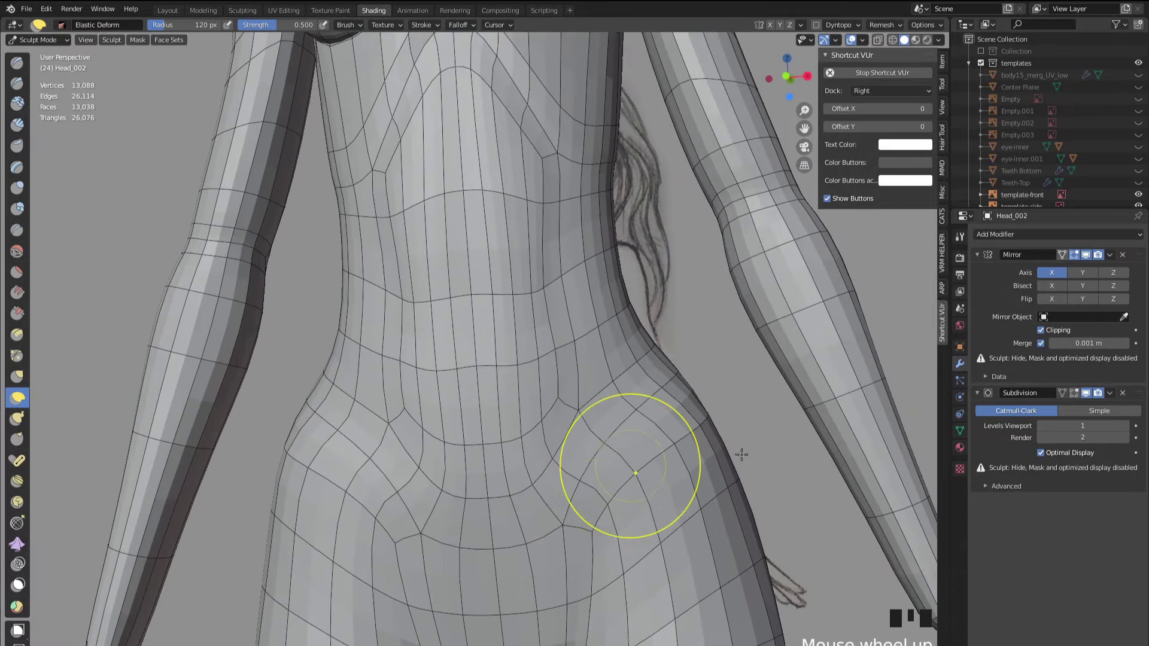
pyautogui.scroll(-3, 674, 473)
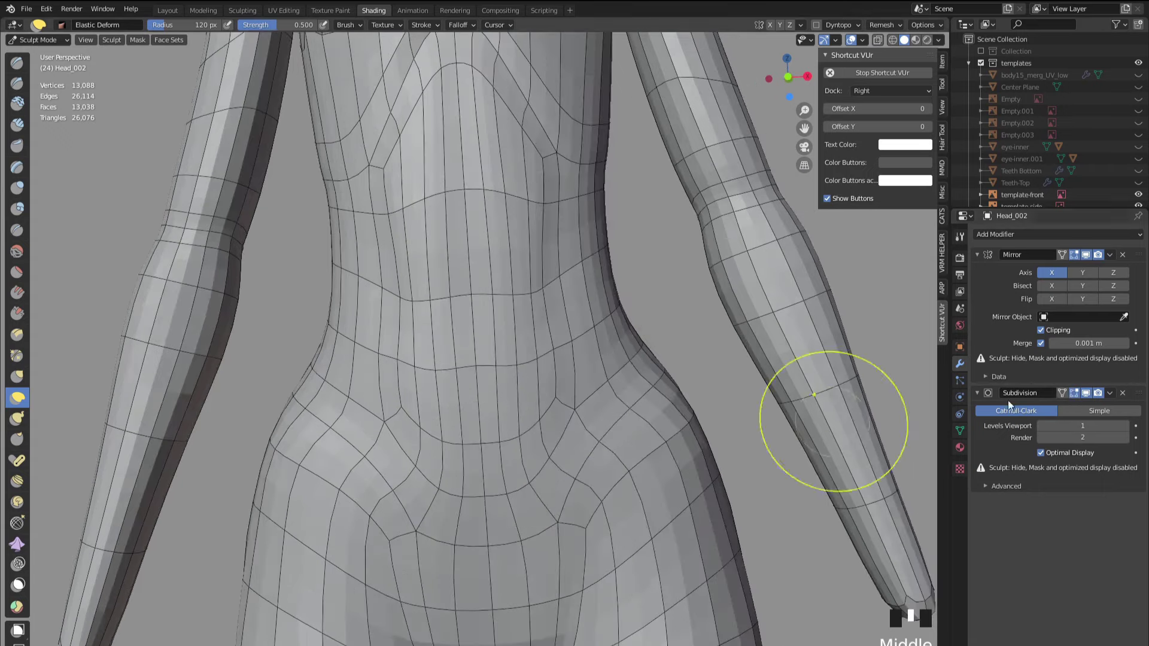
# - Hide the subdivision and, in Edit Mode, move the edge on the front of the hip along Y
pyautogui.click(1085, 392)
pyautogui.moveTo(688, 419); pyautogui.dragTo(593, 457, button='middle')
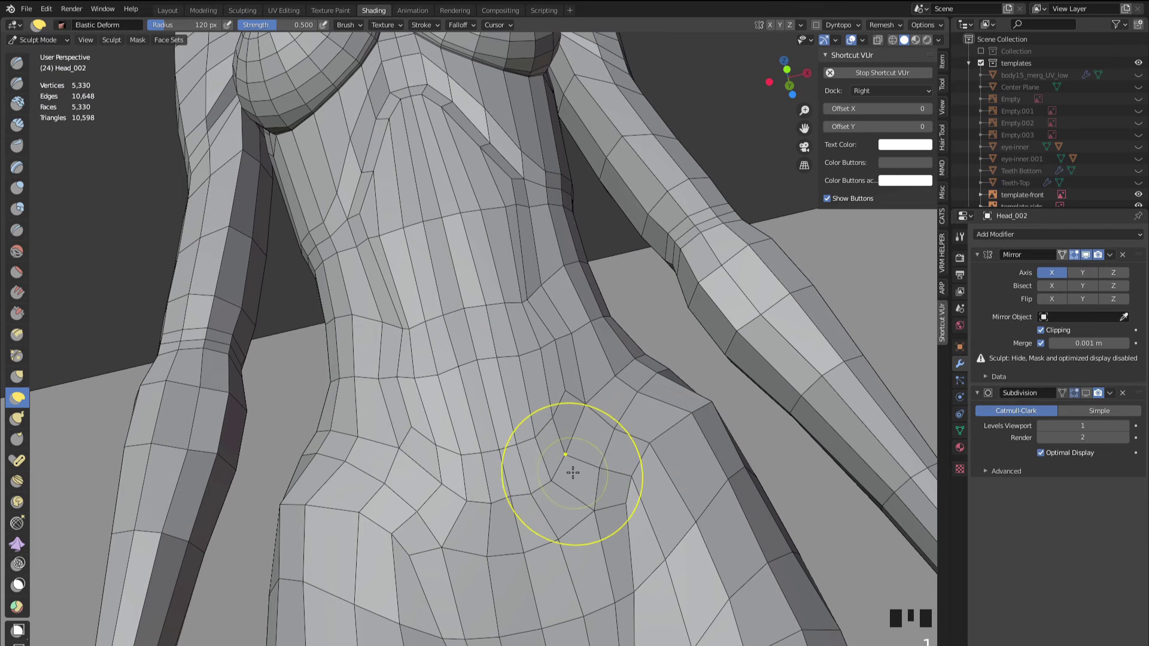
pyautogui.press('Tab')
pyautogui.moveTo(607, 429); pyautogui.dragTo(627, 374, button='middle')
pyautogui.moveTo(561, 423); pyautogui.dragTo(562, 367, button='middle')
pyautogui.press('g')
pyautogui.press('y')
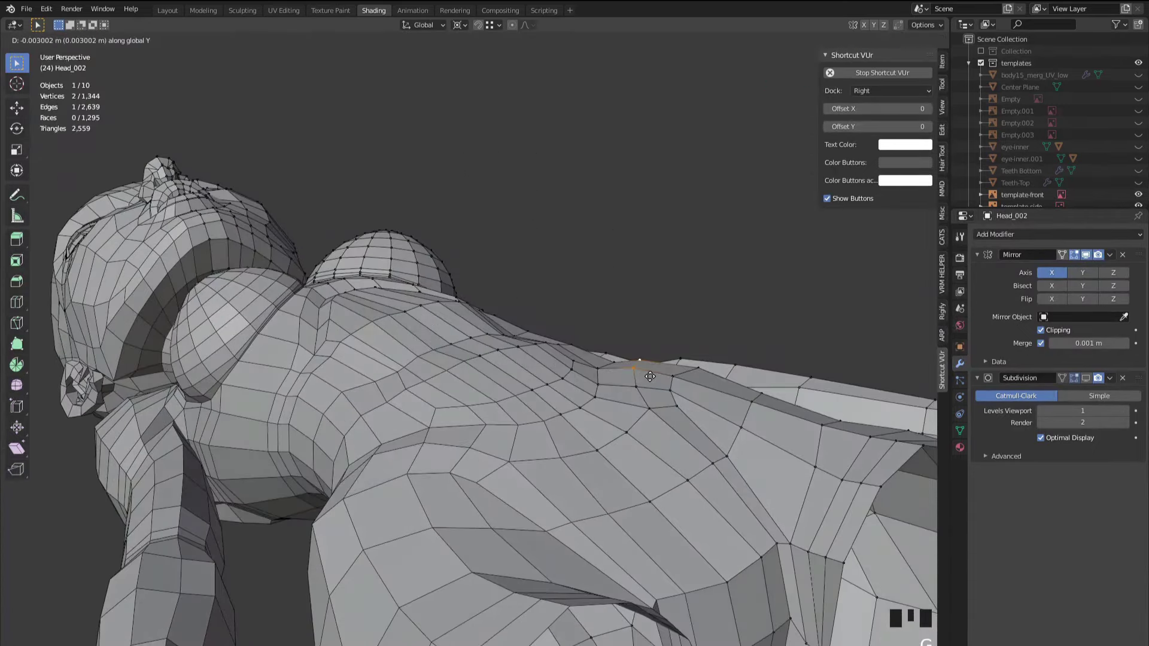
pyautogui.click(648, 386)
# - Reposition the same hip edge freely by about 0.0028 m in X, -0.0001 m in Y and 0.0007 m in Z
pyautogui.moveTo(648, 386)
pyautogui.mouseDown(button='middle')
pyautogui.moveTo(564, 461)
pyautogui.moveTo(623, 413)
pyautogui.mouseUp(button='middle')
pyautogui.press('g')
pyautogui.click(568, 458)
pyautogui.scroll(-2, 569, 458)
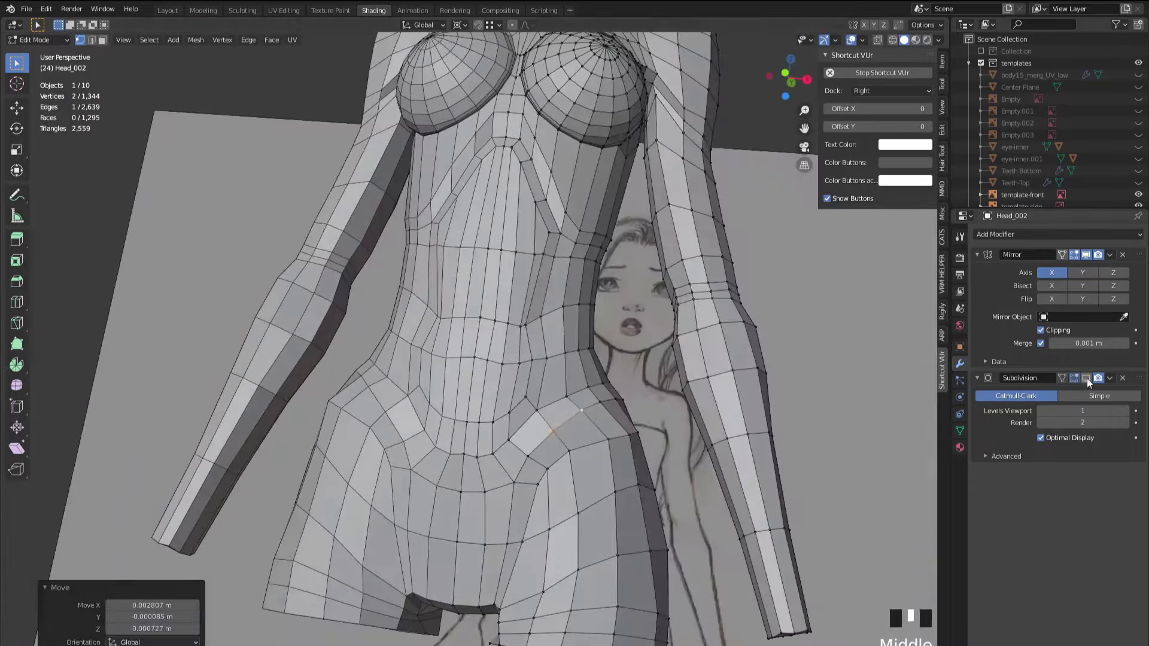
# - Switch back to Sculpt Mode and show the subdivided hips without wireframe
pyautogui.press('Tab')
pyautogui.click(1087, 393)
pyautogui.moveTo(538, 443); pyautogui.dragTo(443, 475, button='middle')
pyautogui.scroll(-4, 444, 475)
pyautogui.scroll(5, 444, 474)
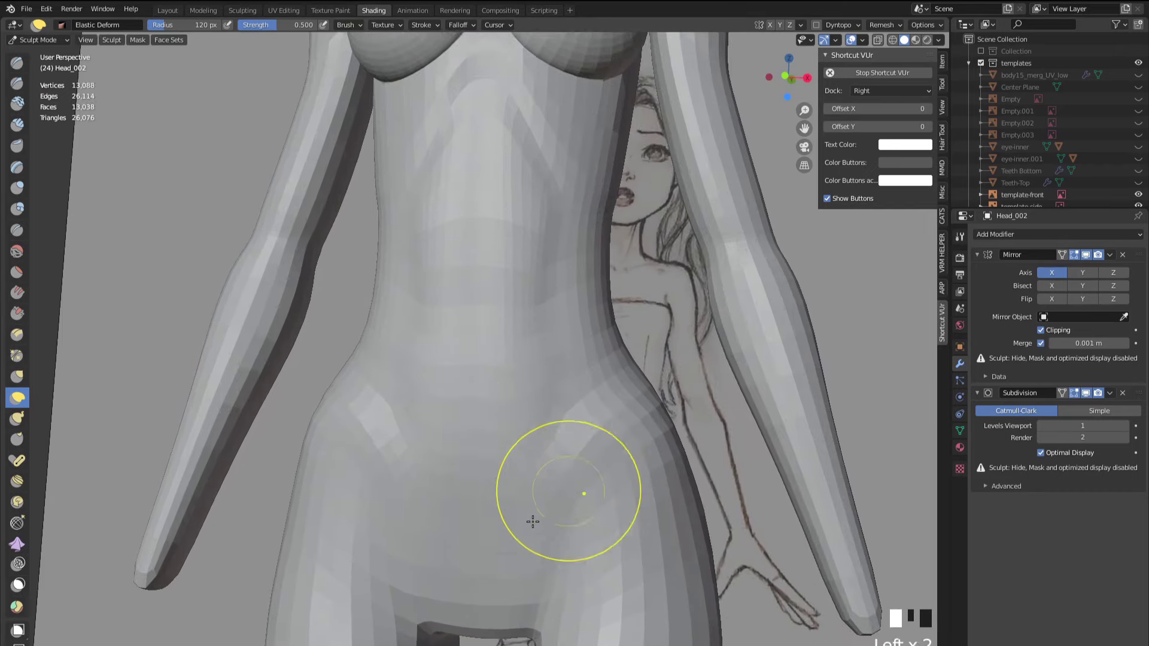
# - Examine the subdivided body's overall proportions, the chest and the breast-to-armpit transition
pyautogui.scroll(-6, 531, 520)
pyautogui.scroll(2, 367, 508)
pyautogui.scroll(1, 368, 507)
pyautogui.scroll(-4, 444, 469)
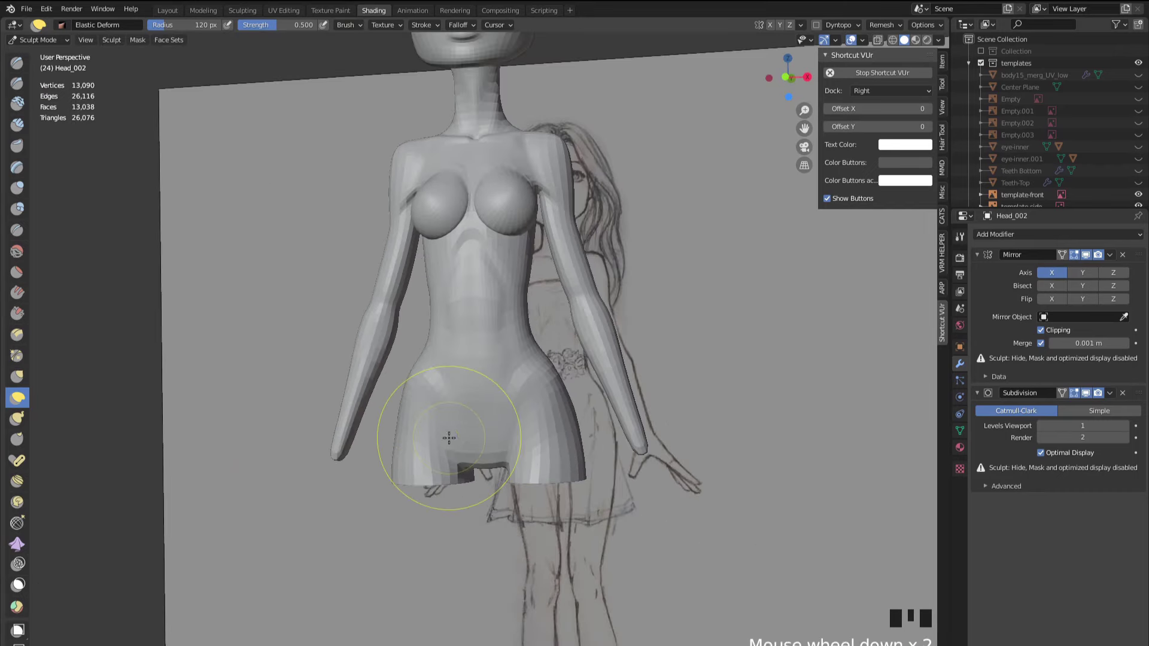
pyautogui.moveTo(513, 422)
pyautogui.keyDown('shift'); pyautogui.mouseDown(button='middle')
pyautogui.moveTo(405, 449)
pyautogui.moveTo(423, 500)
pyautogui.moveTo(257, 449)
pyautogui.mouseUp(button='middle'); pyautogui.keyUp('shift')
pyautogui.scroll(2, 423, 500)
pyautogui.scroll(2, 487, 613)
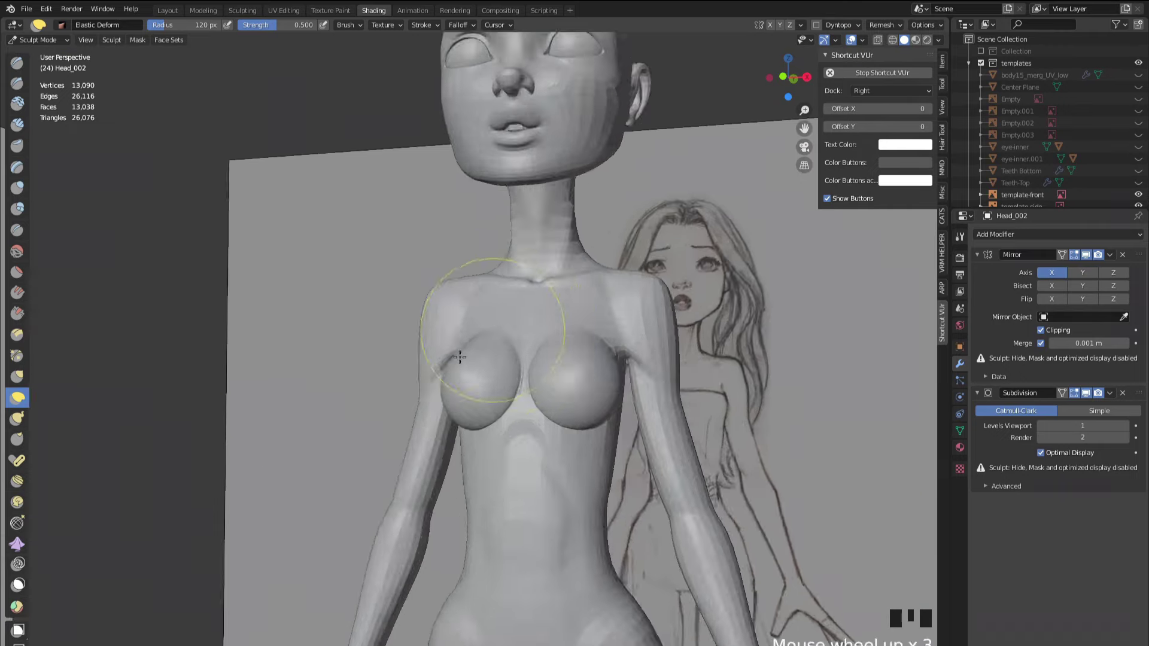
pyautogui.scroll(3, 646, 398)
pyautogui.moveTo(646, 397)
pyautogui.mouseDown(button='middle')
pyautogui.moveTo(585, 392)
pyautogui.moveTo(615, 429)
pyautogui.moveTo(659, 379)
pyautogui.moveTo(697, 389)
pyautogui.mouseUp(button='middle')
pyautogui.moveTo(581, 342)
pyautogui.mouseDown(button='middle')
pyautogui.moveTo(598, 335)
pyautogui.moveTo(603, 311)
pyautogui.moveTo(569, 431)
pyautogui.moveTo(682, 382)
pyautogui.moveTo(461, 295)
pyautogui.moveTo(595, 375)
pyautogui.mouseUp(button='middle')
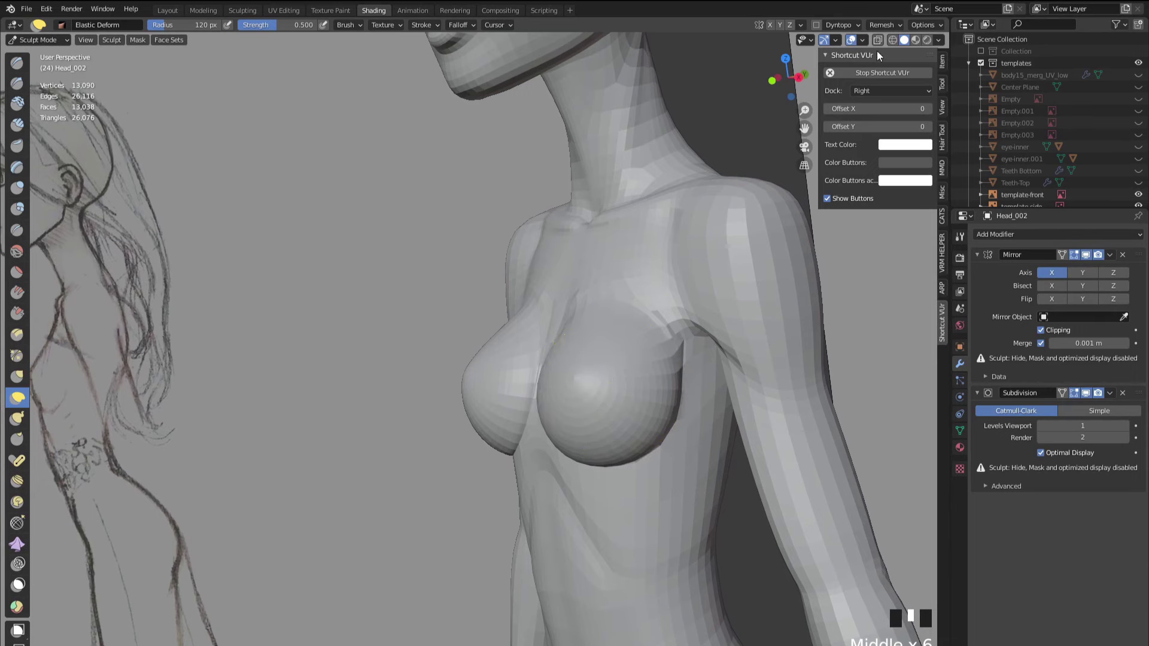
# - Turn on the Face Orientation overlay to check the normals around the chest
pyautogui.click(863, 40)
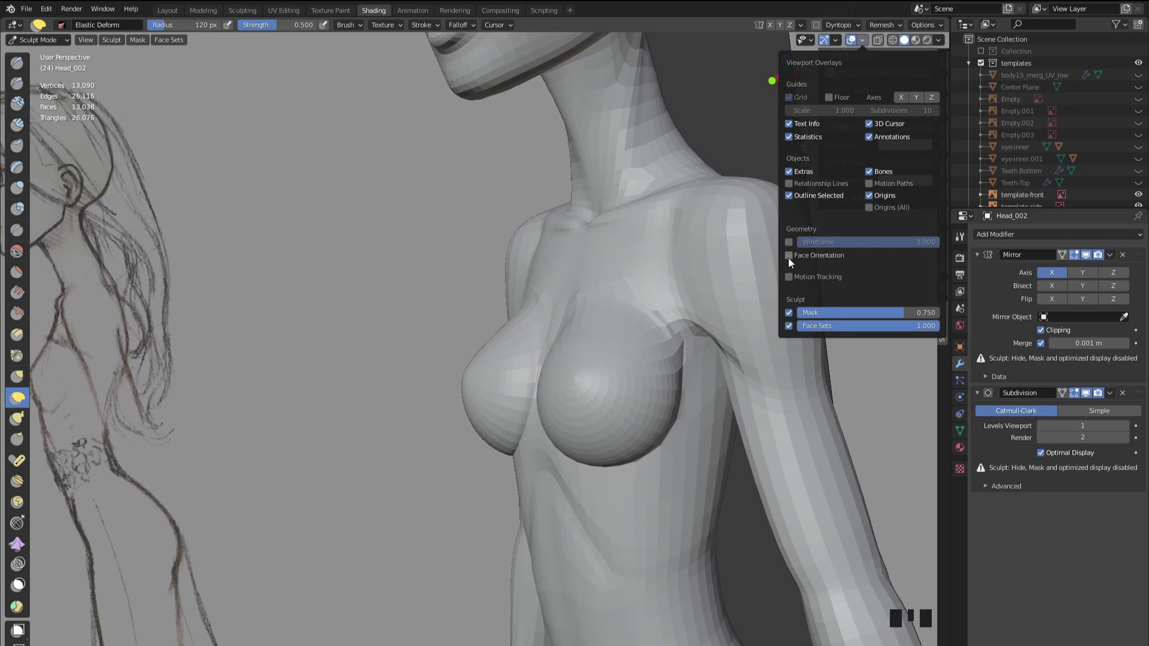
pyautogui.click(855, 40)
pyautogui.click(853, 40)
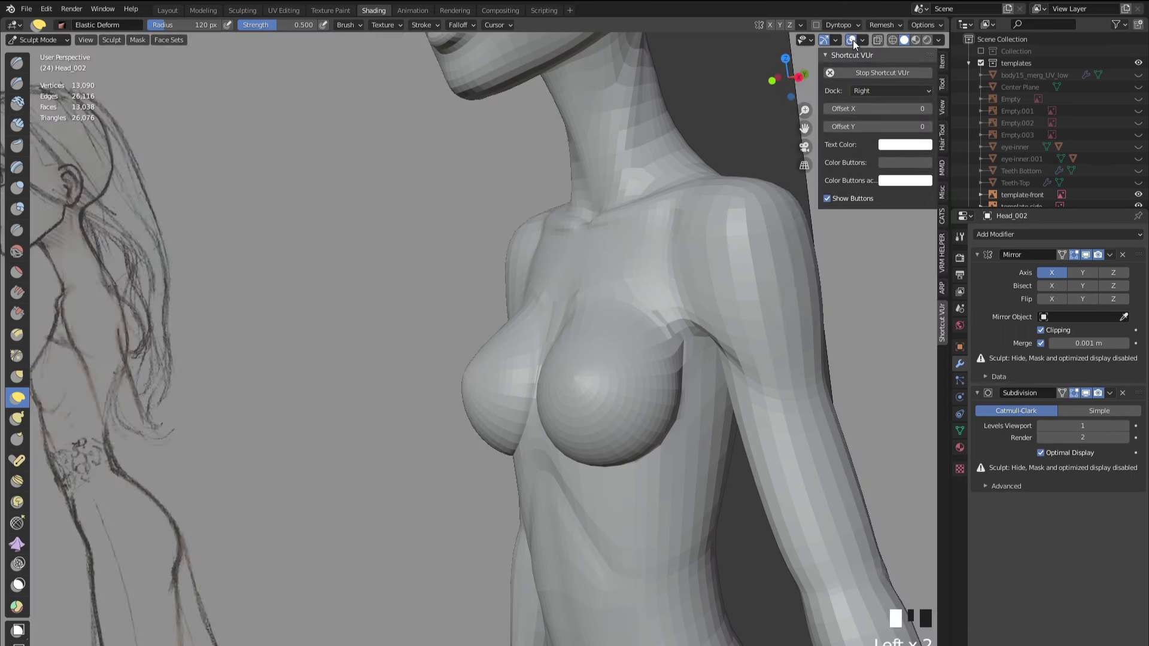
pyautogui.click(862, 40)
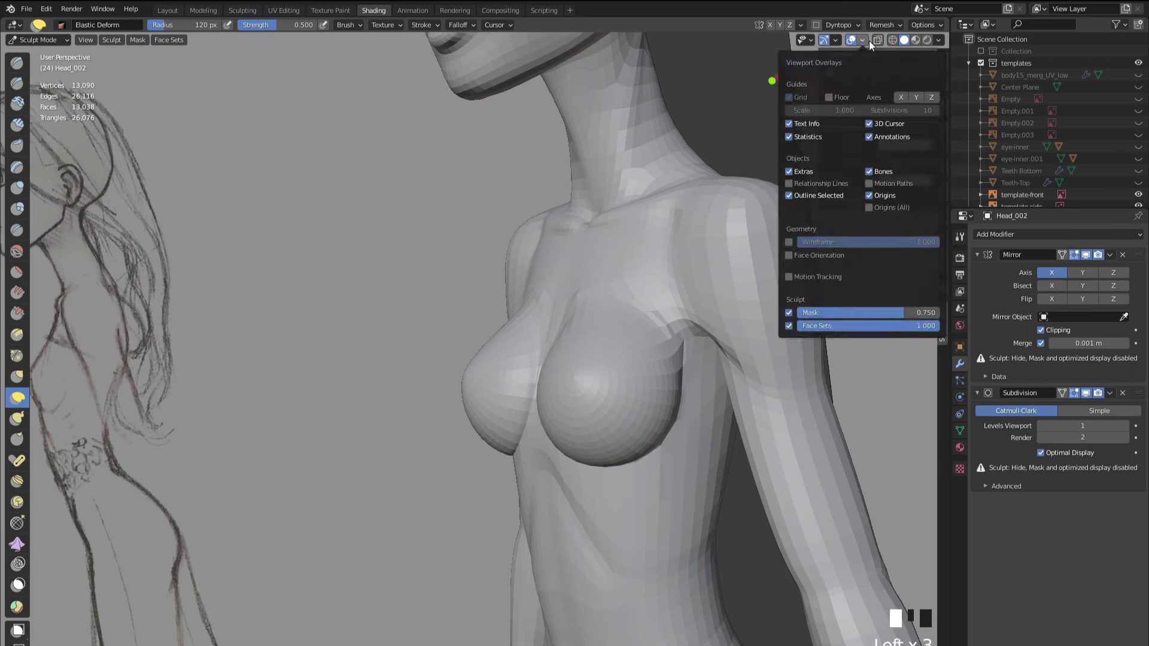
pyautogui.click(788, 255)
pyautogui.moveTo(763, 260); pyautogui.dragTo(583, 307, button='middle')
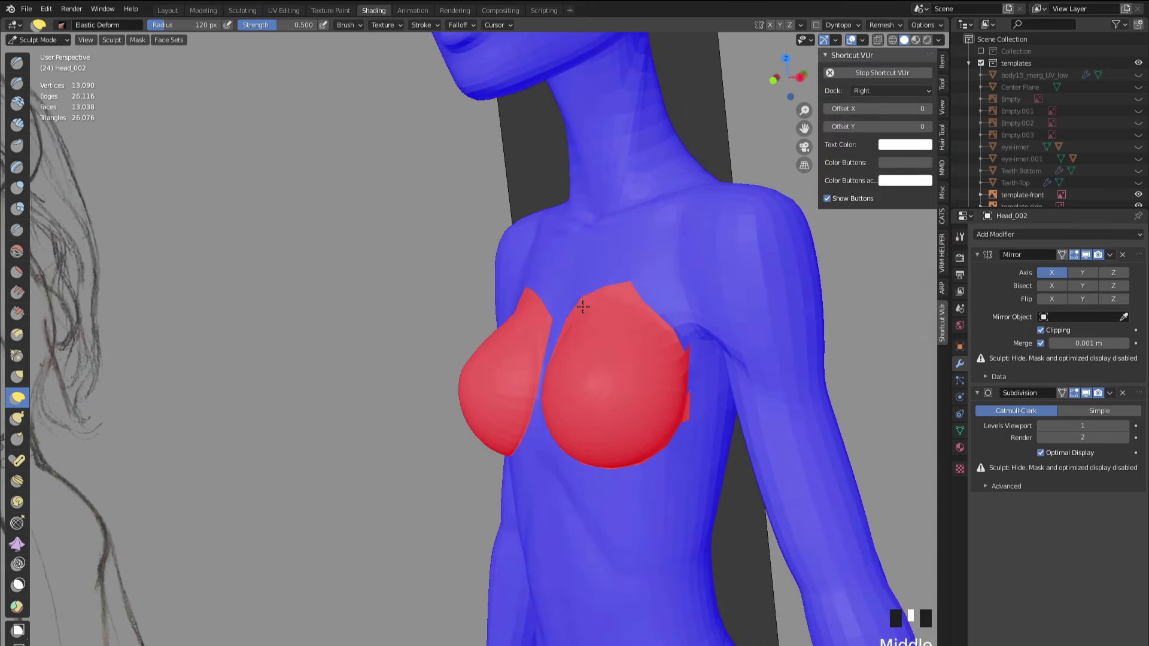
# - Turn off the subdivision display and show the wireframe over the breast area
pyautogui.click(1081, 391)
pyautogui.click(1083, 392)
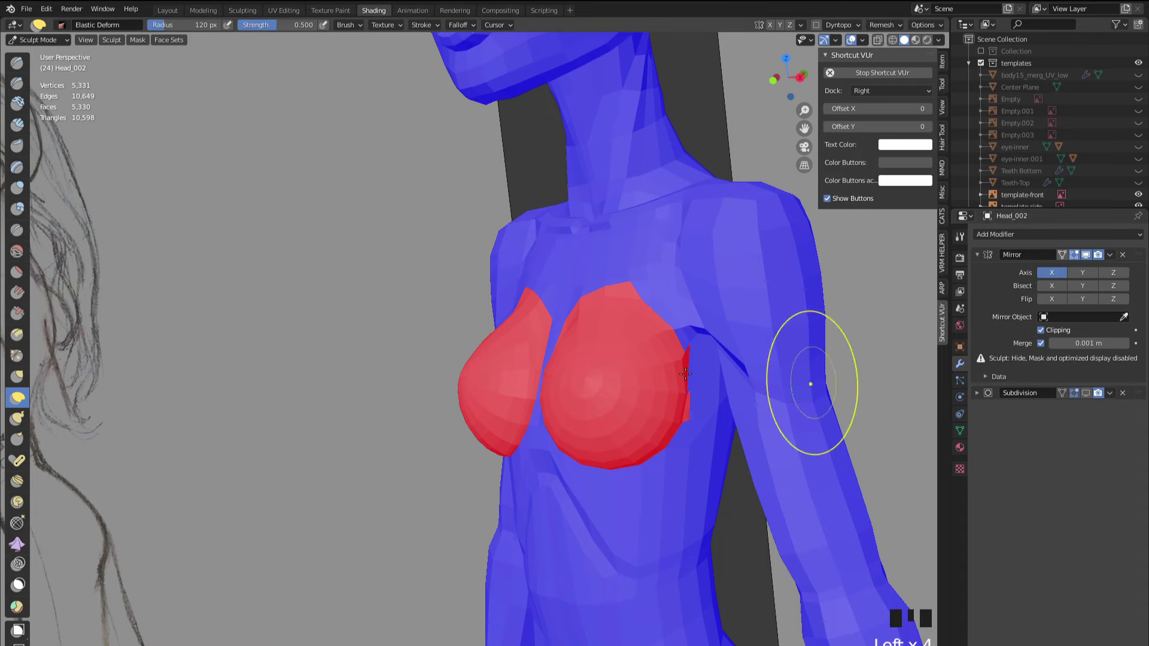
pyautogui.hotkey('shift', 'z')
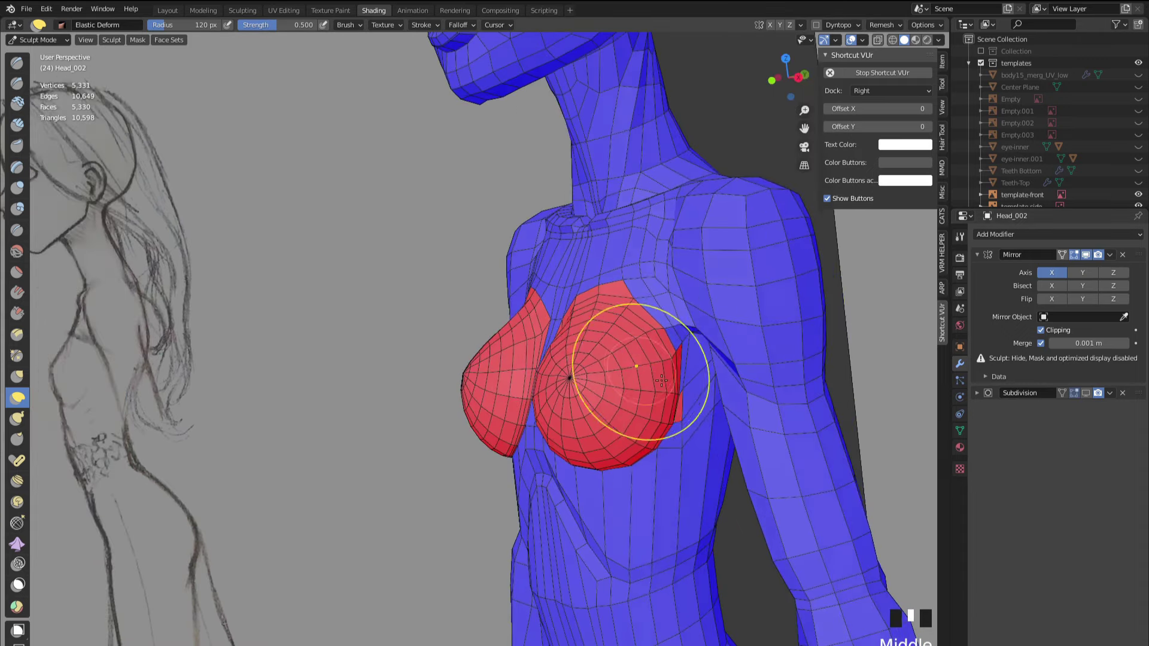
pyautogui.moveTo(615, 359); pyautogui.dragTo(614, 379, button='middle')
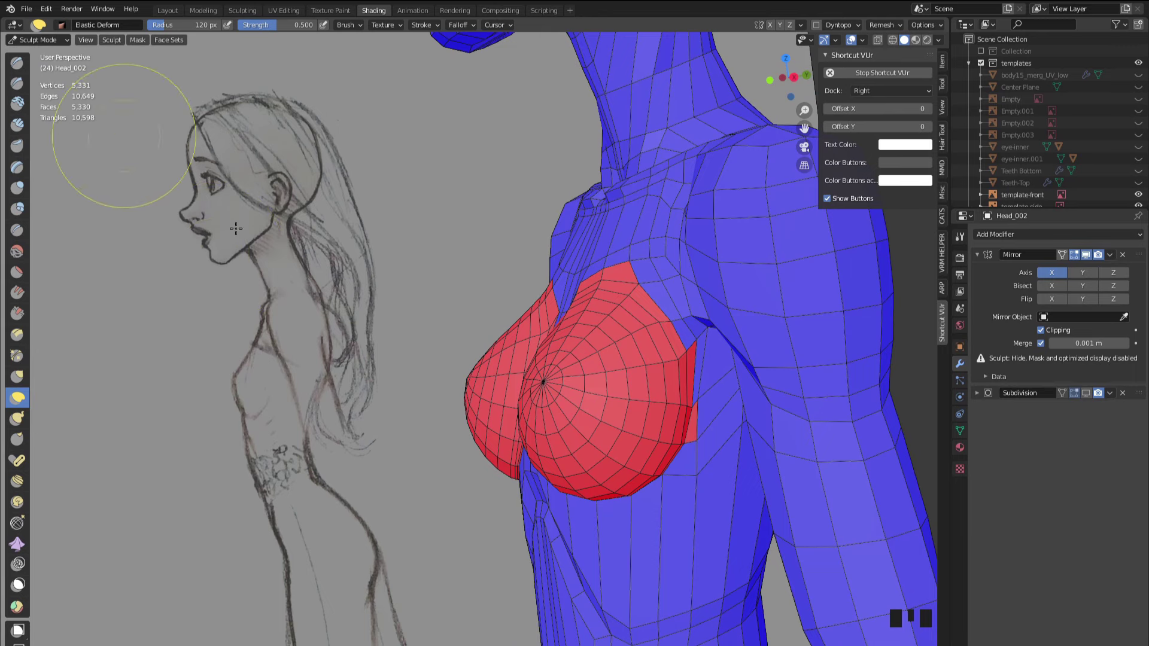
# - Switch to Edit Mode with face selection and select a ring of faces around the breast
pyautogui.press('Tab')
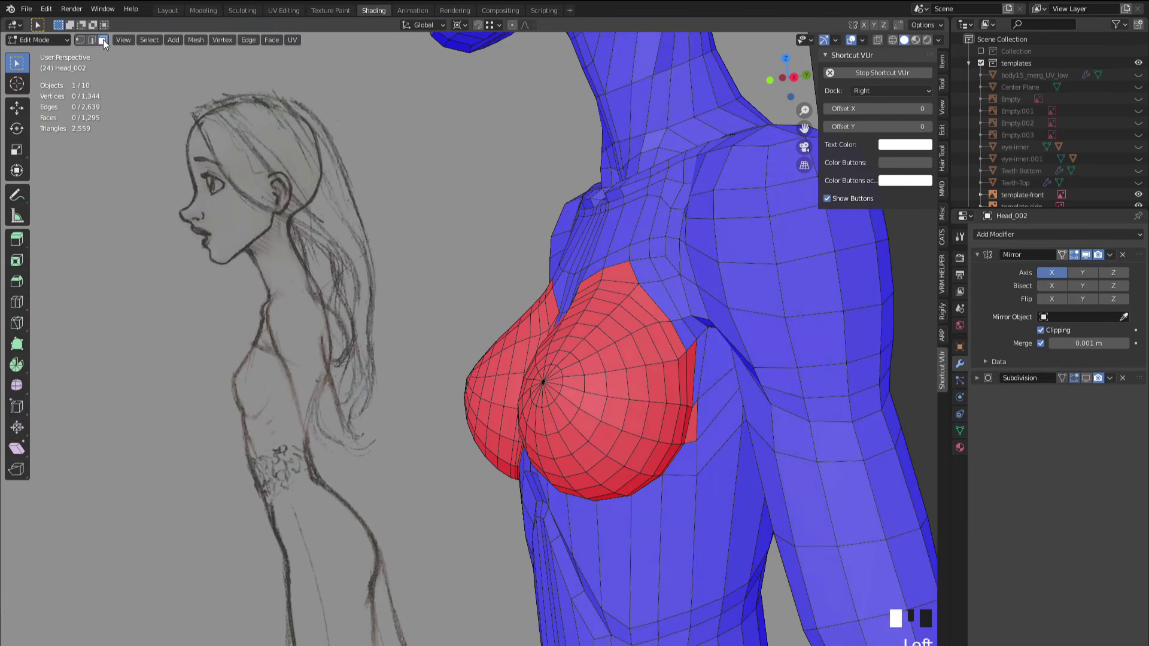
pyautogui.moveTo(640, 419); pyautogui.dragTo(497, 420, button='middle')
pyautogui.keyDown('alt'); pyautogui.click(551, 376); pyautogui.keyUp('alt')
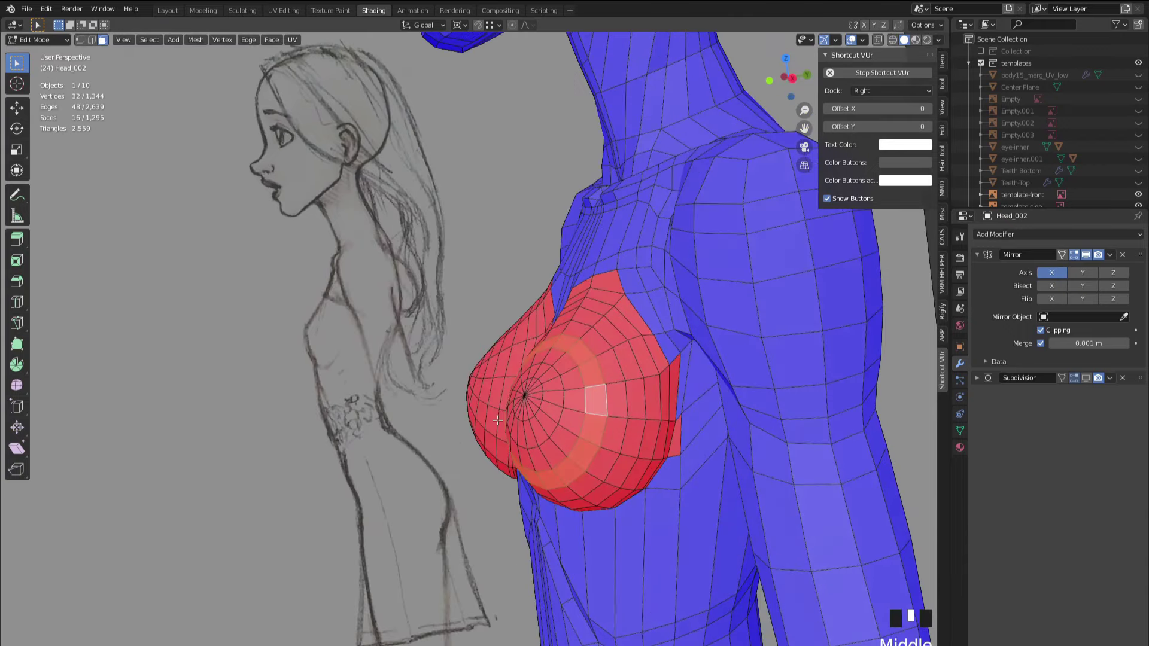
pyautogui.moveTo(442, 392); pyautogui.dragTo(507, 382, button='middle')
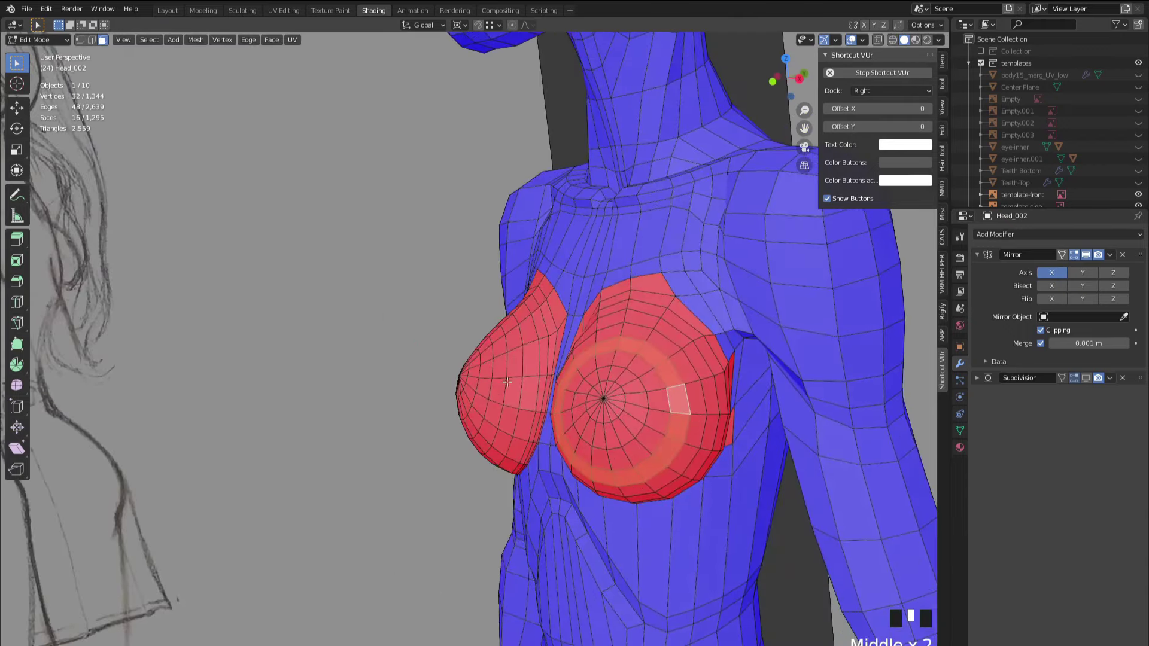
# - Expand the face selection with Select More until it covers most of the breast
pyautogui.click(150, 41)
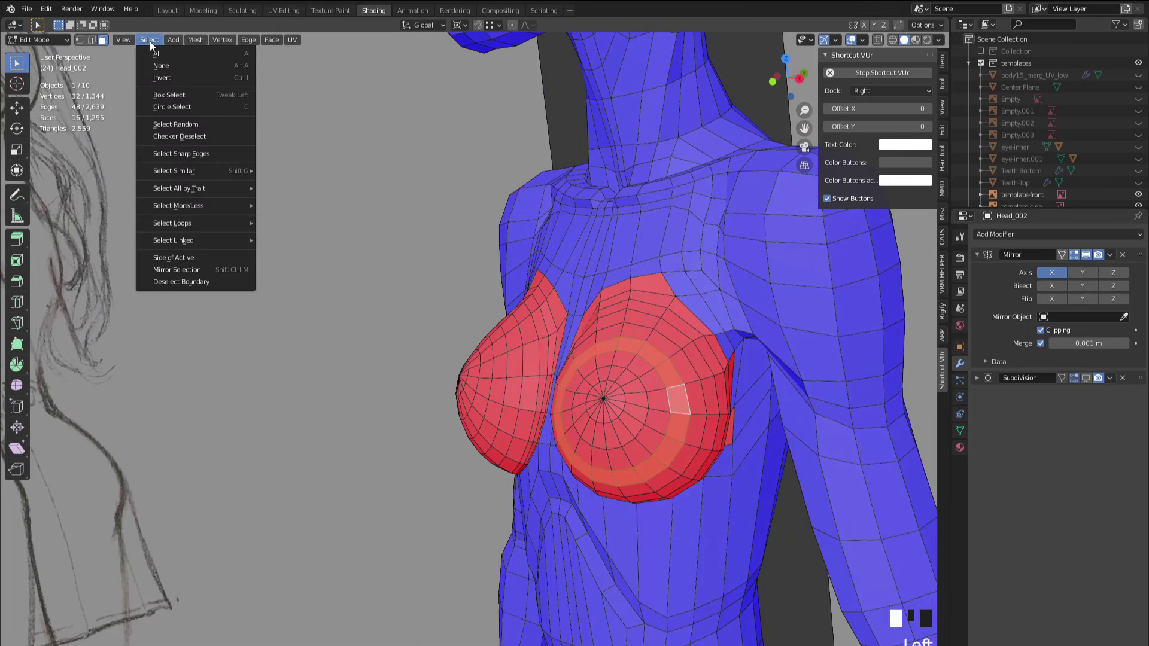
pyautogui.moveTo(191, 179)
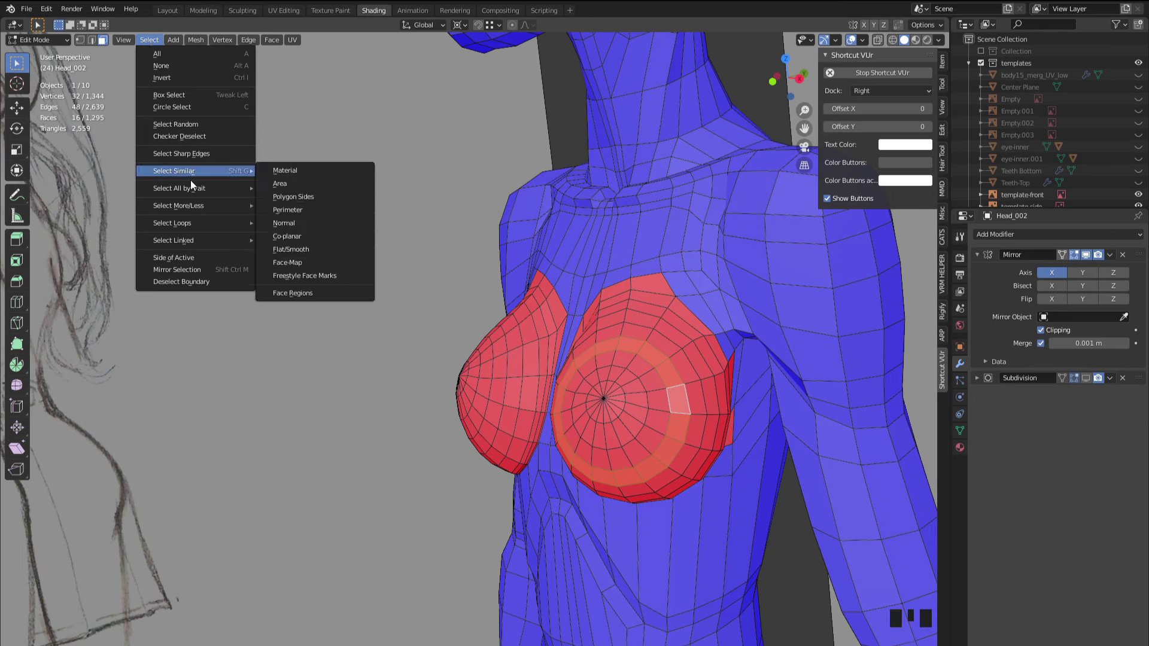
pyautogui.moveTo(193, 205)
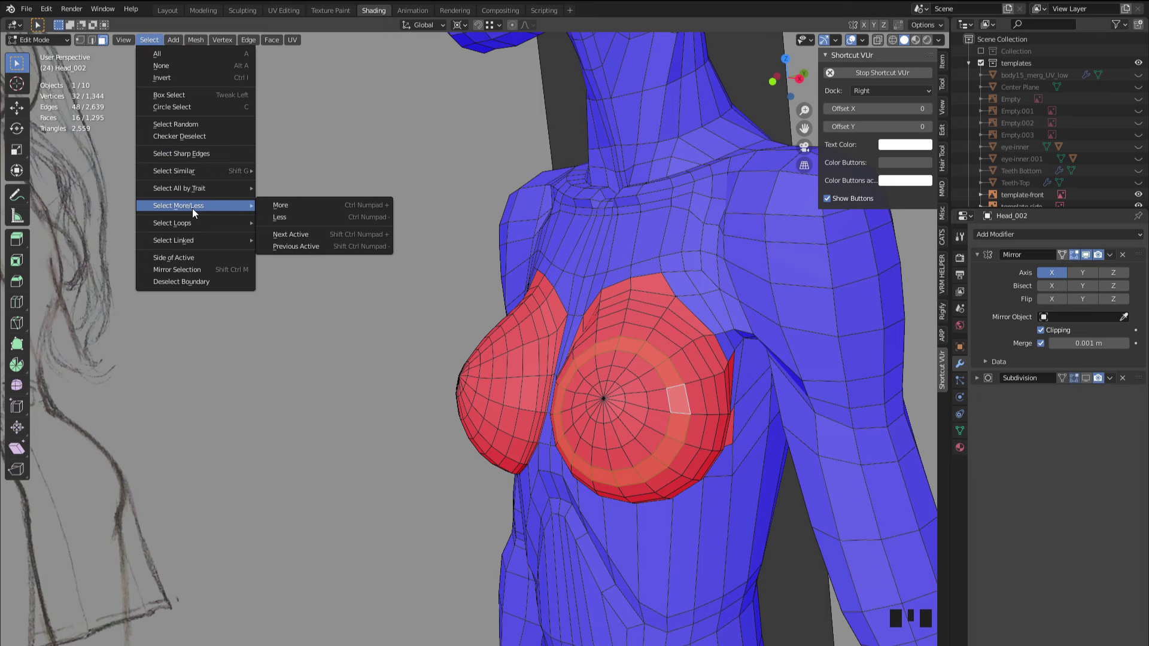
pyautogui.press('Right')
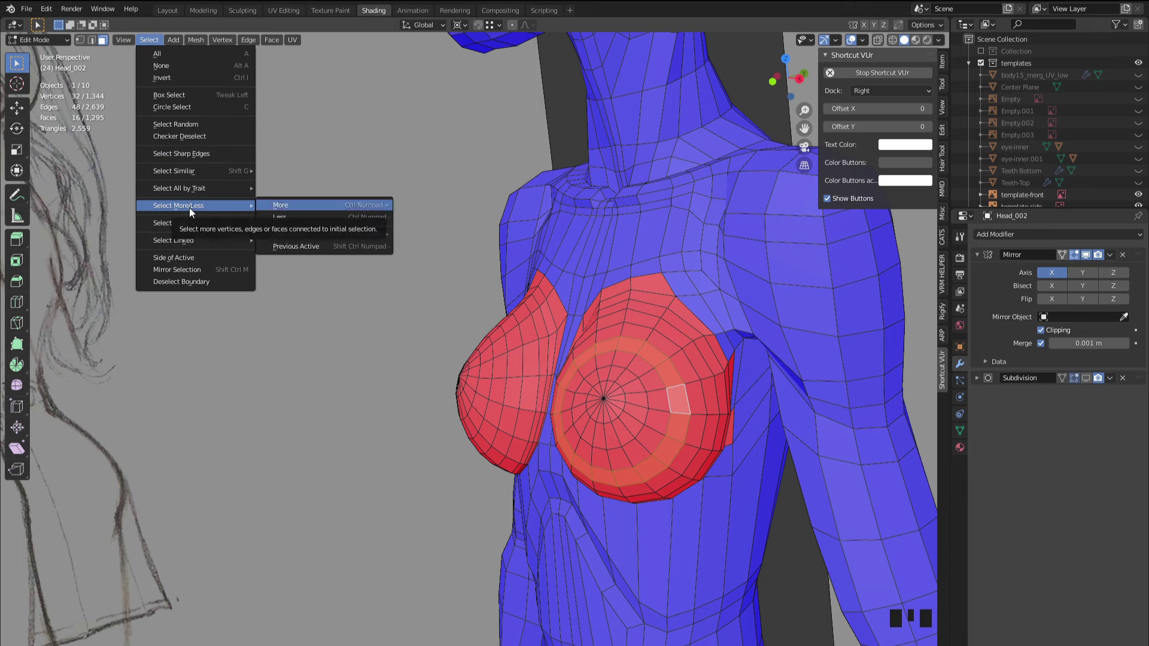
pyautogui.press('Return')
pyautogui.press('ctrl+KP_Add')
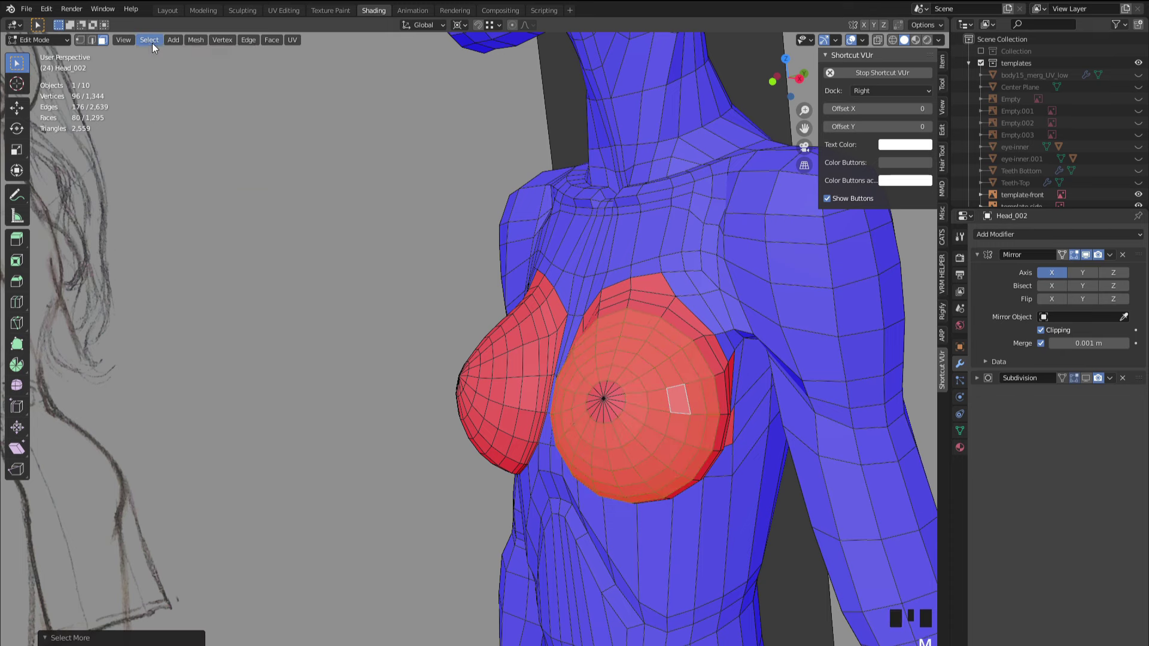
pyautogui.press('ctrl+KP_Add')
pyautogui.moveTo(152, 43); pyautogui.dragTo(657, 222, button='middle')
pyautogui.press('ctrl+KP_Add')
# - Add the remaining flipped faces along the breast's outer and upper border to the selection
pyautogui.keyDown('ctrl'); pyautogui.keyDown('shift'); pyautogui.click(639, 296); pyautogui.keyUp('shift'); pyautogui.keyUp('ctrl')
pyautogui.keyDown('ctrl'); pyautogui.keyDown('shift'); pyautogui.click(656, 361); pyautogui.keyUp('shift'); pyautogui.keyUp('ctrl')
pyautogui.keyDown('ctrl'); pyautogui.keyDown('shift'); pyautogui.click(584, 301); pyautogui.keyUp('shift'); pyautogui.keyUp('ctrl')
pyautogui.scroll(2, 657, 223)
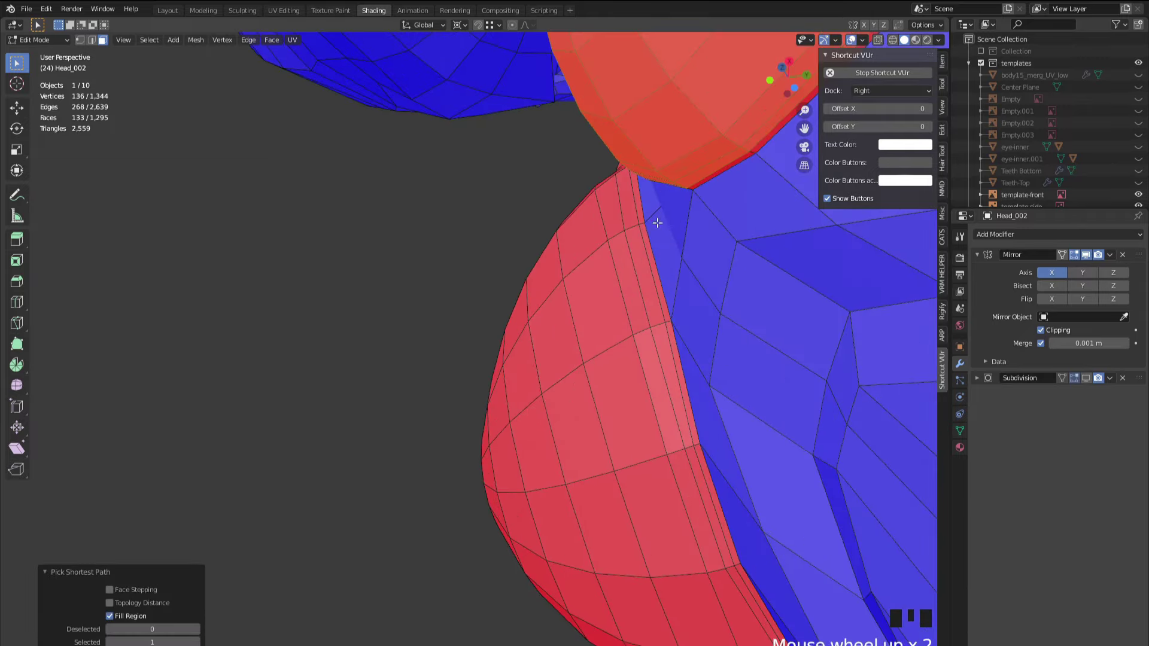
pyautogui.moveTo(751, 153); pyautogui.dragTo(658, 257, button='middle')
pyautogui.keyDown('ctrl'); pyautogui.keyDown('shift'); pyautogui.click(652, 257); pyautogui.keyUp('shift'); pyautogui.keyUp('ctrl')
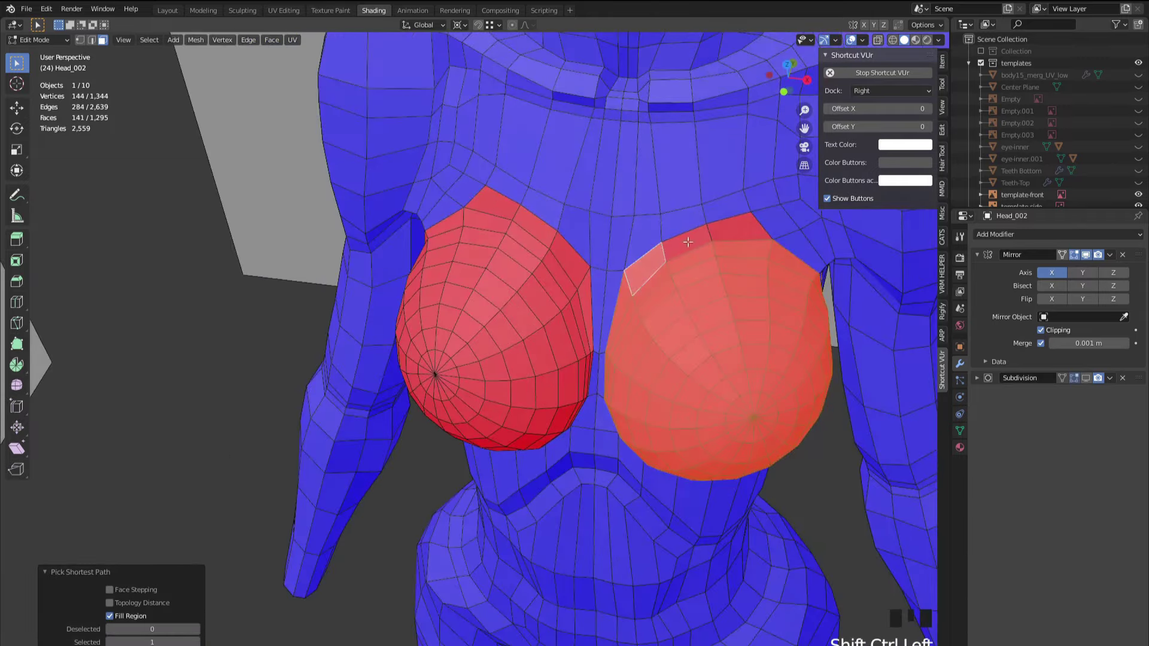
pyautogui.keyDown('ctrl'); pyautogui.keyDown('shift'); pyautogui.click(700, 239); pyautogui.keyUp('shift'); pyautogui.keyUp('ctrl')
pyautogui.keyDown('ctrl'); pyautogui.keyDown('shift'); pyautogui.click(730, 229); pyautogui.keyUp('shift'); pyautogui.keyUp('ctrl')
pyautogui.moveTo(730, 229)
pyautogui.mouseDown(button='middle')
pyautogui.moveTo(658, 306)
pyautogui.moveTo(501, 278)
pyautogui.moveTo(502, 338)
pyautogui.mouseUp(button='middle')
pyautogui.scroll(2, 502, 338)
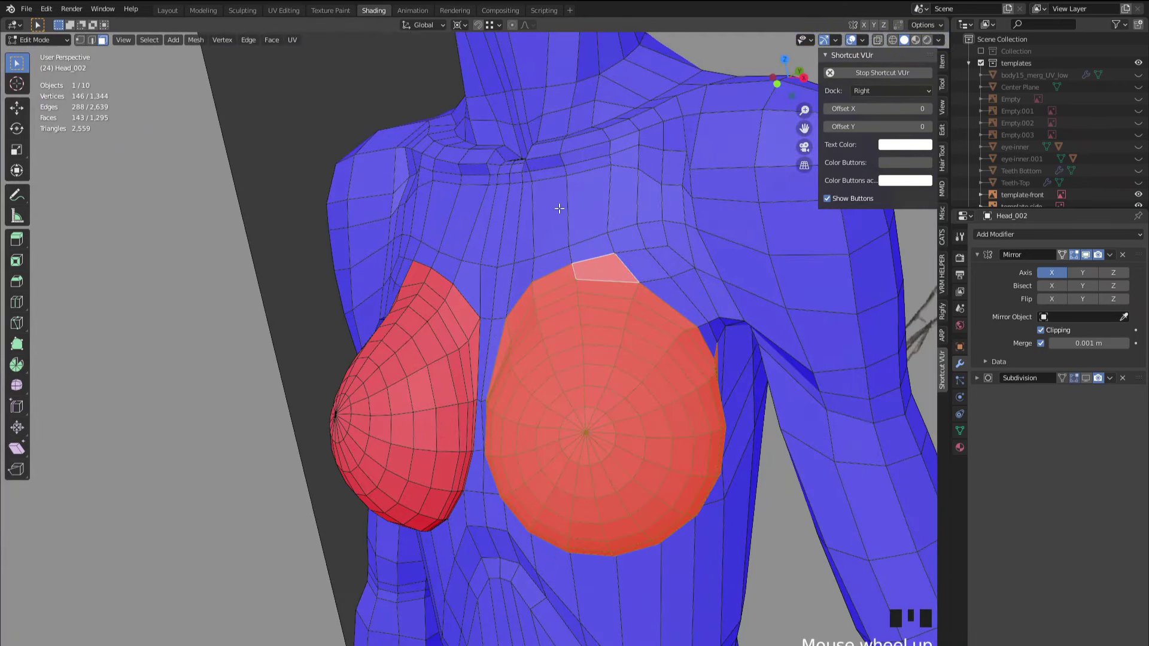
# - Flip the normals of the selected breast faces
pyautogui.click(196, 41)
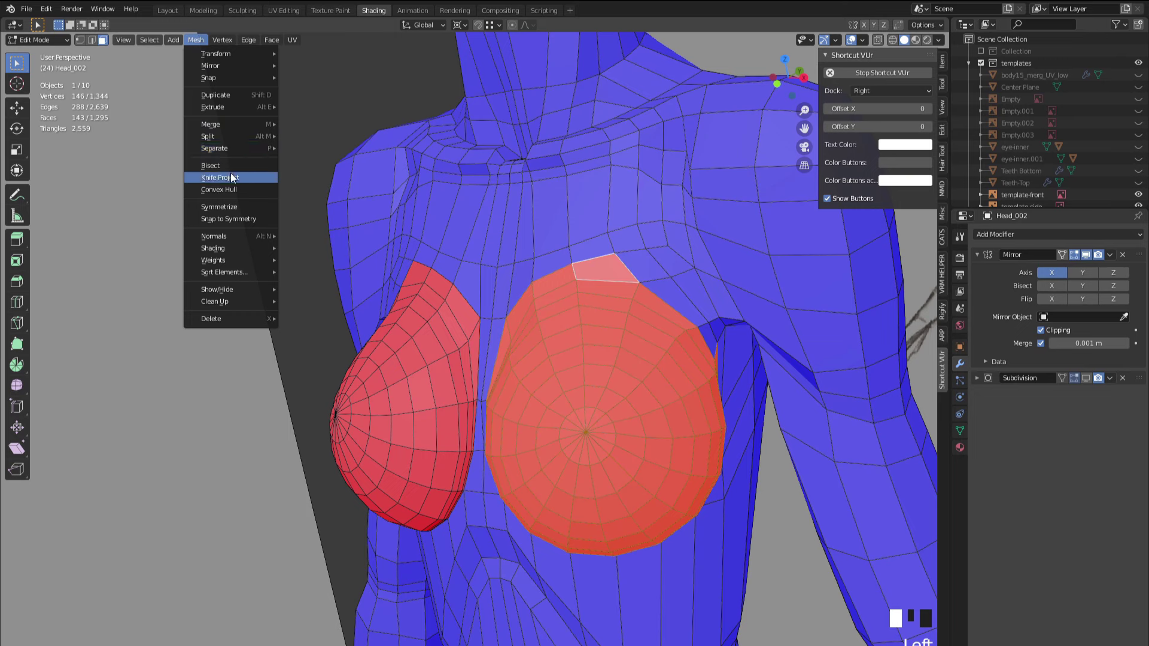
pyautogui.moveTo(236, 236)
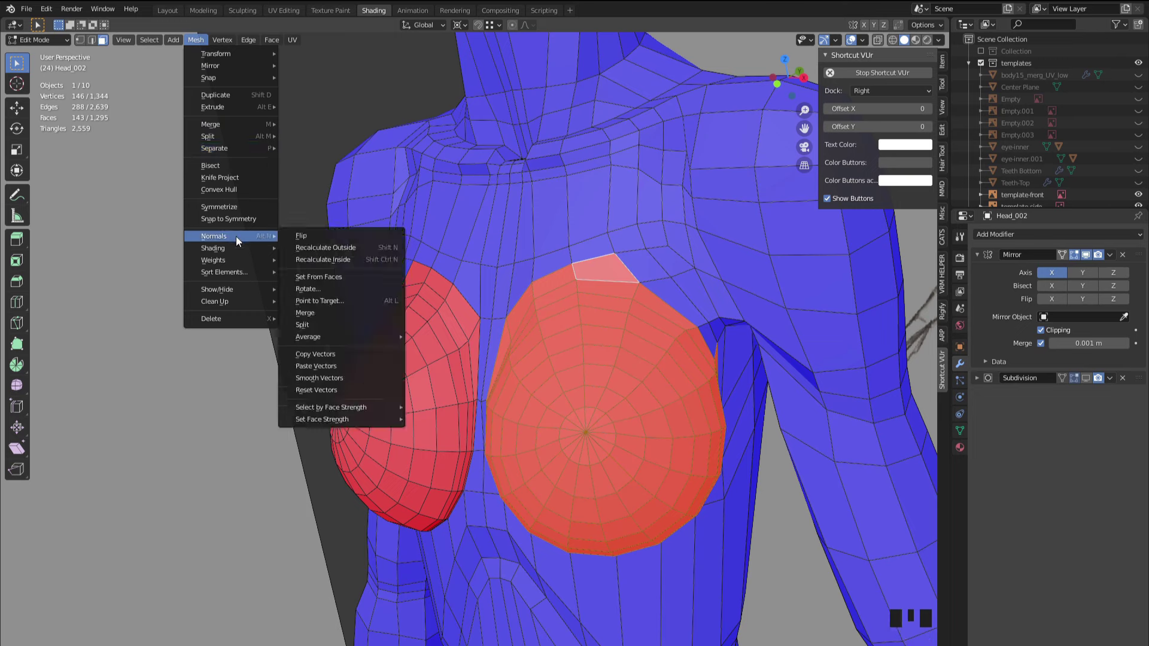
pyautogui.click(313, 237)
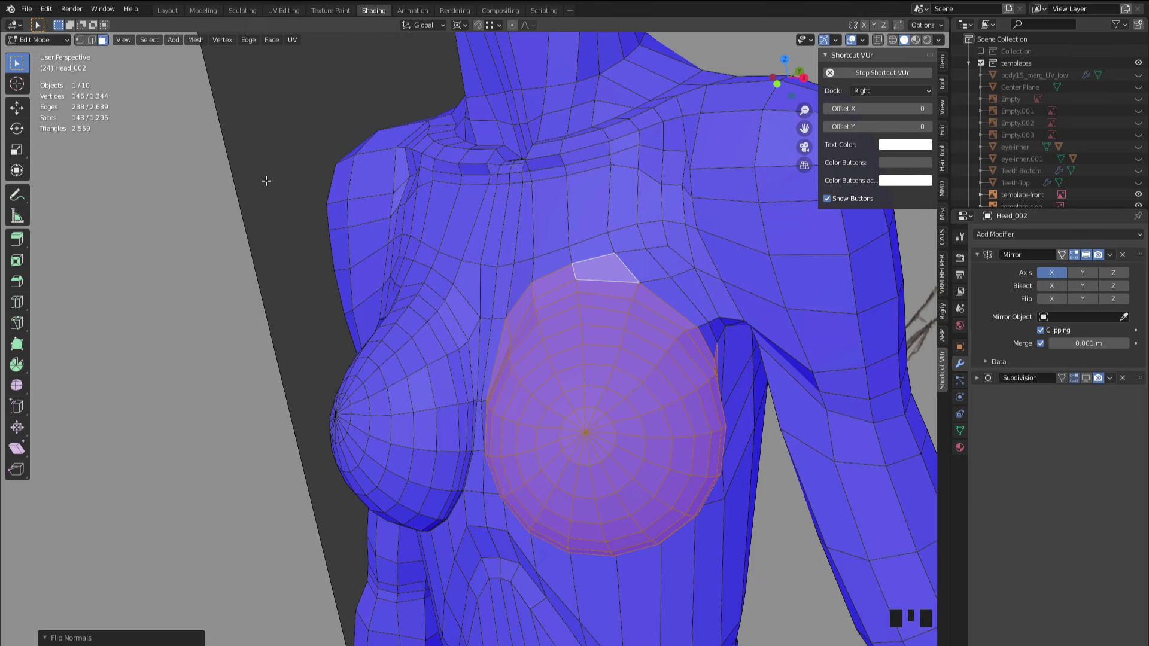
# - Return to Sculpt Mode and show the subdivision on the chest
pyautogui.press('Tab')
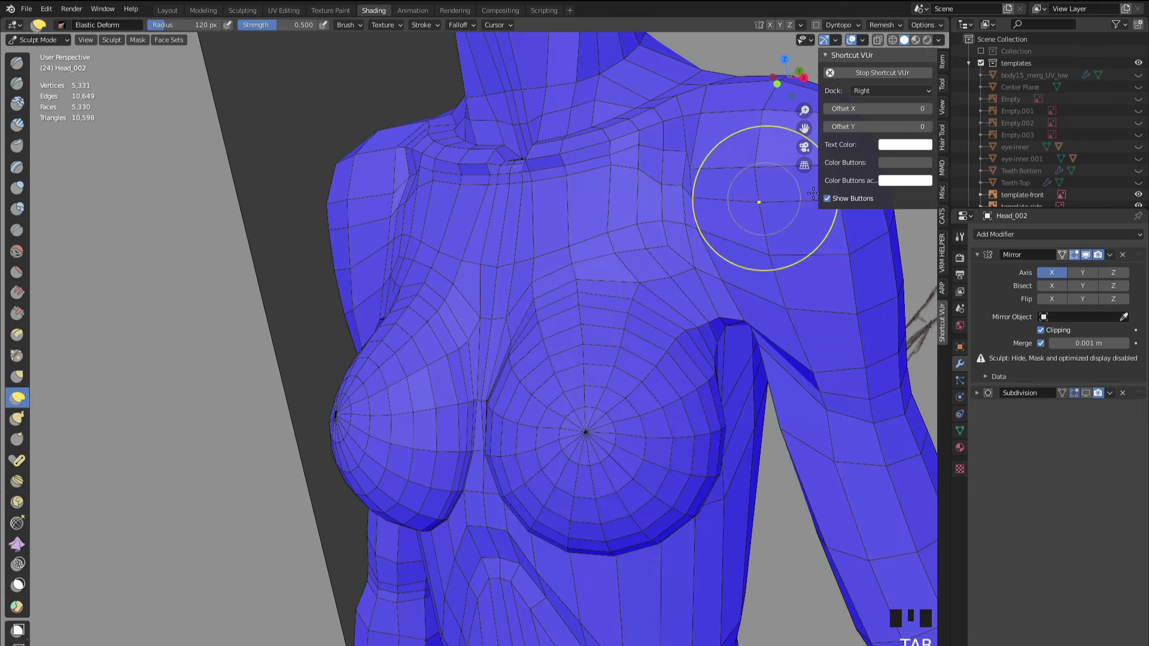
pyautogui.click(1086, 392)
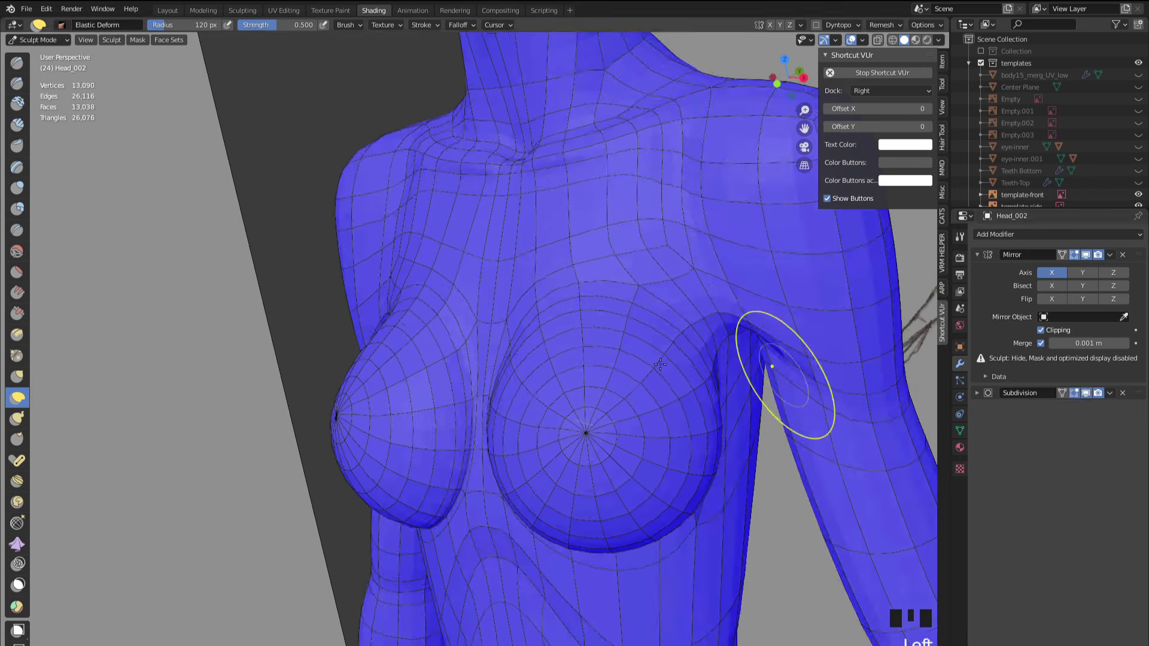
pyautogui.moveTo(782, 372); pyautogui.dragTo(744, 167, button='middle')
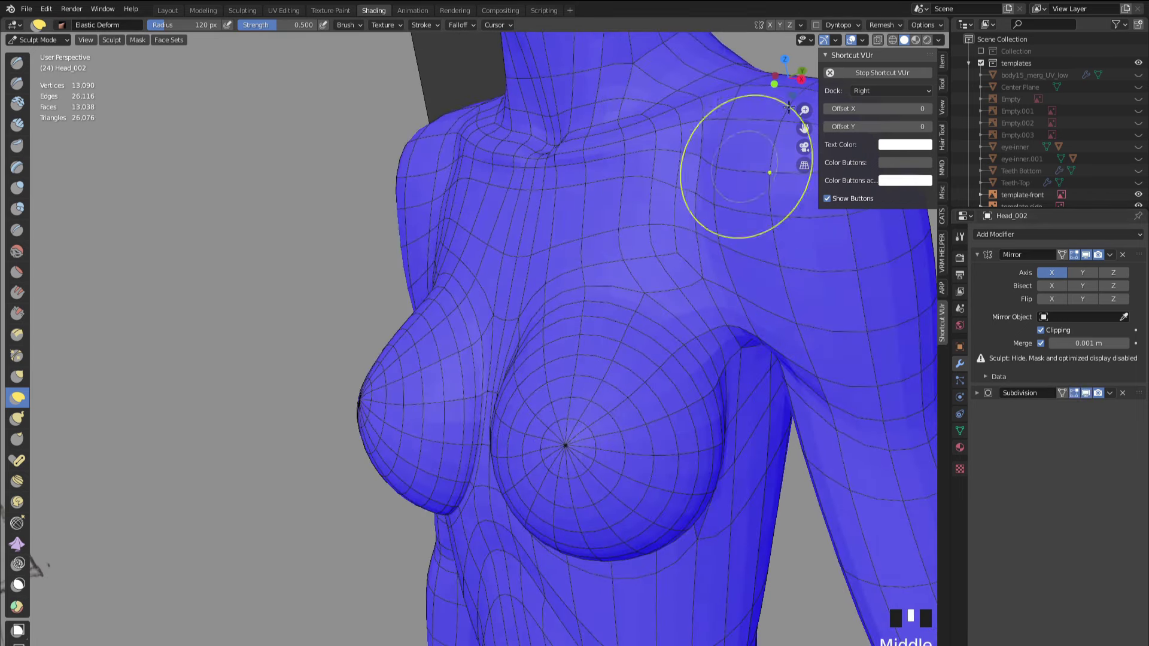
# - Turn off the Face Orientation and wireframe overlays and view the whole body beside the sketch
pyautogui.click(863, 41)
pyautogui.click(789, 256)
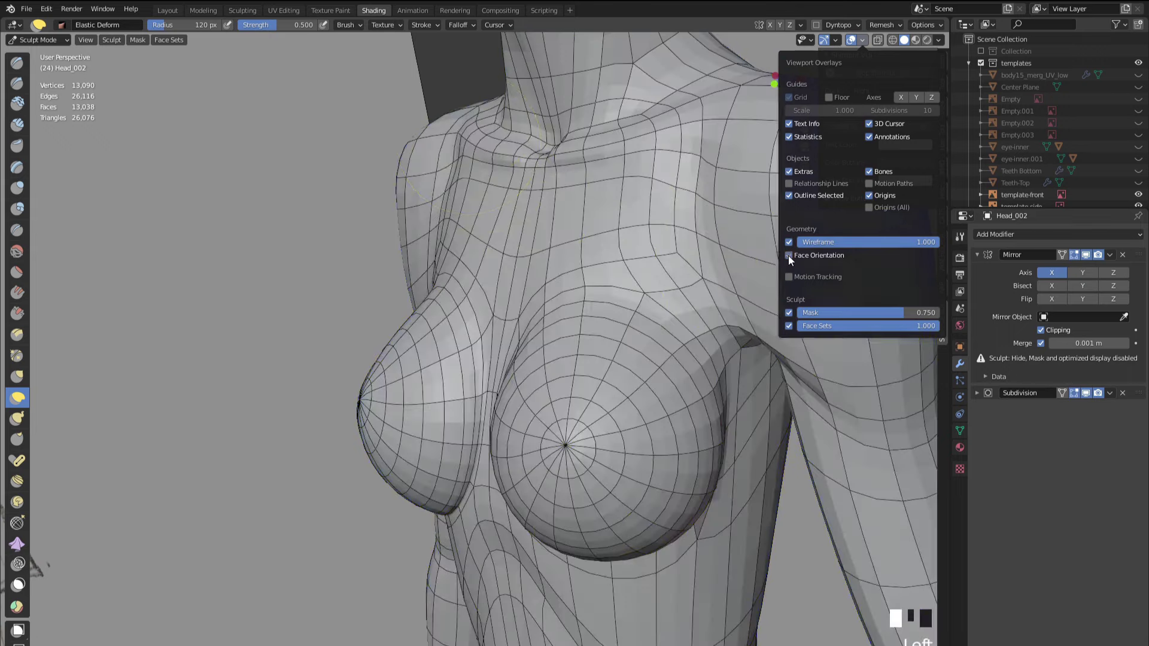
pyautogui.scroll(-4, 457, 242)
pyautogui.moveTo(465, 244)
pyautogui.mouseDown(button='middle')
pyautogui.moveTo(544, 257)
pyautogui.moveTo(466, 305)
pyautogui.moveTo(426, 292)
pyautogui.moveTo(530, 359)
pyautogui.moveTo(433, 245)
pyautogui.mouseUp(button='middle')
pyautogui.scroll(-3, 467, 281)
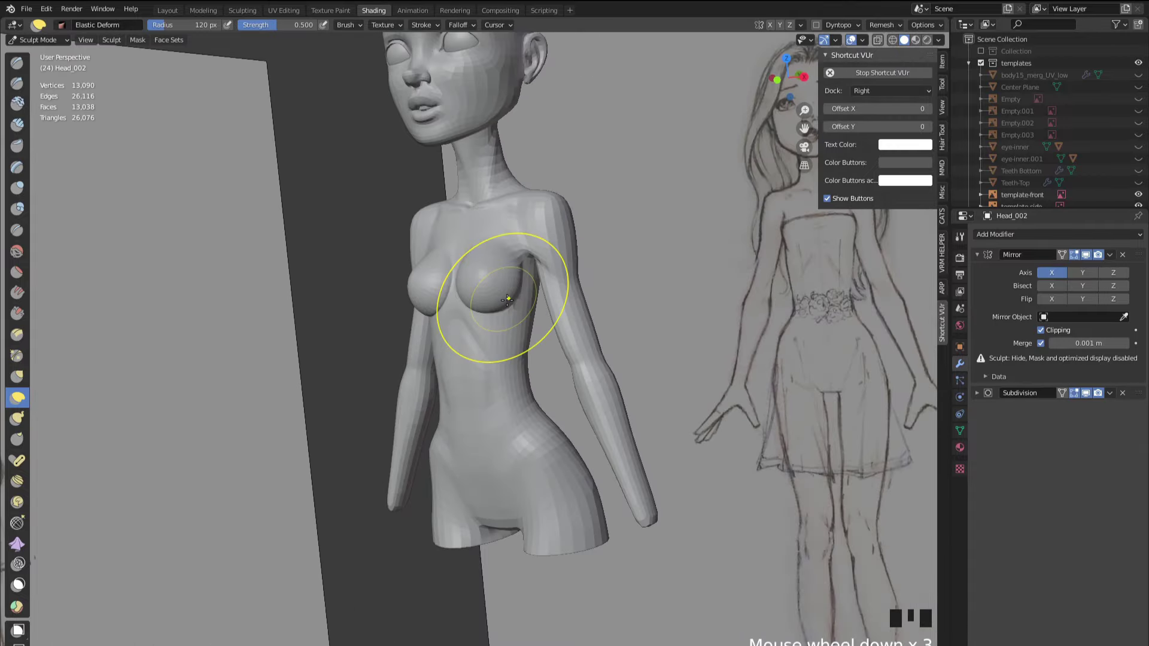
pyautogui.moveTo(487, 303)
pyautogui.mouseDown(button='middle')
pyautogui.moveTo(526, 448)
pyautogui.moveTo(608, 411)
pyautogui.mouseUp(button='middle')
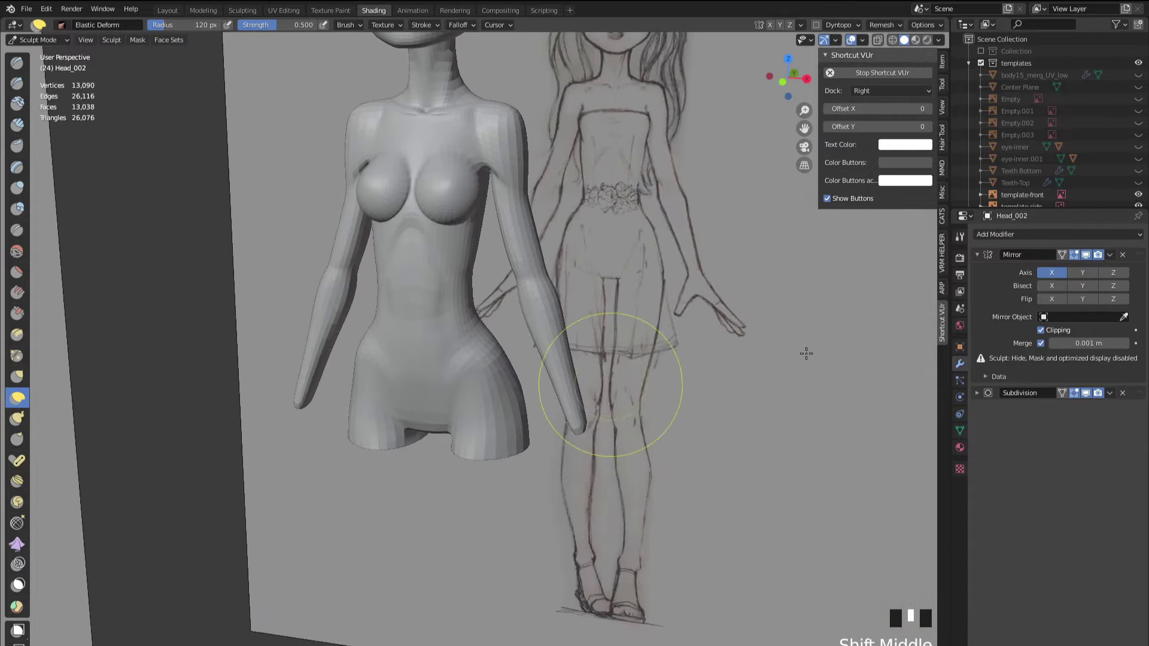
# - Hide the subdivision and, in Edit Mode, select the thigh's open bottom edge loop against the front sketch
pyautogui.click(1086, 393)
pyautogui.press('Tab')
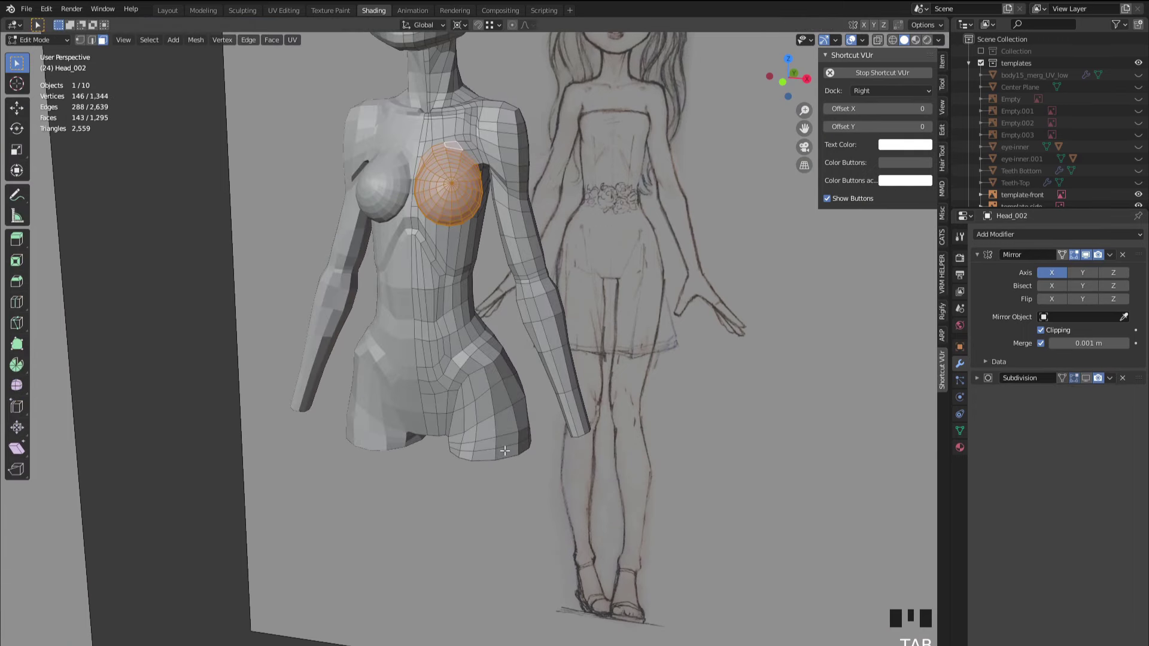
pyautogui.press('2')
pyautogui.keyDown('alt'); pyautogui.click(487, 465); pyautogui.keyUp('alt')
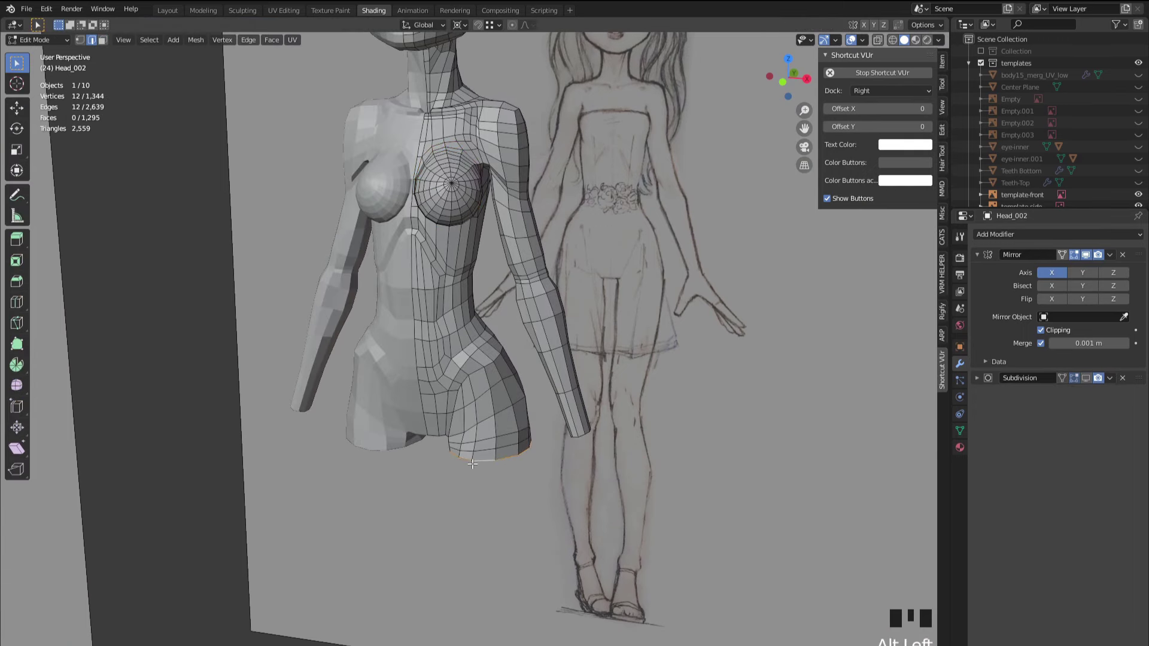
pyautogui.scroll(-3, 487, 466)
pyautogui.moveTo(688, 198); pyautogui.dragTo(745, 123, button='middle')
pyautogui.click(785, 80)
pyautogui.keyDown('shift'); pyautogui.moveTo(473, 365); pyautogui.dragTo(492, 177, button='middle'); pyautogui.keyUp('shift')
pyautogui.scroll(3, 492, 177)
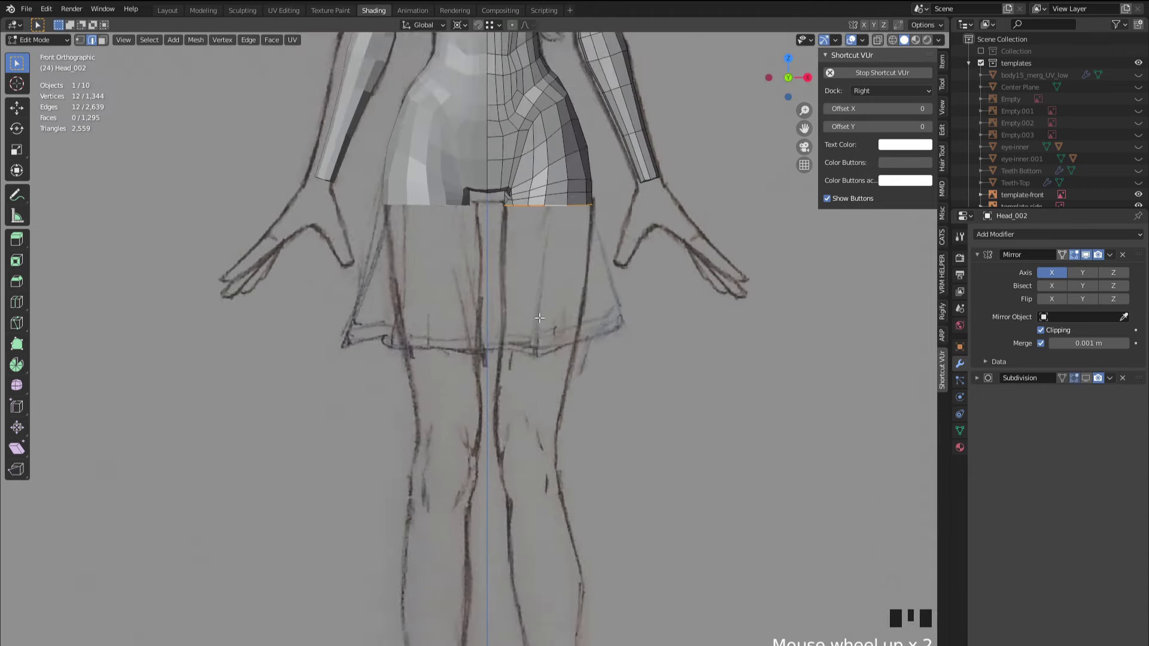
# - Extrude the thigh's edge loop downward about 0.117 m and turn on X-ray display
pyautogui.press('e')
pyautogui.click(485, 290)
pyautogui.hotkey('alt', 'z')
pyautogui.scroll(2, 486, 291)
# - Set the pivot to Bounding Box Center, then scale and move the extruded loop to fit the front sketch's thigh
pyautogui.click(459, 24)
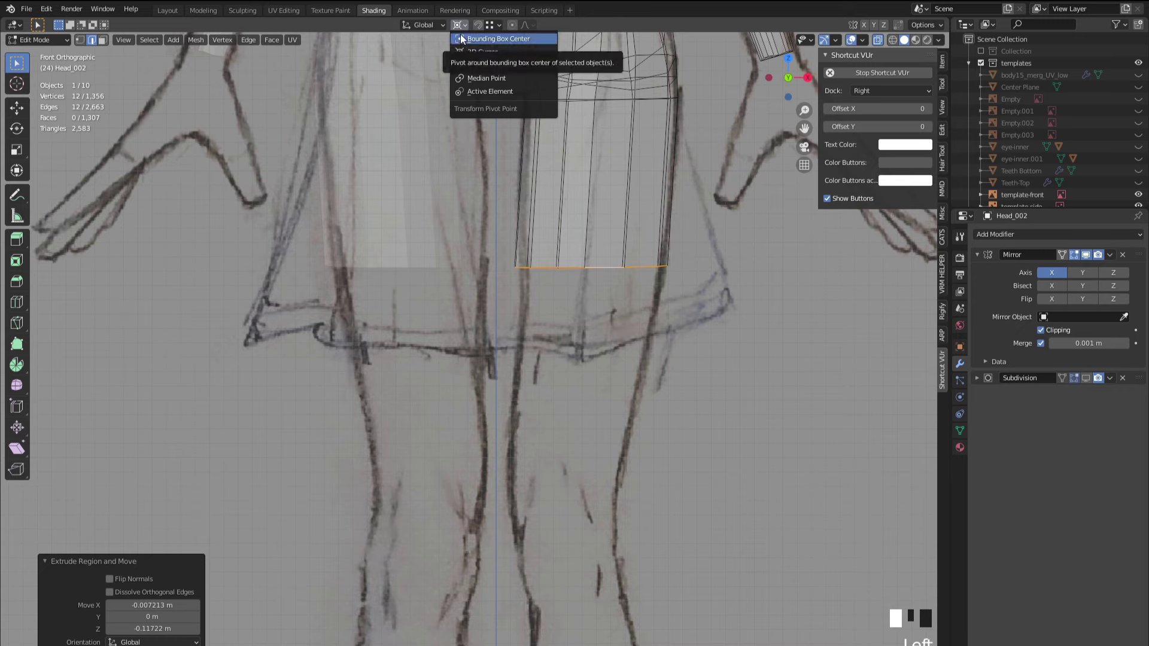
pyautogui.click(485, 37)
pyautogui.press('s')
pyautogui.click(418, 195)
pyautogui.press('s')
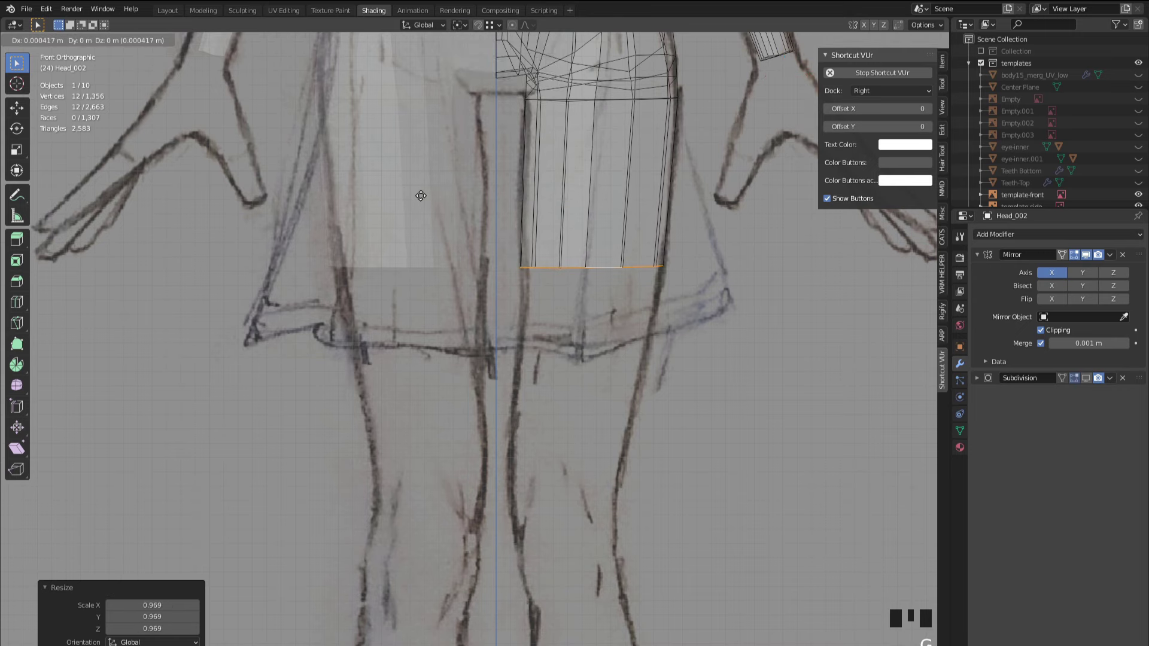
pyautogui.click(418, 194)
pyautogui.press('g')
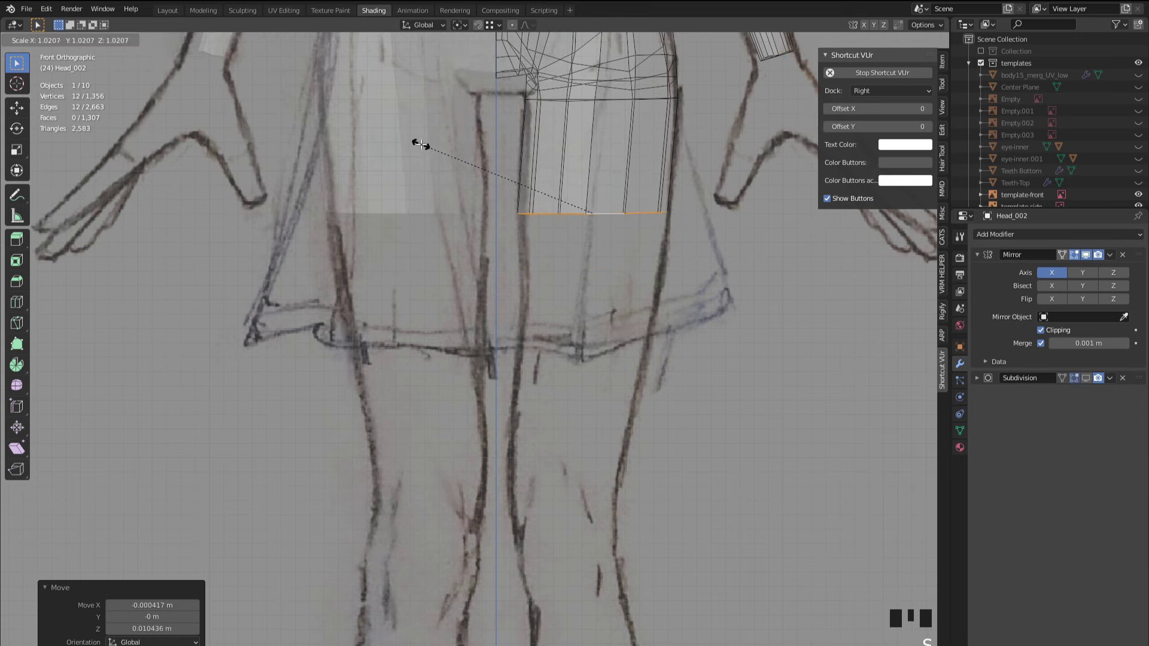
pyautogui.click(418, 140)
# - Scale the extruded loop along Y to 0.940 to match the thigh in the side sketch
pyautogui.press('KP_3')
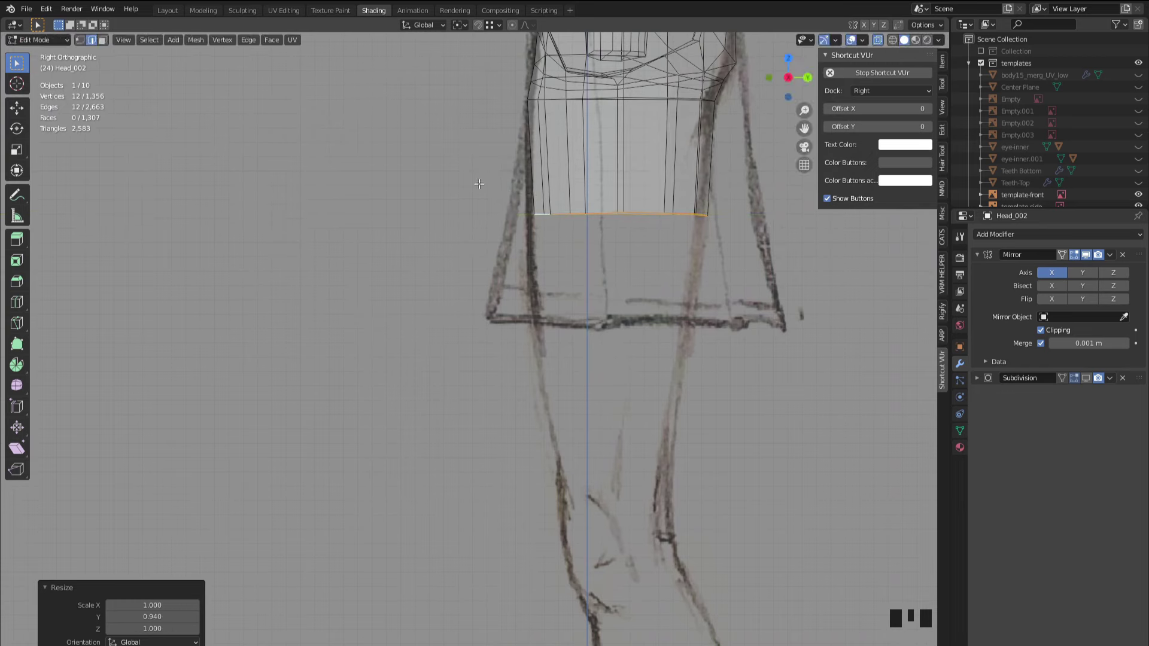
pyautogui.press('y')
pyautogui.click(470, 185)
# - Extrude a second thigh section down to just above the skirt hem, scale its loop to 0.933 and rotate it 2.29°
pyautogui.press('e')
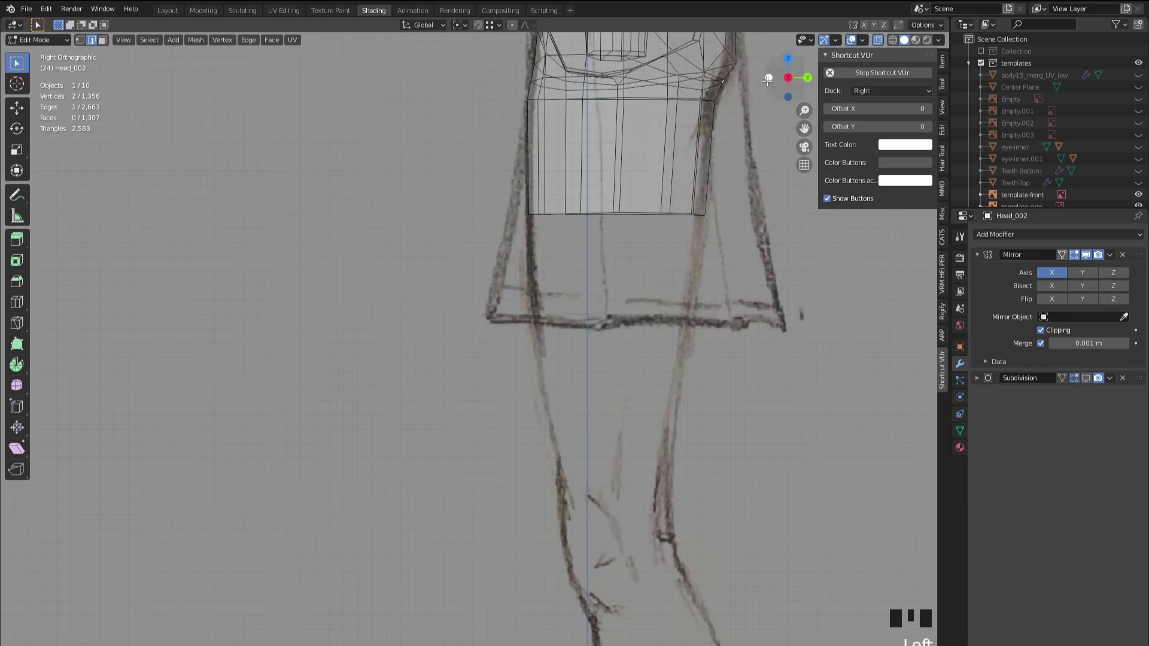
pyautogui.press('KP_1')
pyautogui.press('z')
pyautogui.click(360, 252)
pyautogui.press('s')
pyautogui.click(360, 251)
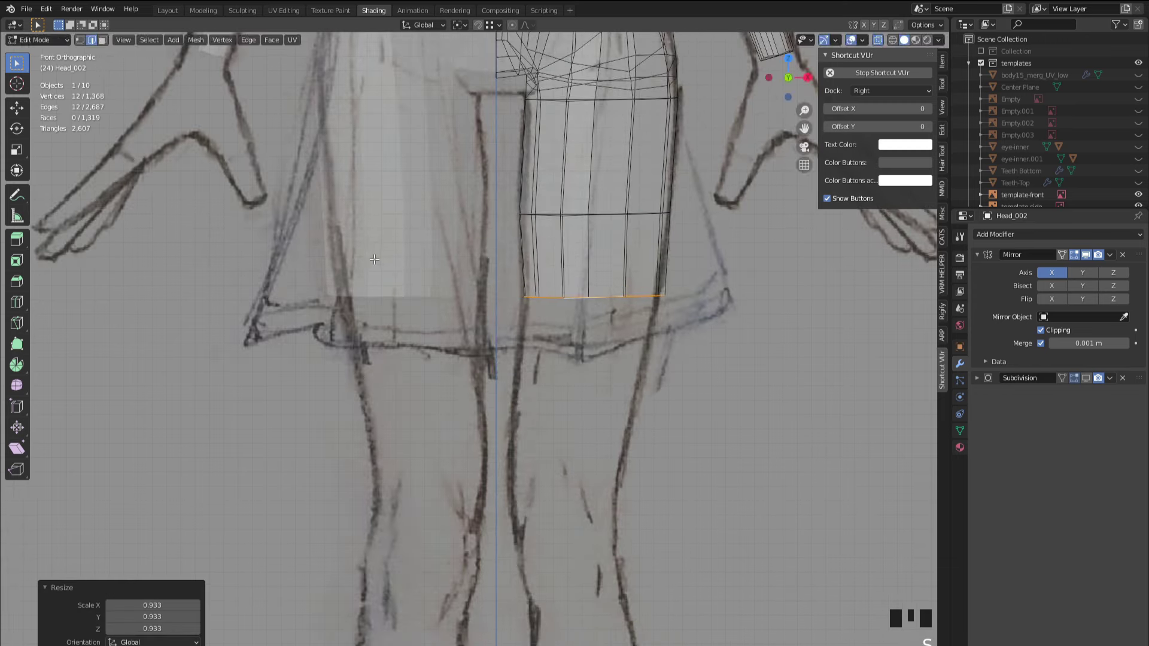
pyautogui.press('s')
pyautogui.click(363, 180)
# - Fit the second section's bottom loop to the side sketch by scaling it along Y and repositioning it
pyautogui.moveTo(364, 179); pyautogui.dragTo(727, 104, button='middle')
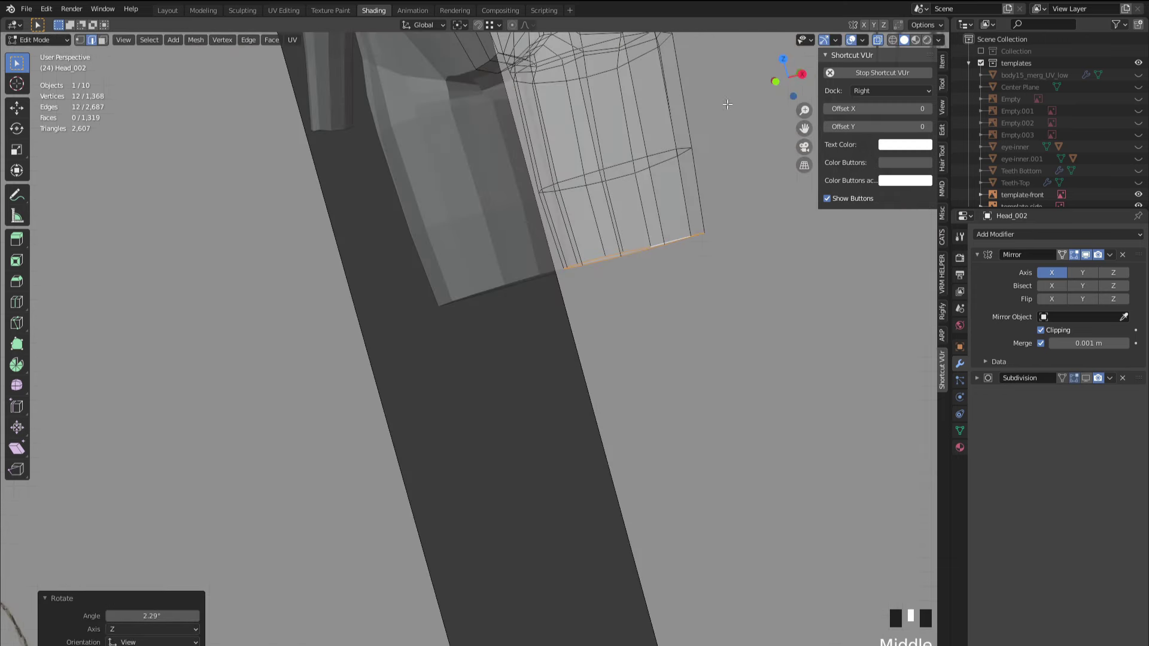
pyautogui.click(802, 75)
pyautogui.scroll(2, 398, 213)
pyautogui.press('s')
pyautogui.press('y')
pyautogui.click(398, 210)
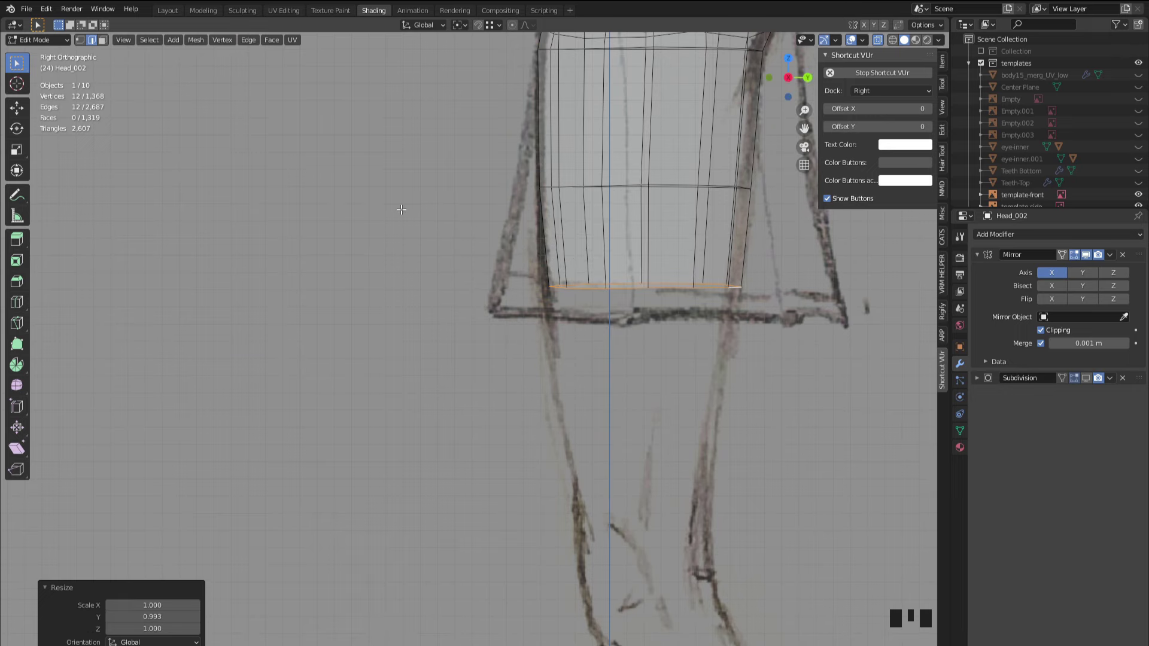
pyautogui.press('g')
pyautogui.press('s')
pyautogui.scroll(-2, 389, 206)
pyautogui.click(744, 321)
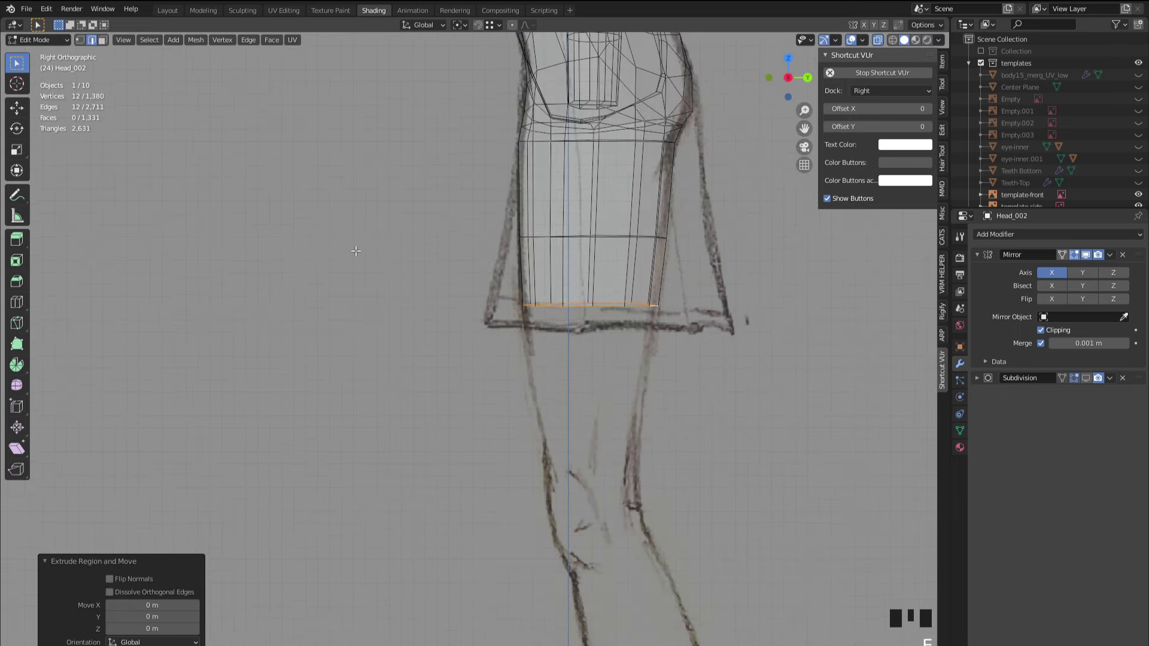
# - Extrude a third thigh section to above the knee, then scale its loop to 0.879 and tilt it to the front sketch
pyautogui.press('KP_1')
pyautogui.press('e')
pyautogui.click(360, 381)
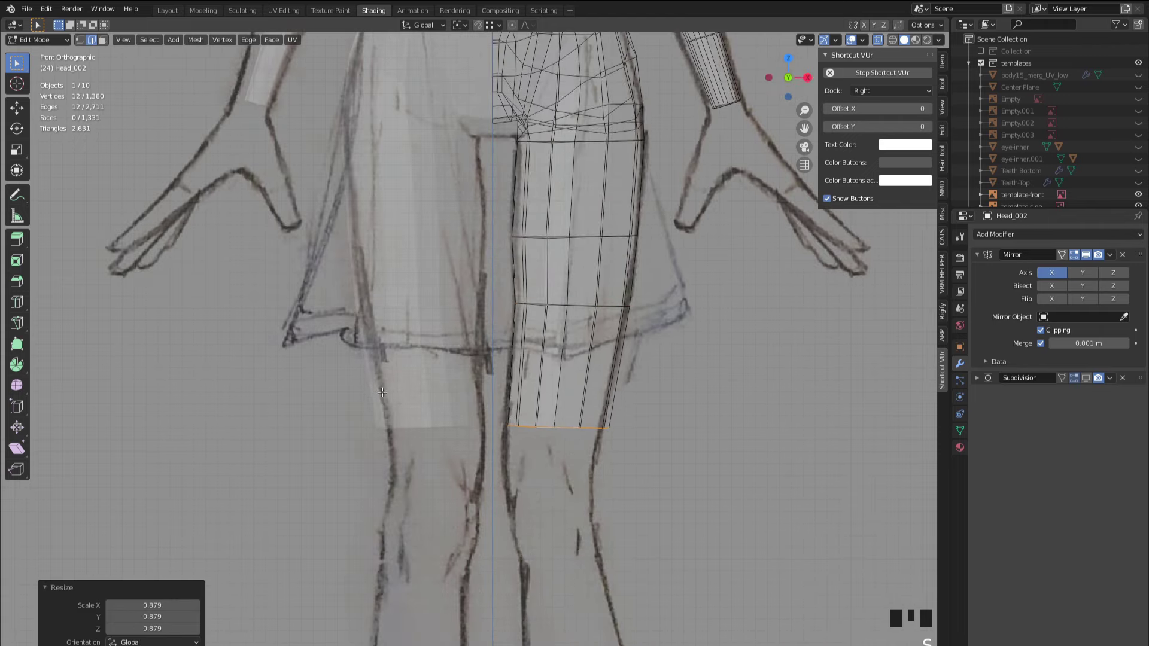
pyautogui.scroll(2, 628, 472)
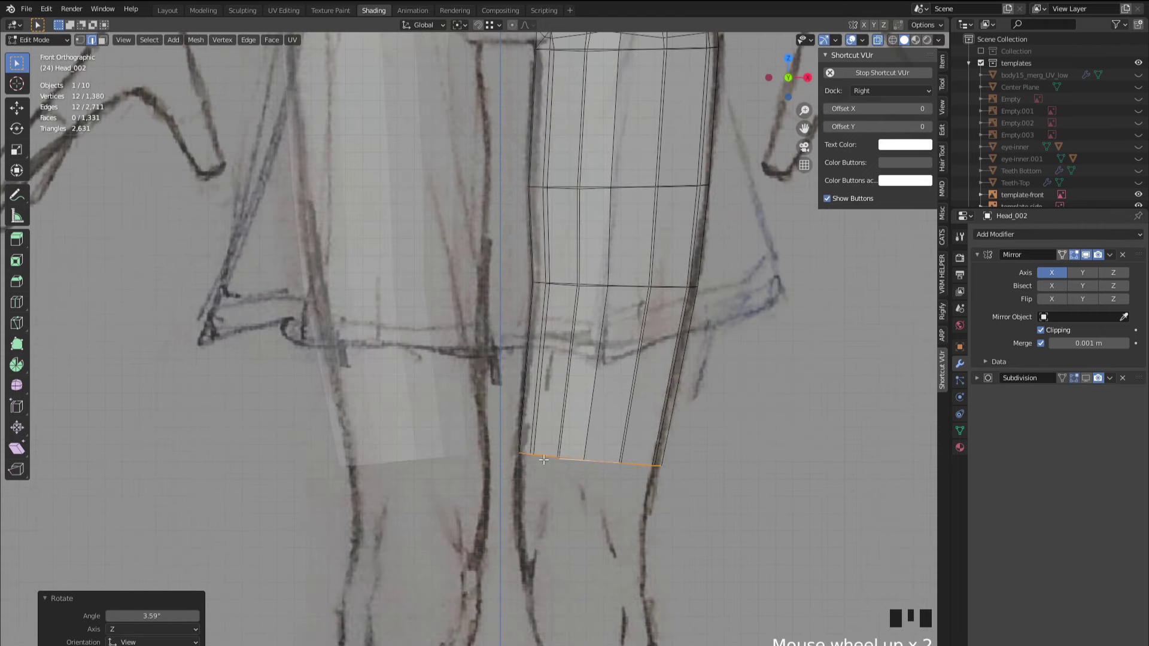
pyautogui.press('r')
pyautogui.click(631, 476)
pyautogui.press('r')
pyautogui.click(609, 484)
# - Scale the third thigh section's bottom loop along Y to 0.880 to match the side sketch
pyautogui.moveTo(607, 478); pyautogui.dragTo(526, 461, button='middle')
pyautogui.scroll(-2, 526, 461)
pyautogui.press('KP_3')
pyautogui.scroll(3, 514, 458)
pyautogui.keyDown('shift'); pyautogui.moveTo(444, 433); pyautogui.dragTo(331, 397, button='middle'); pyautogui.keyUp('shift')
pyautogui.press('s')
pyautogui.press('y')
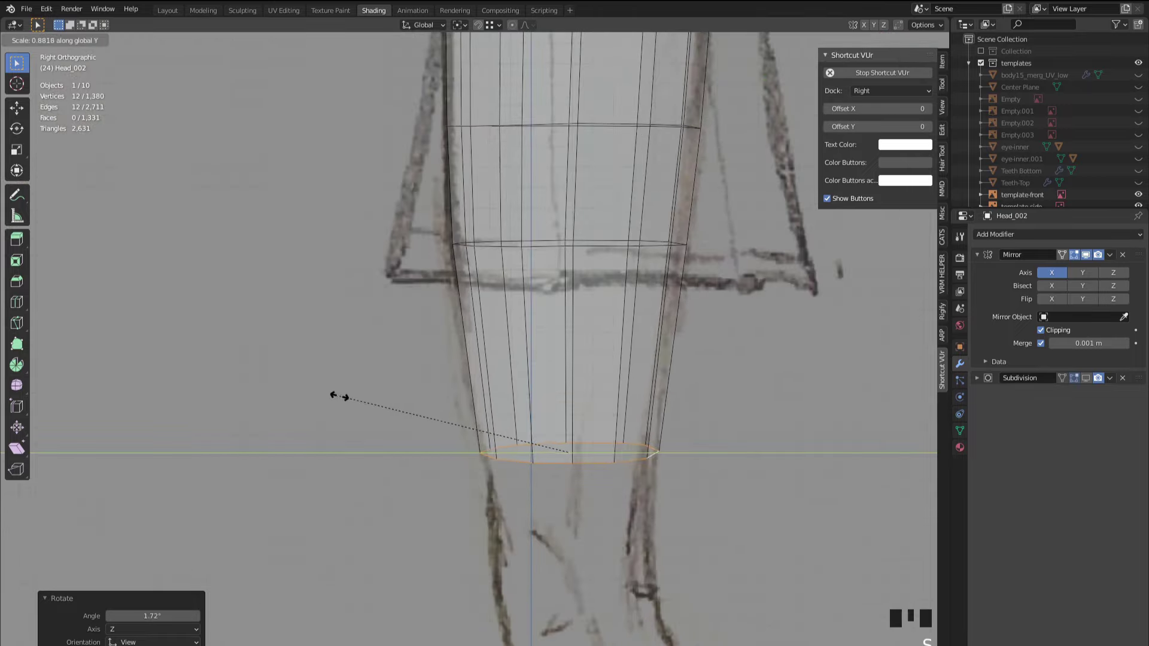
pyautogui.click(344, 398)
# - Extrude the loop about 0.046 m down to the top of the knee and rotate it -7.29° in the front view to level it
pyautogui.press('KP_1')
pyautogui.scroll(-2, 489, 413)
pyautogui.scroll(2, 489, 413)
pyautogui.scroll(1, 489, 412)
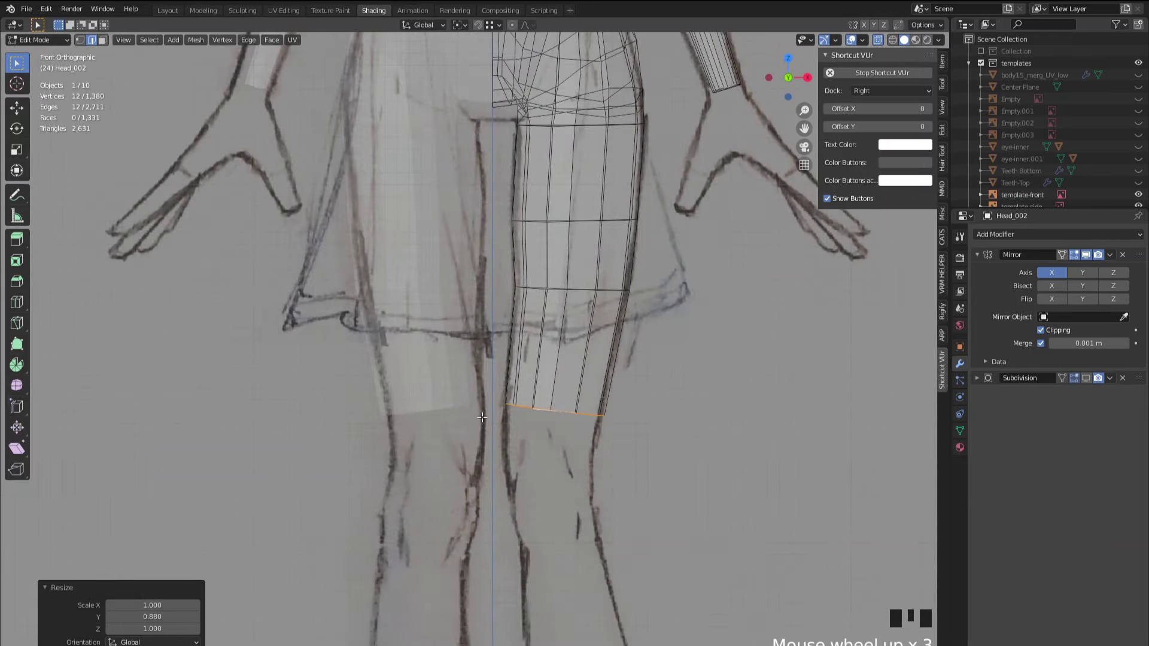
pyautogui.scroll(-2, 480, 418)
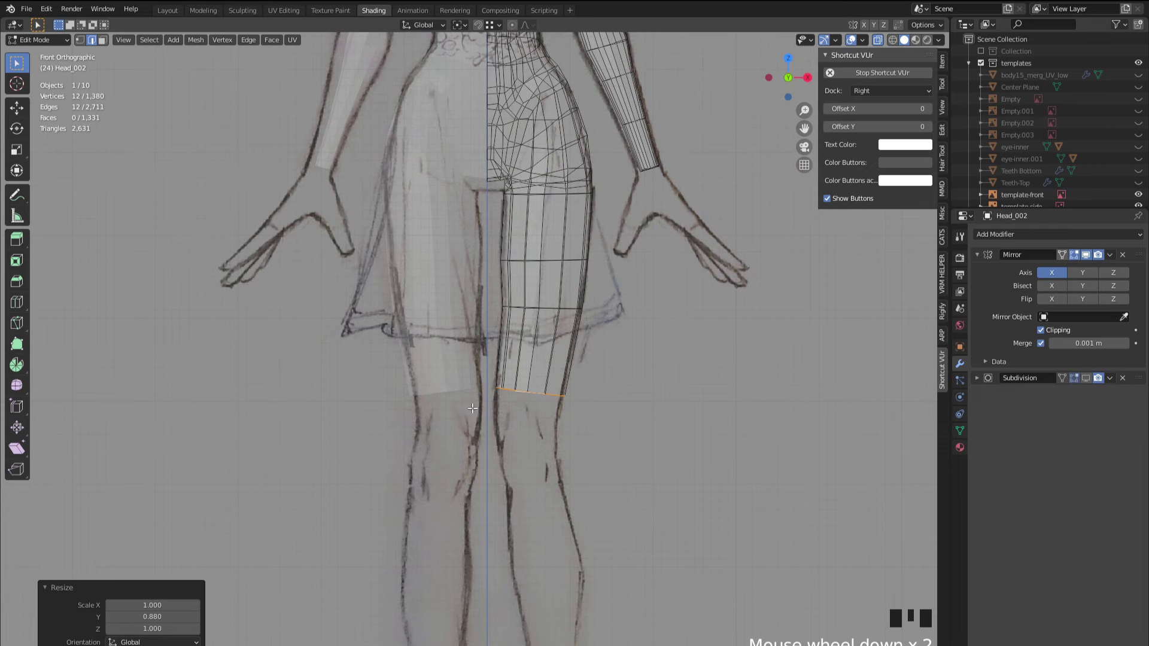
pyautogui.scroll(3, 473, 408)
pyautogui.press('e')
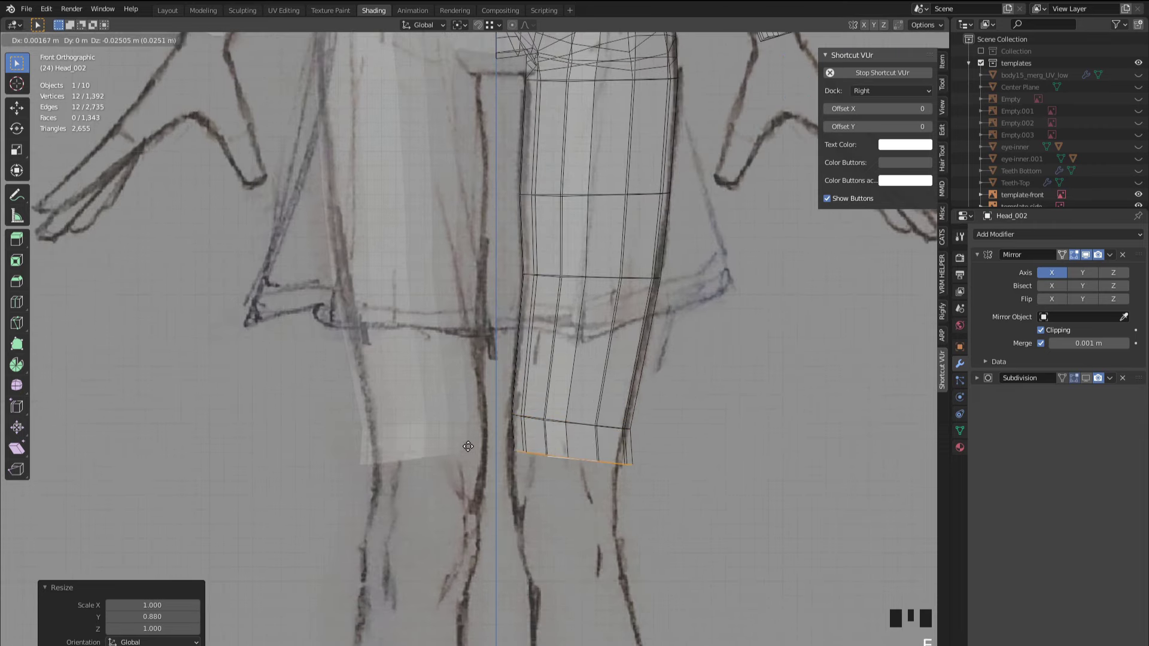
pyautogui.click(455, 476)
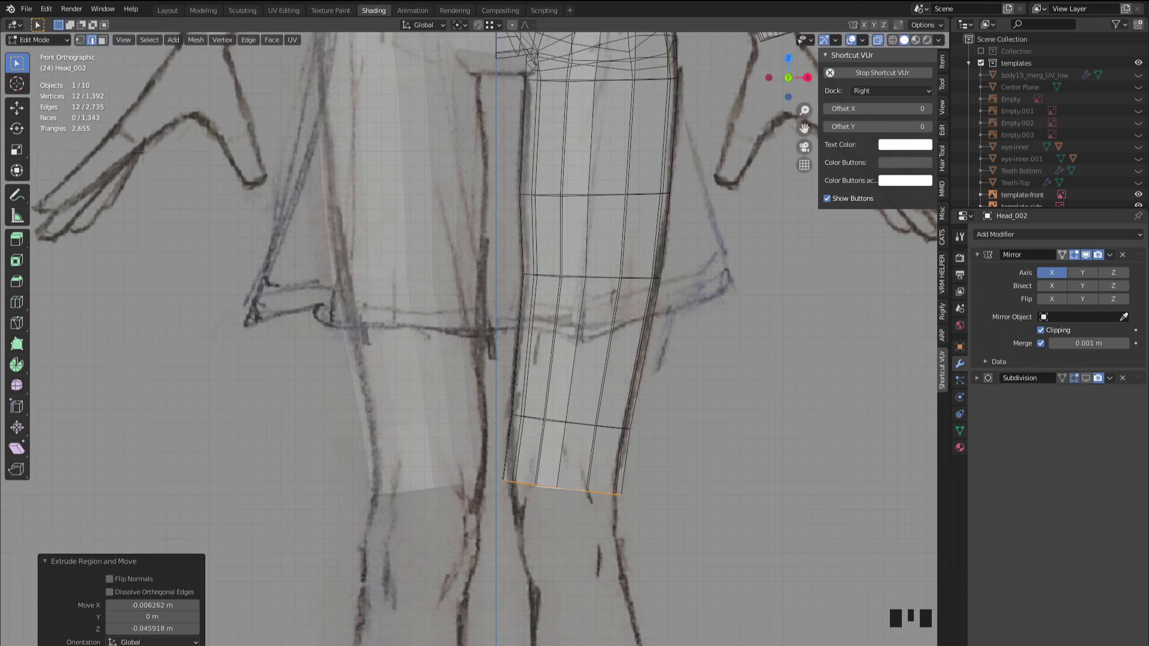
pyautogui.press('r')
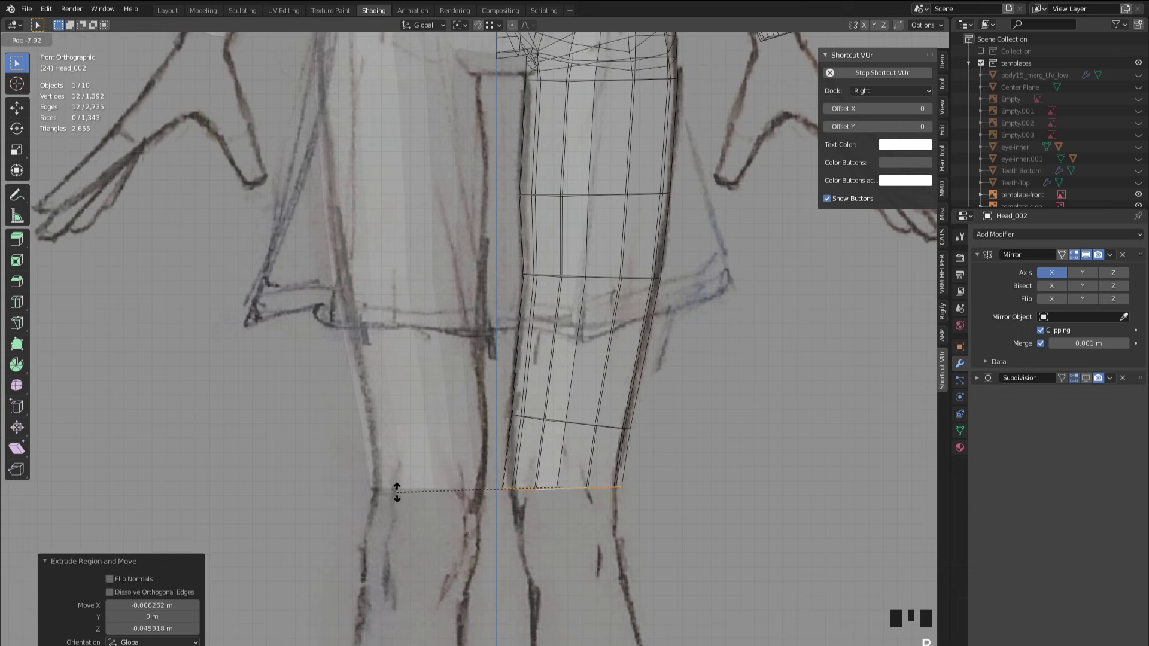
pyautogui.click(395, 491)
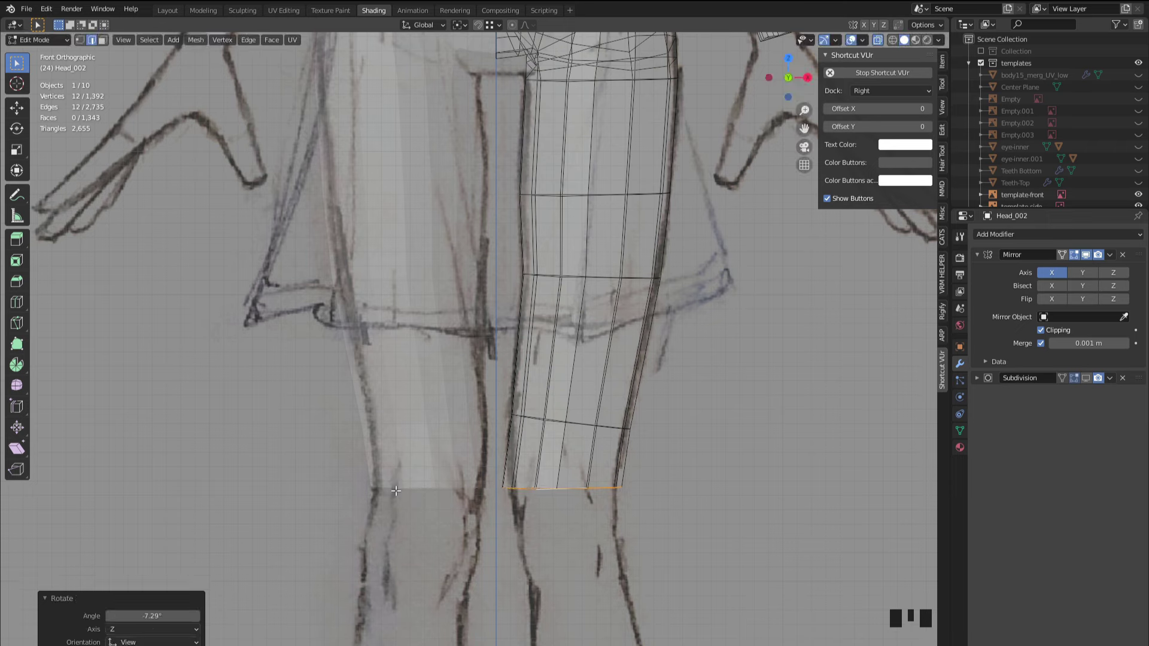
# - Scale the loop above the knee to 0.900 and move it slightly up to fit the front sketch's leg outline
pyautogui.press('s')
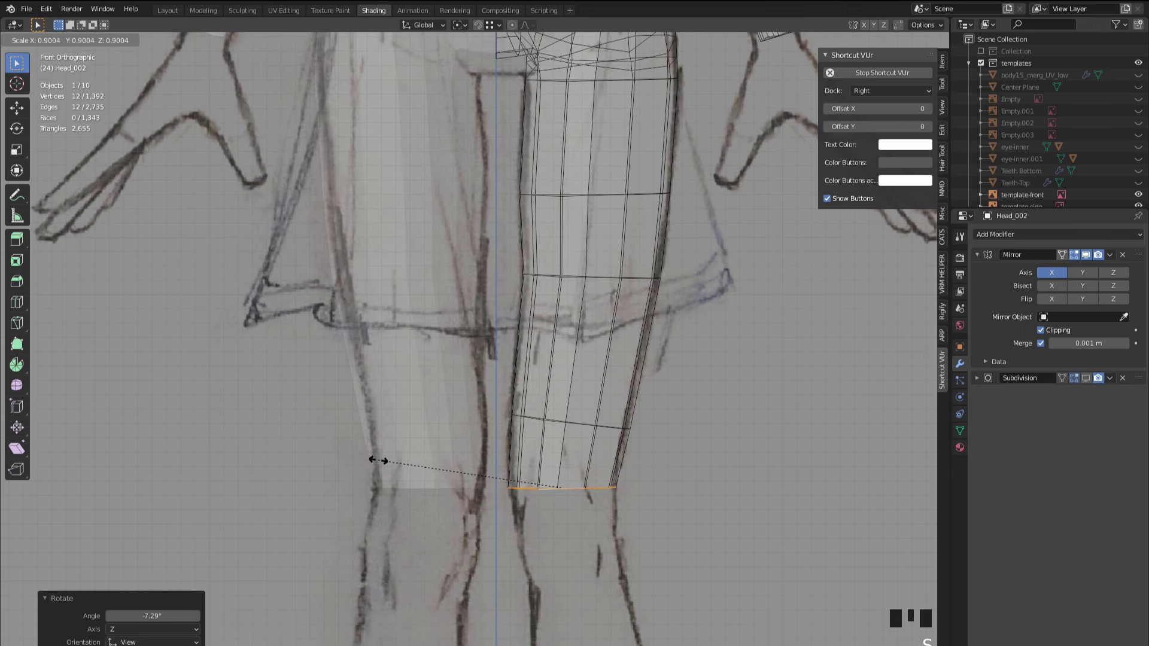
pyautogui.click(377, 459)
pyautogui.press('g')
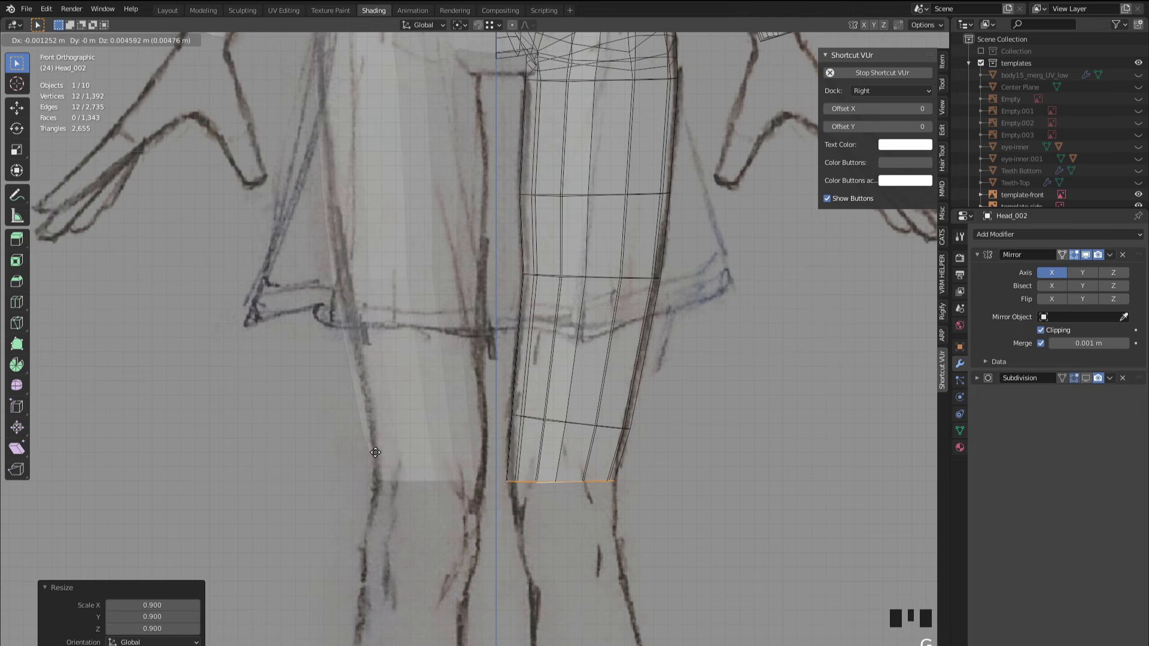
pyautogui.click(375, 451)
pyautogui.scroll(1, 444, 484)
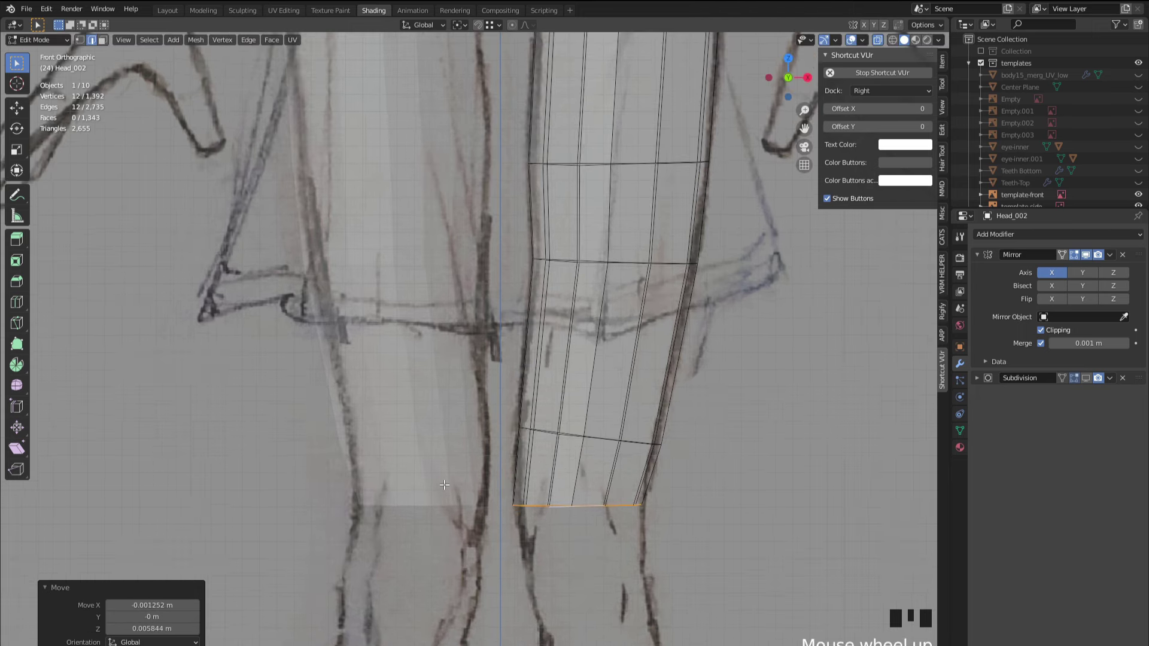
# - Scale the loop above the knee along Y to 0.961 to fit the leg's outline in the side sketch
pyautogui.click(808, 77)
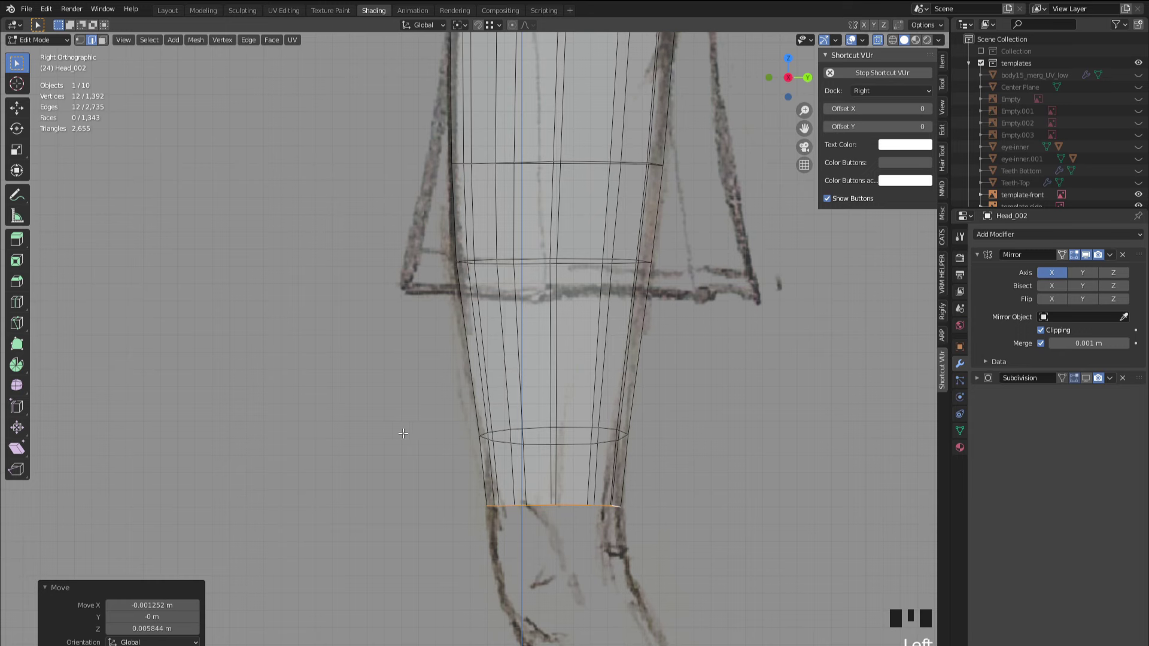
pyautogui.press('s')
pyautogui.press('y')
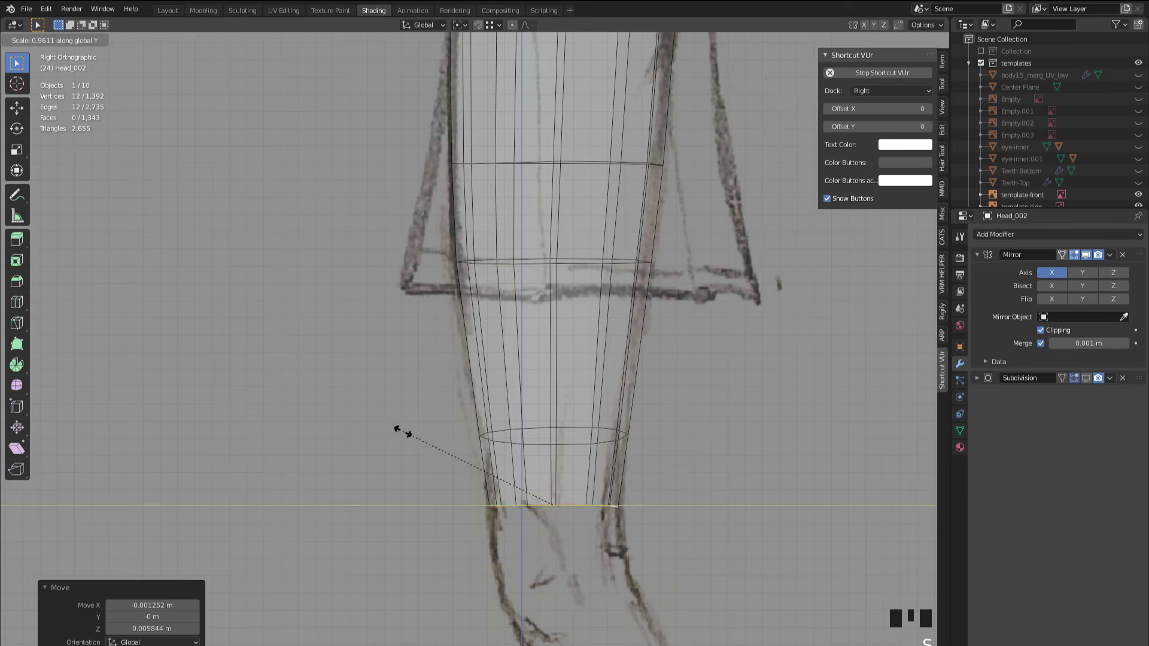
pyautogui.click(401, 432)
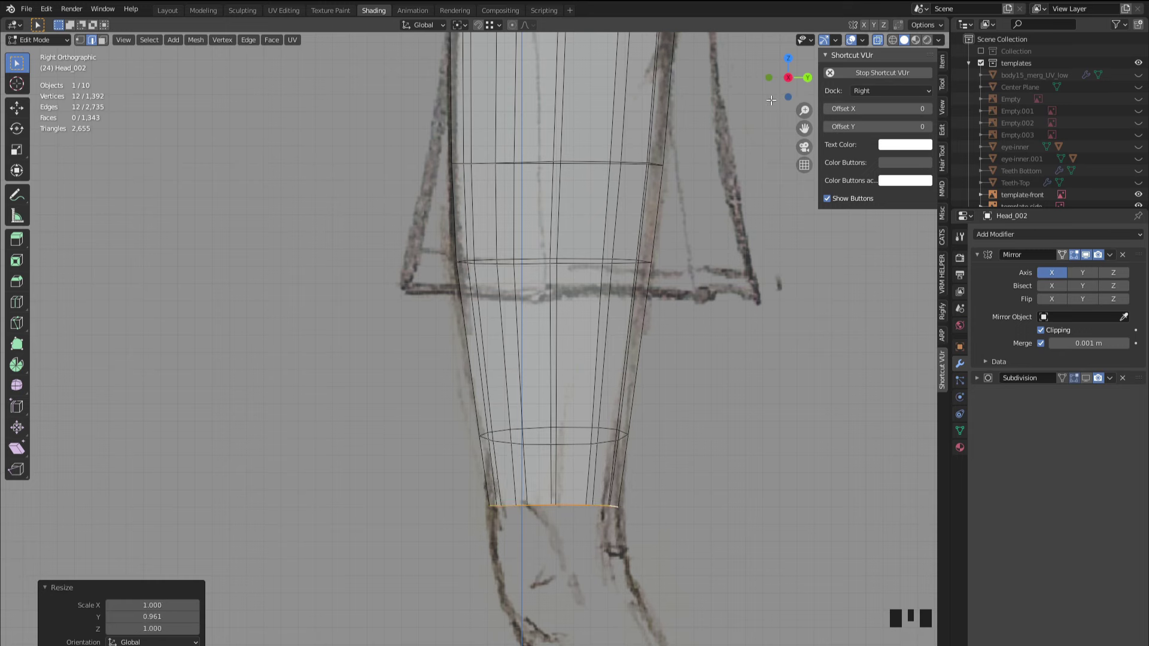
pyautogui.click(768, 77)
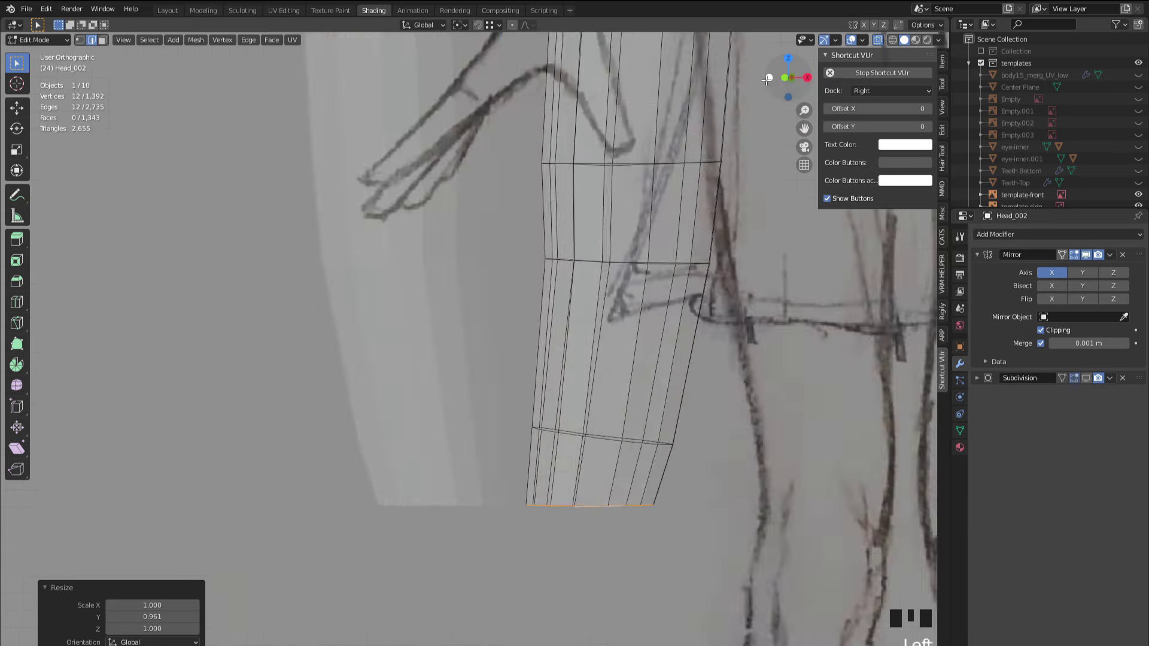
pyautogui.scroll(-1, 507, 443)
pyautogui.keyDown('shift'); pyautogui.moveTo(493, 529); pyautogui.dragTo(481, 475, button='middle'); pyautogui.keyUp('shift')
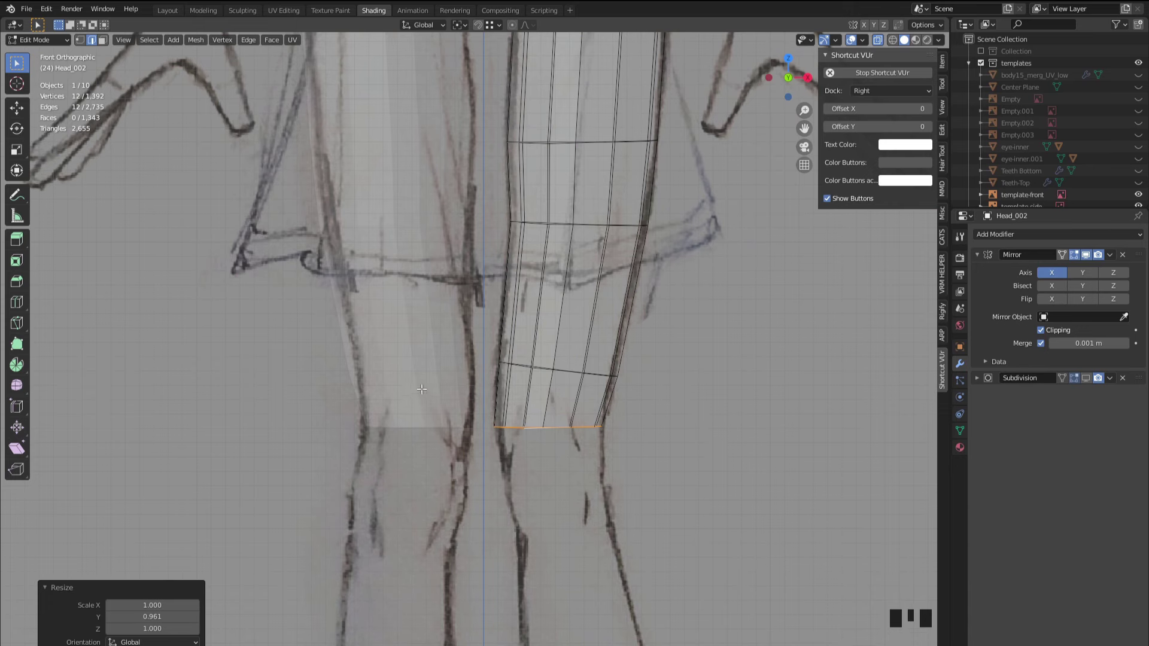
pyautogui.press('e')
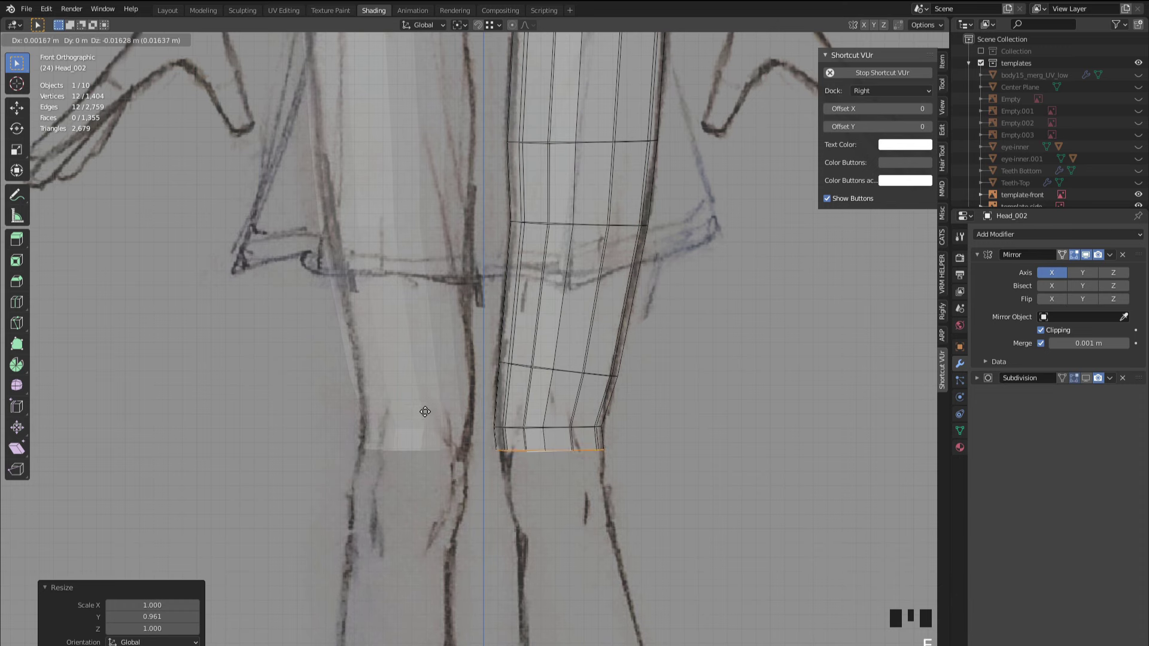
pyautogui.click(424, 408)
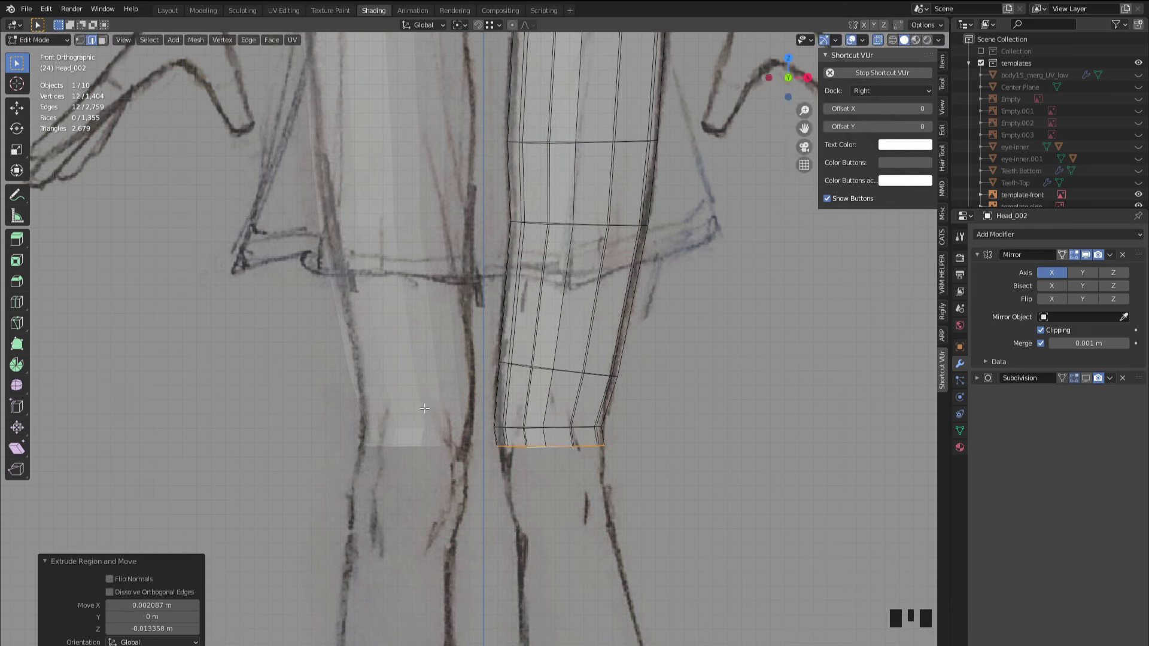
pyautogui.press('e')
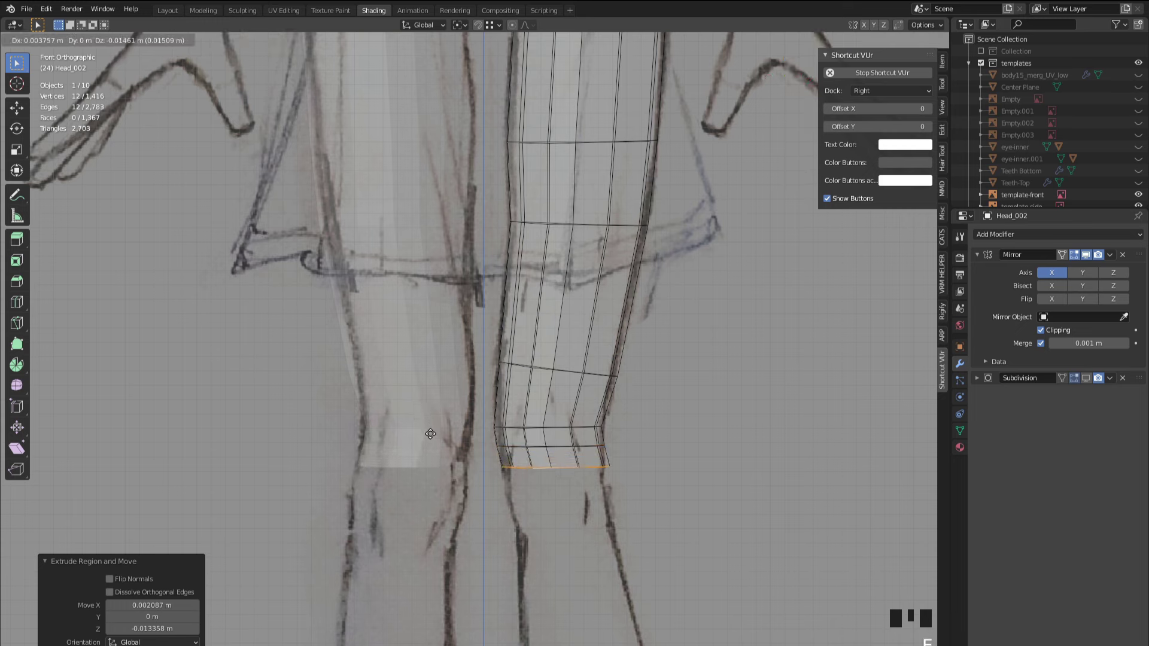
pyautogui.rightClick(429, 436)
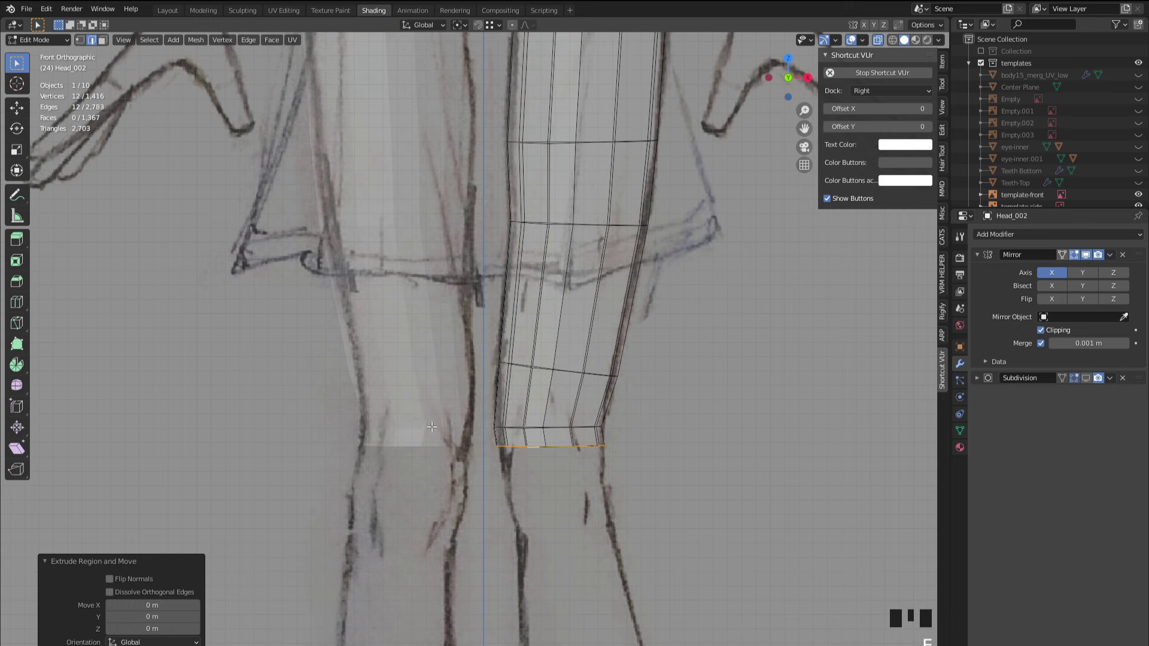
pyautogui.hotkey('ctrl', 'z')
pyautogui.hotkey('ctrl', 'z')
# - Extrude a knee section about 0.022 m down in the front view and scale its bottom loop to 0.962
pyautogui.press('e')
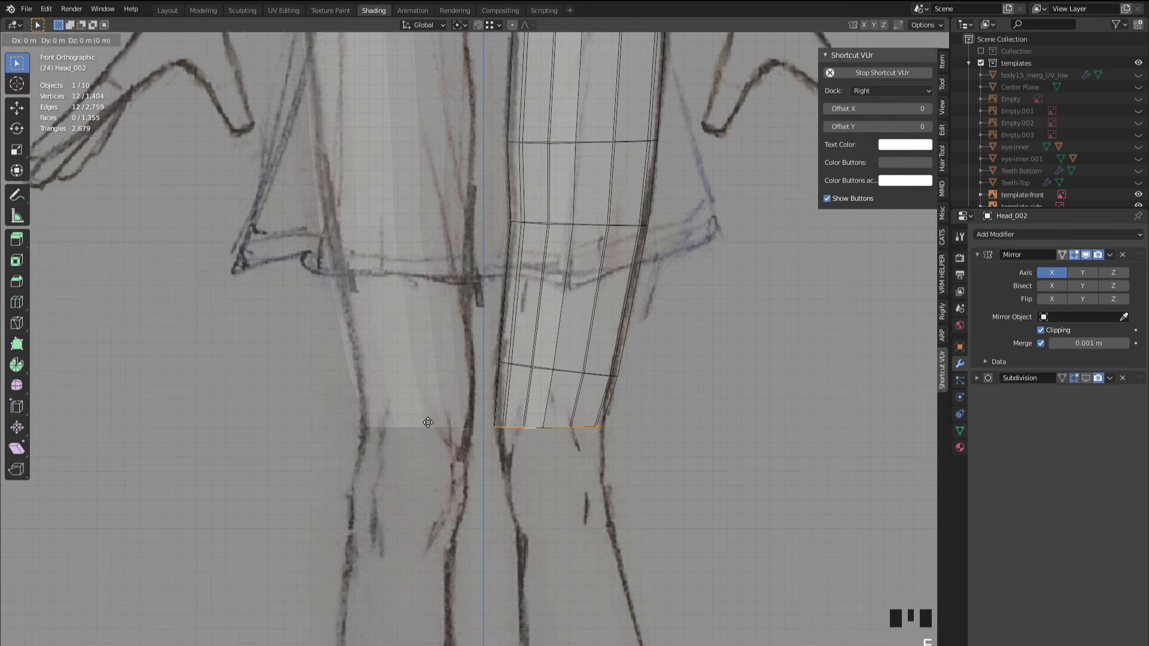
pyautogui.click(432, 454)
pyautogui.press('s')
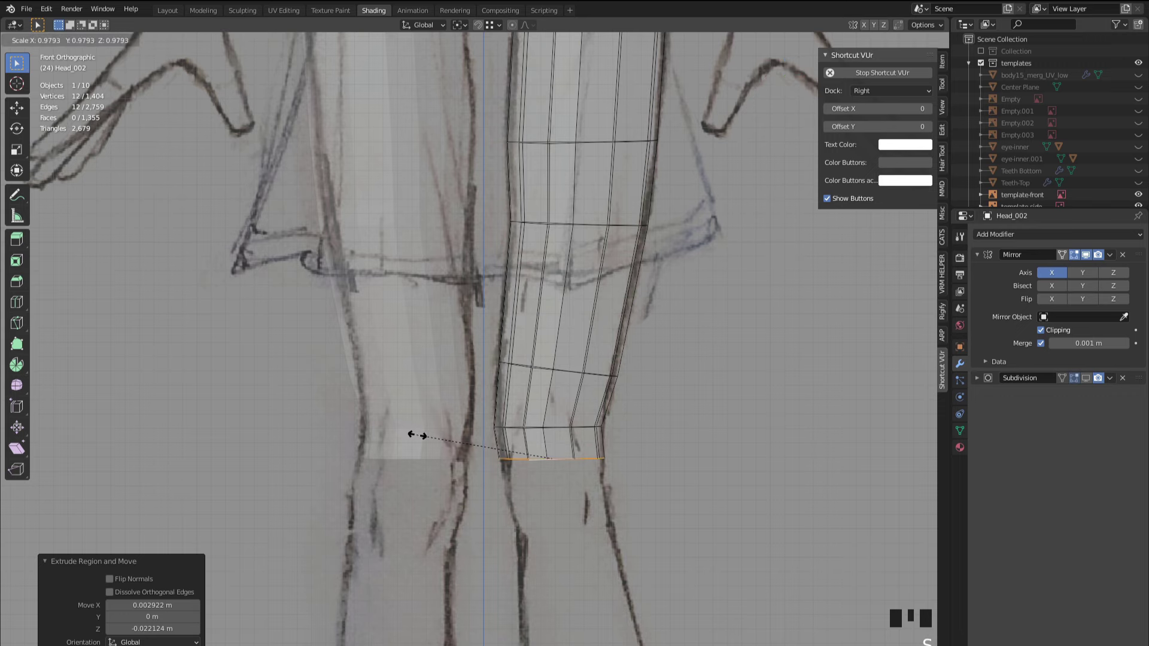
pyautogui.click(419, 436)
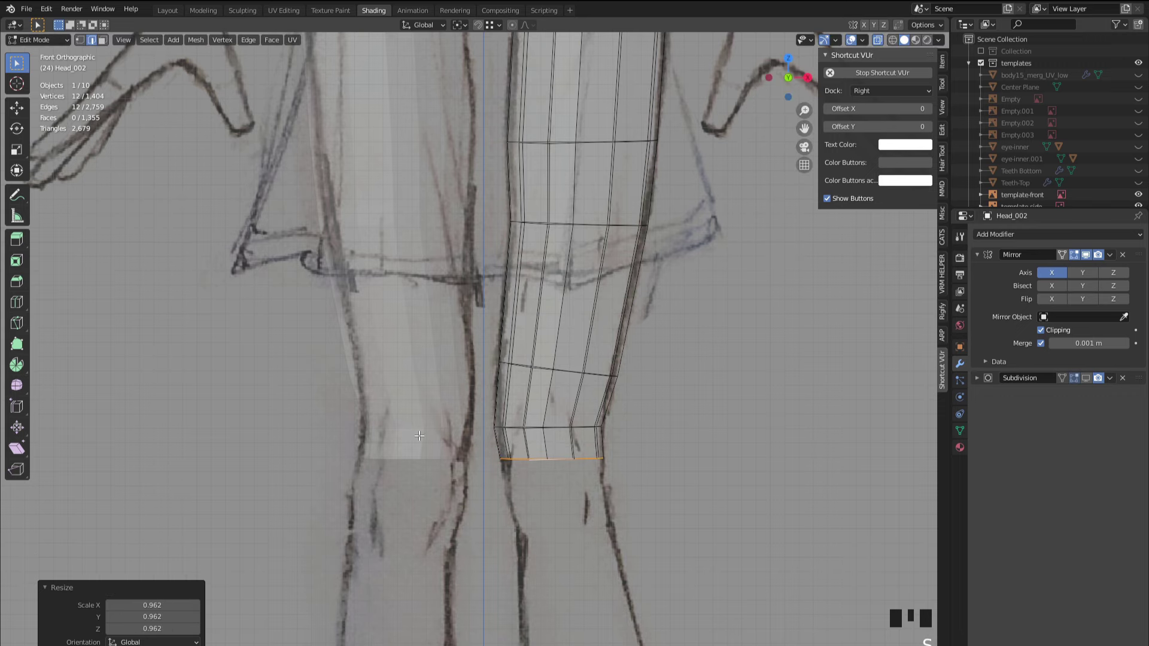
# - Scale the knee section's bottom loop along Y to 1.067 and shift it about 0.001 m along Y to match the side sketch
pyautogui.click(807, 78)
pyautogui.scroll(3, 445, 411)
pyautogui.scroll(2, 408, 440)
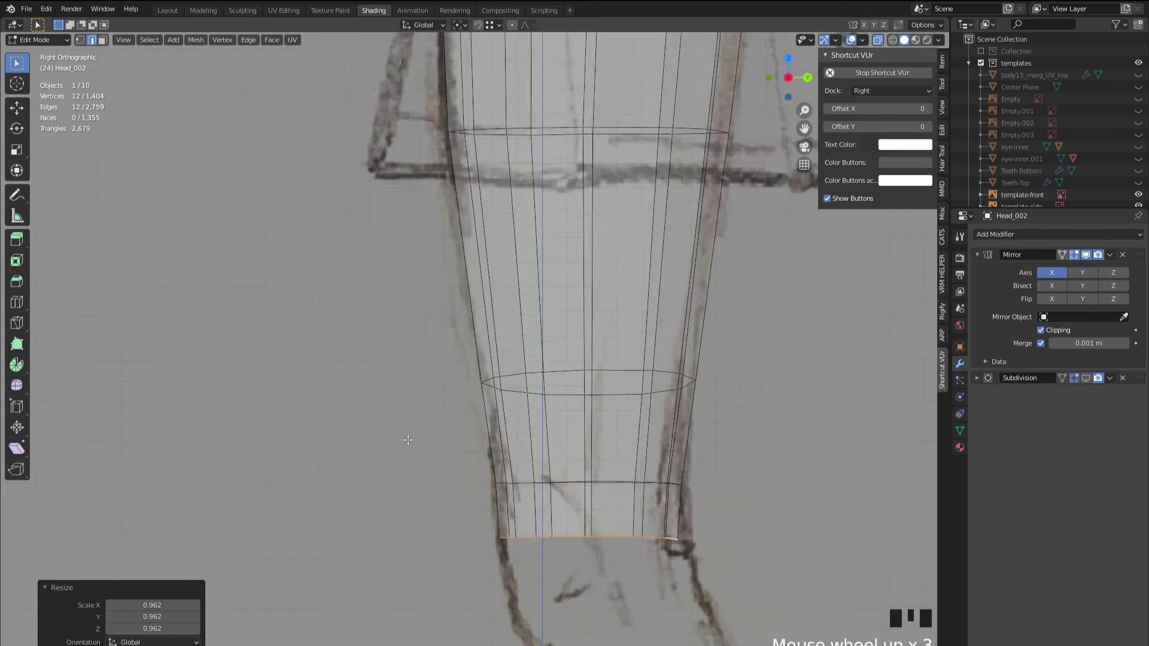
pyautogui.press('s')
pyautogui.press('y')
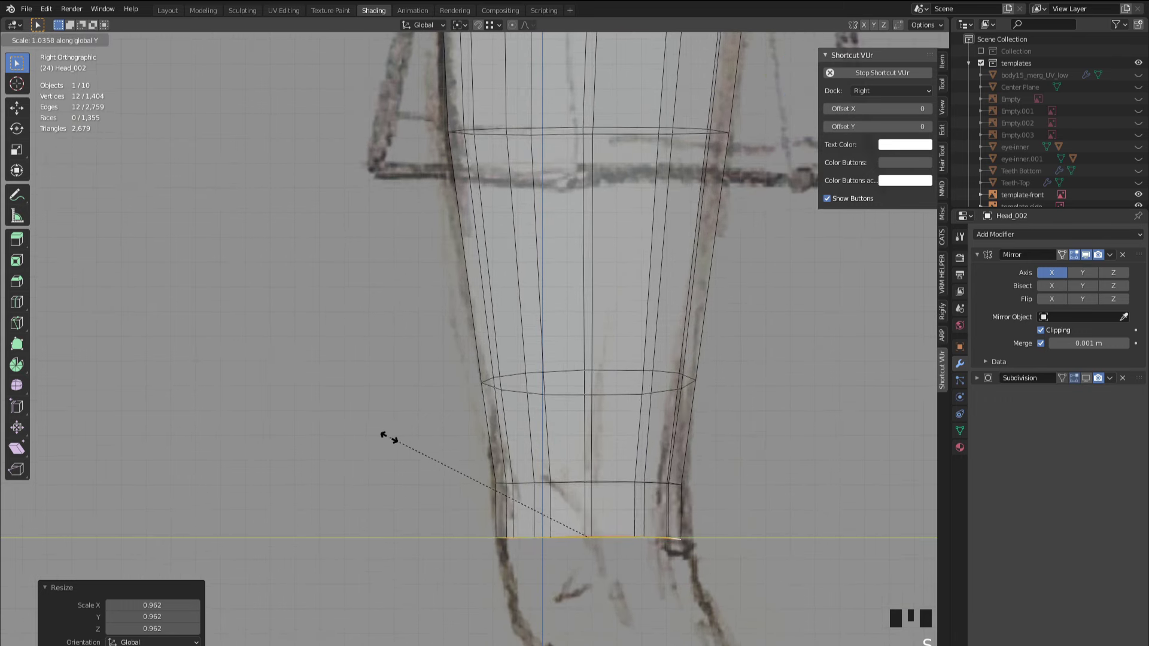
pyautogui.click(383, 437)
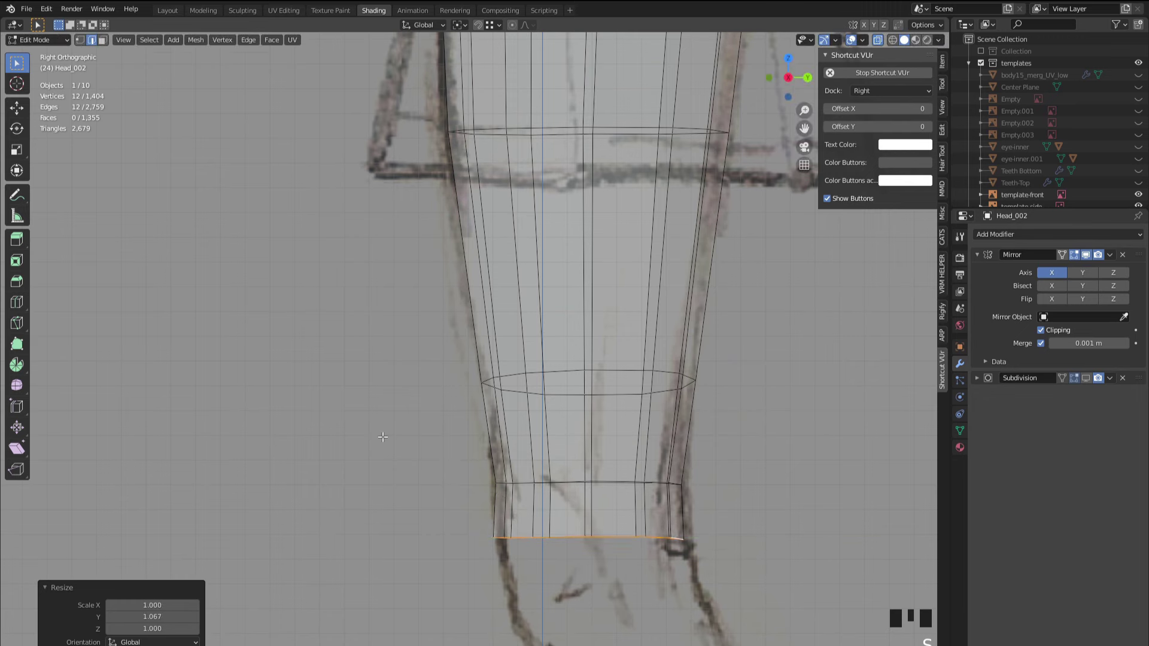
pyautogui.press('g')
pyautogui.press('y')
pyautogui.click(385, 438)
pyautogui.scroll(-3, 419, 413)
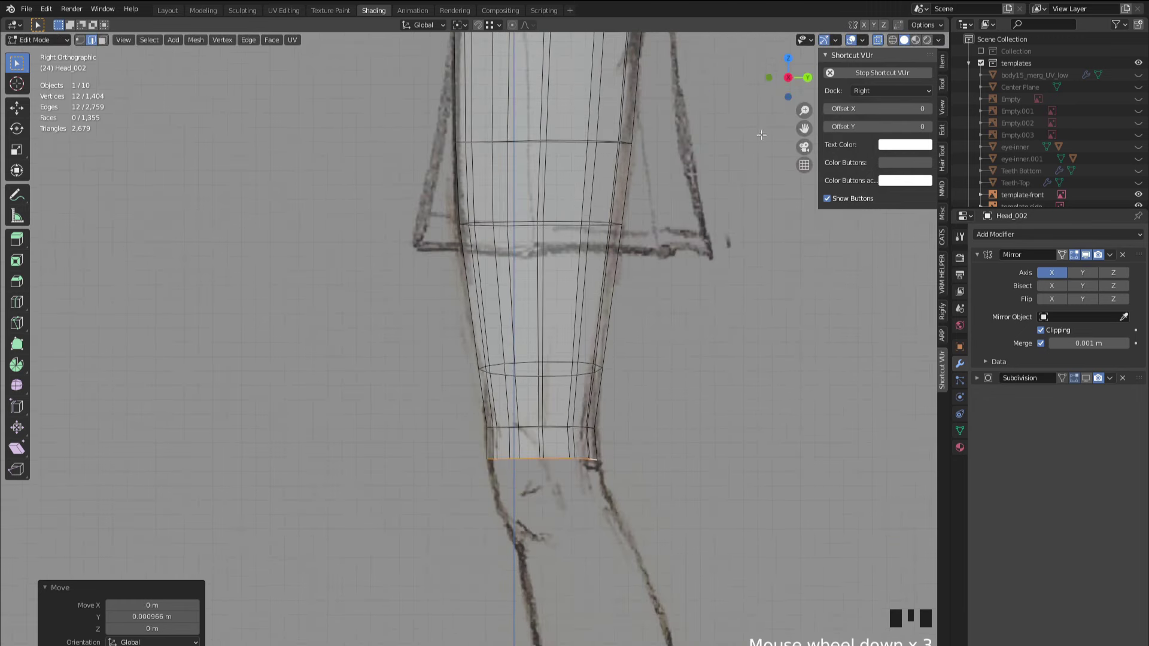
# - Extrude another knee section about 0.022 m down in the front view and scale its bottom loop along X to 0.976
pyautogui.click(770, 77)
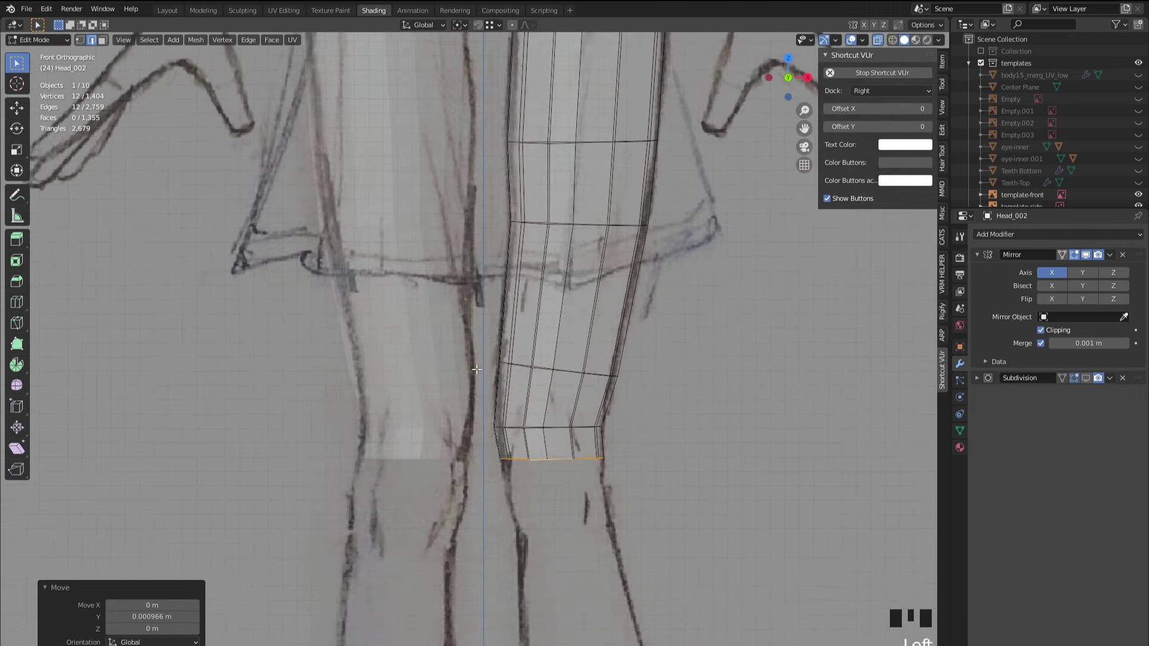
pyautogui.press('e')
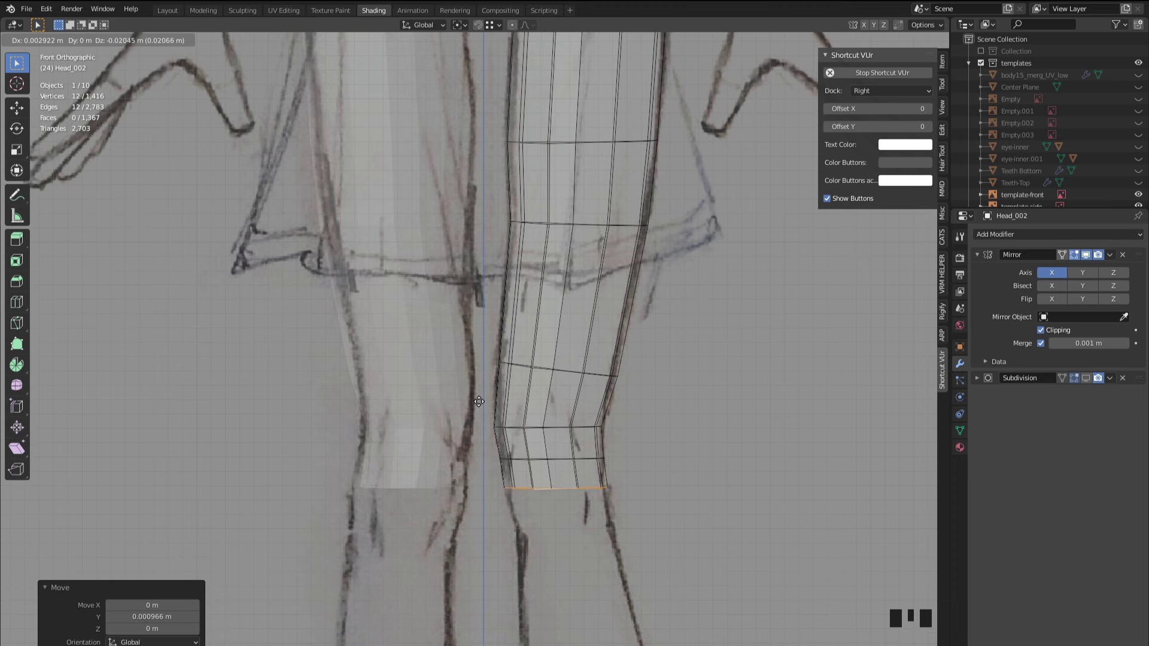
pyautogui.click(478, 404)
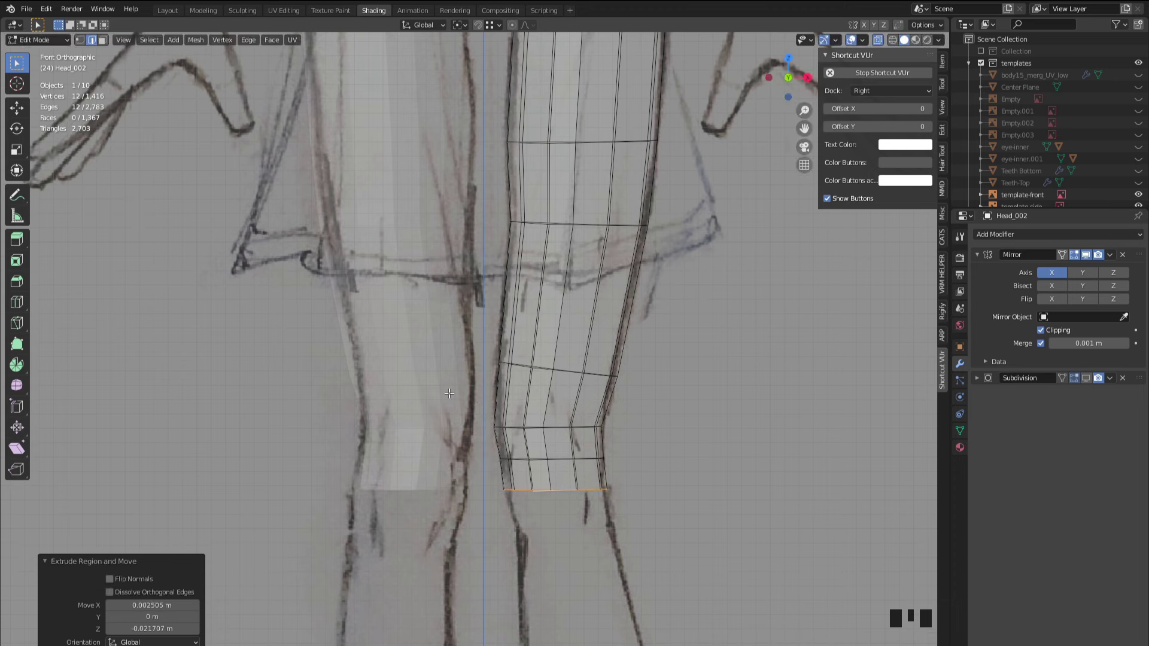
pyautogui.press('s')
pyautogui.press('x')
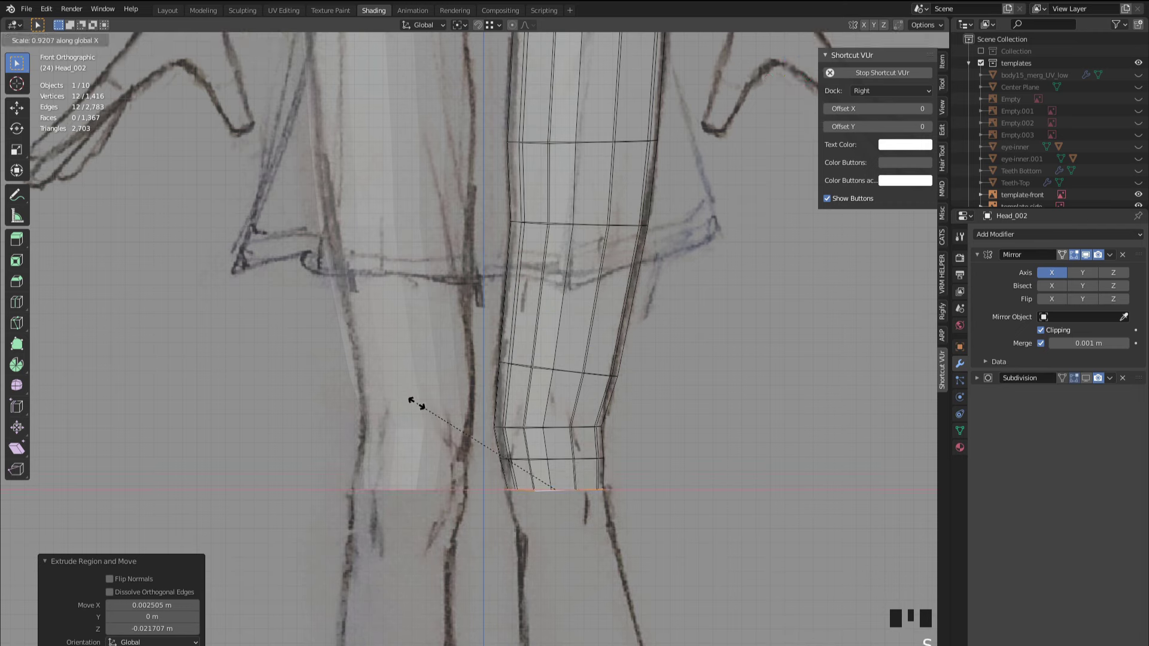
pyautogui.click(415, 396)
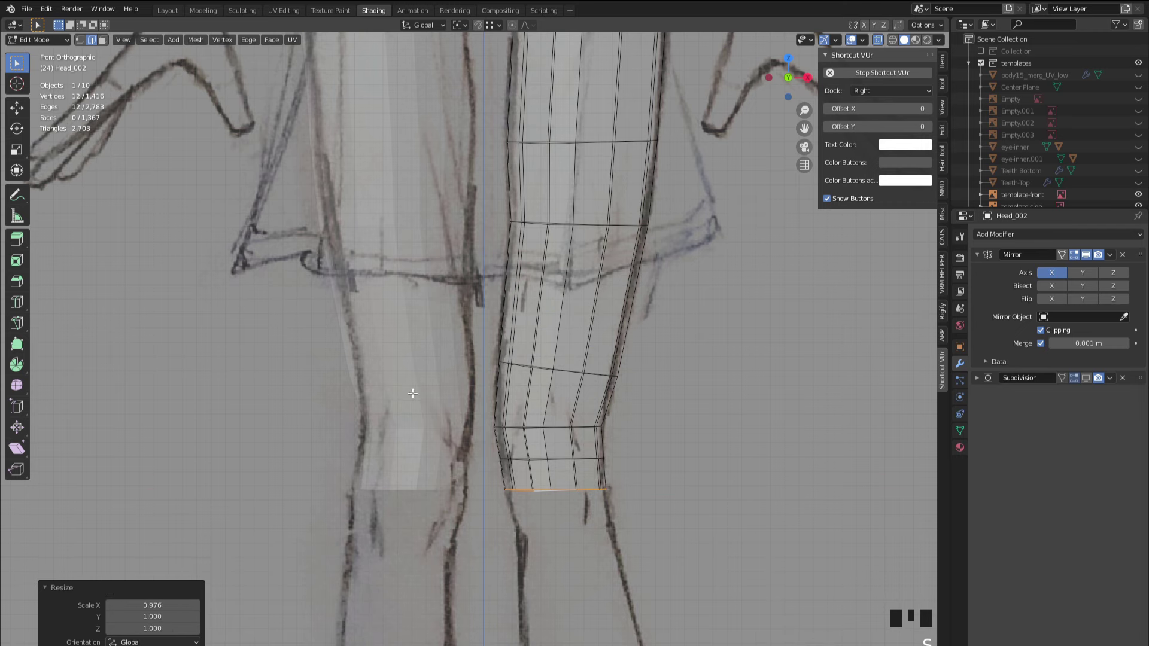
# - Scale the new knee loop along Y to 0.985 and move it about 0.003 m along Y to follow the side sketch
pyautogui.click(807, 78)
pyautogui.press('s')
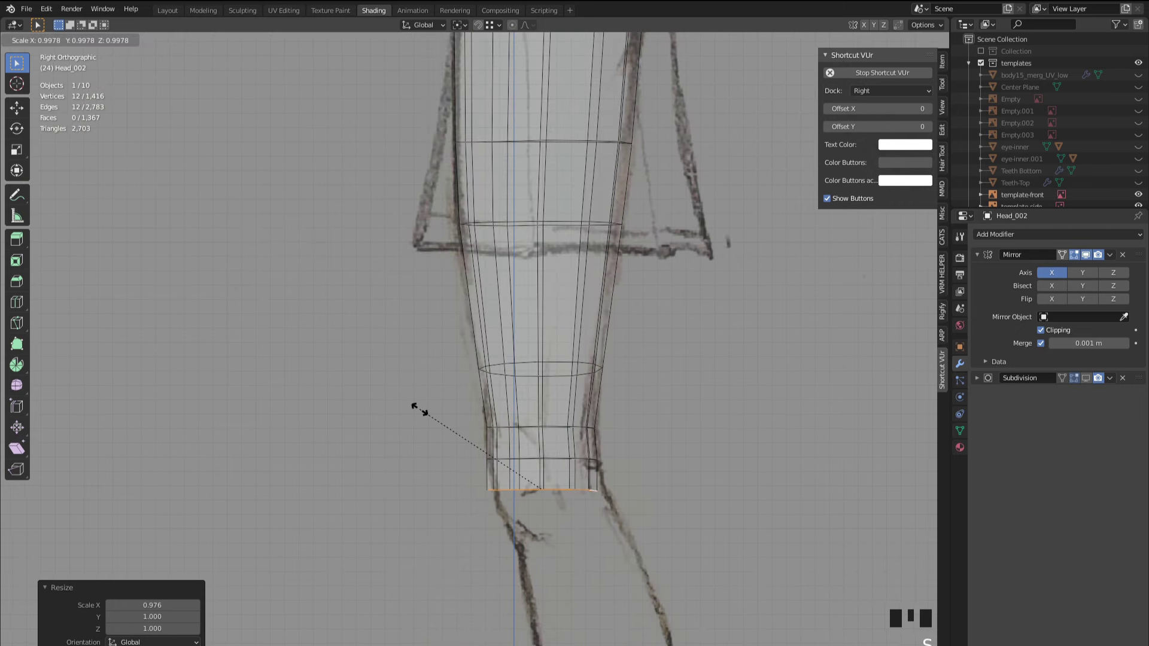
pyautogui.press('y')
pyautogui.click(421, 409)
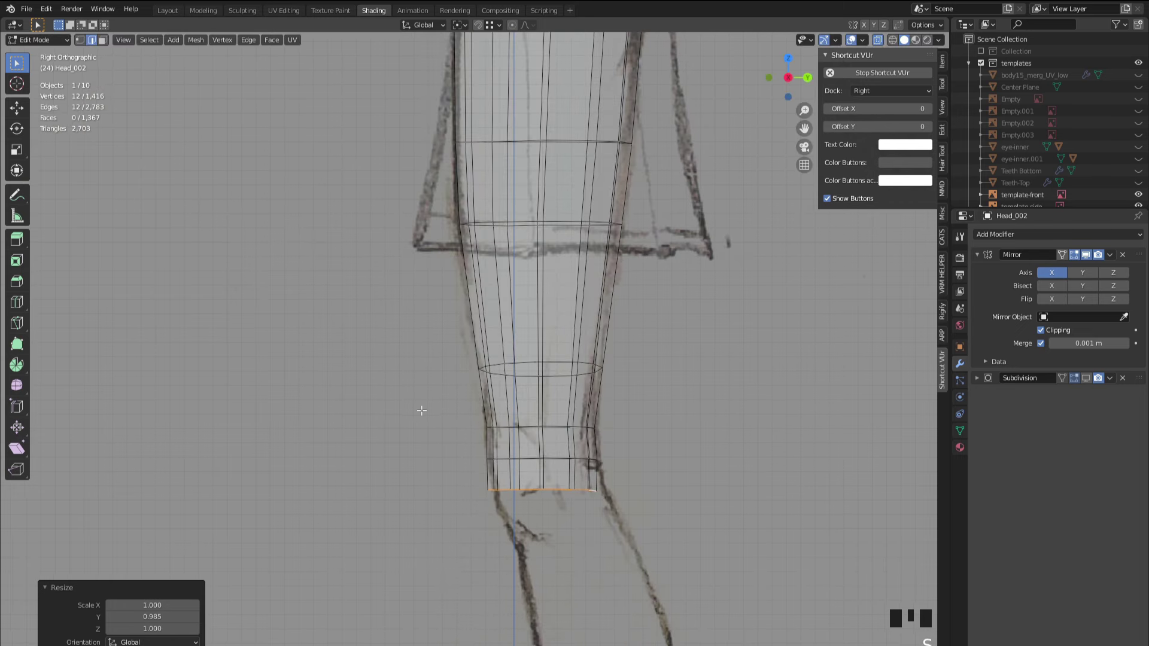
pyautogui.press('g')
pyautogui.press('y')
pyautogui.click(422, 410)
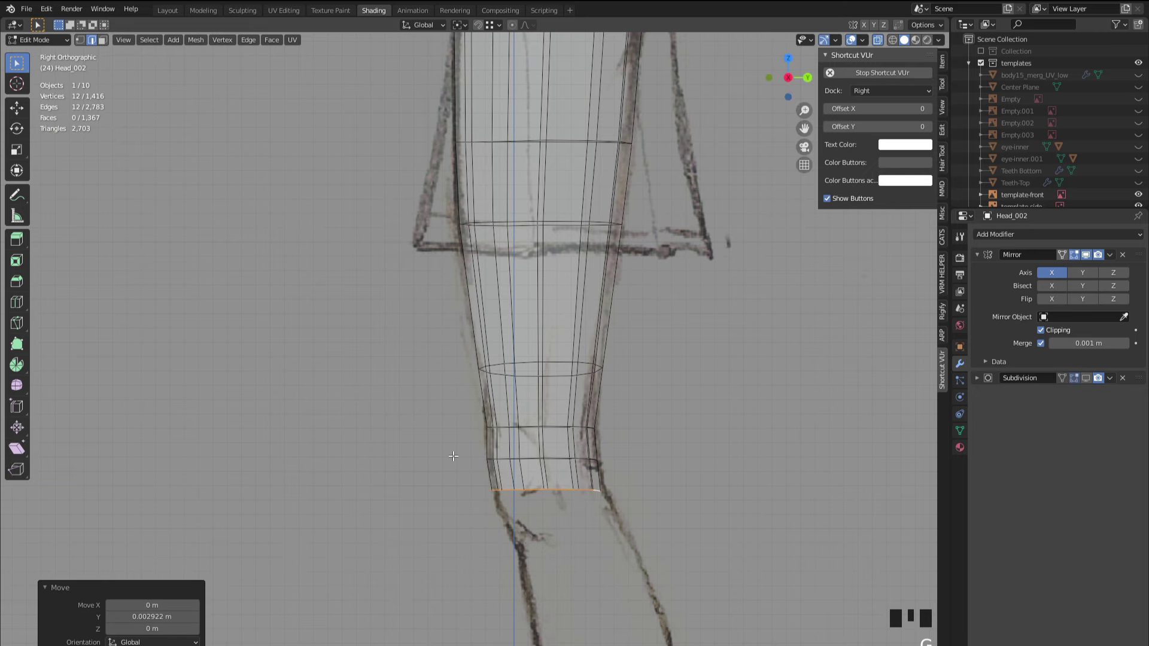
pyautogui.scroll(2, 421, 449)
pyautogui.scroll(-1, 417, 452)
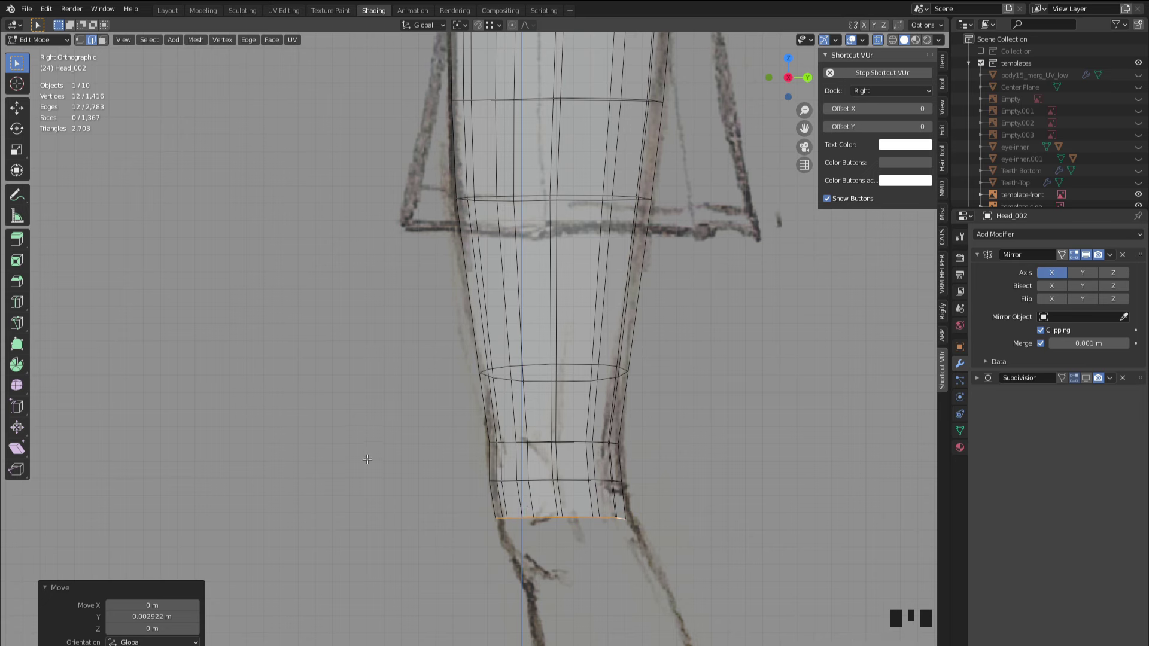
# - Rotate the knee's bottom loop about -9.7° in the side view and raise it about 0.0045 m along Z
pyautogui.press('r')
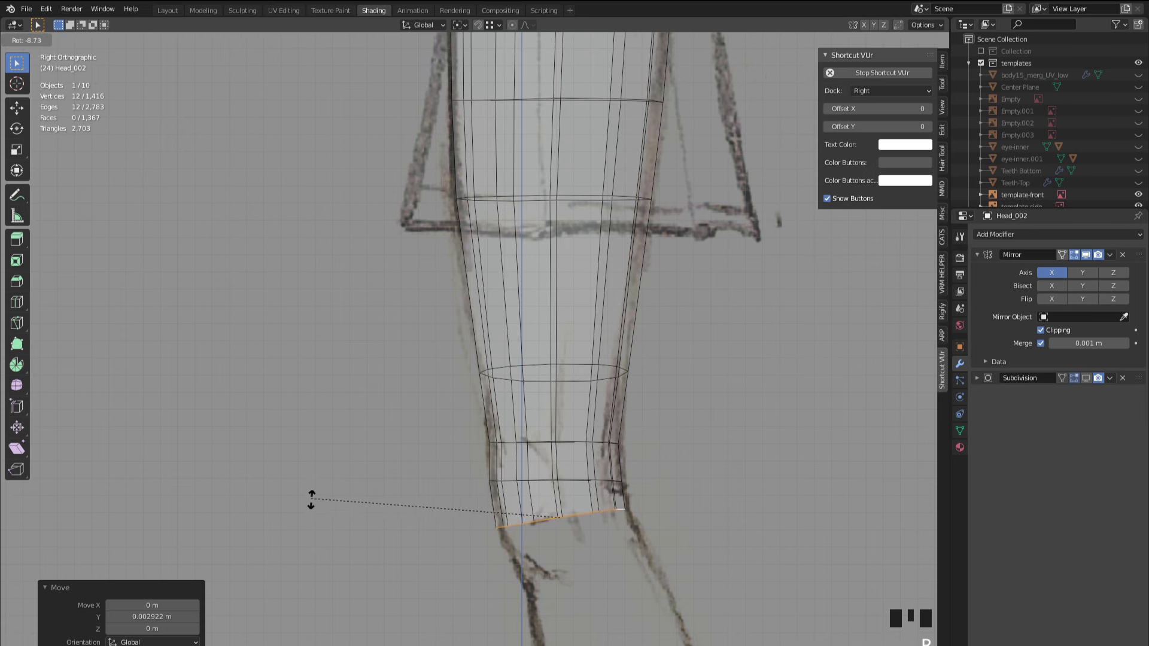
pyautogui.click(312, 501)
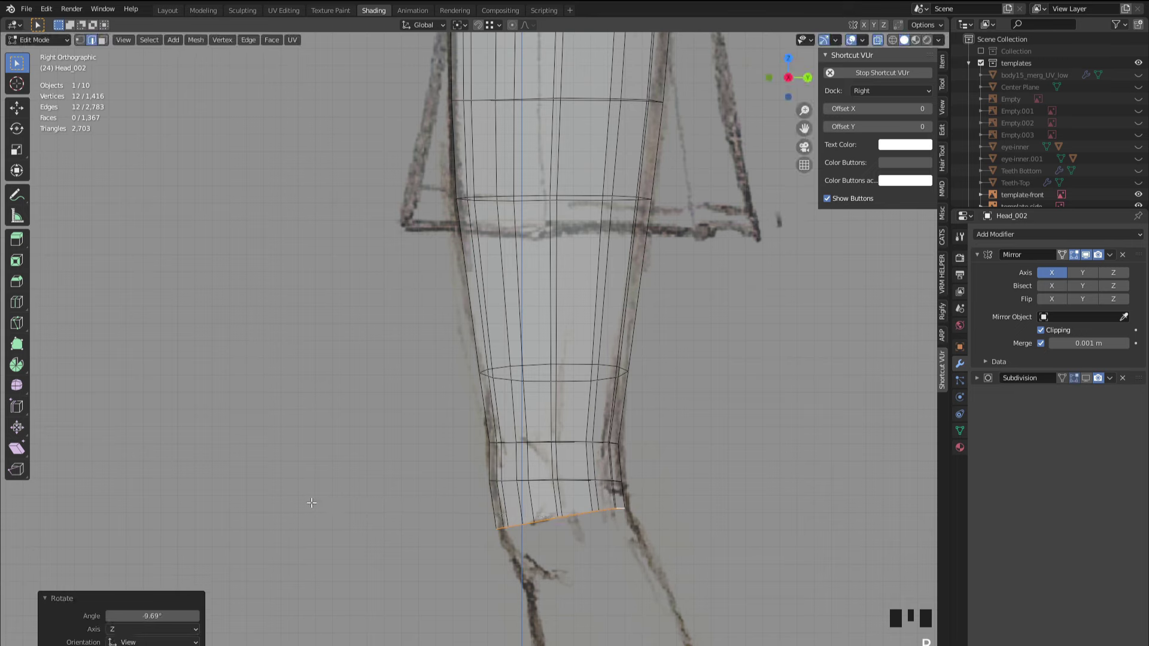
pyautogui.press('g')
pyautogui.click(308, 497)
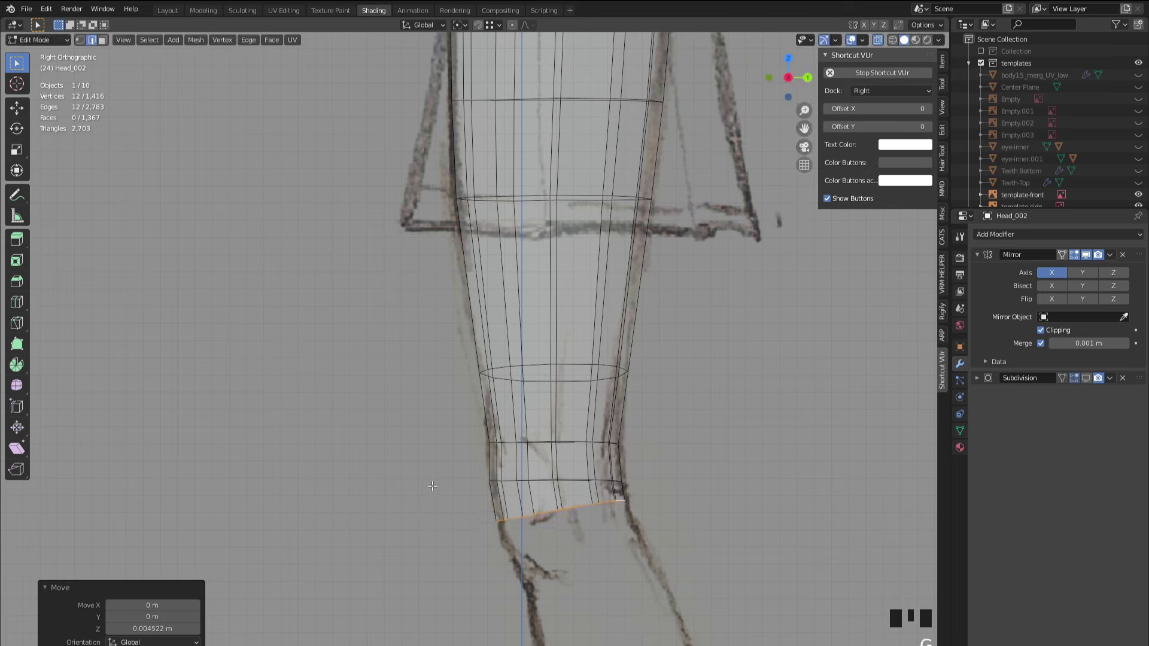
# - Tilt the edge loop just above the knee's bottom loop by about -3.6° in the side view
pyautogui.keyDown('alt'); pyautogui.click(539, 481); pyautogui.keyUp('alt')
pyautogui.press('r')
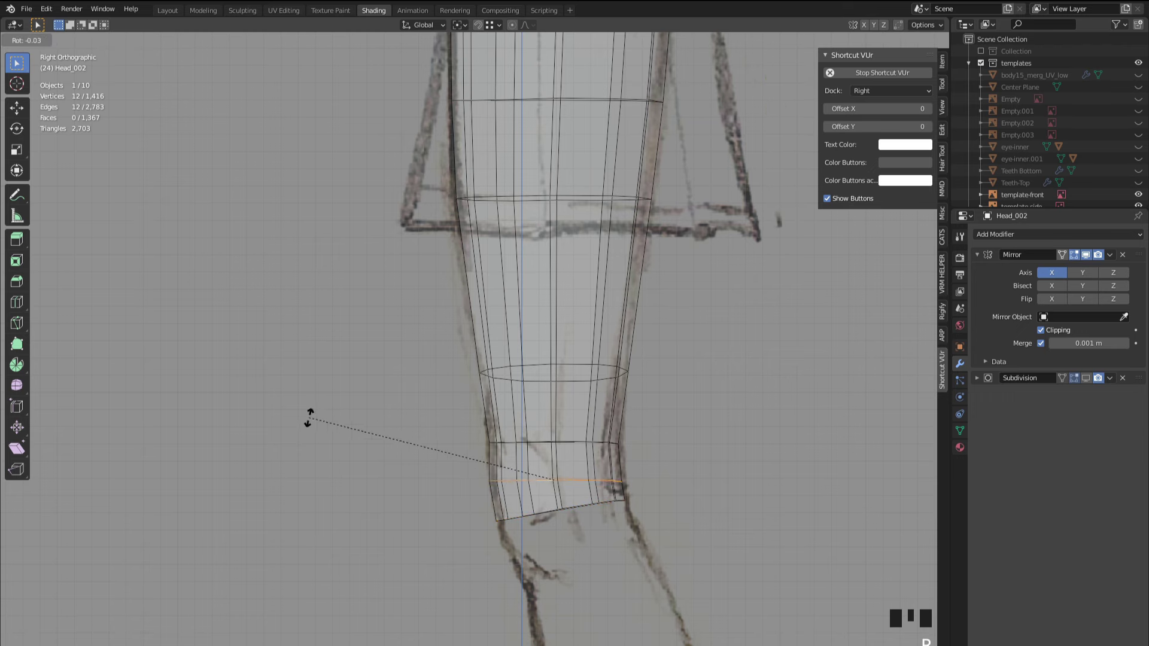
pyautogui.click(307, 432)
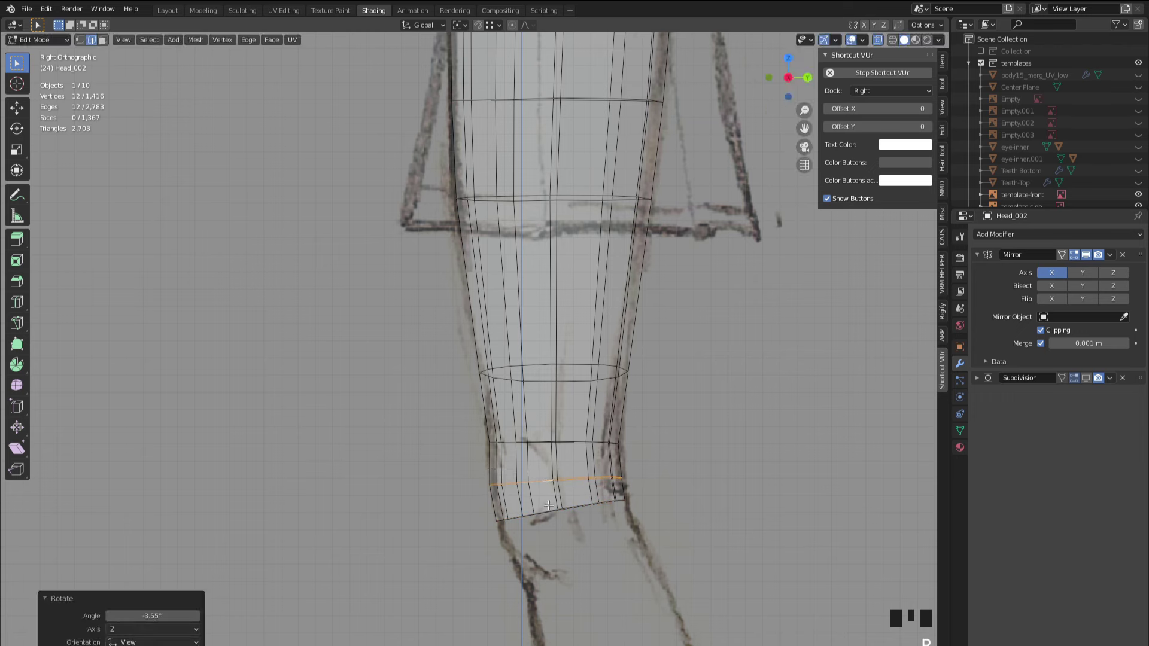
pyautogui.click(400, 468)
# - Extrude the knee's bottom loop about 0.023 m down and 0.004 m outward along X in the front view
pyautogui.keyDown('alt'); pyautogui.click(509, 510); pyautogui.keyUp('alt')
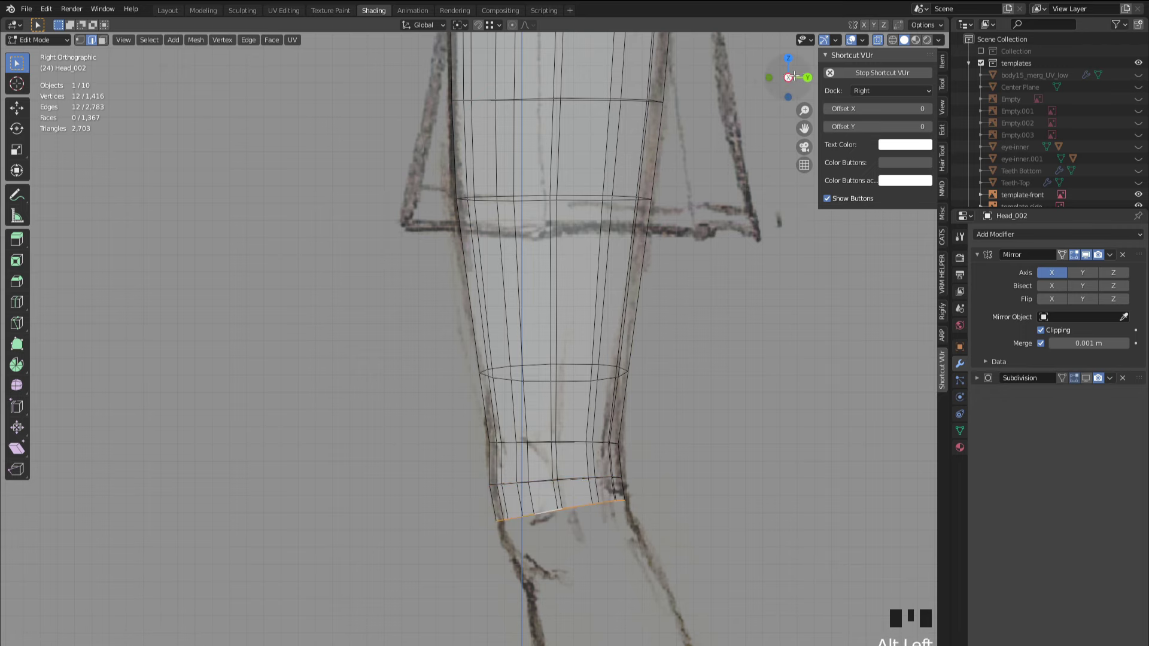
pyautogui.click(769, 77)
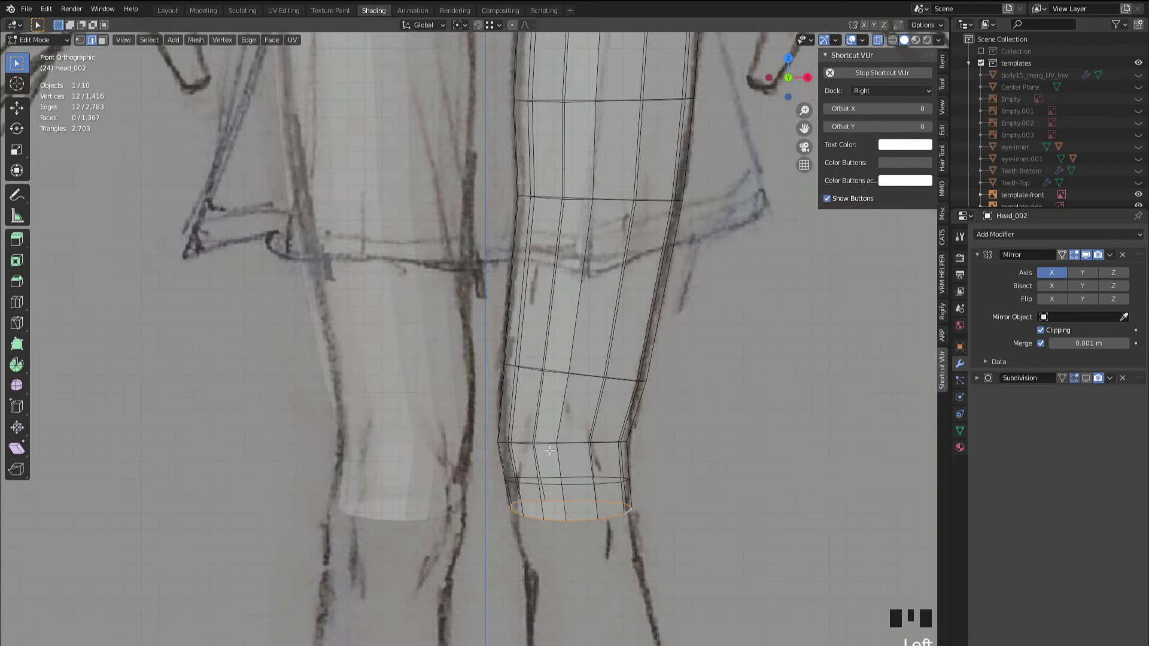
pyautogui.press('e')
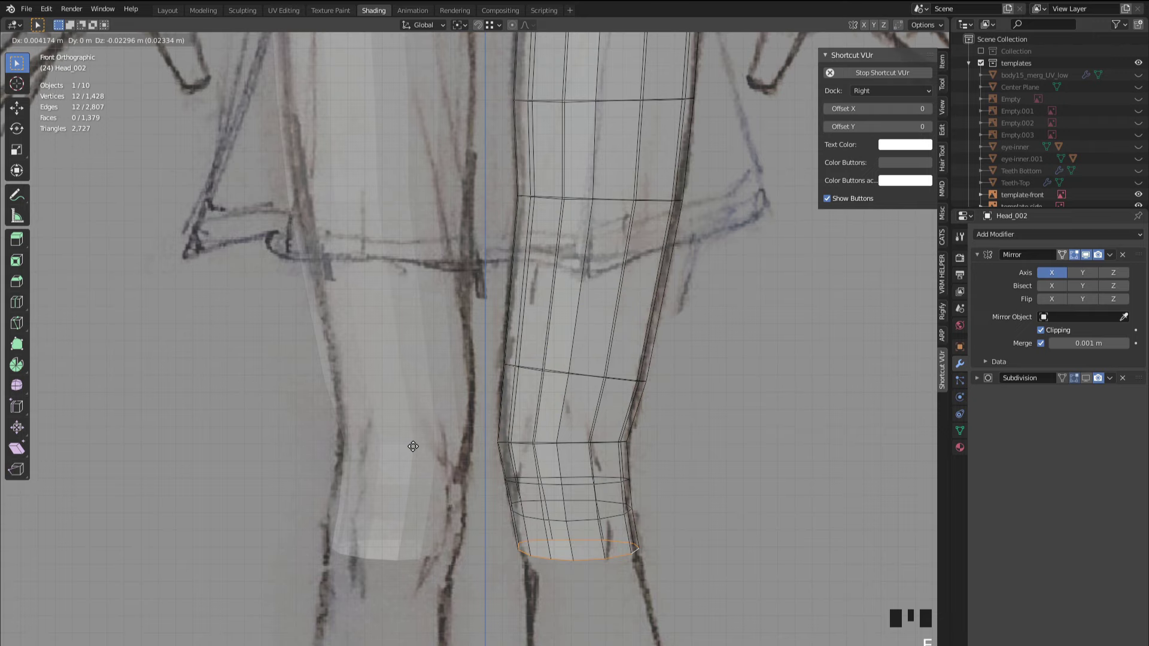
pyautogui.click(413, 447)
# - Move the newly extruded loop about 0.009 m along Y to follow the side sketch
pyautogui.moveTo(779, 79); pyautogui.dragTo(784, 81)
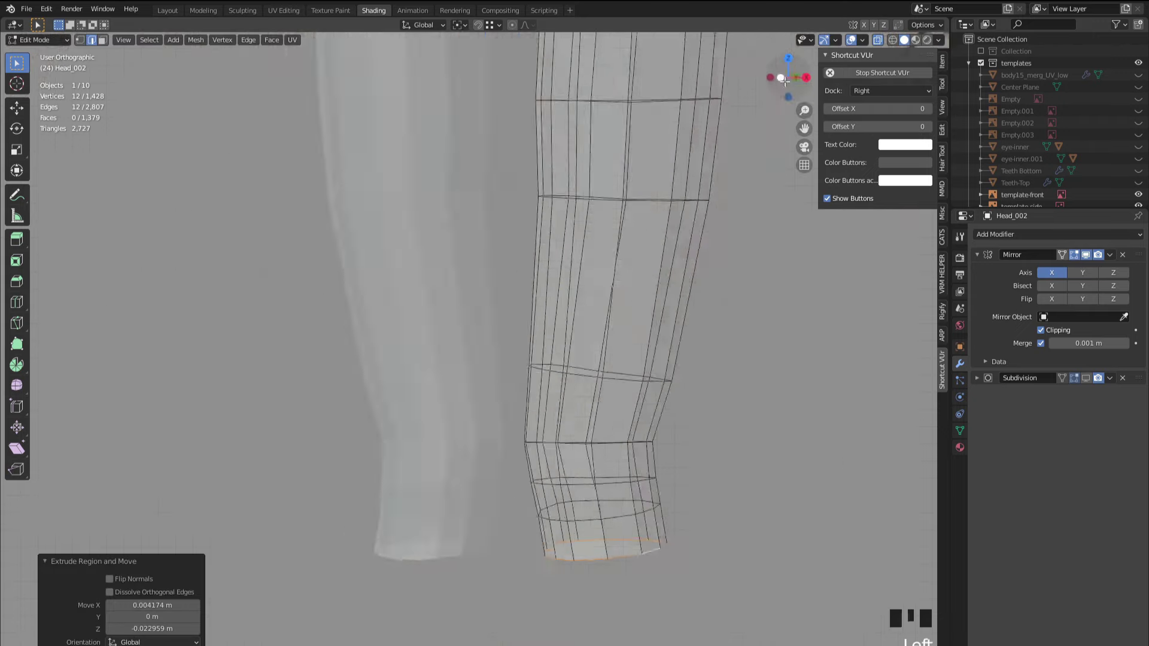
pyautogui.click(784, 81)
pyautogui.click(769, 78)
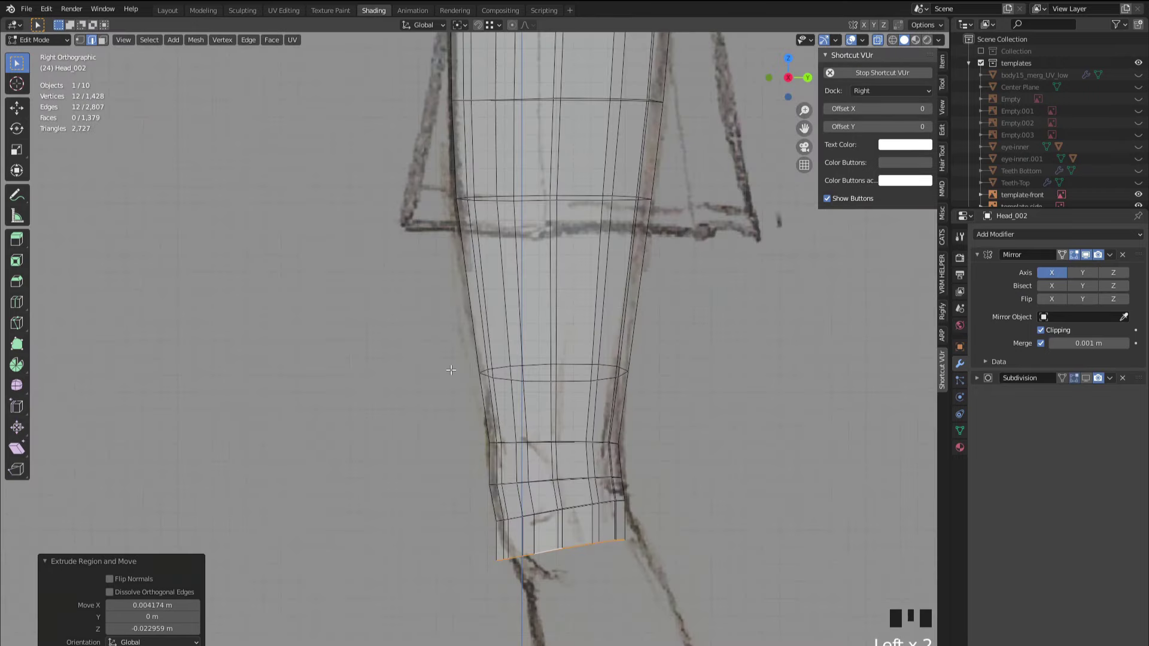
pyautogui.press('g')
pyautogui.press('x')
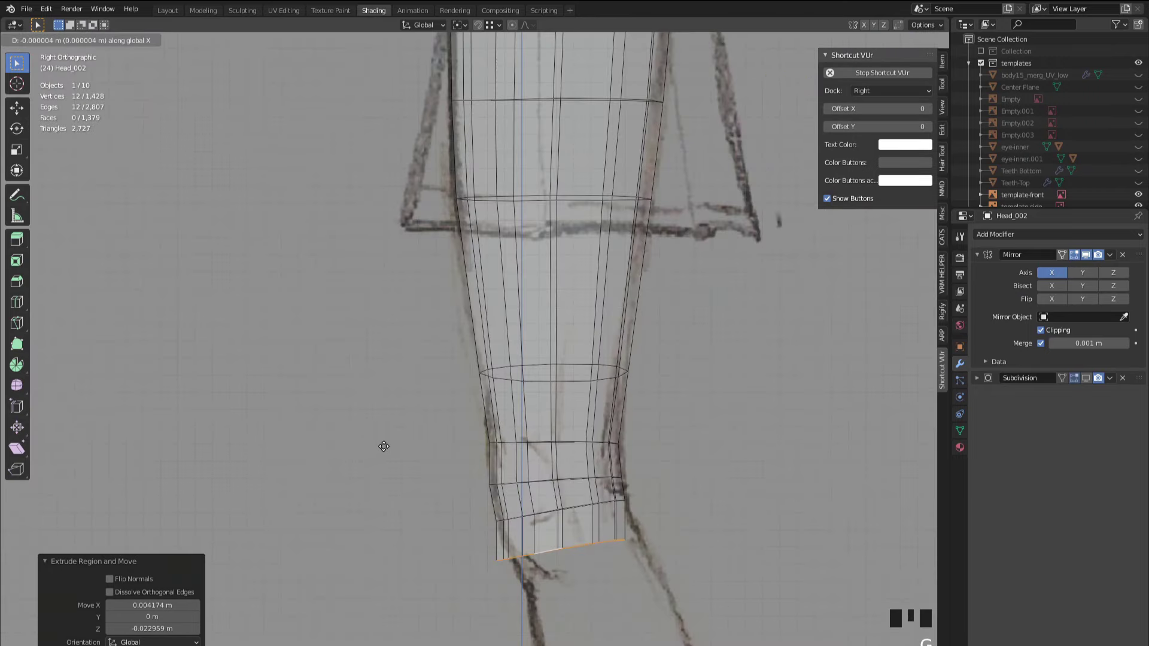
pyautogui.press('y')
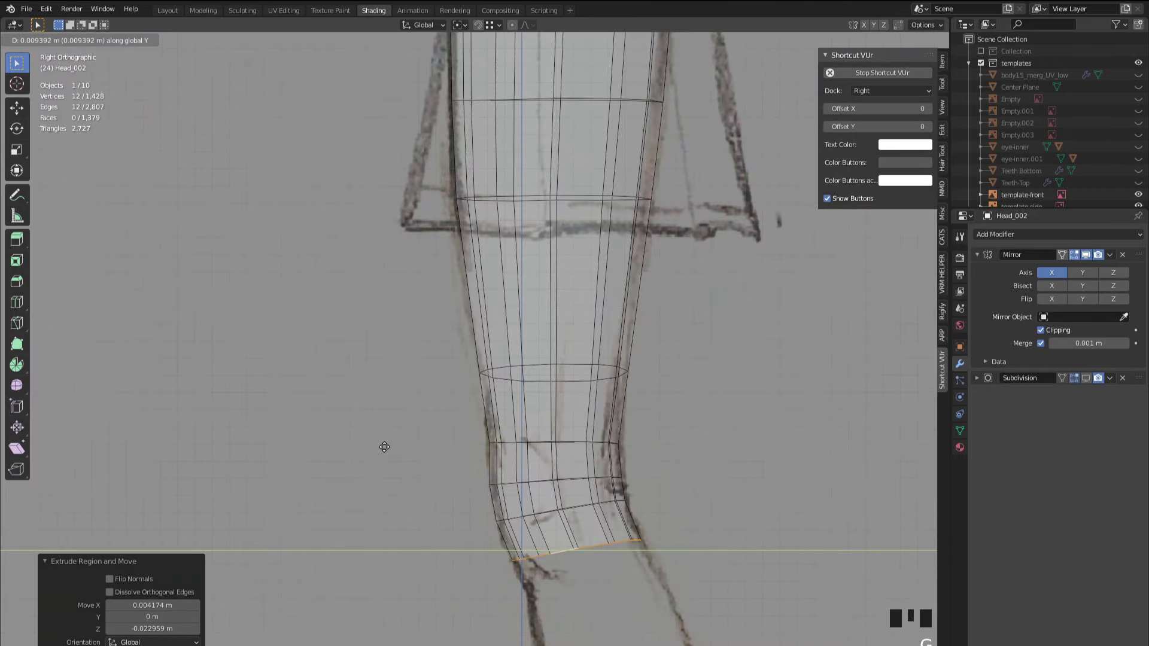
pyautogui.click(384, 447)
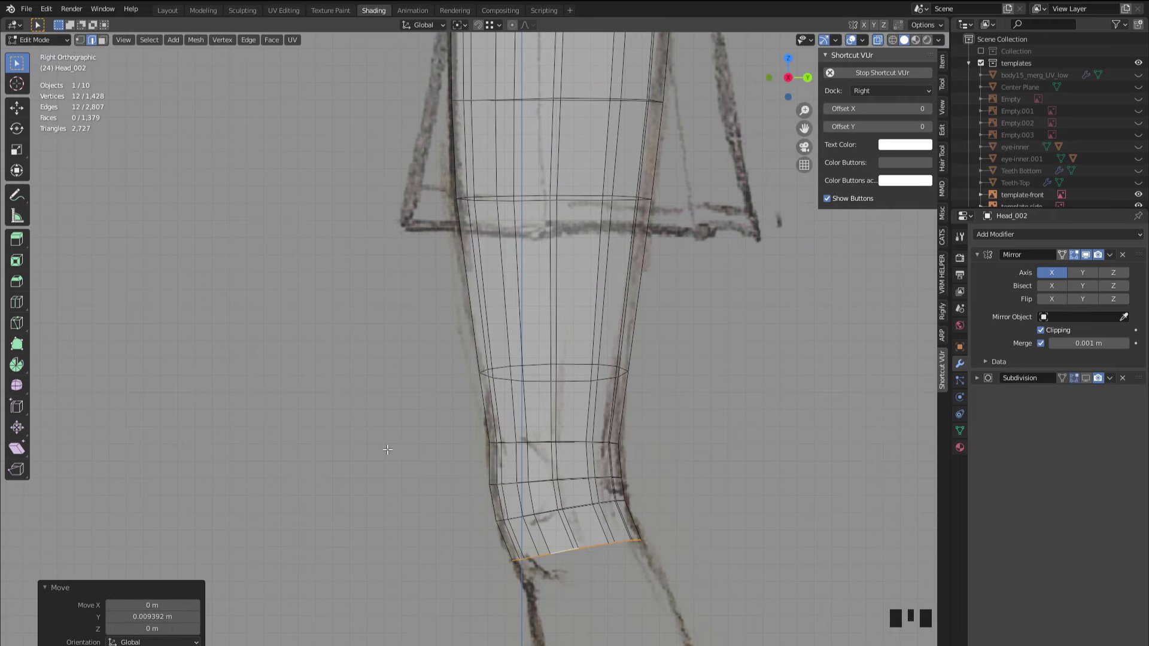
# - Extrude a section about 0.013 m down and 0.003 m along X in the front view and scale its loop to 0.955
pyautogui.click(769, 78)
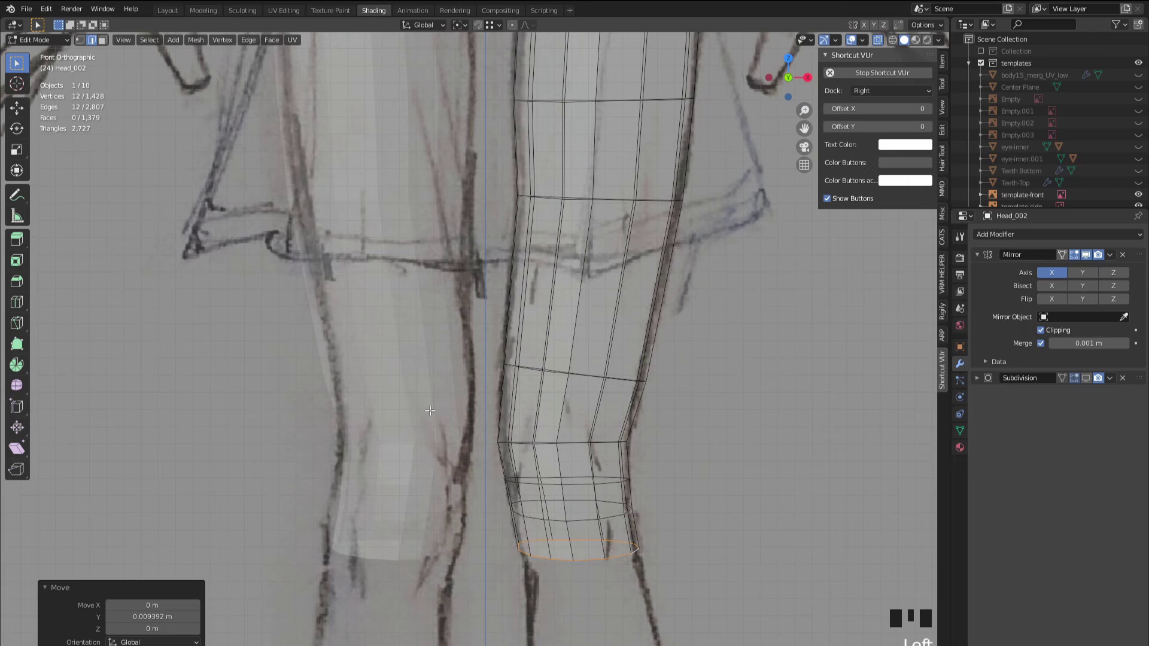
pyautogui.press('e')
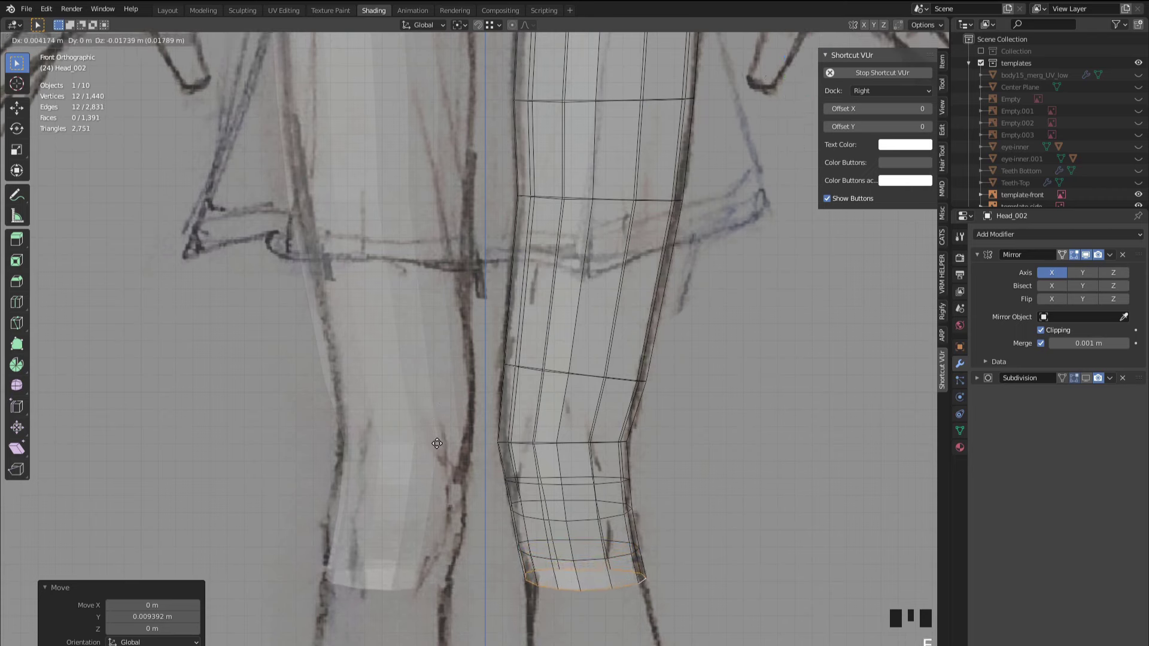
pyautogui.click(434, 436)
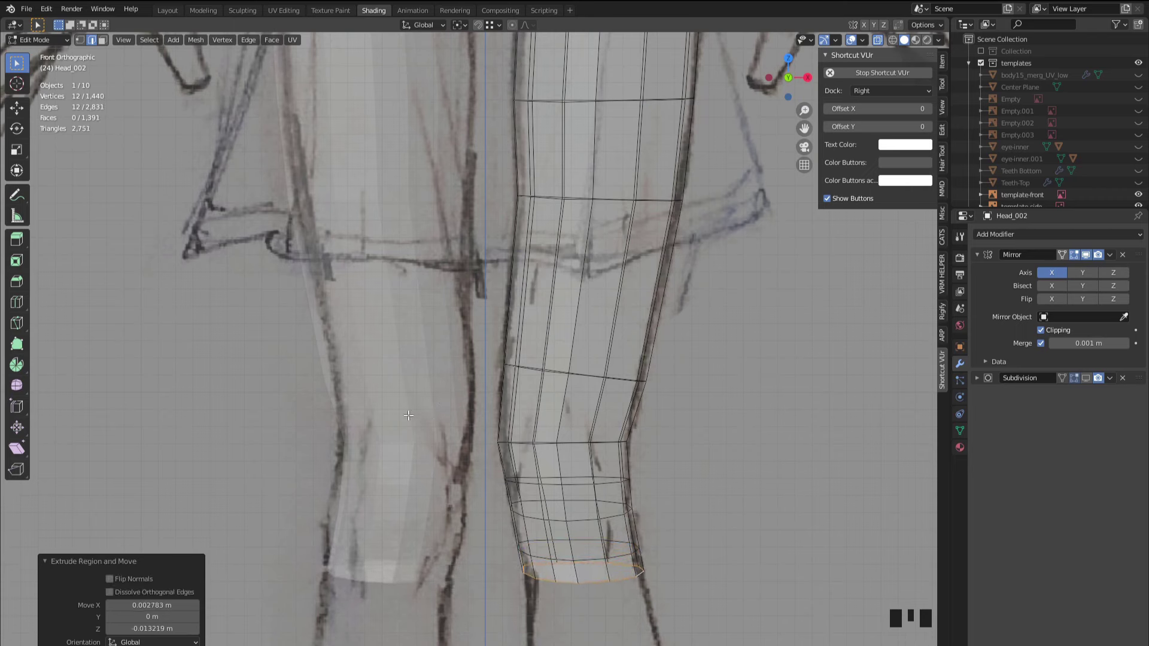
pyautogui.press('s')
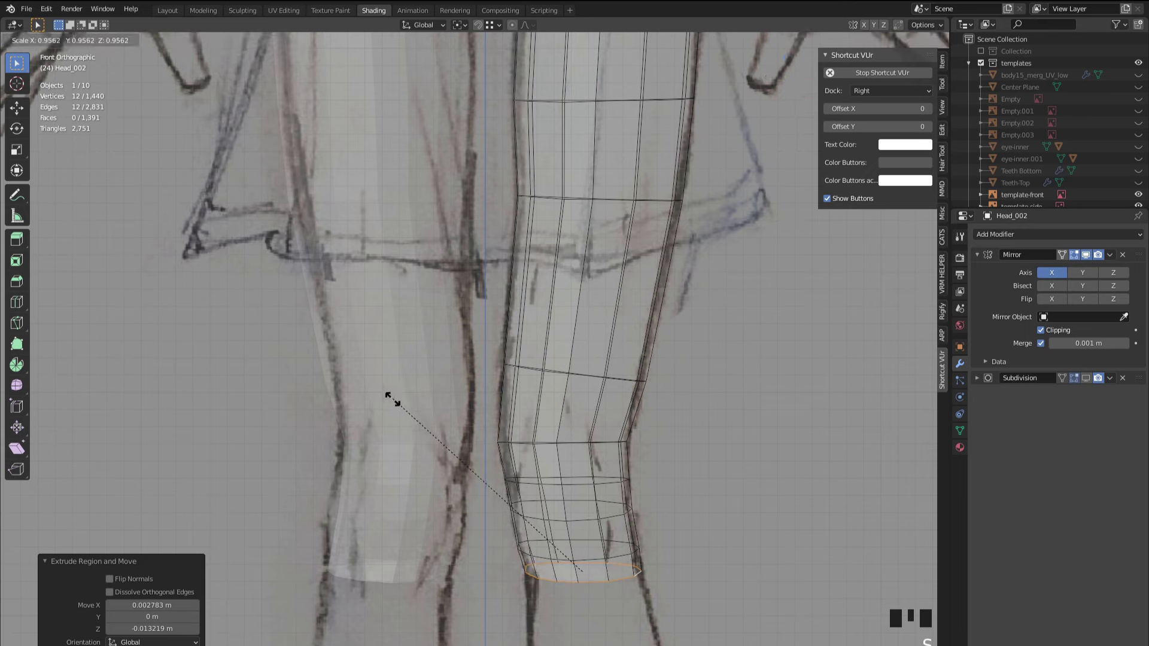
pyautogui.click(392, 399)
# - Move the below-knee loop about 0.008 m along Y and scale it along Y to 1.046 to match the side sketch
pyautogui.click(807, 77)
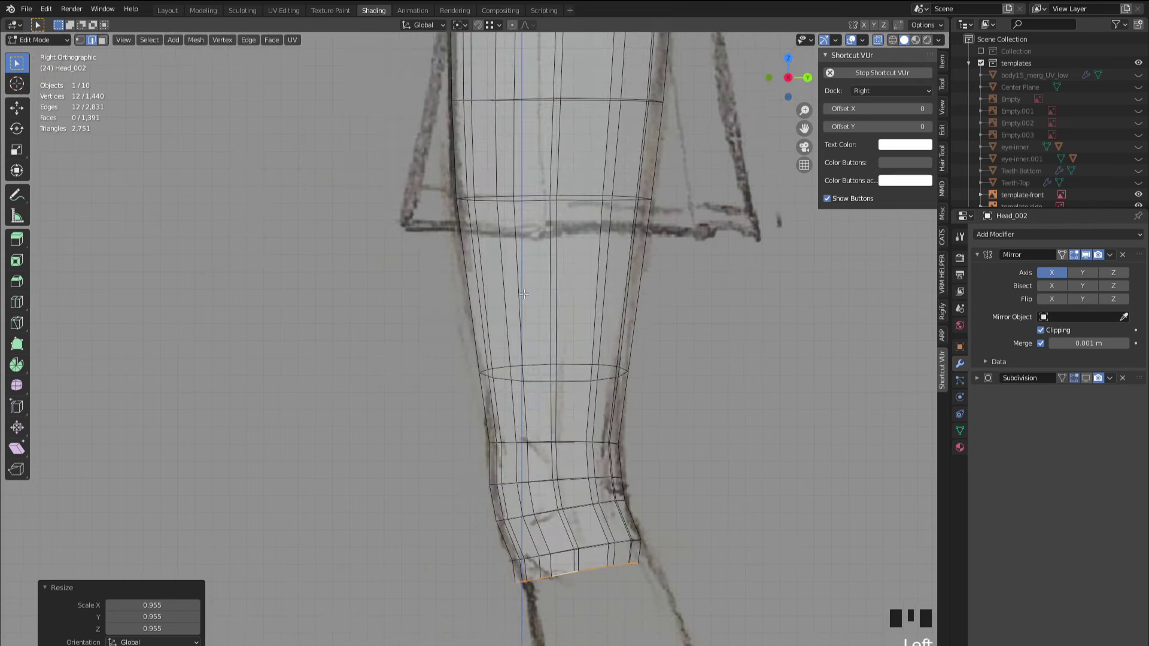
pyautogui.press('g')
pyautogui.press('y')
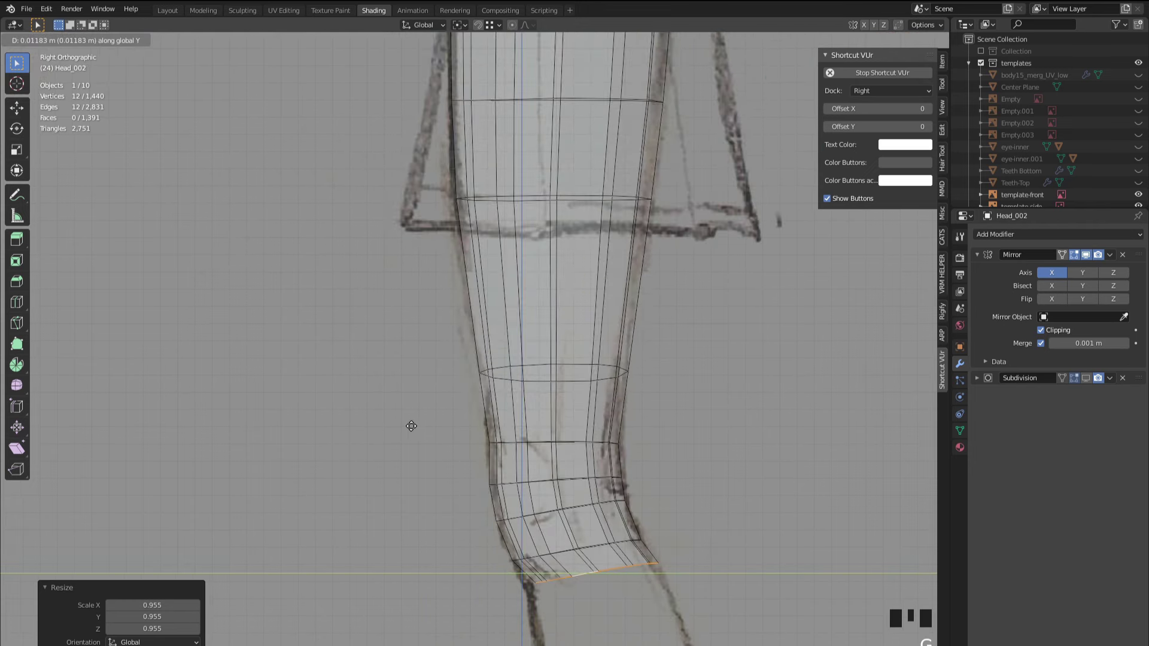
pyautogui.click(405, 427)
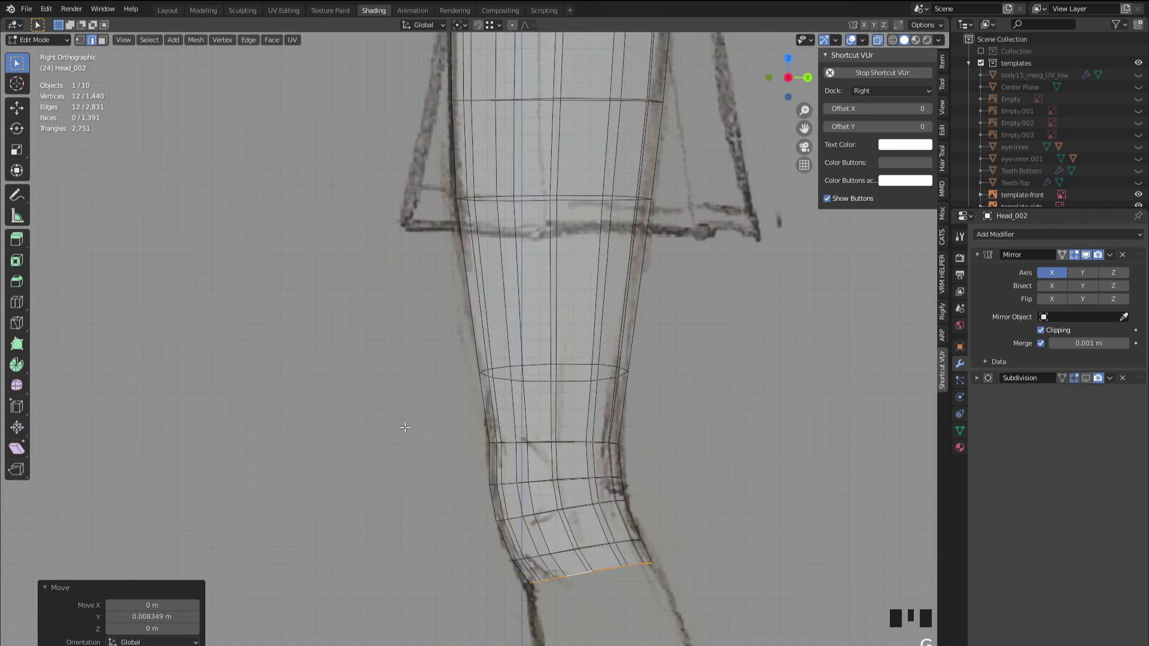
pyautogui.press('s')
pyautogui.press('y')
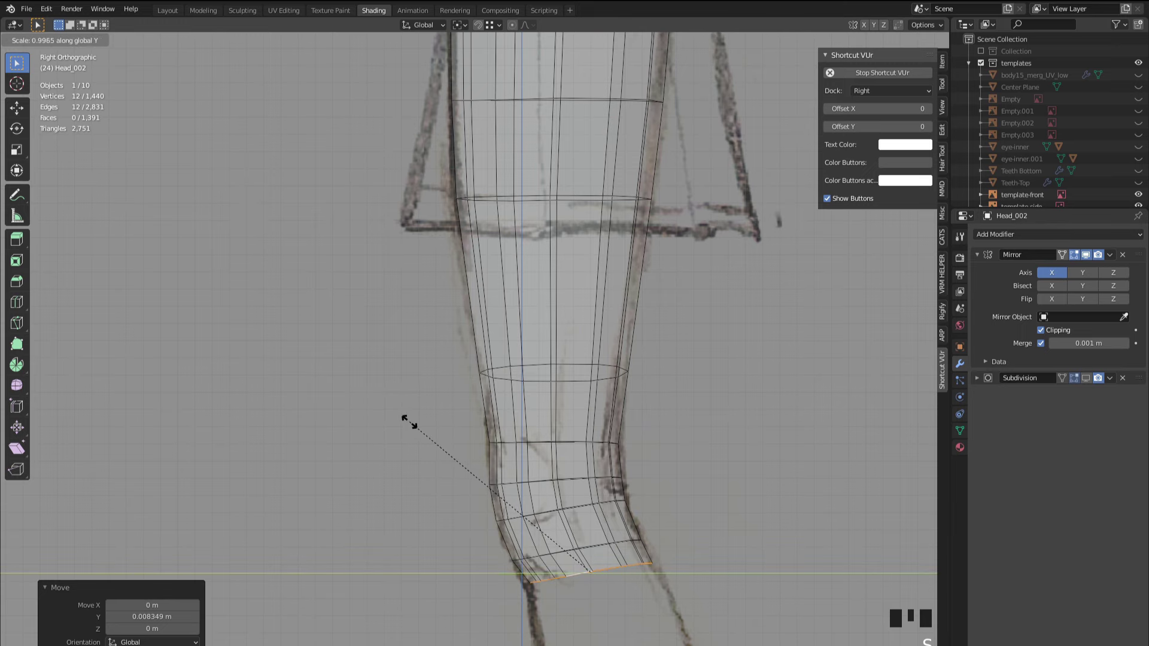
pyautogui.click(401, 411)
# - Extrude the upper calf about 0.098 m down and 0.027 m along Y in the side view, scaling its bottom loop to 1.361
pyautogui.scroll(-2, 403, 420)
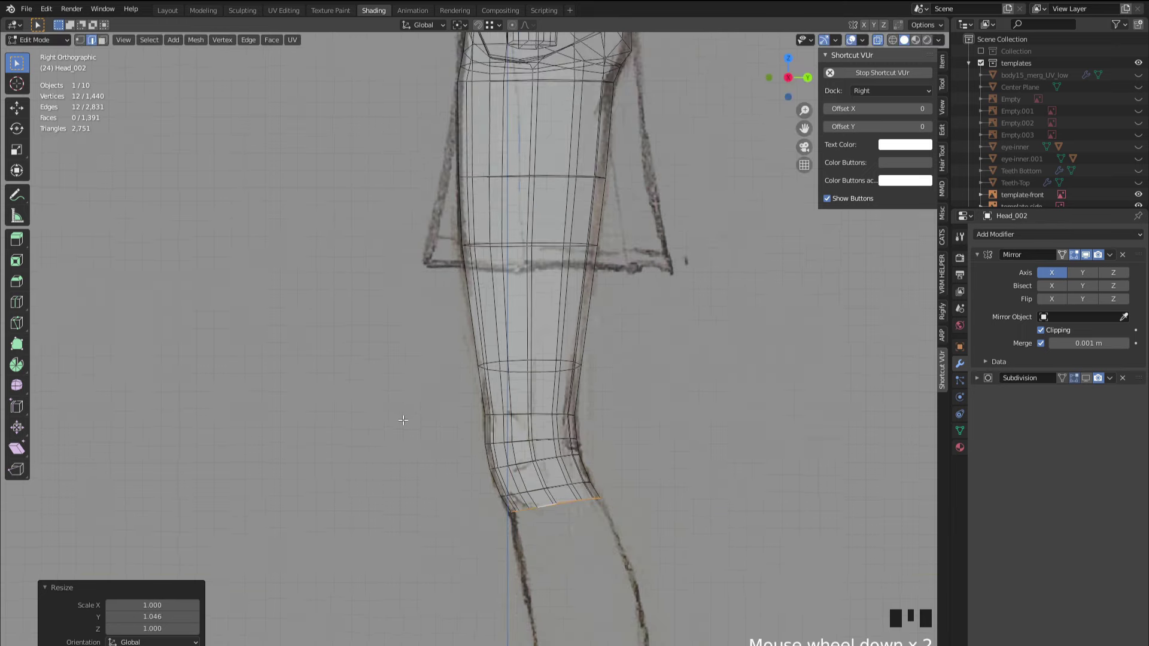
pyautogui.scroll(-2, 551, 324)
pyautogui.press('e')
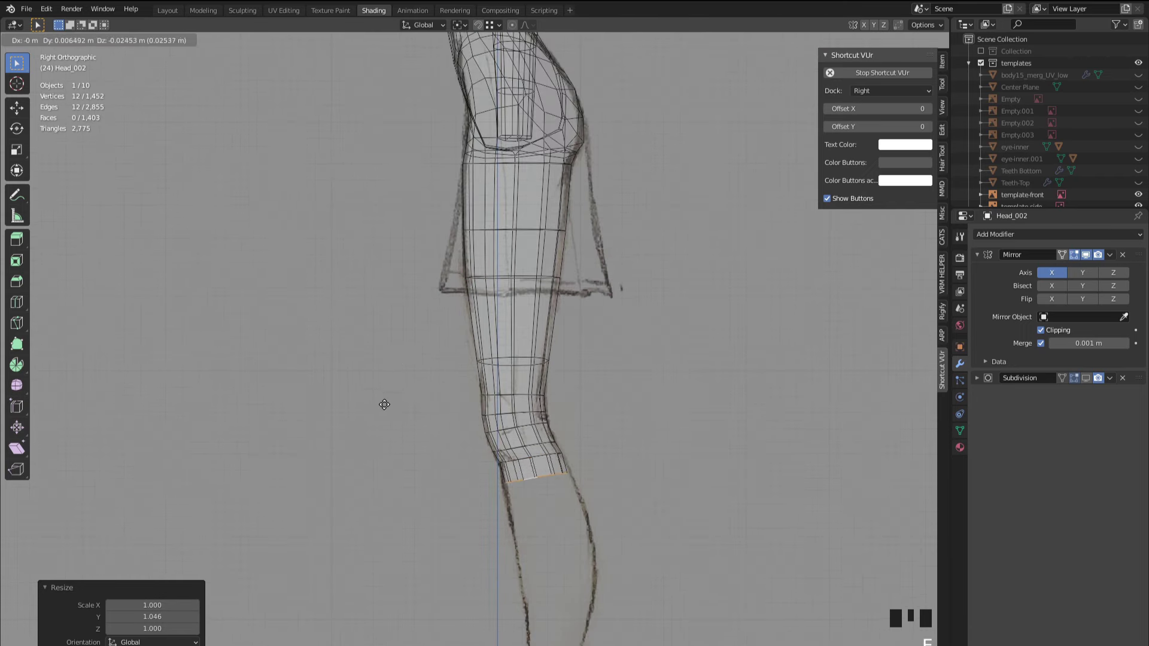
pyautogui.click(390, 443)
pyautogui.press('s')
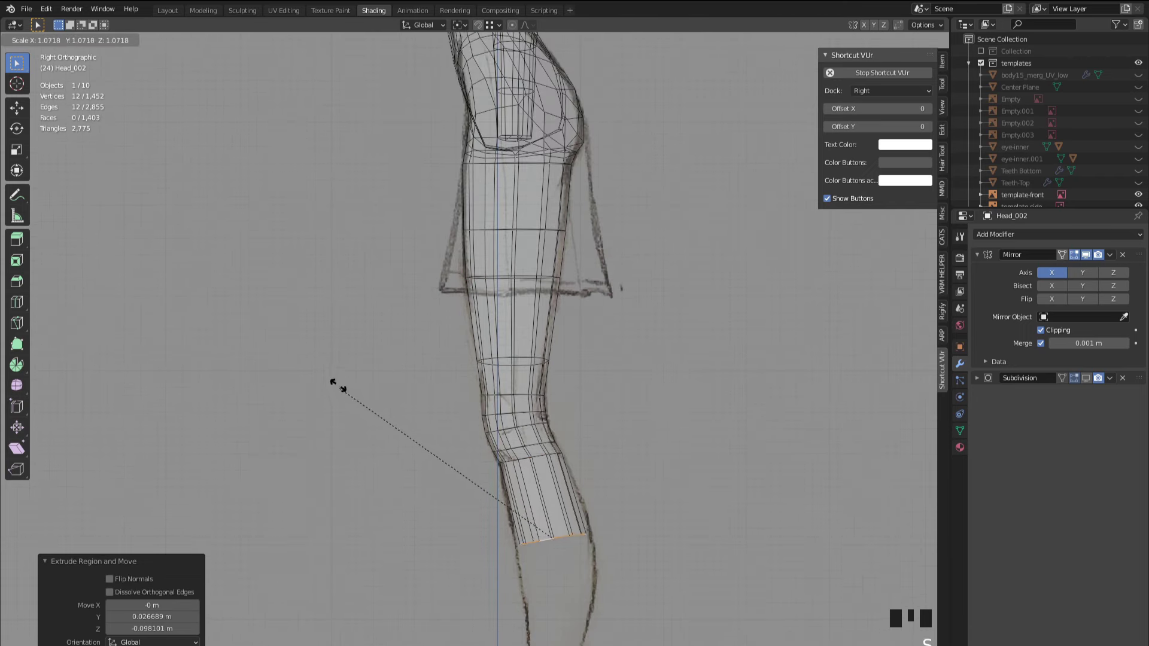
pyautogui.click(367, 330)
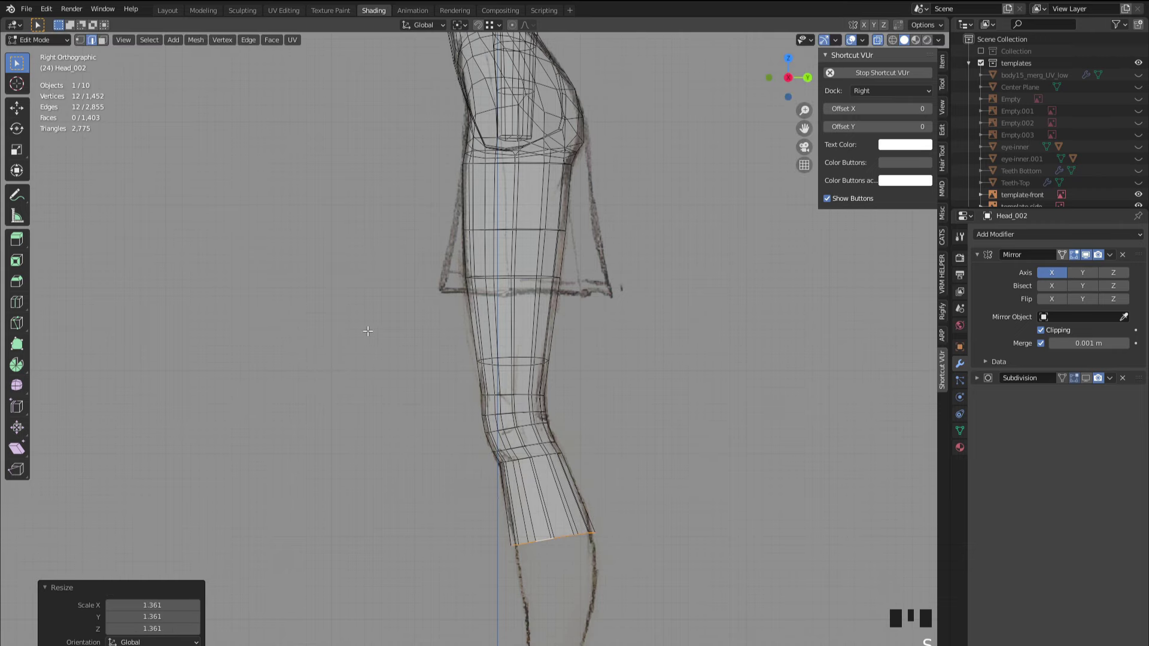
# - Move the calf's bottom loop about 0.015 m outward along X in the front view
pyautogui.click(769, 77)
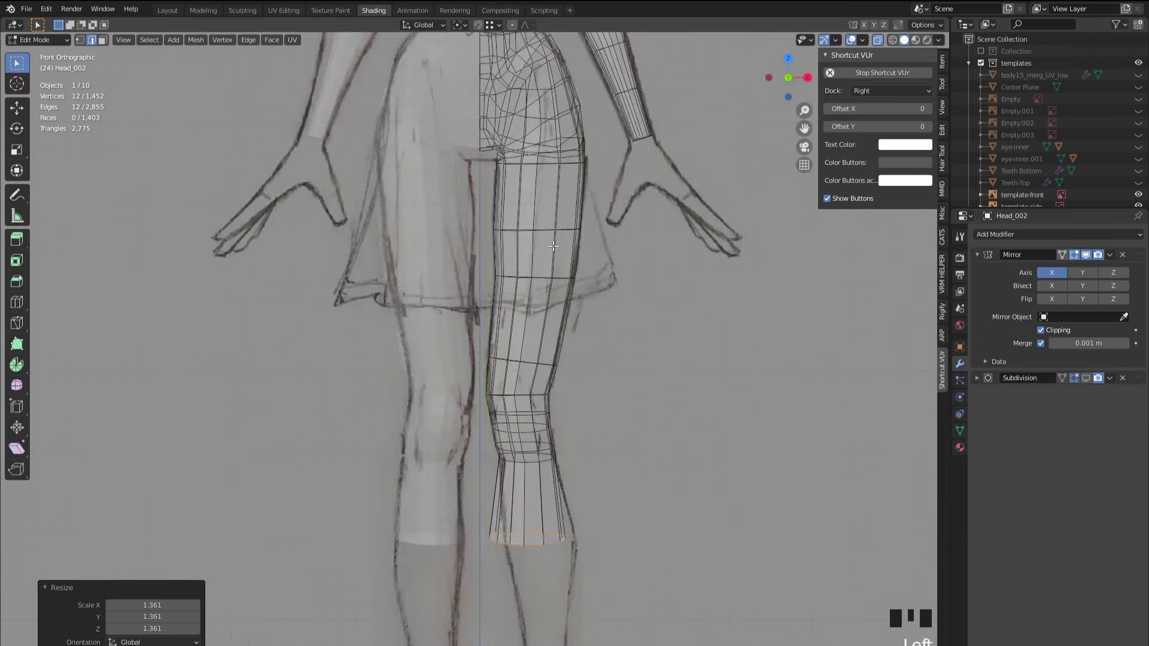
pyautogui.press('g')
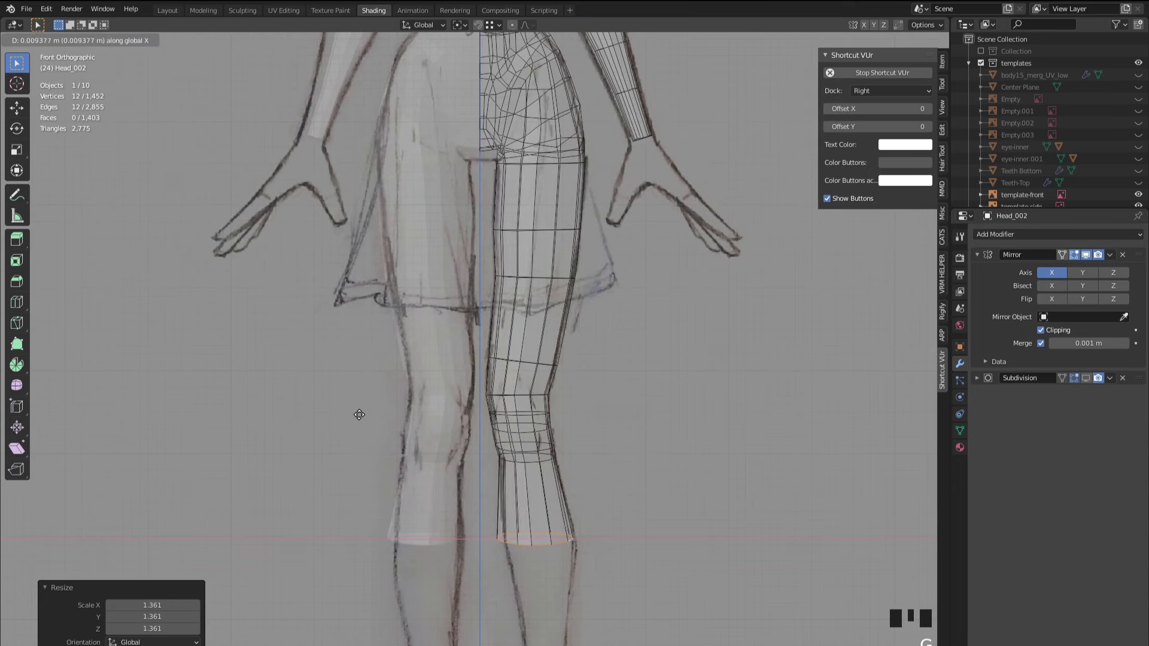
pyautogui.click(363, 415)
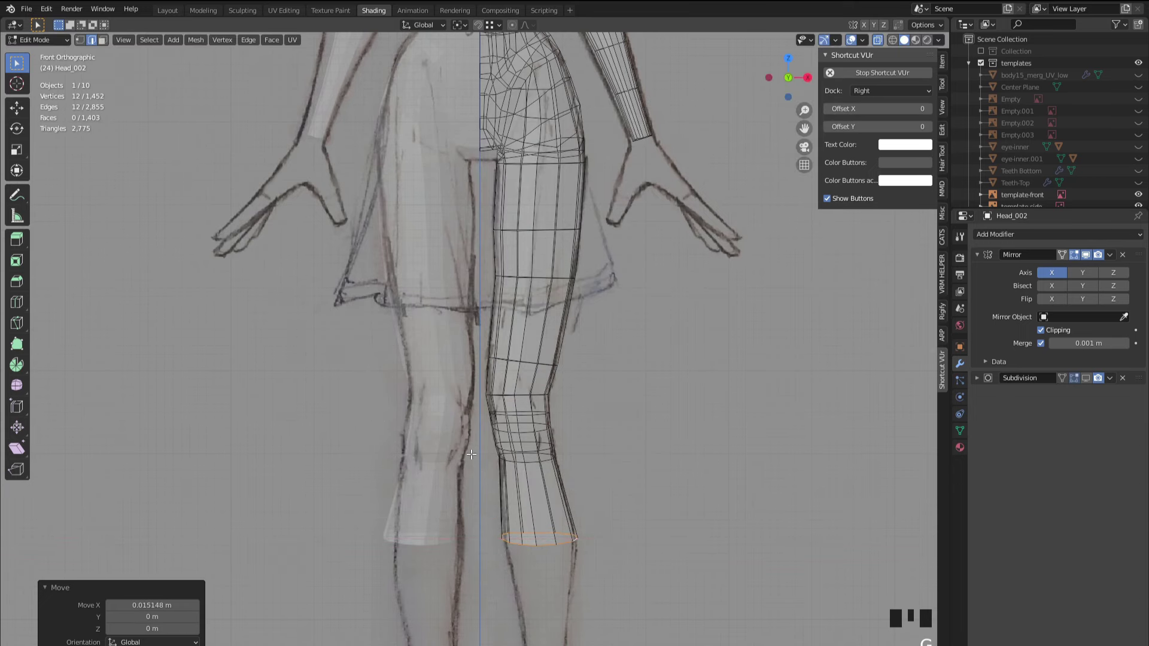
# - Extrude the lower calf about 0.105 m down and 0.005 m along X in the front view, scaling its bottom loop to 0.653
pyautogui.scroll(-3, 472, 455)
pyautogui.keyDown('shift'); pyautogui.moveTo(471, 455); pyautogui.dragTo(467, 377, button='middle'); pyautogui.keyUp('shift')
pyautogui.scroll(3, 468, 376)
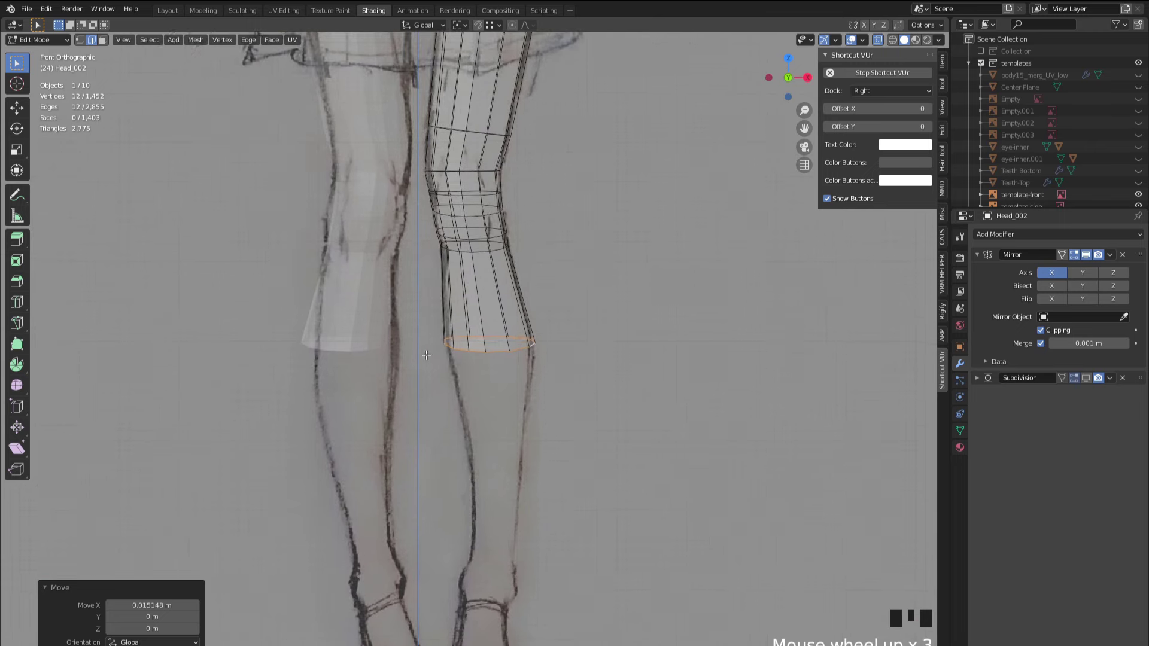
pyautogui.press('e')
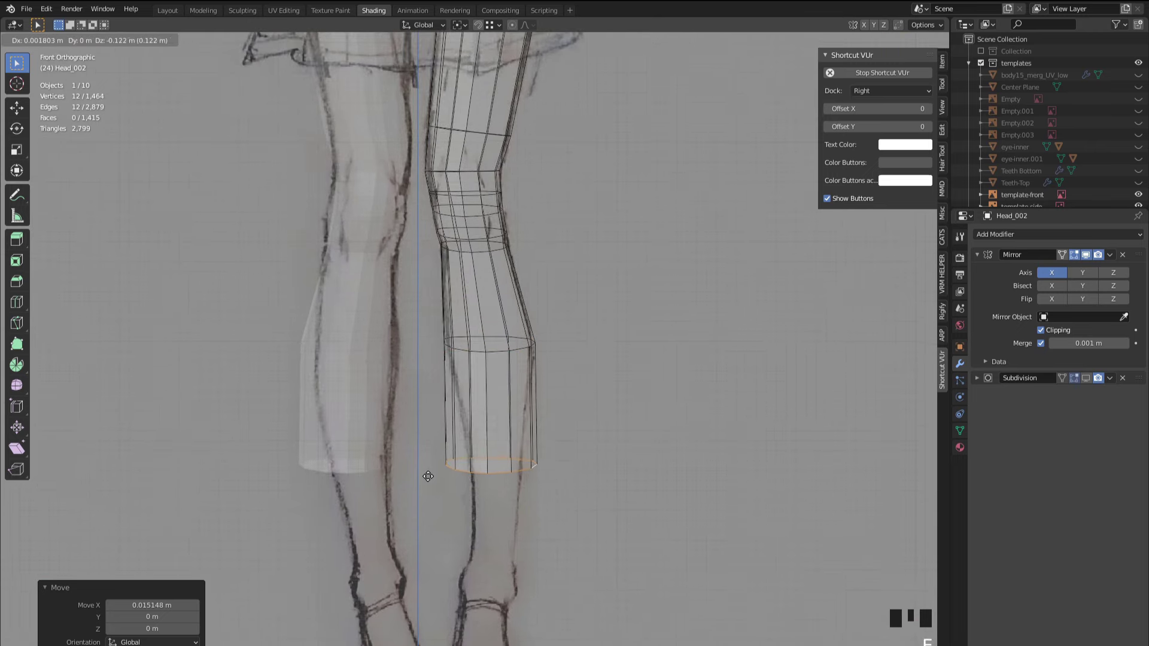
pyautogui.click(426, 462)
pyautogui.press('s')
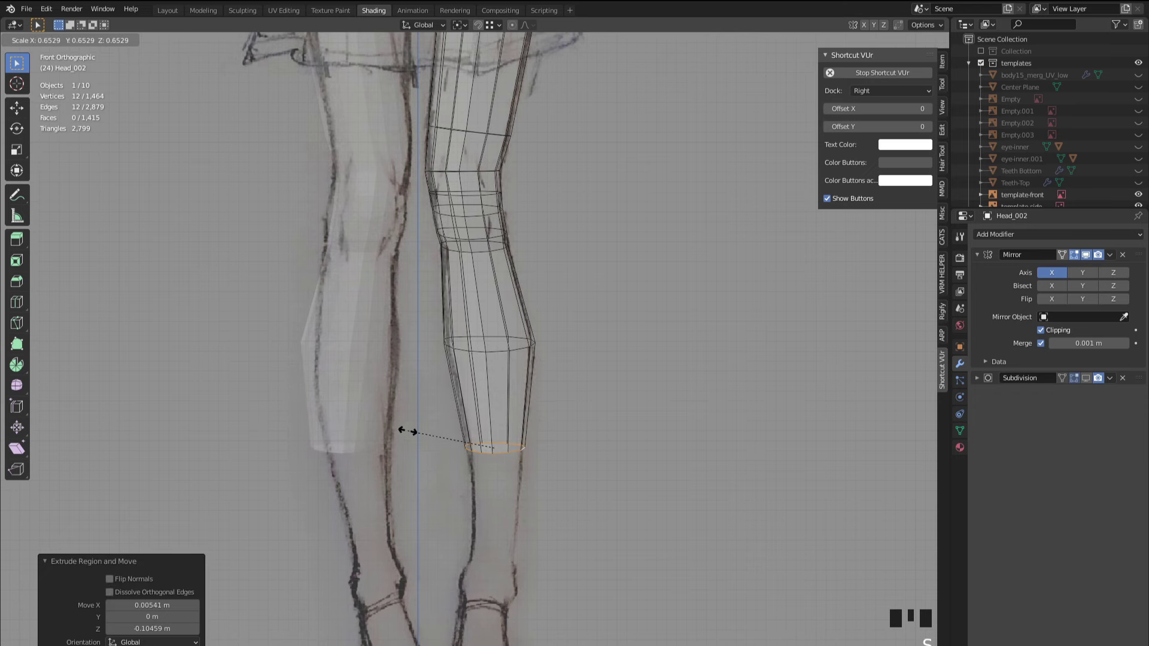
pyautogui.click(408, 431)
# - Scale the lower calf's bottom loop along Y to 1.088 and move it about 0.007 m along Y to fit the side sketch
pyautogui.click(788, 78)
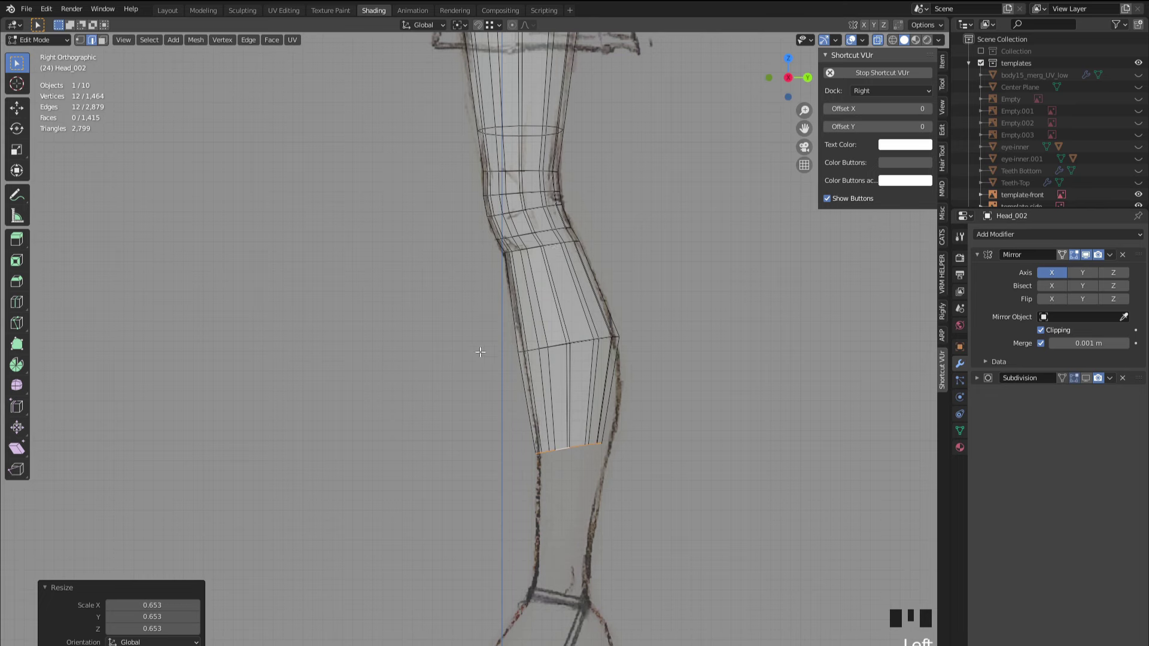
pyautogui.press('s')
pyautogui.press('y')
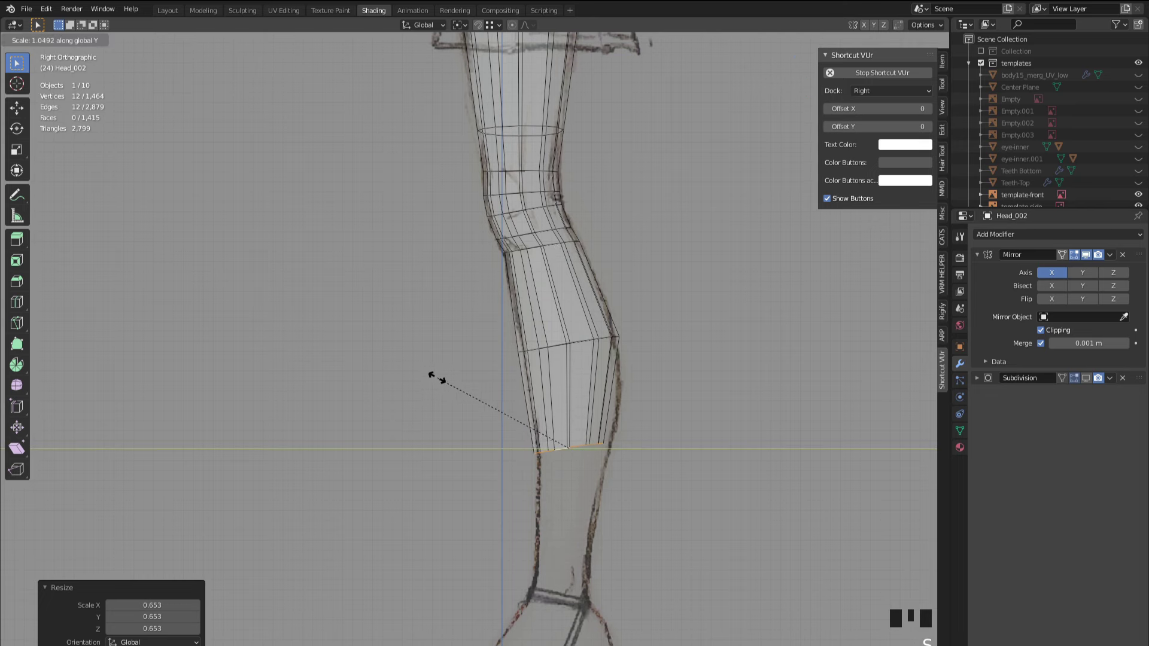
pyautogui.click(434, 373)
pyautogui.press('g')
pyautogui.press('y')
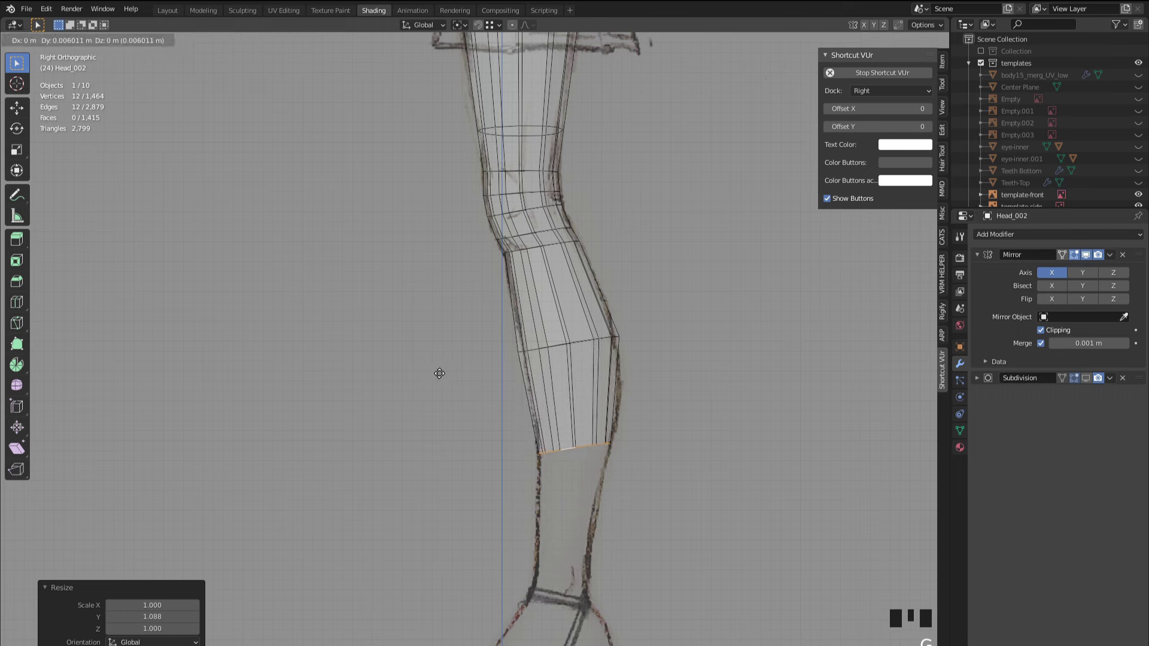
pyautogui.click(439, 373)
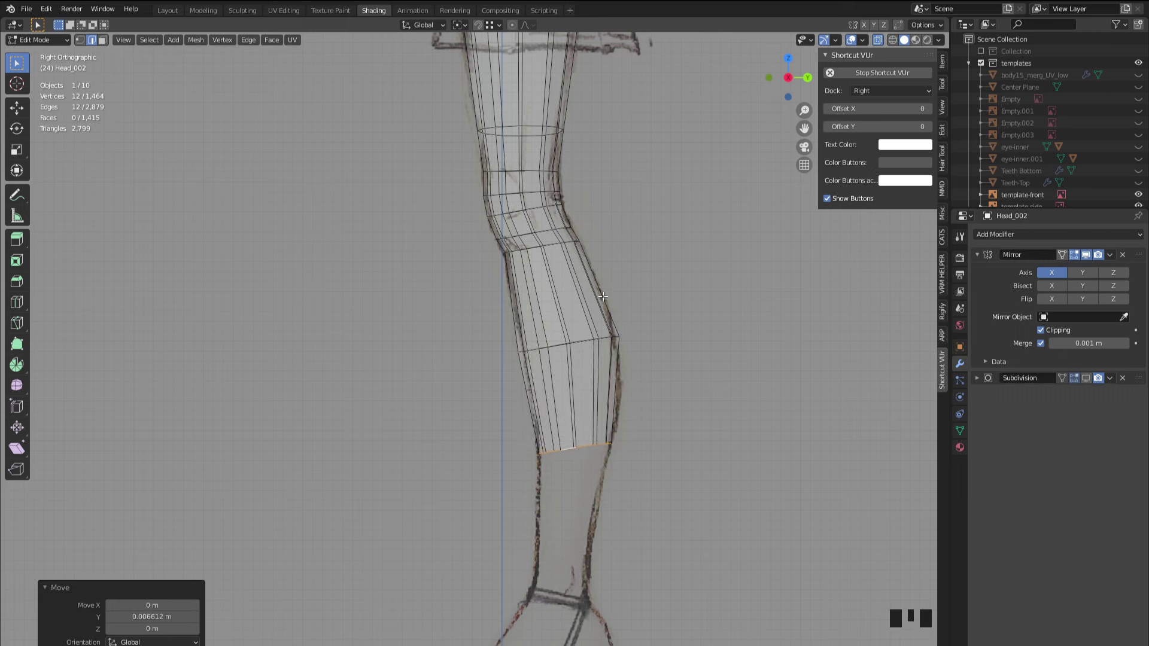
# - Extrude the lower leg's bottom loop about 0.064 m down and 0.007 m toward negative Y, rotating it 7.33° in the side view
pyautogui.press('e')
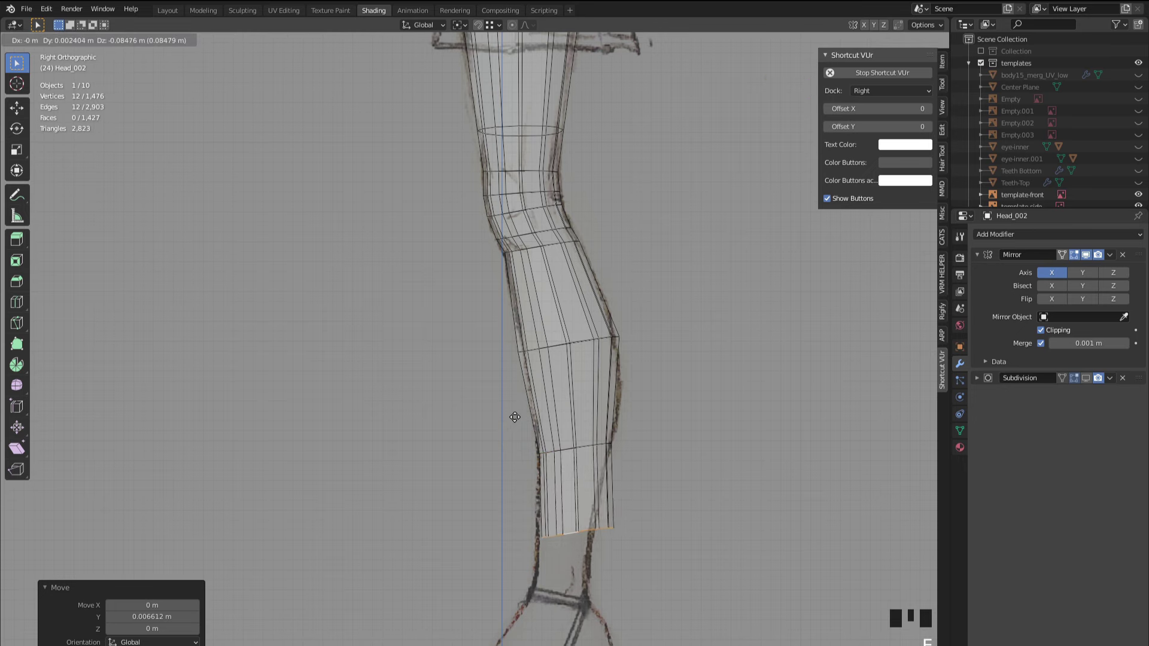
pyautogui.click(509, 391)
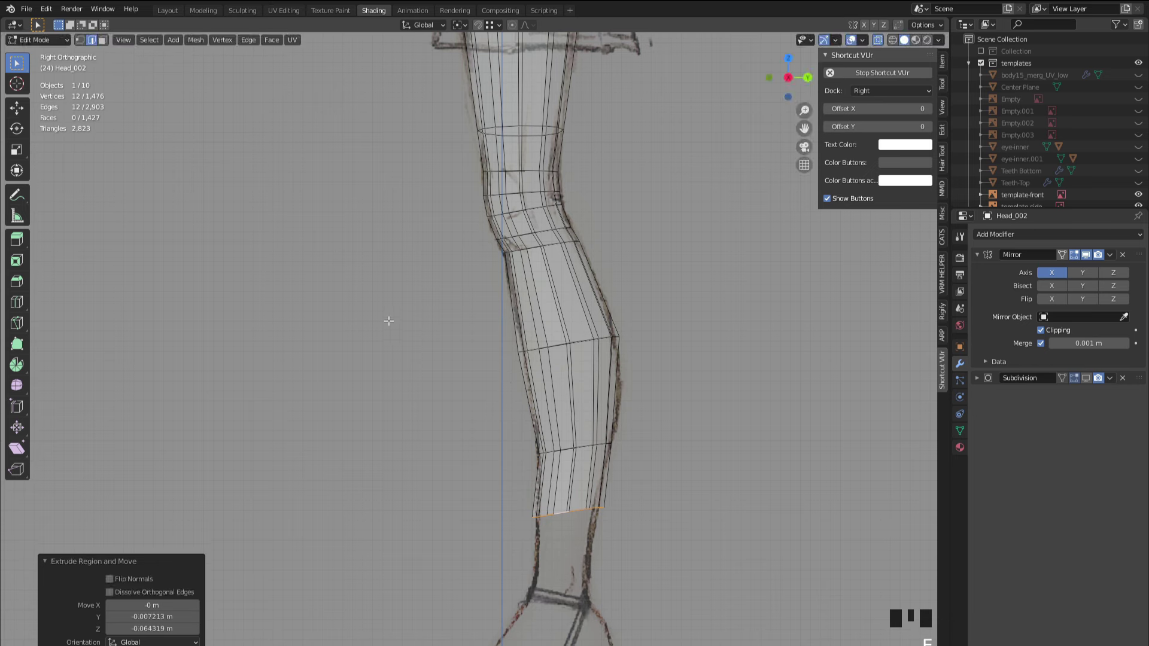
pyautogui.press('r')
pyautogui.click(397, 292)
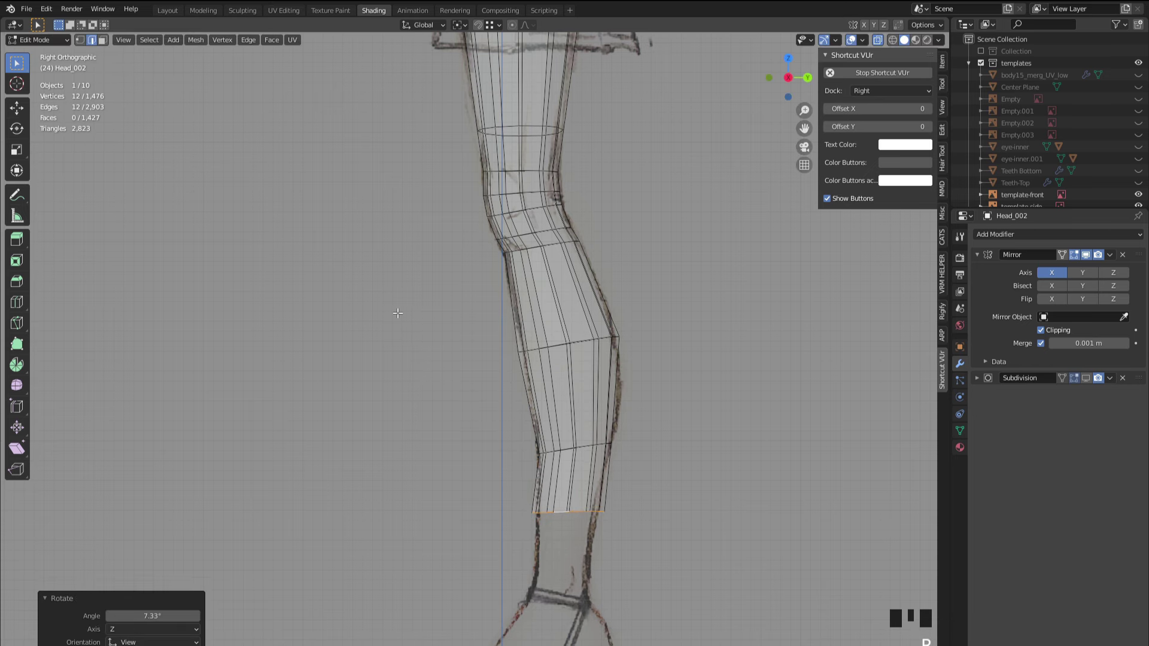
# - Scale the new bottom loop to 0.864 and nudge it about 0.001 m toward negative Y to fit the side sketch
pyautogui.press('s')
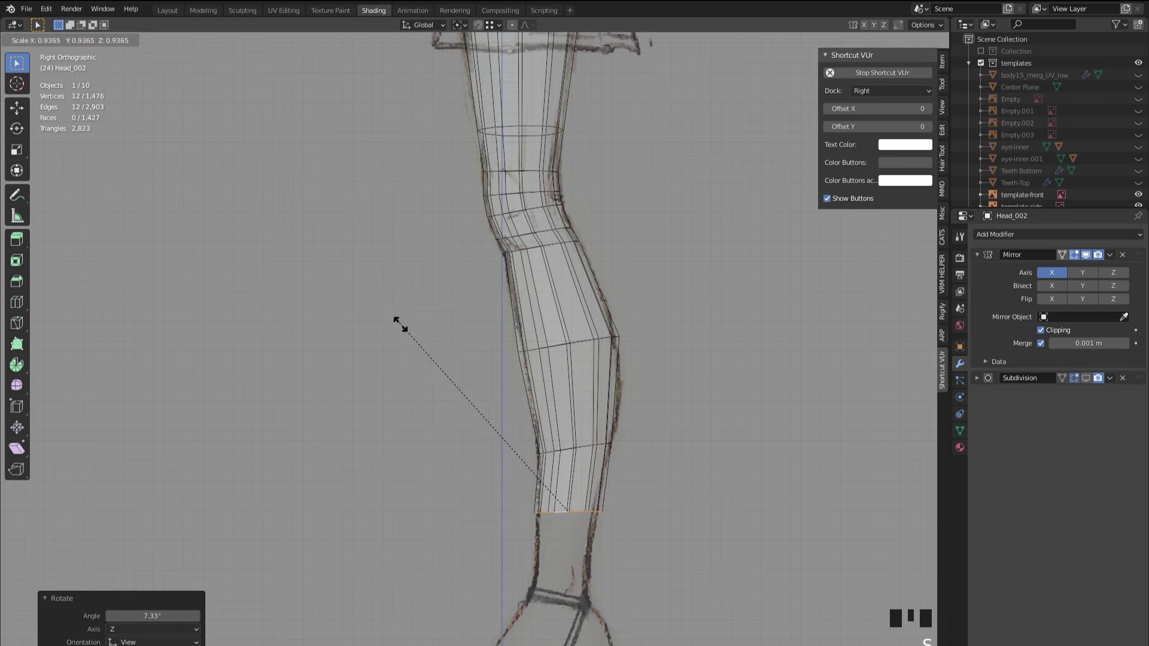
pyautogui.click(409, 341)
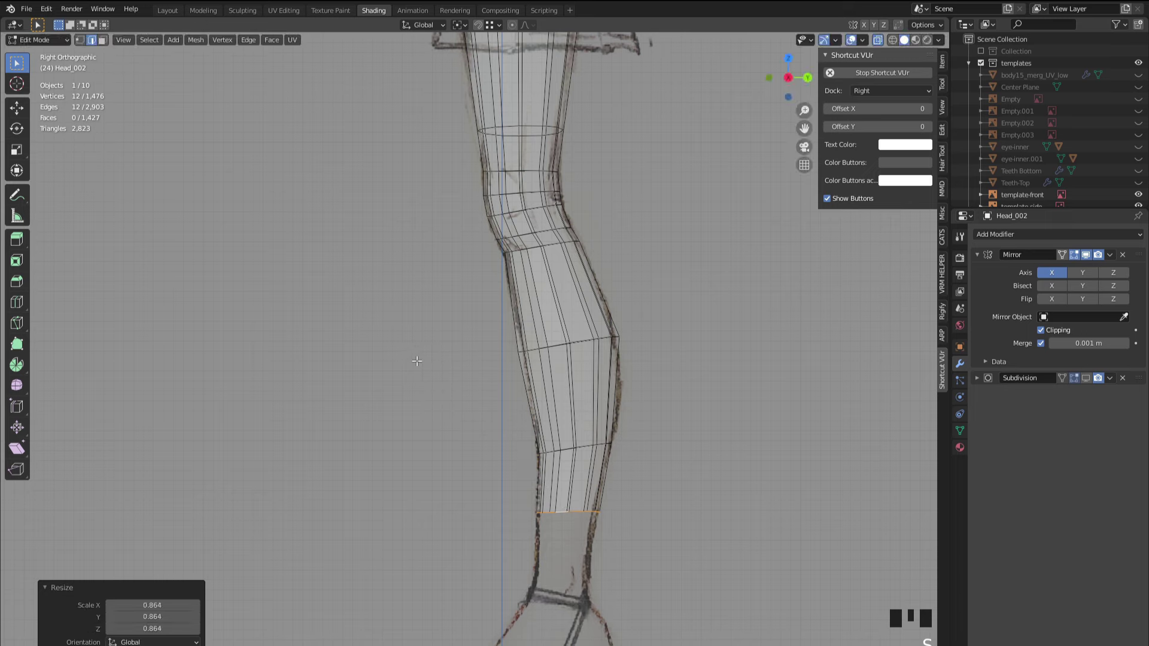
pyautogui.press('g')
pyautogui.click(414, 360)
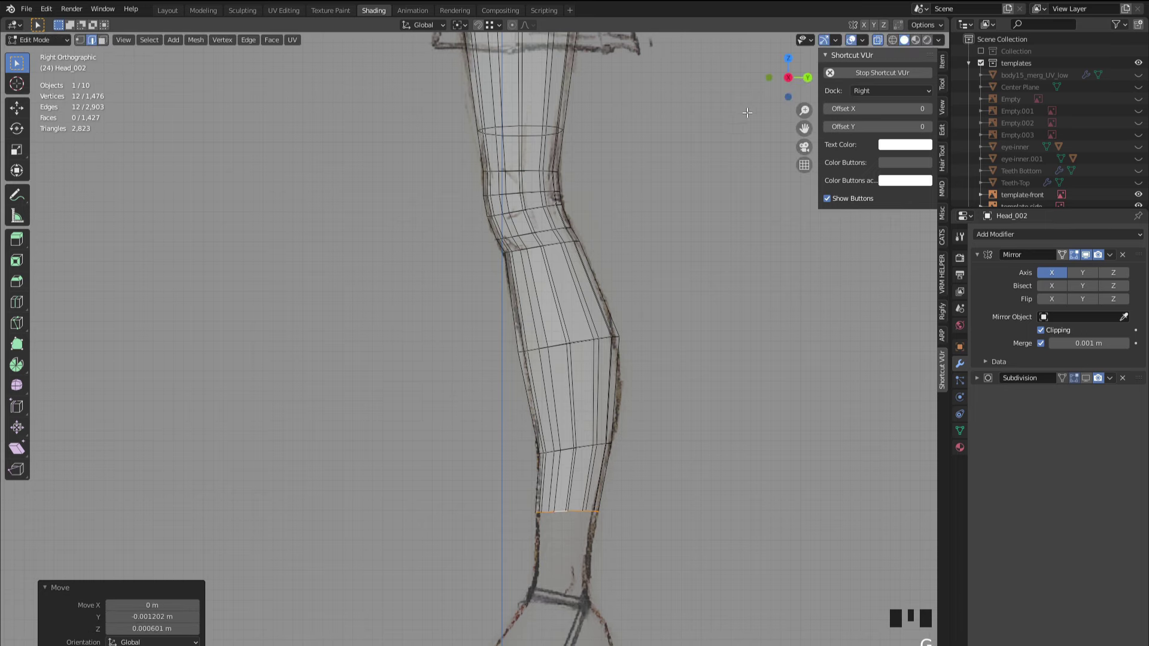
# - Scale the lower leg's bottom loop along X to 0.936 in the front view
pyautogui.click(767, 78)
pyautogui.scroll(1, 560, 377)
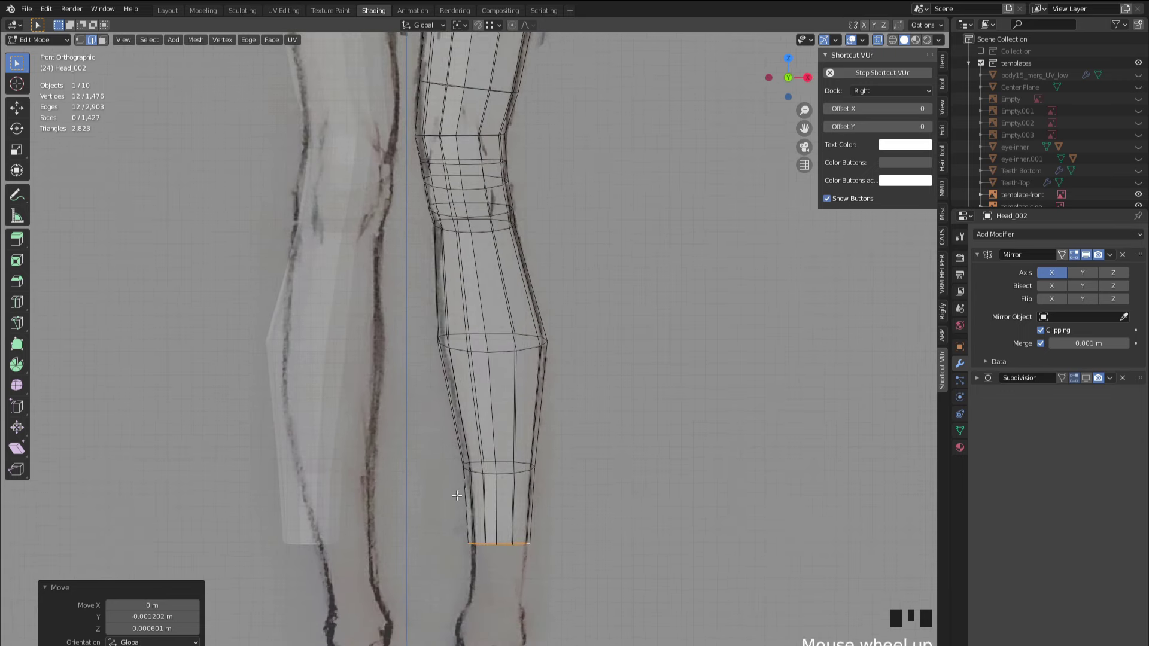
pyautogui.keyDown('shift'); pyautogui.moveTo(426, 426); pyautogui.dragTo(411, 426, button='middle'); pyautogui.keyUp('shift')
pyautogui.scroll(2, 411, 426)
pyautogui.press('s')
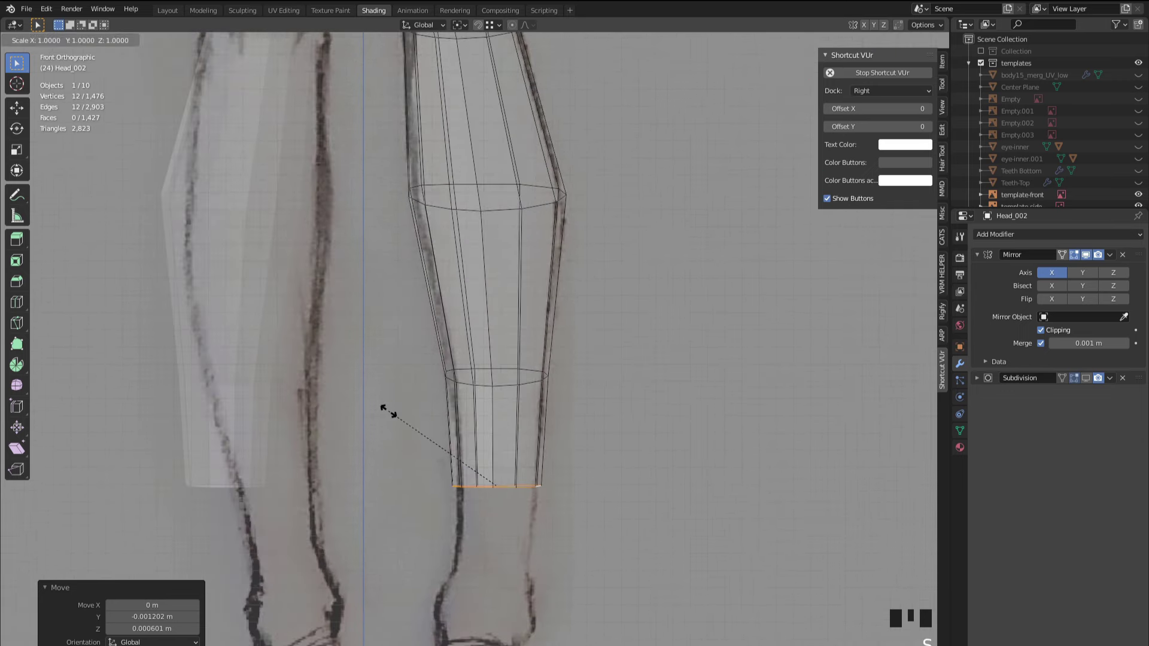
pyautogui.press('y')
pyautogui.press('x')
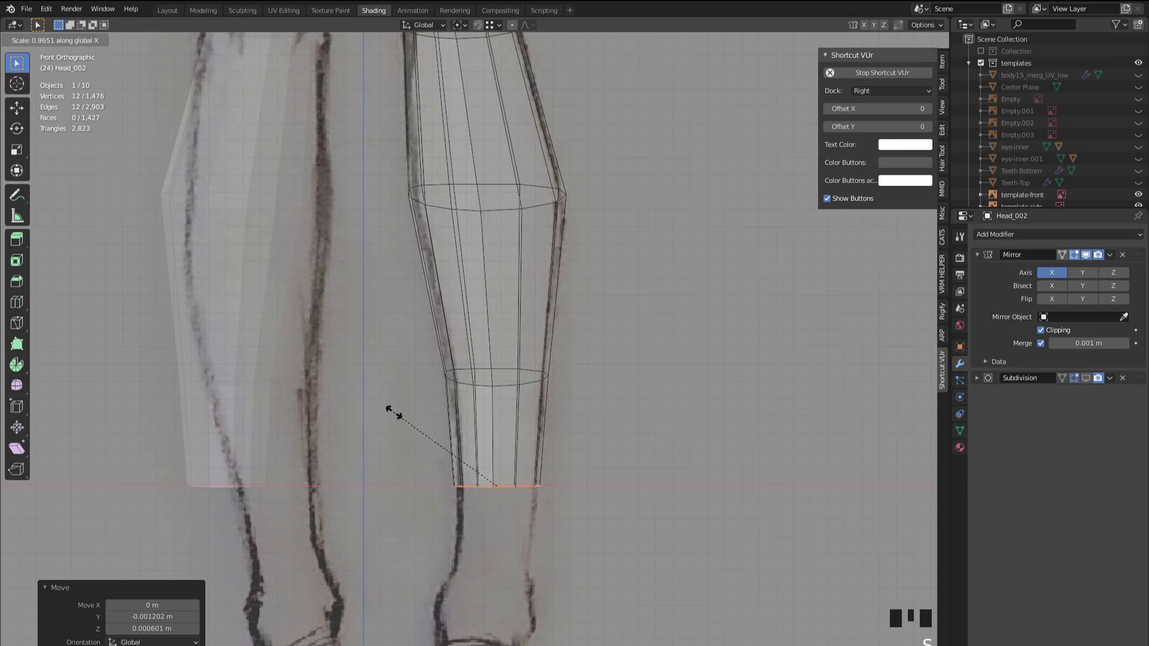
pyautogui.click(395, 416)
# - Extrude the leg about 0.051 m down toward the ankle in the front view, rotating its bottom loop 6.07° and scaling it to 0.921
pyautogui.press('e')
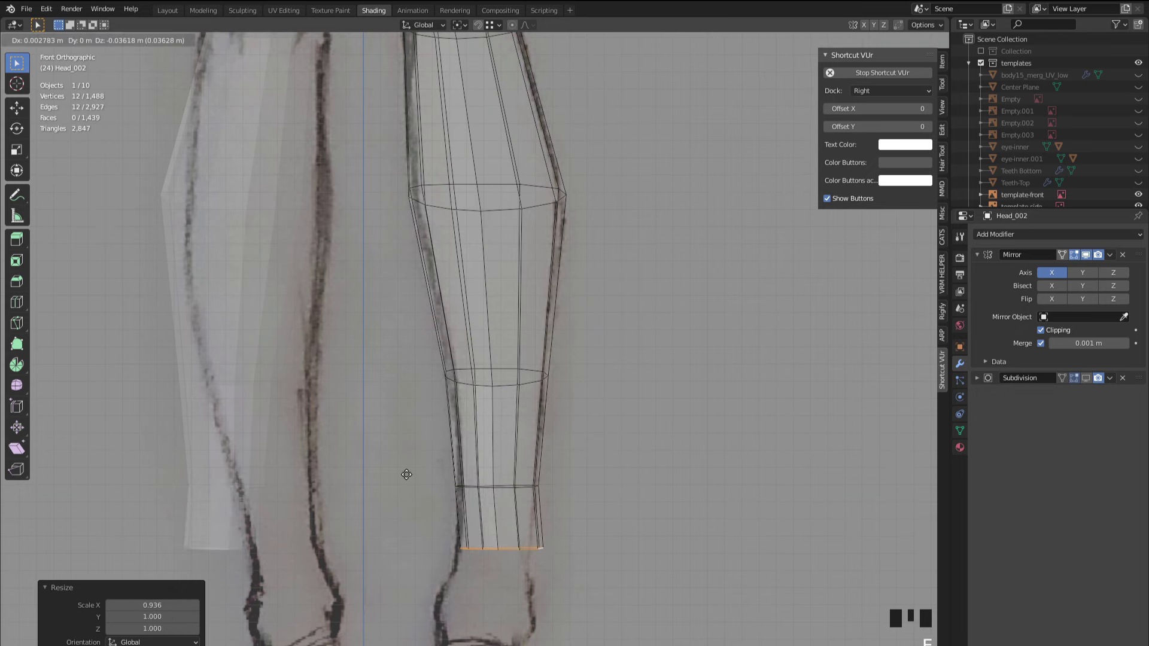
pyautogui.click(402, 487)
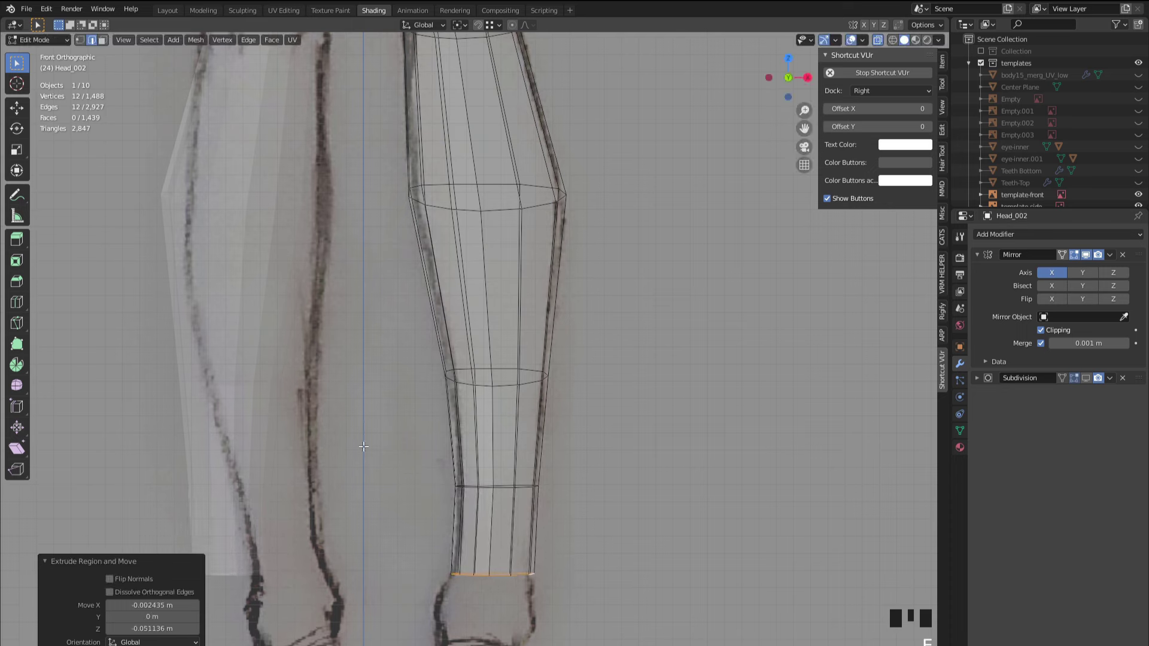
pyautogui.press('r')
pyautogui.click(372, 425)
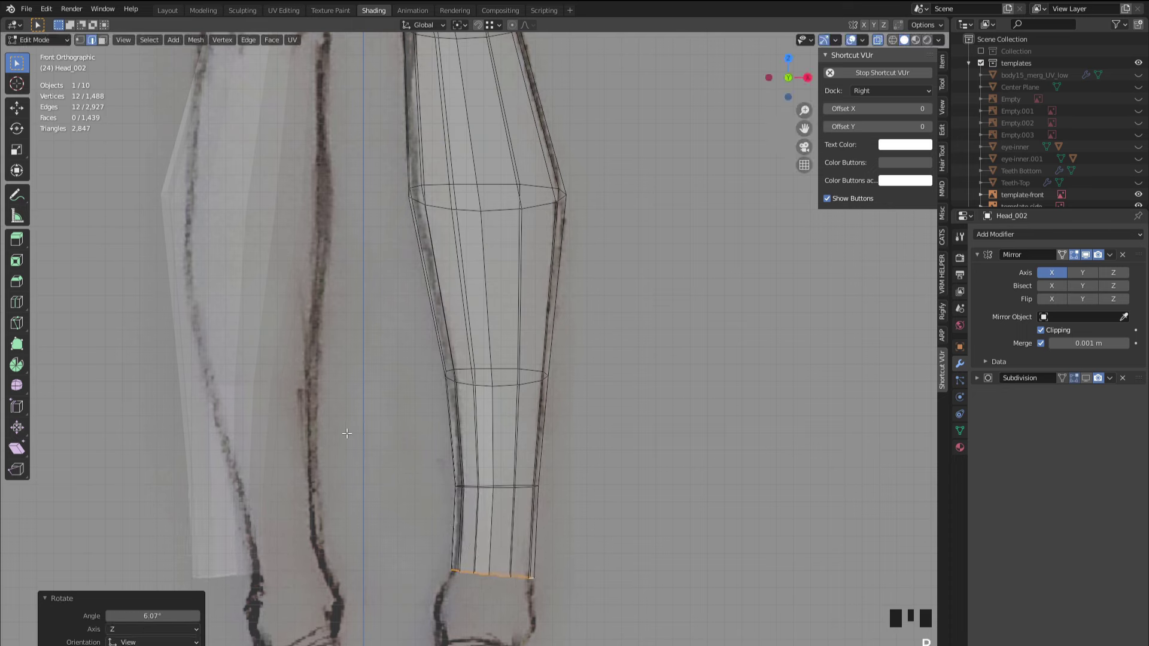
pyautogui.press('s')
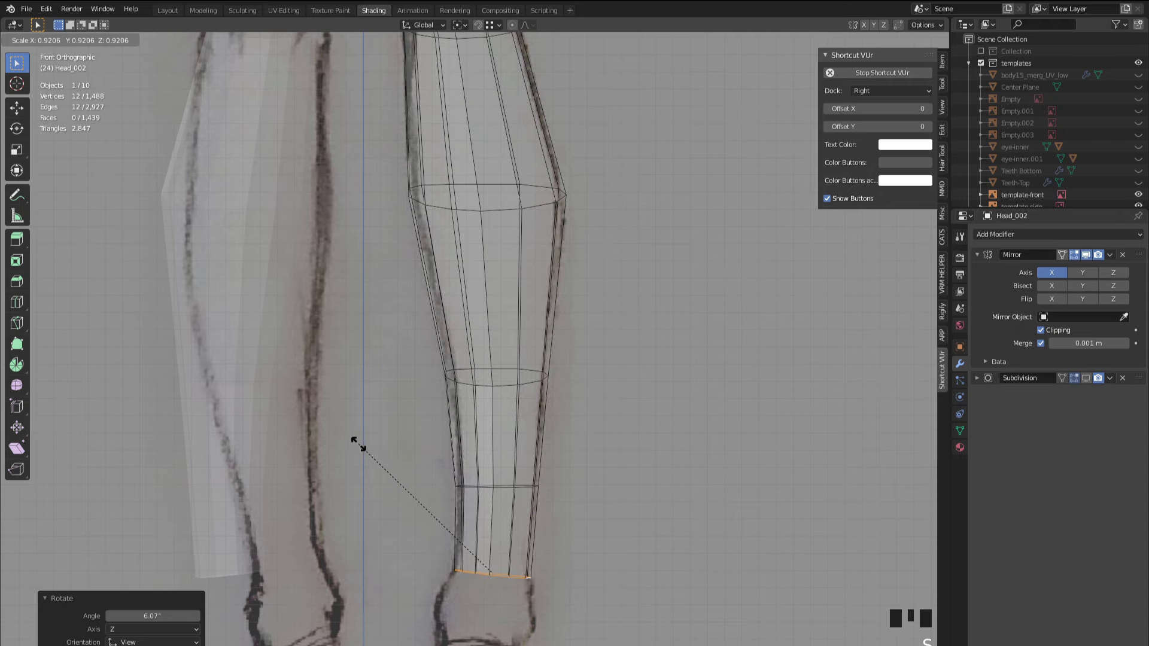
pyautogui.click(359, 445)
# - Move the ankle-side bottom loop about 0.006 m toward negative Y in the side view to fit the sketch
pyautogui.click(805, 79)
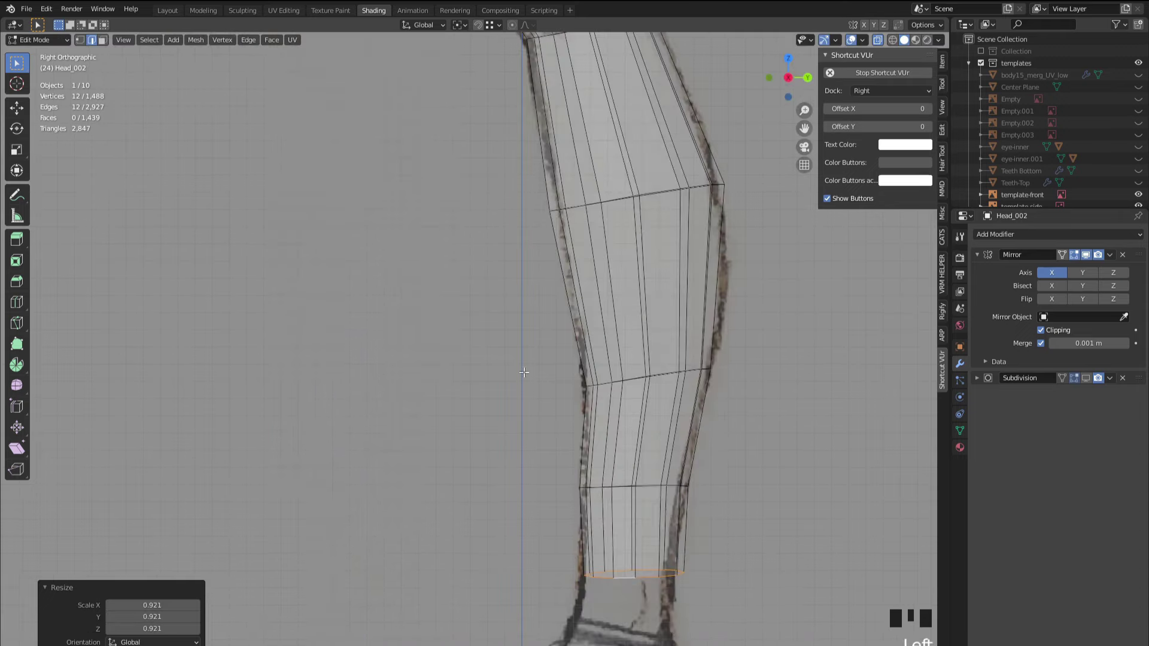
pyautogui.press('g')
pyautogui.press('y')
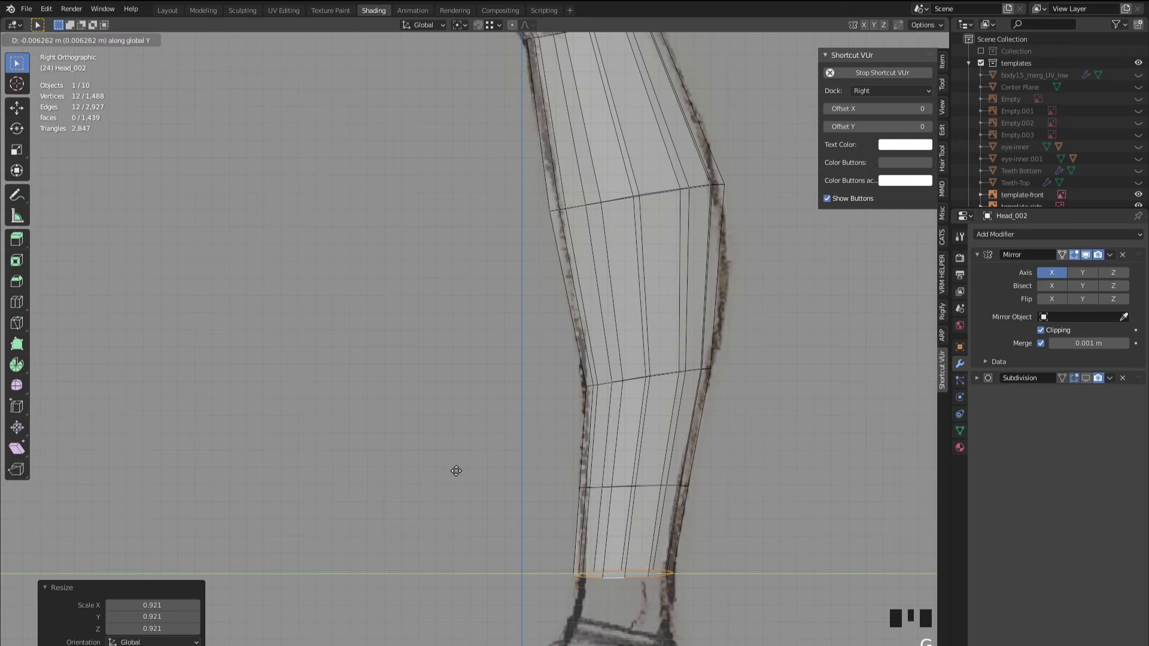
pyautogui.click(457, 470)
pyautogui.press('s')
pyautogui.press('y')
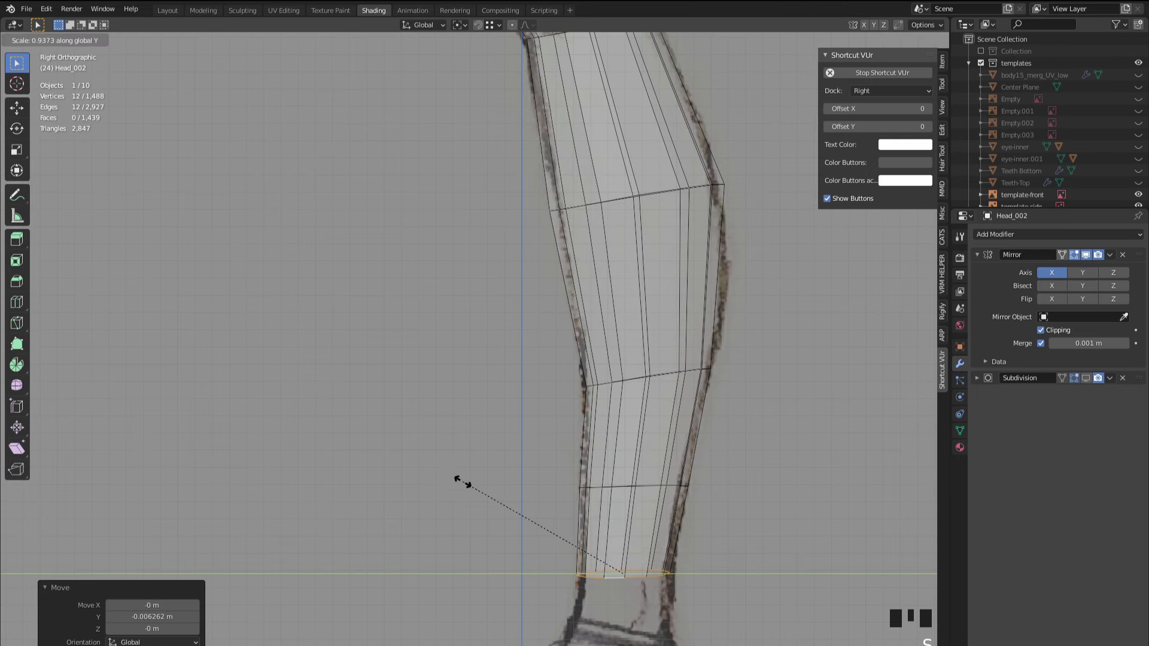
pyautogui.press('Escape')
pyautogui.press('g')
pyautogui.click(457, 478)
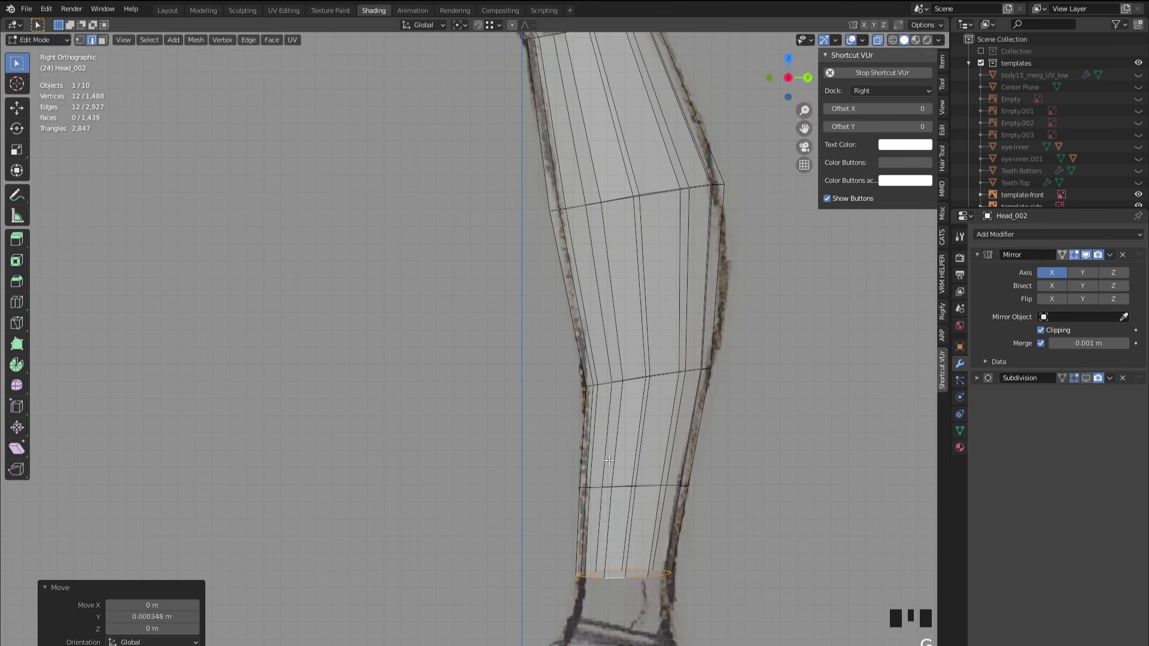
# - Scale the loop above the bottom one along Y to 0.954 and move it about 0.002 m along Y
pyautogui.keyDown('alt'); pyautogui.click(620, 486); pyautogui.keyUp('alt')
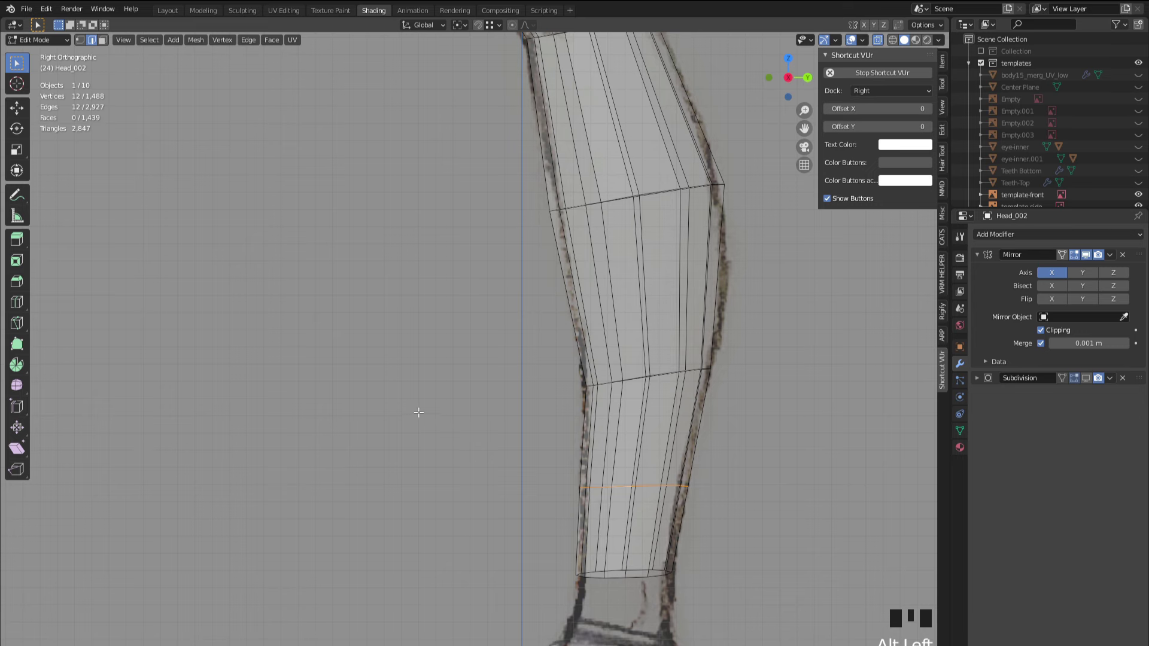
pyautogui.press('s')
pyautogui.press('y')
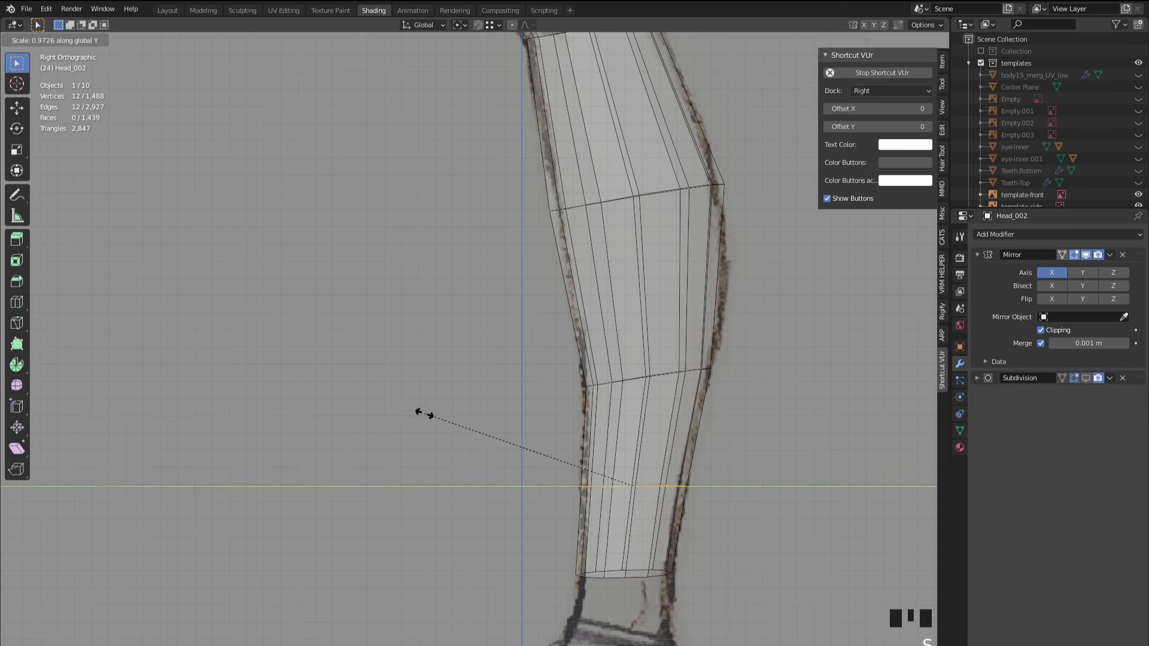
pyautogui.click(428, 414)
pyautogui.press('g')
pyautogui.press('y')
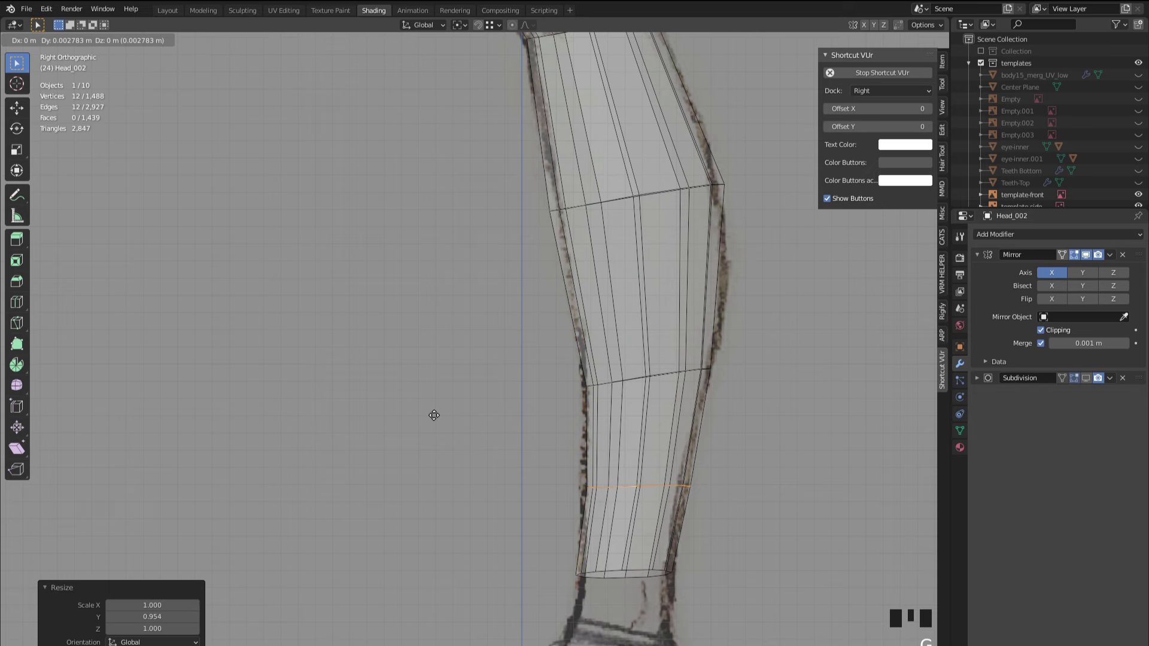
pyautogui.click(546, 385)
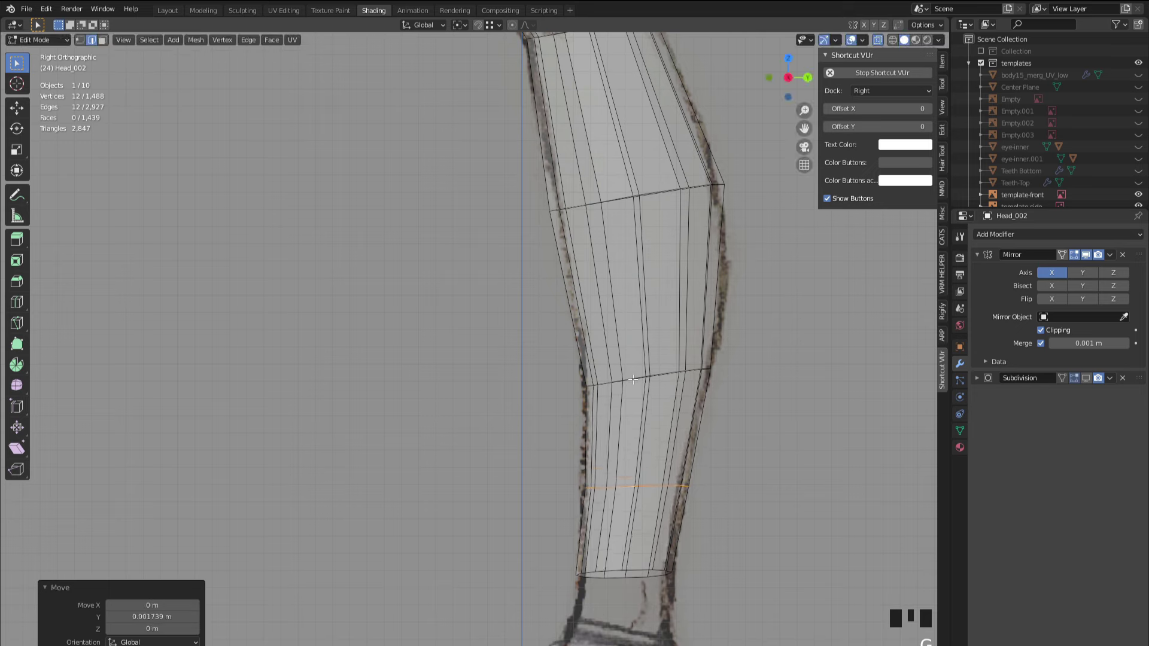
# - Scale the loop at the widest part of the calf along Y to 0.929
pyautogui.keyDown('alt'); pyautogui.click(617, 204); pyautogui.keyUp('alt')
pyautogui.press('s')
pyautogui.press('y')
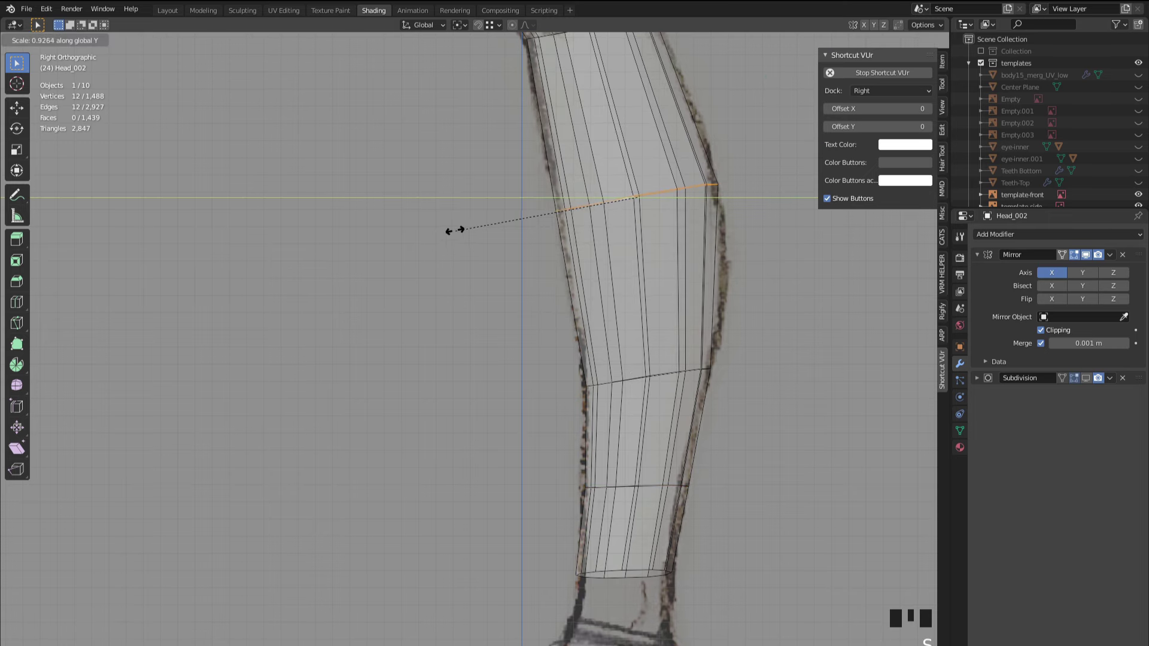
pyautogui.click(454, 230)
# - Delete the eight faces covering the front of the knee, leaving an opening for the kneecap
pyautogui.moveTo(495, 336)
pyautogui.keyDown('shift'); pyautogui.mouseDown(button='middle')
pyautogui.moveTo(465, 393)
pyautogui.moveTo(430, 369)
pyautogui.moveTo(443, 404)
pyautogui.moveTo(535, 394)
pyautogui.moveTo(491, 405)
pyautogui.moveTo(449, 469)
pyautogui.mouseUp(button='middle'); pyautogui.keyUp('shift')
pyautogui.scroll(3, 521, 400)
pyautogui.scroll(2, 492, 405)
pyautogui.scroll(1, 448, 468)
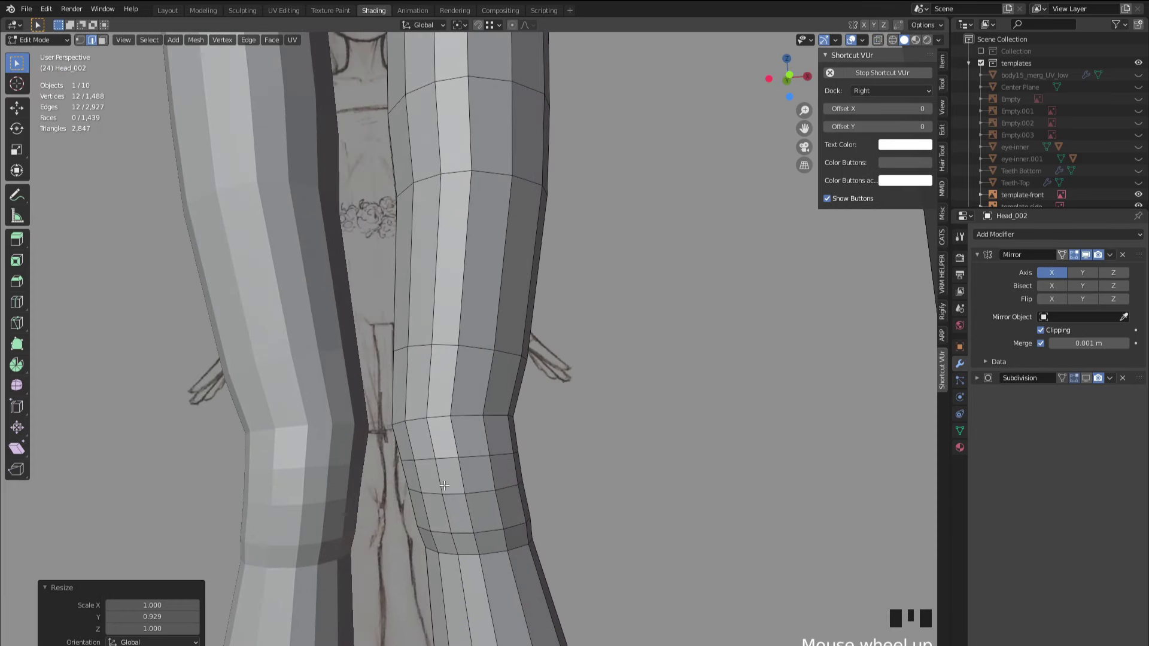
pyautogui.moveTo(500, 509); pyautogui.dragTo(500, 495)
pyautogui.press('3')
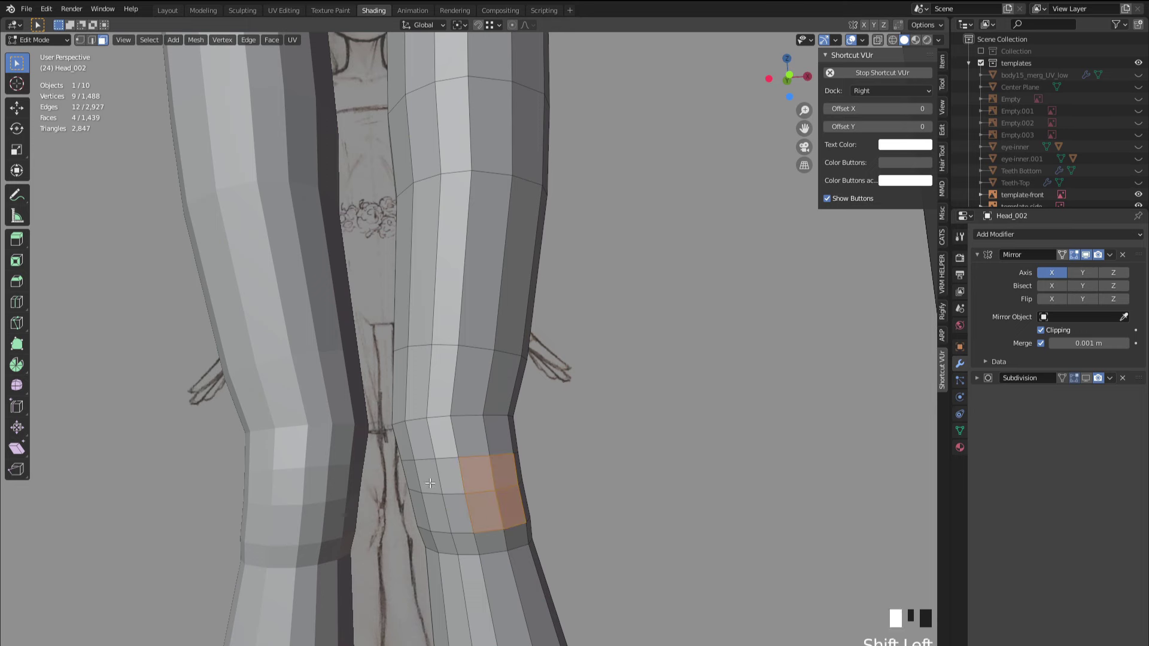
pyautogui.keyDown('shift'); pyautogui.moveTo(430, 483); pyautogui.dragTo(432, 487); pyautogui.keyUp('shift')
pyautogui.moveTo(432, 487); pyautogui.dragTo(433, 491, button='middle')
pyautogui.moveTo(426, 489); pyautogui.dragTo(505, 514)
pyautogui.moveTo(506, 514); pyautogui.dragTo(425, 416, button='middle')
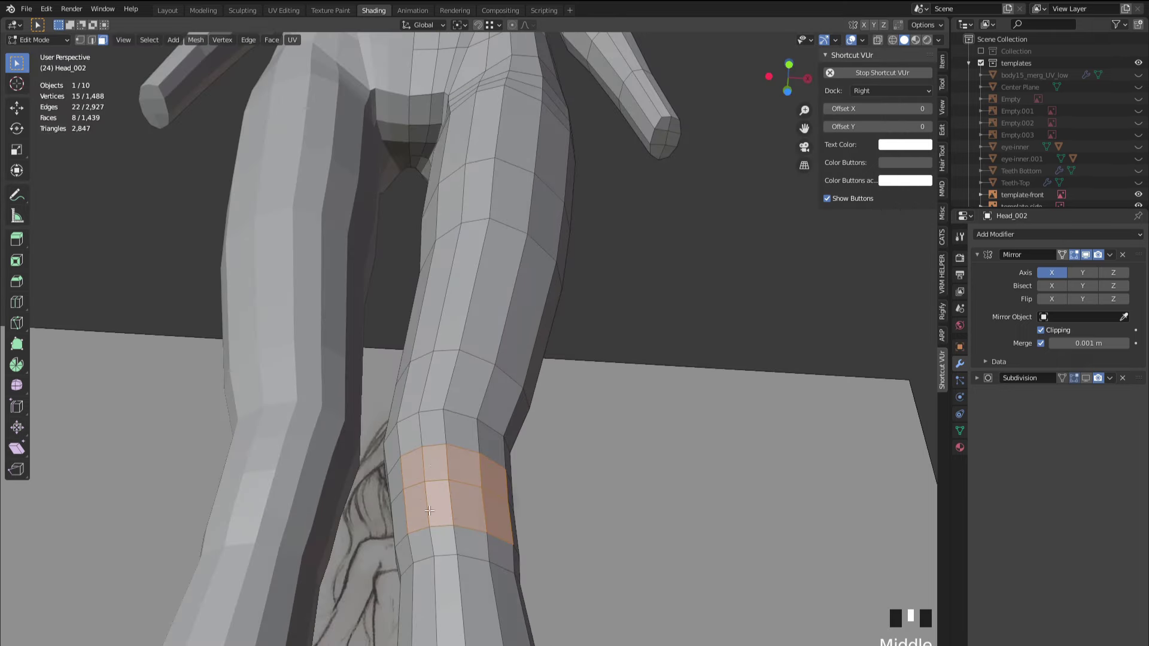
pyautogui.moveTo(429, 510)
pyautogui.mouseDown(button='middle')
pyautogui.moveTo(433, 371)
pyautogui.moveTo(434, 547)
pyautogui.moveTo(430, 491)
pyautogui.mouseUp(button='middle')
pyautogui.press('x')
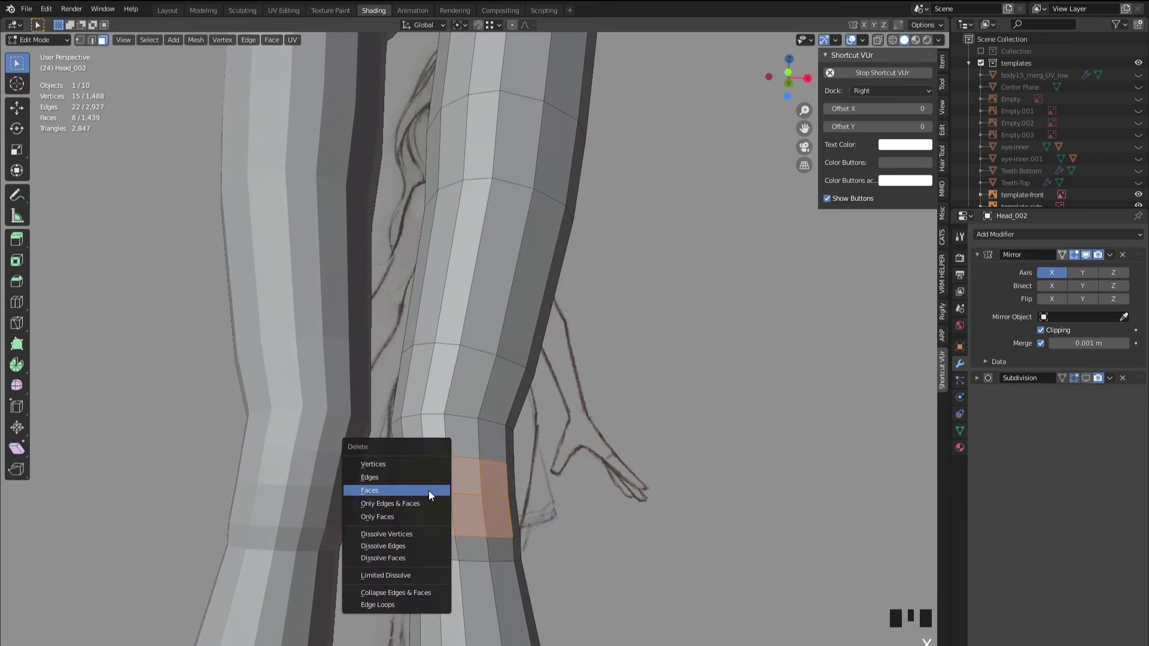
pyautogui.click(428, 491)
# - Fill a face between the opposing upper and lower middle edges of the knee opening
pyautogui.press('2')
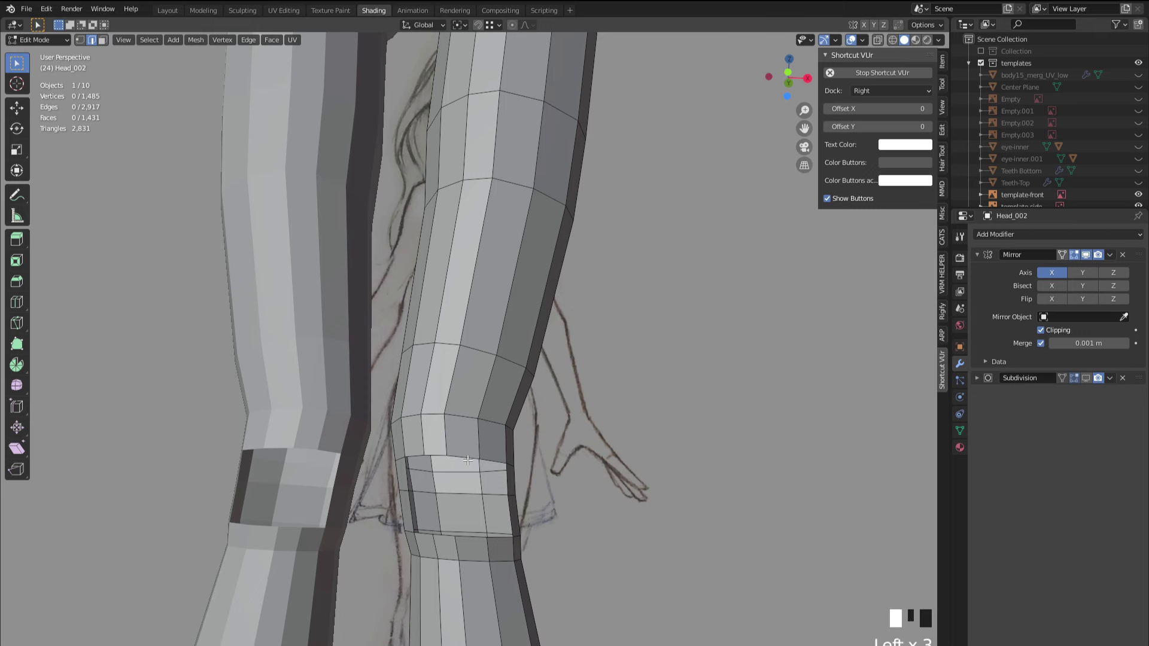
pyautogui.keyDown('shift'); pyautogui.click(467, 460); pyautogui.keyUp('shift')
pyautogui.moveTo(467, 460); pyautogui.dragTo(469, 523, button='middle')
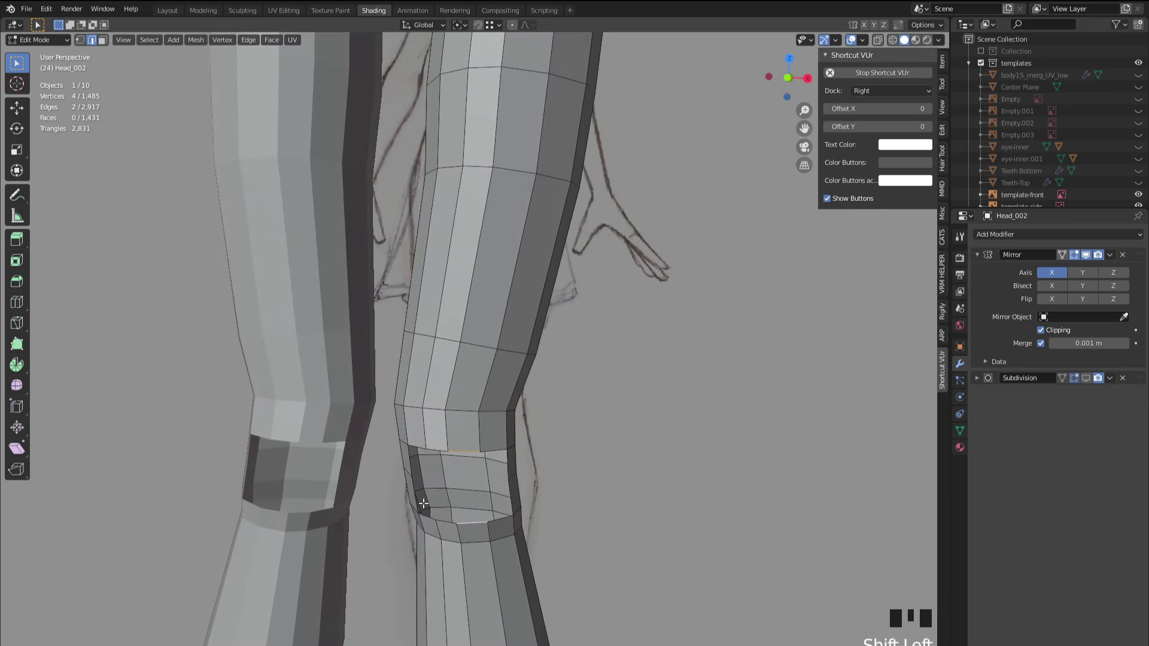
pyautogui.press('f')
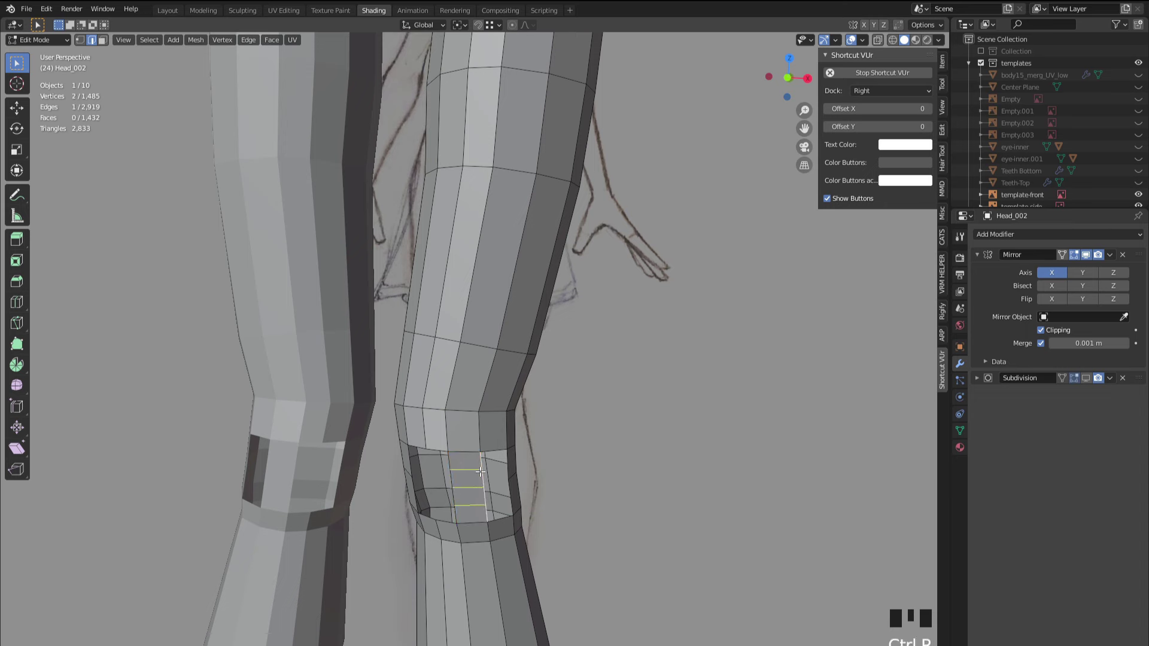
# - Try adding three horizontal loop cuts across the single face spanning the knee opening
pyautogui.click(480, 472)
pyautogui.rightClick(480, 472)
pyautogui.moveTo(427, 493); pyautogui.dragTo(442, 489, button='middle')
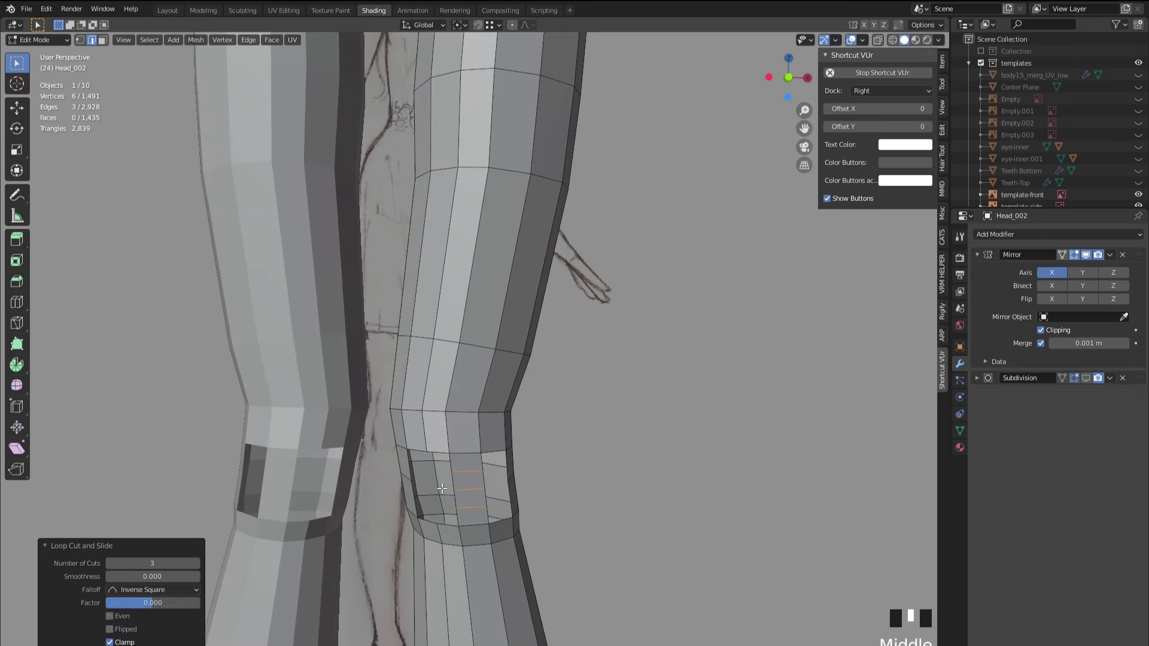
pyautogui.hotkey('ctrl', 'z')
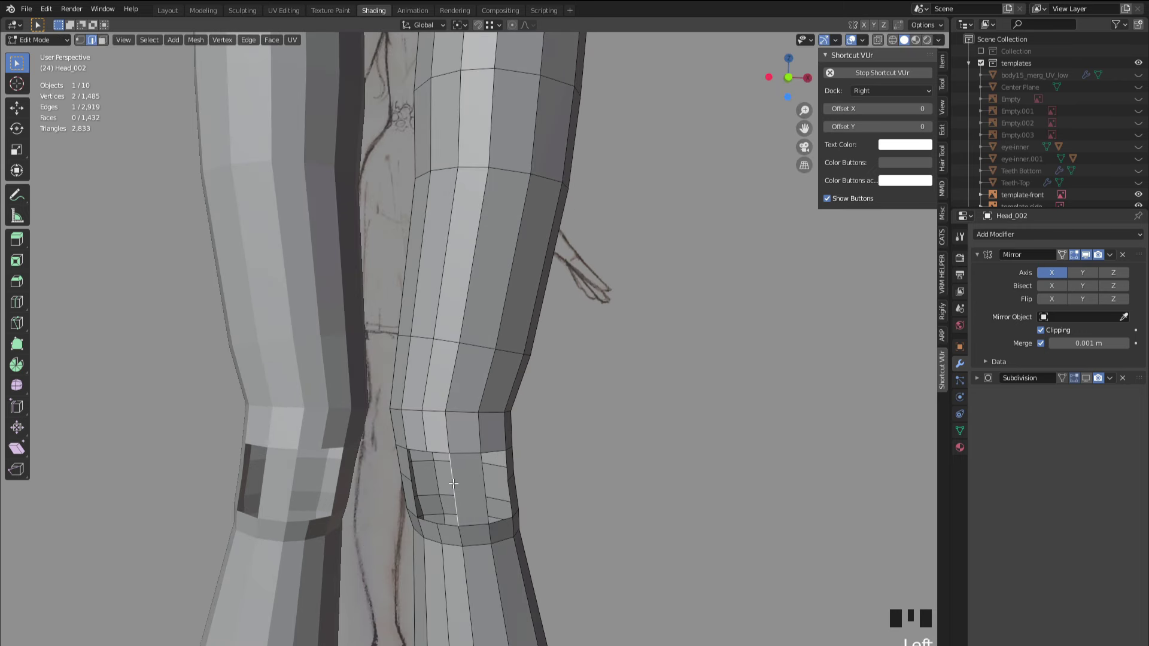
# - Fill the adjacent face on the knee opening's inner side and add three centred horizontal loop cuts across both faces
pyautogui.press('f')
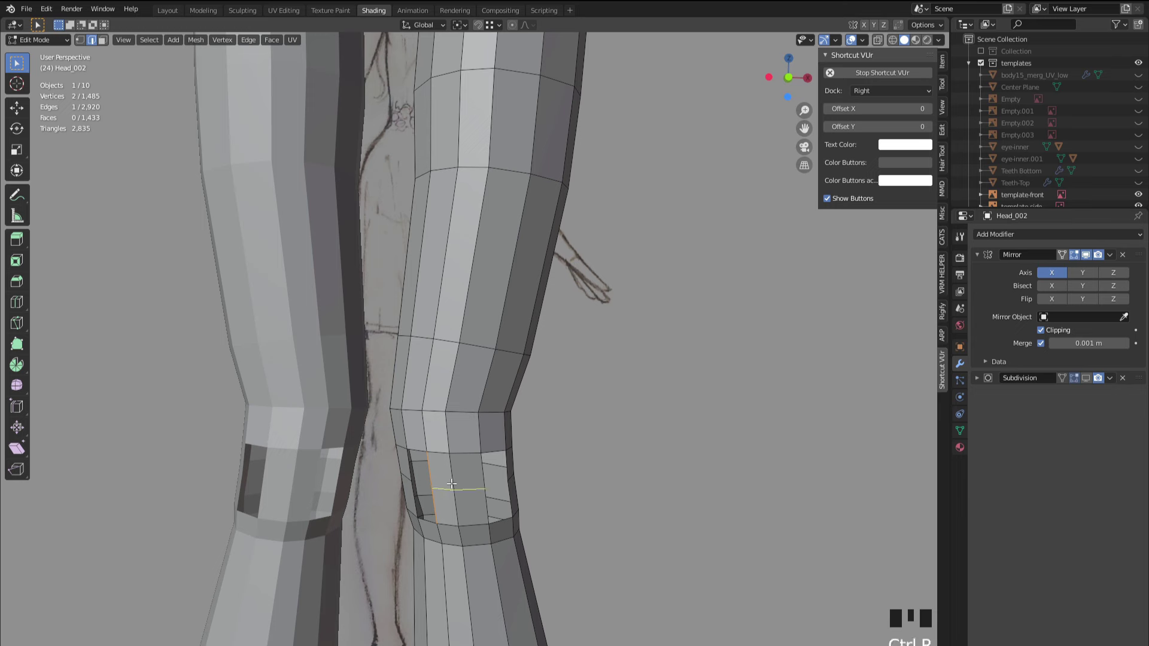
pyautogui.click(451, 484)
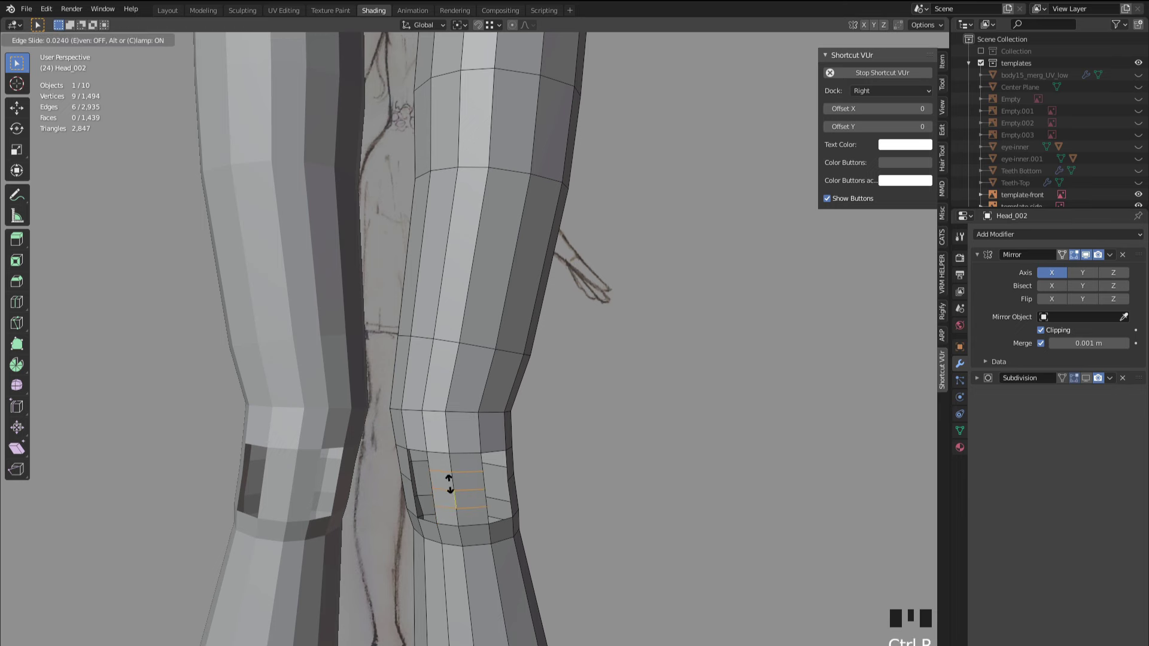
pyautogui.rightClick(449, 484)
# - Scale the three new knee cuts along X to 0.798
pyautogui.press('s')
pyautogui.press('y')
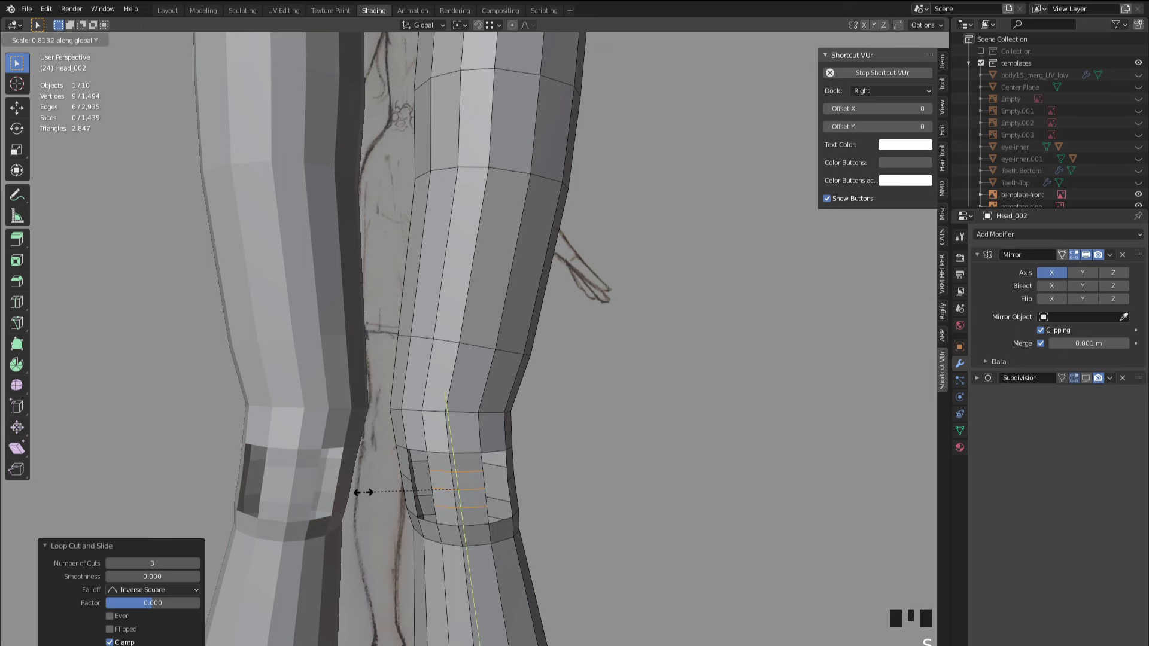
pyautogui.press('x')
pyautogui.click(395, 498)
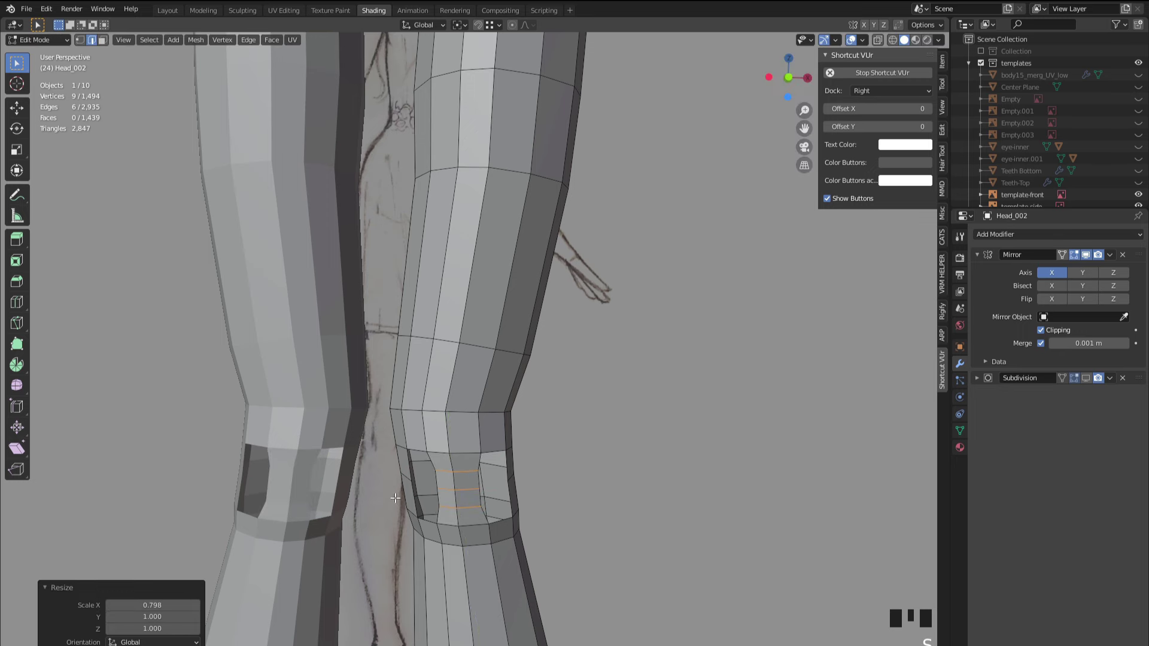
# - Scale the middle horizontal edges across the two central knee faces along X to 0.678
pyautogui.click(443, 489)
pyautogui.keyDown('ctrl'); pyautogui.keyDown('alt'); pyautogui.keyDown('shift'); pyautogui.click(467, 489); pyautogui.keyUp('shift'); pyautogui.keyUp('alt'); pyautogui.keyUp('ctrl')
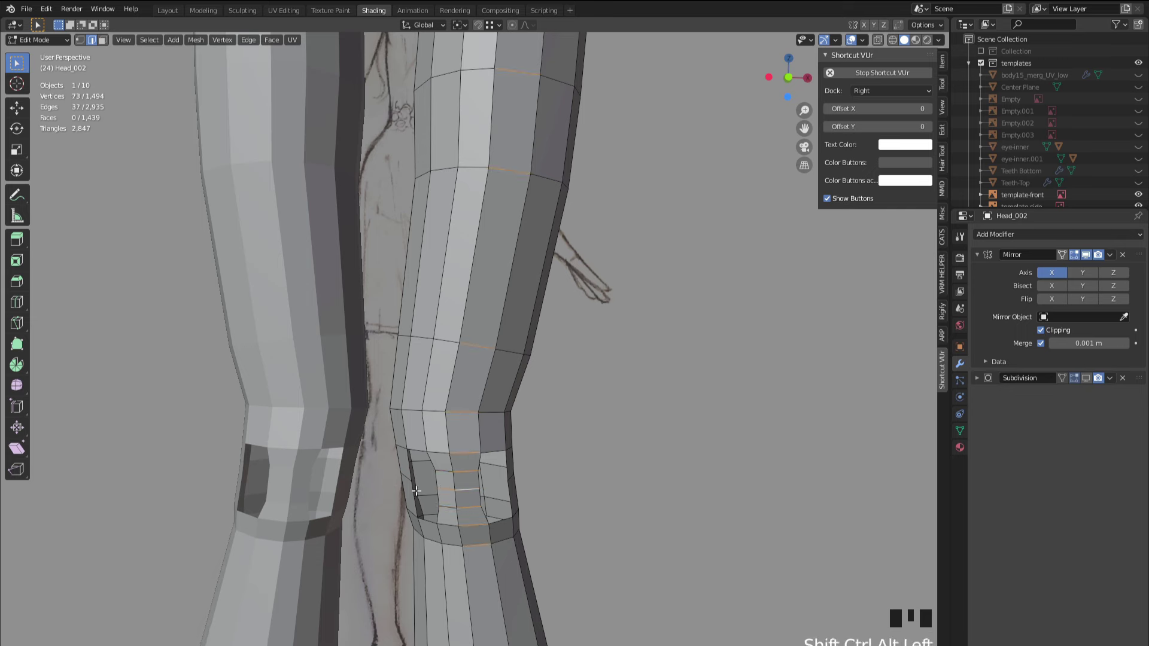
pyautogui.click(470, 489)
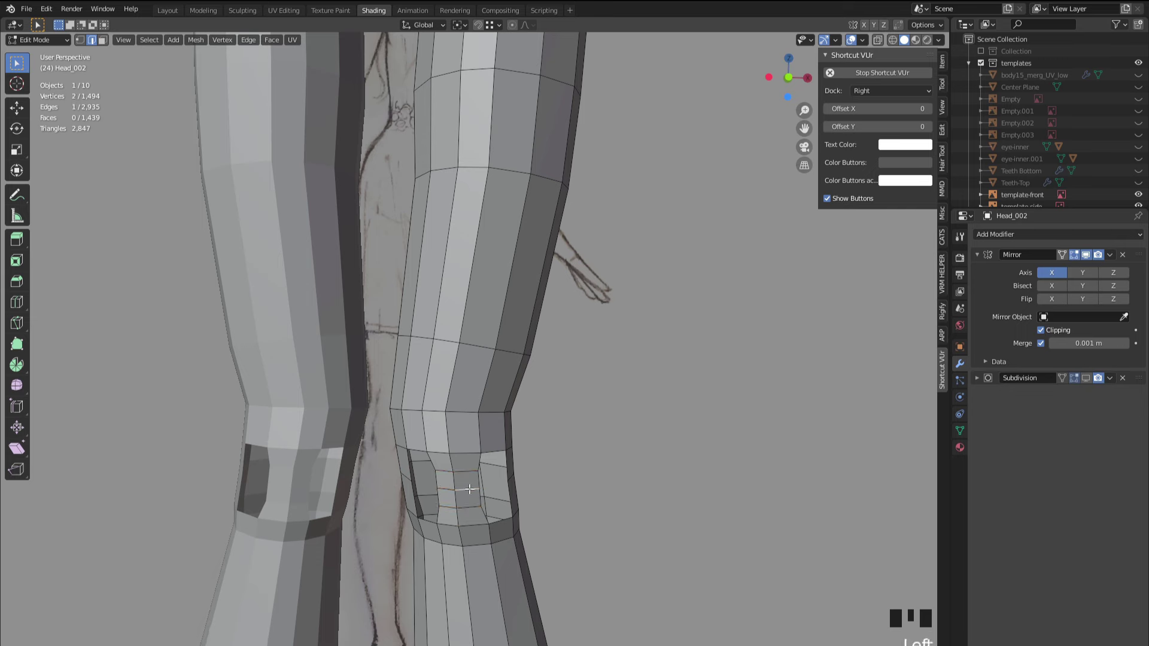
pyautogui.keyDown('ctrl'); pyautogui.keyDown('shift'); pyautogui.click(422, 483); pyautogui.keyUp('shift'); pyautogui.keyUp('ctrl')
pyautogui.keyDown('ctrl'); pyautogui.keyDown('shift'); pyautogui.click(465, 489); pyautogui.keyUp('shift'); pyautogui.keyUp('ctrl')
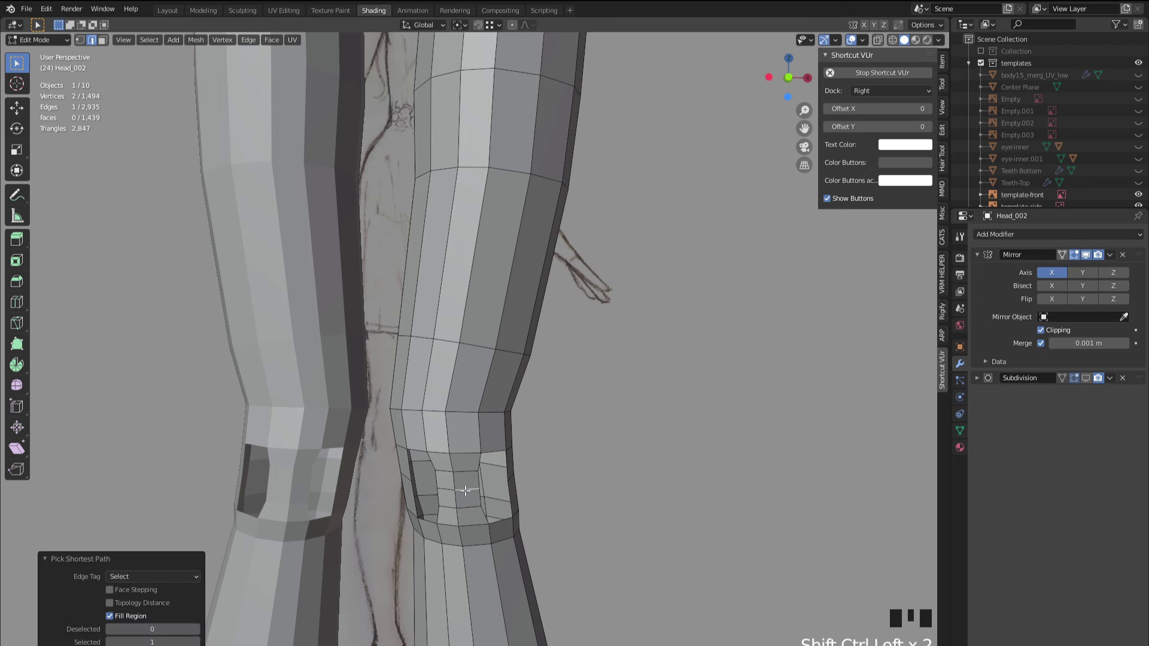
pyautogui.keyDown('ctrl'); pyautogui.keyDown('alt'); pyautogui.click(465, 490); pyautogui.keyUp('alt'); pyautogui.keyUp('ctrl')
pyautogui.keyDown('ctrl'); pyautogui.keyDown('shift'); pyautogui.click(444, 490); pyautogui.keyUp('shift'); pyautogui.keyUp('ctrl')
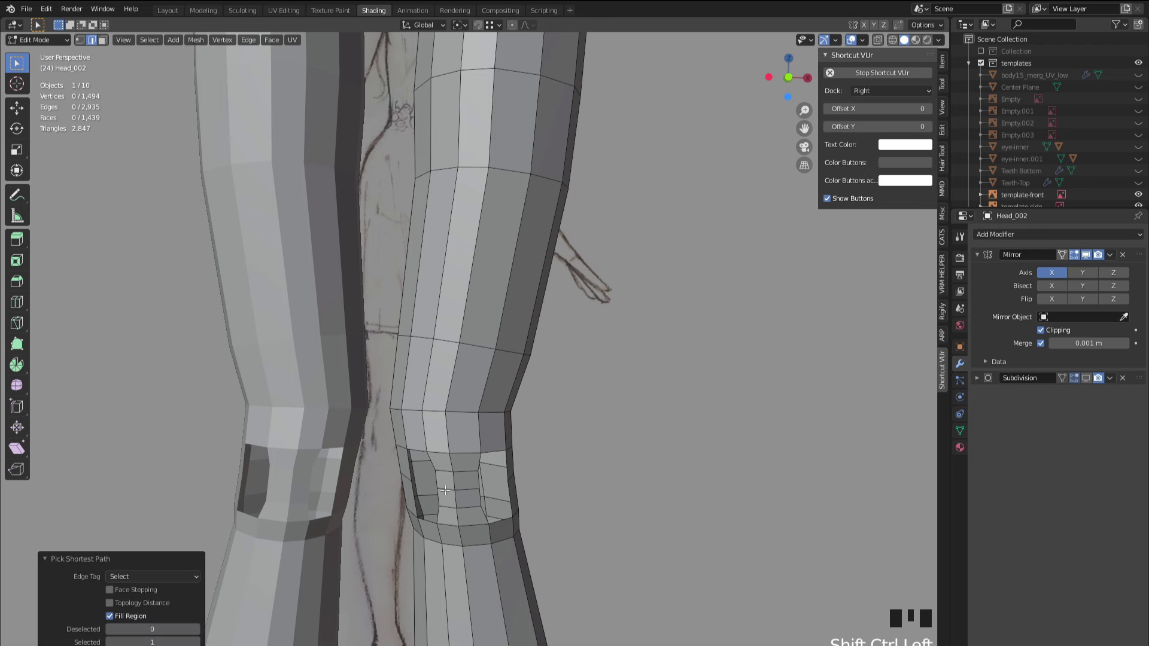
pyautogui.click(445, 489)
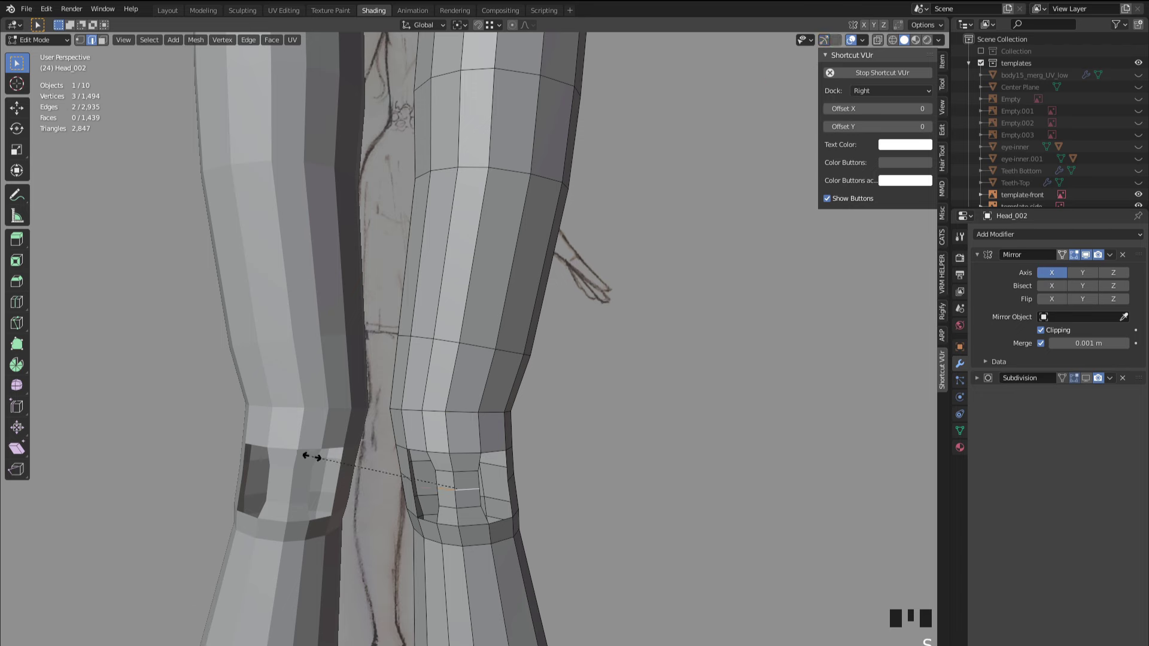
pyautogui.press('s')
pyautogui.press('x')
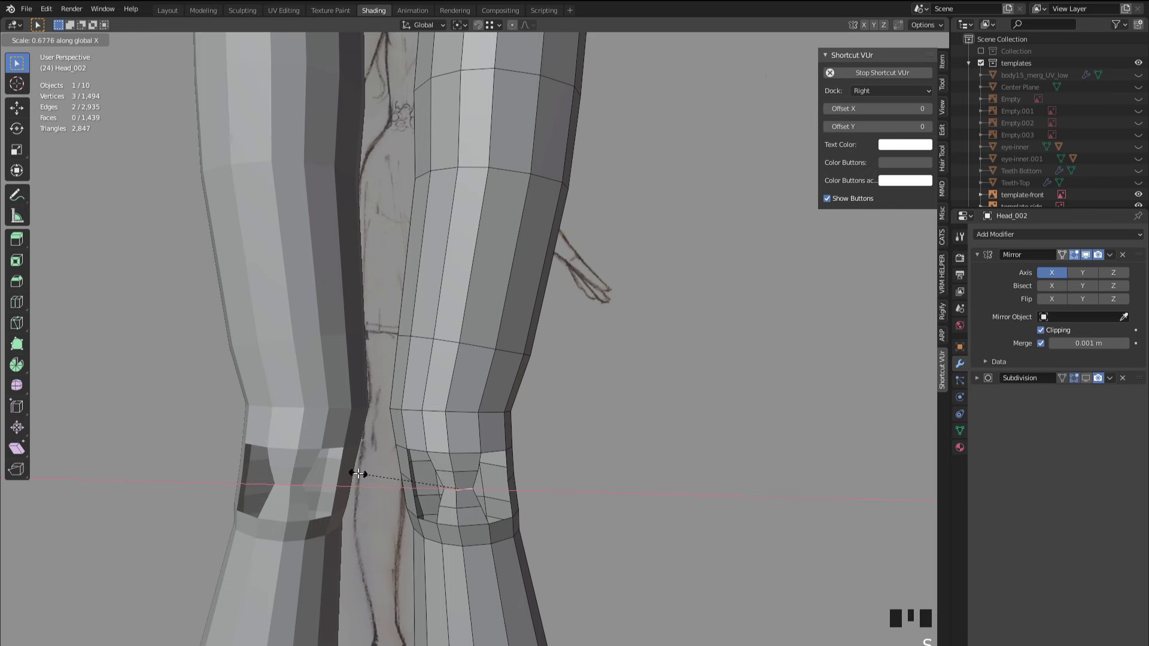
pyautogui.click(358, 474)
# - Fill two faces on the inner side of the kneecap, starting from the middle vertex beside it
pyautogui.moveTo(358, 474); pyautogui.dragTo(437, 483, button='middle')
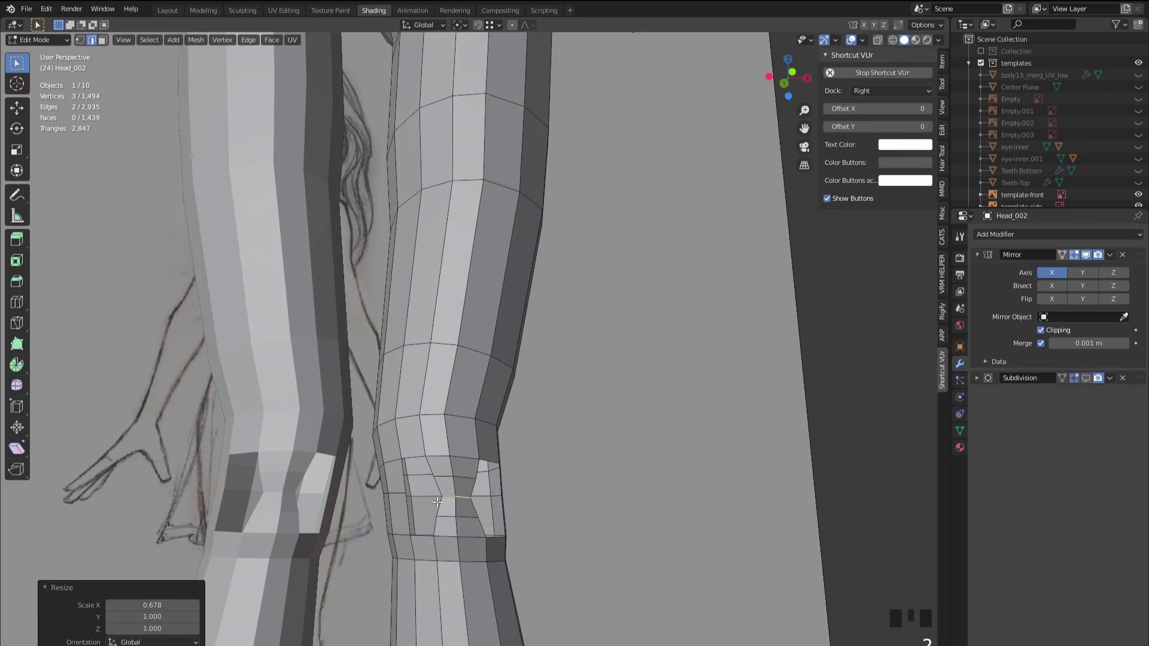
pyautogui.press('1')
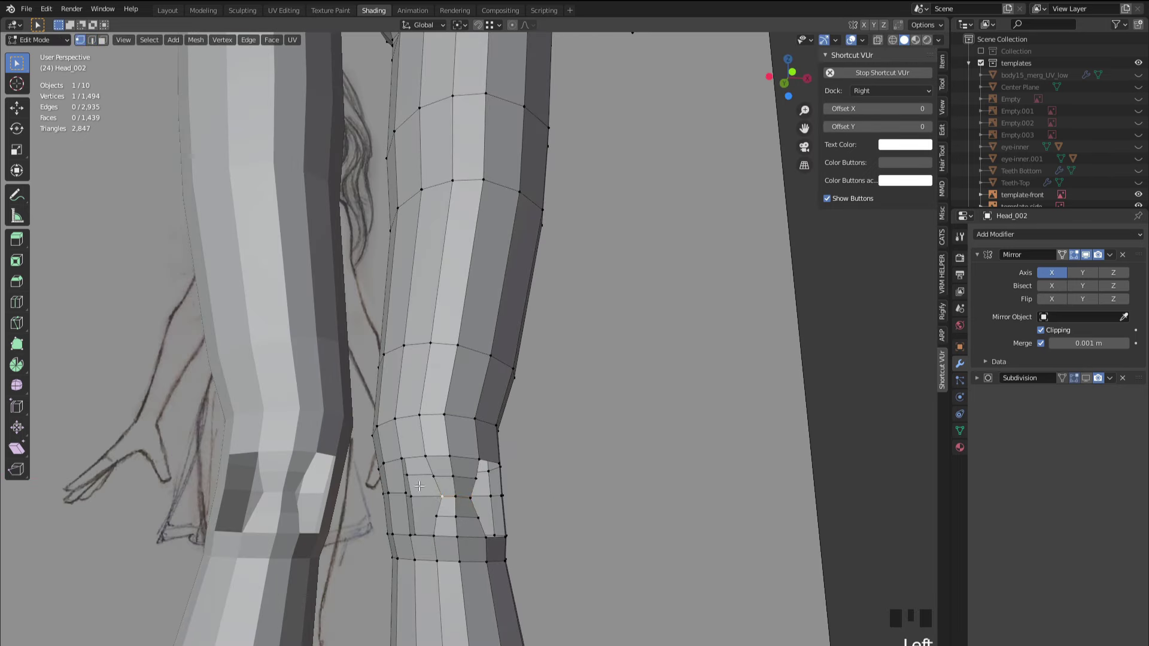
pyautogui.moveTo(418, 486); pyautogui.dragTo(464, 499, button='middle')
pyautogui.press('f')
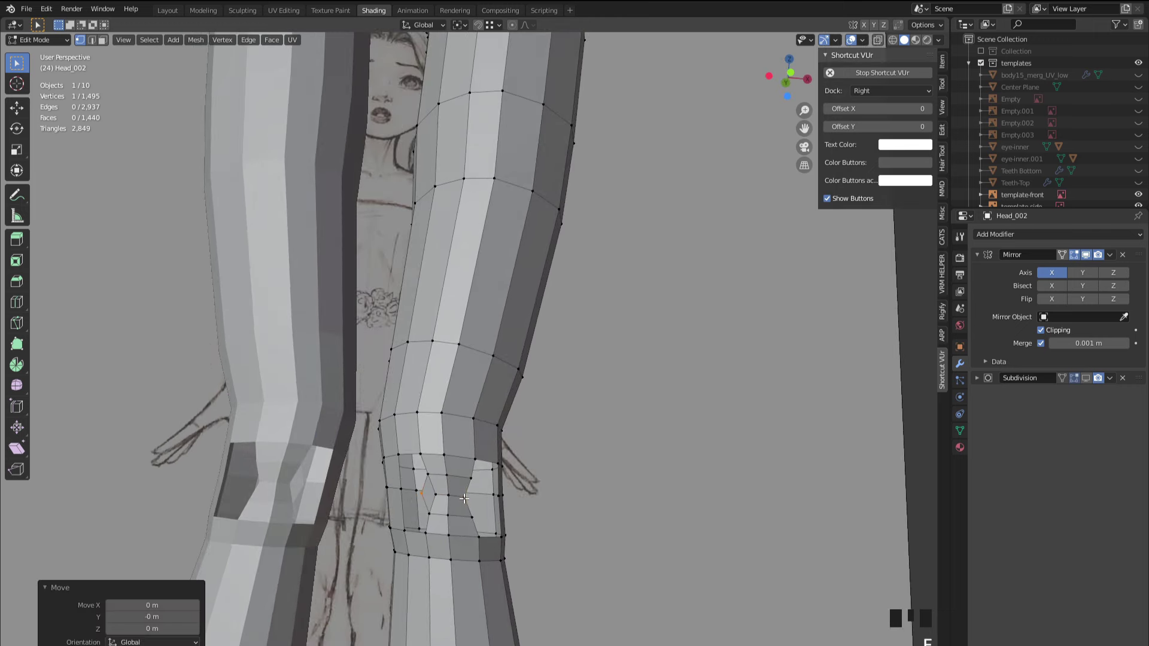
pyautogui.click(411, 468)
pyautogui.press('f')
# - Fill the remaining six faces around the kneecap to close the knee opening on both sides
pyautogui.press('2')
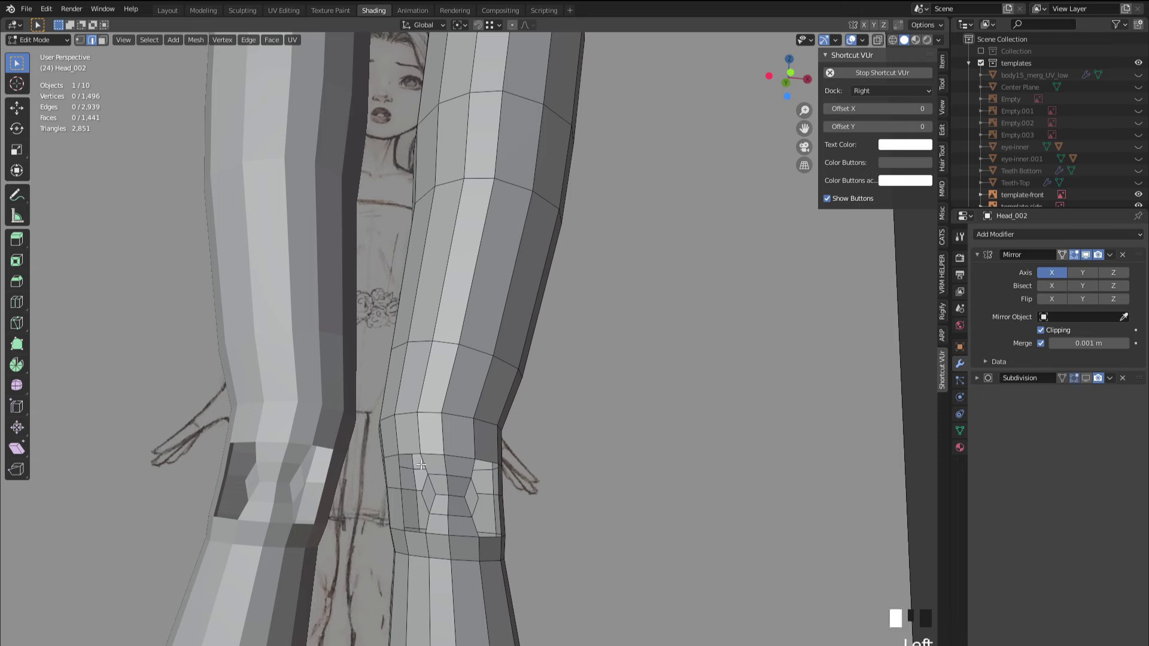
pyautogui.click(421, 464)
pyautogui.moveTo(420, 465); pyautogui.dragTo(435, 486, button='middle')
pyautogui.press('f')
pyautogui.press('f')
pyautogui.press('f')
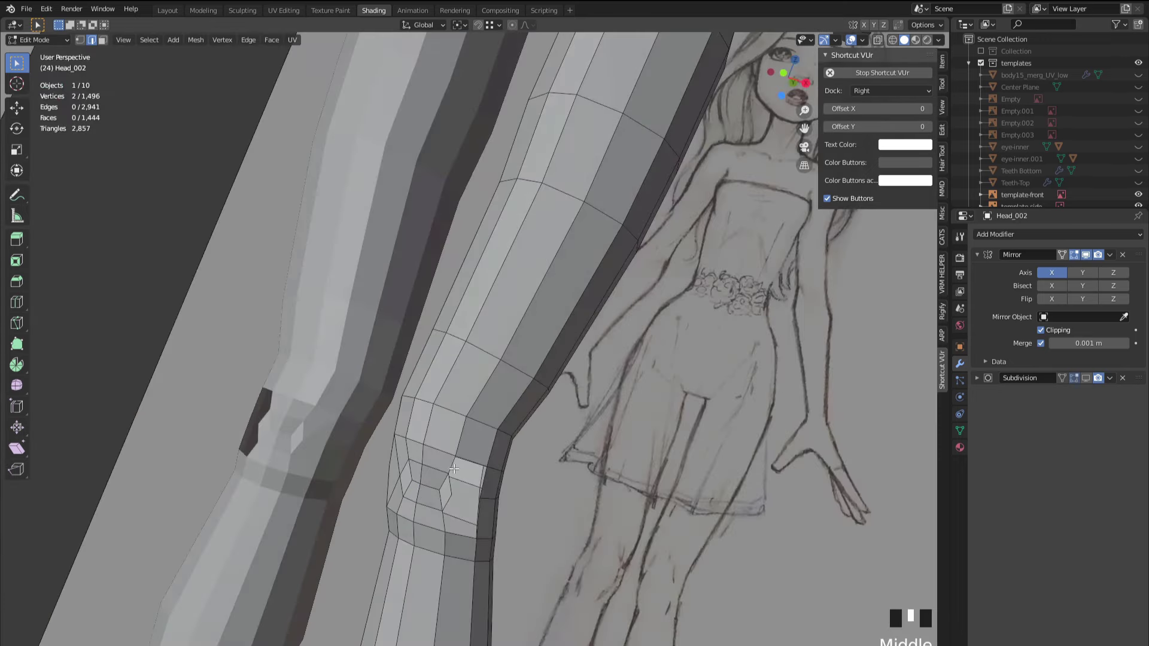
pyautogui.press('f')
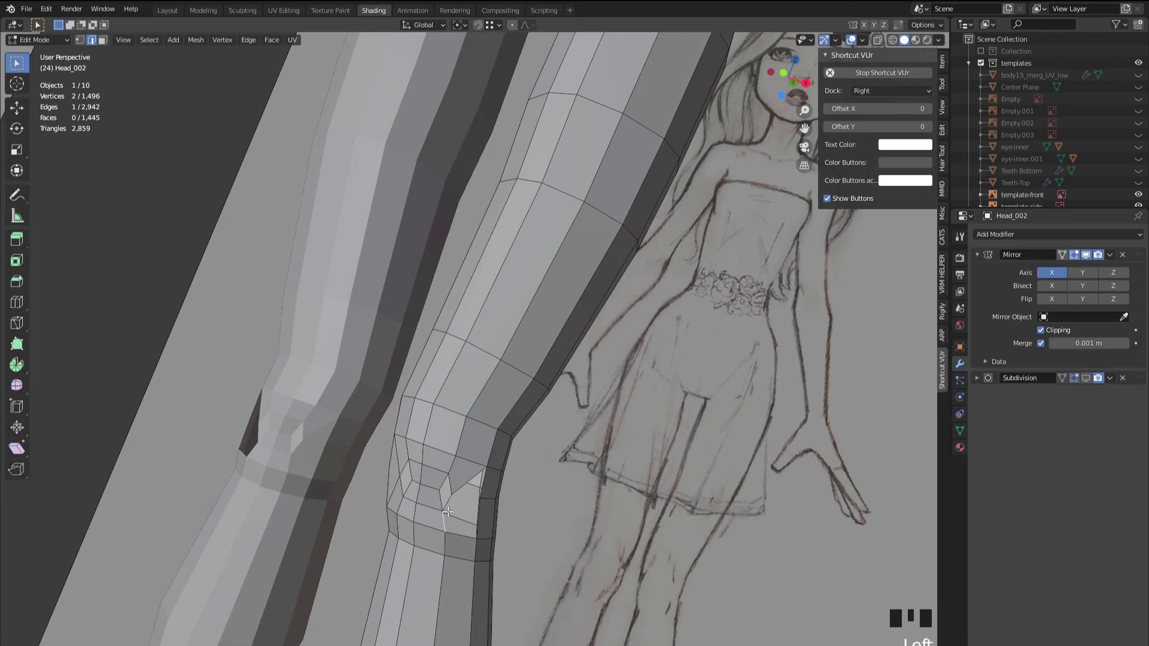
pyautogui.moveTo(446, 509); pyautogui.dragTo(423, 503, button='middle')
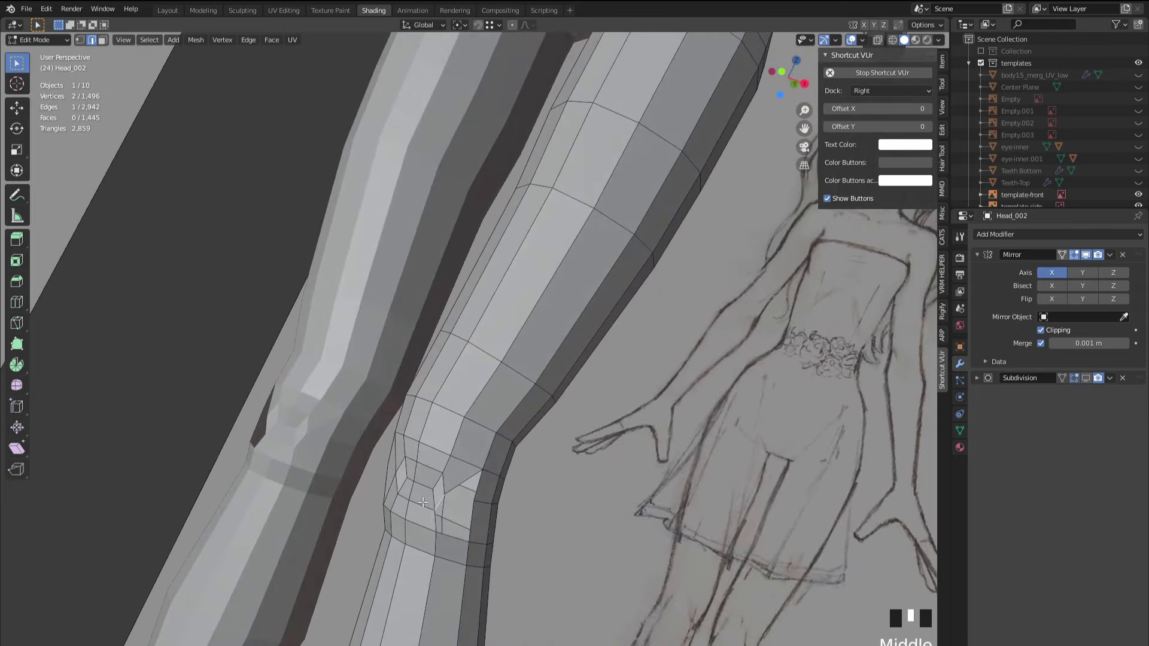
pyautogui.press('f')
pyautogui.press('f')
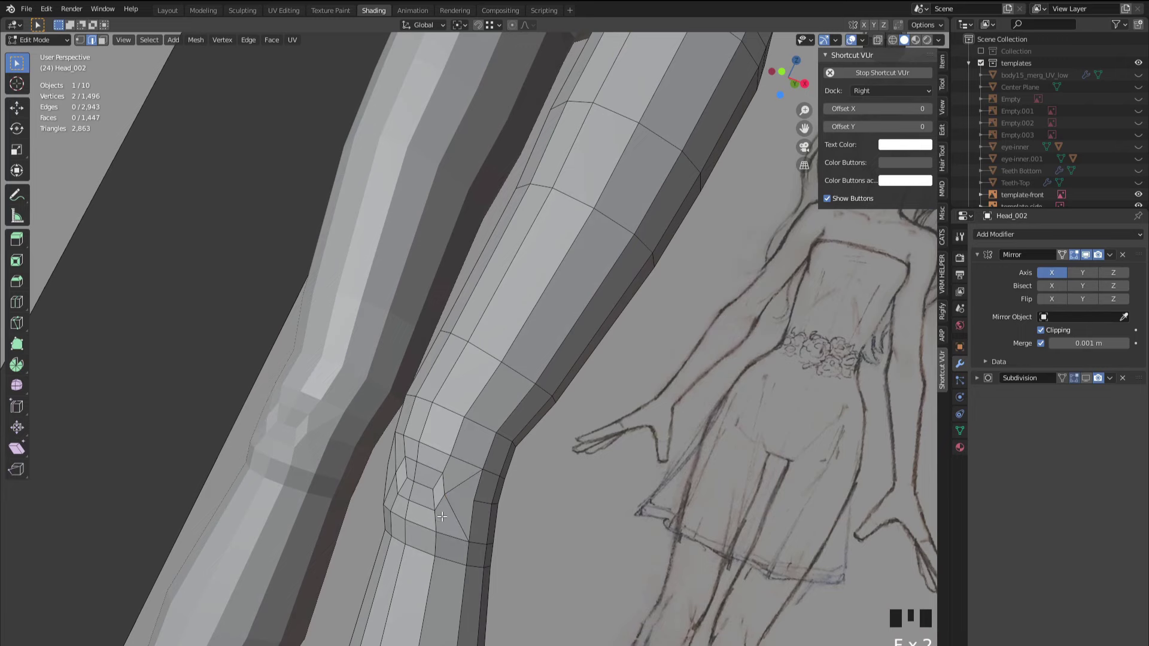
# - Slide the middle vertices on both sides of the knee away from the kneecap by a factor of 0.461
pyautogui.press('1')
pyautogui.moveTo(477, 505); pyautogui.dragTo(446, 507, button='middle')
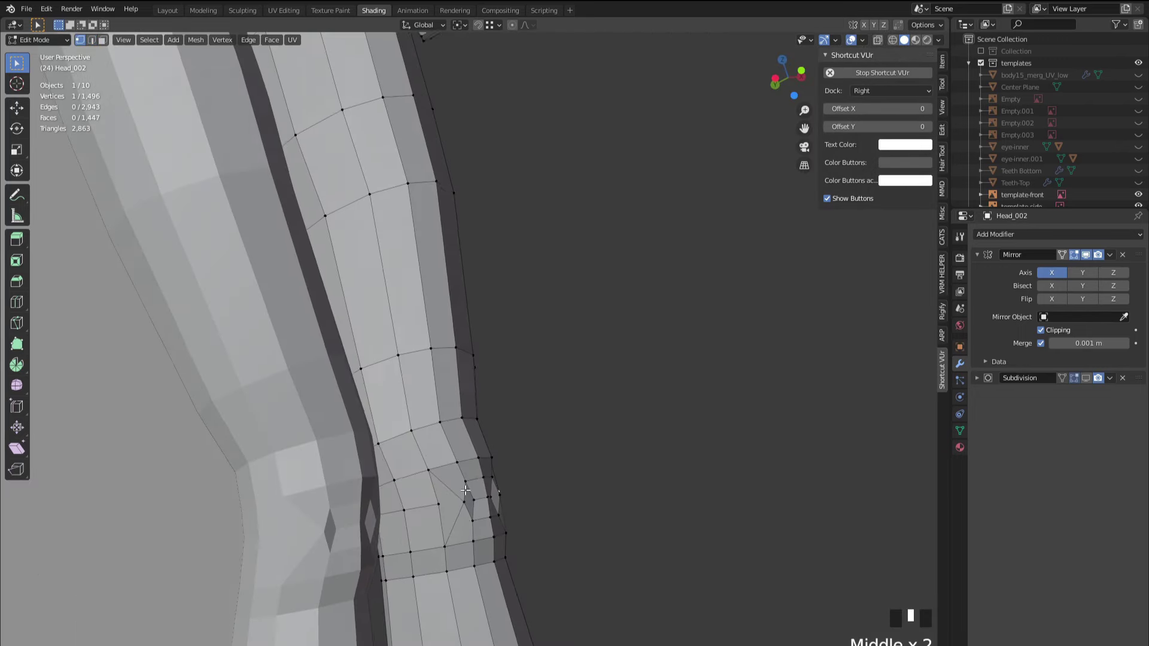
pyautogui.keyDown('shift'); pyautogui.click(440, 508); pyautogui.keyUp('shift')
pyautogui.press('g')
pyautogui.press('g')
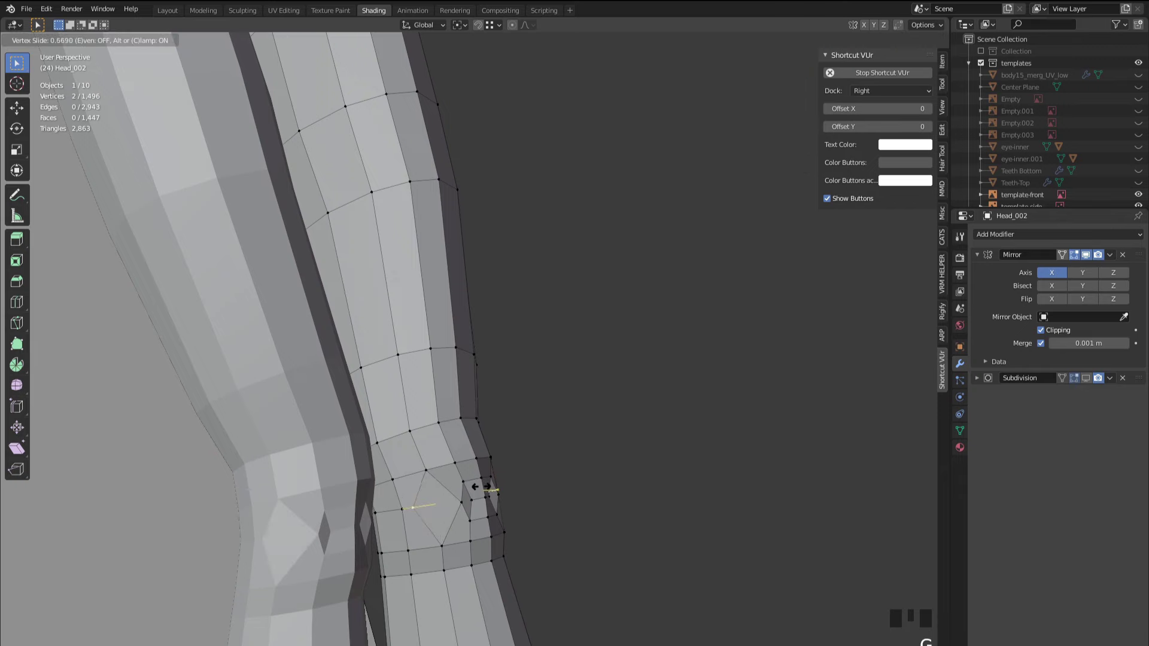
pyautogui.click(590, 464)
pyautogui.scroll(-3, 590, 464)
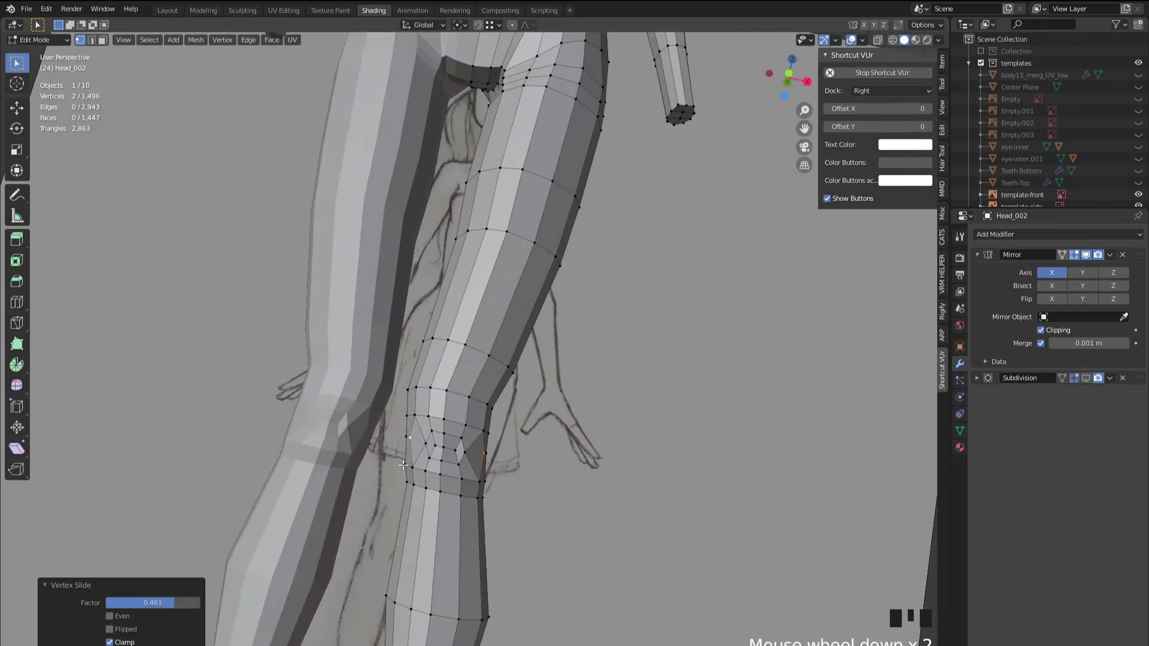
# - Switch the mesh to Sculpt Mode and smooth the topology on the outer side of the knee
pyautogui.moveTo(419, 479); pyautogui.dragTo(396, 480, button='middle')
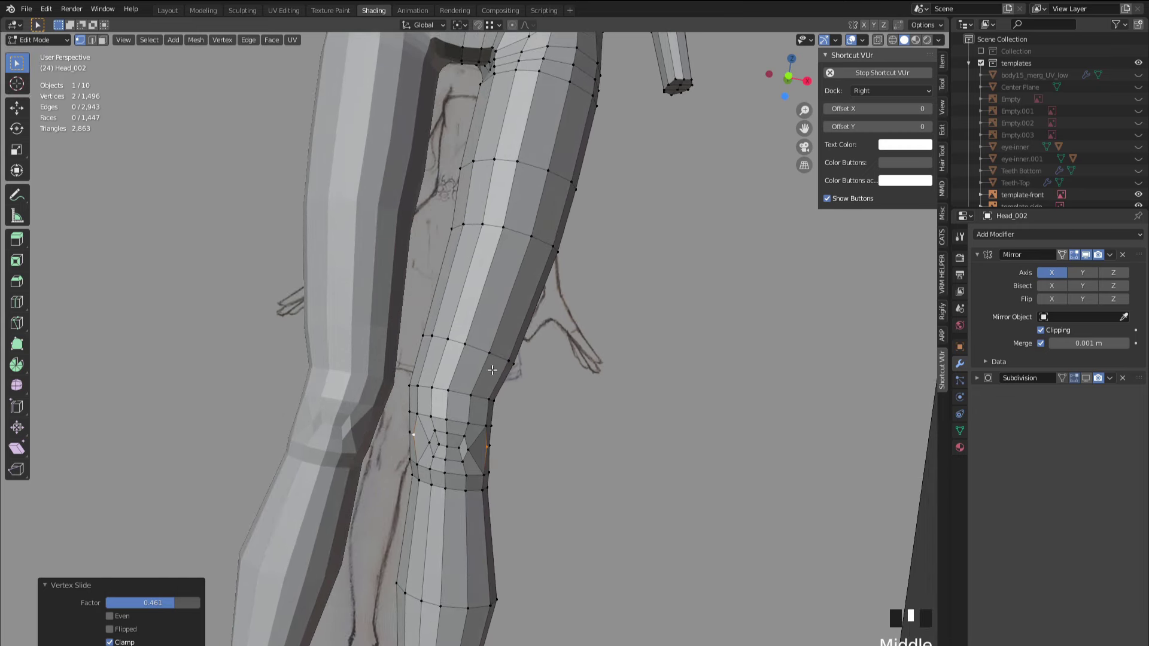
pyautogui.click(36, 39)
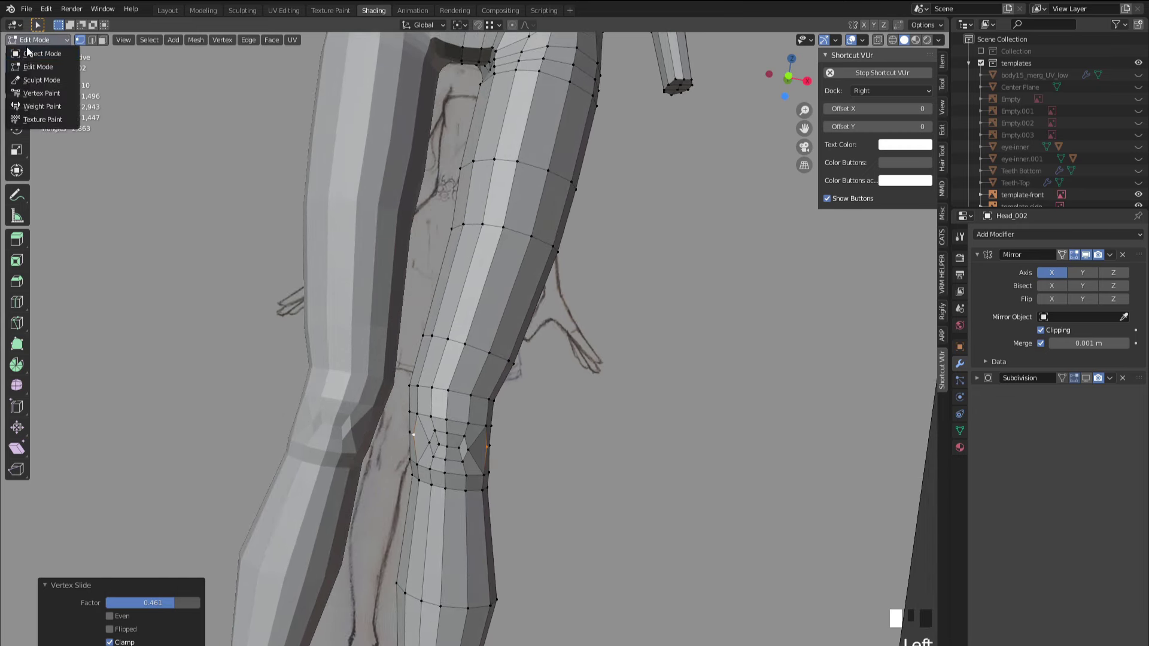
pyautogui.click(33, 80)
pyautogui.moveTo(436, 423)
pyautogui.mouseDown(button='middle')
pyautogui.moveTo(347, 441)
pyautogui.moveTo(448, 431)
pyautogui.moveTo(392, 462)
pyautogui.moveTo(423, 500)
pyautogui.moveTo(462, 333)
pyautogui.moveTo(487, 411)
pyautogui.mouseUp(button='middle')
pyautogui.keyDown('shift'); pyautogui.moveTo(487, 410); pyautogui.dragTo(513, 359); pyautogui.keyUp('shift')
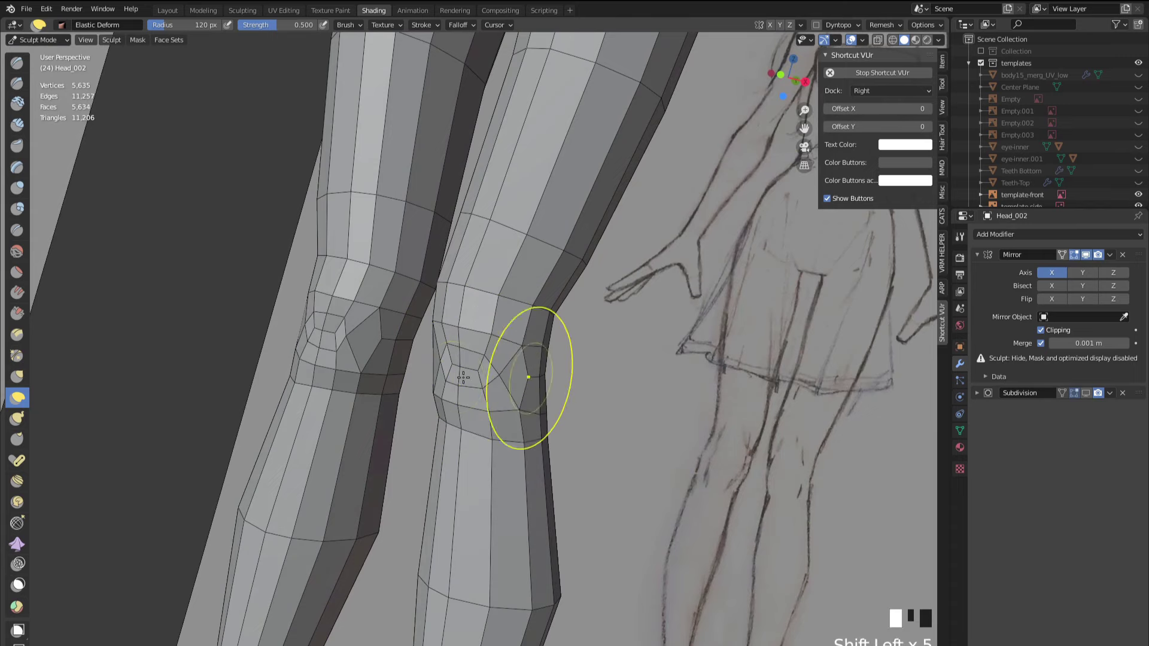
# - Smooth the mesh on the inner side of the knee beside the kneecap
pyautogui.moveTo(513, 359)
pyautogui.mouseDown(button='middle')
pyautogui.moveTo(585, 353)
pyautogui.moveTo(417, 372)
pyautogui.mouseUp(button='middle')
pyautogui.press('shift')
pyautogui.keyDown('shift'); pyautogui.moveTo(417, 372); pyautogui.dragTo(409, 383); pyautogui.keyUp('shift')
pyautogui.keyDown('shift'); pyautogui.moveTo(405, 364); pyautogui.dragTo(407, 386); pyautogui.keyUp('shift')
pyautogui.keyDown('shift'); pyautogui.moveTo(405, 370); pyautogui.dragTo(402, 385); pyautogui.keyUp('shift')
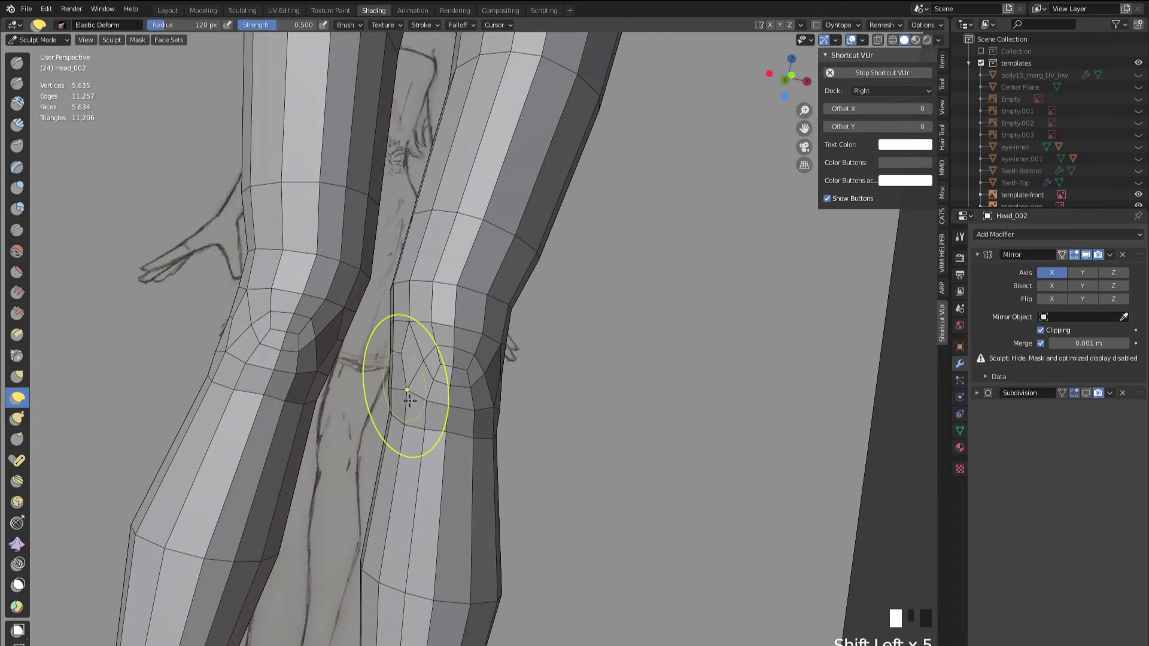
# - Smooth the front of the knee from above the kneecap down to the upper shin
pyautogui.moveTo(403, 371)
pyautogui.mouseDown(button='middle')
pyautogui.moveTo(440, 359)
pyautogui.moveTo(423, 347)
pyautogui.mouseUp(button='middle')
pyautogui.moveTo(419, 318)
pyautogui.keyDown('shift'); pyautogui.mouseDown()
pyautogui.moveTo(392, 343)
pyautogui.moveTo(461, 381)
pyautogui.moveTo(446, 423)
pyautogui.mouseUp(); pyautogui.keyUp('shift')
pyautogui.moveTo(446, 423)
pyautogui.mouseDown(button='middle')
pyautogui.moveTo(432, 372)
pyautogui.moveTo(423, 379)
pyautogui.mouseUp(button='middle')
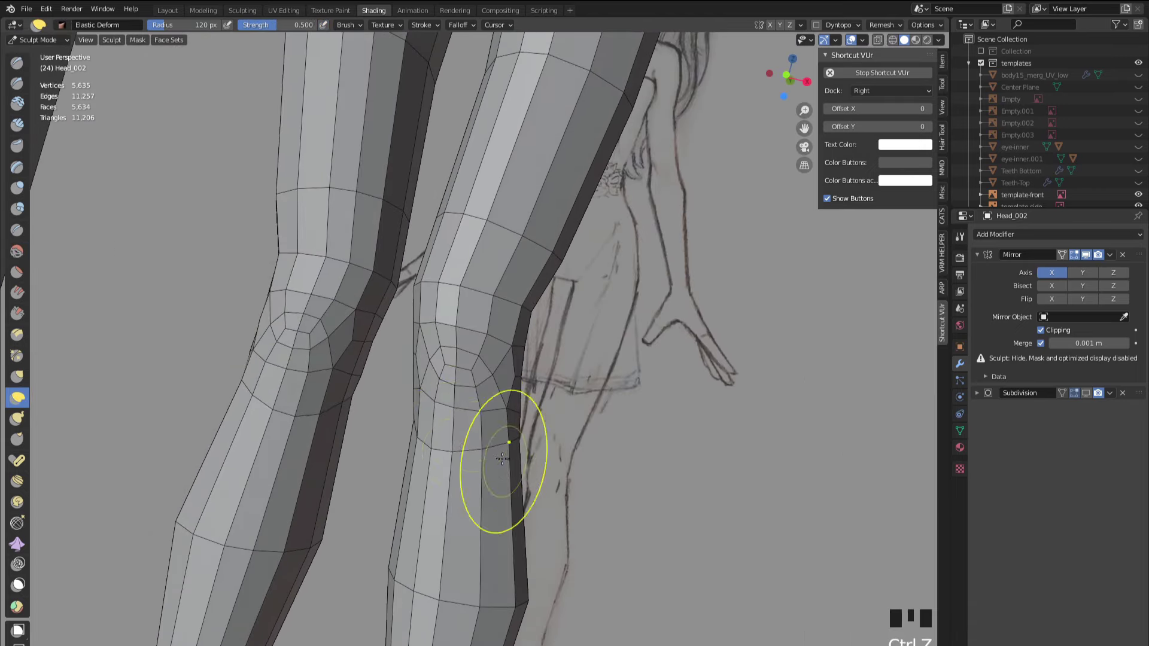
pyautogui.moveTo(385, 474); pyautogui.dragTo(420, 476, button='middle')
pyautogui.keyDown('shift'); pyautogui.moveTo(457, 436); pyautogui.dragTo(454, 399); pyautogui.keyUp('shift')
pyautogui.moveTo(461, 359); pyautogui.dragTo(682, 188, button='middle')
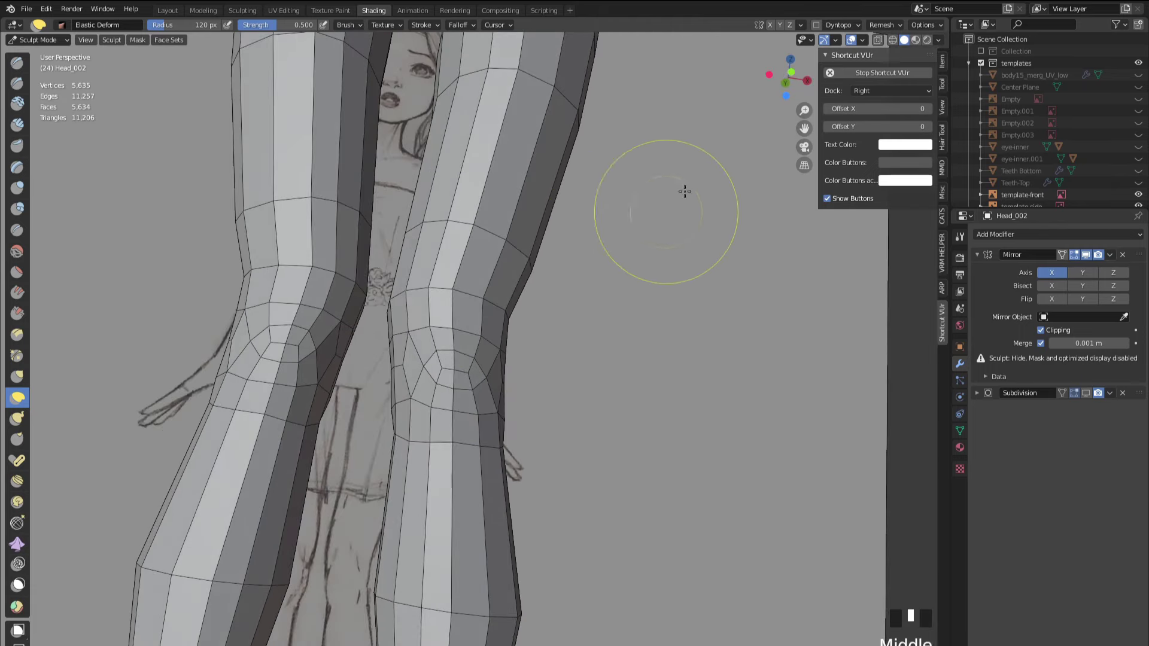
# - Smooth the backs of both knees in the back orthographic view
pyautogui.click(786, 82)
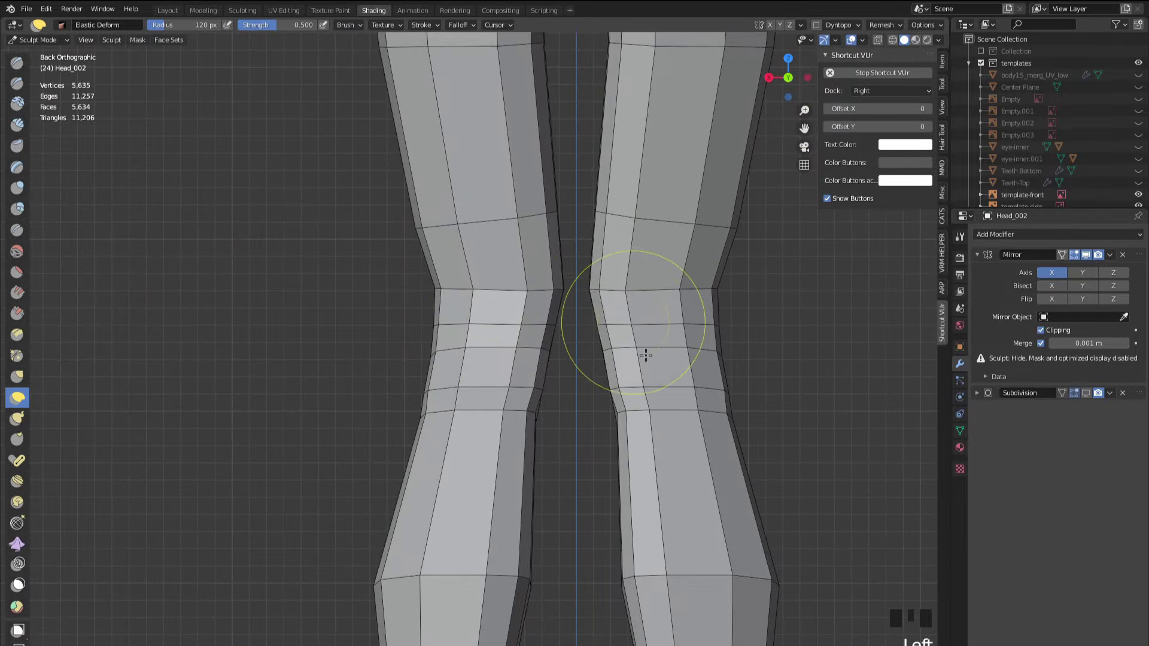
pyautogui.keyDown('shift'); pyautogui.moveTo(619, 392); pyautogui.dragTo(617, 272); pyautogui.keyUp('shift')
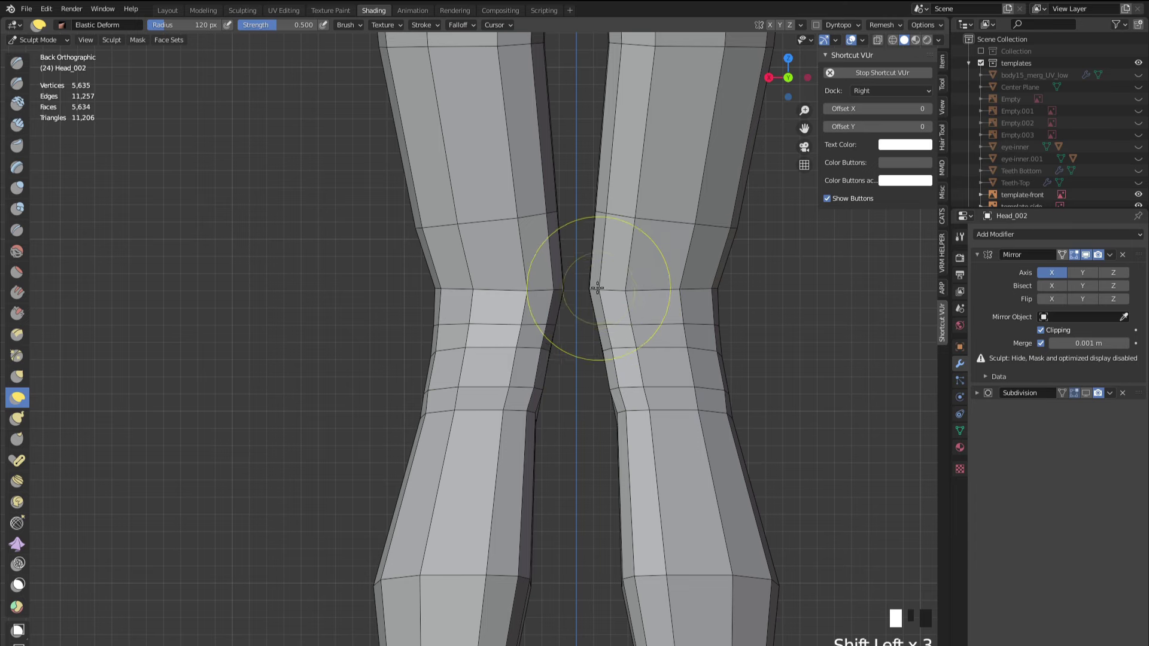
pyautogui.keyDown('shift'); pyautogui.moveTo(500, 325); pyautogui.dragTo(526, 269); pyautogui.keyUp('shift')
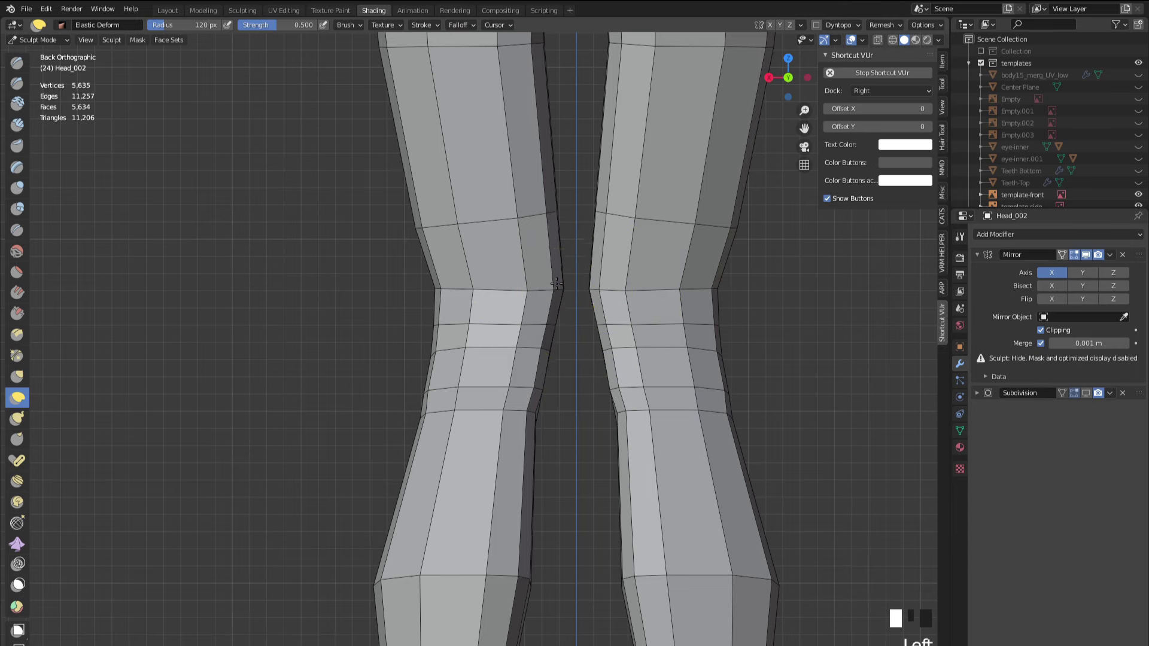
# - Reduce the brush radius to 87 px and even out the edge flow behind the knee with Elastic Deform
pyautogui.scroll(1, 519, 342)
pyautogui.press('f')
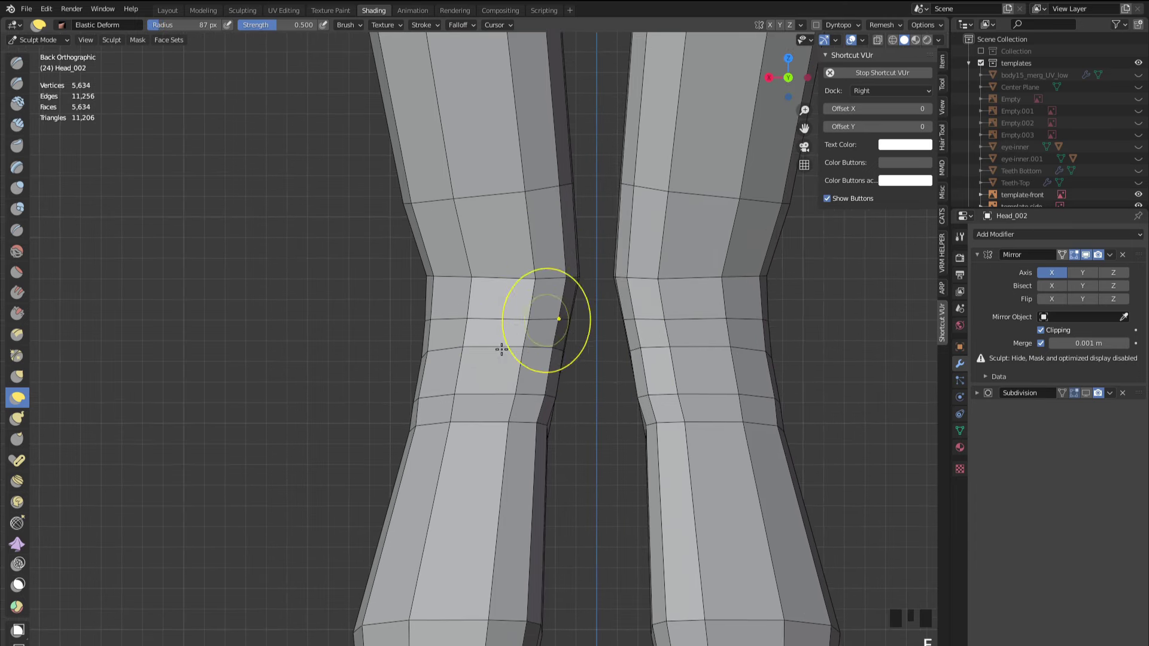
pyautogui.moveTo(418, 389); pyautogui.dragTo(436, 397)
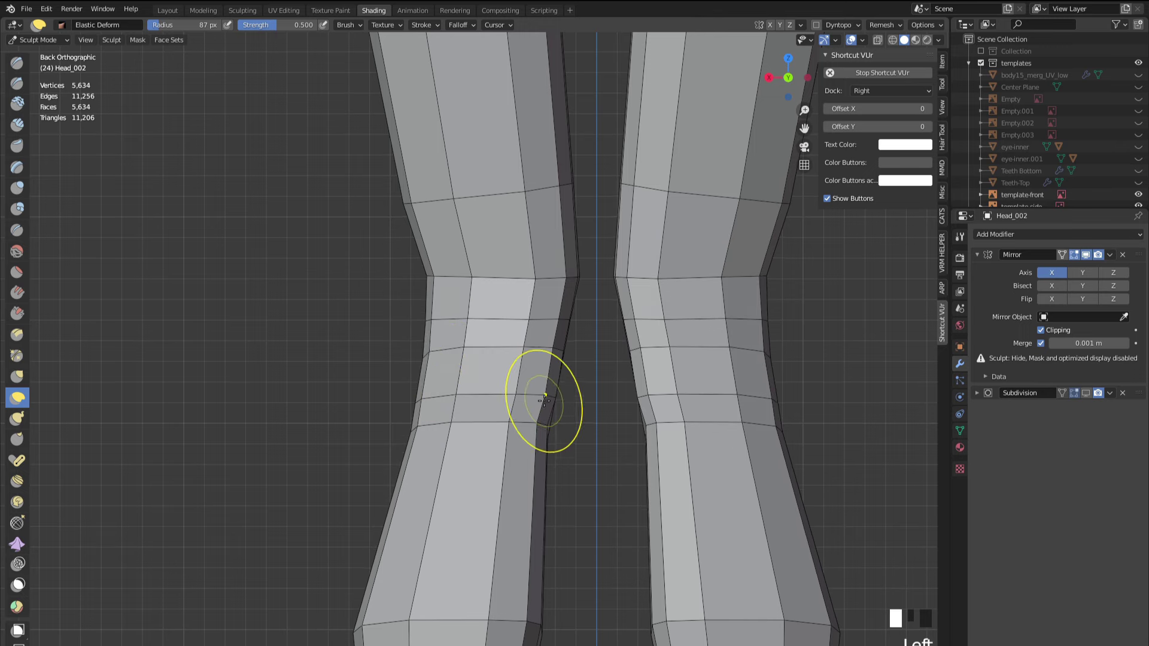
pyautogui.moveTo(555, 397); pyautogui.dragTo(527, 390)
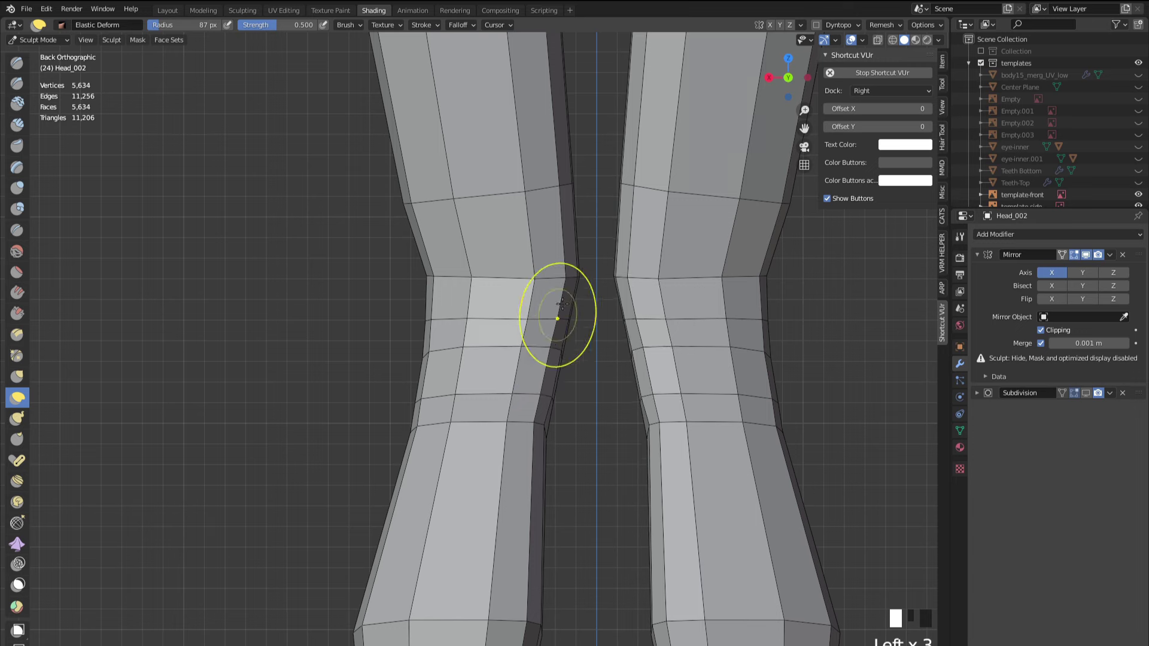
pyautogui.moveTo(563, 274); pyautogui.dragTo(515, 286)
pyautogui.moveTo(436, 295)
pyautogui.mouseDown()
pyautogui.moveTo(421, 243)
pyautogui.moveTo(436, 341)
pyautogui.moveTo(463, 358)
pyautogui.mouseUp()
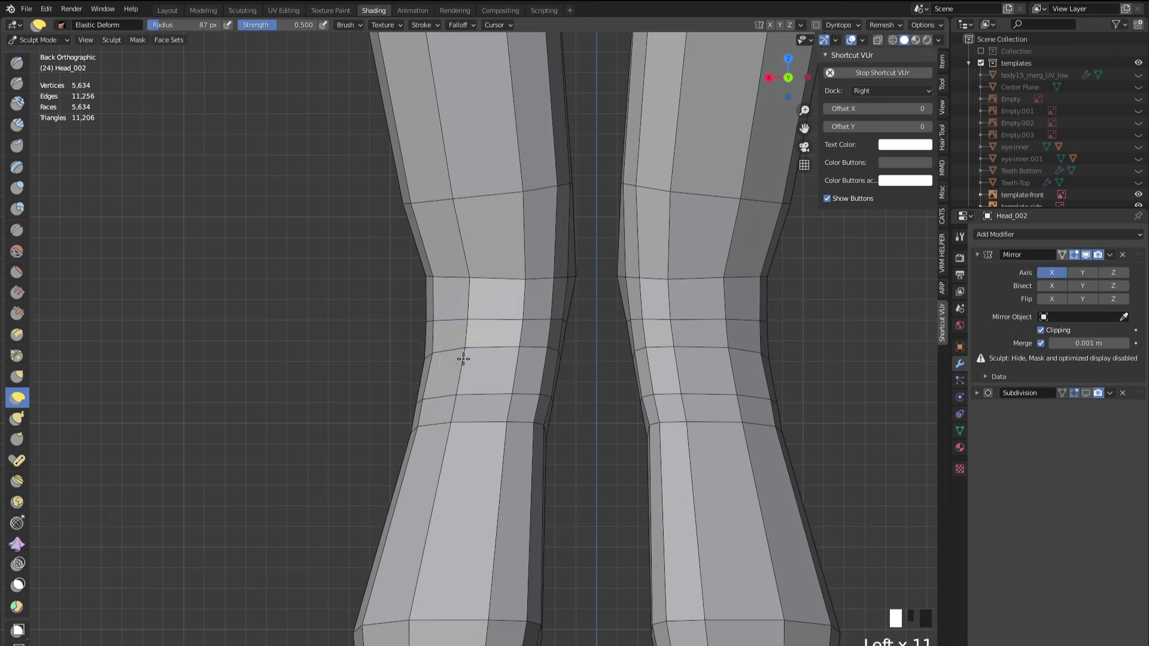
pyautogui.moveTo(459, 400); pyautogui.dragTo(431, 405)
pyautogui.moveTo(513, 436)
pyautogui.mouseDown()
pyautogui.moveTo(546, 405)
pyautogui.moveTo(524, 389)
pyautogui.moveTo(536, 349)
pyautogui.mouseUp()
pyautogui.click(545, 317)
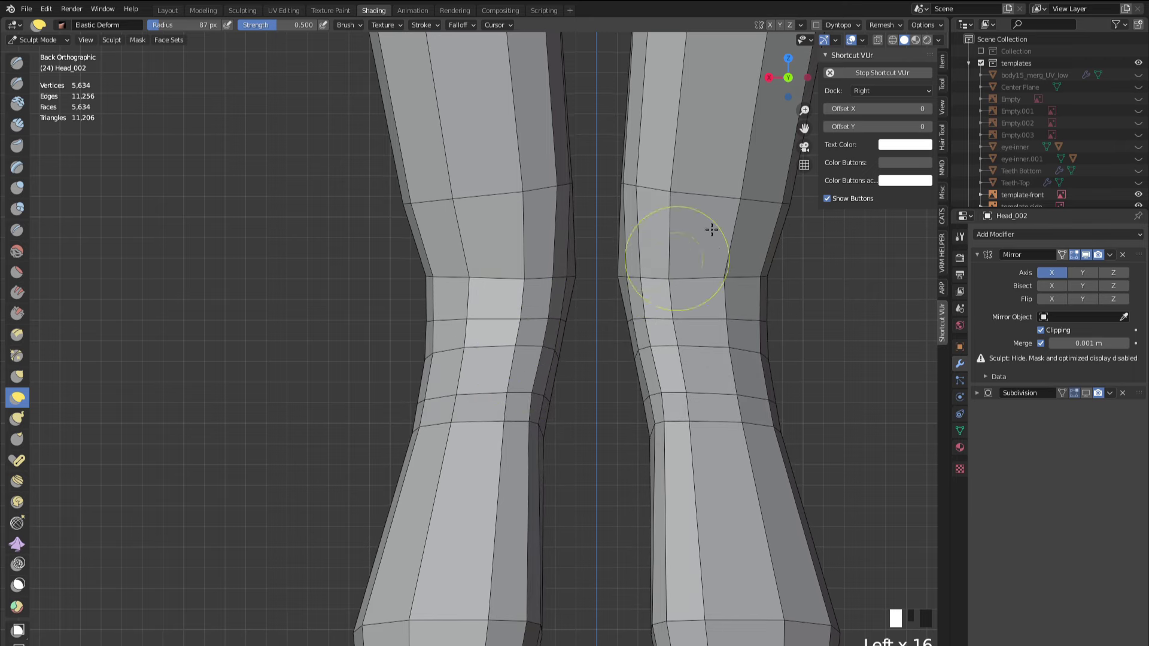
# - In the front orthographic view, set the brush radius to 97 px and pull the kneecap's lower edges downward with Elastic Deform
pyautogui.click(790, 73)
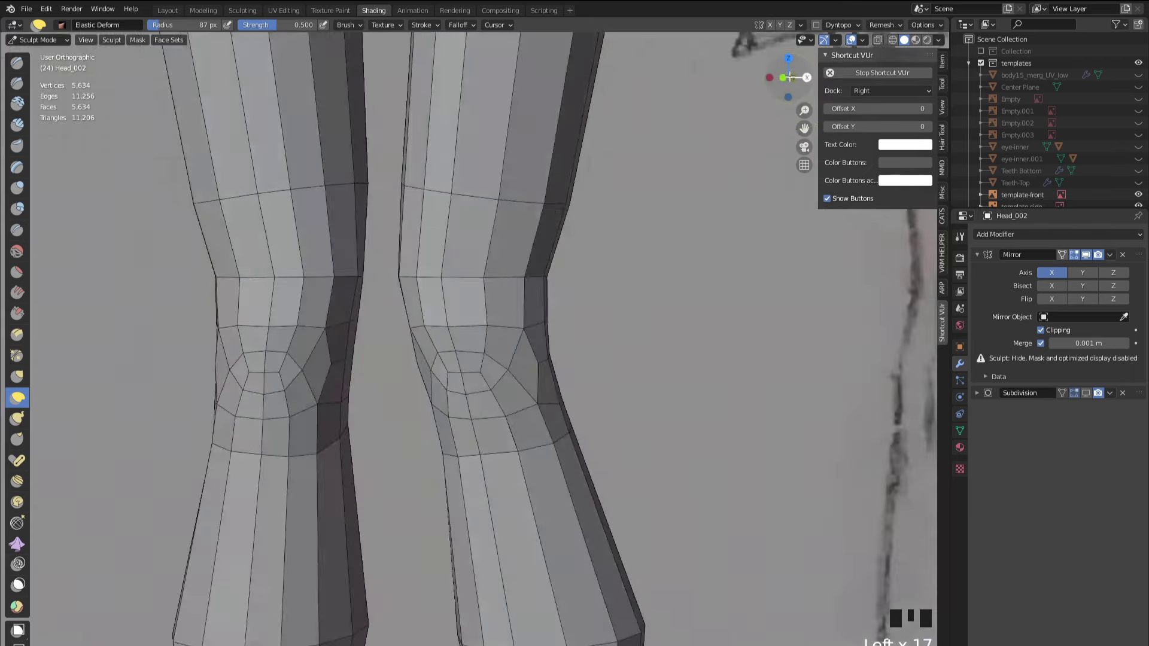
pyautogui.scroll(1, 552, 300)
pyautogui.scroll(2, 460, 461)
pyautogui.scroll(-2, 460, 460)
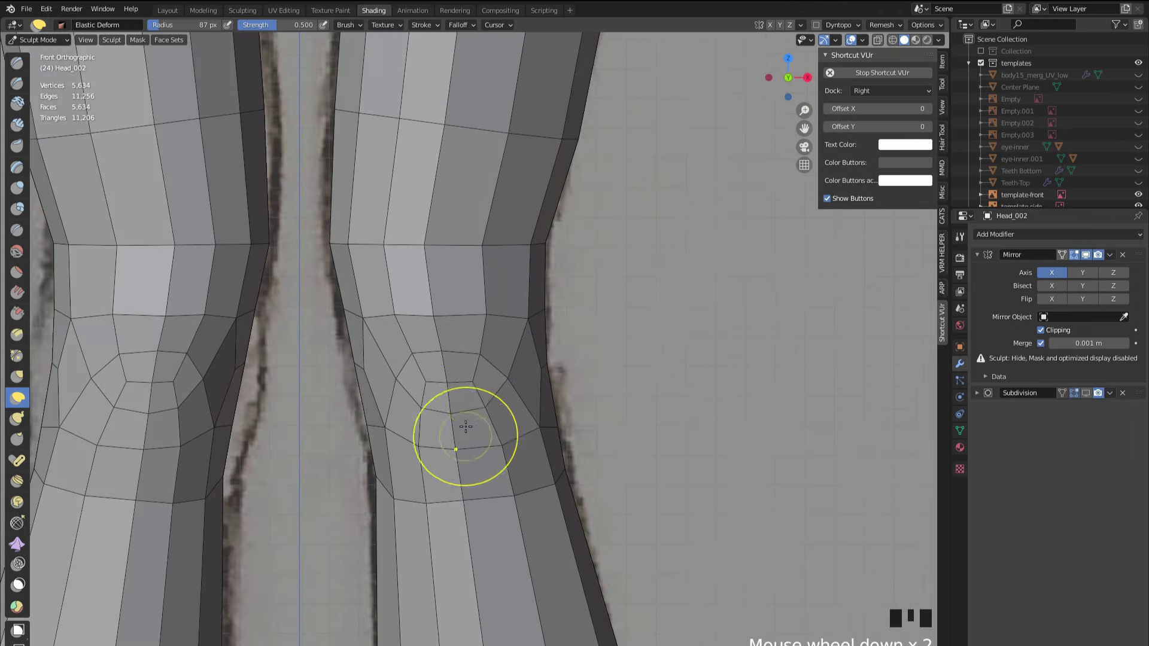
pyautogui.press('f')
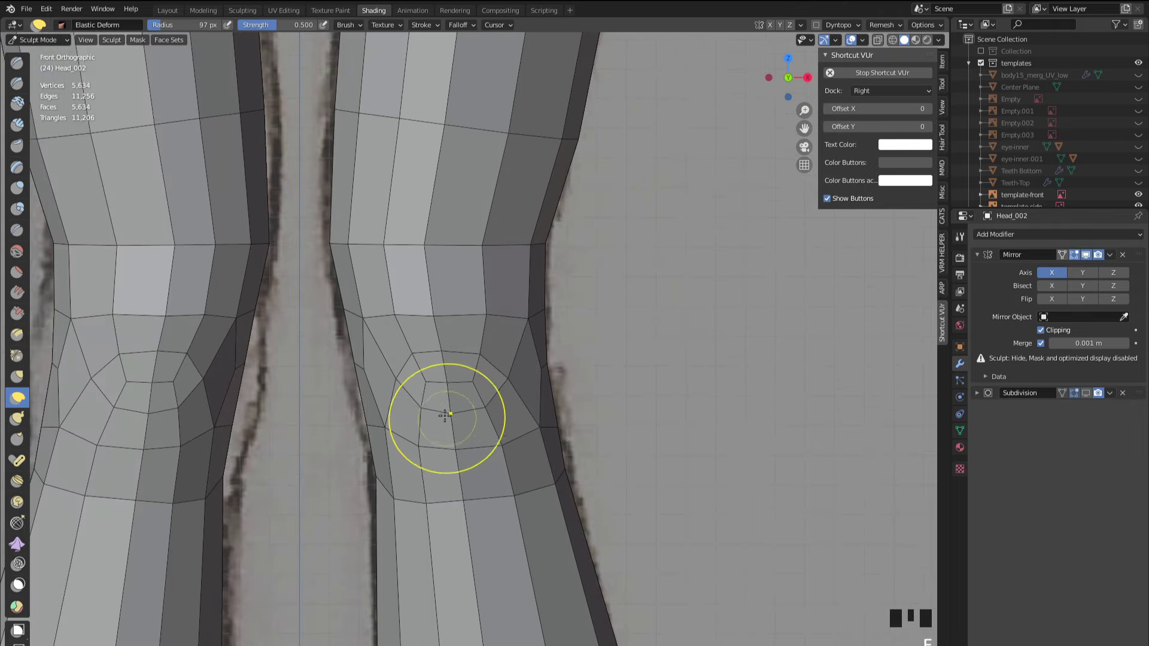
pyautogui.moveTo(460, 444); pyautogui.dragTo(432, 362)
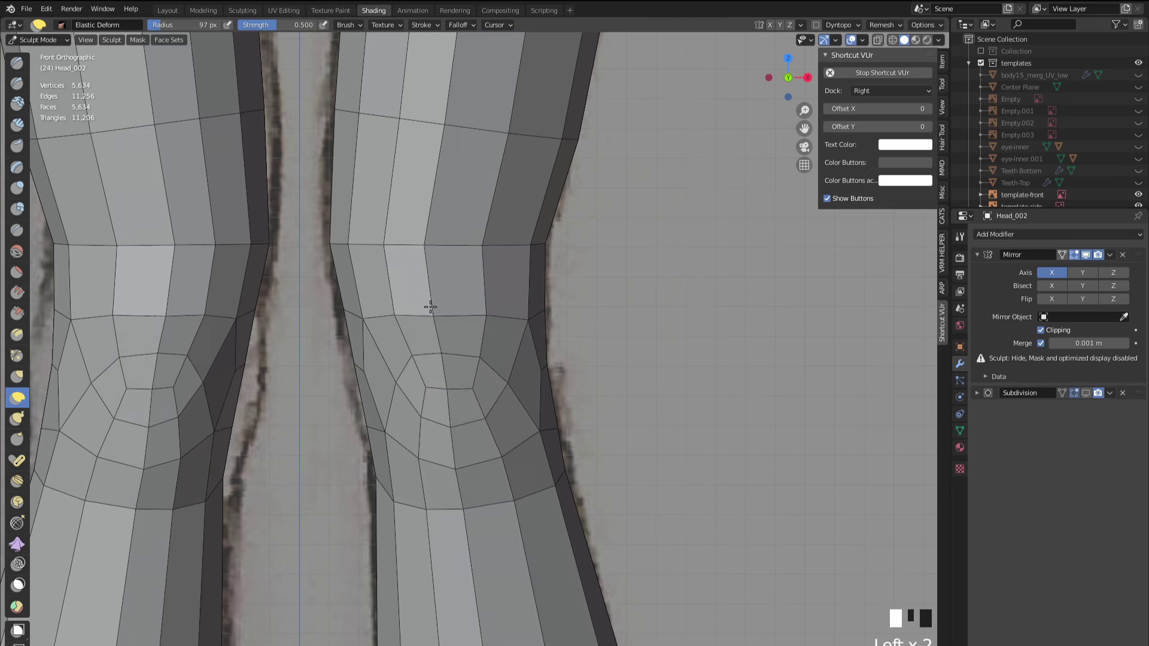
# - Reshape the kneecap's inner loops and the loop above it into a taller, evenly spaced oval with Elastic Deform
pyautogui.moveTo(425, 305)
pyautogui.mouseDown()
pyautogui.moveTo(423, 277)
pyautogui.moveTo(464, 417)
pyautogui.moveTo(454, 393)
pyautogui.mouseUp()
pyautogui.moveTo(468, 355)
pyautogui.mouseDown()
pyautogui.moveTo(464, 305)
pyautogui.moveTo(429, 391)
pyautogui.moveTo(432, 472)
pyautogui.mouseUp()
pyautogui.moveTo(412, 351)
pyautogui.mouseDown()
pyautogui.moveTo(441, 349)
pyautogui.moveTo(502, 379)
pyautogui.moveTo(419, 398)
pyautogui.moveTo(394, 390)
pyautogui.mouseUp()
pyautogui.moveTo(417, 428)
pyautogui.mouseDown()
pyautogui.moveTo(470, 379)
pyautogui.moveTo(484, 394)
pyautogui.mouseUp()
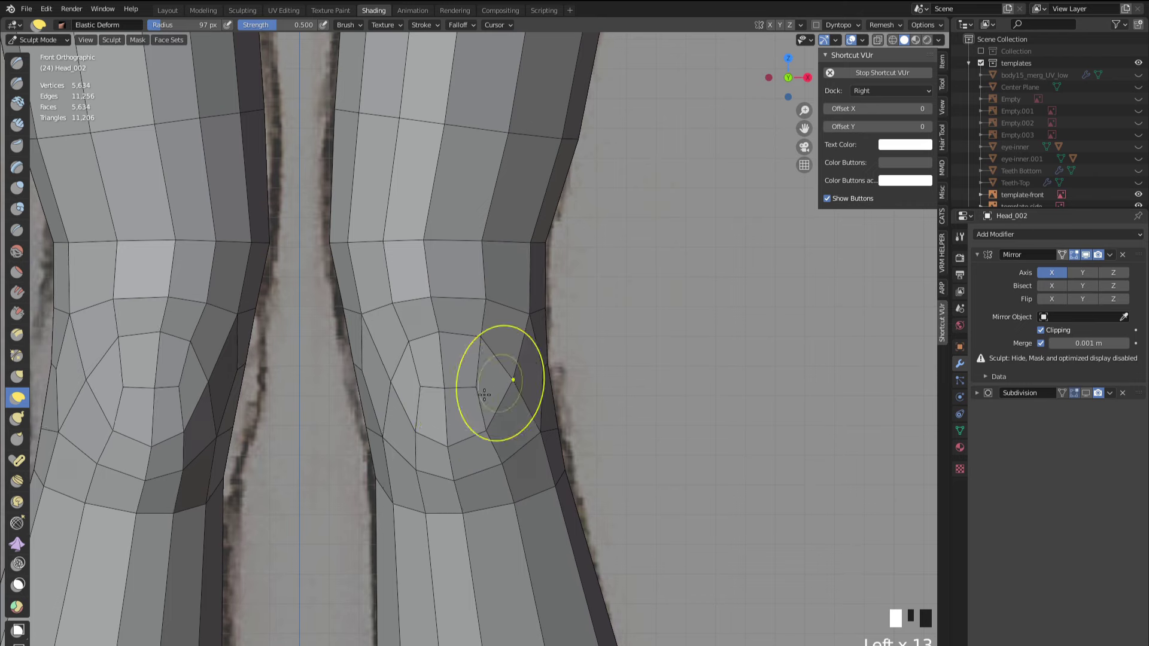
pyautogui.moveTo(408, 401); pyautogui.dragTo(393, 397)
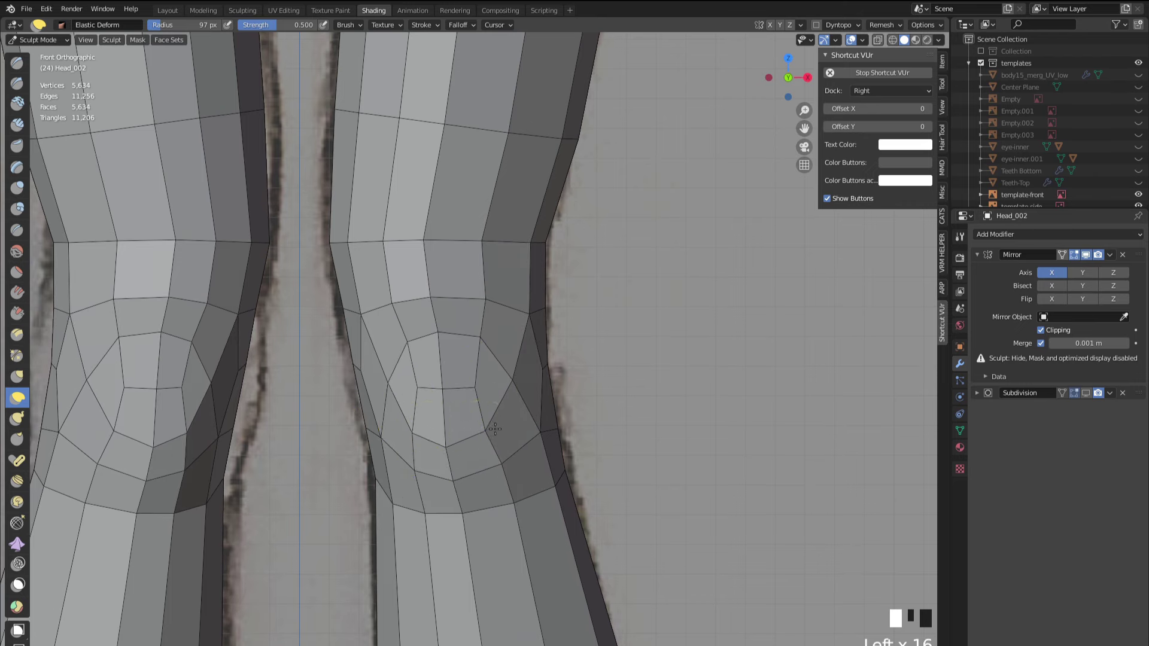
pyautogui.moveTo(495, 428); pyautogui.dragTo(485, 368)
pyautogui.scroll(-5, 395, 373)
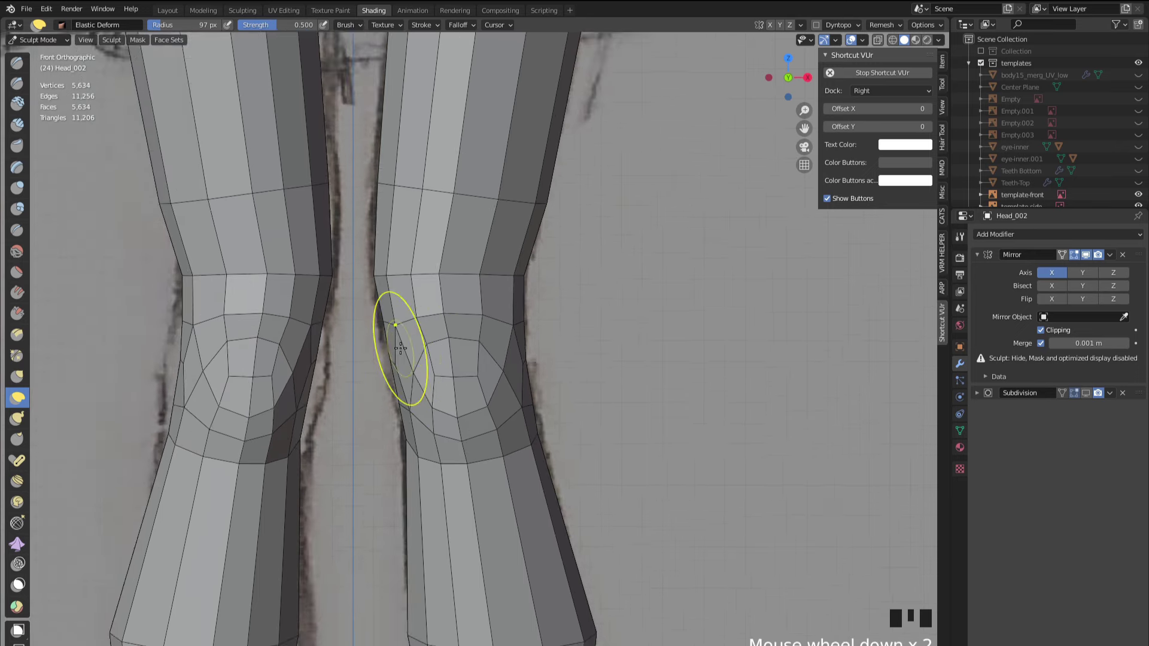
pyautogui.scroll(2, 480, 342)
pyautogui.scroll(2, 480, 342)
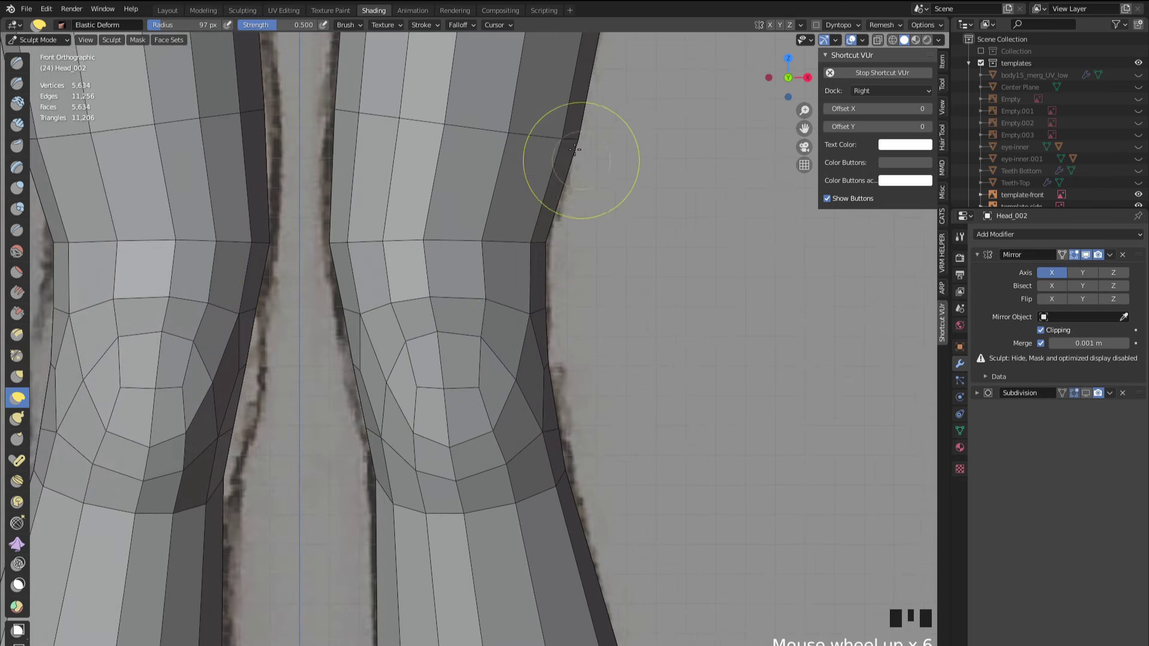
# - Pull the outer edge of the lower thigh just above the knee slightly inward with Elastic Deform
pyautogui.moveTo(572, 146); pyautogui.dragTo(552, 137)
pyautogui.scroll(-3, 505, 226)
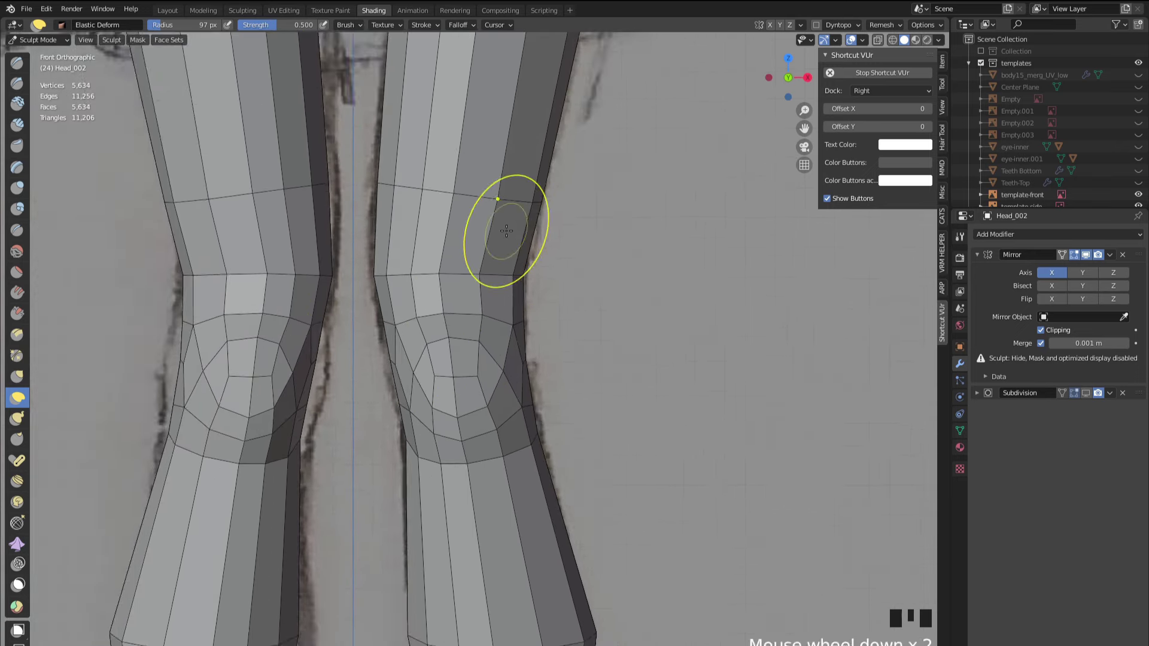
pyautogui.scroll(2, 522, 253)
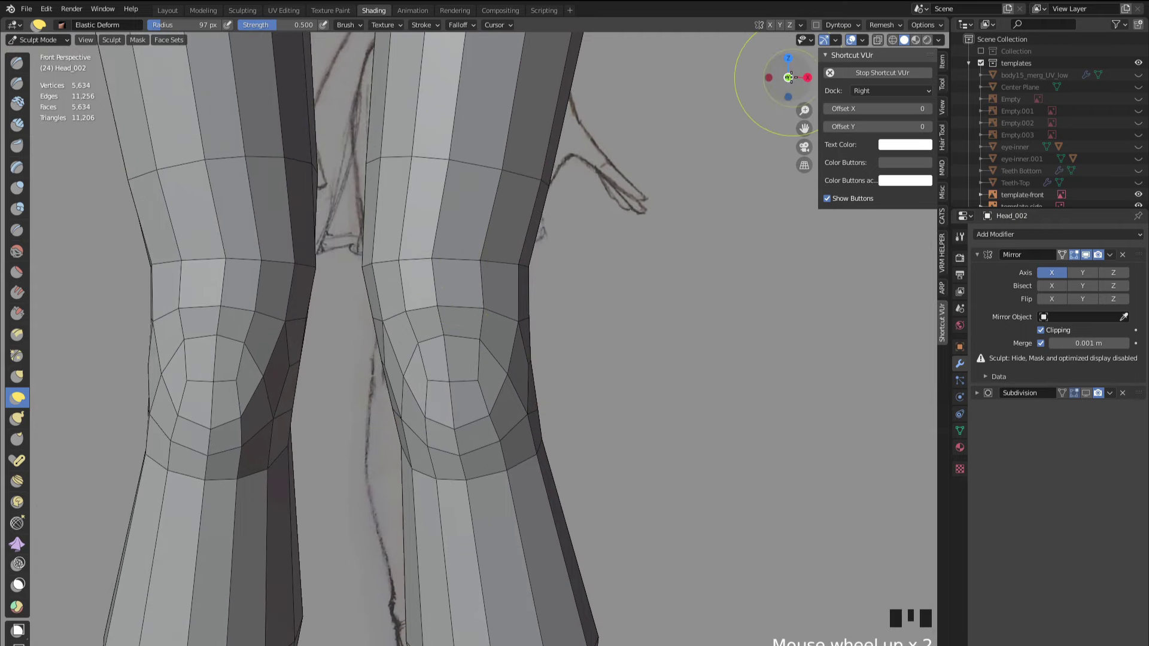
# - Examine the legs and whole body in perspective from several angles against the reference sketches
pyautogui.click(788, 77)
pyautogui.scroll(-7, 595, 291)
pyautogui.moveTo(594, 291); pyautogui.dragTo(616, 364, button='middle')
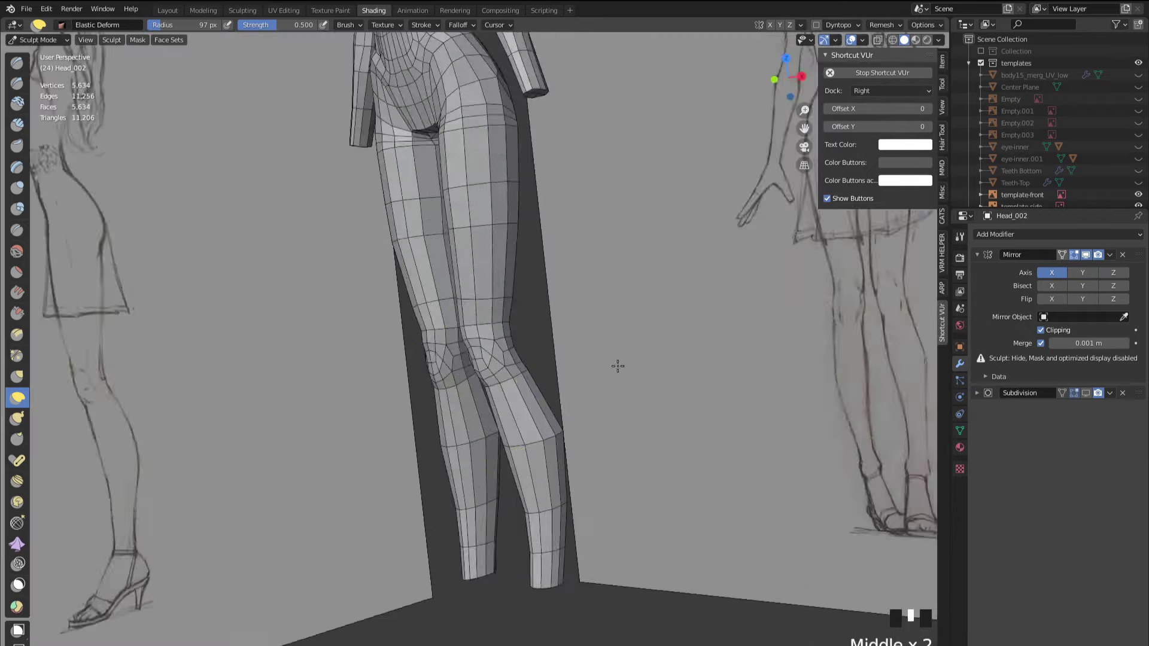
pyautogui.scroll(-2, 410, 313)
pyautogui.keyDown('shift'); pyautogui.moveTo(410, 313); pyautogui.dragTo(525, 423, button='middle'); pyautogui.keyUp('shift')
pyautogui.scroll(1, 526, 423)
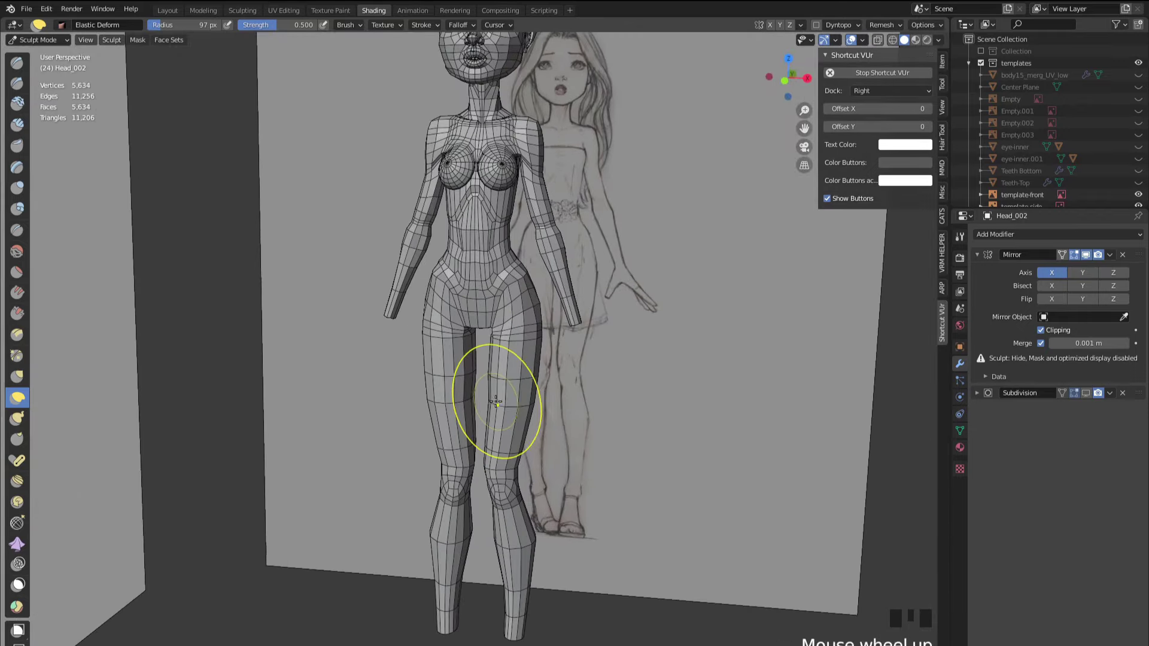
pyautogui.scroll(-2, 346, 402)
pyautogui.moveTo(351, 397)
pyautogui.mouseDown(button='middle')
pyautogui.moveTo(335, 389)
pyautogui.moveTo(385, 333)
pyautogui.moveTo(378, 343)
pyautogui.mouseUp(button='middle')
pyautogui.scroll(-1, 385, 334)
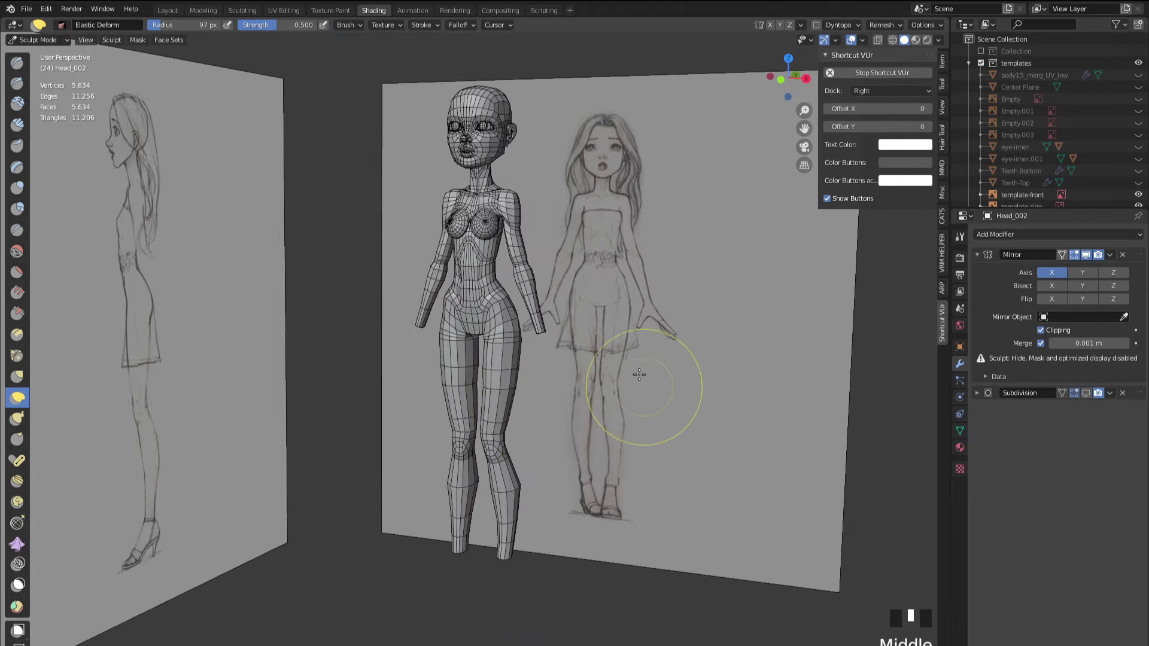
pyautogui.press('KP_Decimal')
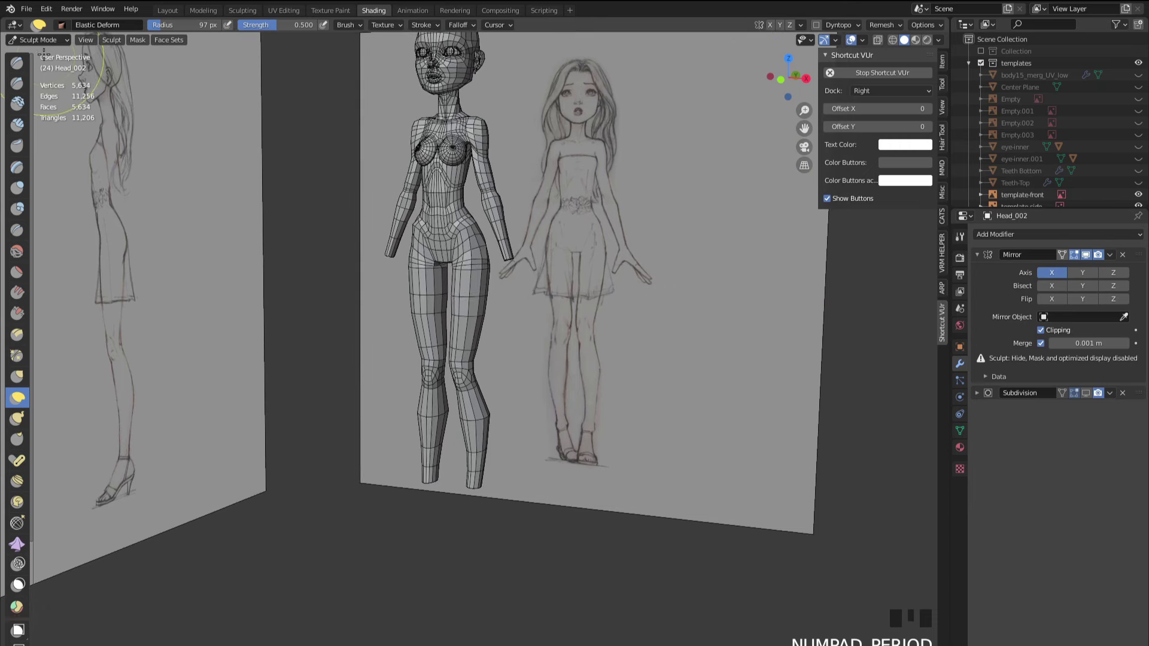
# - Switch from Sculpt Mode to Object Mode and display the model with Material Preview shading
pyautogui.click(37, 42)
pyautogui.click(38, 54)
pyautogui.click(310, 183)
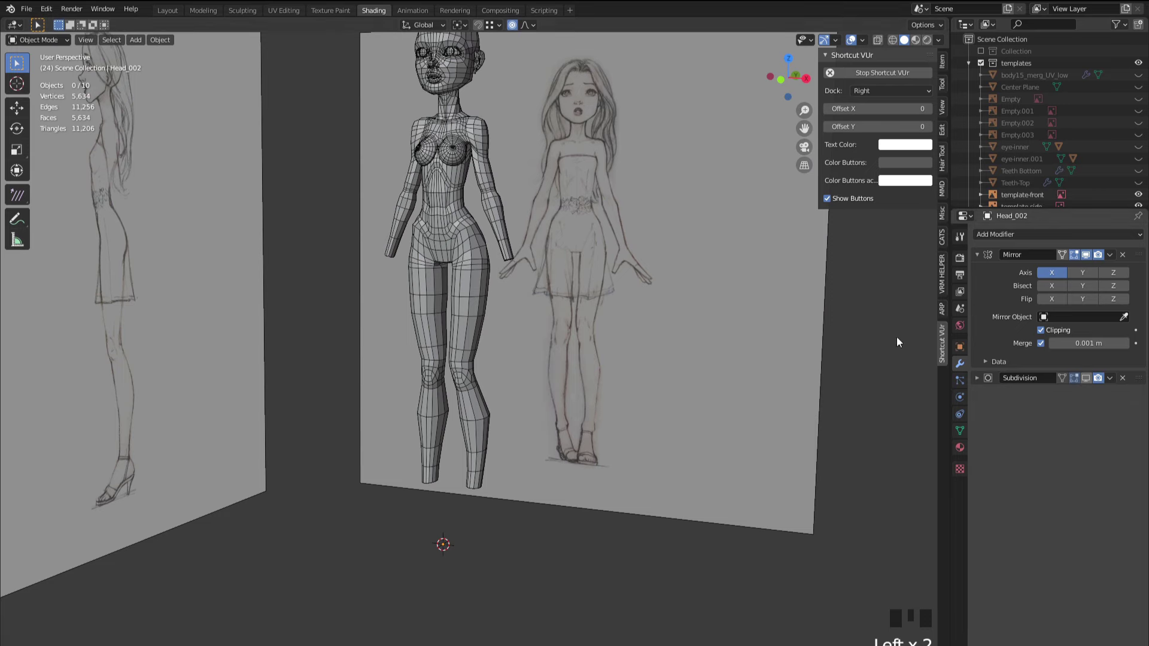
pyautogui.keyDown('shift'); pyautogui.moveTo(897, 342); pyautogui.dragTo(712, 272, button='middle'); pyautogui.keyUp('shift')
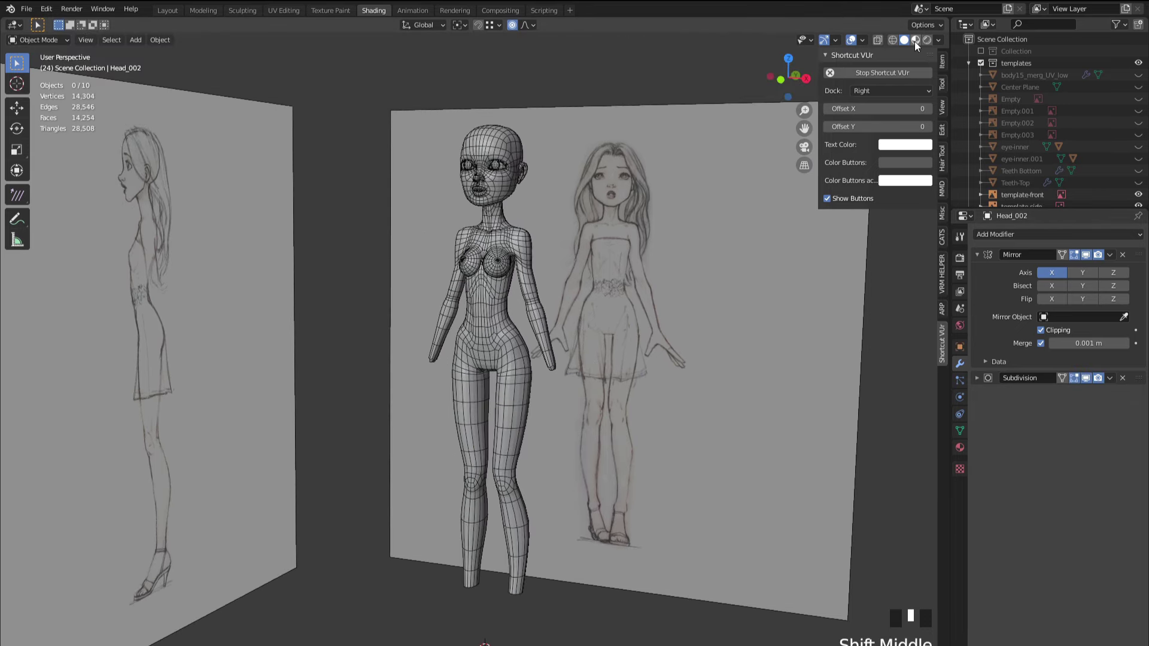
pyautogui.press('z')
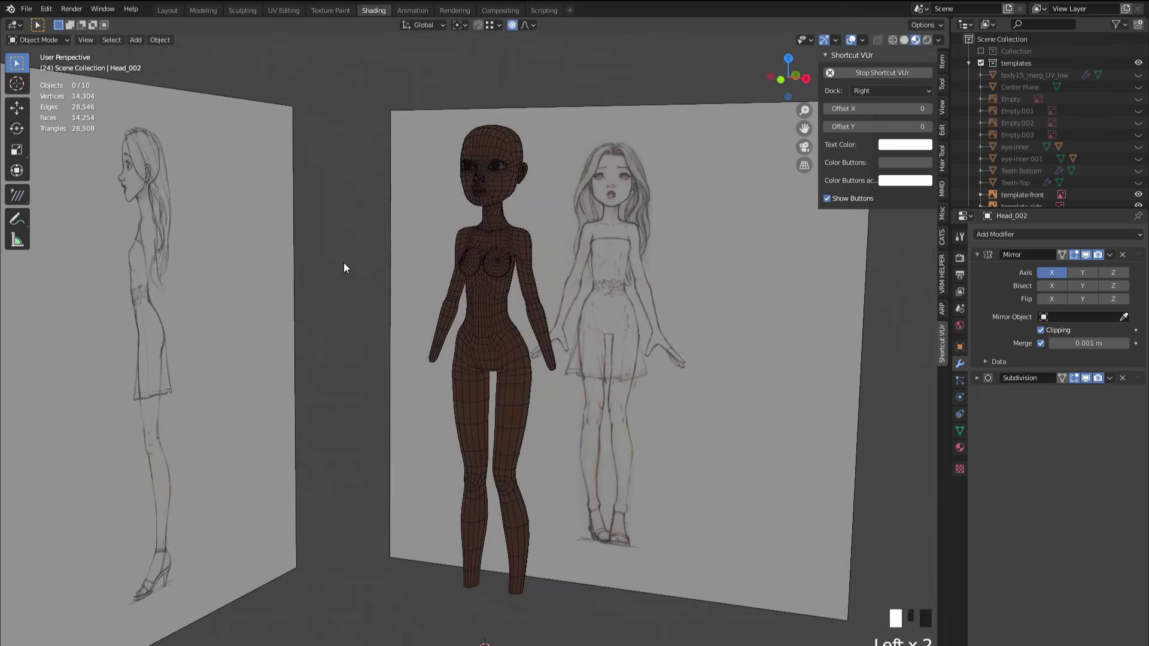
# - Enable the Collection holding the camera and lights, with its Elbow.001 object and the wireframe display hidden
pyautogui.click(981, 51)
pyautogui.click(389, 291)
pyautogui.press('g')
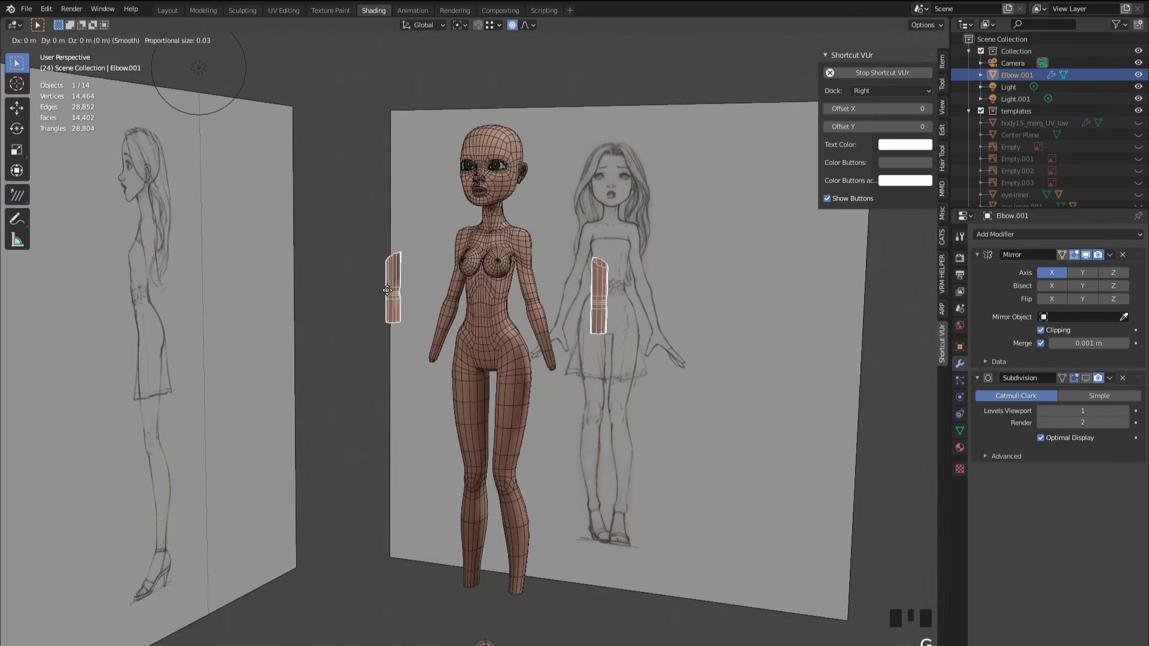
pyautogui.press('Escape')
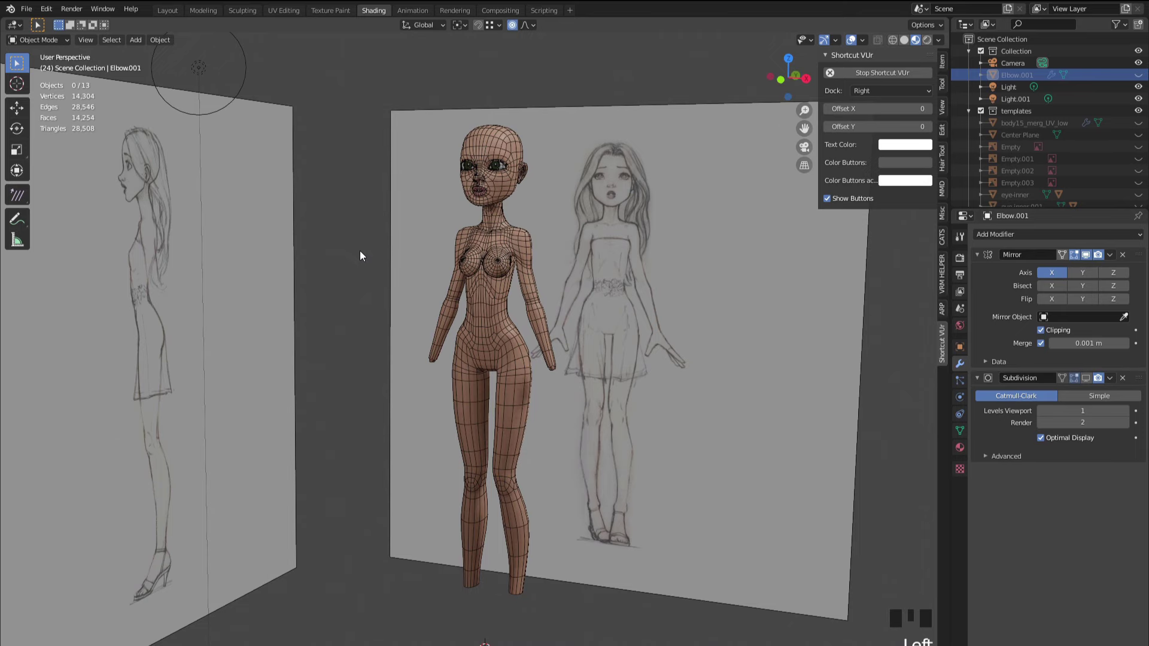
pyautogui.moveTo(360, 314); pyautogui.dragTo(489, 243, button='middle')
pyautogui.scroll(2, 500, 109)
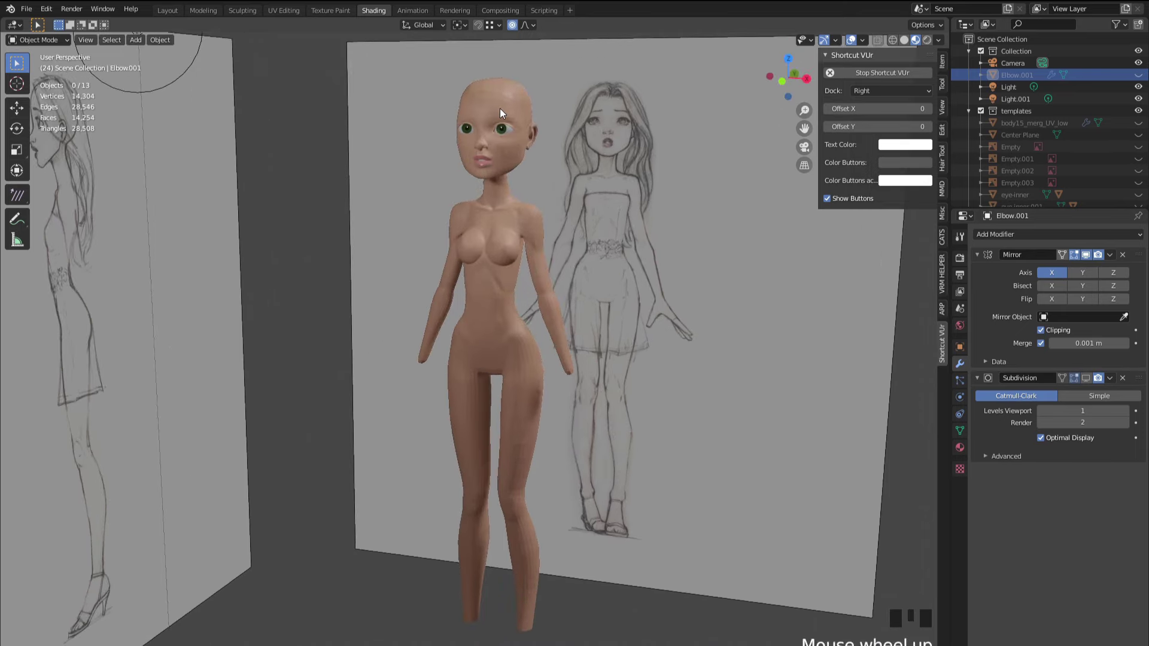
# - Make the Character collection with the rough eyebrows visible and clear the object selection
pyautogui.click(499, 108)
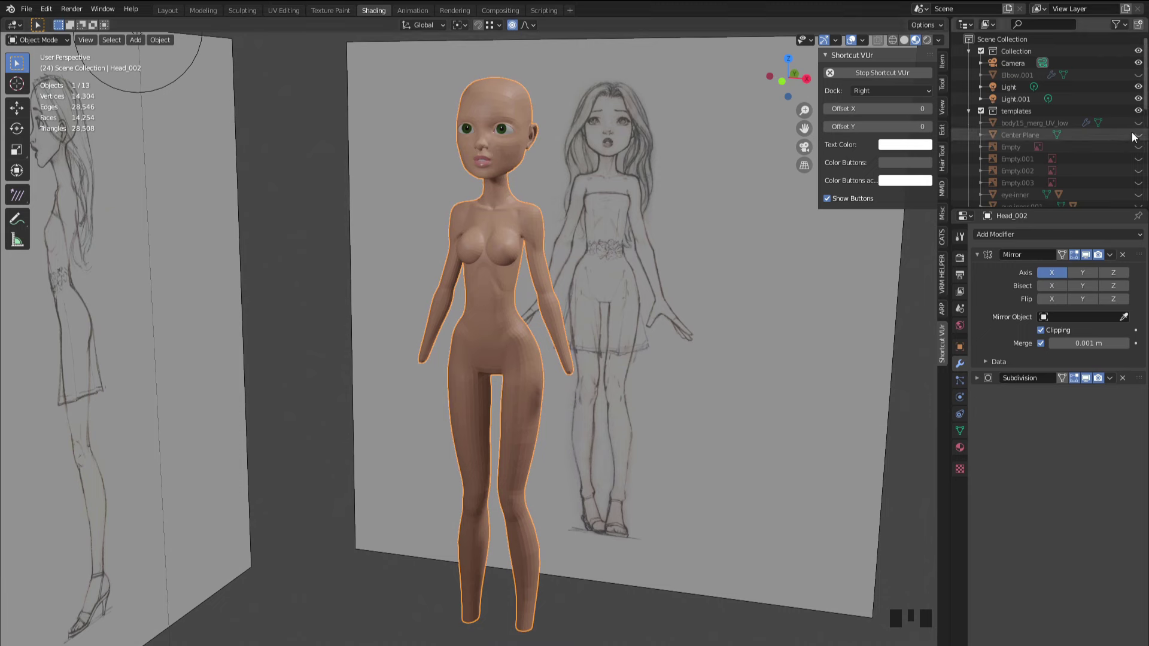
pyautogui.scroll(-8, 1134, 138)
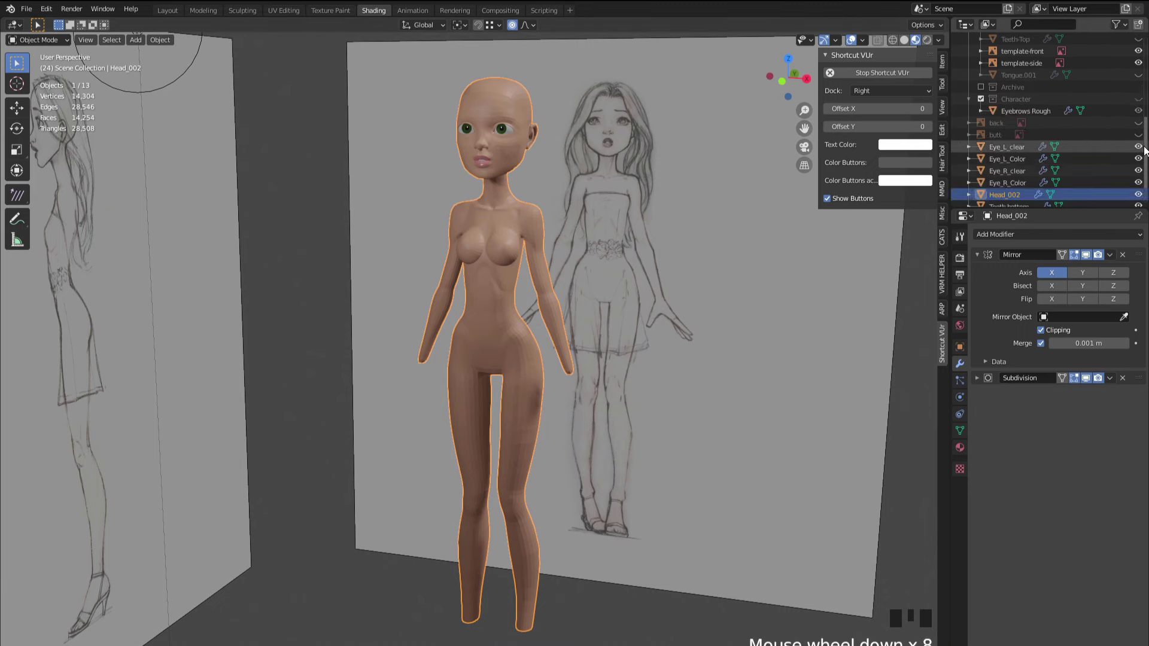
pyautogui.click(1138, 99)
pyautogui.click(343, 323)
# - Inspect the shaded, subdivided character from several angles, comparing its proportions with the front and side sketches
pyautogui.scroll(-1, 381, 351)
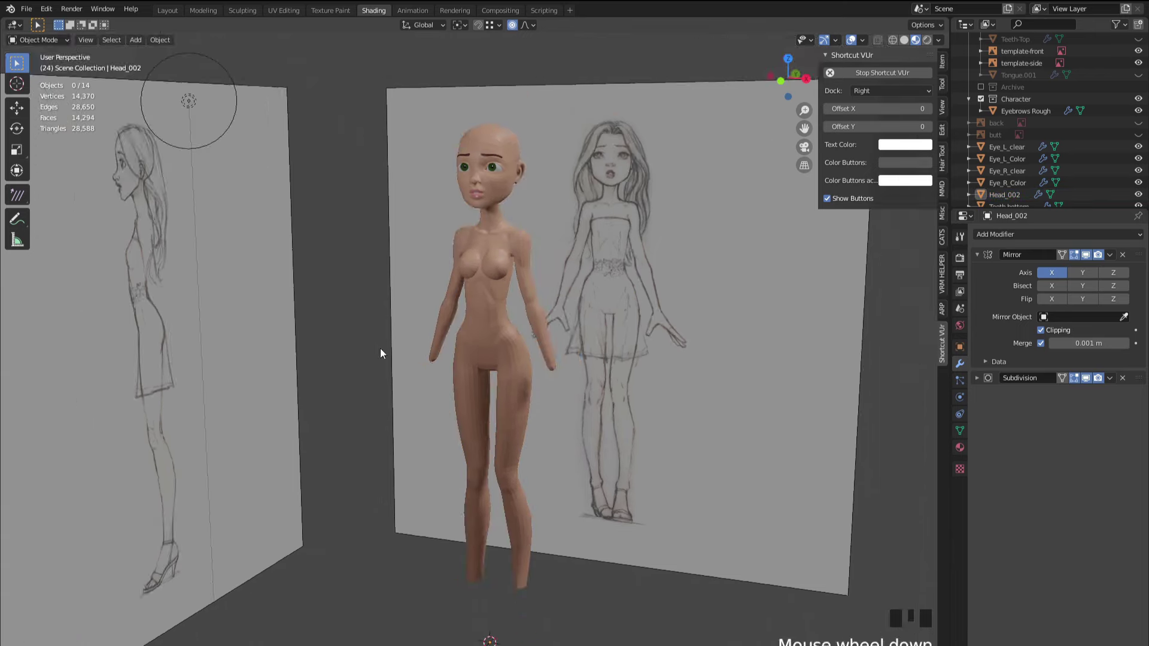
pyautogui.scroll(2, 380, 351)
pyautogui.scroll(-2, 379, 341)
pyautogui.moveTo(351, 379)
pyautogui.mouseDown(button='middle')
pyautogui.moveTo(401, 400)
pyautogui.moveTo(333, 398)
pyautogui.moveTo(400, 402)
pyautogui.mouseUp(button='middle')
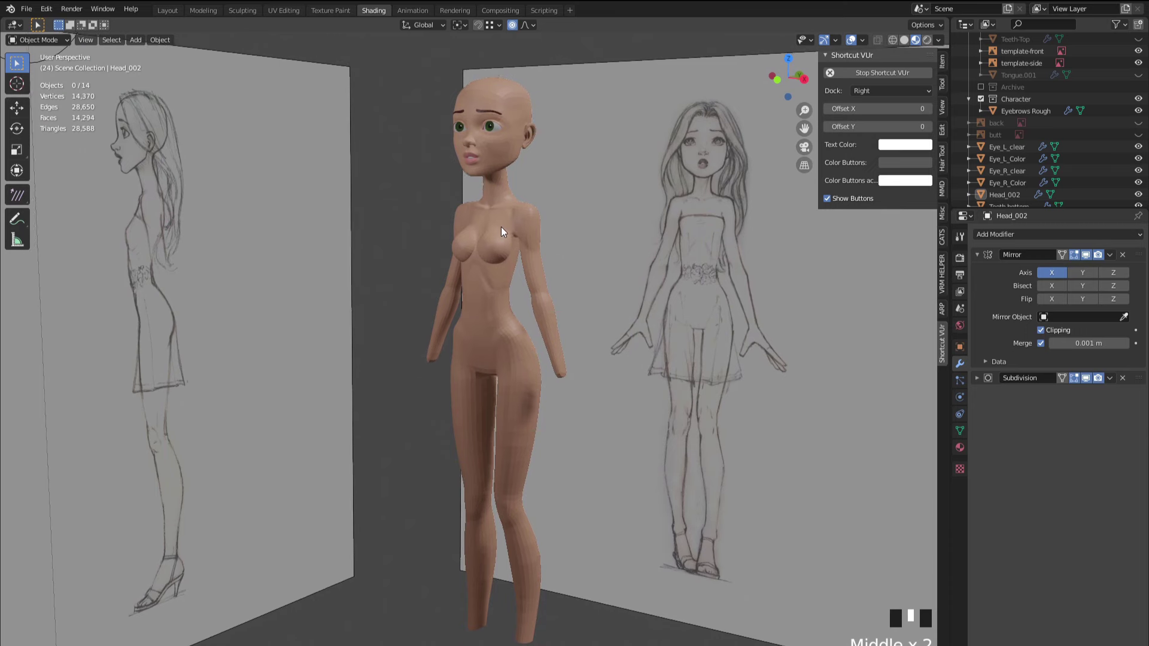
pyautogui.moveTo(501, 227); pyautogui.dragTo(415, 403, button='middle')
pyautogui.moveTo(529, 380)
pyautogui.mouseDown(button='middle')
pyautogui.moveTo(497, 411)
pyautogui.moveTo(508, 411)
pyautogui.moveTo(497, 390)
pyautogui.moveTo(541, 371)
pyautogui.moveTo(444, 371)
pyautogui.moveTo(436, 379)
pyautogui.moveTo(521, 385)
pyautogui.moveTo(336, 403)
pyautogui.moveTo(356, 339)
pyautogui.moveTo(257, 387)
pyautogui.moveTo(413, 418)
pyautogui.moveTo(462, 469)
pyautogui.moveTo(436, 469)
pyautogui.moveTo(464, 390)
pyautogui.moveTo(349, 349)
pyautogui.moveTo(449, 325)
pyautogui.mouseUp(button='middle')
pyautogui.scroll(3, 461, 469)
pyautogui.scroll(-2, 349, 349)
pyautogui.scroll(2, 398, 382)
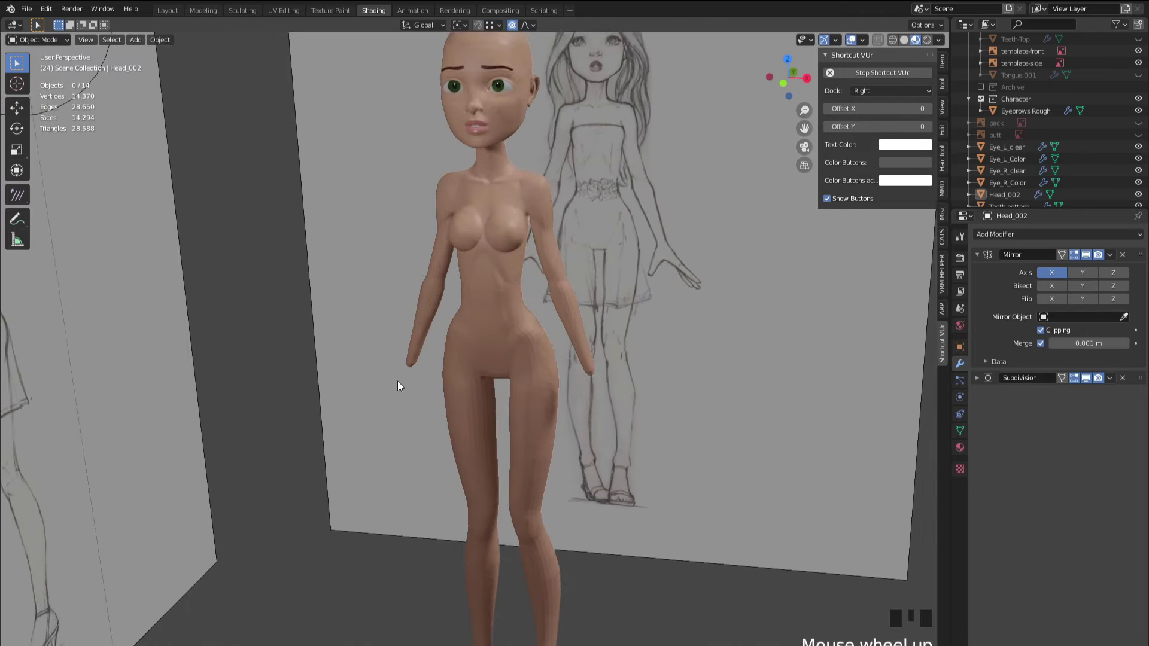
pyautogui.scroll(-2, 398, 382)
pyautogui.moveTo(396, 353); pyautogui.dragTo(364, 344, button='middle')
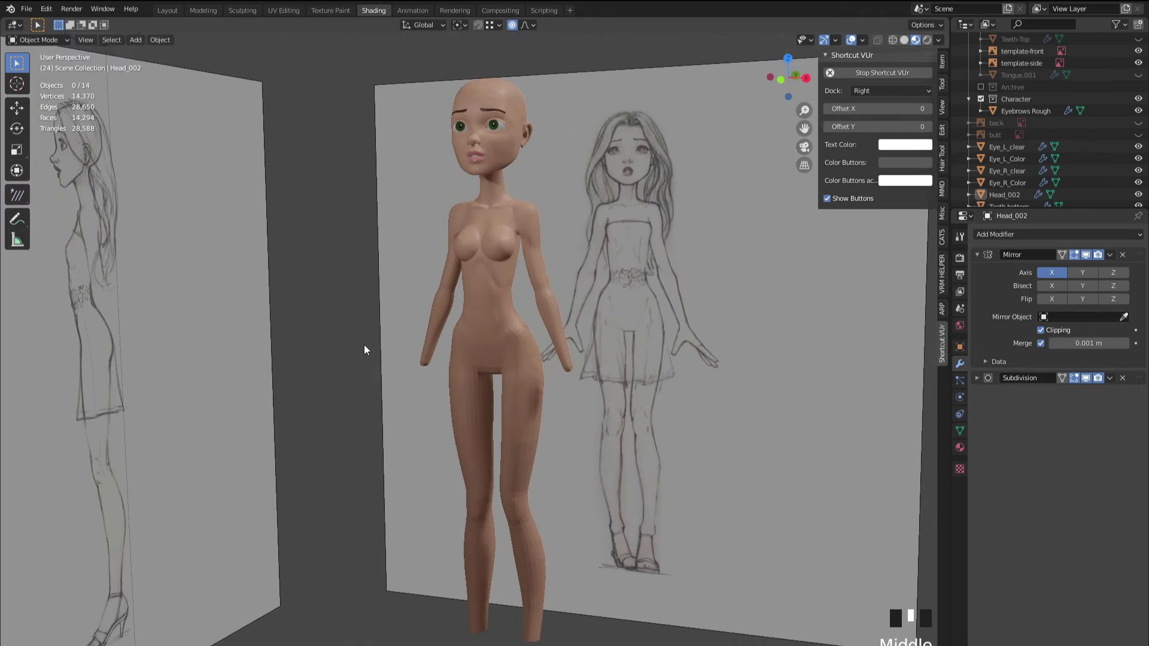